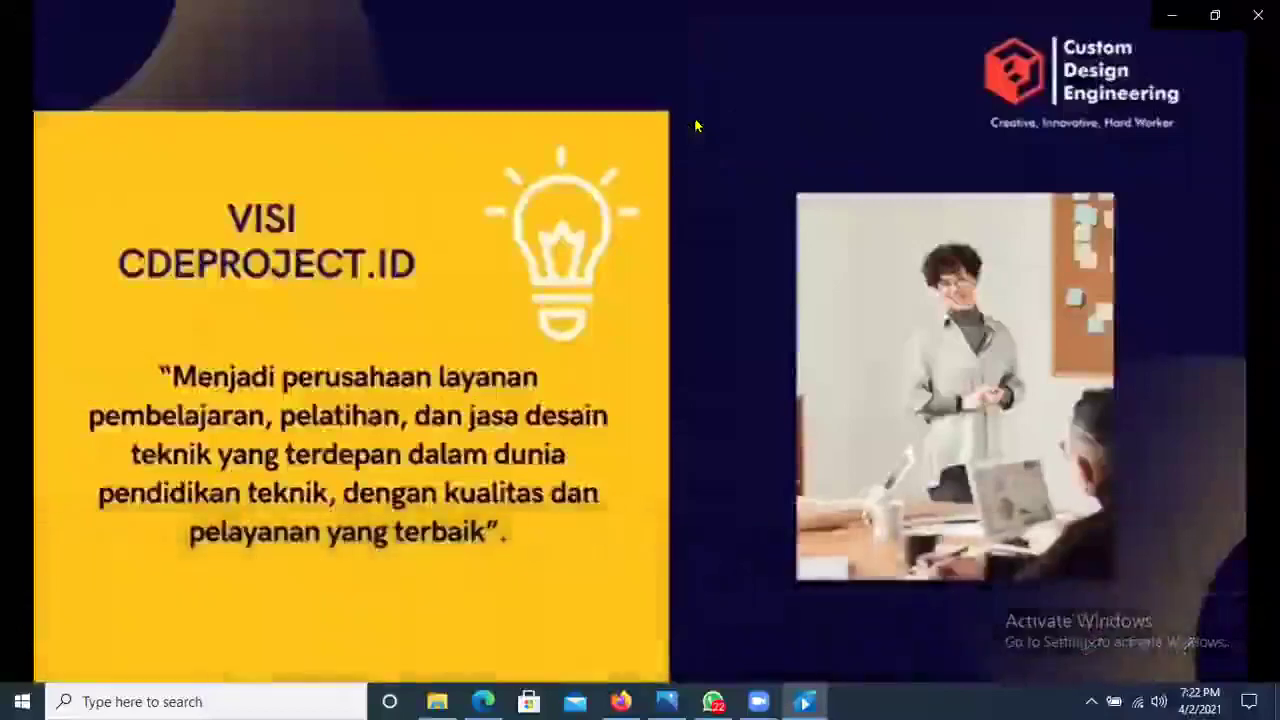
Step: Show the cdeproject.id company profile video in full screen and pause it on the closing Follow Us! slide
mouse_move(1221, 657)
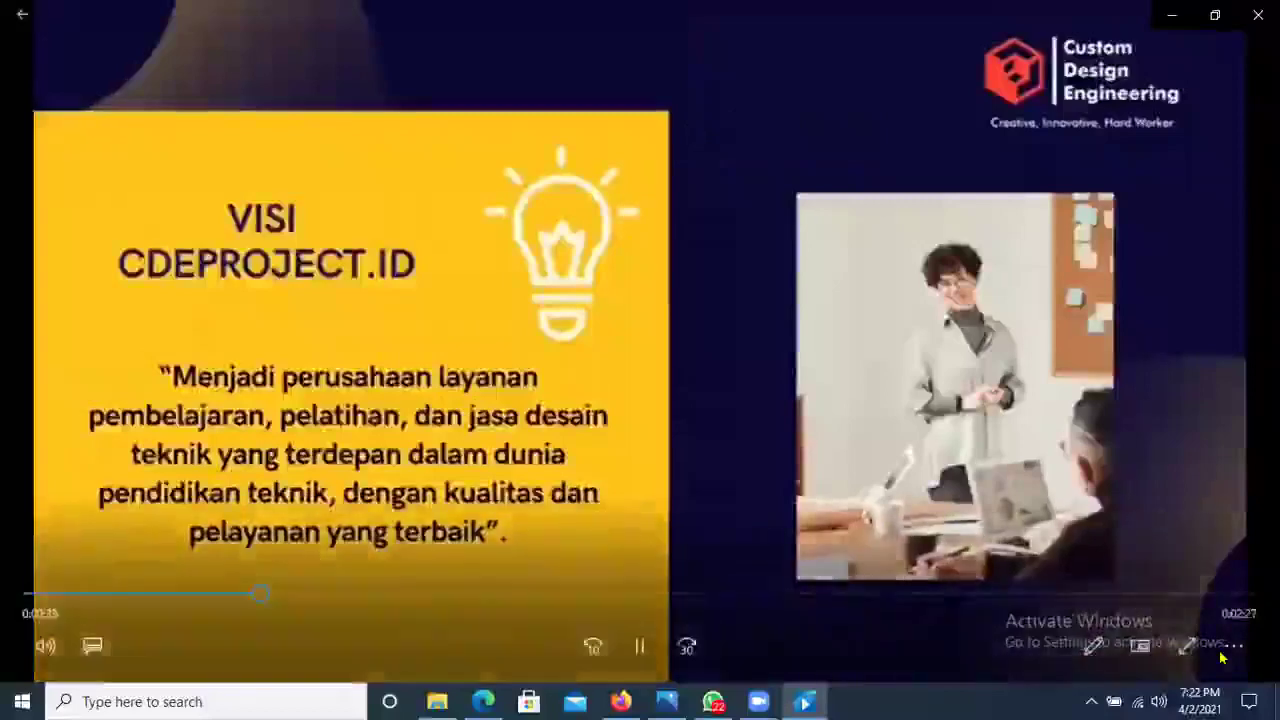
click(1187, 645)
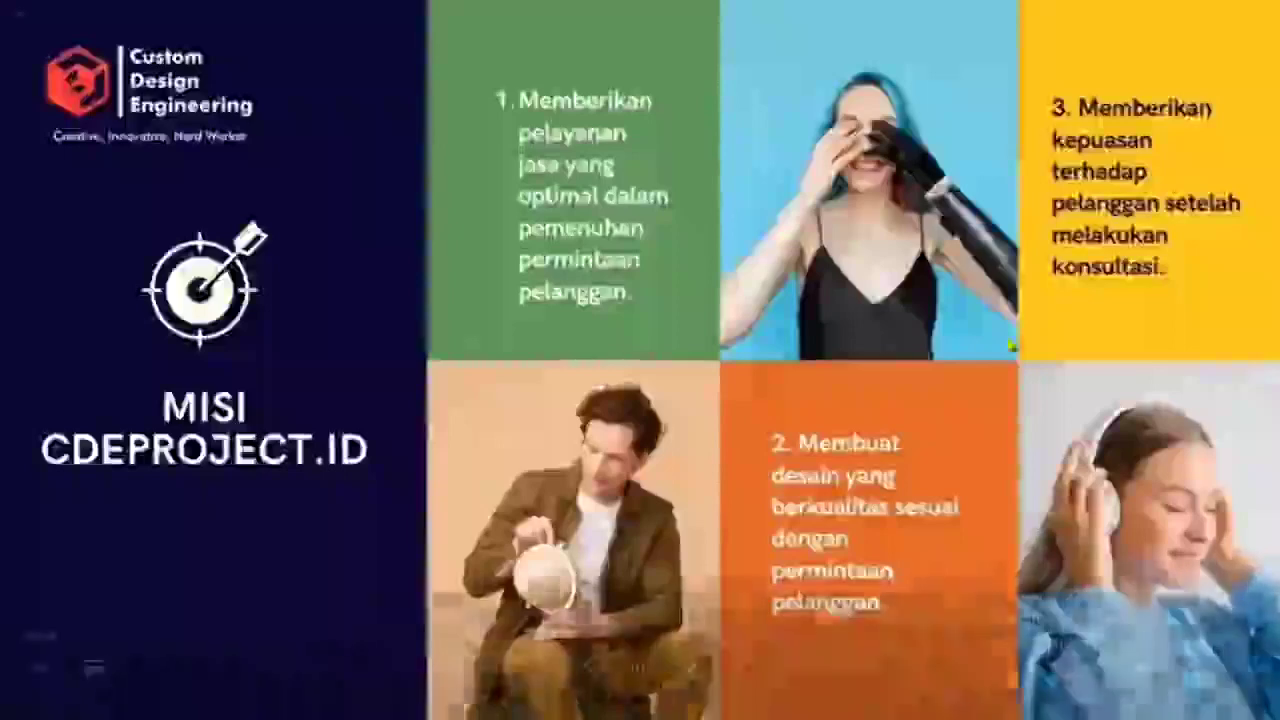
click(1190, 668)
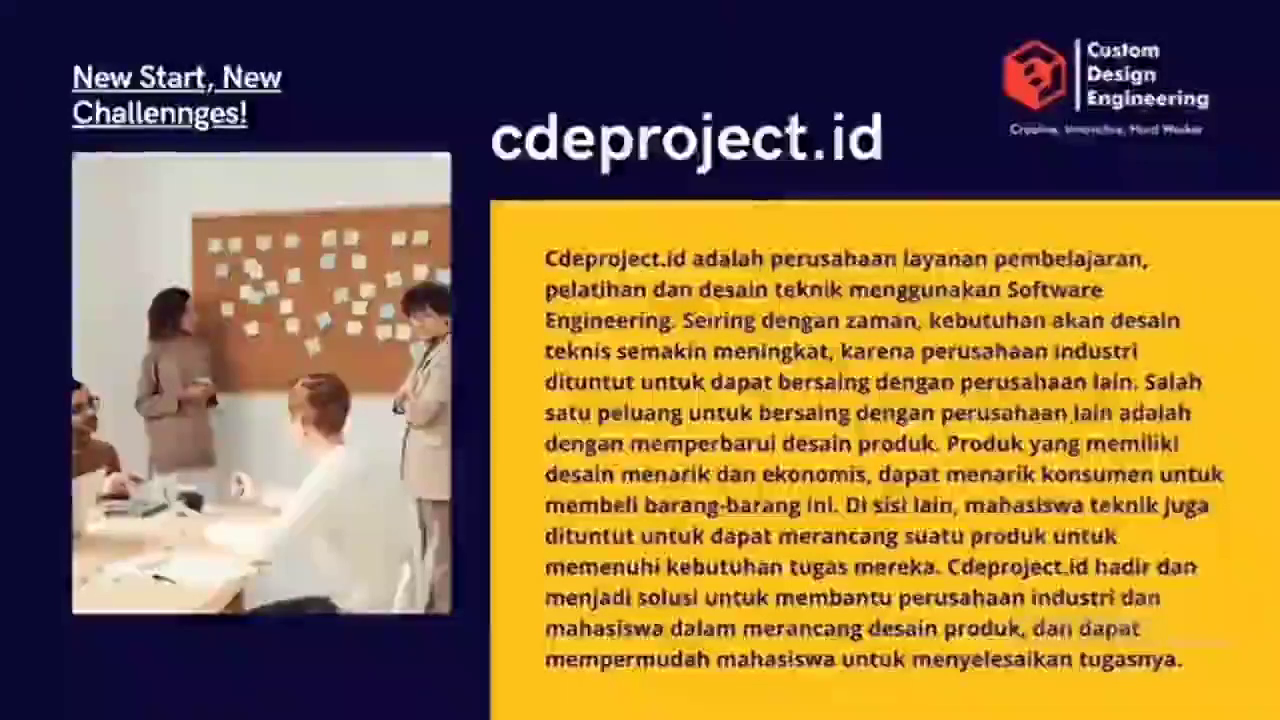
key(Right)
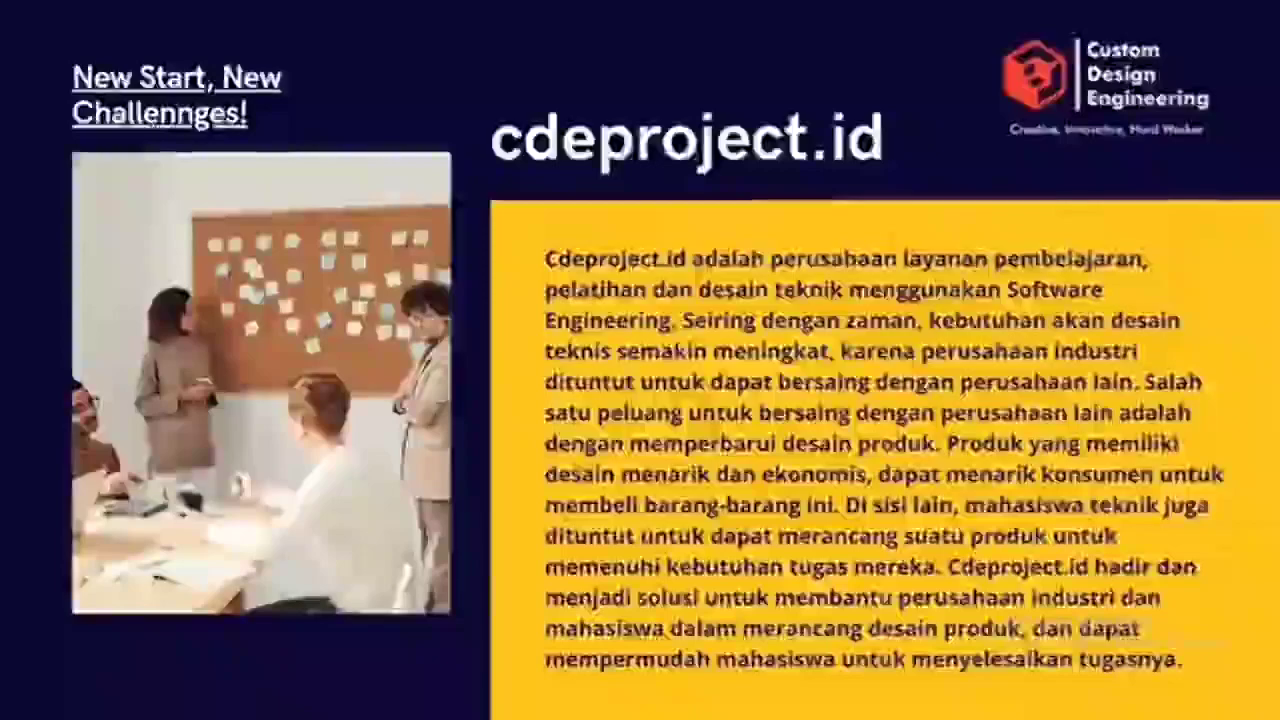
key(Right)
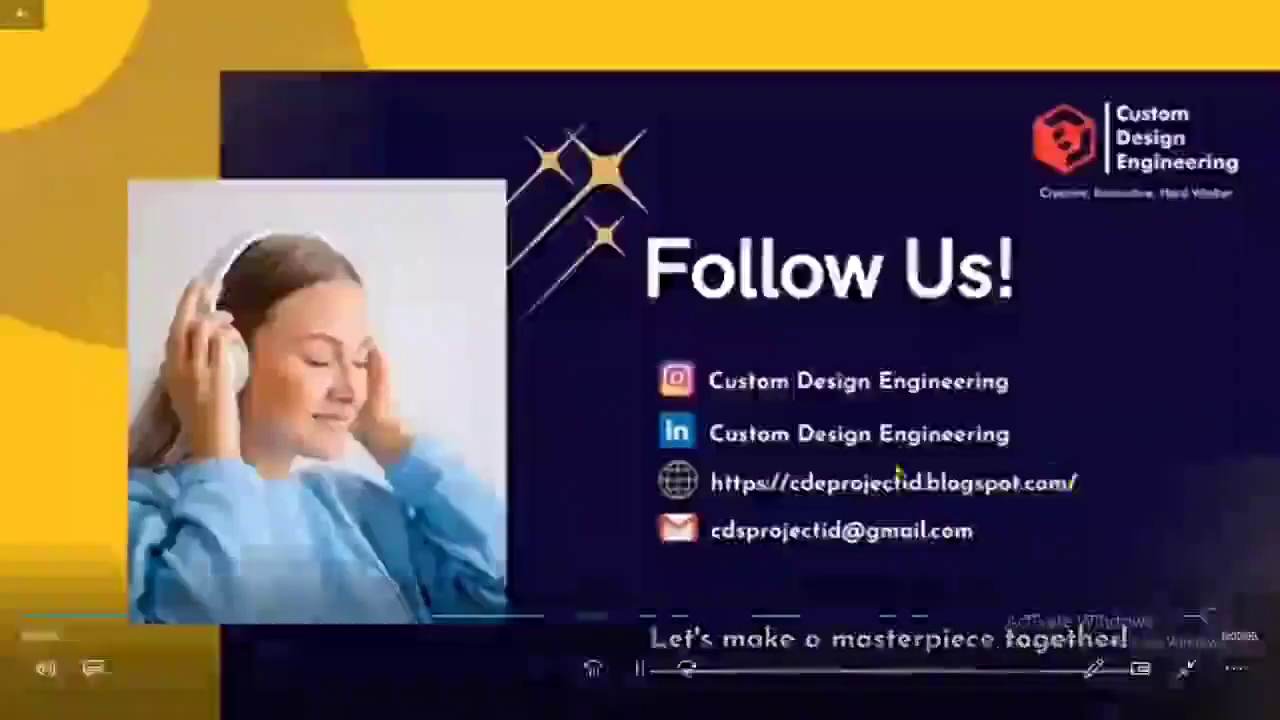
click(647, 670)
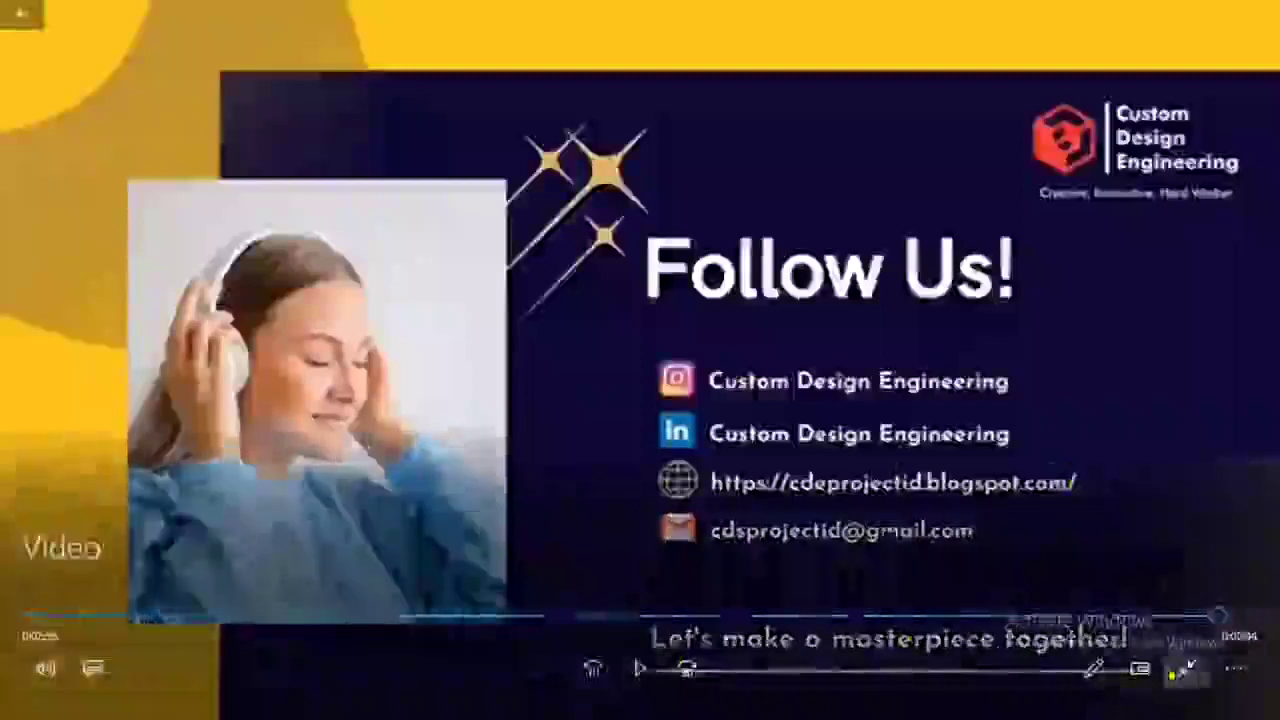
Step: Leave the video's full-screen view and switch to the Pelatihan SolidWorks Basic picture in Photos, toggling its full-screen display
click(1186, 668)
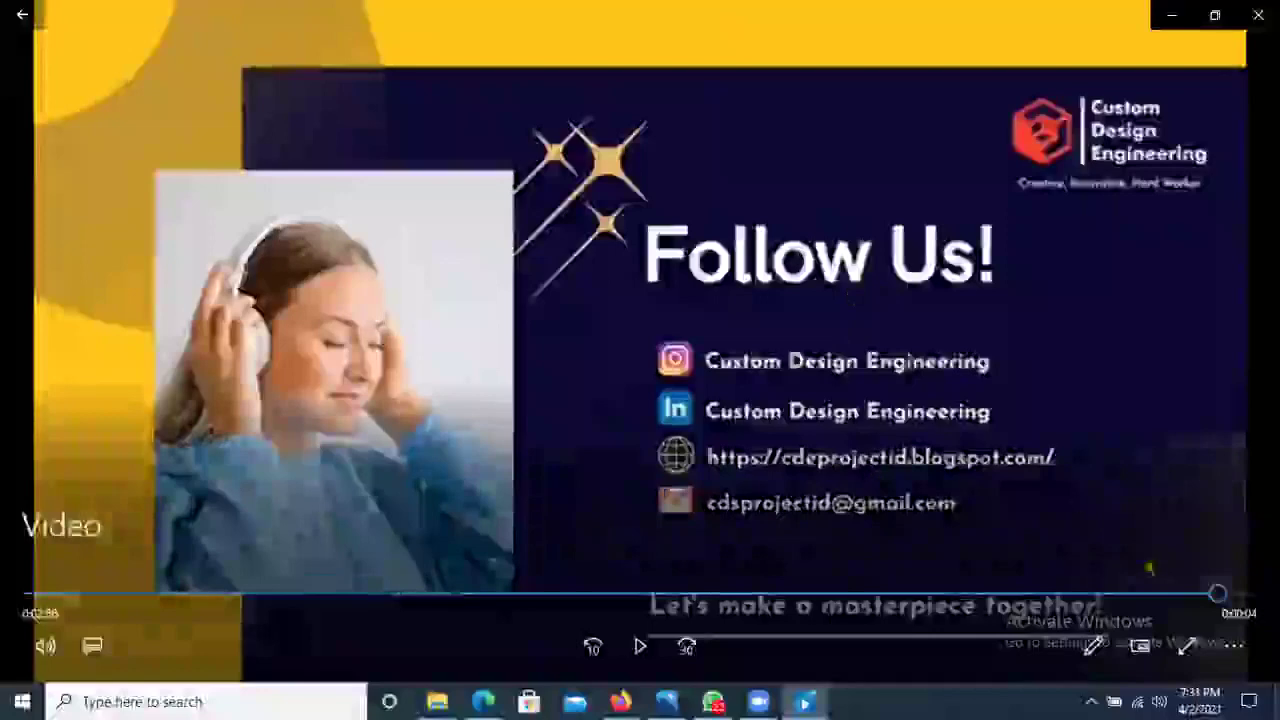
click(1186, 646)
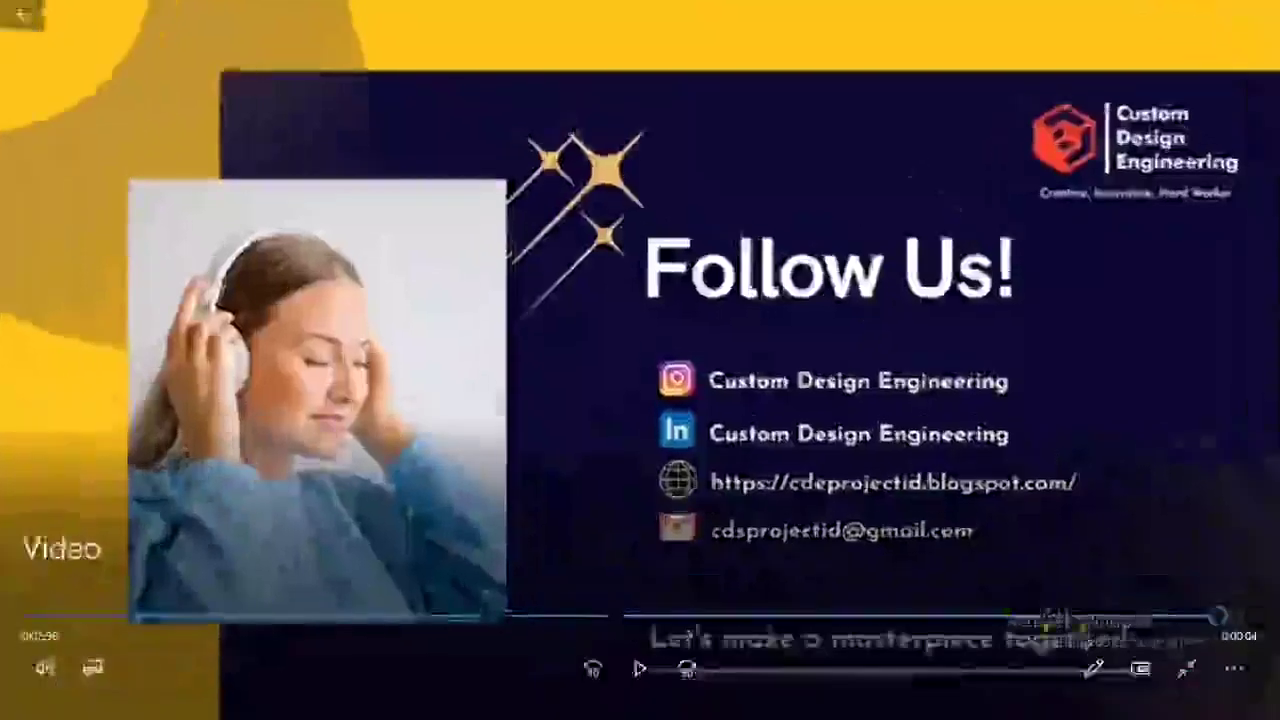
click(1186, 668)
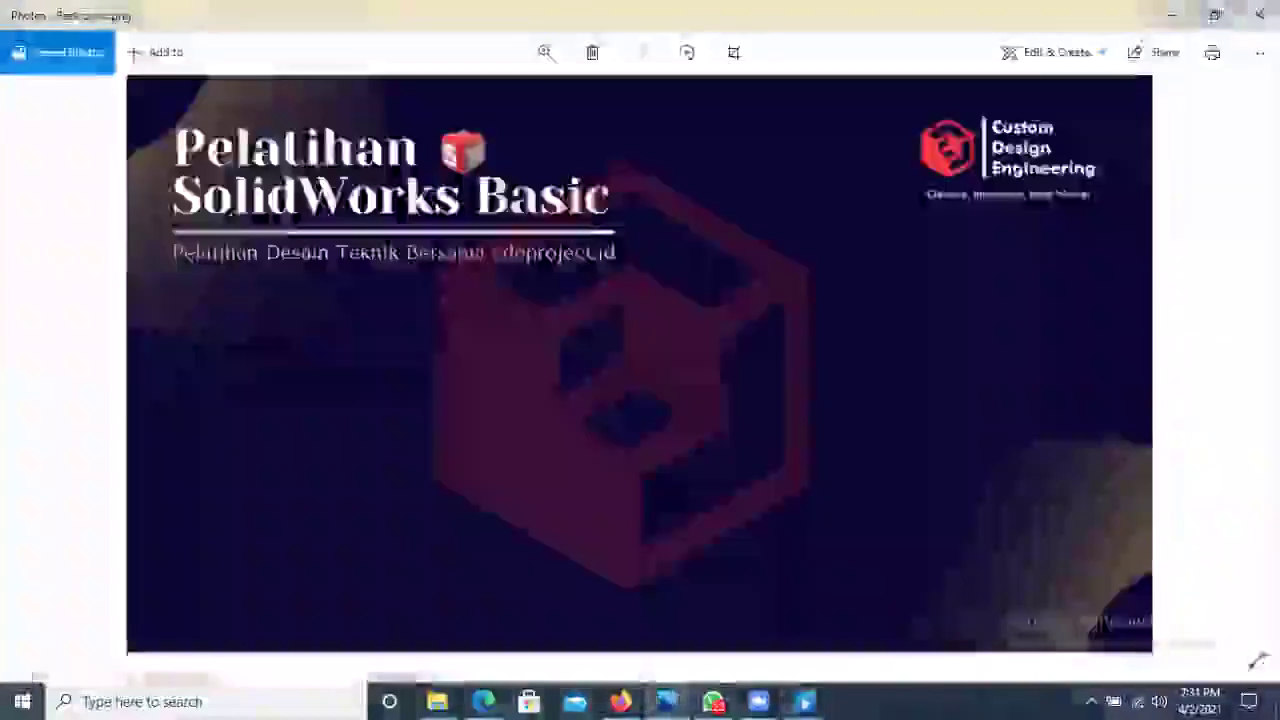
click(1256, 662)
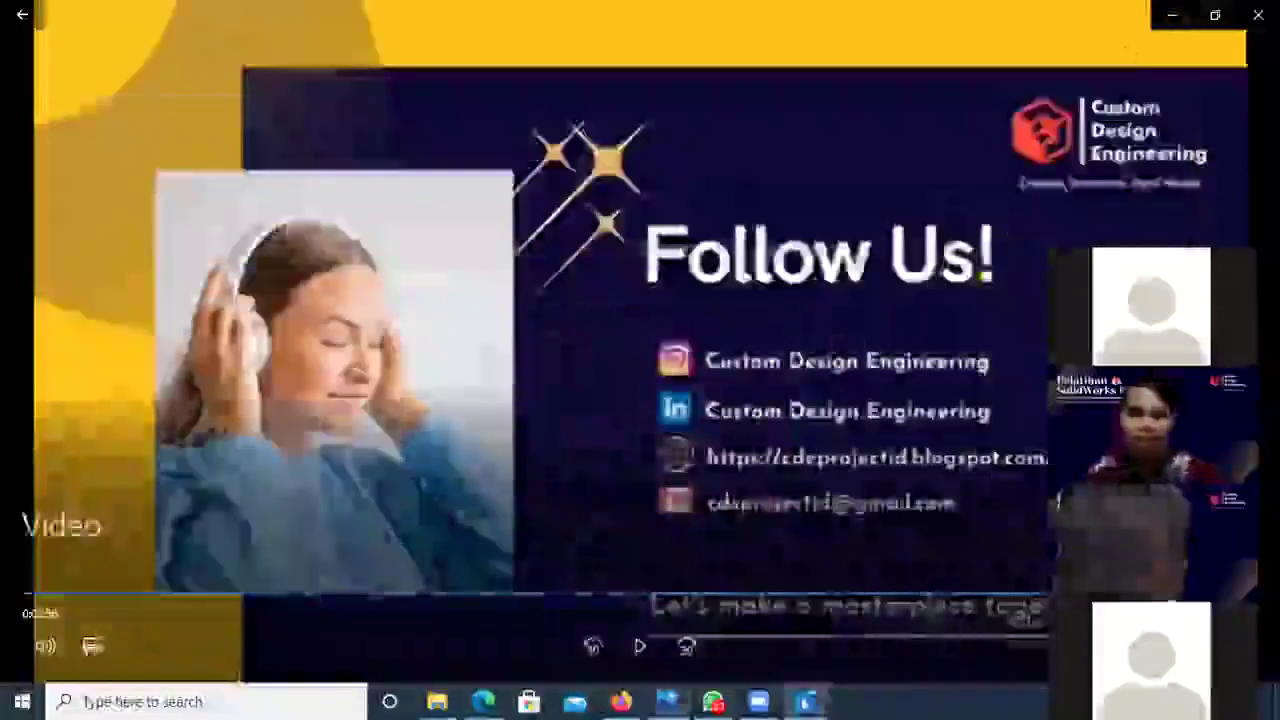
Step: Minimize the video player, and scrub the paused company video ahead to the Visi slide and slightly past it
click(1172, 15)
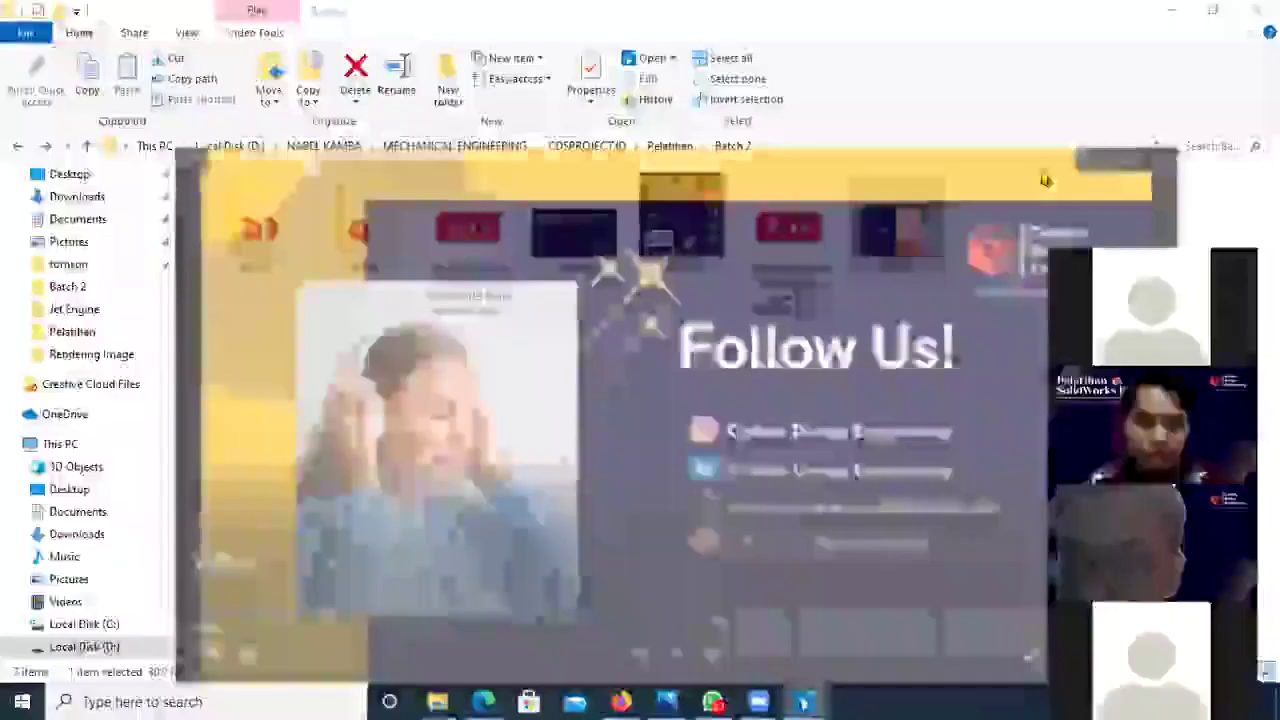
click(1172, 14)
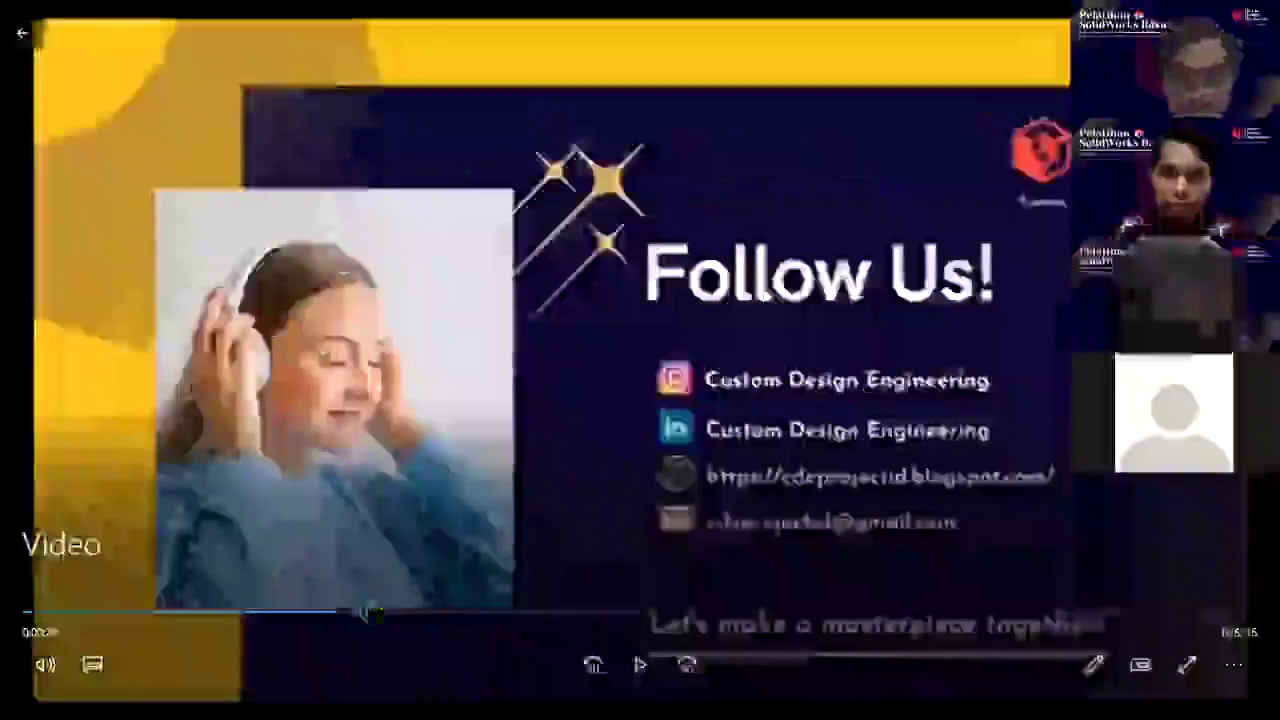
drag(371, 612, 643, 645)
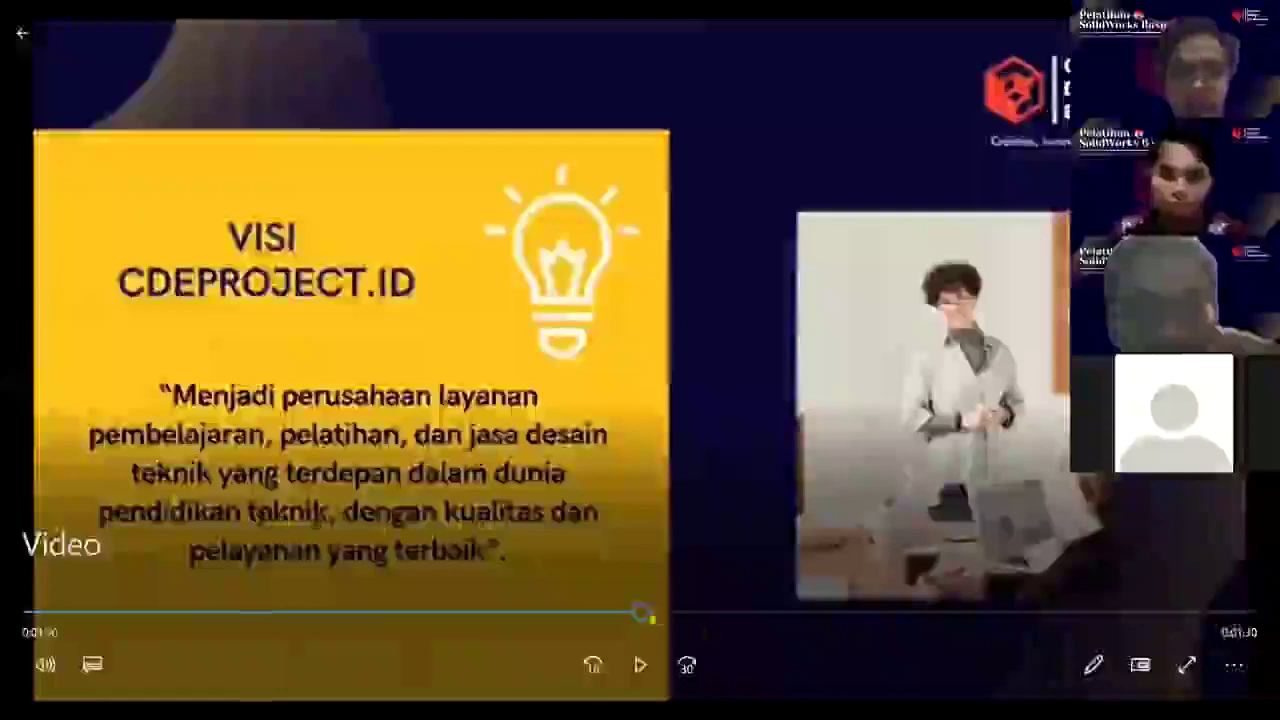
drag(705, 617, 725, 616)
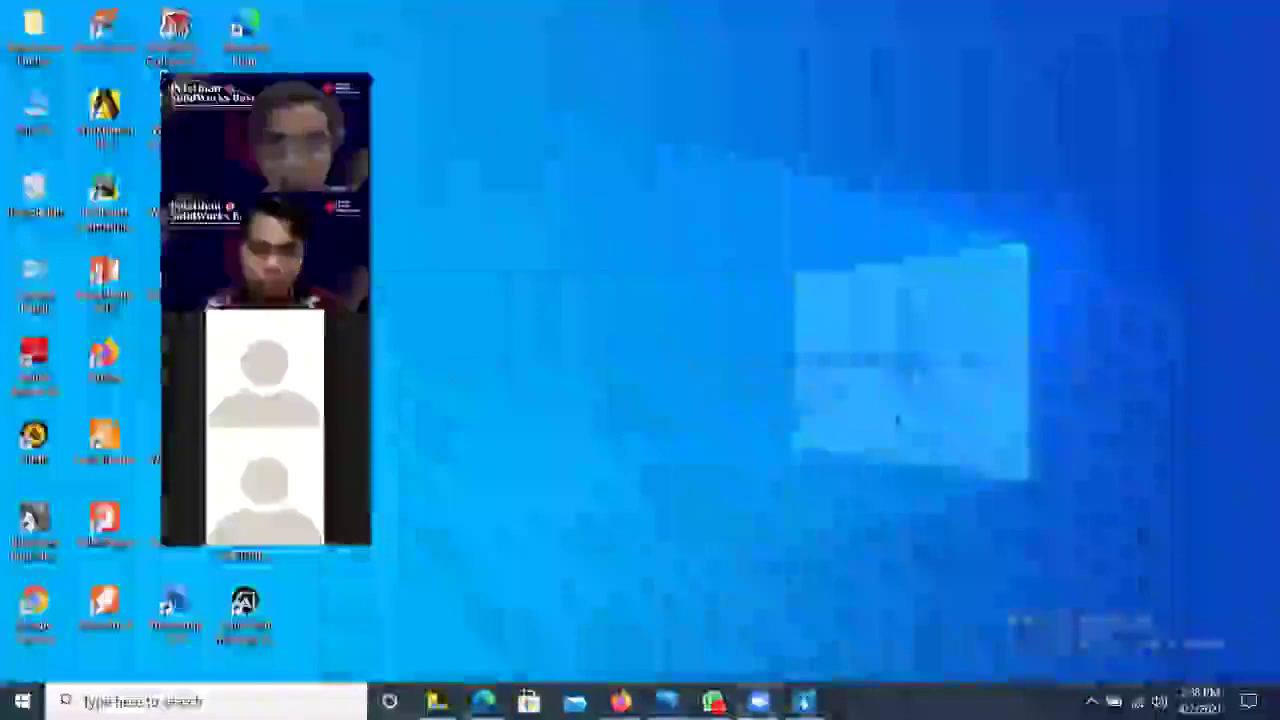
Step: Switch to the browser showing the Pelatihan SolidWorks Basic training rules PDF and enlarge the page two zoom levels
click(439, 701)
double_click(489, 212)
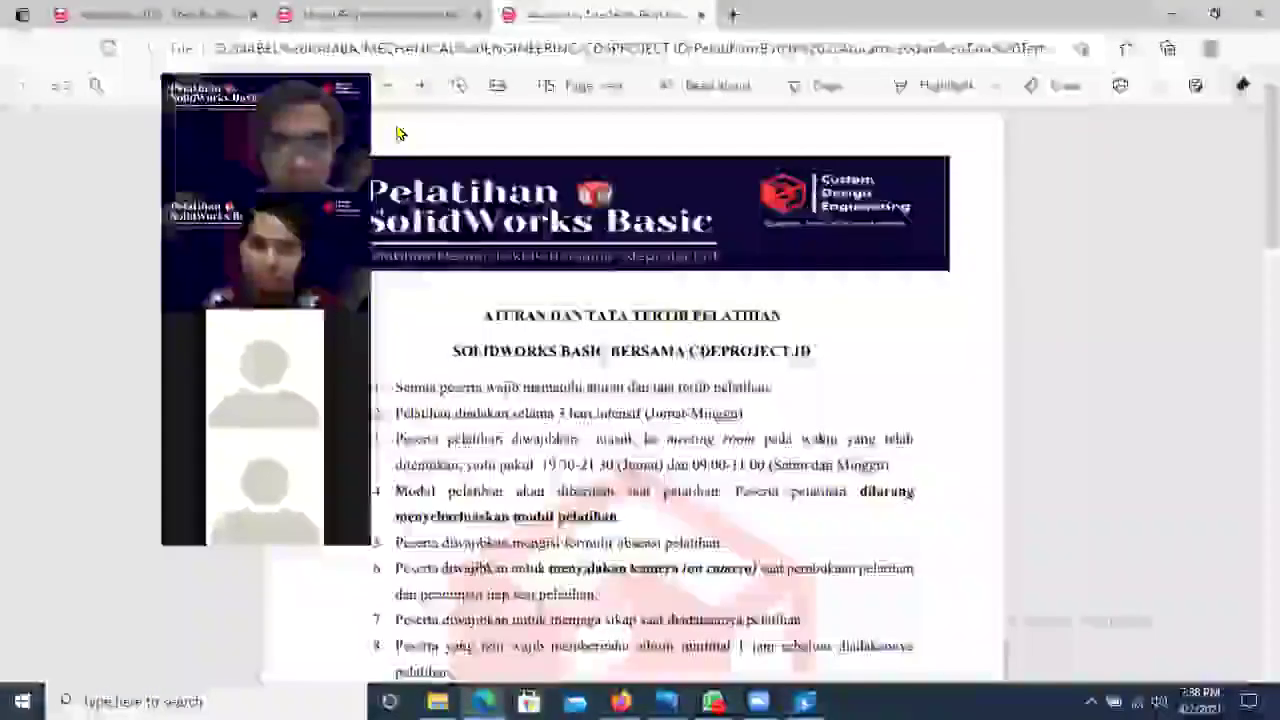
click(420, 86)
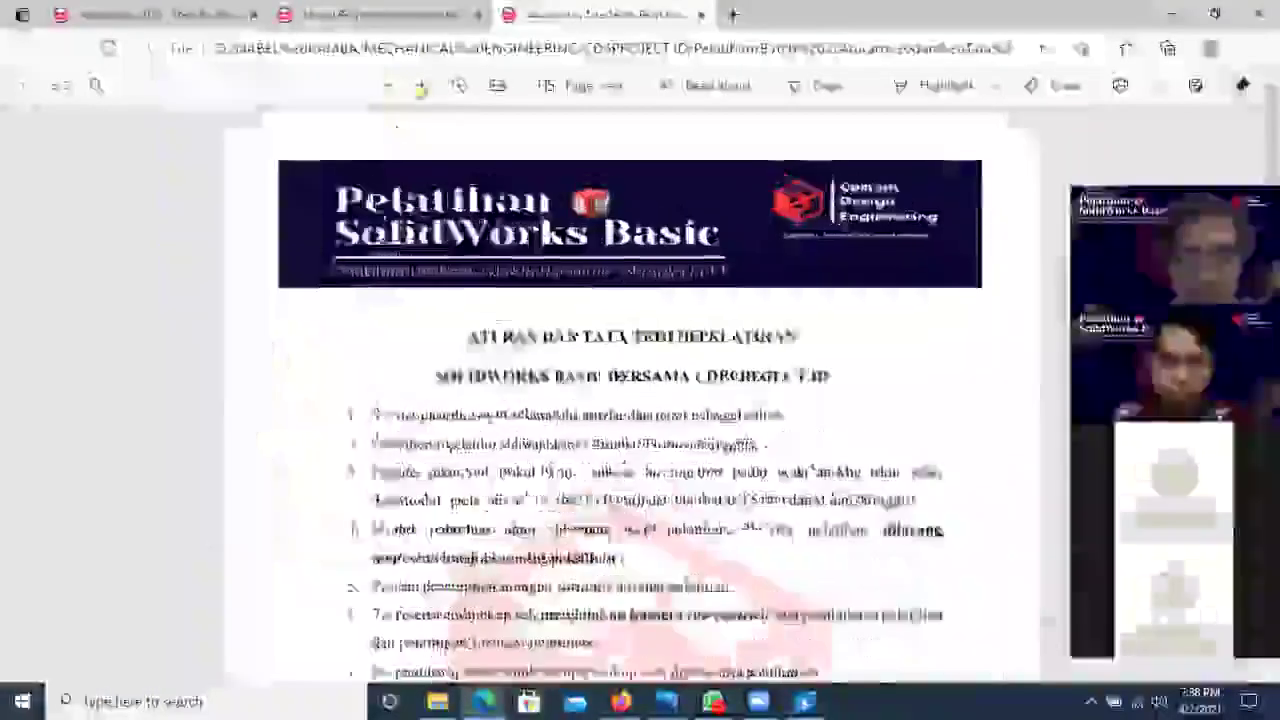
click(420, 86)
Step: Read through the numbered training rules in the PDF down to item 12
scroll(780, 383, down, 1)
scroll(780, 388, down, 1)
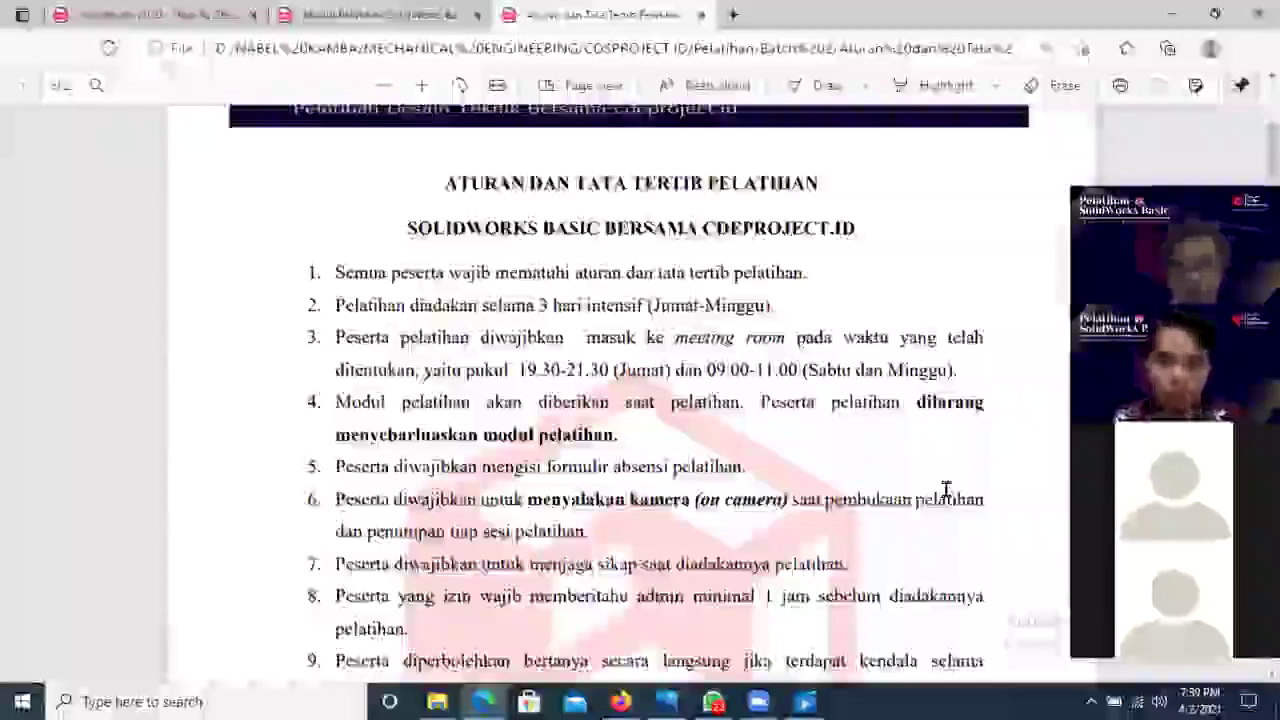
scroll(944, 503, down, 6)
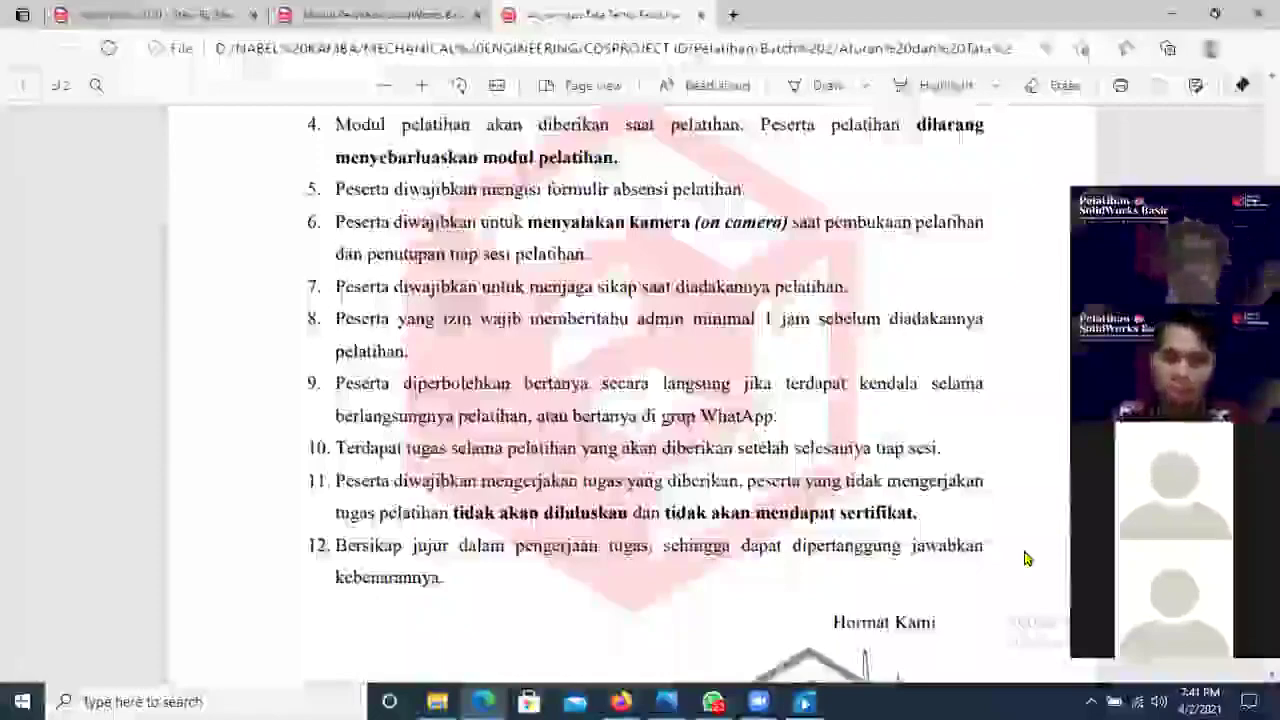
scroll(1025, 558, down, 3)
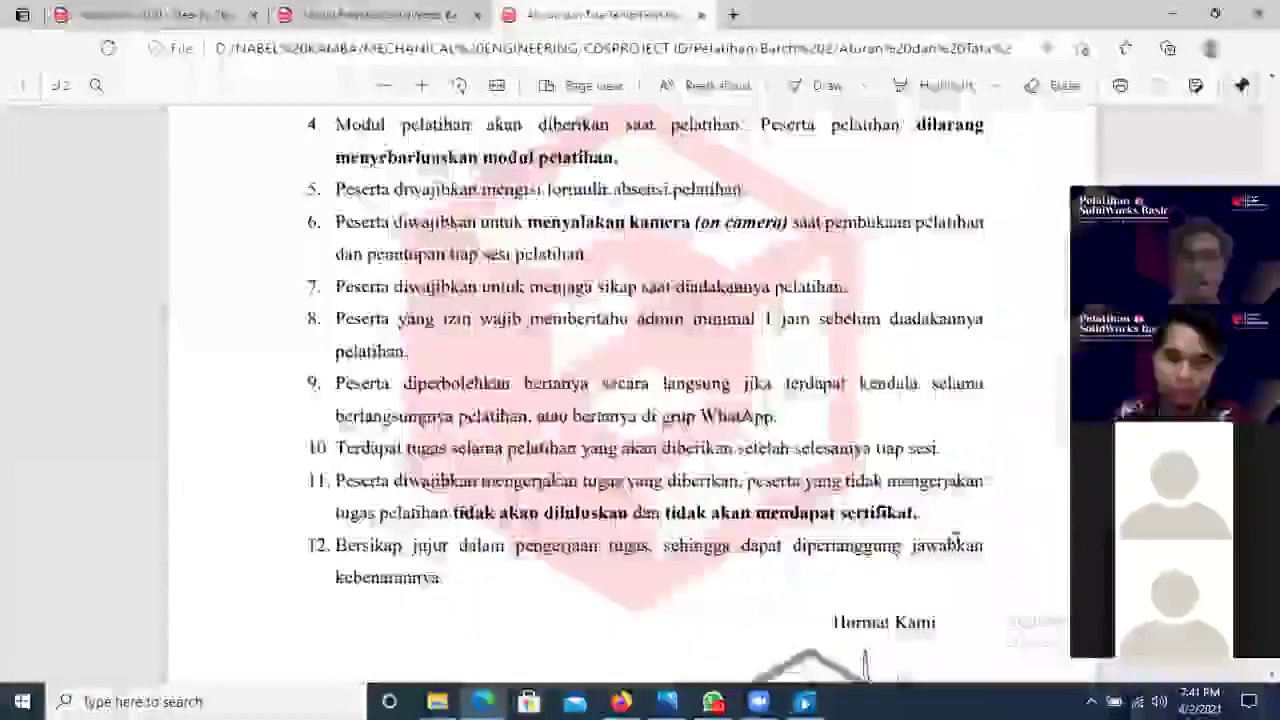
scroll(977, 477, up, 2)
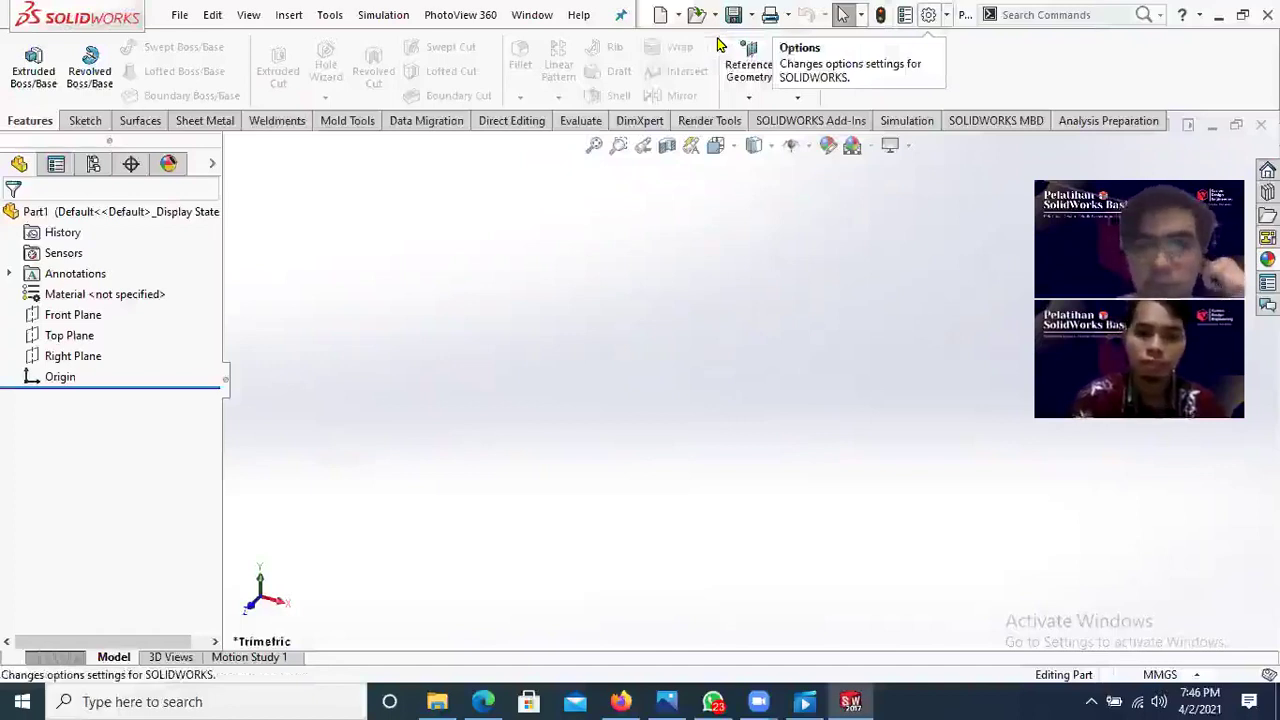
Step: Review the list of System Options categories and the Document Properties in the SOLIDWORKS options, and close them without changes
click(946, 14)
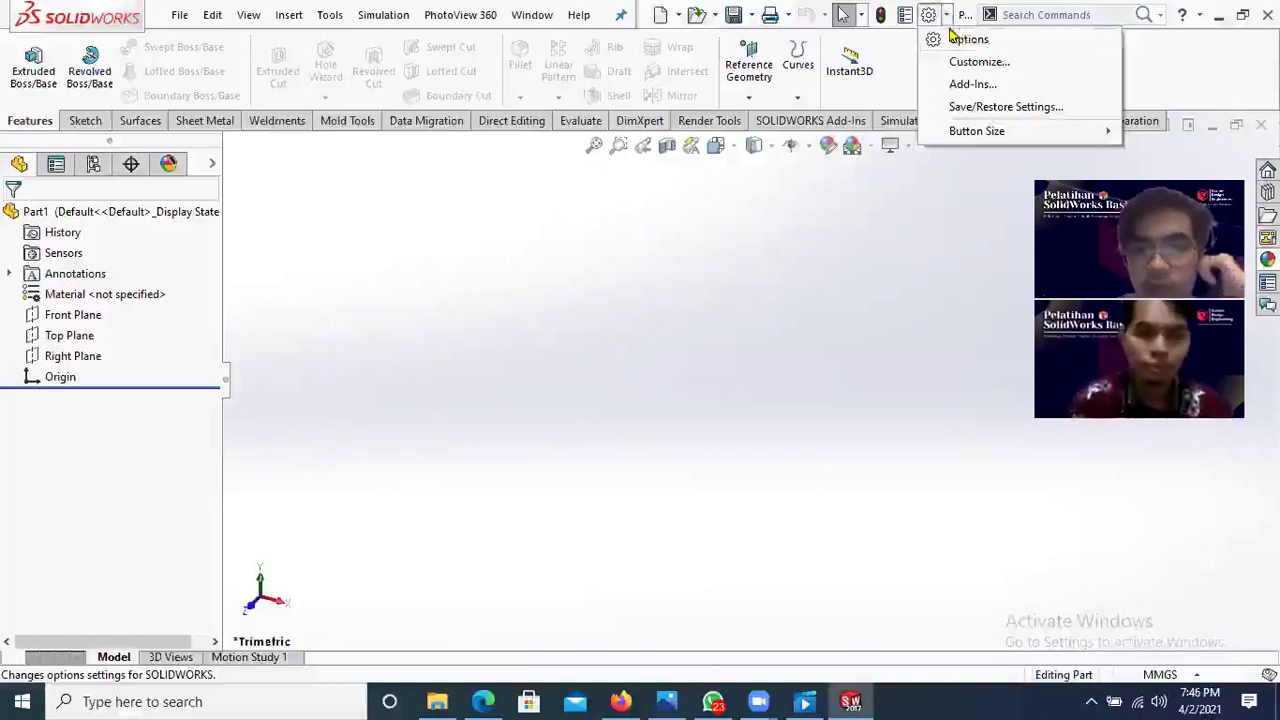
click(966, 40)
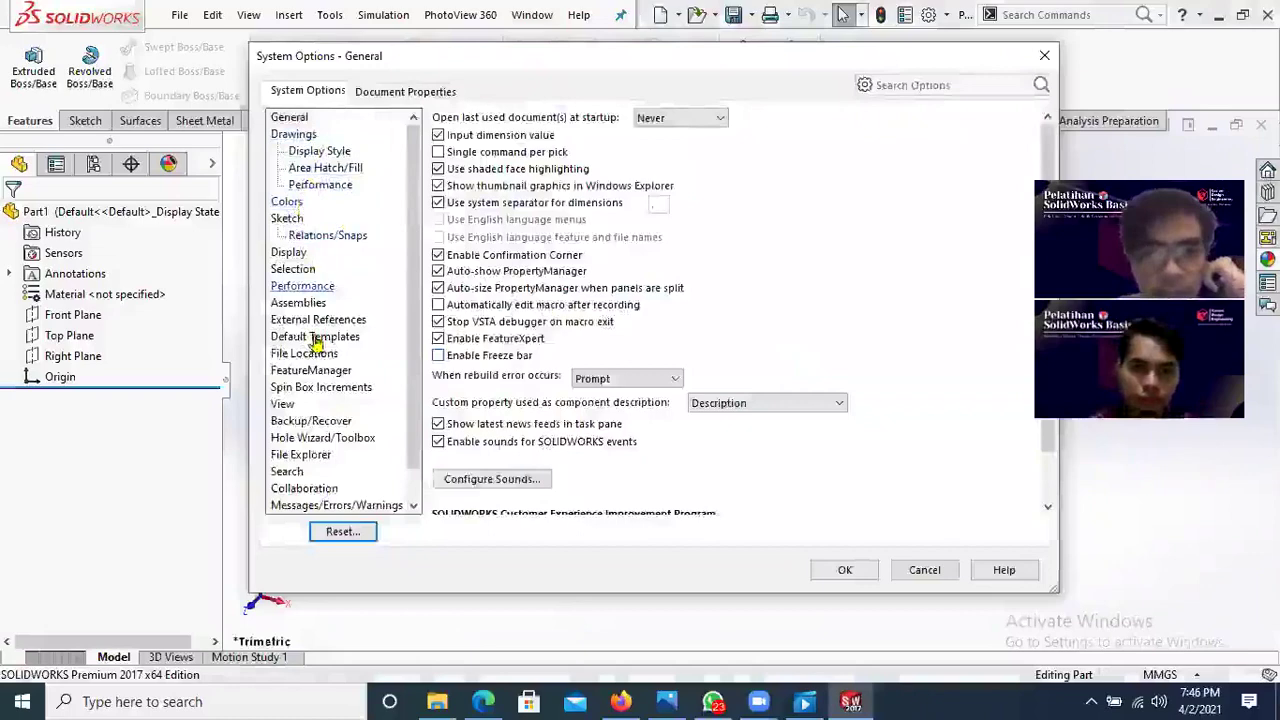
scroll(414, 372, down, 1)
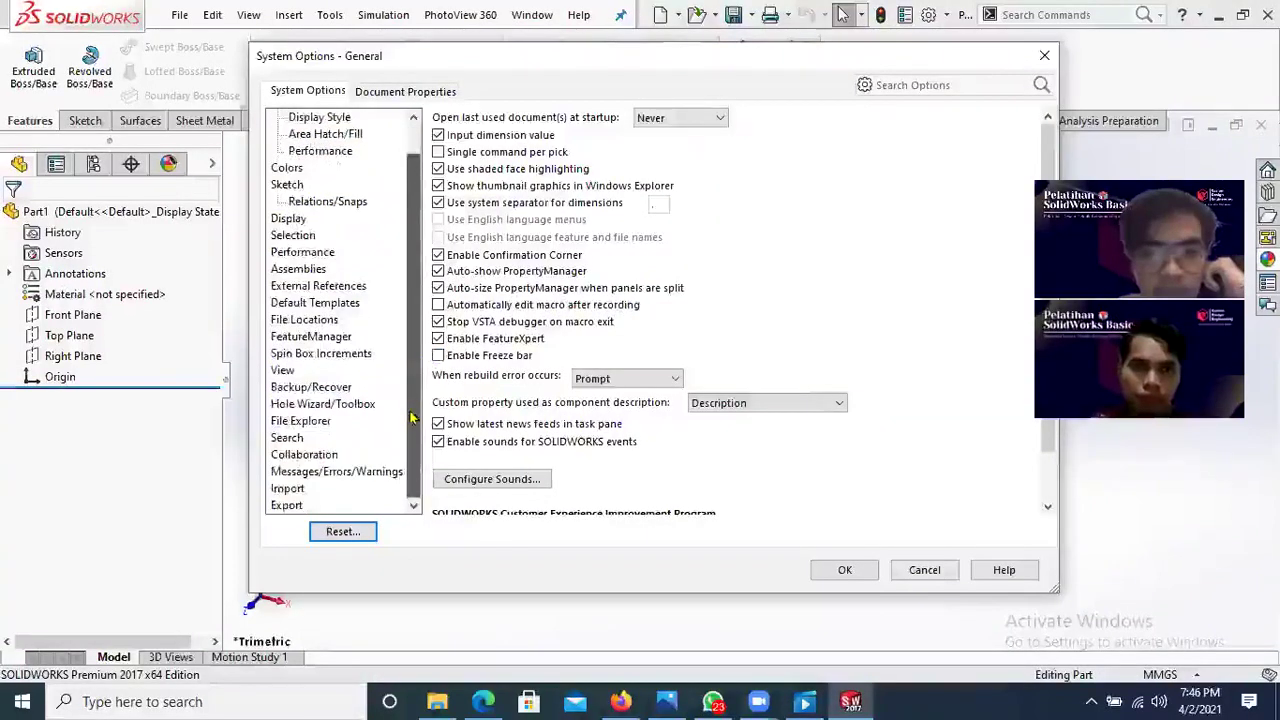
scroll(414, 382, up, 1)
click(372, 91)
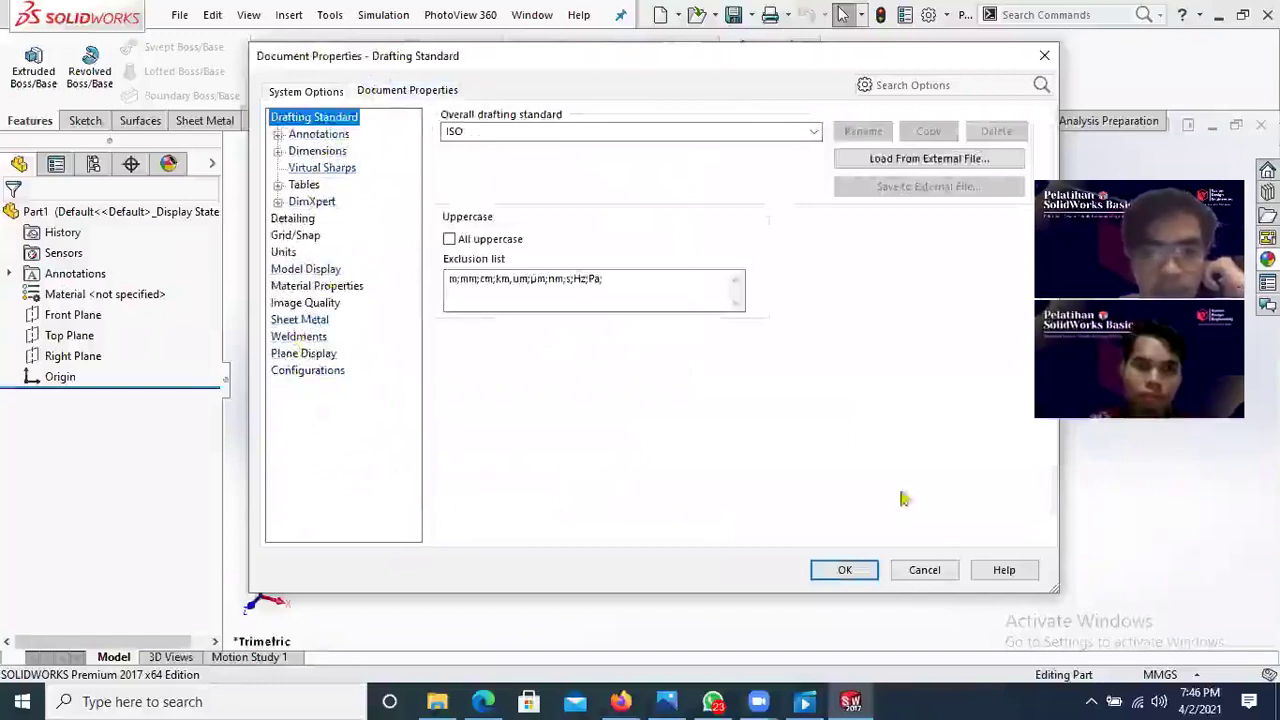
click(926, 570)
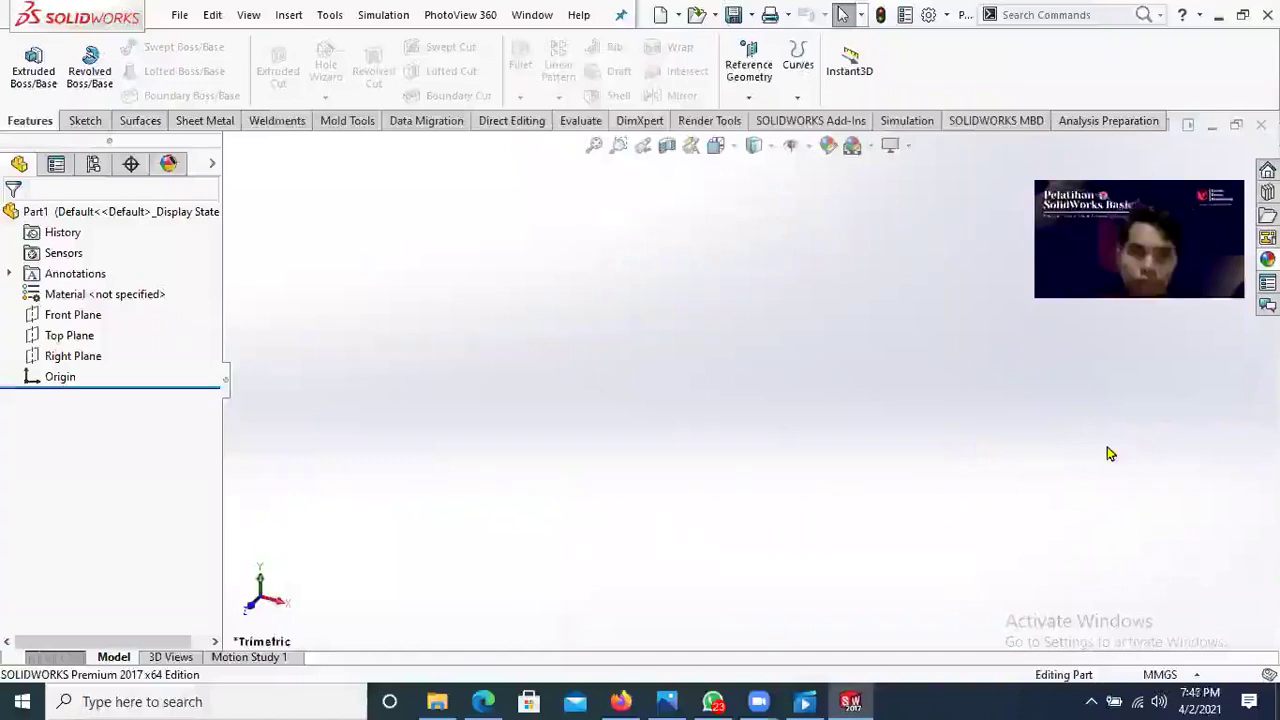
Step: Review the part's document unit settings and accept the MMGS (millimeter, gram, second) unit system
click(1186, 676)
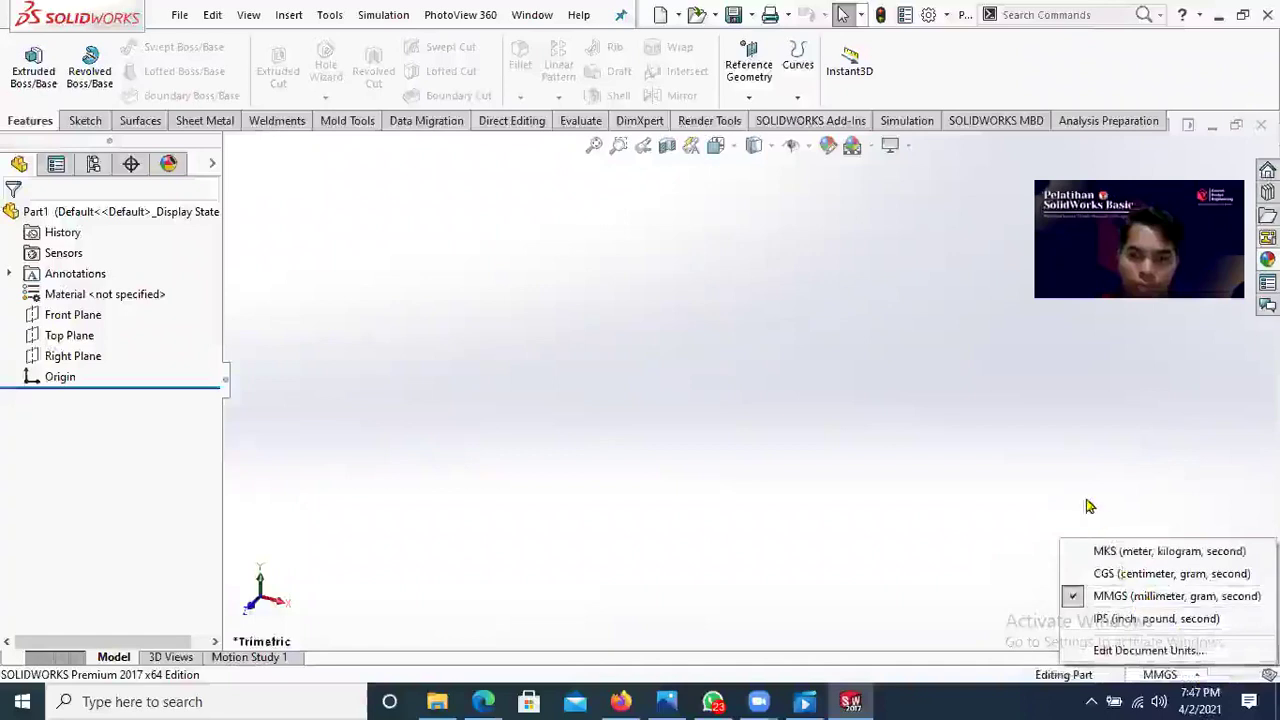
click(1175, 656)
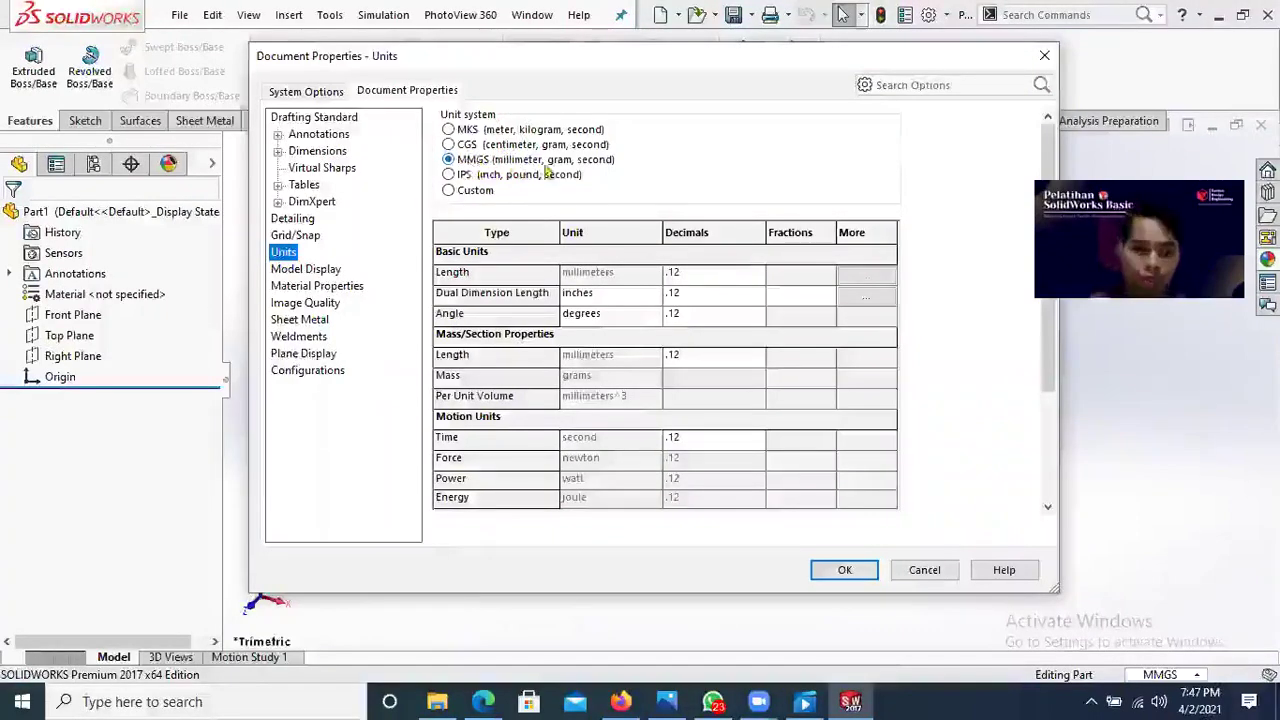
click(845, 570)
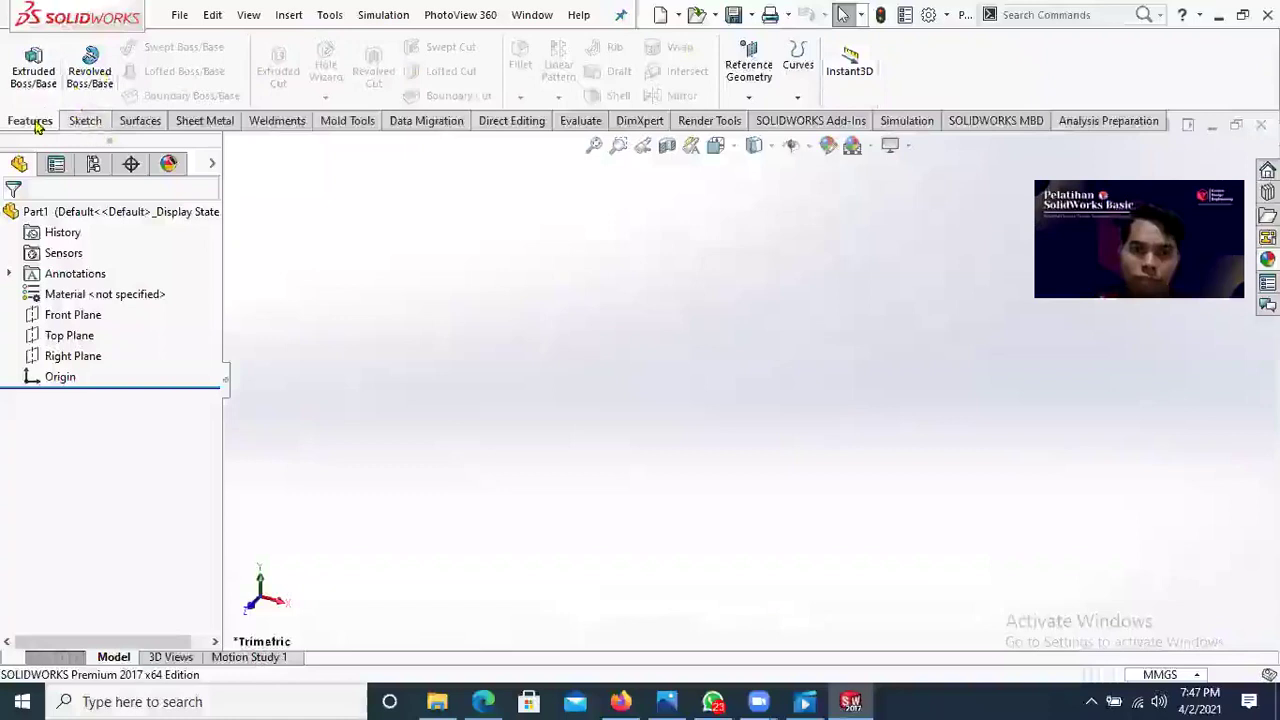
Step: Look through the Sketch, Surfaces, Sheet Metal and Weldments tool sets, and return to the Features tools
click(87, 124)
click(140, 121)
click(204, 121)
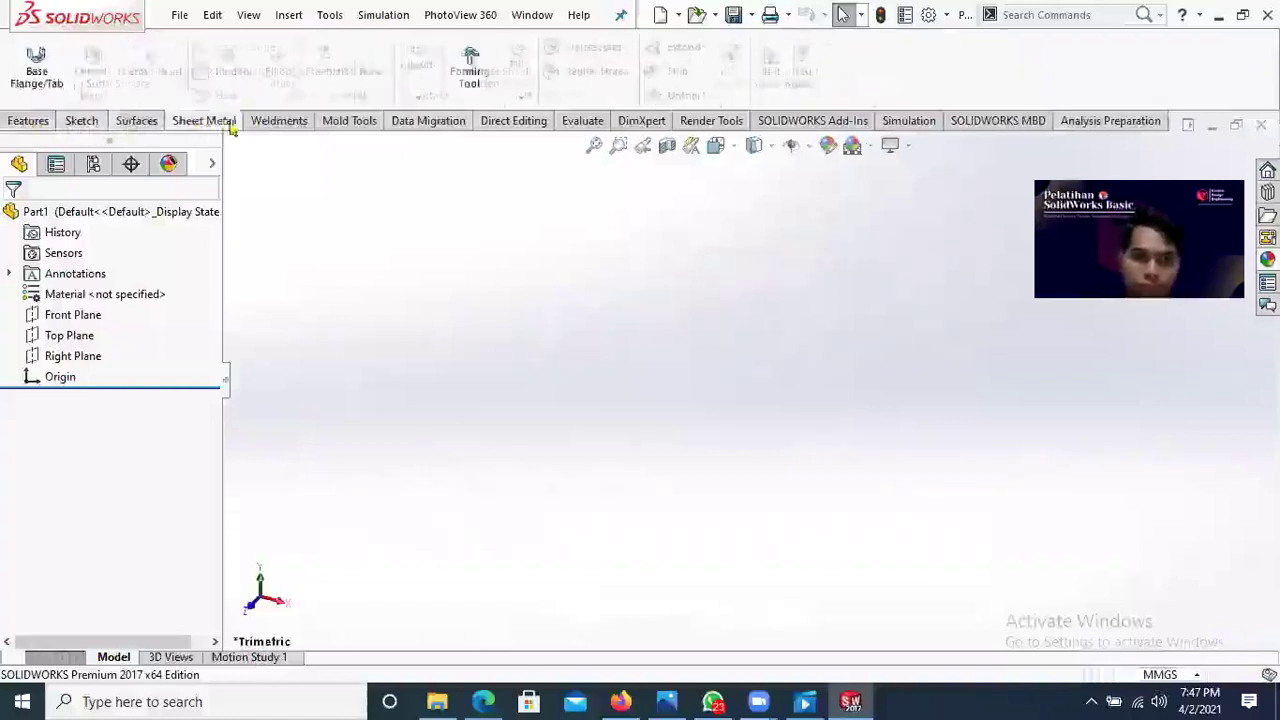
click(277, 121)
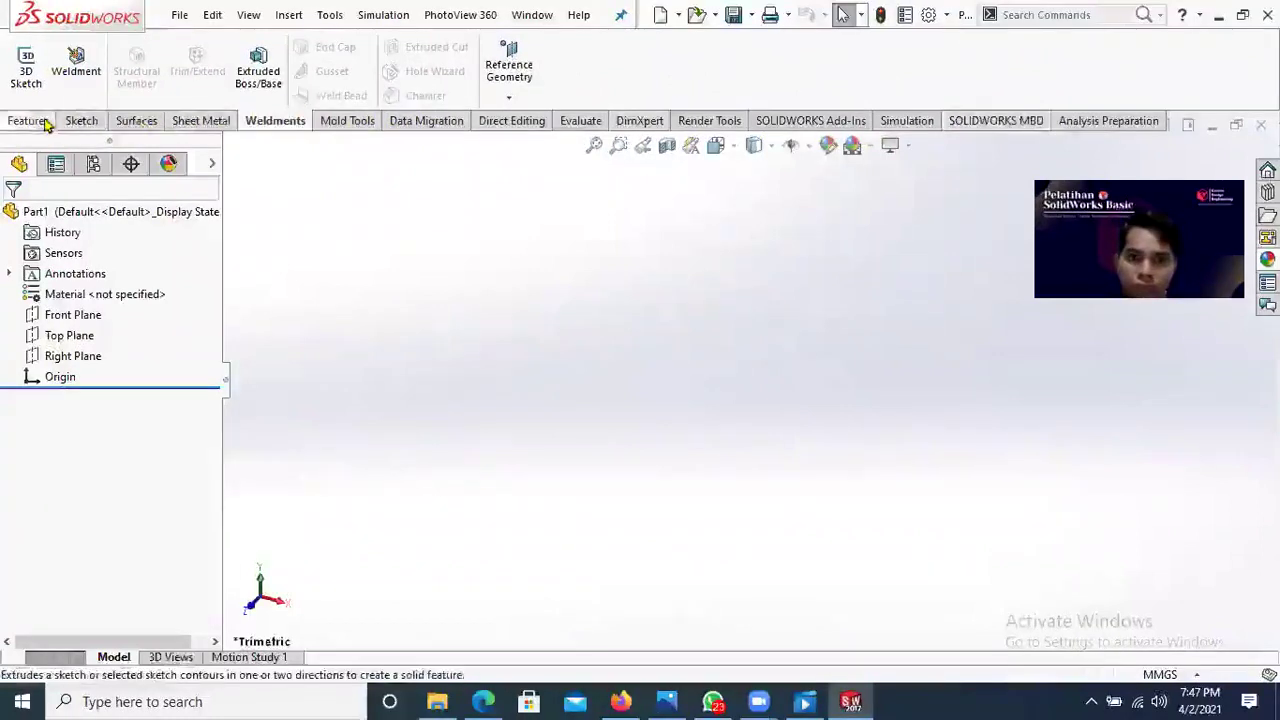
click(29, 121)
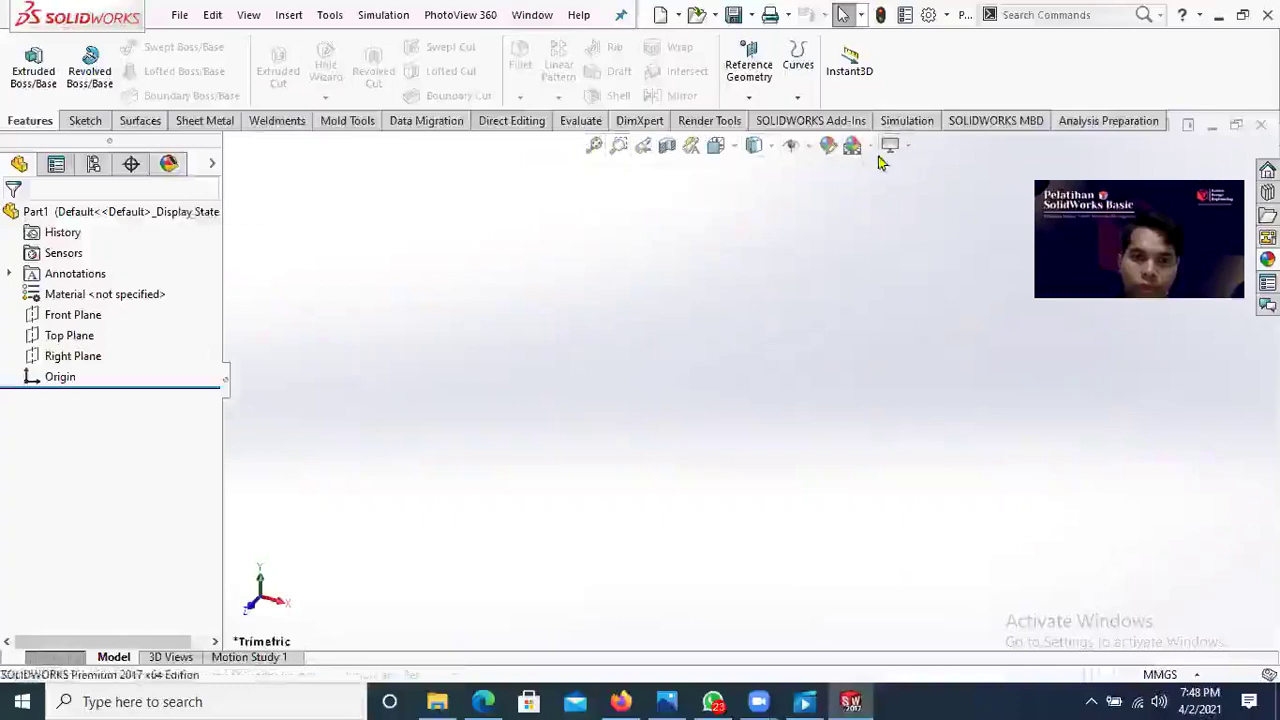
Step: Display and dismiss the view orientation cube, and change the part's scene to a plain white background
click(731, 148)
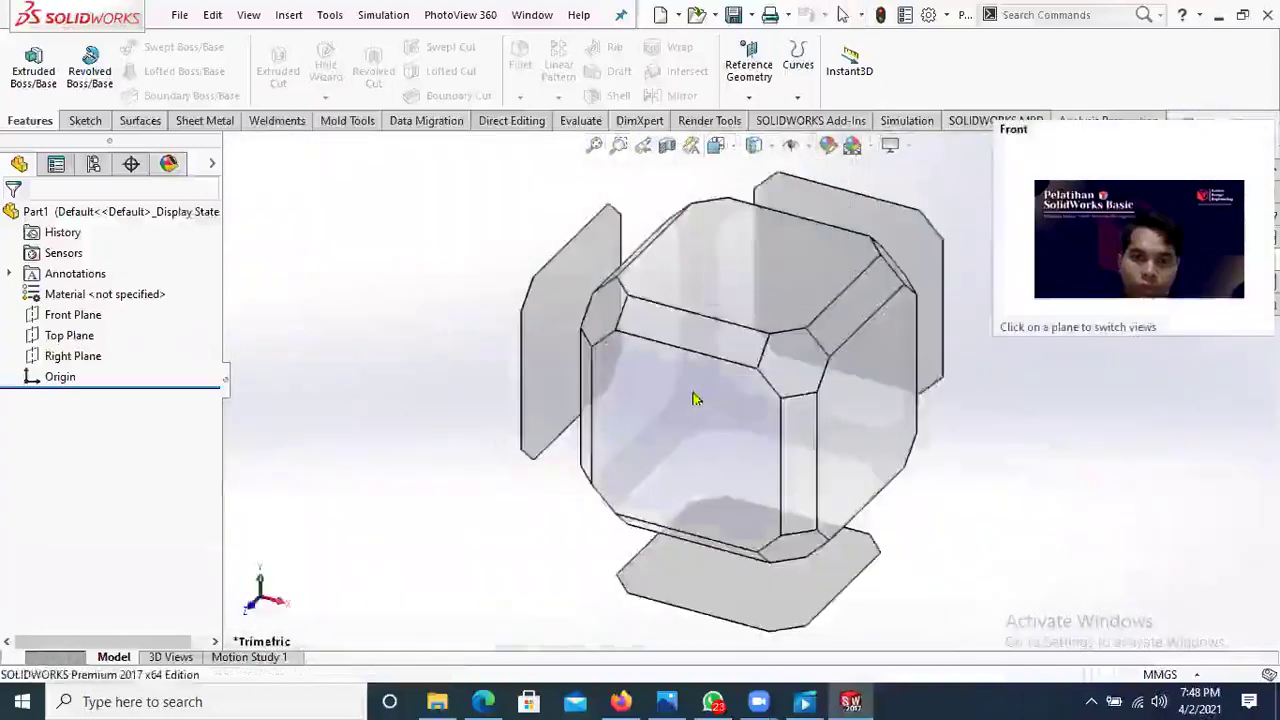
click(979, 411)
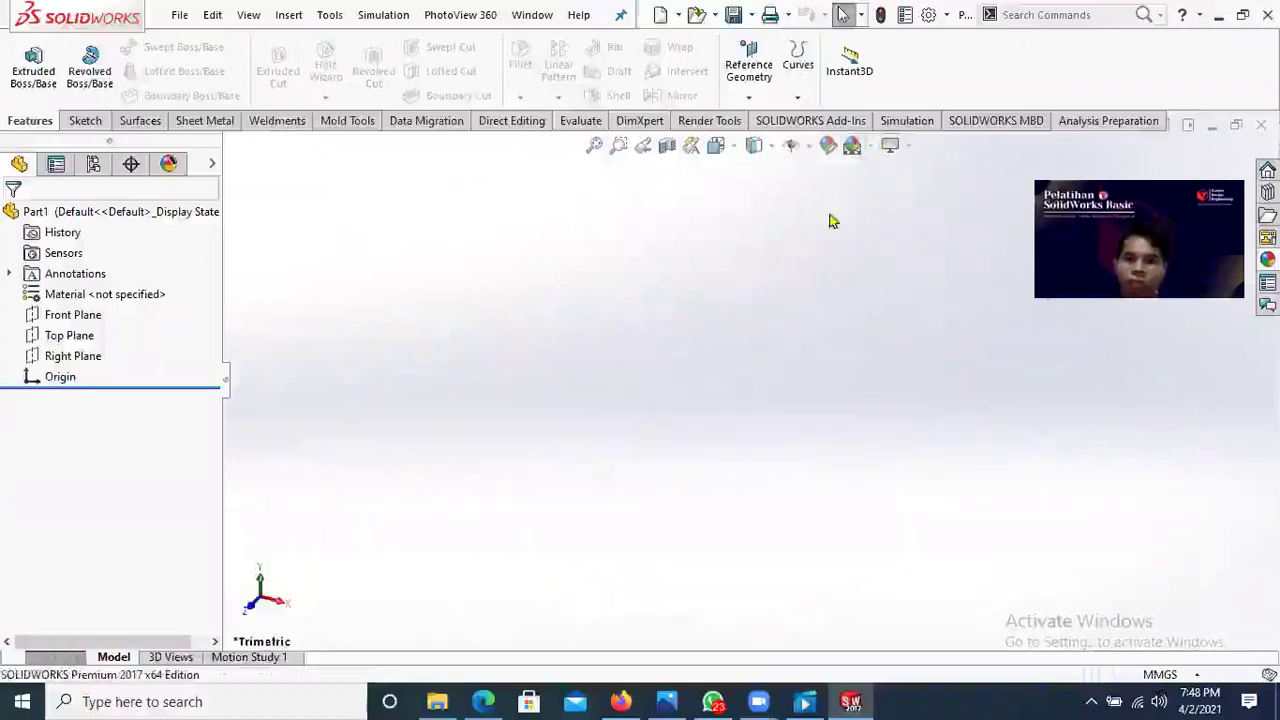
click(873, 150)
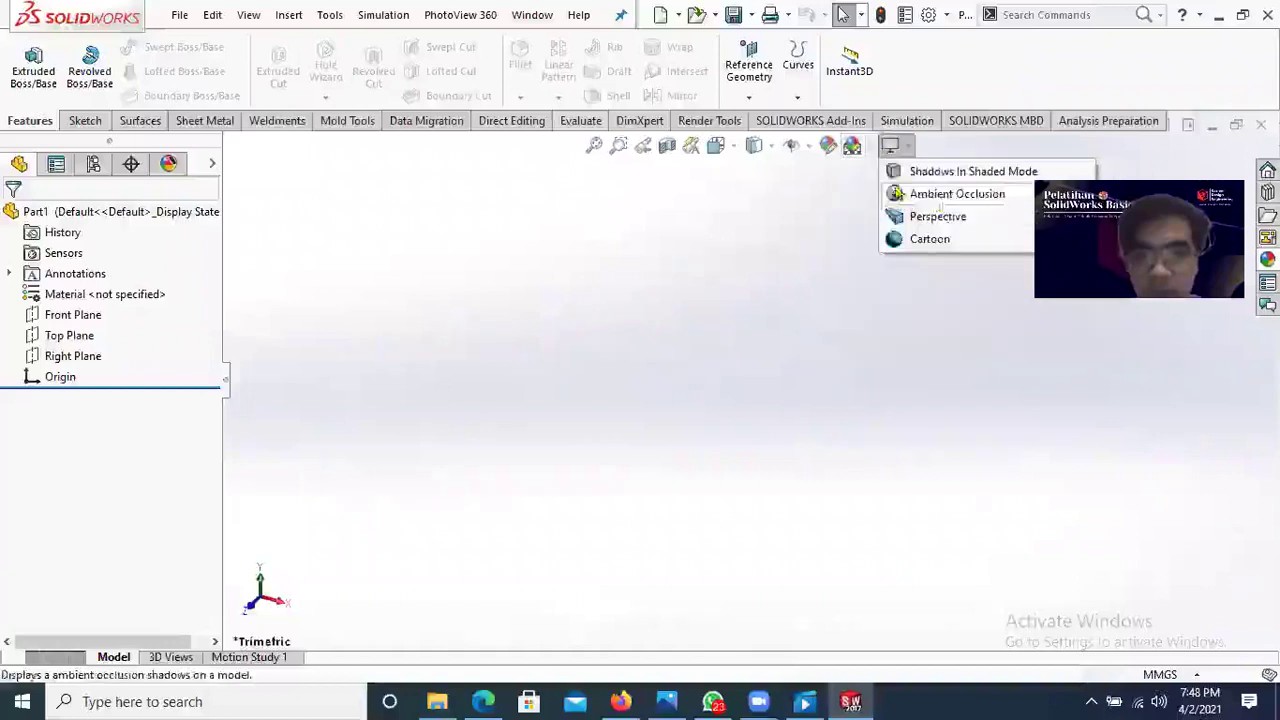
click(880, 194)
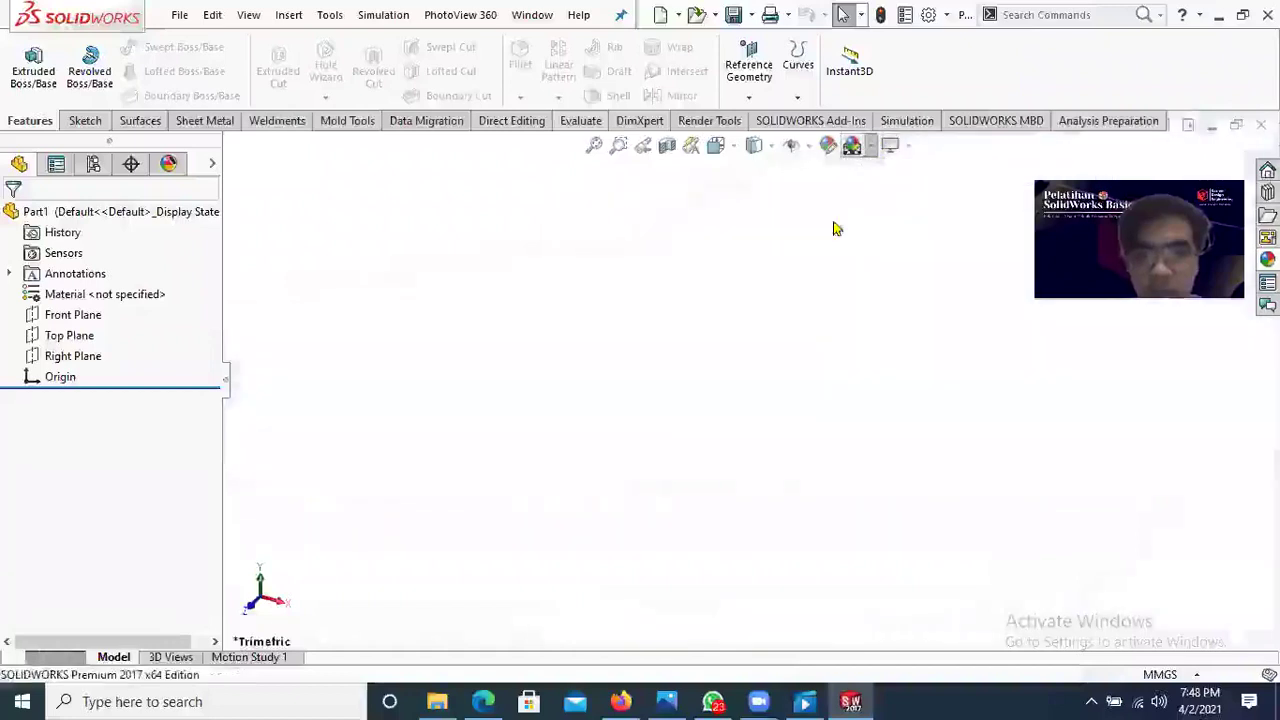
Step: Look through the Features and Sketch tool sets, including the variants of the dimension, line and spline tools
click(84, 120)
click(30, 121)
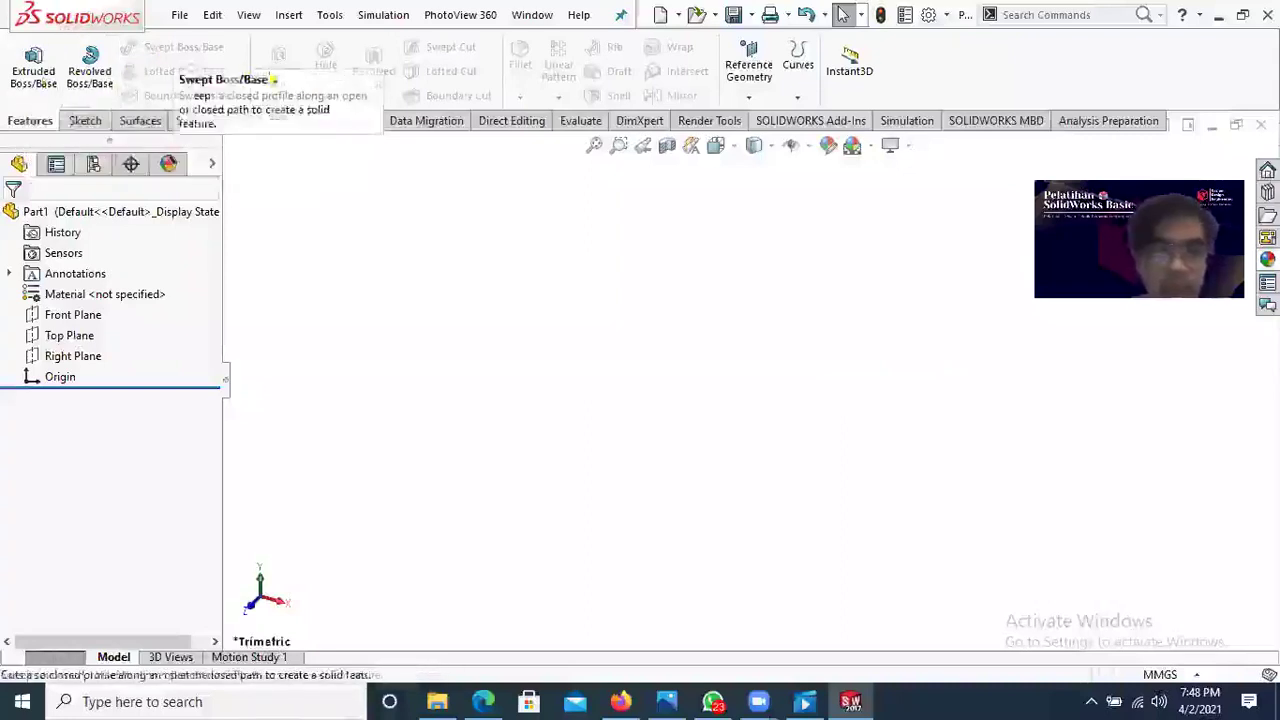
click(85, 122)
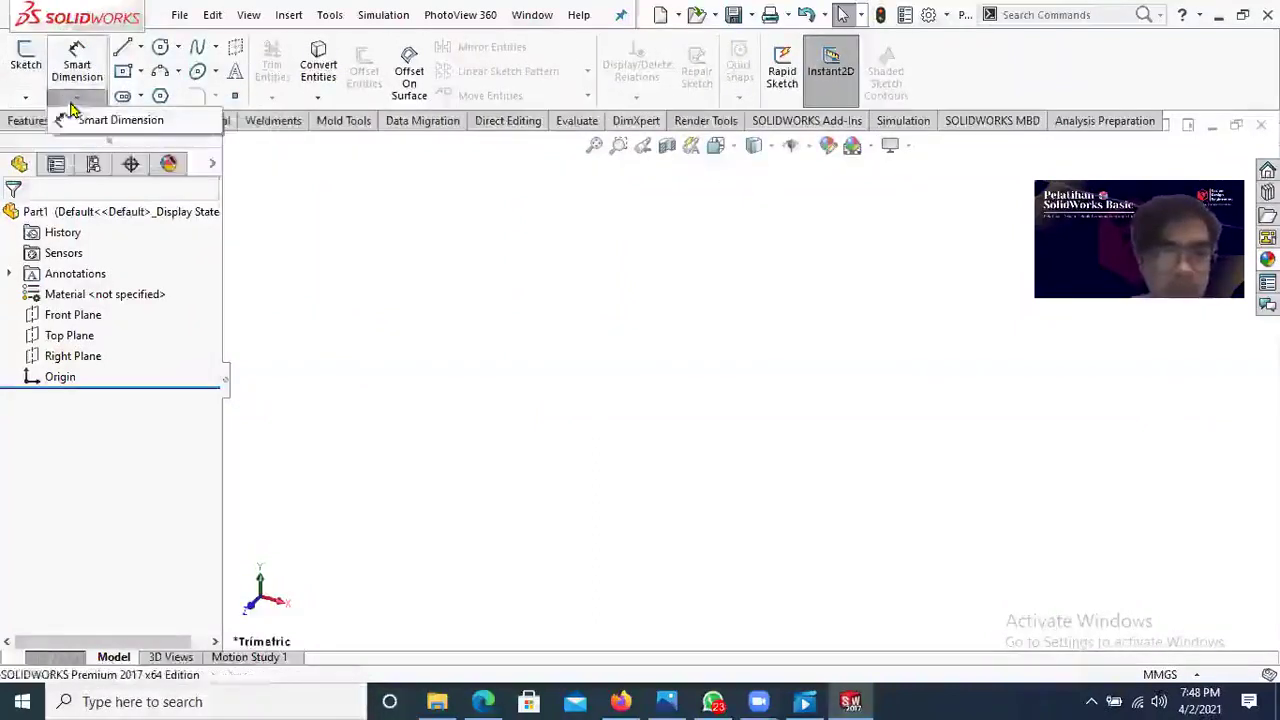
click(138, 47)
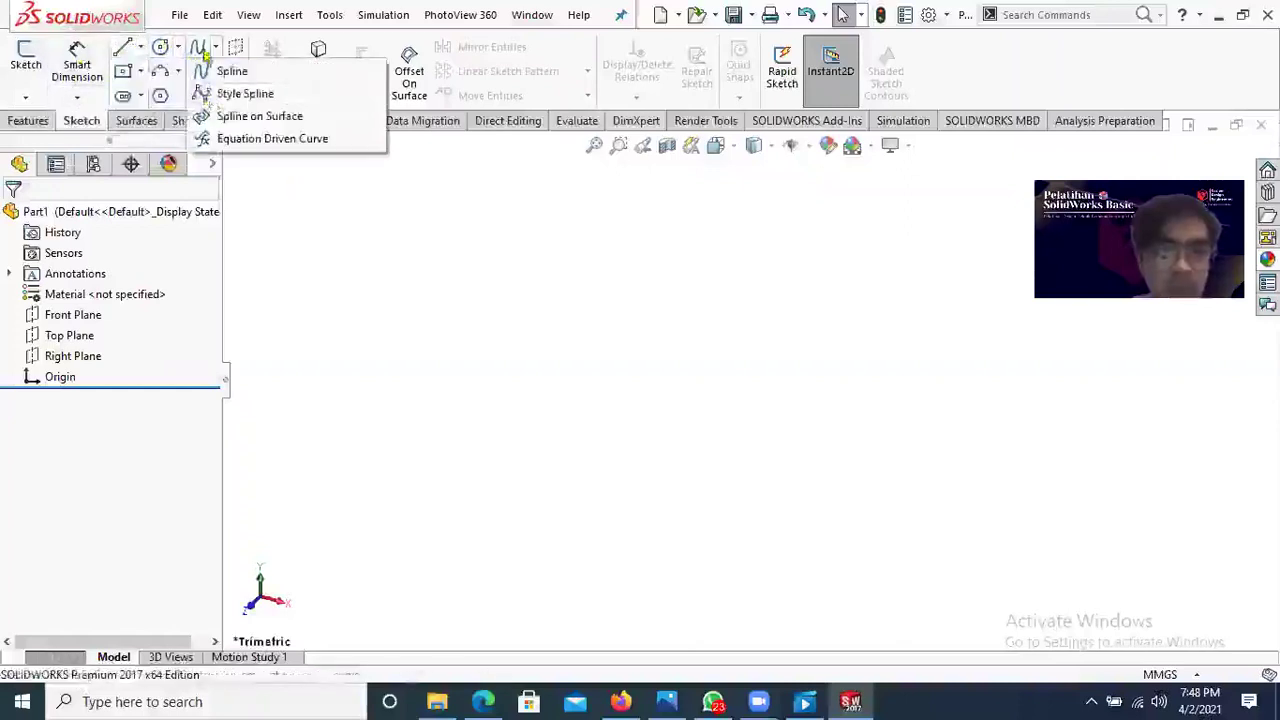
mouse_move(139, 77)
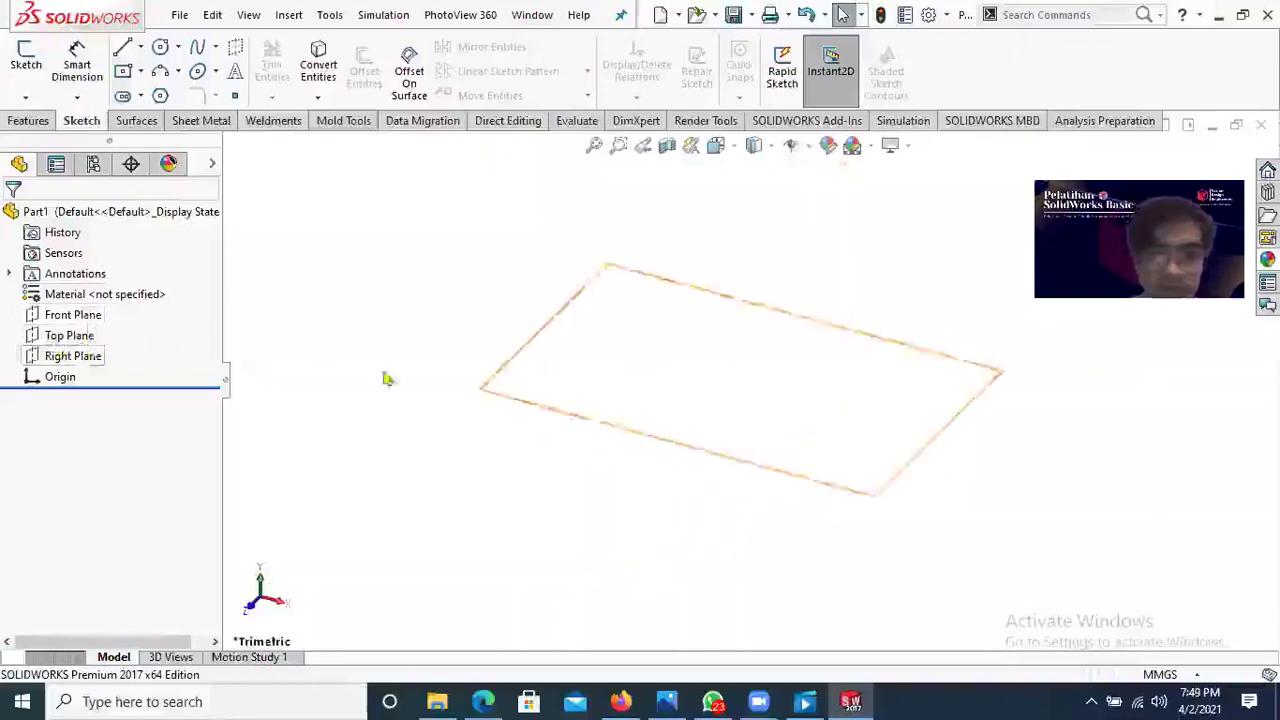
Step: Start a sketch on the Top Plane and draw a circle about 131 mm in diameter centred on the origin
click(70, 336)
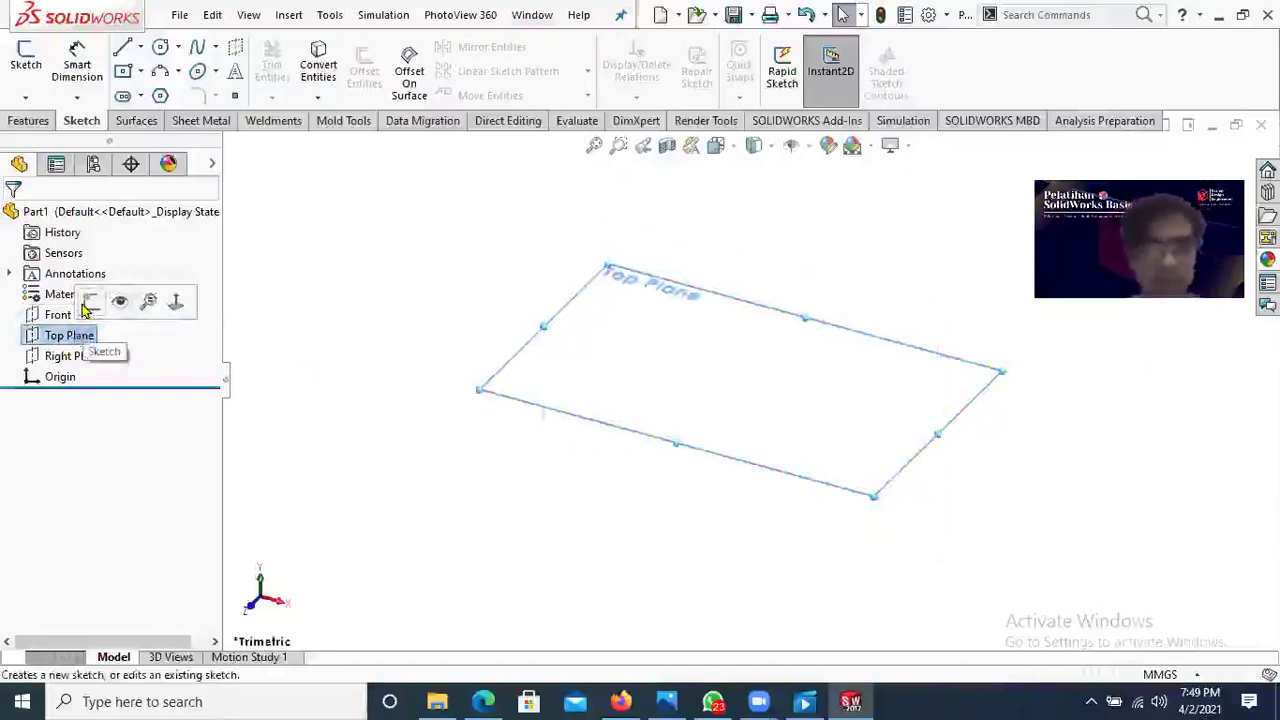
click(89, 302)
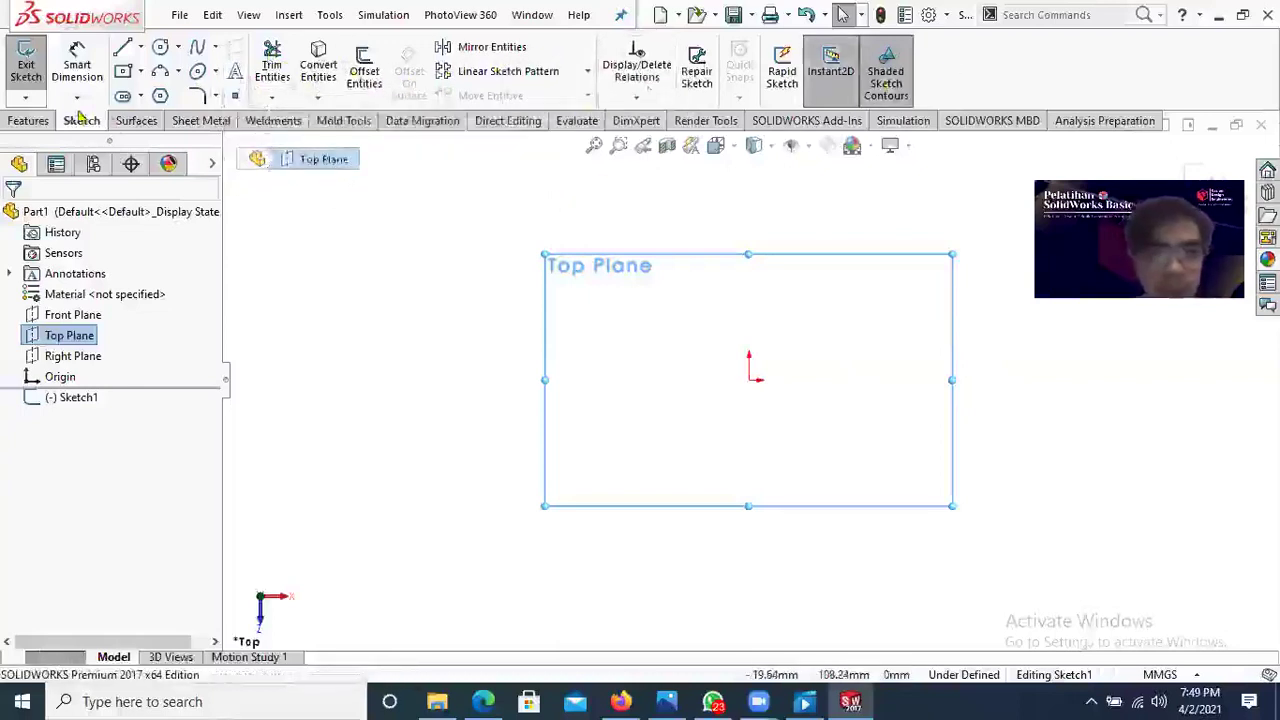
click(160, 52)
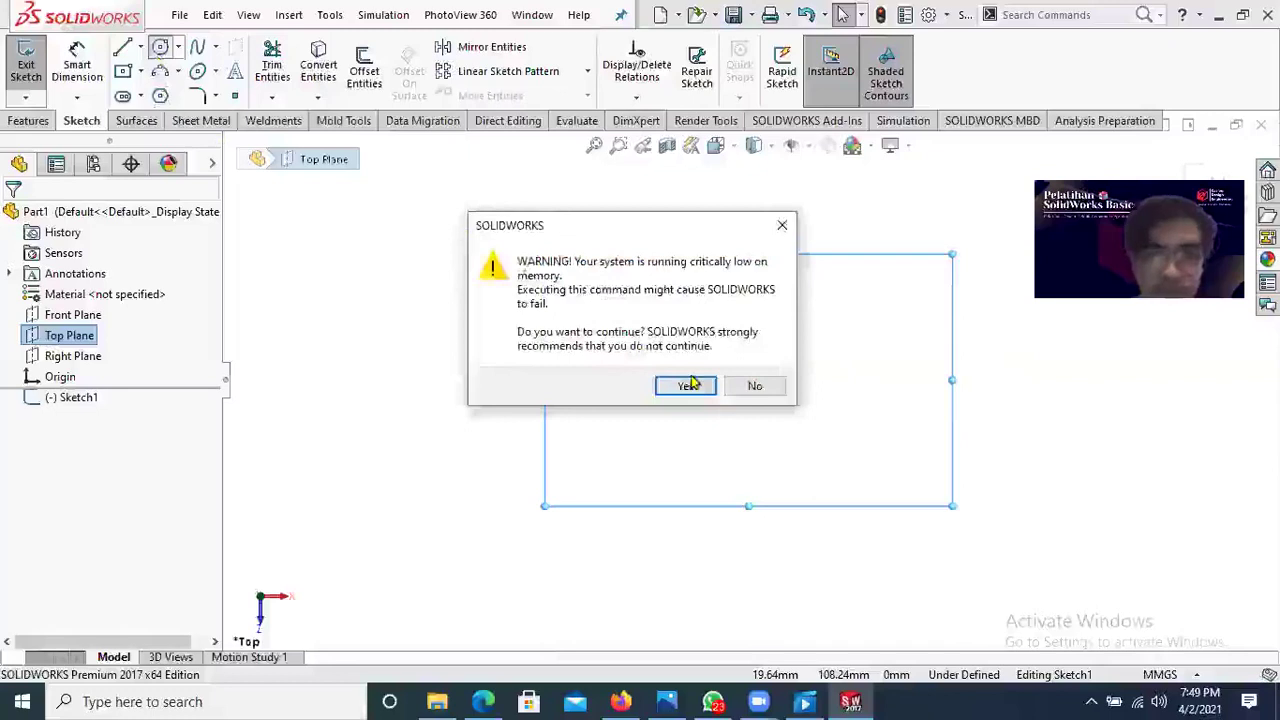
click(697, 386)
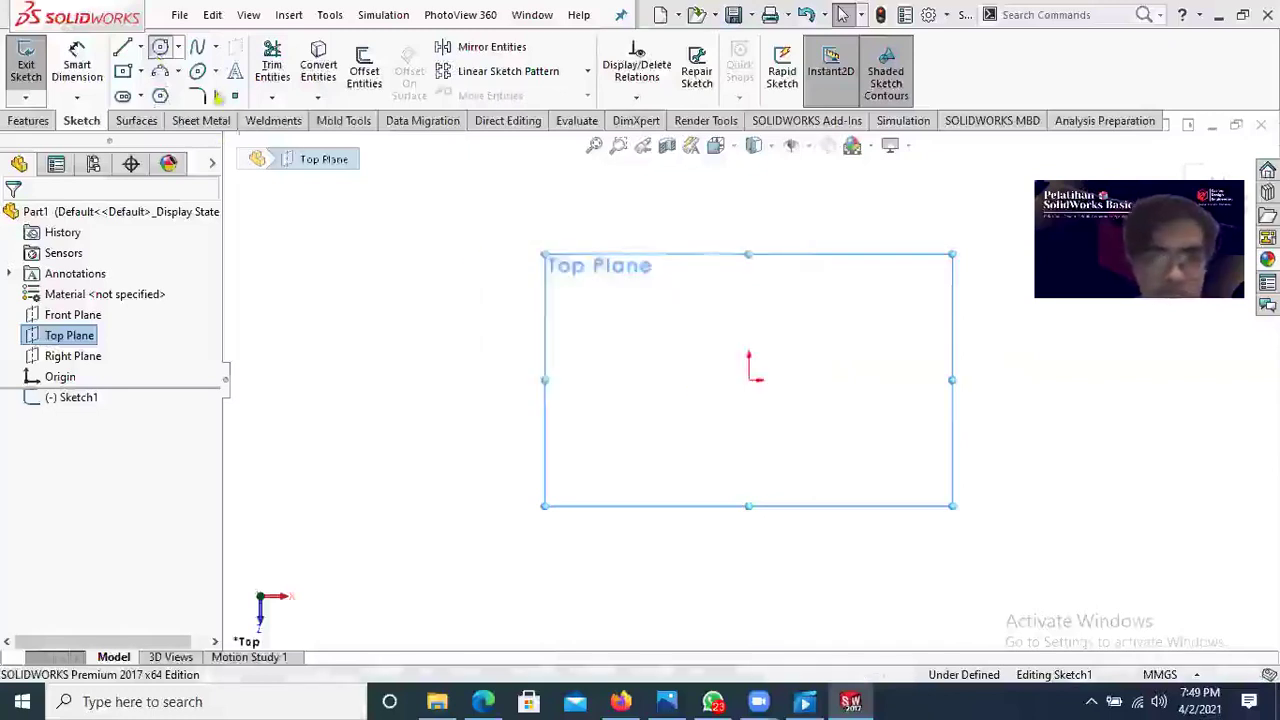
click(756, 386)
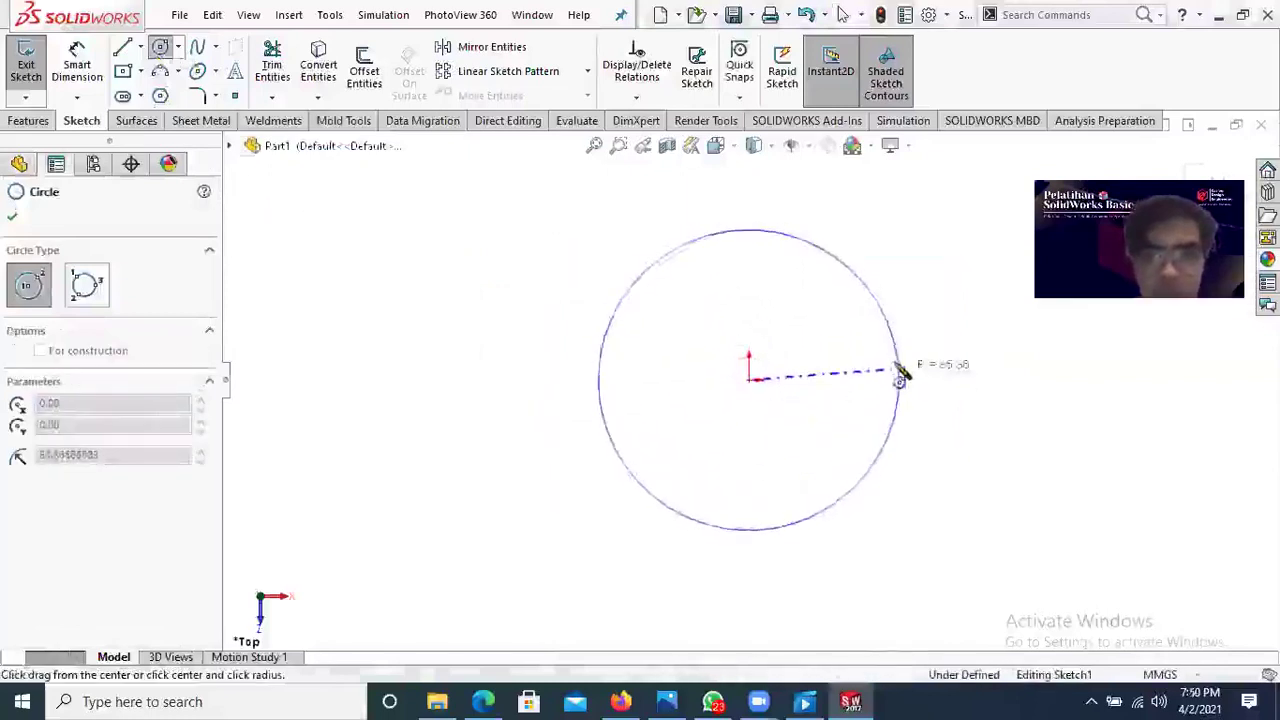
click(900, 376)
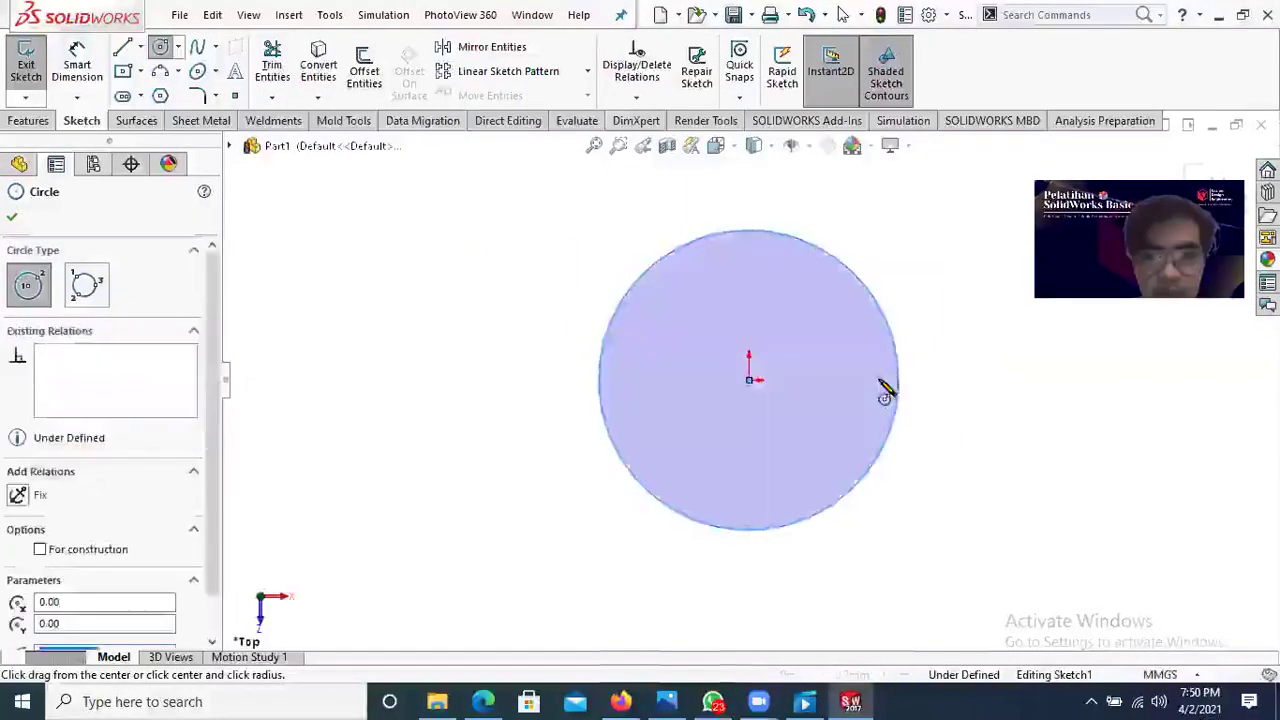
Step: Dimension the circle's diameter with Smart Dimension and set it to 100 mm
click(80, 68)
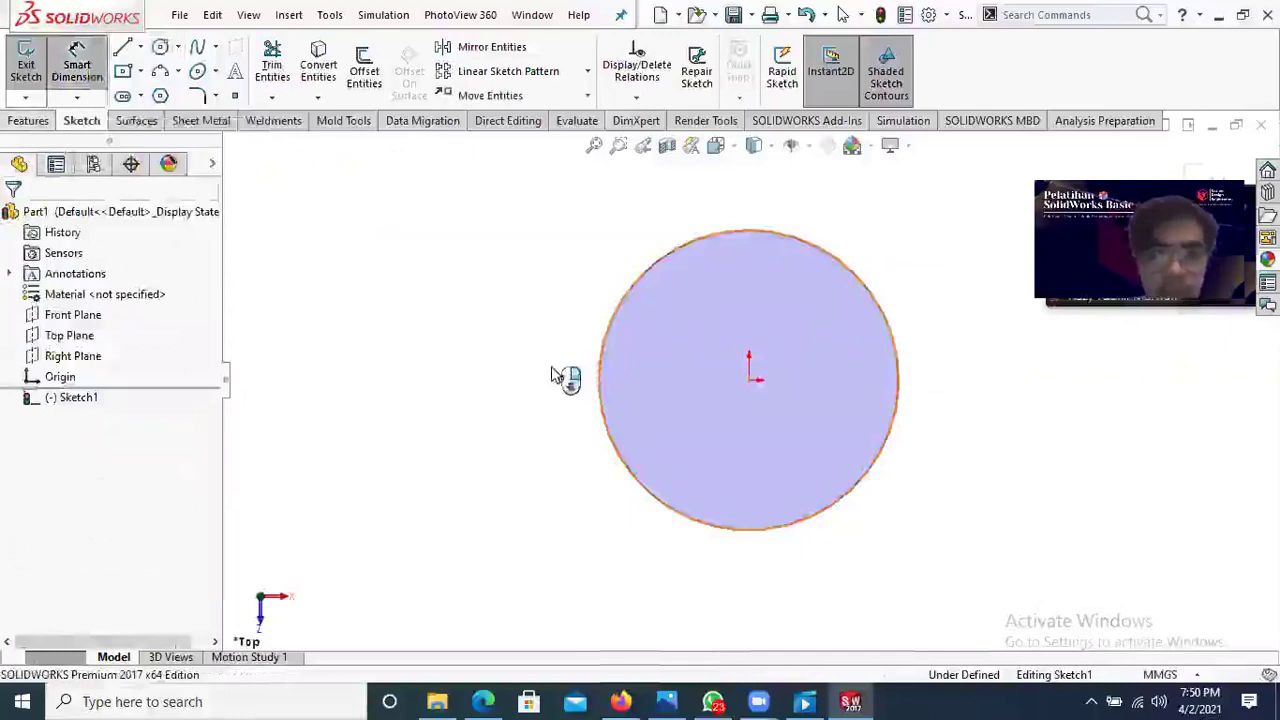
click(557, 375)
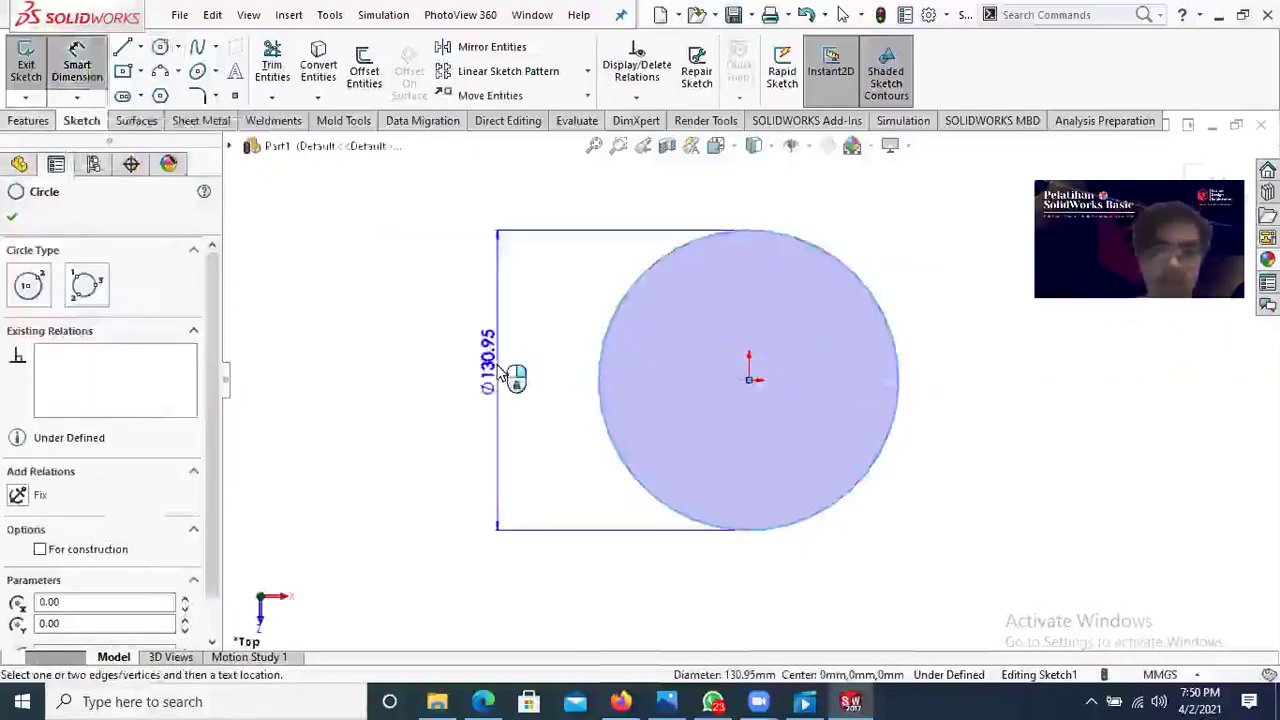
click(500, 372)
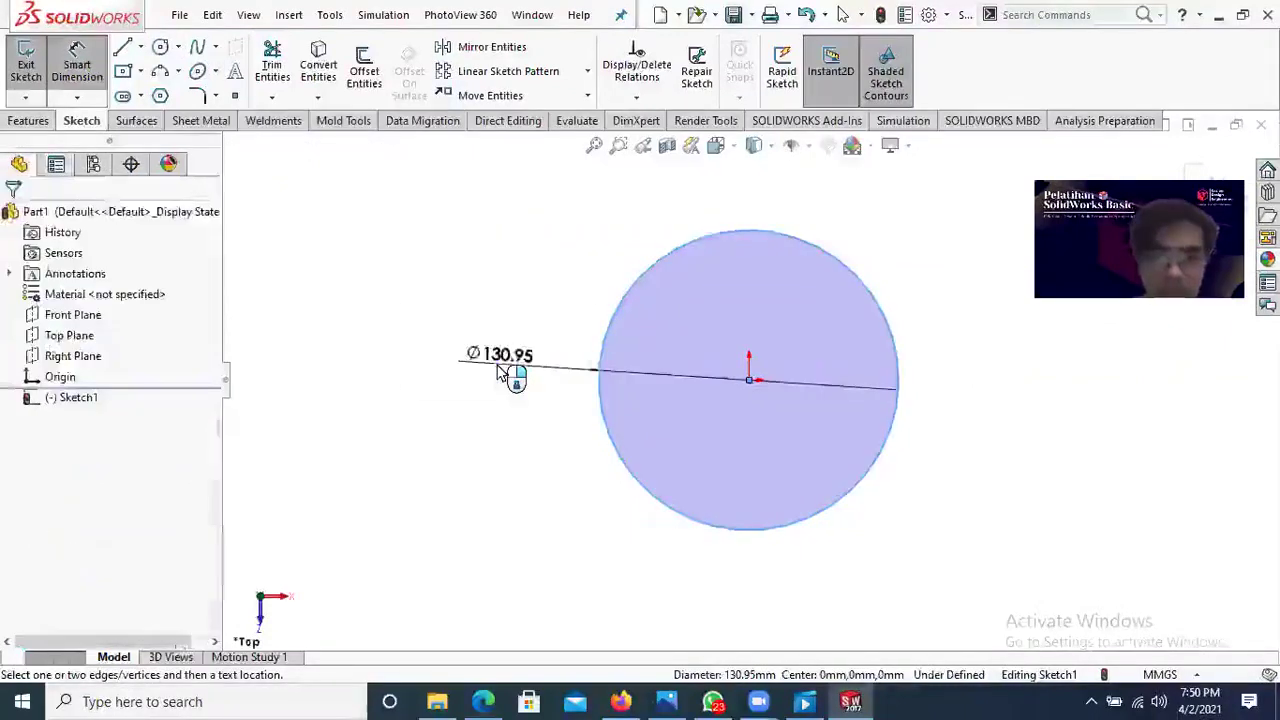
click(500, 371)
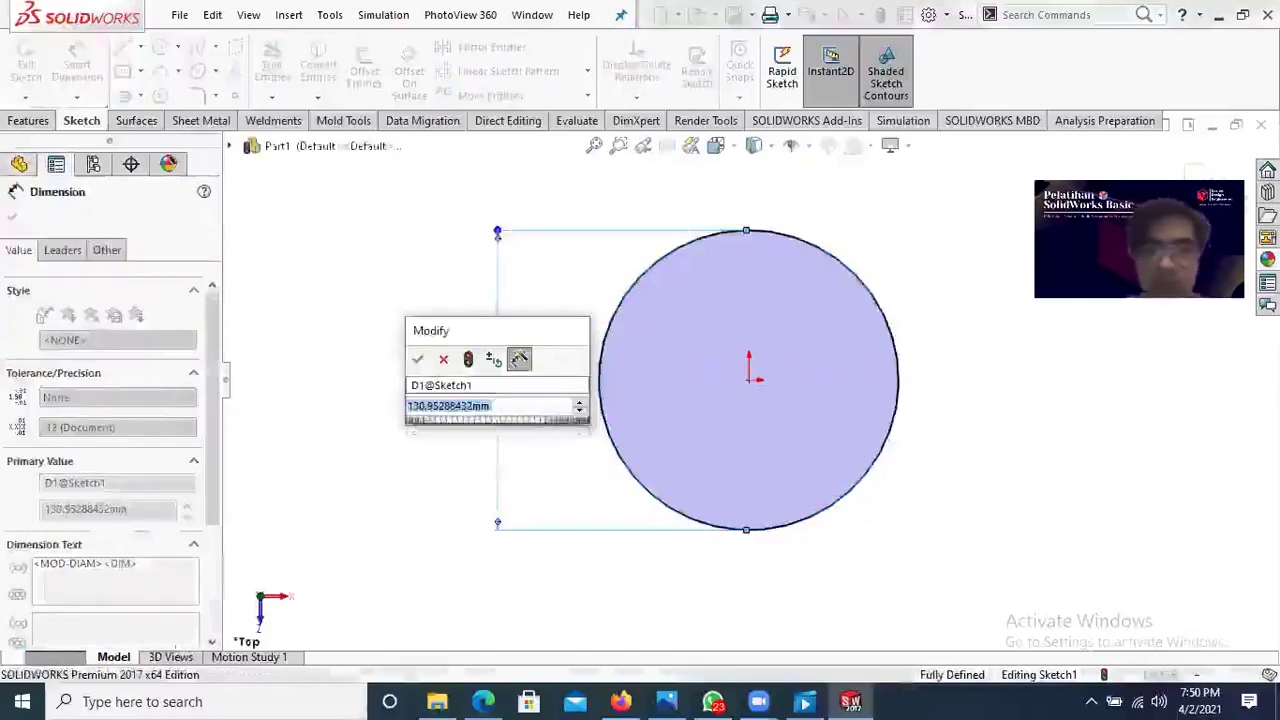
key(BackSpace)
text(100)
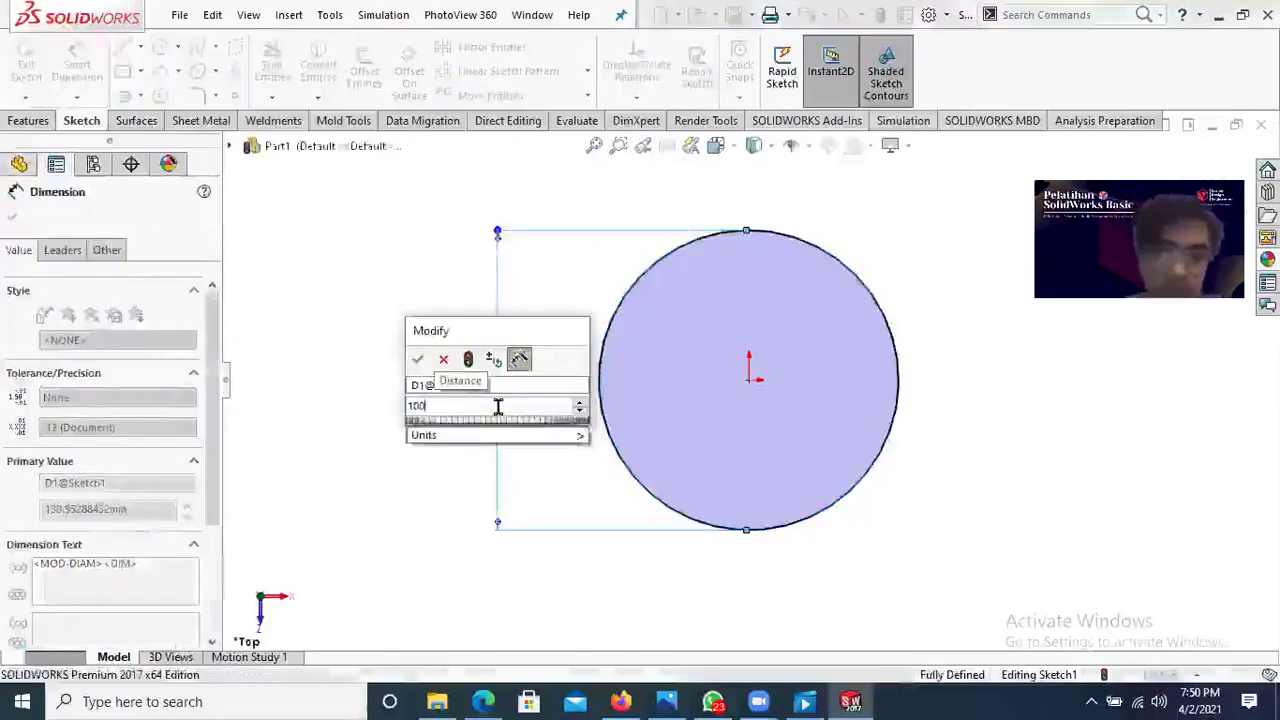
click(421, 359)
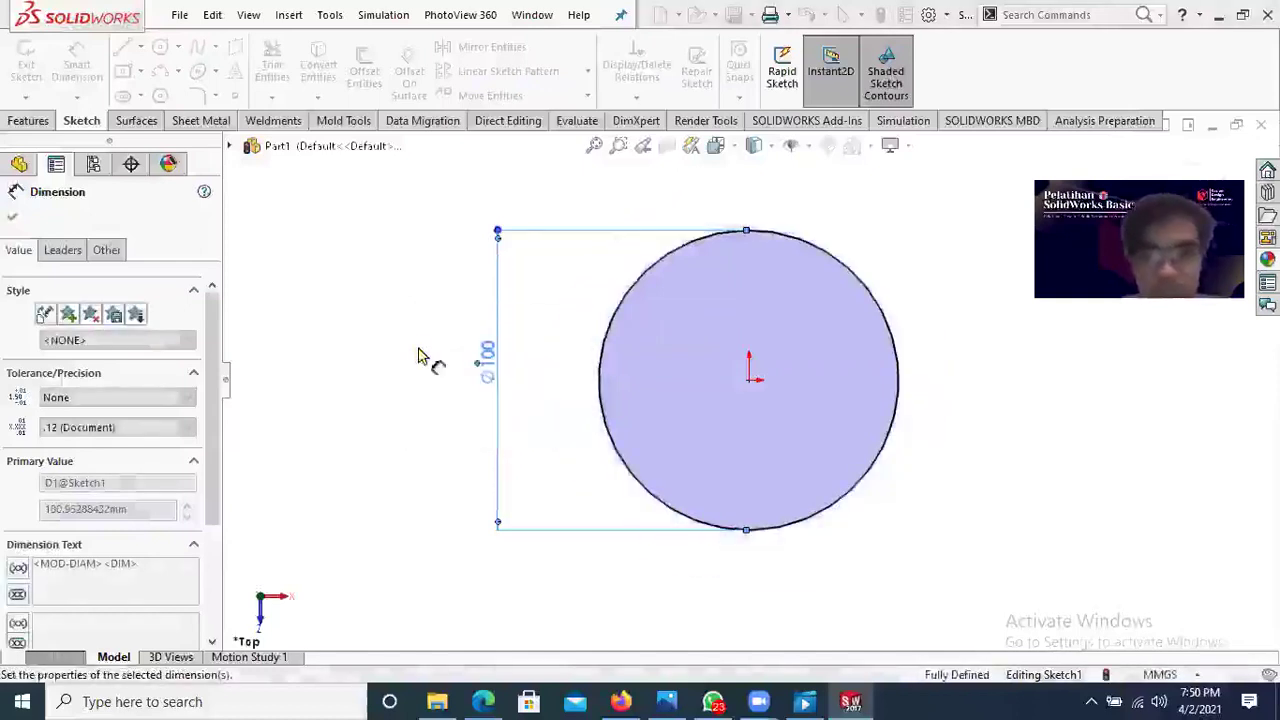
click(16, 216)
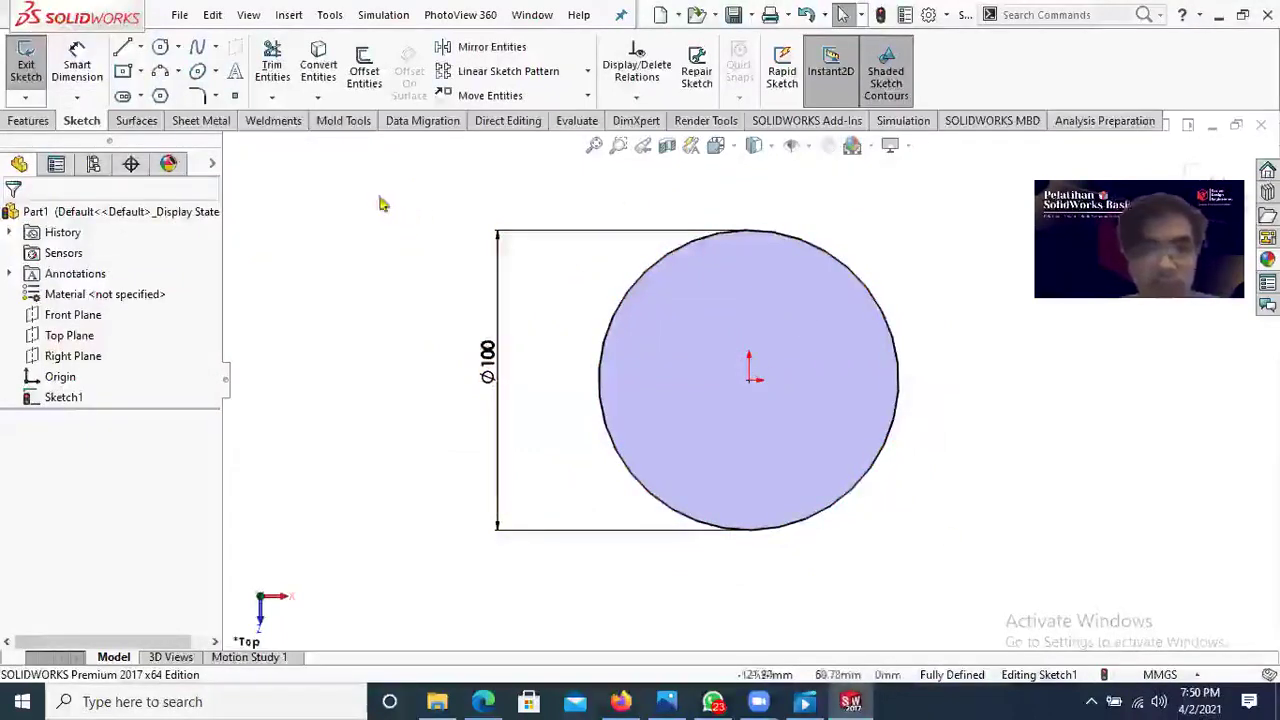
Step: Extrude the circle sketch as a blind boss with a depth of 100 mm
click(30, 121)
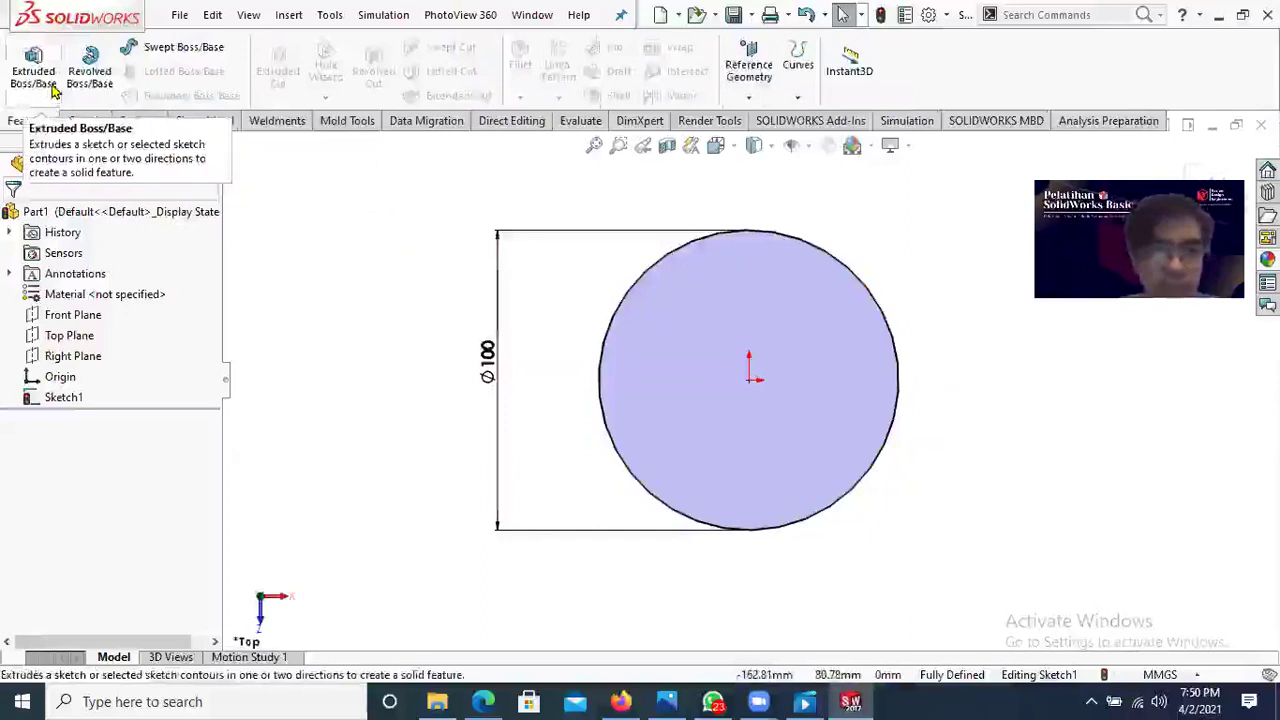
click(53, 85)
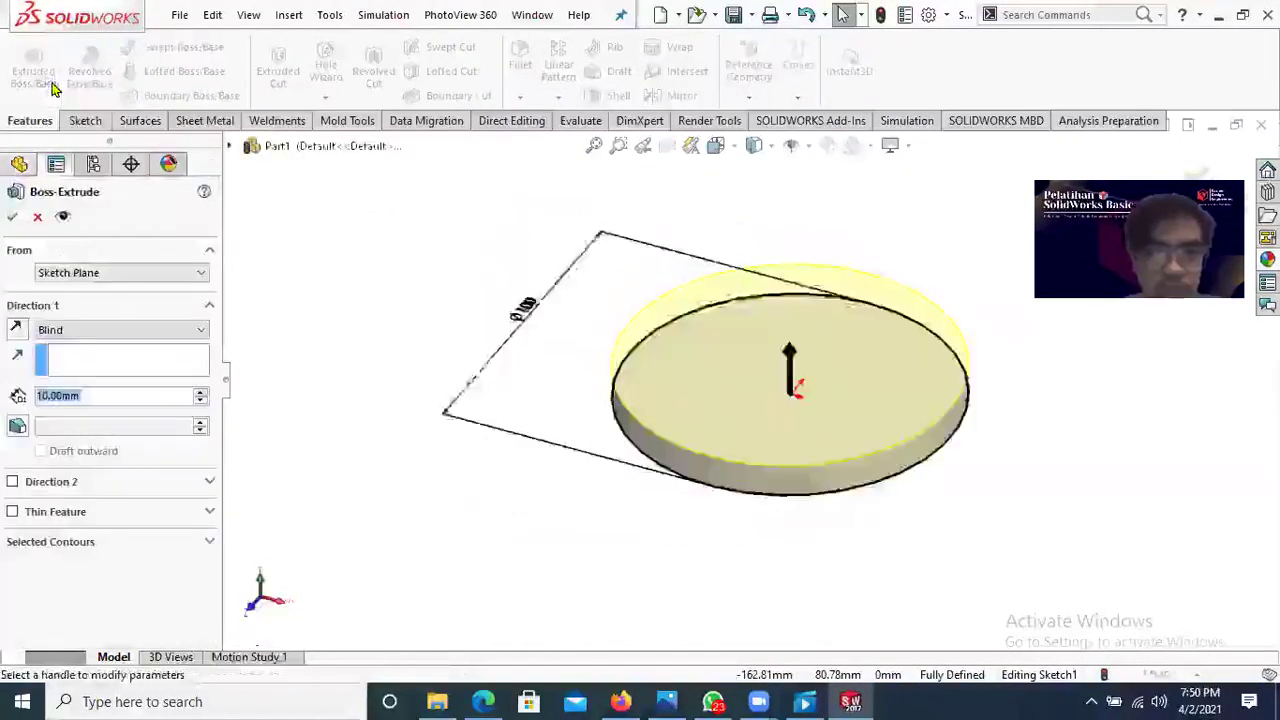
click(201, 393)
click(201, 393)
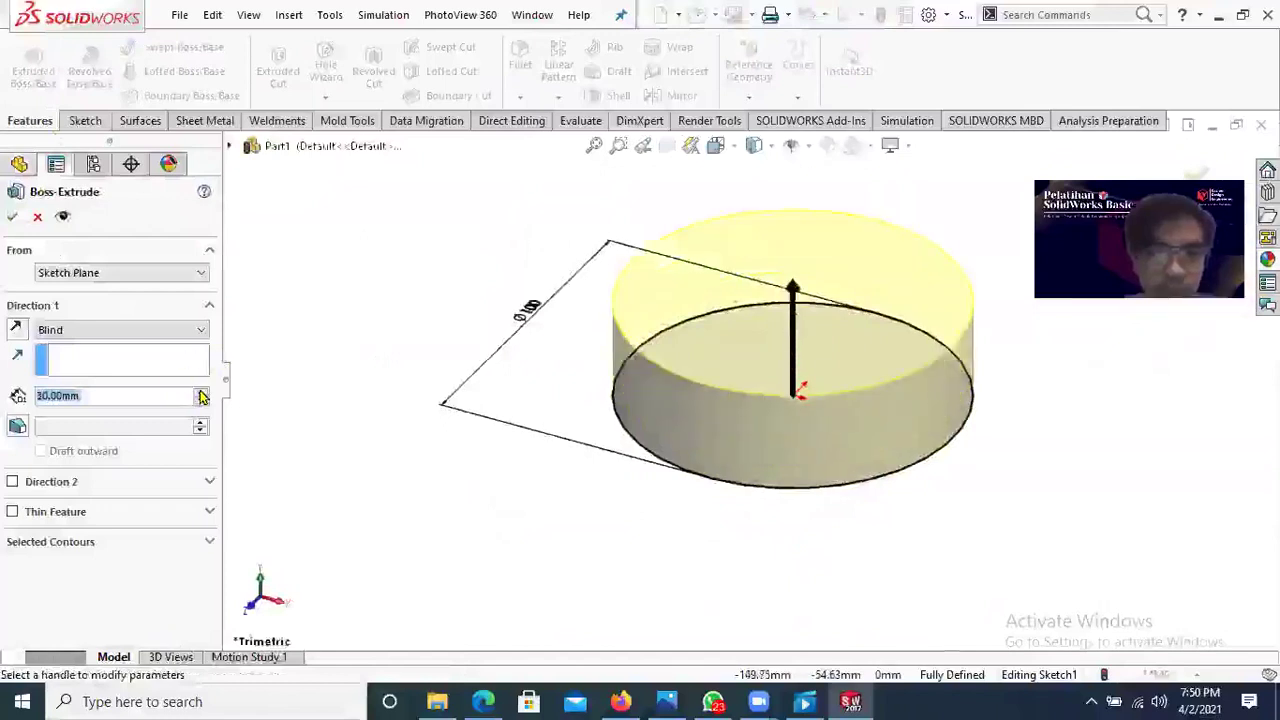
click(201, 393)
click(201, 393)
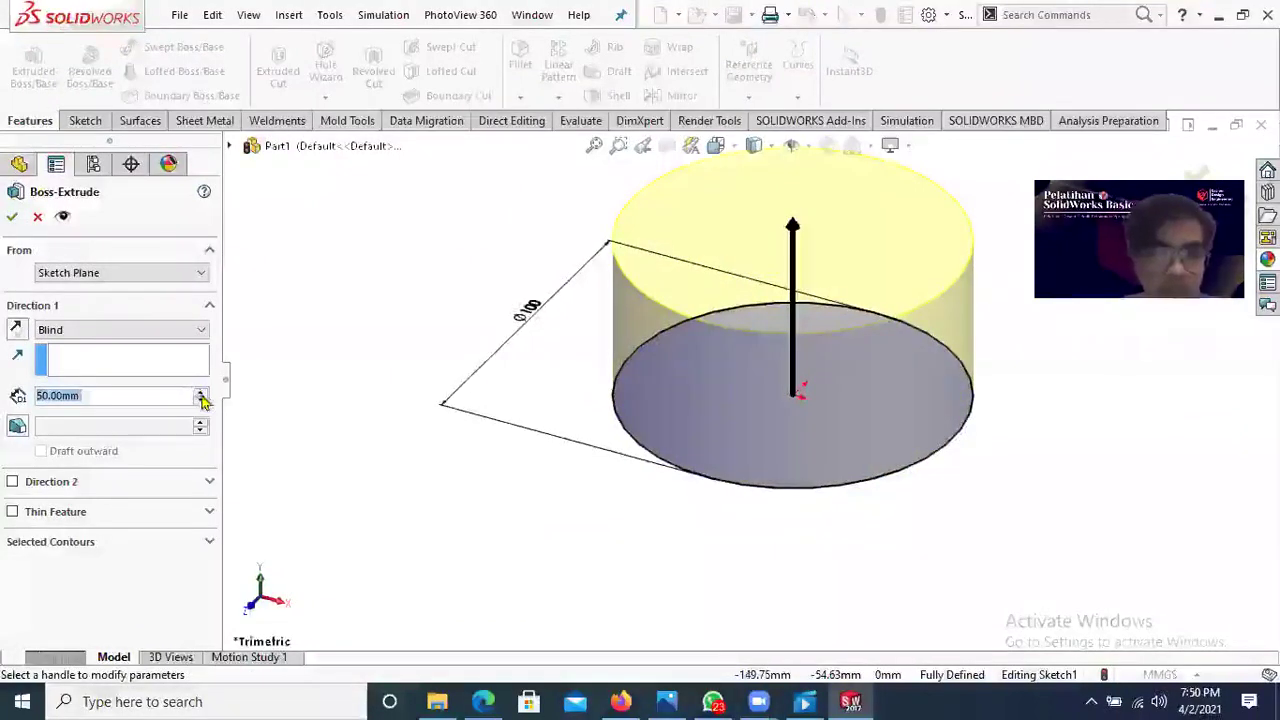
click(202, 393)
click(202, 393)
click(202, 393)
click(202, 393)
click(202, 393)
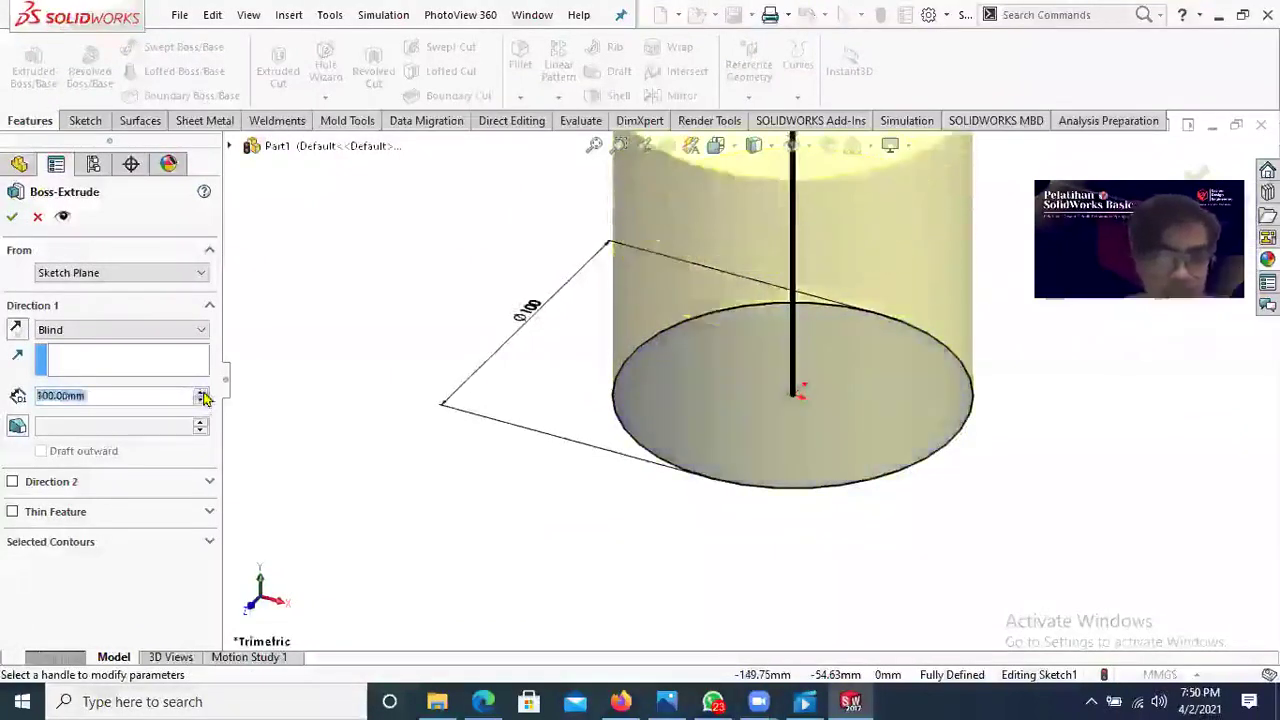
scroll(800, 365, up, 3)
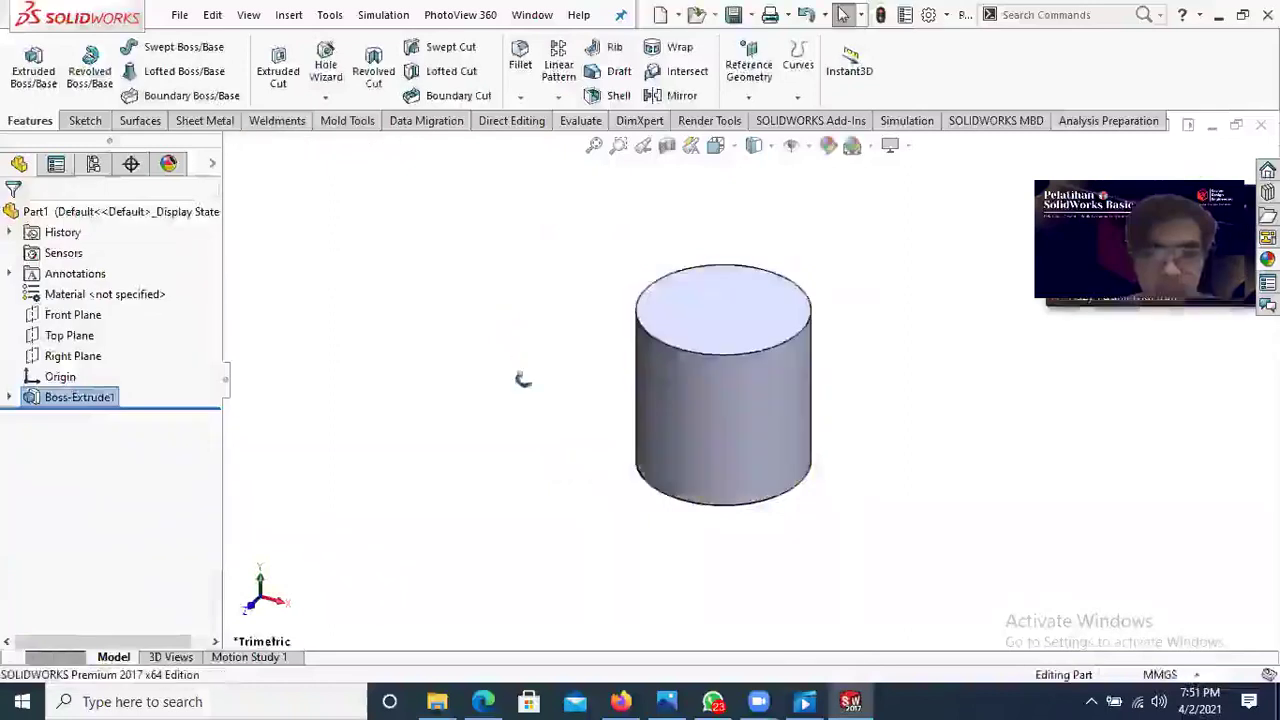
Step: Examine the extruded cylinder from all sides, including both end faces and its curved surface
middle_drag(523, 377, 971, 546)
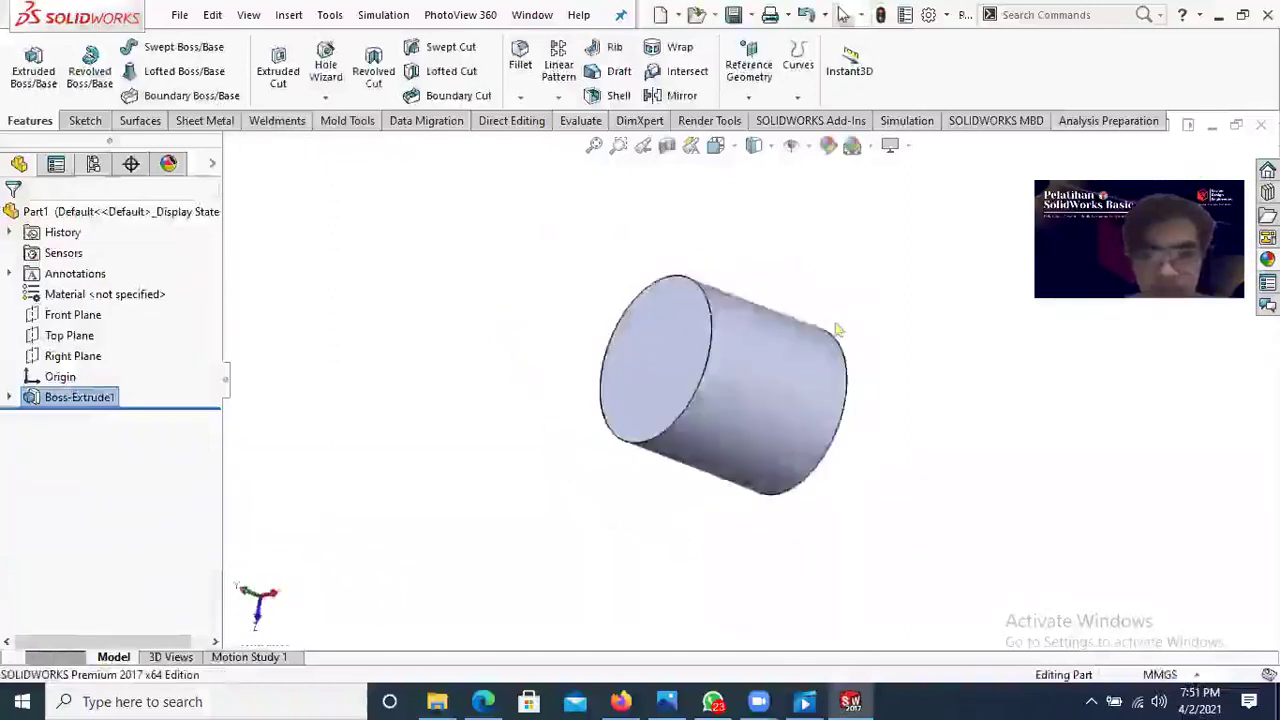
scroll(732, 410, down, 3)
middle_drag(732, 410, 666, 351)
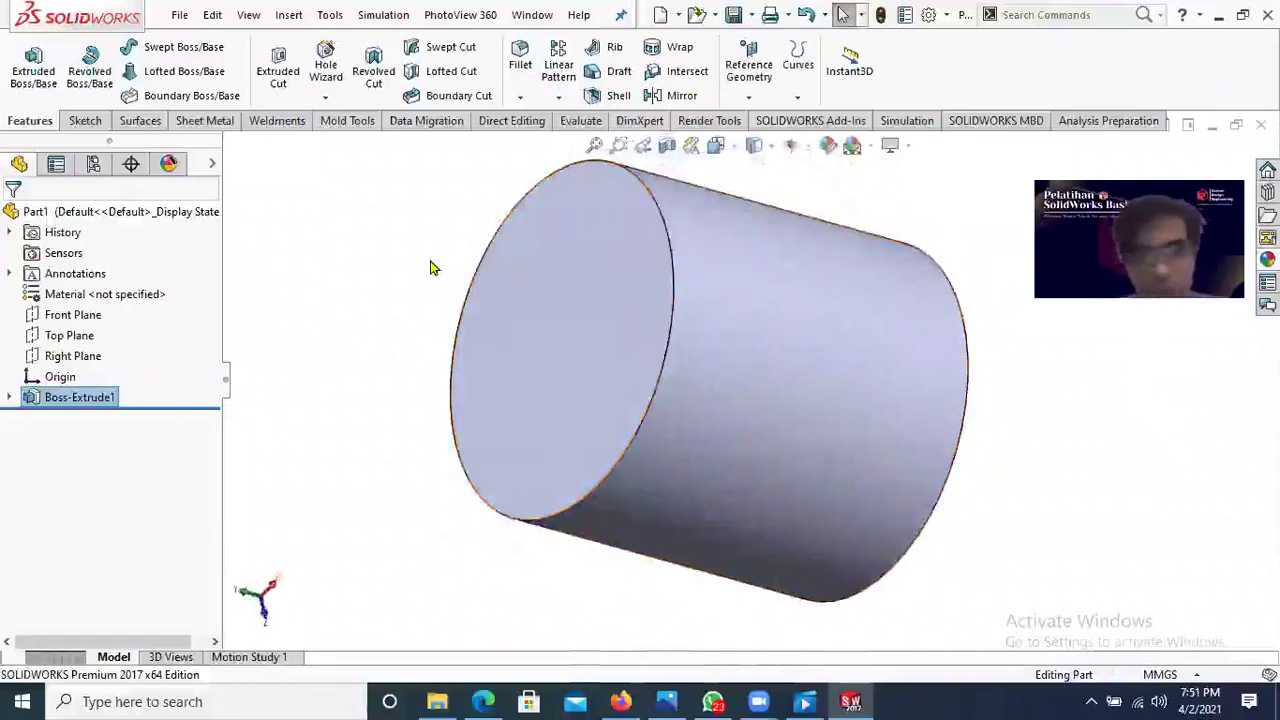
middle_drag(634, 249, 634, 311)
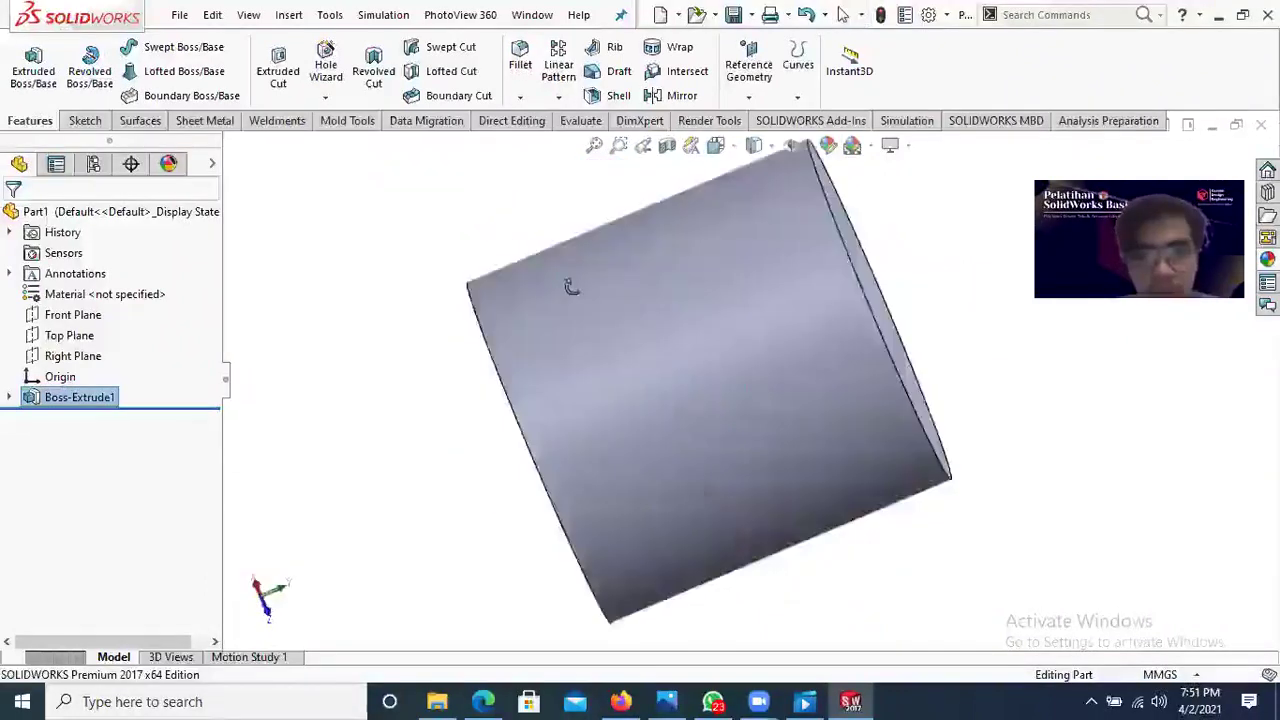
middle_drag(570, 287, 460, 273)
middle_drag(419, 328, 553, 291)
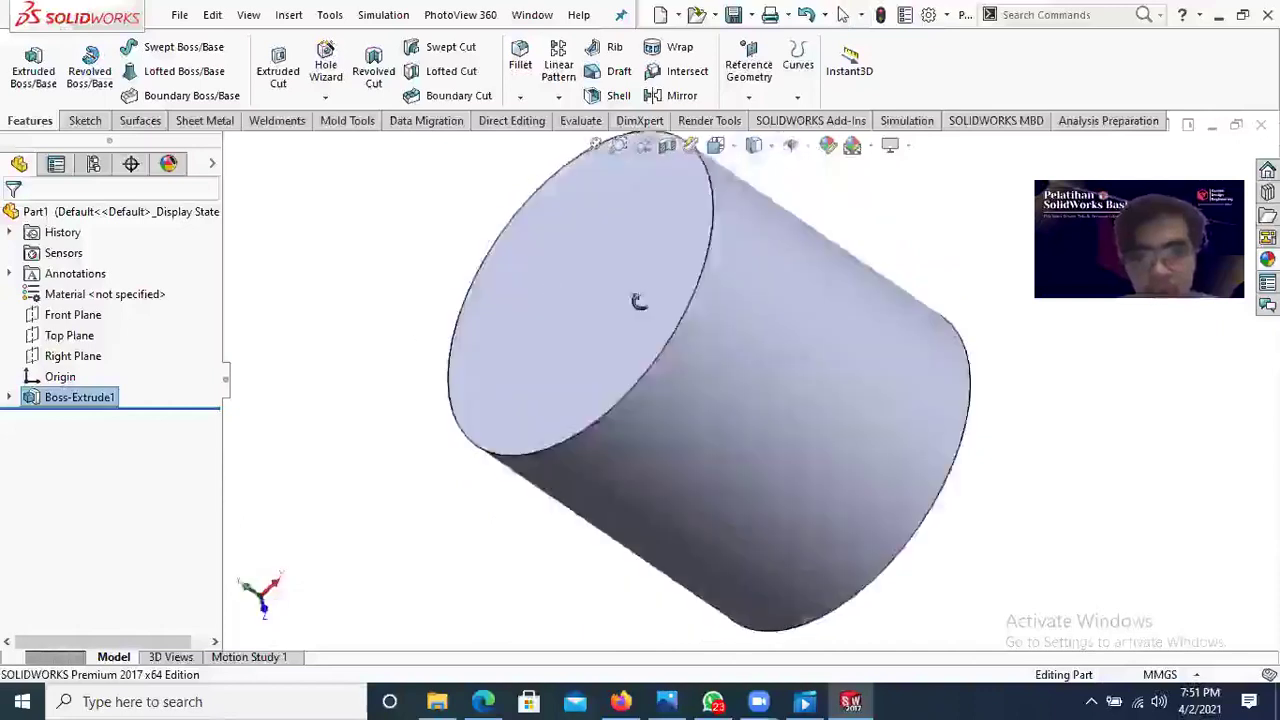
middle_drag(637, 302, 646, 306)
middle_drag(581, 331, 474, 217)
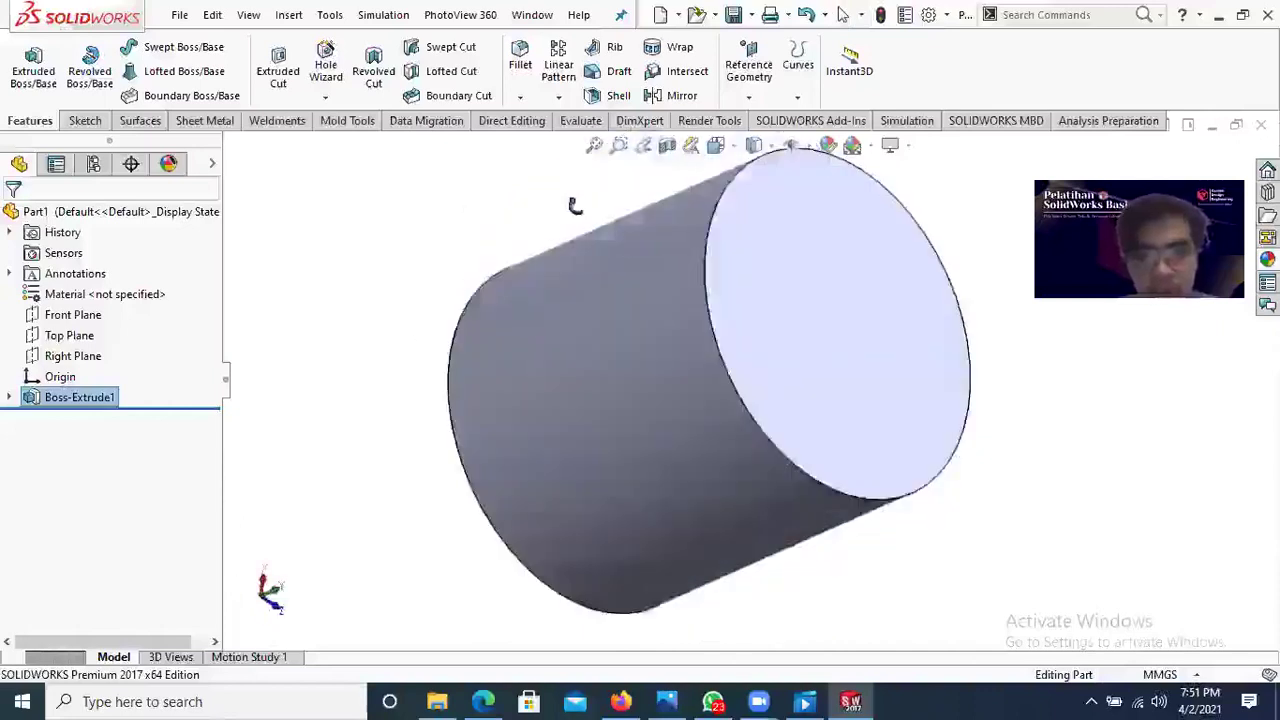
middle_drag(575, 206, 764, 378)
middle_drag(533, 374, 640, 301)
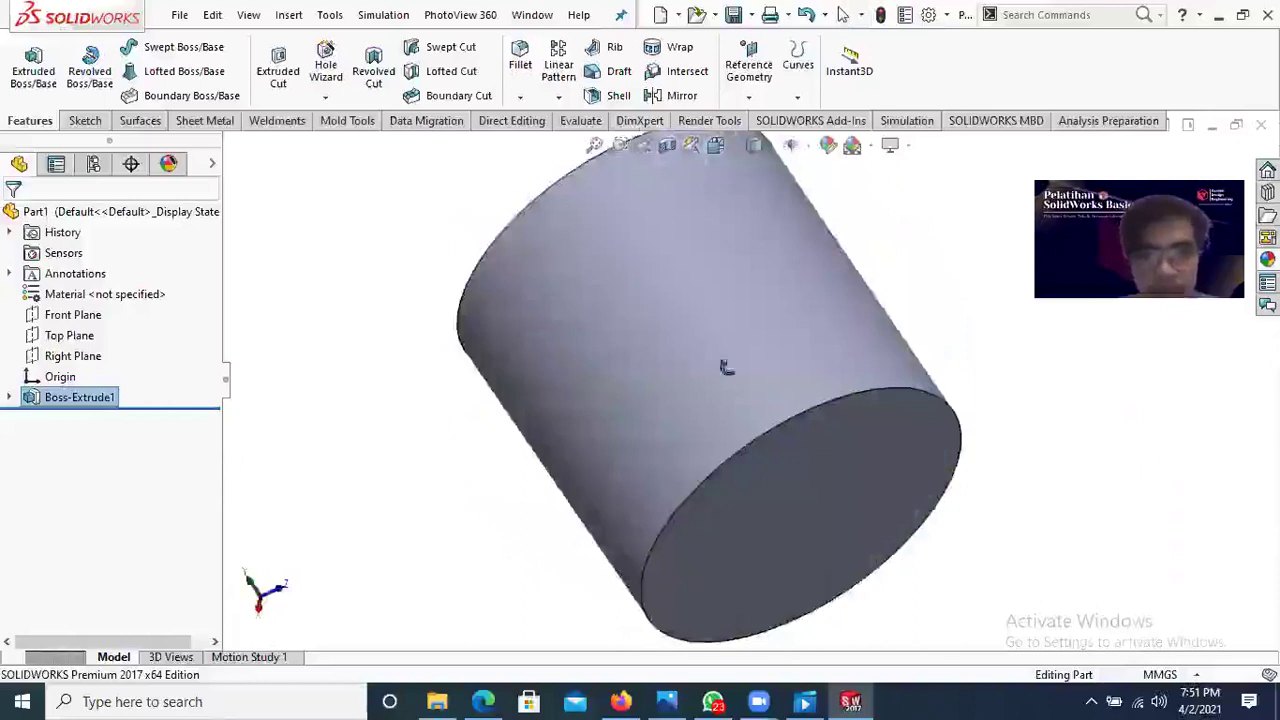
middle_drag(726, 368, 726, 370)
key(ctrl+7)
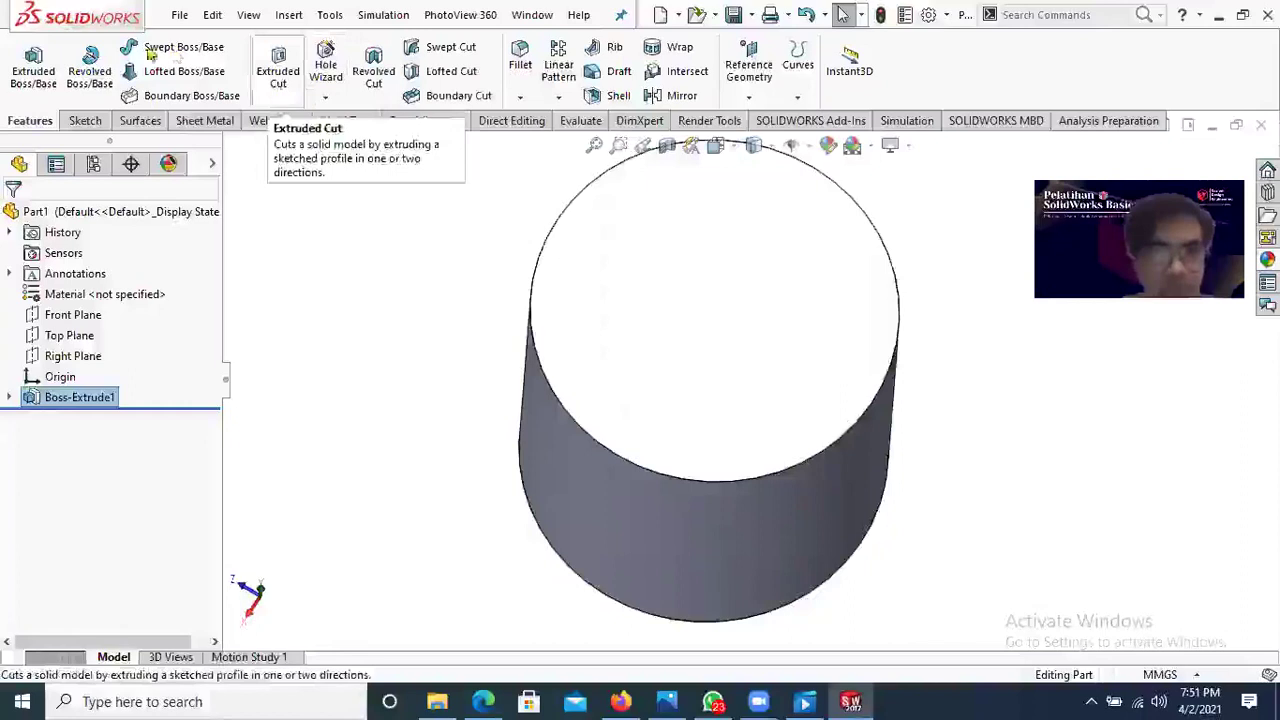
Step: Delete the cylinder's extrude feature and its remaining circle sketch from the part
right_click(100, 397)
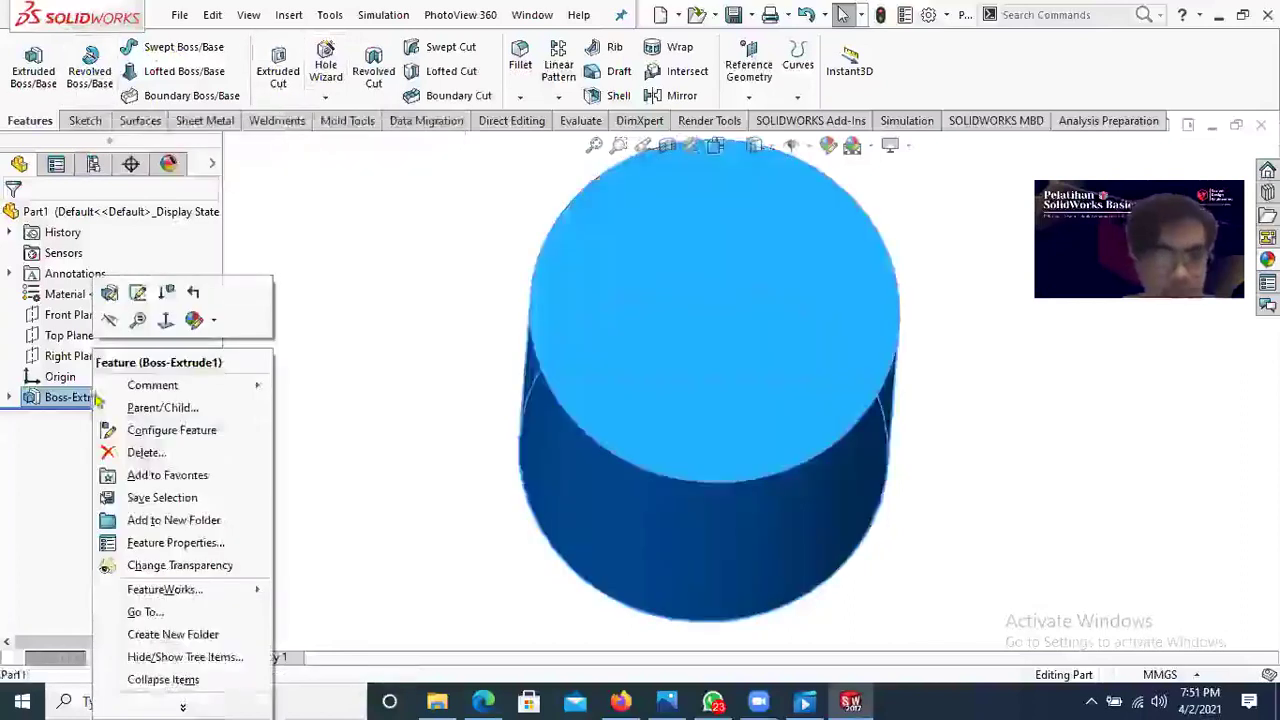
key(Escape)
key(Delete)
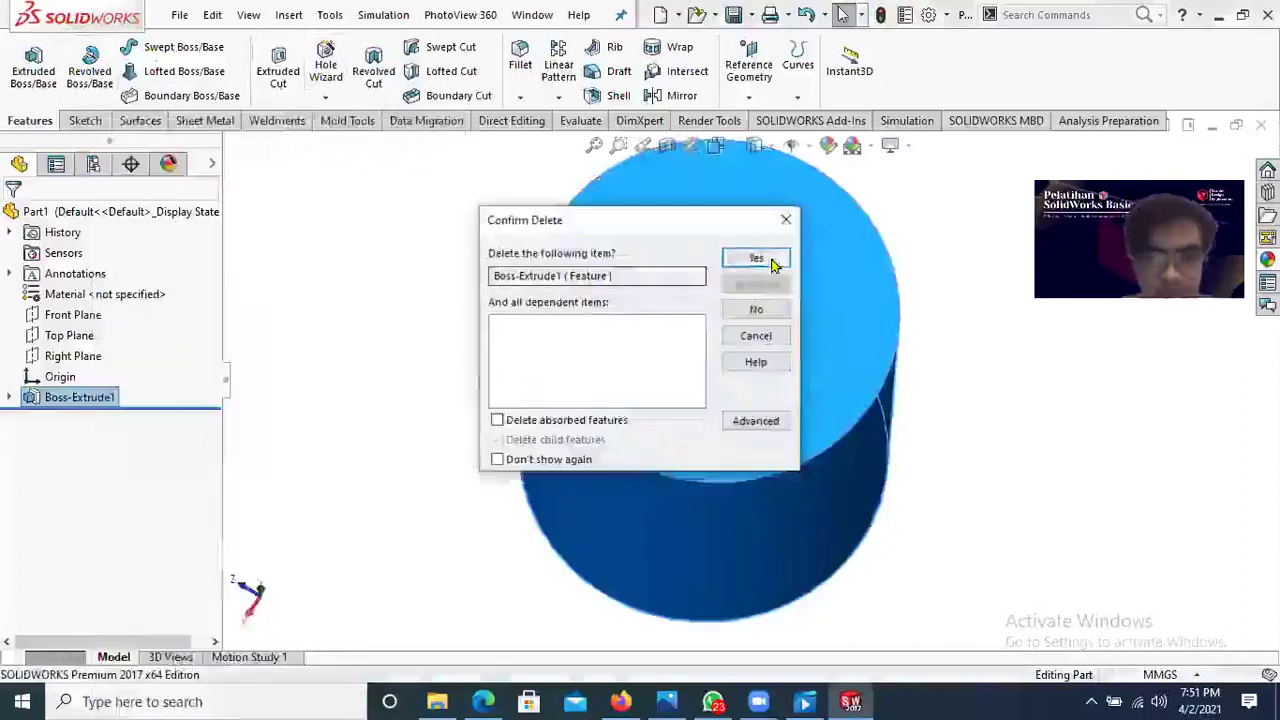
click(762, 259)
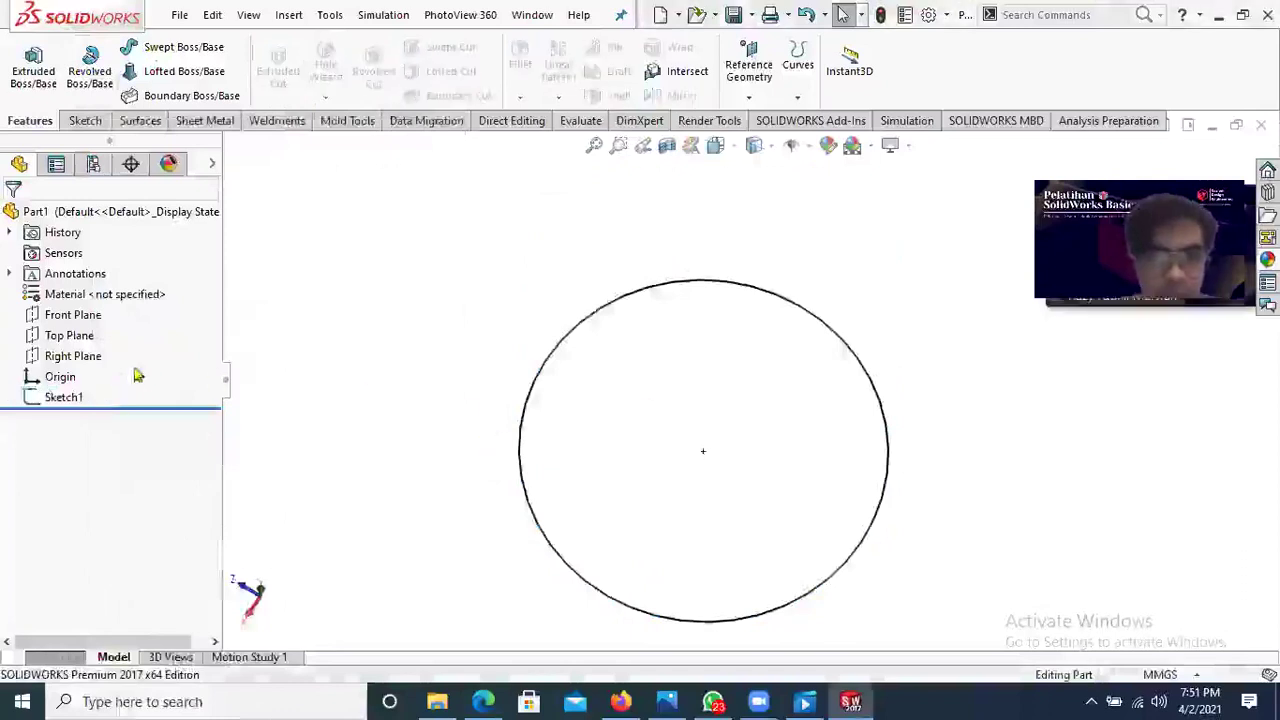
right_click(62, 397)
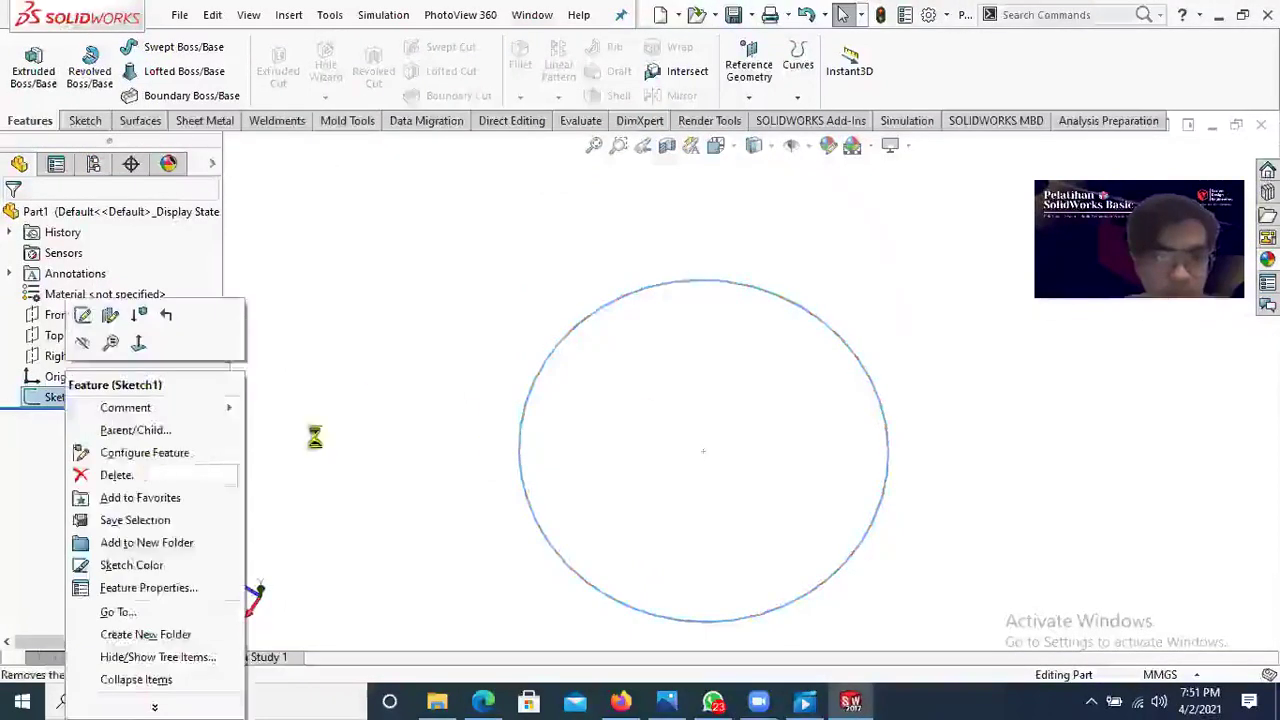
click(760, 260)
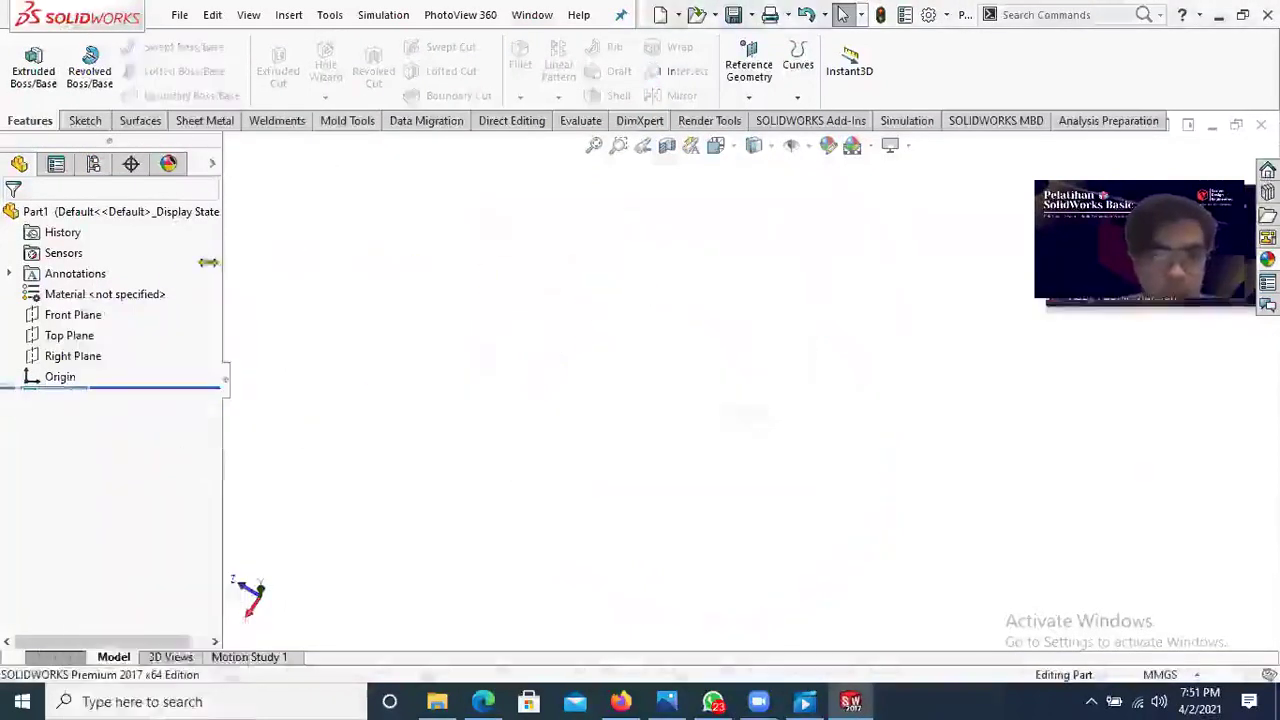
Step: Start a sketch on the Top Plane and draw a horizontal centerline about 117 mm long from the origin
click(70, 336)
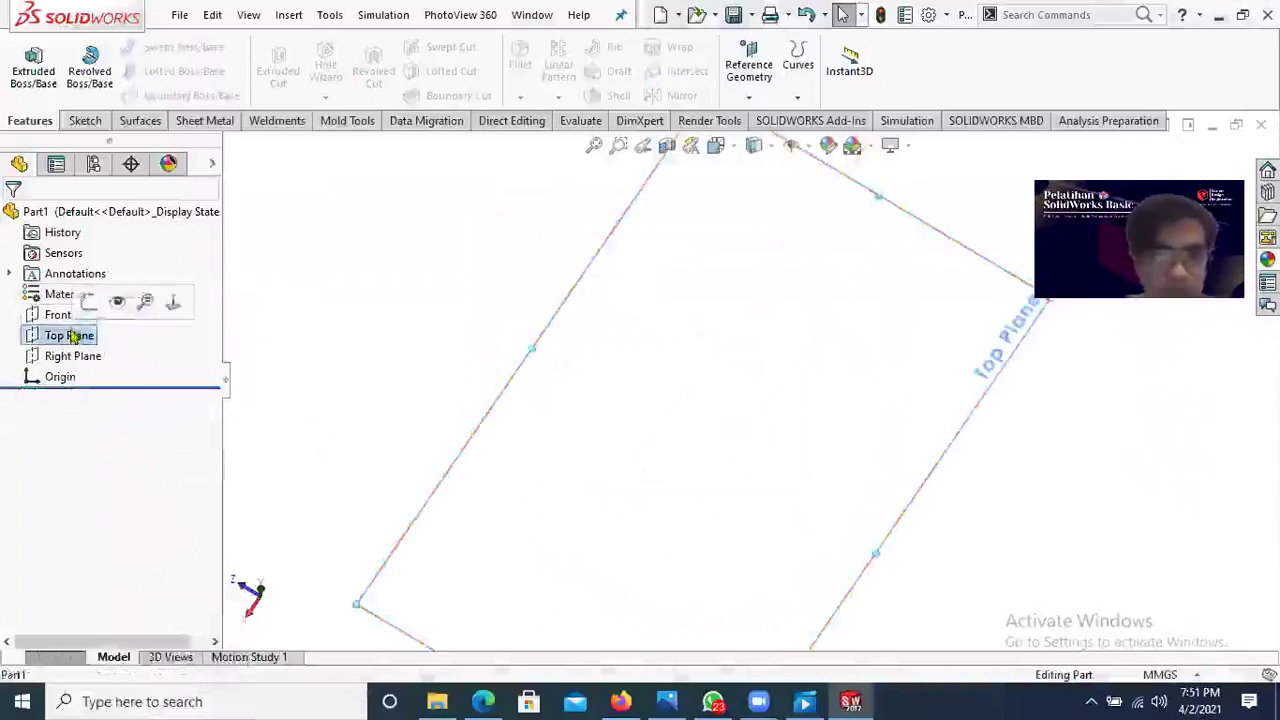
click(89, 301)
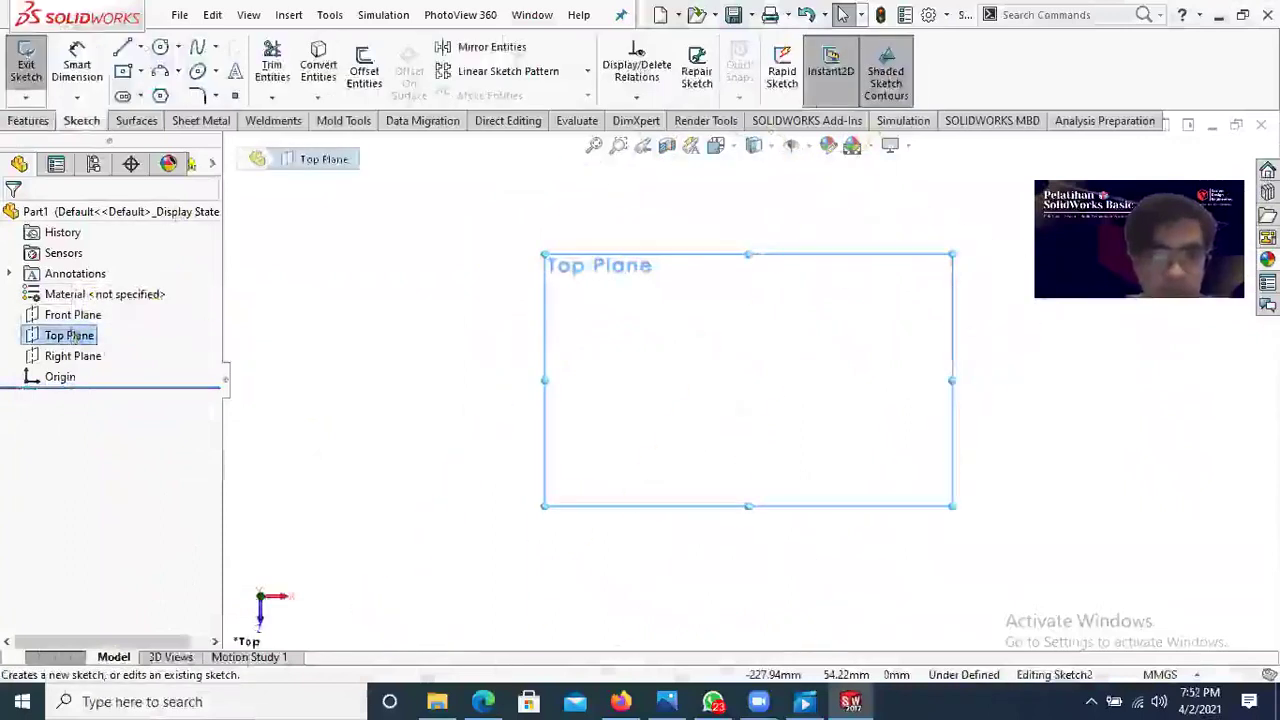
click(140, 48)
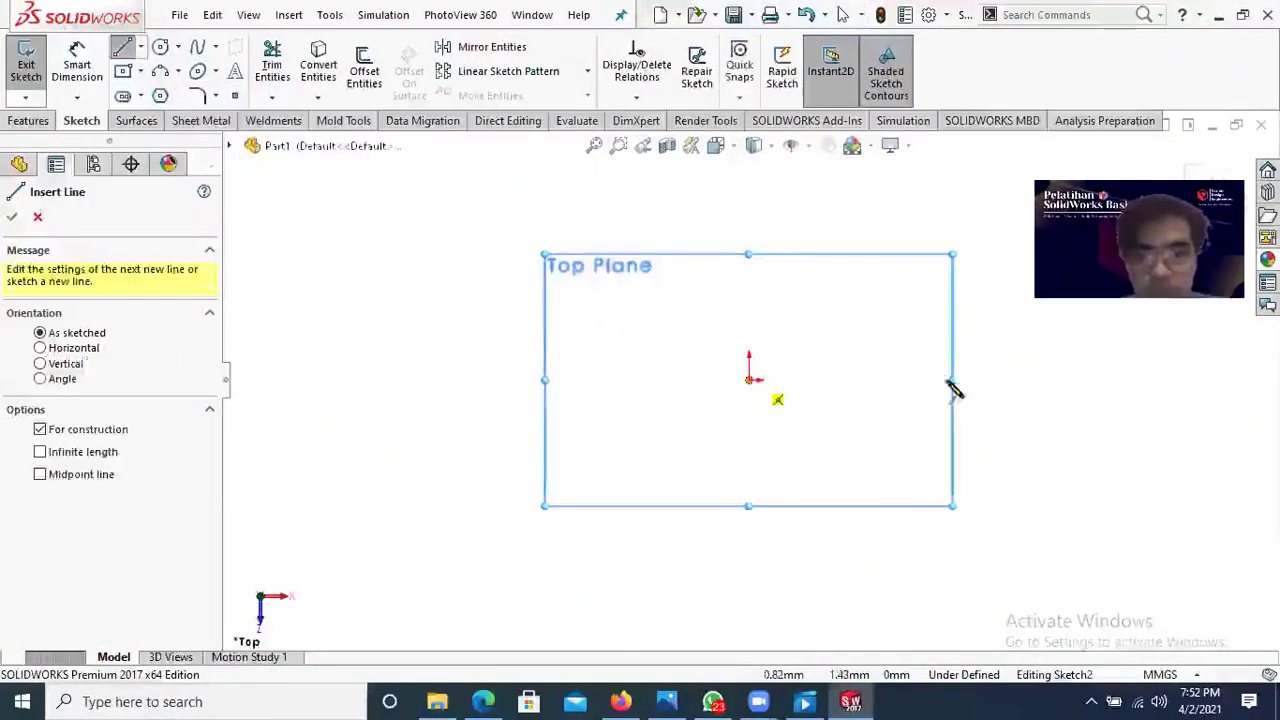
click(1008, 392)
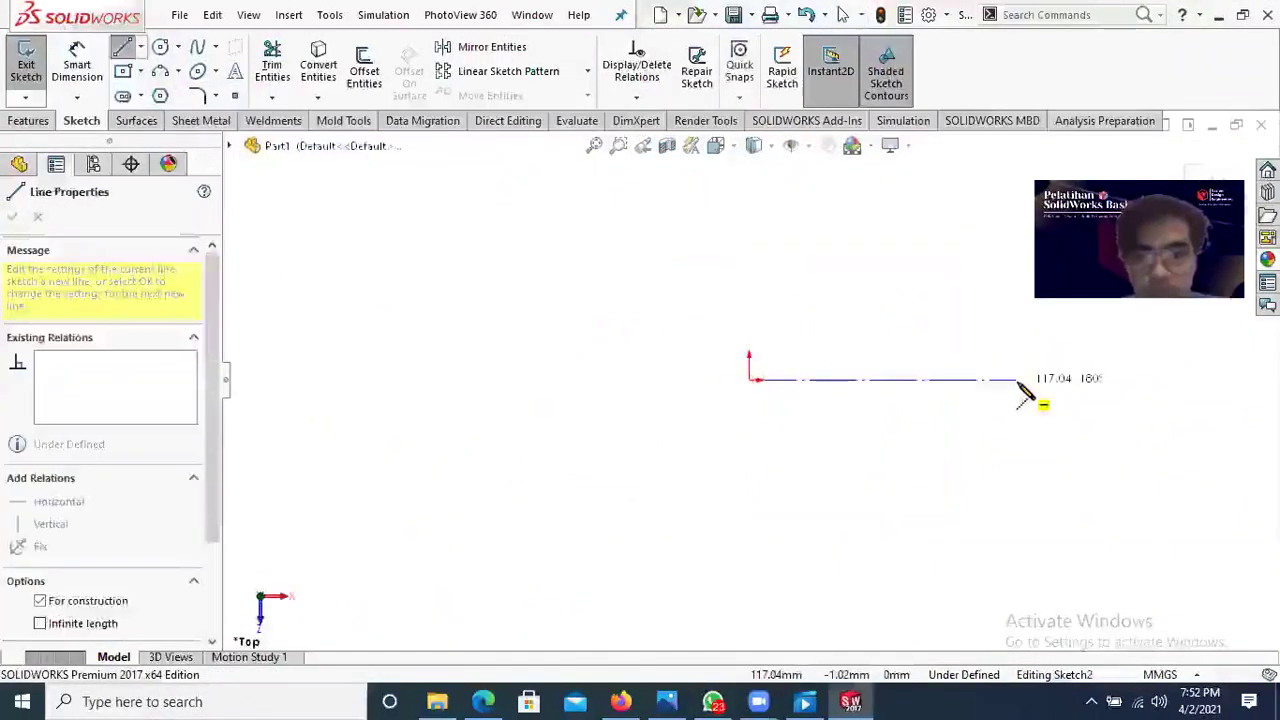
click(1018, 380)
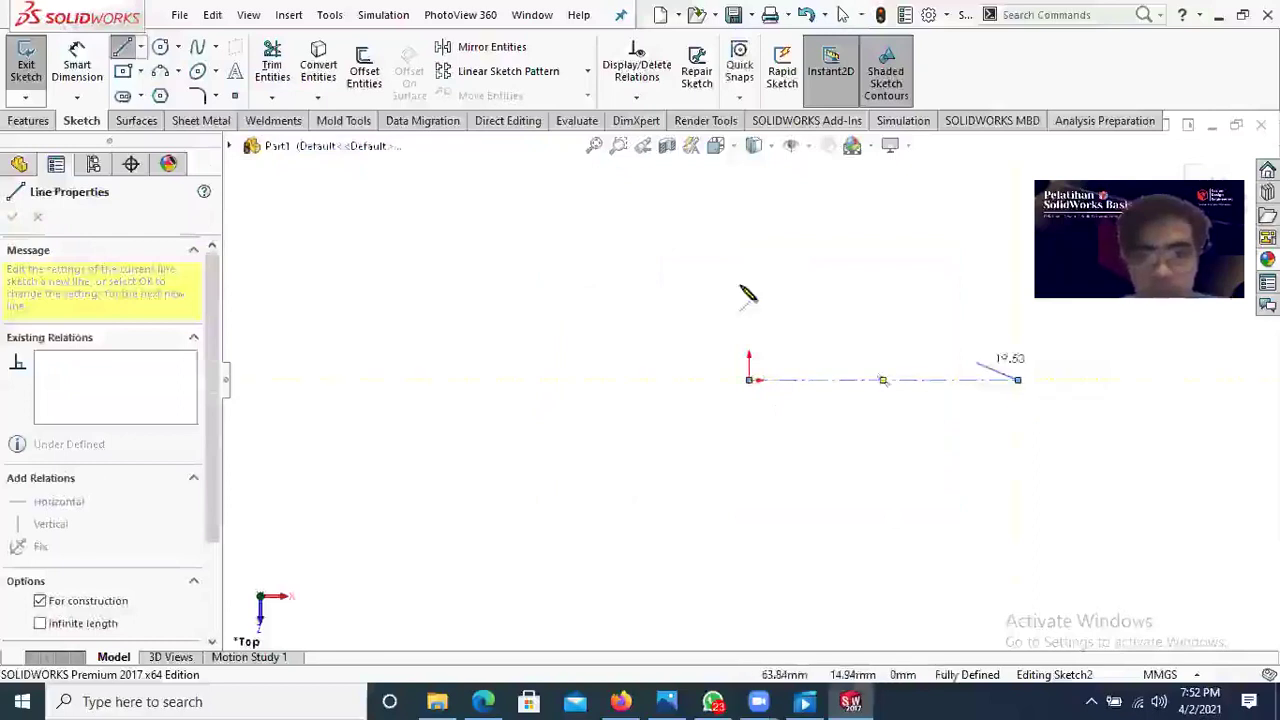
right_click(550, 224)
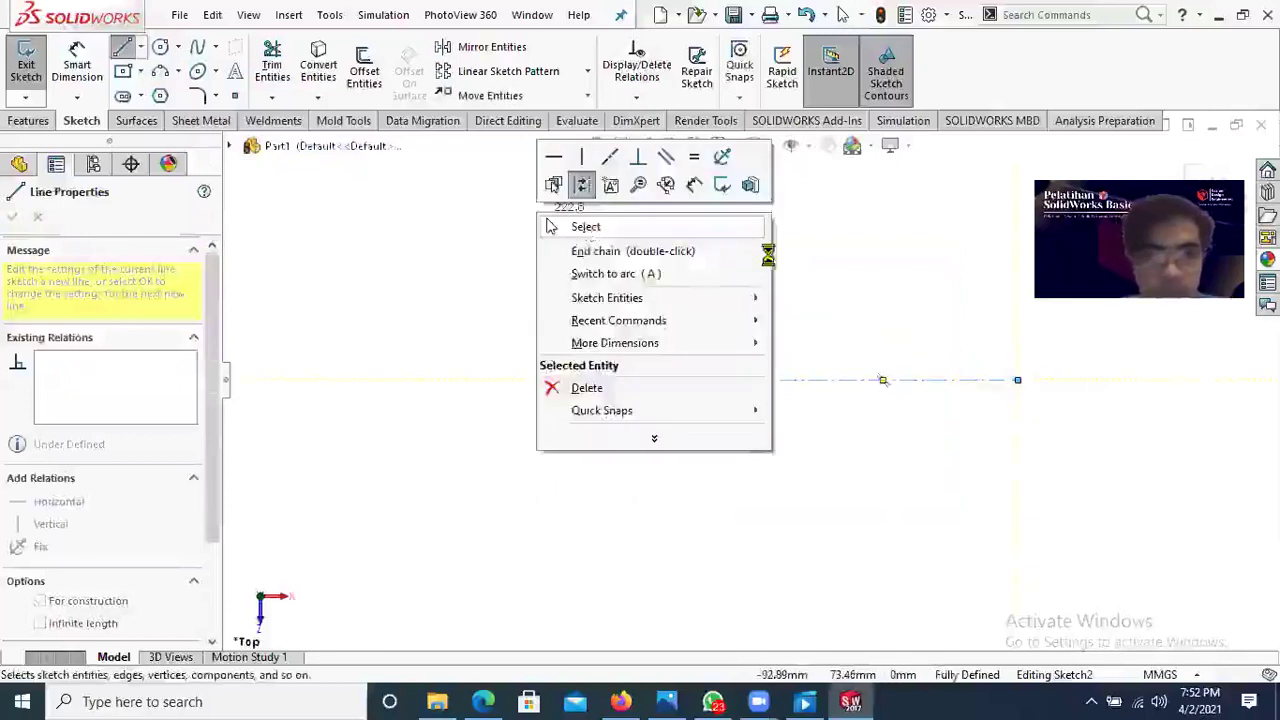
click(554, 227)
scroll(860, 272, up, 2)
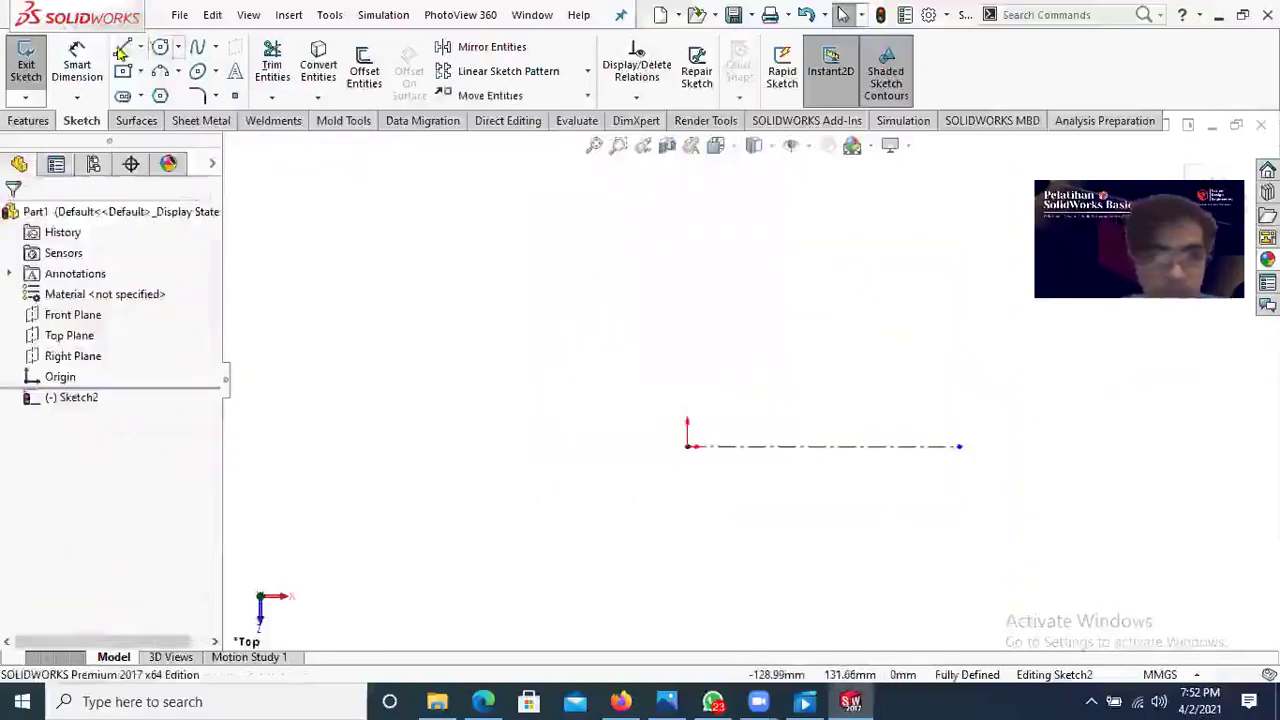
Step: Draw a vertical centerline about 104 mm long from above the origin down to it
click(178, 47)
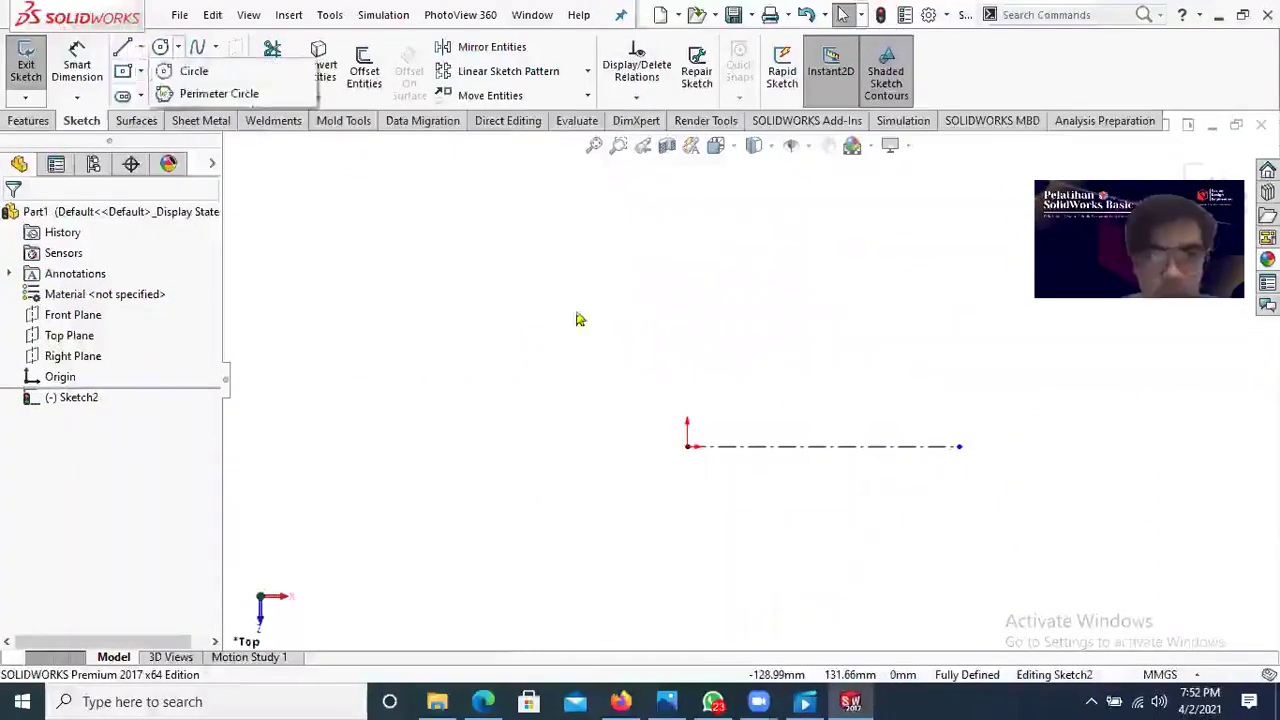
click(141, 47)
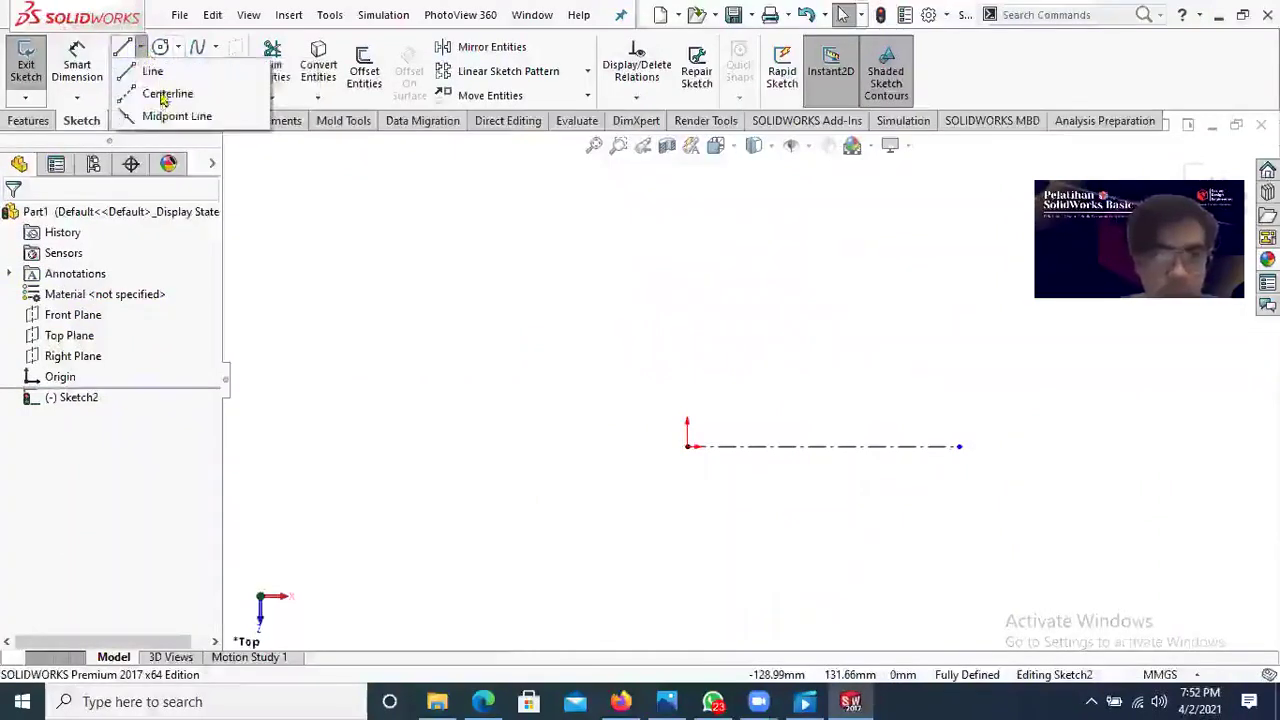
click(686, 214)
key(l)
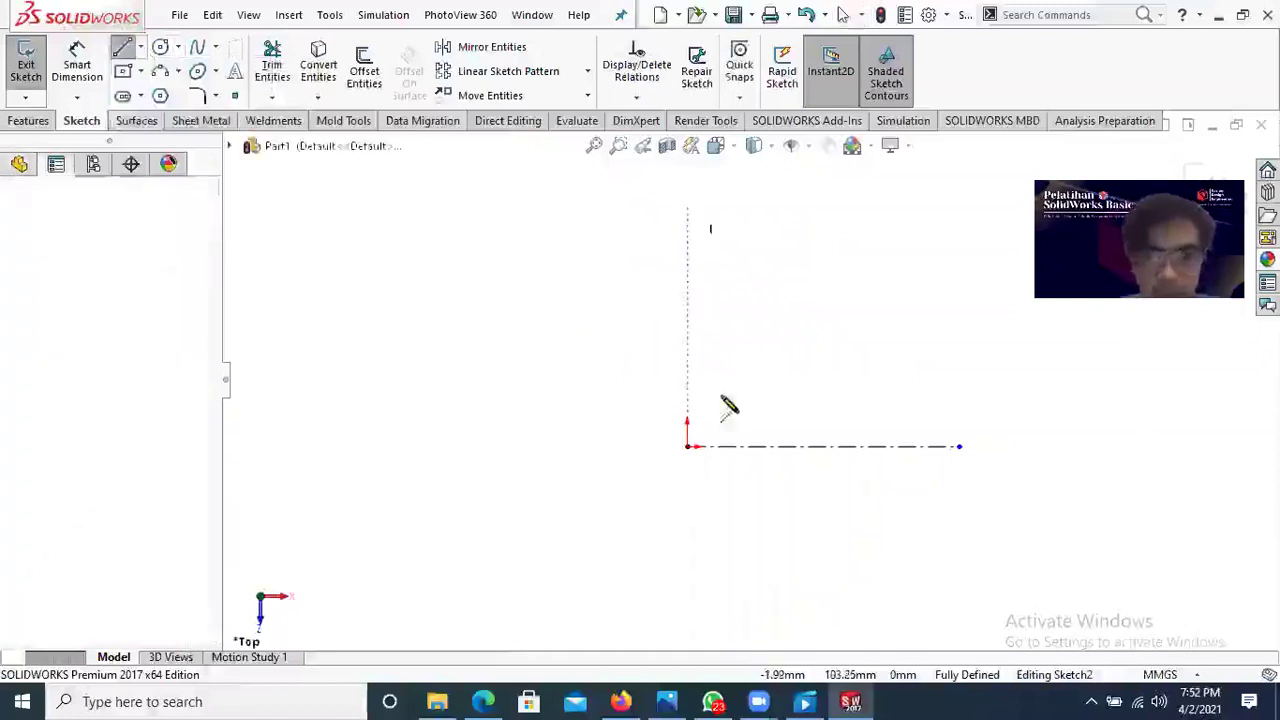
click(697, 442)
click(689, 446)
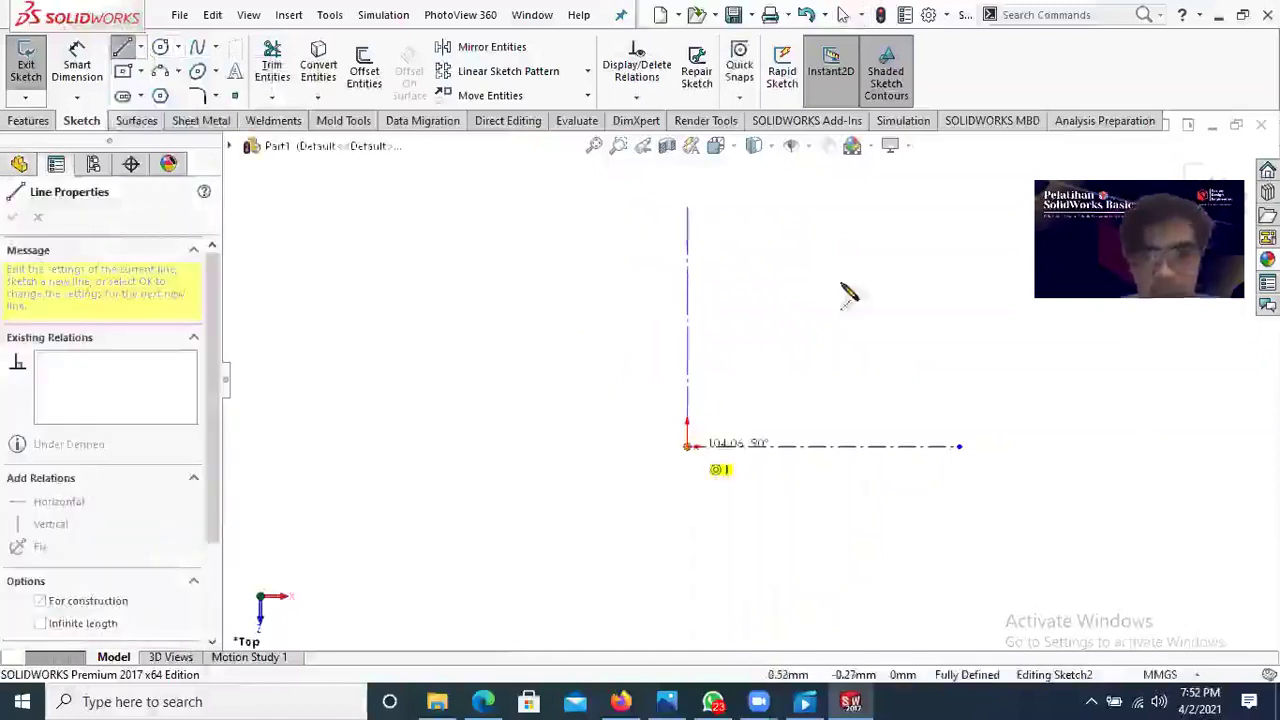
right_click(940, 315)
click(890, 288)
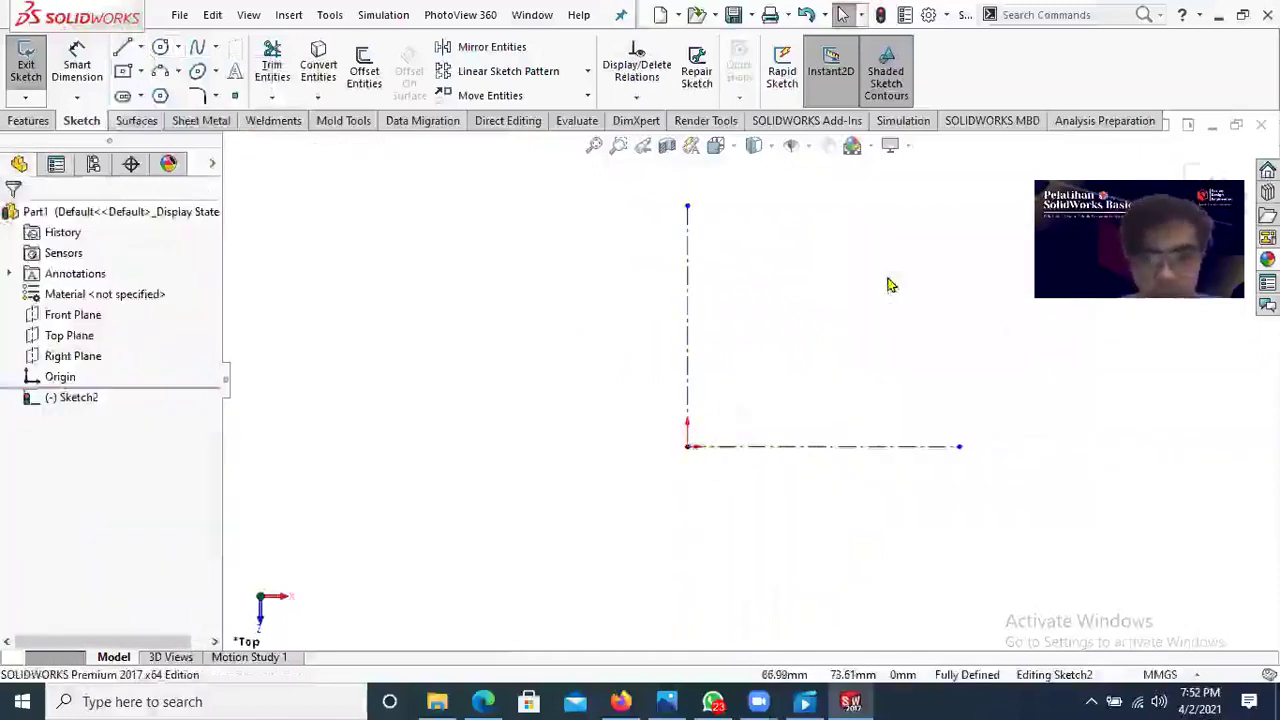
scroll(886, 281, up, 1)
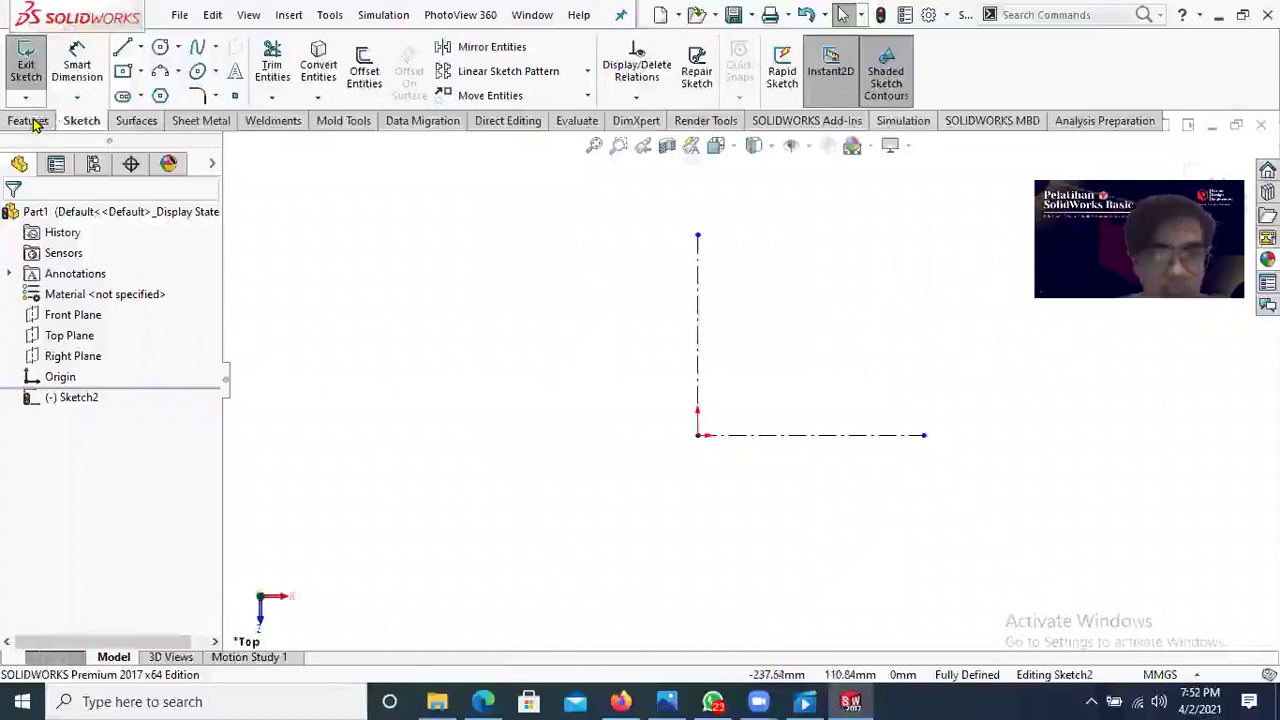
Step: Sketch a circle about 53 mm in diameter centred on the upper end of the vertical centerline
click(30, 121)
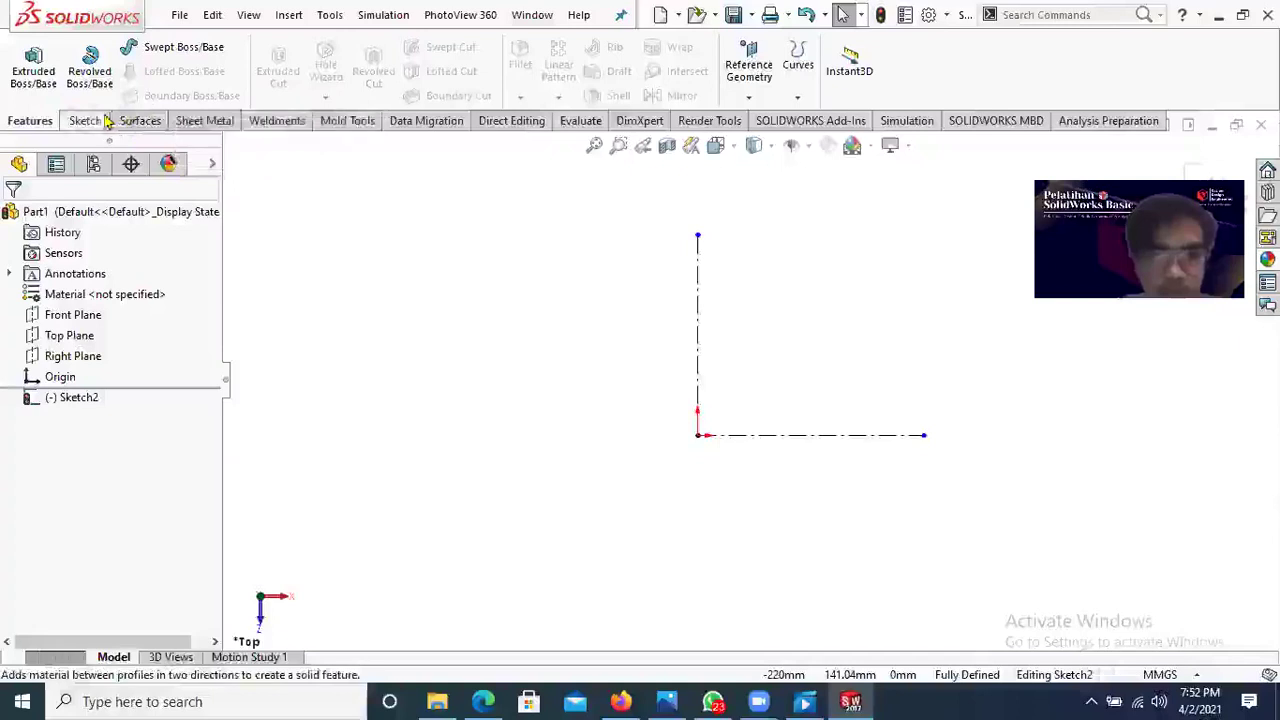
click(88, 121)
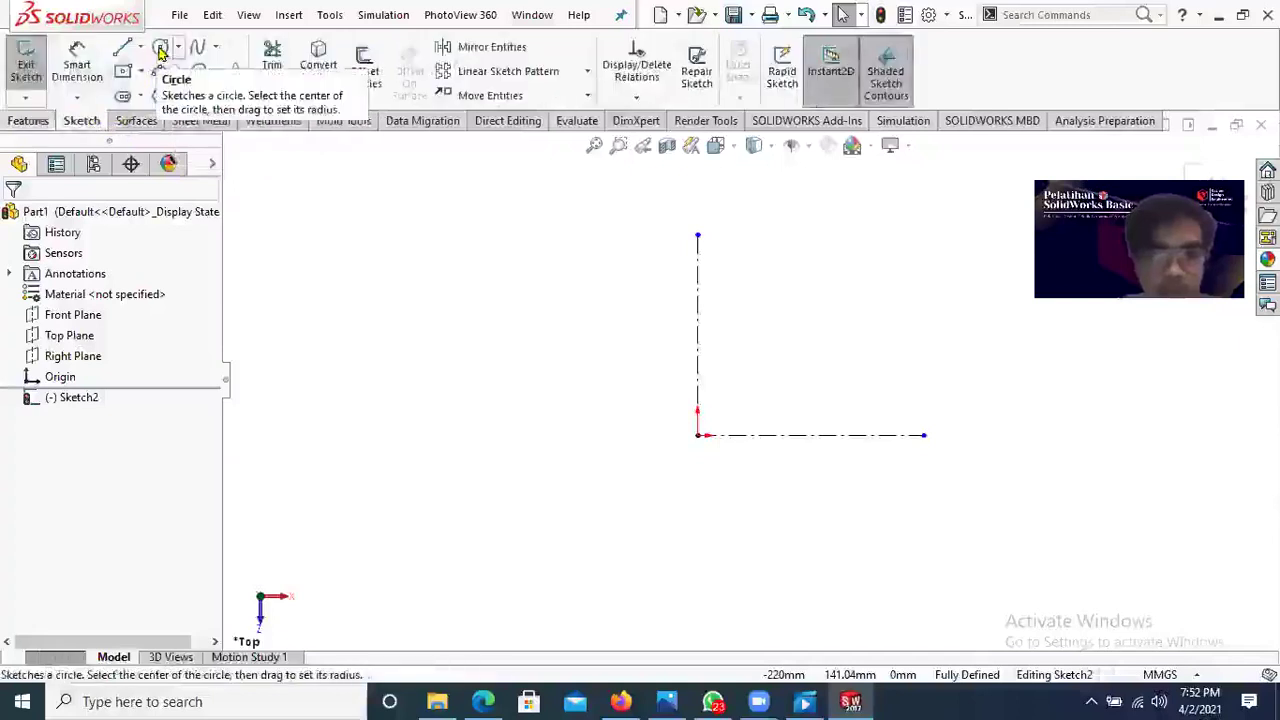
click(160, 50)
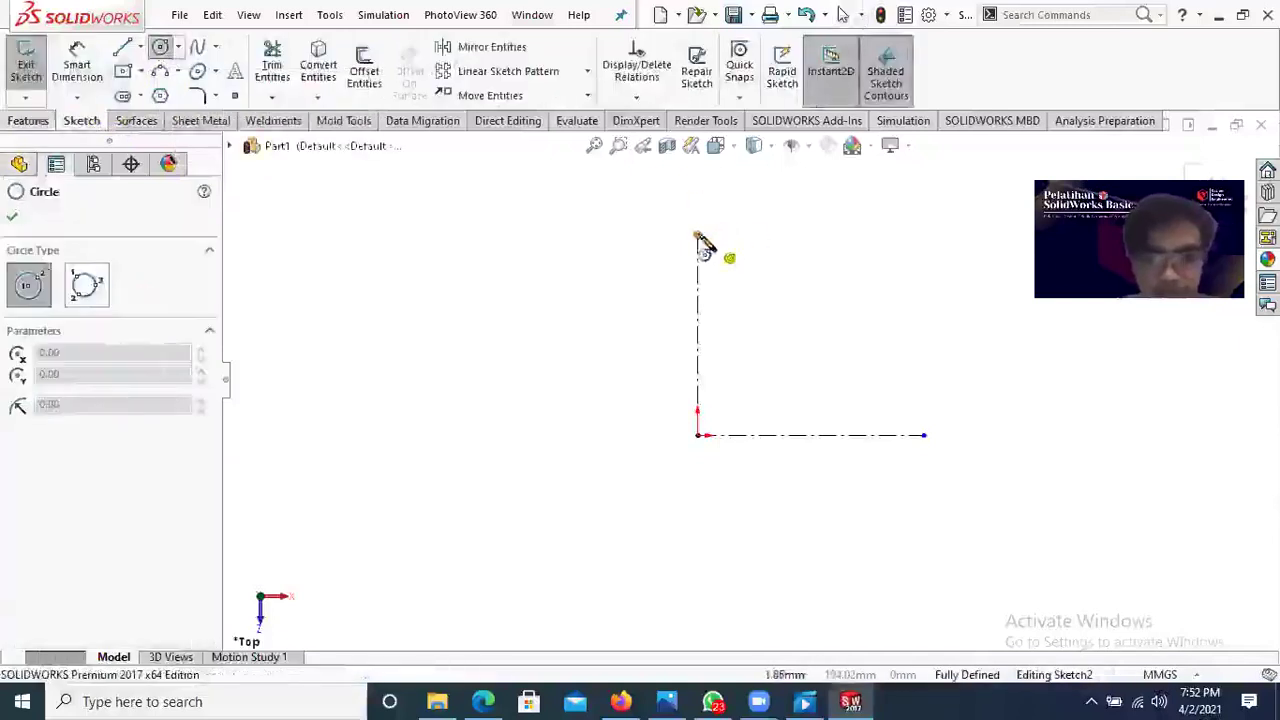
click(698, 236)
click(742, 255)
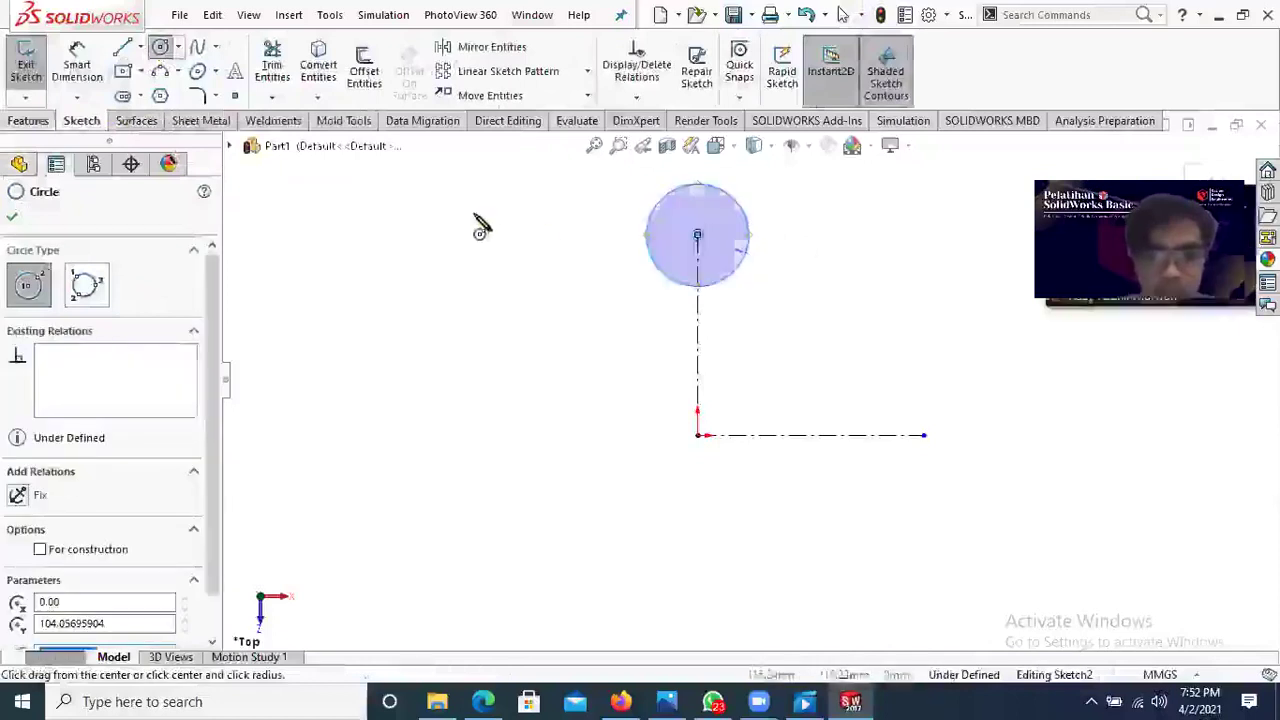
right_click(480, 228)
click(510, 229)
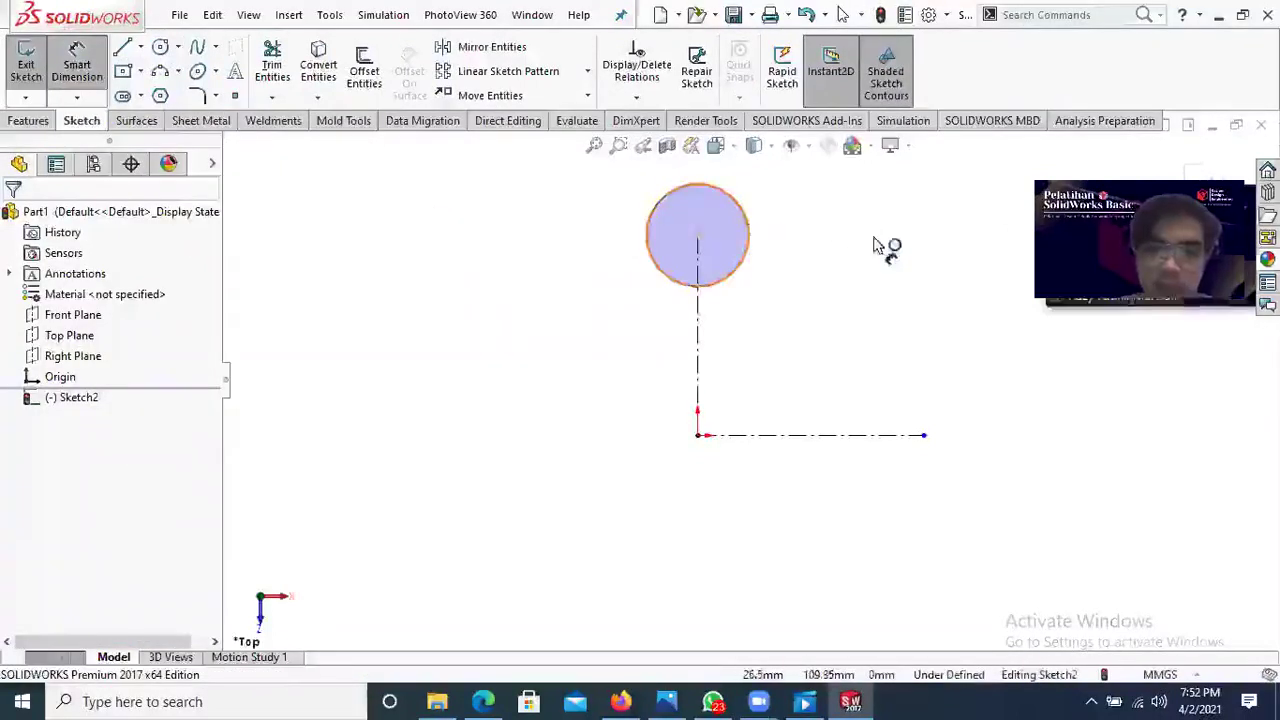
Step: Dimension the circle's diameter with Smart Dimension and set it to 50 mm
click(870, 245)
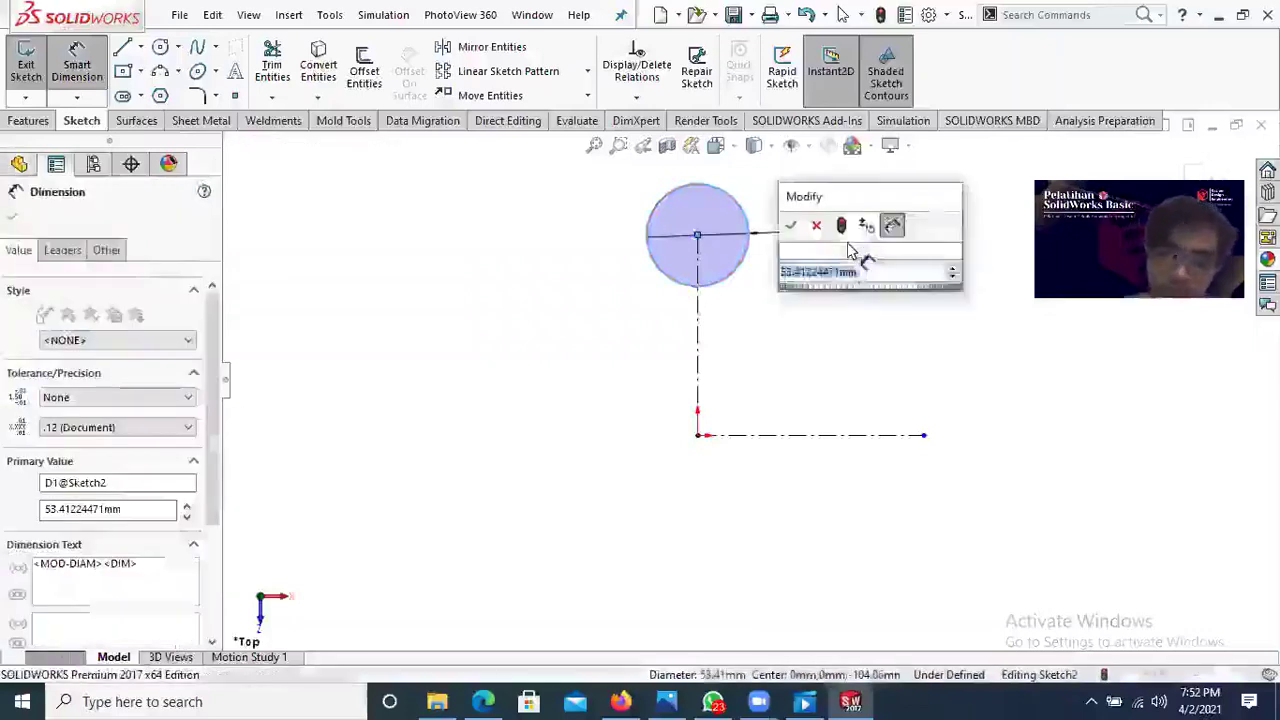
text(50)
key(Return)
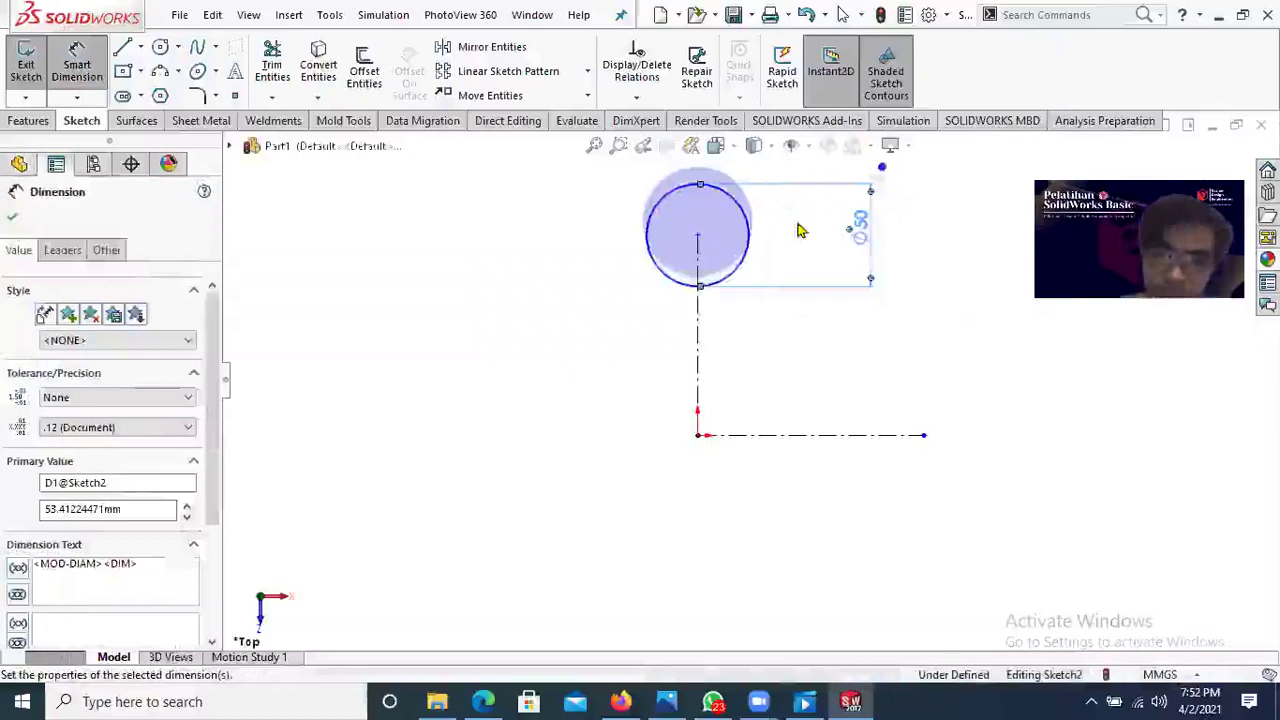
click(12, 216)
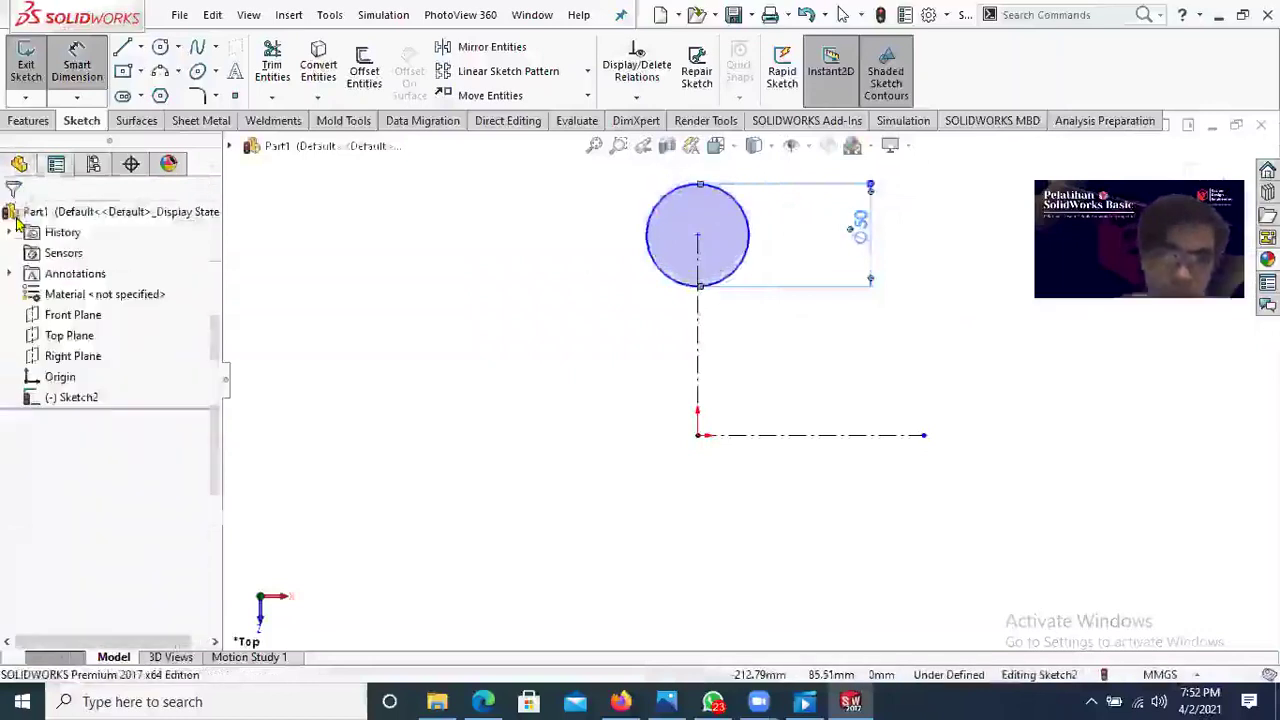
Step: Revolve the circle 360° about the horizontal centerline as a blind boss to form a solid ring
click(26, 122)
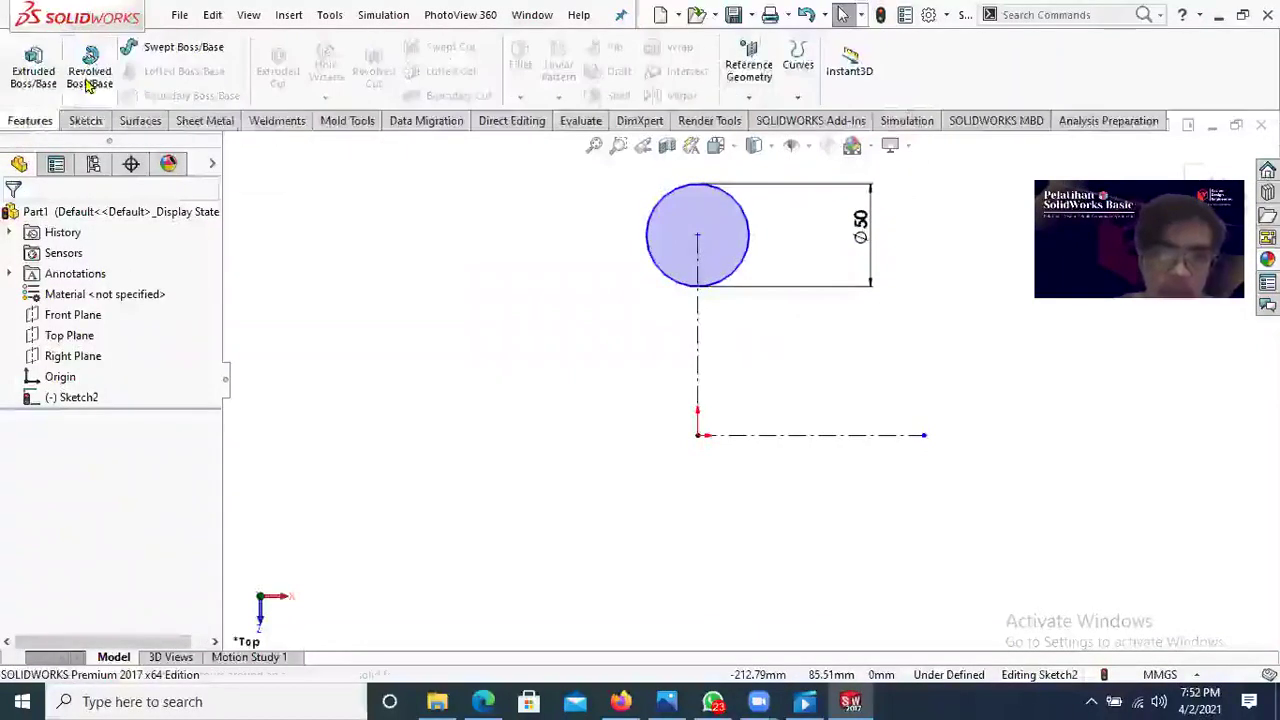
click(104, 88)
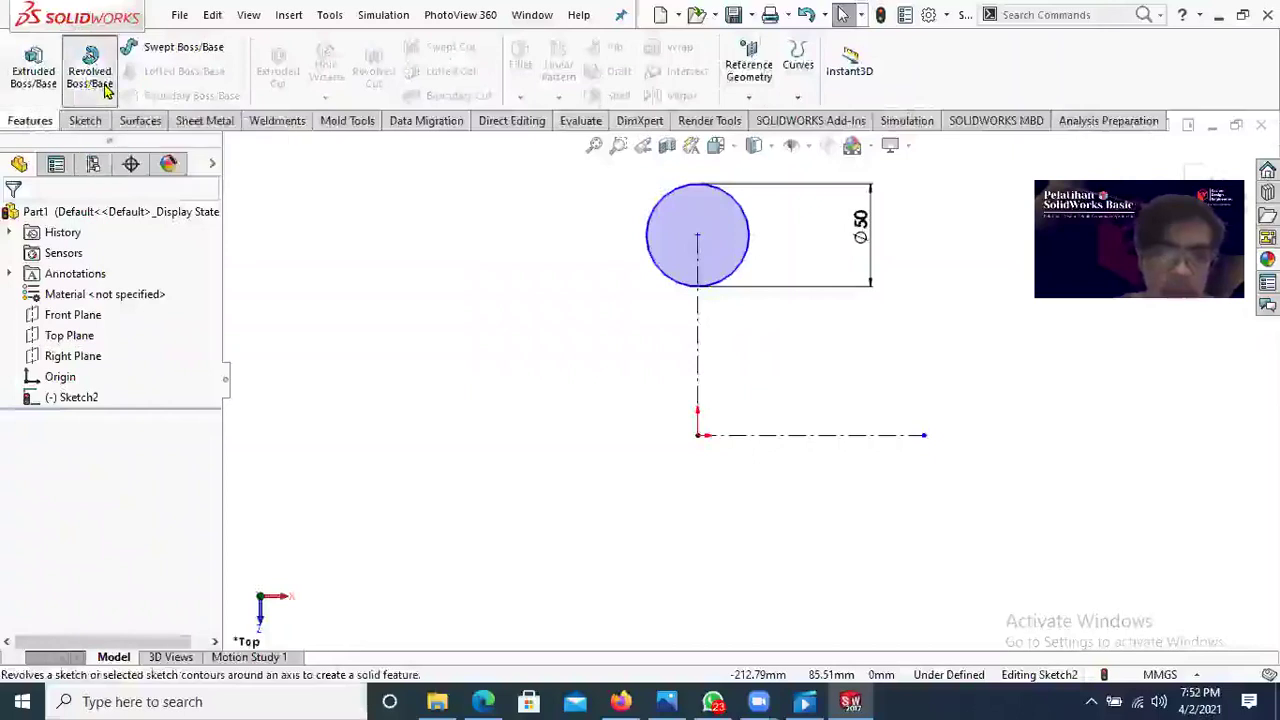
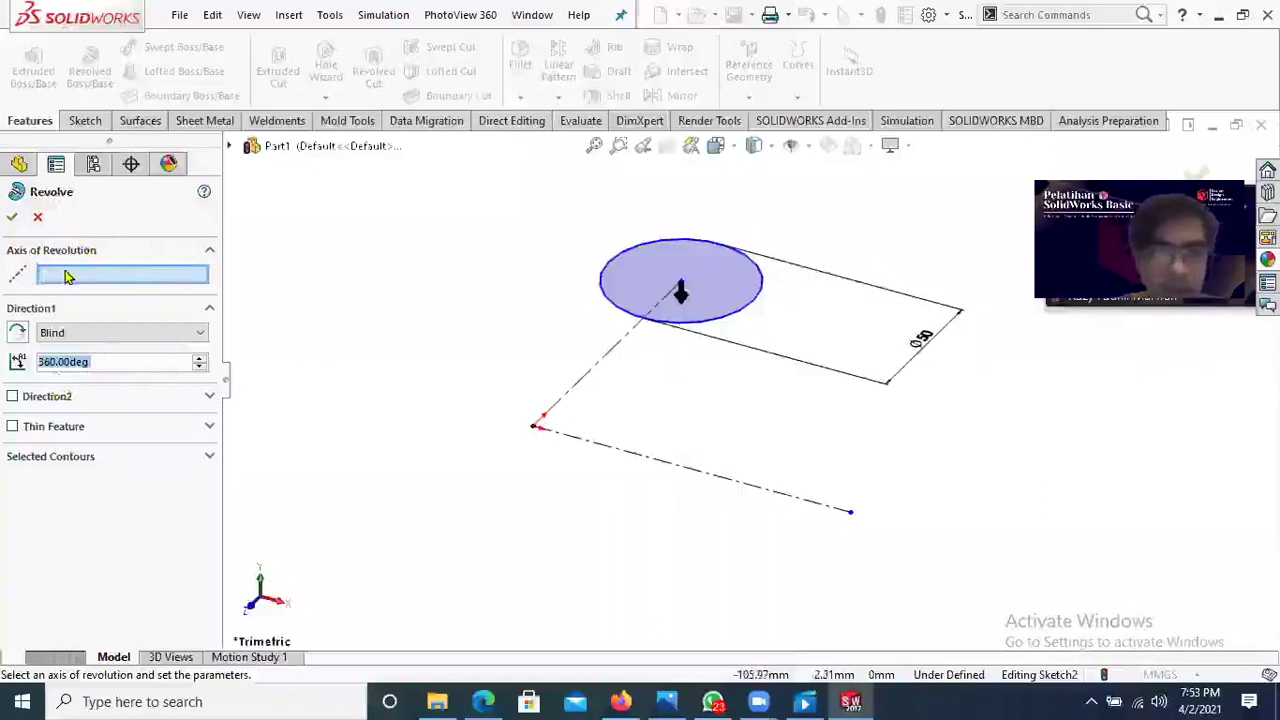
click(622, 456)
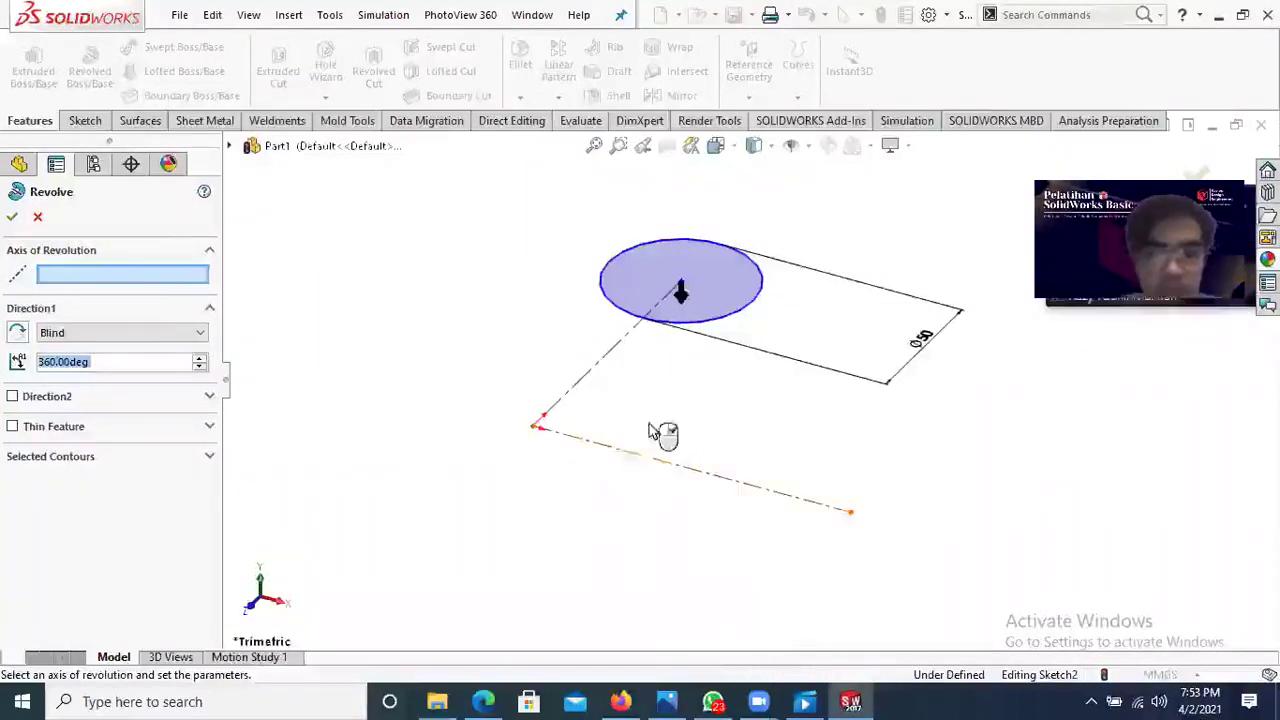
click(13, 218)
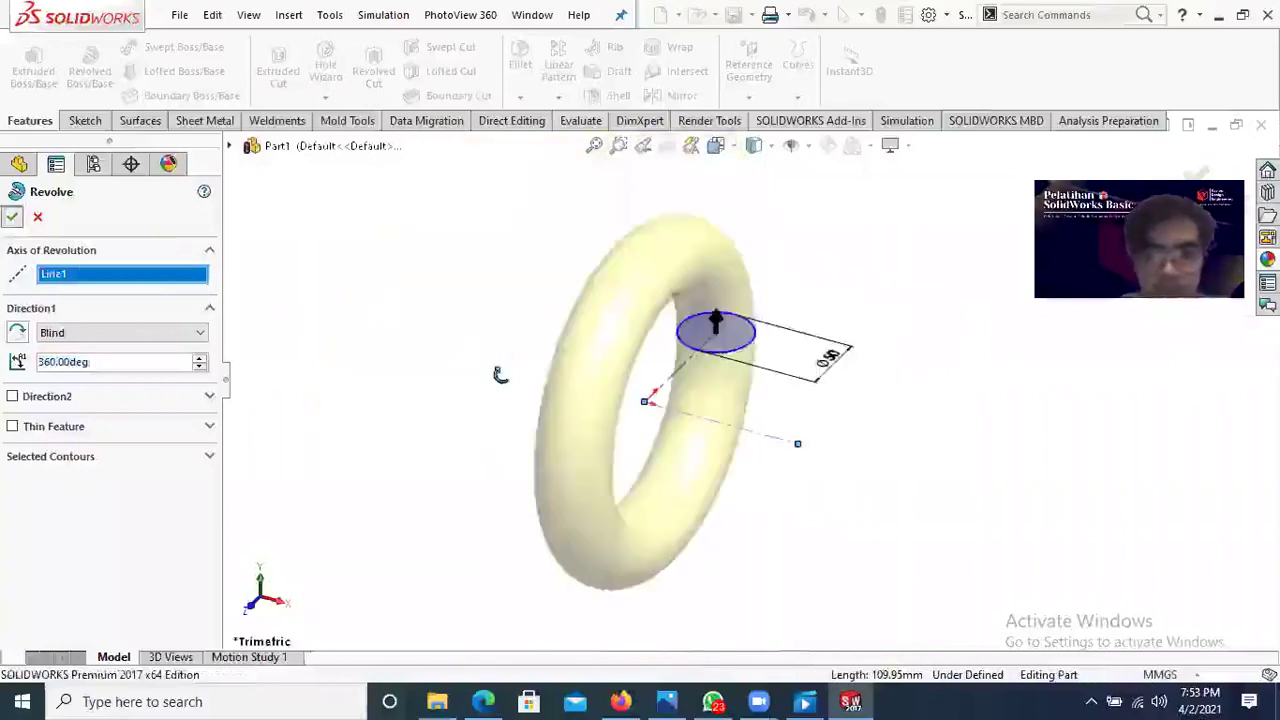
middle_drag(500, 375, 565, 421)
key(Return)
middle_drag(697, 514, 1034, 491)
middle_drag(964, 364, 546, 489)
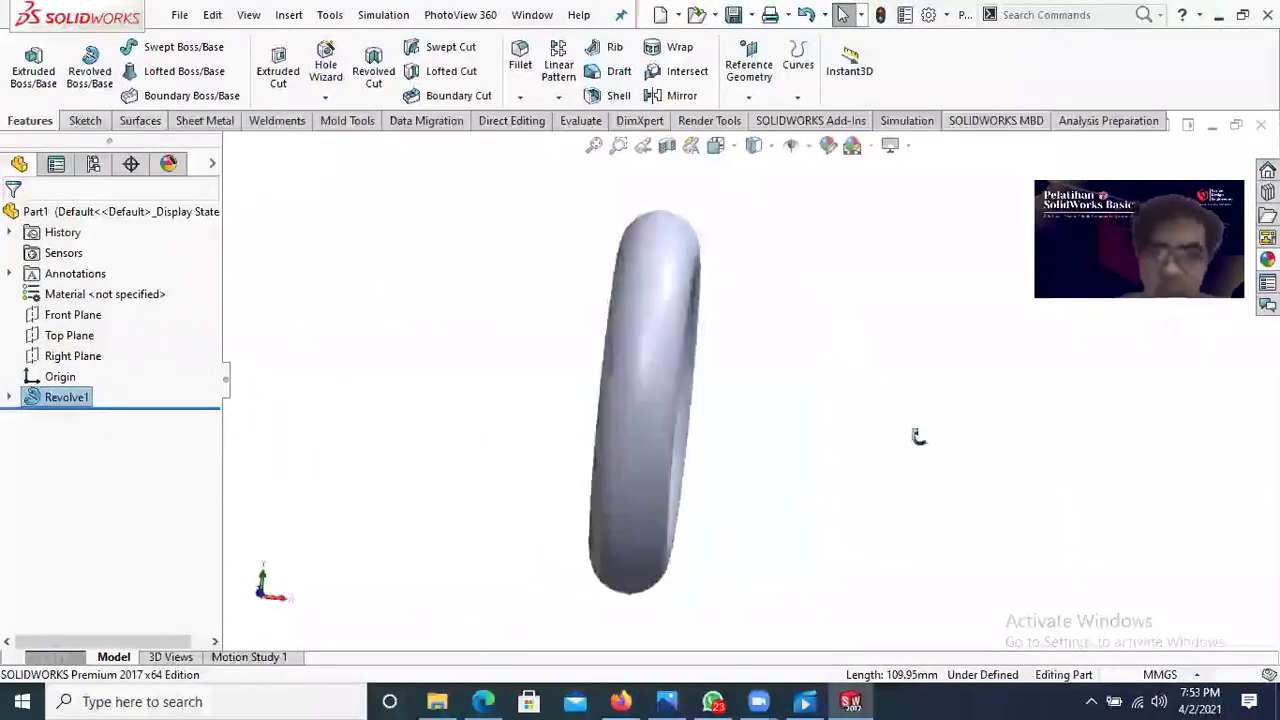
middle_drag(918, 437, 846, 331)
middle_drag(520, 217, 597, 413)
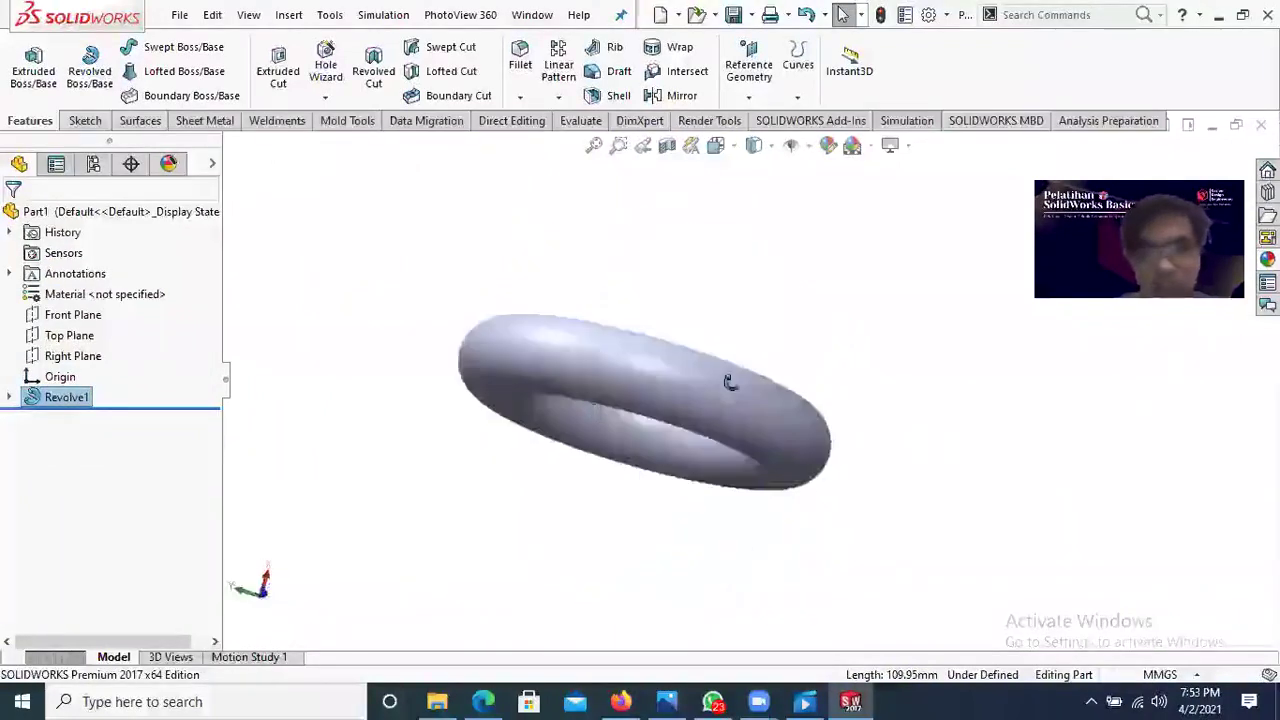
middle_drag(729, 381, 600, 330)
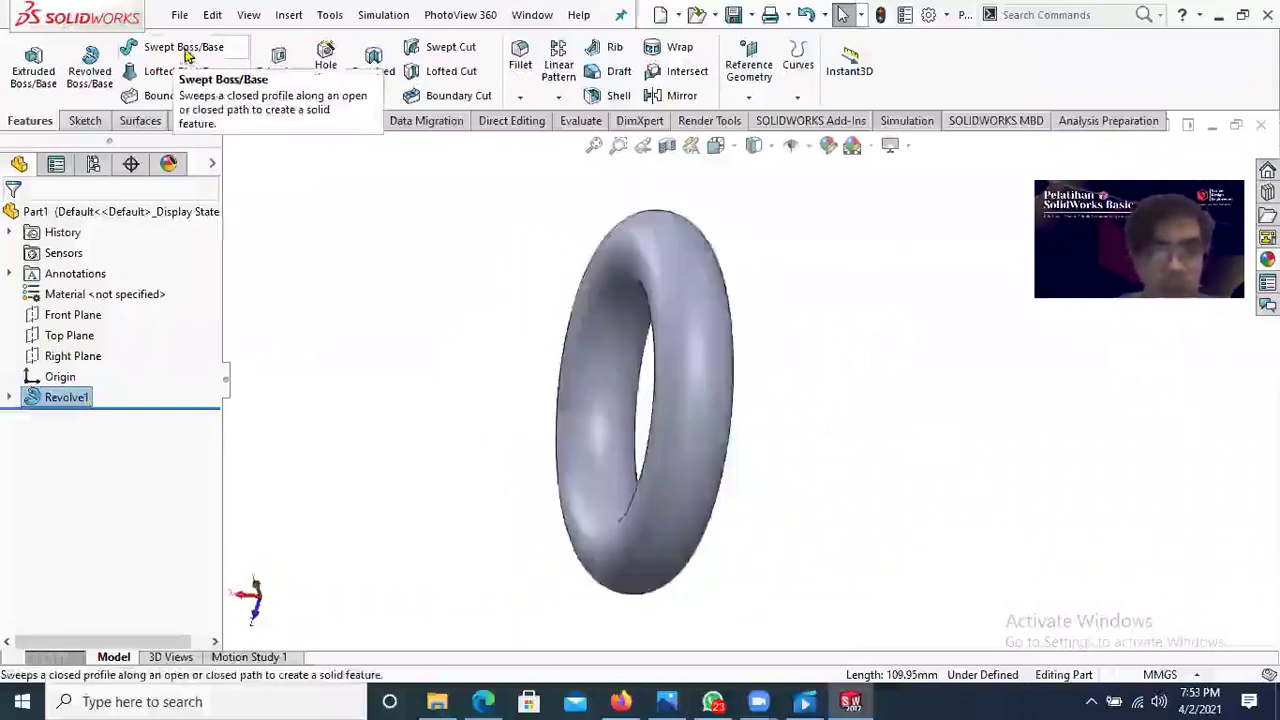
Step: Delete the ring's revolve feature and its remaining circle-and-centerline sketch from the part
right_click(50, 397)
click(112, 454)
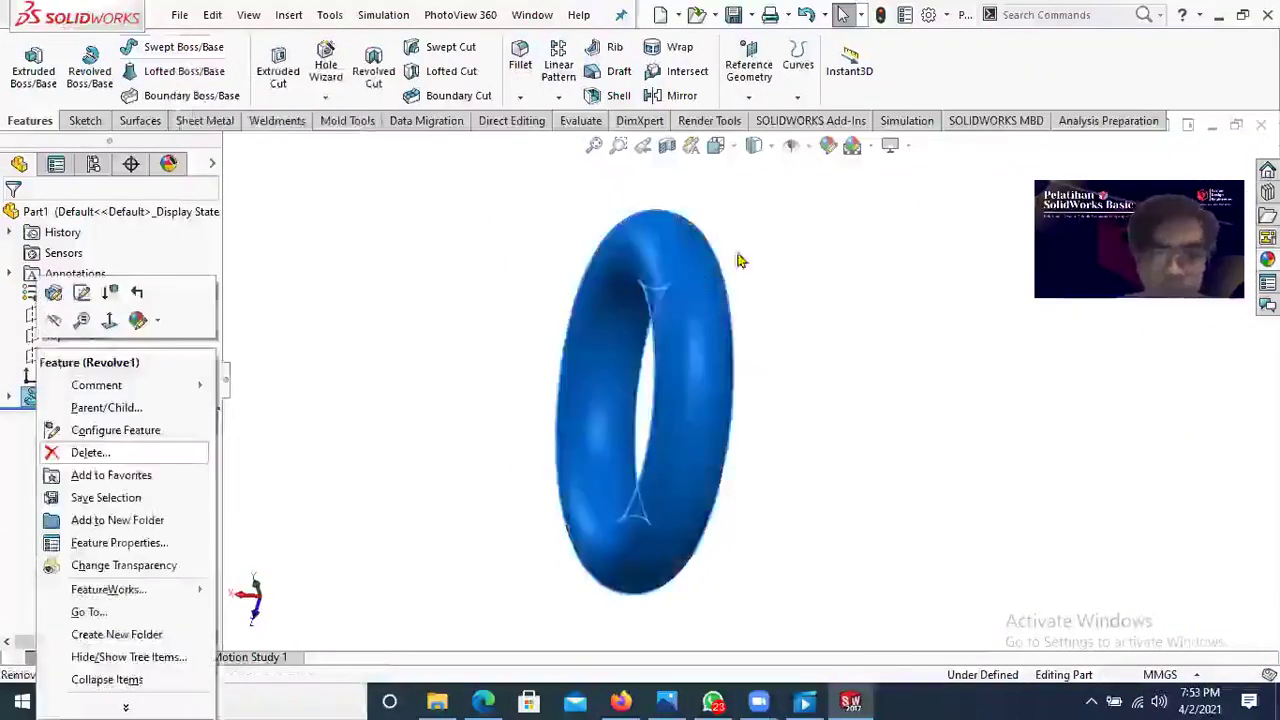
key(Return)
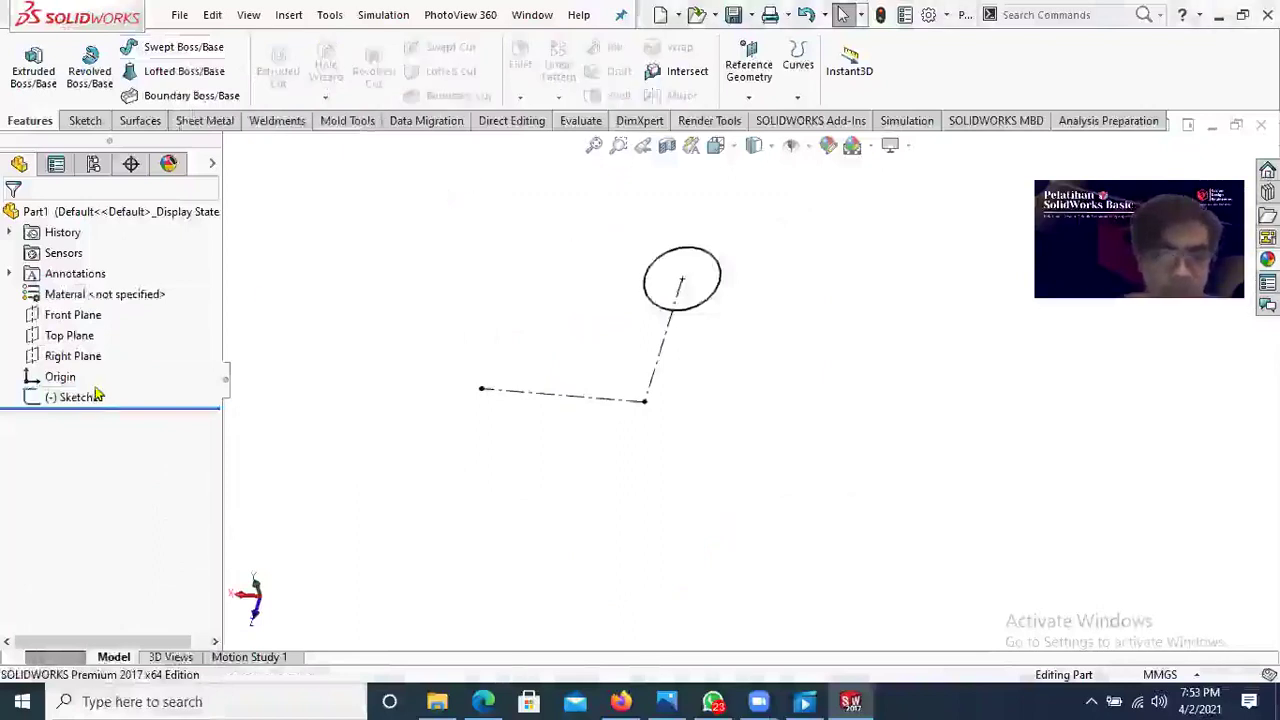
click(93, 397)
right_click(93, 398)
click(163, 478)
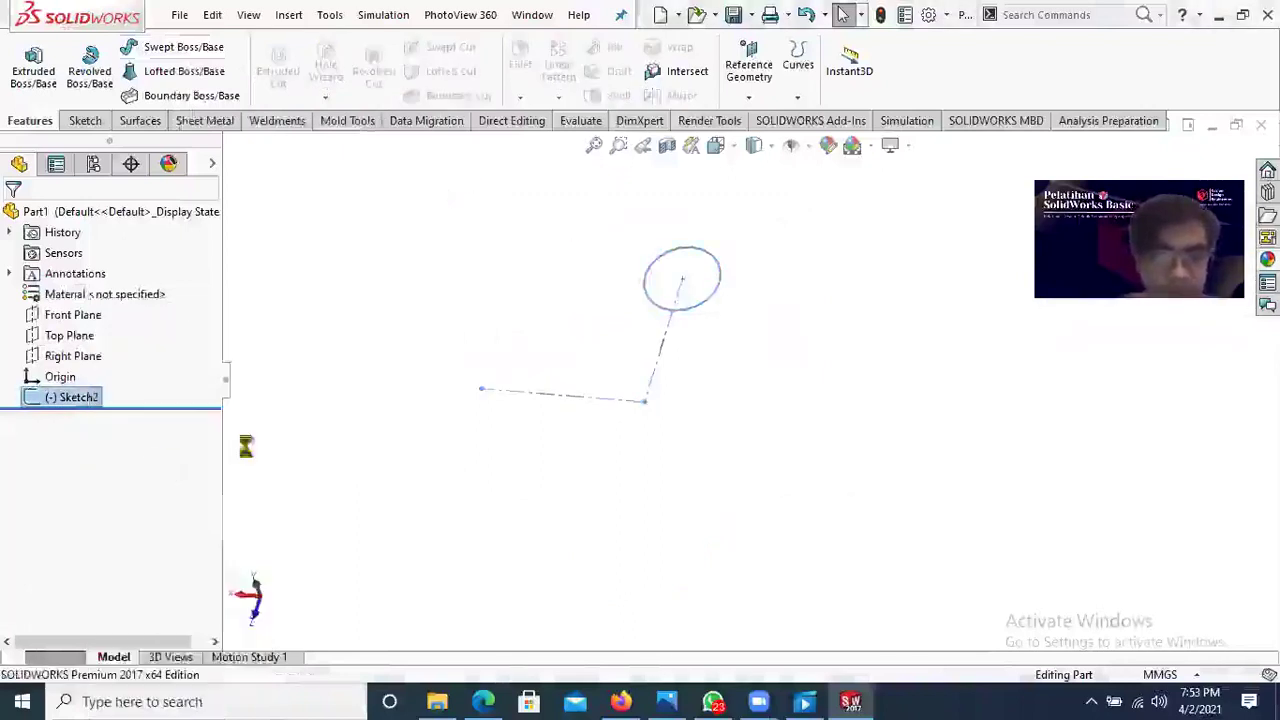
click(745, 257)
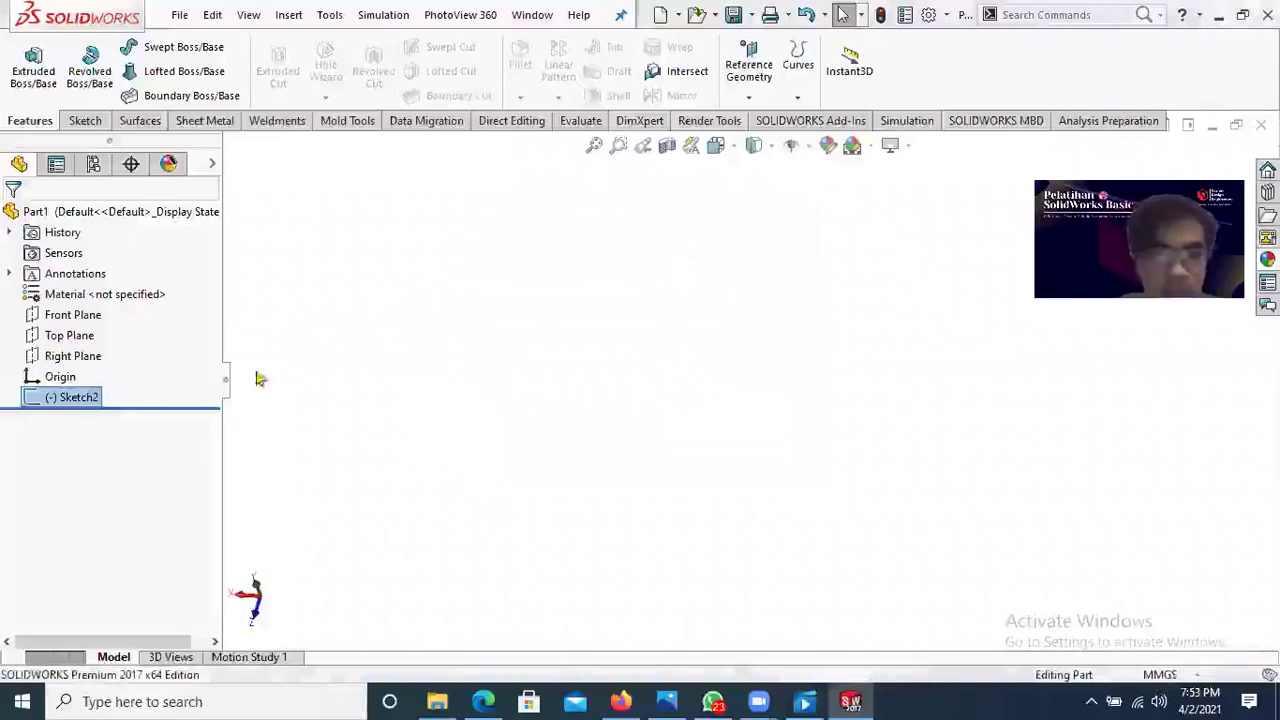
Step: Start a sketch on the Right Plane and draw a horizontal line about 171 mm long from the origin
click(88, 356)
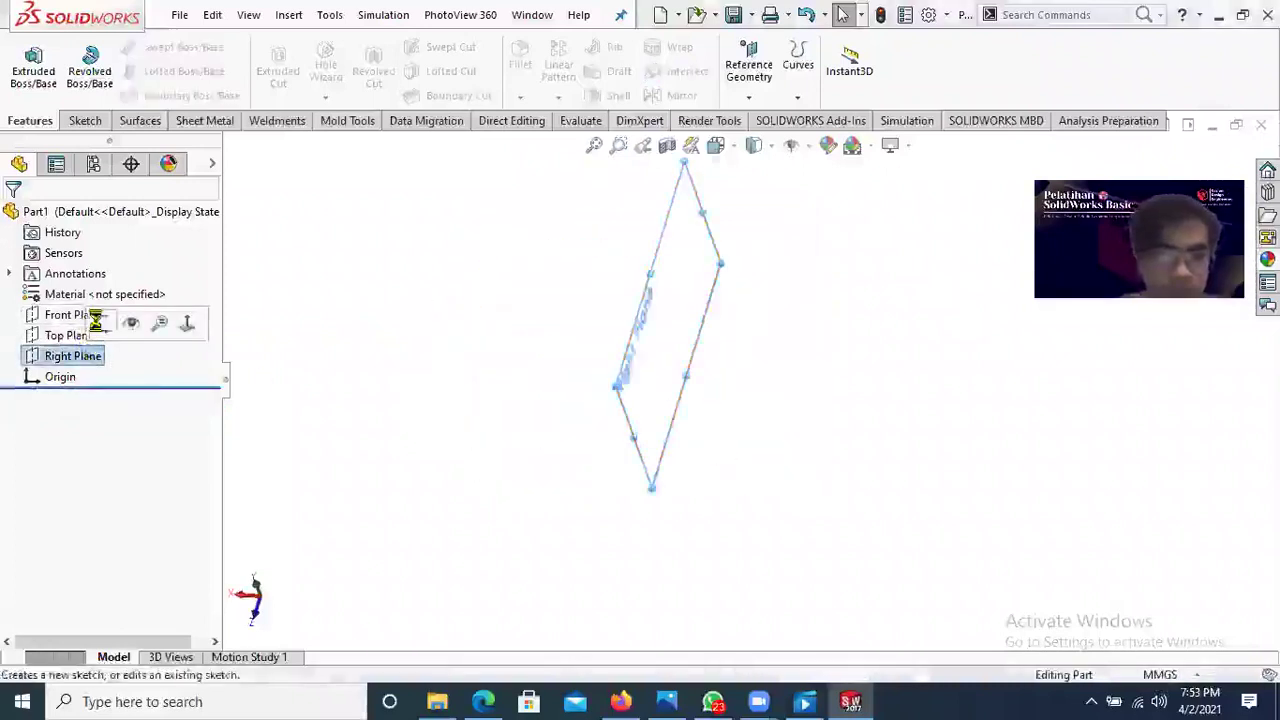
click(135, 323)
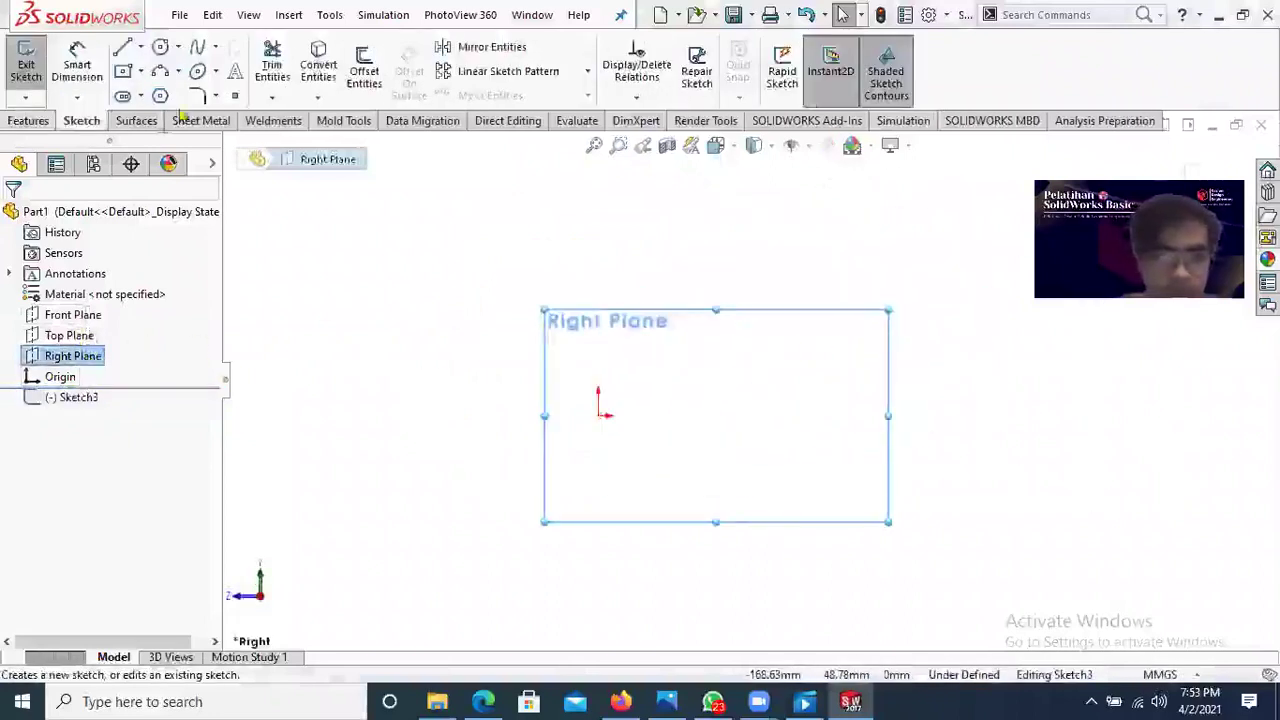
click(140, 47)
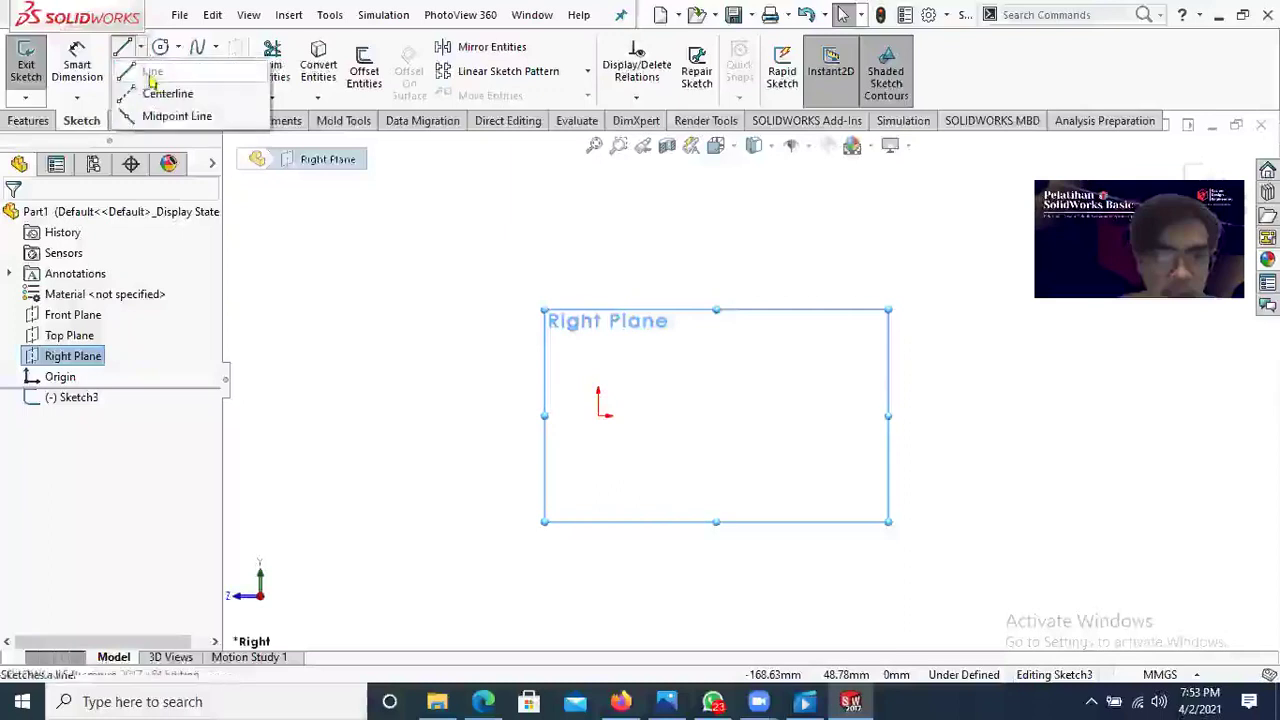
click(148, 72)
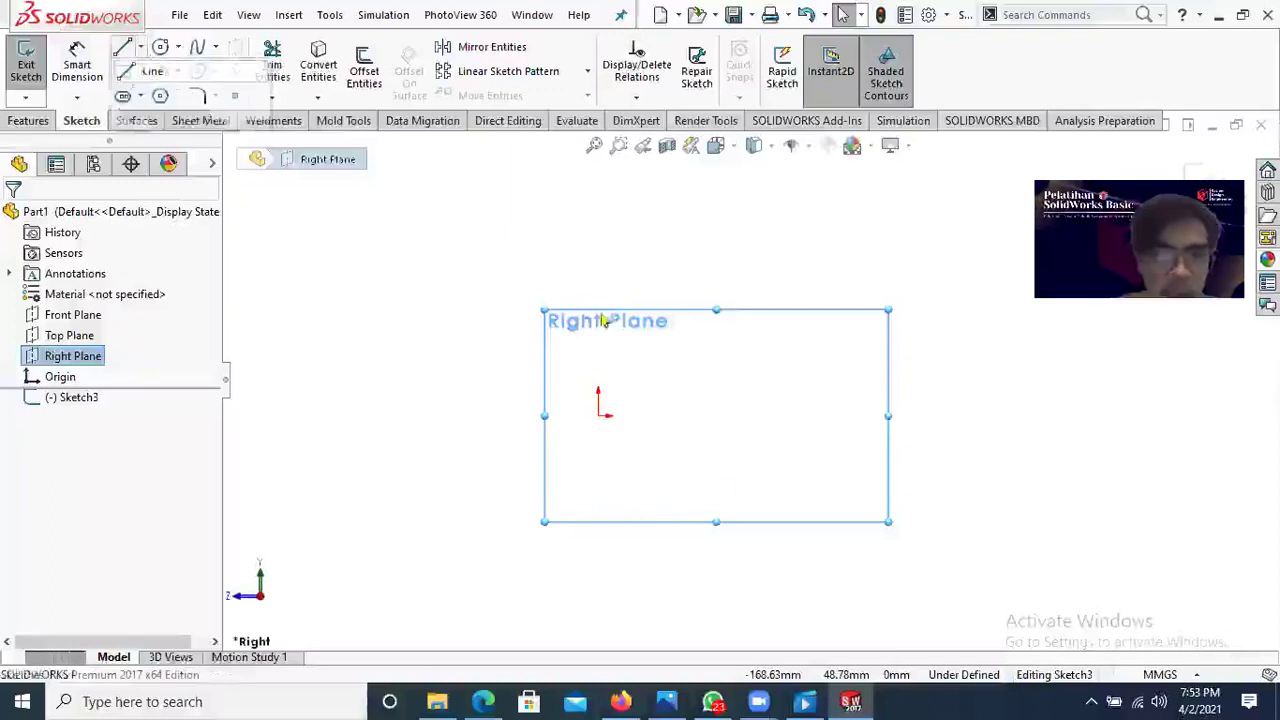
click(599, 416)
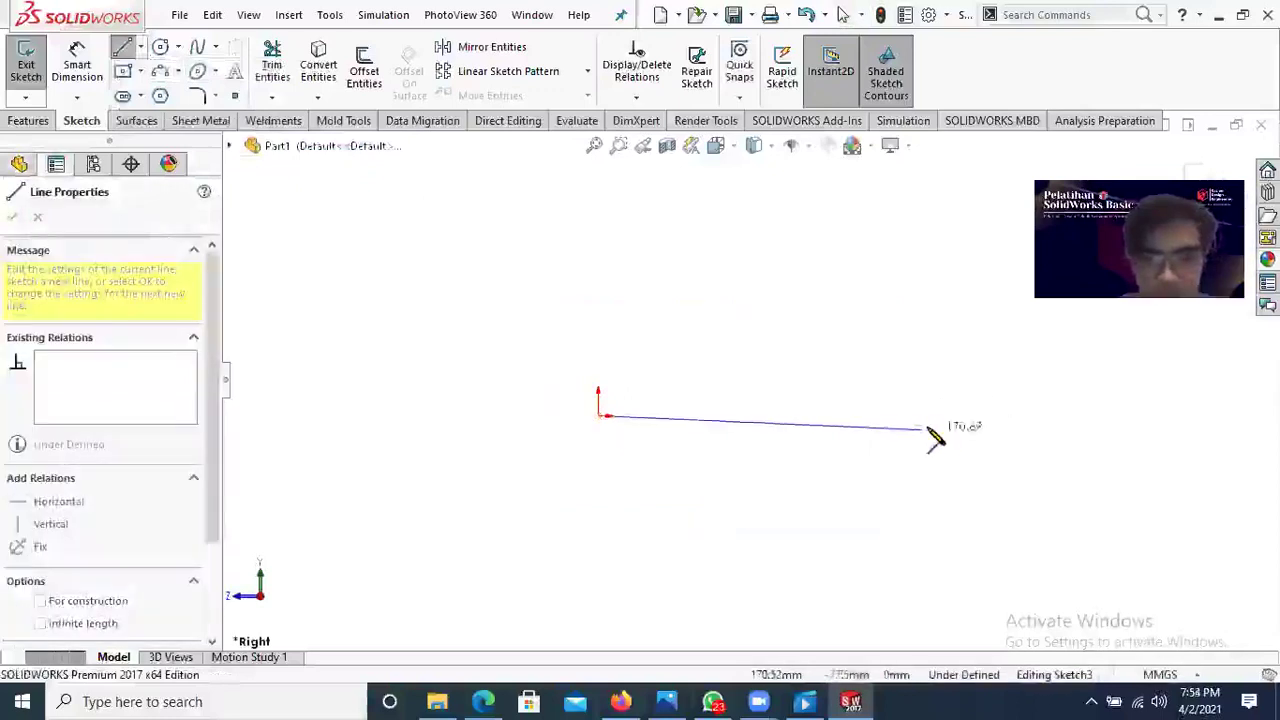
click(932, 430)
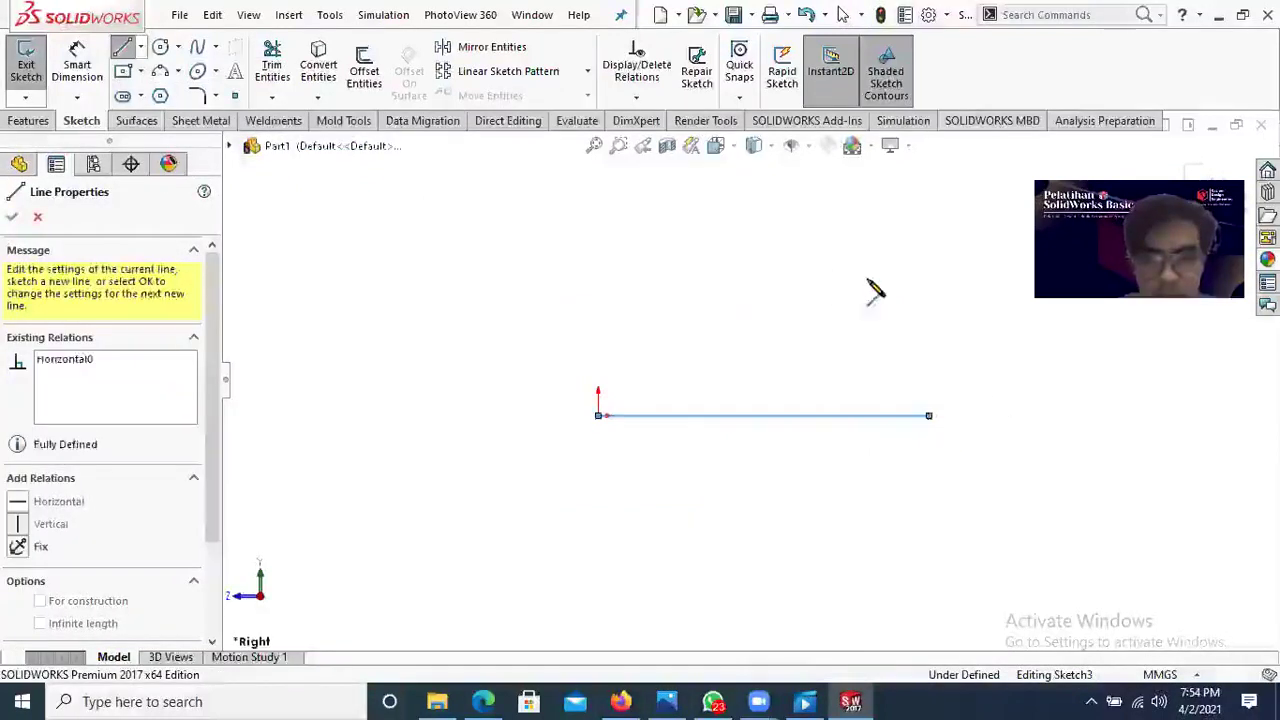
key(Escape)
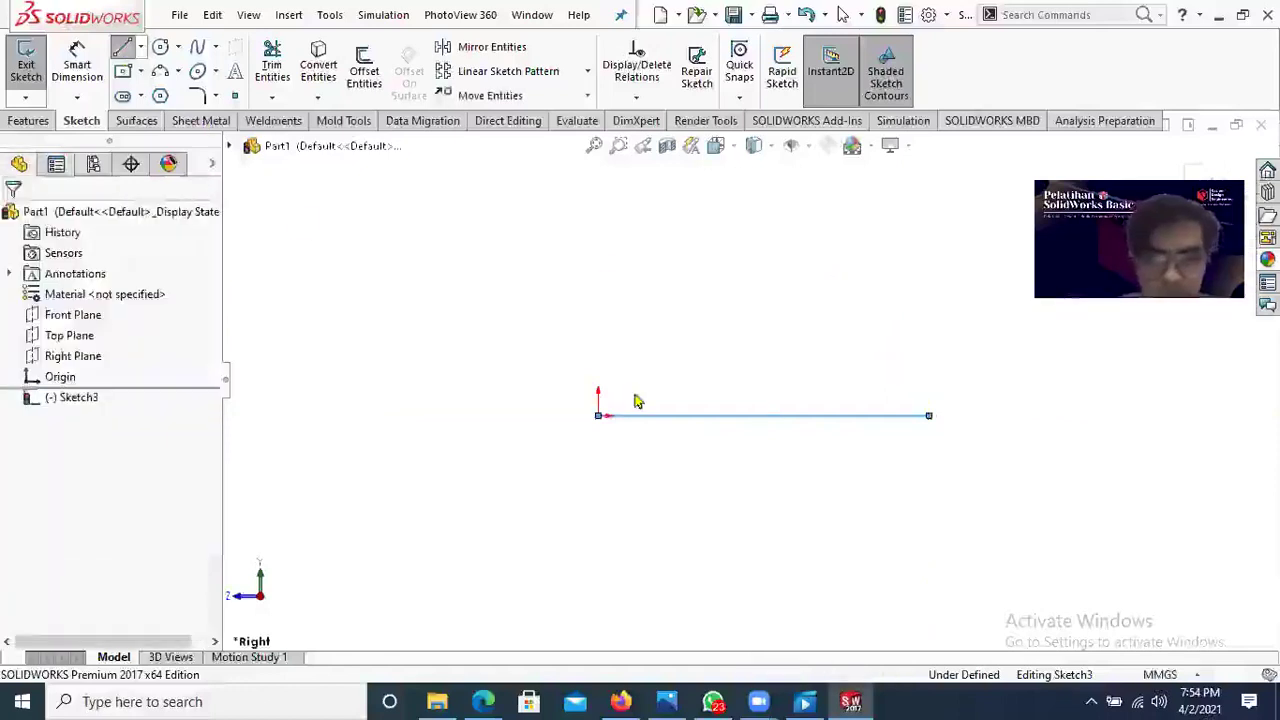
key(Escape)
Step: Sketch a second horizontal line of matching length about 63 mm above the first, aligned with its ends
key(l)
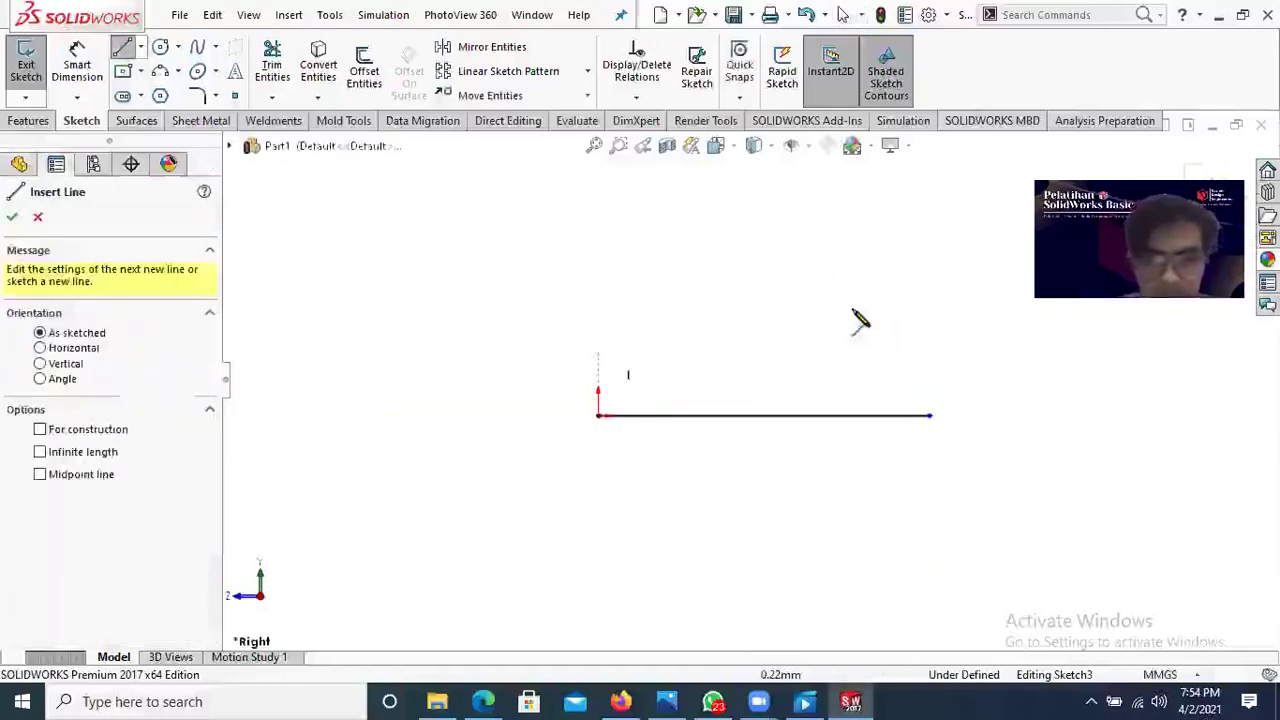
click(598, 294)
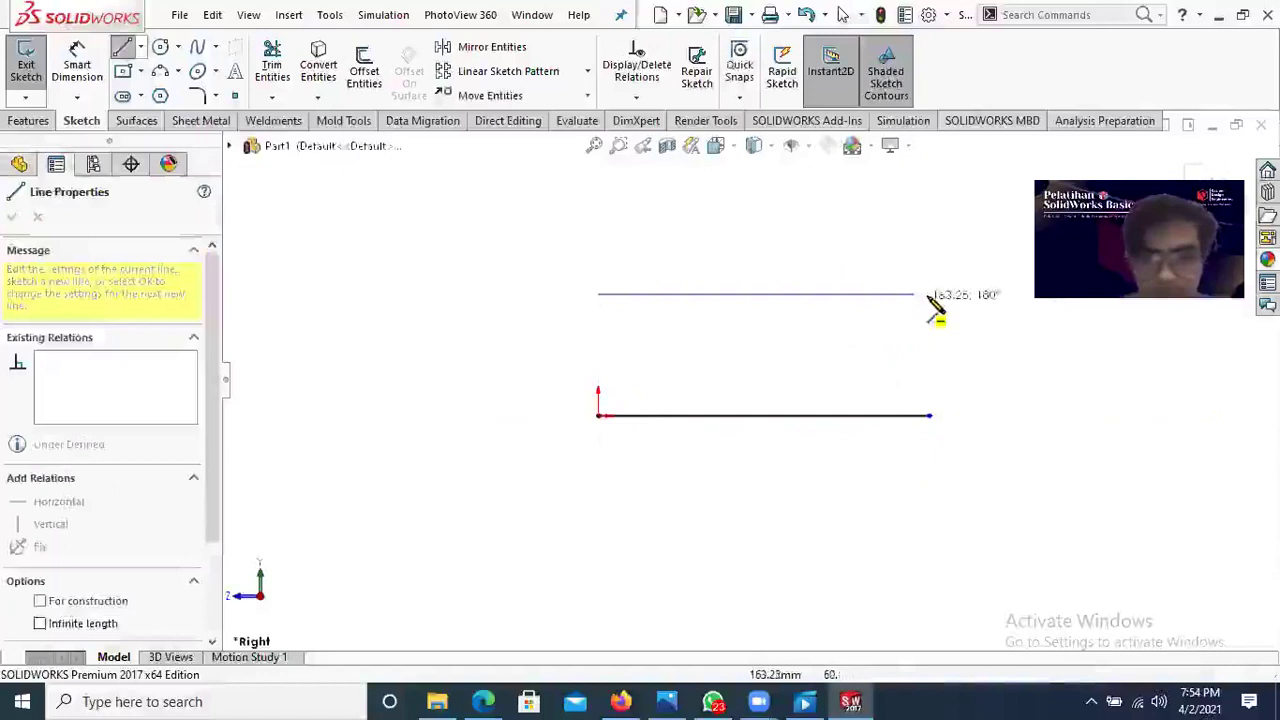
click(929, 294)
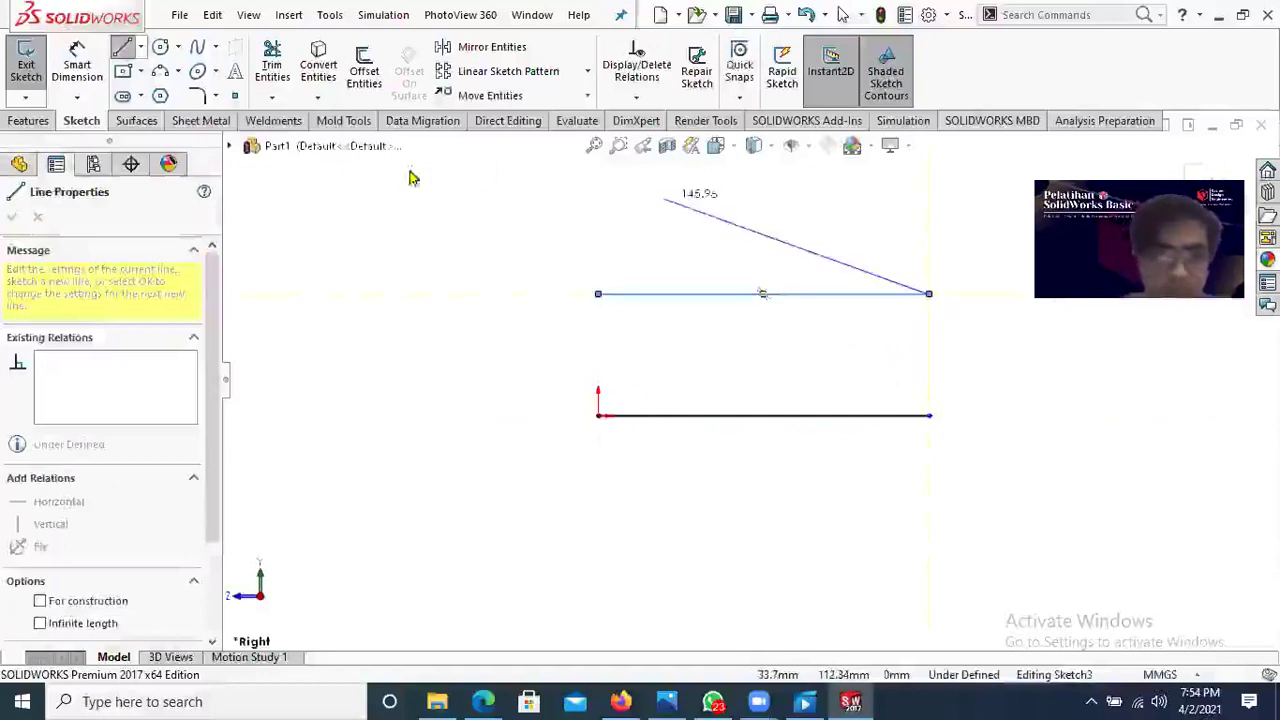
key(Escape)
key(Escape)
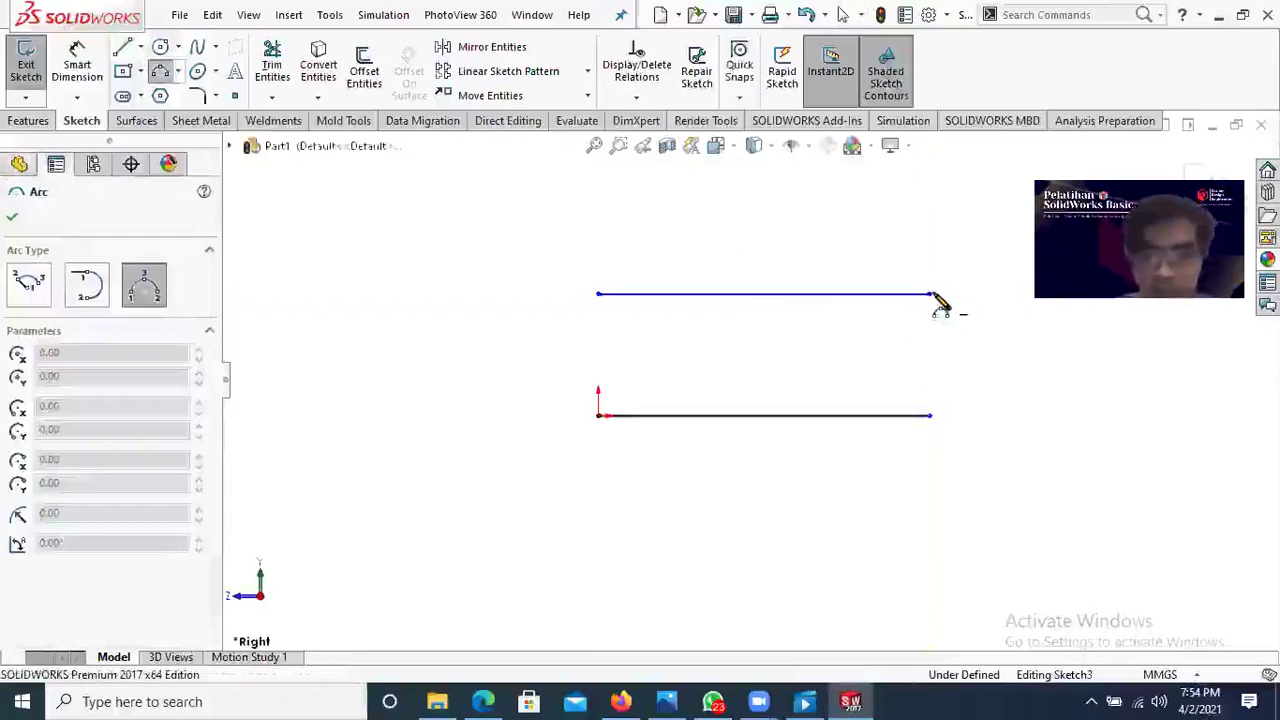
Step: Join the two lines' ends away from the origin with a 180° three-point arc of about 31 mm radius, and exit the sketch
click(931, 417)
click(993, 362)
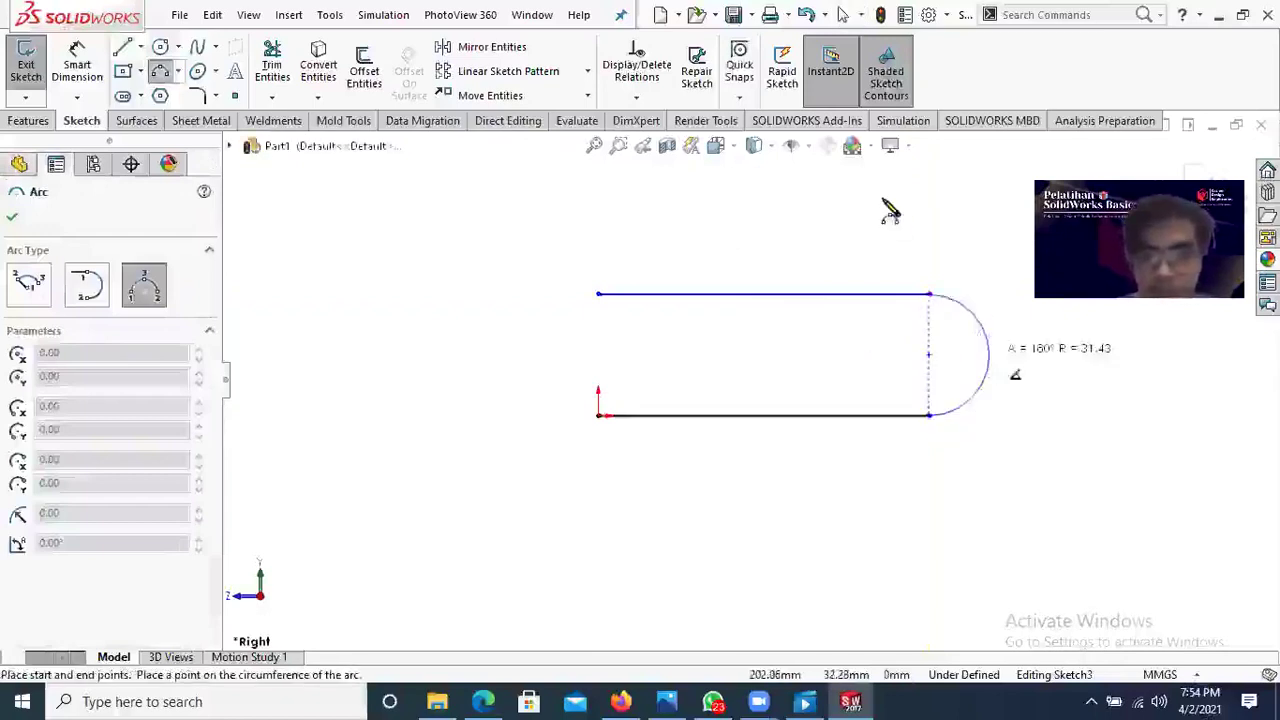
key(Escape)
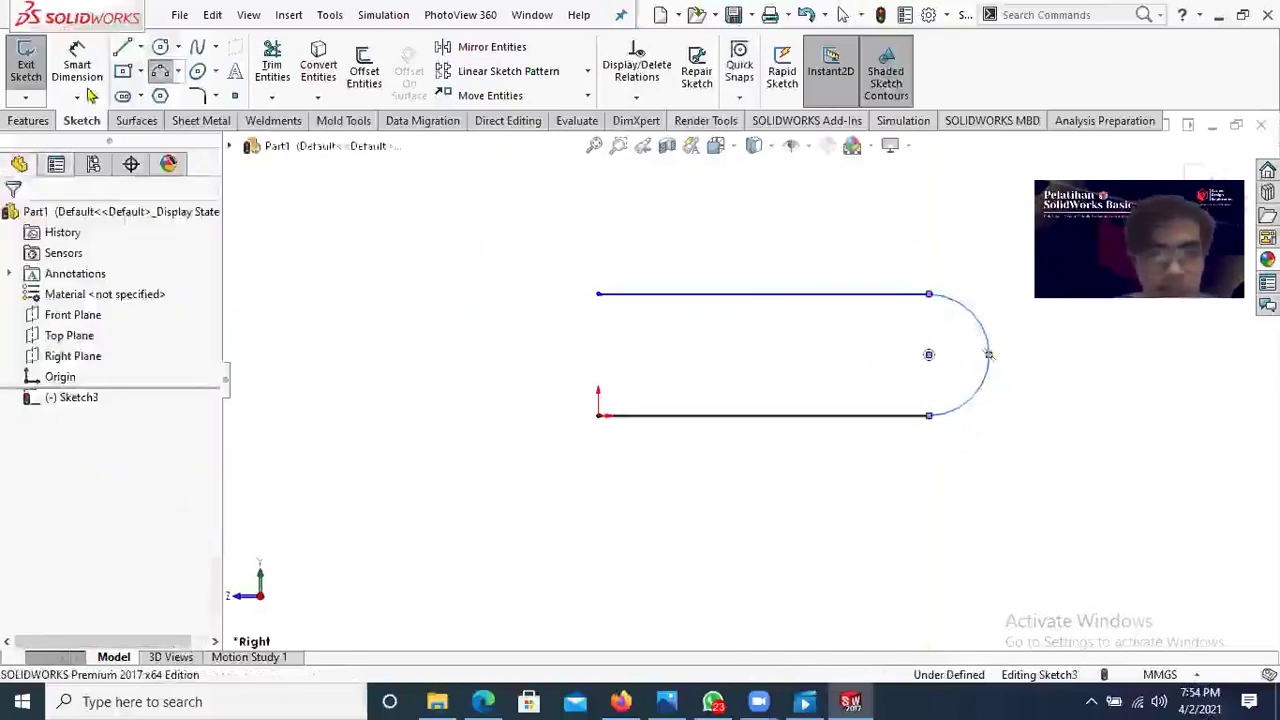
click(28, 120)
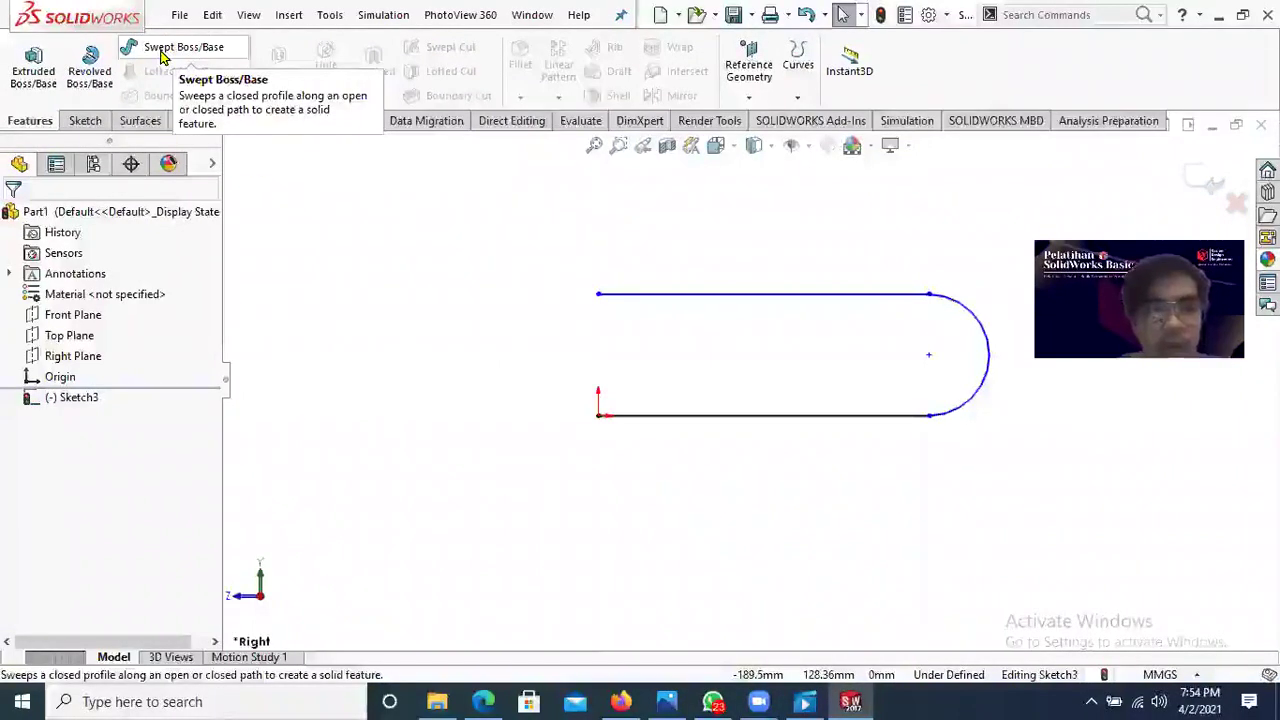
click(1193, 186)
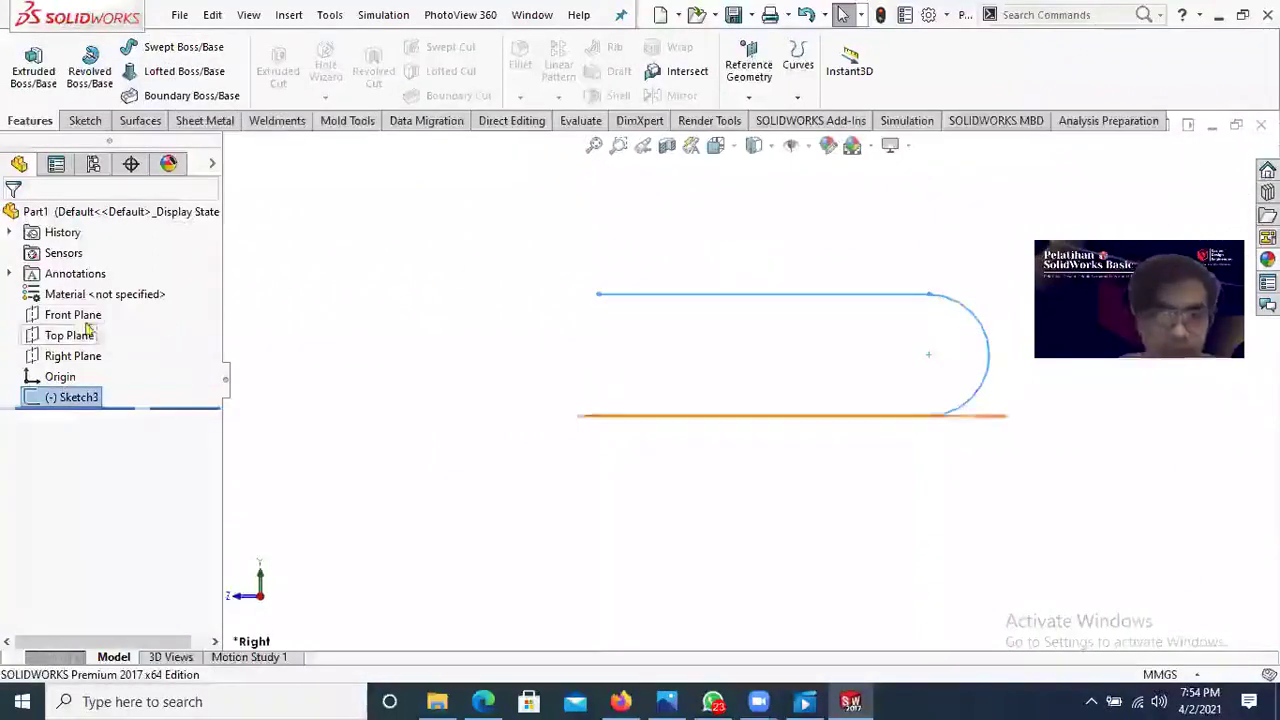
Step: Start a sketch on the Front Plane, view it face-on, and draw a circle about 33 mm in diameter centred on the origin
click(80, 315)
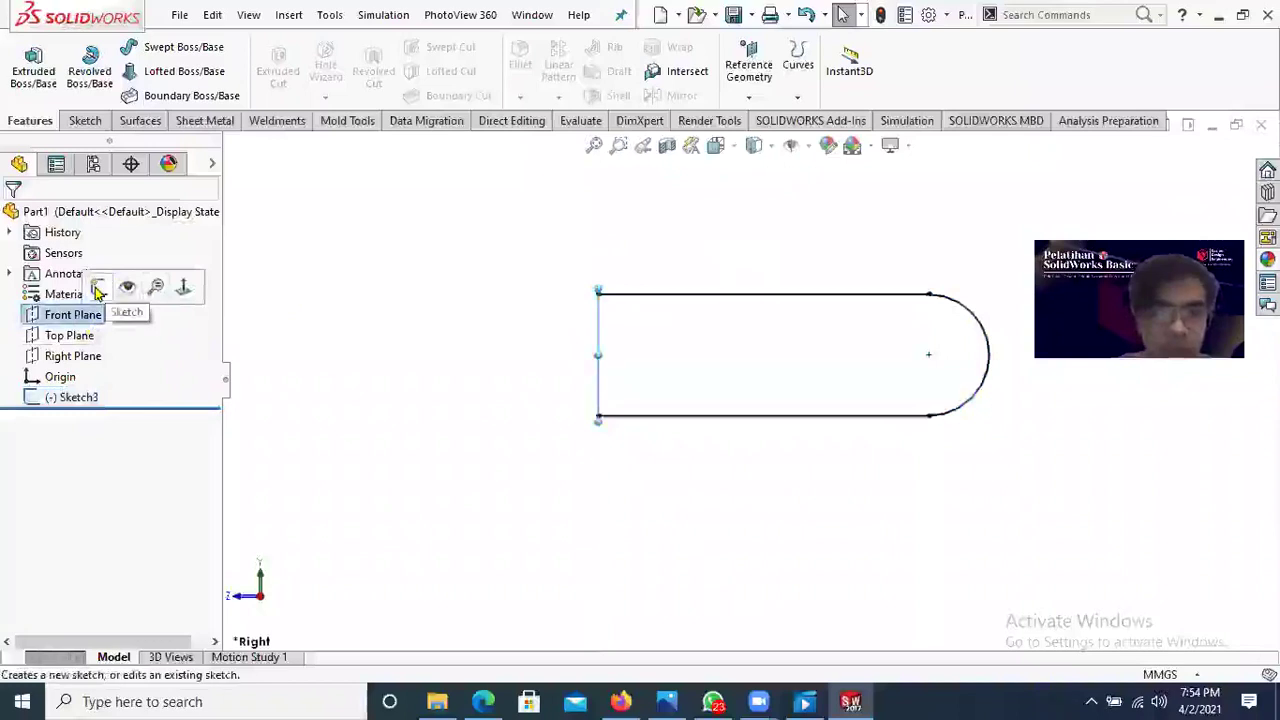
click(97, 289)
right_click(80, 419)
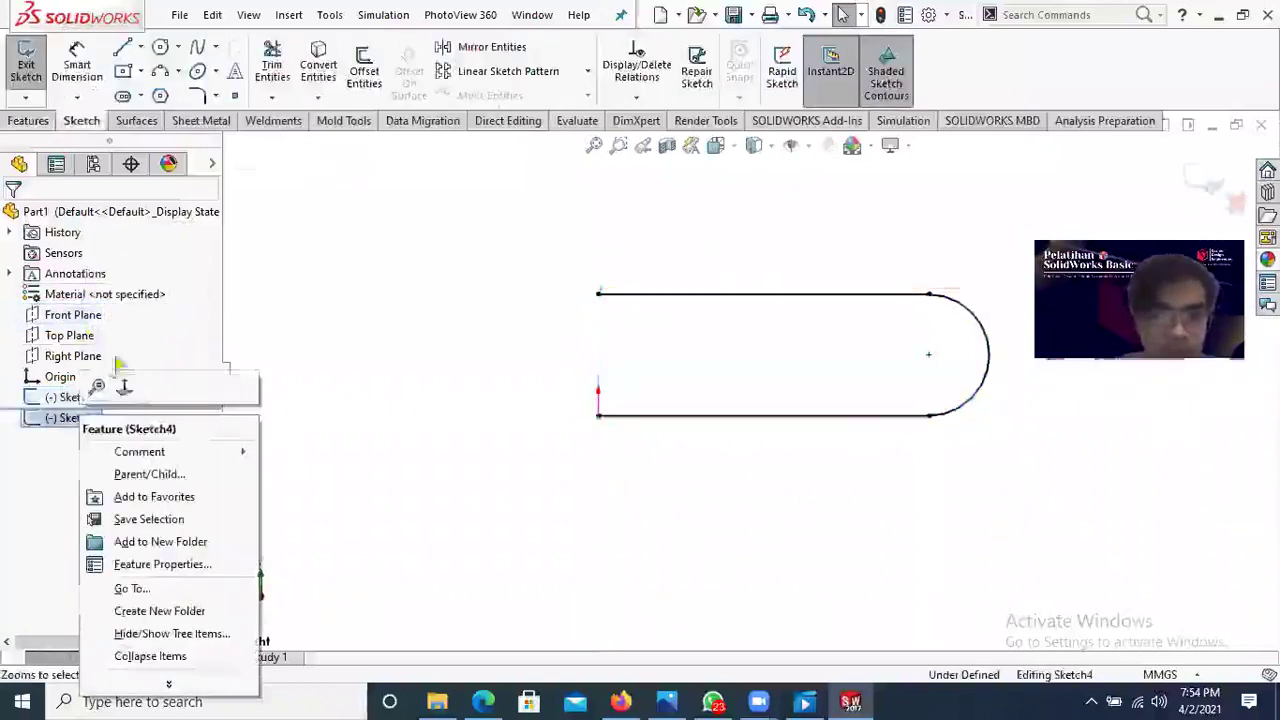
click(124, 386)
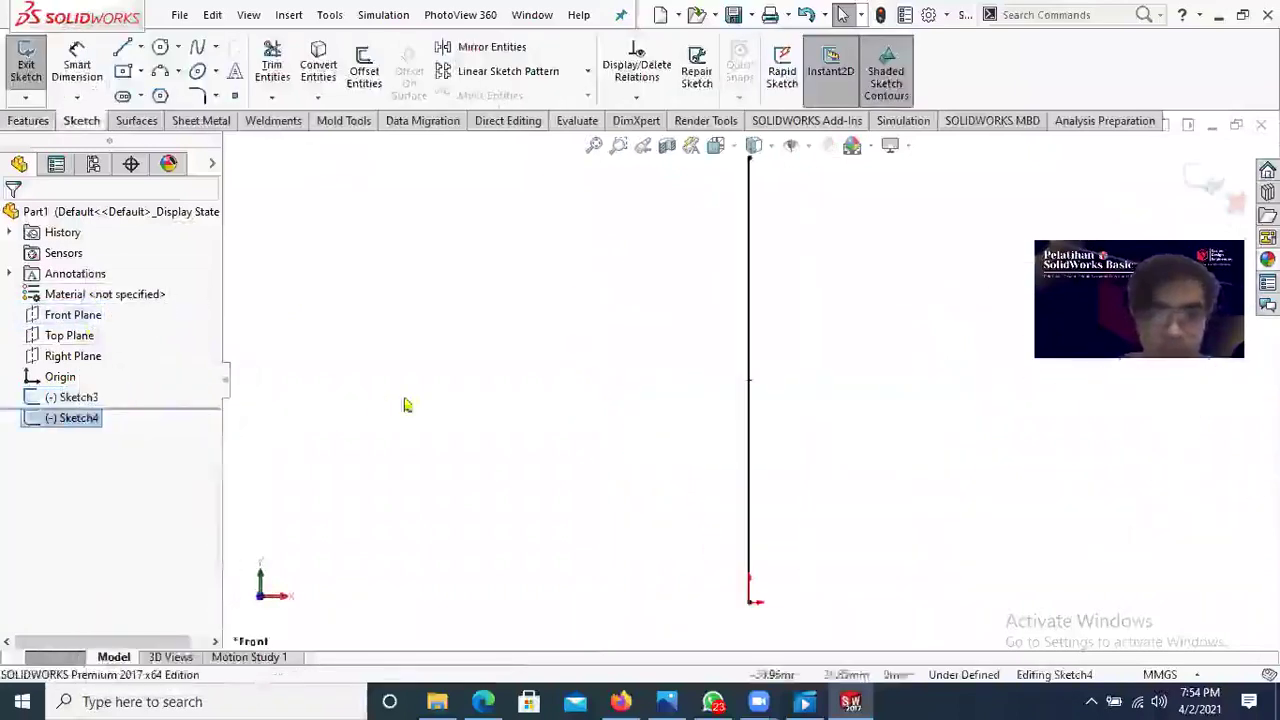
right_click(55, 430)
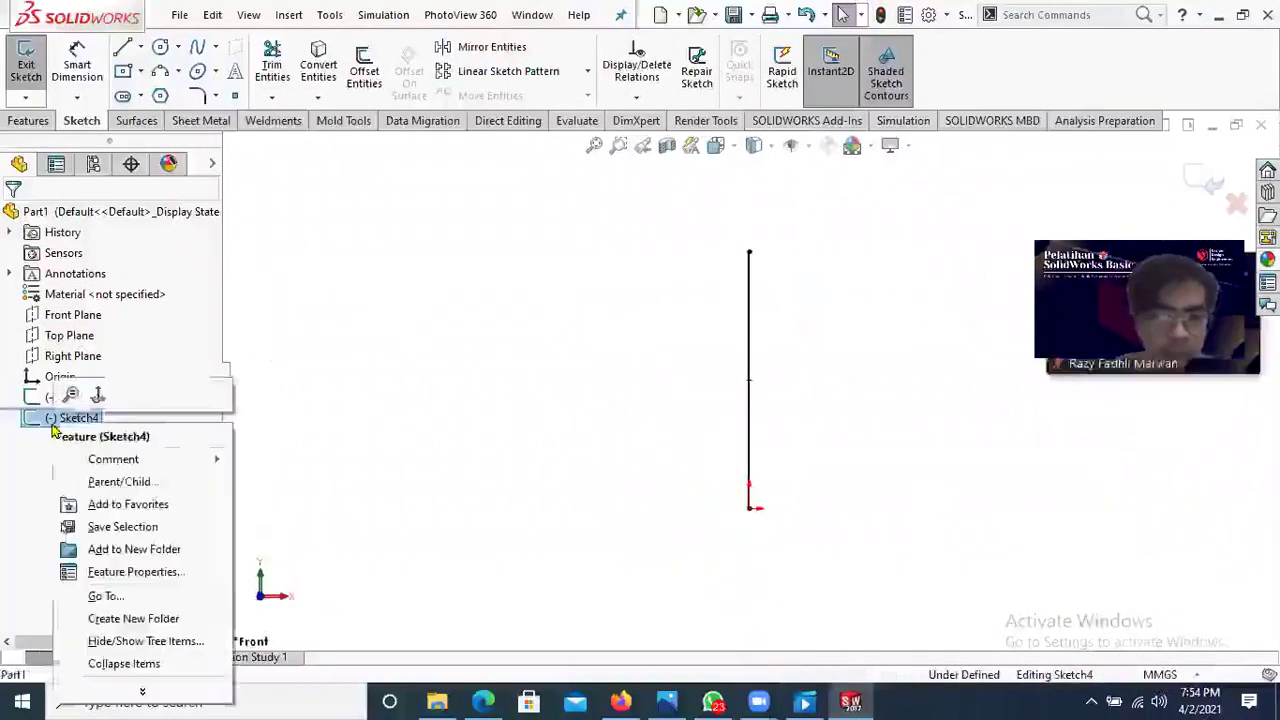
click(160, 47)
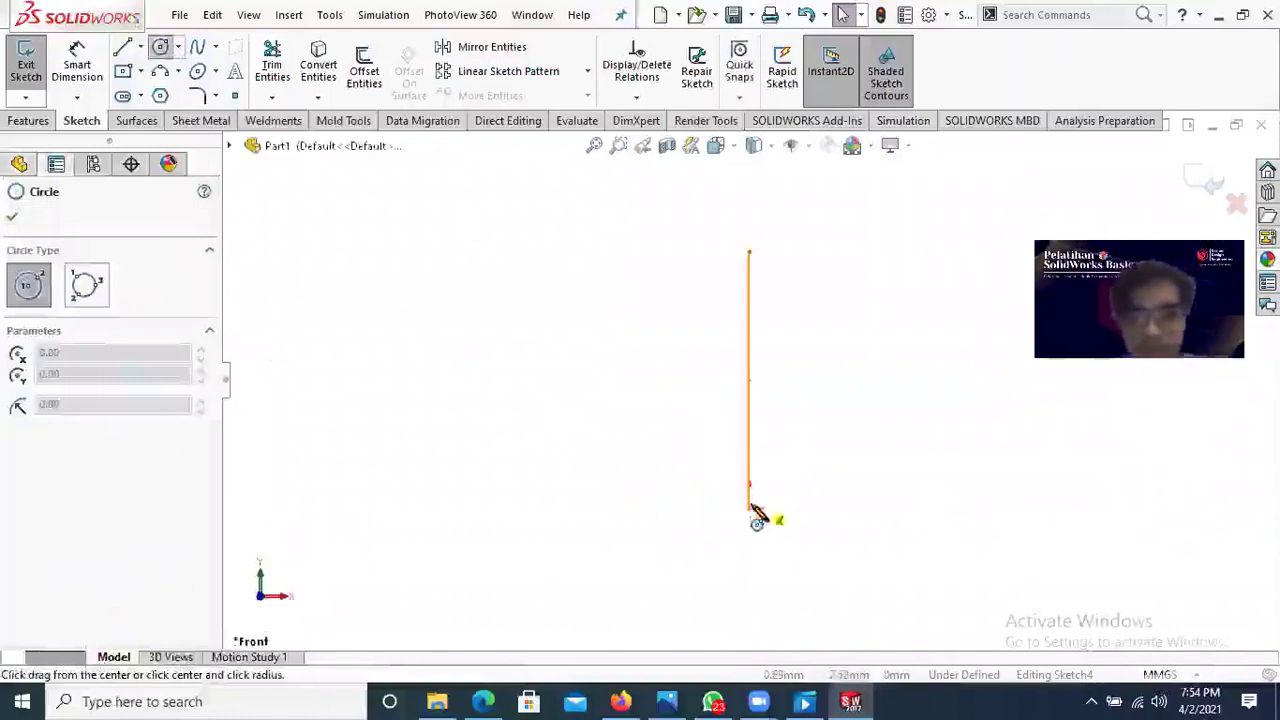
click(749, 508)
click(836, 462)
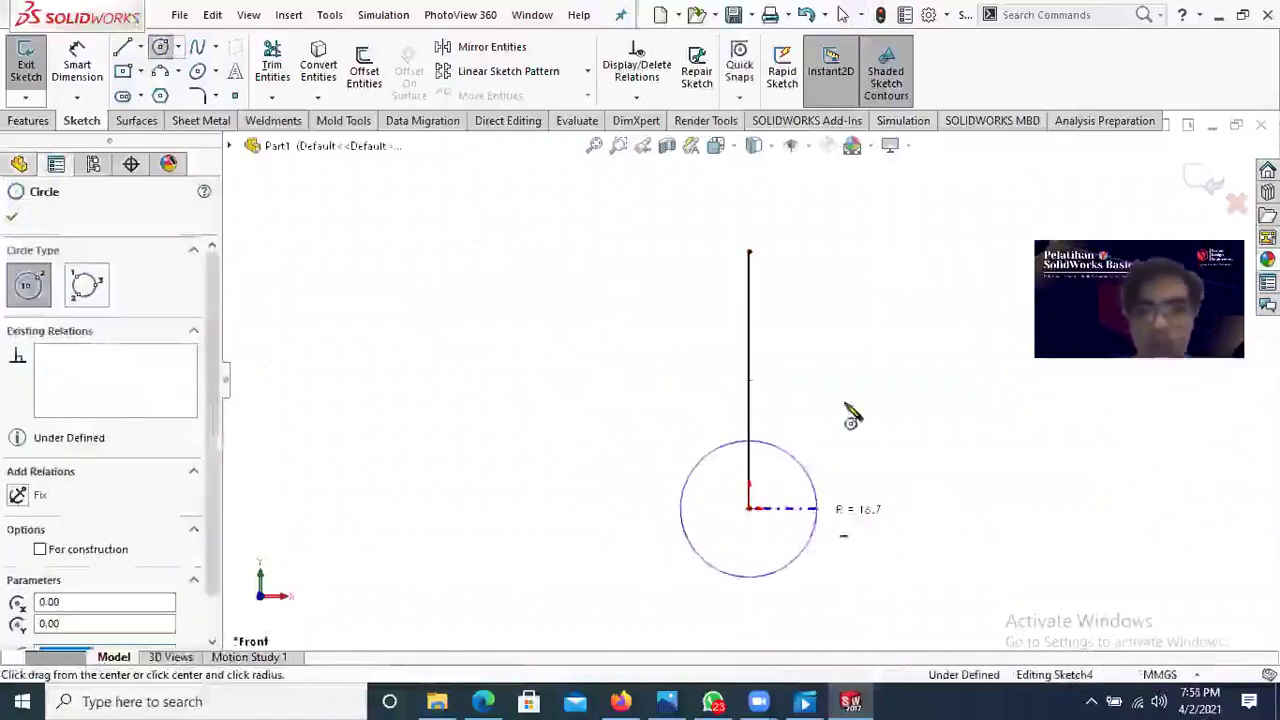
right_click(855, 402)
click(880, 417)
Step: Dimension the circle's diameter with Smart Dimension and set it to 20 mm
click(88, 80)
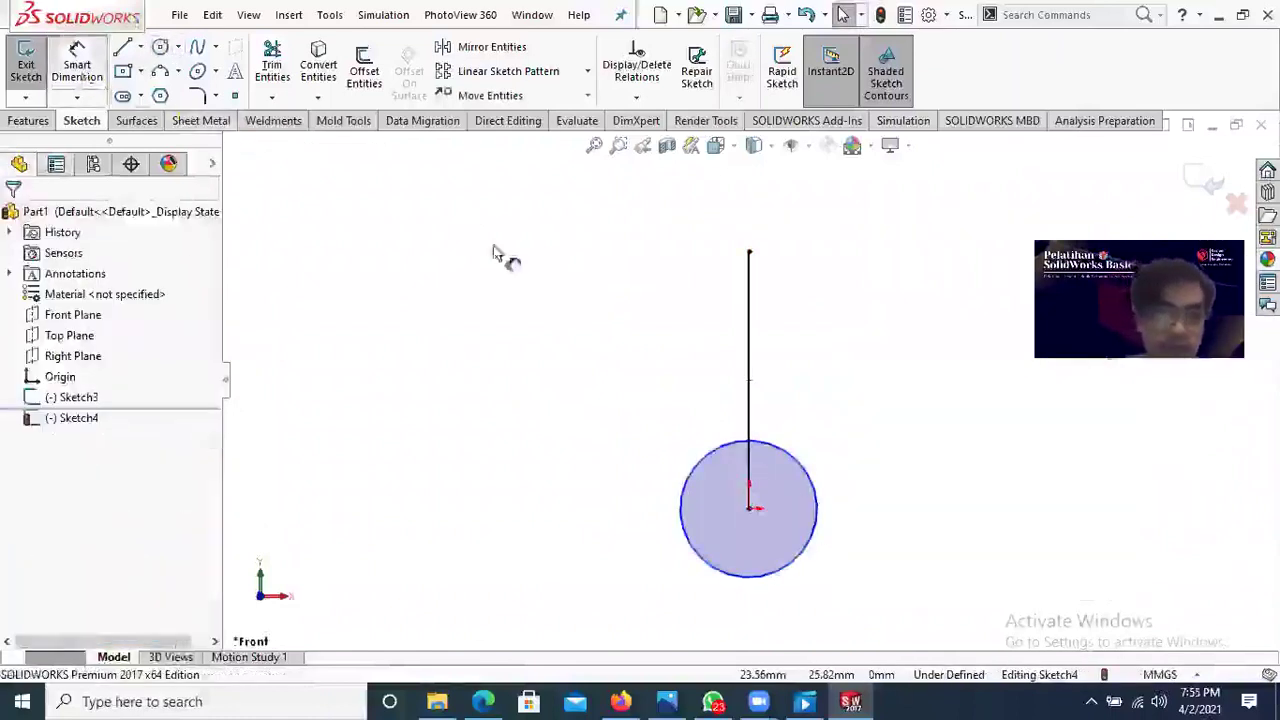
click(818, 503)
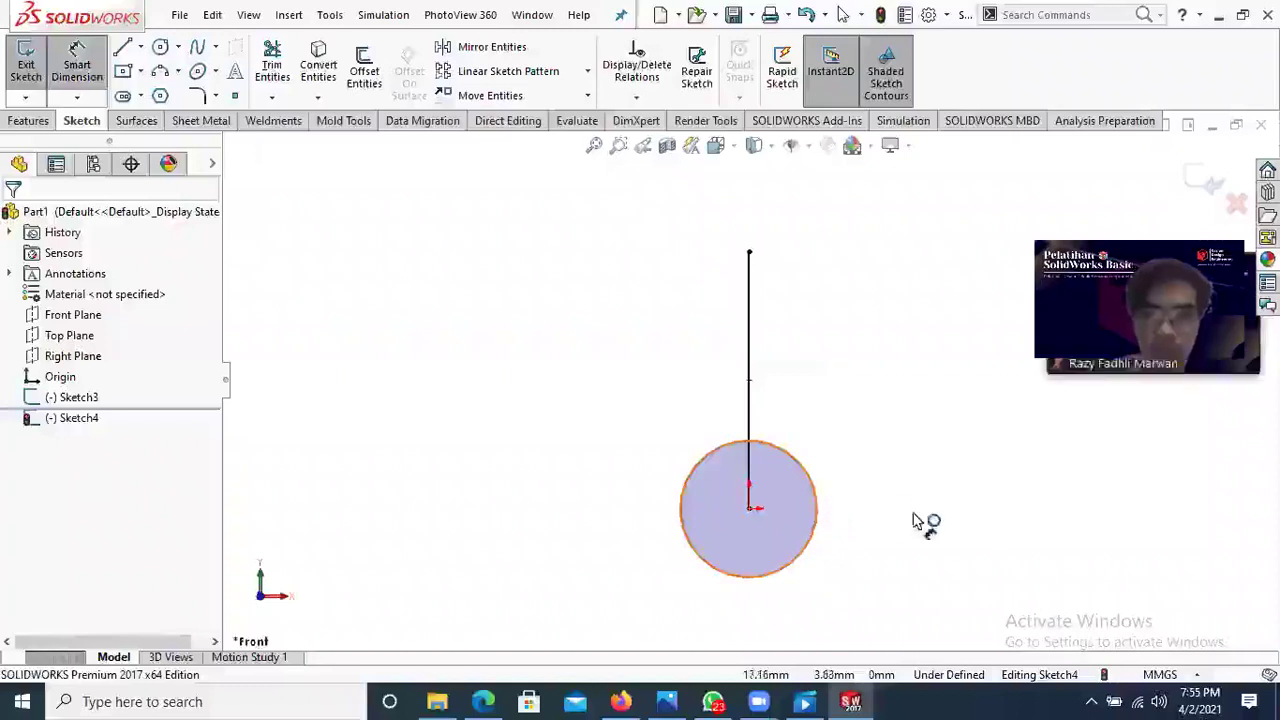
click(917, 520)
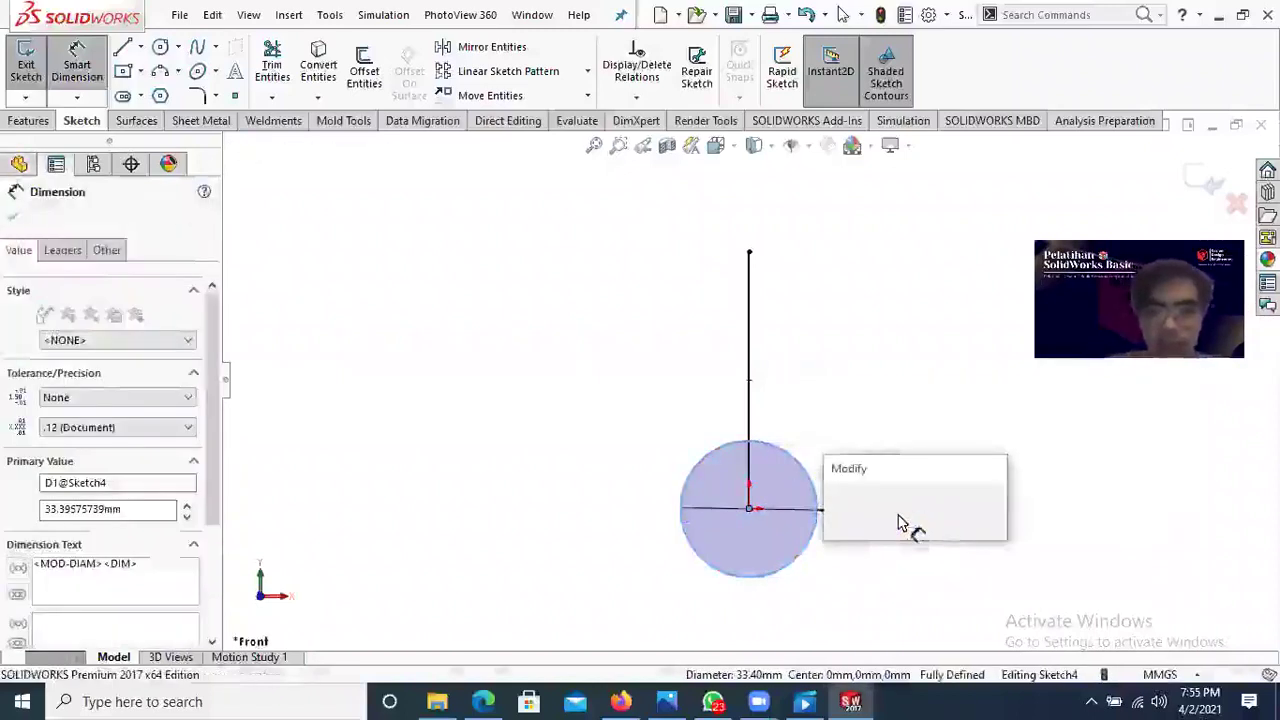
text(20)
key(Return)
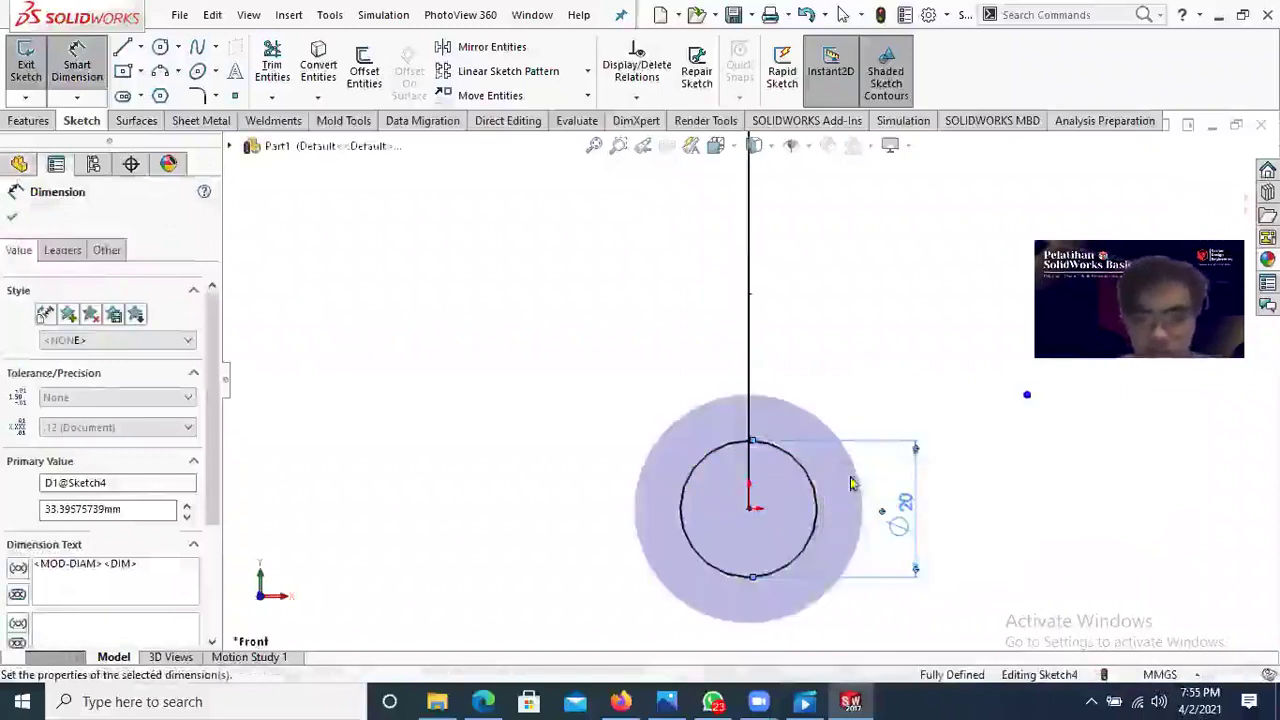
click(12, 218)
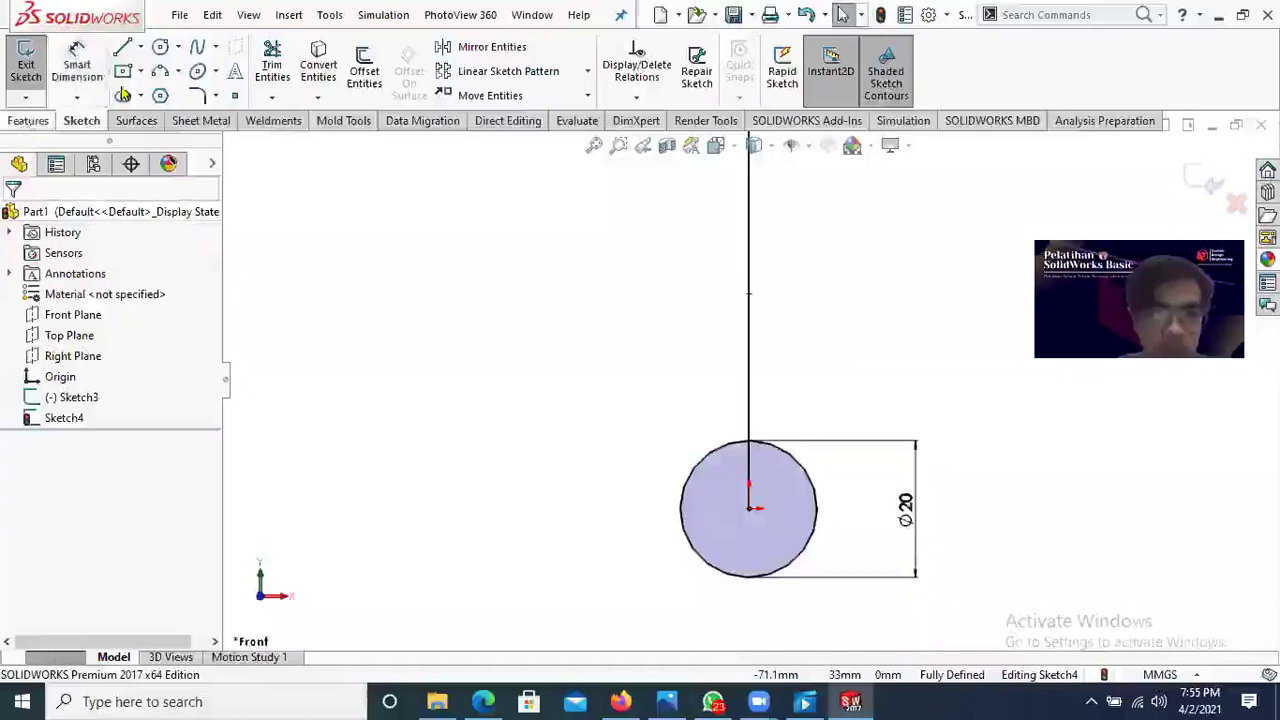
Step: Create a Swept Boss/Base using the 20 mm circle as the profile and the U-shaped sketch as the path
click(29, 121)
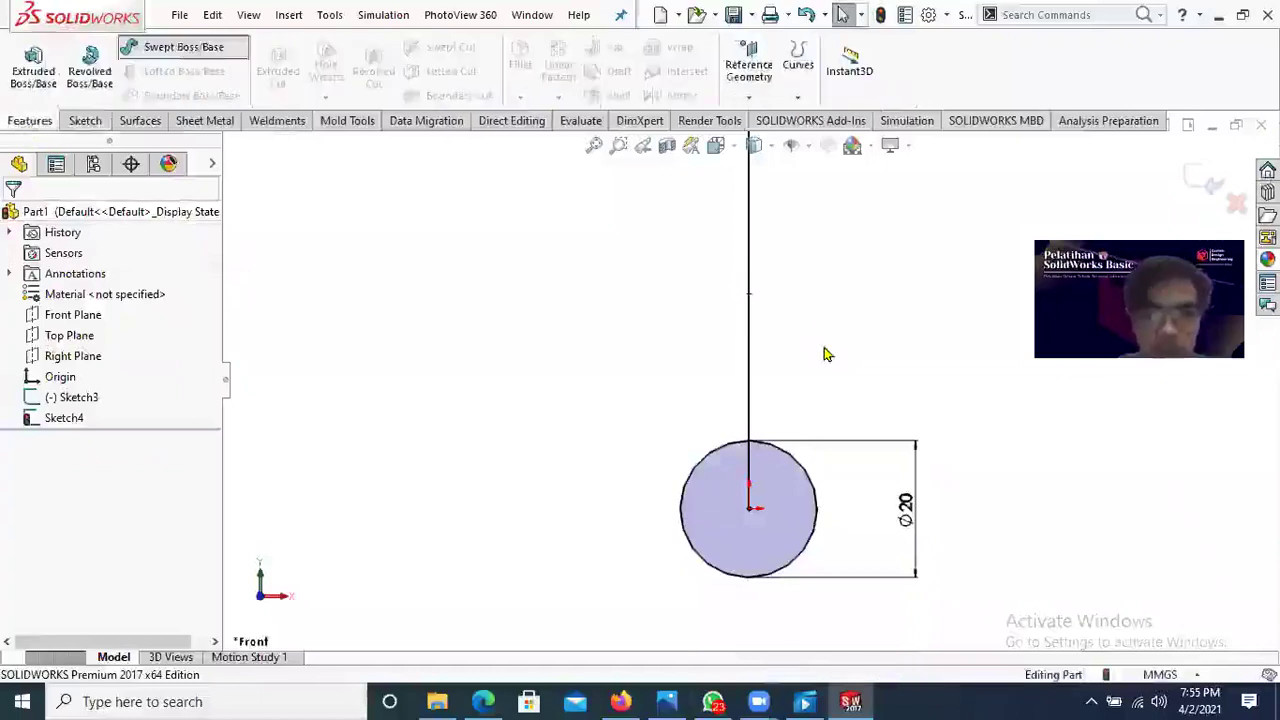
scroll(848, 362, up, 3)
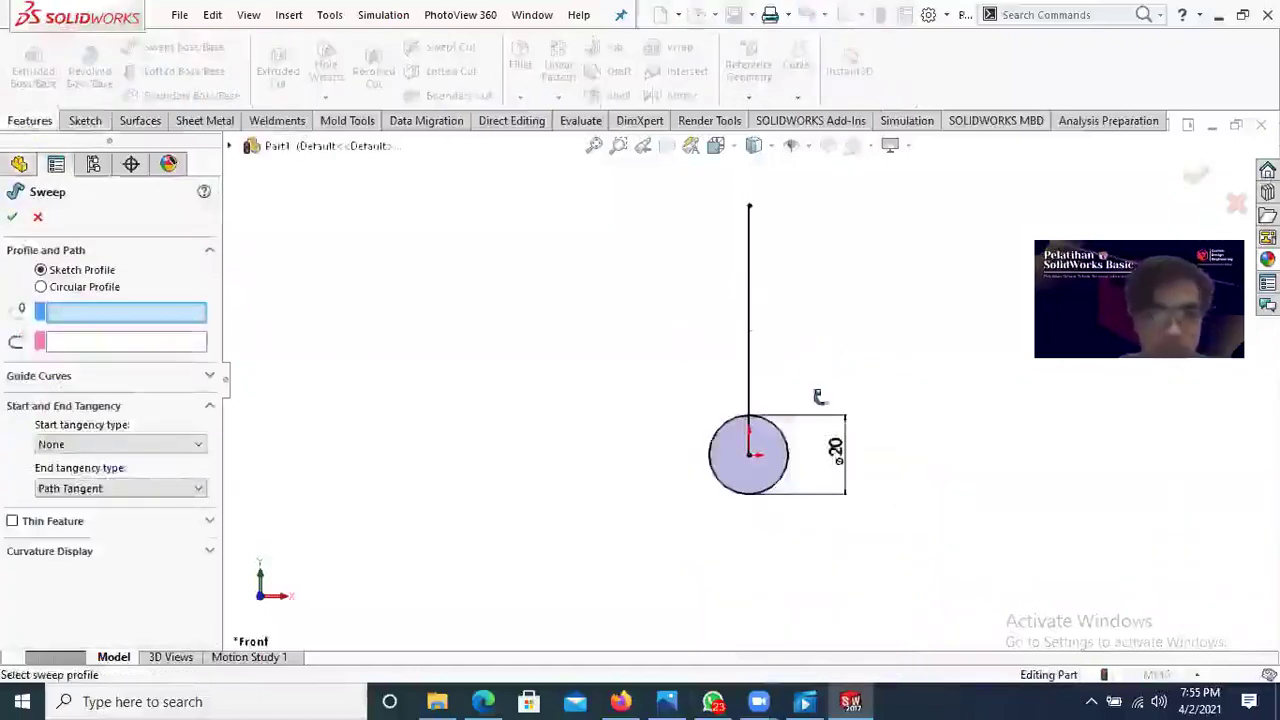
middle_drag(820, 393, 710, 415)
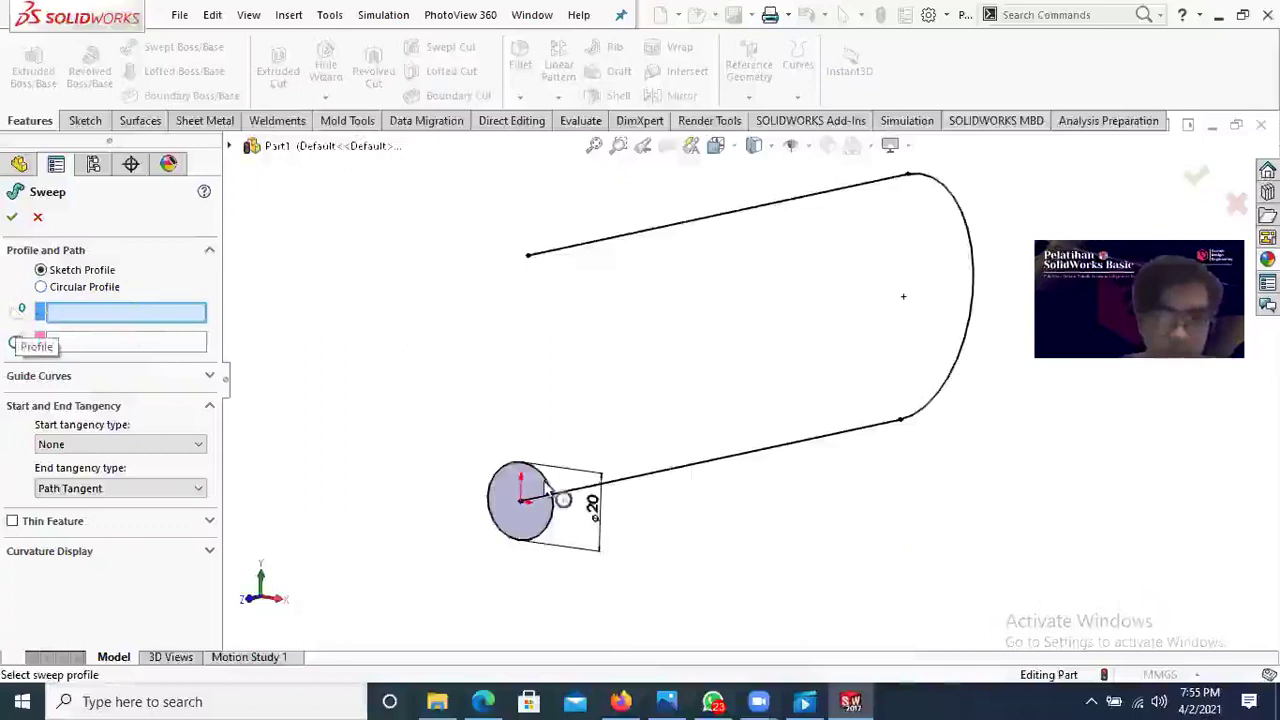
click(545, 487)
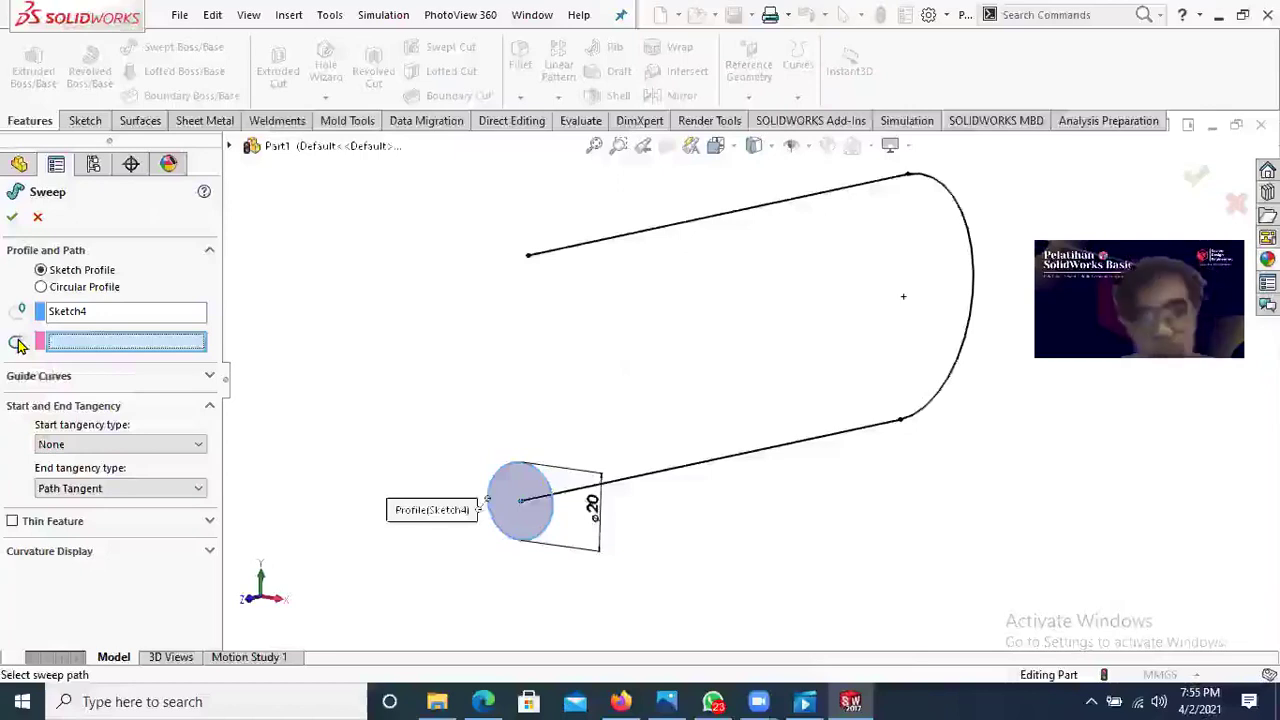
click(834, 443)
middle_drag(580, 375, 500, 320)
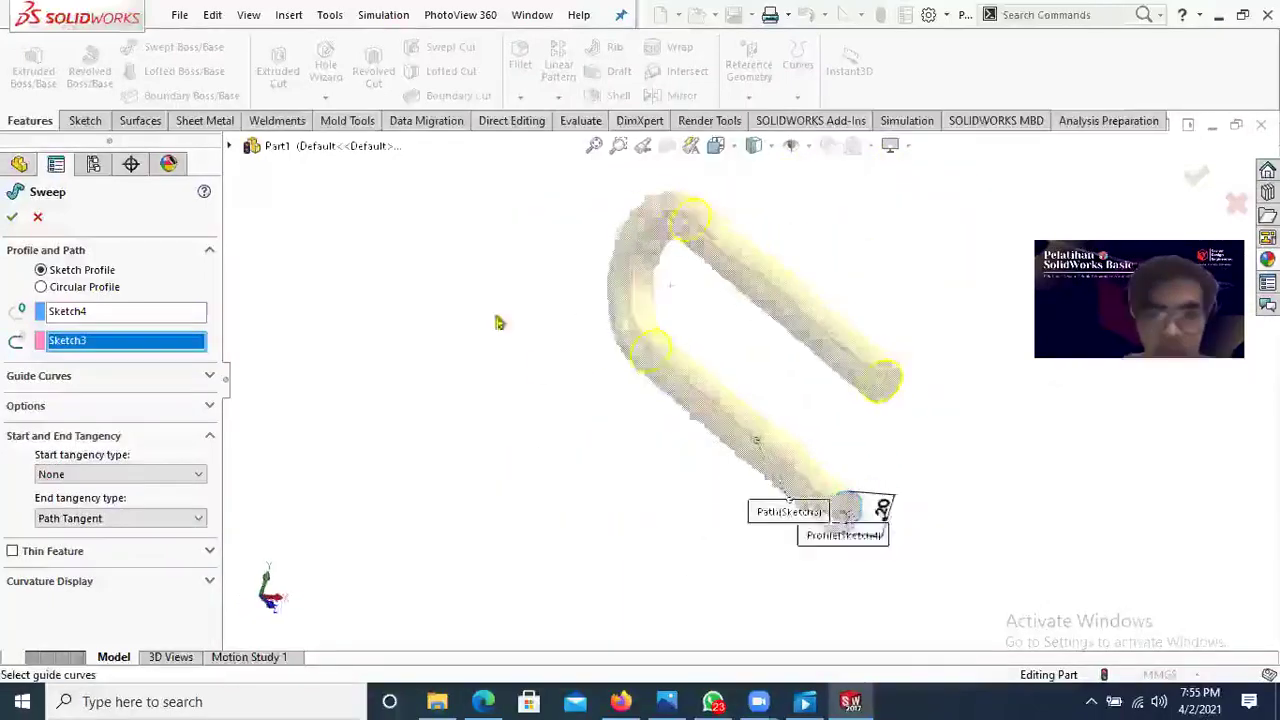
click(12, 218)
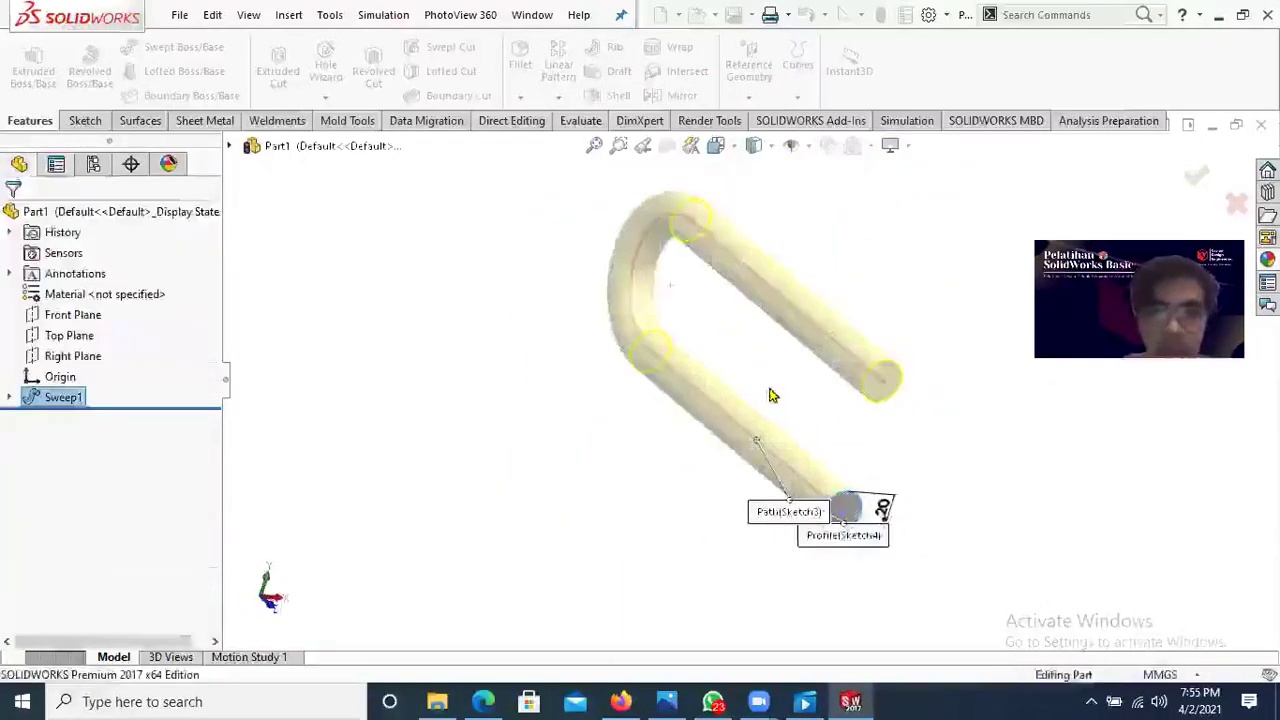
Step: Start a sketch on the swept rod's end face at the origin and view it face-on
mouse_move(706, 371)
middle_down()
mouse_move(730, 430)
mouse_move(809, 451)
mouse_move(814, 426)
mouse_move(714, 403)
mouse_move(706, 347)
middle_up()
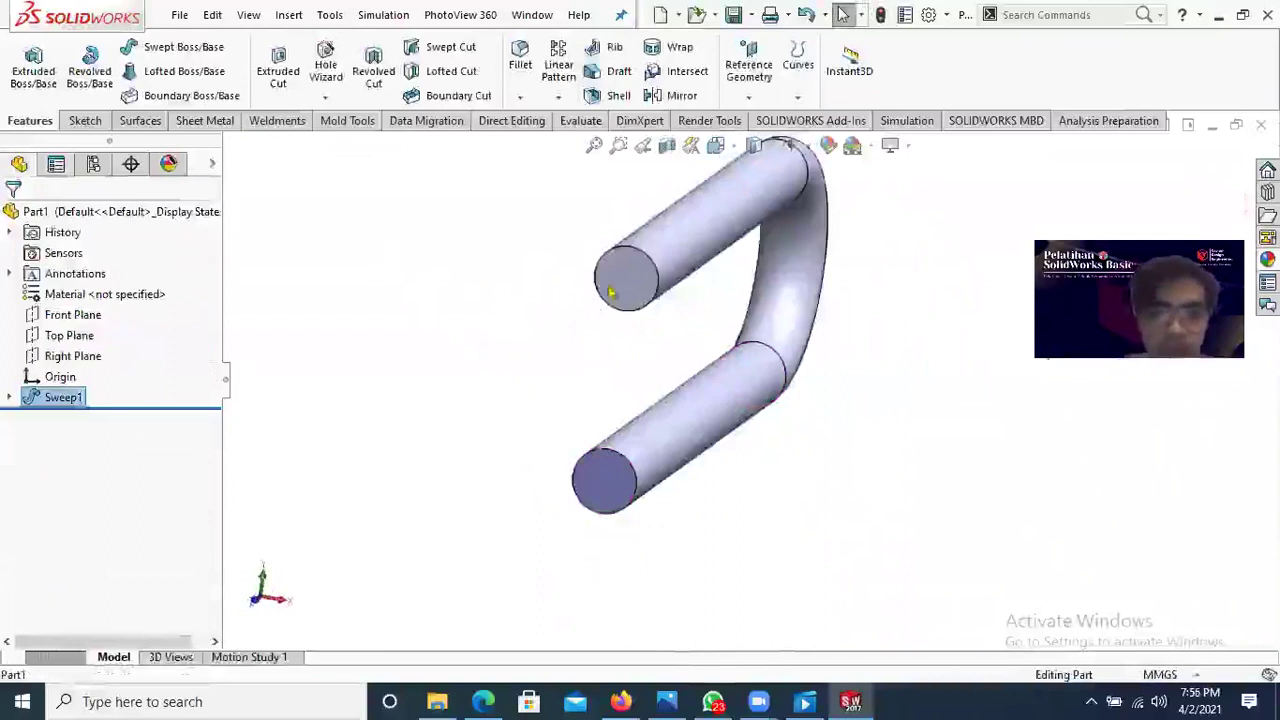
scroll(610, 291, down, 2)
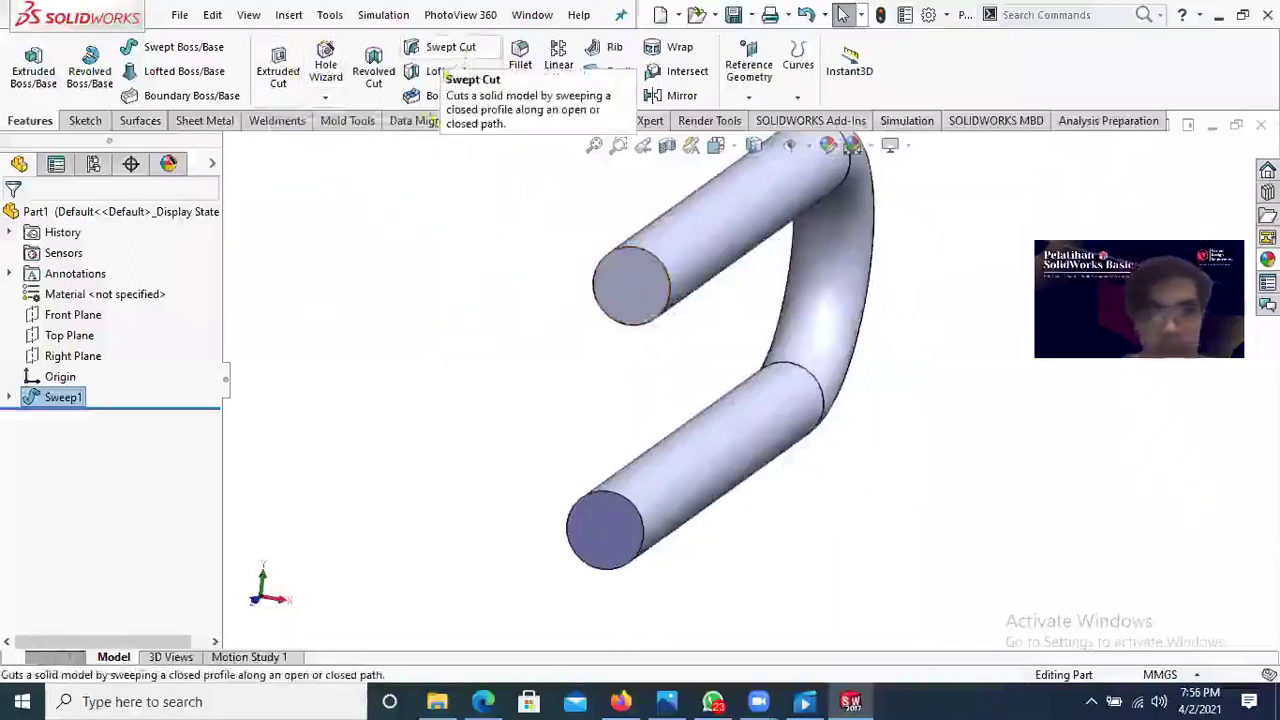
click(603, 514)
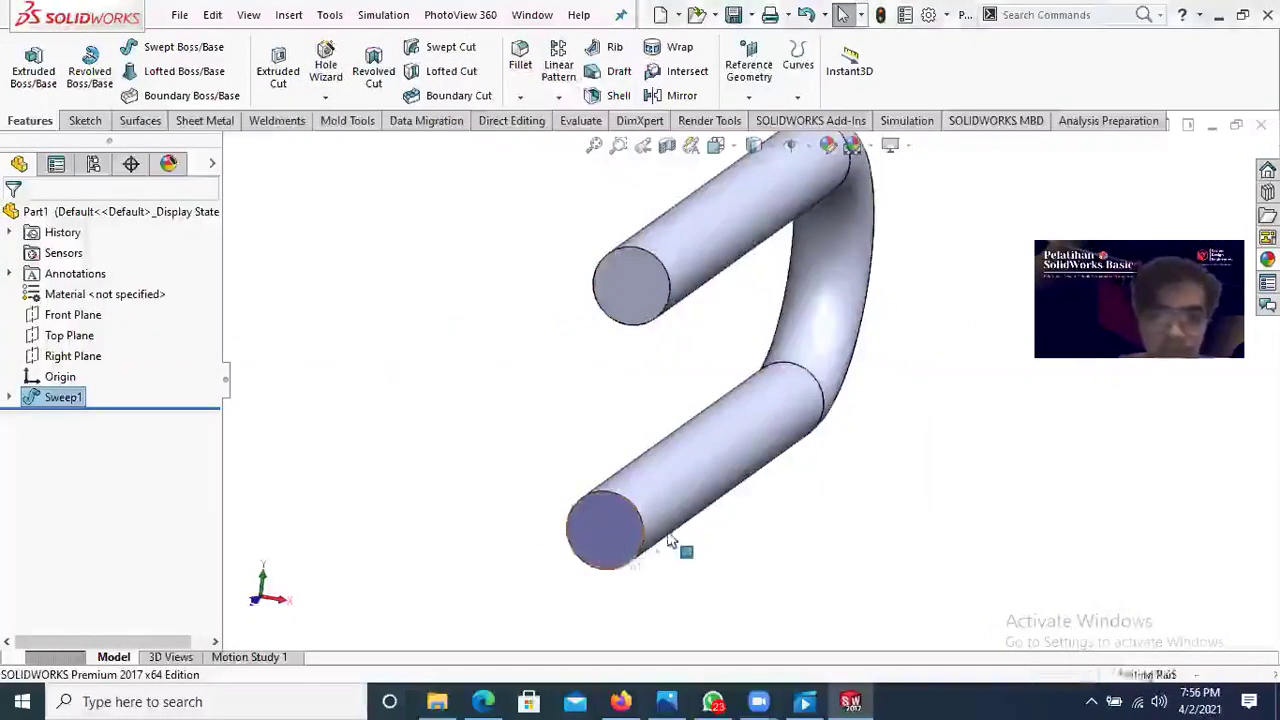
click(611, 525)
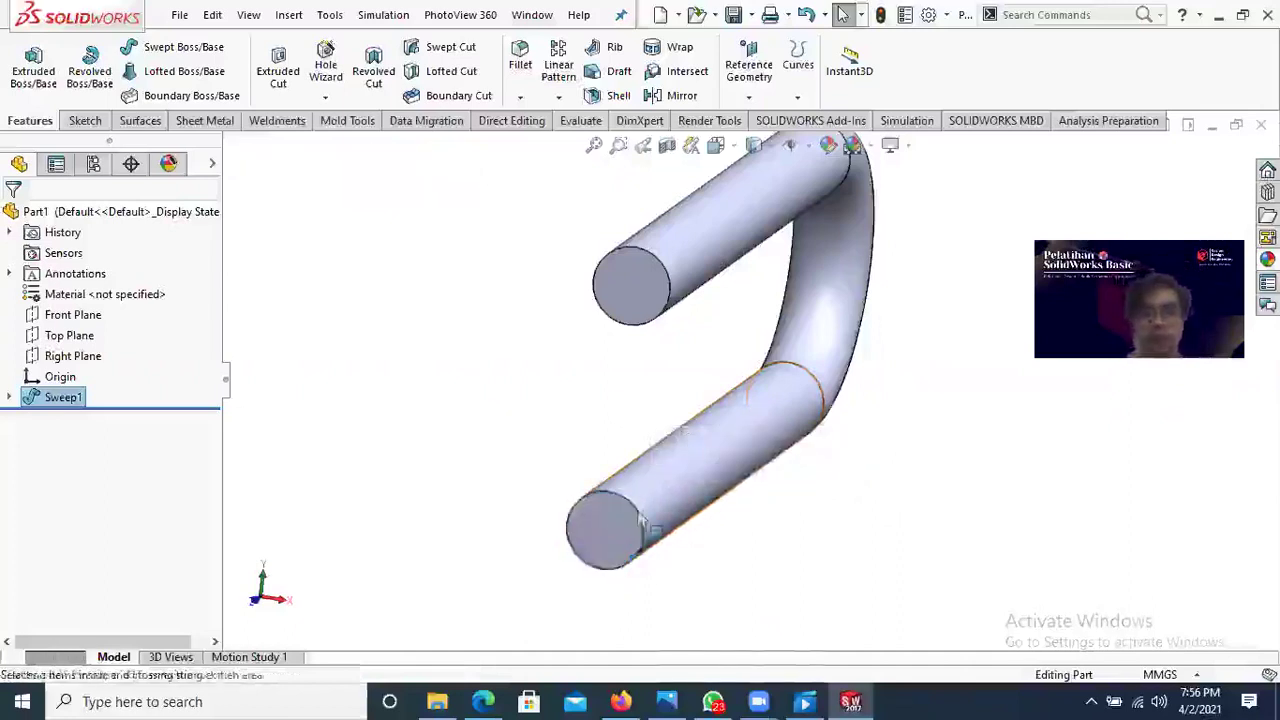
click(595, 523)
click(679, 467)
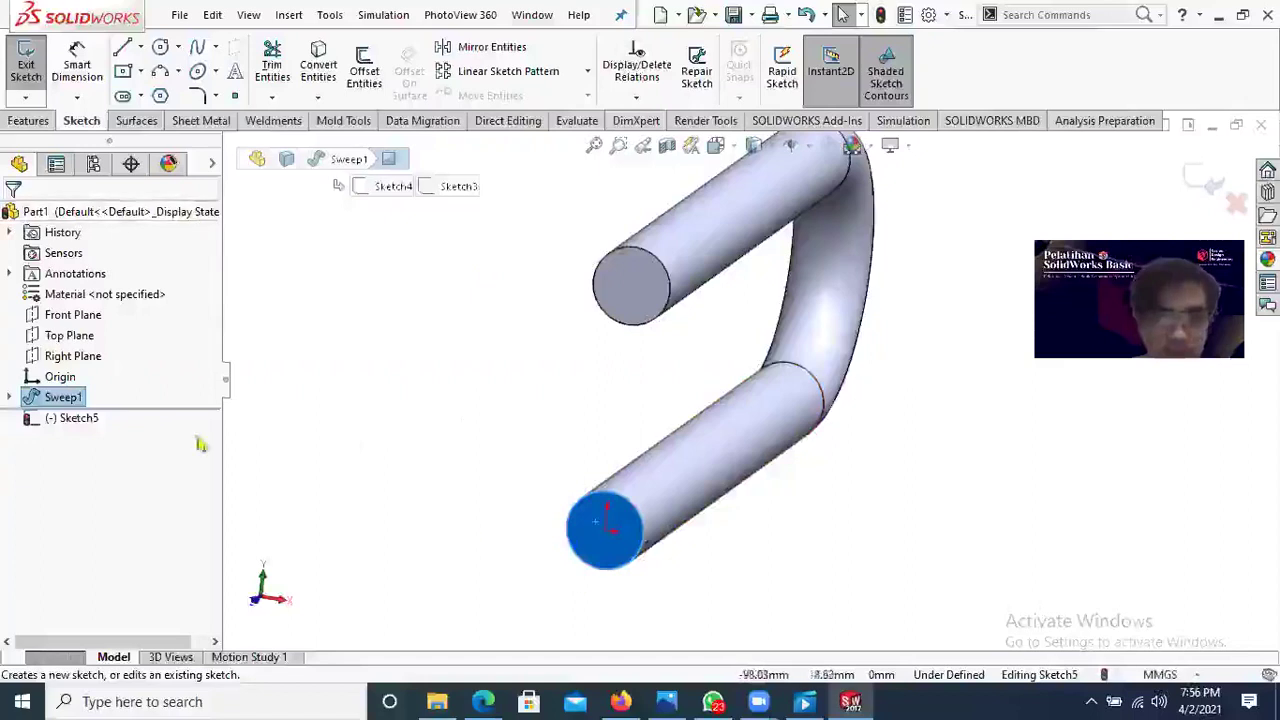
right_click(83, 420)
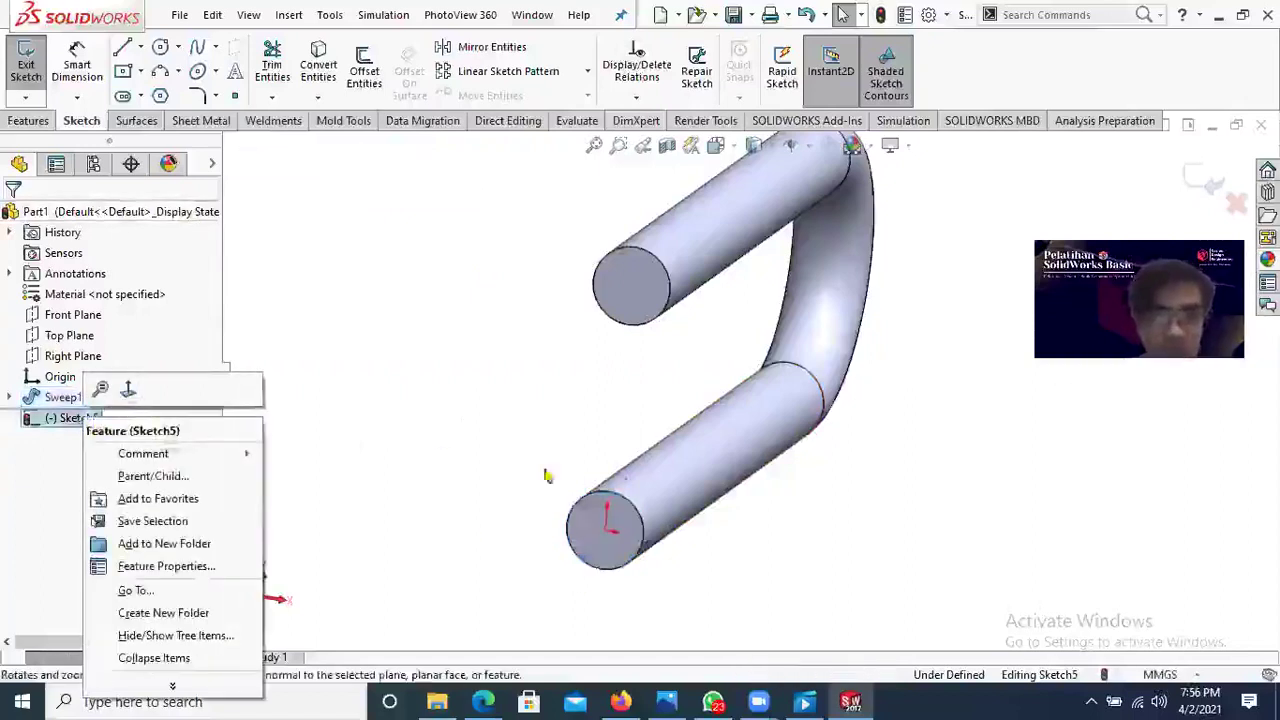
click(126, 392)
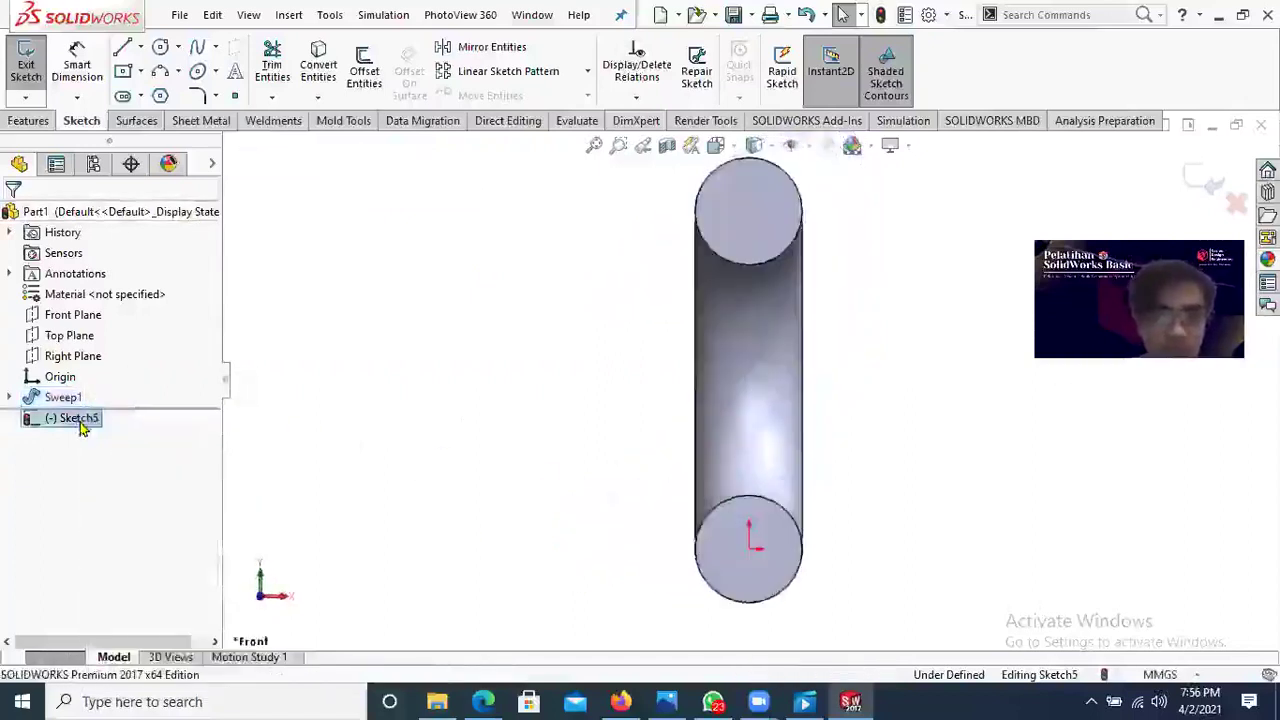
right_click(80, 423)
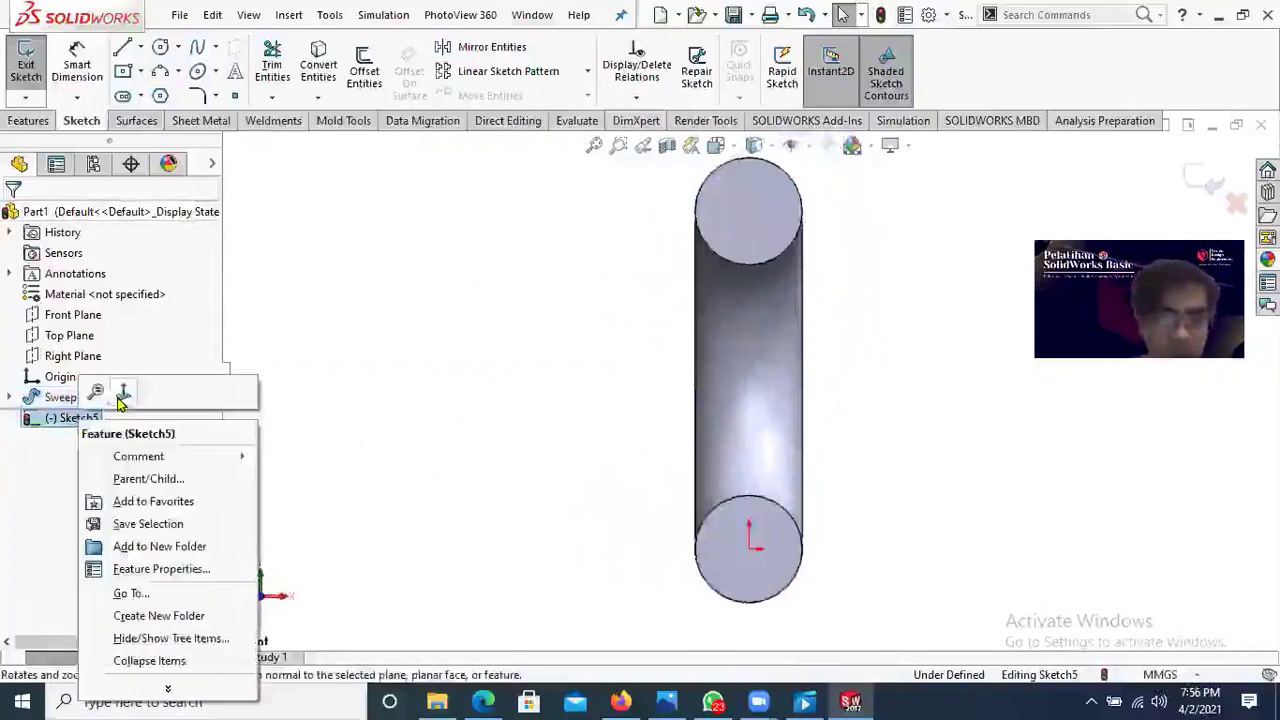
click(480, 429)
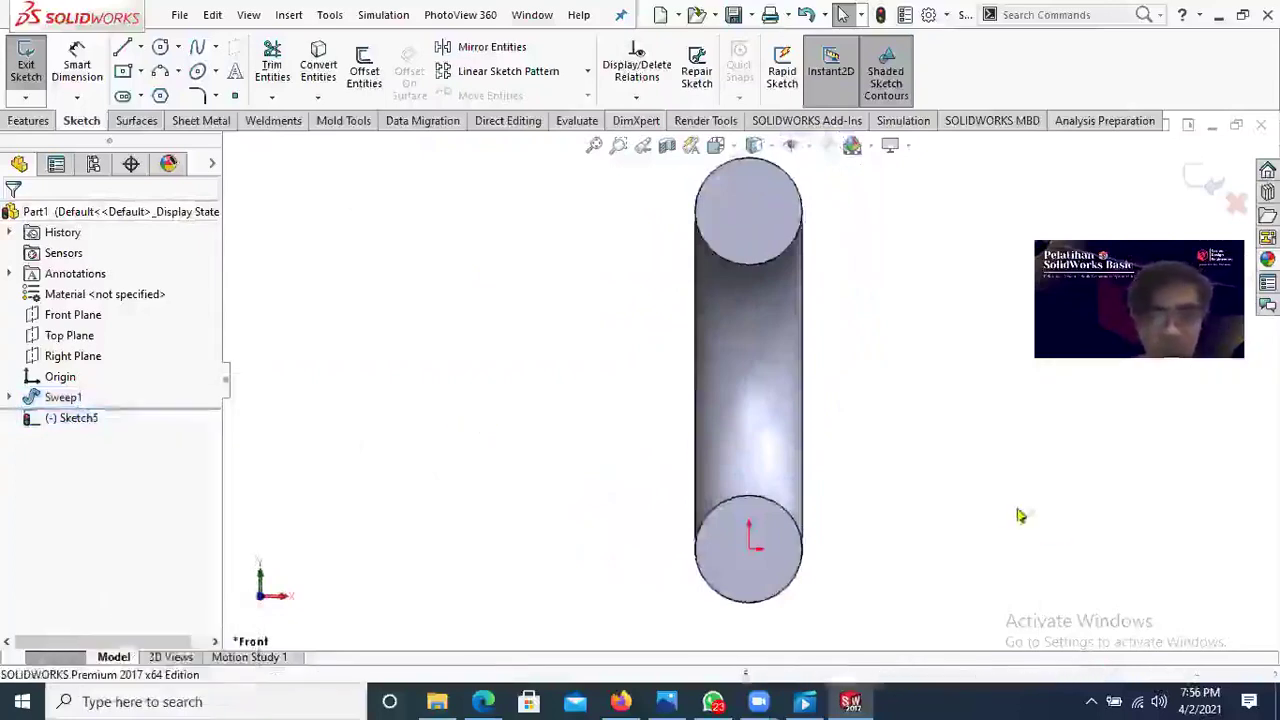
Step: Use the view selector to switch the rod between the front and isometric views, returning to the front view
mouse_move(1020, 517)
middle_down()
mouse_move(923, 535)
mouse_move(935, 540)
middle_up()
scroll(815, 463, up, 5)
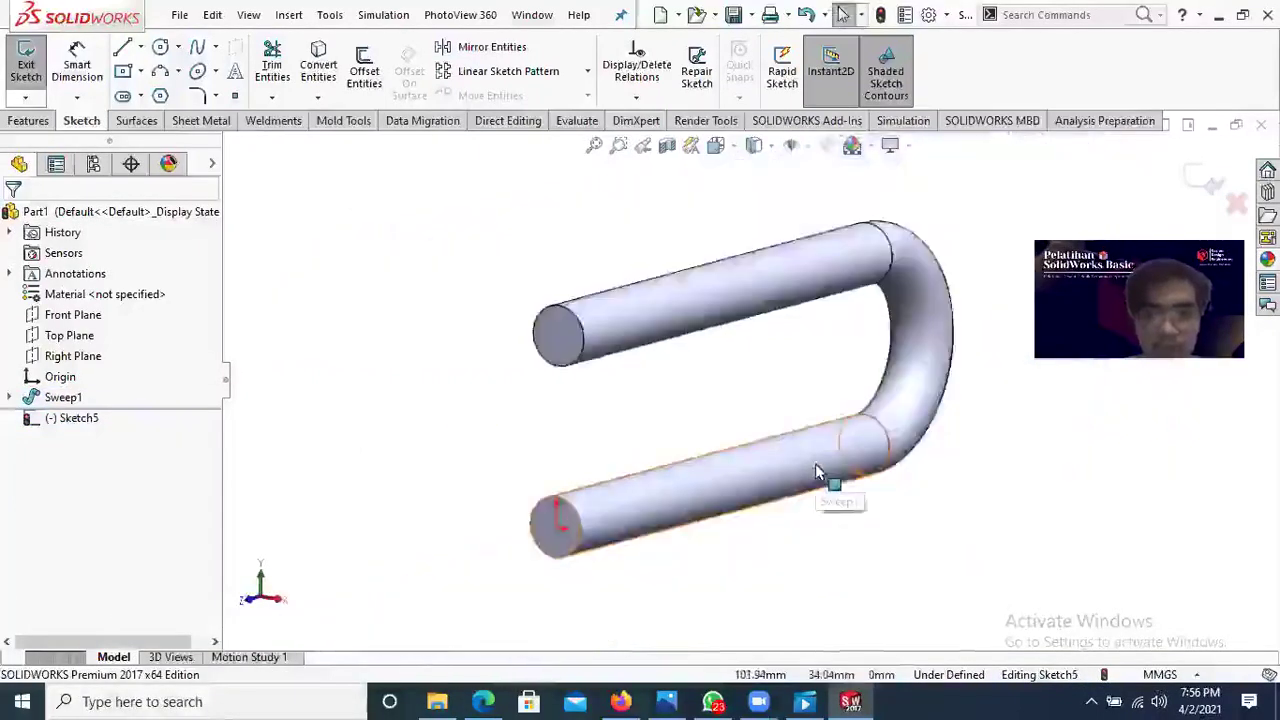
key(space)
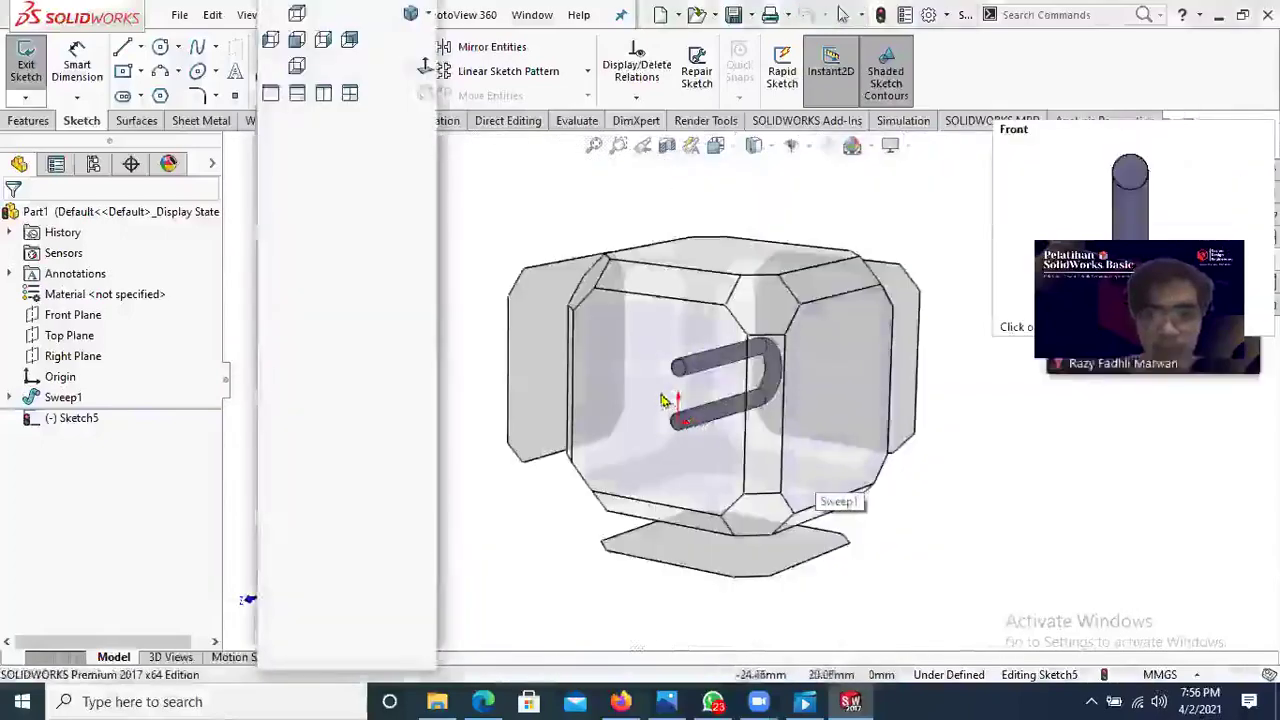
click(651, 395)
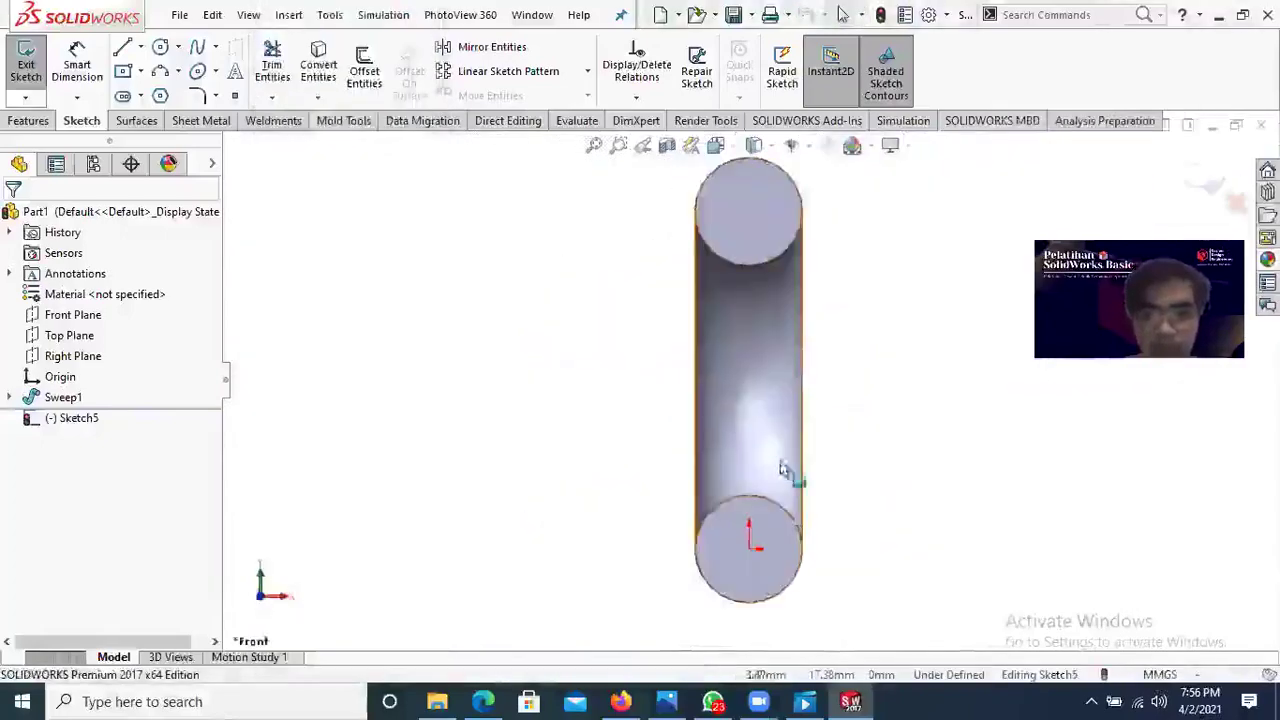
key(space)
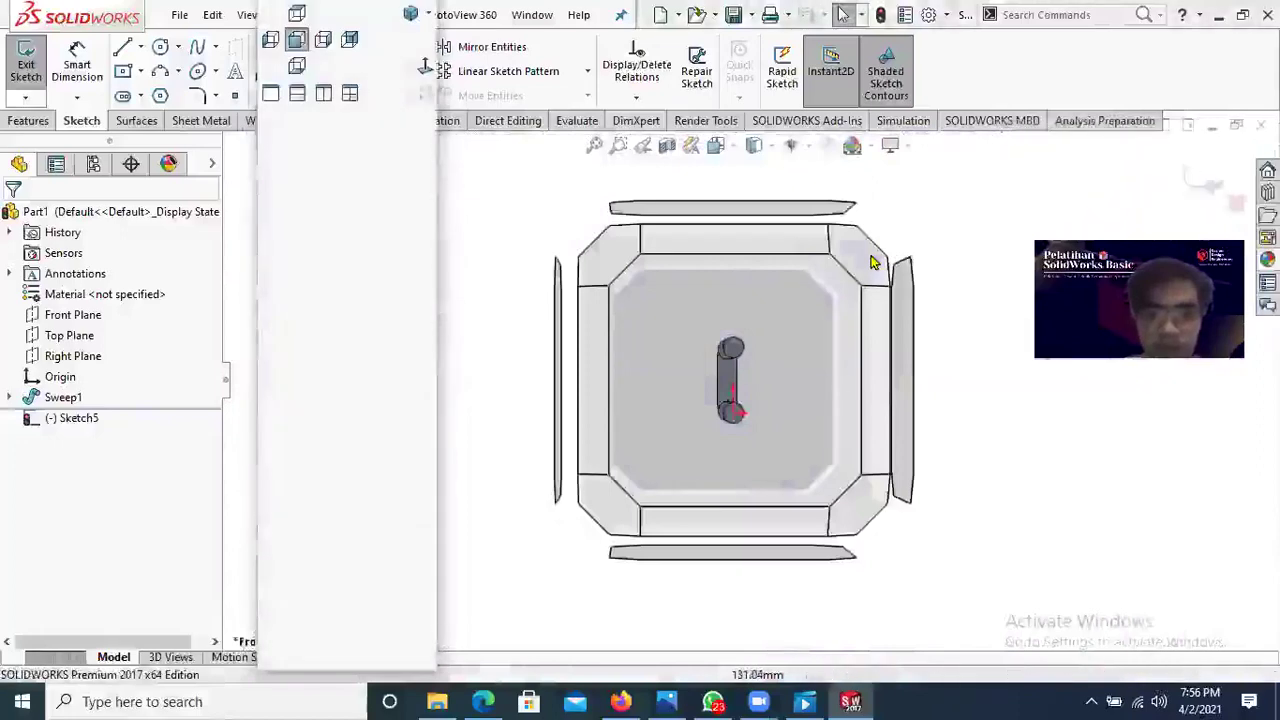
click(872, 262)
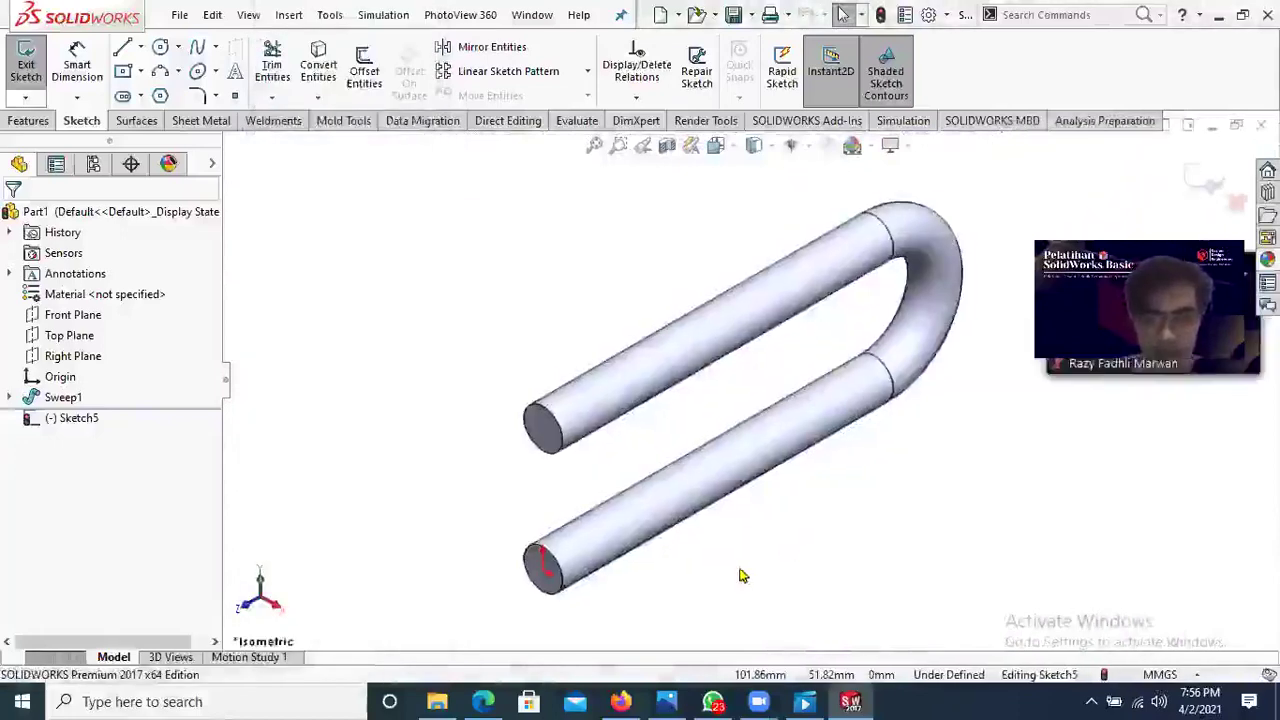
middle_drag(857, 469, 744, 433)
key(space)
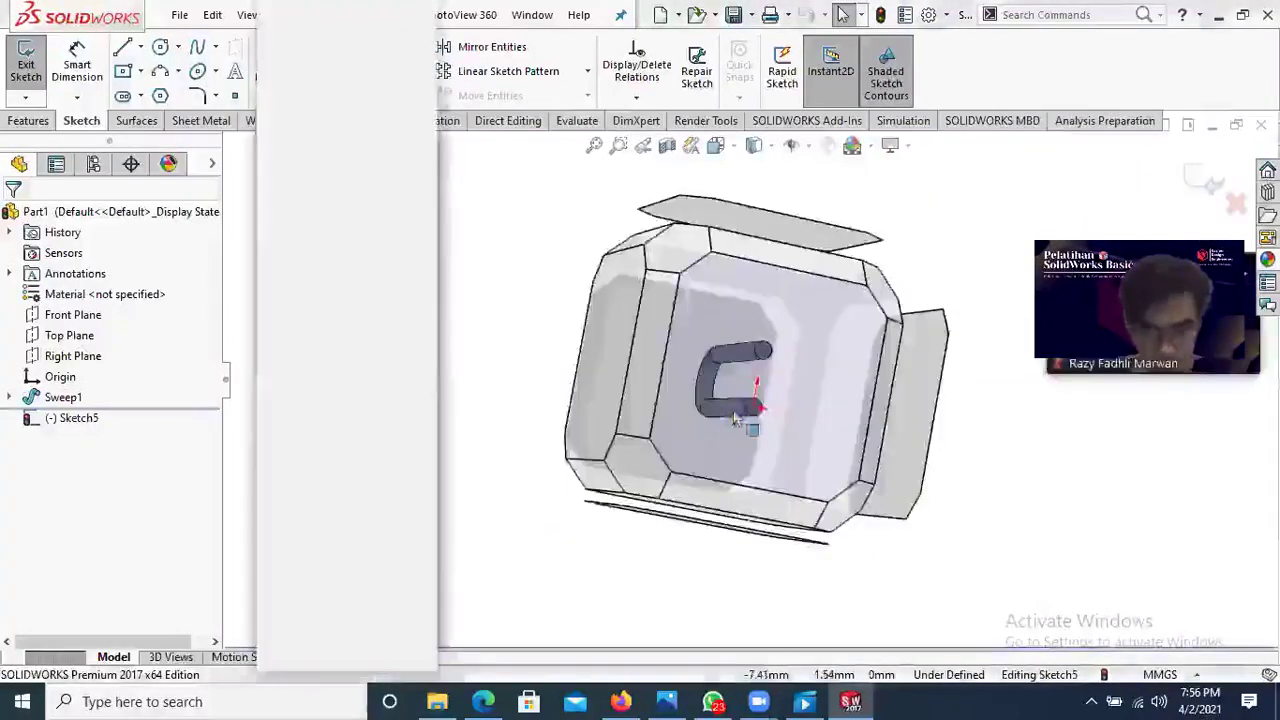
click(585, 330)
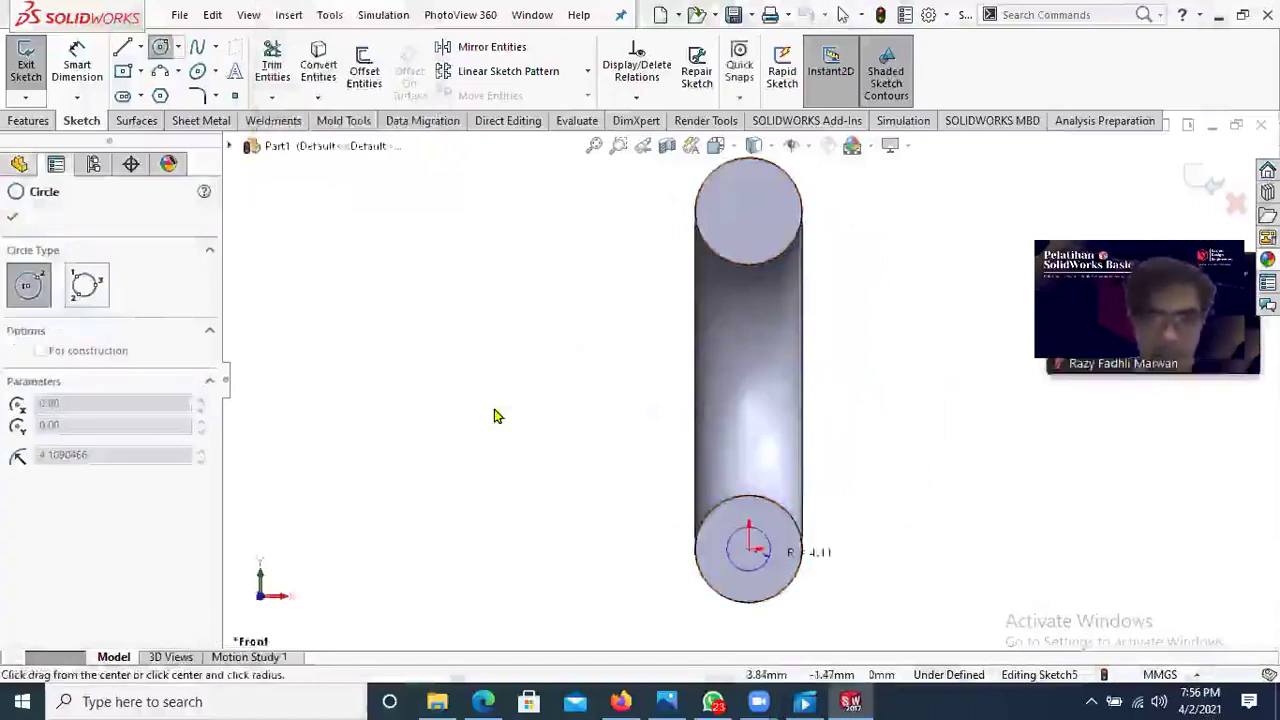
Step: Draw a circle centred on the origin on the end face, dimension its diameter to 10 mm, and exit the sketch
right_click(492, 414)
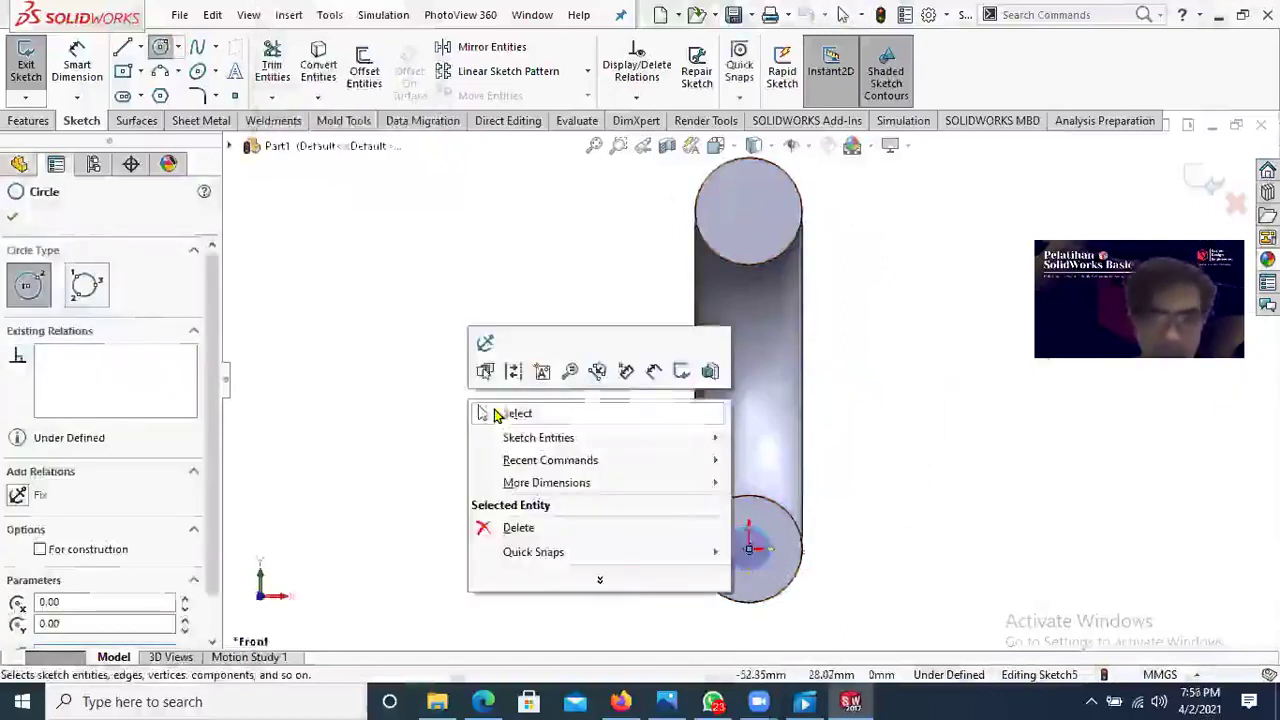
click(483, 413)
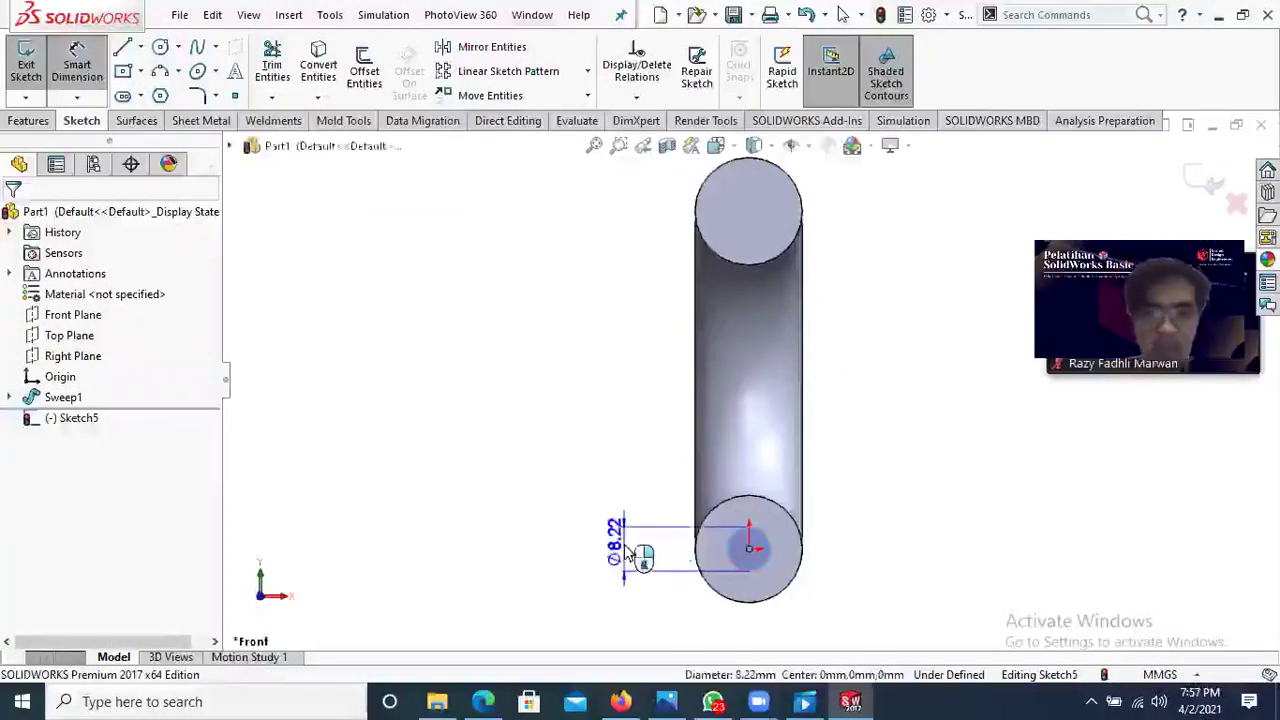
click(627, 553)
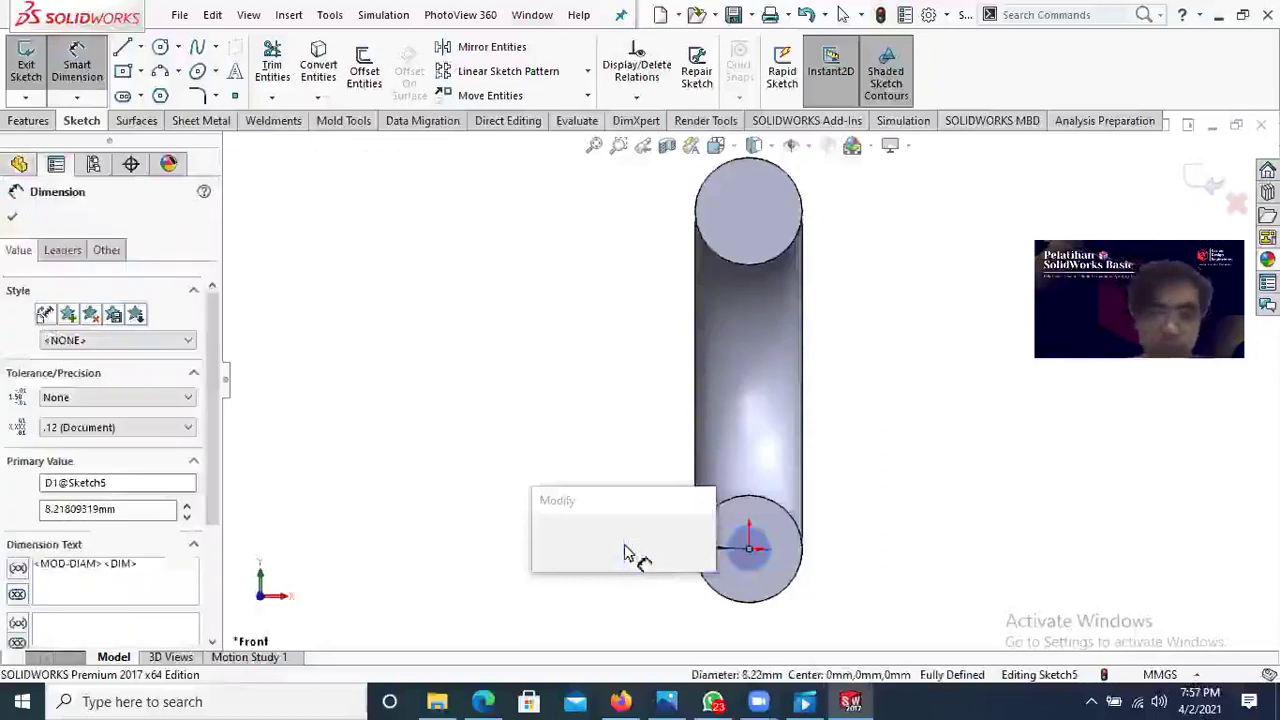
text(10)
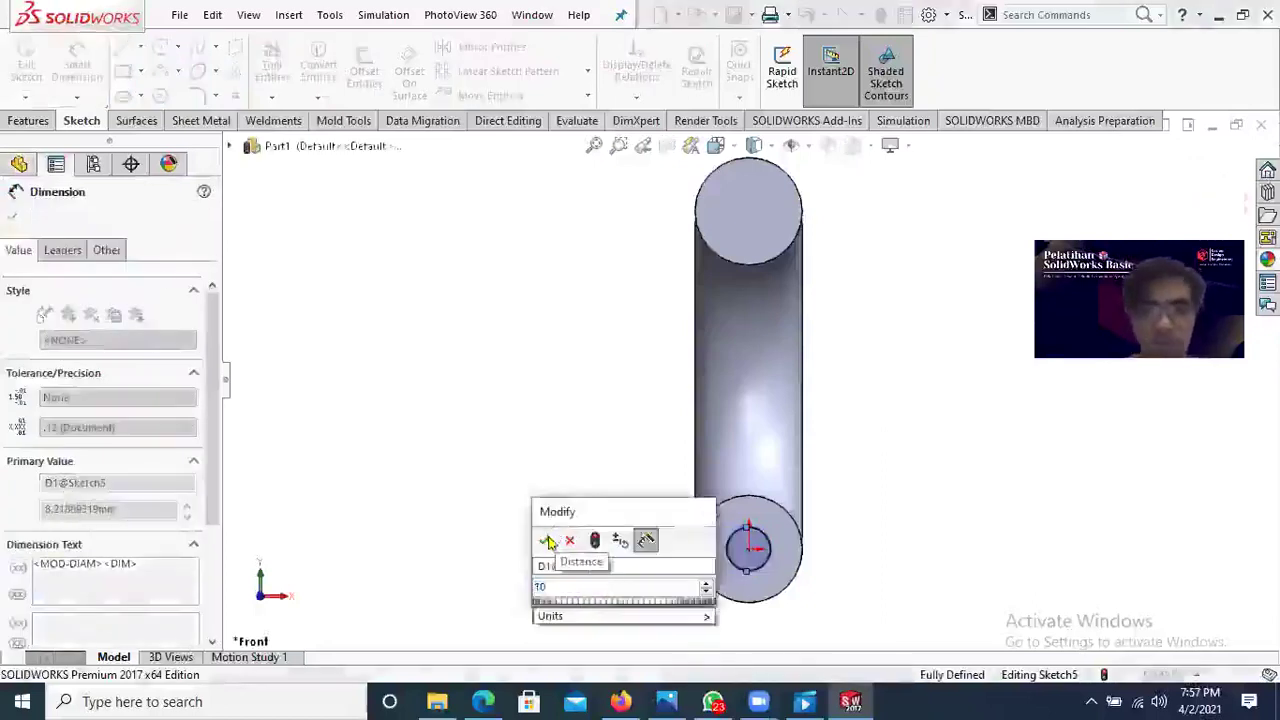
click(546, 541)
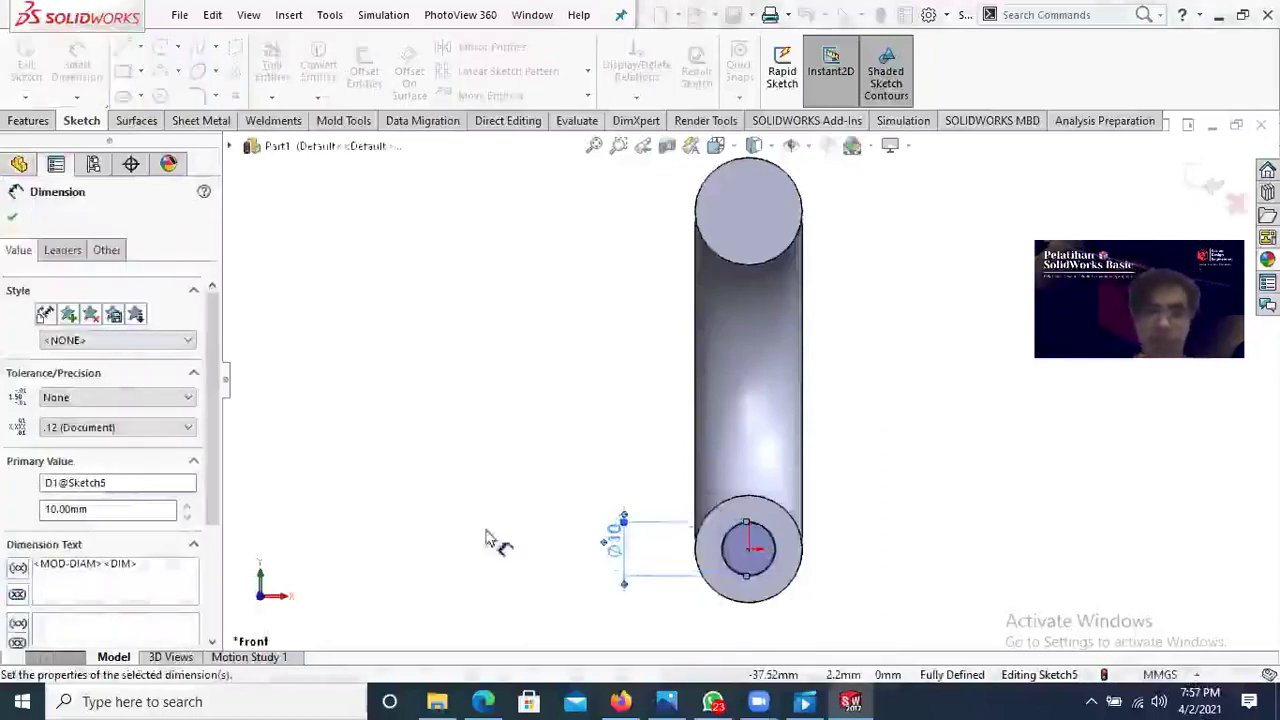
click(9, 218)
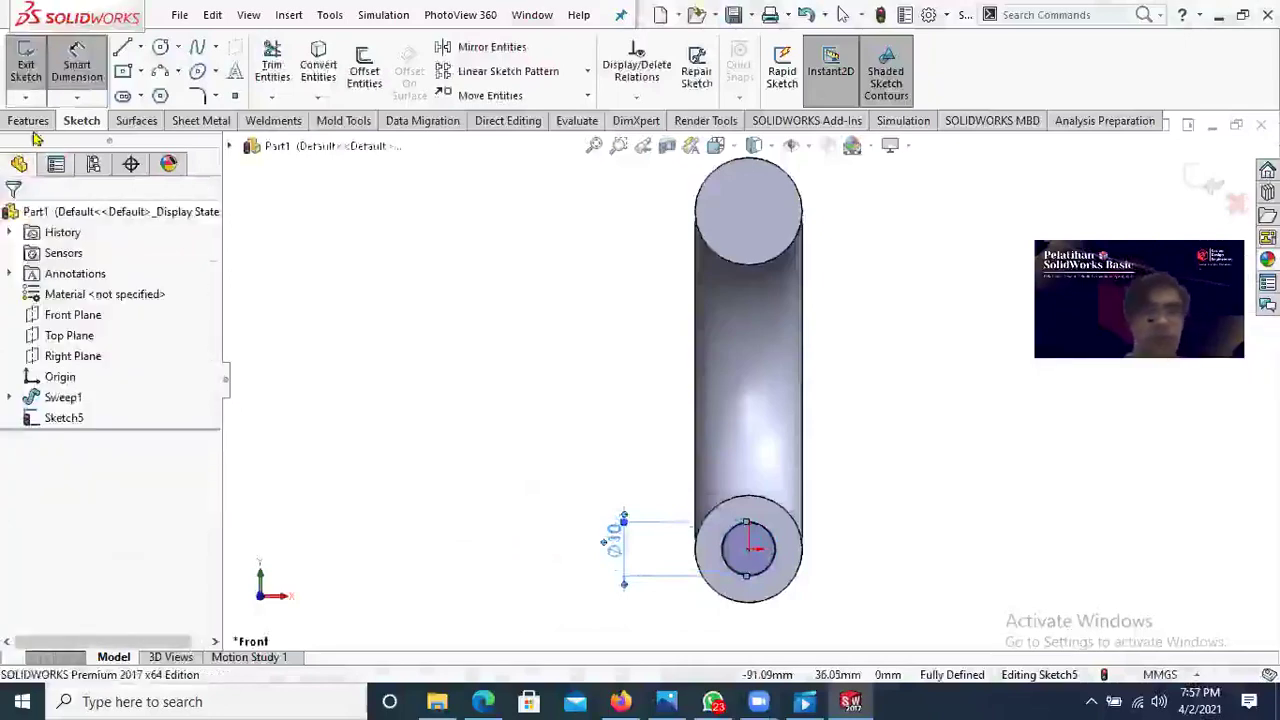
key(Escape)
click(28, 121)
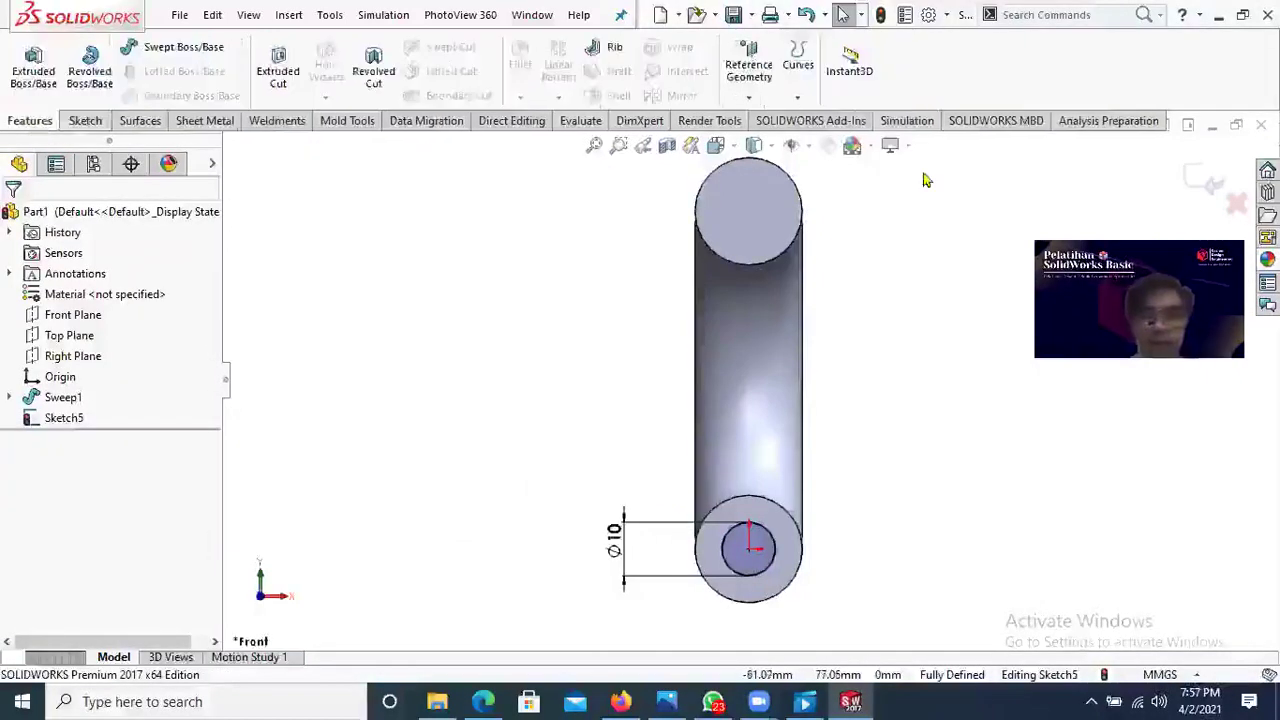
click(1193, 190)
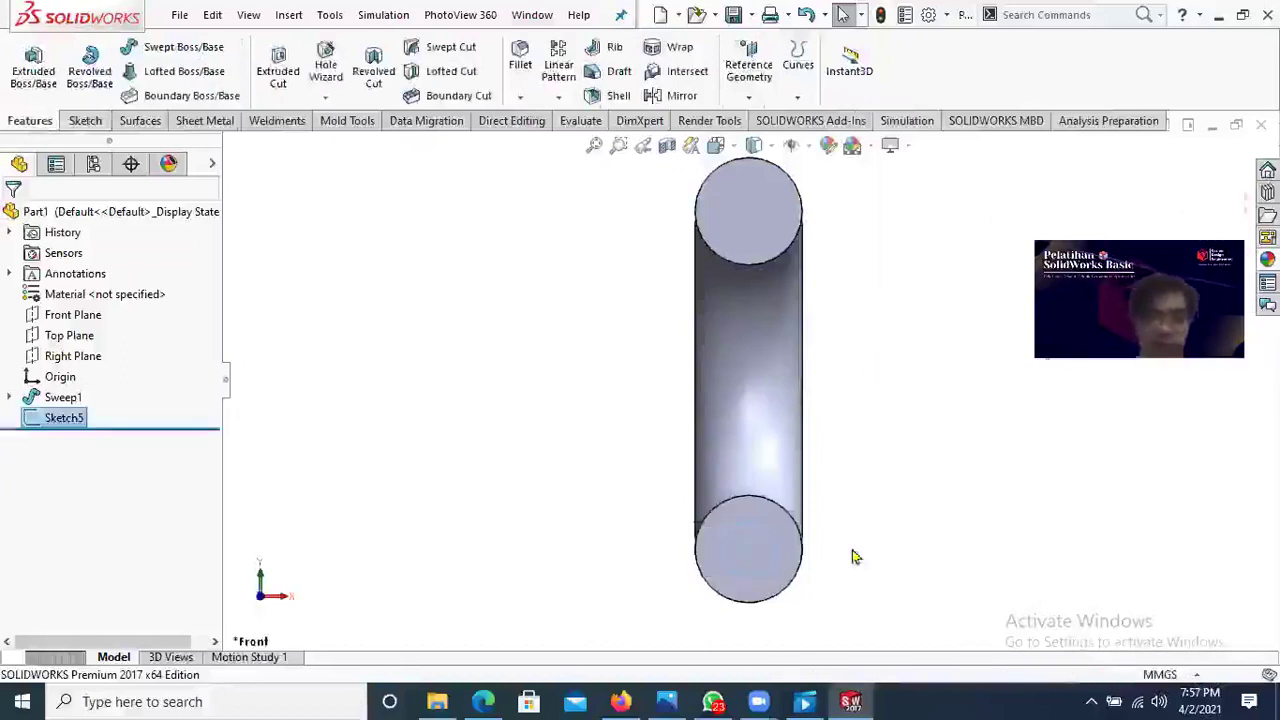
Step: Create a Swept Cut through the rod using the 10 mm circle as the profile and the U-shaped Sketch3 as the path
middle_drag(828, 549, 660, 538)
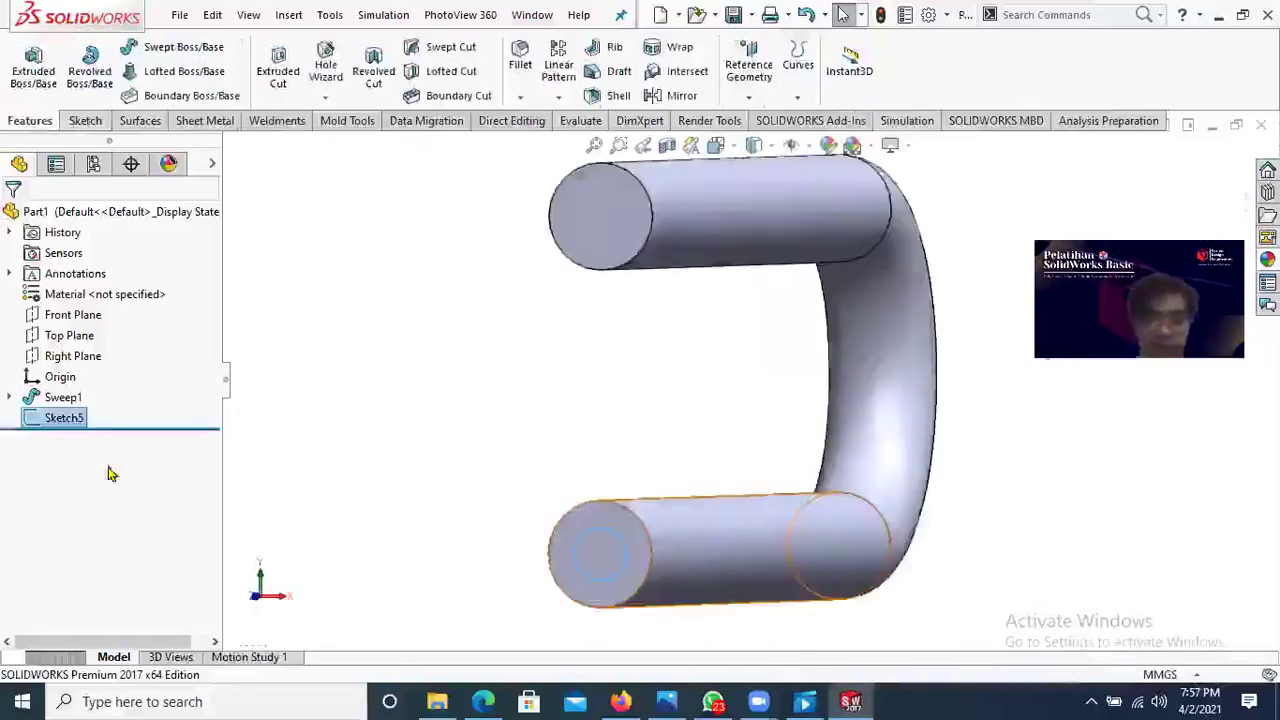
click(455, 50)
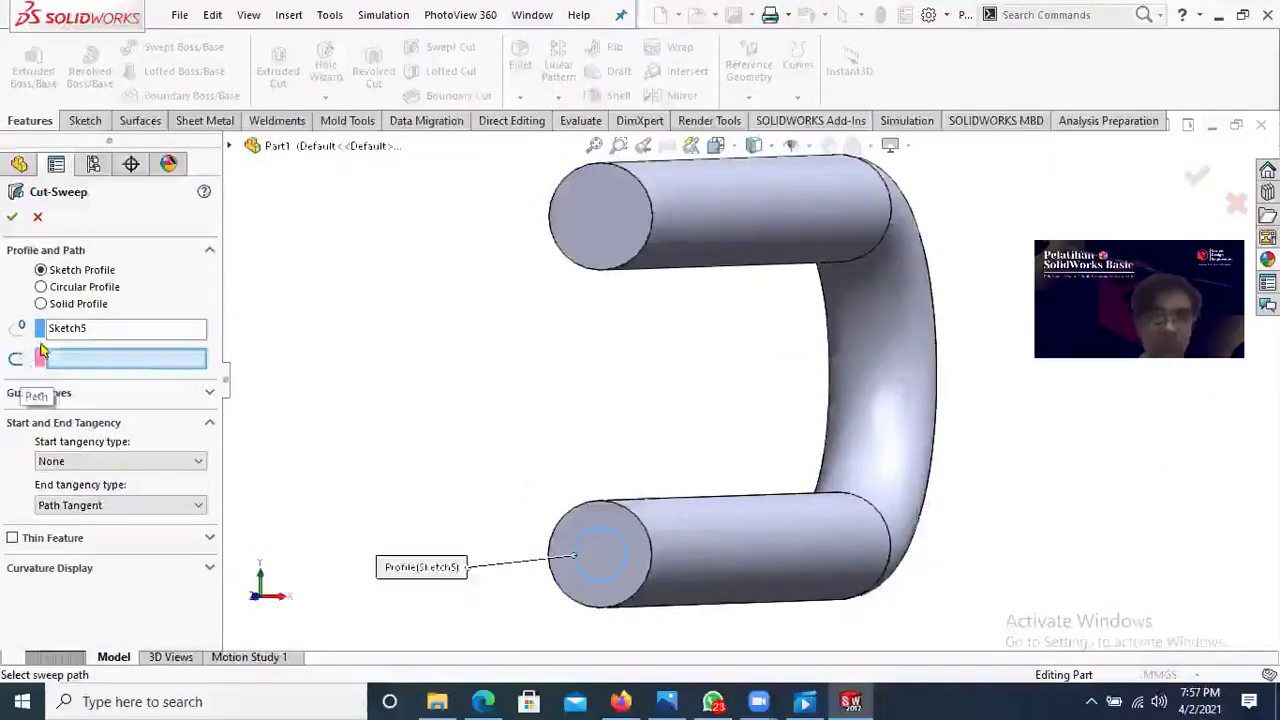
click(232, 148)
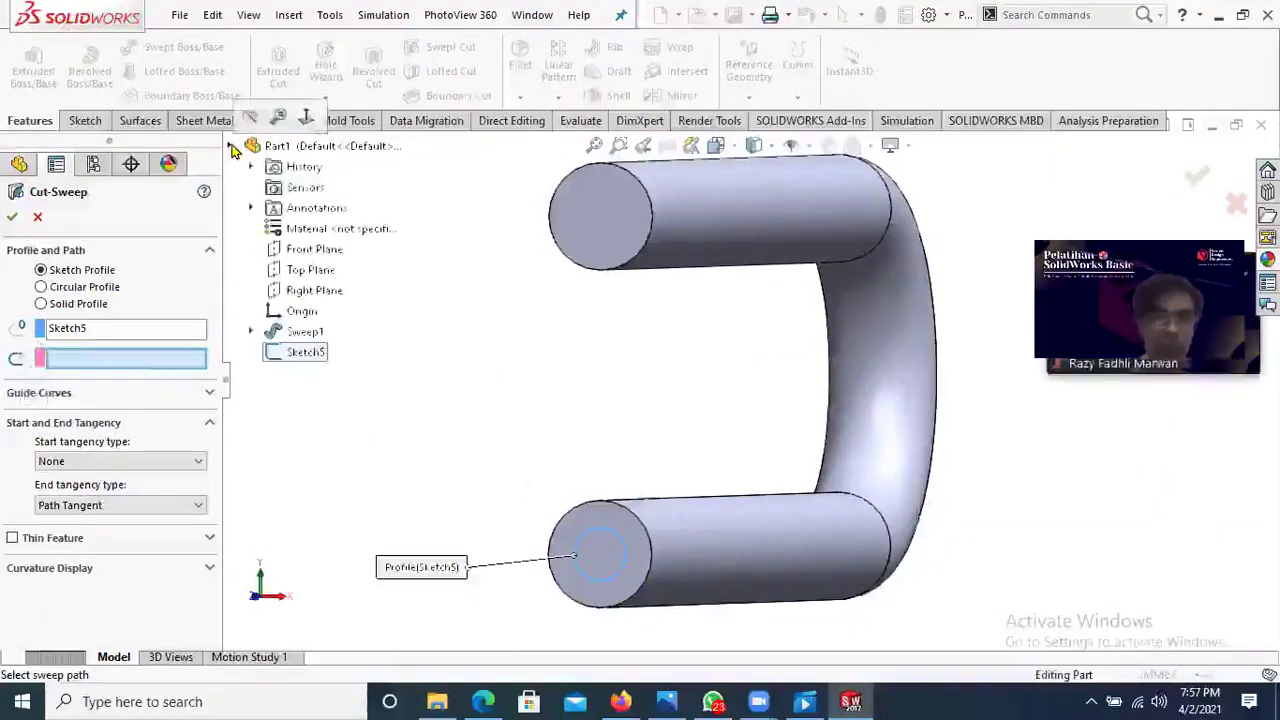
click(251, 332)
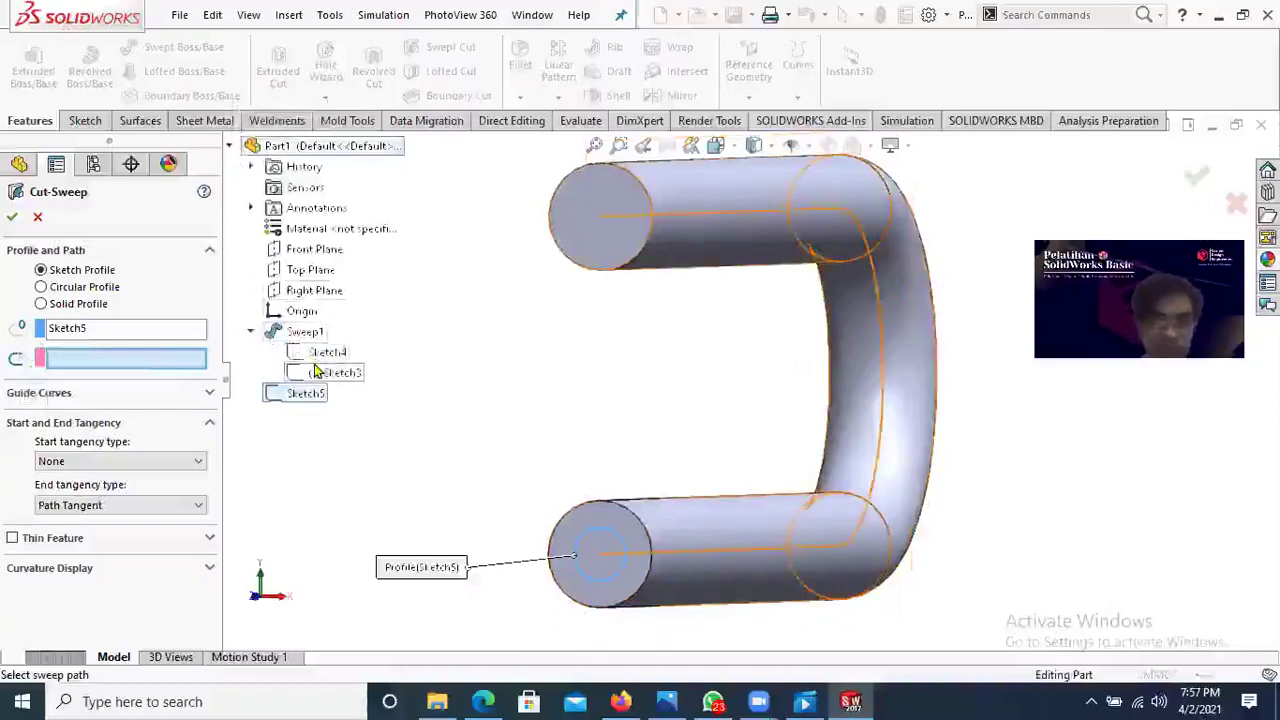
click(316, 371)
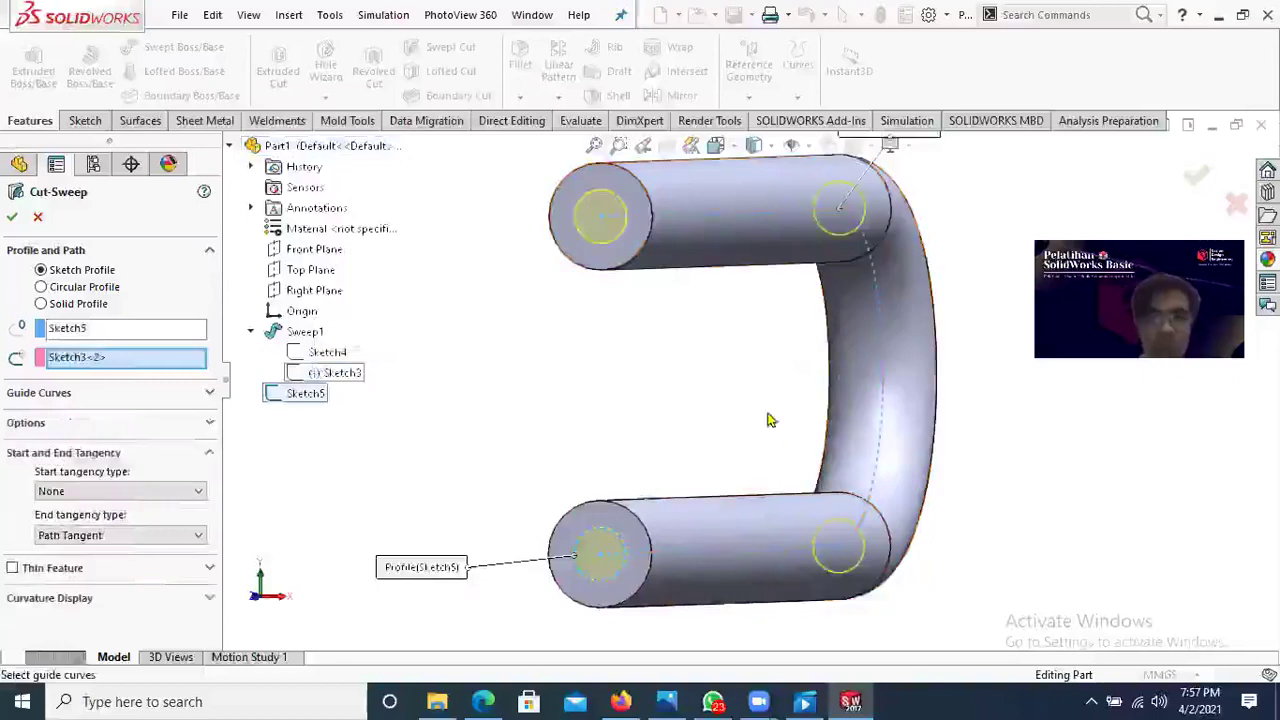
middle_drag(768, 420, 749, 463)
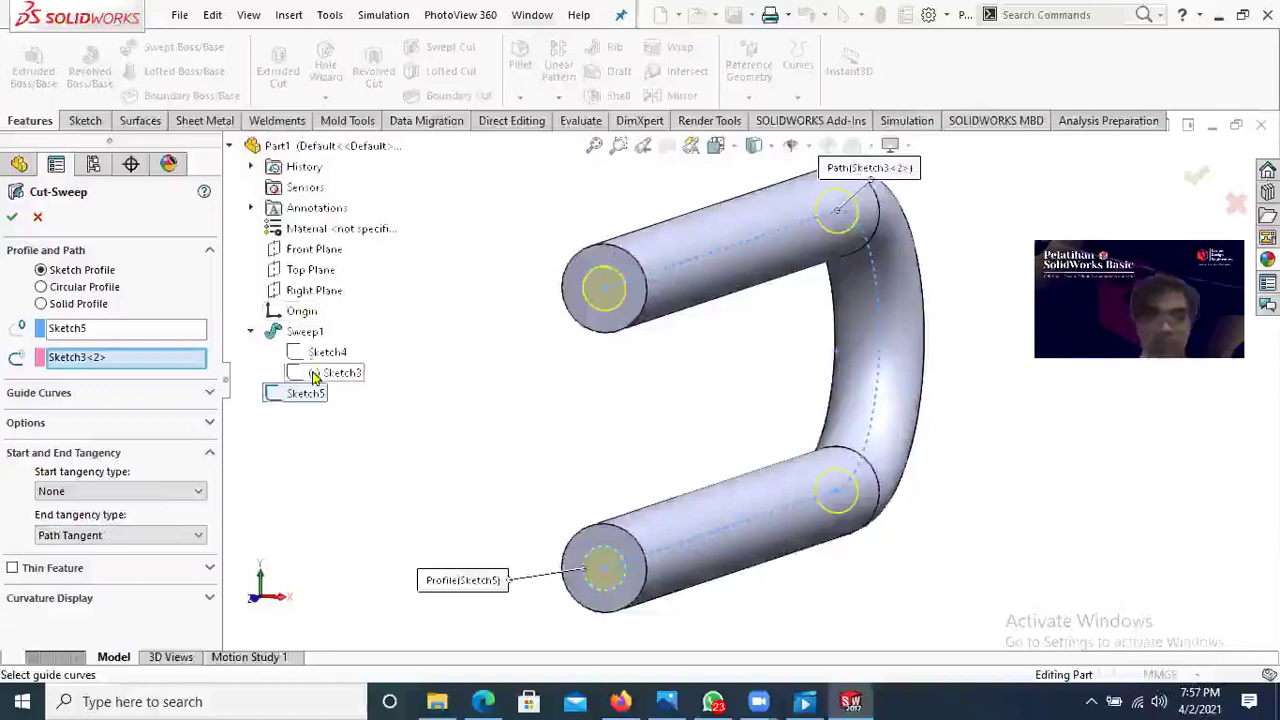
click(12, 218)
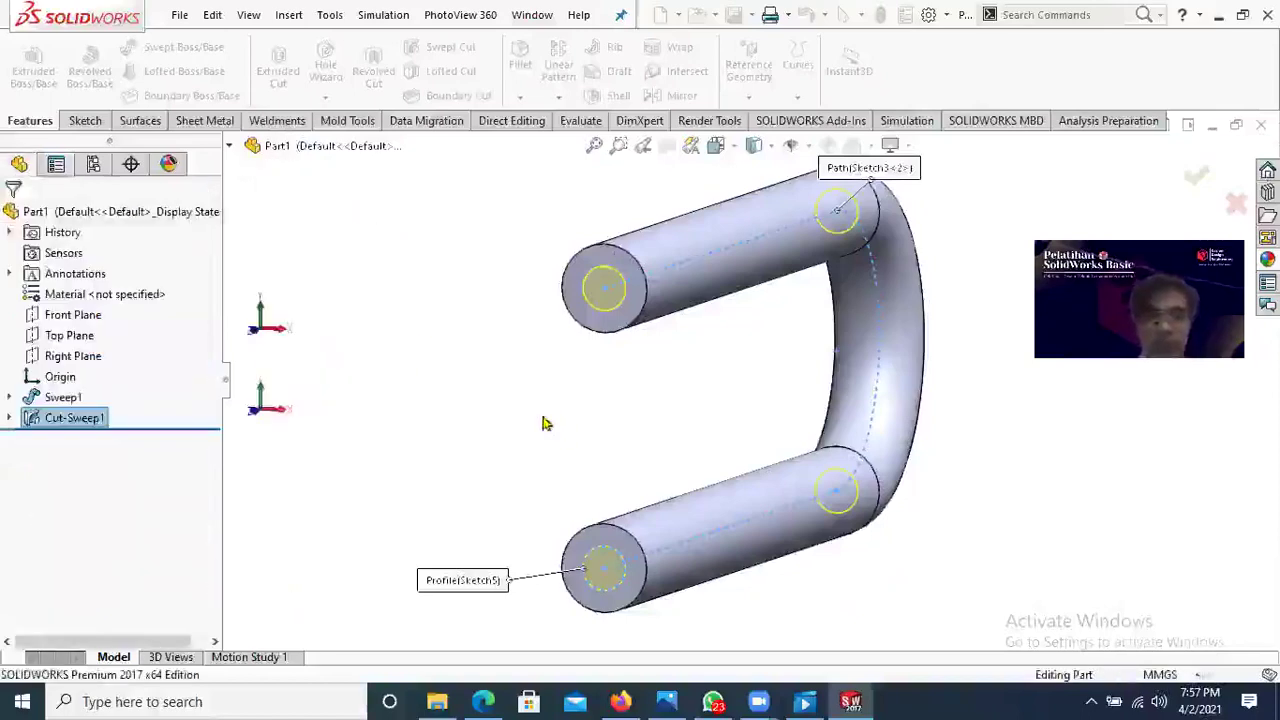
Step: Inspect the hollow U-shaped rod from several angles, examining the bore openings at both ends
mouse_move(494, 443)
middle_down()
mouse_move(534, 420)
mouse_move(534, 449)
mouse_move(518, 421)
mouse_move(486, 452)
middle_up()
middle_drag(501, 393, 480, 434)
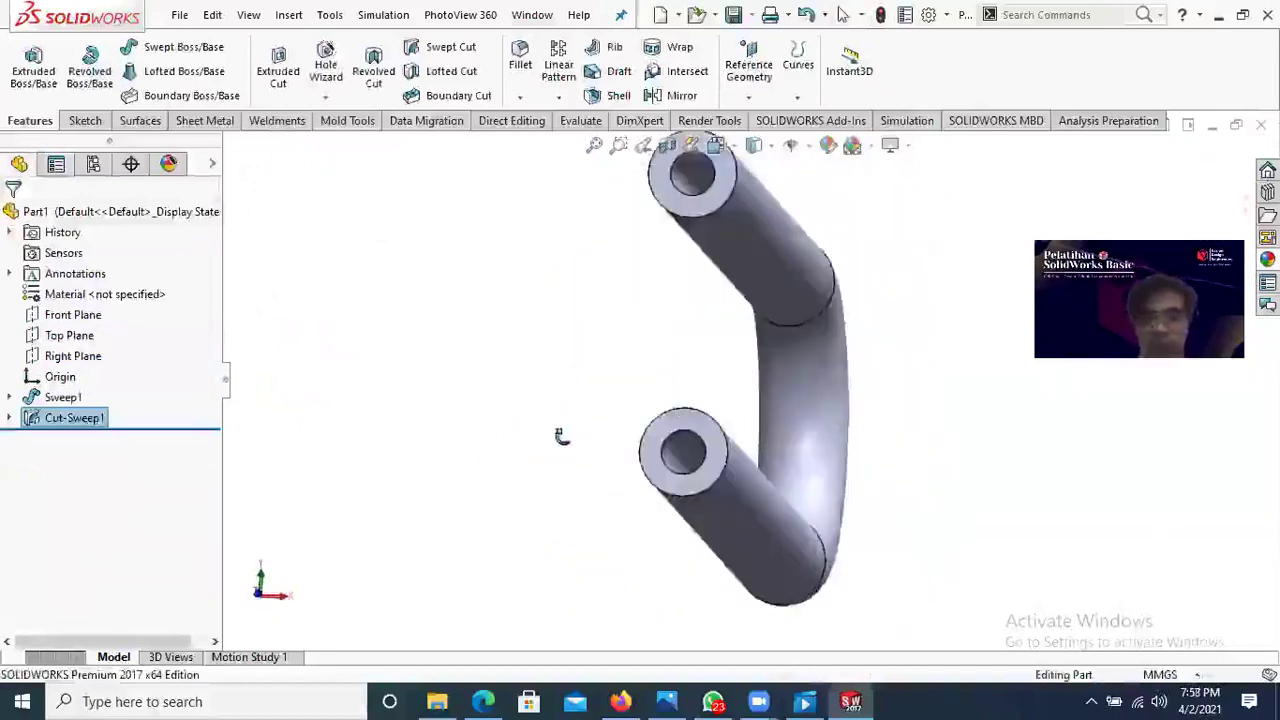
middle_drag(561, 437, 514, 466)
scroll(691, 460, up, 3)
middle_drag(620, 468, 694, 294)
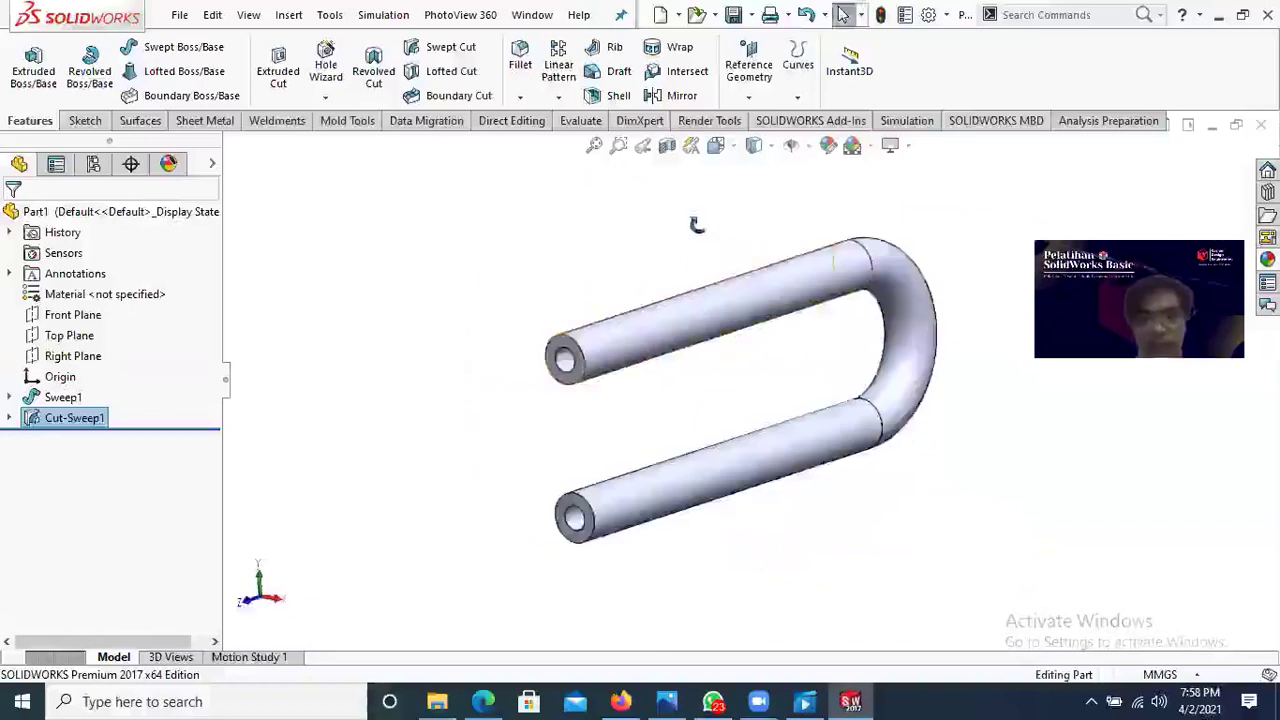
middle_drag(696, 225, 868, 404)
middle_drag(768, 420, 680, 262)
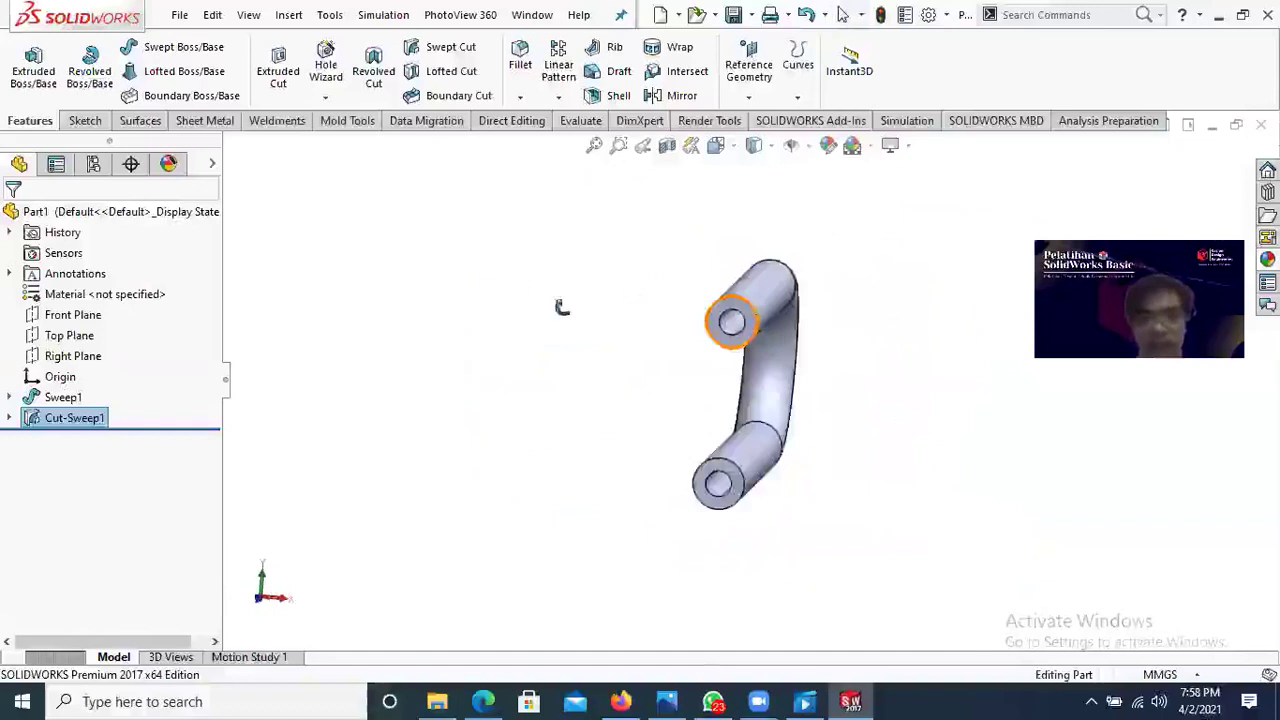
key(Escape)
key(ctrl+shift+z)
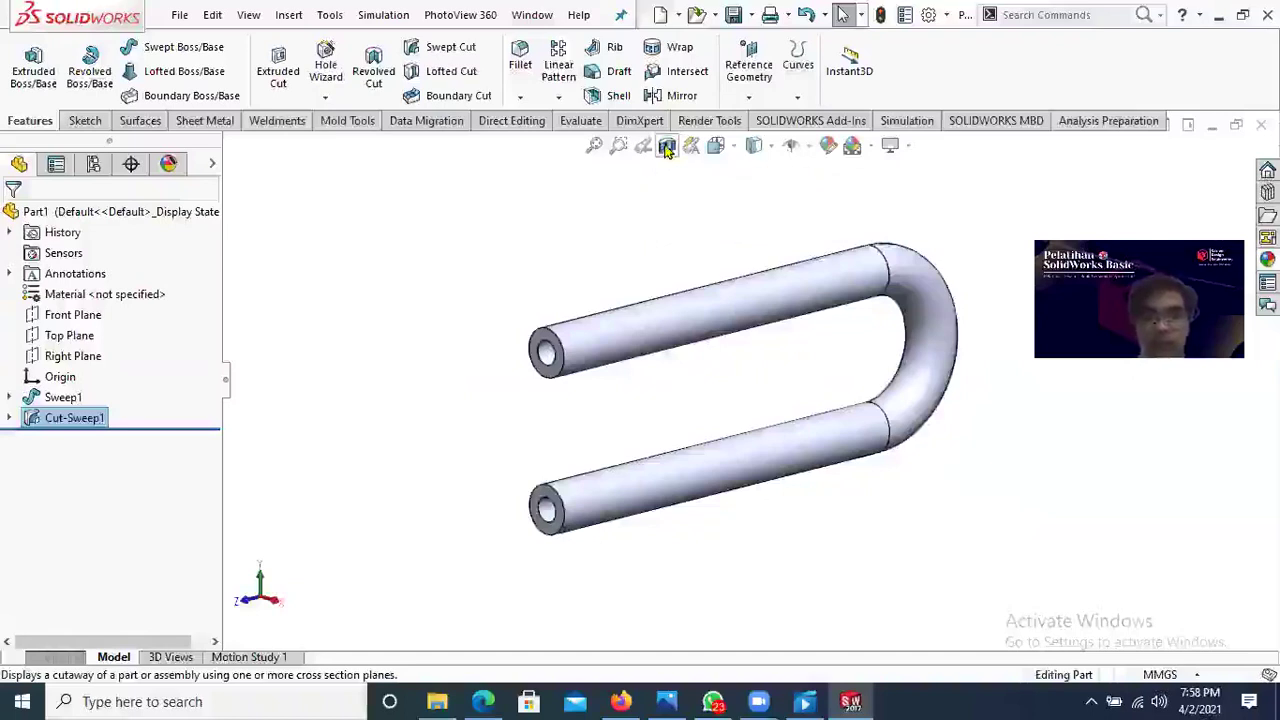
Step: Preview a planar section of the hollow rod on the Front Plane, offsetting the cutting plane along the legs, and cancel it
click(668, 151)
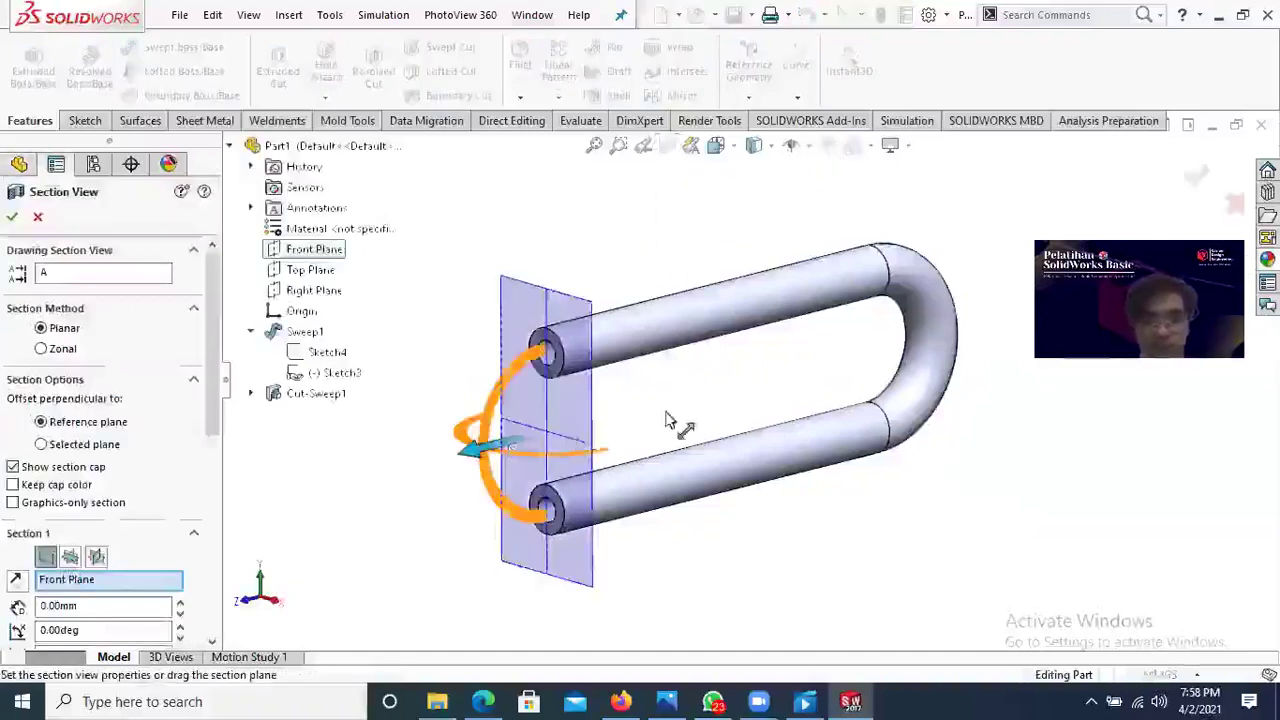
drag(667, 421, 865, 371)
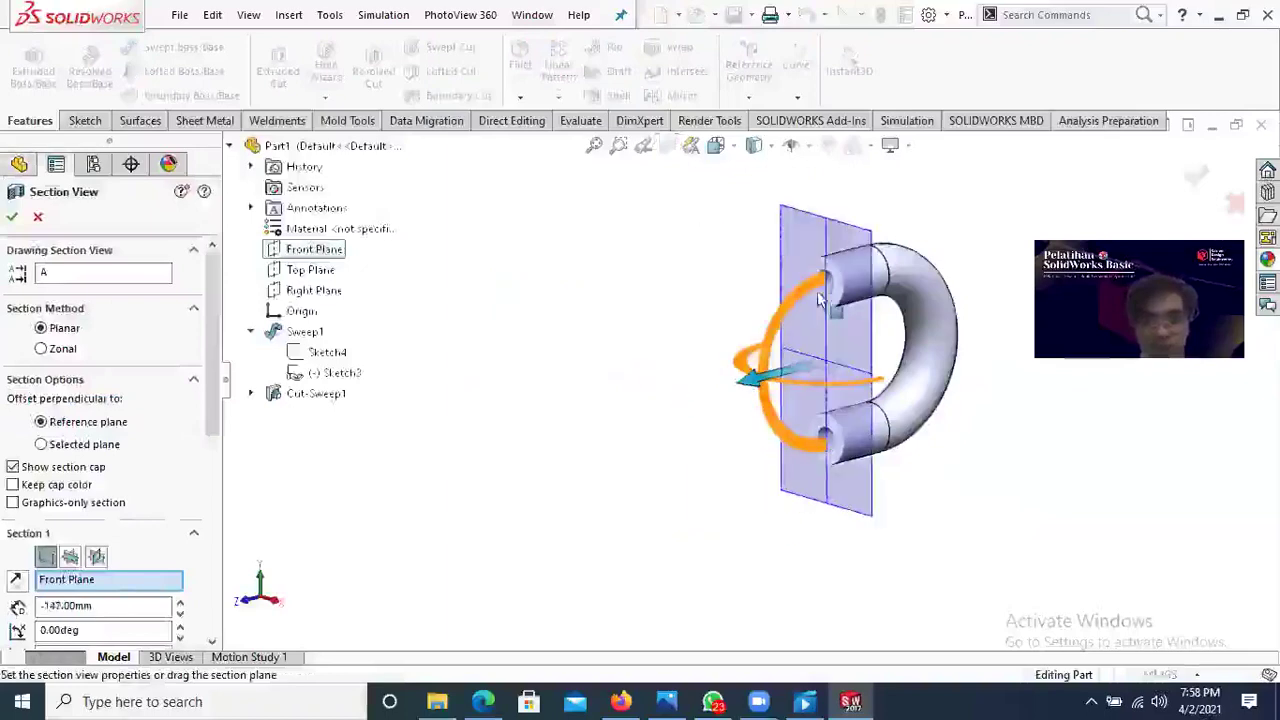
middle_drag(820, 300, 826, 349)
scroll(823, 442, down, 4)
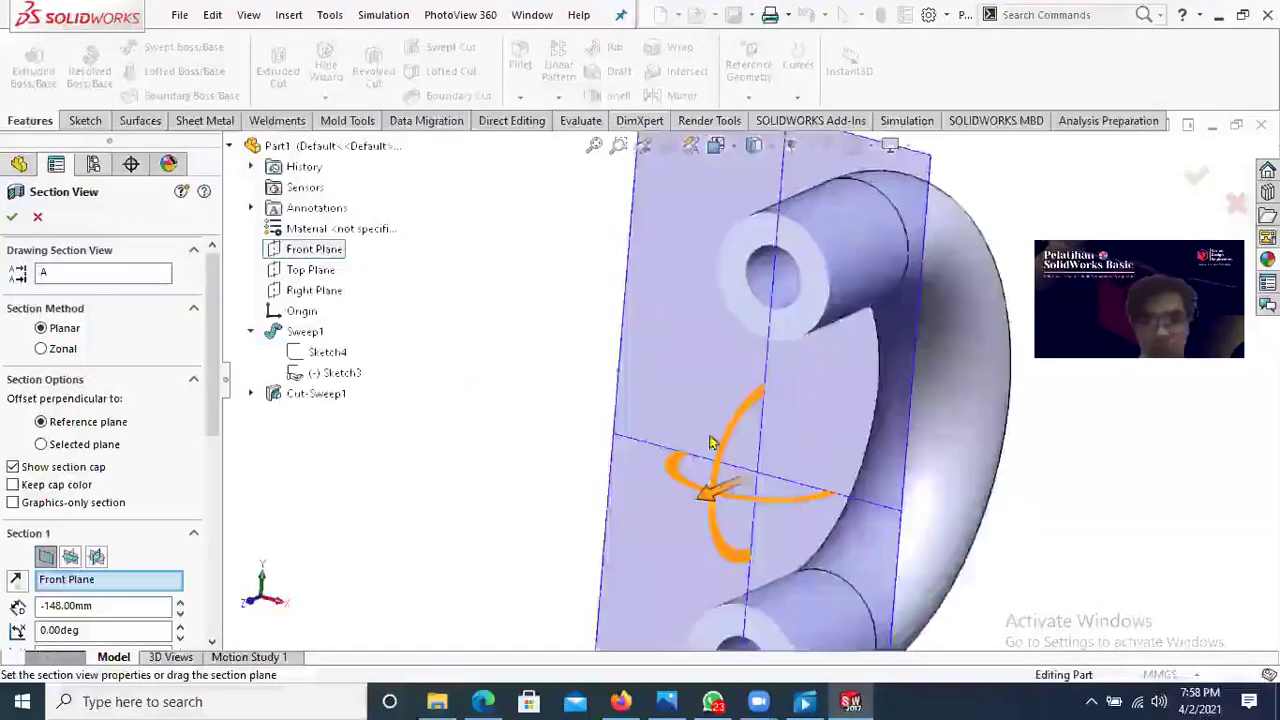
scroll(610, 498, up, 4)
drag(430, 576, 788, 428)
drag(736, 466, 655, 504)
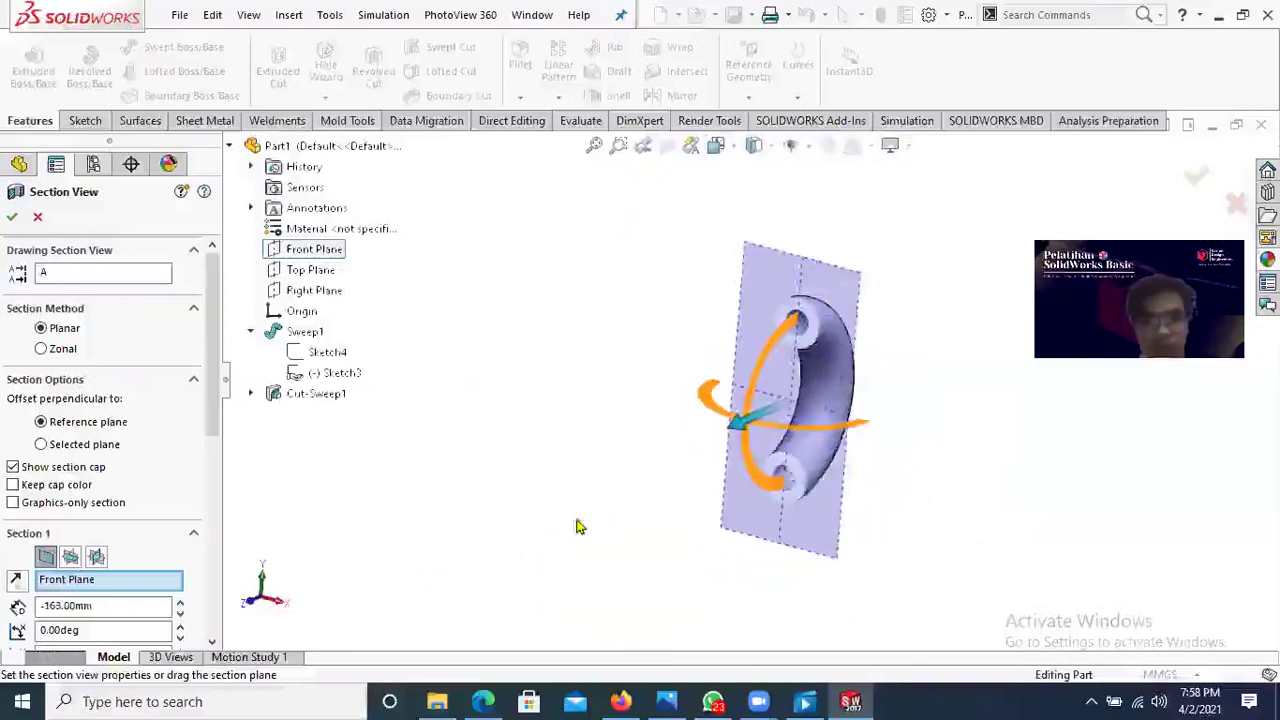
drag(580, 526, 568, 527)
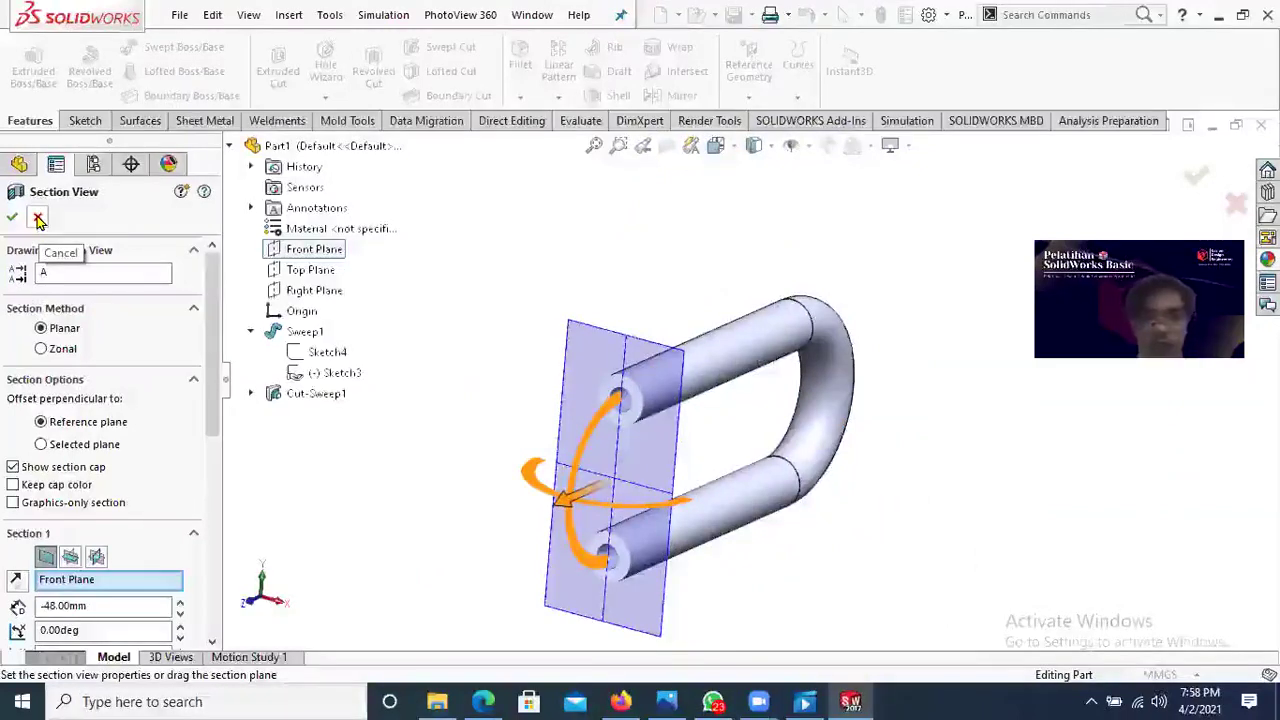
key(Escape)
Step: Turn on the Perspective and Shadows In Shaded Mode view settings for the U-shaped rod
click(904, 146)
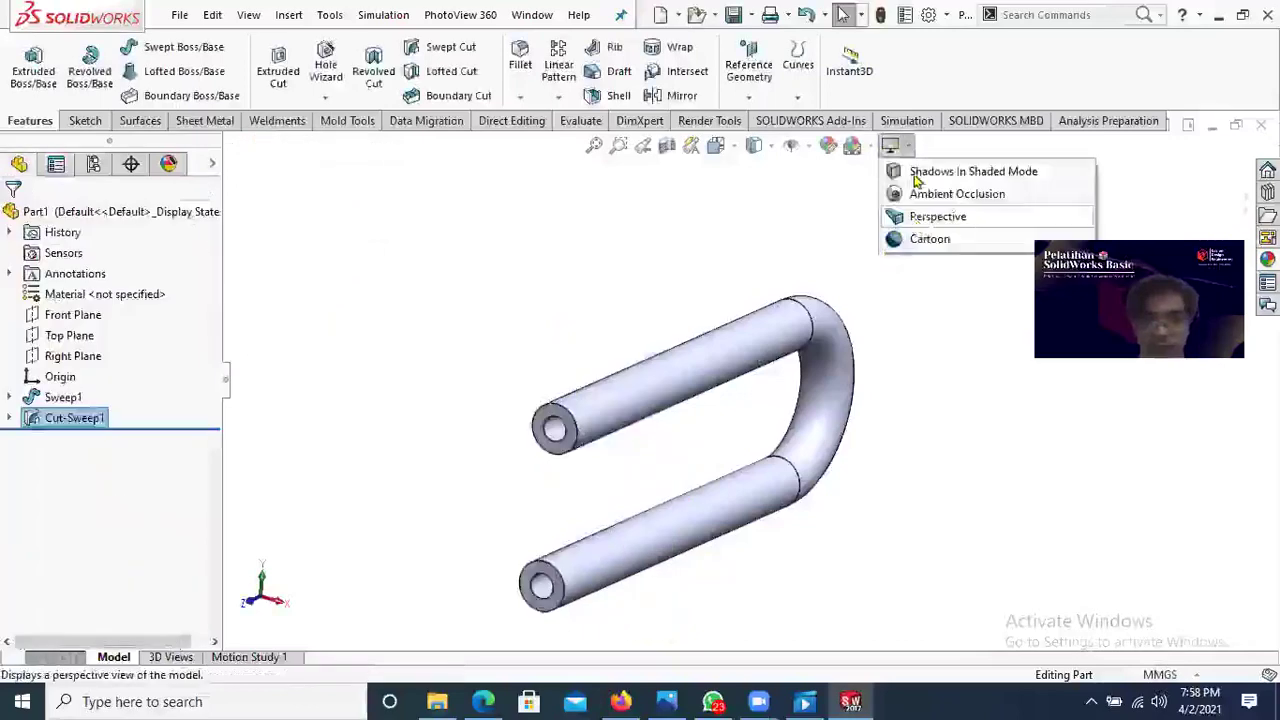
click(938, 216)
click(890, 145)
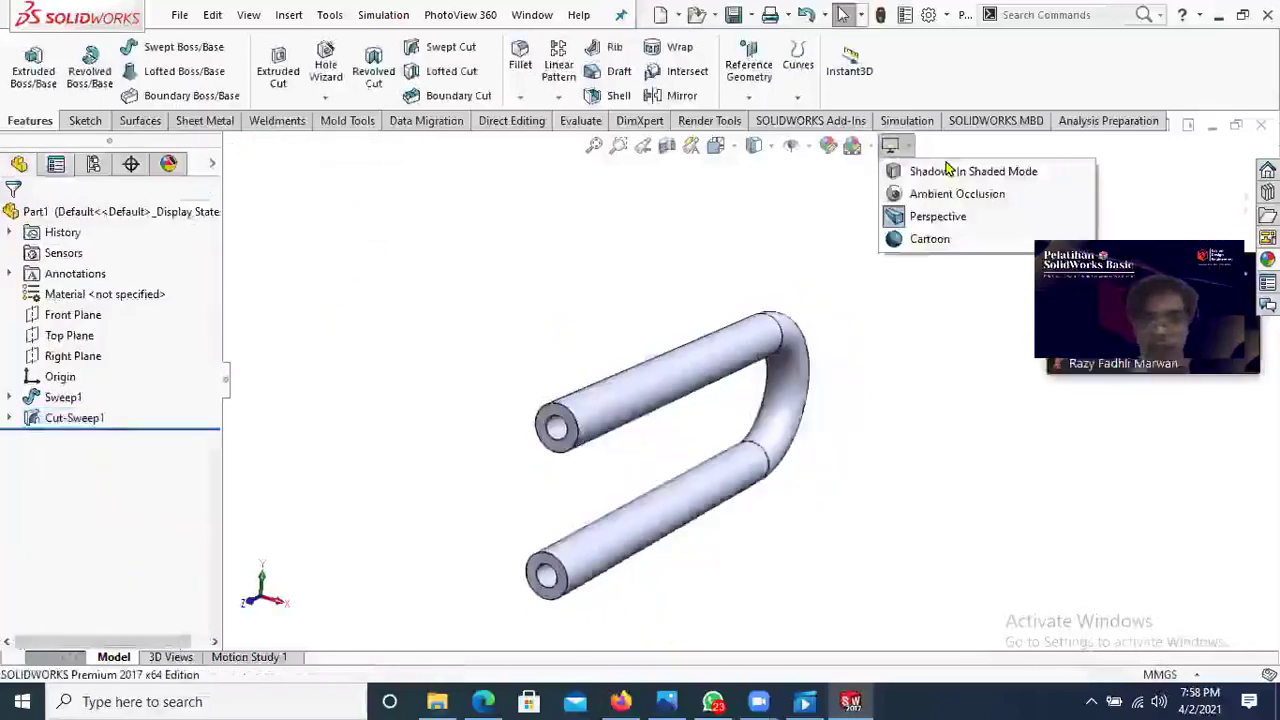
middle_drag(729, 405, 696, 535)
scroll(702, 535, down, 2)
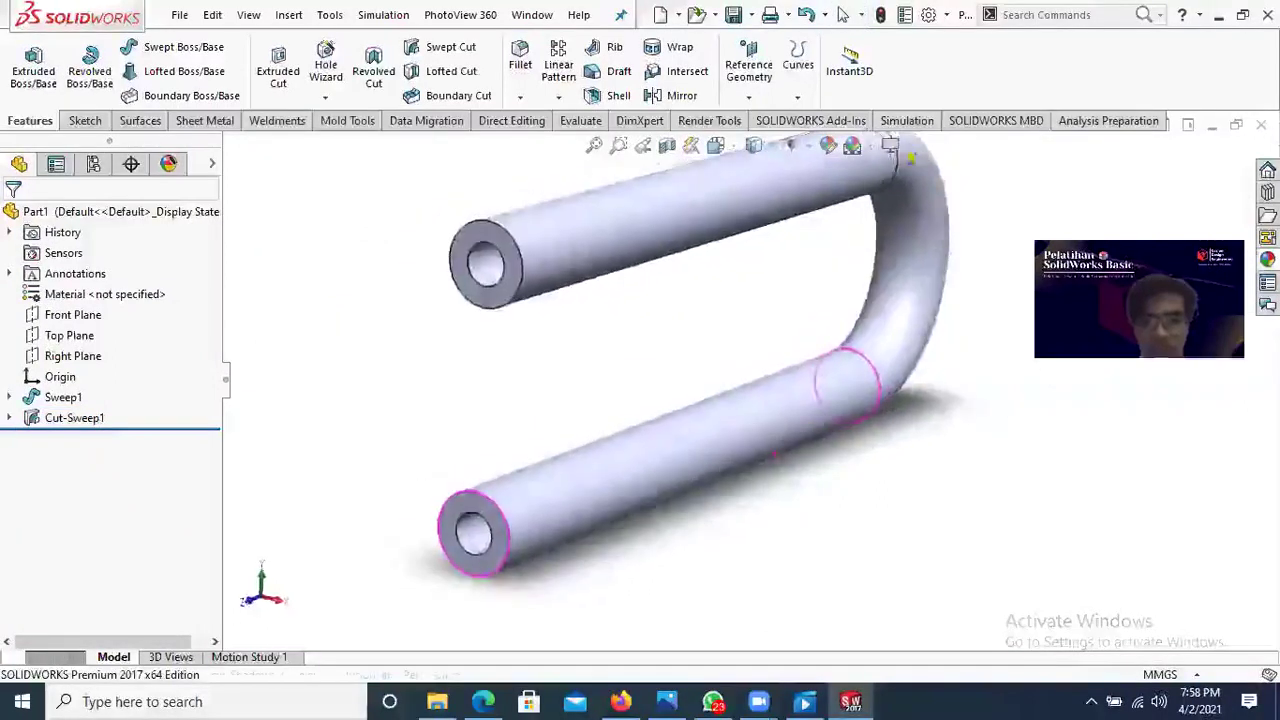
click(893, 146)
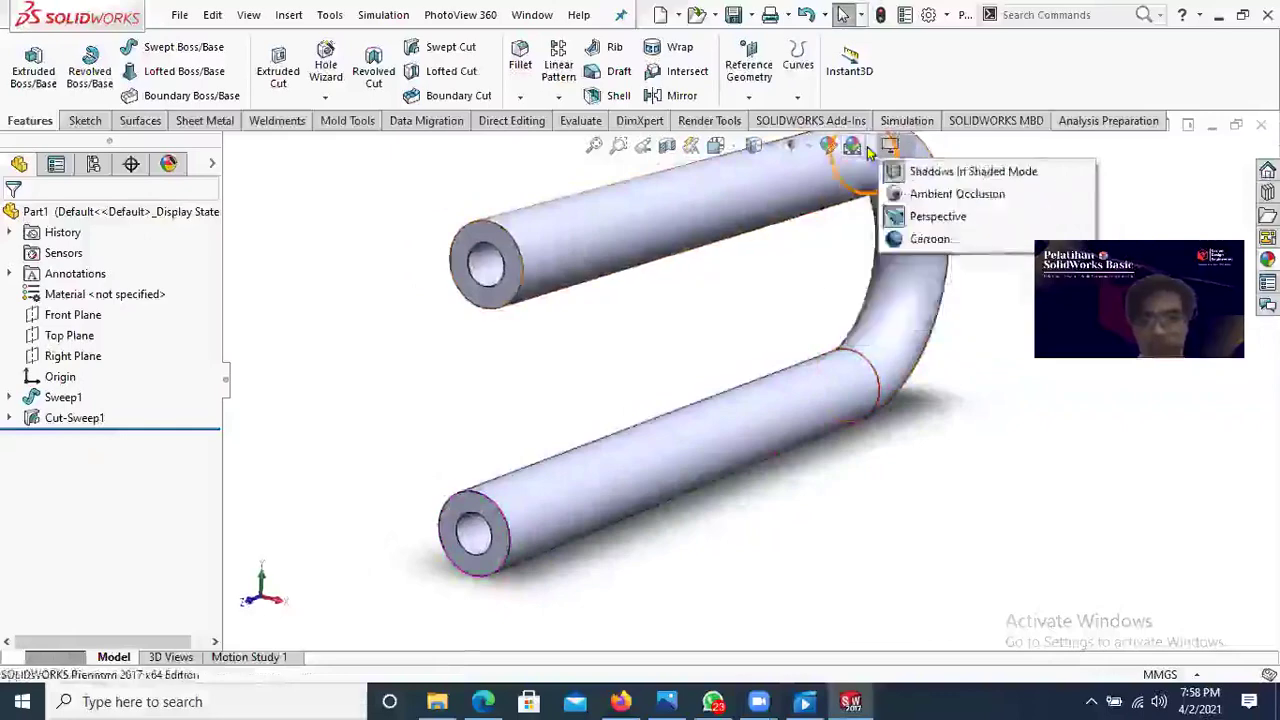
mouse_move(872, 149)
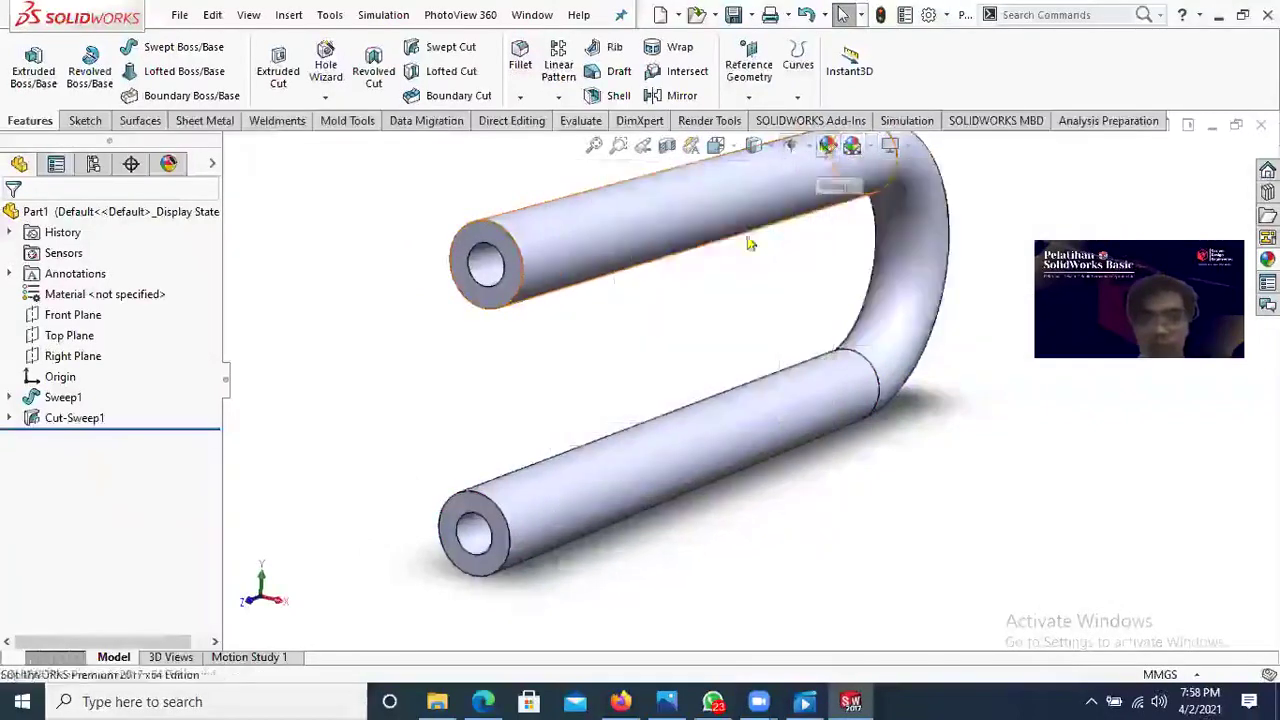
Step: Cycle the rod's display style through Shaded, Hidden Lines Removed and Wireframe, returning to Shaded With Edges
mouse_move(758, 150)
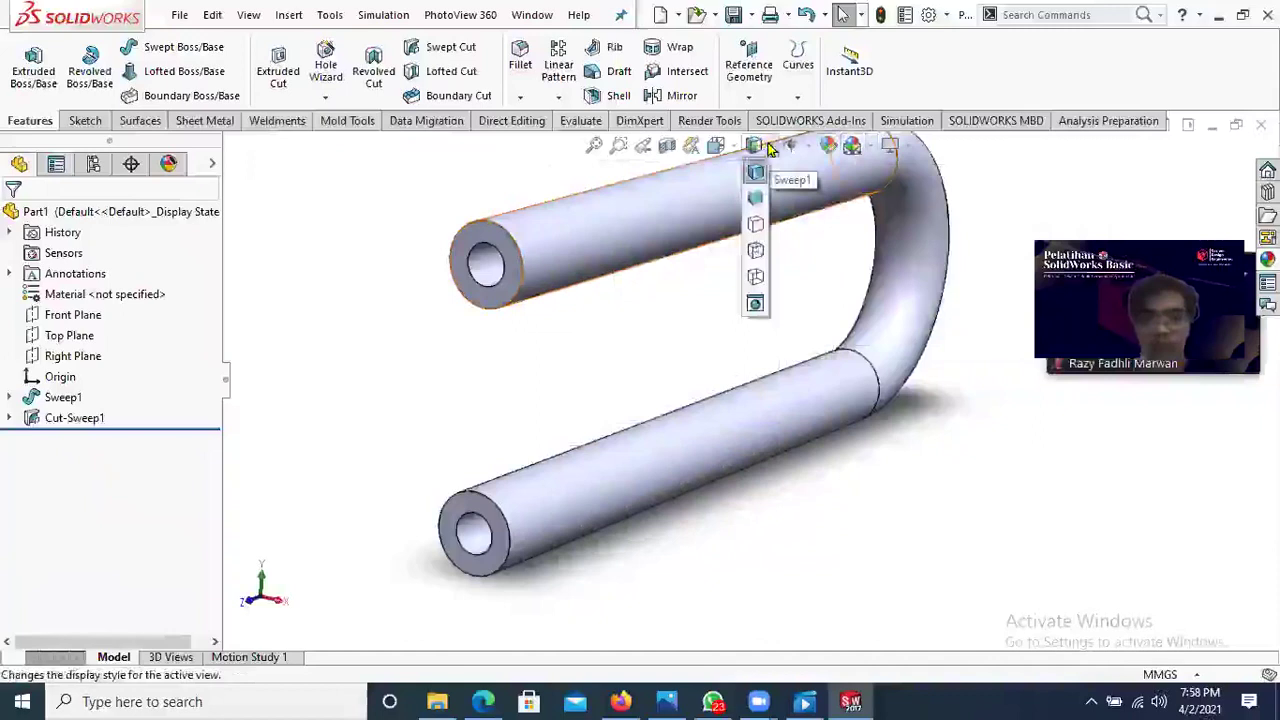
click(760, 200)
mouse_move(755, 150)
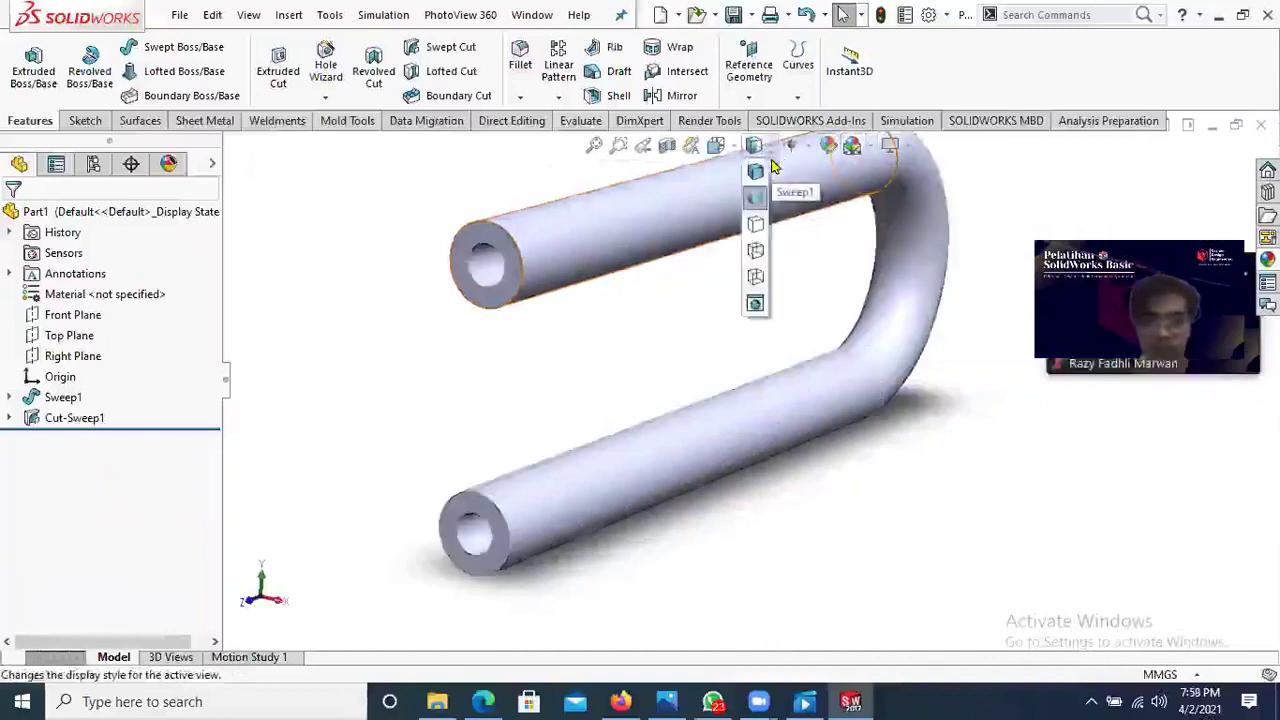
click(755, 229)
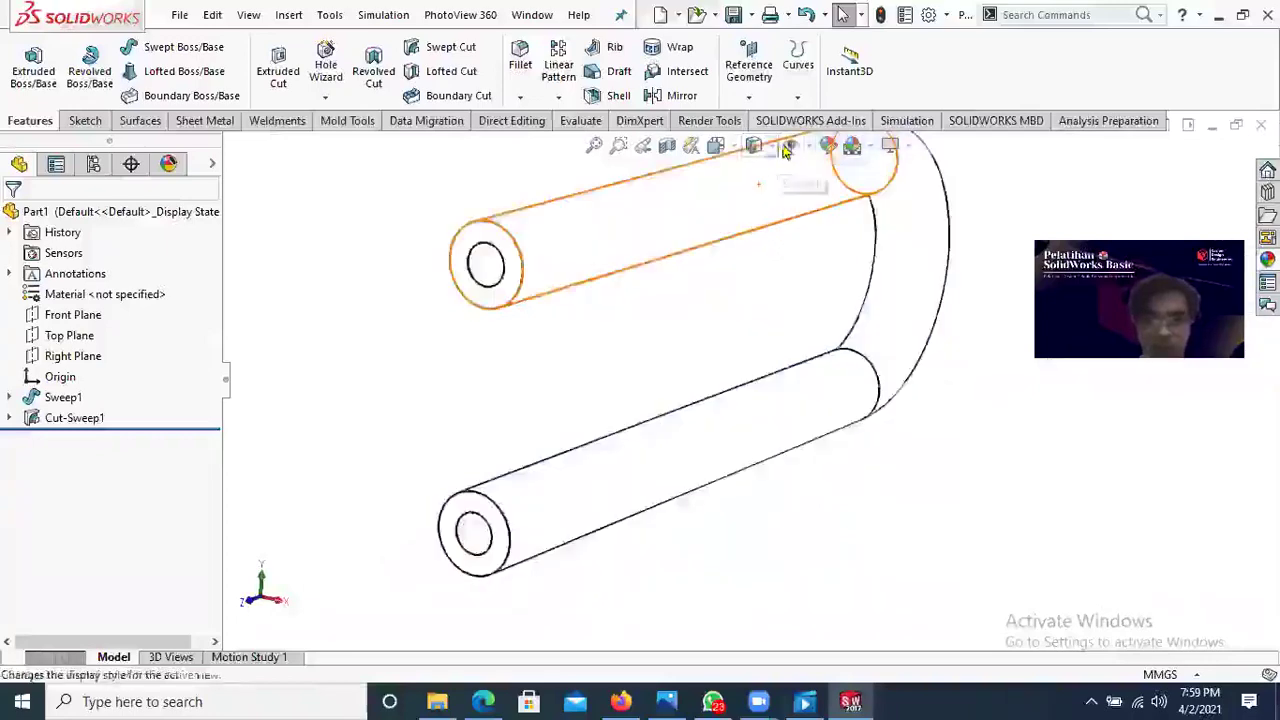
mouse_move(768, 150)
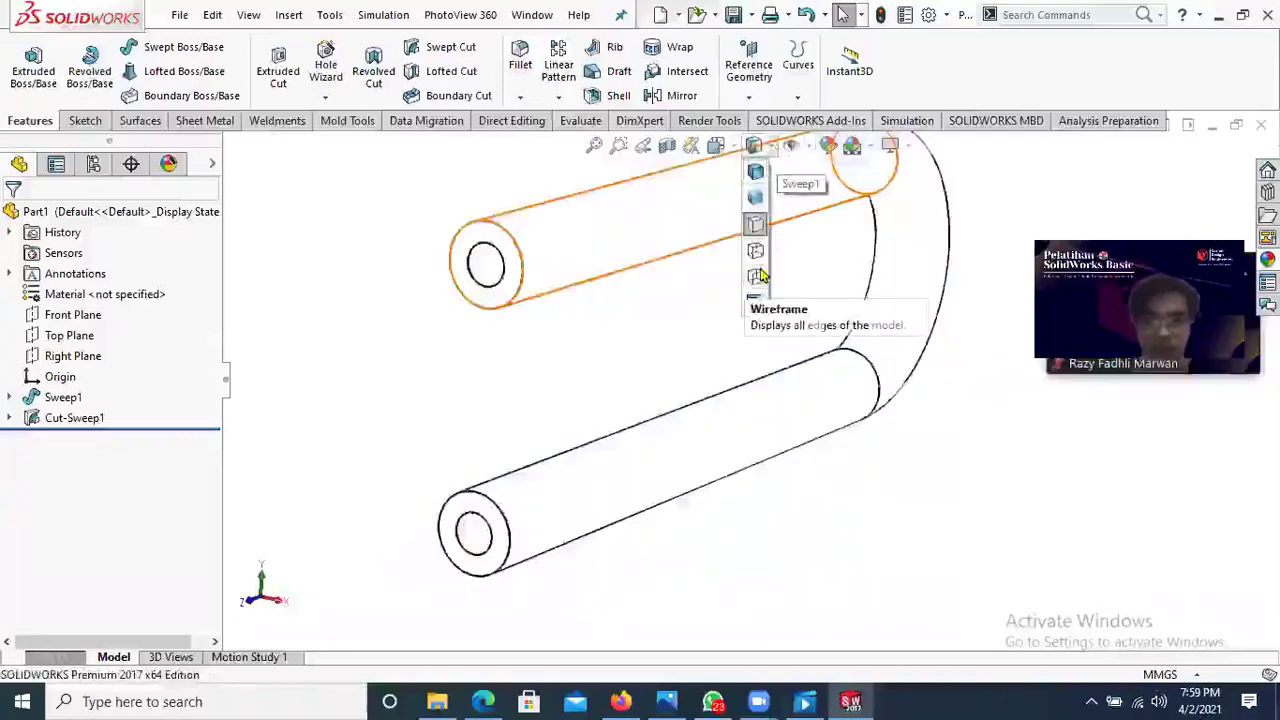
click(757, 279)
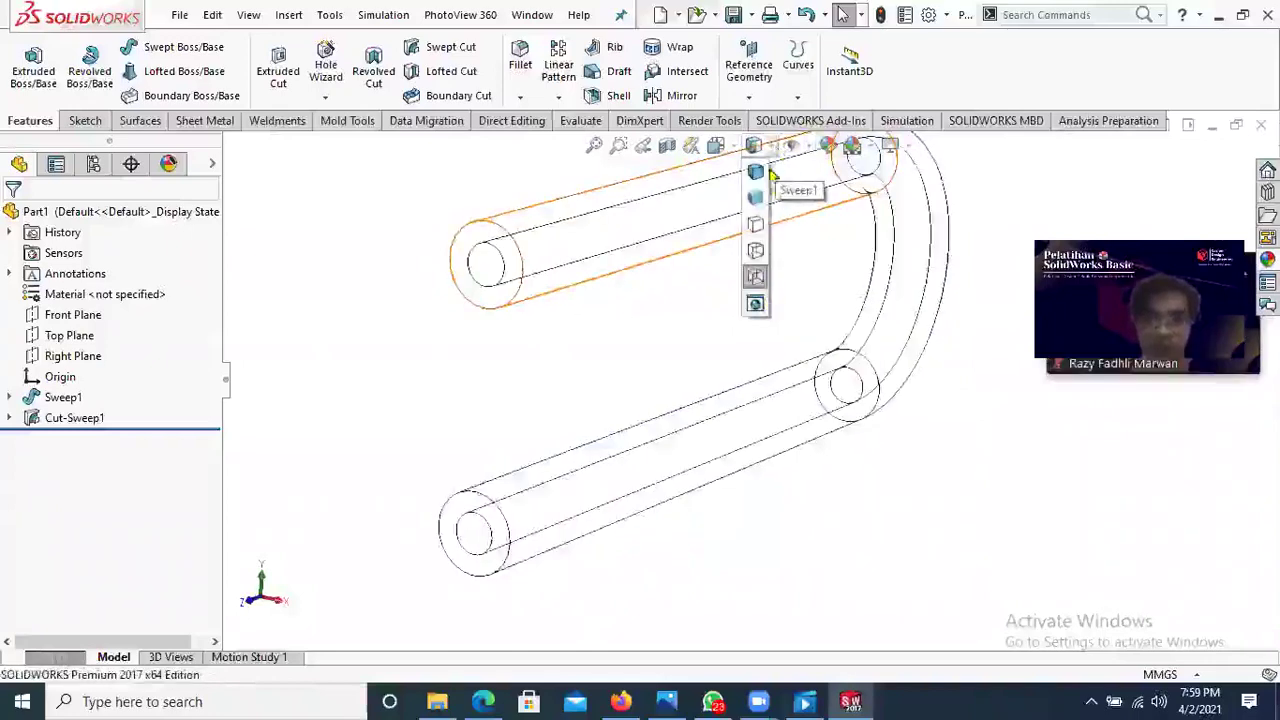
click(757, 174)
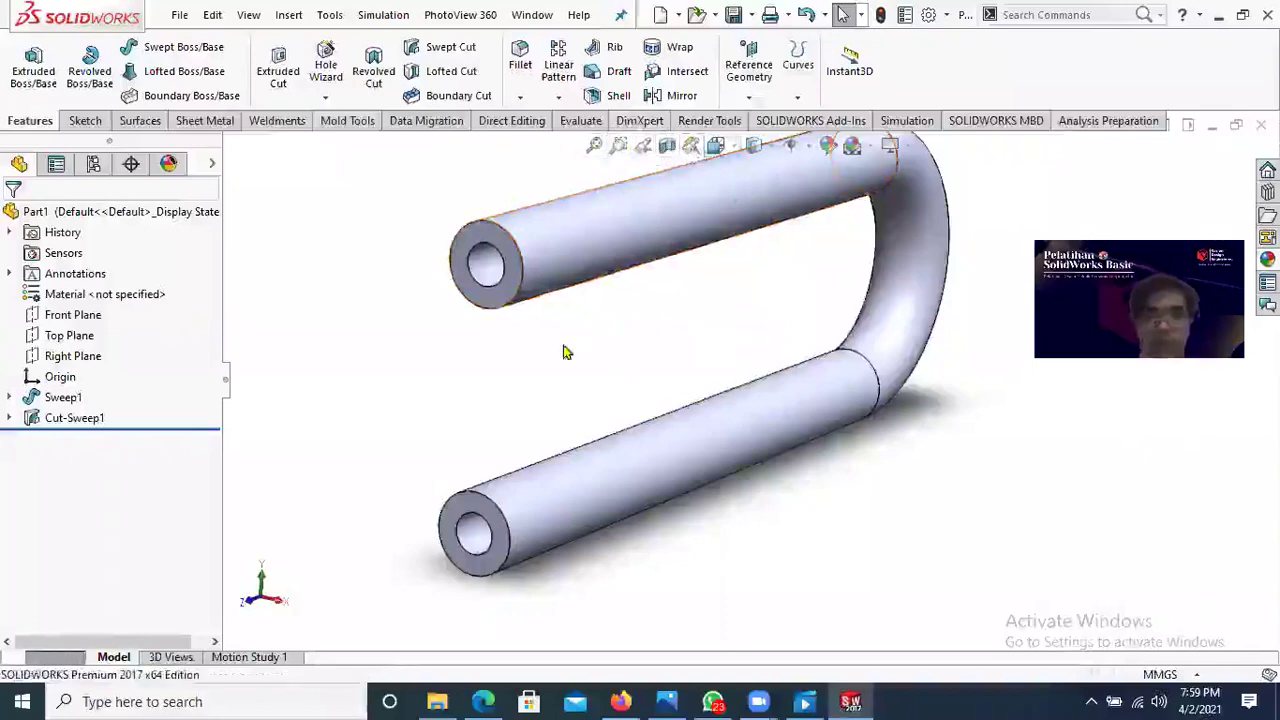
Step: Turn off Shadows In Shaded Mode and view the rod from other angles
middle_drag(563, 351, 889, 277)
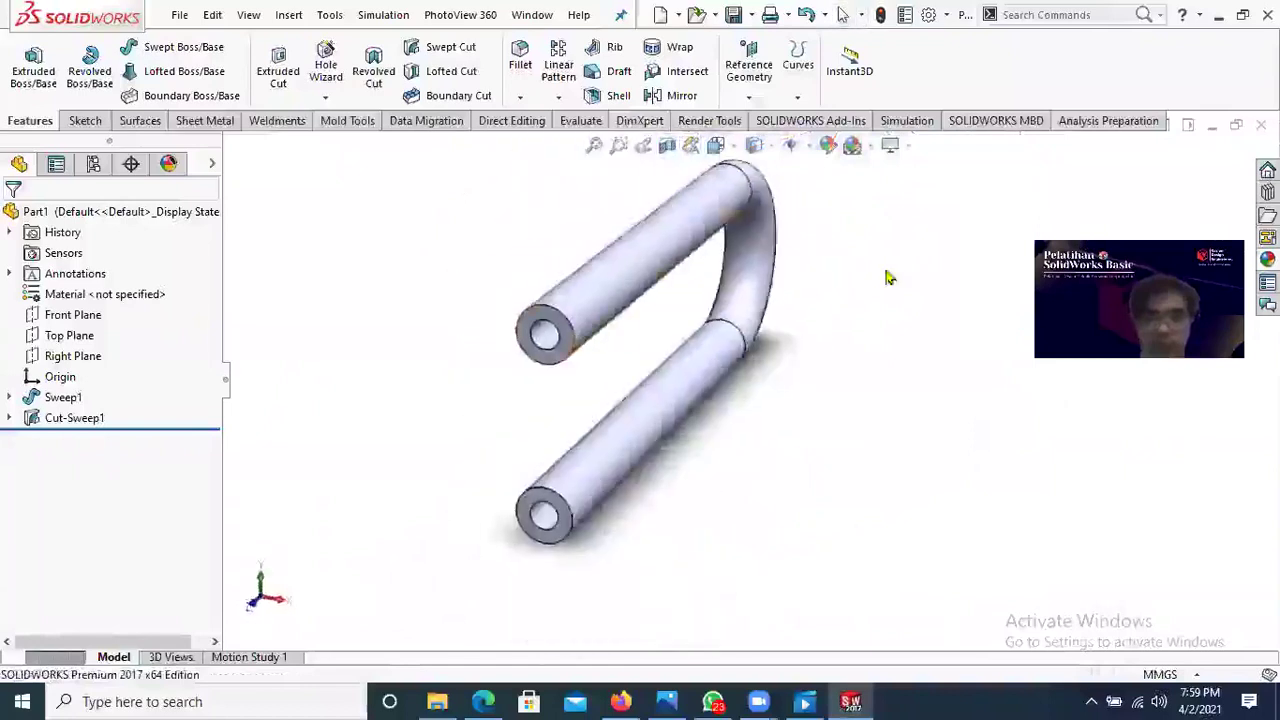
click(890, 146)
click(935, 172)
middle_drag(824, 301, 645, 255)
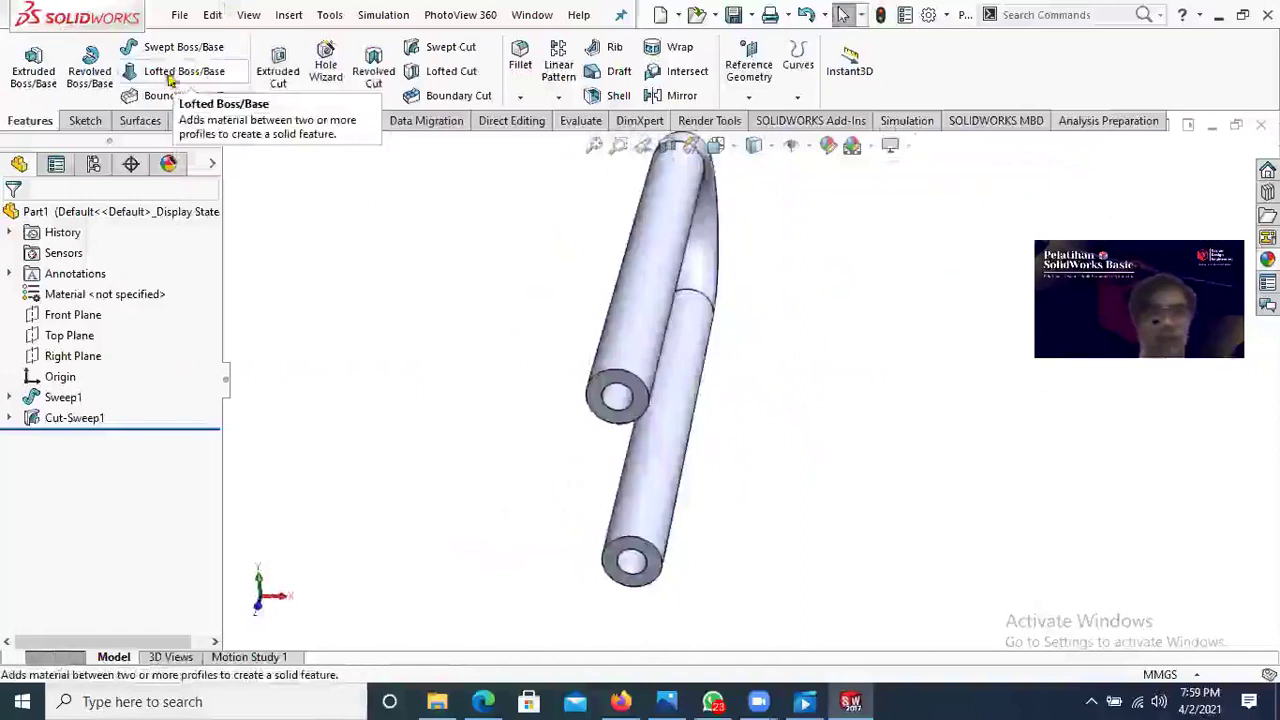
middle_drag(803, 500, 698, 400)
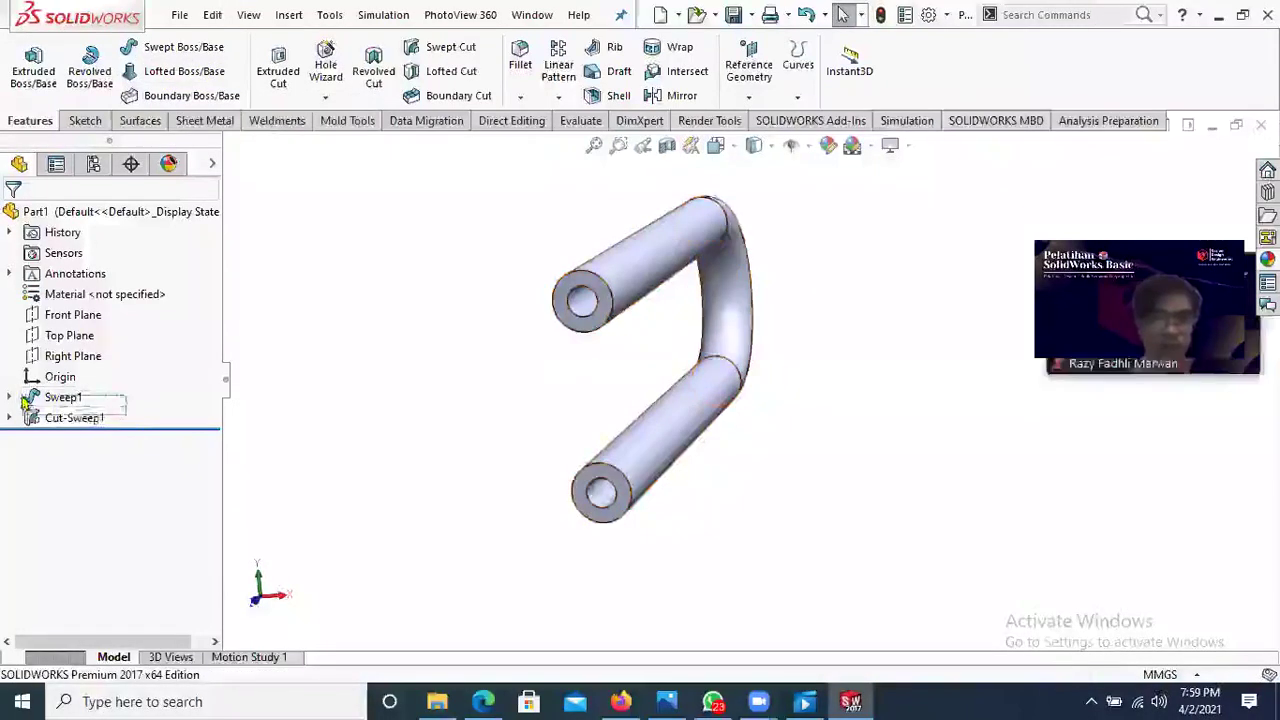
Step: Delete the Sweep1 feature with its dependent swept cut, and delete the remaining Sketch3 and Sketch4
drag(22, 397, 26, 397)
key(Delete)
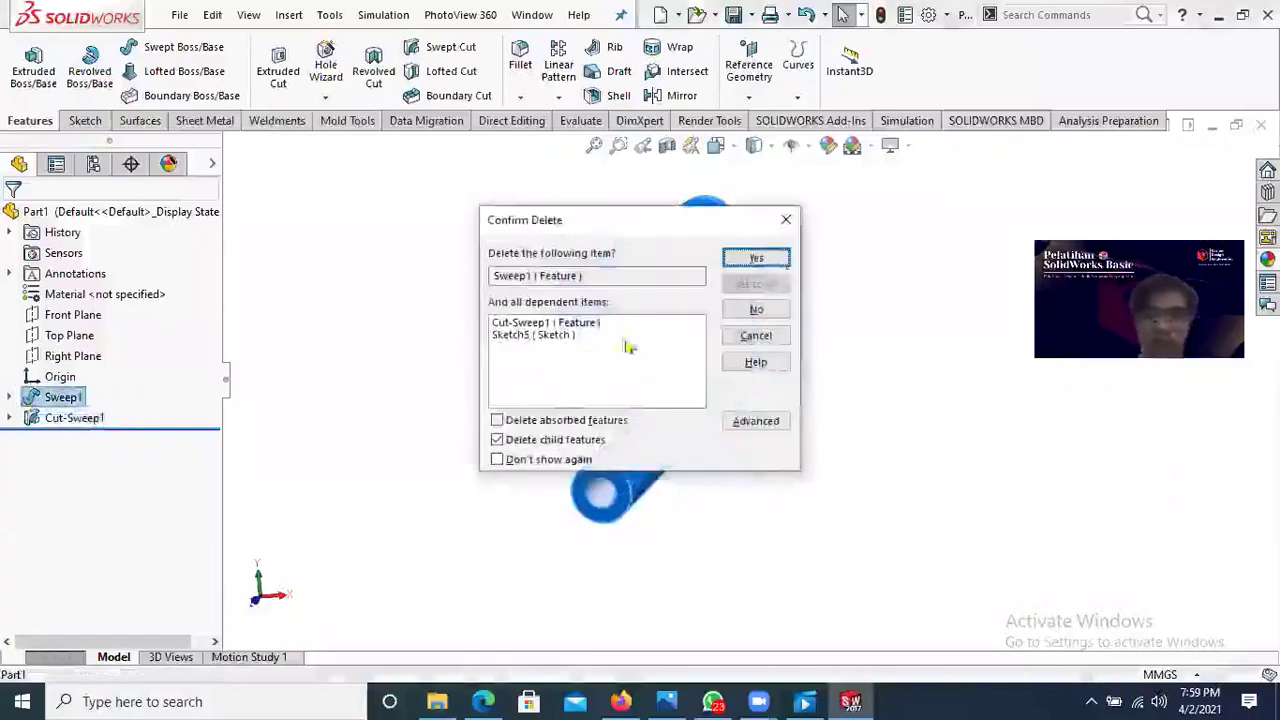
click(757, 259)
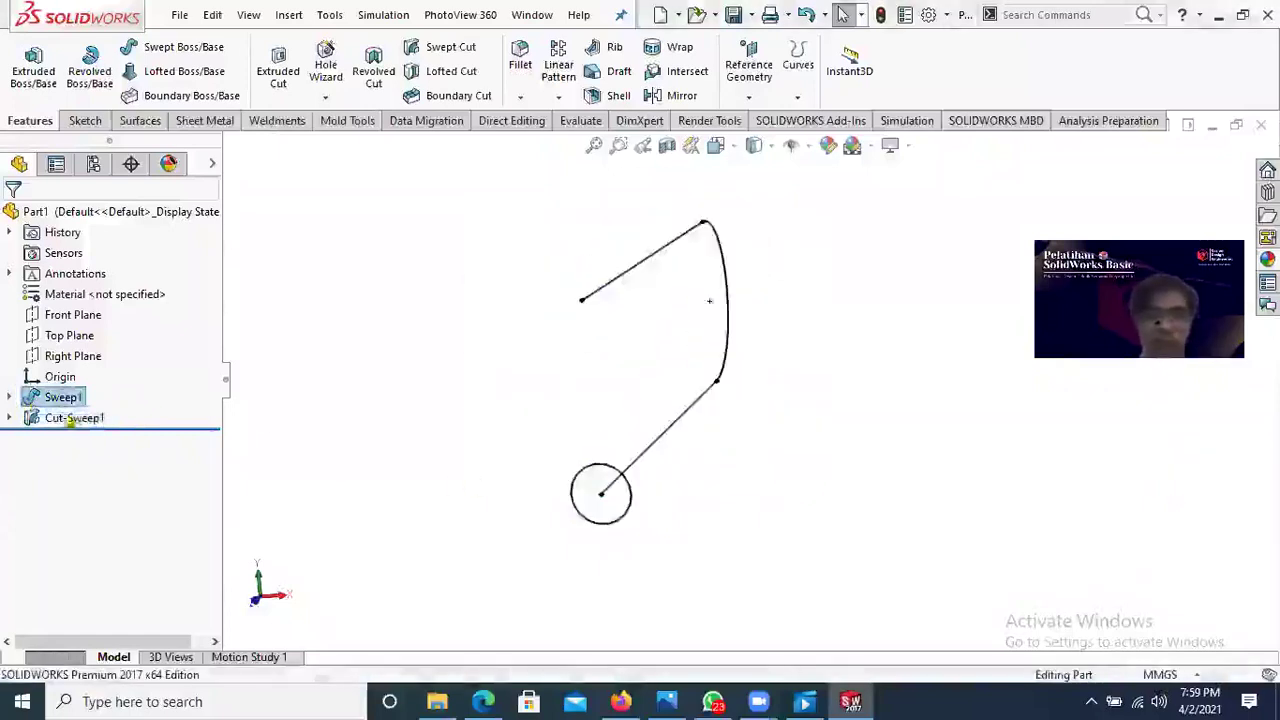
drag(130, 420, 51, 399)
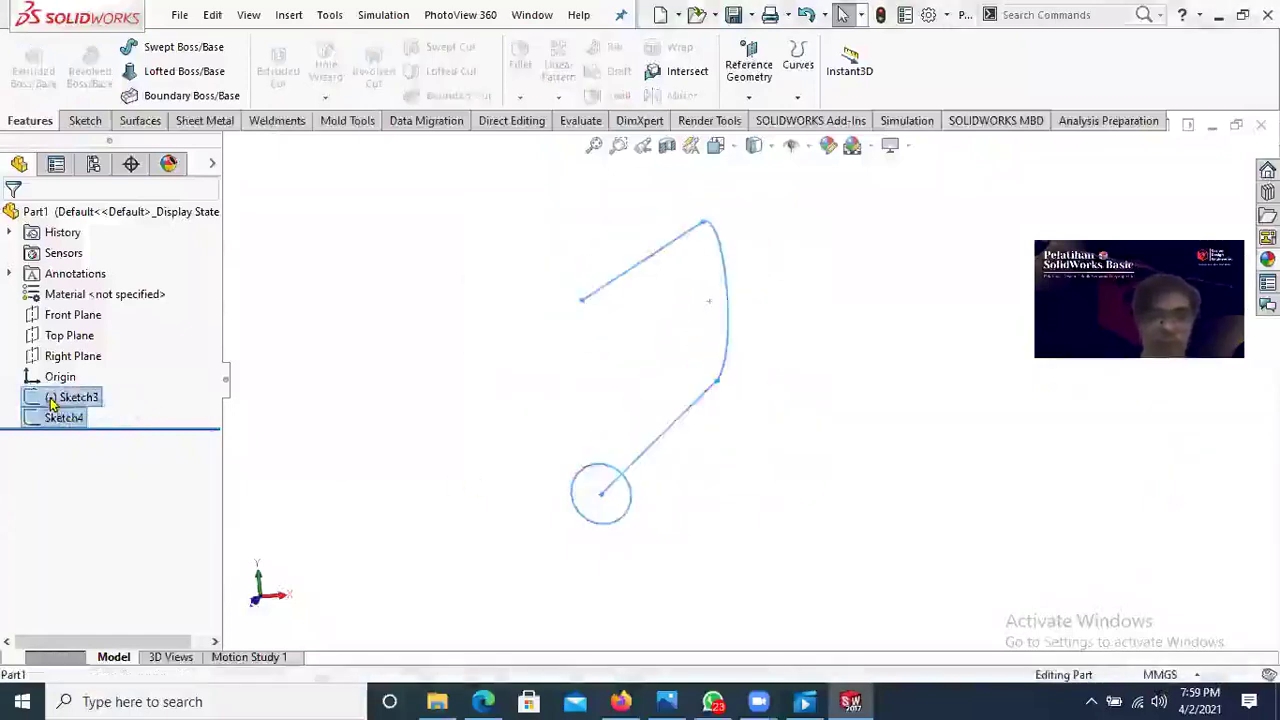
key(Delete)
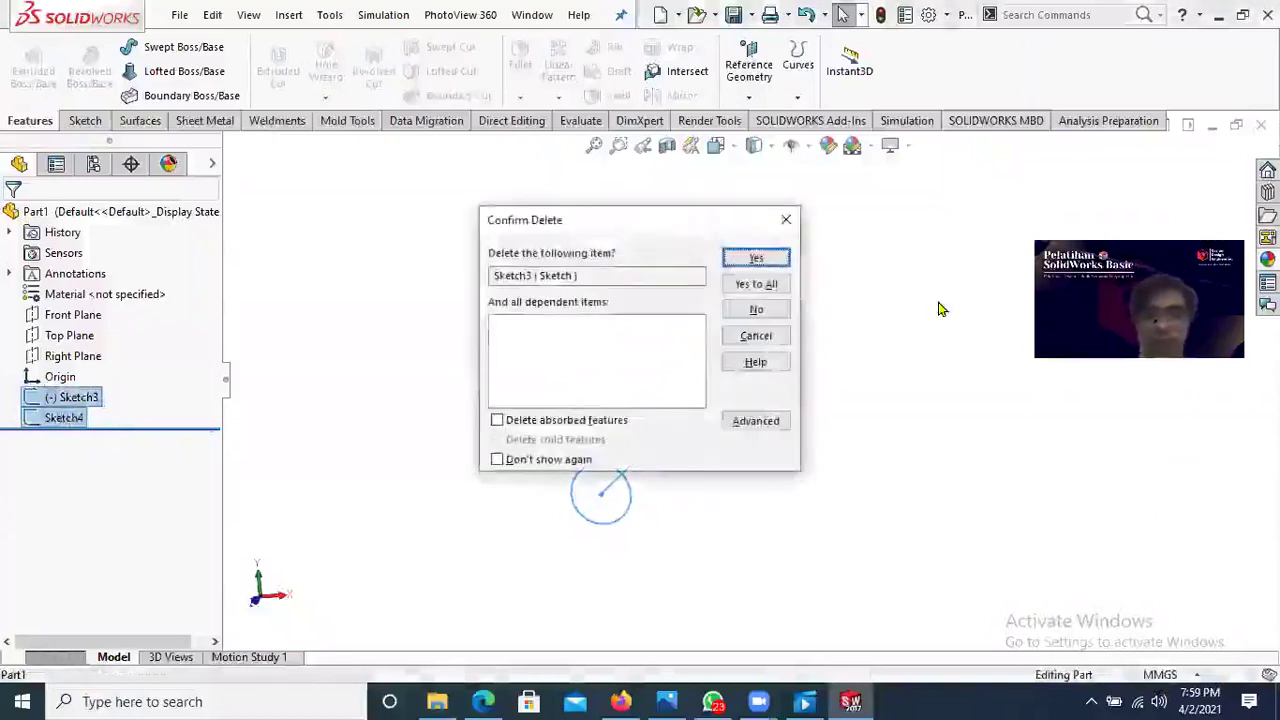
click(756, 258)
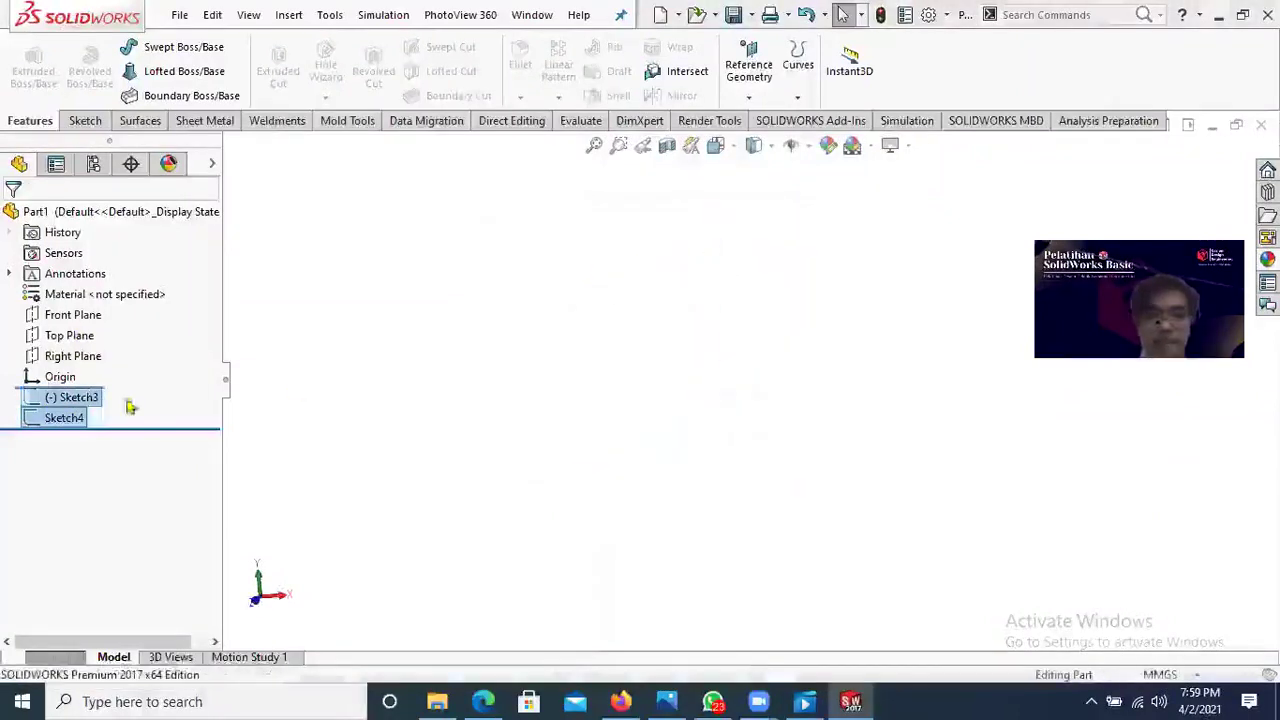
Step: Start a sketch on the Top Plane and draw a center rectangle about 97 by 88 mm, centred directly above the origin
click(58, 342)
click(70, 305)
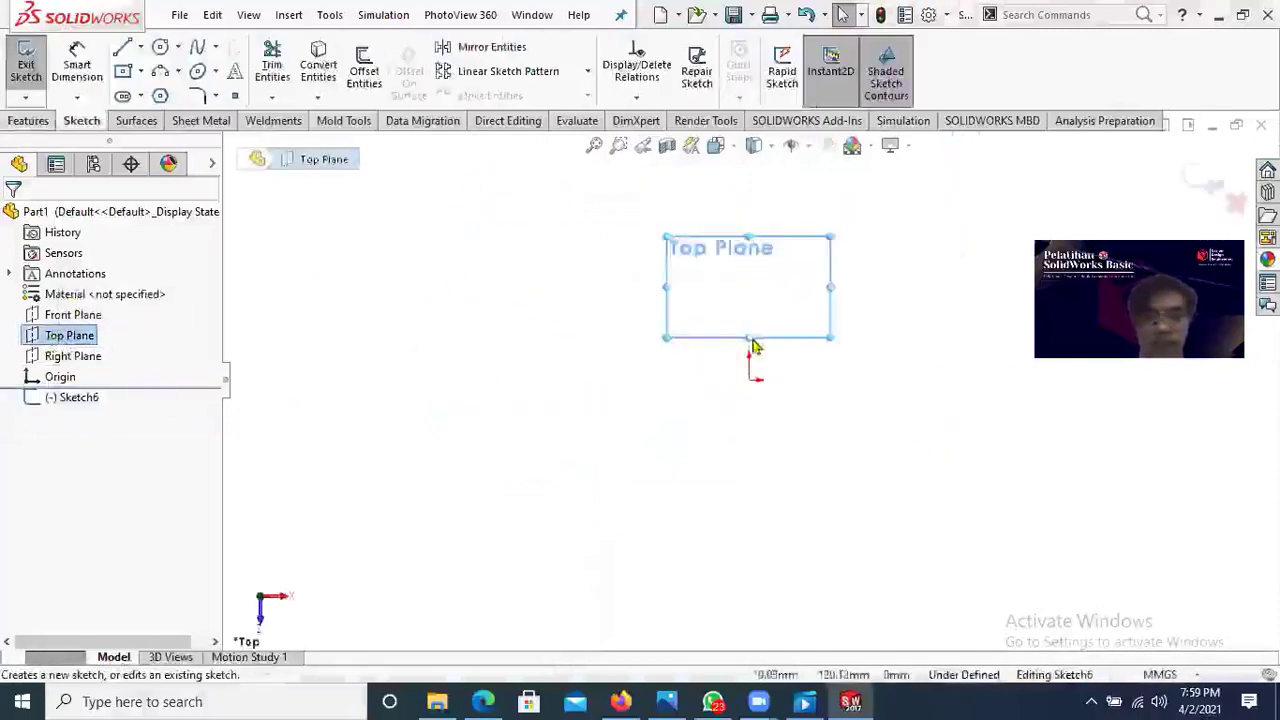
scroll(757, 354, up, 2)
scroll(757, 348, down, 1)
scroll(756, 343, up, 1)
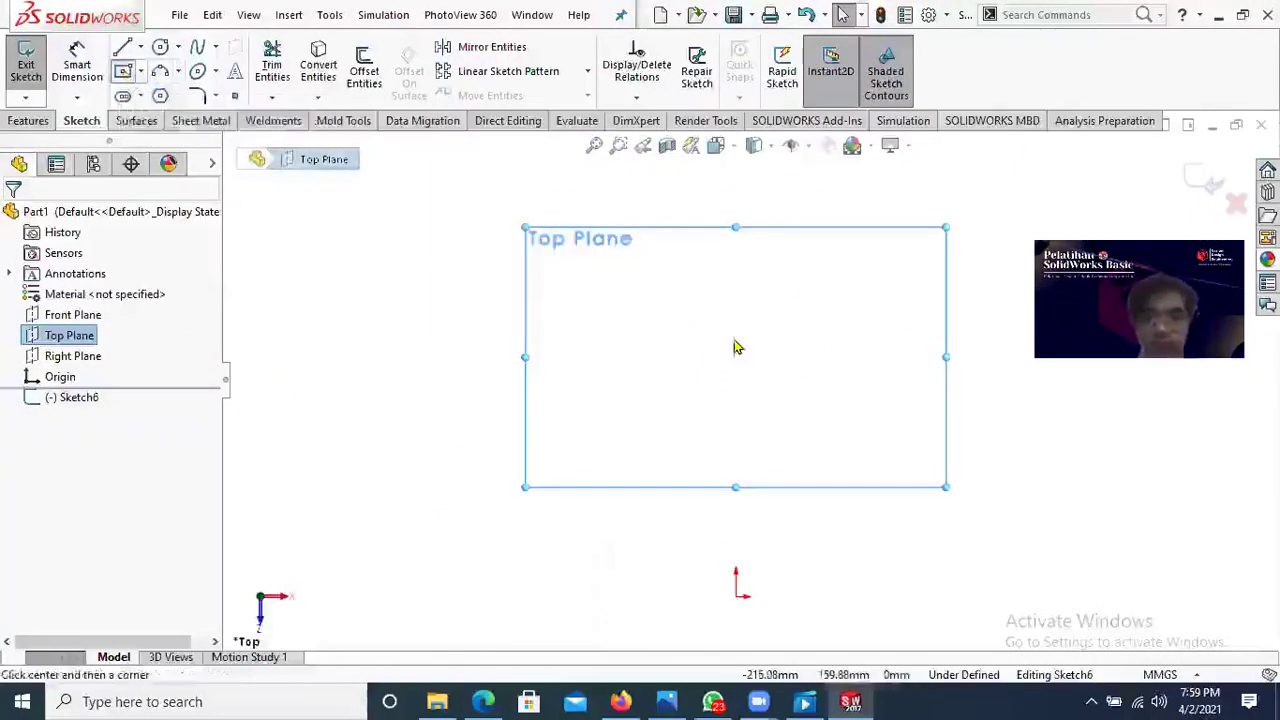
mouse_move(736, 354)
mouse_down()
mouse_move(831, 400)
mouse_move(851, 466)
mouse_move(850, 453)
mouse_up()
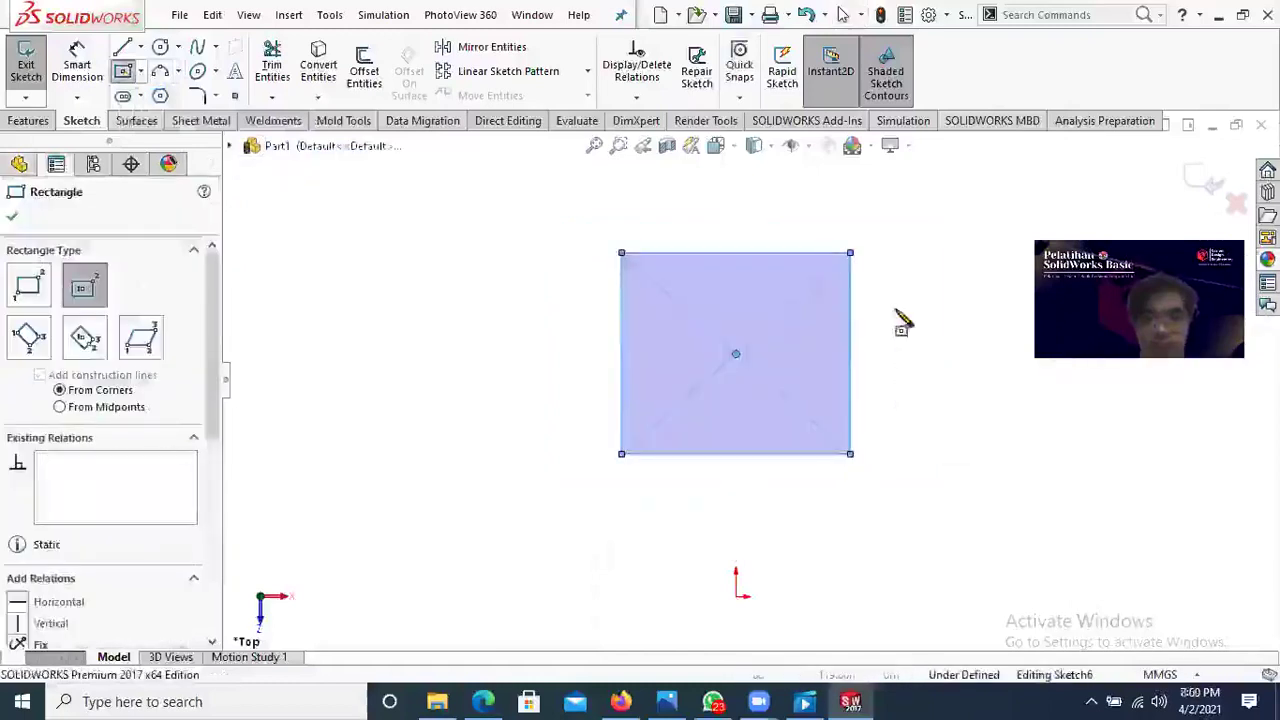
right_click(951, 330)
click(951, 329)
Step: Dimension the rectangle's horizontal side to 100 mm and its vertical side to 50 mm
click(77, 62)
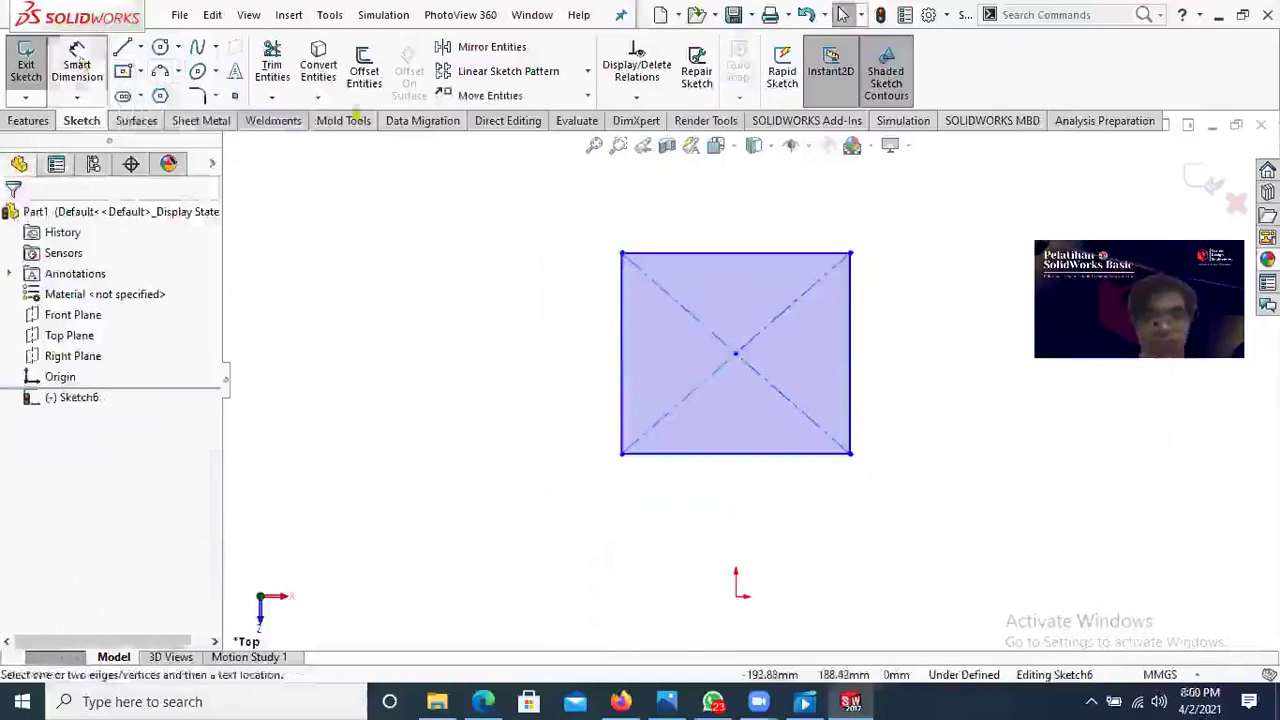
click(715, 219)
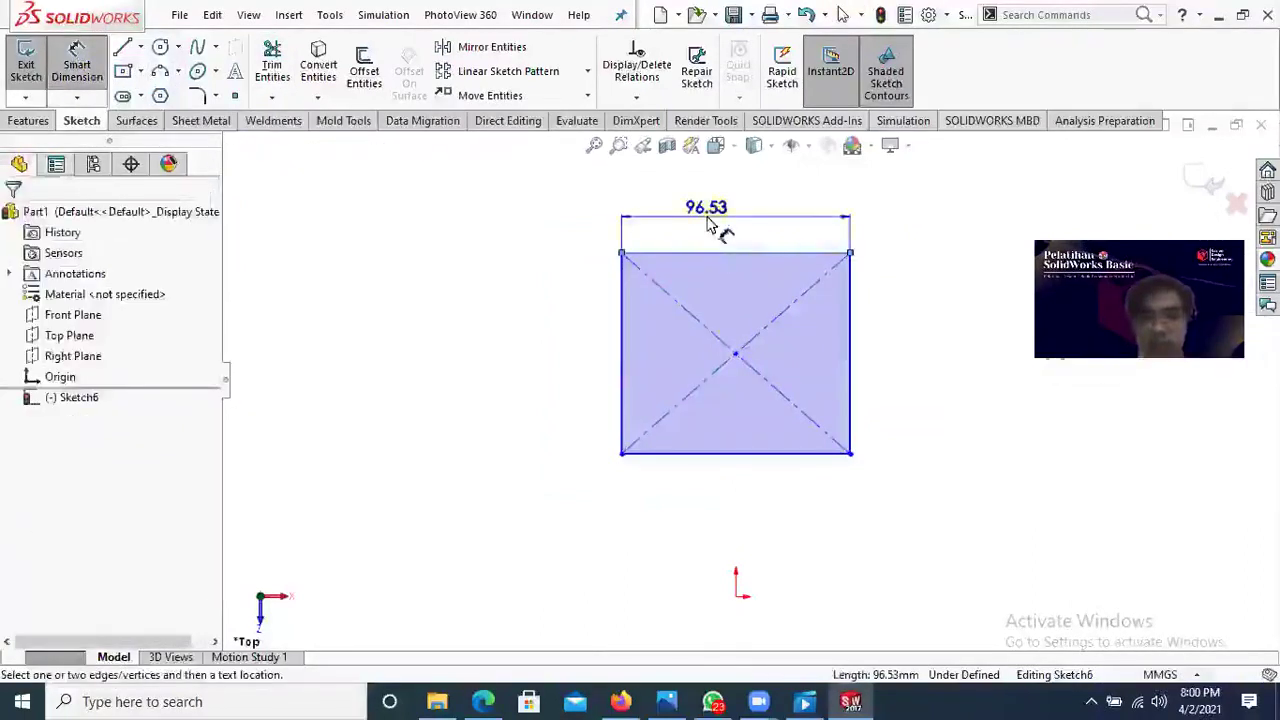
click(708, 226)
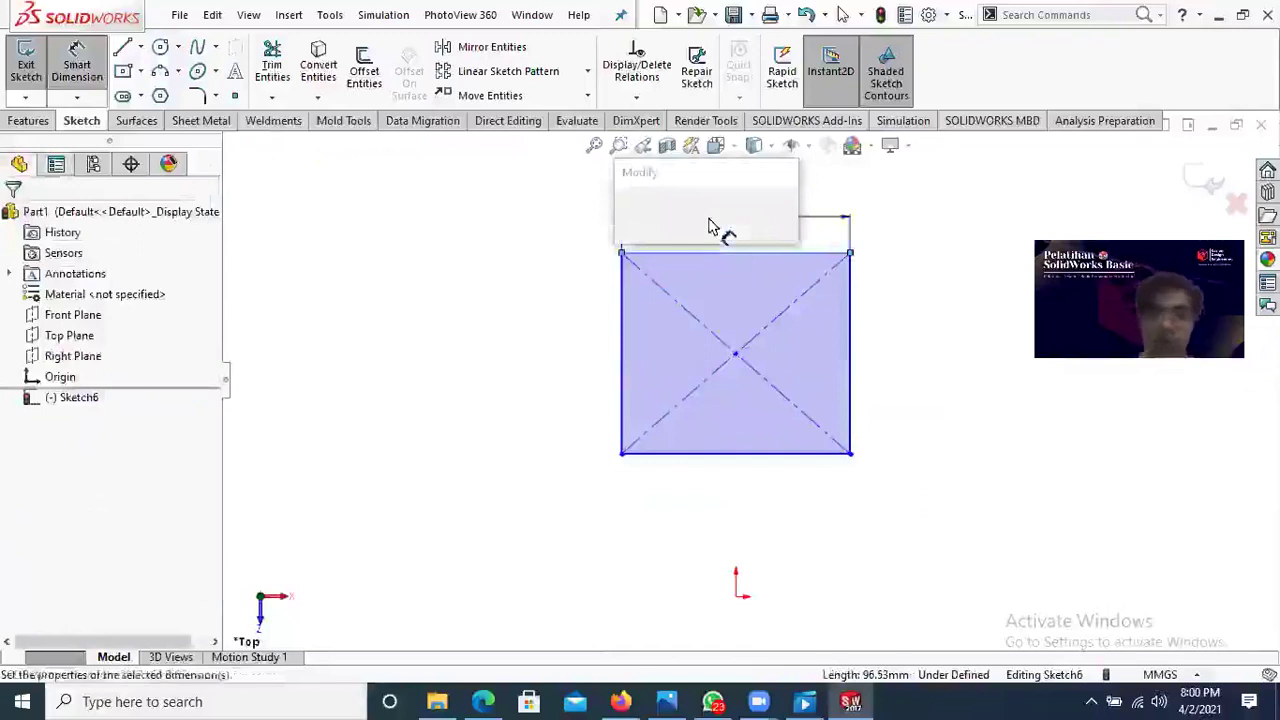
text(100)
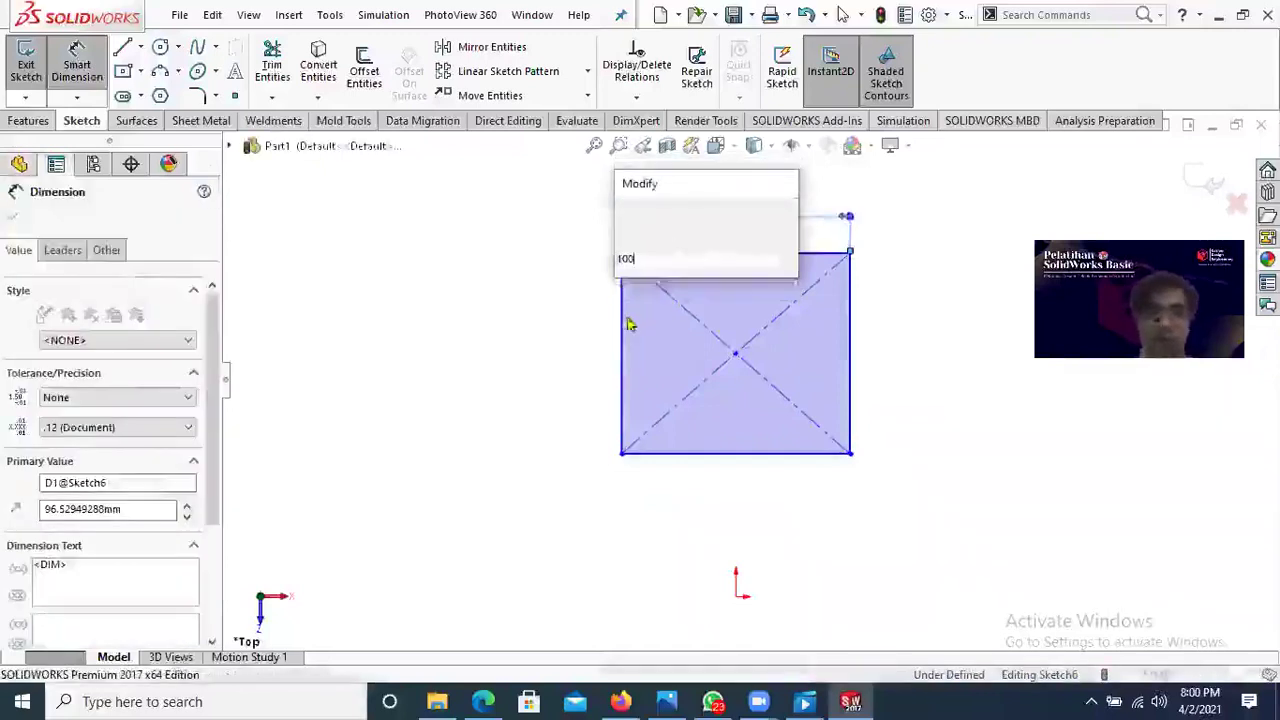
key(Return)
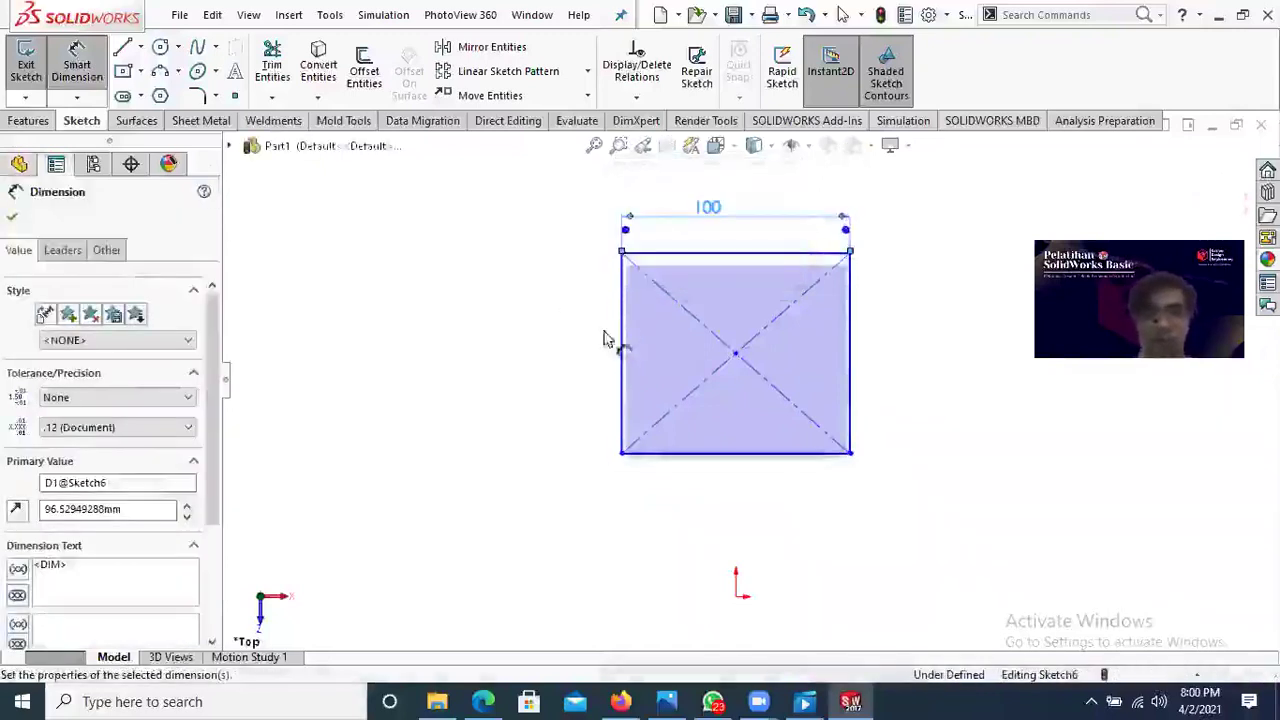
click(522, 332)
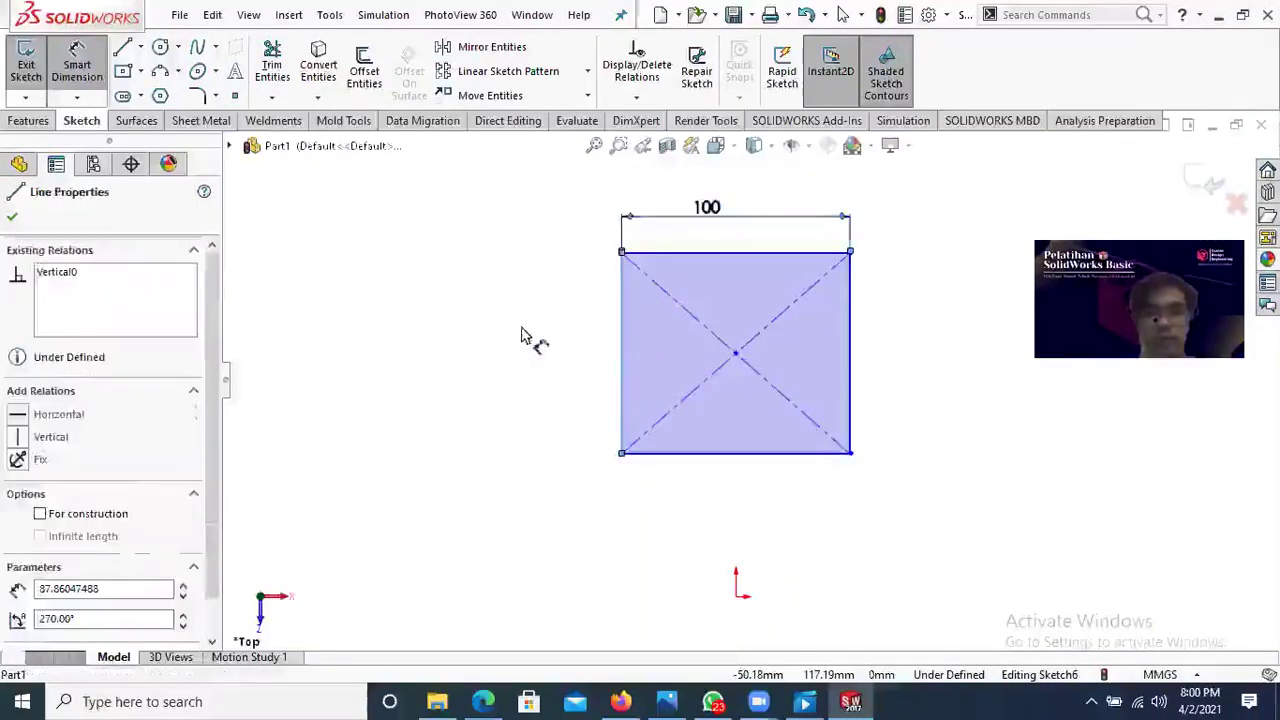
click(519, 345)
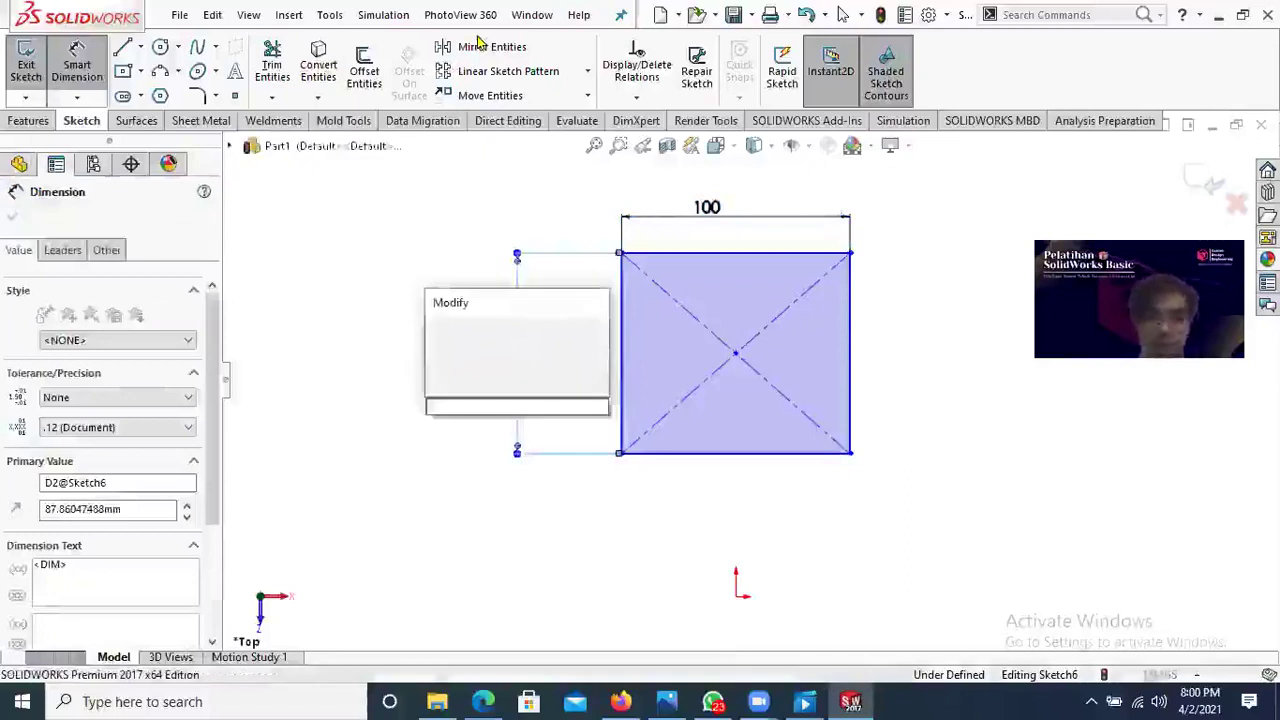
text(50)
key(Return)
click(772, 241)
scroll(765, 255, down, 2)
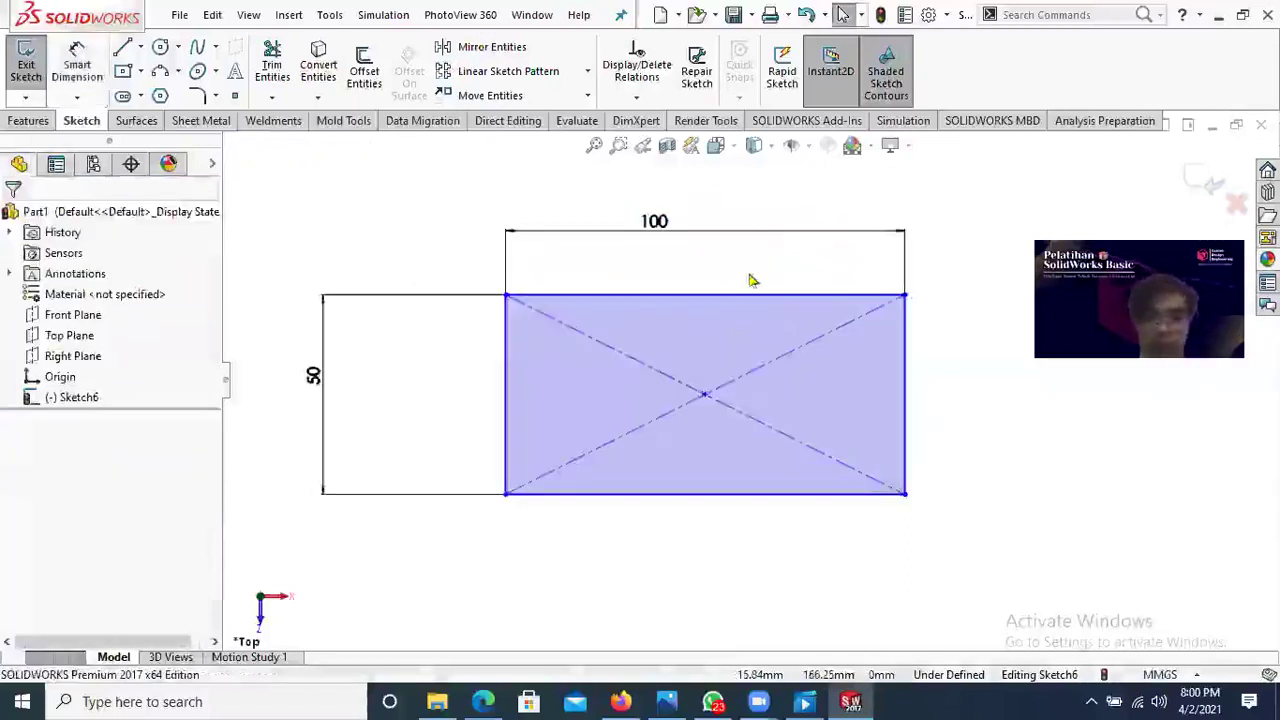
Step: Exit the dimensioned rectangle sketch and tilt the view to see it in 3D
scroll(322, 285, down, 1)
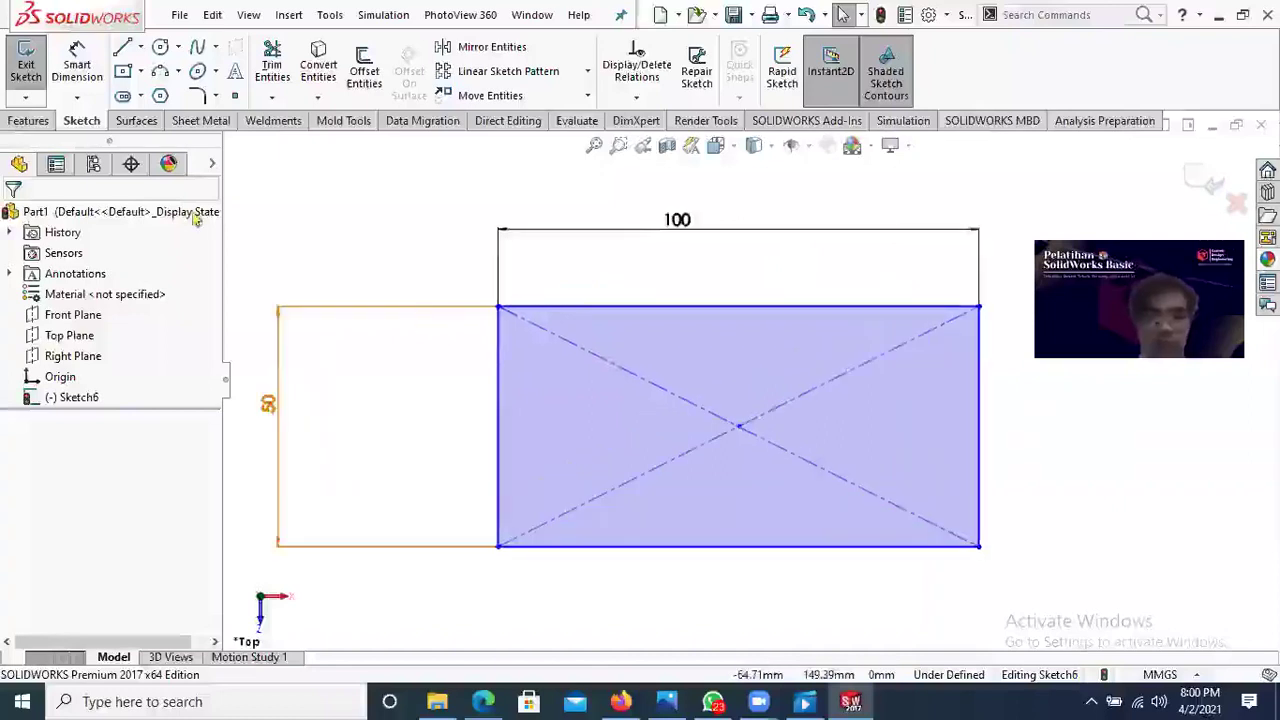
click(140, 74)
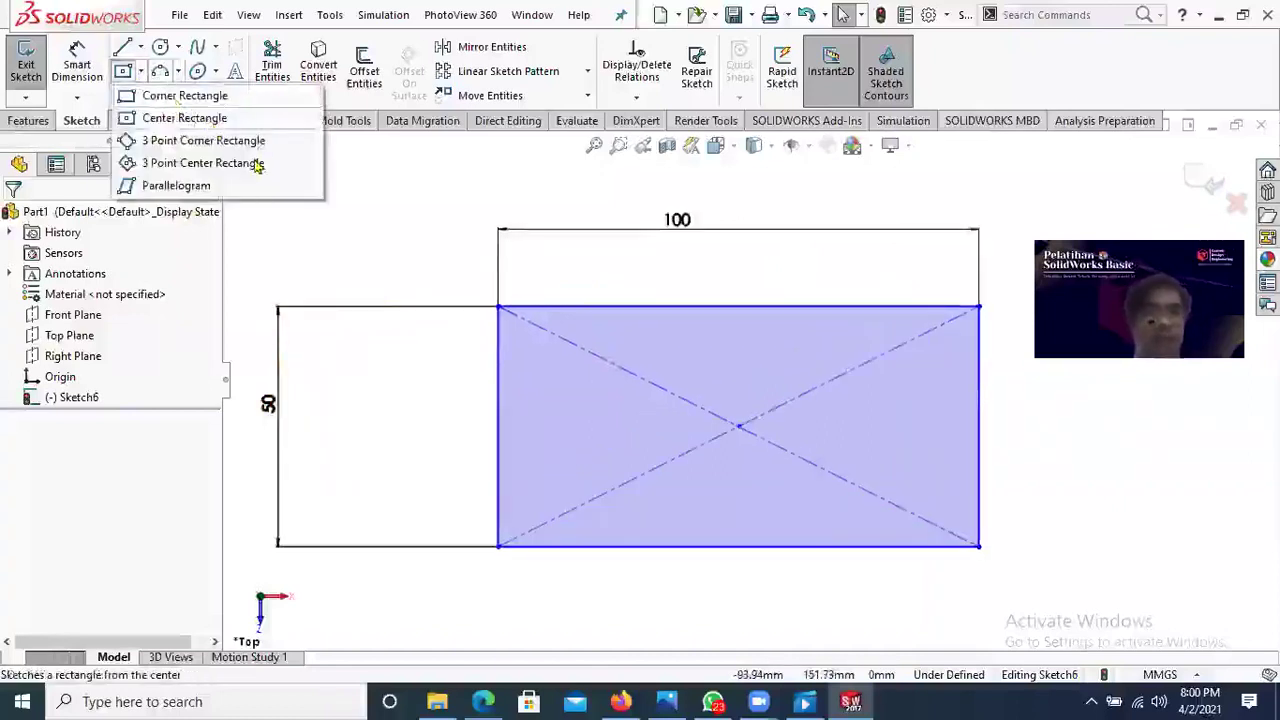
click(29, 121)
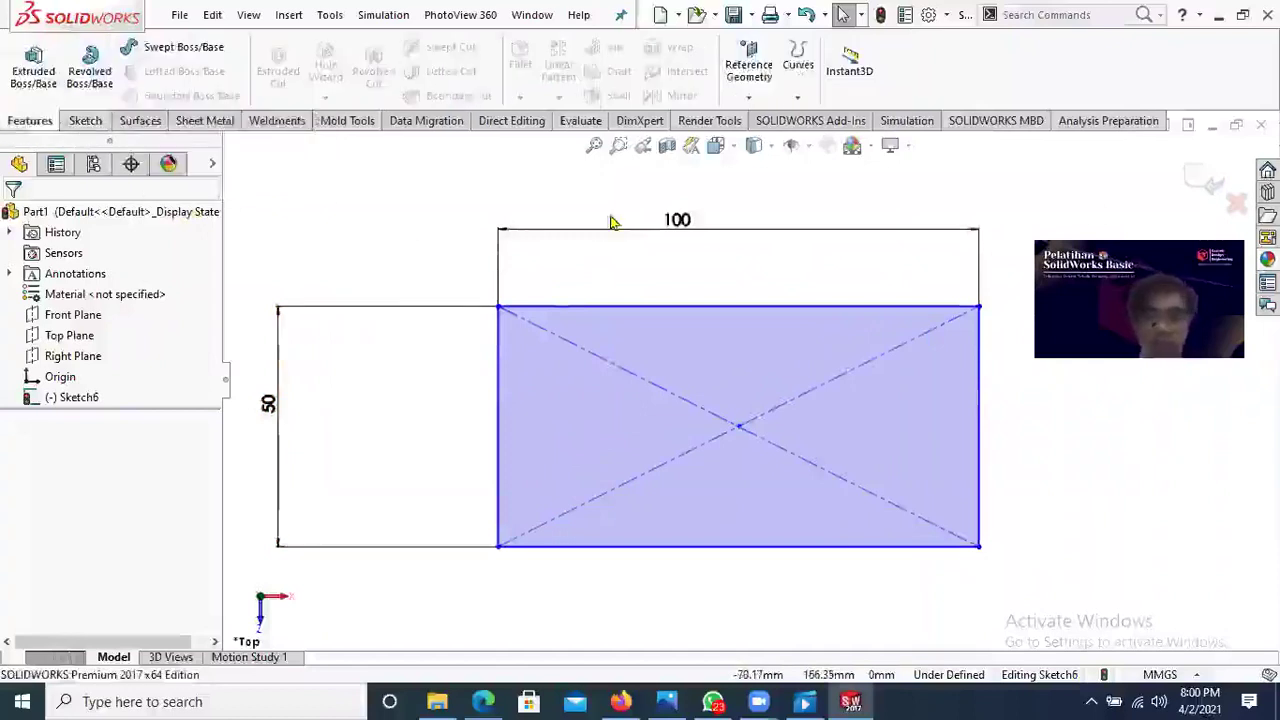
click(1199, 187)
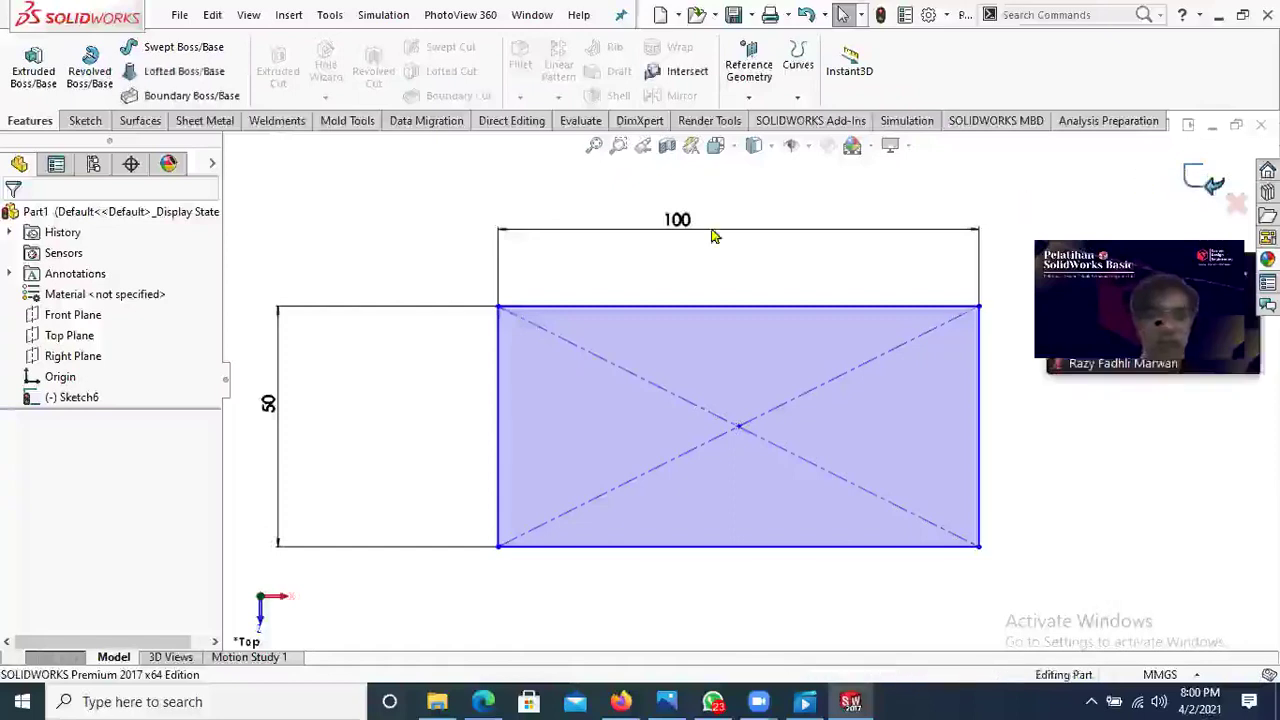
click(211, 102)
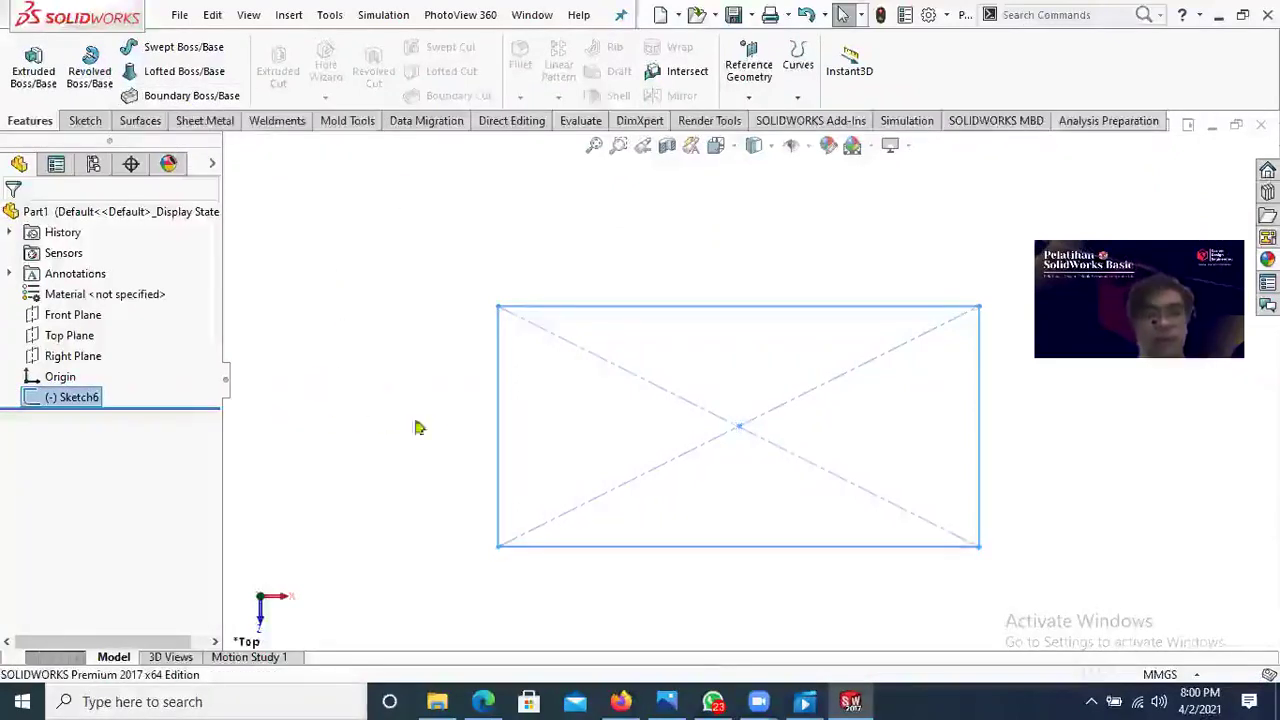
mouse_move(418, 428)
middle_down()
mouse_move(429, 406)
mouse_move(411, 277)
mouse_move(443, 271)
mouse_move(440, 247)
mouse_move(400, 323)
middle_up()
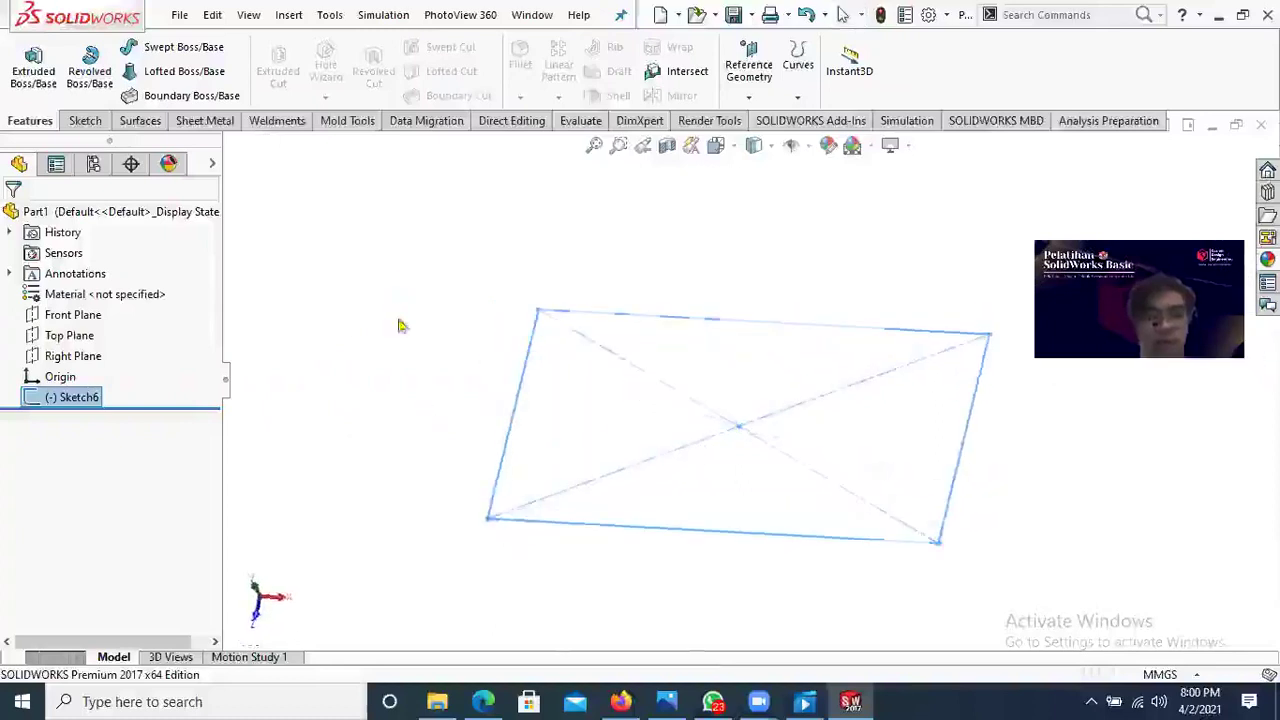
click(88, 336)
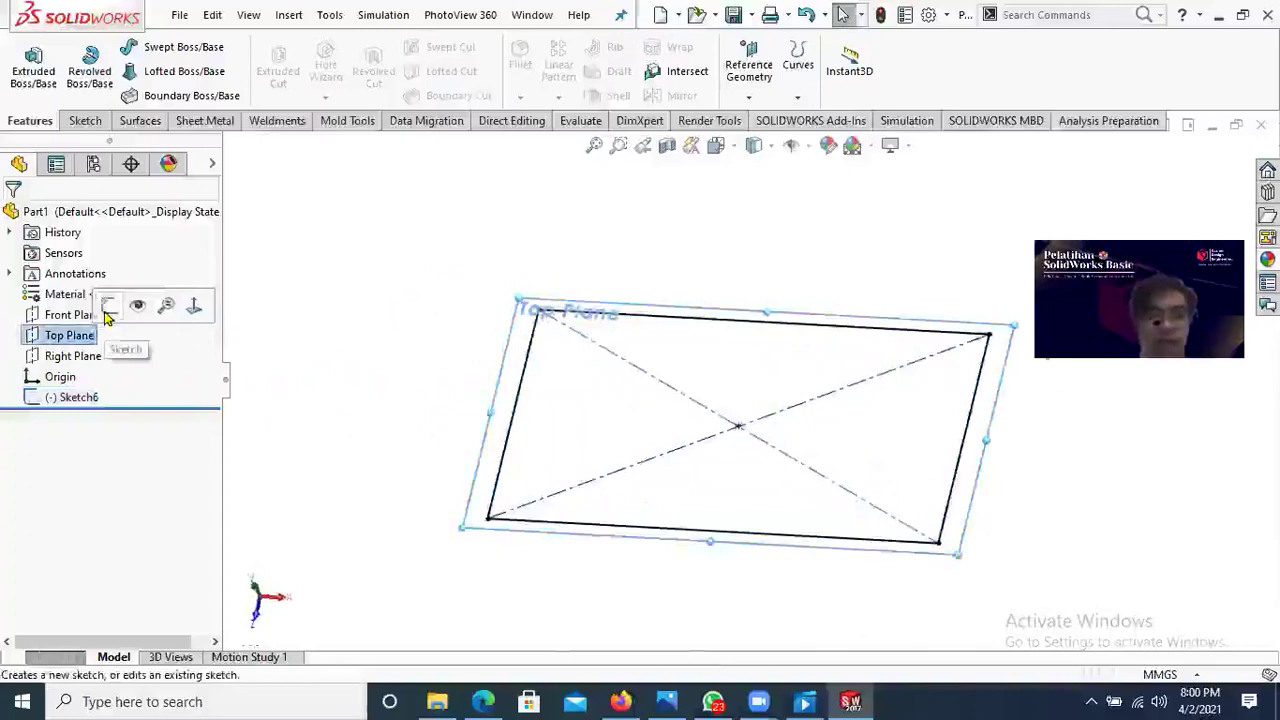
click(108, 306)
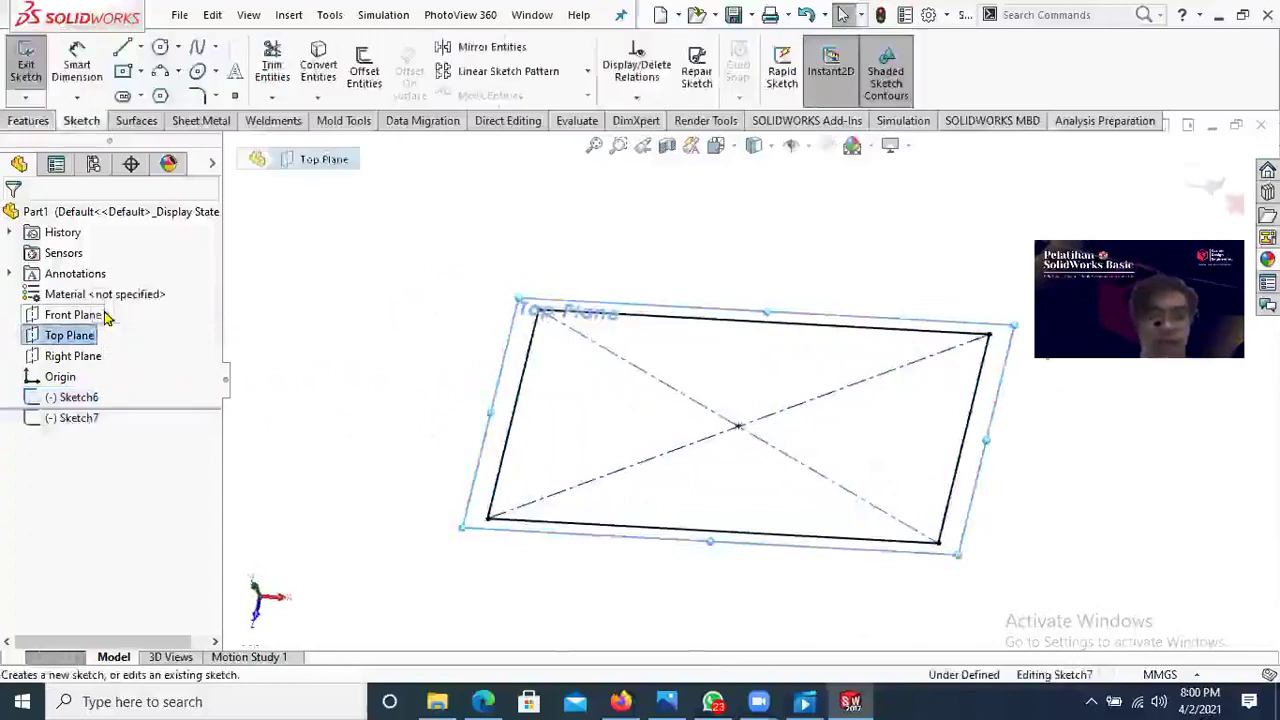
click(93, 421)
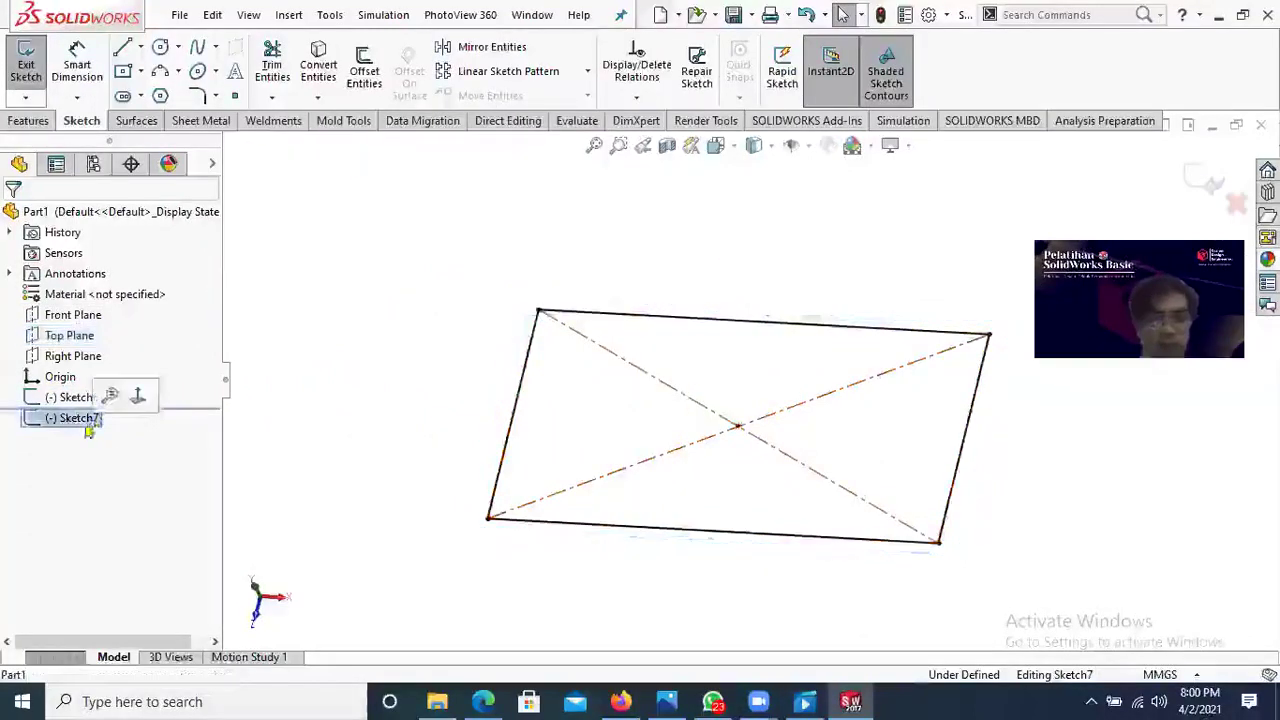
click(1205, 180)
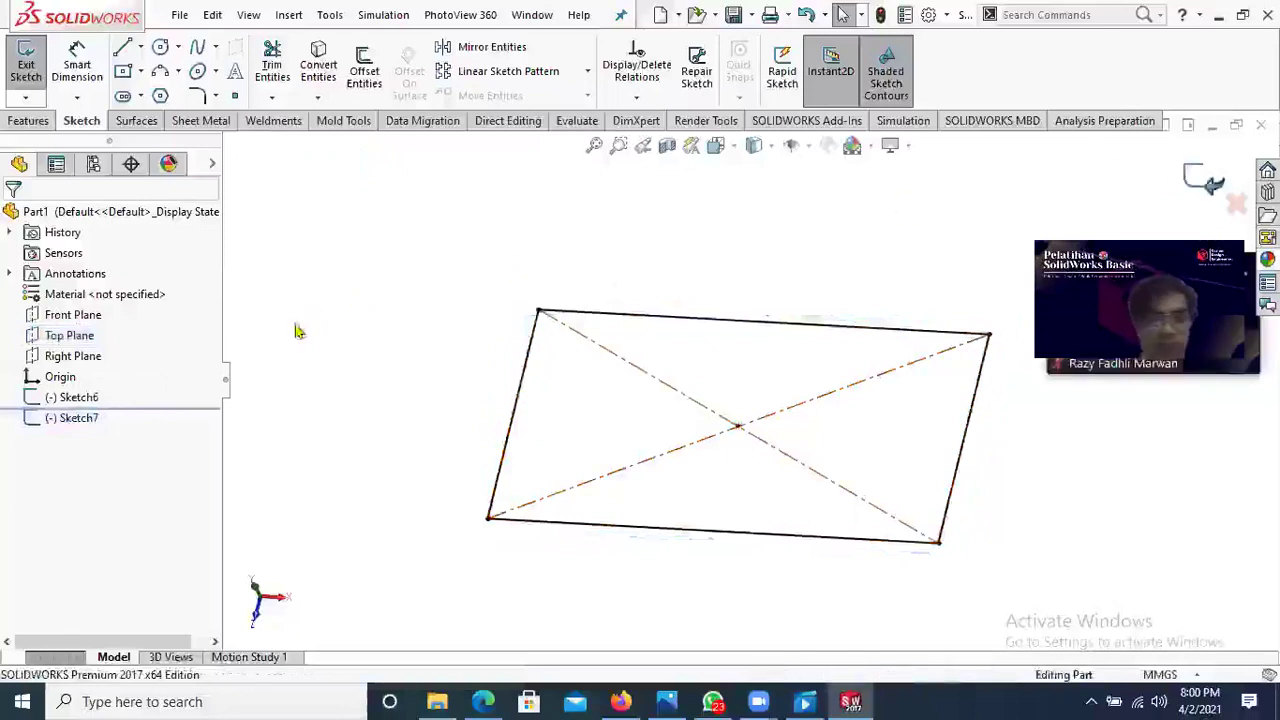
key(ctrl+z)
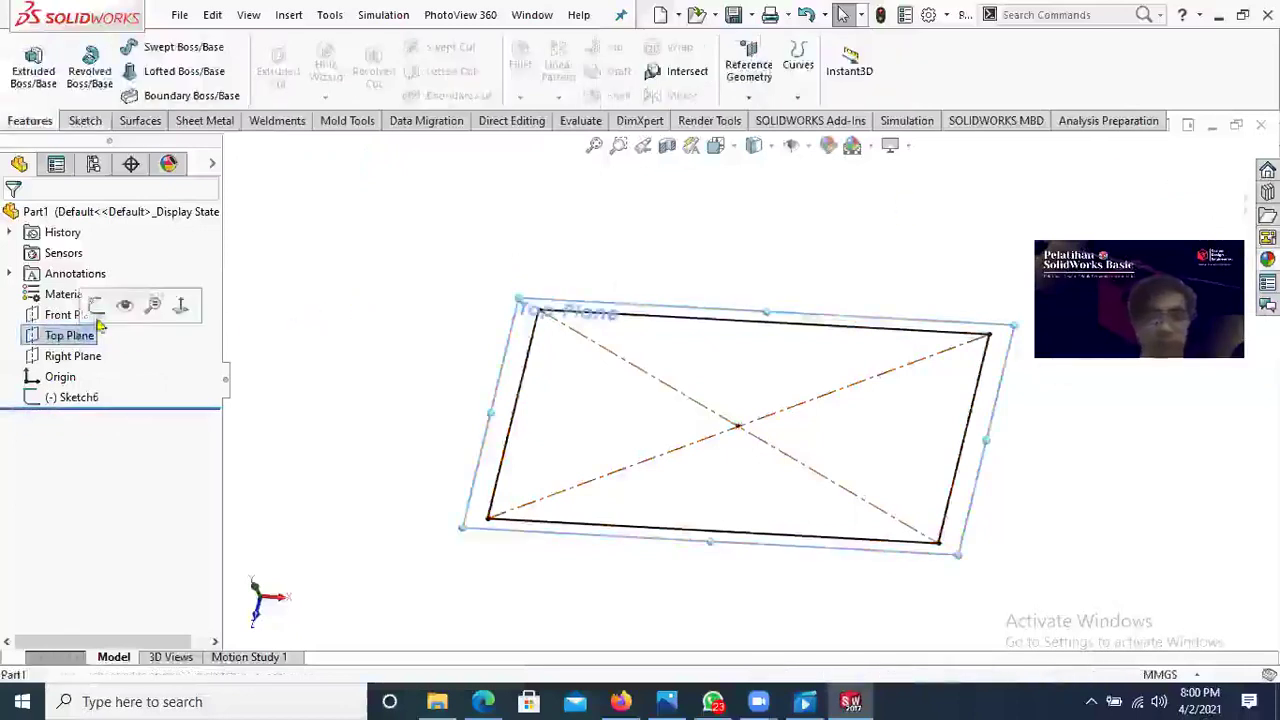
Step: Begin a reference plane parallel to the Top Plane with an offset distance of 30 mm
click(747, 98)
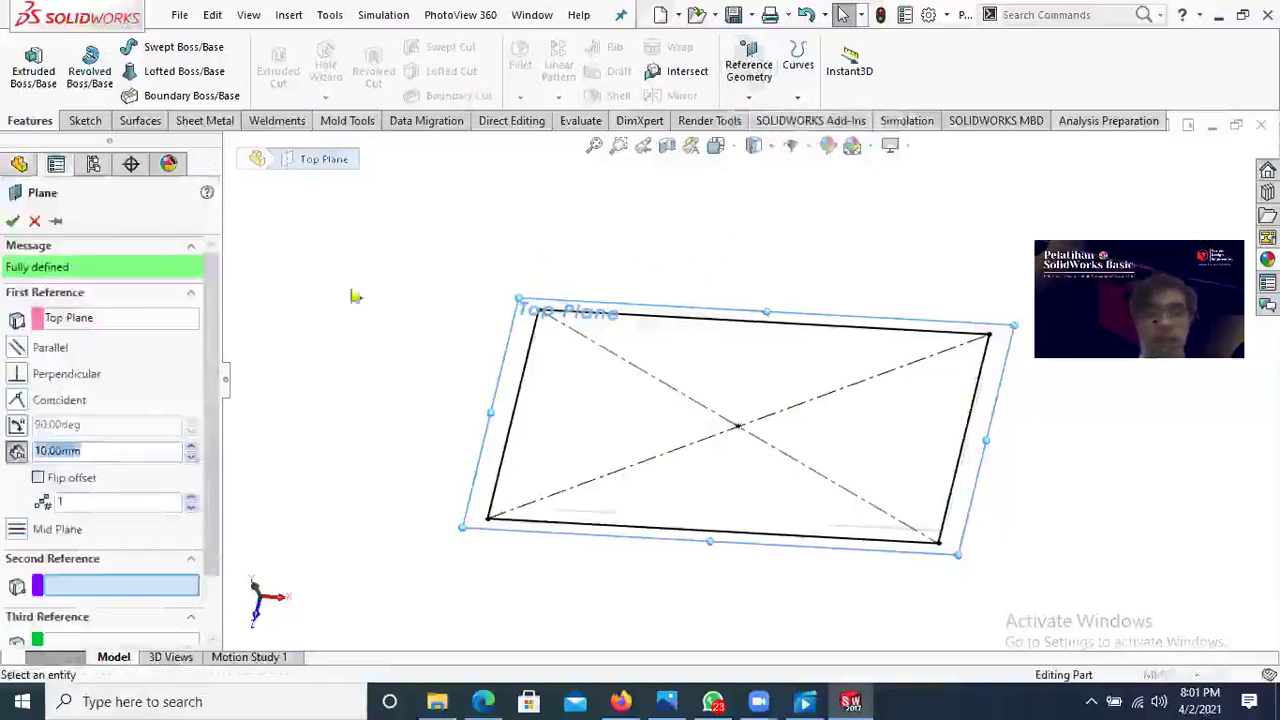
scroll(197, 408, down, 1)
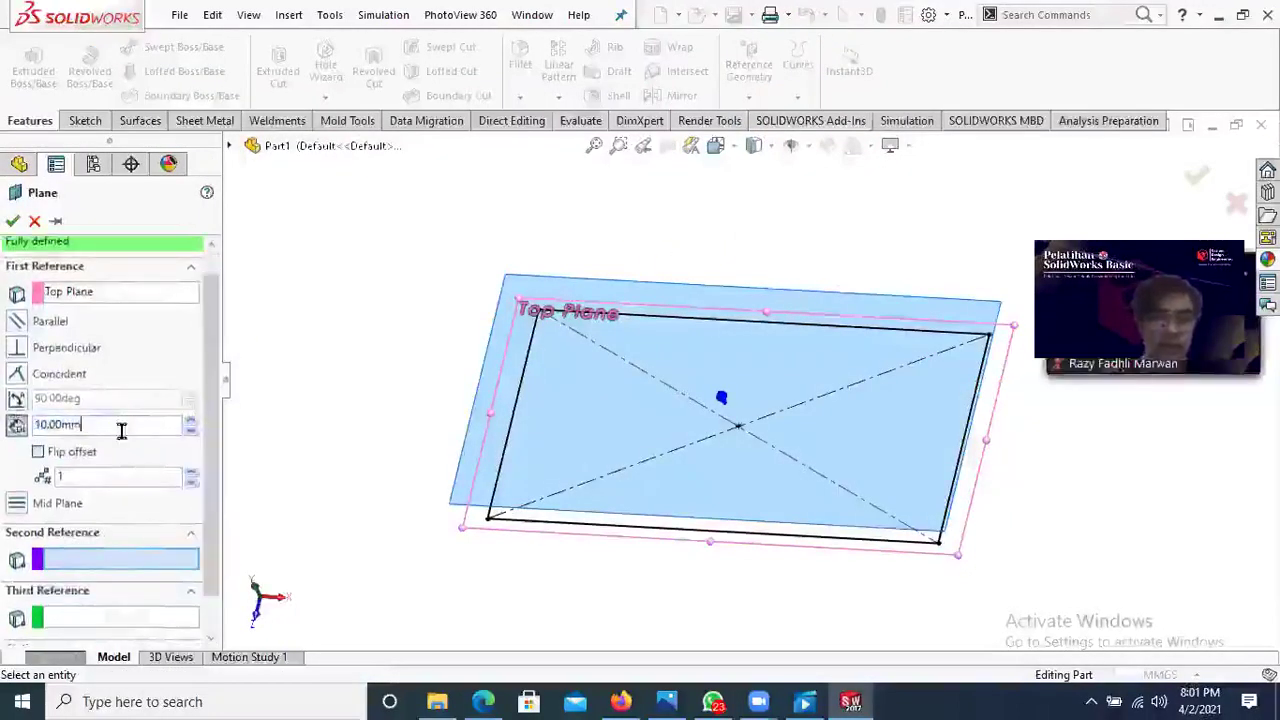
double_click(63, 430)
key(BackSpace)
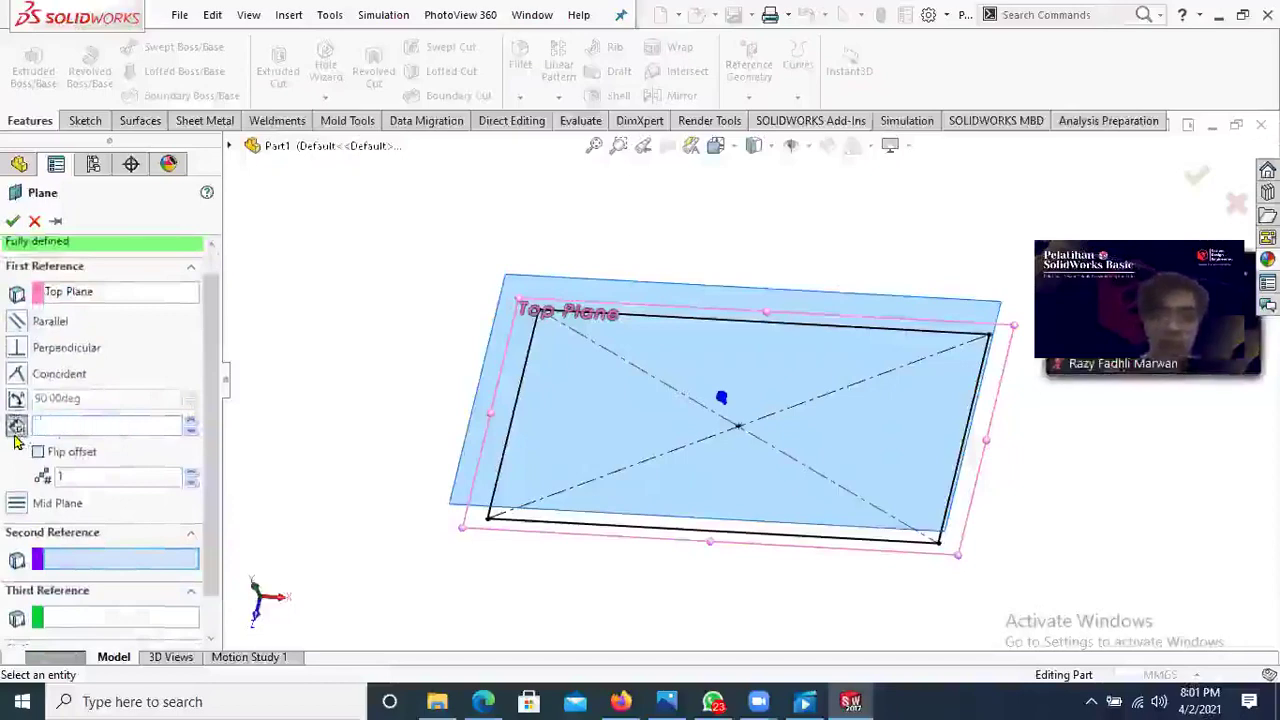
text(30)
key(Return)
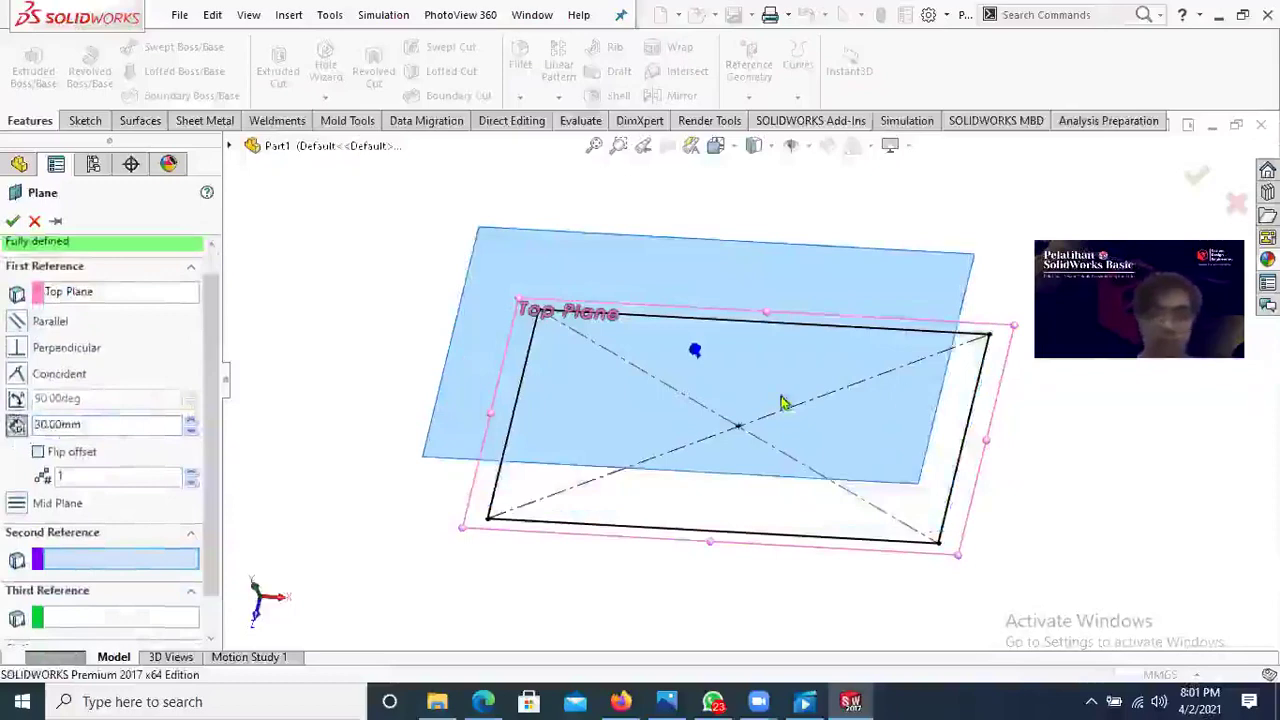
Step: Set the reference plane's offset distance from the Top Plane to 50 mm
middle_drag(783, 403, 651, 249)
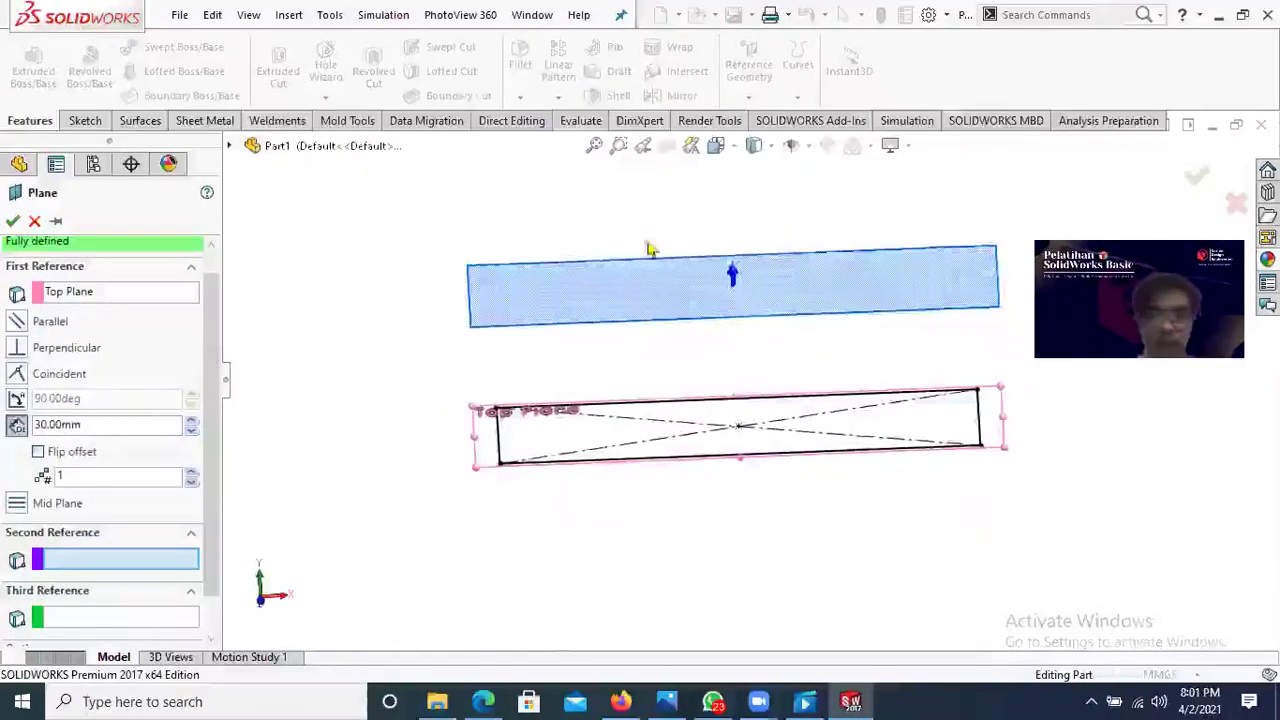
double_click(30, 428)
key(BackSpace)
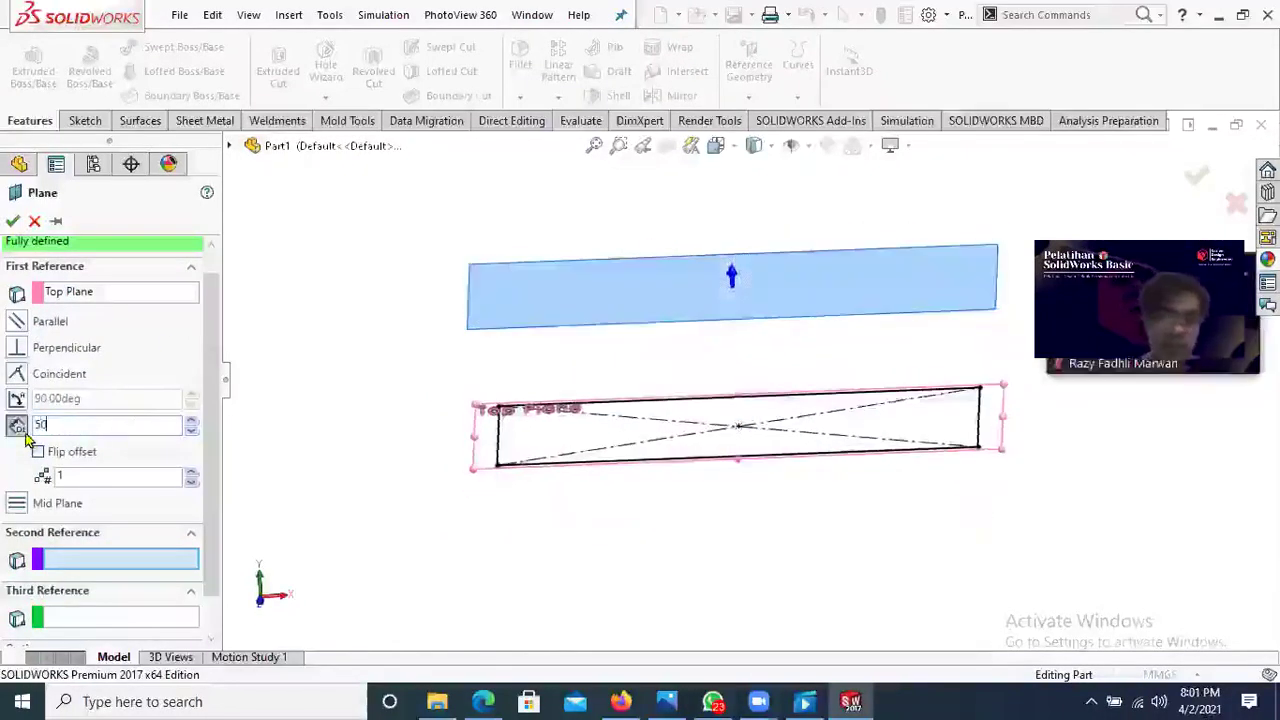
key(Return)
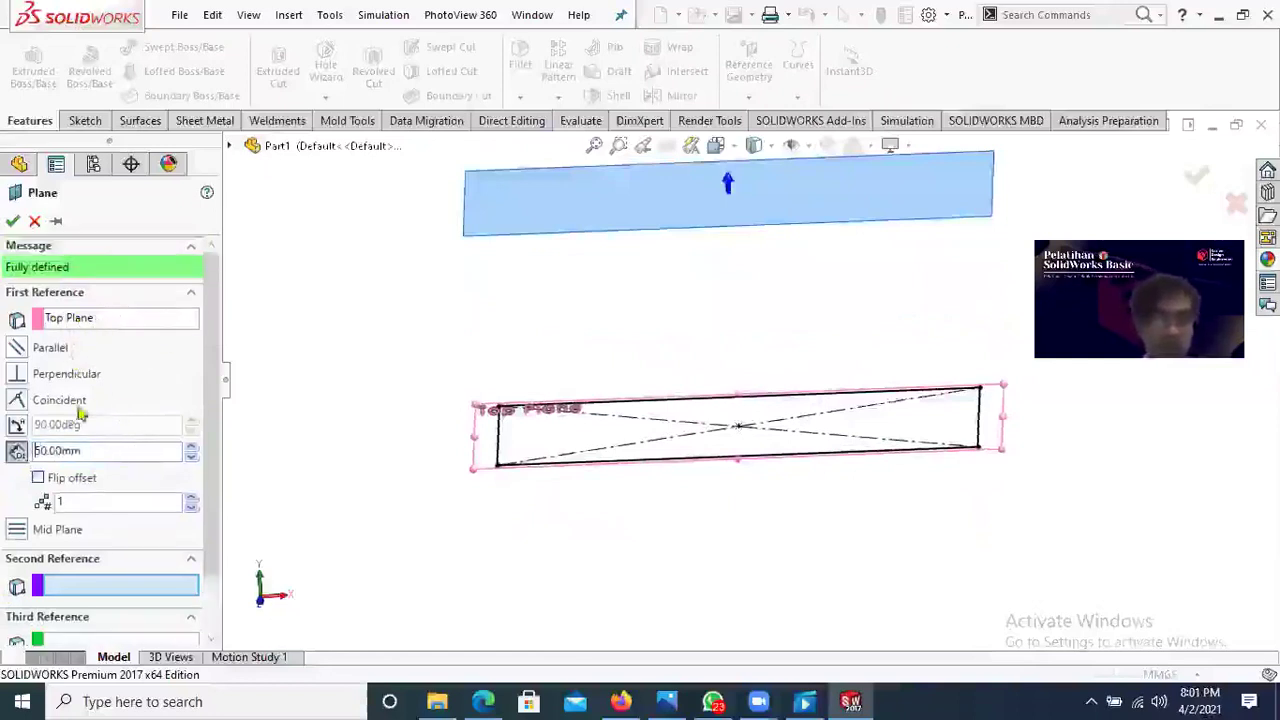
Step: Preview the plane with Flip offset on, restore the offset above the rectangle, and accept the plane
click(38, 481)
key(f)
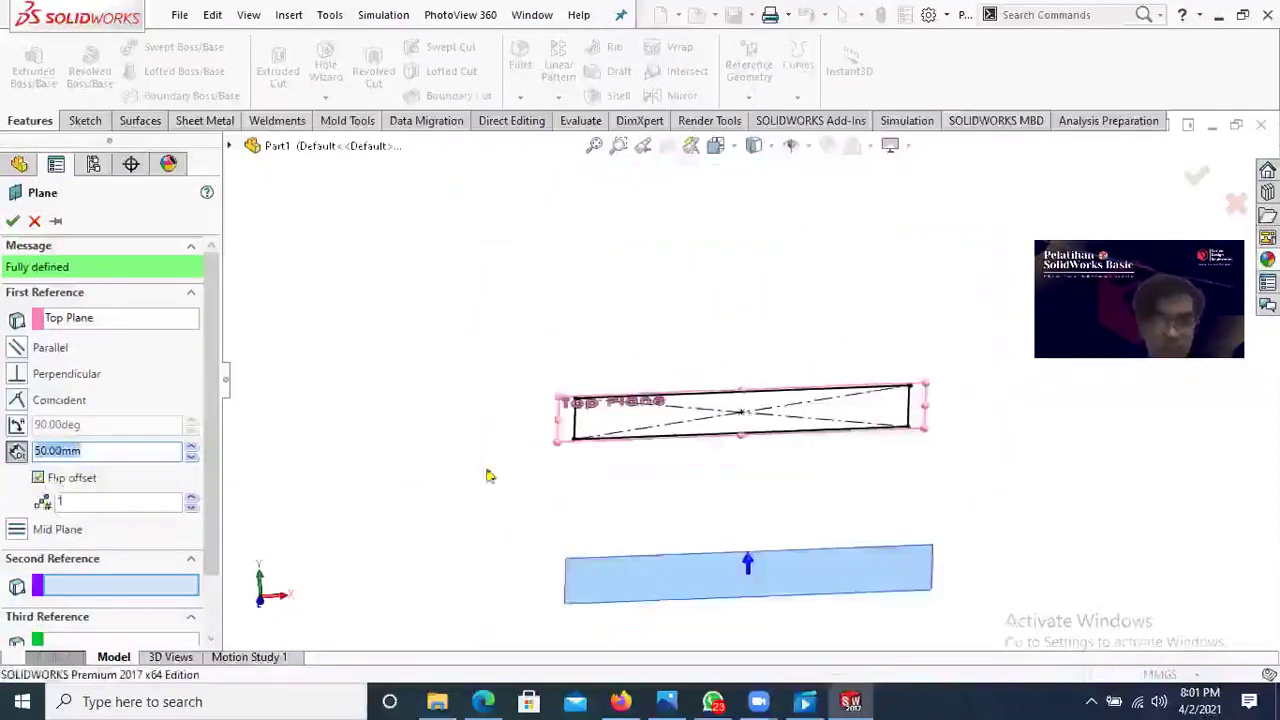
click(37, 480)
click(39, 482)
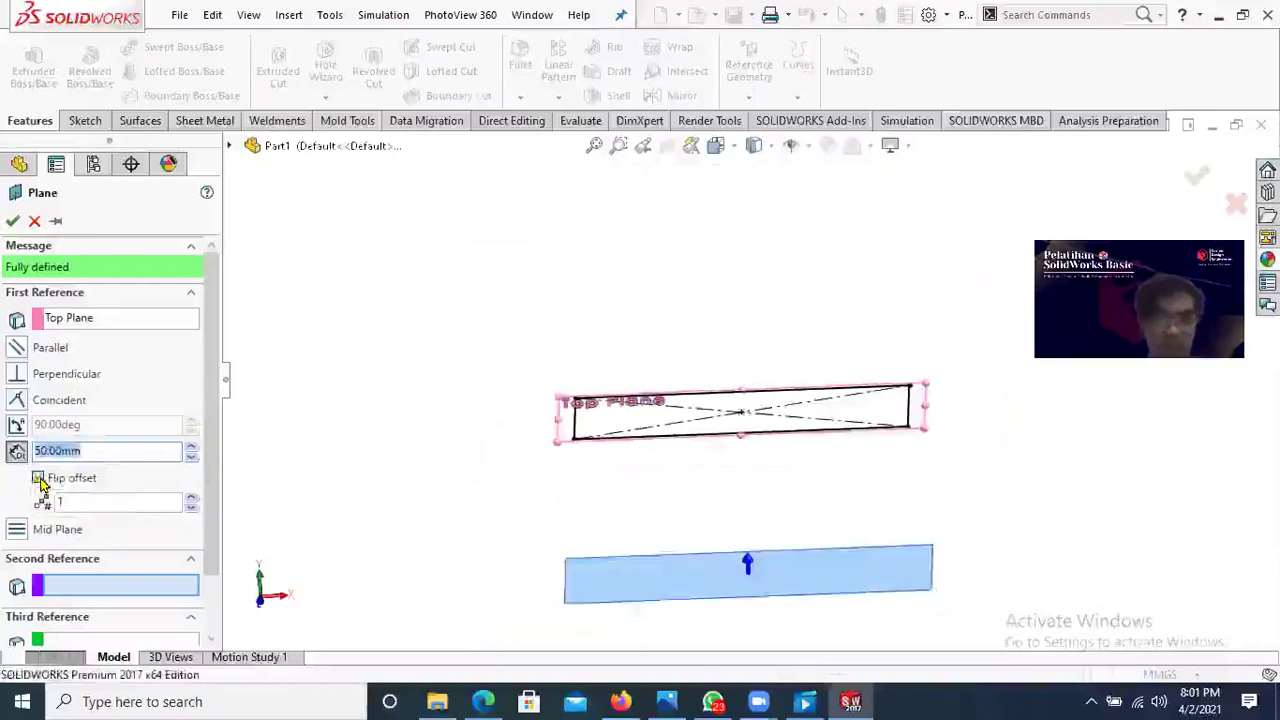
click(39, 482)
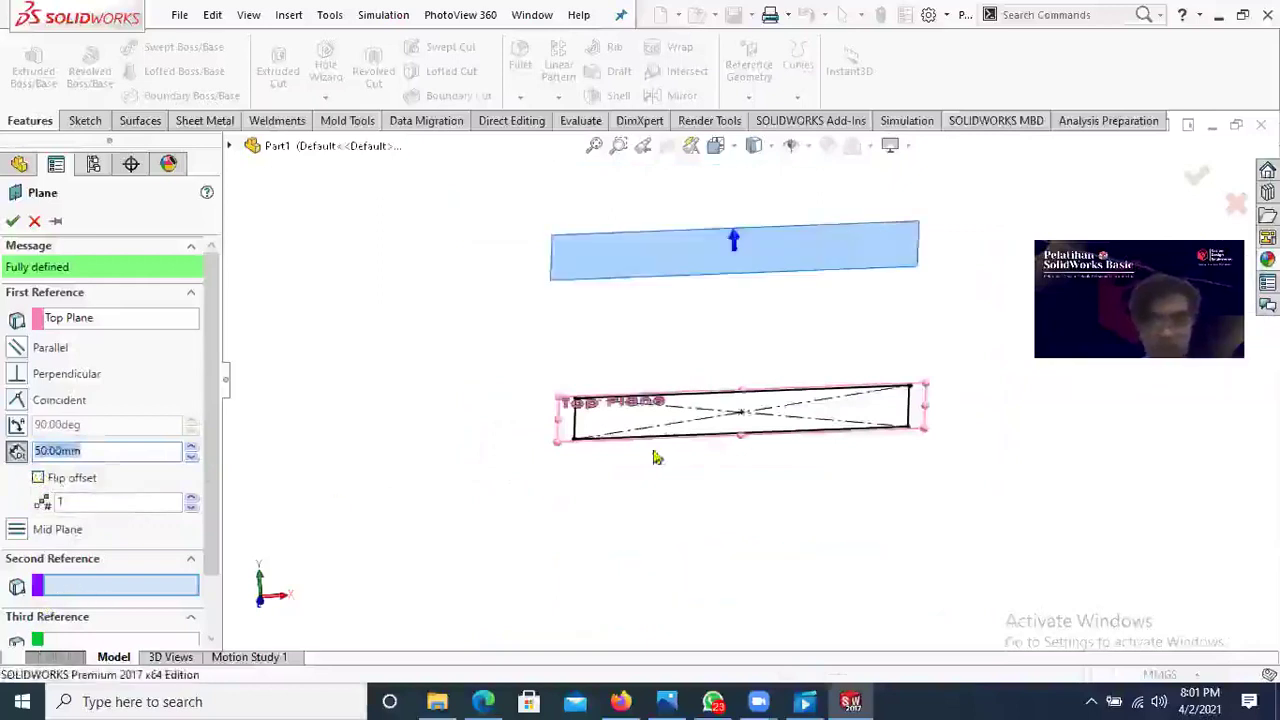
click(12, 222)
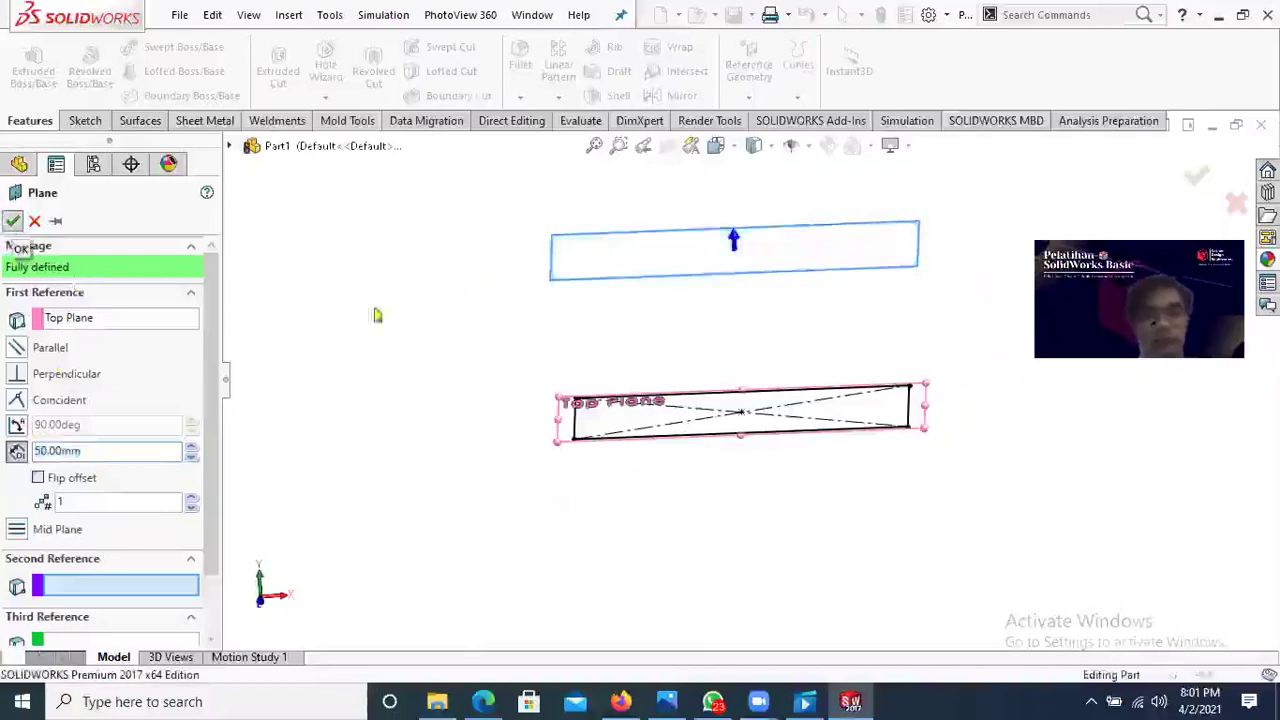
Step: Start a sketch on Plane1, view it face-on, and draw a circle about 38 mm in diameter centred on the rectangle's centre
right_click(66, 422)
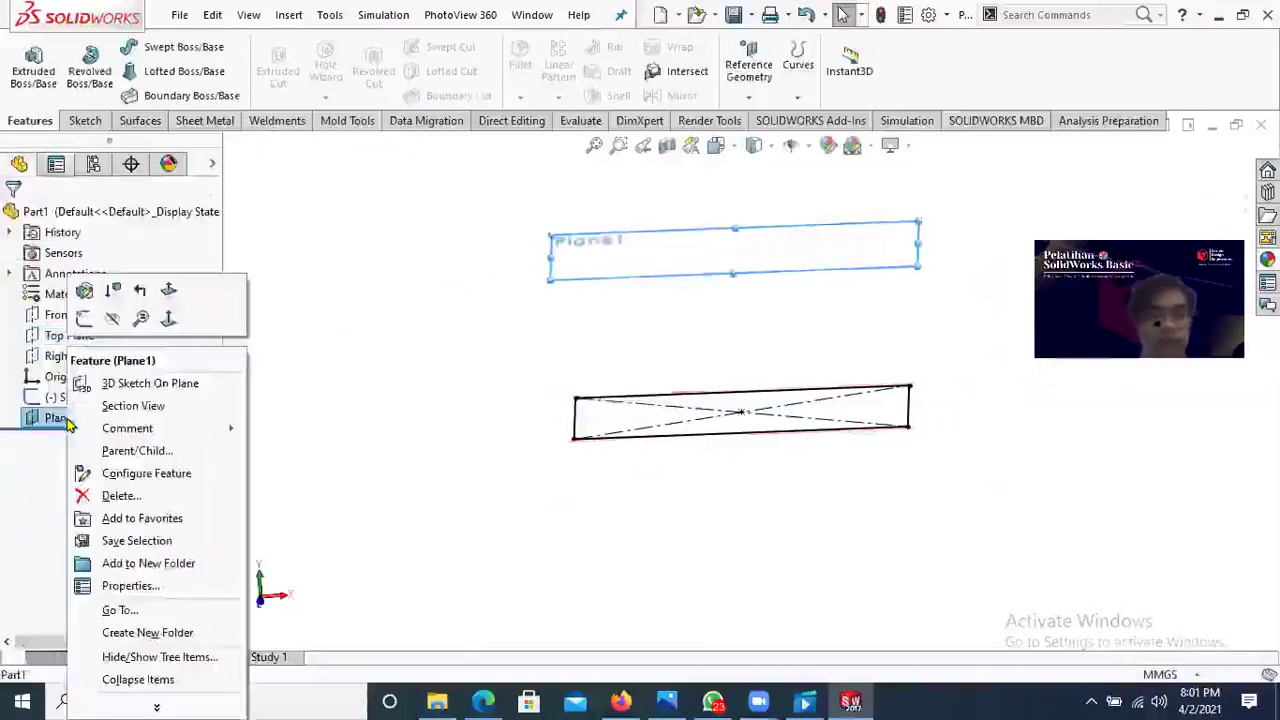
click(84, 318)
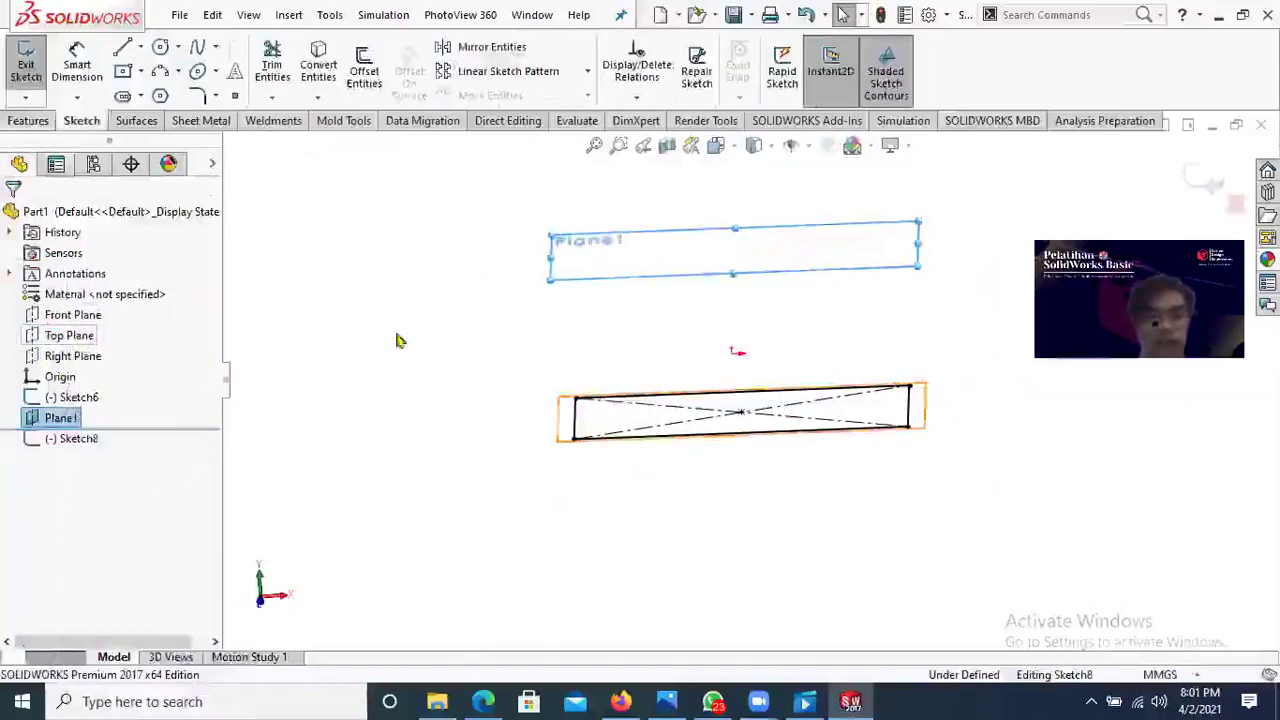
right_click(84, 440)
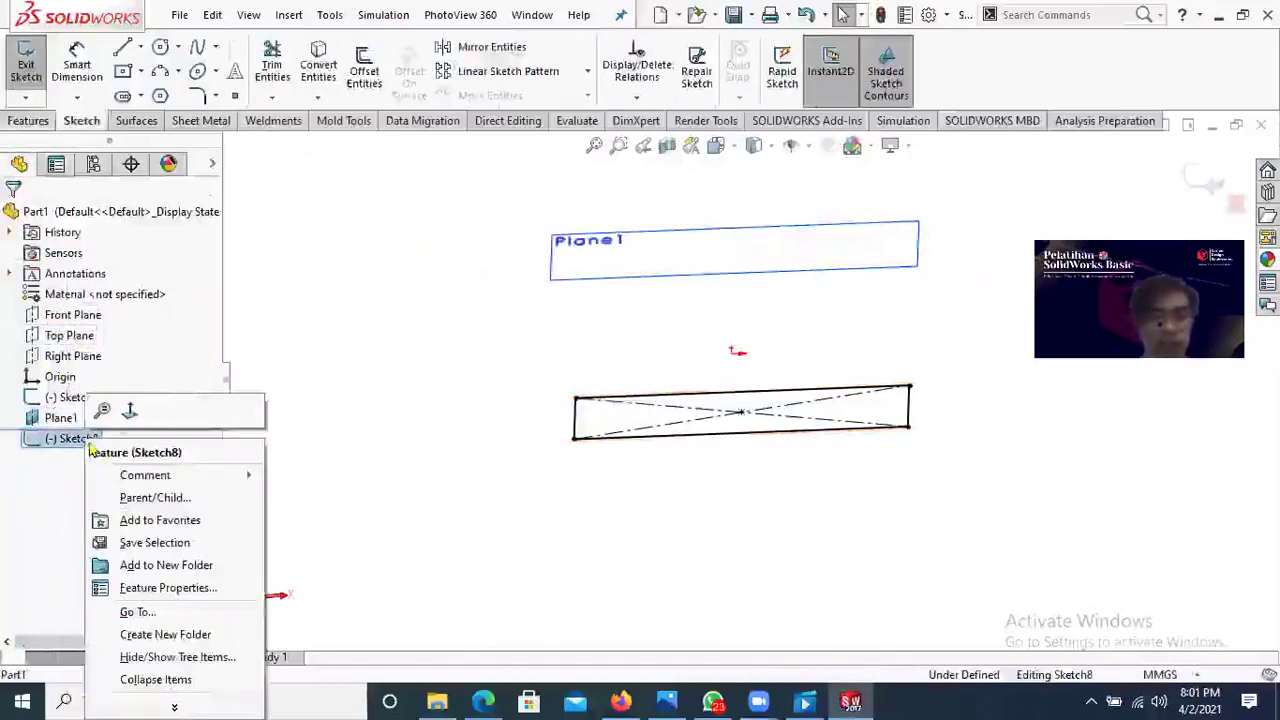
click(130, 413)
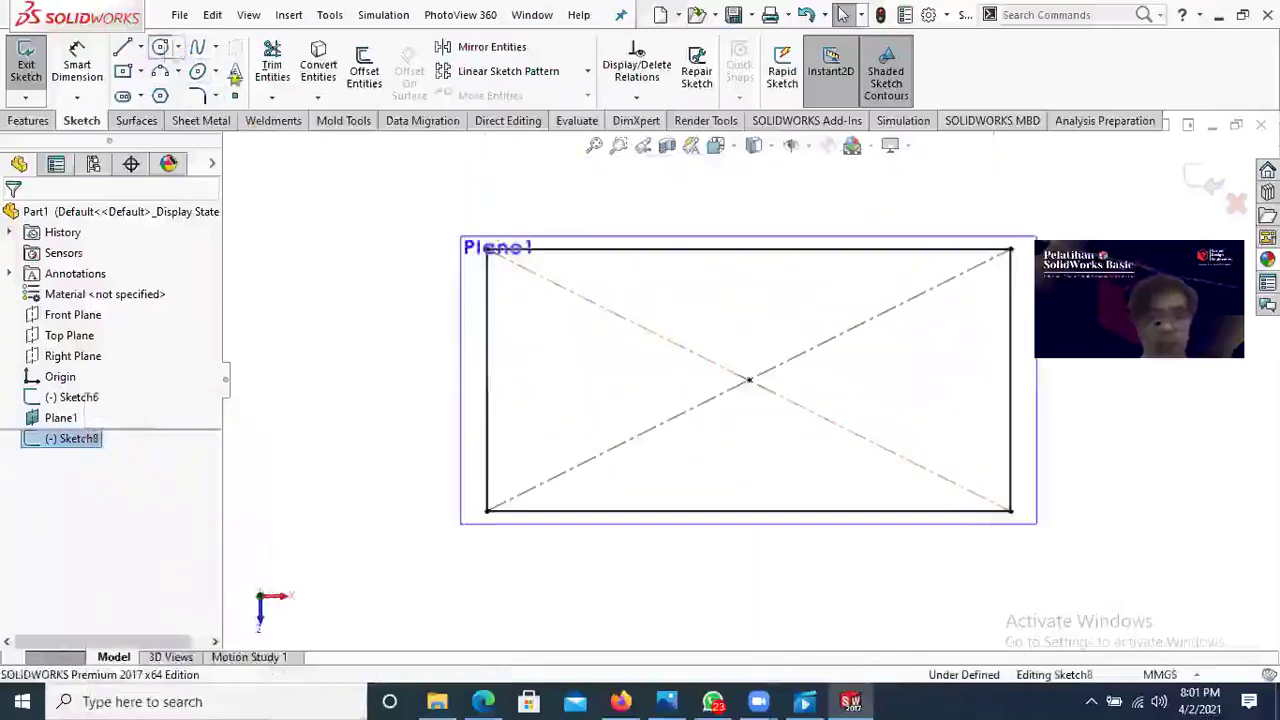
click(749, 380)
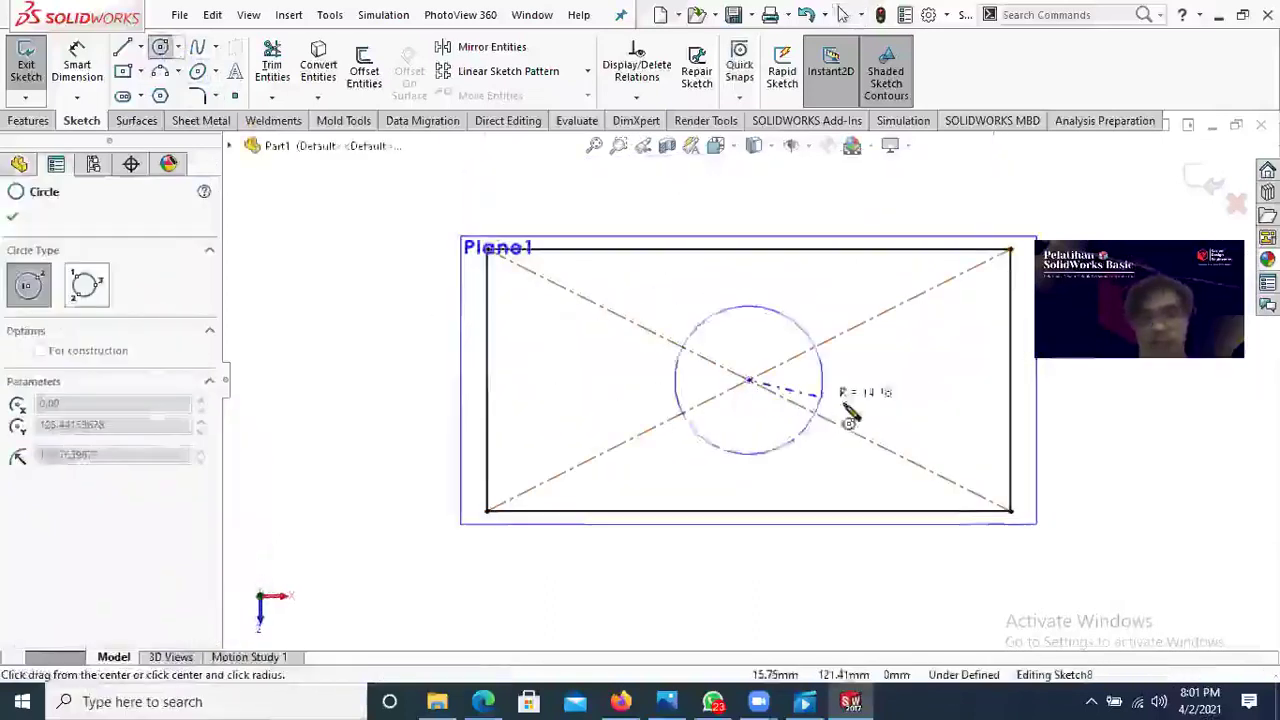
click(845, 402)
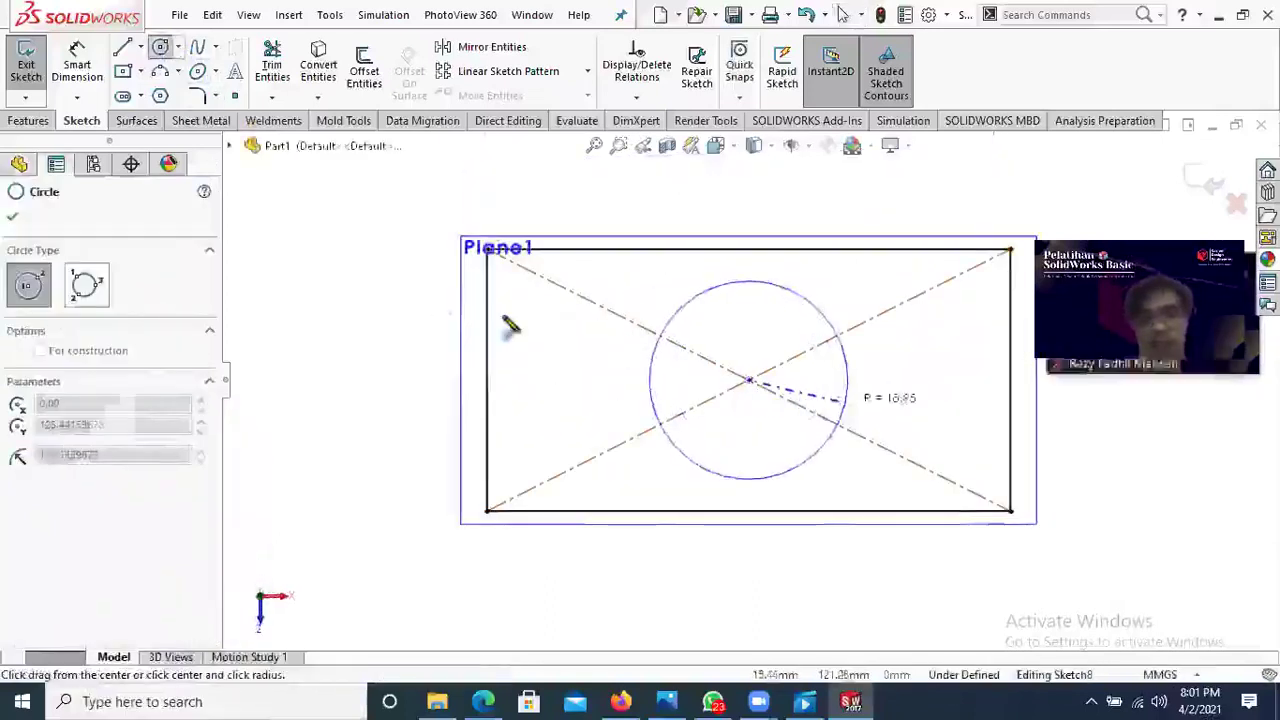
right_click(380, 258)
click(400, 273)
Step: Dimension the circle's diameter to 30 mm
click(80, 74)
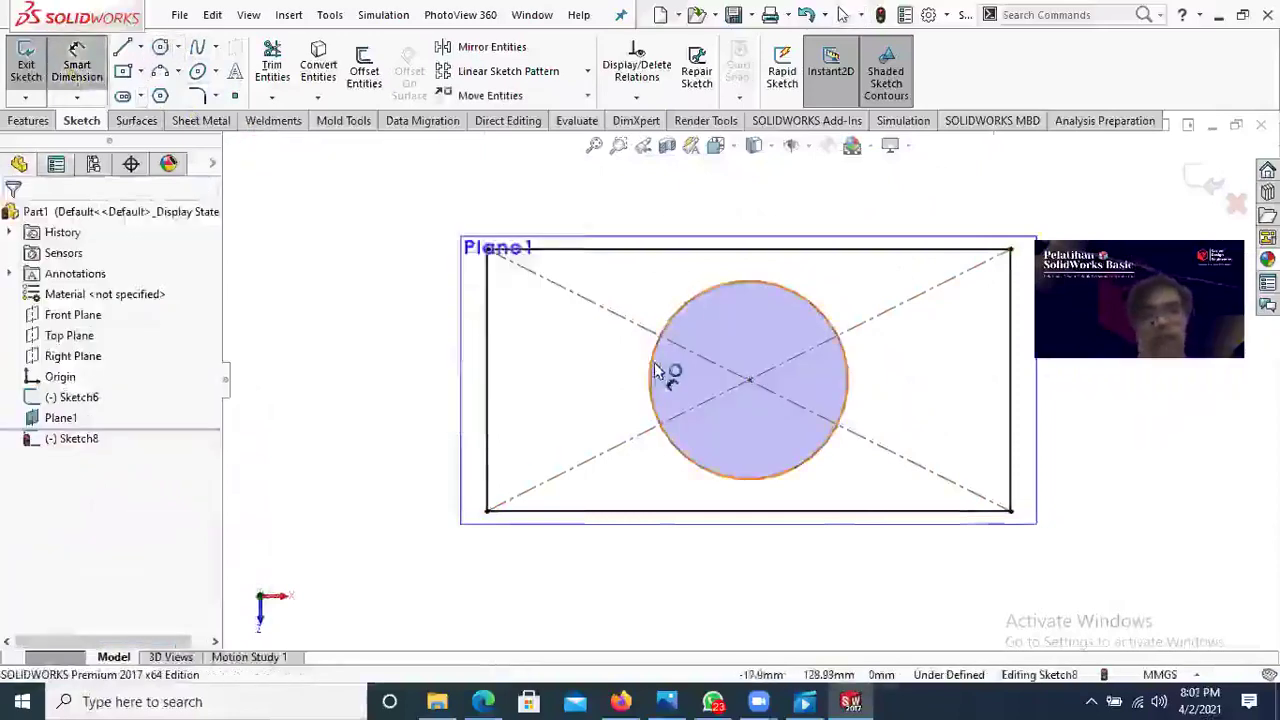
click(655, 371)
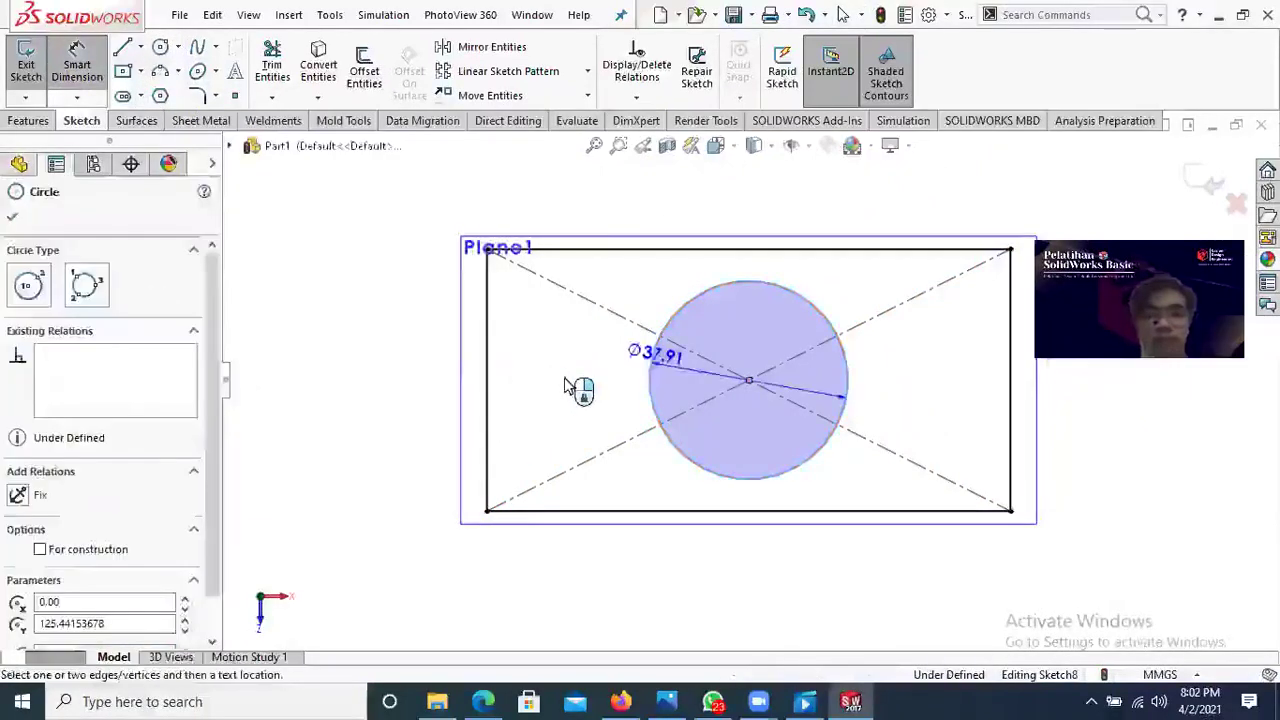
click(565, 386)
click(565, 388)
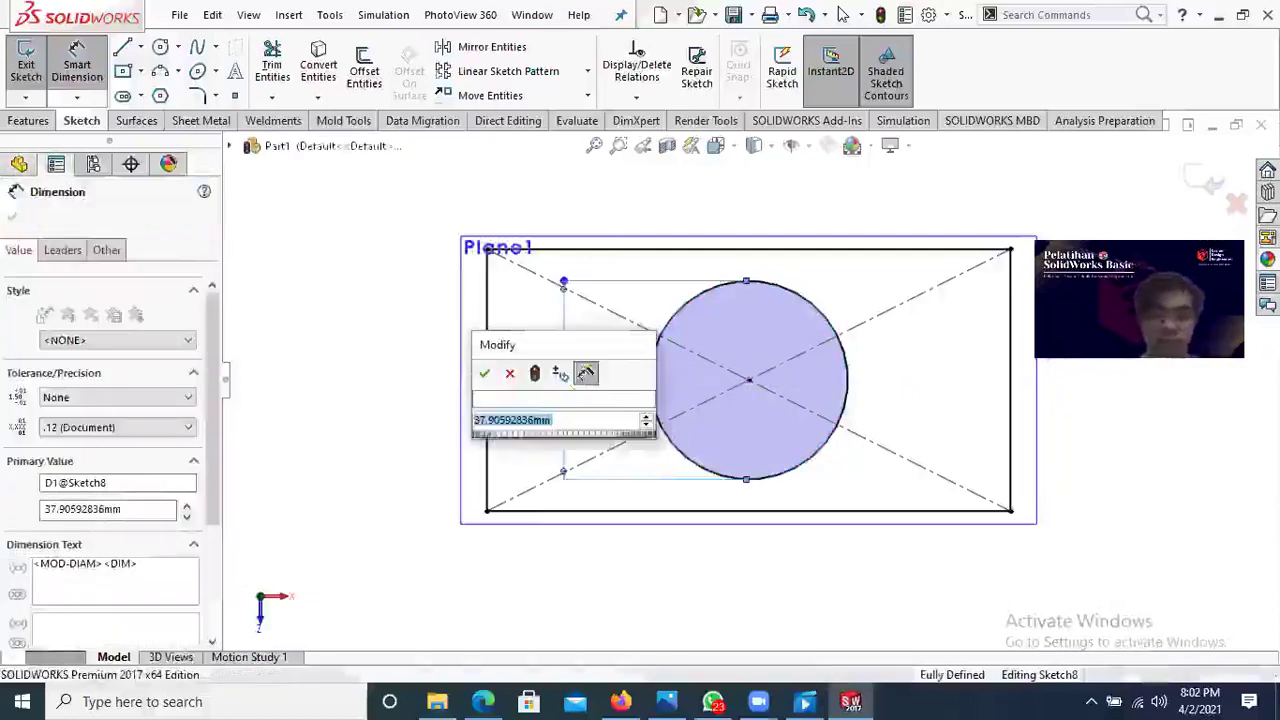
text(3)
key(Escape)
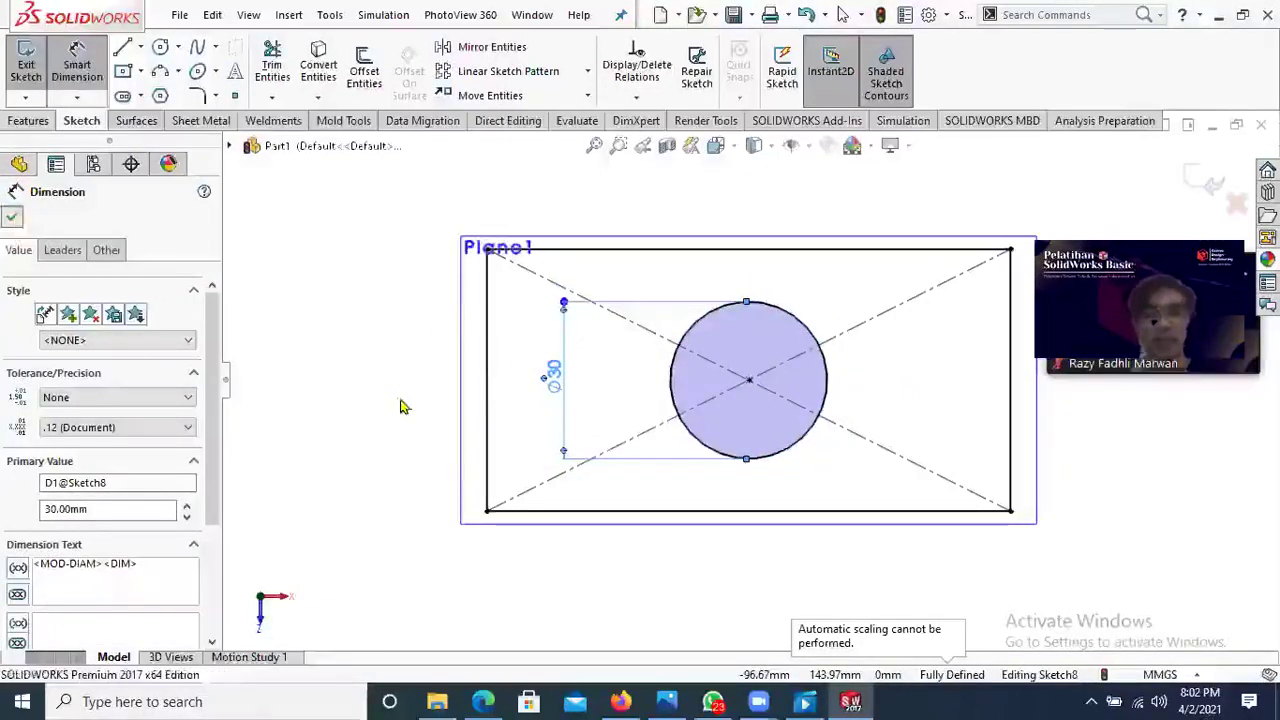
click(380, 297)
Step: Exit the circle sketch on Plane1
middle_drag(418, 296, 457, 294)
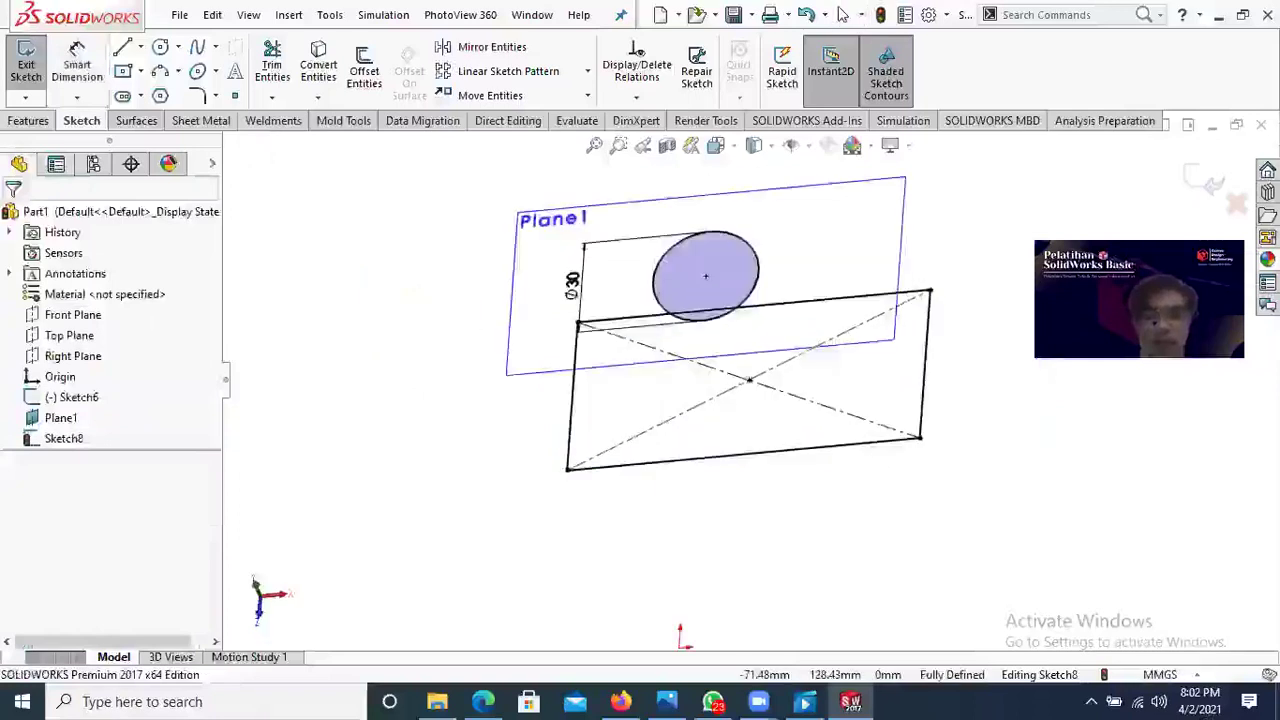
click(24, 121)
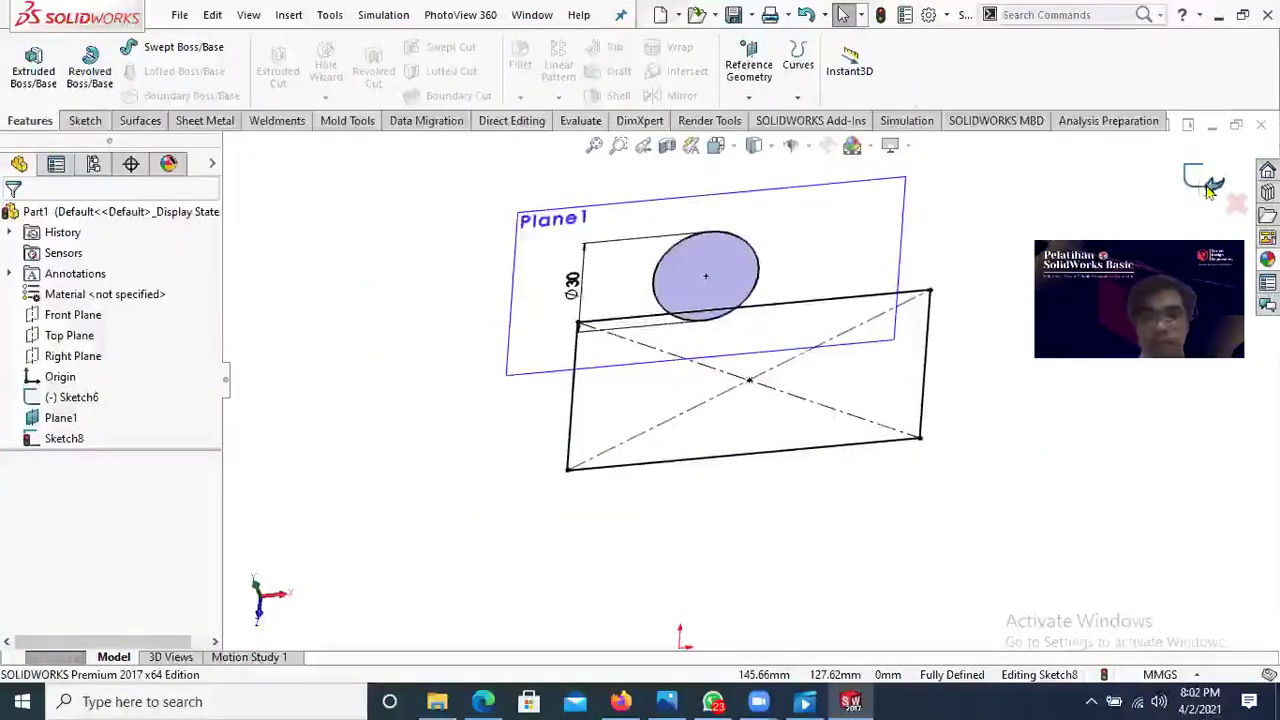
double_click(777, 214)
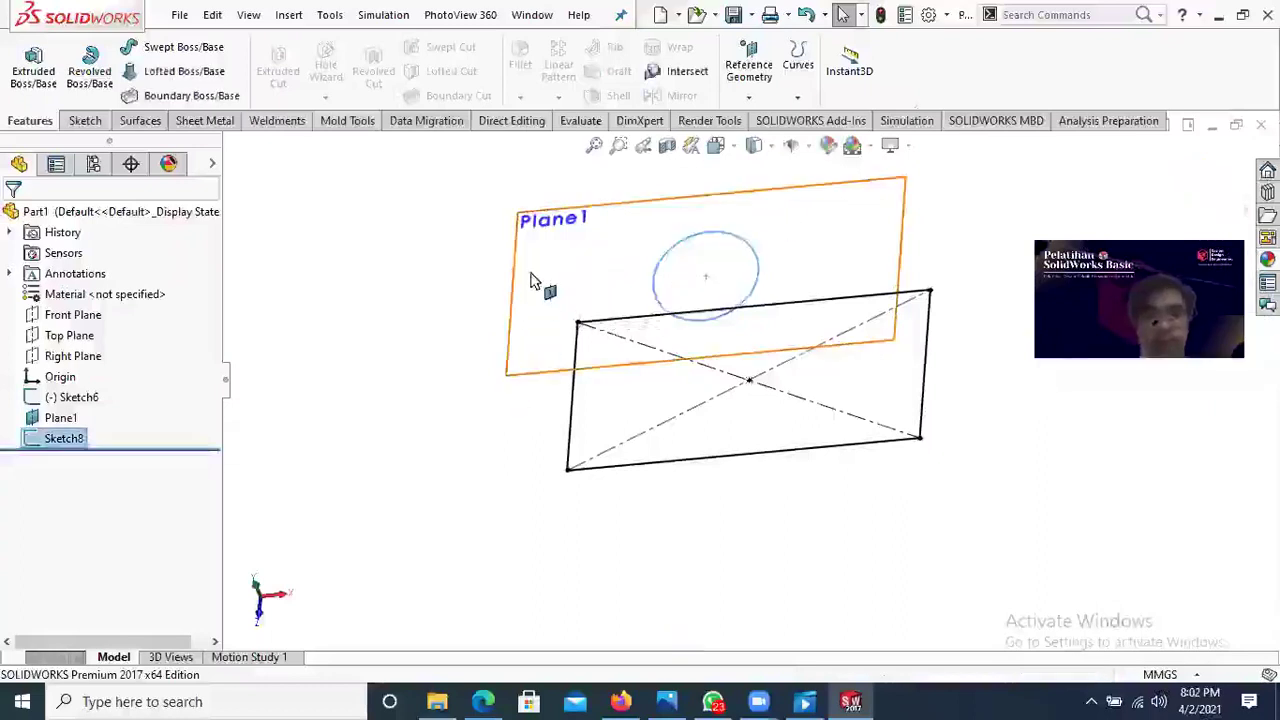
Step: Hide Plane1, leaving the rectangle and circle sketches shown
right_click(580, 266)
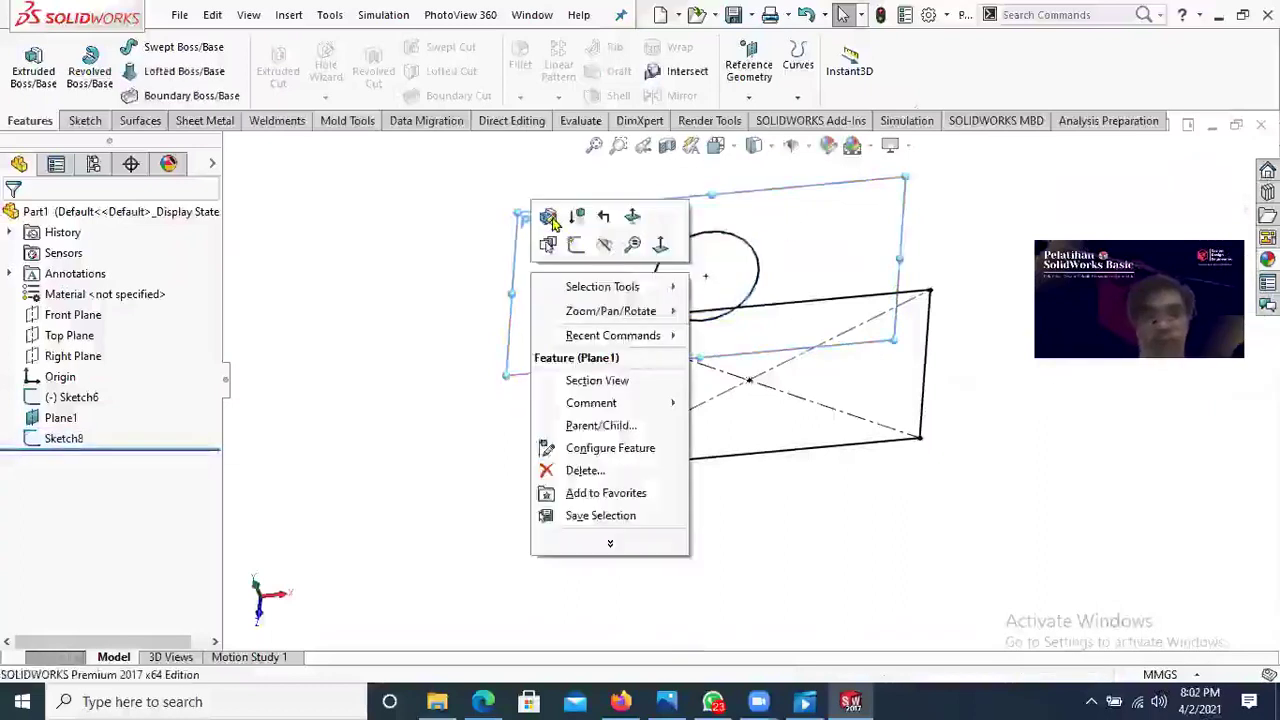
click(602, 251)
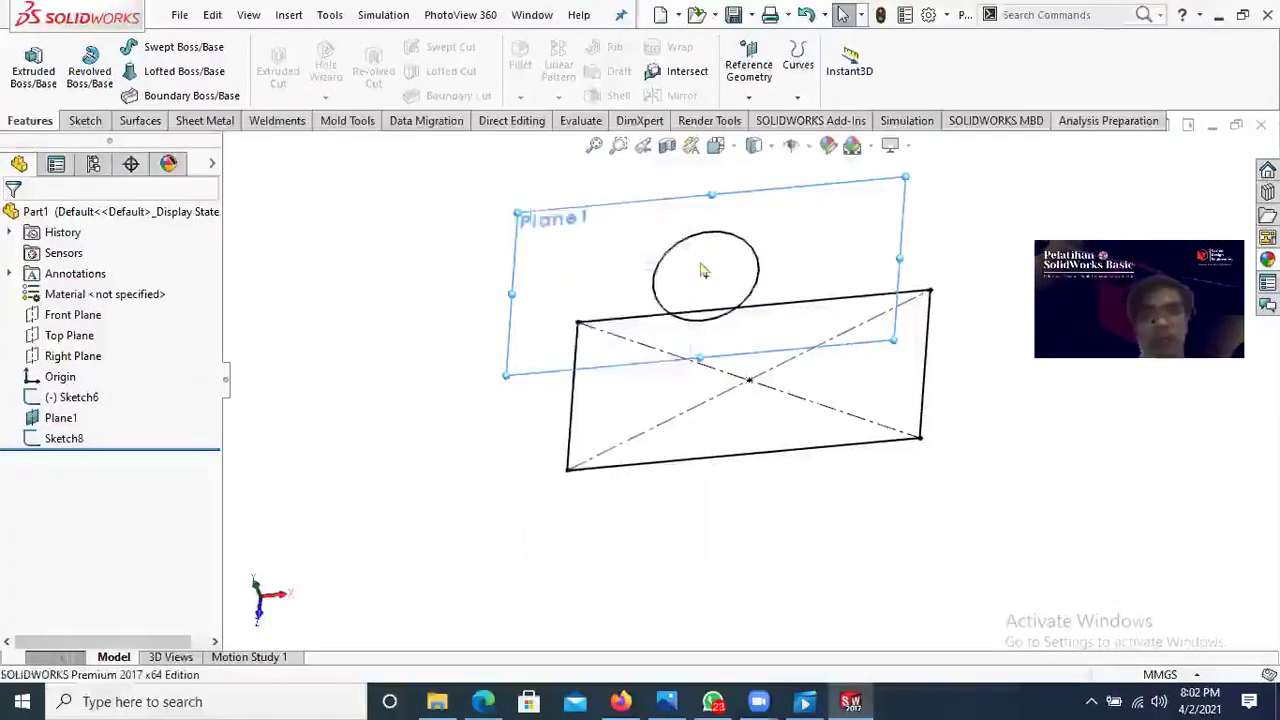
click(815, 370)
Step: Create a lofted boss using the circle on Plane1 and the rectangle sketch as its two profiles
middle_drag(809, 277, 368, 233)
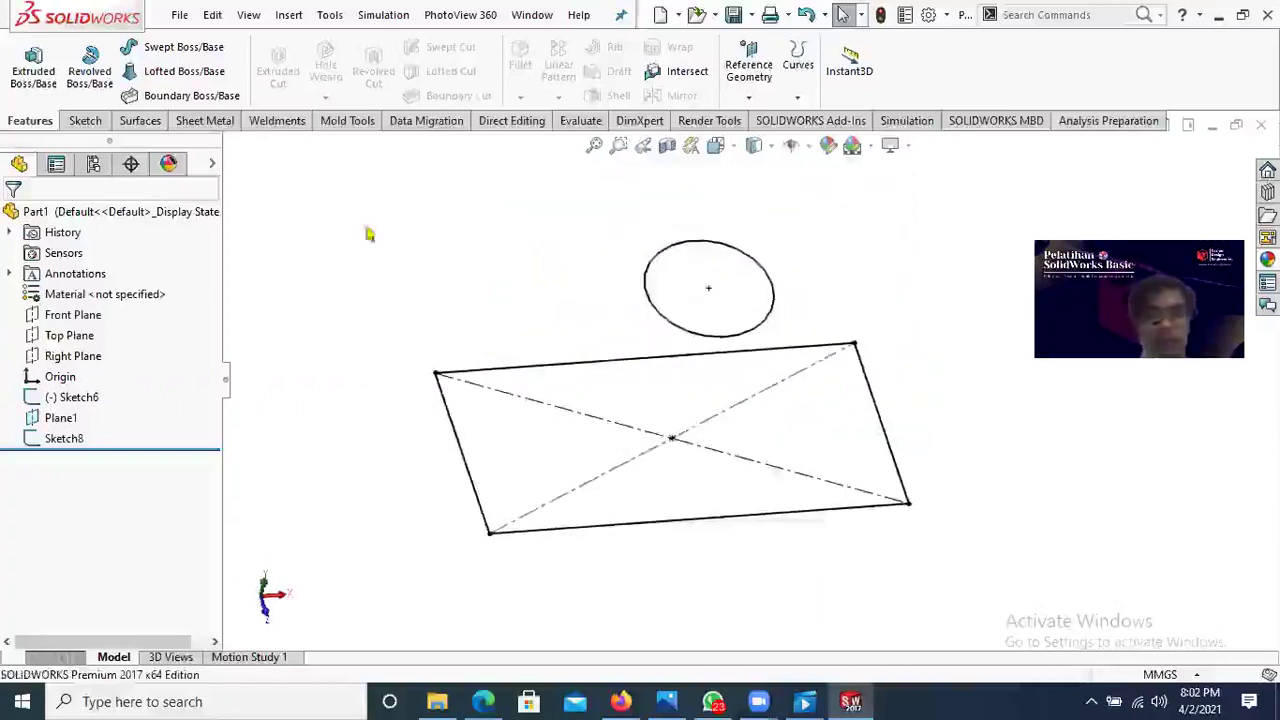
click(166, 72)
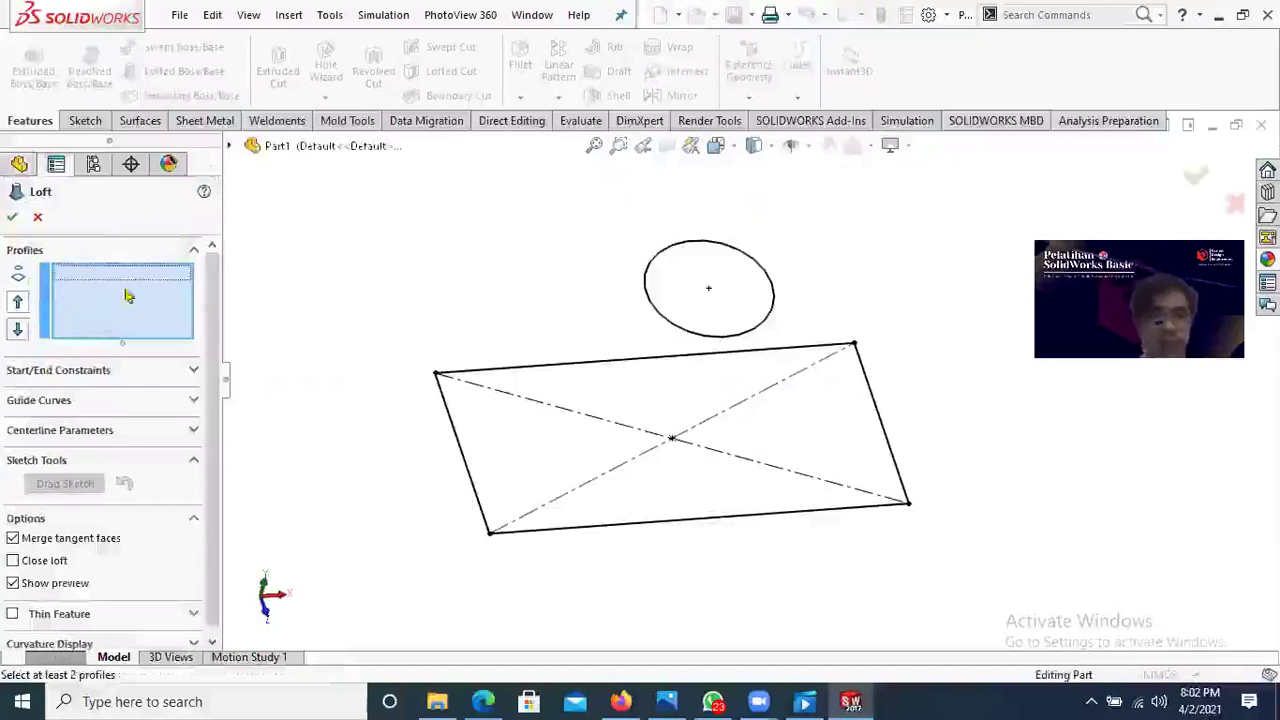
click(670, 331)
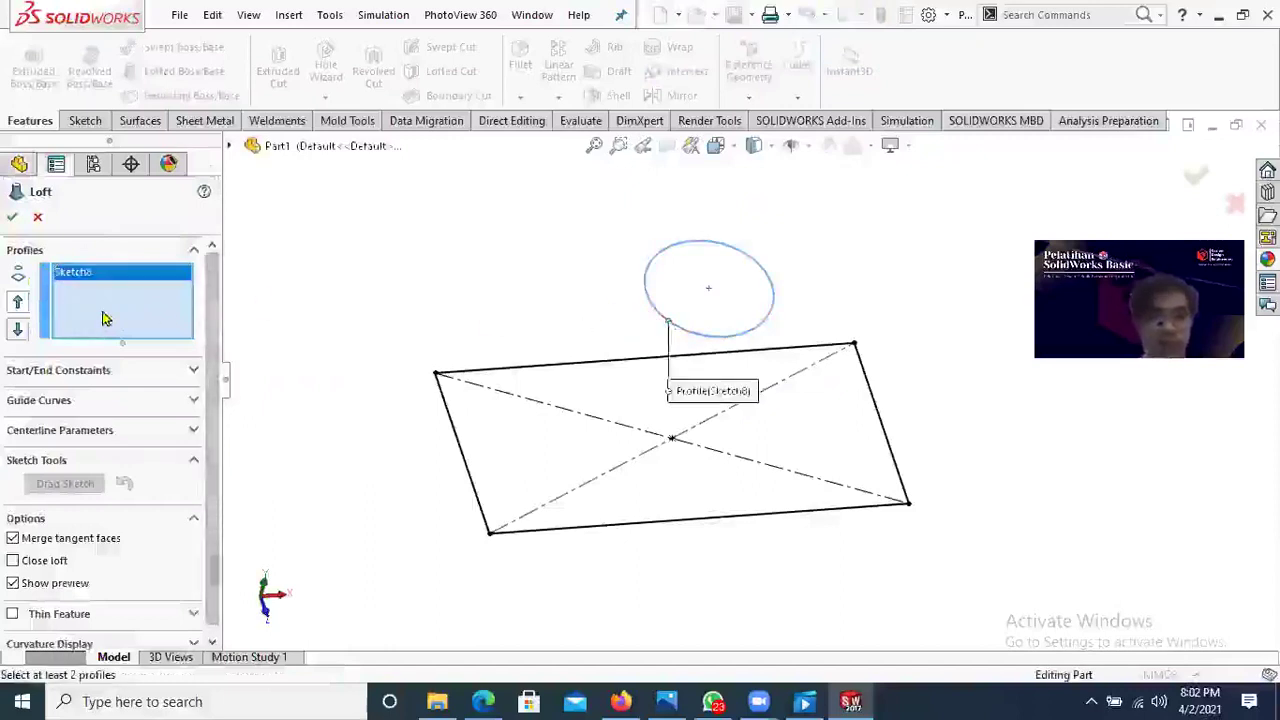
click(690, 525)
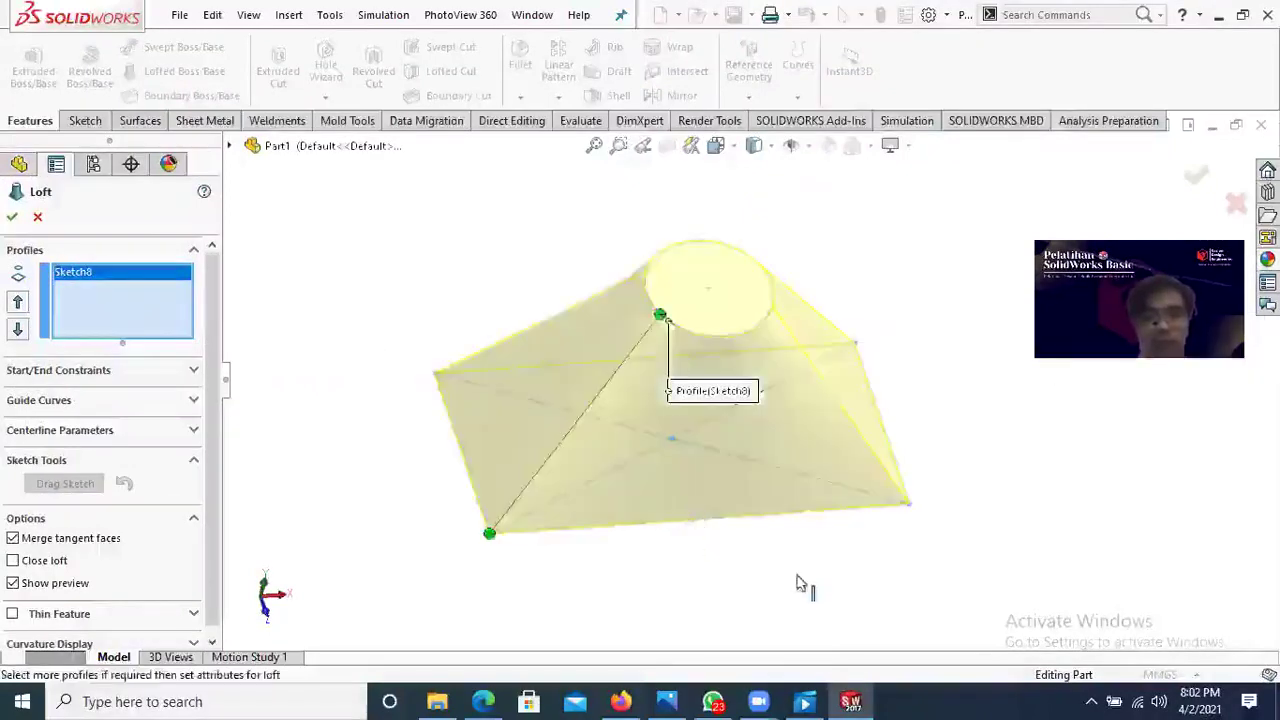
mouse_move(690, 497)
middle_down()
mouse_move(603, 549)
mouse_move(651, 580)
mouse_move(620, 570)
middle_up()
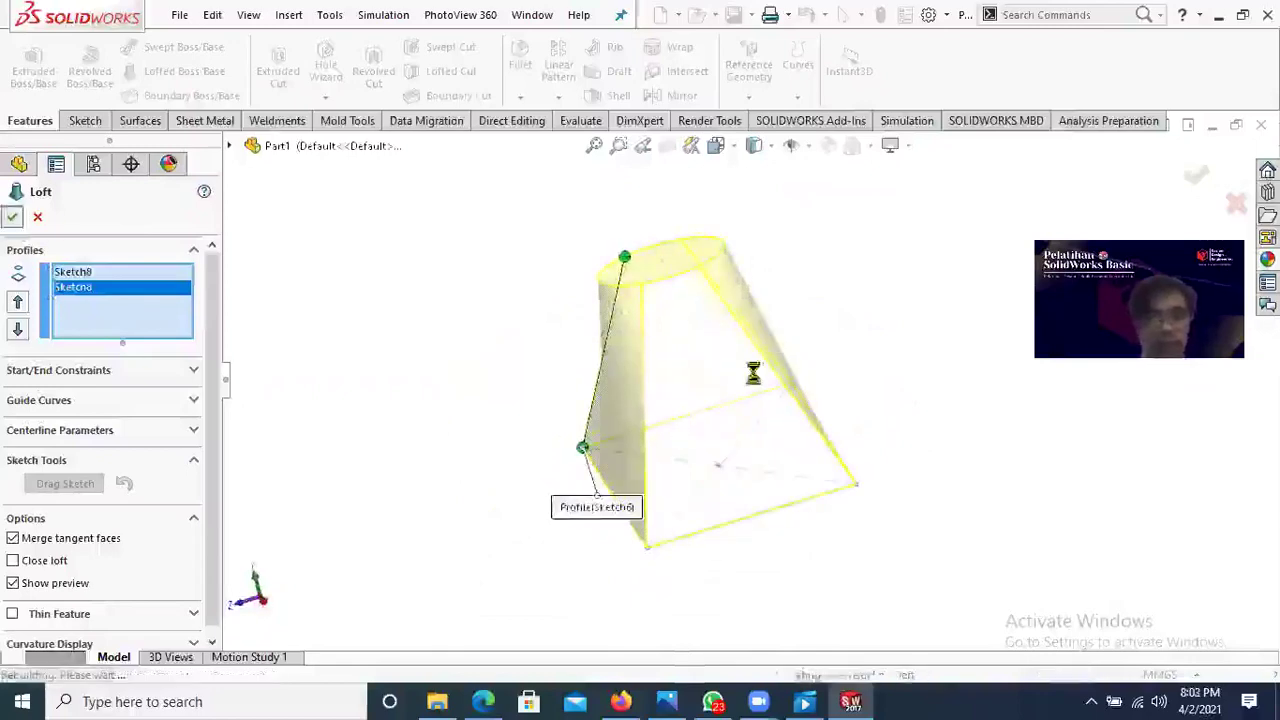
key(Return)
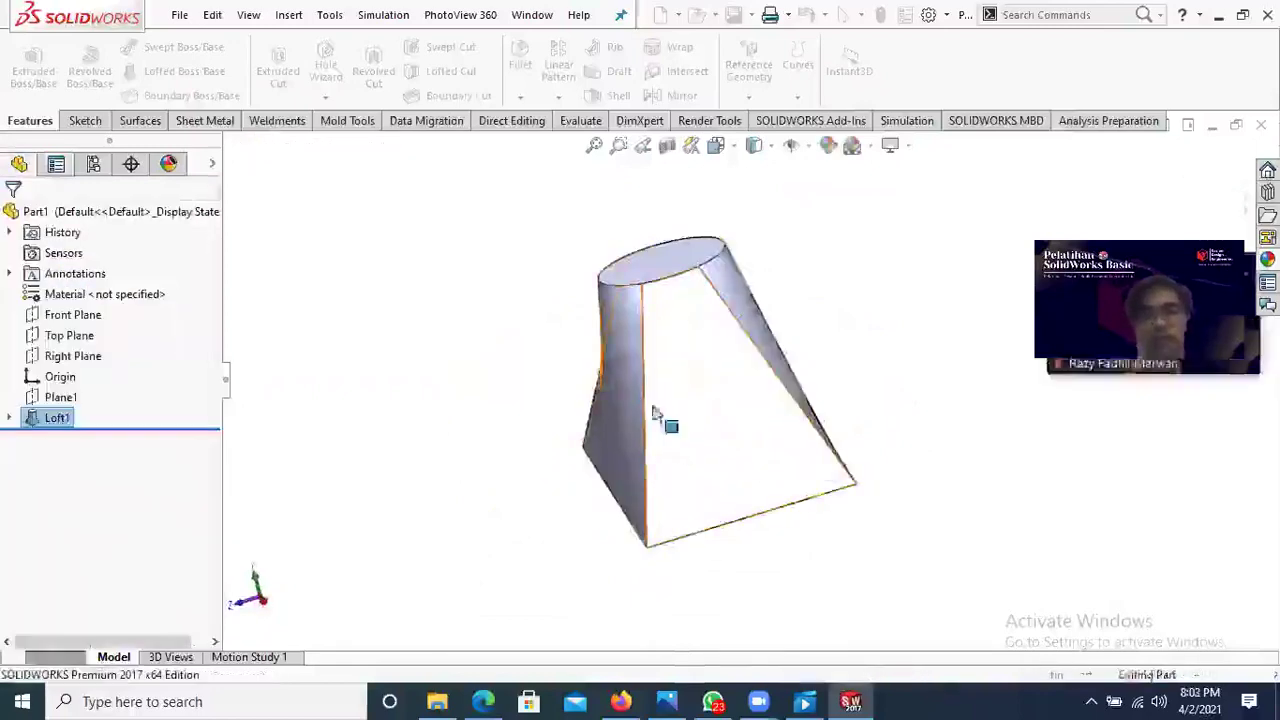
middle_drag(663, 423, 745, 452)
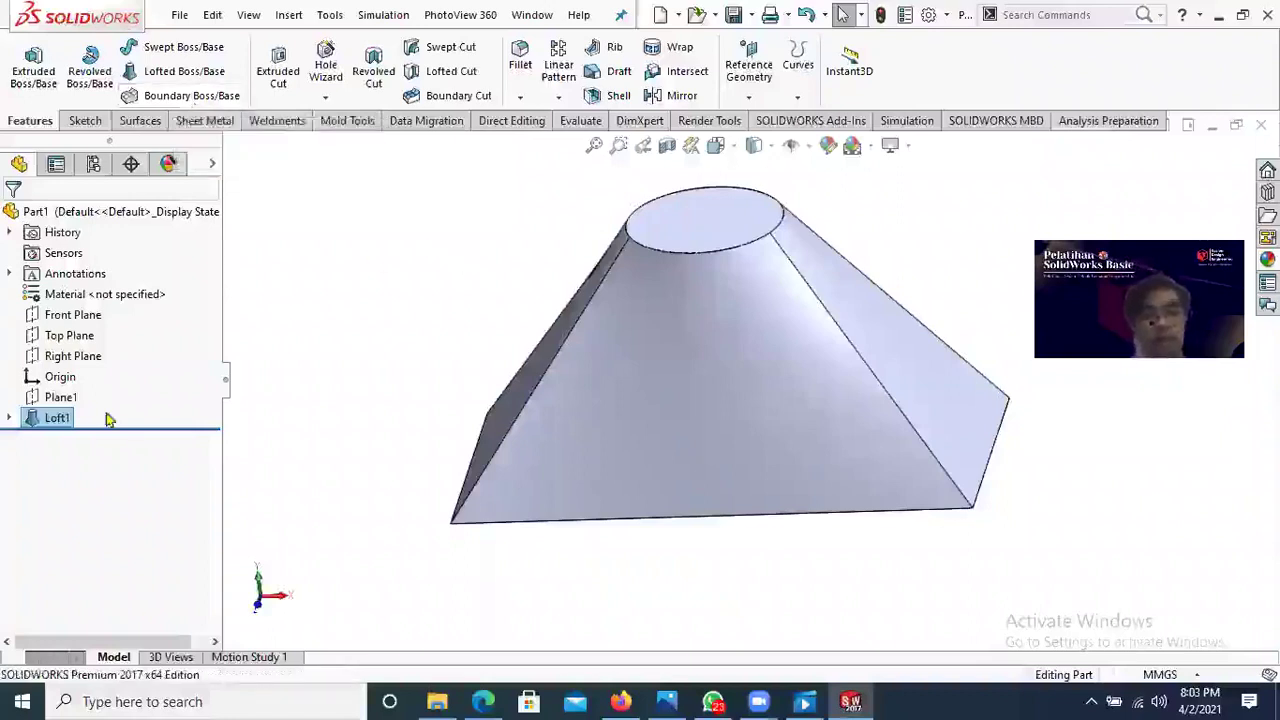
Step: Delete the lofted boss feature while keeping its circle and rectangle sketches
right_click(40, 424)
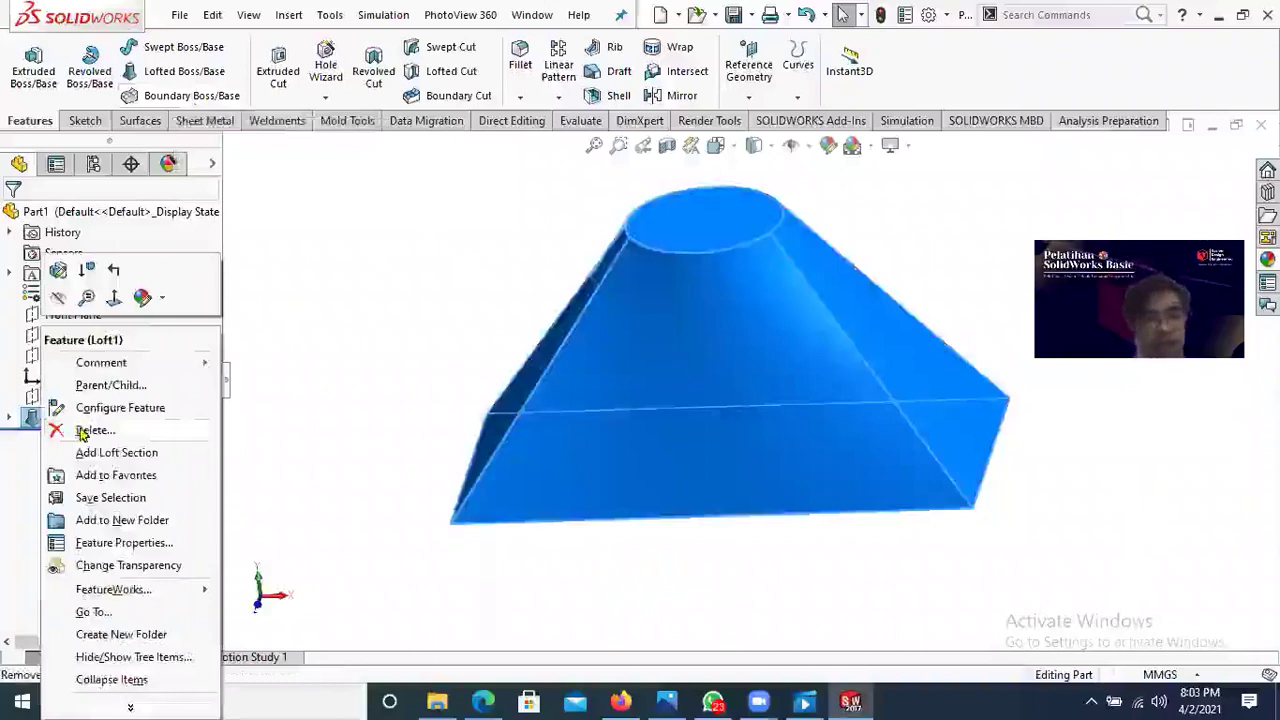
click(78, 429)
click(756, 258)
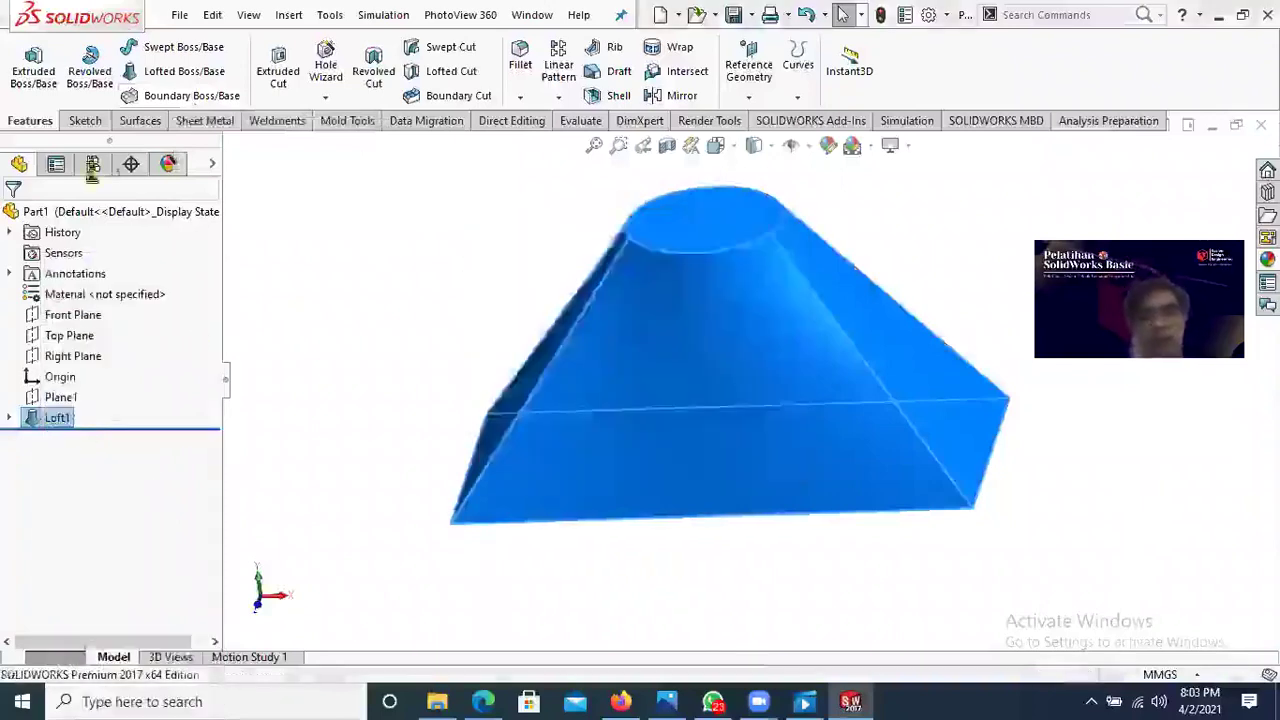
Step: Start a Boundary Boss/Base with the circle and the rectangle as its Direction 1 curves
click(181, 96)
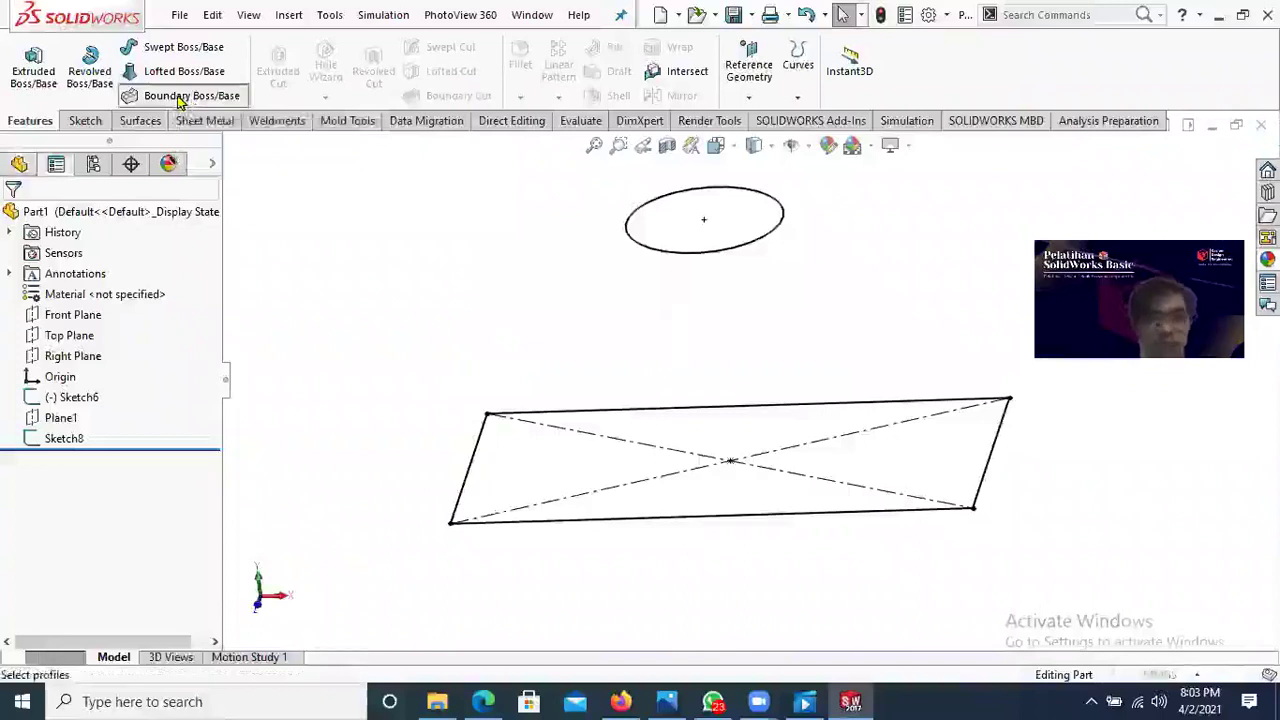
click(650, 245)
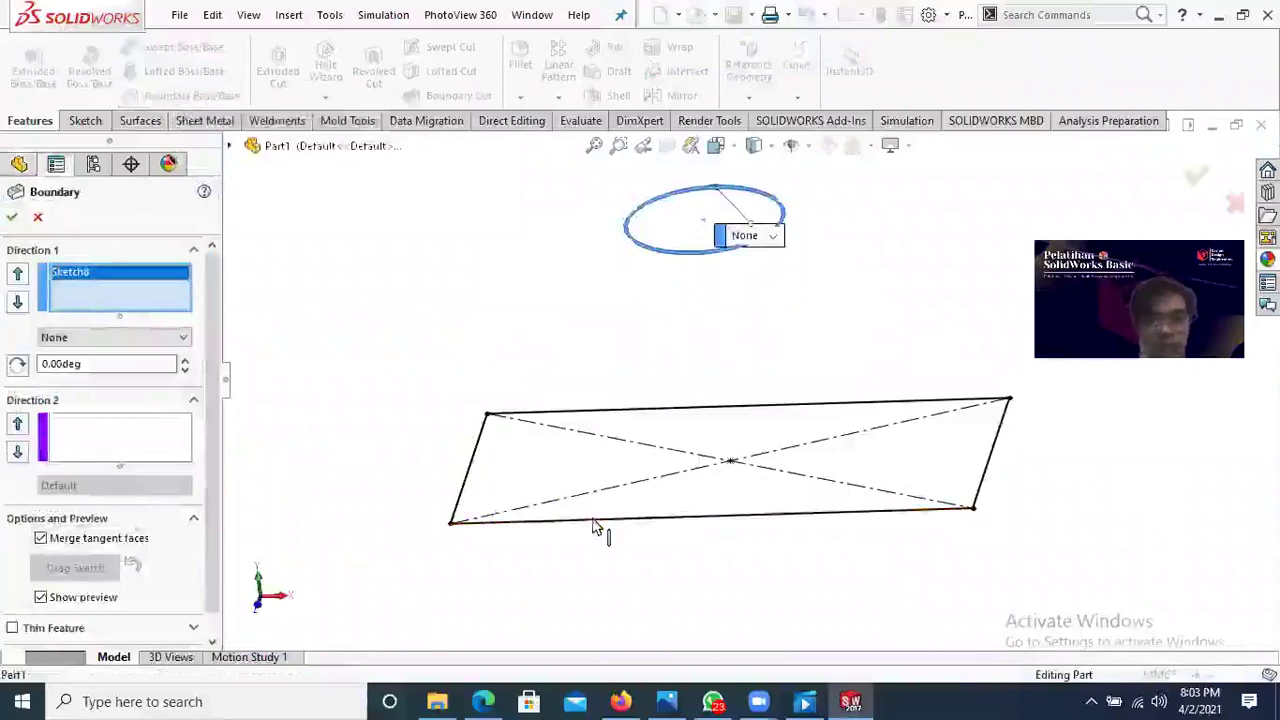
click(594, 519)
middle_drag(820, 258, 829, 403)
Step: Reposition the connector point along the circle's edge to adjust how the boundary shape twists toward the rectangle
drag(673, 362, 751, 377)
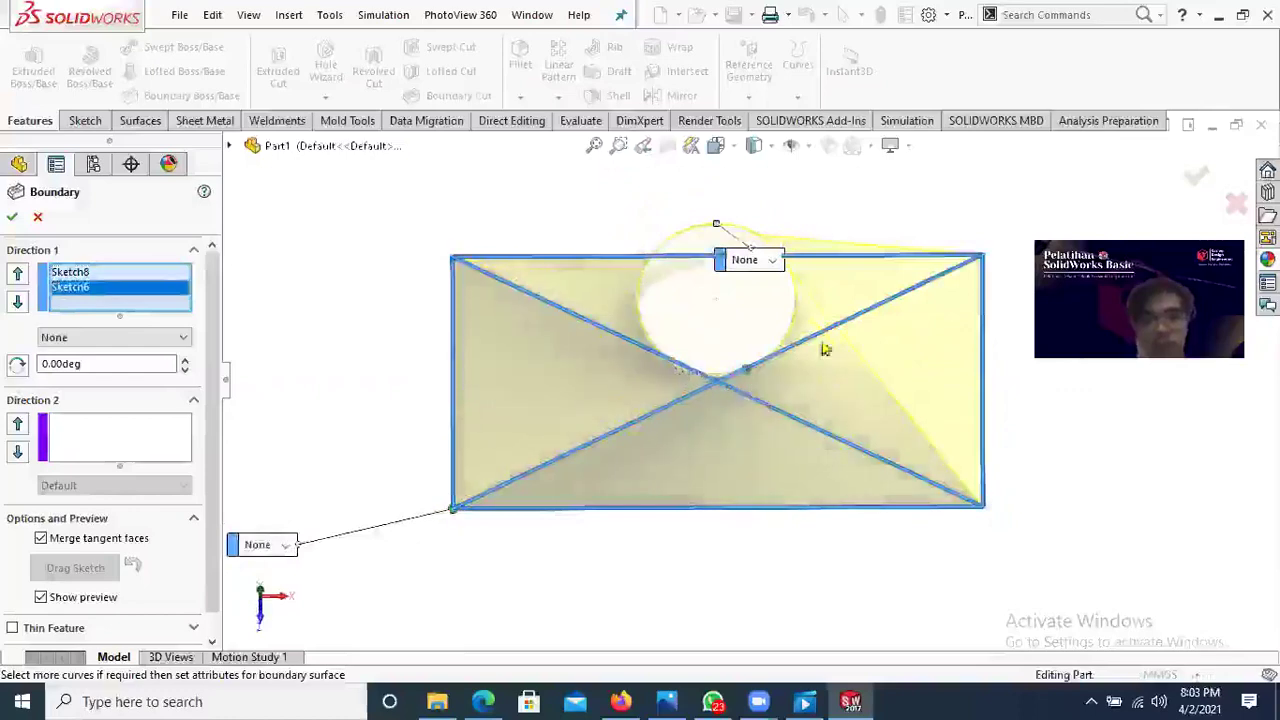
middle_drag(835, 280, 785, 230)
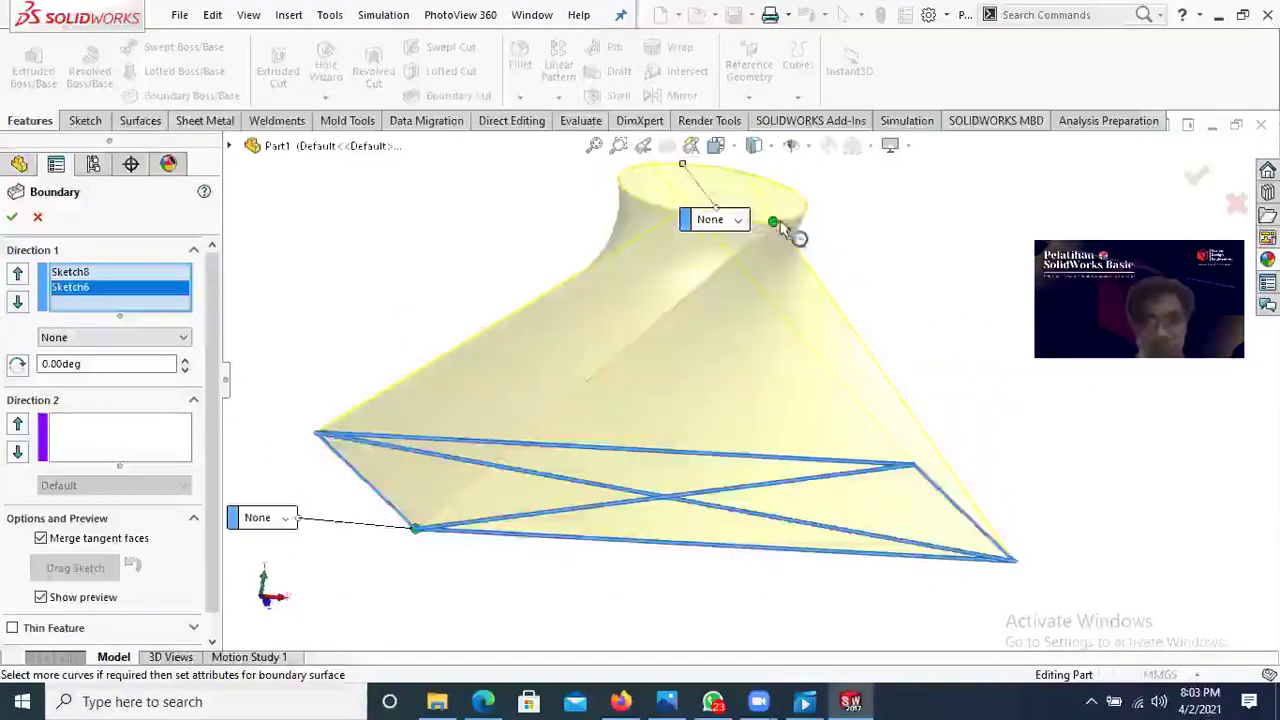
drag(777, 221, 798, 211)
middle_drag(829, 312, 811, 274)
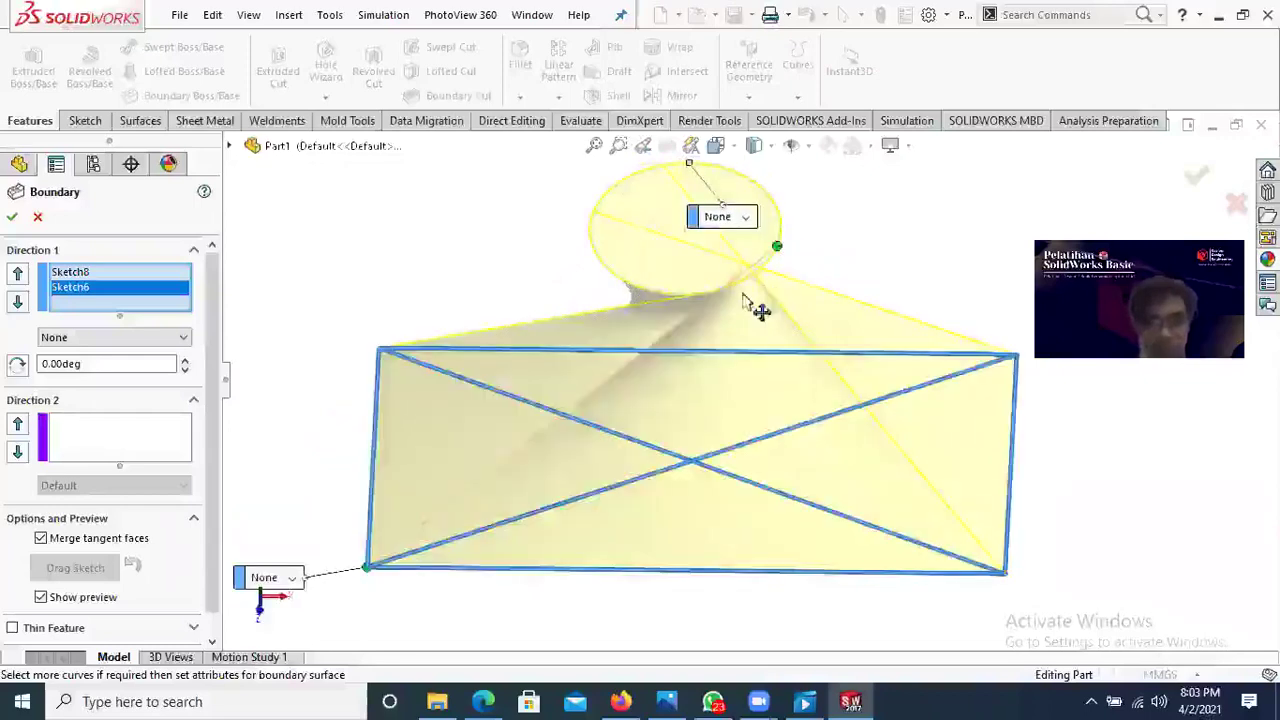
drag(777, 245, 743, 280)
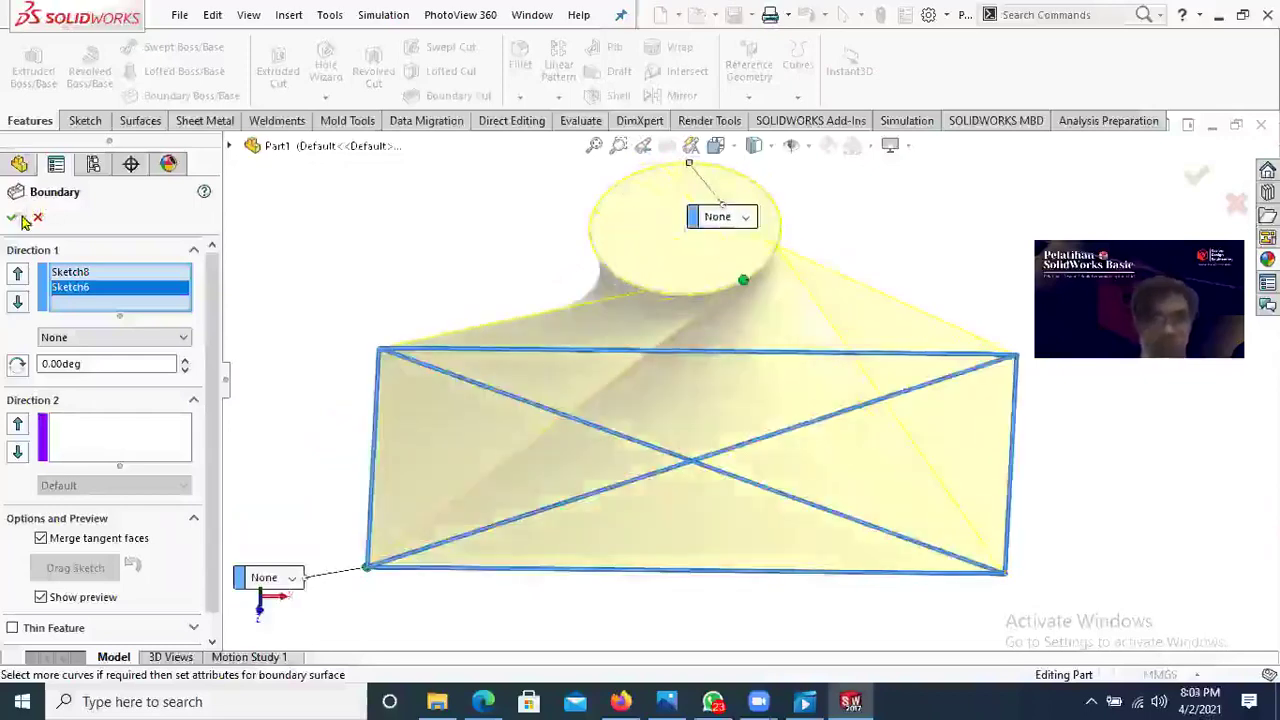
Step: Set the tangency of both the circle and rectangle profiles to Normal To Profile and accept the boundary boss
click(745, 217)
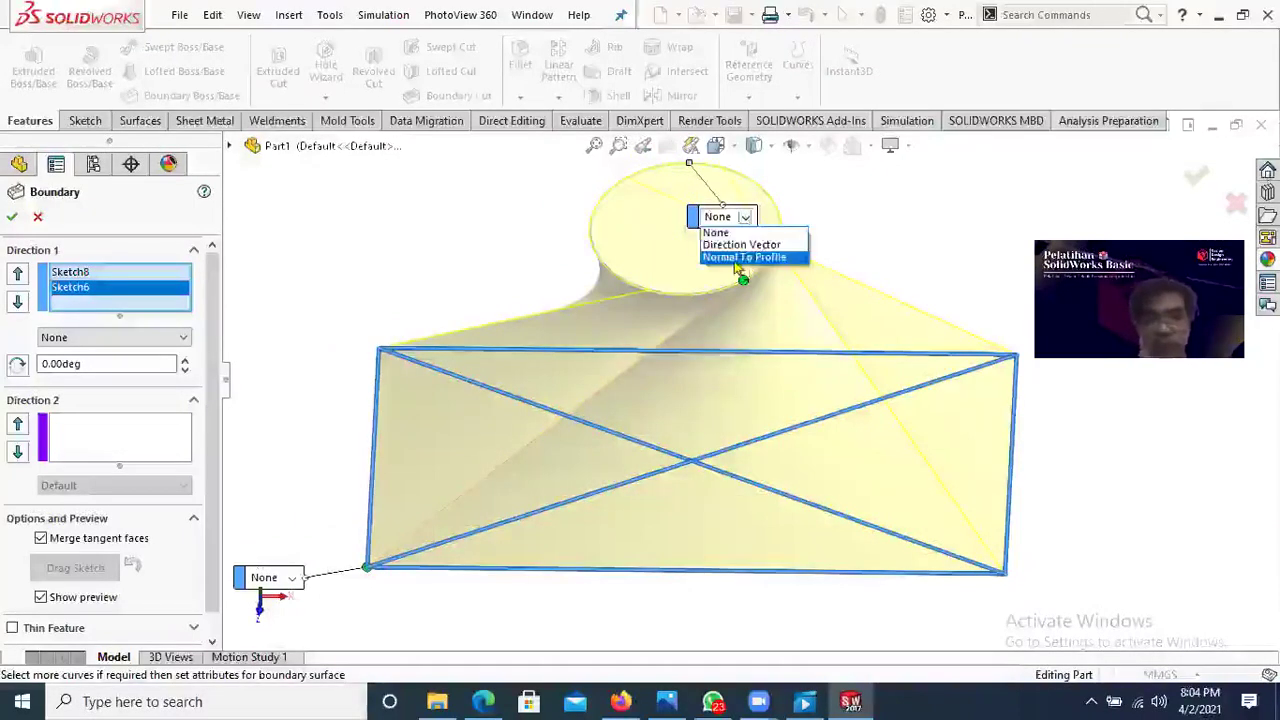
click(740, 257)
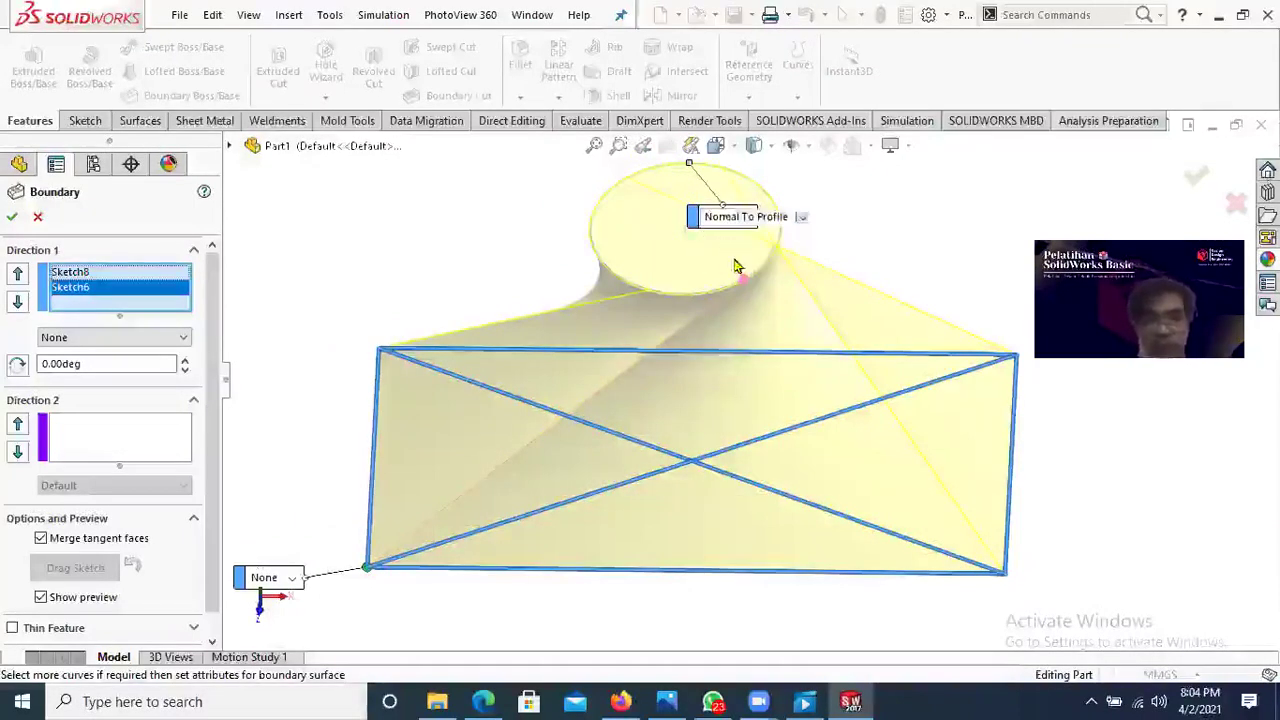
middle_drag(658, 450, 667, 353)
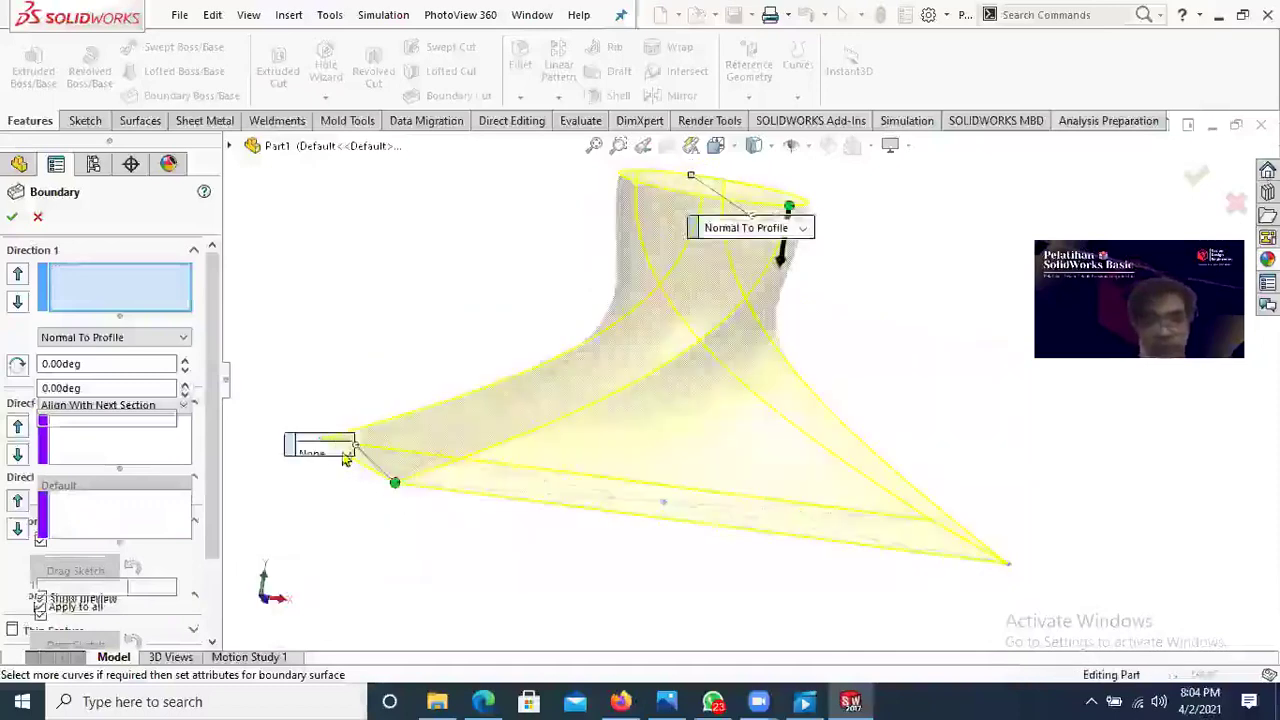
click(342, 445)
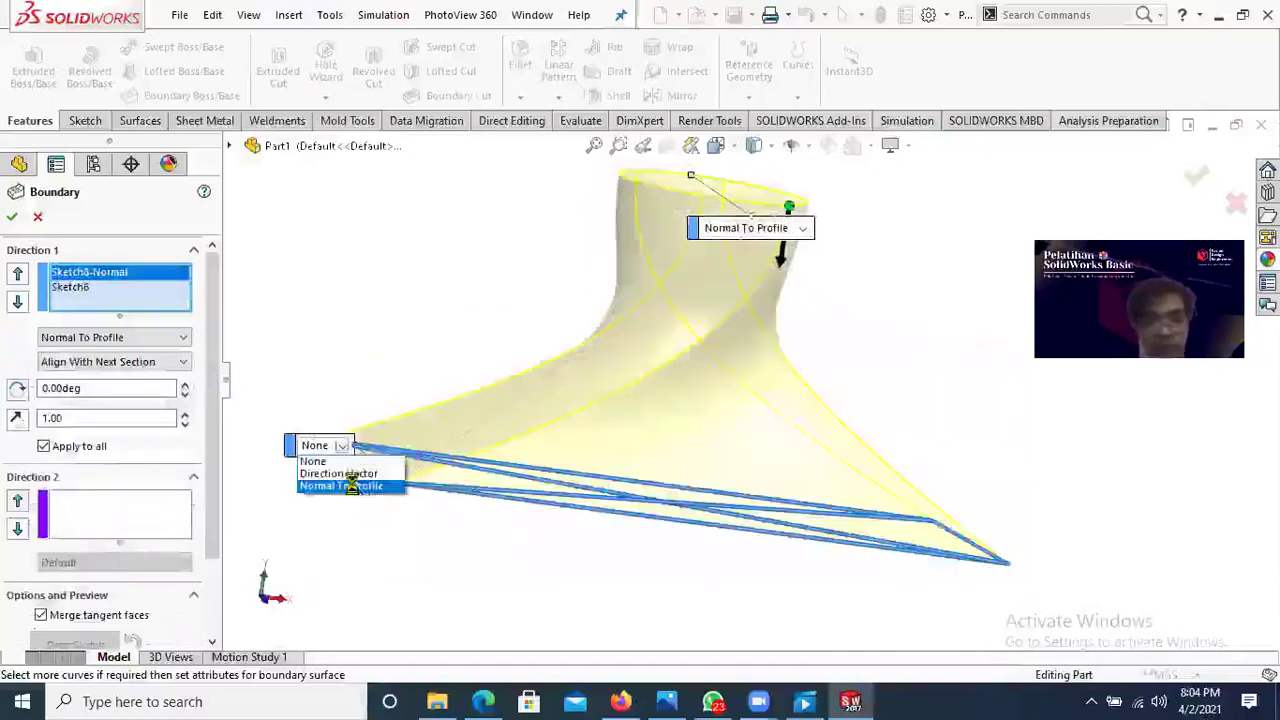
click(351, 486)
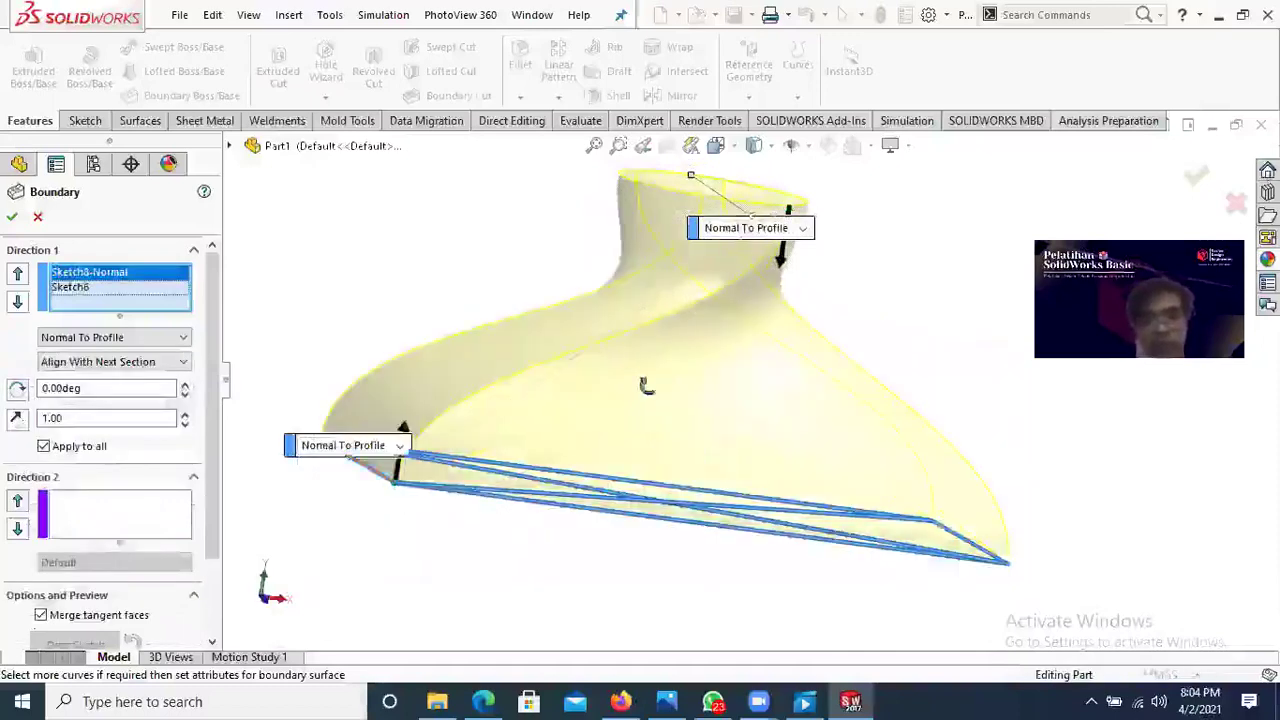
middle_drag(678, 399, 687, 401)
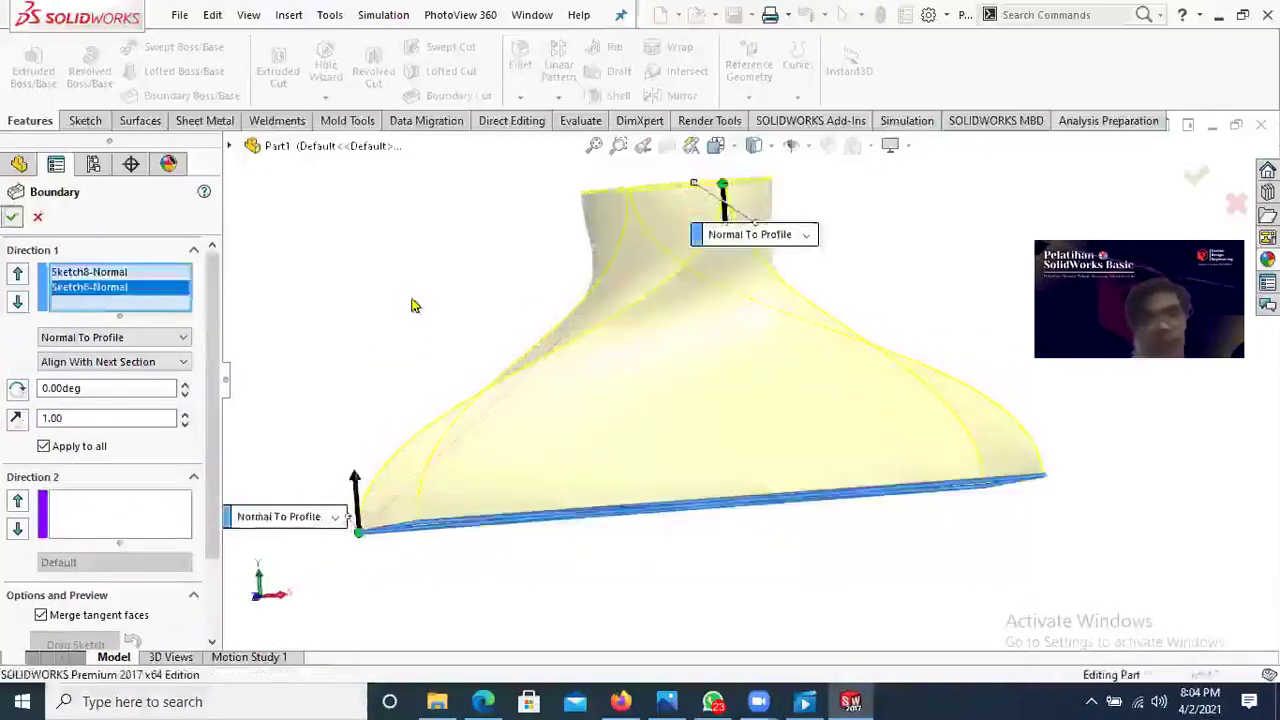
key(Return)
Step: Examine the boundary solid from several sides and review the available fillet and pattern feature types
middle_drag(537, 382, 760, 481)
middle_drag(873, 521, 499, 317)
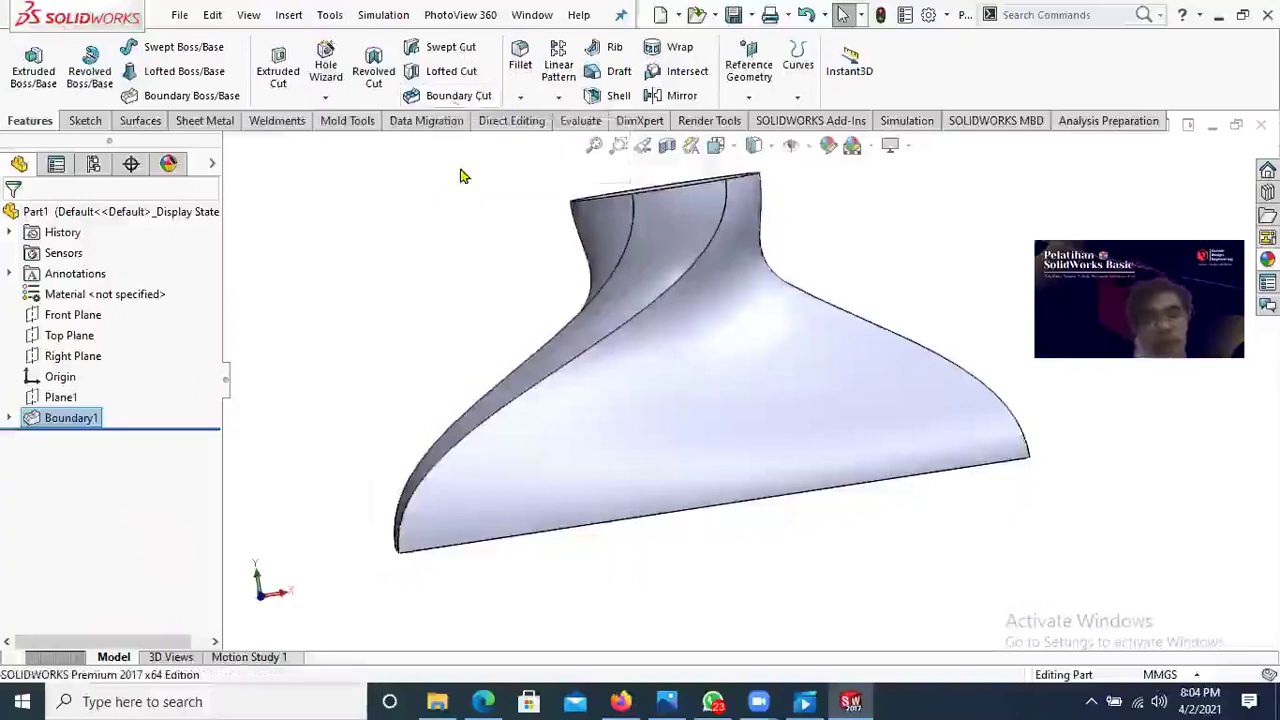
middle_drag(514, 314, 651, 387)
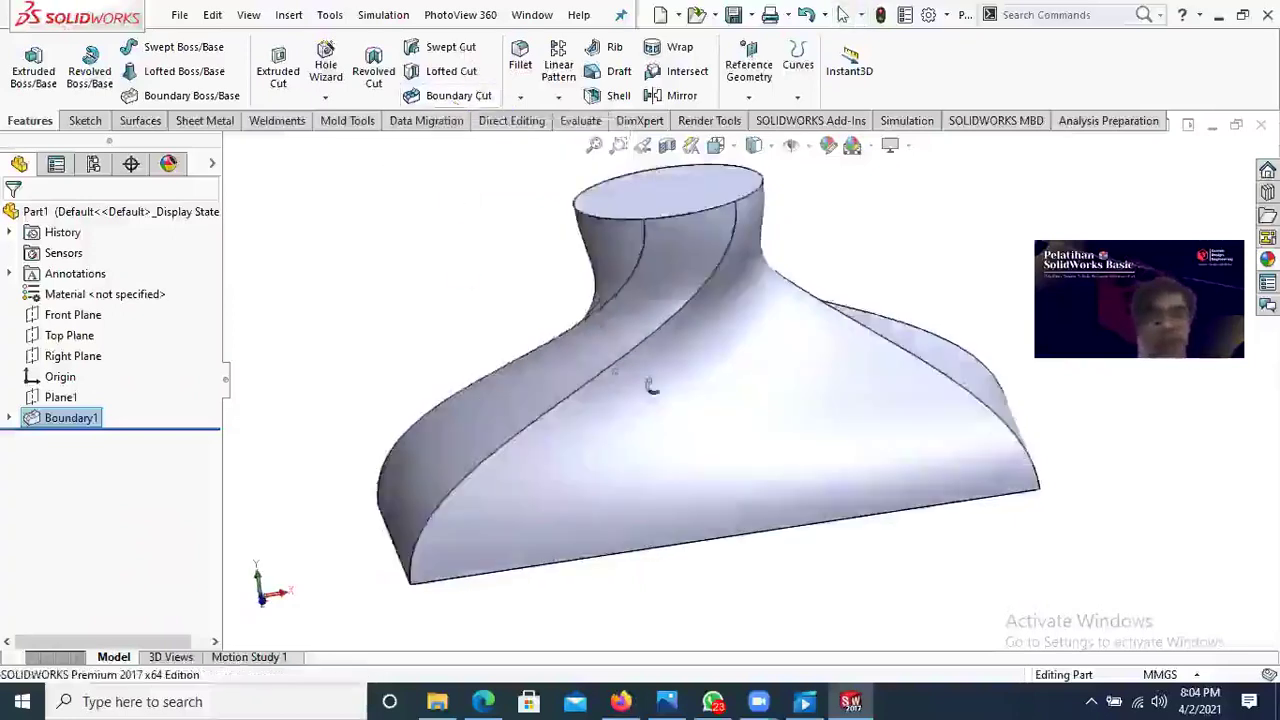
middle_drag(743, 438, 898, 480)
middle_drag(951, 373, 782, 455)
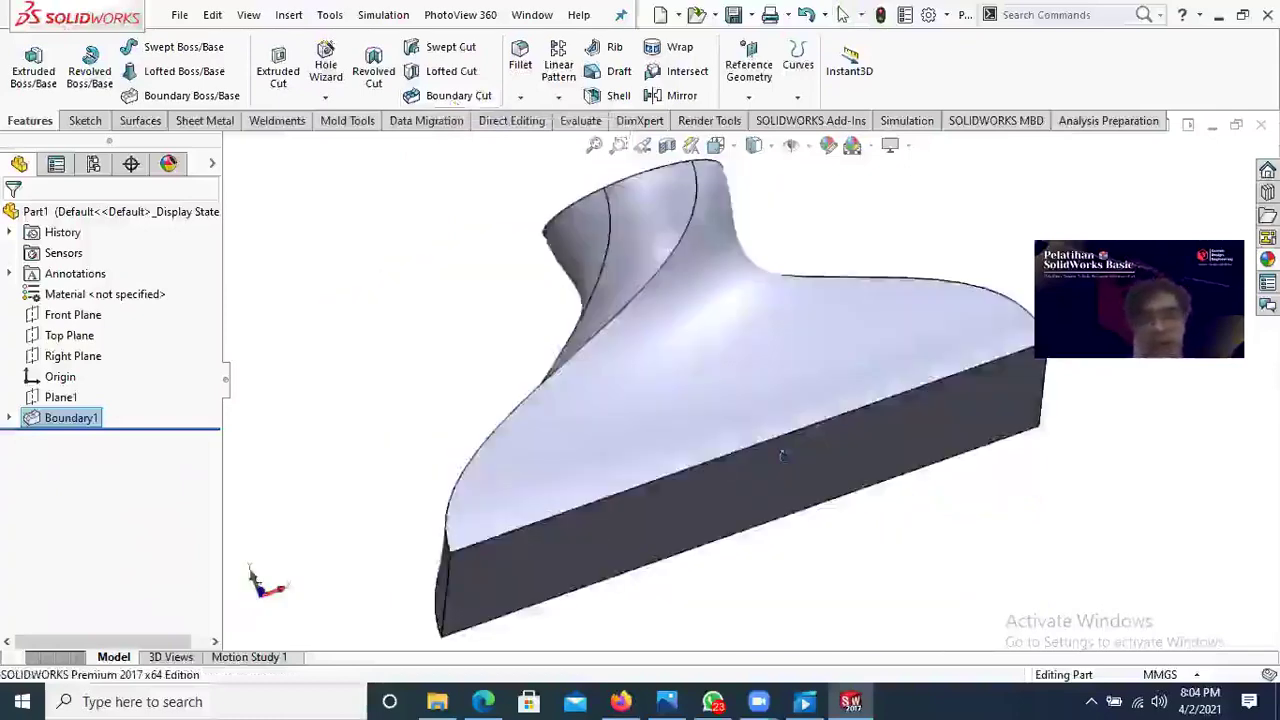
middle_drag(703, 515, 650, 400)
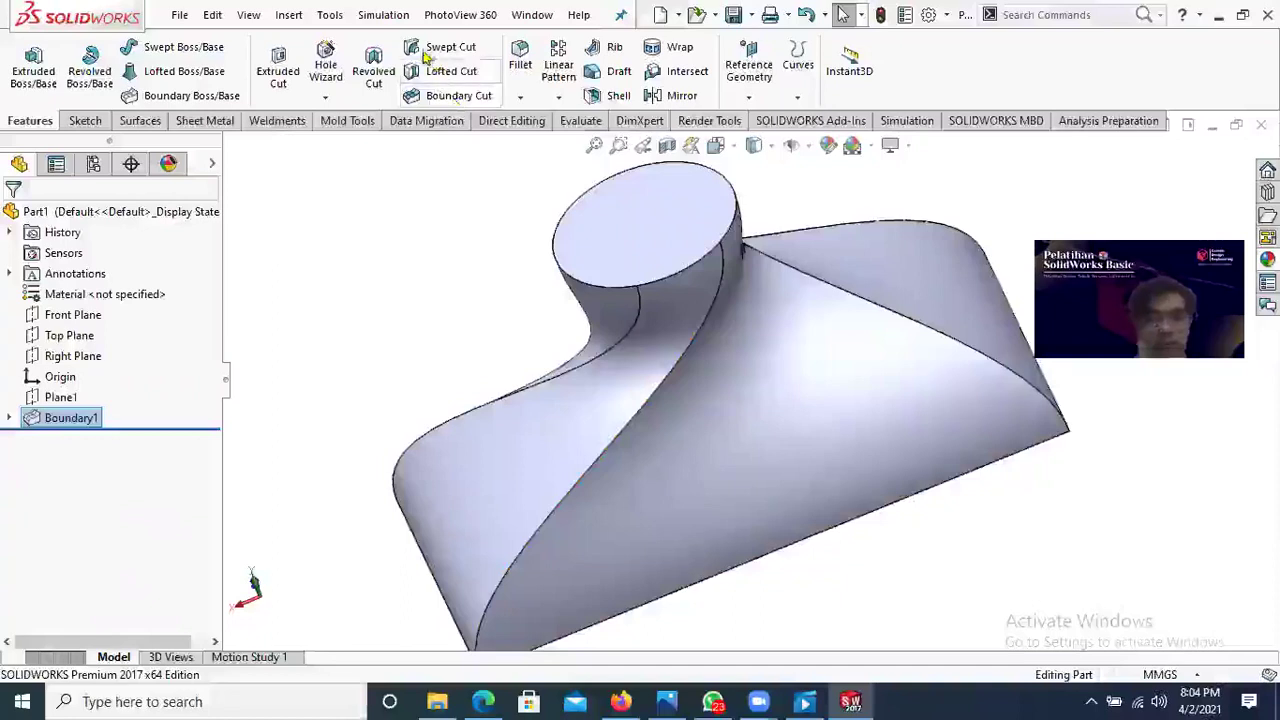
click(521, 97)
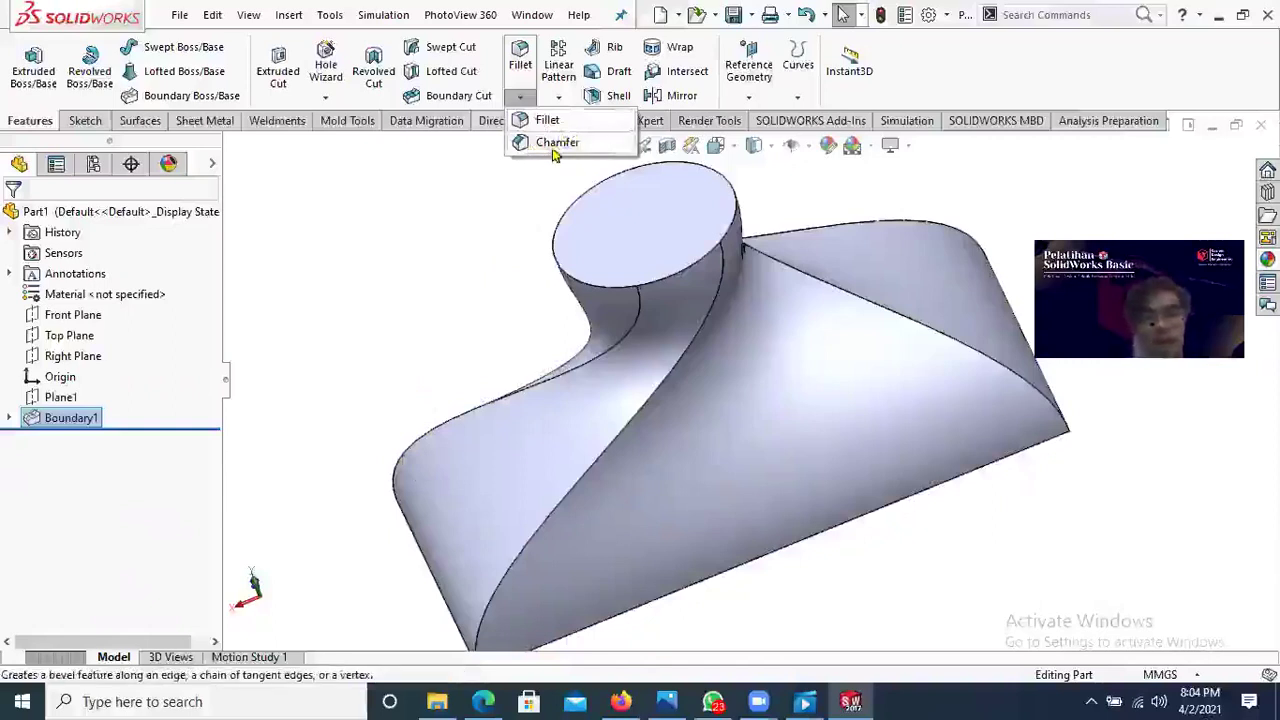
click(480, 186)
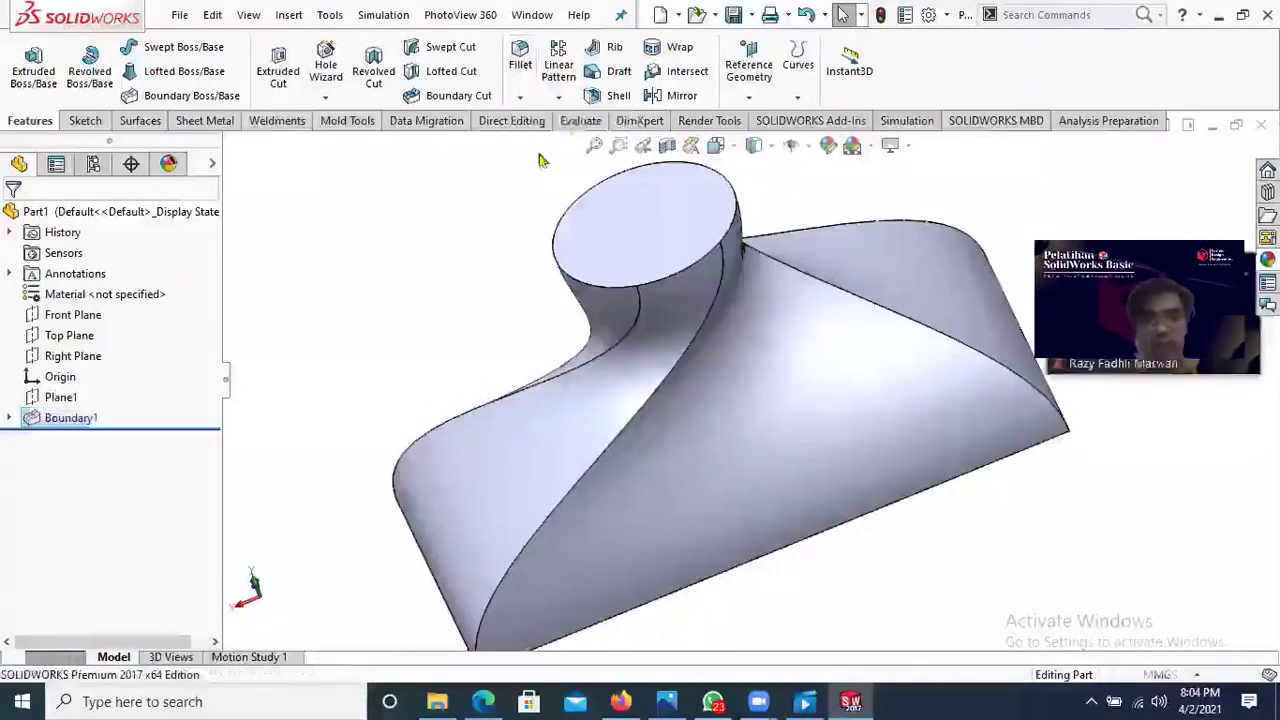
click(560, 98)
click(560, 98)
click(560, 98)
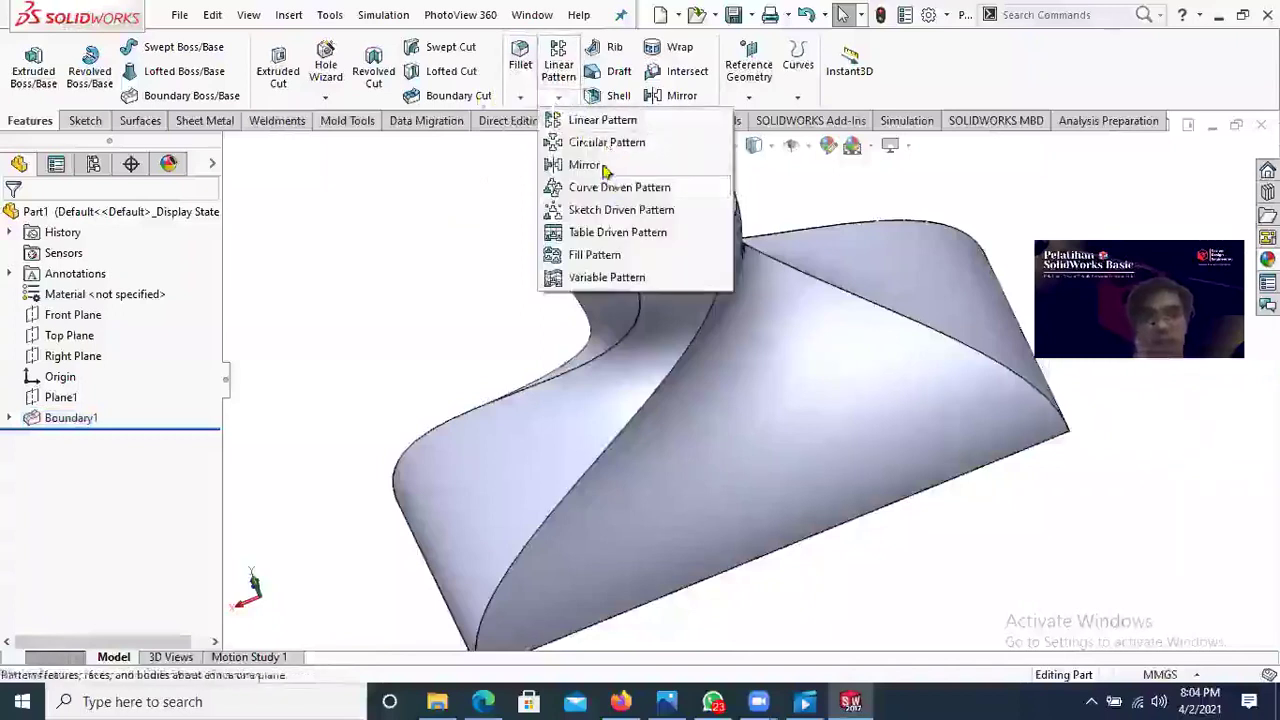
click(602, 302)
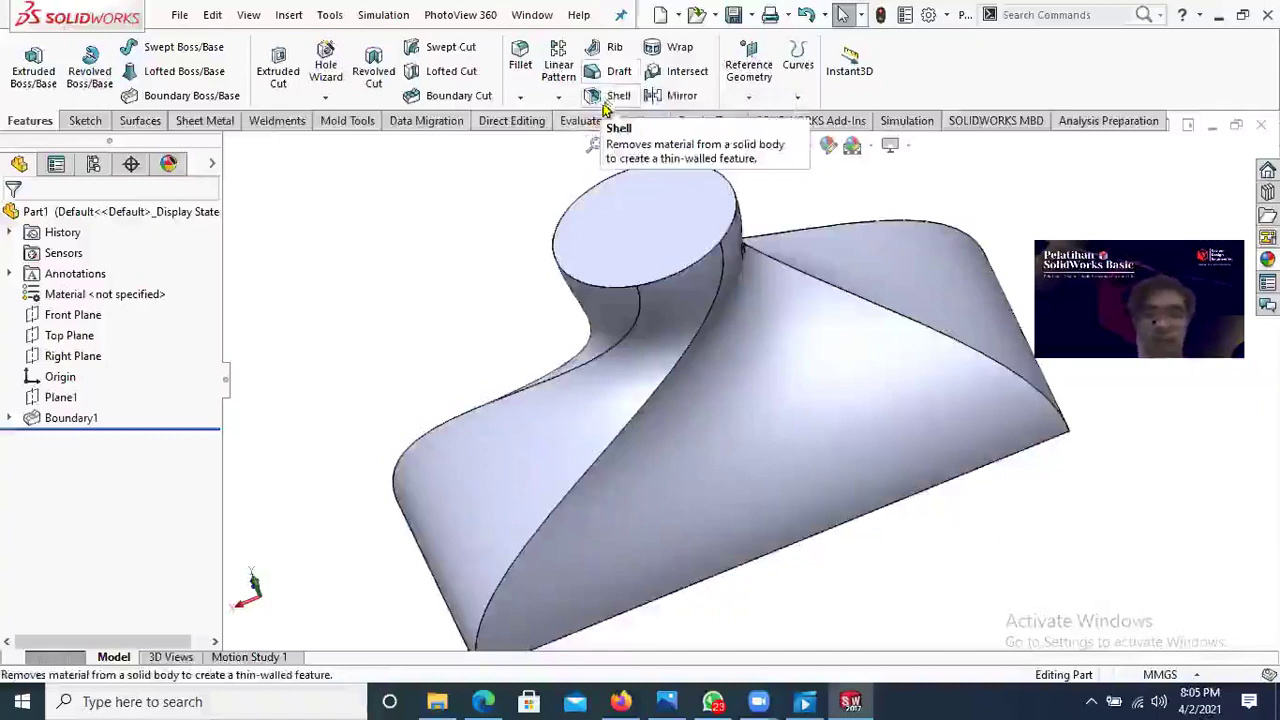
Step: Delete the boundary solid from the part, keeping its profile sketches and the reference plane
scroll(706, 213, up, 4)
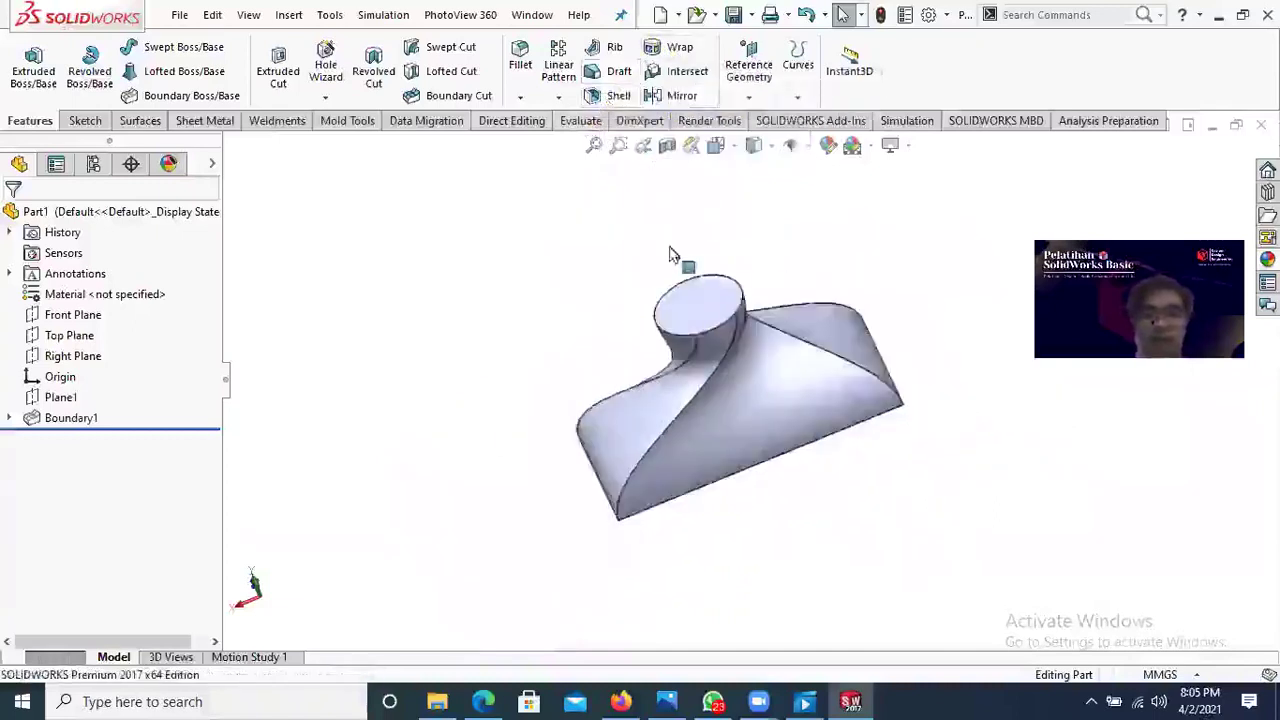
middle_drag(670, 248, 606, 256)
drag(981, 523, 438, 248)
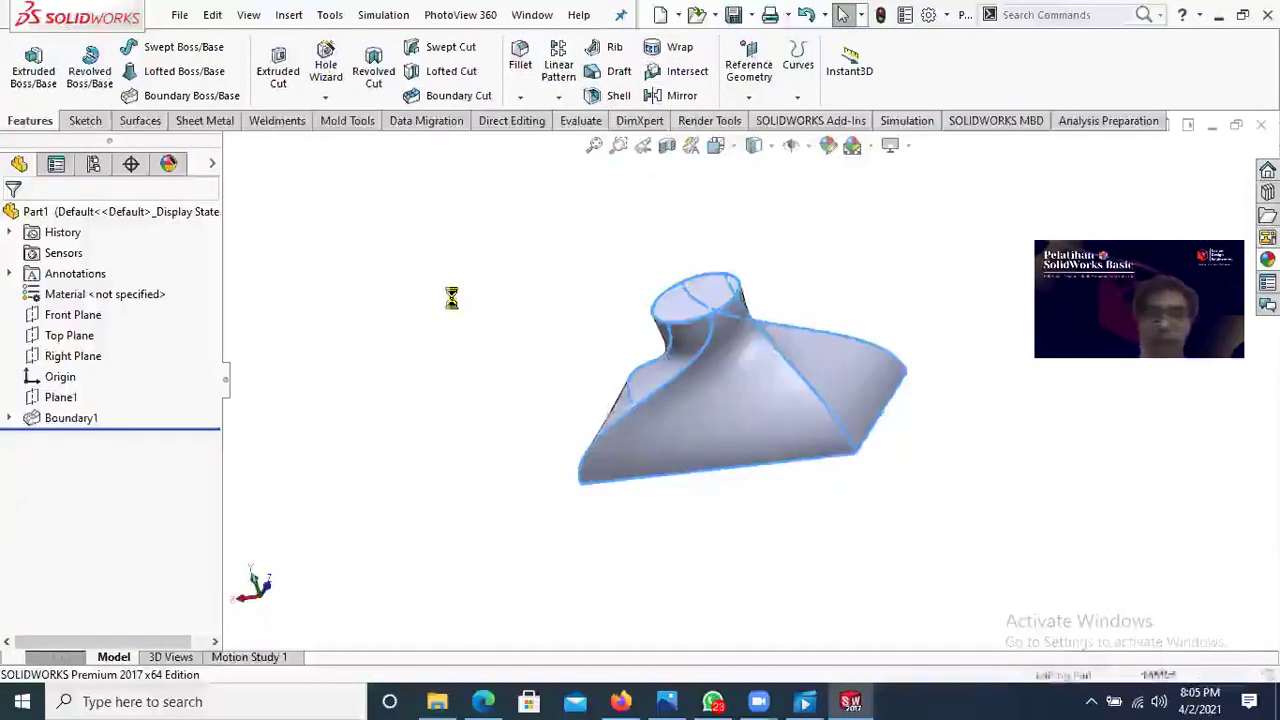
key(Delete)
click(54, 421)
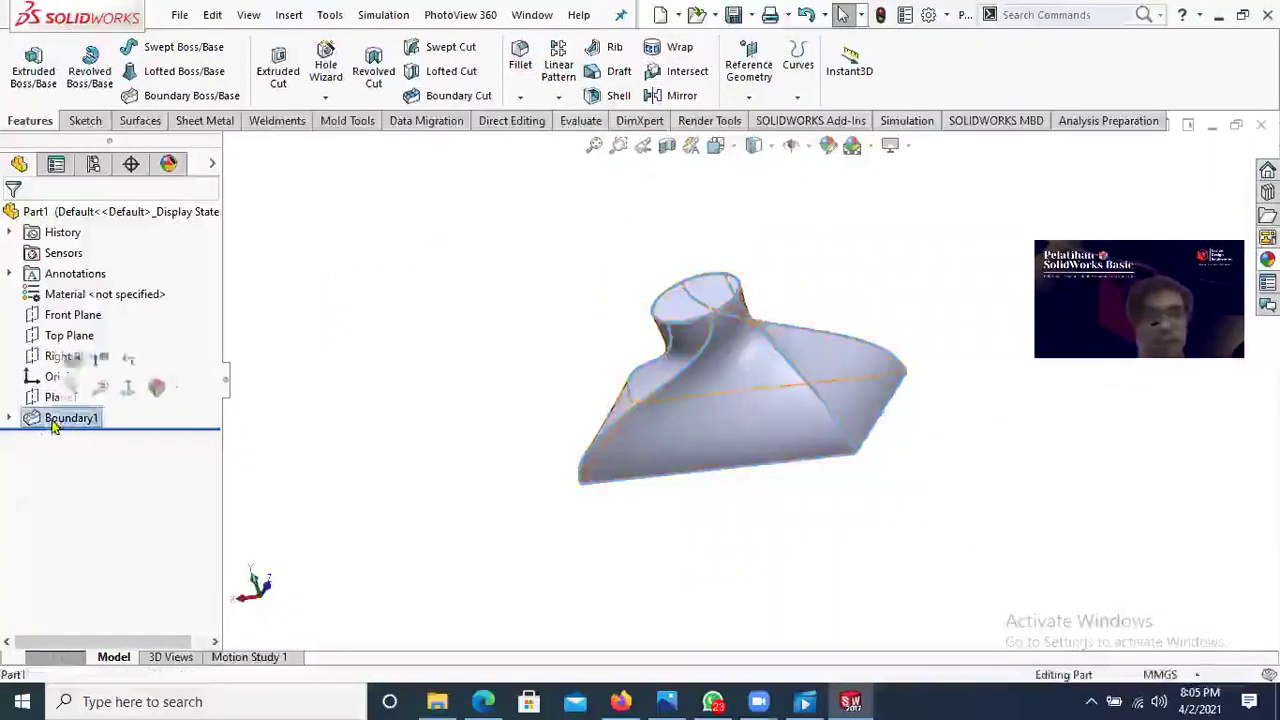
right_click(54, 421)
click(90, 455)
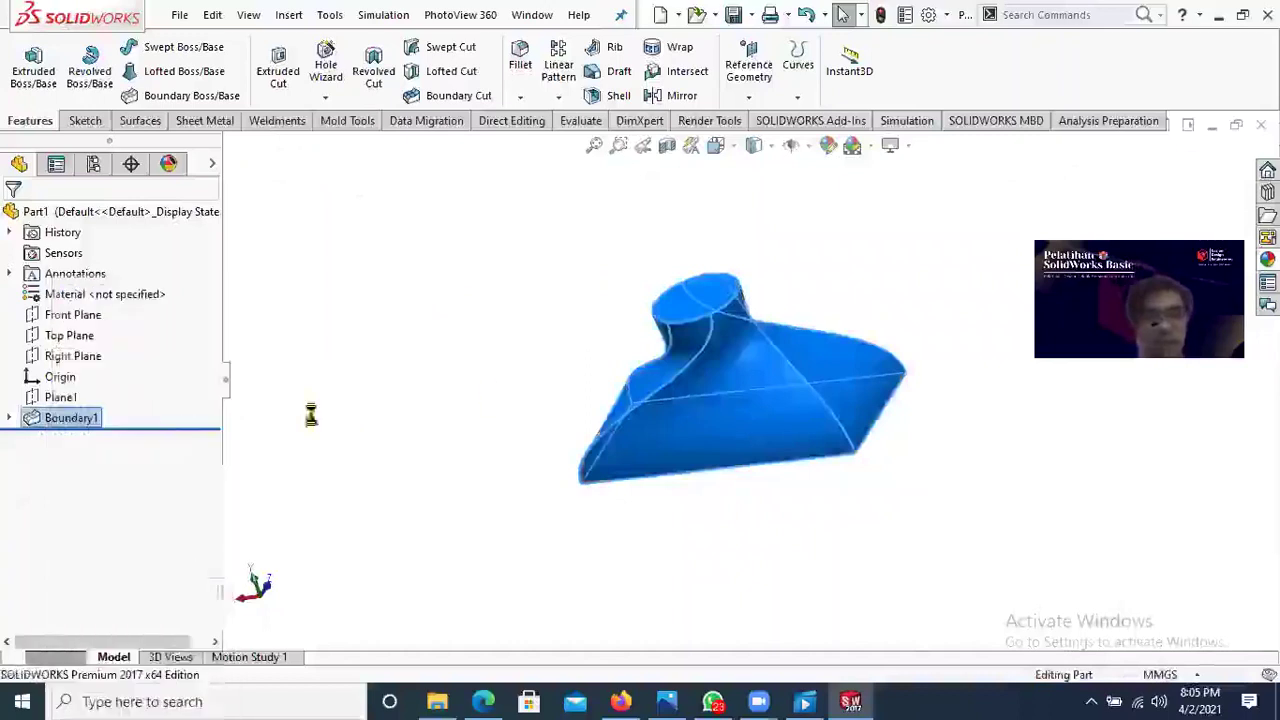
click(751, 257)
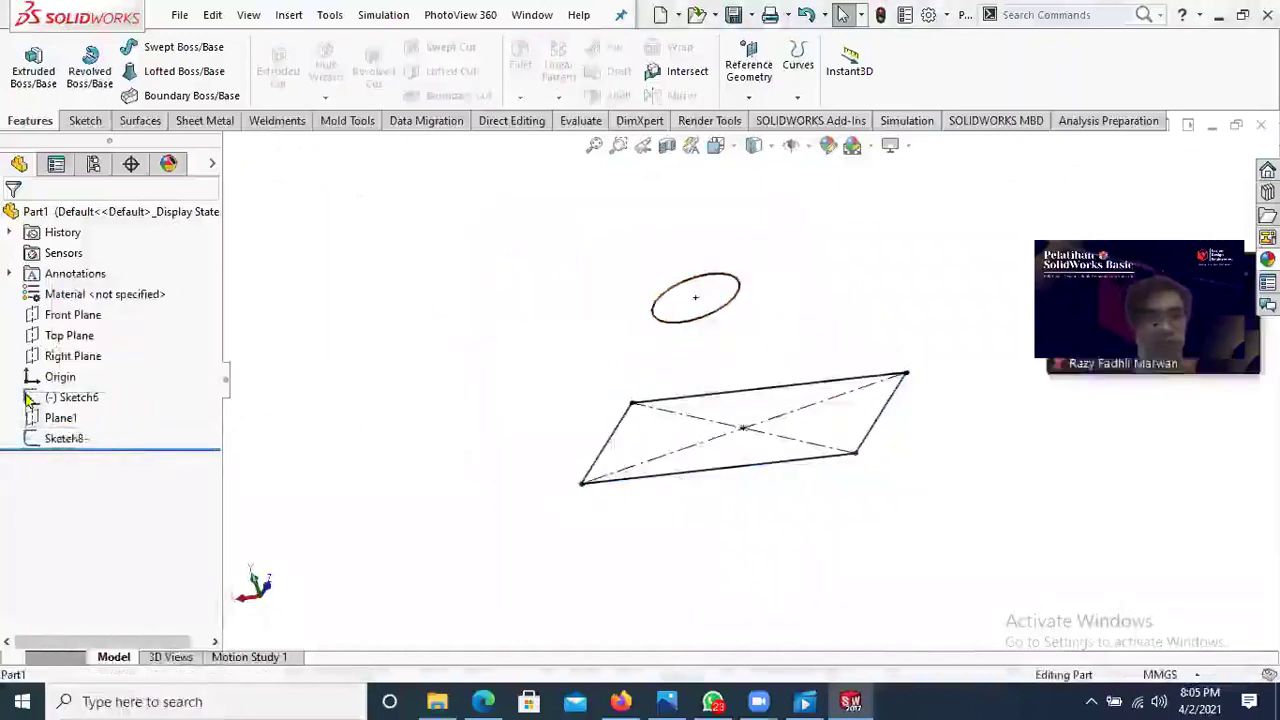
Step: Delete the rectangle sketch and the offset reference plane along with the dependent circle sketch to empty the part
click(28, 398)
key(Delete)
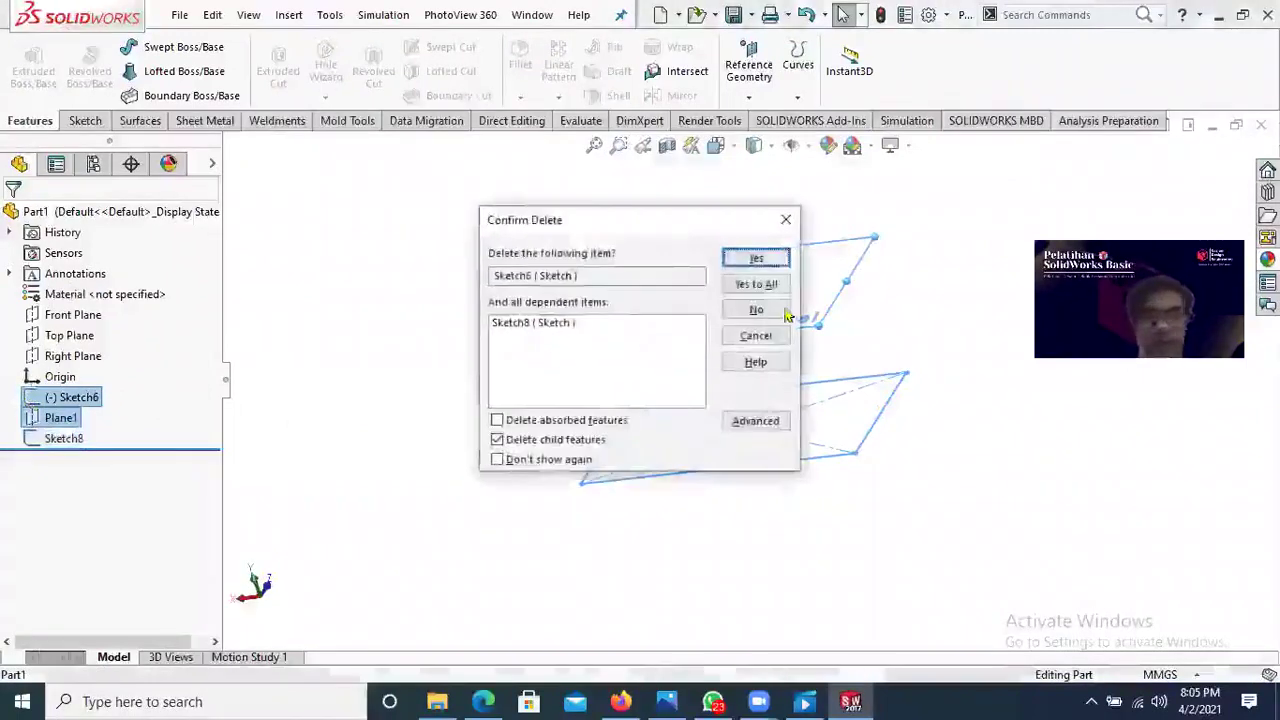
click(748, 260)
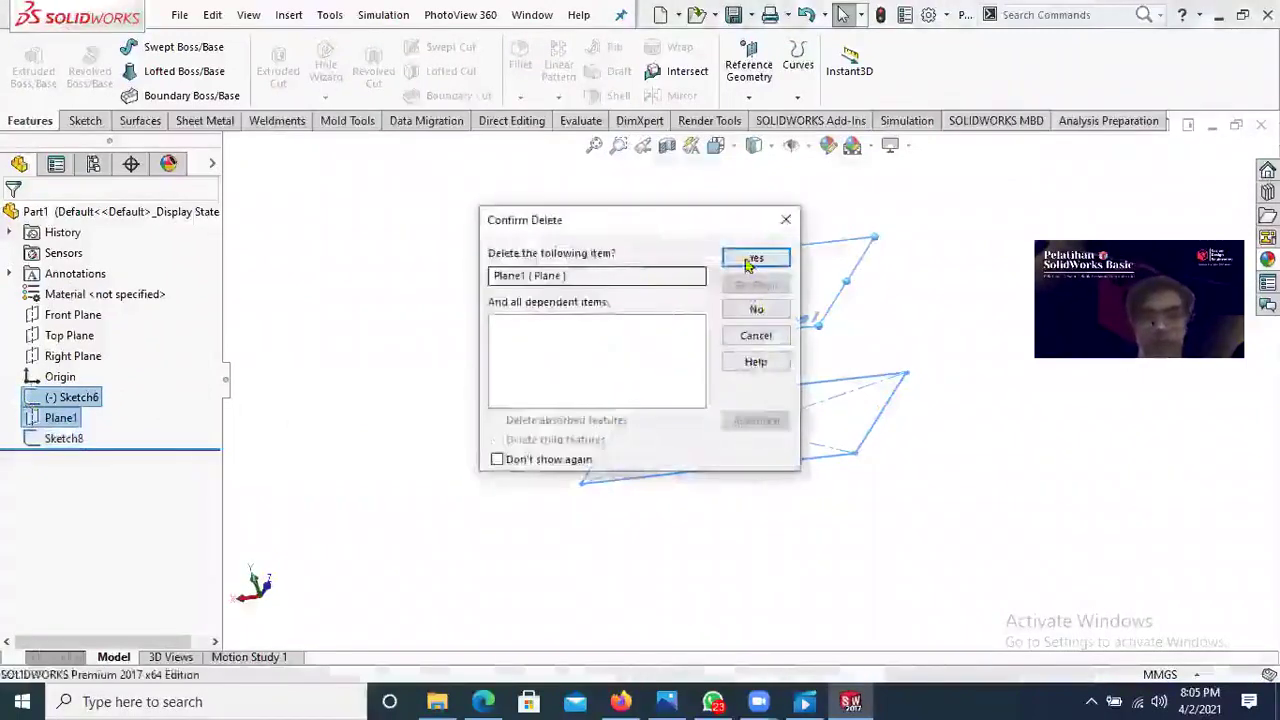
click(750, 259)
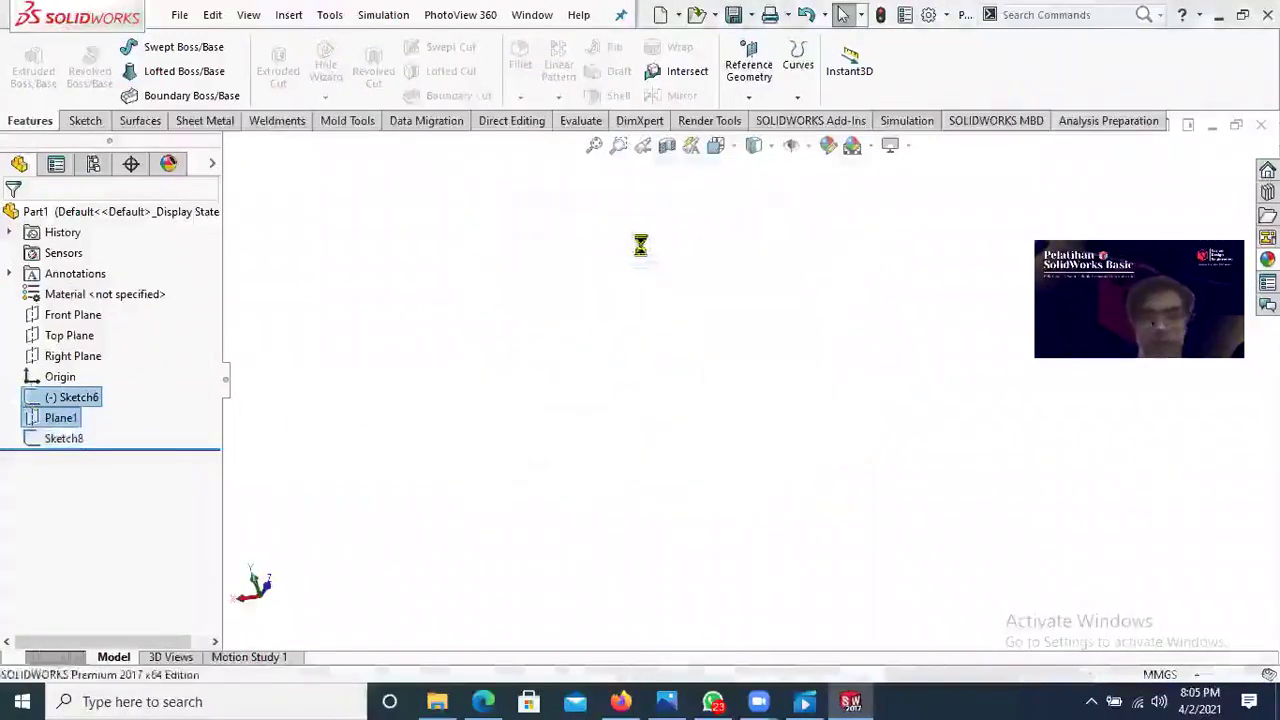
Step: Start a sketch on the Right Plane and draw a center rectangle centred on the origin
click(85, 121)
click(35, 121)
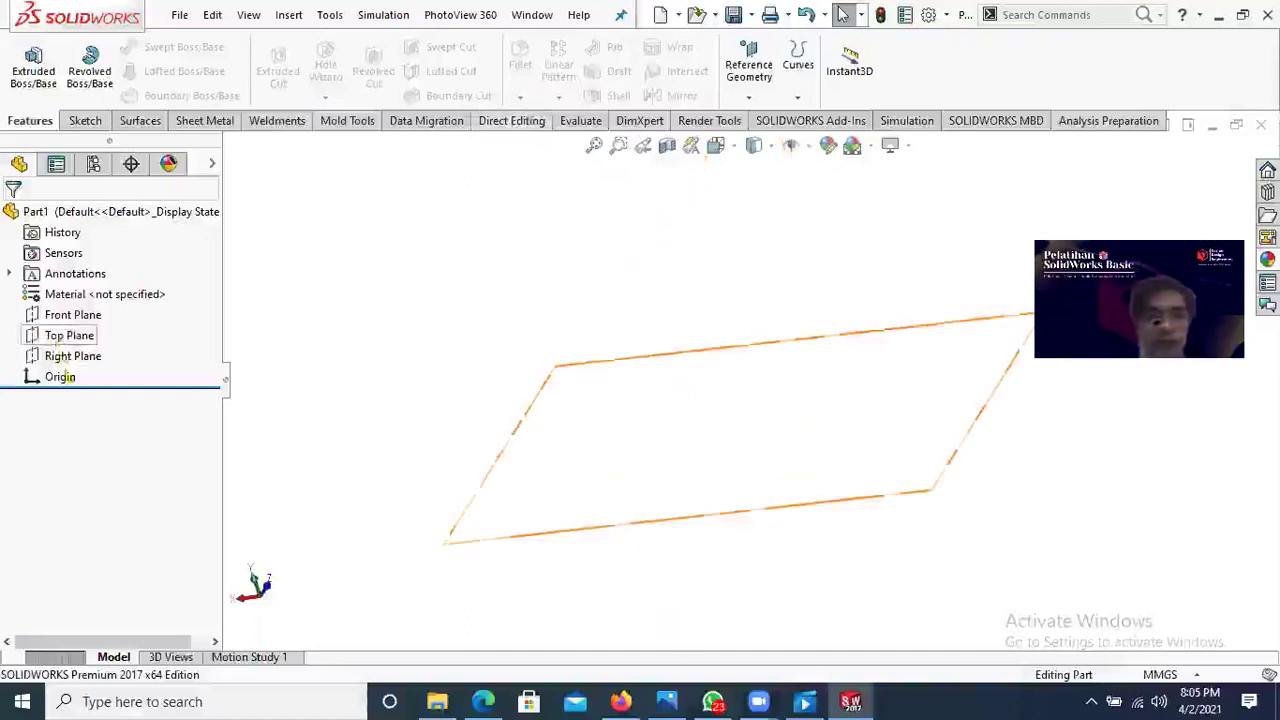
click(63, 358)
click(80, 326)
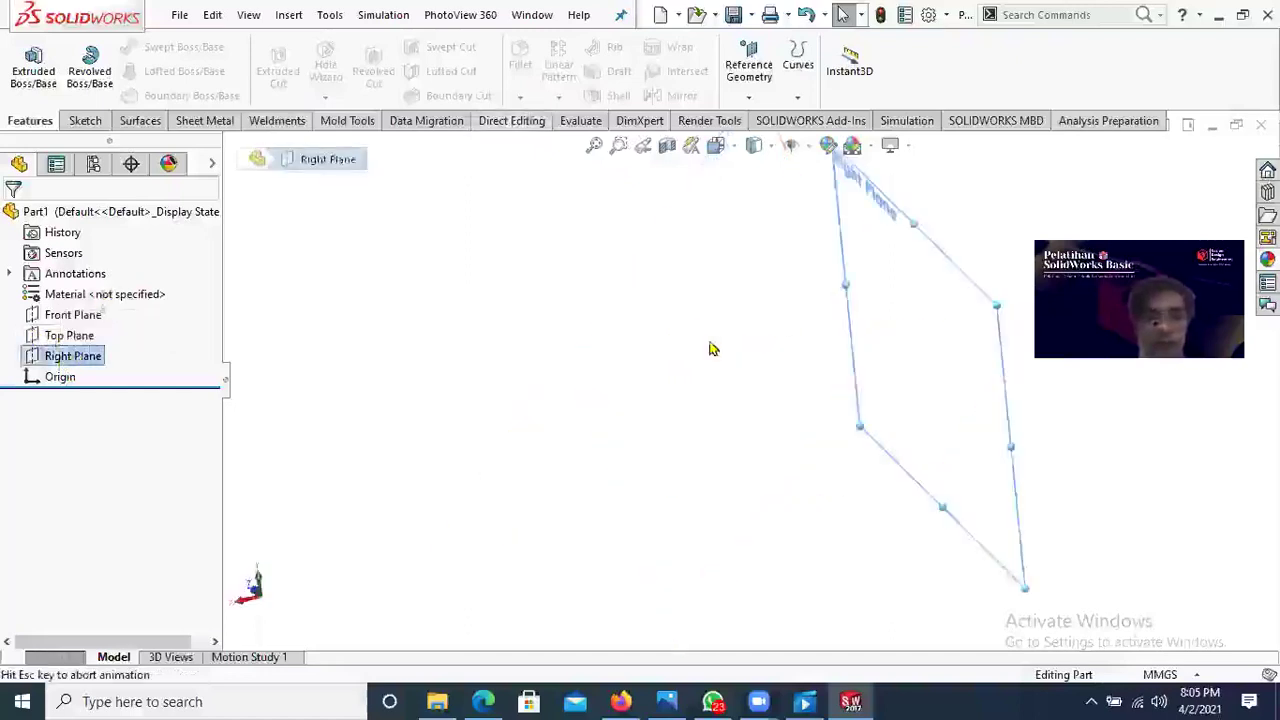
scroll(924, 361, down, 3)
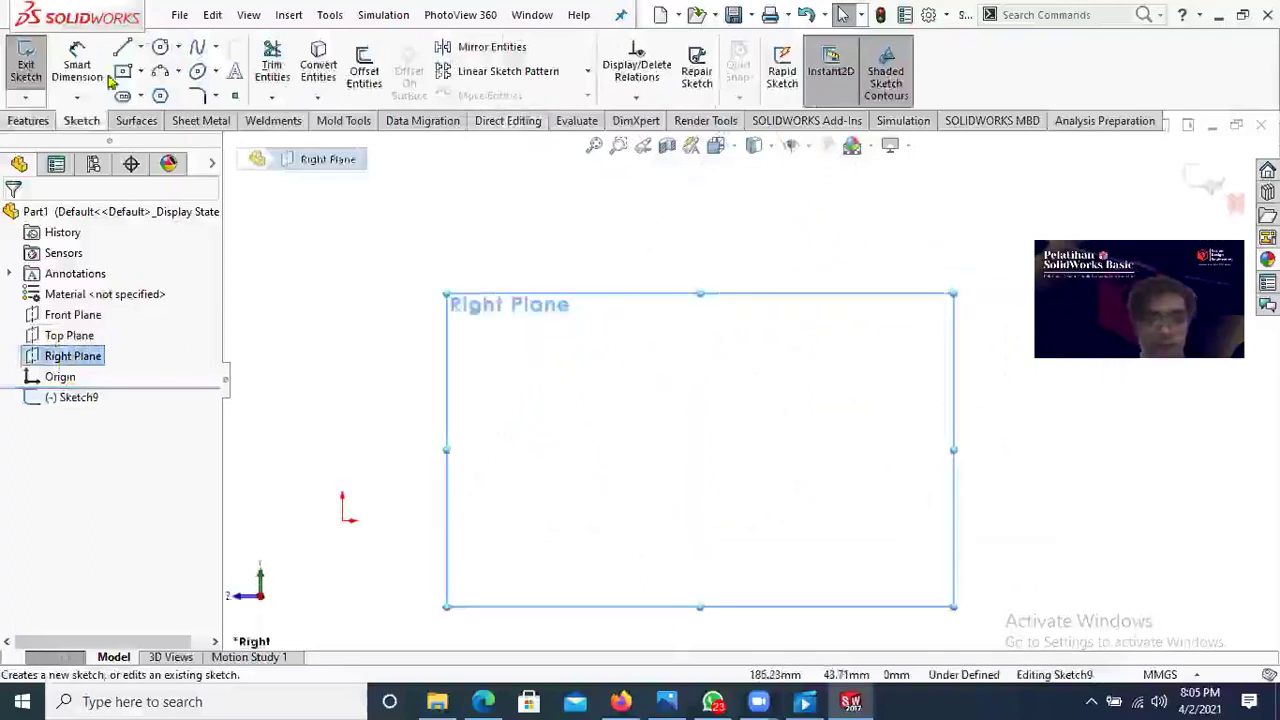
key(r)
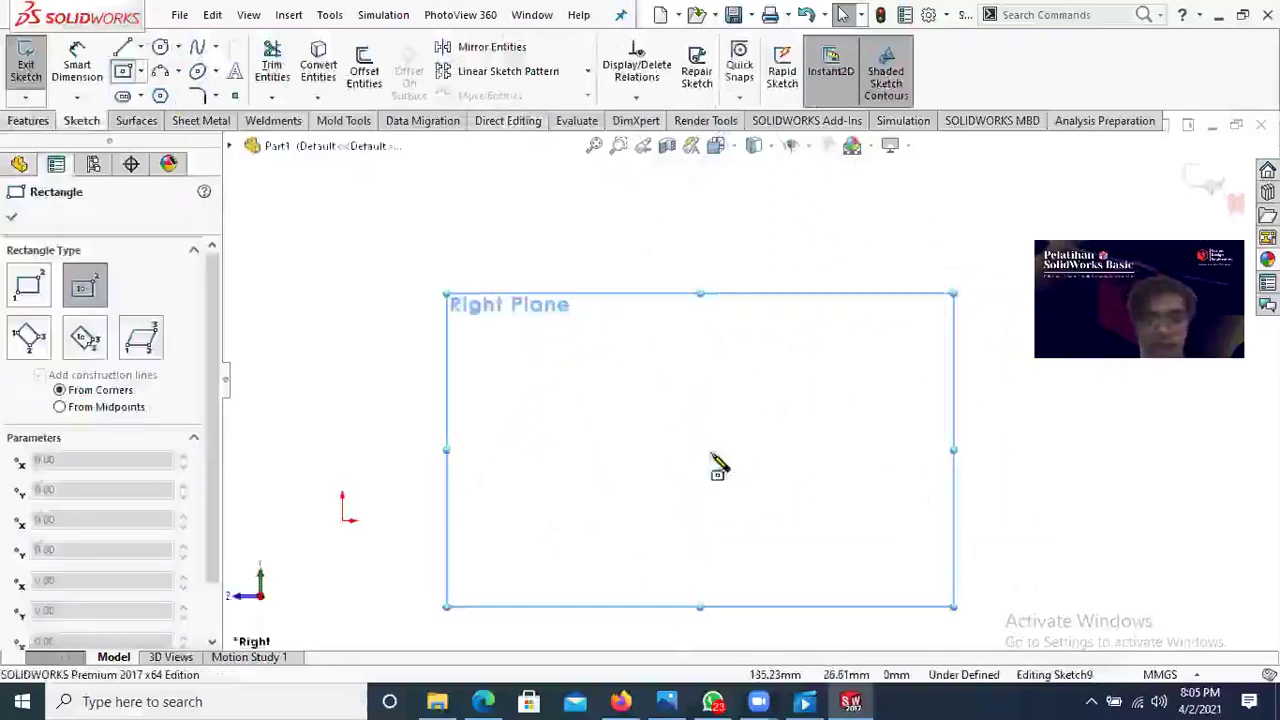
click(342, 520)
click(407, 534)
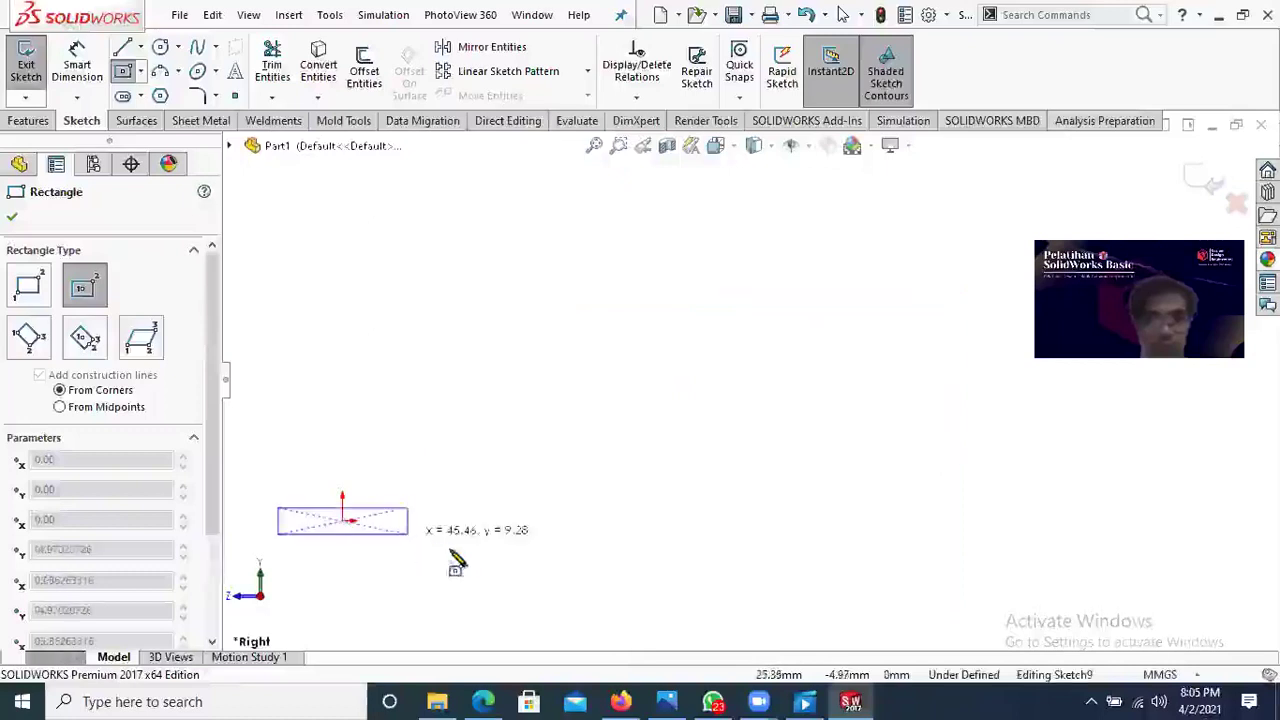
scroll(632, 534, up, 2)
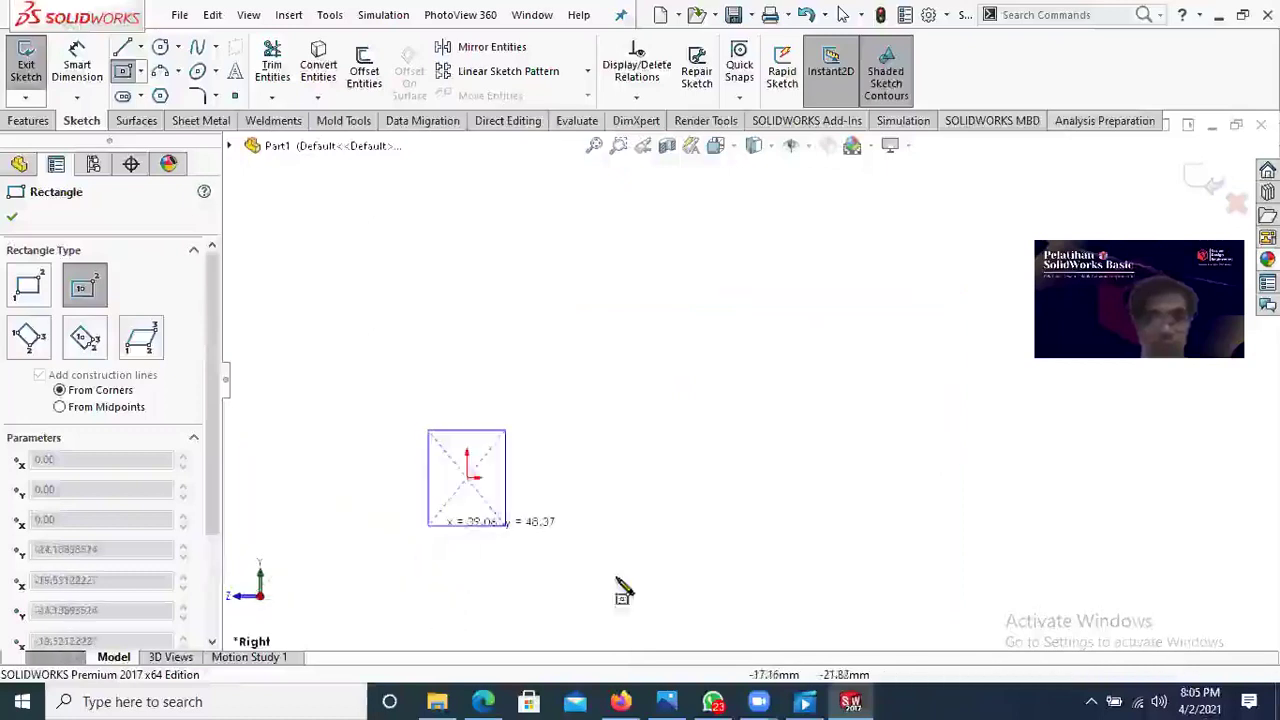
click(612, 577)
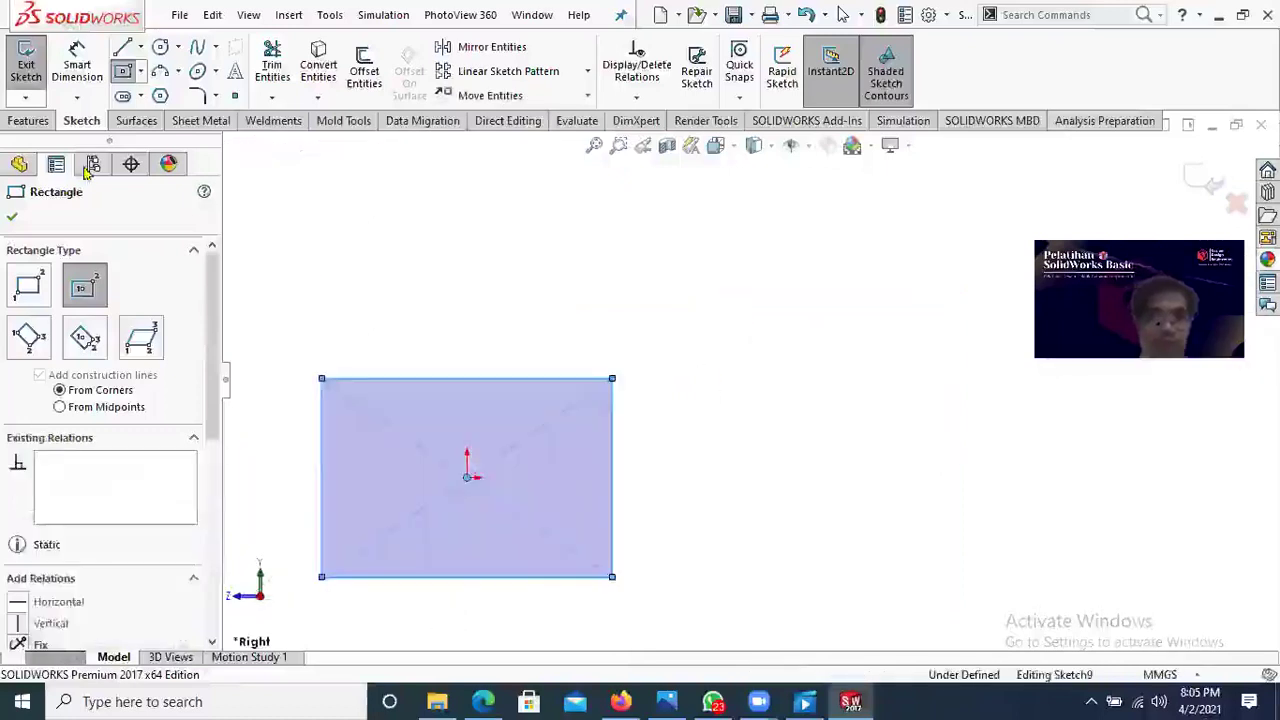
key(Escape)
Step: Extrude the rectangle into a solid block with a Blind depth of 100 mm
click(28, 121)
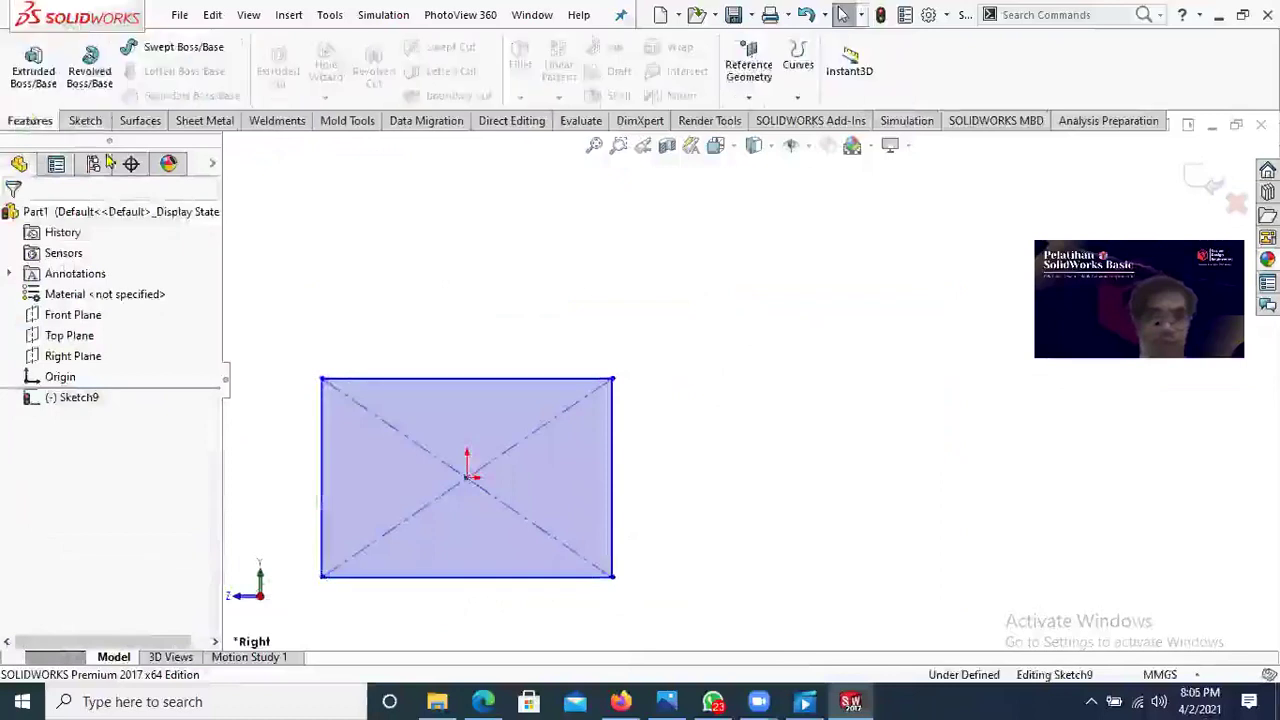
click(36, 88)
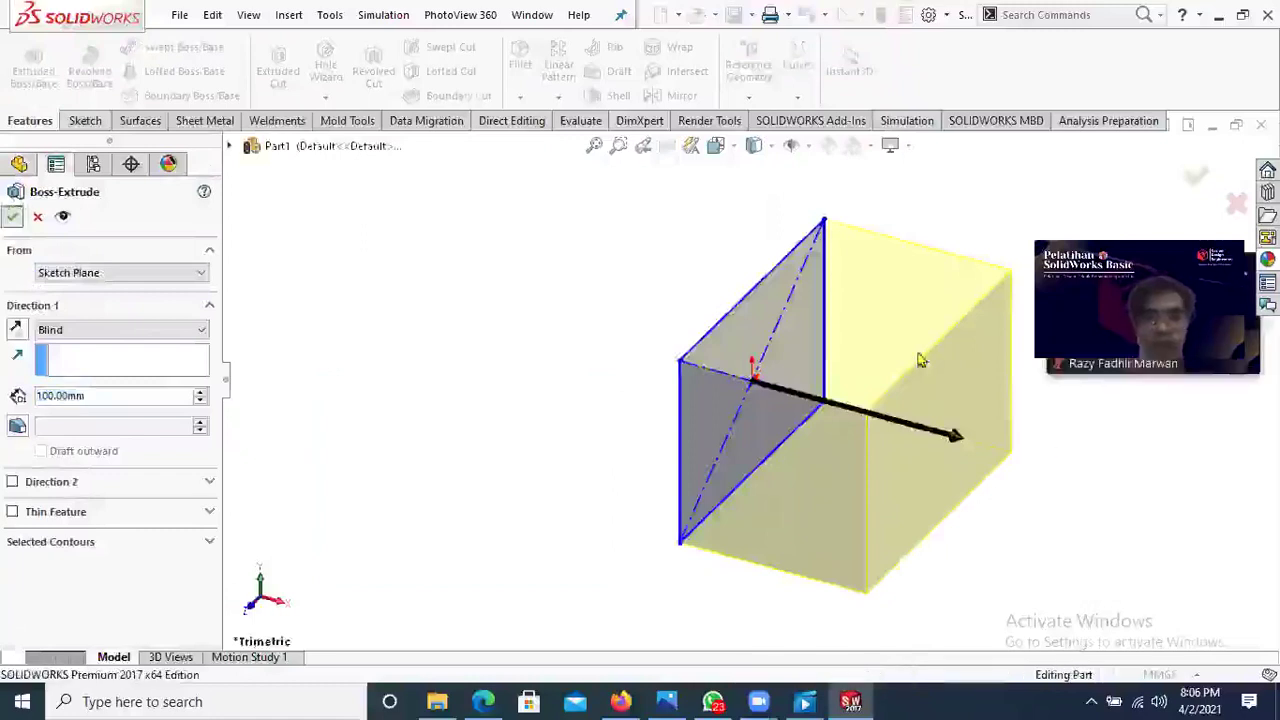
key(Return)
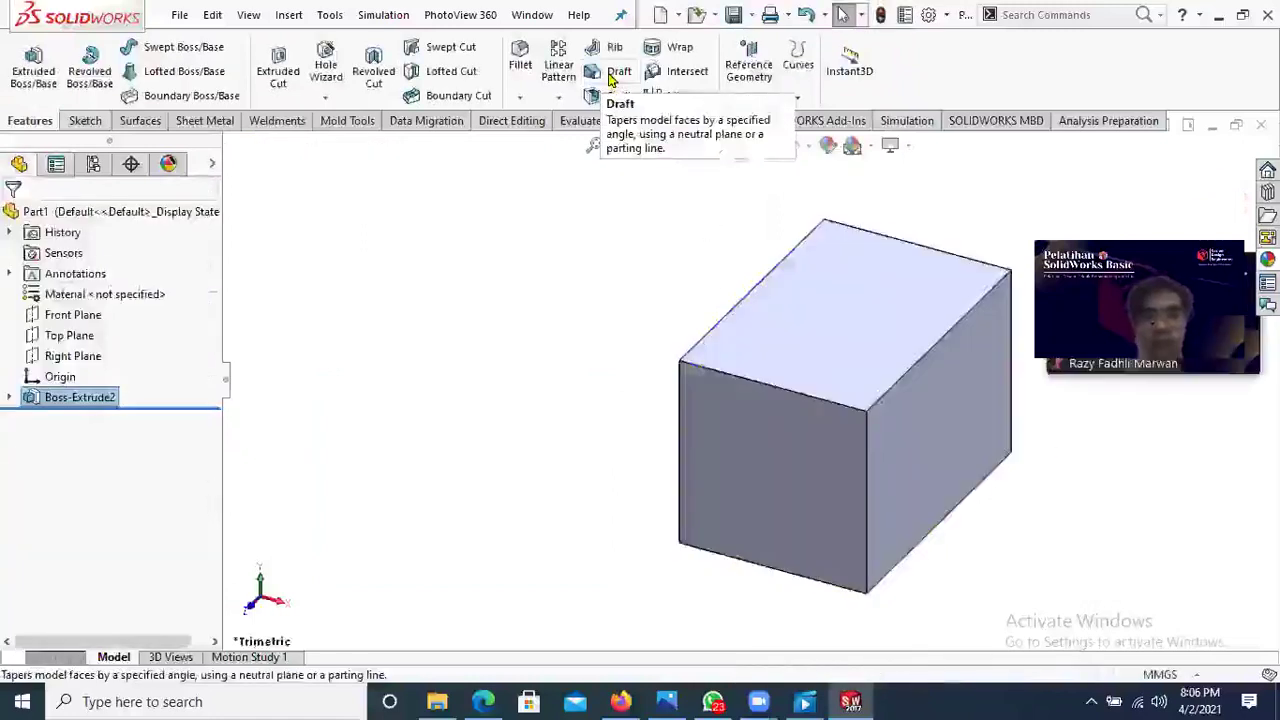
Step: Start a parting-line Draft with the block's top face as direction of pull and a vertical edge as parting line
click(612, 77)
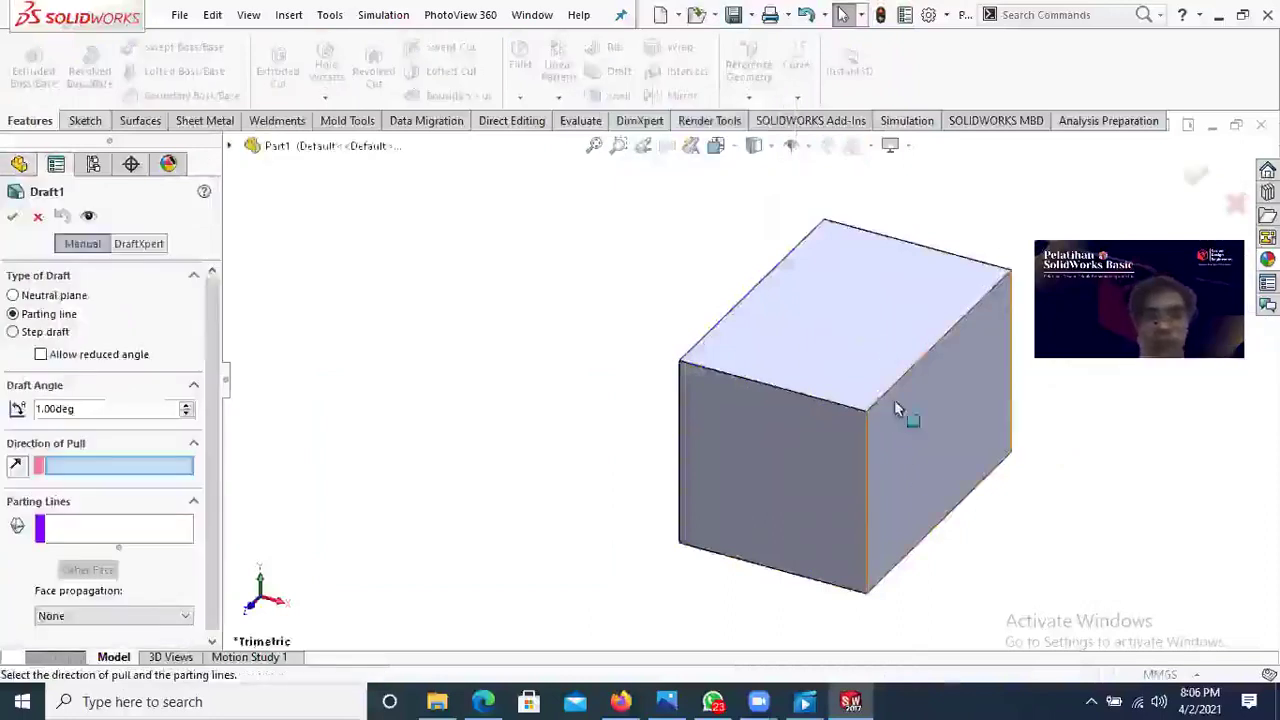
middle_drag(790, 372, 840, 353)
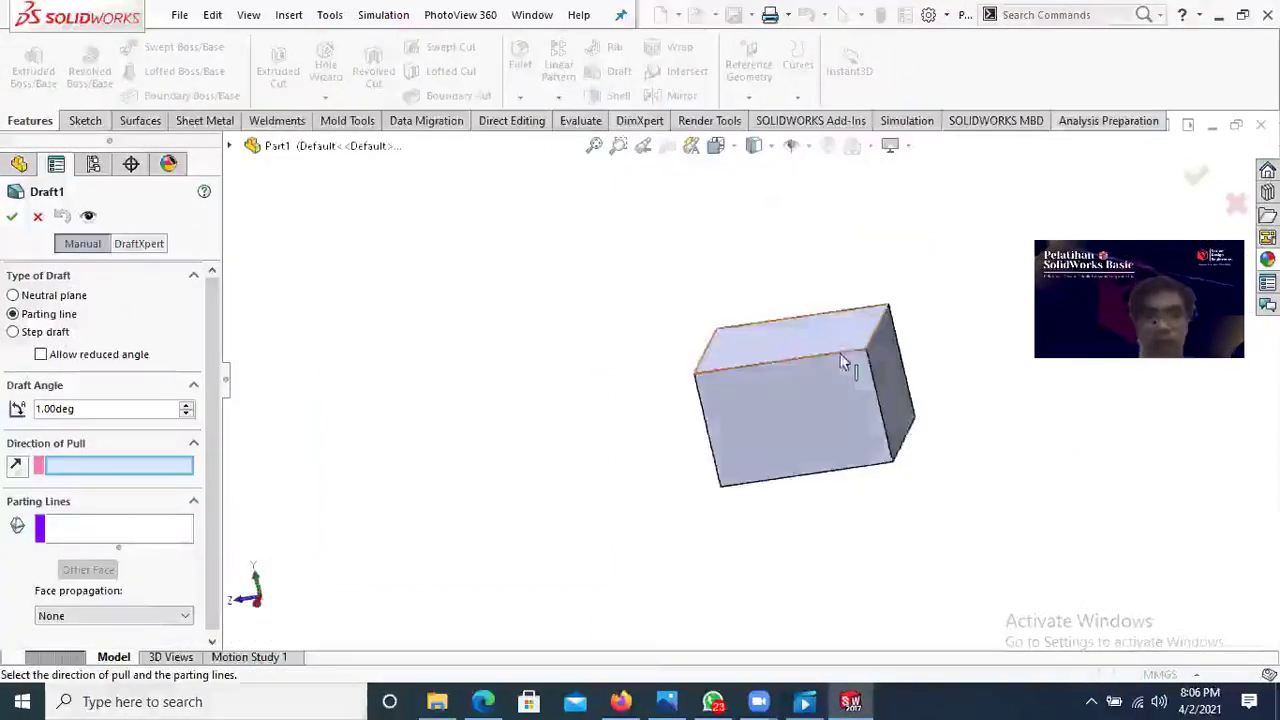
scroll(755, 328, down, 2)
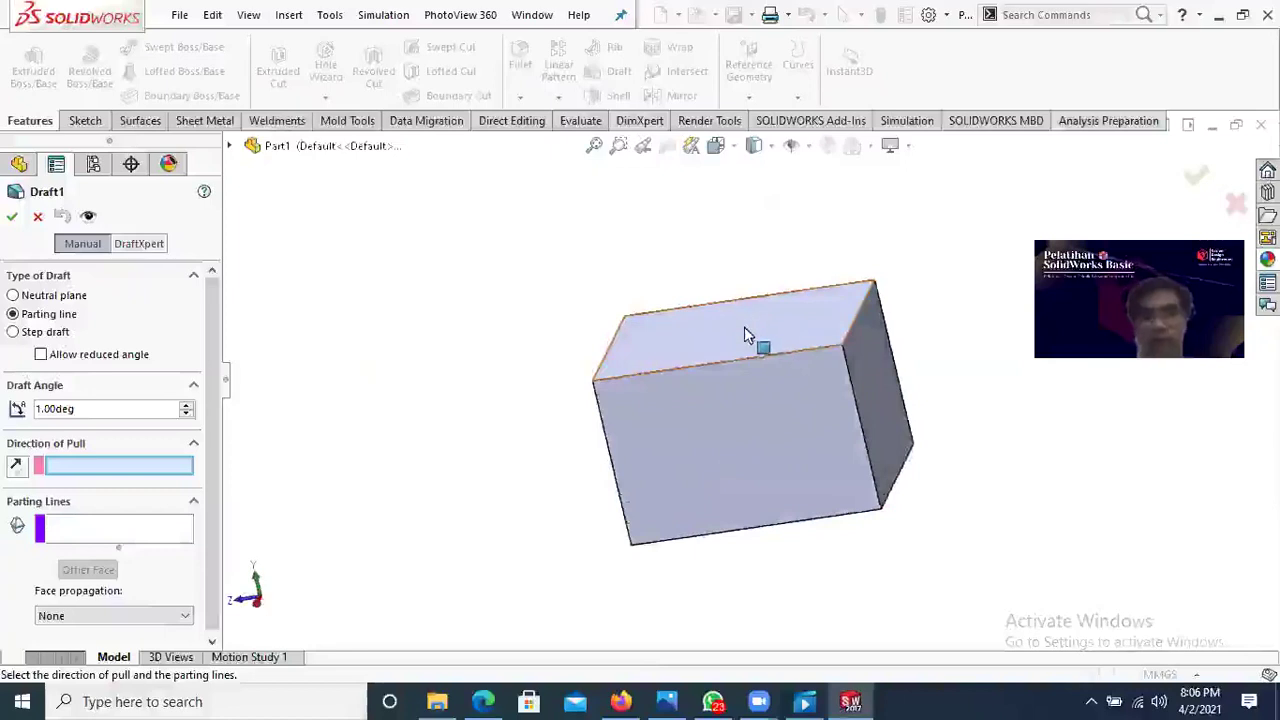
click(766, 342)
scroll(770, 348, down, 1)
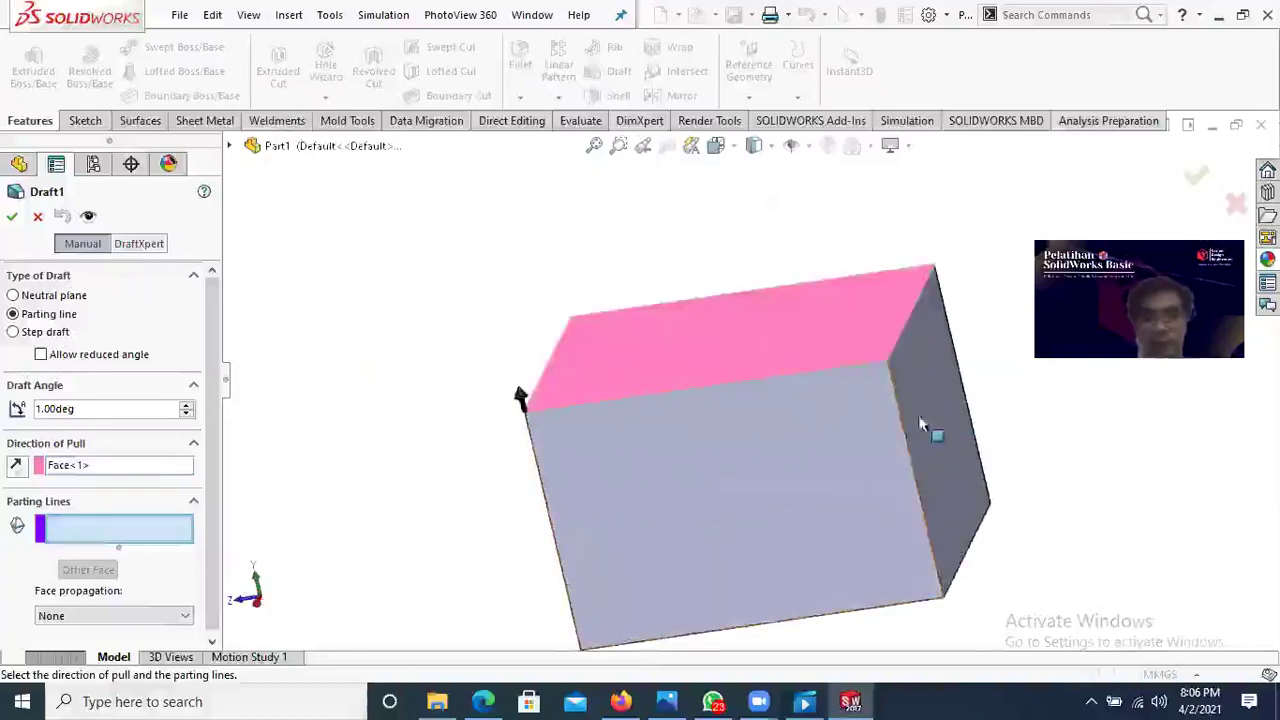
click(905, 437)
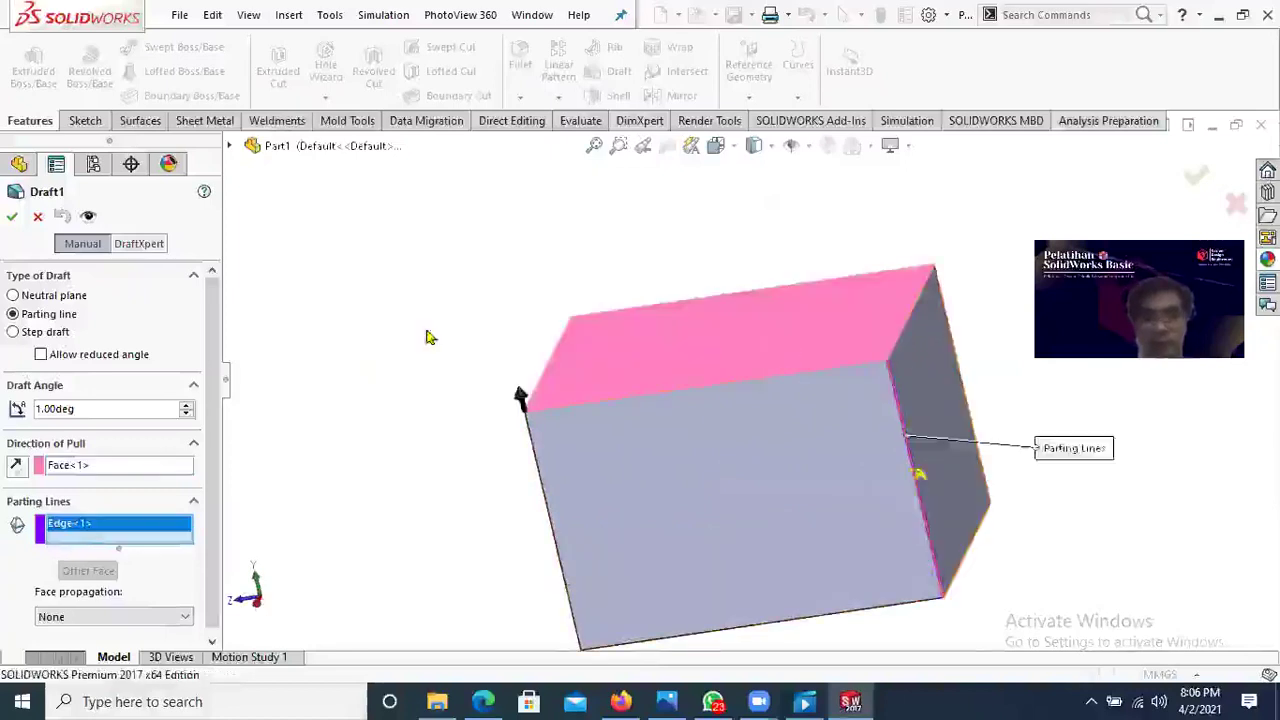
Step: Try to apply the parting-line draft with a draft angle of 45 degrees
middle_drag(726, 401, 698, 453)
middle_drag(732, 391, 744, 370)
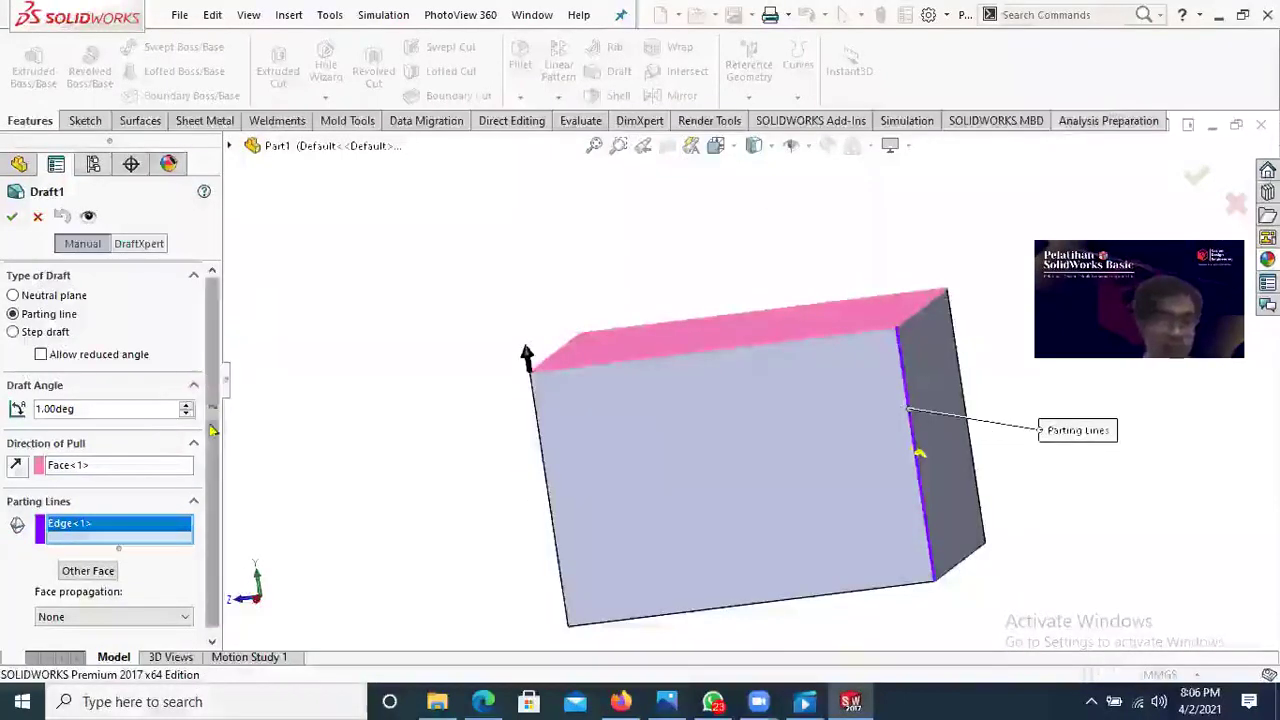
drag(104, 400, 16, 410)
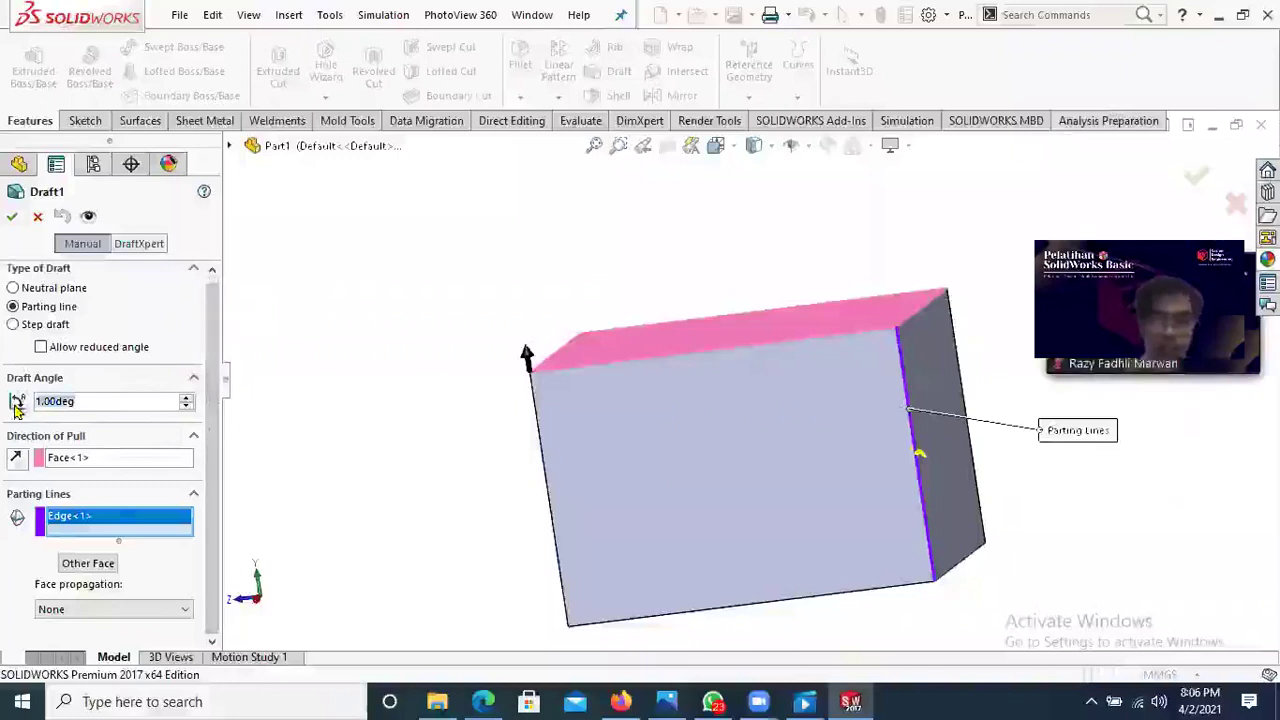
text(45)
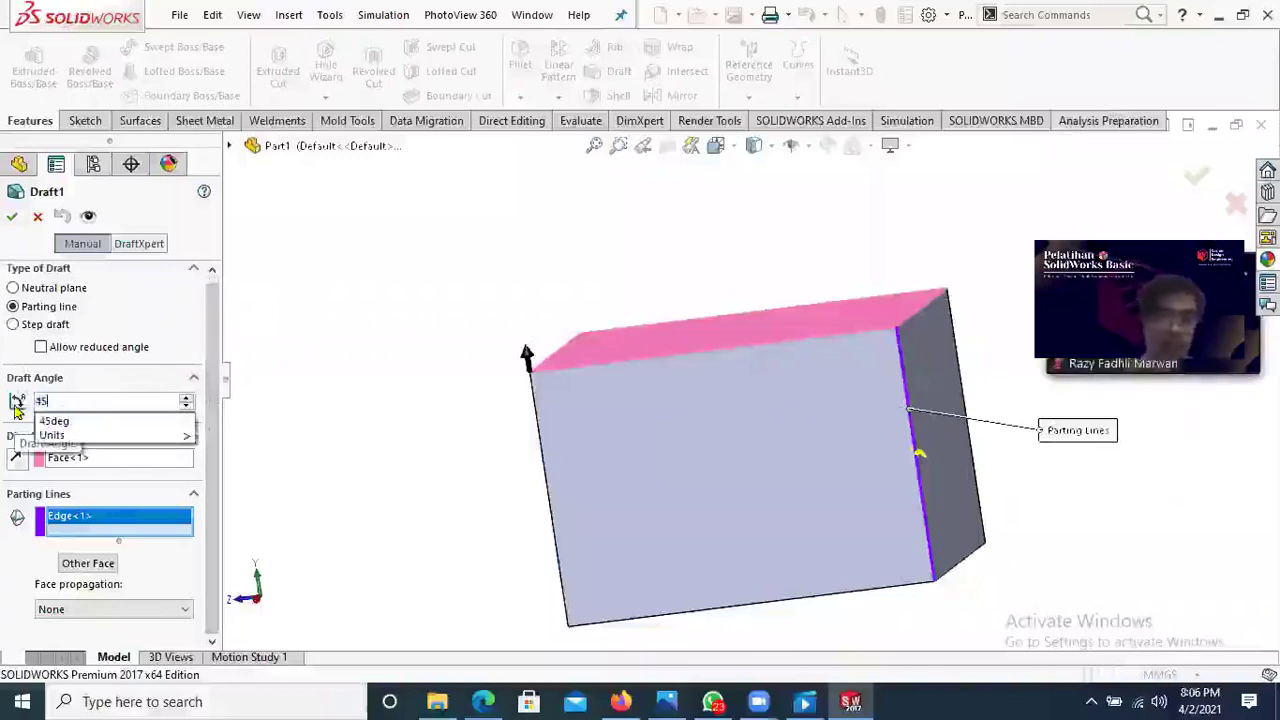
key(Return)
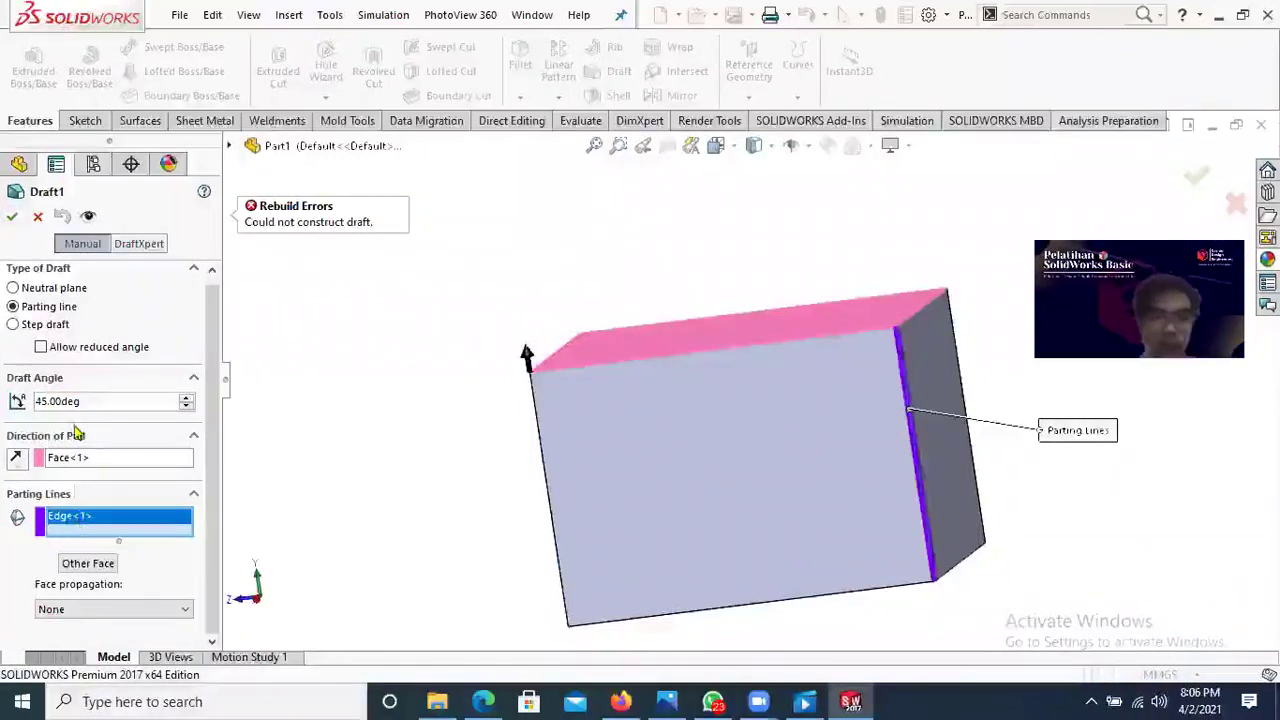
Step: Try the Neutral plane draft type with the top face as neutral plane, and discard the draft
click(13, 288)
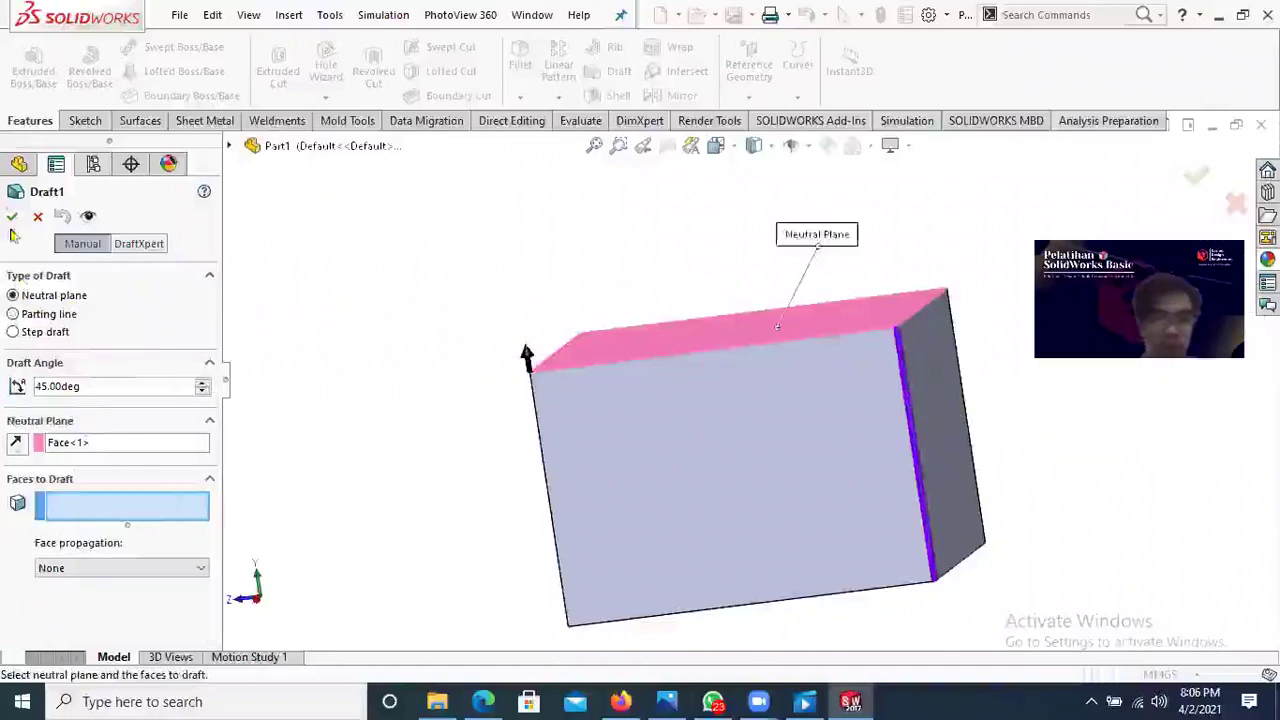
click(728, 352)
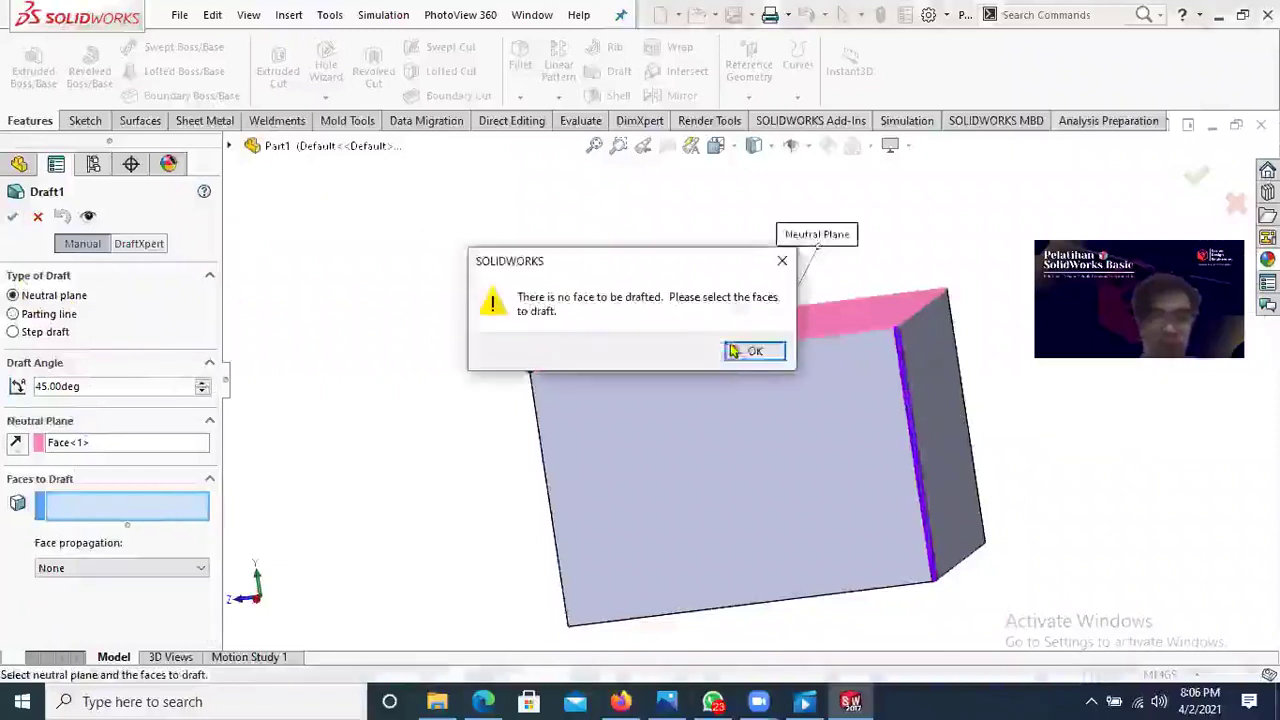
click(752, 350)
key(Escape)
click(884, 412)
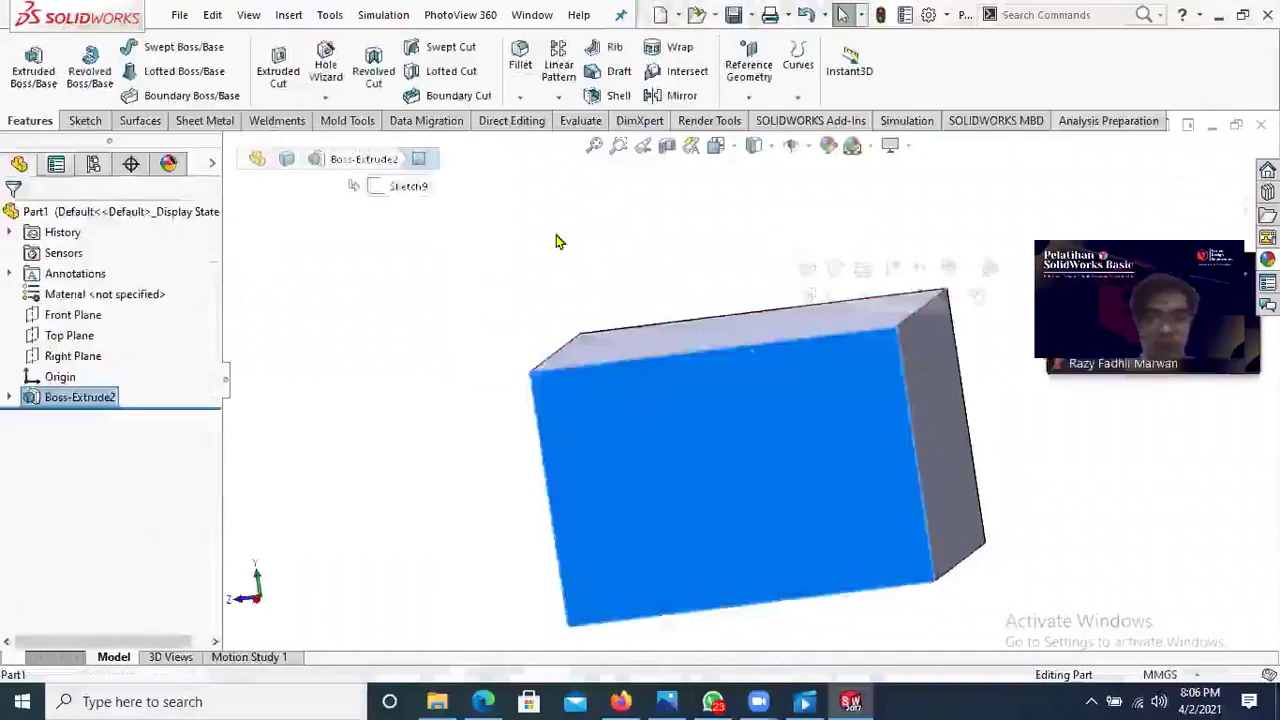
click(268, 289)
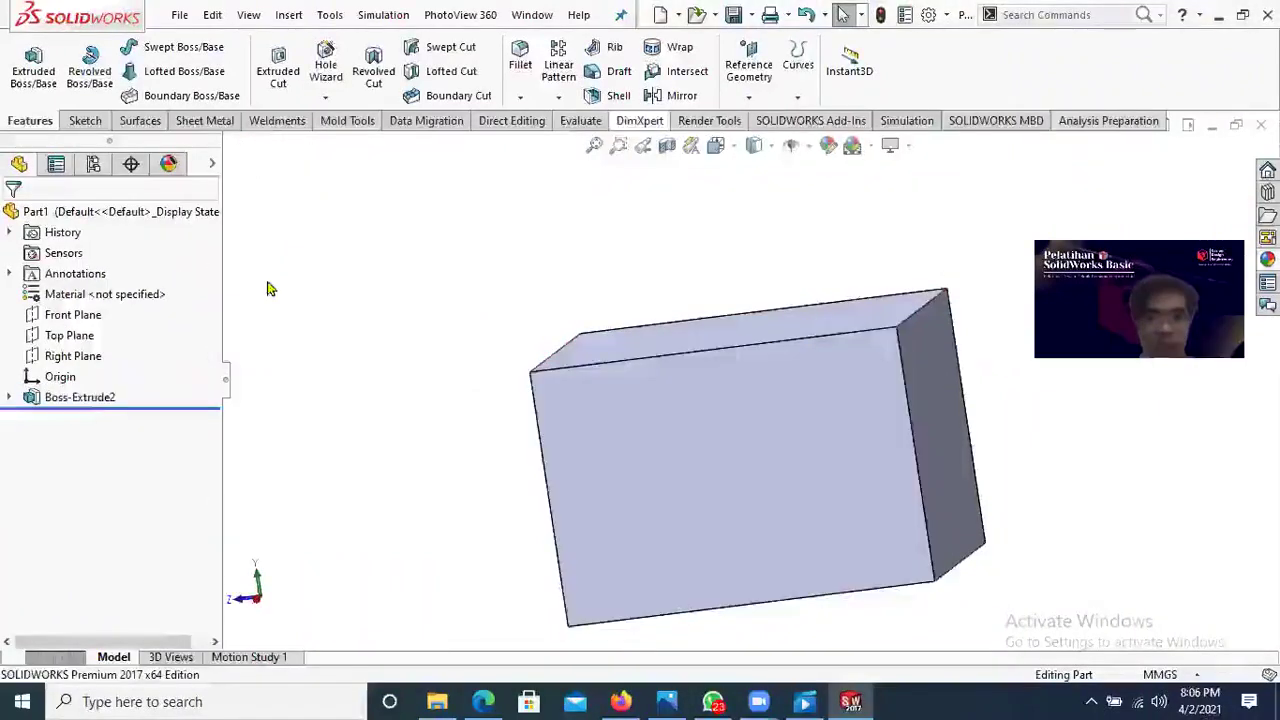
Step: Shell the block with a 10 mm wall thickness, removing one side face and showing the preview
click(612, 95)
middle_drag(765, 310, 583, 426)
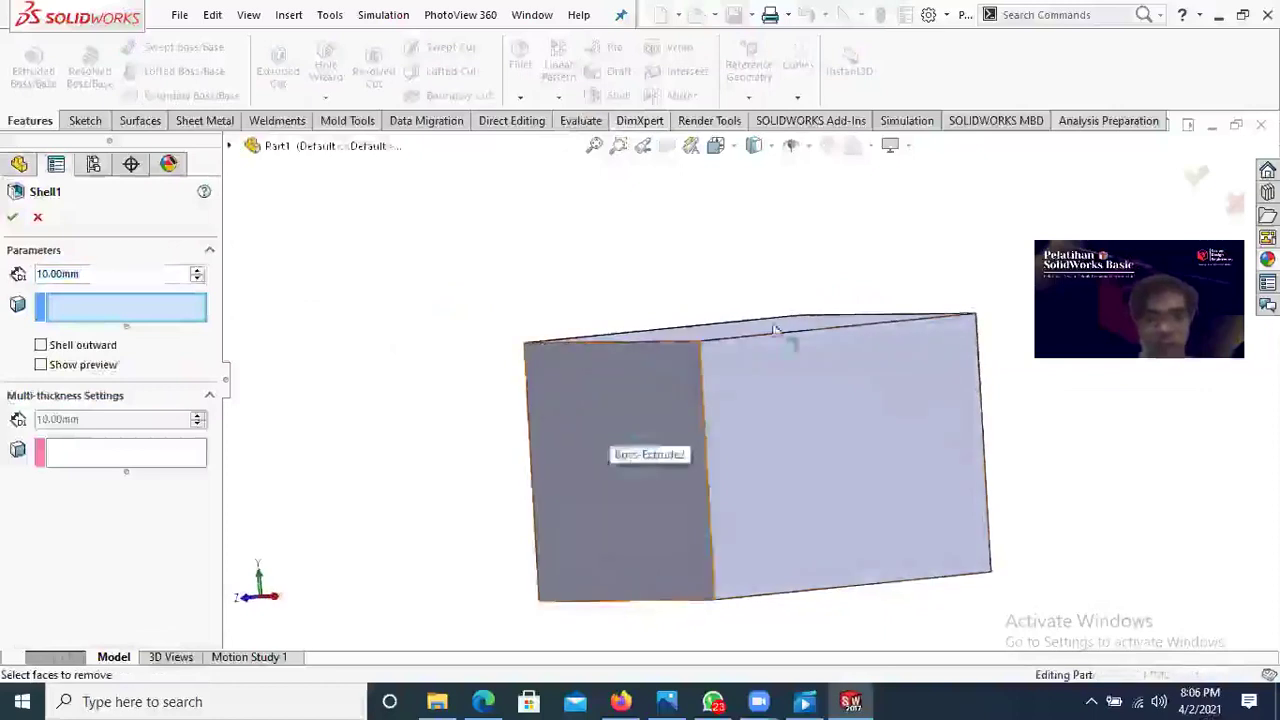
scroll(727, 430, down, 2)
scroll(673, 445, up, 2)
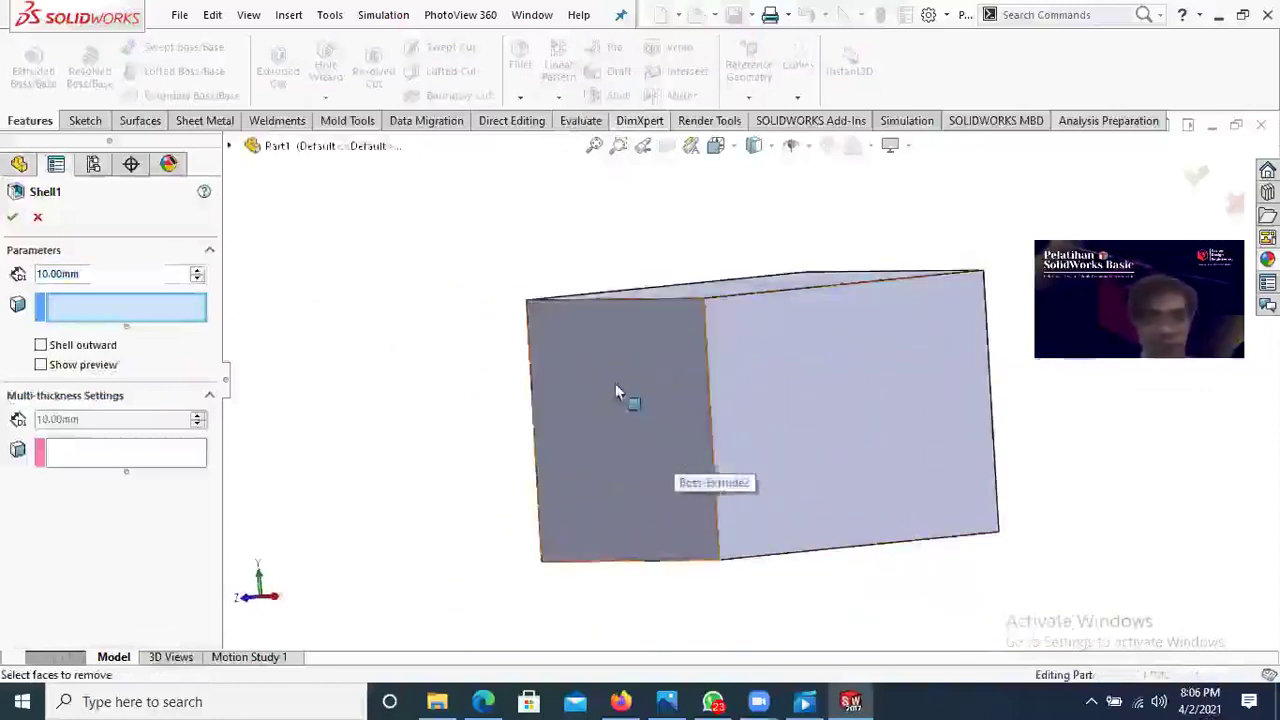
click(123, 306)
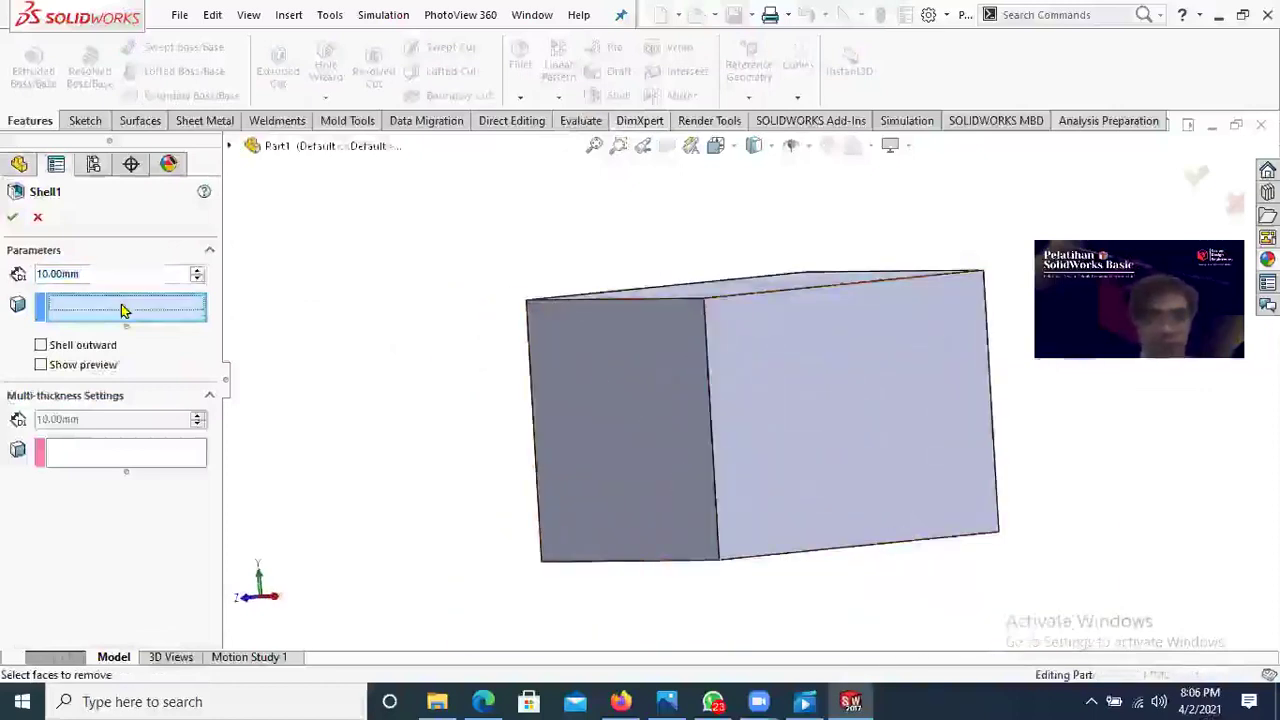
click(598, 387)
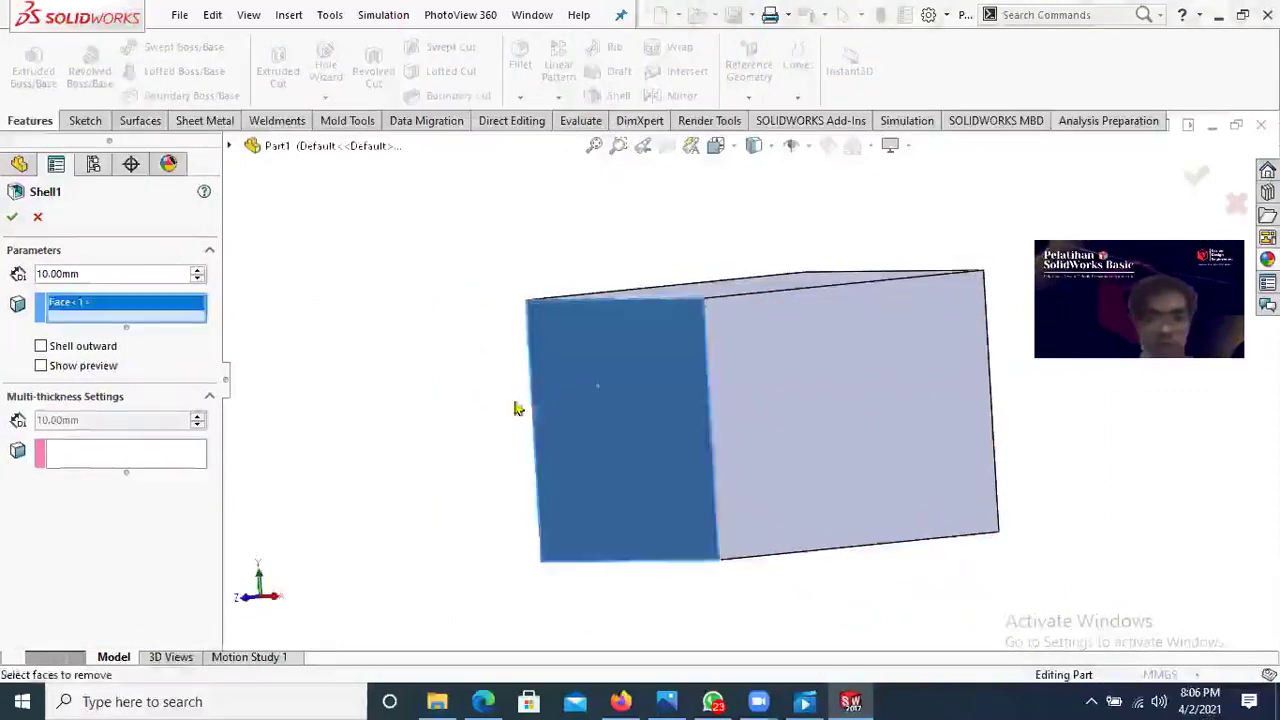
click(41, 365)
middle_drag(480, 414, 657, 468)
scroll(829, 490, down, 1)
scroll(828, 495, up, 1)
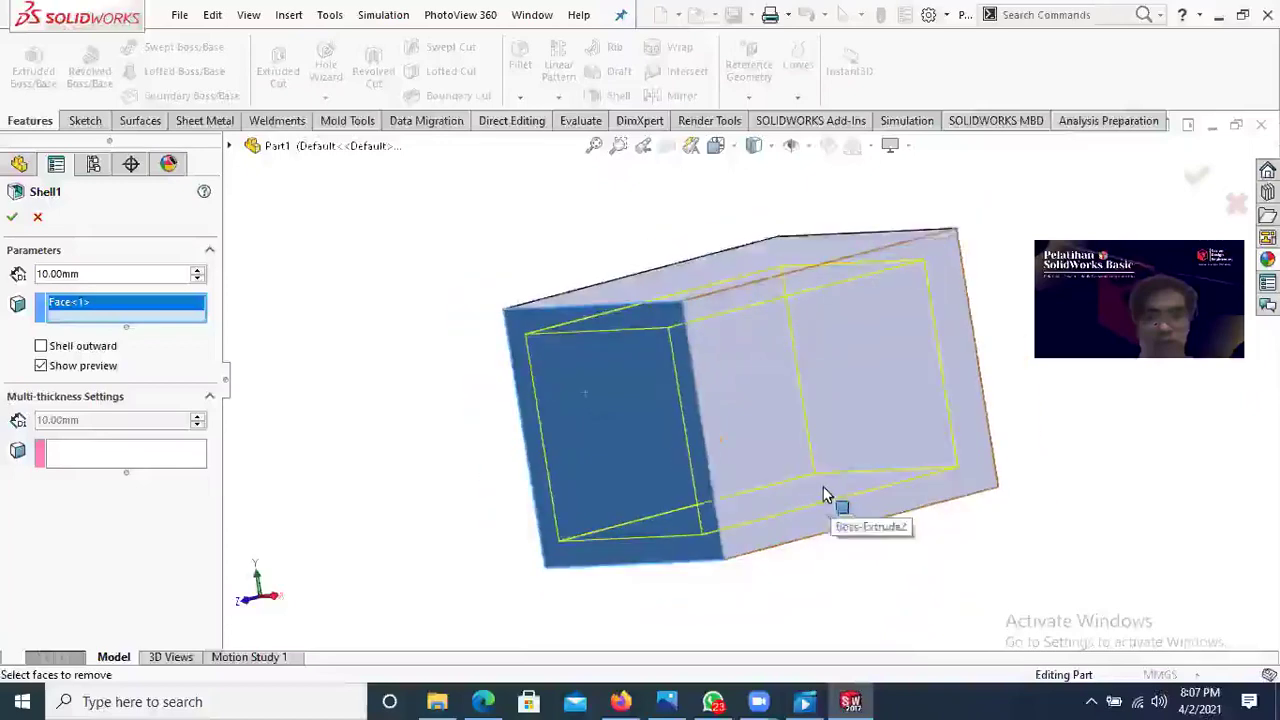
middle_drag(826, 503, 640, 480)
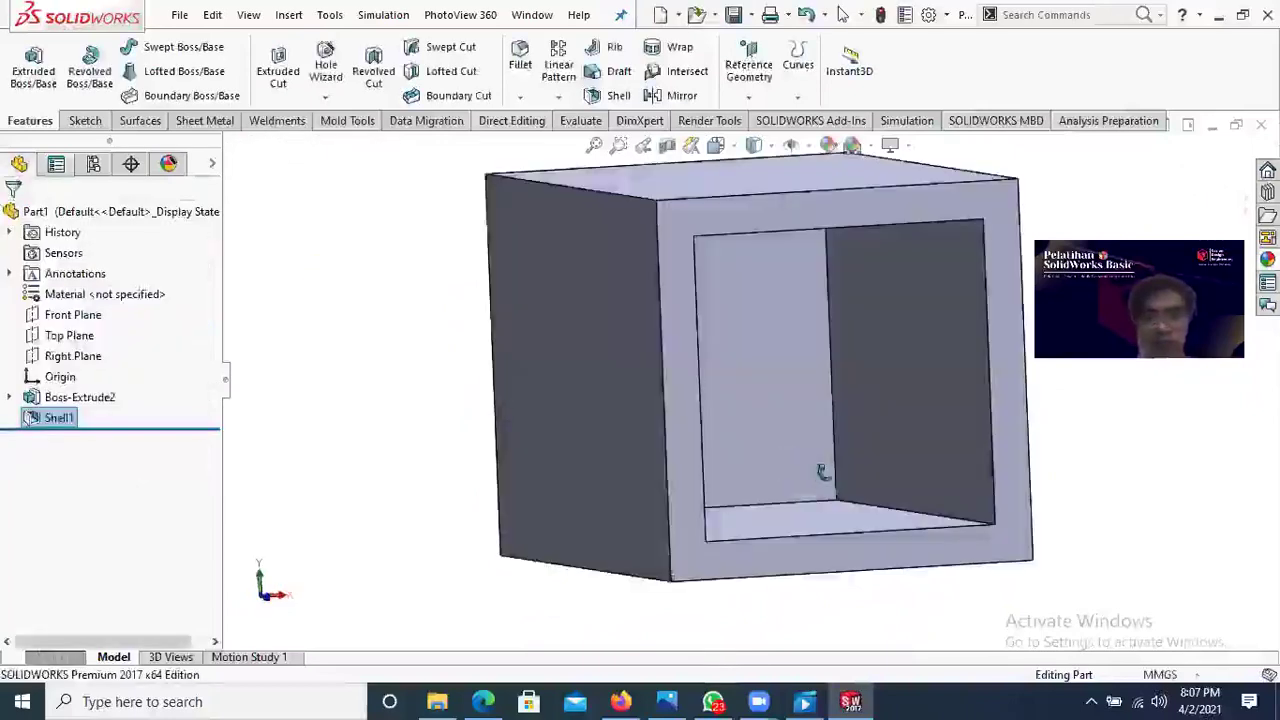
Step: Examine the shelled block's open face, hollow interior and outer walls from several angles
middle_drag(822, 472, 916, 429)
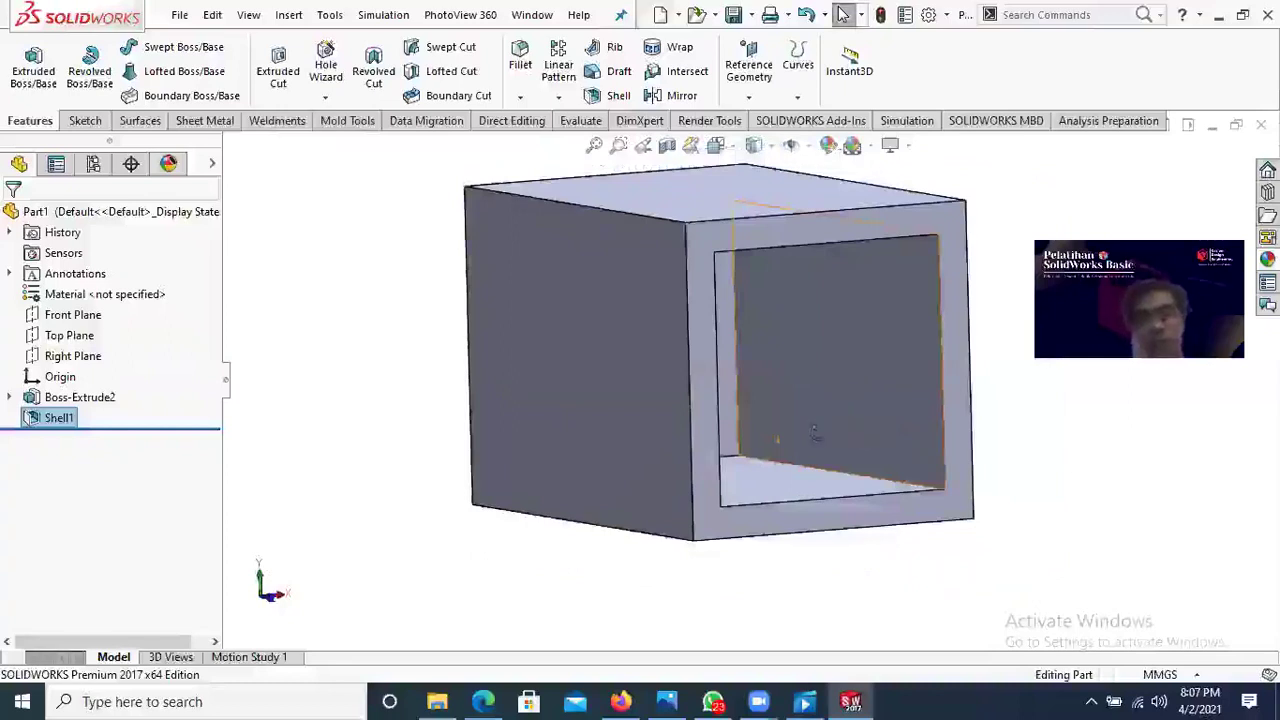
middle_drag(818, 365, 669, 166)
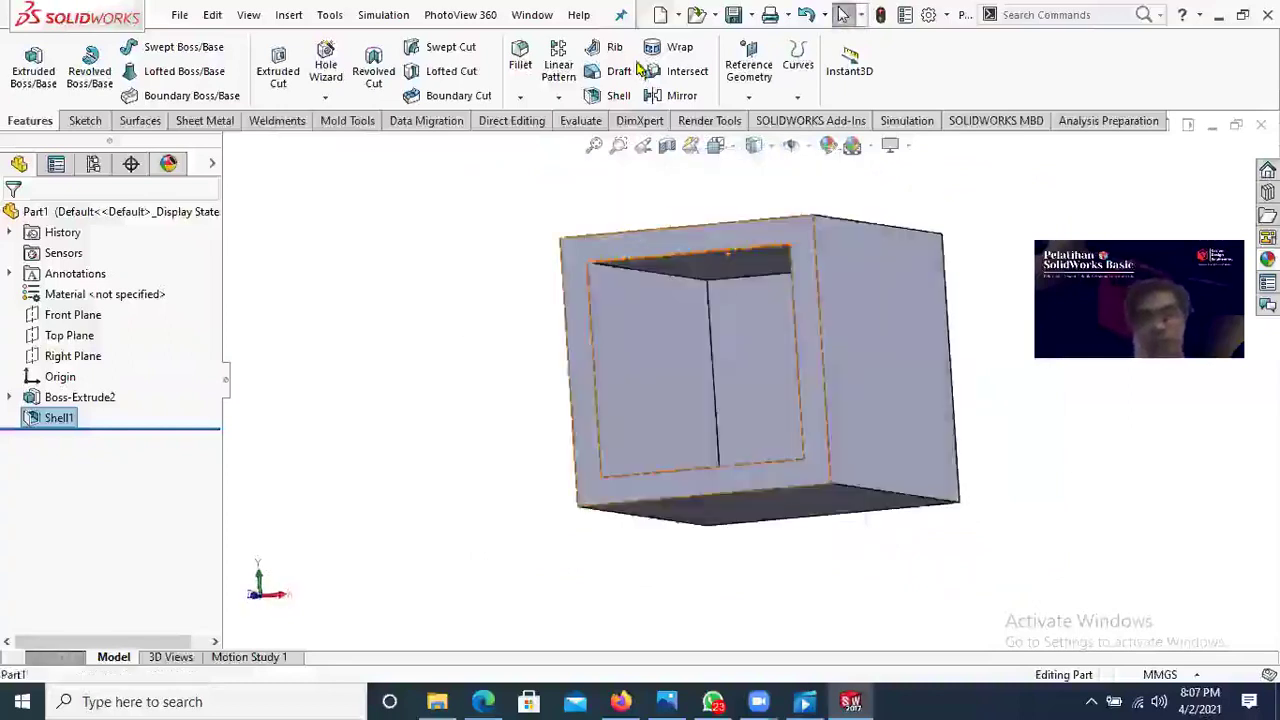
click(643, 145)
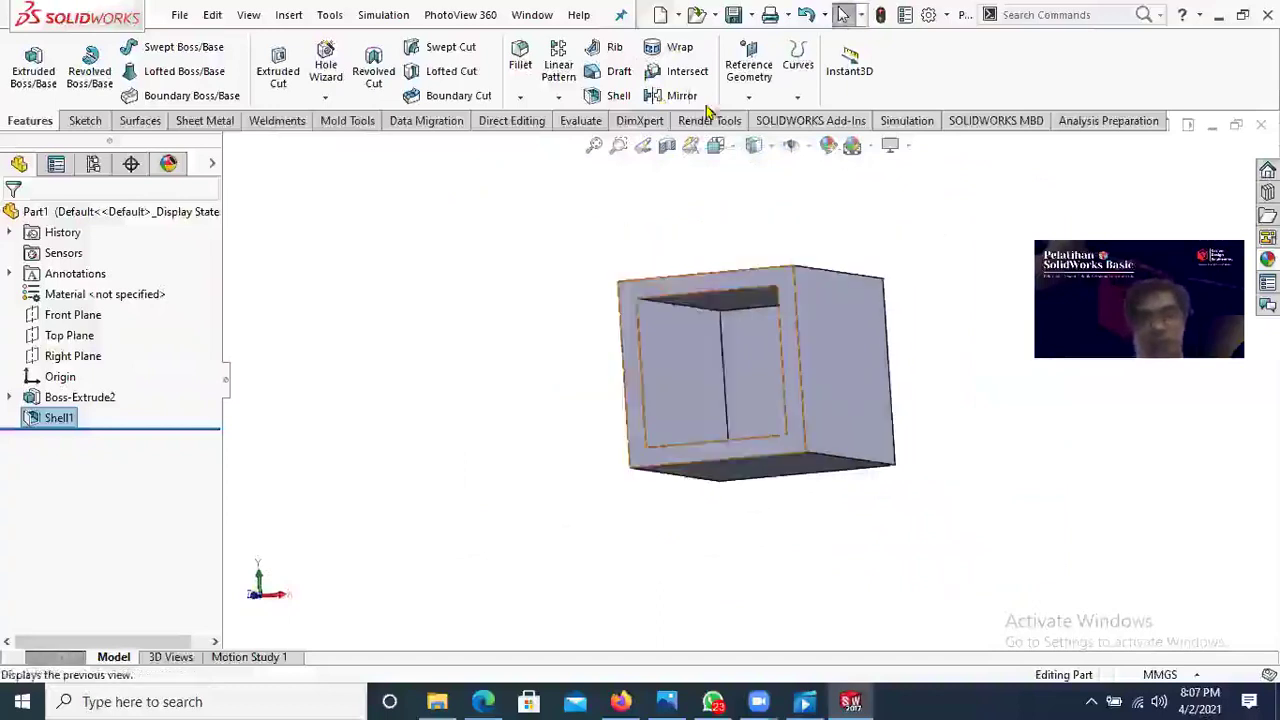
click(797, 97)
click(661, 154)
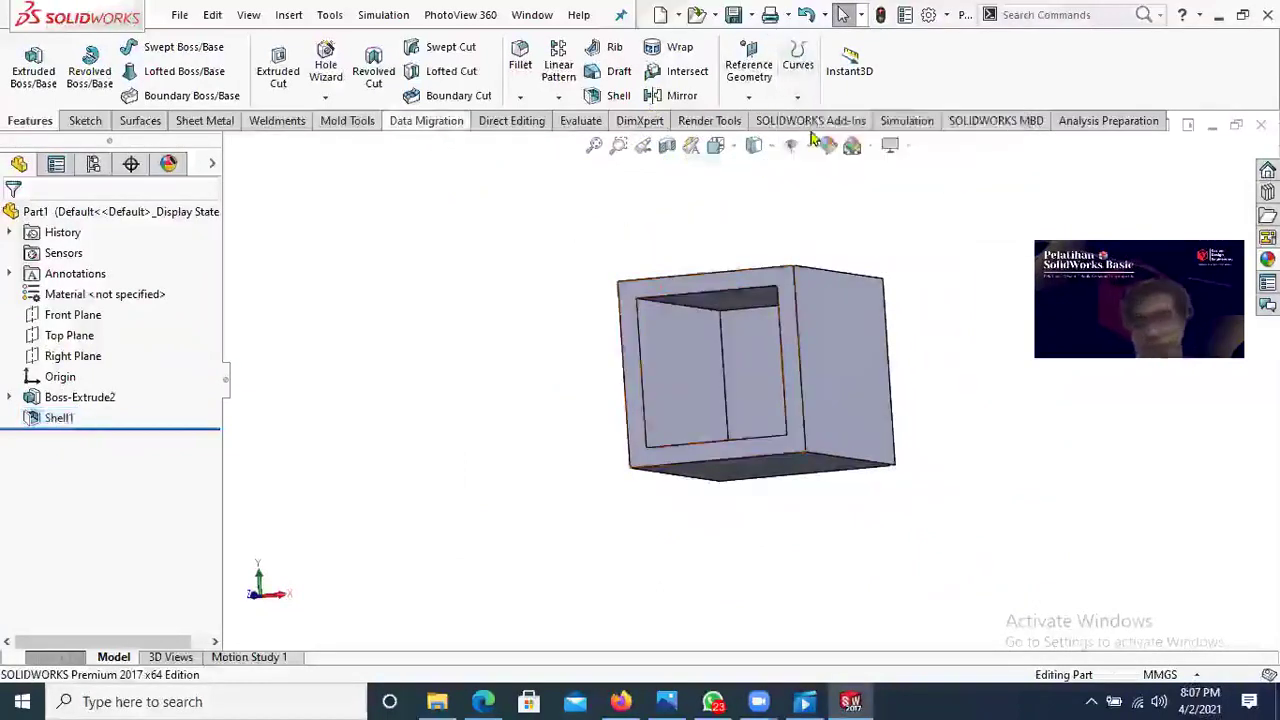
scroll(562, 282, up, 2)
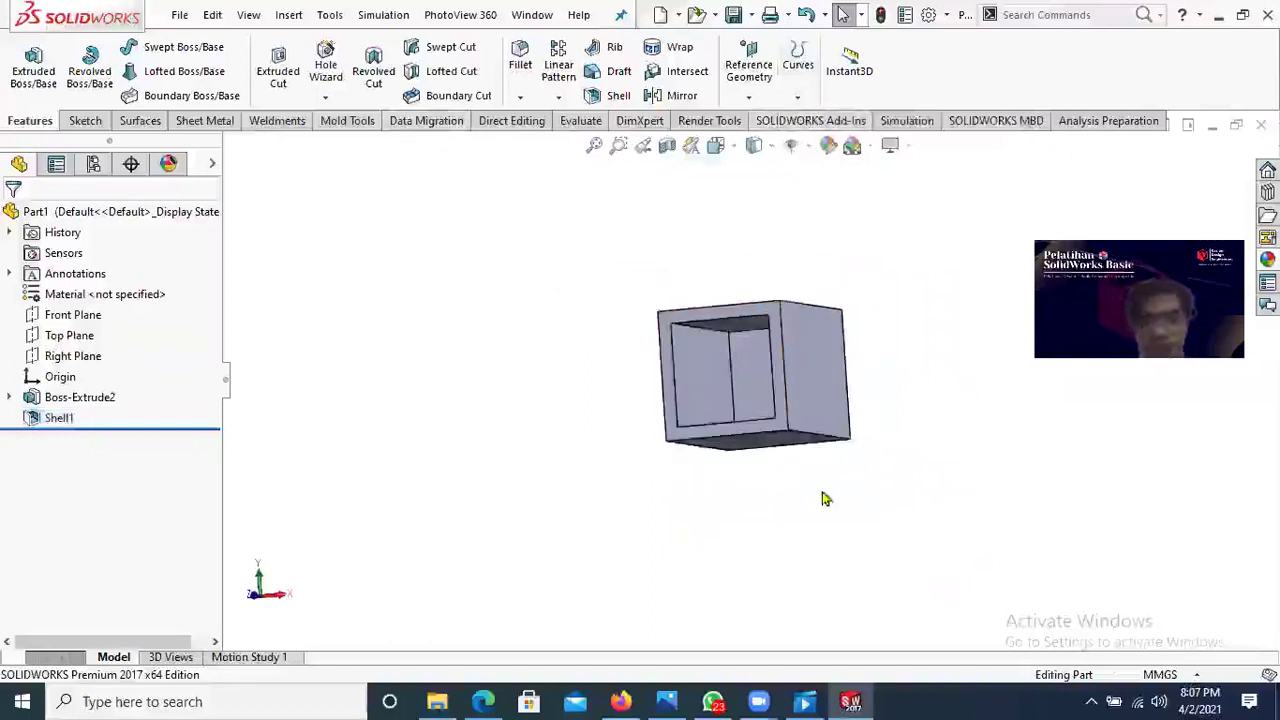
scroll(870, 518, down, 4)
middle_drag(870, 518, 802, 511)
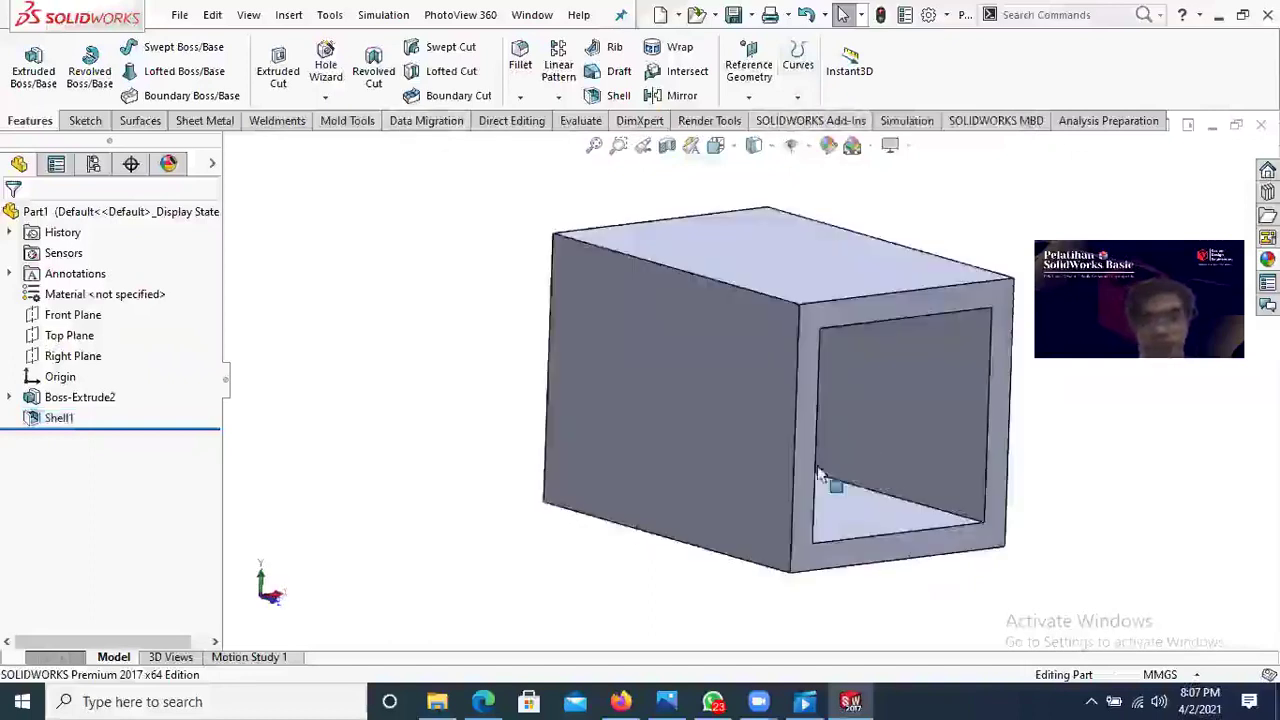
key(ctrl+shift+z)
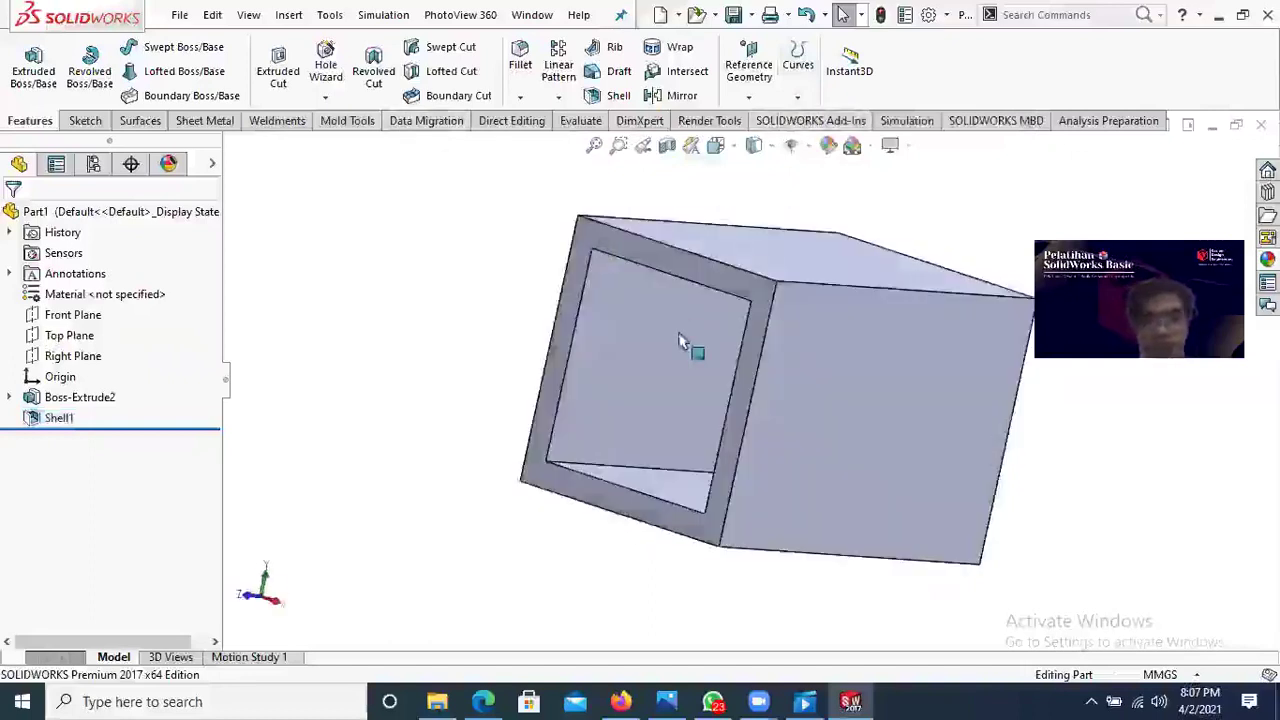
Step: Delete the shell feature from the block
right_click(55, 420)
click(106, 455)
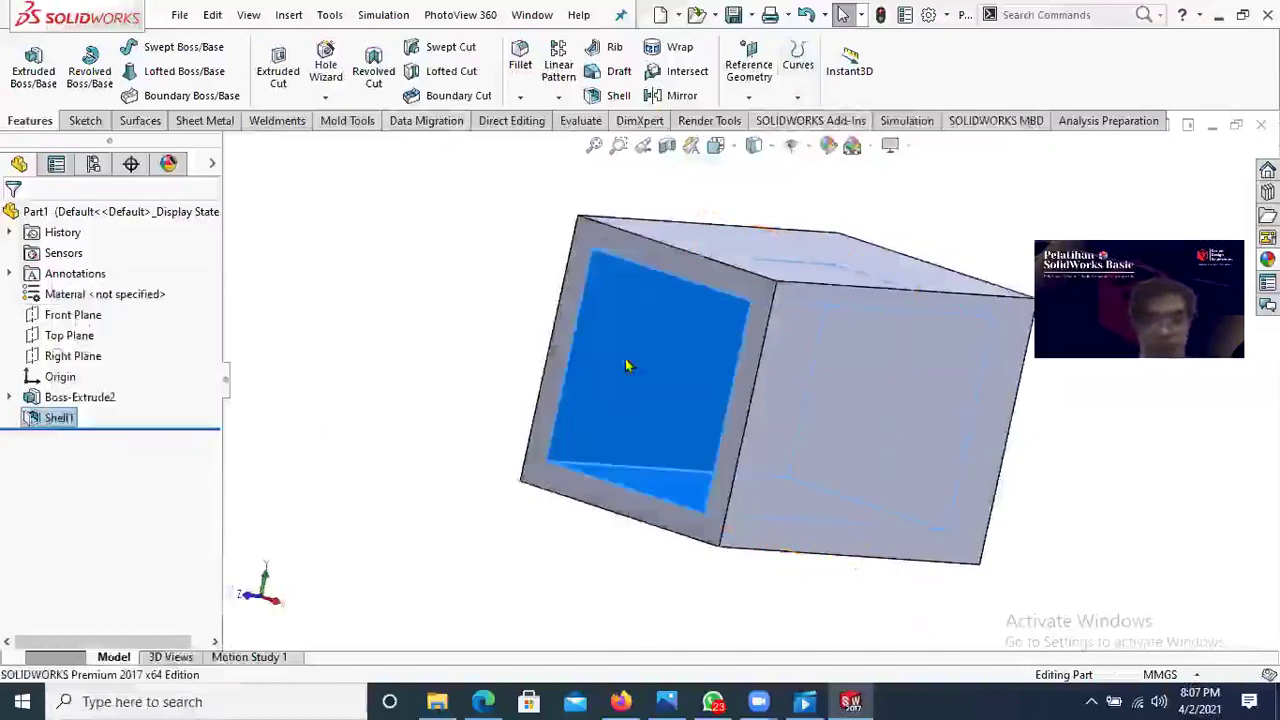
click(760, 256)
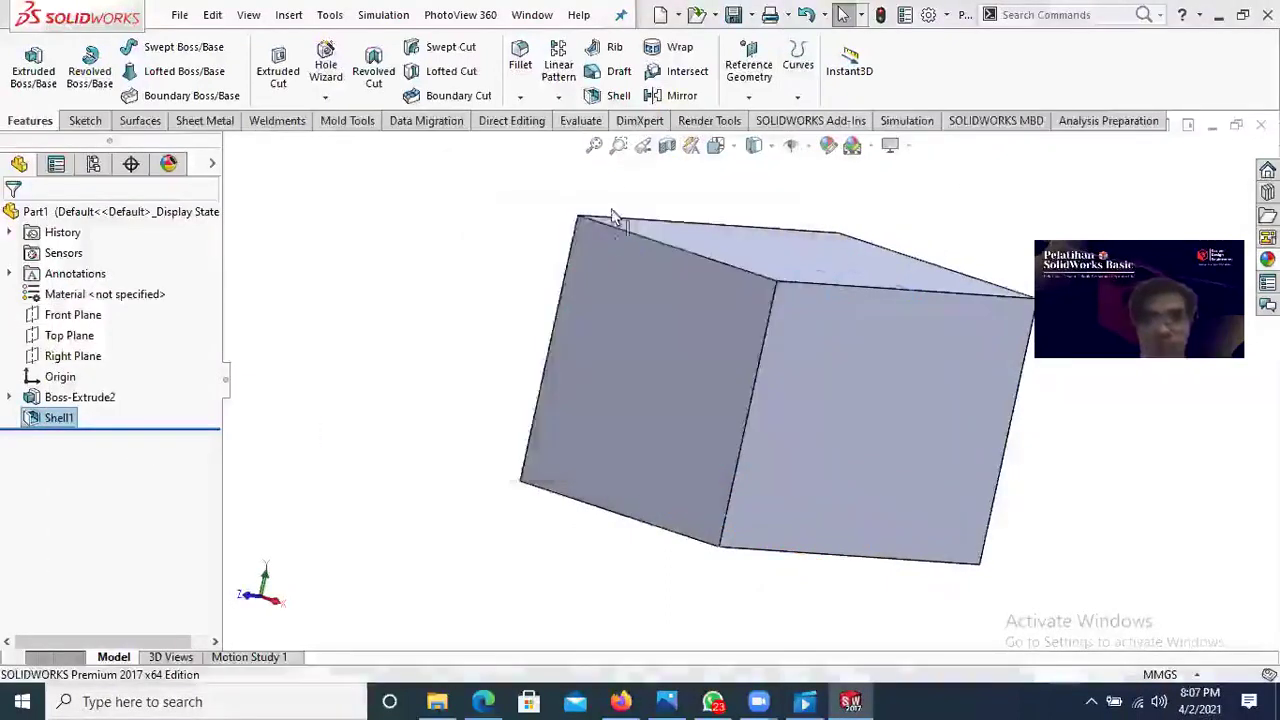
middle_drag(569, 217, 632, 356)
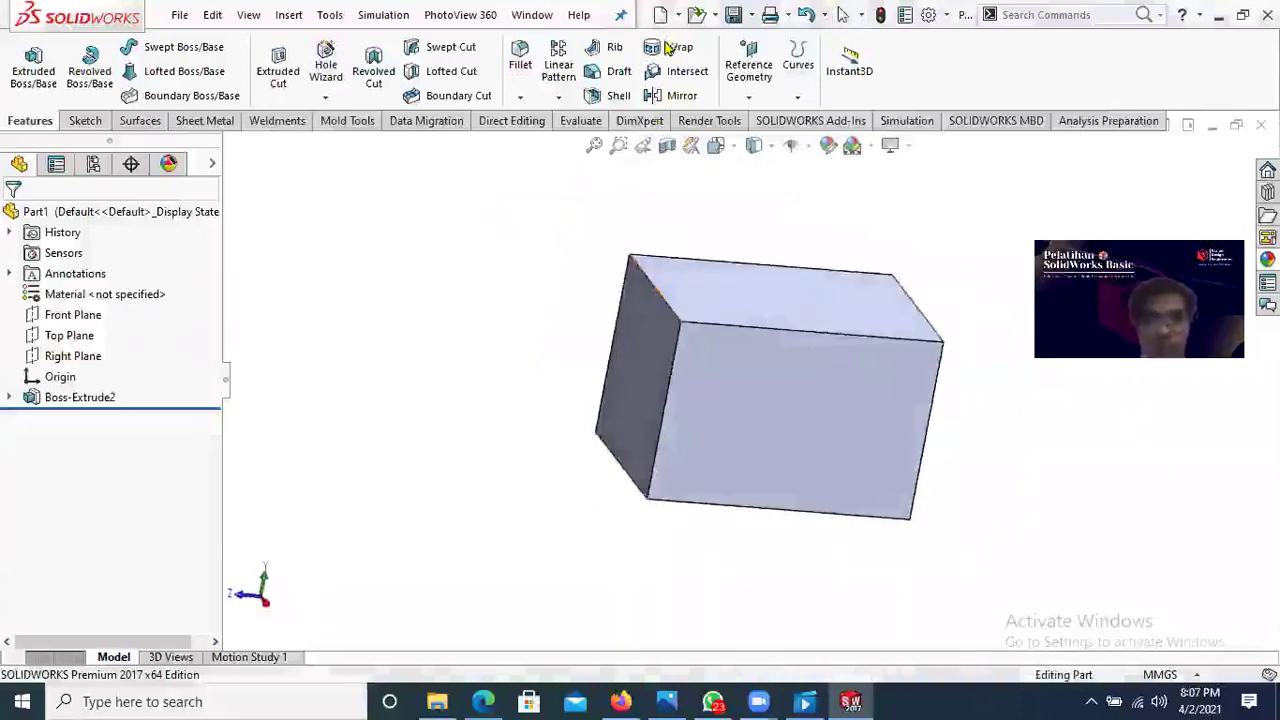
middle_drag(383, 413, 381, 385)
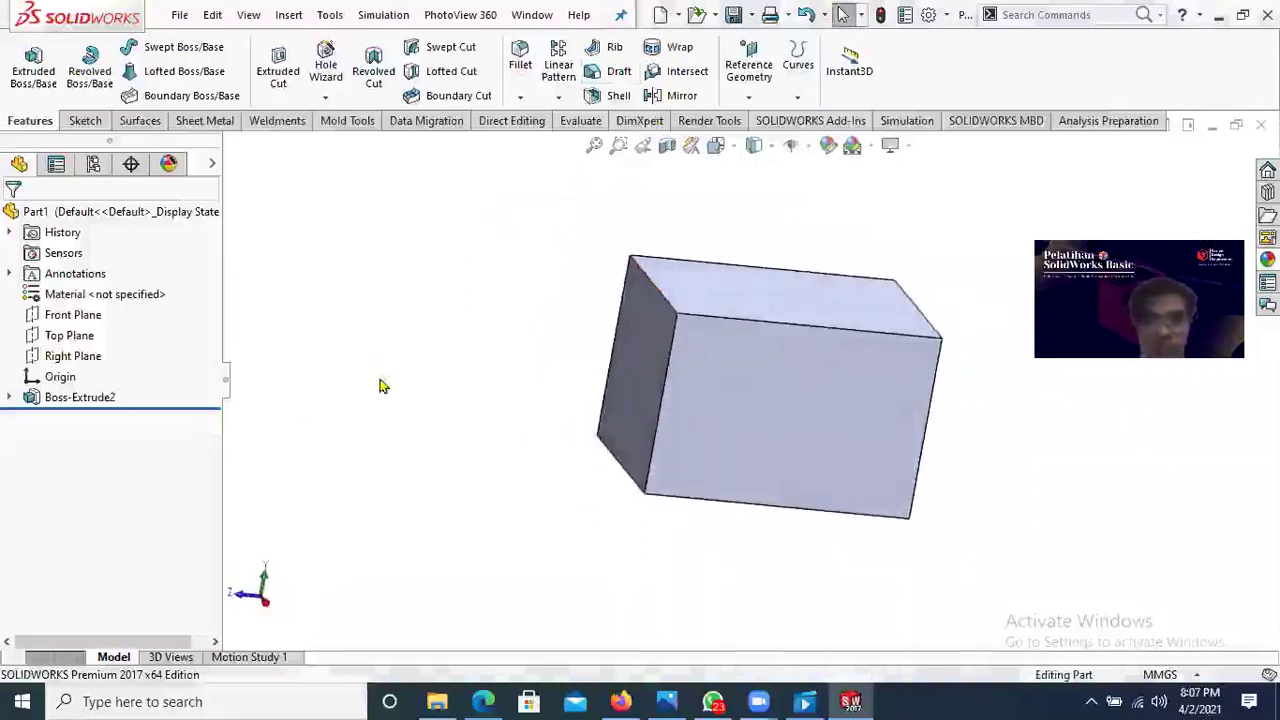
Step: Start a new sketch on the Right Plane of the solid block
key(space)
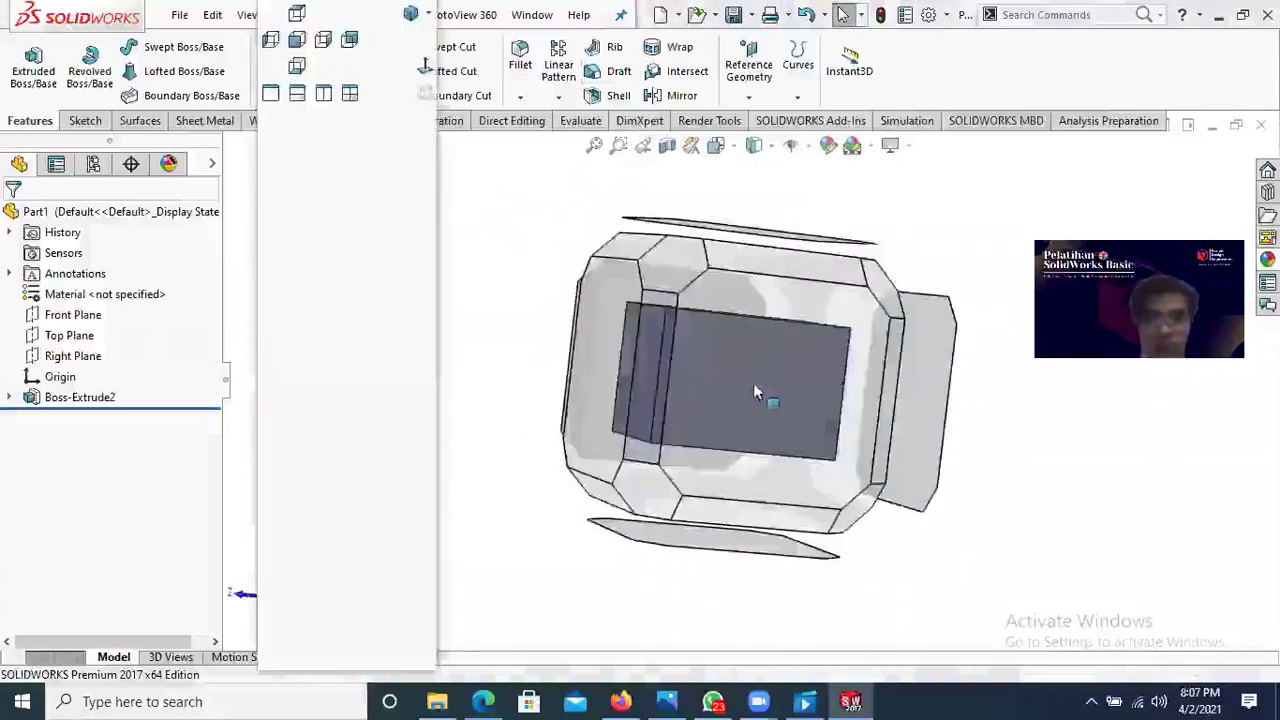
click(794, 370)
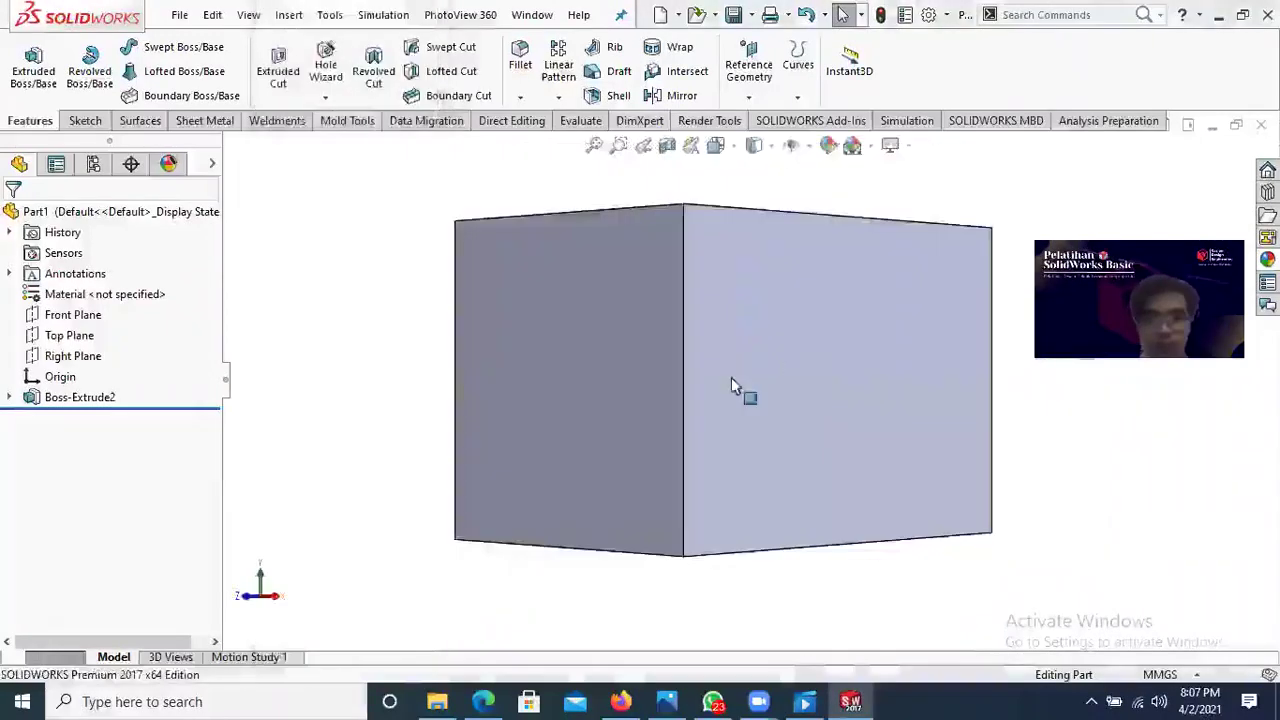
key(space)
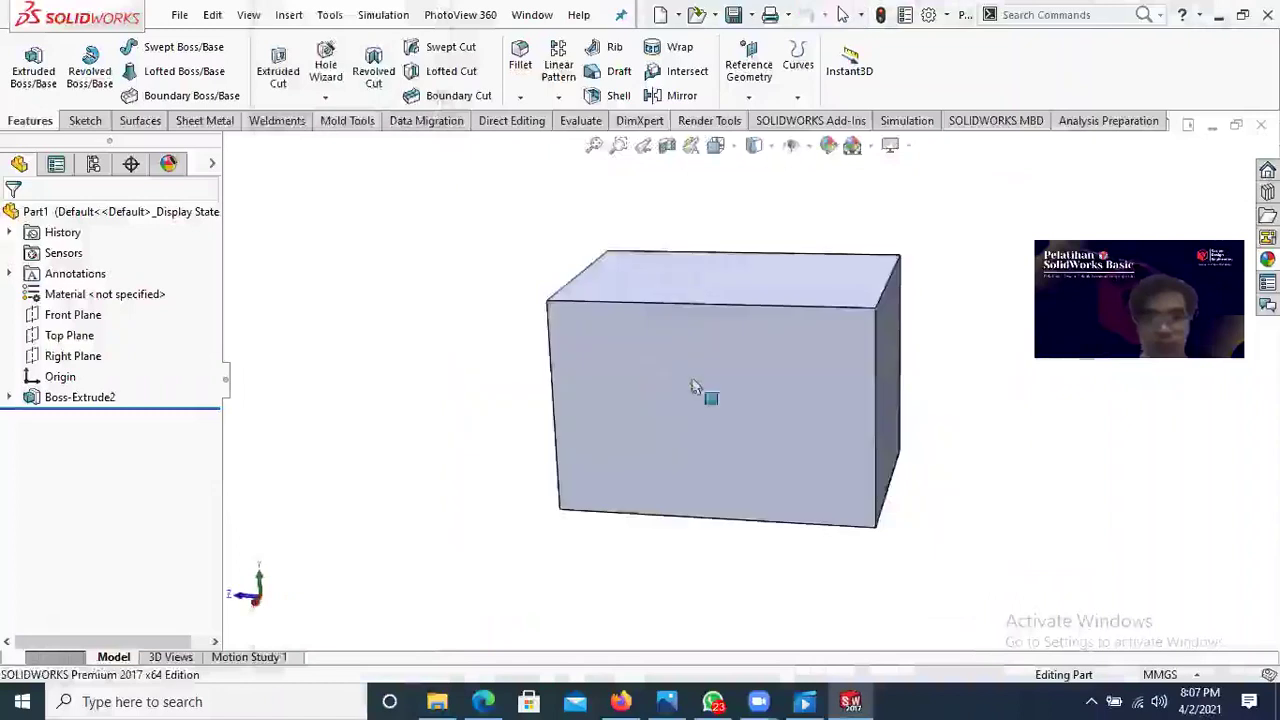
key(space)
click(652, 362)
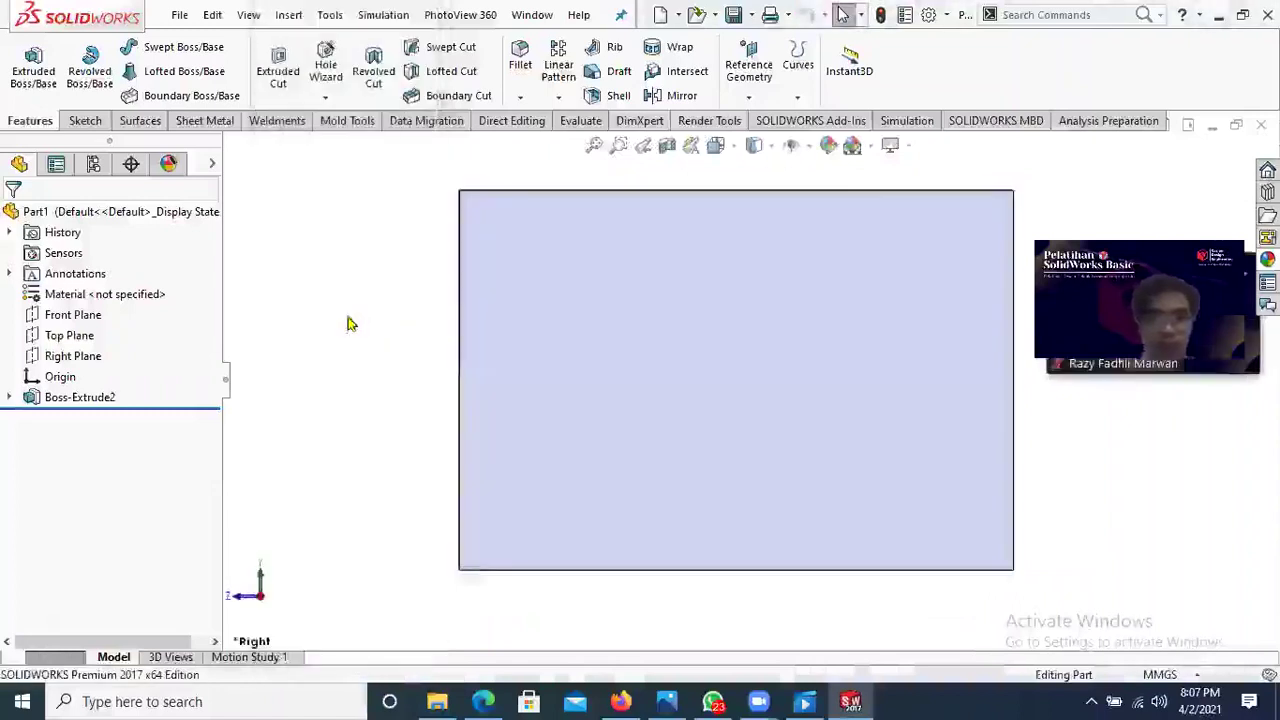
middle_drag(441, 372, 466, 384)
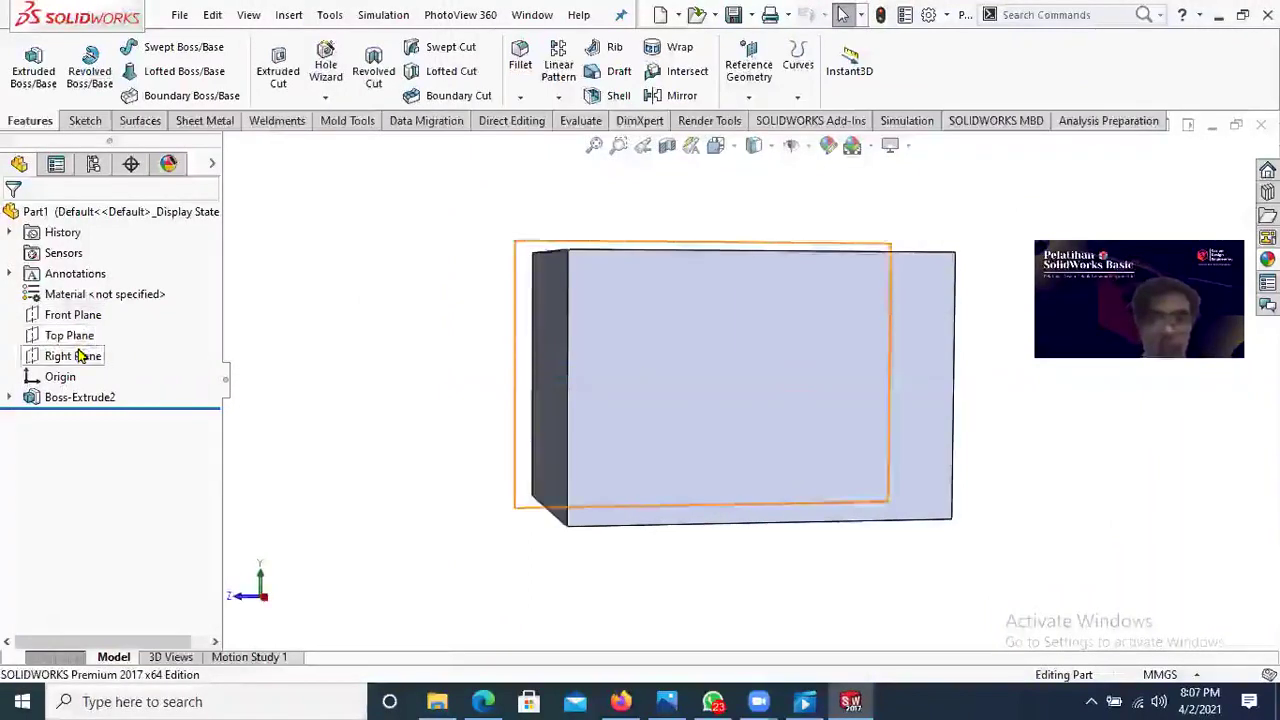
click(80, 357)
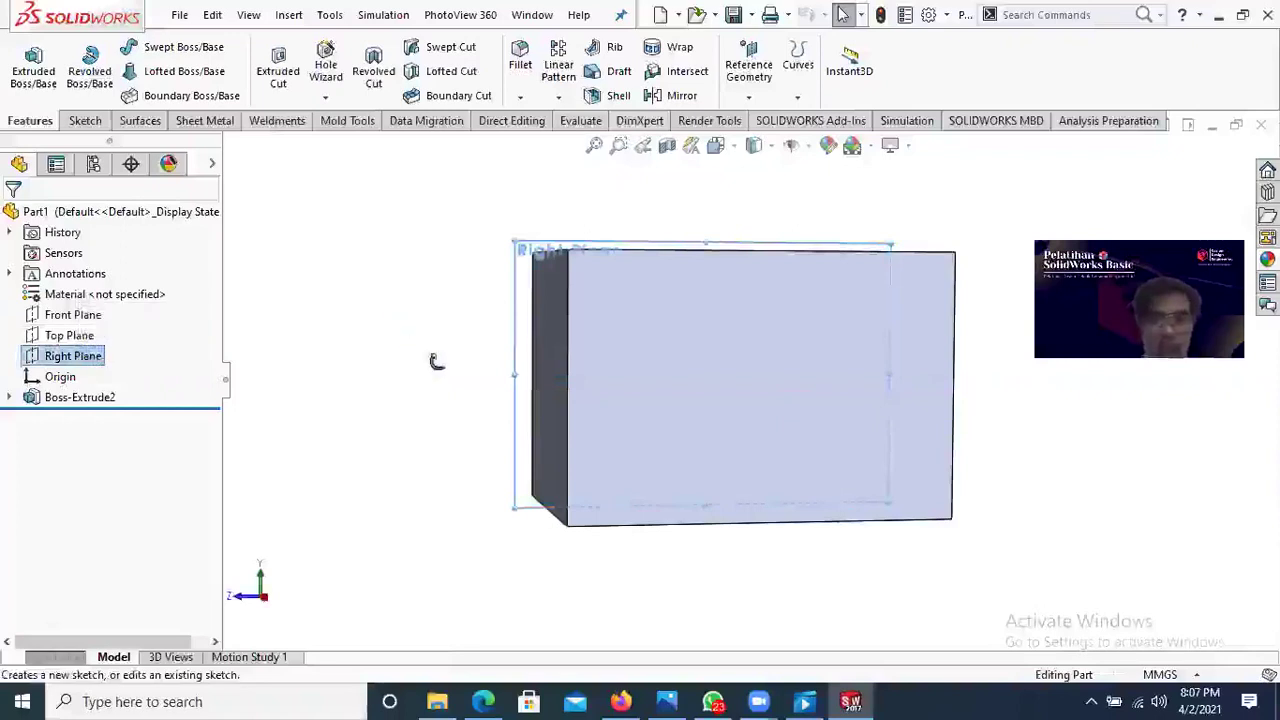
middle_drag(506, 380, 586, 410)
middle_drag(720, 506, 722, 507)
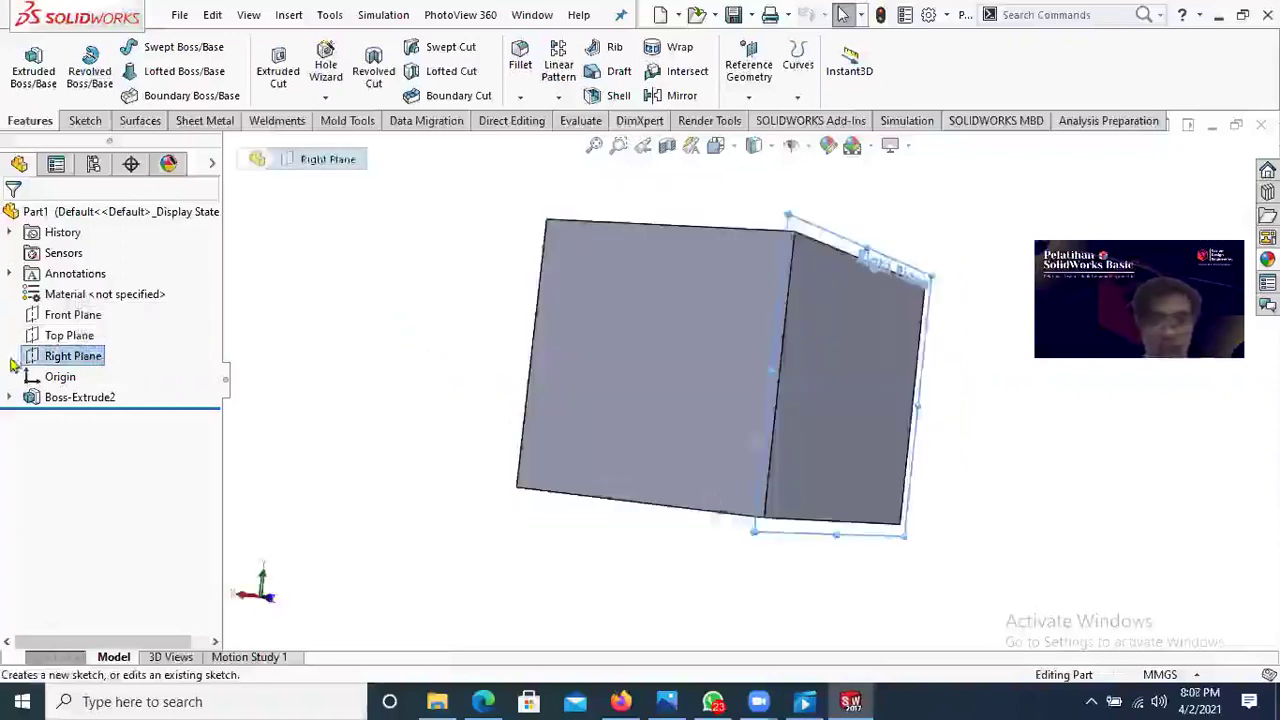
right_click(90, 358)
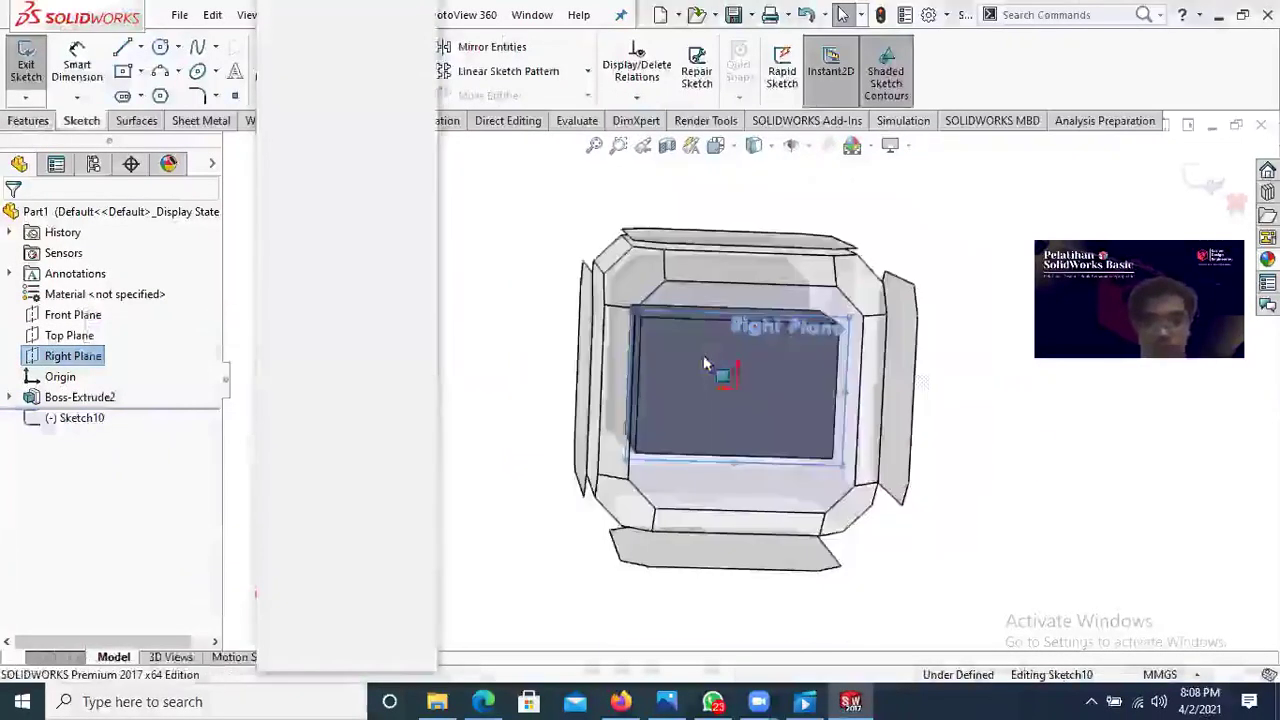
Step: Sketch a closed irregular line profile extending past both ends of the block, with a horizontal line about 64 mm long and a right end about 44 mm high
click(123, 48)
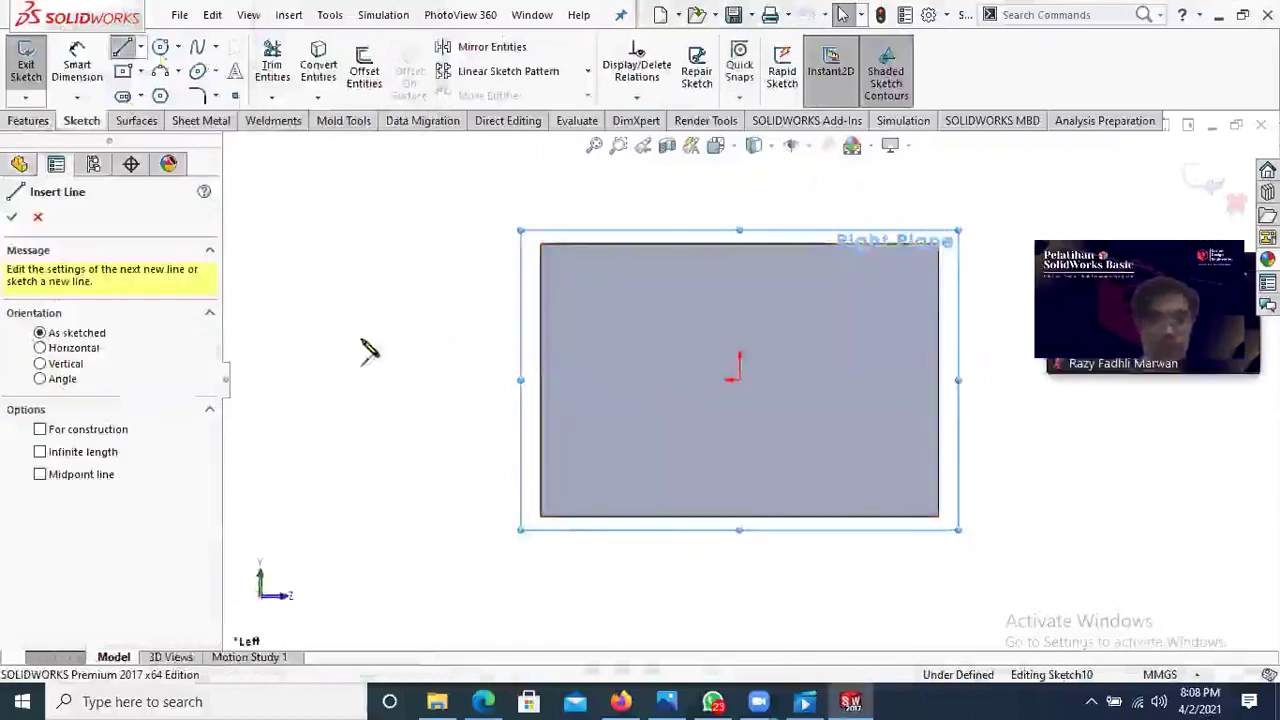
click(484, 317)
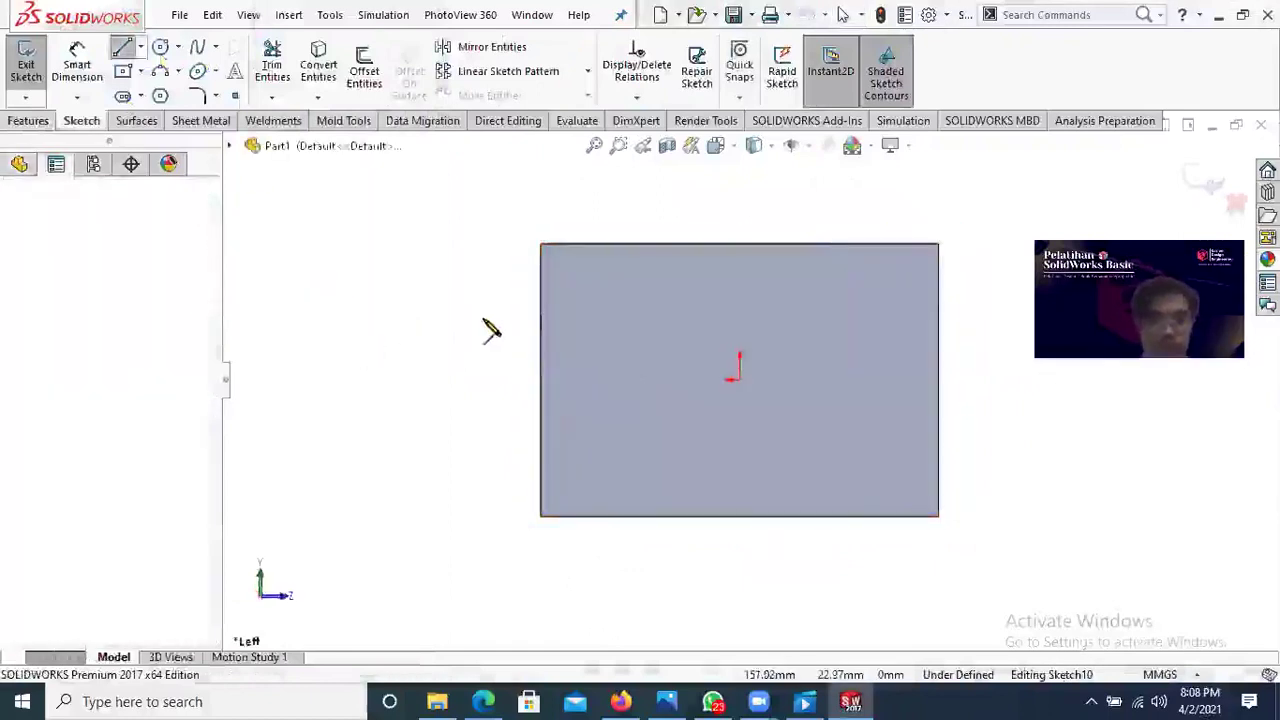
click(484, 318)
click(484, 395)
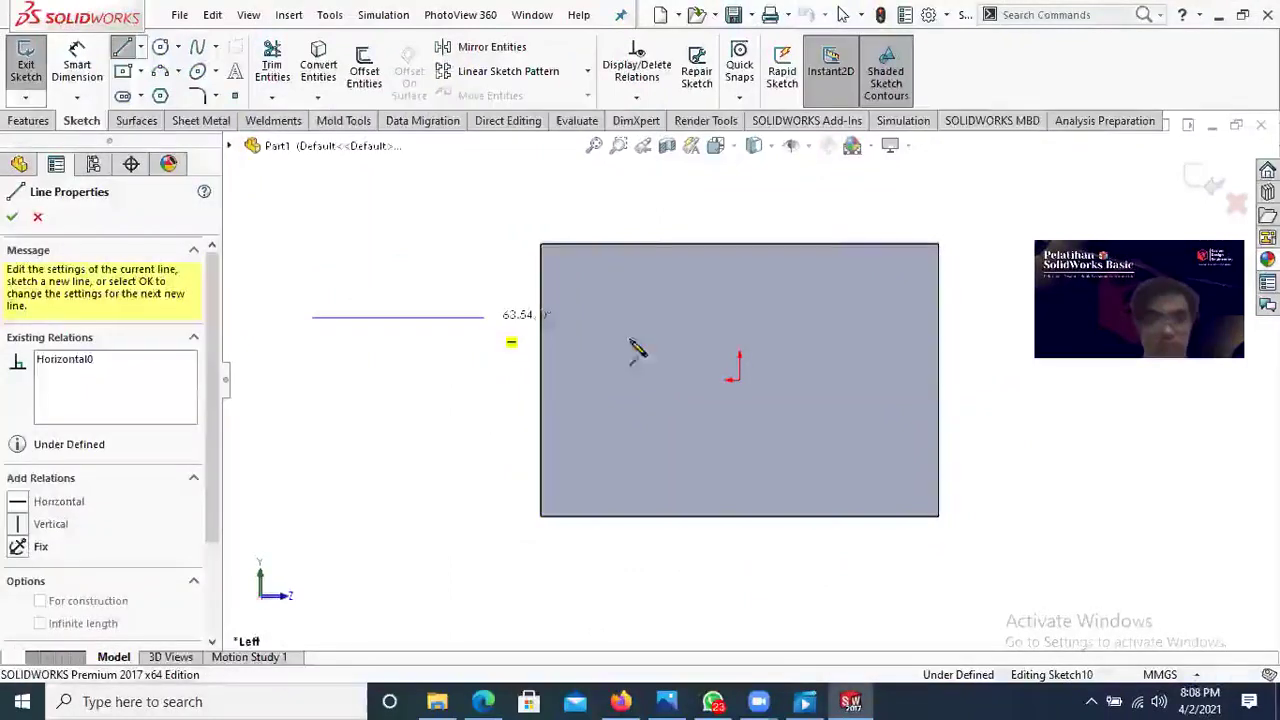
click(782, 327)
click(894, 318)
scroll(951, 328, up, 2)
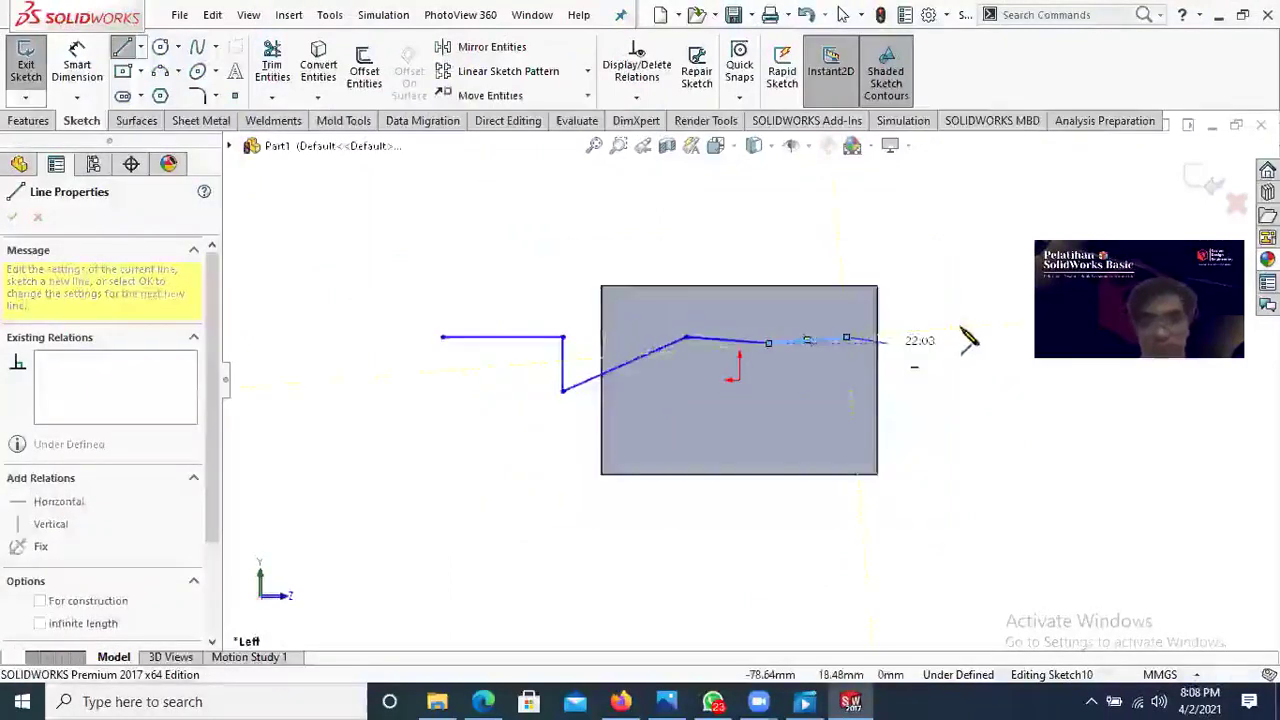
click(964, 332)
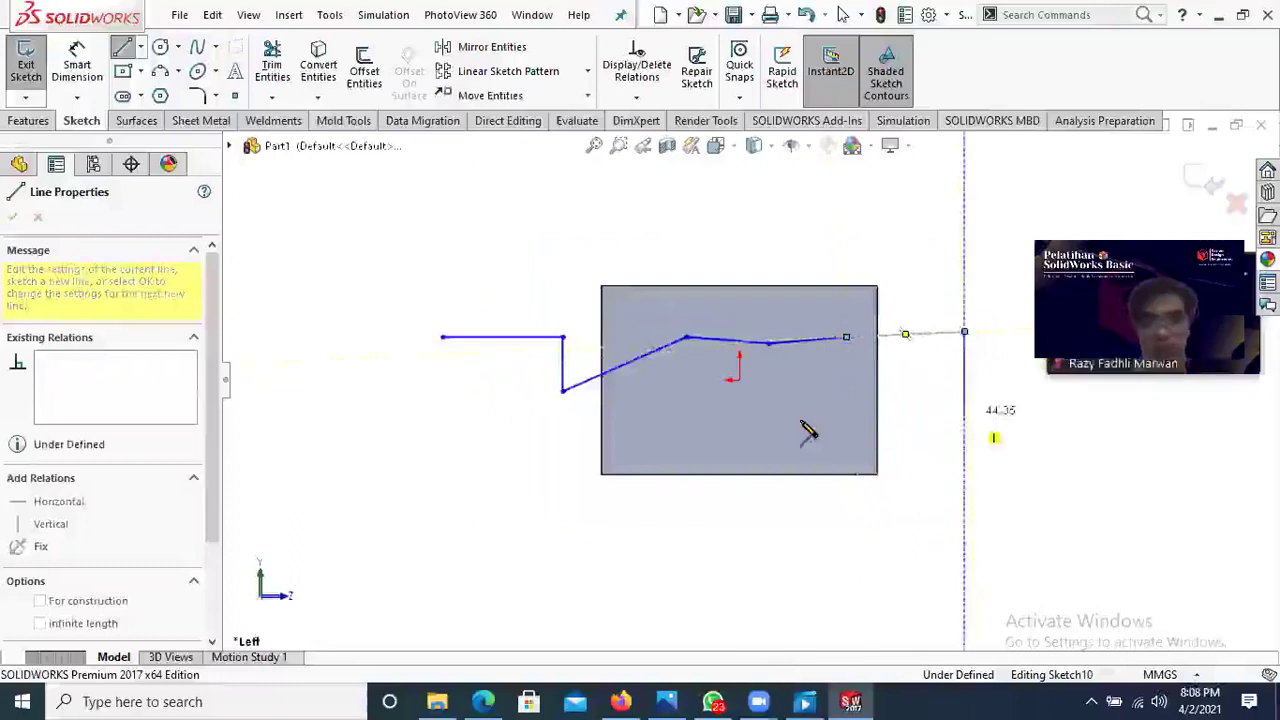
click(964, 415)
click(806, 421)
click(774, 393)
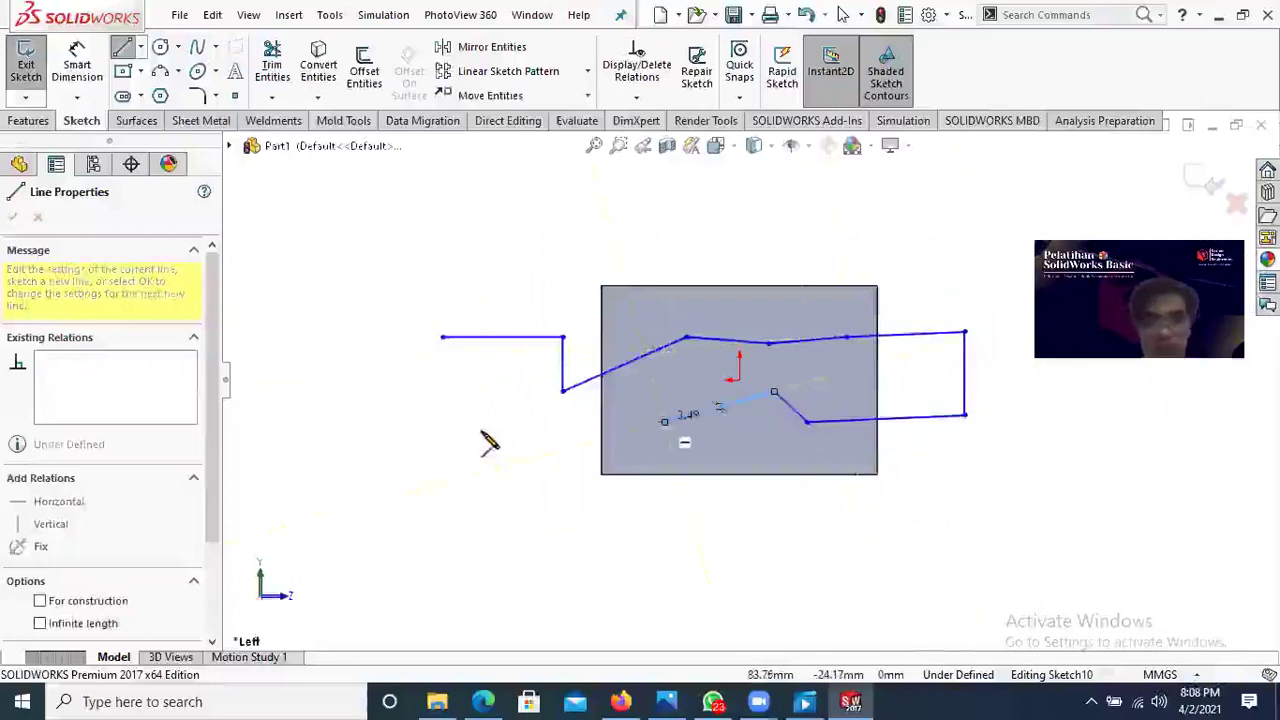
click(664, 422)
click(481, 429)
click(443, 337)
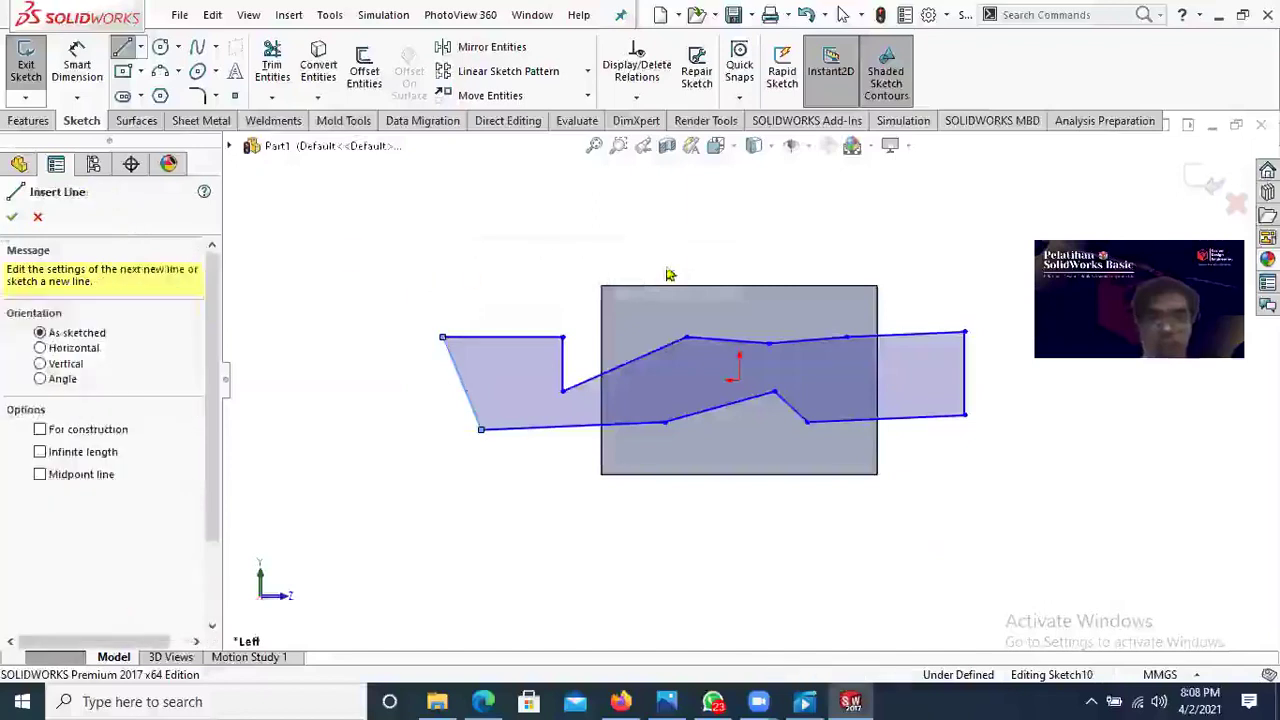
key(Escape)
Step: Finish and exit the irregular profile sketch
scroll(651, 263, up, 1)
middle_drag(651, 263, 677, 265)
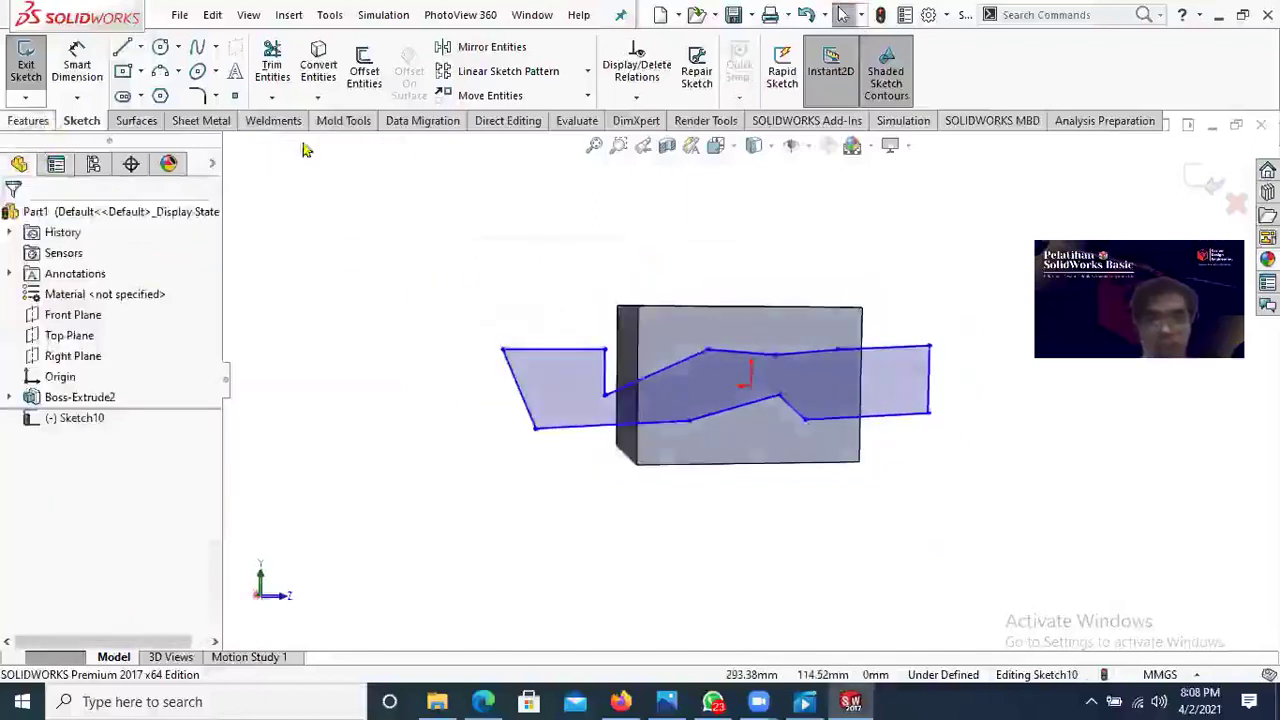
click(28, 121)
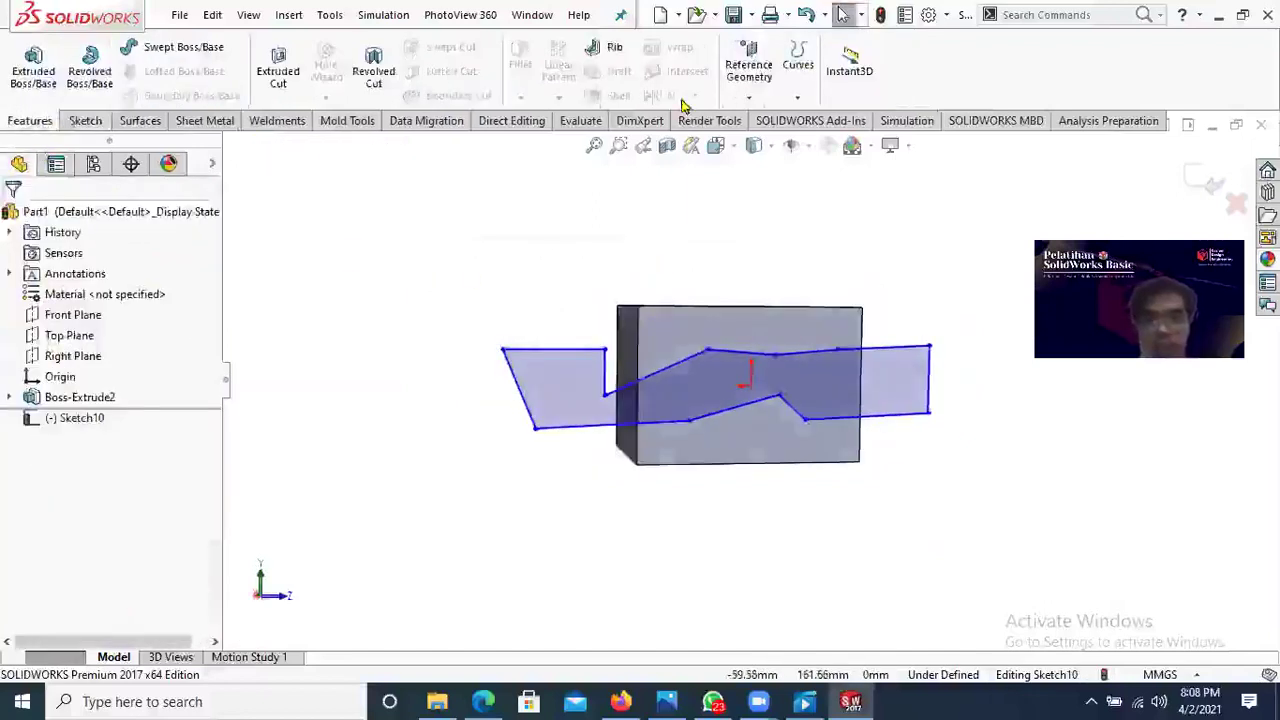
click(1197, 185)
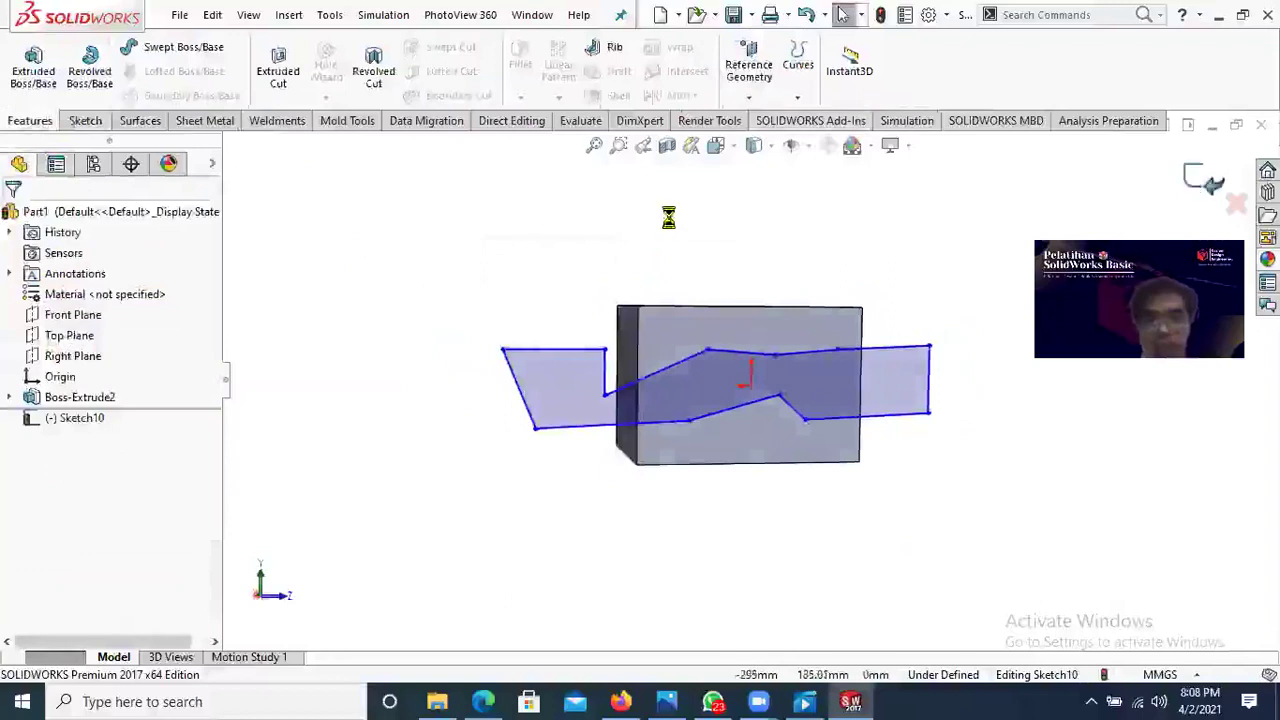
Step: Wrap the irregular profile sketch onto the block's long side face as a 2 mm deboss
click(667, 54)
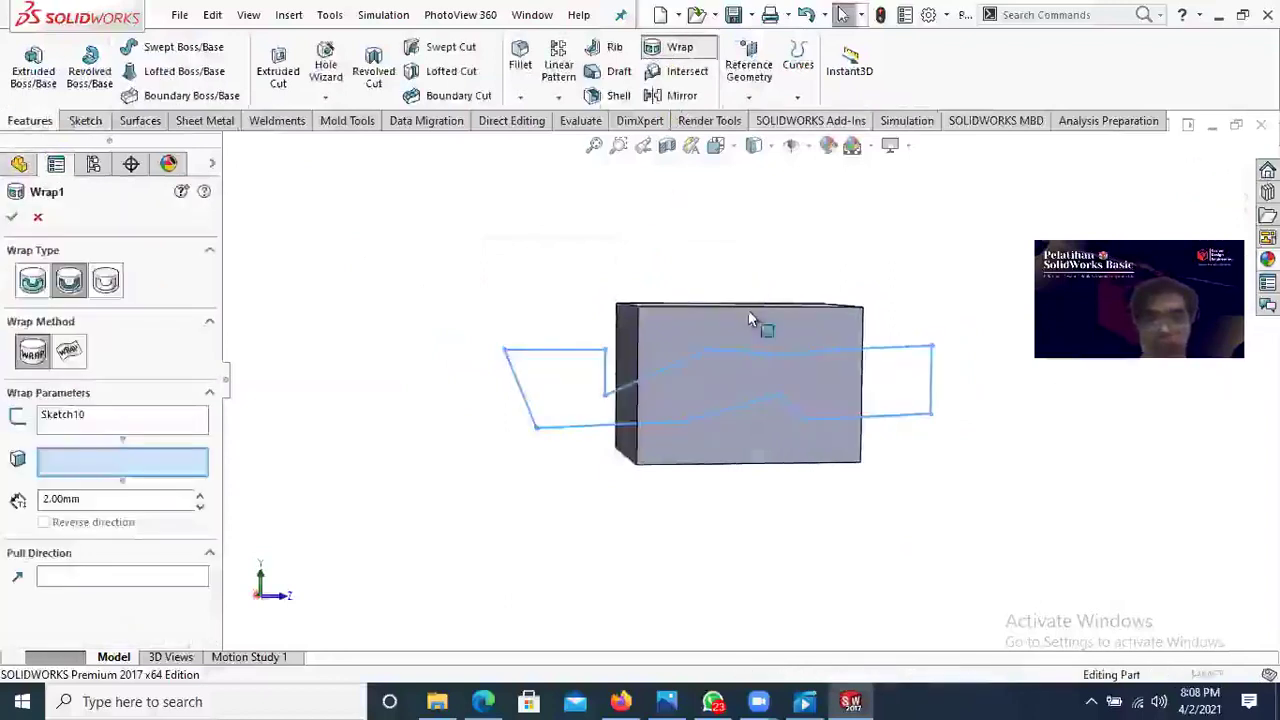
scroll(699, 312, down, 2)
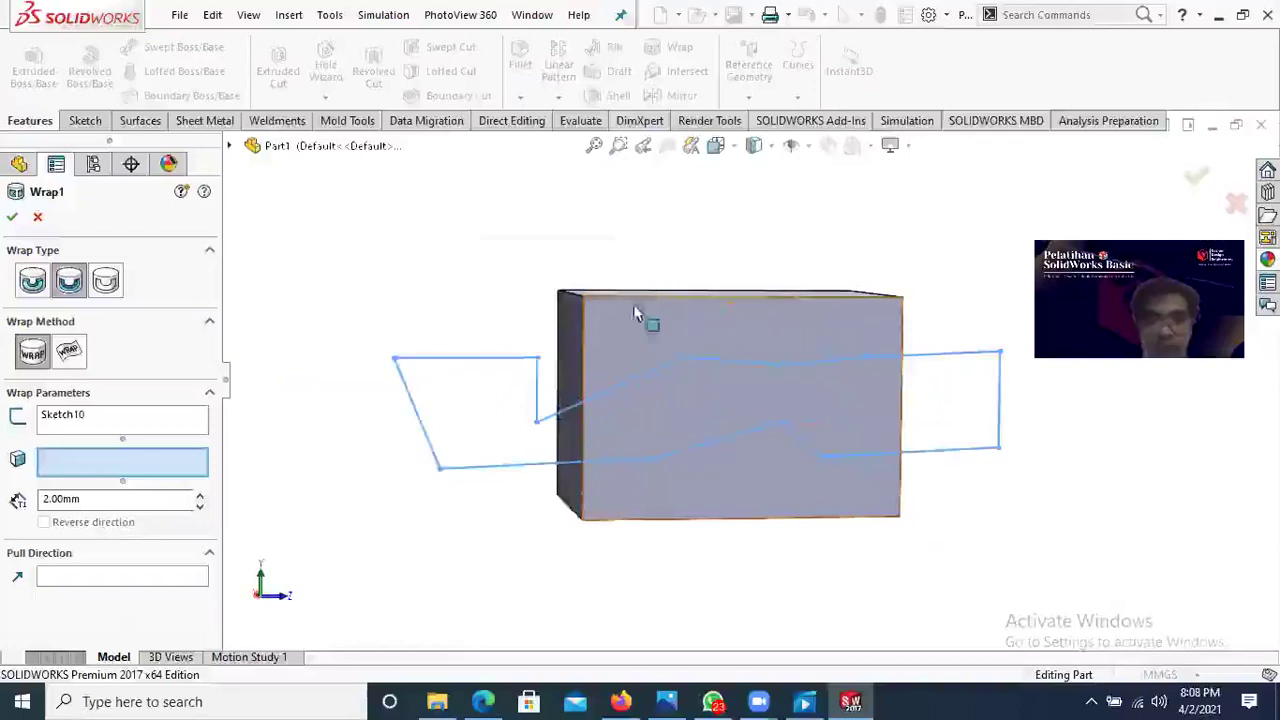
middle_drag(713, 346, 748, 315)
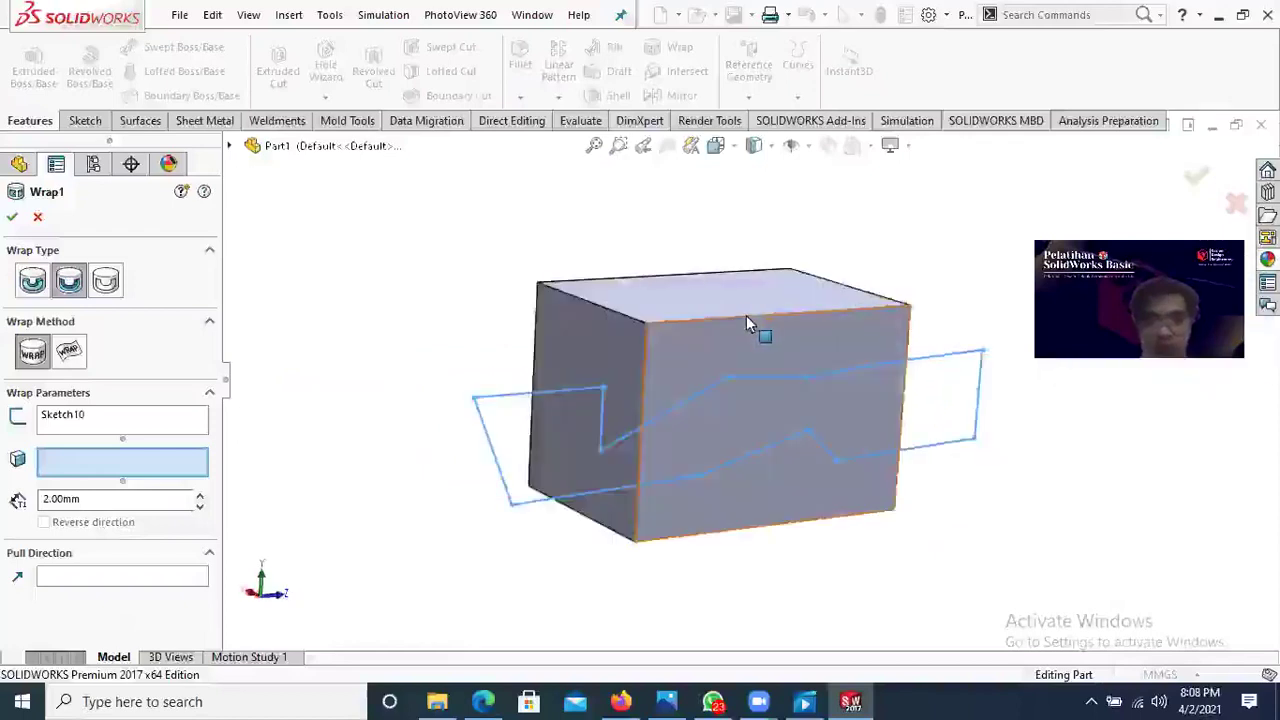
click(735, 400)
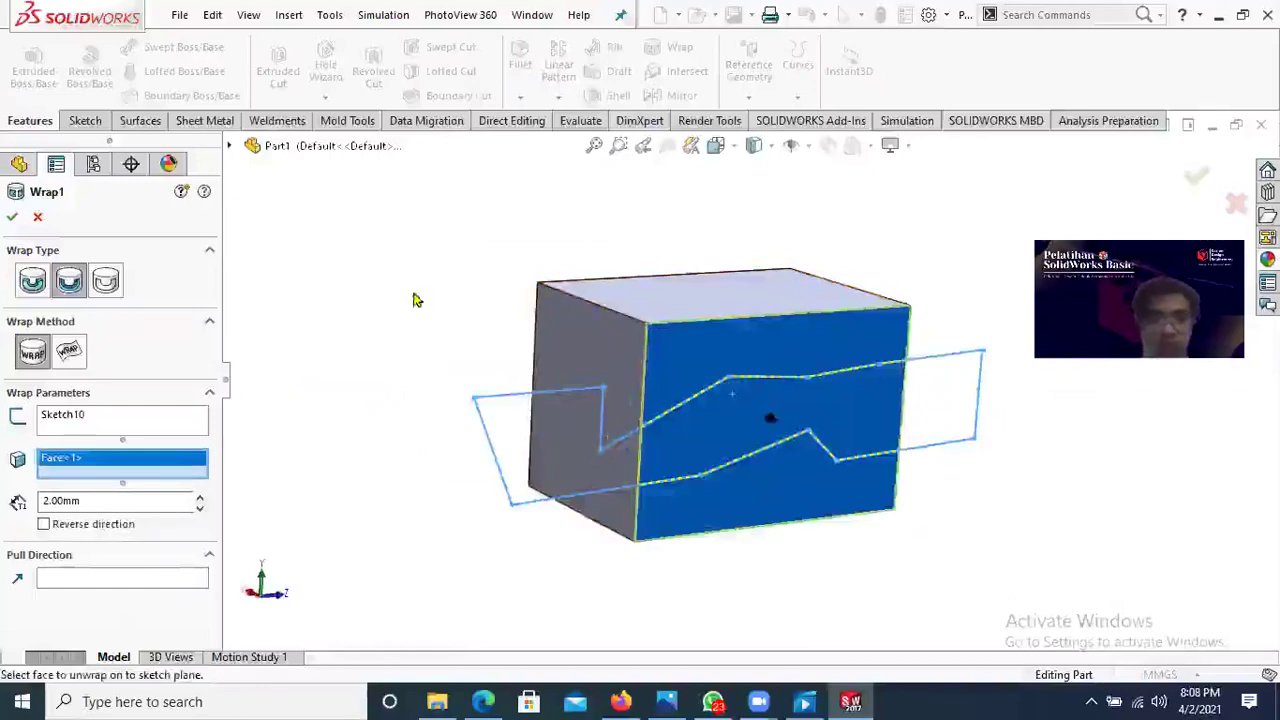
middle_drag(424, 298, 507, 338)
scroll(580, 320, down, 2)
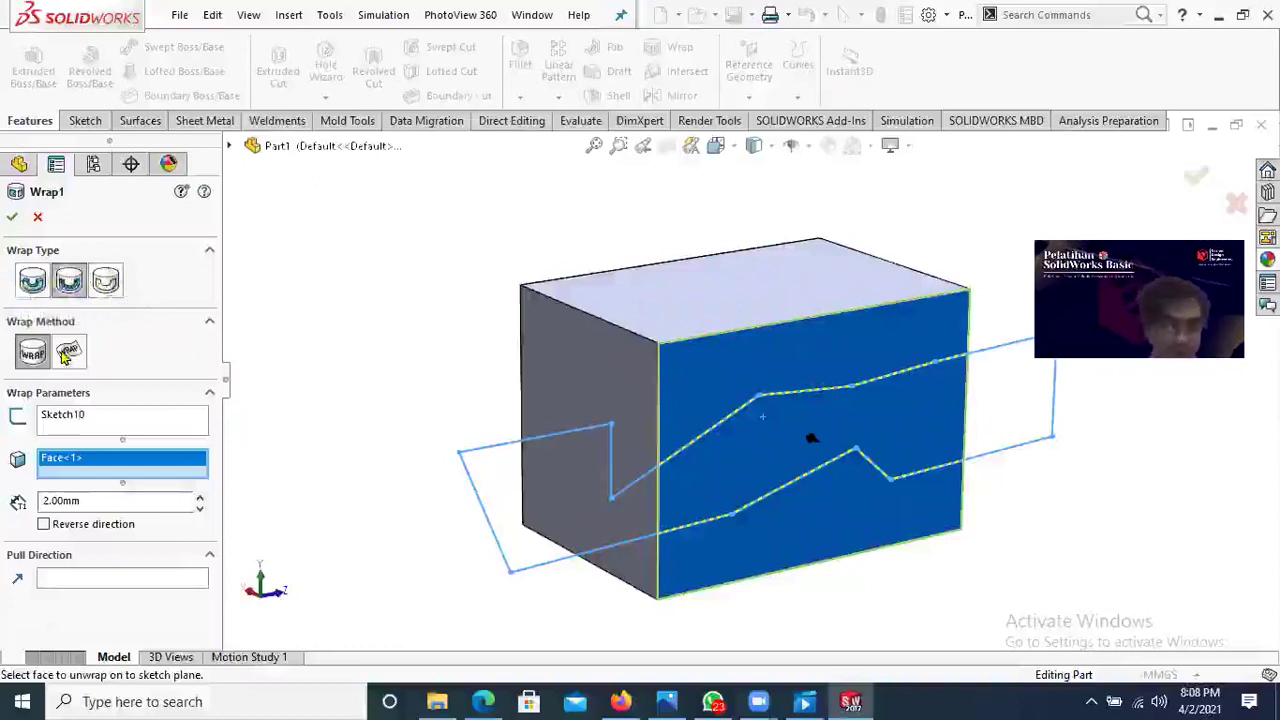
click(12, 220)
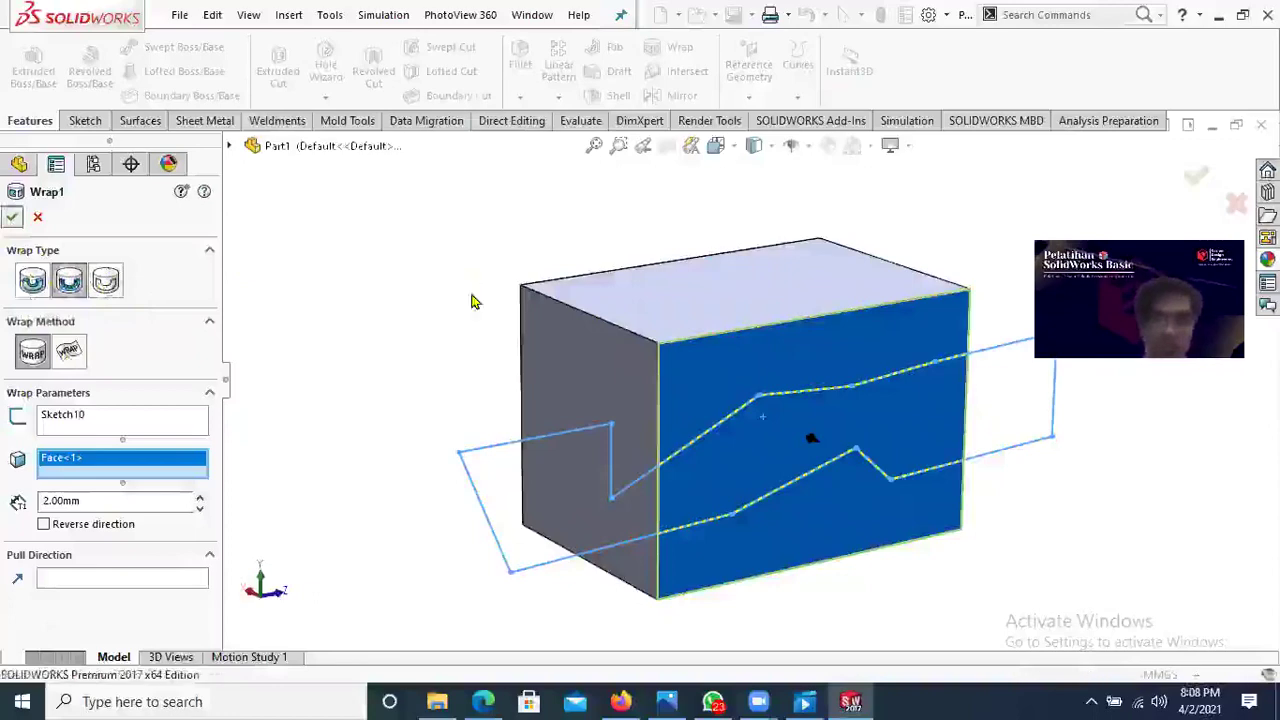
middle_drag(770, 555, 790, 420)
scroll(908, 446, down, 2)
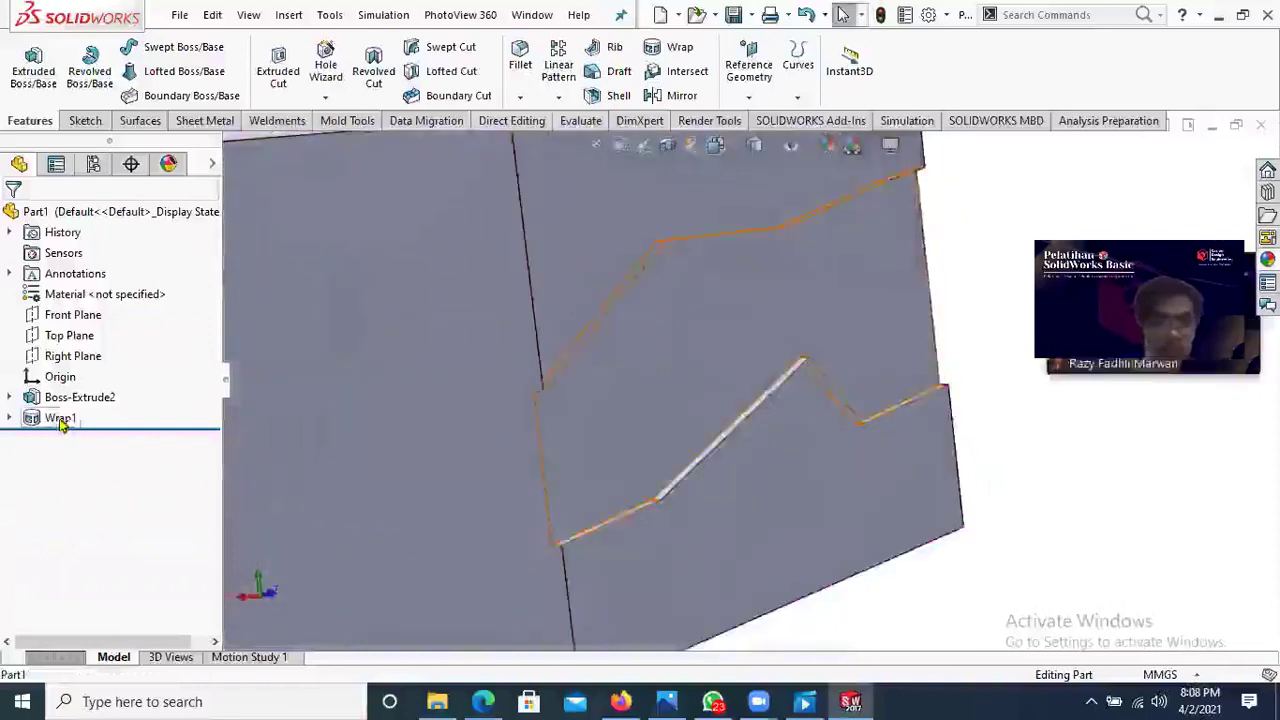
Step: Edit the wrap feature and set its deboss depth to 10 mm
right_click(62, 419)
click(80, 302)
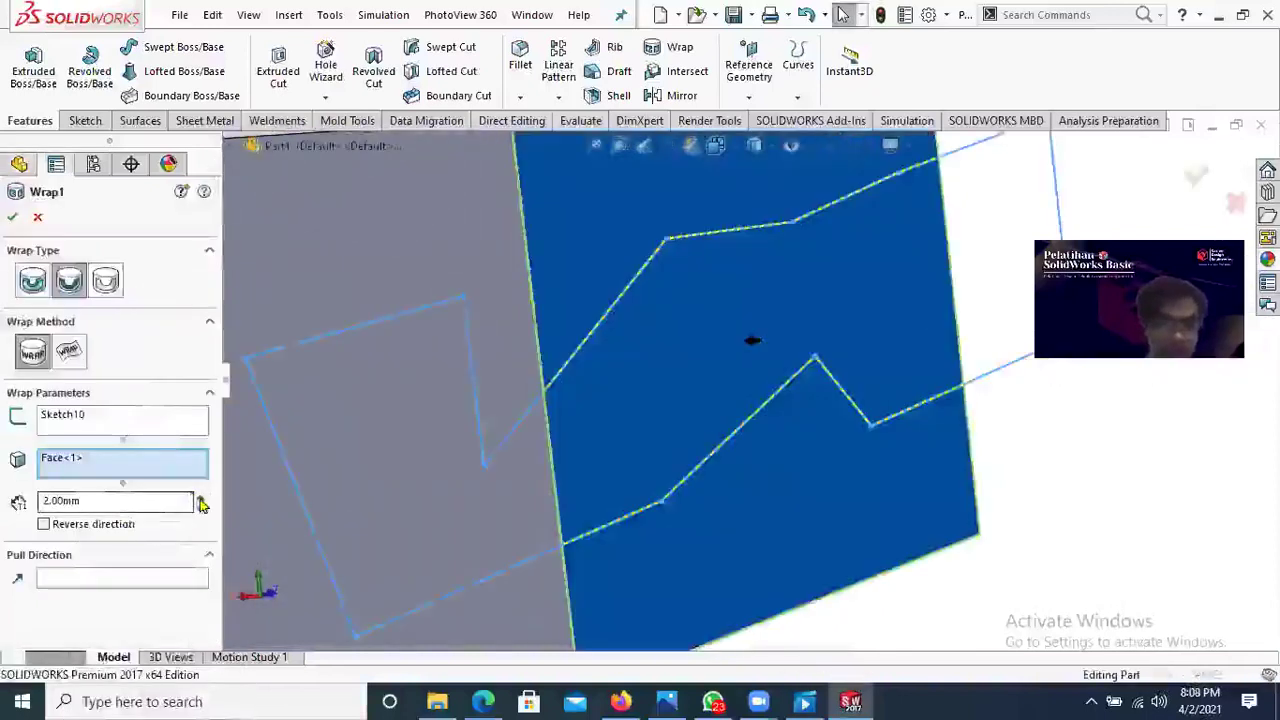
click(200, 498)
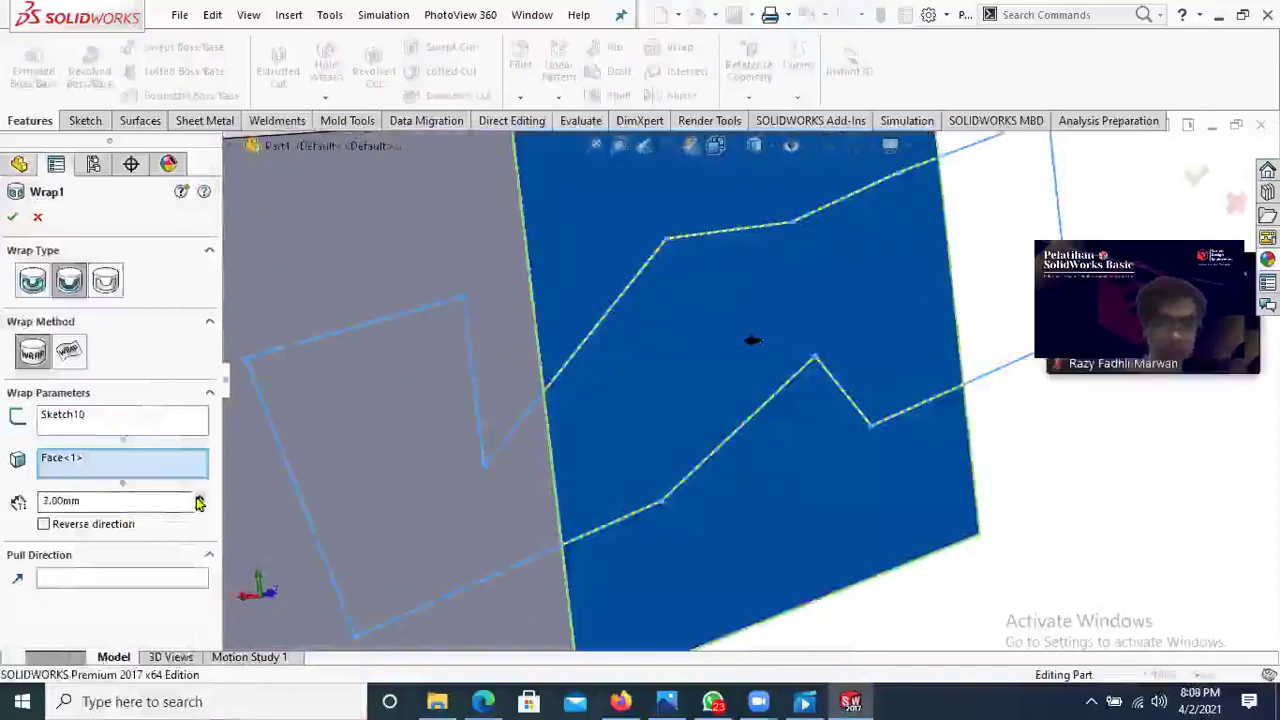
click(11, 219)
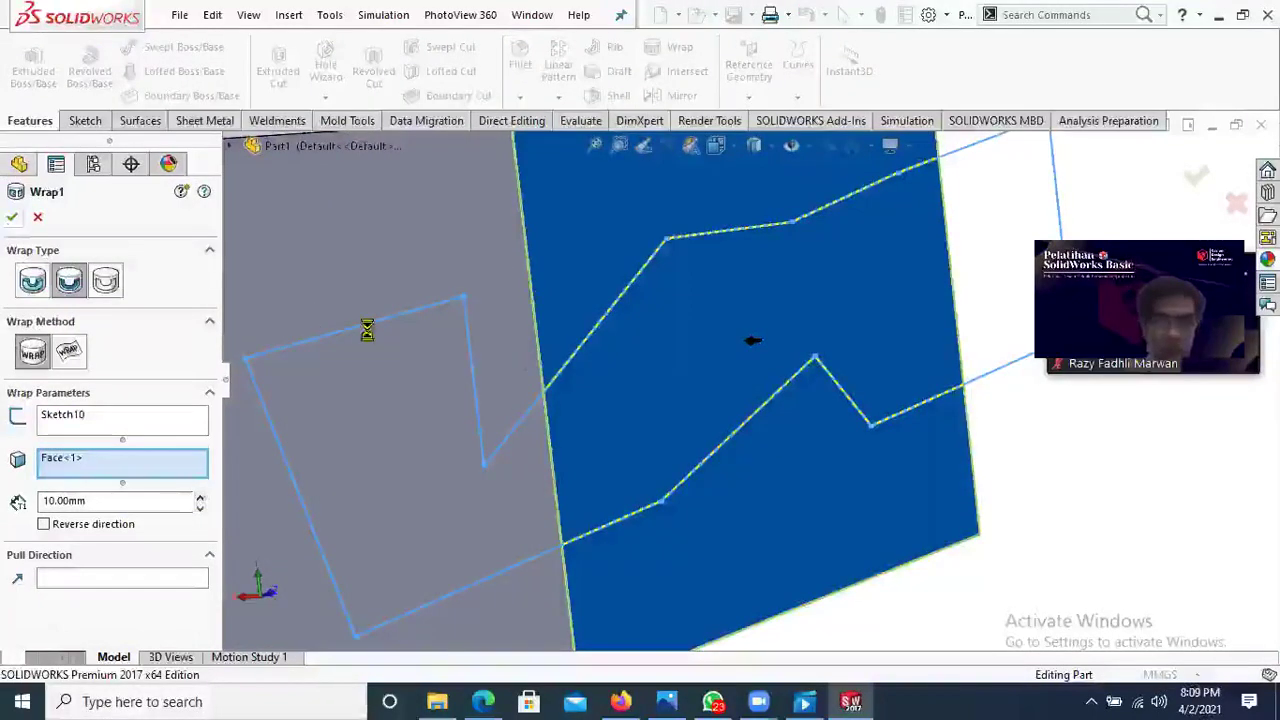
key(Return)
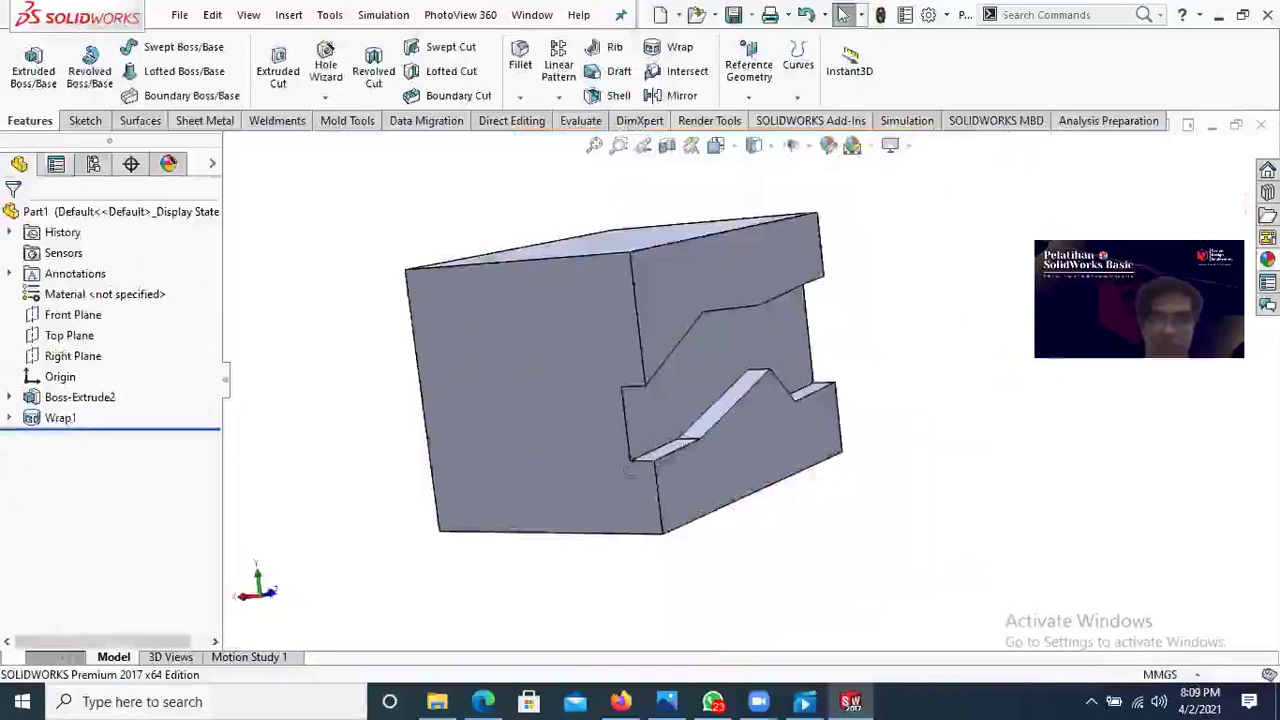
middle_drag(647, 325, 603, 581)
Step: Fillet the upper edge at one end of the block with a 10 mm constant-size radius
middle_drag(658, 422, 508, 145)
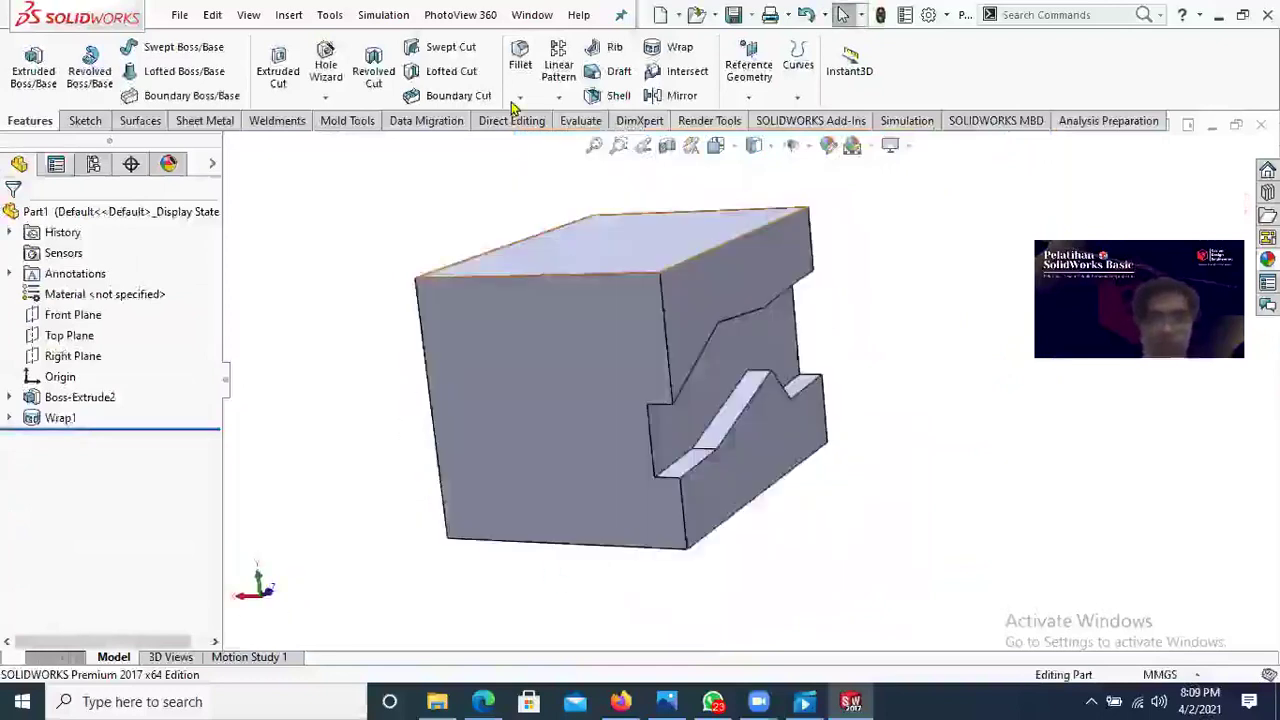
click(520, 97)
click(520, 142)
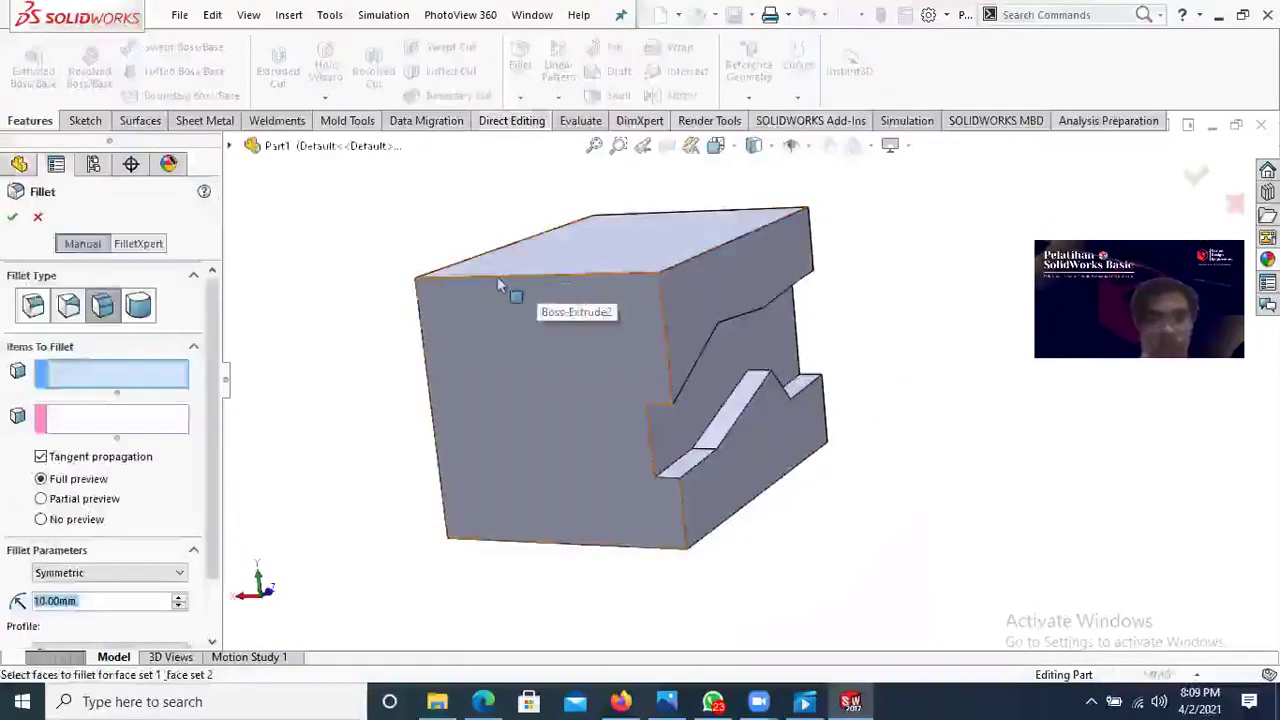
scroll(495, 285, down, 3)
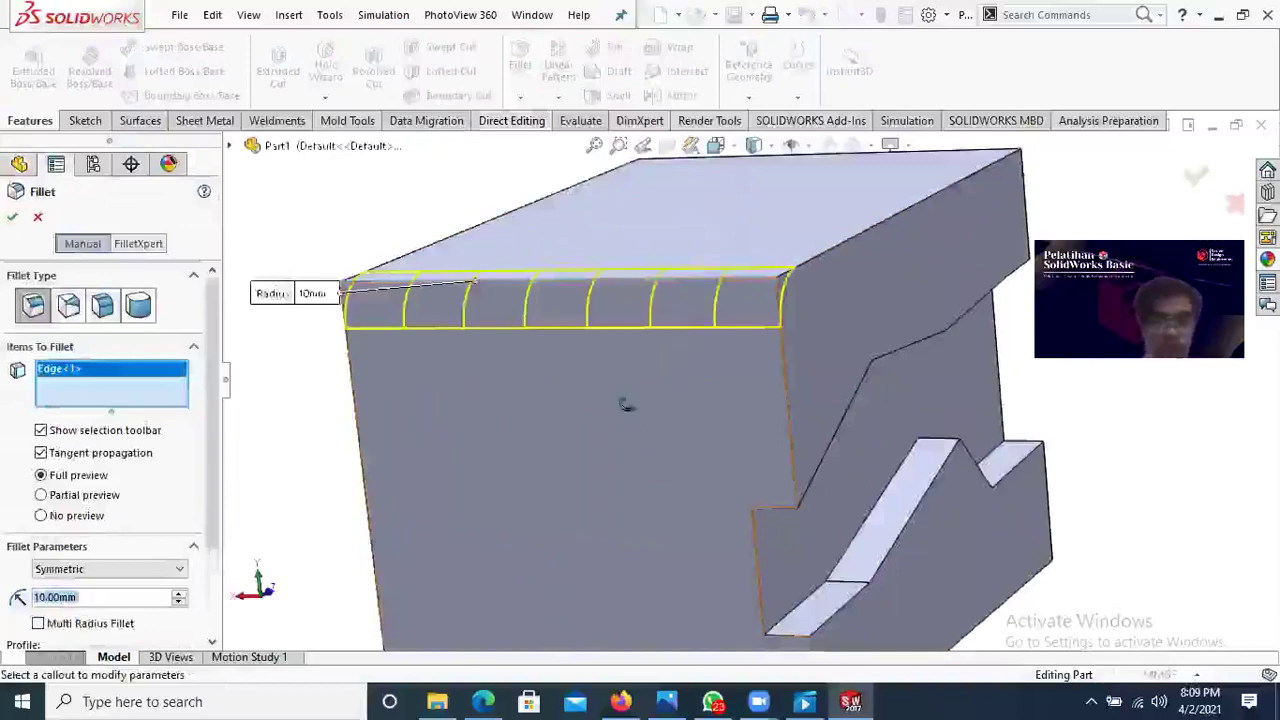
middle_drag(624, 400, 440, 475)
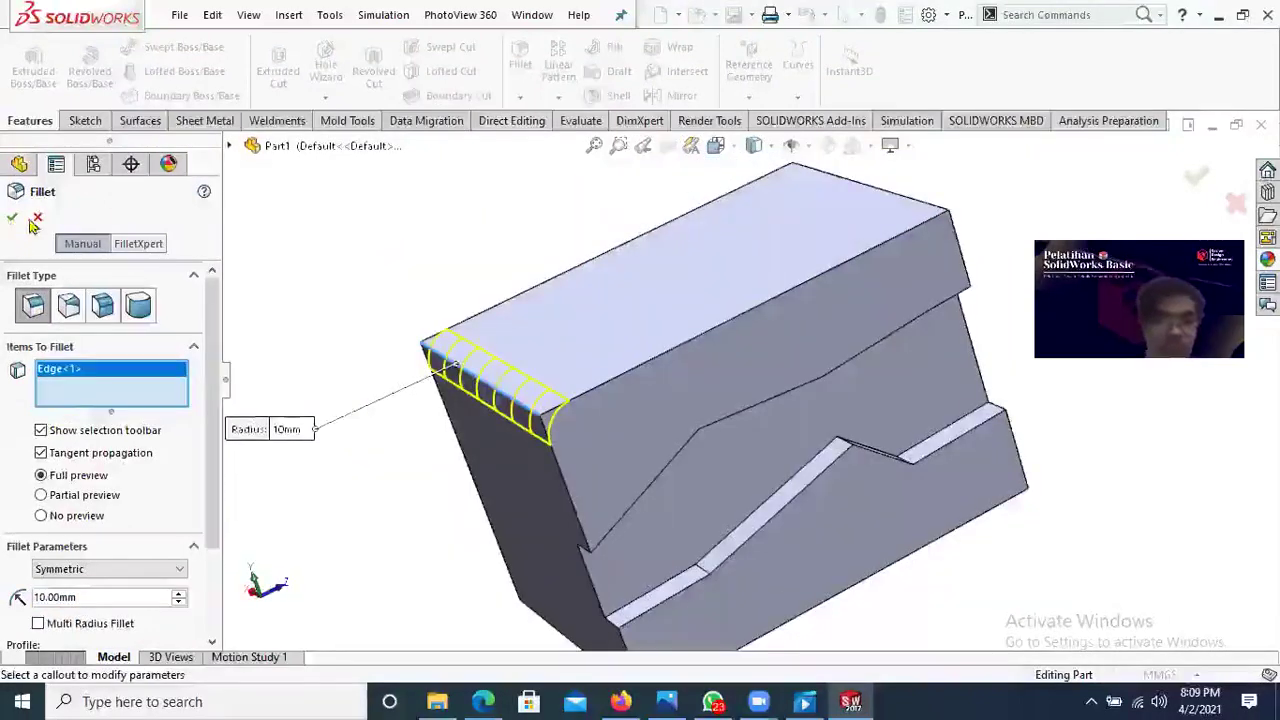
Step: Chamfer the upper edge at the block's opposite end with a 10 mm distance and 45-degree angle
middle_drag(768, 305, 575, 148)
click(520, 97)
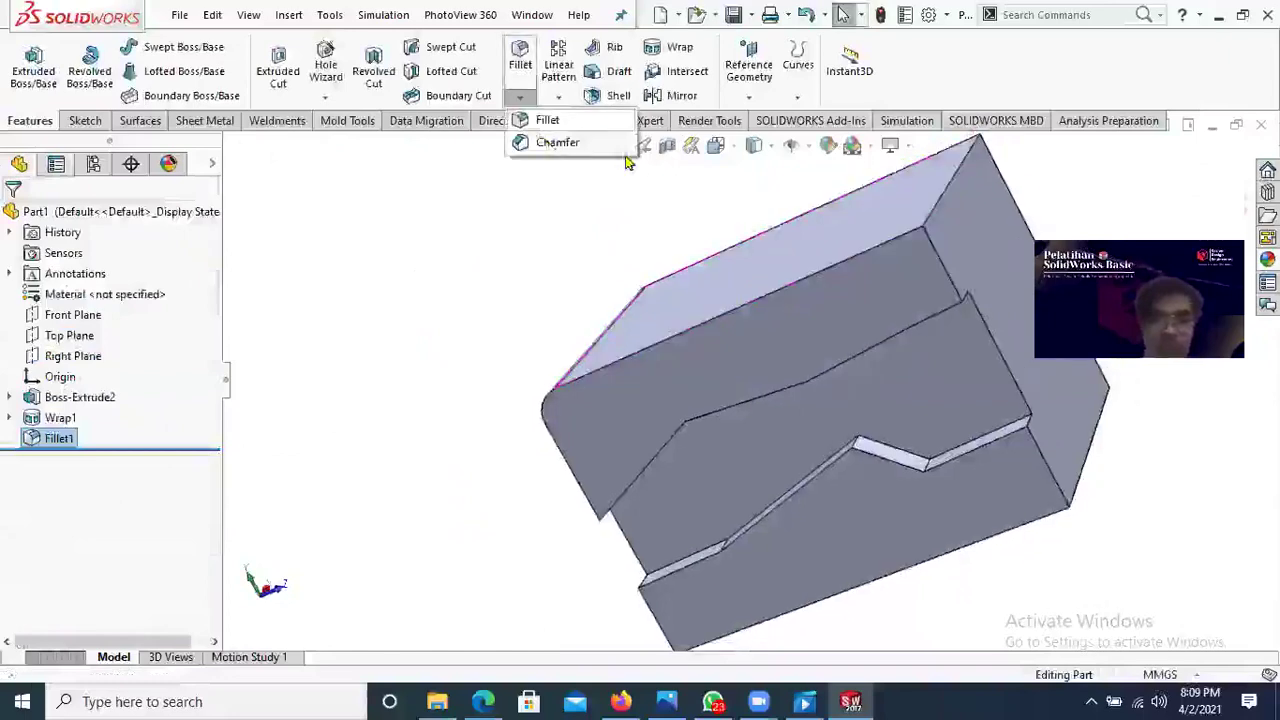
click(956, 173)
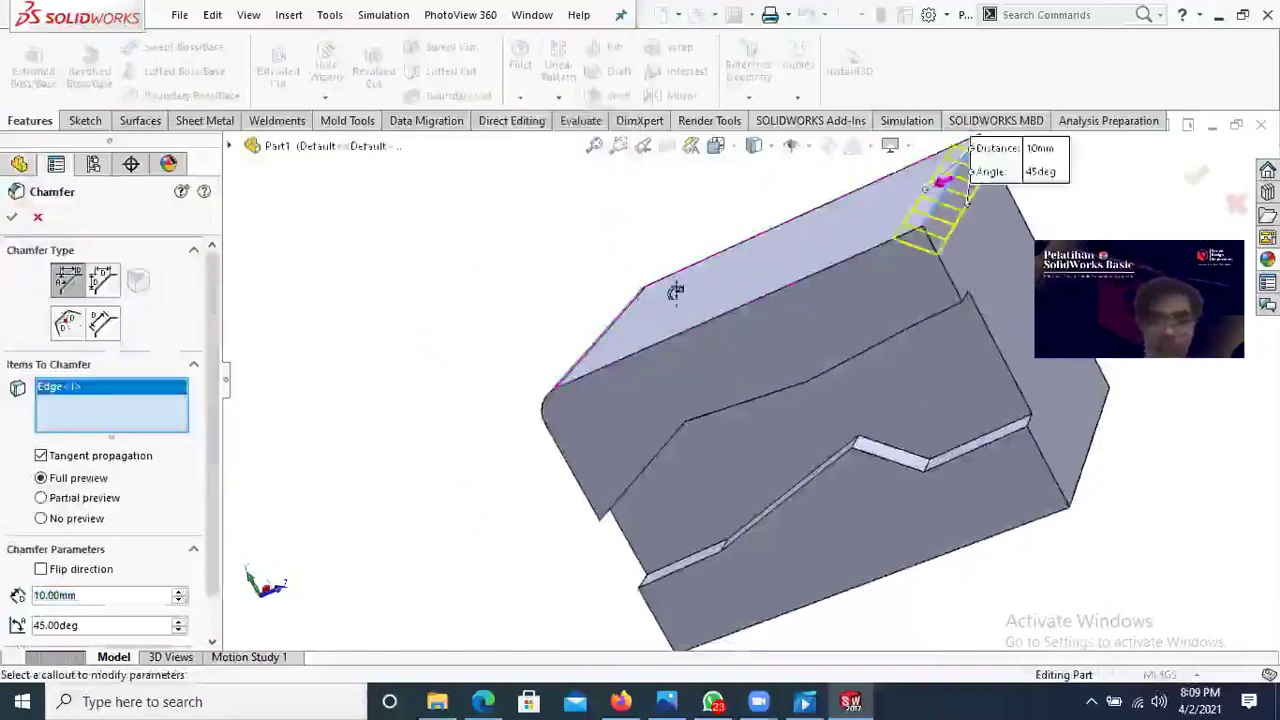
middle_drag(676, 292, 581, 284)
click(14, 218)
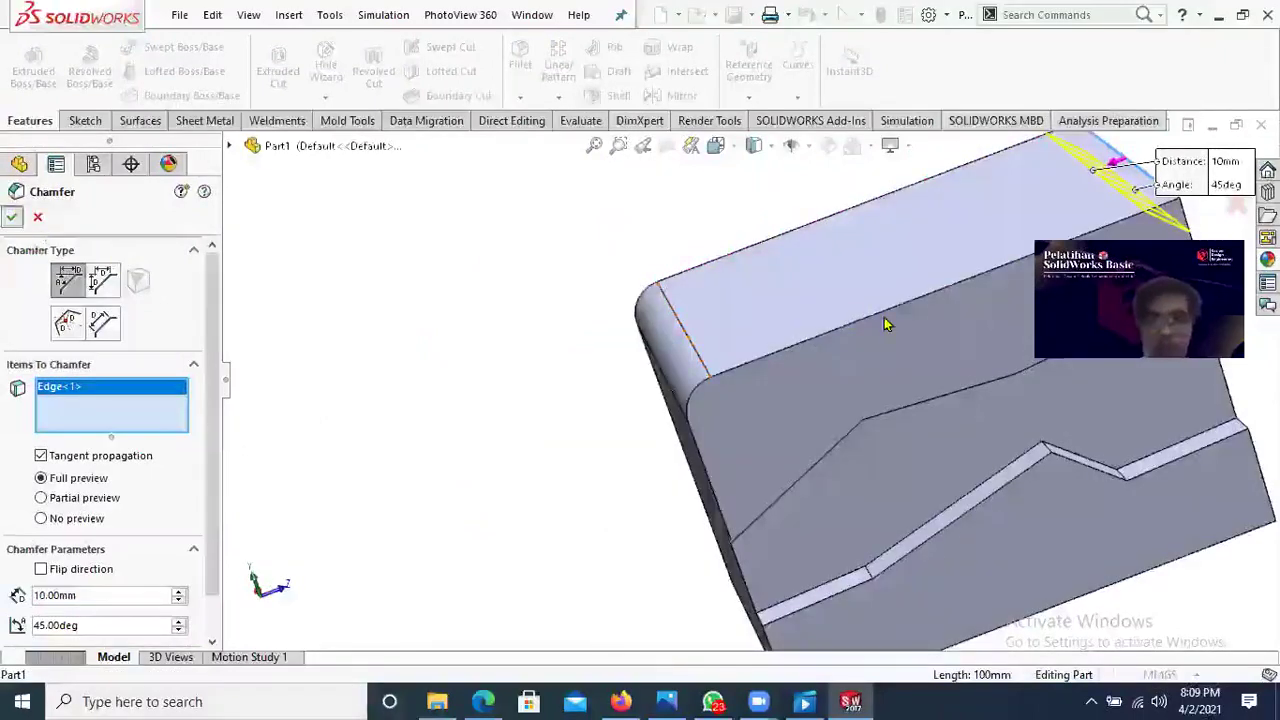
key(Return)
Step: Examine the block's filleted and chamfered corners in the Left view and in 3D
scroll(878, 298, up, 4)
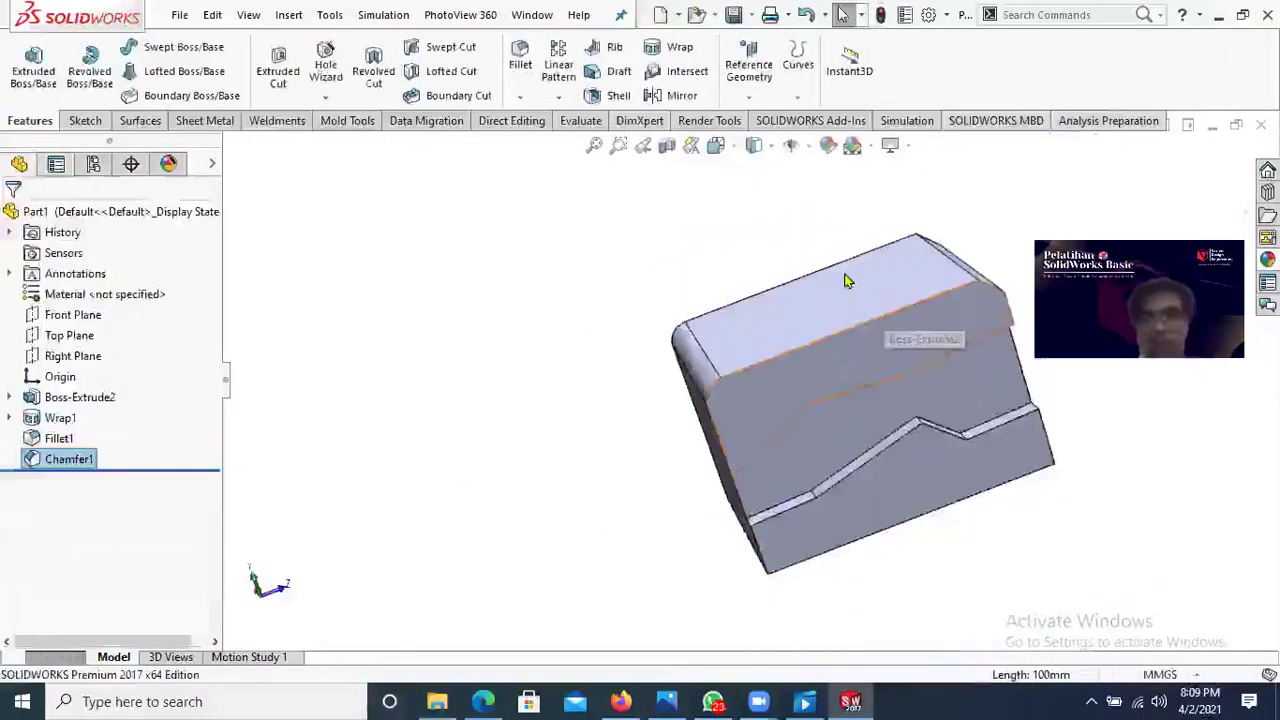
middle_drag(849, 283, 780, 283)
key(space)
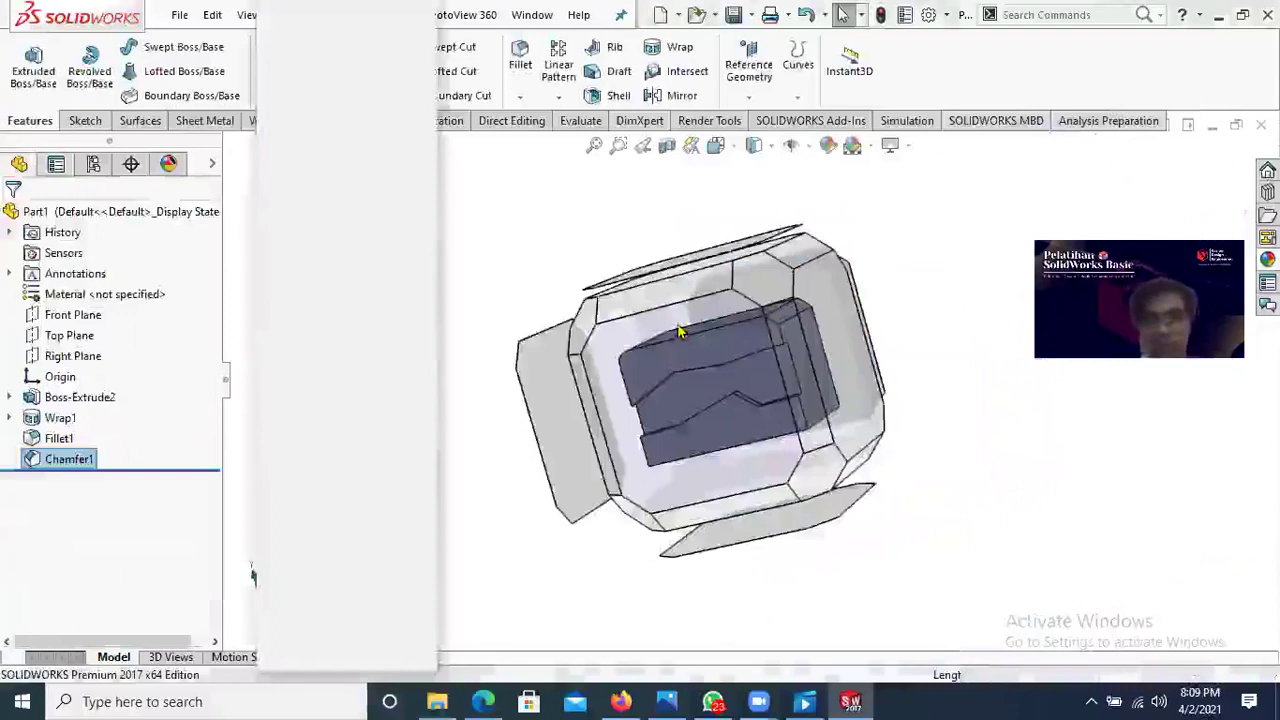
key(ctrl+4)
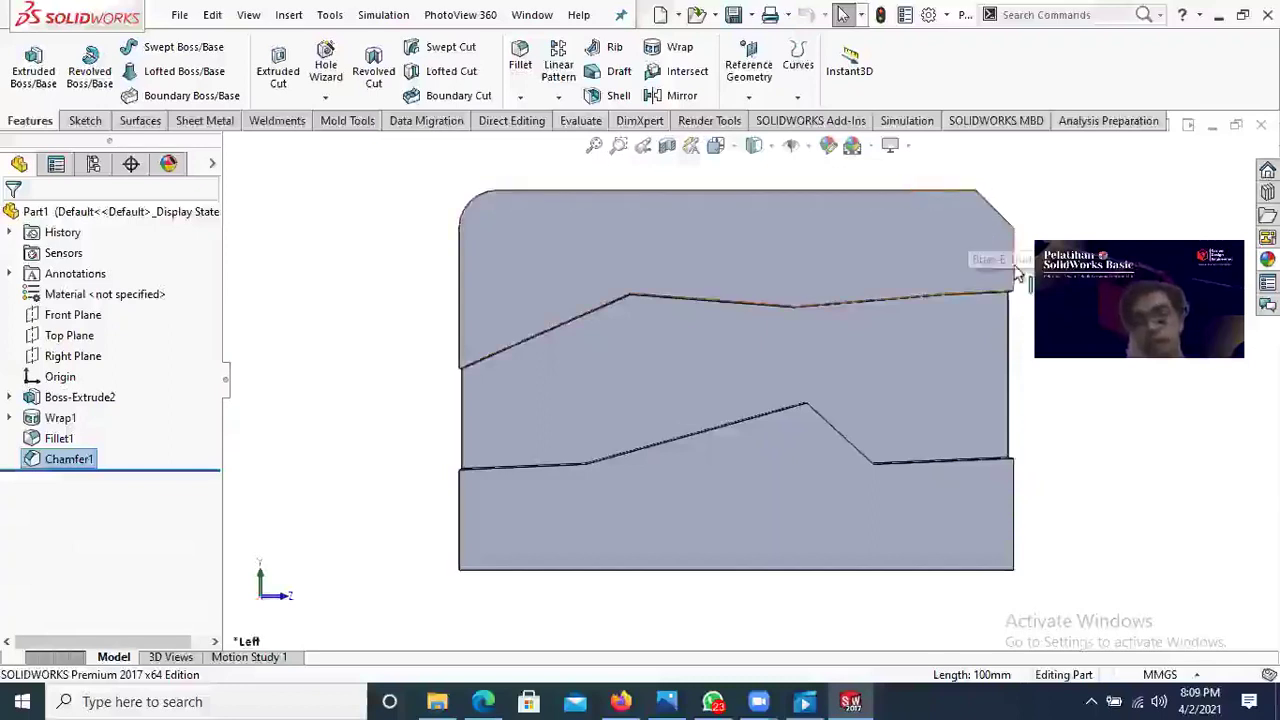
scroll(738, 249, down, 1)
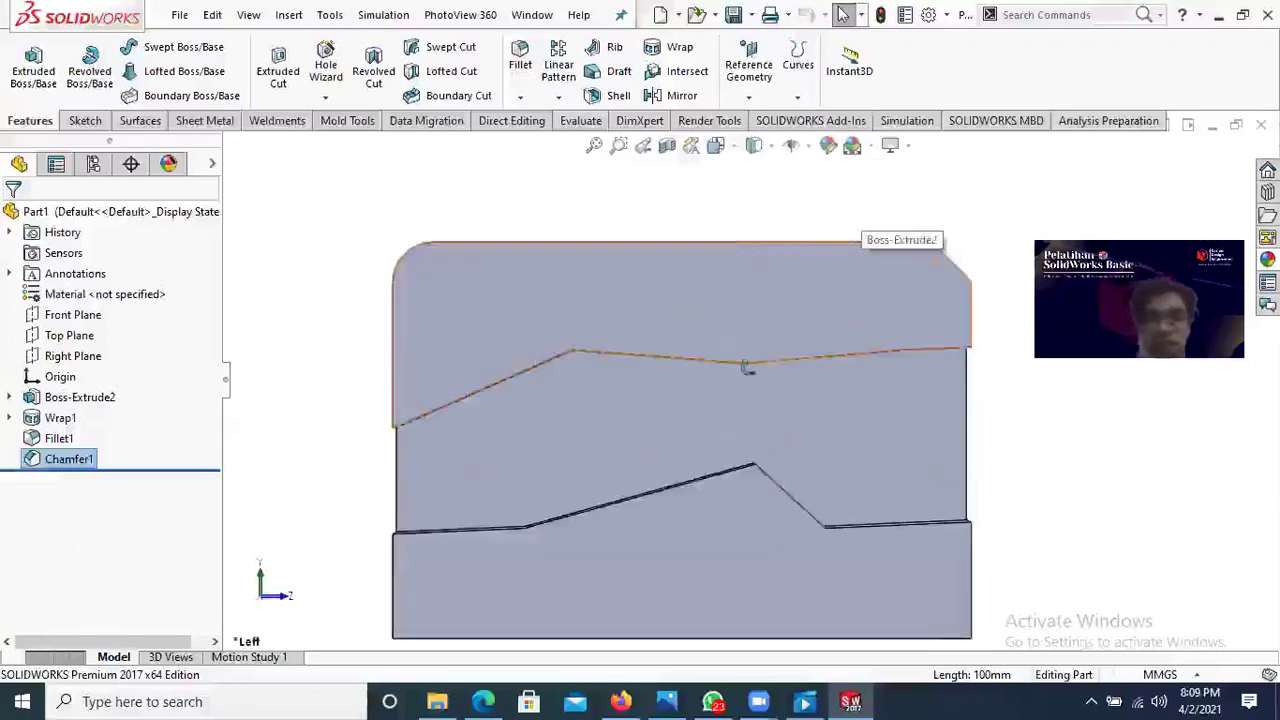
middle_drag(748, 368, 654, 308)
middle_drag(724, 334, 615, 158)
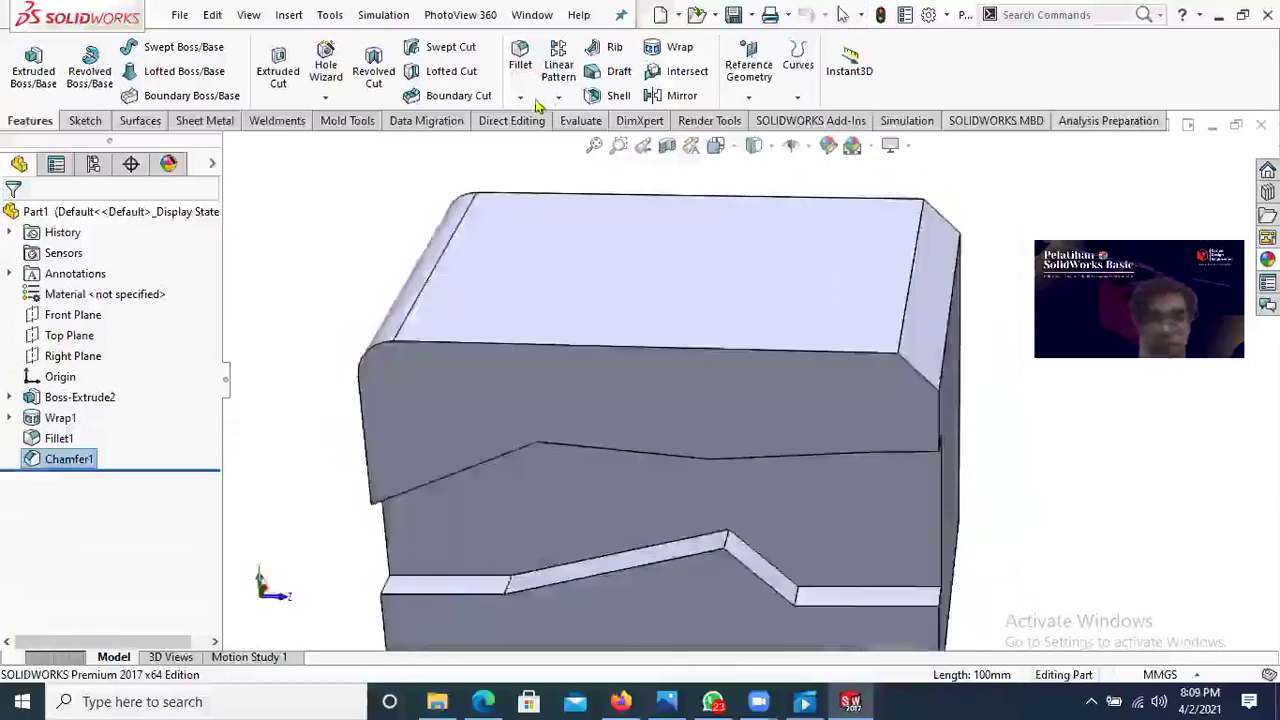
middle_drag(538, 106, 536, 104)
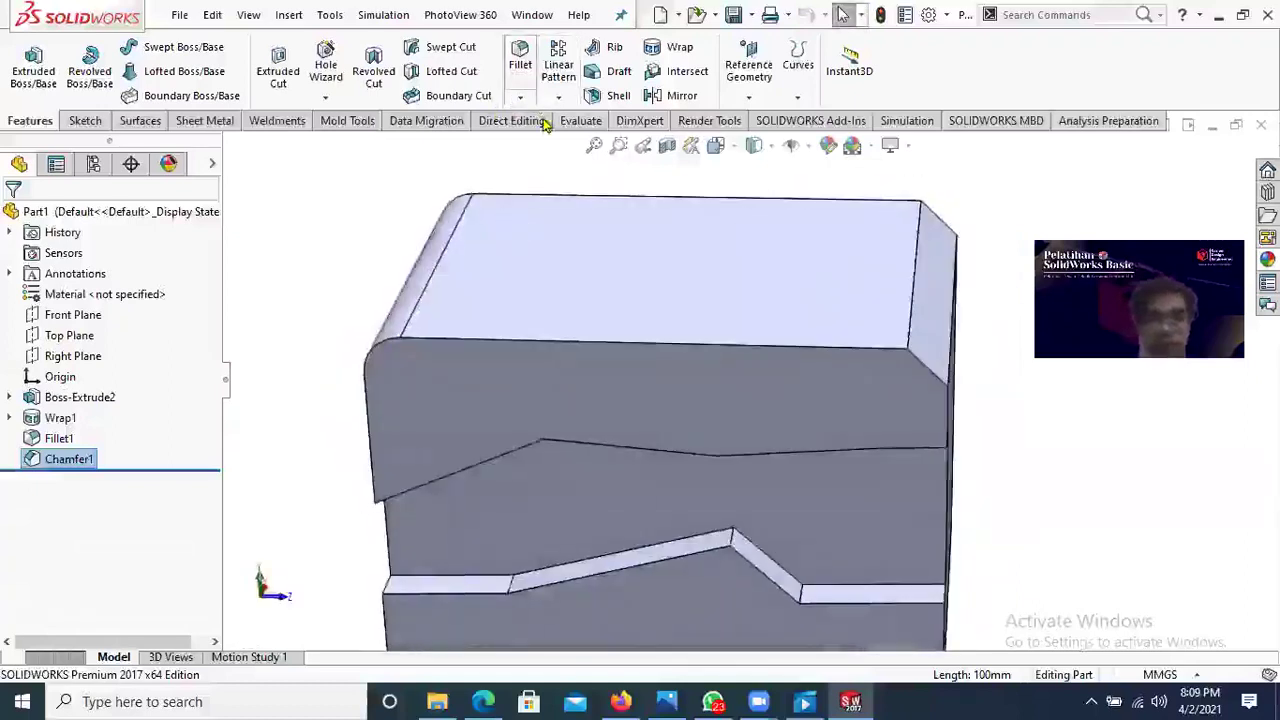
Step: Start a full round fillet with the block's end face as the first side face and the bottom face as the center face
click(520, 97)
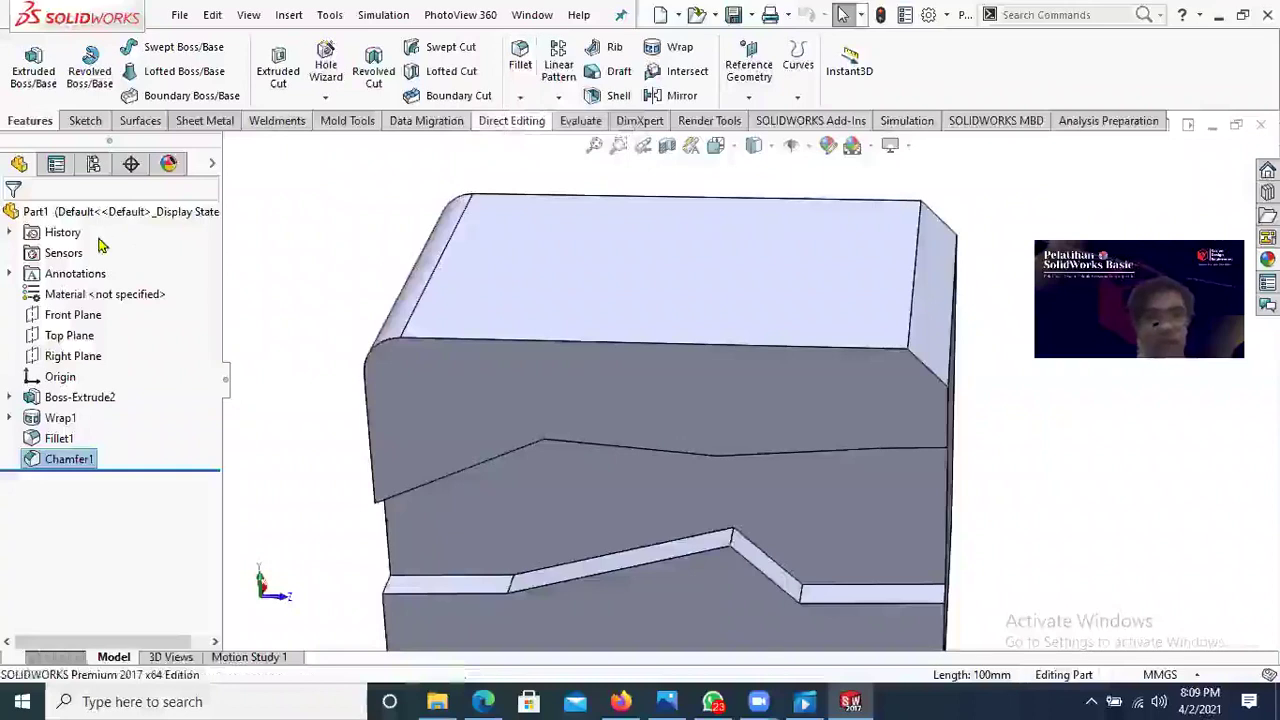
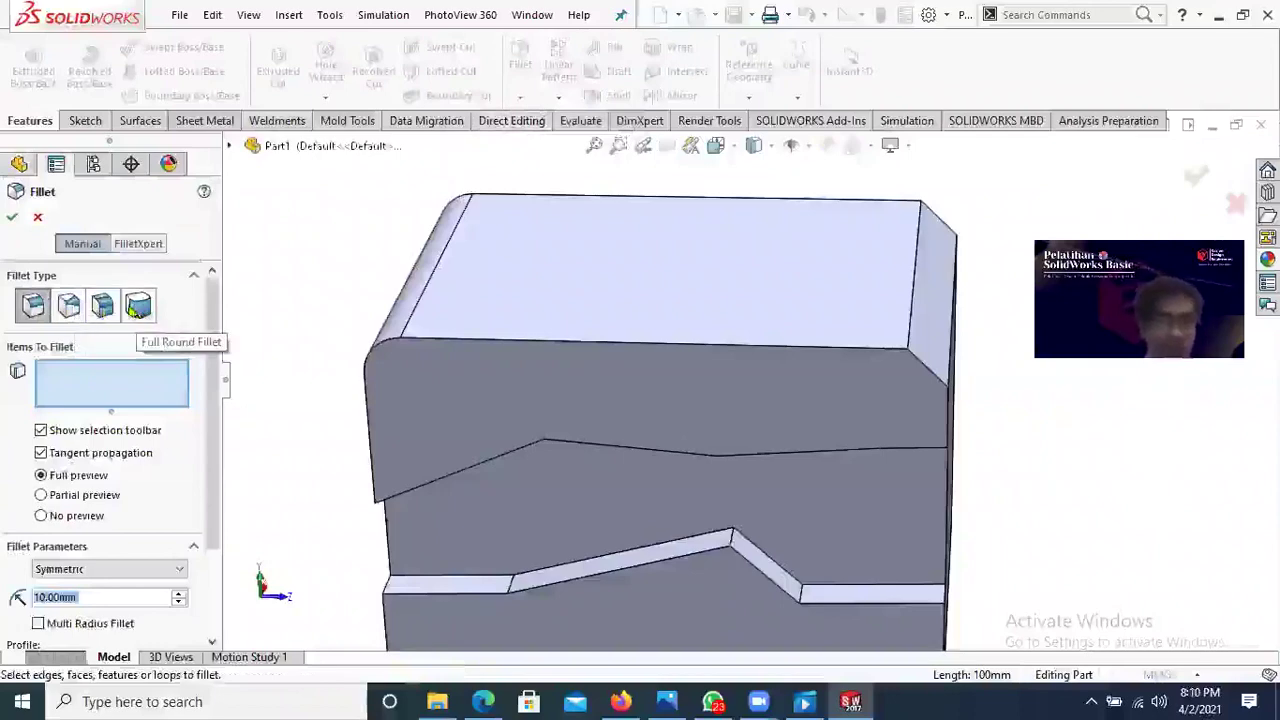
click(140, 311)
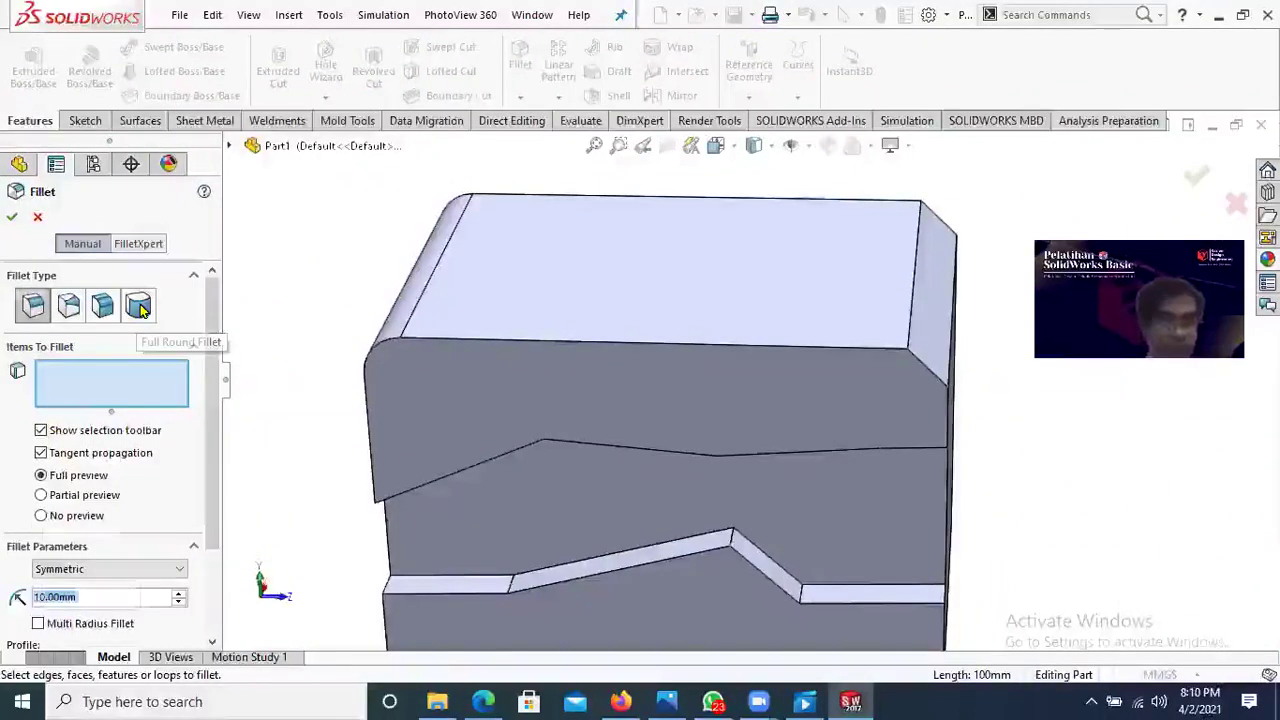
middle_drag(310, 470, 322, 440)
scroll(361, 491, up, 3)
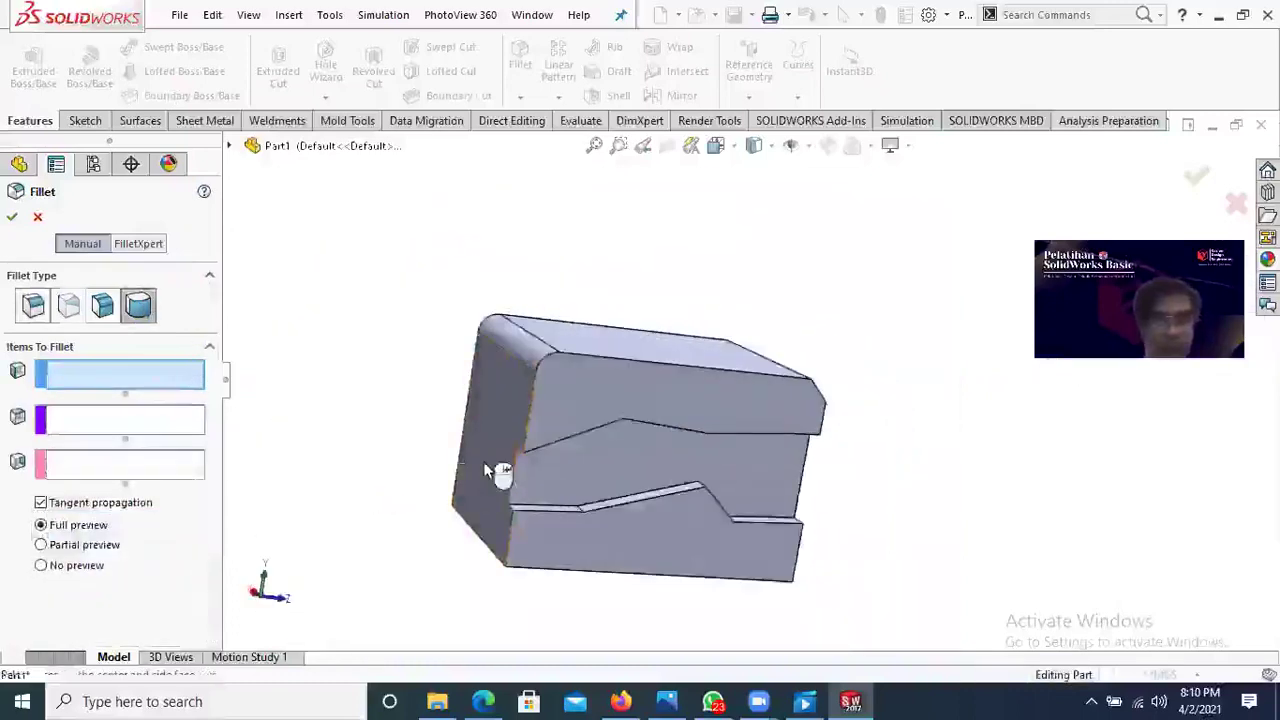
click(497, 470)
middle_drag(534, 600, 601, 546)
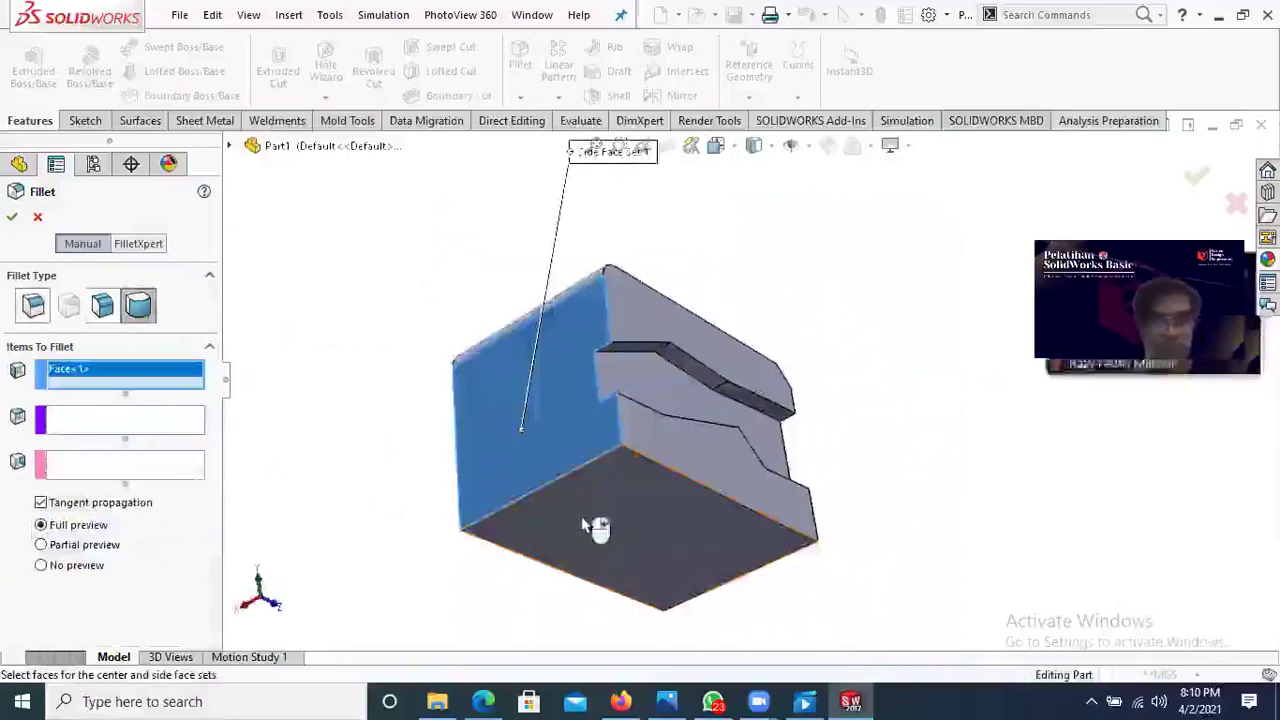
click(594, 515)
right_click(98, 396)
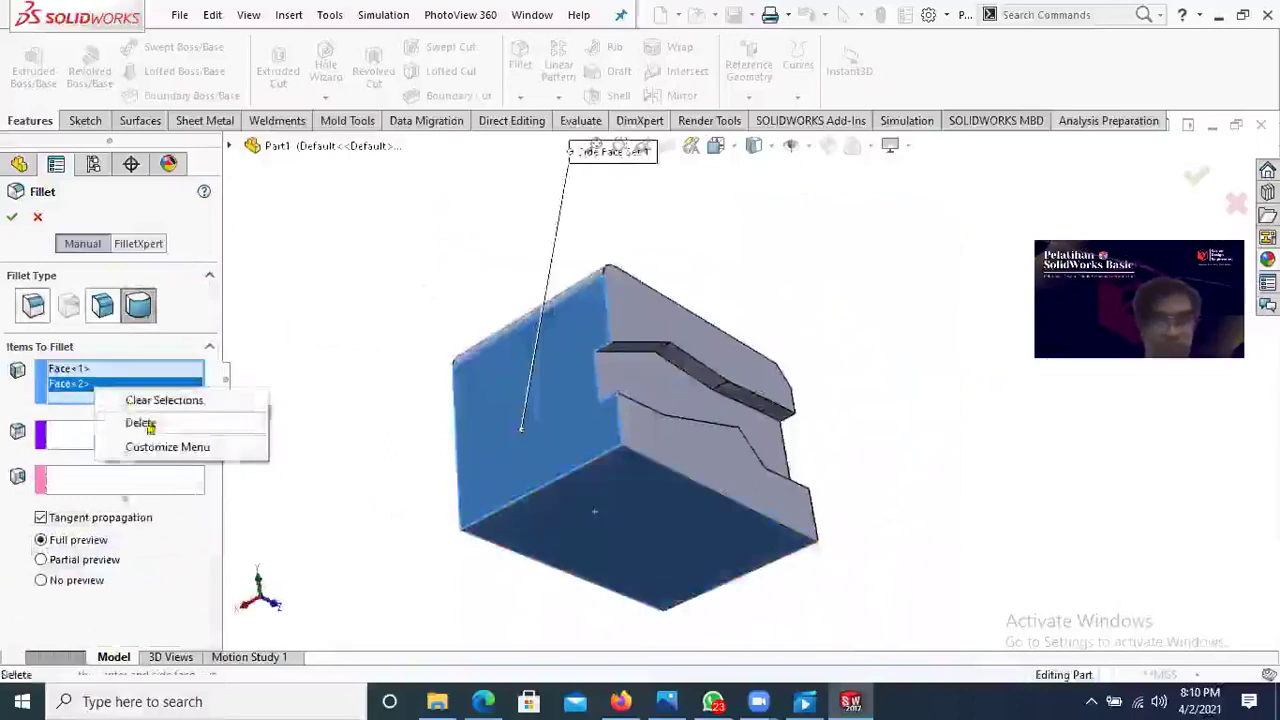
click(140, 420)
click(130, 430)
click(585, 530)
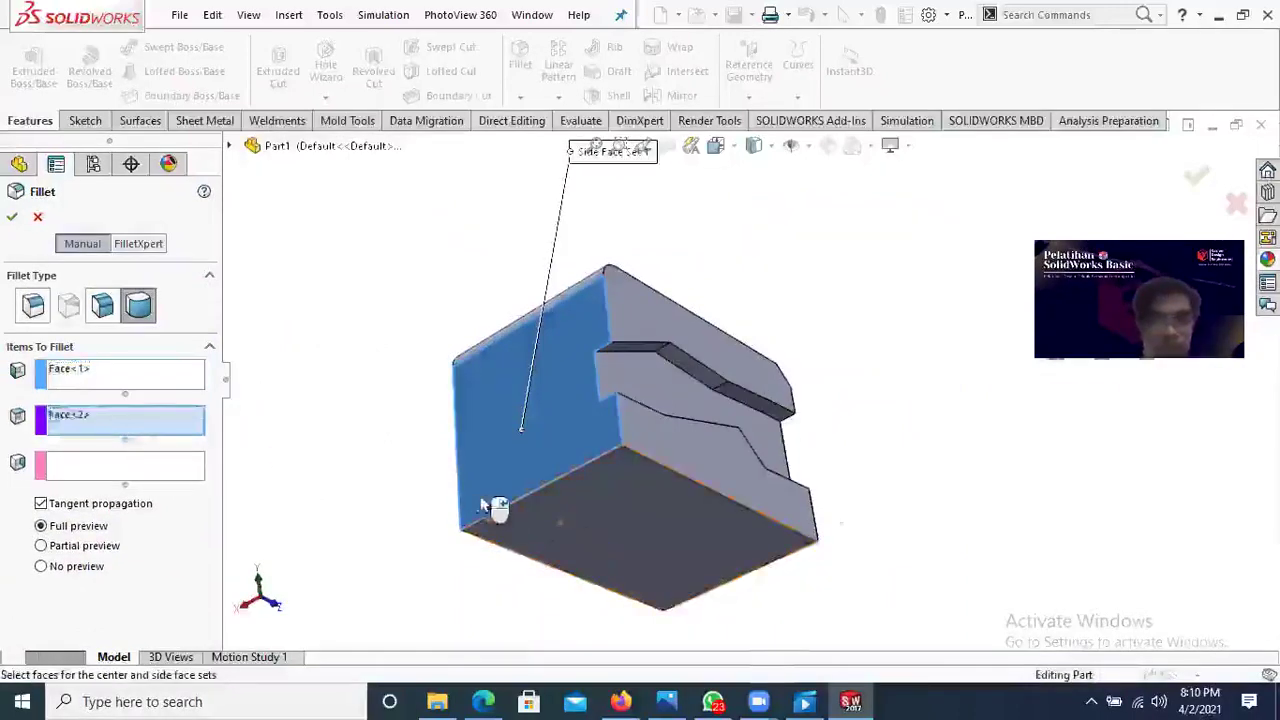
Step: Add the adjacent side face to the selection and create a symmetric 10 mm face fillet between the two side faces and the bottom face
middle_drag(491, 509, 590, 507)
click(597, 512)
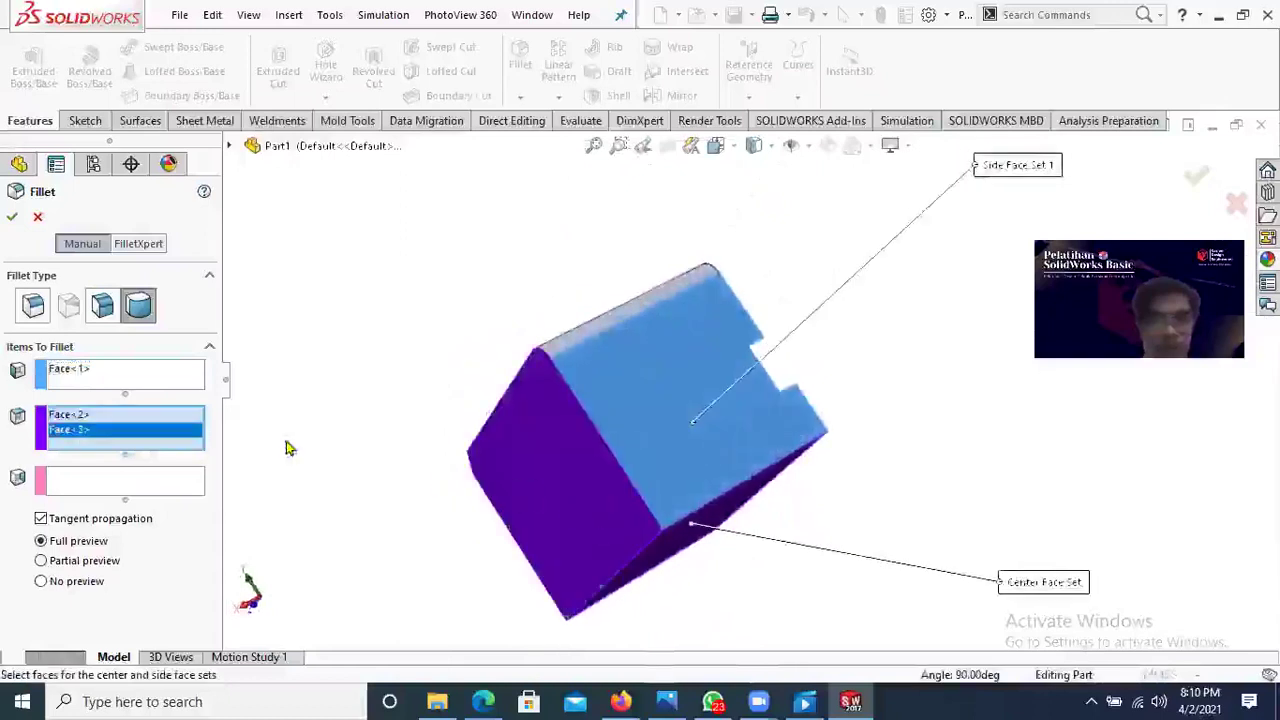
click(13, 222)
click(102, 305)
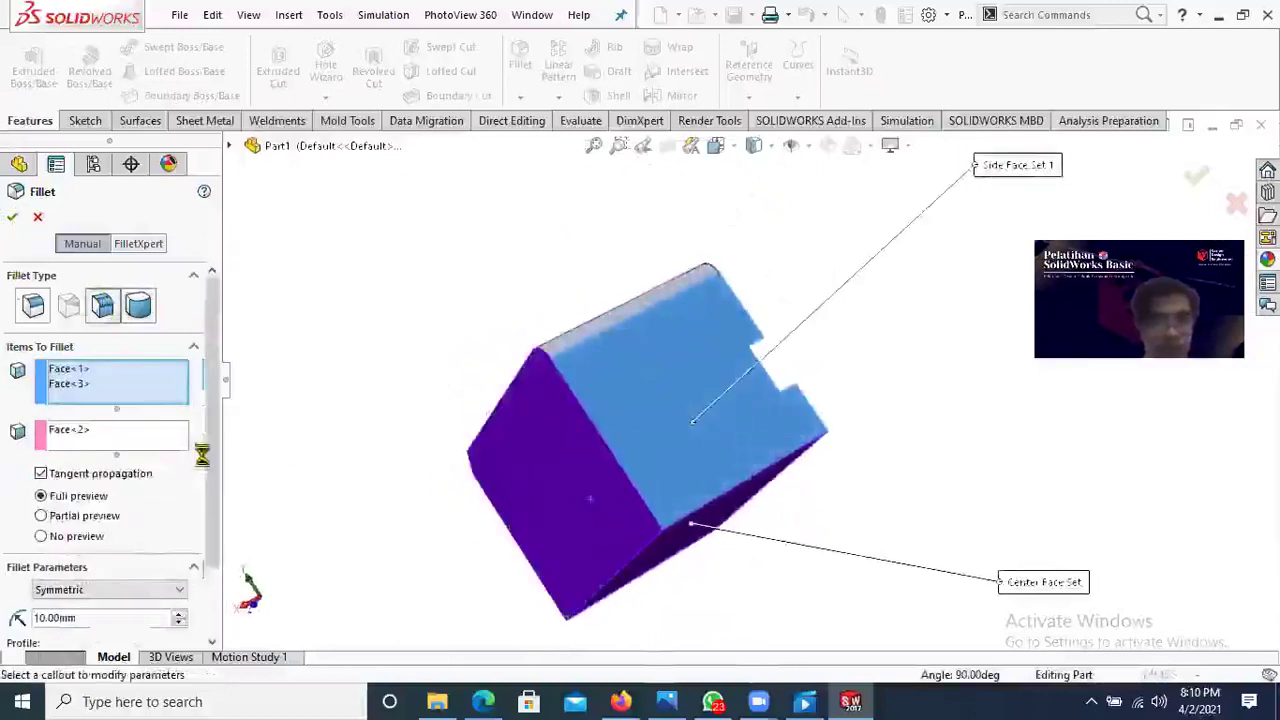
middle_drag(590, 498, 567, 408)
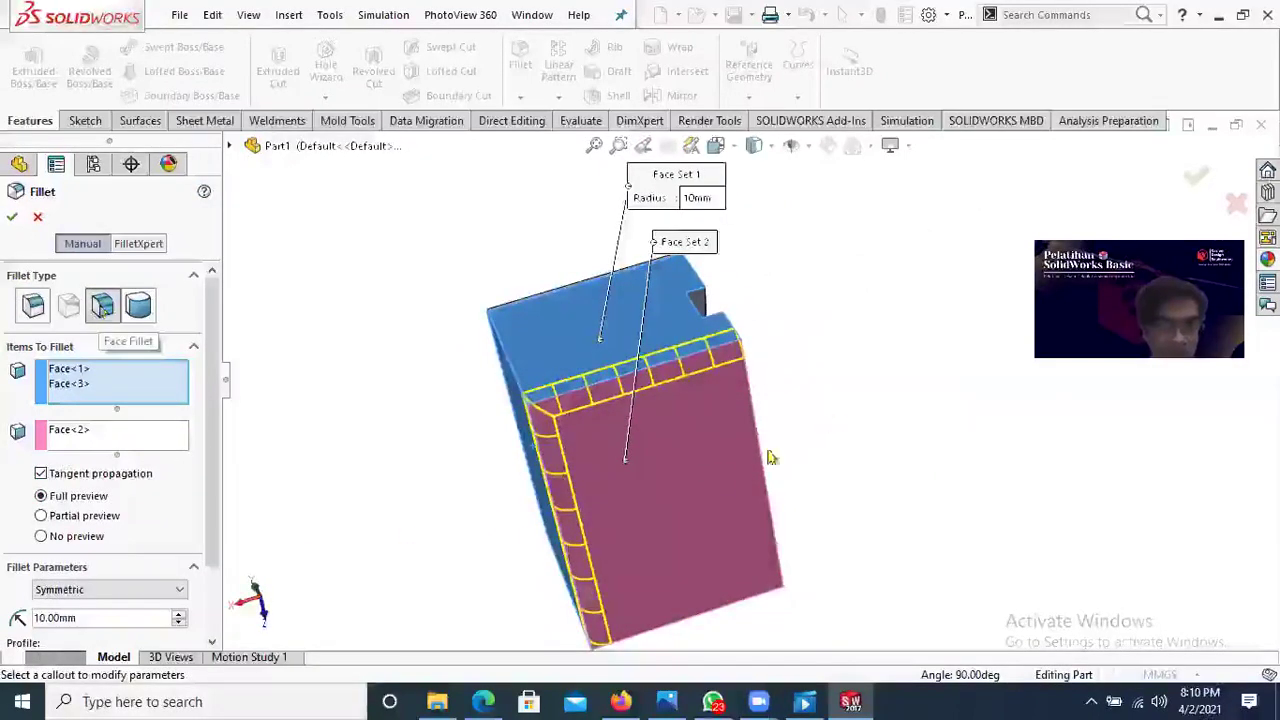
middle_drag(643, 512, 708, 583)
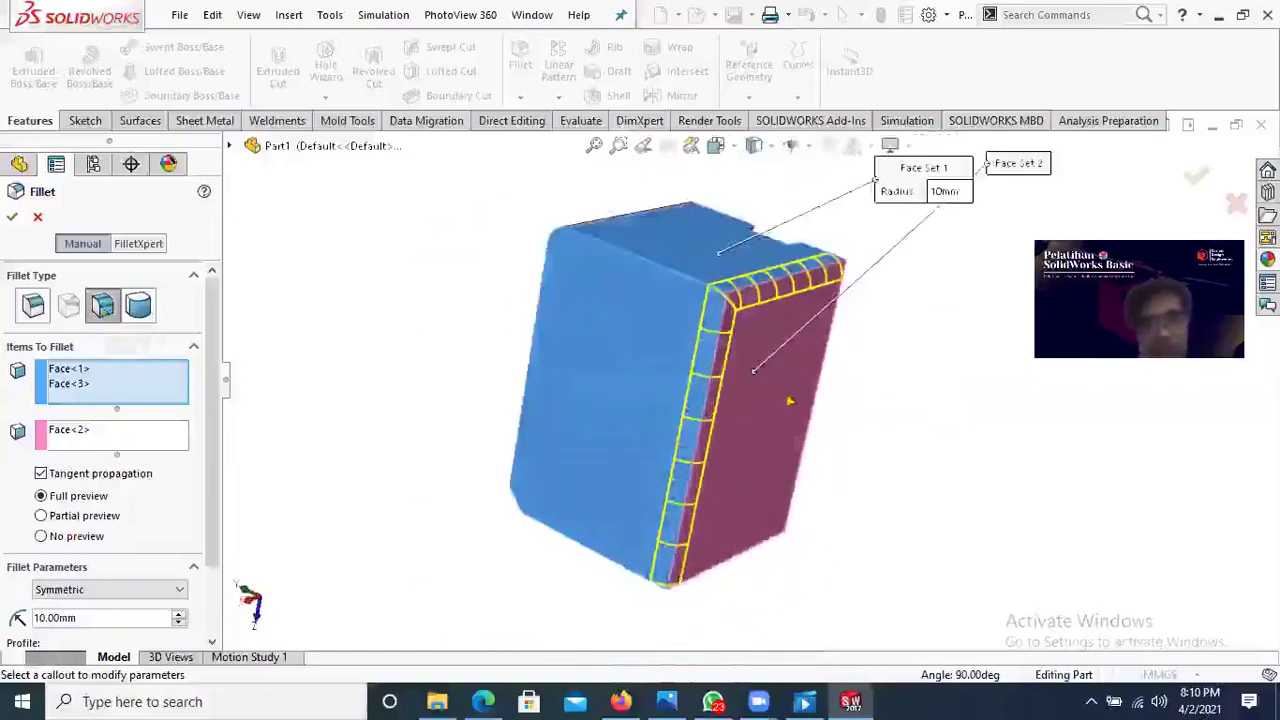
middle_drag(830, 390, 703, 398)
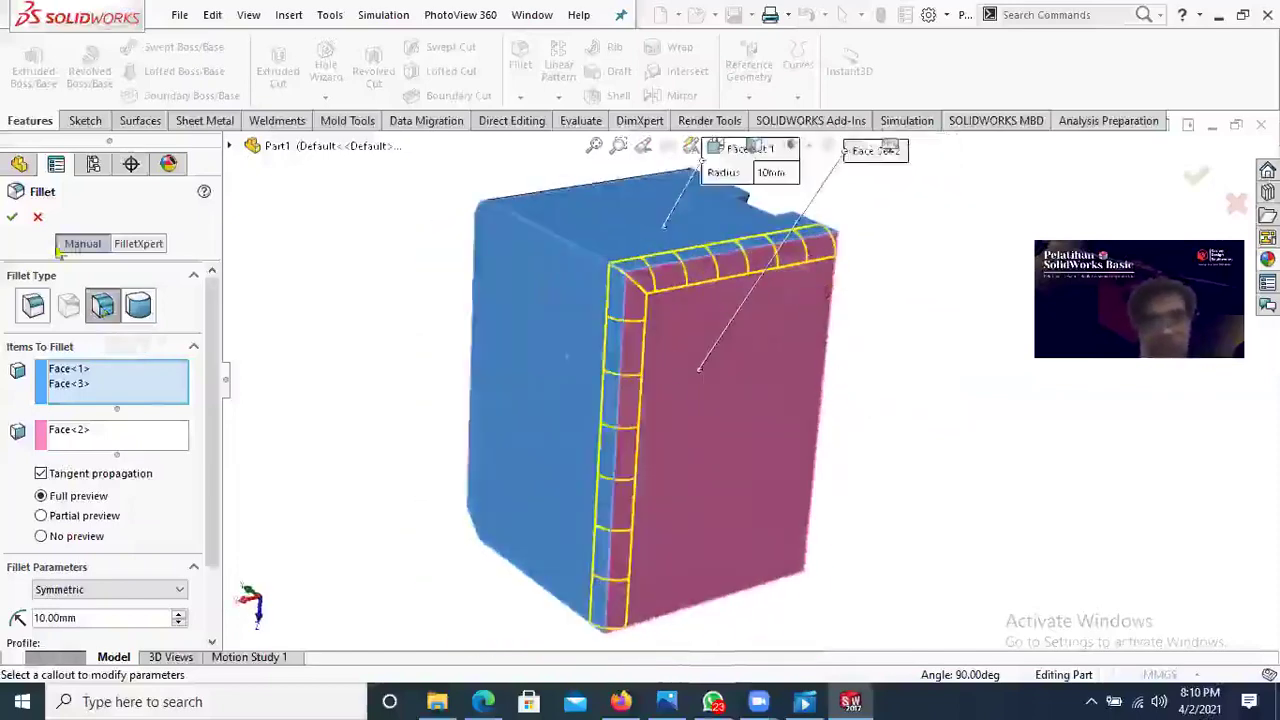
click(14, 220)
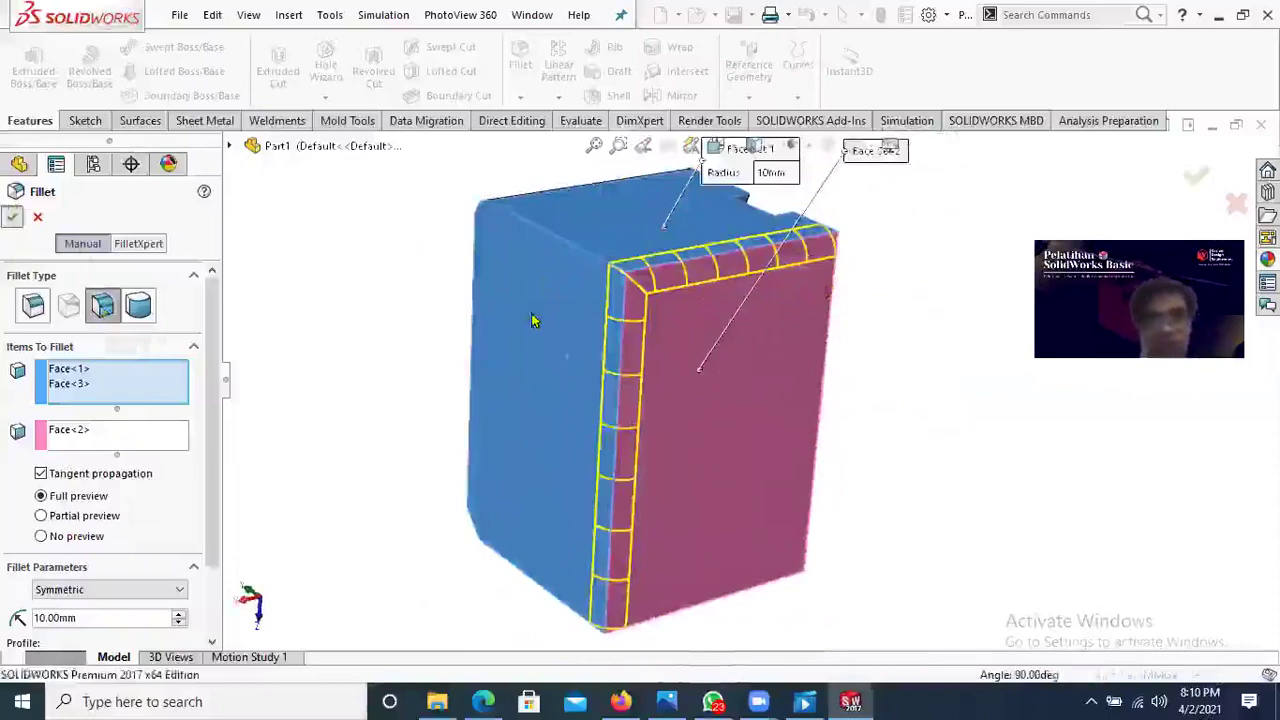
Step: Start a new sketch on the block's flat front face, oriented to the Front view
middle_drag(823, 466, 944, 261)
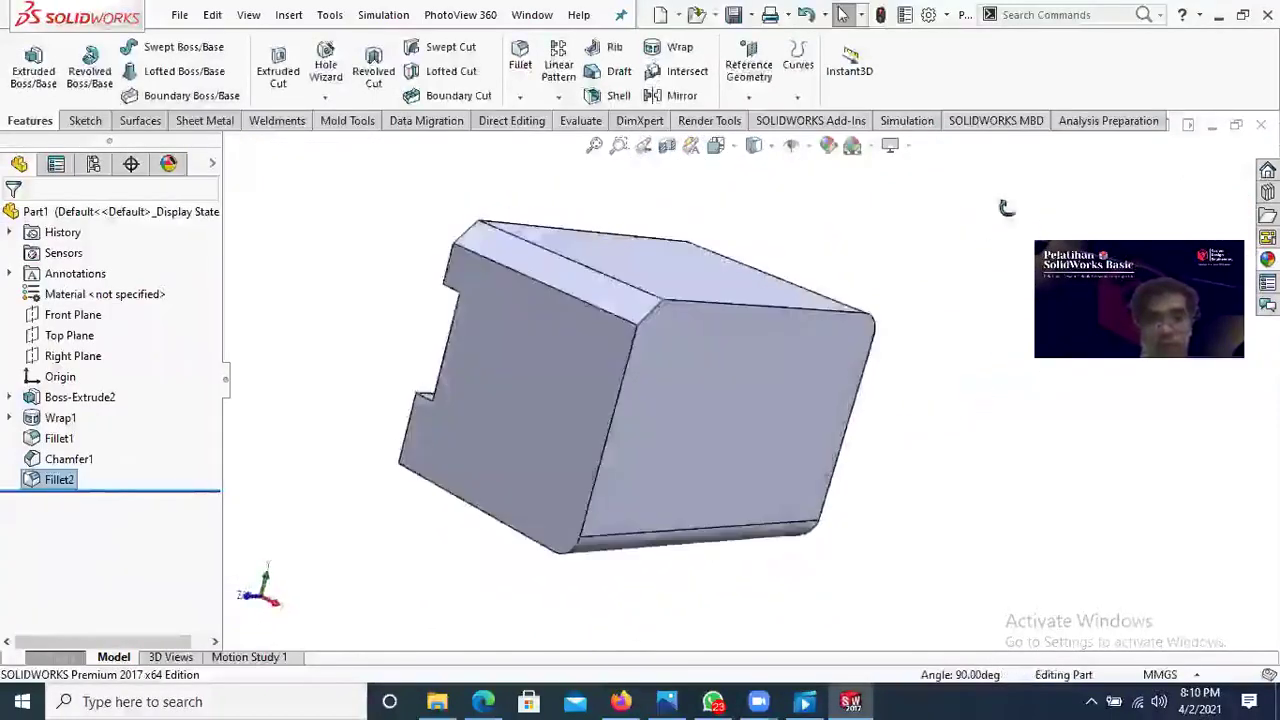
middle_drag(1006, 208, 946, 317)
middle_drag(1010, 279, 452, 145)
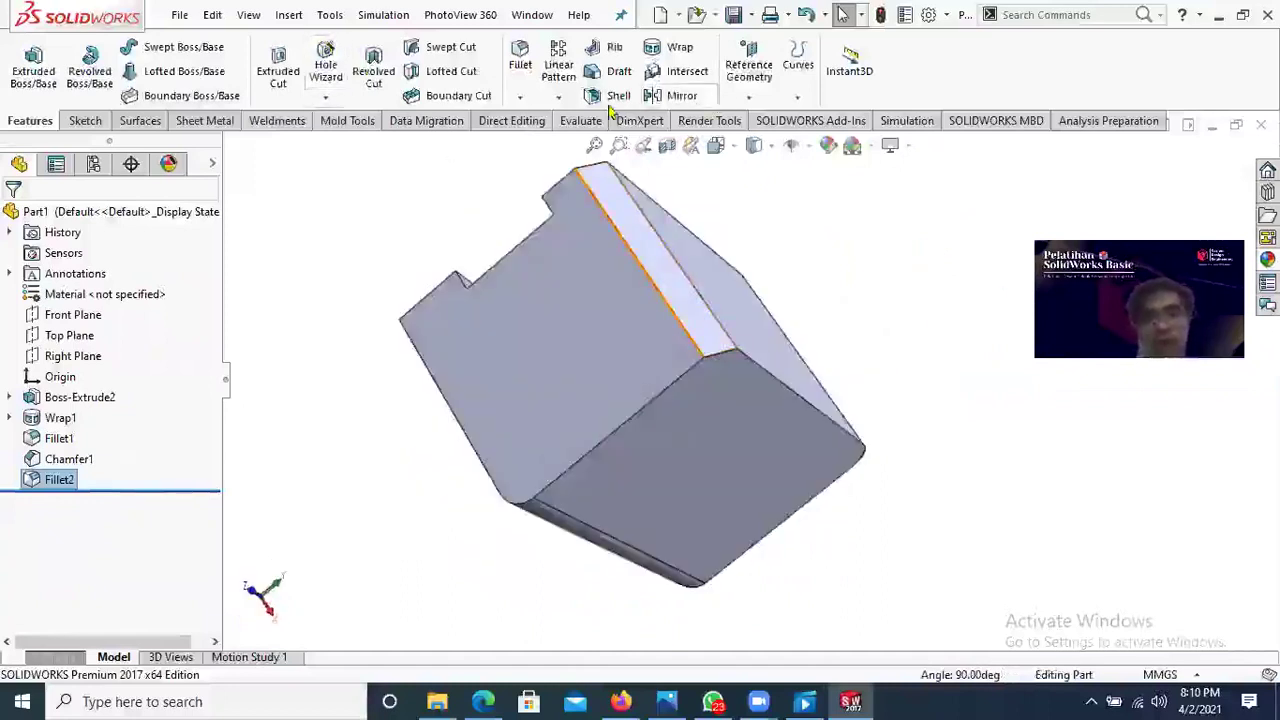
middle_drag(588, 277, 840, 367)
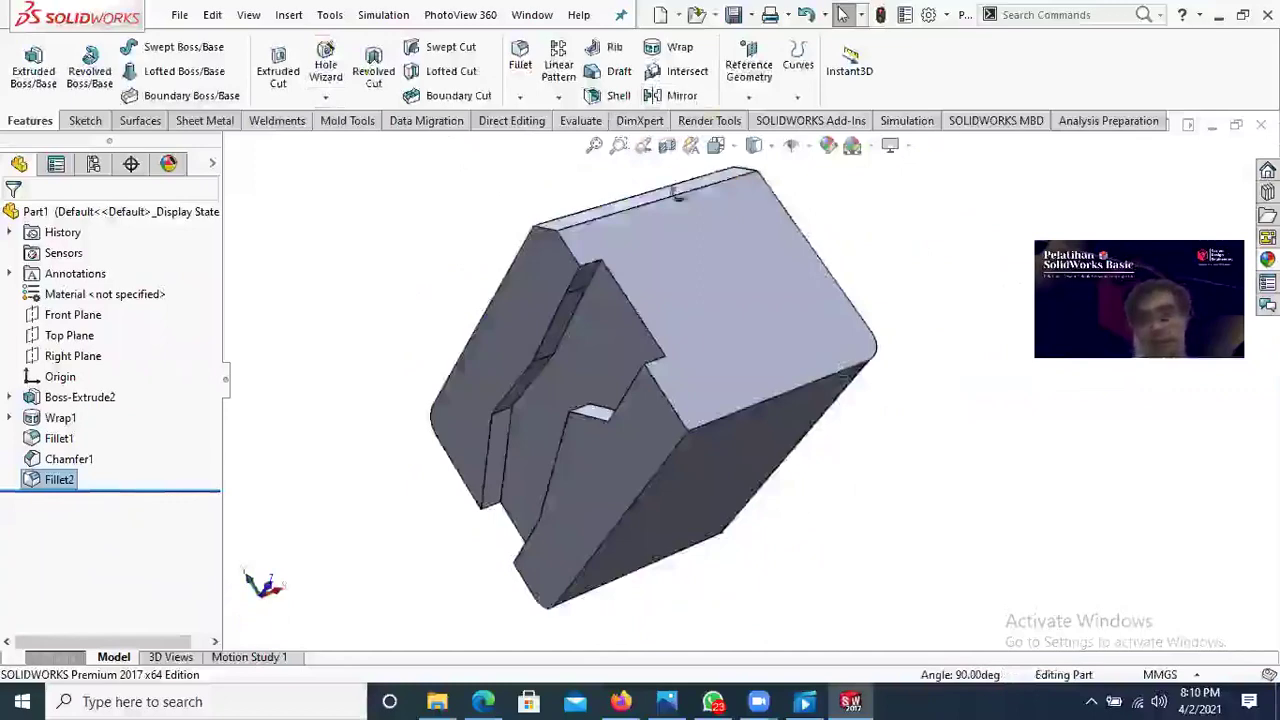
middle_drag(678, 195, 665, 277)
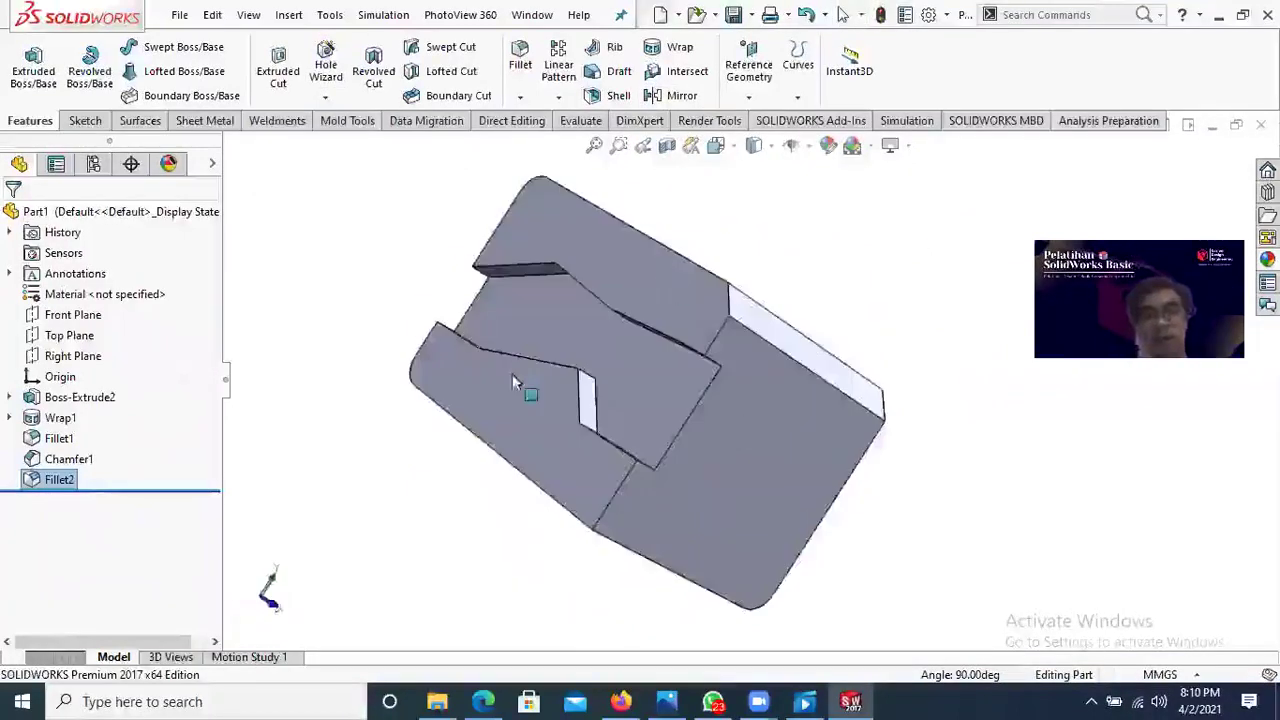
key(space)
click(722, 322)
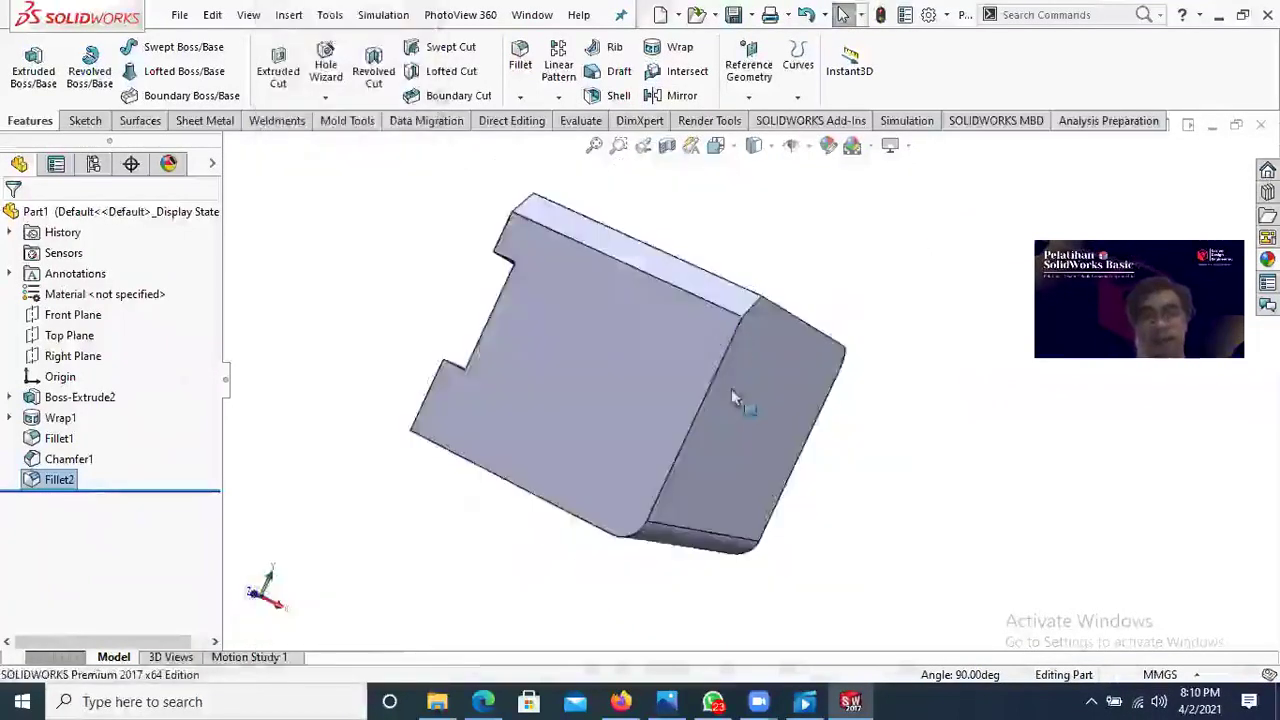
click(735, 322)
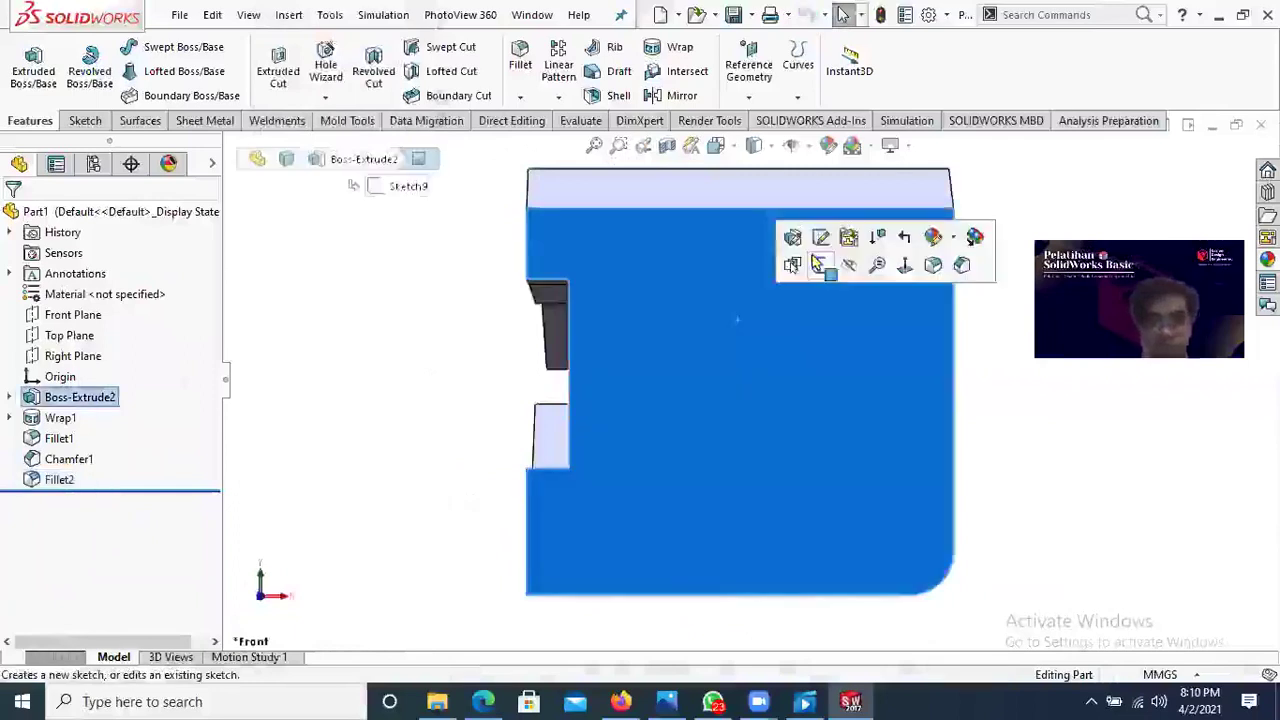
click(818, 262)
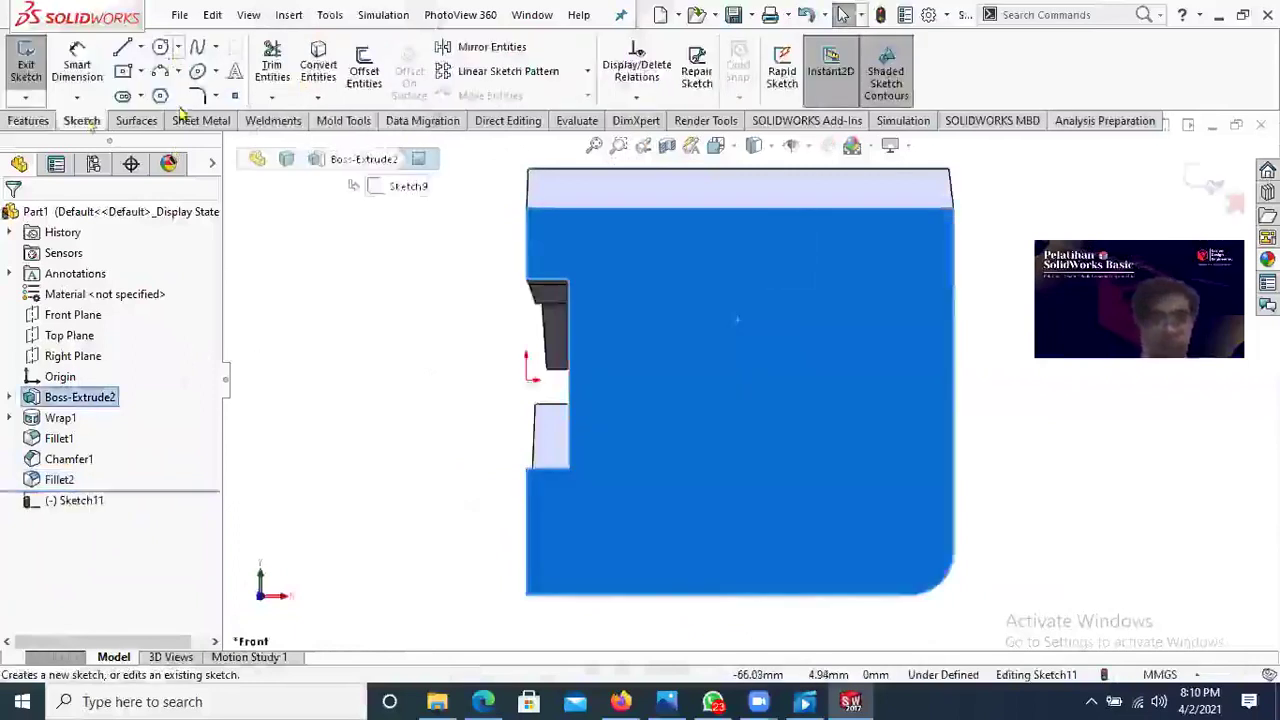
Step: Sketch a circle about 22 mm in diameter near the middle of the block's front face
click(43, 124)
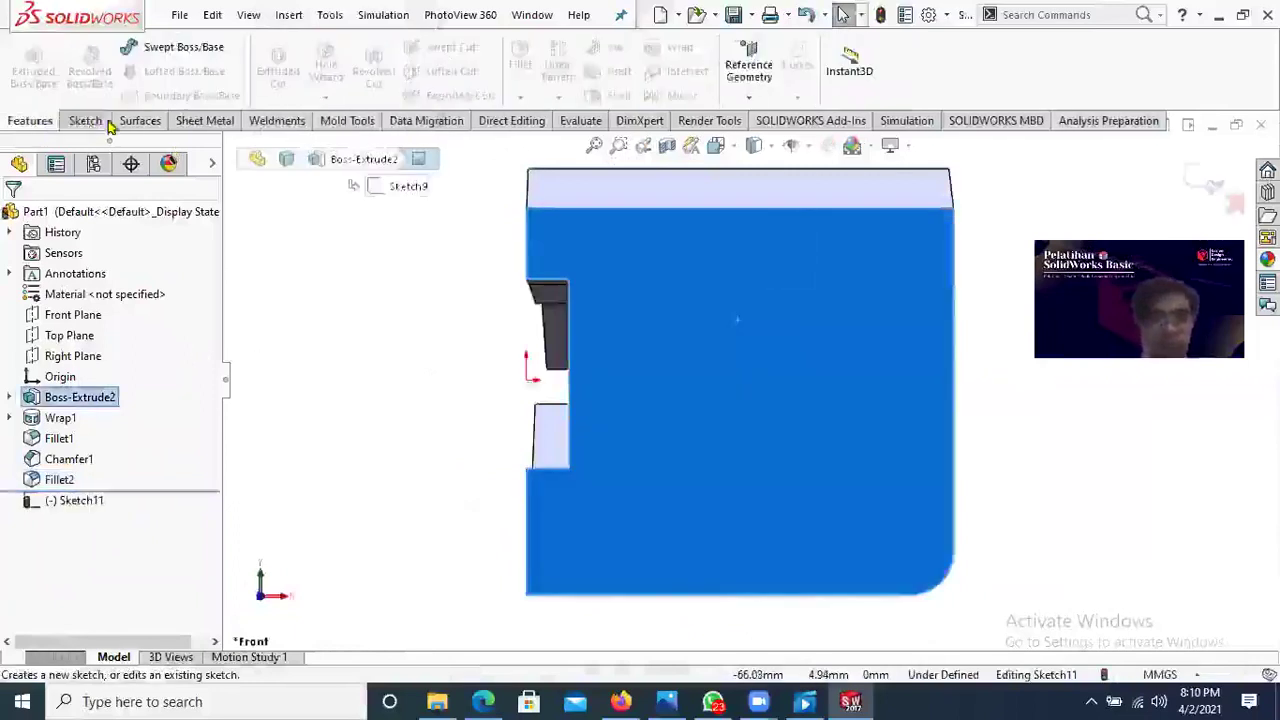
click(90, 121)
click(45, 121)
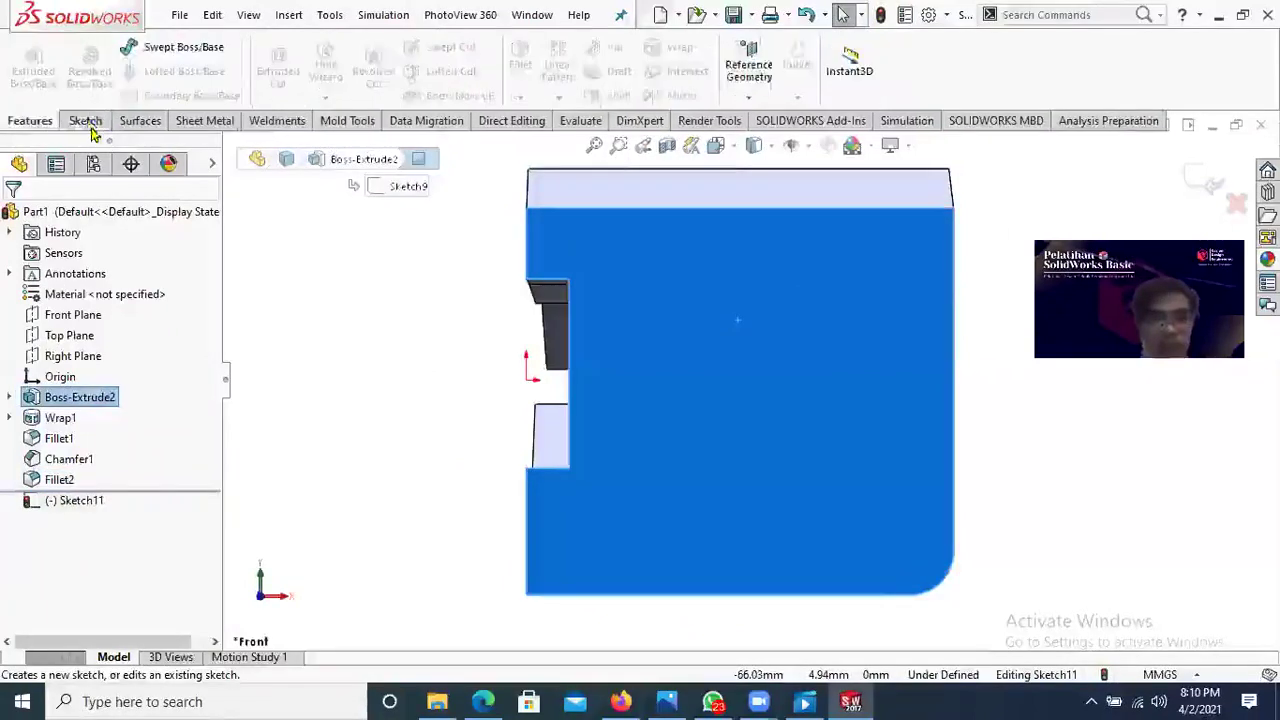
click(90, 126)
click(159, 47)
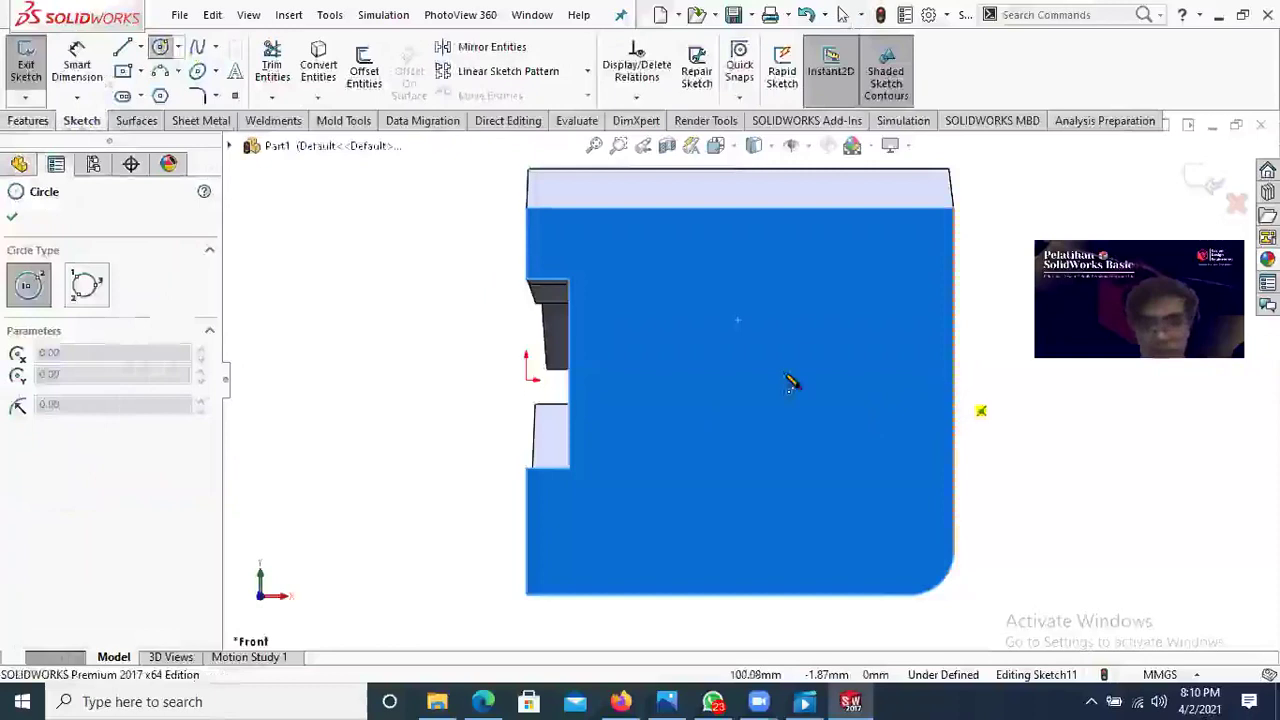
click(750, 372)
click(779, 406)
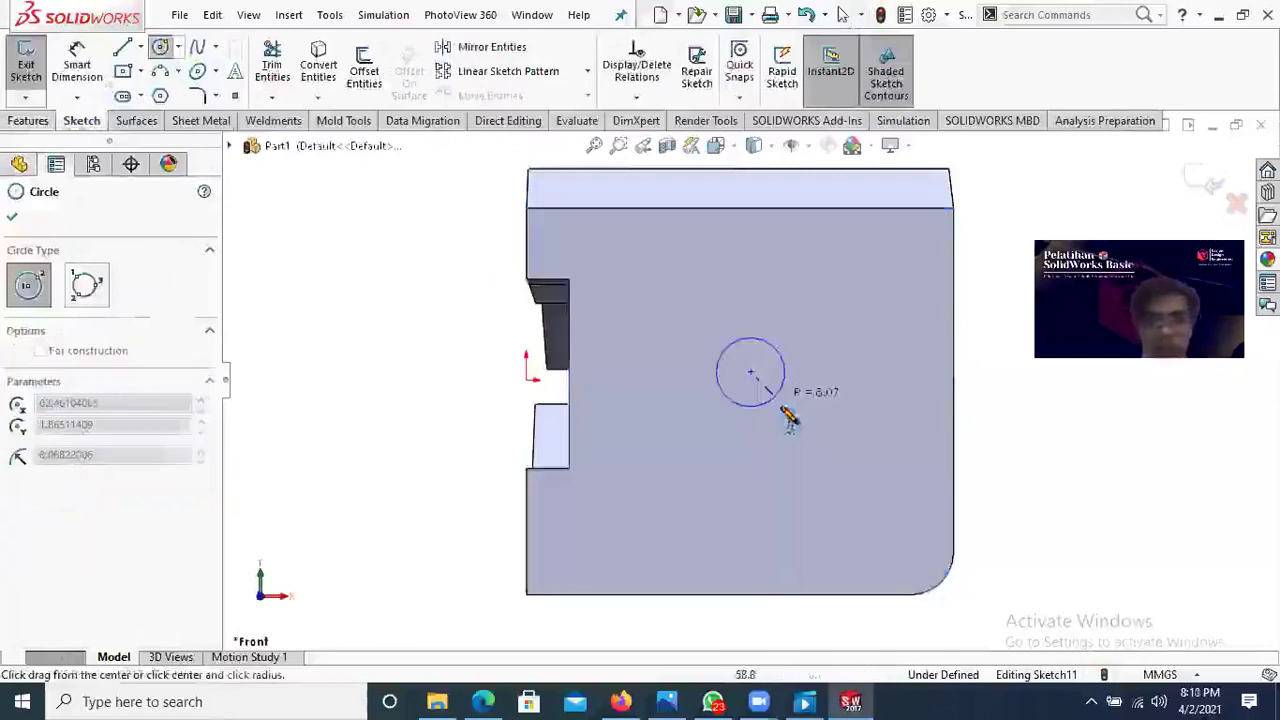
right_click(383, 327)
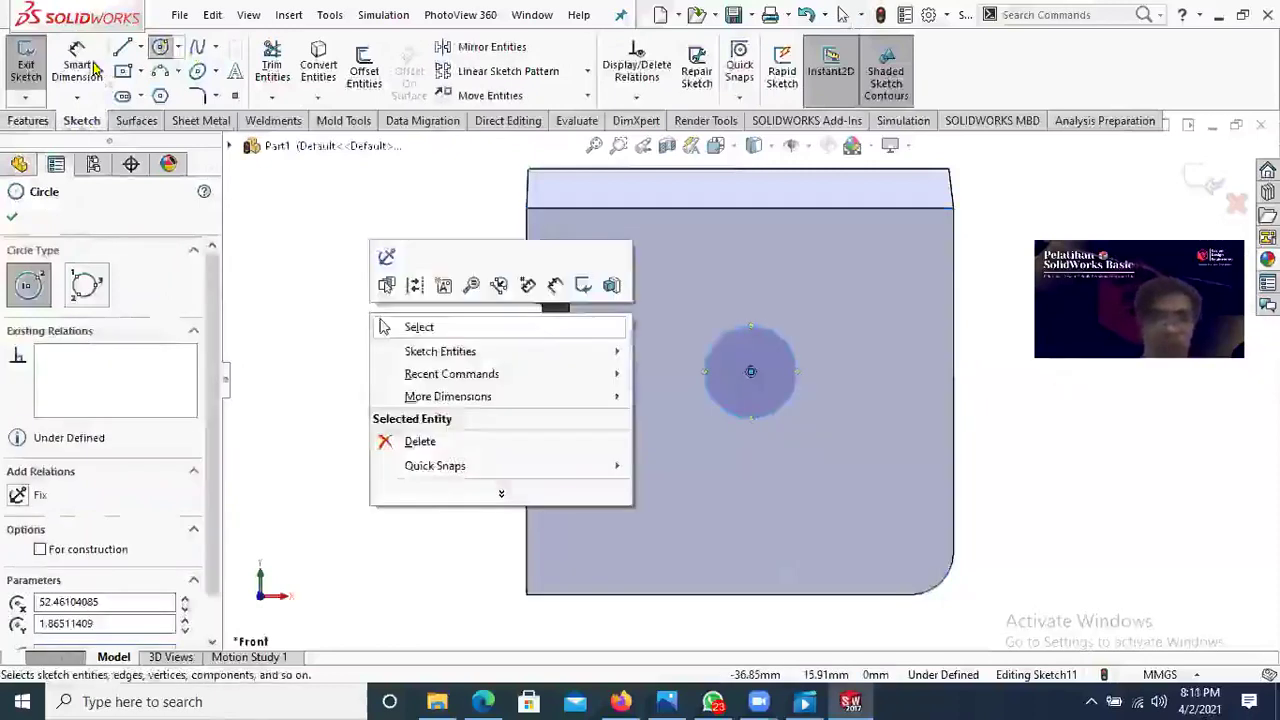
key(Escape)
key(Escape)
Step: Dimension the circle's diameter on the front face
click(38, 120)
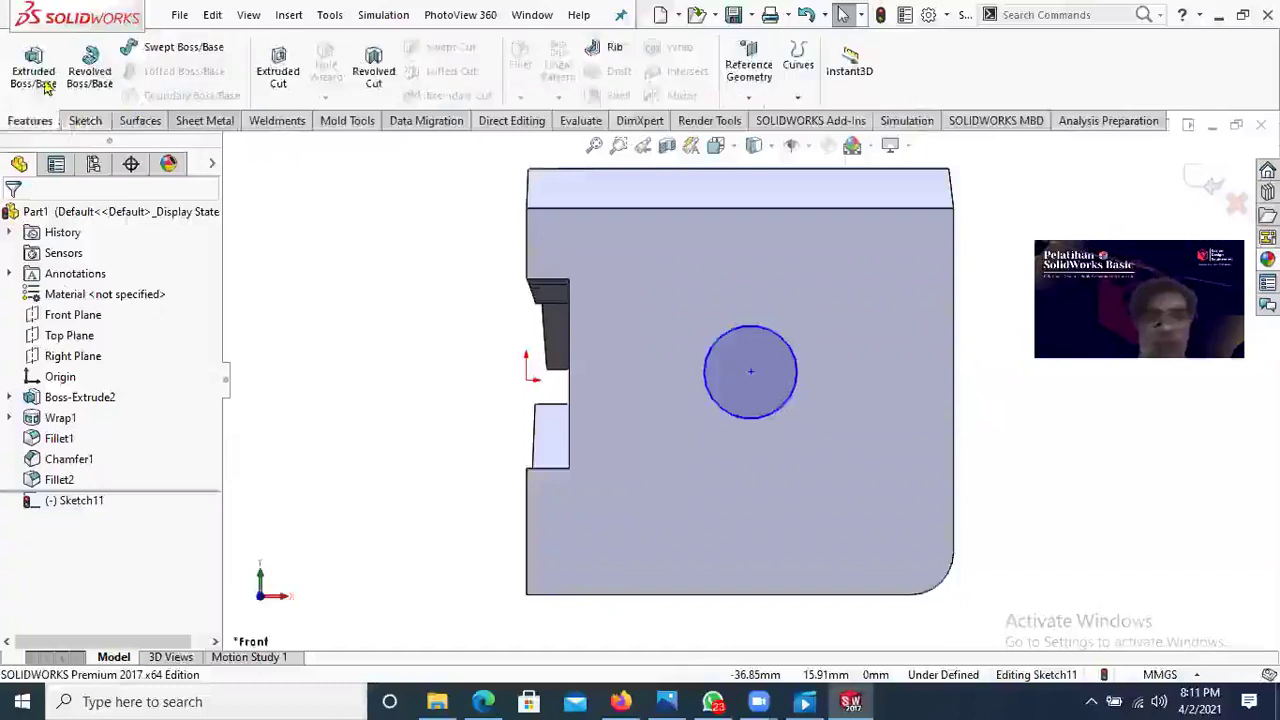
click(84, 121)
click(77, 62)
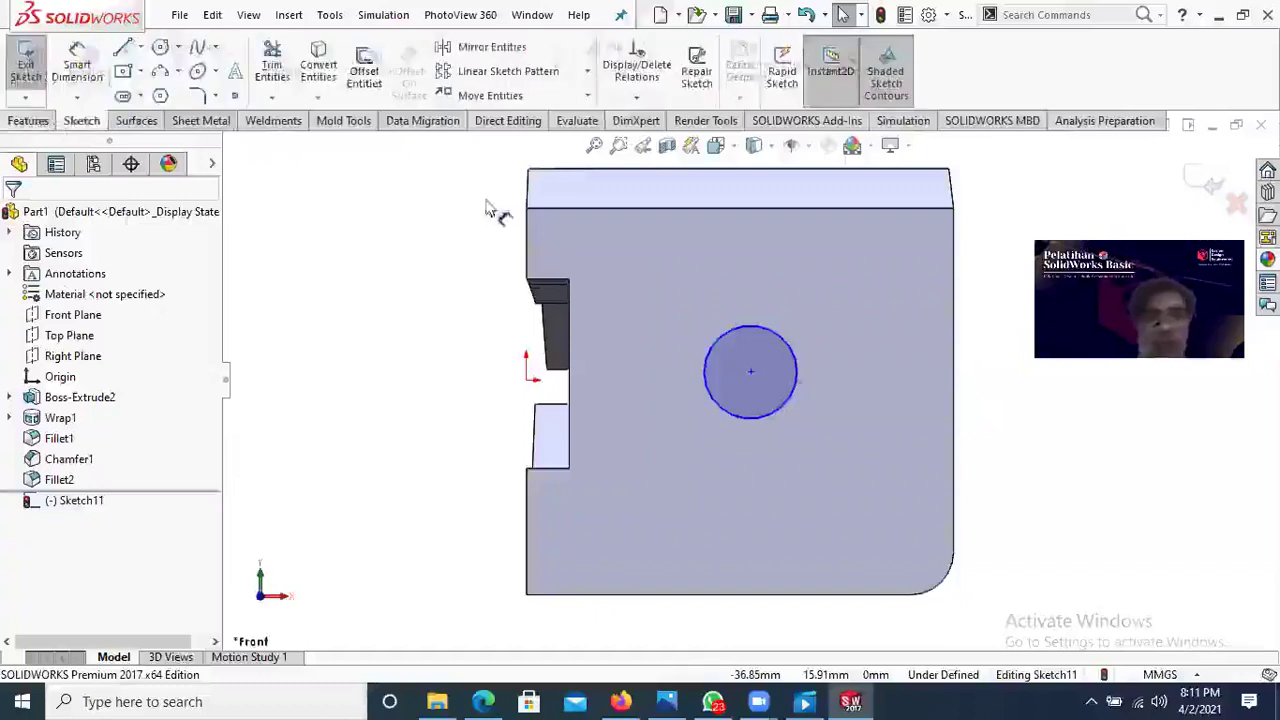
click(714, 360)
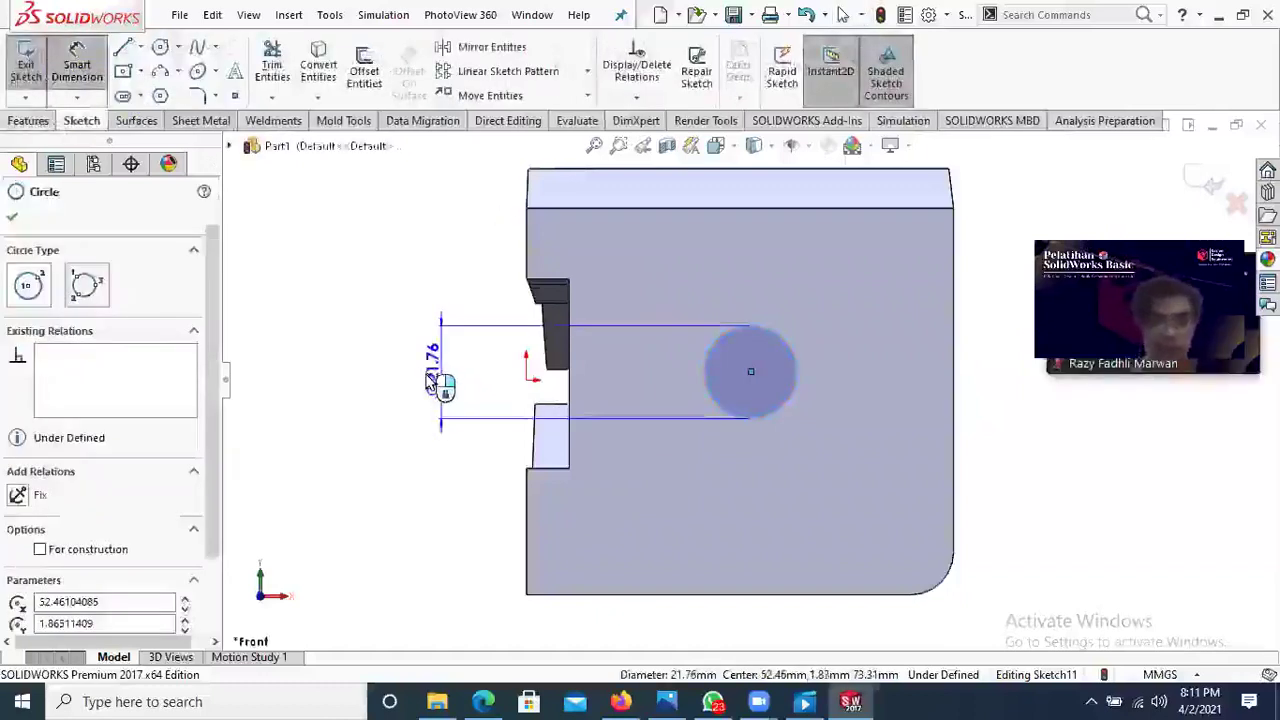
Step: Dimension the circle on the block's front face with a diameter of 20 mm
click(432, 383)
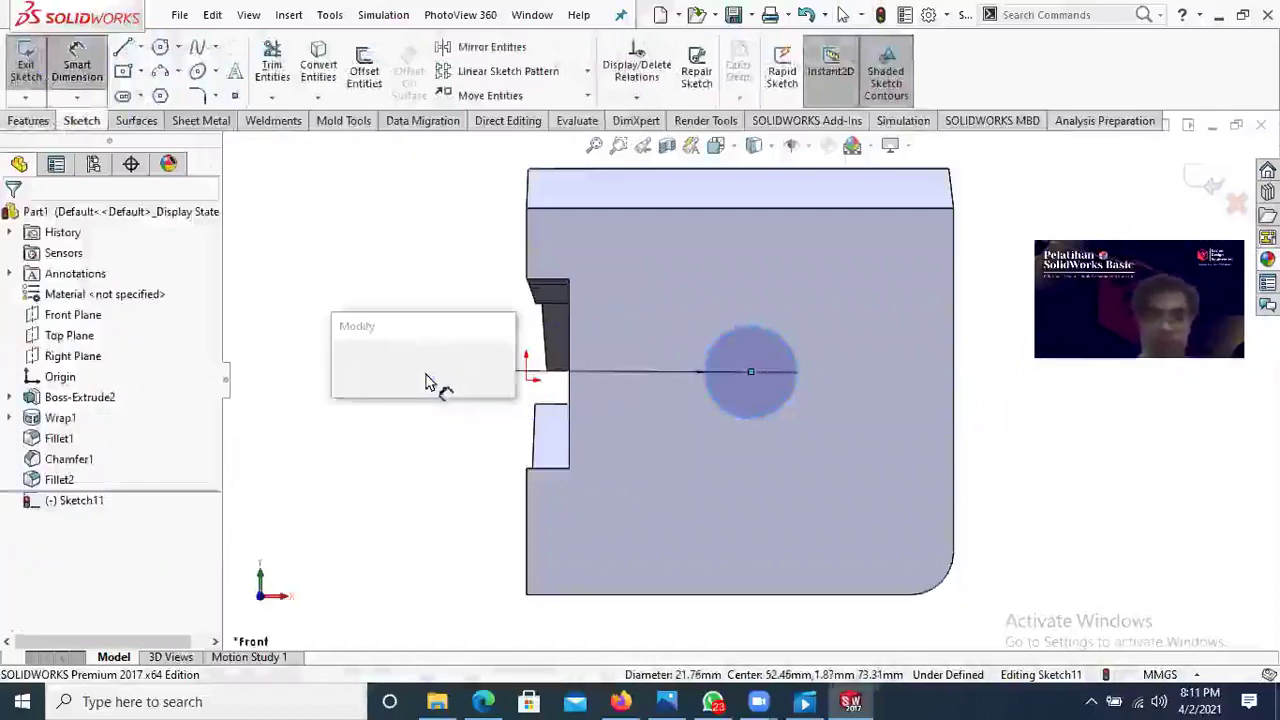
key(Return)
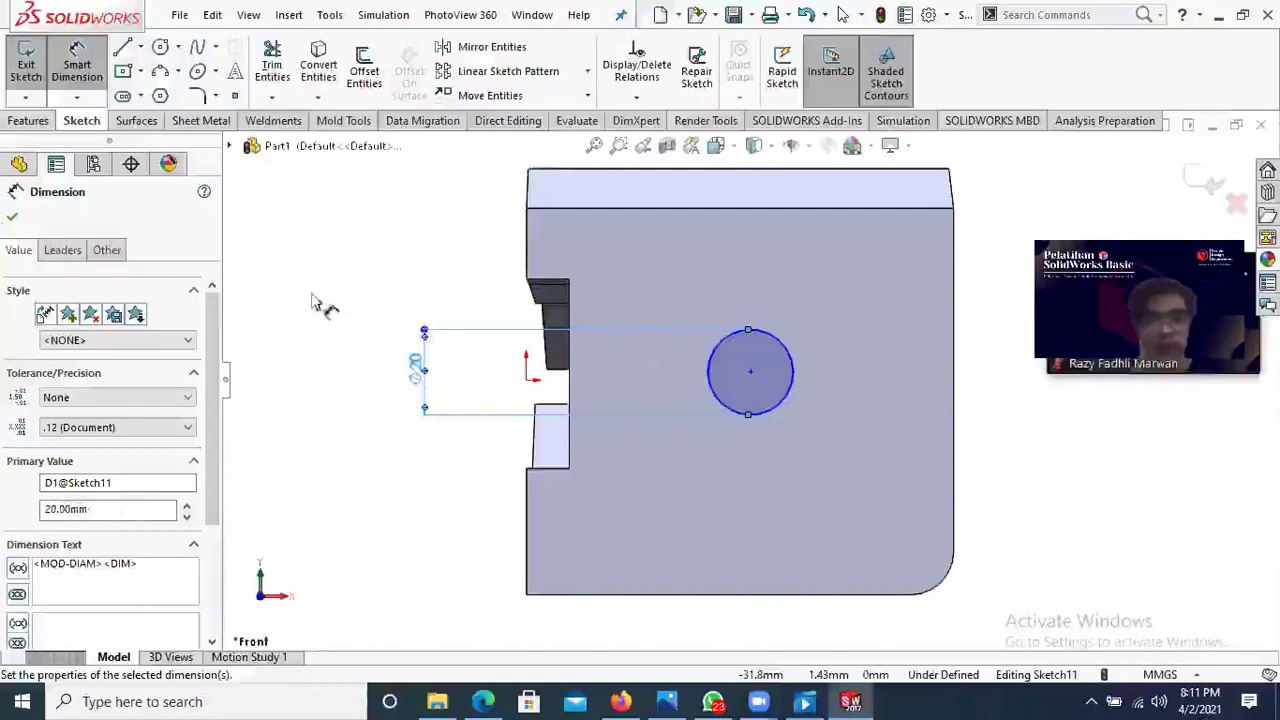
key(Escape)
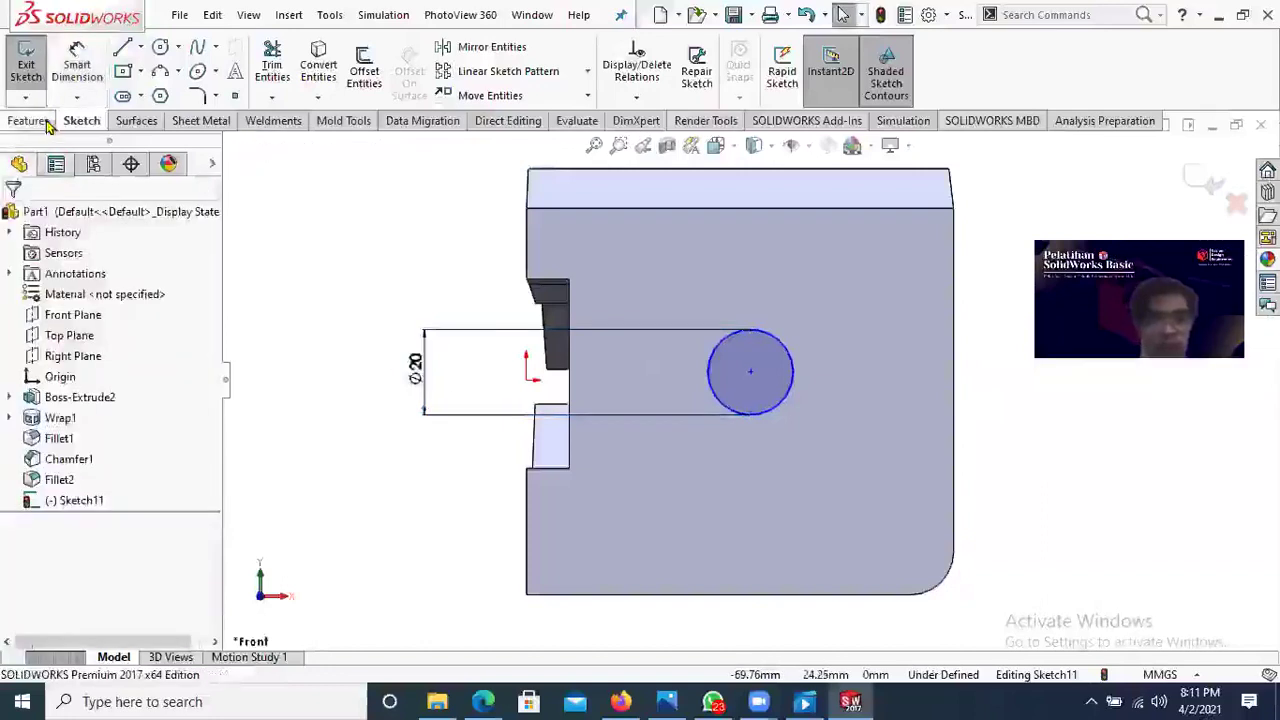
Step: Cut-extrude the circle into the block as a blind hole 50 mm deep
scroll(273, 74, up, 1)
click(270, 66)
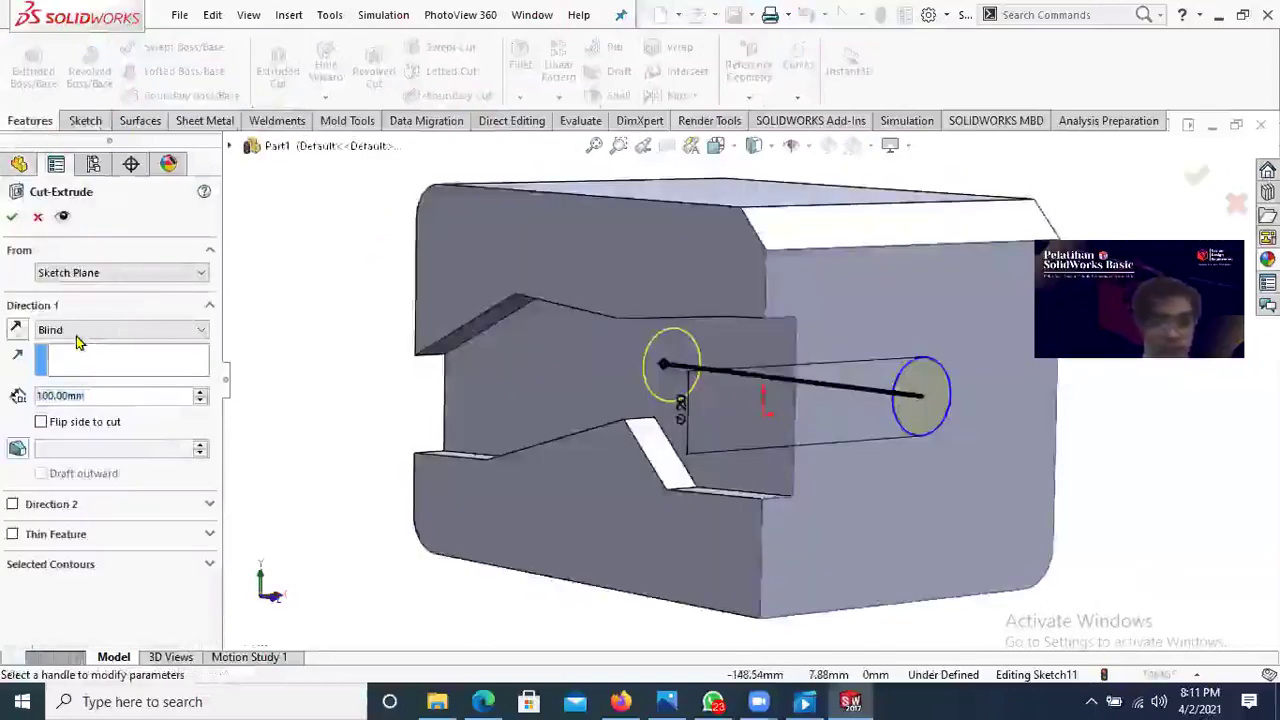
click(78, 338)
click(211, 410)
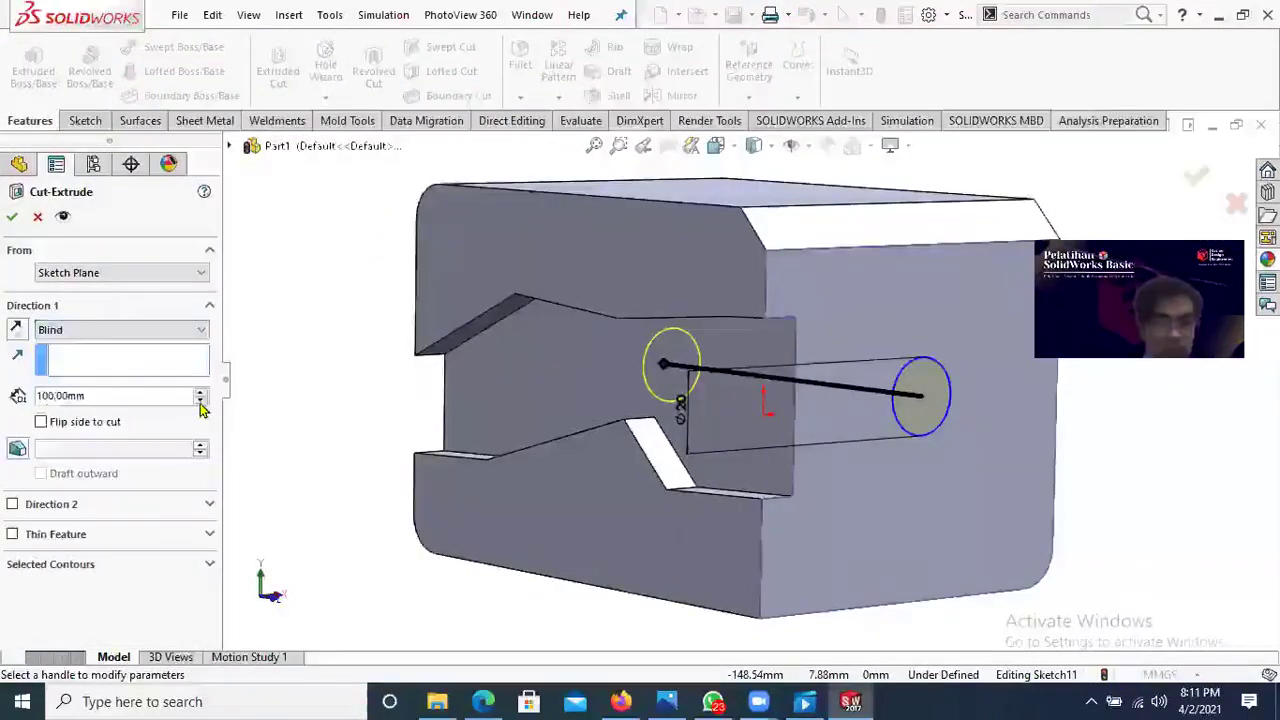
click(200, 402)
click(200, 402)
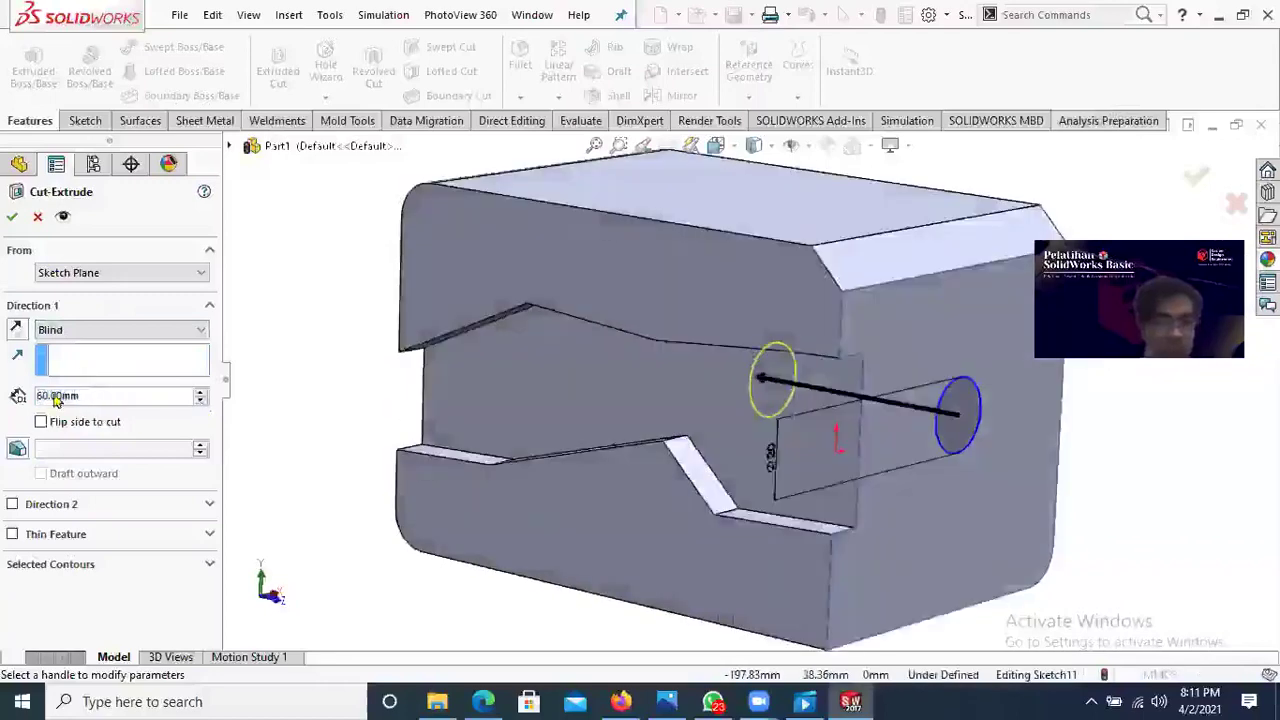
double_click(62, 400)
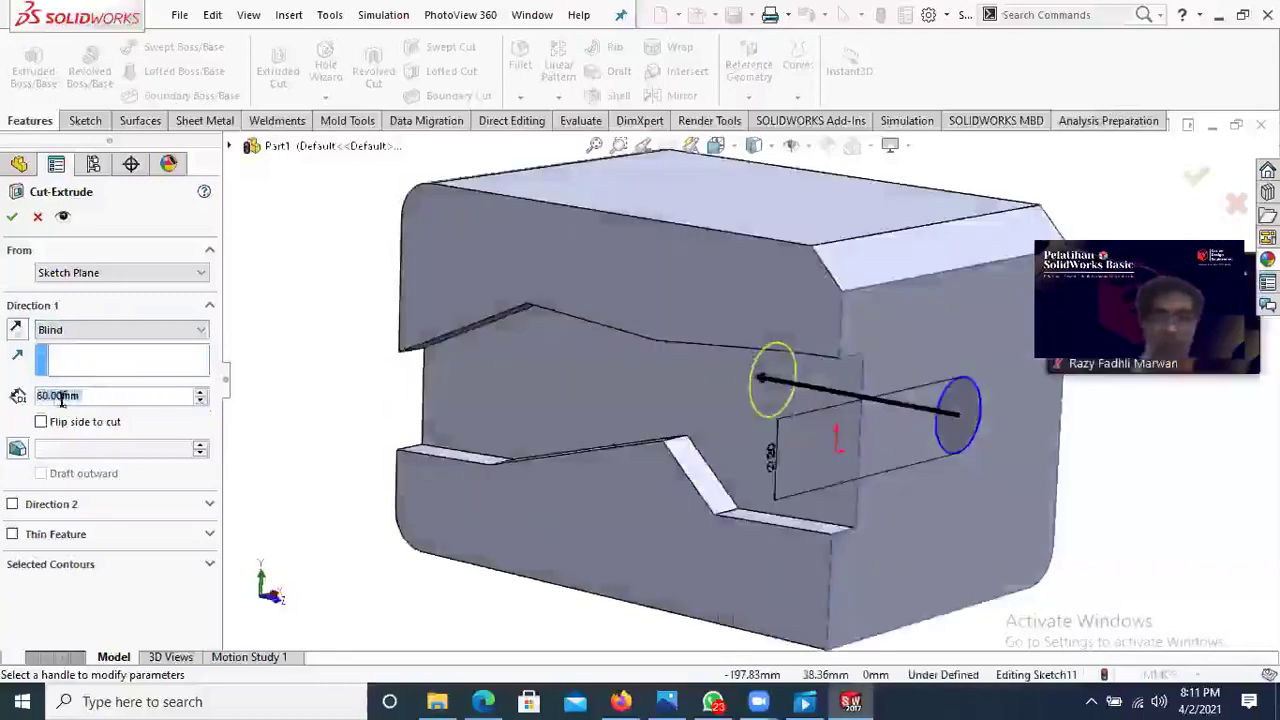
right_click(62, 398)
text(50)
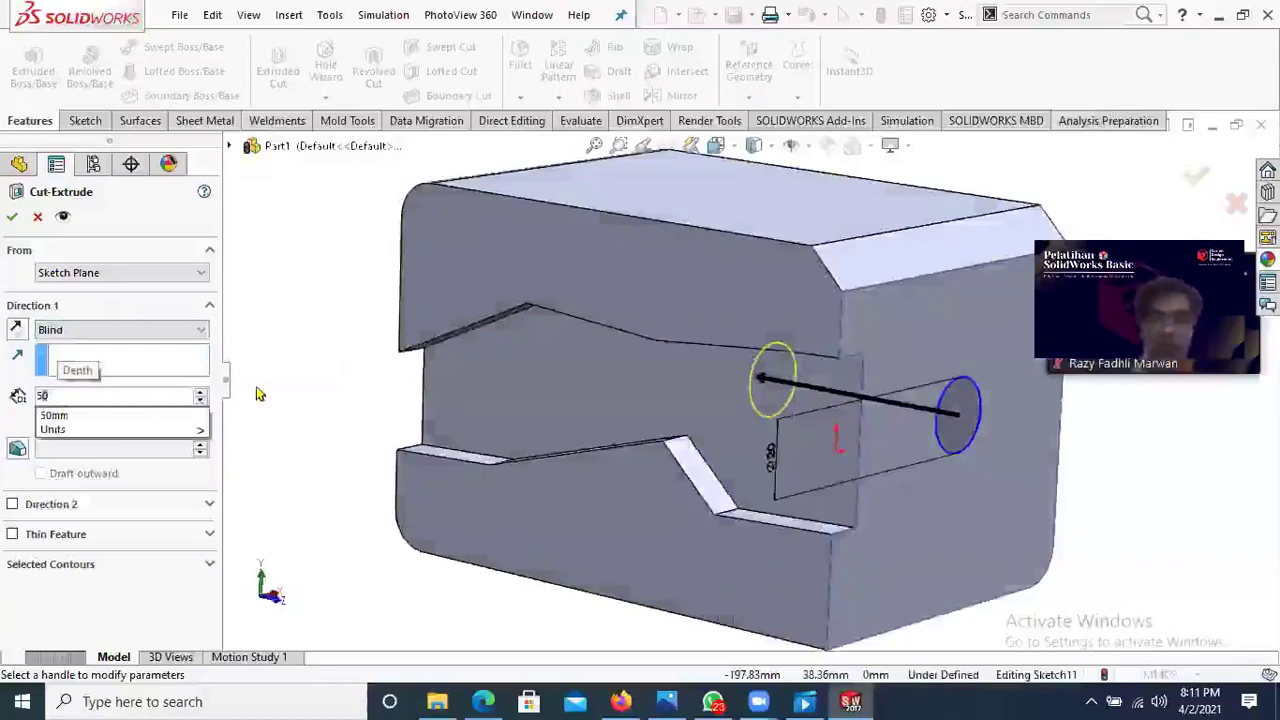
key(Return)
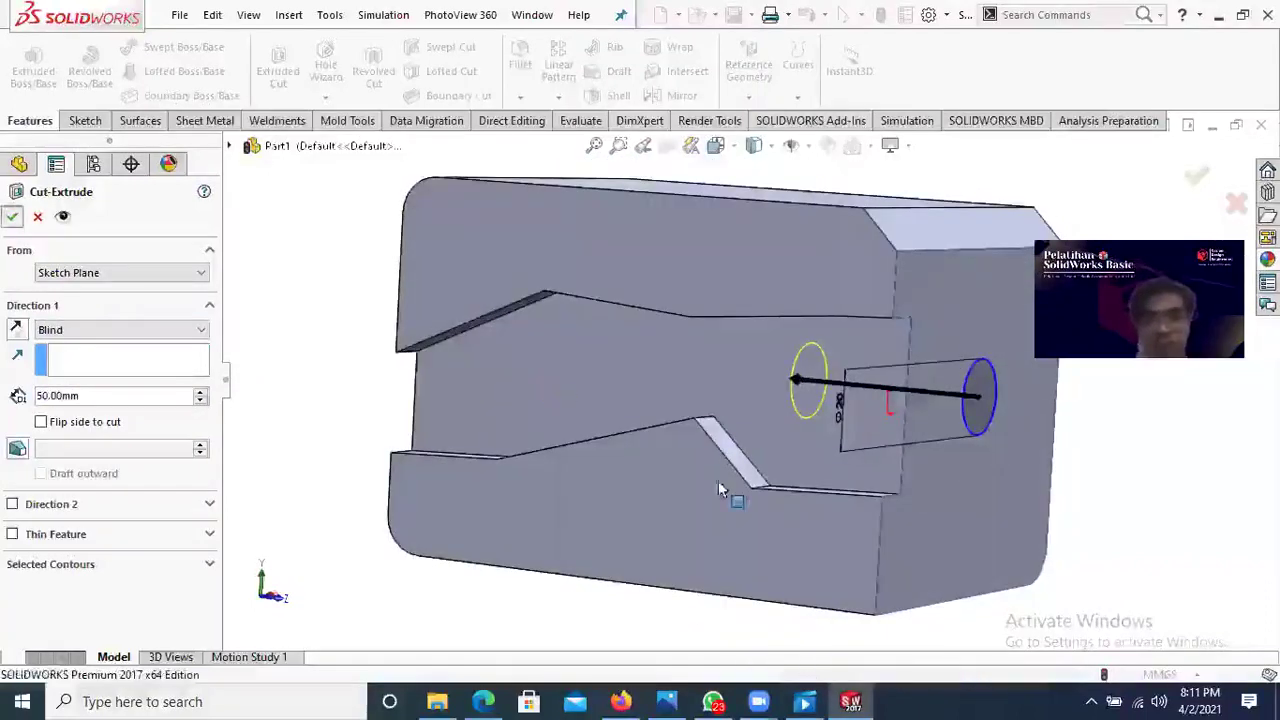
key(Return)
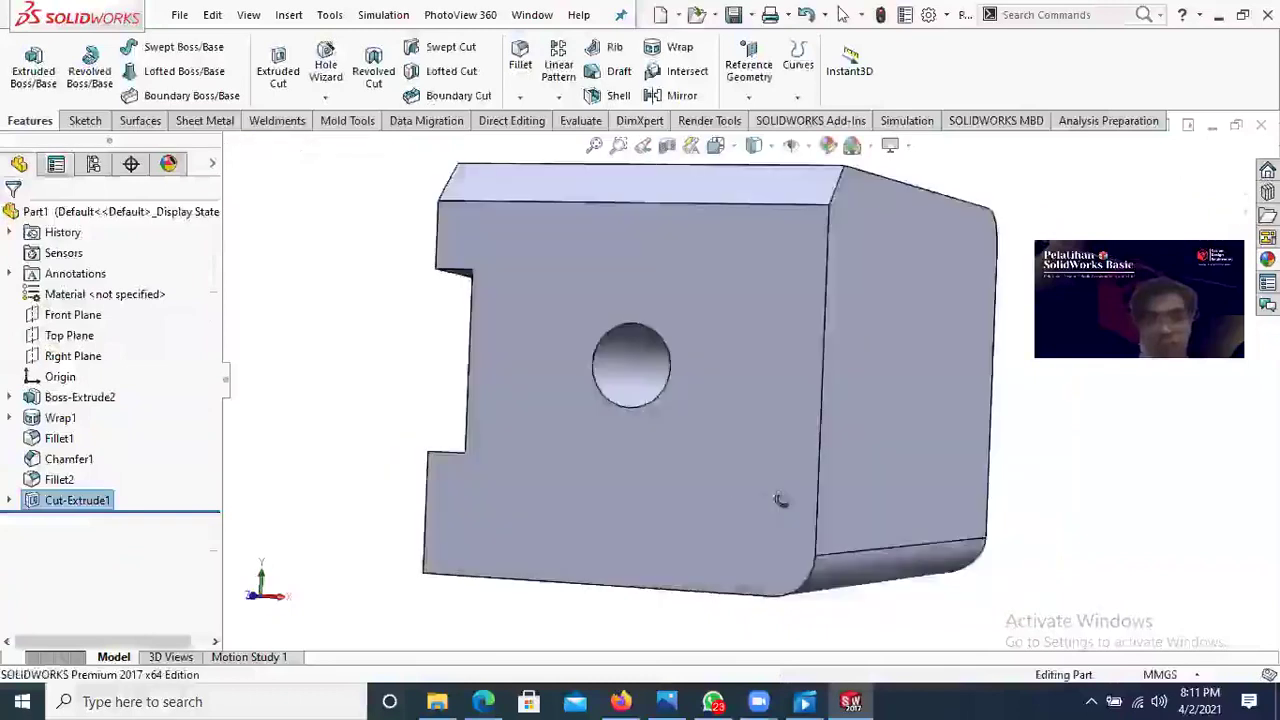
Step: Start a shell that removes the flat side face opposite the zigzag groove, with a 20 mm wall thickness
middle_drag(785, 493, 772, 497)
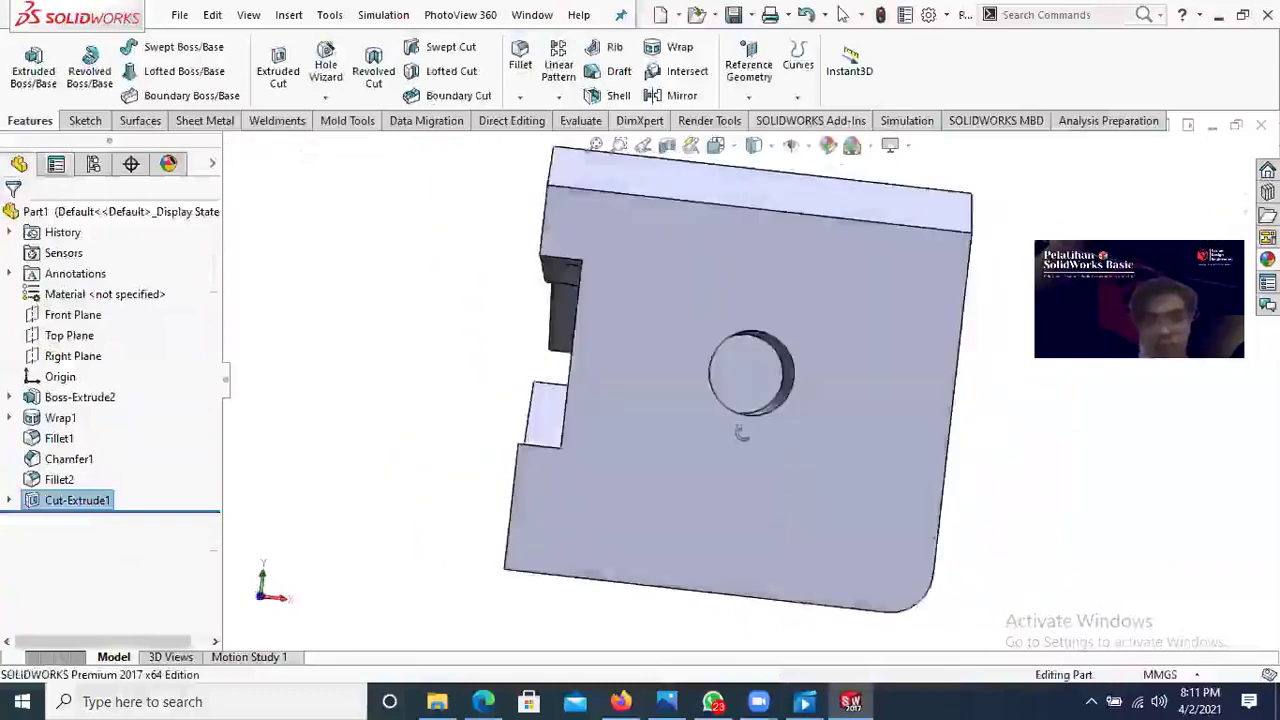
middle_drag(740, 432, 757, 527)
middle_drag(725, 442, 553, 516)
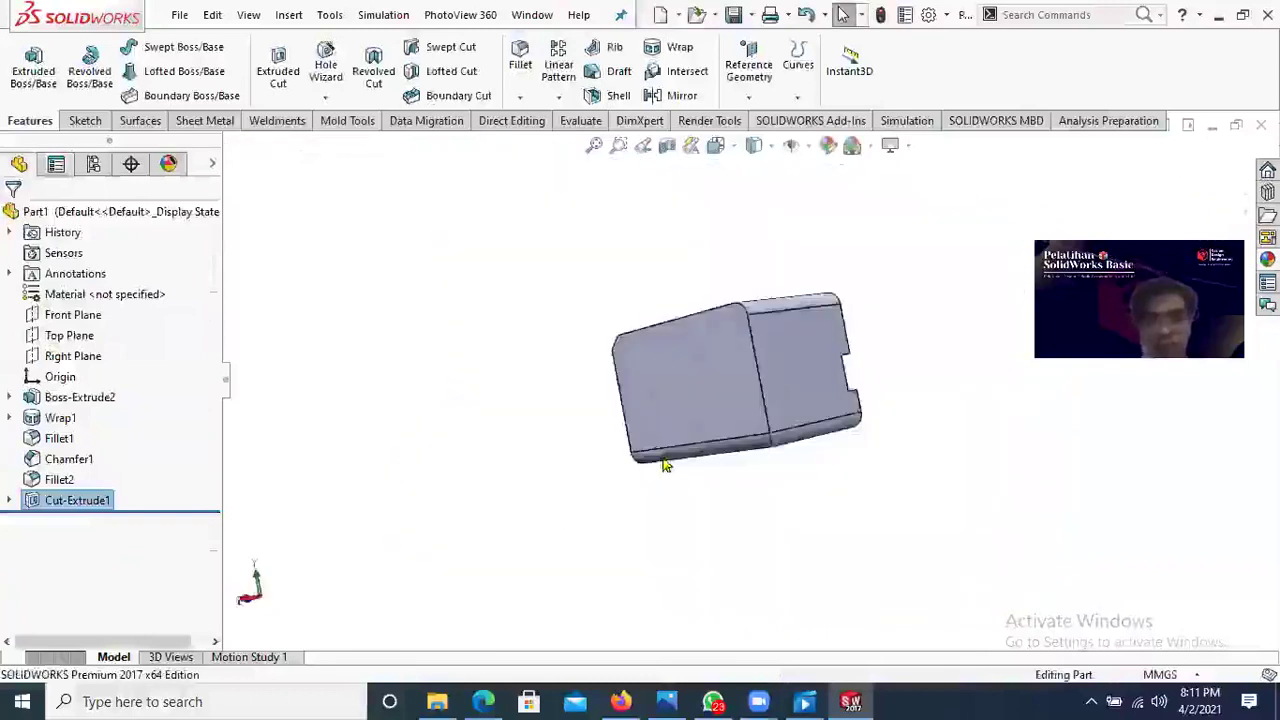
middle_drag(664, 465, 671, 458)
middle_drag(706, 411, 705, 407)
click(705, 407)
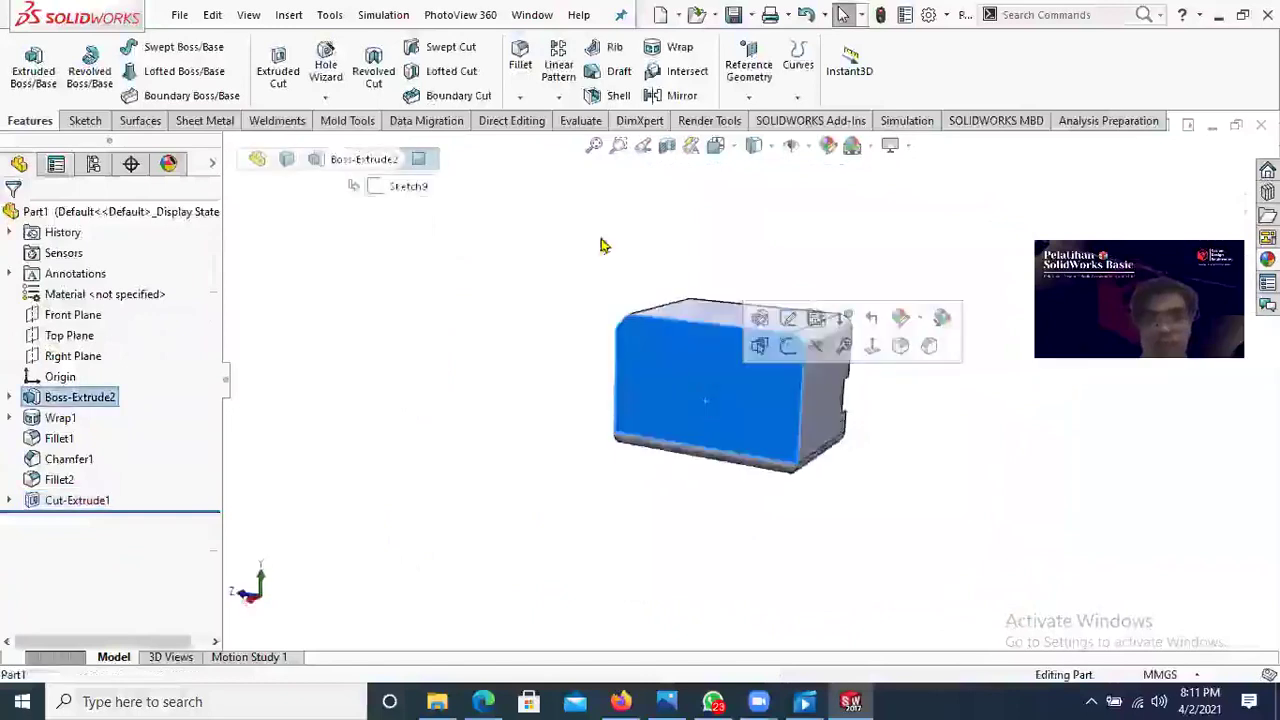
click(592, 100)
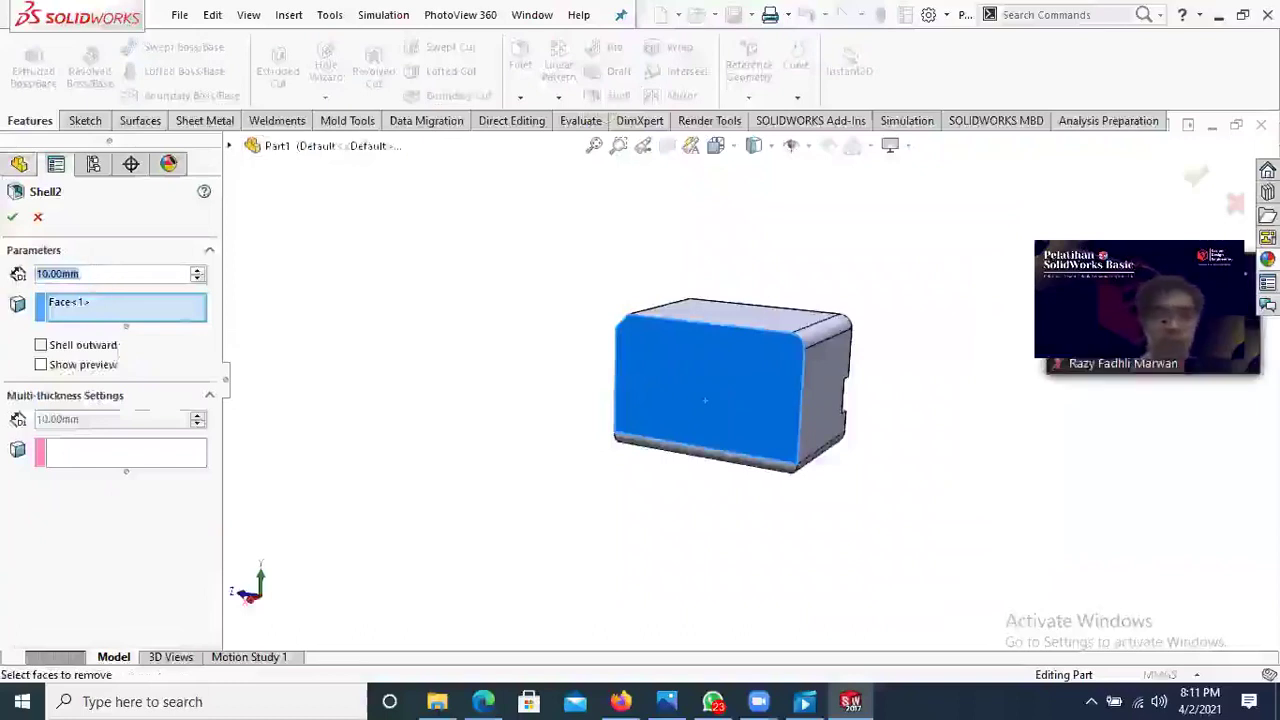
text(20)
key(Return)
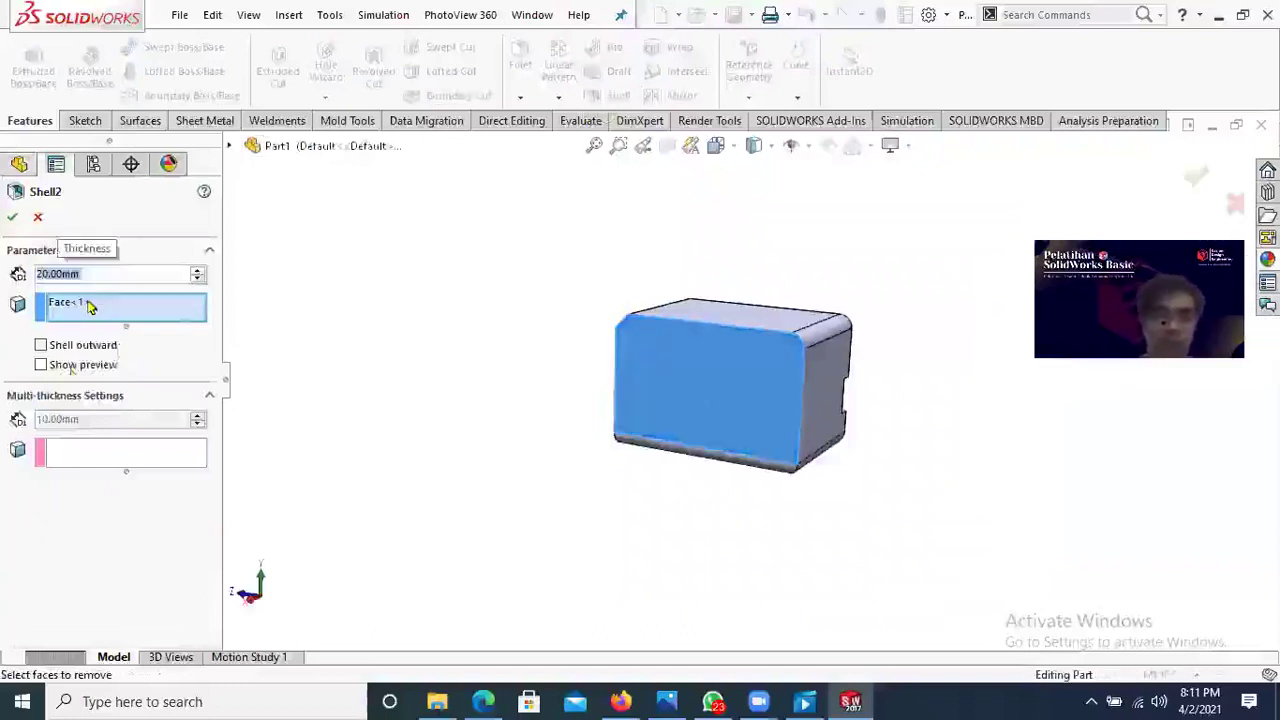
Step: Turn on the shell preview, check the hollow inside the block and apply the shell
click(40, 366)
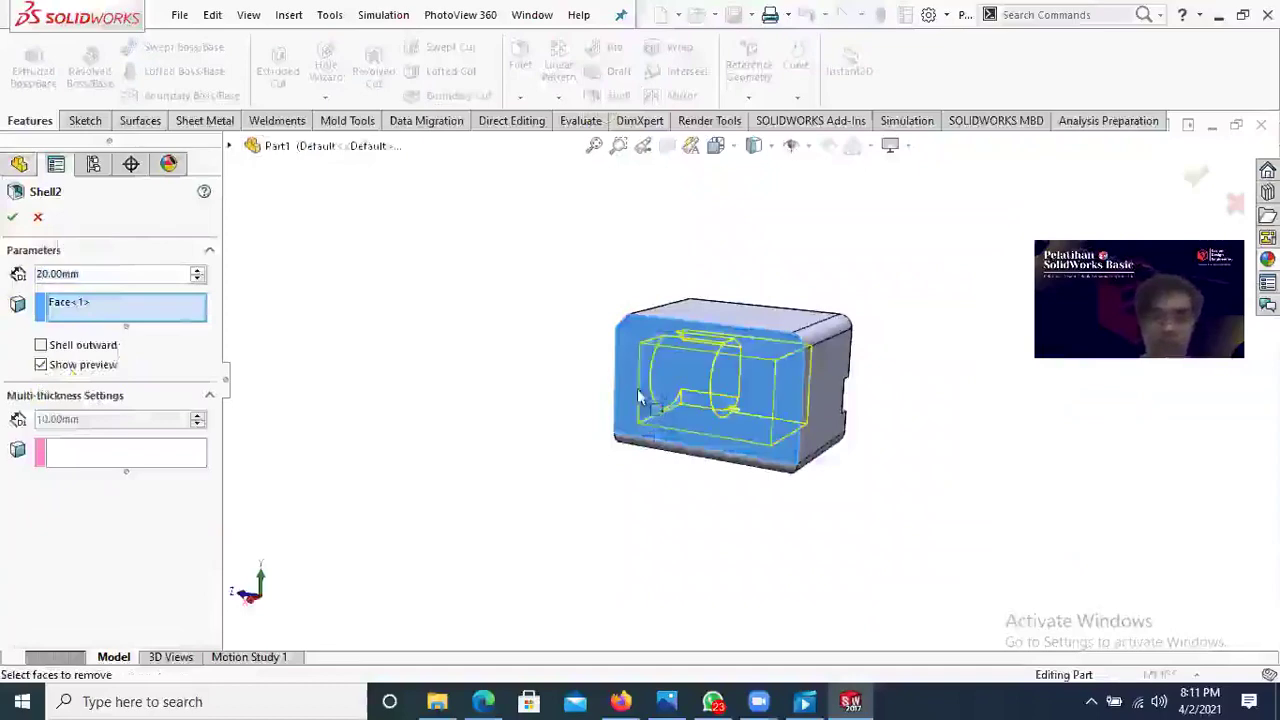
middle_drag(646, 409, 757, 492)
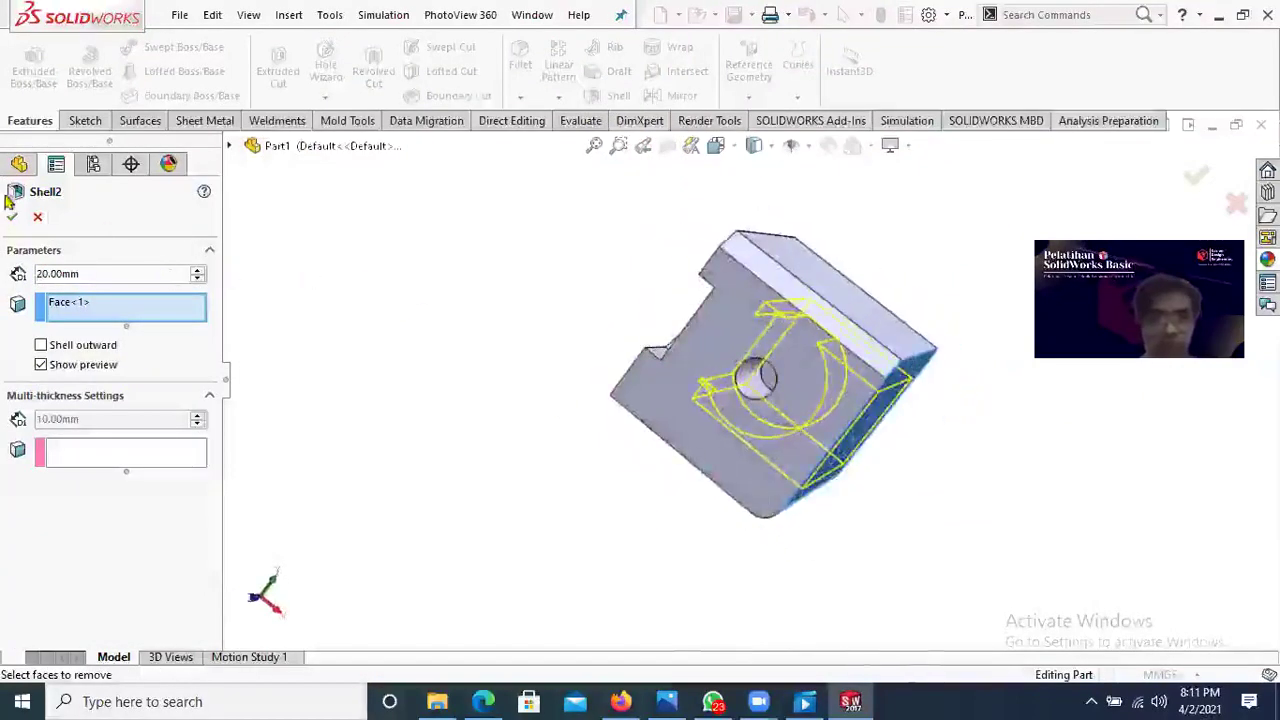
scroll(862, 425, down, 6)
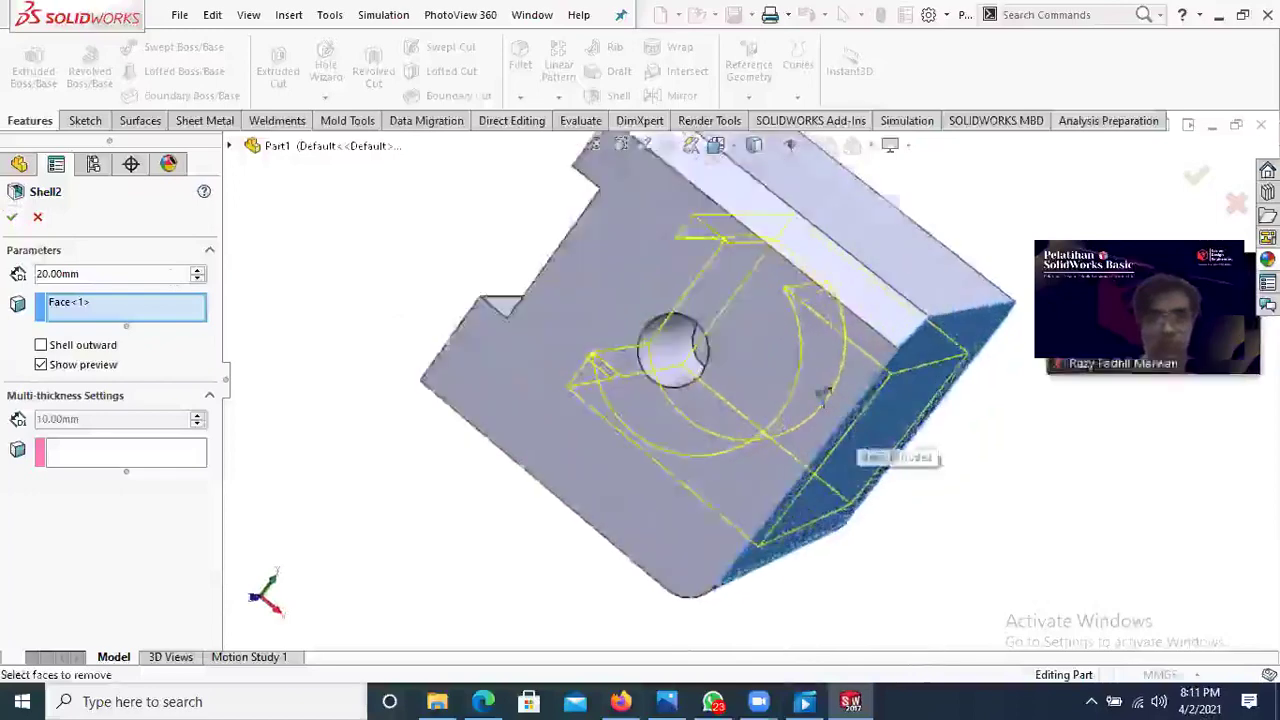
scroll(804, 410, down, 2)
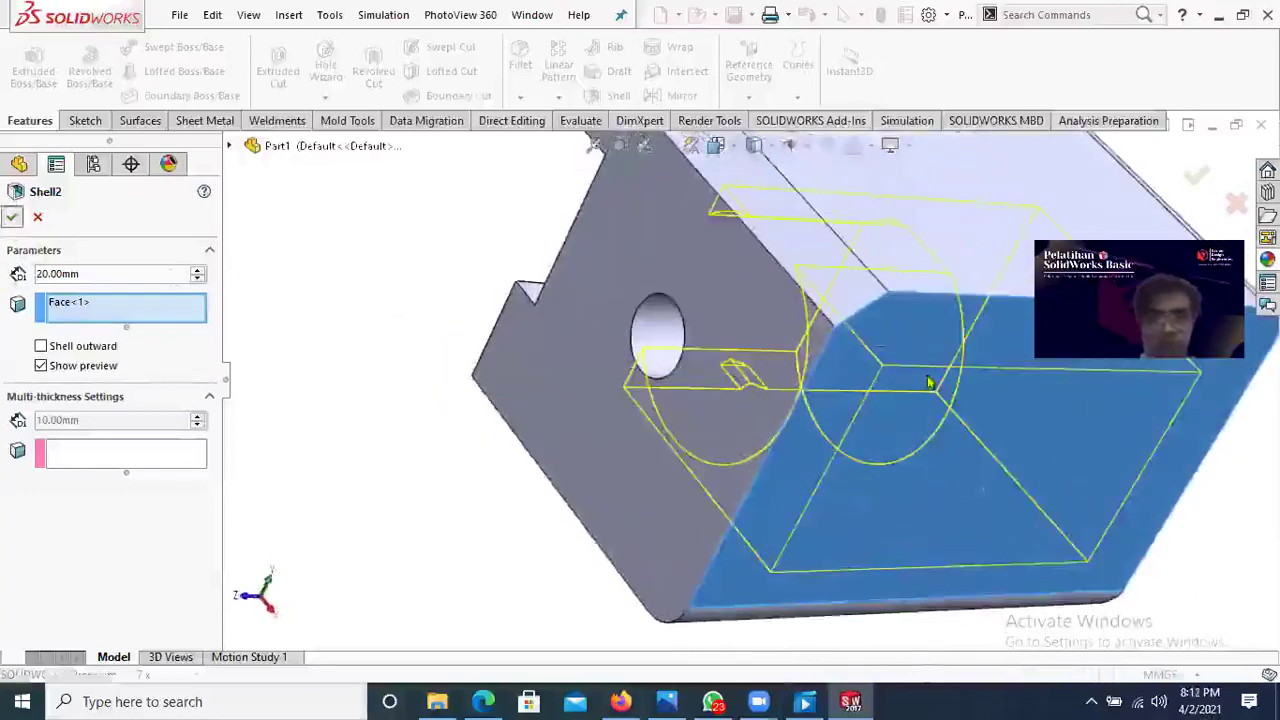
key(Return)
Step: Examine the shelled block from the open side and the grooved side, and review the available curve commands
scroll(974, 417, up, 2)
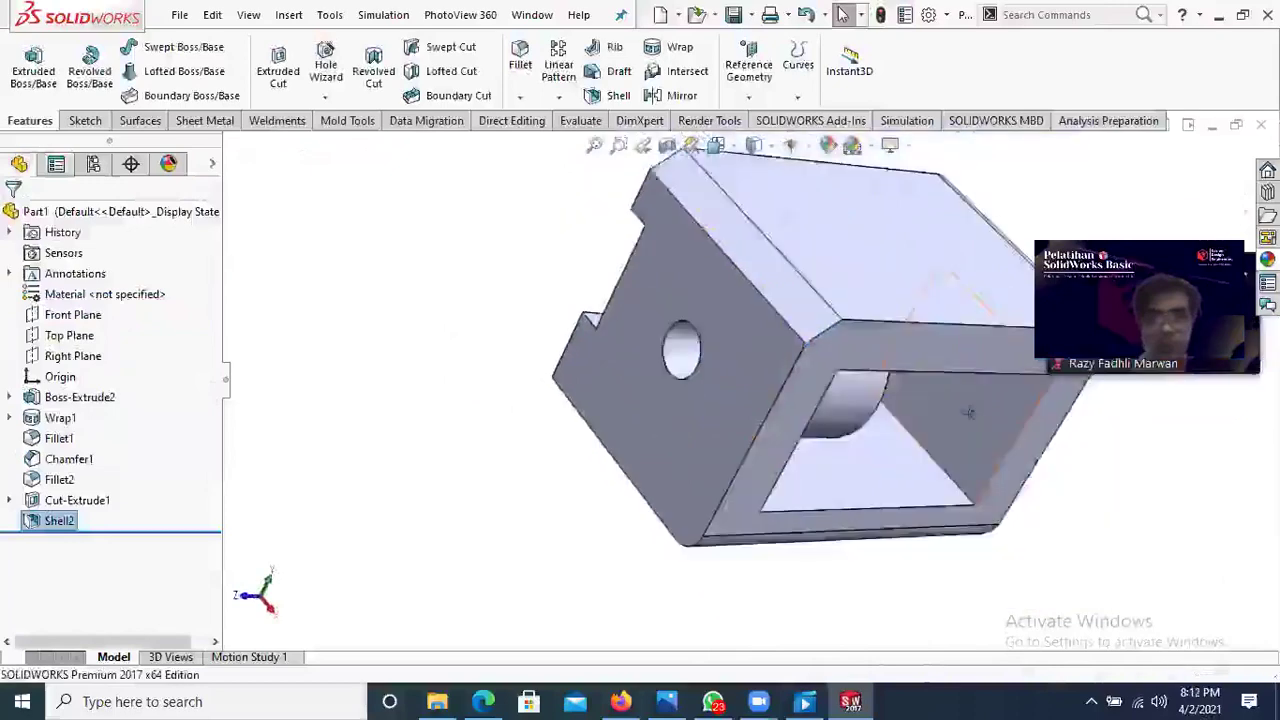
middle_drag(968, 413, 592, 395)
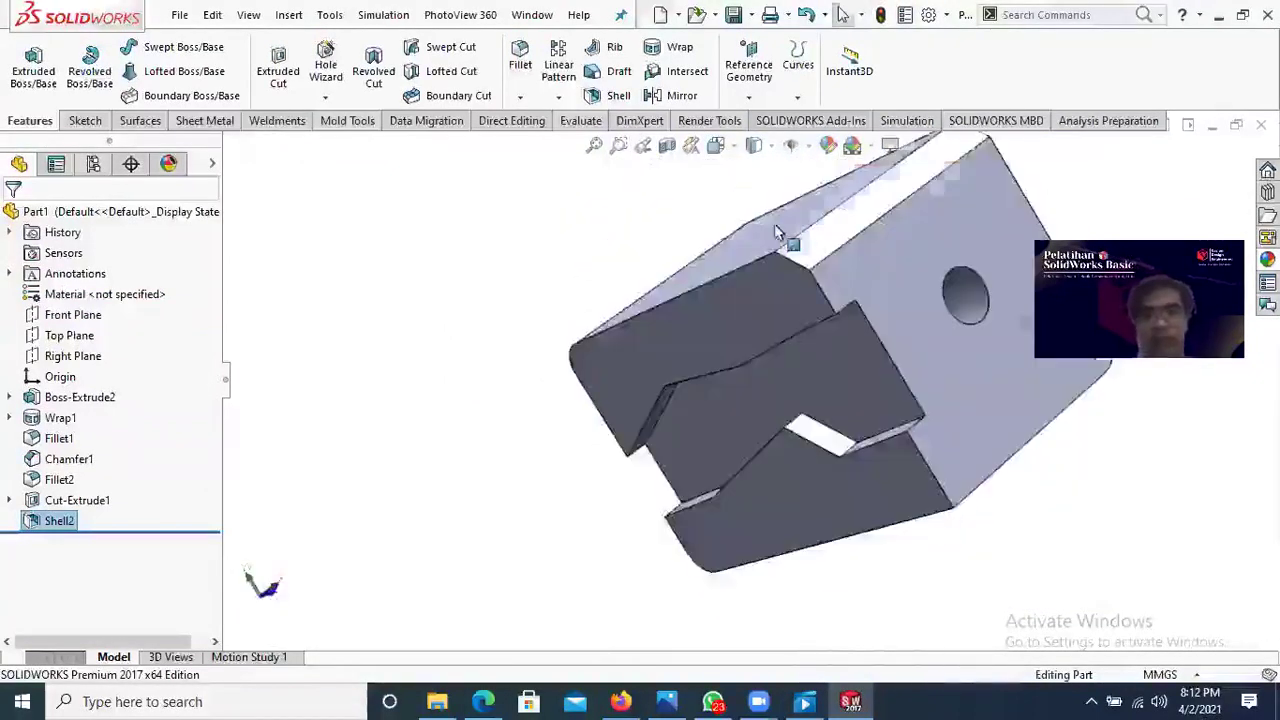
middle_drag(778, 232, 600, 200)
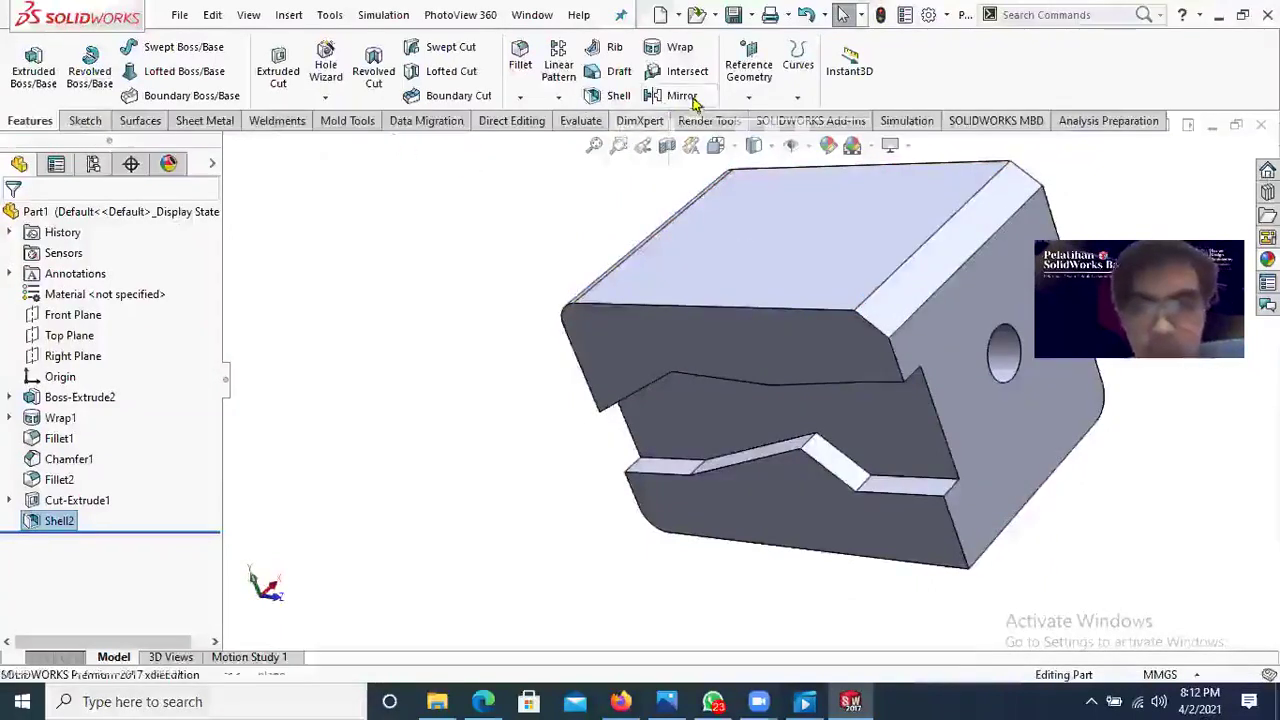
click(798, 97)
click(801, 99)
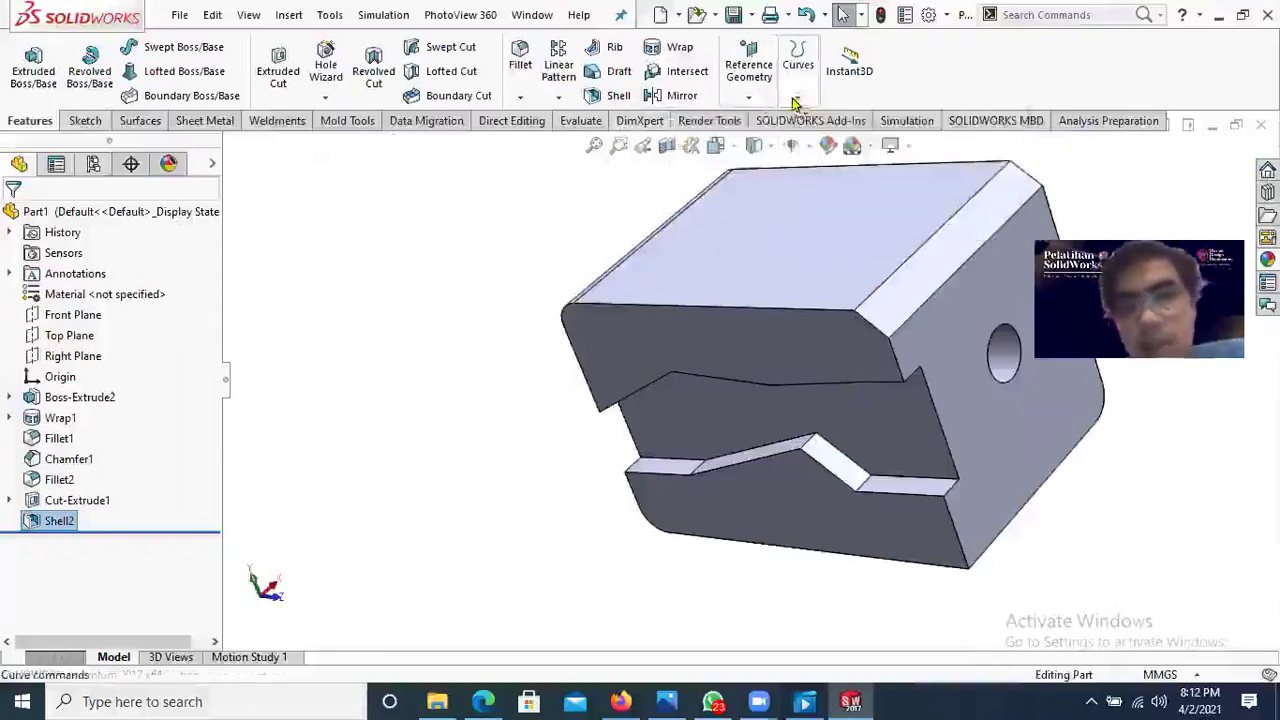
click(798, 97)
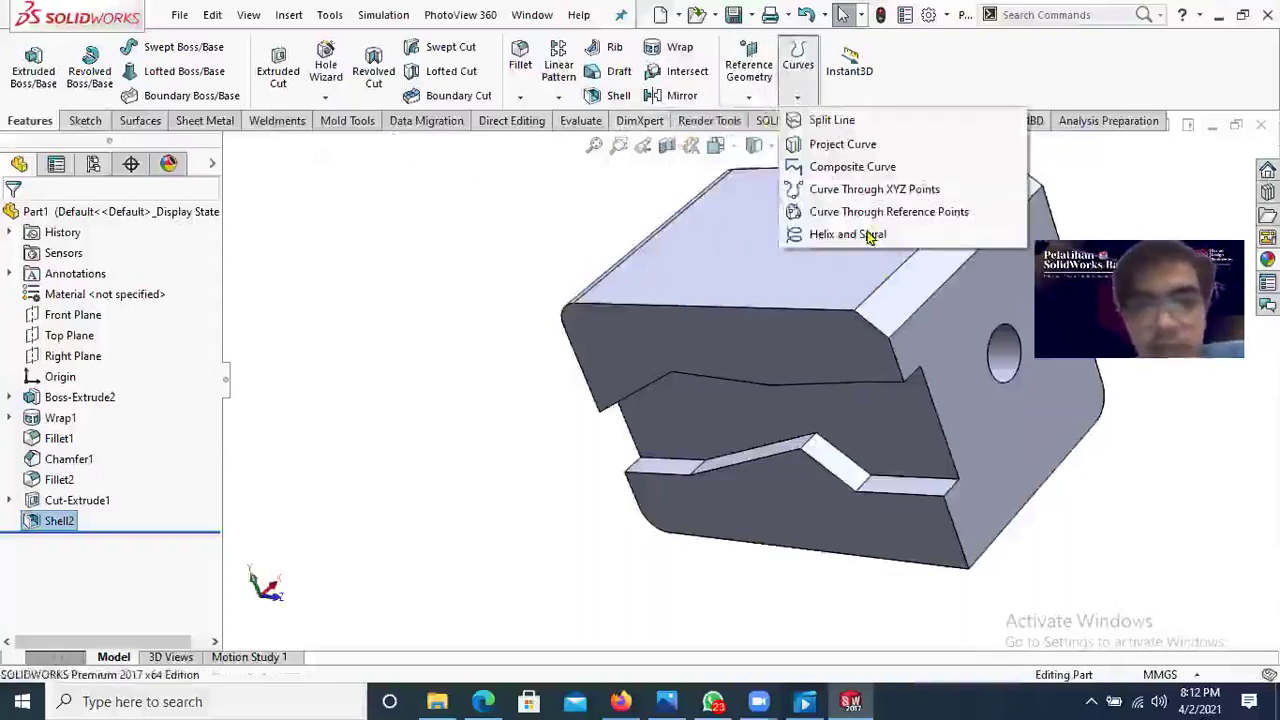
click(460, 242)
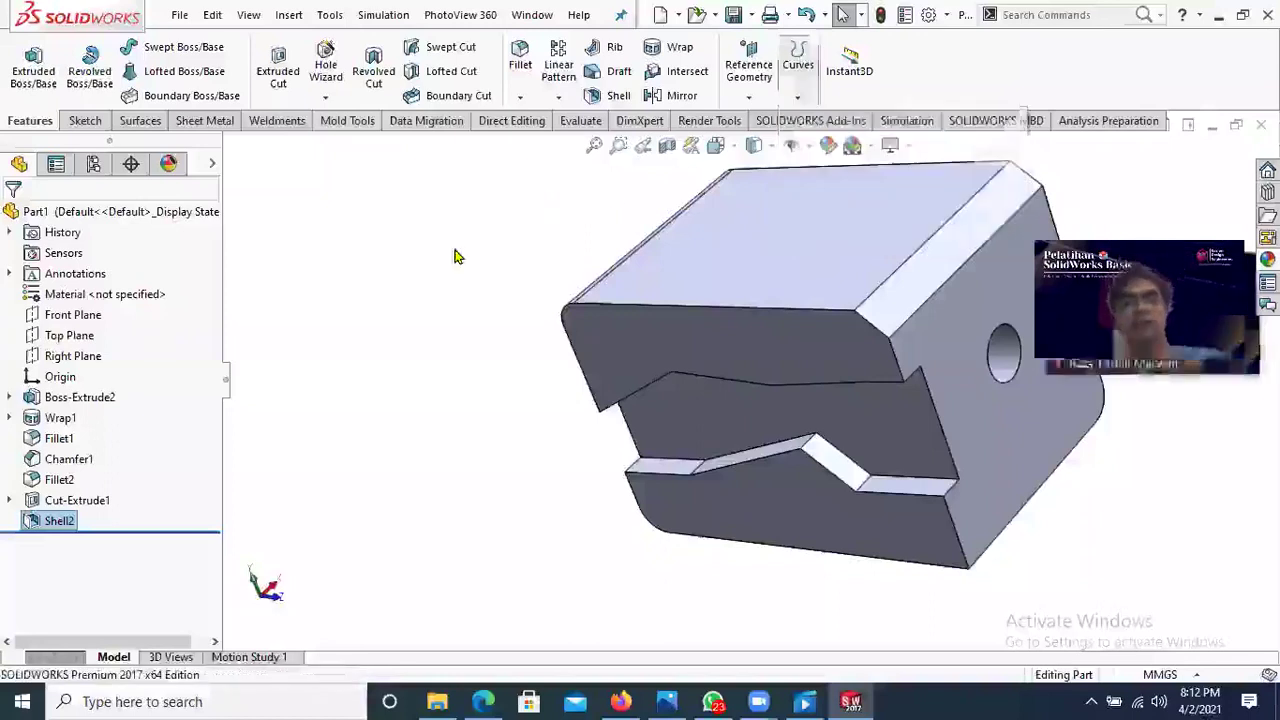
scroll(424, 394, up, 2)
middle_drag(424, 394, 720, 429)
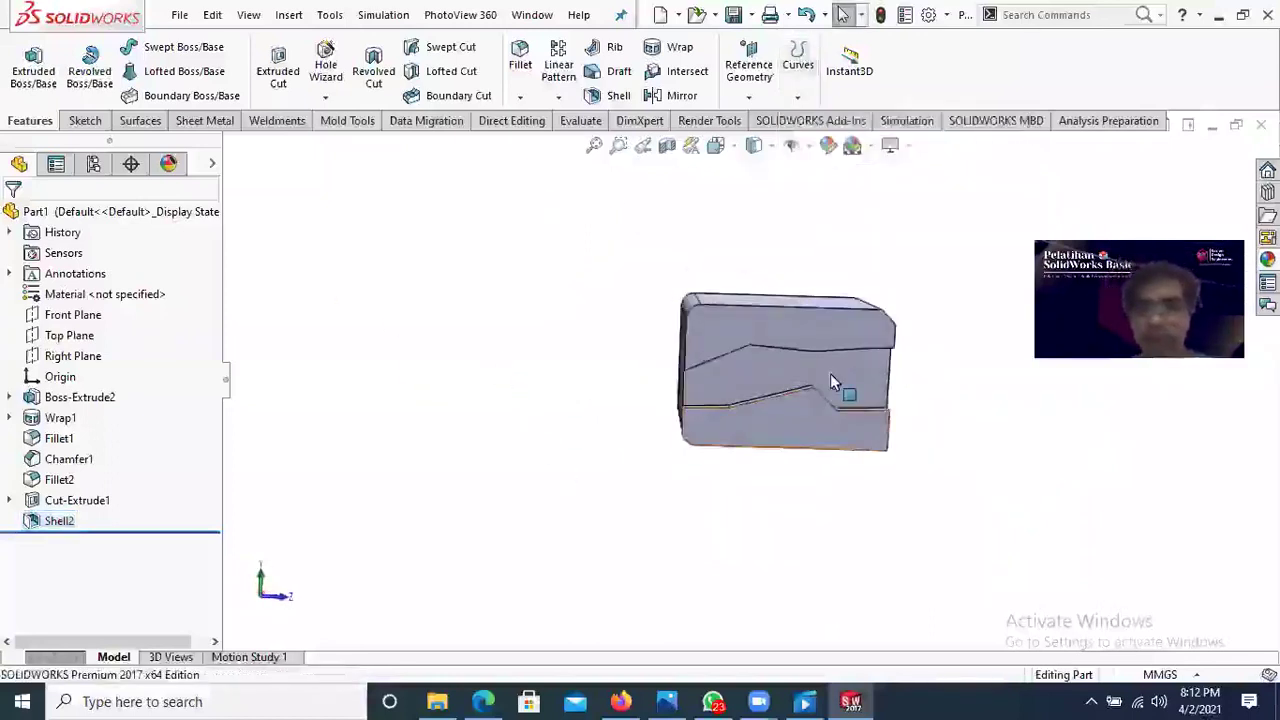
Step: Switch to the Edge browser and read the training module's section on standard parts and the Pulley Support Assembly
click(490, 700)
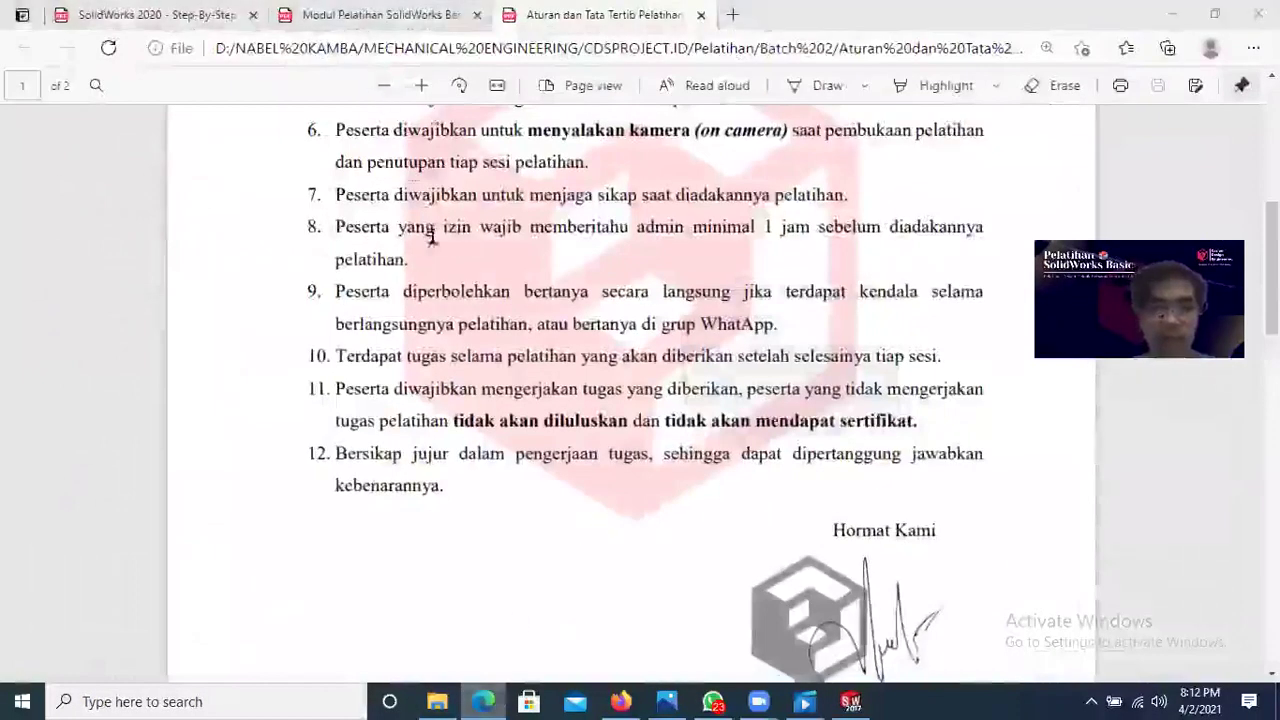
click(370, 15)
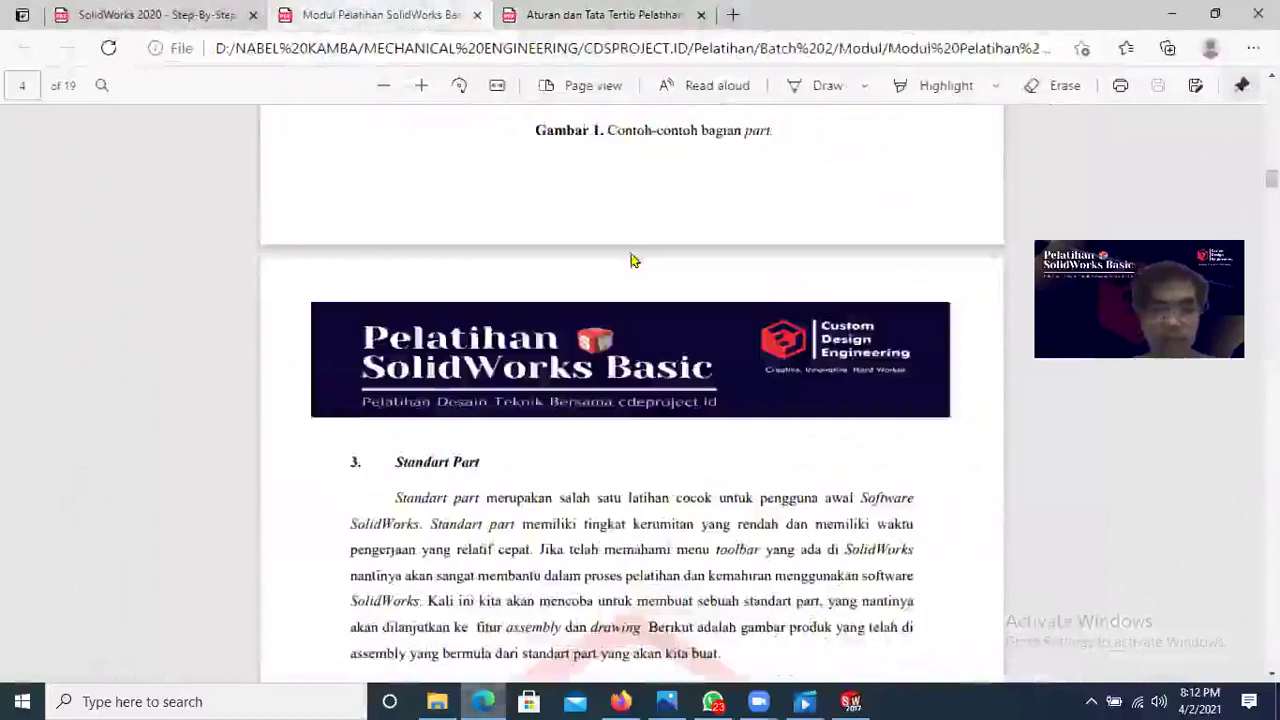
scroll(635, 270, down, 3)
scroll(646, 286, down, 2)
scroll(646, 286, up, 2)
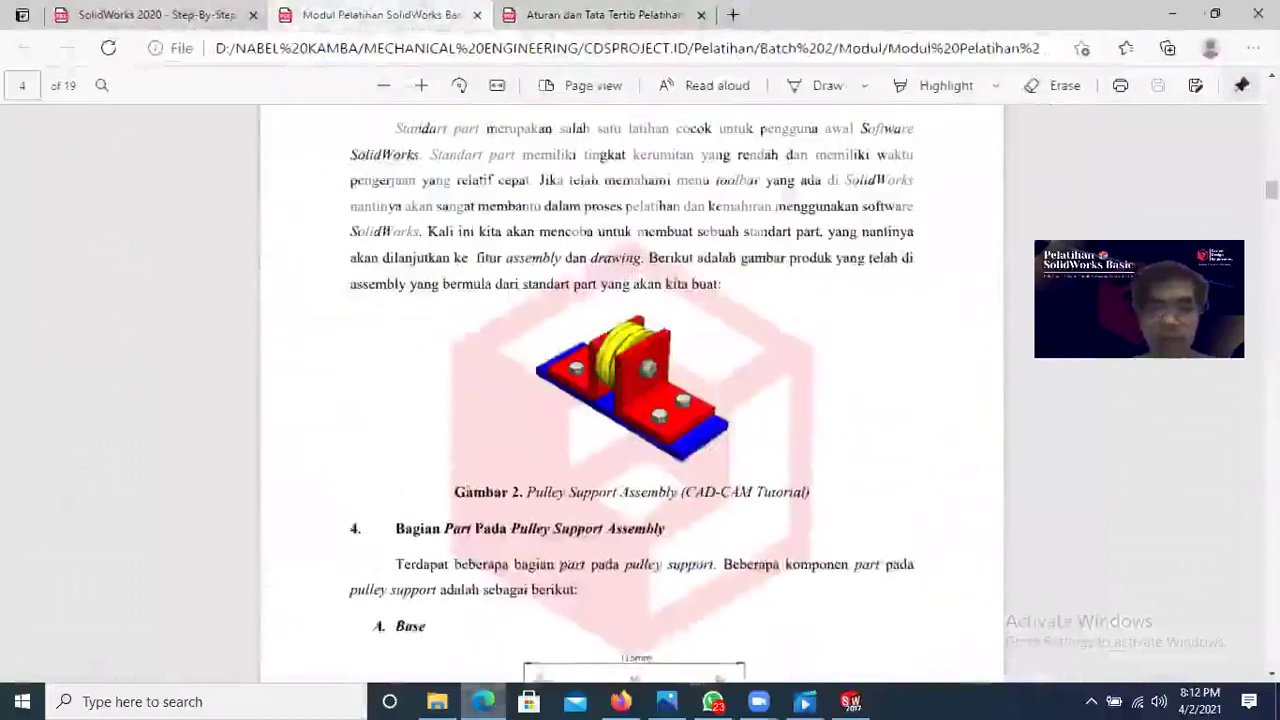
click(1173, 16)
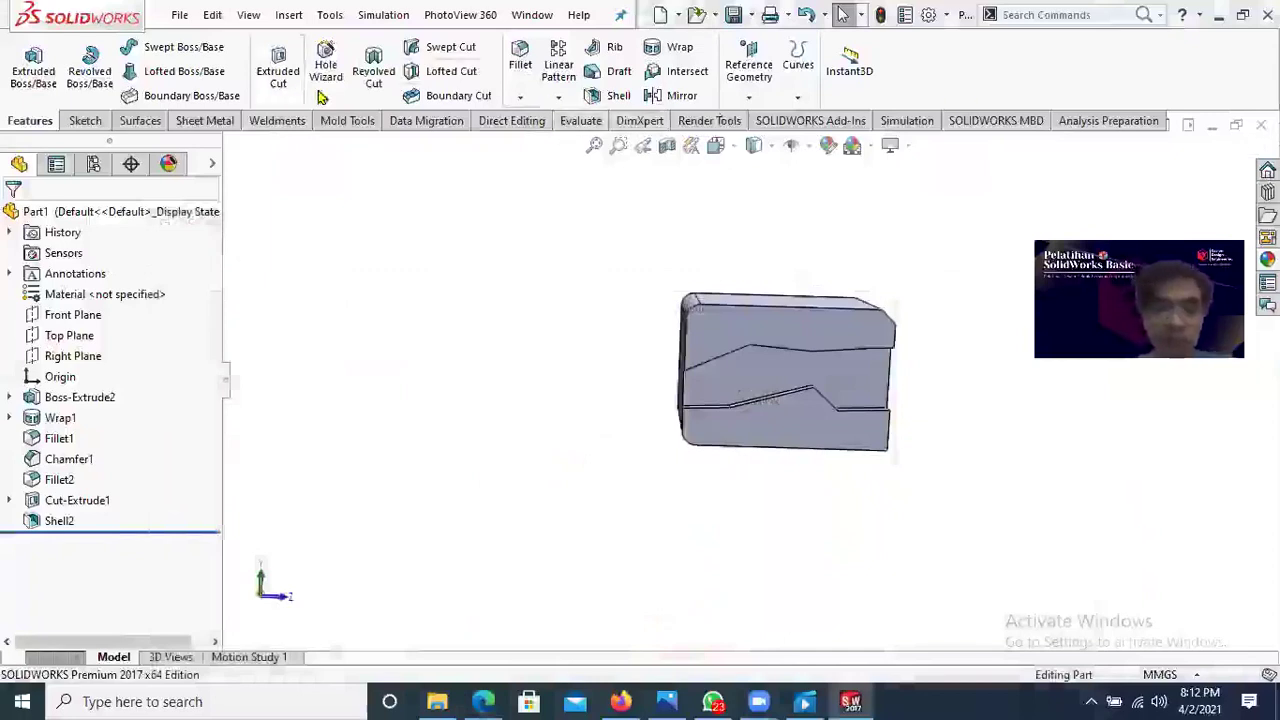
click(210, 15)
mouse_move(180, 15)
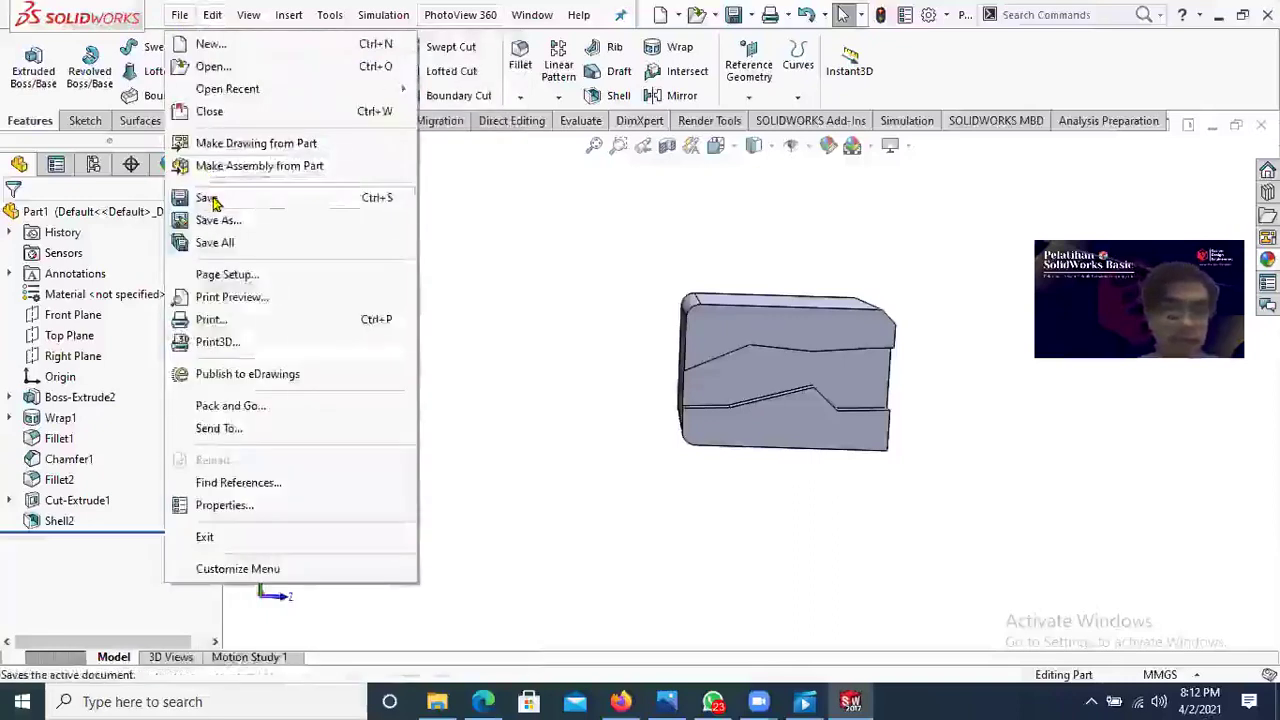
click(210, 199)
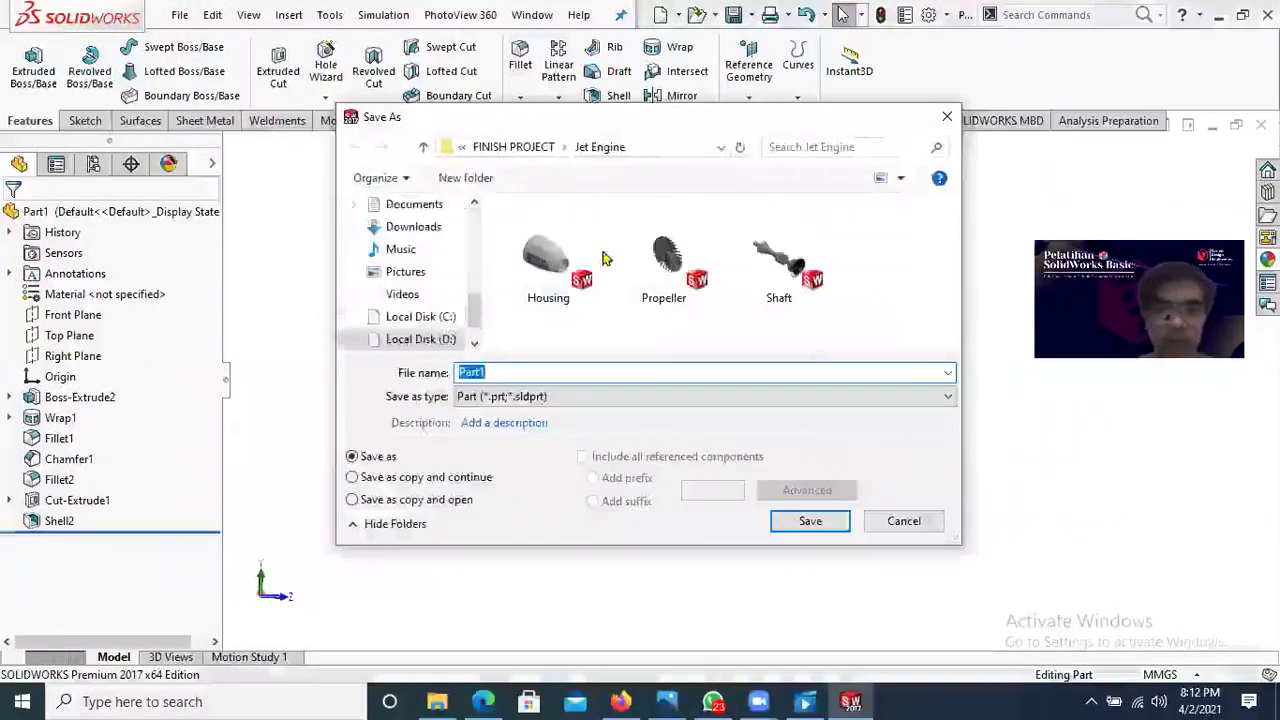
click(511, 146)
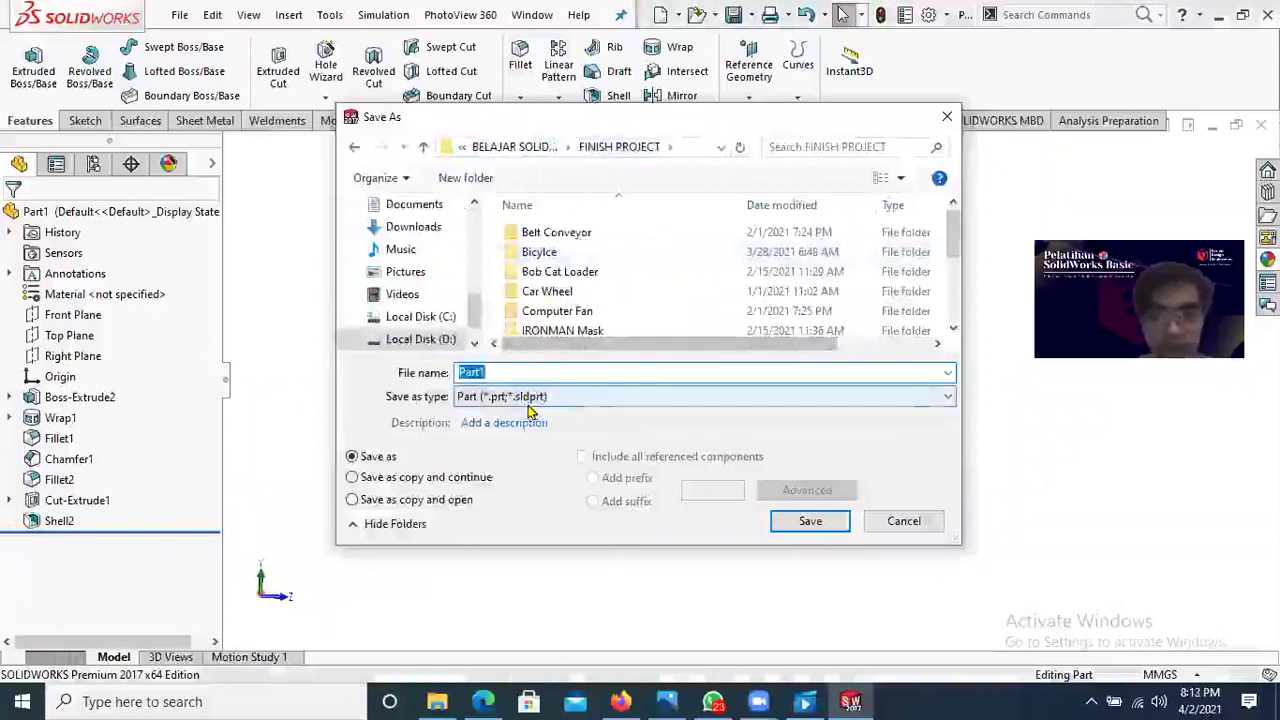
click(903, 523)
scroll(731, 314, down, 4)
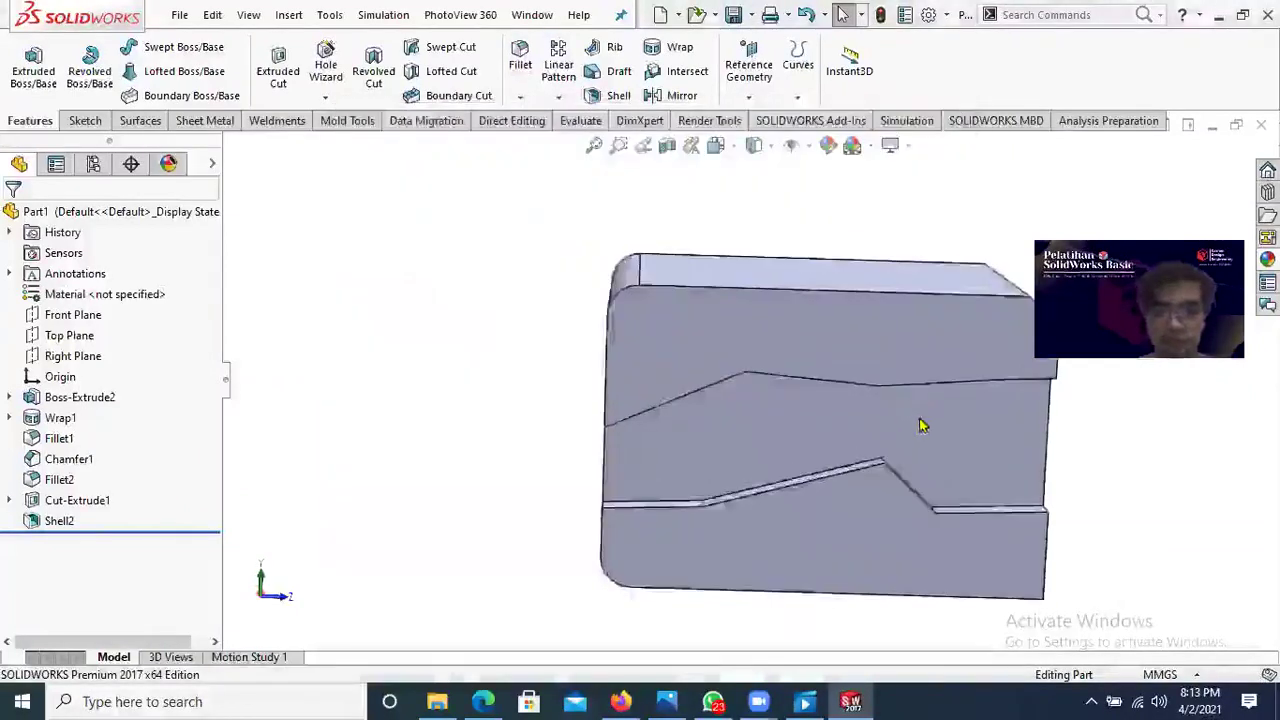
scroll(918, 426, up, 3)
middle_drag(882, 418, 765, 411)
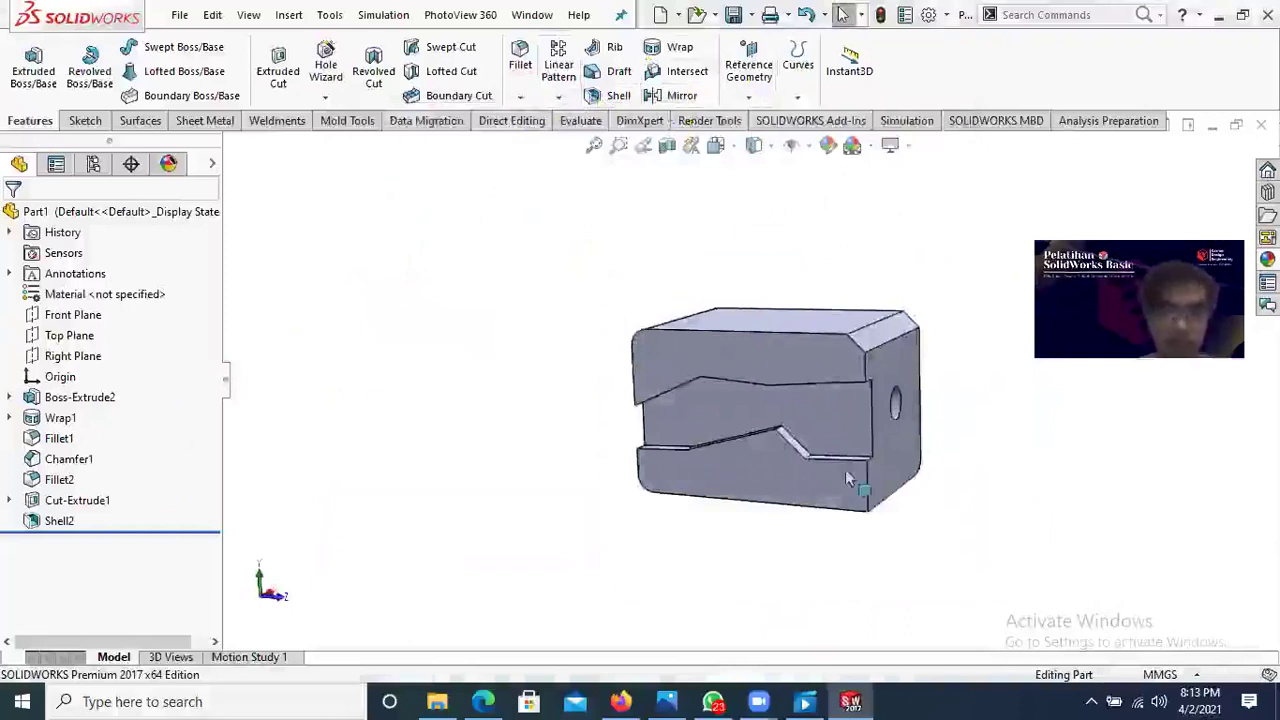
Step: Review the Hole Wizard's hole types, specifications and standards for the block's top face, leaving without creating a hole
middle_drag(735, 310, 738, 308)
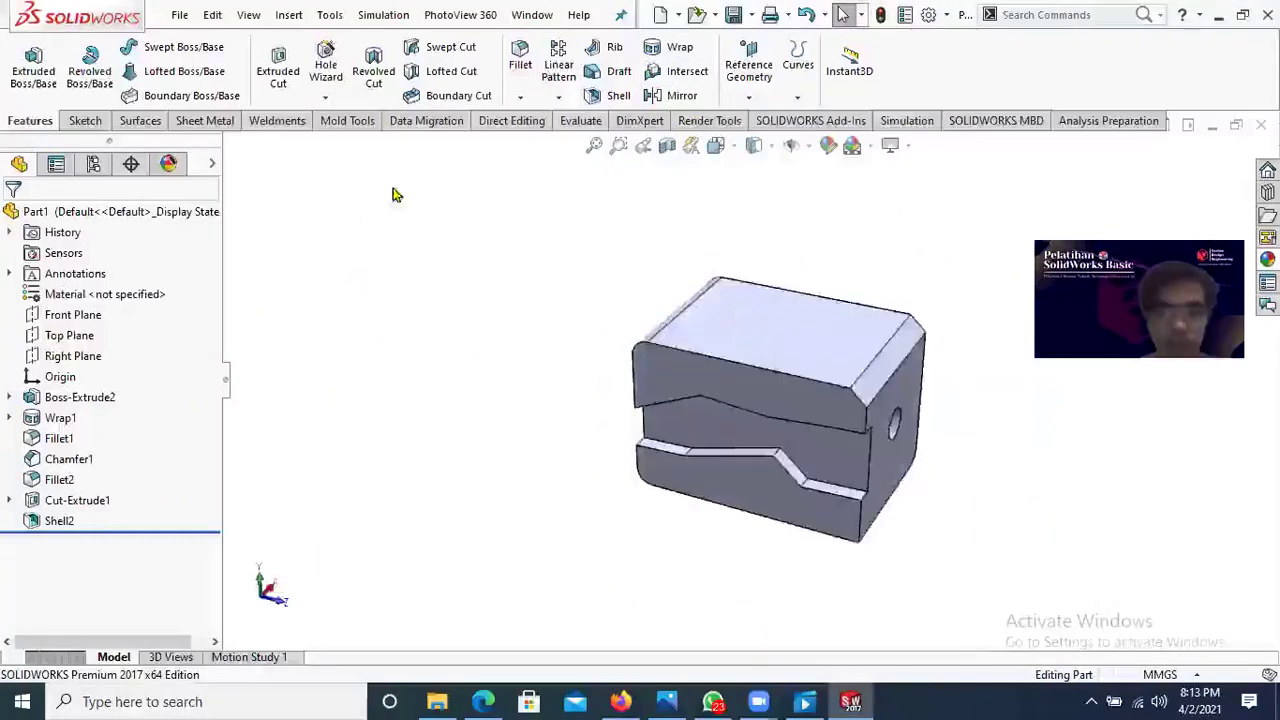
click(332, 64)
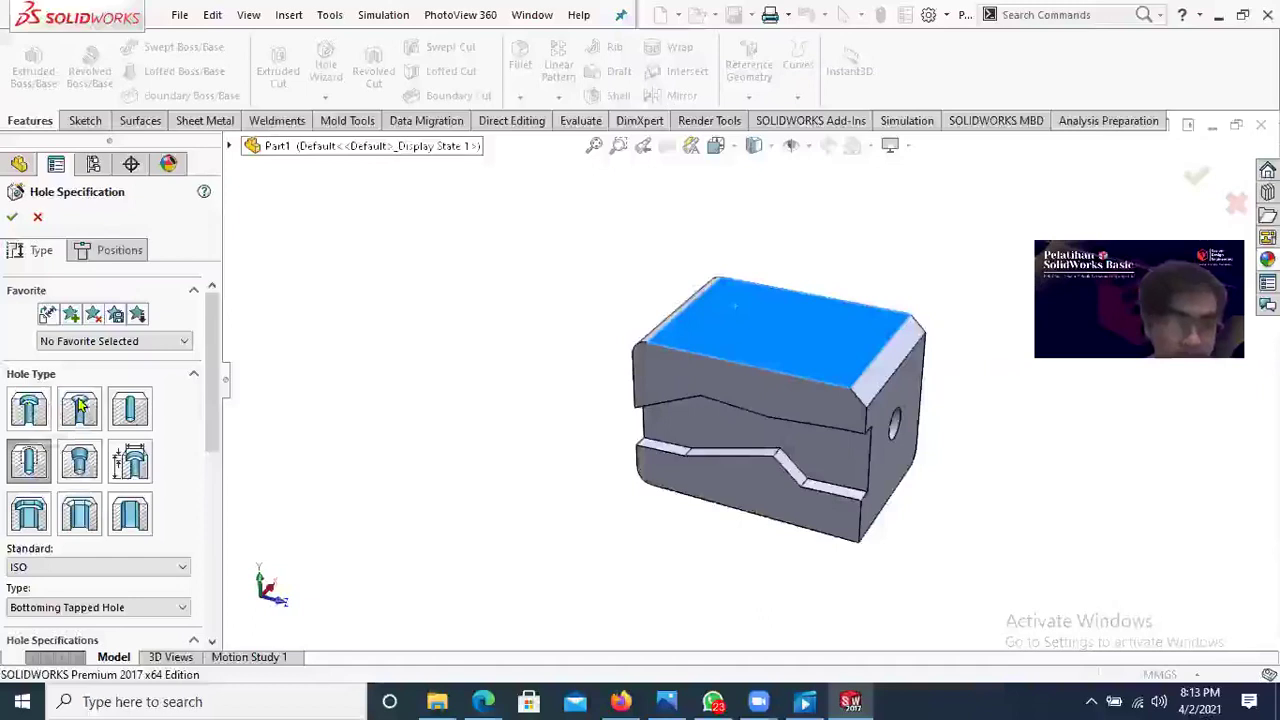
scroll(106, 537, down, 3)
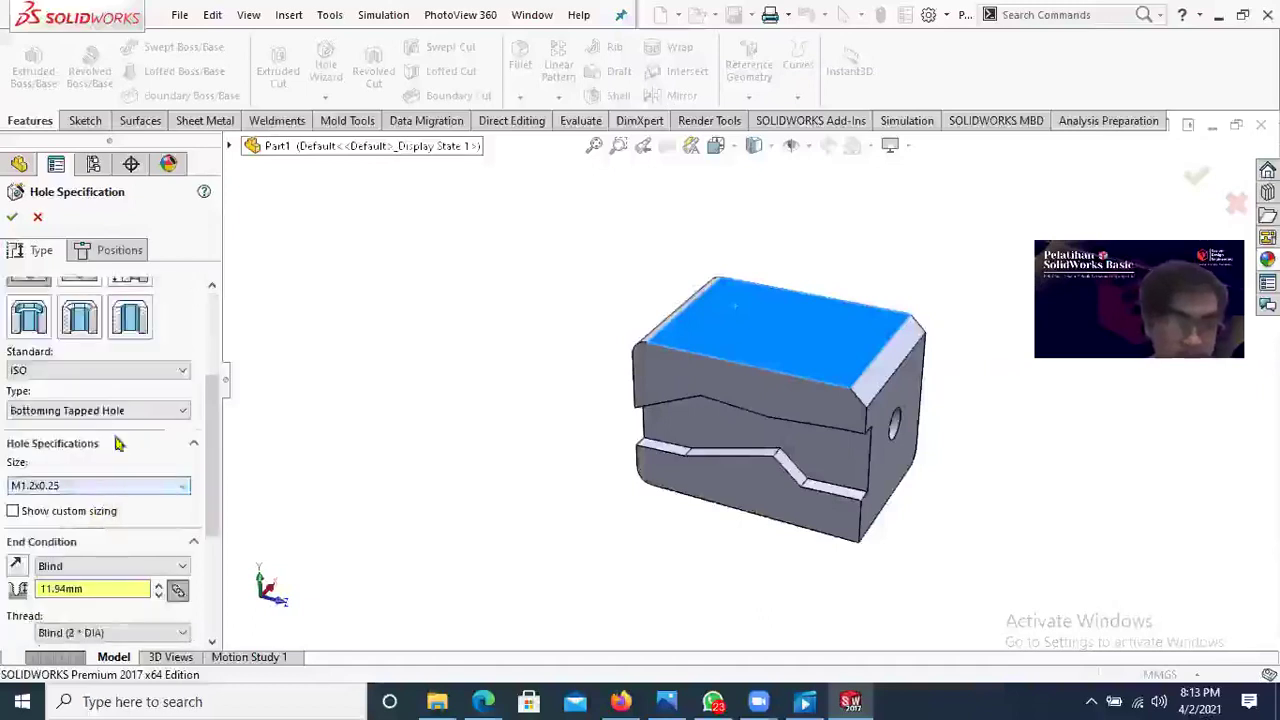
click(70, 372)
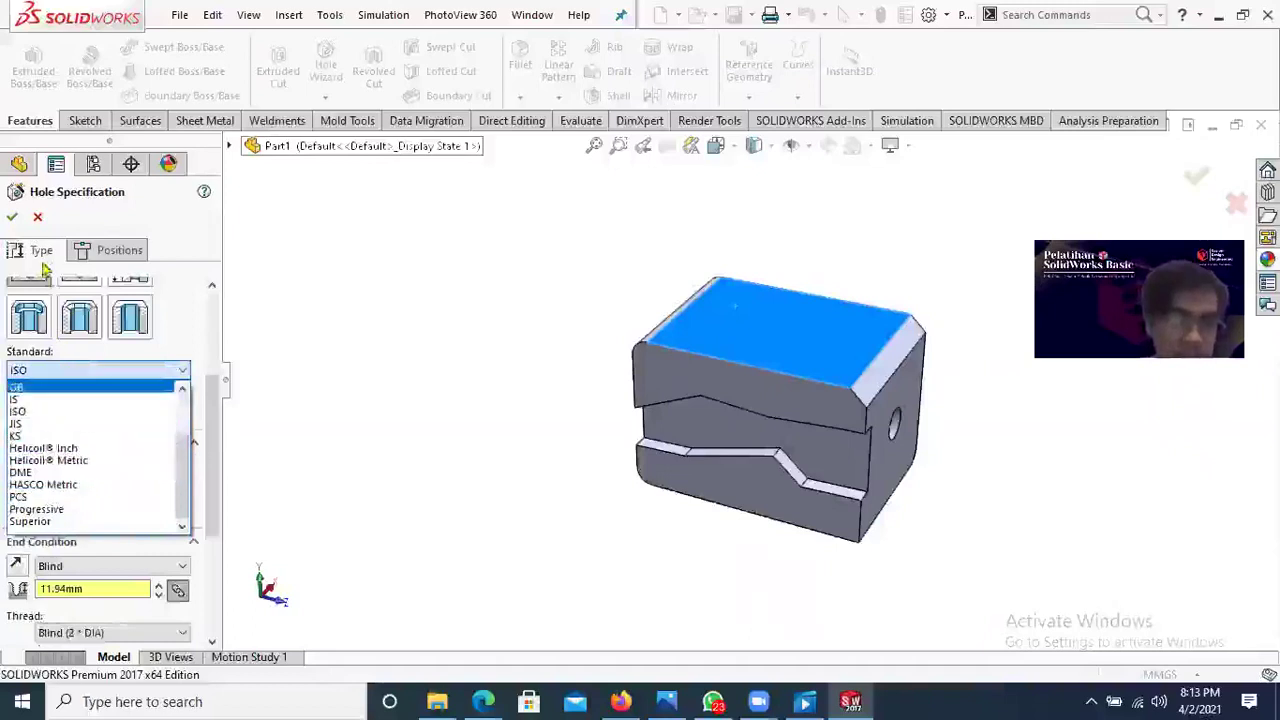
click(40, 226)
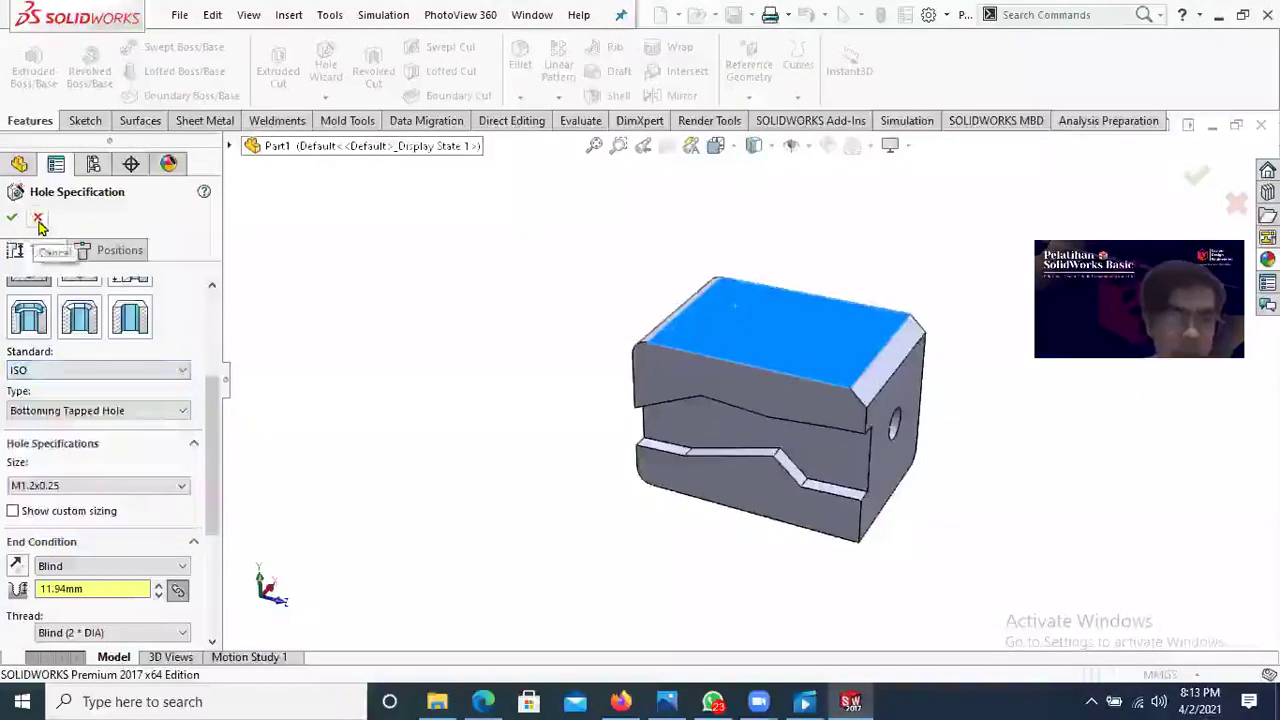
click(38, 218)
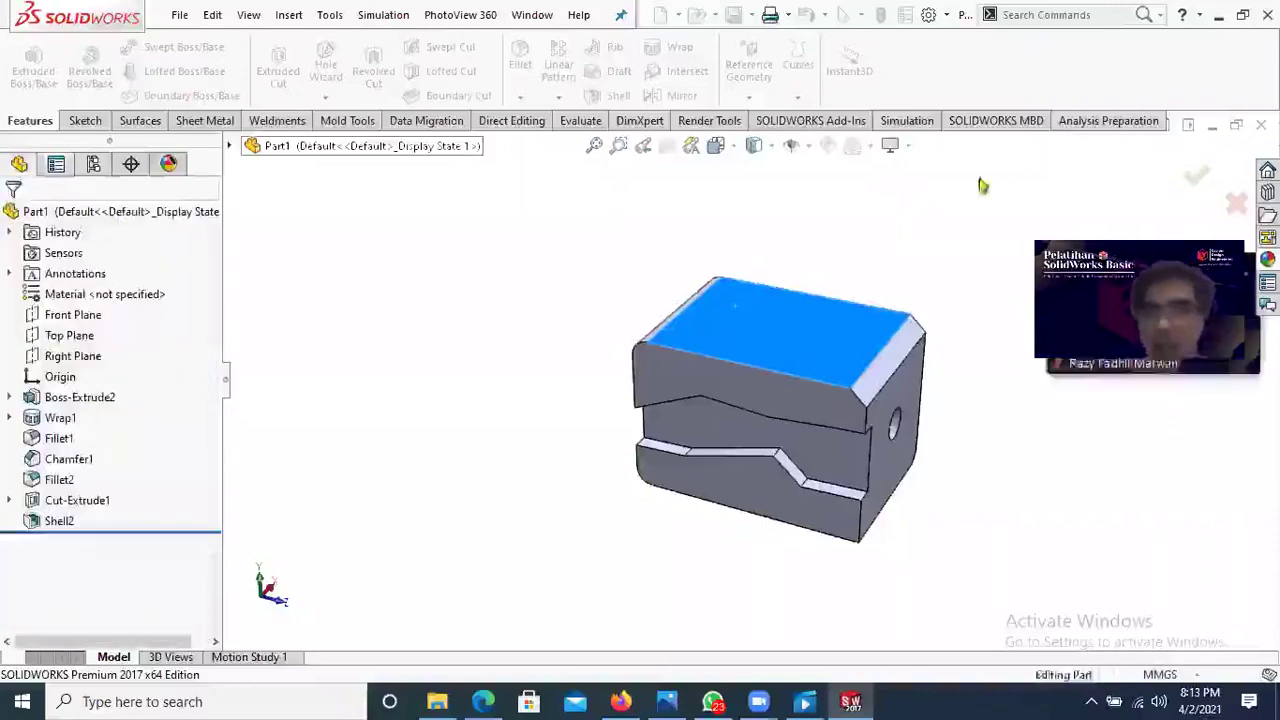
Step: Check the finished practice block from another side and close the part without saving it
scroll(770, 300, down, 2)
scroll(1006, 531, up, 2)
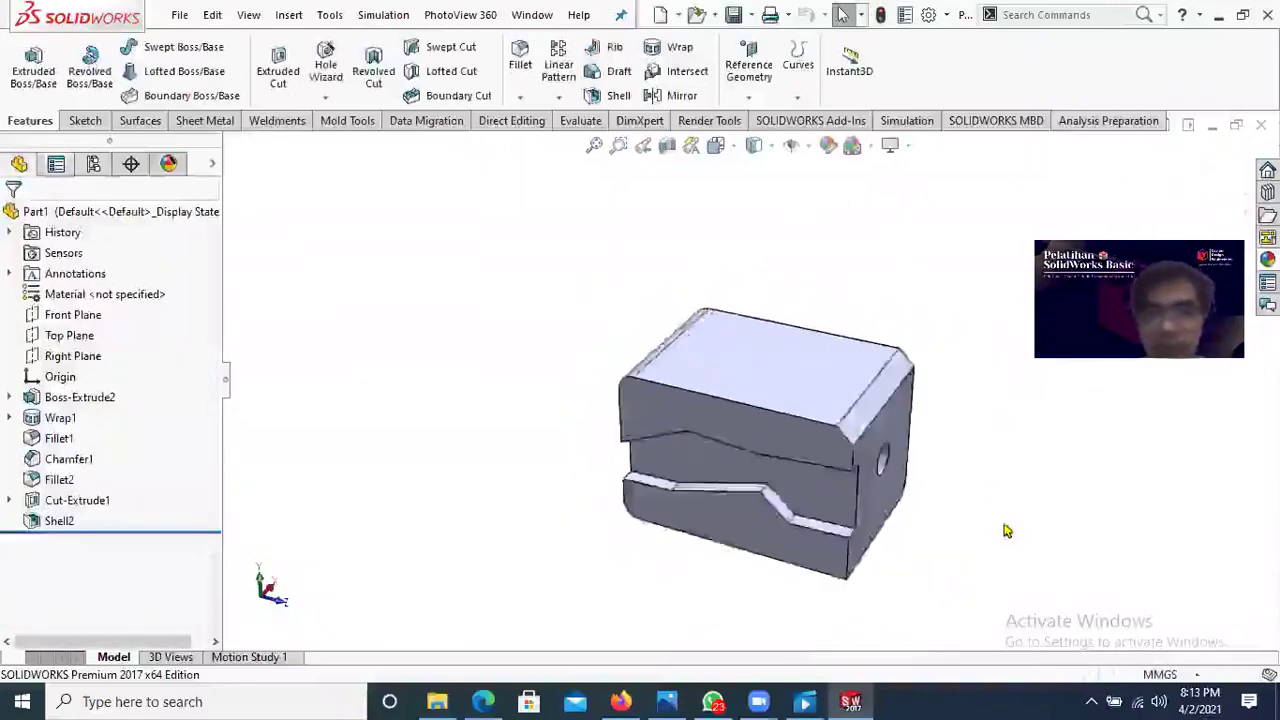
middle_drag(957, 452, 745, 453)
middle_drag(860, 430, 1000, 420)
key(ctrl+w)
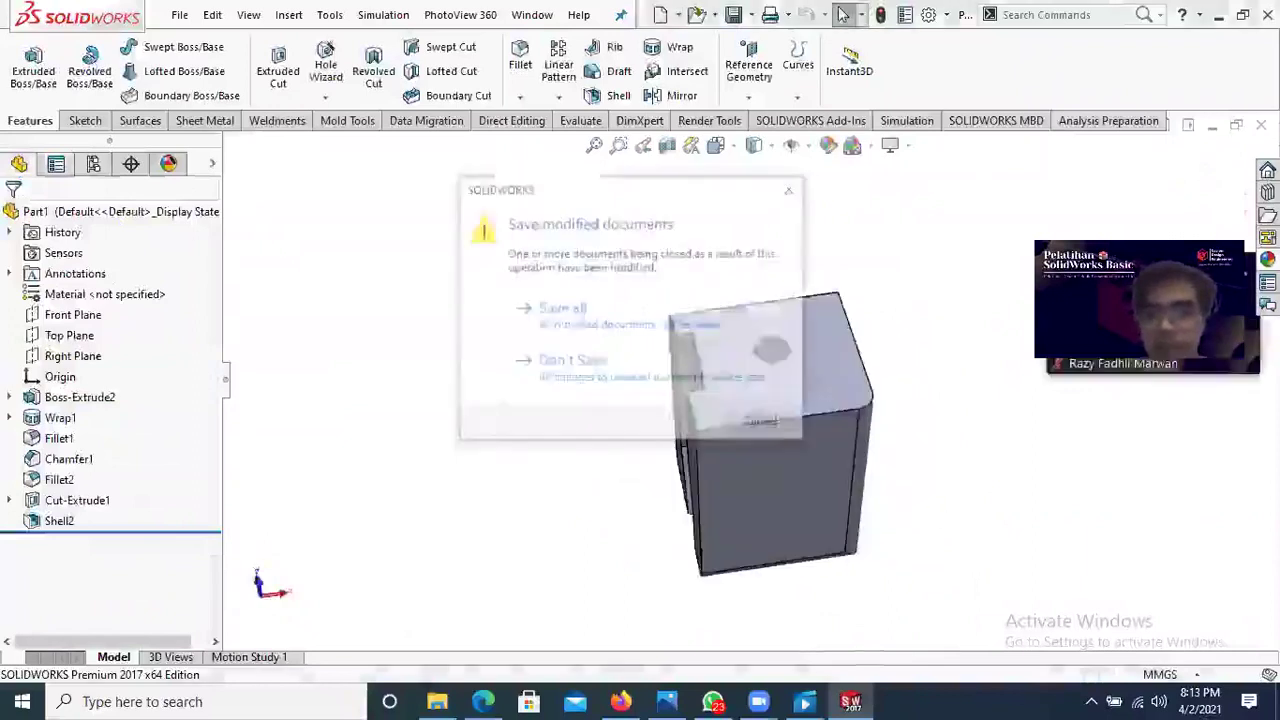
click(583, 377)
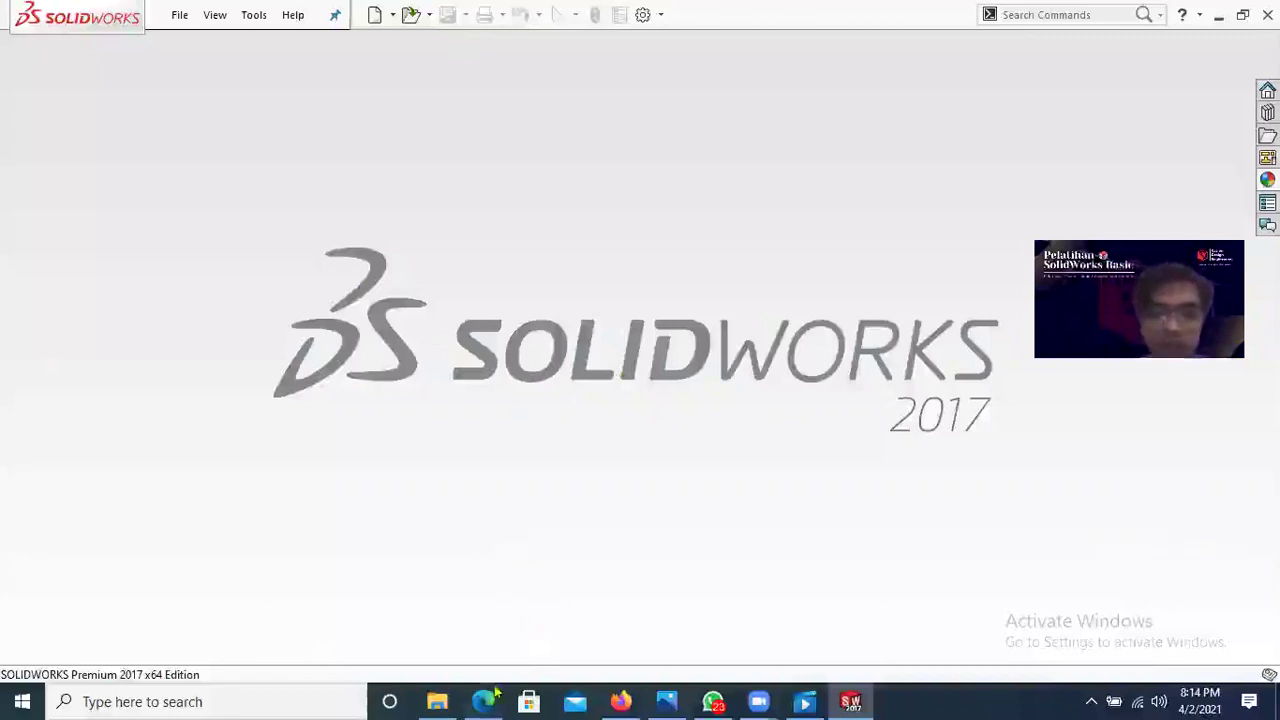
Step: Switch to the training module in Edge and examine the enlarged Pulley Support Assembly figure and the Base drawing
key(alt+Tab)
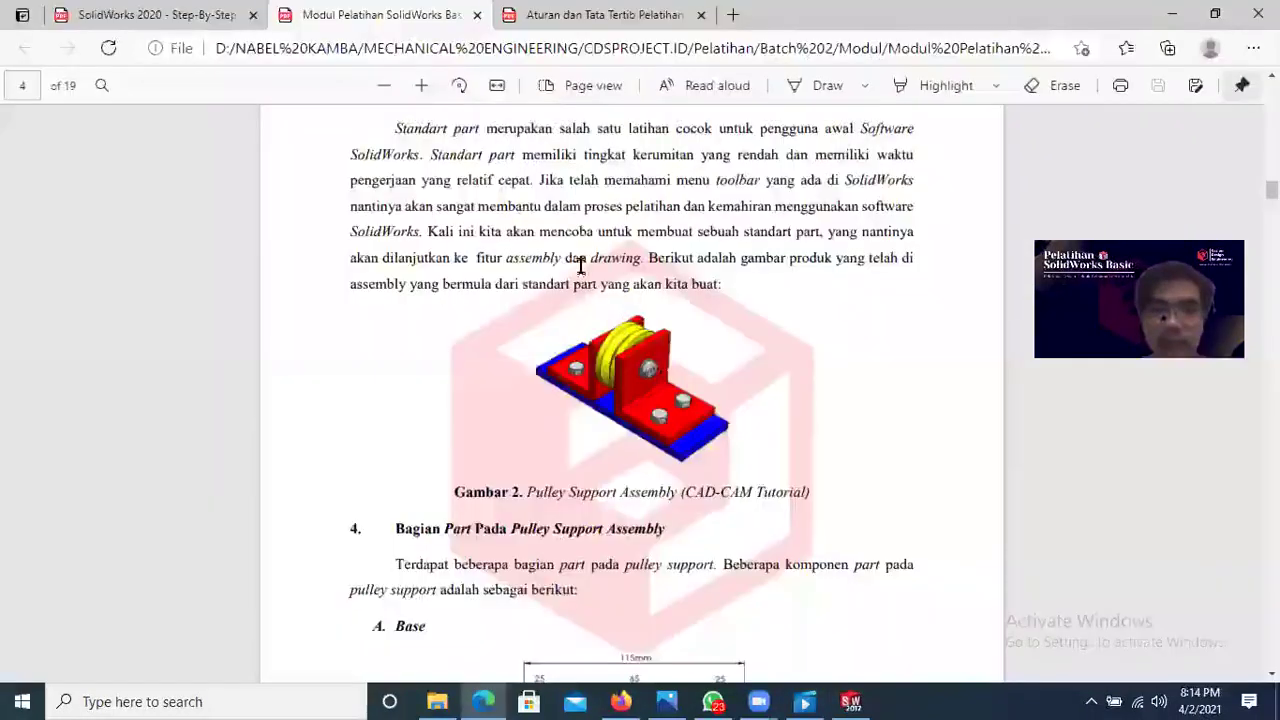
click(422, 88)
ctrl+scroll(758, 560, up, 1)
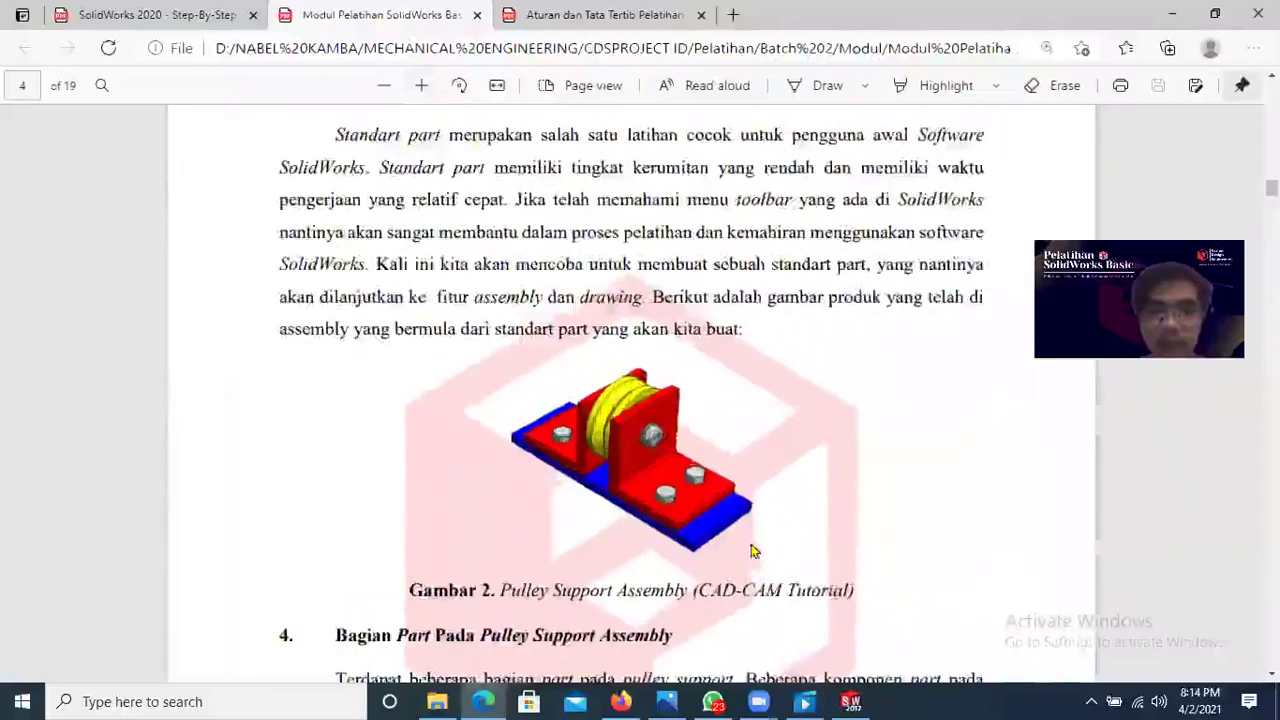
click(425, 93)
click(425, 93)
scroll(737, 459, down, 1)
scroll(673, 387, down, 1)
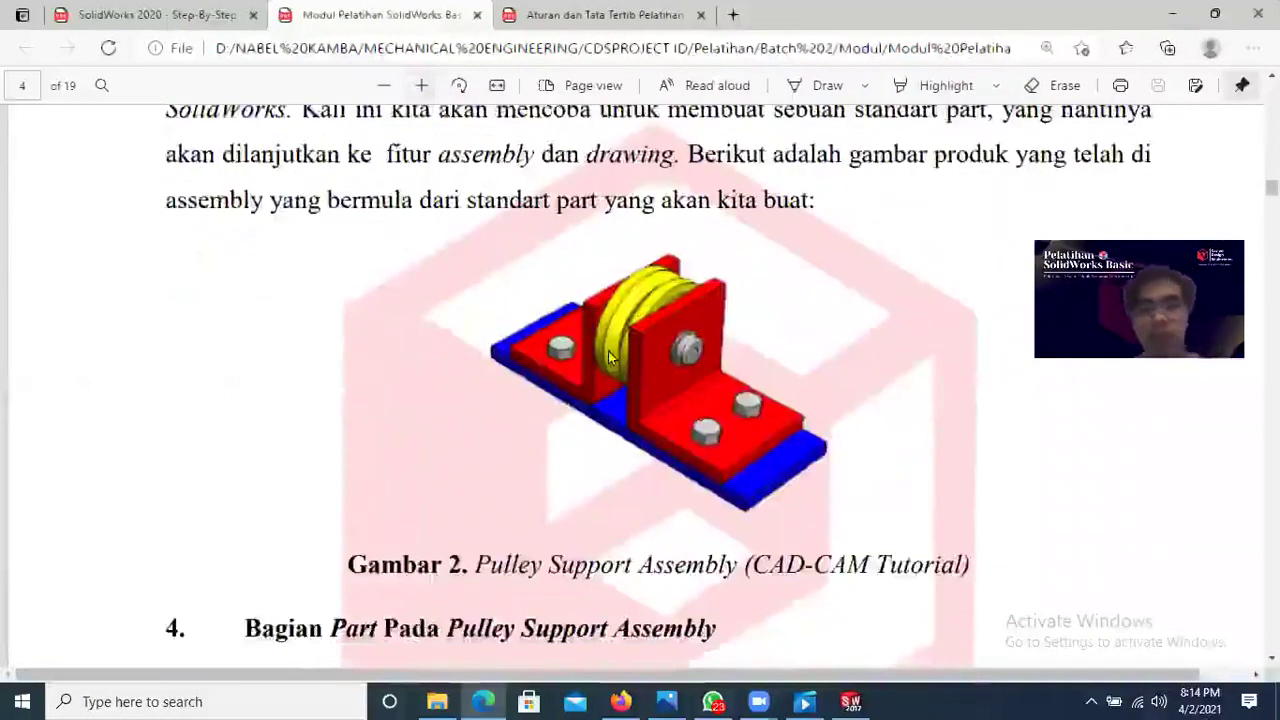
scroll(666, 404, down, 4)
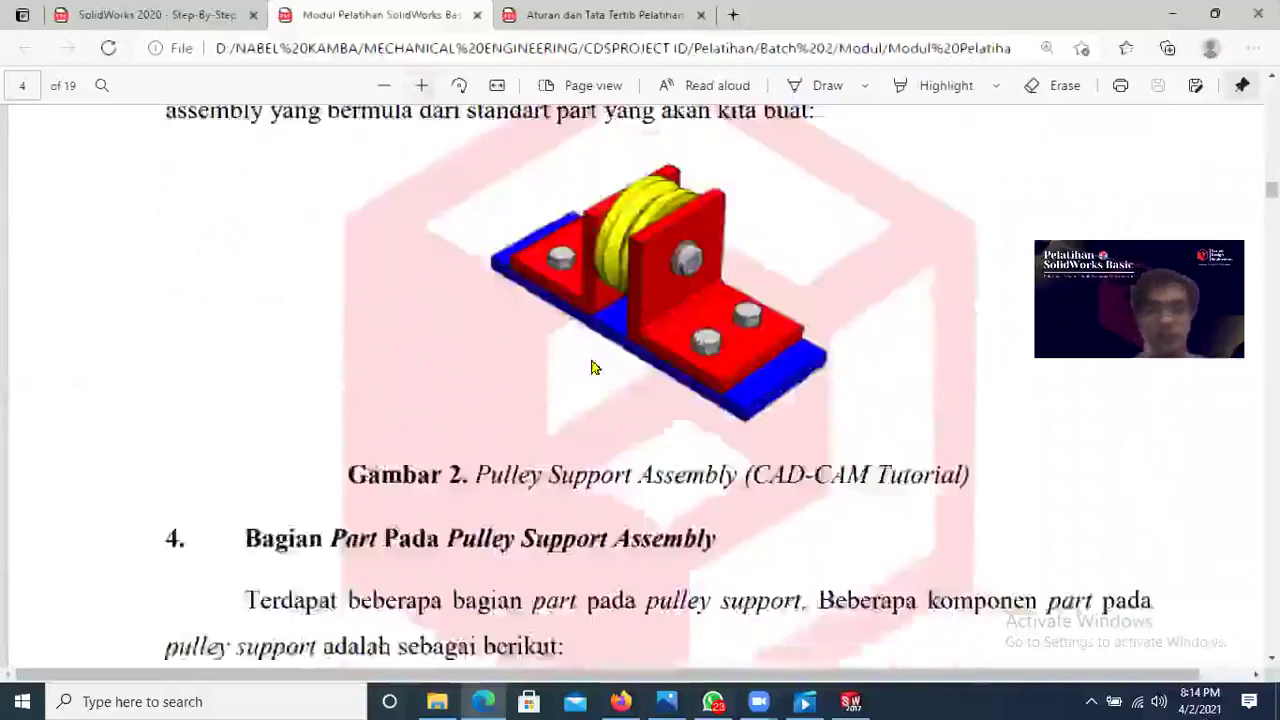
scroll(557, 318, down, 3)
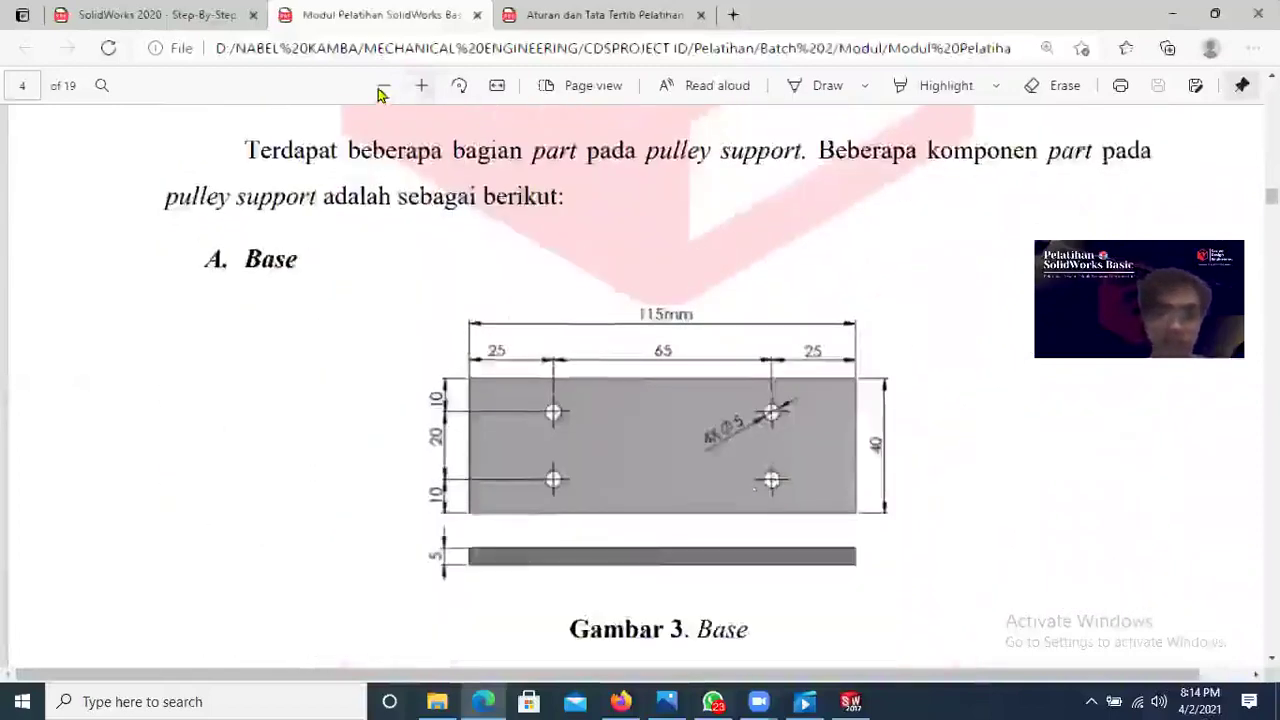
Step: Skim the module's modelling instructions for the Base and Bracket parts at a reduced zoom
click(383, 86)
scroll(742, 365, down, 10)
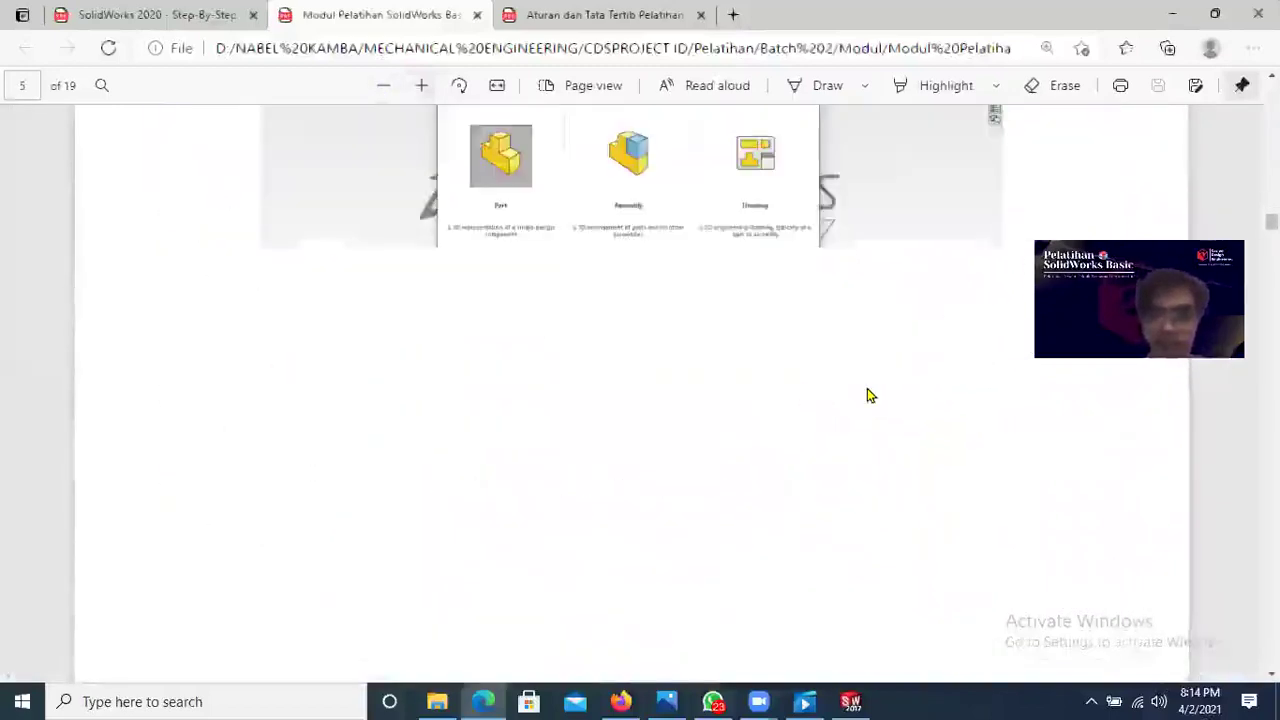
scroll(867, 395, down, 15)
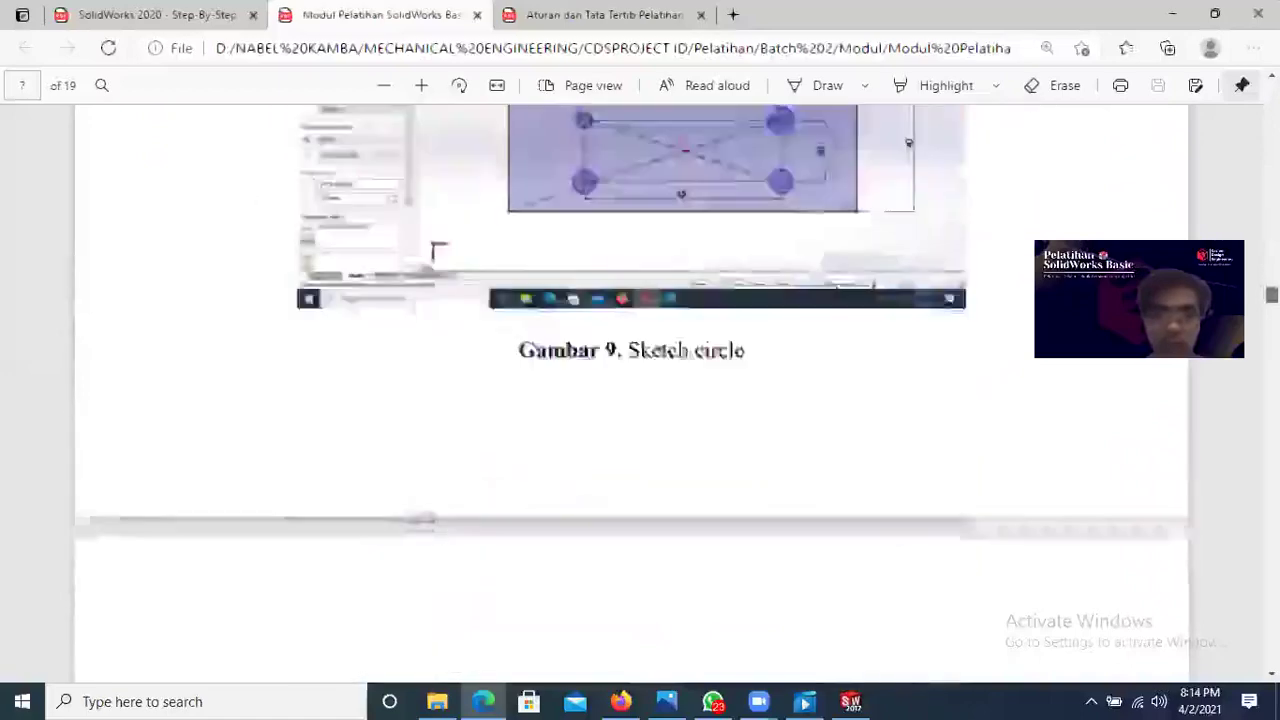
scroll(630, 395, down, 10)
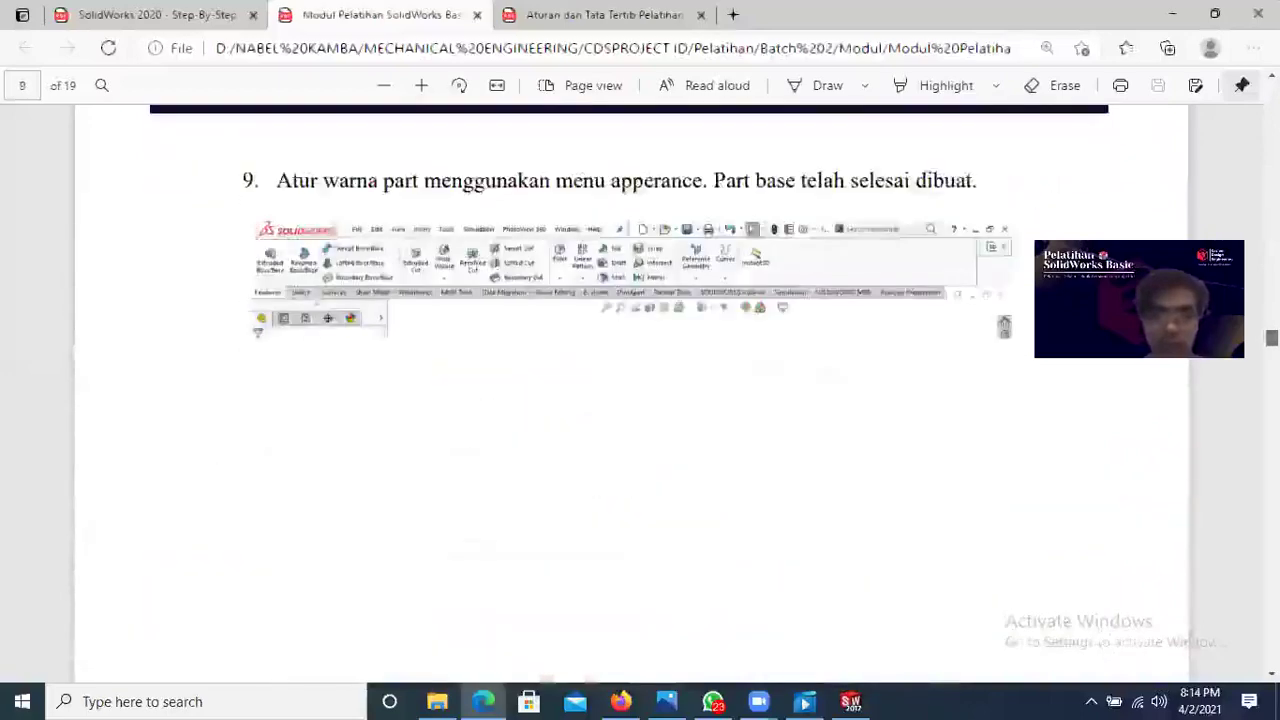
scroll(630, 395, down, 5)
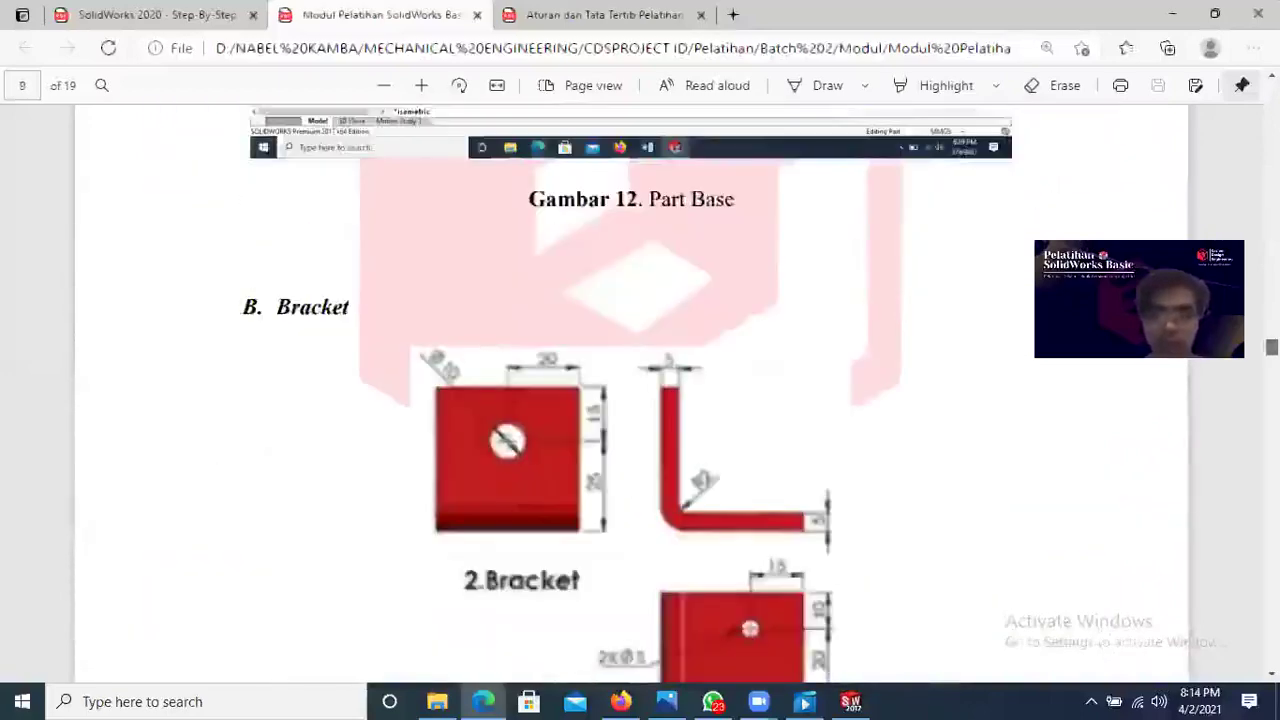
scroll(630, 395, down, 6)
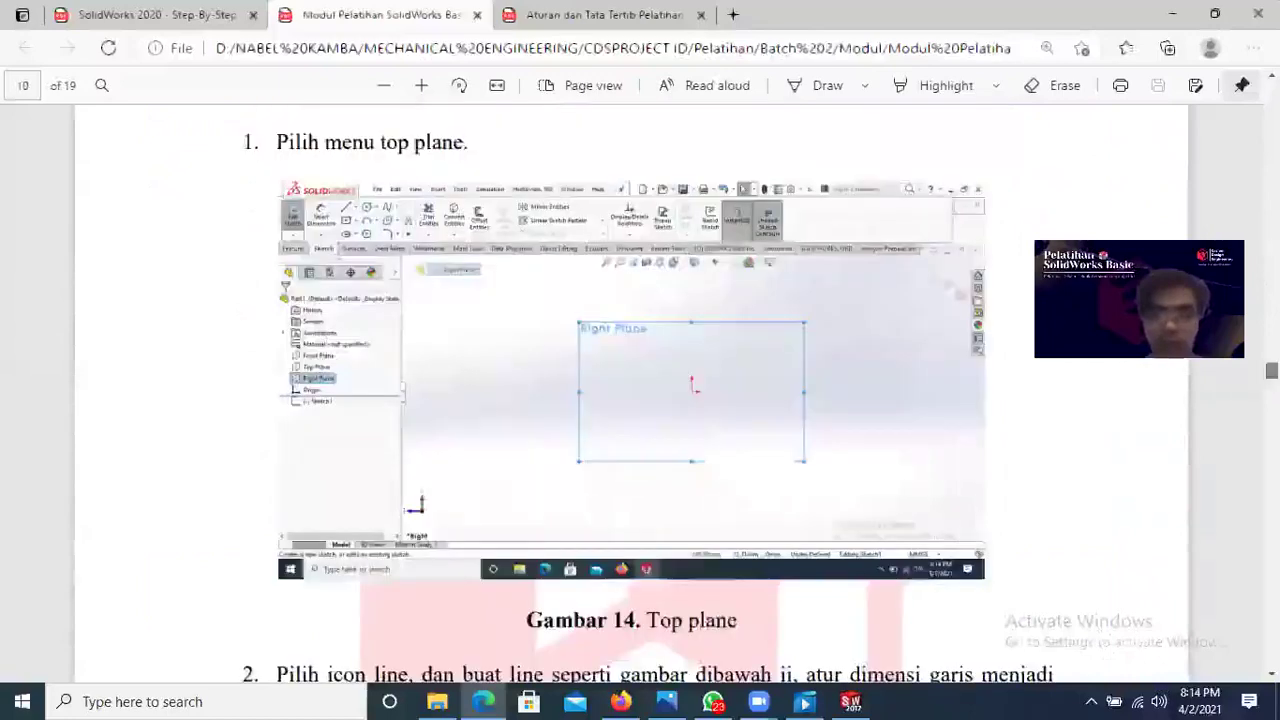
scroll(630, 395, down, 10)
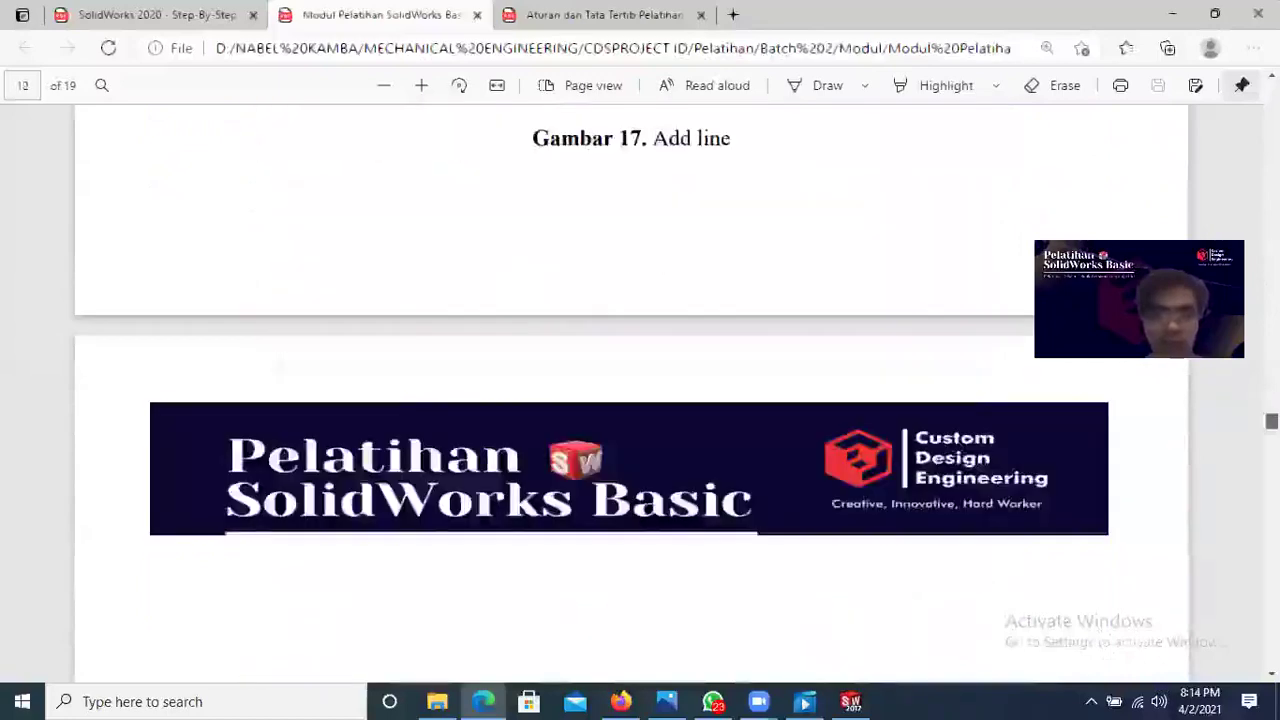
scroll(630, 395, down, 1)
scroll(630, 395, down, 7)
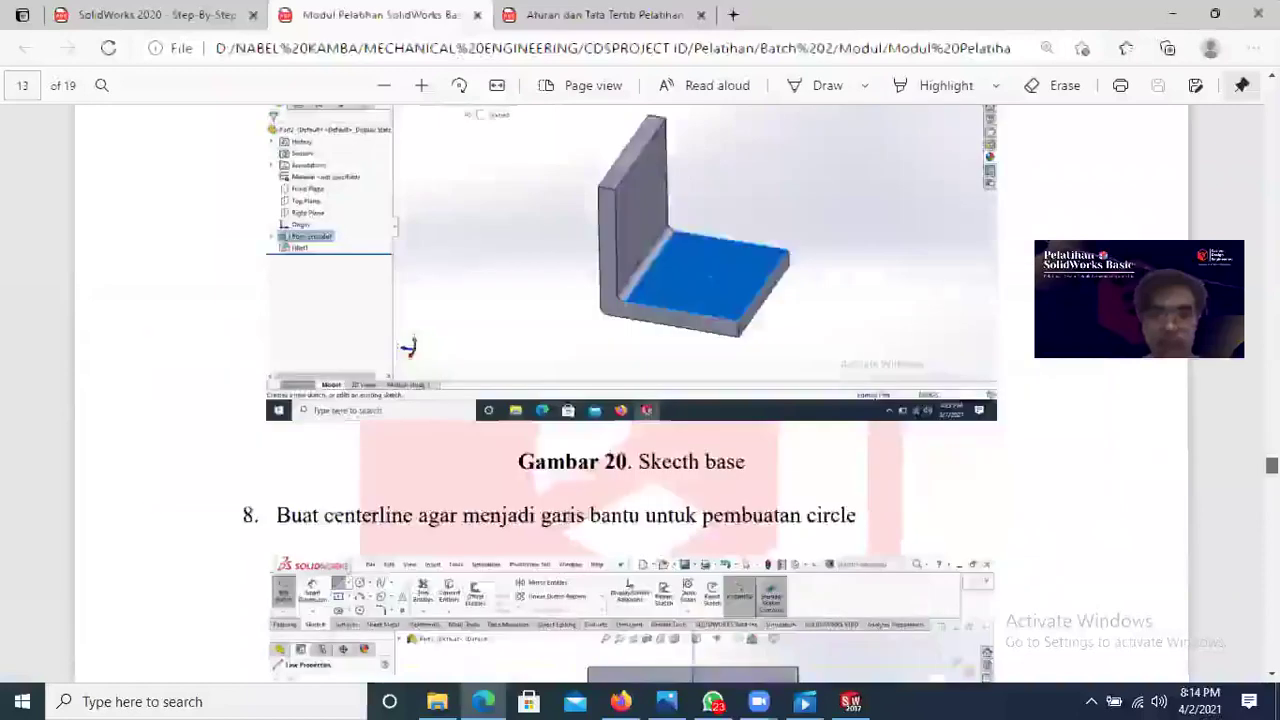
scroll(630, 395, down, 20)
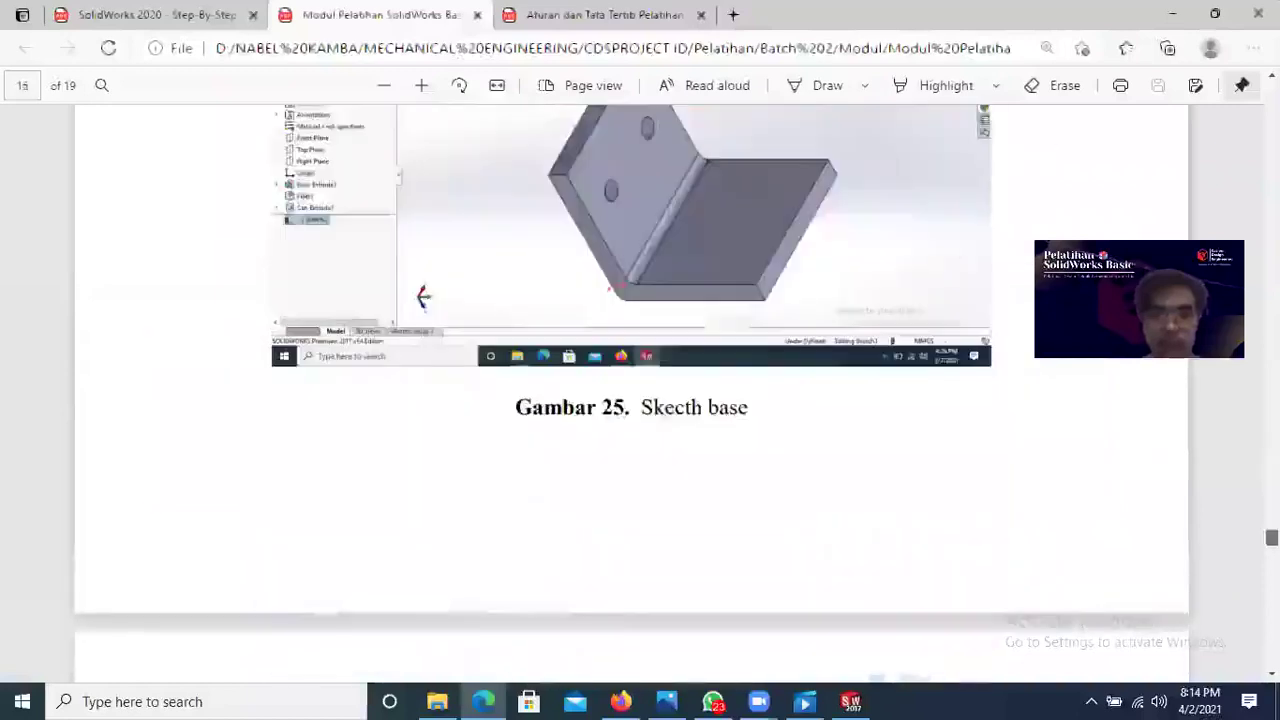
scroll(345, 215, down, 10)
Step: Examine the module's drawings of the Pulley, Washer 1, Washer 2, Socked Head Screw, Bolt and Nut
scroll(345, 215, down, 8)
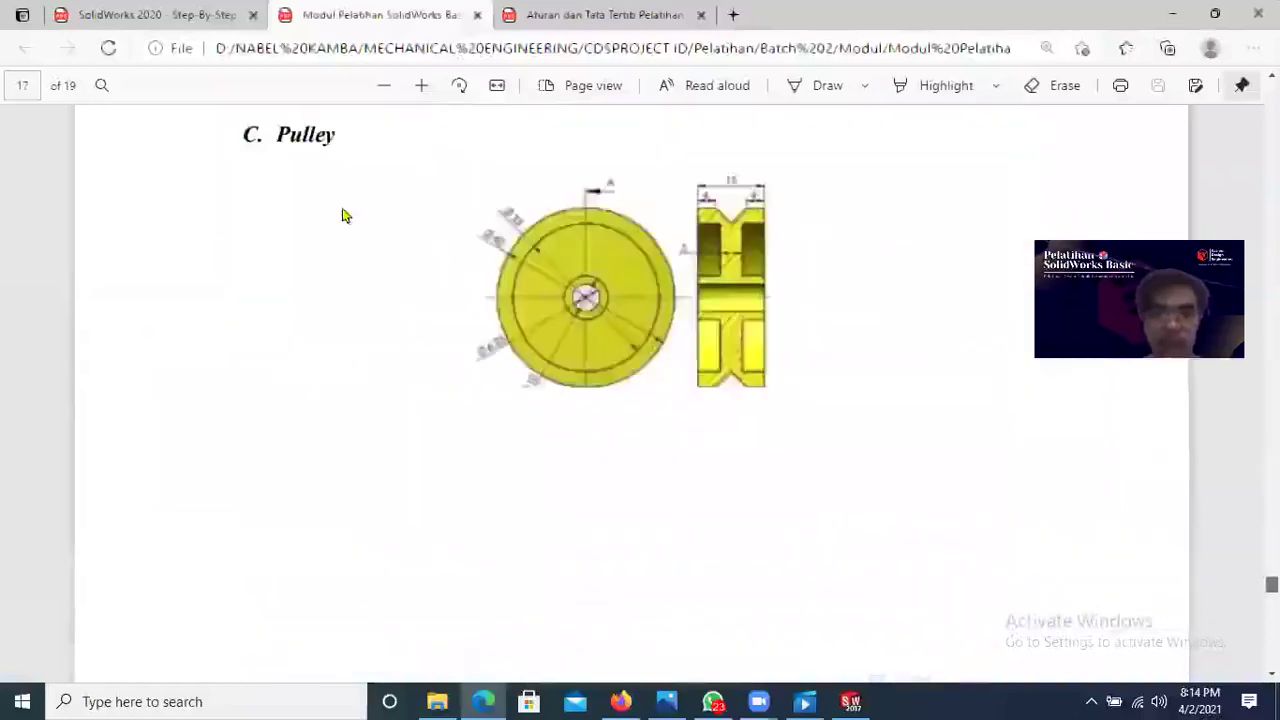
scroll(446, 457, down, 7)
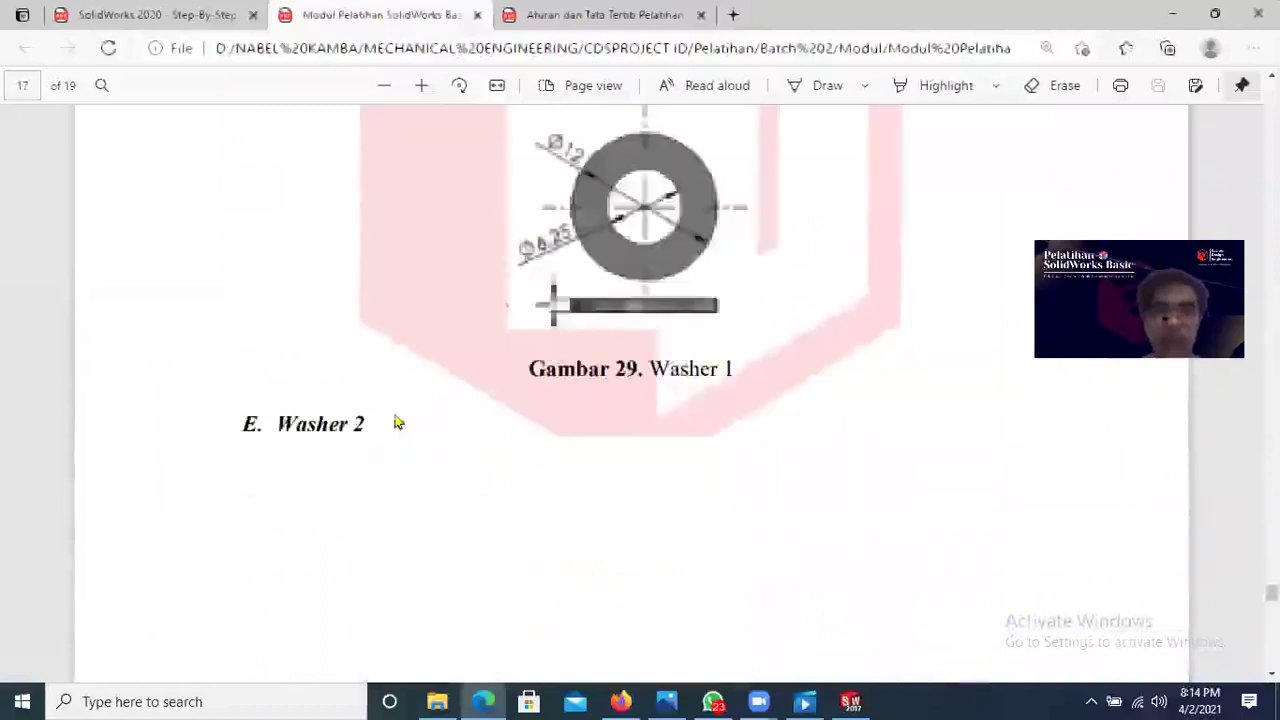
scroll(395, 418, down, 8)
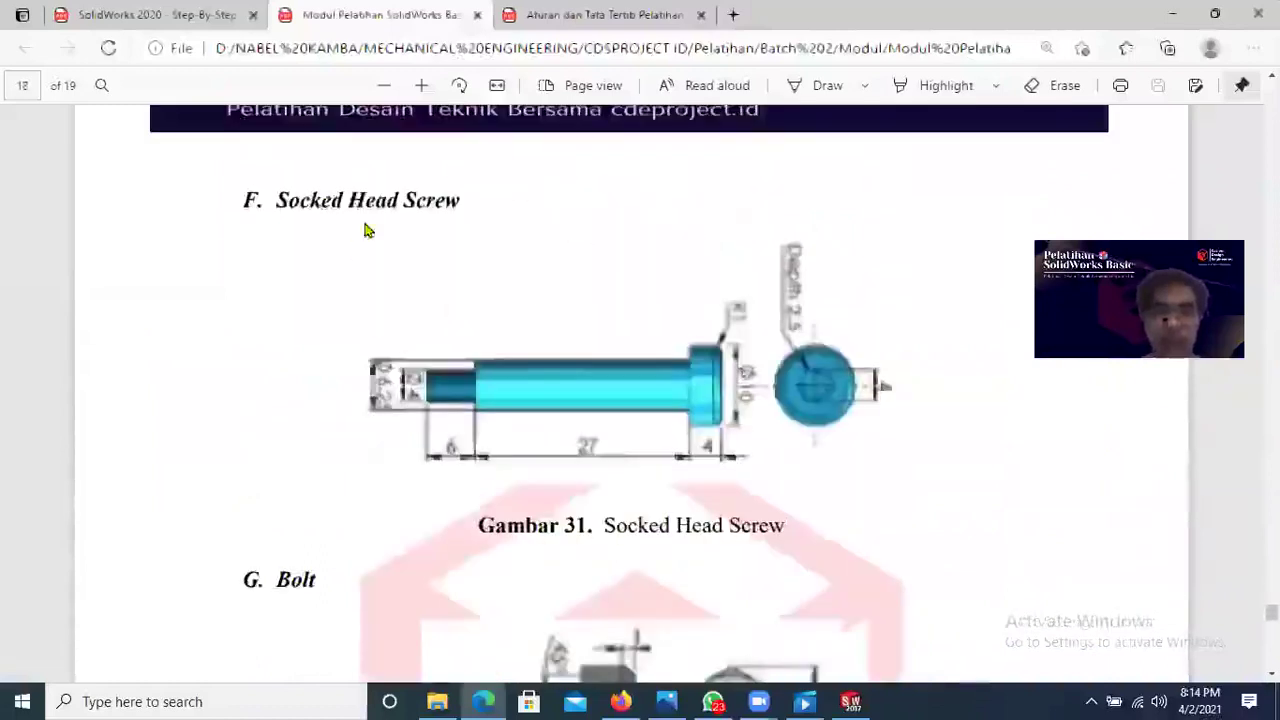
scroll(463, 449, down, 1)
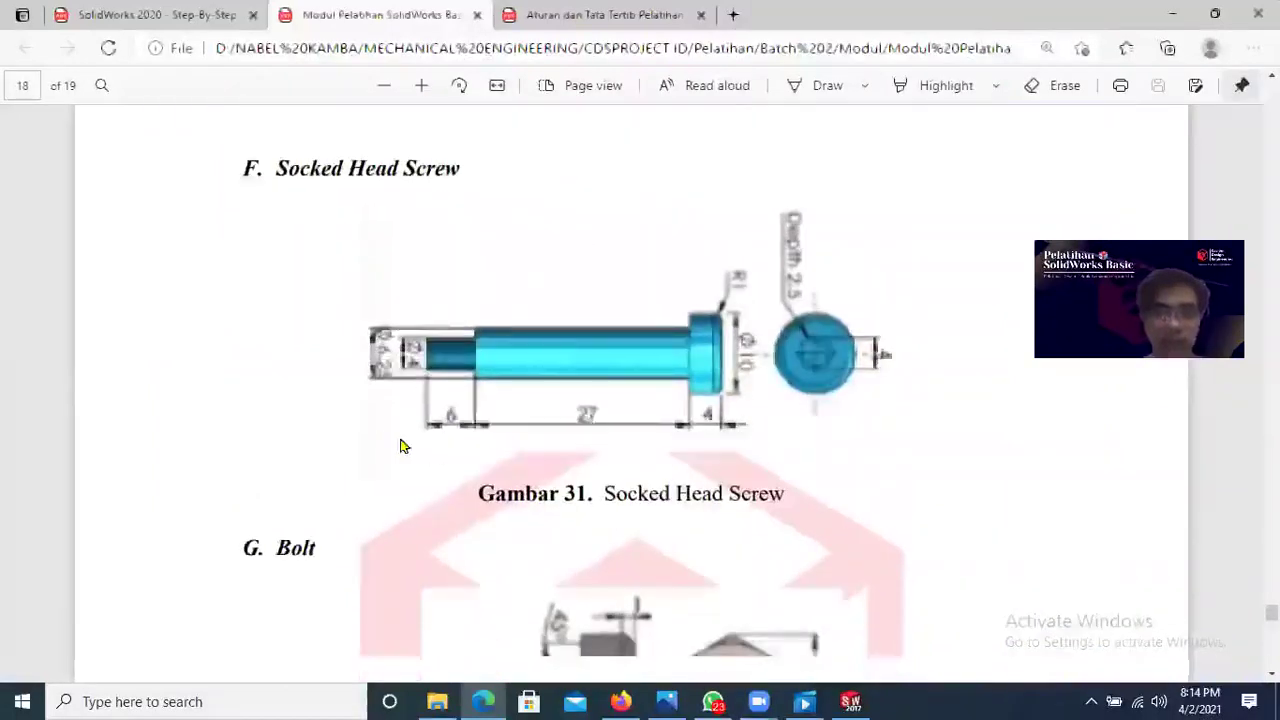
scroll(390, 420, down, 5)
scroll(557, 417, down, 5)
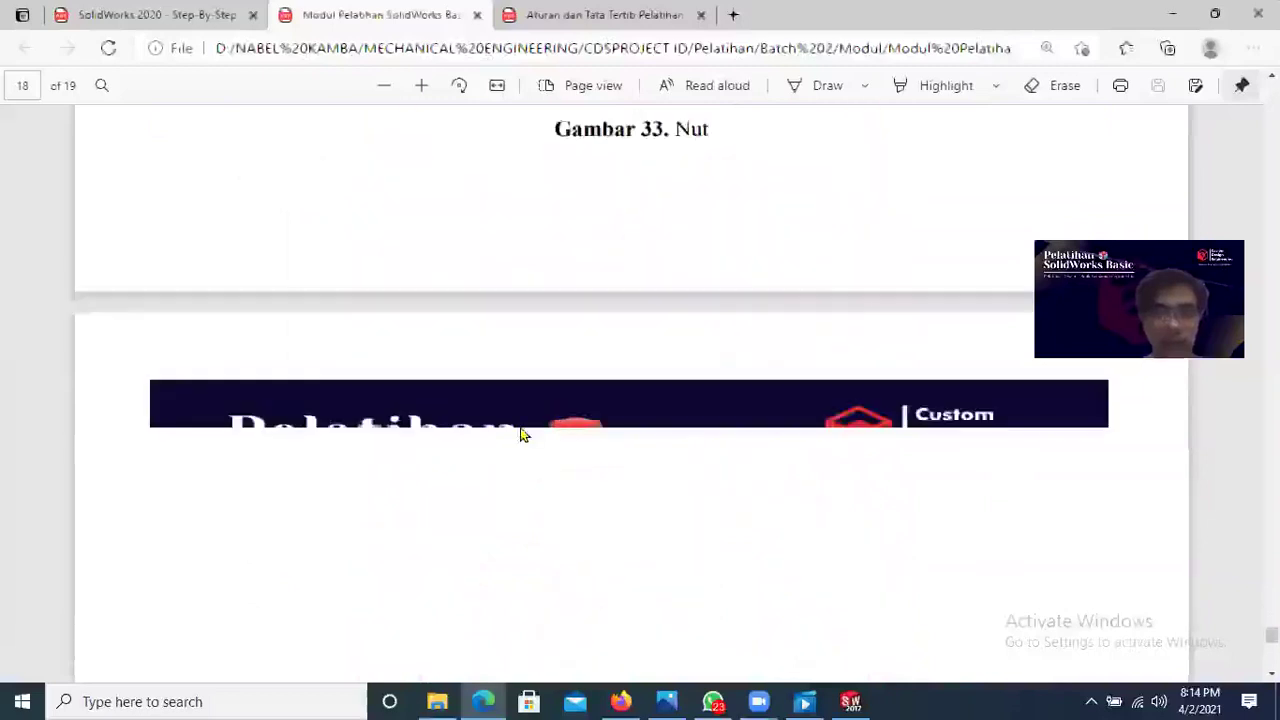
scroll(505, 428, up, 3)
scroll(560, 423, up, 10)
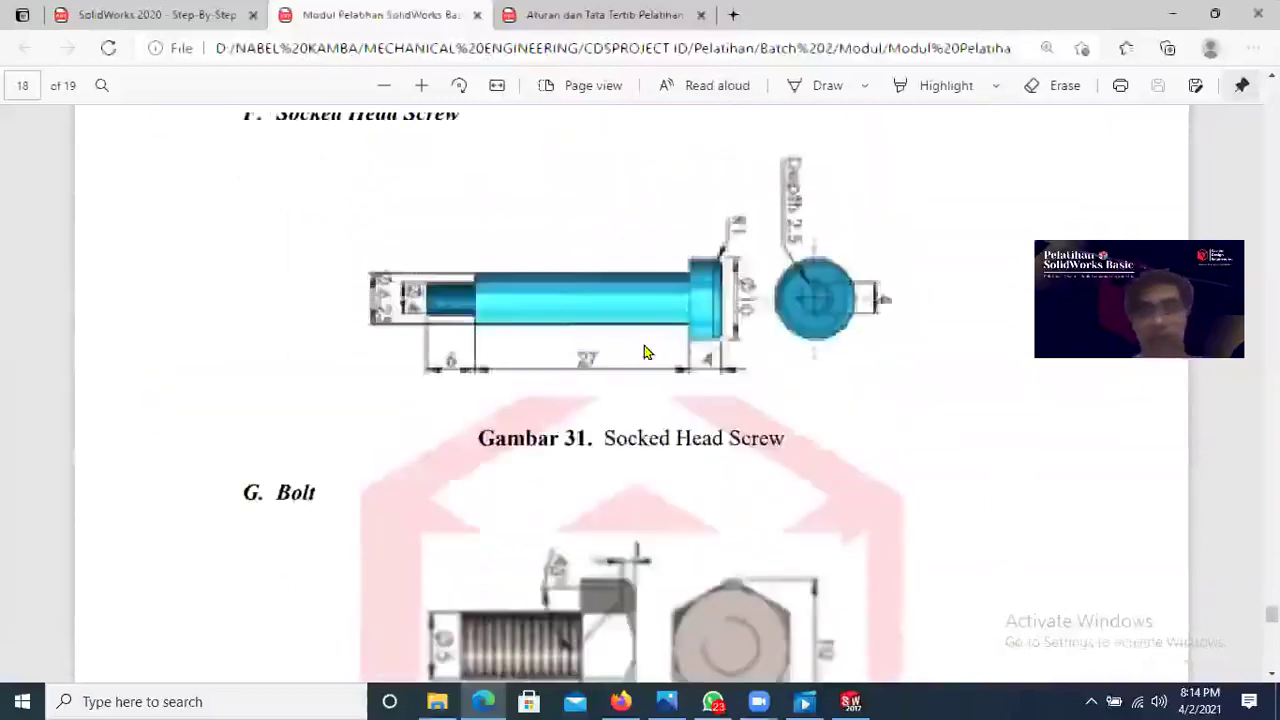
scroll(223, 7, up, 2)
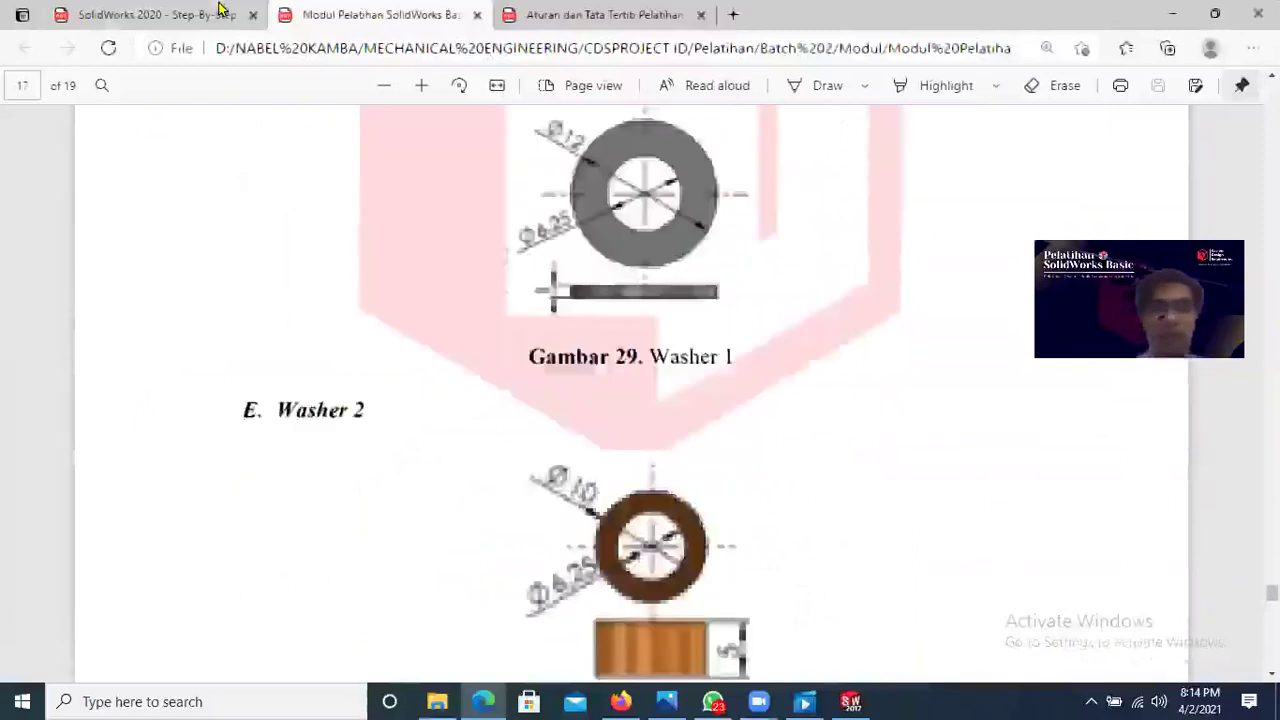
Step: Show the cover of the SolidWorks 2020 Step-By-Step Guide and return to SOLIDWORKS
click(222, 9)
click(220, 9)
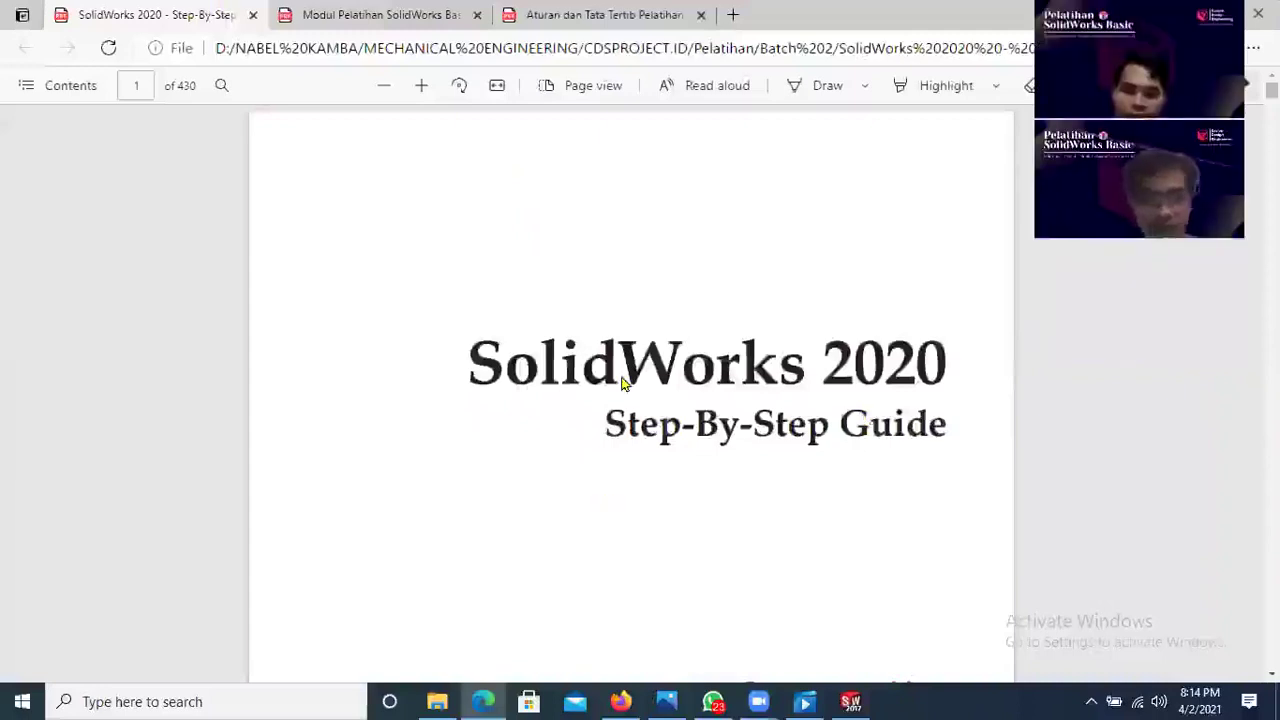
key(alt+Tab)
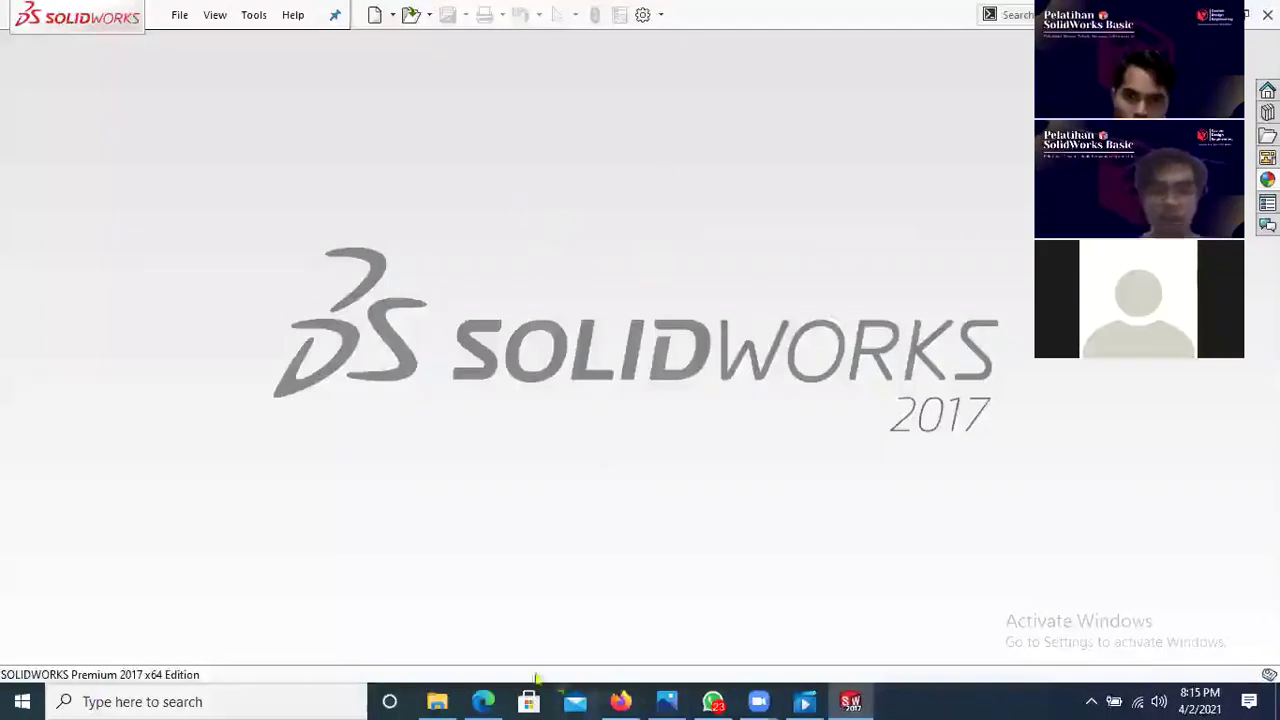
Step: Switch to the training module in Edge and go back to the Base drawing on page 4
click(493, 700)
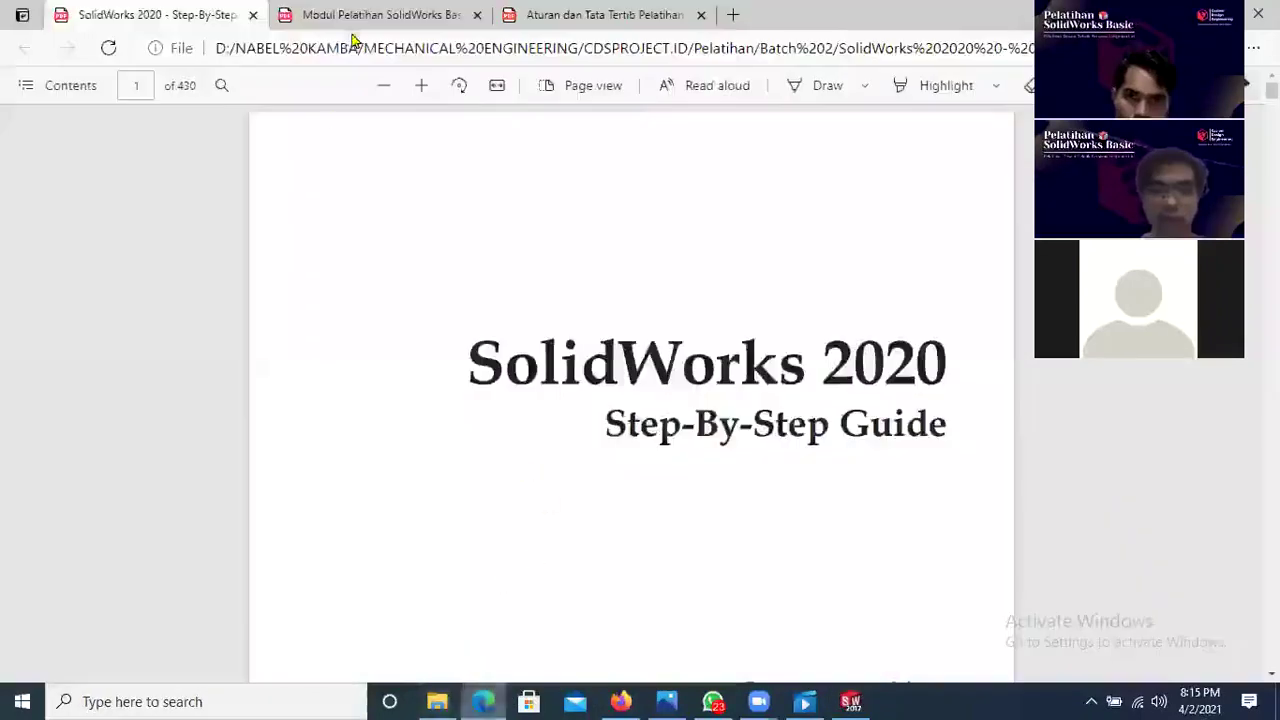
click(352, 29)
scroll(700, 355, up, 1)
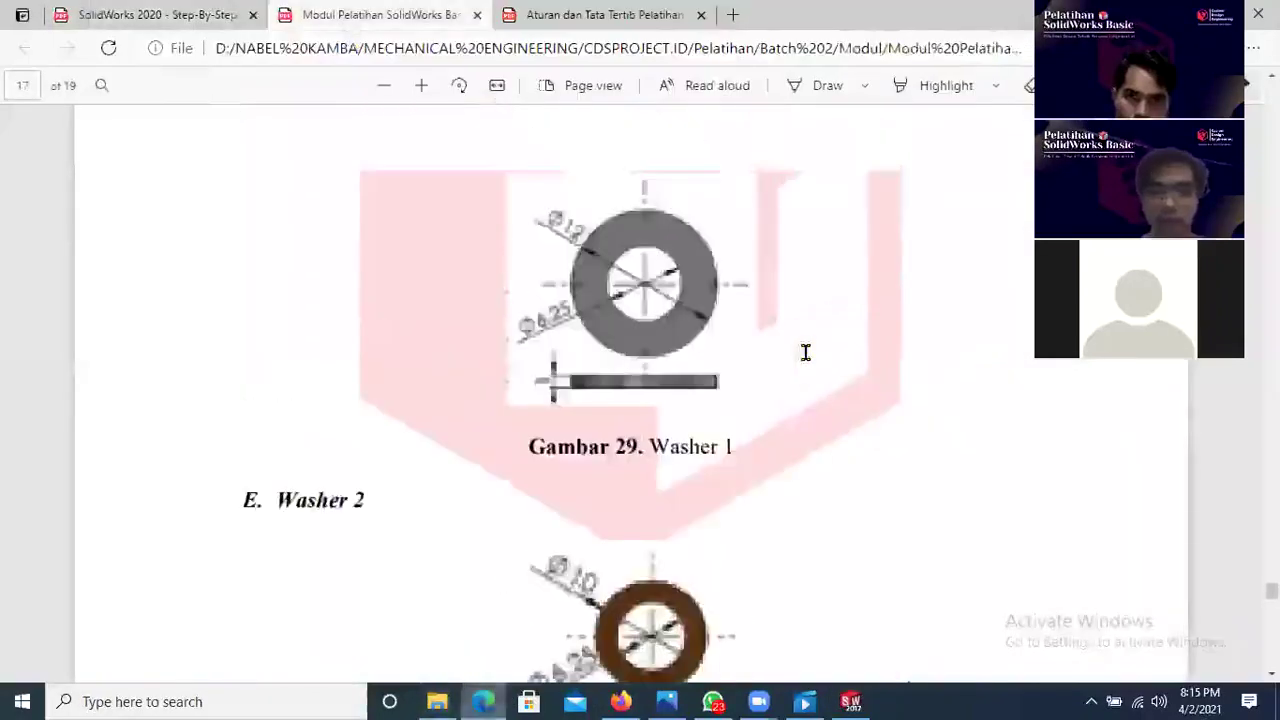
scroll(640, 323, up, 15)
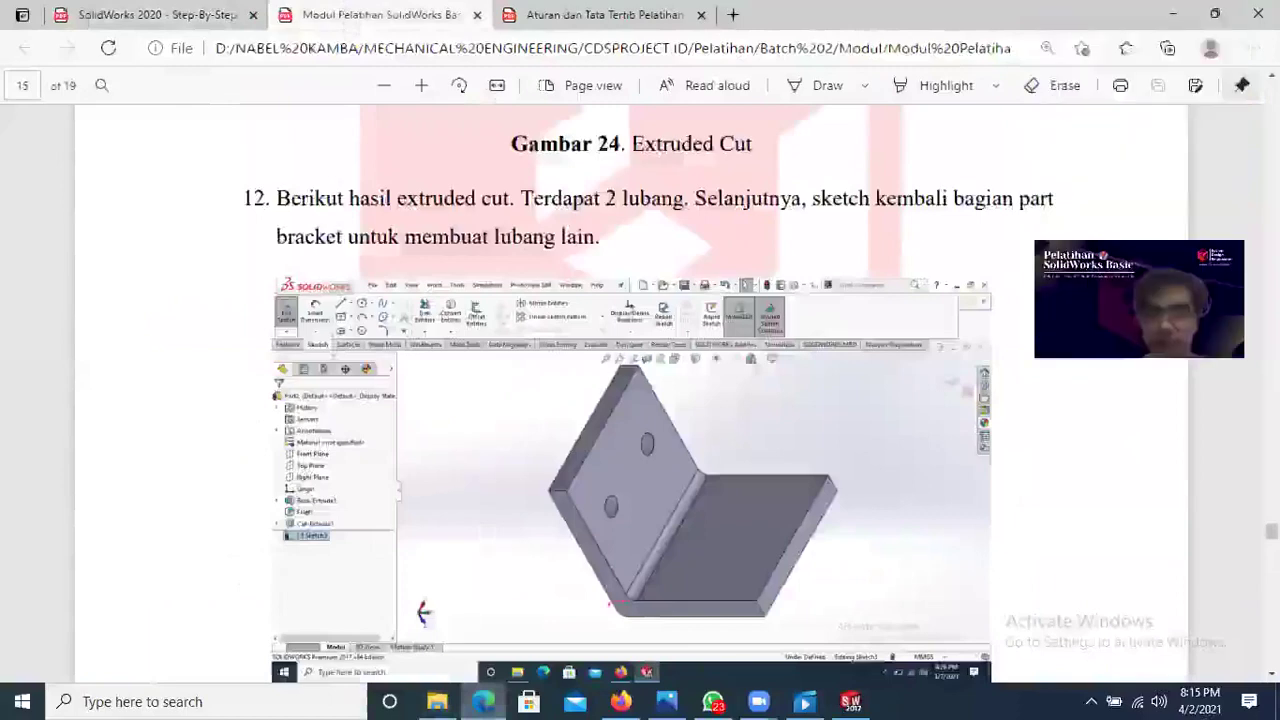
scroll(640, 390, up, 15)
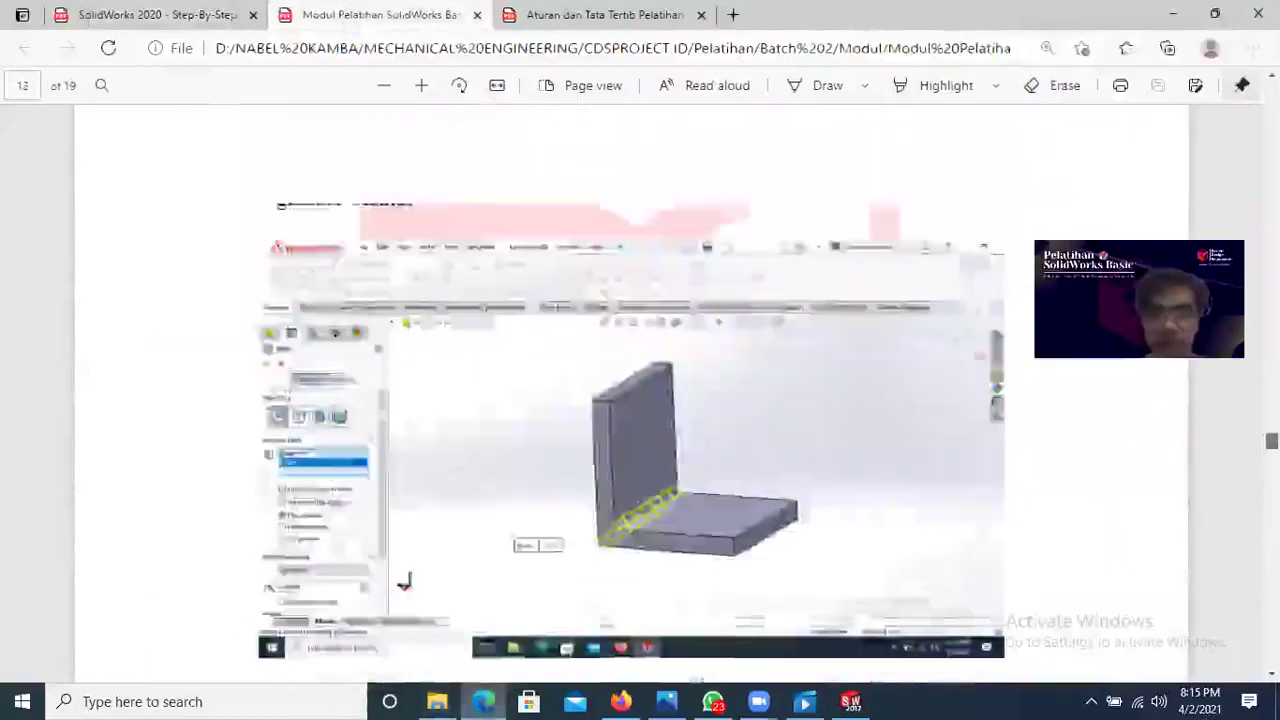
scroll(640, 390, up, 15)
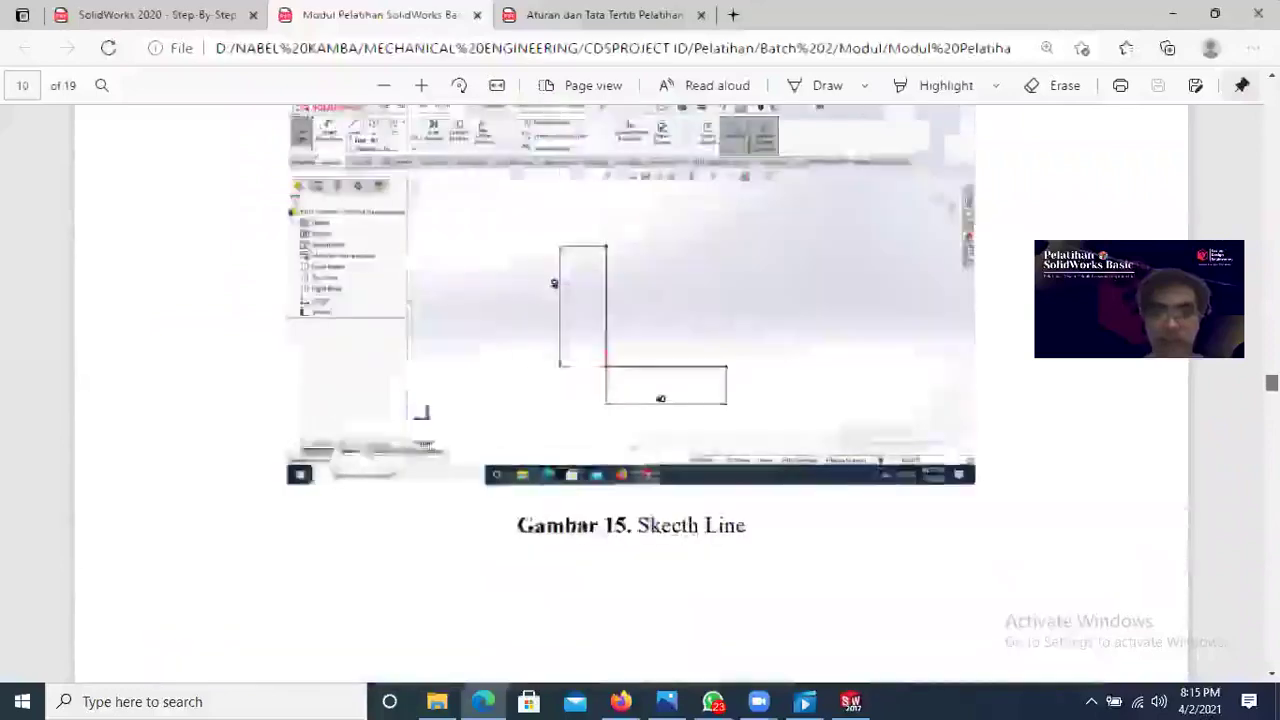
scroll(640, 390, up, 10)
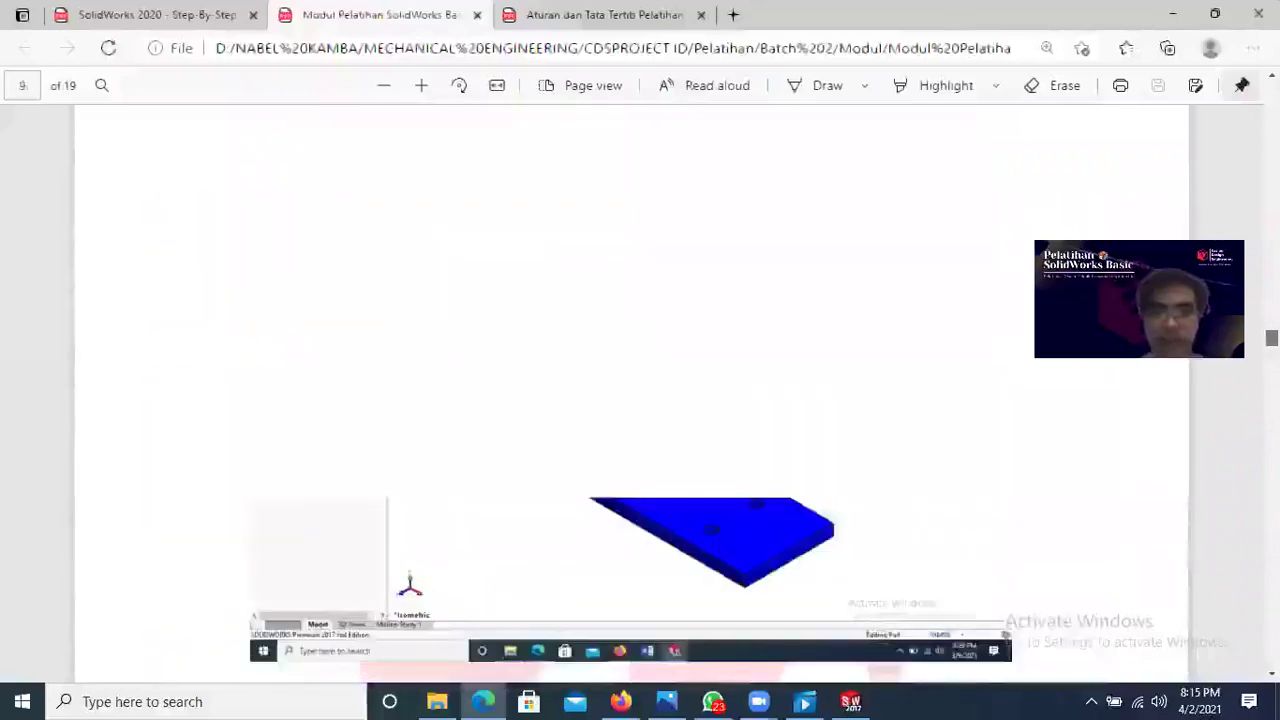
scroll(640, 390, up, 20)
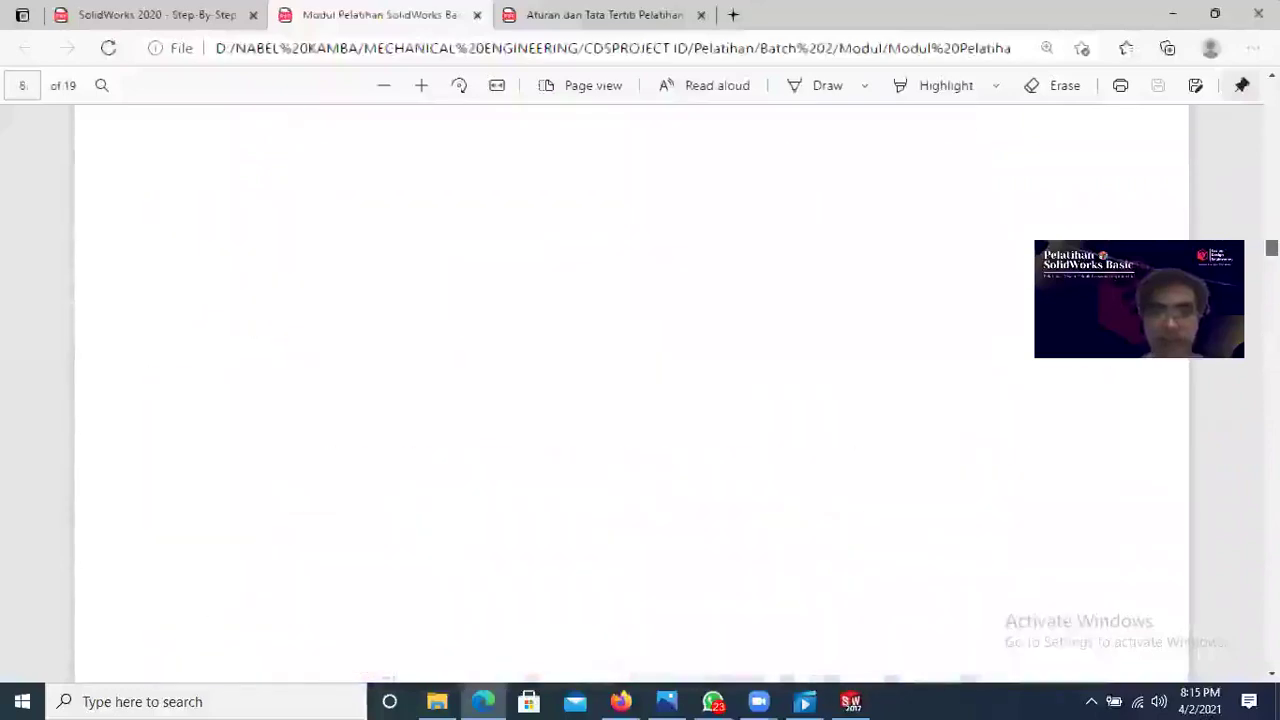
scroll(940, 251, up, 5)
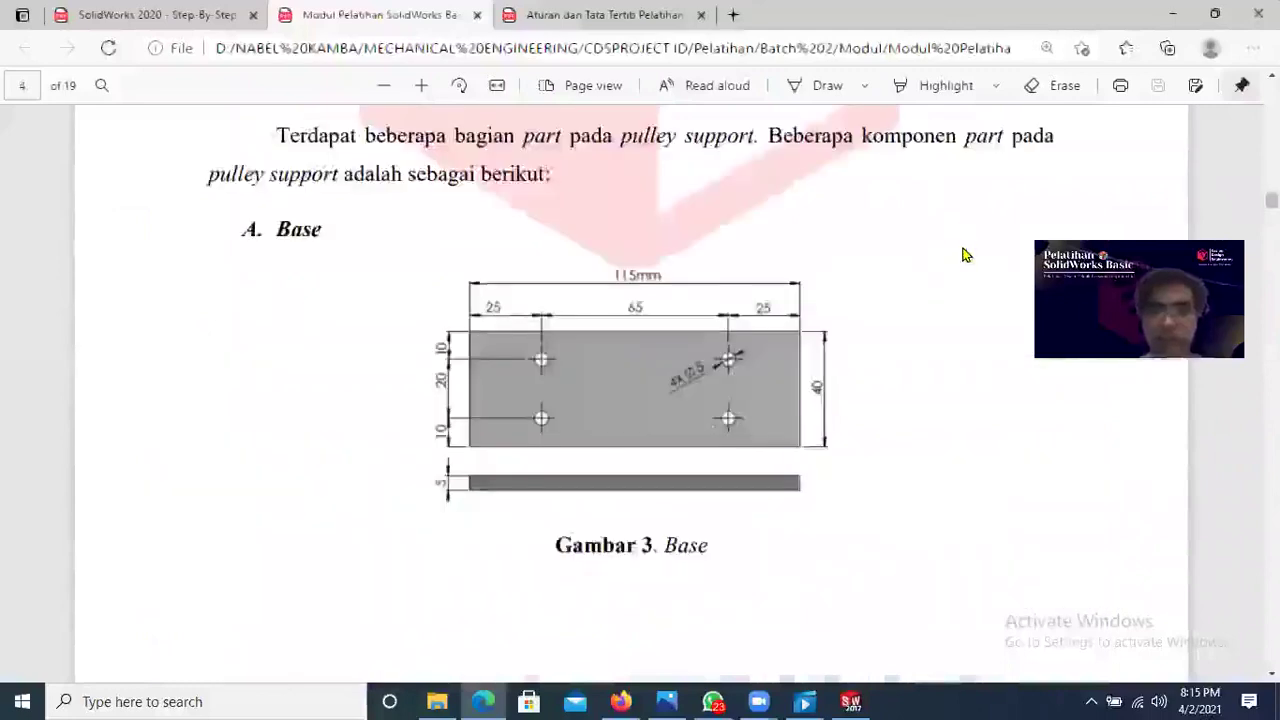
scroll(960, 246, down, 1)
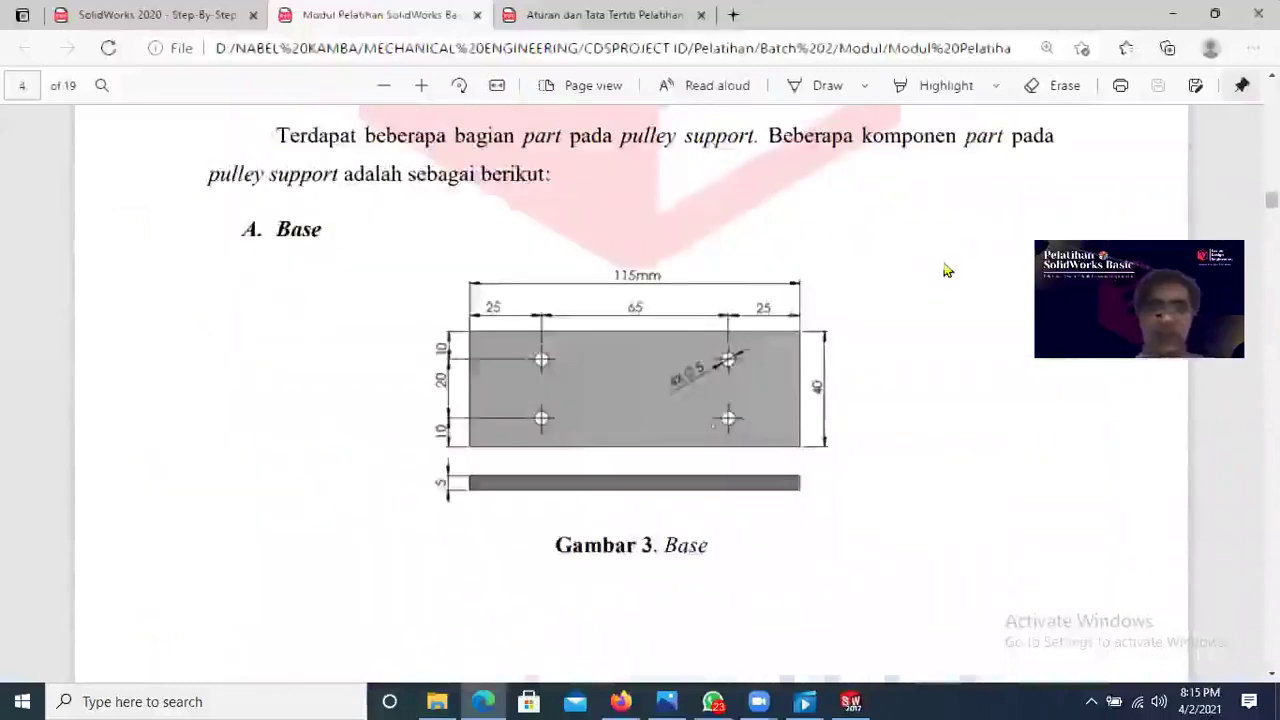
scroll(946, 271, up, 1)
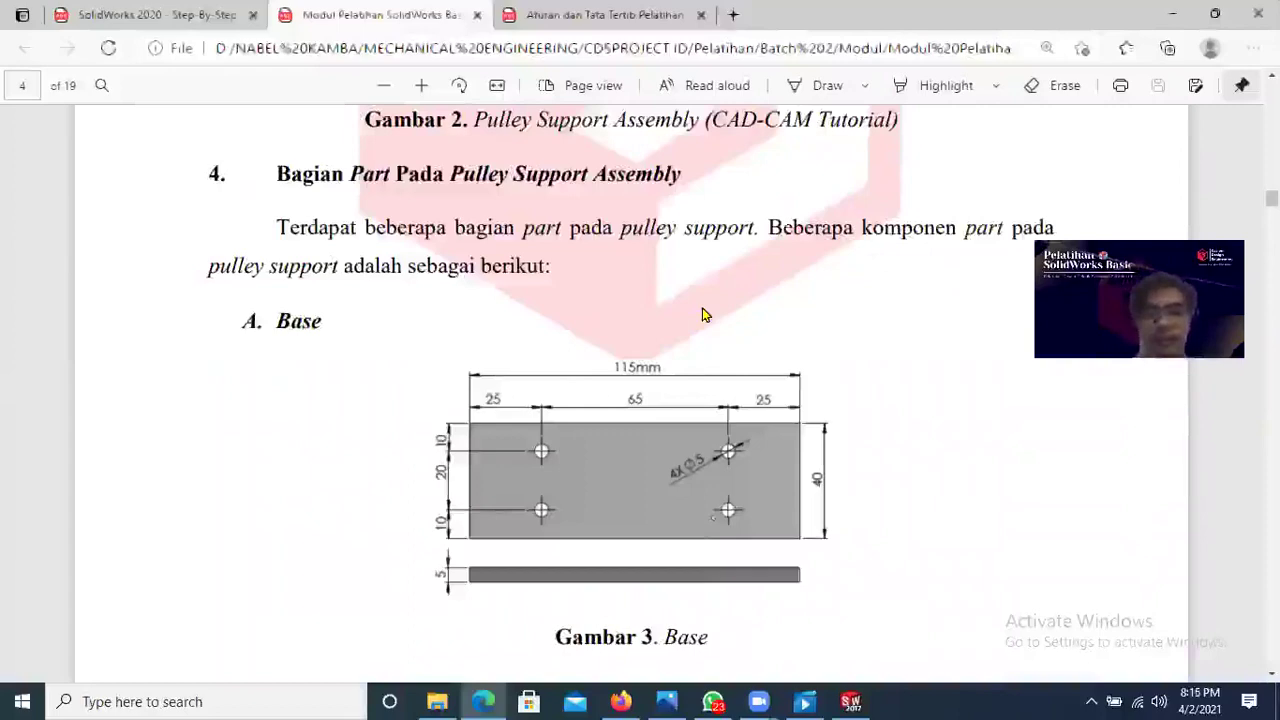
Step: Review the Pulley Support Assembly figure in the module and enlarge the Base drawing below it
scroll(558, 403, up, 3)
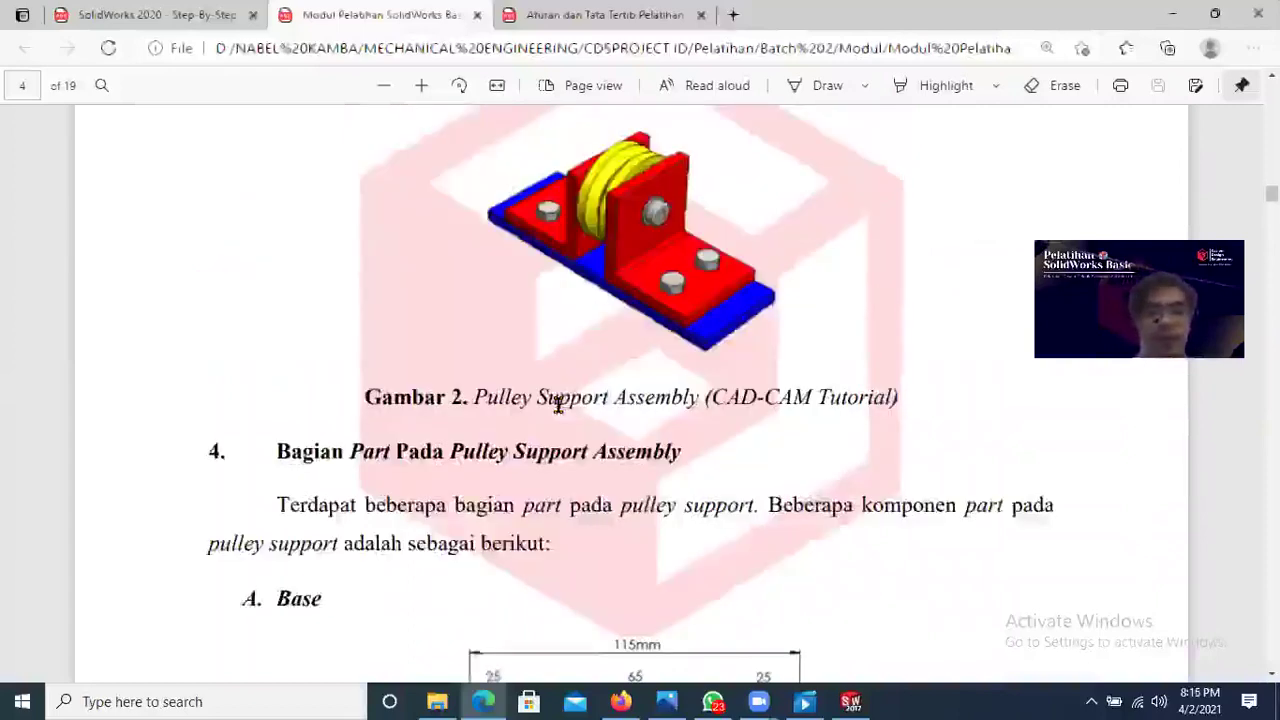
scroll(558, 403, down, 2)
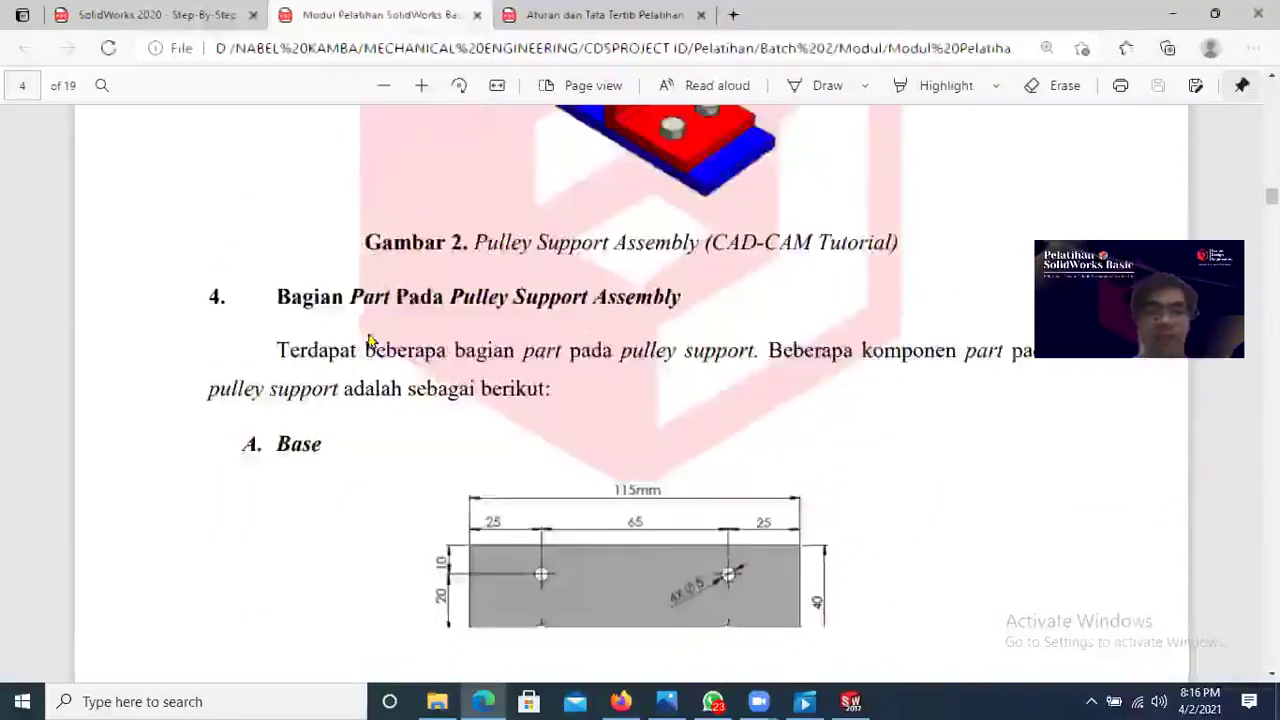
scroll(366, 337, down, 1)
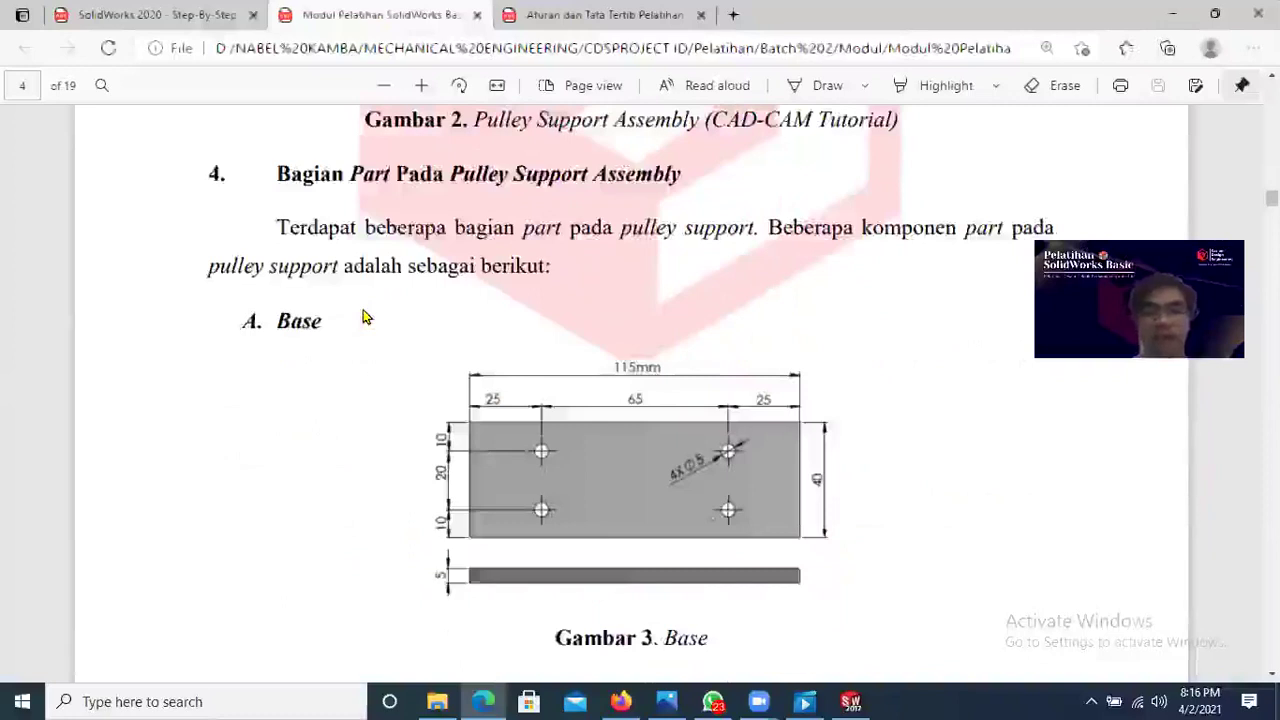
scroll(366, 316, down, 2)
click(421, 85)
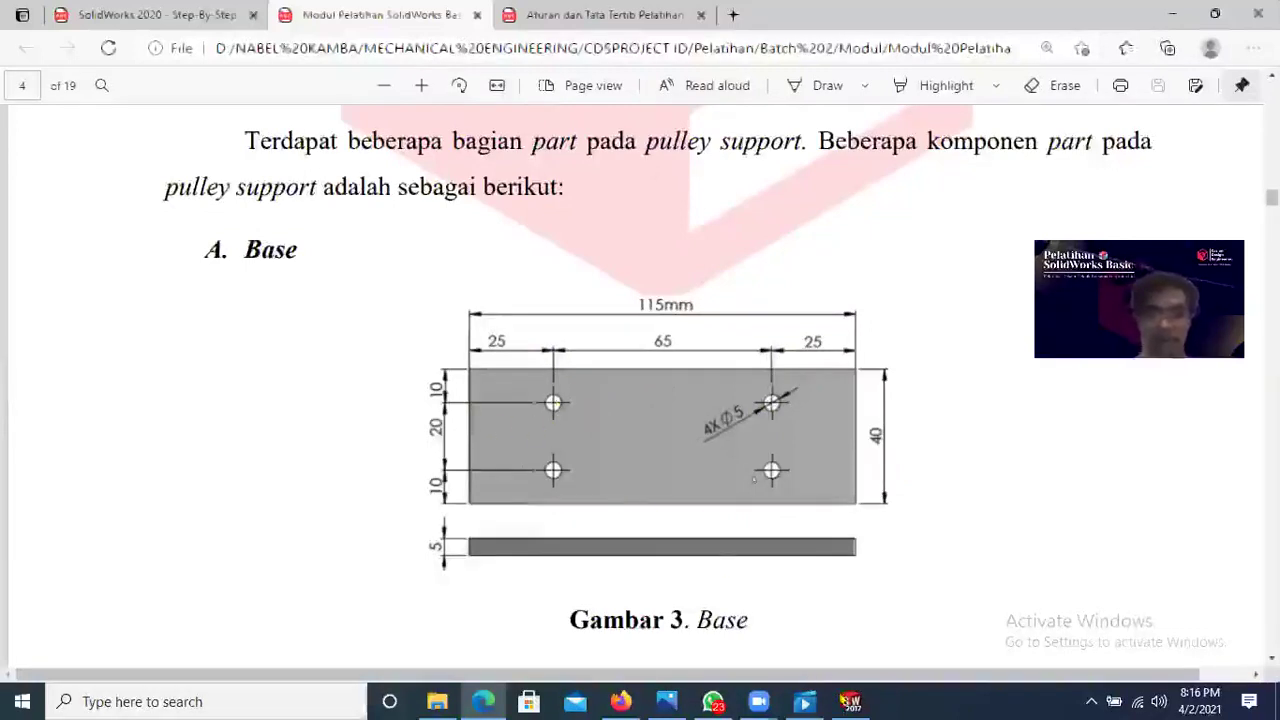
Step: Close the open video player and switch to SOLIDWORKS
click(807, 697)
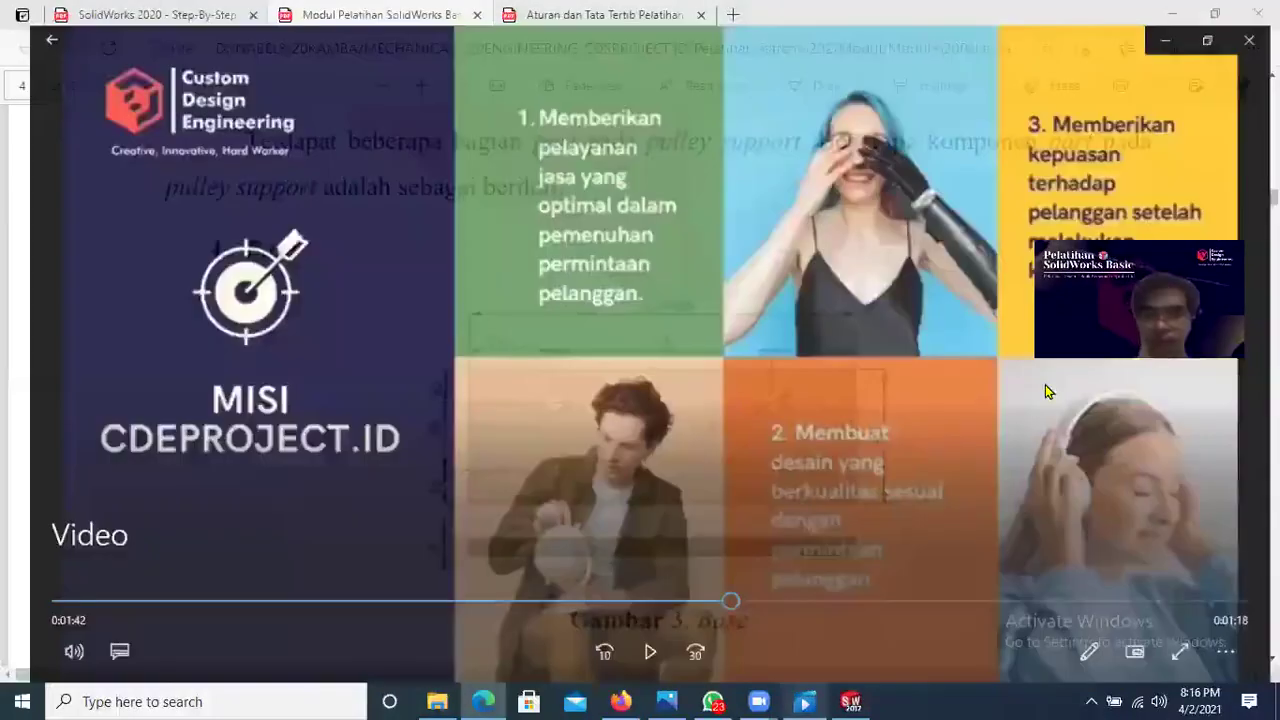
click(1258, 14)
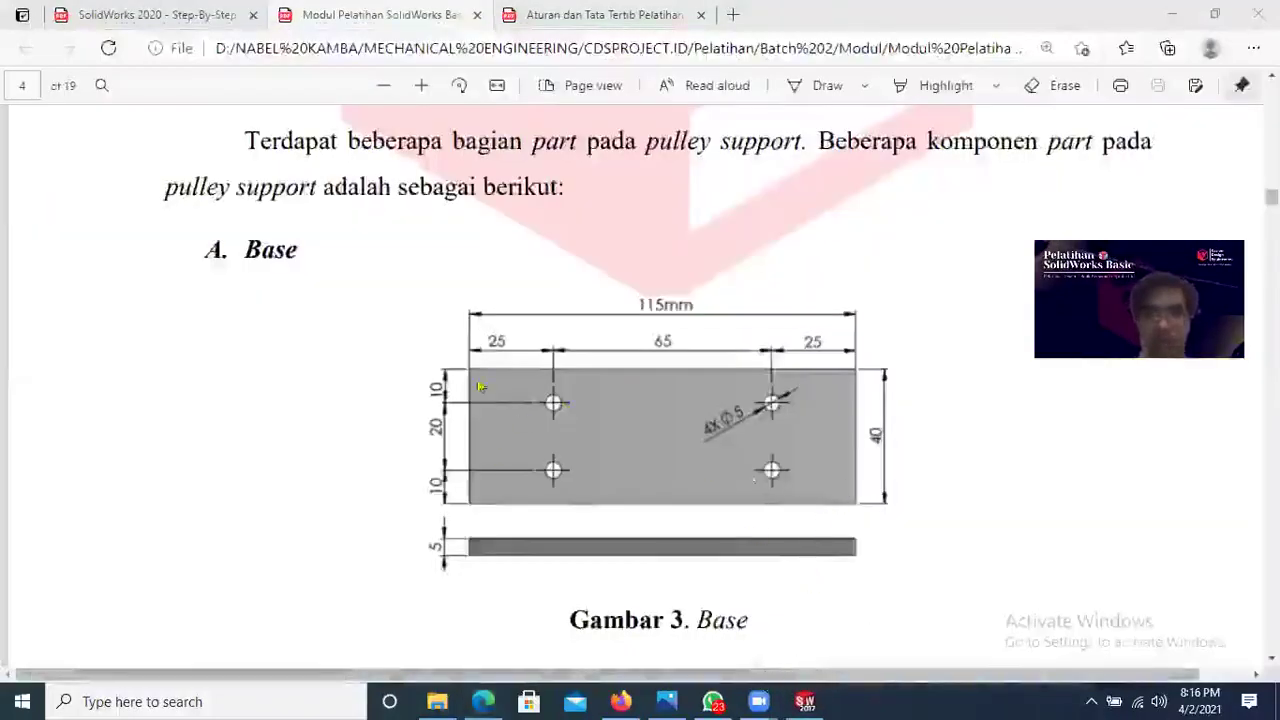
click(805, 701)
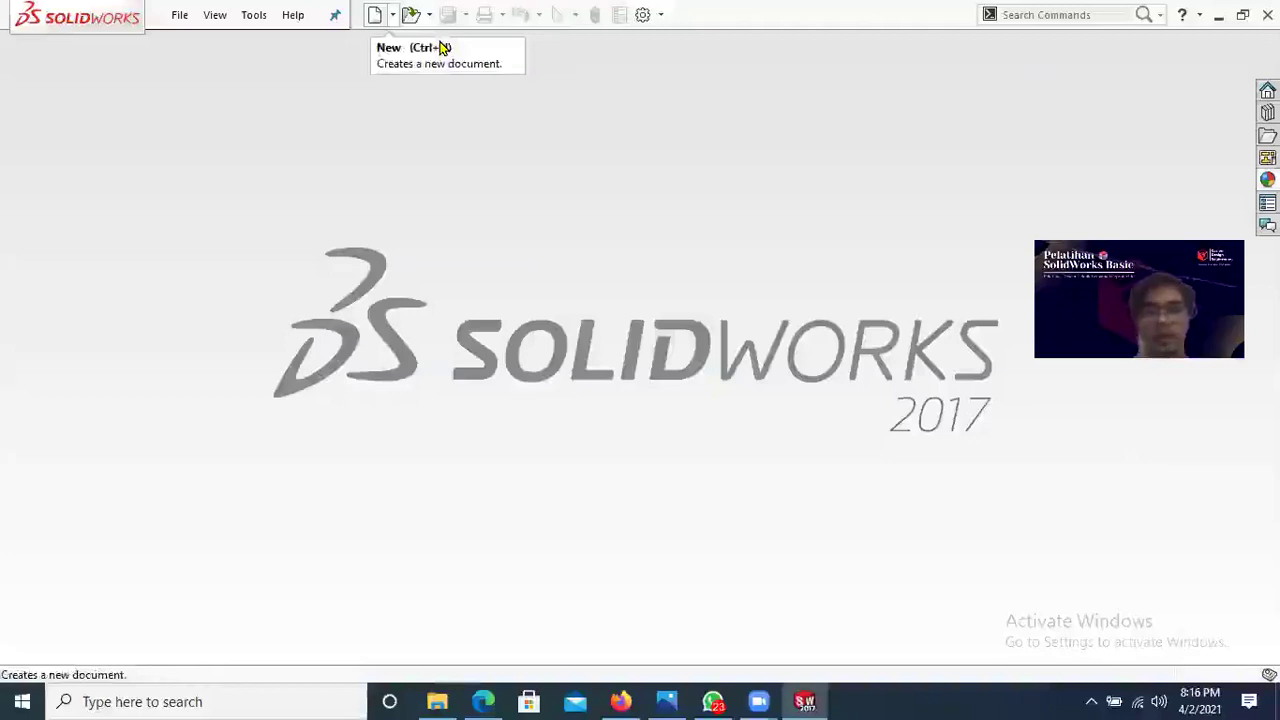
Step: Create a new part document and apply the Plain White scene to its background
key(ctrl+n)
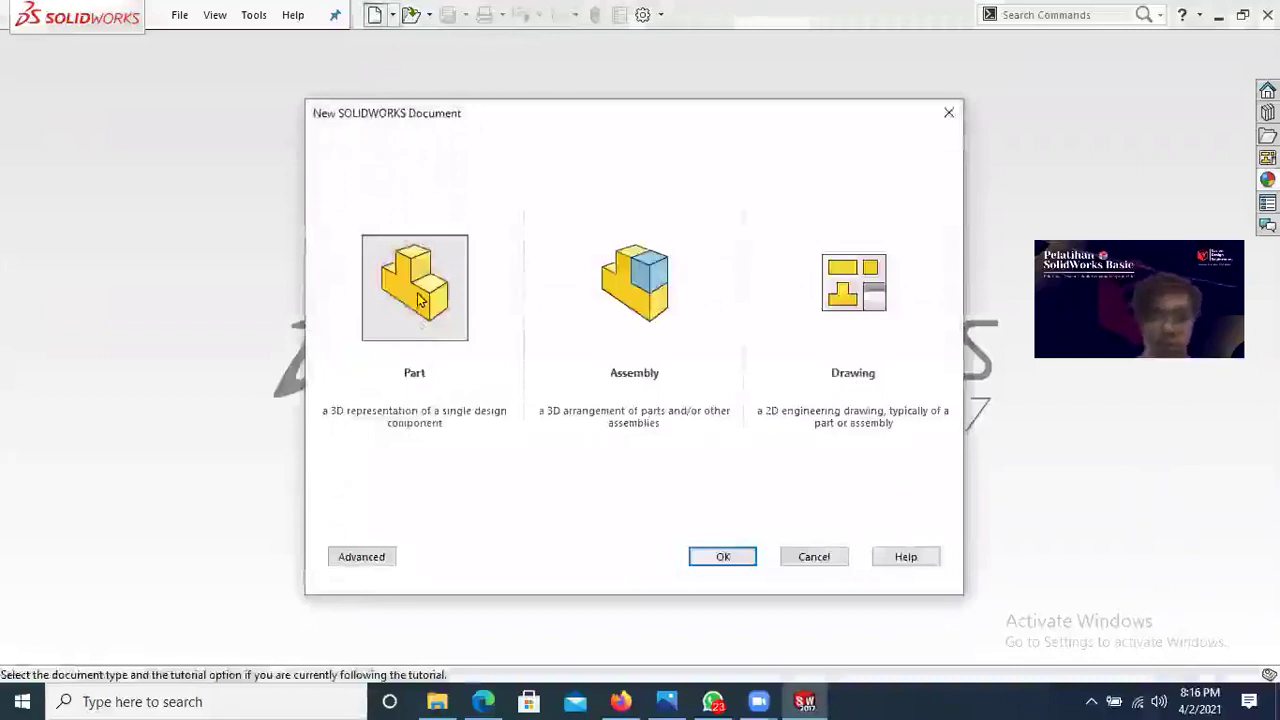
click(723, 558)
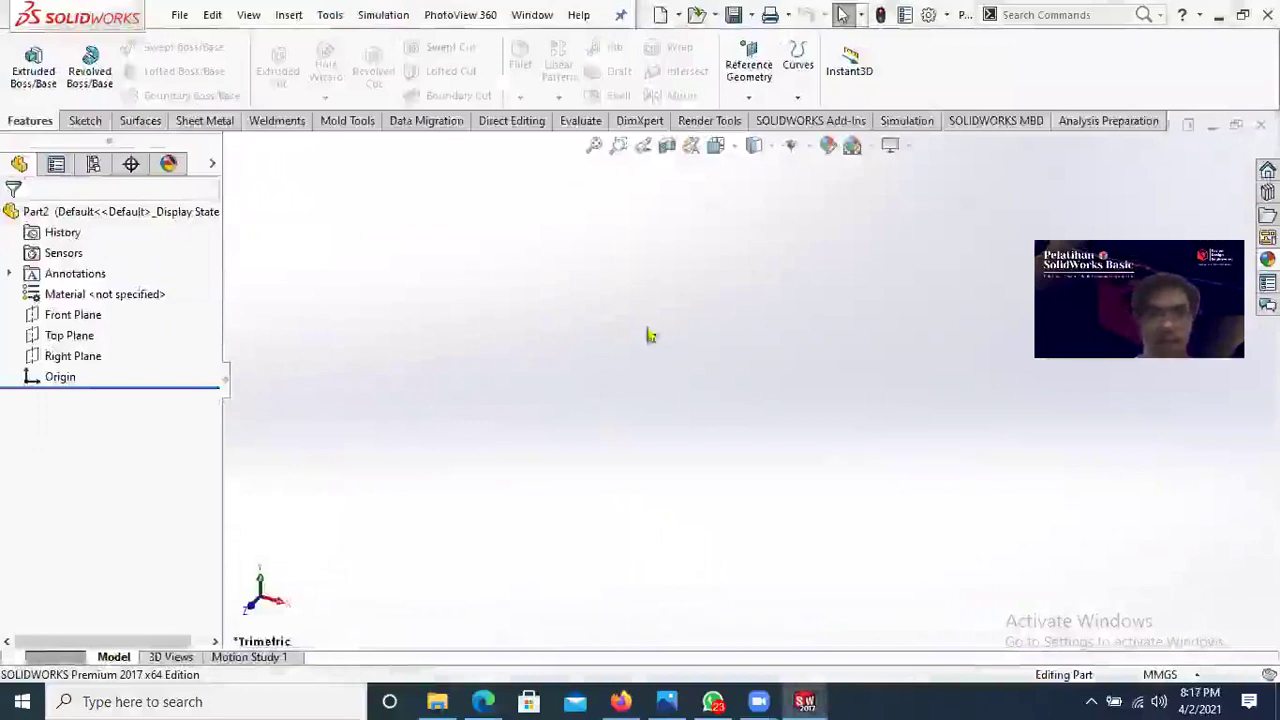
click(872, 147)
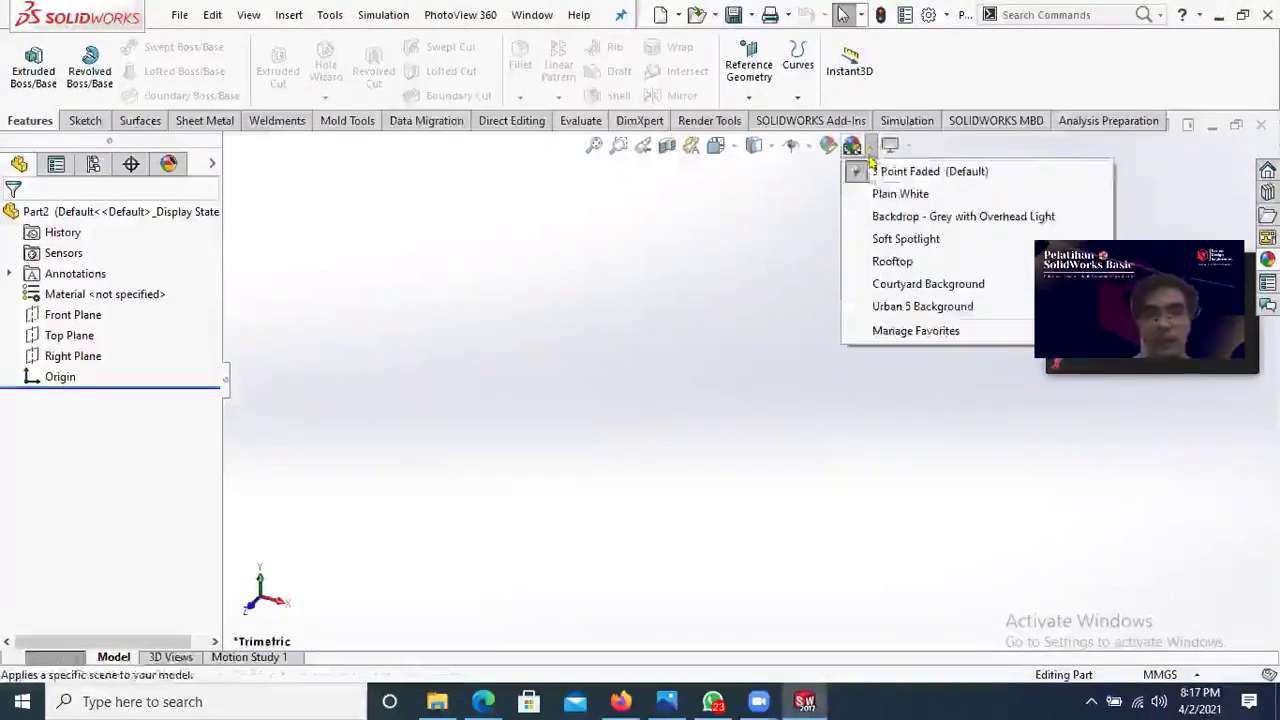
click(872, 194)
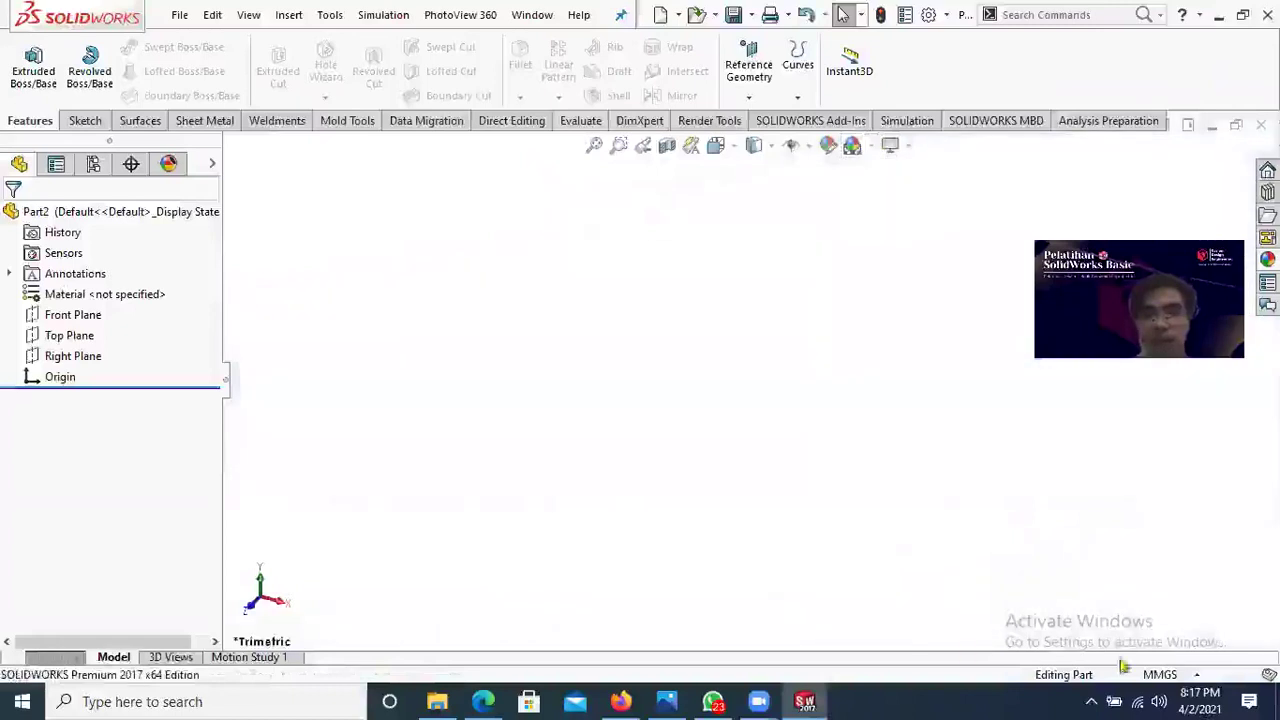
Step: Check the part's unit system and consult the Base drawing in the module before returning to SOLIDWORKS
click(1170, 675)
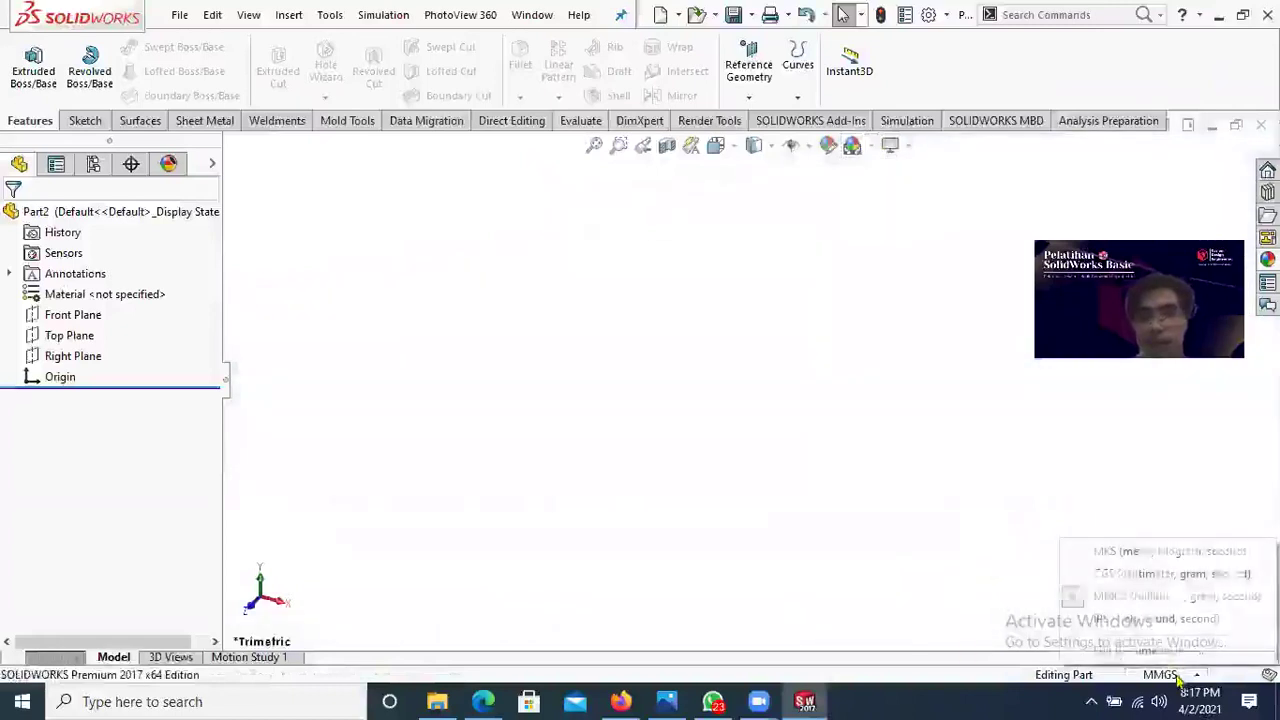
click(818, 453)
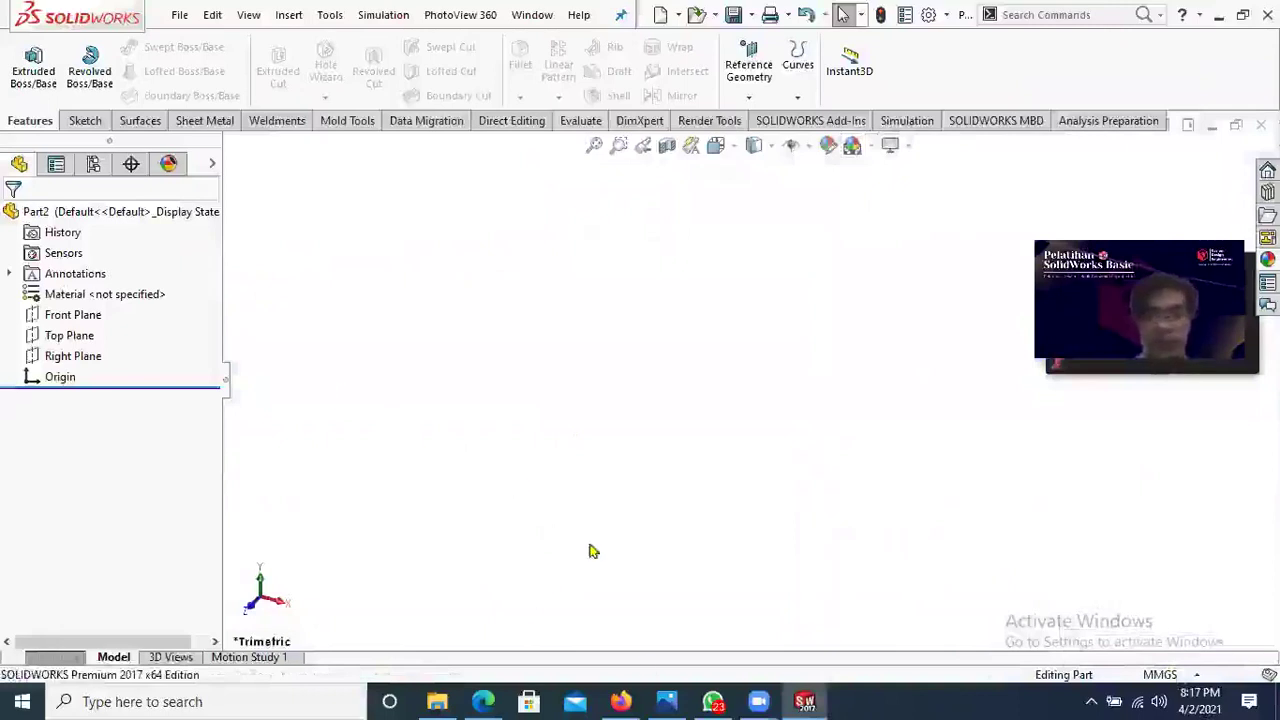
click(483, 700)
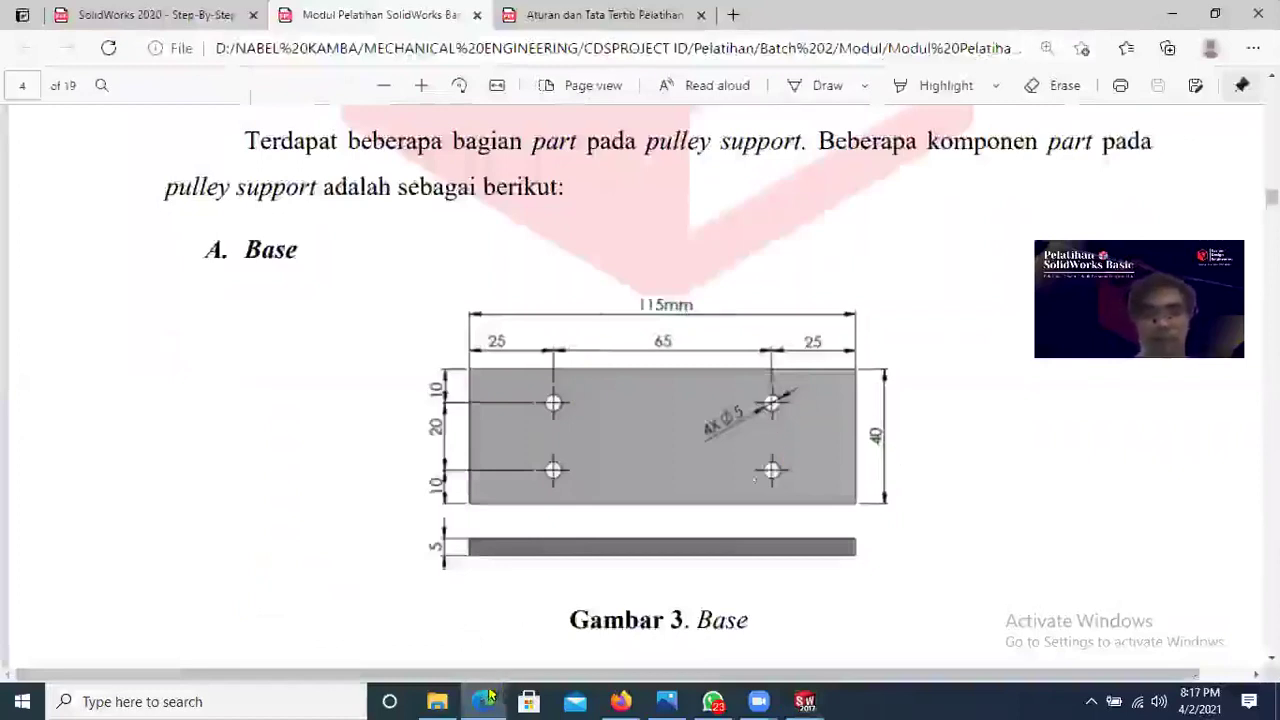
key(alt+Tab)
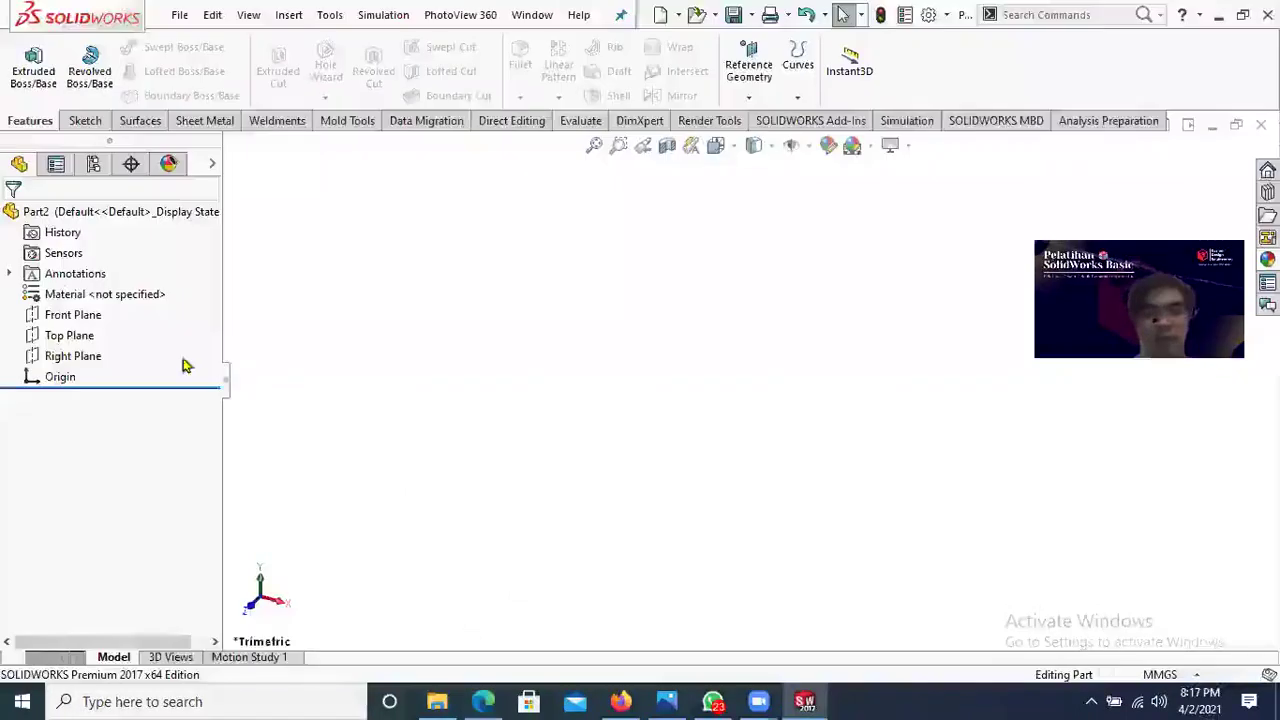
Step: Start a sketch on the Top Plane and draw a center rectangle about 160 mm wide from the origin
click(88, 338)
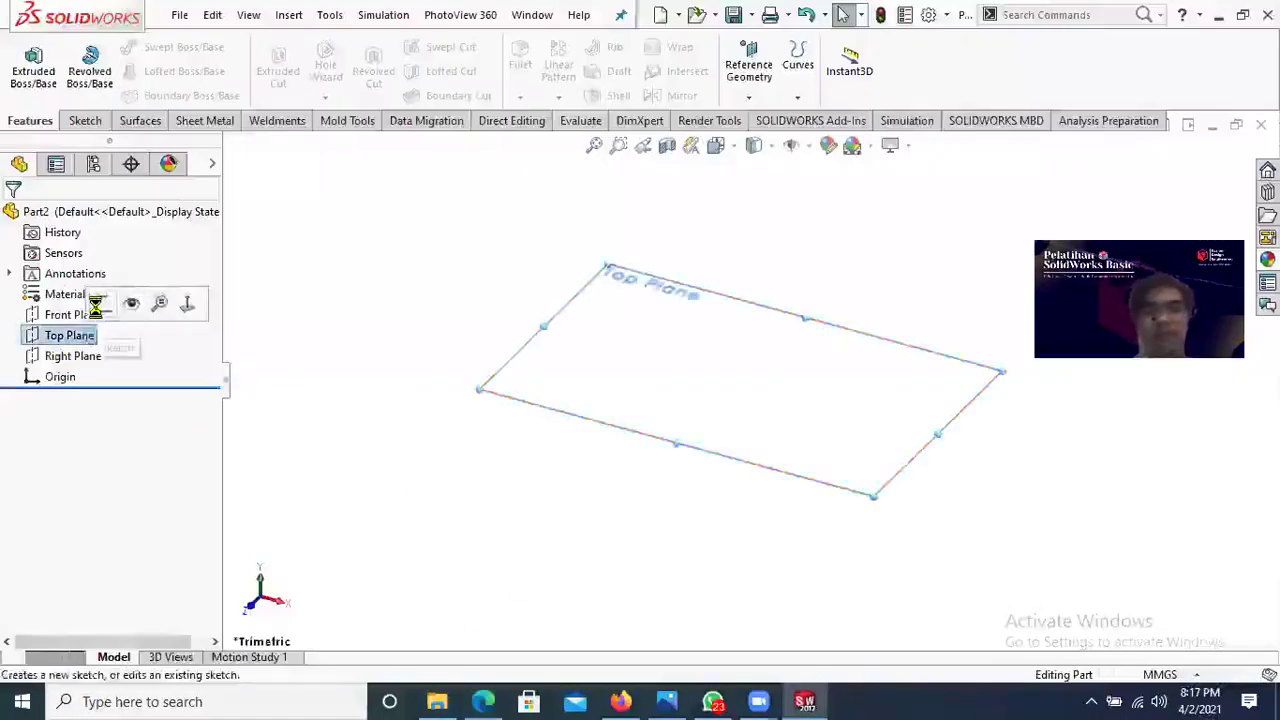
click(100, 303)
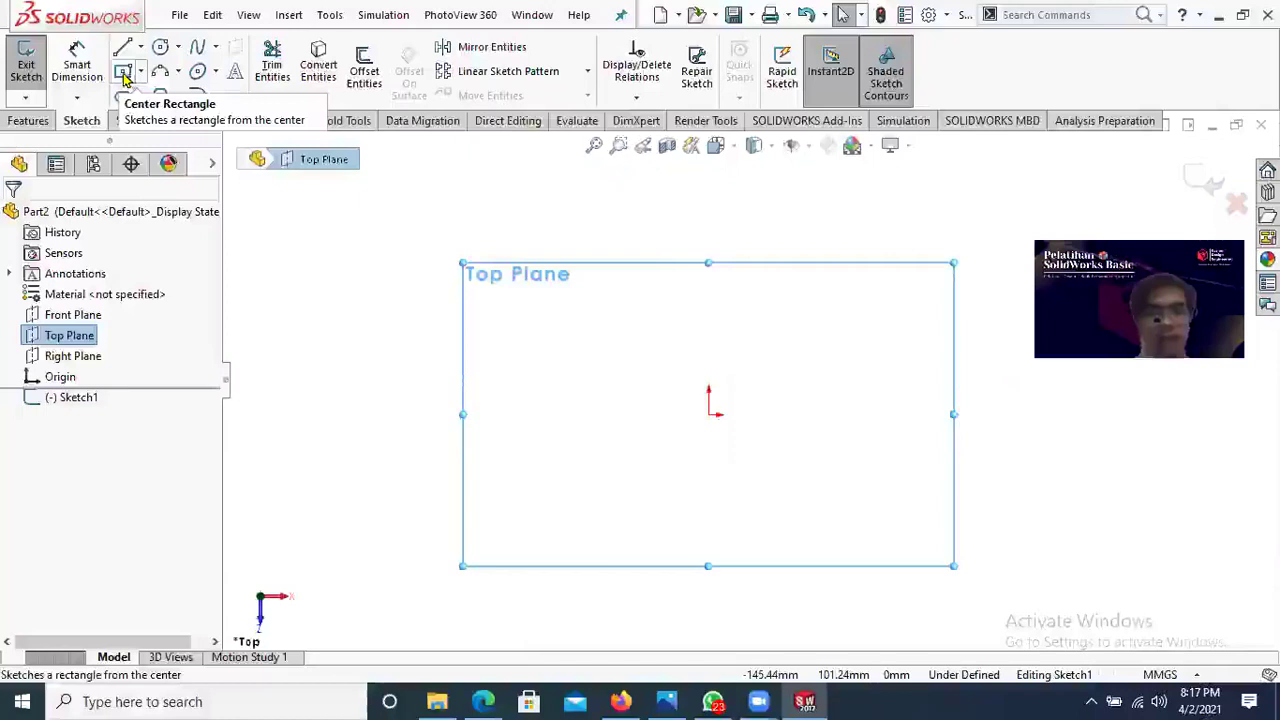
click(123, 72)
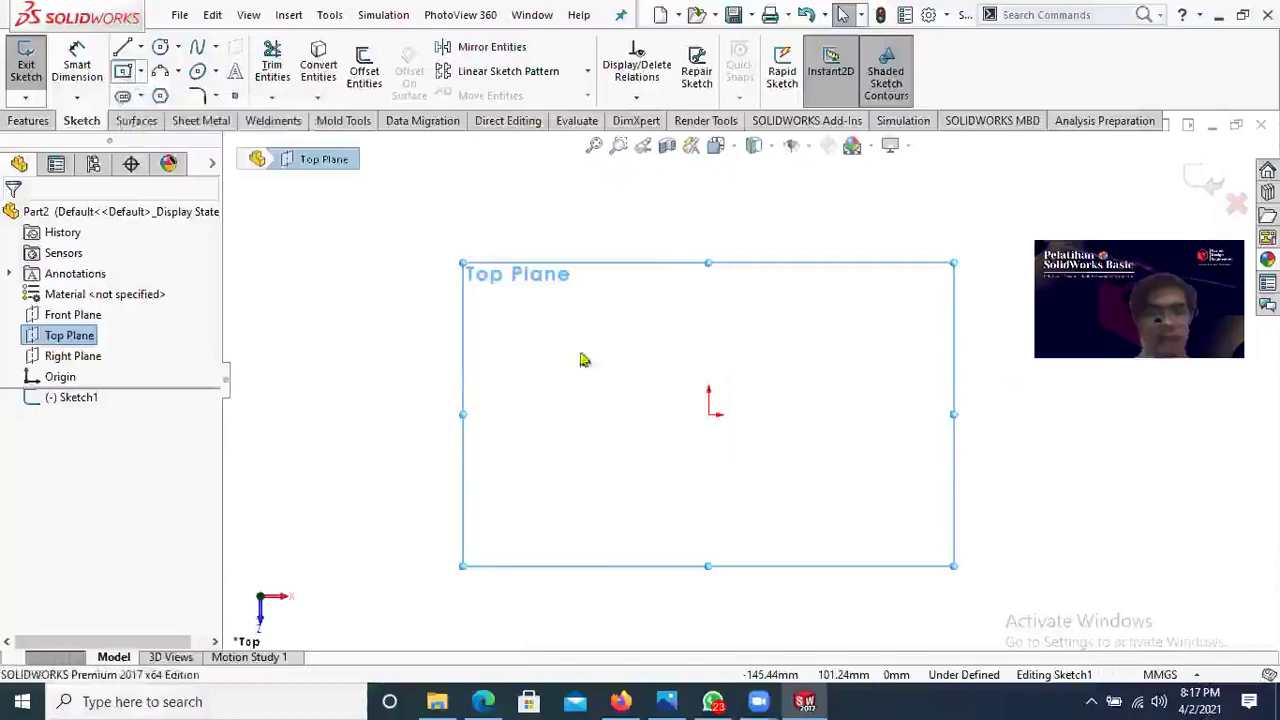
click(710, 416)
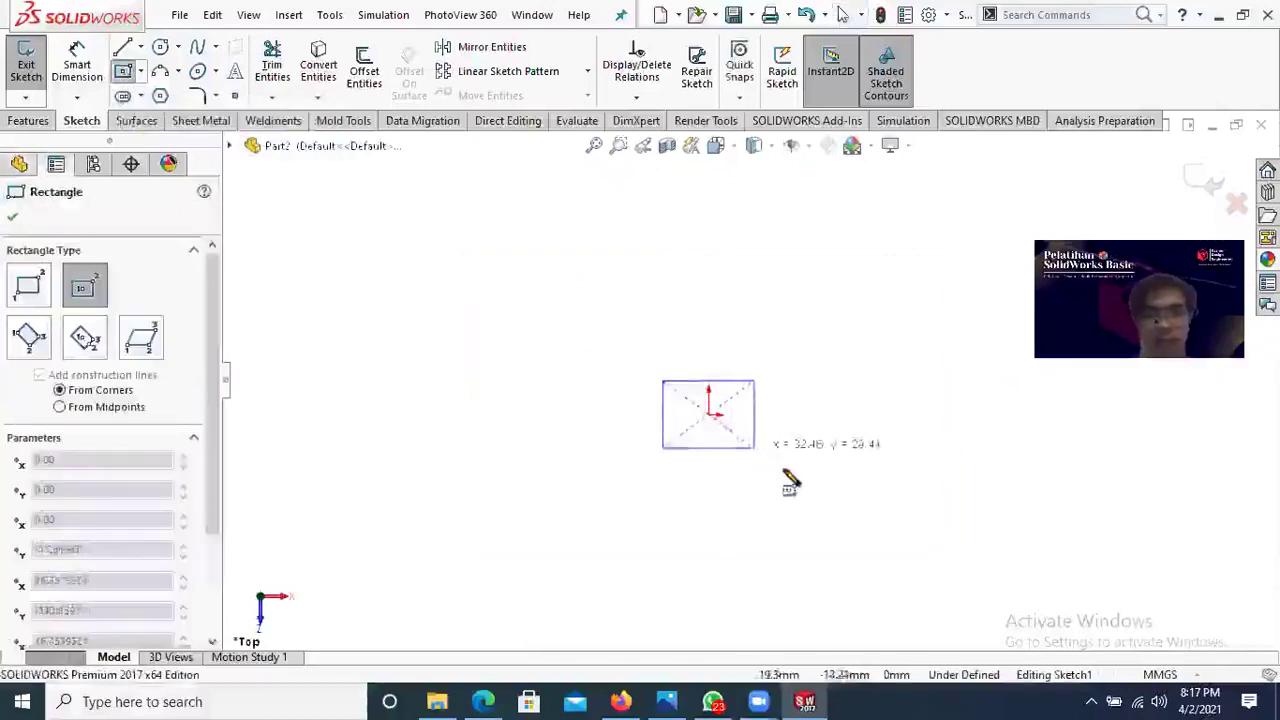
click(931, 532)
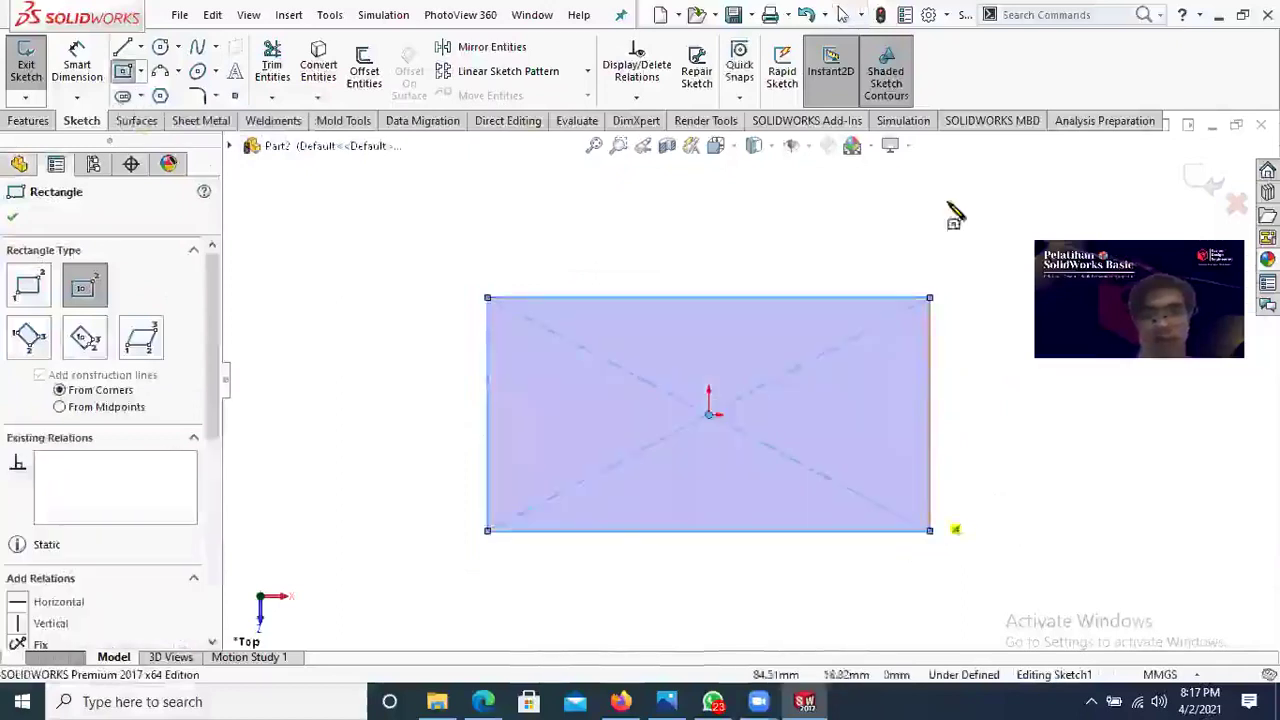
right_click(958, 204)
click(968, 208)
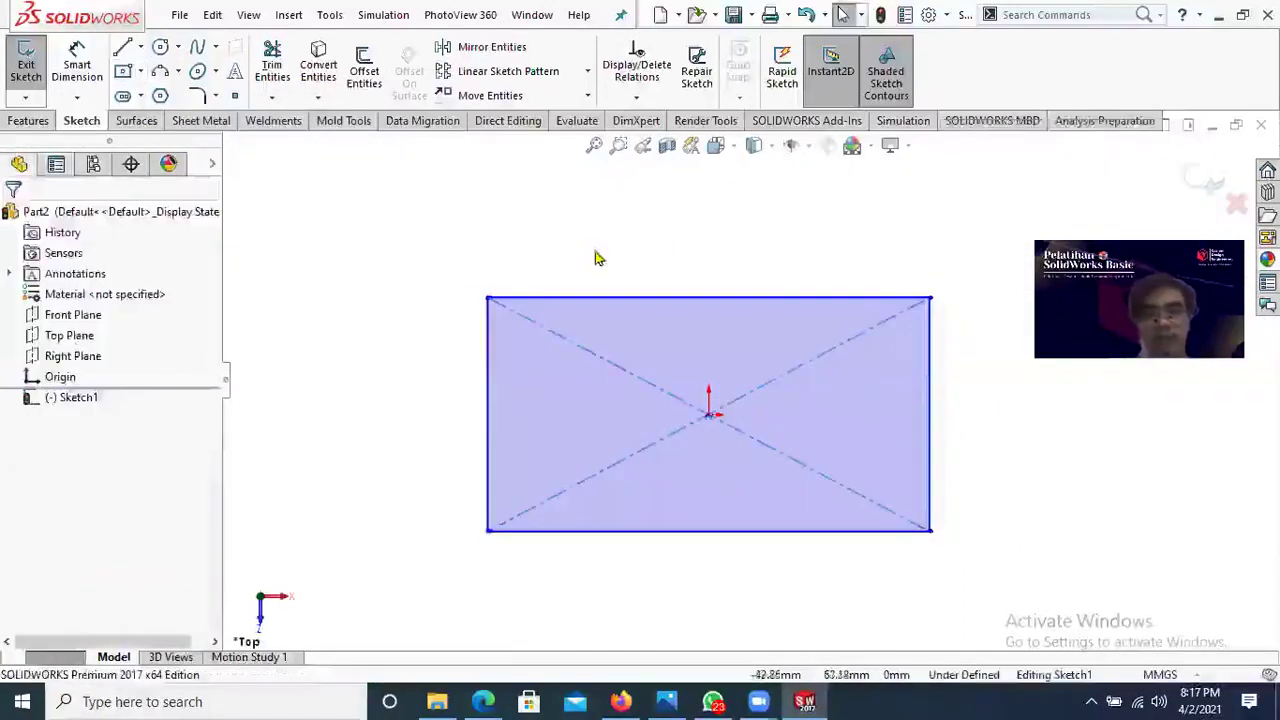
Step: Consult the Base drawing in the module, then dimension the rectangle's horizontal edge in SOLIDWORKS to 115 mm
click(505, 700)
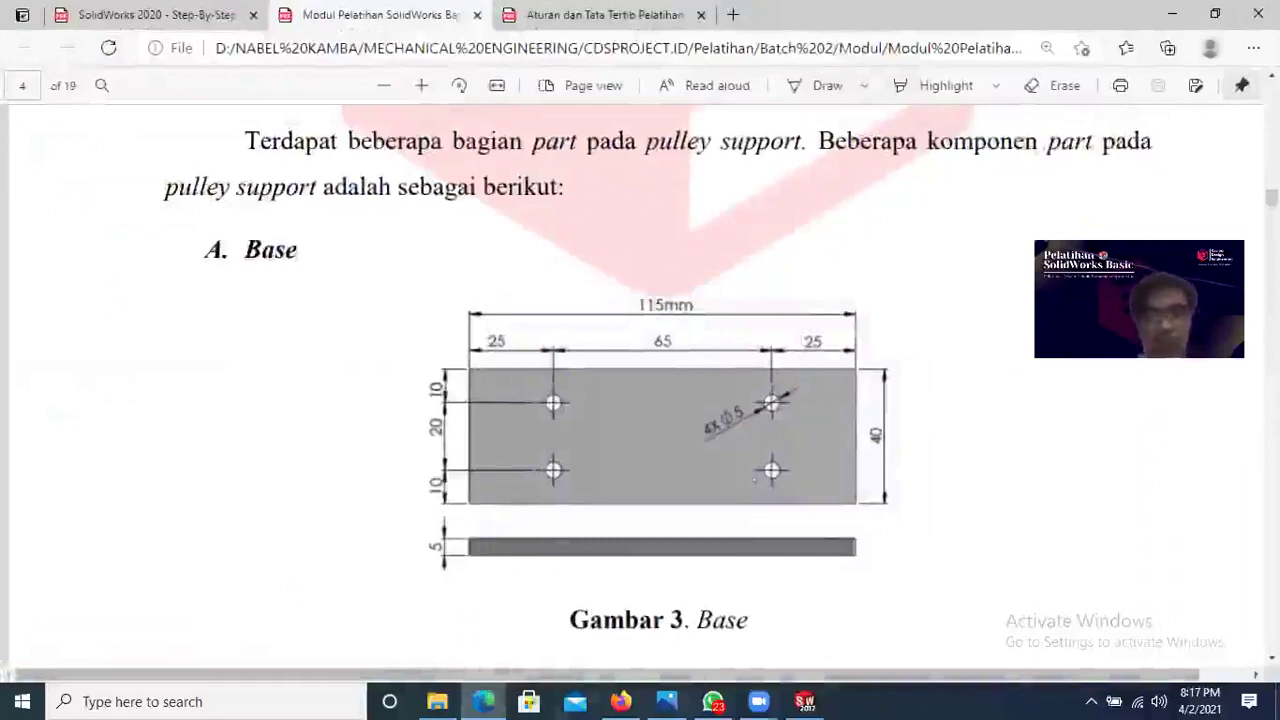
key(alt+Tab)
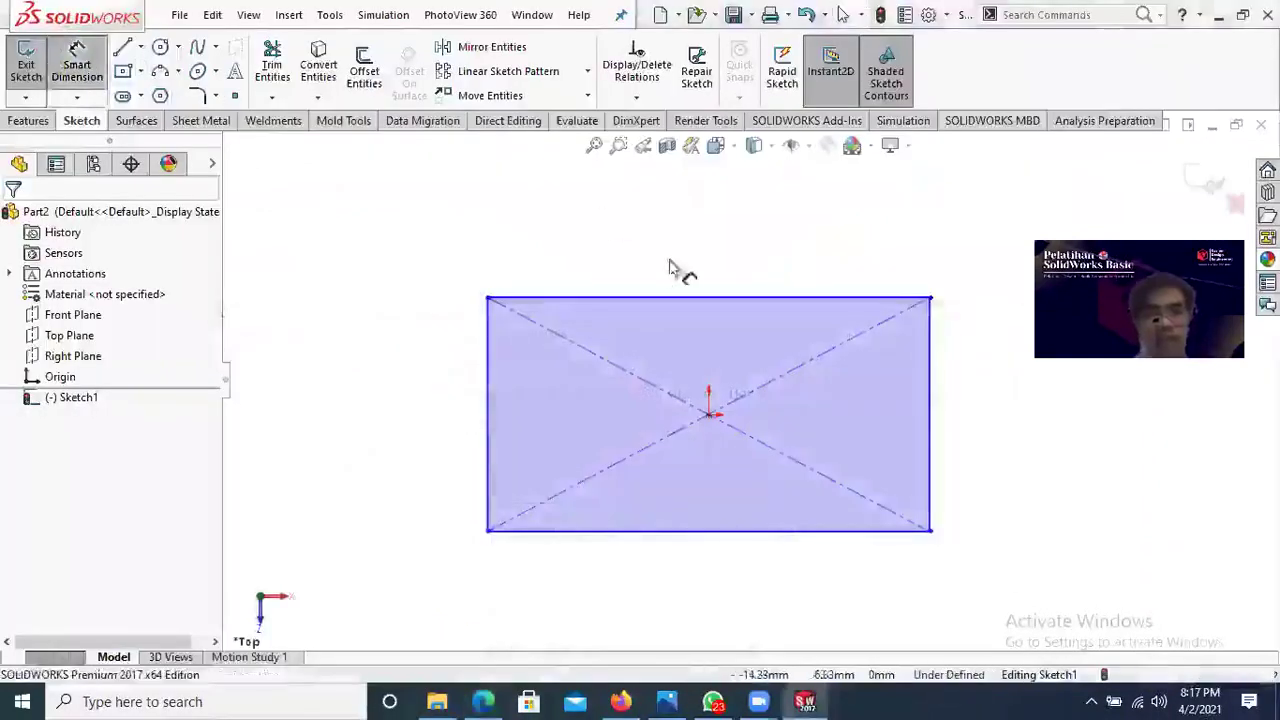
click(677, 298)
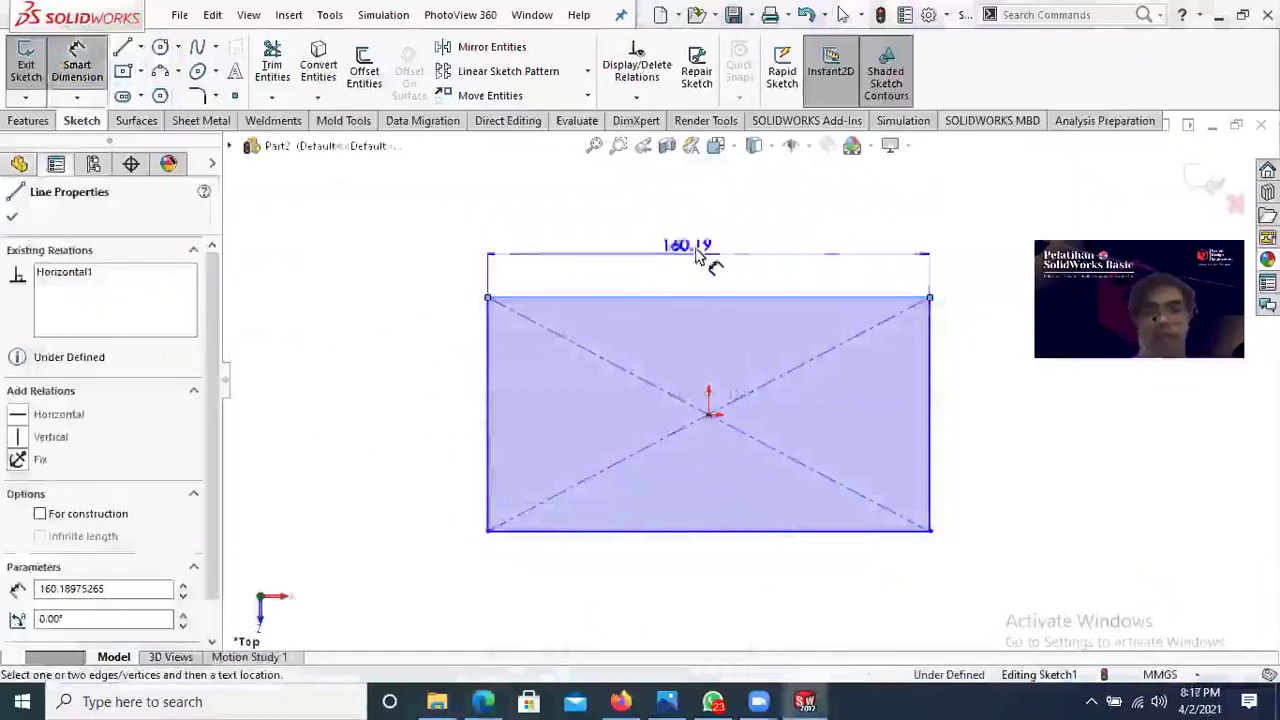
click(697, 255)
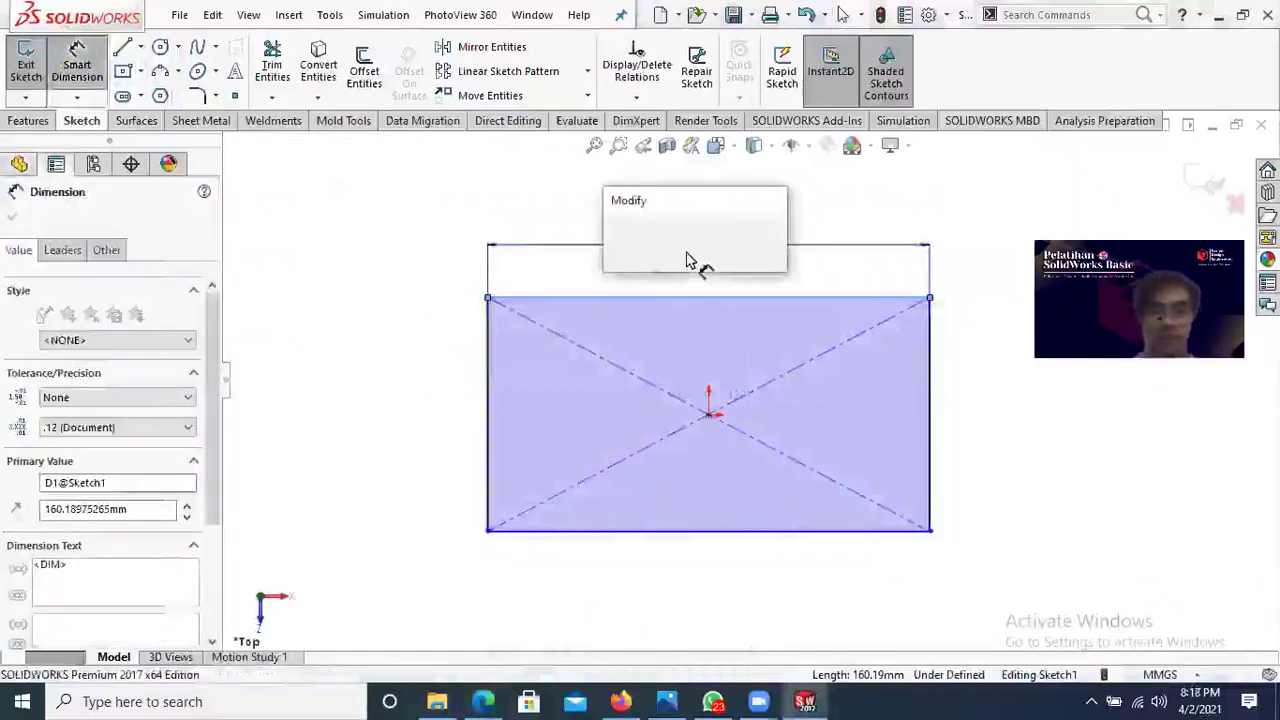
text(115)
key(Return)
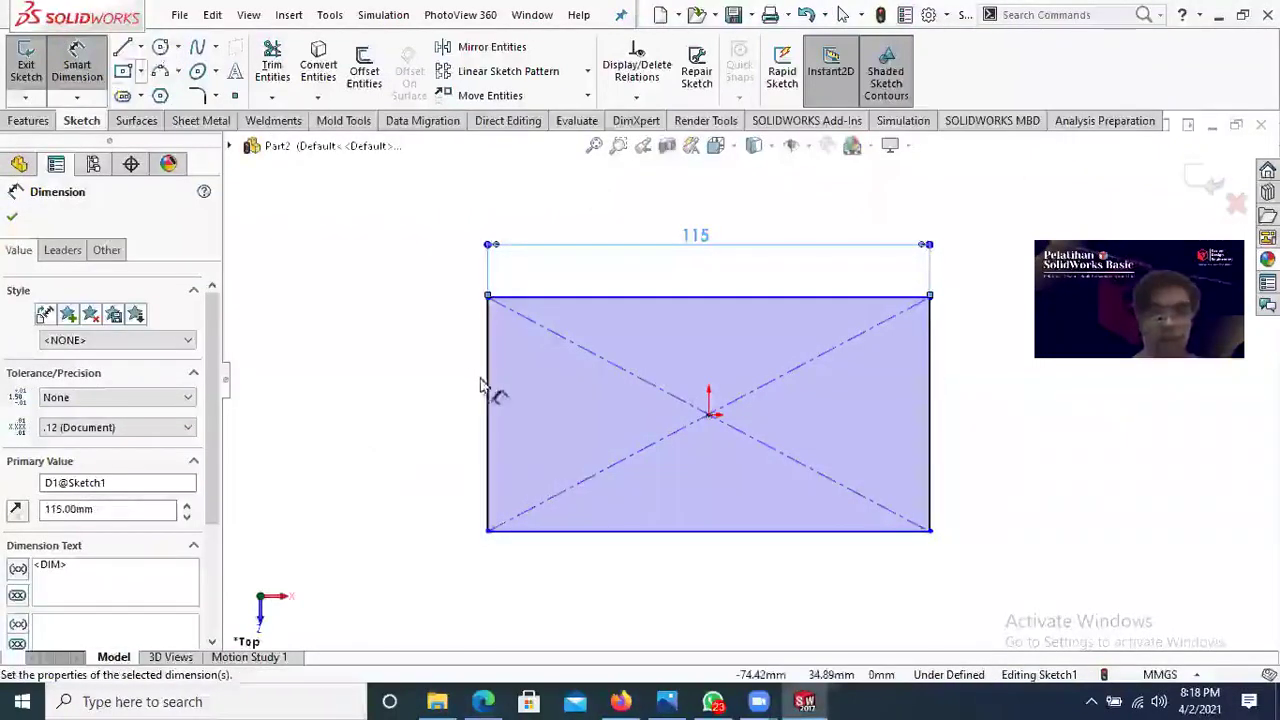
Step: Dimension the rectangle's vertical edge to 40 mm and finish dimensioning
click(383, 402)
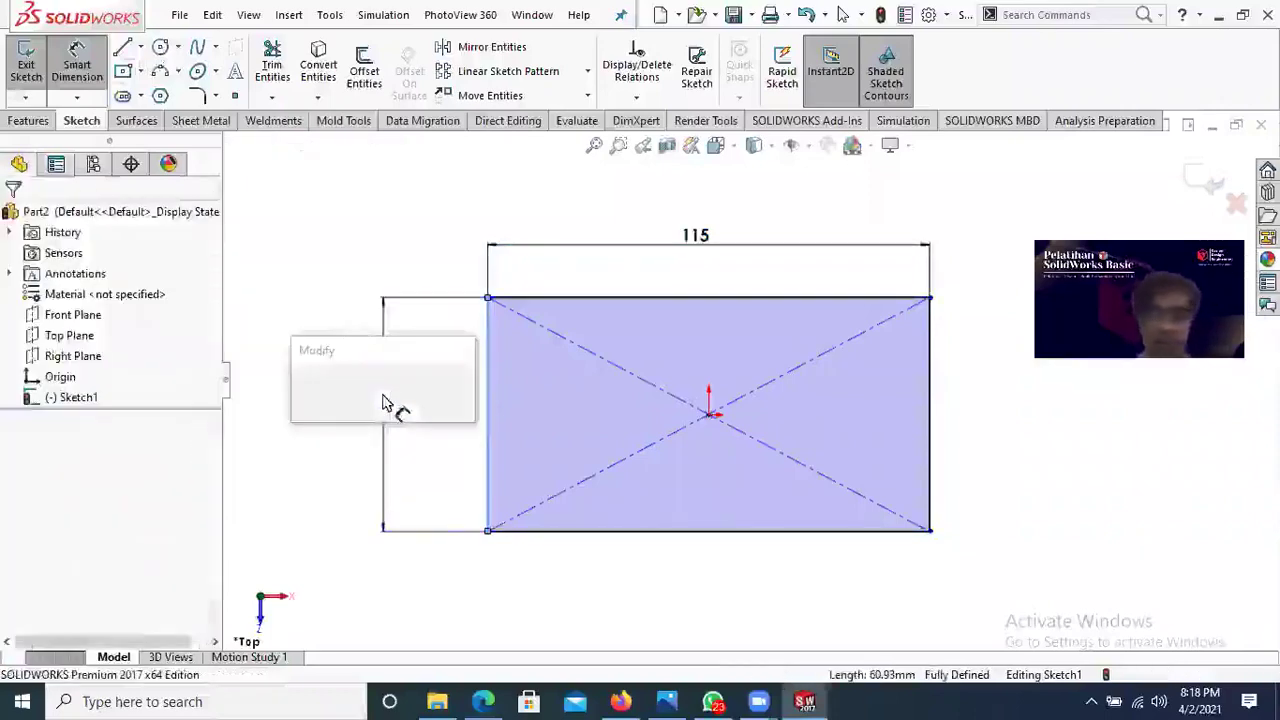
text(4)
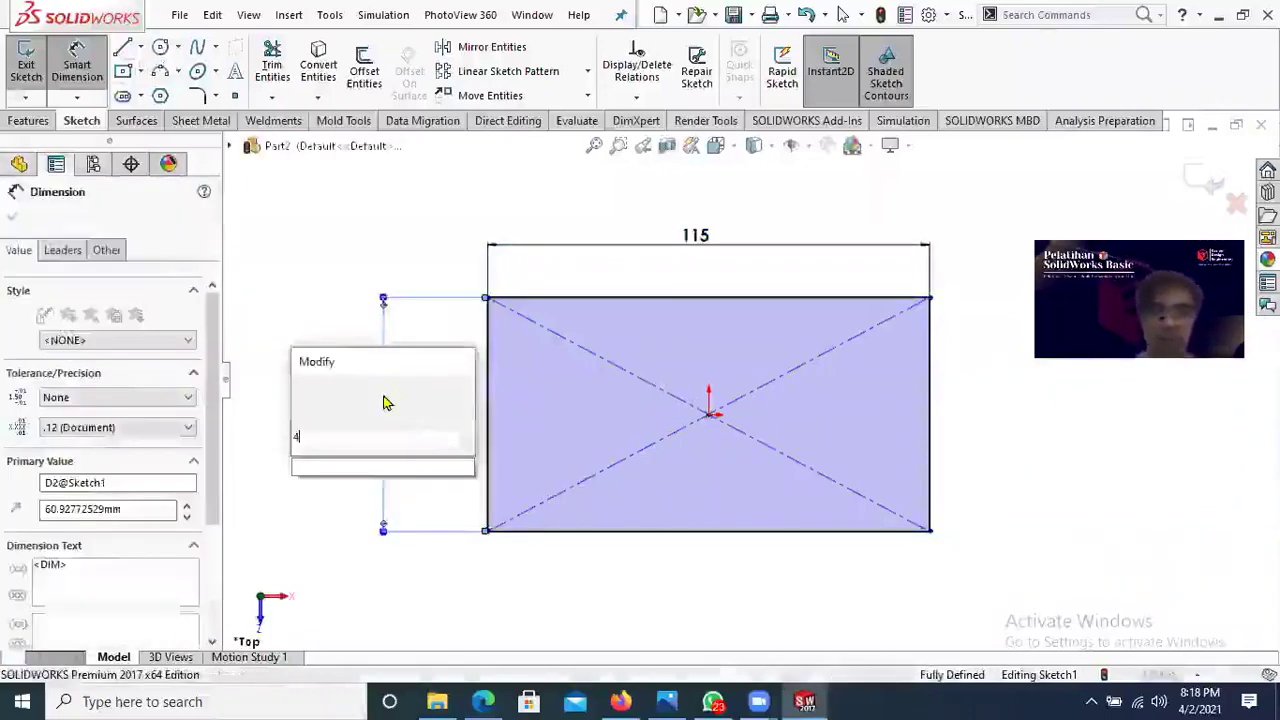
key(Return)
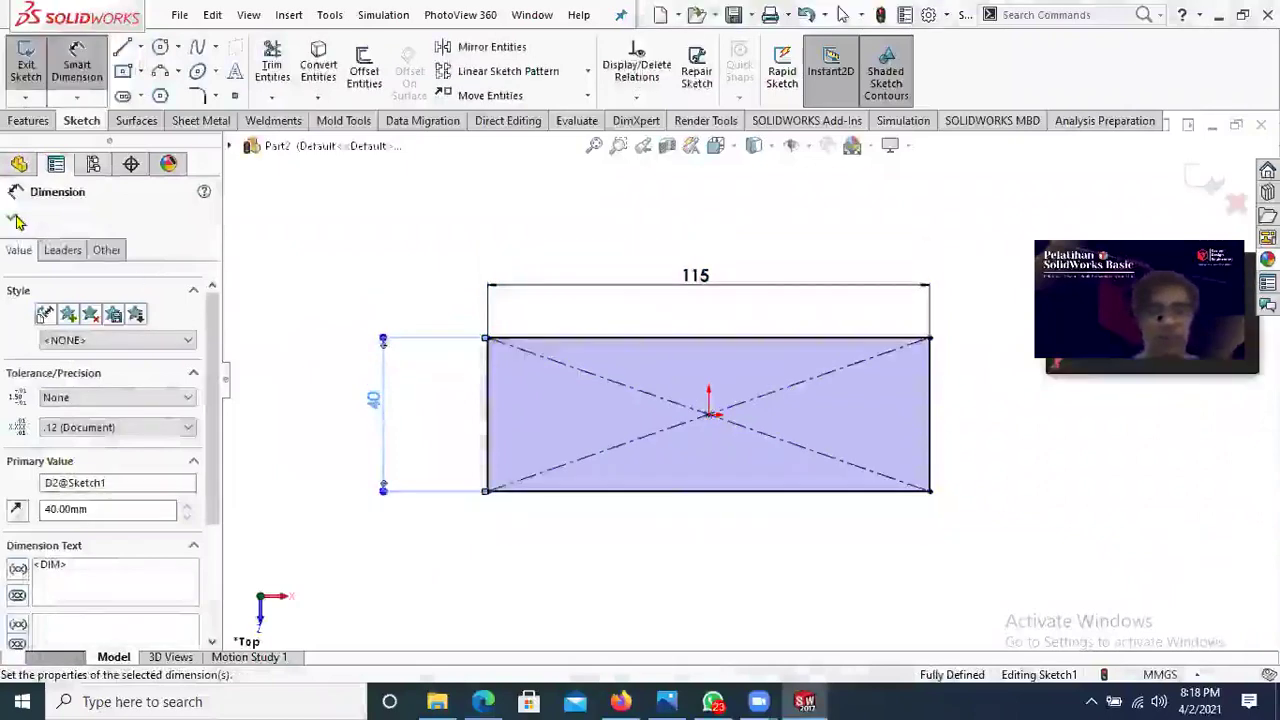
click(549, 630)
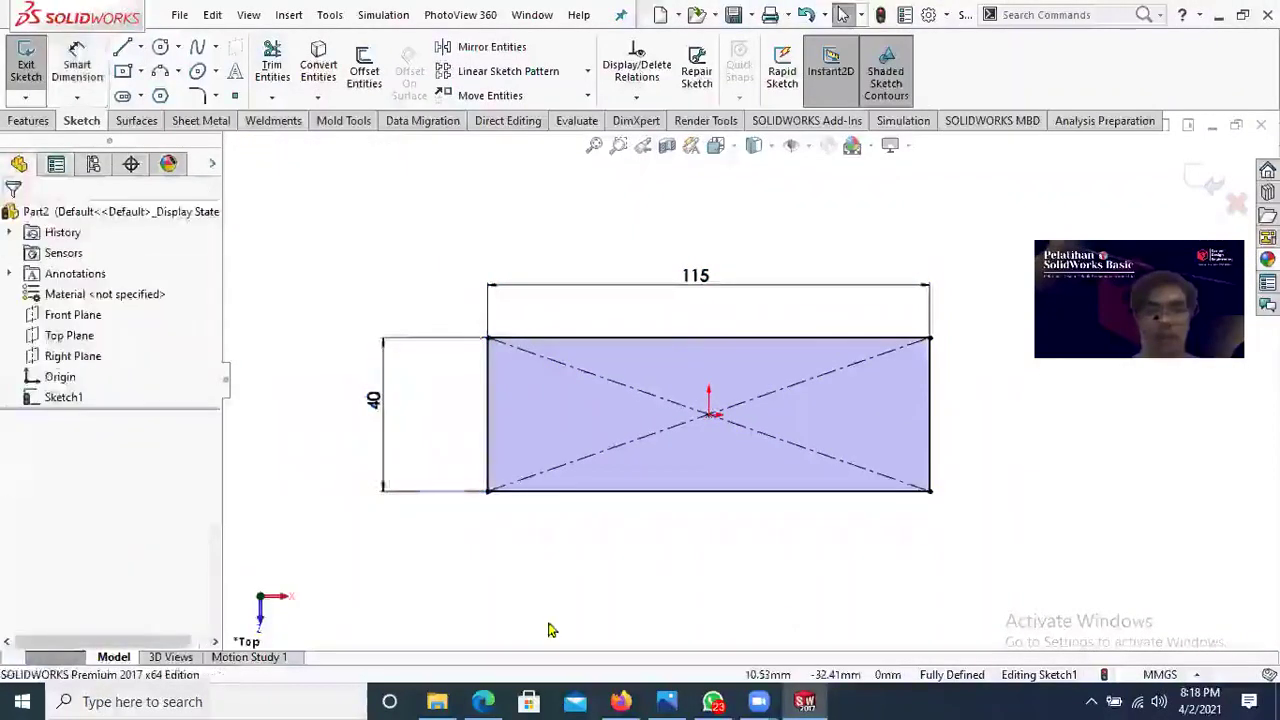
Step: Check the hole positions in the Base drawing, then draw an inner center rectangle about 61 mm wide from the origin in SOLIDWORKS
click(487, 701)
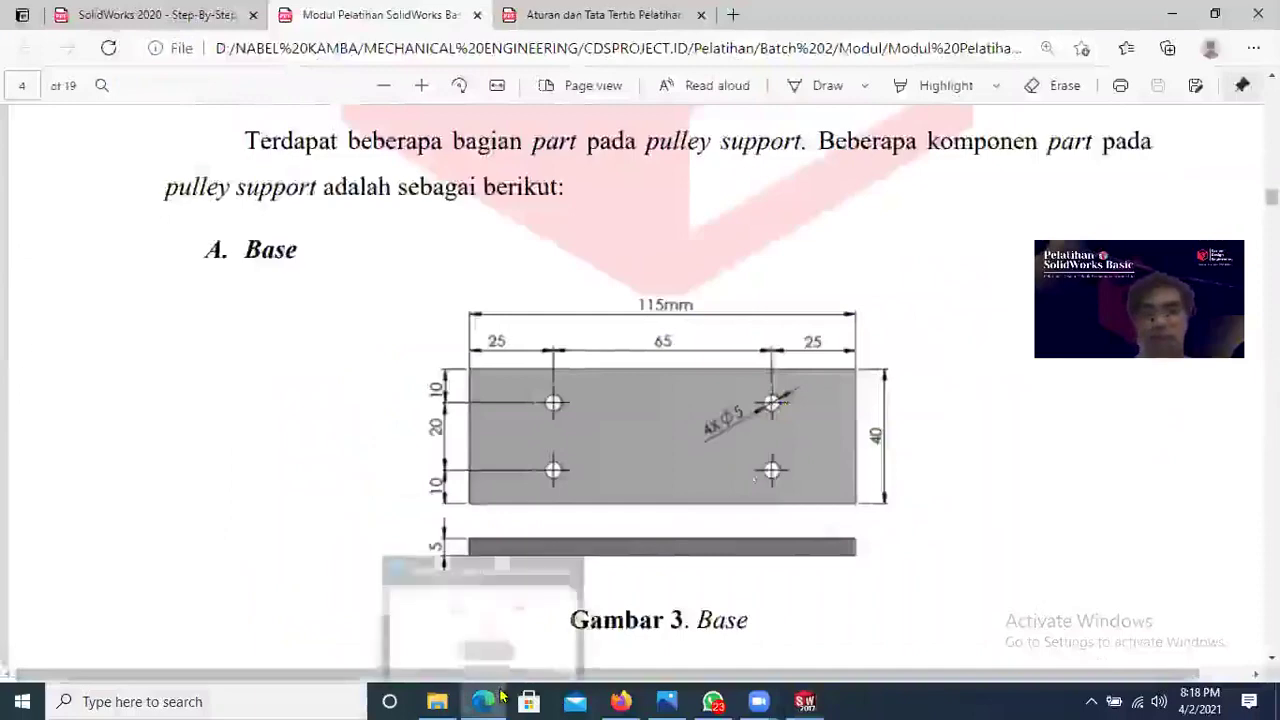
mouse_move(500, 696)
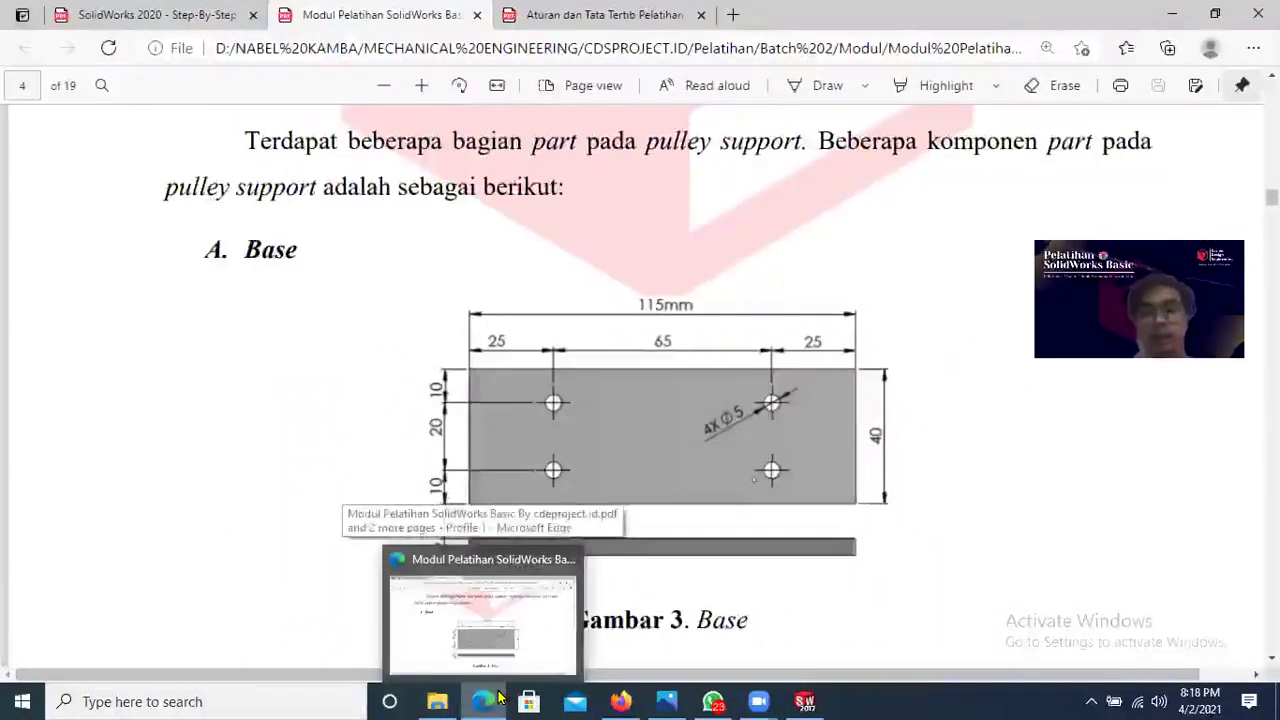
click(500, 696)
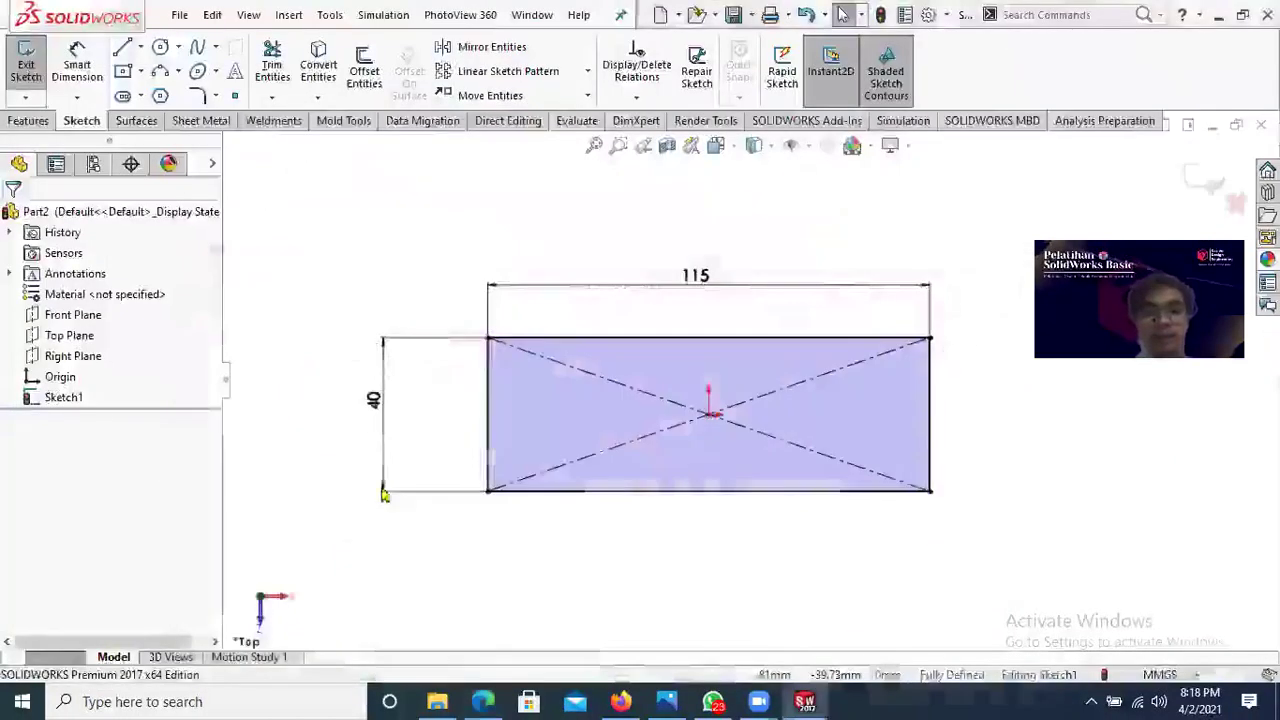
click(124, 78)
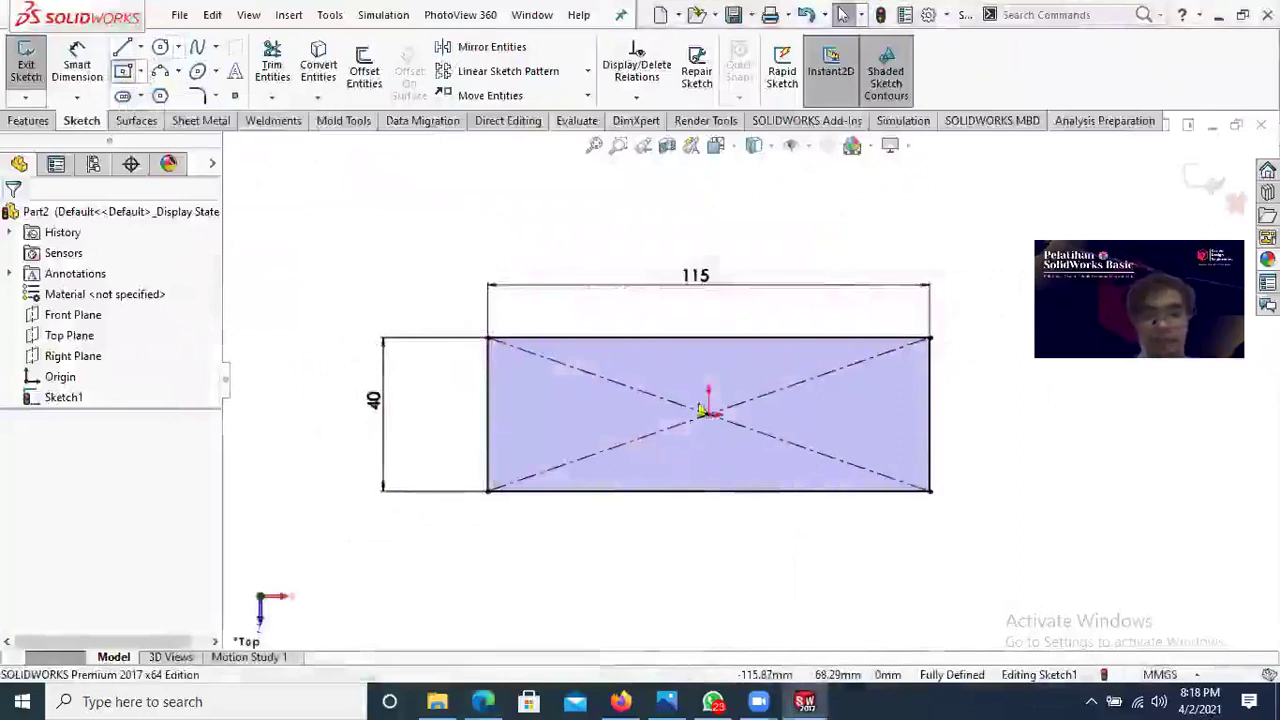
click(710, 414)
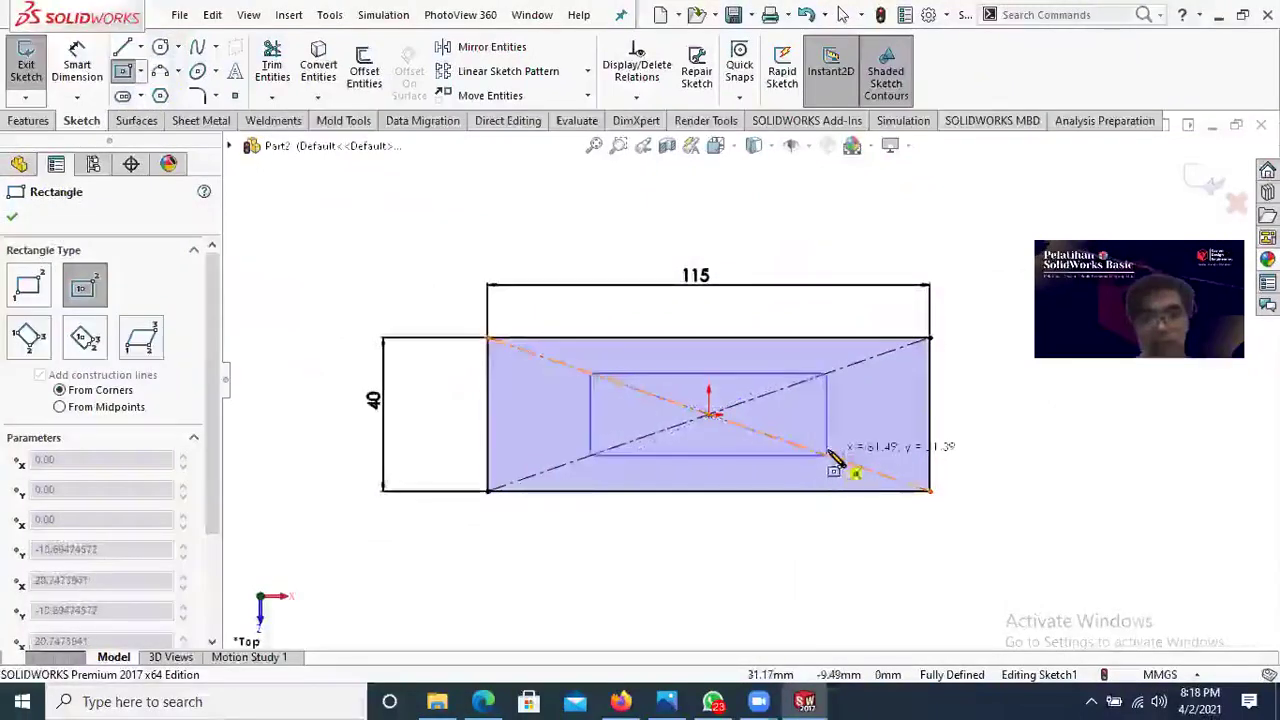
click(827, 455)
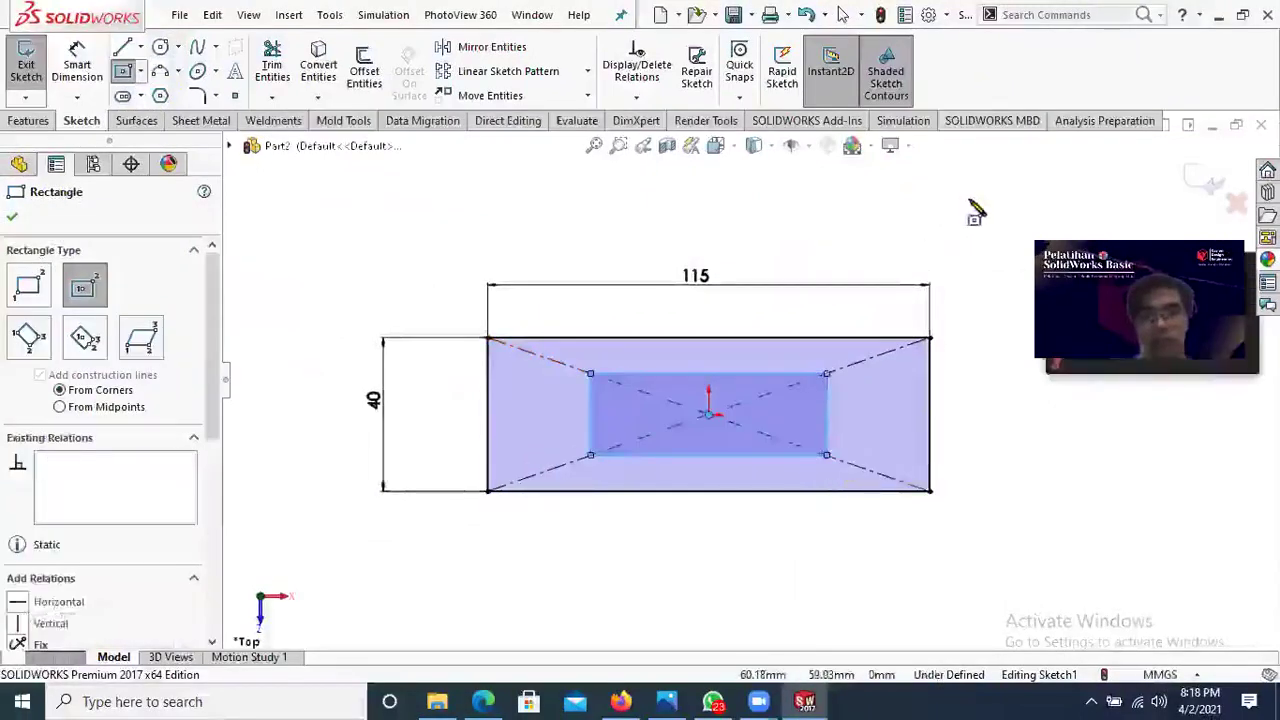
right_click(948, 196)
click(980, 203)
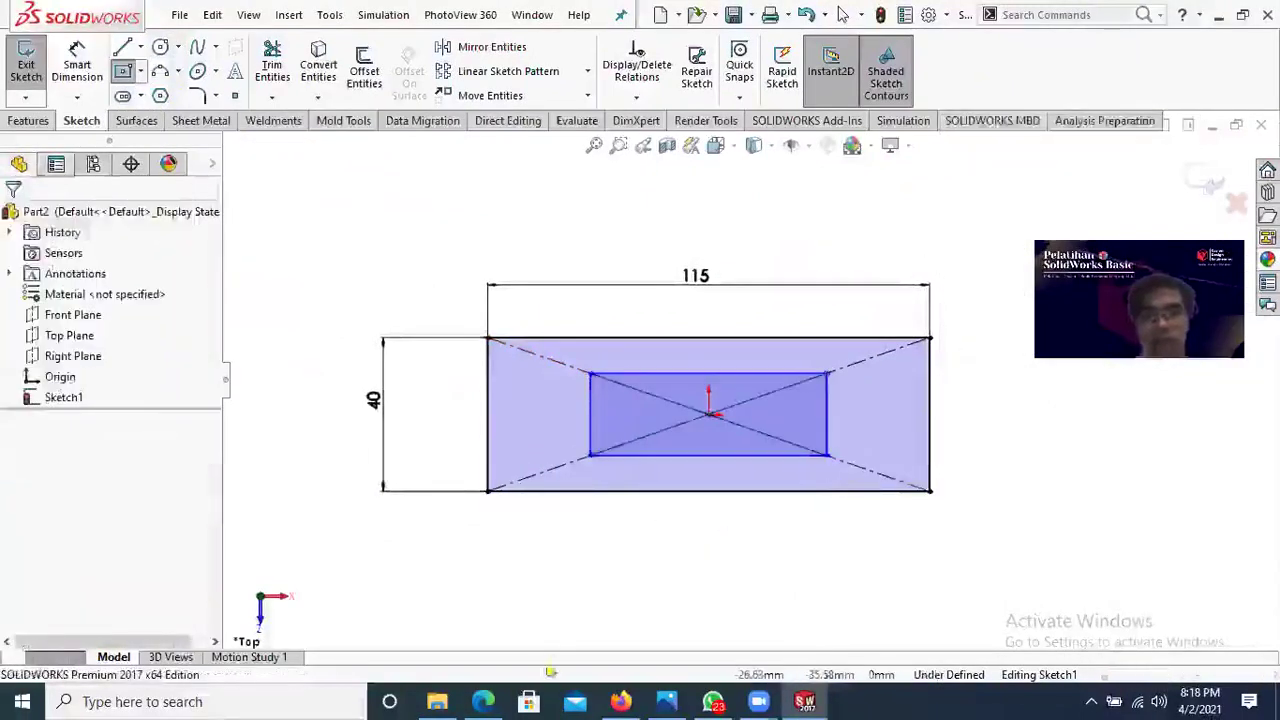
Step: Consult the hole spacing in the Base drawing, then dimension the inner rectangle's width in SOLIDWORKS to 65 mm
click(490, 700)
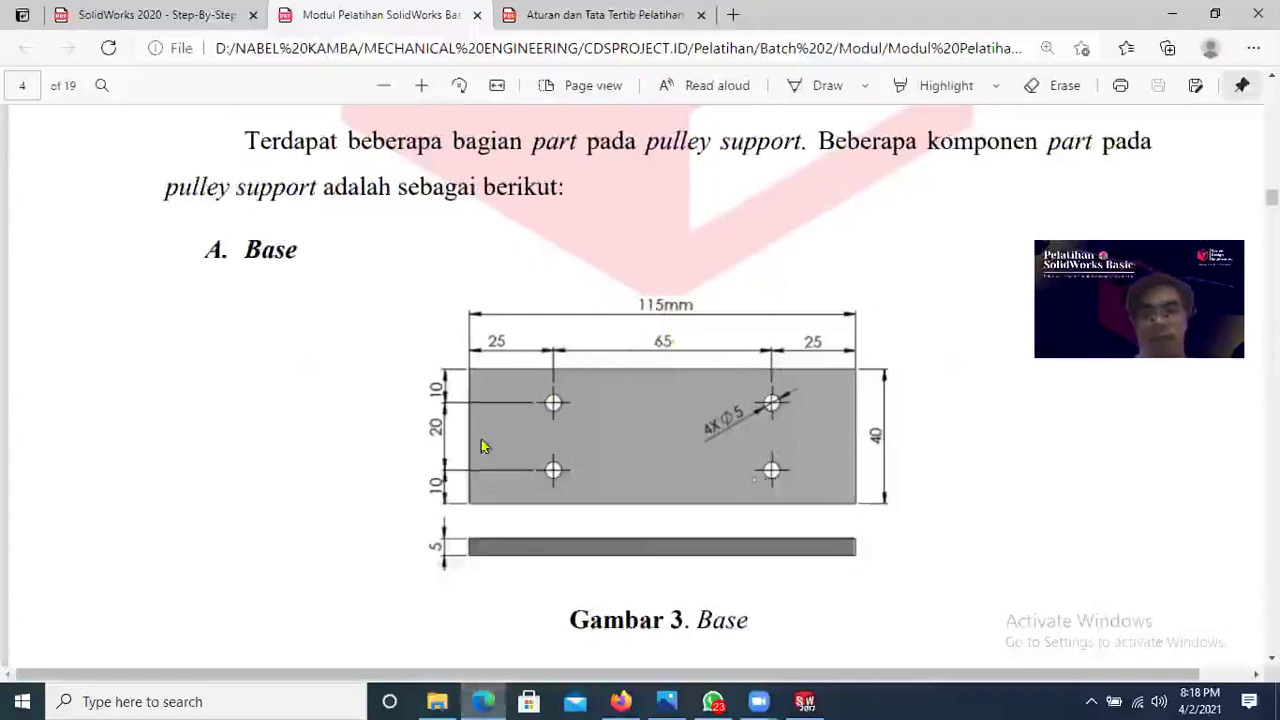
click(497, 699)
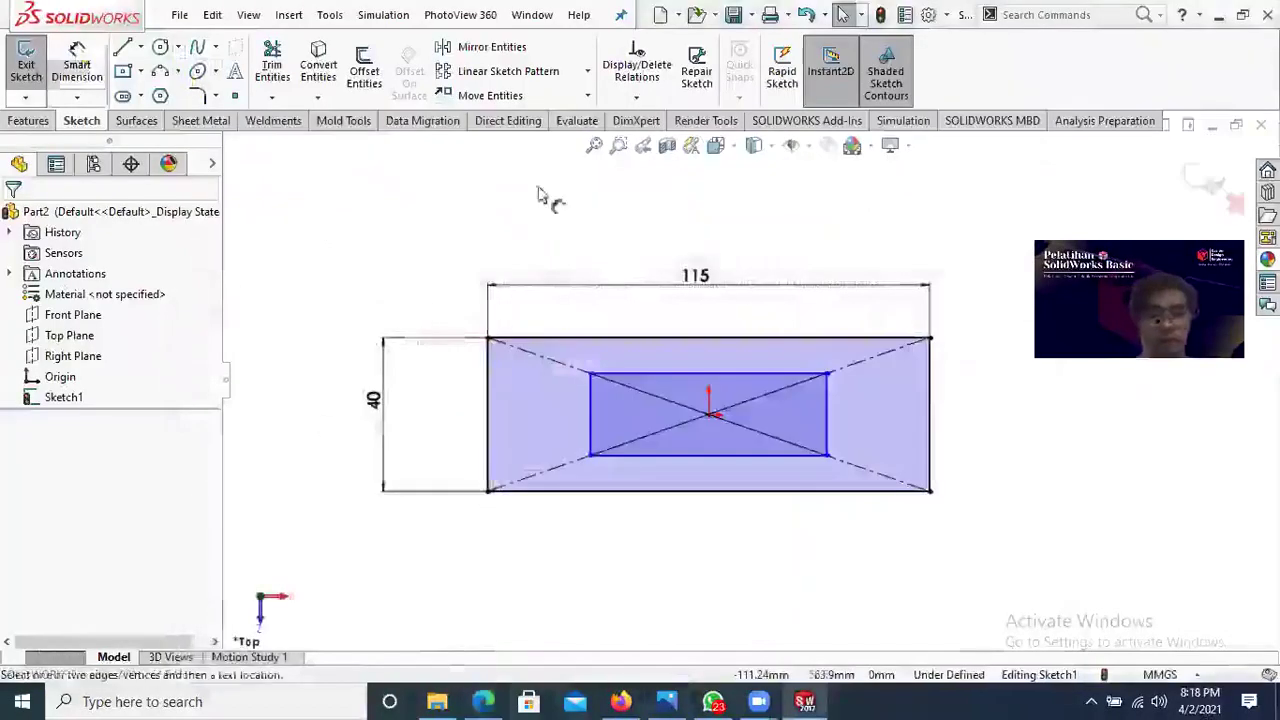
click(692, 374)
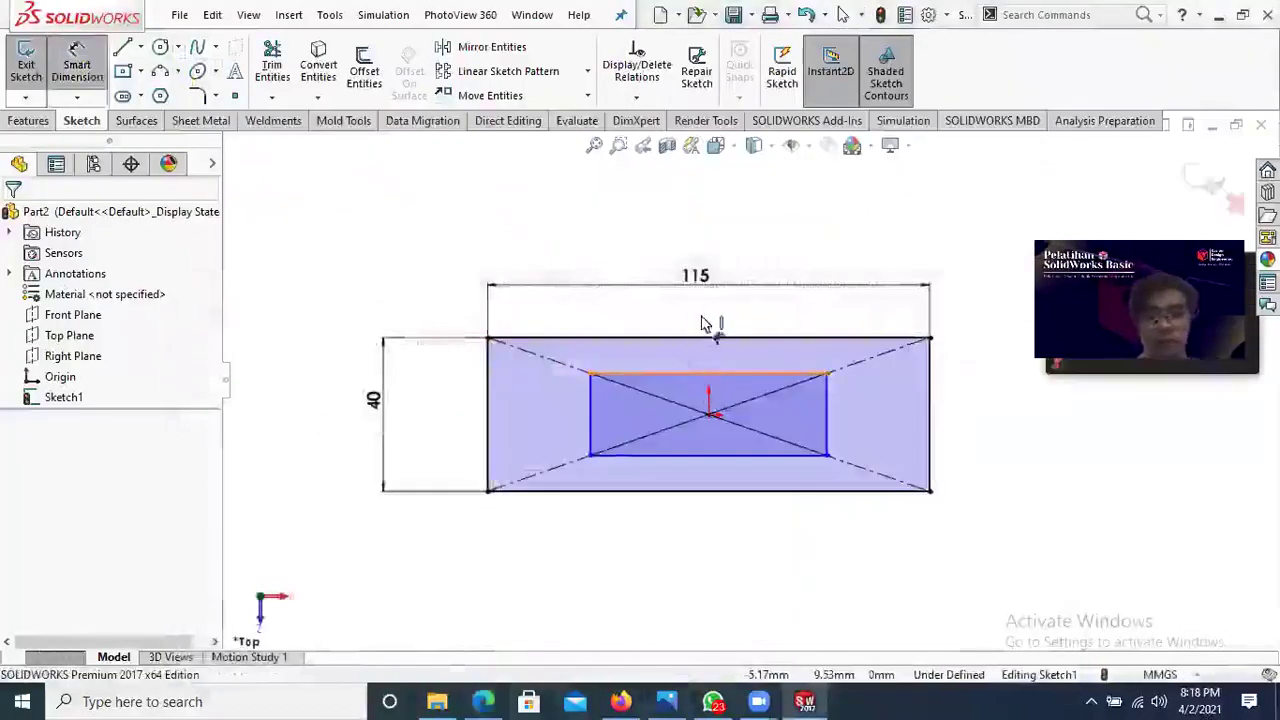
click(702, 323)
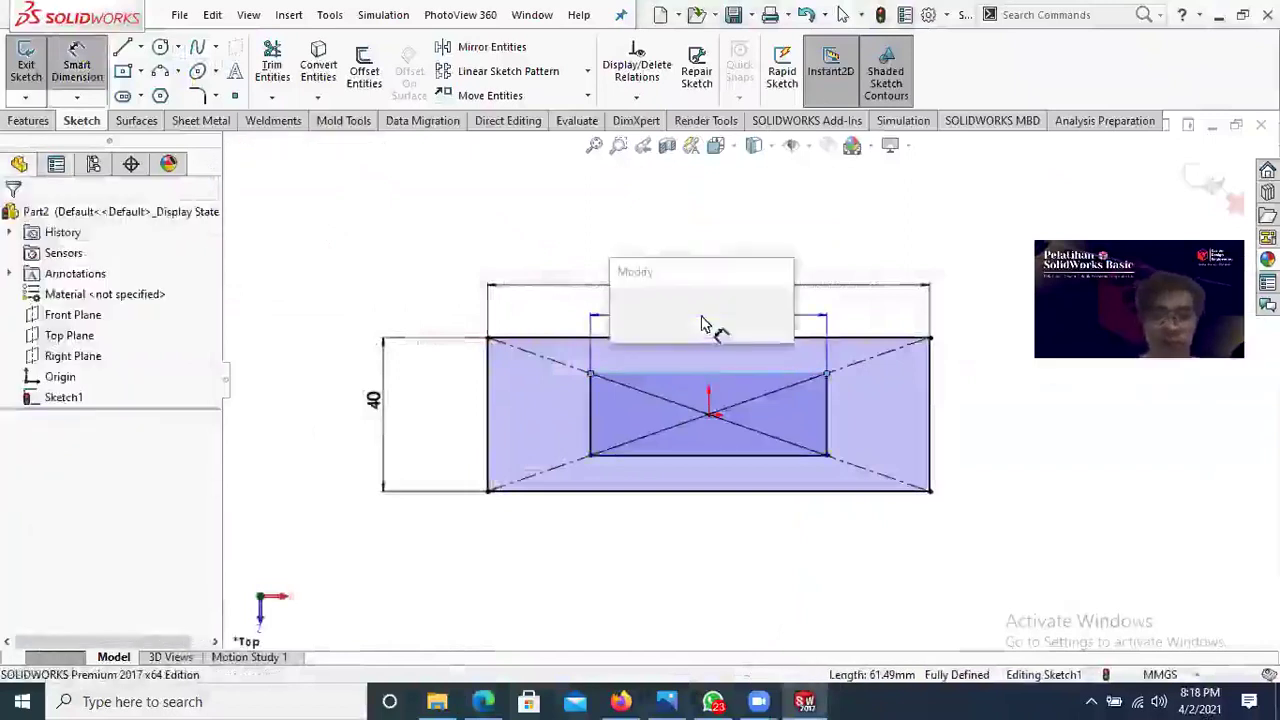
text(5)
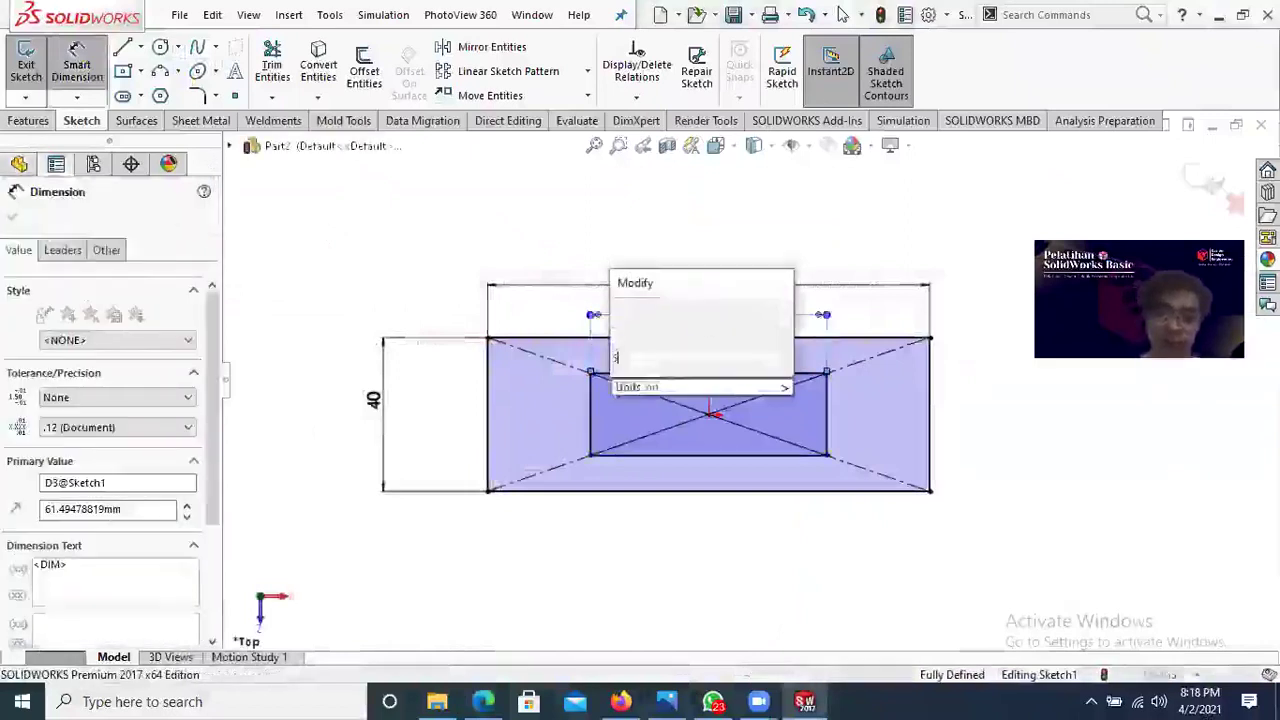
text(0)
key(Return)
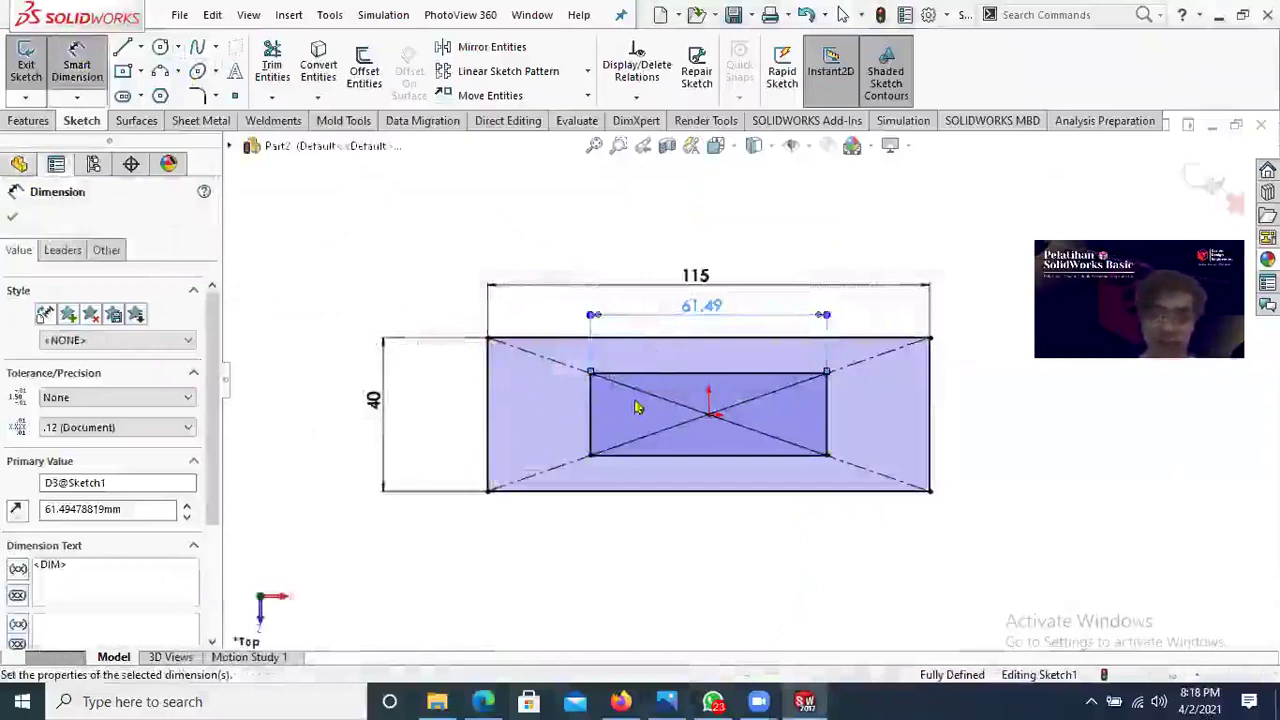
Step: Try to add a height dimension to the inner rectangle's vertical edge
click(456, 414)
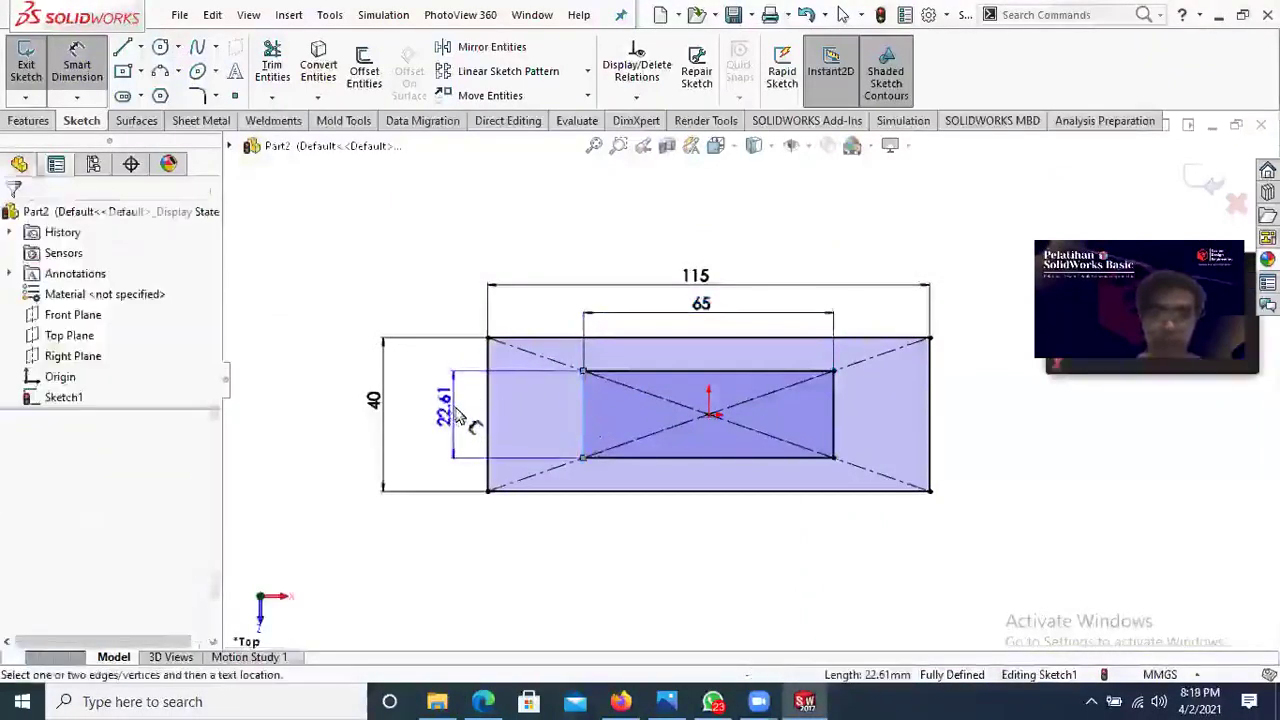
click(456, 415)
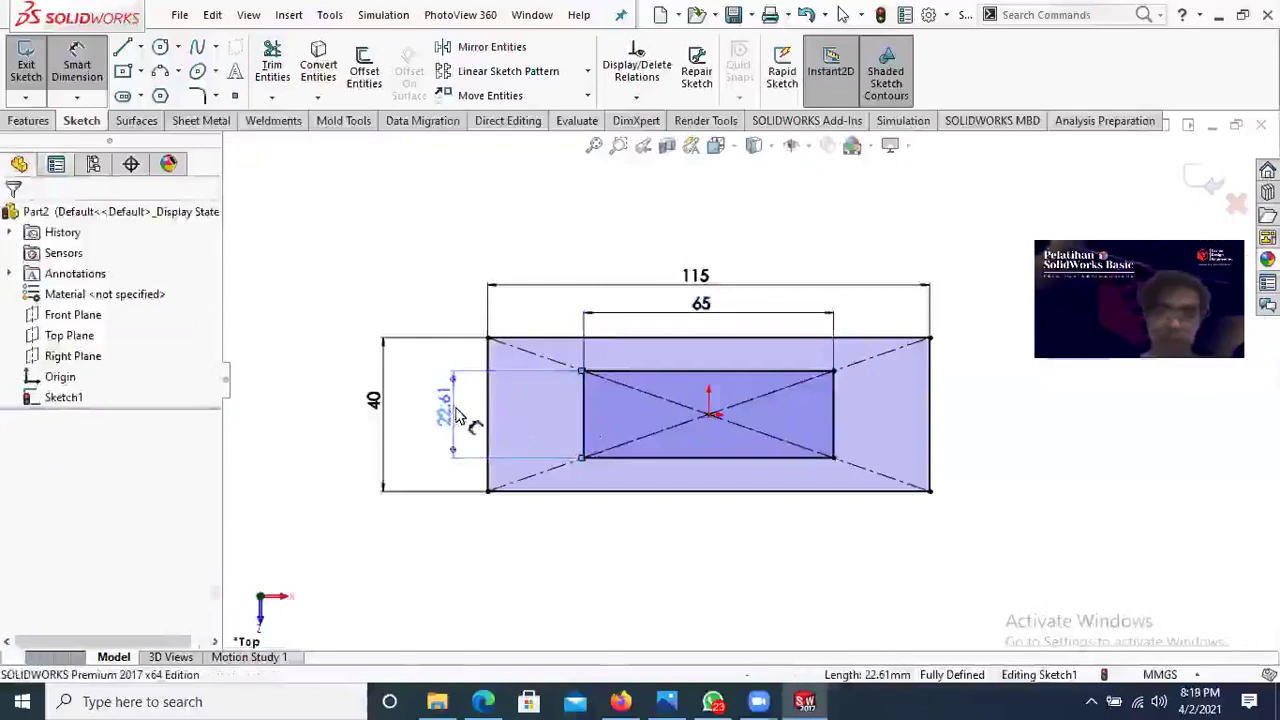
click(456, 415)
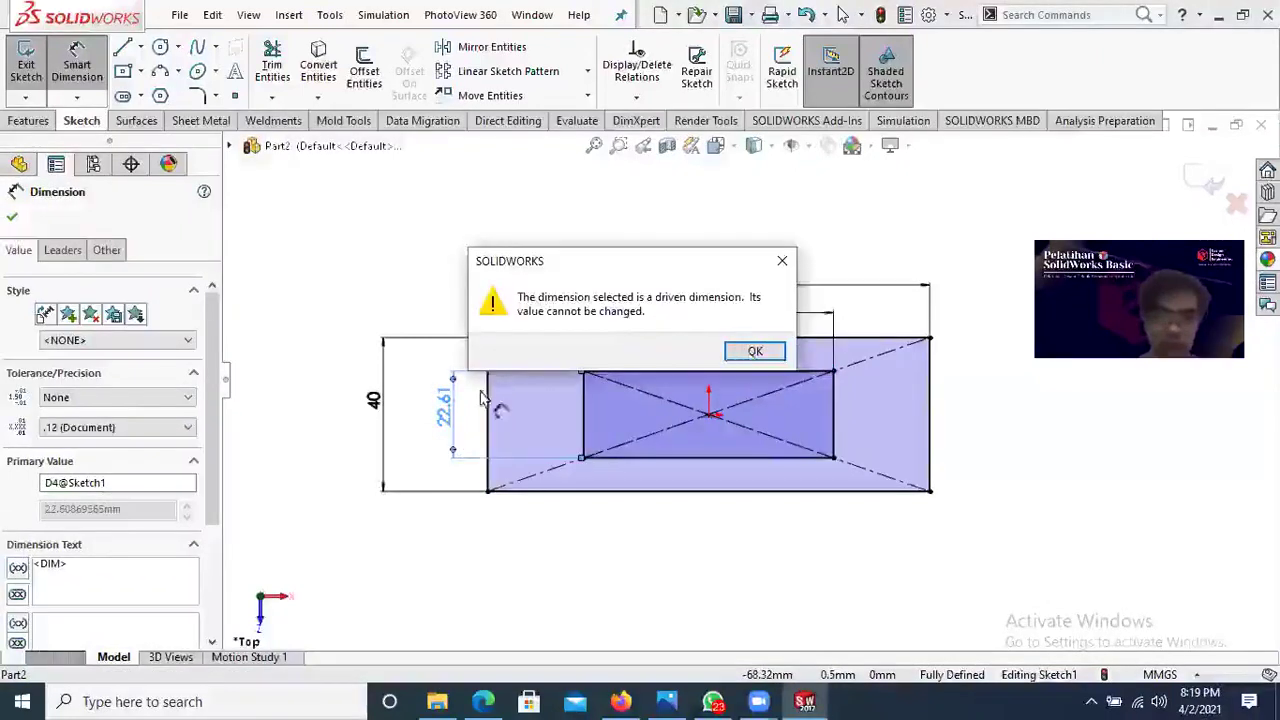
key(Return)
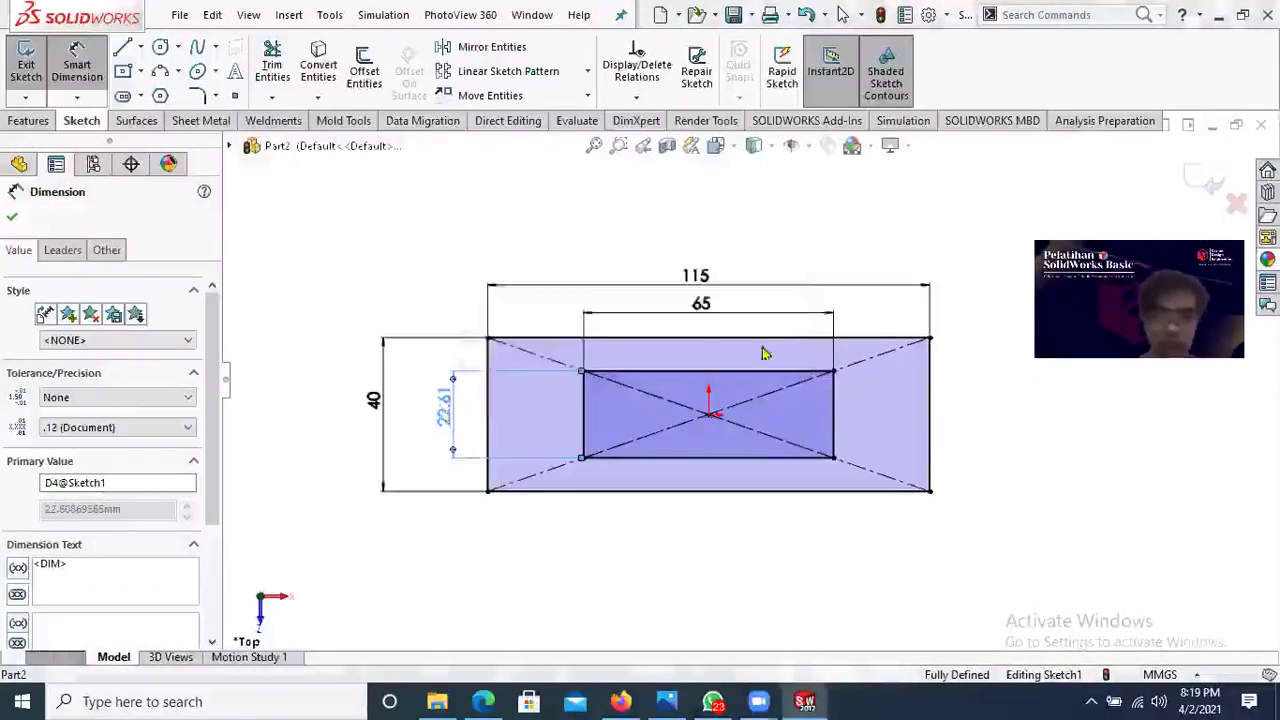
key(Return)
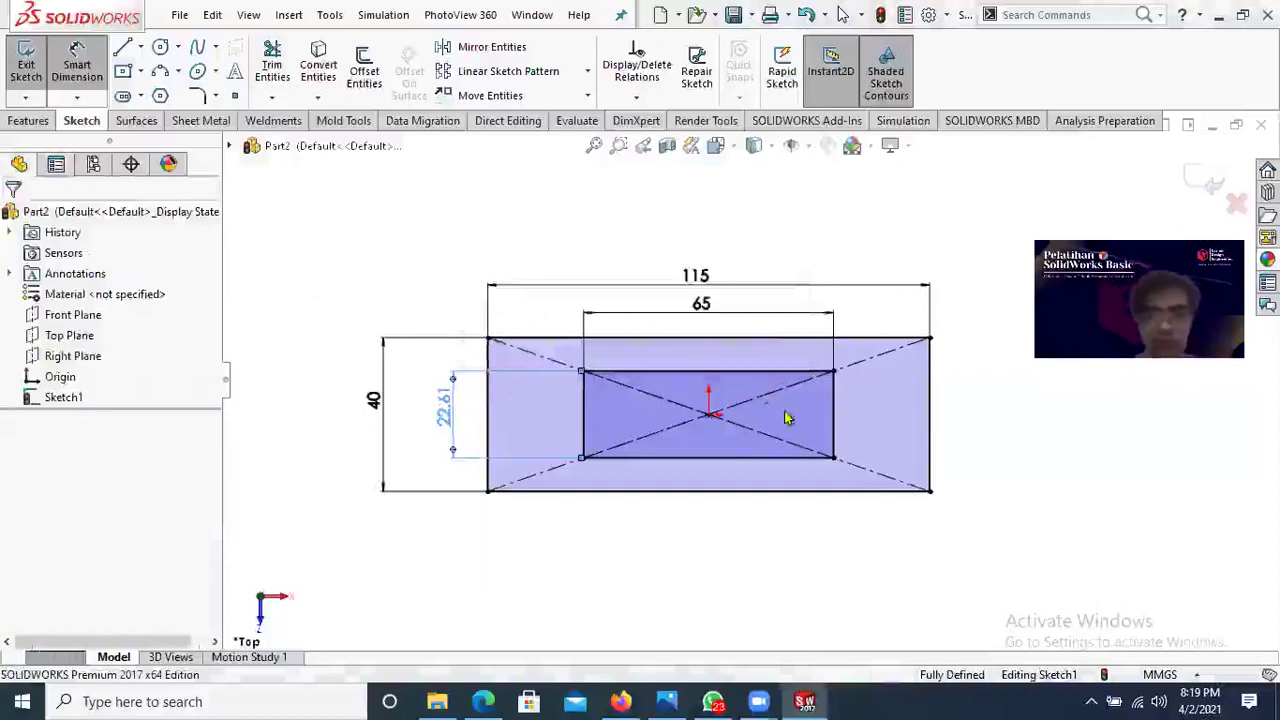
Step: Delete the inner rectangle's four edges together with its height and width dimensions
click(750, 452)
right_click(790, 617)
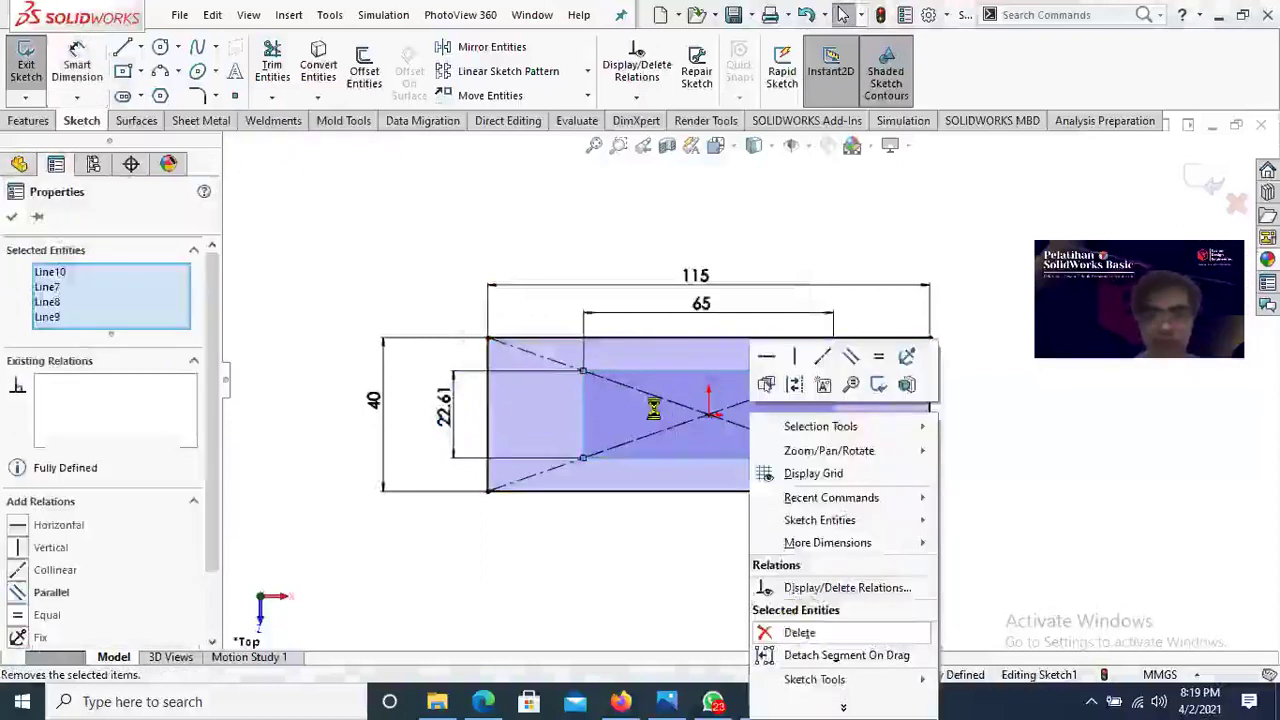
click(440, 418)
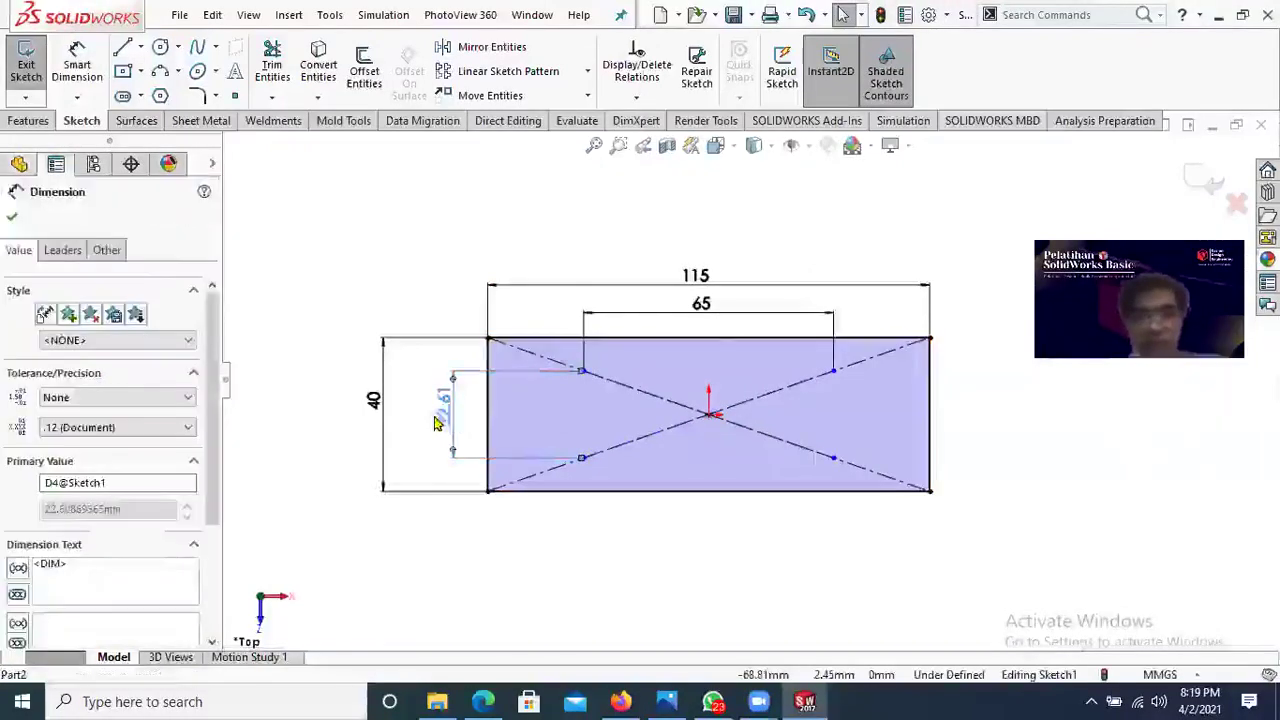
right_click(480, 457)
click(495, 523)
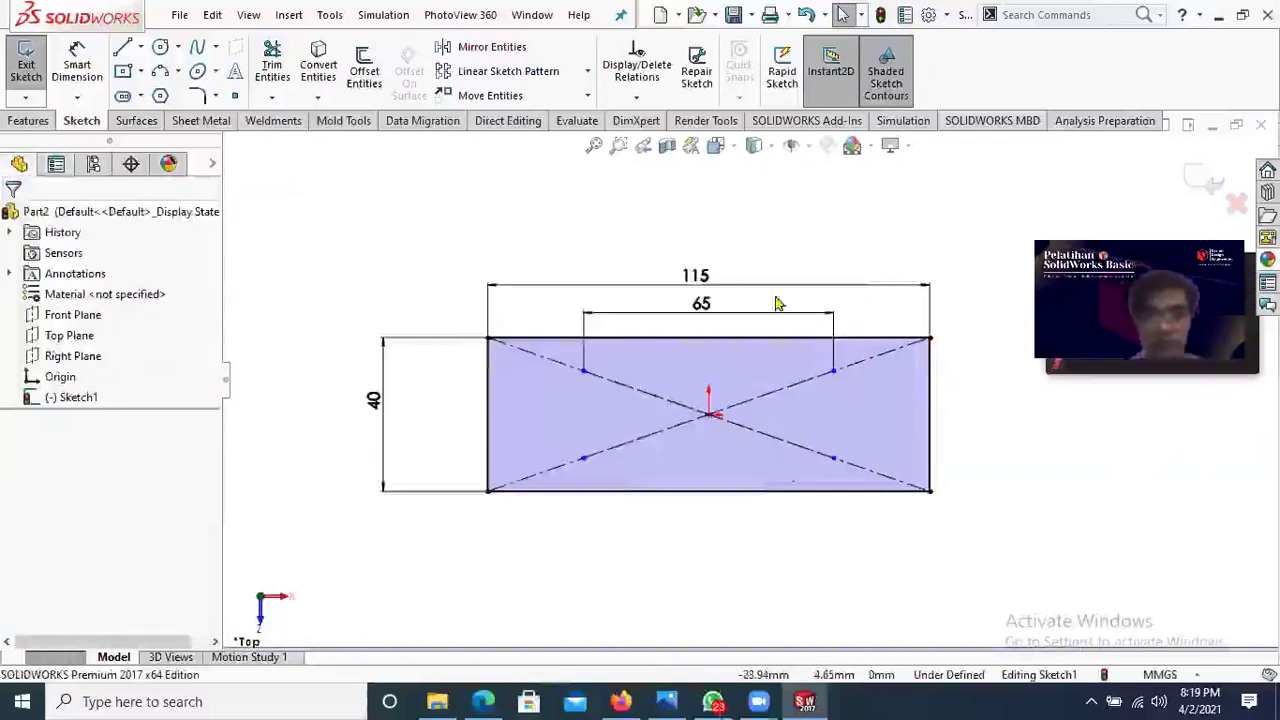
scroll(674, 400, down, 1)
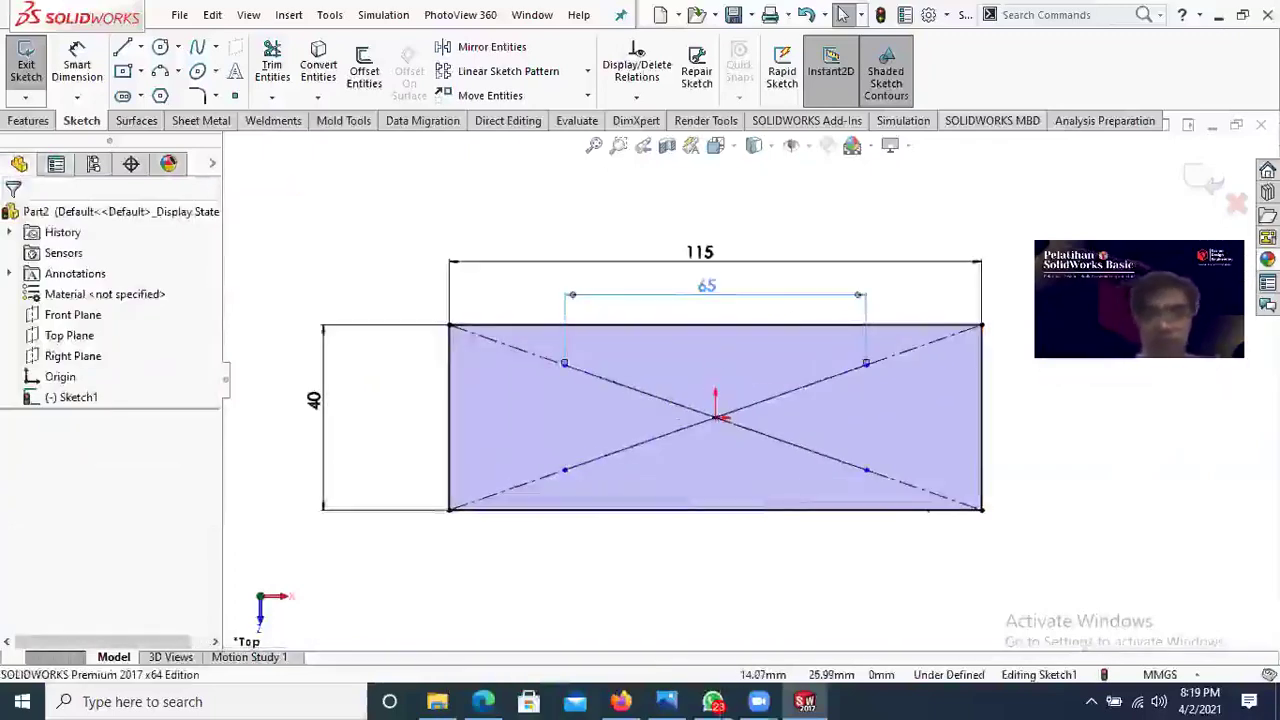
click(668, 292)
key(Delete)
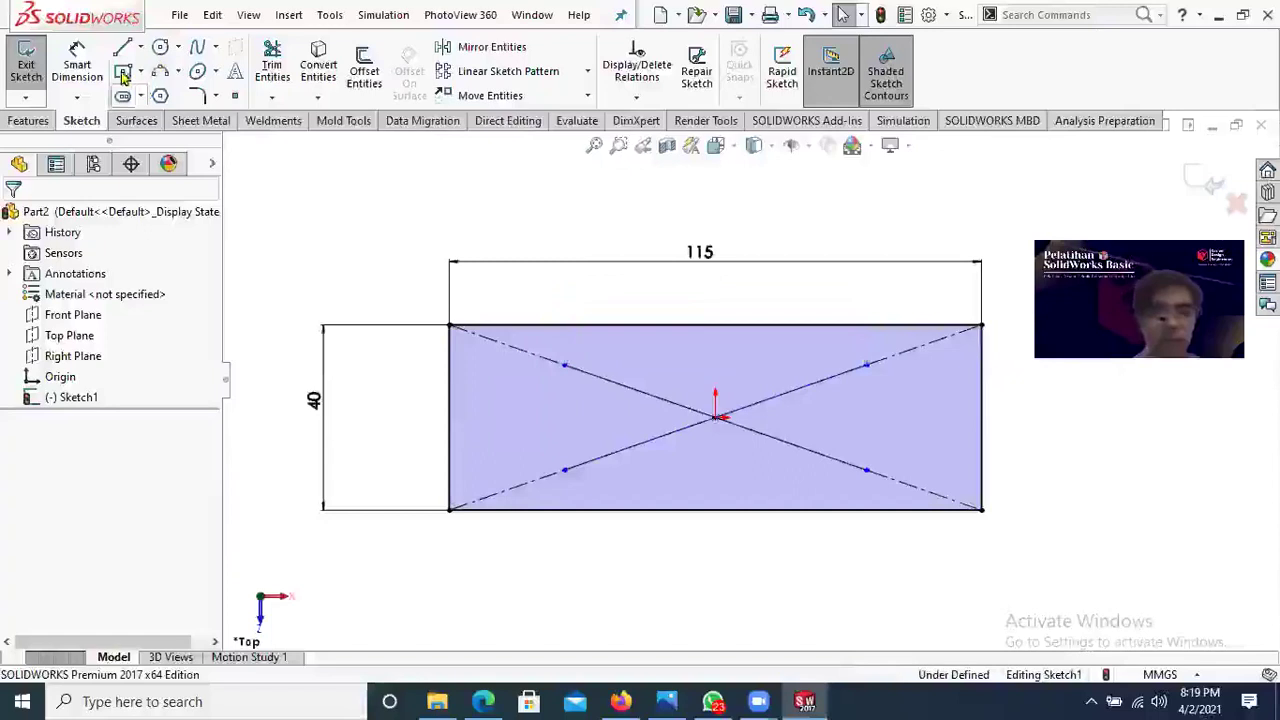
Step: Draw a new inner center rectangle about 37 mm wide and 23 mm high from the origin
click(123, 74)
click(716, 418)
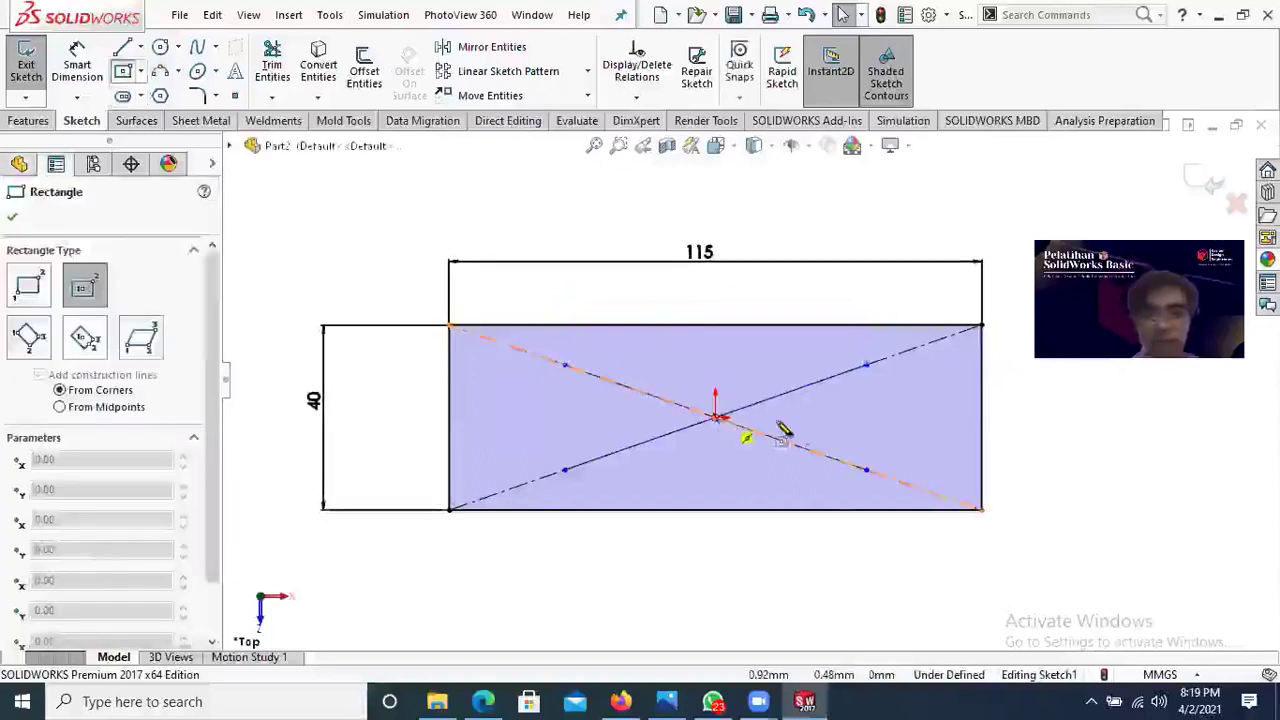
click(800, 470)
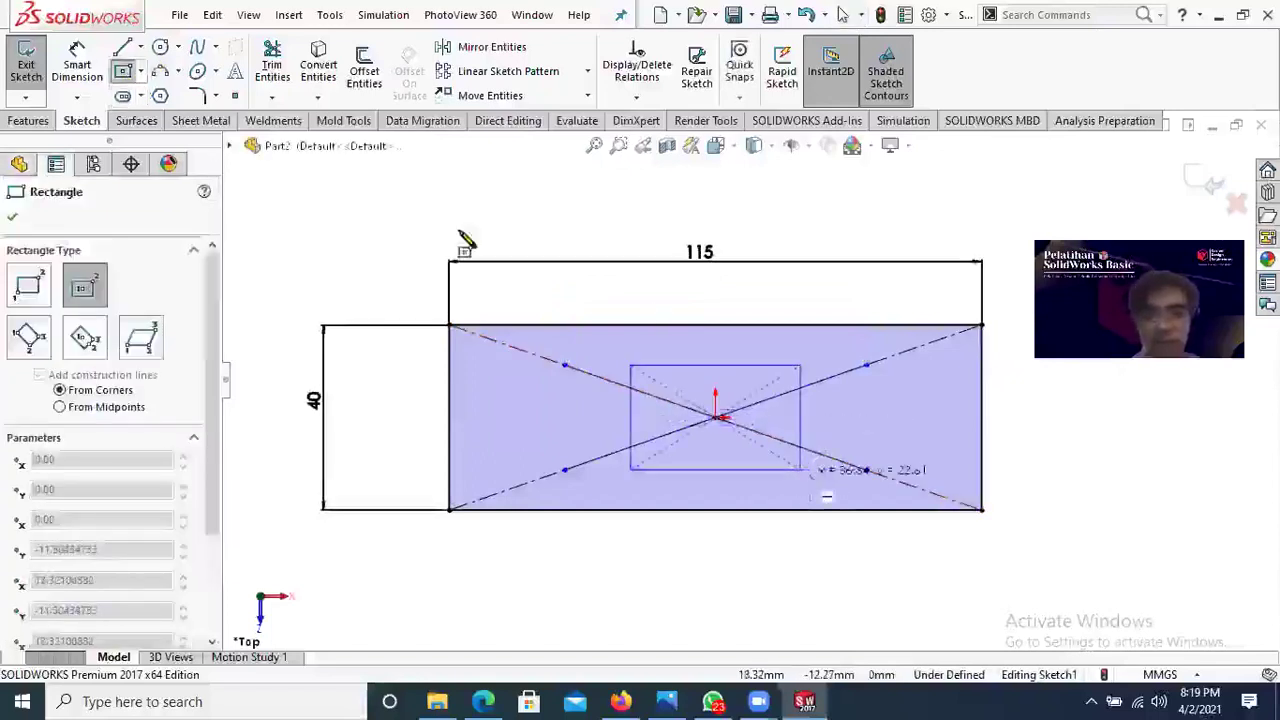
right_click(470, 238)
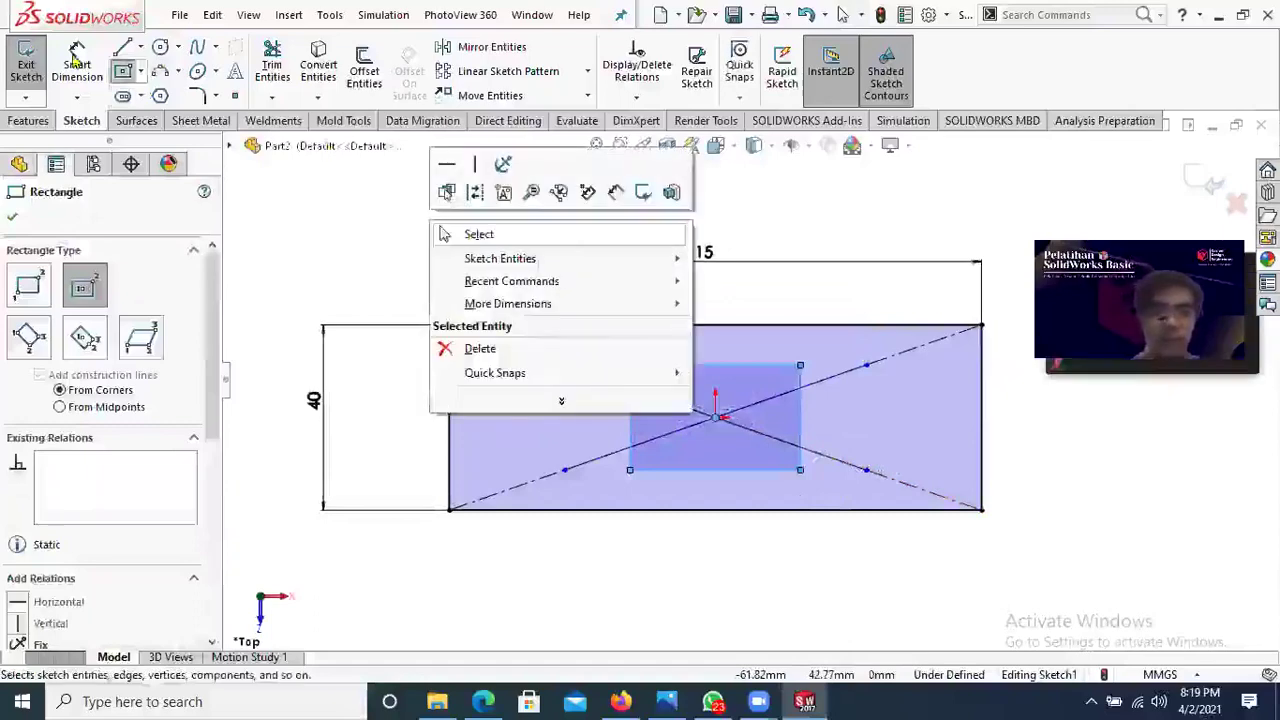
Step: Dimension the new inner rectangle's width to 65 mm
click(478, 234)
click(714, 366)
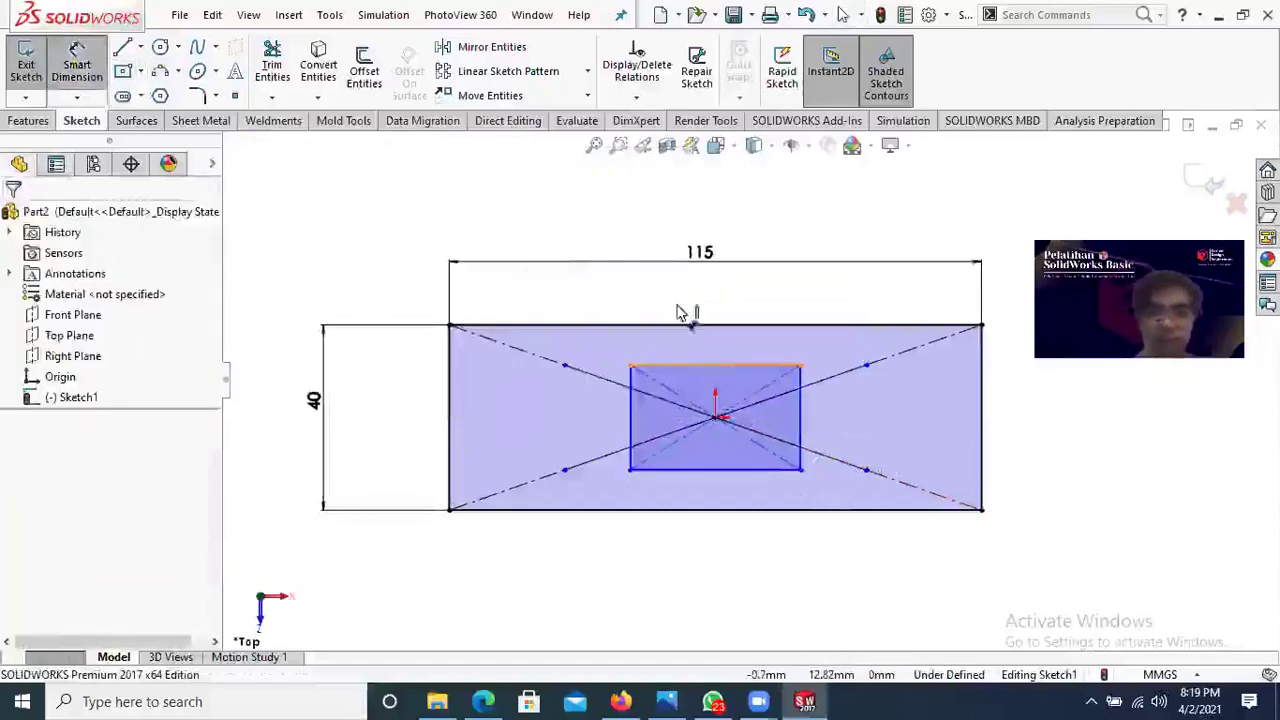
click(690, 303)
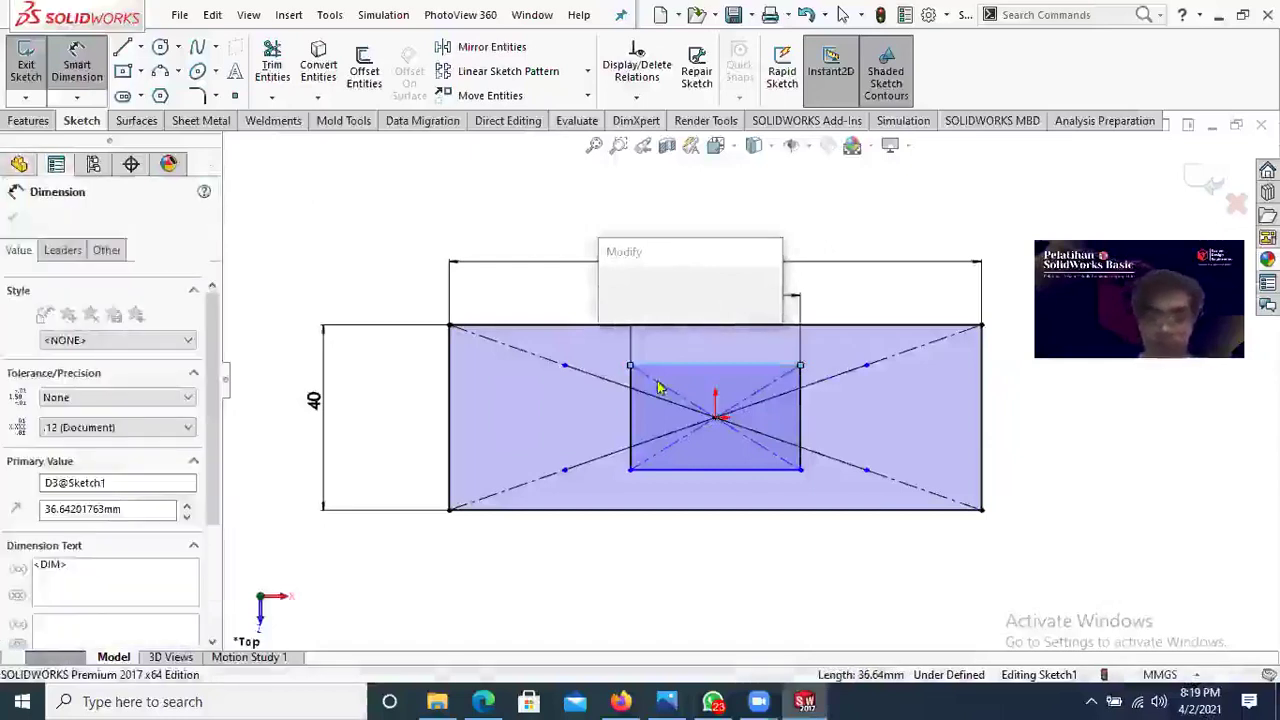
key(Return)
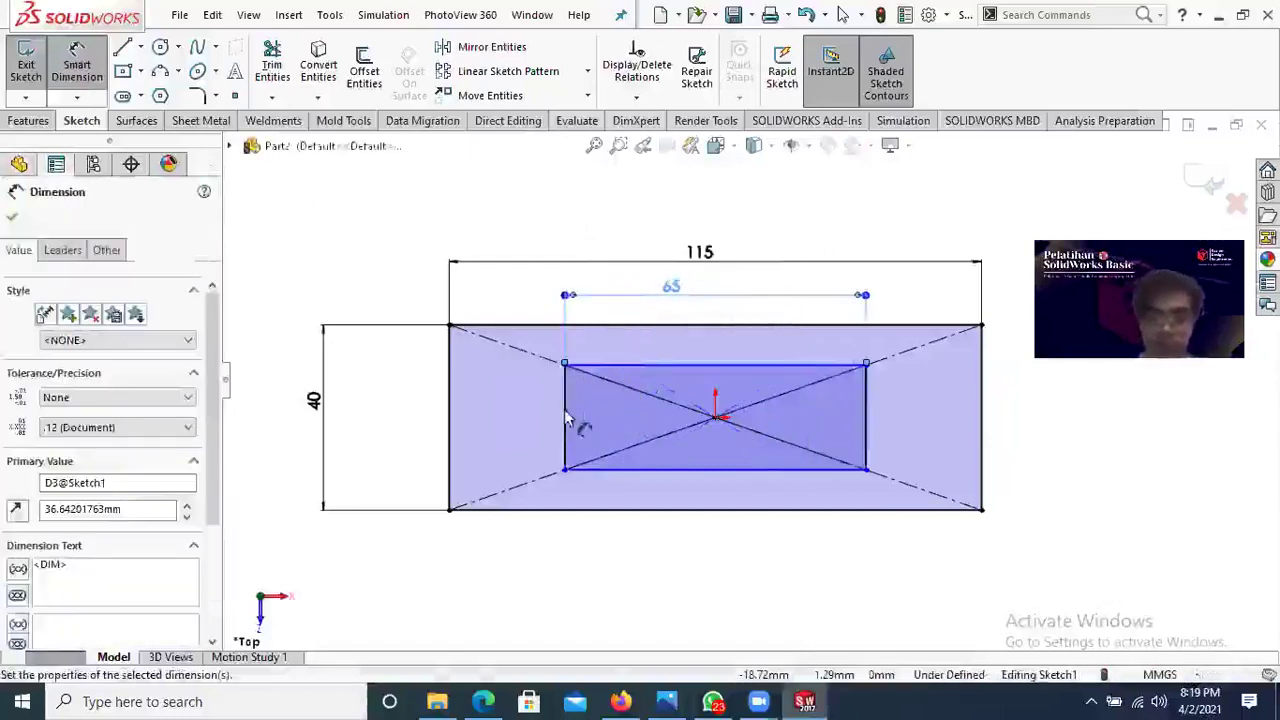
Step: Dimension the inner rectangle's height to 20 mm and check the hole layout against the Base drawing
click(505, 408)
click(507, 408)
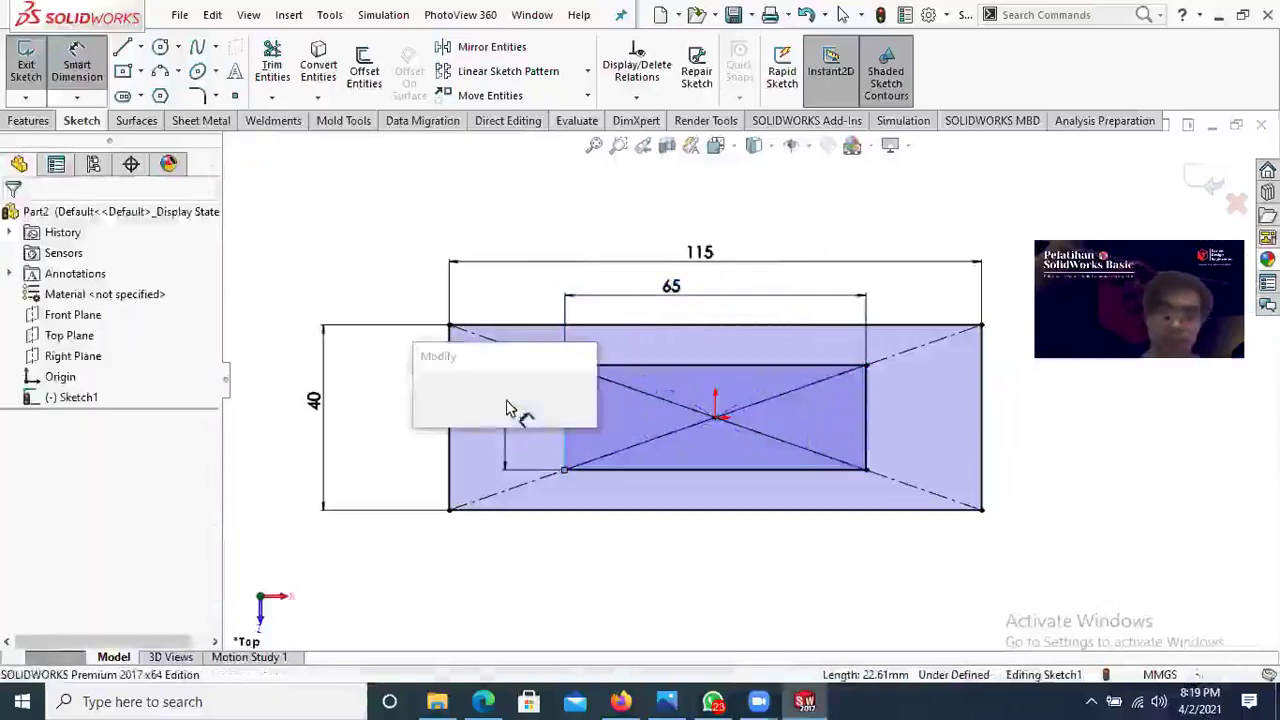
text(20)
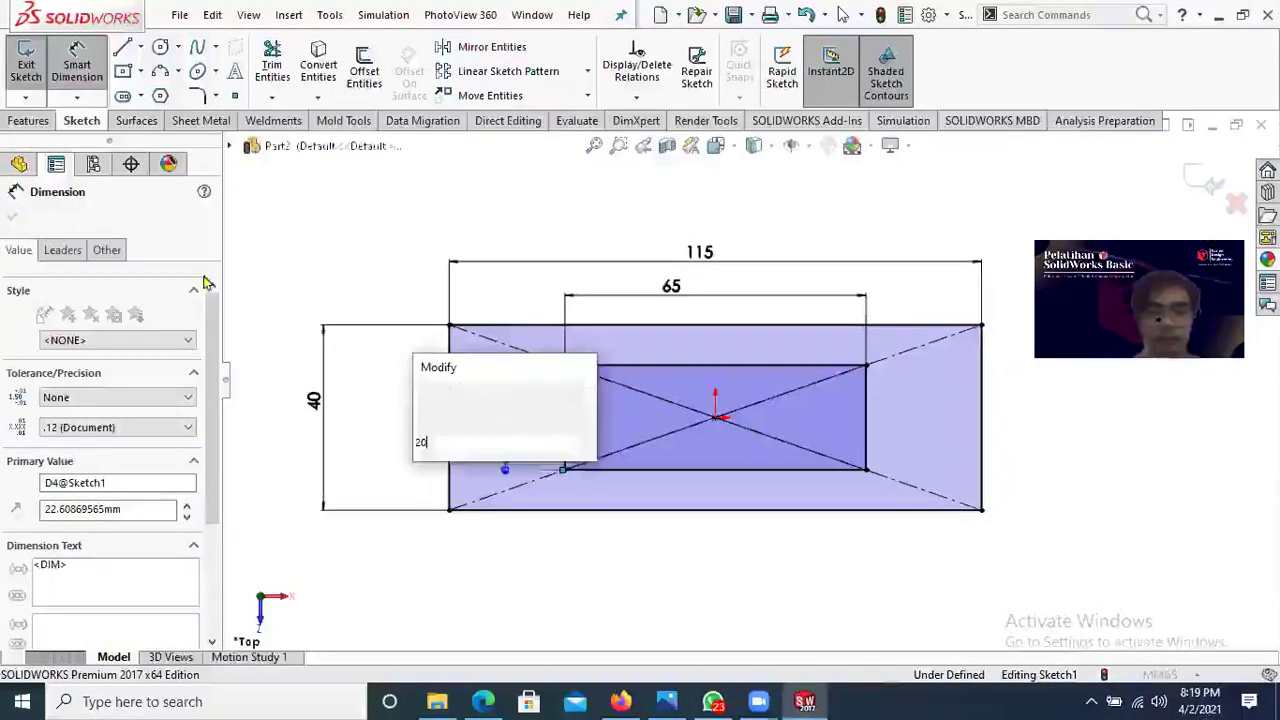
key(Return)
key(Escape)
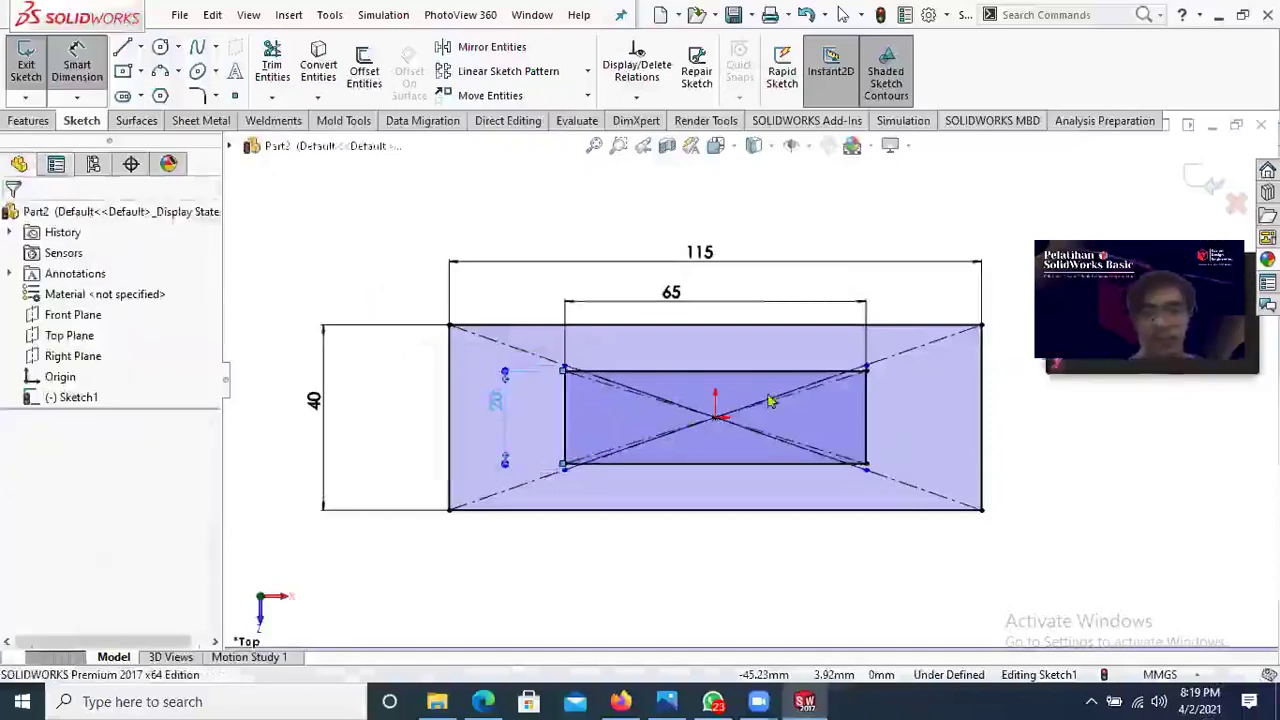
click(488, 701)
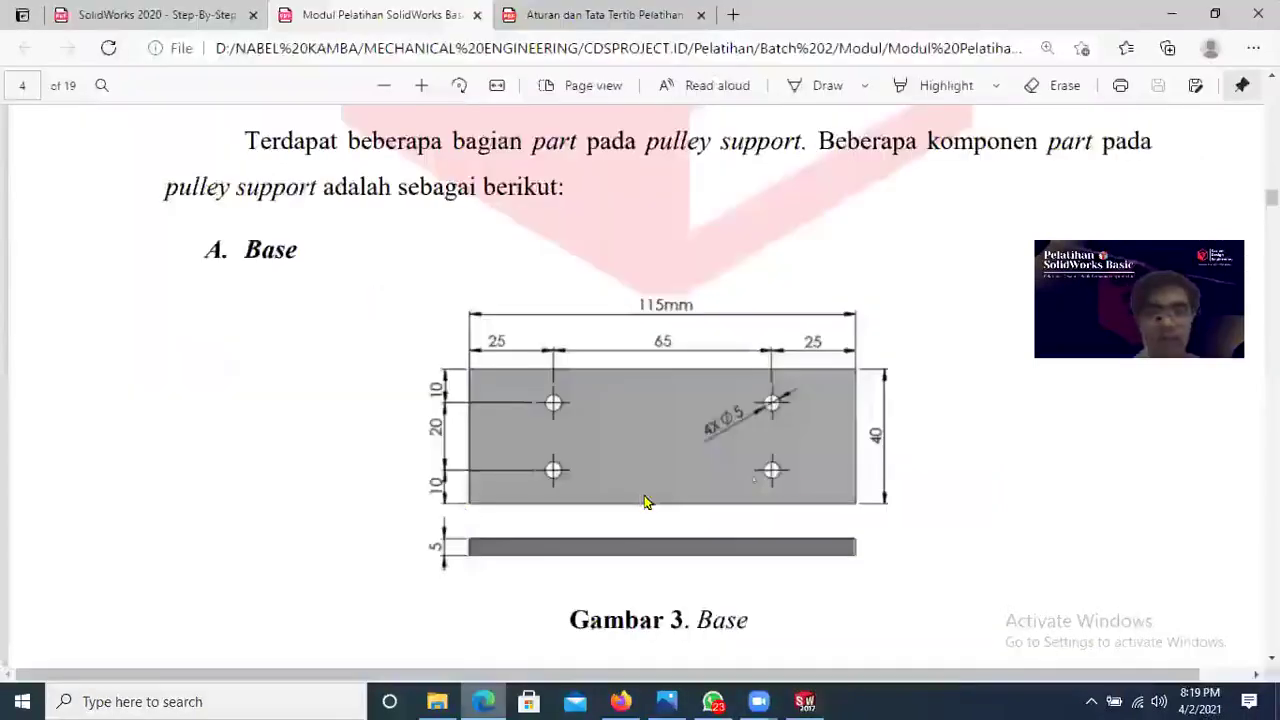
click(488, 701)
Step: Convert the inner rectangle's four edges to construction geometry
scroll(725, 380, down, 2)
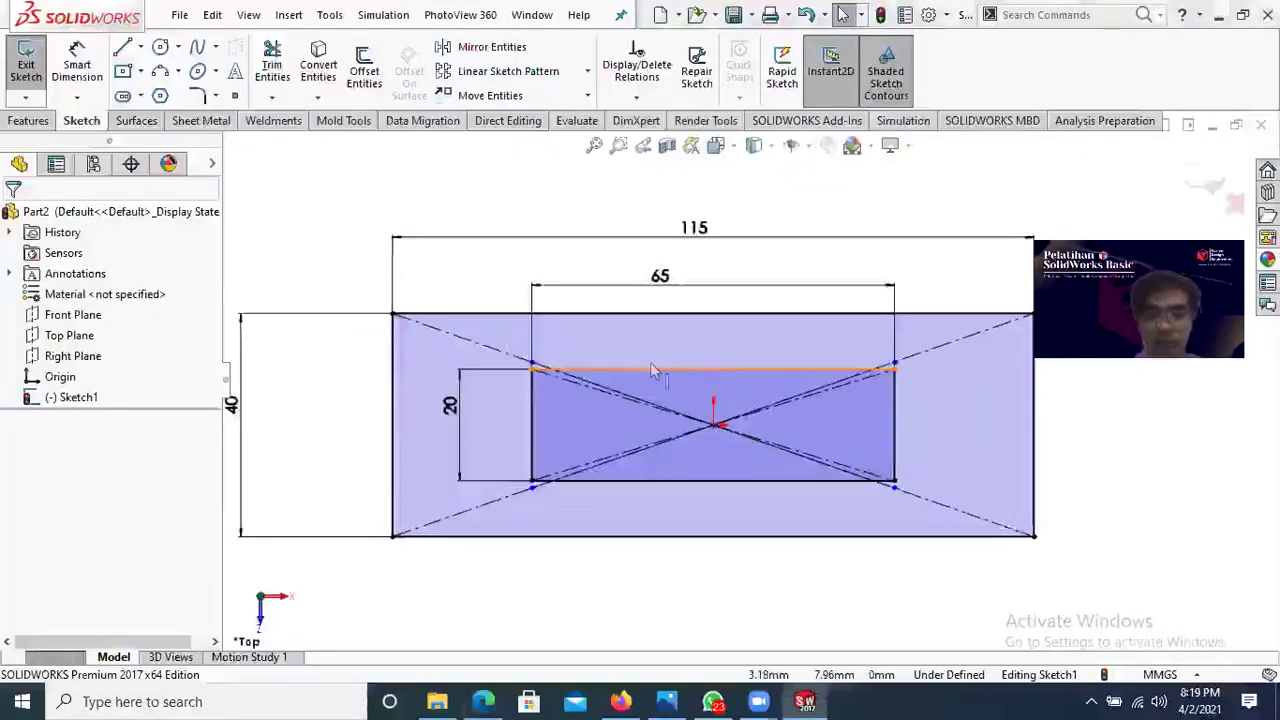
scroll(652, 370, down, 2)
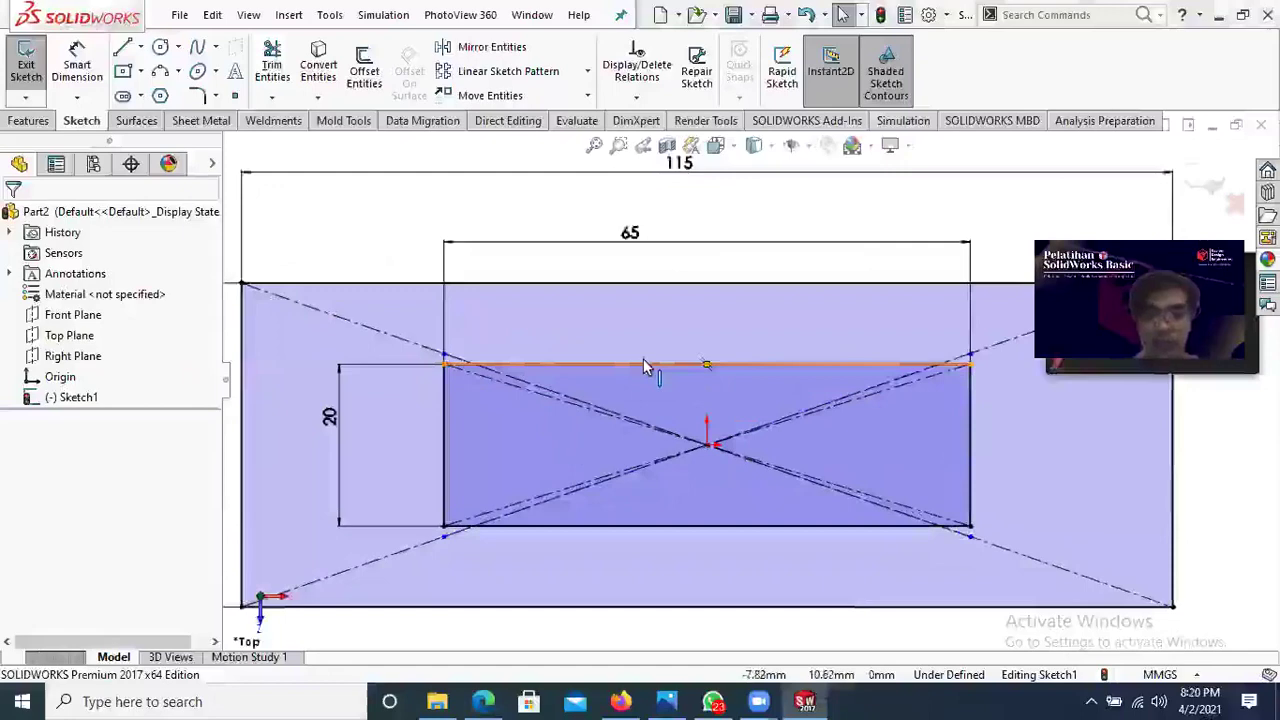
right_click(645, 367)
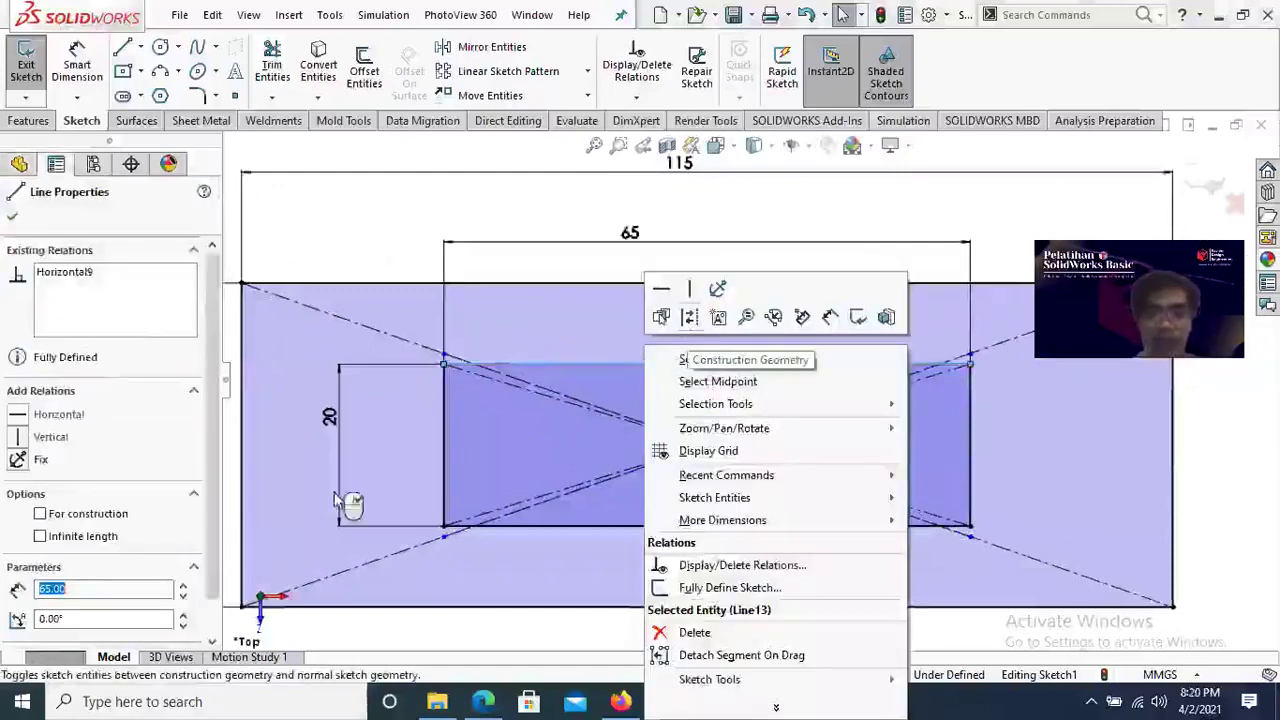
click(437, 459)
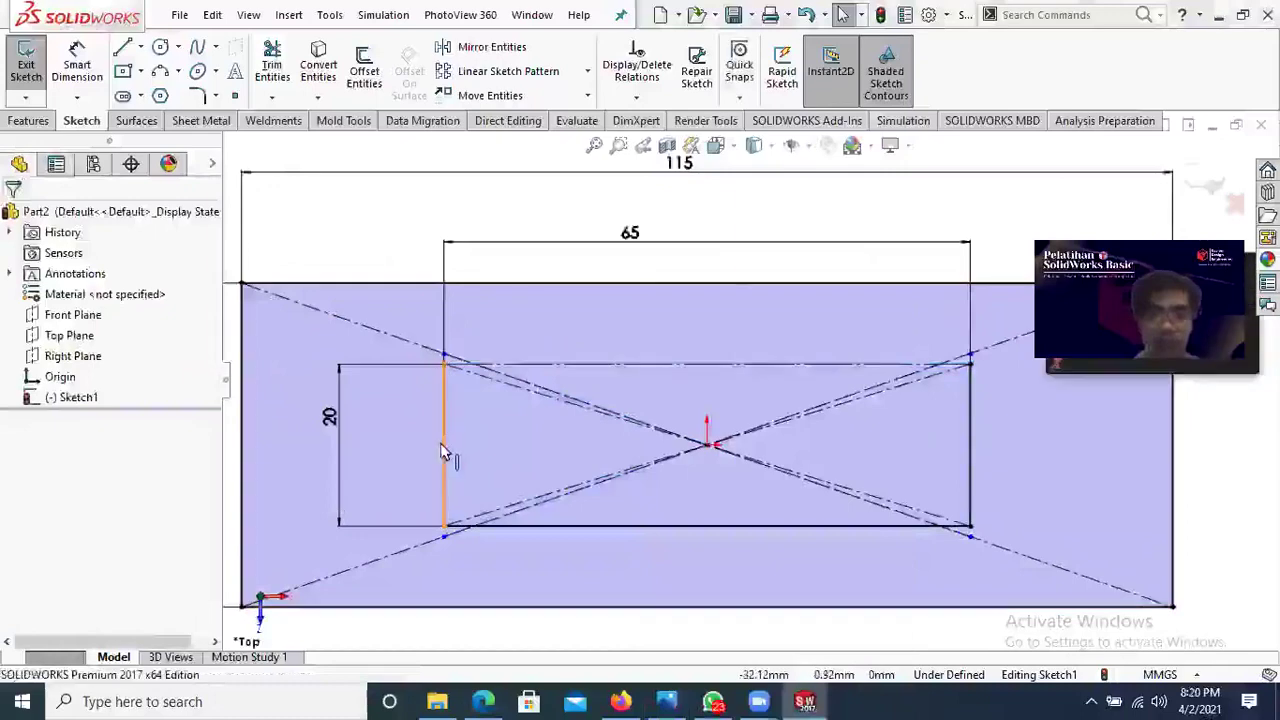
right_click(445, 453)
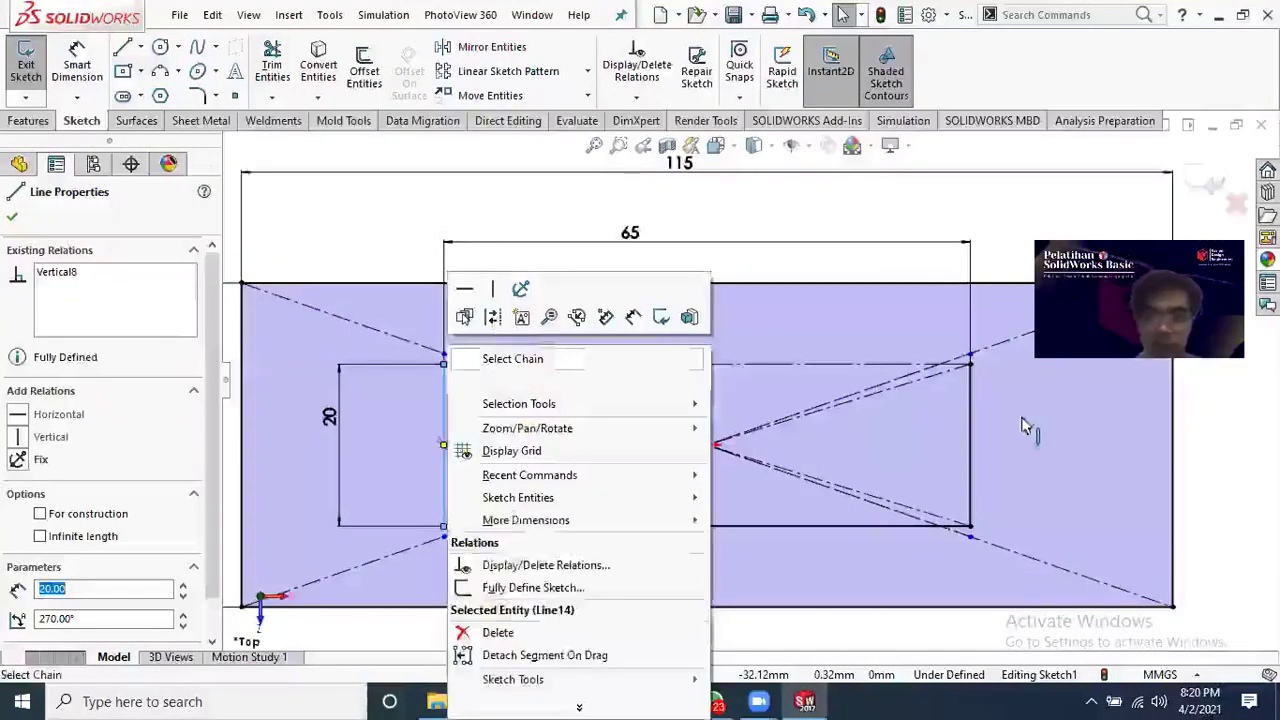
click(973, 422)
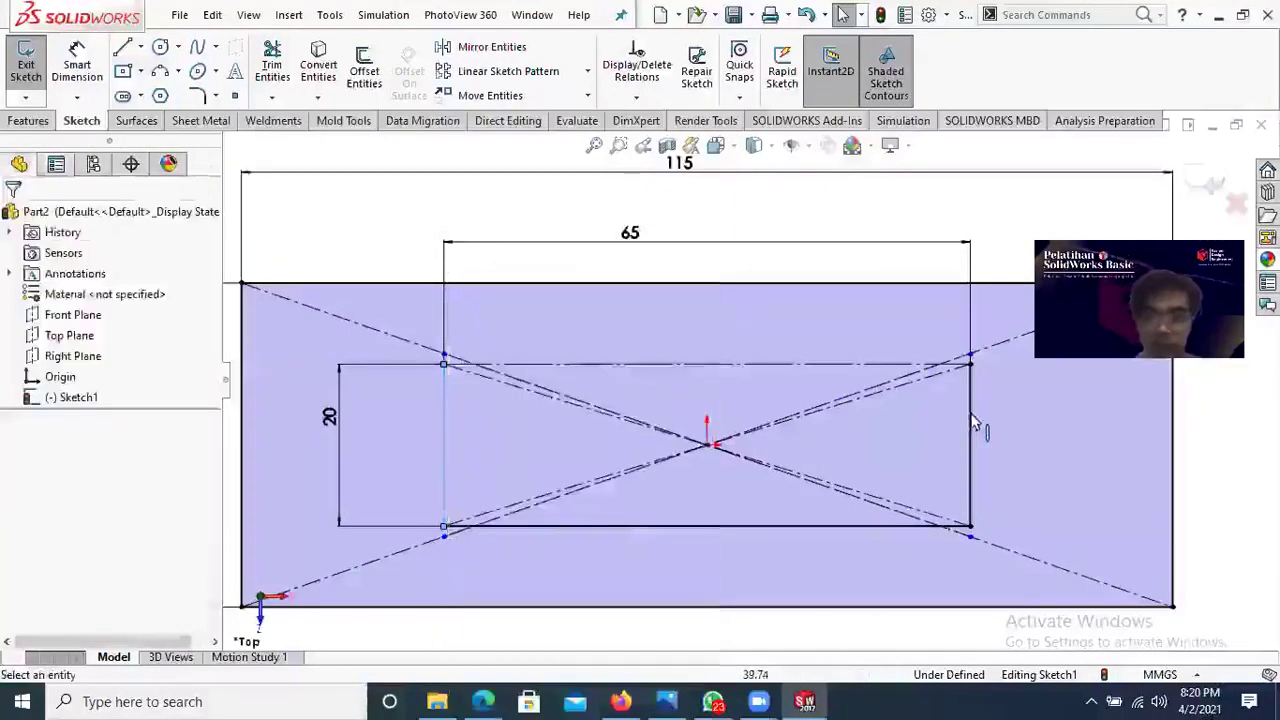
right_click(960, 347)
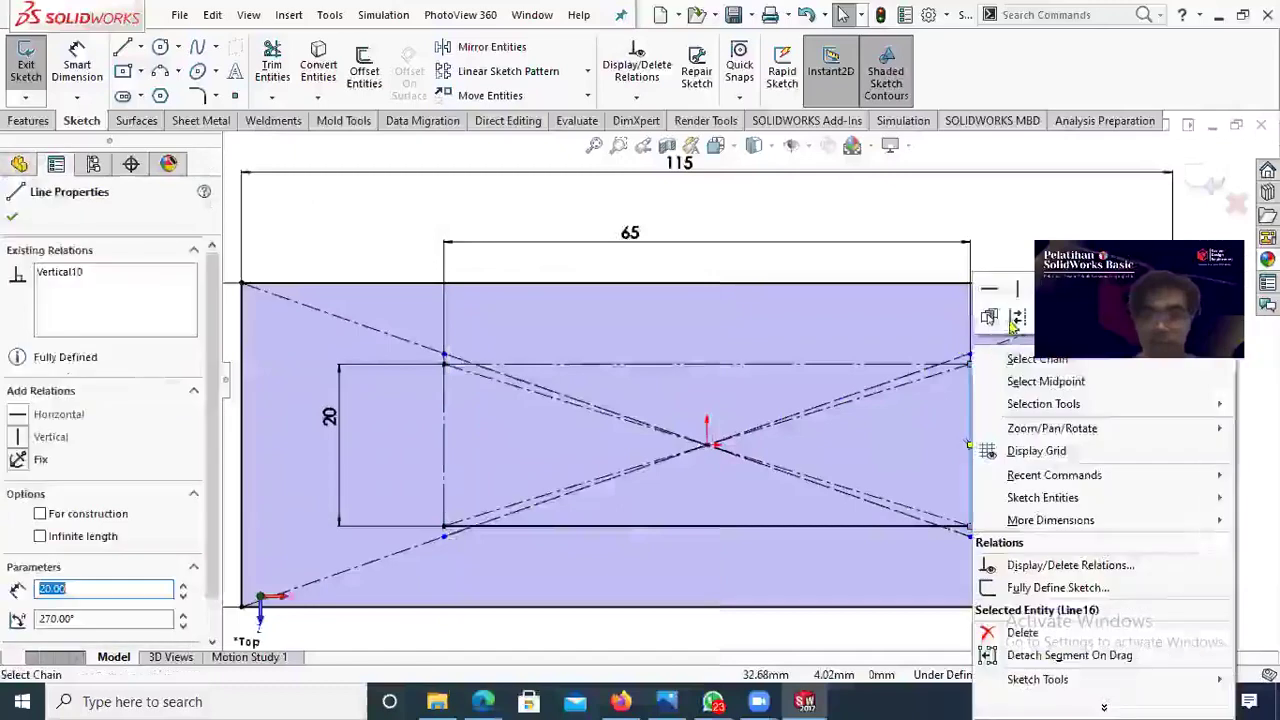
click(685, 530)
click(684, 524)
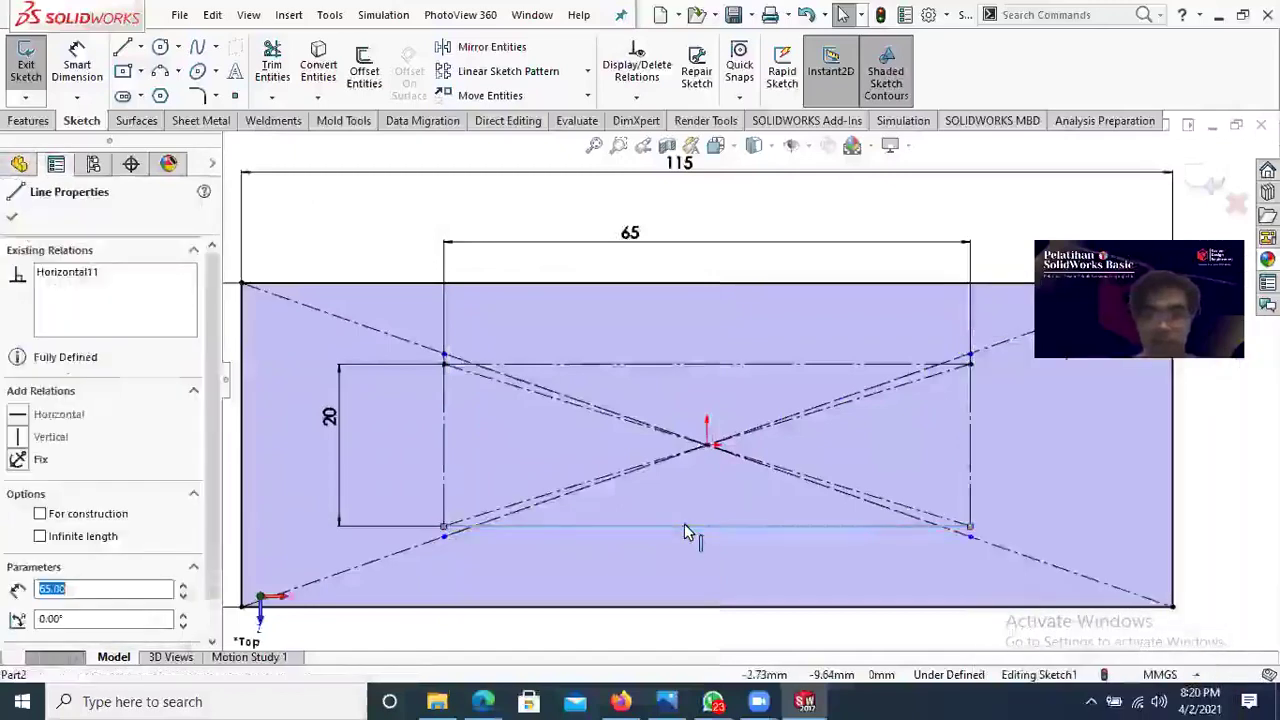
right_click(771, 361)
click(450, 287)
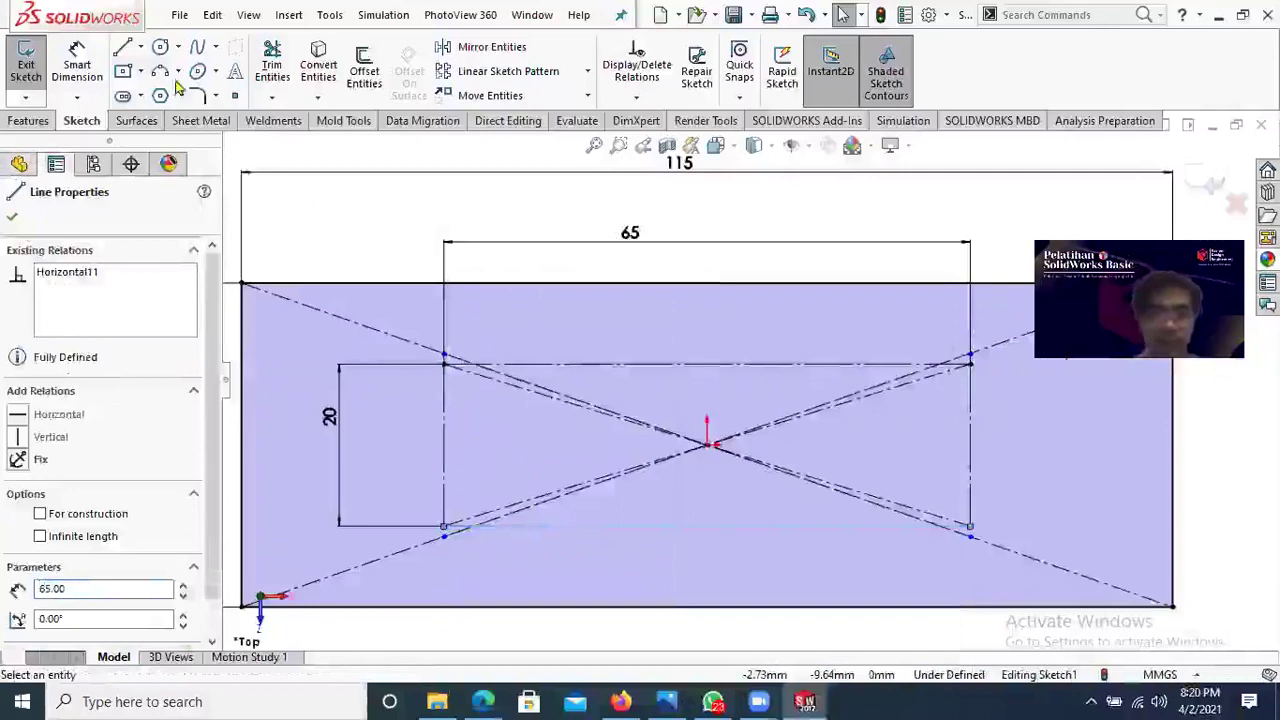
key(Escape)
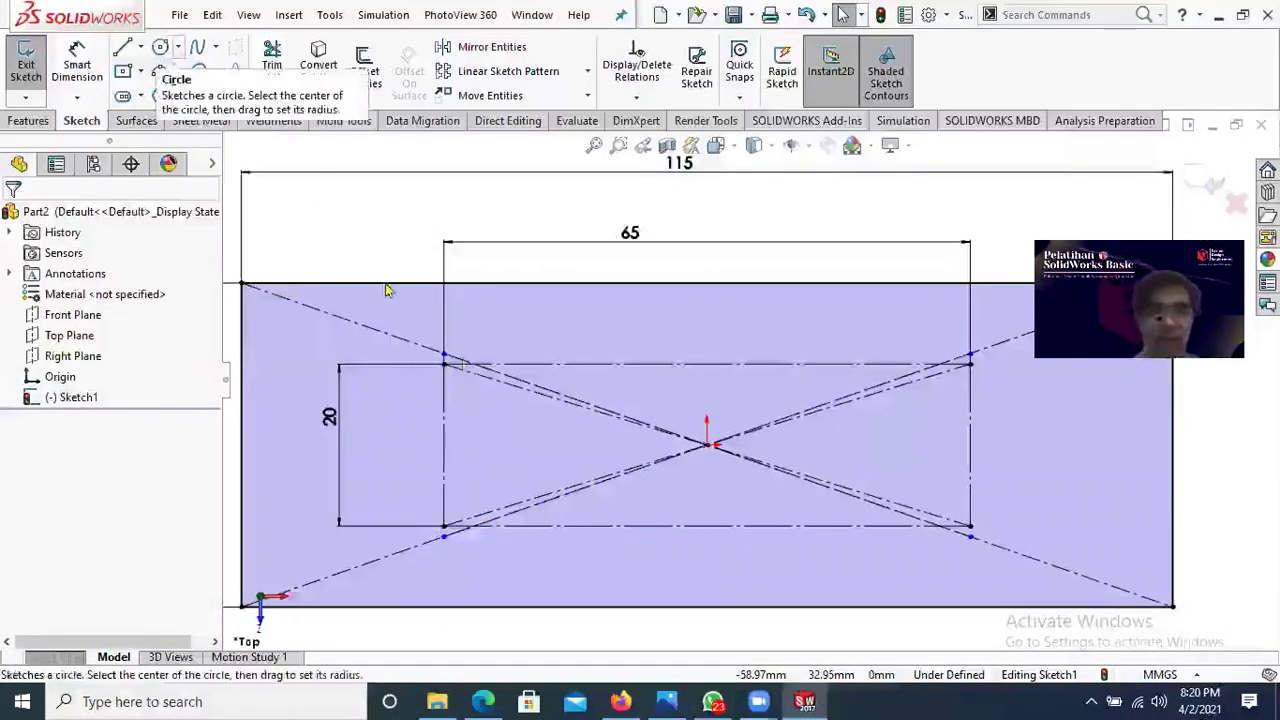
Step: Draw a circle about 8 mm in diameter on the inner rectangle's upper-left corner and consult the hole size in the Base drawing
click(444, 364)
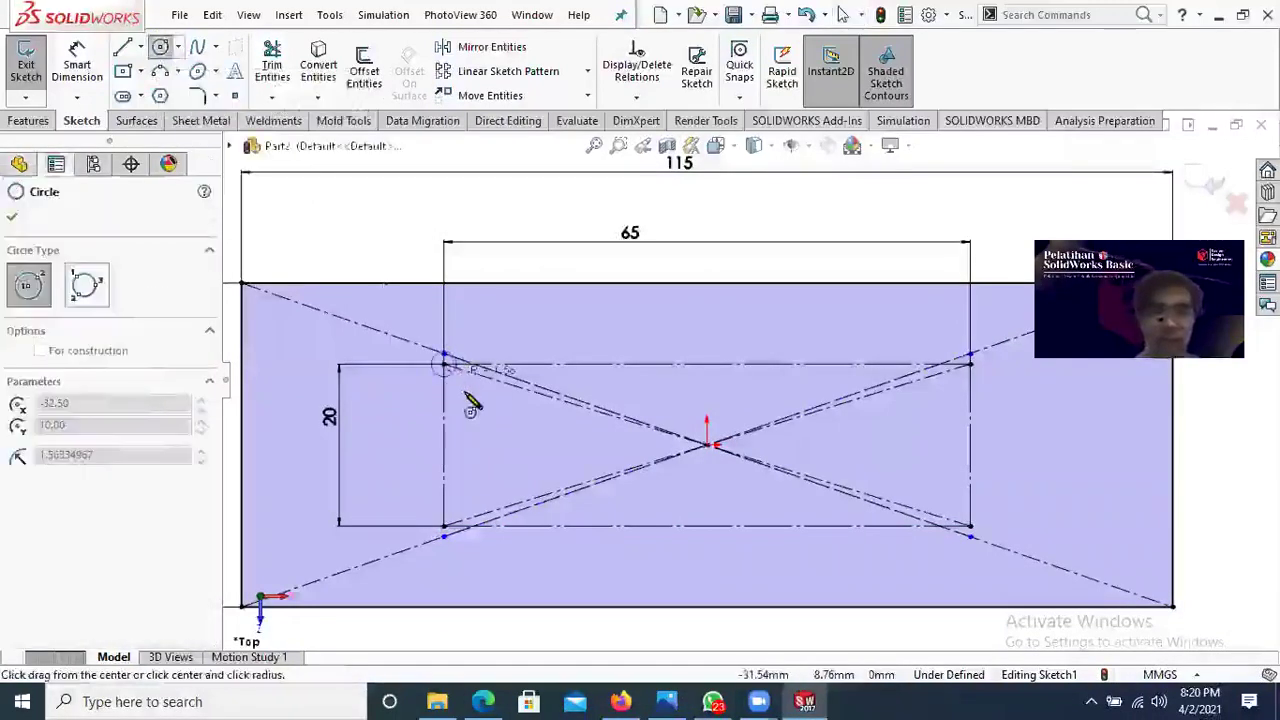
click(466, 391)
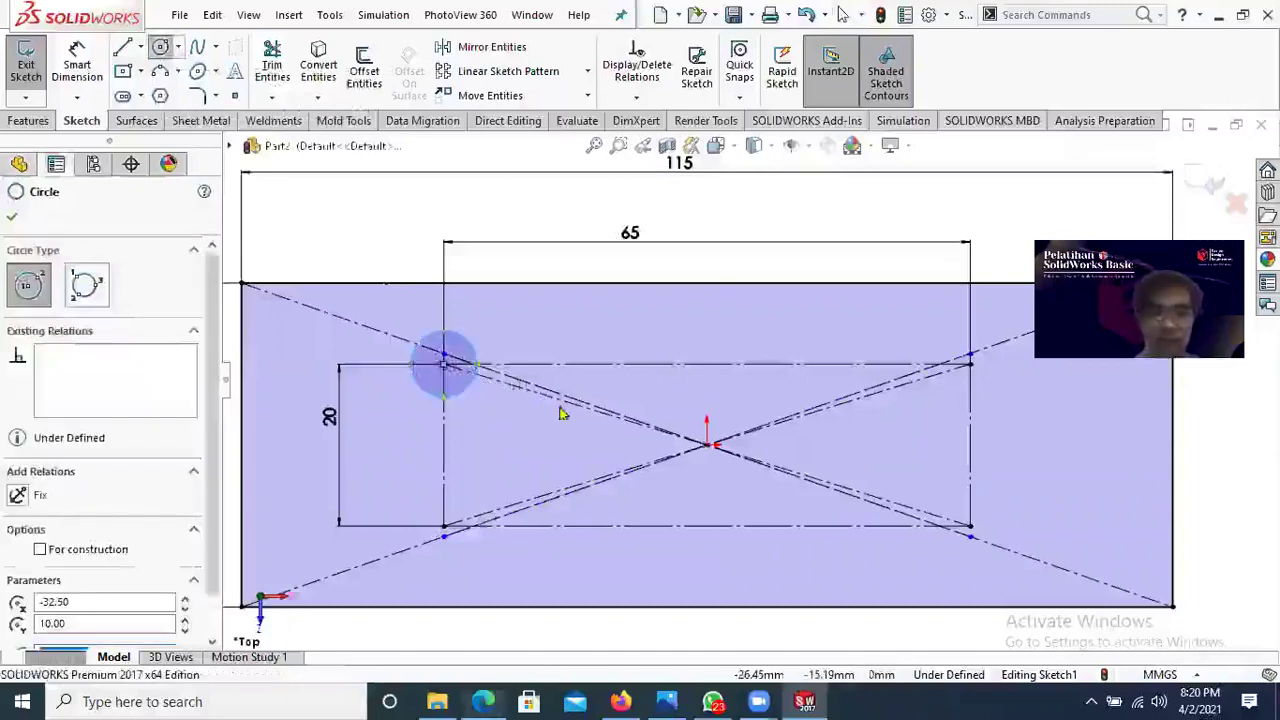
key(alt+Tab)
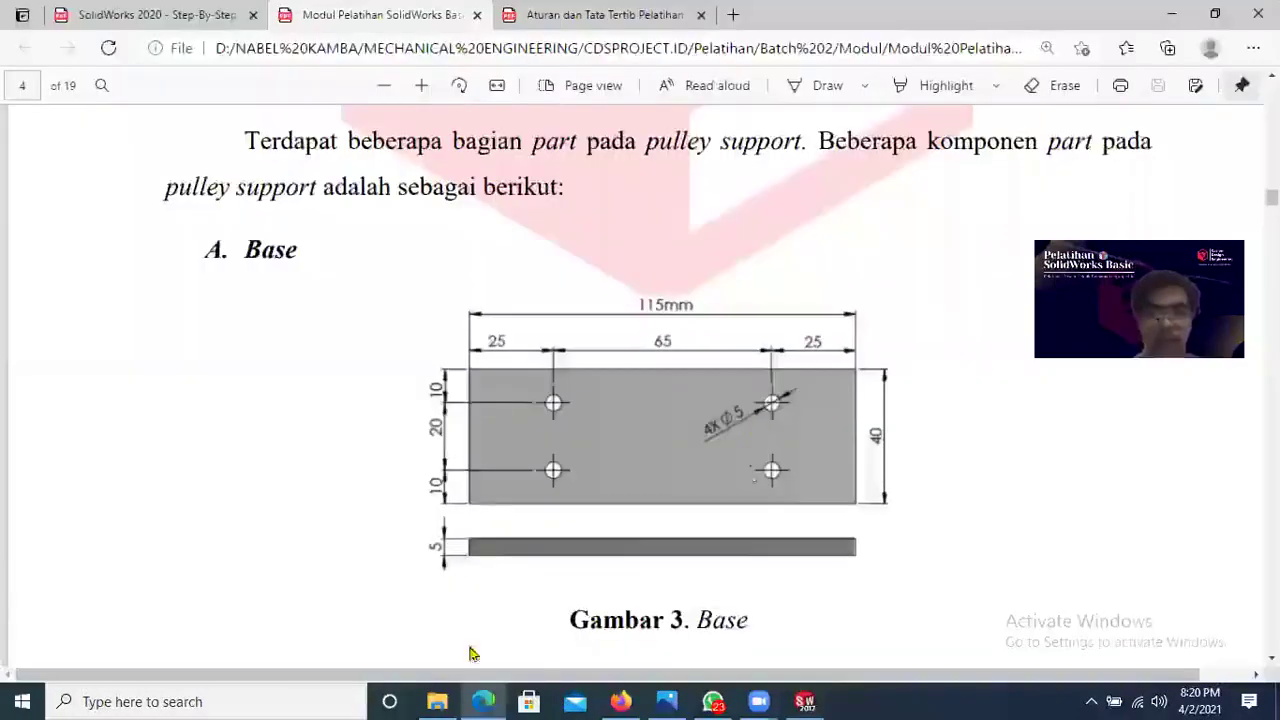
key(alt+Tab)
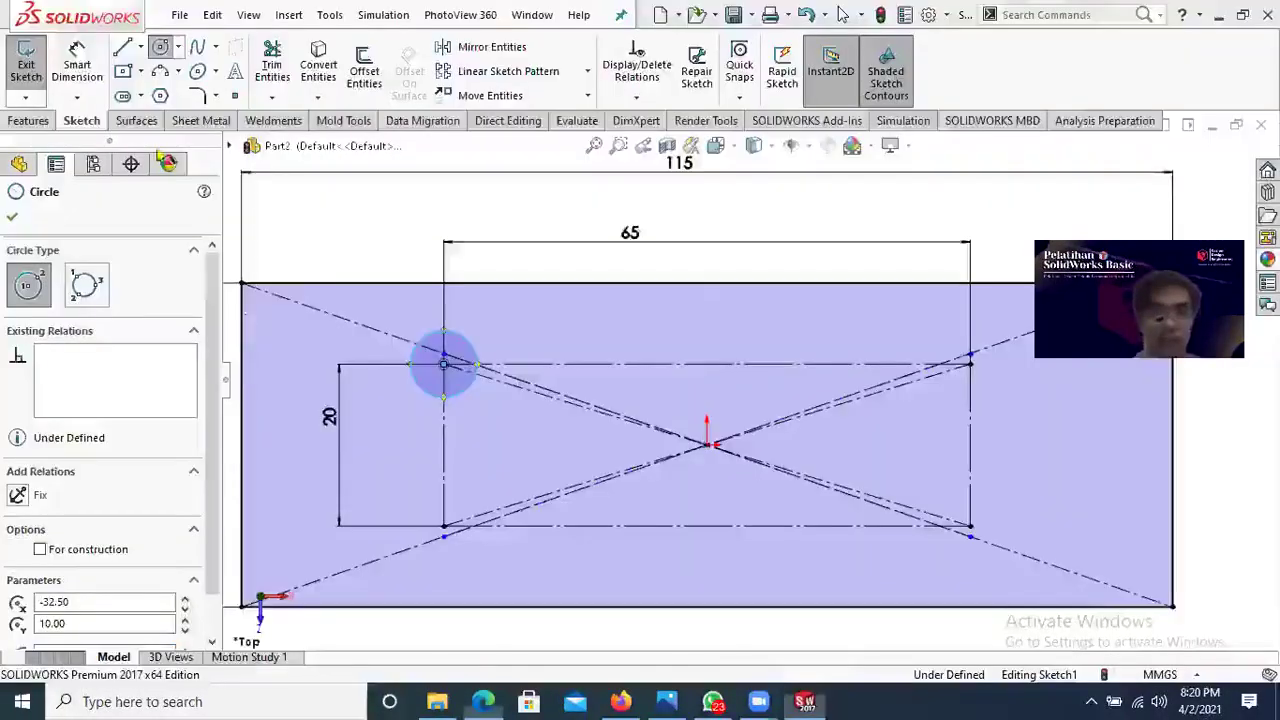
Step: Dimension the upper-left circle's diameter to 5 mm
key(d)
click(423, 345)
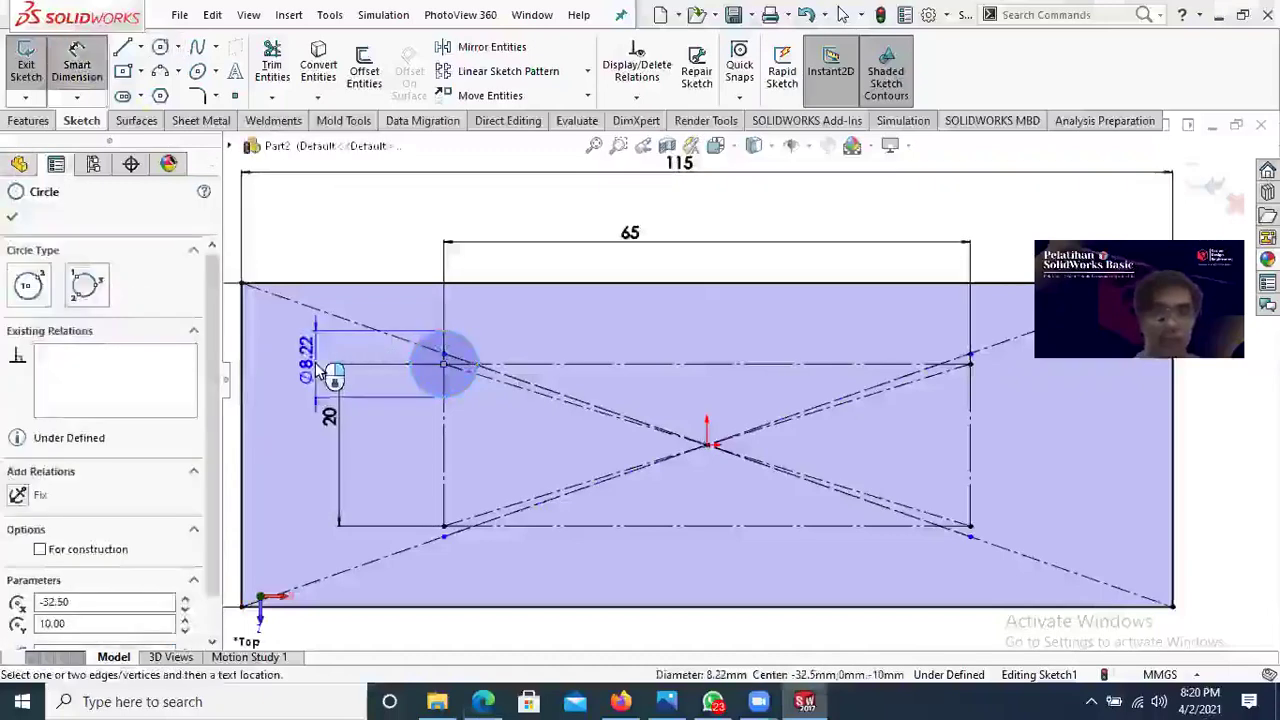
click(318, 370)
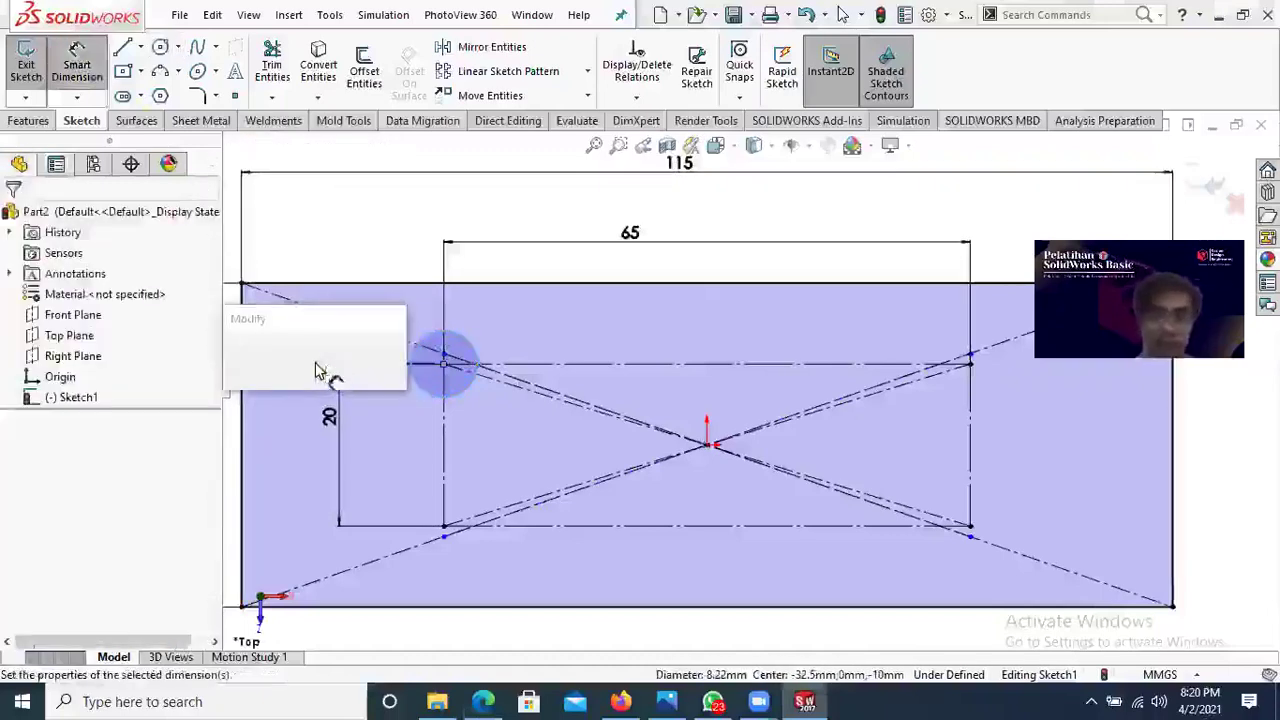
text(5)
key(Return)
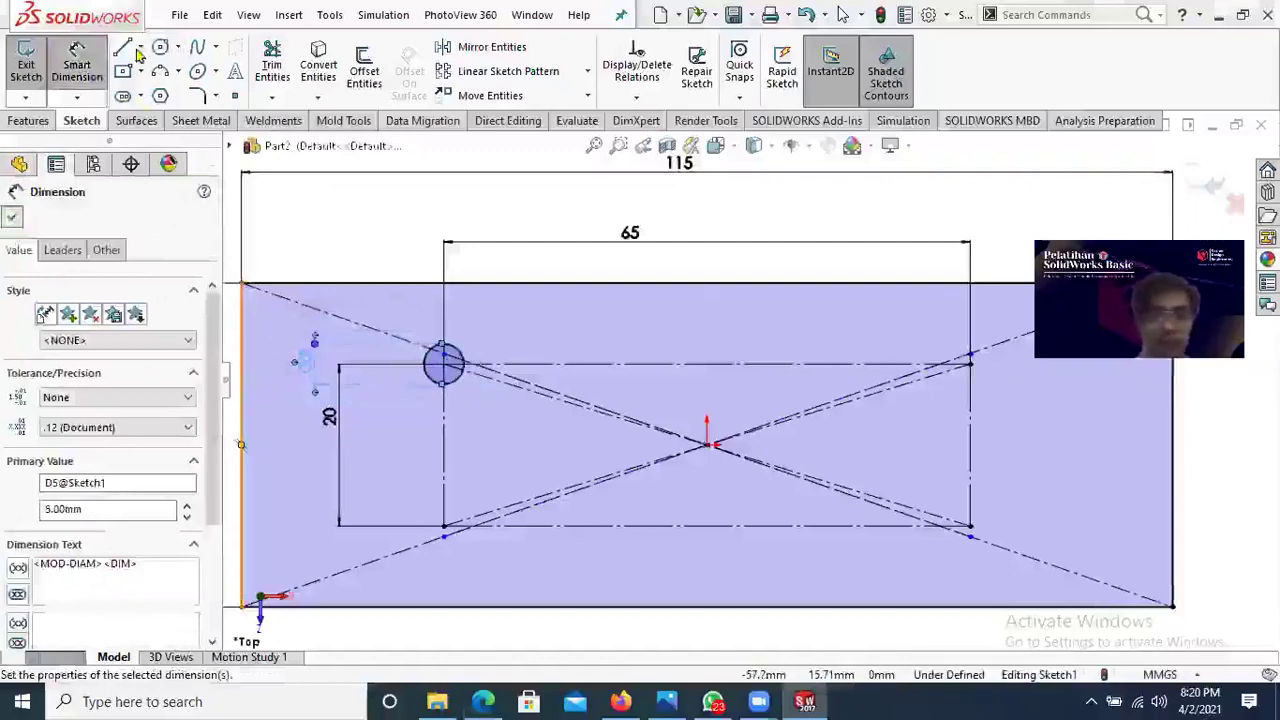
key(Escape)
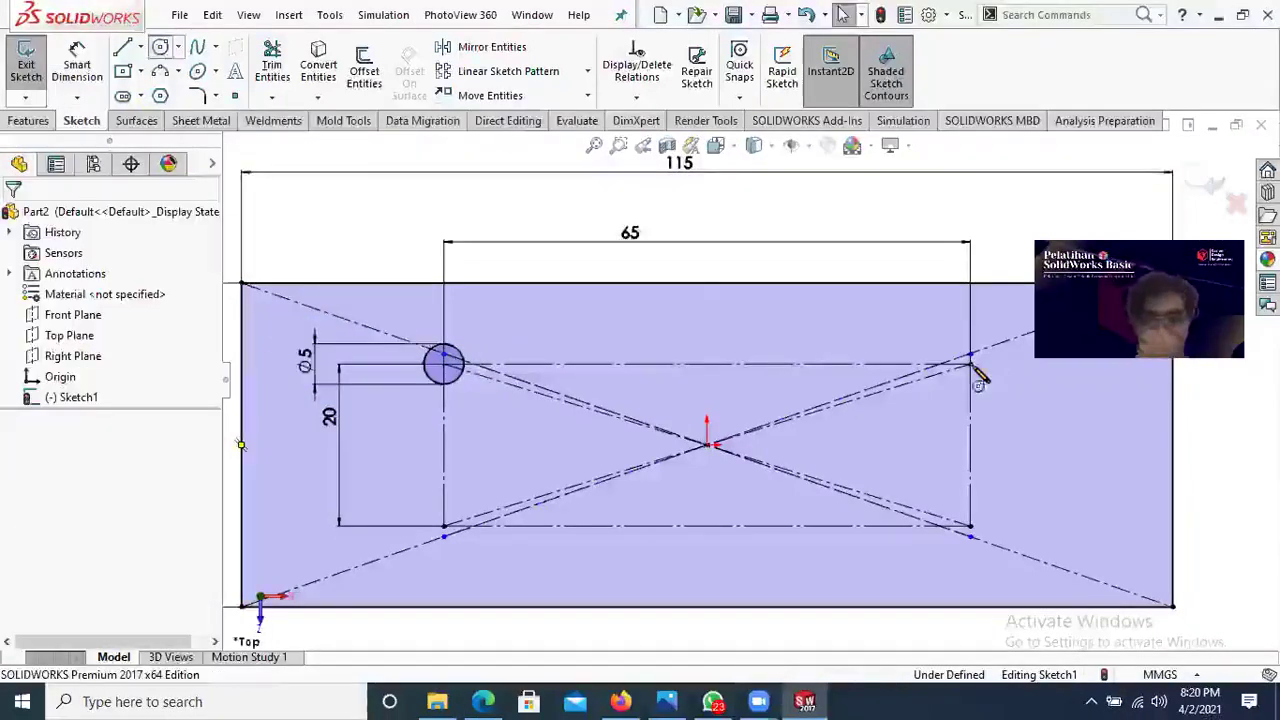
Step: Draw three more circles centred on the inner rectangle's upper-right, lower-right and lower-left corners
click(970, 362)
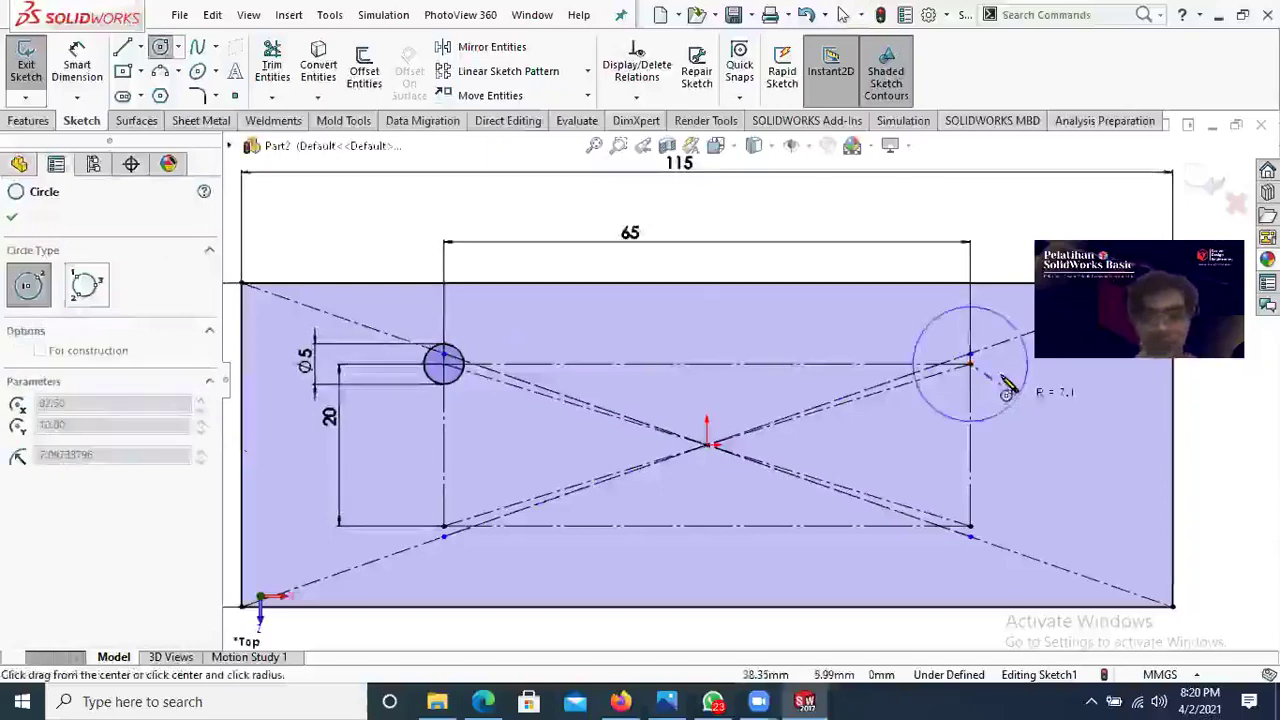
click(1001, 376)
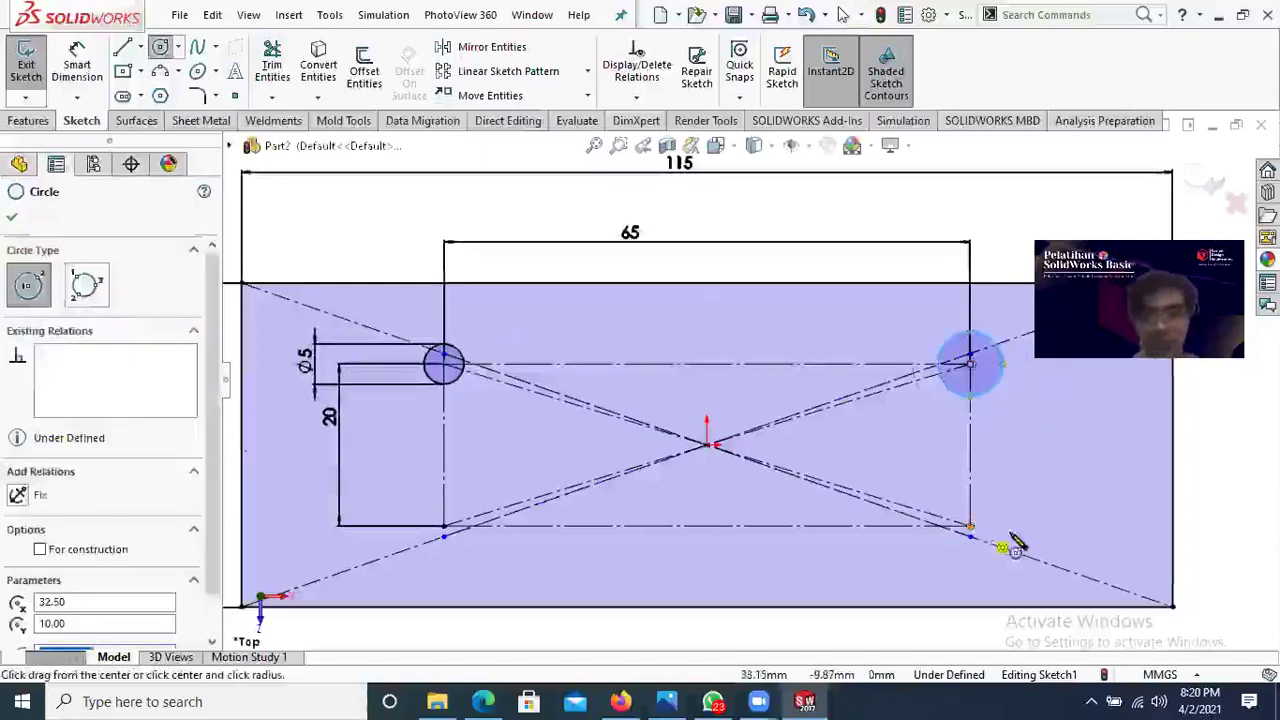
click(970, 526)
click(1011, 533)
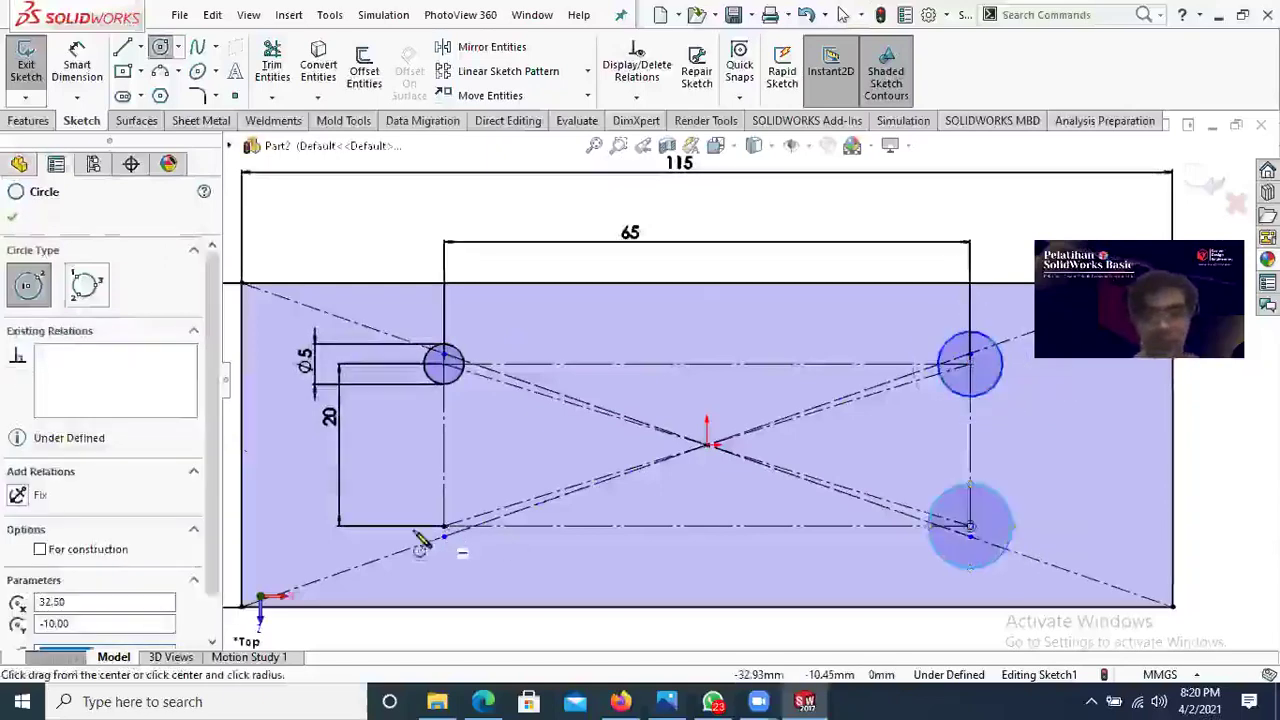
click(443, 527)
click(409, 516)
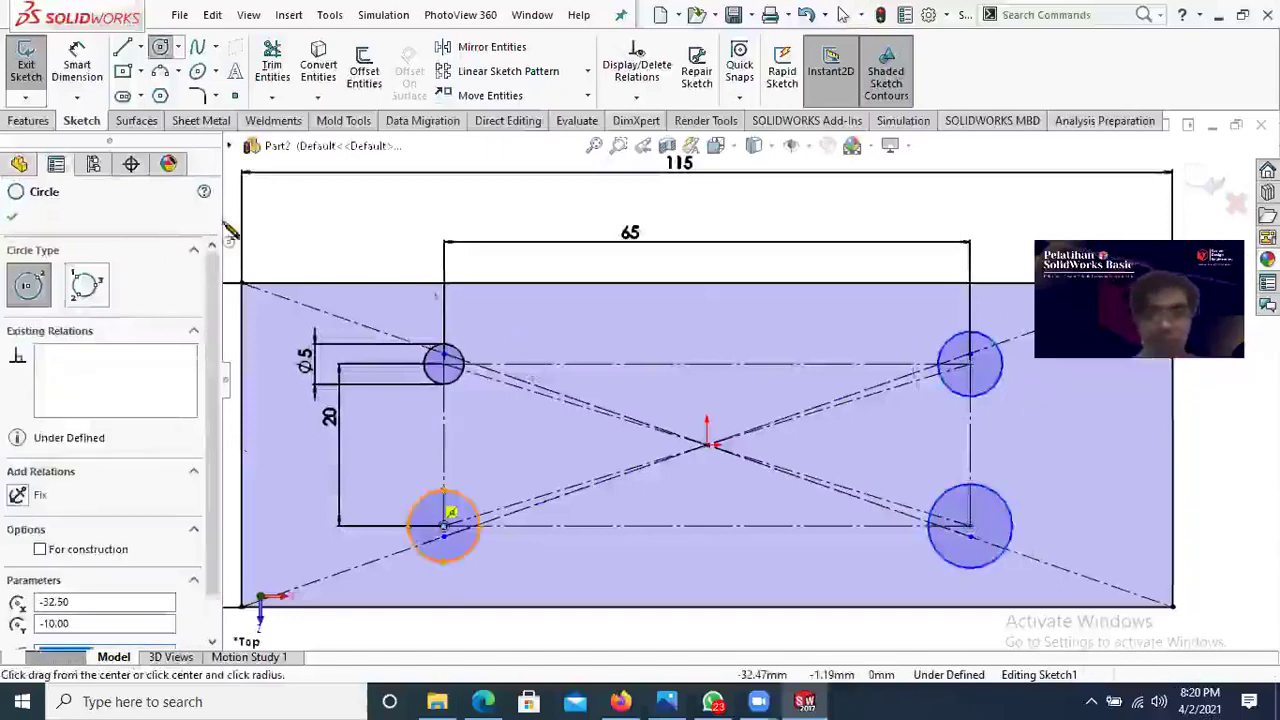
key(f)
click(13, 219)
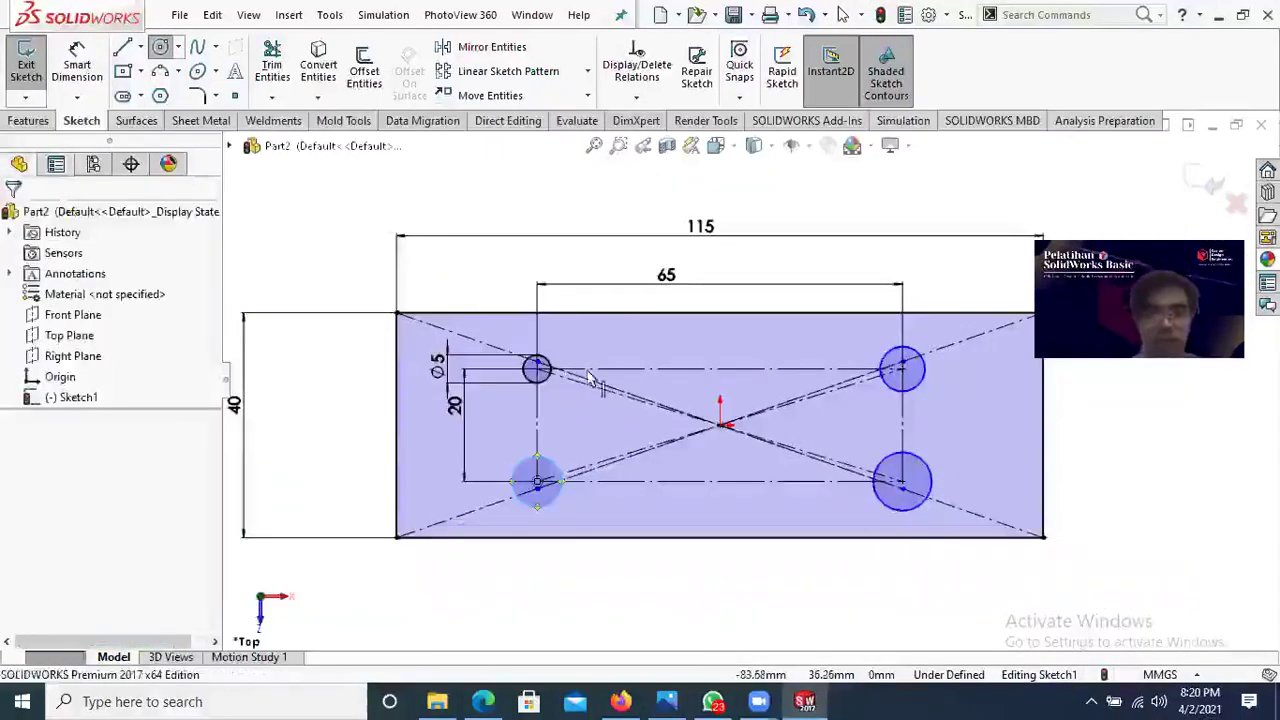
scroll(590, 378, down, 2)
scroll(530, 368, down, 2)
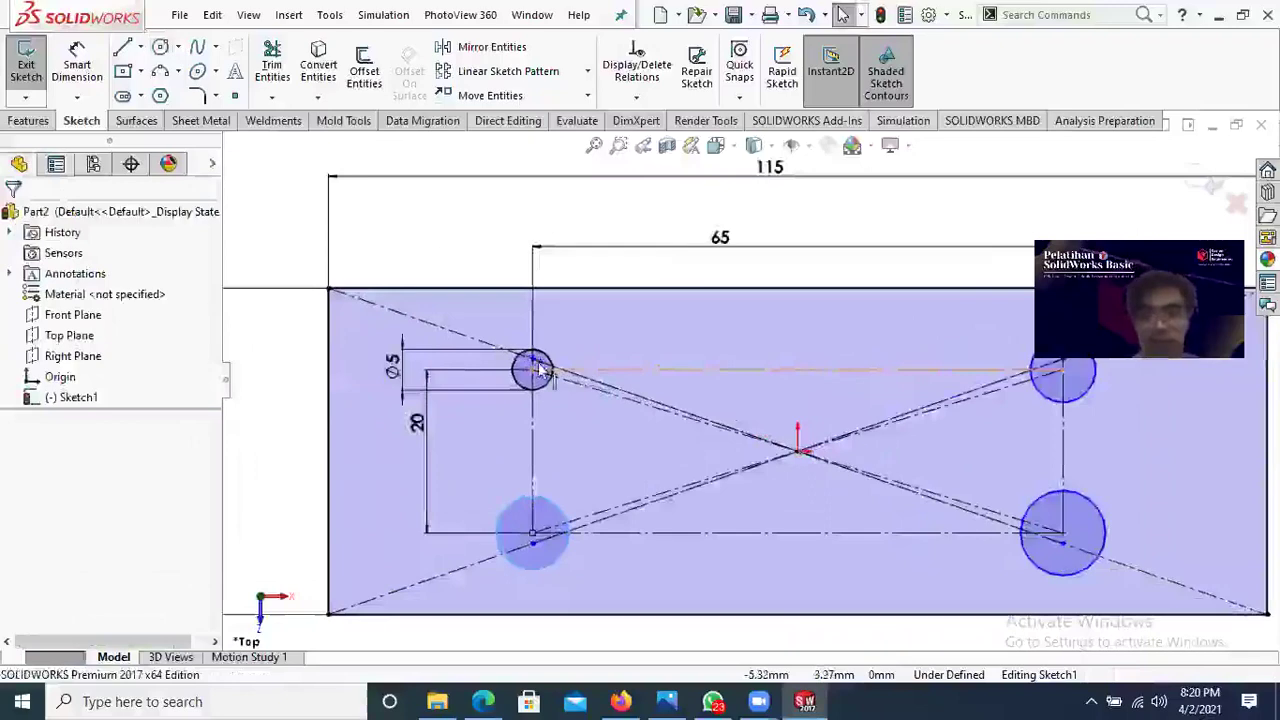
scroll(563, 354, up, 1)
scroll(583, 357, down, 1)
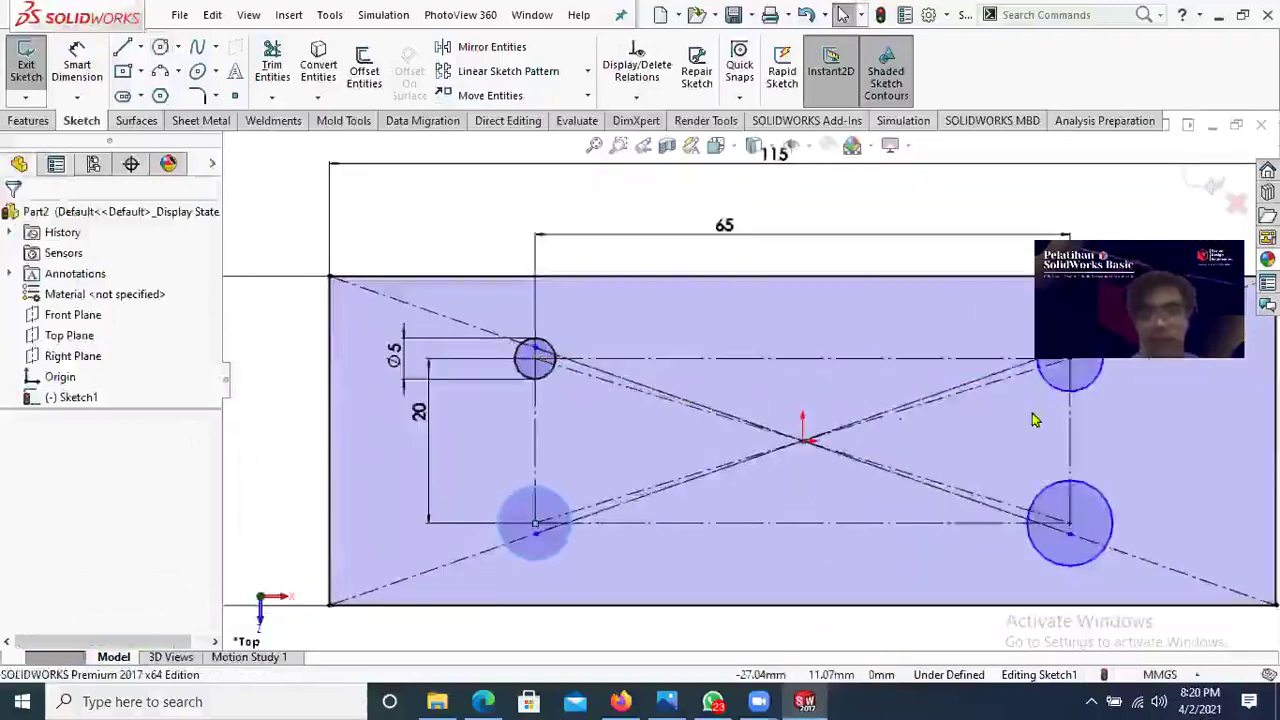
scroll(1035, 420, up, 2)
scroll(897, 355, down, 1)
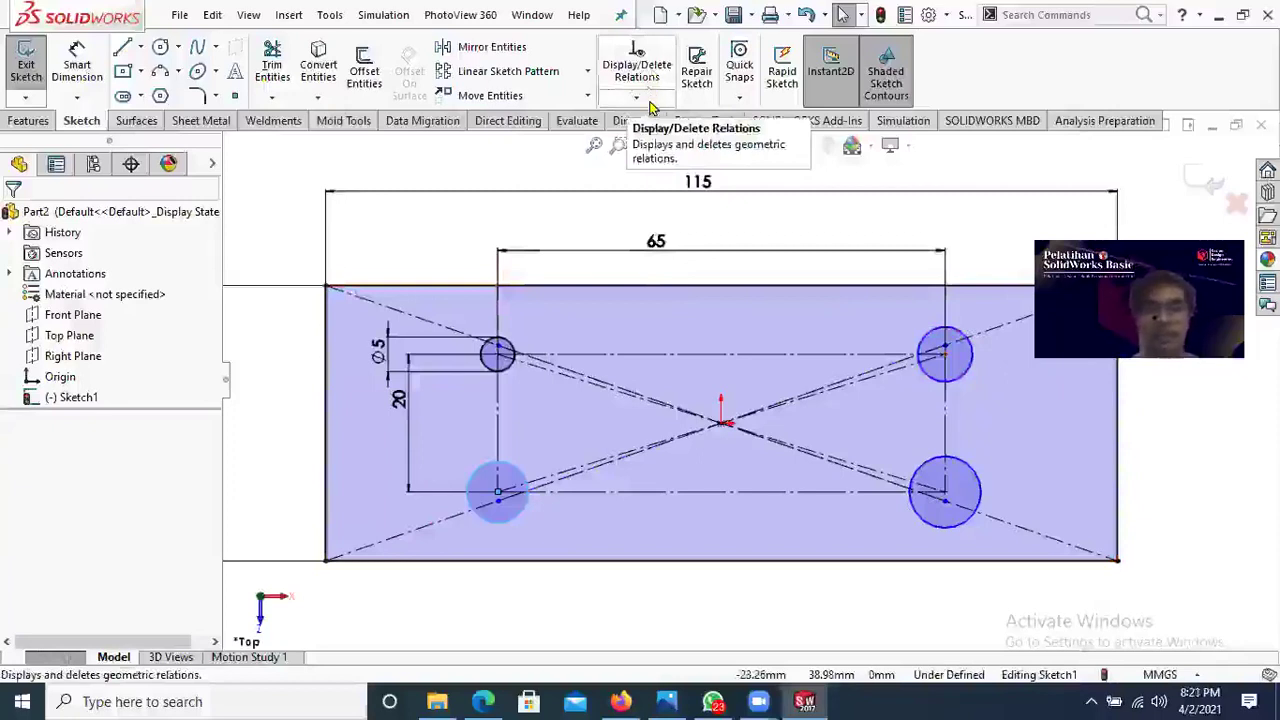
Step: Add an Equal relation between the dimensioned 5 mm circle and the other three corner circles
click(649, 100)
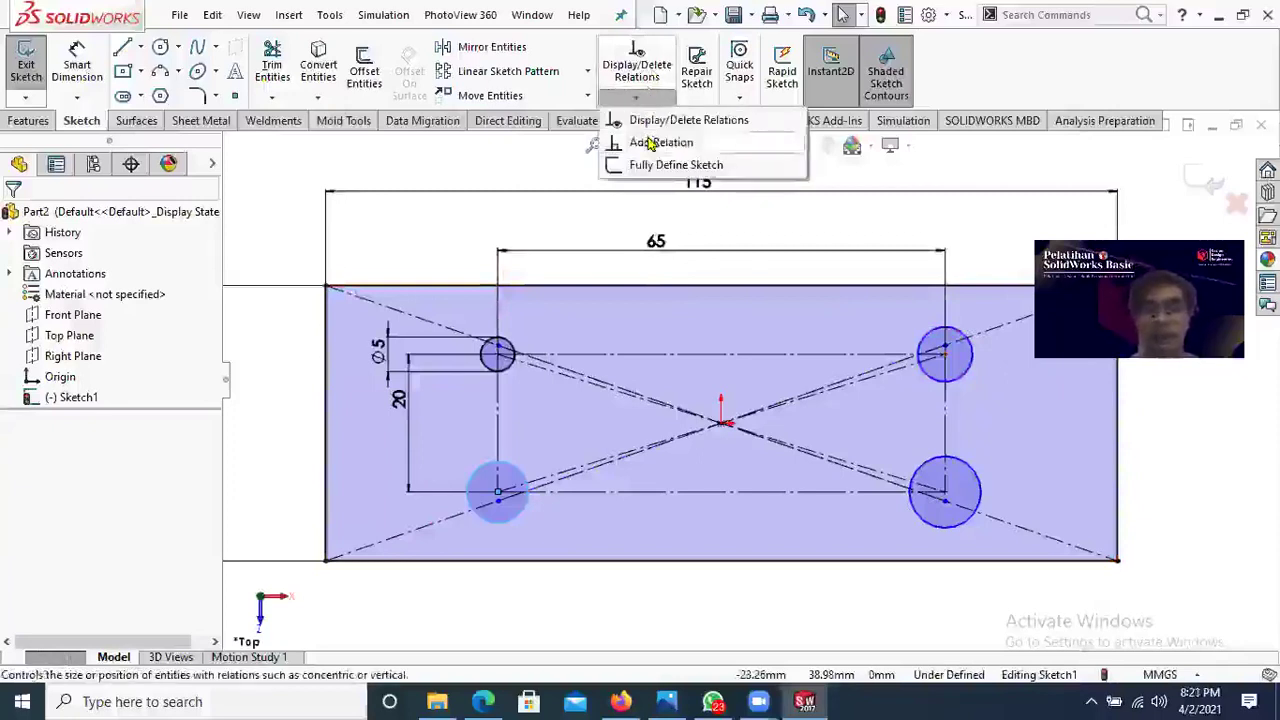
click(655, 142)
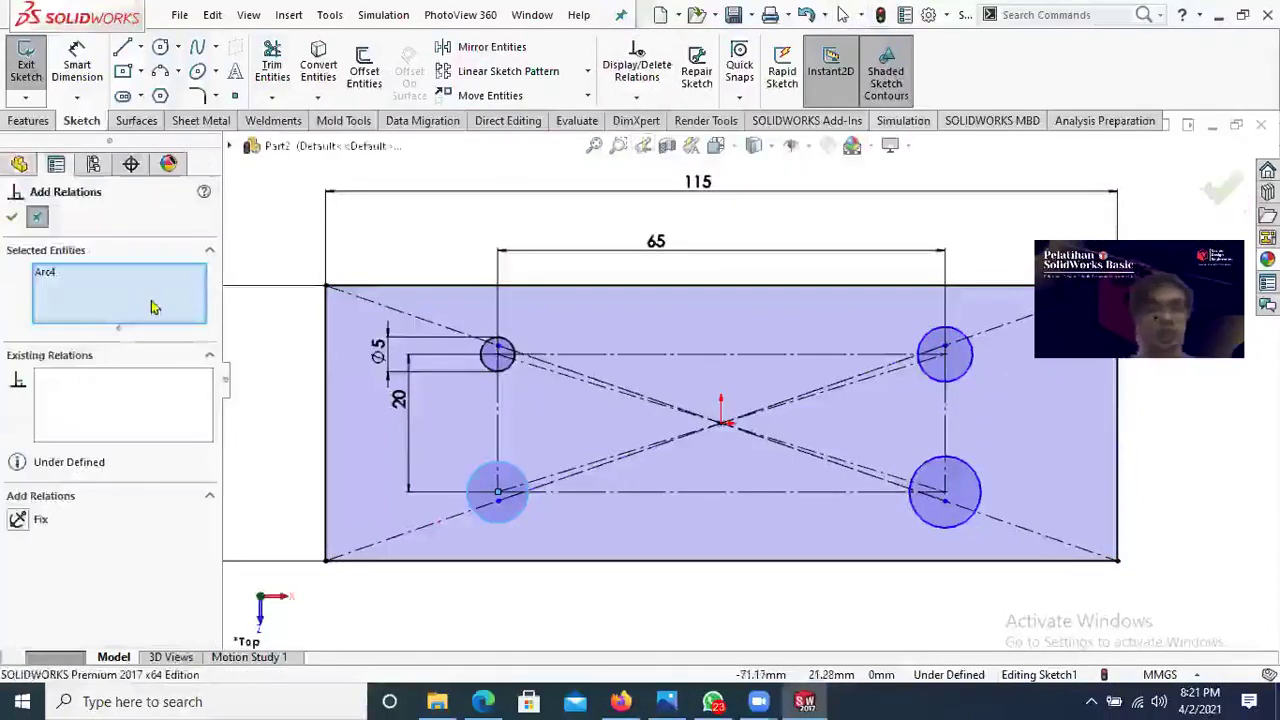
right_click(200, 300)
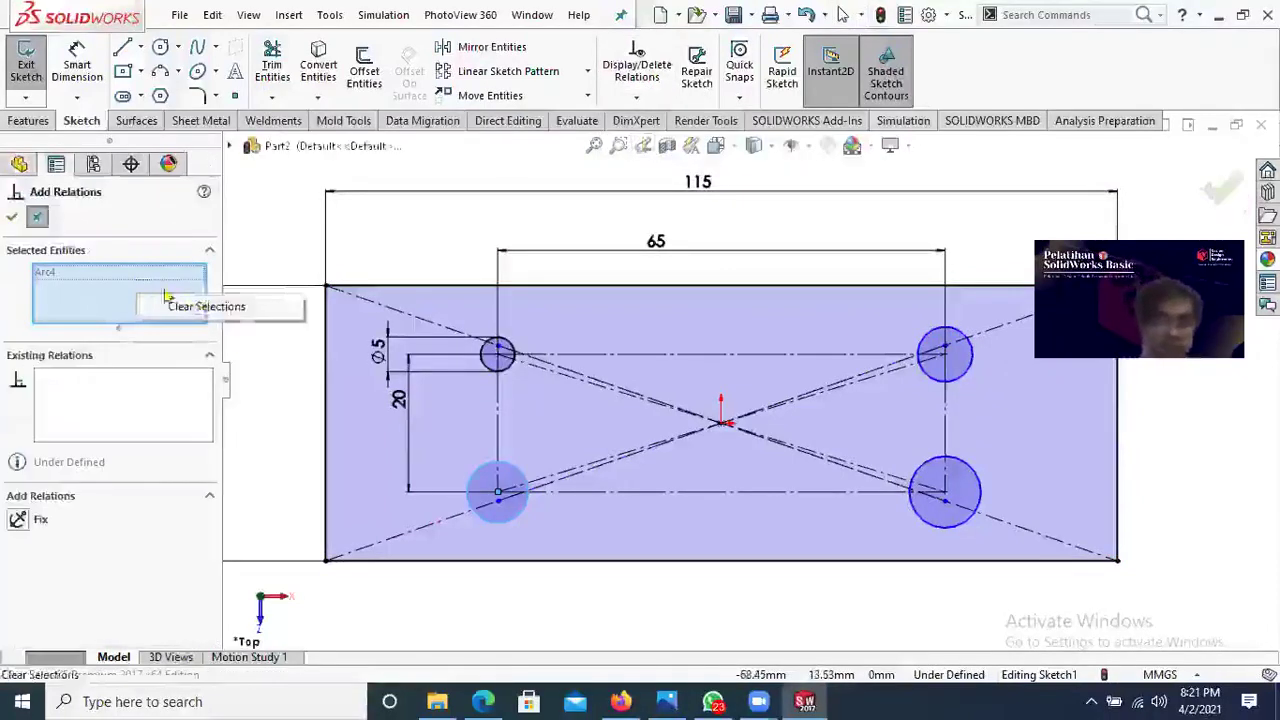
click(203, 307)
scroll(650, 335, down, 1)
scroll(545, 343, down, 1)
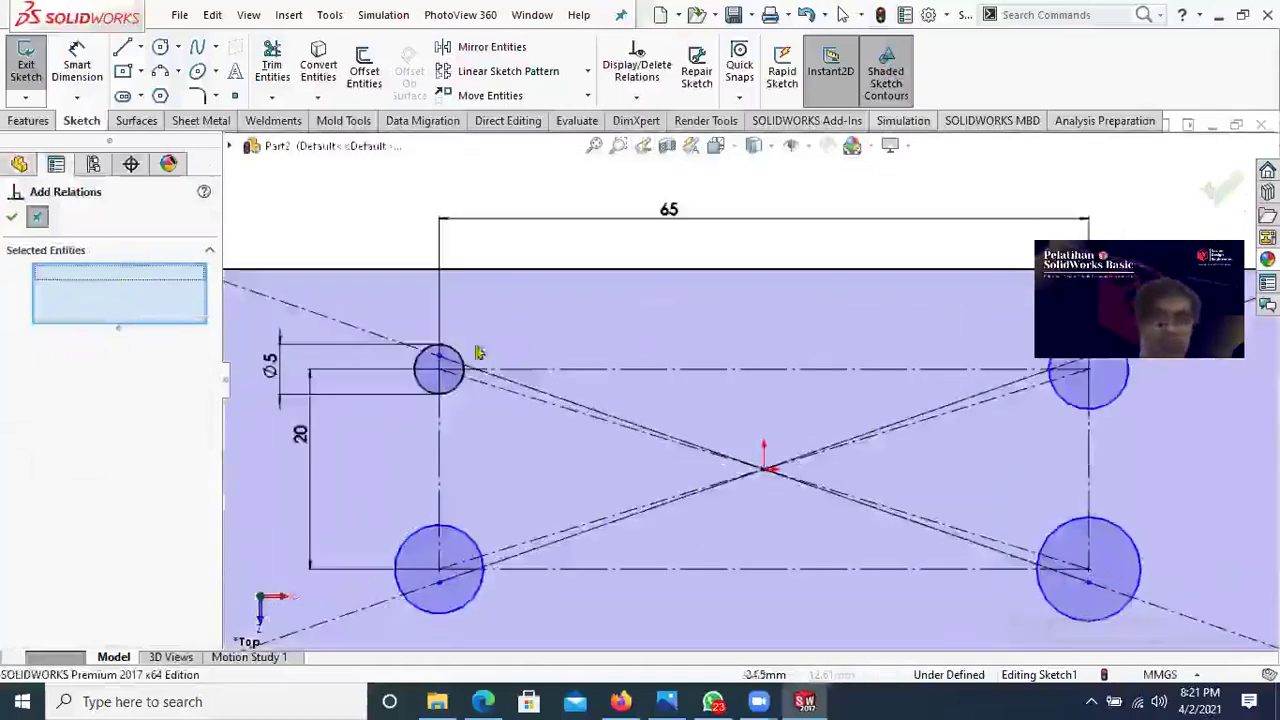
click(455, 360)
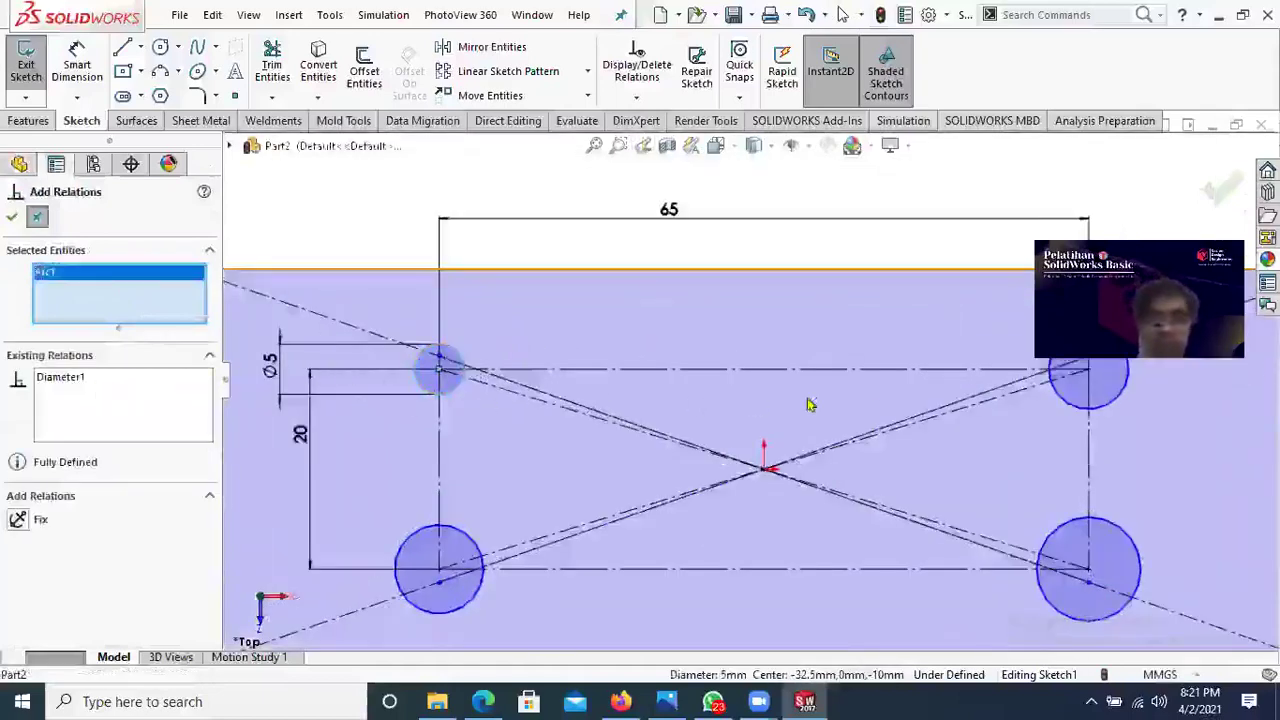
scroll(810, 404, up, 2)
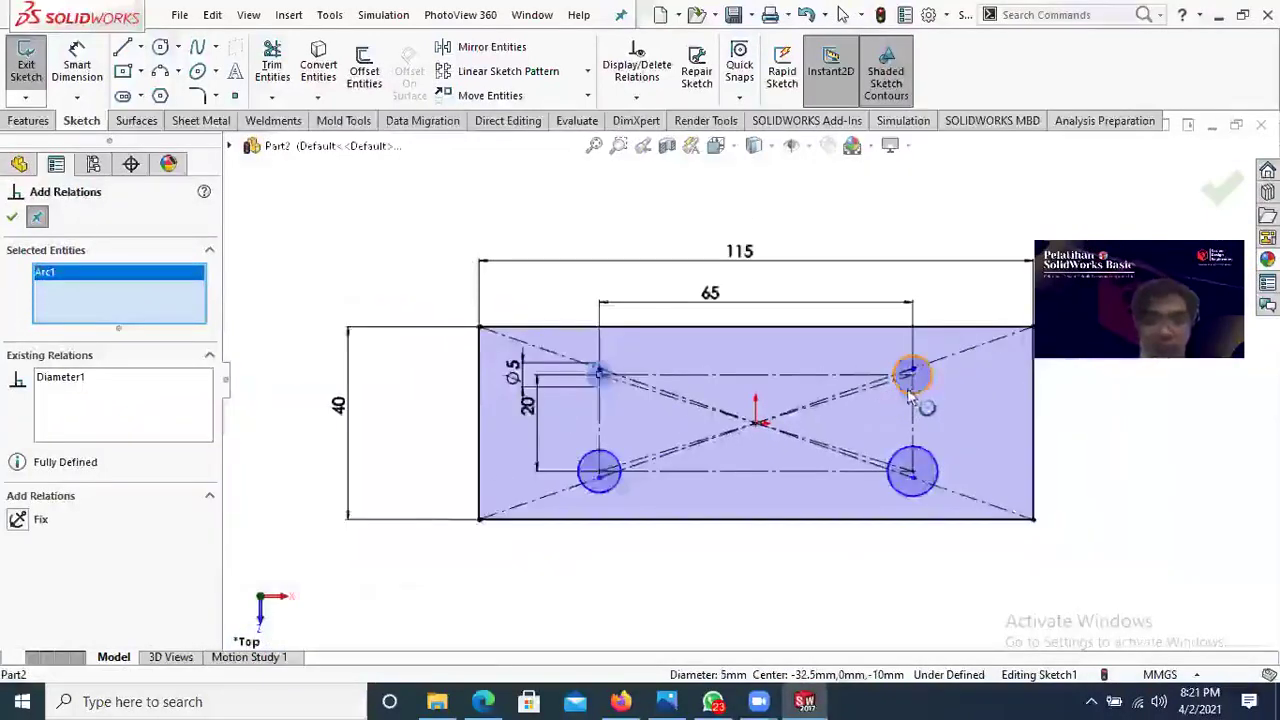
click(937, 475)
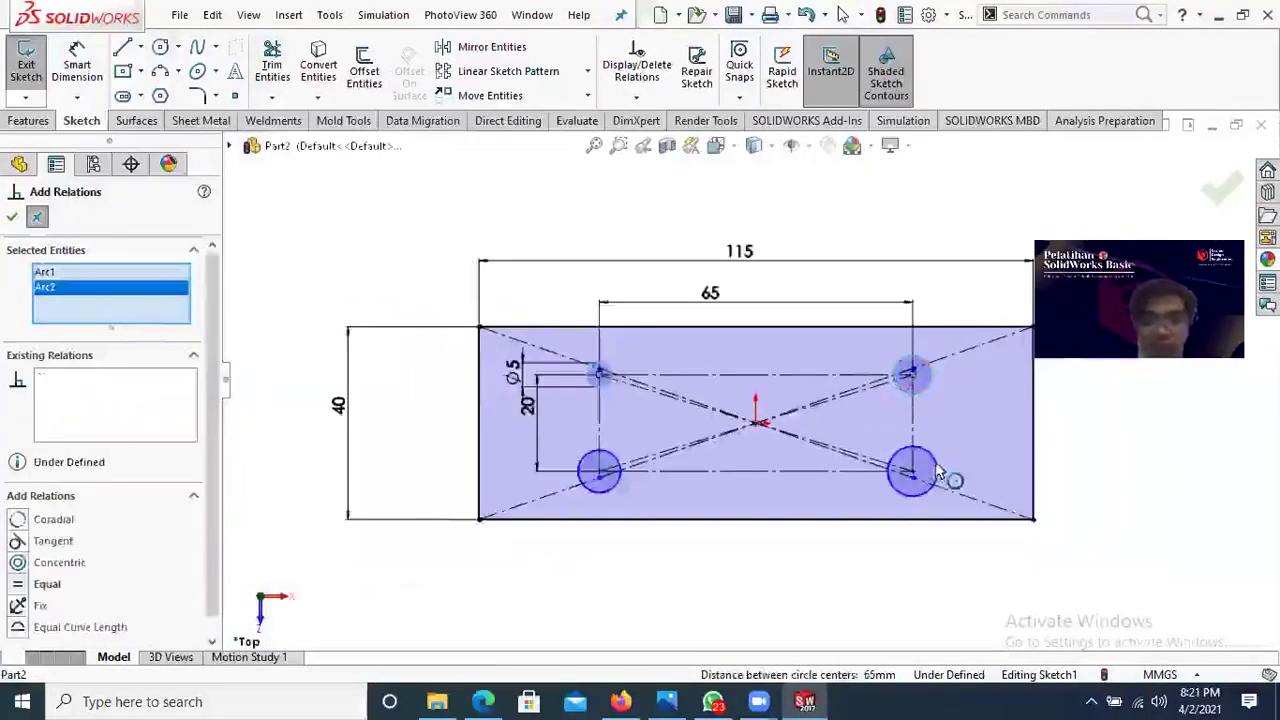
click(604, 462)
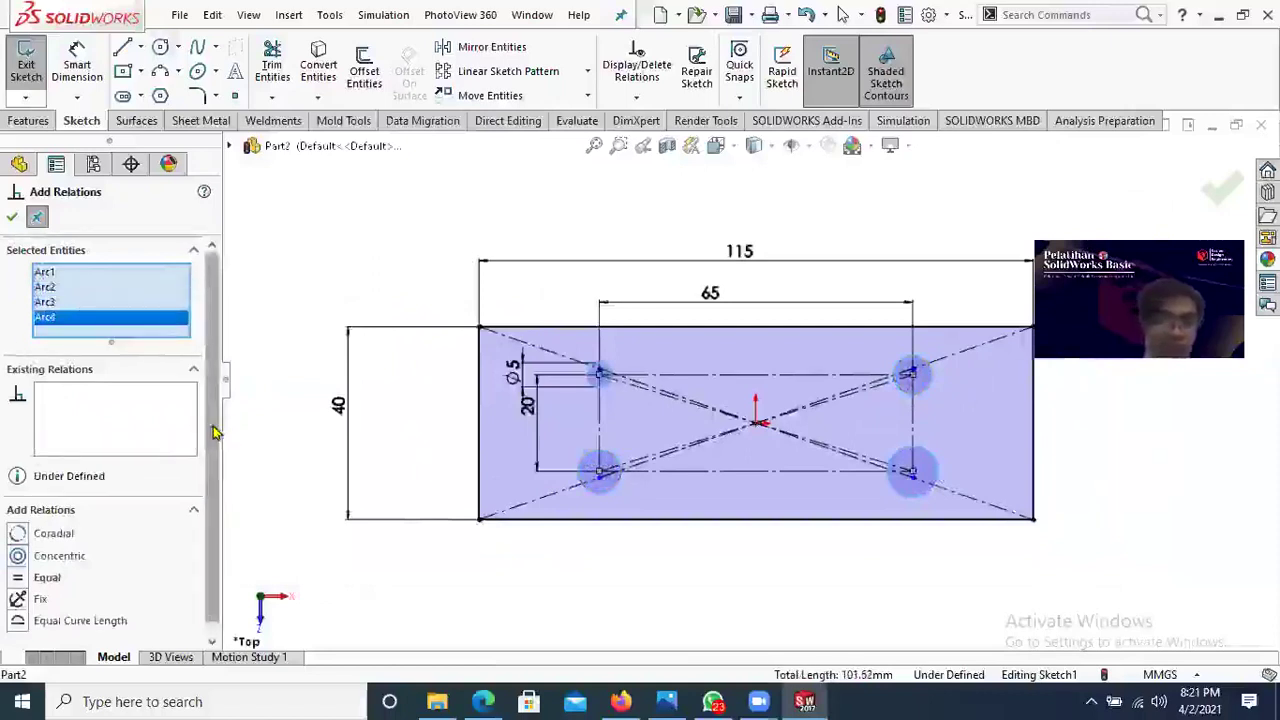
scroll(106, 513, down, 1)
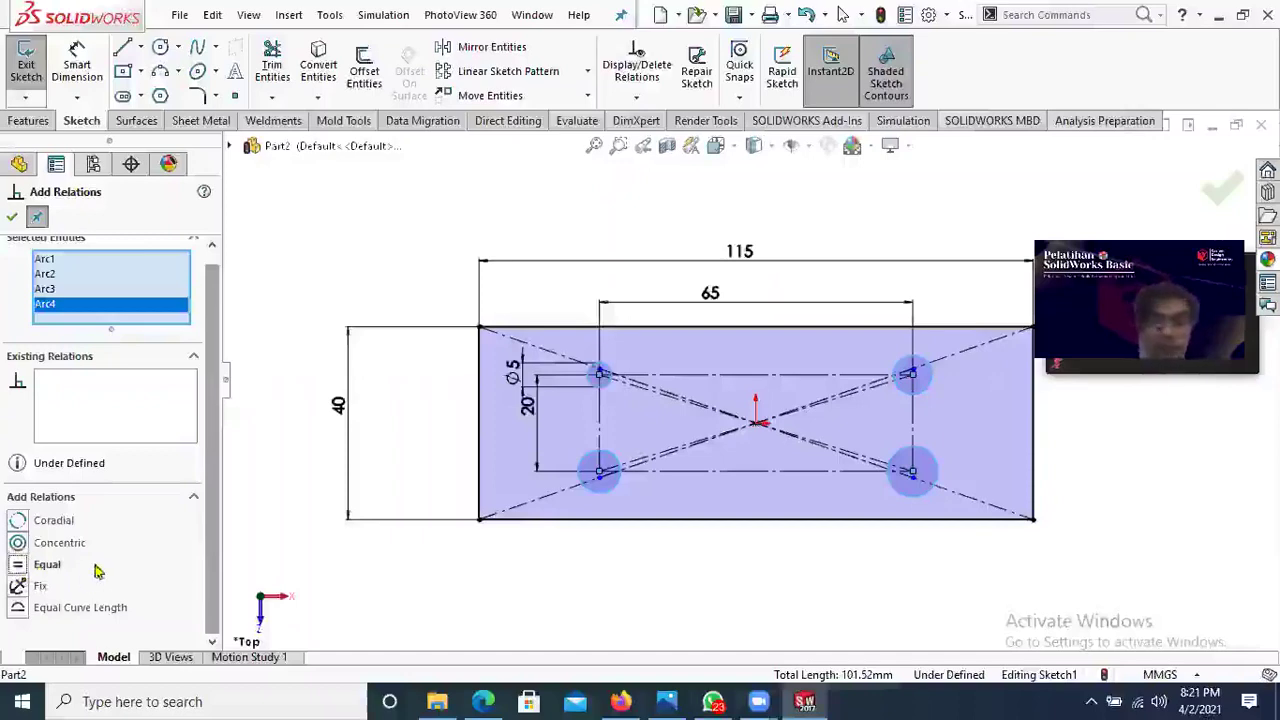
click(14, 218)
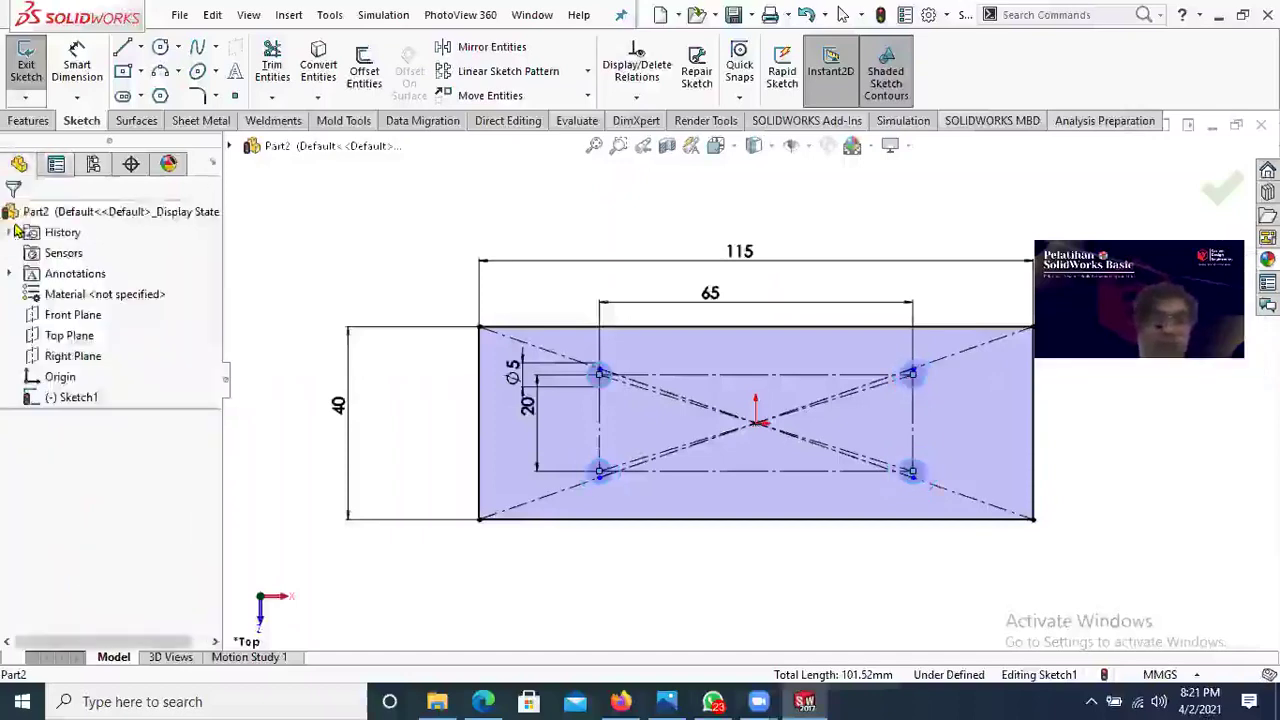
Step: Consult the plate thickness in the Base drawing and extrude the sketch as a blind boss 5 mm thick
mouse_move(843, 538)
middle_down()
mouse_move(840, 434)
mouse_move(783, 416)
middle_up()
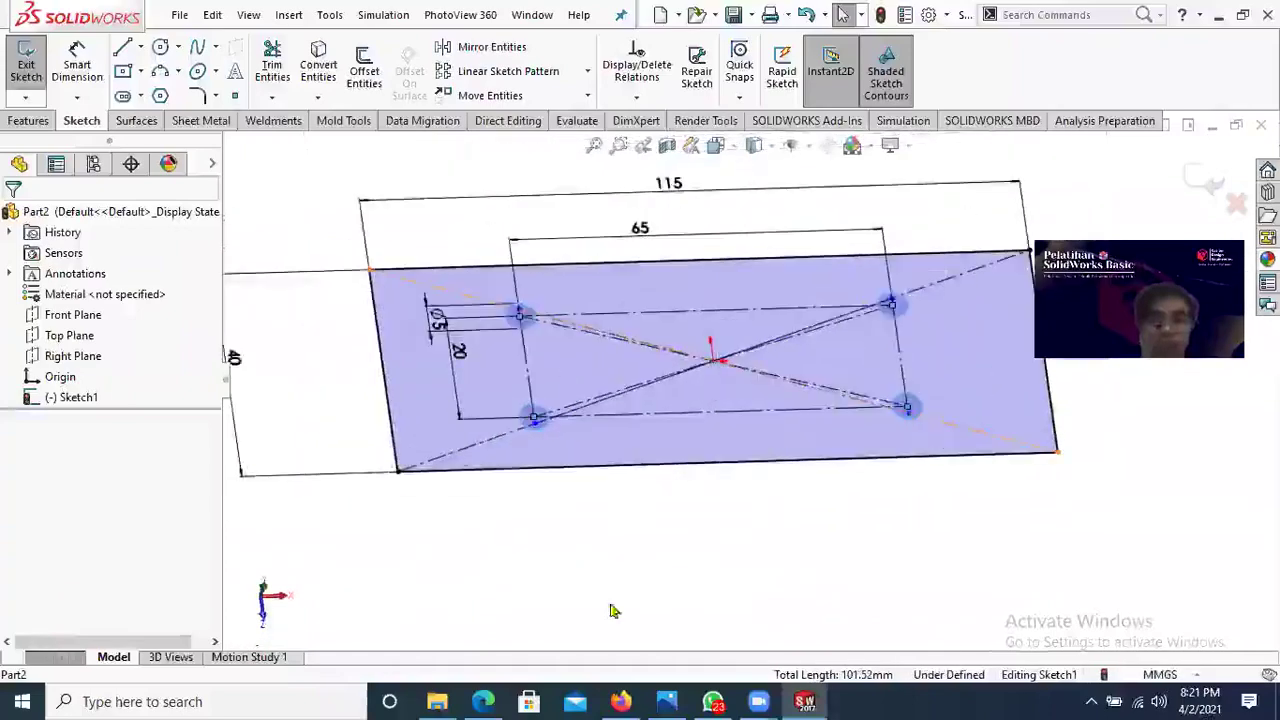
click(486, 701)
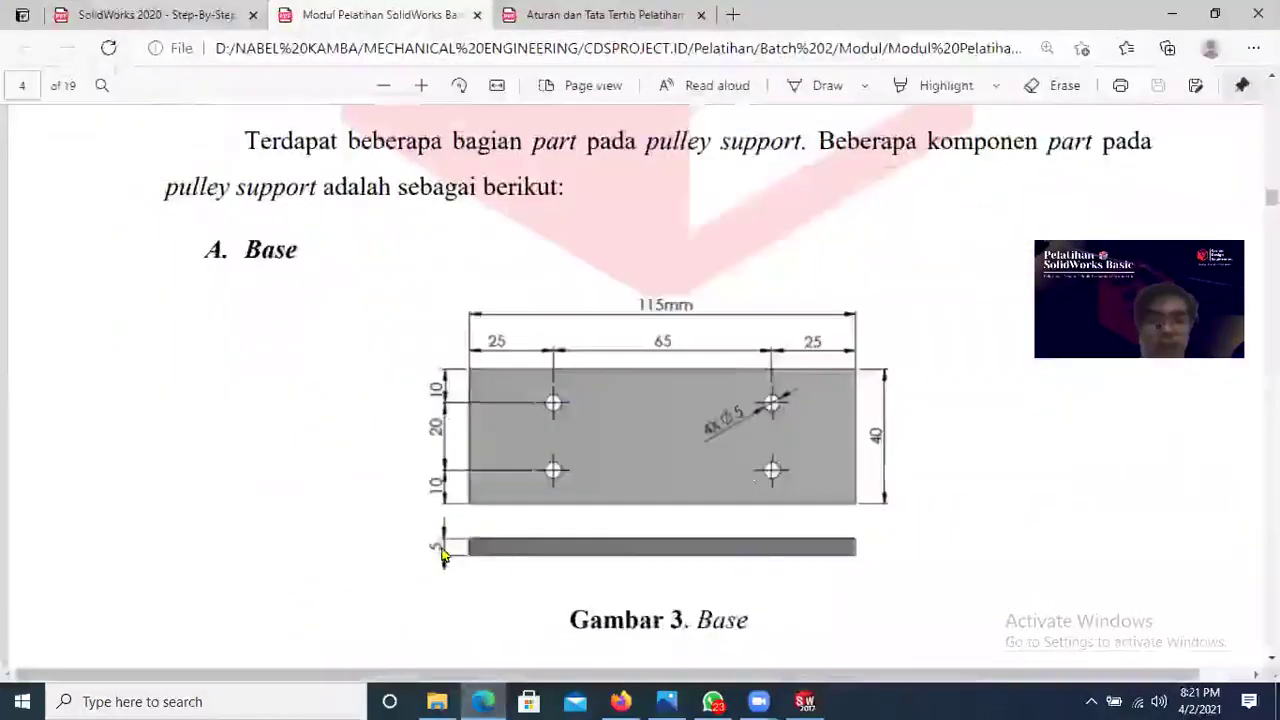
click(486, 701)
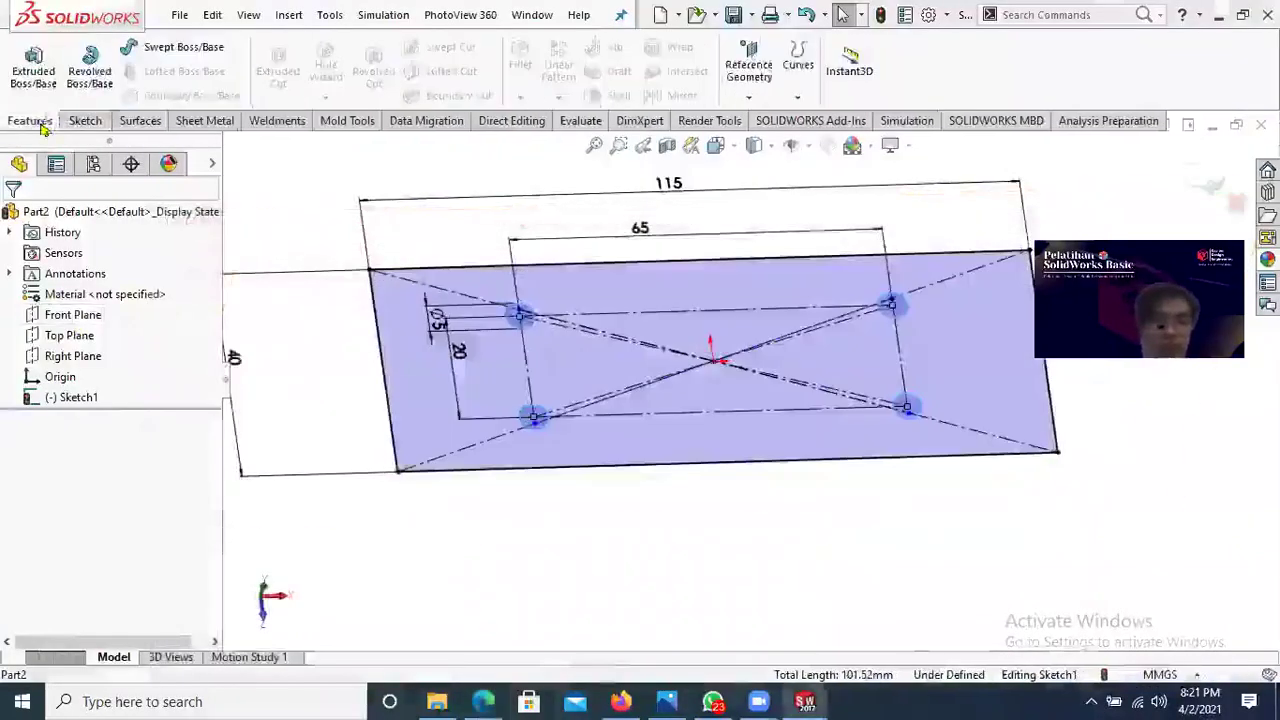
click(34, 88)
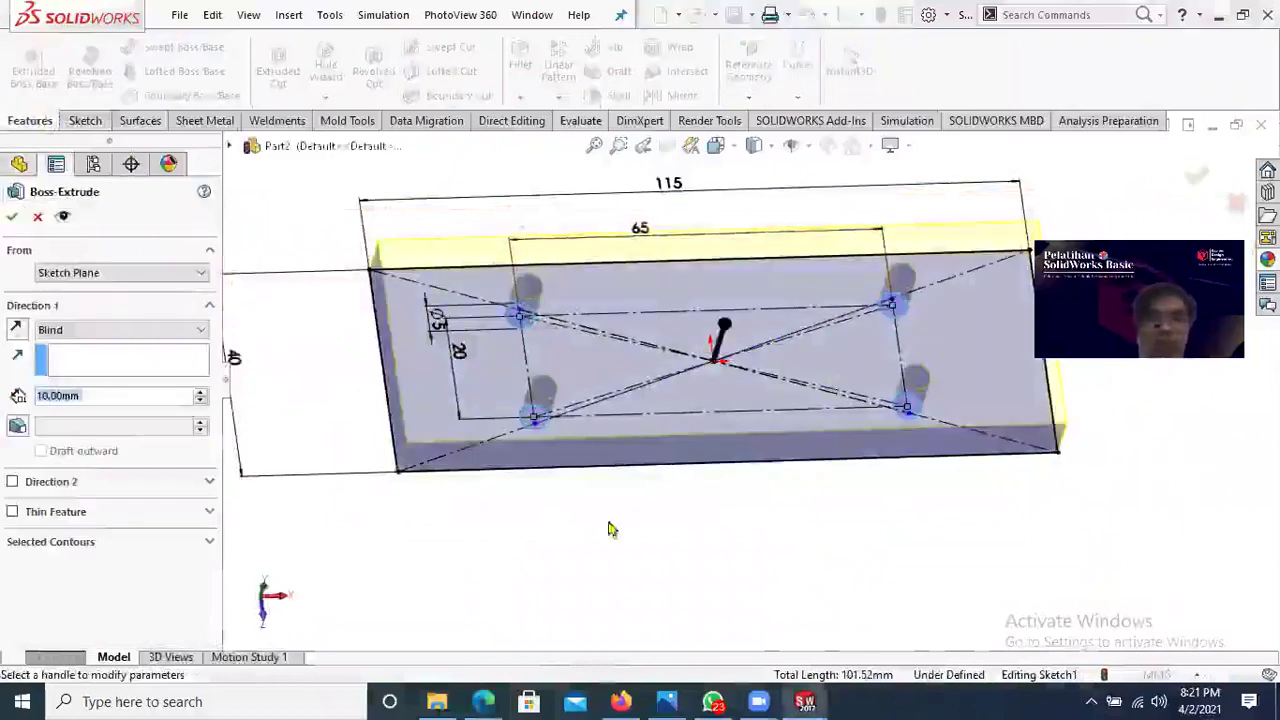
middle_drag(610, 529, 787, 288)
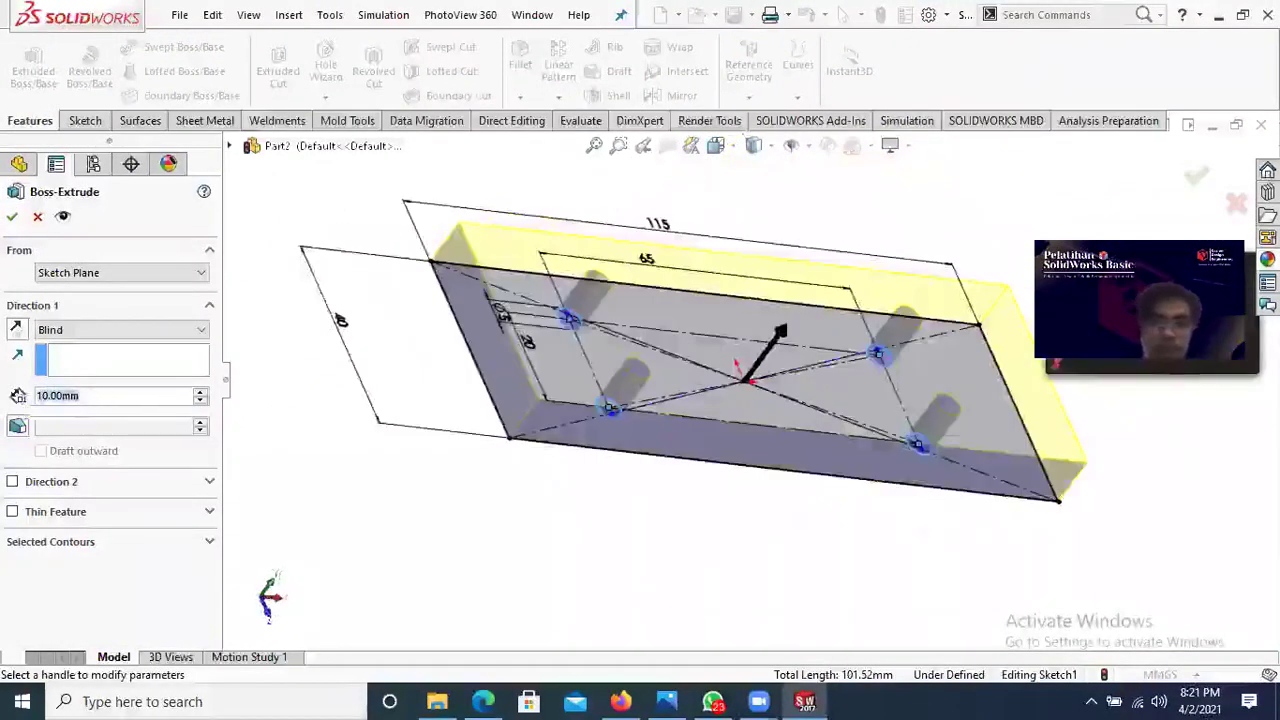
text(5)
key(Return)
Step: Inspect the extruded plate from several sides, compare it with the Base drawing, and return to the top view
middle_drag(680, 450, 728, 455)
middle_drag(743, 398, 831, 410)
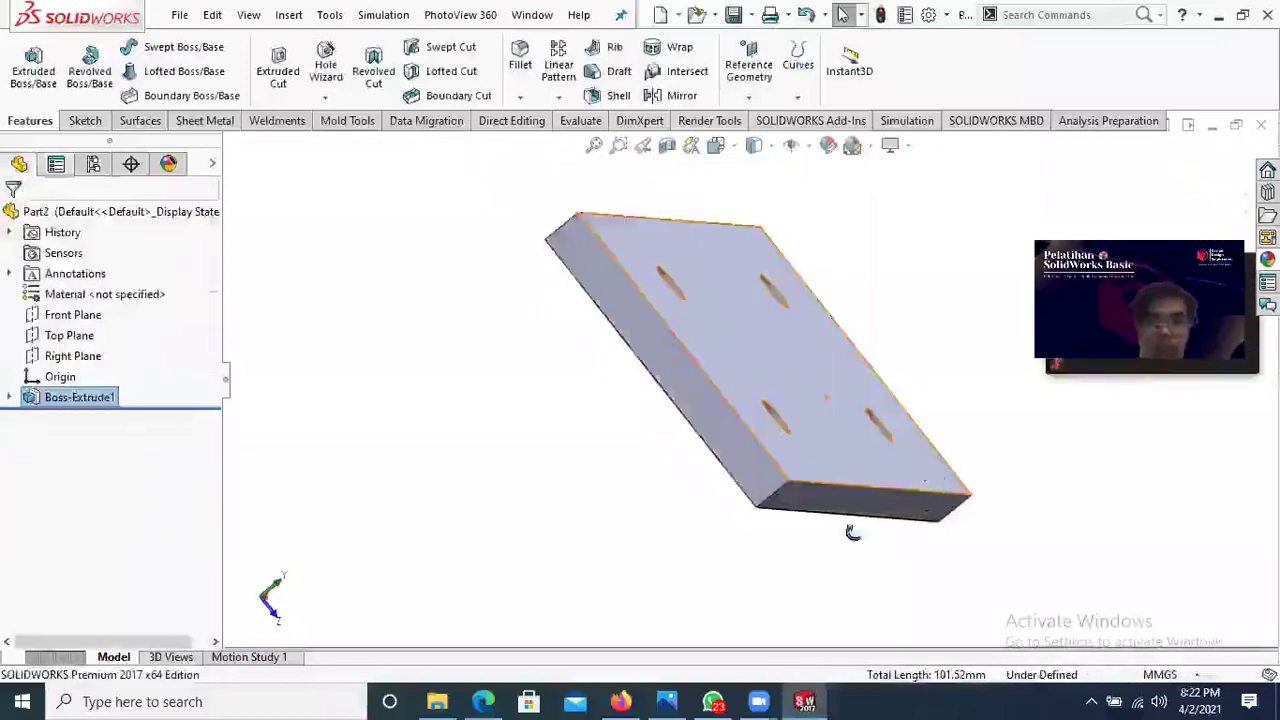
middle_drag(776, 517, 627, 601)
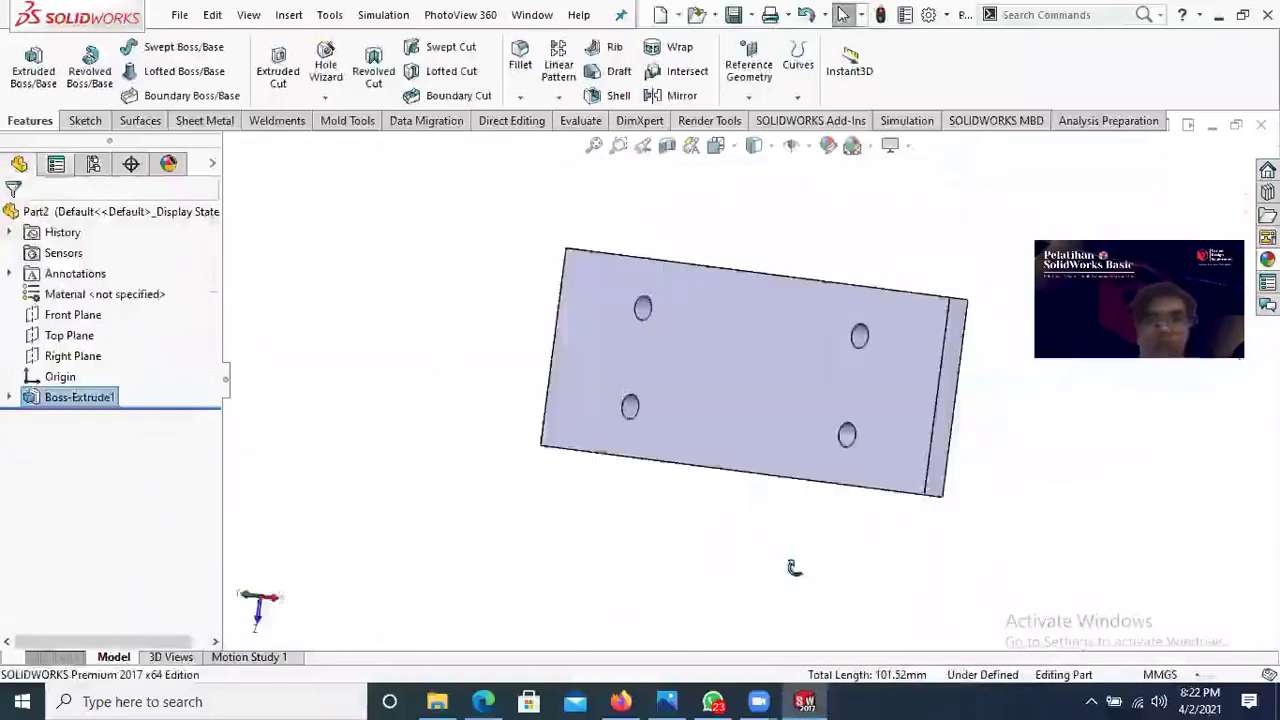
middle_drag(794, 568, 485, 698)
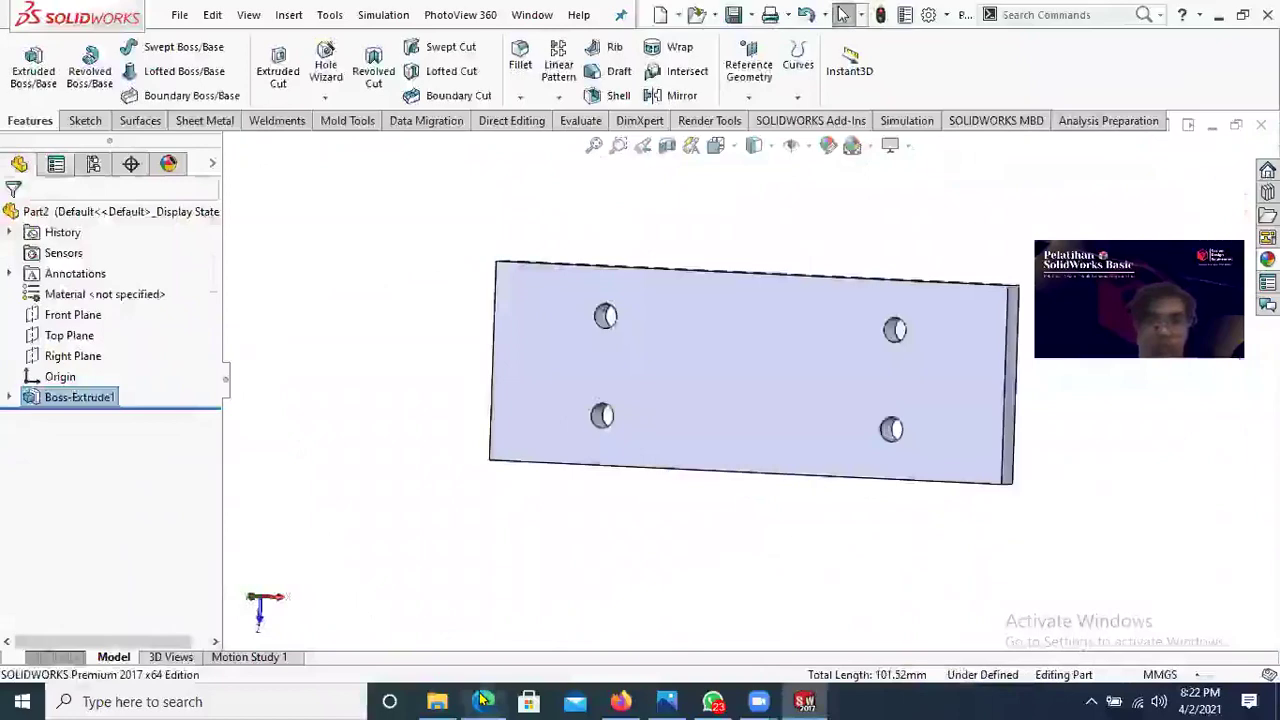
click(483, 700)
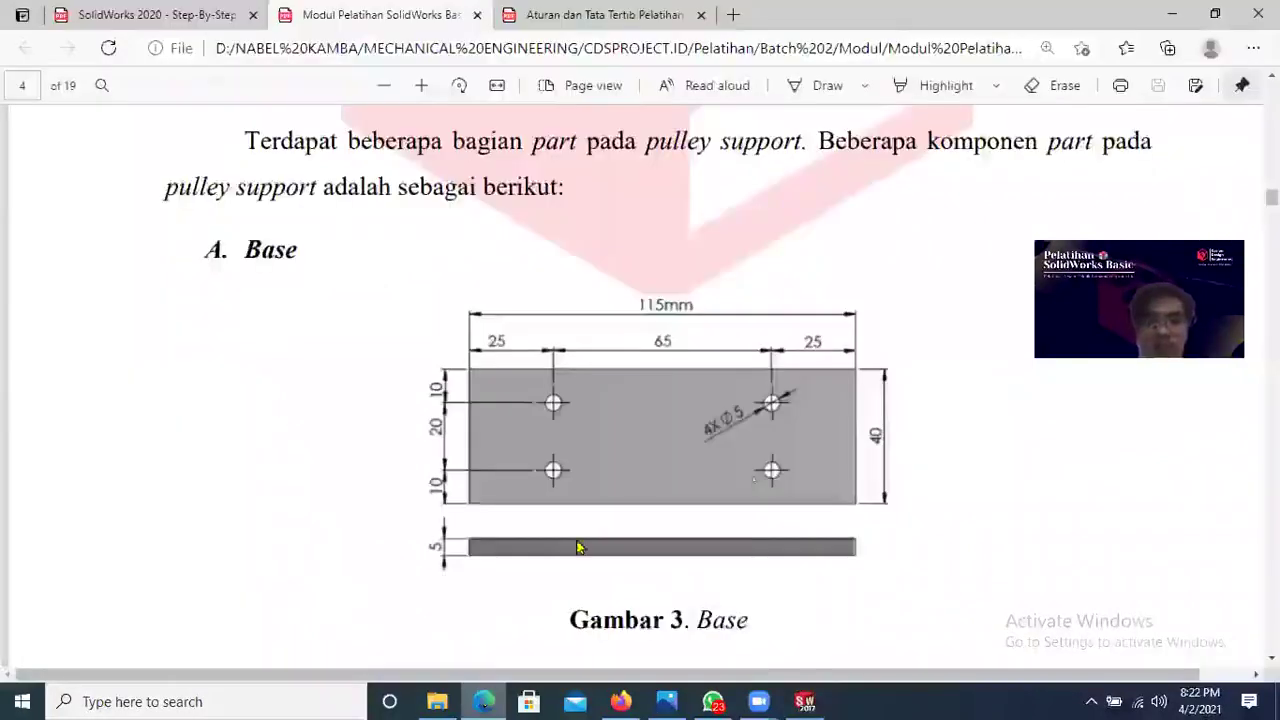
click(805, 701)
middle_drag(847, 540, 783, 410)
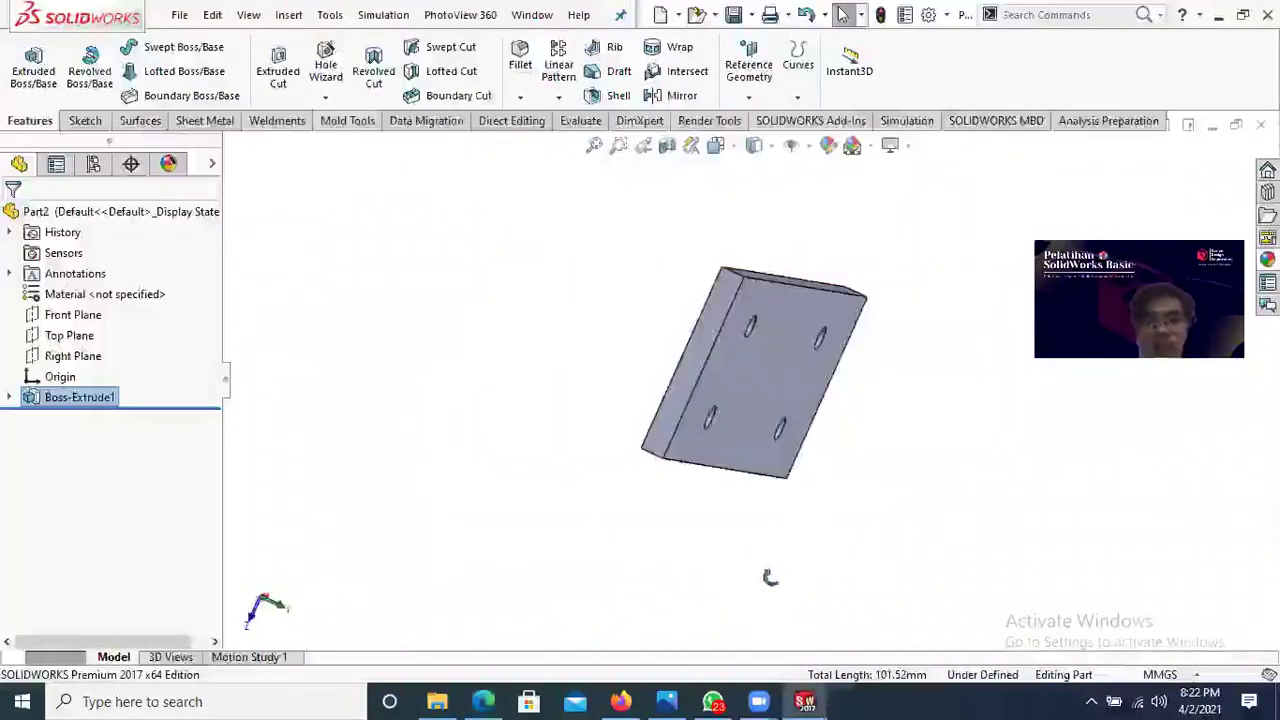
middle_drag(770, 578, 765, 543)
key(space)
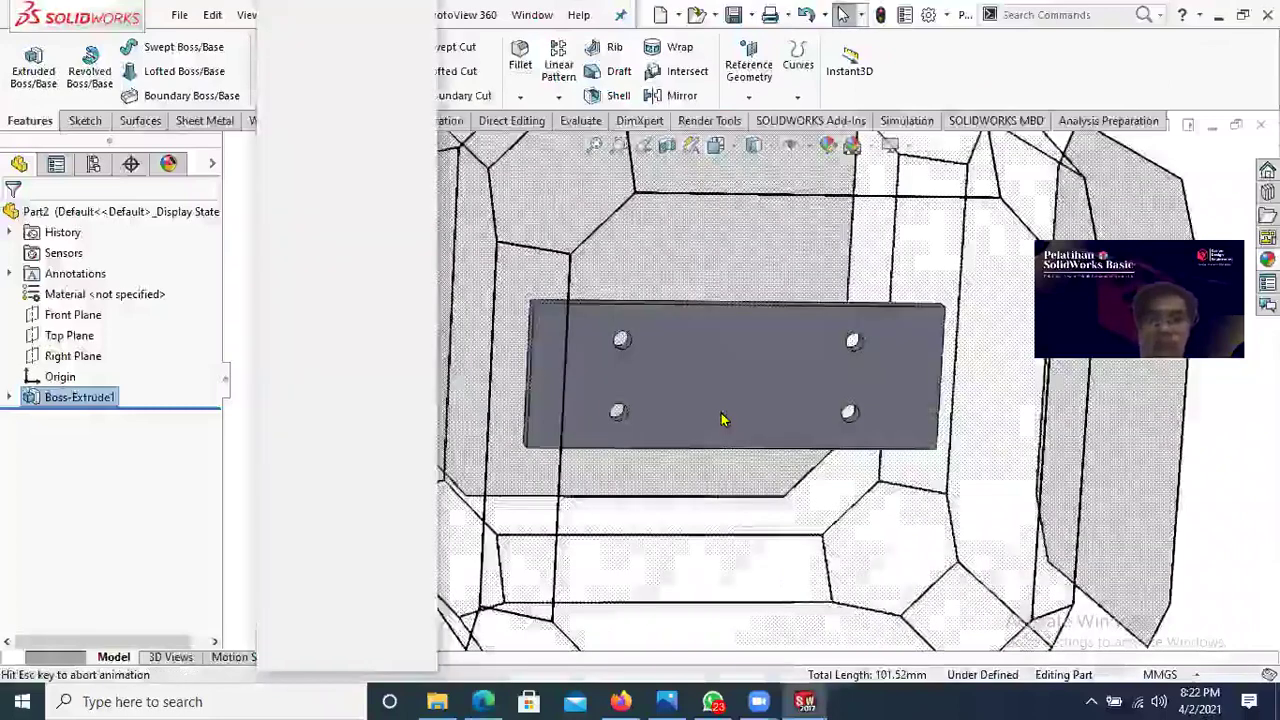
key(ctrl+5)
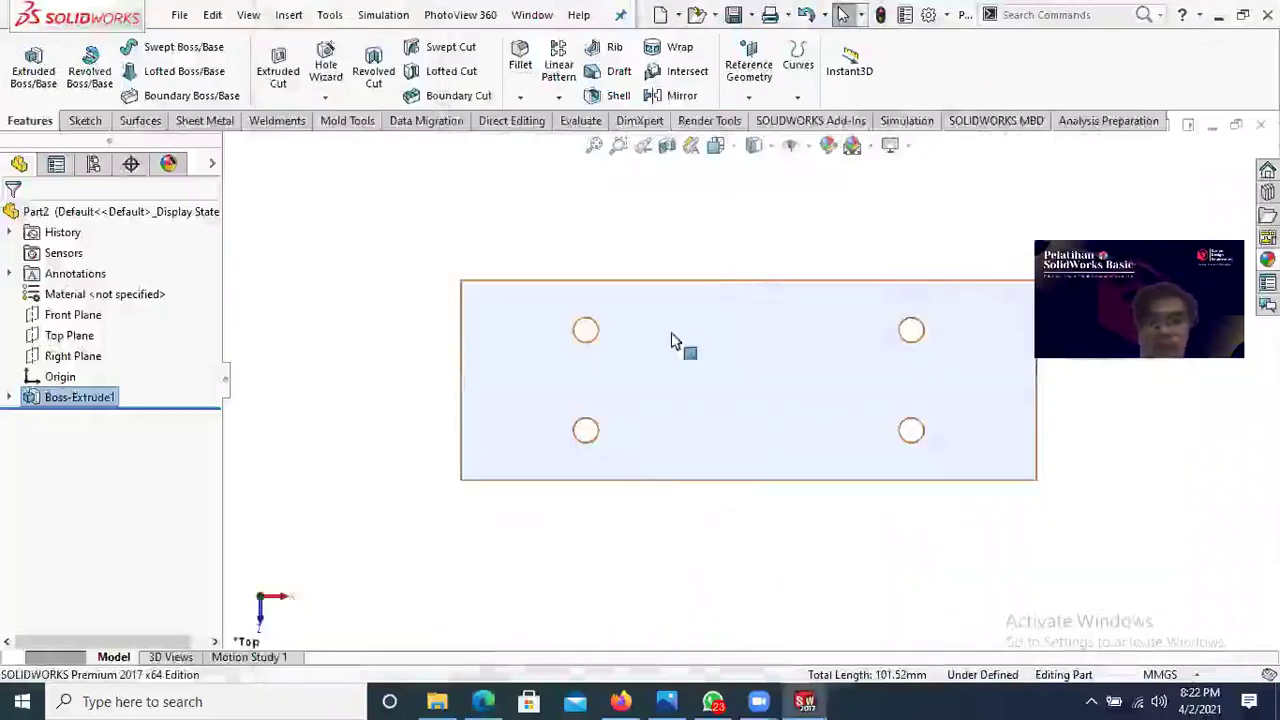
Step: Examine the plate in the Hidden Lines Visible and Wireframe display styles, then restore Shaded With Edges
click(775, 152)
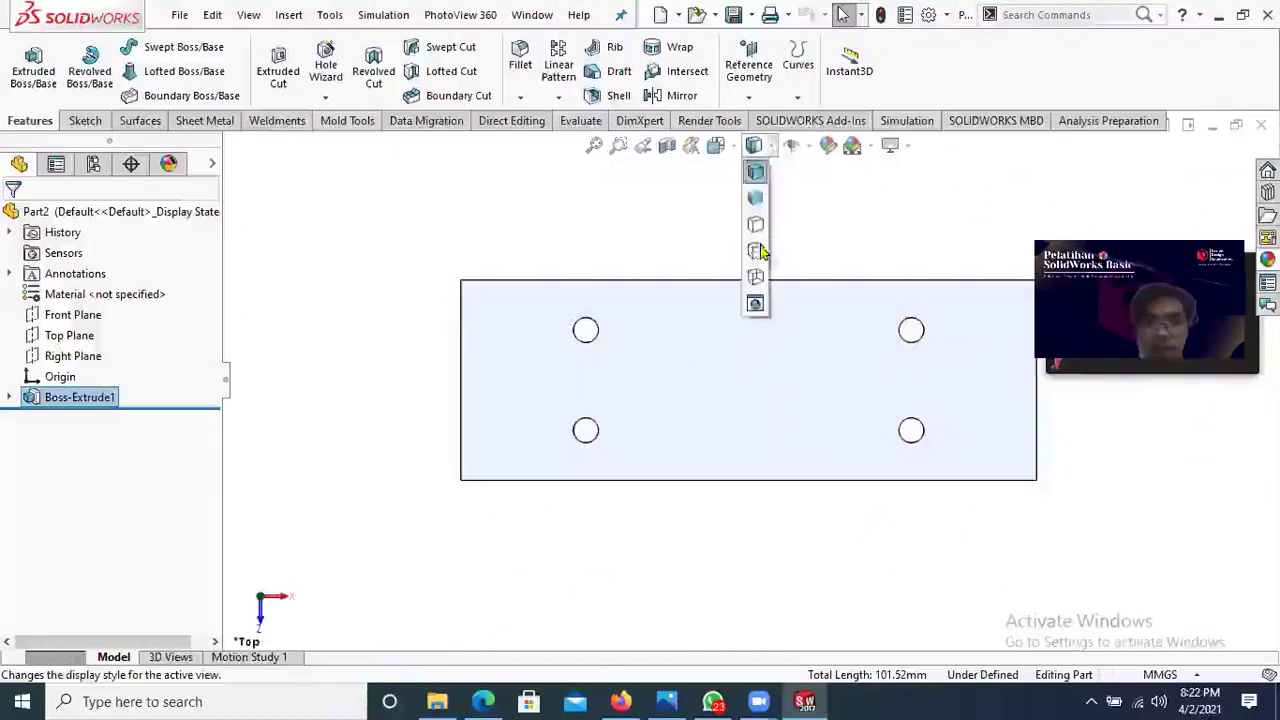
click(757, 250)
middle_drag(804, 406, 808, 414)
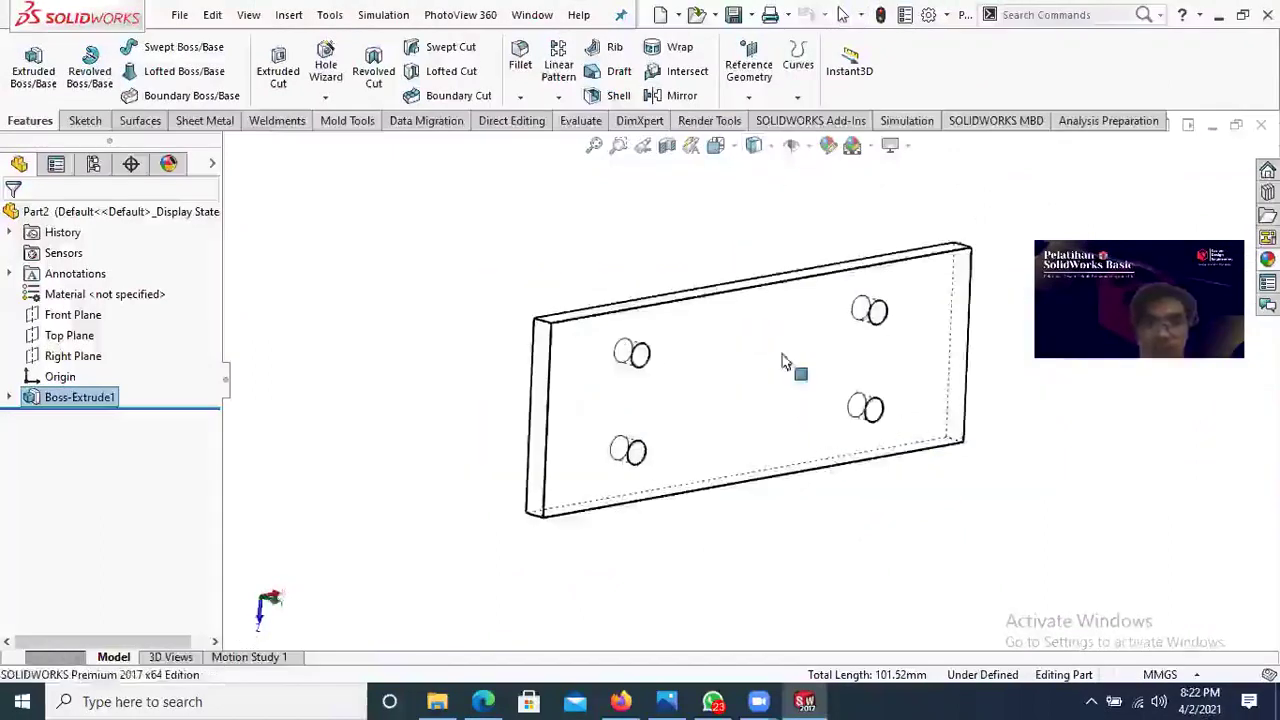
middle_drag(784, 362, 795, 414)
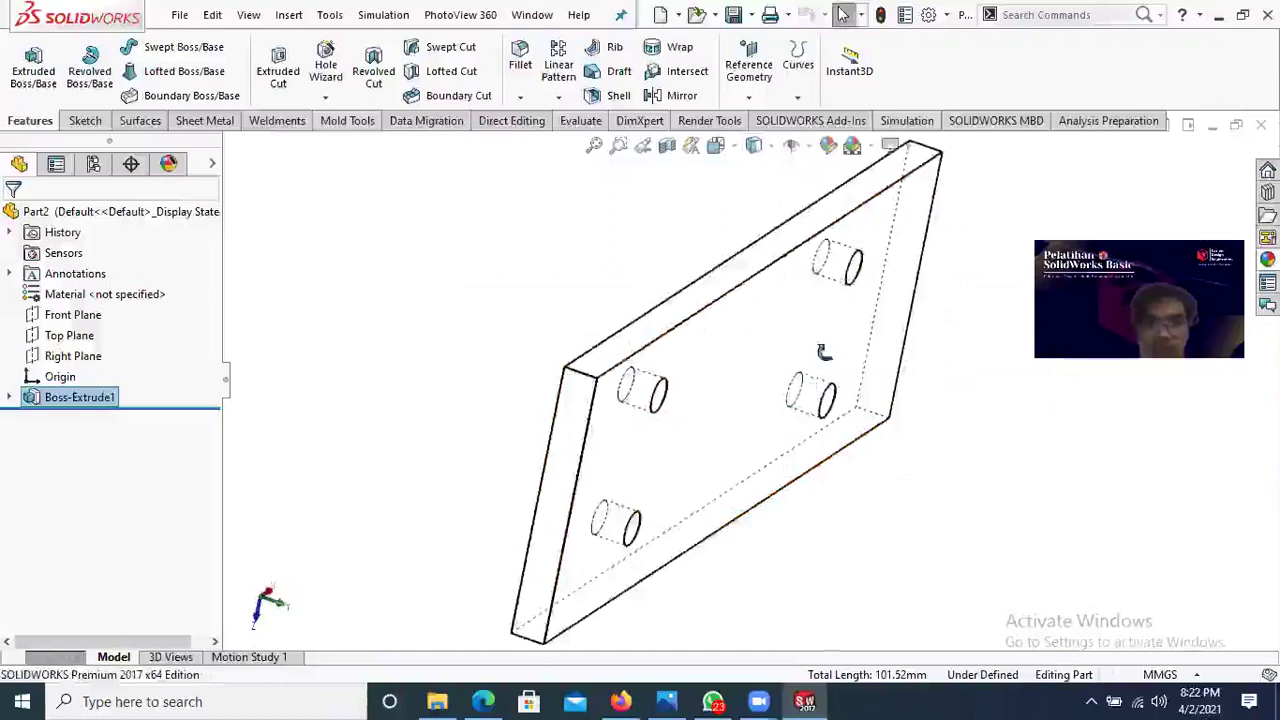
middle_drag(822, 352, 790, 166)
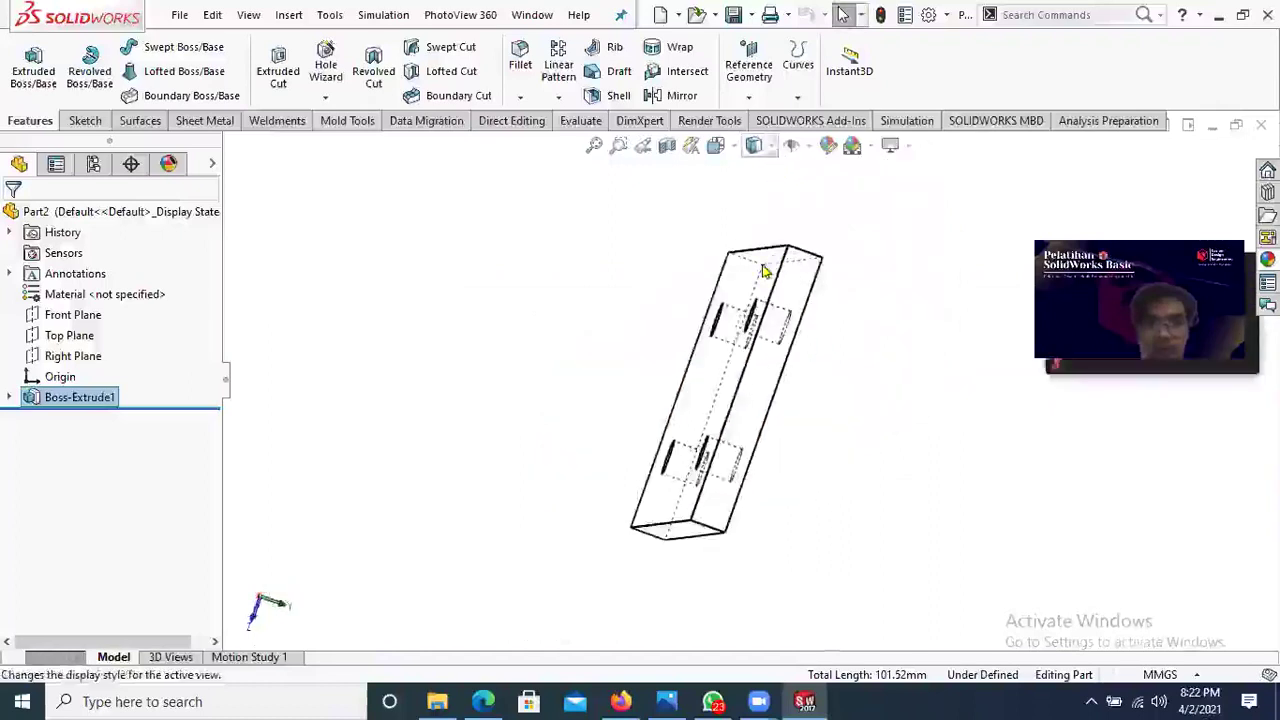
click(765, 271)
middle_drag(786, 405, 772, 180)
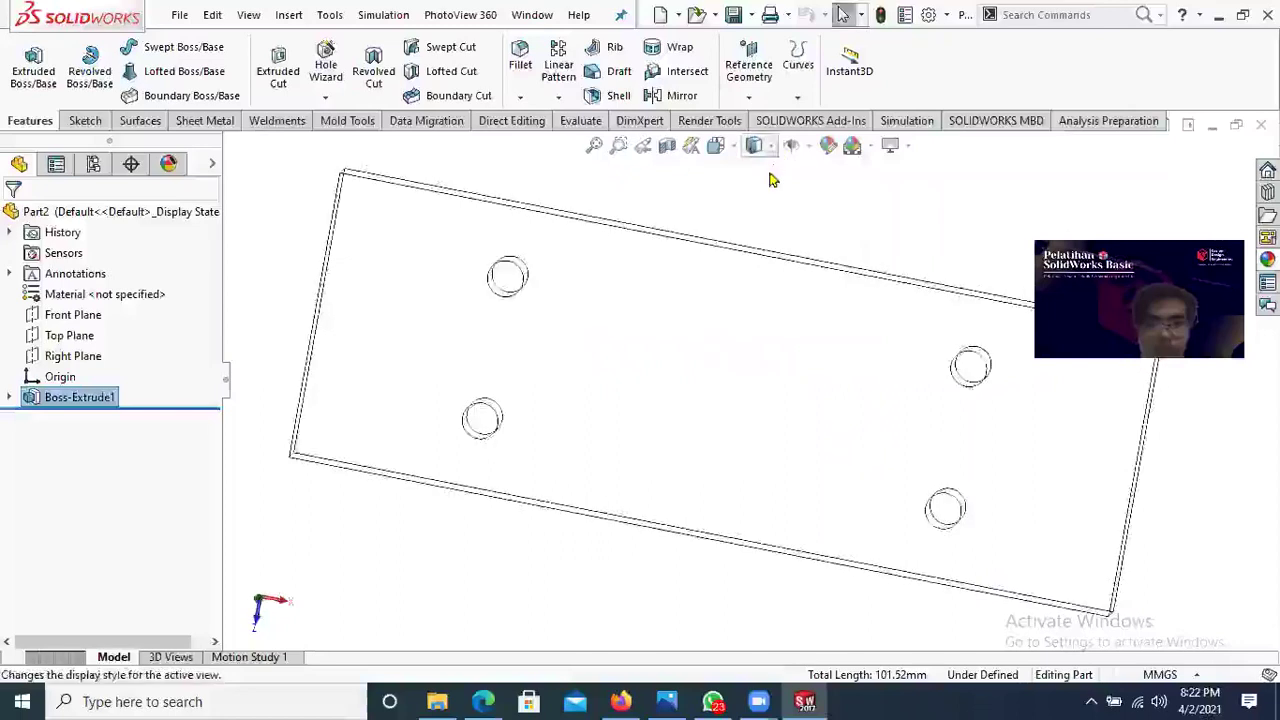
click(785, 249)
middle_drag(720, 460, 698, 393)
scroll(698, 393, up, 2)
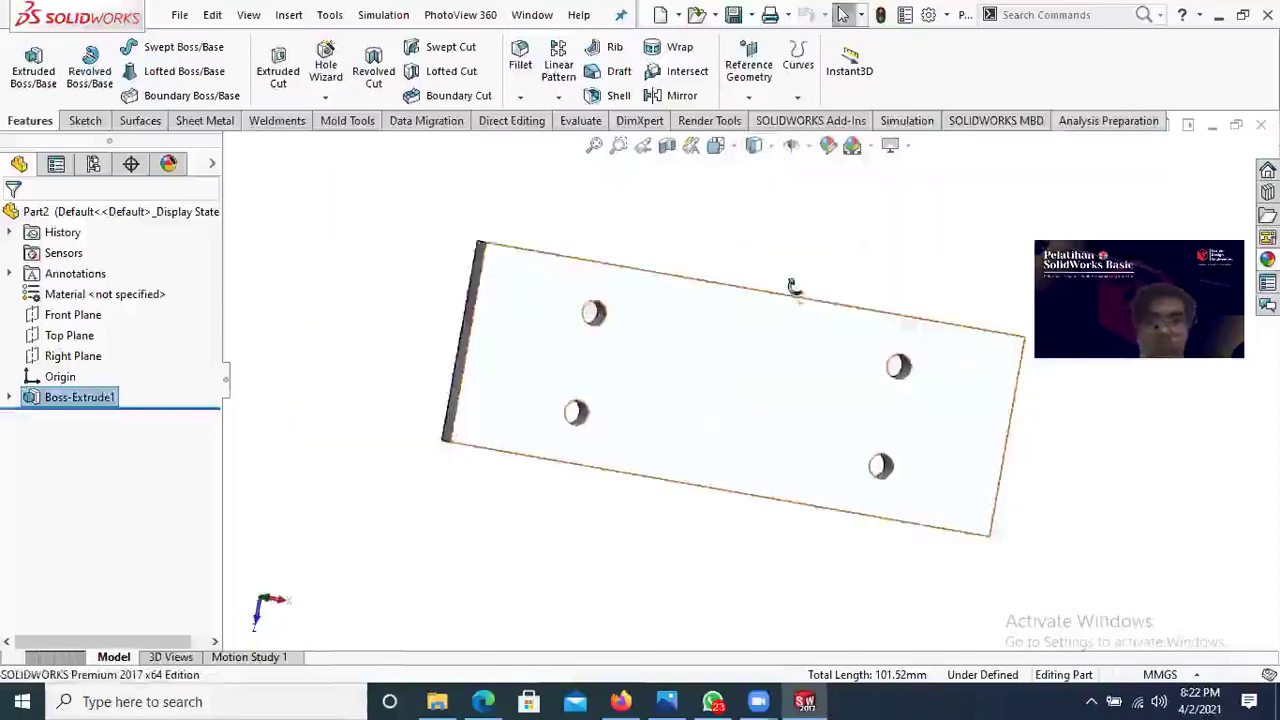
Step: Delete the plate's boss extrusion and confirm the deletion
middle_drag(791, 287, 680, 328)
middle_drag(616, 510, 539, 457)
middle_drag(833, 452, 553, 400)
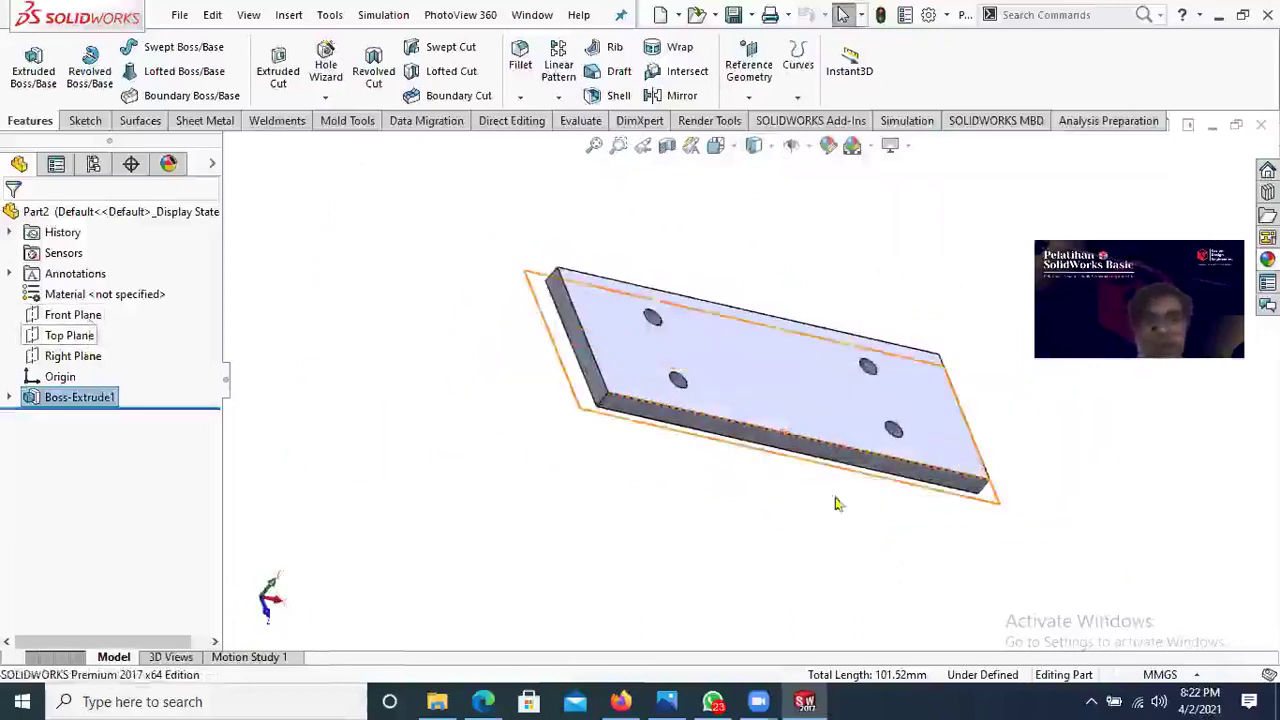
middle_drag(783, 399, 766, 352)
scroll(766, 352, up, 2)
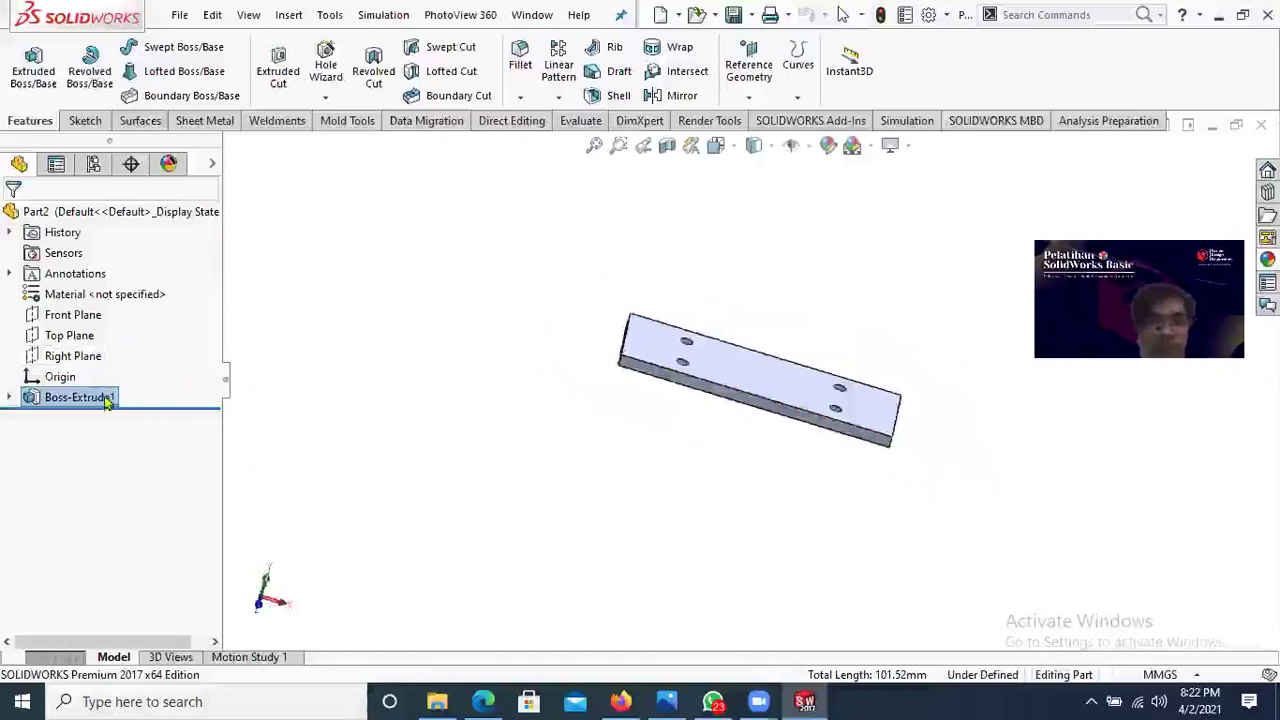
right_click(100, 397)
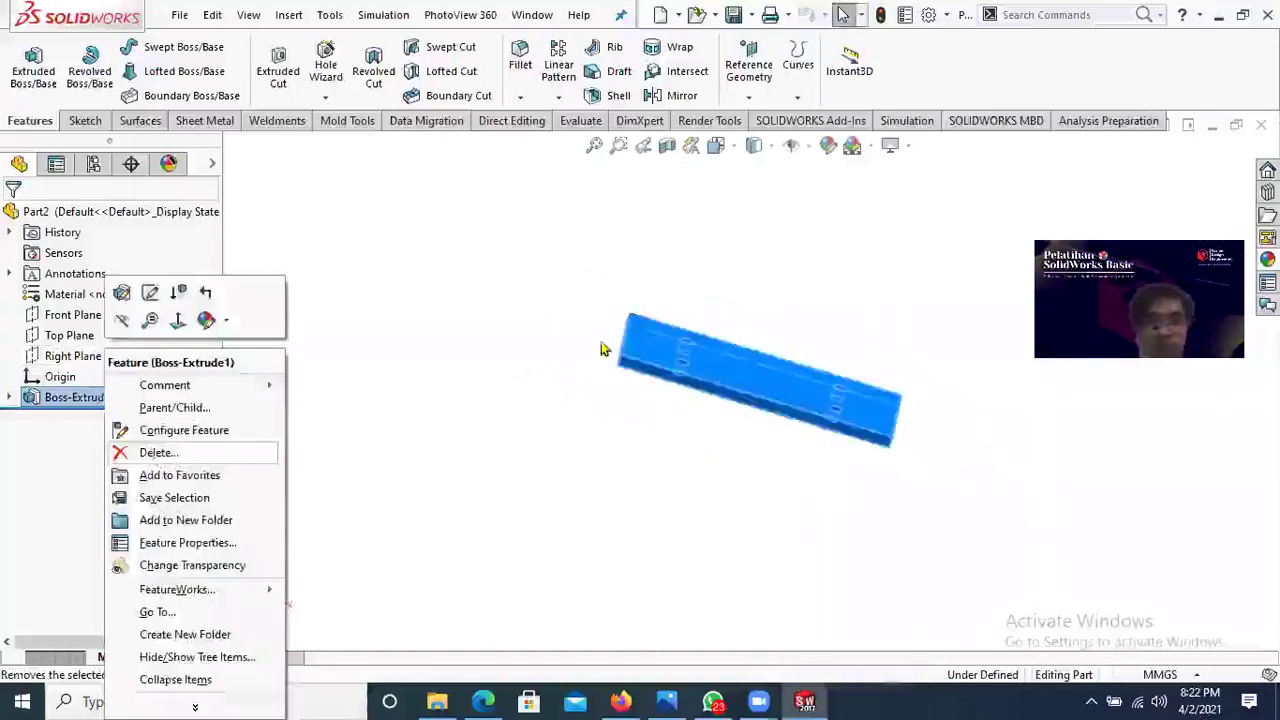
key(Delete)
key(Return)
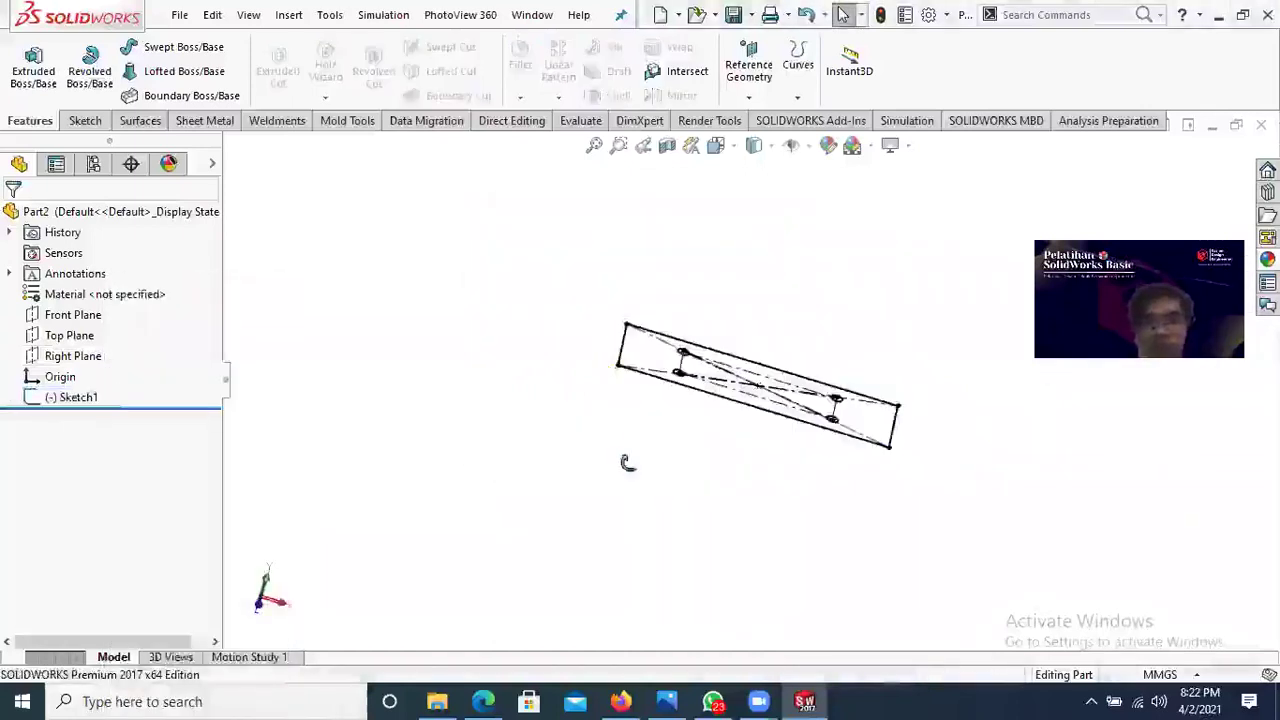
Step: Reopen the plate's sketch for editing and orient the view normal to the sketch plane
middle_drag(627, 462, 594, 550)
mouse_move(705, 383)
middle_down()
mouse_move(872, 450)
mouse_move(846, 489)
middle_up()
right_click(70, 397)
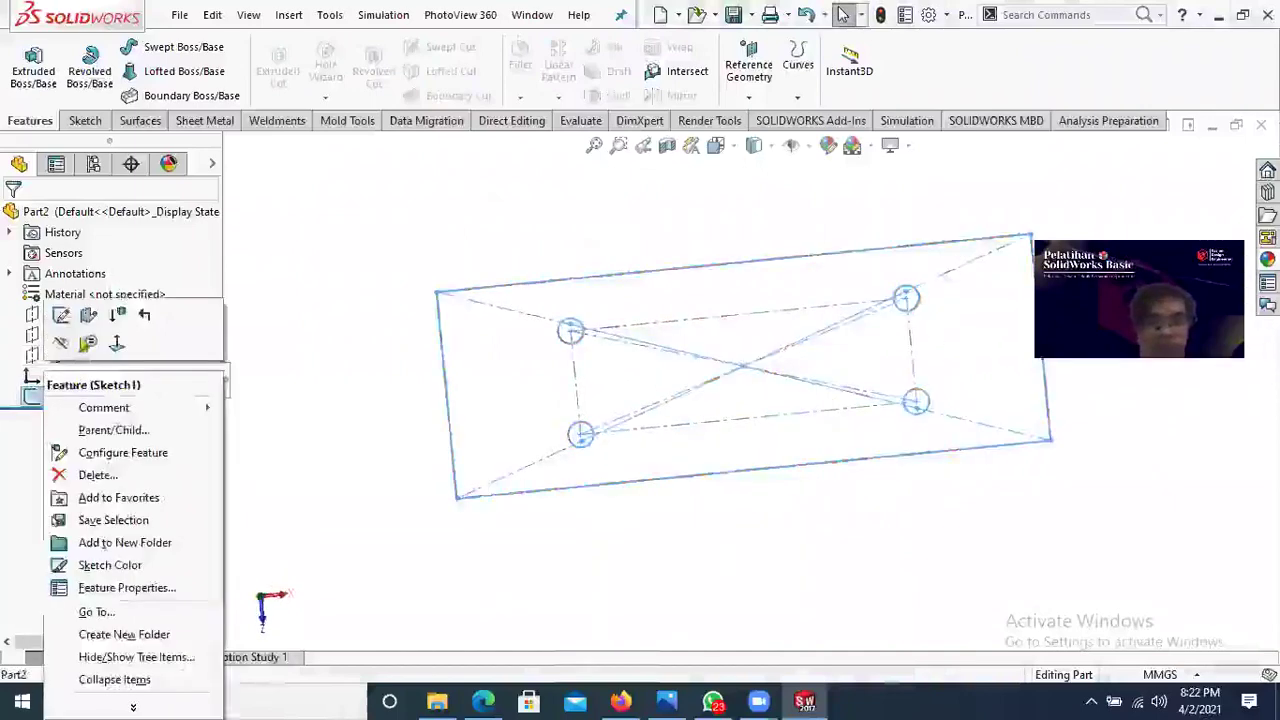
click(61, 315)
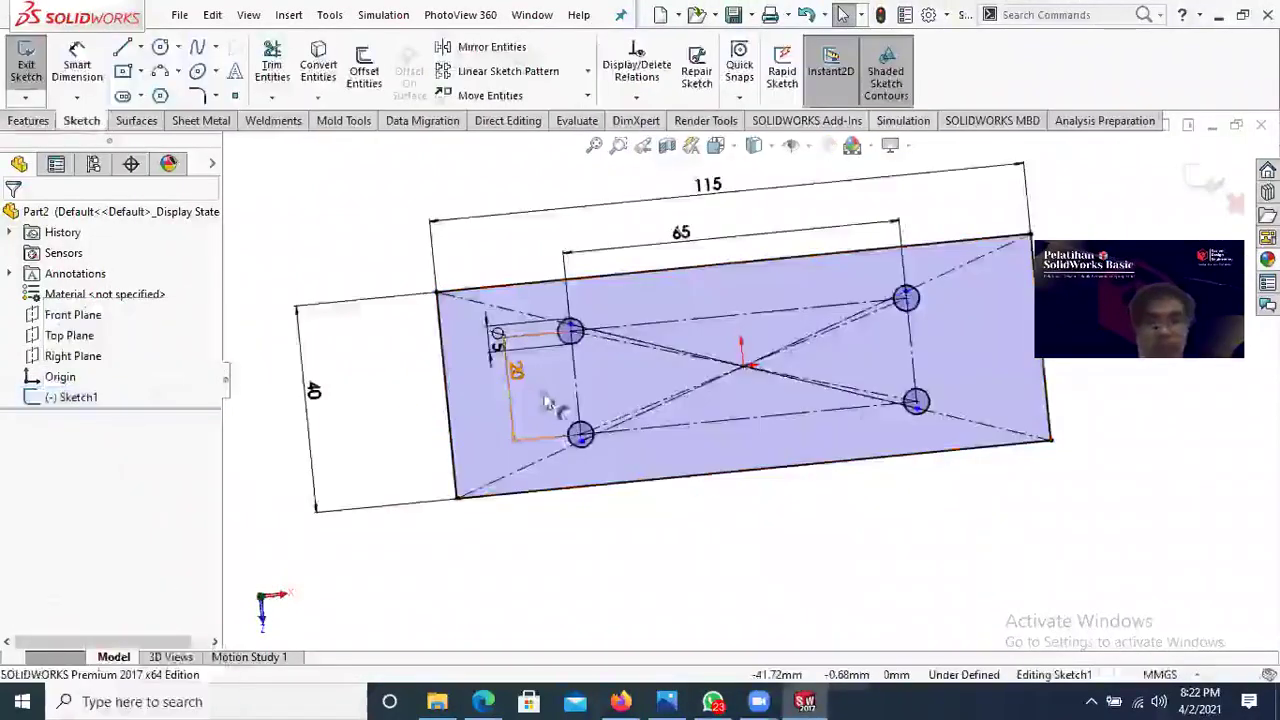
right_click(65, 397)
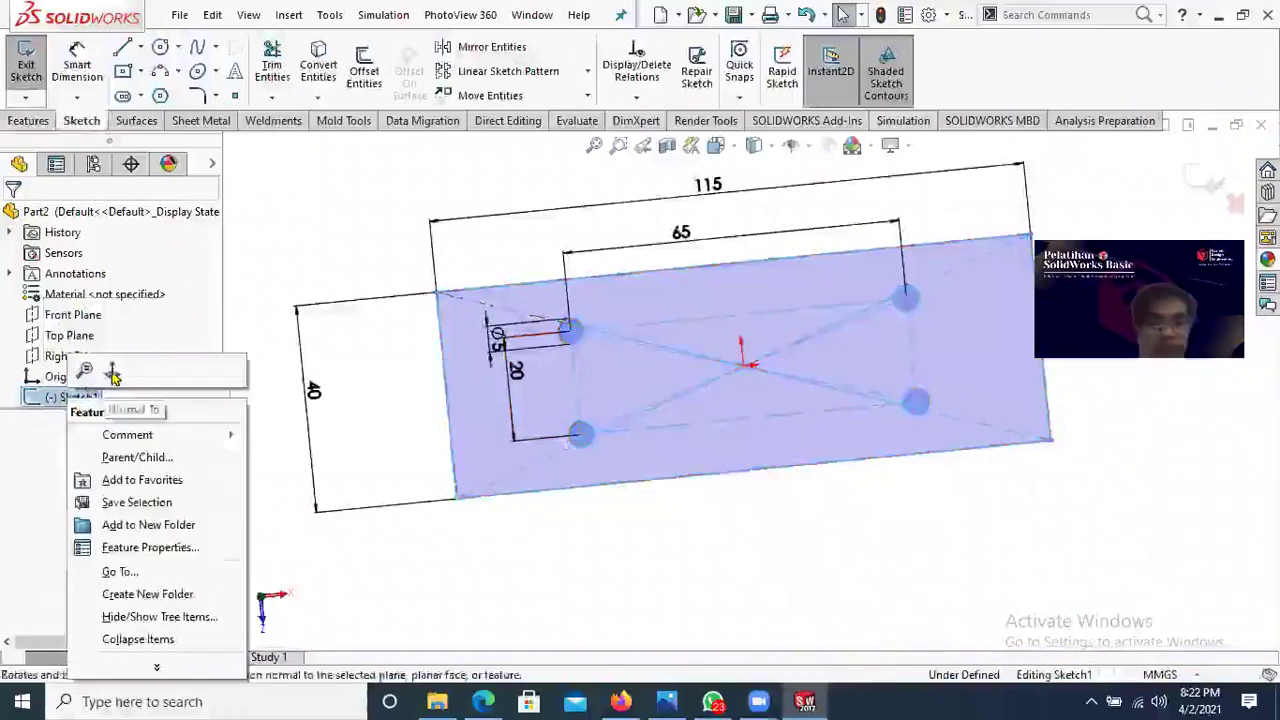
click(113, 374)
scroll(940, 420, down, 4)
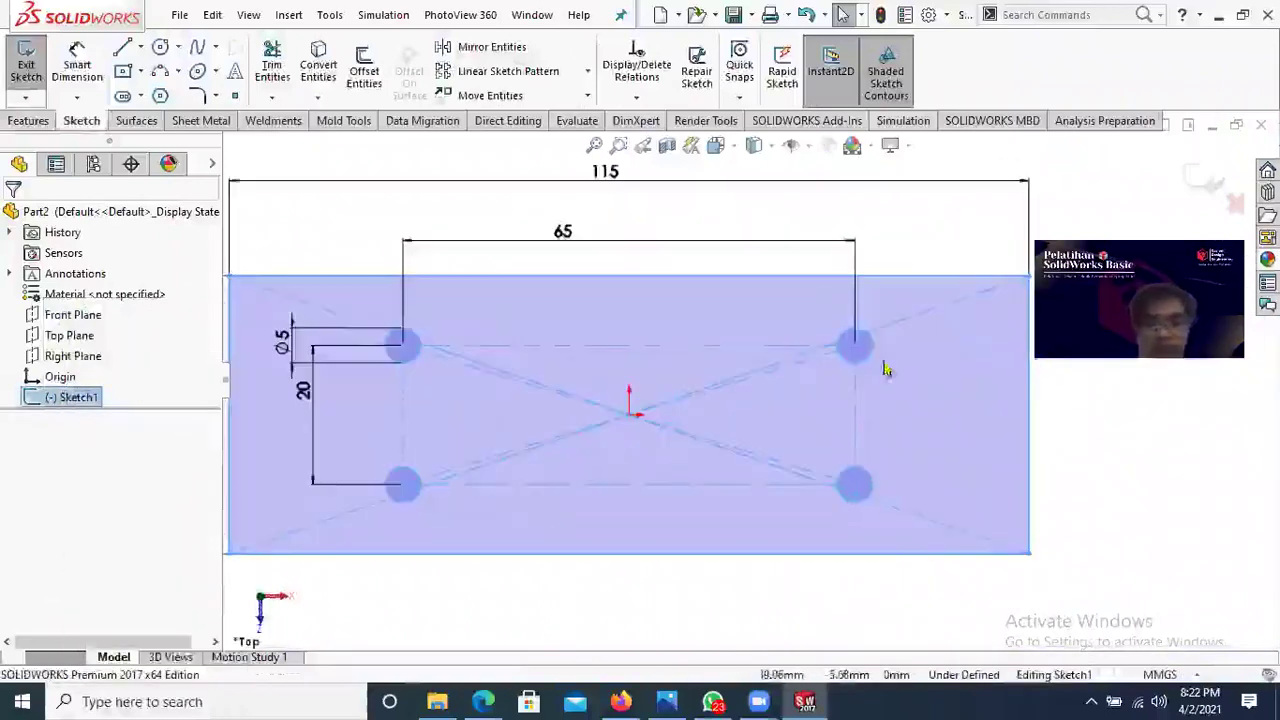
Step: Delete three of the four hole circles, keeping only the upper-left one that carries the 5 mm diameter dimension
click(870, 358)
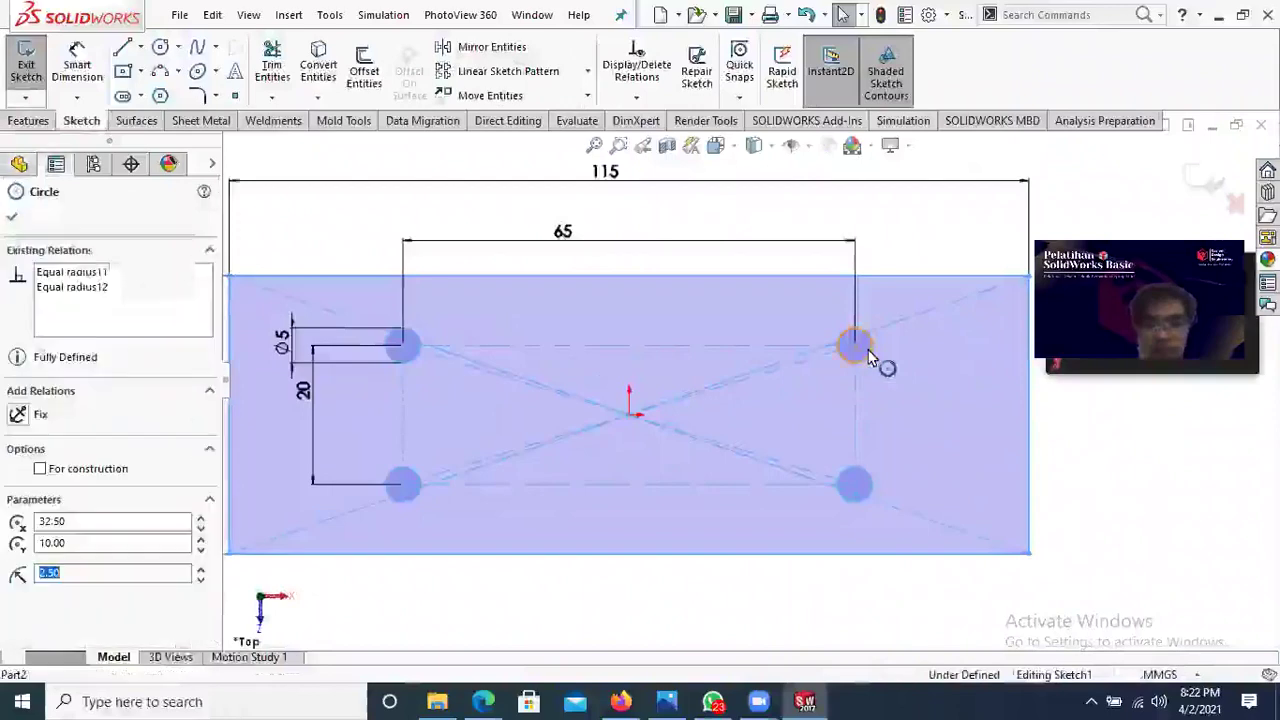
right_click(869, 355)
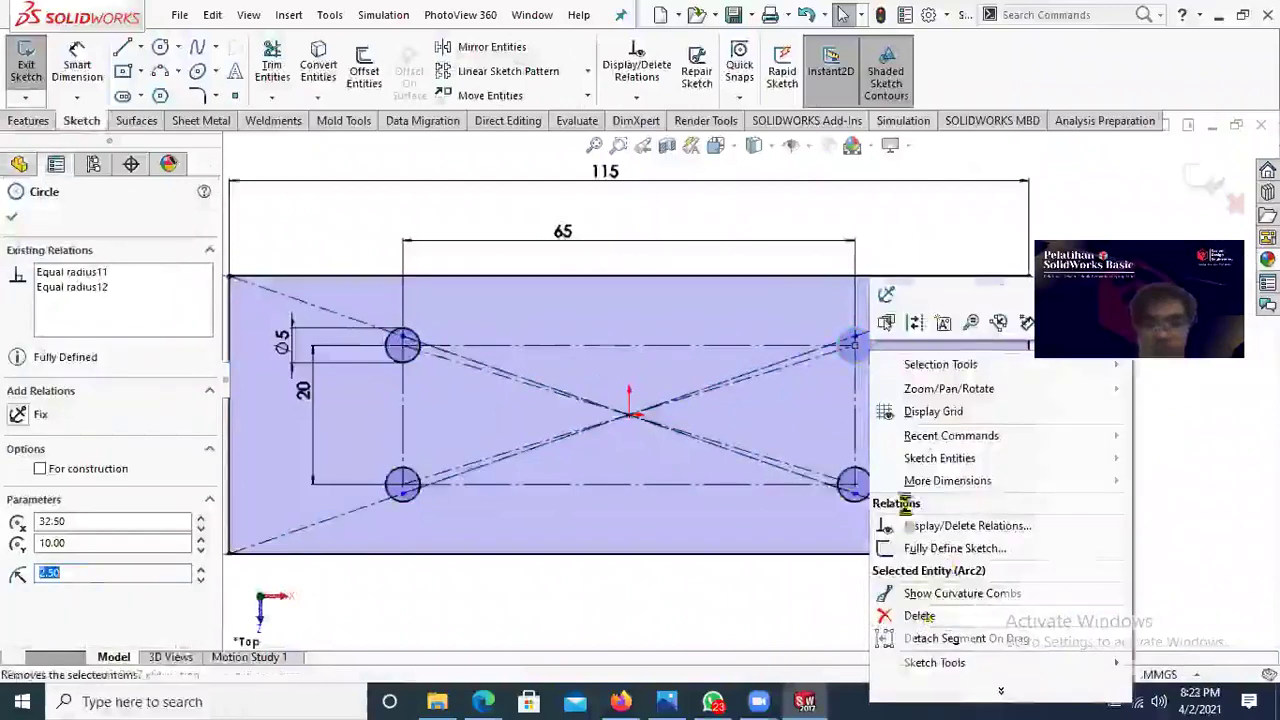
click(919, 616)
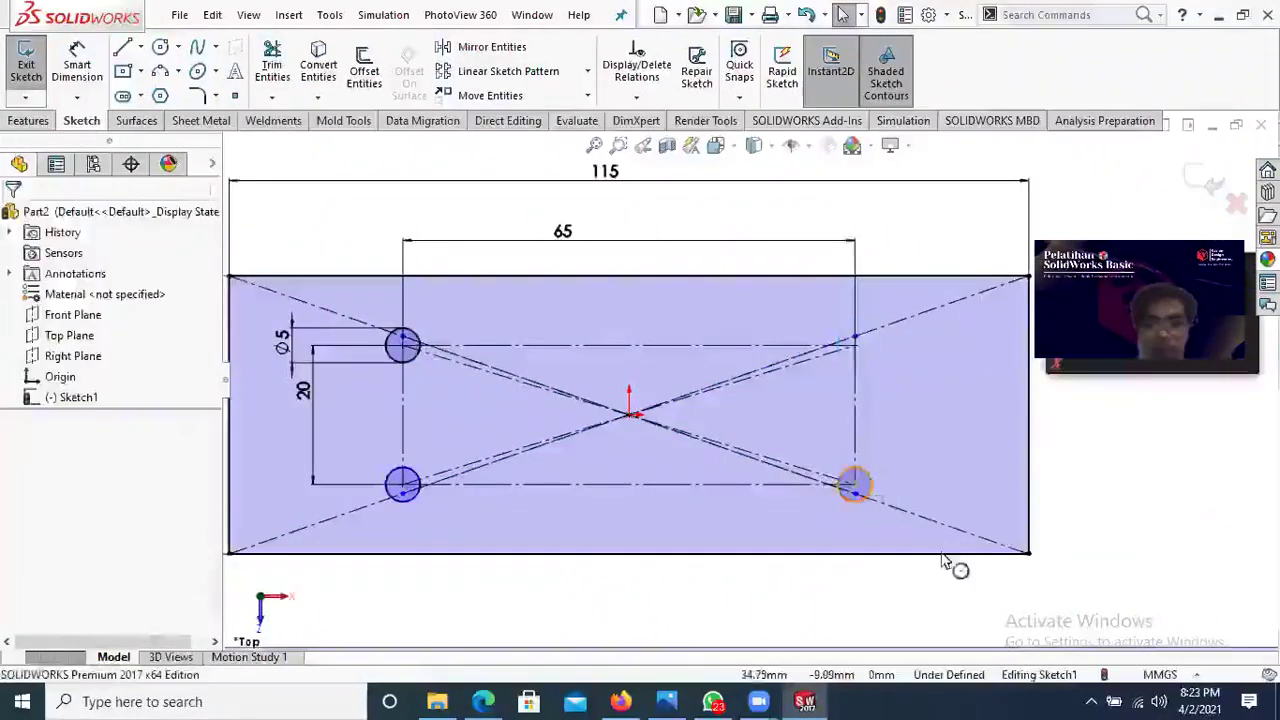
click(872, 490)
right_click(872, 490)
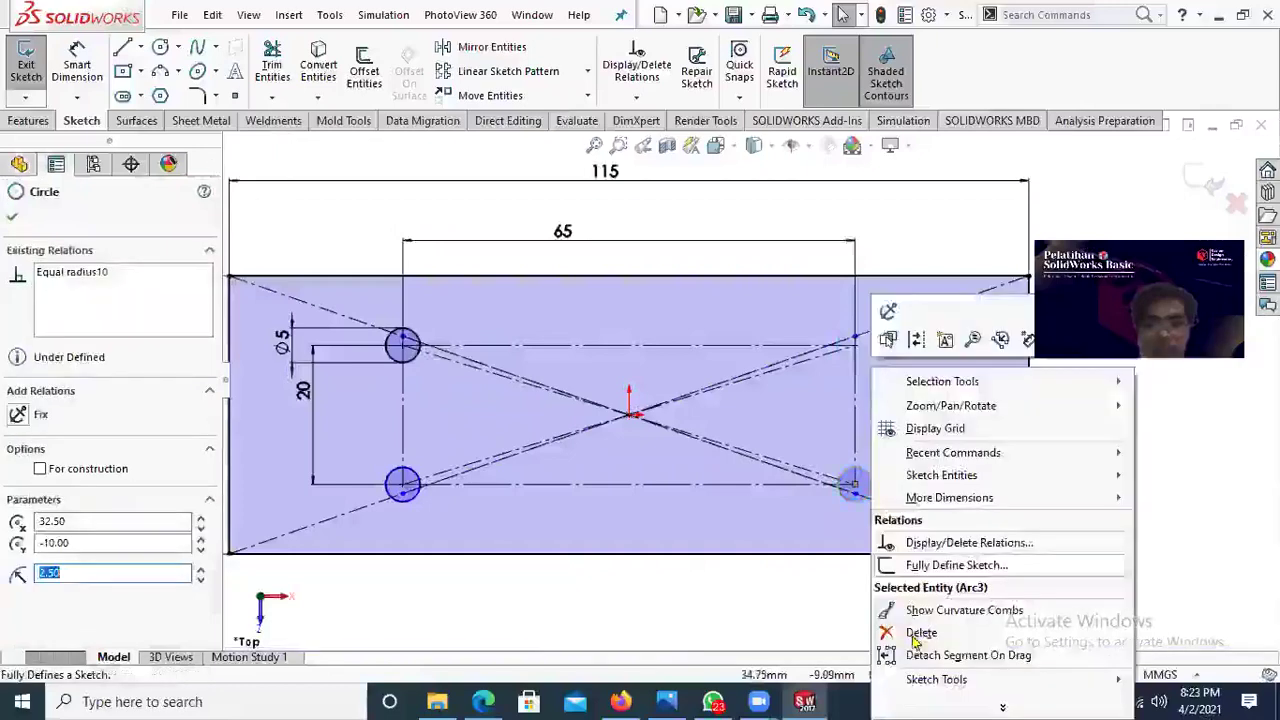
click(915, 638)
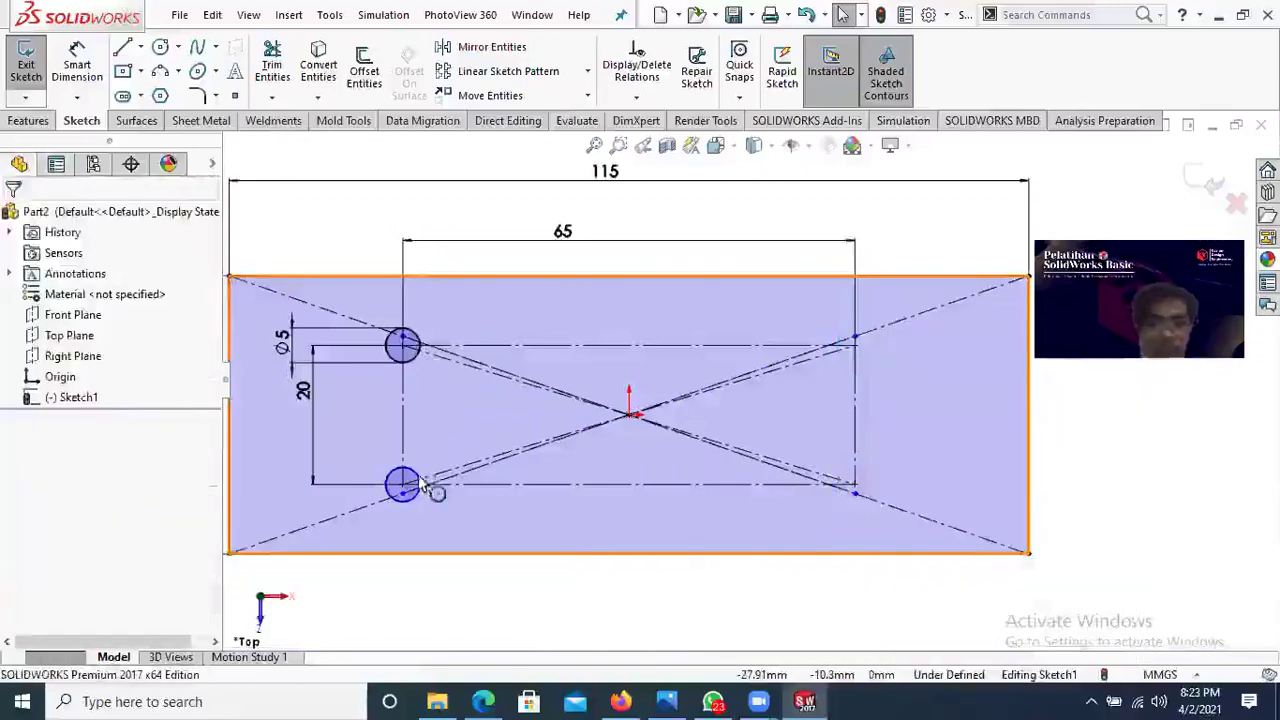
scroll(427, 477, down, 1)
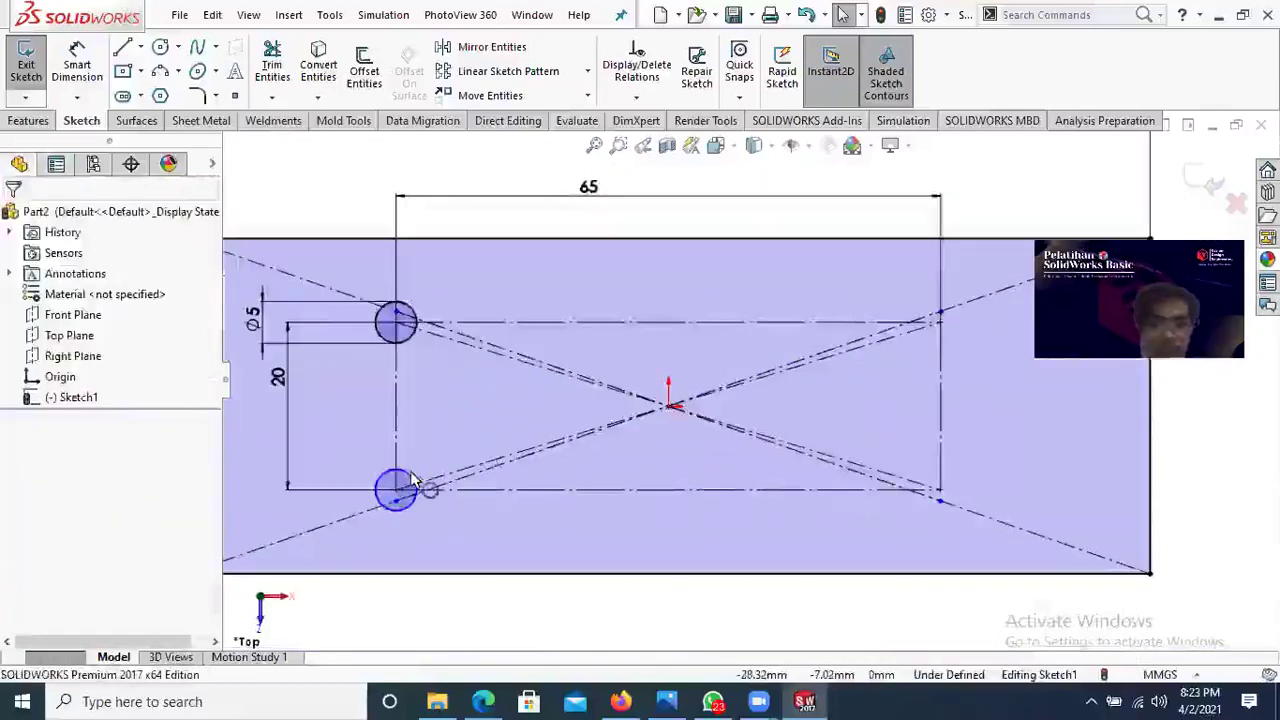
right_click(412, 480)
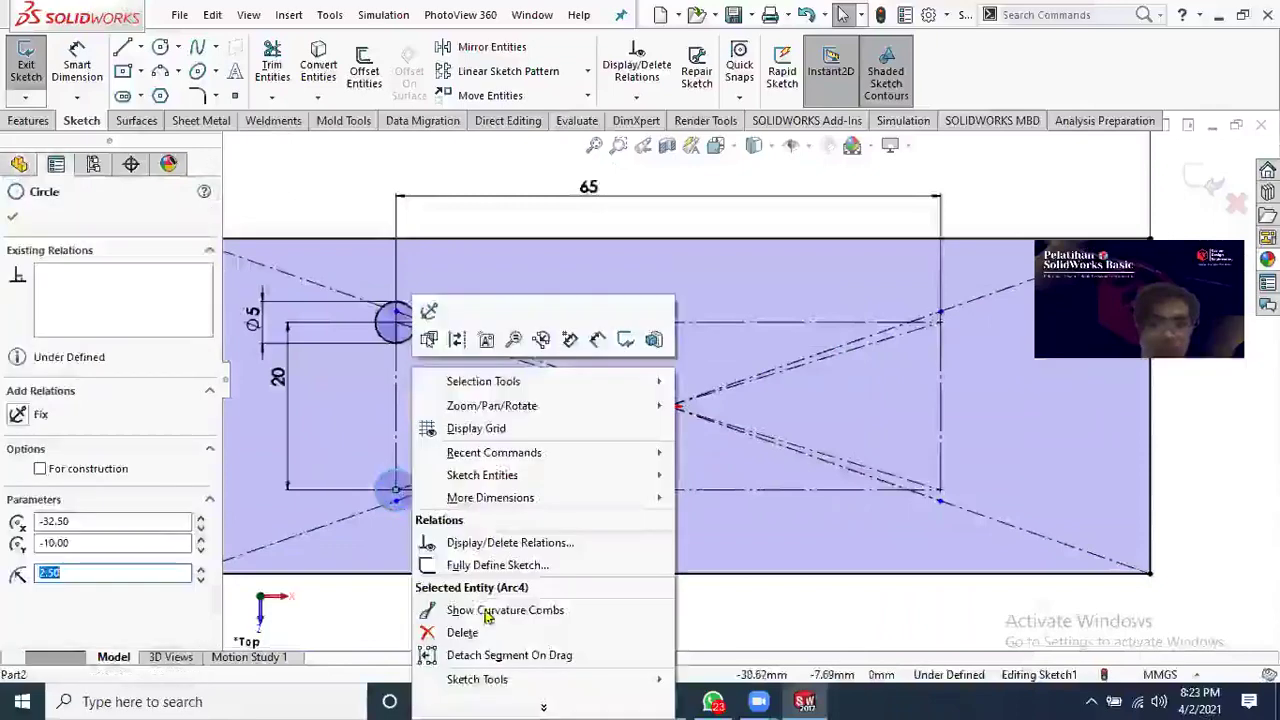
key(Delete)
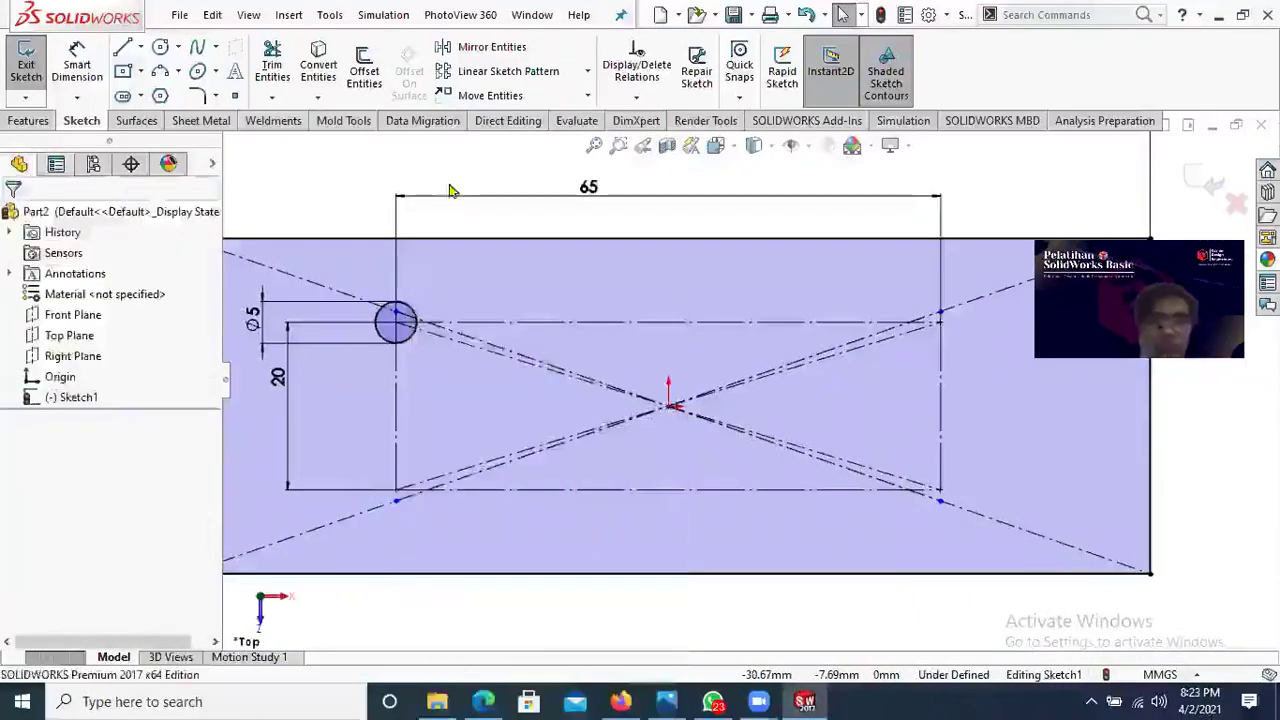
Step: Draw a vertical centerline between the midpoints of the rectangle's upper and lower edges, passing through the origin
click(141, 47)
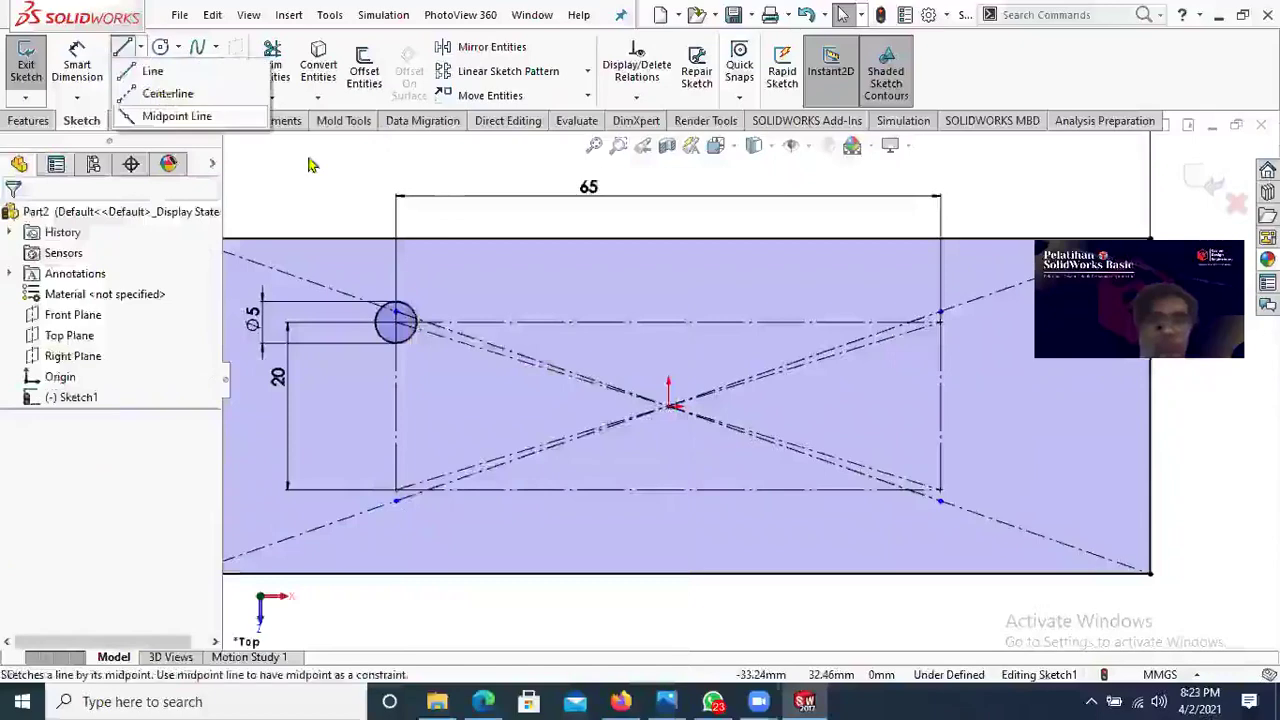
click(669, 240)
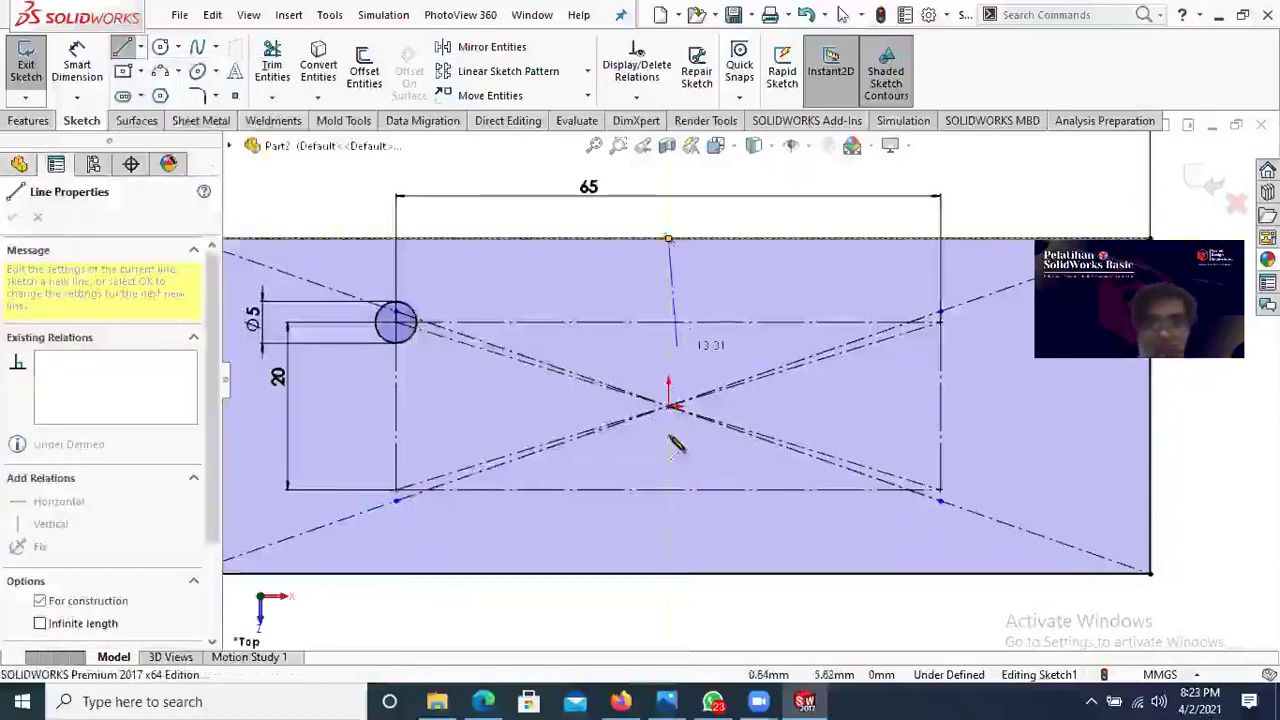
click(669, 575)
scroll(602, 380, up, 1)
scroll(519, 293, up, 1)
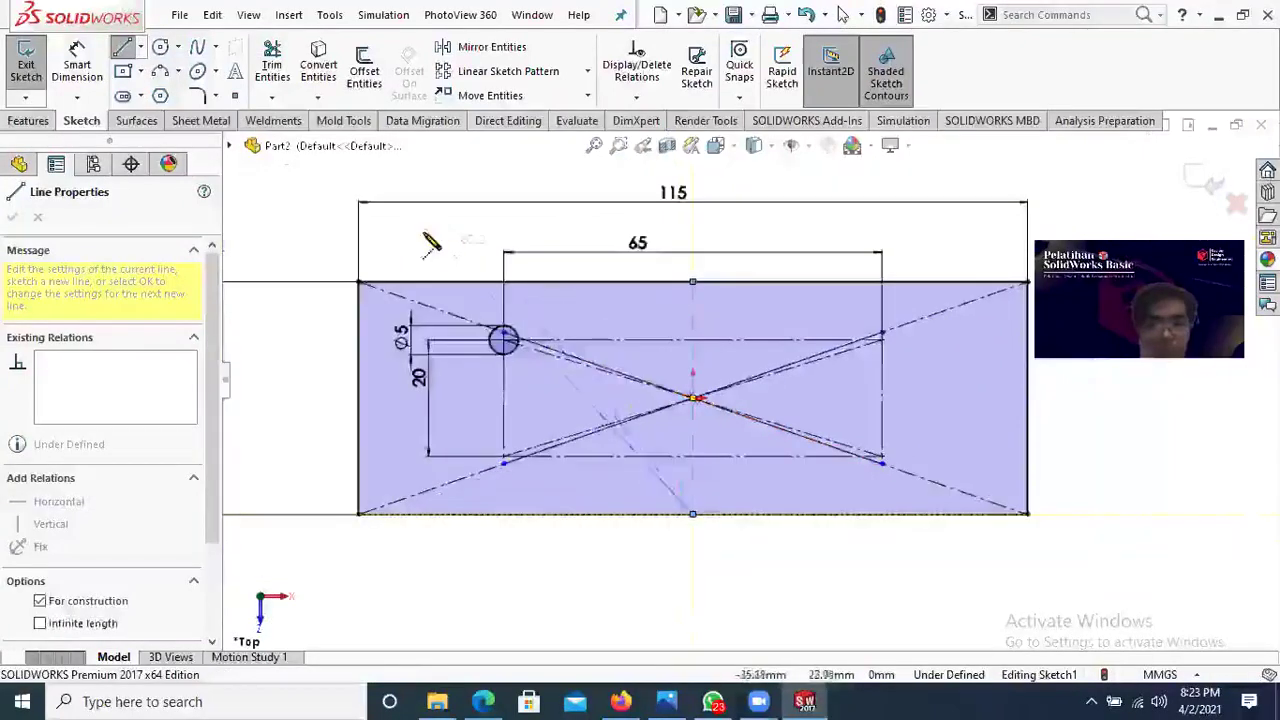
right_click(430, 236)
click(441, 246)
key(Escape)
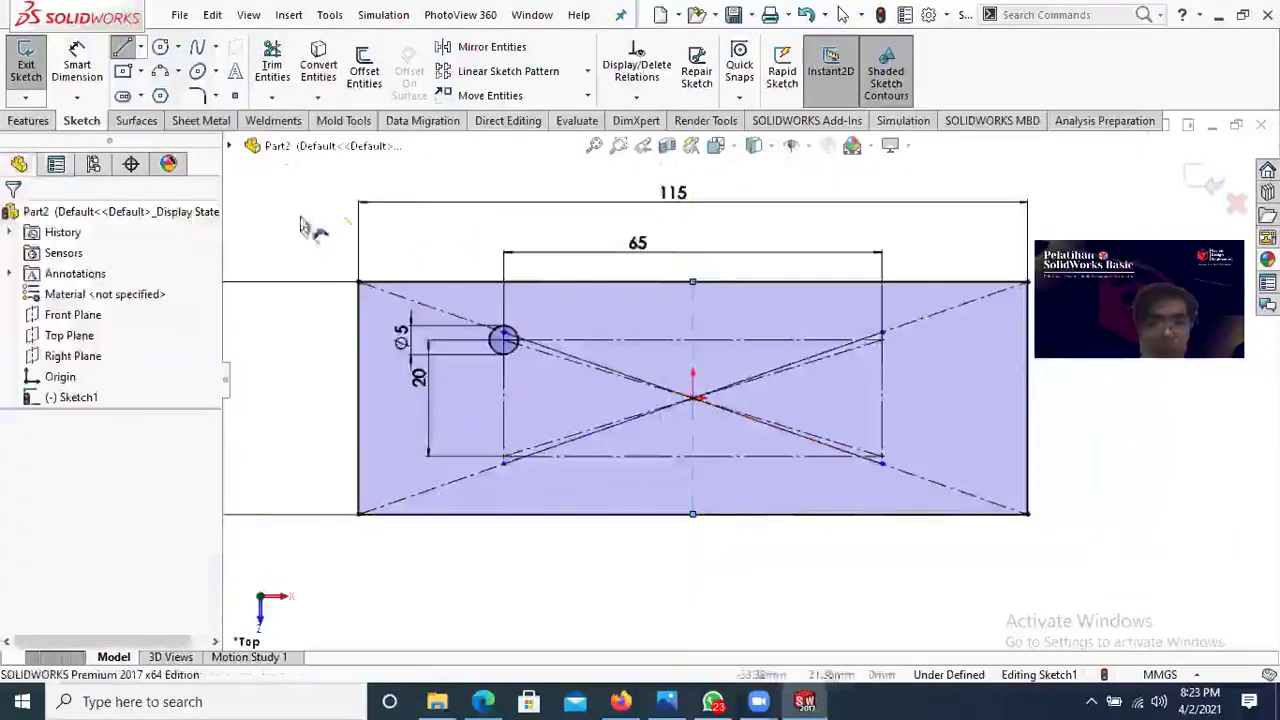
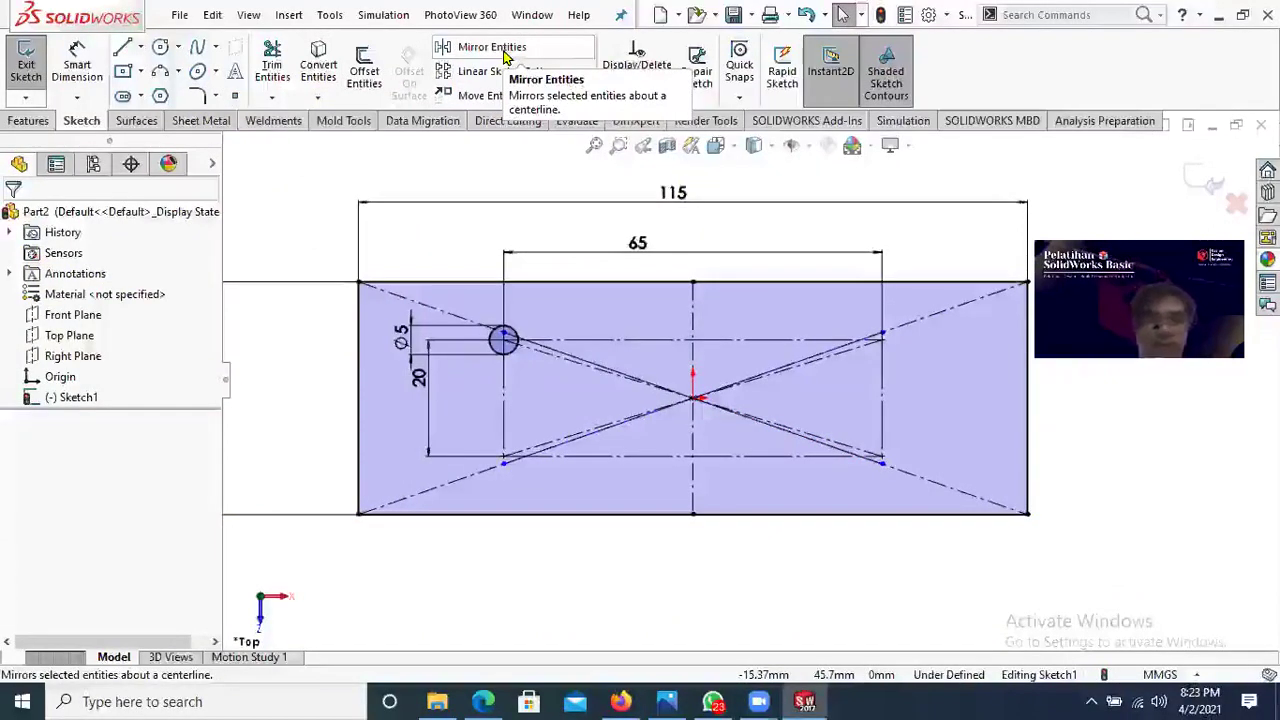
Step: Mirror the upper-left 5 mm circle about the vertical centerline with the Copy option on
click(503, 58)
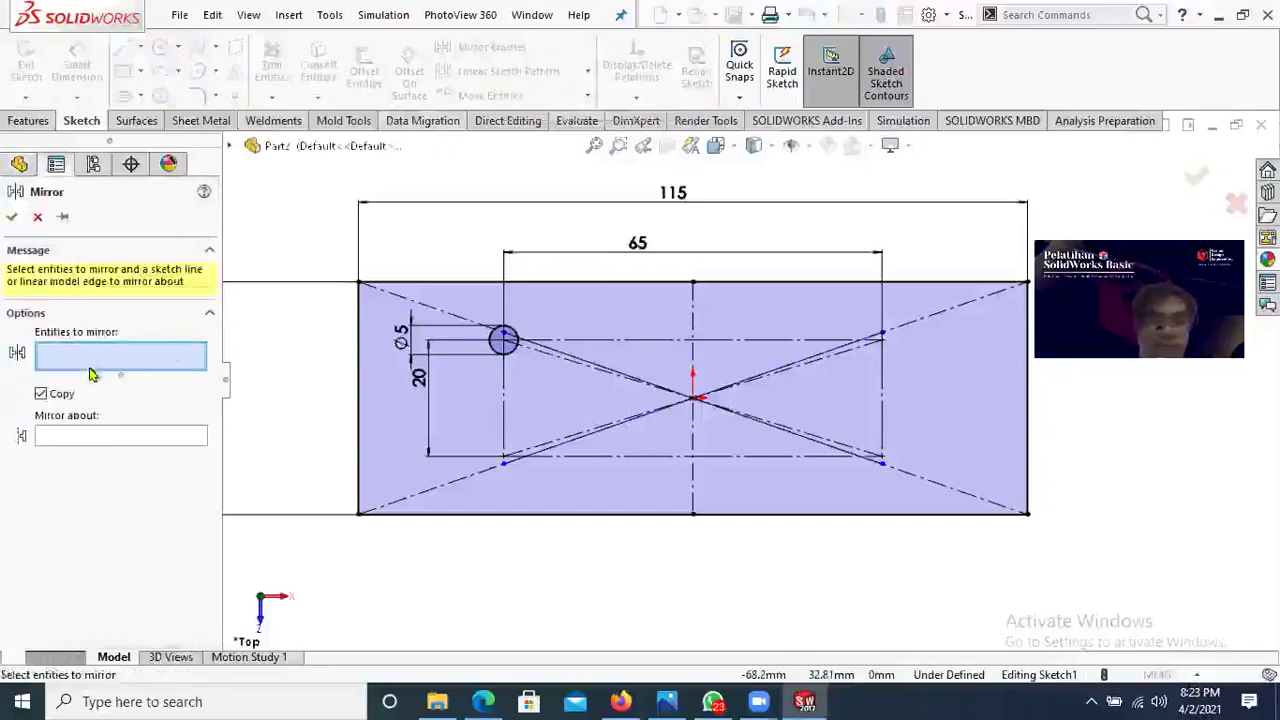
scroll(545, 335, down, 3)
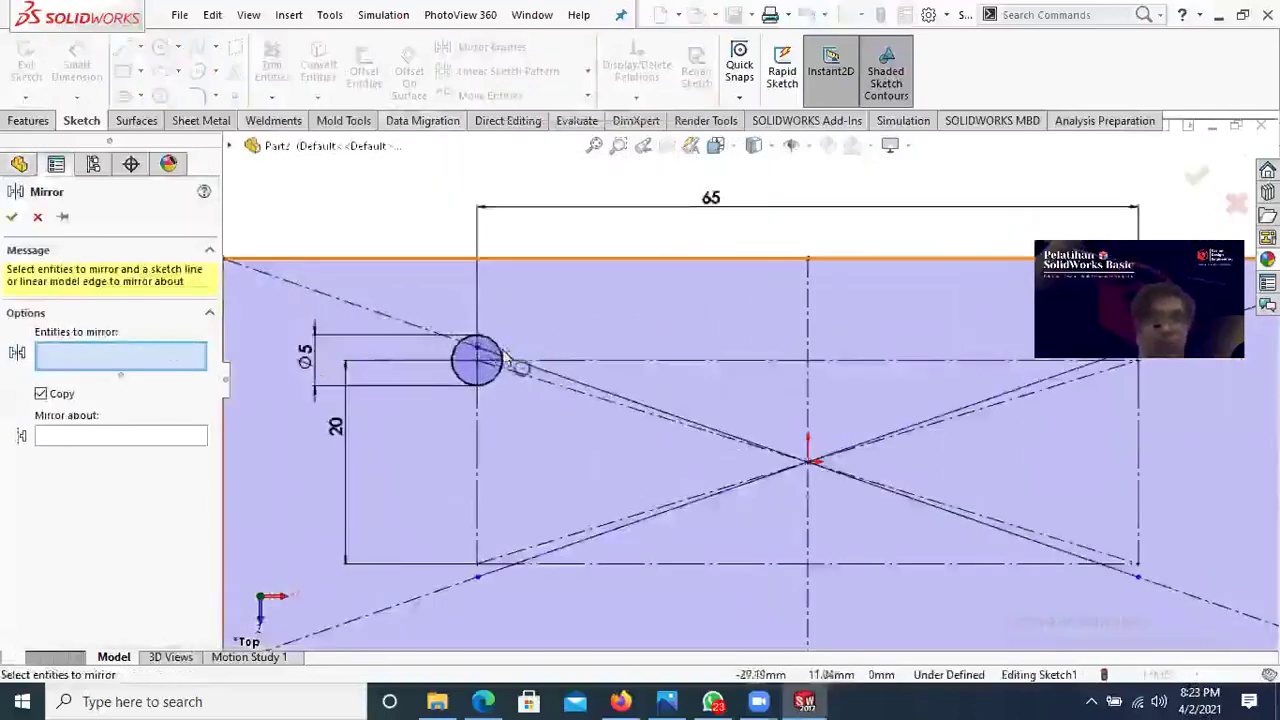
click(503, 358)
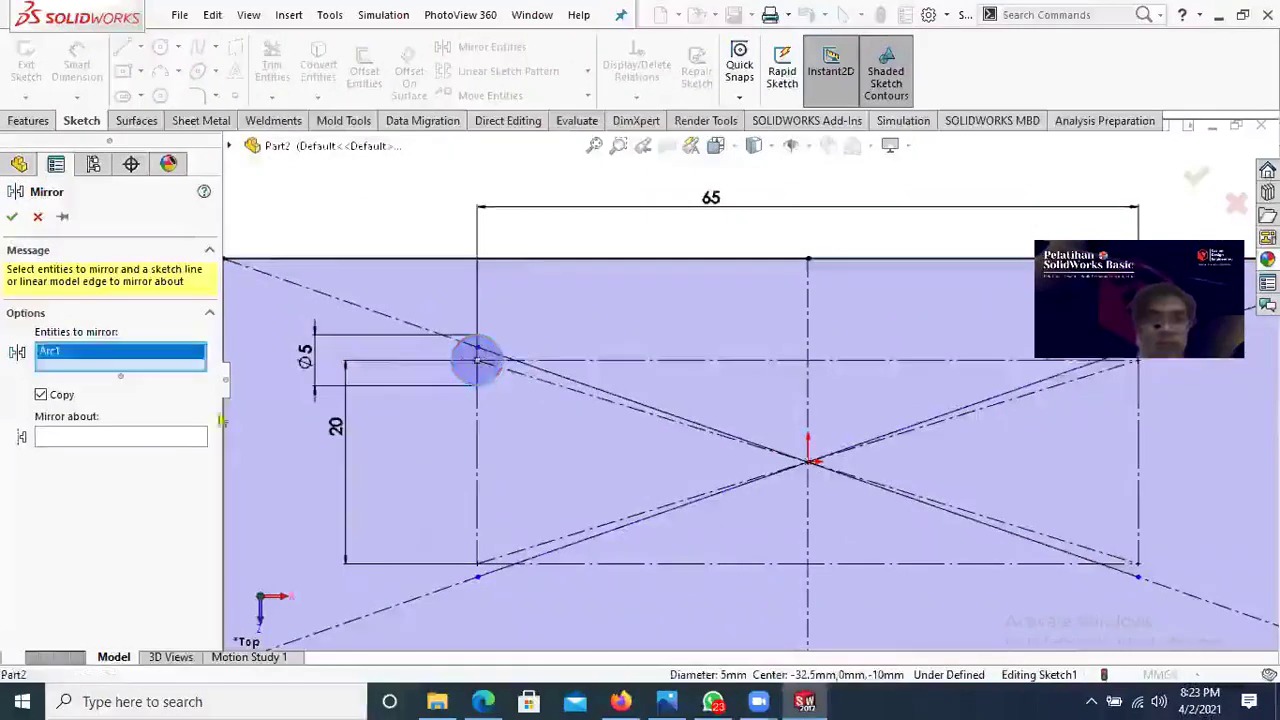
click(115, 440)
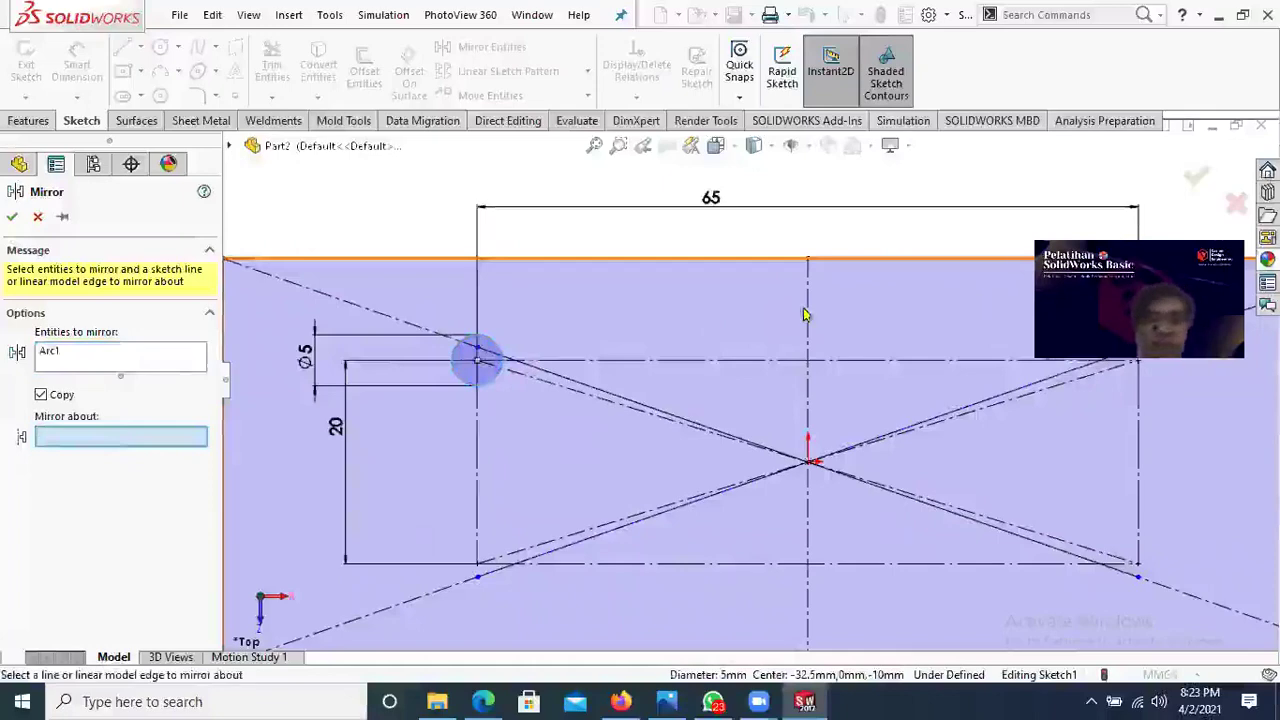
scroll(803, 315, up, 3)
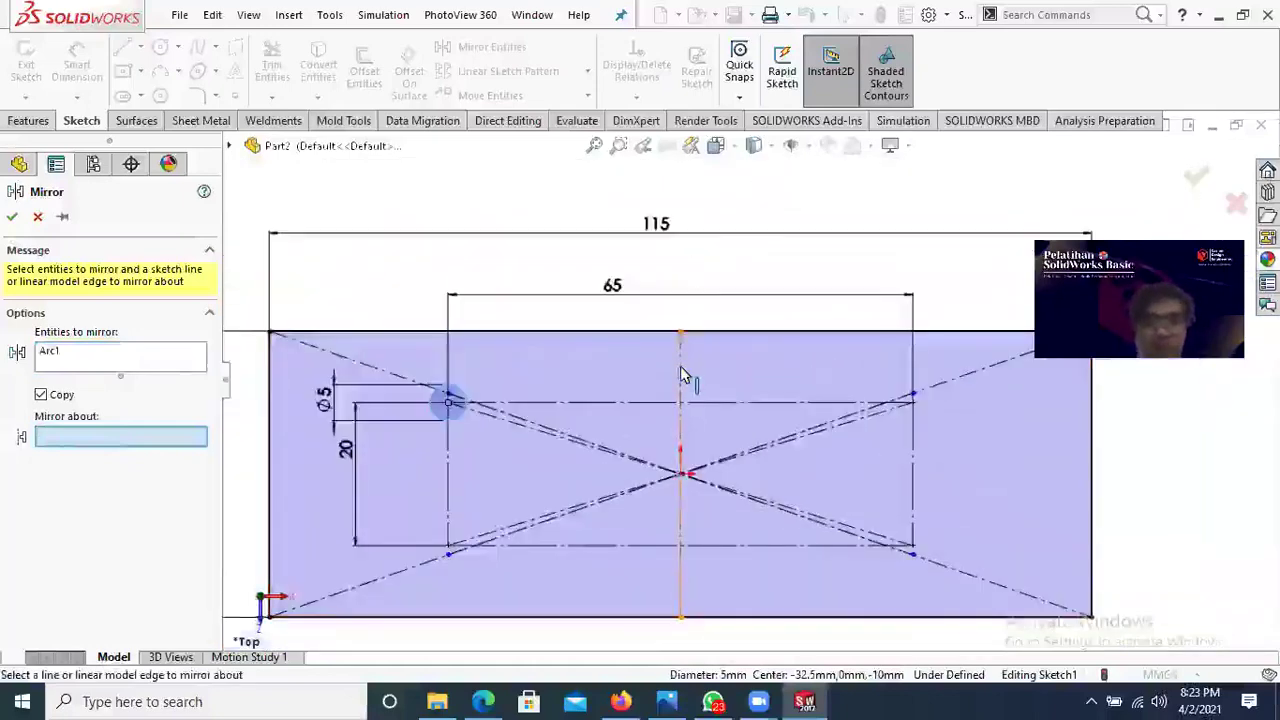
click(680, 375)
scroll(908, 425, down, 5)
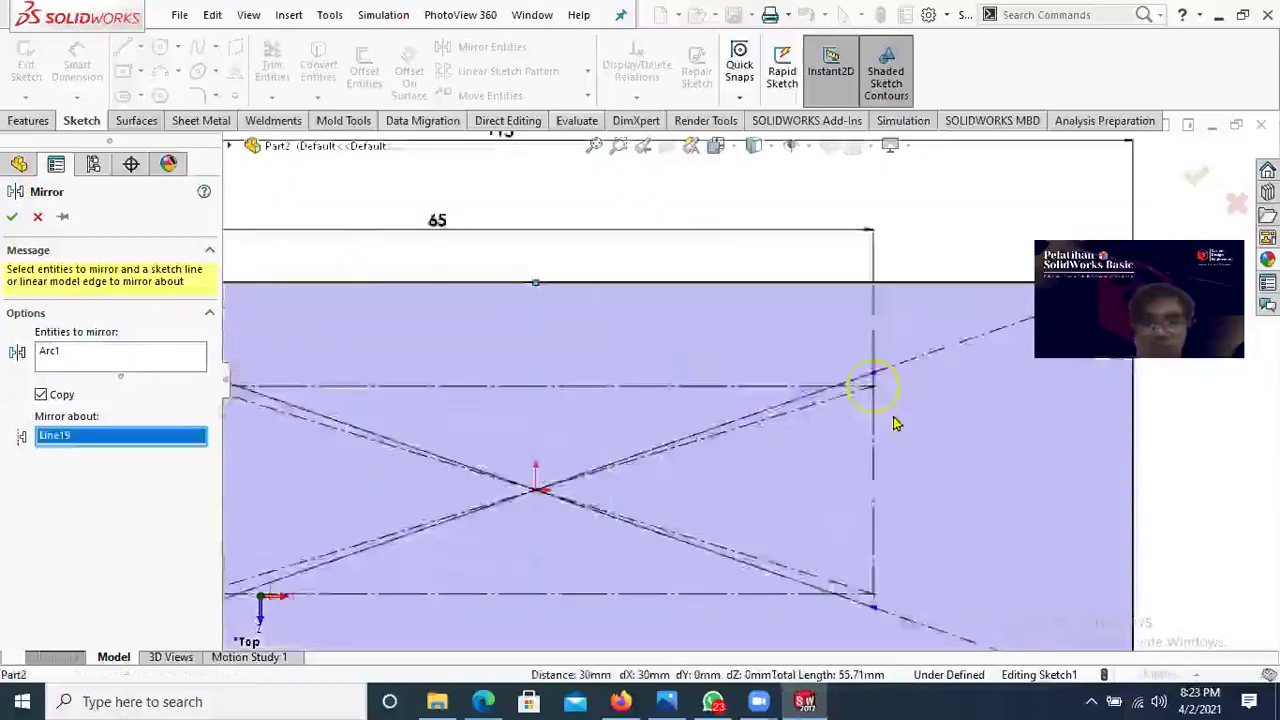
scroll(531, 406, up, 5)
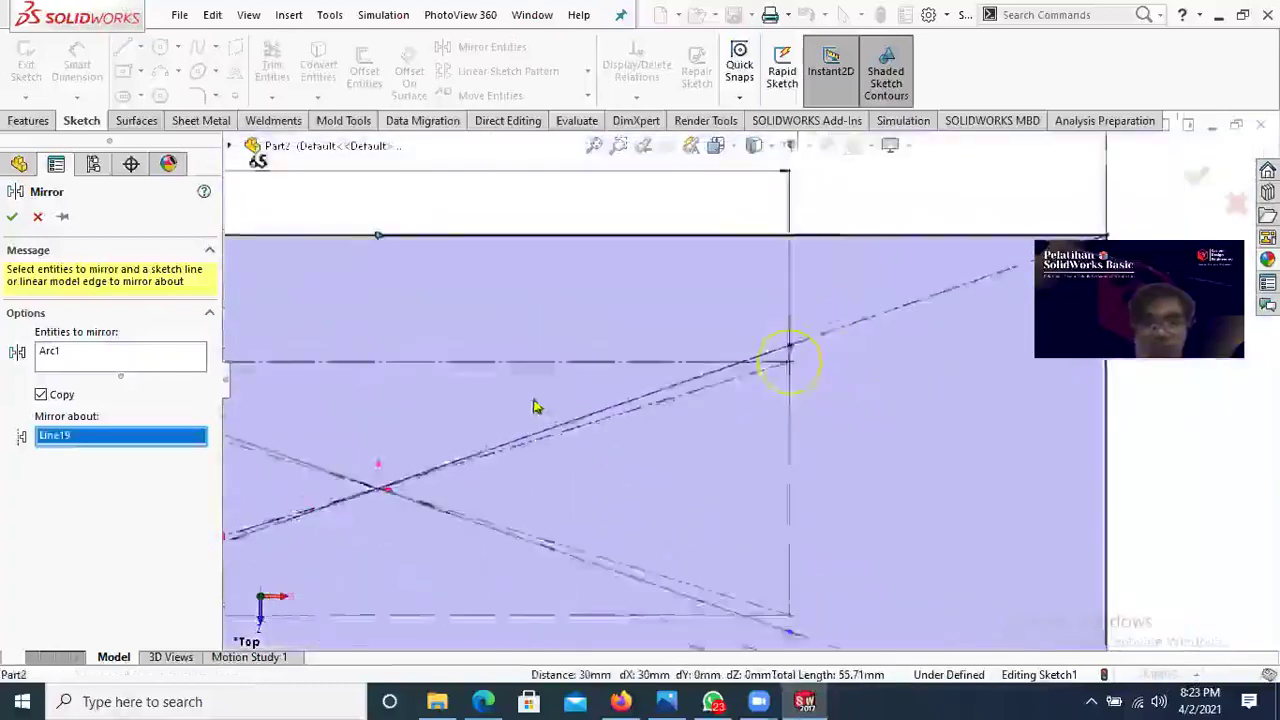
click(11, 220)
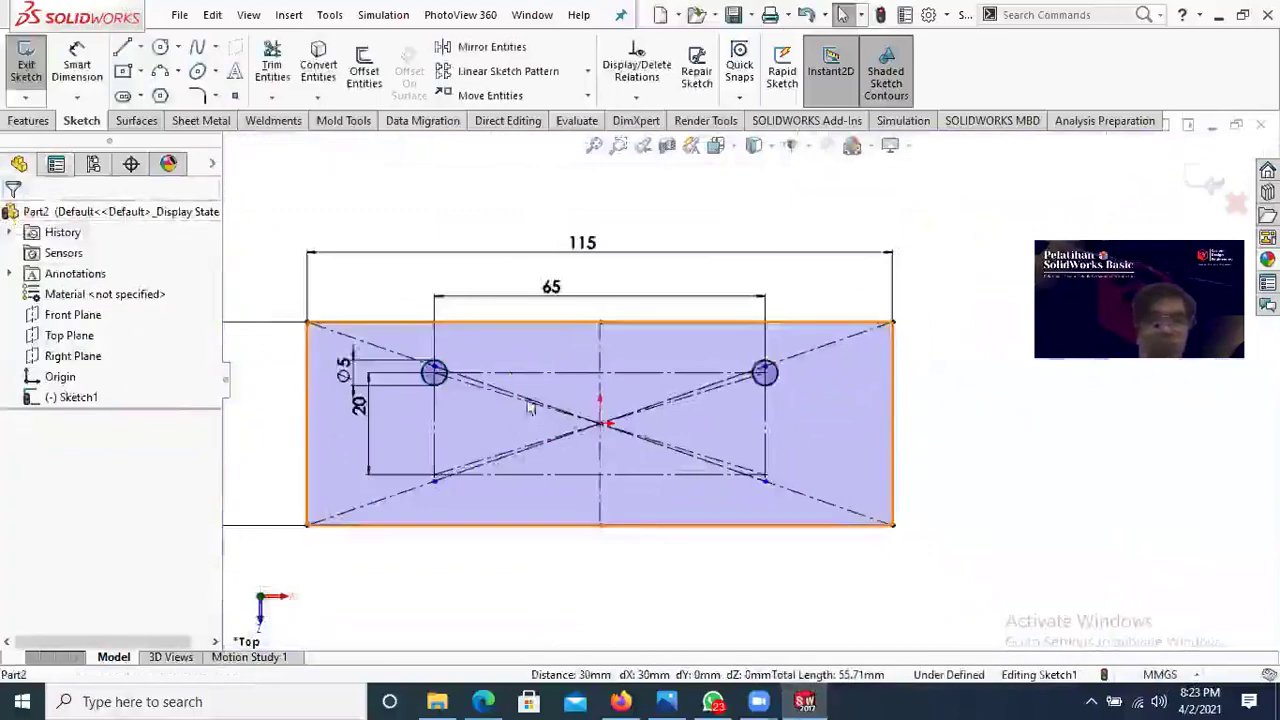
Step: Draw a horizontal centerline between the midpoints of the rectangle's left and right edges, passing through the origin
click(491, 47)
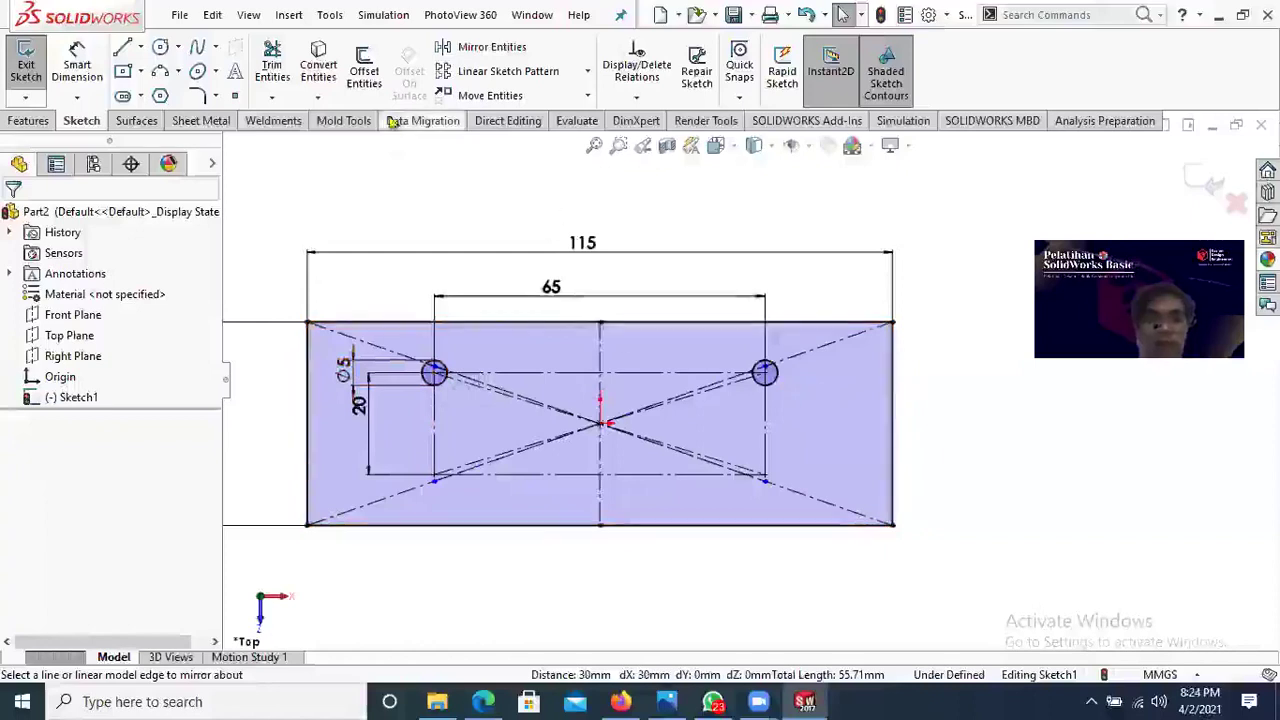
click(140, 47)
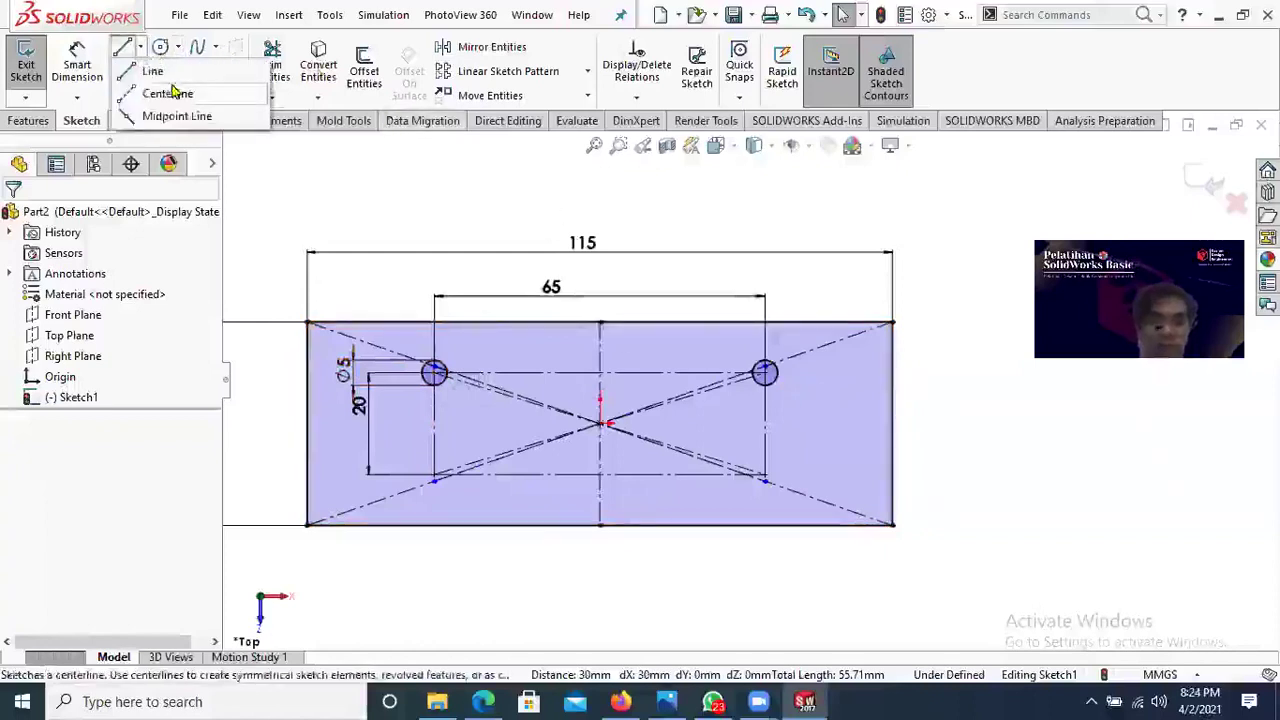
click(307, 424)
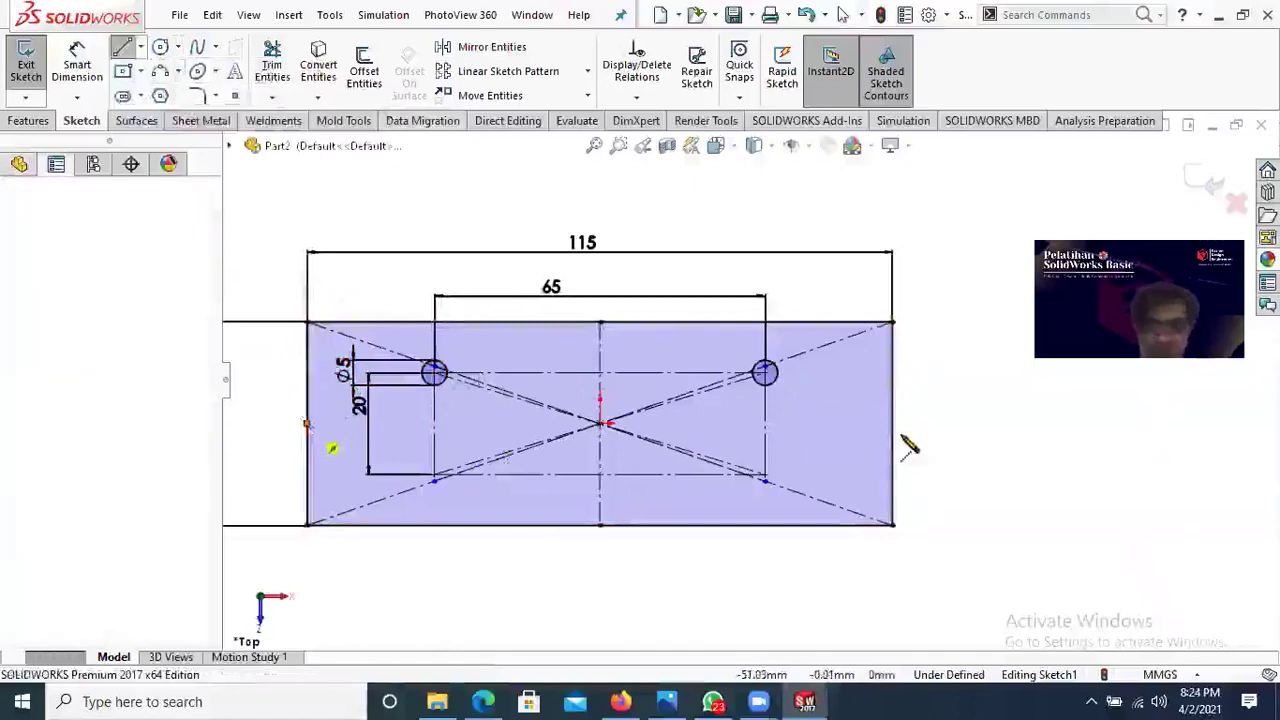
click(893, 425)
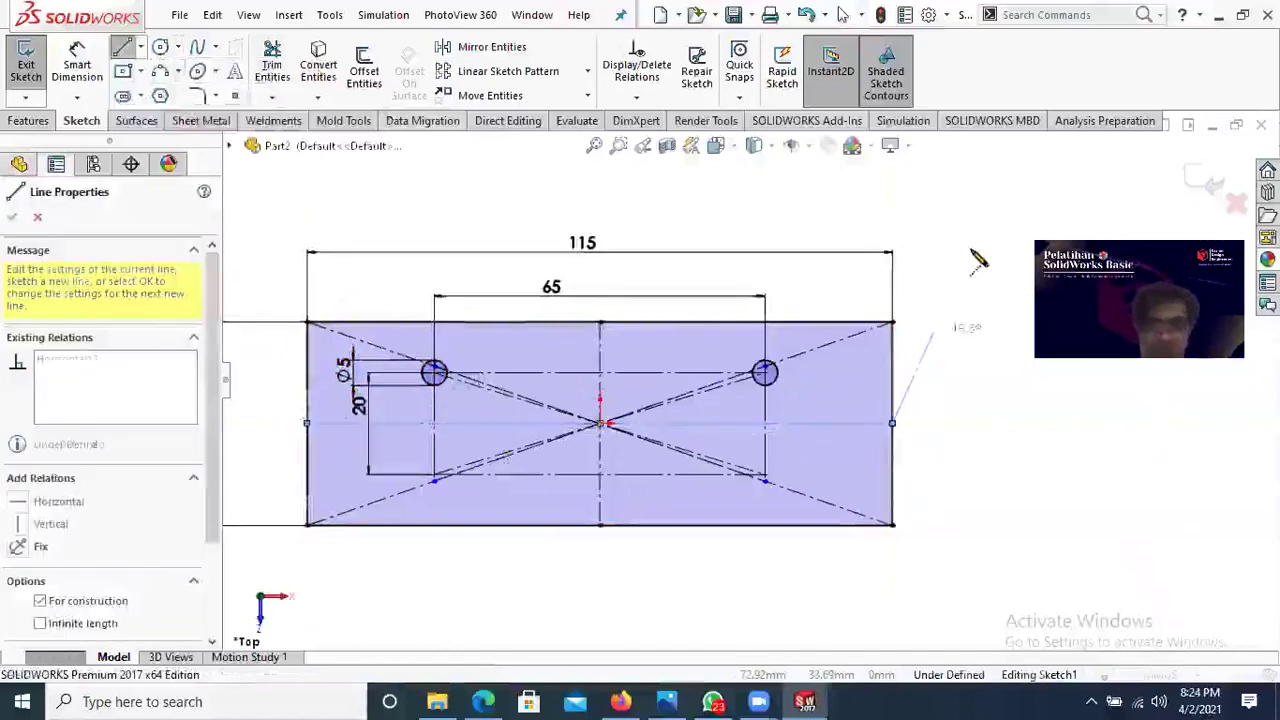
right_click(978, 258)
click(995, 257)
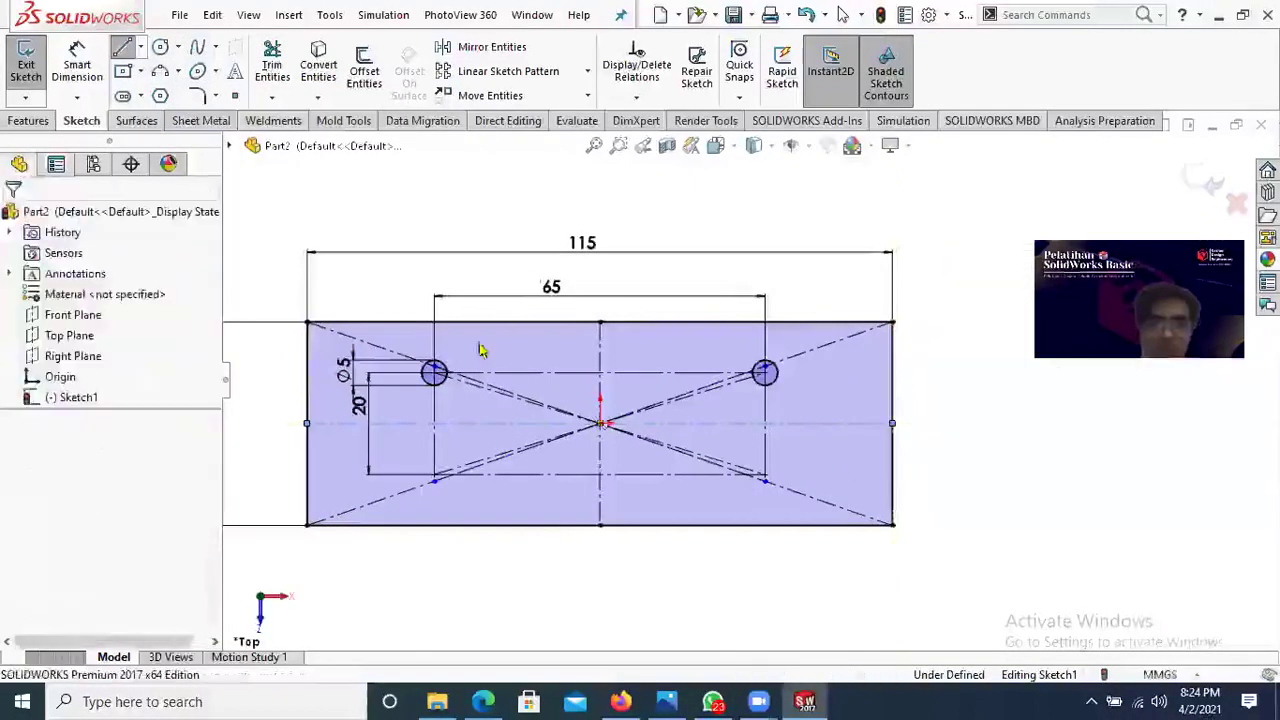
Step: Mirror the two upper 5 mm circles about the horizontal centerline with the Copy option on
scroll(480, 349, down, 2)
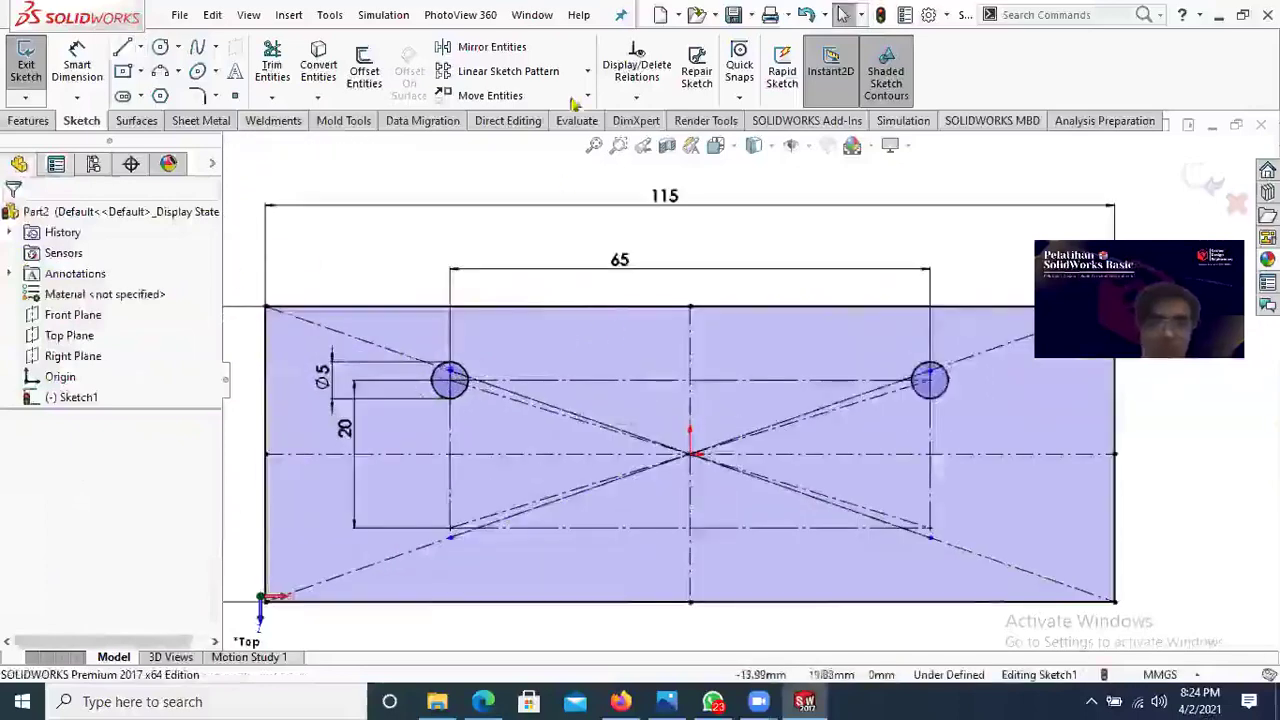
click(521, 57)
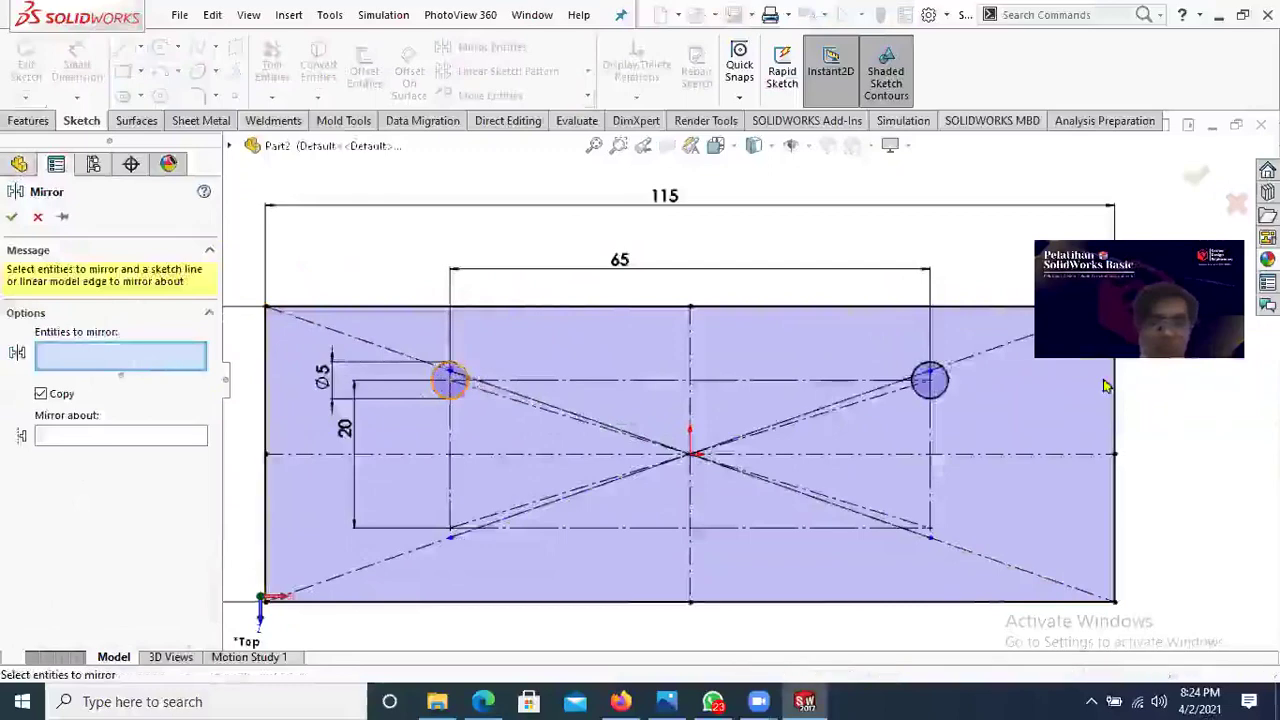
click(461, 392)
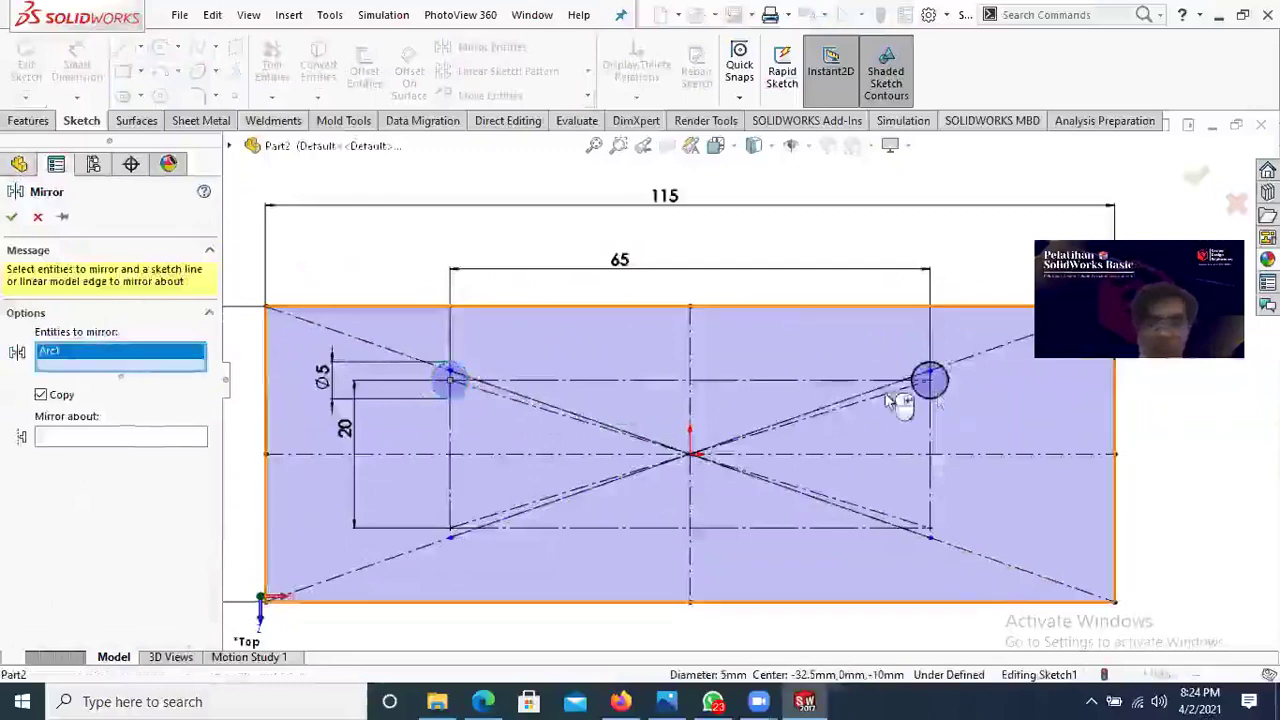
click(154, 451)
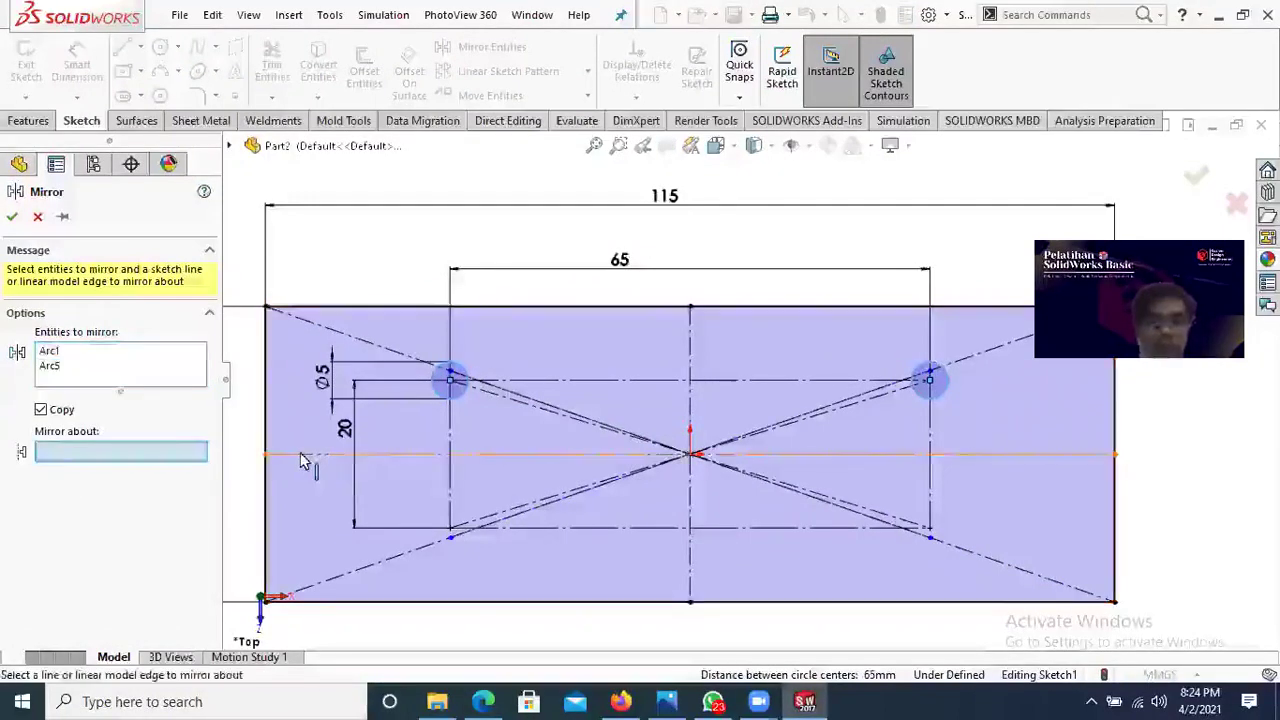
click(302, 456)
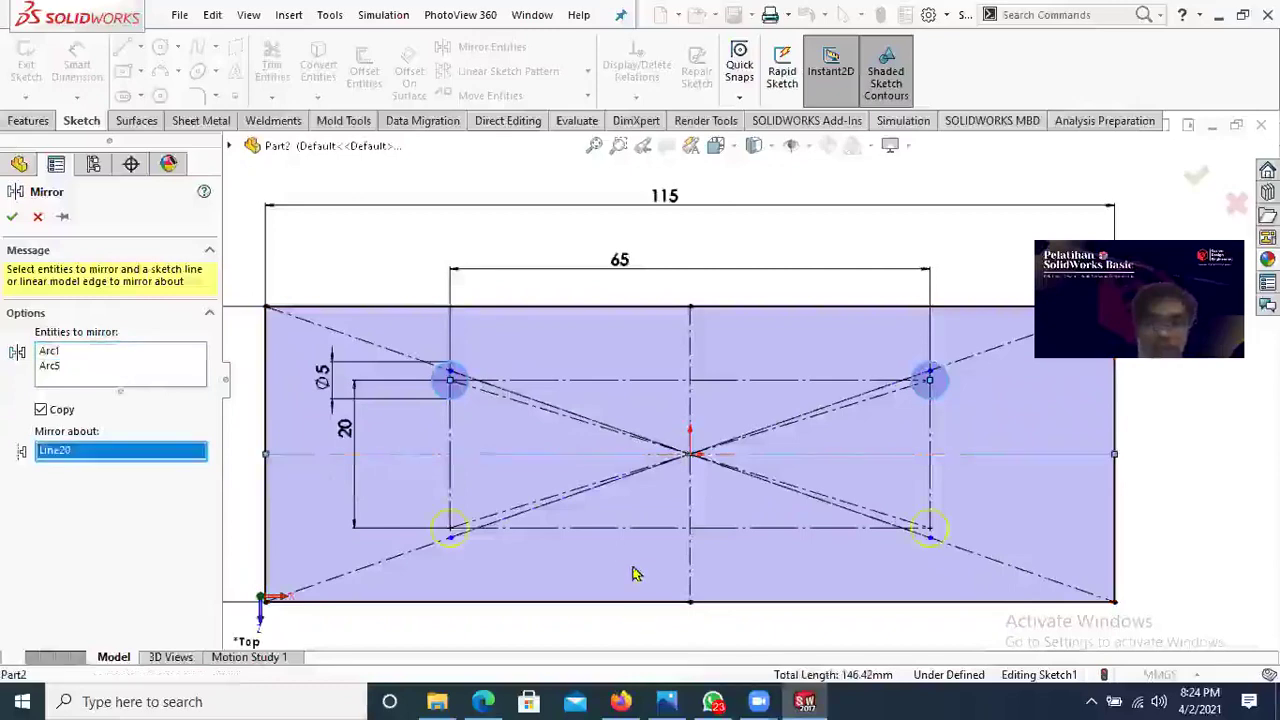
scroll(592, 578, down, 1)
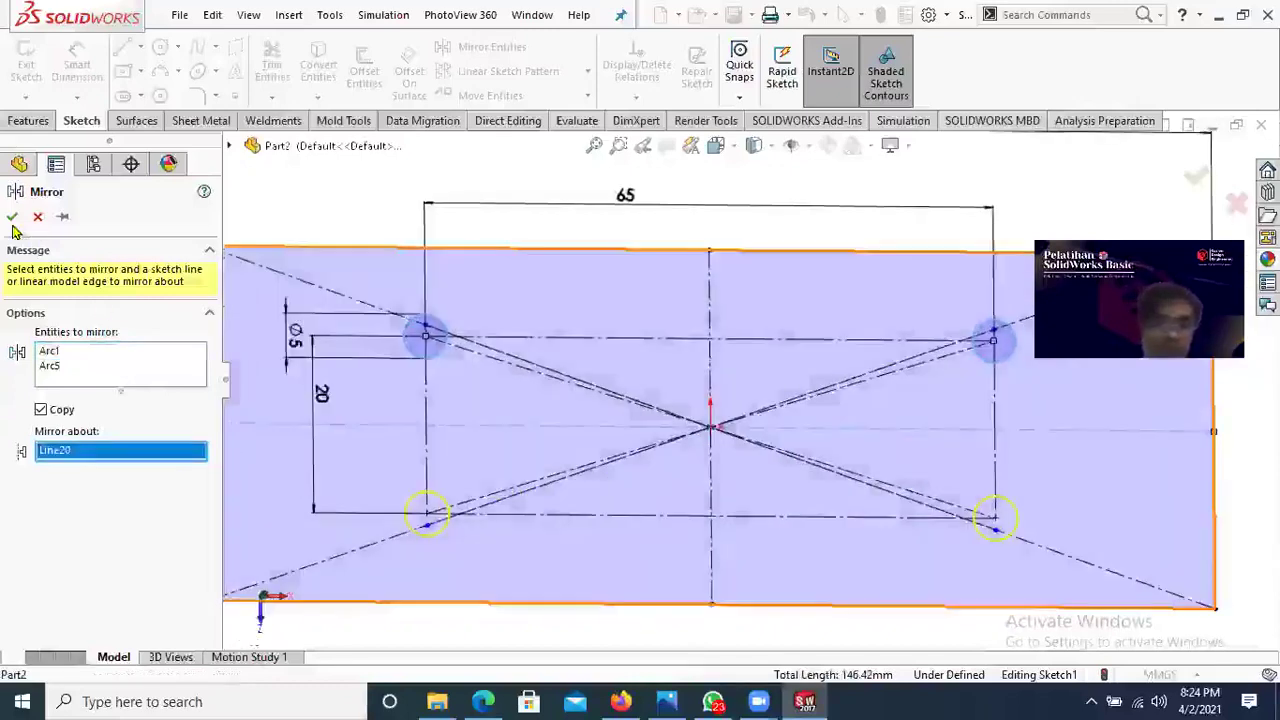
click(12, 216)
key(f)
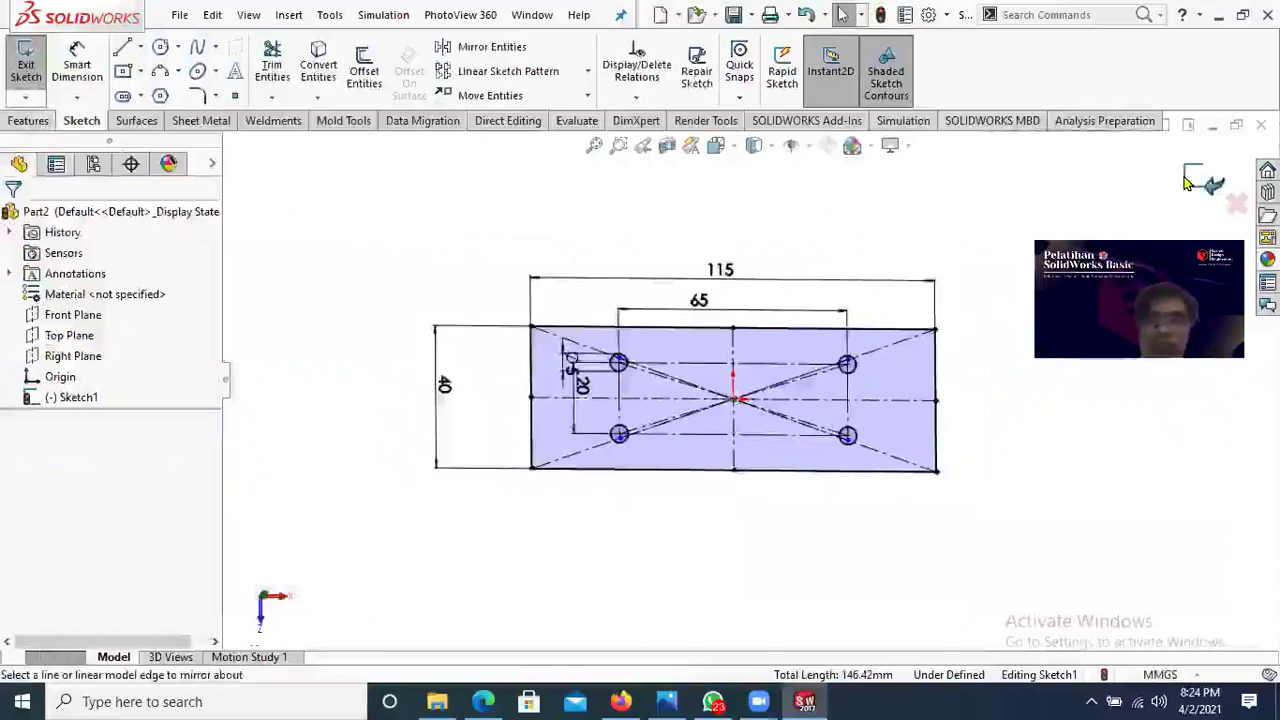
Step: Extrude the plate sketch with its four holes as a Blind boss 5 mm deep
click(30, 120)
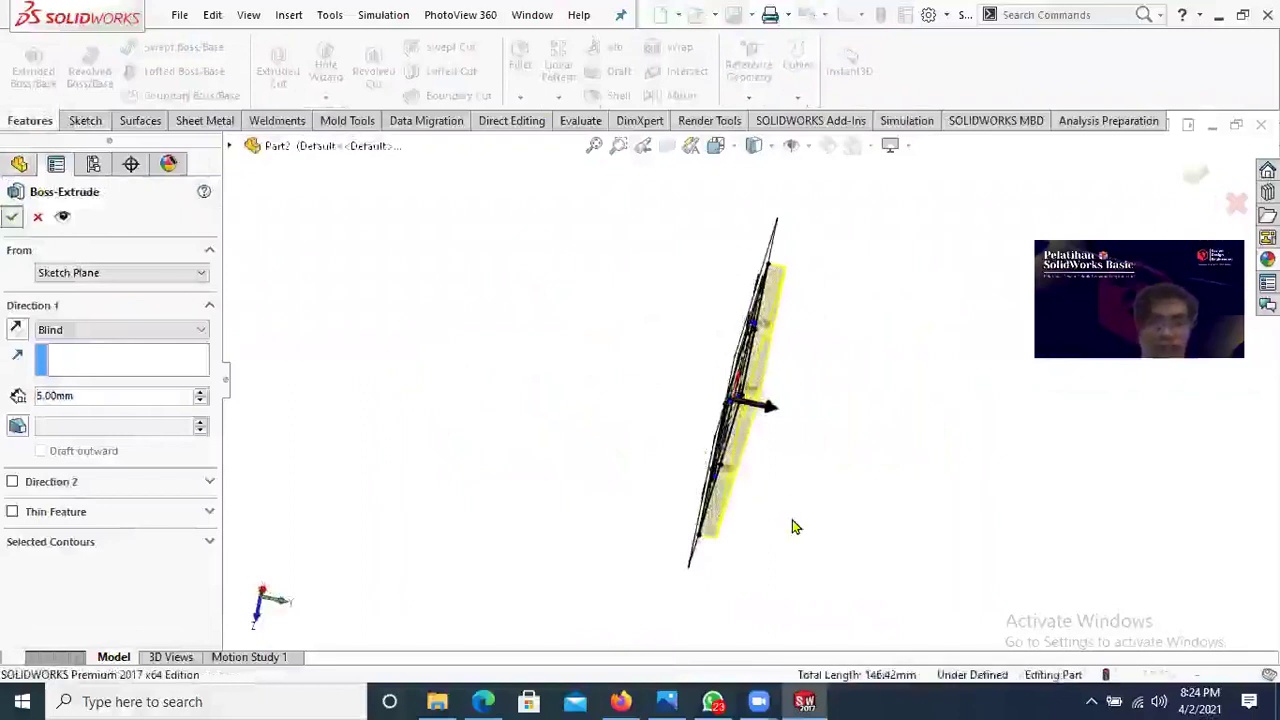
key(Return)
middle_drag(793, 525, 652, 490)
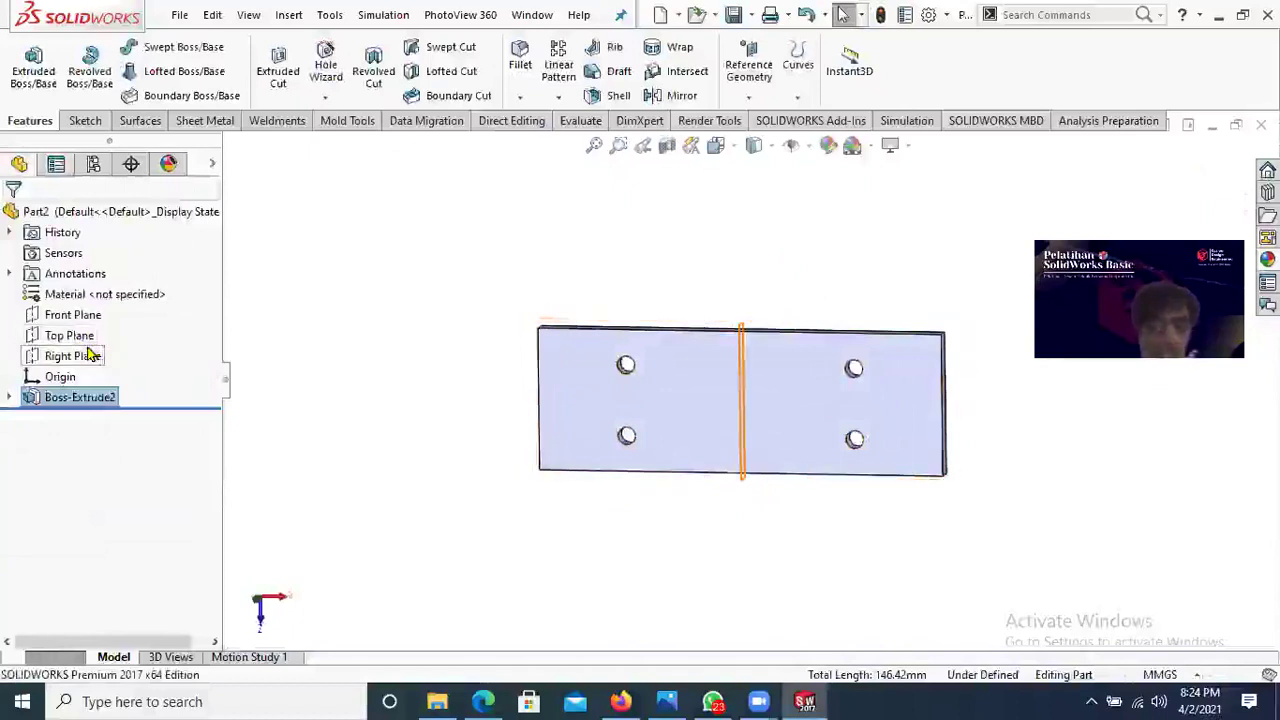
Step: Delete the plate's boss extrusion and its underlying sketch from the part, confirming both deletions
right_click(110, 399)
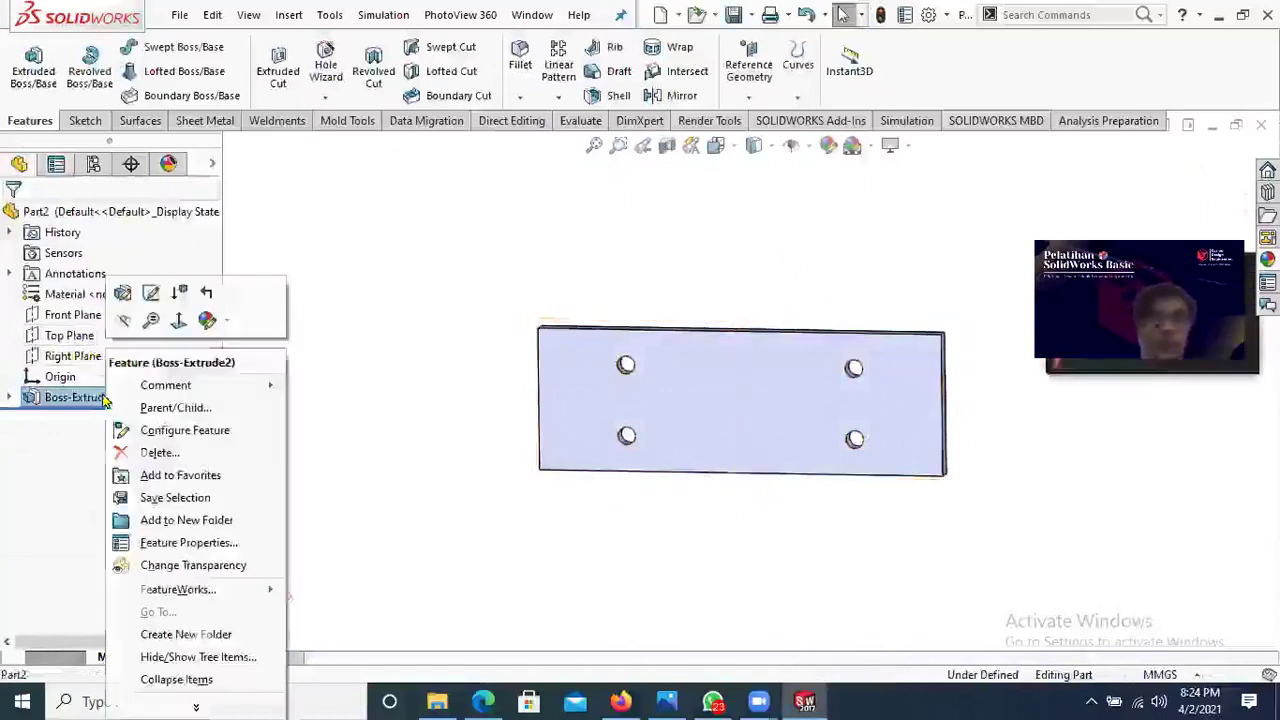
click(173, 458)
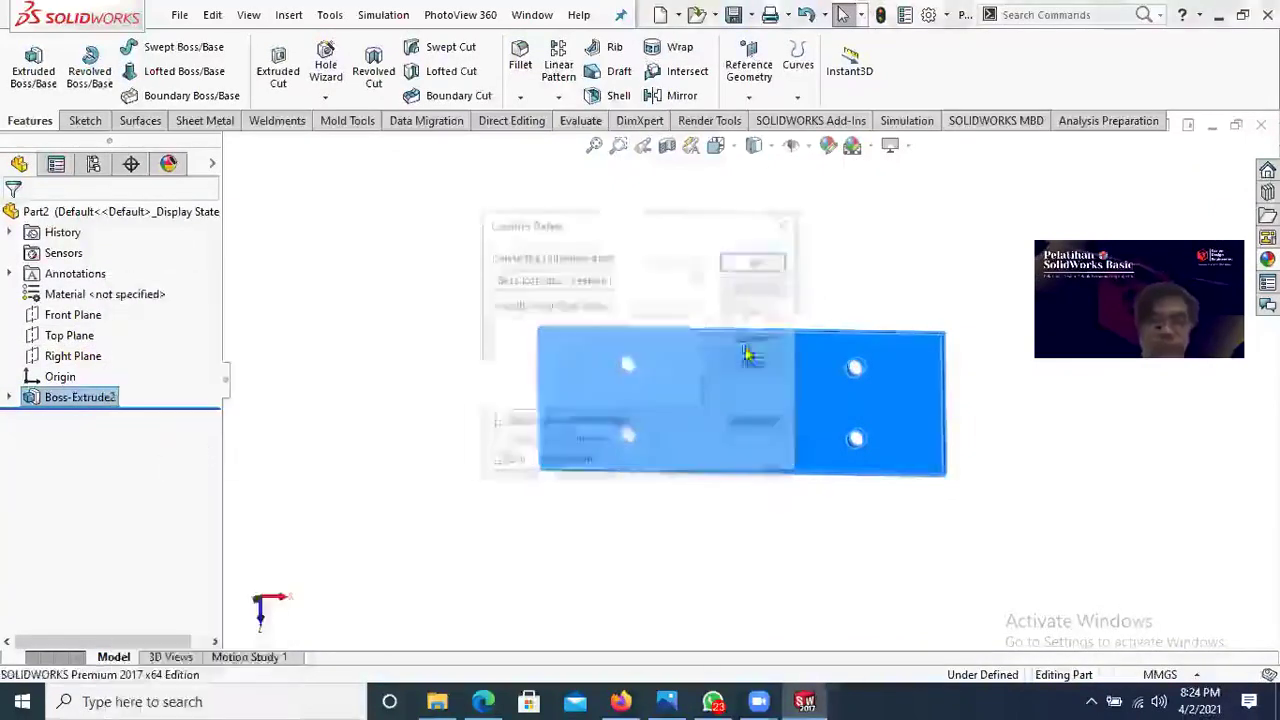
click(750, 258)
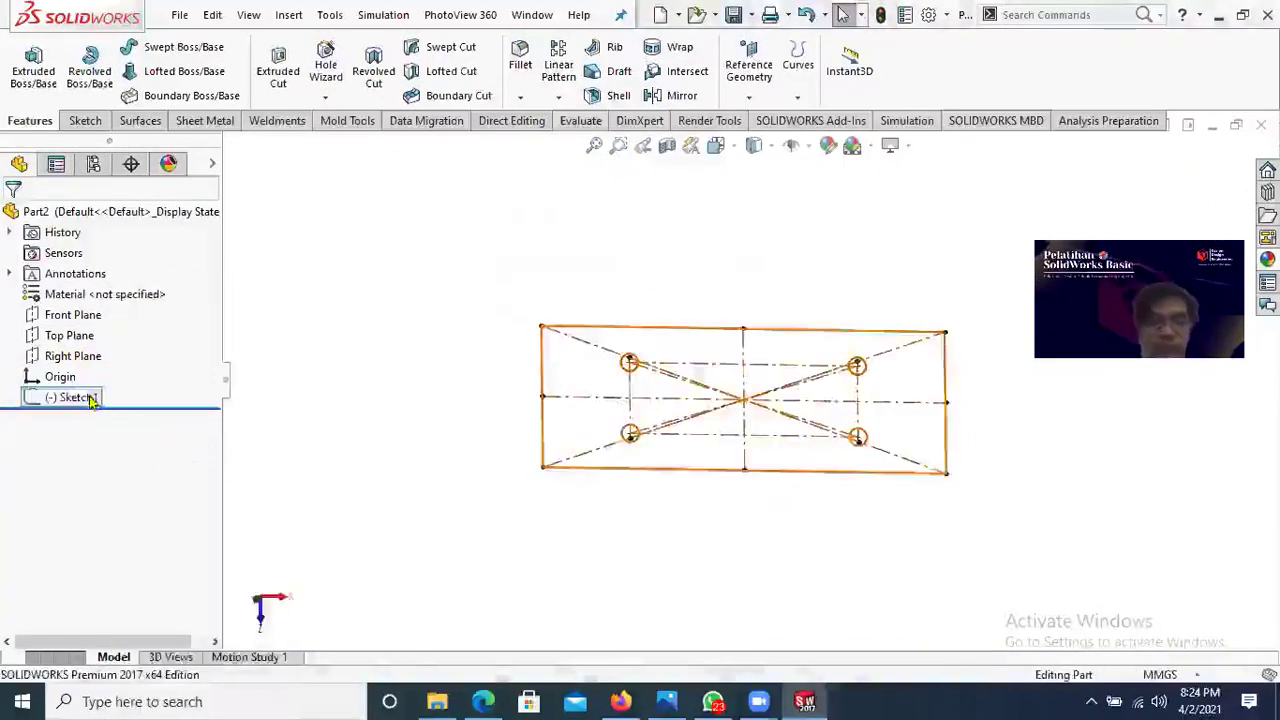
right_click(91, 397)
click(141, 474)
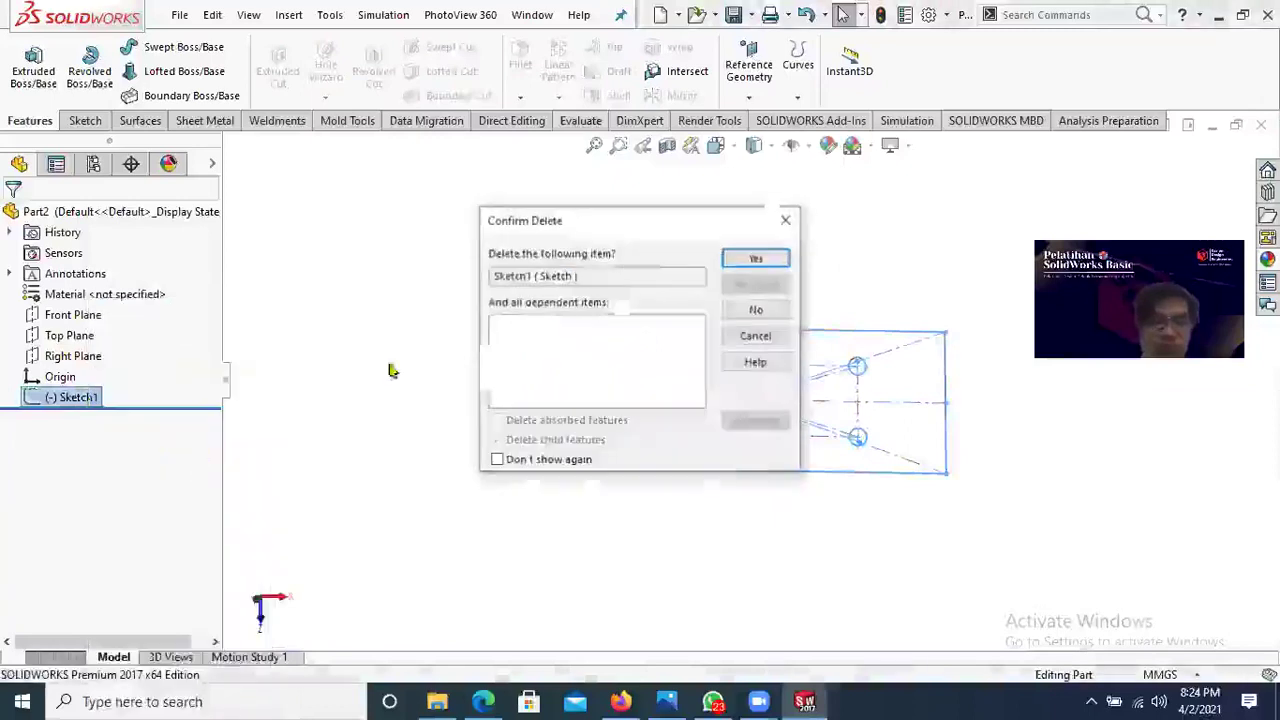
click(751, 257)
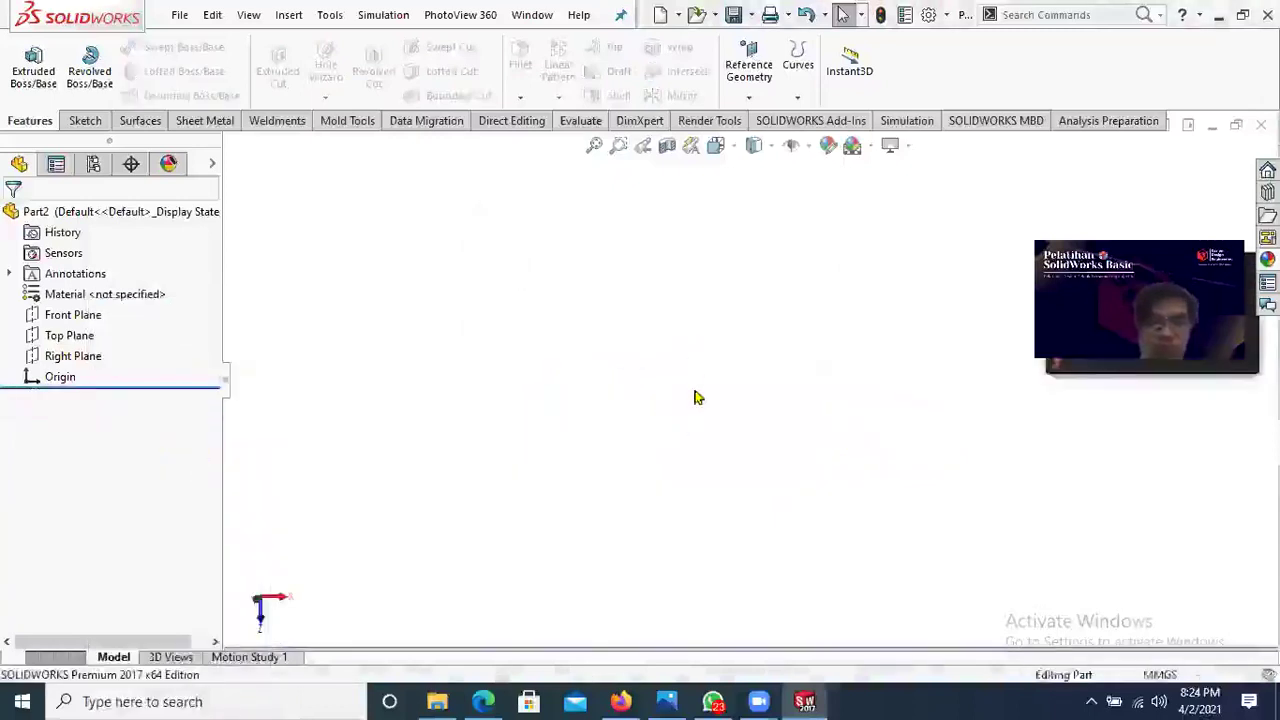
Step: Start a sketch on the Right Plane and draw a thin center rectangle about 179 mm wide, centered on the origin
click(90, 360)
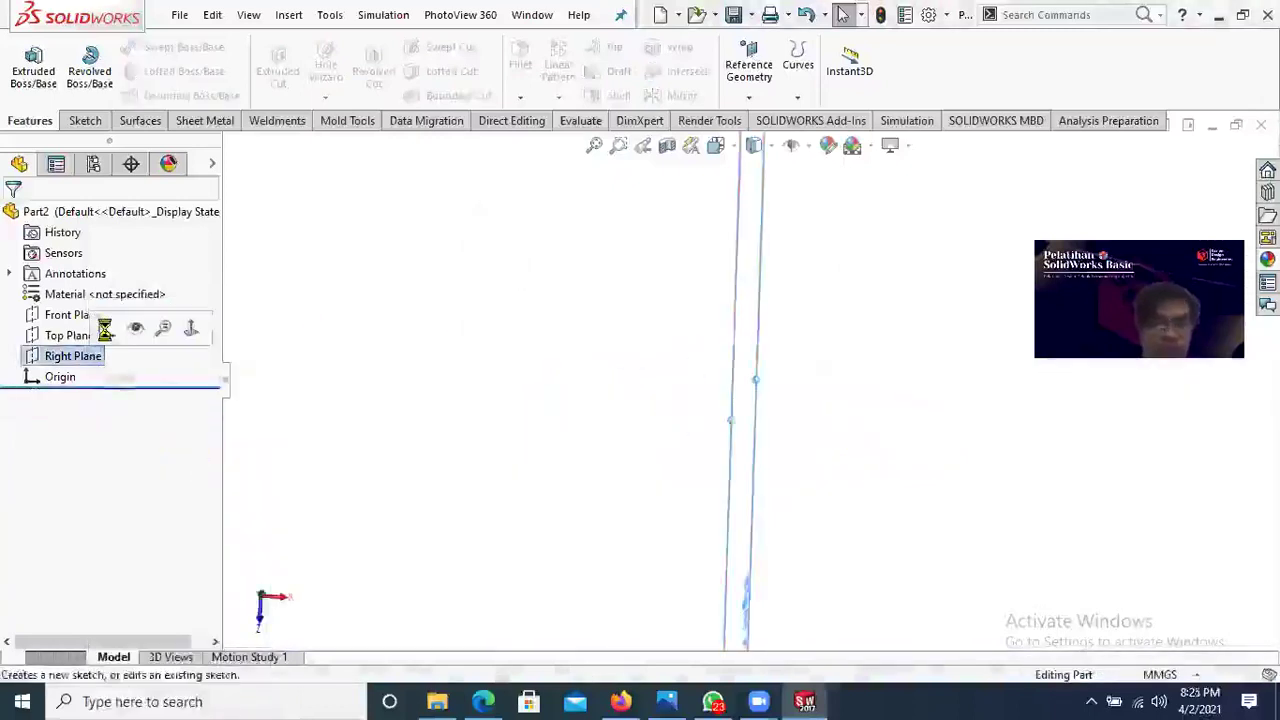
click(106, 329)
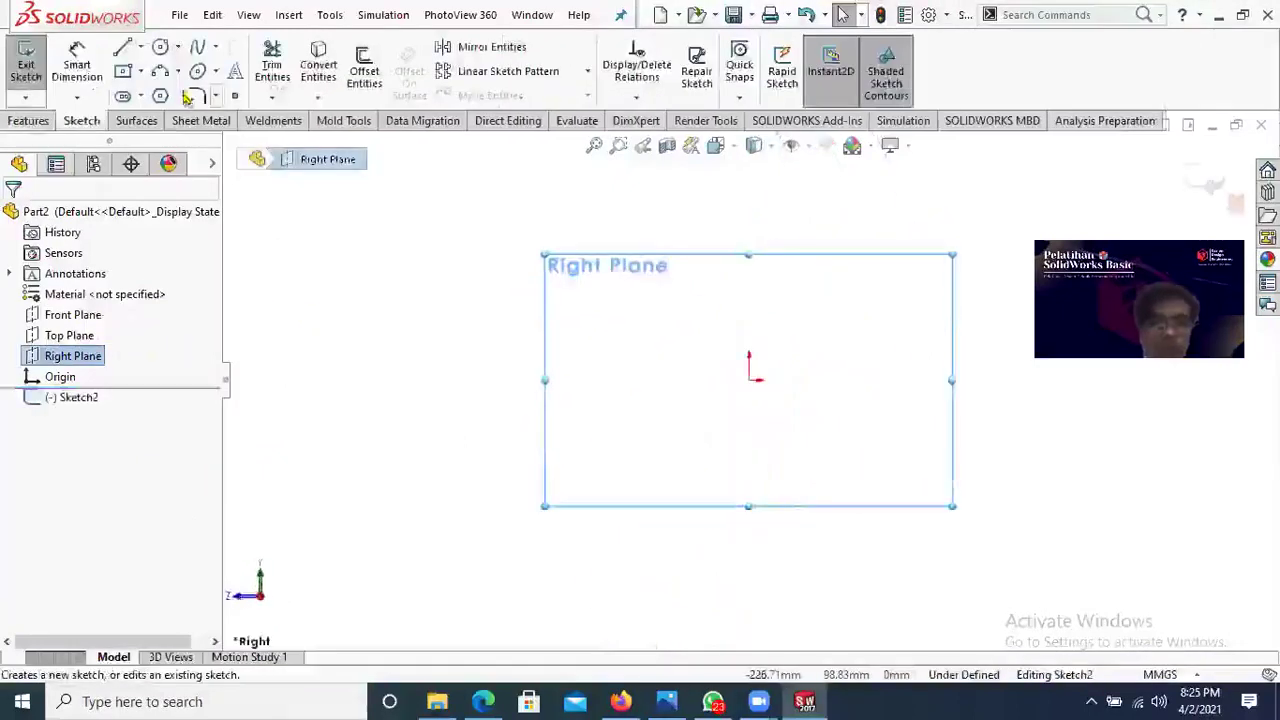
click(124, 72)
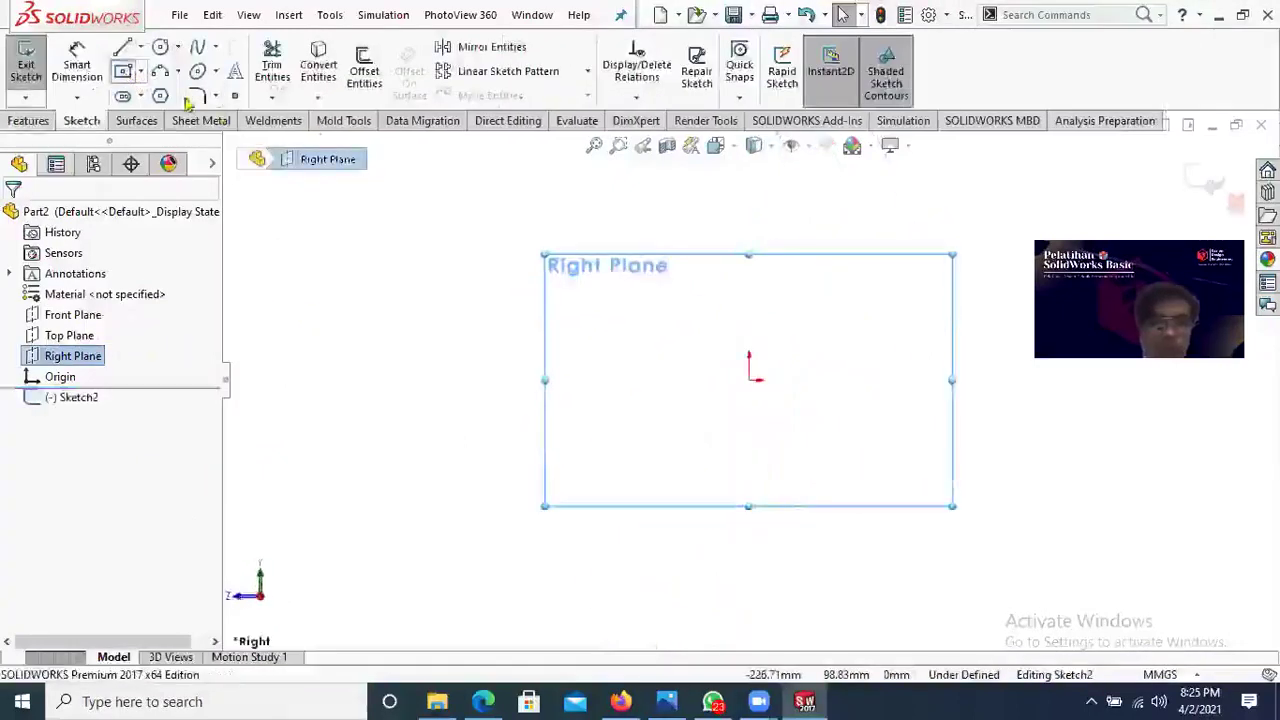
click(753, 388)
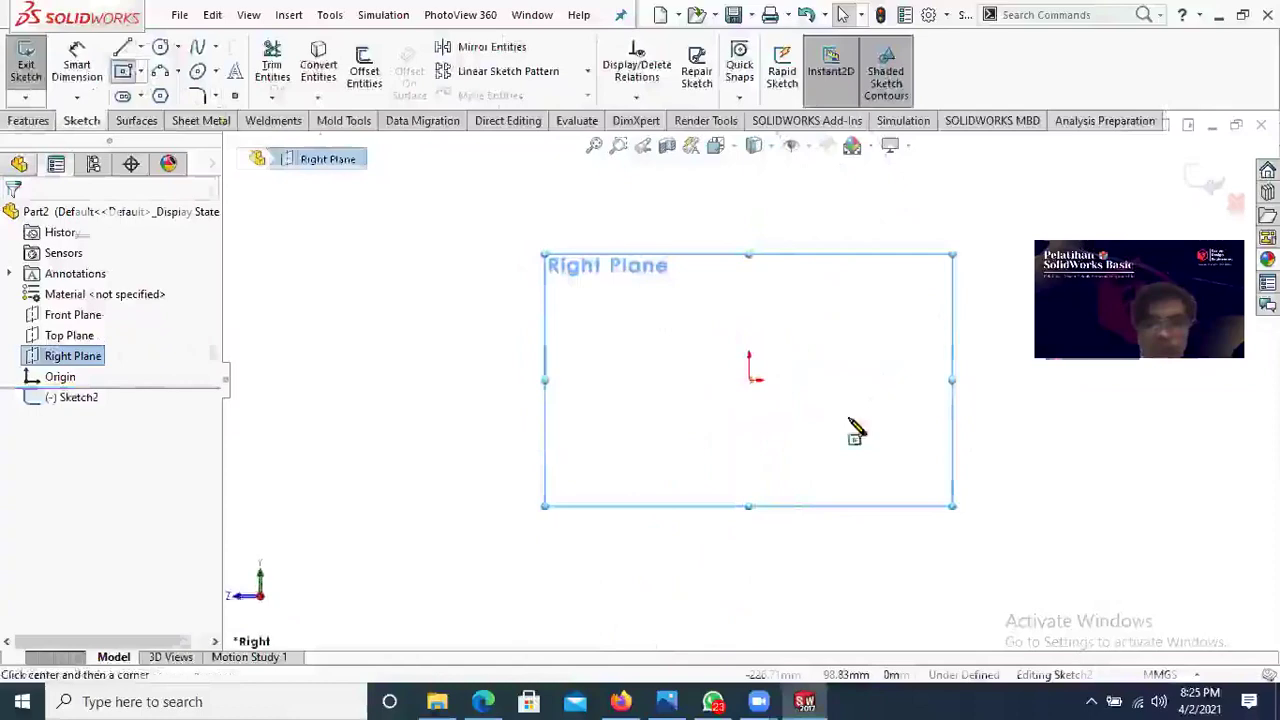
click(955, 396)
right_click(631, 237)
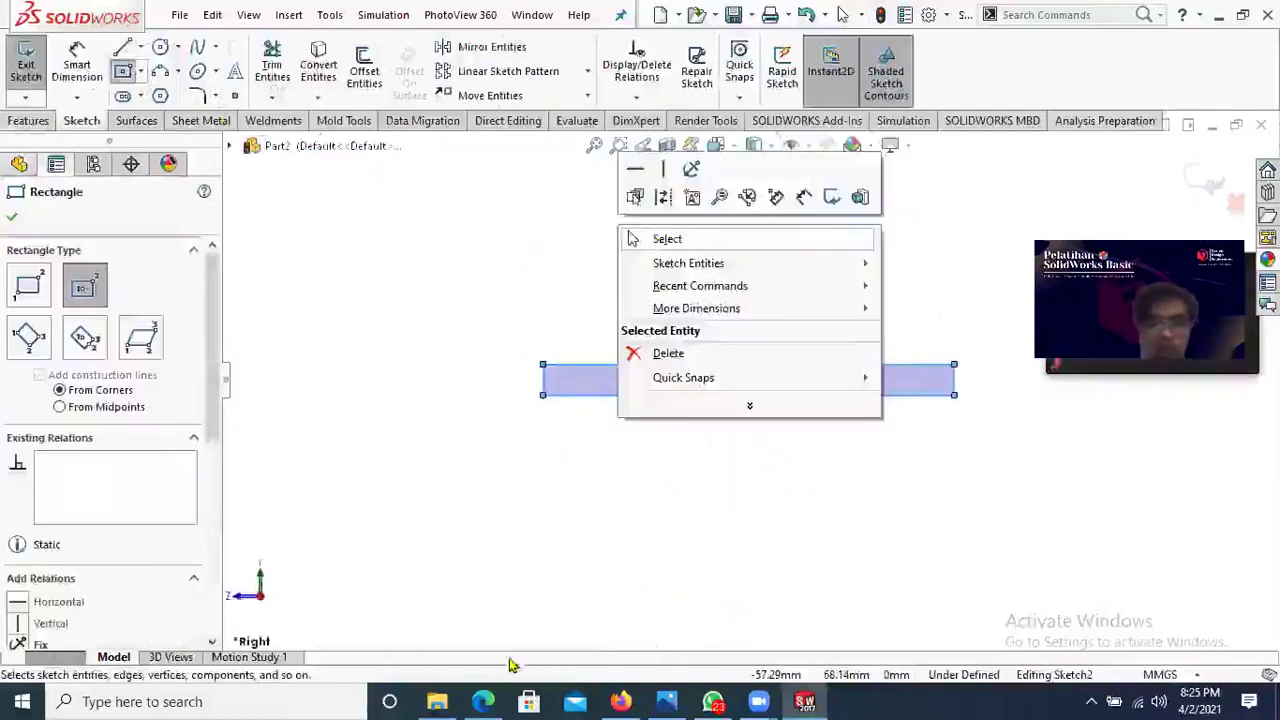
key(Escape)
Step: Check the Base drawing in the PDF module and dimension the rectangle's upper edge as 115 mm
key(alt+Tab)
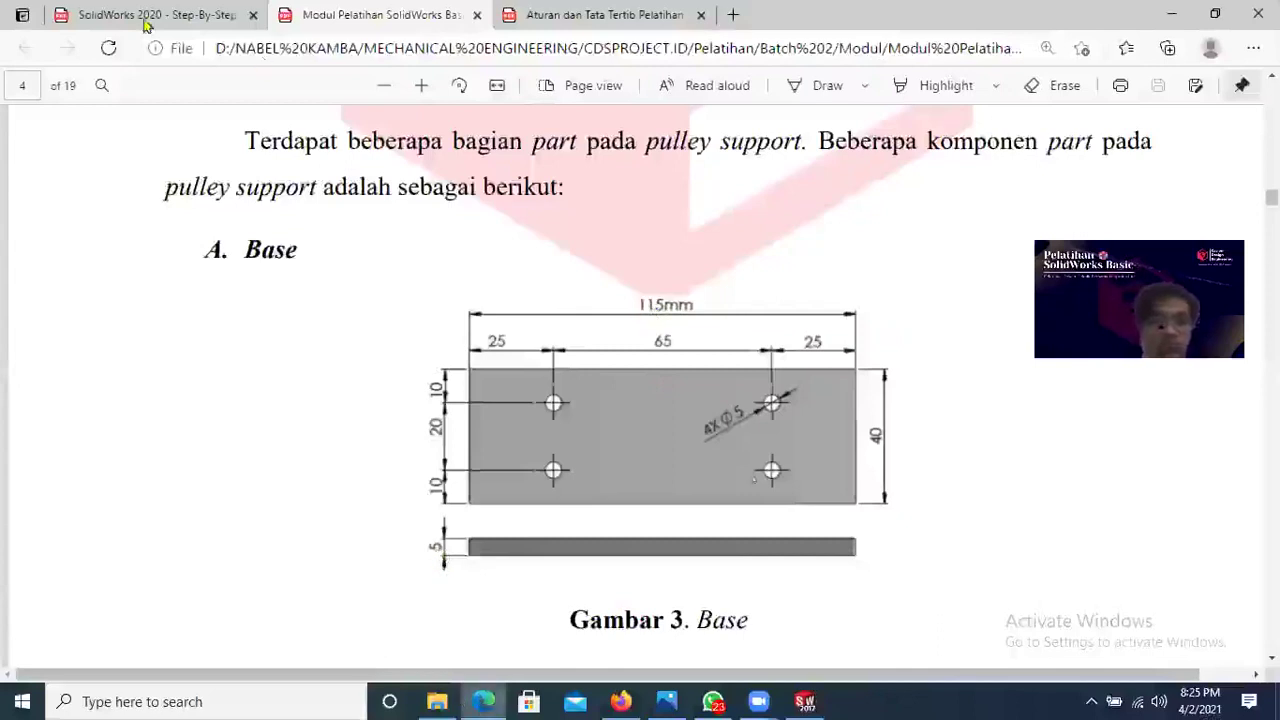
key(alt+Tab)
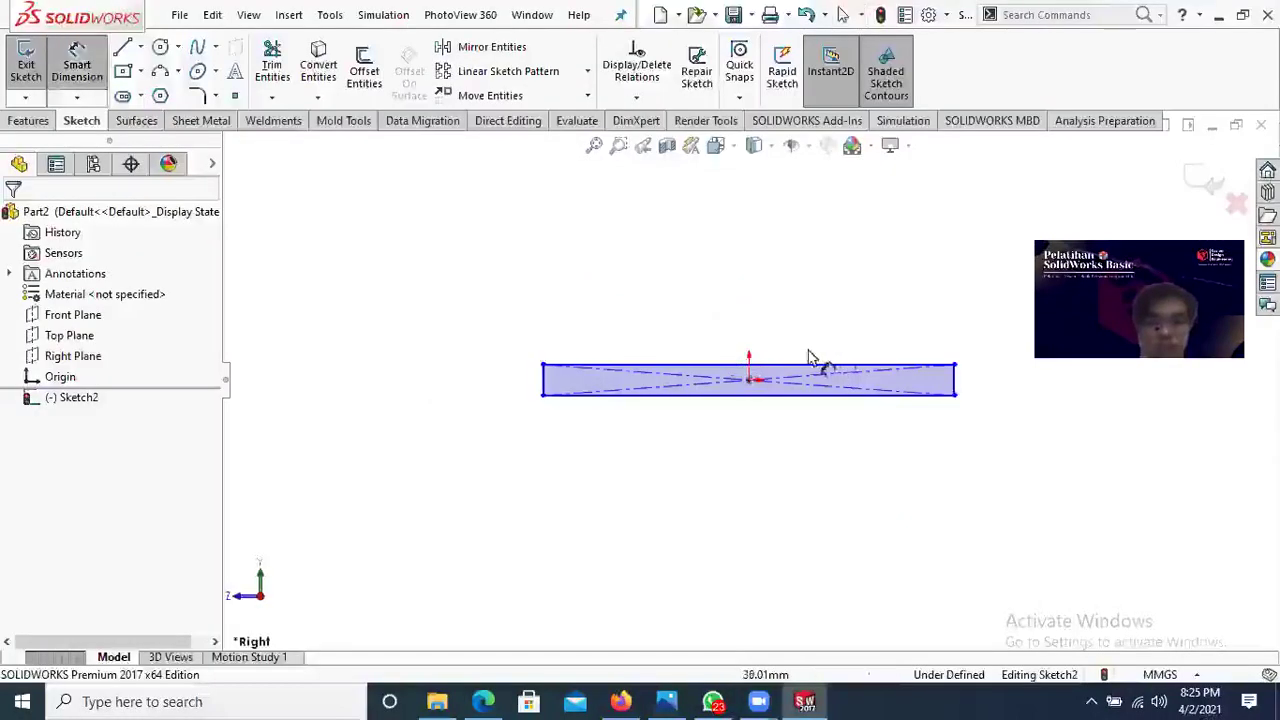
scroll(810, 358, down, 3)
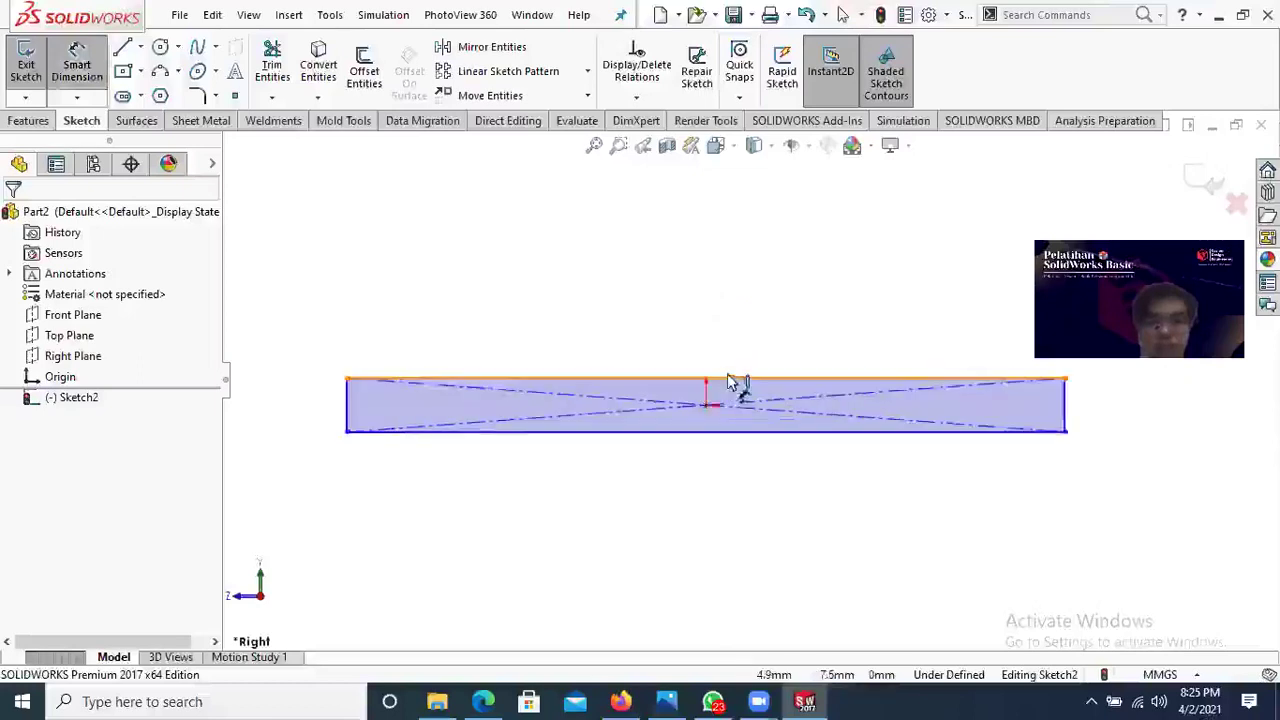
click(728, 380)
click(705, 307)
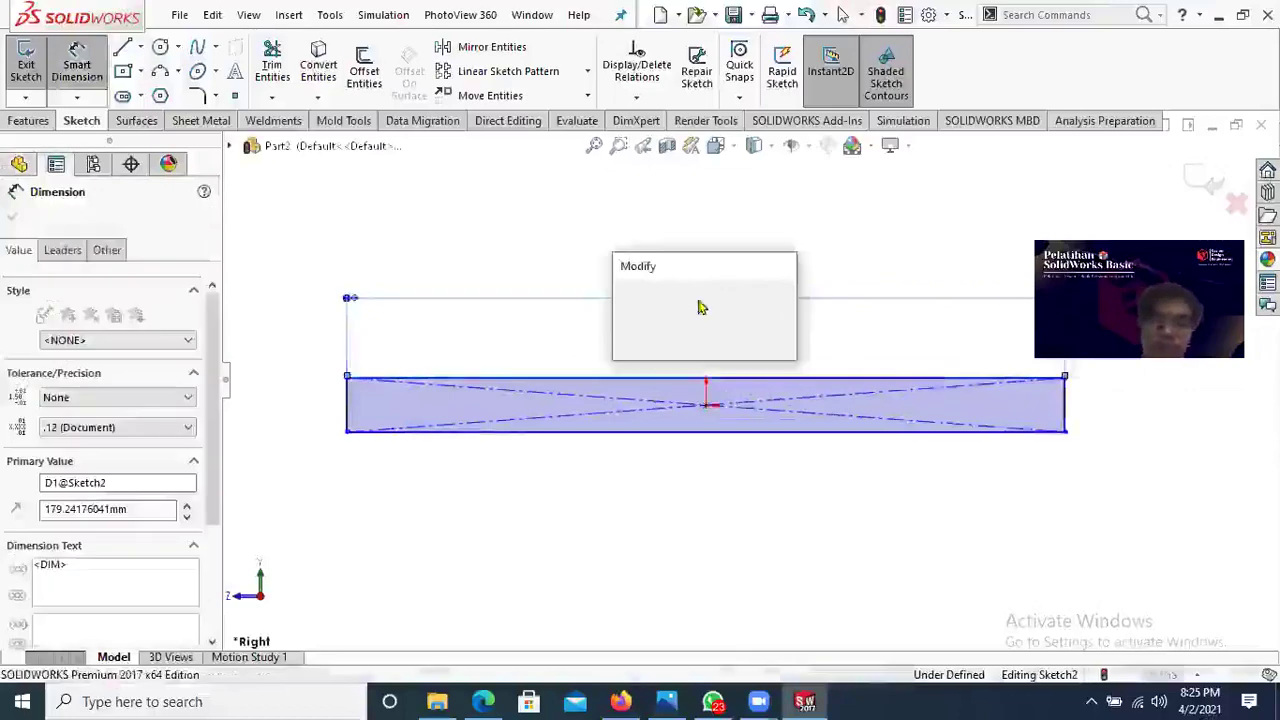
text(115)
key(Return)
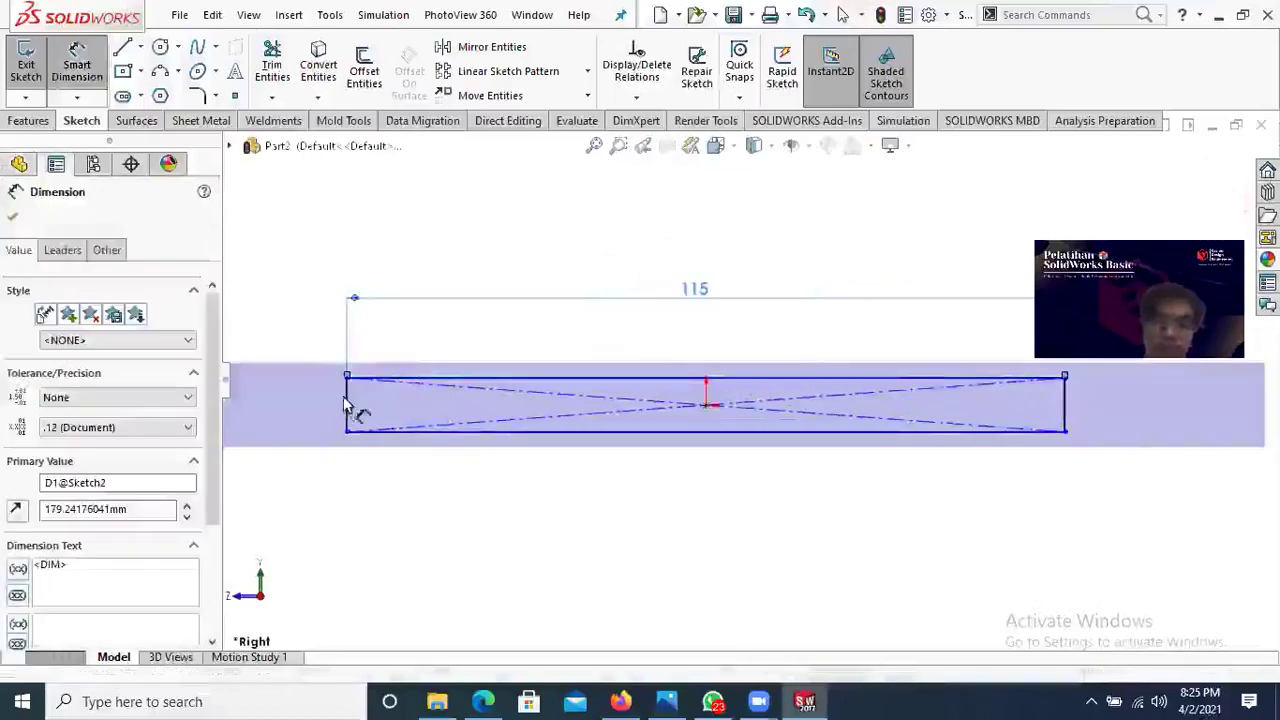
Step: Dimension the rectangle's left edge as 5 mm and leave the Smart Dimension command
click(346, 405)
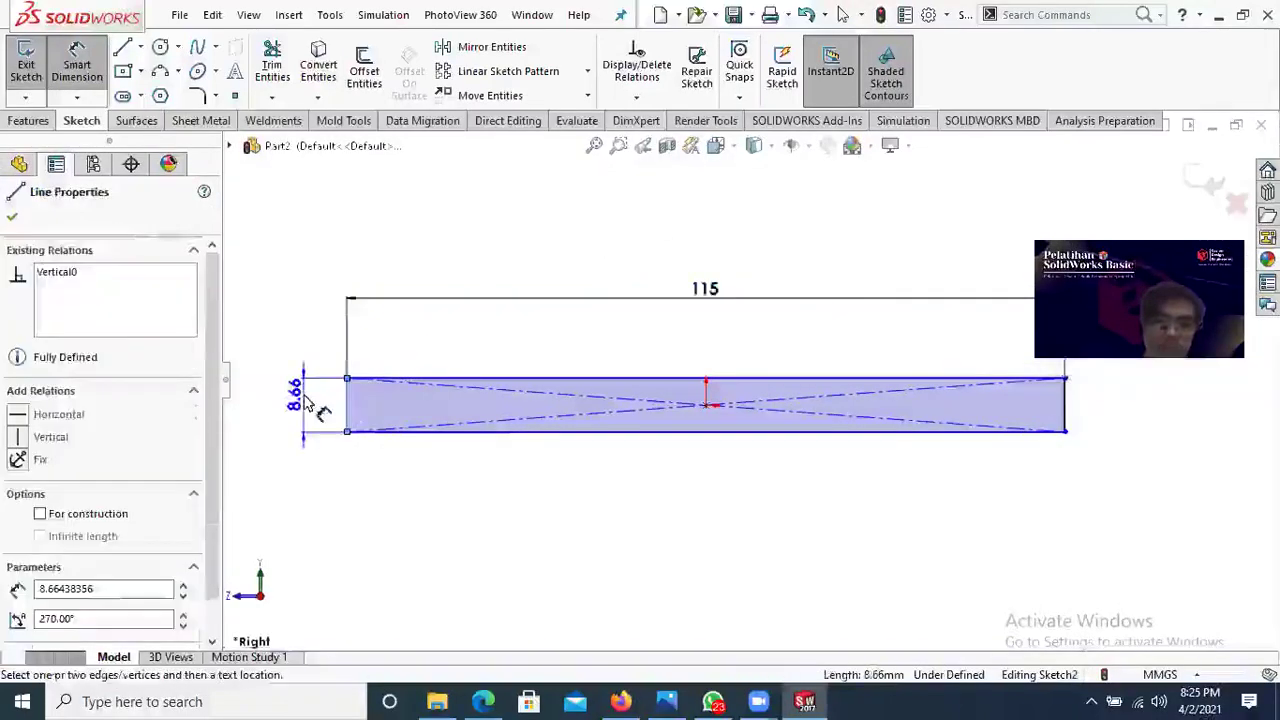
click(305, 405)
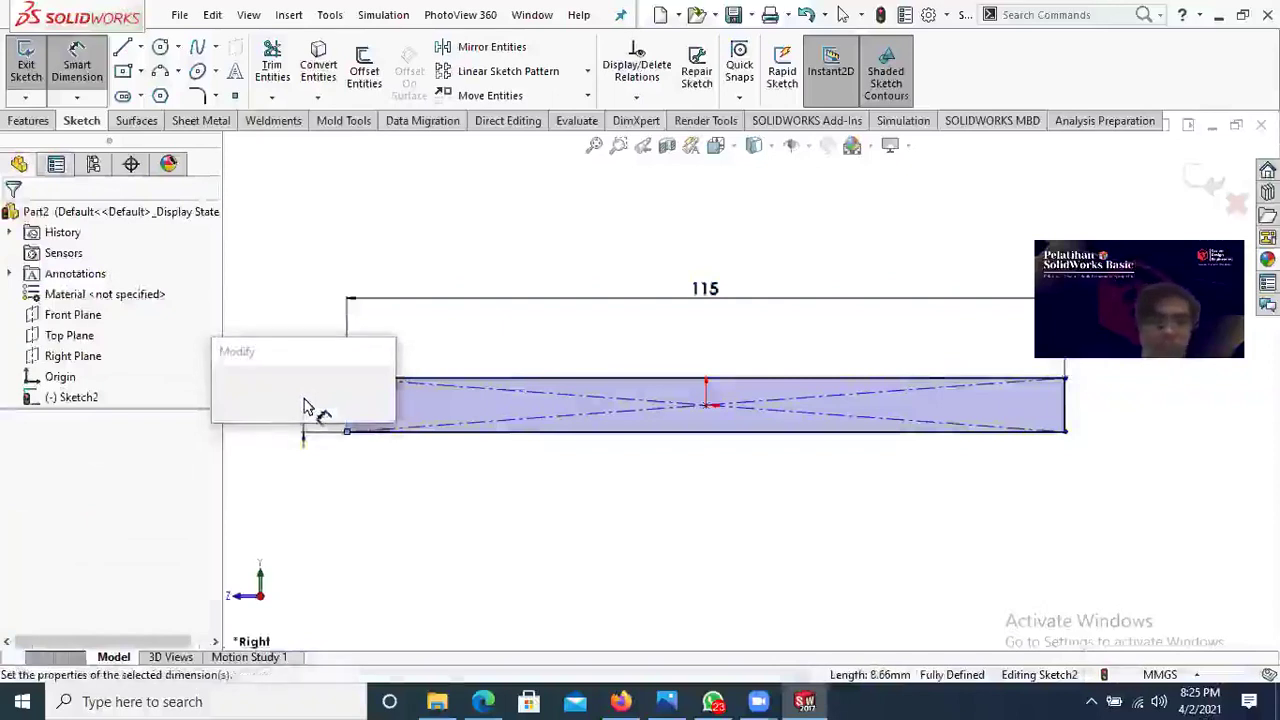
text(5)
key(Return)
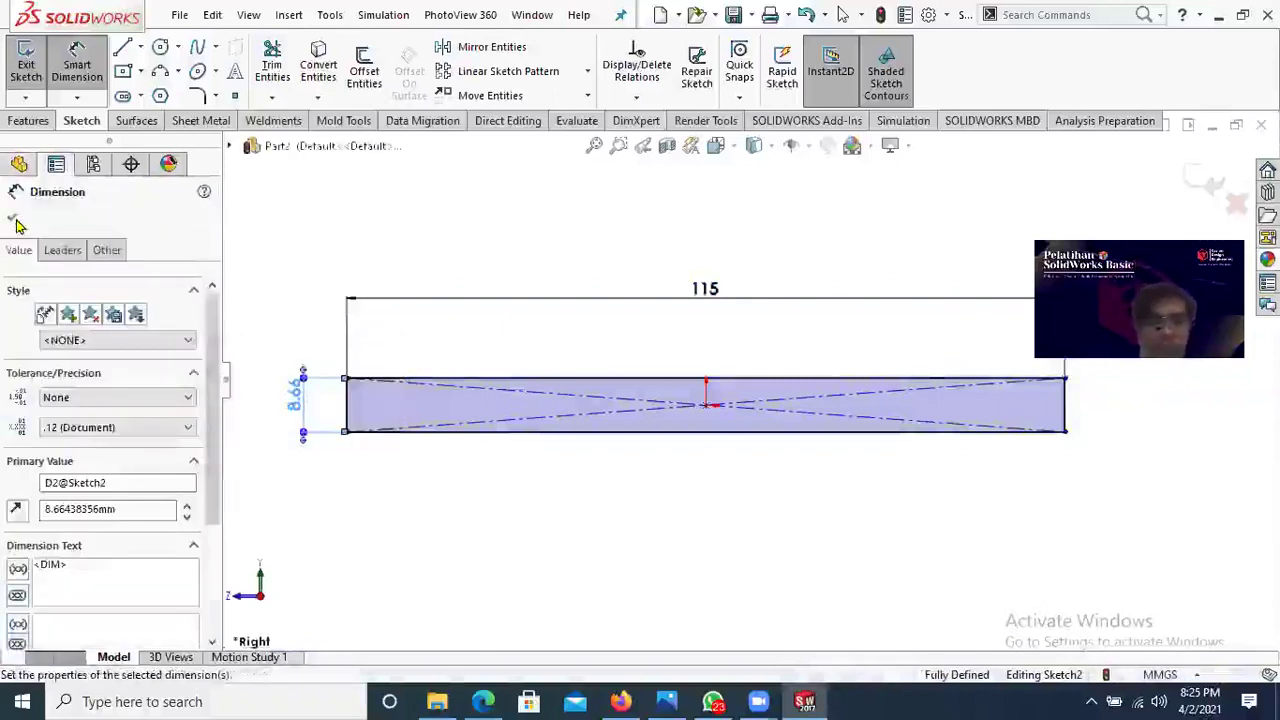
key(Escape)
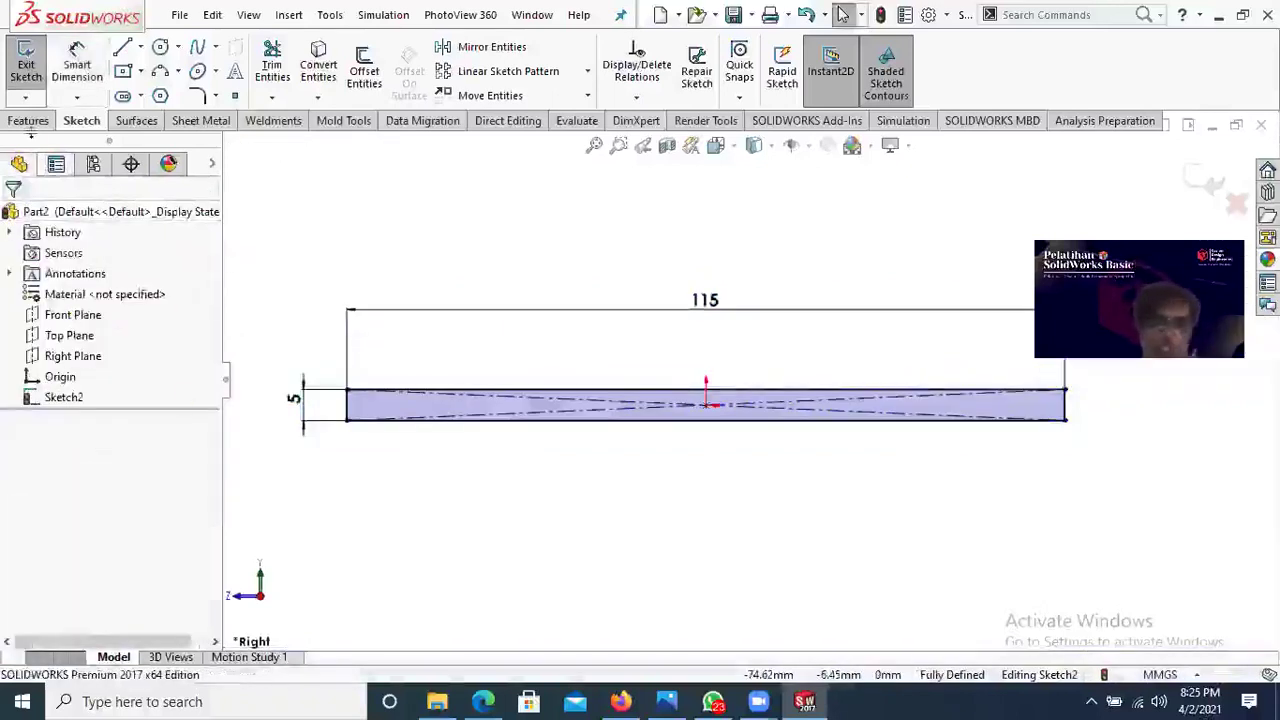
Step: Check the plate width on the Base drawing in the PDF module and extrude the 115 x 5 mm rectangle 40 mm as a blind boss
click(28, 120)
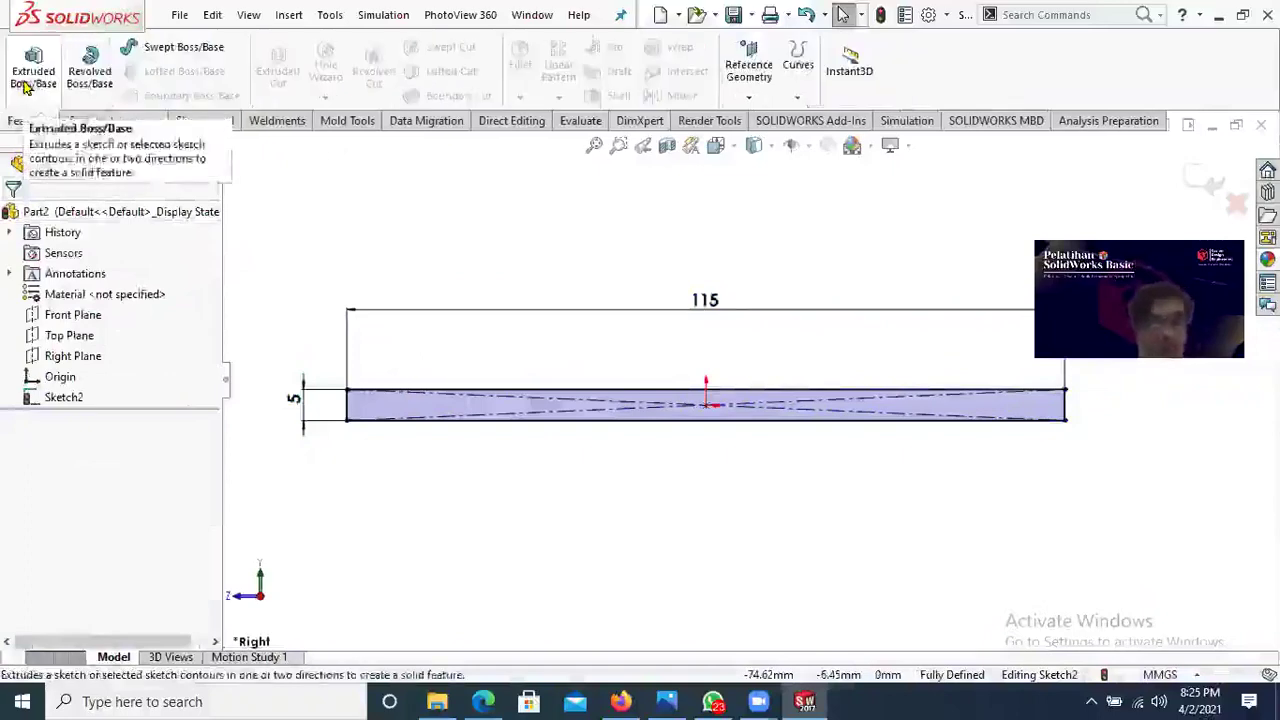
click(33, 65)
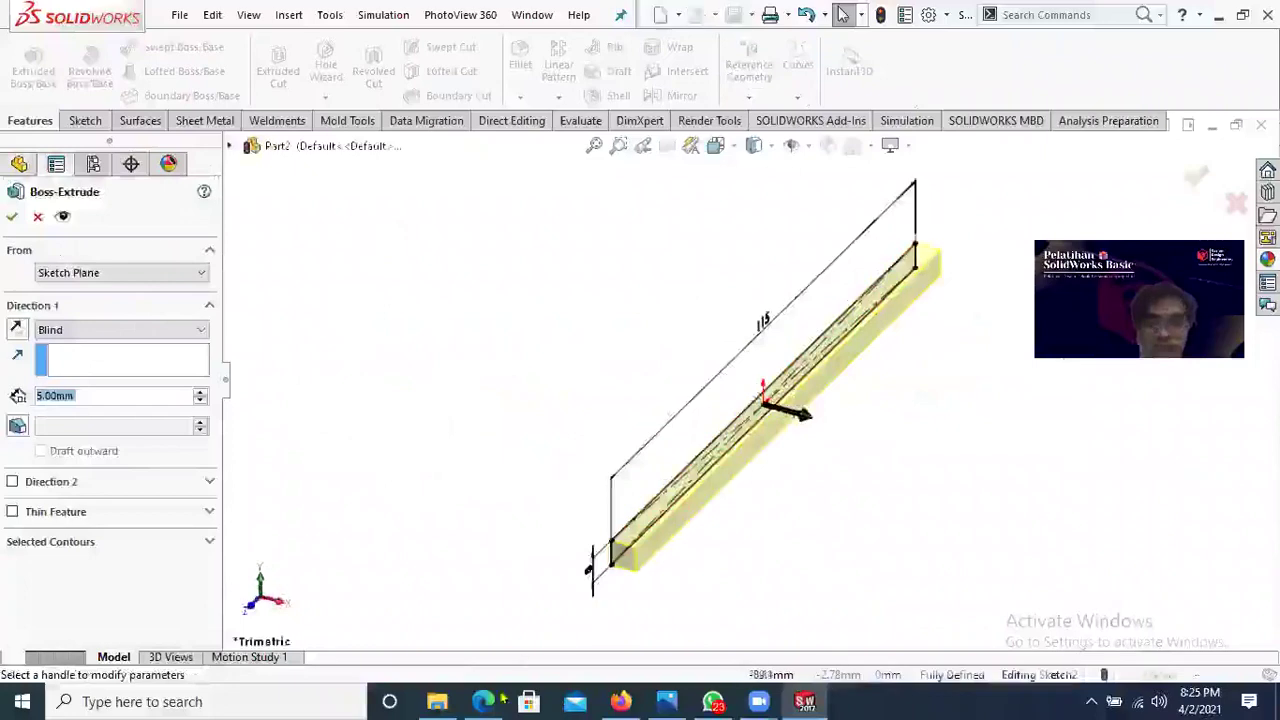
key(alt+Tab)
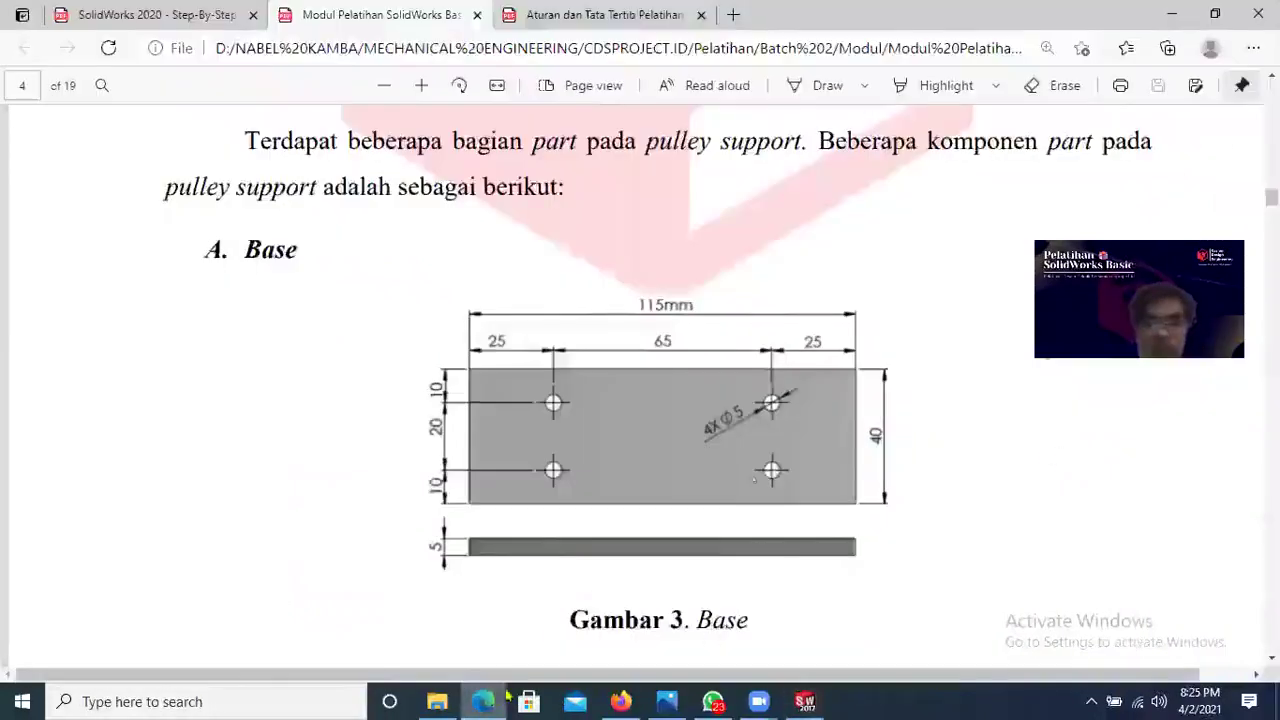
key(alt+Tab)
click(102, 395)
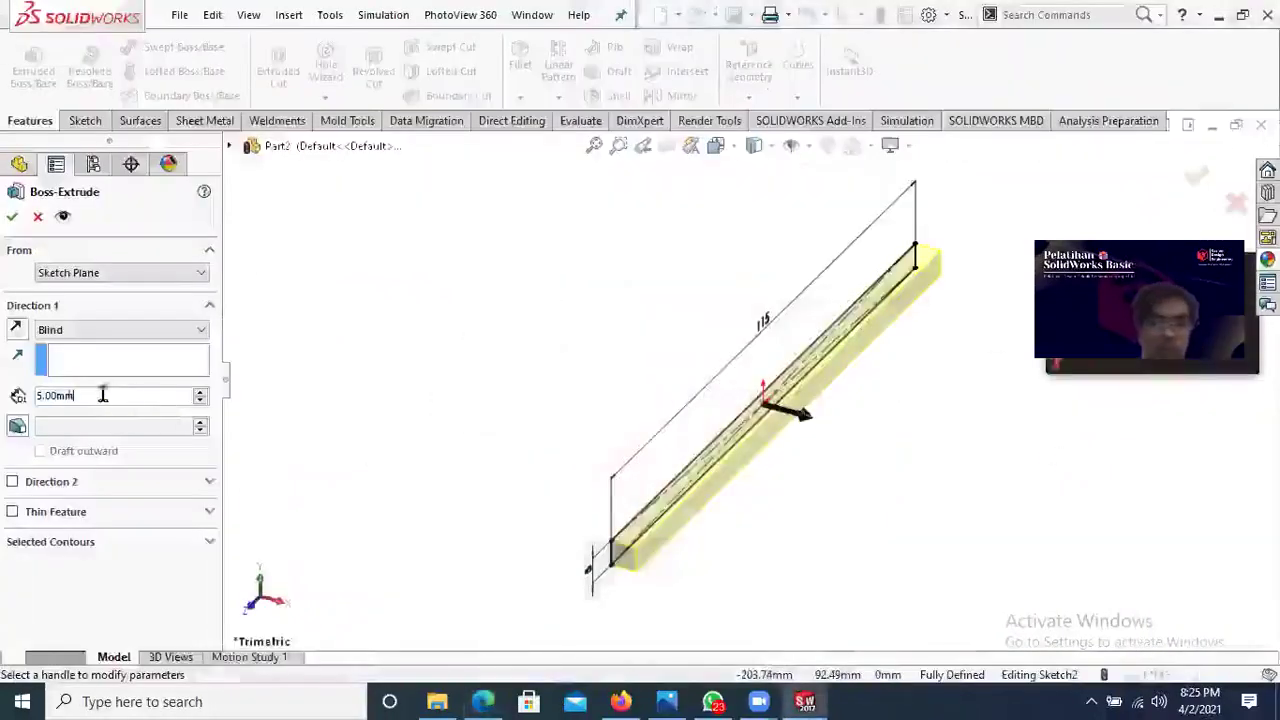
drag(102, 395, 8, 398)
text(40)
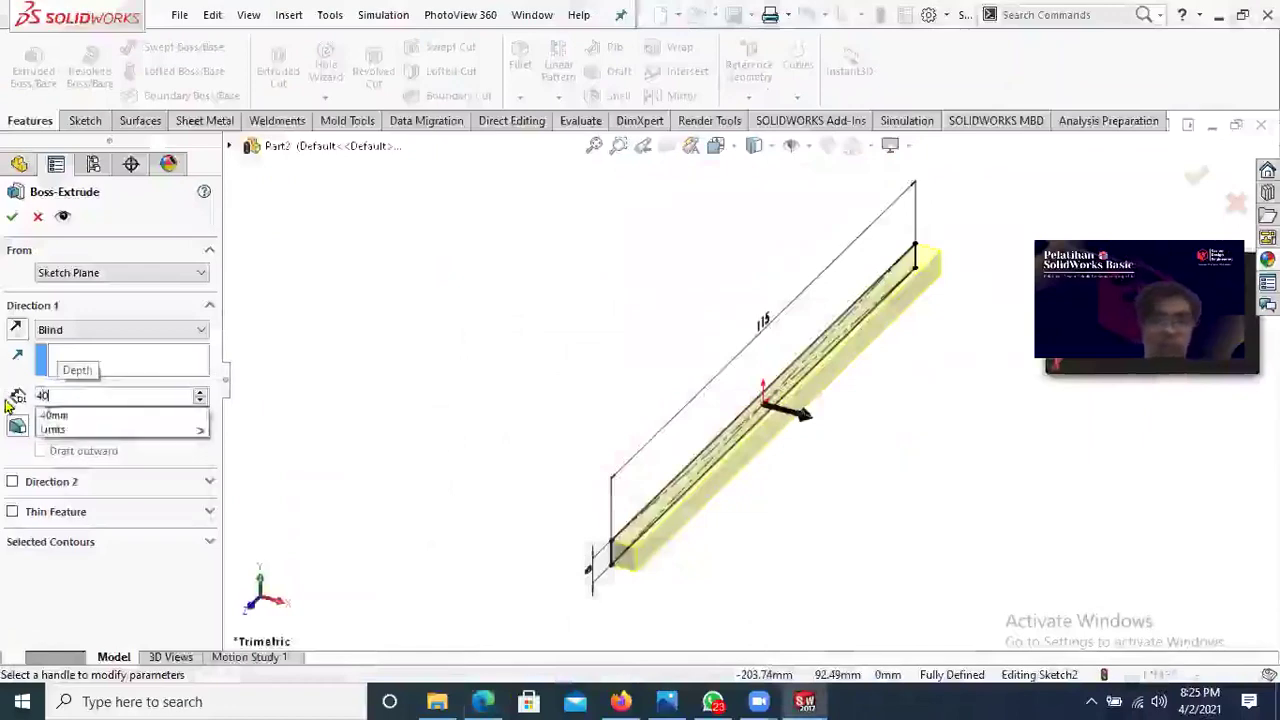
key(Return)
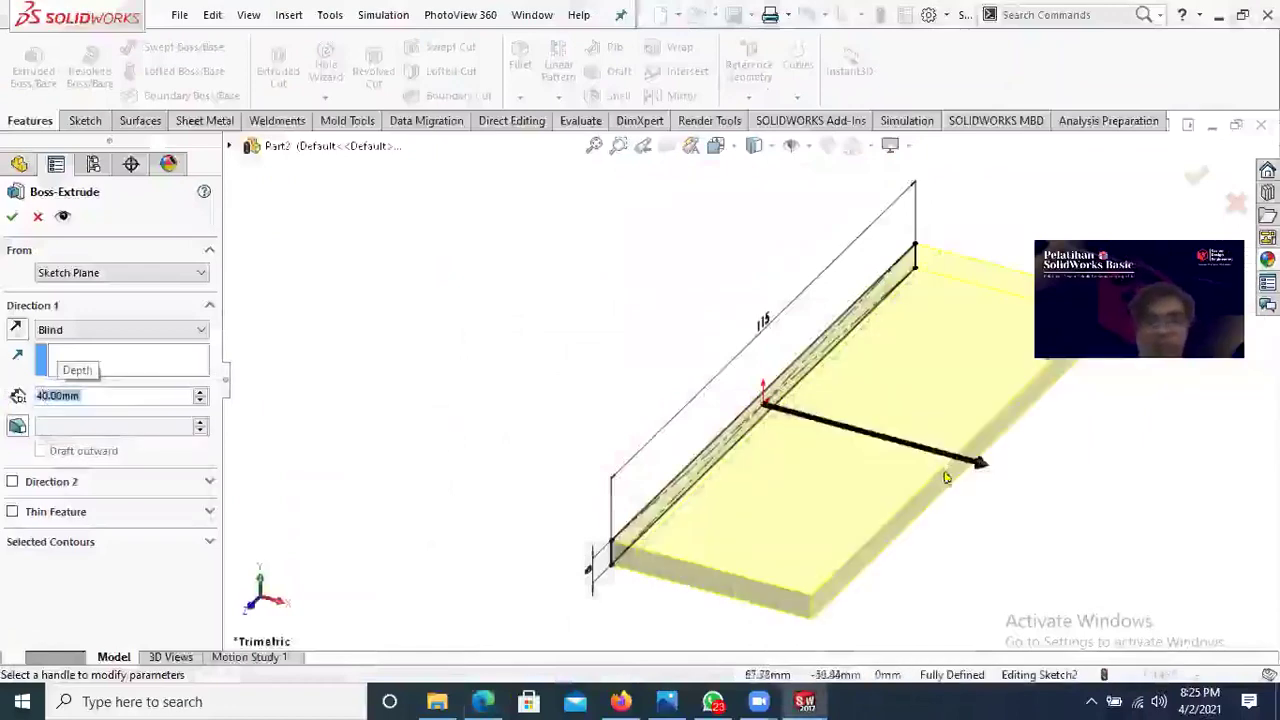
scroll(950, 484, down, 2)
scroll(956, 492, up, 2)
scroll(955, 440, up, 3)
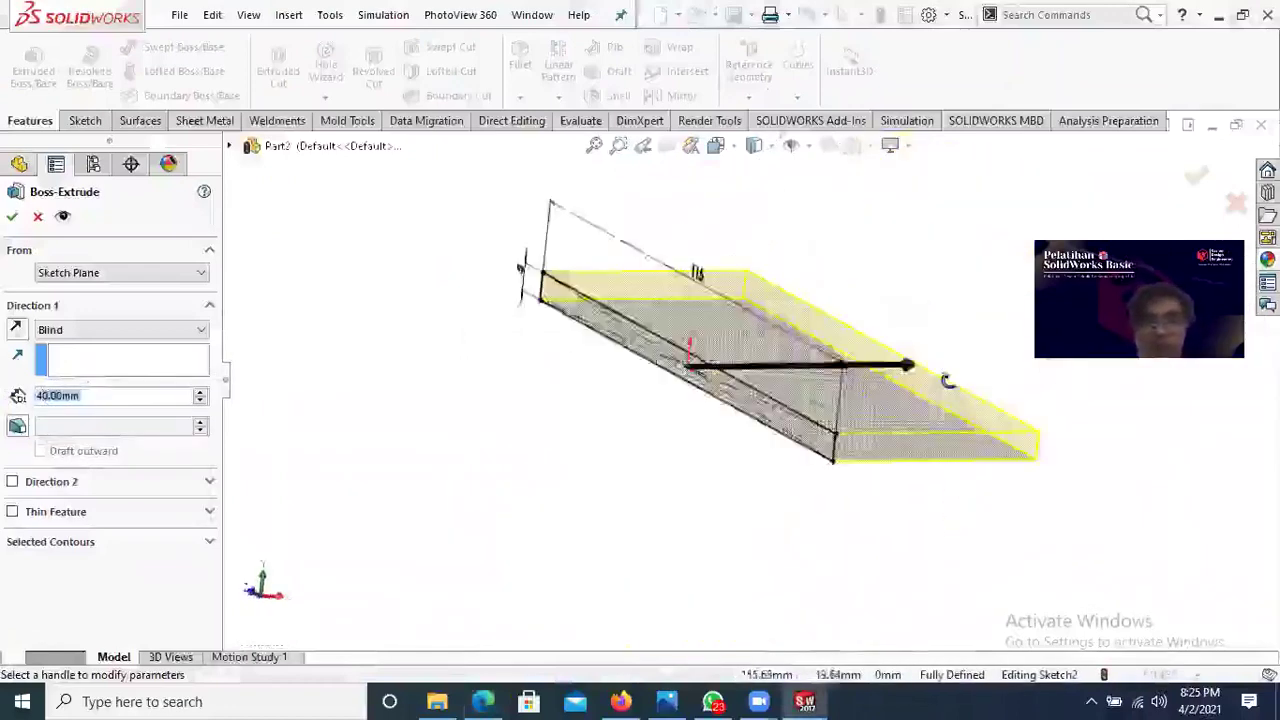
scroll(880, 311, down, 1)
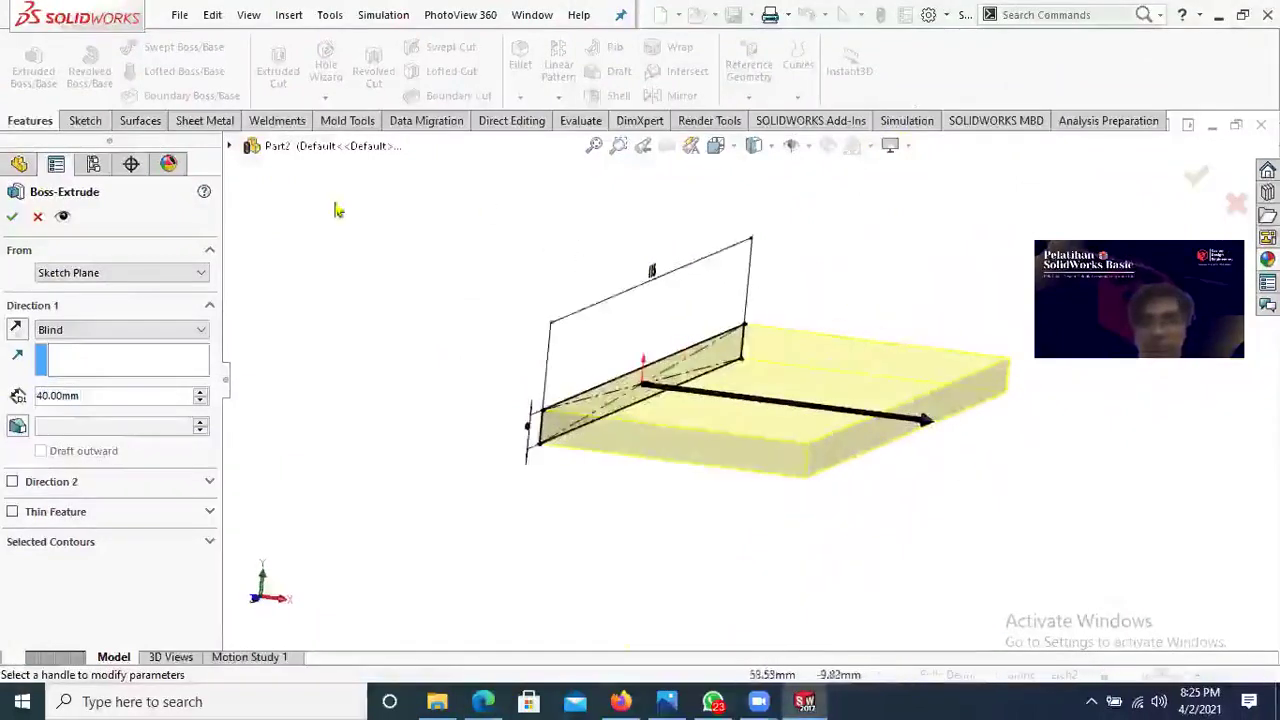
click(11, 217)
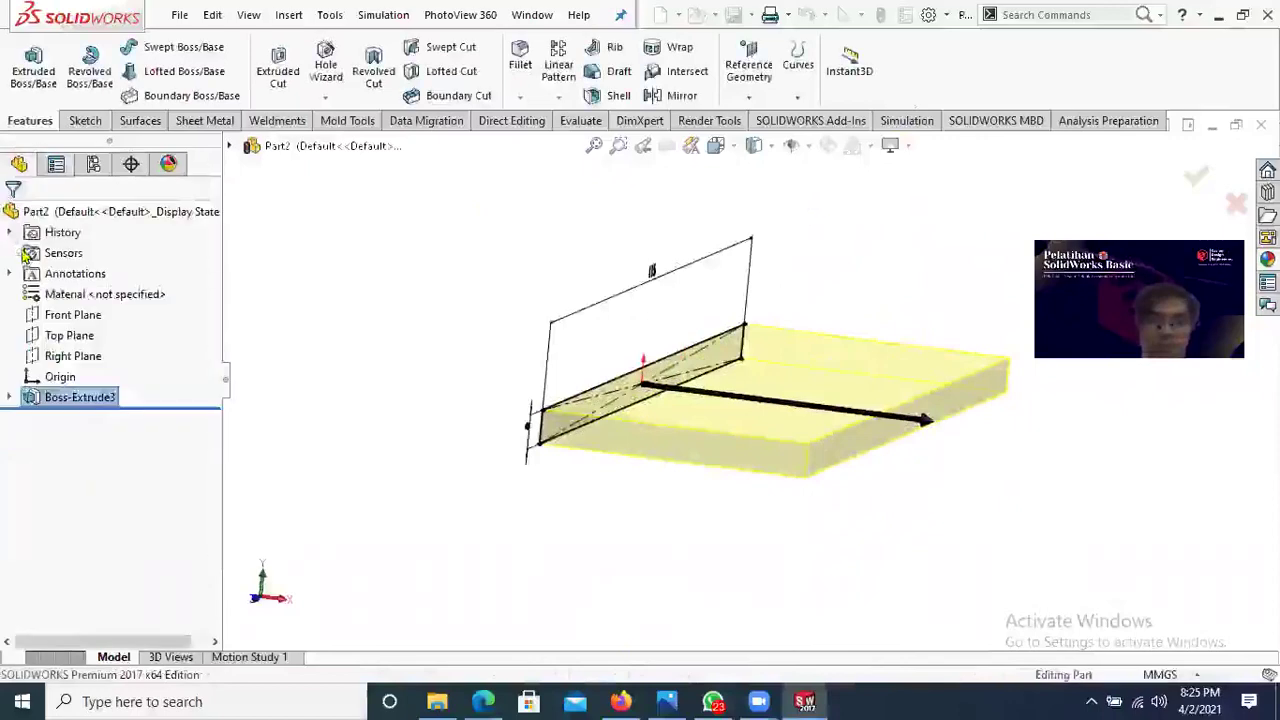
Step: Check the hole layout on the Base drawing in the PDF module and start a sketch on the plate's large upper face
mouse_move(894, 486)
middle_down()
mouse_move(766, 449)
mouse_move(808, 549)
mouse_move(908, 380)
mouse_move(643, 343)
mouse_move(743, 466)
mouse_move(750, 437)
mouse_move(820, 383)
mouse_move(808, 380)
middle_up()
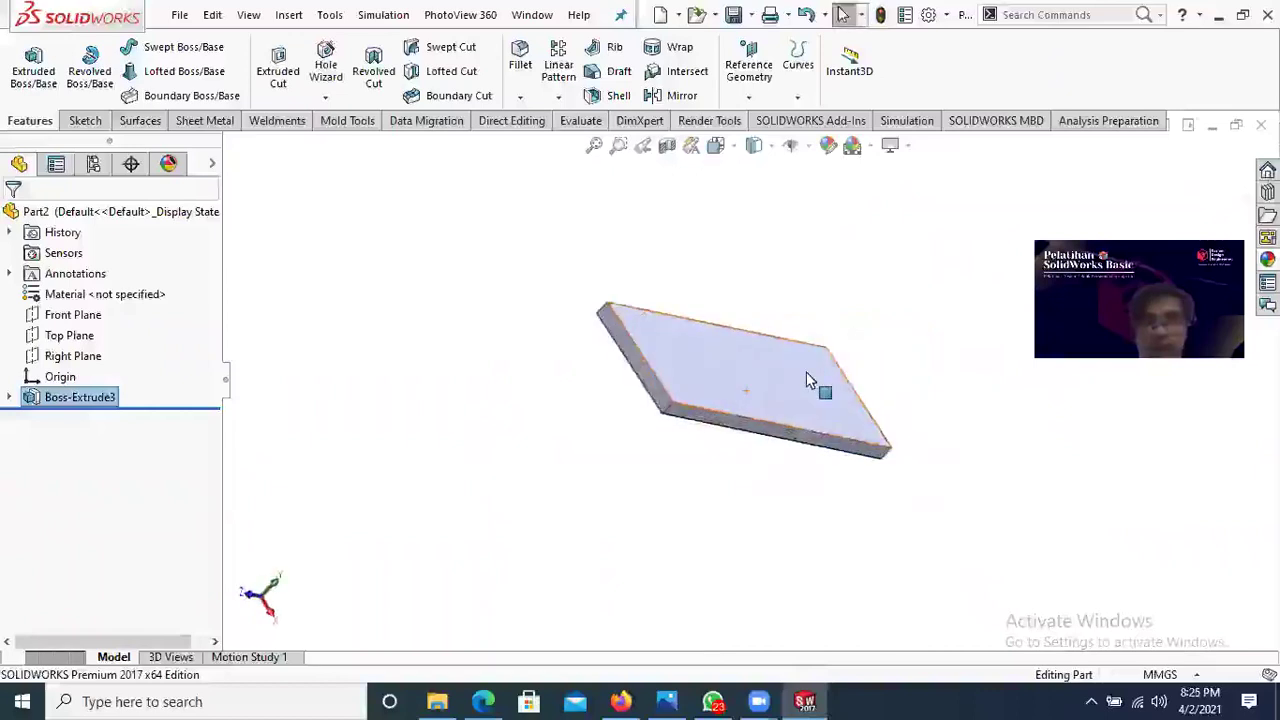
scroll(808, 380, down, 2)
key(alt+Tab)
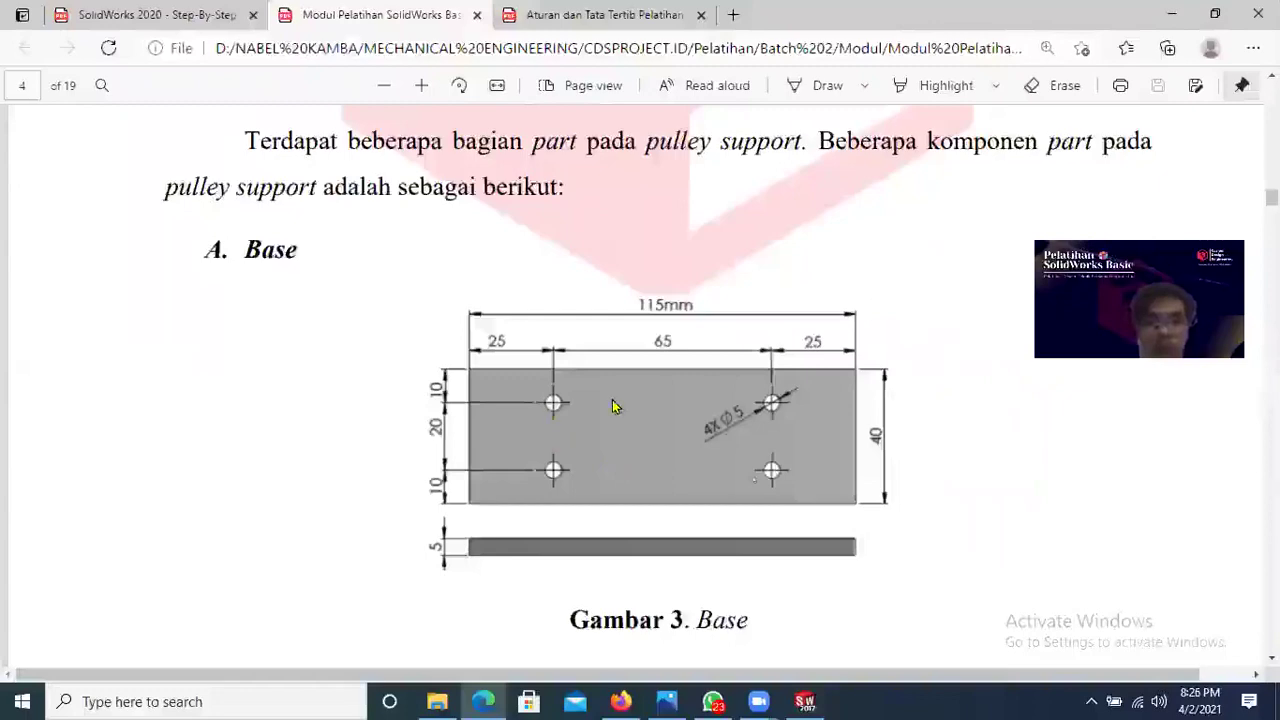
key(alt+Tab)
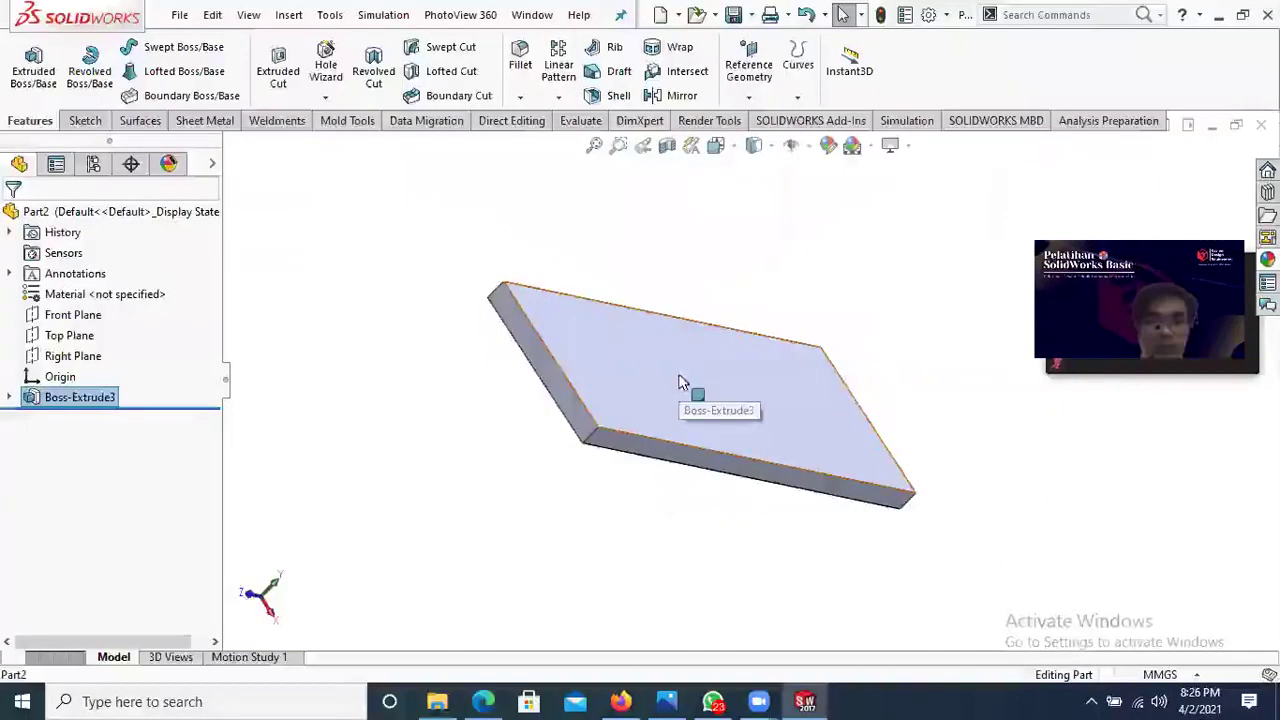
click(687, 376)
middle_drag(866, 541, 684, 393)
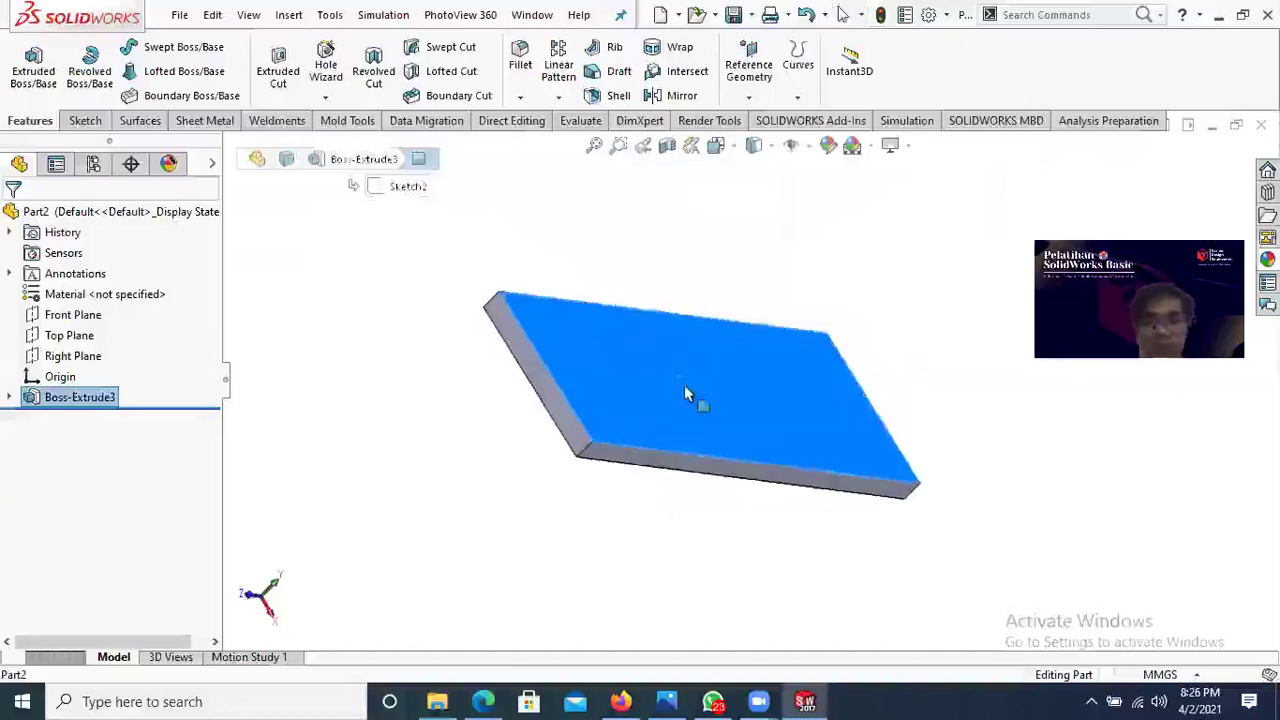
key(alt+Left)
right_click(642, 378)
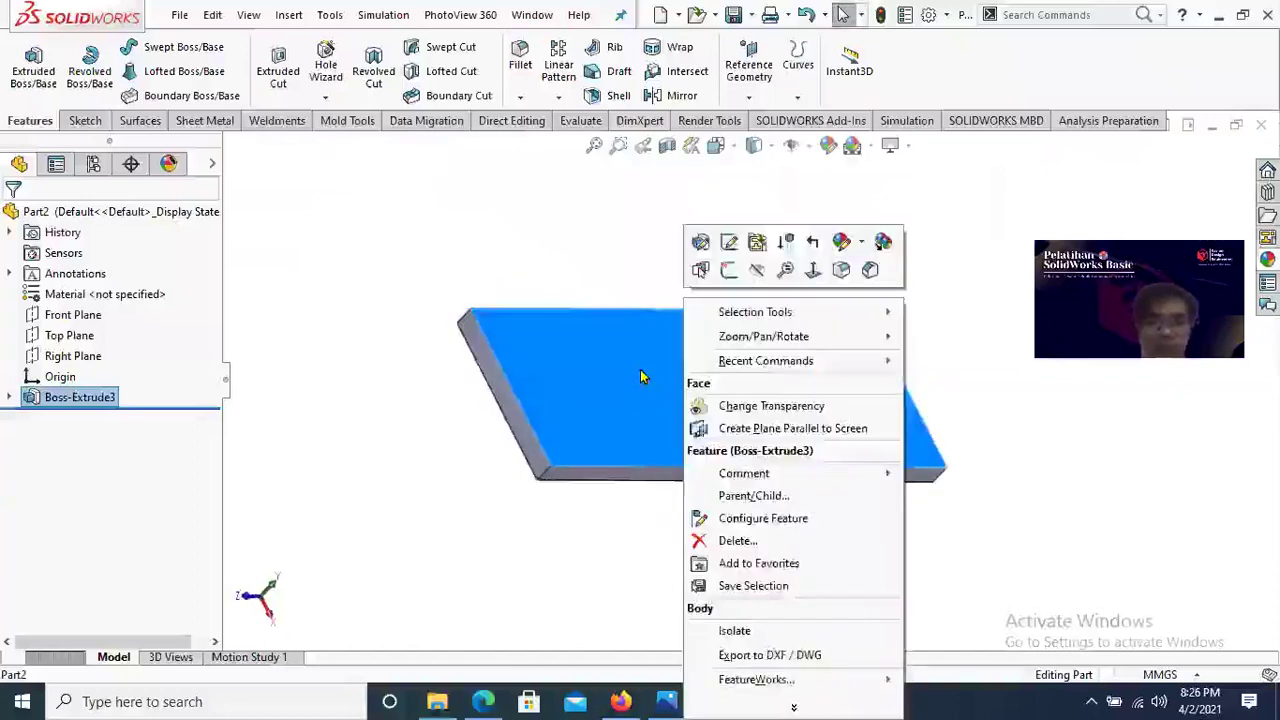
click(713, 325)
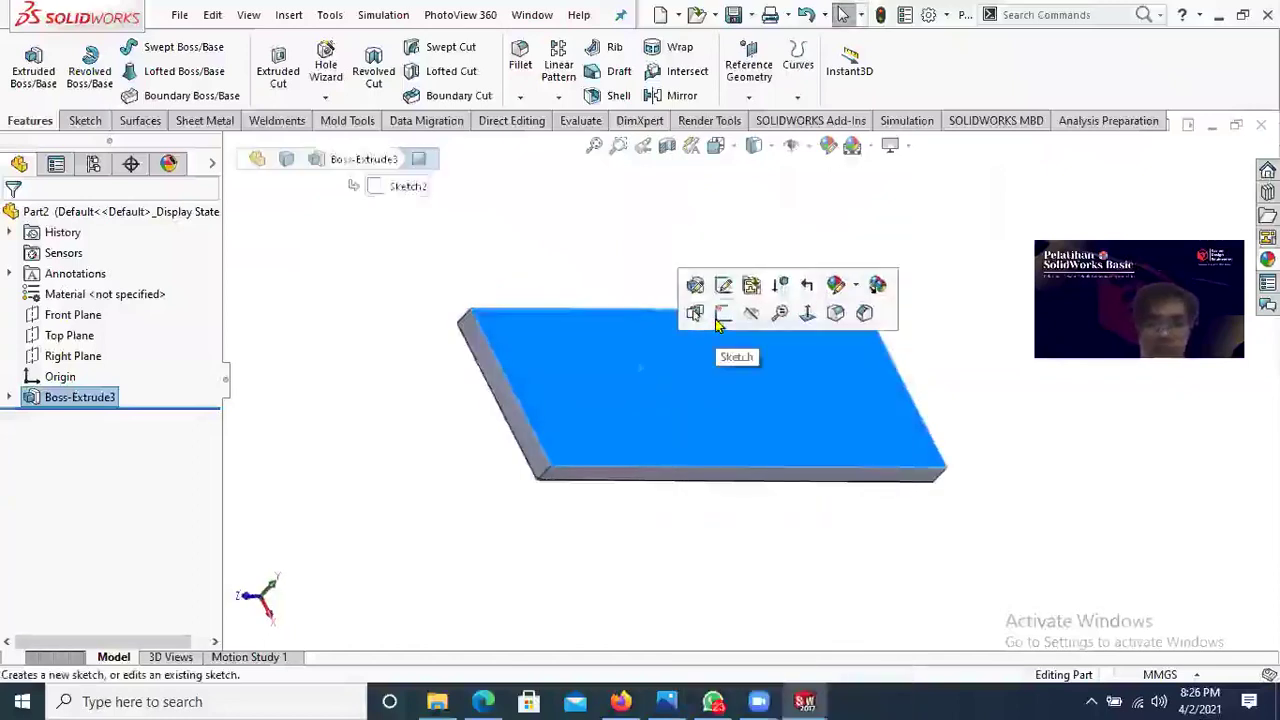
click(722, 316)
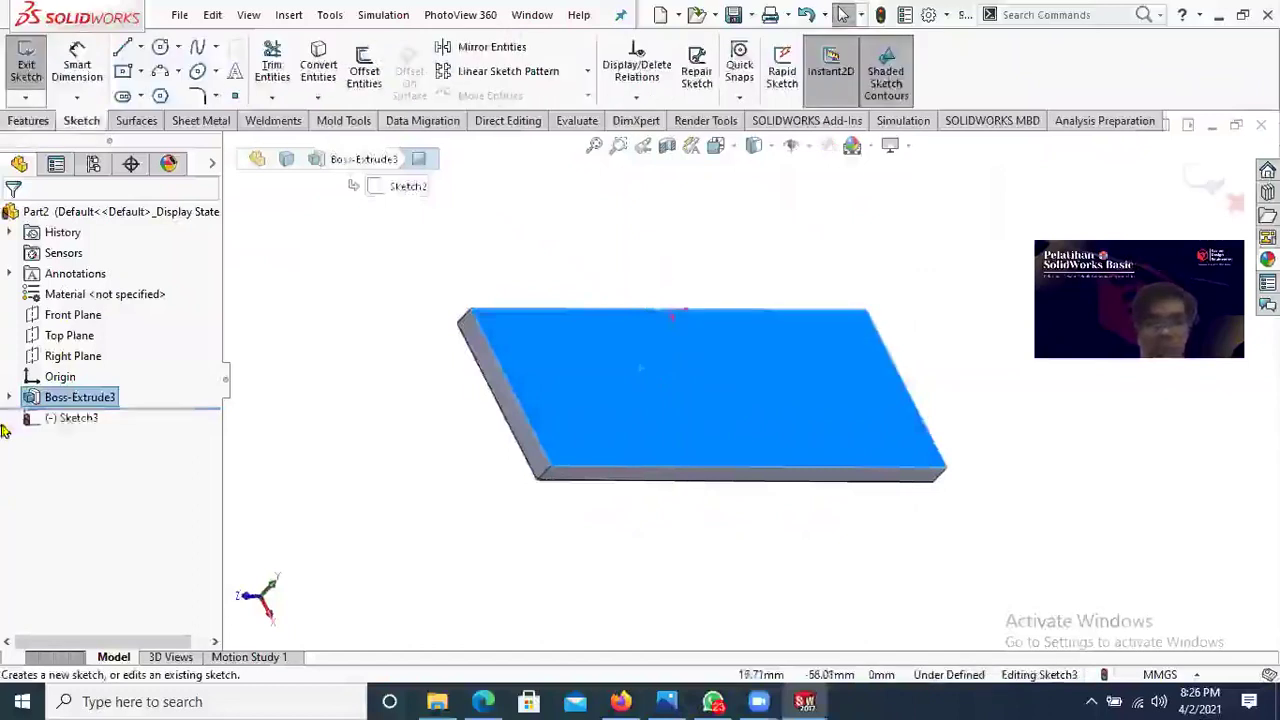
Step: Sketch a circle about 8 mm in diameter on the plate face, about 20 mm from the short edge and 12 mm from the long edge nearest it
right_click(66, 424)
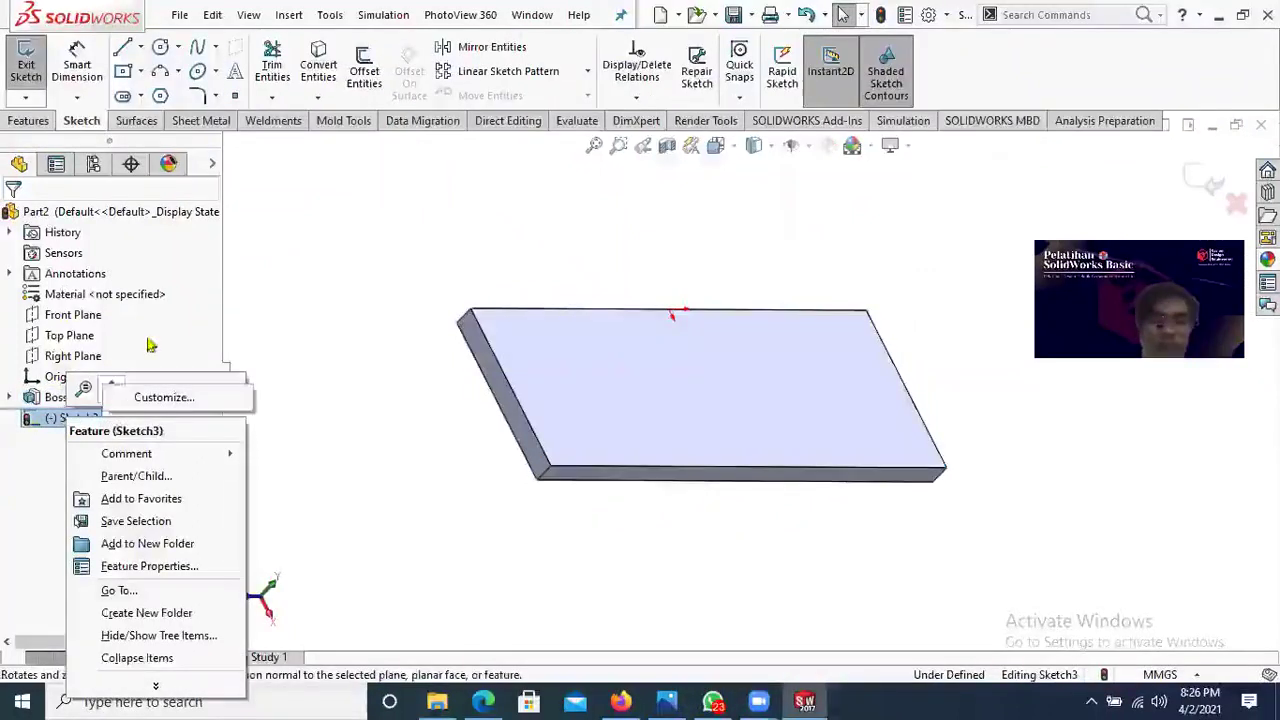
click(312, 391)
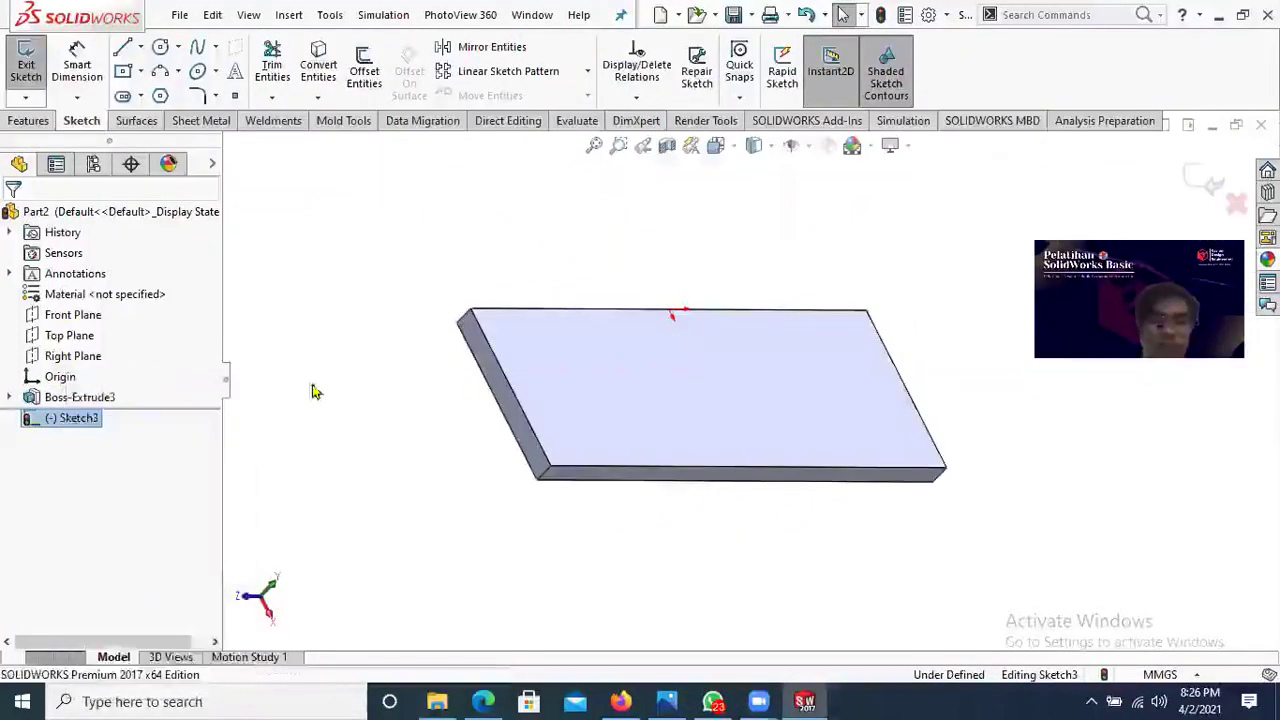
right_click(78, 425)
click(119, 398)
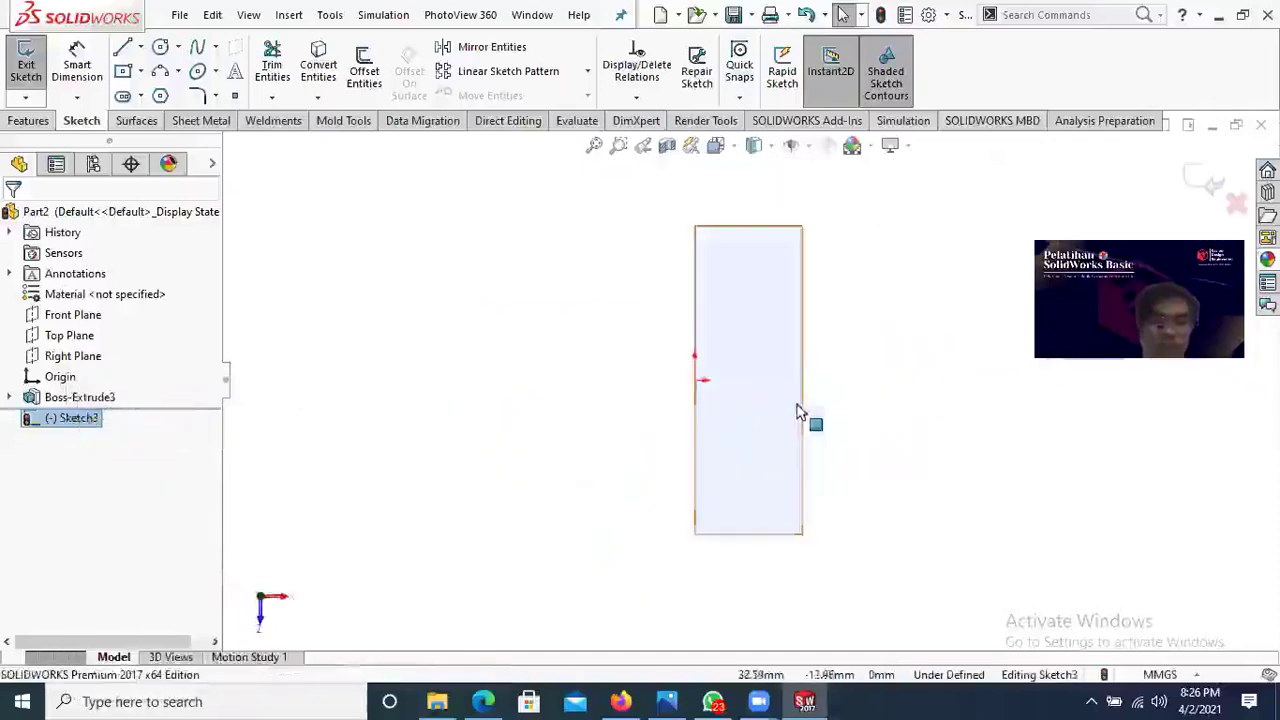
mouse_move(808, 437)
middle_down()
mouse_move(866, 466)
mouse_move(886, 206)
mouse_move(857, 220)
middle_up()
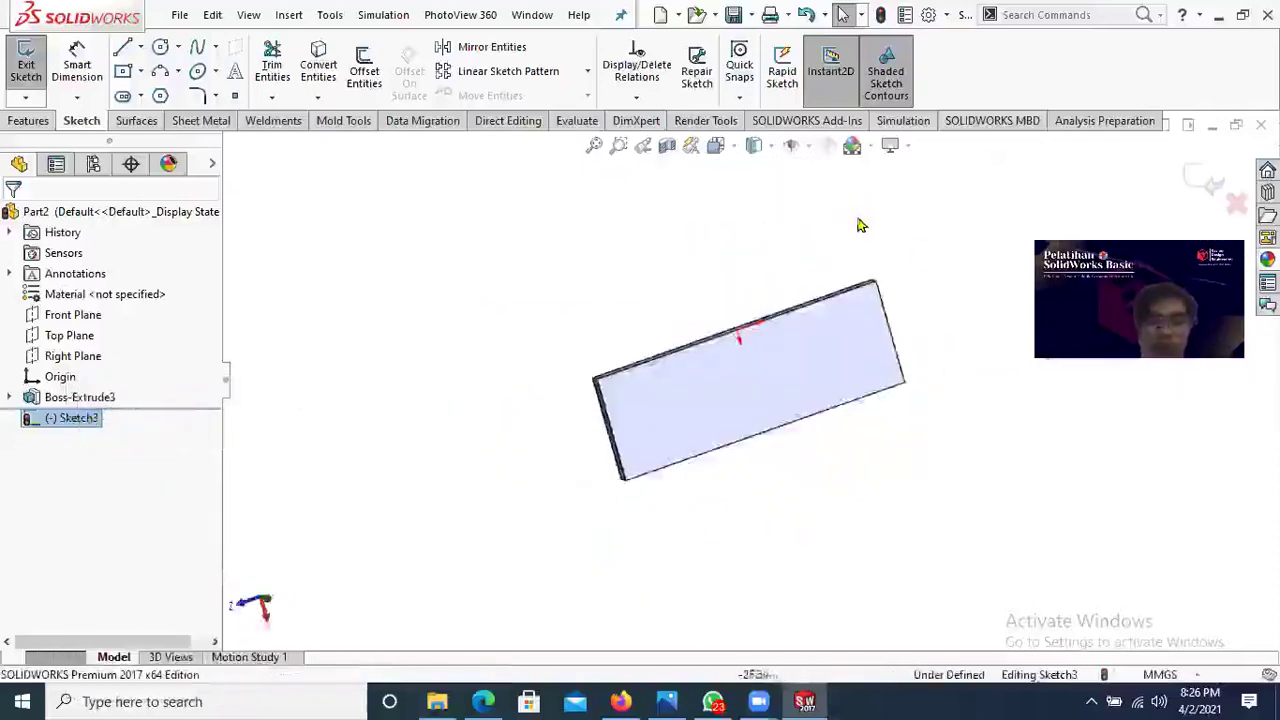
key(space)
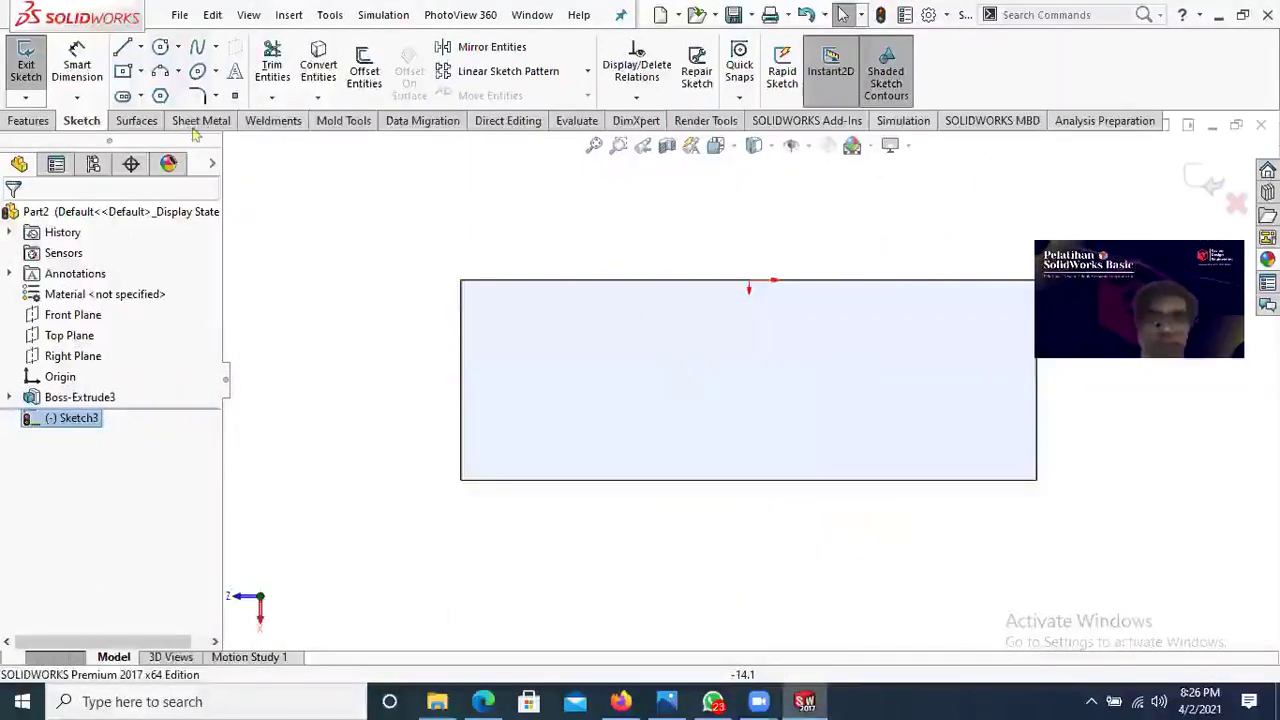
click(161, 50)
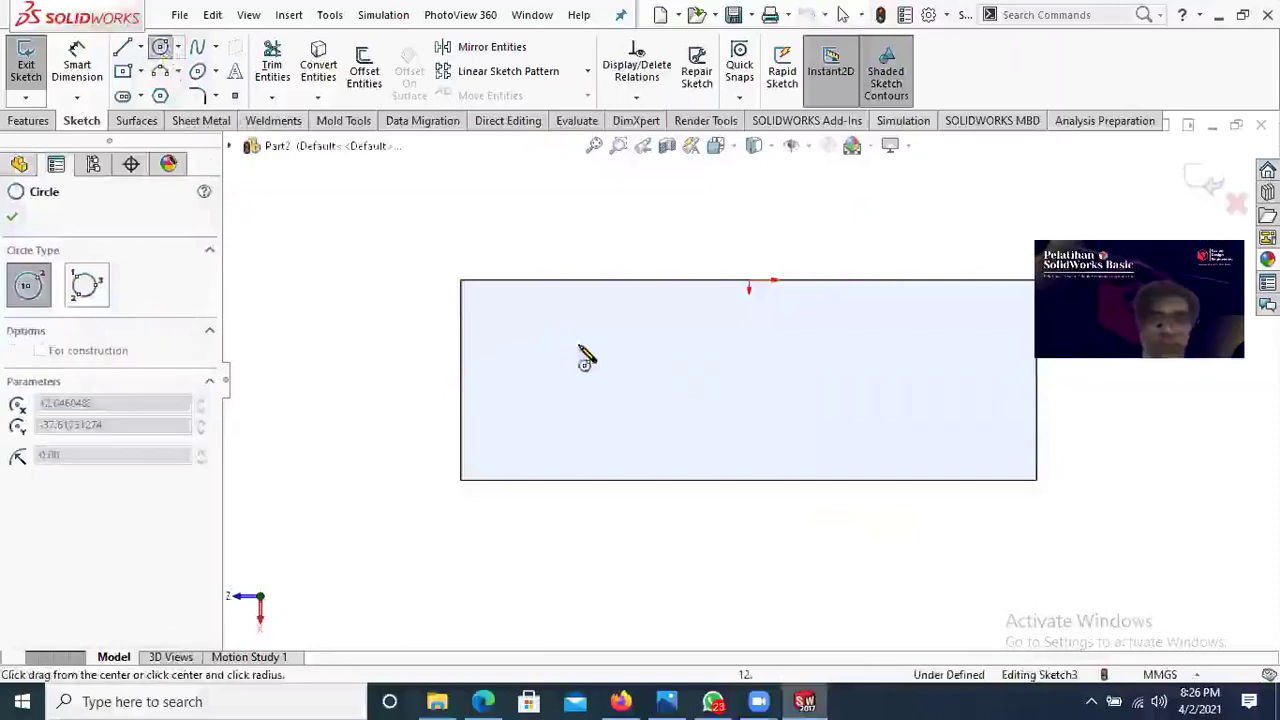
drag(560, 340, 581, 340)
key(Escape)
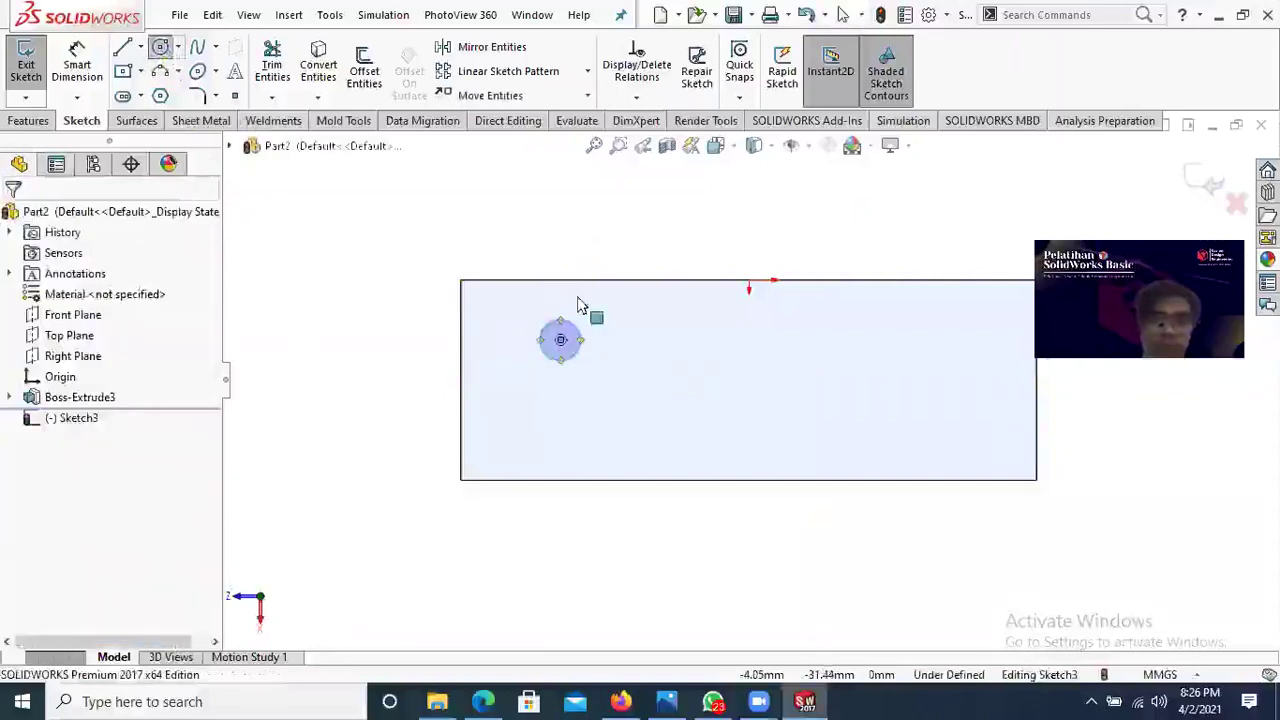
Step: Check the hole positions on the PDF's Base drawing and dimension the circle's centre 10 mm from the plate's upper long edge
click(484, 701)
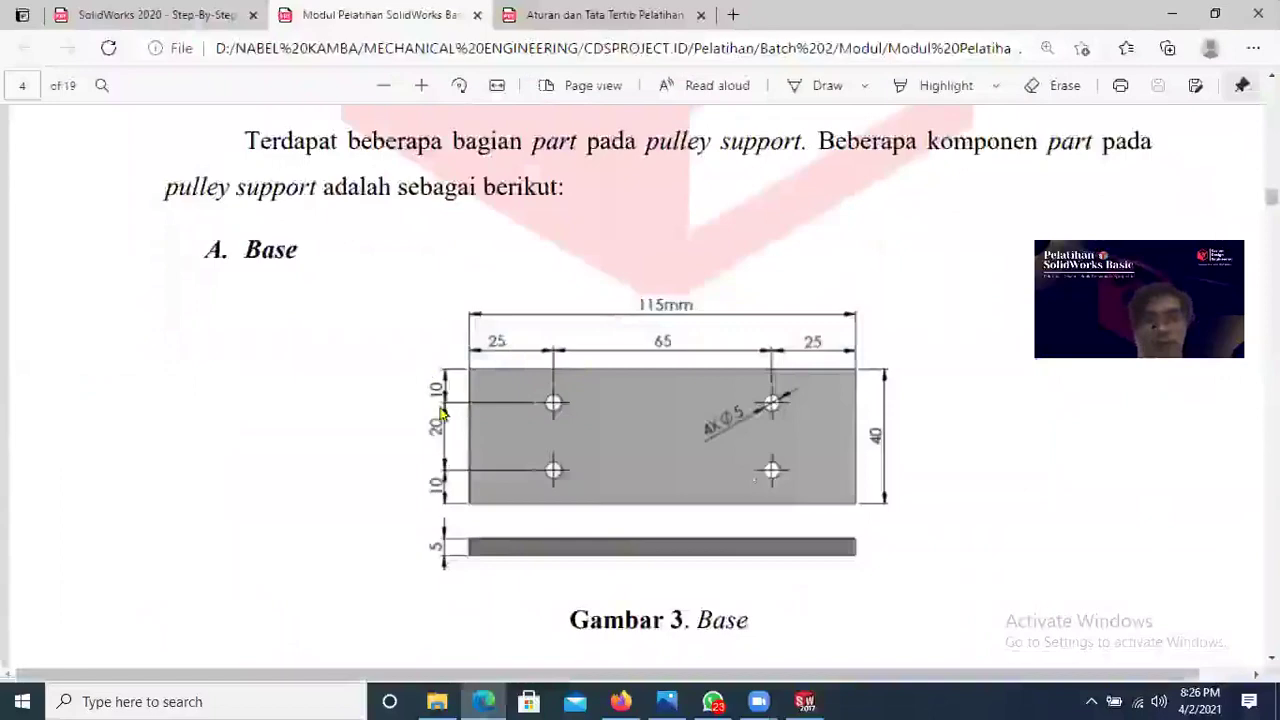
click(475, 701)
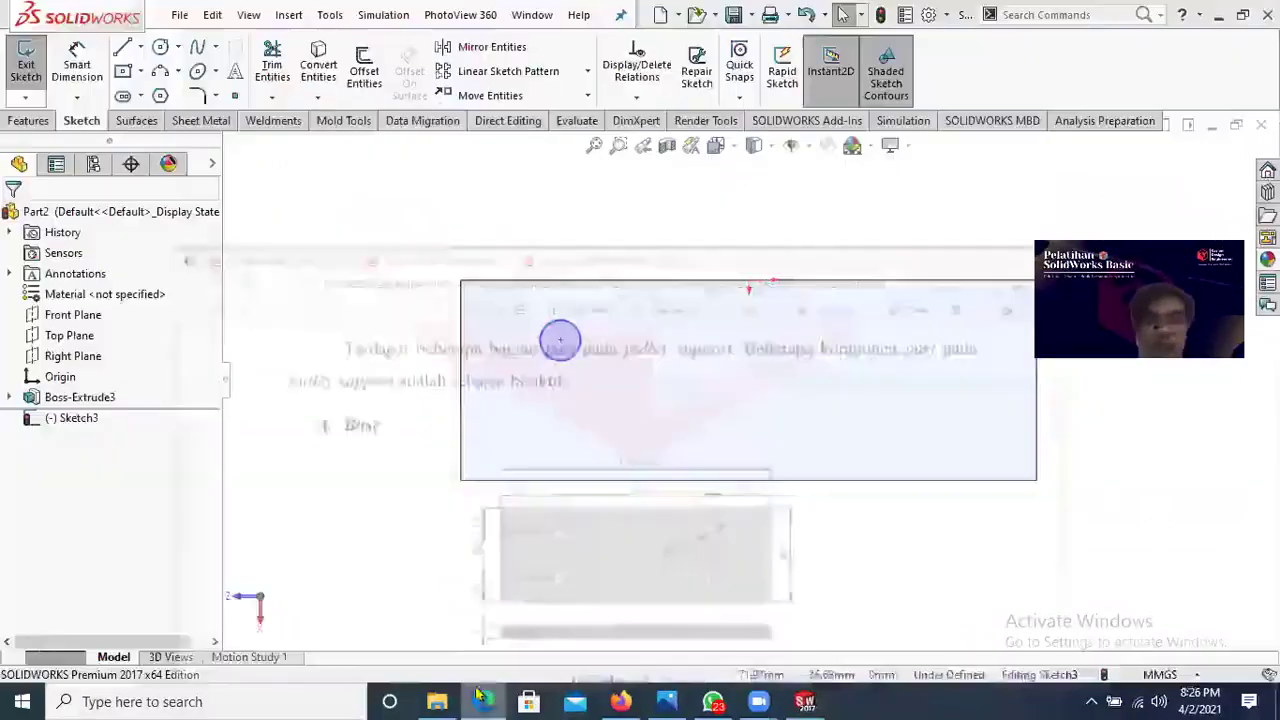
click(77, 65)
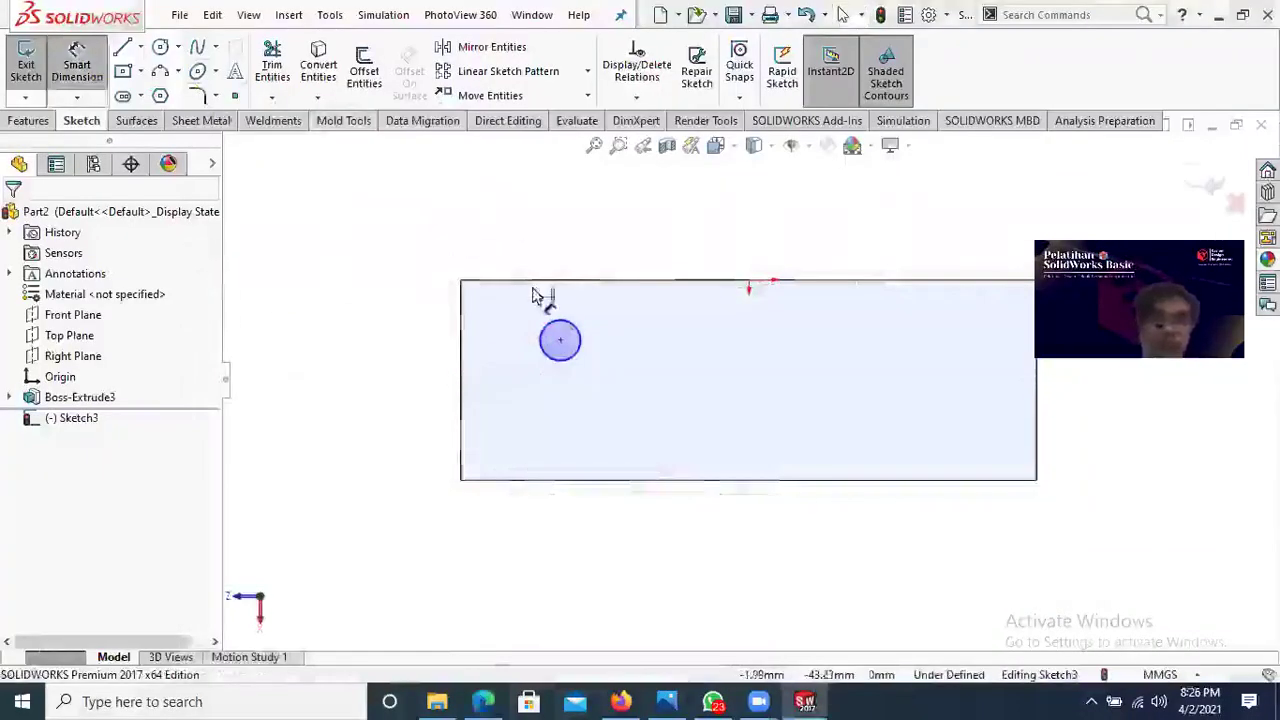
click(536, 282)
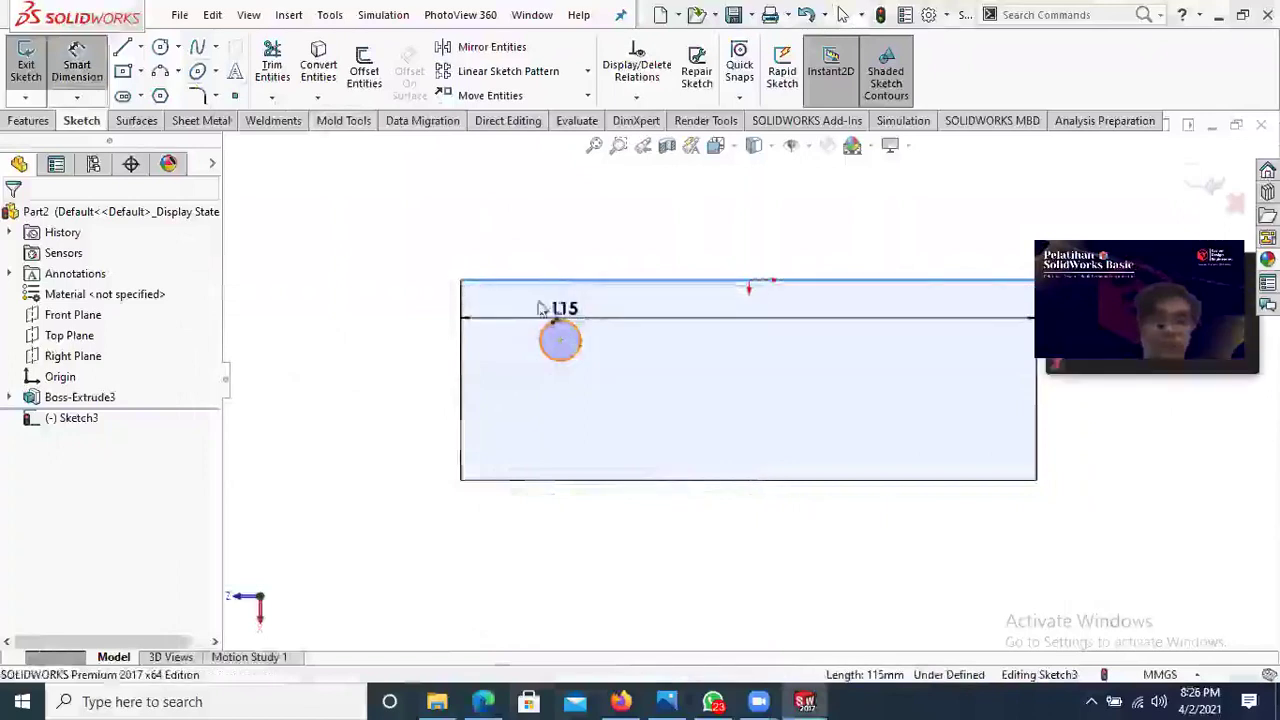
click(546, 322)
click(396, 318)
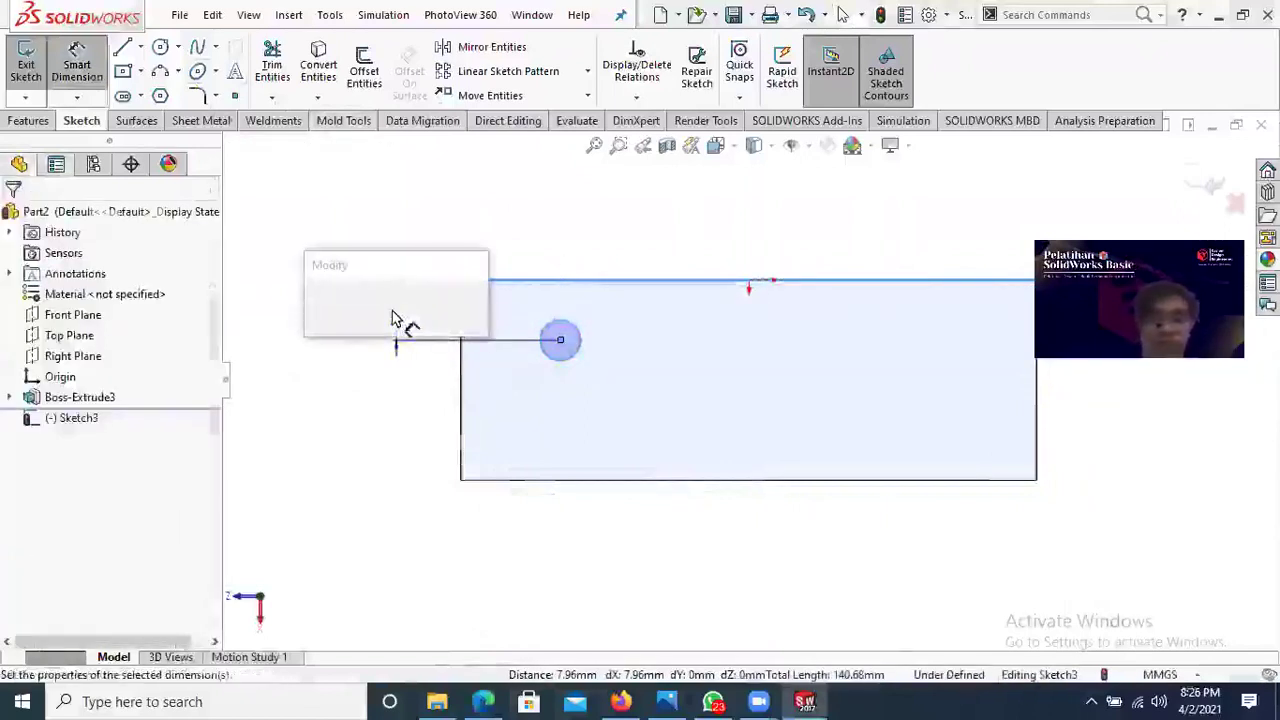
text(10)
key(Return)
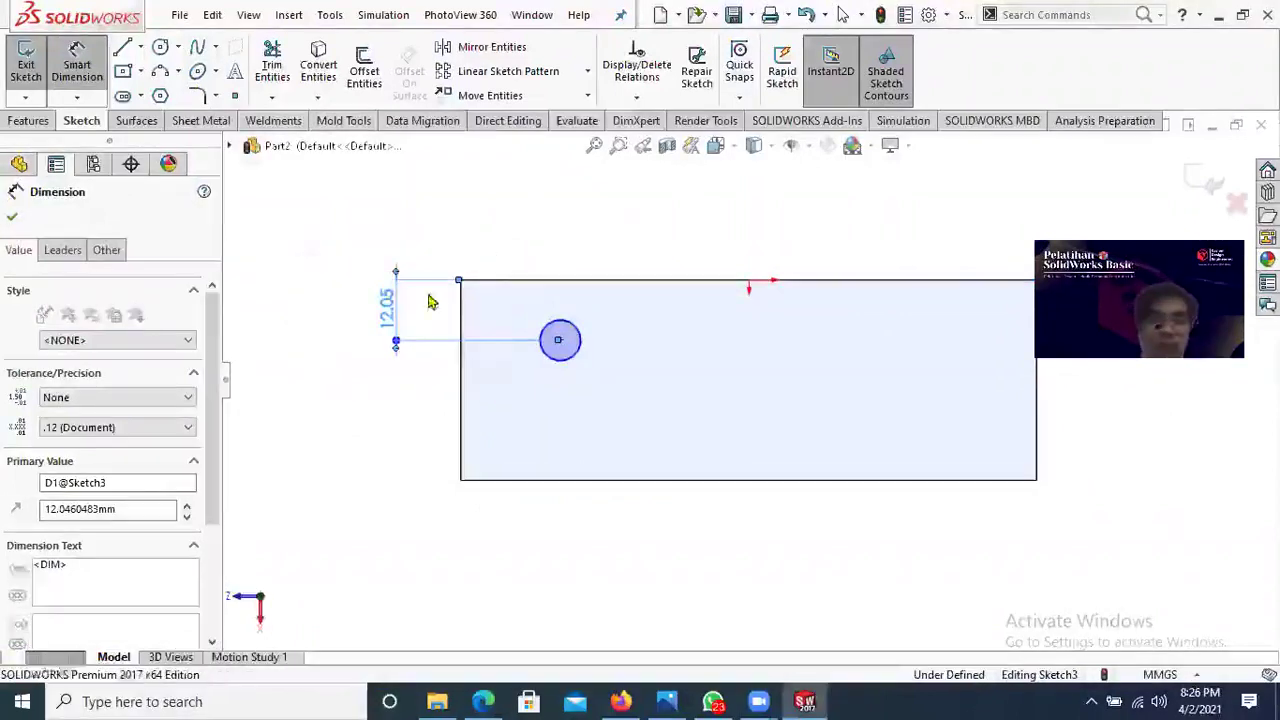
Step: Dimension the circle's centre 25 mm from the plate's left short edge
click(566, 318)
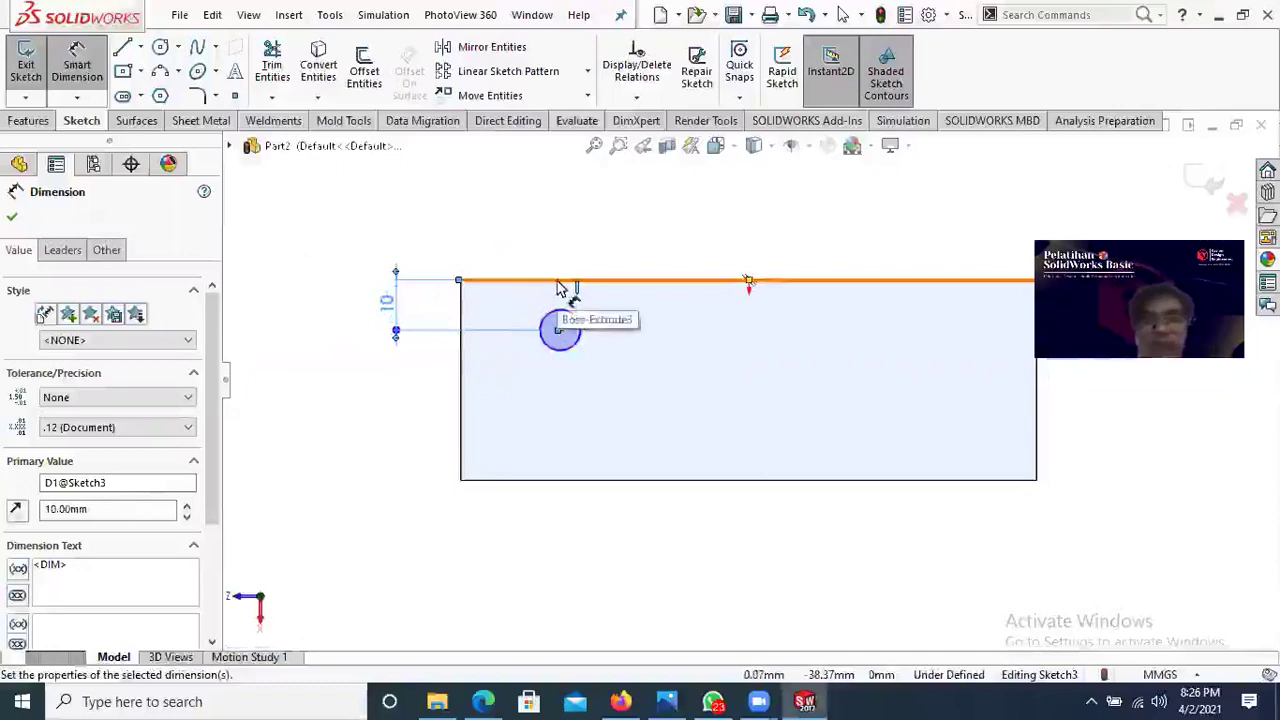
click(462, 325)
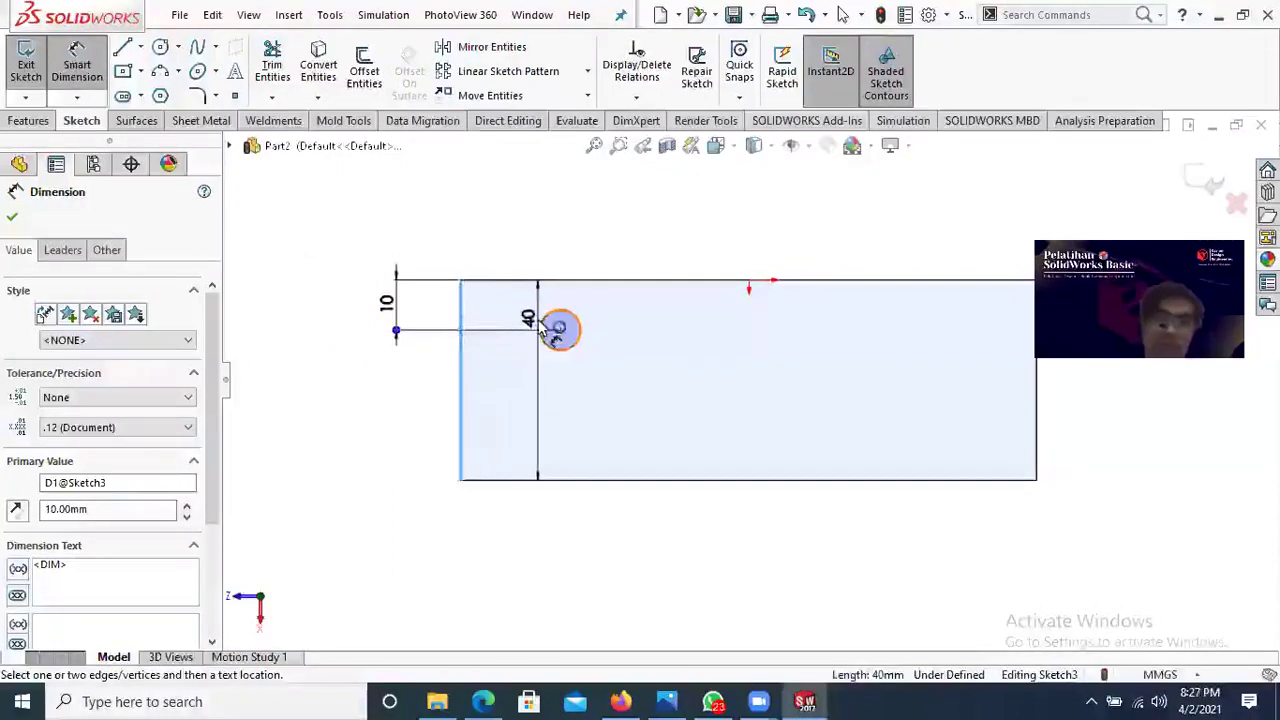
click(520, 262)
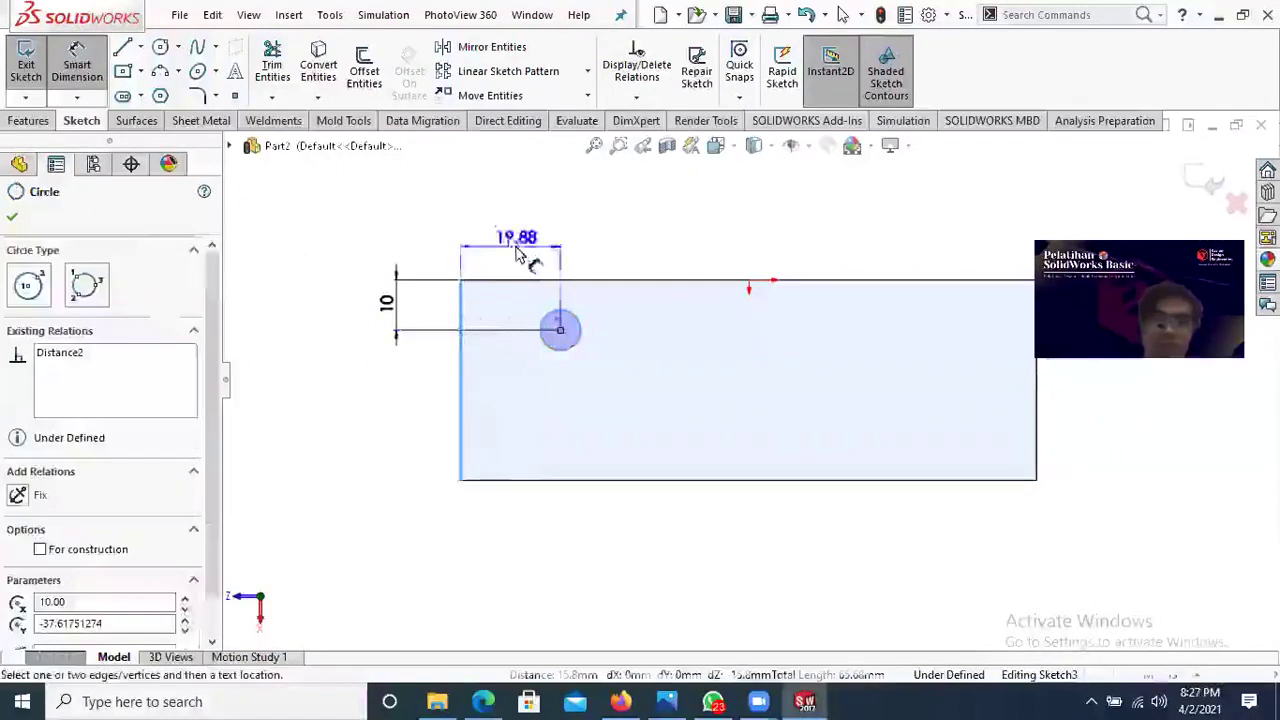
click(513, 248)
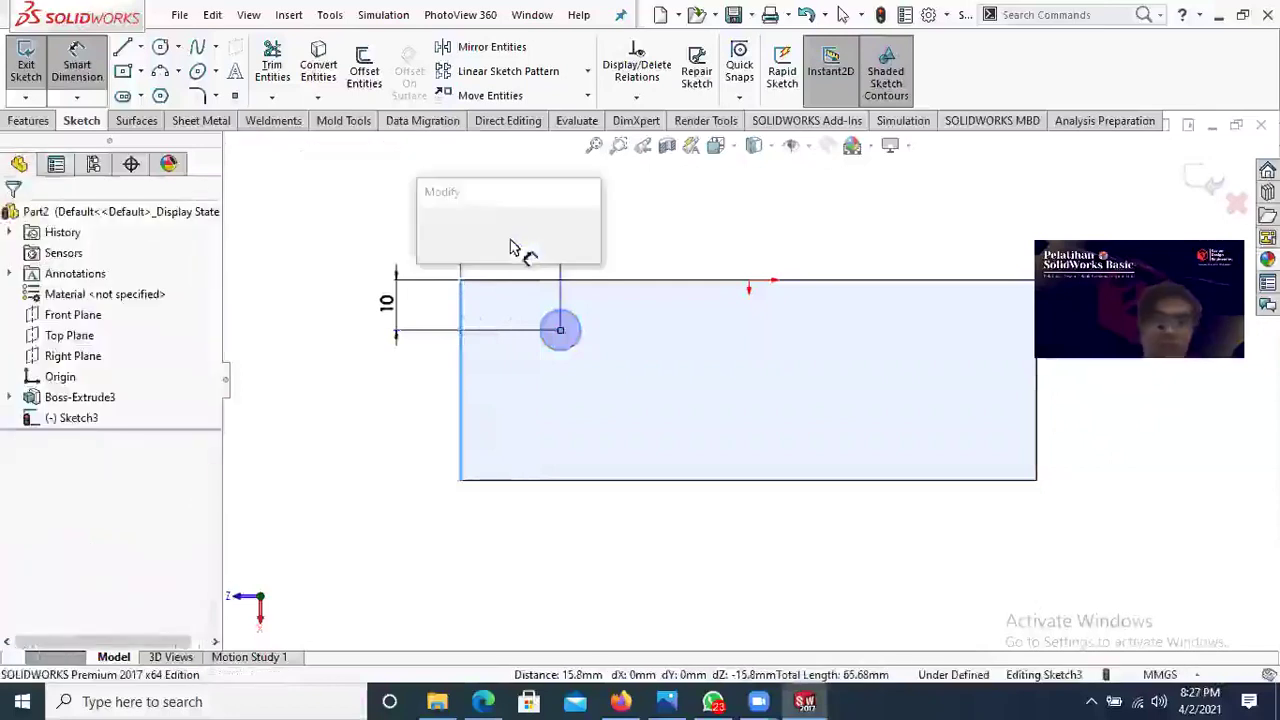
text(25)
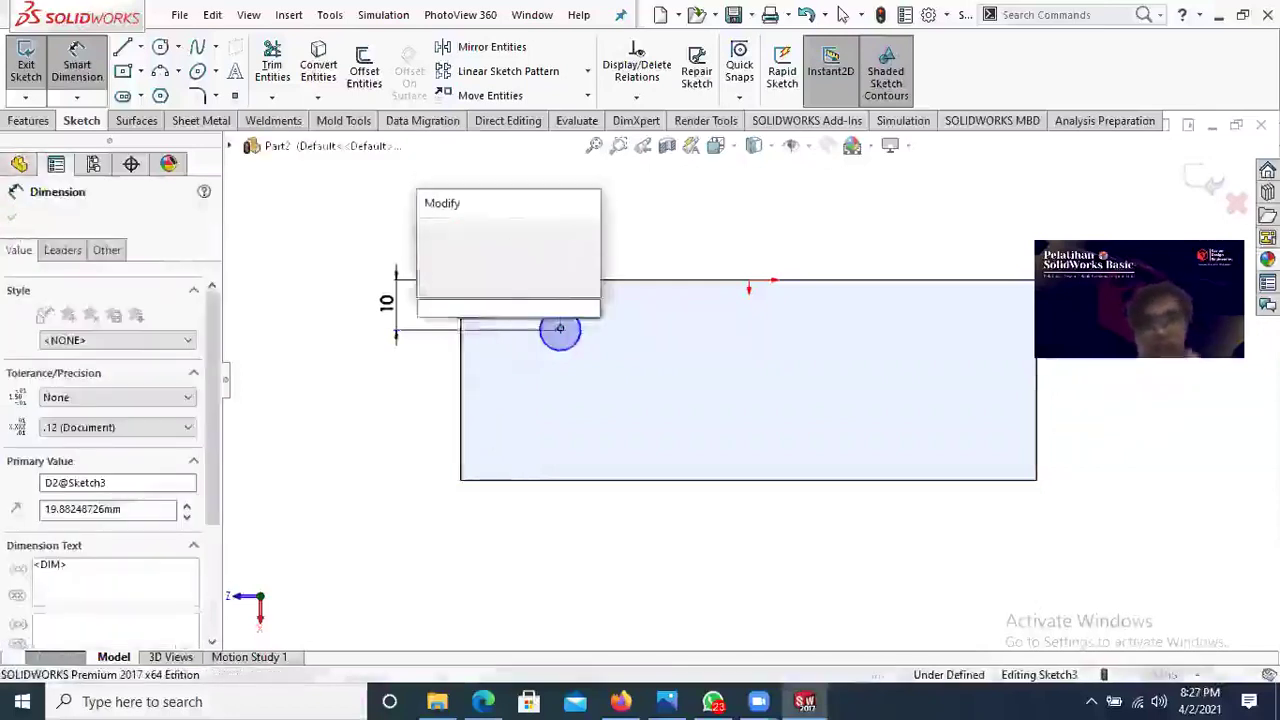
key(Return)
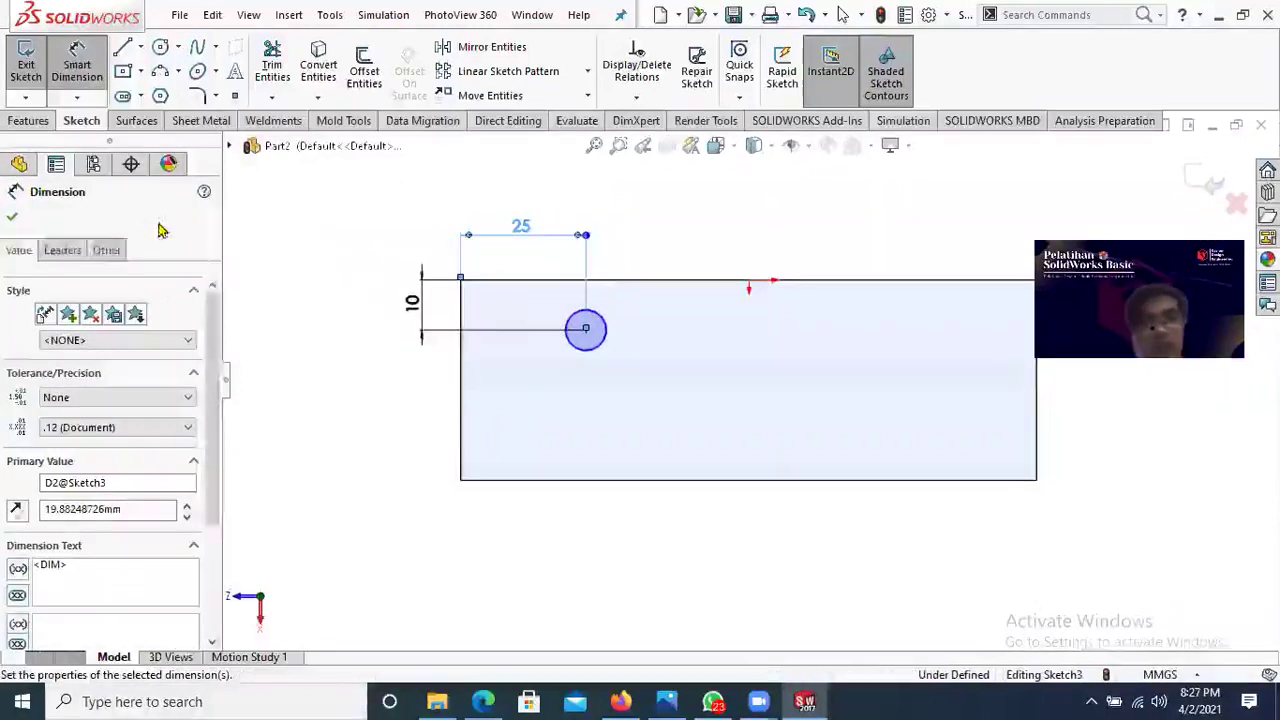
Step: Dimension the circle's diameter as 5 mm
click(12, 216)
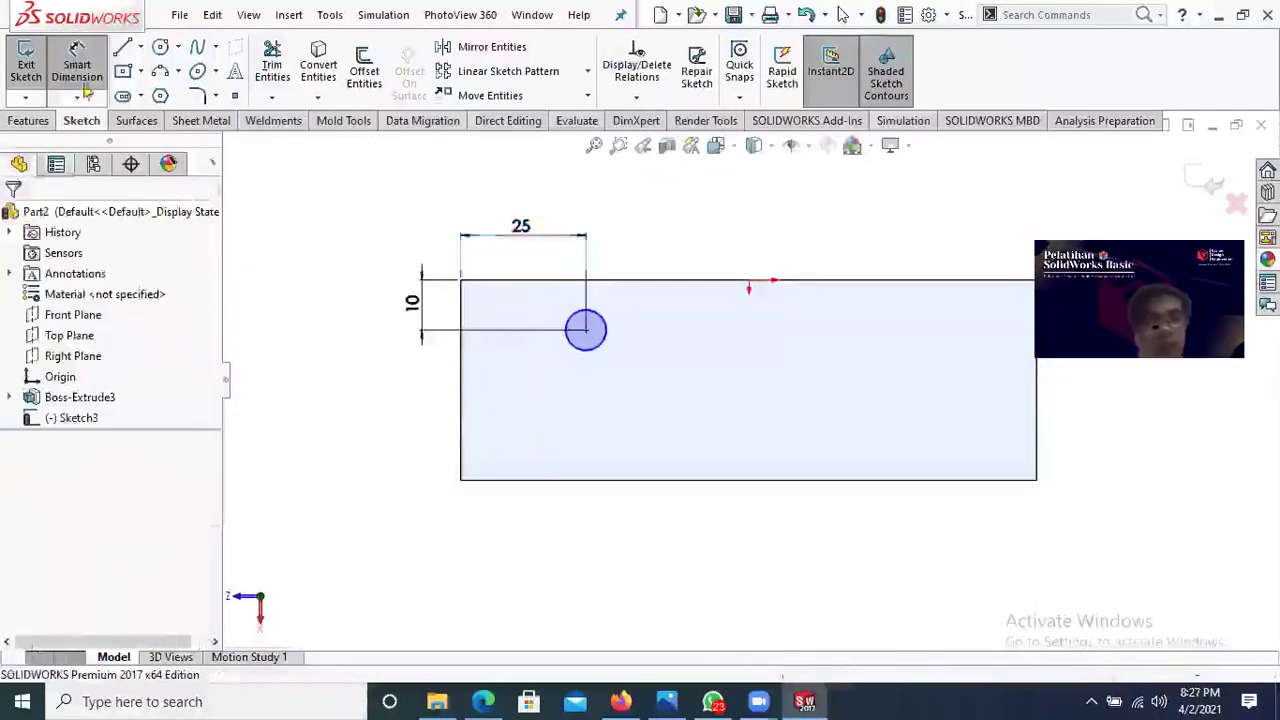
click(80, 68)
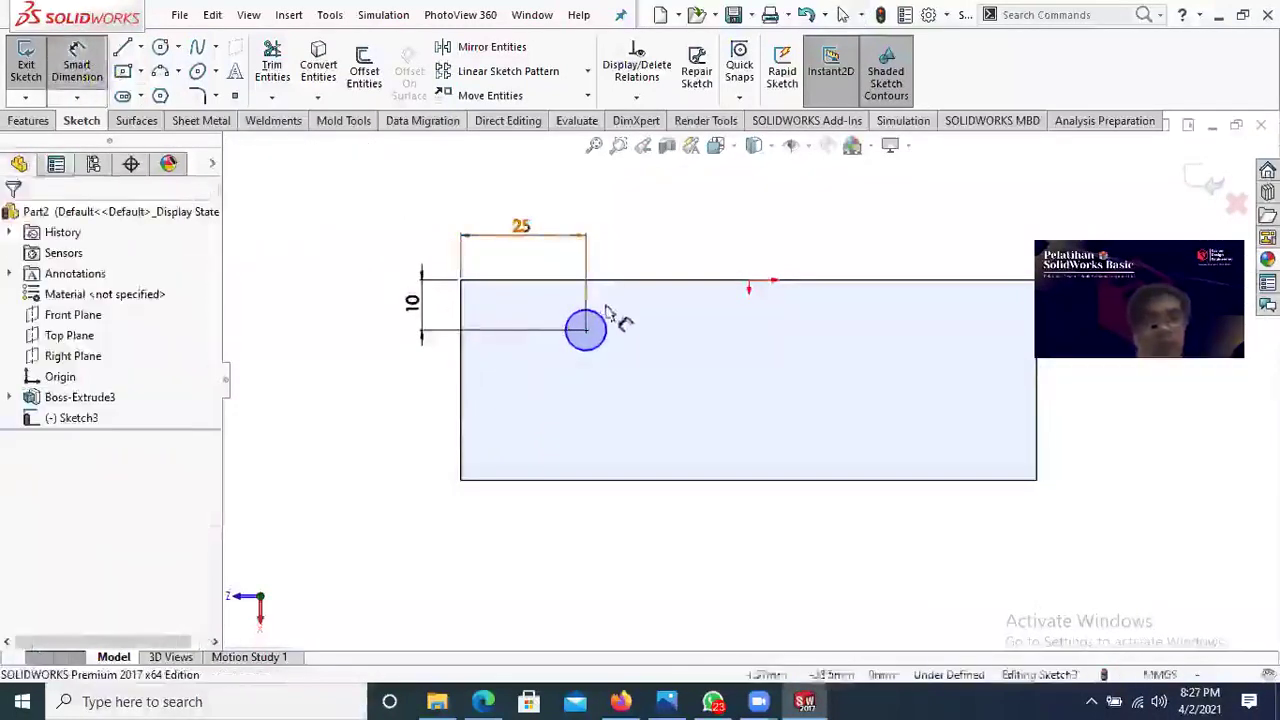
click(566, 330)
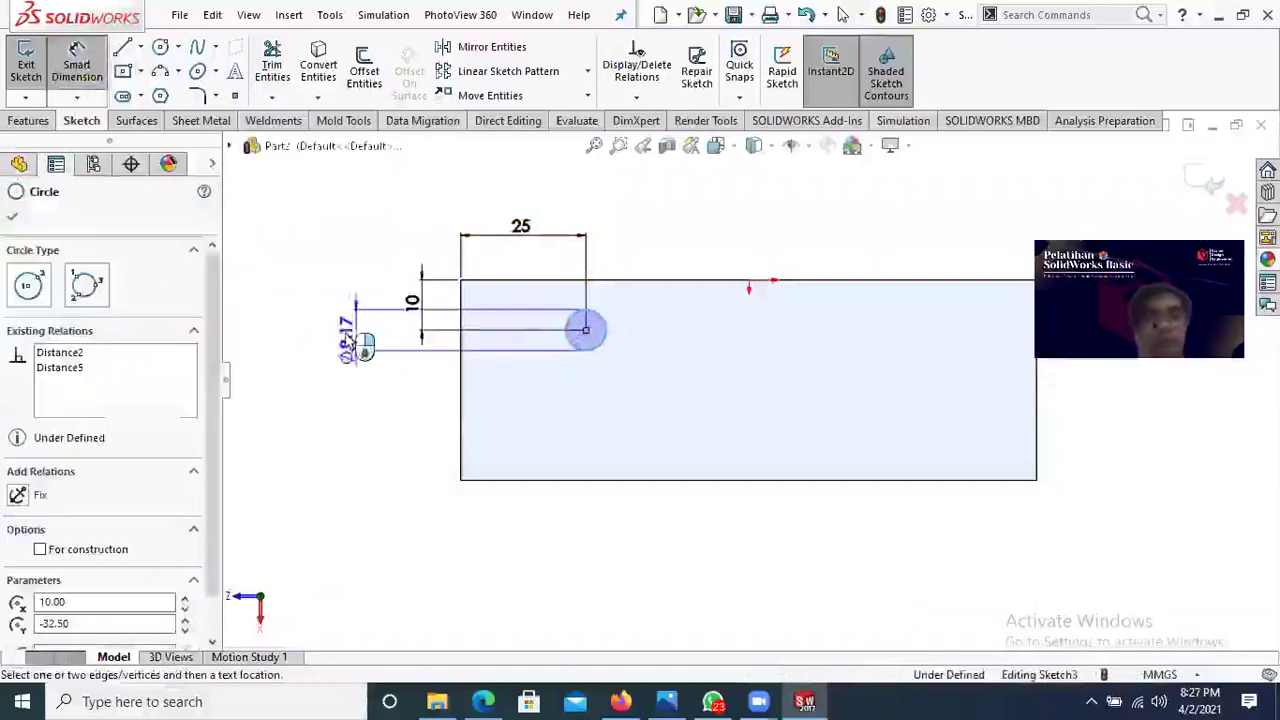
click(338, 344)
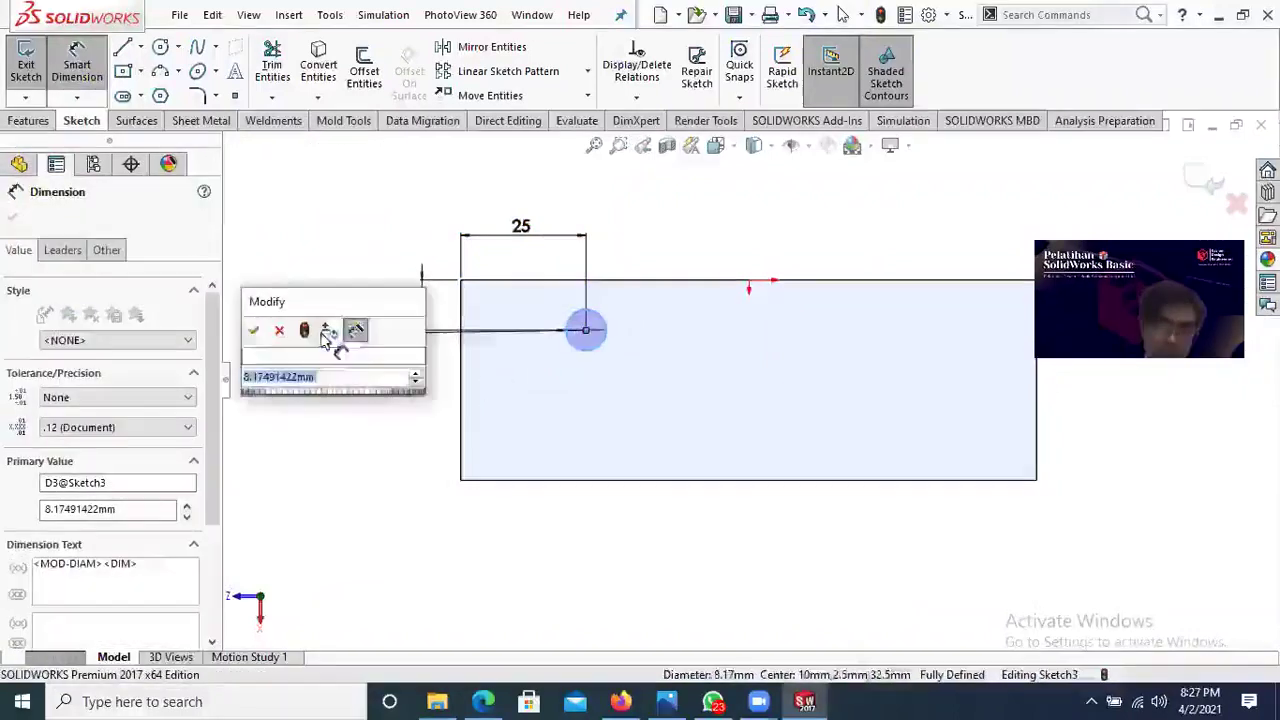
text(5)
key(Escape)
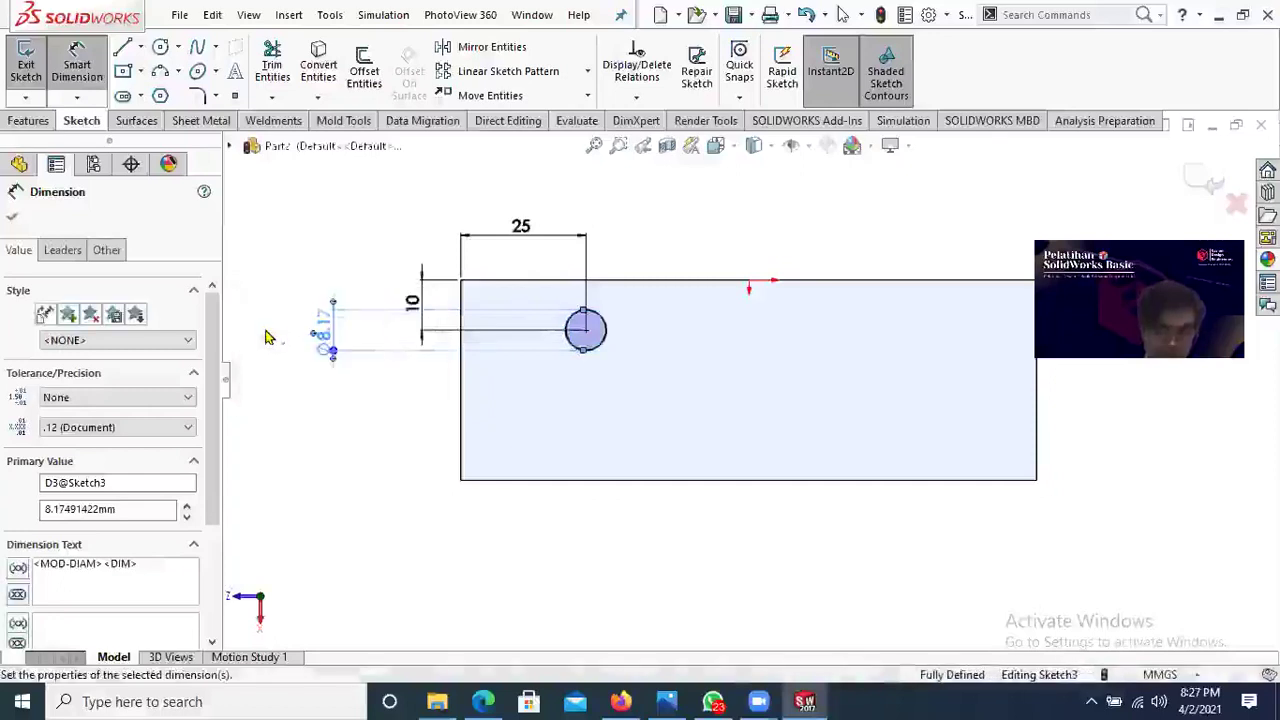
click(20, 220)
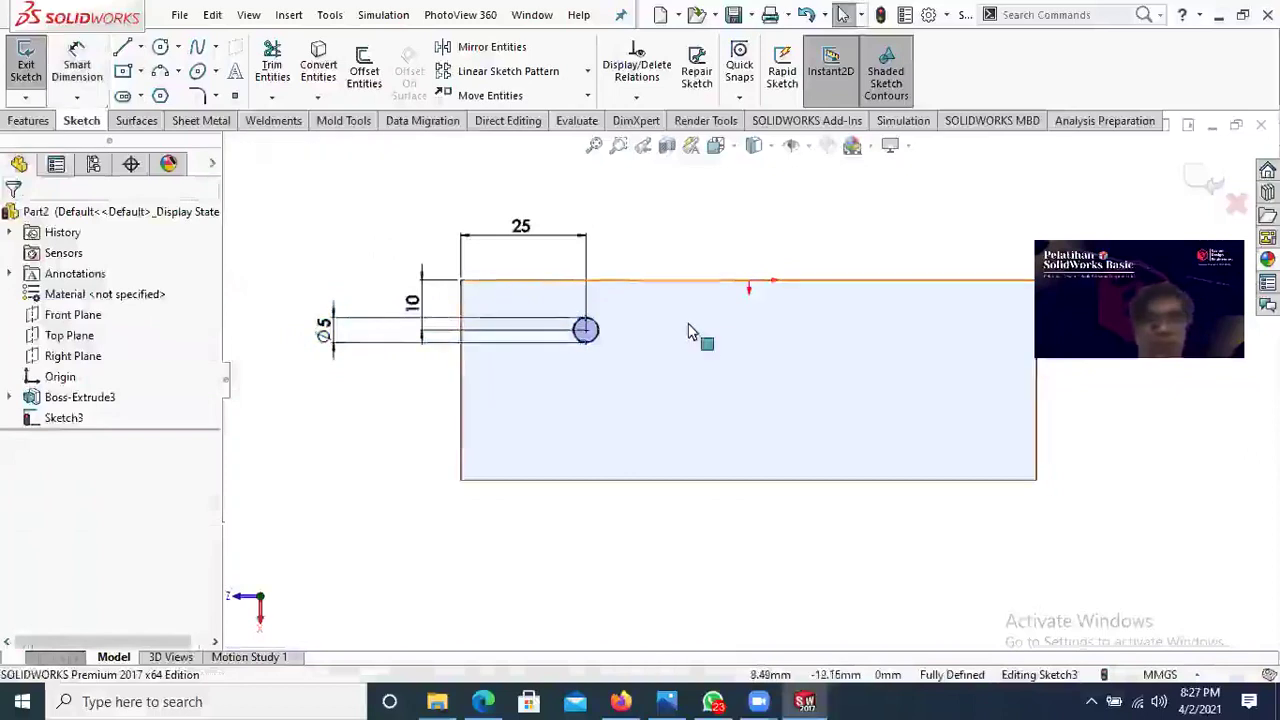
Step: Sketch a vertical centerline across the plate face from the midpoint of the upper long edge to the lower long edge
scroll(688, 332, up, 3)
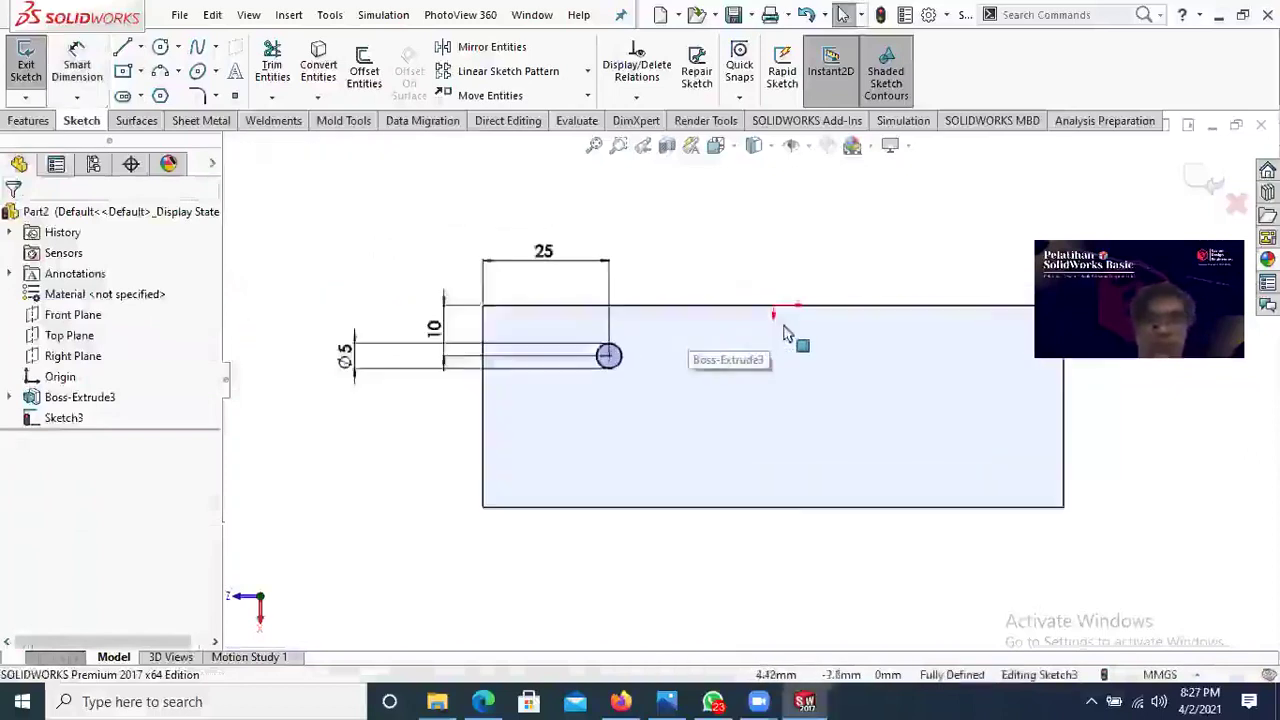
click(141, 48)
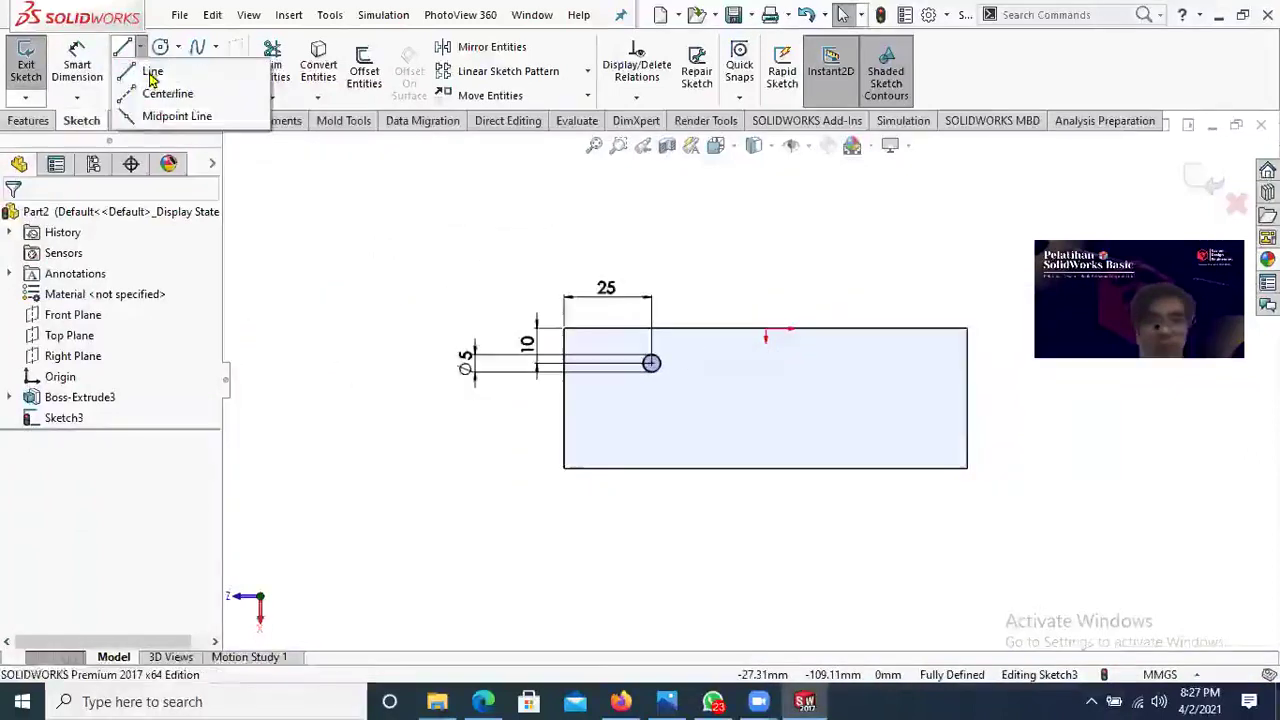
click(168, 94)
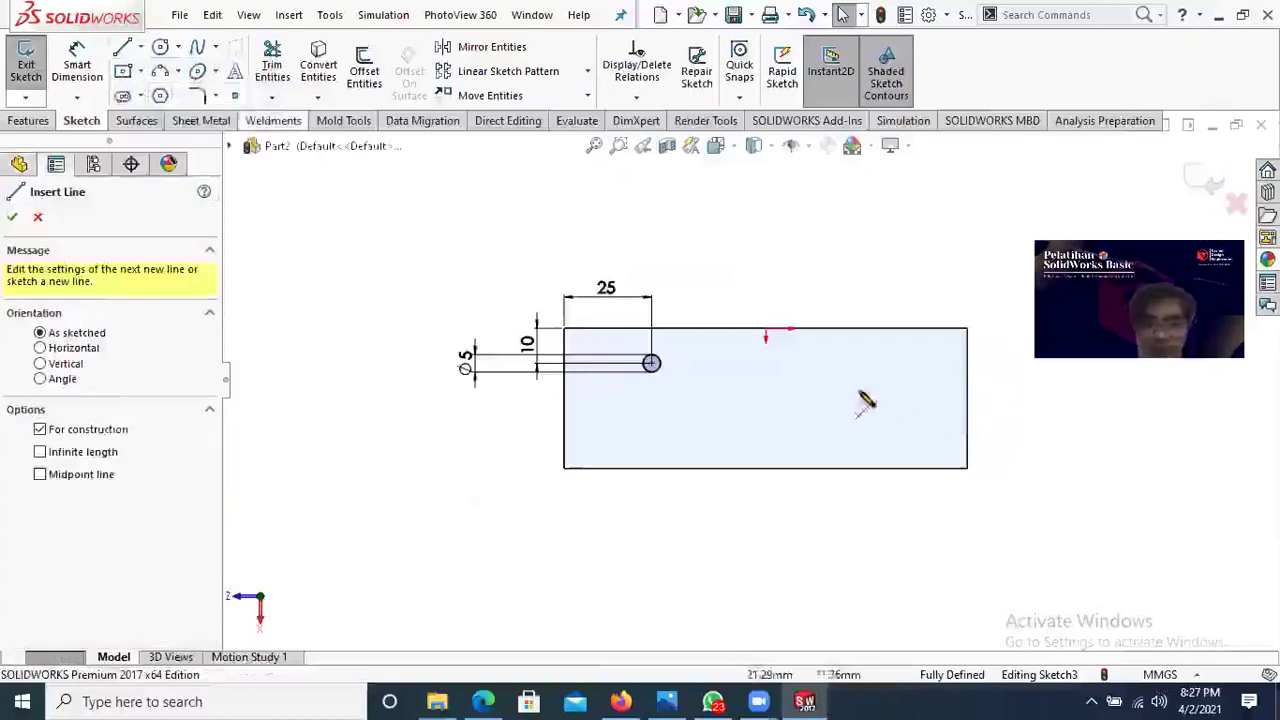
scroll(848, 393, down, 3)
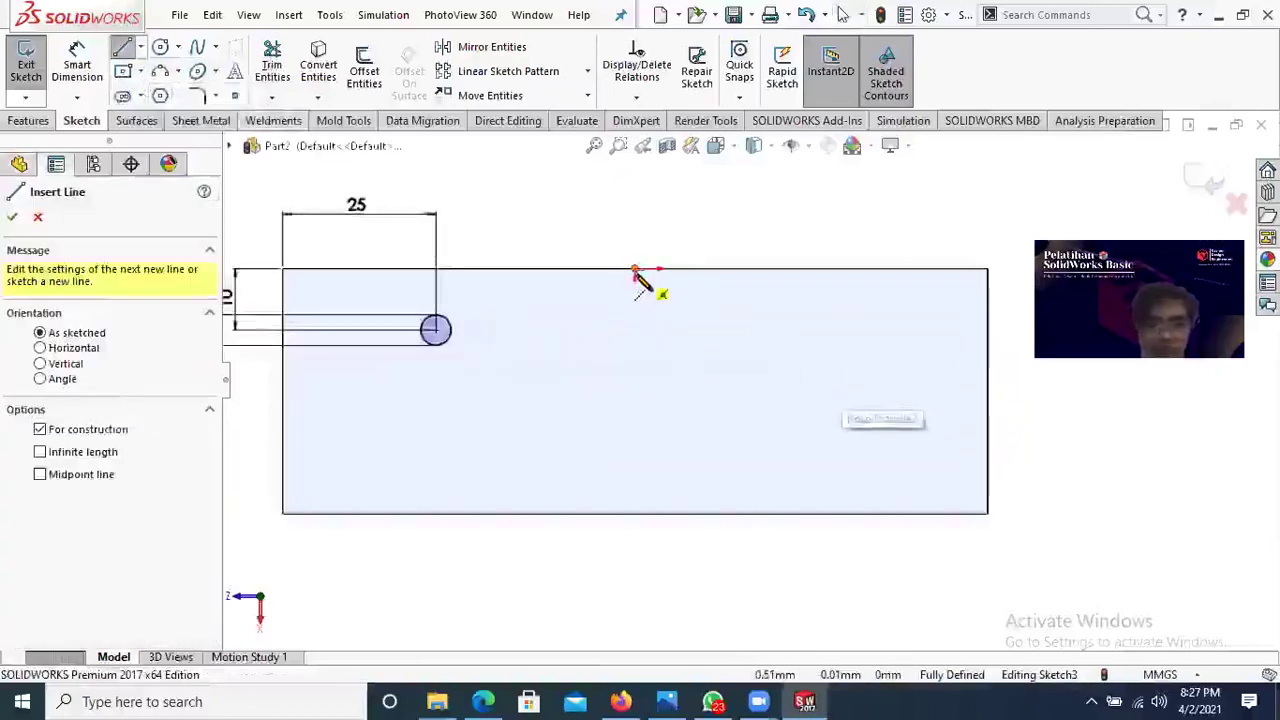
click(635, 271)
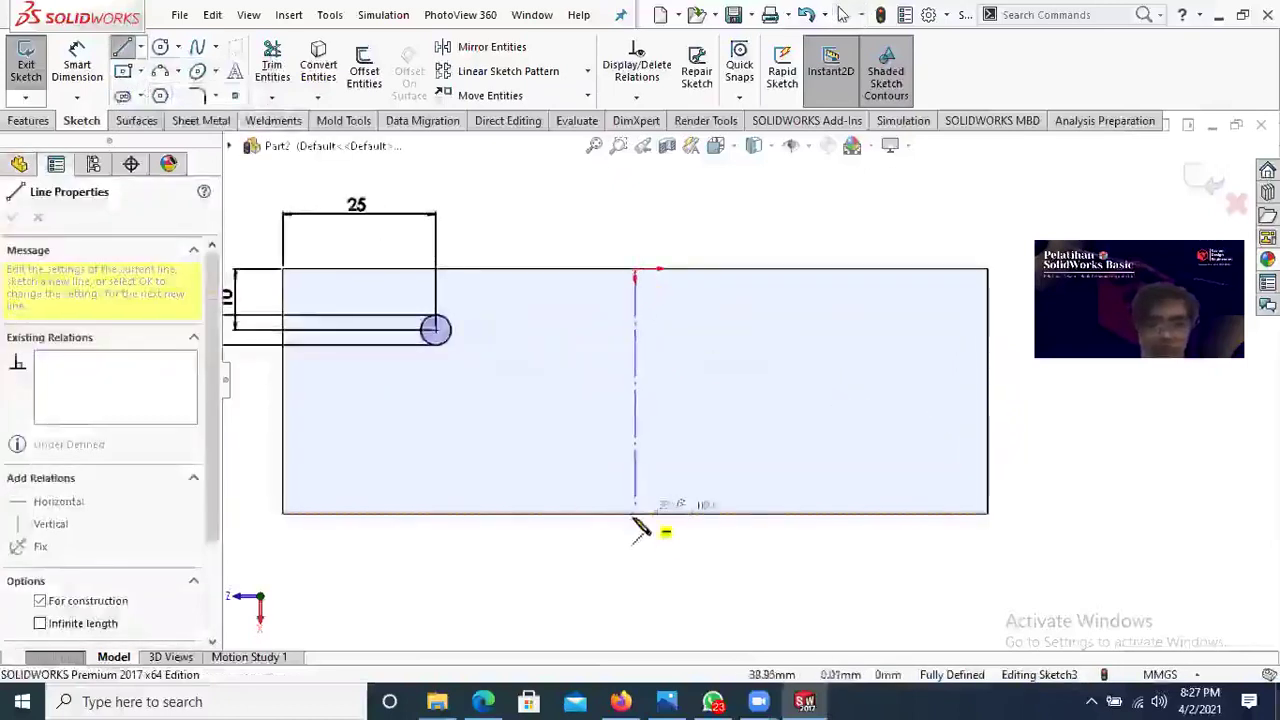
click(636, 514)
scroll(640, 364, up, 2)
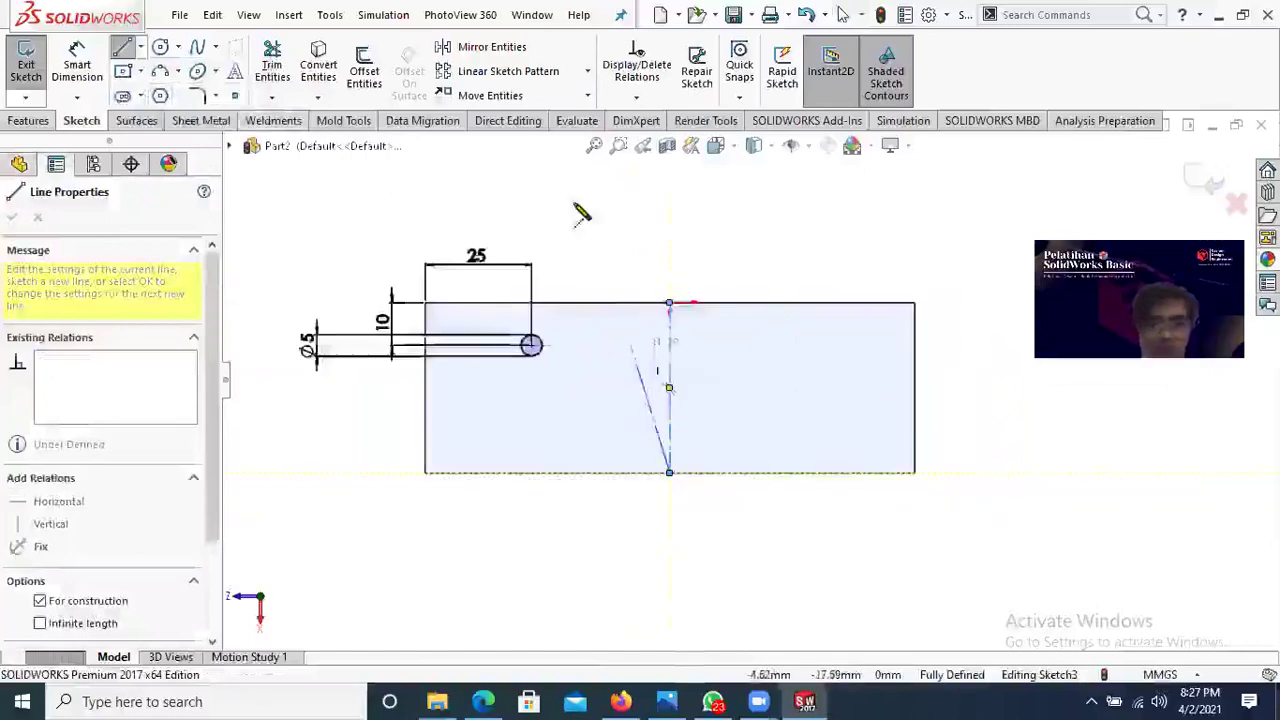
right_click(588, 217)
click(608, 217)
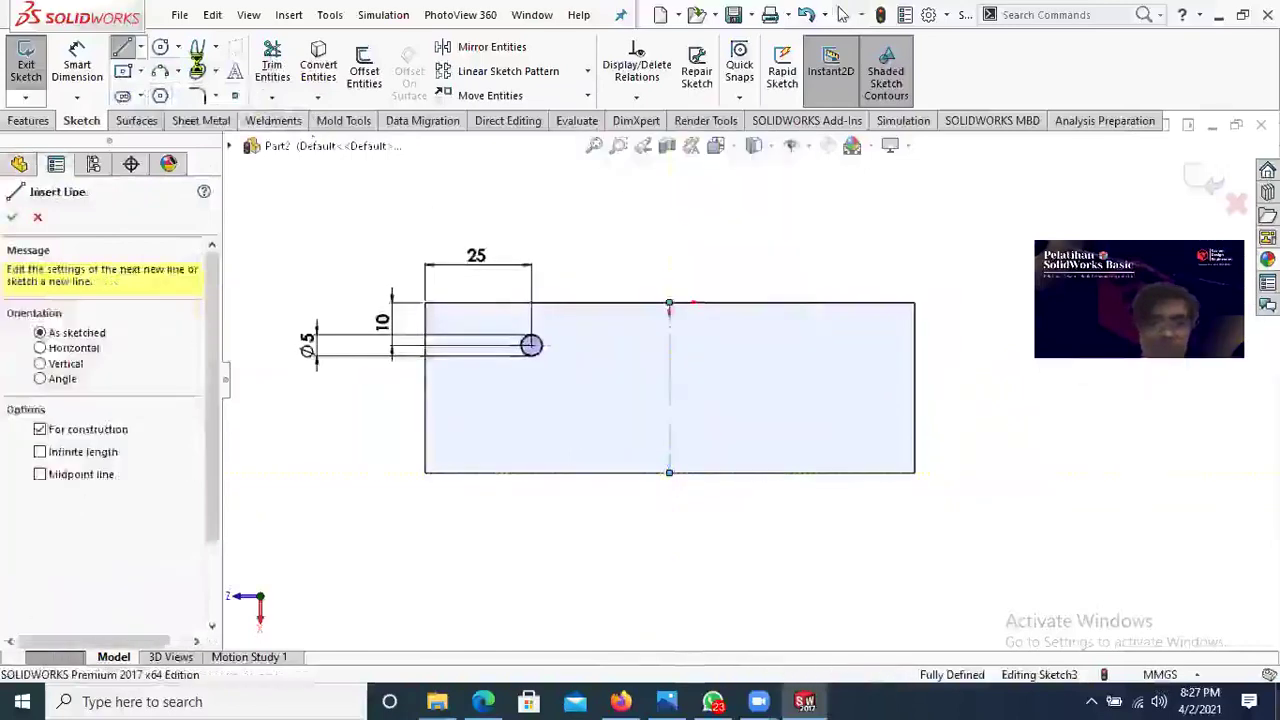
Step: Sketch a horizontal centerline along the plate face between the midpoints of its two short edges
click(141, 48)
click(164, 93)
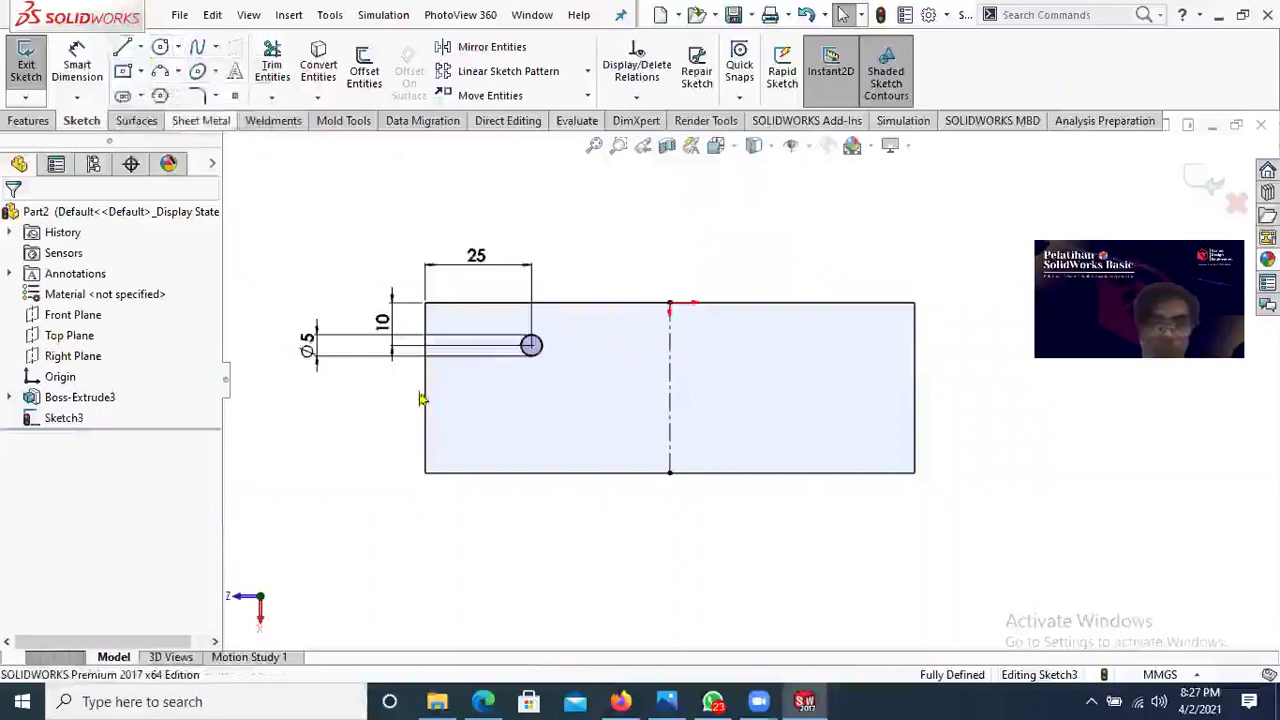
key(l)
click(425, 389)
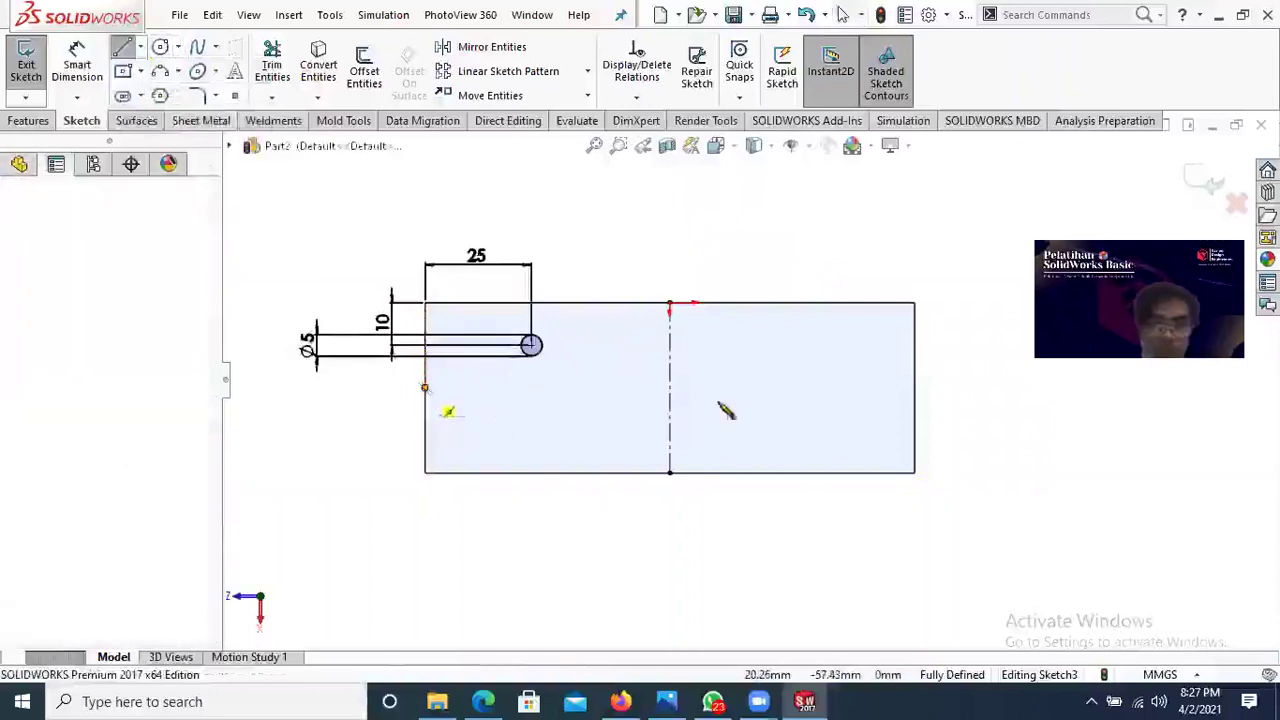
click(913, 396)
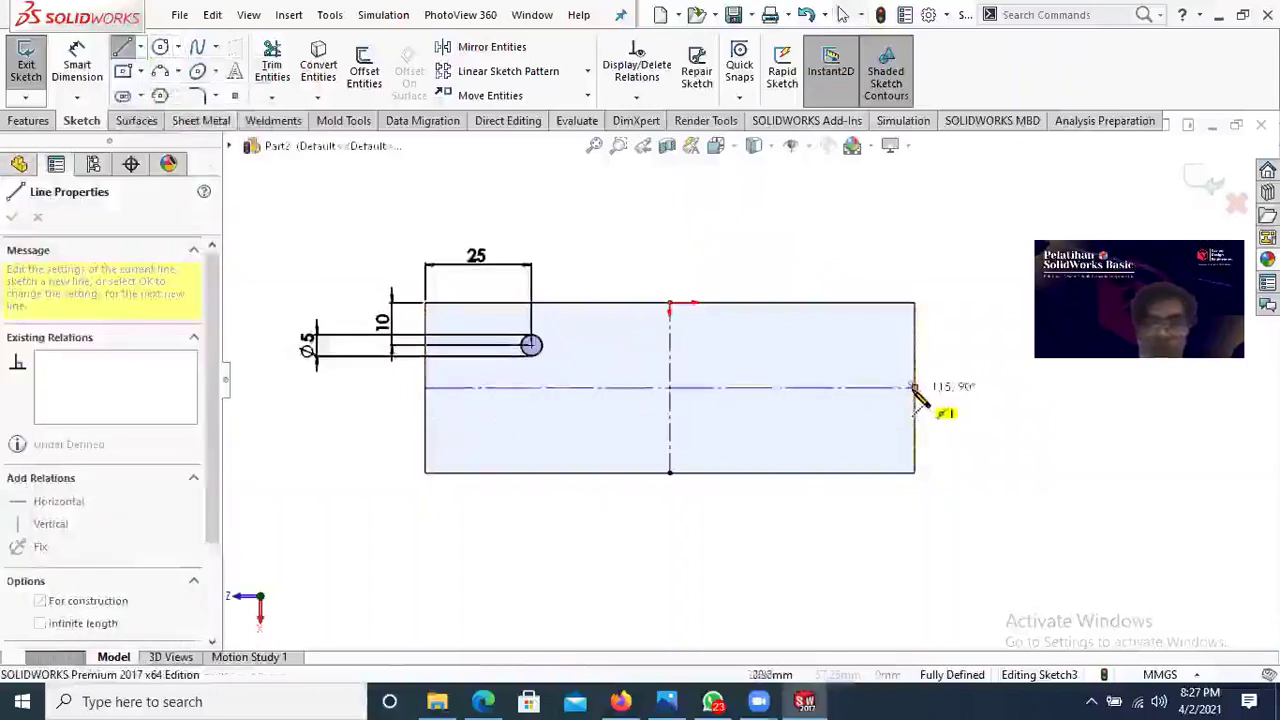
click(918, 392)
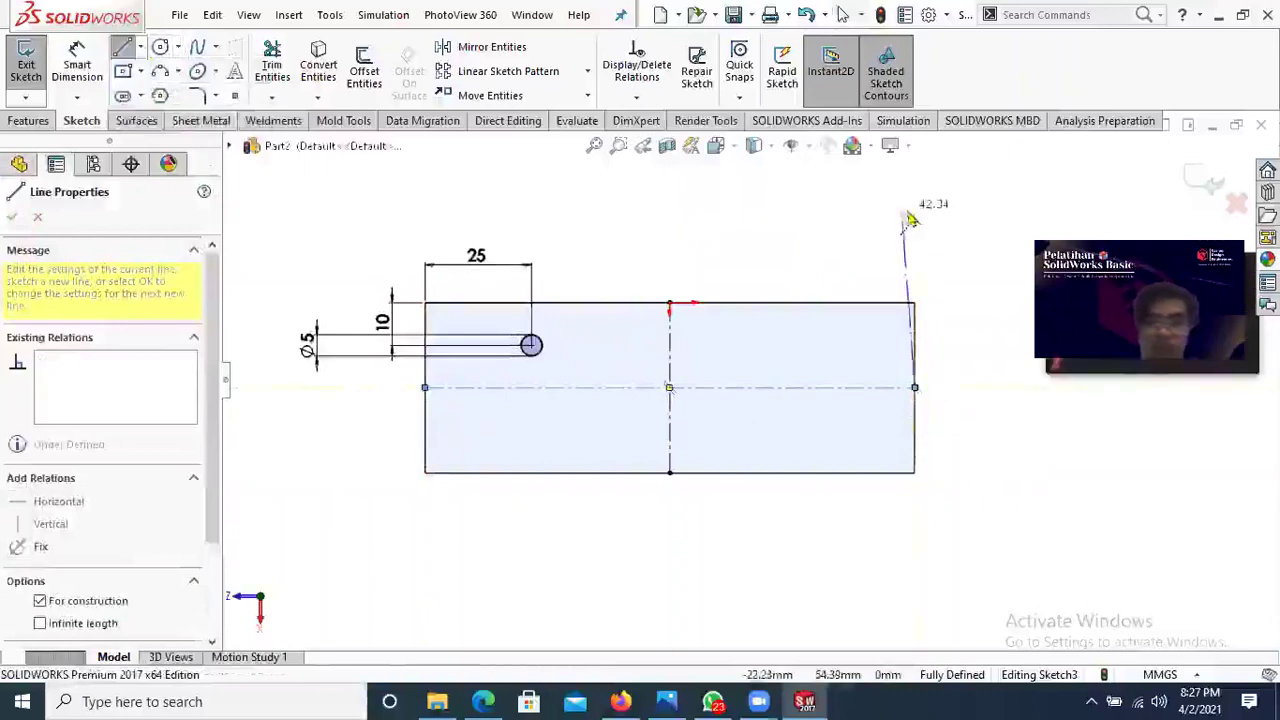
key(Escape)
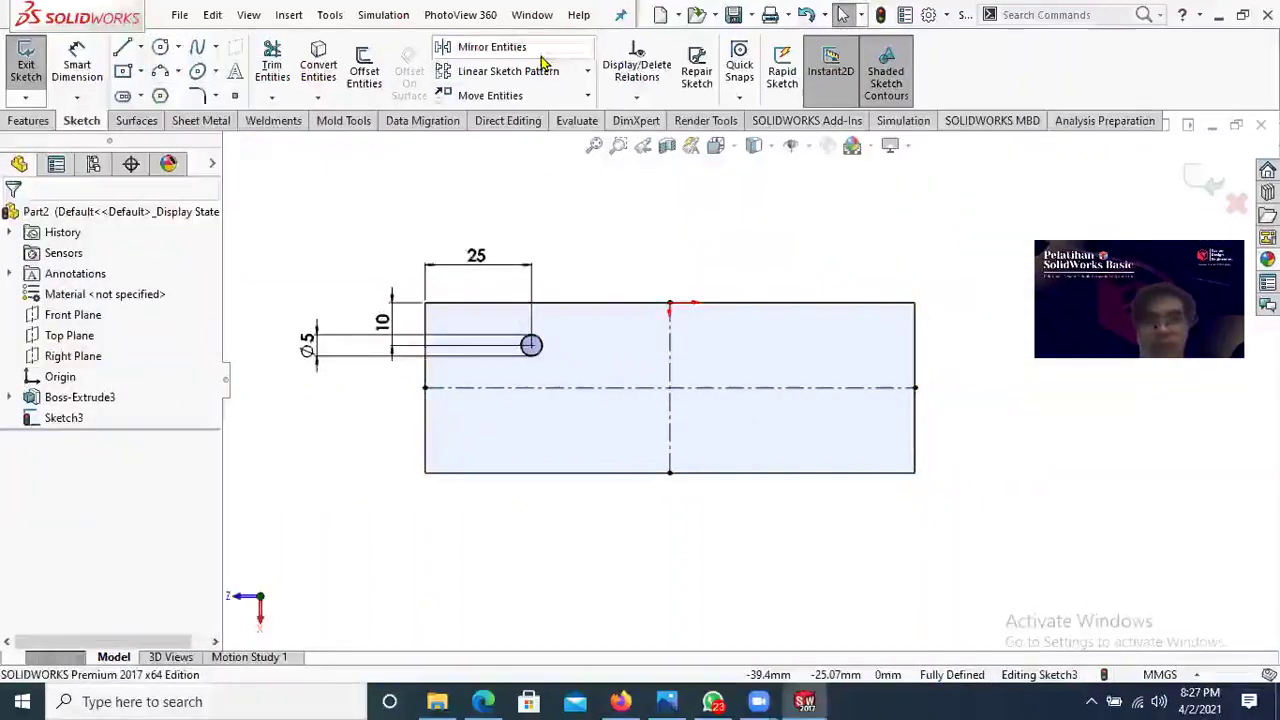
Step: Mirror the 5 mm circle about the horizontal centerline, keeping the original as a copy
click(491, 47)
click(541, 348)
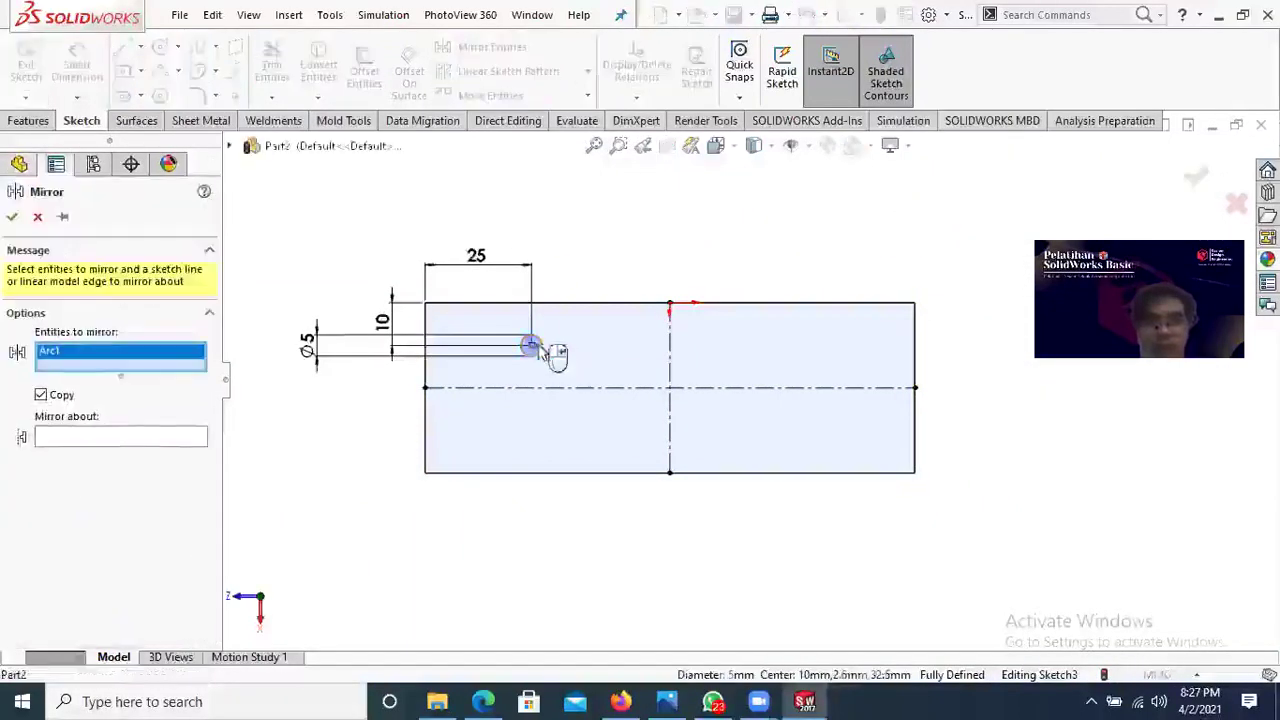
click(128, 434)
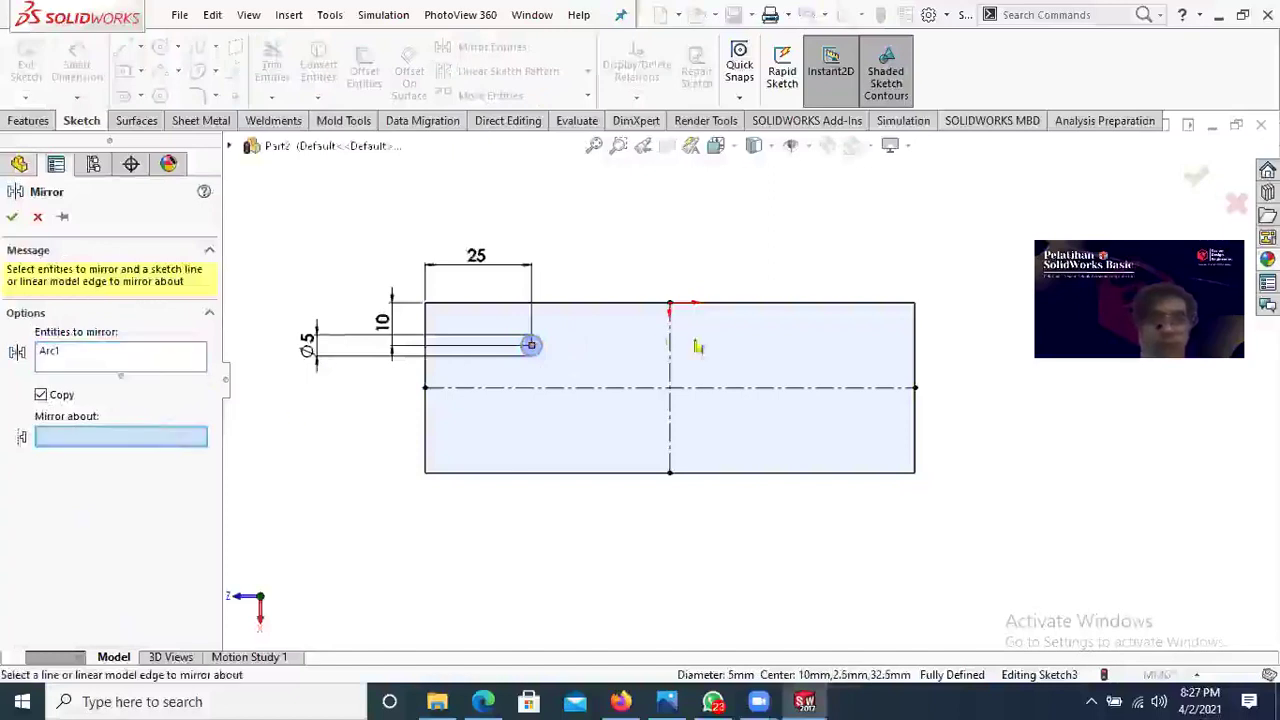
click(582, 389)
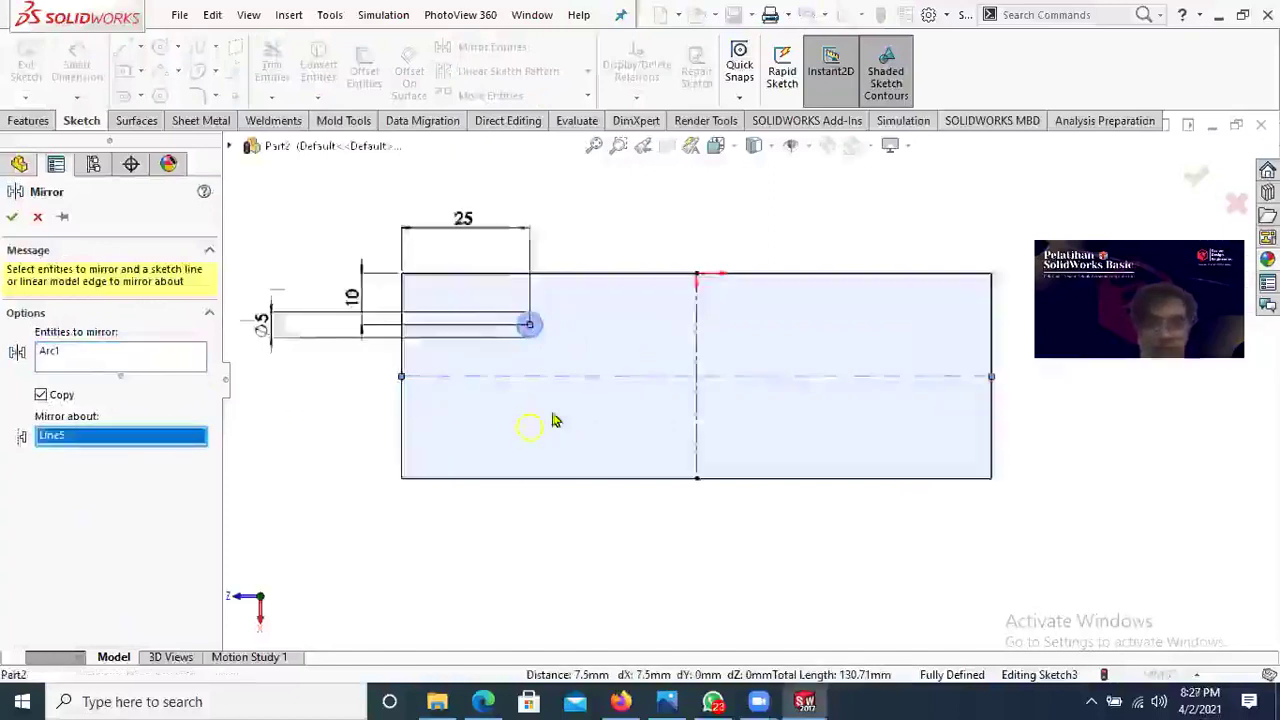
scroll(566, 389, down, 3)
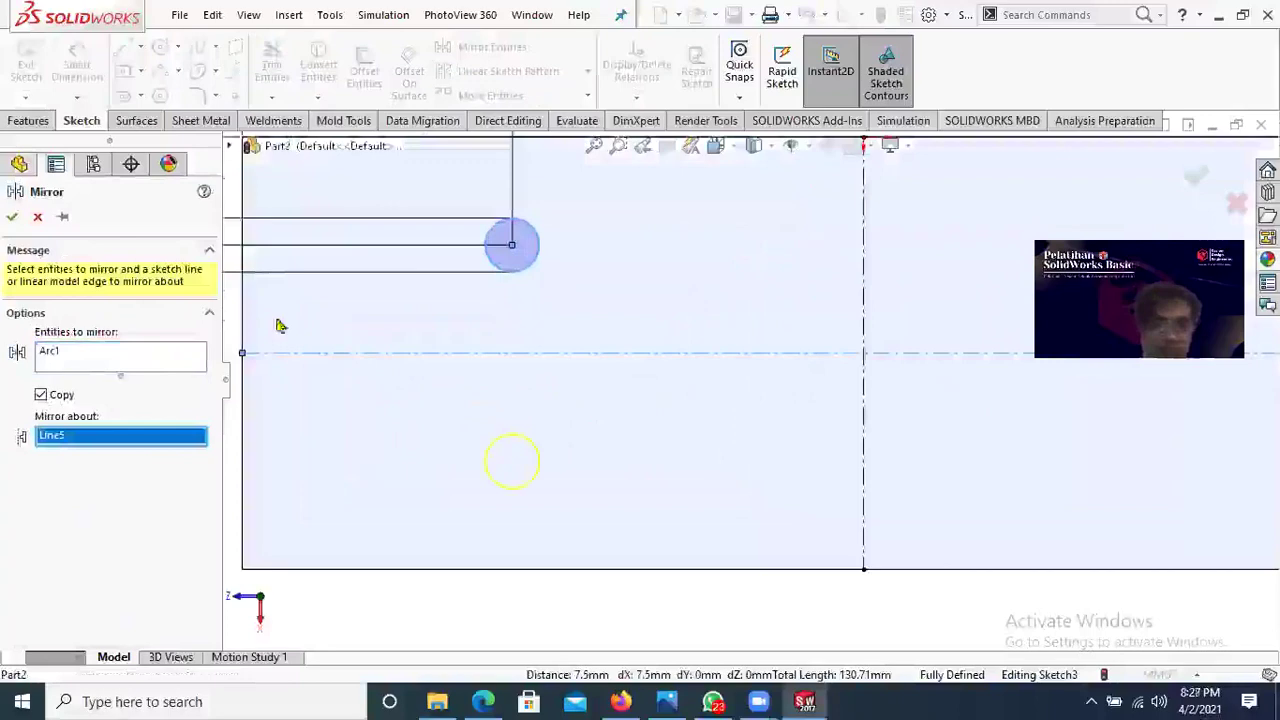
click(12, 216)
scroll(457, 249, up, 2)
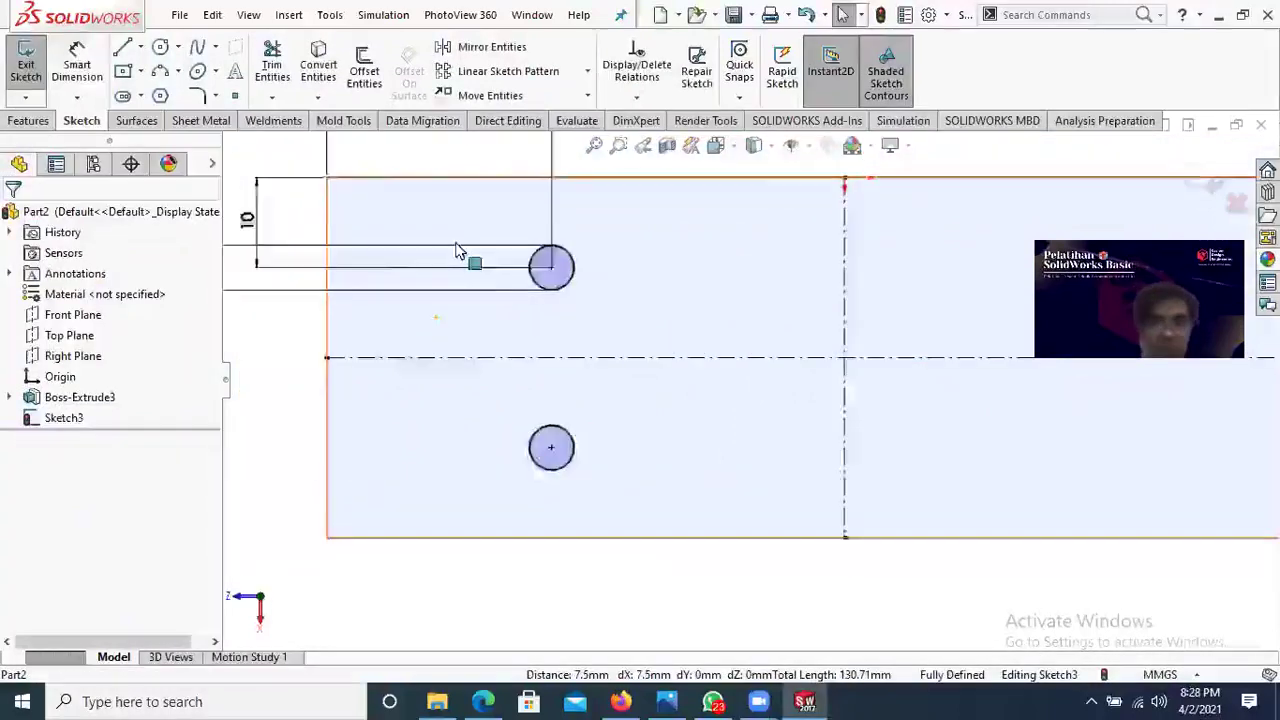
Step: Mirror both 5 mm circles about the vertical centerline to the other half of the plate
click(604, 302)
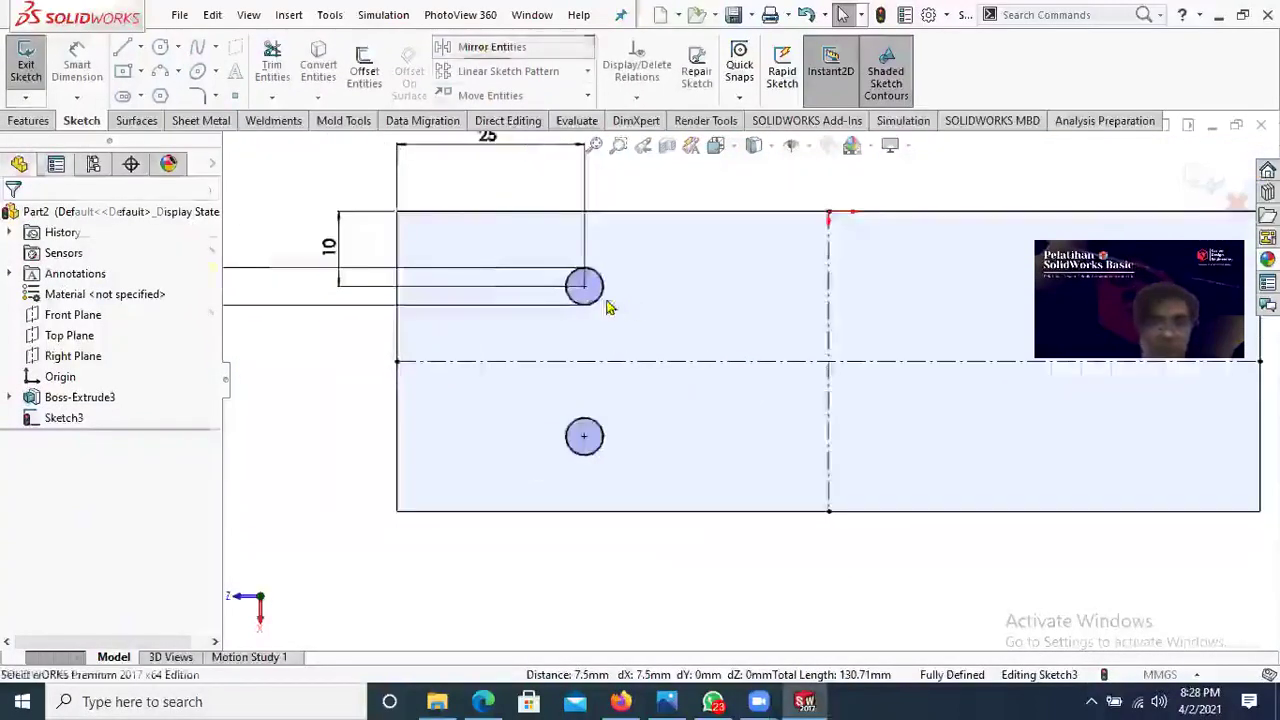
key(Return)
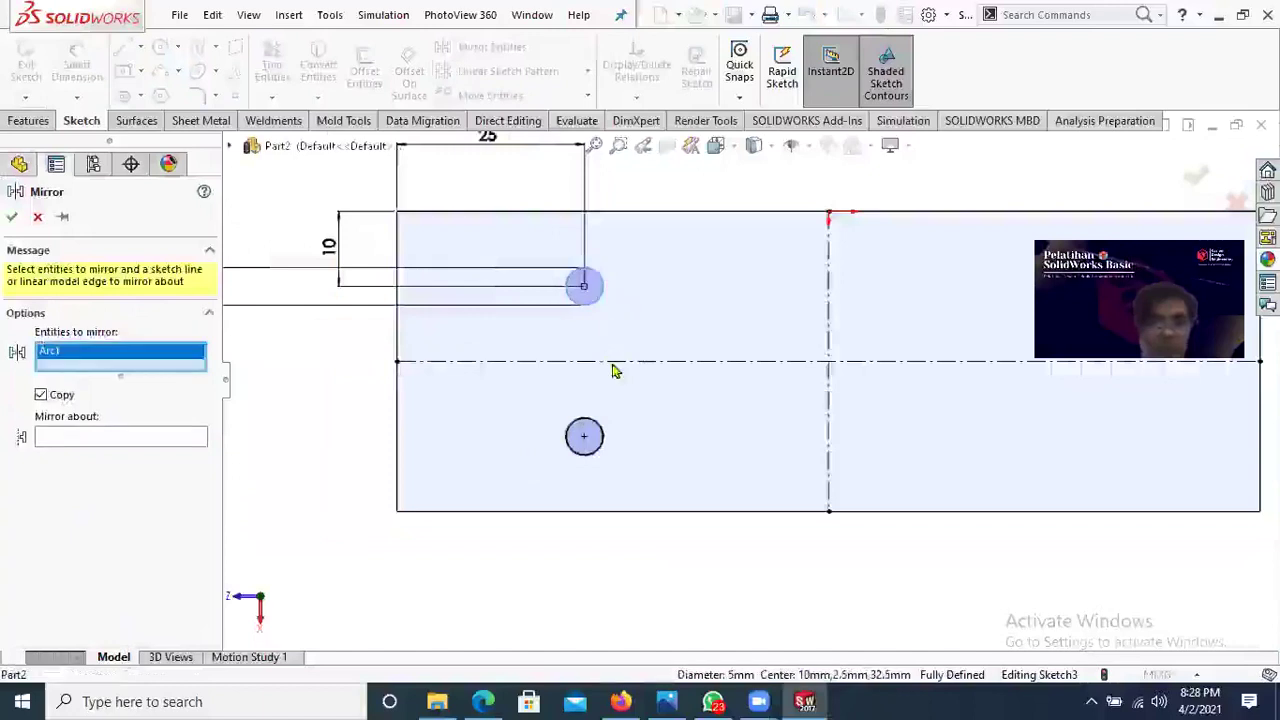
click(566, 437)
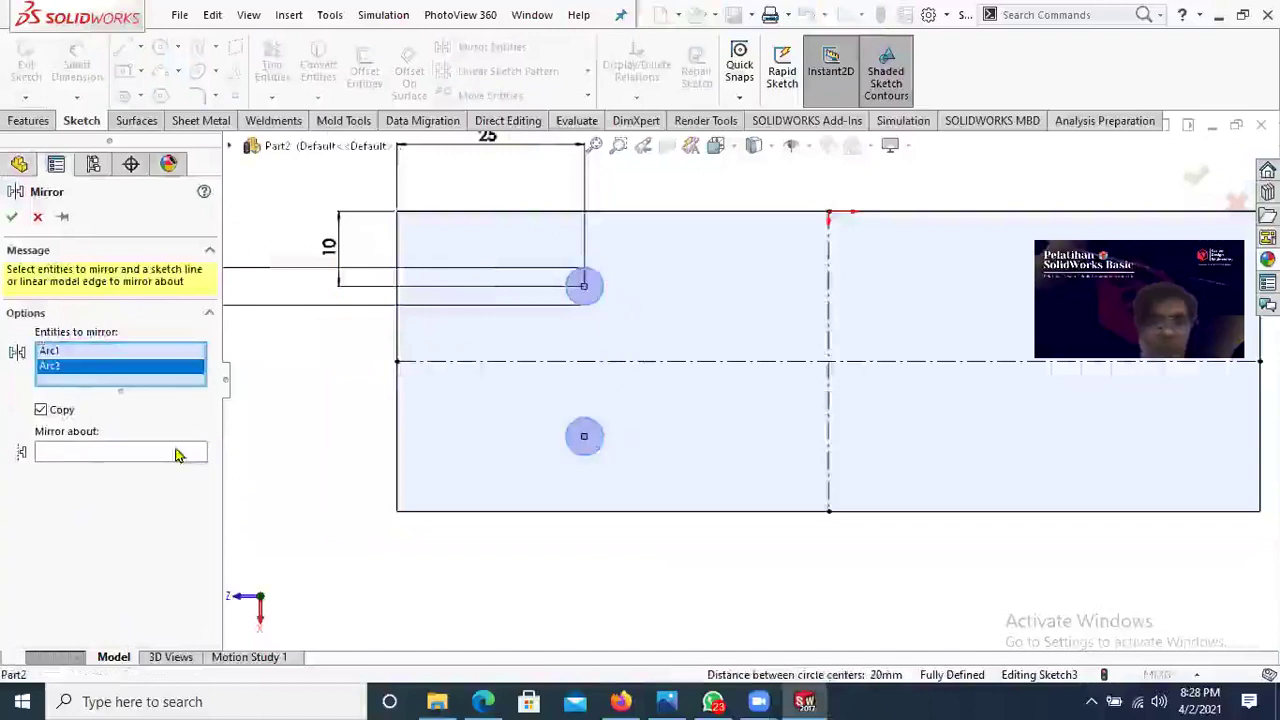
right_click(815, 343)
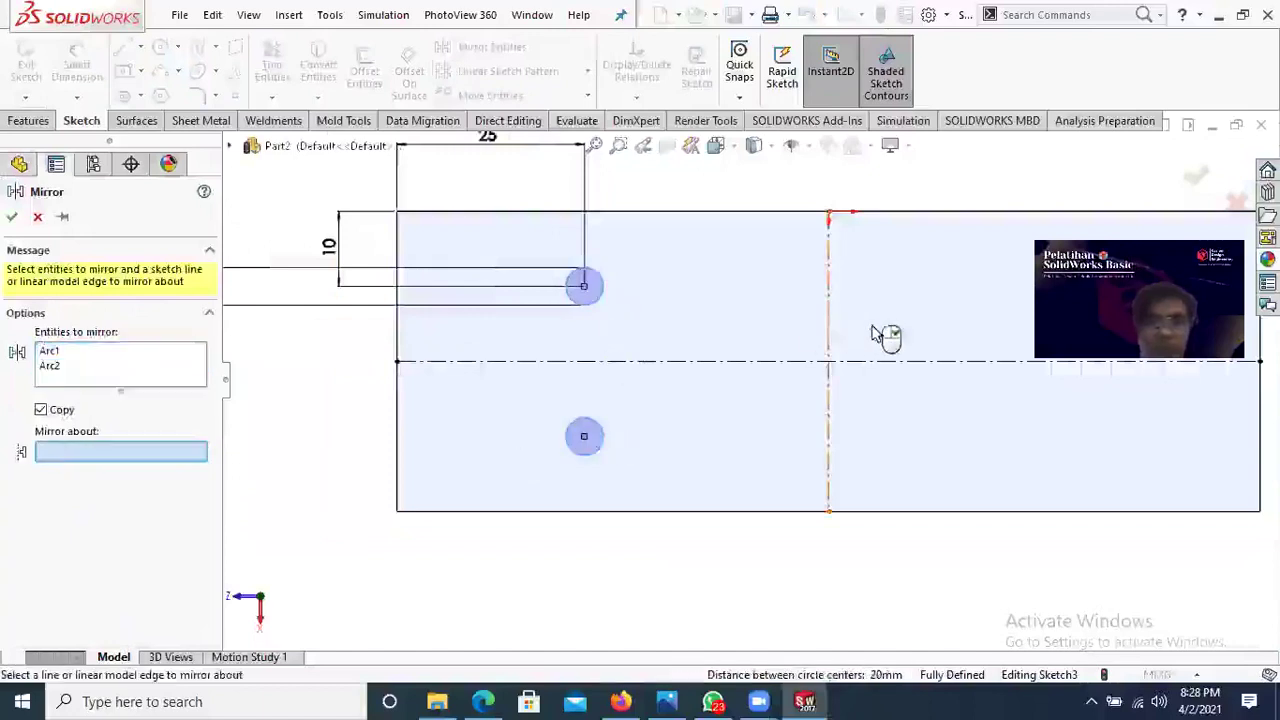
click(829, 336)
scroll(872, 333, up, 3)
scroll(1050, 288, down, 2)
click(20, 220)
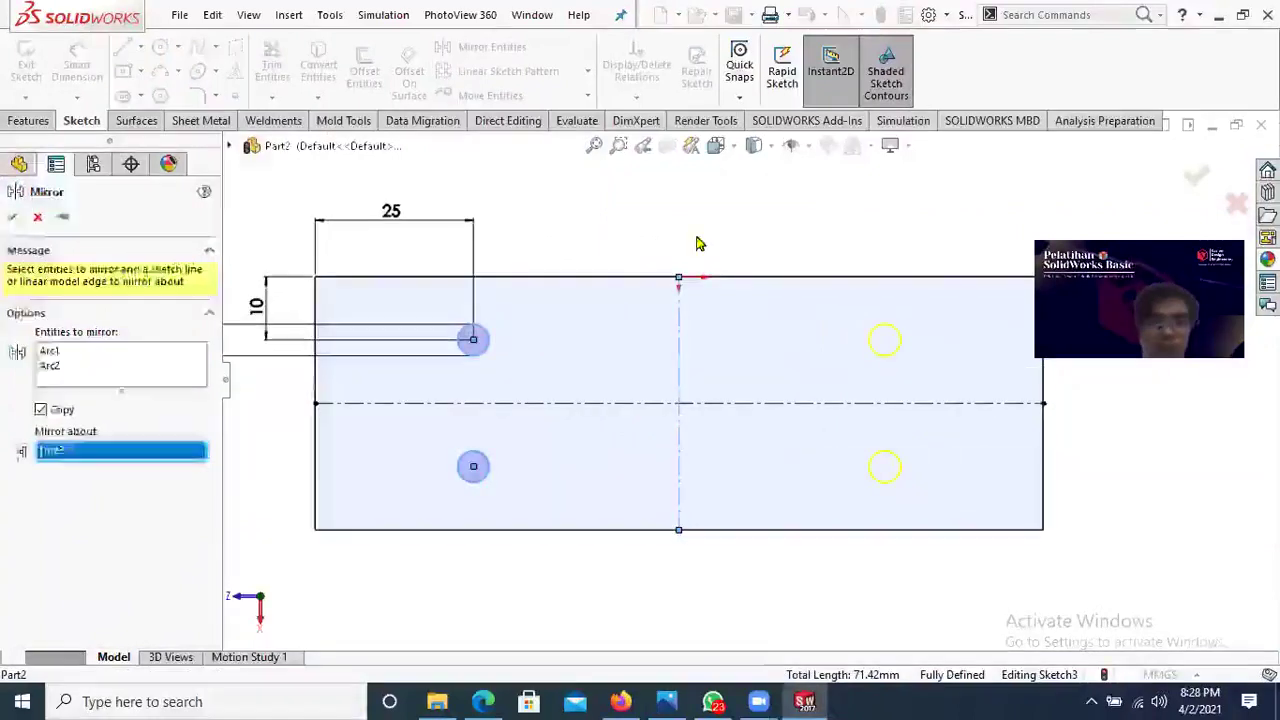
key(Return)
scroll(823, 357, down, 2)
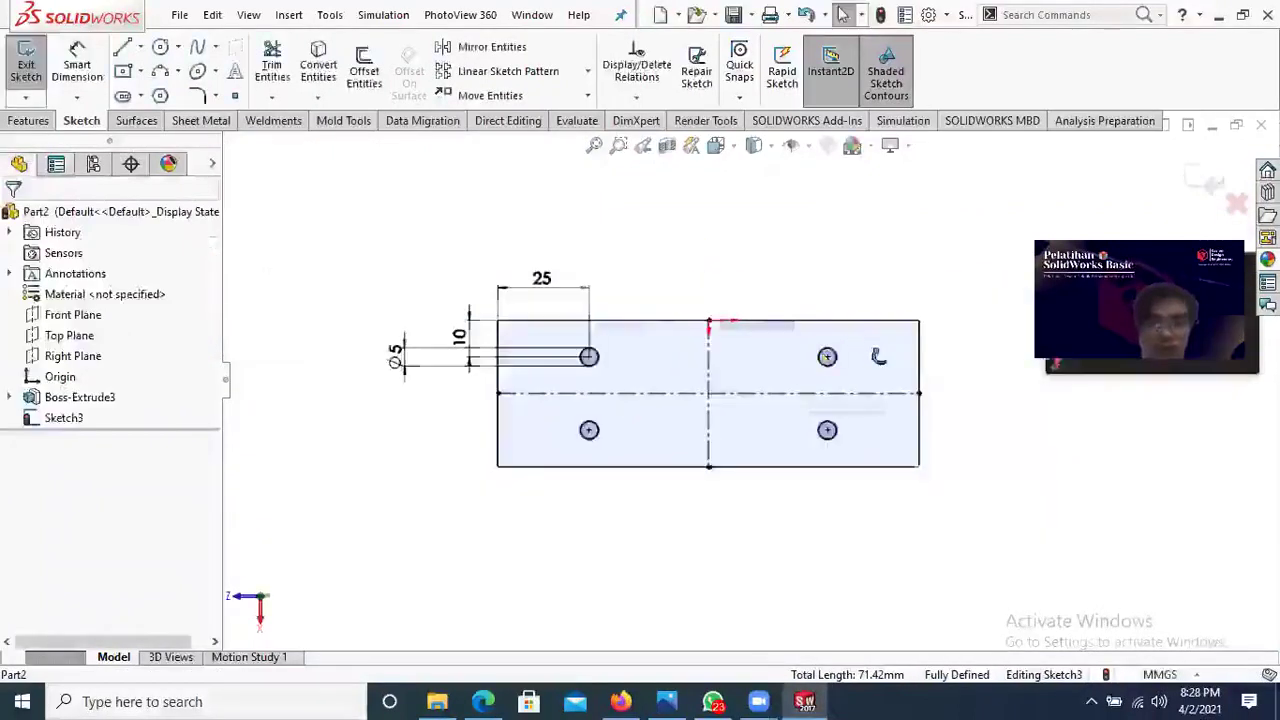
Step: Cut-extrude the four circles Through All to make the holes in the Base plate
middle_drag(878, 356, 1010, 340)
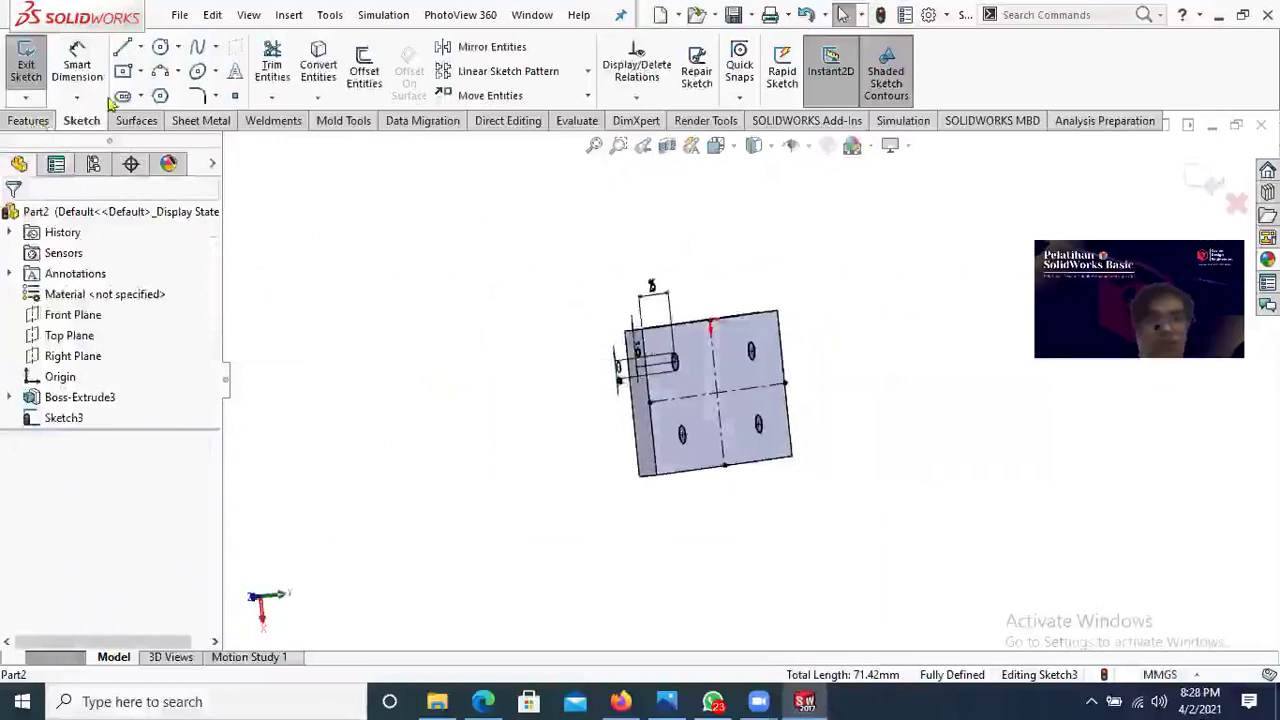
click(280, 76)
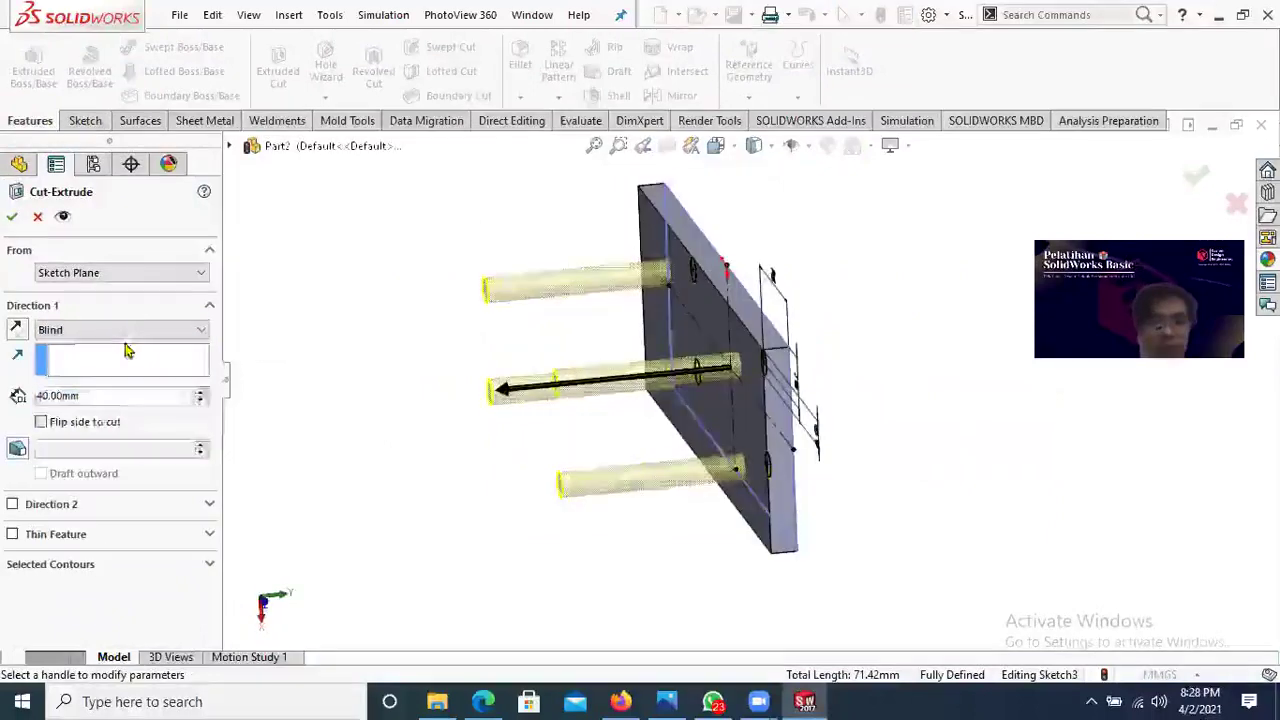
click(117, 333)
click(70, 359)
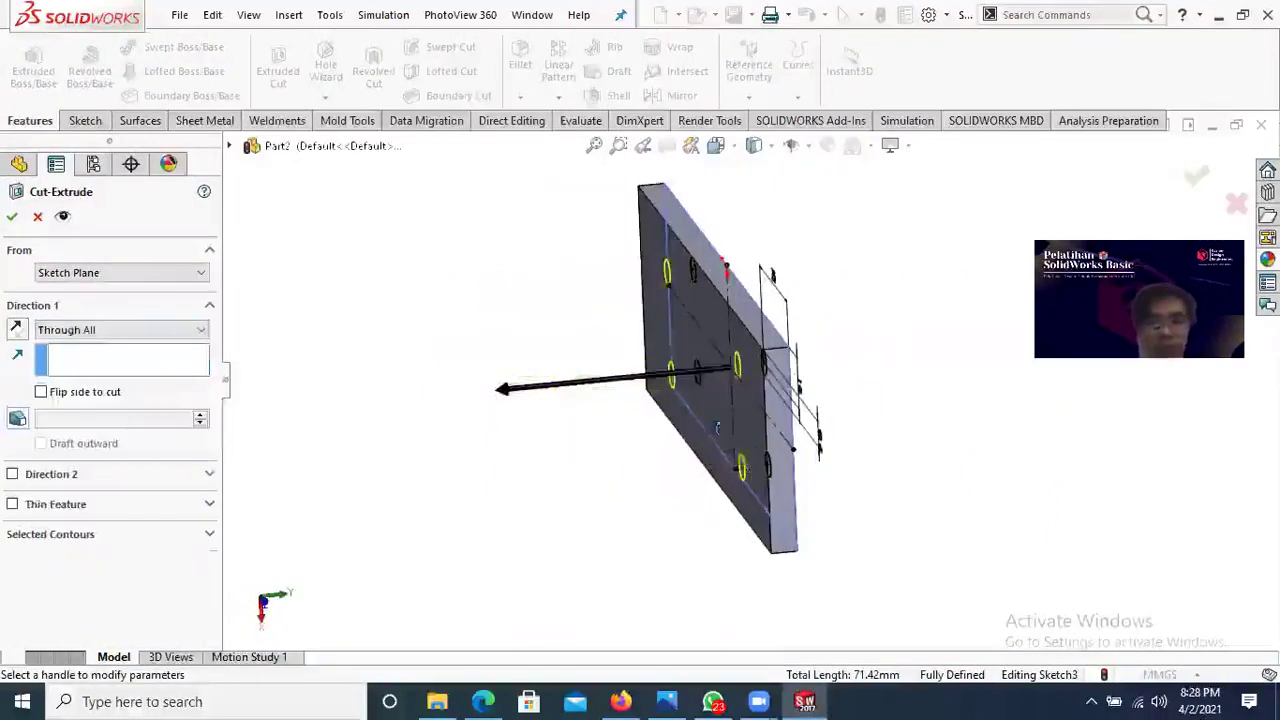
scroll(716, 436, down, 3)
middle_drag(718, 438, 686, 438)
click(11, 217)
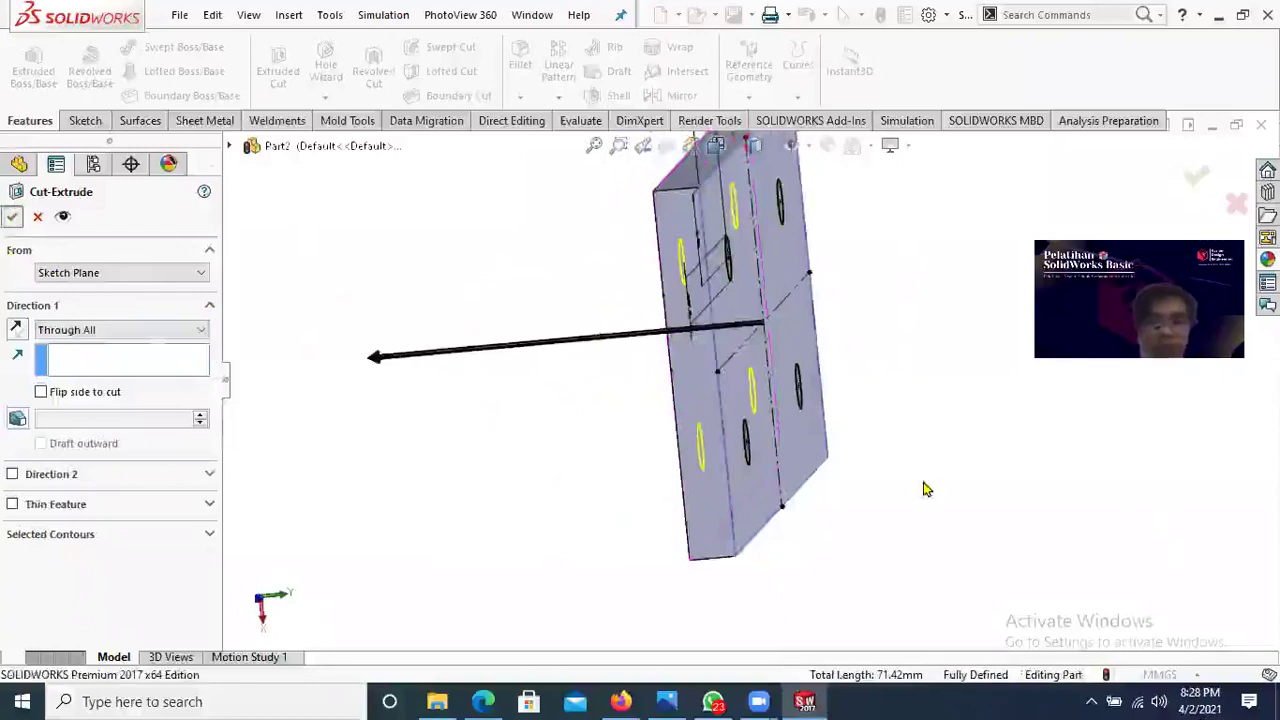
middle_drag(857, 517, 810, 465)
scroll(810, 465, down, 5)
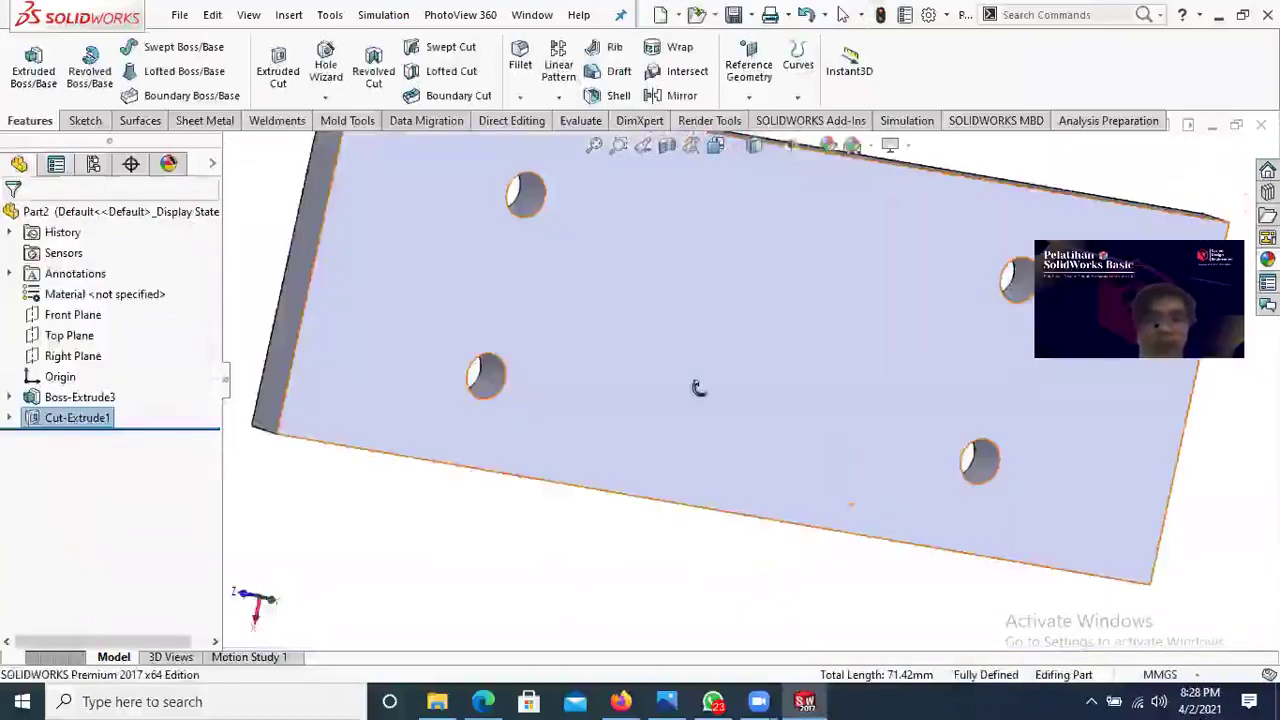
scroll(700, 388, up, 4)
middle_drag(653, 383, 301, 338)
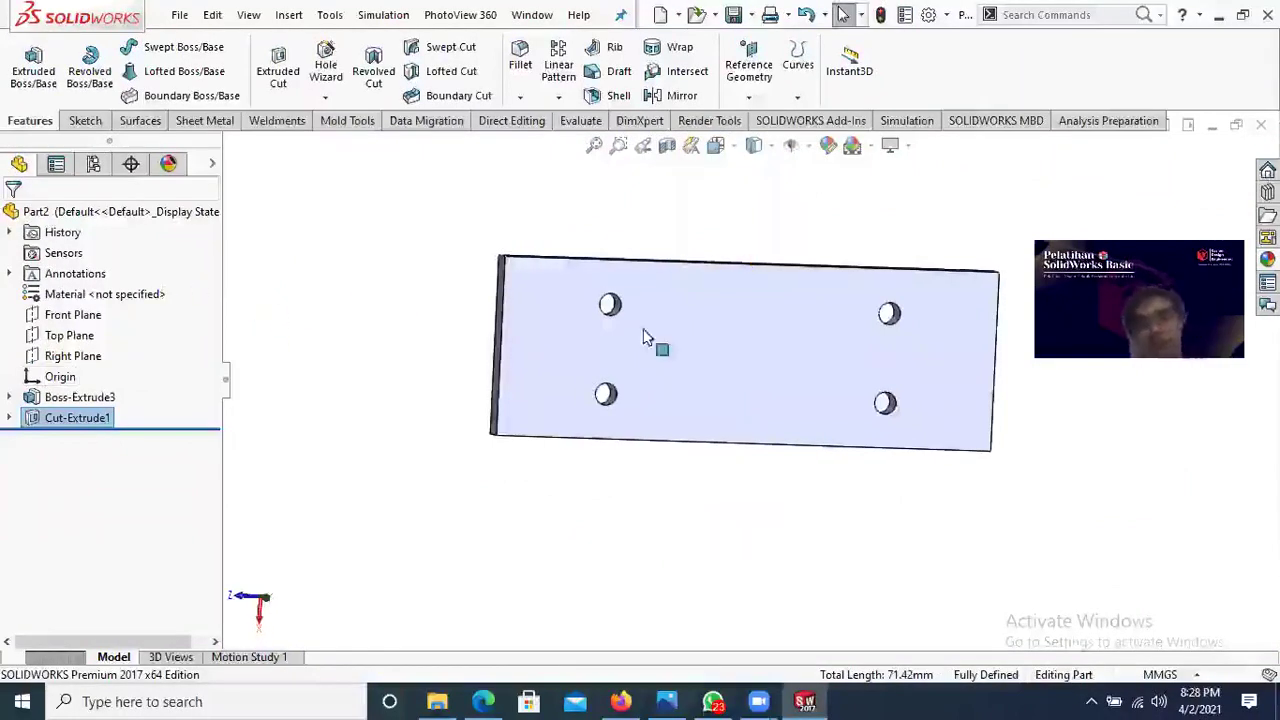
Step: Set the appearance color of the whole Base part to red from the standard swatches
middle_drag(689, 264, 672, 212)
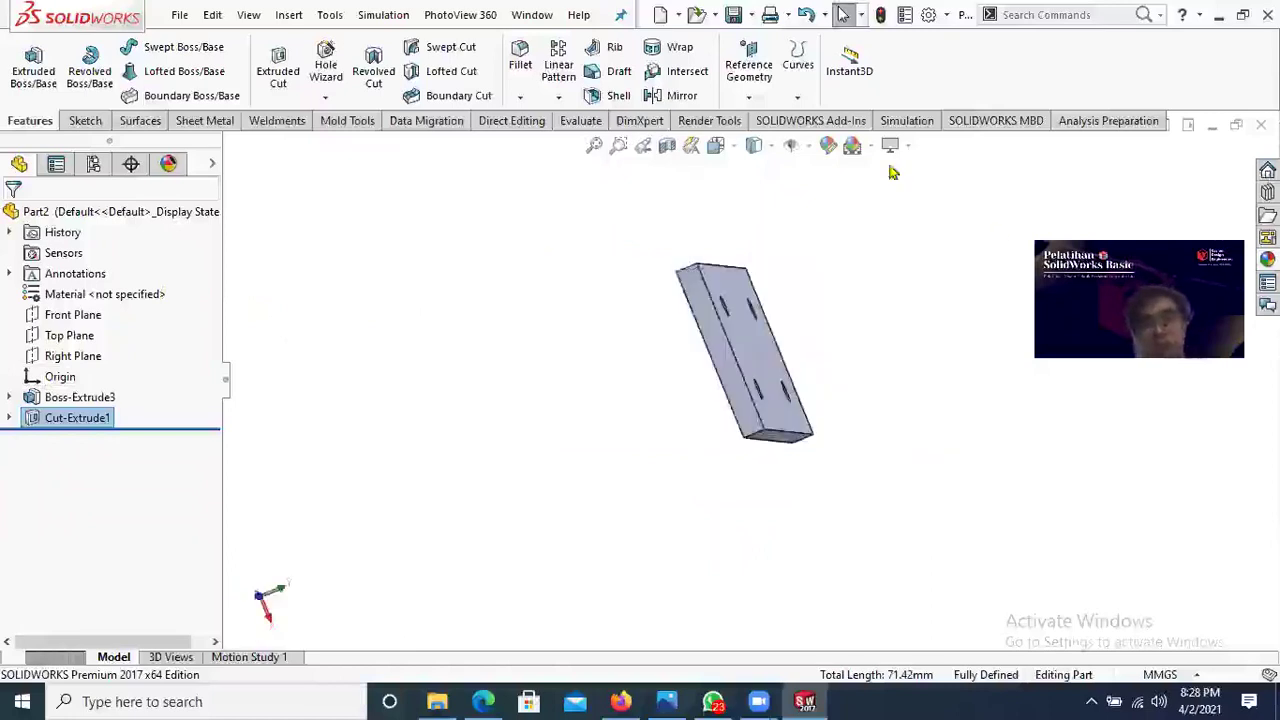
middle_drag(891, 168, 911, 162)
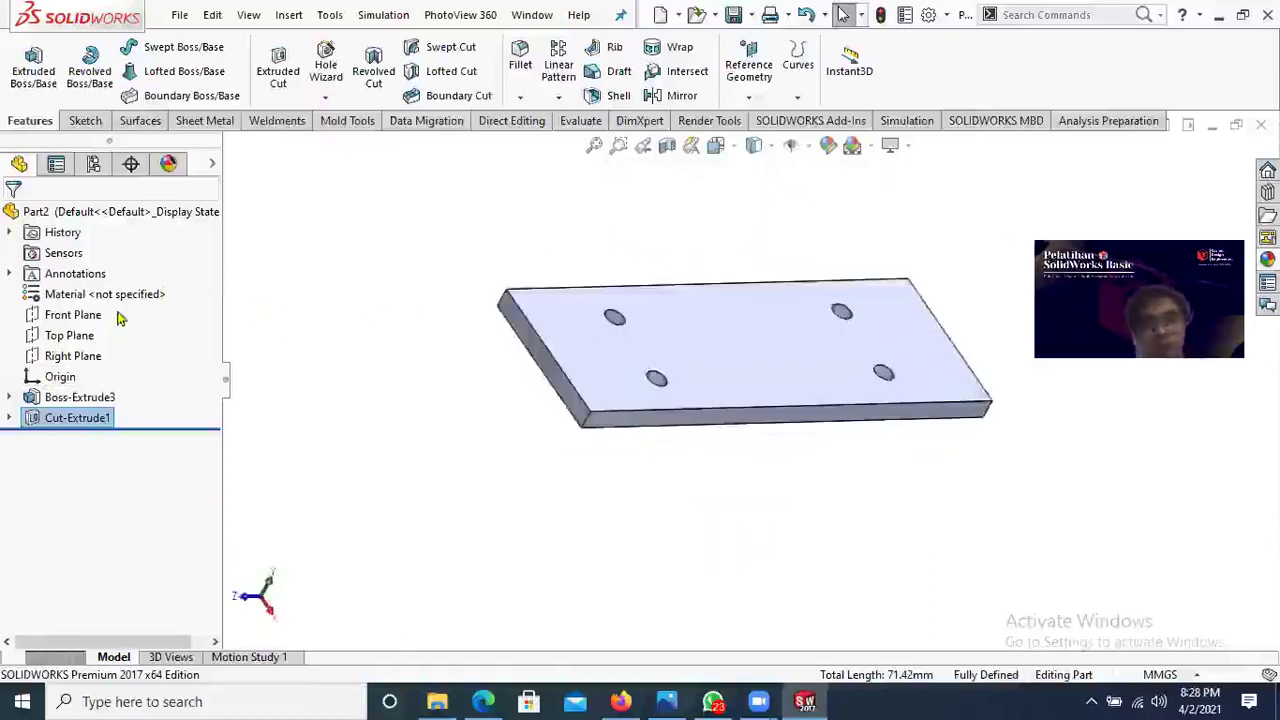
click(90, 218)
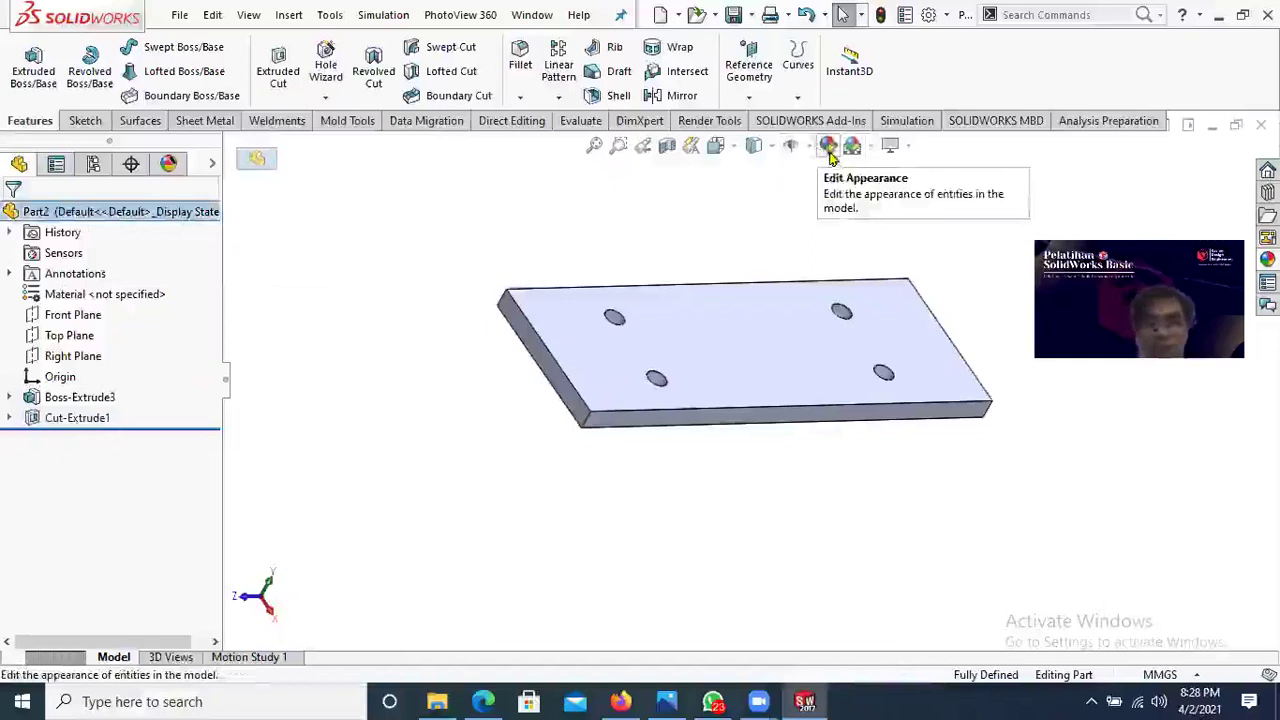
click(828, 147)
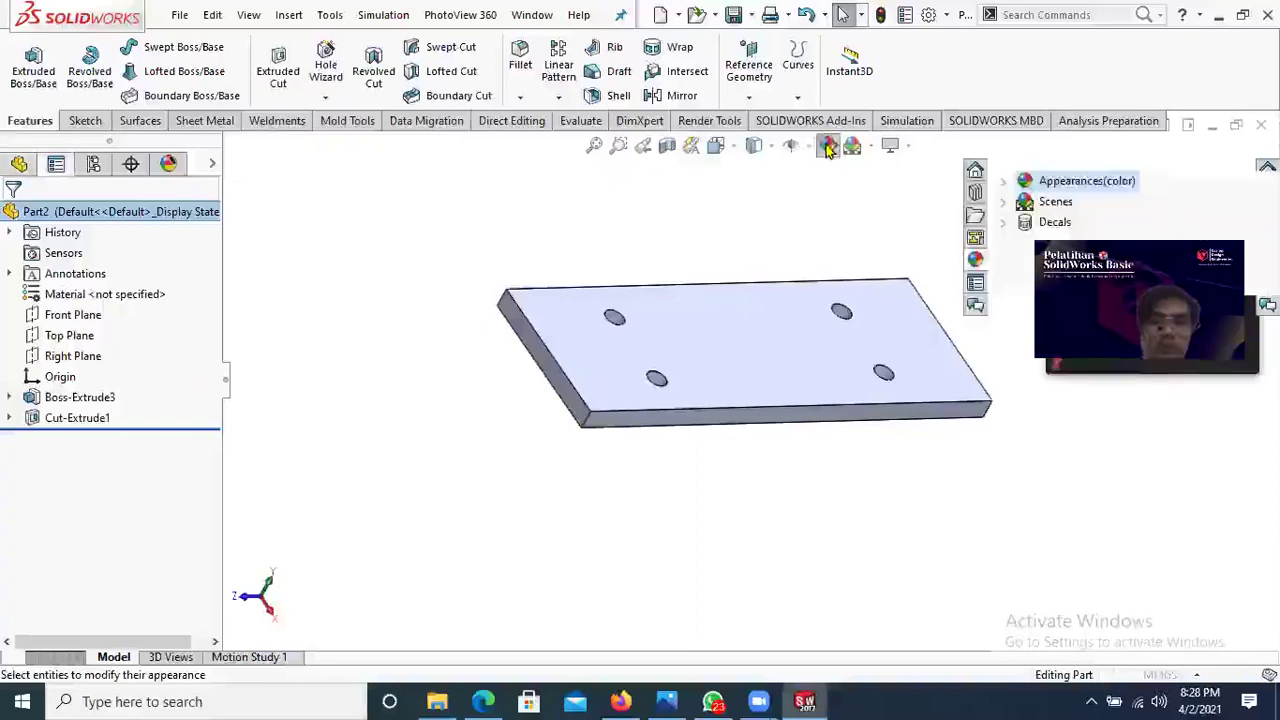
click(828, 147)
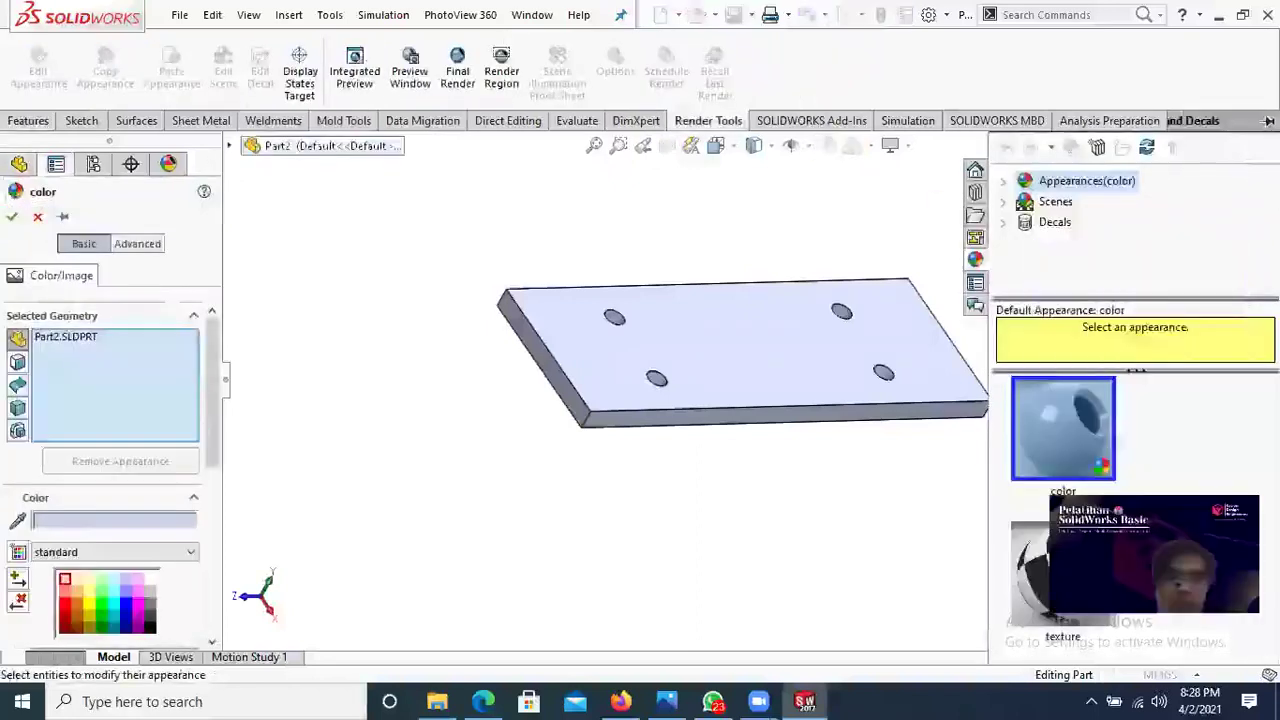
click(81, 593)
click(102, 594)
click(112, 614)
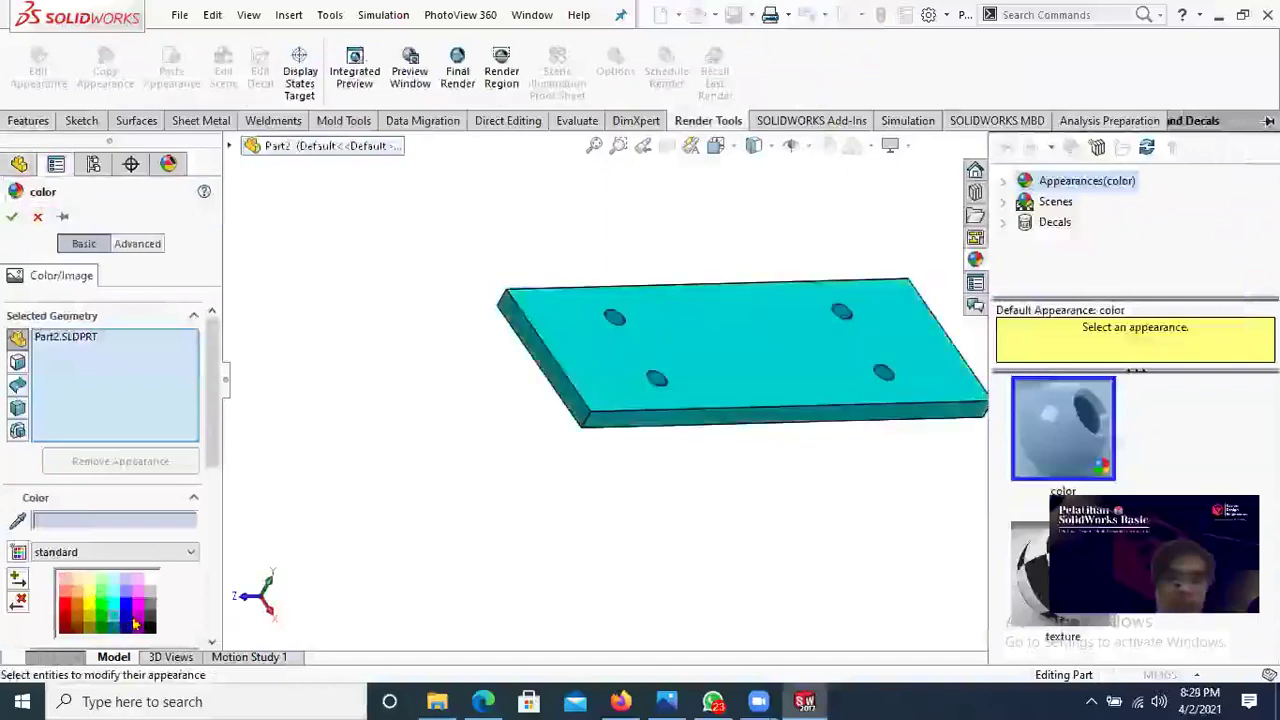
click(137, 604)
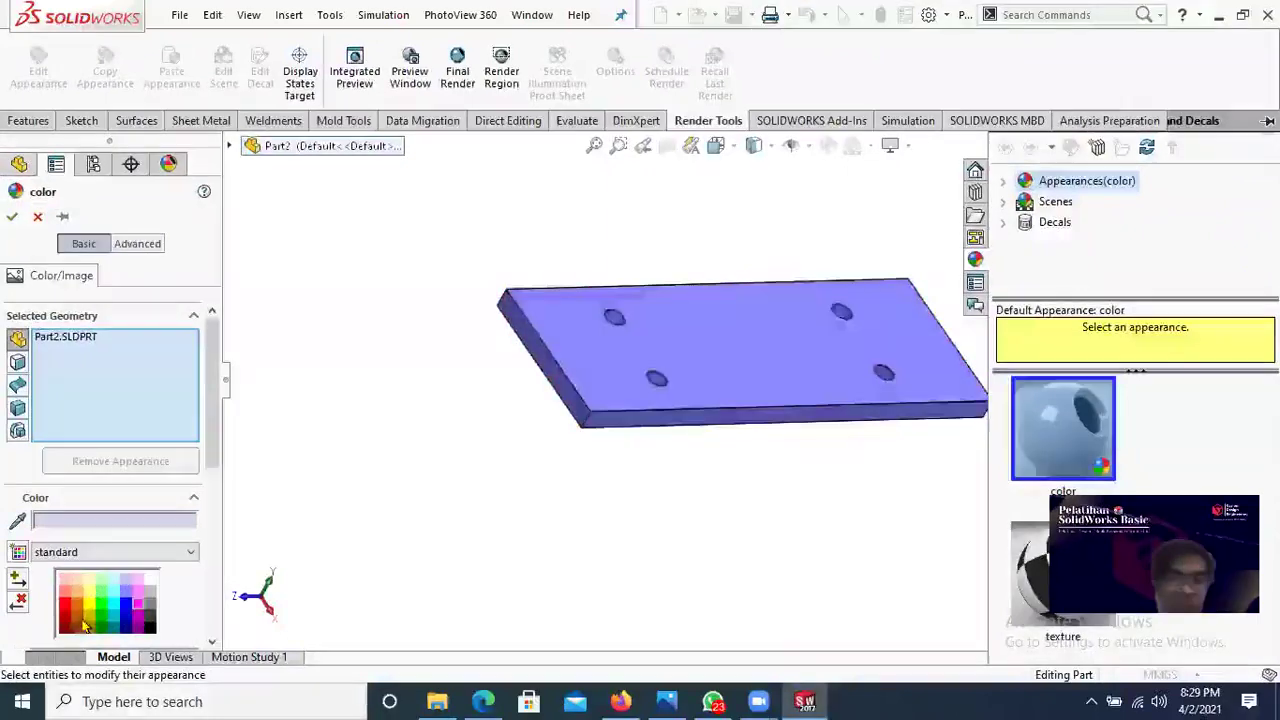
click(74, 602)
click(78, 591)
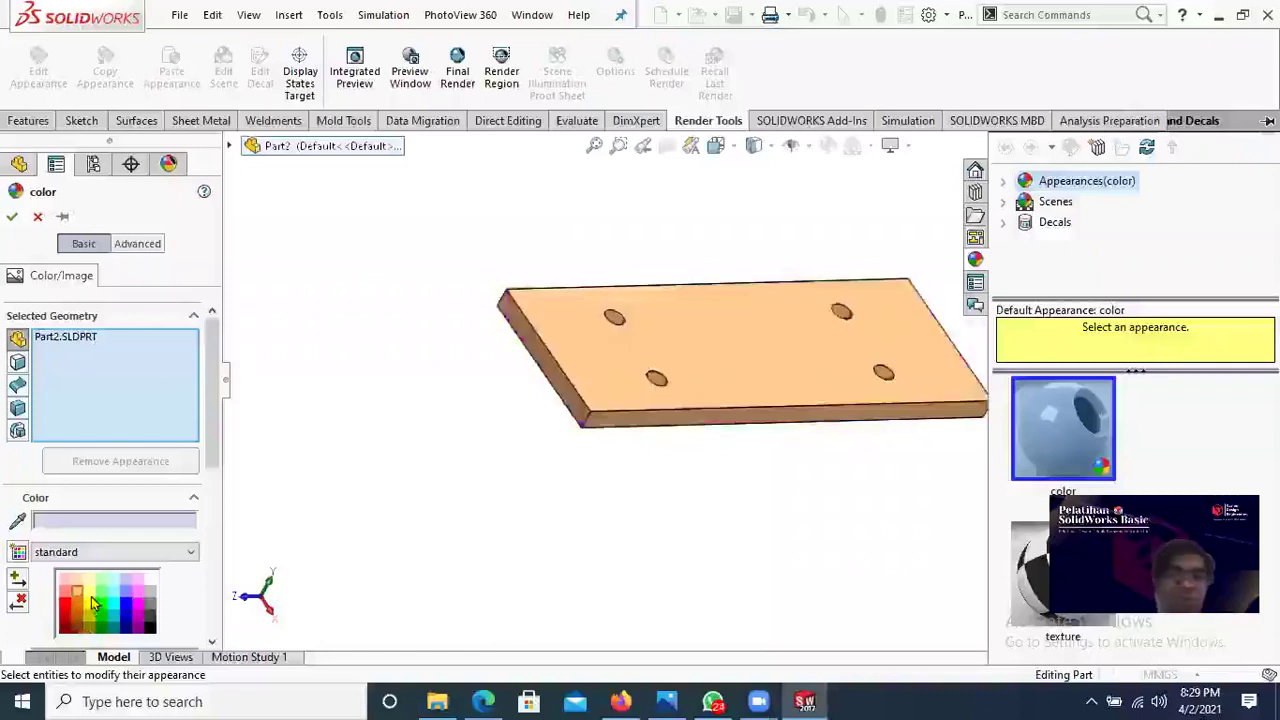
click(65, 614)
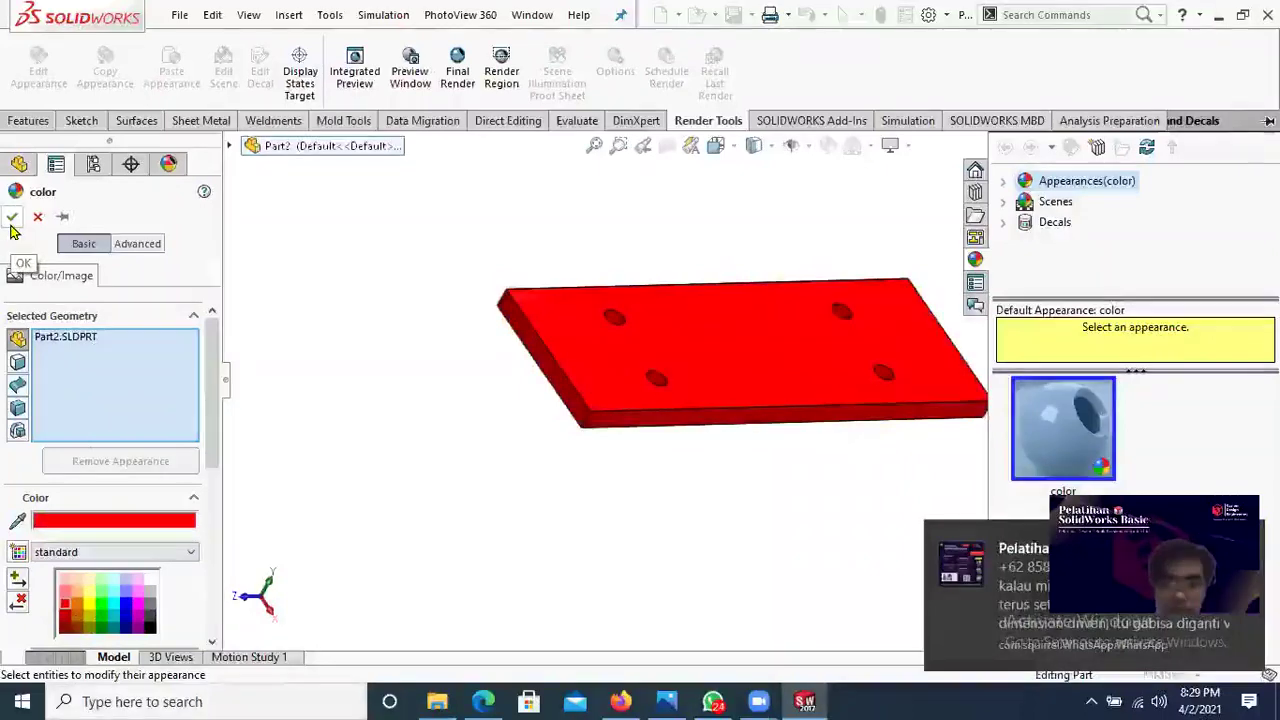
click(12, 218)
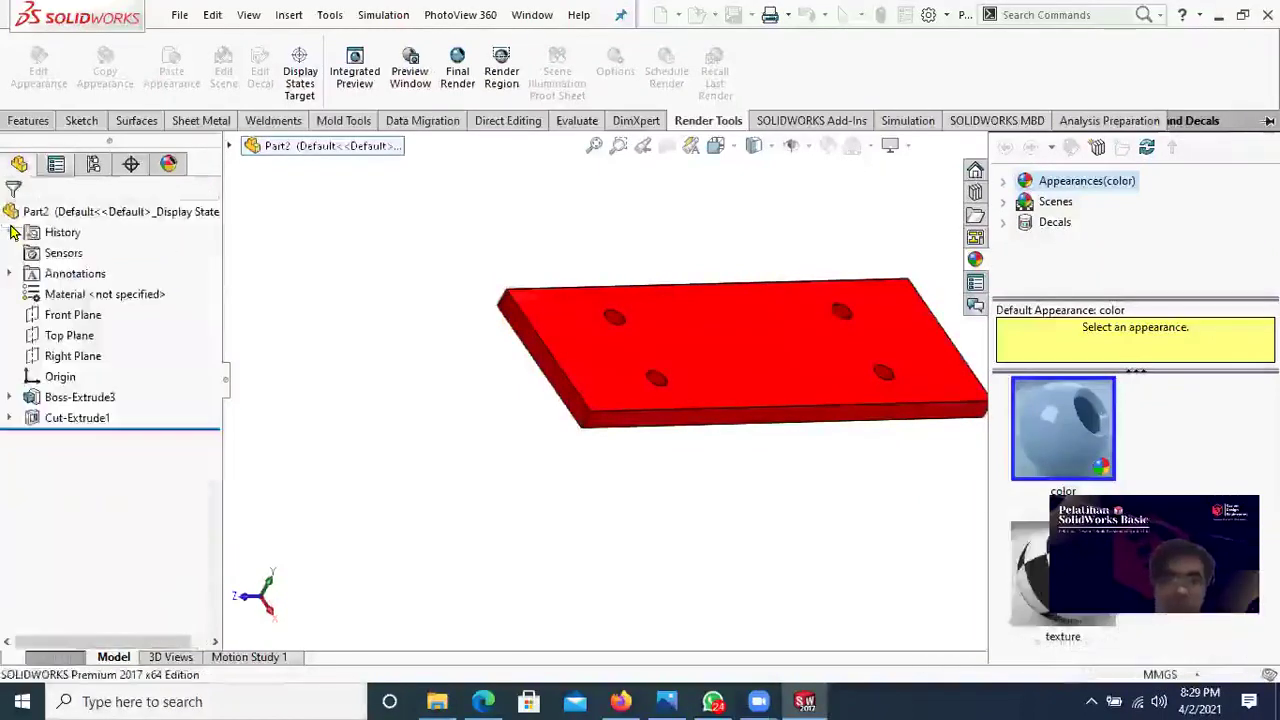
Step: Start saving the part, browse to the BELAJAR SOLIDWORKS folder and clear the default file name
scroll(720, 500, down, 2)
middle_drag(820, 465, 817, 316)
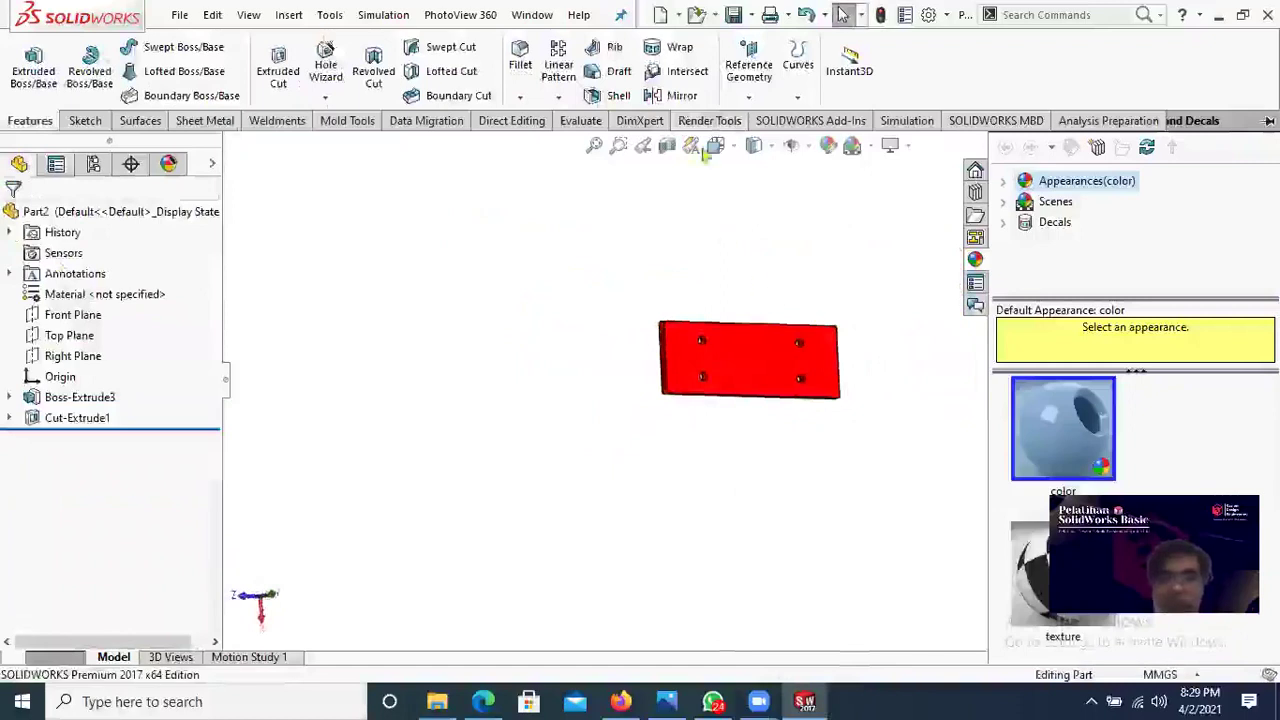
click(186, 20)
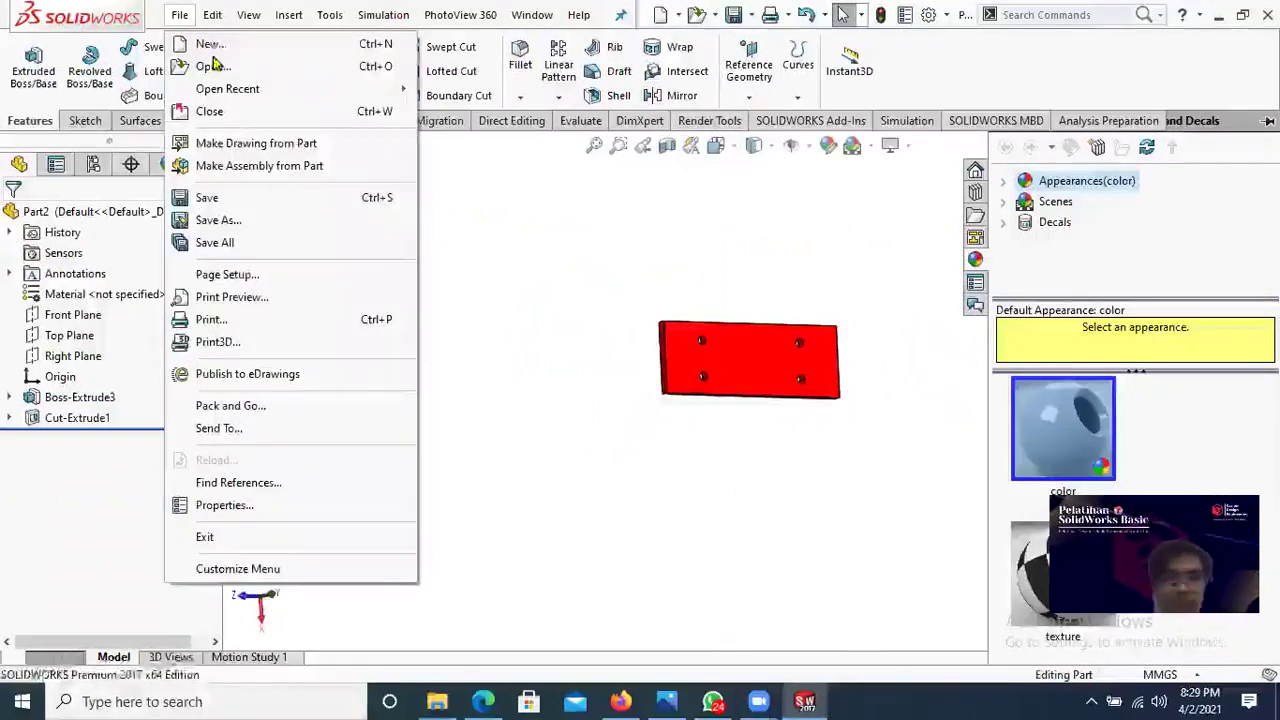
click(211, 200)
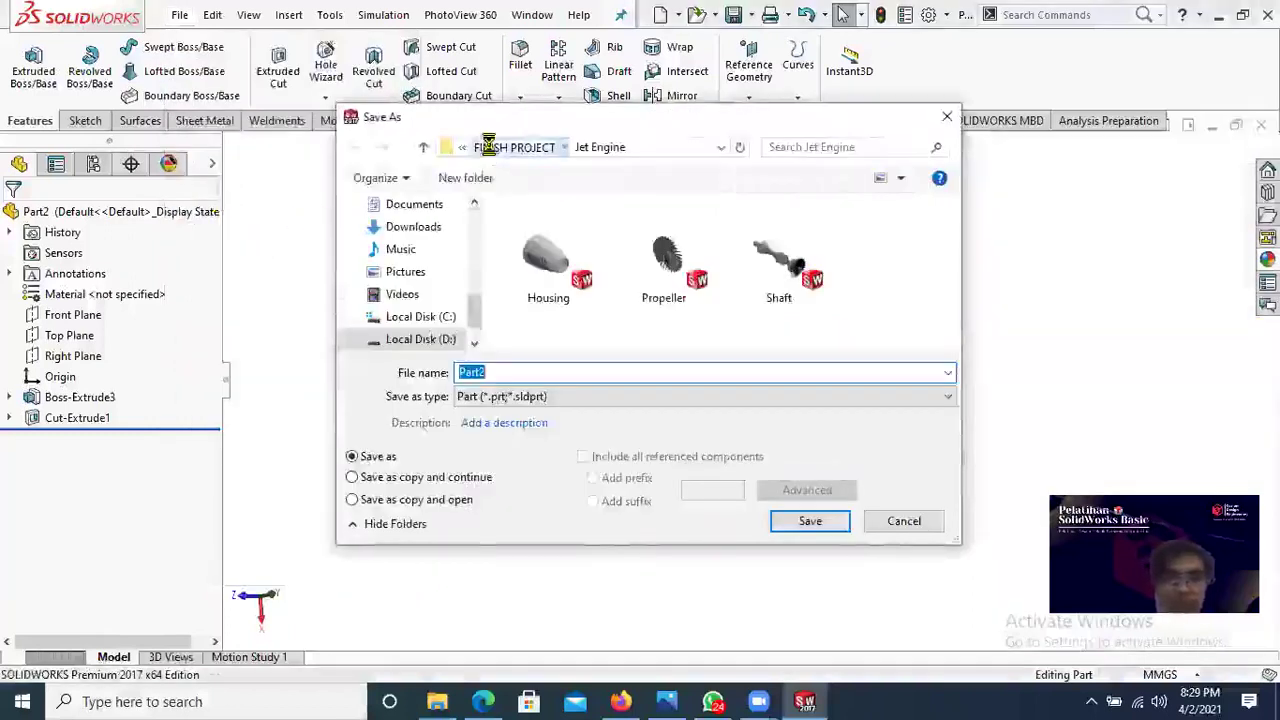
click(490, 150)
click(505, 150)
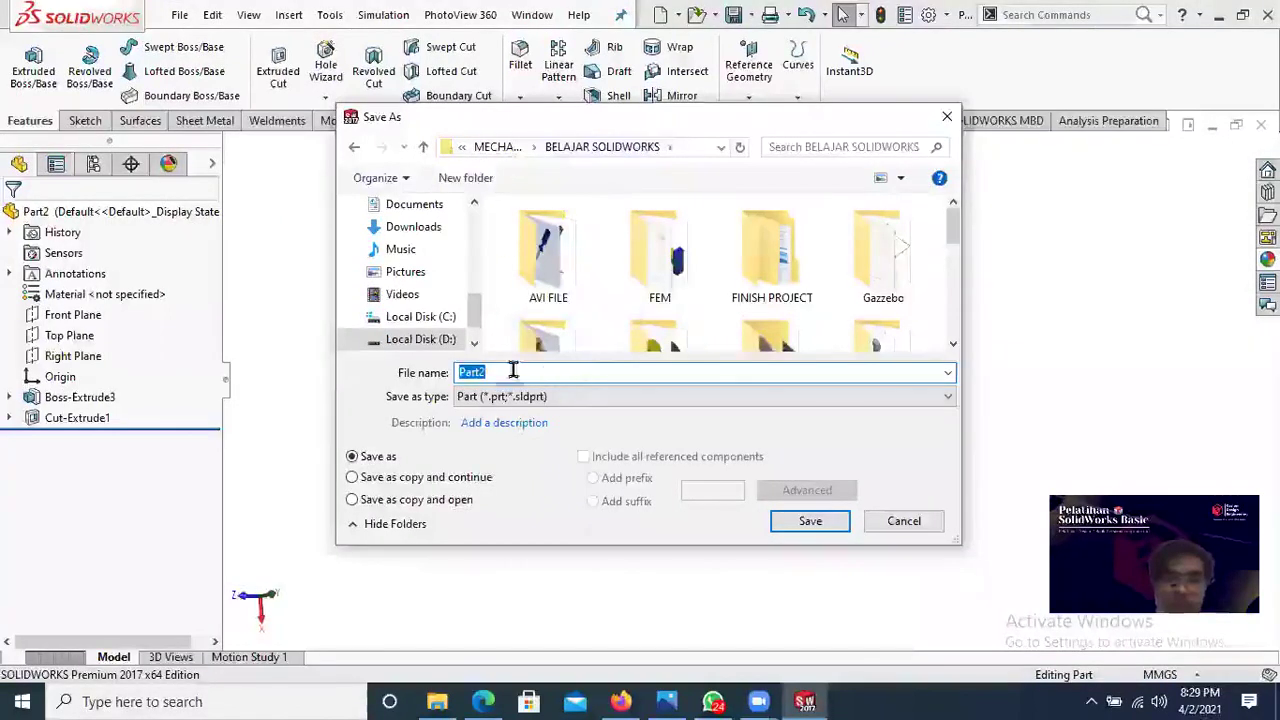
key(BackSpace)
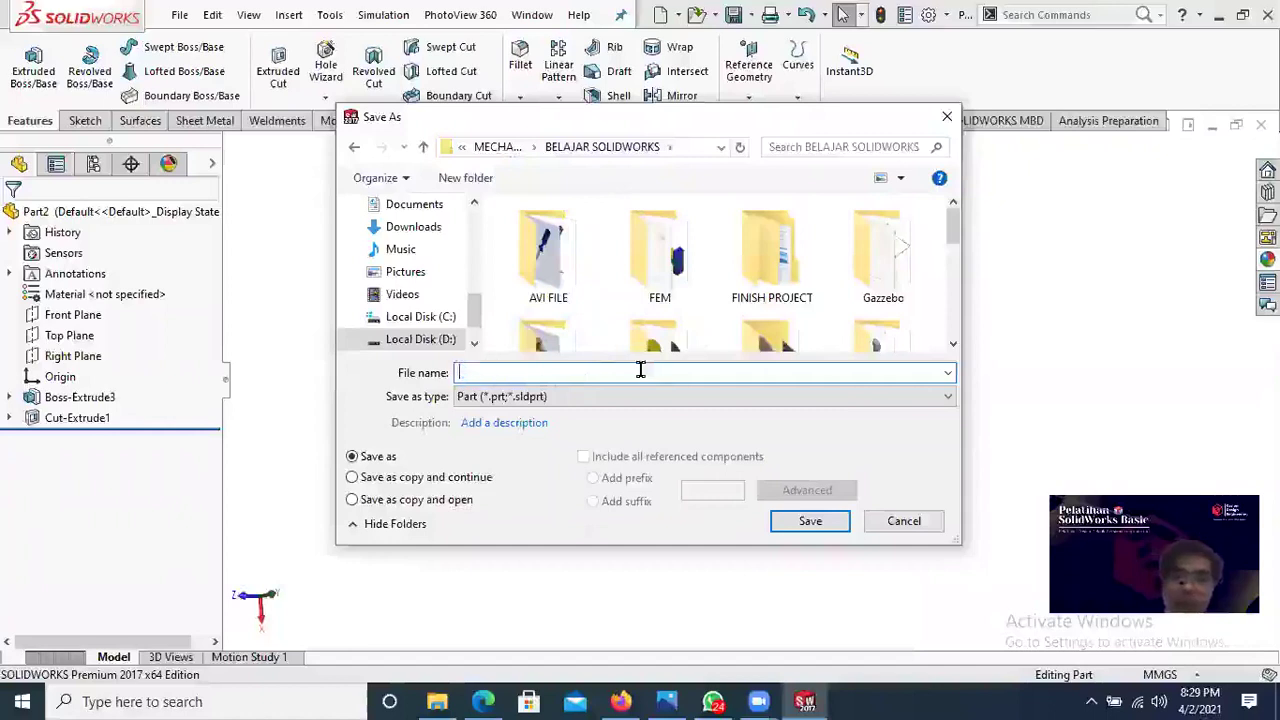
text(pu)
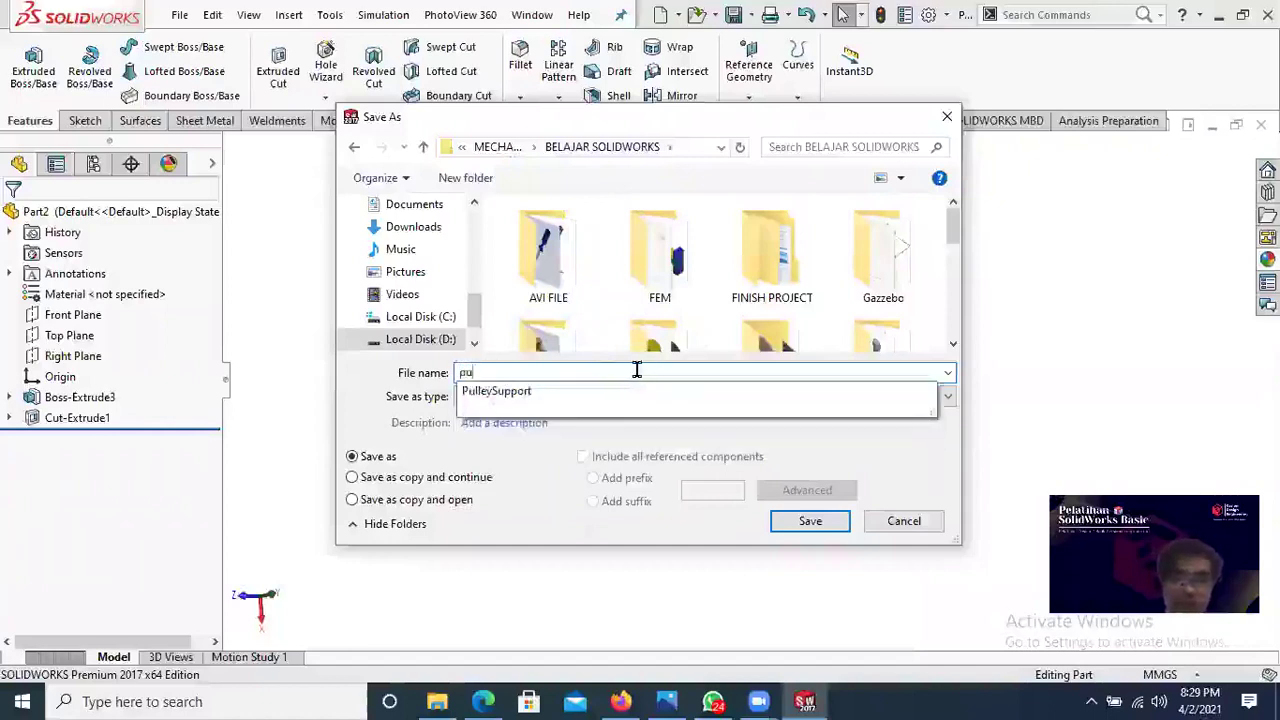
key(BackSpace)
key(BackSpace)
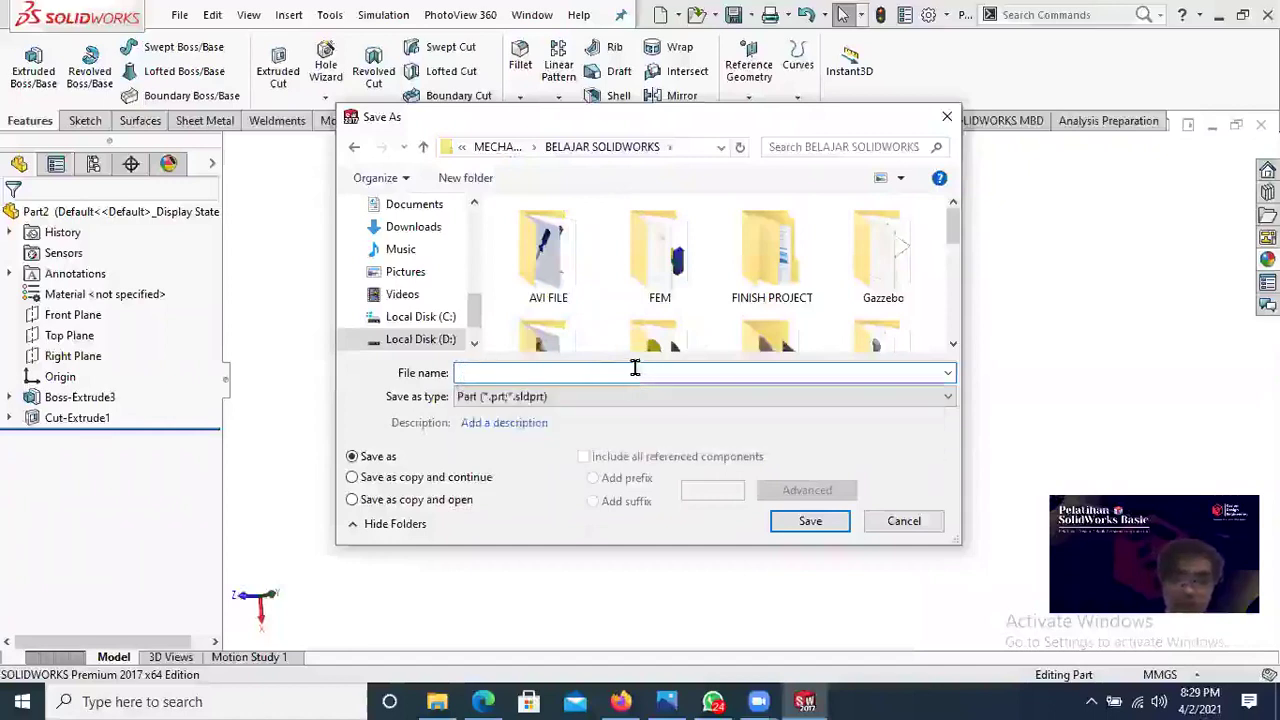
text(p)
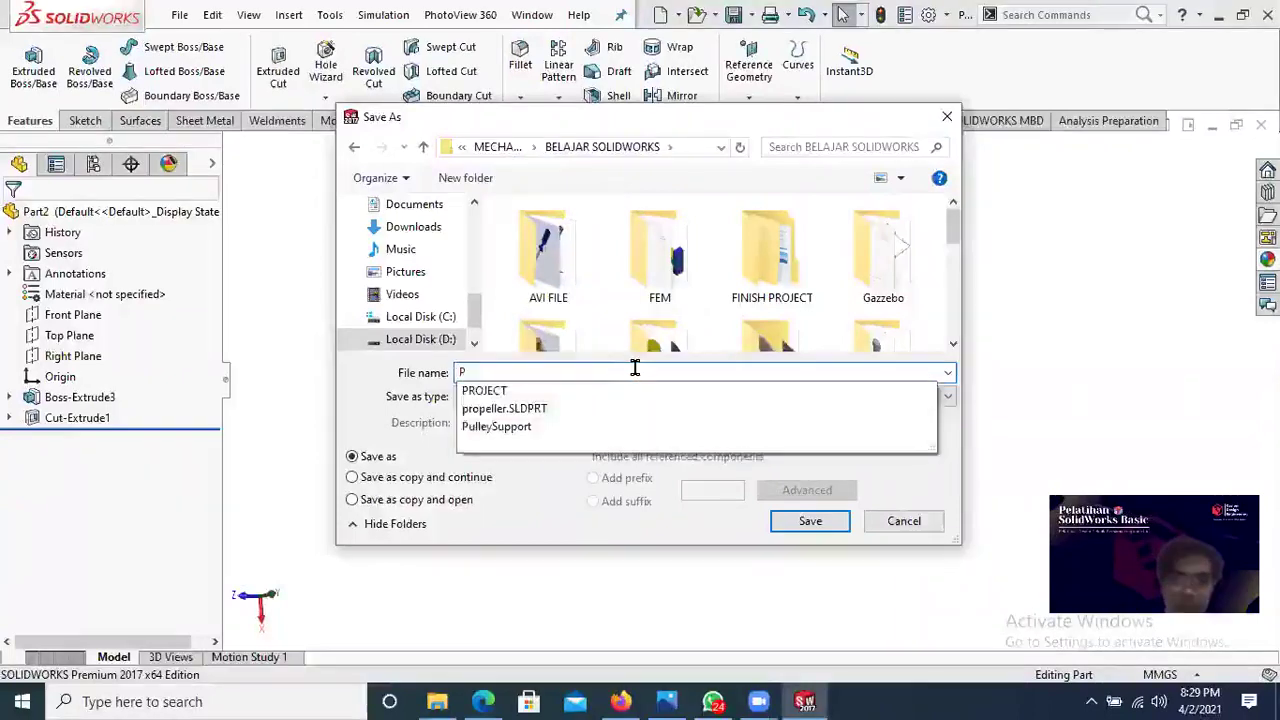
key(BackSpace)
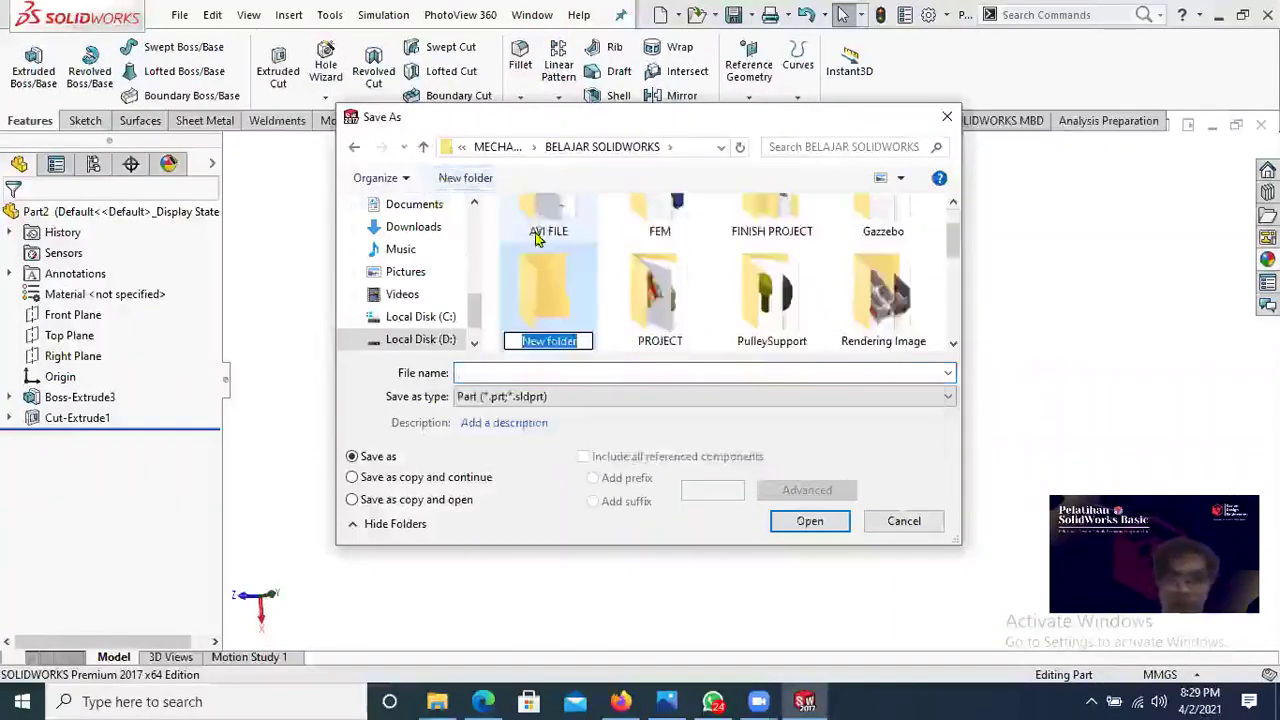
Step: Create a new folder named "Pulley Support Part" inside the BELAJAR SOLIDWORKS folder
key(BackSpace)
text(Pulle)
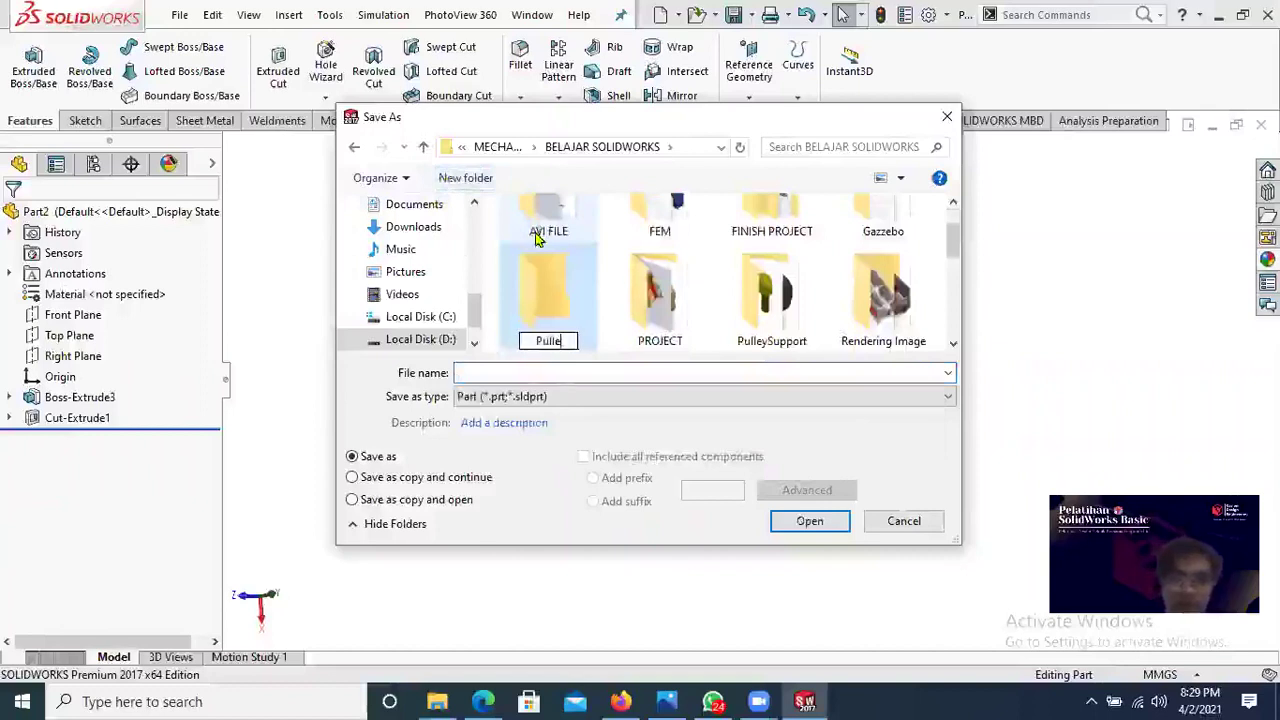
text(y Suppor)
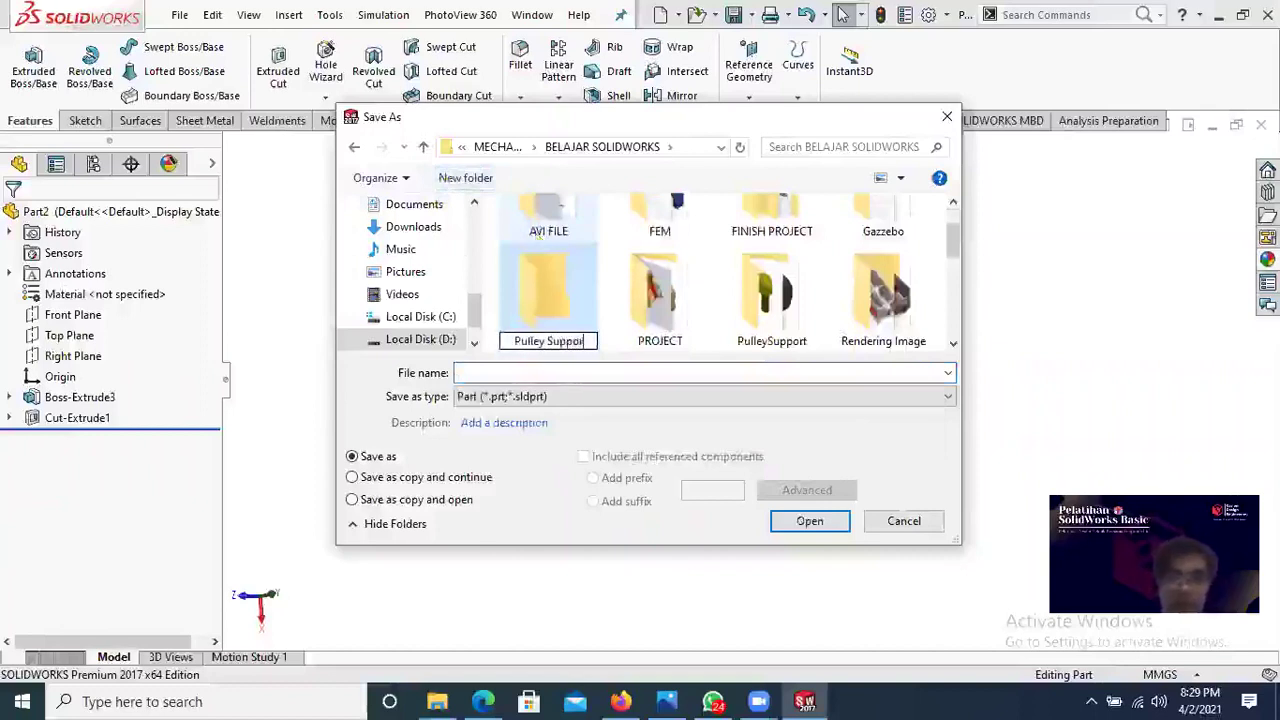
text(t Part)
key(Return)
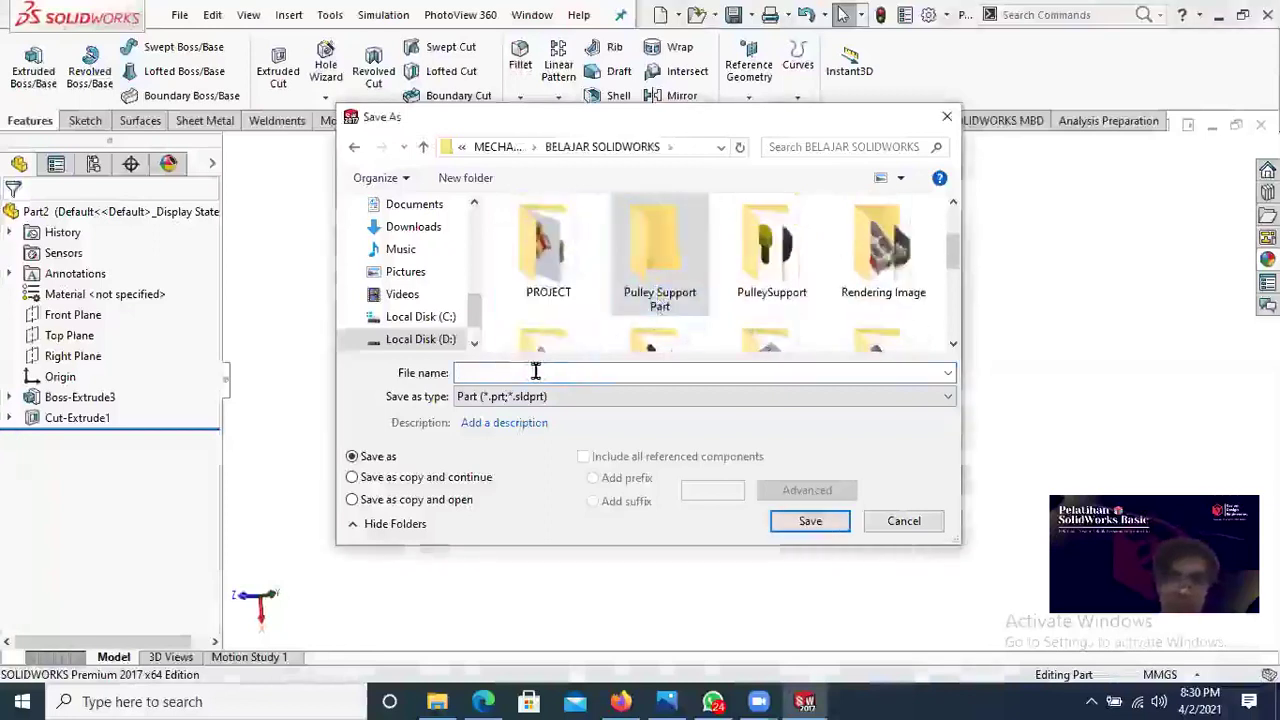
Step: Save the part as "1. Base" in the Part (*.prt;*.sldprt) format in the Pulley Support Part folder
text(I. Base)
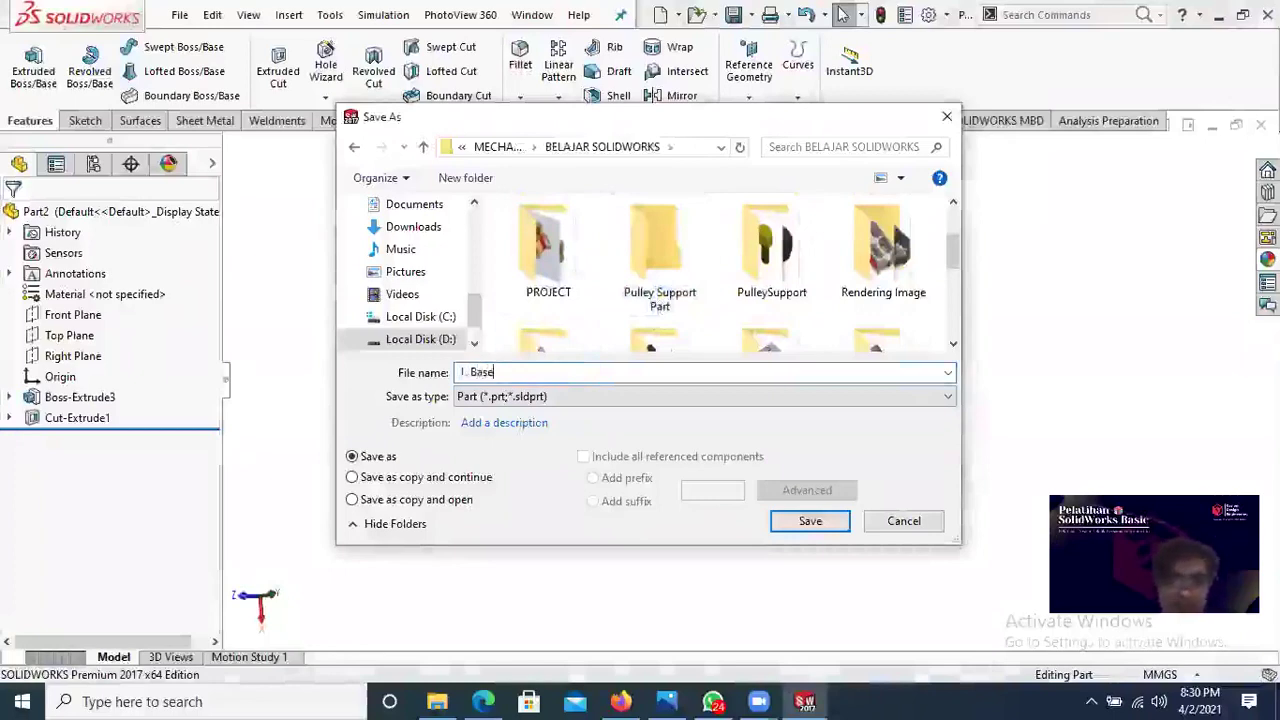
double_click(641, 272)
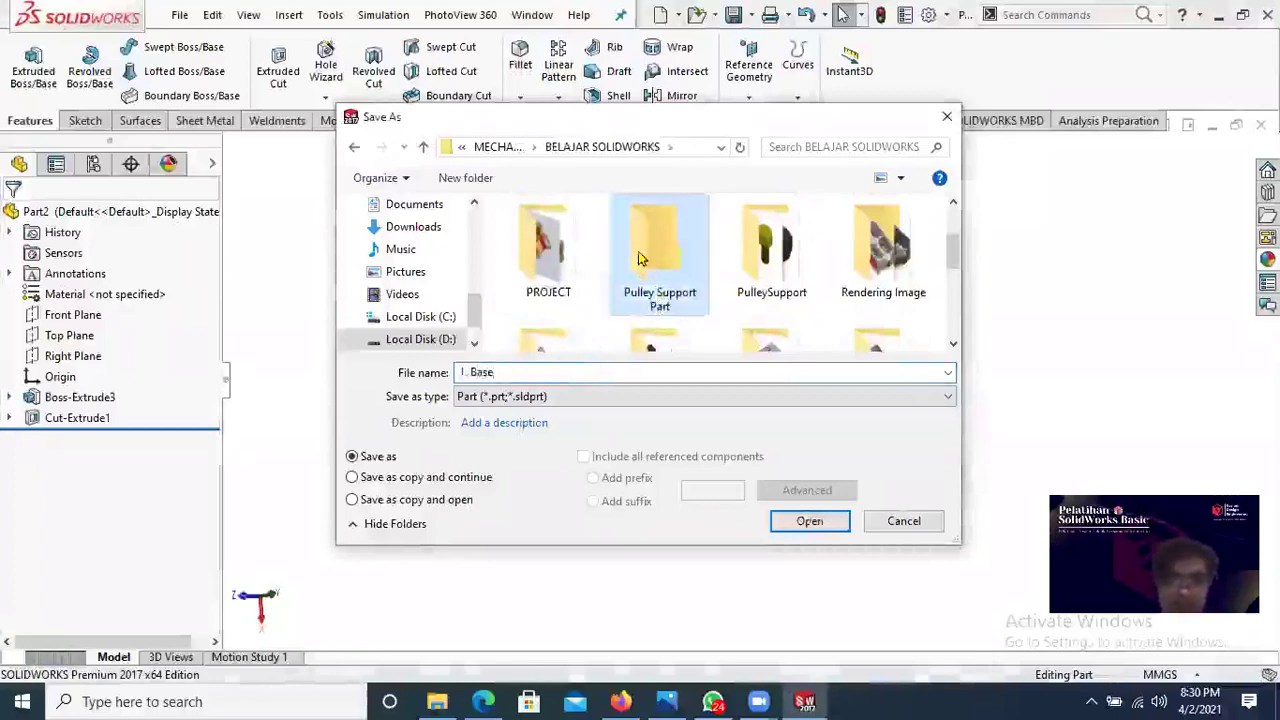
click(537, 399)
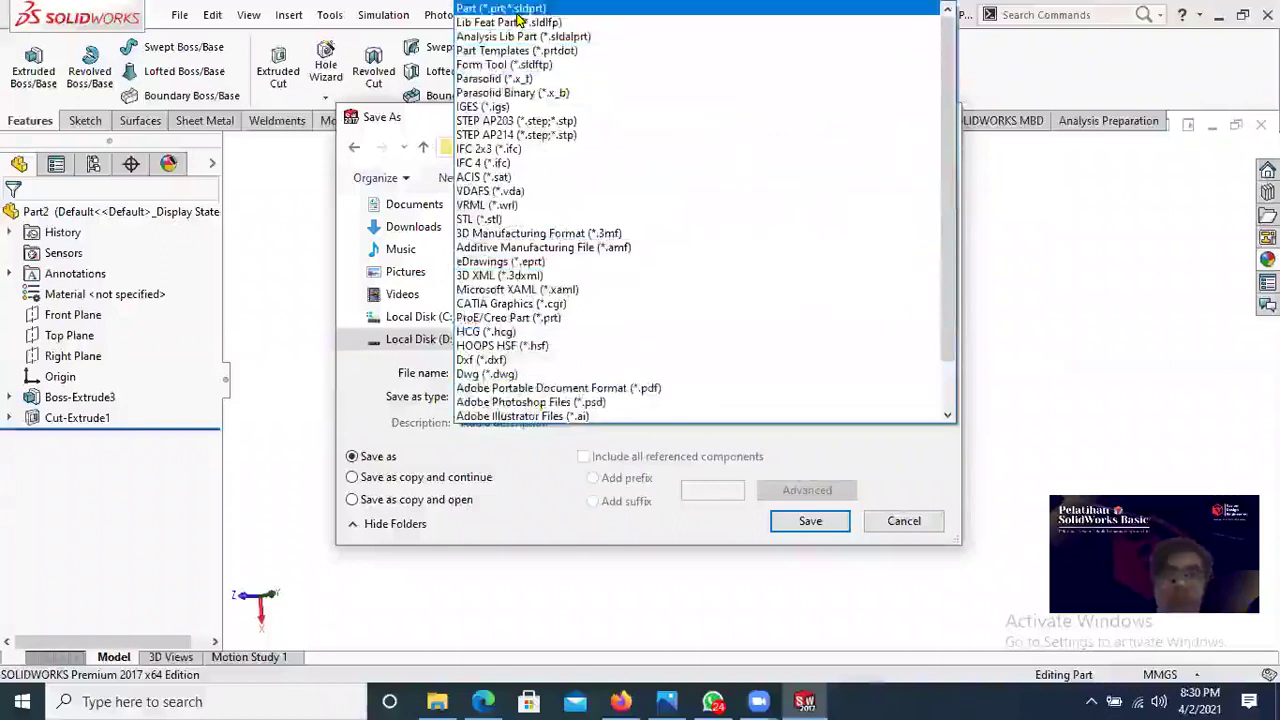
click(517, 12)
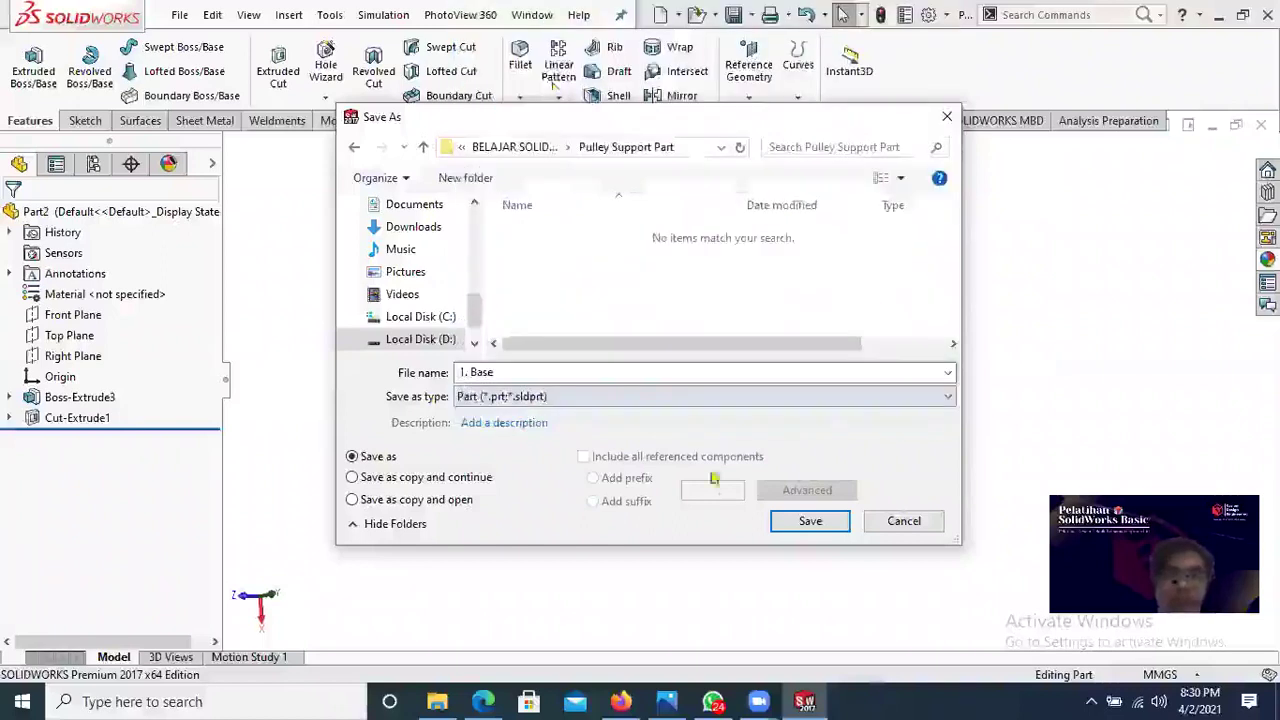
click(810, 521)
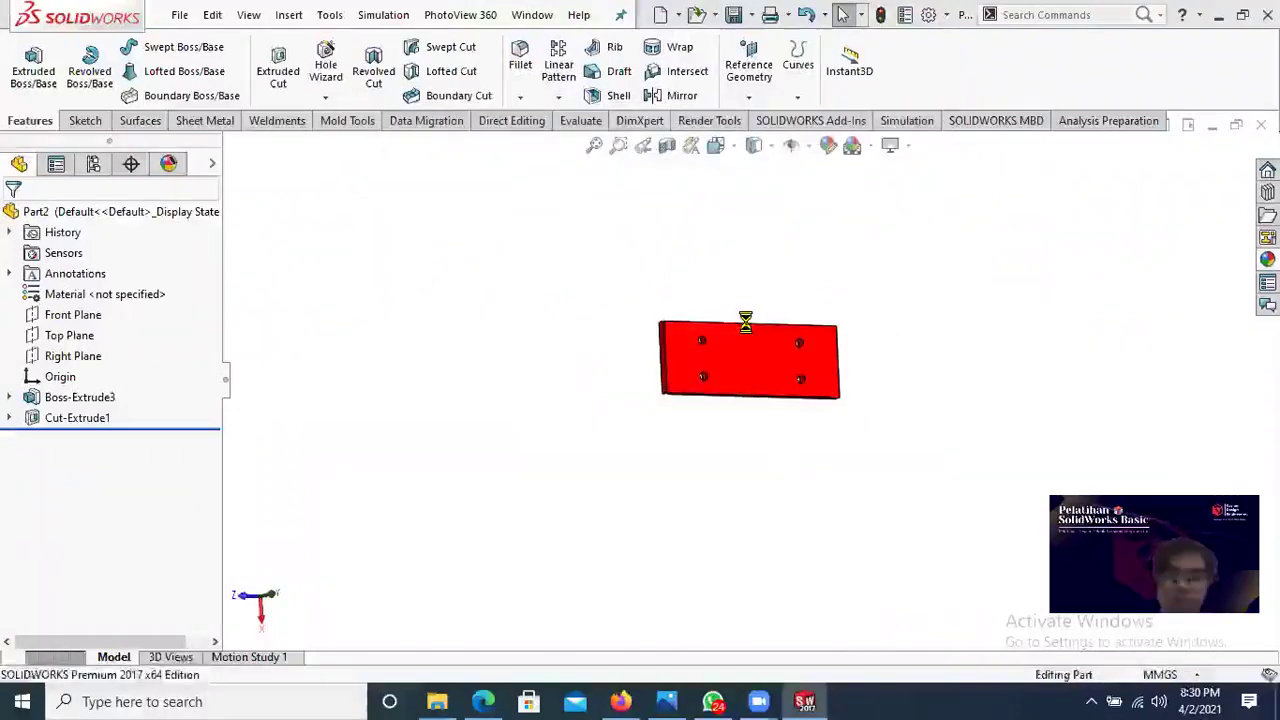
middle_drag(773, 381, 850, 399)
scroll(850, 399, up, 1)
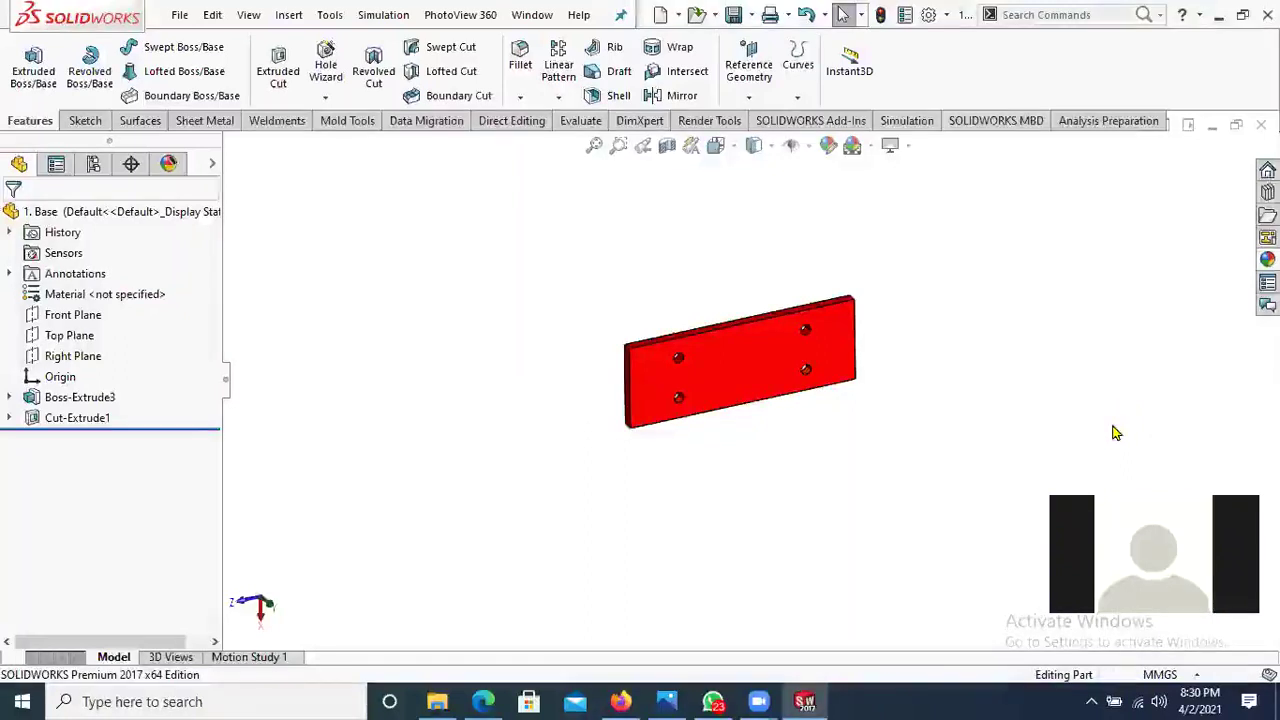
middle_drag(945, 397, 613, 370)
scroll(612, 367, down, 2)
middle_drag(778, 505, 686, 372)
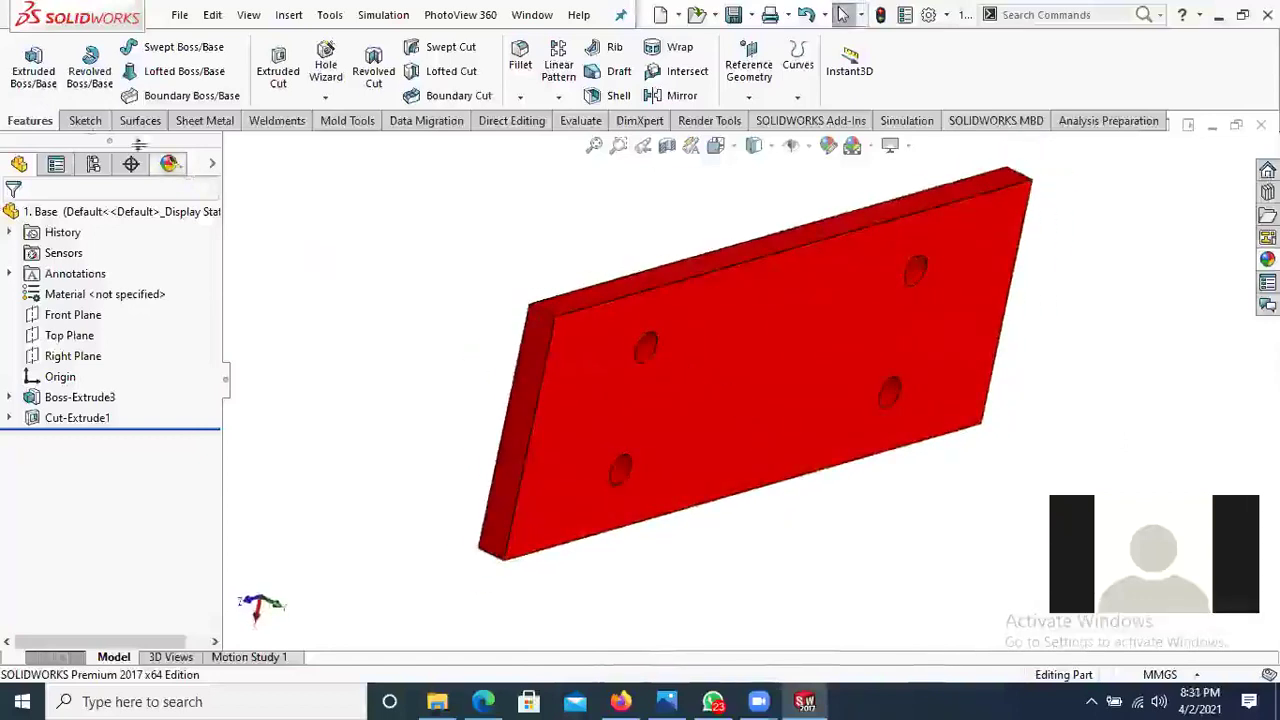
click(86, 121)
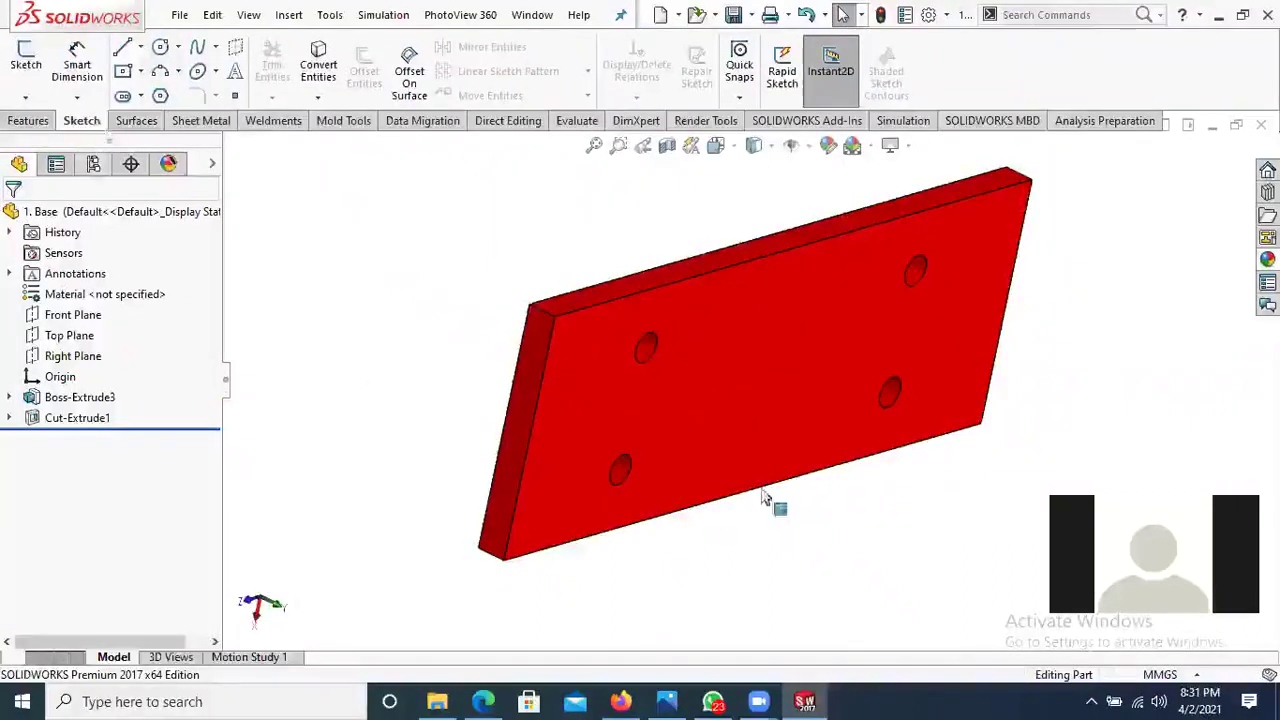
middle_drag(763, 497, 812, 452)
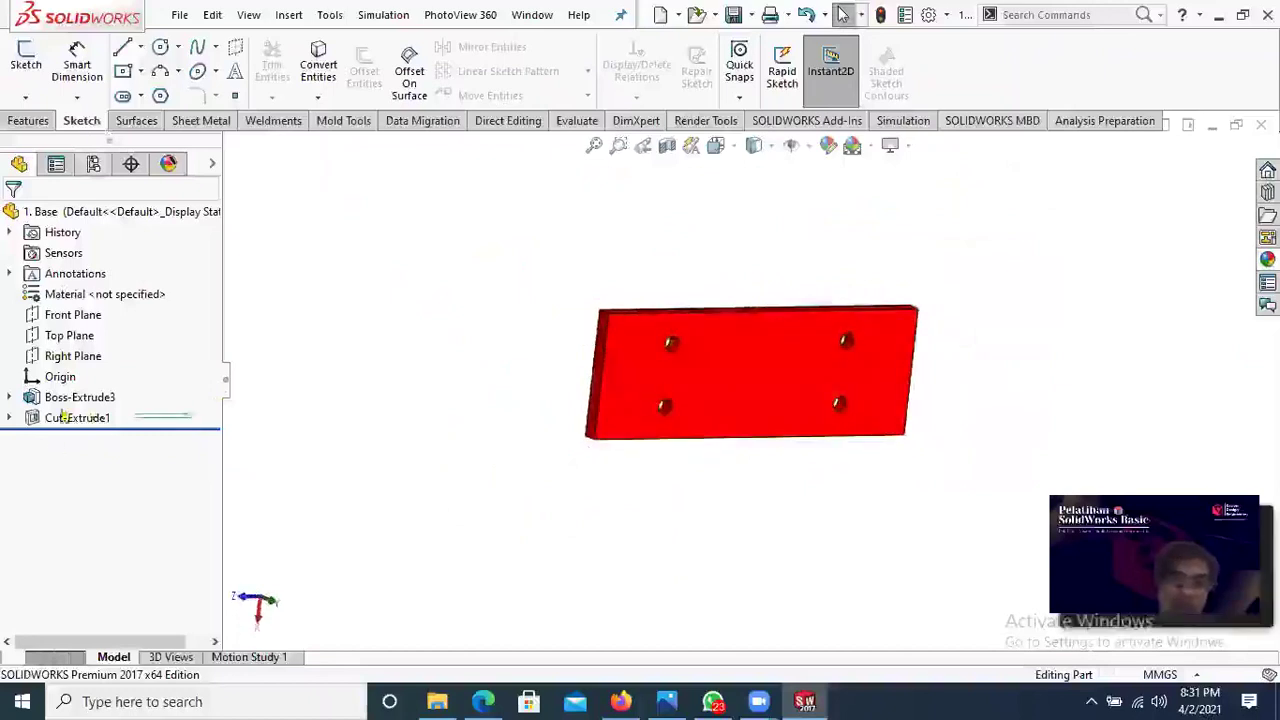
Step: Delete the plate's Boss-Extrude3 feature together with its dependent hole cut
click(42, 400)
key(Delete)
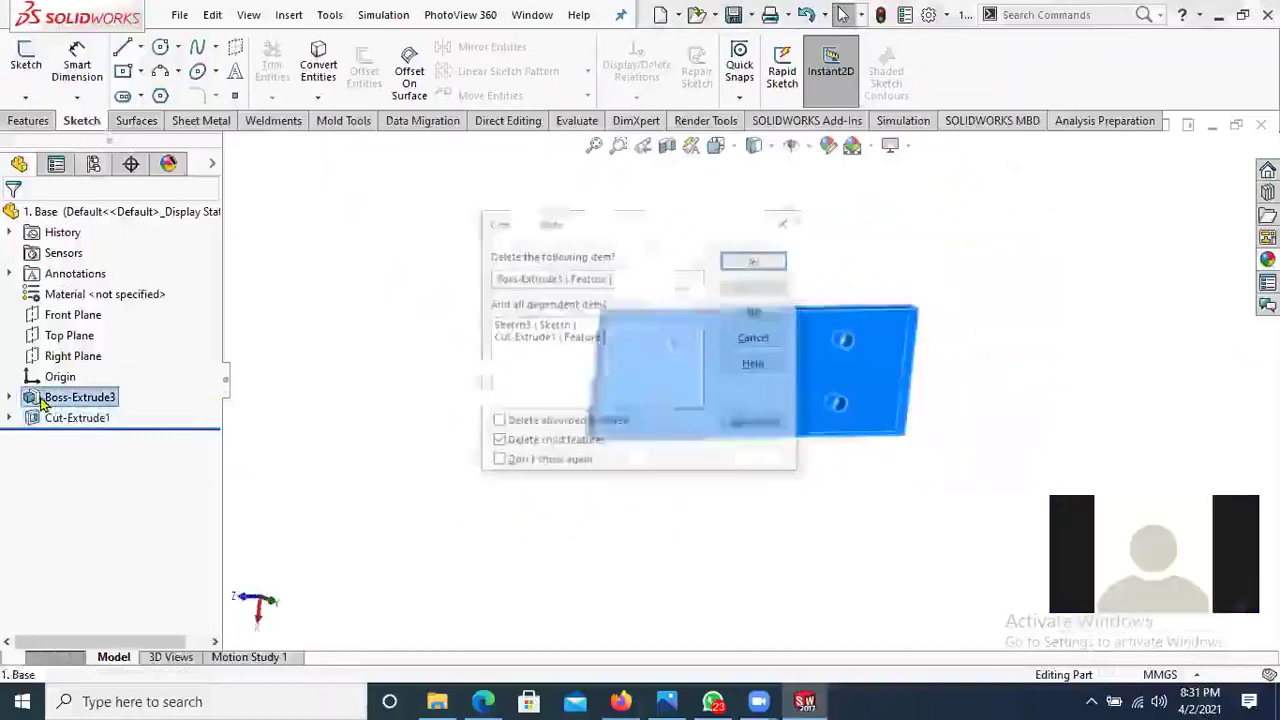
key(Return)
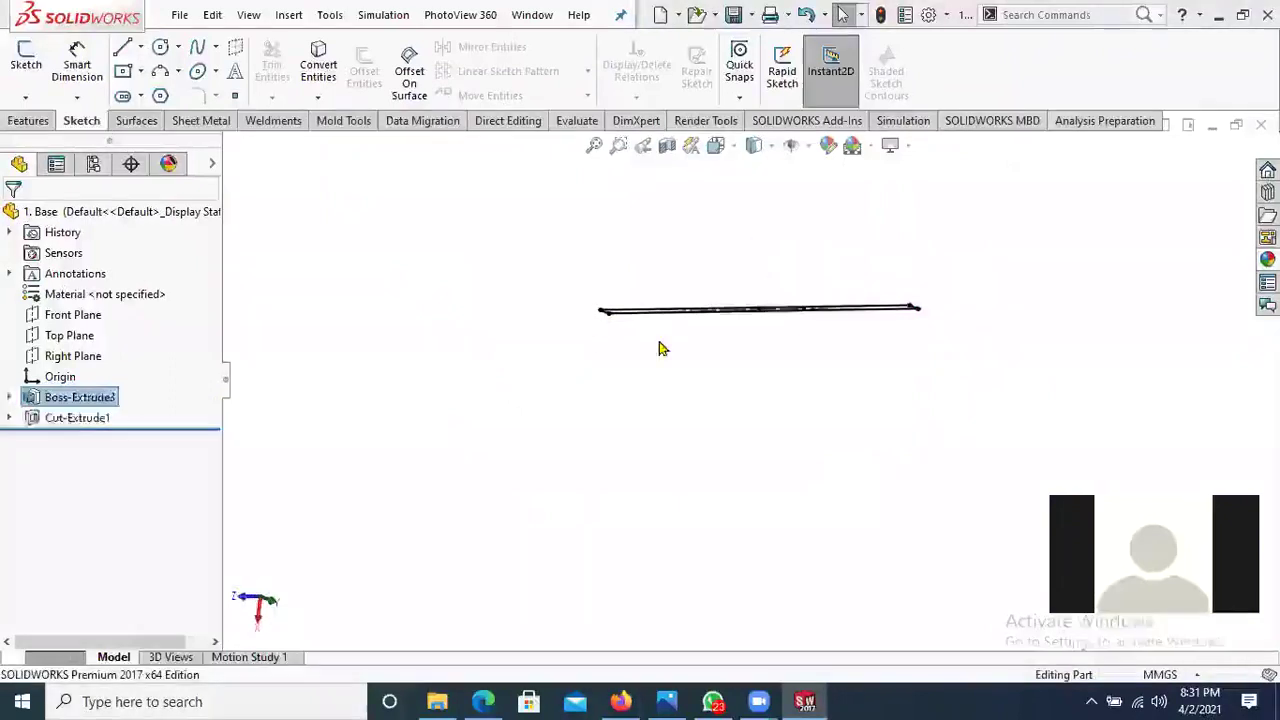
Step: Delete the leftover Sketch2 from the Base part
right_click(73, 398)
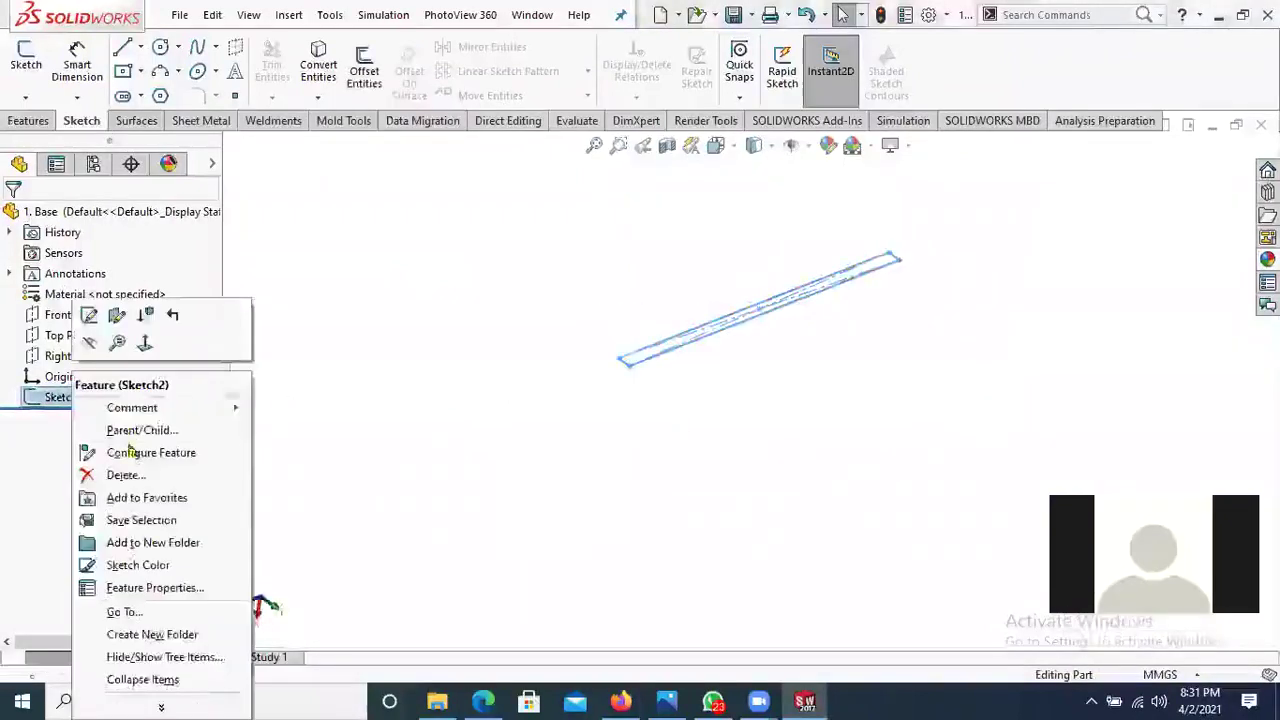
click(123, 473)
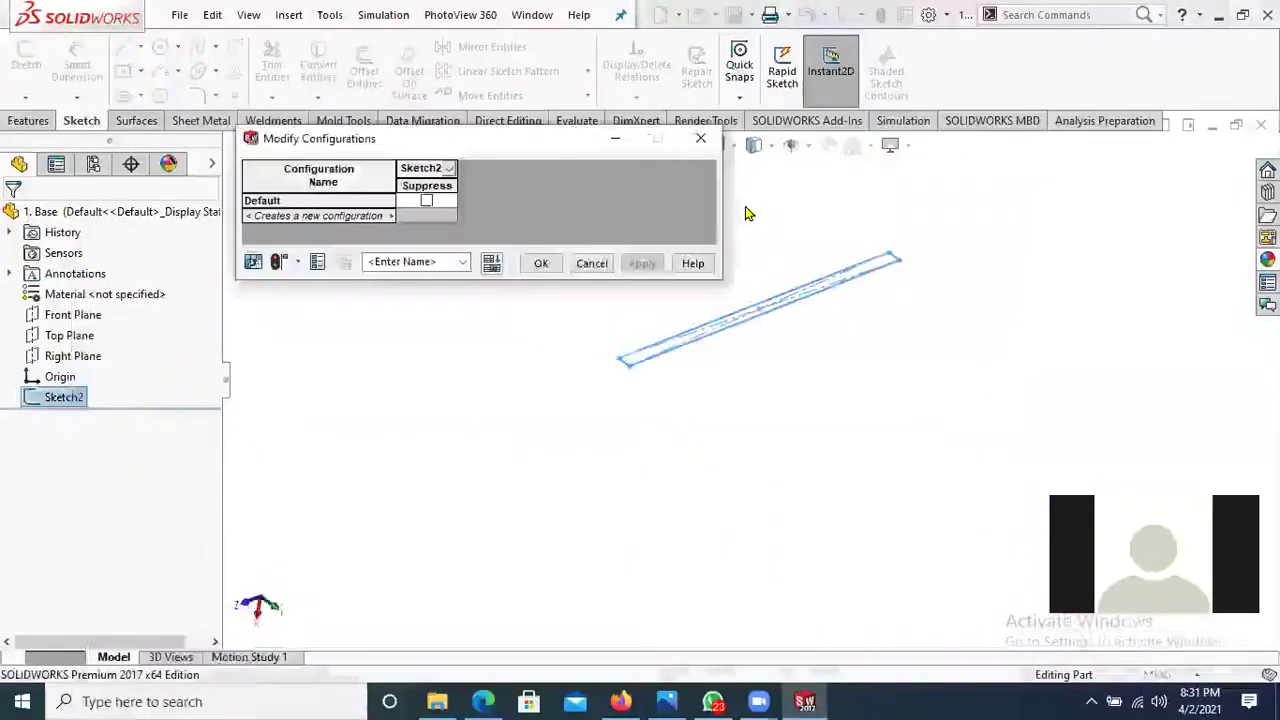
key(Escape)
right_click(69, 397)
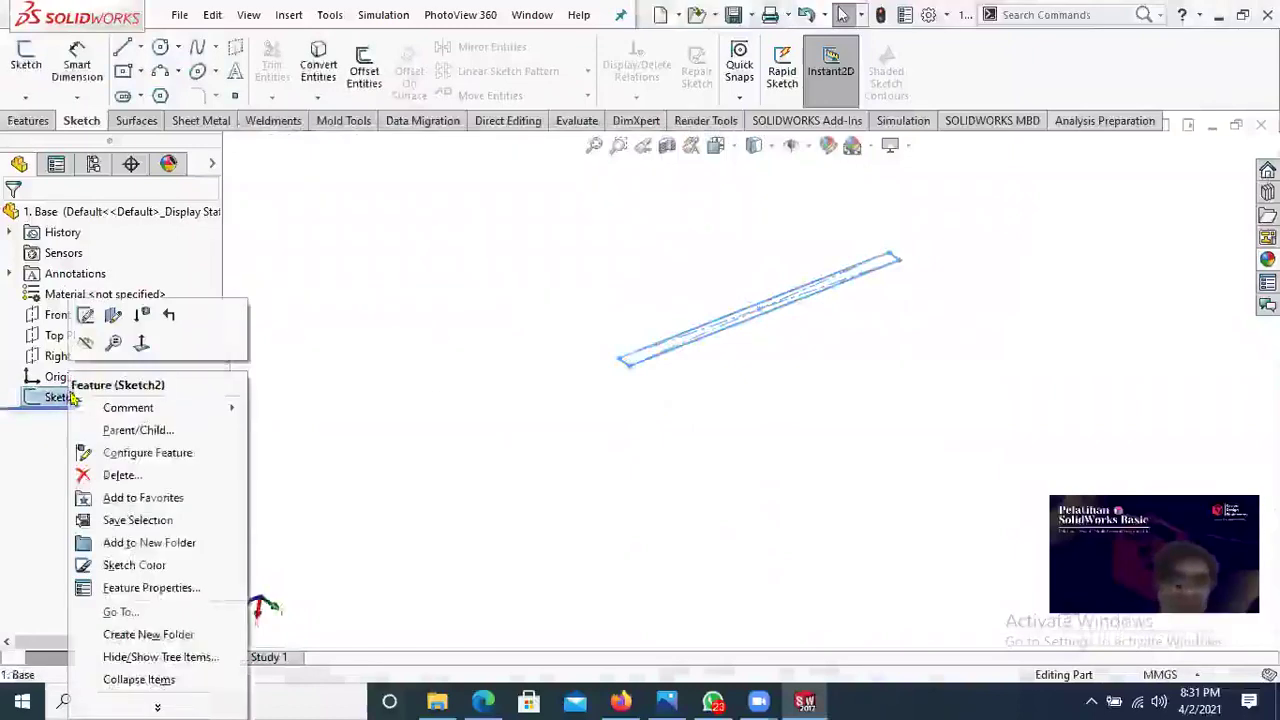
click(124, 473)
click(758, 259)
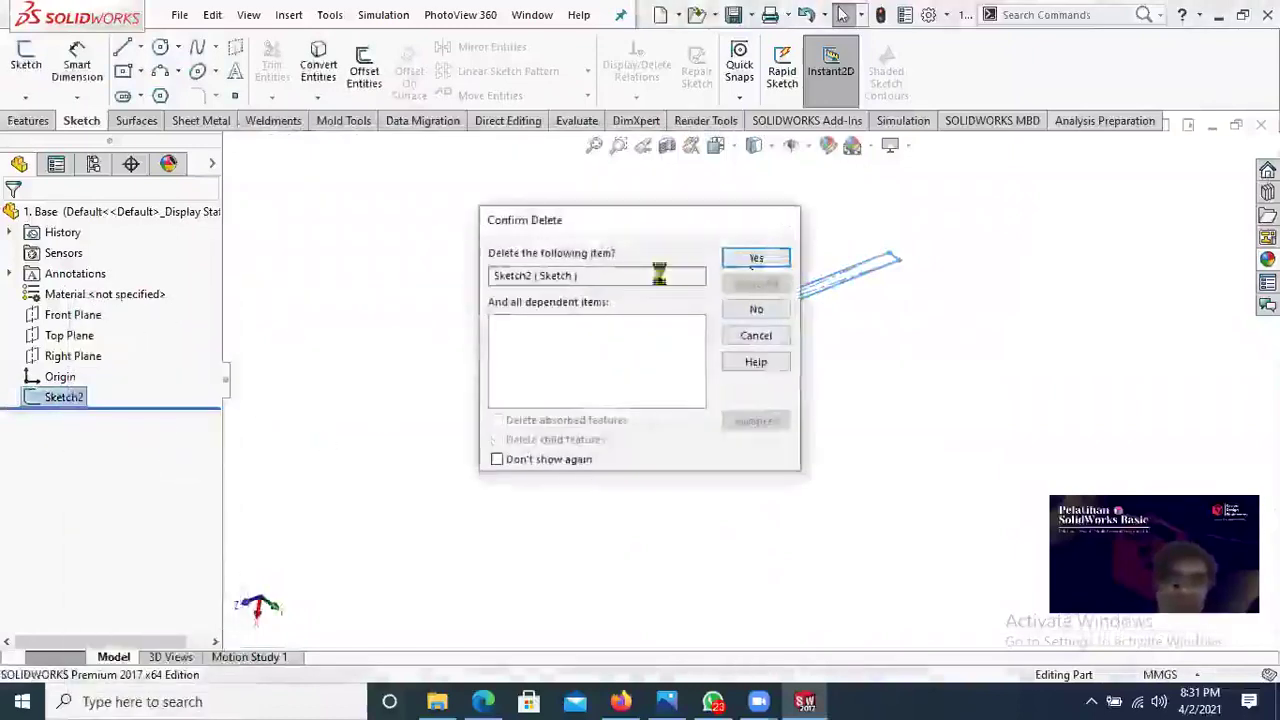
Step: Sketch a center rectangle about 126 by 90 mm on the Top Plane, centered on the origin
click(66, 336)
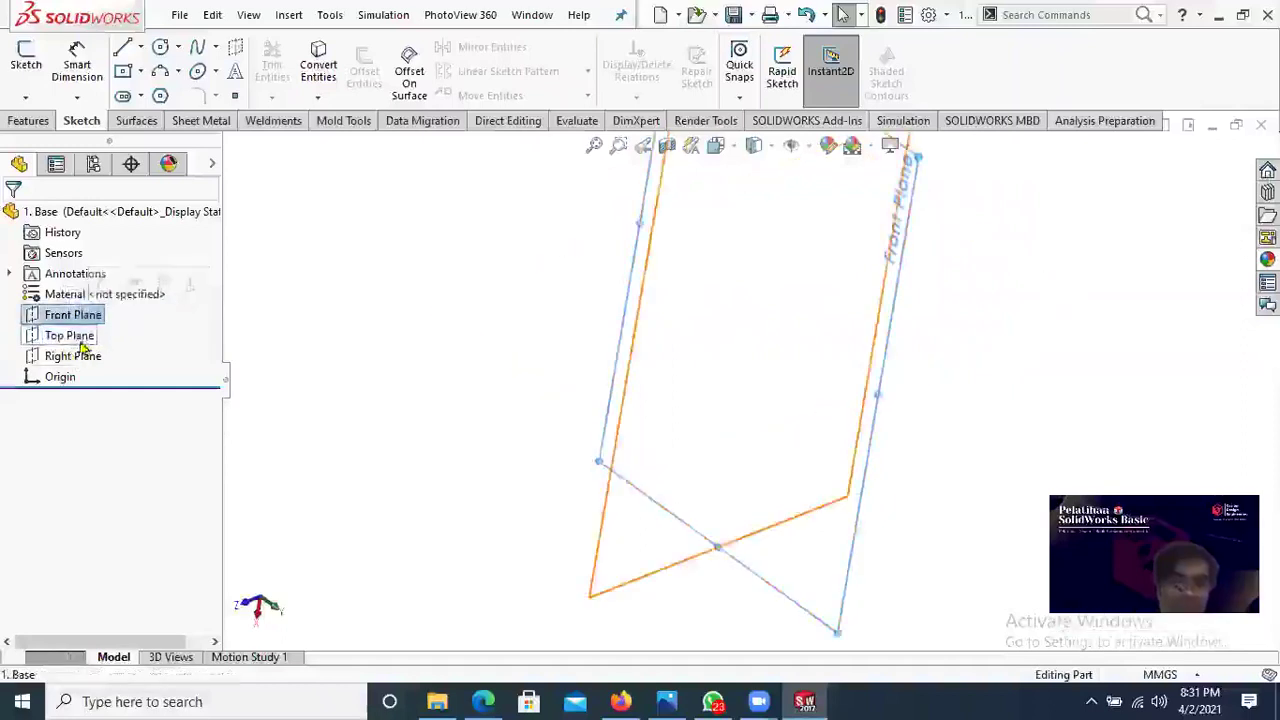
click(94, 315)
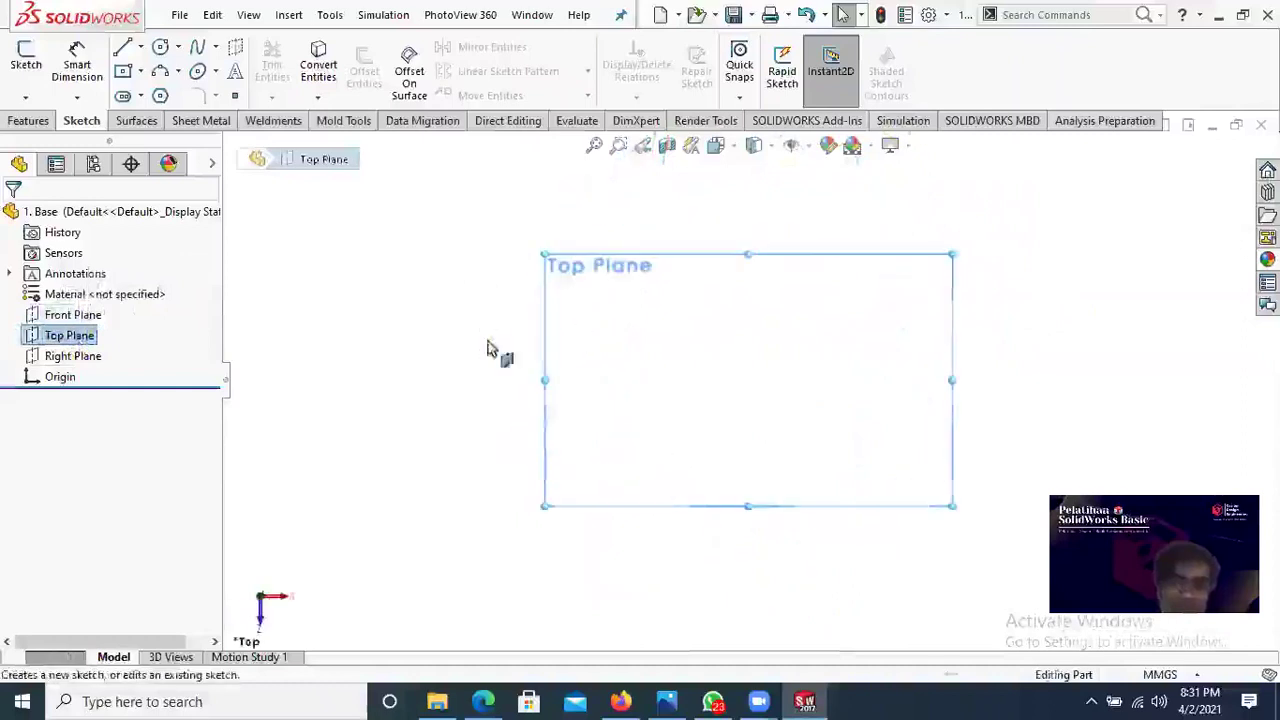
click(140, 72)
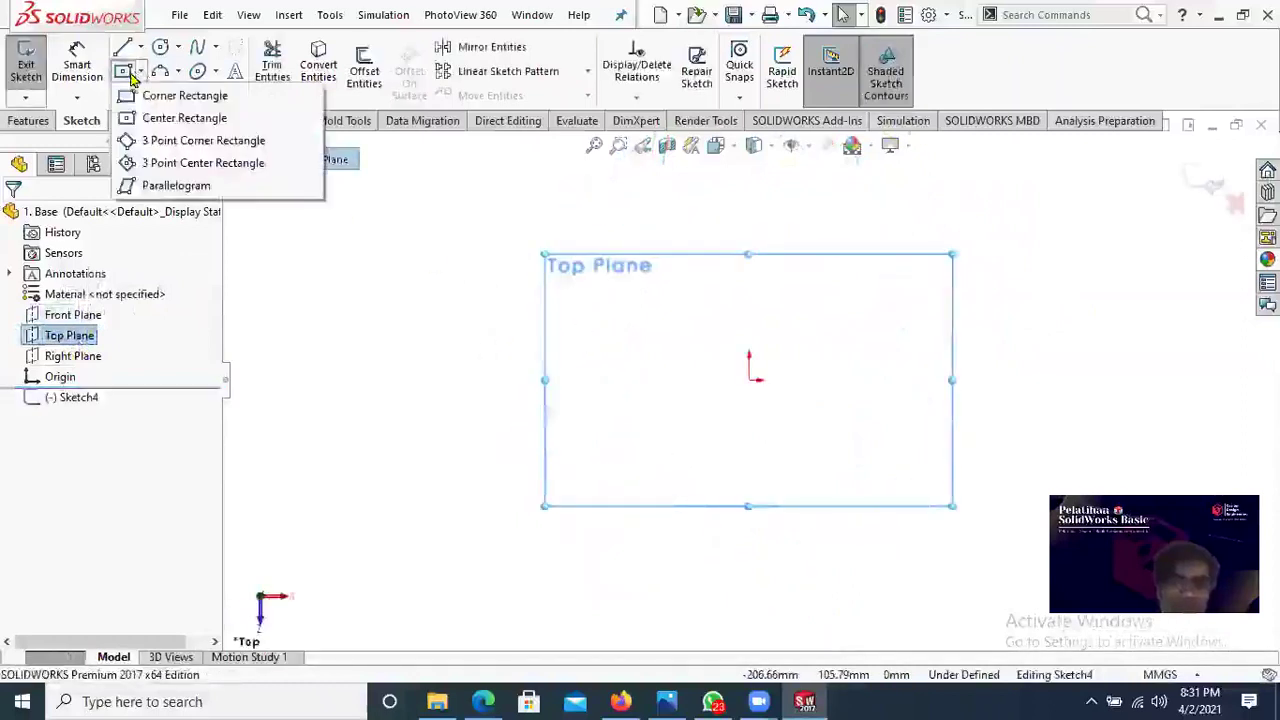
click(160, 117)
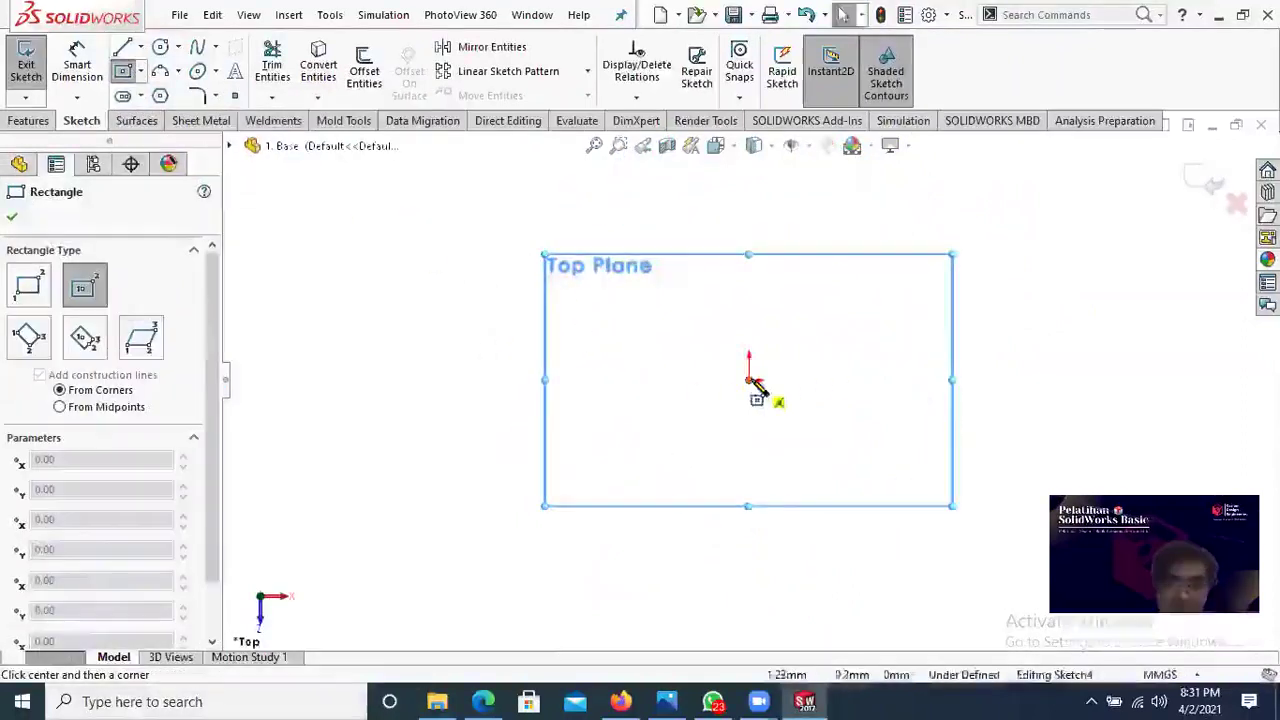
click(750, 381)
click(894, 484)
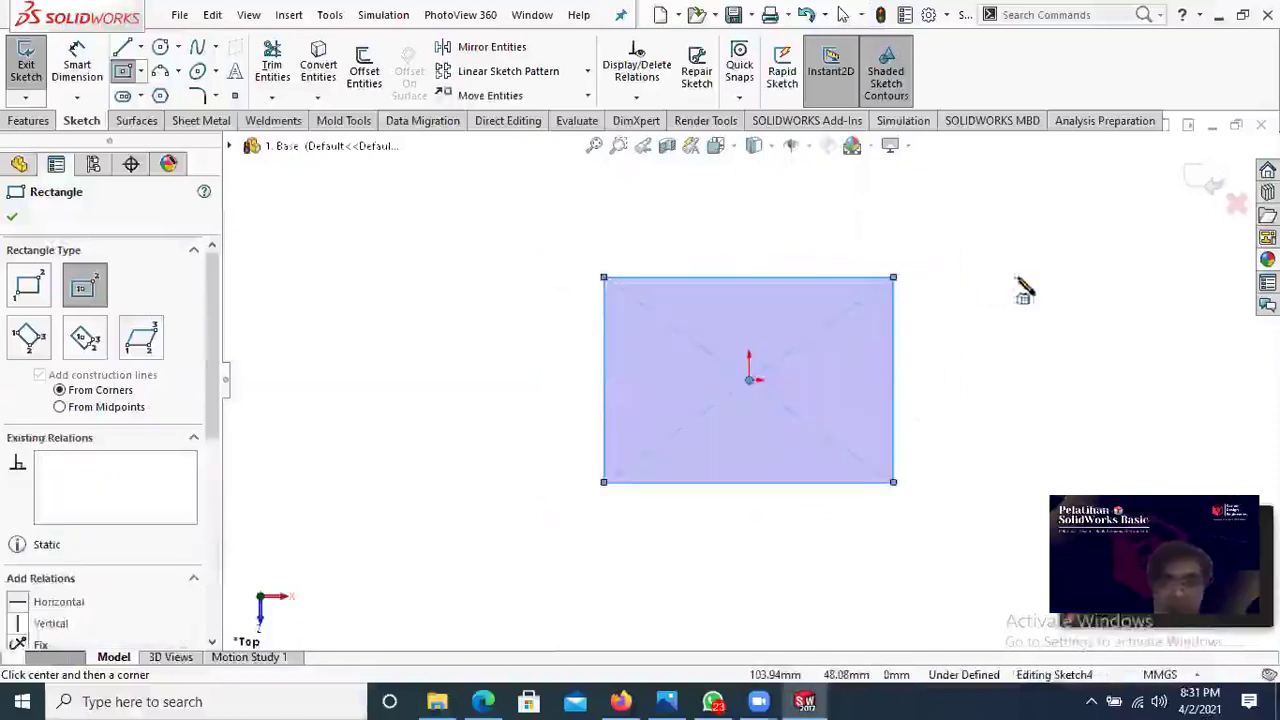
right_click(1025, 288)
click(1026, 287)
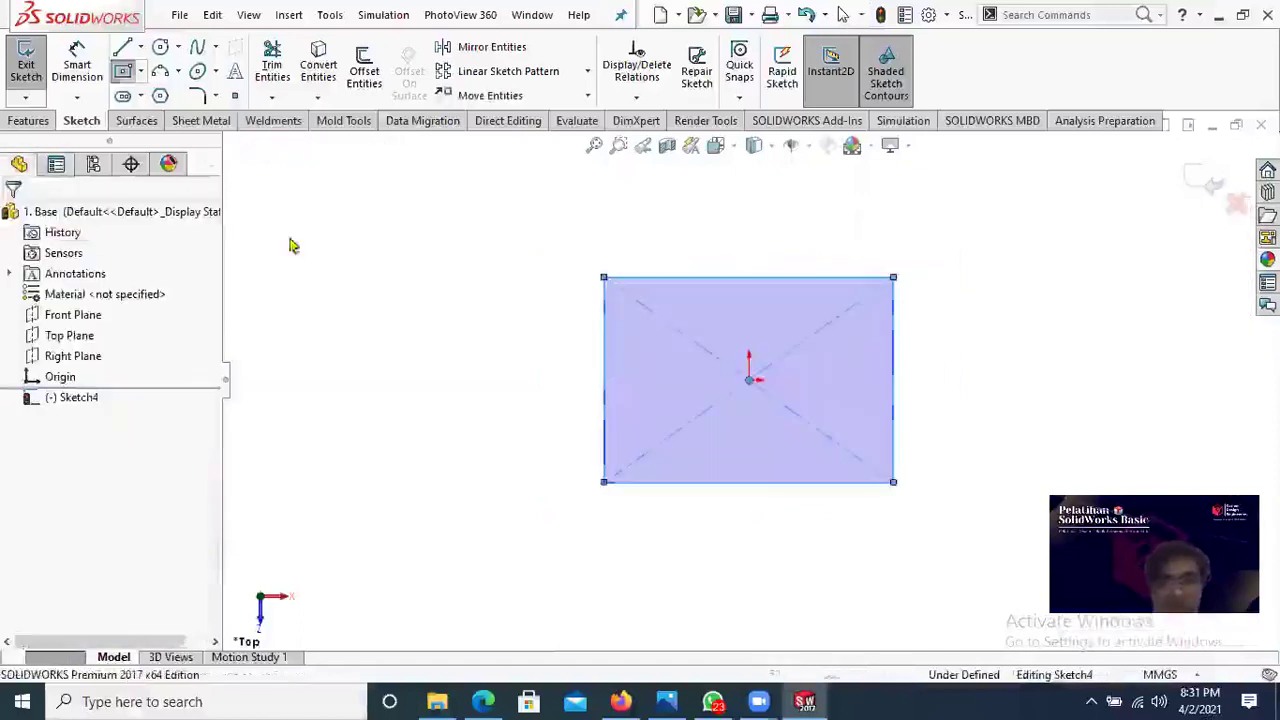
Step: Convert the rectangle's upper horizontal edge to construction geometry
click(34, 121)
scroll(820, 329, down, 1)
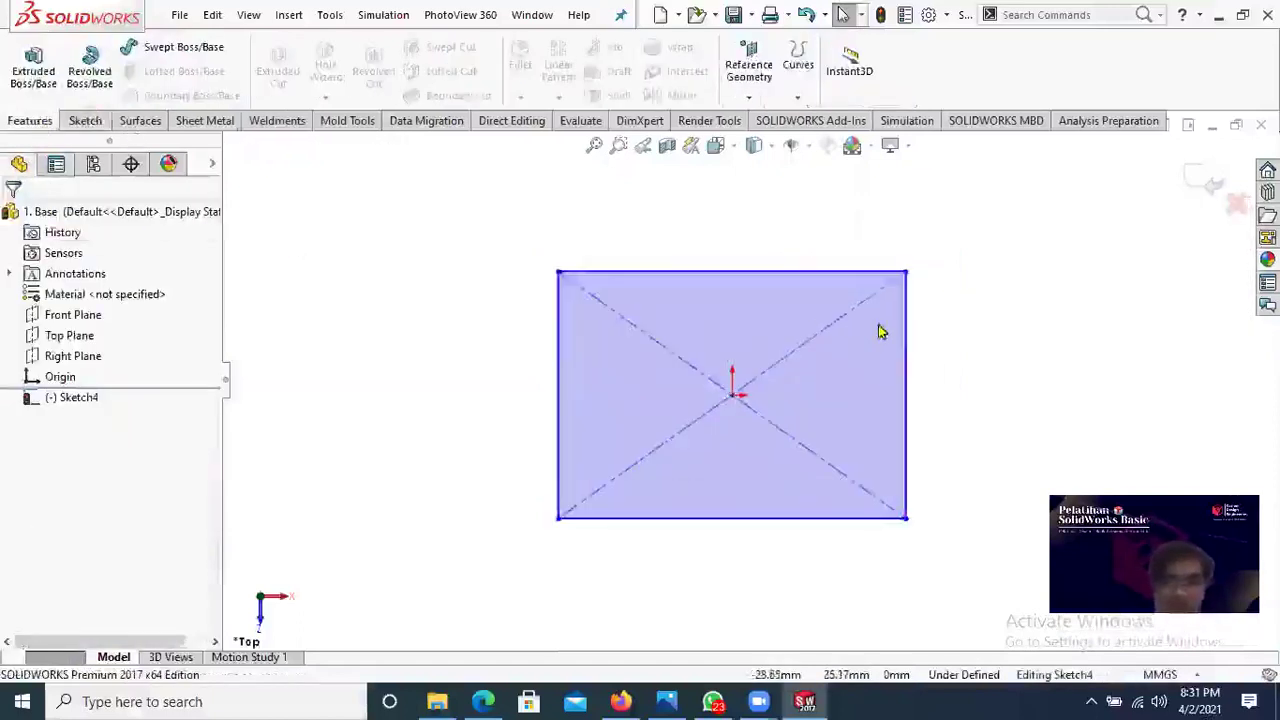
scroll(880, 331, up, 1)
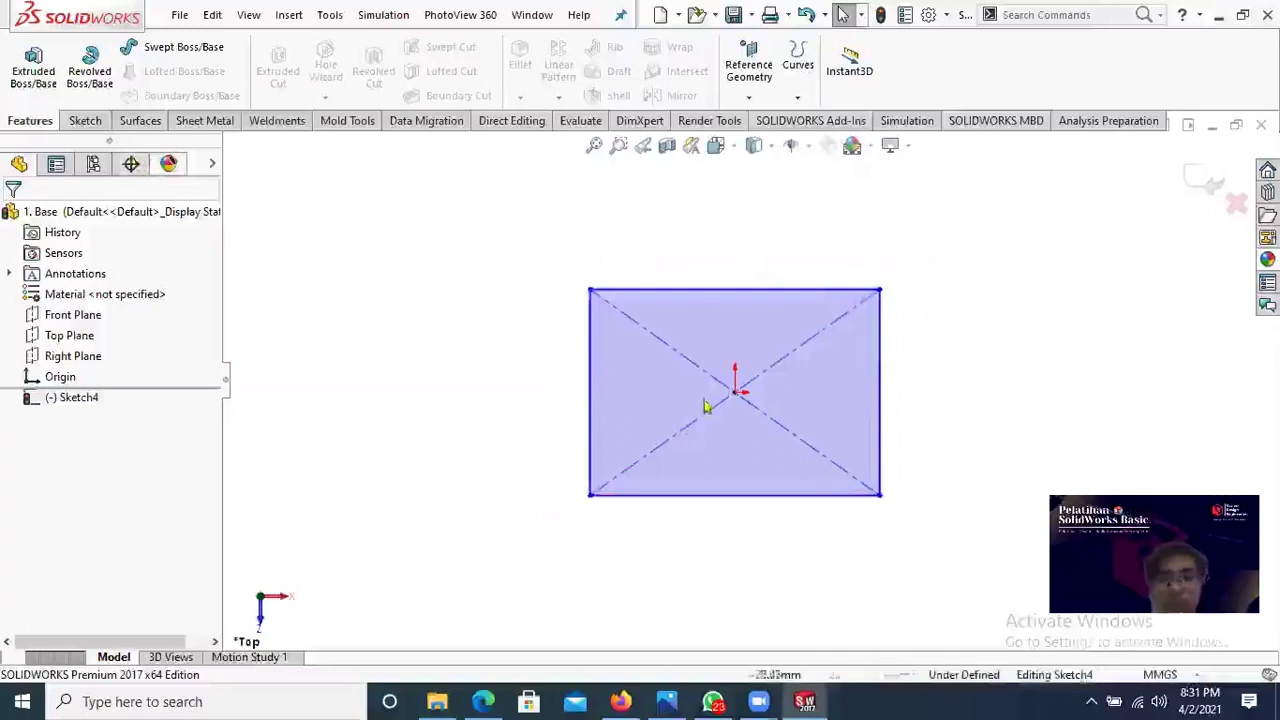
scroll(771, 414, down, 1)
scroll(778, 440, down, 2)
scroll(750, 380, up, 2)
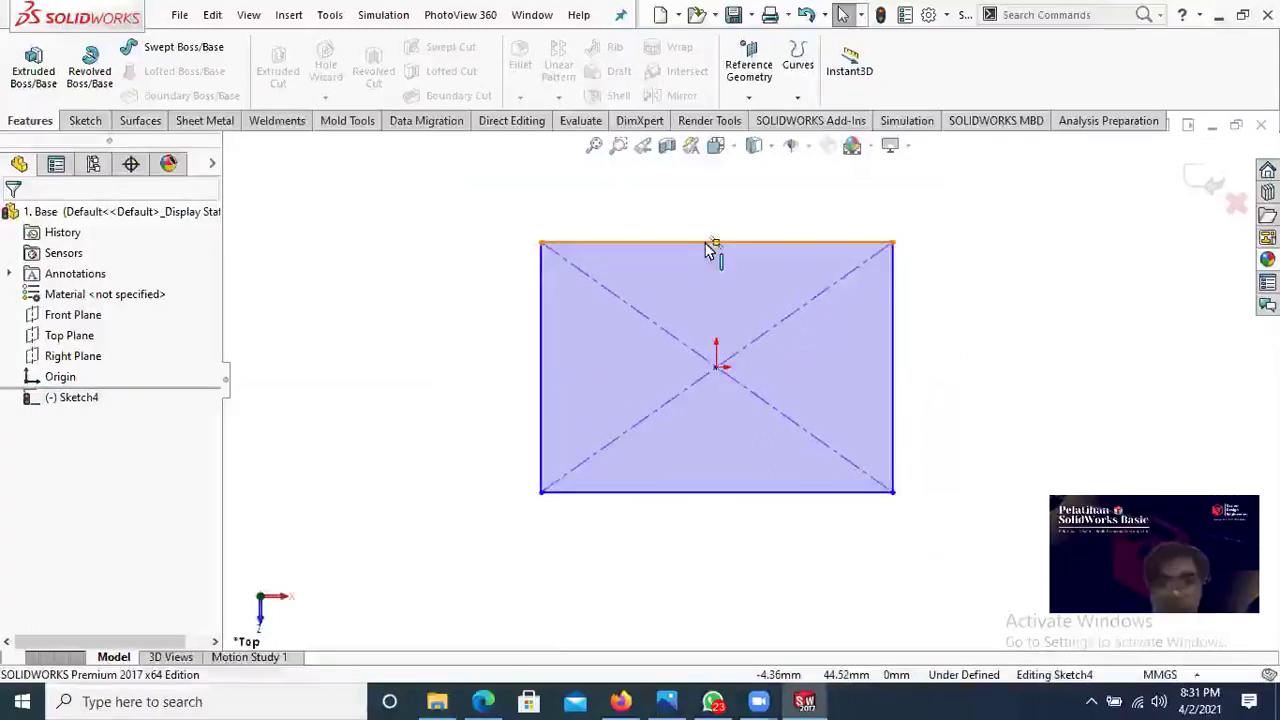
click(701, 243)
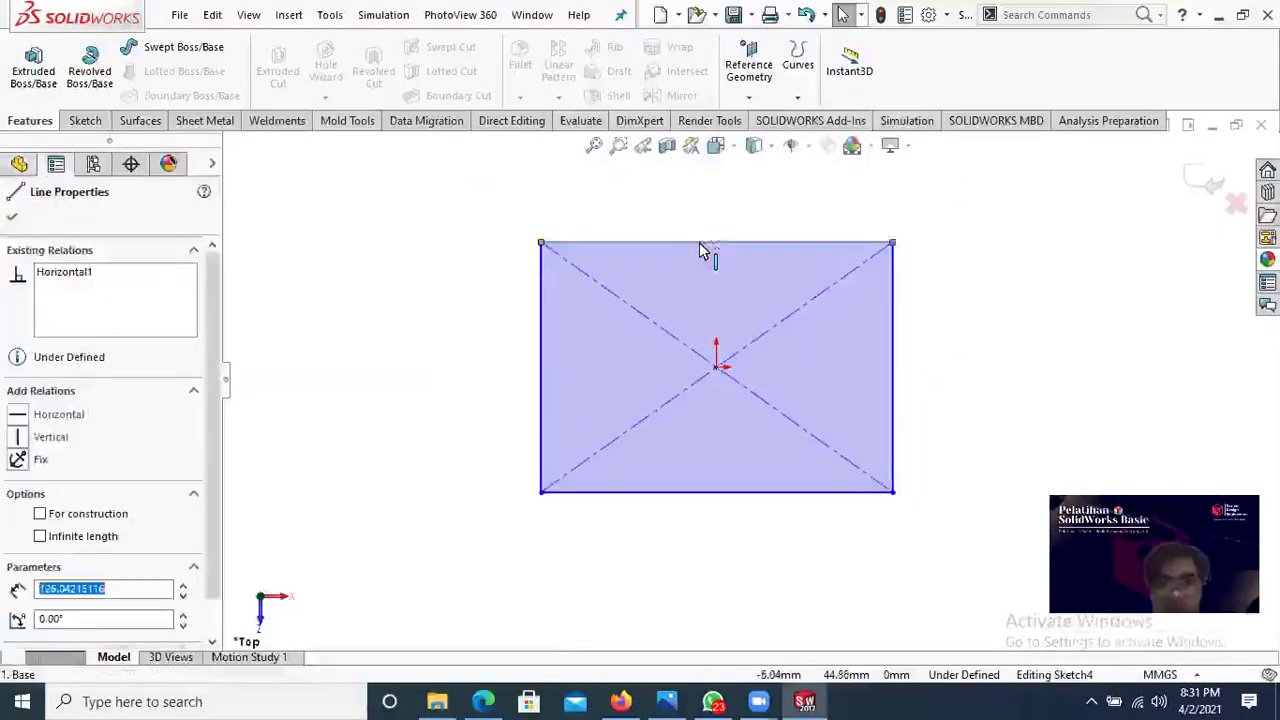
right_click(700, 243)
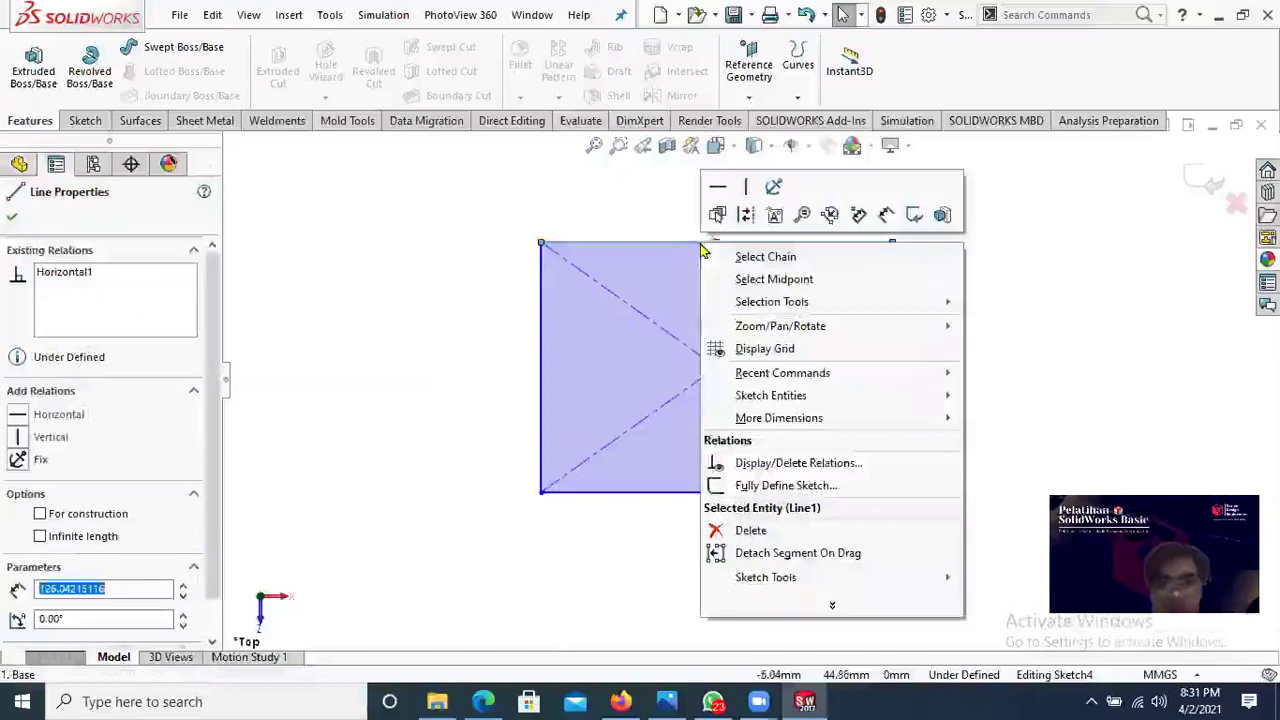
click(745, 216)
click(654, 306)
Step: Convert the rectangle's left vertical edge to construction geometry
scroll(700, 270, down, 4)
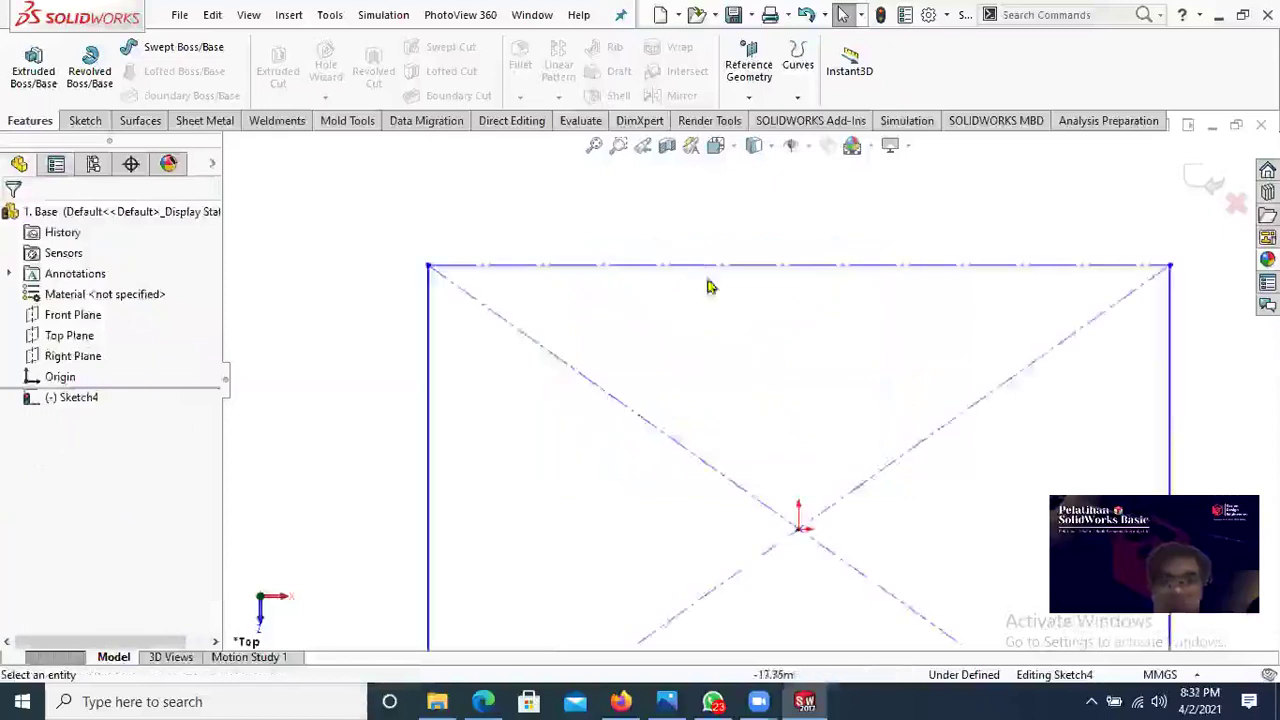
scroll(886, 345, up, 2)
scroll(760, 362, up, 2)
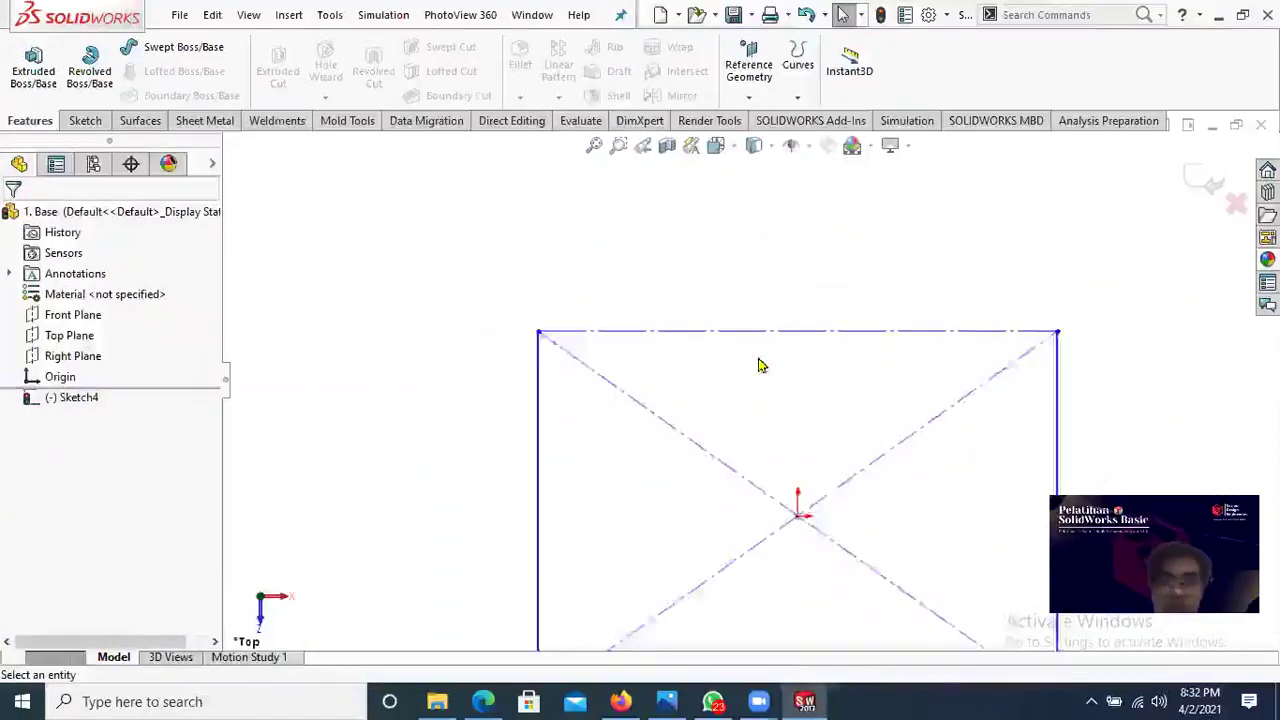
scroll(551, 454, down, 2)
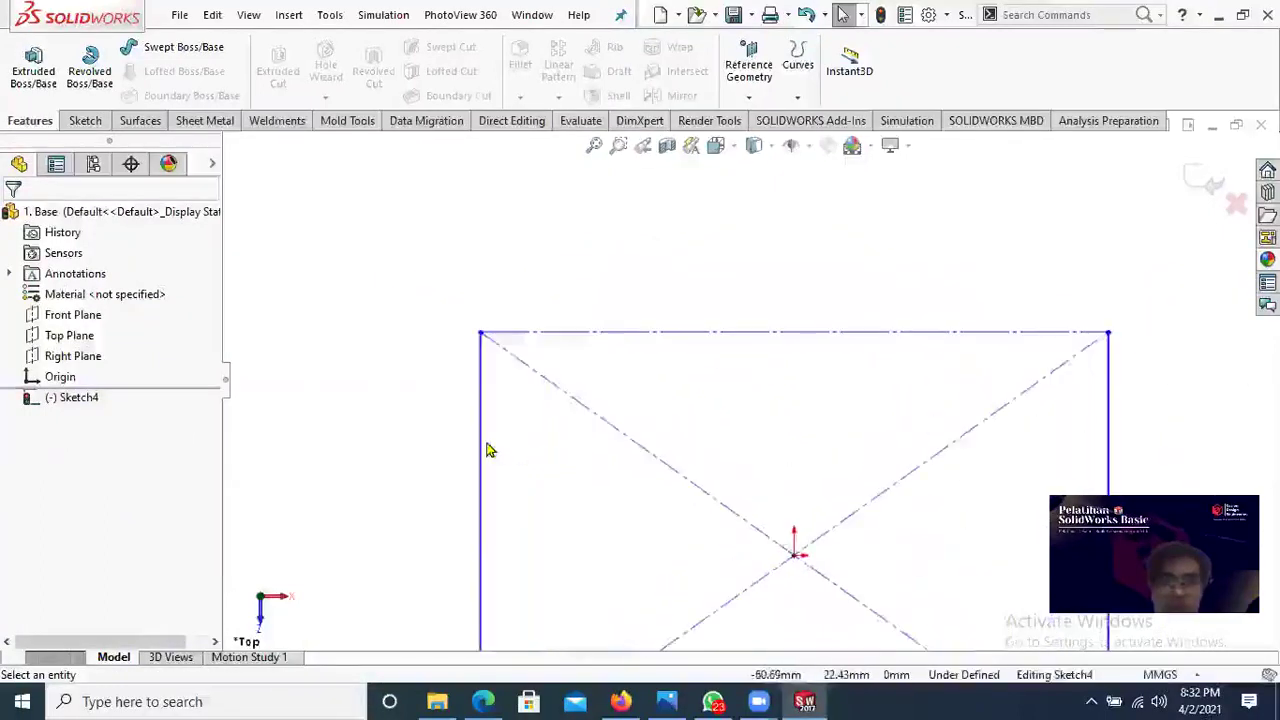
right_click(485, 451)
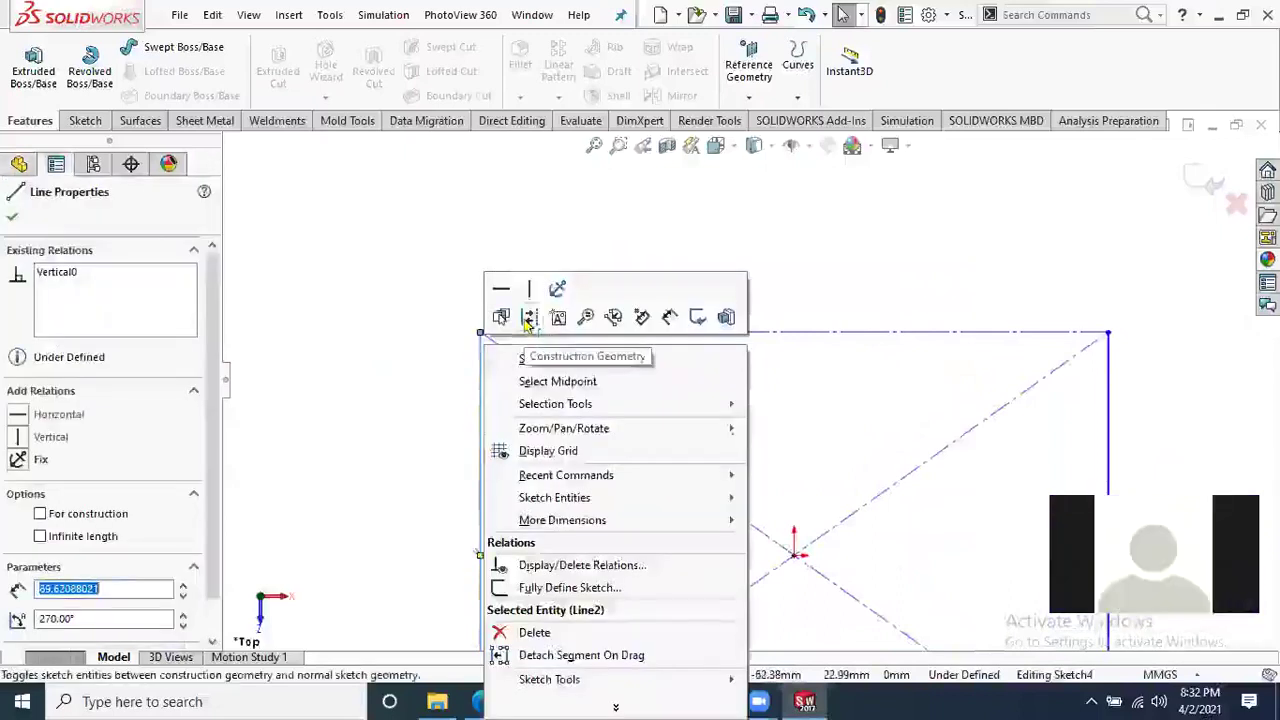
click(919, 541)
scroll(820, 552, up, 4)
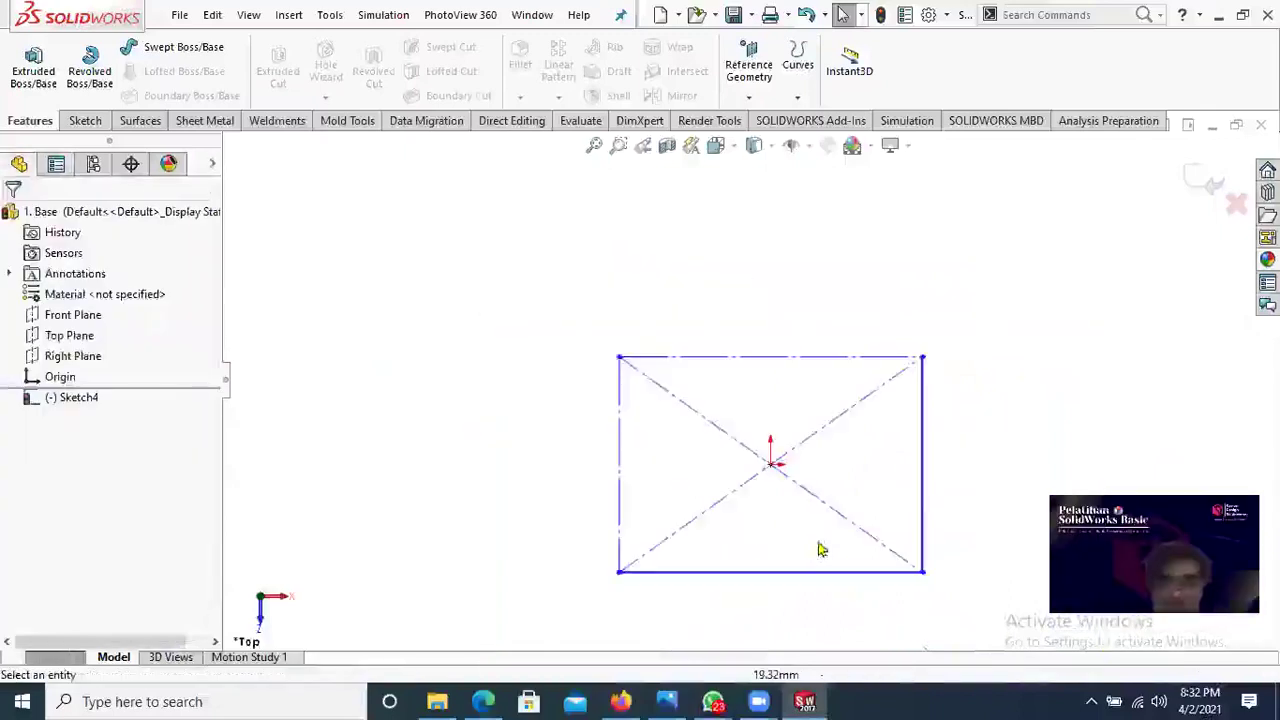
key(shift+z)
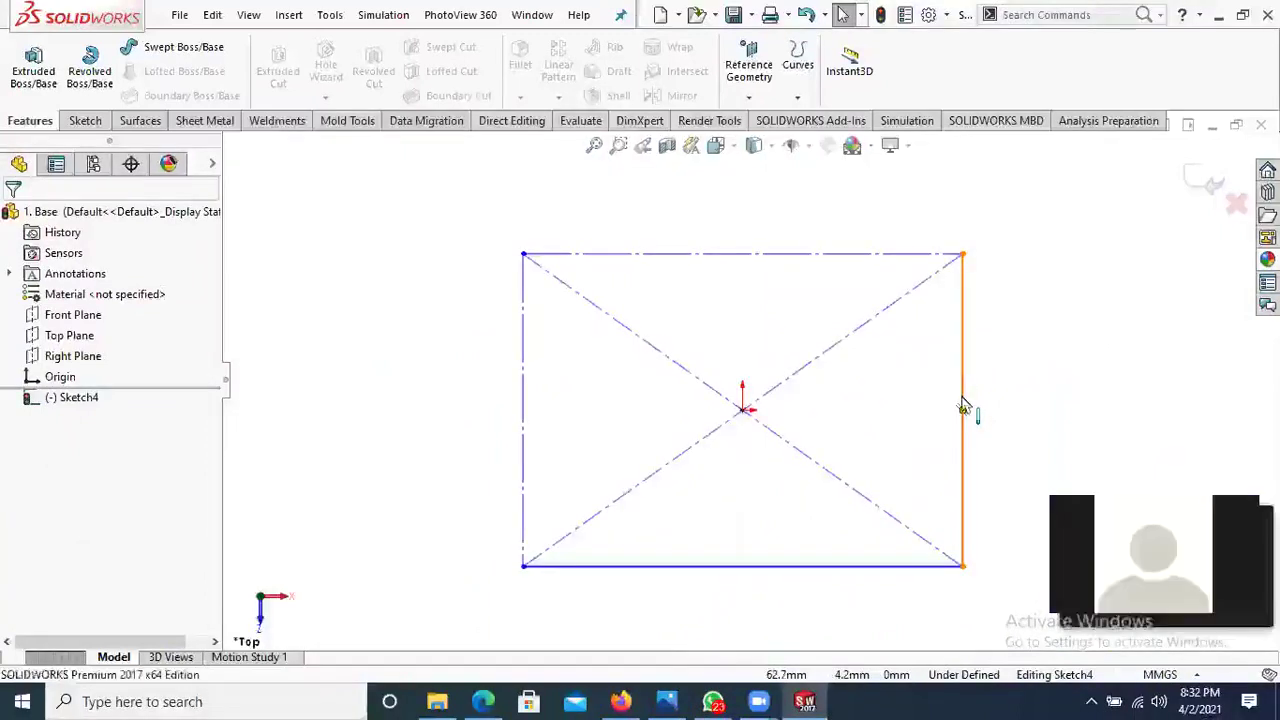
Step: Leave the right vertical edge's properties and undo the construction conversions of the left and upper edges
right_click(977, 380)
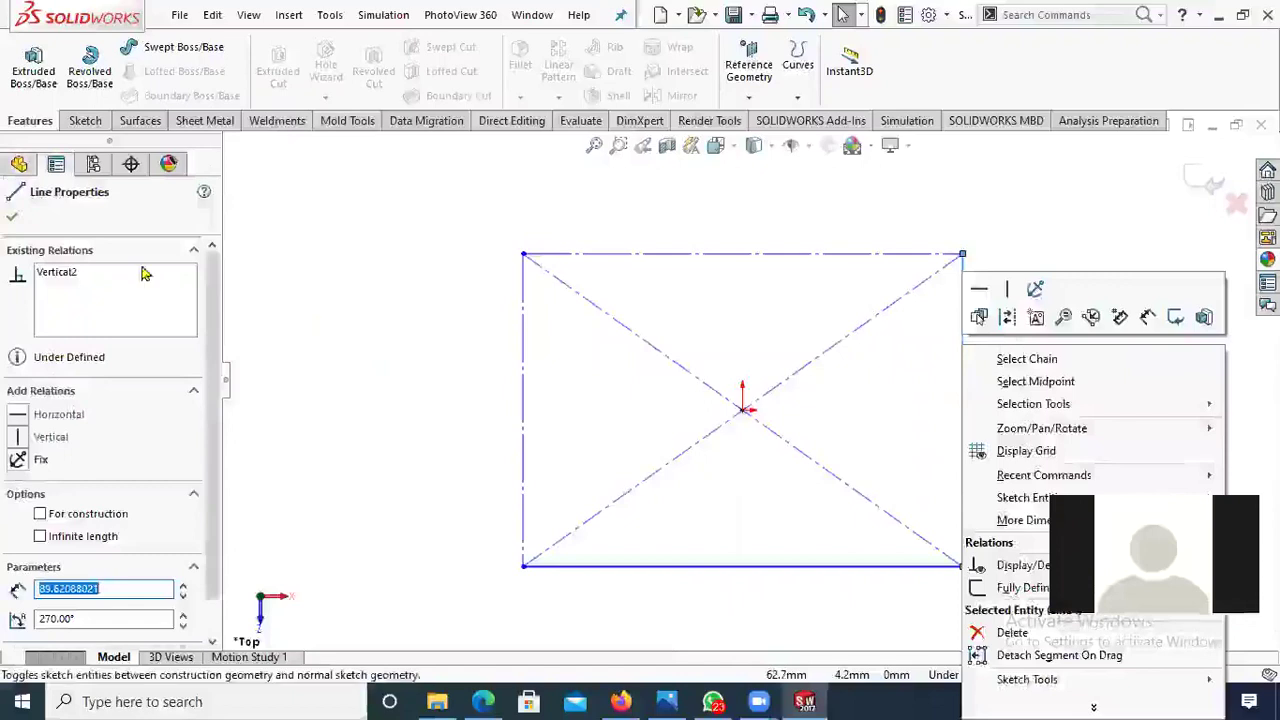
click(12, 216)
click(12, 216)
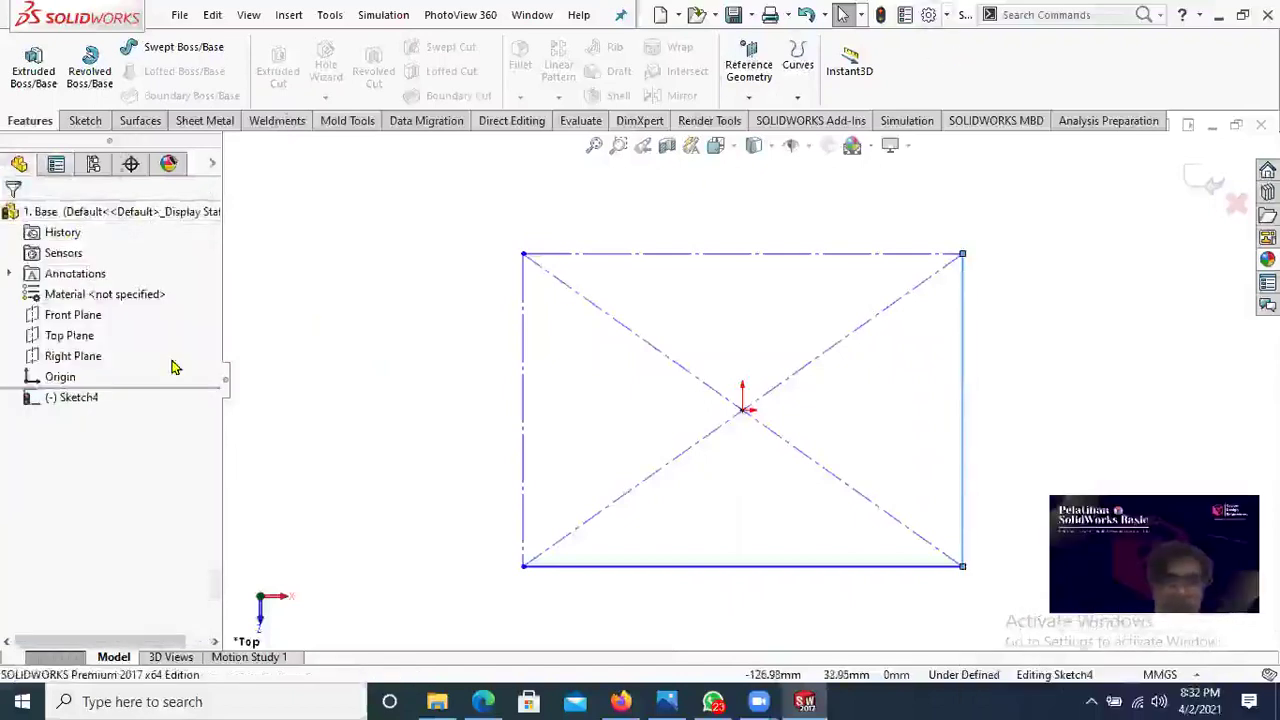
key(ctrl+z)
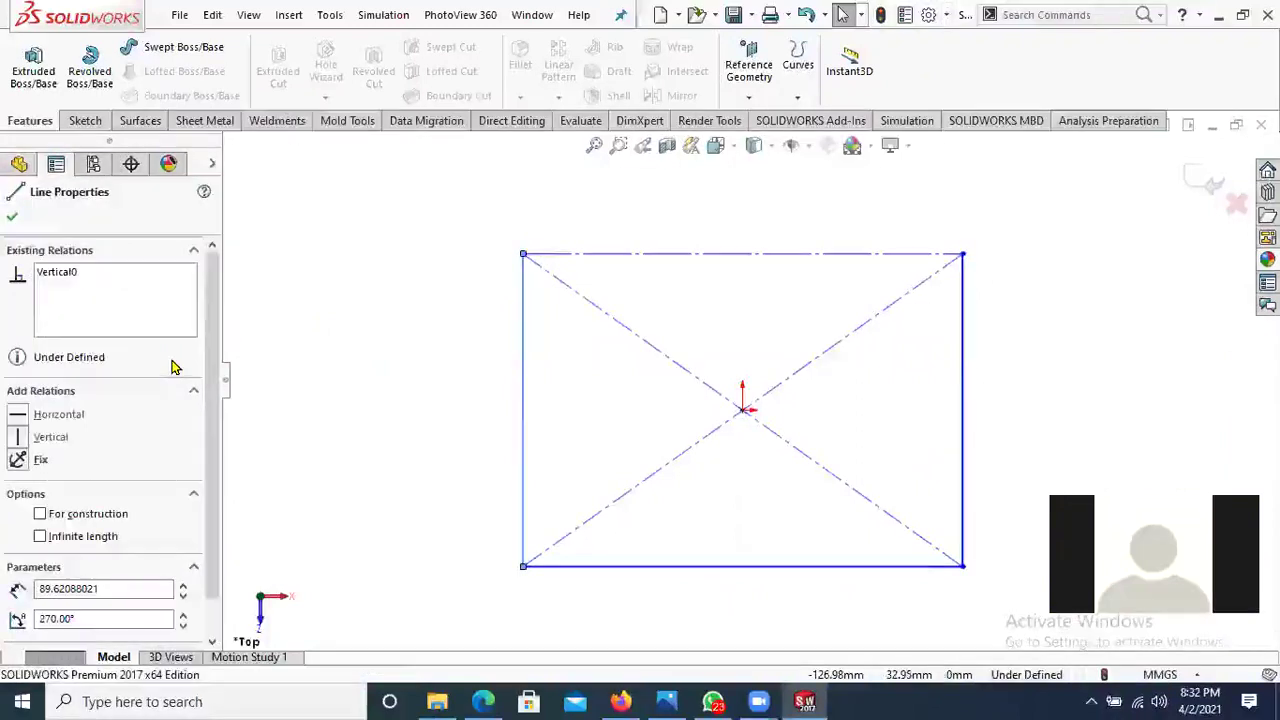
key(ctrl+z)
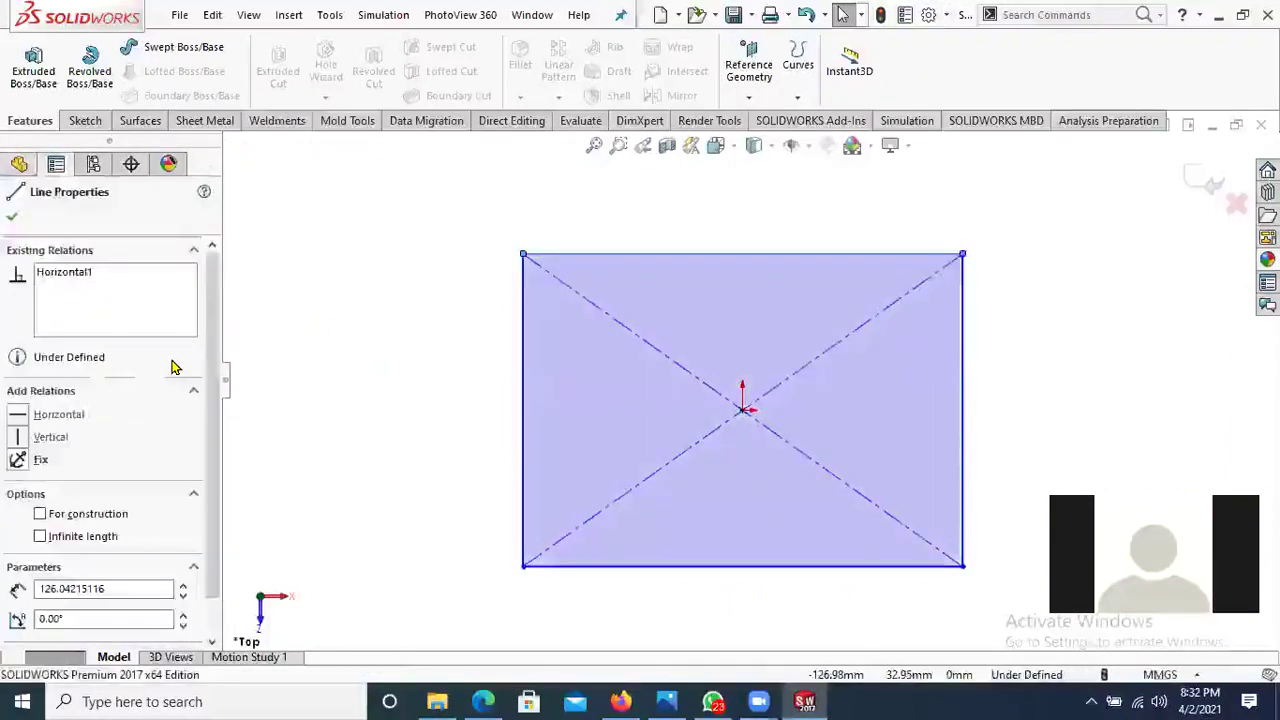
Step: Convert all four edges of the rectangle to construction geometry together
click(601, 378)
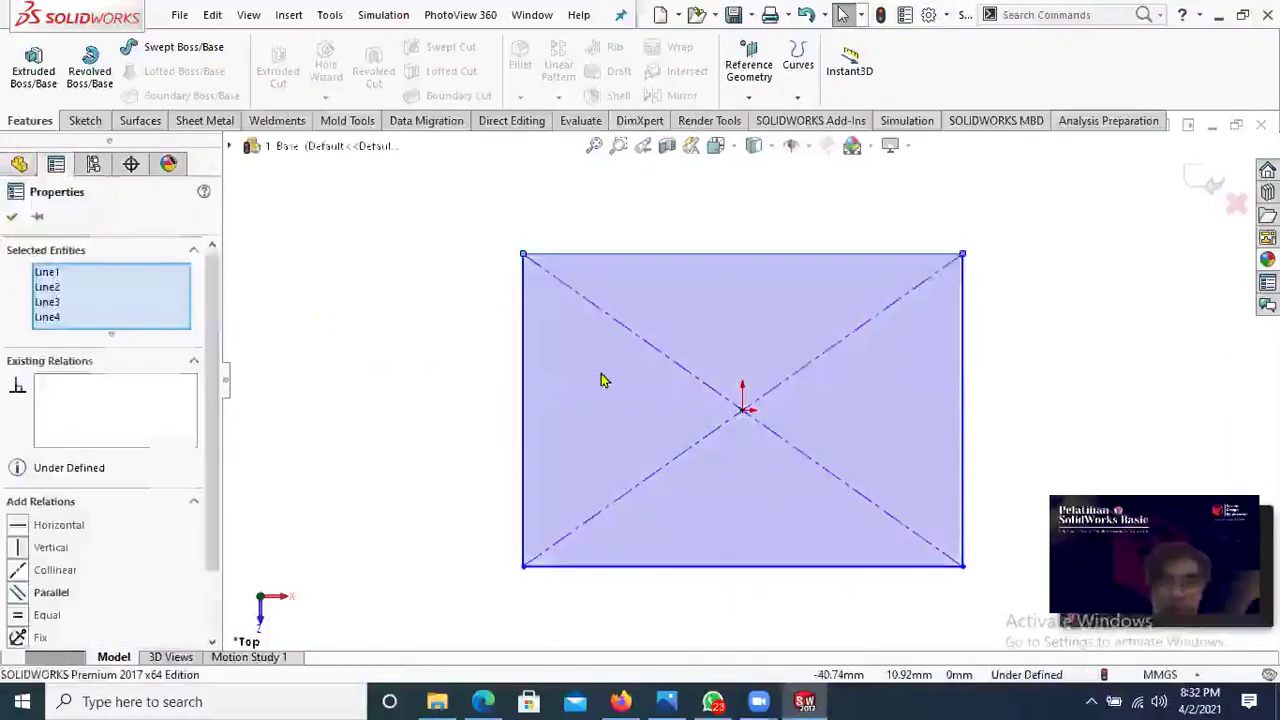
right_click(600, 380)
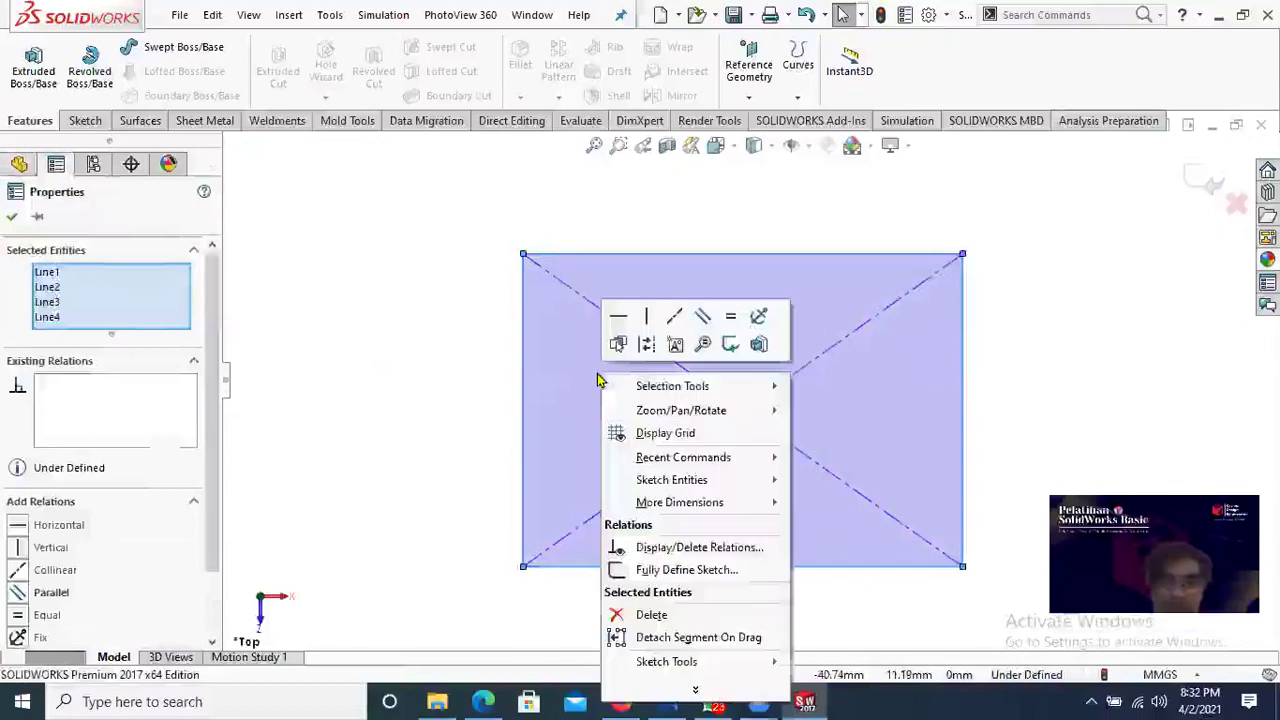
click(645, 345)
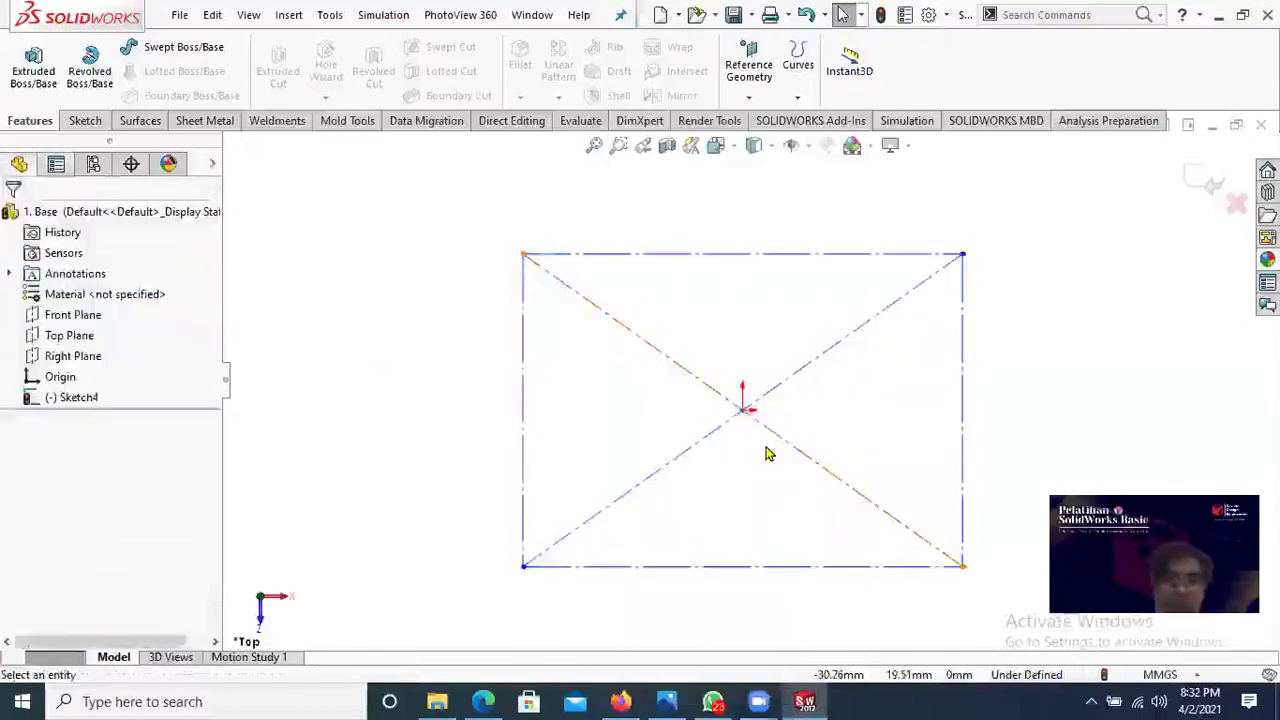
scroll(907, 434, down, 1)
scroll(839, 465, up, 1)
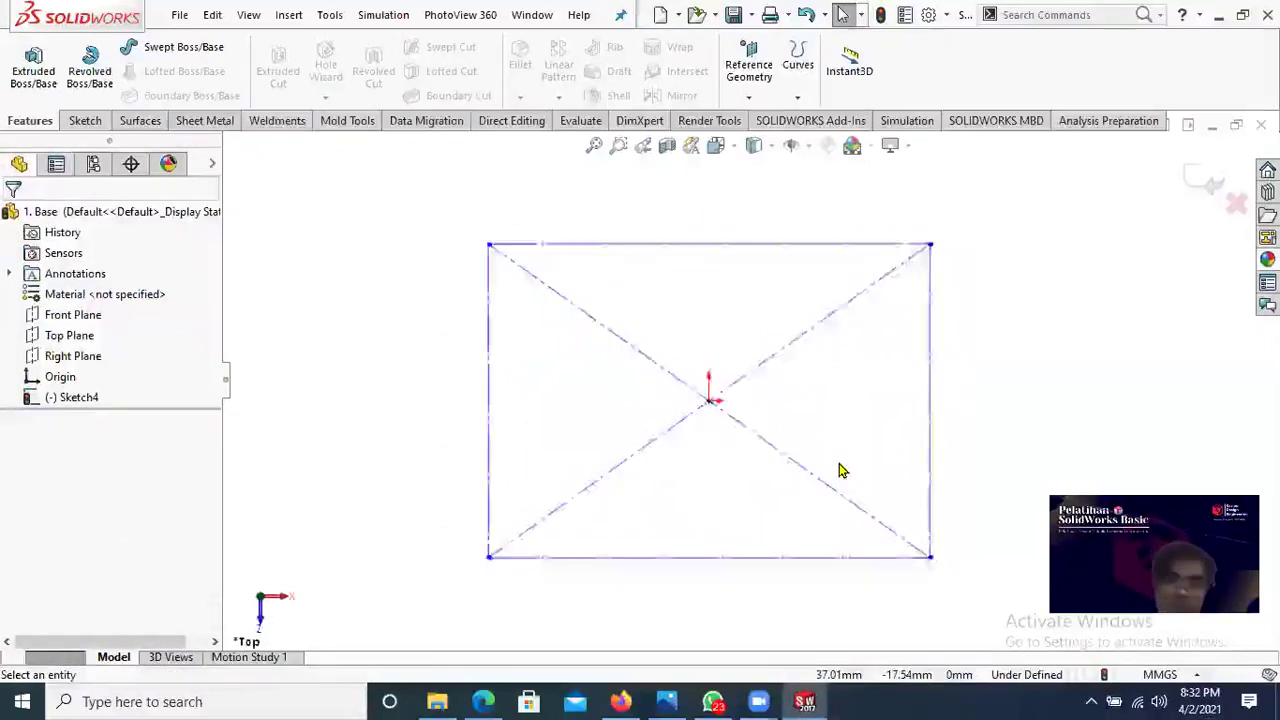
scroll(839, 465, down, 1)
scroll(839, 465, up, 2)
mouse_move(837, 449)
middle_down()
mouse_move(926, 443)
mouse_move(786, 429)
mouse_move(749, 449)
middle_up()
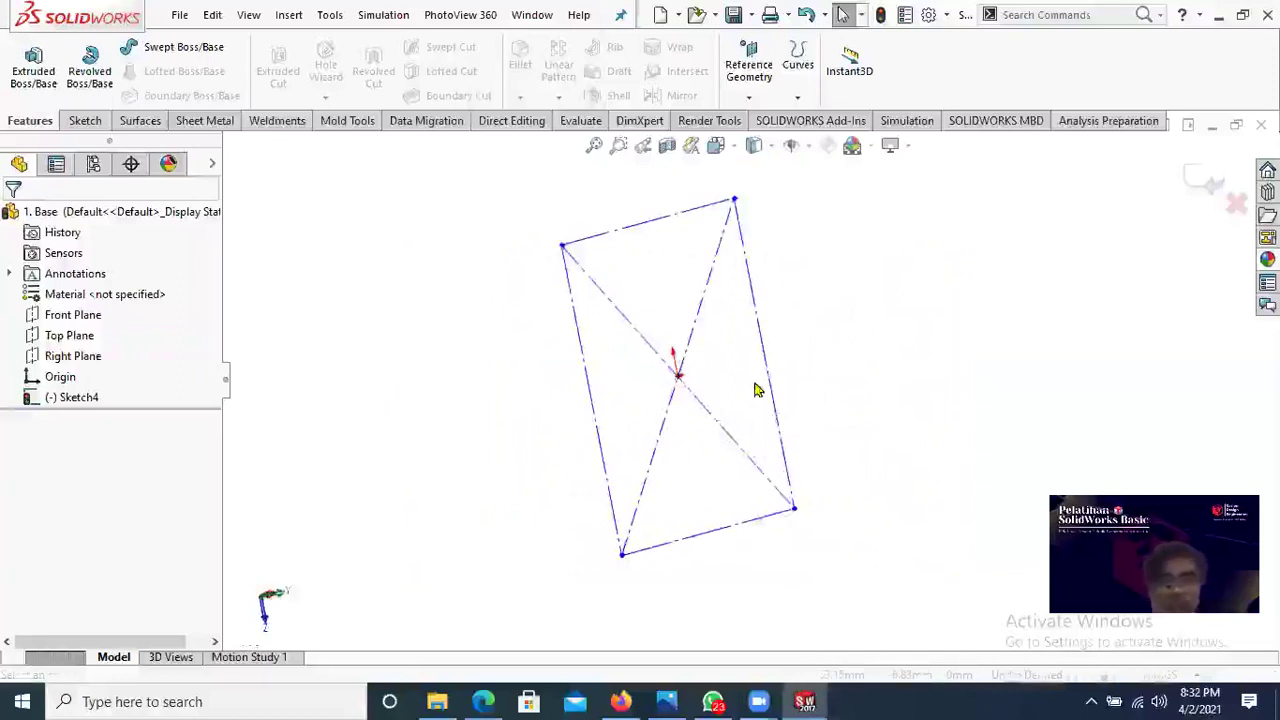
mouse_move(757, 390)
middle_down()
mouse_move(606, 391)
mouse_move(609, 317)
mouse_move(577, 340)
middle_up()
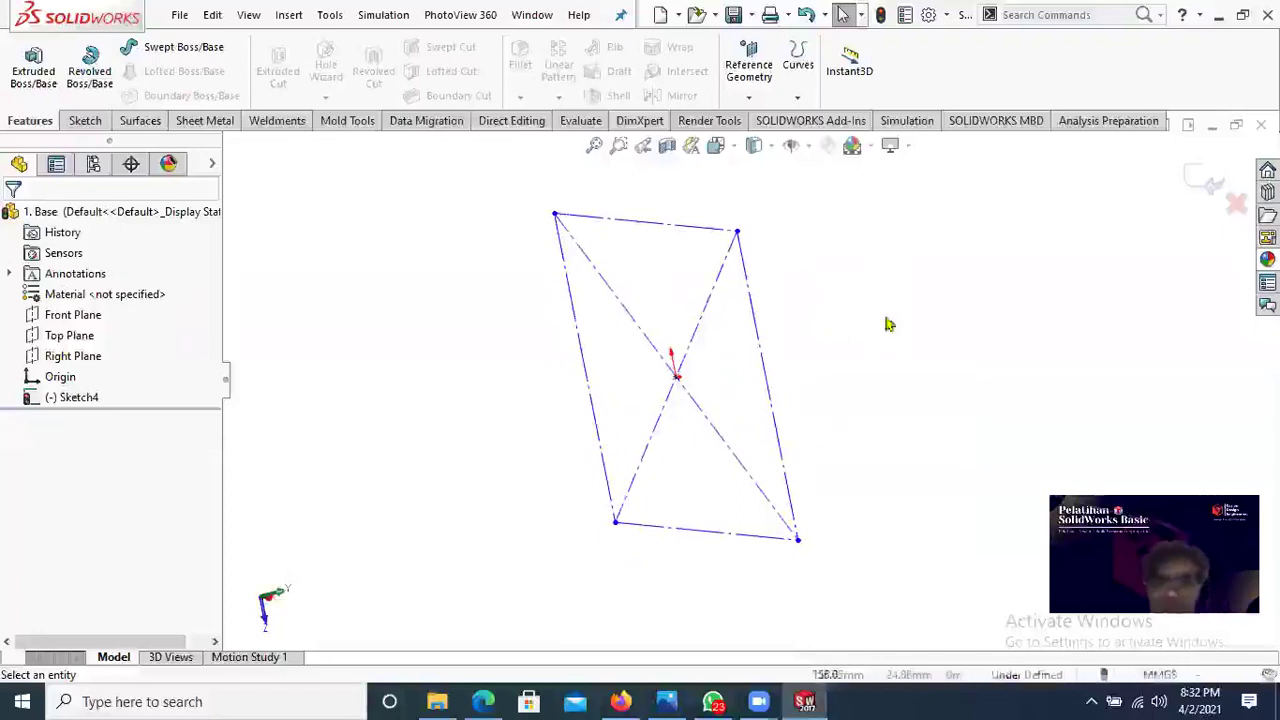
mouse_move(665, 393)
middle_down()
mouse_move(677, 366)
mouse_move(709, 366)
mouse_move(760, 394)
mouse_move(1054, 394)
mouse_move(1066, 486)
mouse_move(957, 477)
mouse_move(1041, 462)
mouse_move(961, 359)
middle_up()
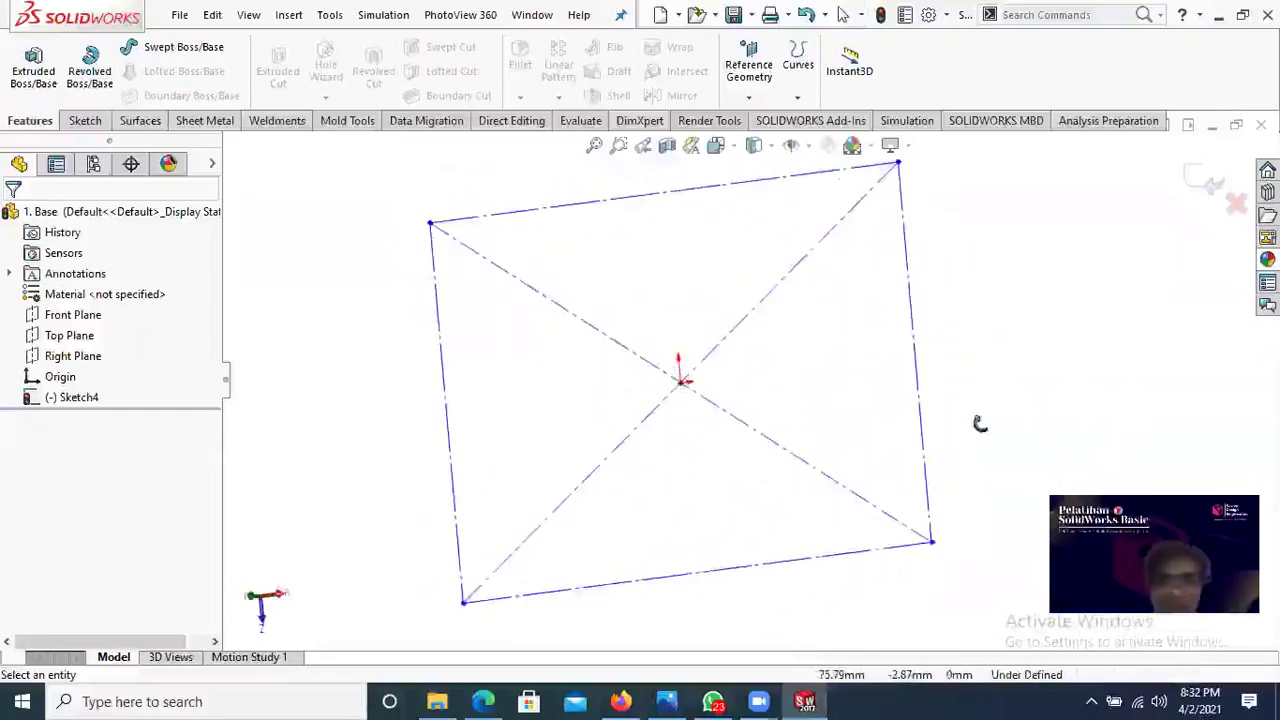
mouse_move(980, 424)
middle_down()
mouse_move(1114, 331)
mouse_move(1089, 394)
mouse_move(869, 440)
mouse_move(936, 448)
mouse_move(1037, 311)
middle_up()
mouse_move(1081, 380)
middle_down()
mouse_move(631, 386)
mouse_move(545, 346)
middle_up()
right_click(550, 338)
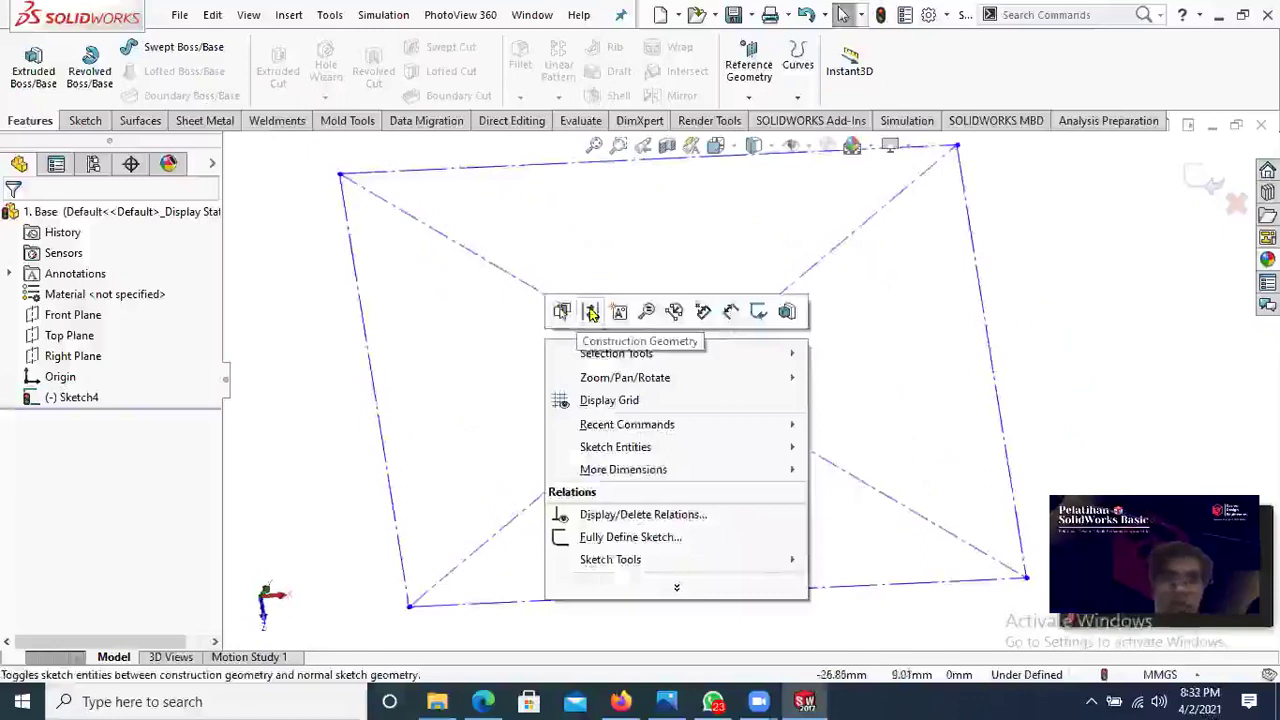
click(590, 312)
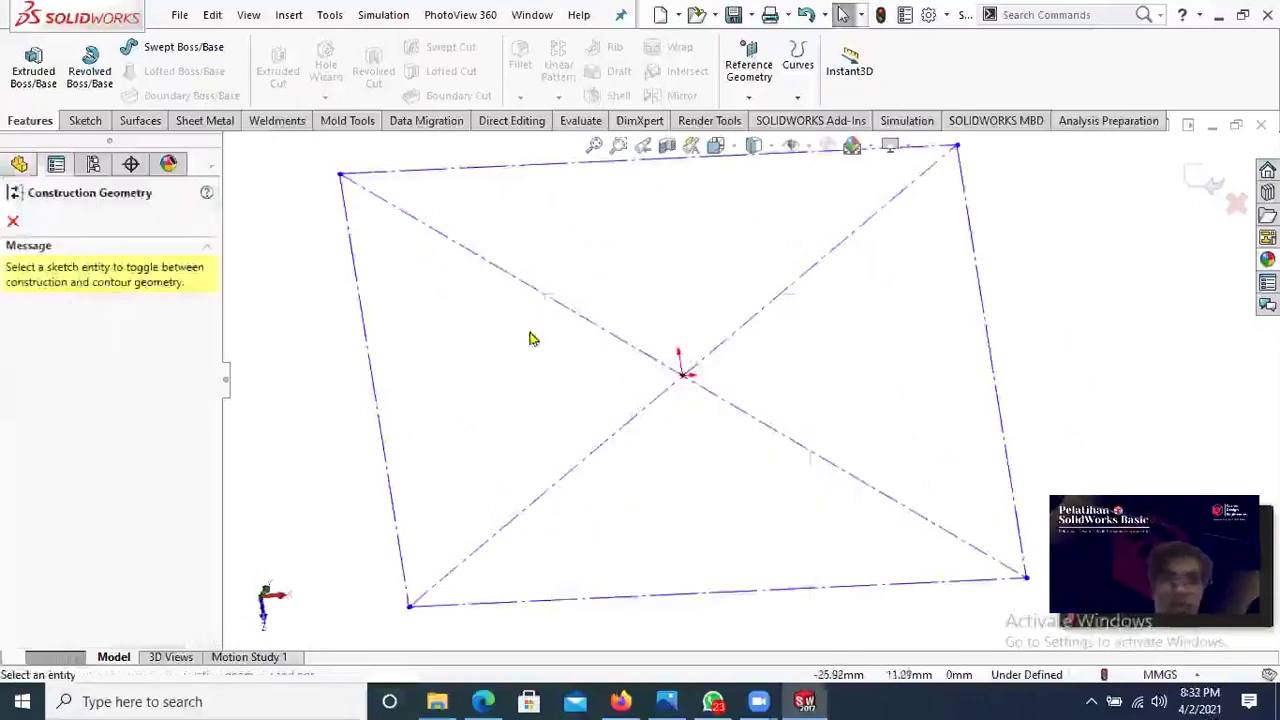
click(15, 220)
scroll(467, 217, up, 2)
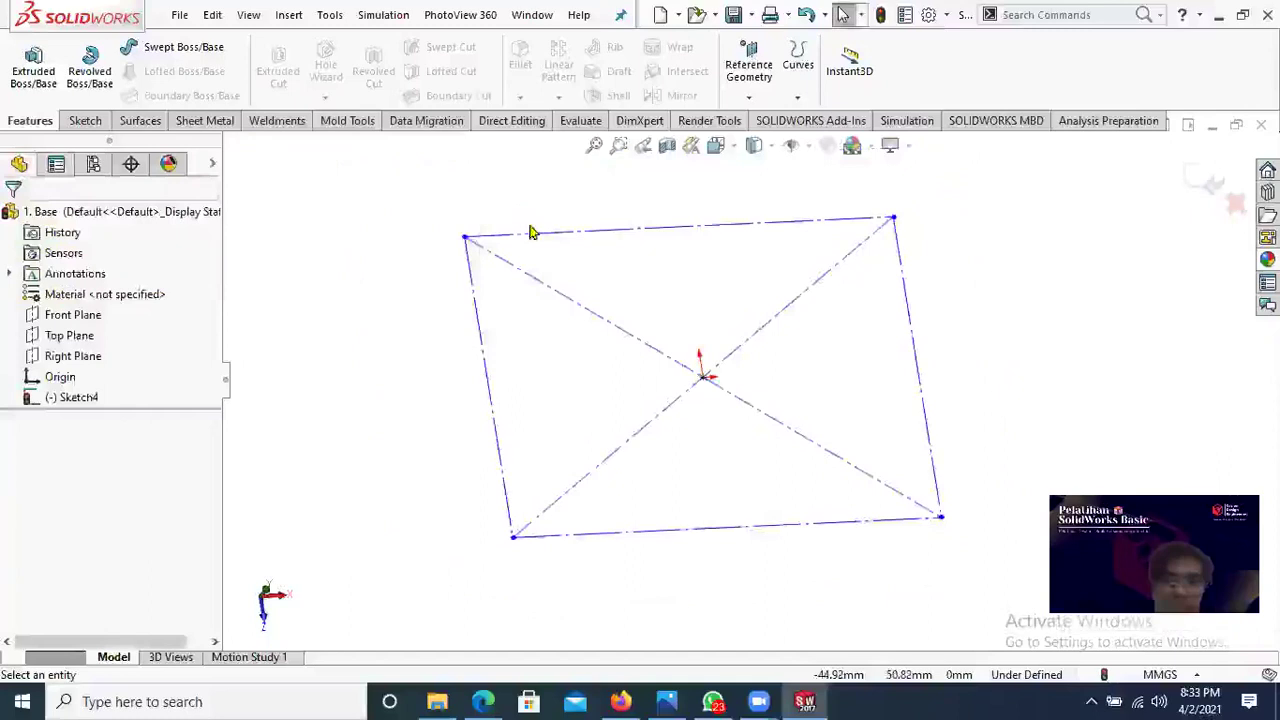
Step: Undo the last construction-geometry change, and convert the rectangle's four sides to construction lines again
key(ctrl+z)
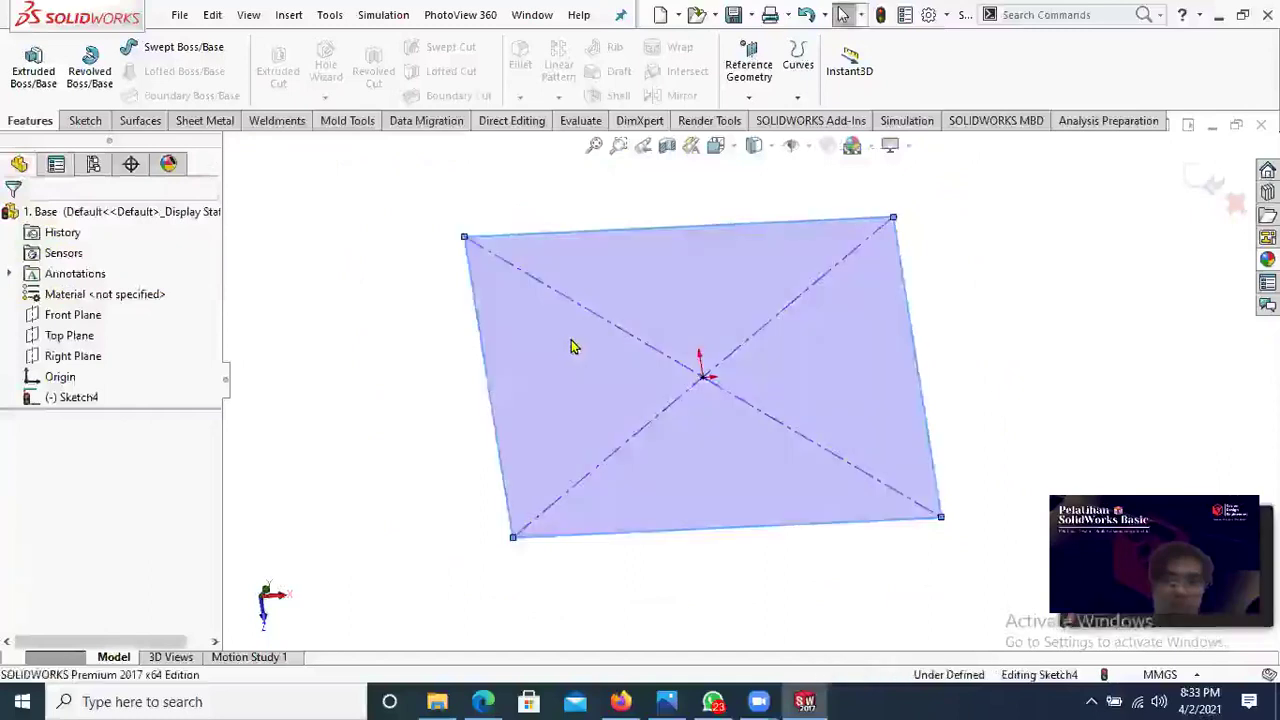
click(594, 317)
right_click(610, 316)
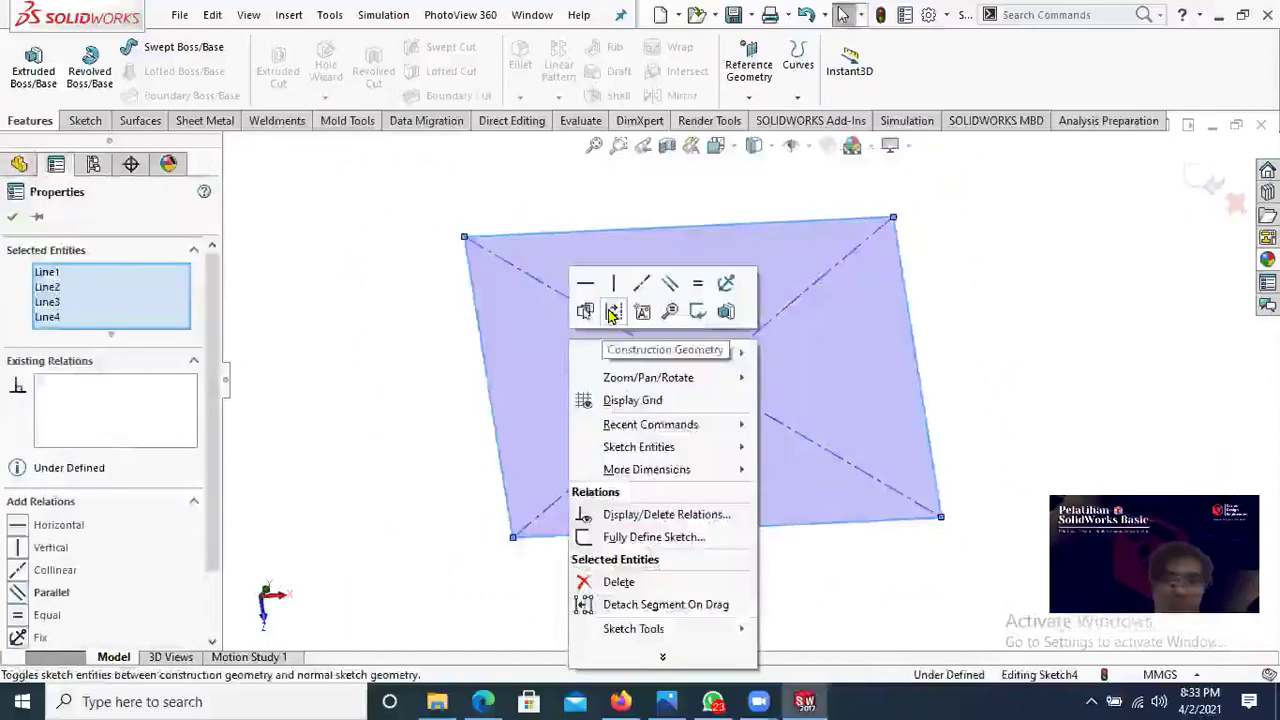
click(612, 313)
key(f)
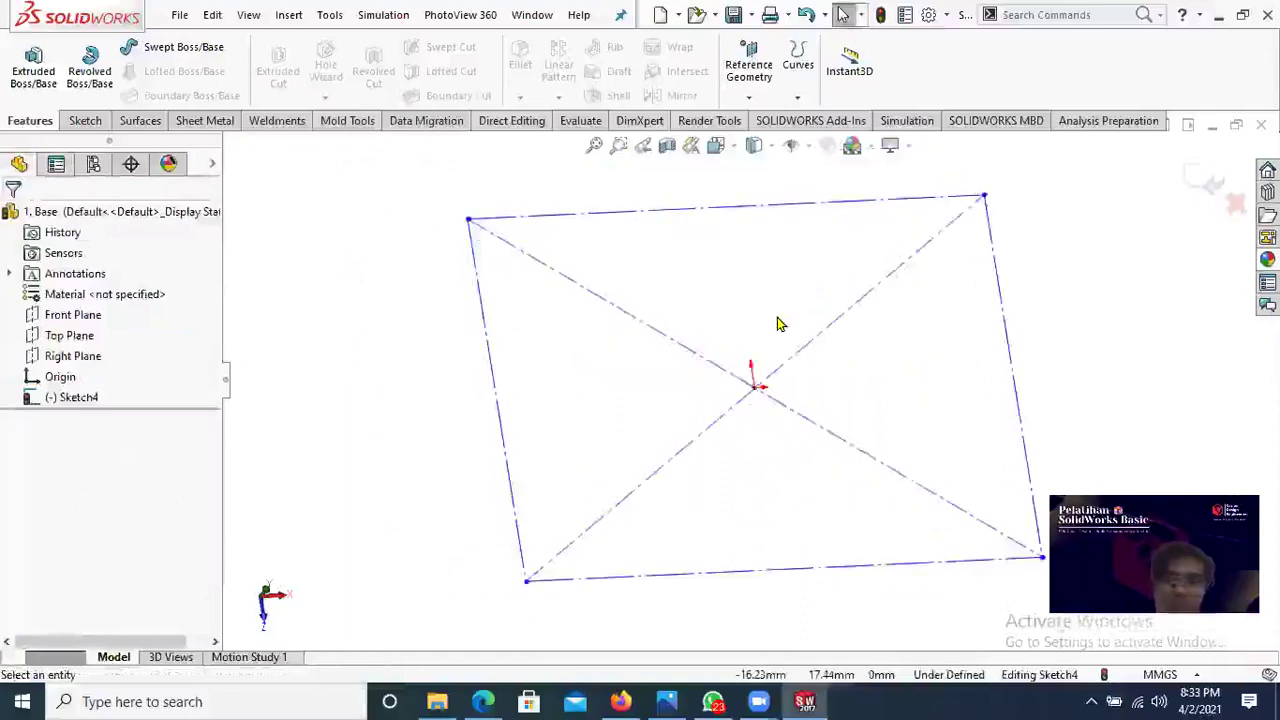
middle_drag(785, 323, 897, 349)
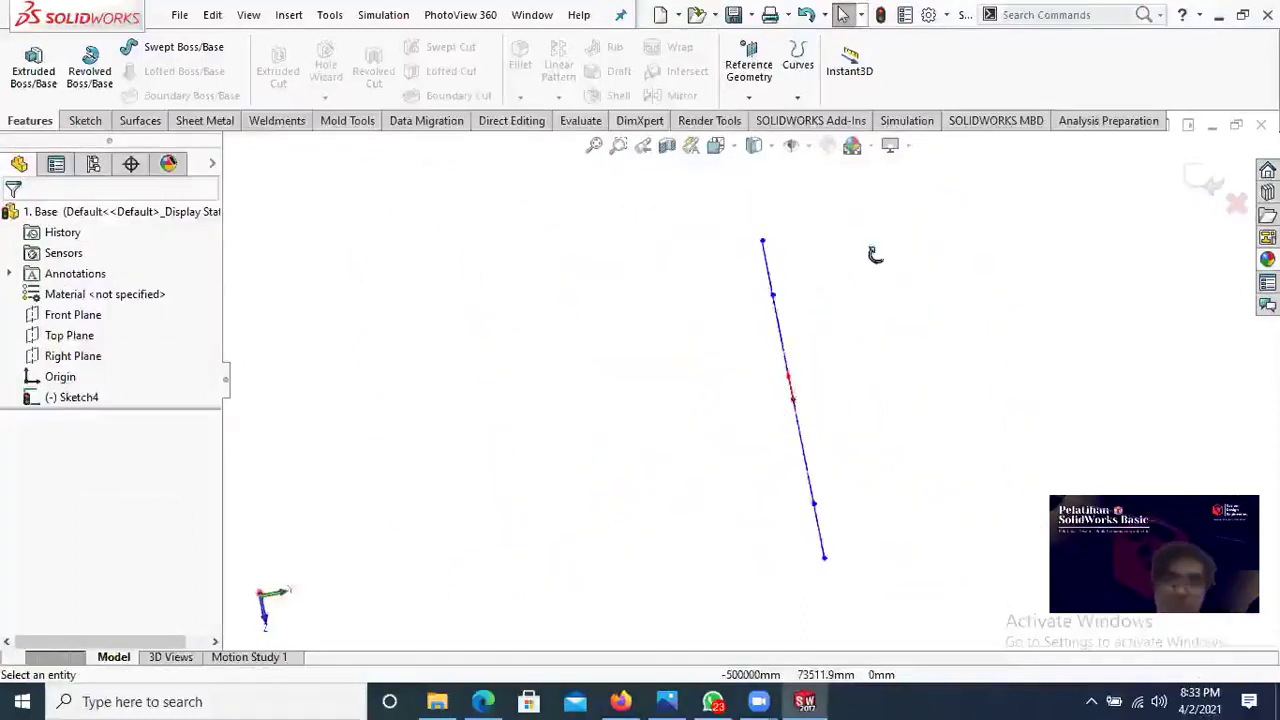
middle_drag(874, 254, 1124, 287)
Step: Close the Base part without saving its changes
click(1205, 178)
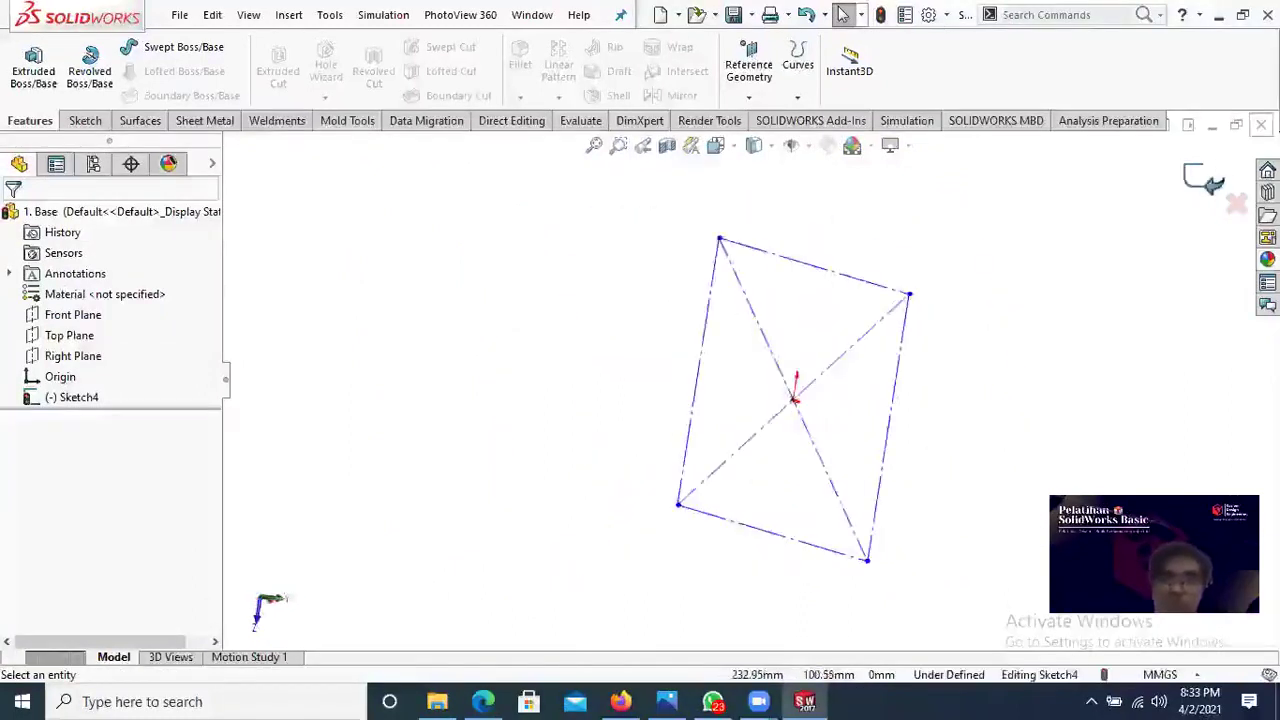
click(1249, 125)
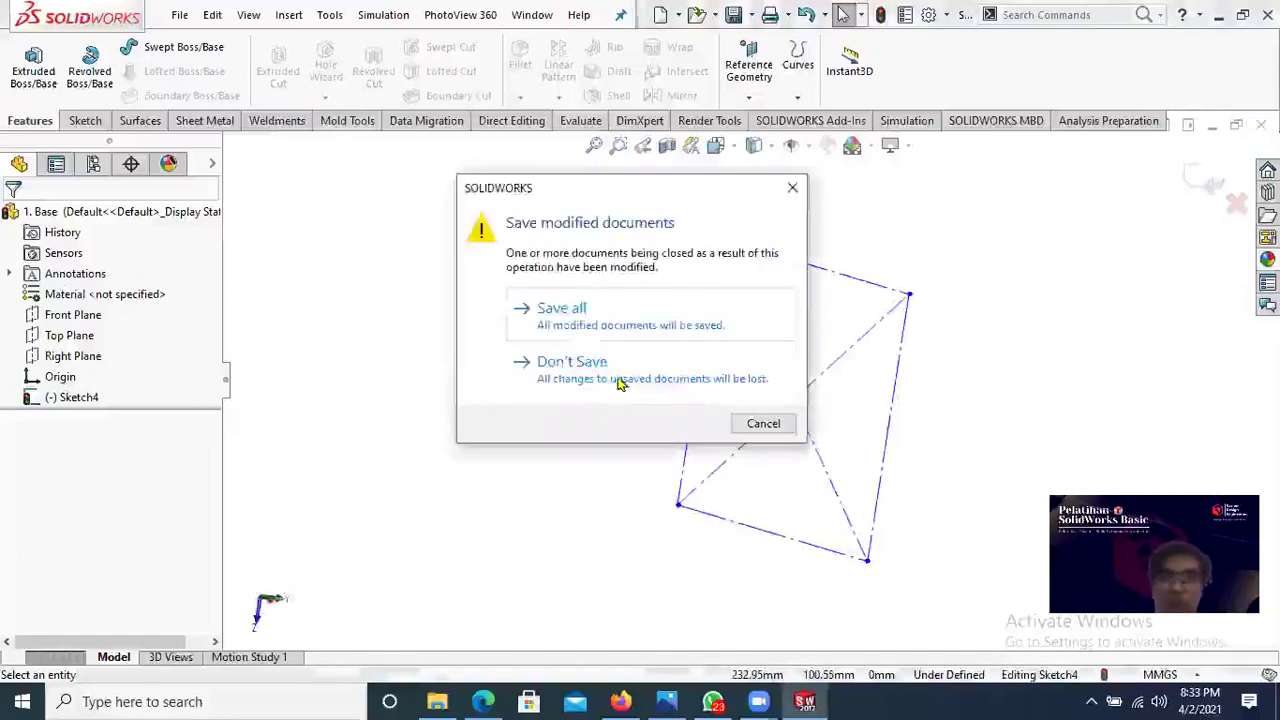
click(620, 380)
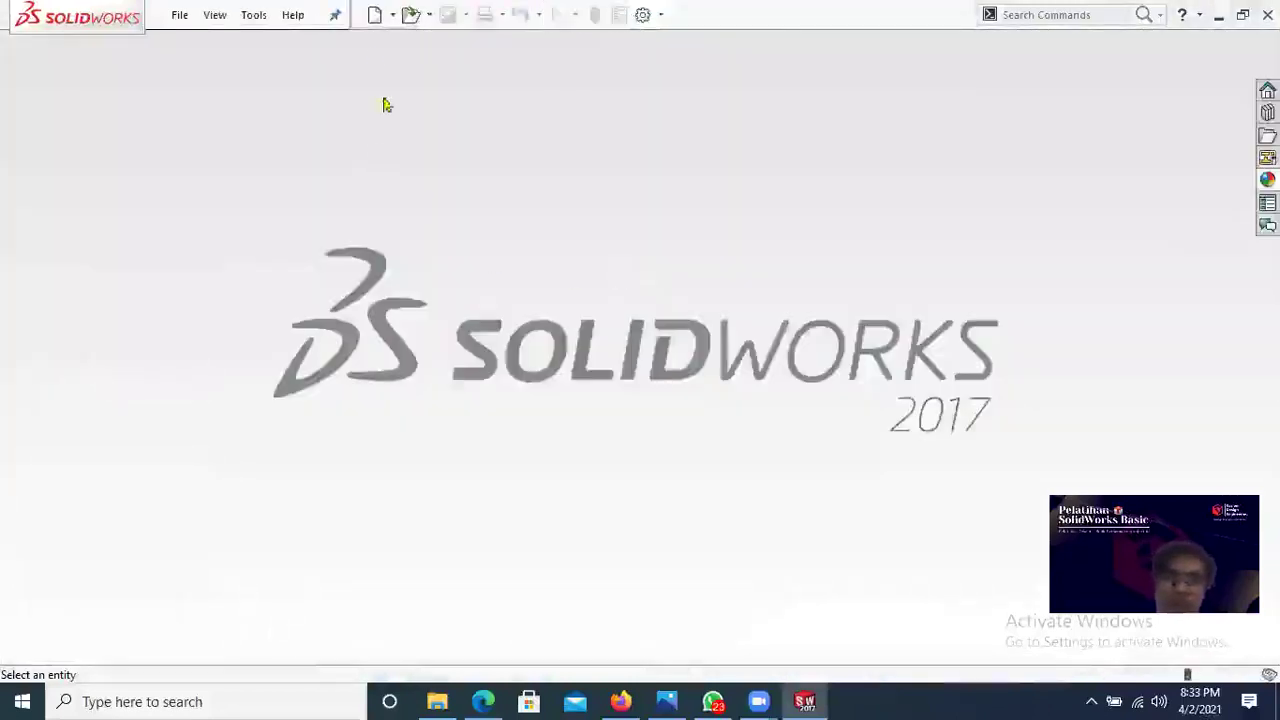
click(374, 15)
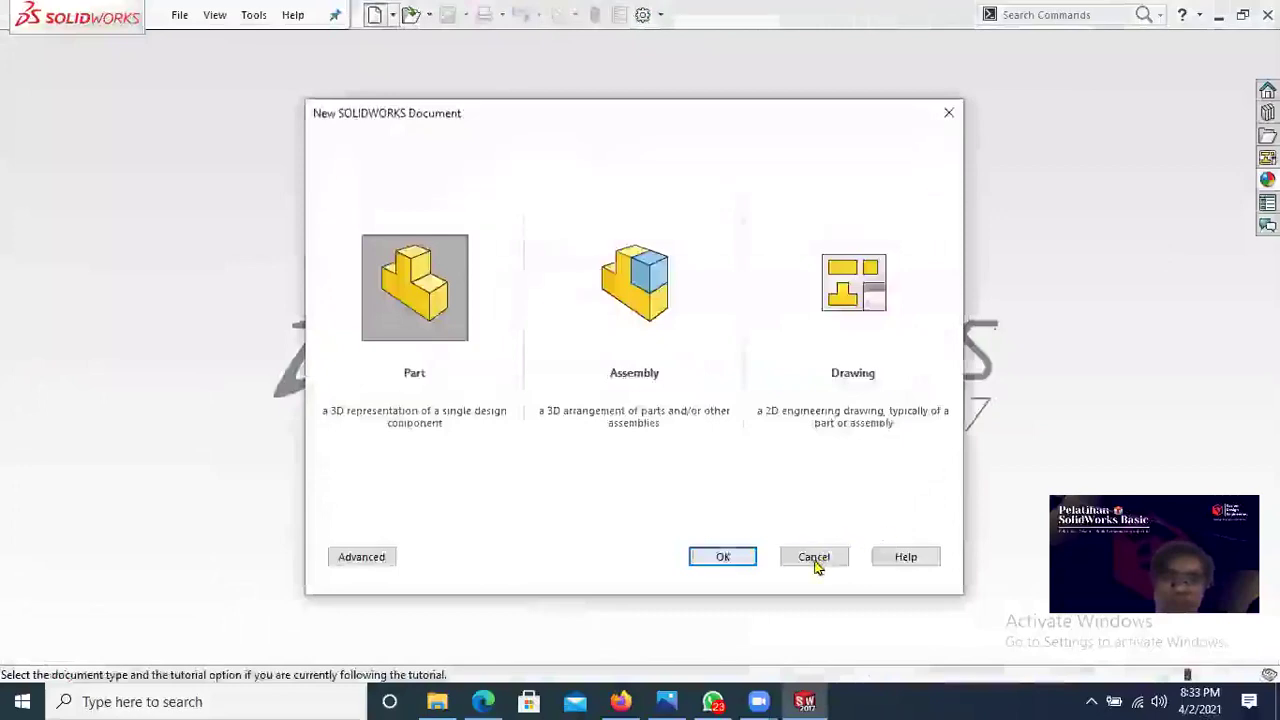
click(814, 558)
Step: Switch to the training module PDF in Edge and find the Bracket drawing on page 9
key(alt+Tab)
scroll(690, 520, down, 10)
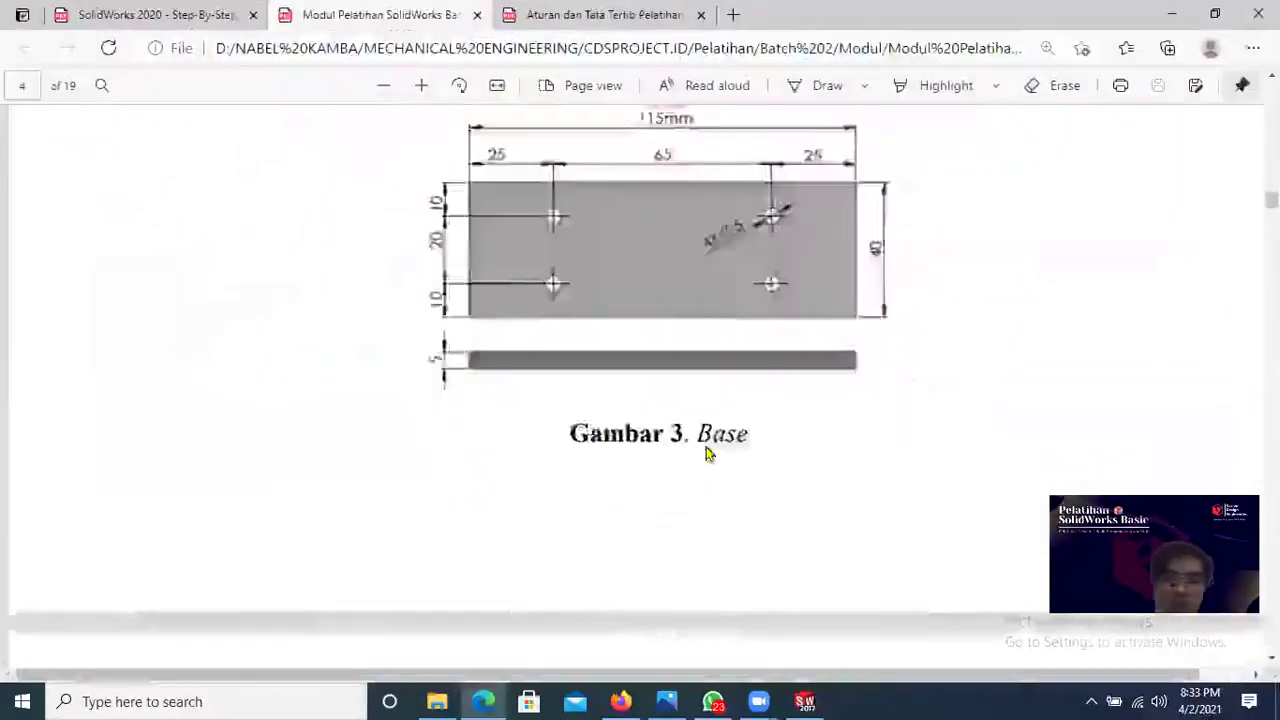
scroll(475, 212, down, 10)
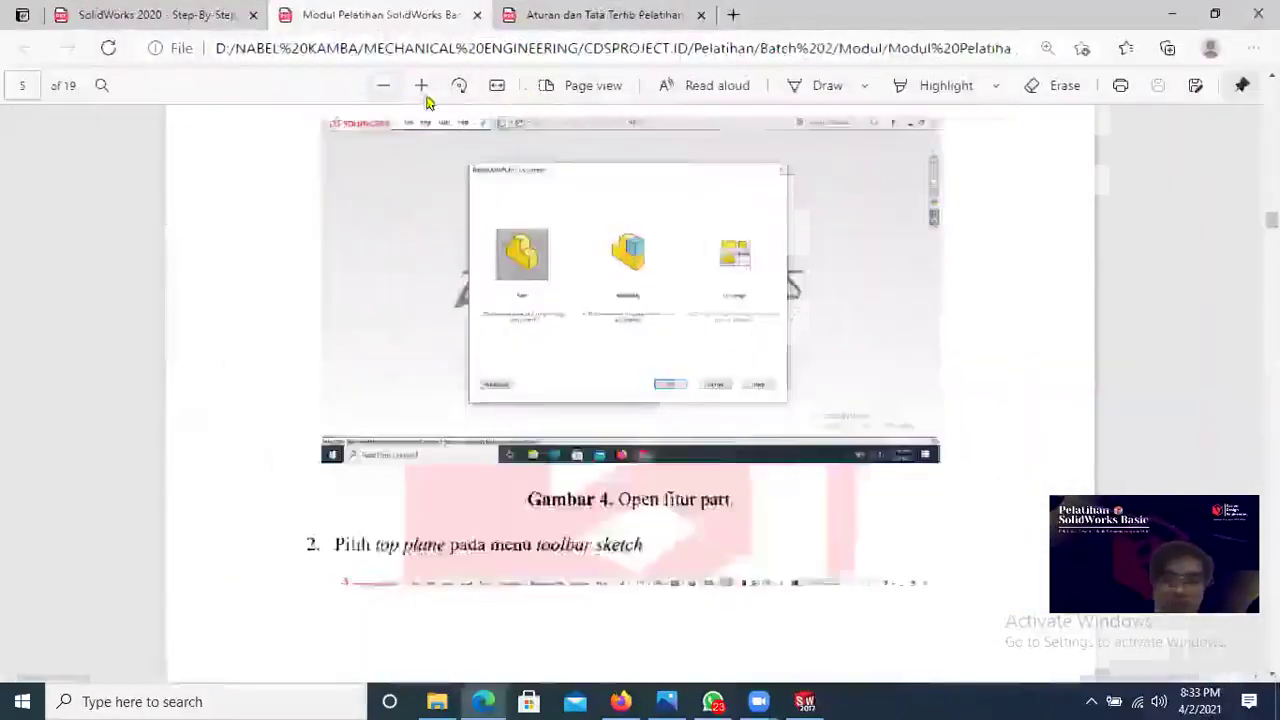
scroll(475, 212, down, 15)
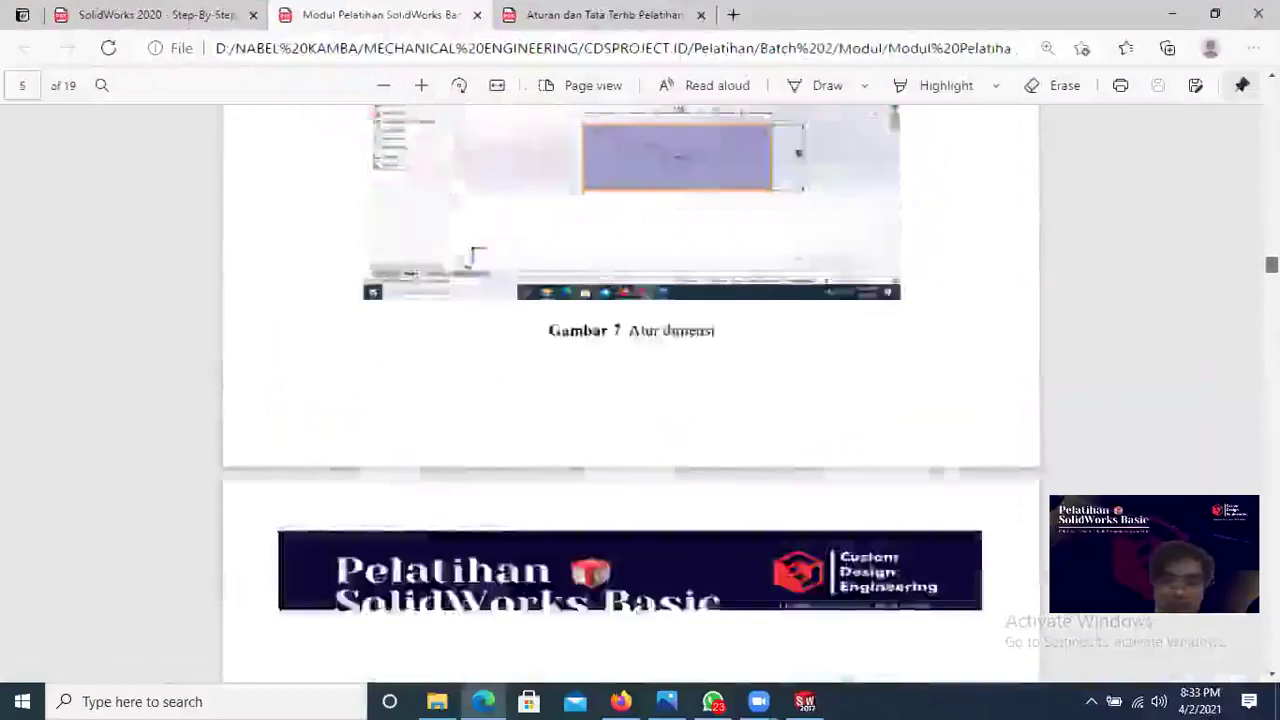
scroll(473, 533, down, 12)
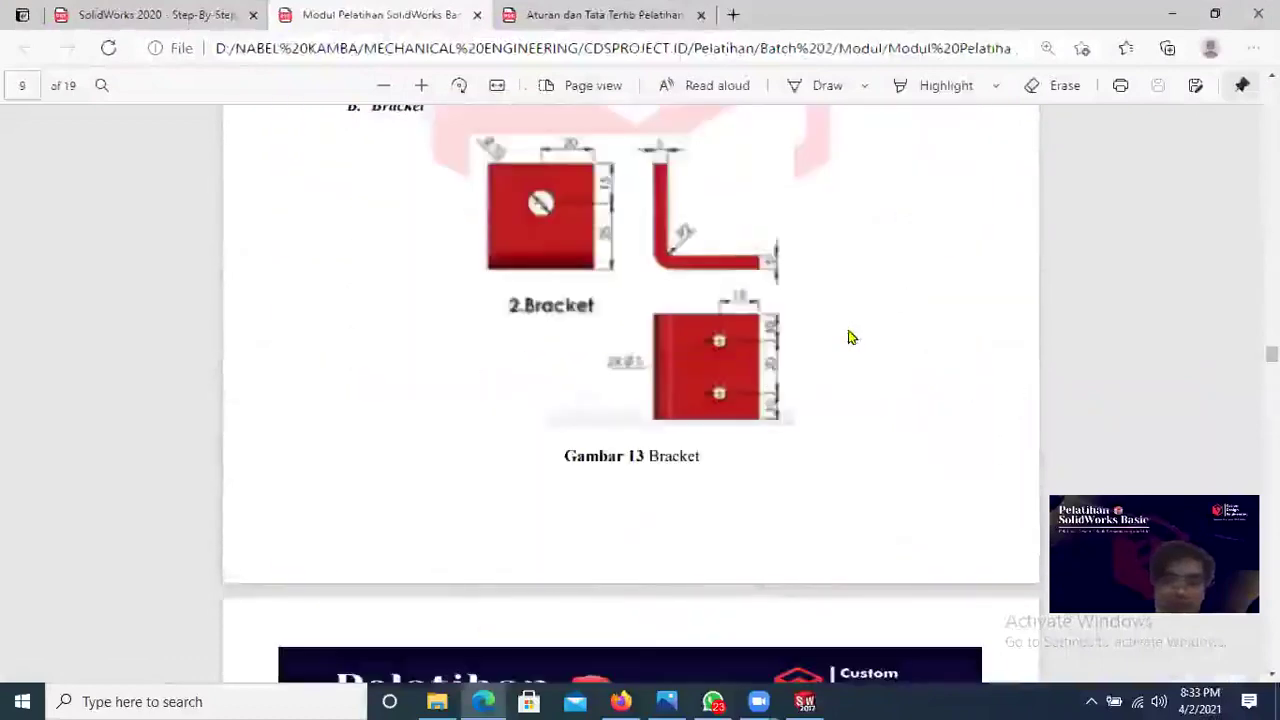
Step: Enlarge the Bracket drawing and examine the dimensions of its three views
scroll(428, 84, up, 1)
click(422, 85)
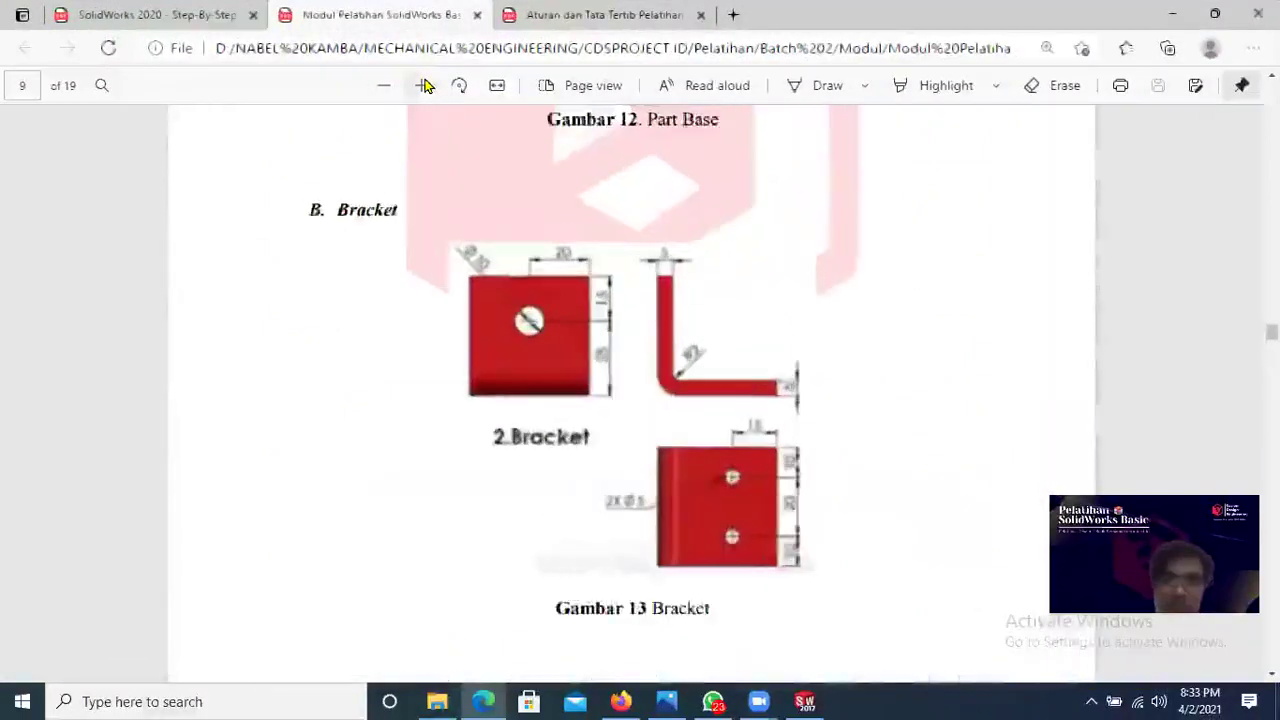
click(422, 85)
scroll(876, 359, down, 1)
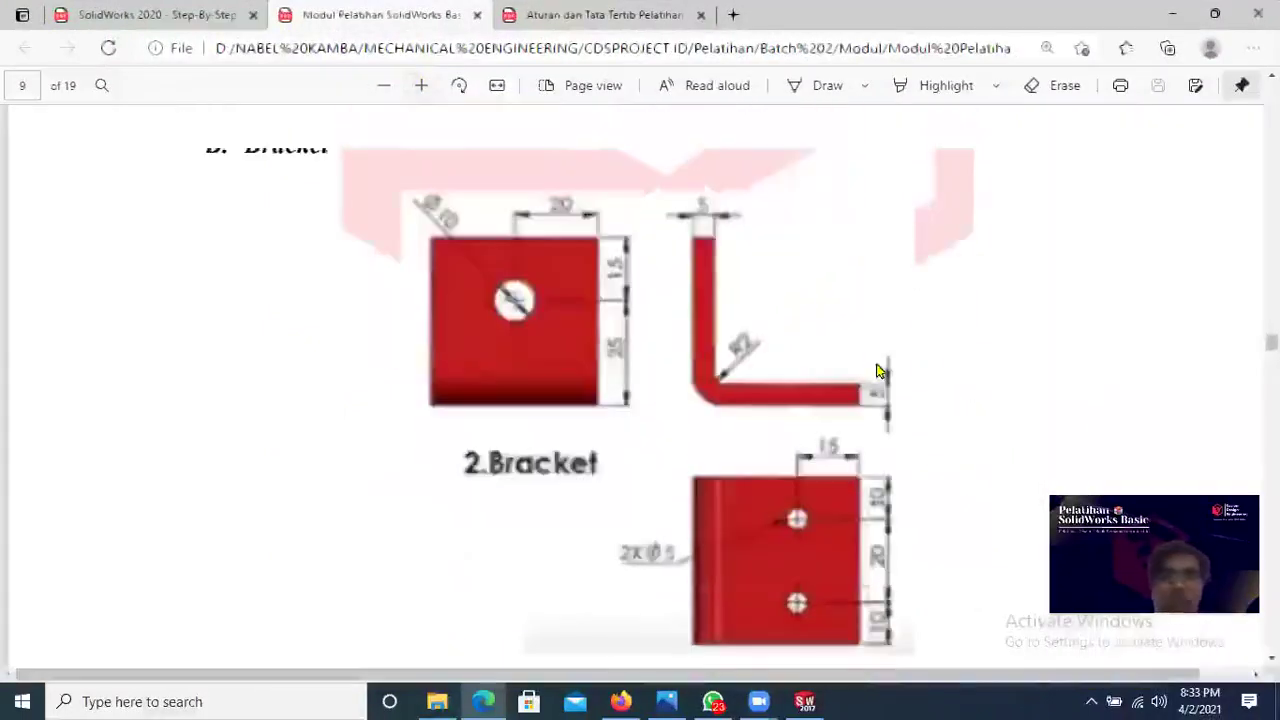
scroll(933, 358, down, 1)
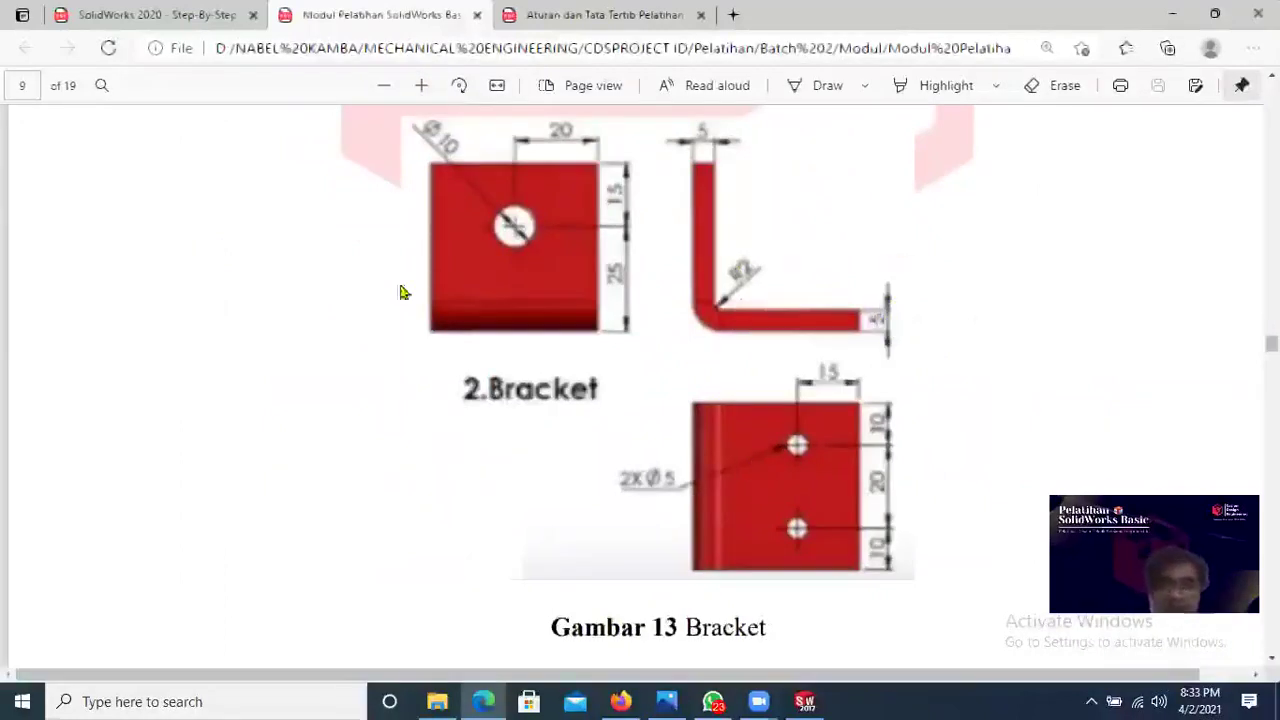
scroll(630, 377, up, 2)
scroll(630, 377, down, 2)
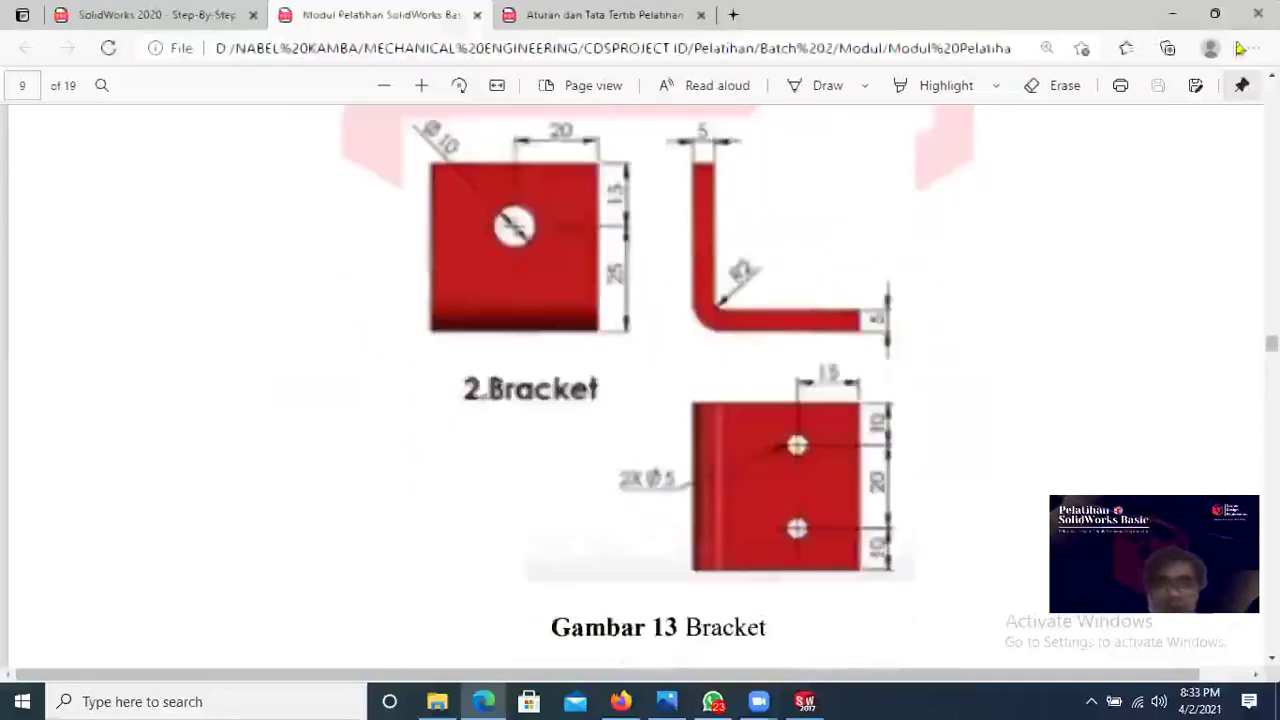
Step: Return to SOLIDWORKS, create a new part document and give it a plain white background scene
click(1172, 14)
key(ctrl+n)
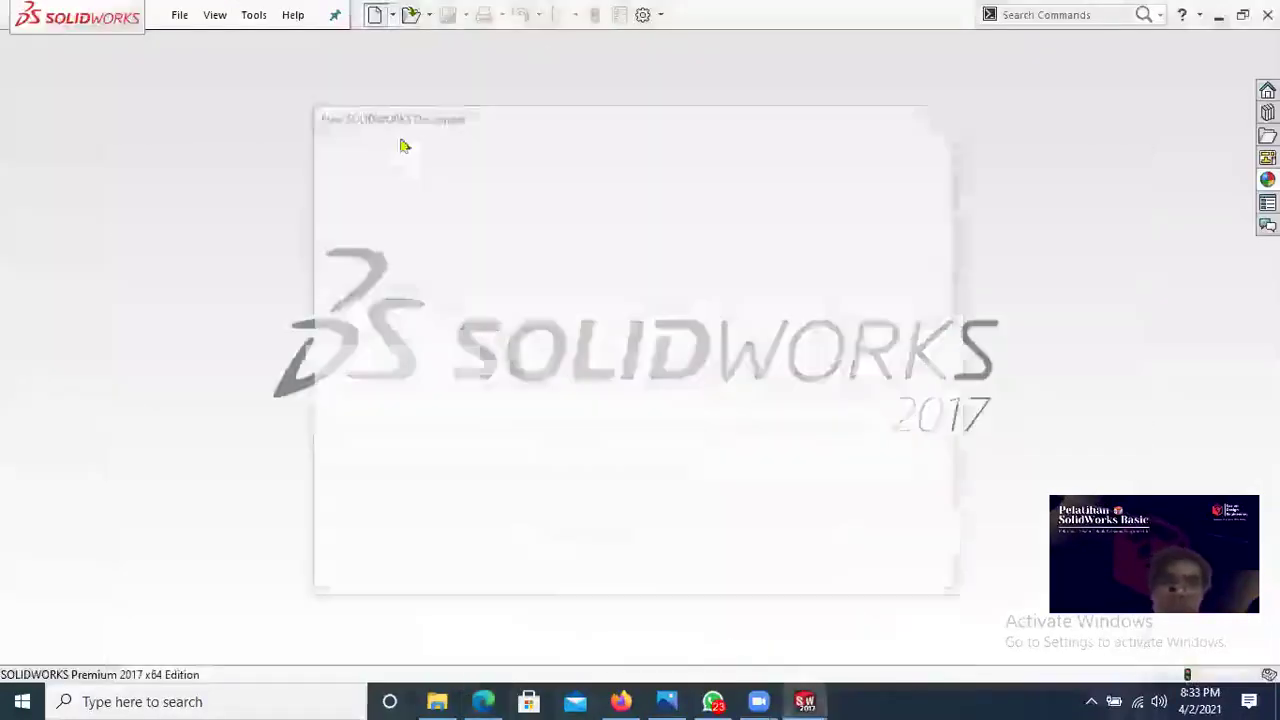
click(449, 304)
click(718, 556)
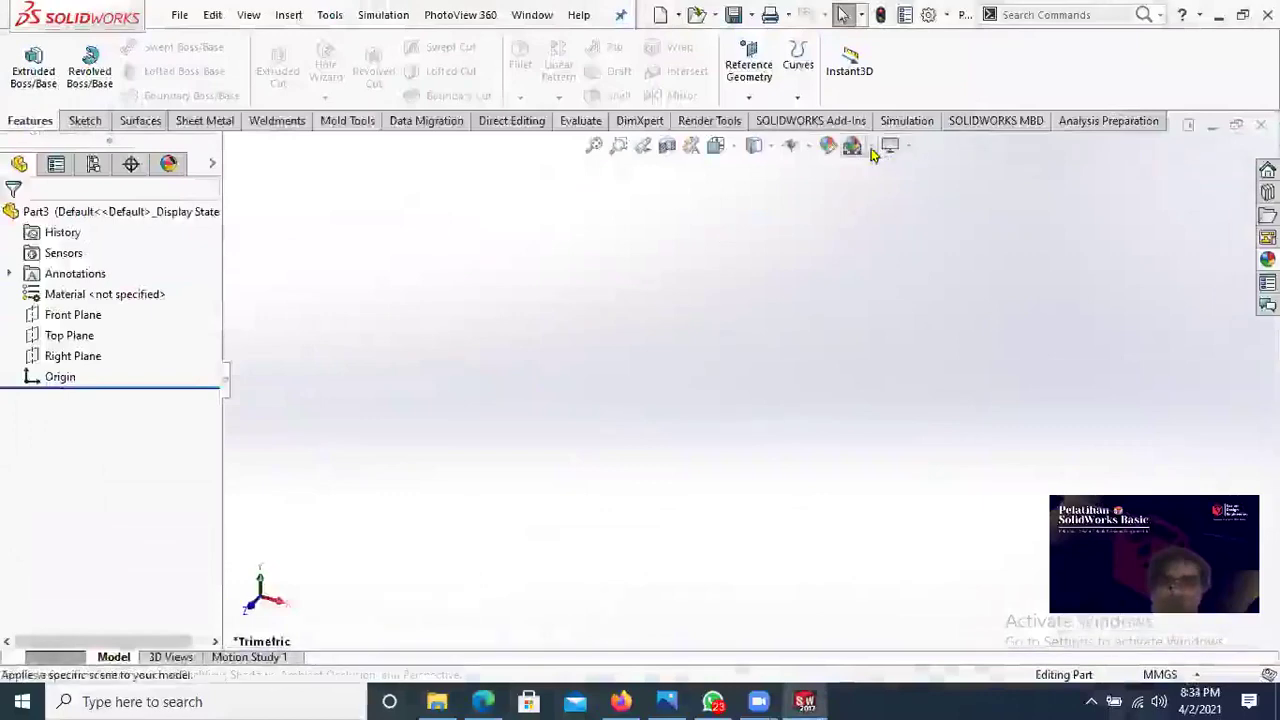
click(866, 146)
click(886, 194)
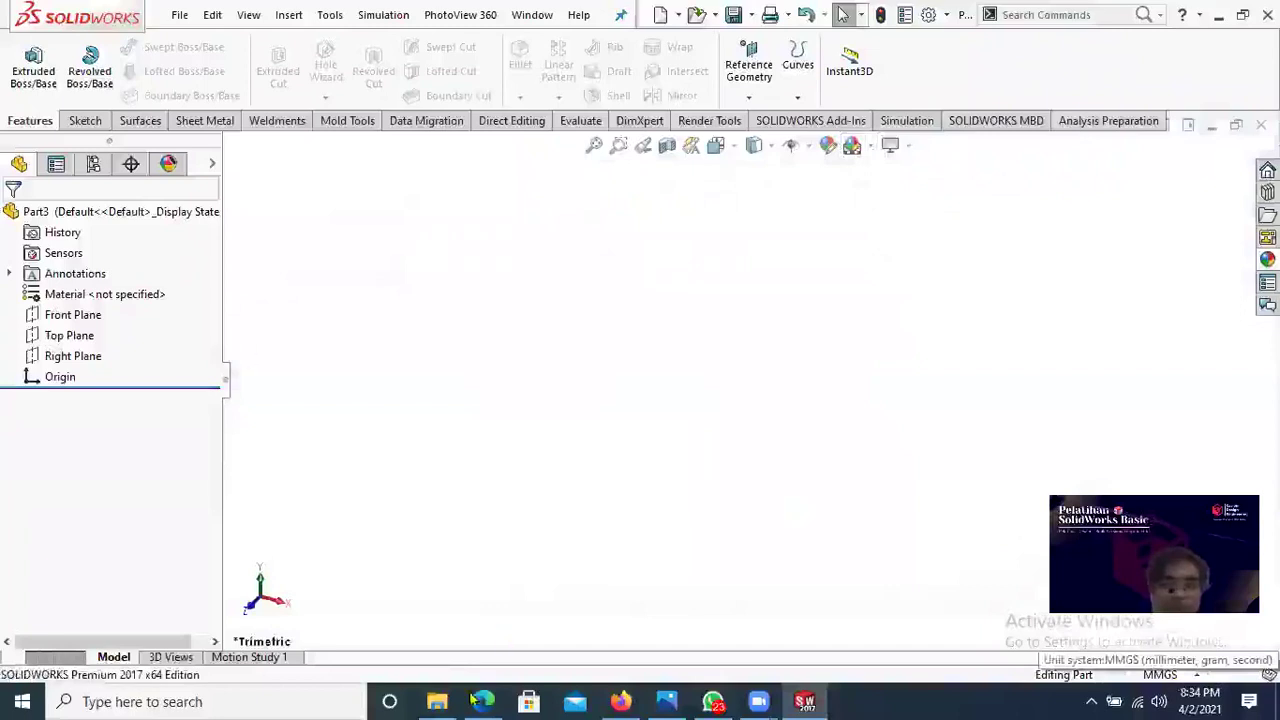
Step: Check the Bracket drawing in Edge again and start a sketch on the Right Plane in SOLIDWORKS
key(alt+Tab)
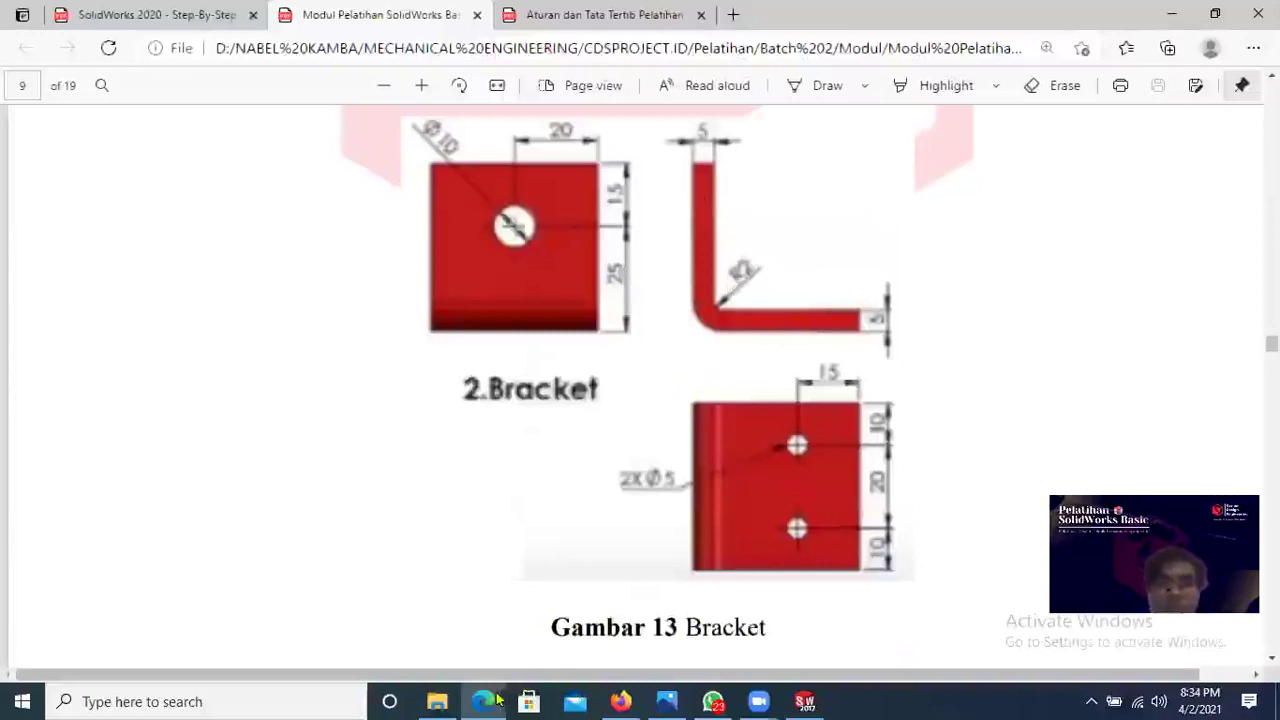
key(alt+Tab)
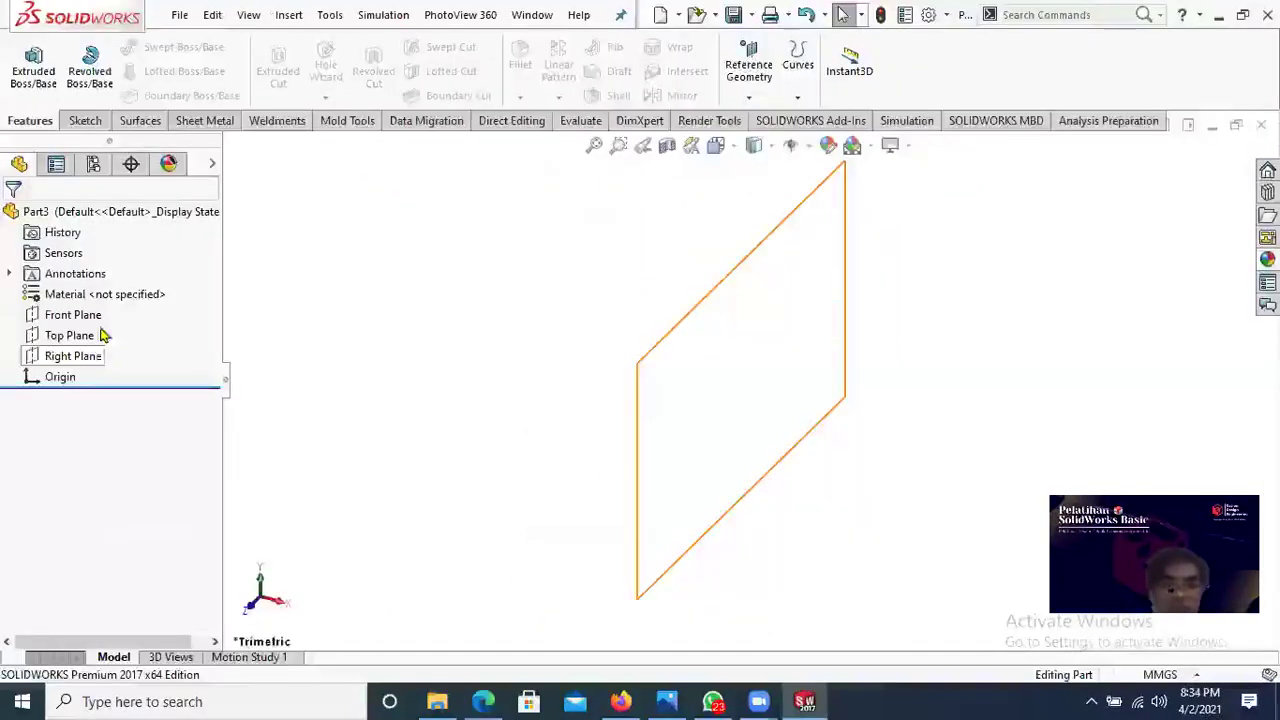
click(86, 356)
click(101, 320)
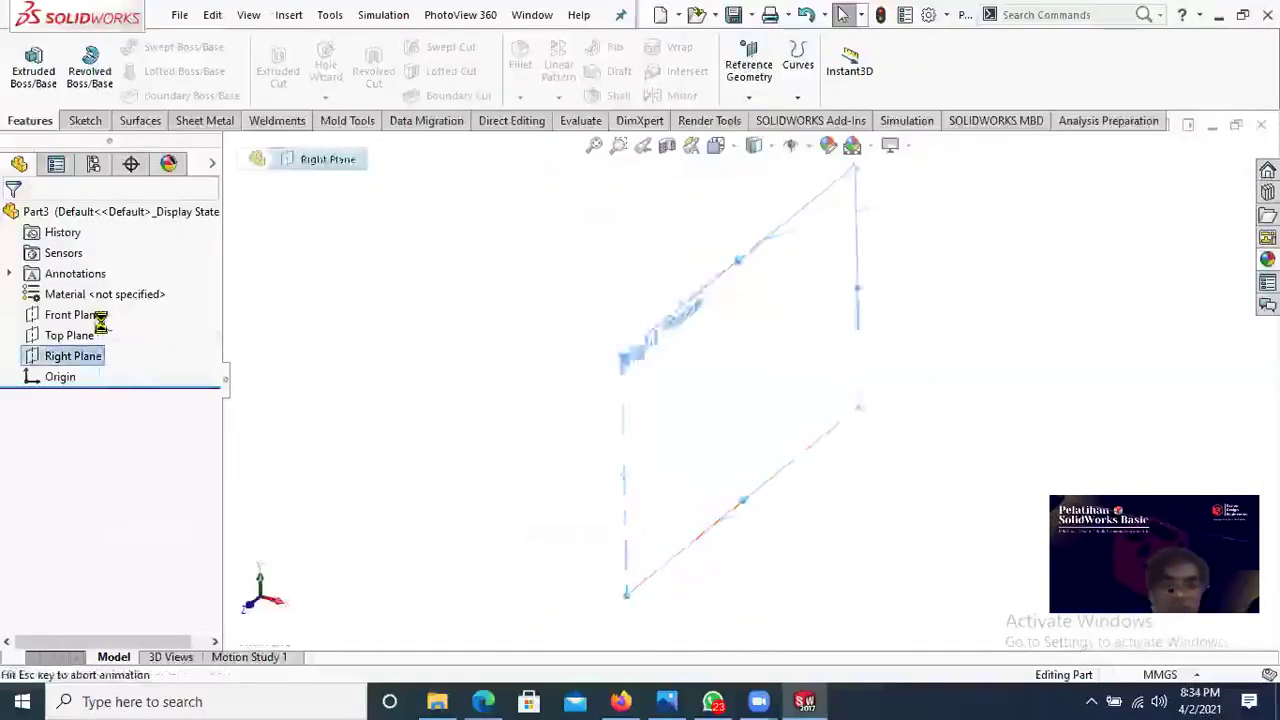
click(483, 701)
key(alt+Tab)
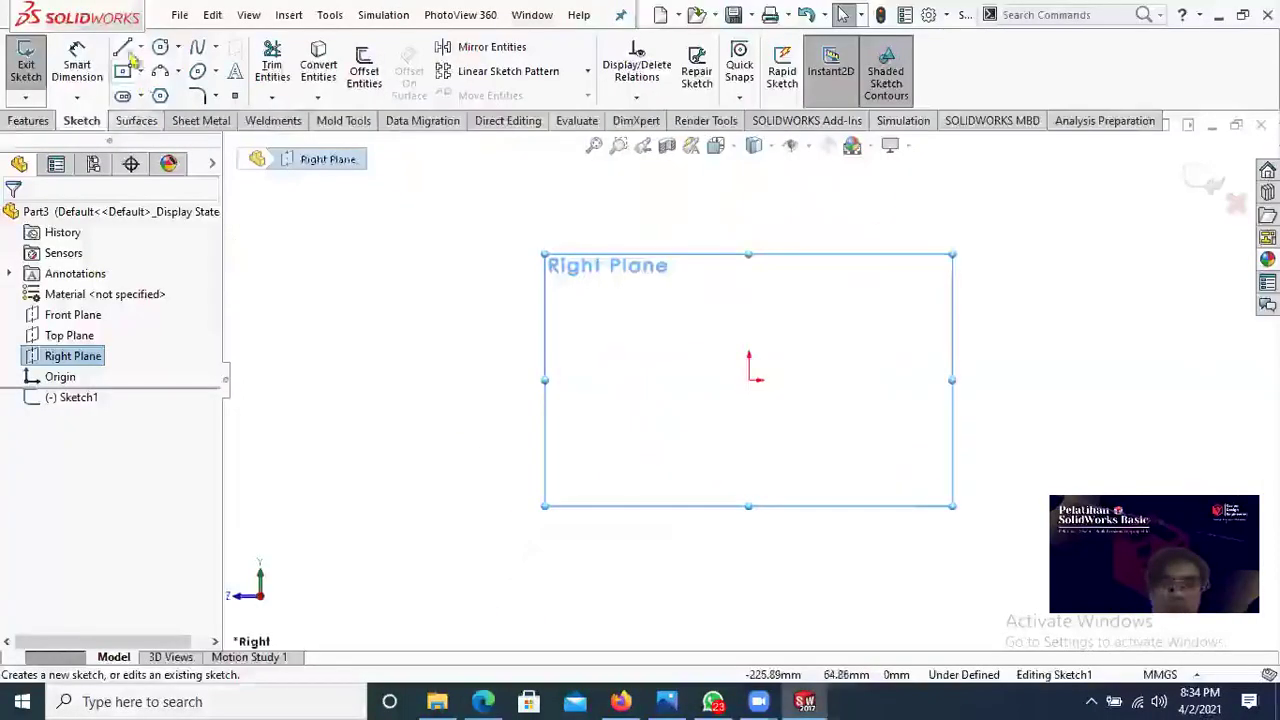
Step: Sketch an L-shaped profile: a vertical line about 68 mm long down to the origin and a horizontal line extending from it
click(123, 48)
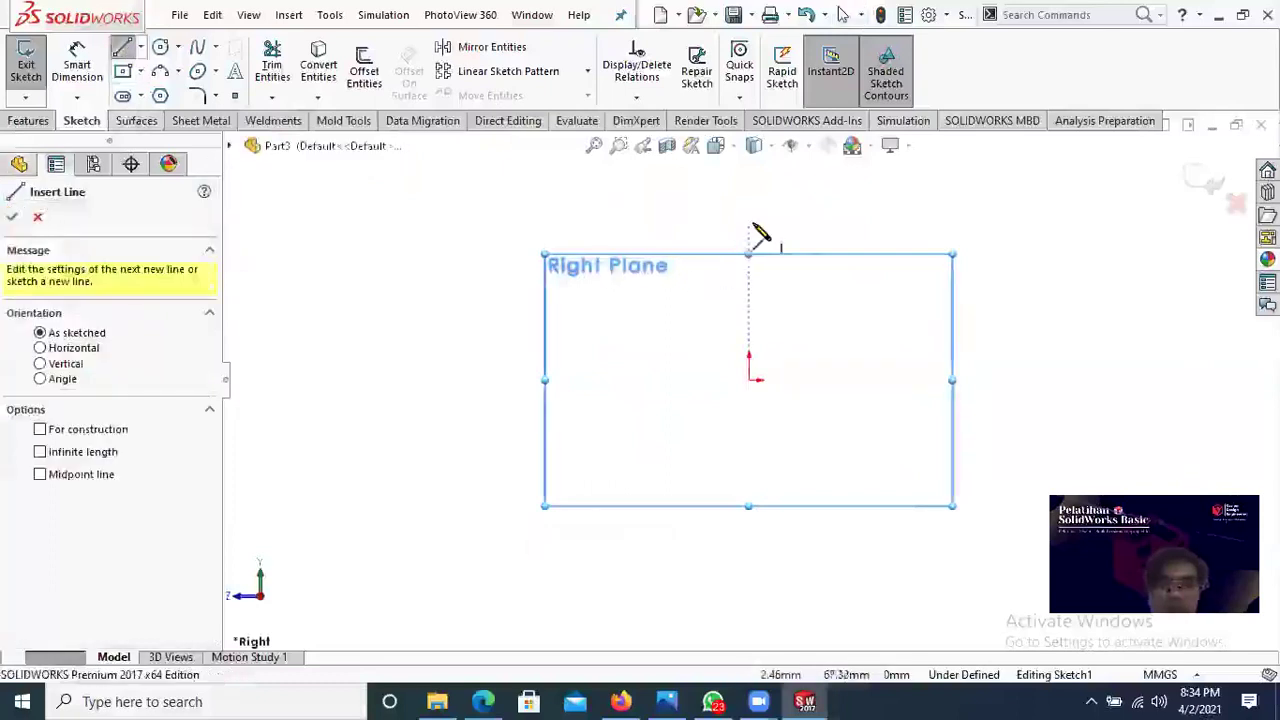
click(757, 234)
click(752, 377)
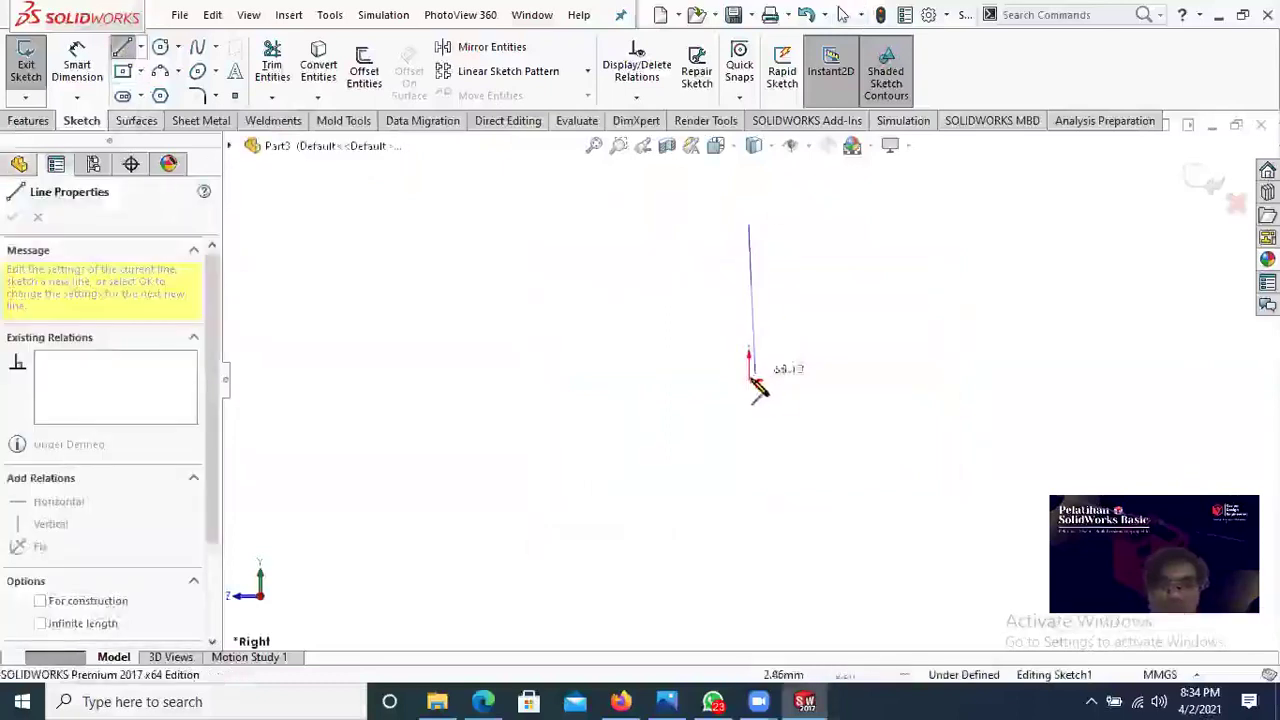
click(892, 380)
right_click(963, 270)
click(963, 270)
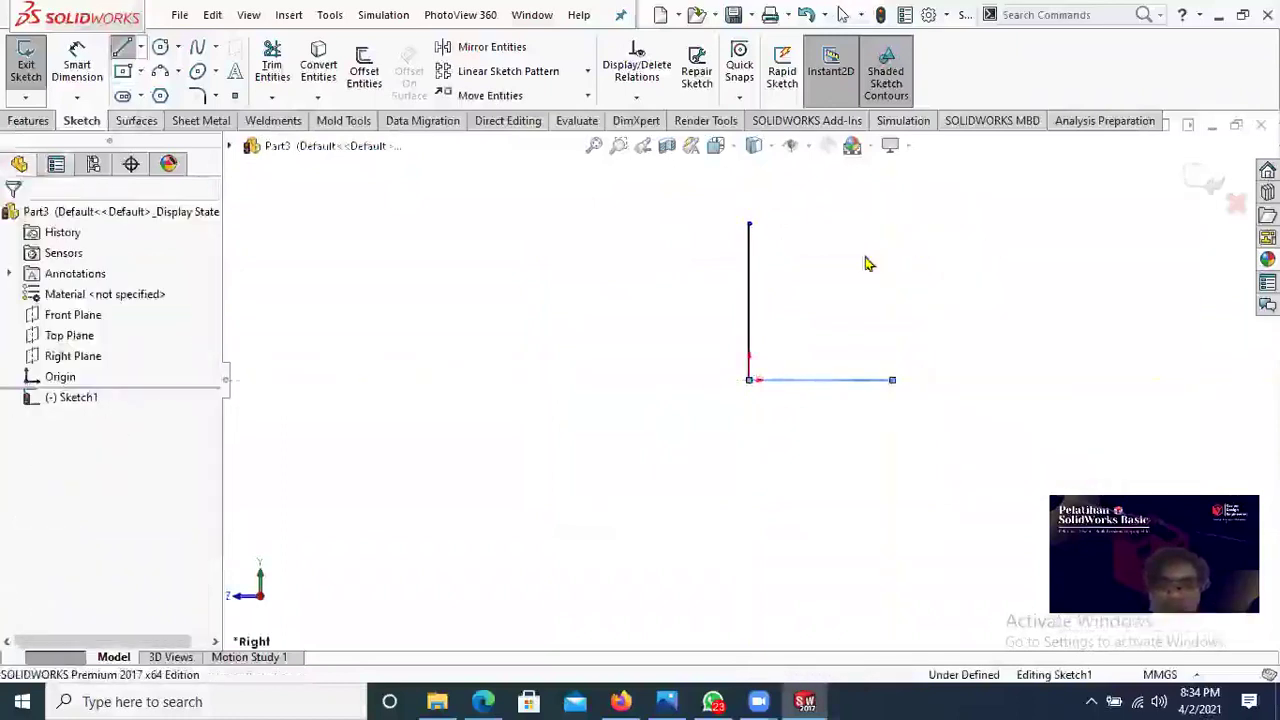
Step: Dimension the vertical line of the L-shaped profile to 40 mm
scroll(866, 260, down, 2)
click(77, 65)
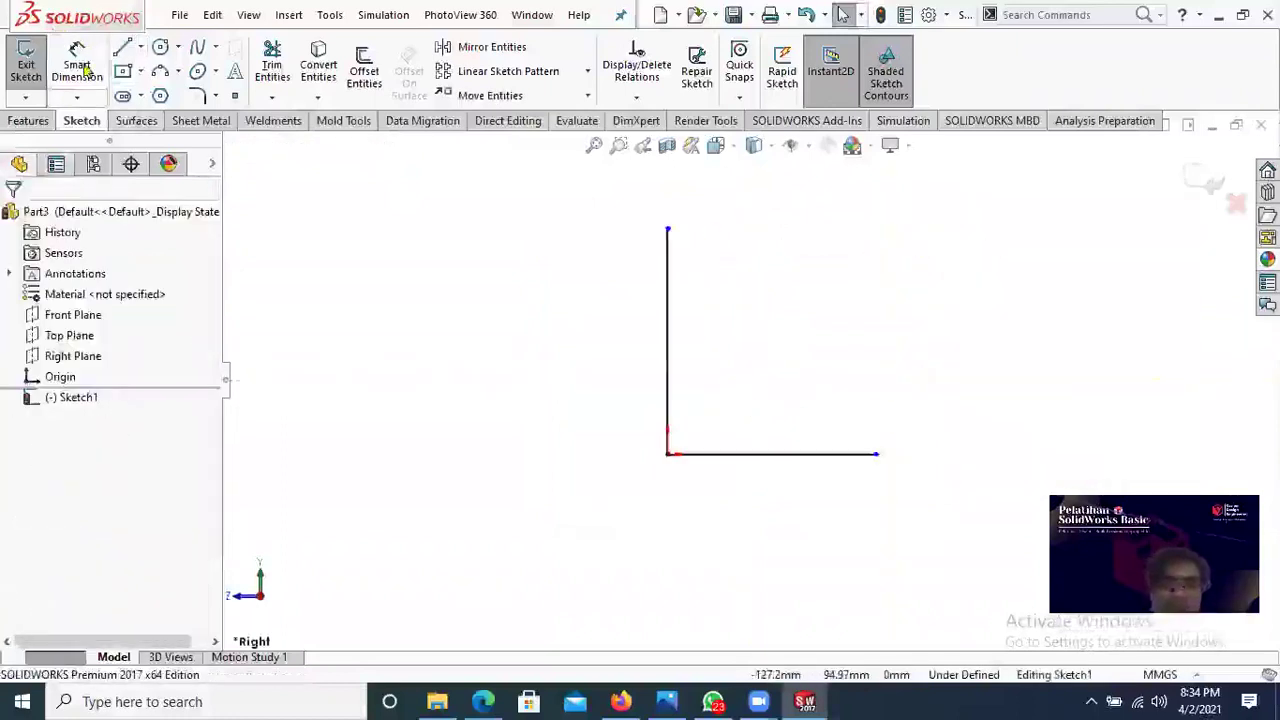
click(667, 352)
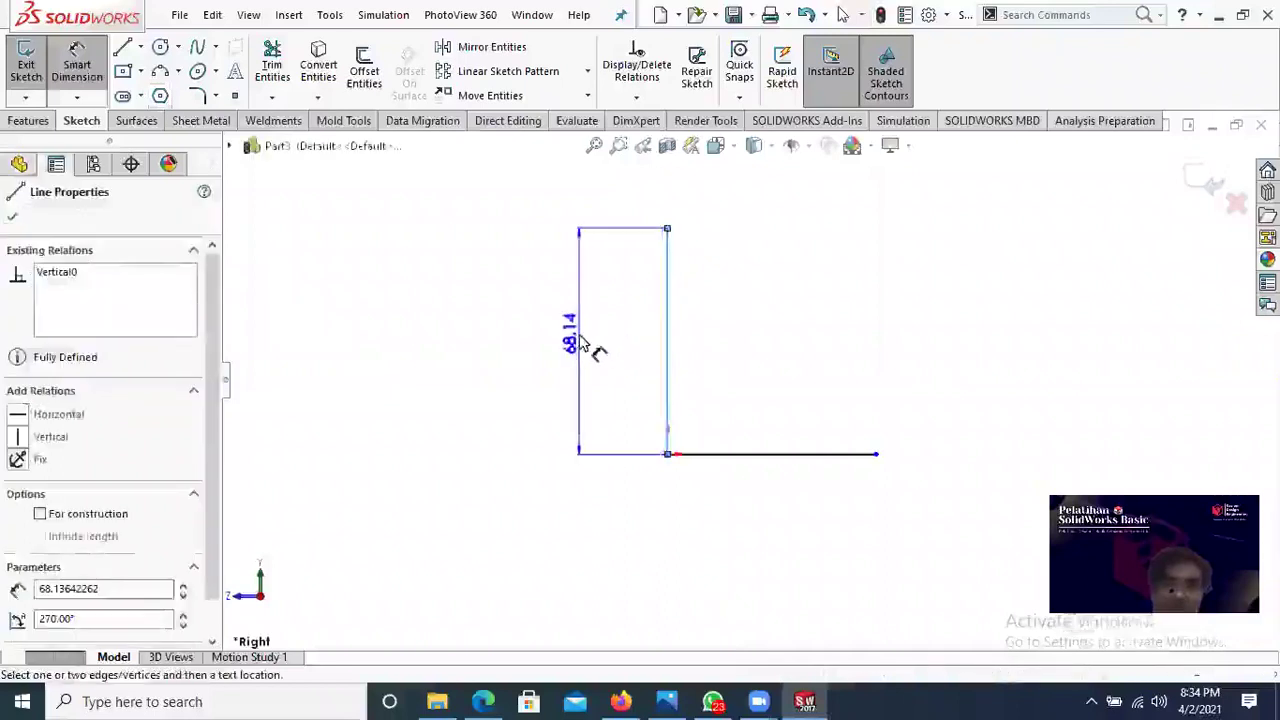
click(584, 344)
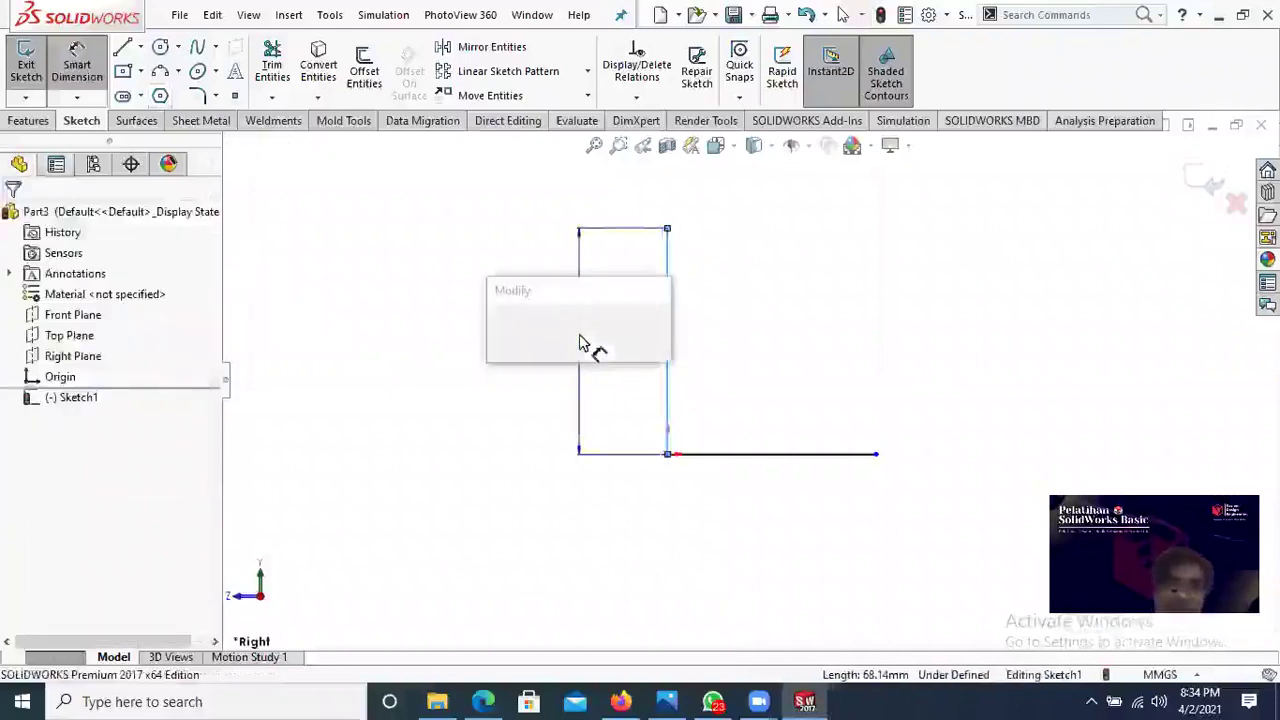
text(40)
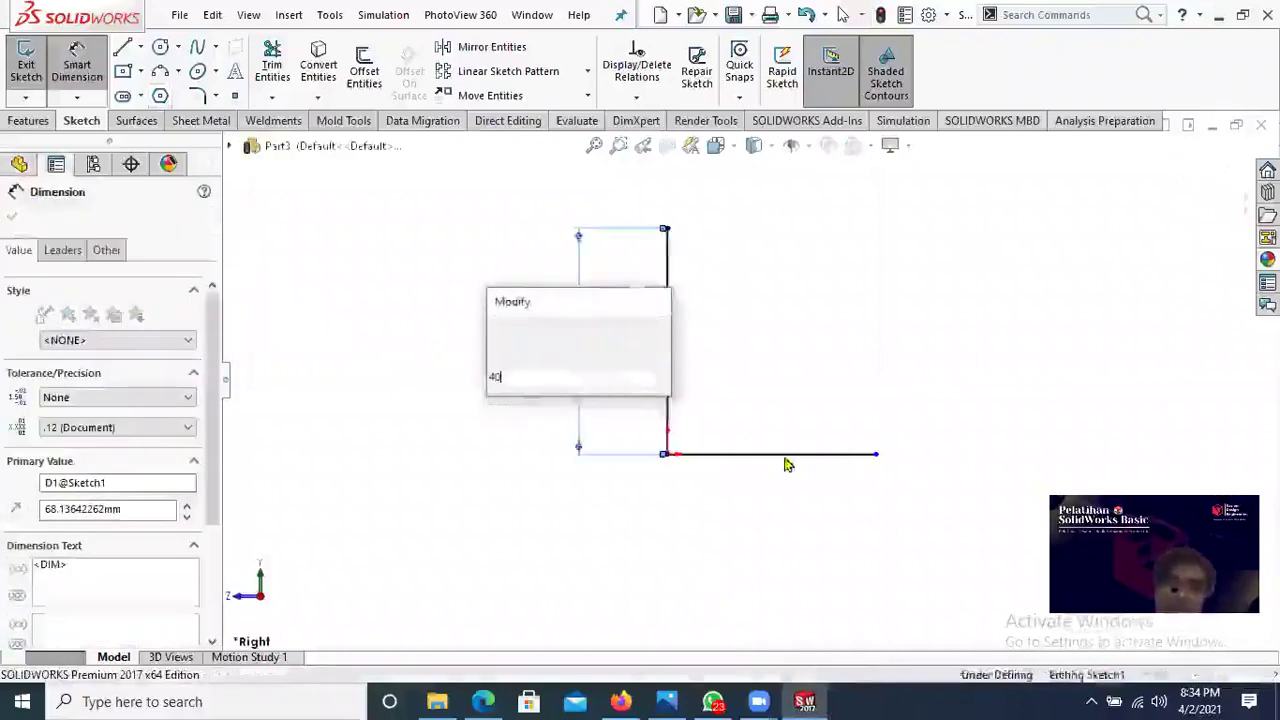
key(Return)
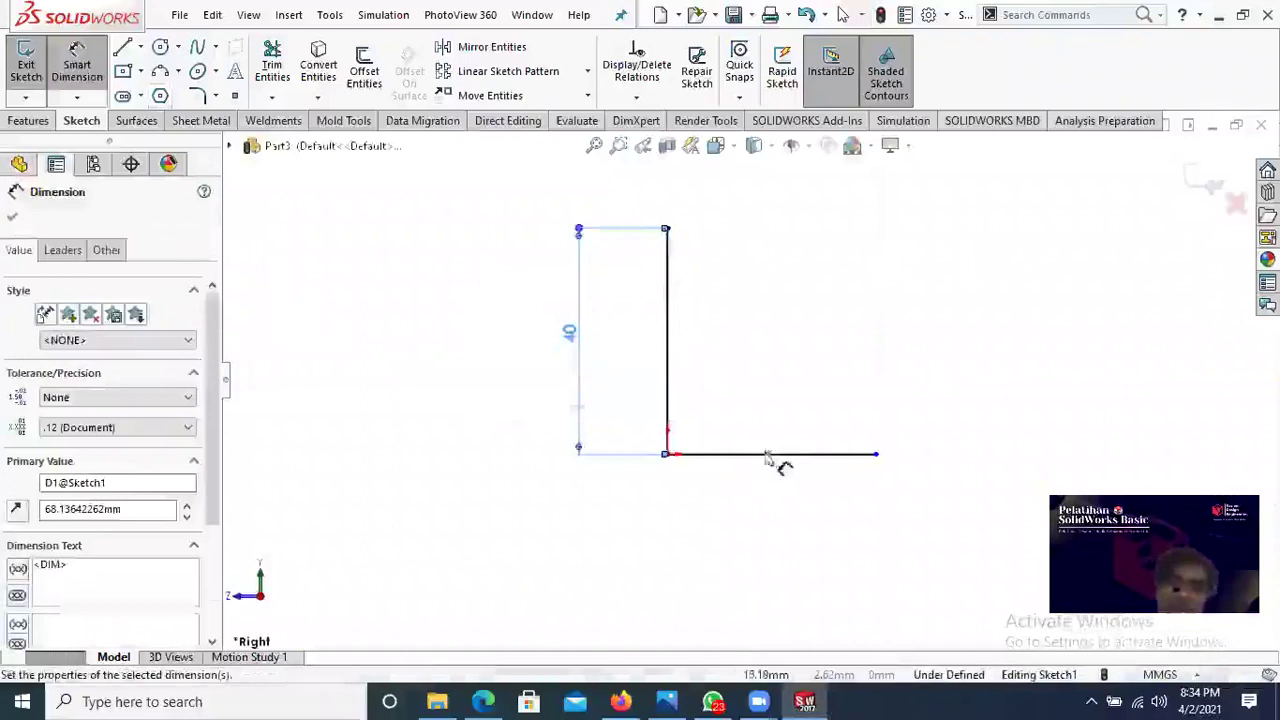
Step: Dimension the horizontal line of the L-shaped profile to 40 mm, and check the Bracket drawing in Edge before returning to SOLIDWORKS
click(770, 505)
click(785, 530)
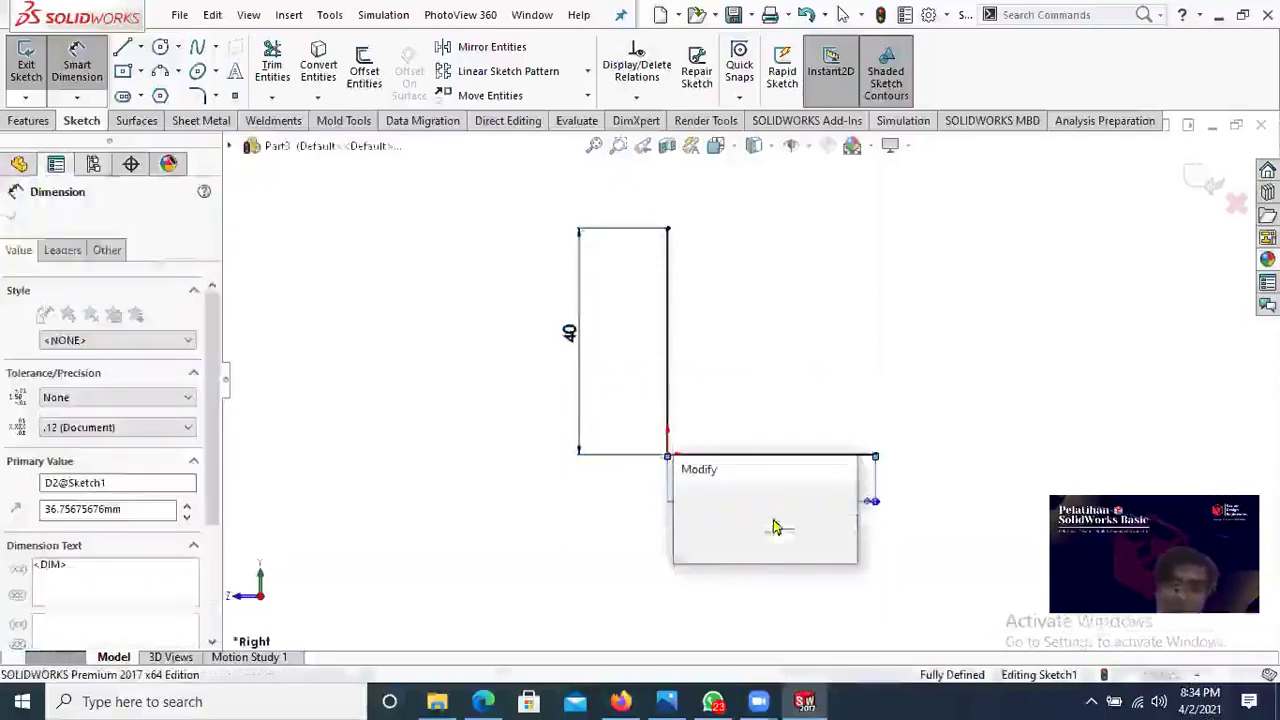
text(40)
key(Return)
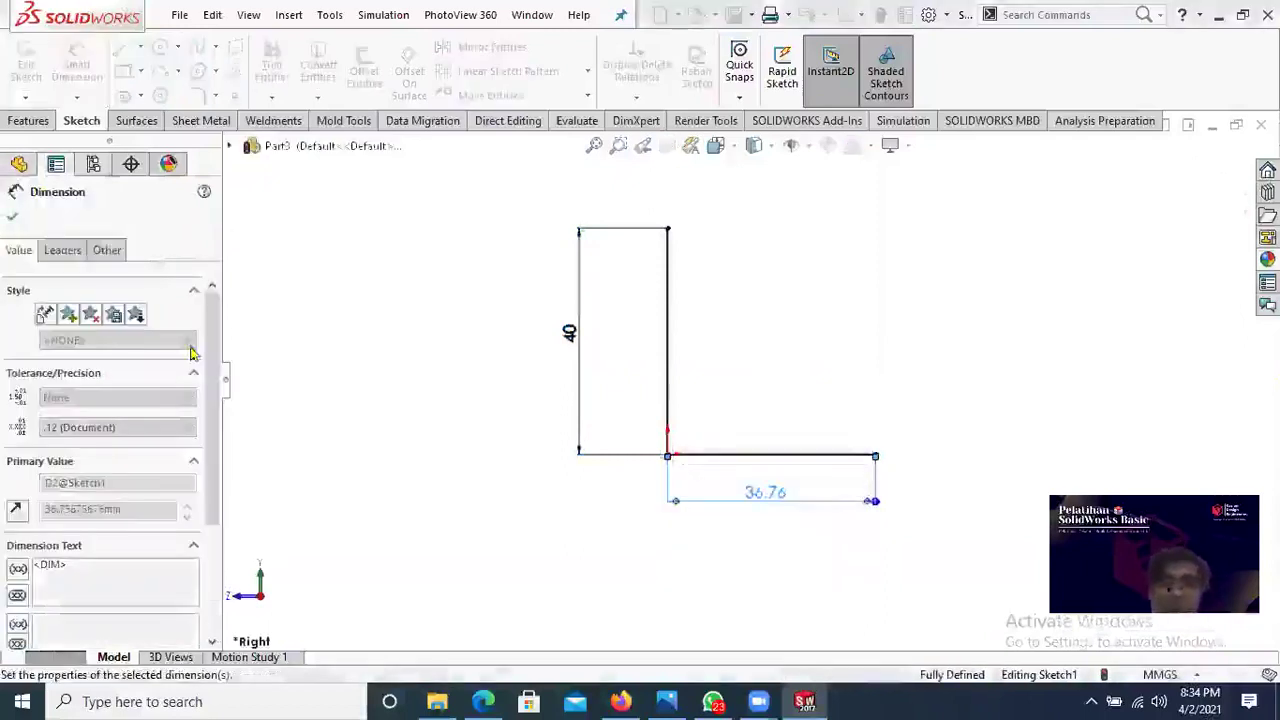
key(Escape)
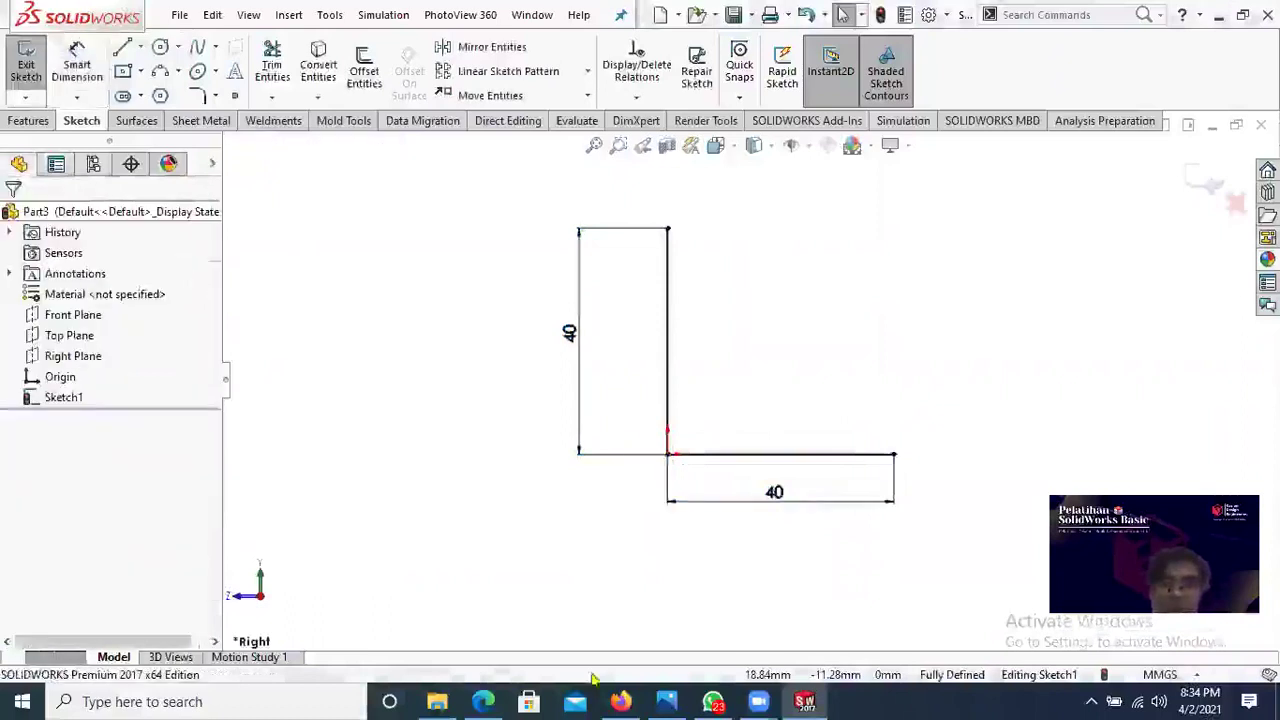
click(484, 701)
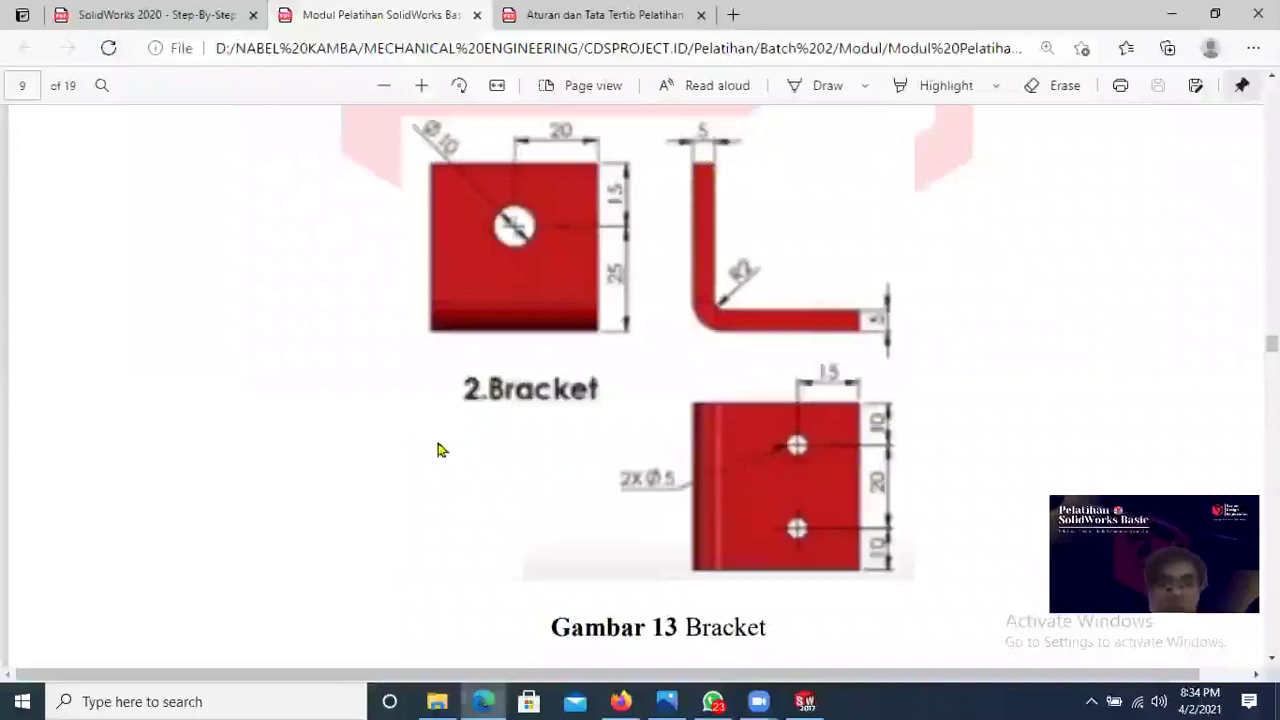
key(alt+Tab)
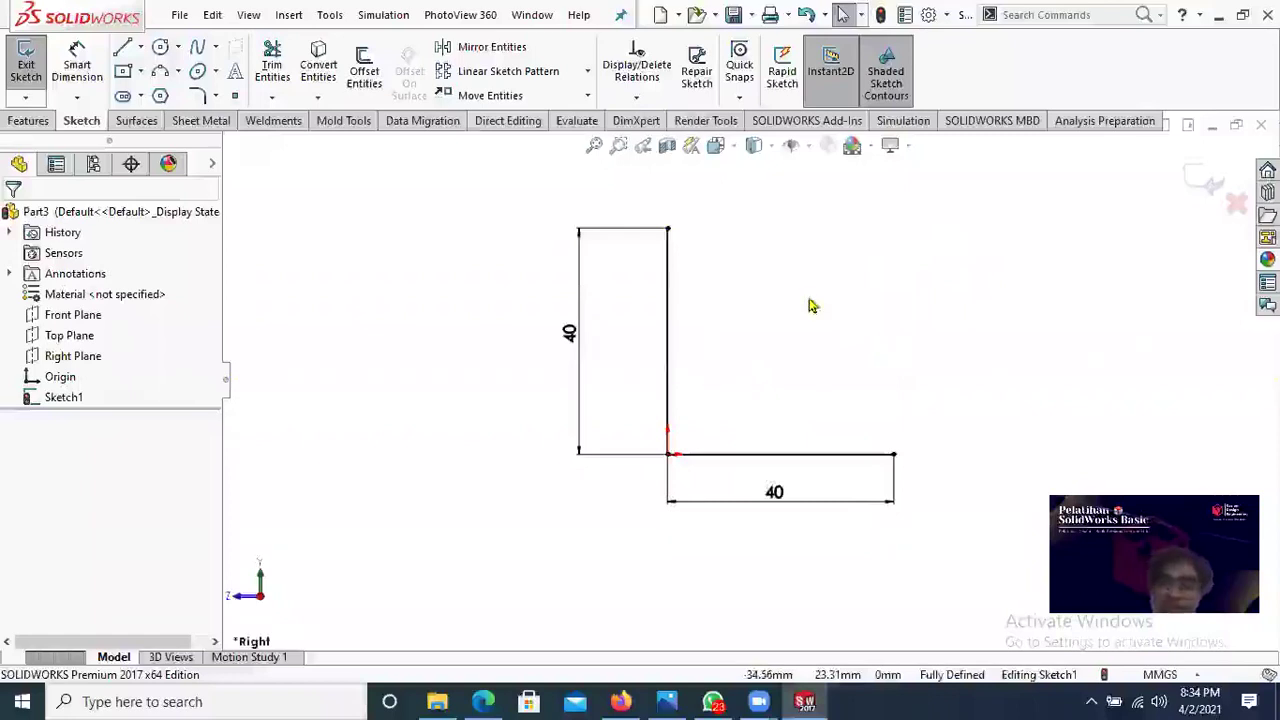
Step: Offset the whole L-shaped chain toward the inside of its corner by about 23 mm, with the offset dimension added
scroll(810, 306, down, 2)
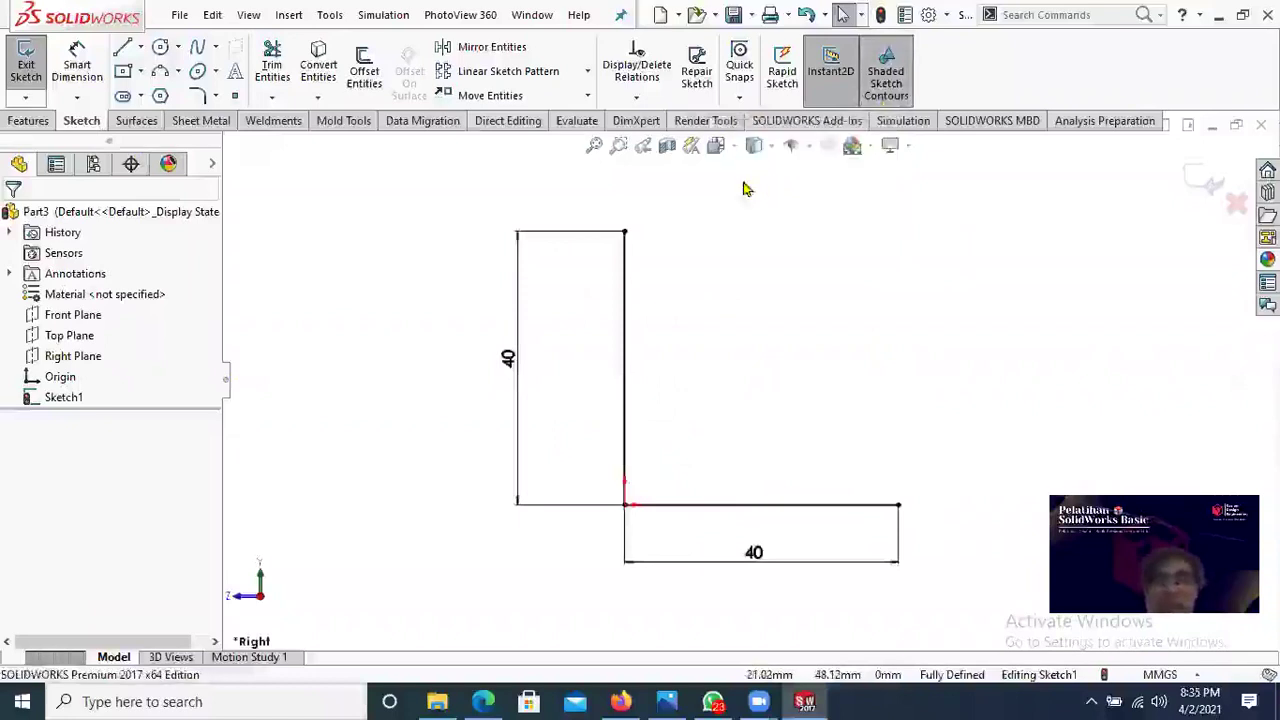
click(365, 88)
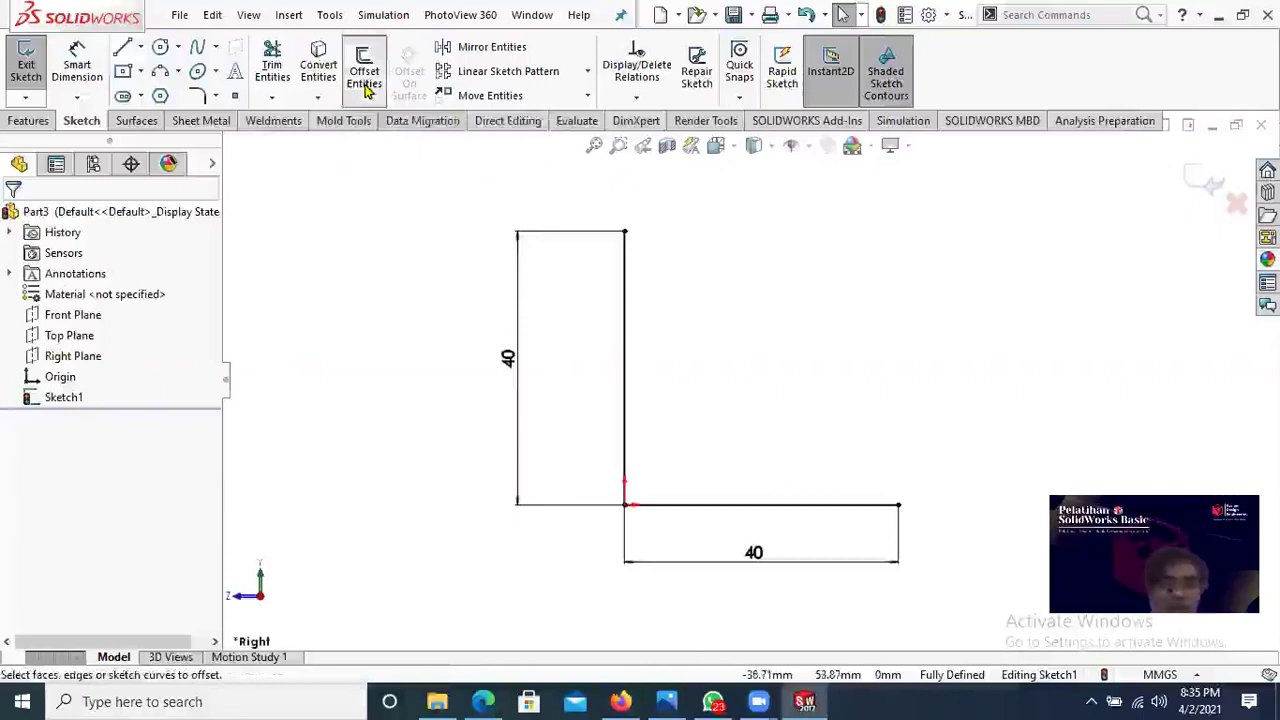
drag(121, 273, 18, 278)
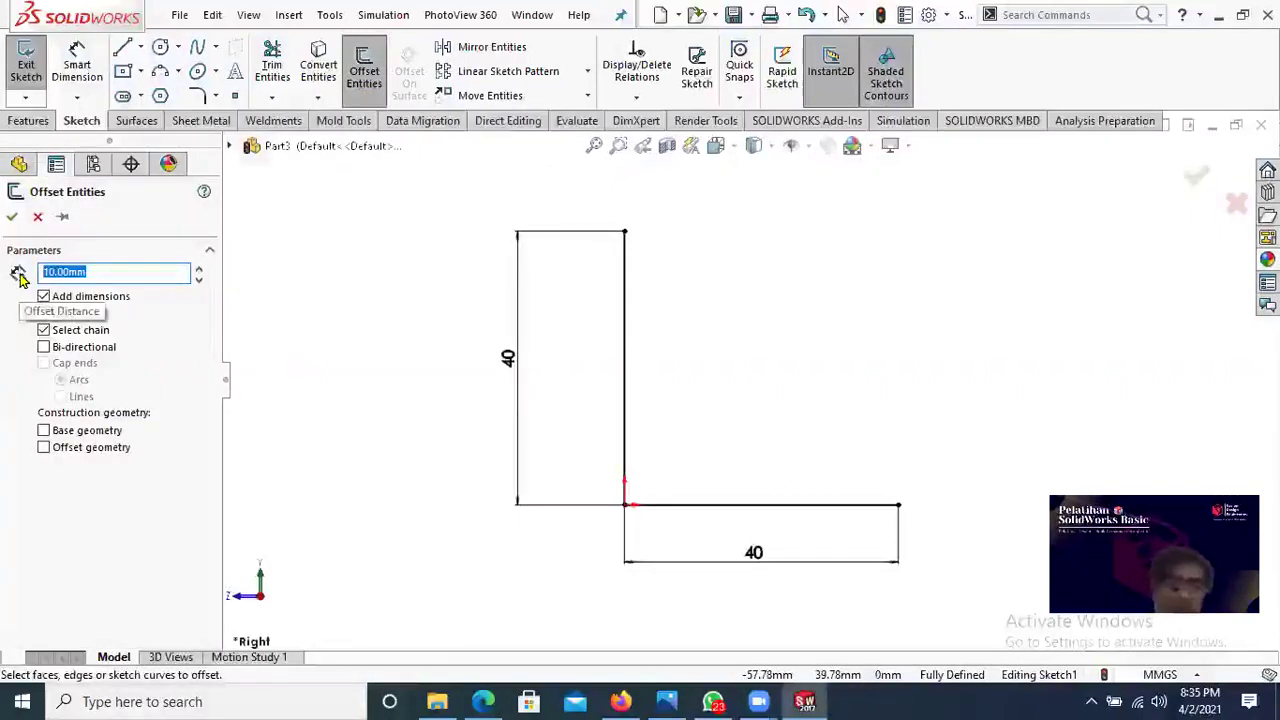
text(5)
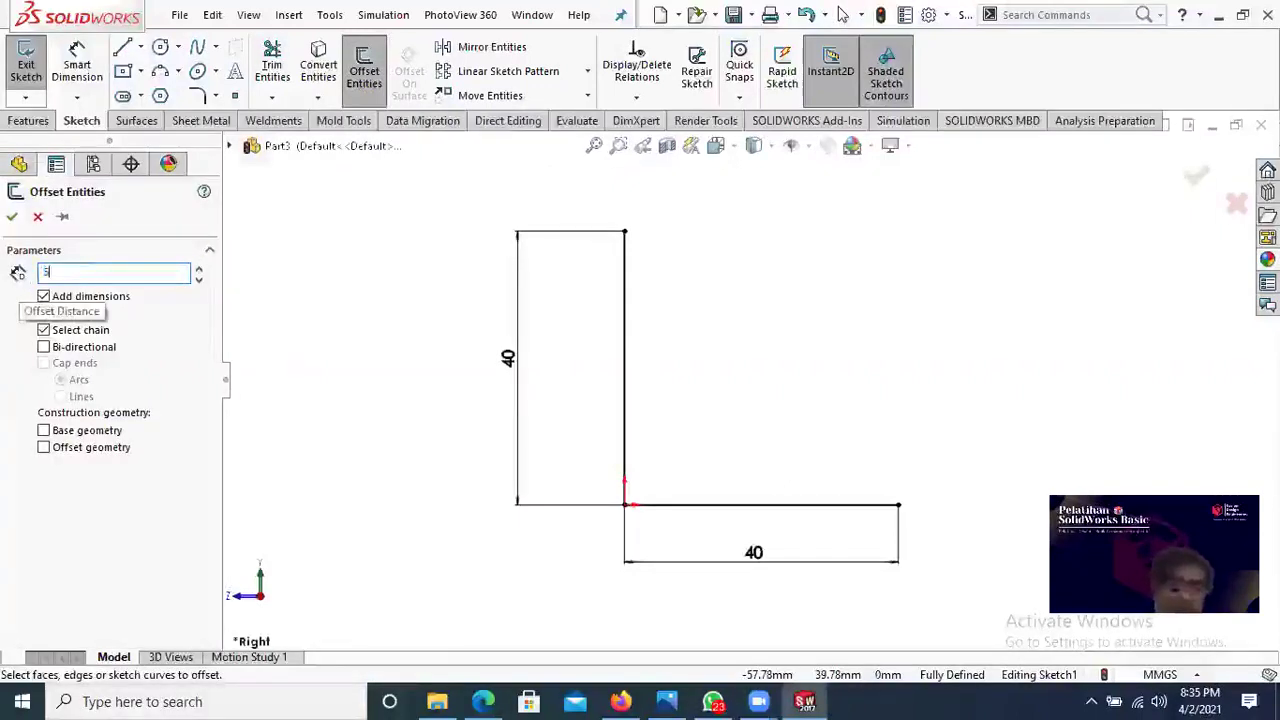
click(624, 310)
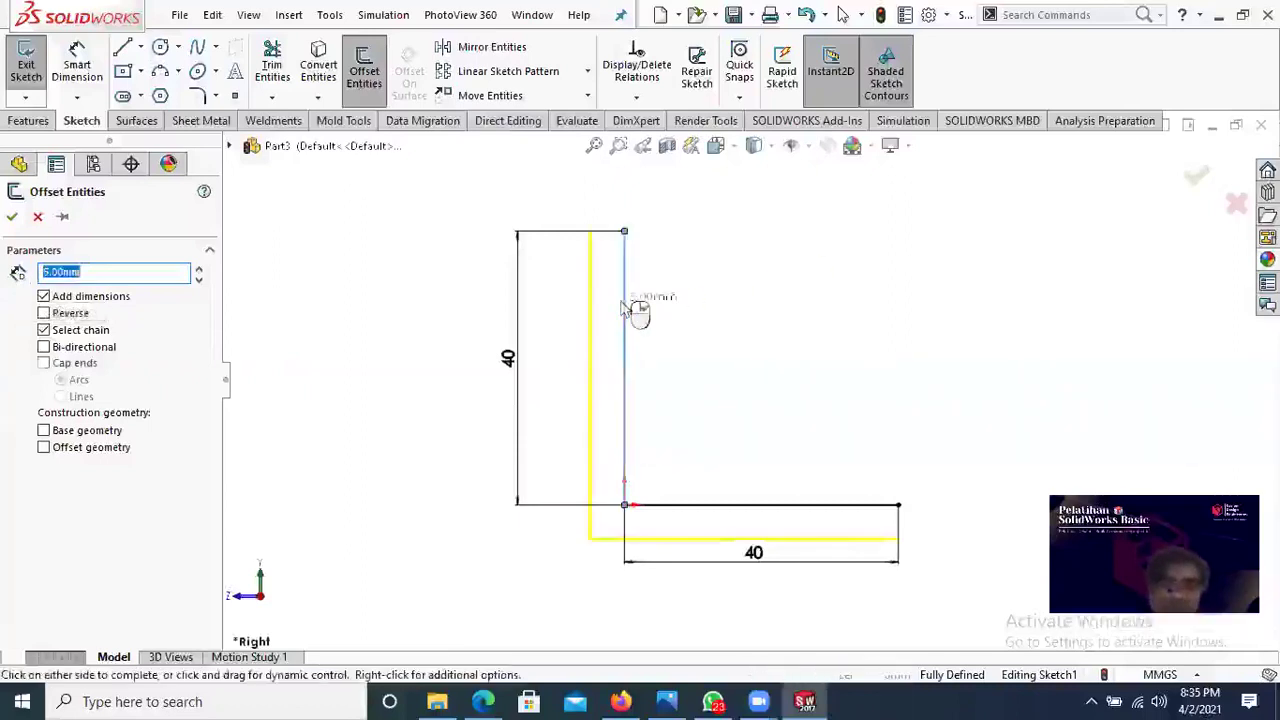
click(44, 314)
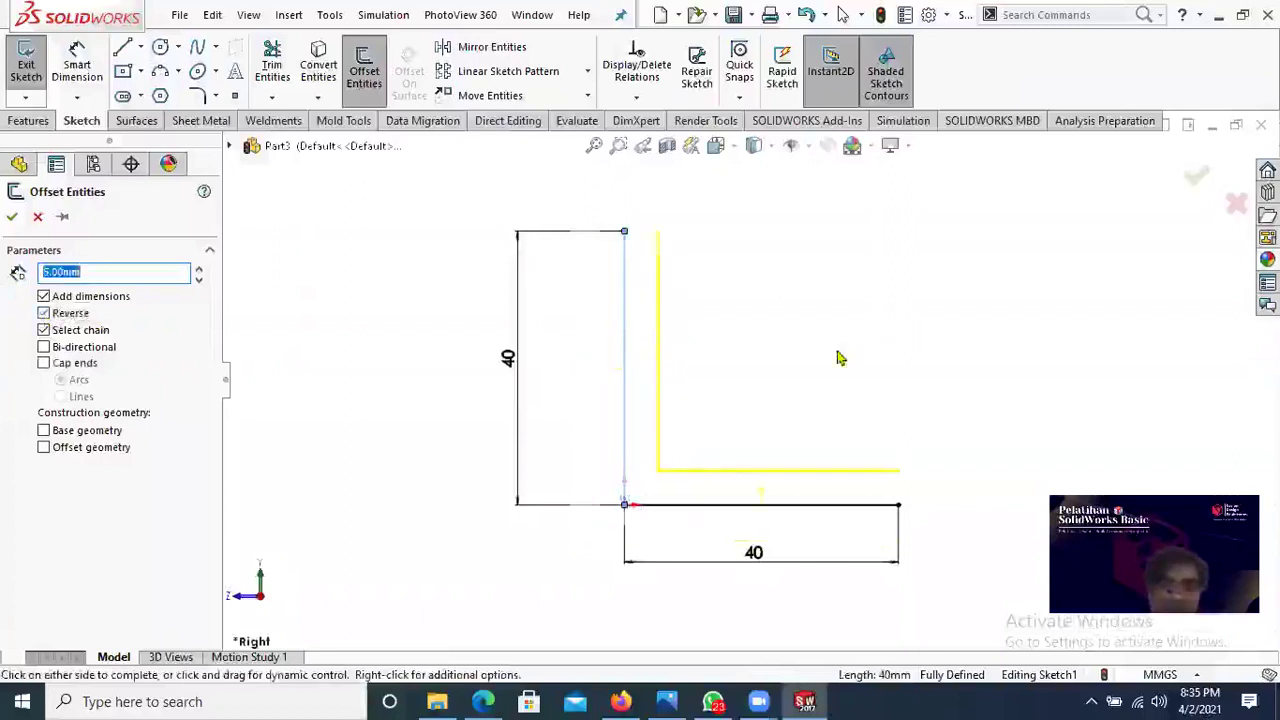
scroll(888, 334, down, 1)
drag(840, 357, 839, 350)
key(Return)
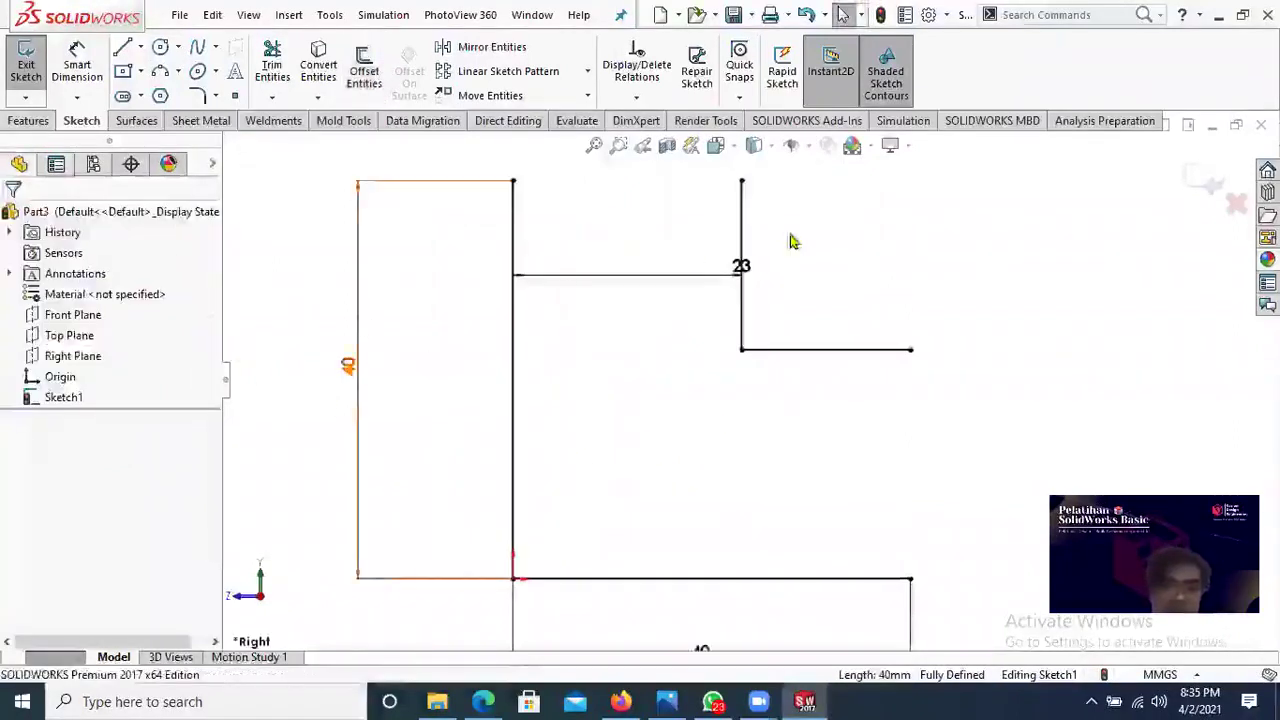
Step: Set the offset distance between the two L-shaped chains to 5 mm and place its dimension outside the vertical leg
double_click(740, 264)
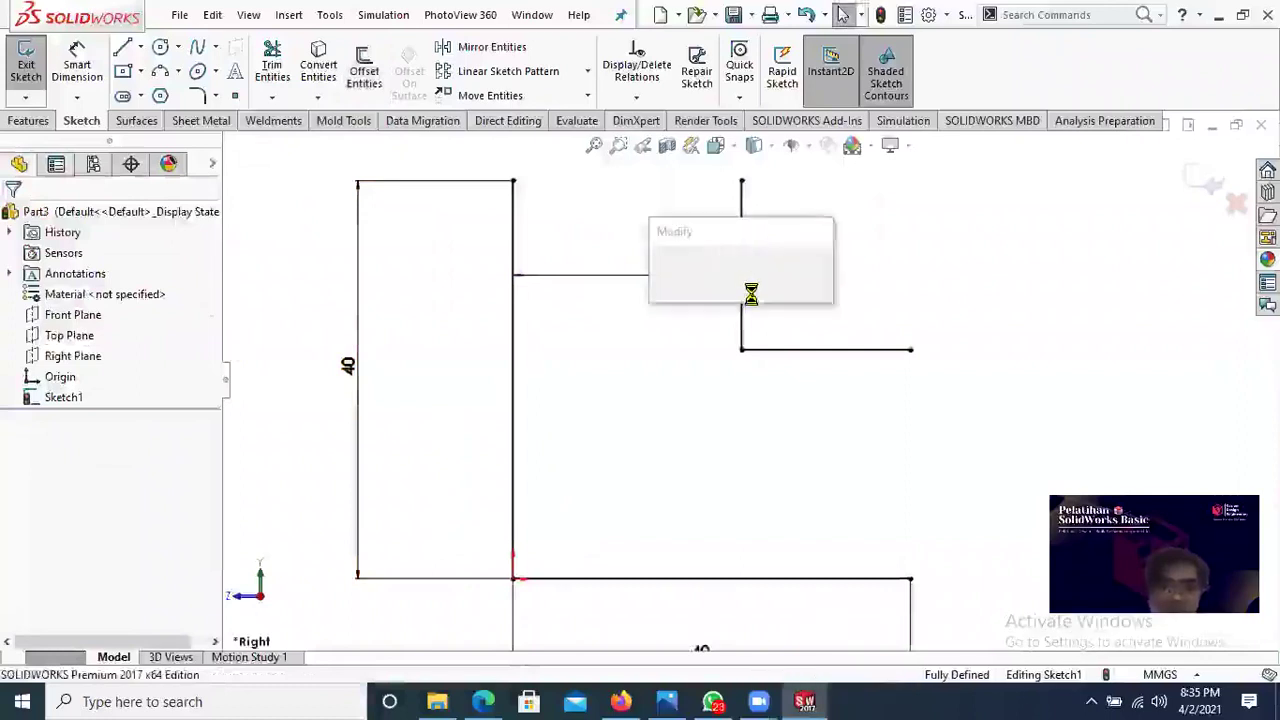
text(5)
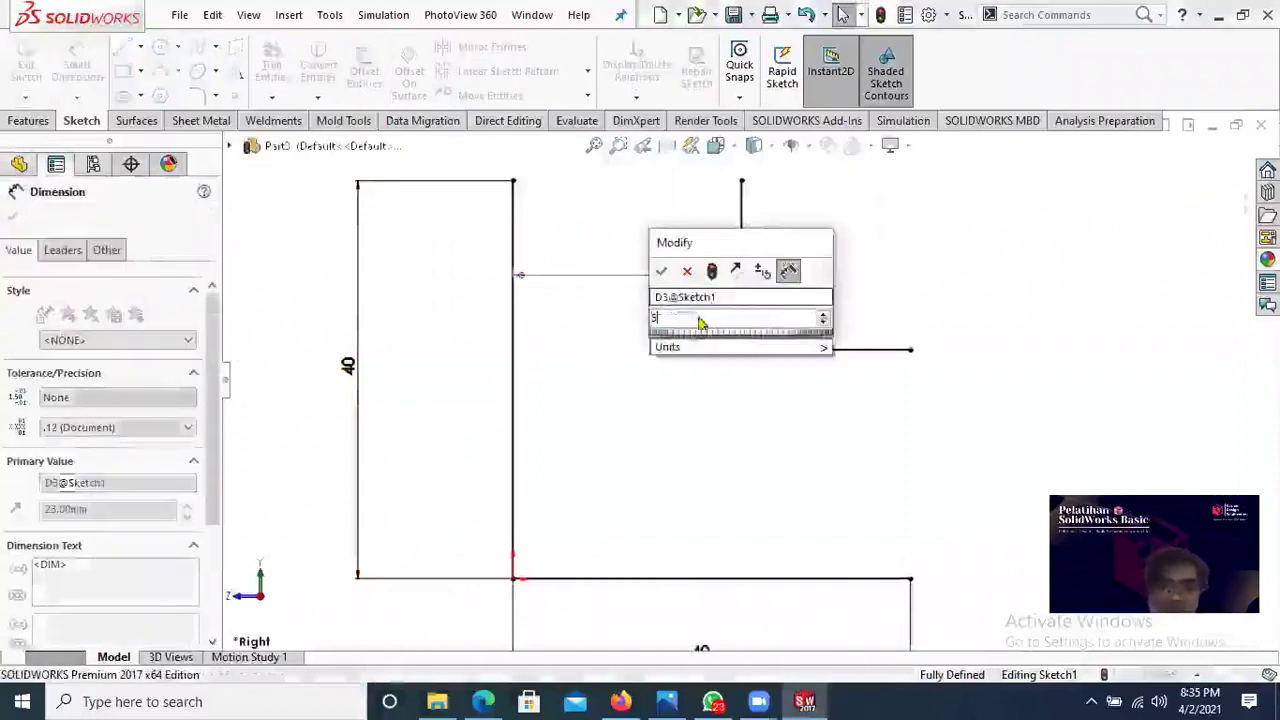
click(659, 273)
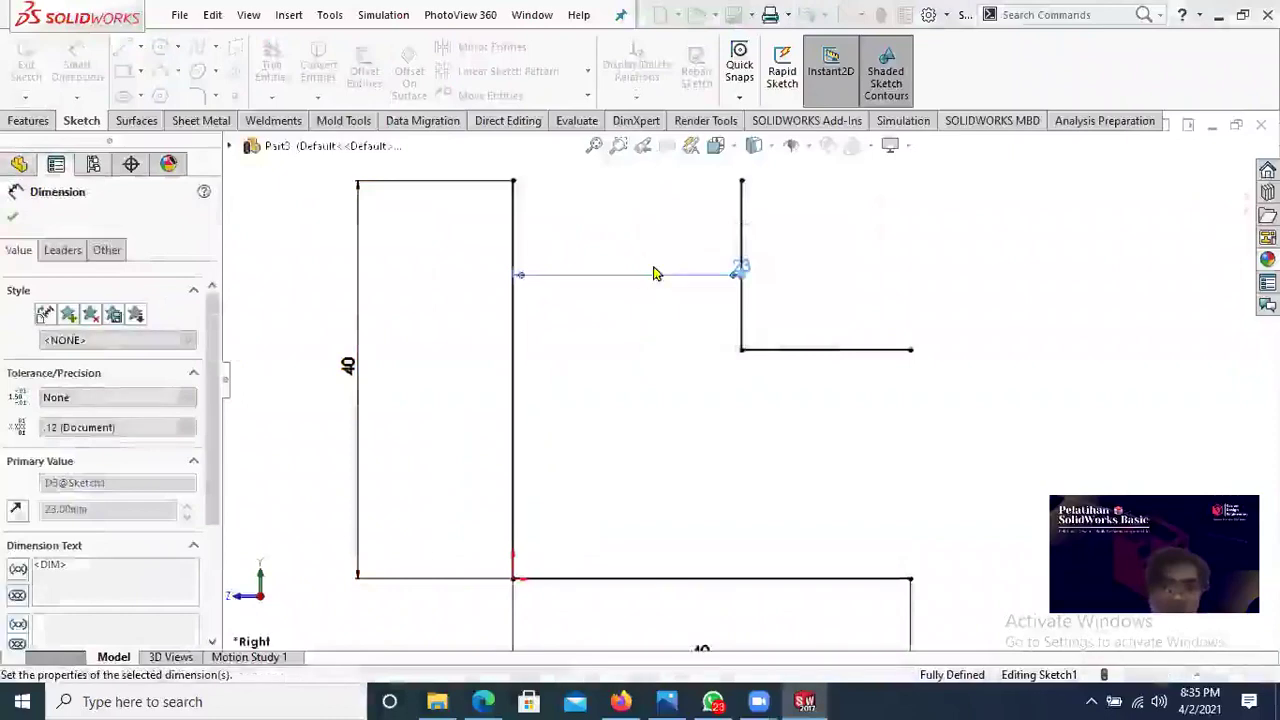
key(f)
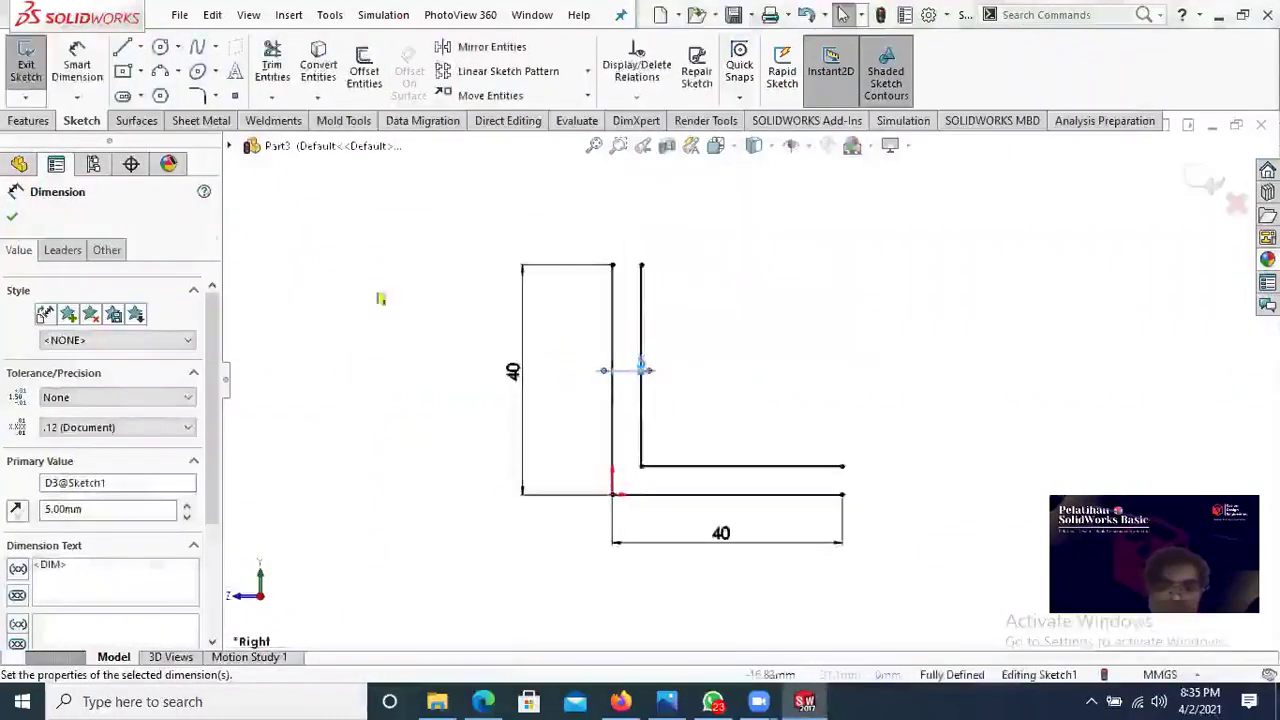
click(13, 217)
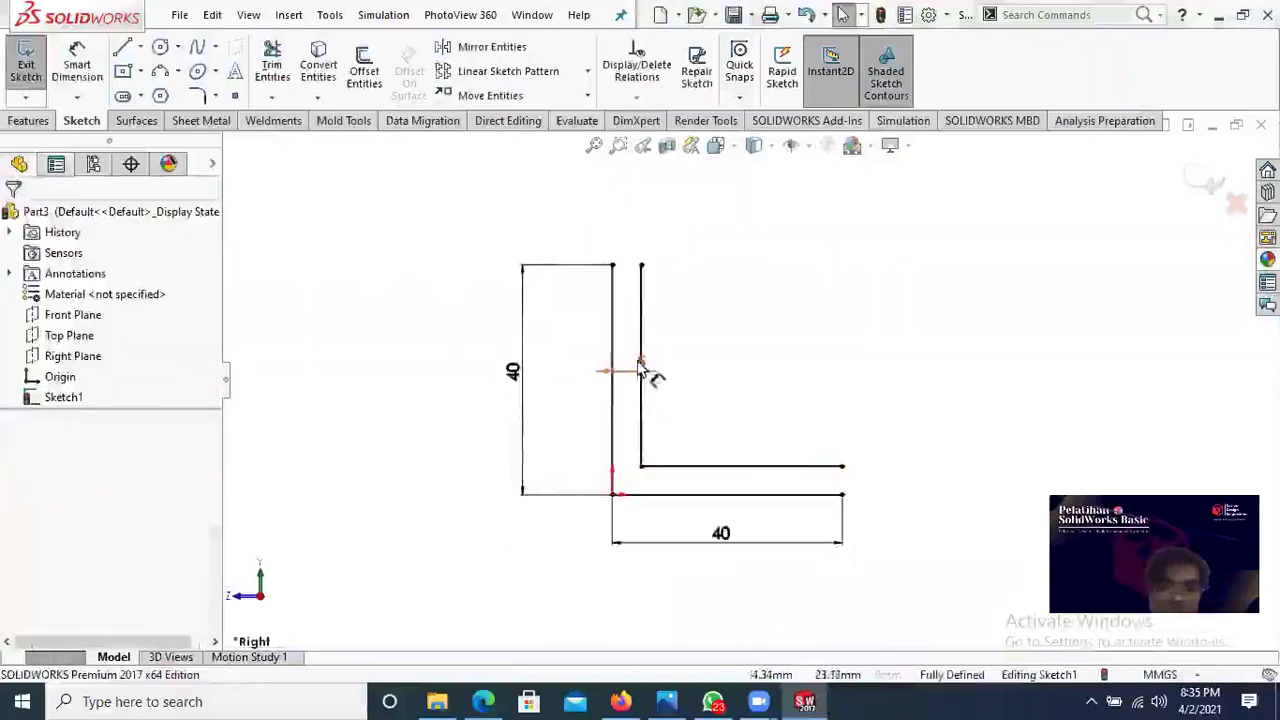
drag(643, 366, 489, 310)
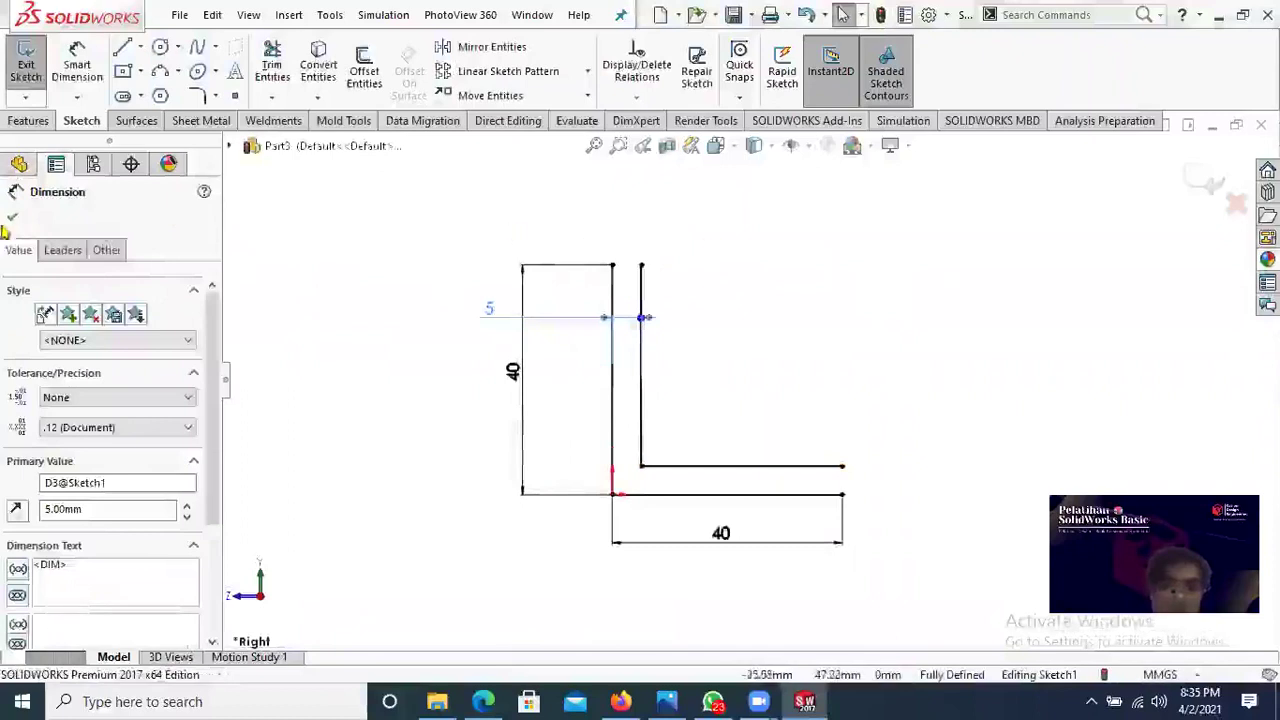
click(12, 222)
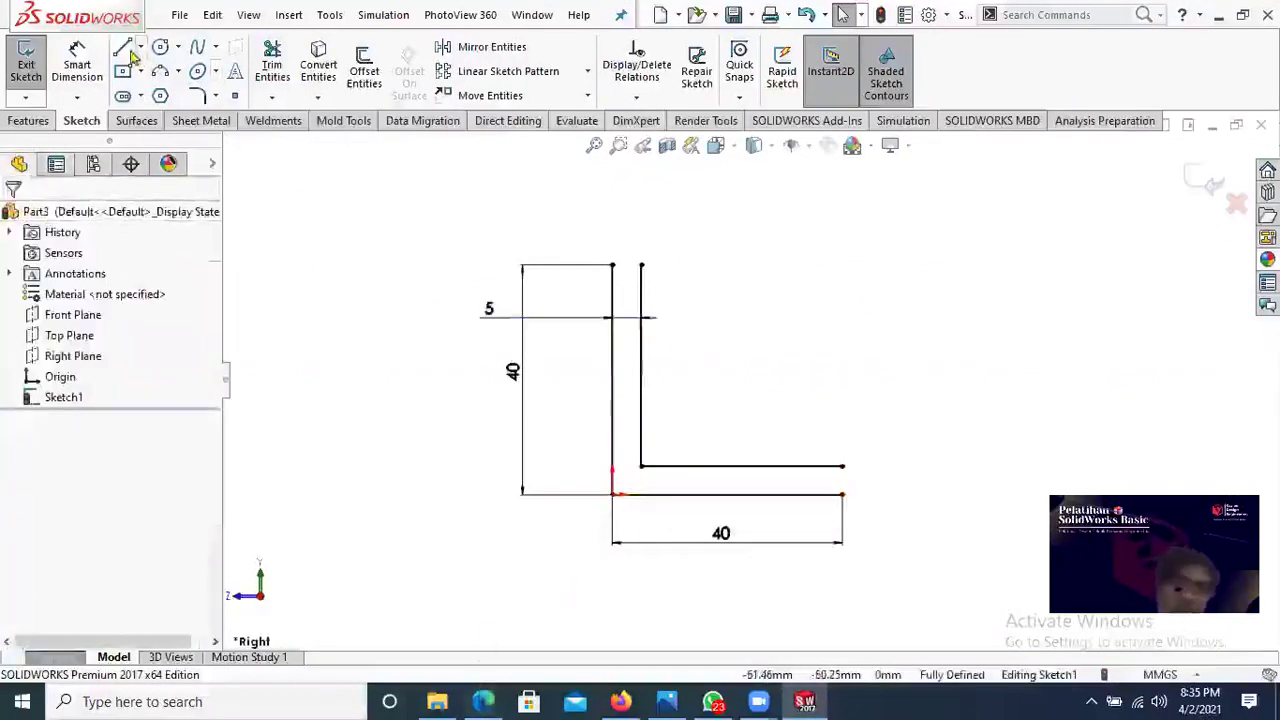
Step: Close the upper end of the vertical leg with a short horizontal line joining the two chain endpoints
key(l)
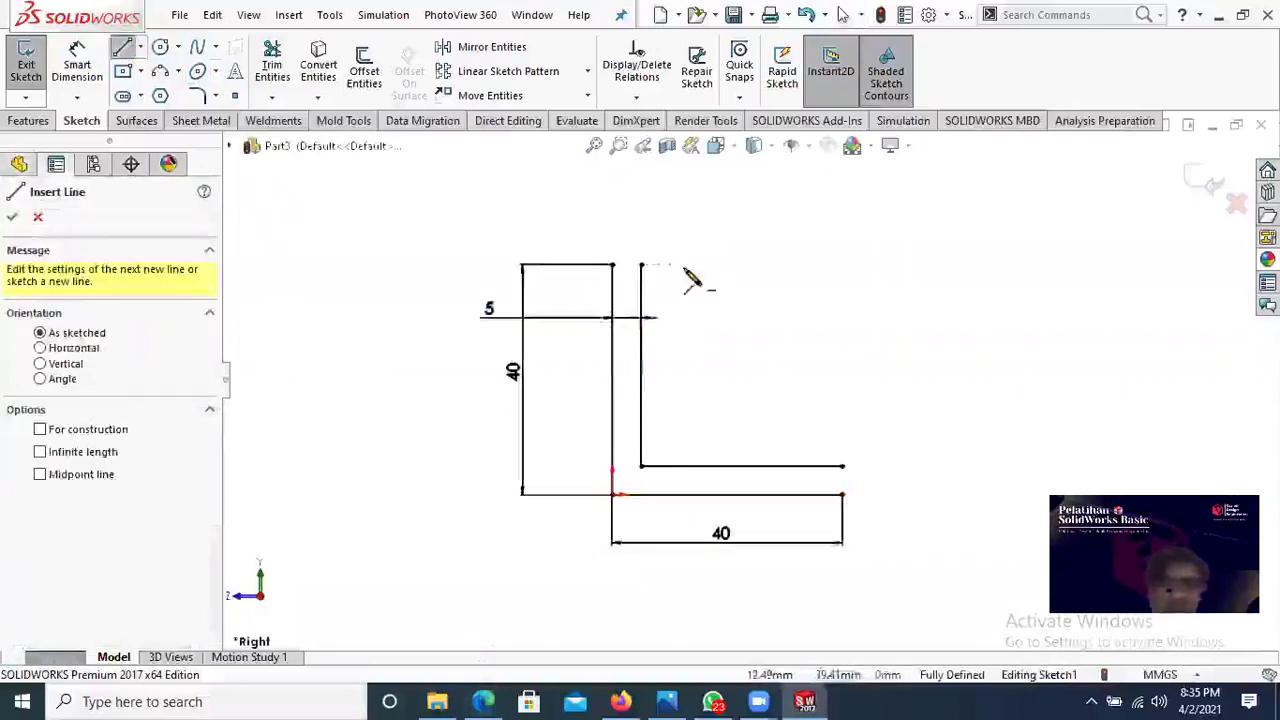
scroll(660, 277, down, 1)
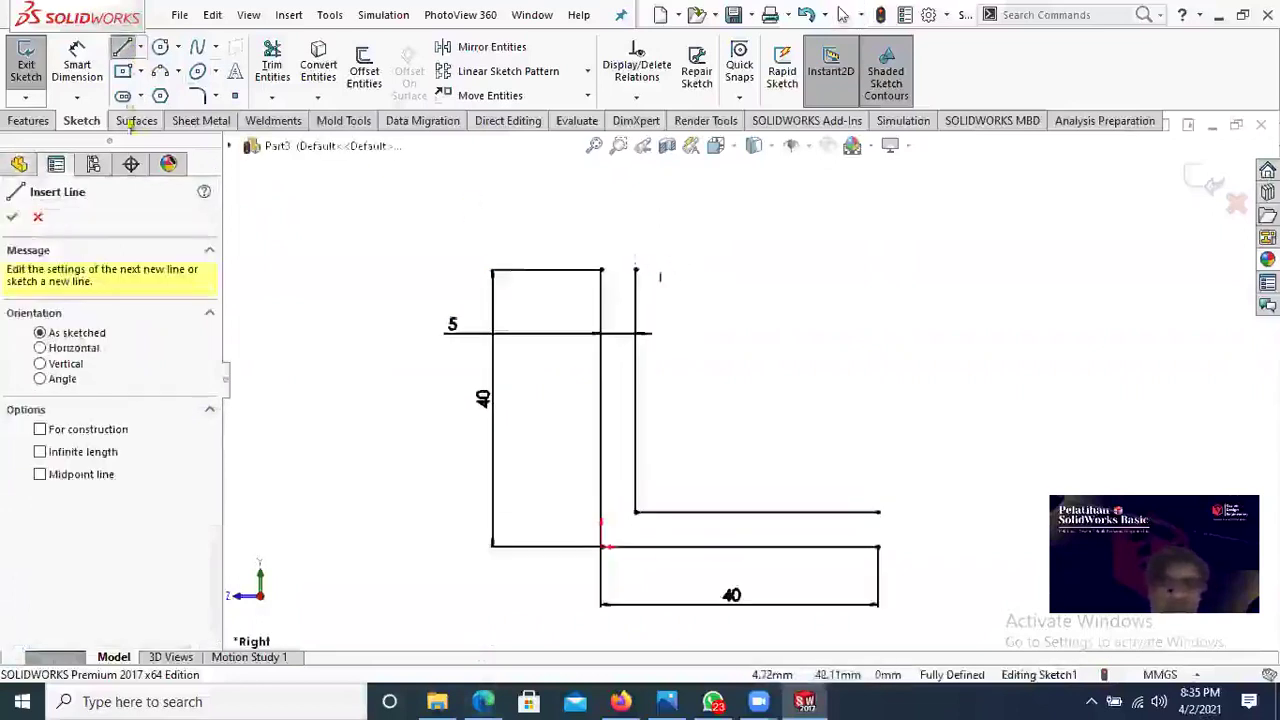
click(602, 270)
click(636, 272)
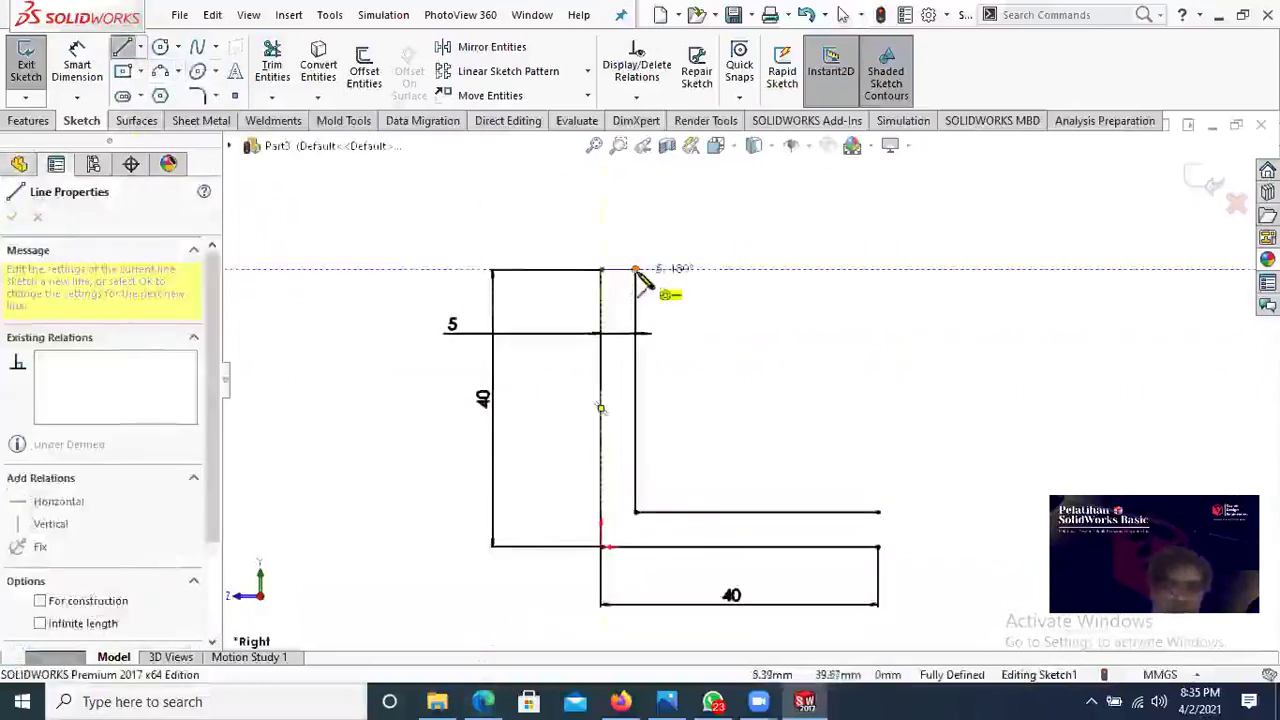
right_click(870, 263)
click(898, 285)
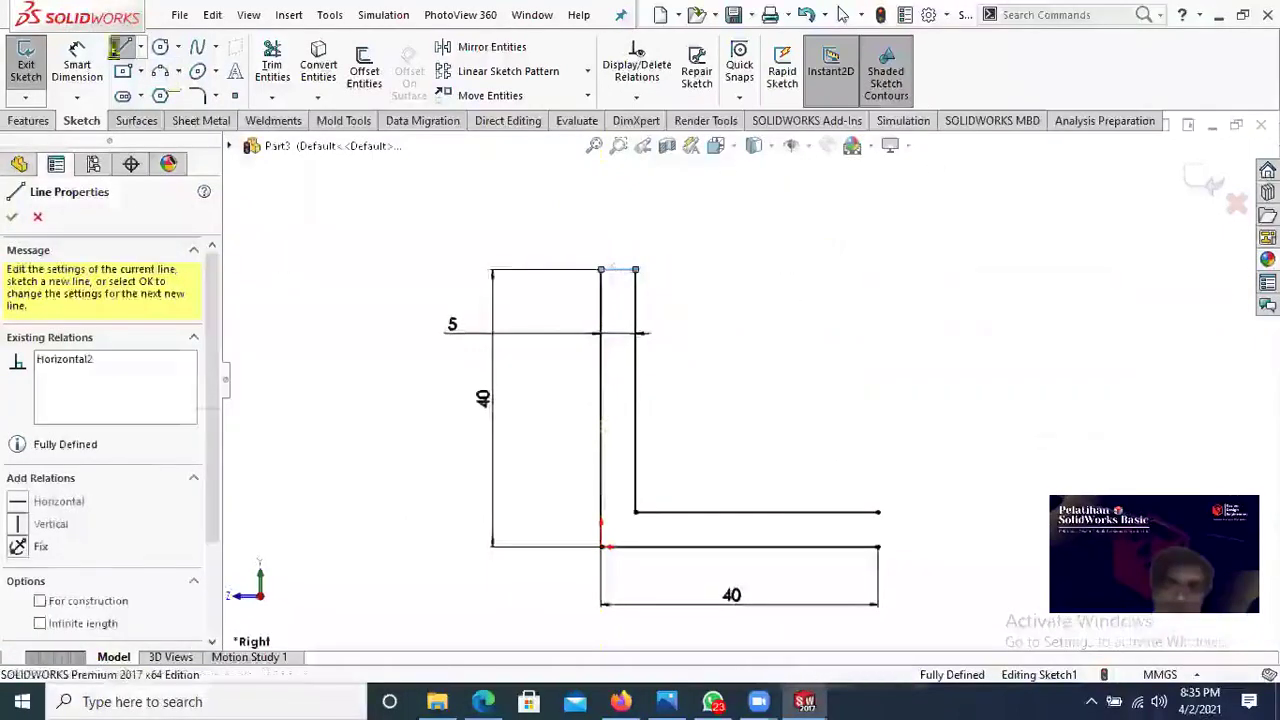
Step: Close the free end of the horizontal leg with a short vertical line between the two chain endpoints
key(Return)
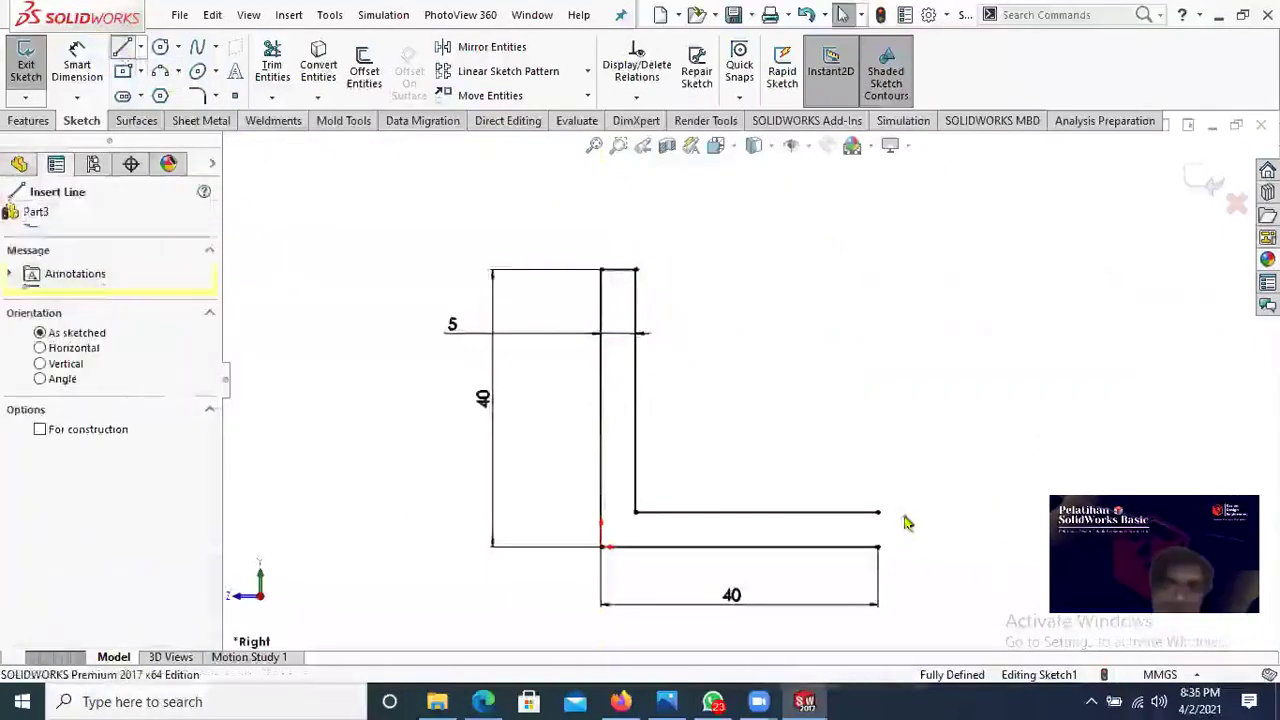
click(877, 512)
click(877, 546)
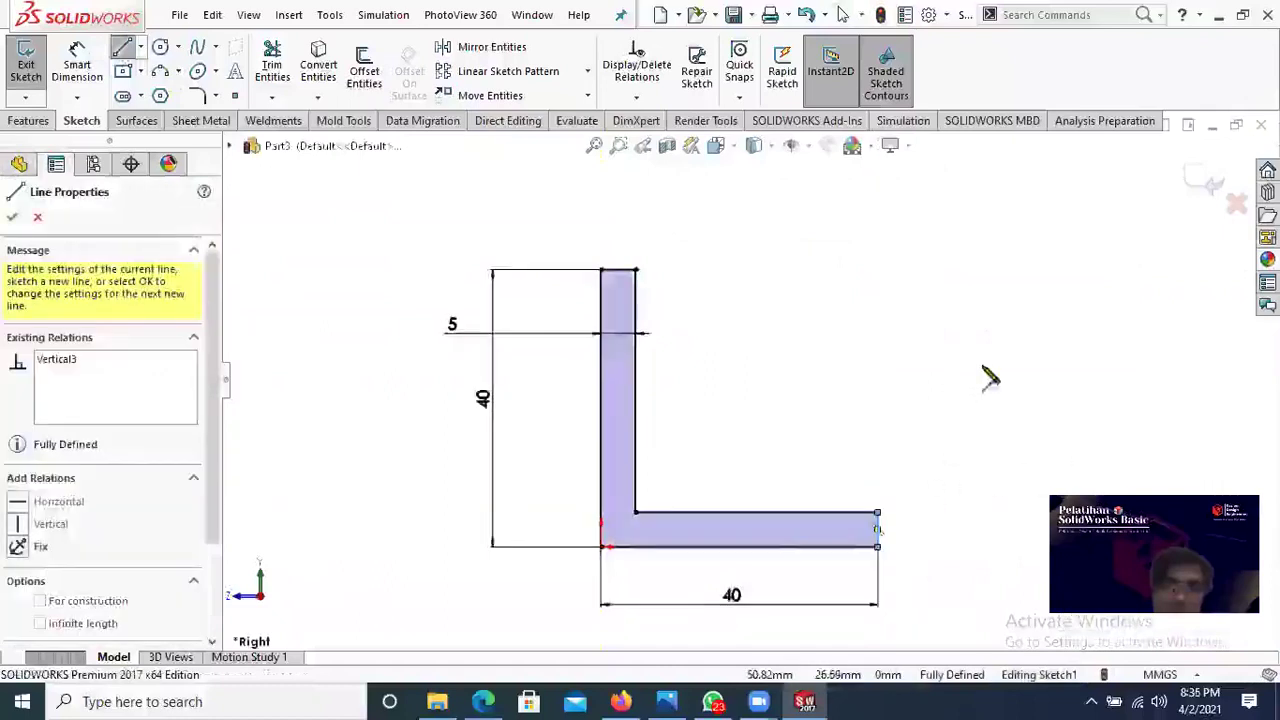
right_click(958, 366)
key(Escape)
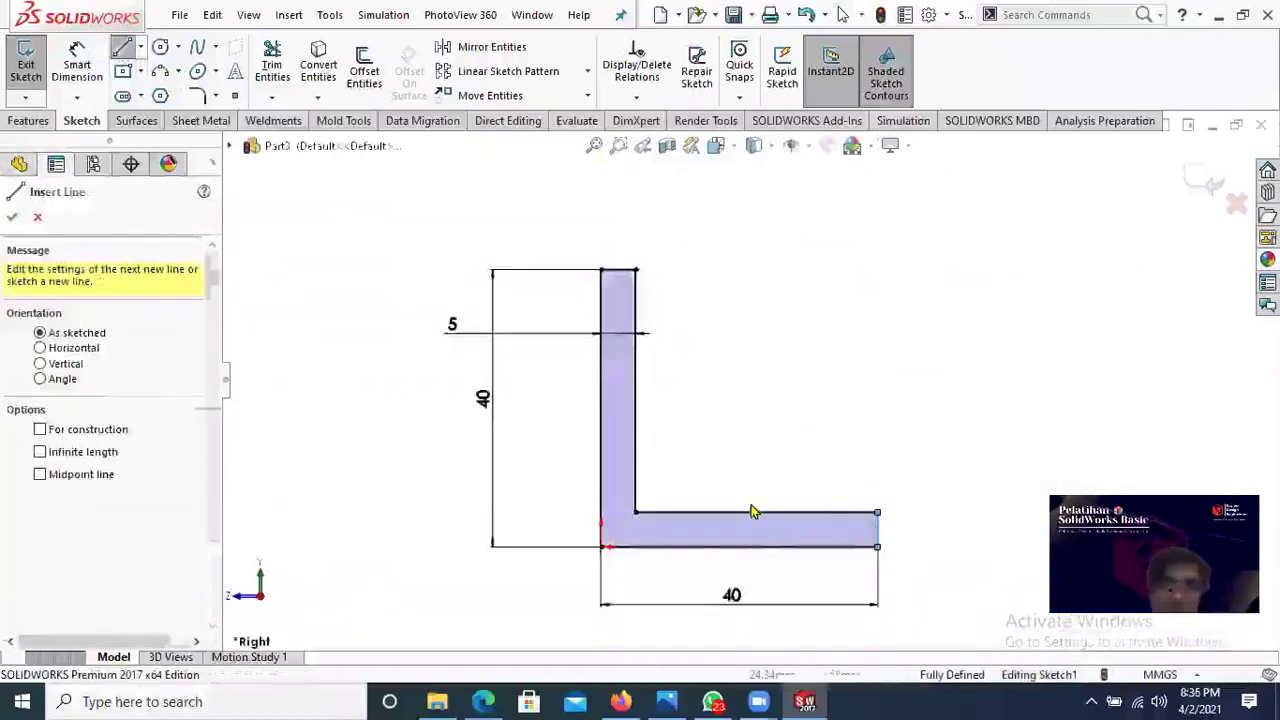
key(Escape)
key(f)
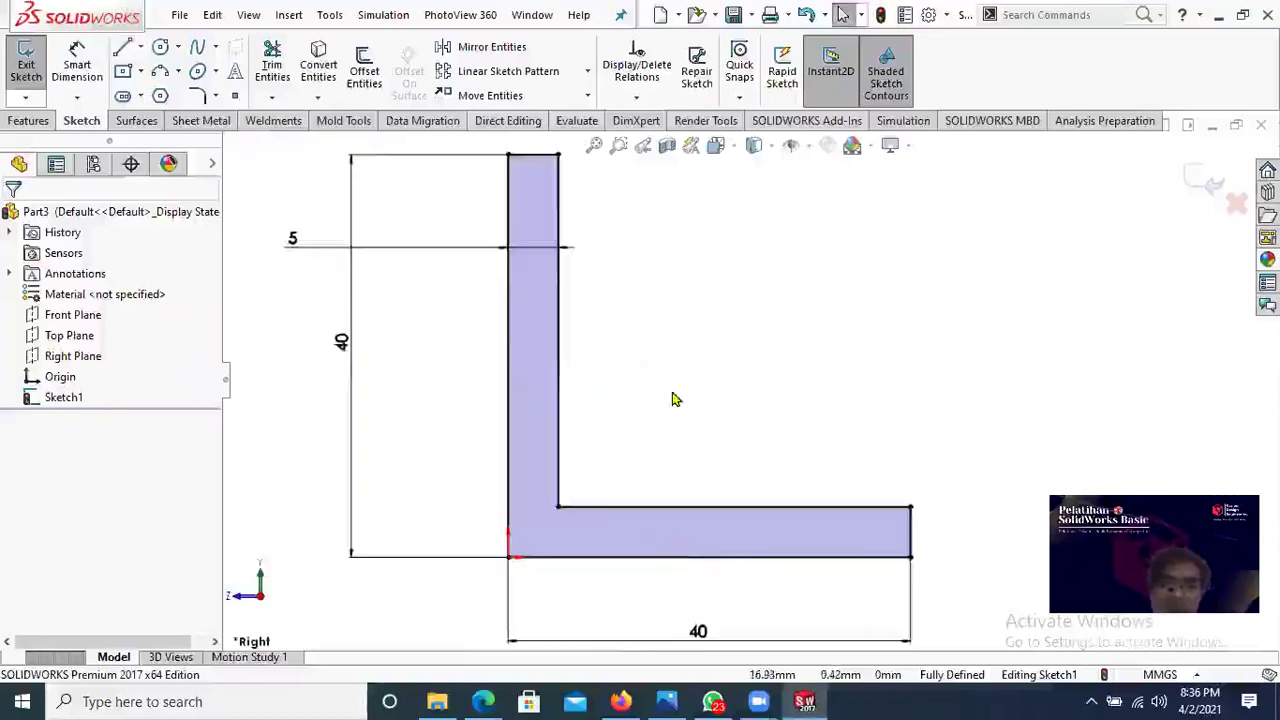
scroll(673, 393, up, 1)
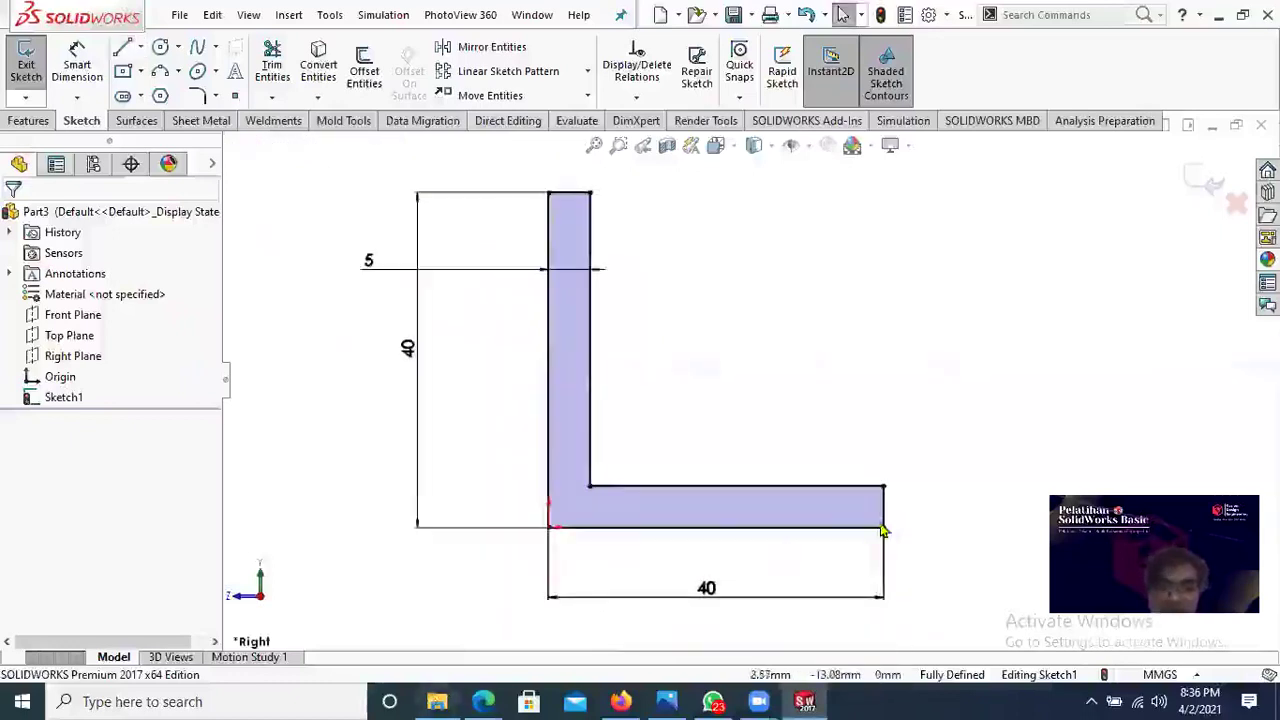
Step: Check the Bracket drawing in Edge, return to SOLIDWORKS and extrude the closed L-shaped profile 40 mm as a blind boss
key(alt+Tab)
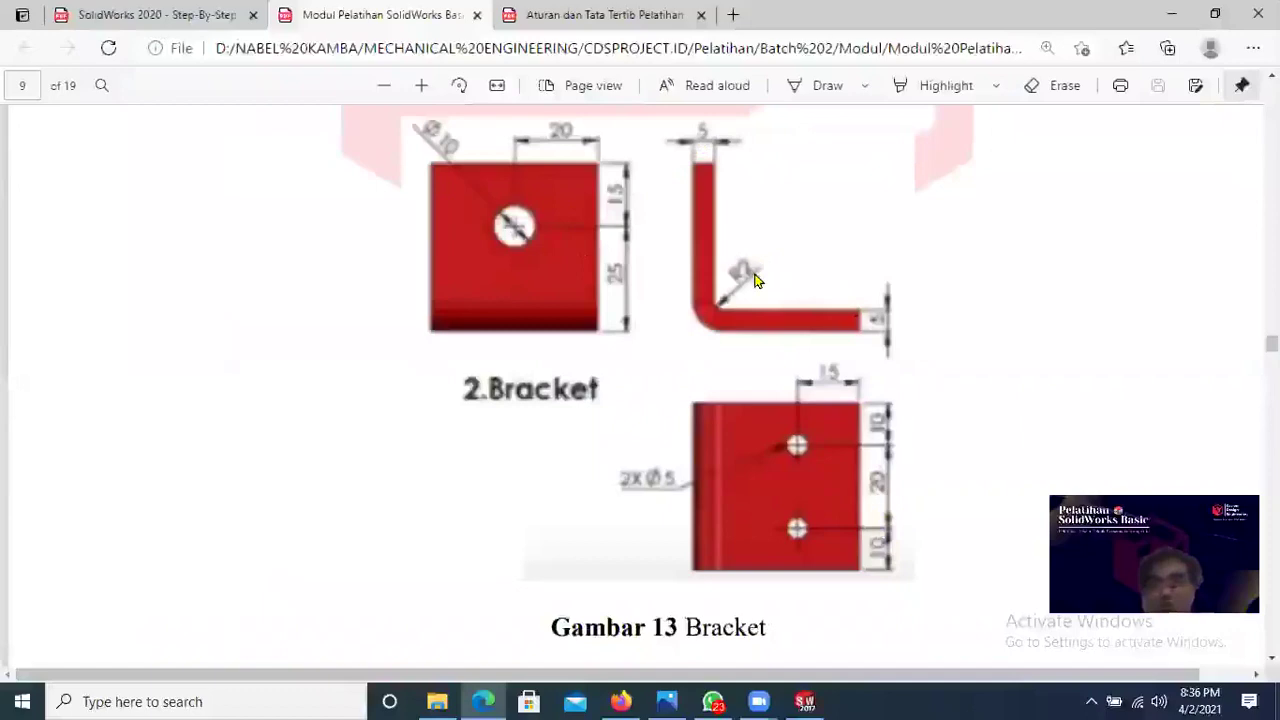
click(486, 700)
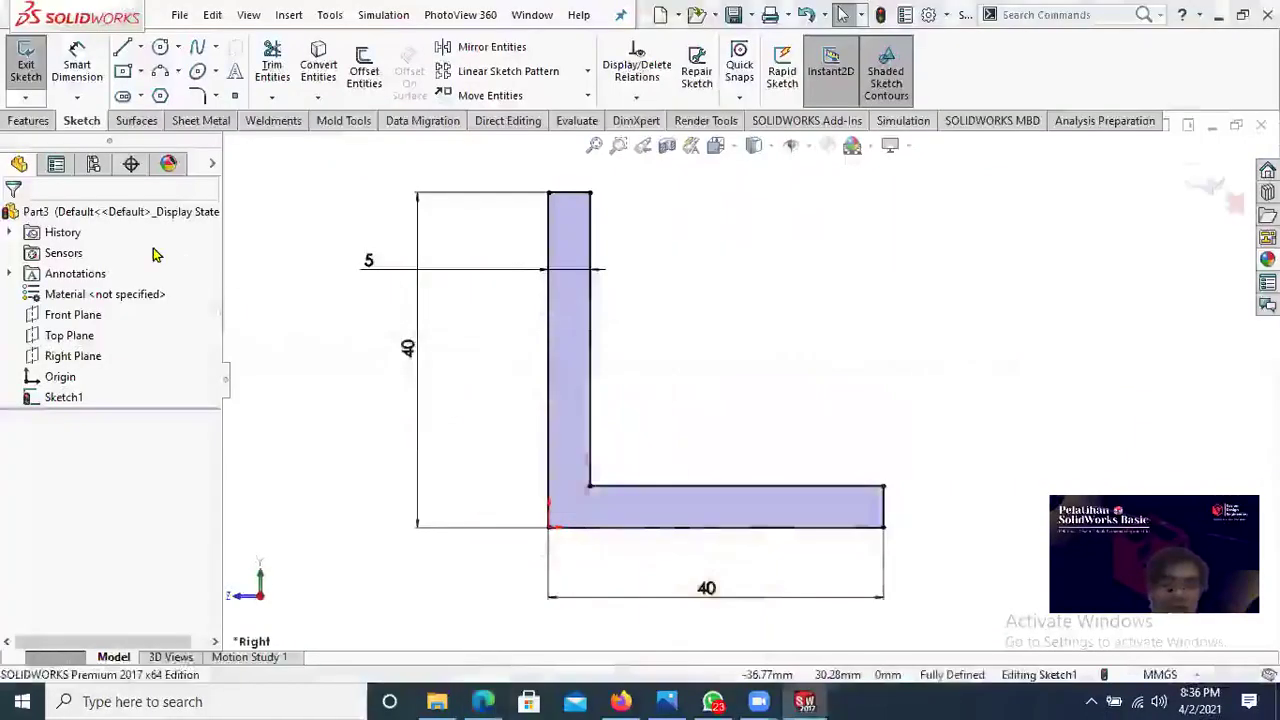
click(50, 120)
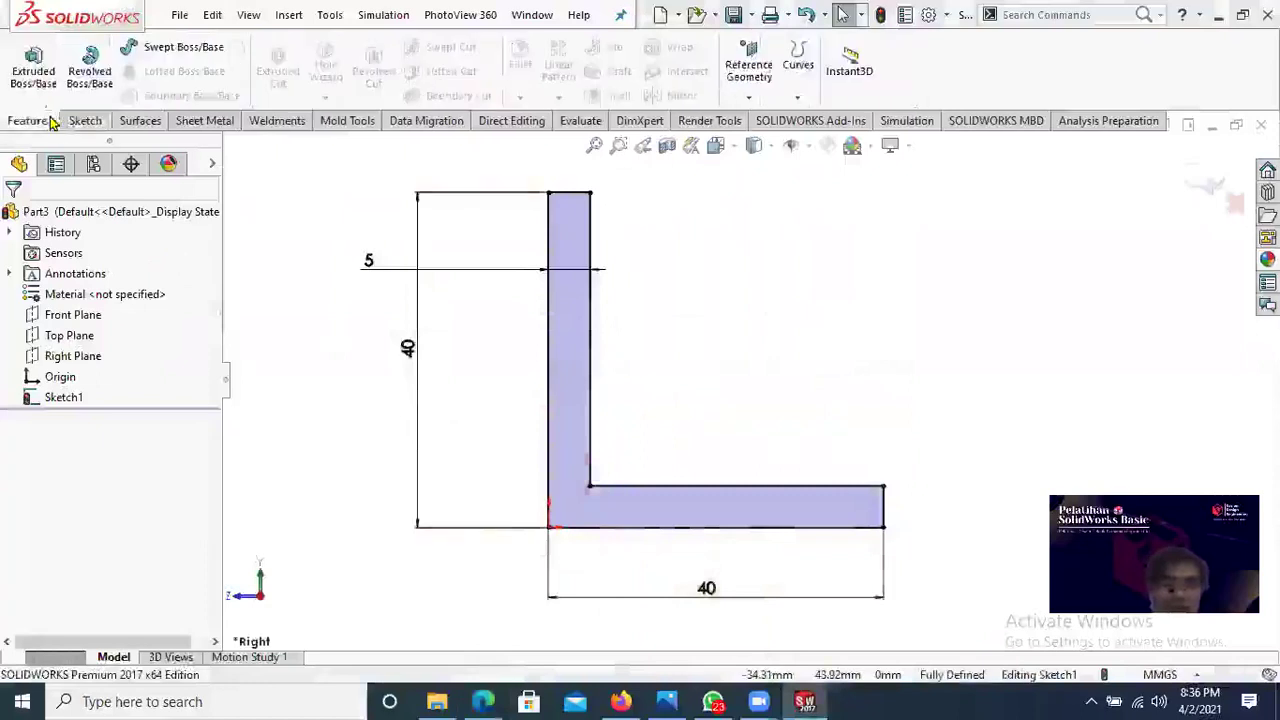
click(33, 68)
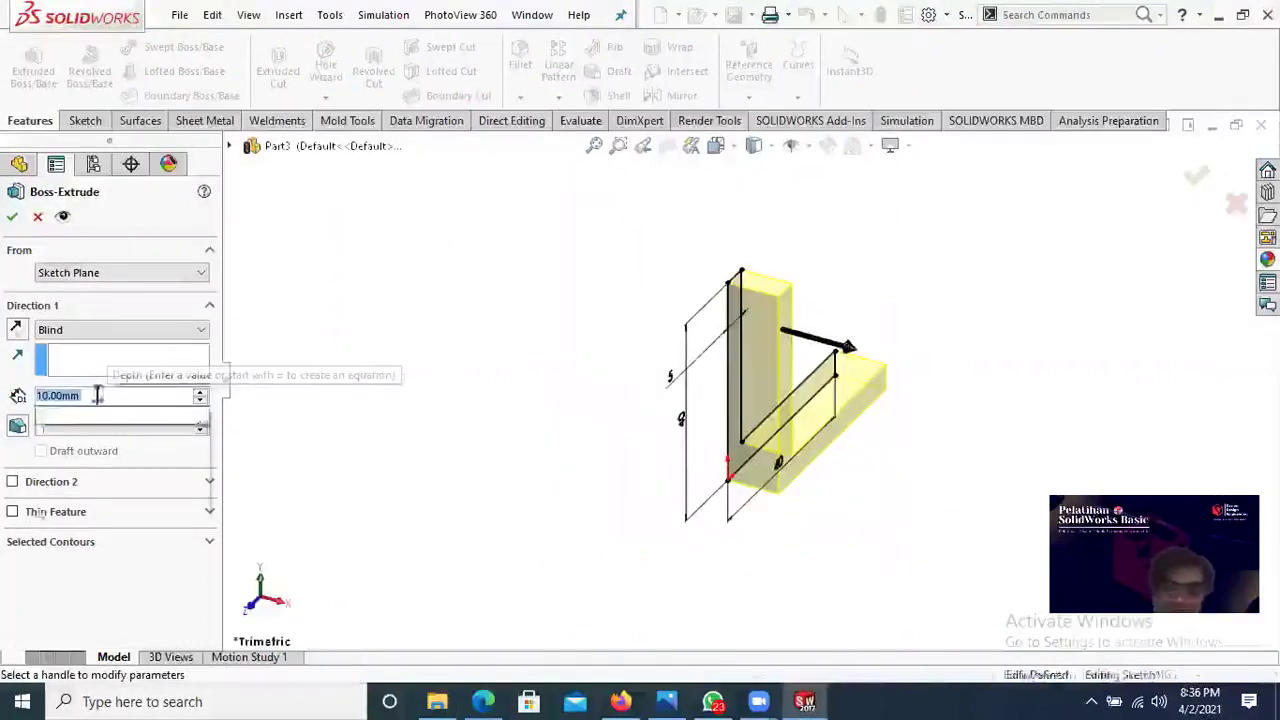
text(40)
key(Return)
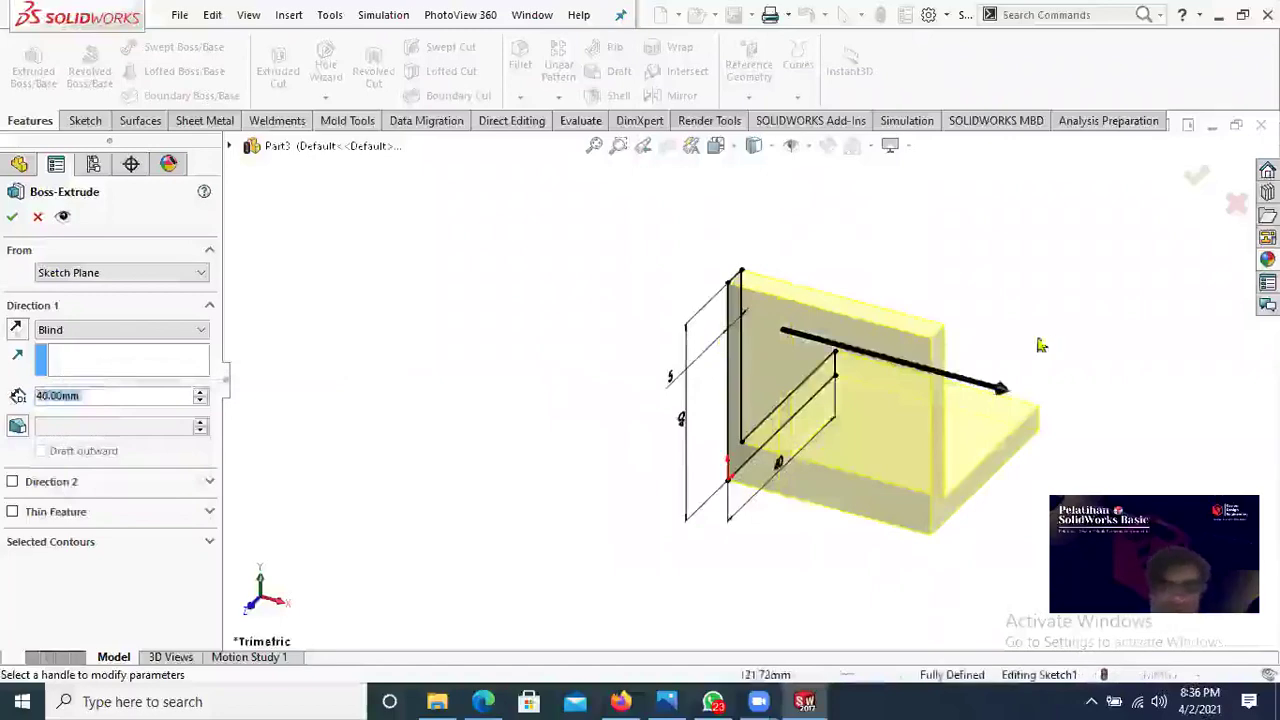
click(14, 200)
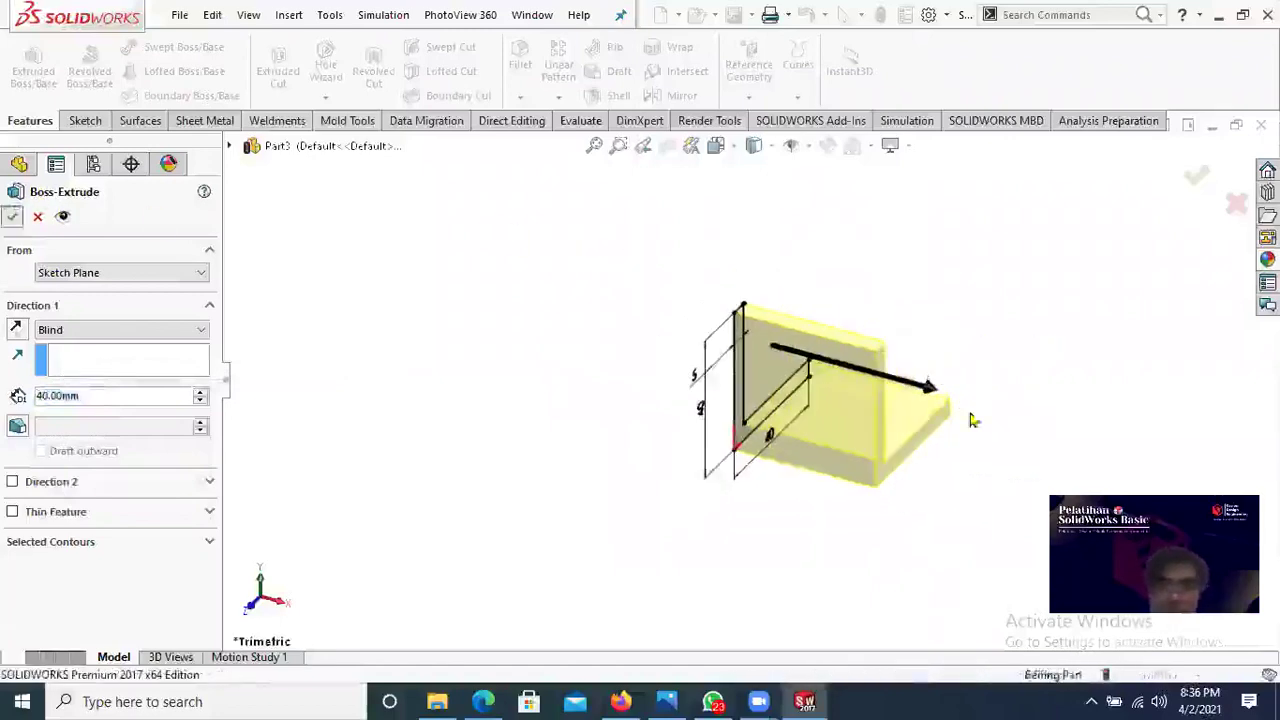
Step: Add a constant-size fillet of 2 mm radius to the inner and outer bend edges of the L-shaped body
middle_drag(906, 309, 749, 371)
key(space)
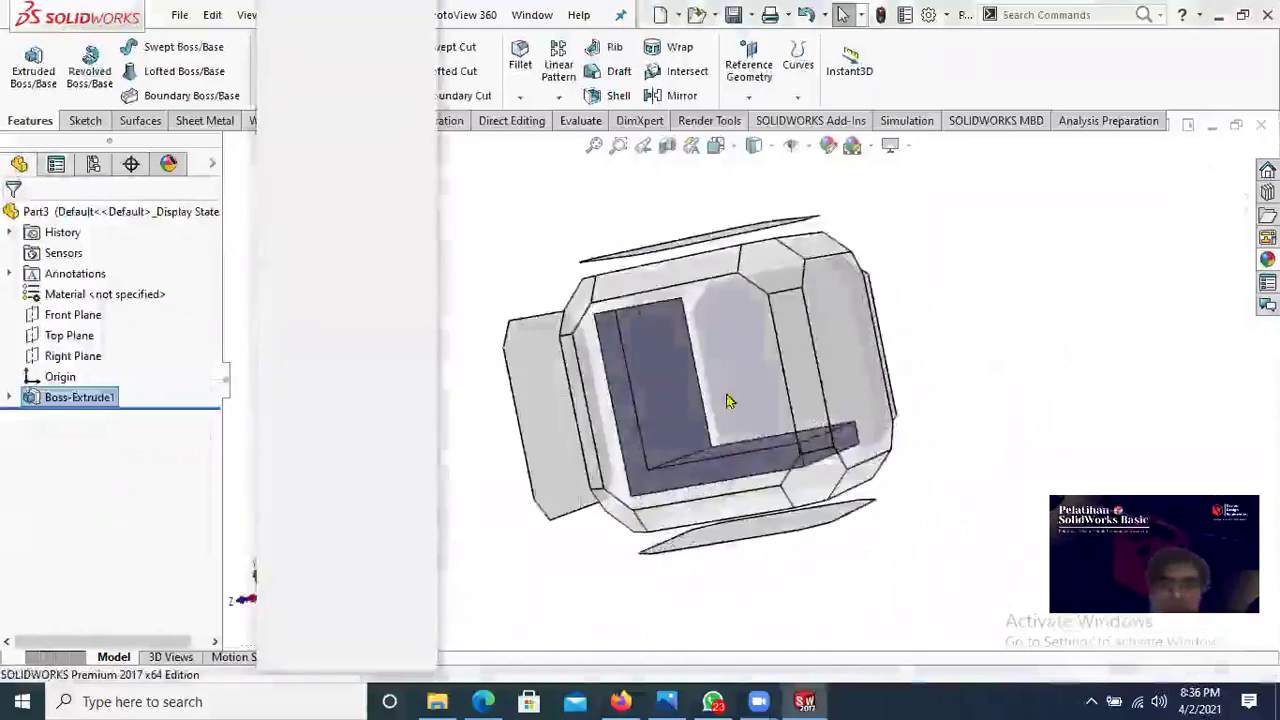
click(729, 400)
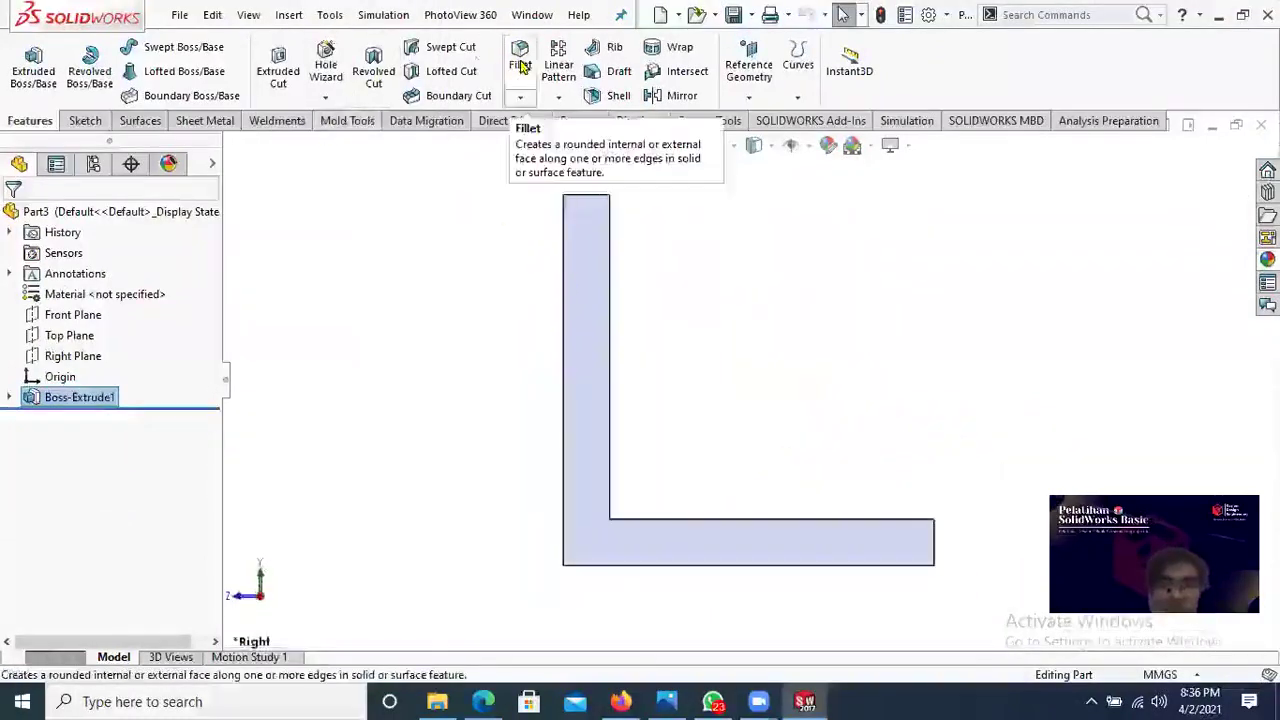
click(520, 62)
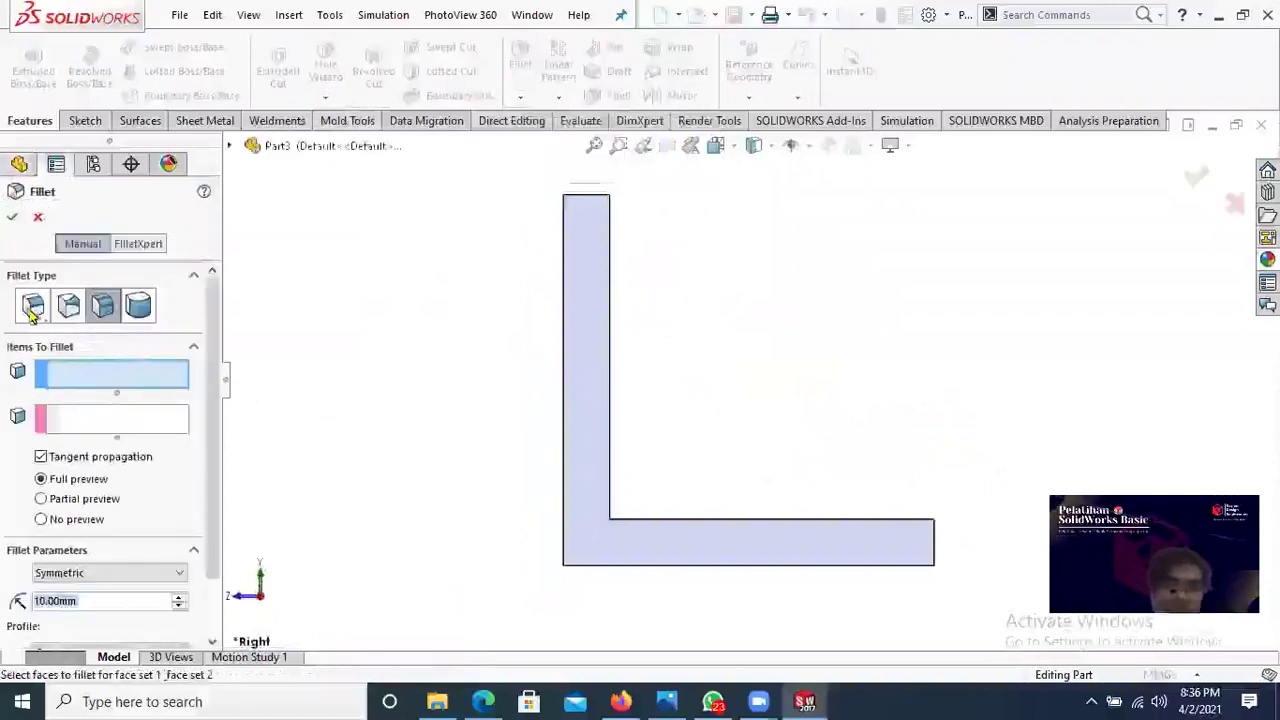
click(31, 310)
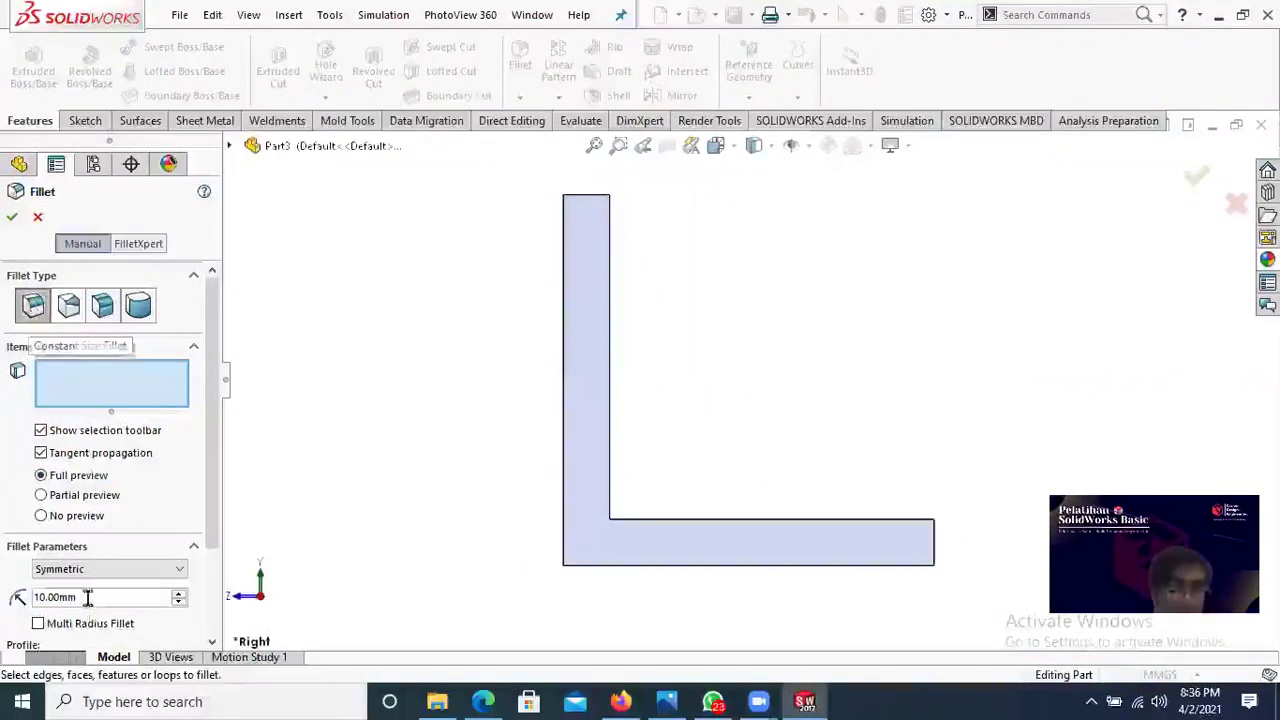
drag(86, 597, 17, 600)
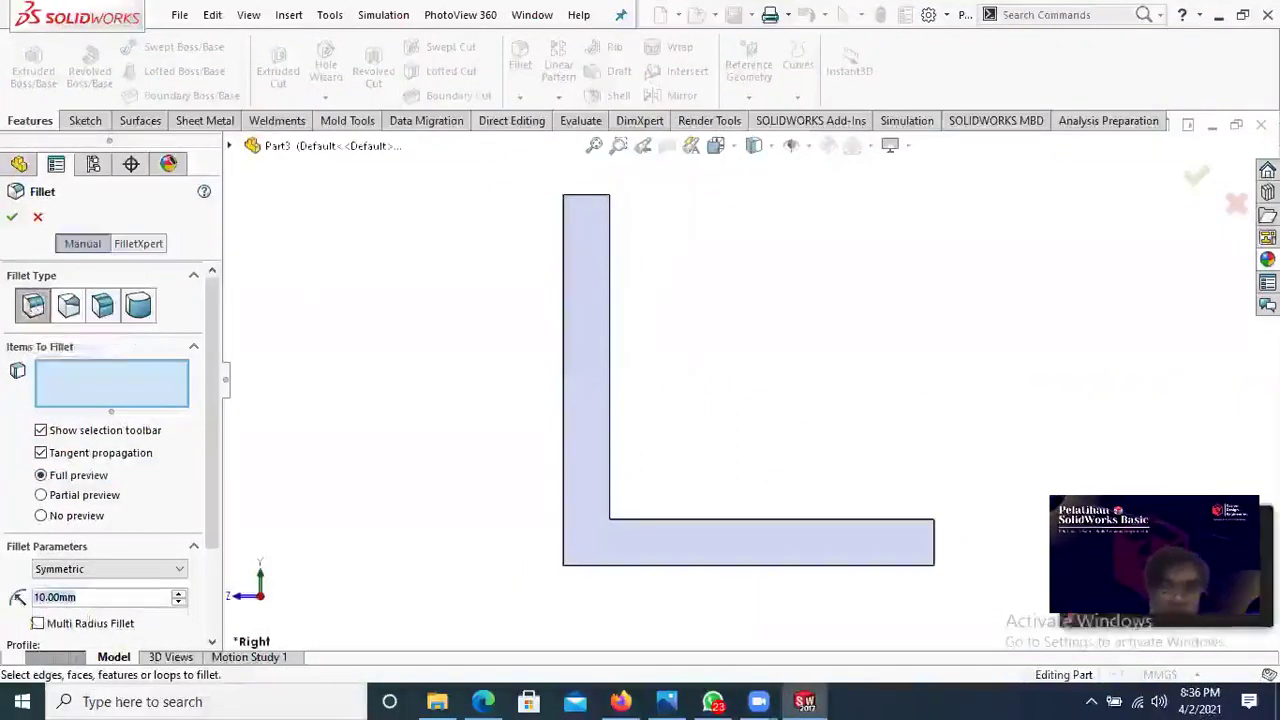
text(2)
key(Return)
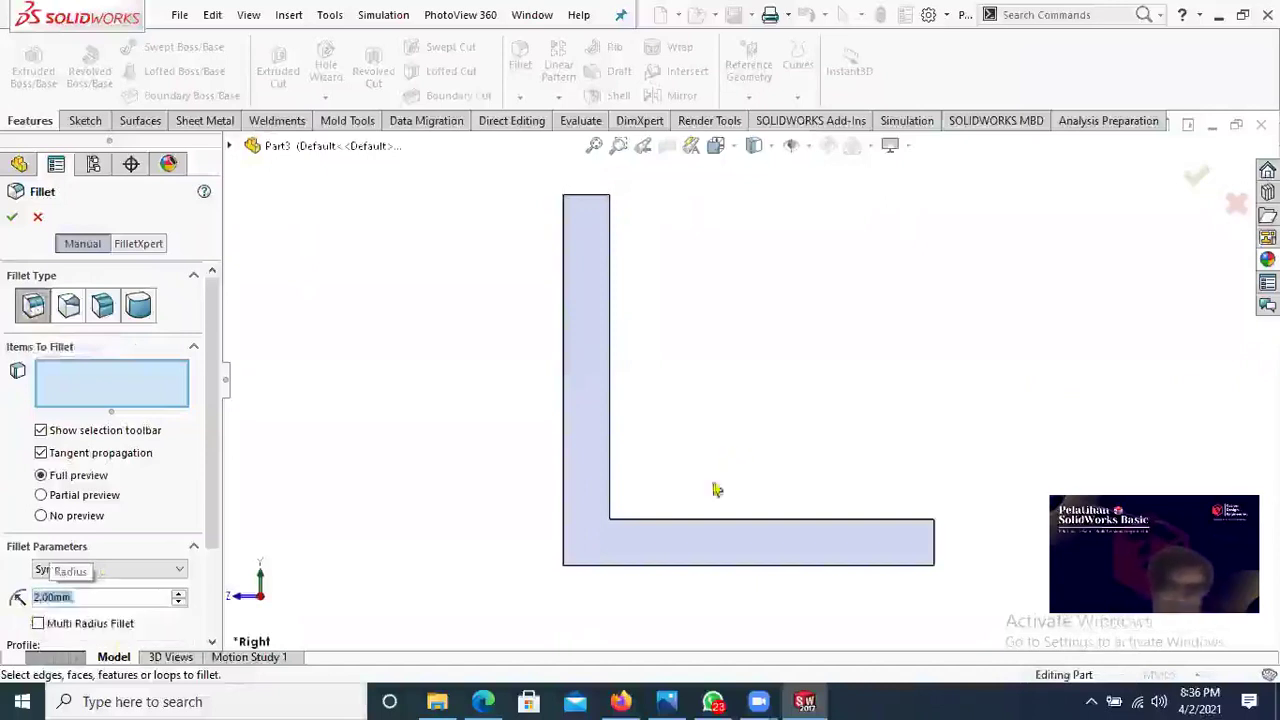
key(ctrl+7)
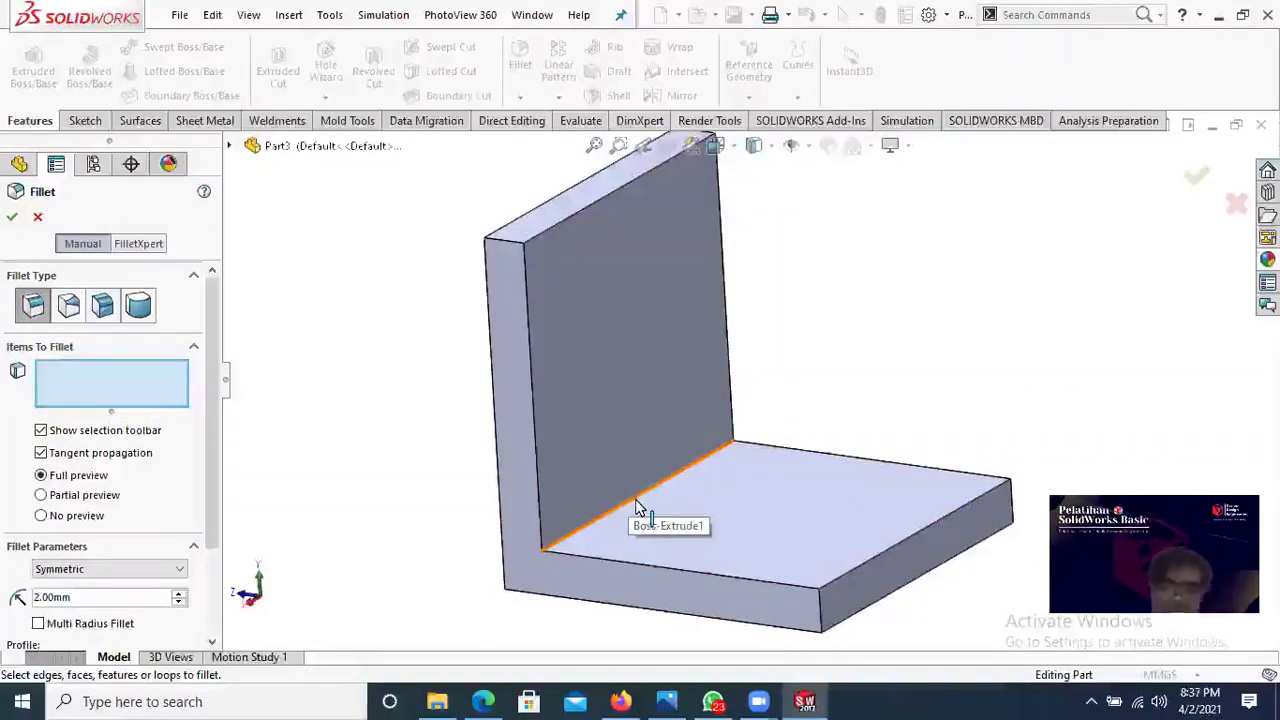
click(637, 500)
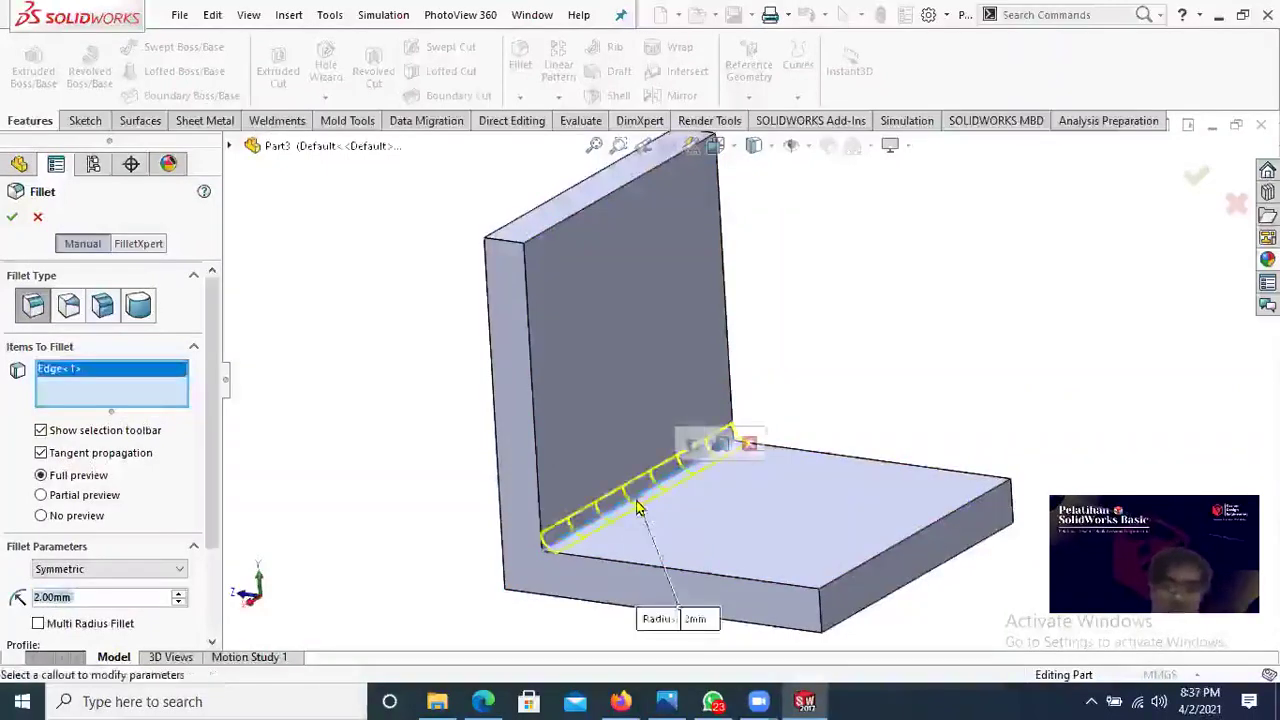
middle_drag(650, 538, 708, 512)
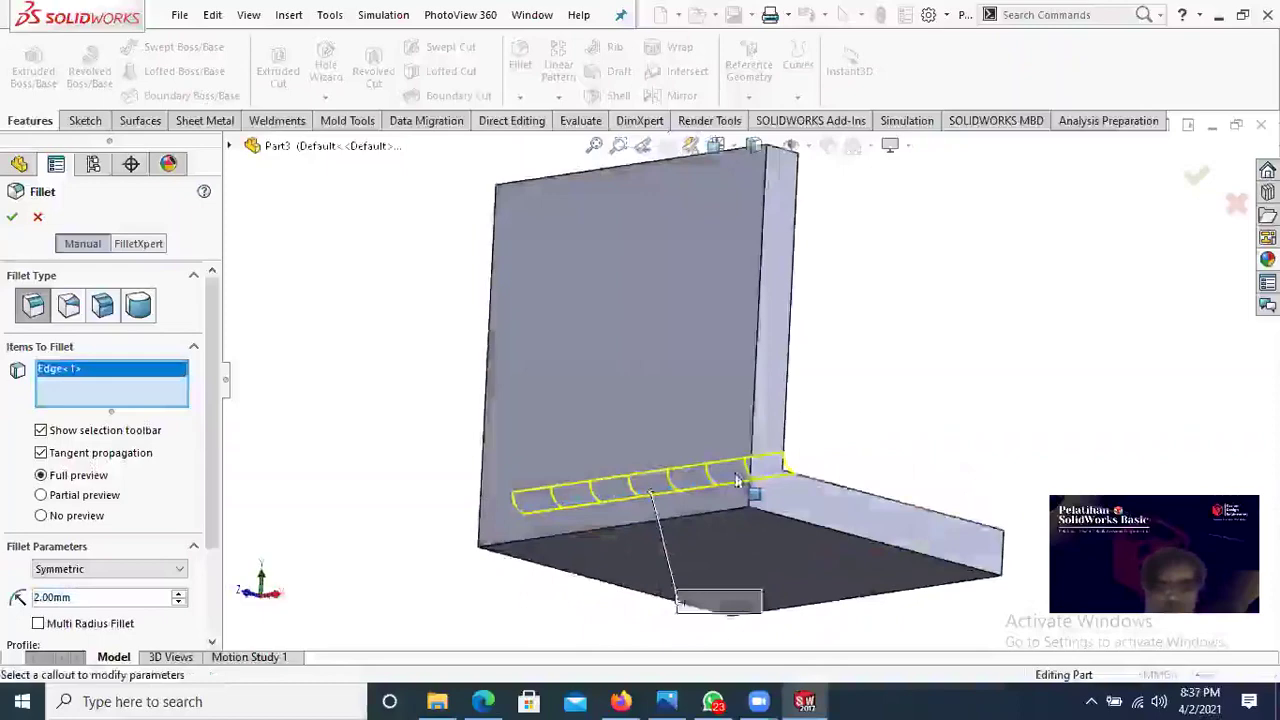
click(703, 514)
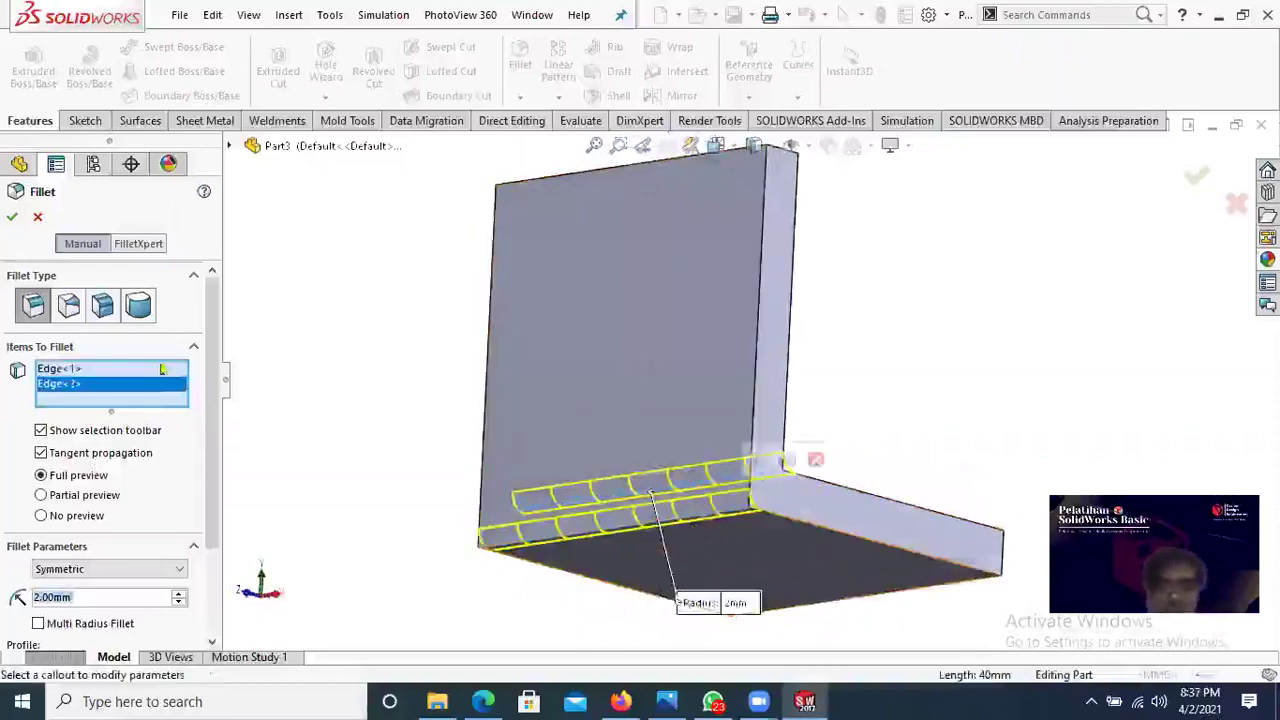
click(16, 216)
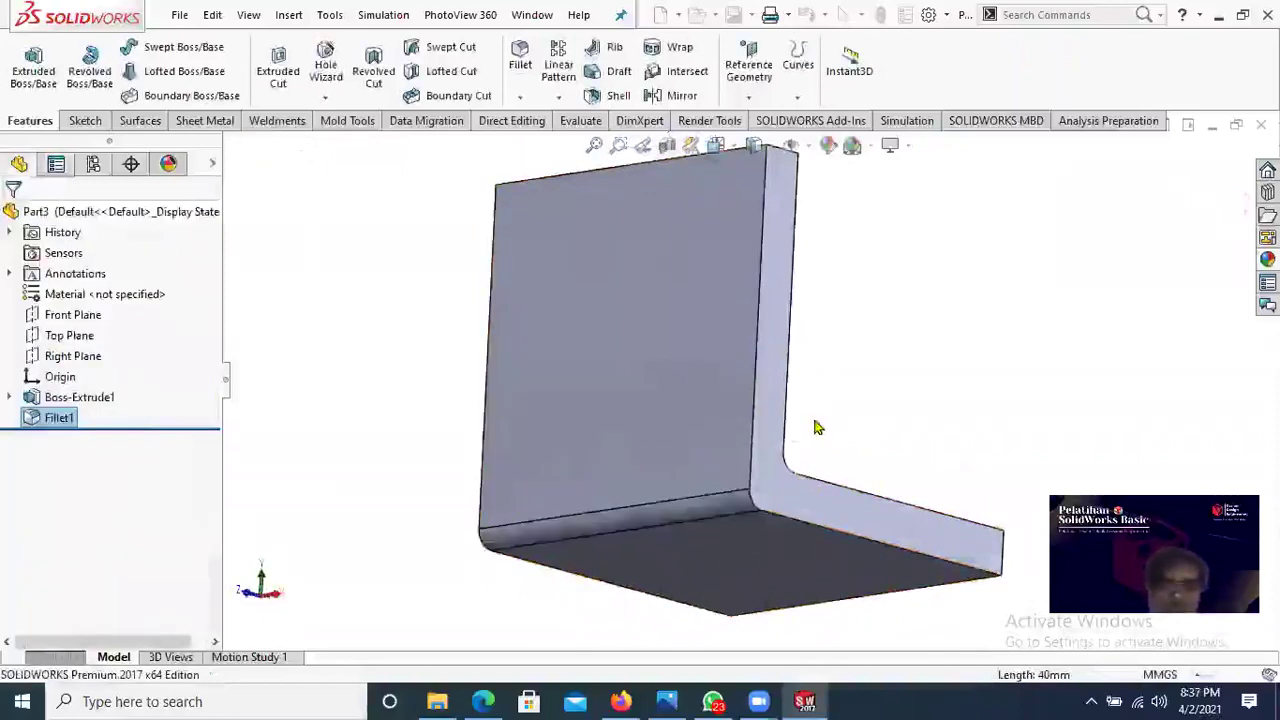
Step: Inspect the filleted bend from the side and in 3D, and compare it with the Bracket drawing in Edge
middle_drag(756, 478, 740, 423)
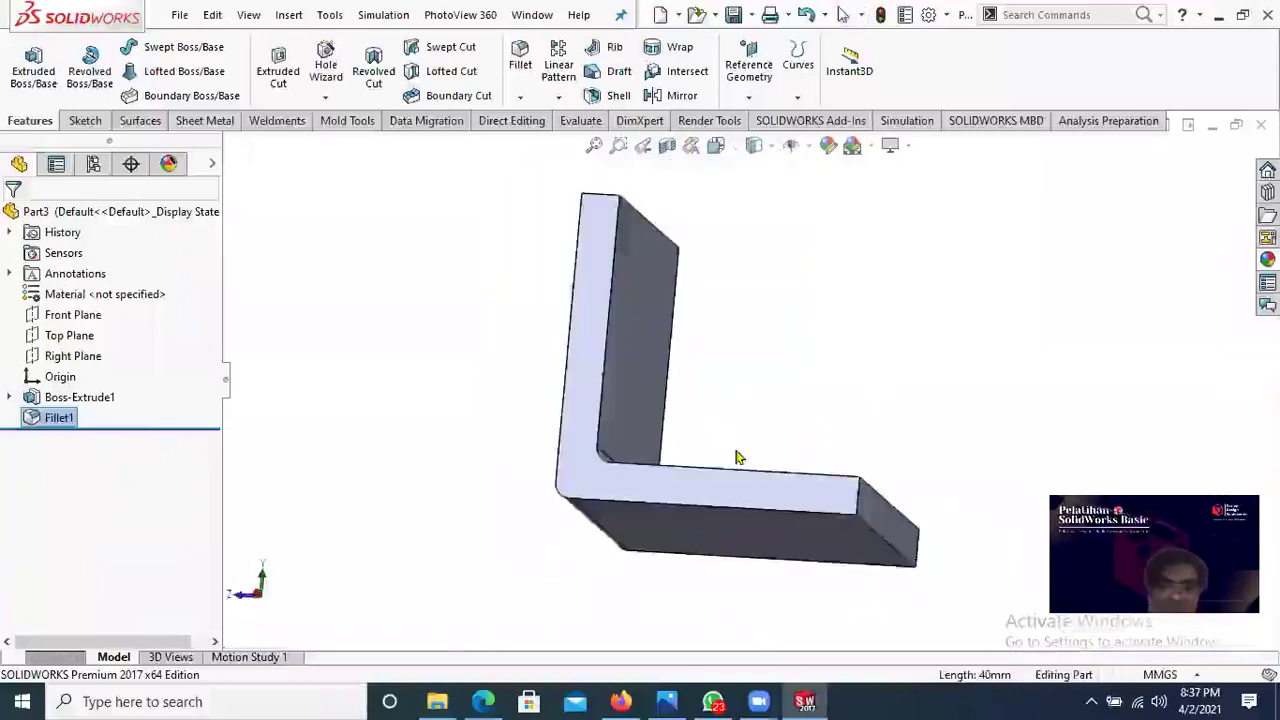
key(space)
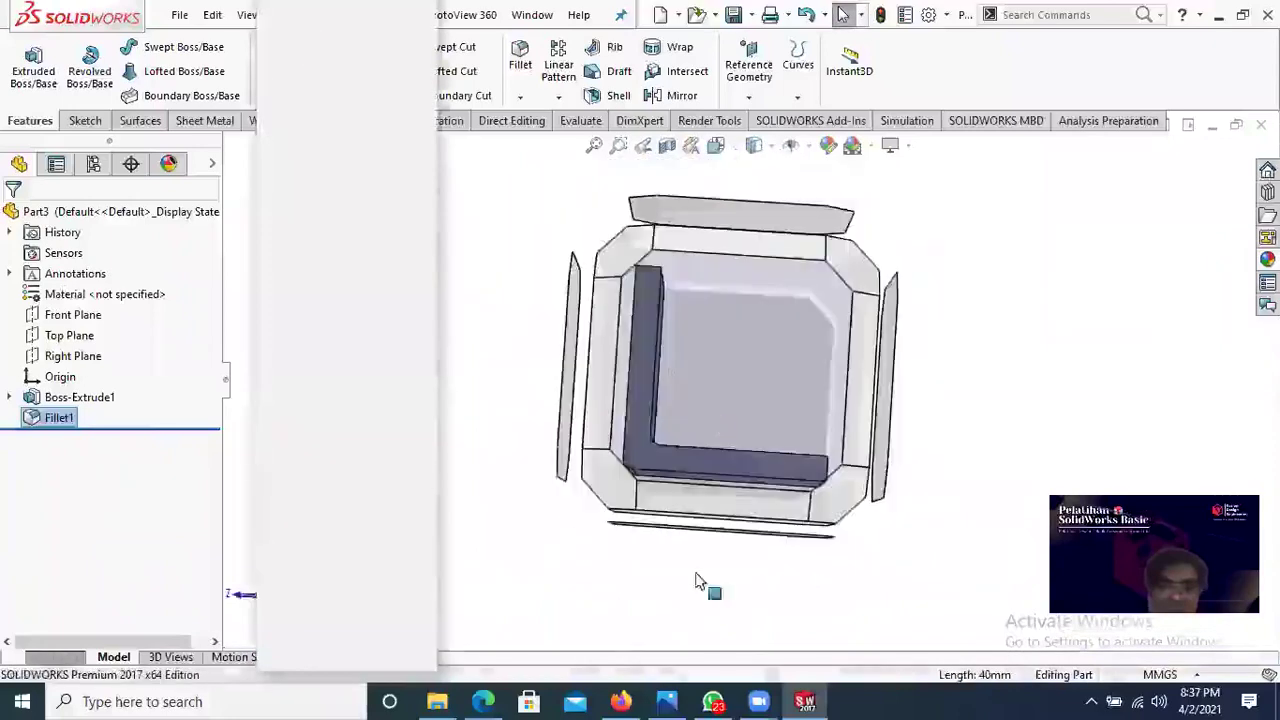
click(698, 583)
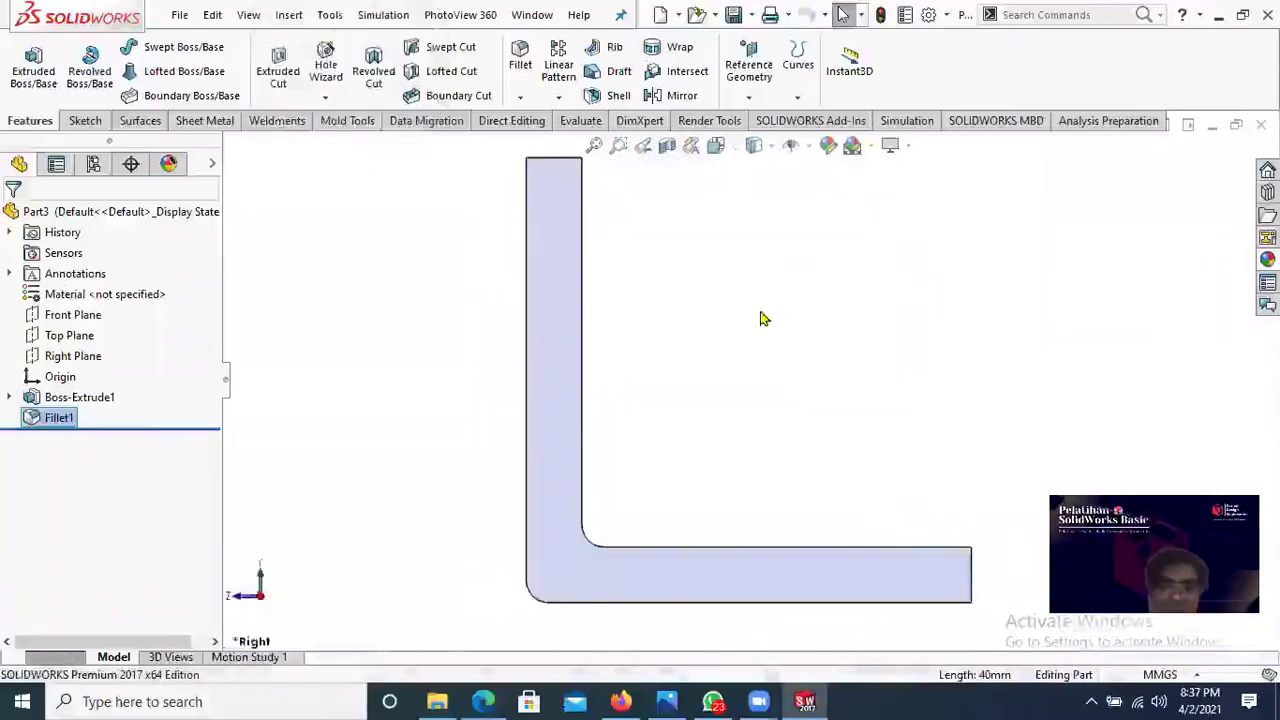
key(alt+Tab)
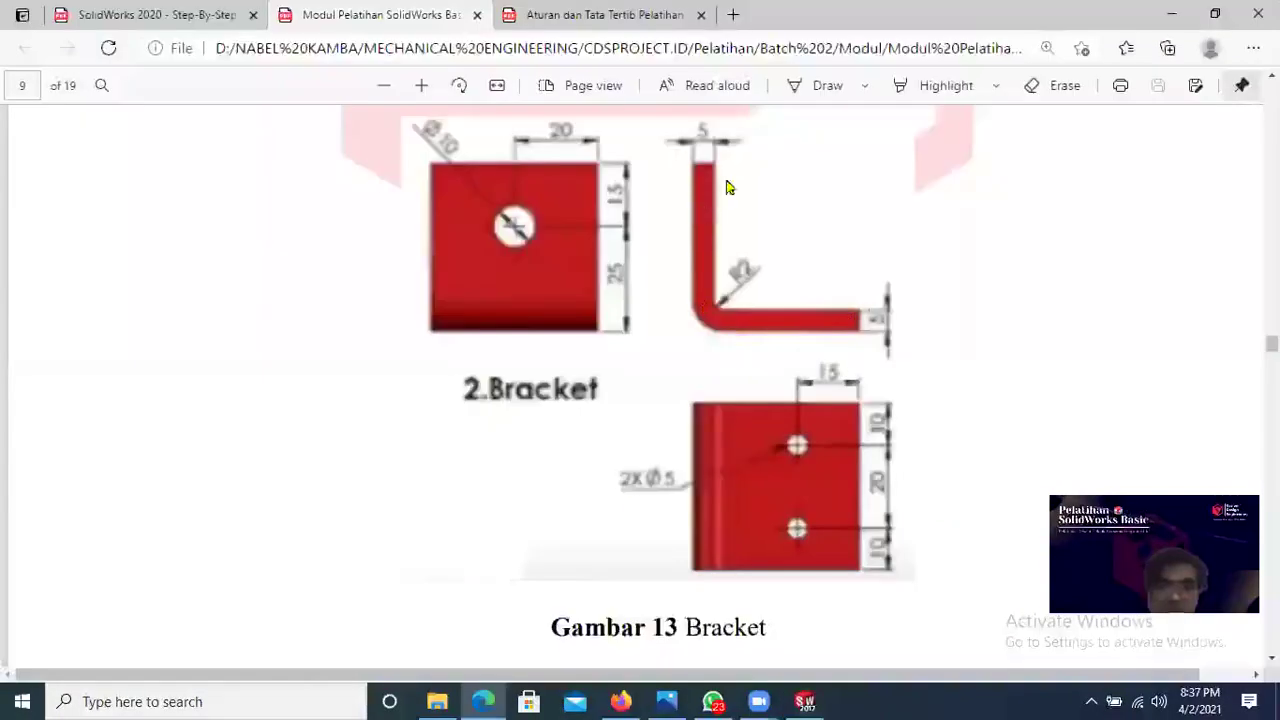
key(alt+Tab)
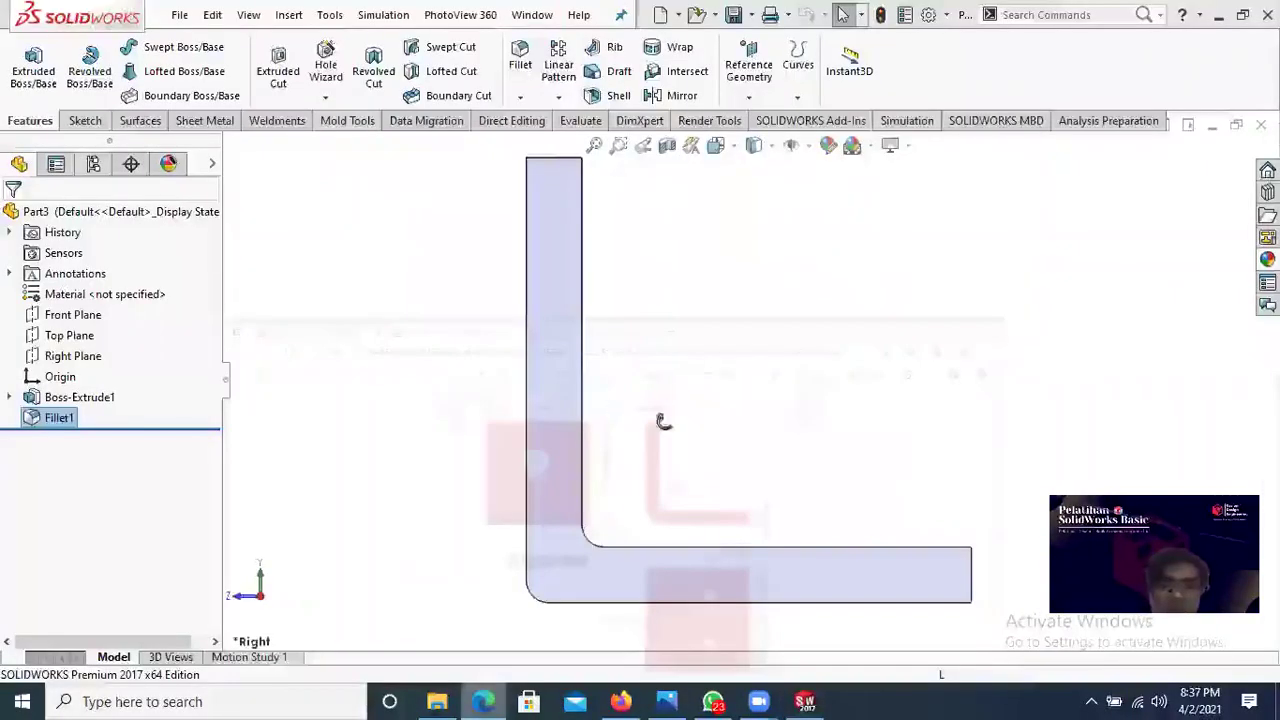
scroll(638, 526, up, 2)
middle_drag(635, 565, 645, 502)
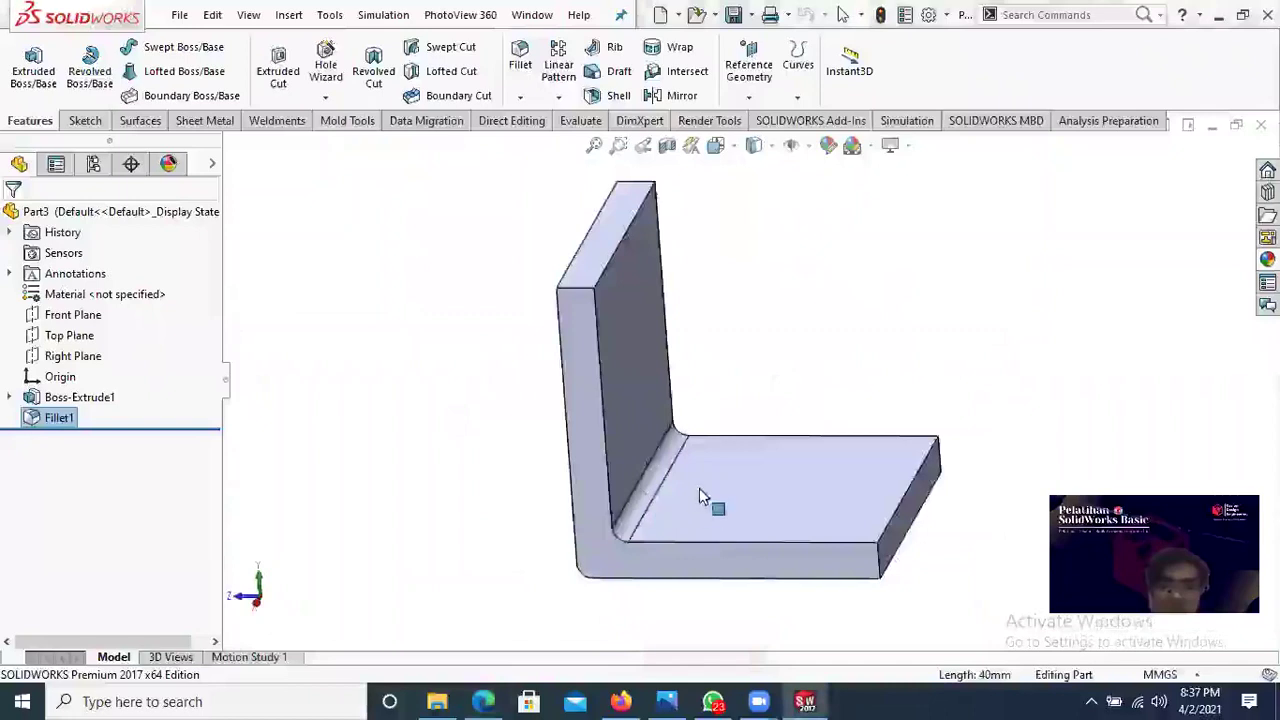
scroll(699, 498, up, 2)
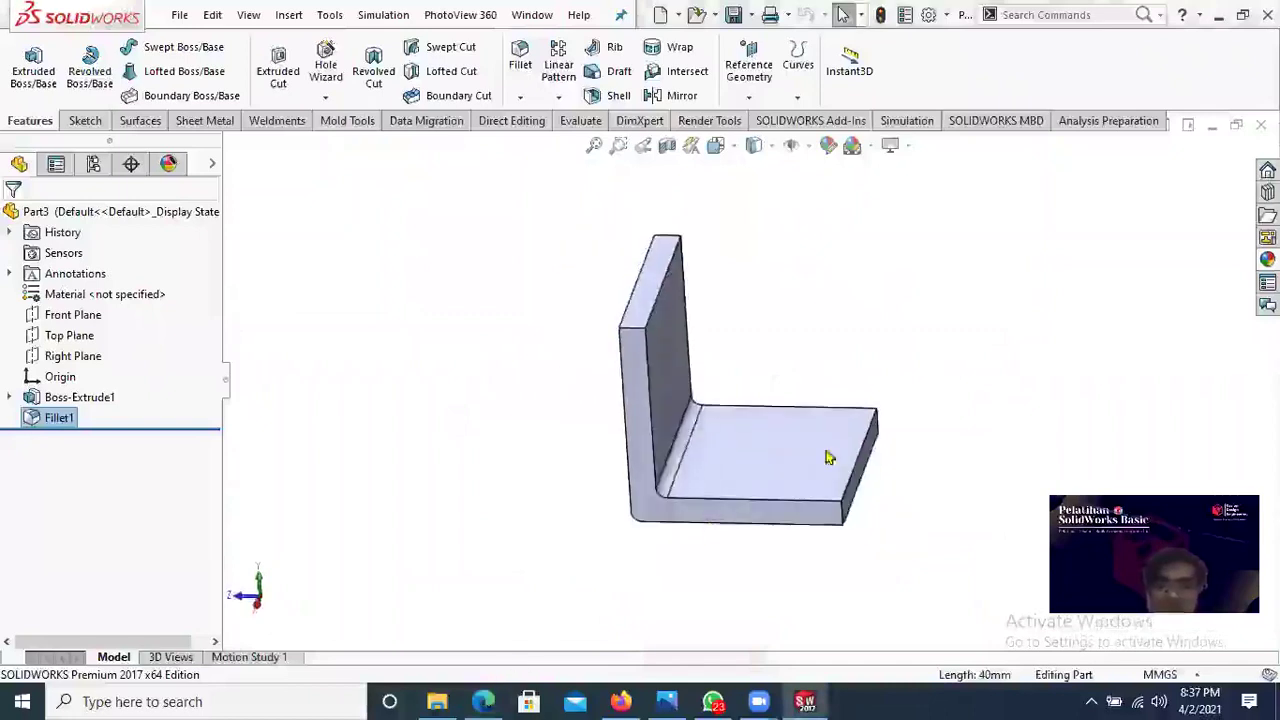
key(alt+Tab)
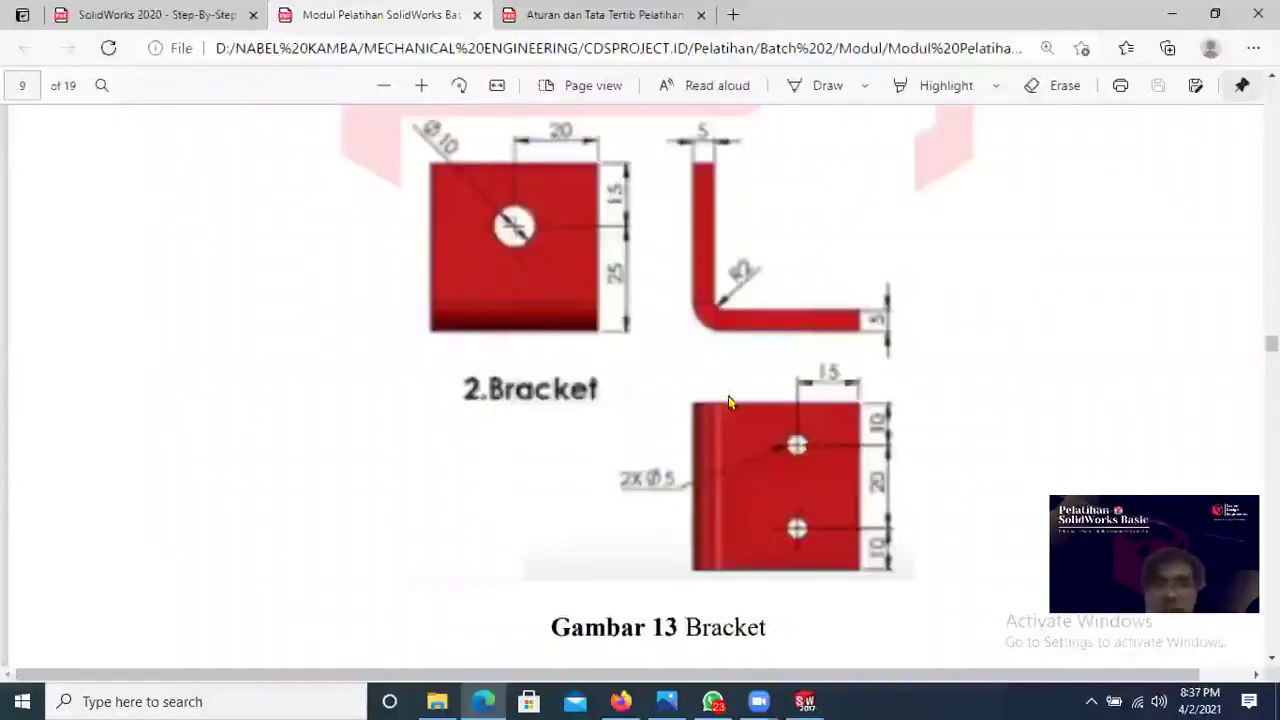
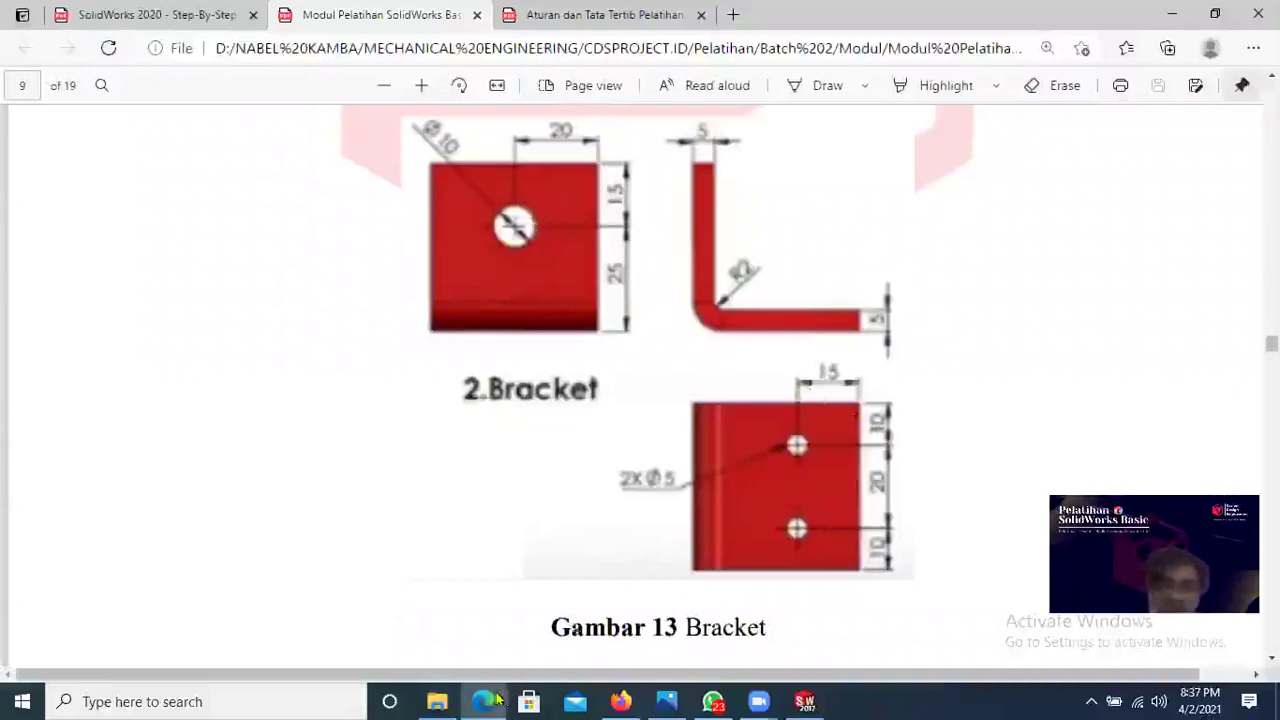
Step: Return to SOLIDWORKS and start a sketch on the upper face of the horizontal leg, viewed normal to the sketch plane
click(805, 701)
middle_drag(820, 548, 846, 554)
click(792, 434)
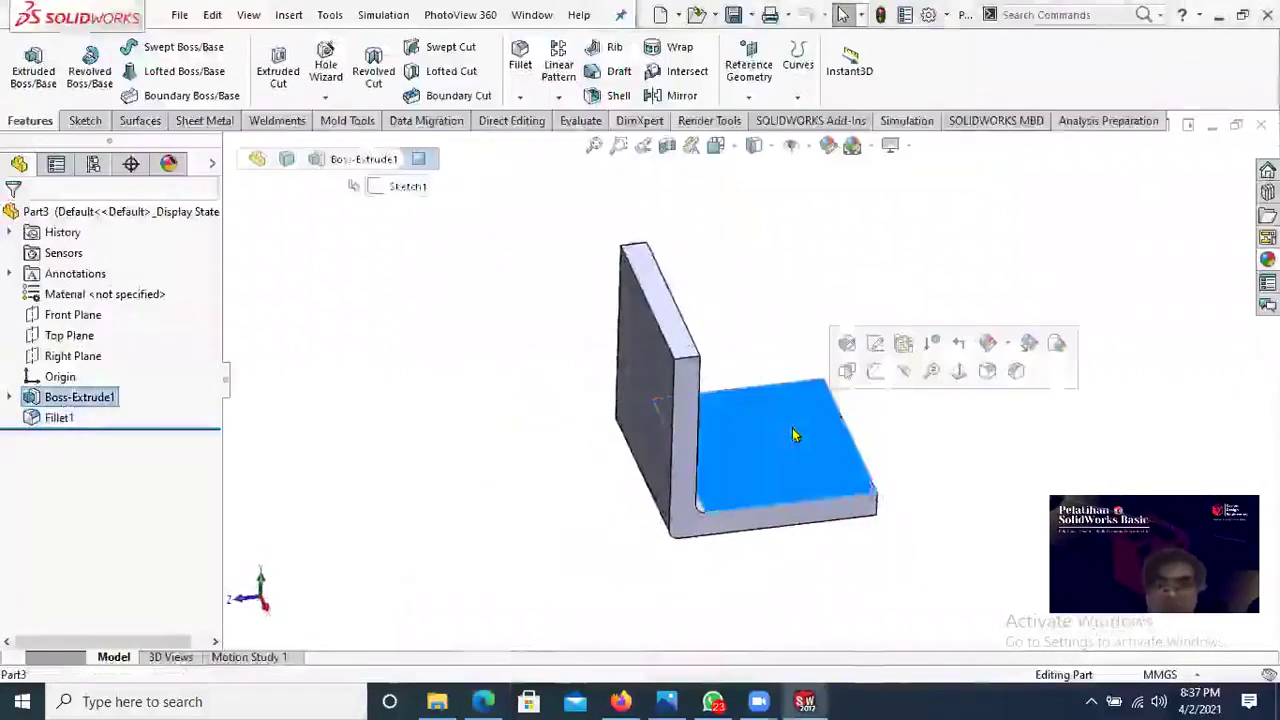
click(875, 375)
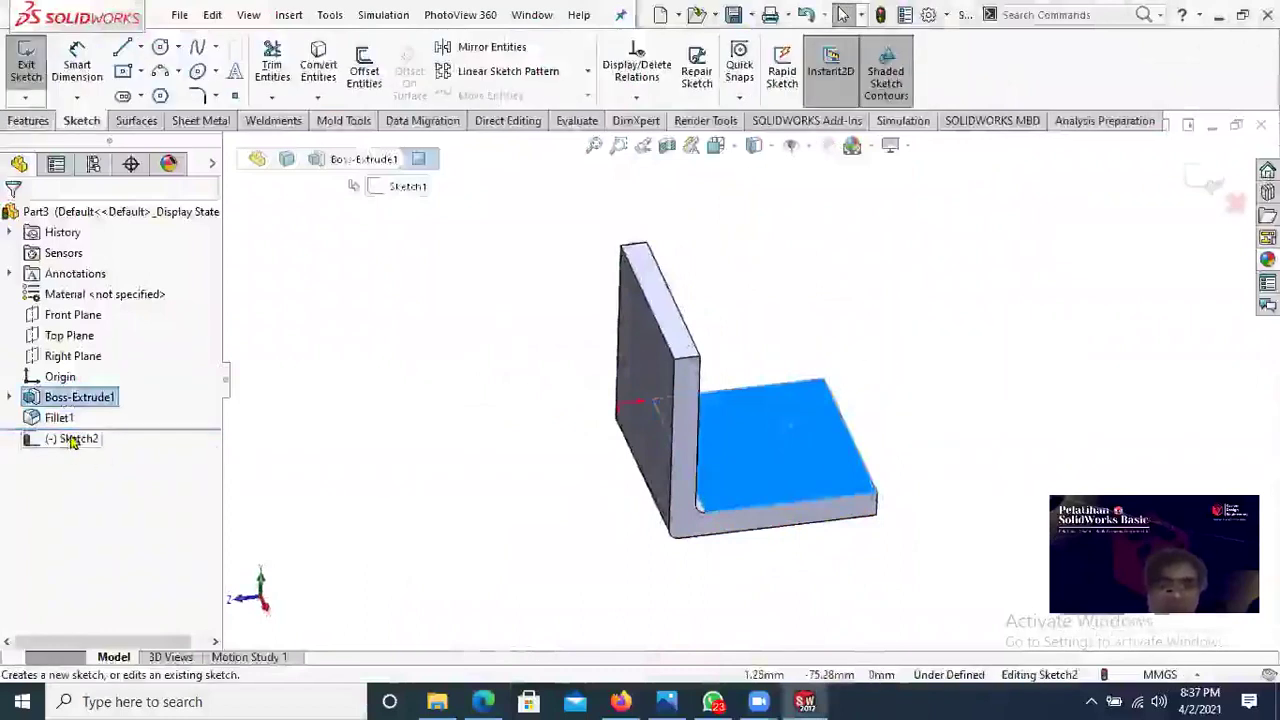
click(72, 440)
click(117, 409)
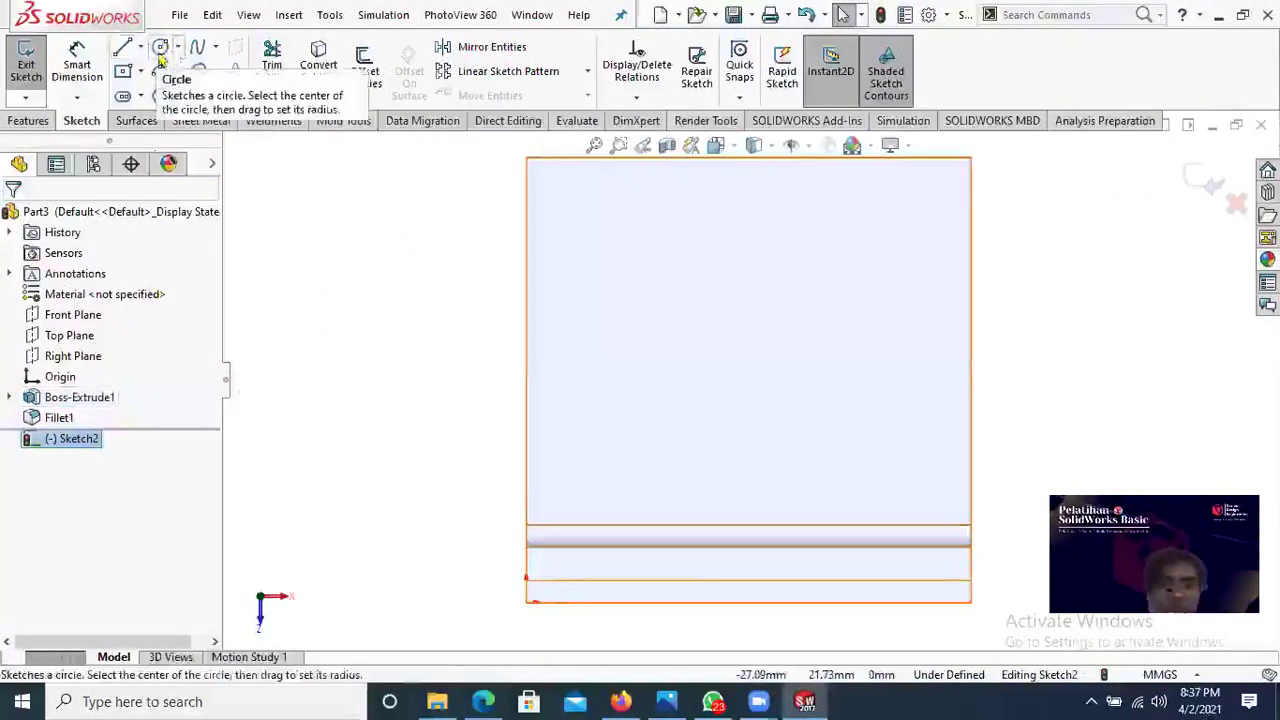
Step: Draw a vertical centerline across the face from the midpoint of the leg's free edge to the edge of the inner fillet
click(140, 47)
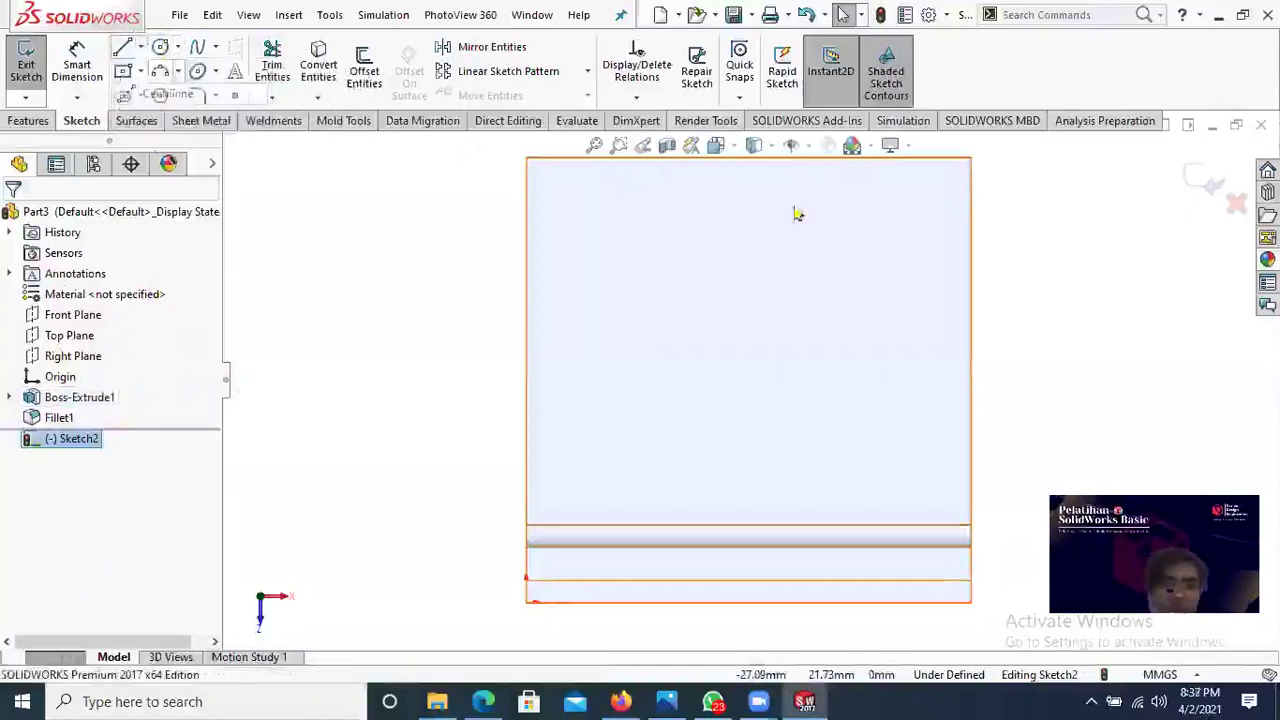
scroll(757, 198, up, 1)
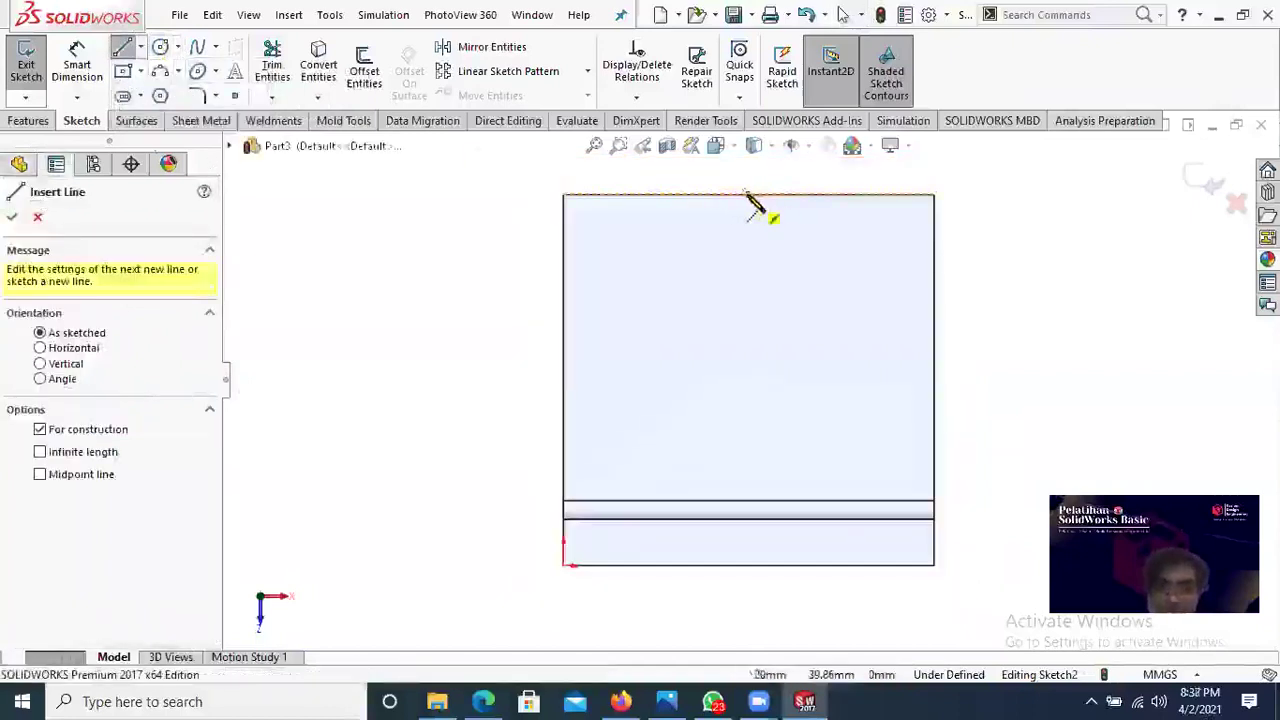
click(748, 194)
click(749, 500)
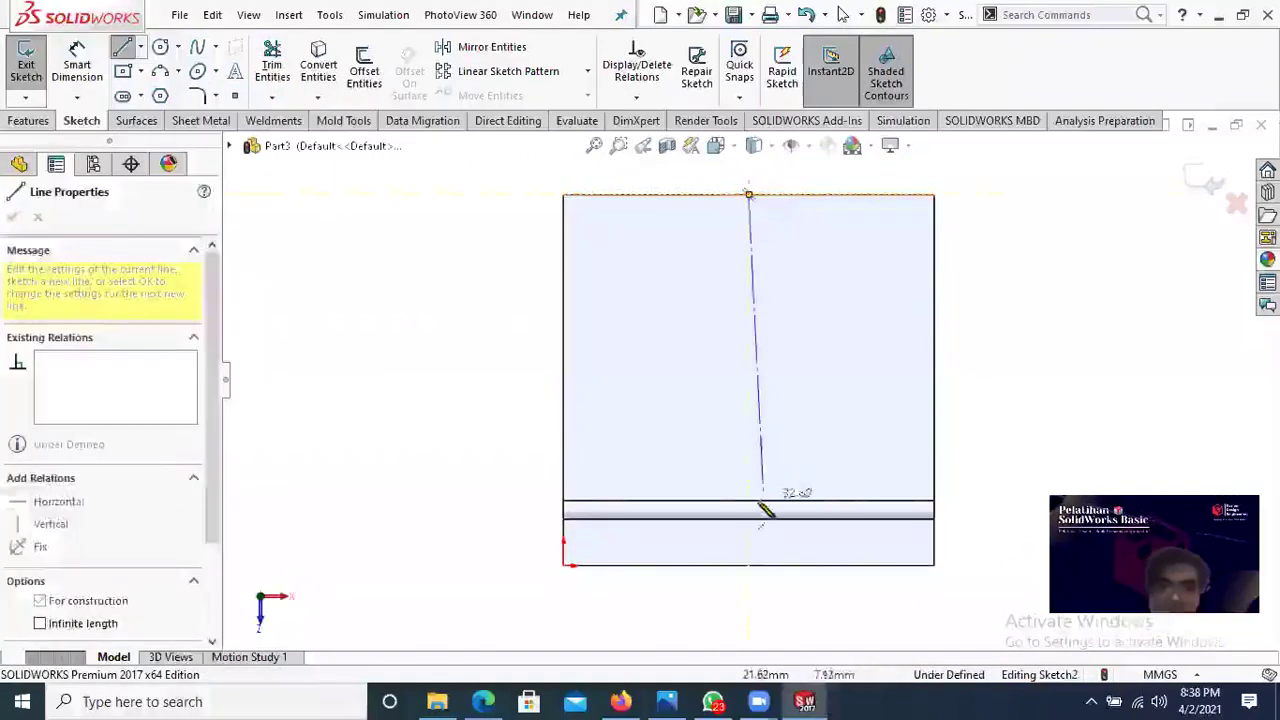
right_click(1060, 289)
click(1060, 289)
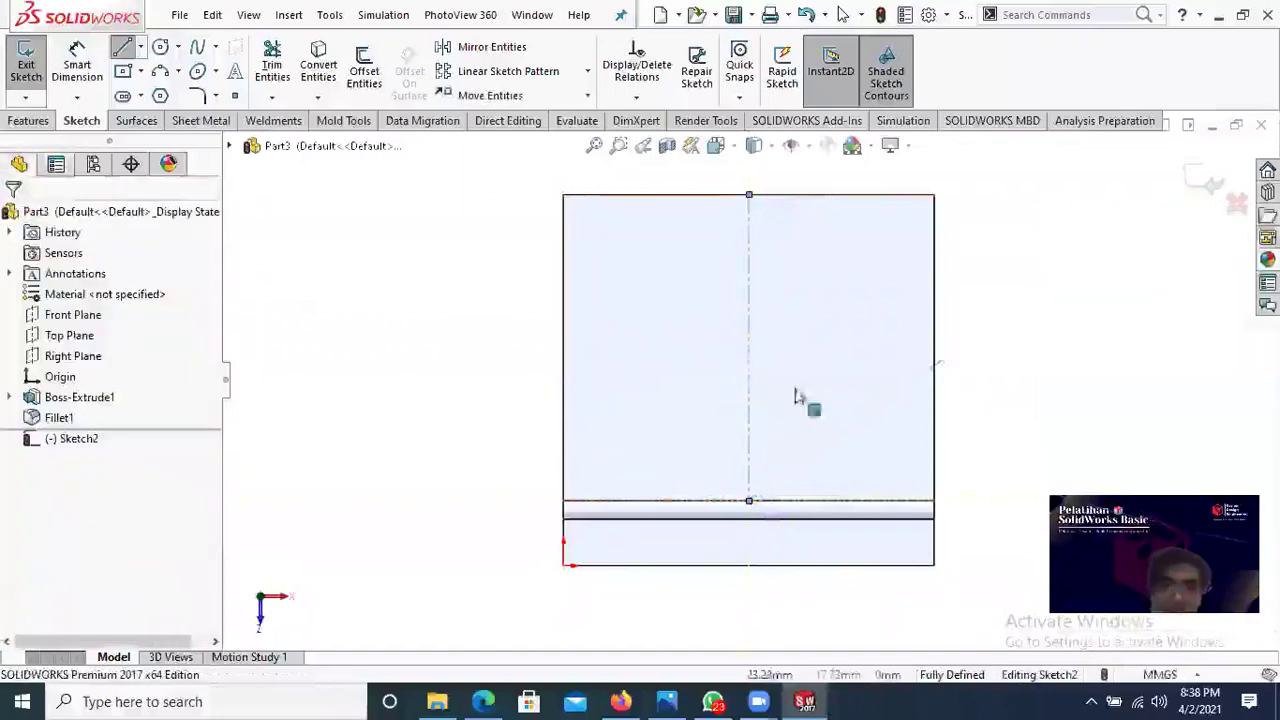
Step: Sketch a freehand circle left of the centerline, nearer the leg's free edge, then check the Bracket drawing in Edge and return to SOLIDWORKS
middle_drag(794, 394, 793, 423)
scroll(720, 400, up, 2)
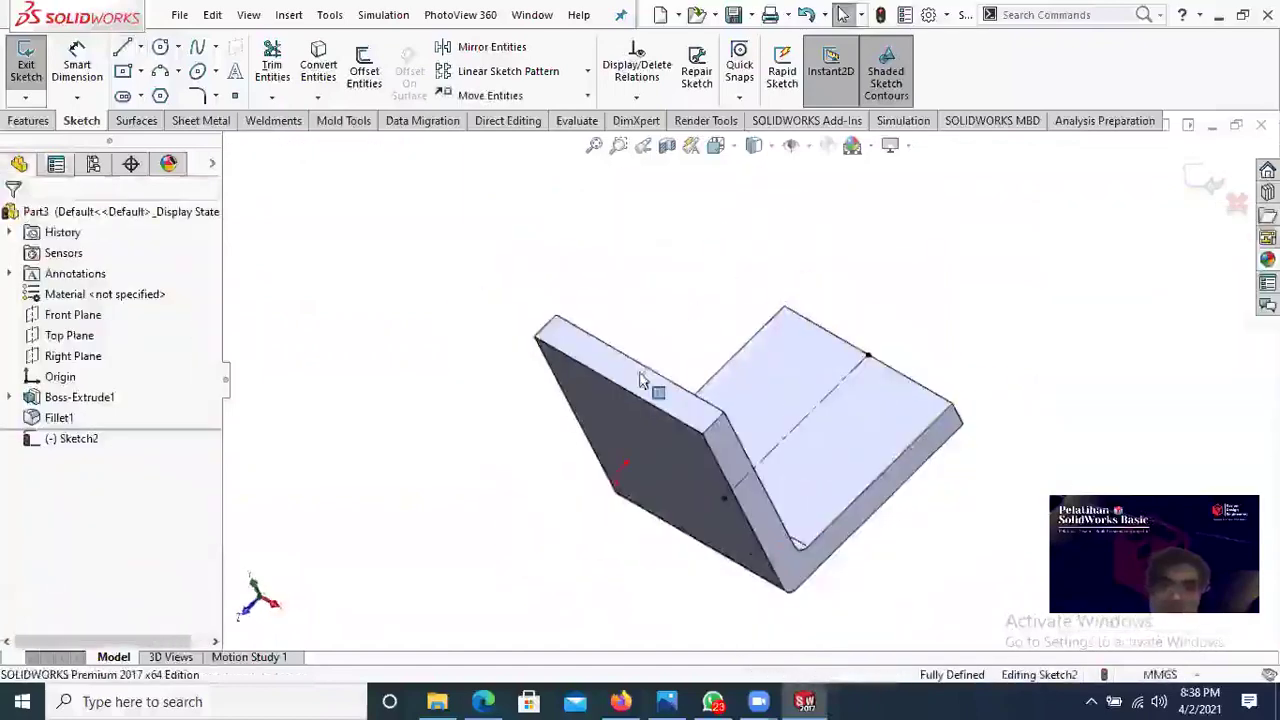
right_click(80, 445)
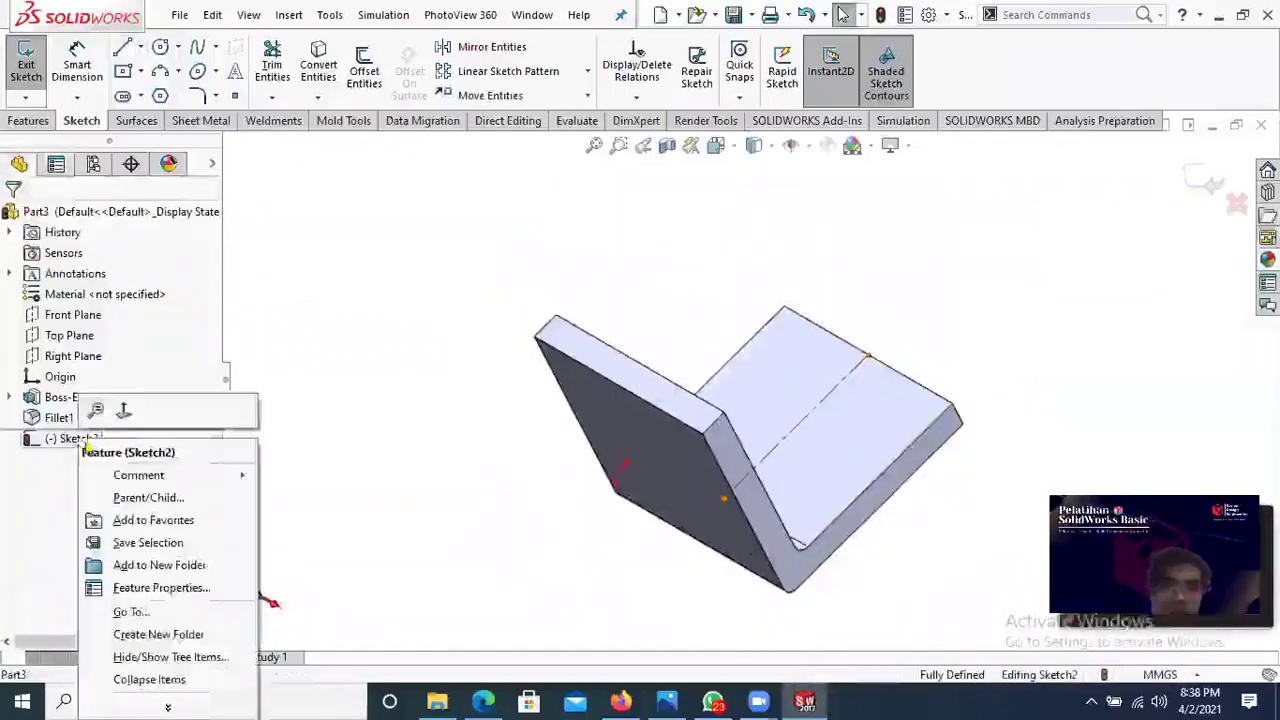
click(120, 412)
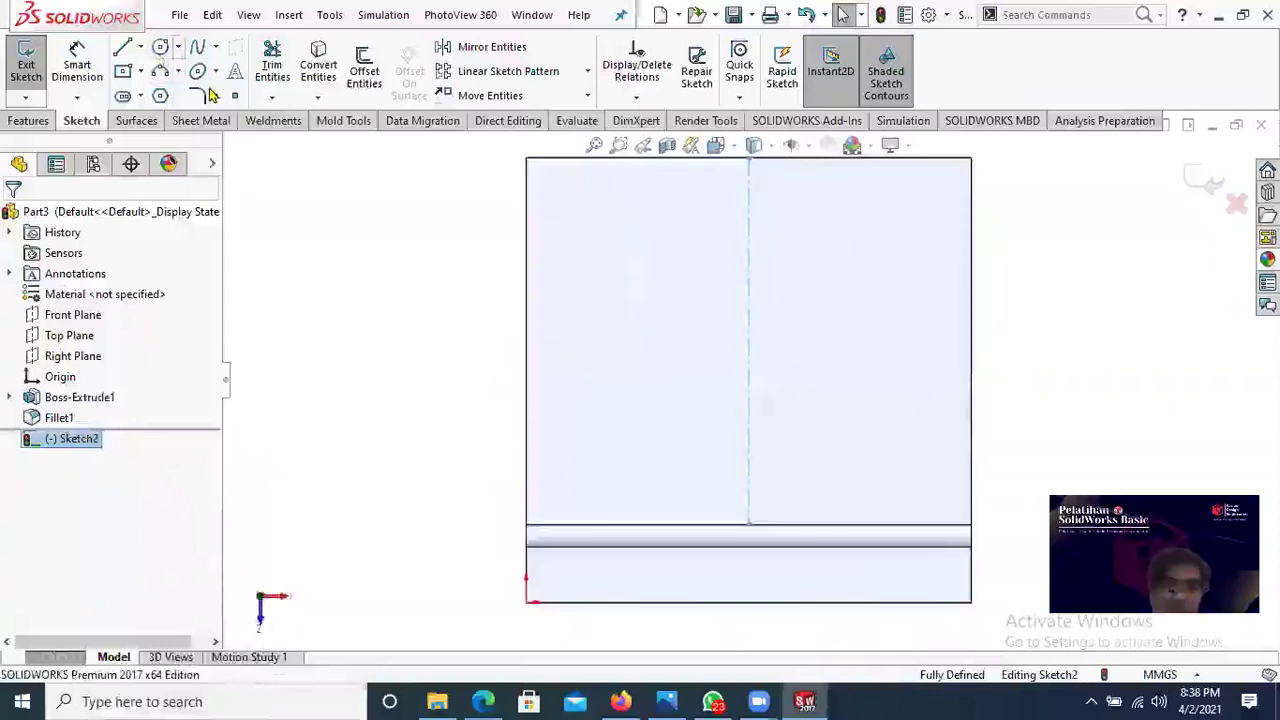
key(c)
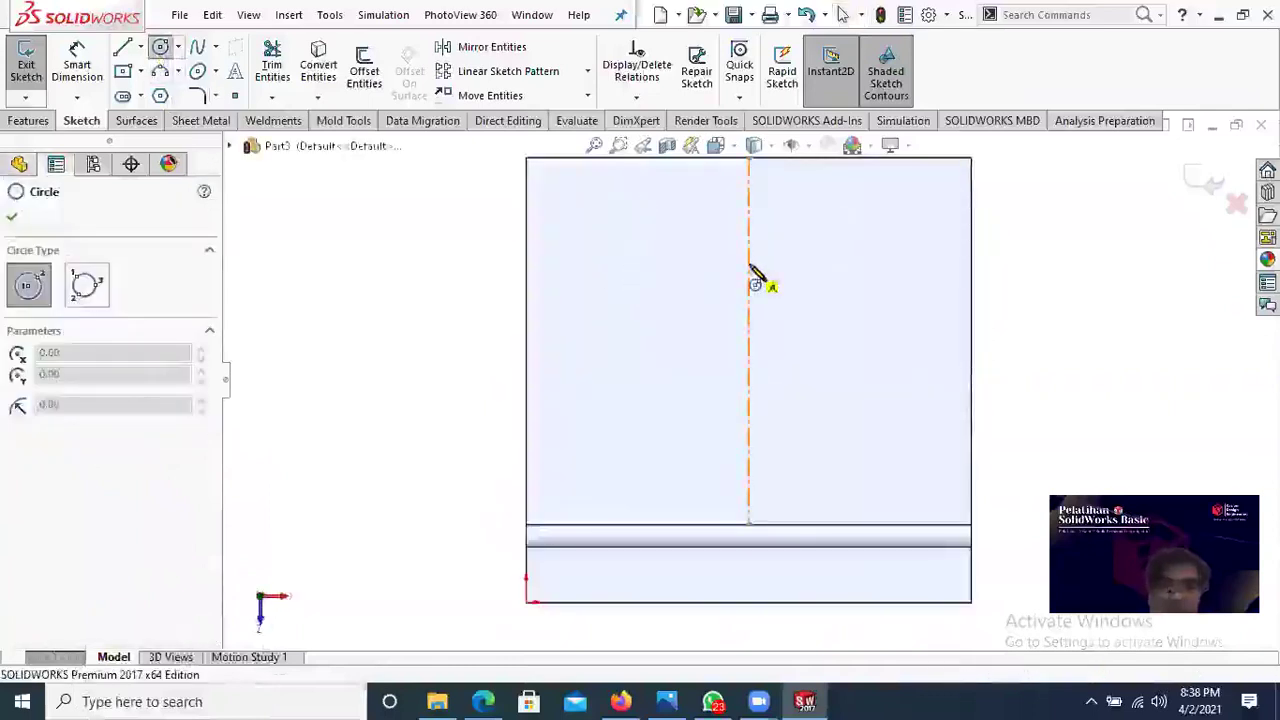
drag(650, 294, 684, 294)
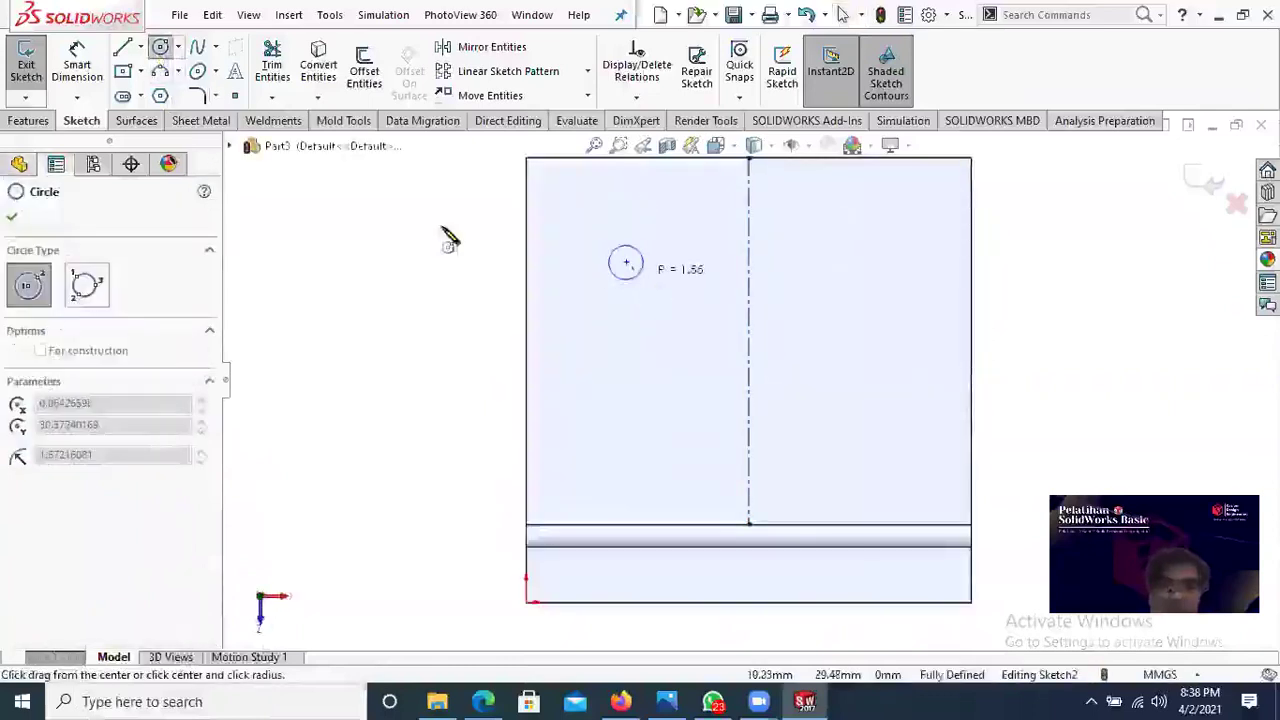
key(Escape)
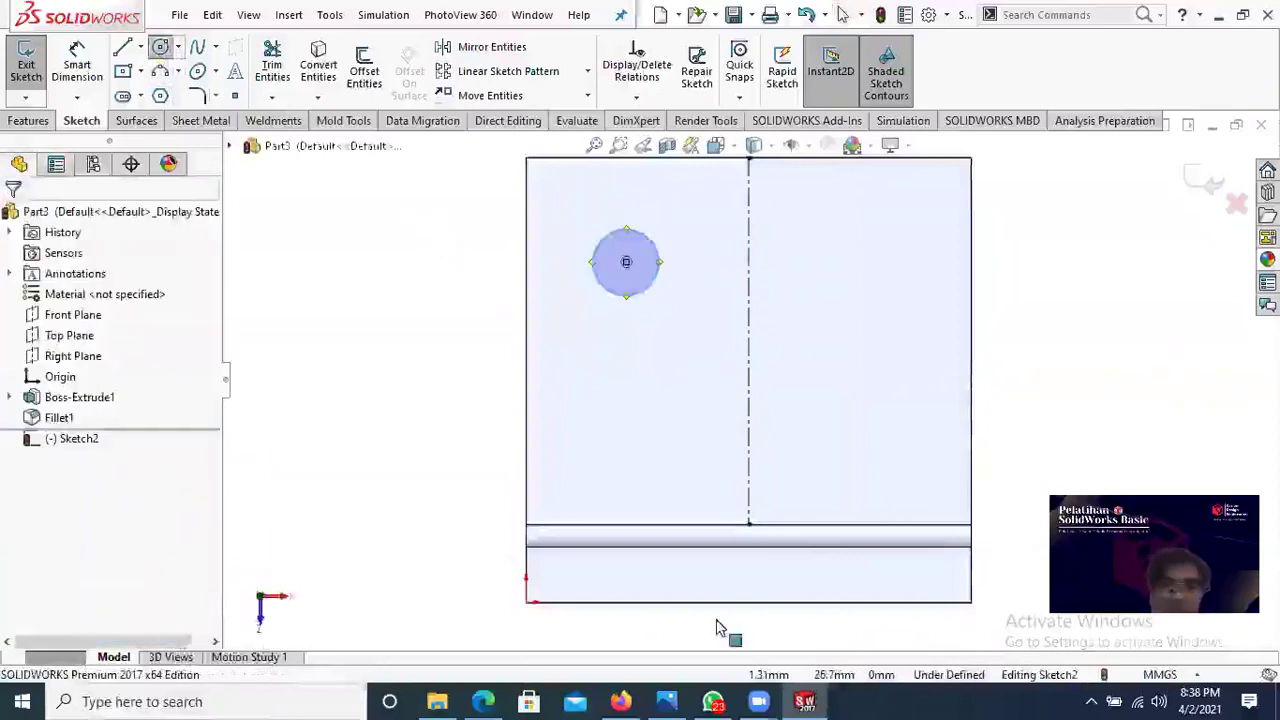
key(alt+Tab)
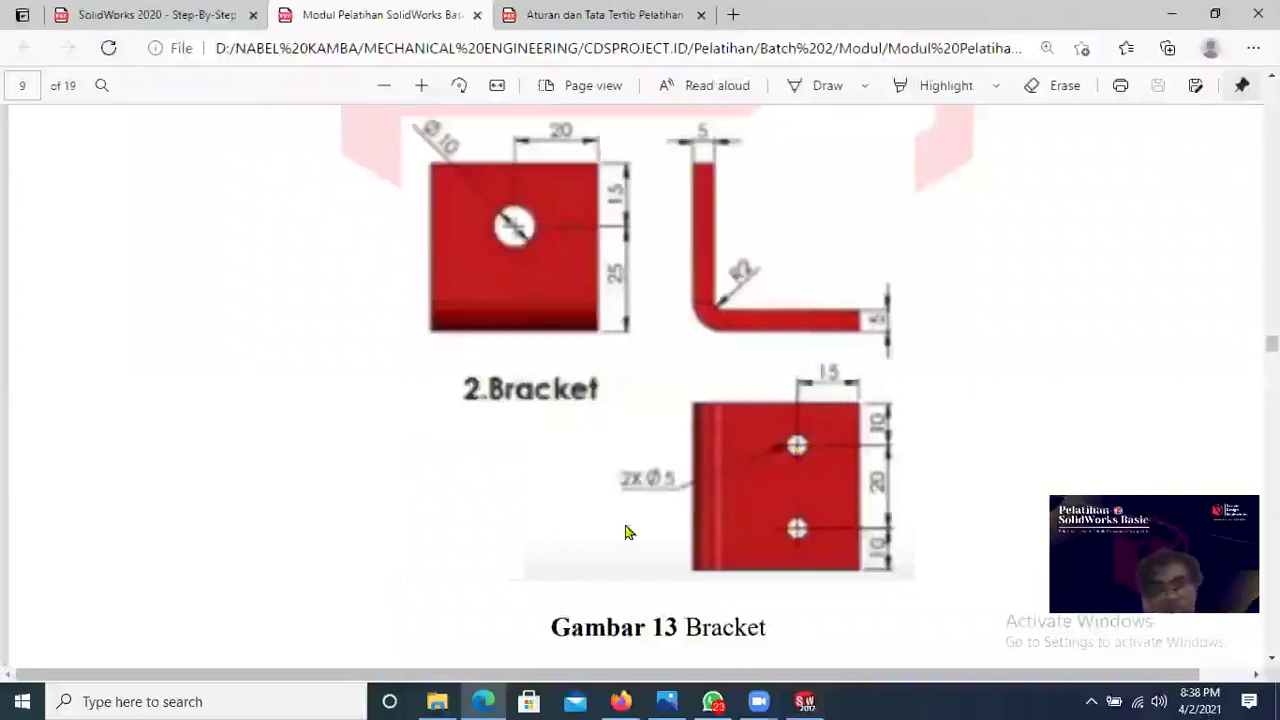
key(alt+Tab)
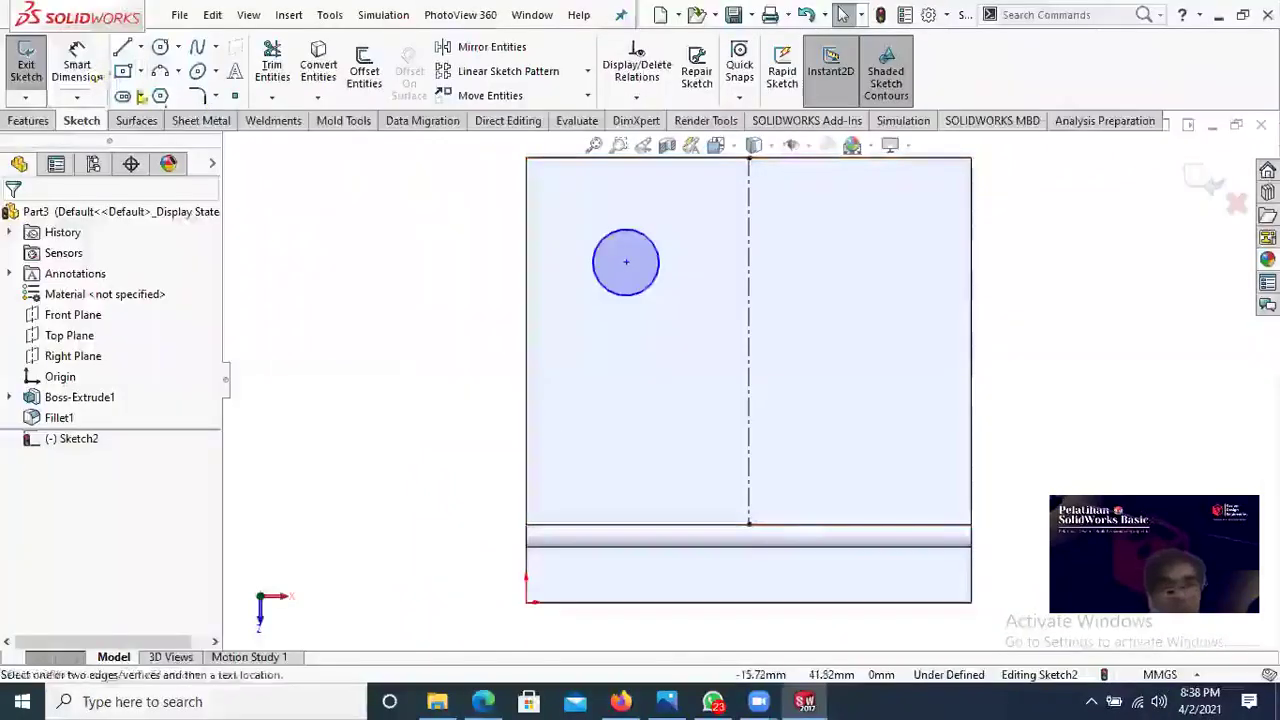
Step: Dimension the freehand circle's diameter at 5 mm
click(610, 262)
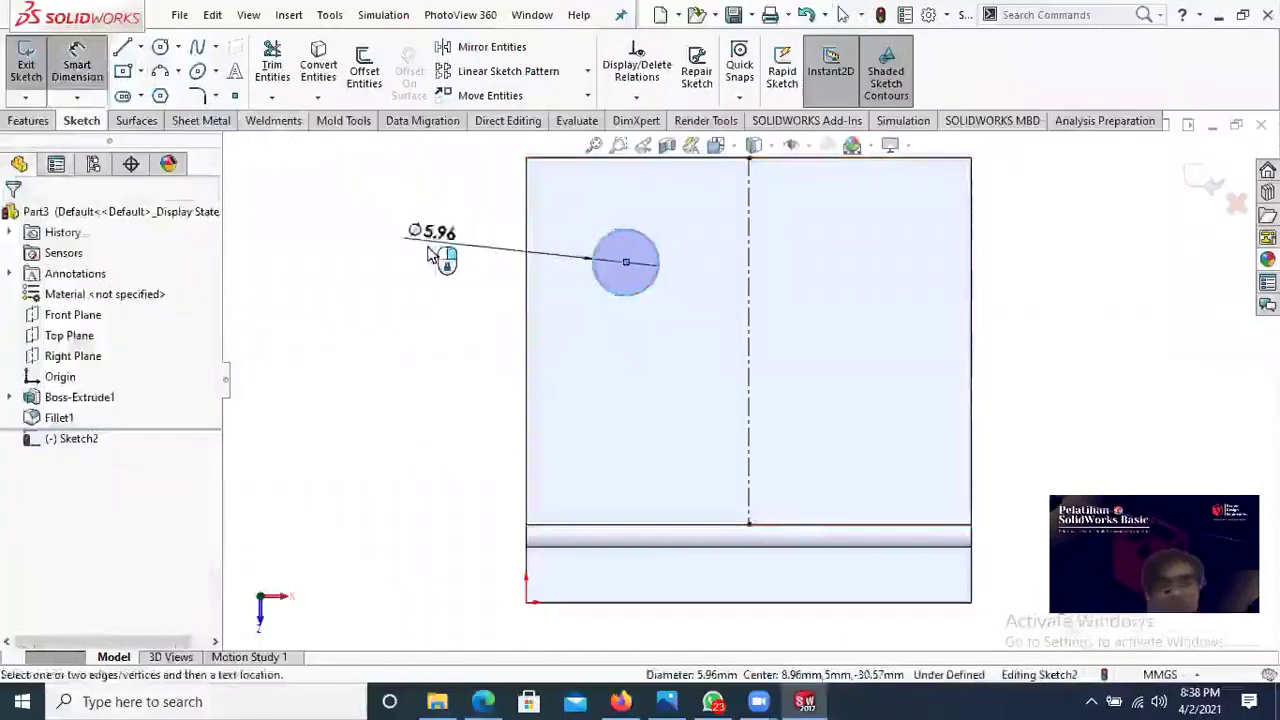
click(432, 255)
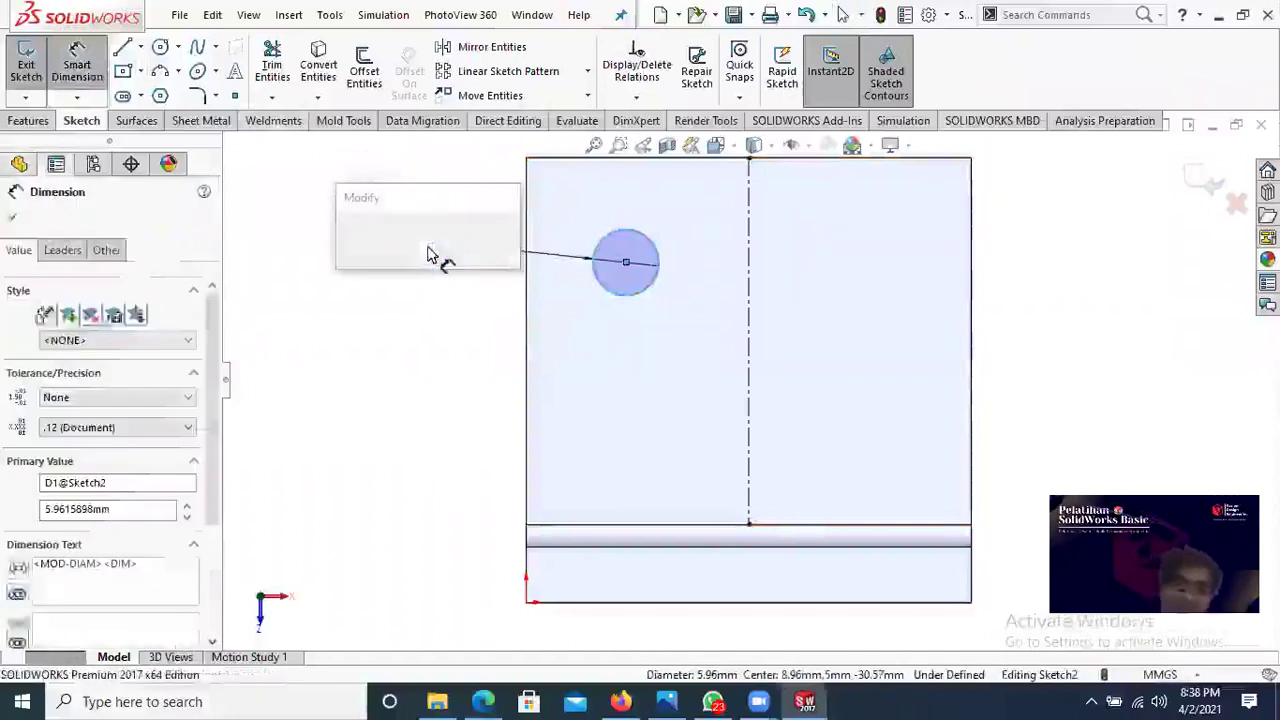
text(5)
key(Return)
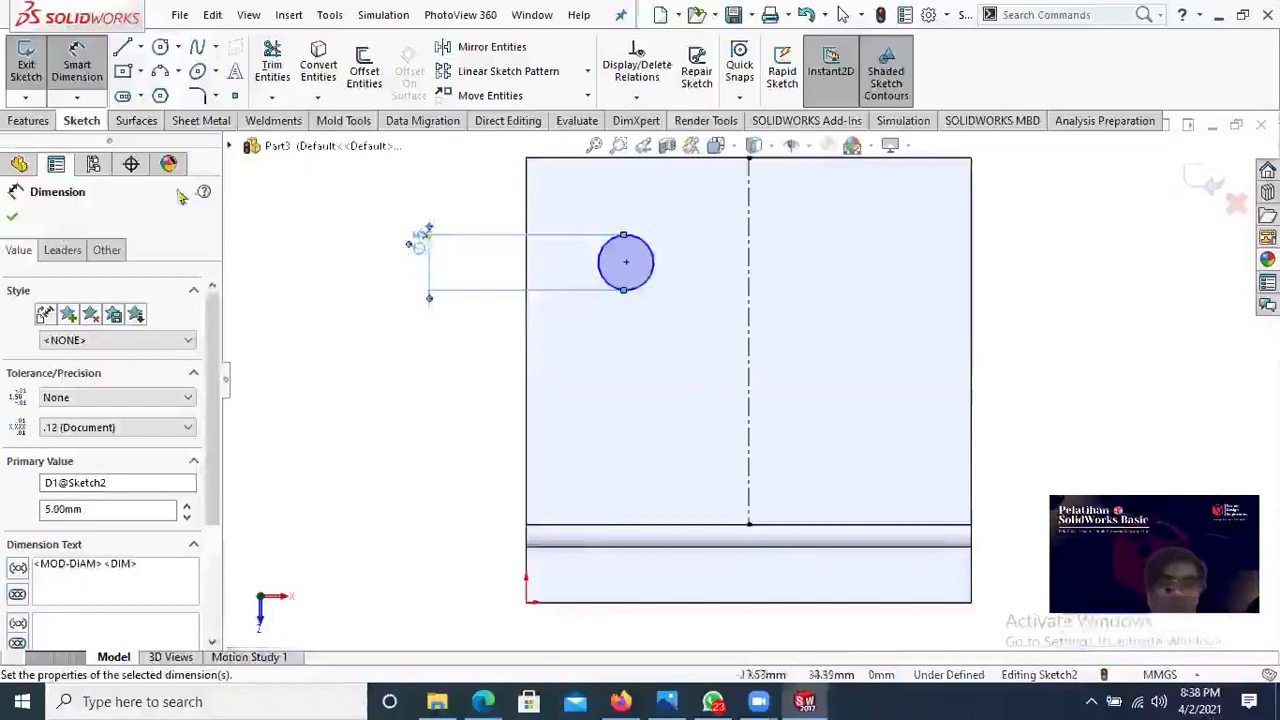
Step: Check the Bracket drawing in Edge, return to SOLIDWORKS and dimension the circle's center 15 mm from the leg's free edge
click(485, 700)
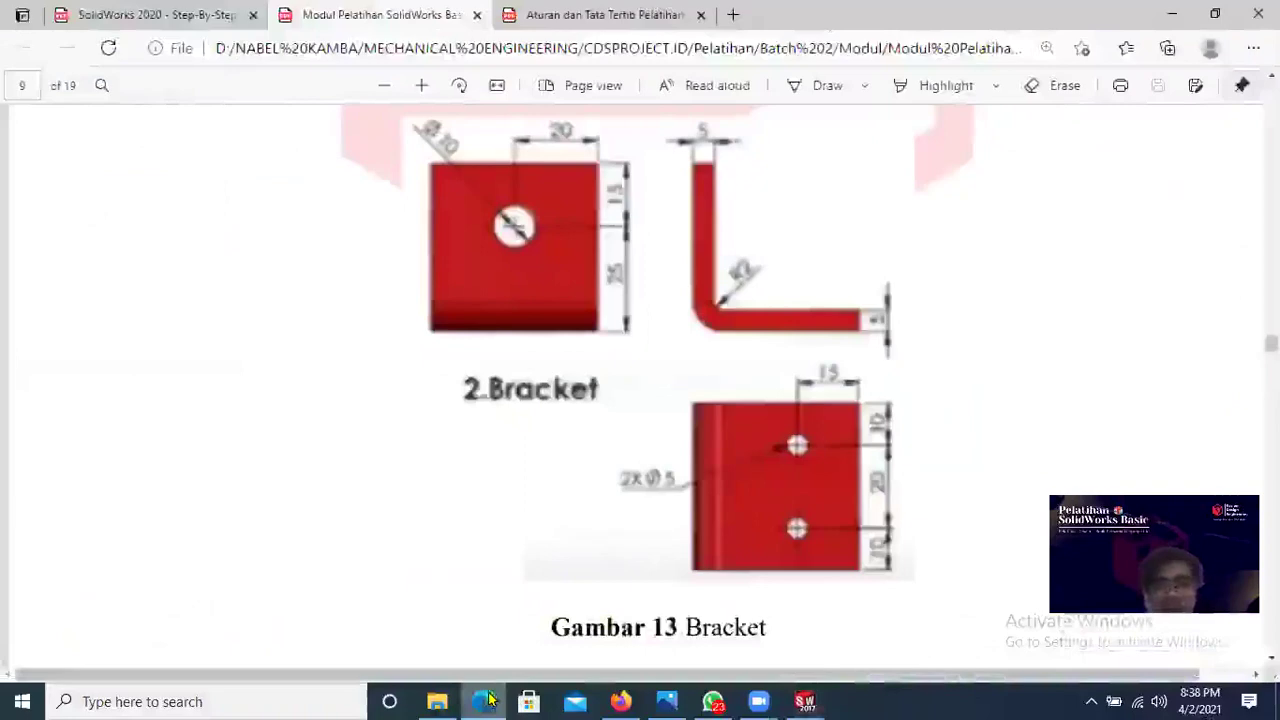
click(485, 700)
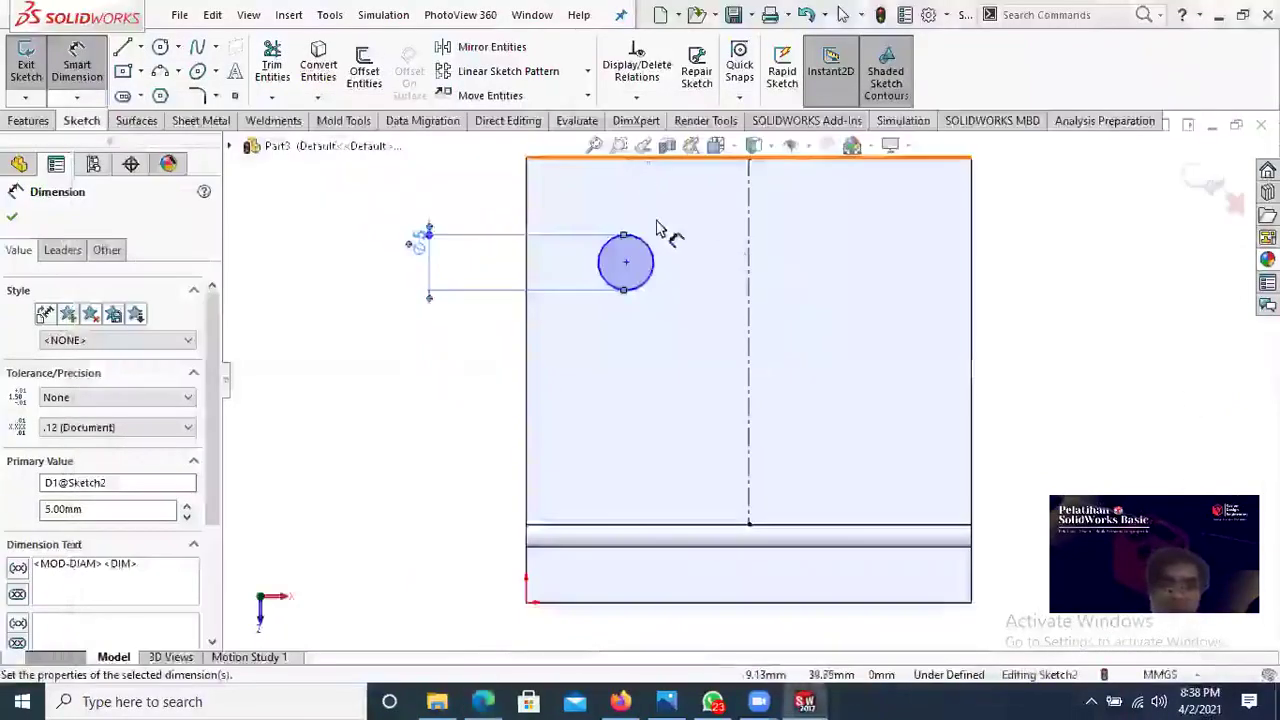
key(z)
scroll(652, 268, down, 2)
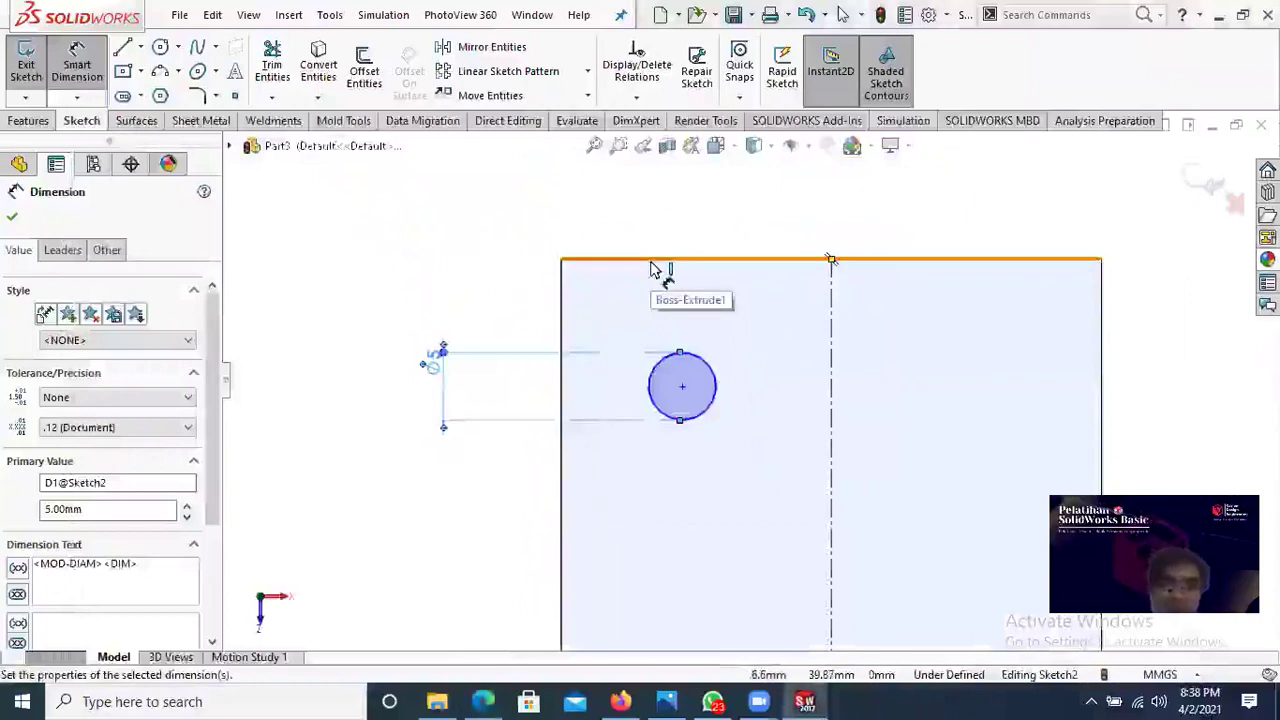
click(652, 268)
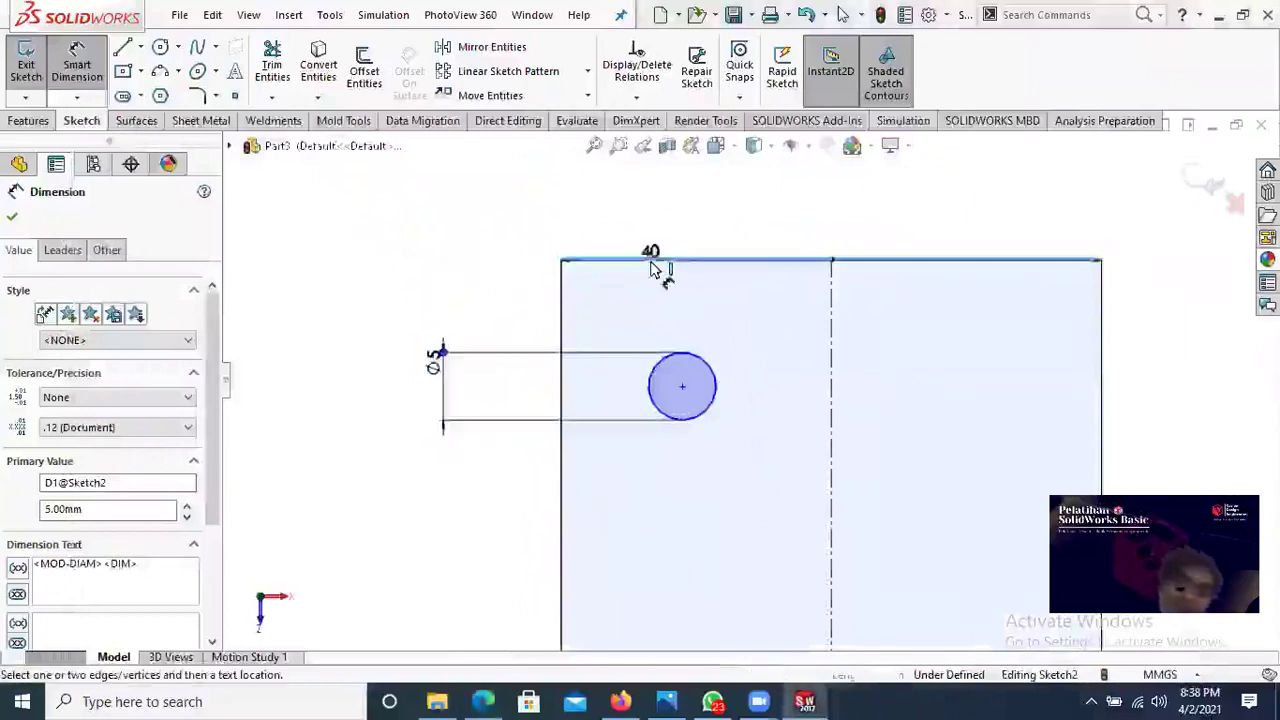
click(684, 353)
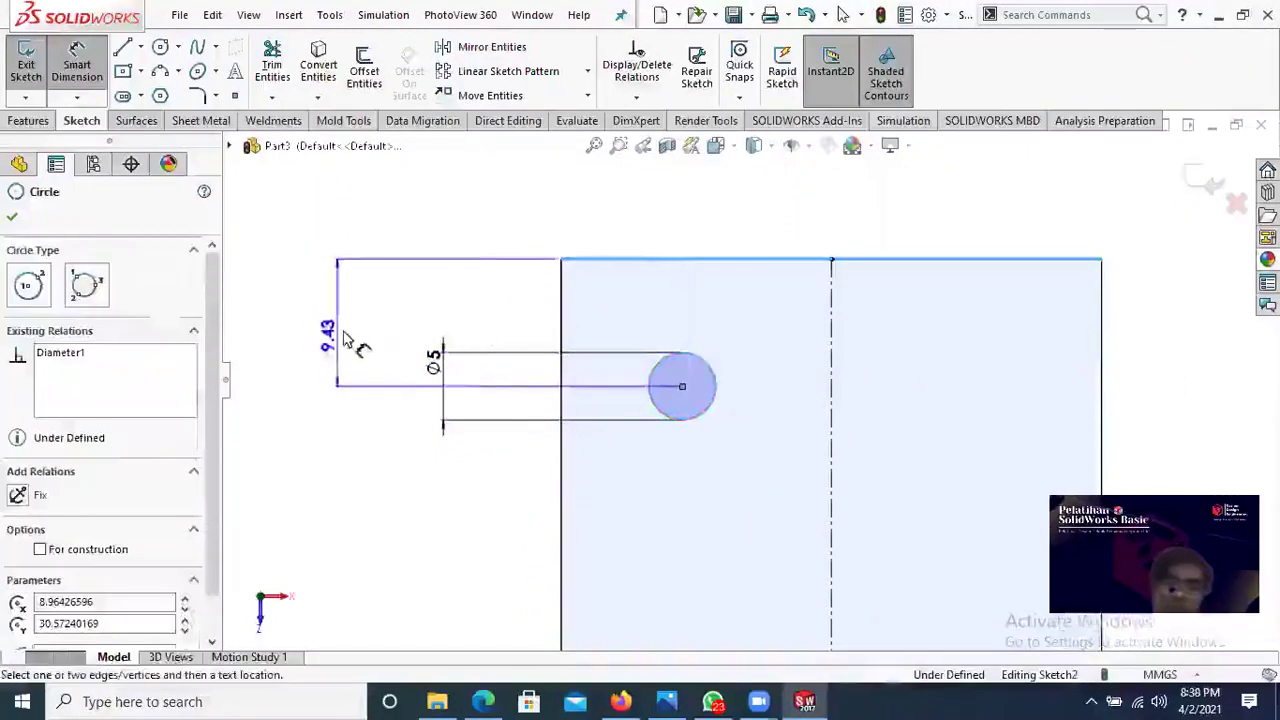
click(345, 339)
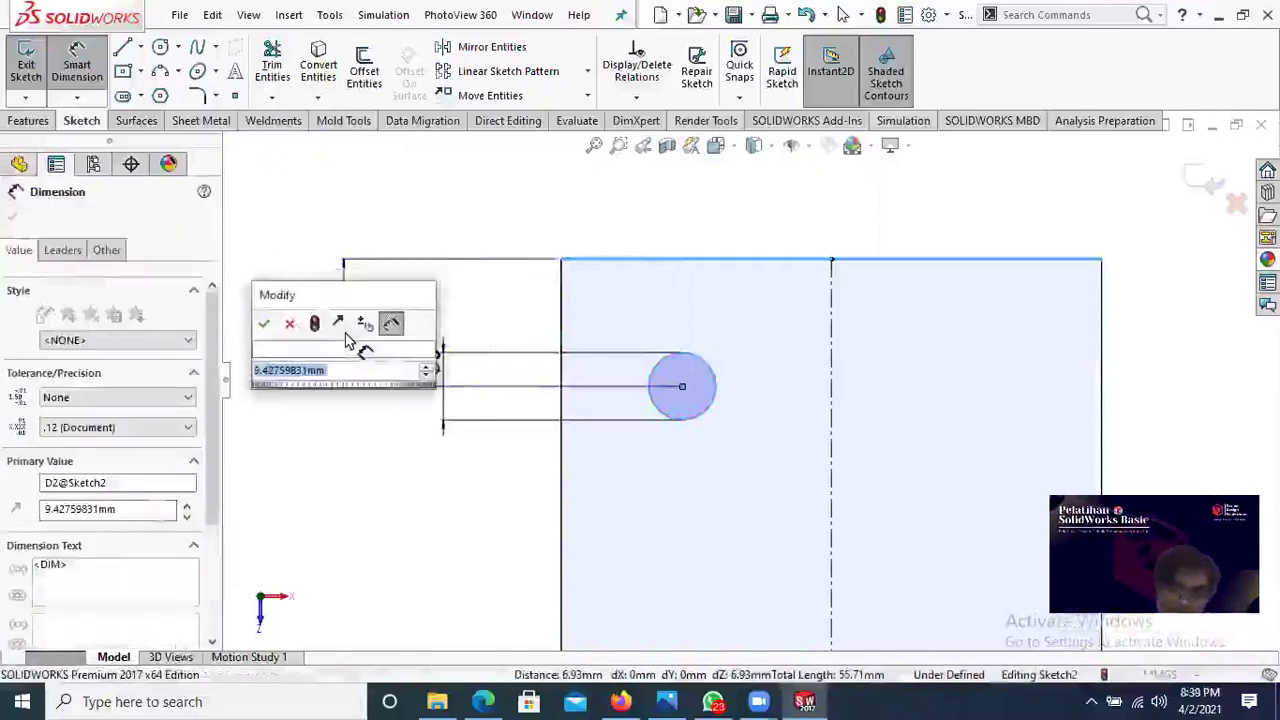
text(15)
key(Return)
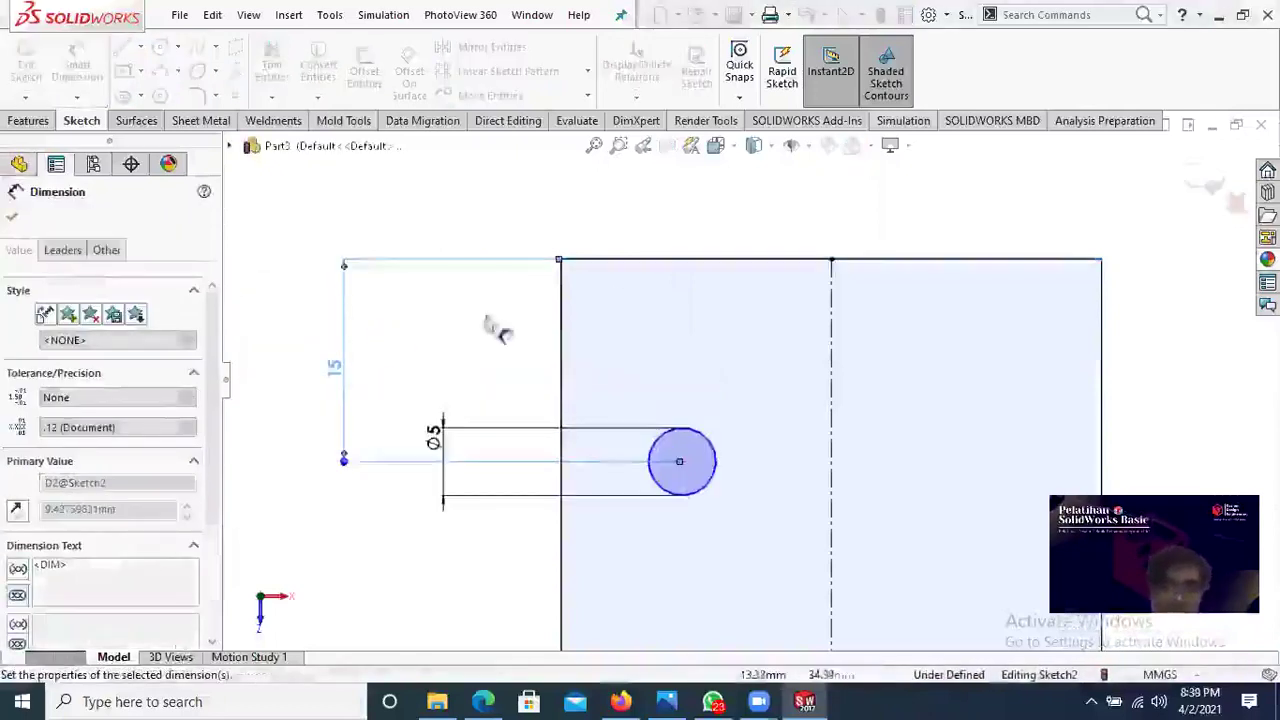
Step: Dimension the circle's center 10 mm from the nearer side edge of the leg
click(562, 458)
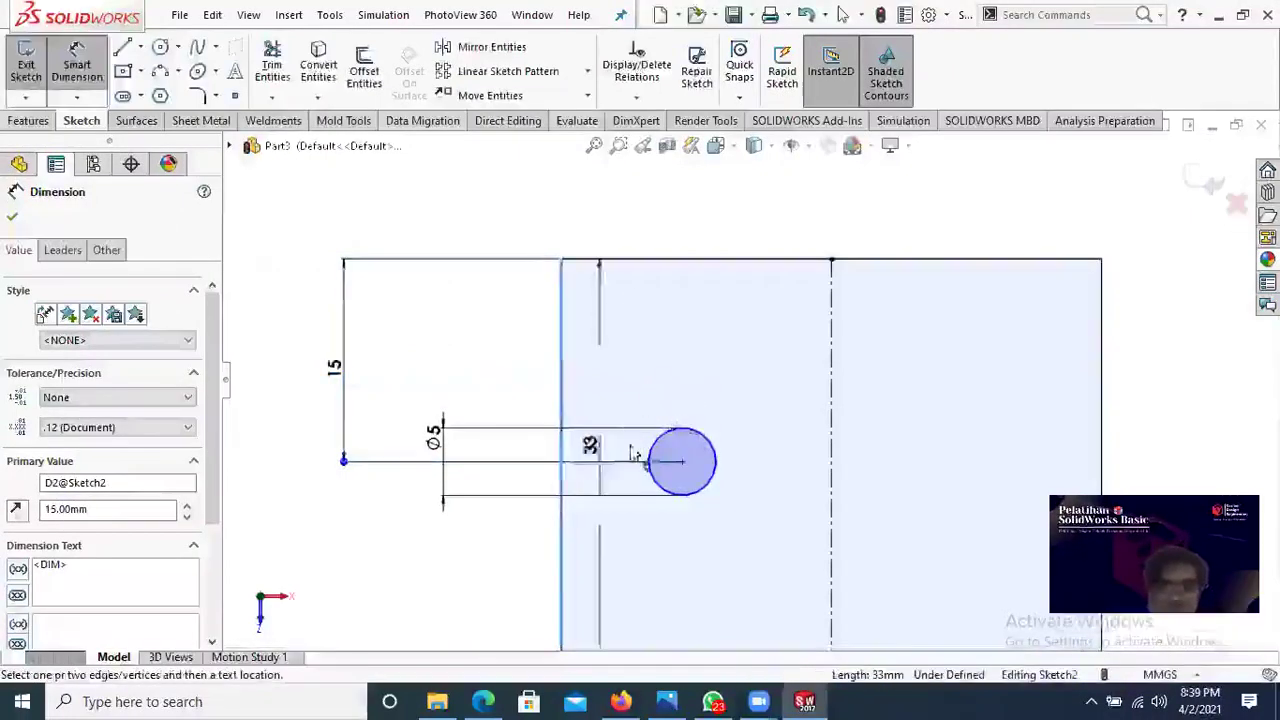
click(655, 452)
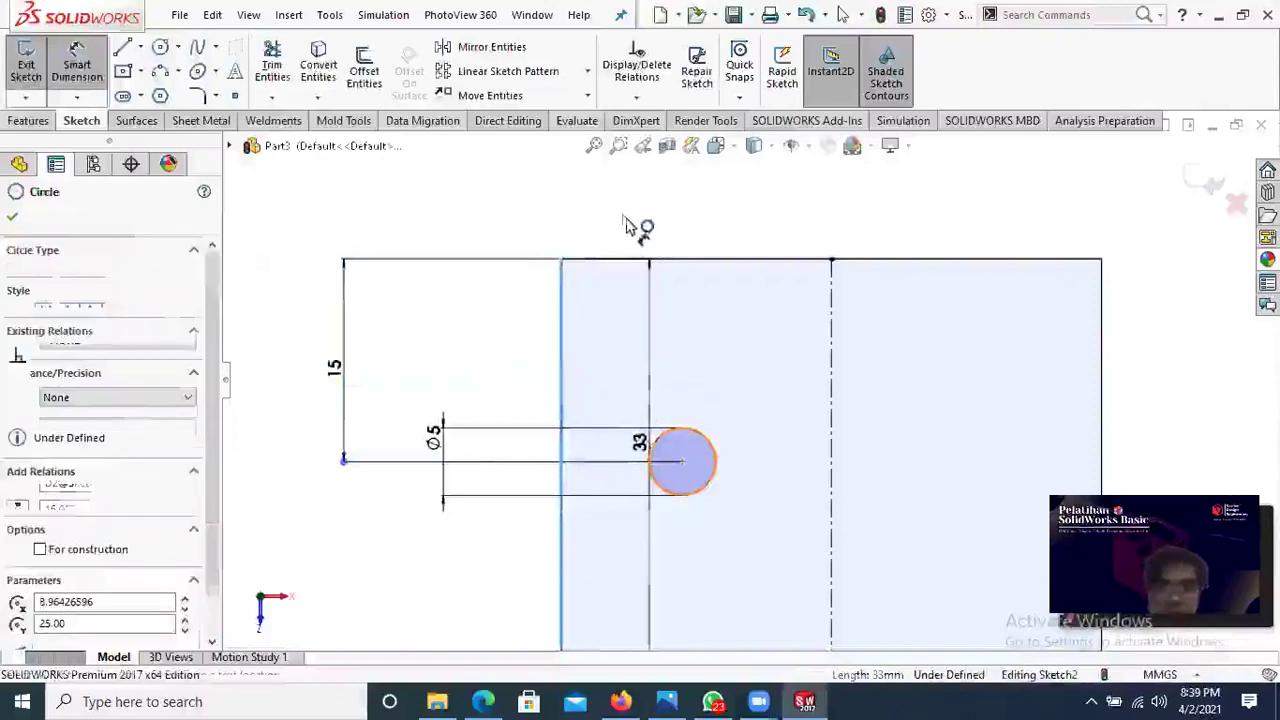
click(621, 221)
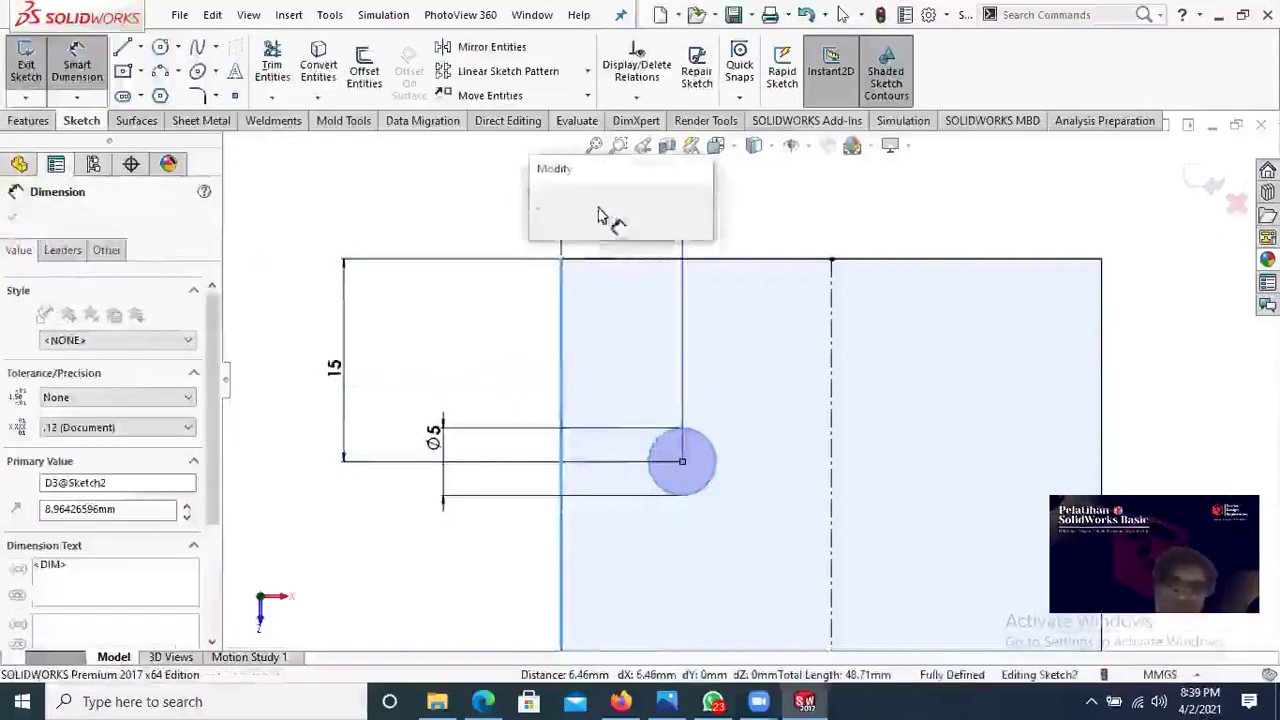
key(Return)
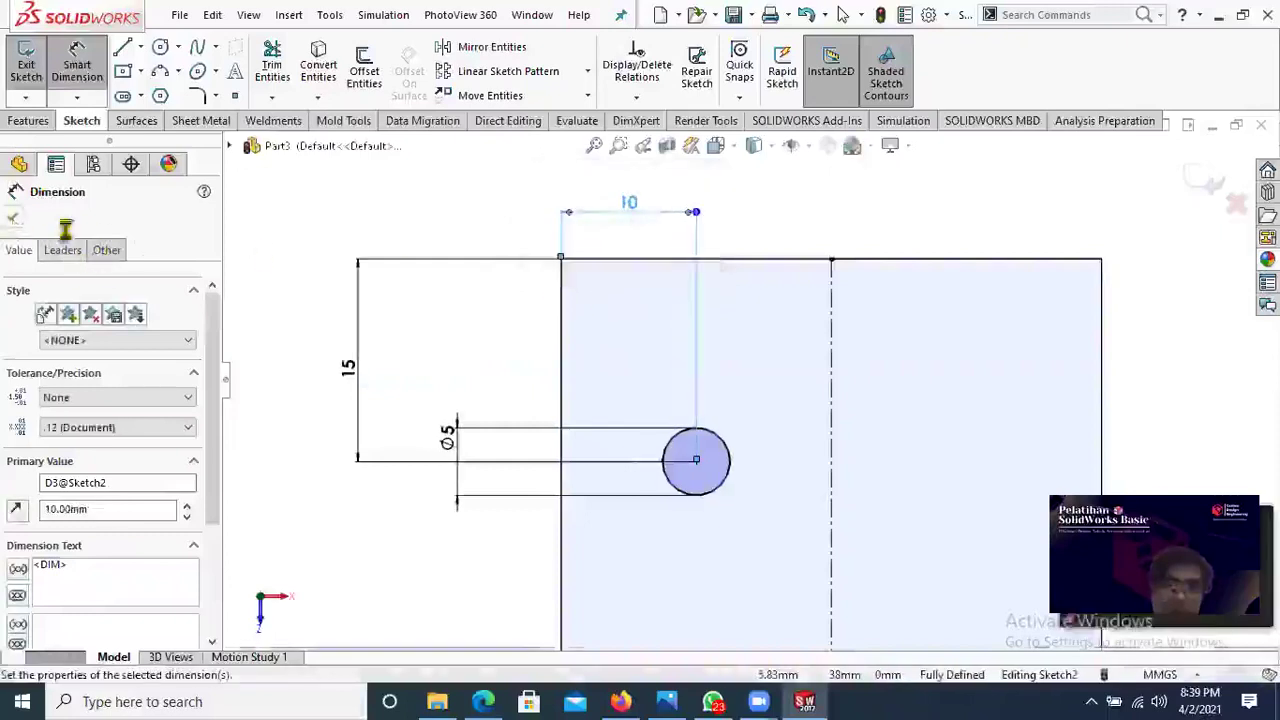
key(Escape)
Step: Check the hole layout on the Bracket drawing in Edge, then return to SOLIDWORKS and mirror the 5 mm circle about the vertical centerline
scroll(1030, 464, up, 2)
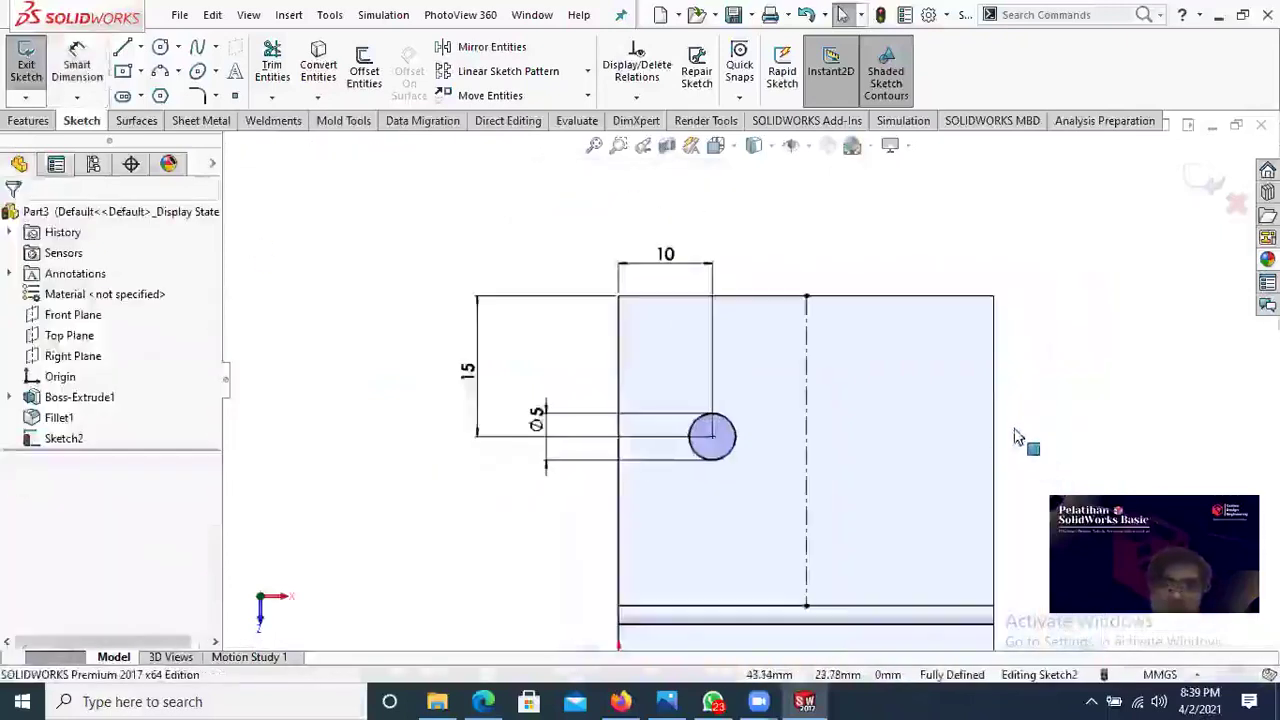
scroll(1005, 396, up, 2)
middle_drag(1004, 396, 1007, 412)
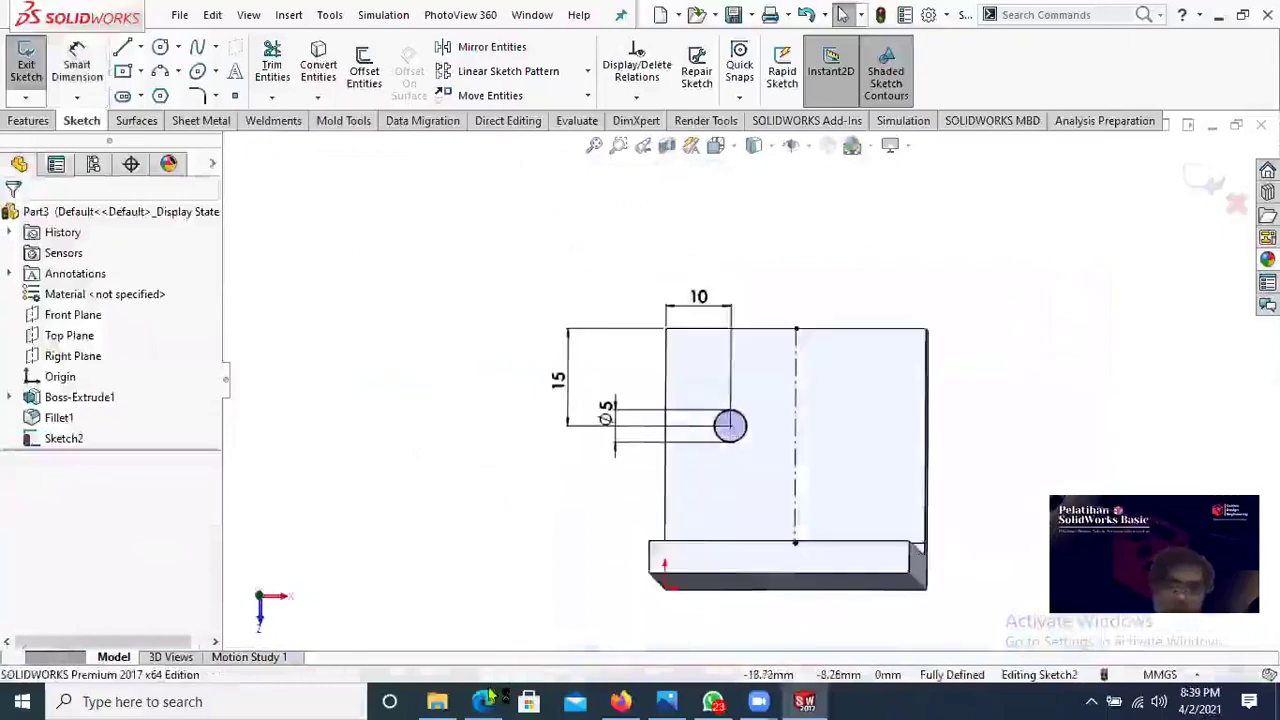
key(alt+Tab)
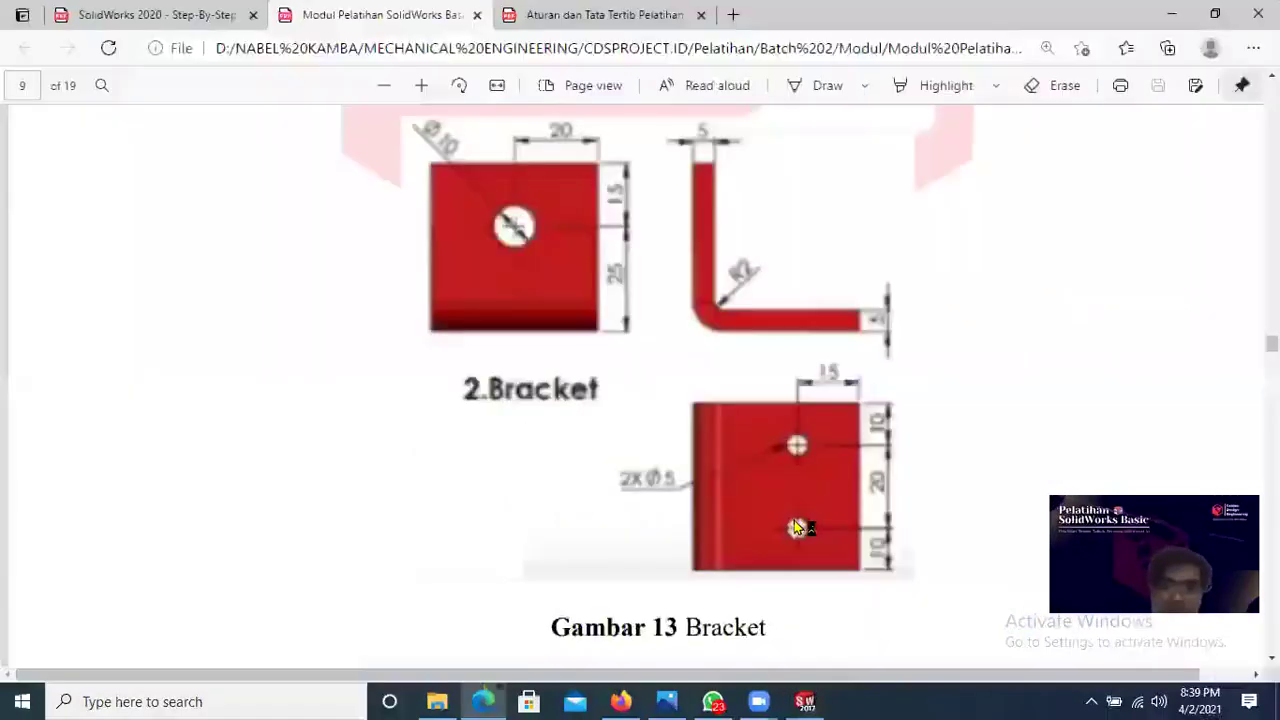
key(alt+Tab)
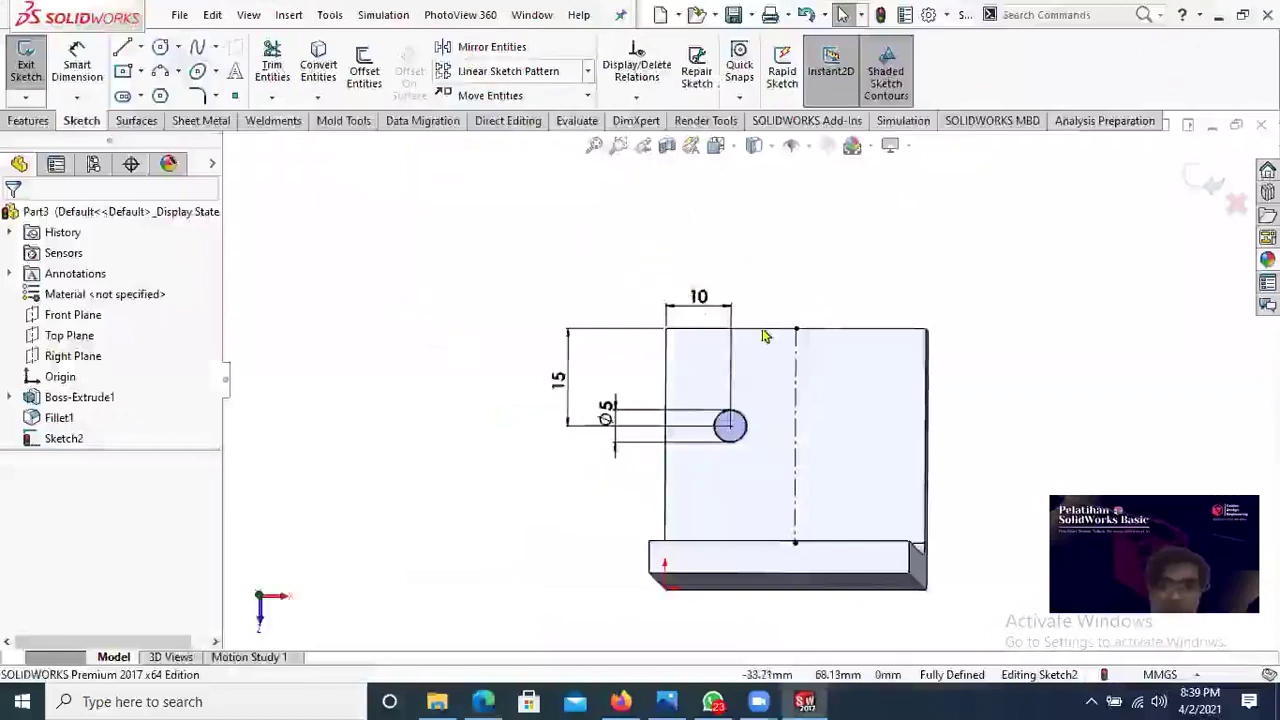
click(742, 444)
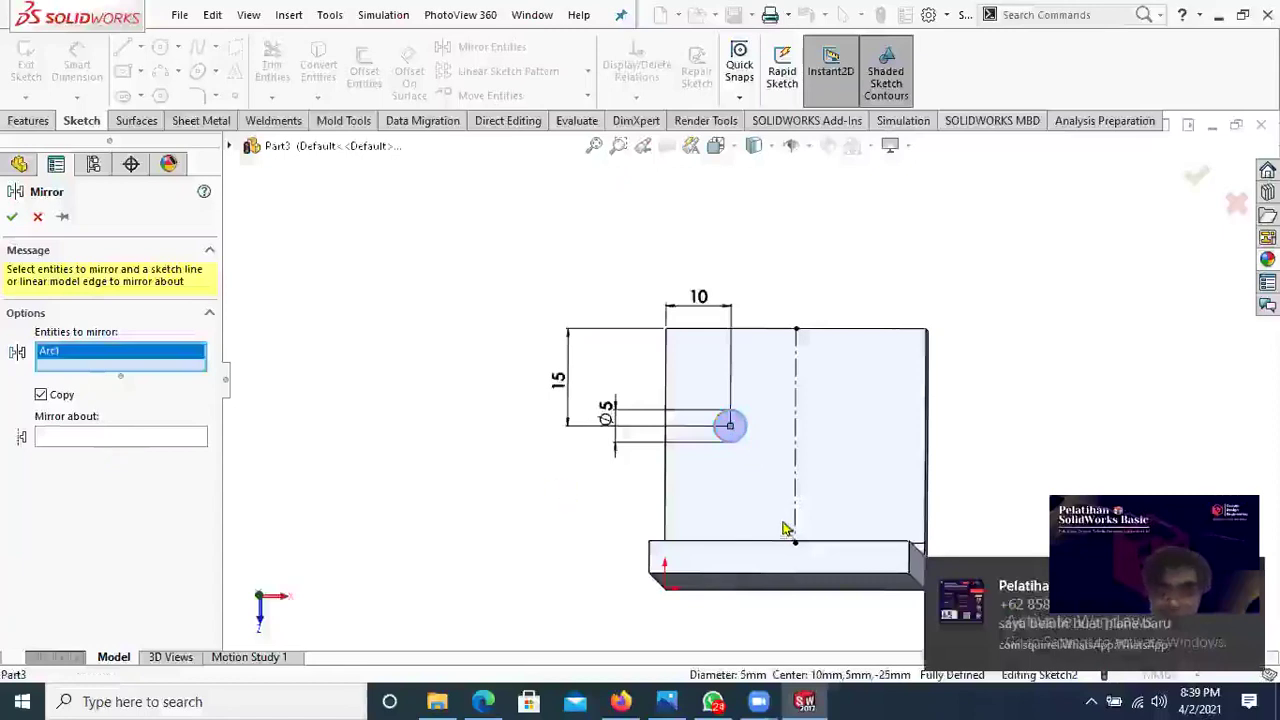
click(155, 441)
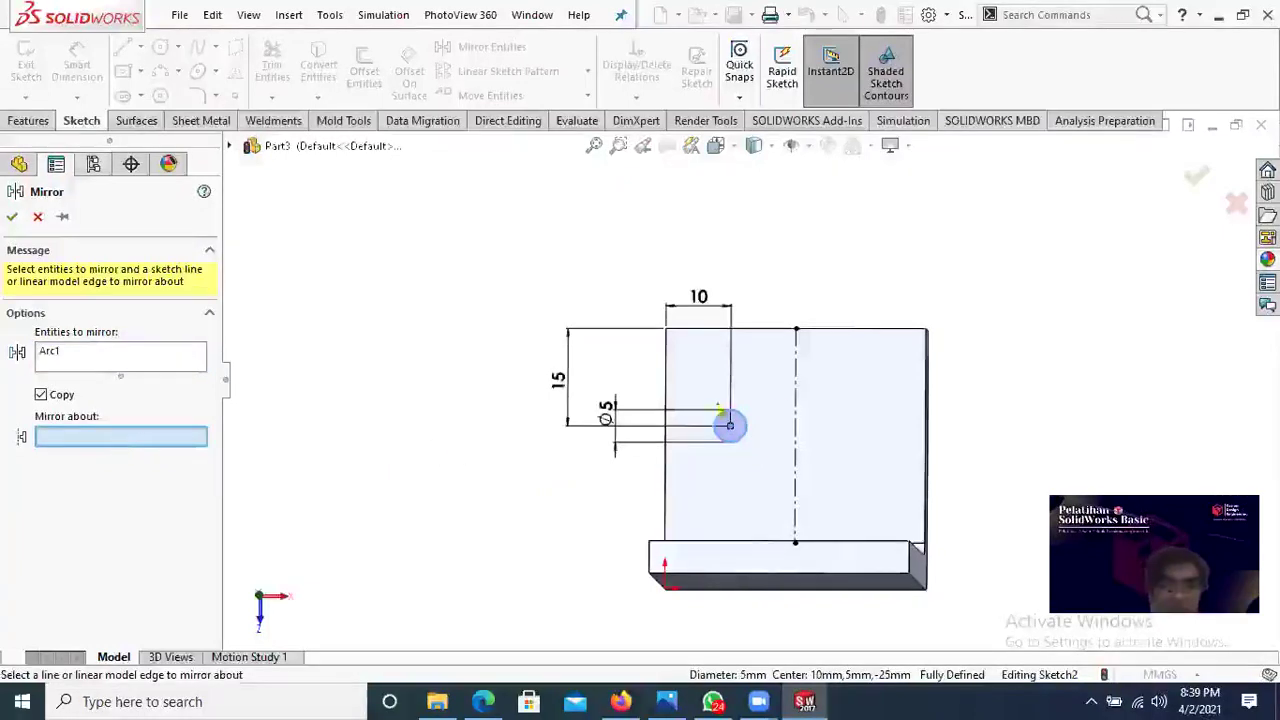
click(796, 412)
scroll(866, 466, down, 3)
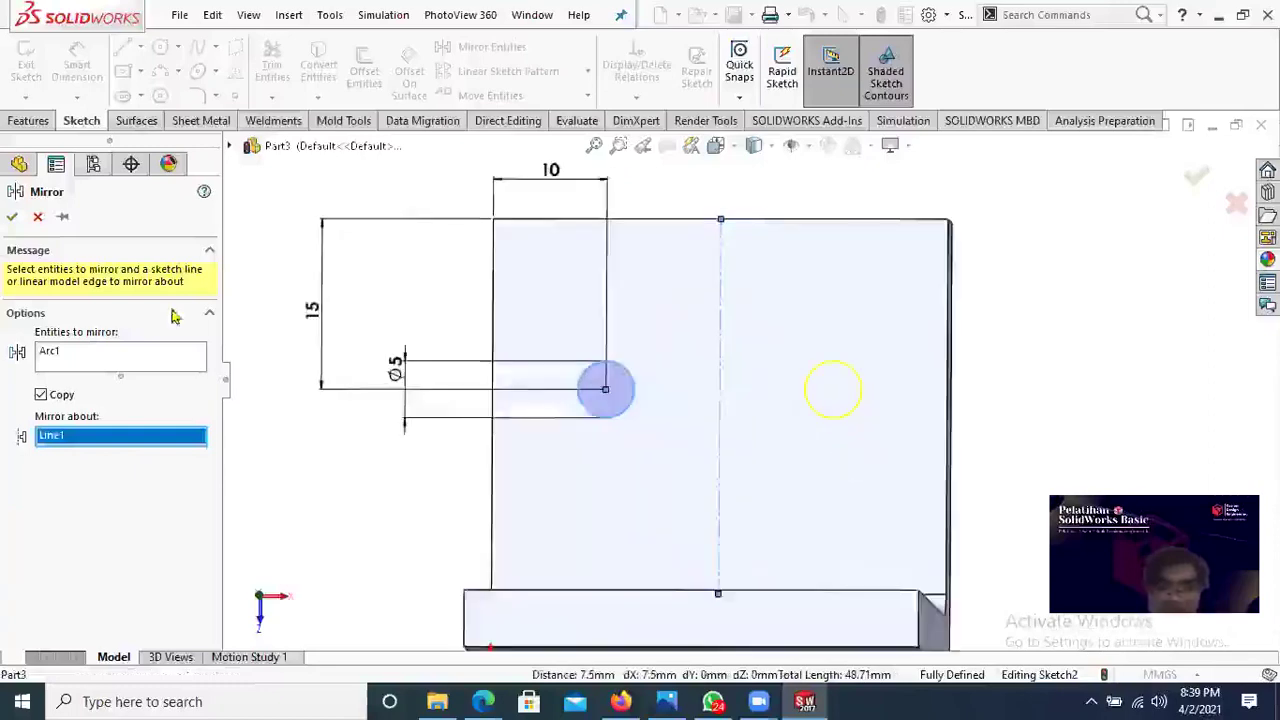
click(20, 220)
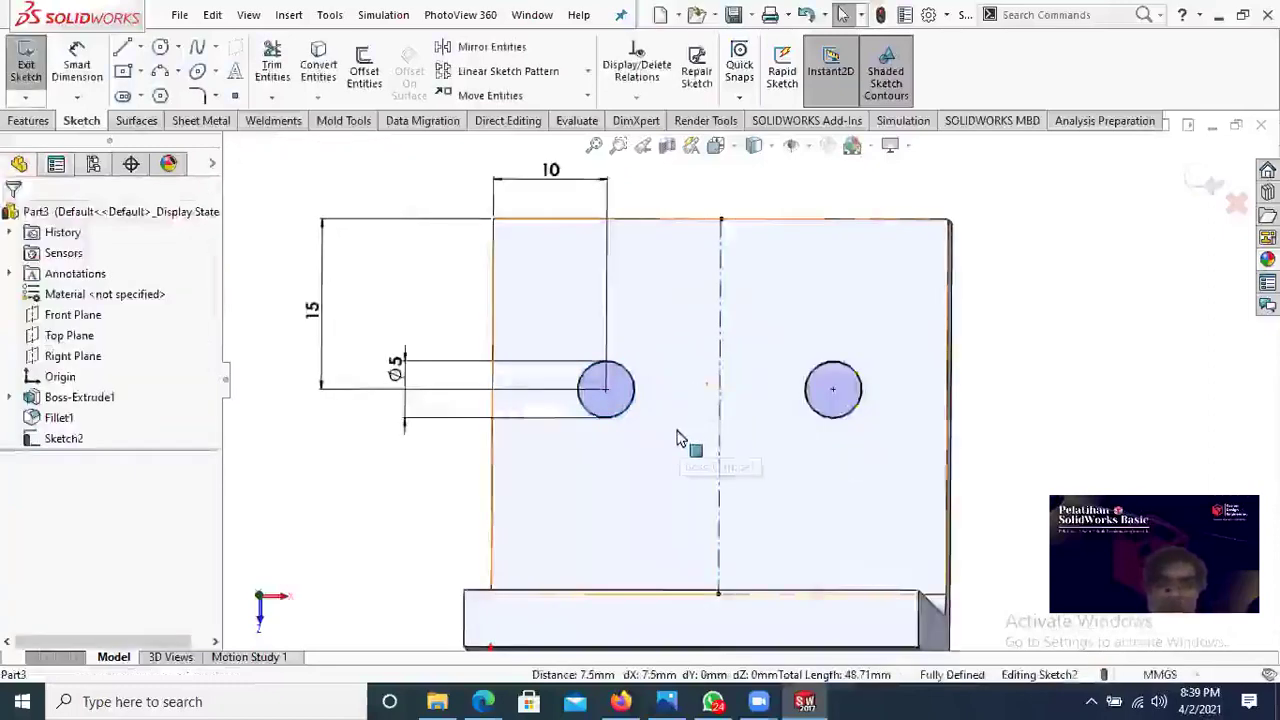
Step: Cut both 5 mm circles through the leg with an Extruded Cut set to Through All
mouse_move(686, 337)
middle_down()
mouse_move(622, 345)
mouse_move(615, 362)
middle_up()
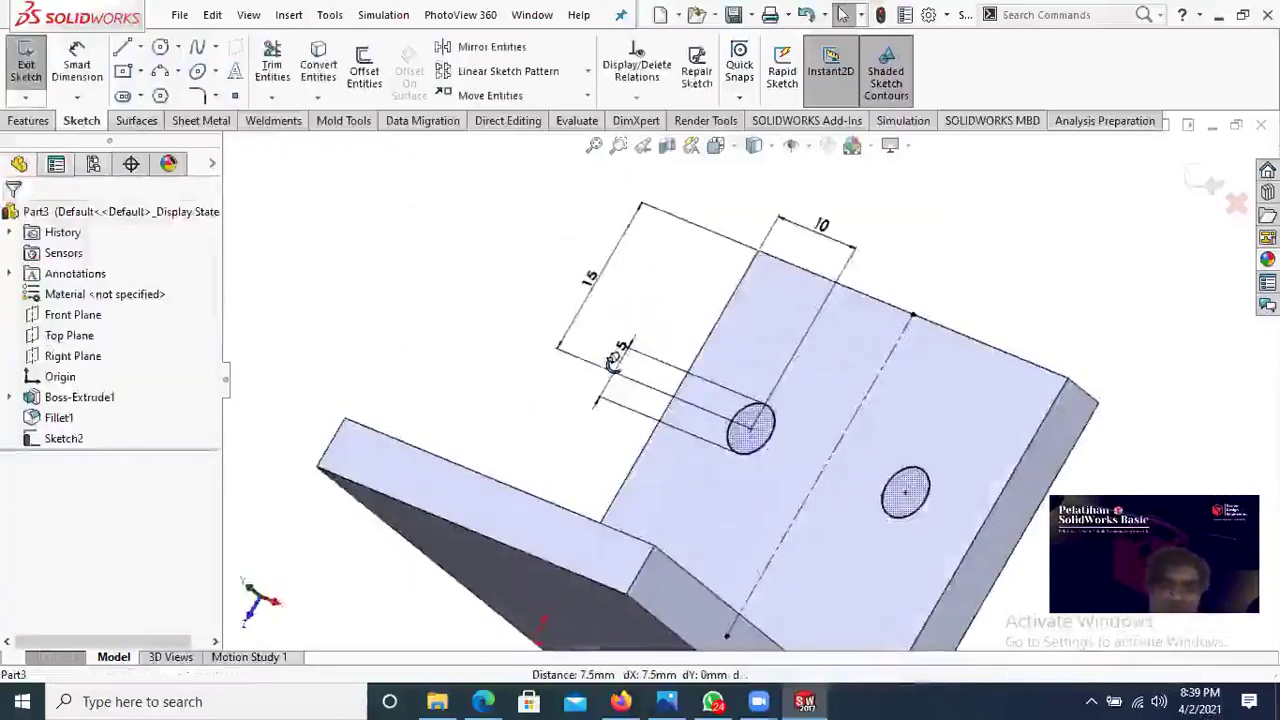
middle_drag(664, 472, 645, 458)
scroll(645, 458, up, 2)
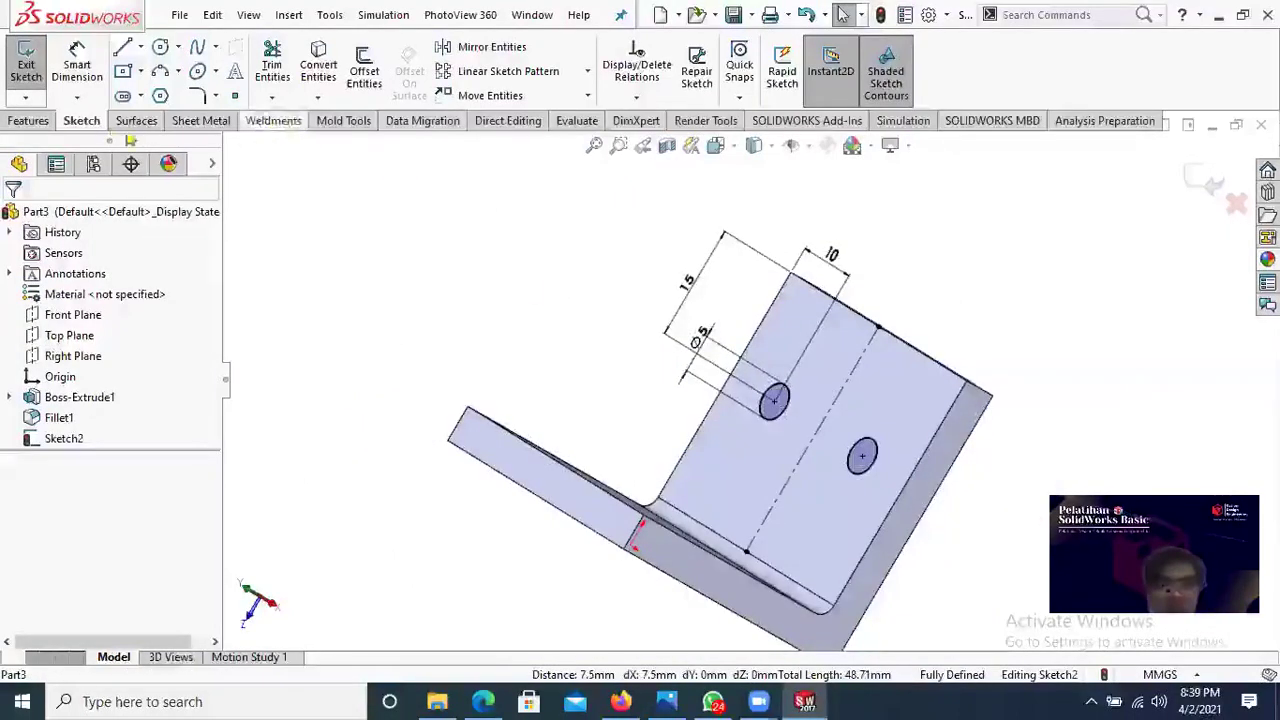
click(30, 121)
click(278, 70)
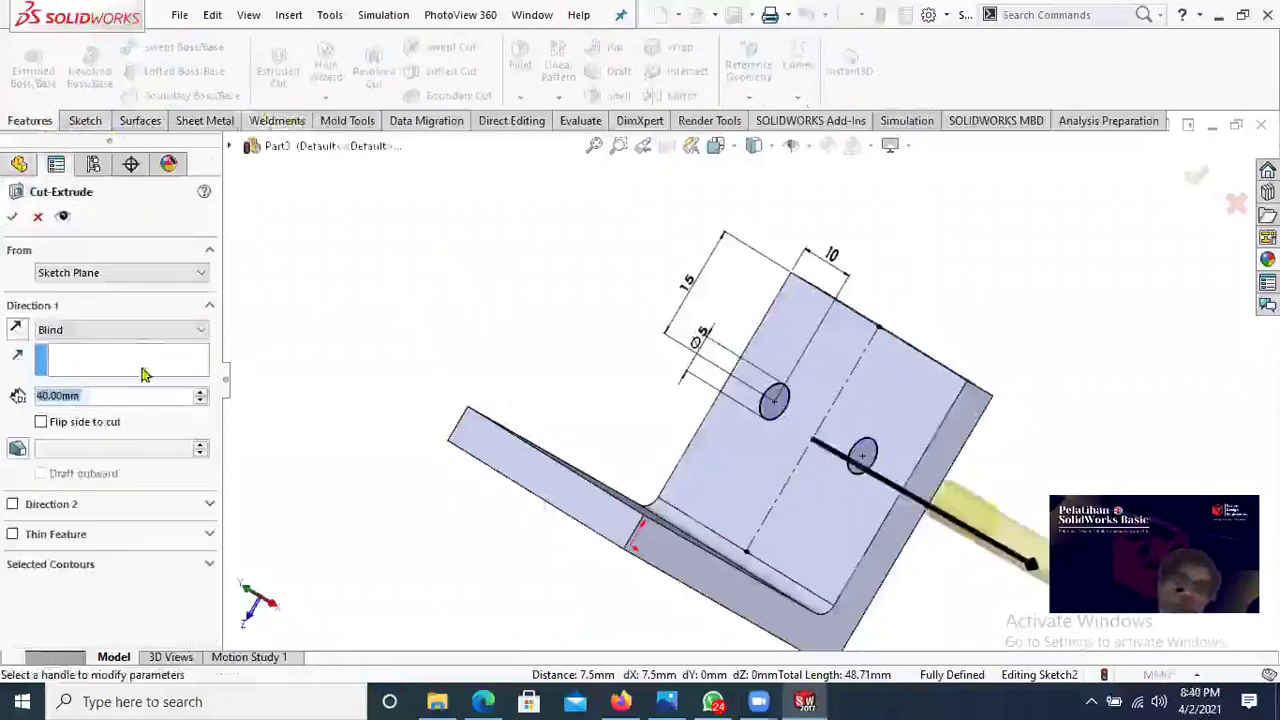
click(123, 331)
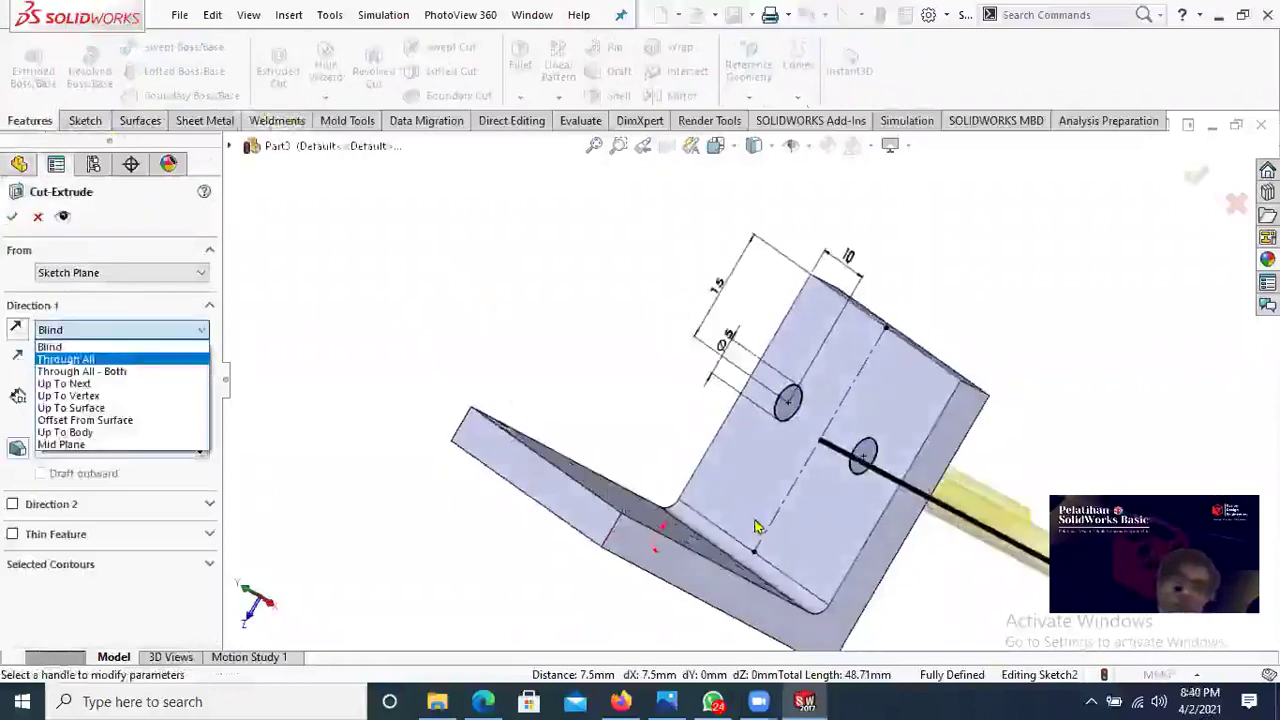
middle_drag(757, 527, 675, 497)
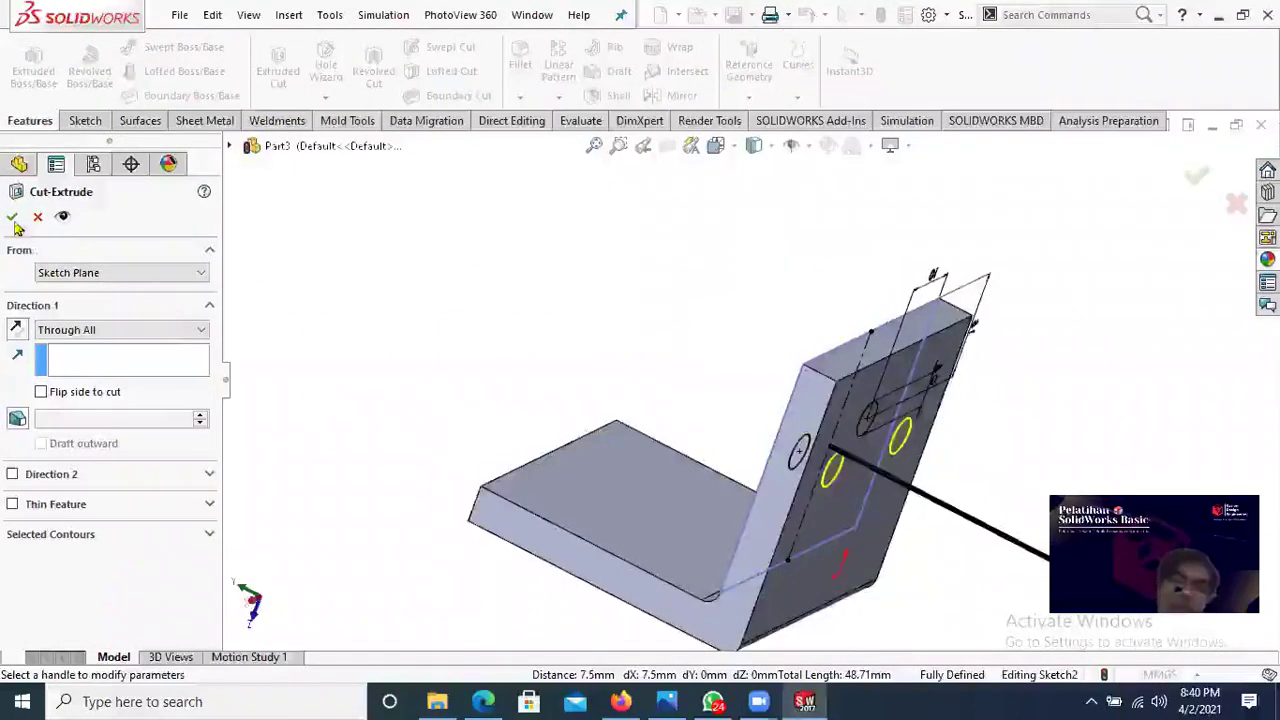
click(13, 219)
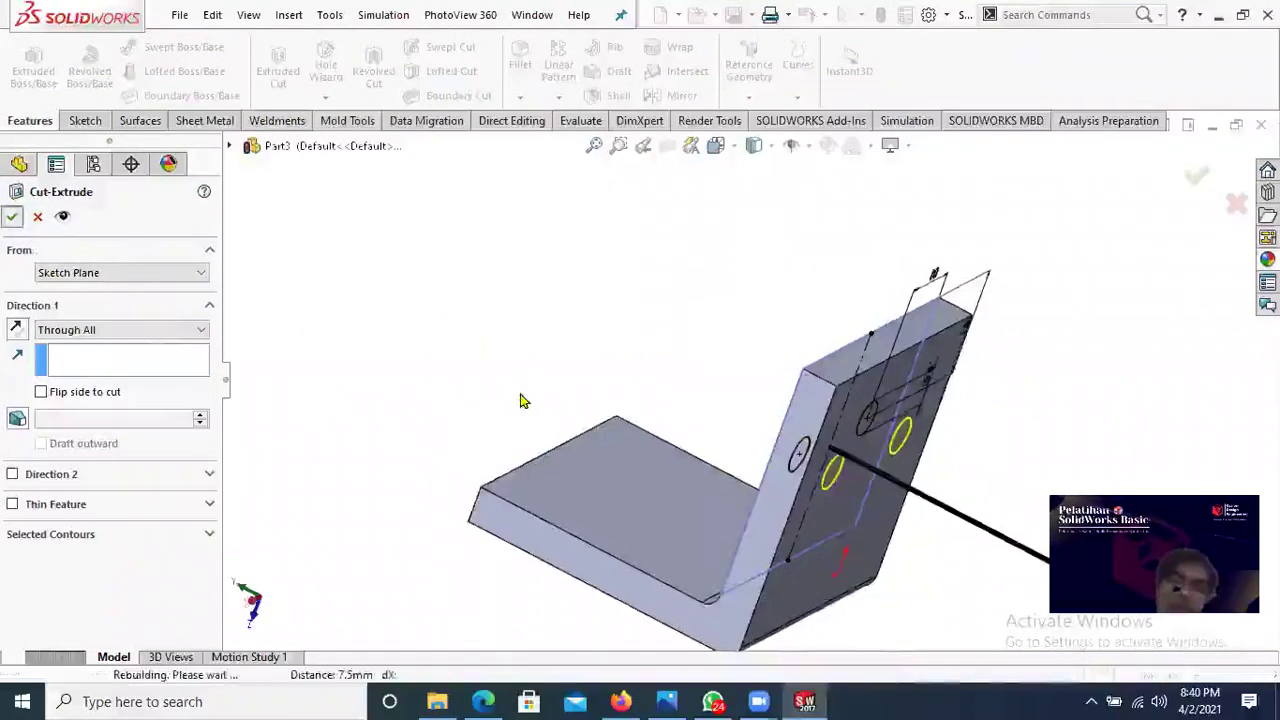
Step: Inspect the two holes in 3D and in a flat view oriented like the drawing, and compare them with the Bracket drawing in Edge
middle_drag(616, 434, 690, 512)
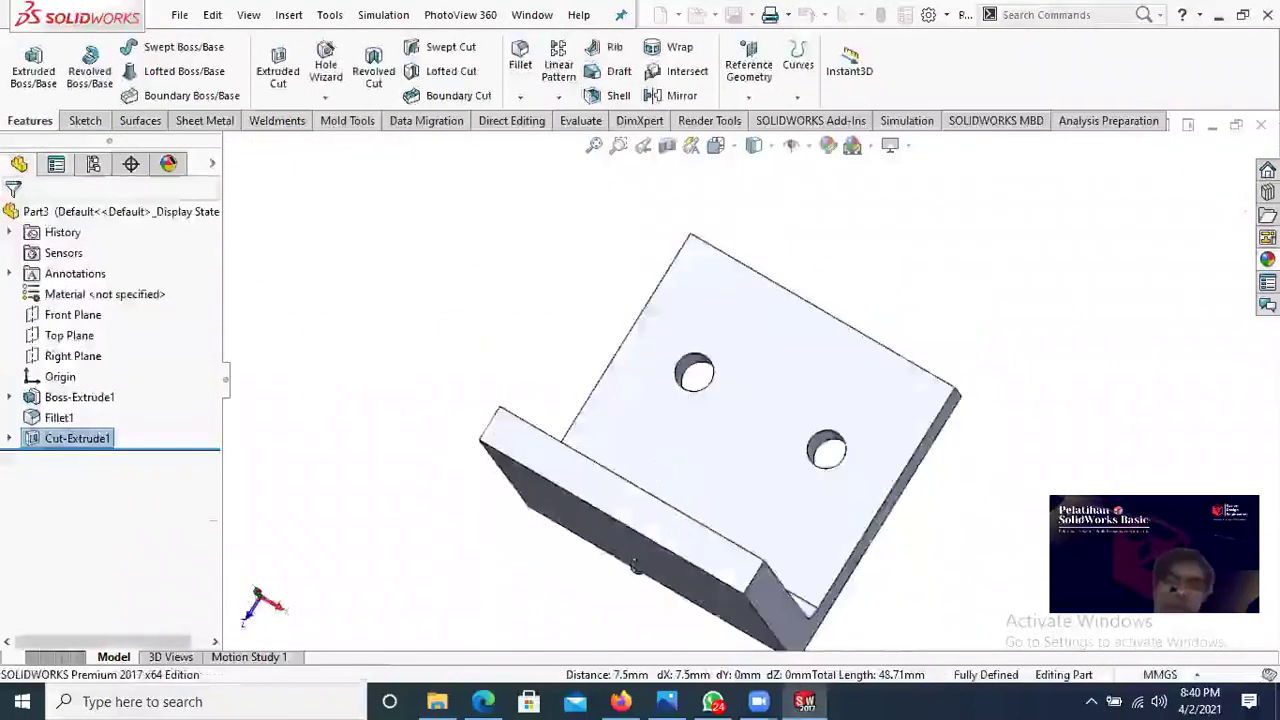
middle_drag(634, 566, 561, 482)
middle_drag(831, 571, 680, 457)
key(space)
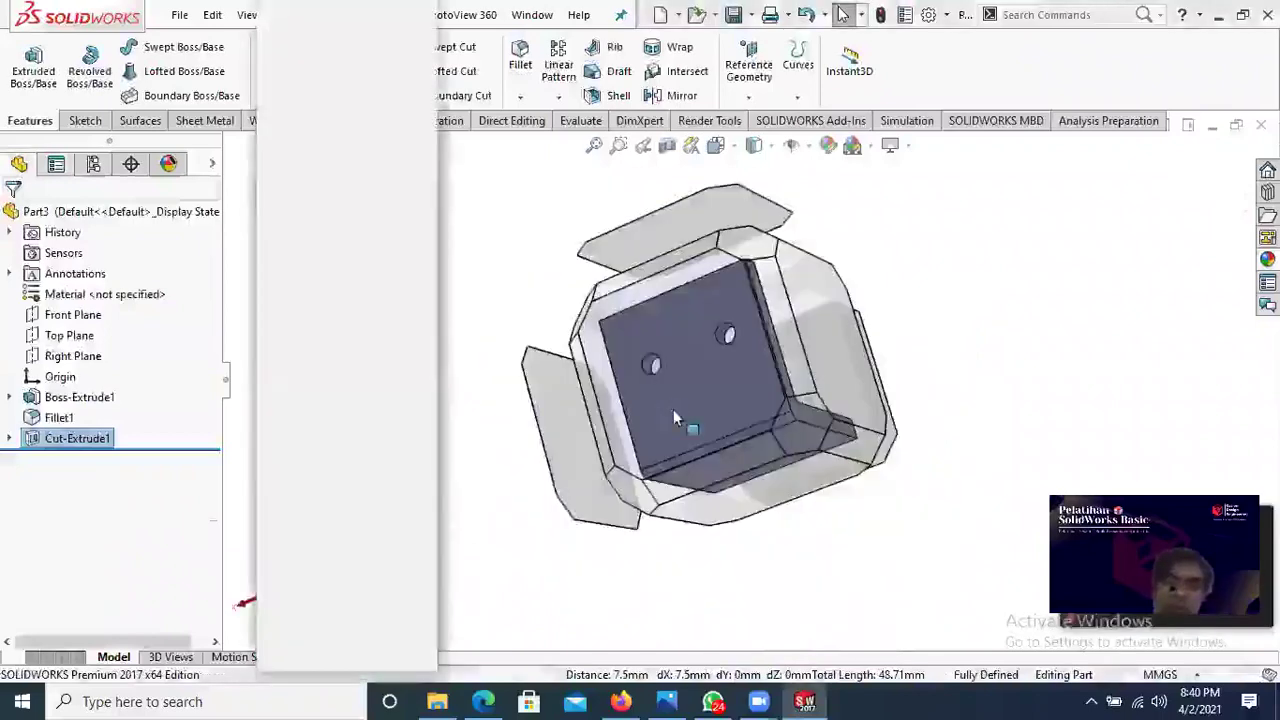
click(674, 412)
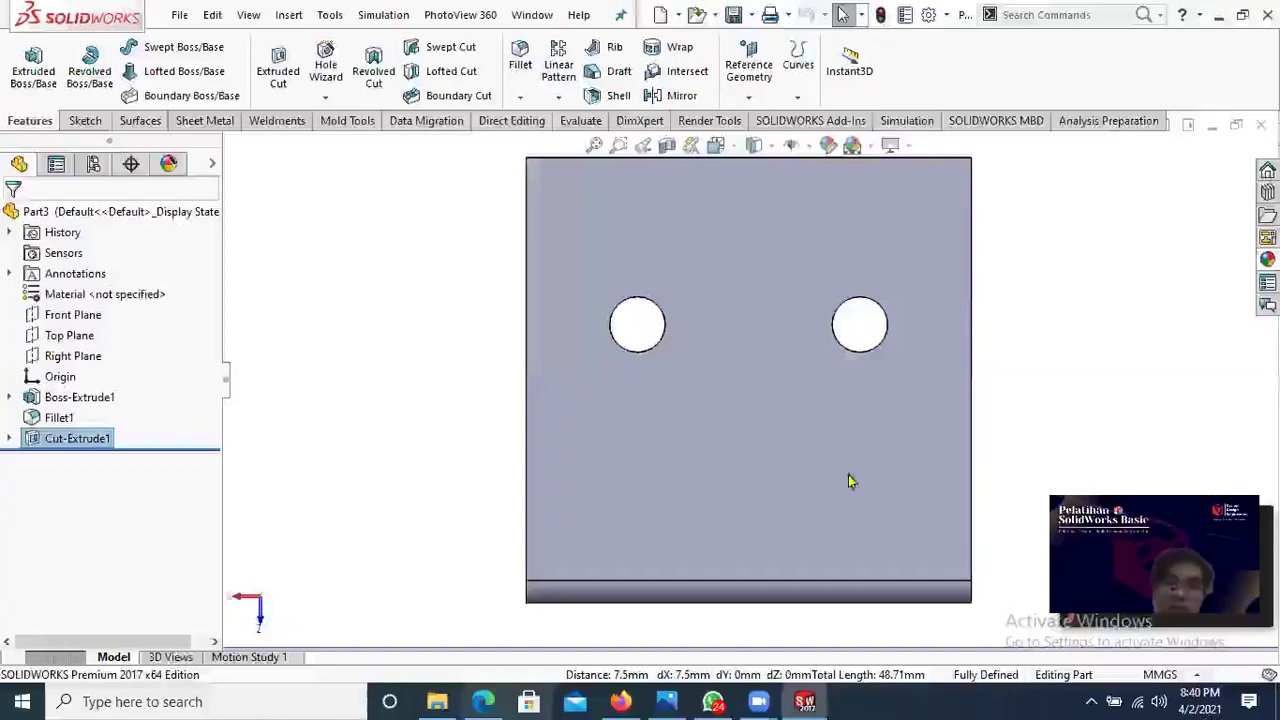
click(483, 701)
click(483, 701)
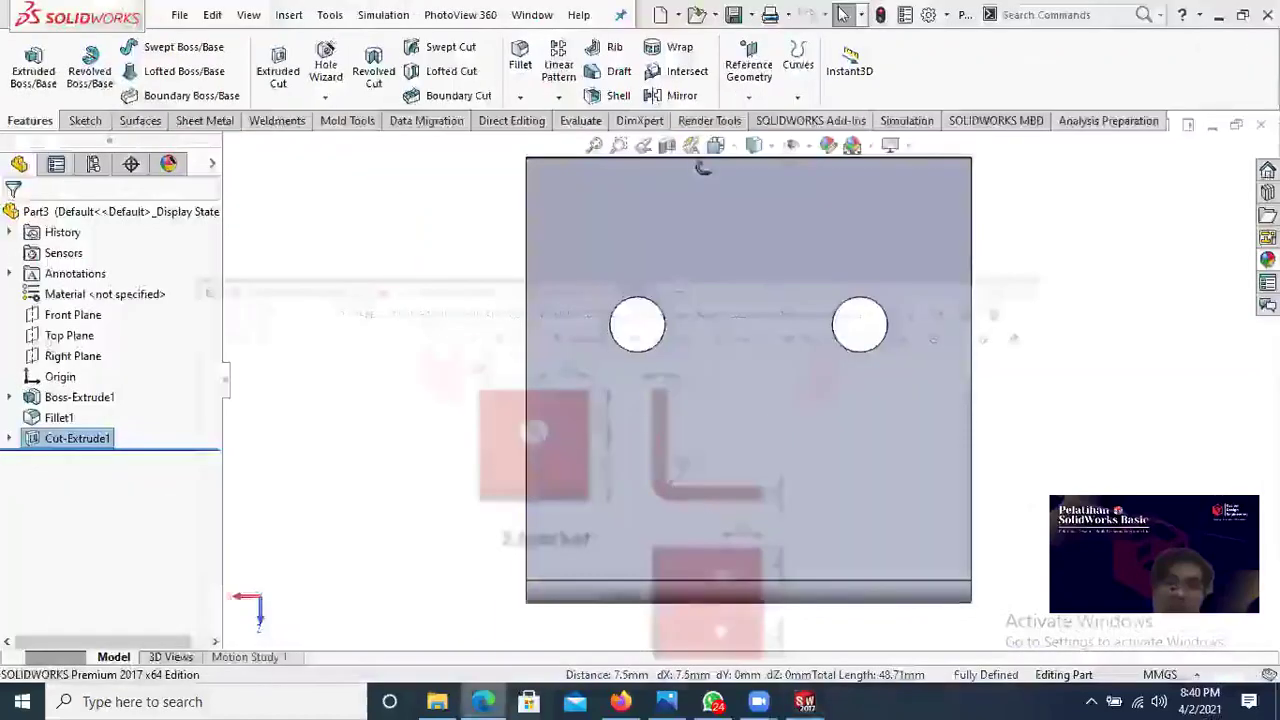
middle_drag(703, 168, 665, 390)
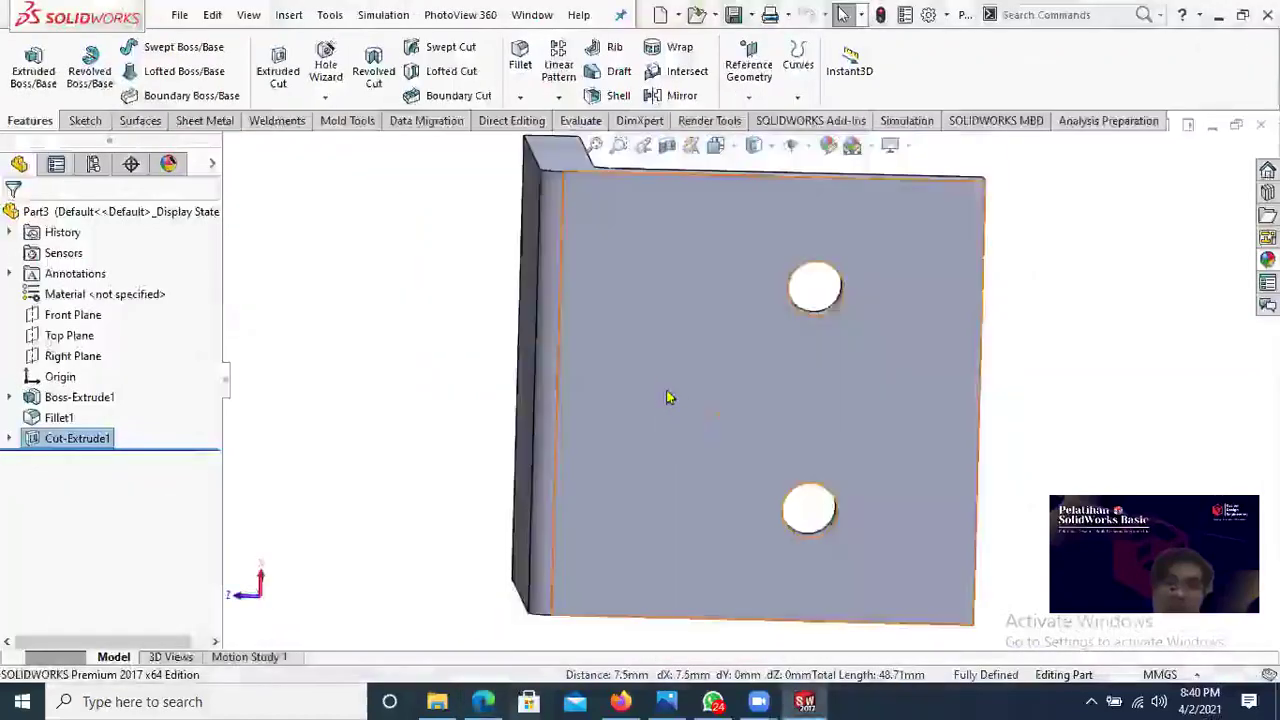
key(space)
click(491, 592)
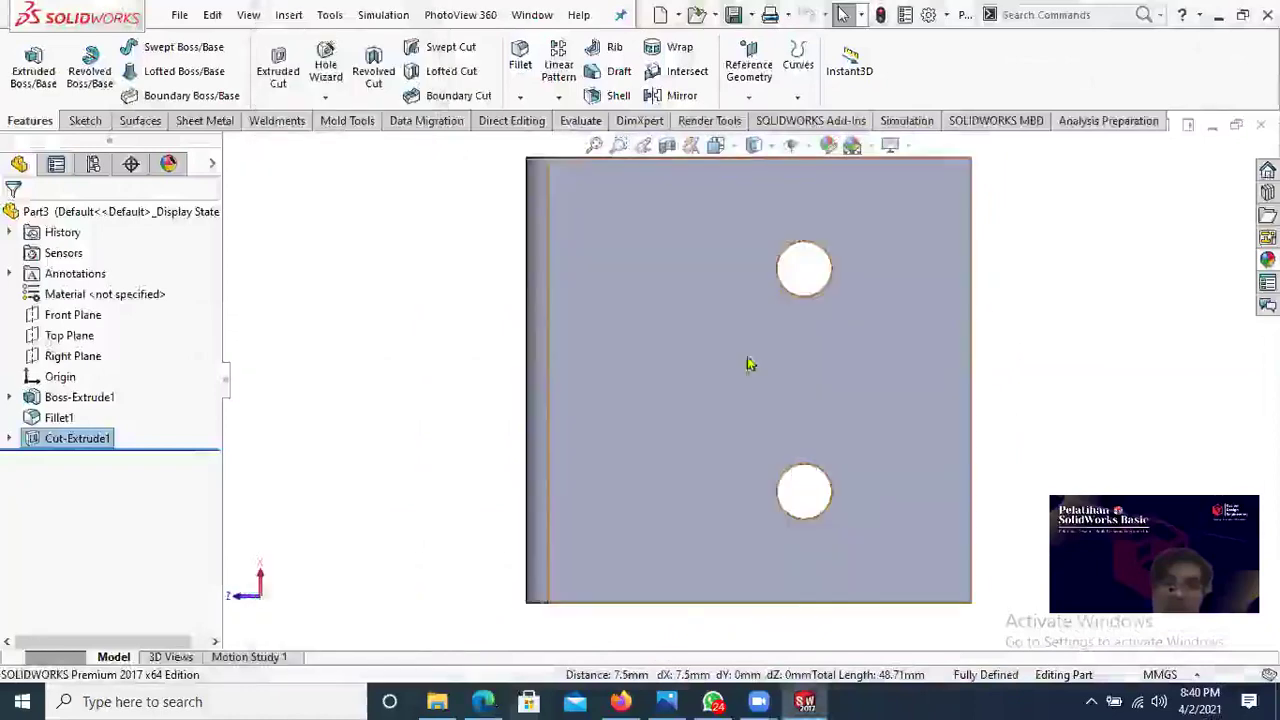
key(alt+Tab)
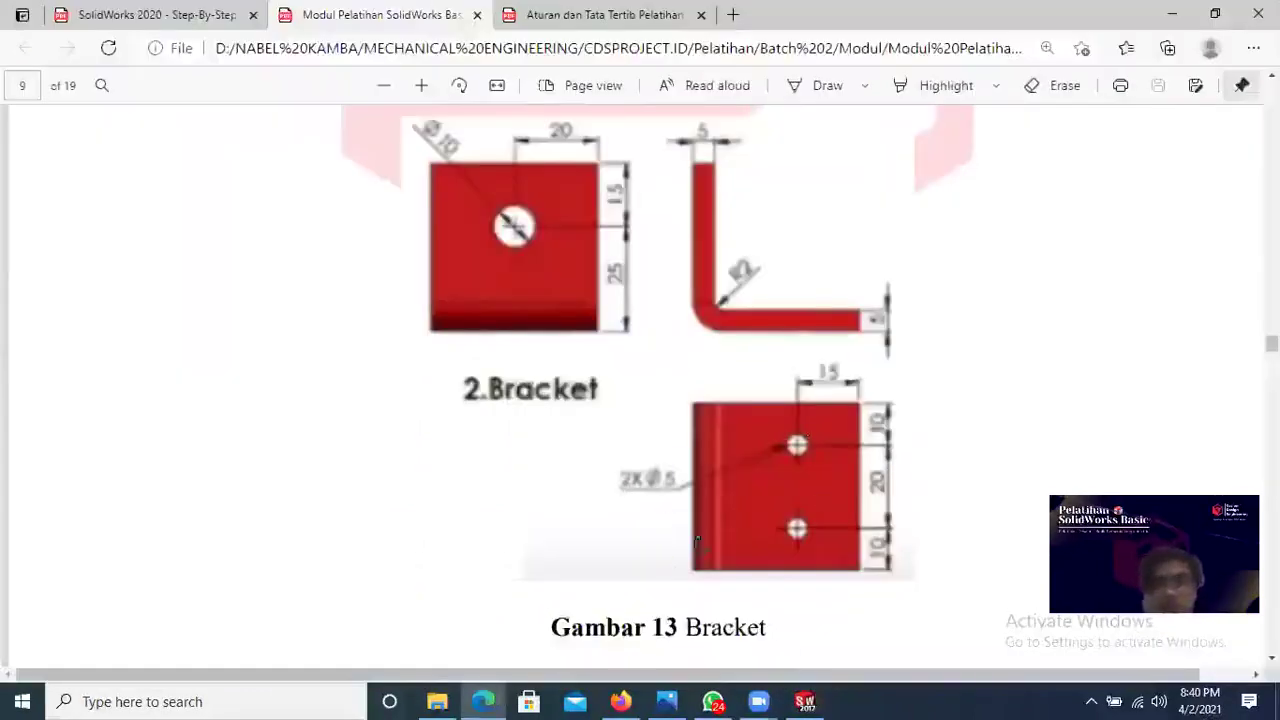
Step: Switch back to SOLIDWORKS and start a sketch on the inner face of the bracket's vertical leg, viewed face-on
key(alt+Tab)
middle_drag(703, 383, 703, 585)
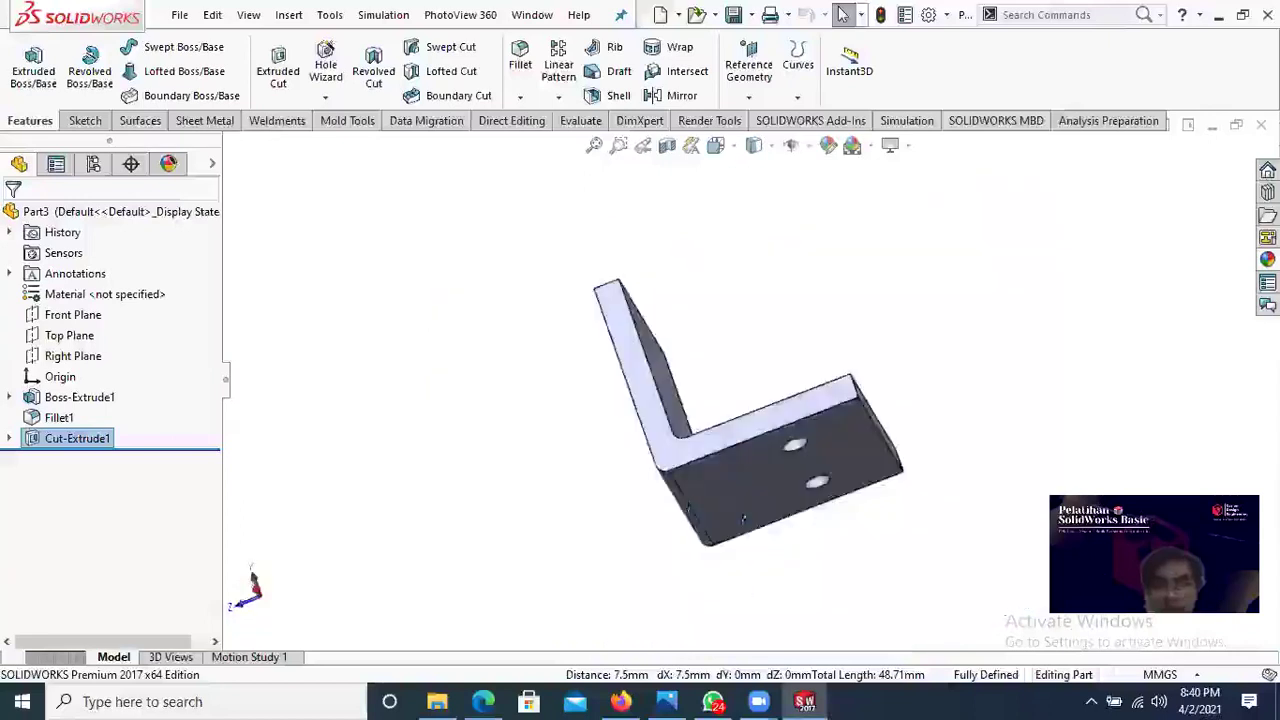
middle_drag(743, 519, 706, 484)
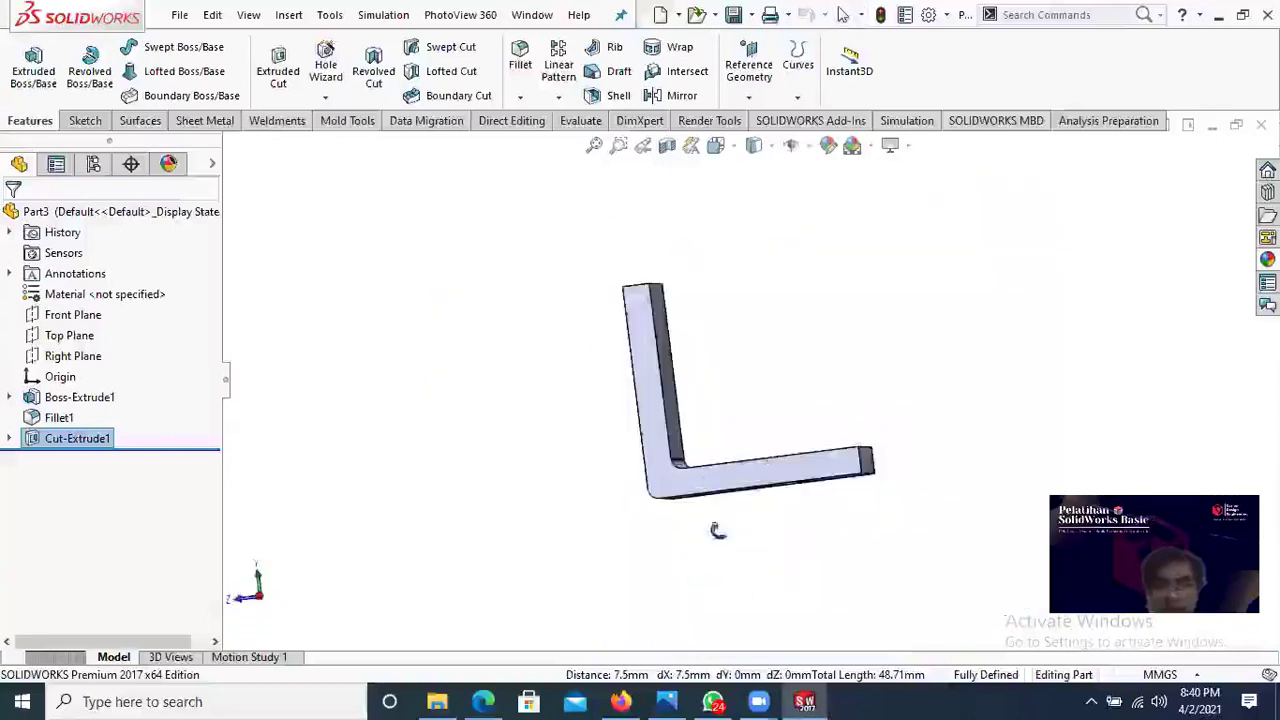
middle_drag(717, 530, 763, 380)
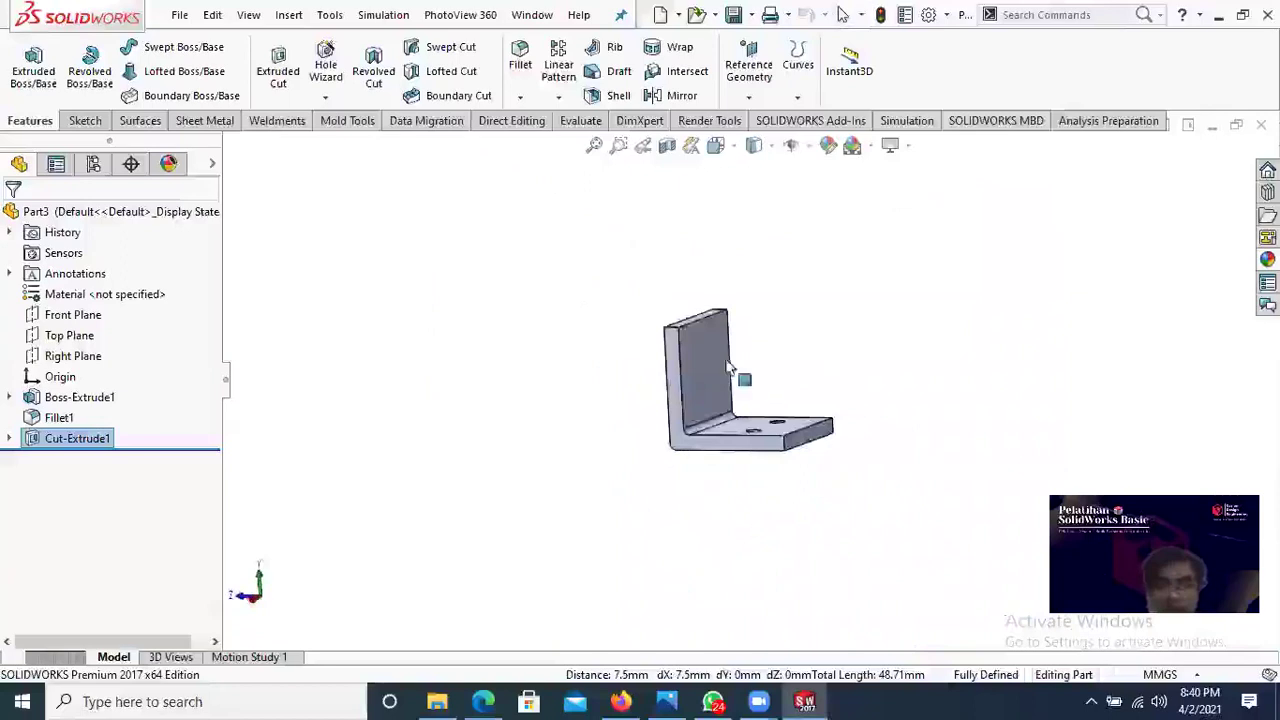
click(723, 357)
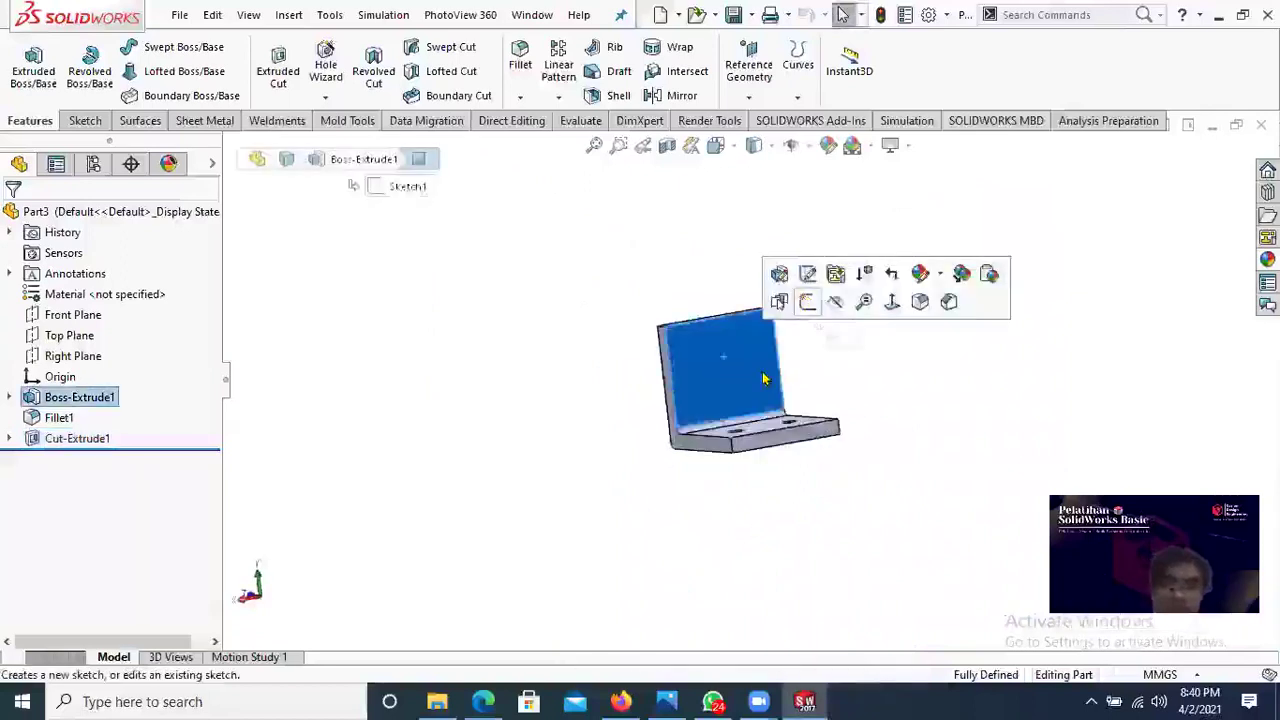
click(848, 346)
scroll(706, 343, down, 3)
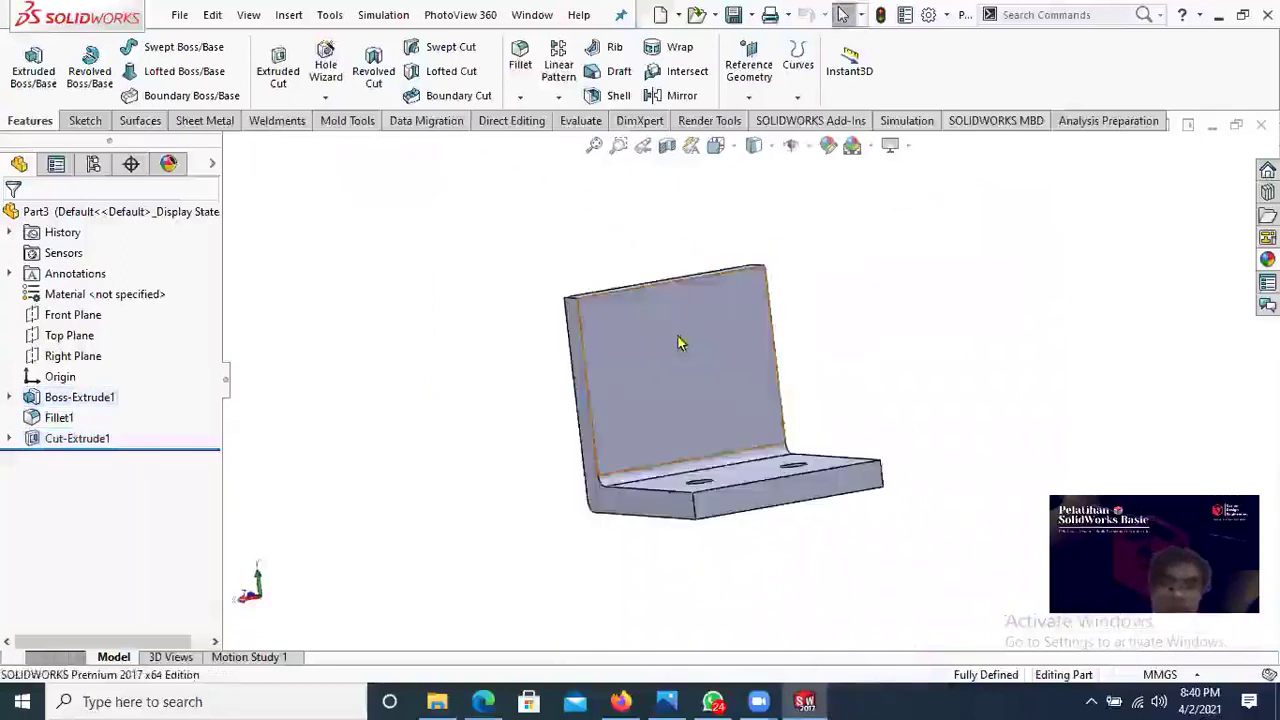
click(757, 296)
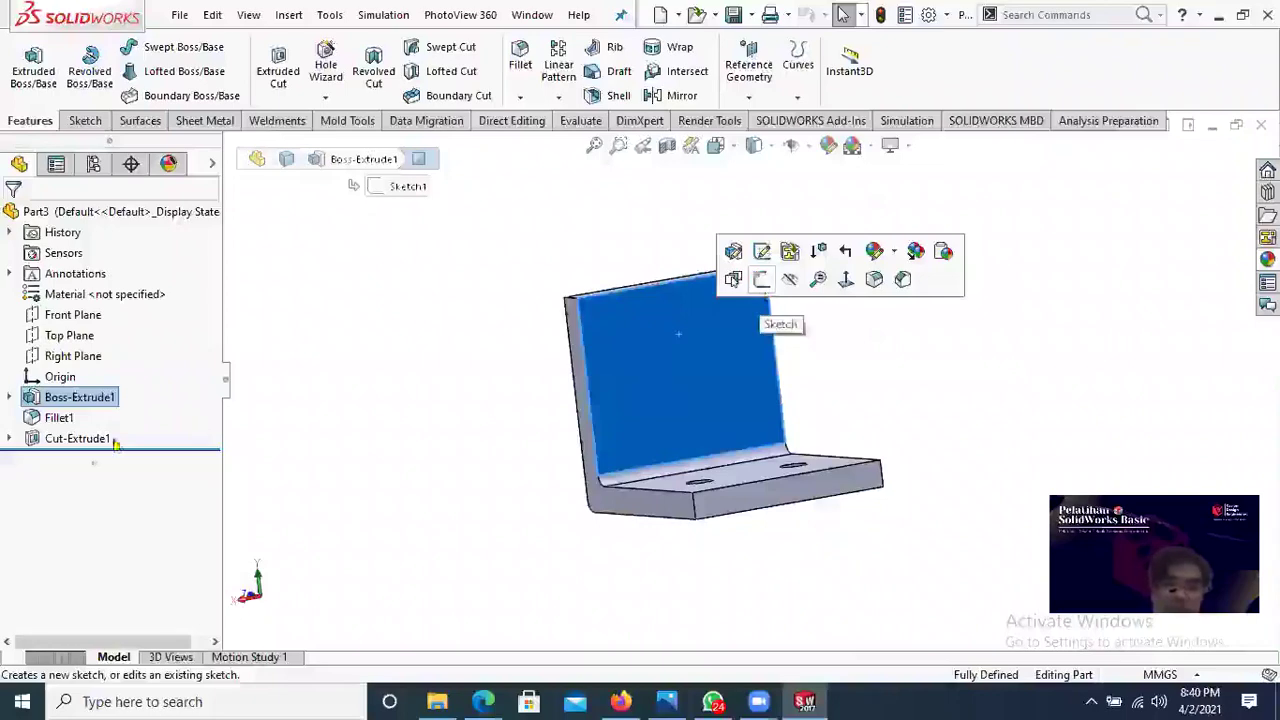
right_click(93, 460)
click(137, 415)
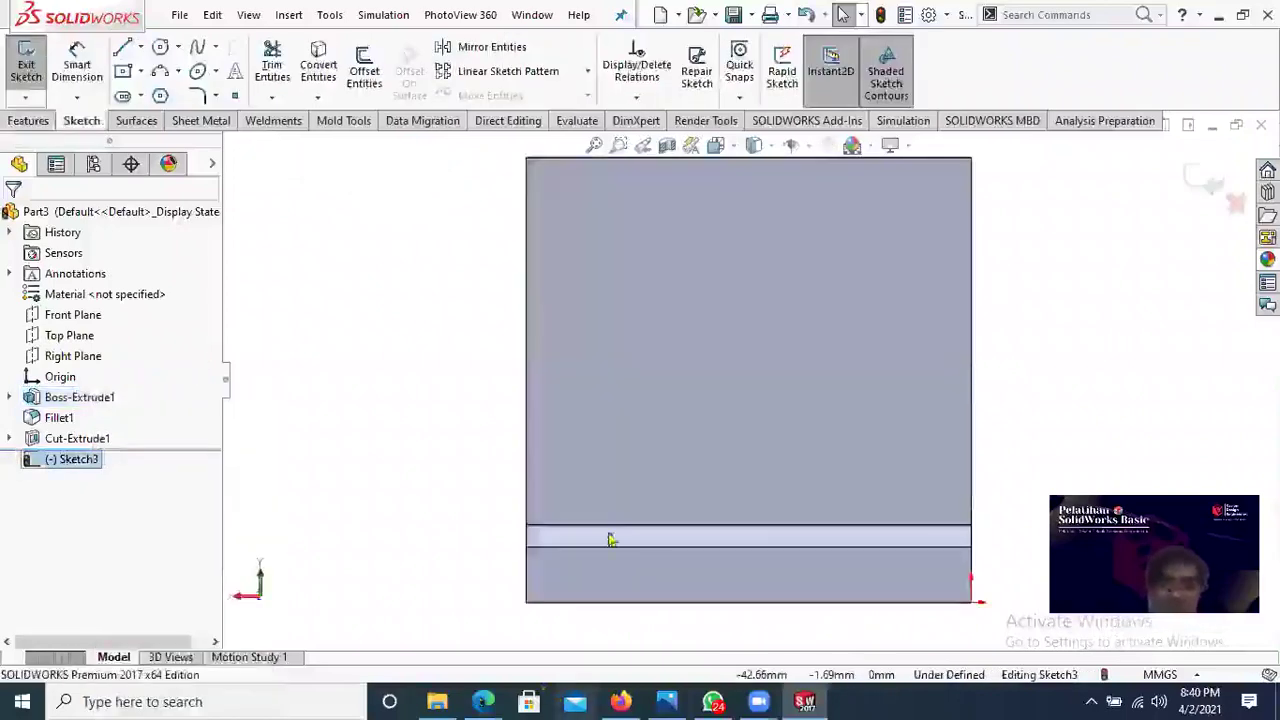
Step: Check the upper hole in Edge's Bracket drawing, then return to SOLIDWORKS and sketch a circle about 8 mm in diameter, centered across the leg's width
key(alt+Tab)
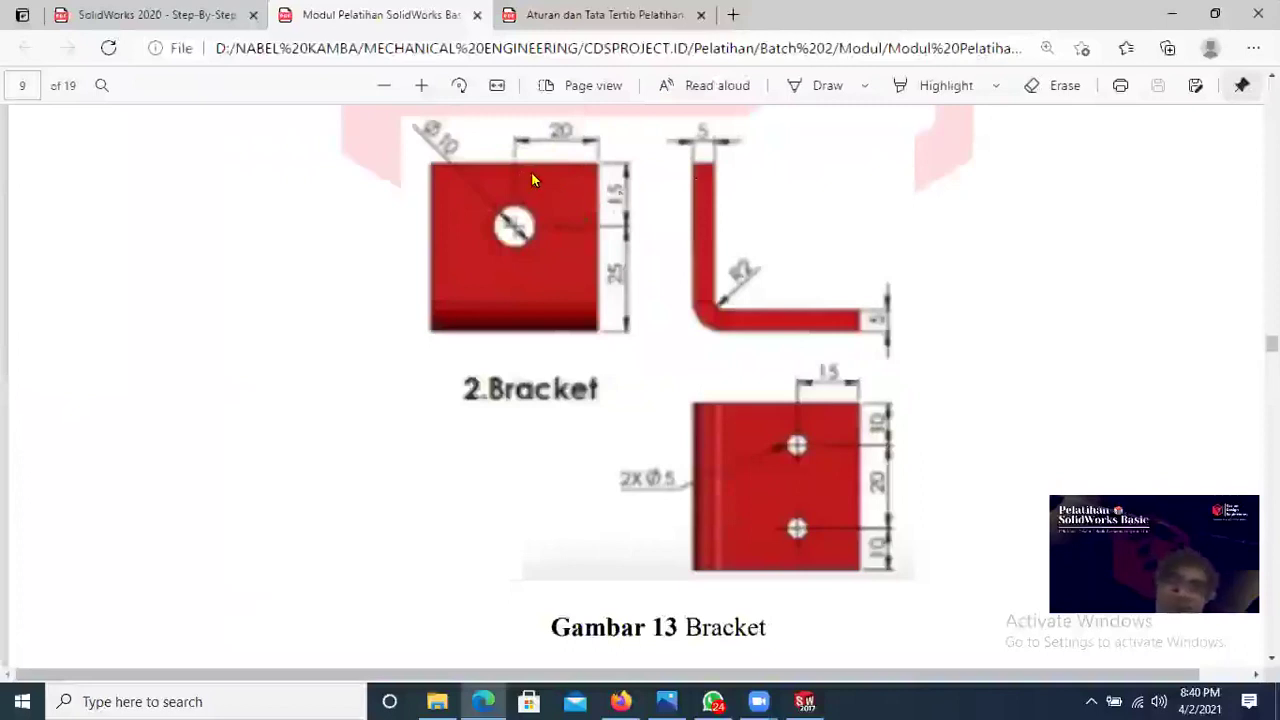
scroll(571, 289, up, 2)
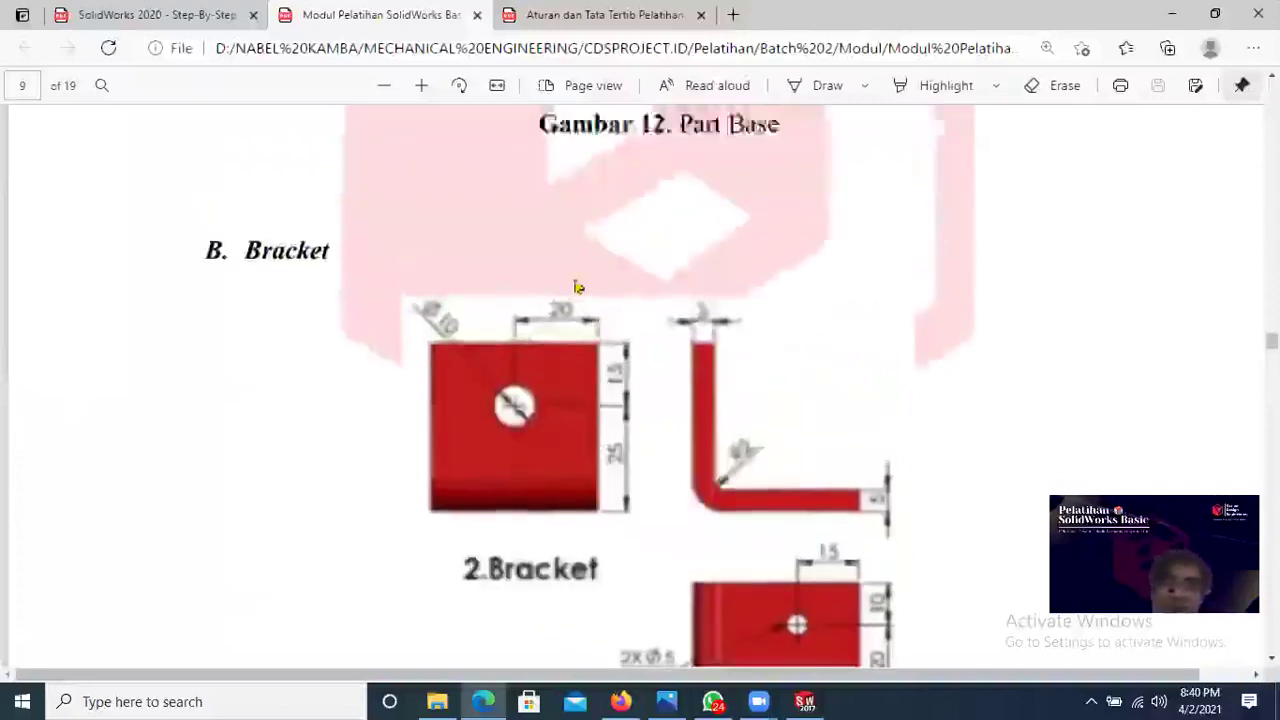
scroll(571, 289, down, 1)
scroll(571, 297, down, 1)
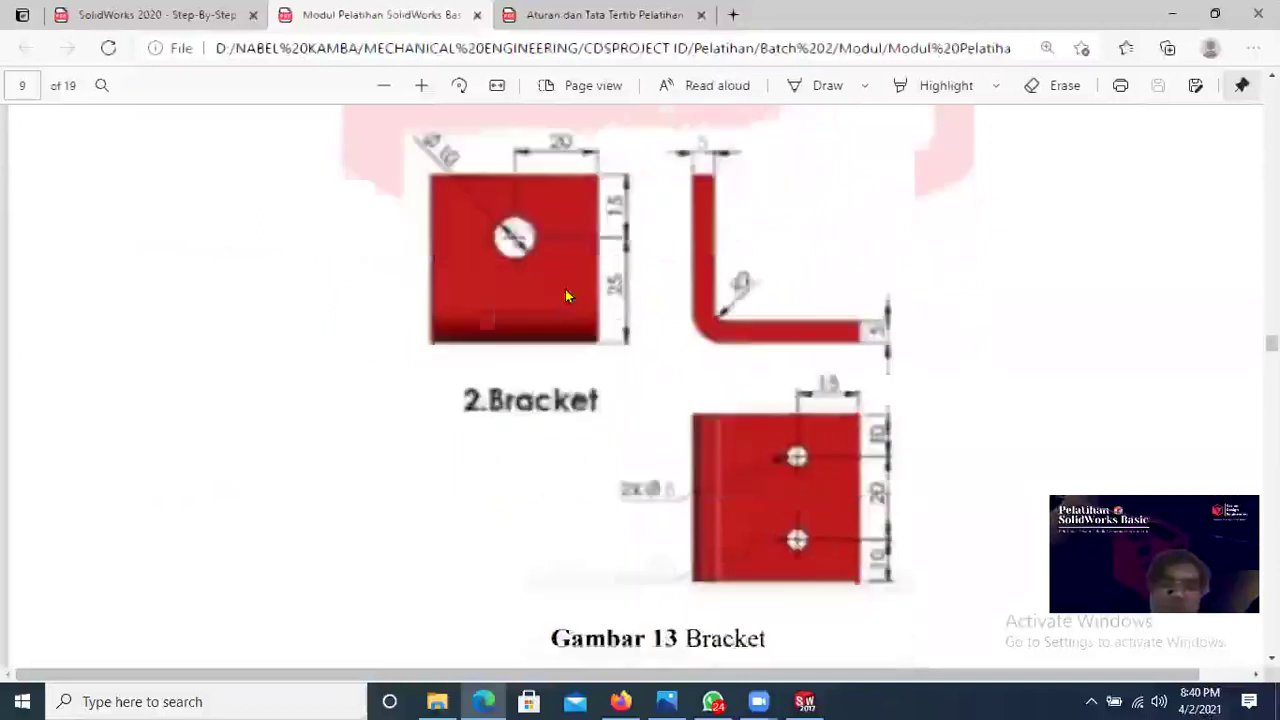
scroll(563, 291, up, 1)
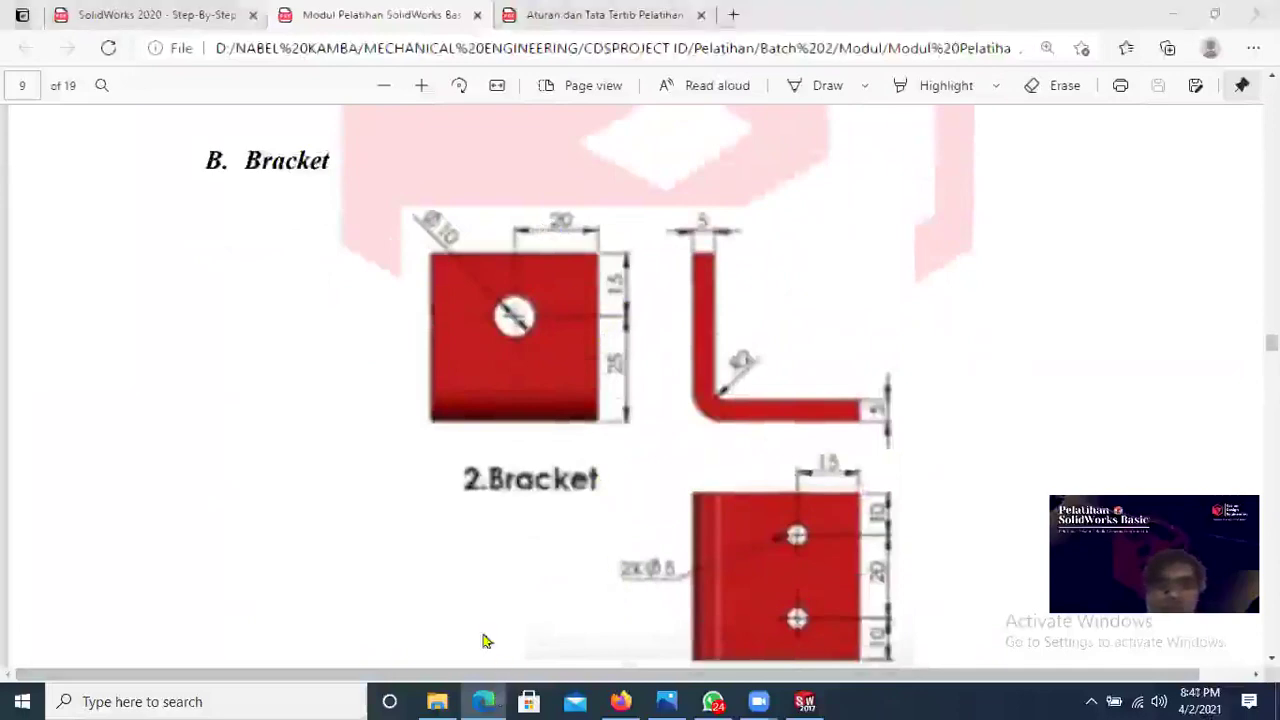
key(alt+Tab)
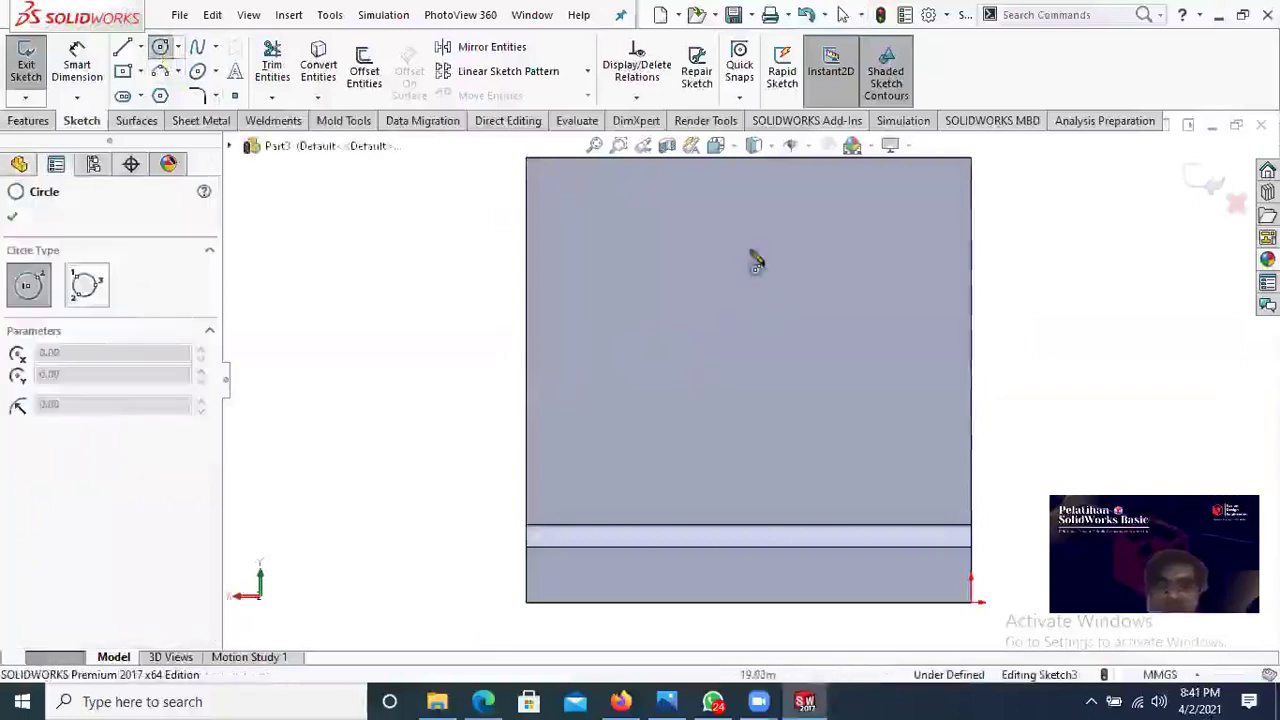
scroll(760, 192, up, 1)
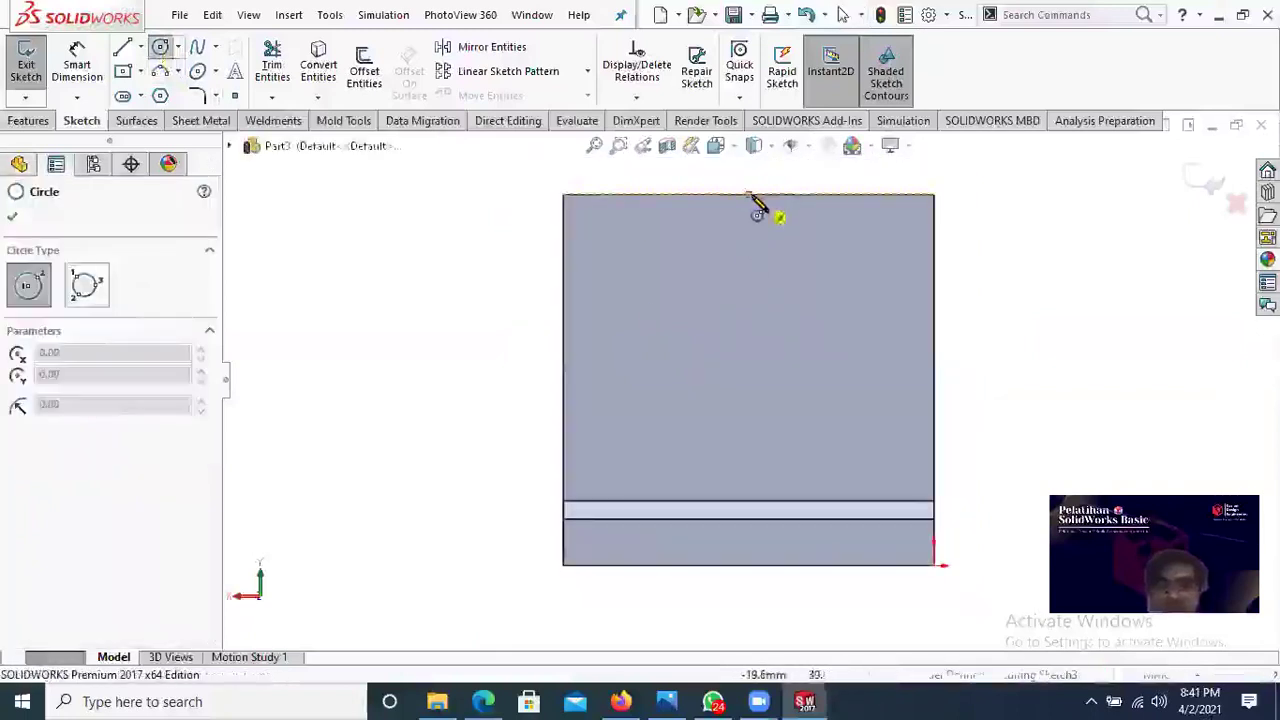
click(749, 305)
click(785, 322)
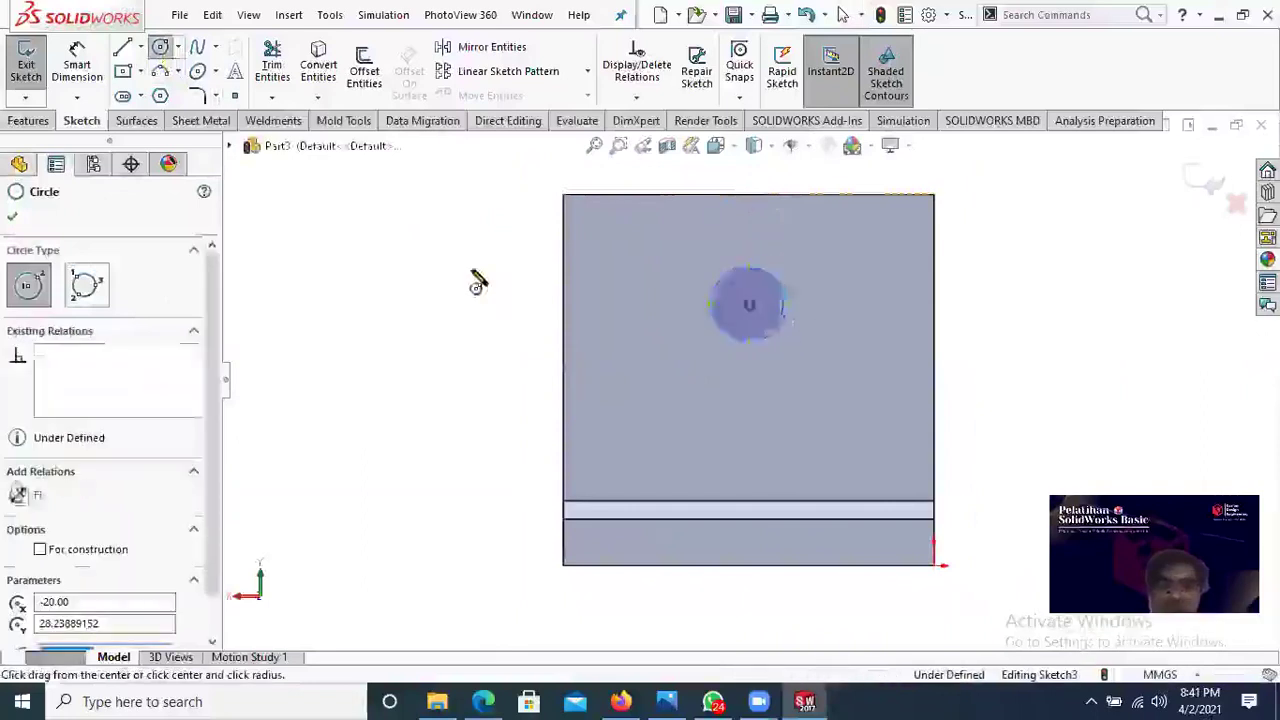
right_click(500, 283)
click(500, 283)
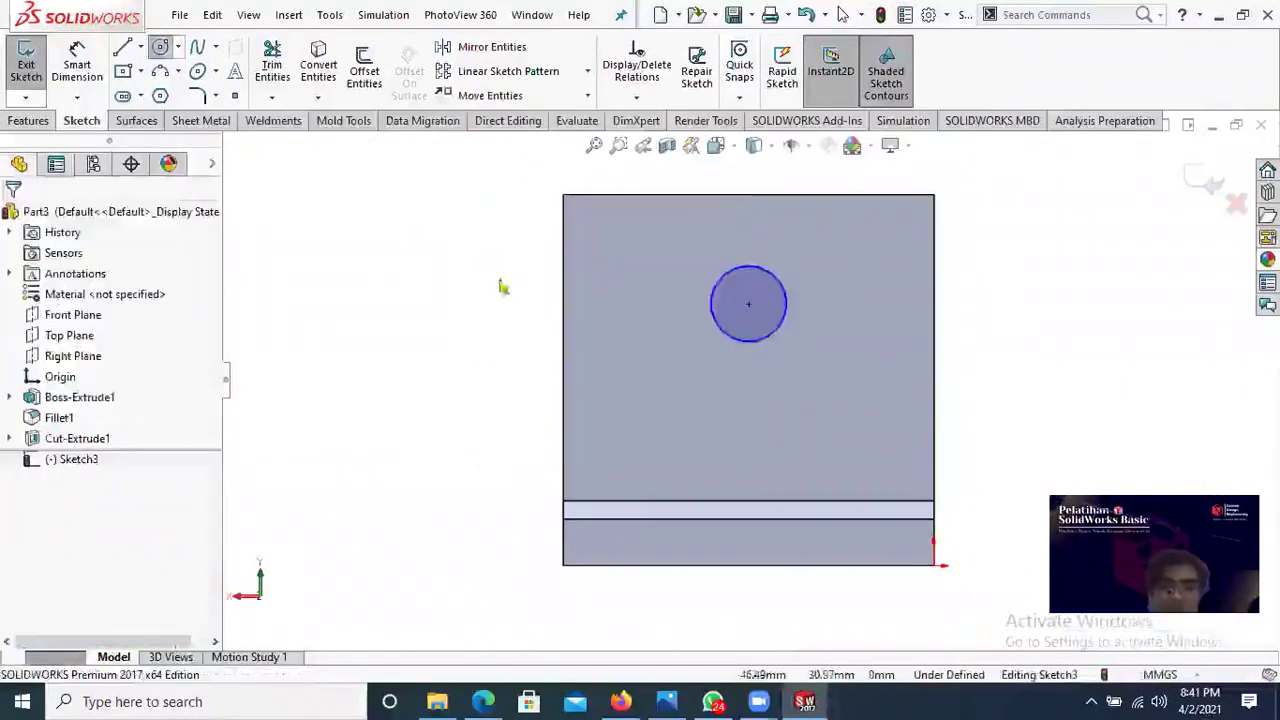
Step: Recheck the hole size on the Bracket drawing in Edge, then return to SOLIDWORKS and dimension the circle's diameter to 10 mm
click(483, 701)
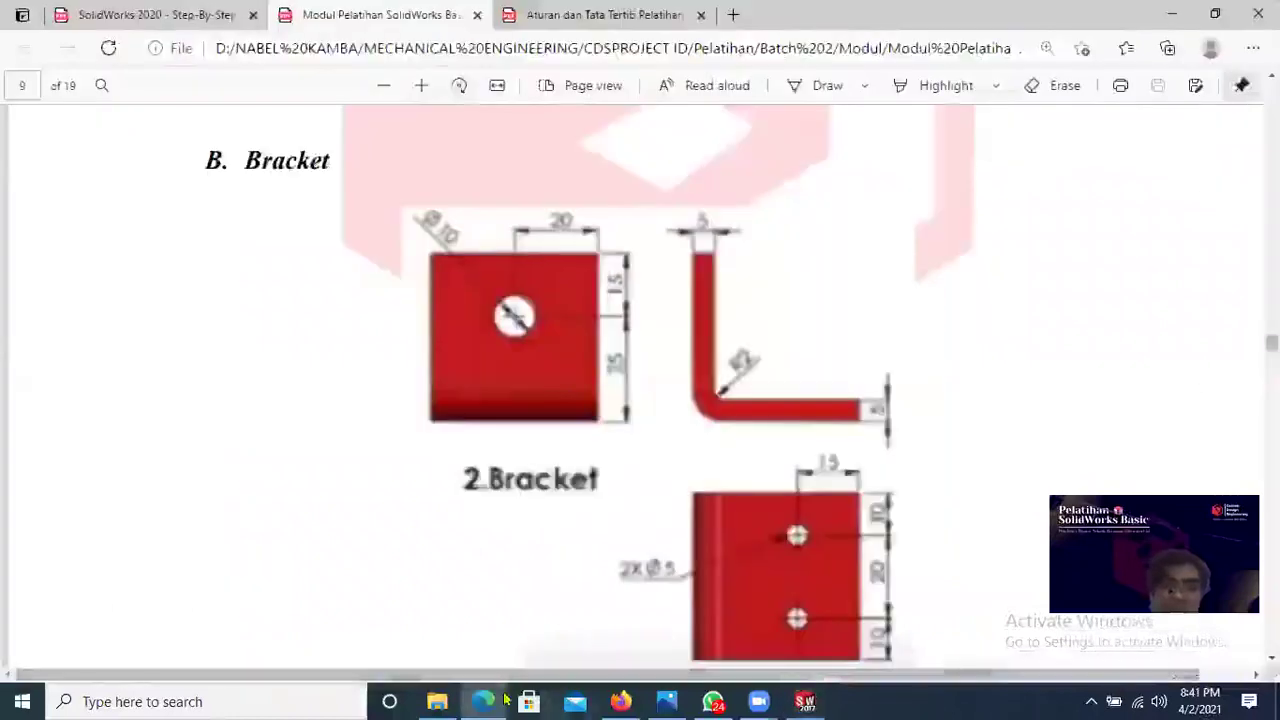
click(502, 695)
click(87, 72)
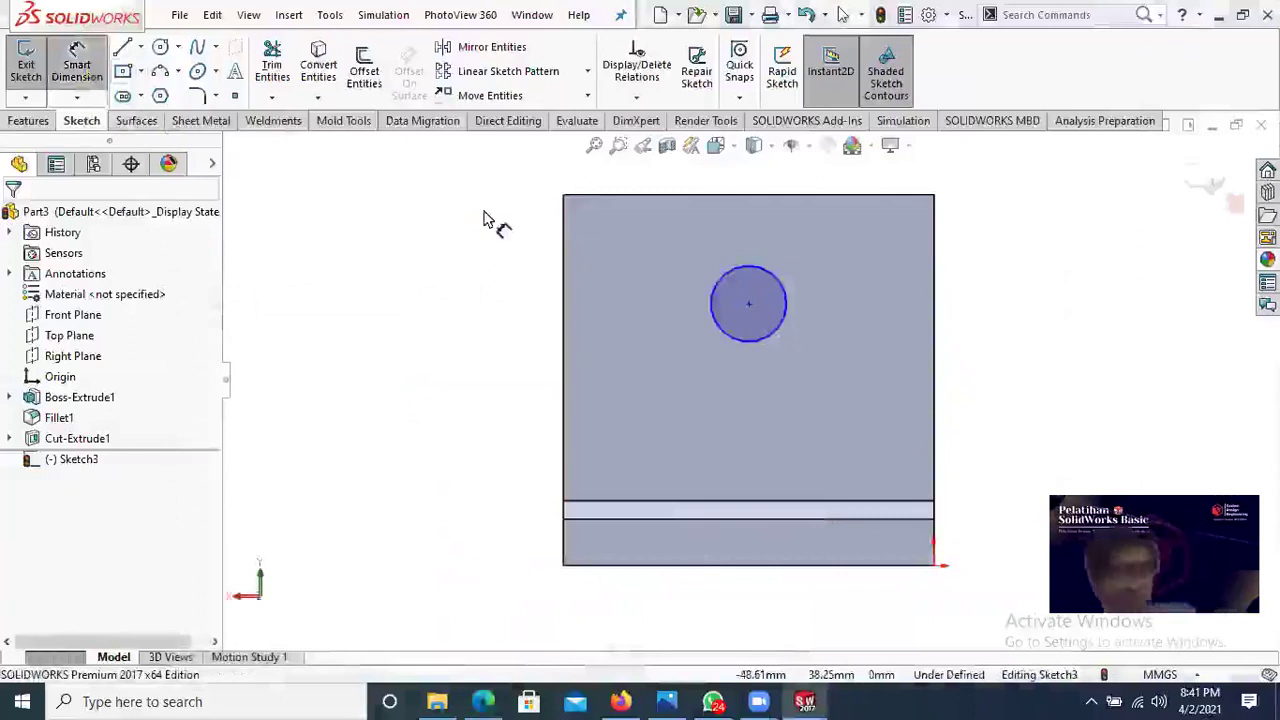
click(721, 323)
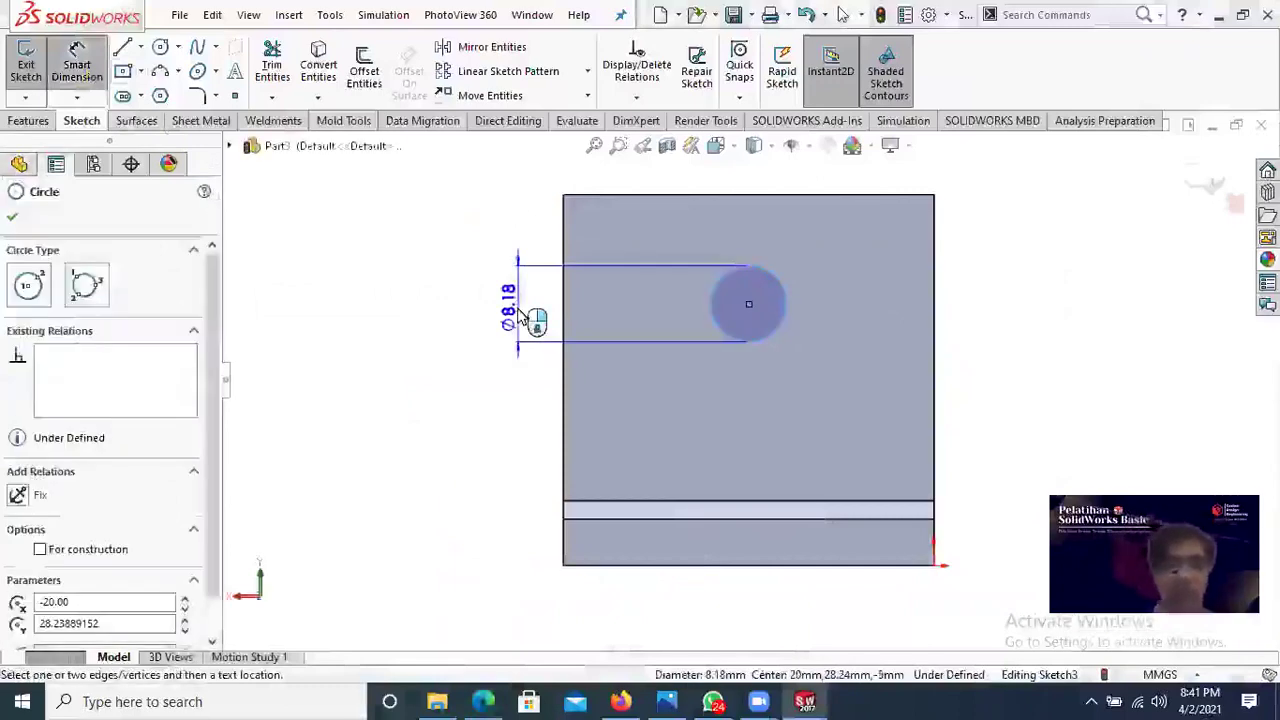
click(519, 316)
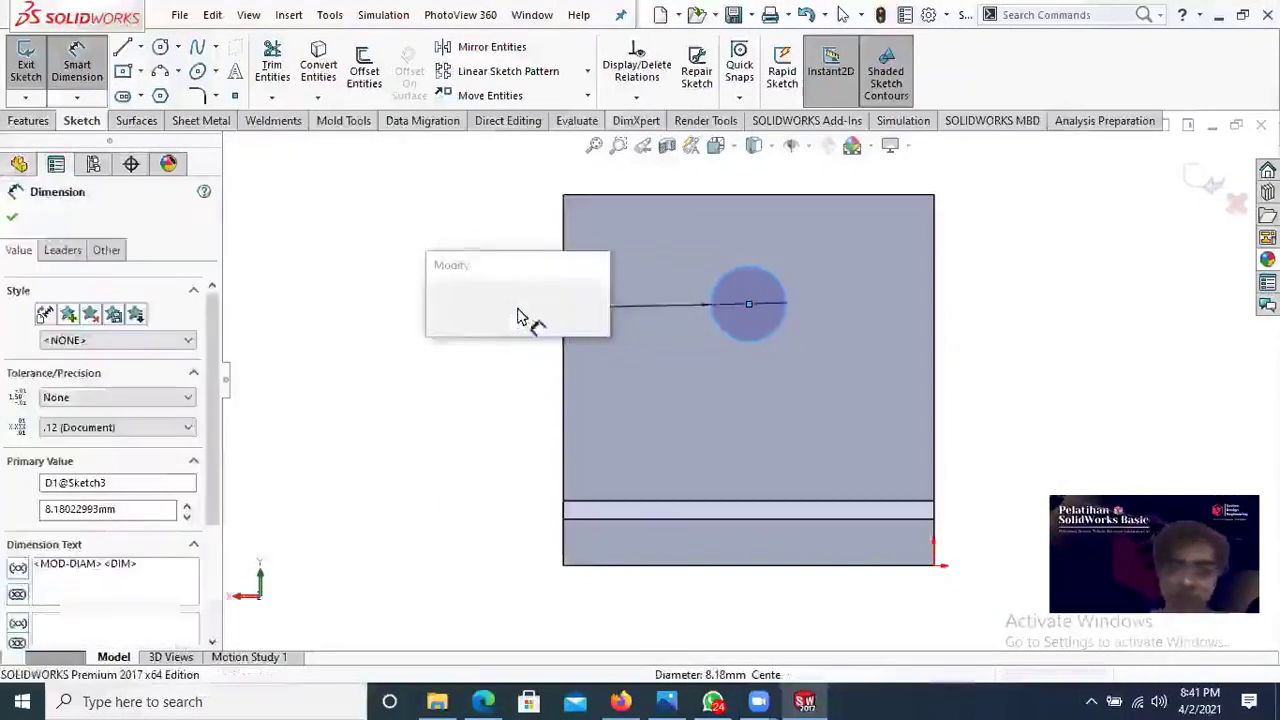
text(10)
key(Return)
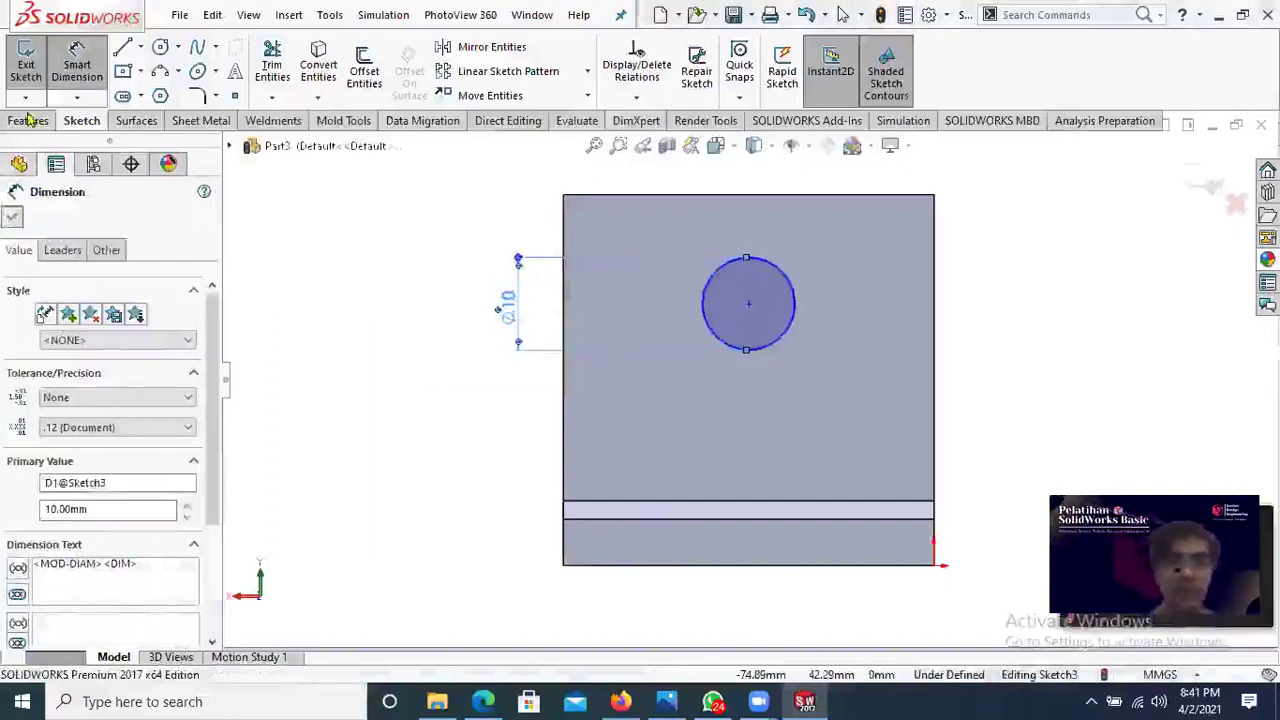
key(Escape)
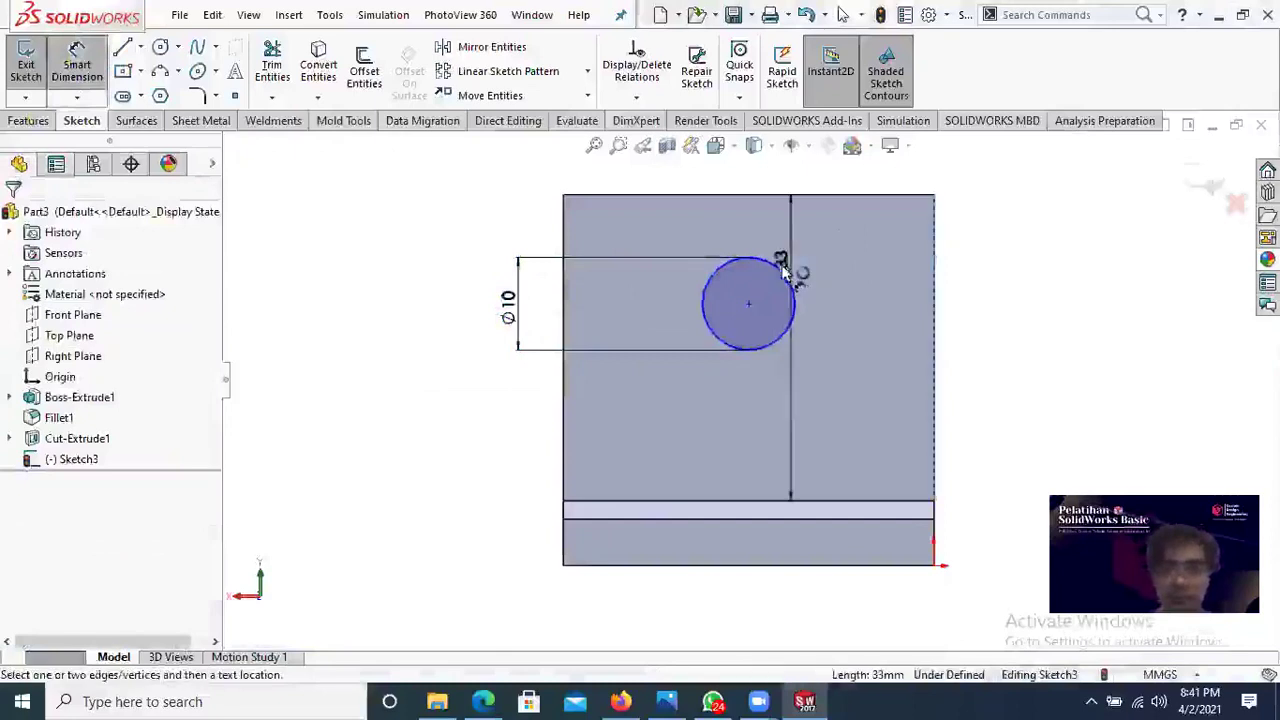
Step: Dimension the circle's center 20 mm from the leg's vertical side edge nearest the origin
click(787, 271)
click(800, 202)
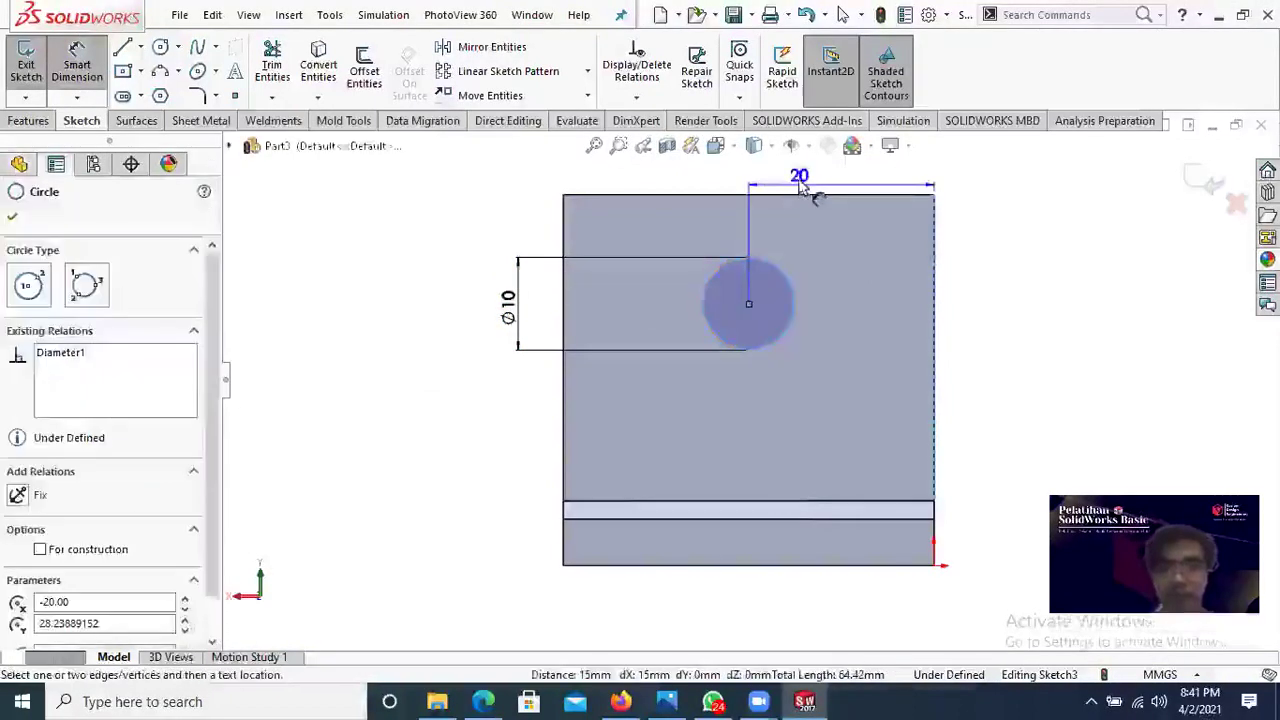
scroll(812, 192, up, 1)
click(793, 203)
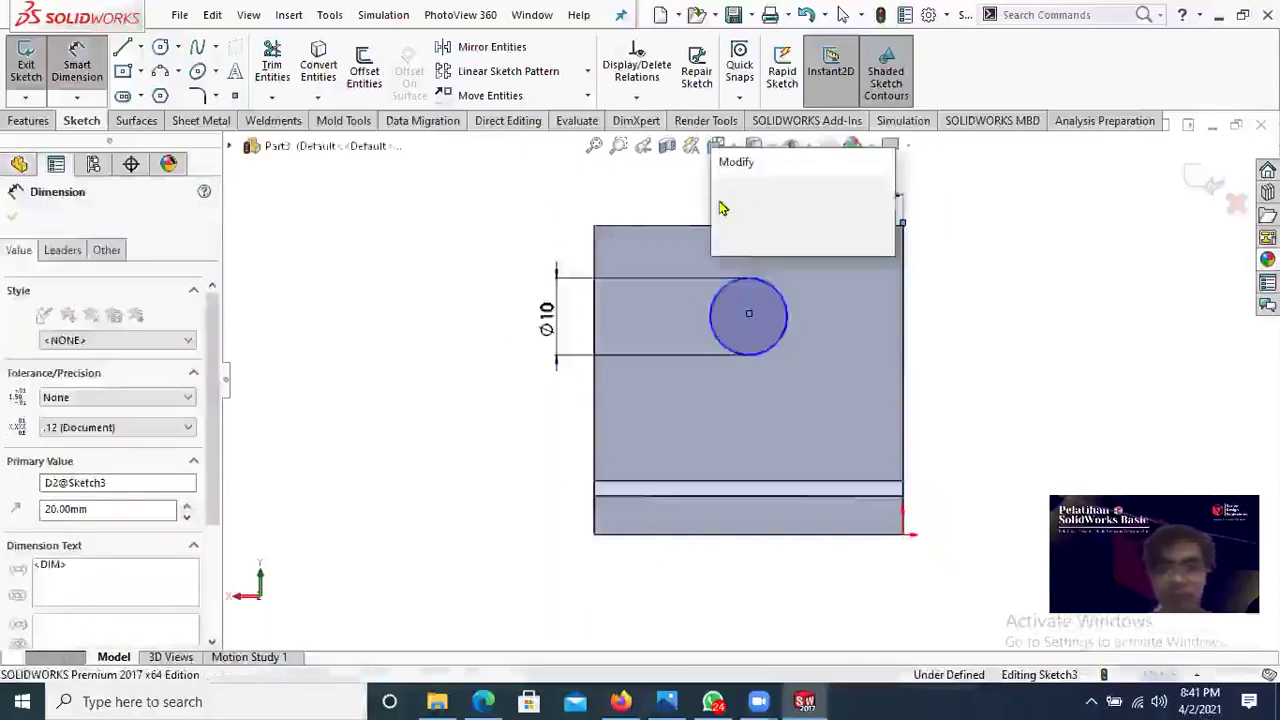
key(Return)
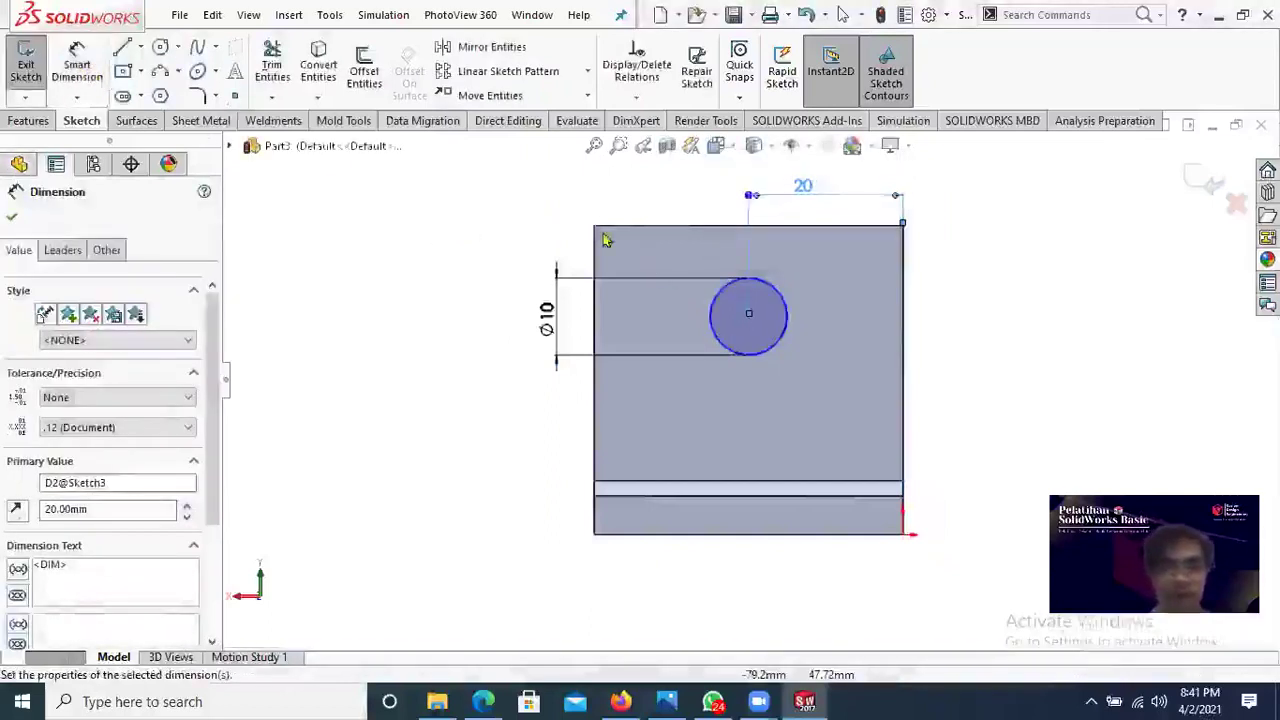
key(Escape)
key(Return)
Step: Dimension the circle's center 15 mm below the top edge of the vertical leg
click(775, 226)
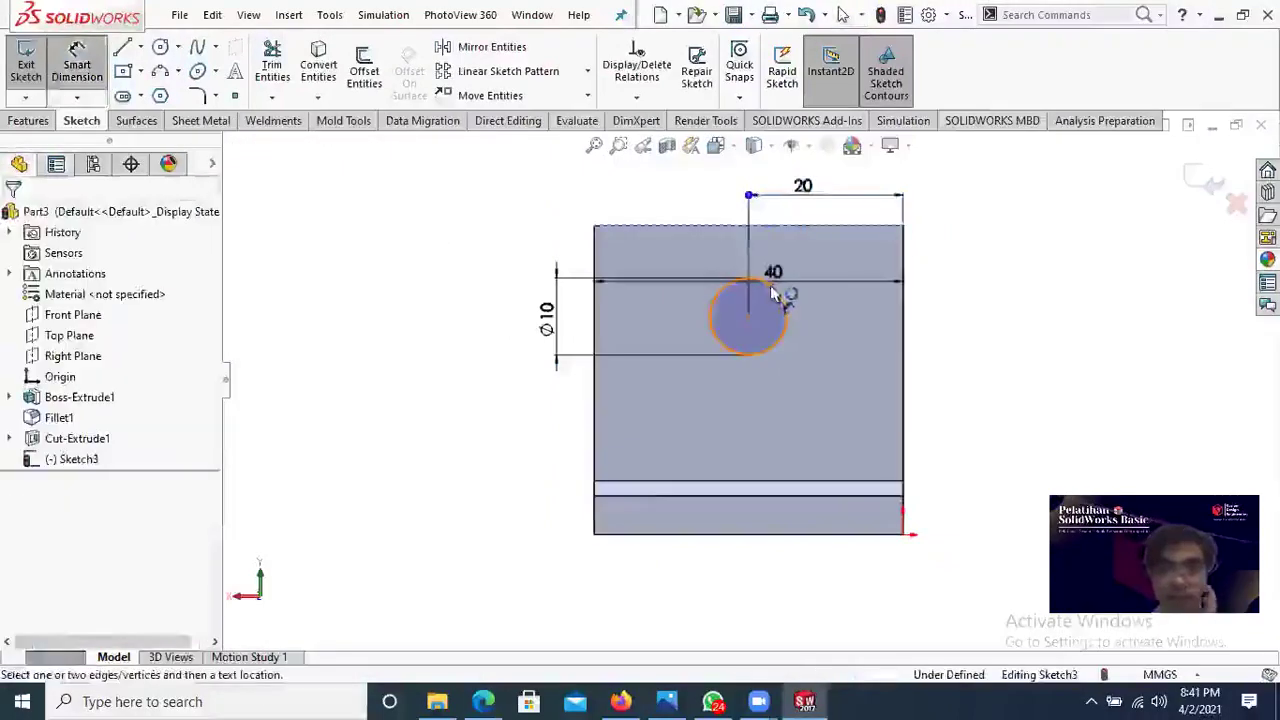
click(776, 288)
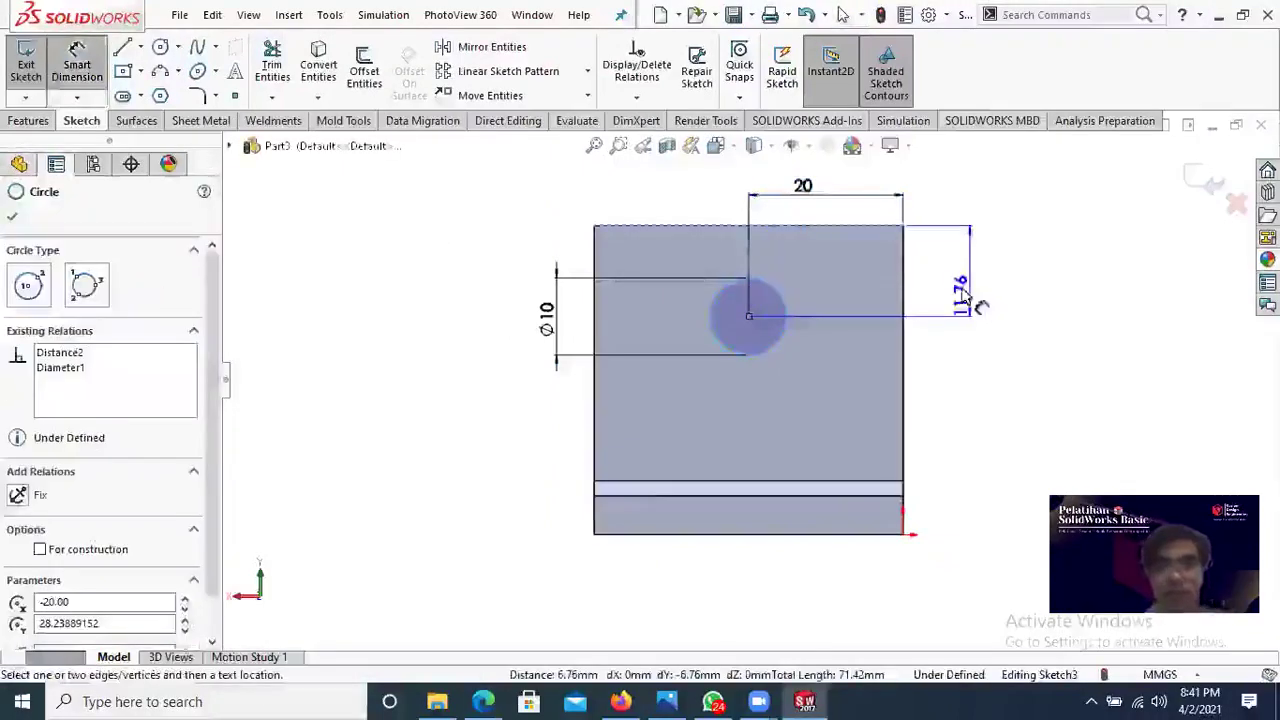
click(945, 288)
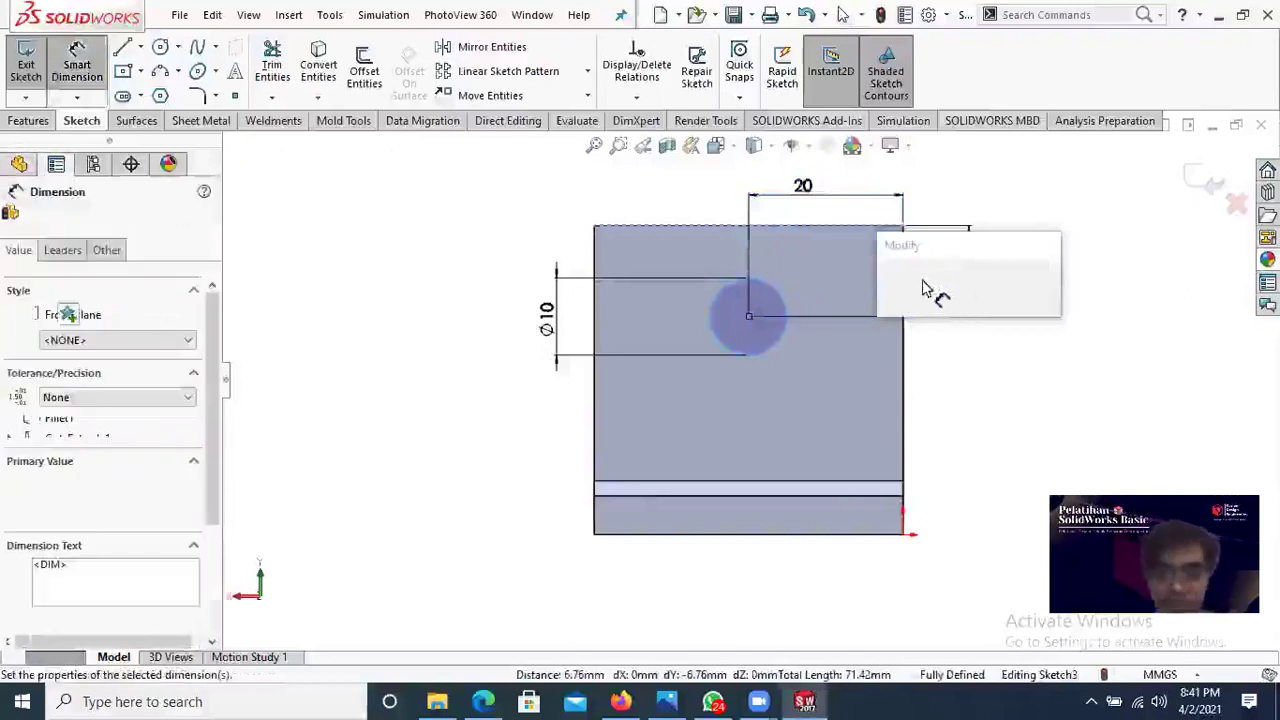
click(918, 287)
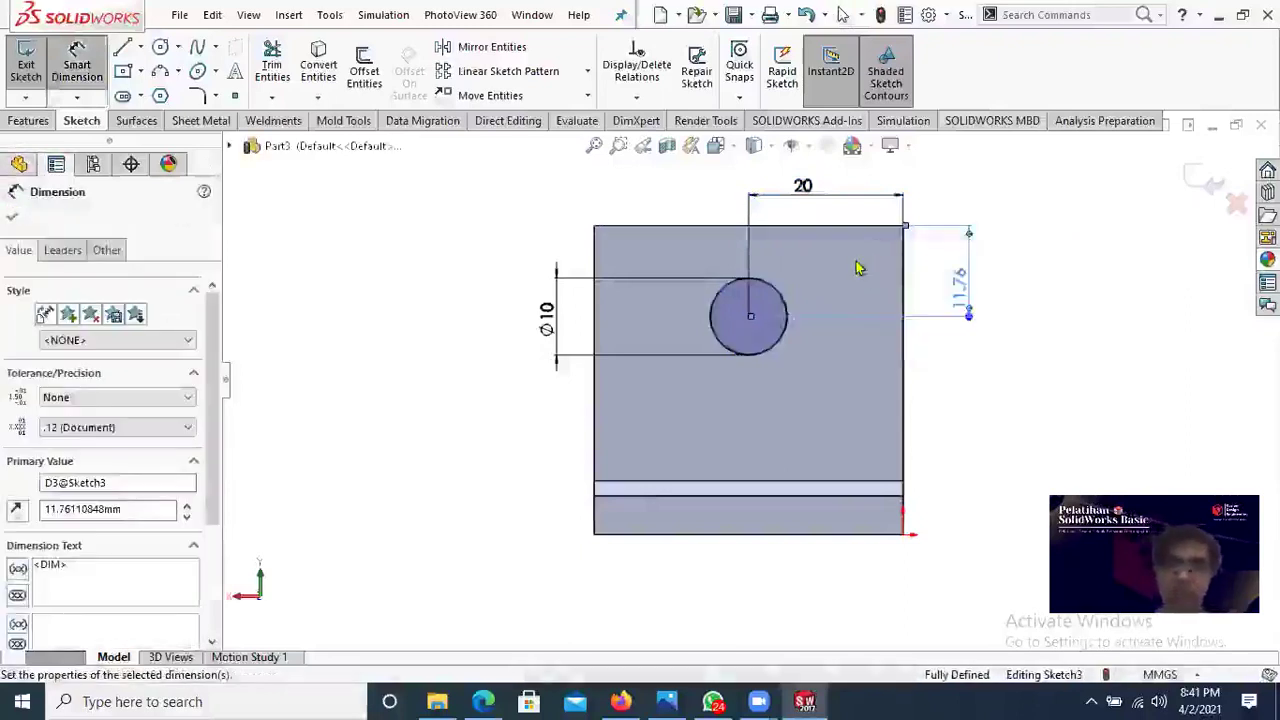
click(12, 221)
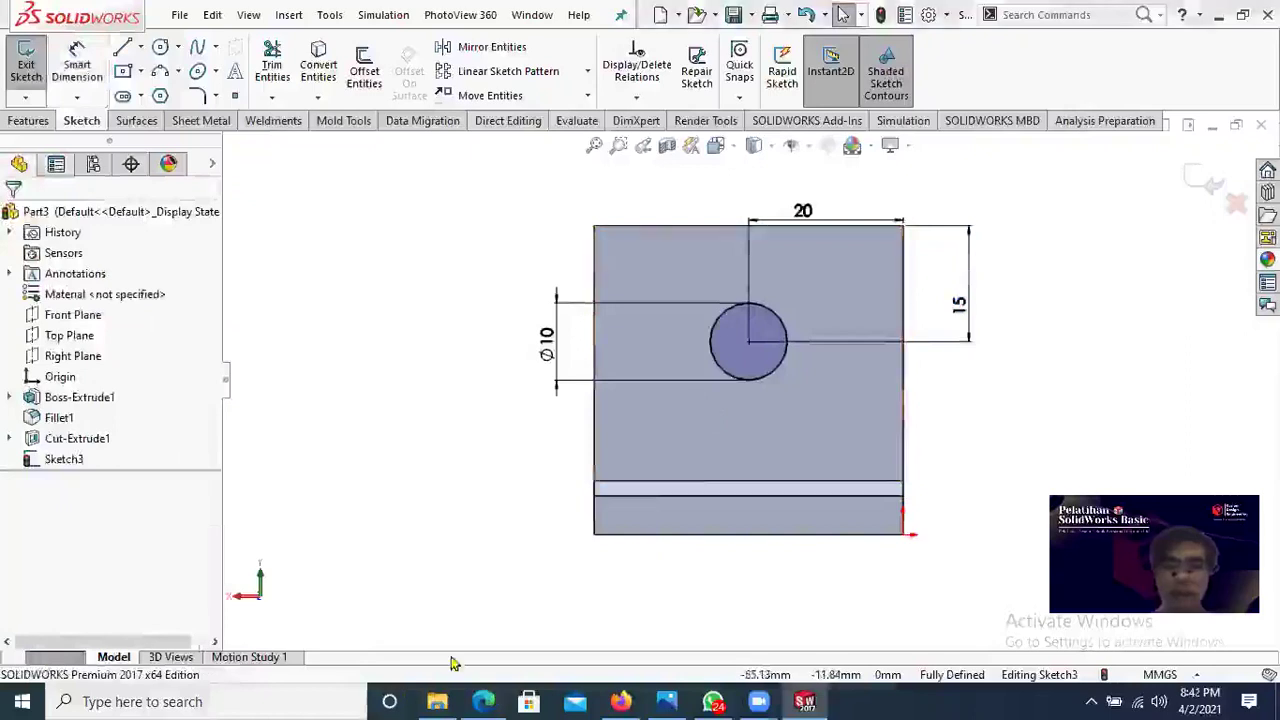
Step: Compare the sketch with the Bracket drawing in Edge, then return to SOLIDWORKS and cut the 10 mm circle using Extruded Cut set to Through All
key(alt+Tab)
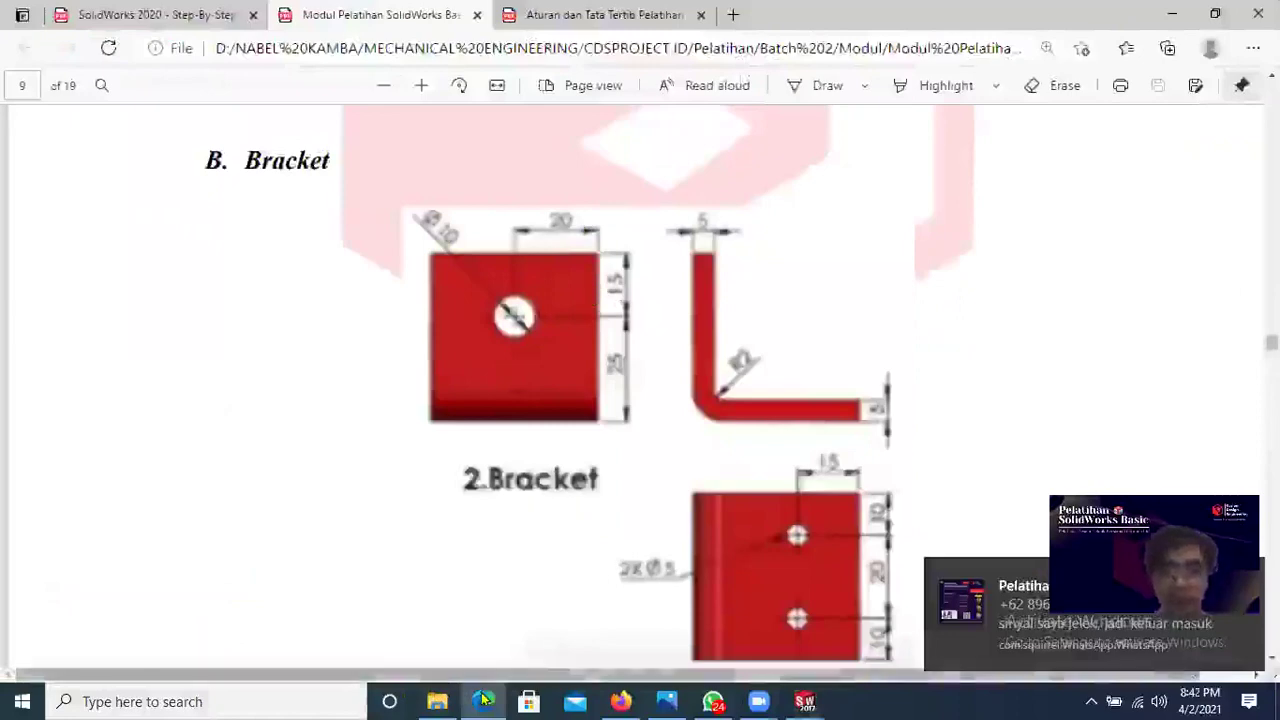
key(alt+Tab)
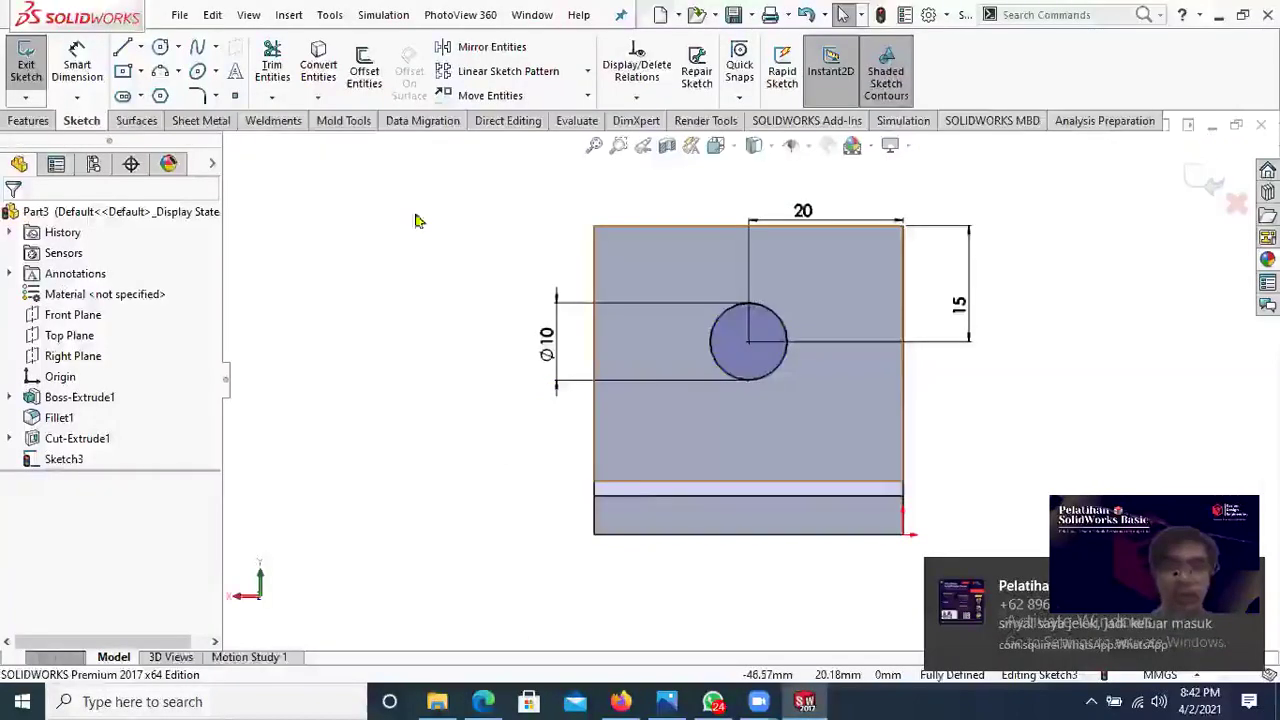
click(32, 120)
click(286, 74)
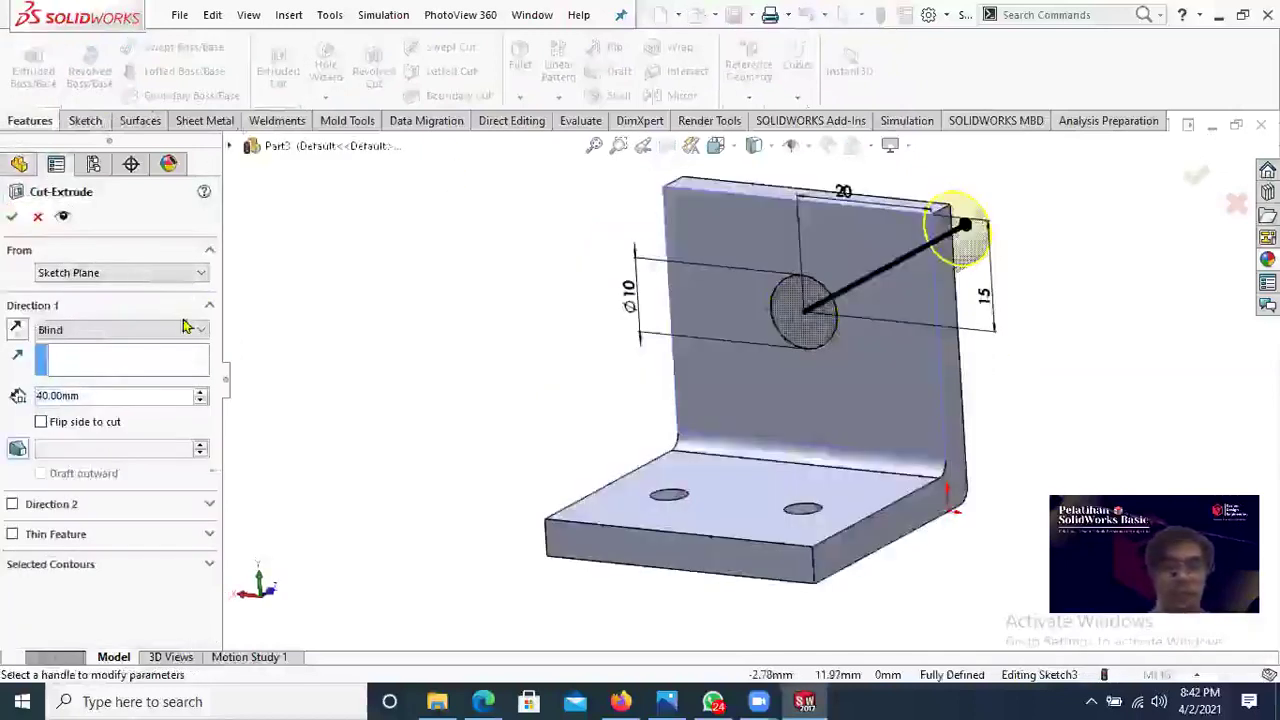
click(185, 329)
click(68, 356)
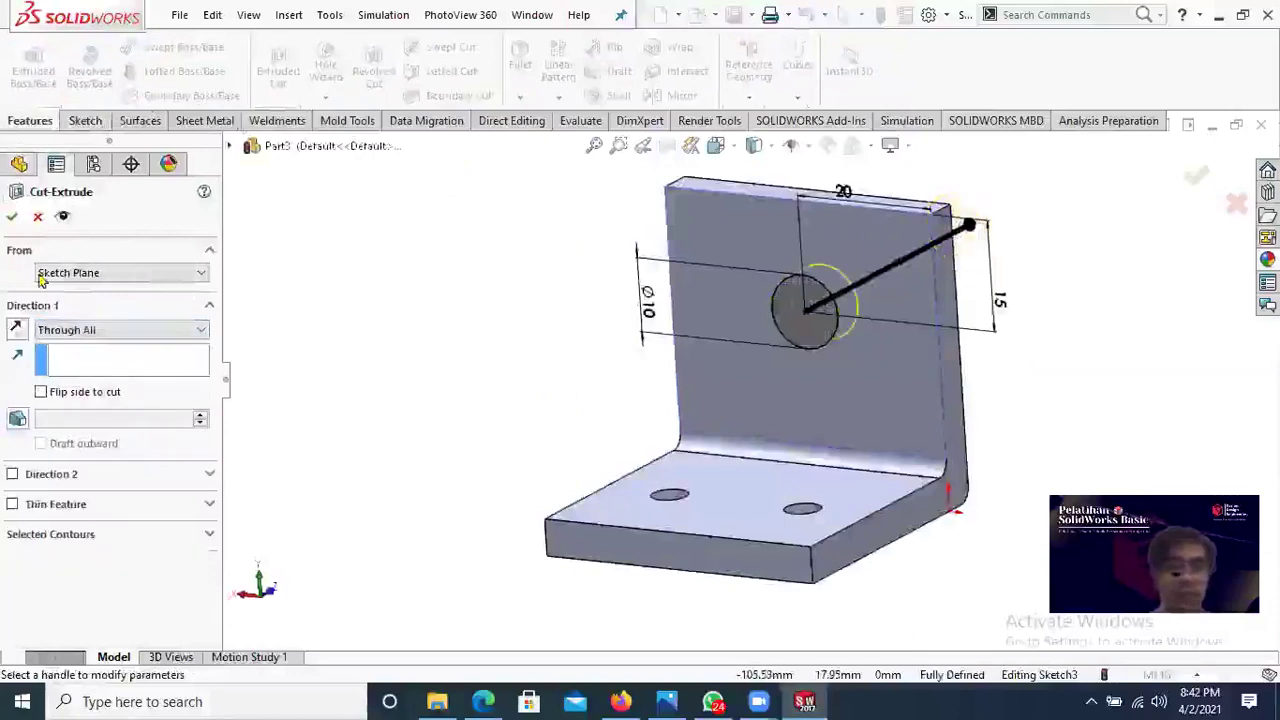
click(12, 219)
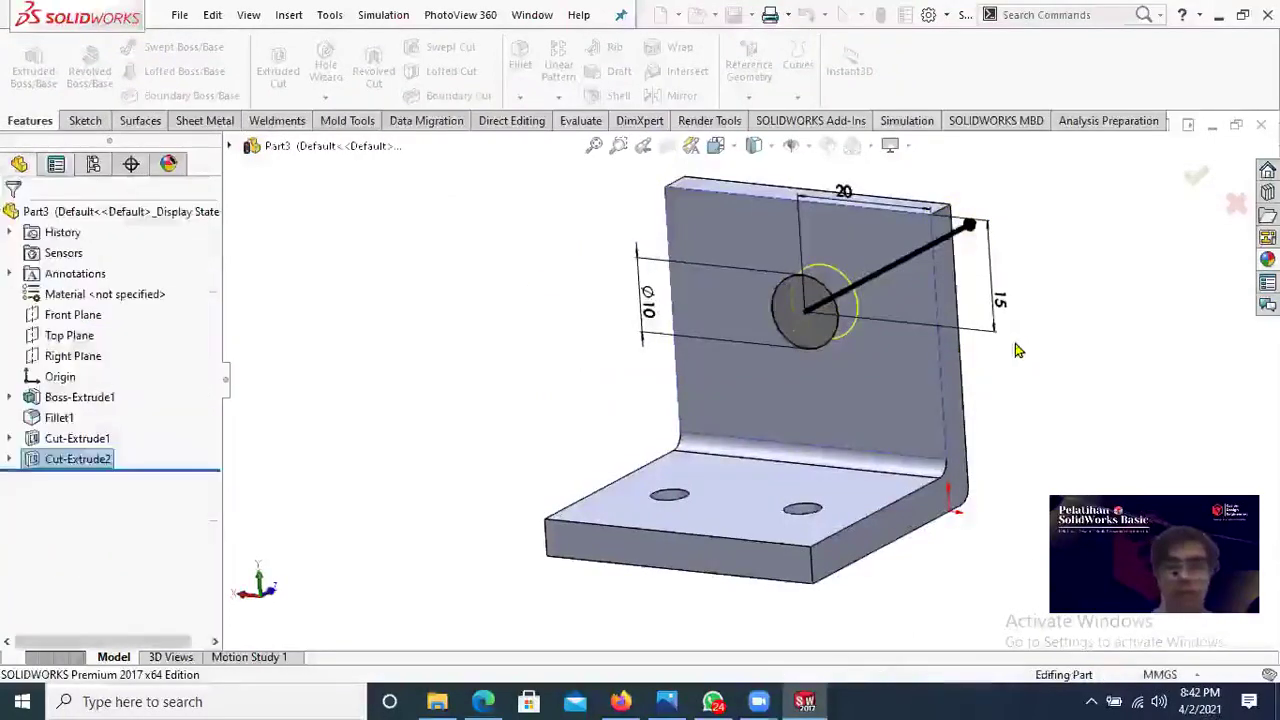
middle_drag(987, 414, 1147, 354)
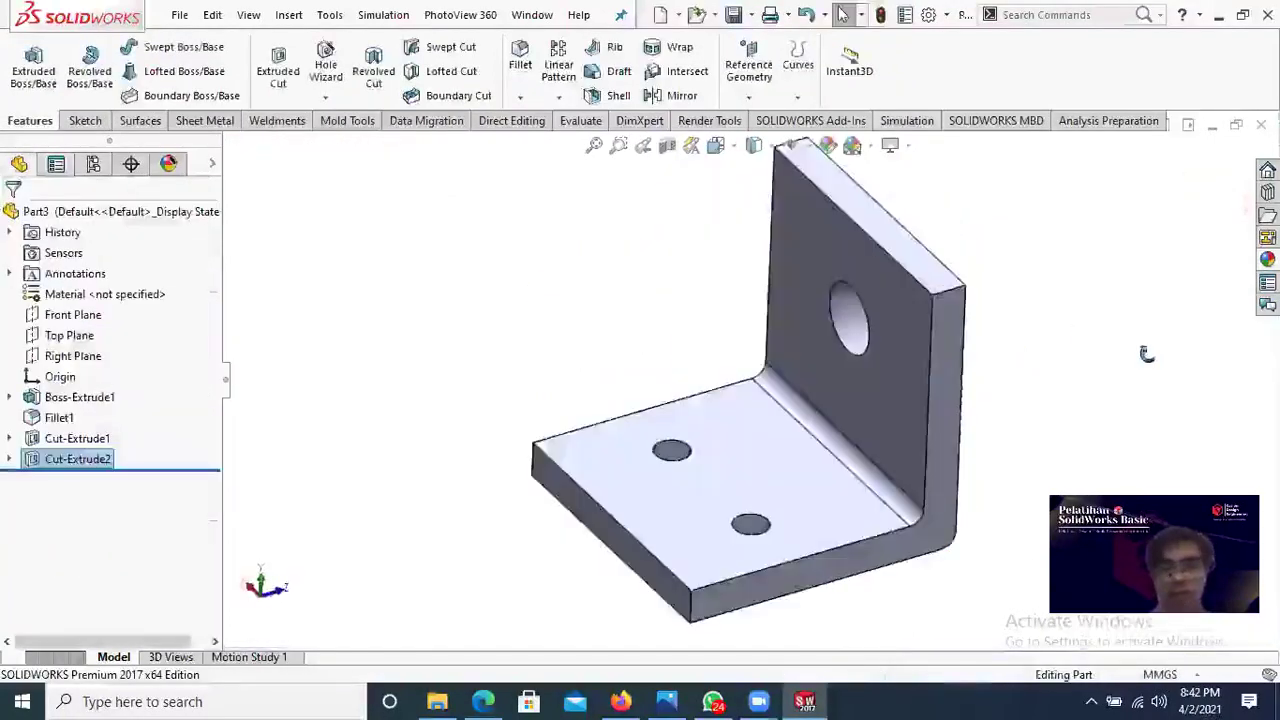
Step: Examine the finished Bracket from all sides, including its underside, bend fillets and three holes
middle_drag(968, 327, 849, 391)
middle_drag(853, 461, 797, 537)
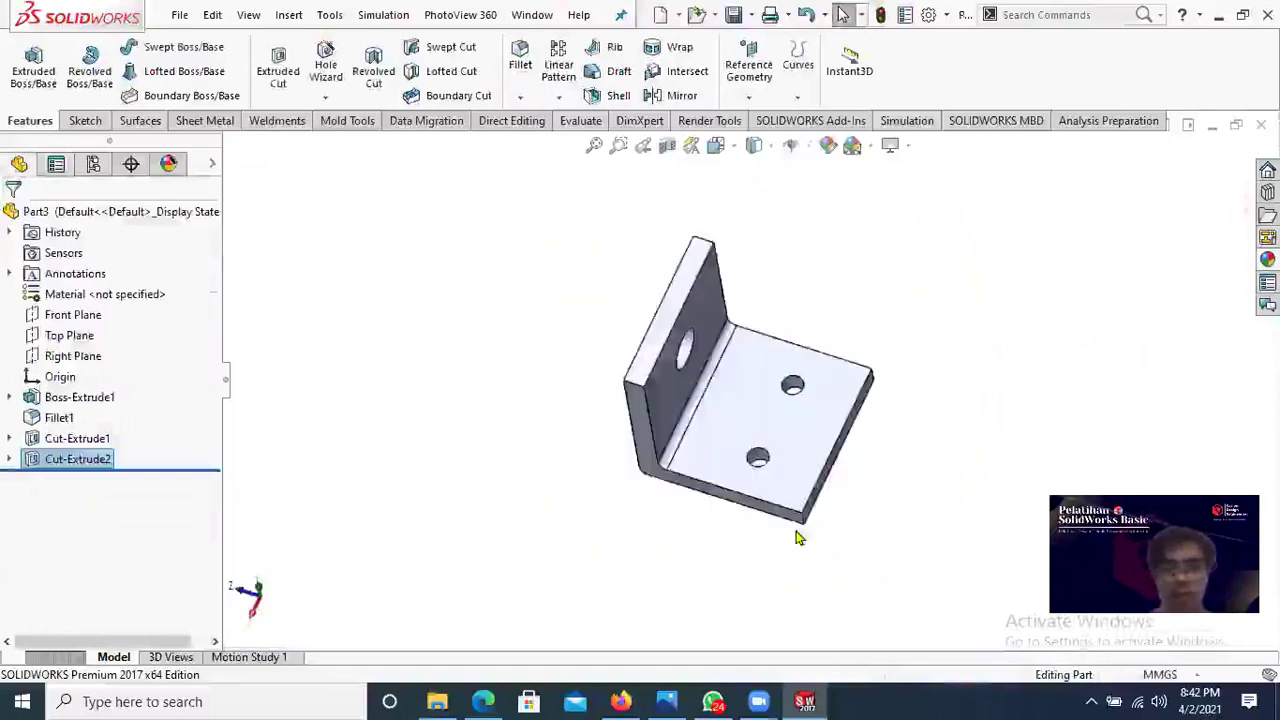
middle_drag(703, 465, 782, 425)
middle_drag(786, 274, 783, 277)
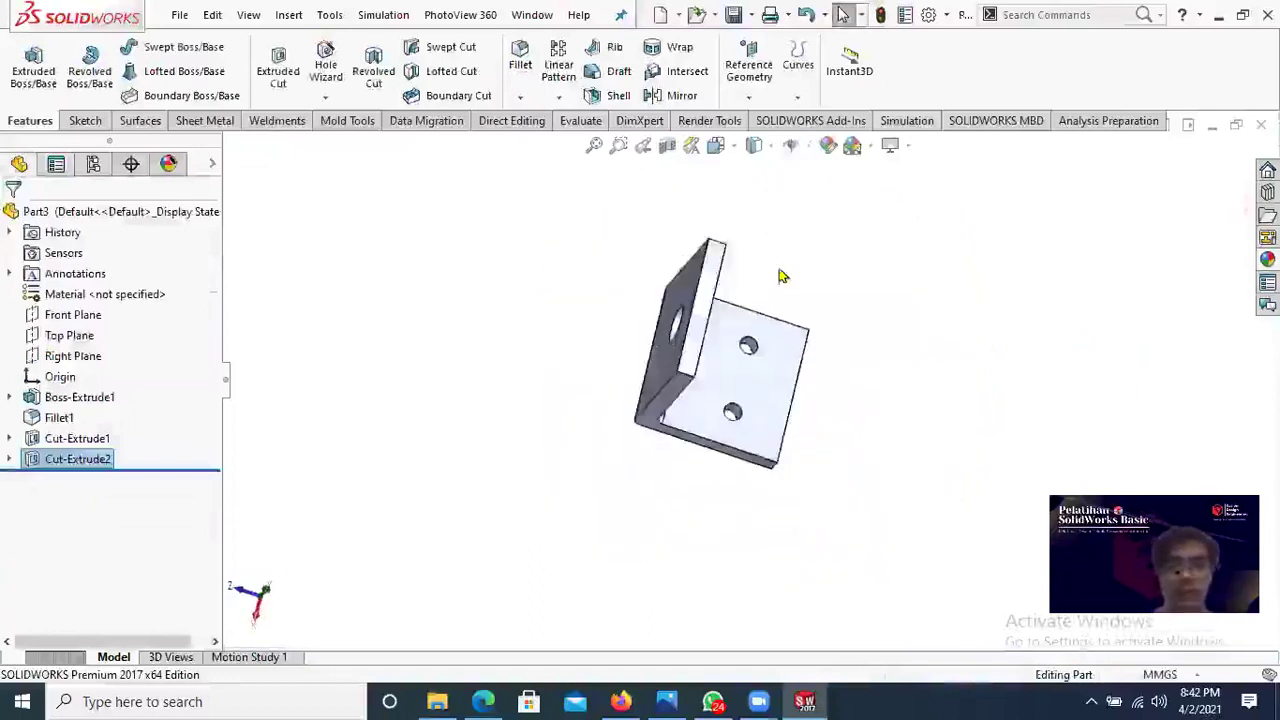
middle_drag(734, 492, 873, 412)
scroll(786, 247, down, 2)
middle_drag(606, 476, 696, 566)
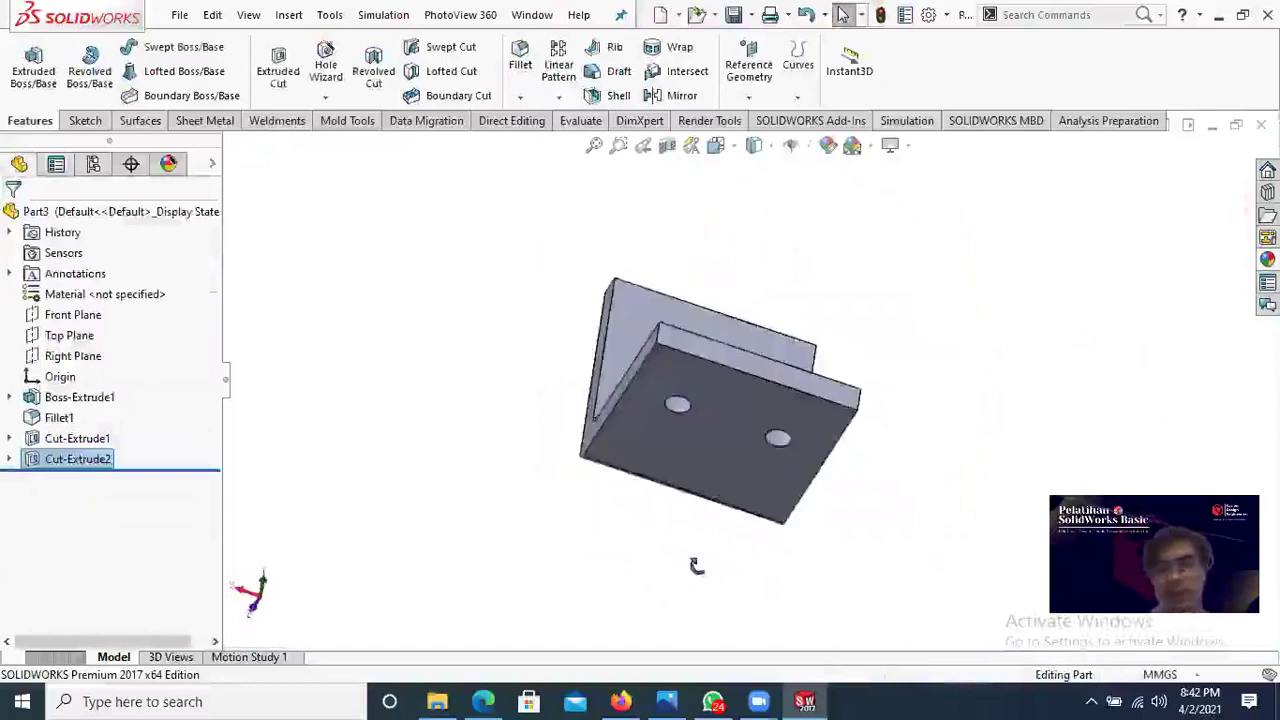
middle_drag(908, 592, 808, 568)
middle_drag(543, 558, 480, 451)
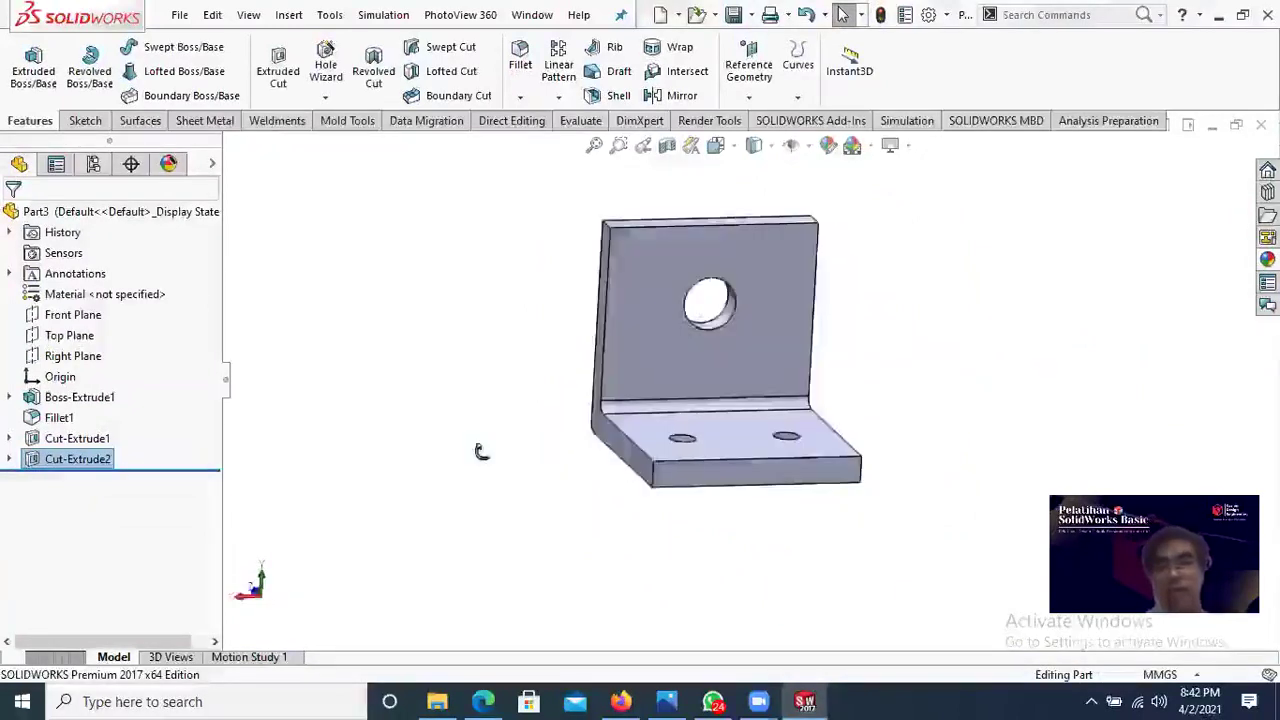
middle_drag(840, 536, 698, 422)
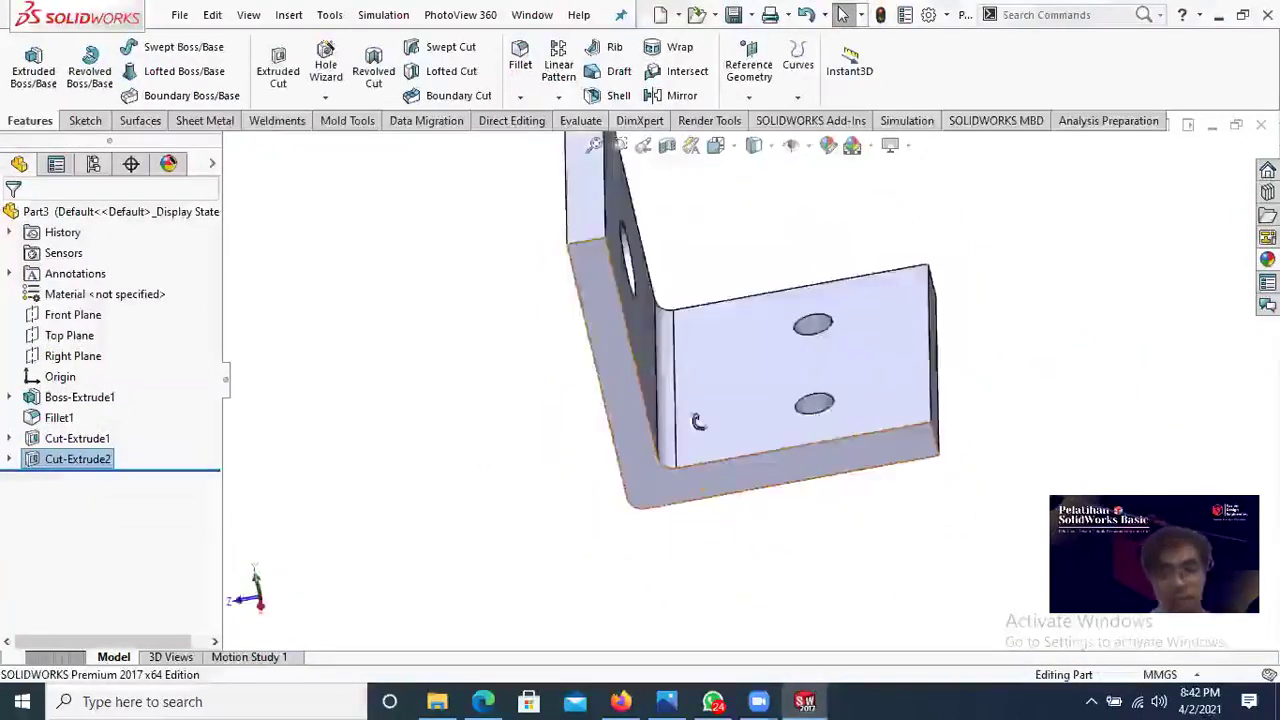
middle_drag(748, 322, 567, 538)
scroll(253, 462, down, 3)
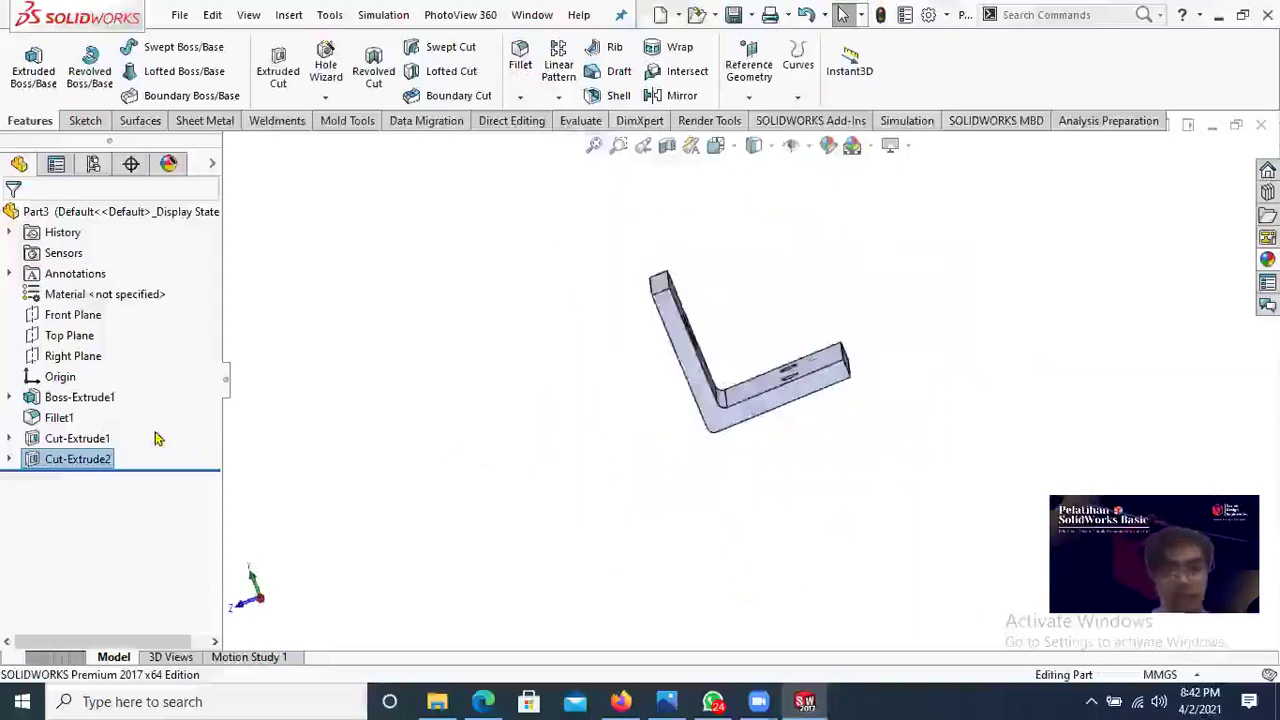
Step: Delete the Boss-Extrude1 feature together with its dependent fillet and cuts, and delete the remaining L-shaped profile sketch
shift+click(40, 398)
key(Delete)
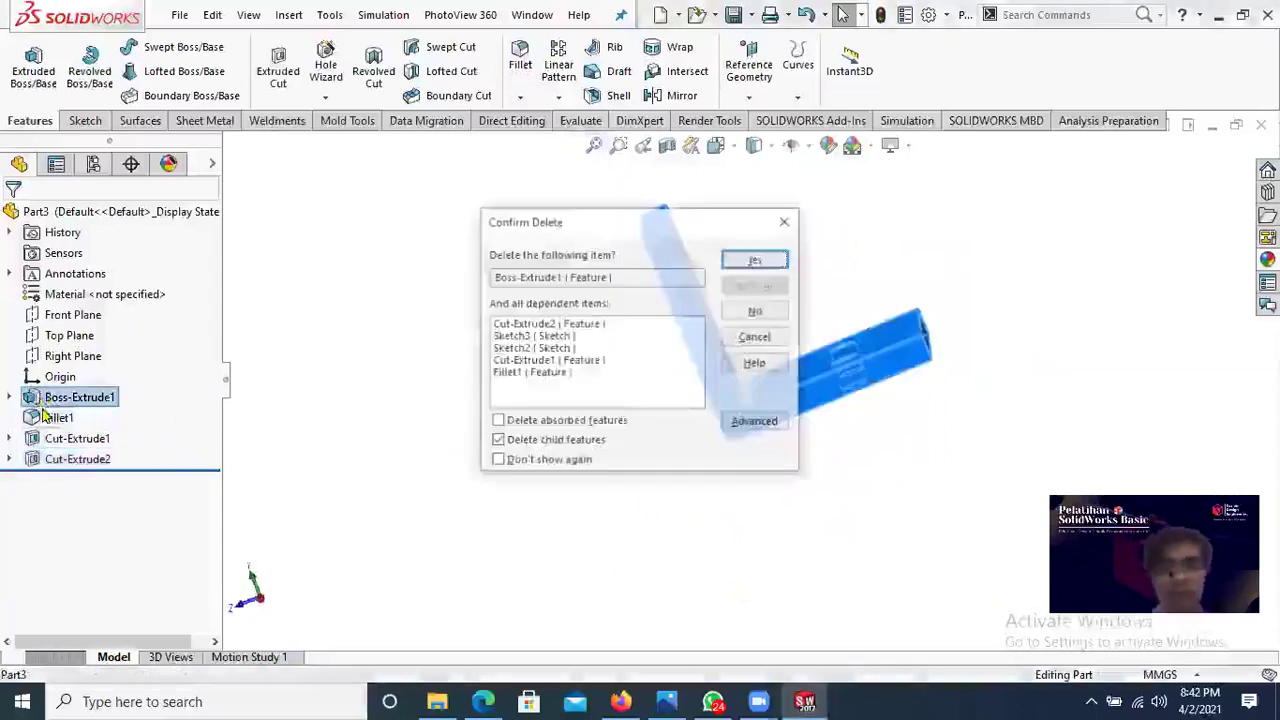
key(Return)
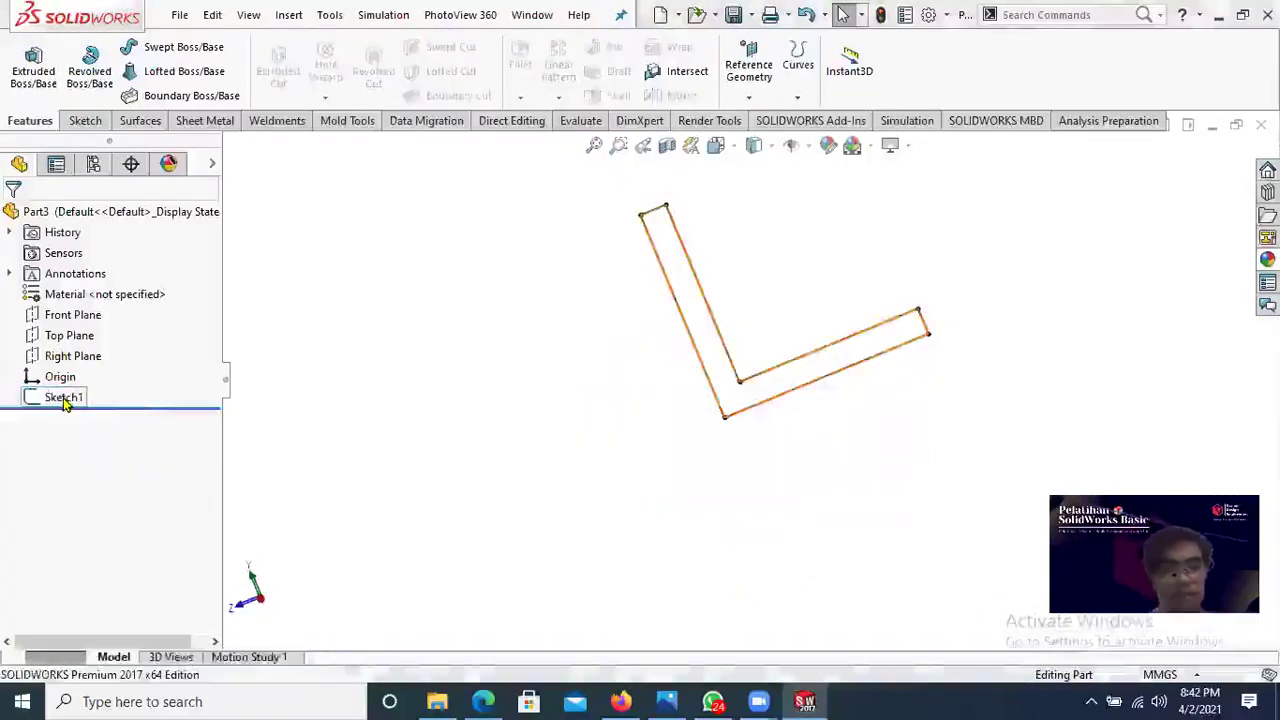
key(Delete)
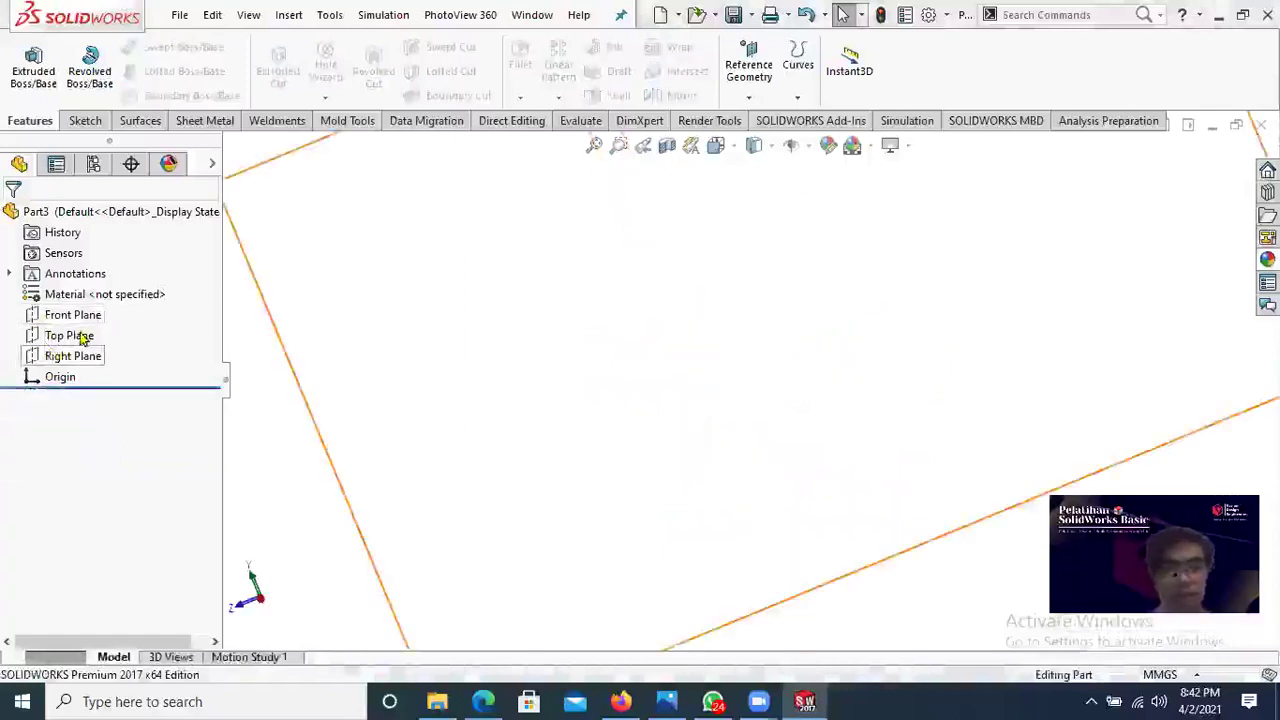
Step: Start a sketch on the Top Plane and draw a center rectangle about 98 mm wide, centered on the origin
click(70, 335)
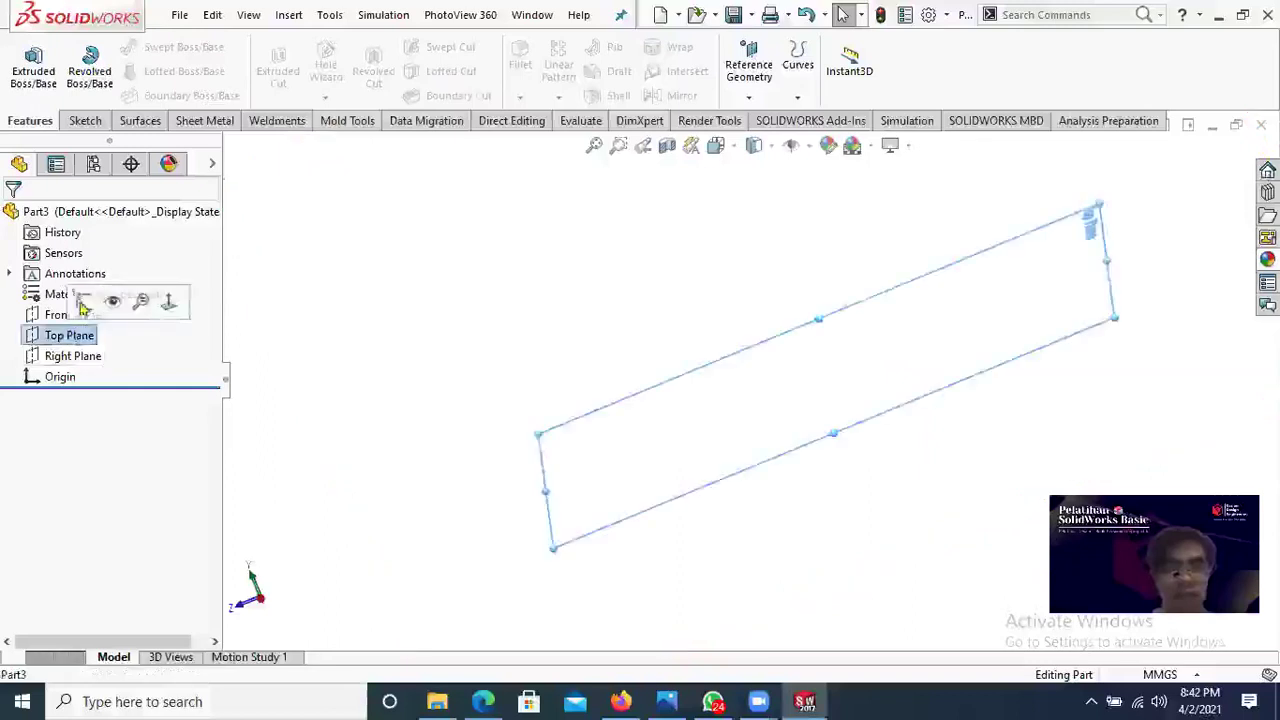
click(103, 300)
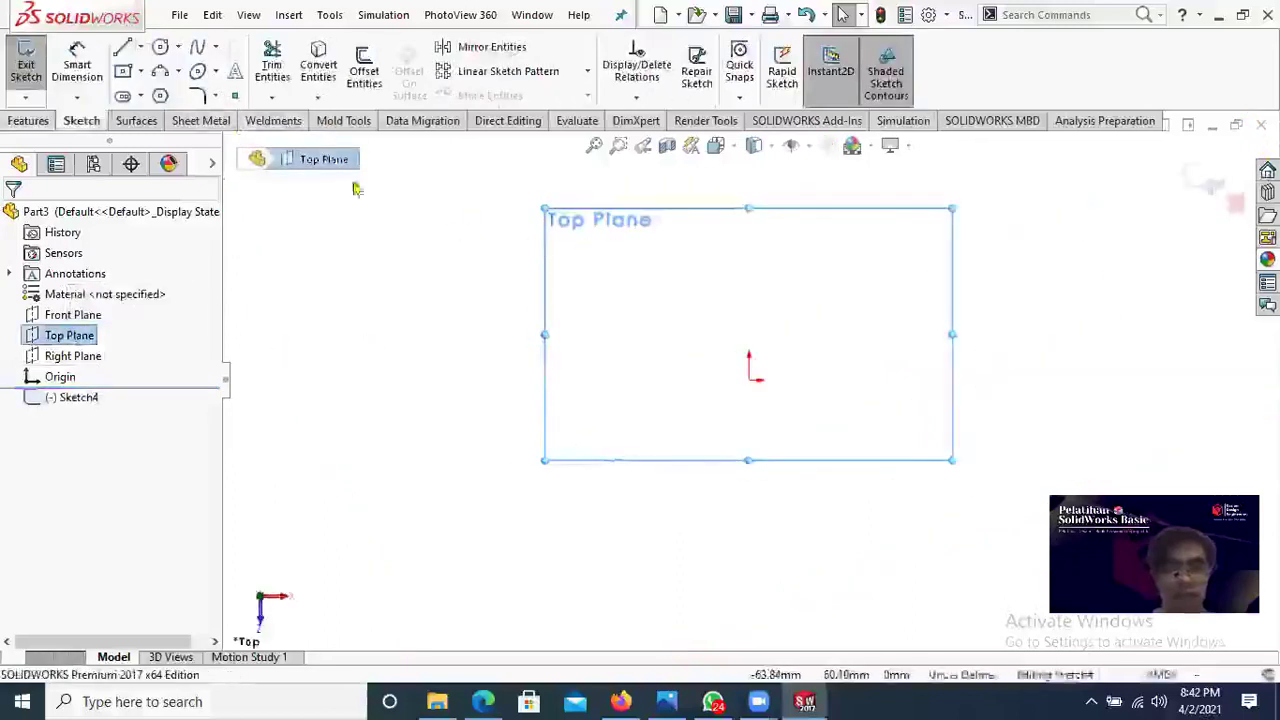
click(130, 74)
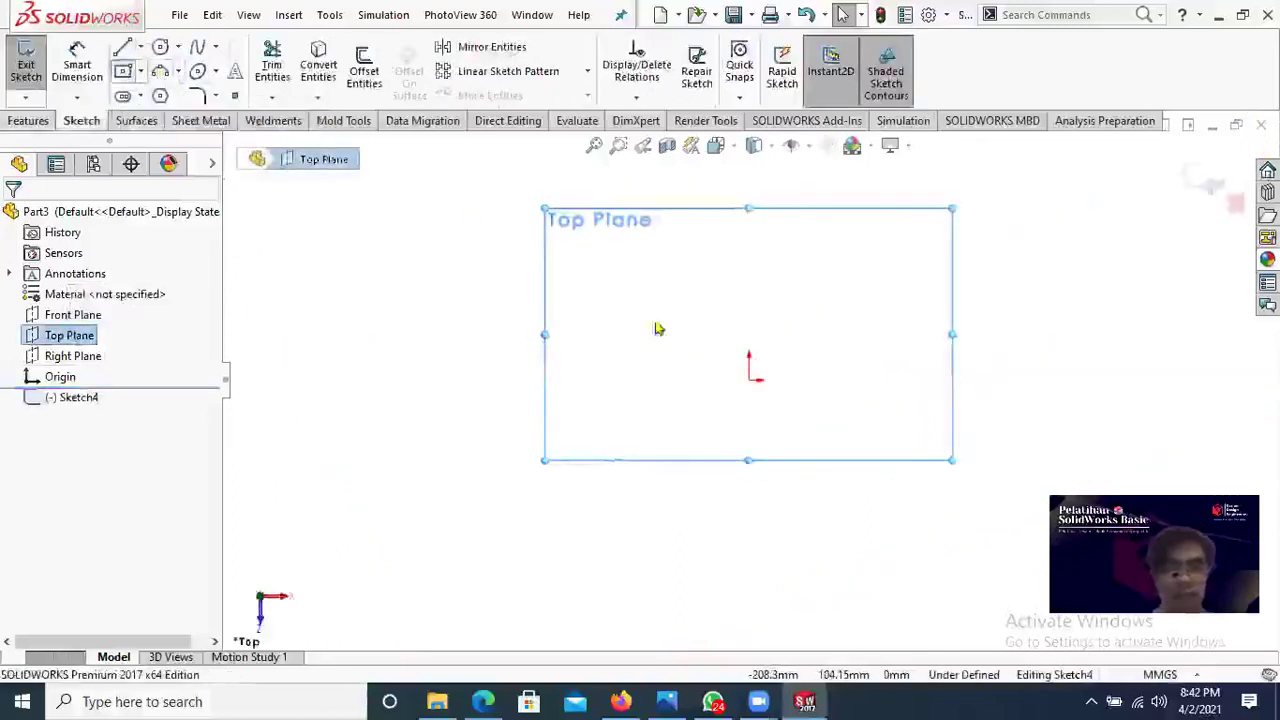
click(749, 380)
click(861, 288)
right_click(980, 321)
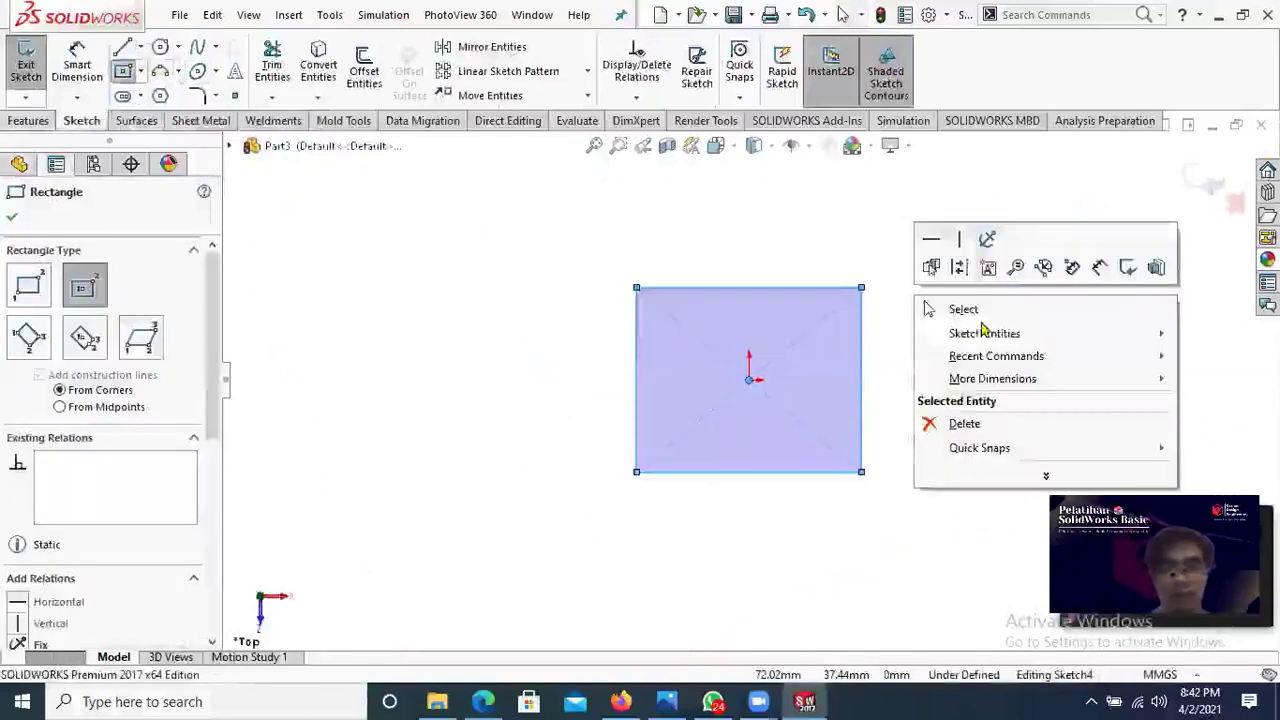
click(933, 309)
Step: Check the Bracket drawing in Edge, then return to SOLIDWORKS and dimension the rectangle's upper horizontal side to 40 mm
click(484, 701)
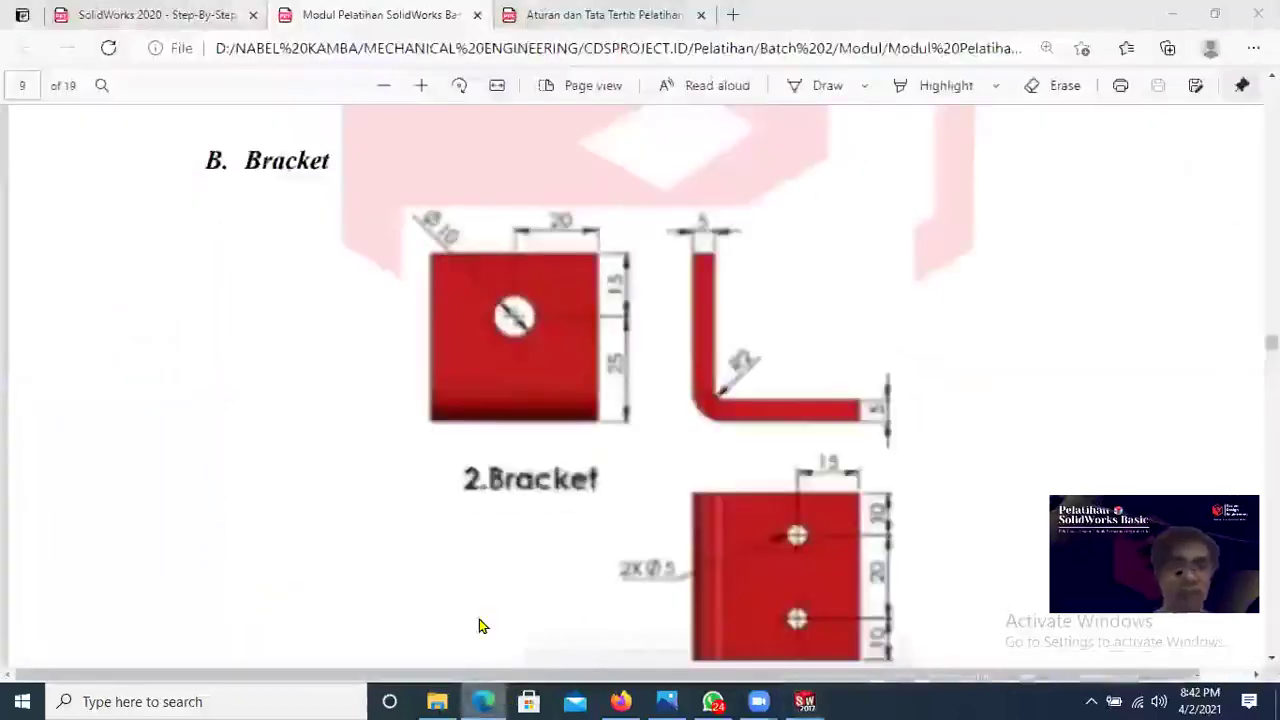
key(alt+Tab)
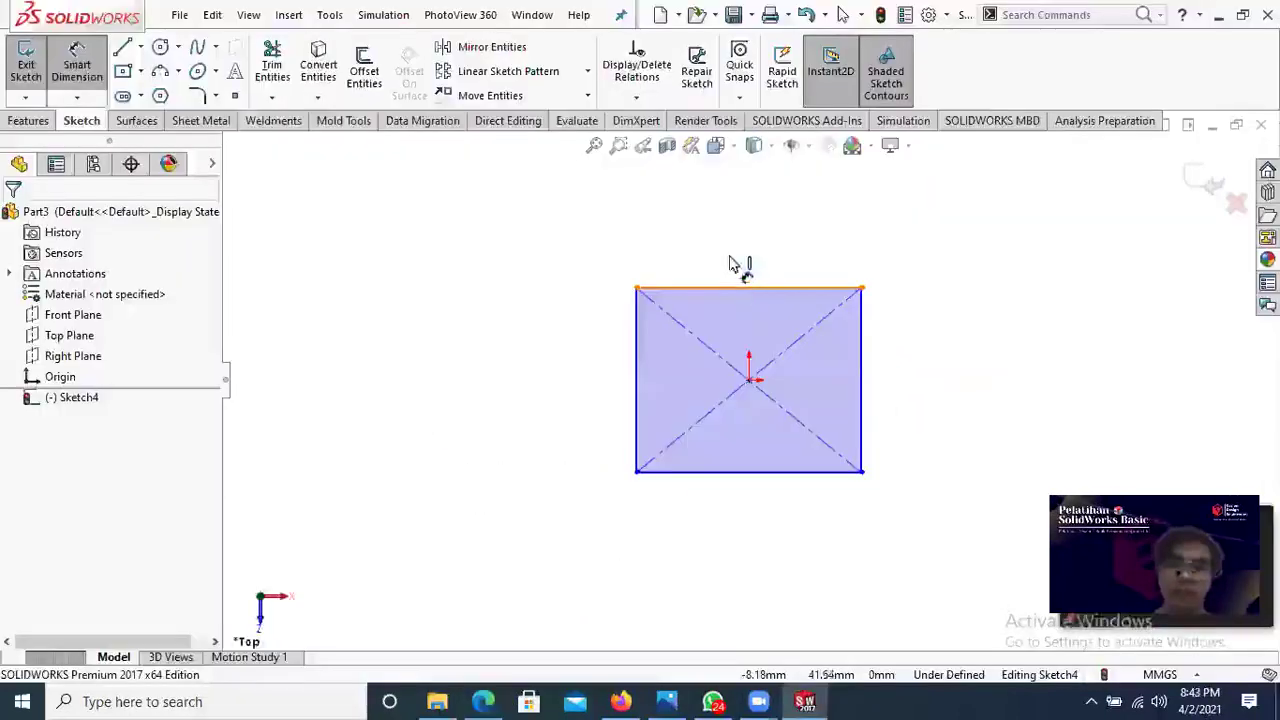
click(737, 256)
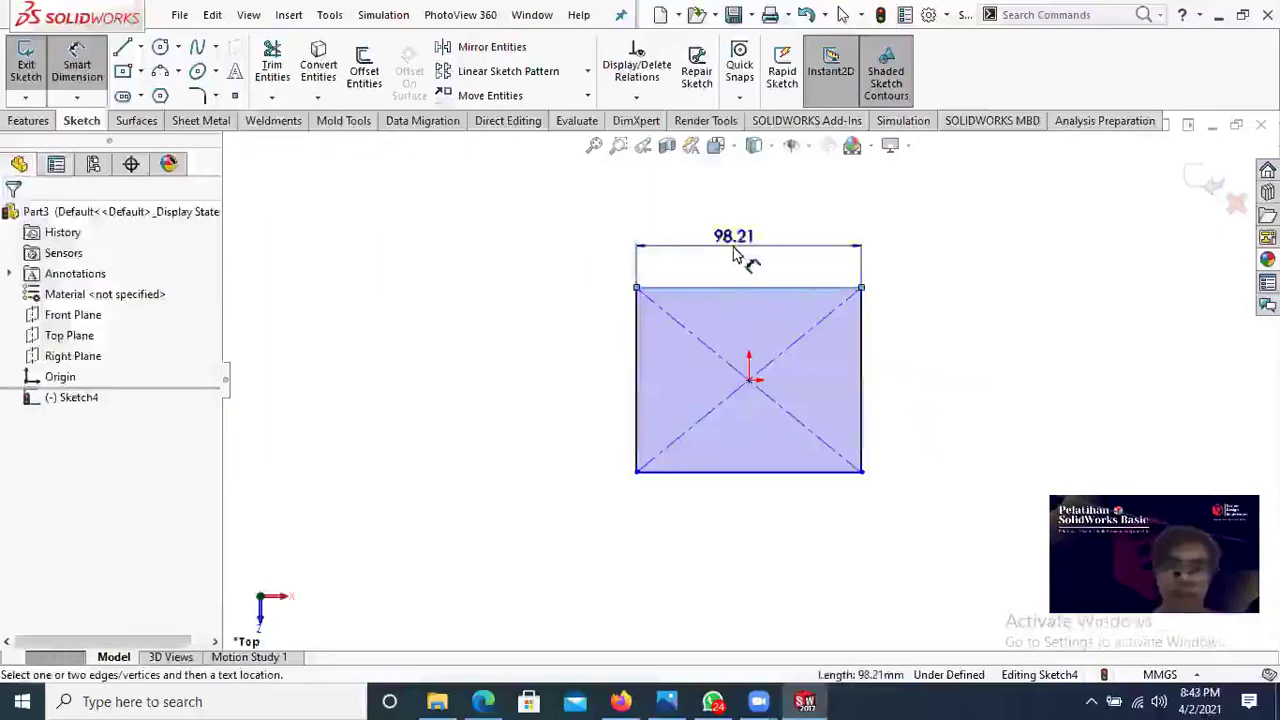
click(732, 255)
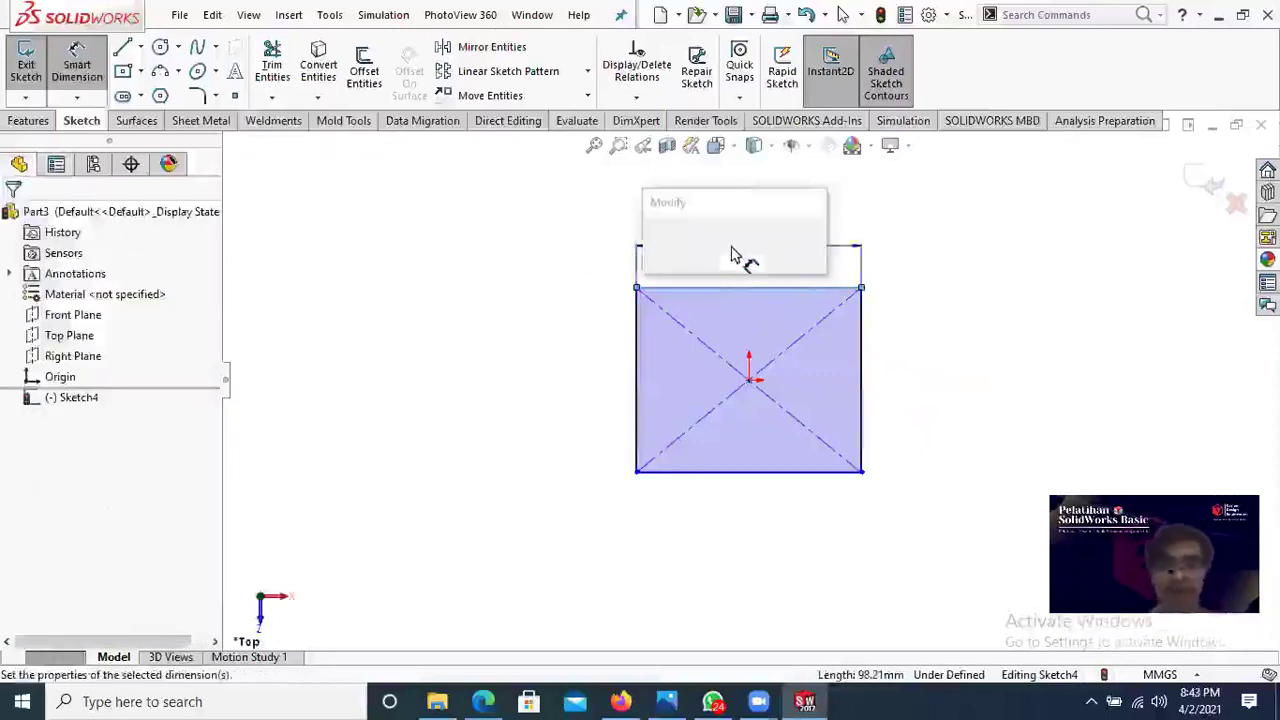
text(40)
key(Return)
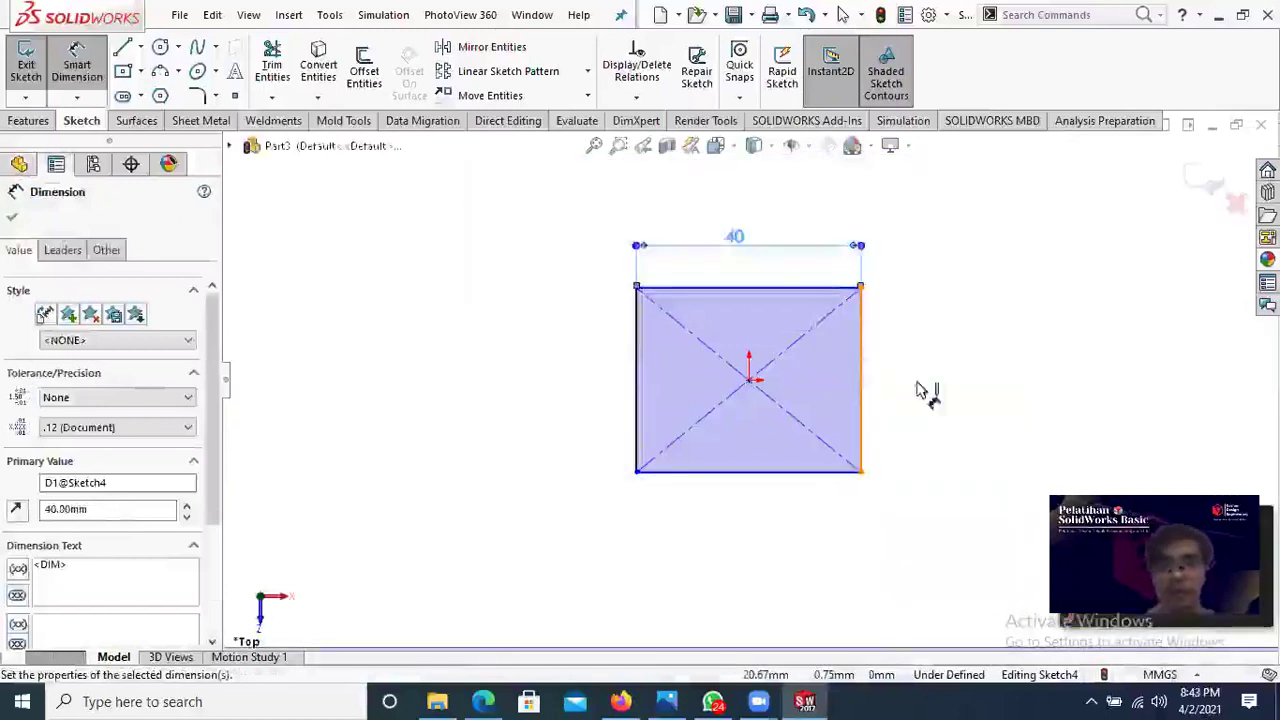
Step: Dimension the rectangle's vertical side to 40 mm
click(860, 380)
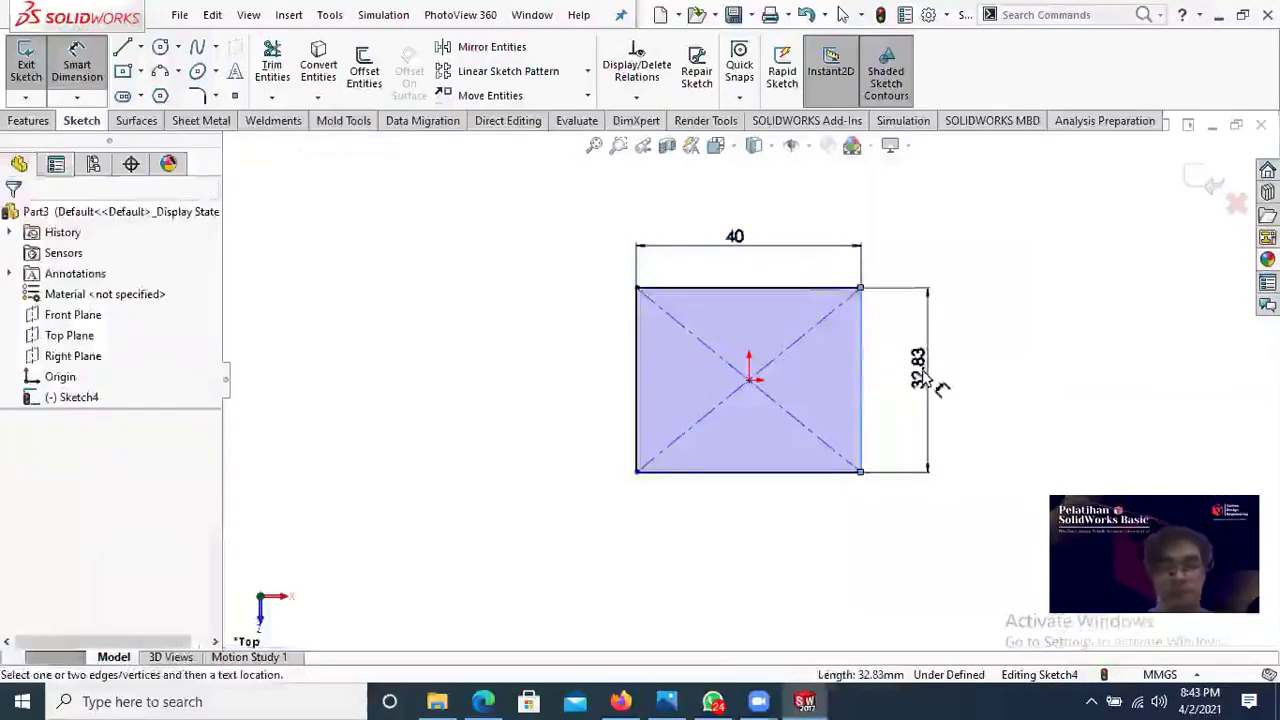
click(925, 380)
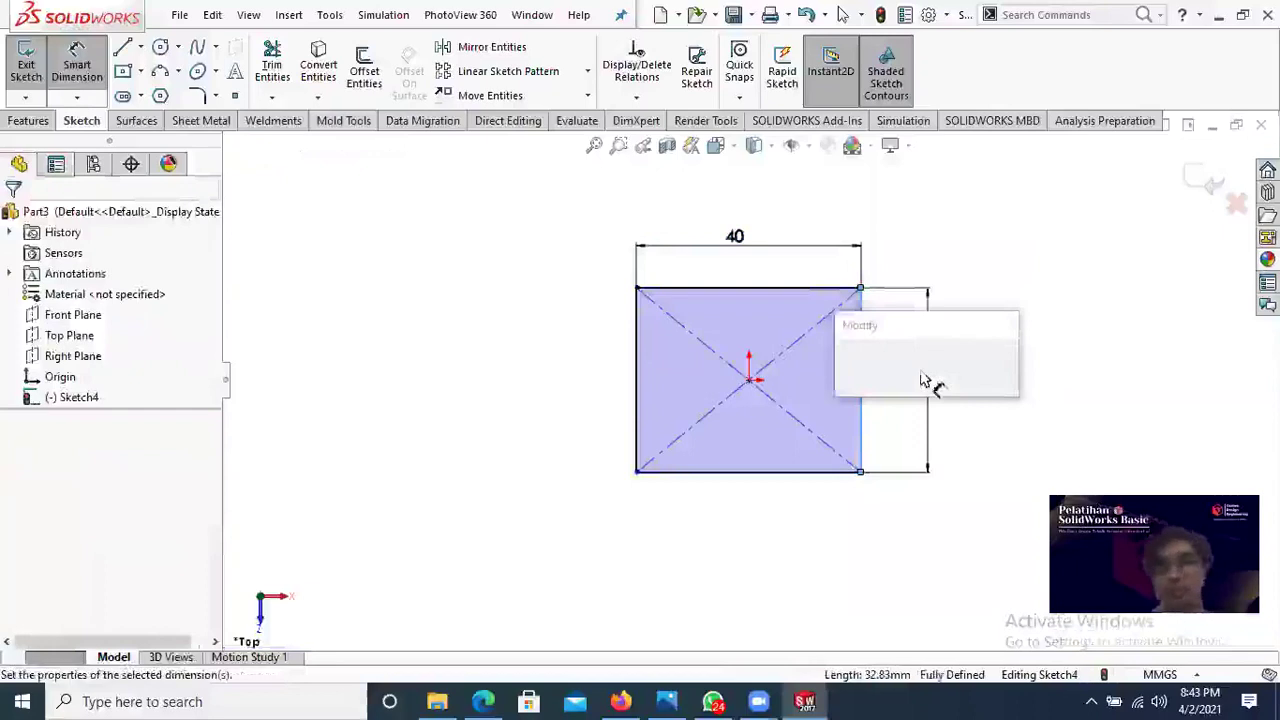
text(40)
key(Return)
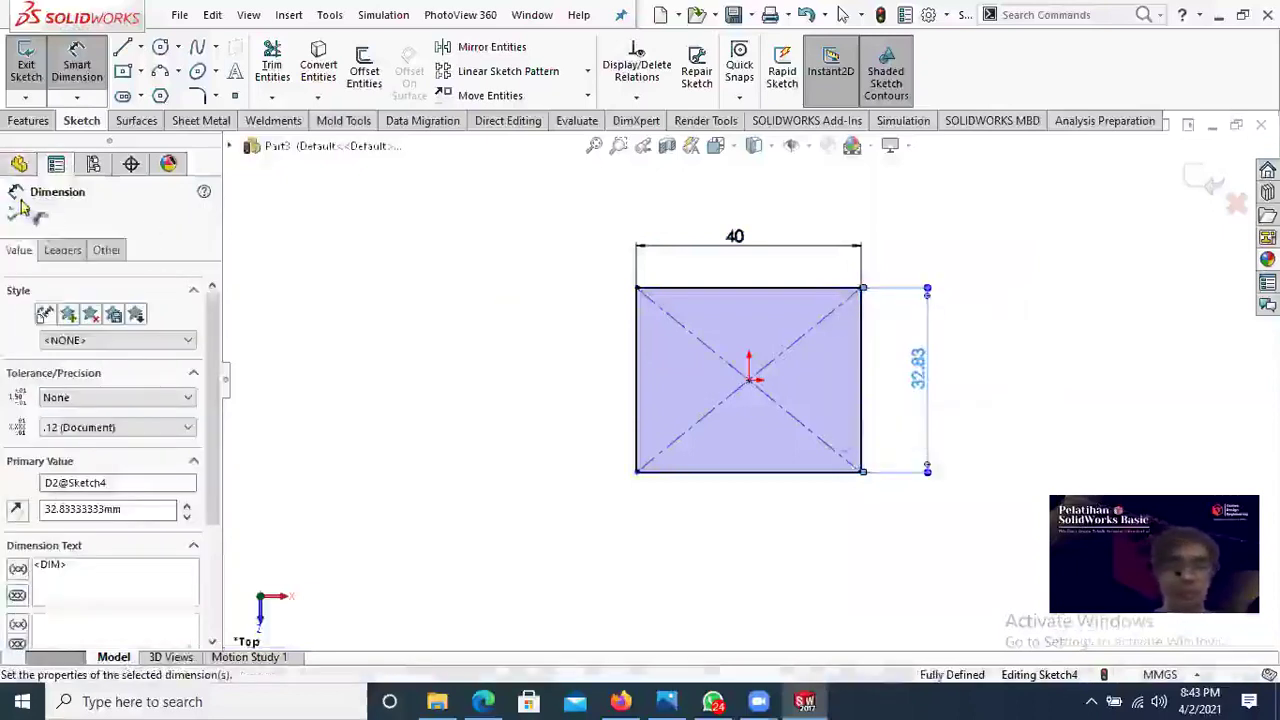
Step: Extrude the square profile 5 mm upward as a Blind boss to form the base plate
click(28, 120)
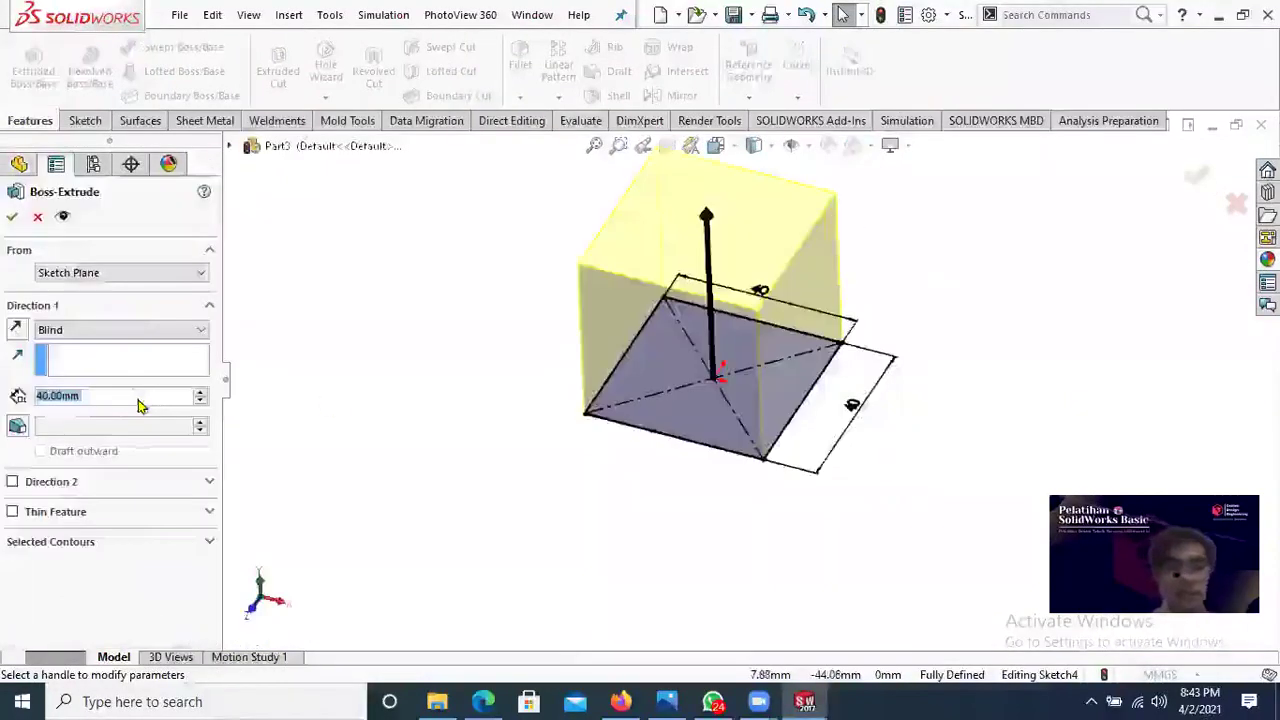
text(5)
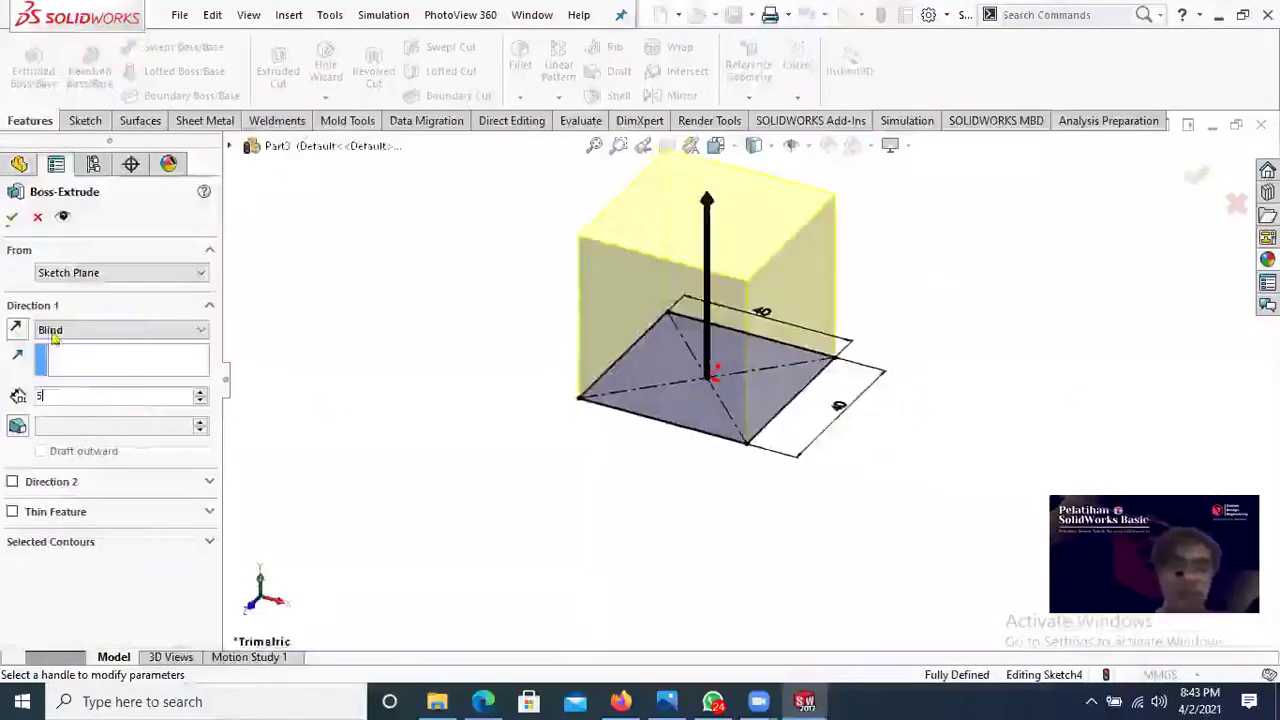
key(Return)
click(12, 217)
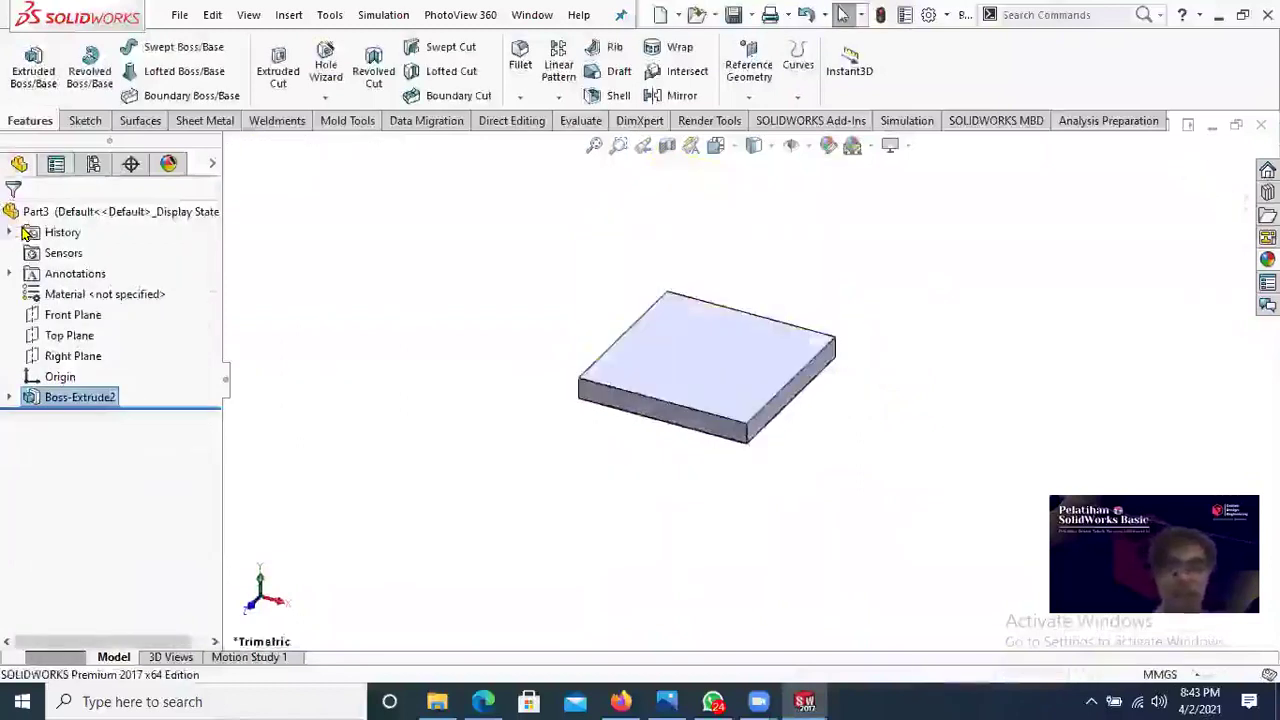
Step: Recheck the Bracket drawing in Edge, then return to SOLIDWORKS and start a sketch on the plate's top face, viewed normal to it
click(479, 700)
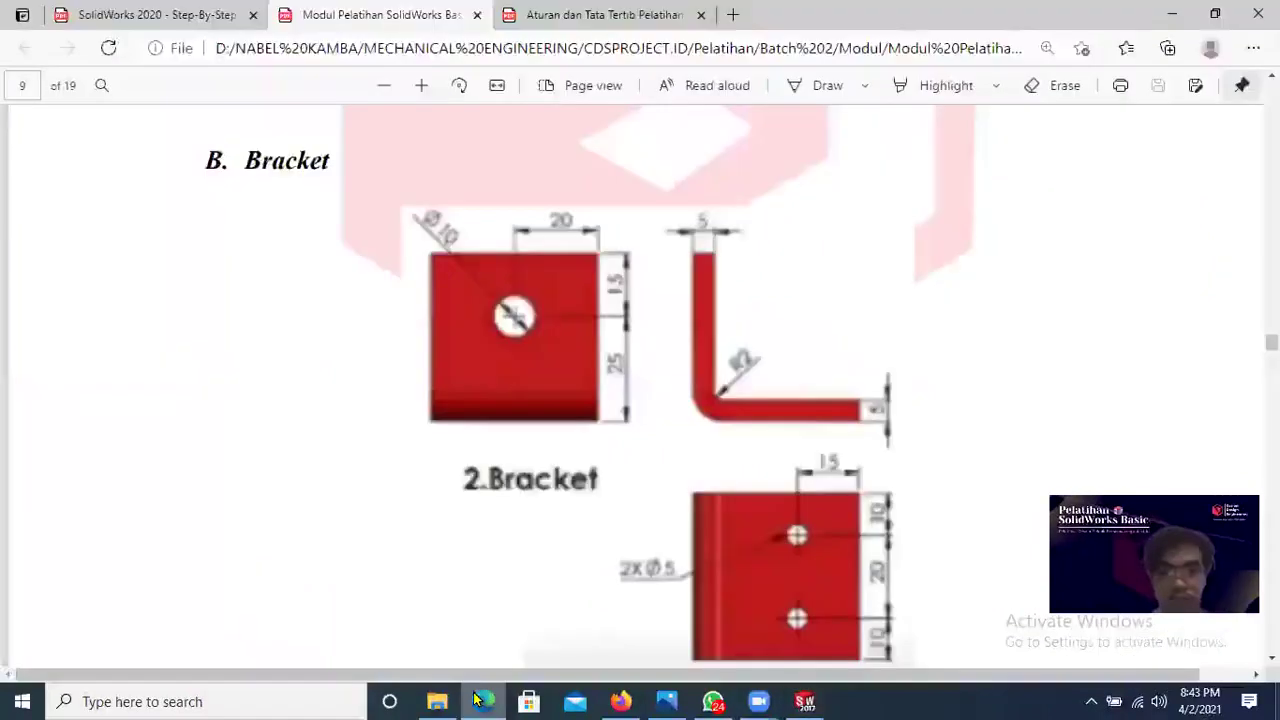
key(alt+Tab)
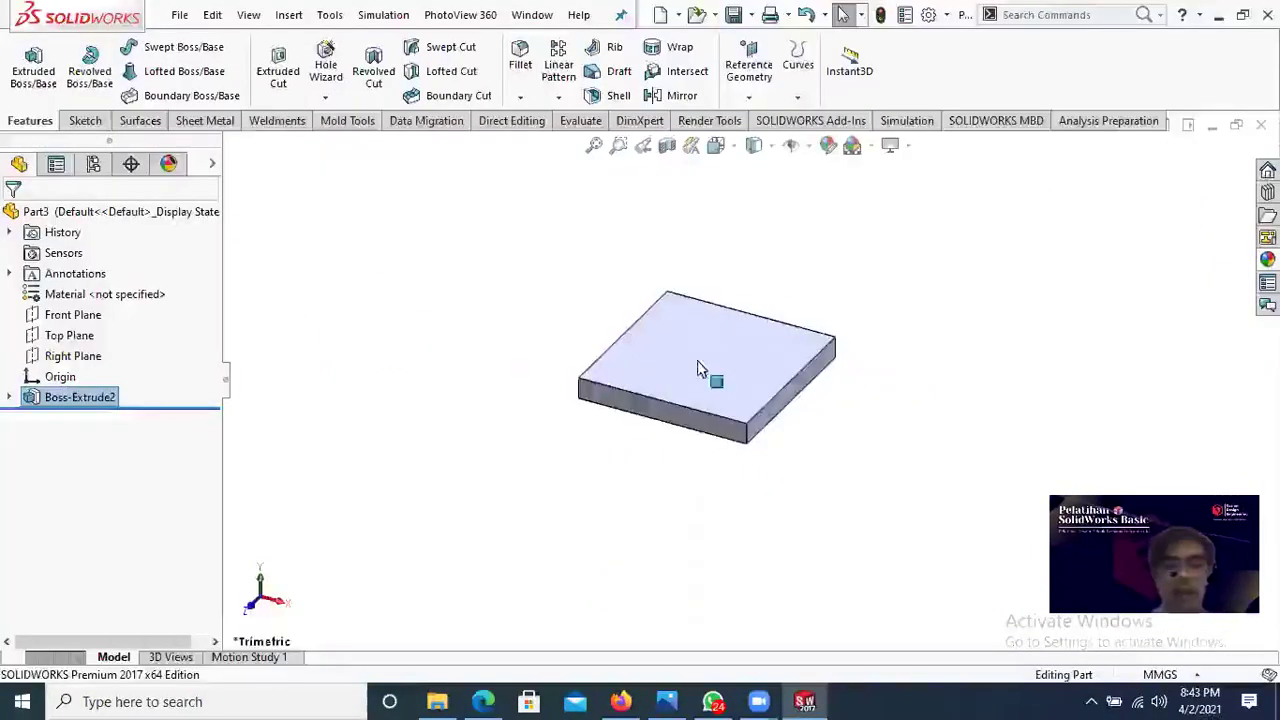
click(789, 326)
click(793, 309)
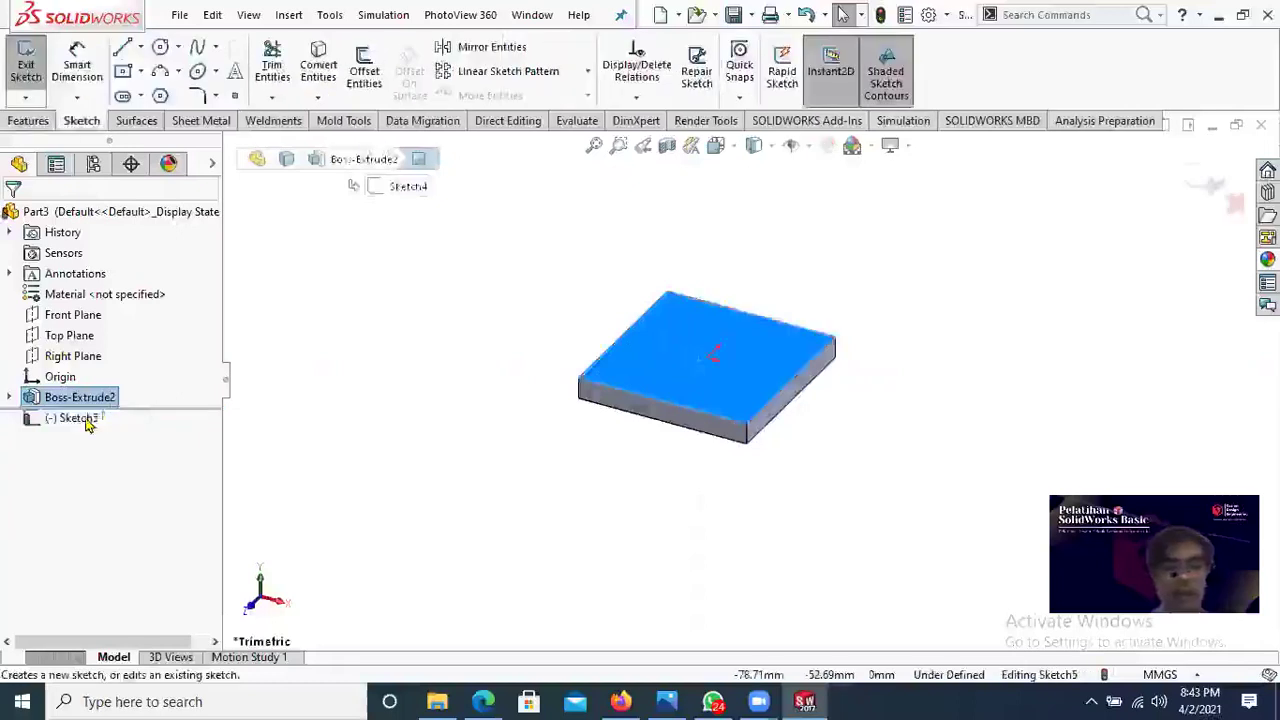
right_click(103, 419)
click(132, 390)
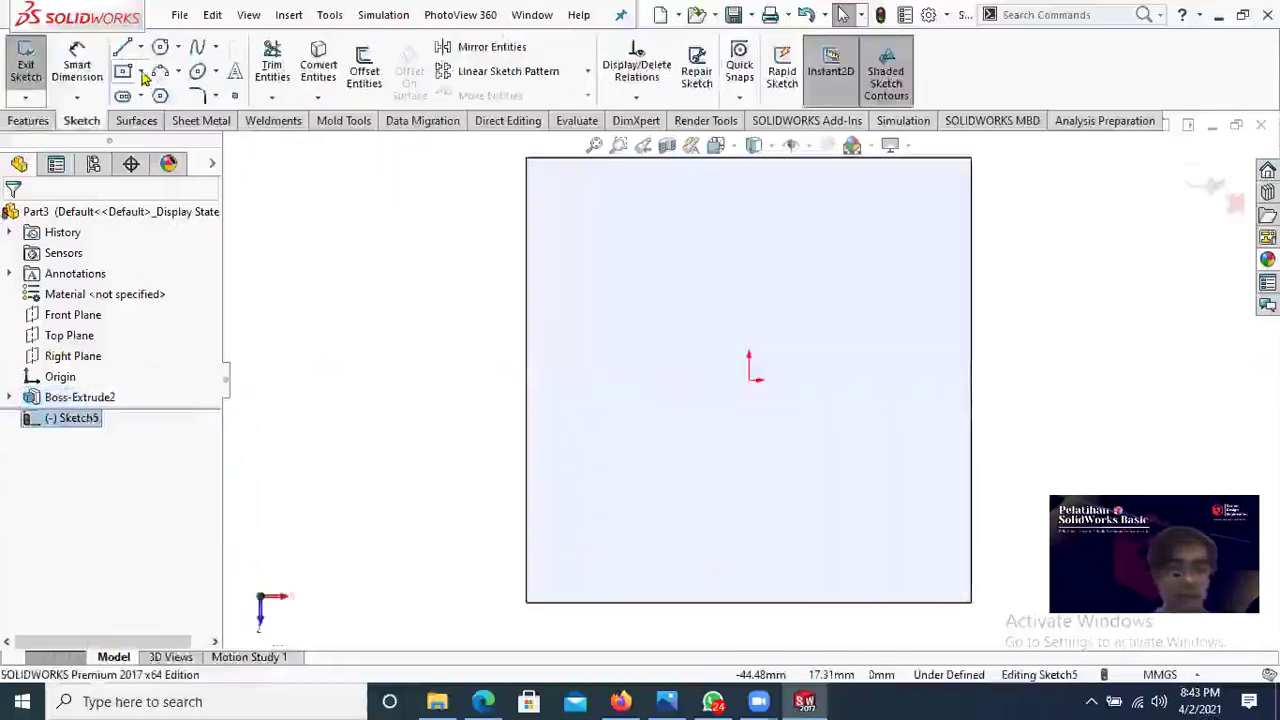
Step: Sketch a corner rectangle about 3.5 mm wide along the plate's left edge, spanning the plate's full length
click(178, 72)
click(140, 72)
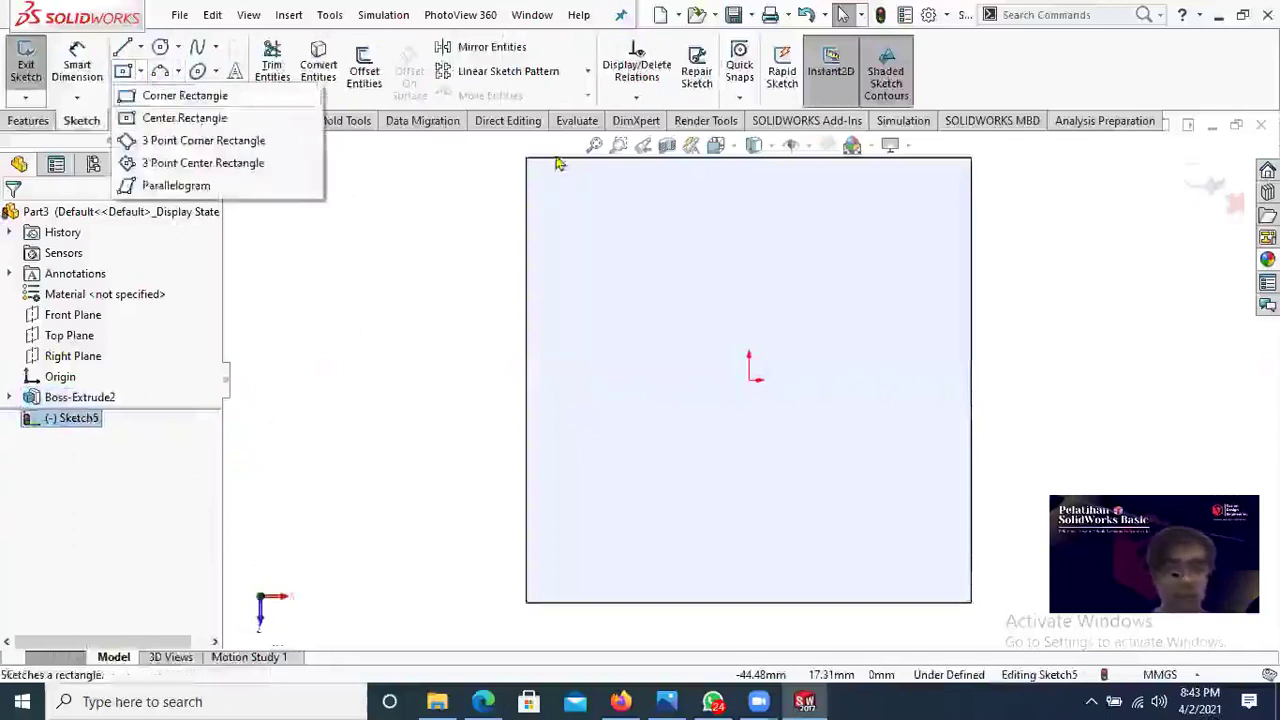
click(200, 95)
click(527, 159)
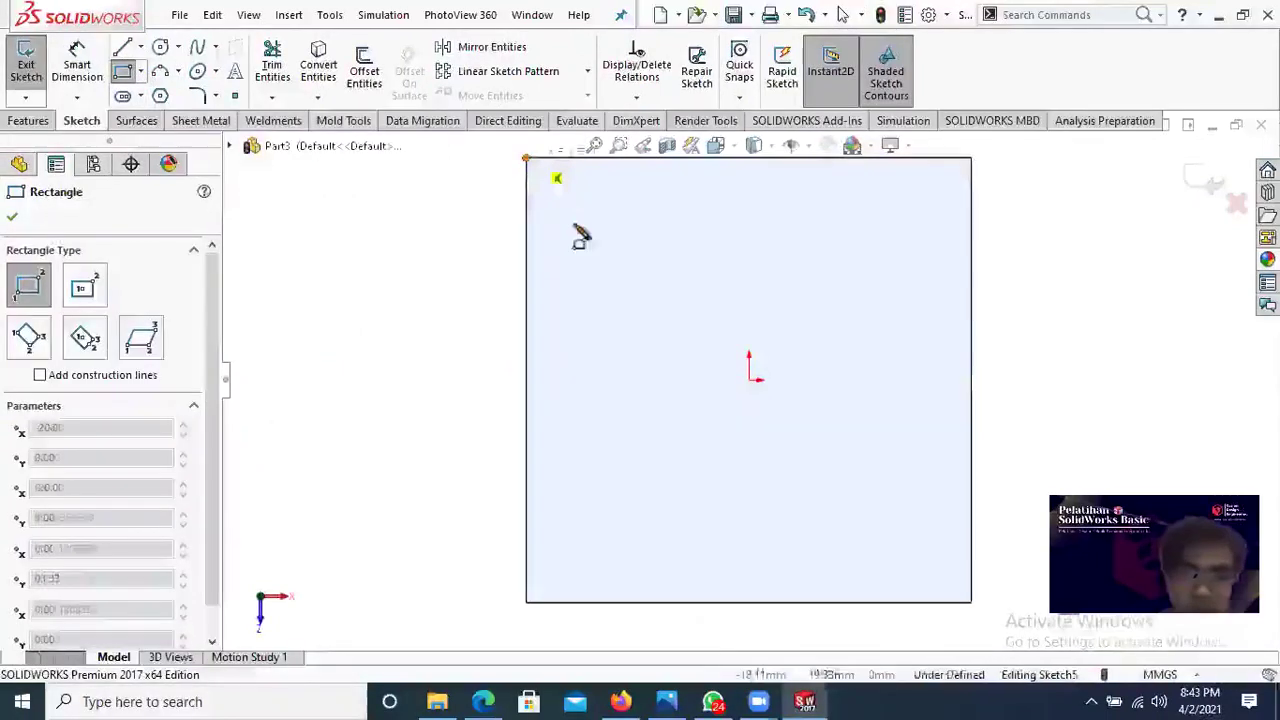
click(566, 603)
right_click(368, 400)
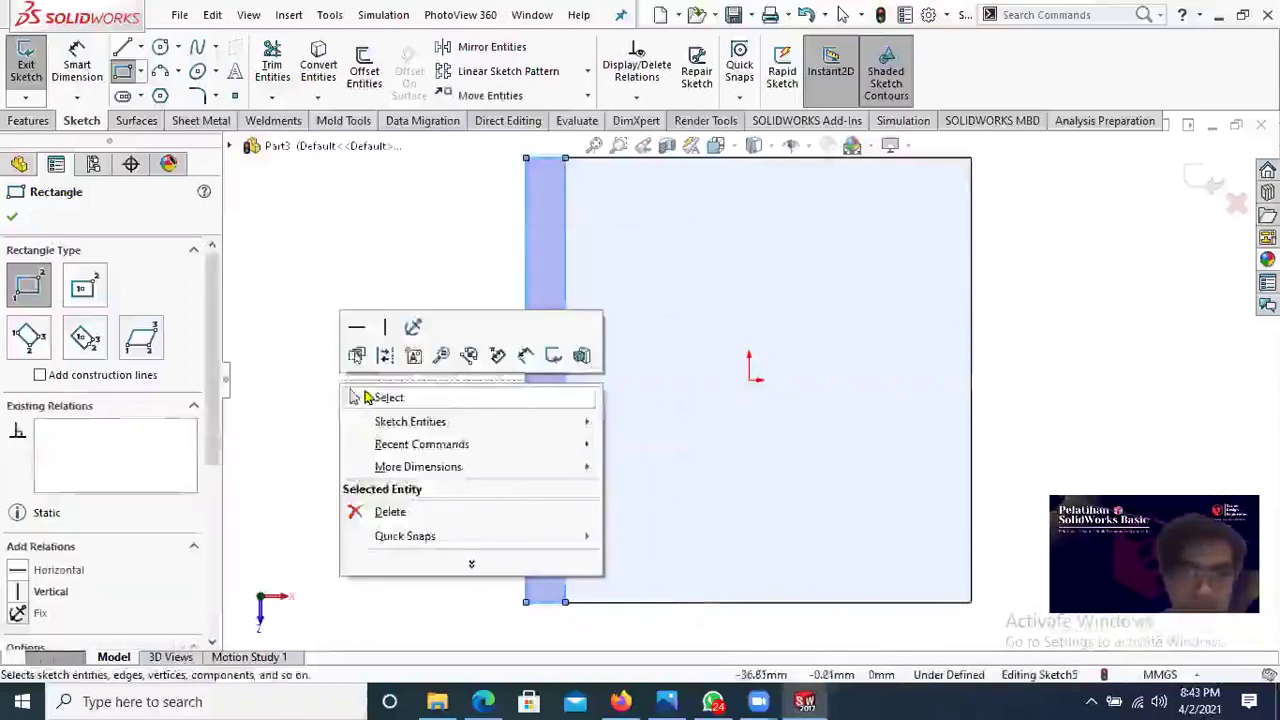
click(372, 397)
Step: Dimension the short side of the rectangle along the plate's left edge to 5 mm
scroll(550, 166, up, 1)
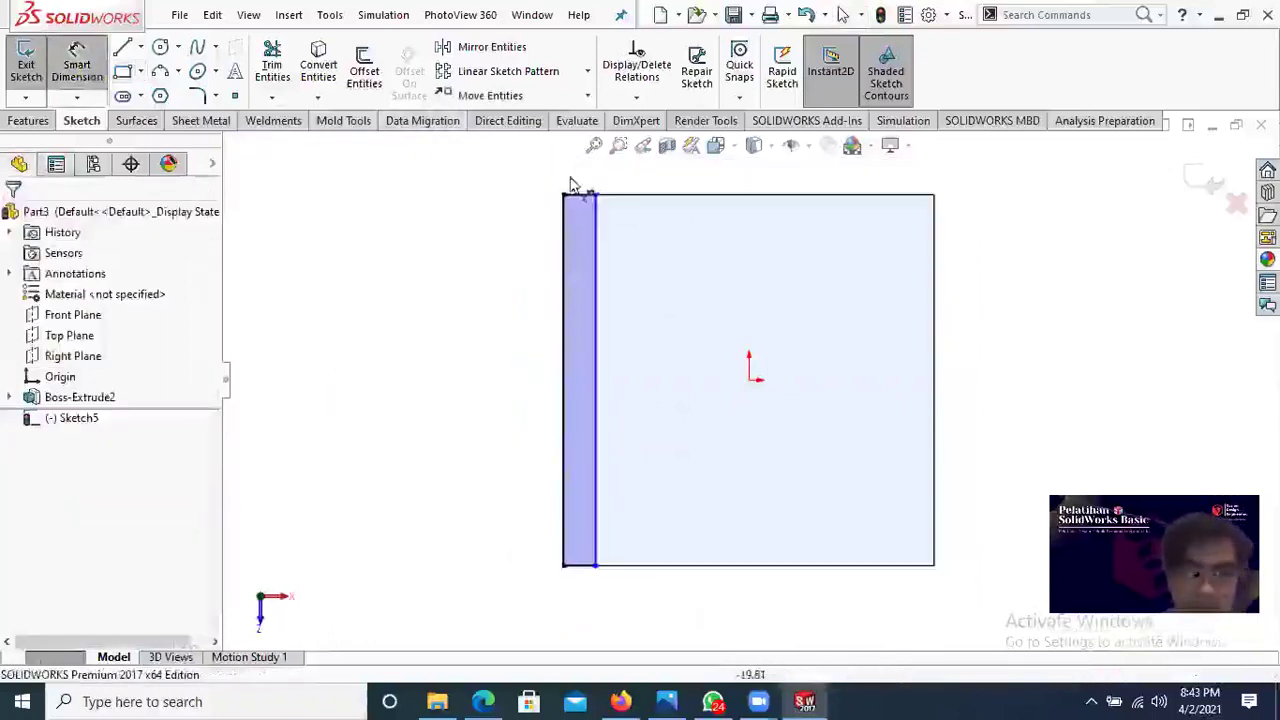
click(580, 180)
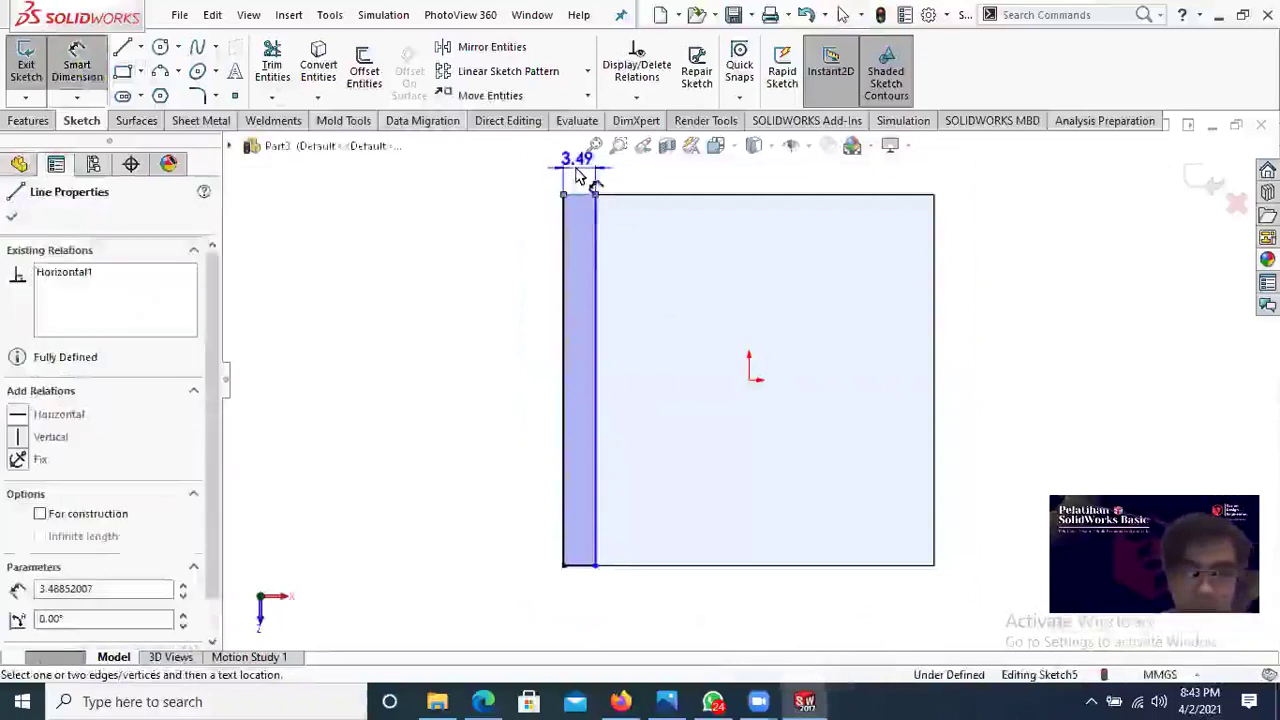
click(574, 175)
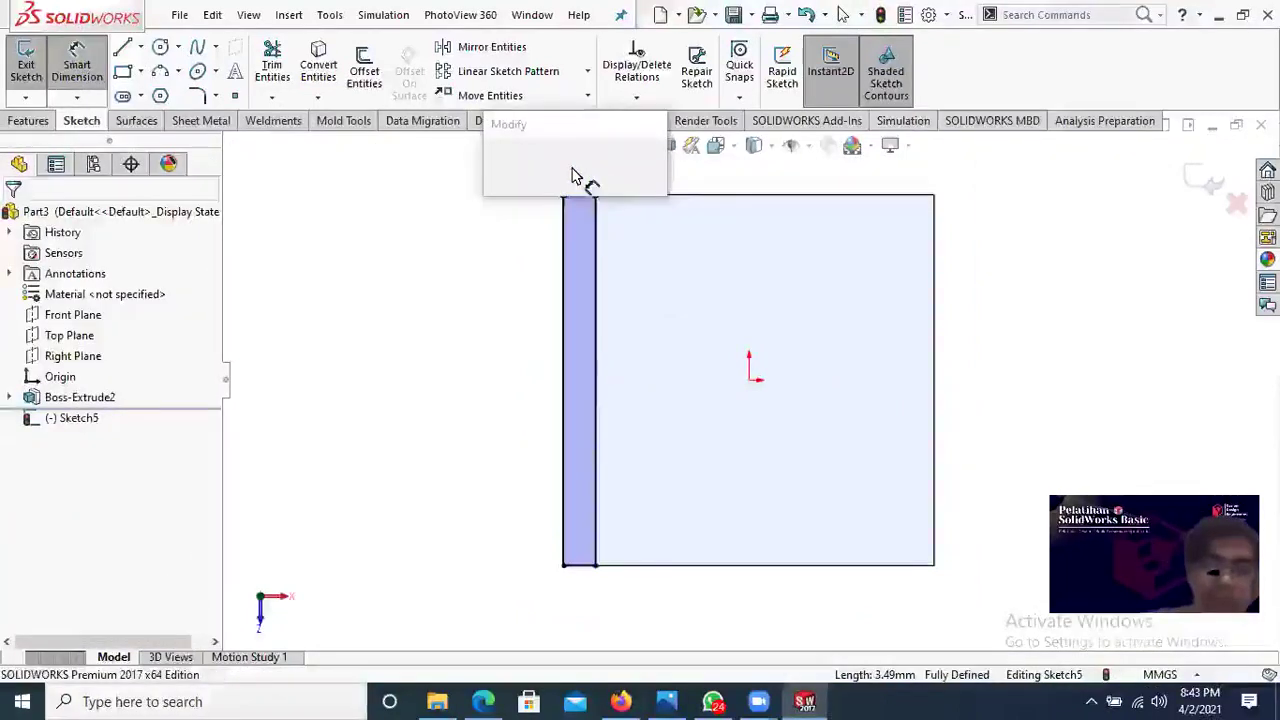
text(5)
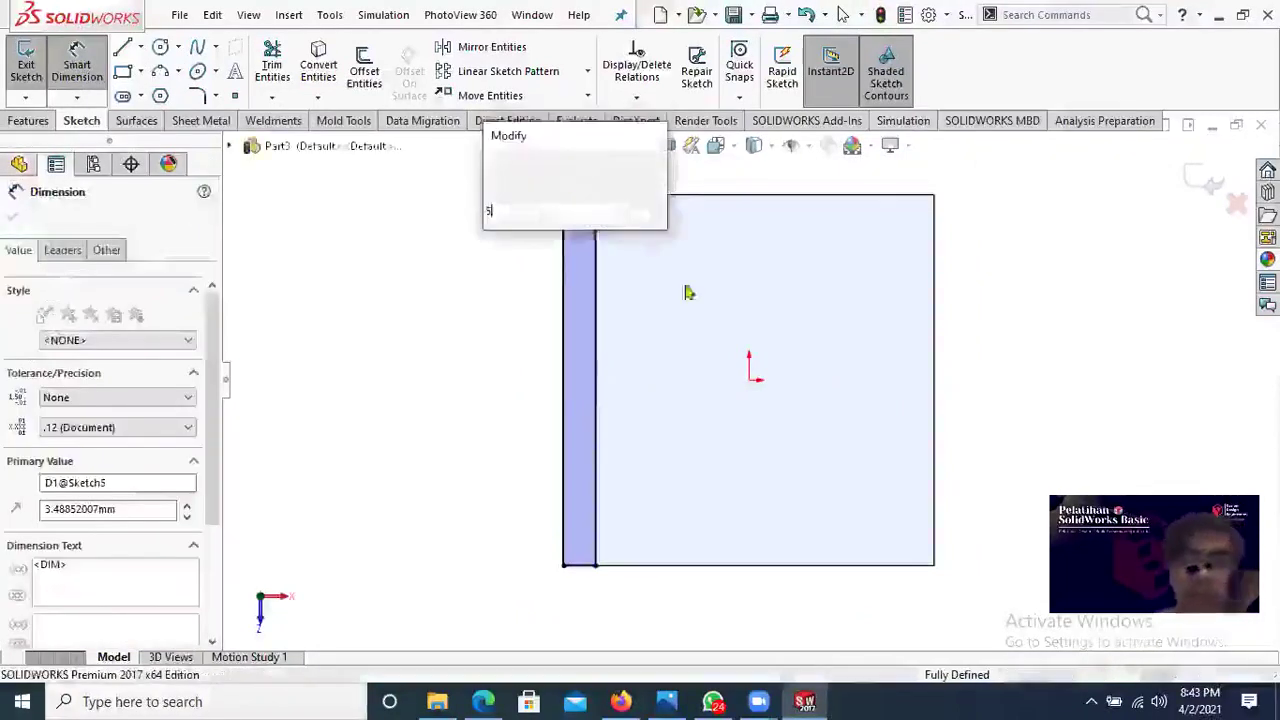
key(Return)
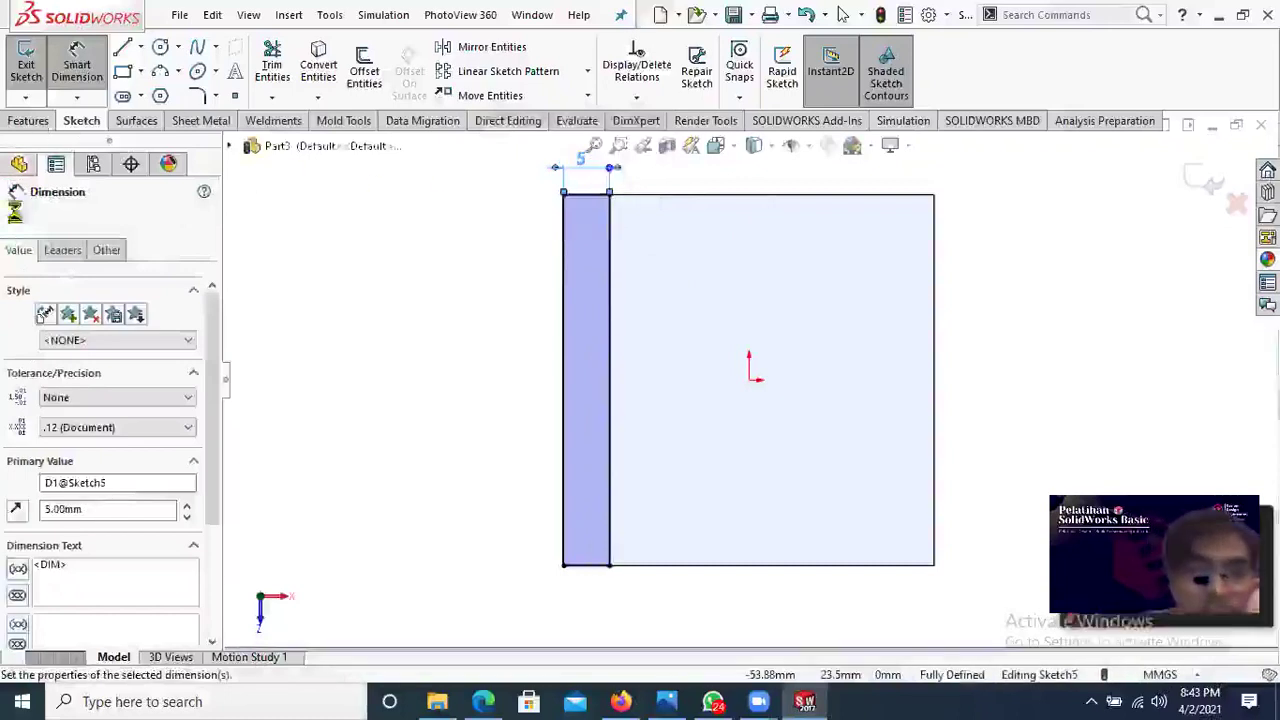
click(13, 218)
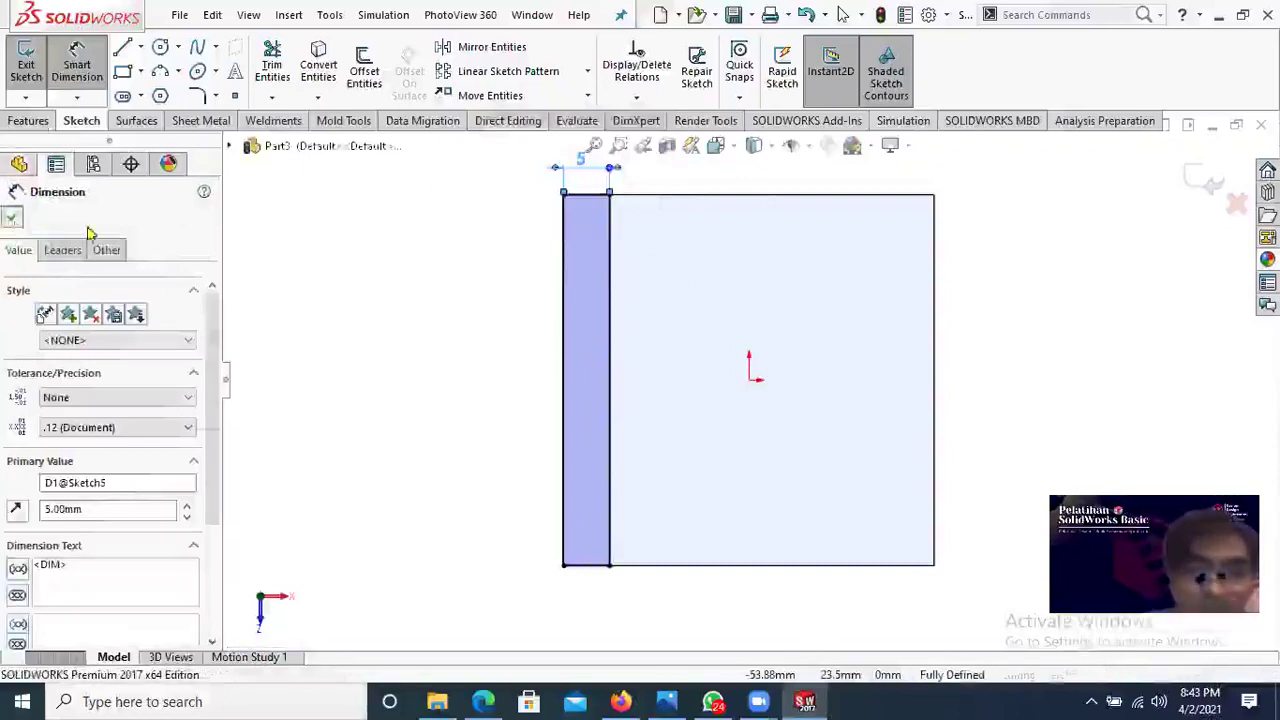
Step: Extrude the 5 mm strip 35 mm upward as a Blind boss merged with the base plate
click(28, 120)
click(39, 92)
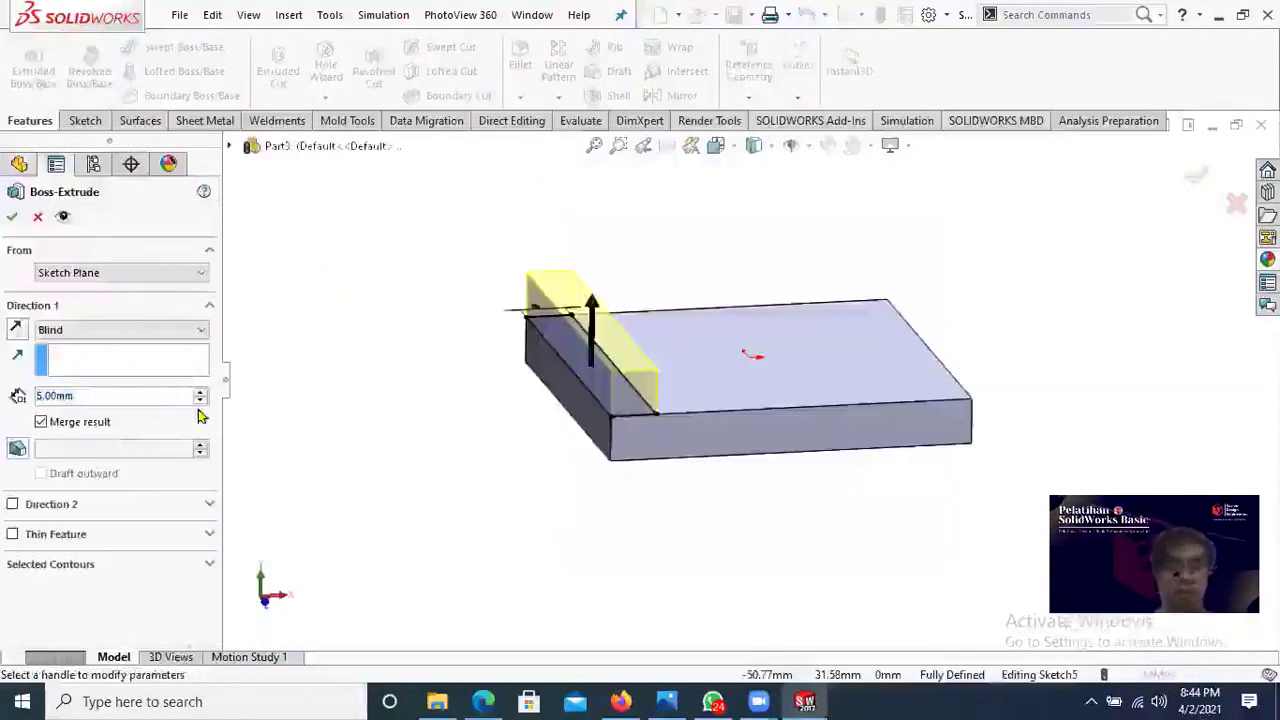
click(201, 392)
middle_drag(1076, 490, 1041, 420)
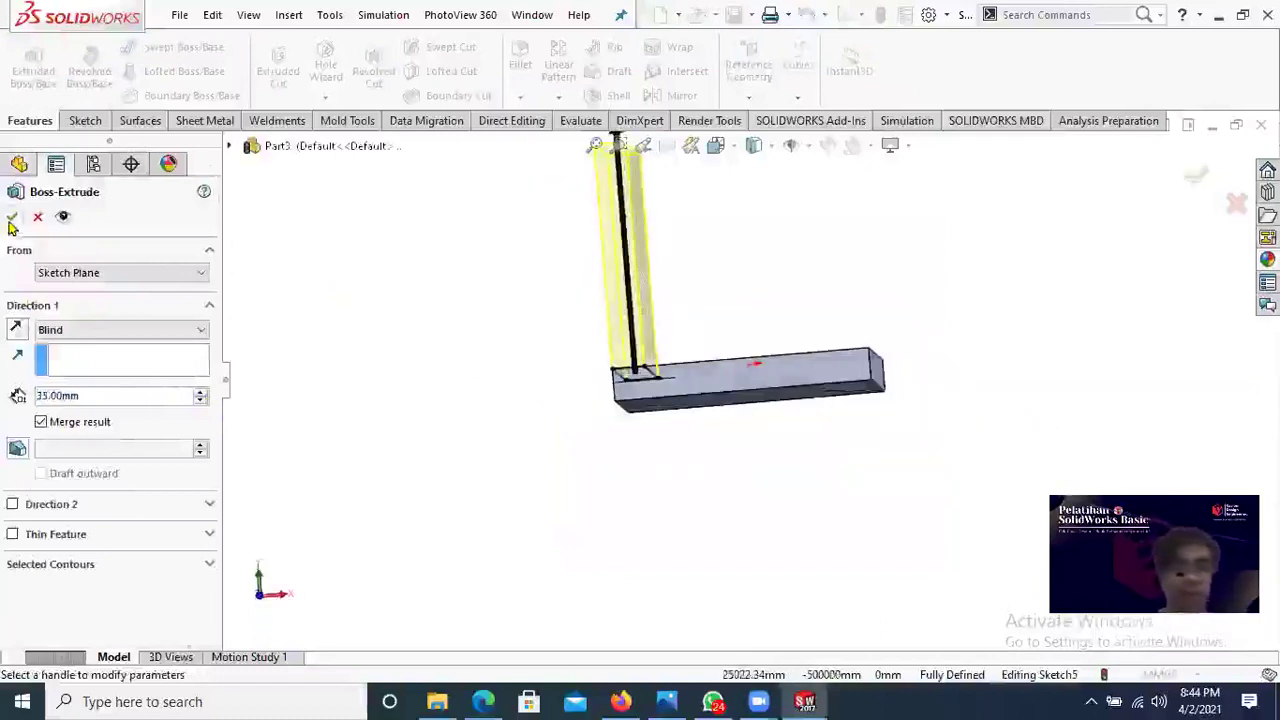
key(Return)
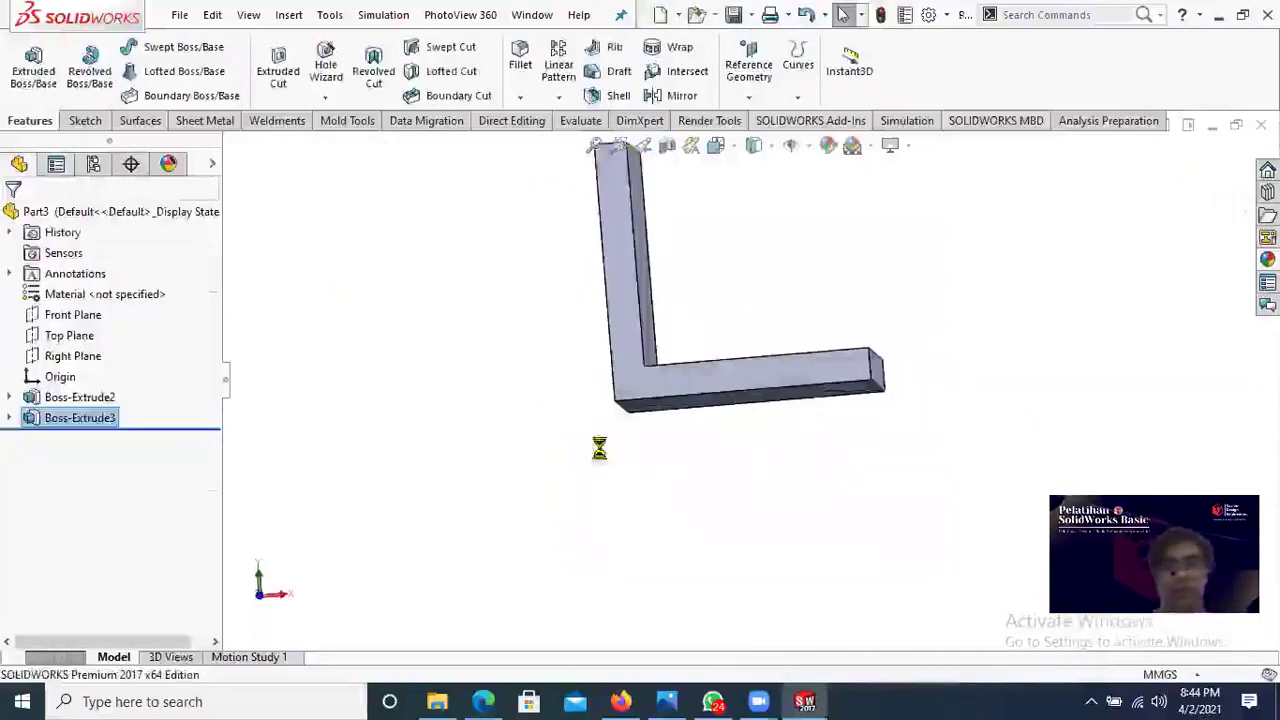
Step: Examine the L-shaped body formed by the wall and base plate from several angles
middle_drag(659, 579, 604, 378)
middle_drag(597, 590, 633, 375)
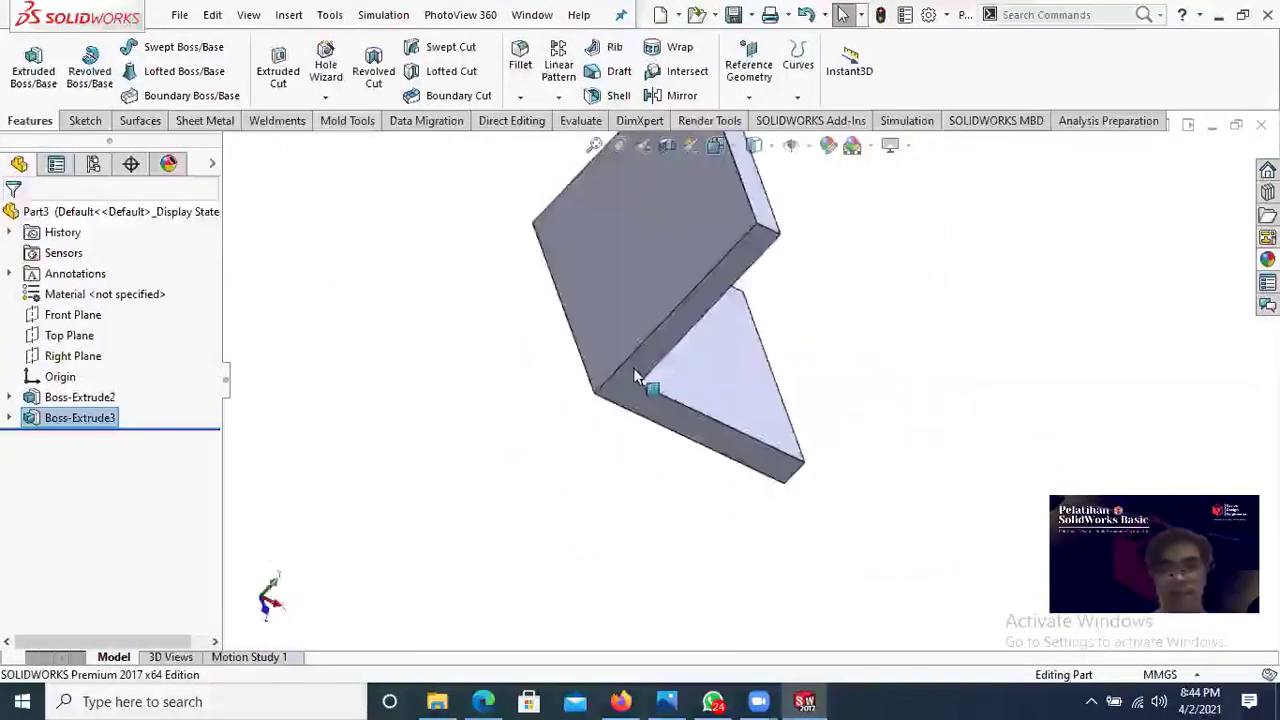
middle_drag(718, 426, 720, 427)
scroll(720, 427, up, 2)
scroll(731, 410, up, 1)
middle_drag(716, 284, 678, 423)
scroll(678, 423, down, 2)
middle_drag(684, 368, 703, 420)
middle_drag(670, 520, 776, 381)
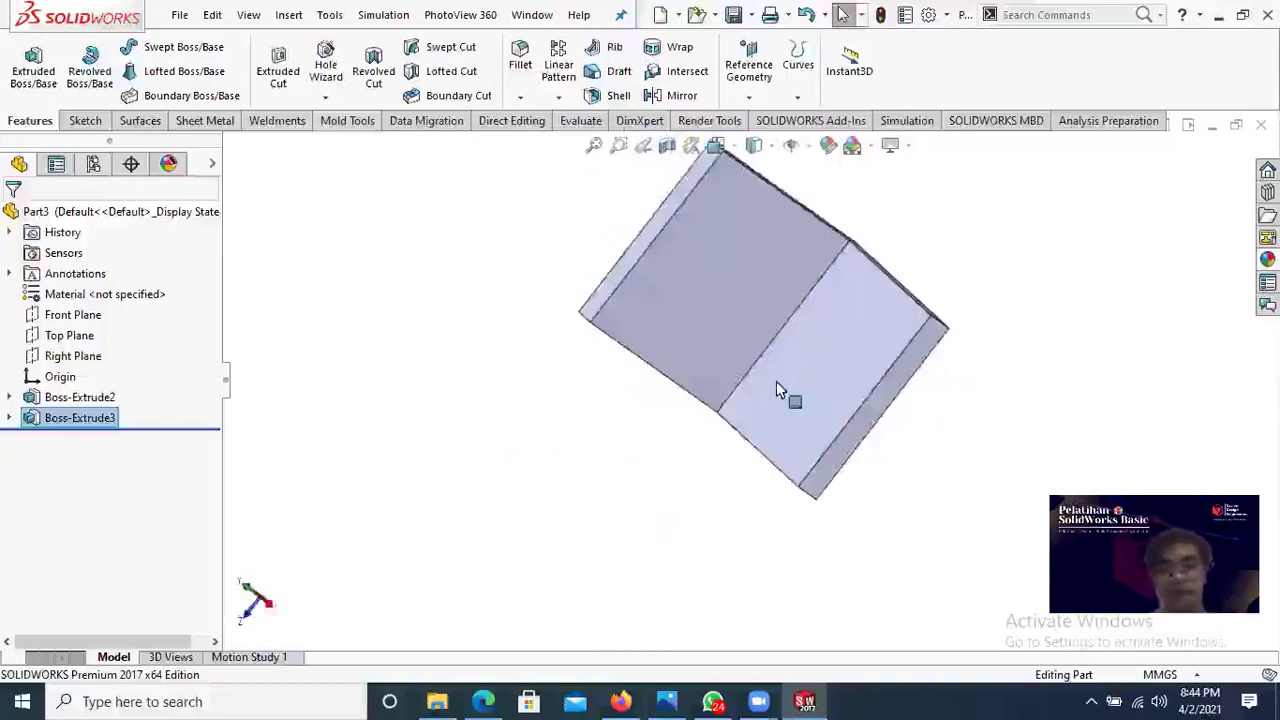
Step: Start a sketch on the base plate's top face beside the wall and view it normal to the sketch plane
middle_drag(757, 434, 762, 408)
click(752, 416)
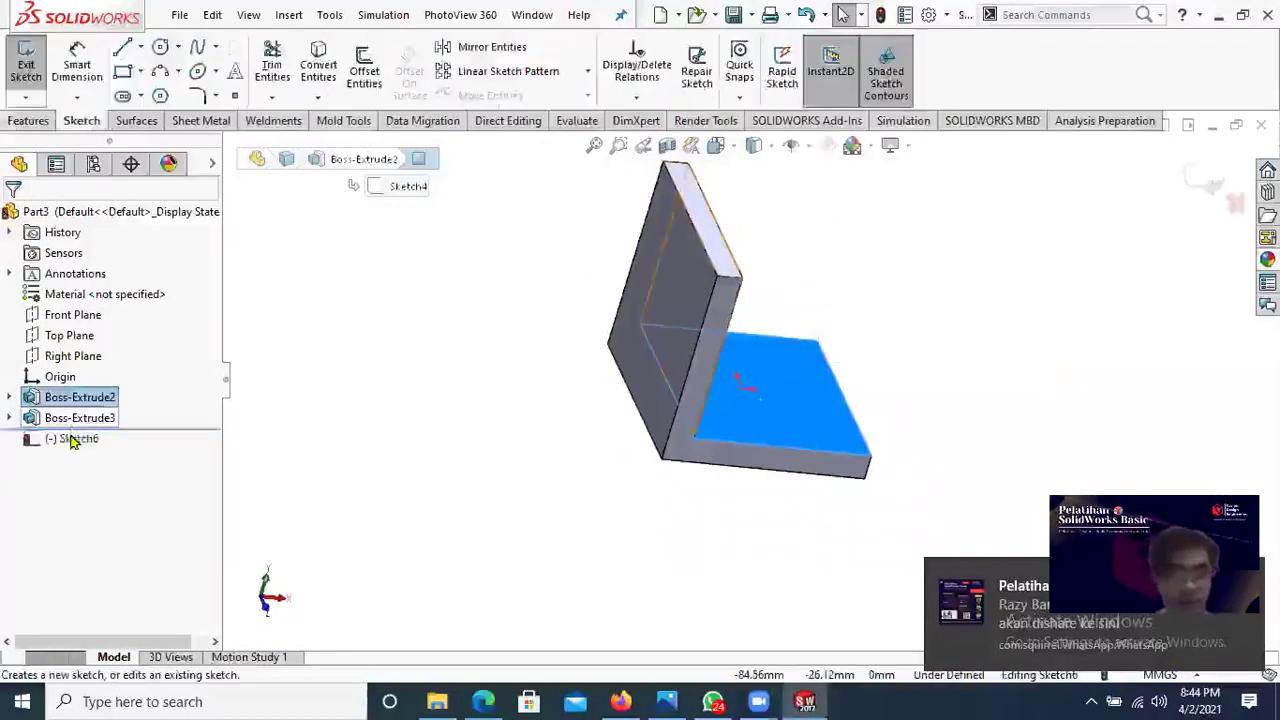
right_click(70, 440)
key(ctrl+8)
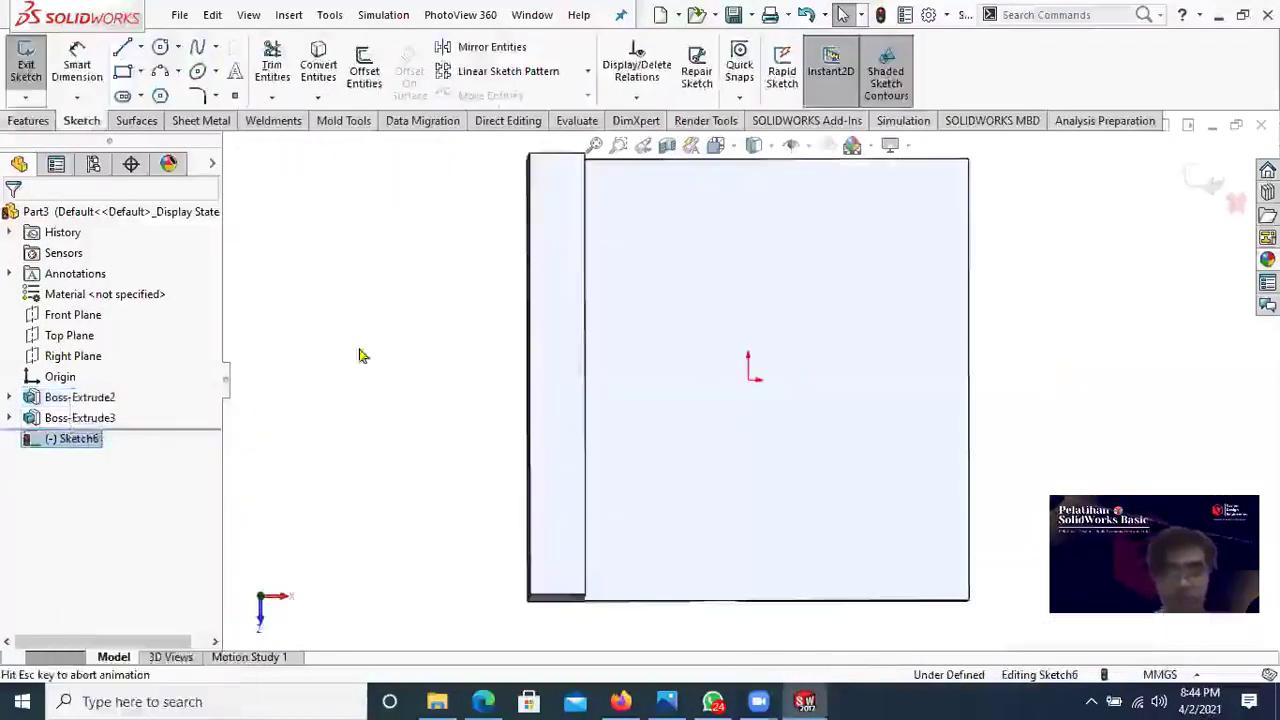
Step: Sketch two vertically aligned circles, about 5.2 mm and 5.6 mm in diameter, on the right half of the plate face
click(161, 50)
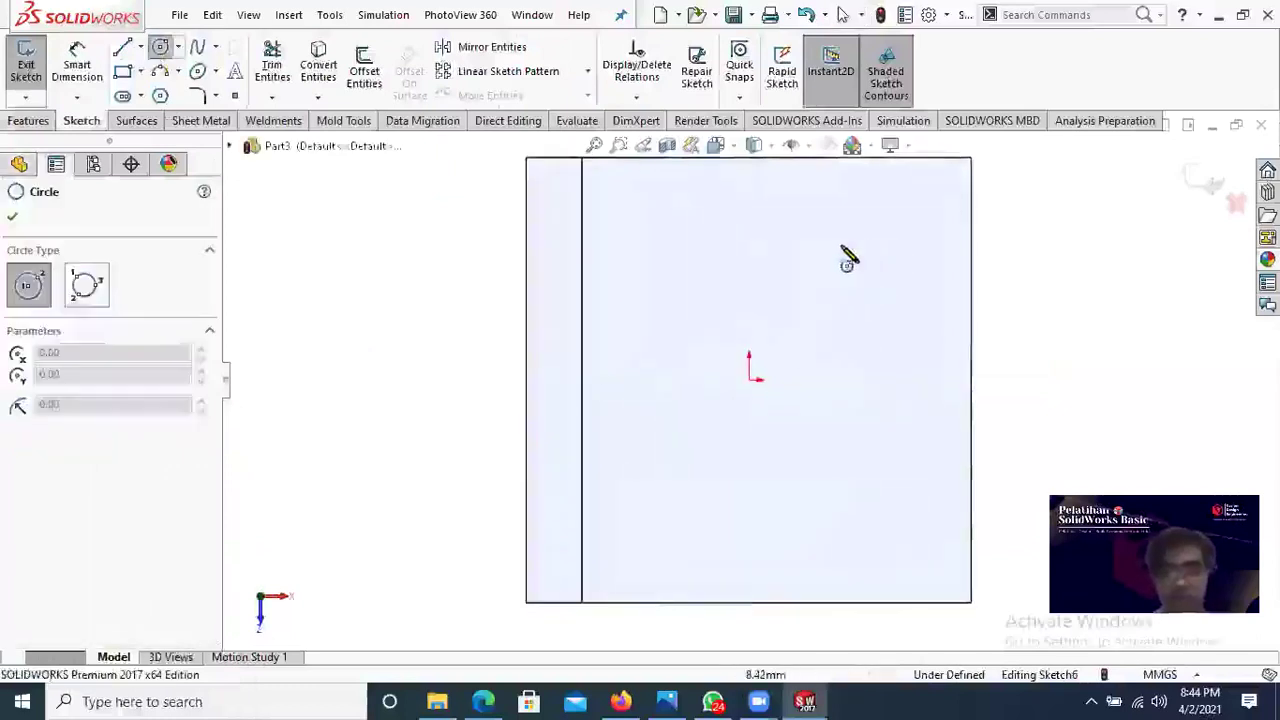
drag(841, 245, 871, 245)
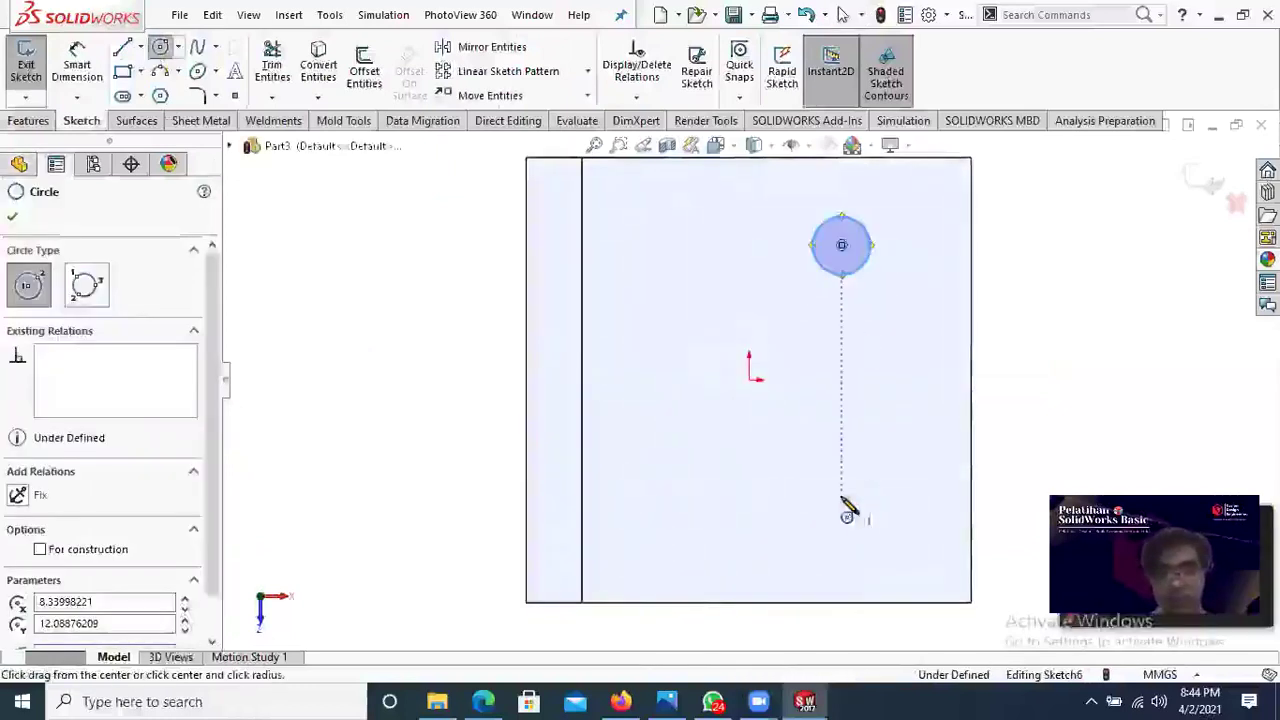
drag(841, 496, 872, 496)
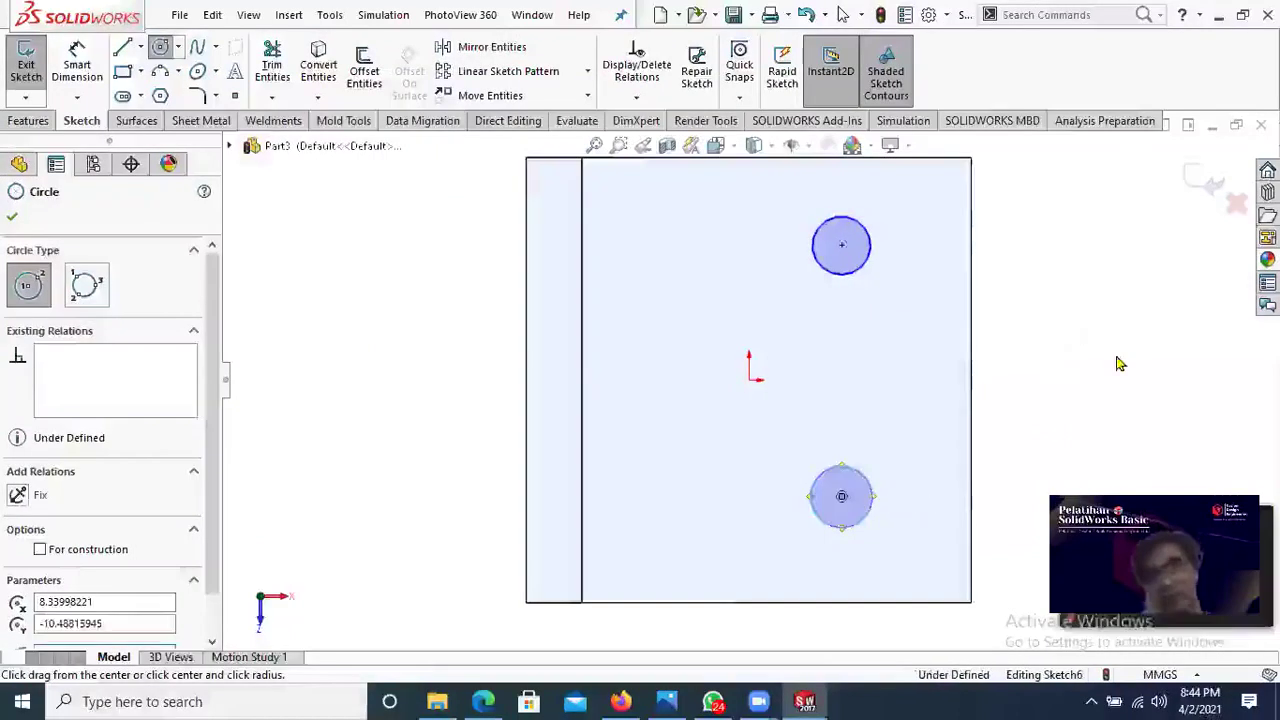
key(Escape)
Step: Dimension the upper circle's diameter to 5 mm
click(80, 58)
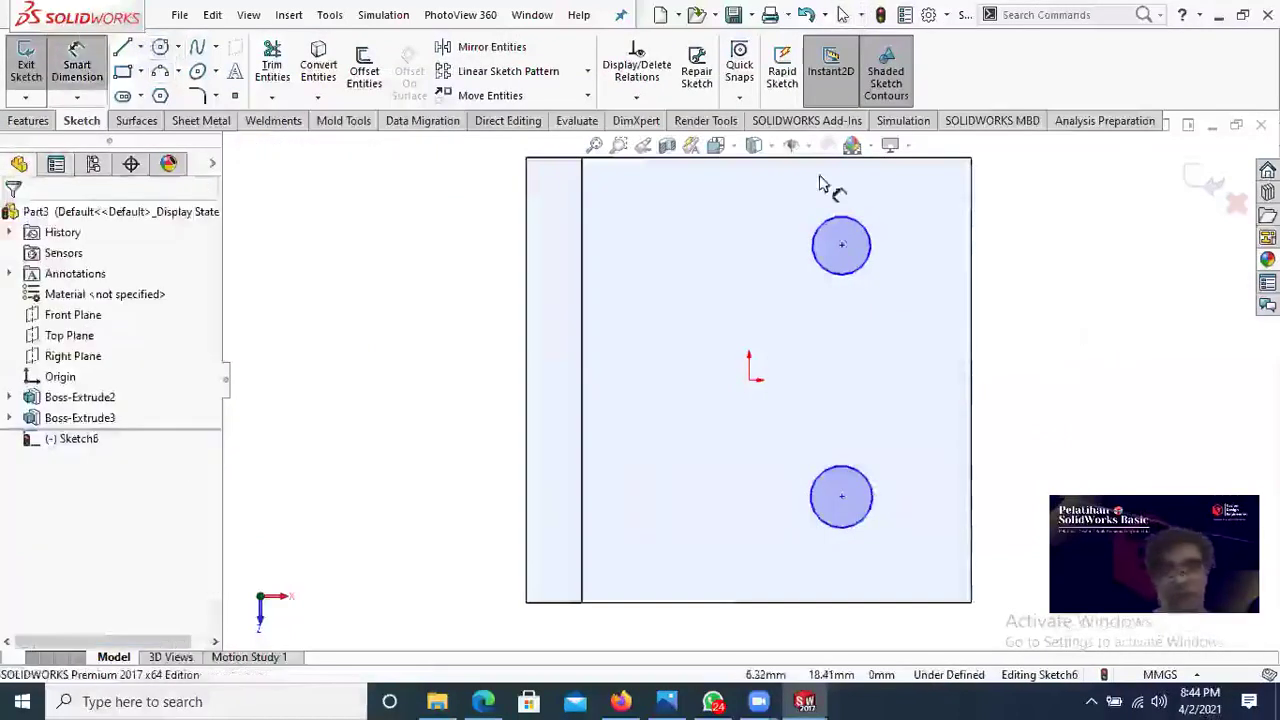
key(z)
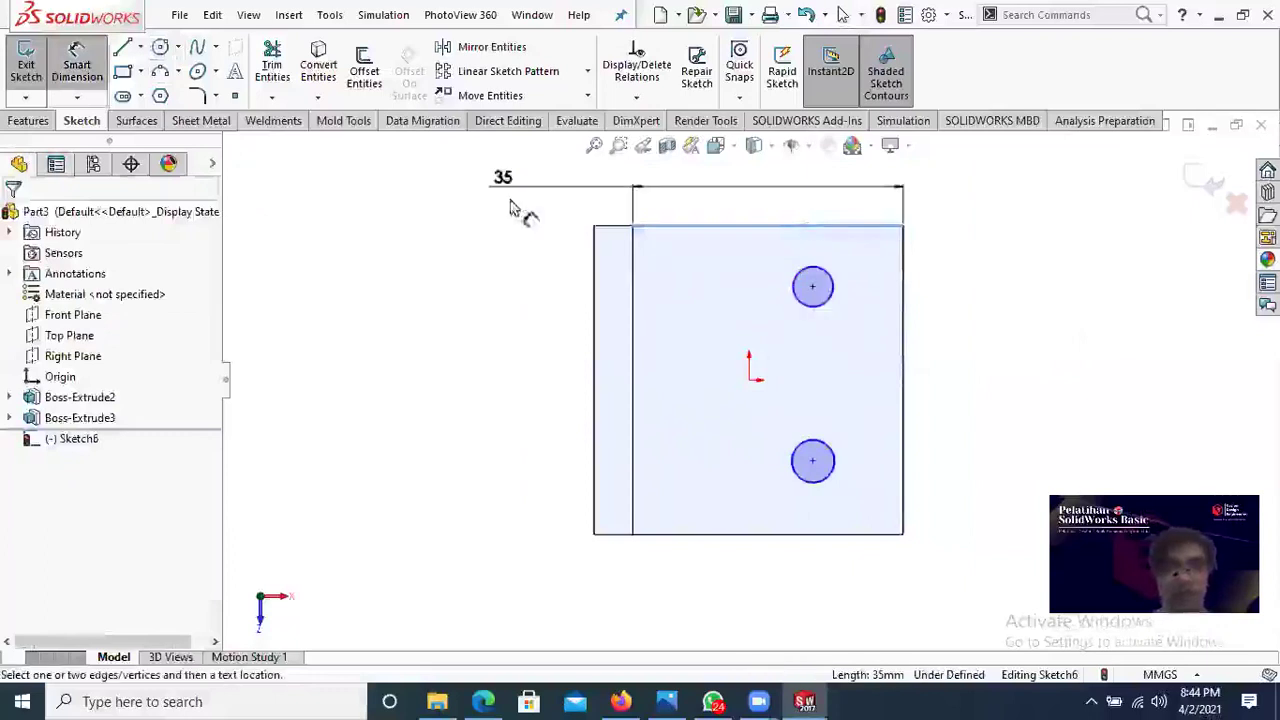
click(40, 121)
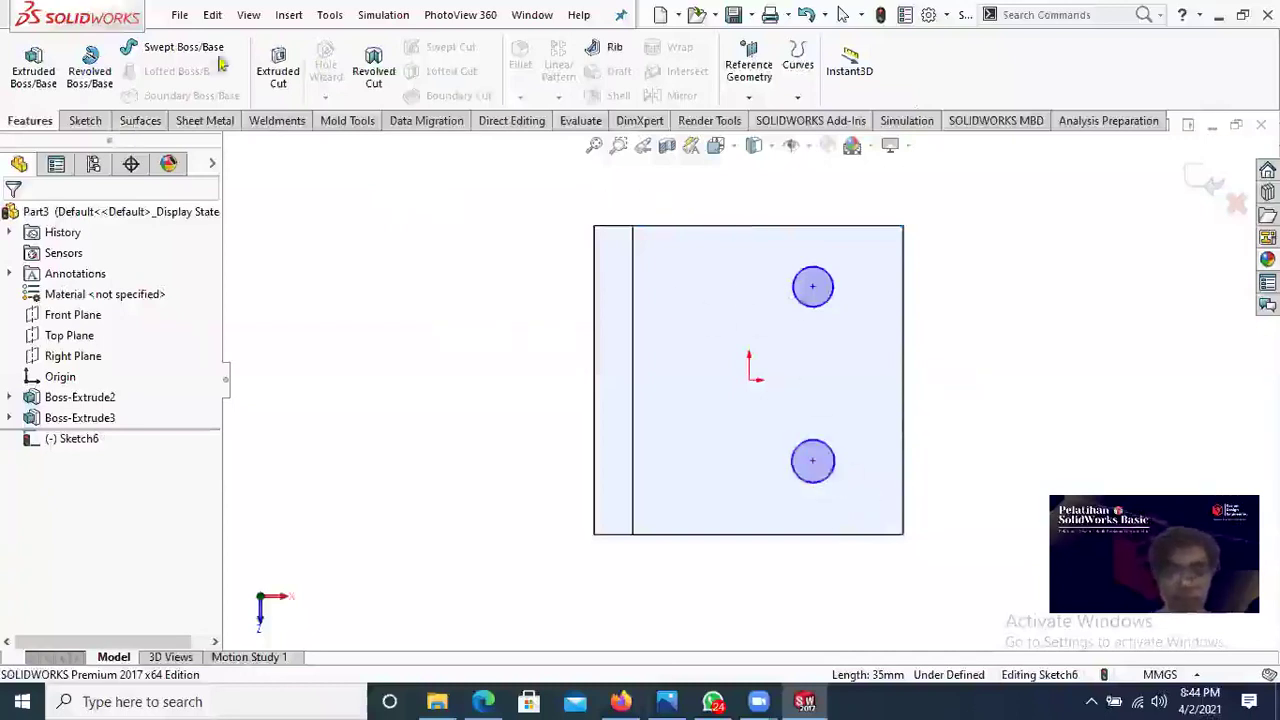
click(85, 121)
click(77, 65)
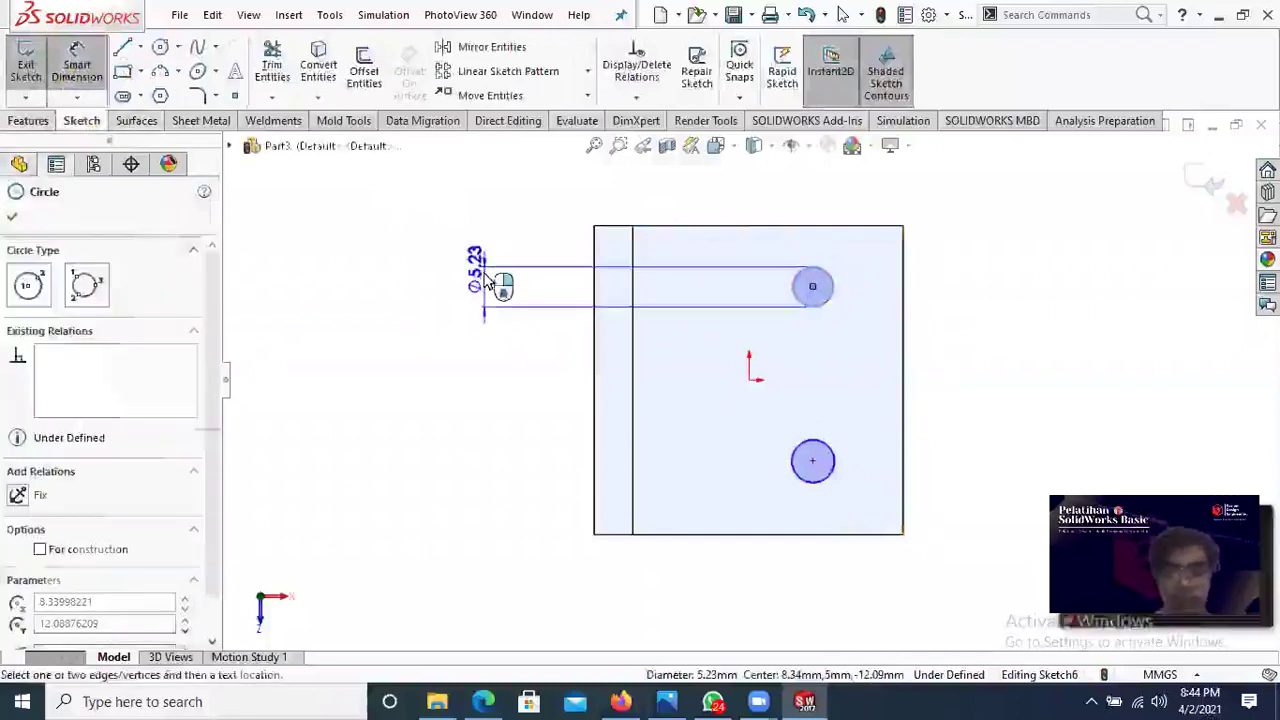
click(483, 280)
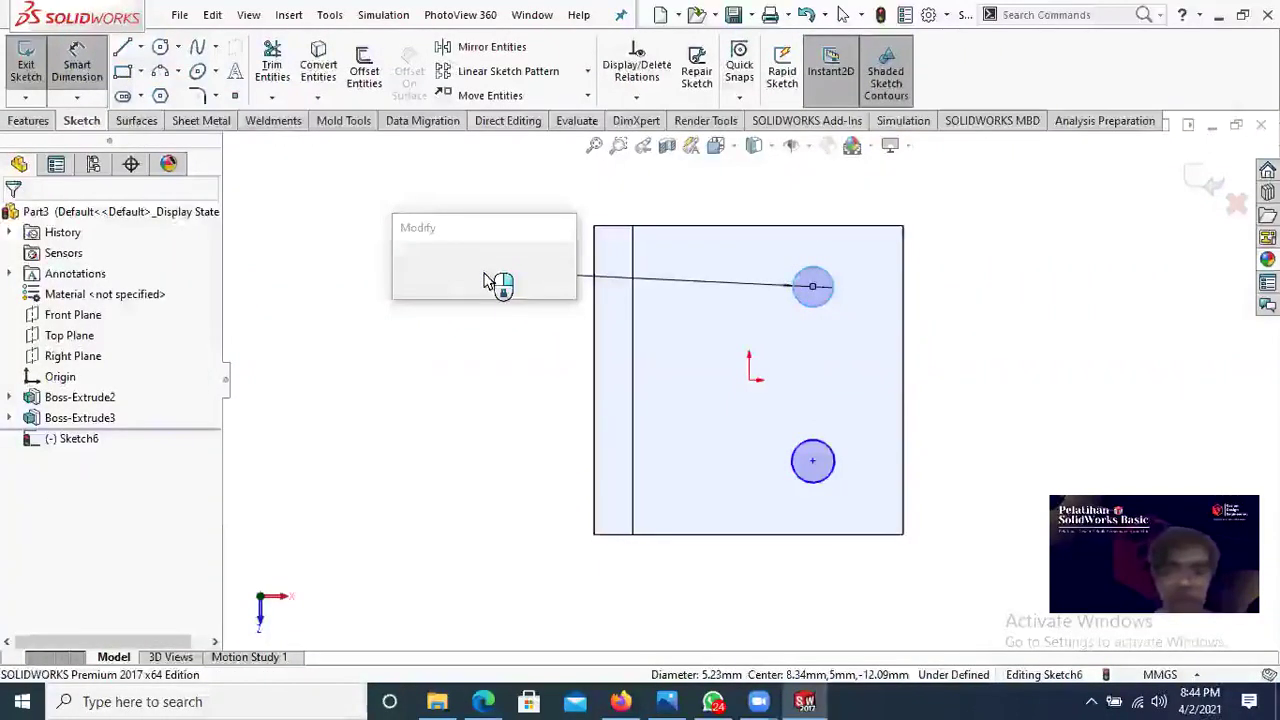
click(414, 270)
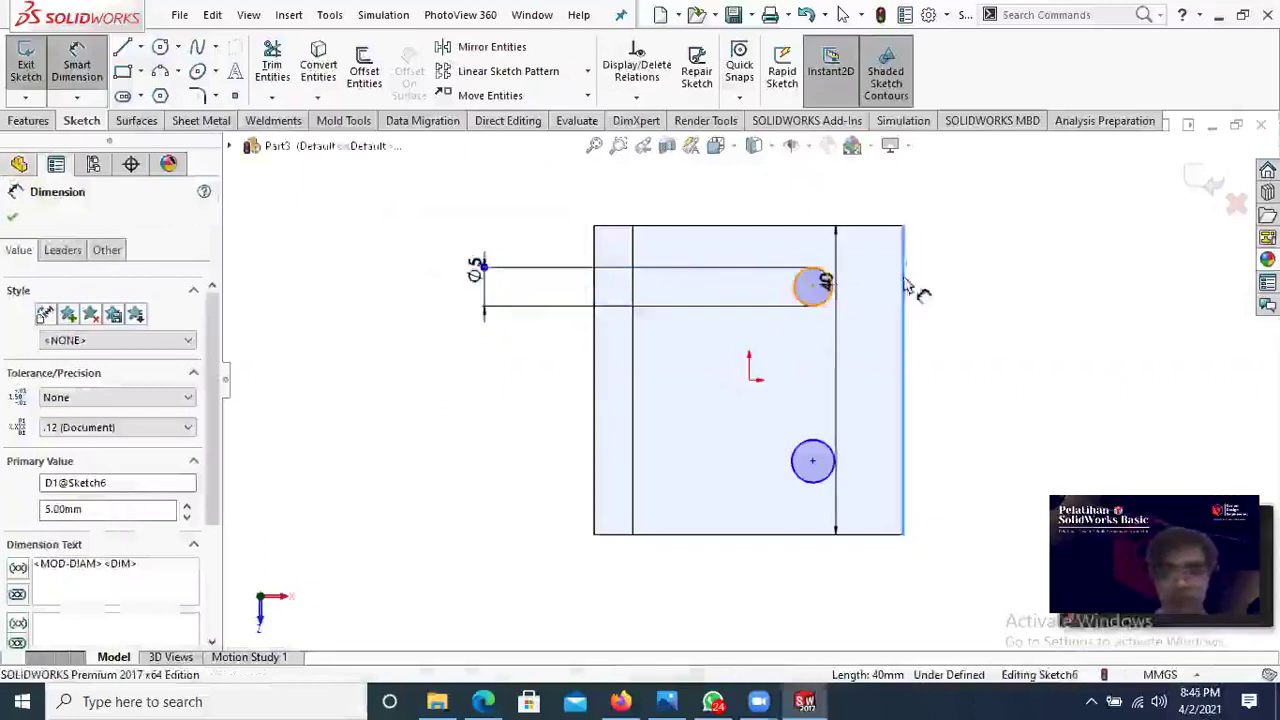
Step: Dimension the upper circle's centre 15 mm from the plate's right edge
click(905, 285)
click(834, 197)
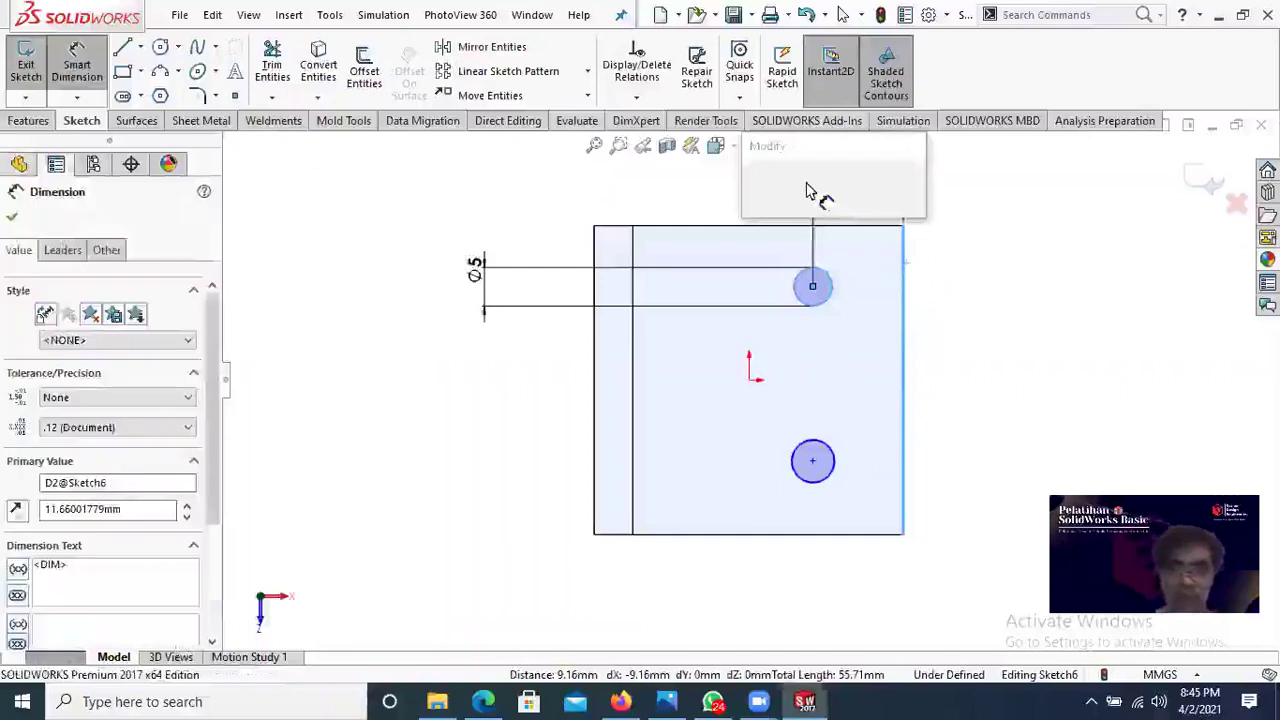
key(Return)
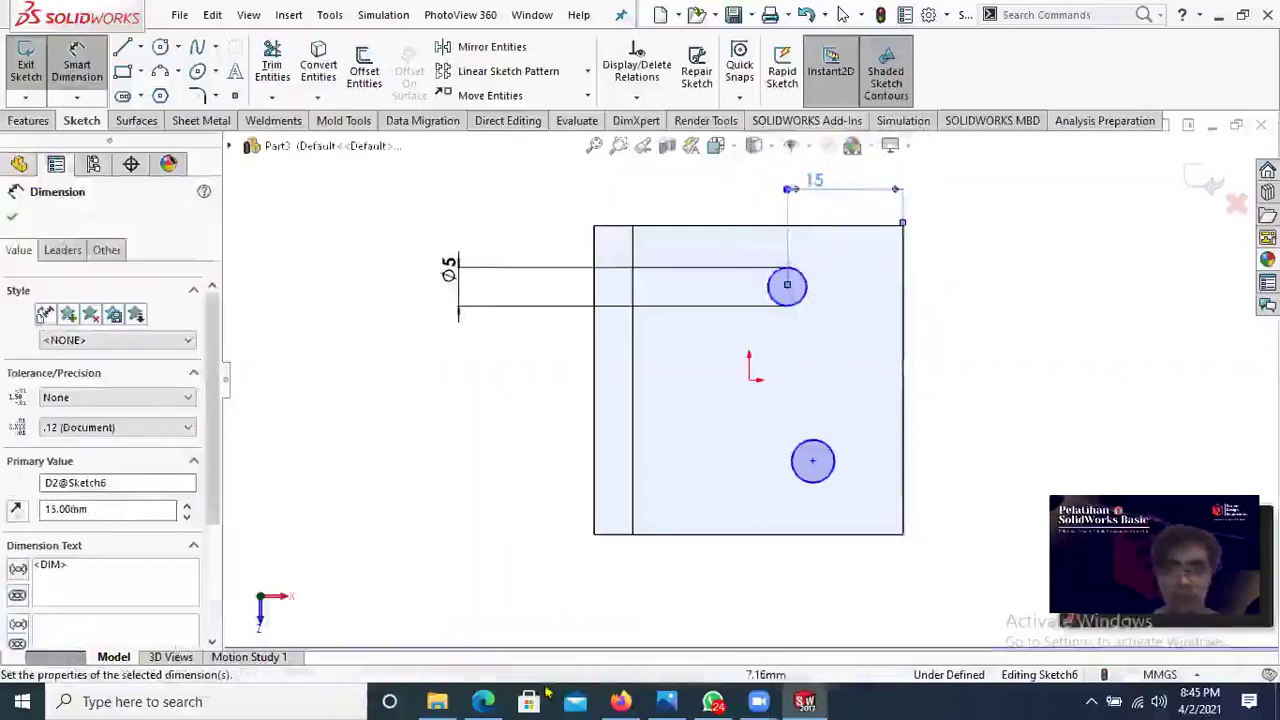
Step: Check the Bracket drawing in Edge and, back in SOLIDWORKS, dimension the upper circle's centre 10 mm from the plate's top edge
click(488, 701)
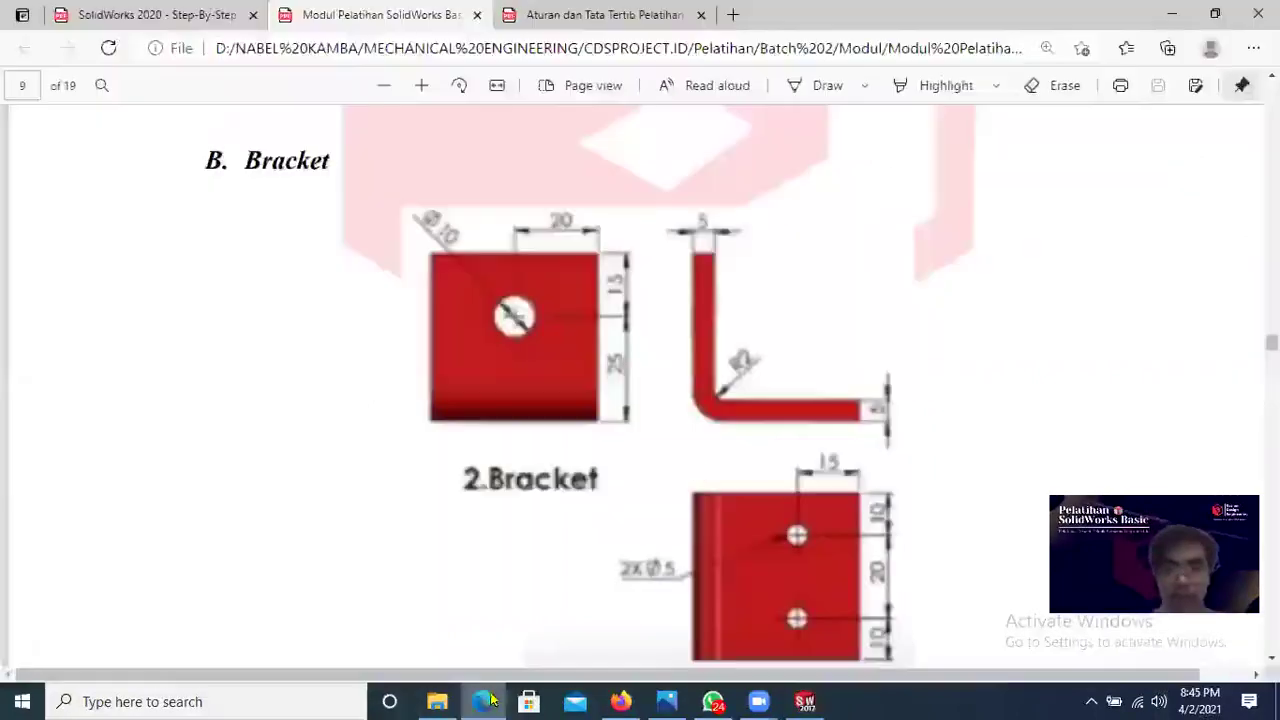
key(alt+Tab)
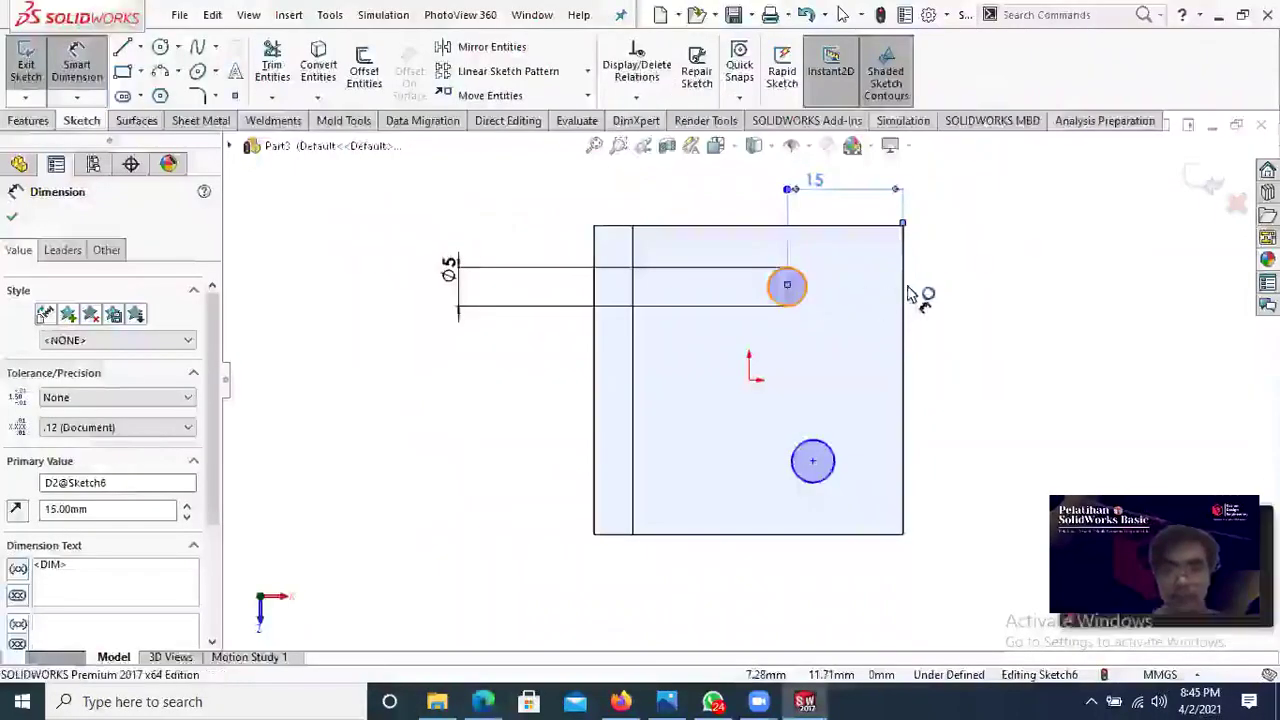
click(806, 290)
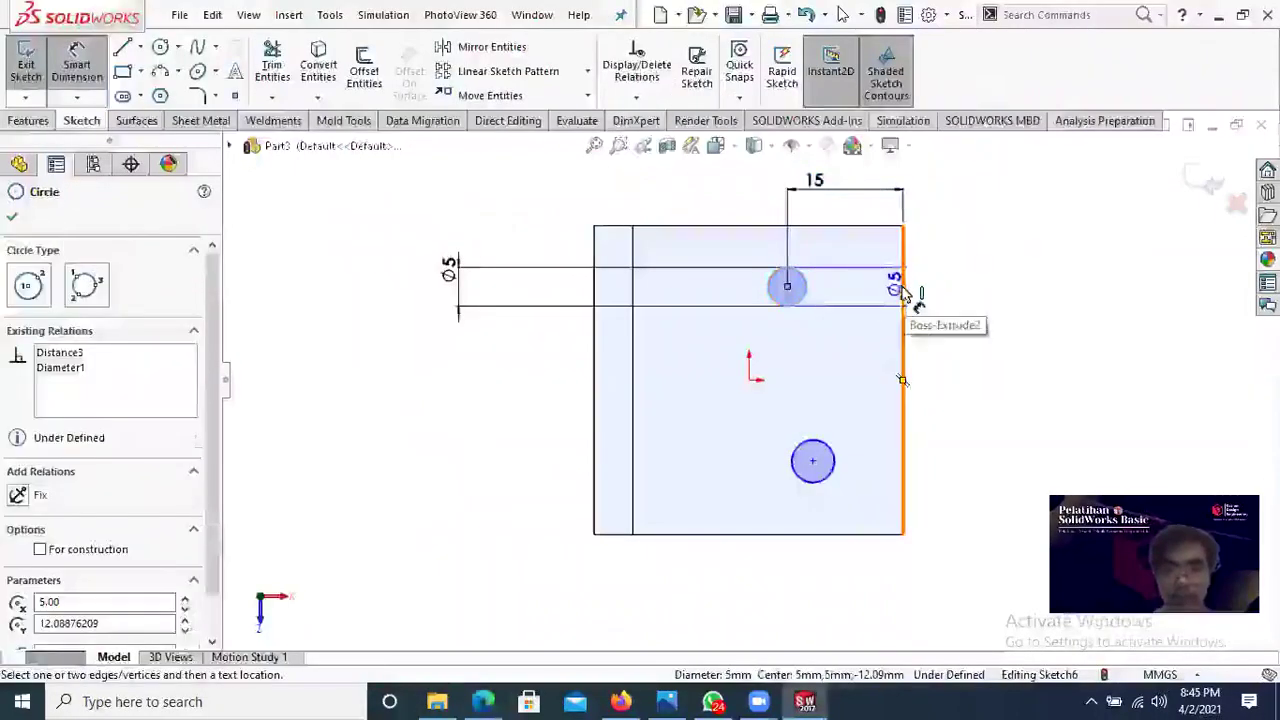
click(900, 288)
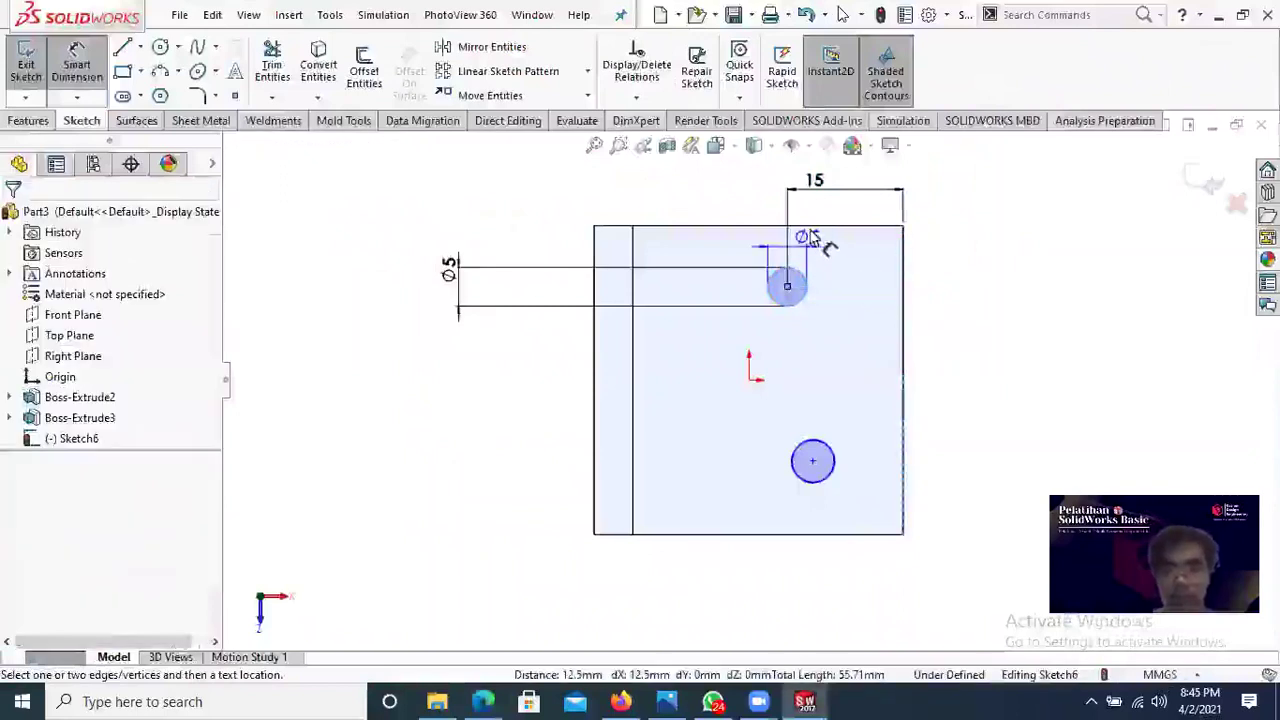
click(815, 229)
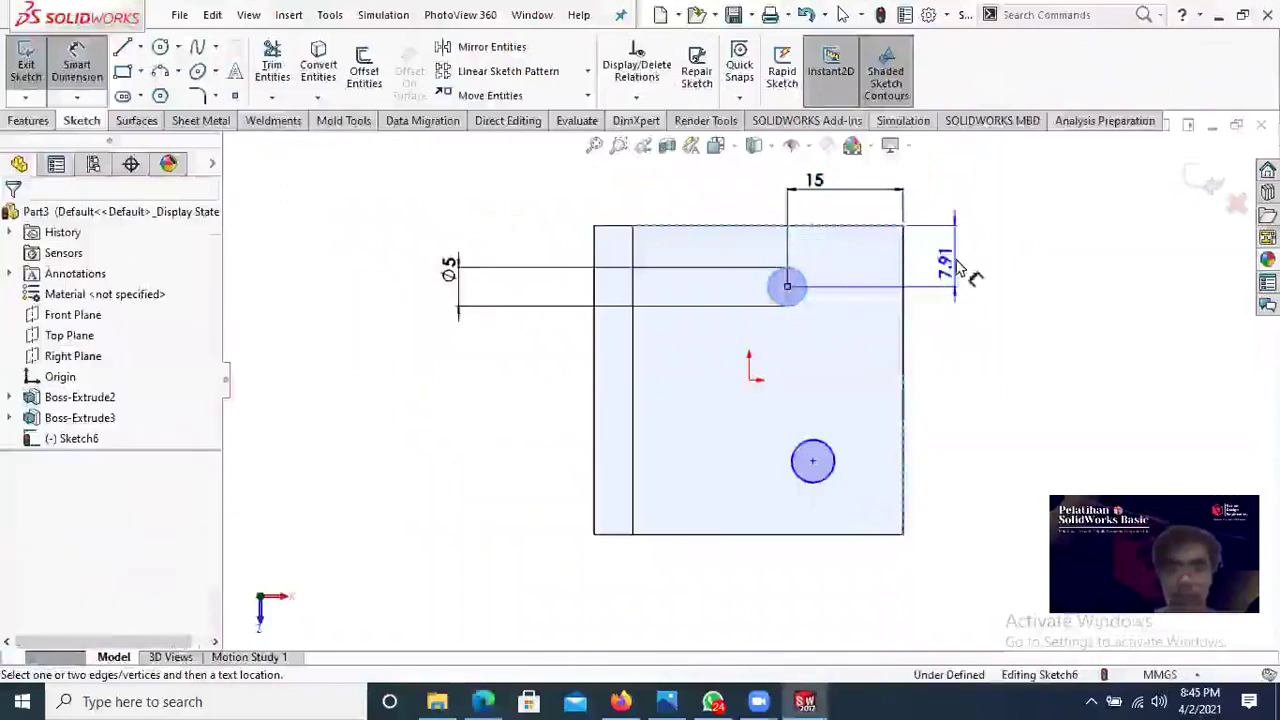
click(939, 261)
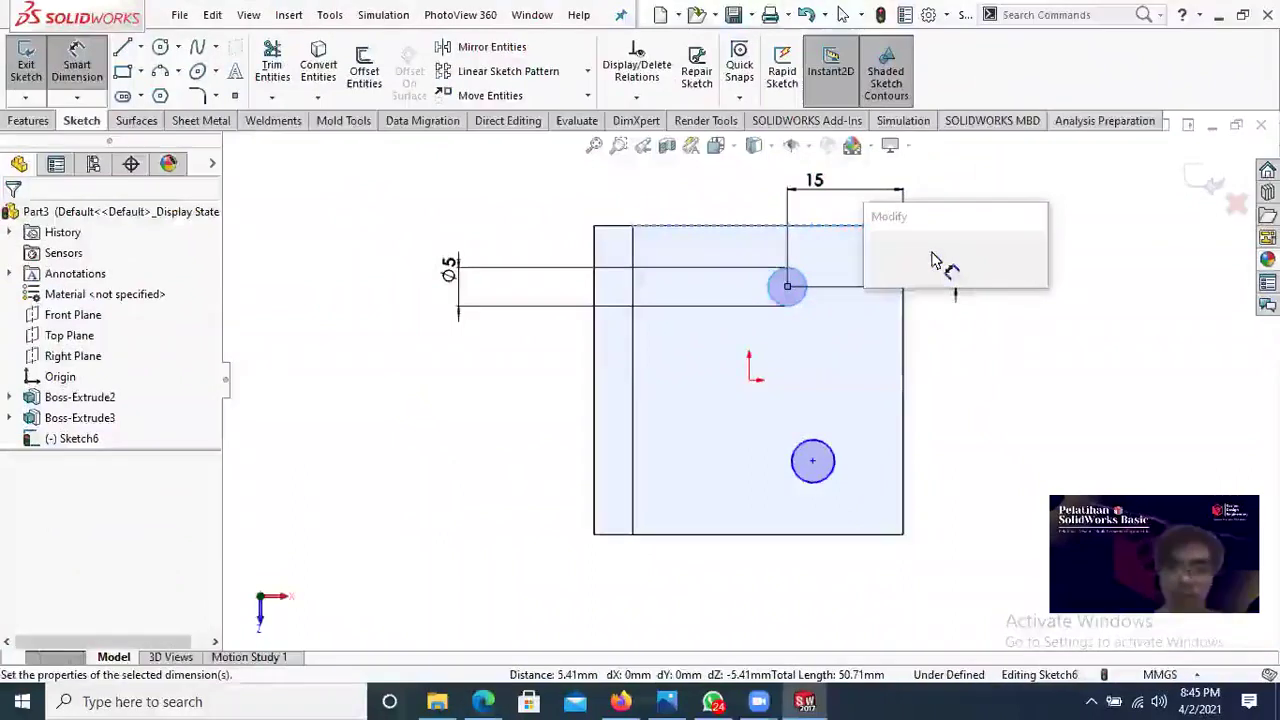
key(Return)
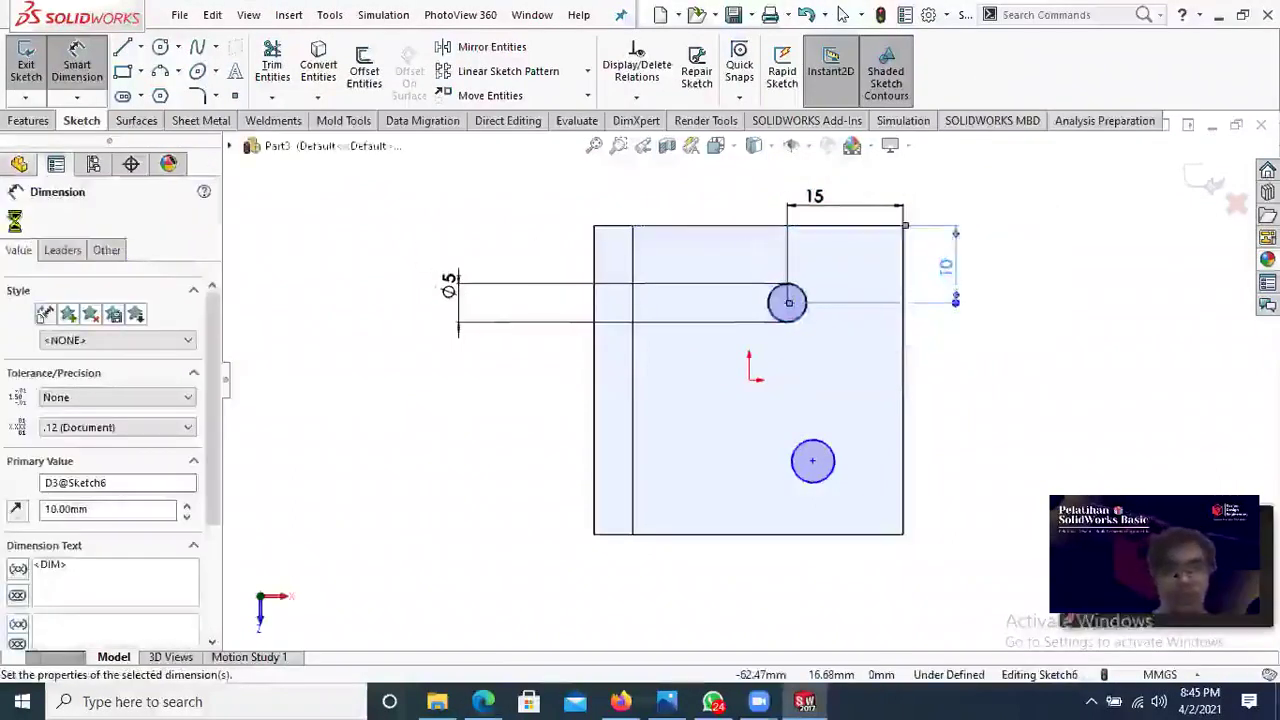
Step: Dimension the lower circle's centre 15 mm from the plate's bottom edge
click(79, 66)
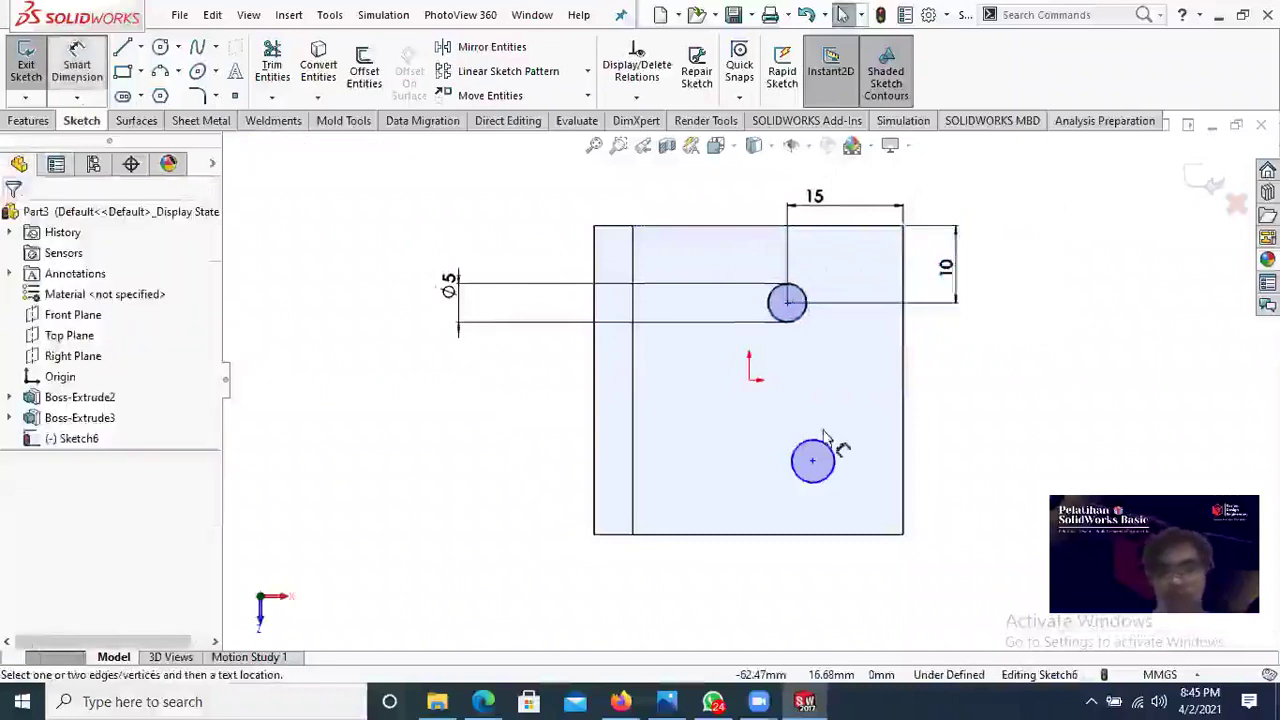
key(Escape)
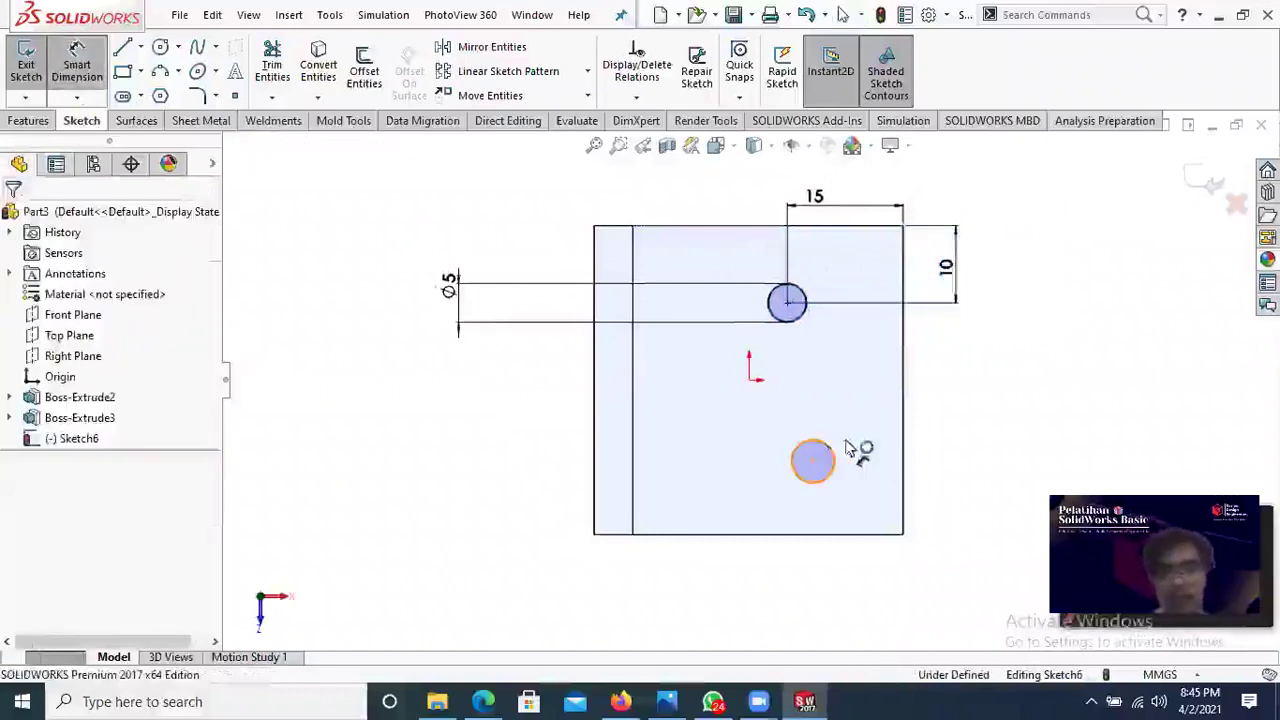
click(834, 458)
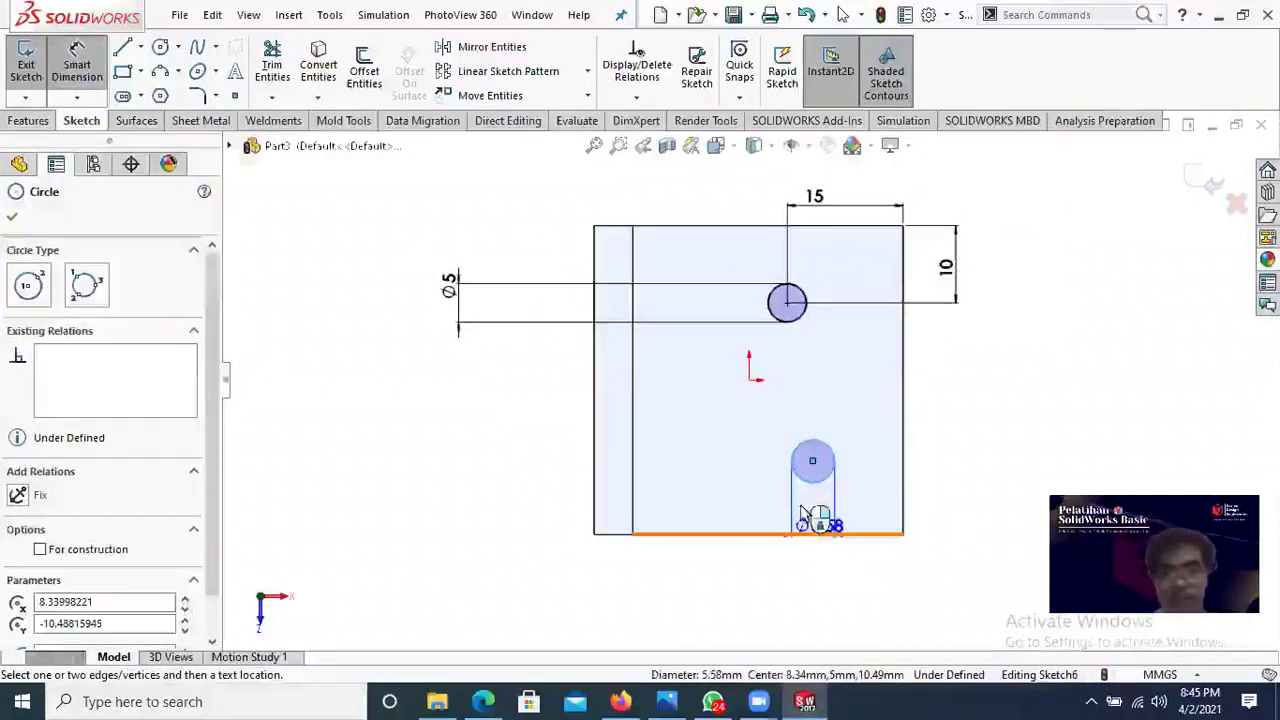
click(815, 532)
click(958, 506)
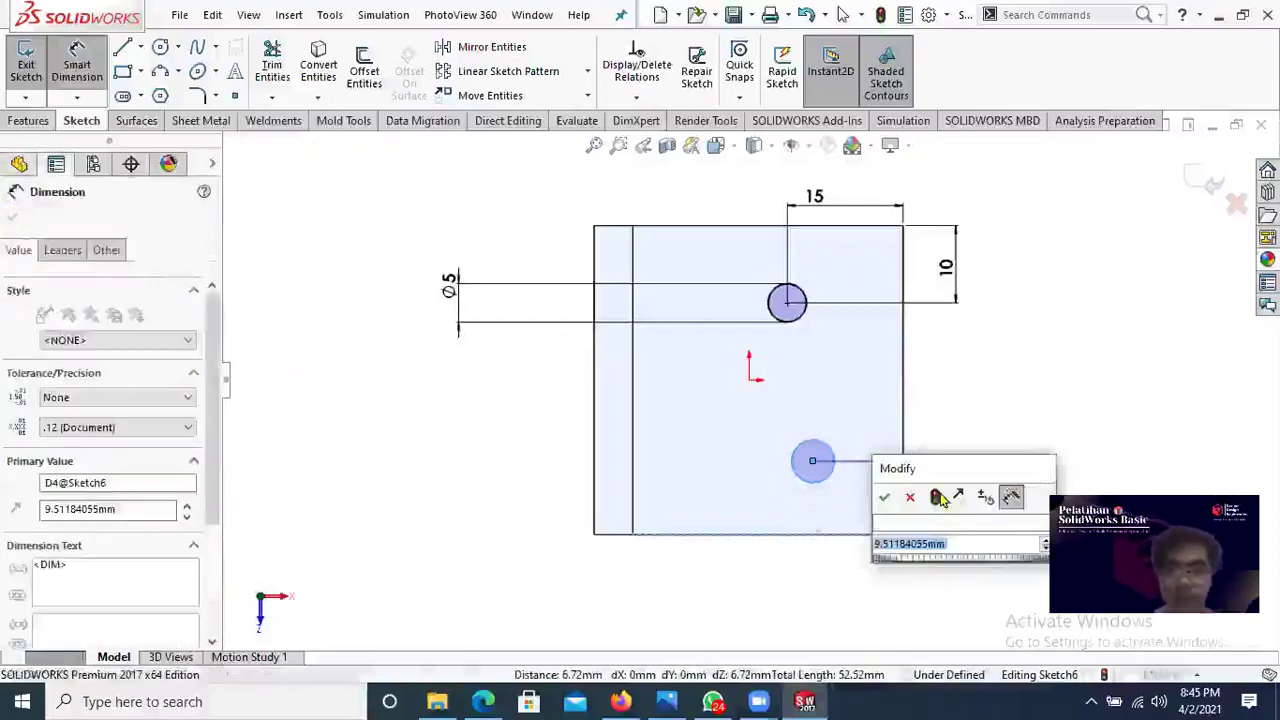
key(Return)
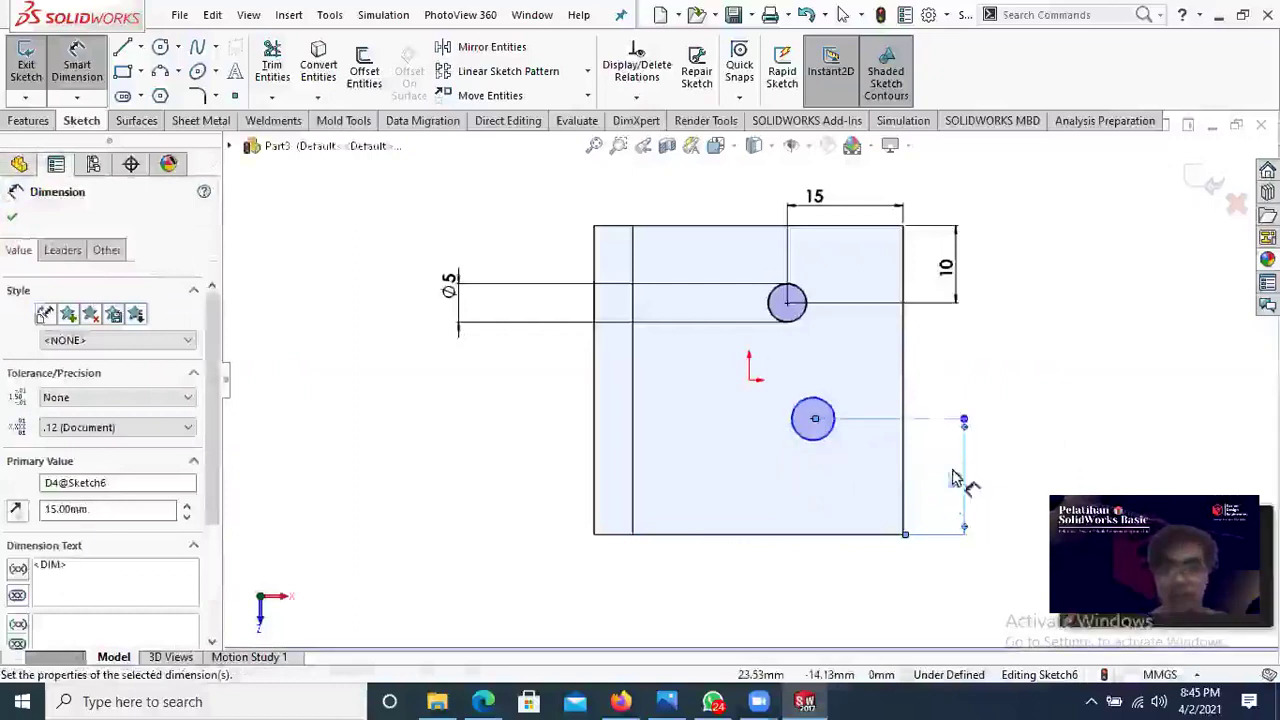
Step: Set the distance between the lower circle's centre and the plate's bottom edge to 10 mm
click(955, 483)
text(1)
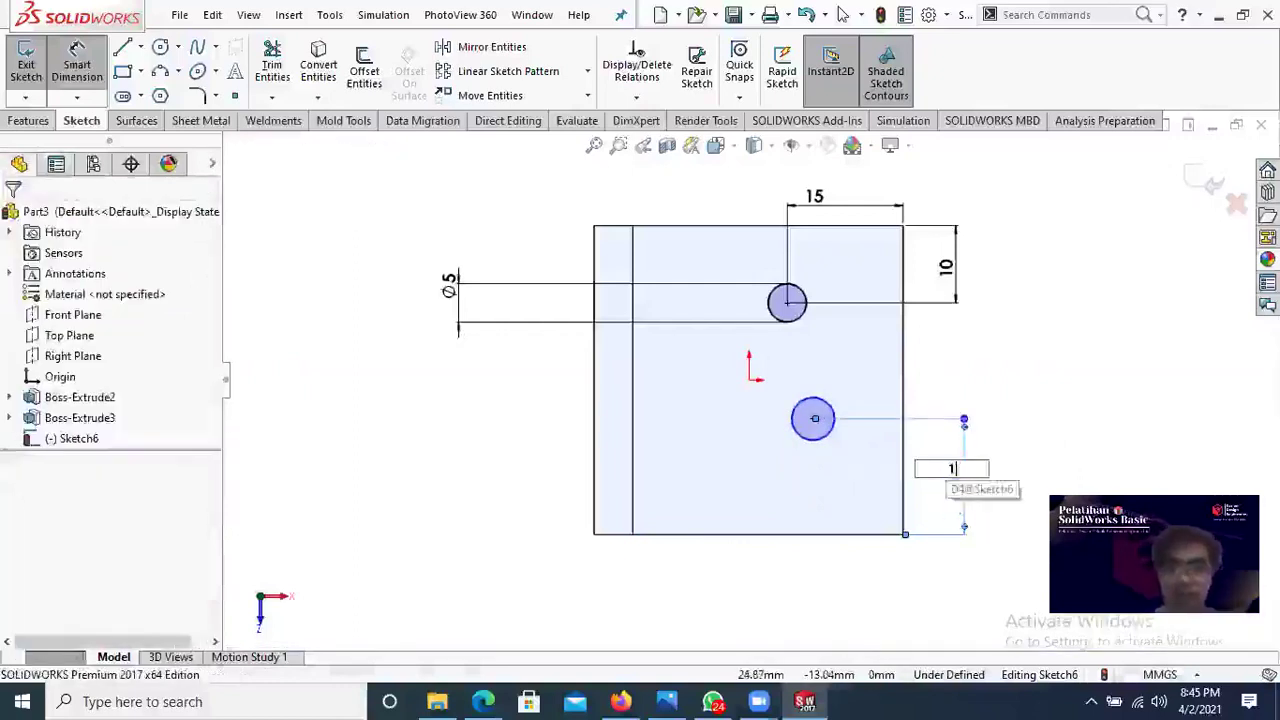
text(0)
key(Return)
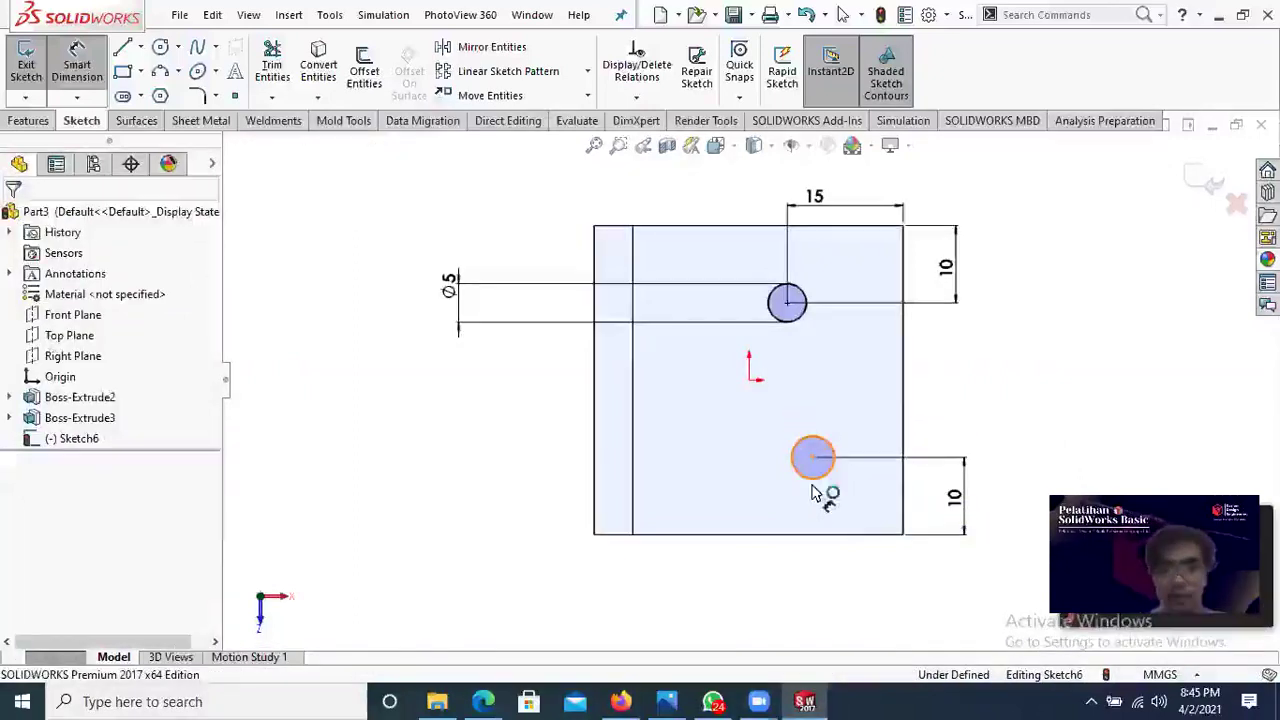
Step: Dimension the lower circle's centre 15 mm from the plate's right edge
click(818, 479)
click(912, 478)
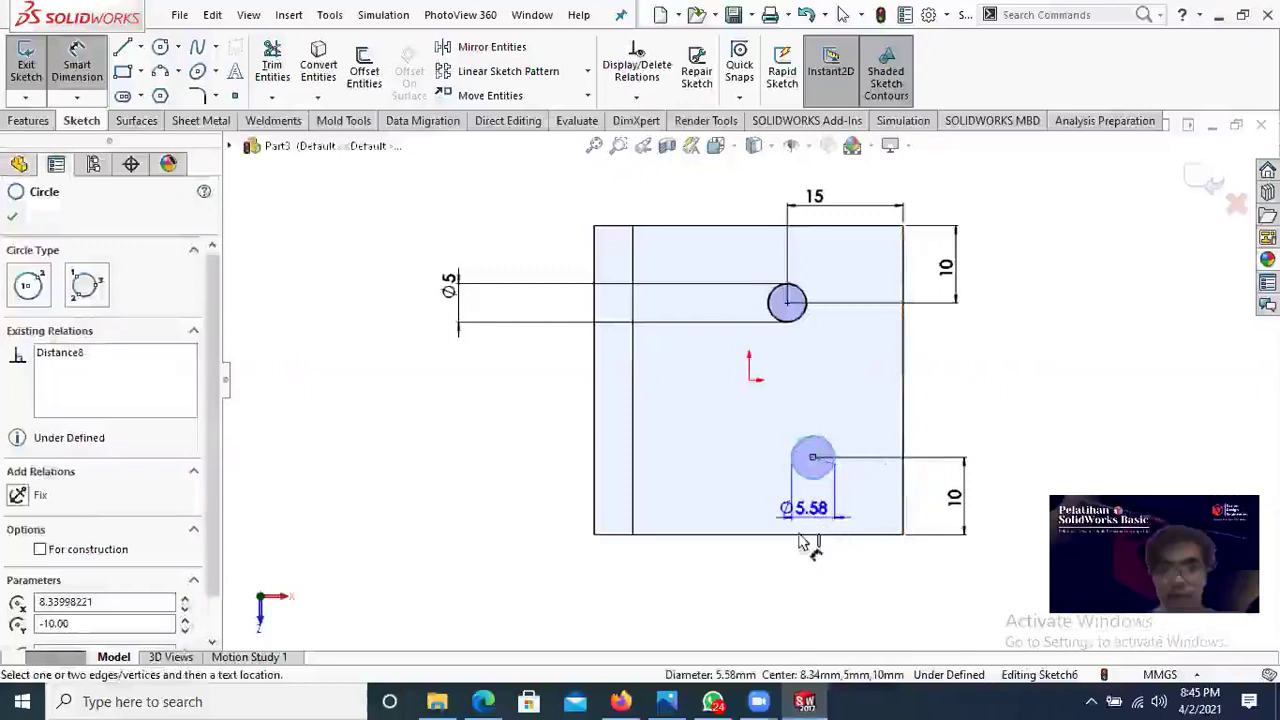
click(789, 534)
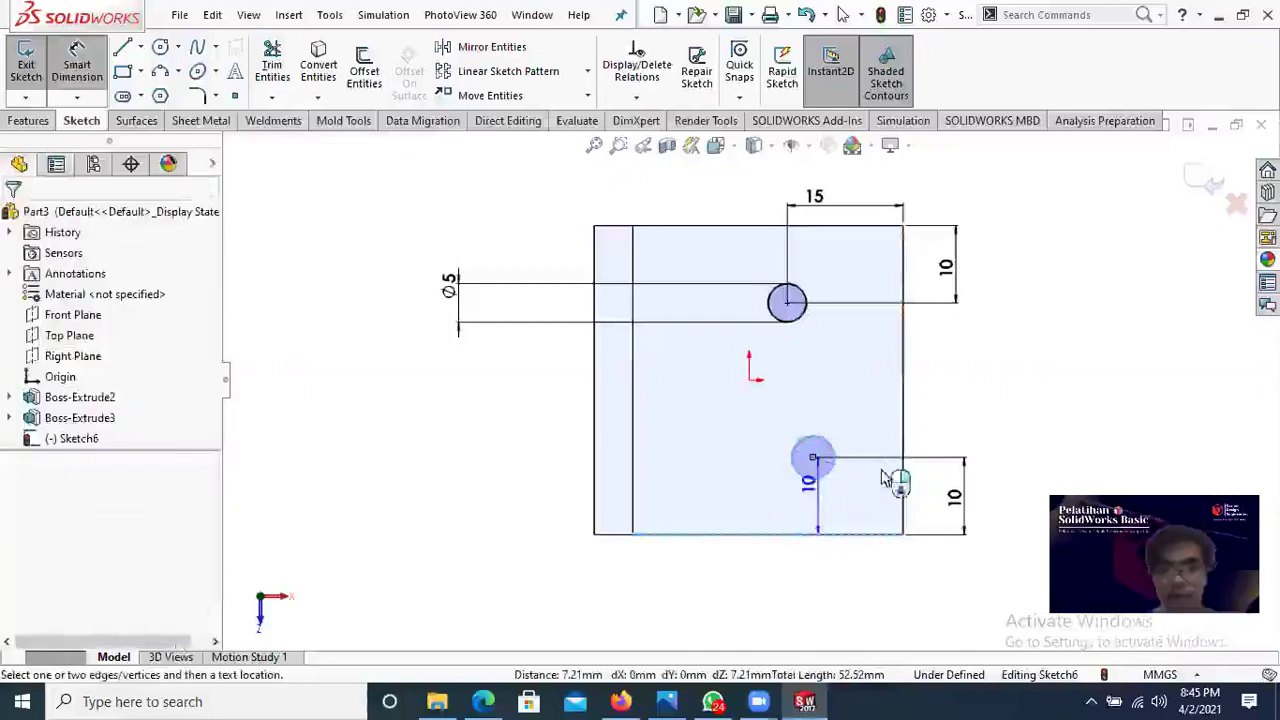
click(902, 444)
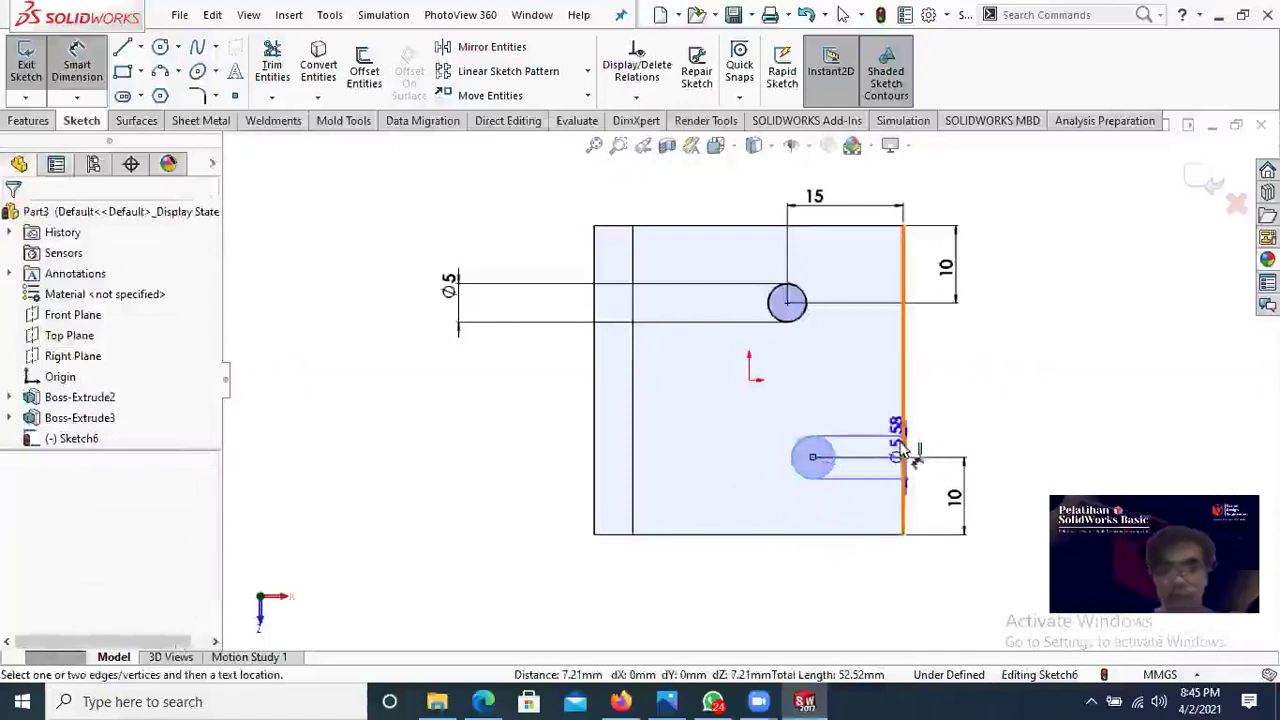
click(936, 440)
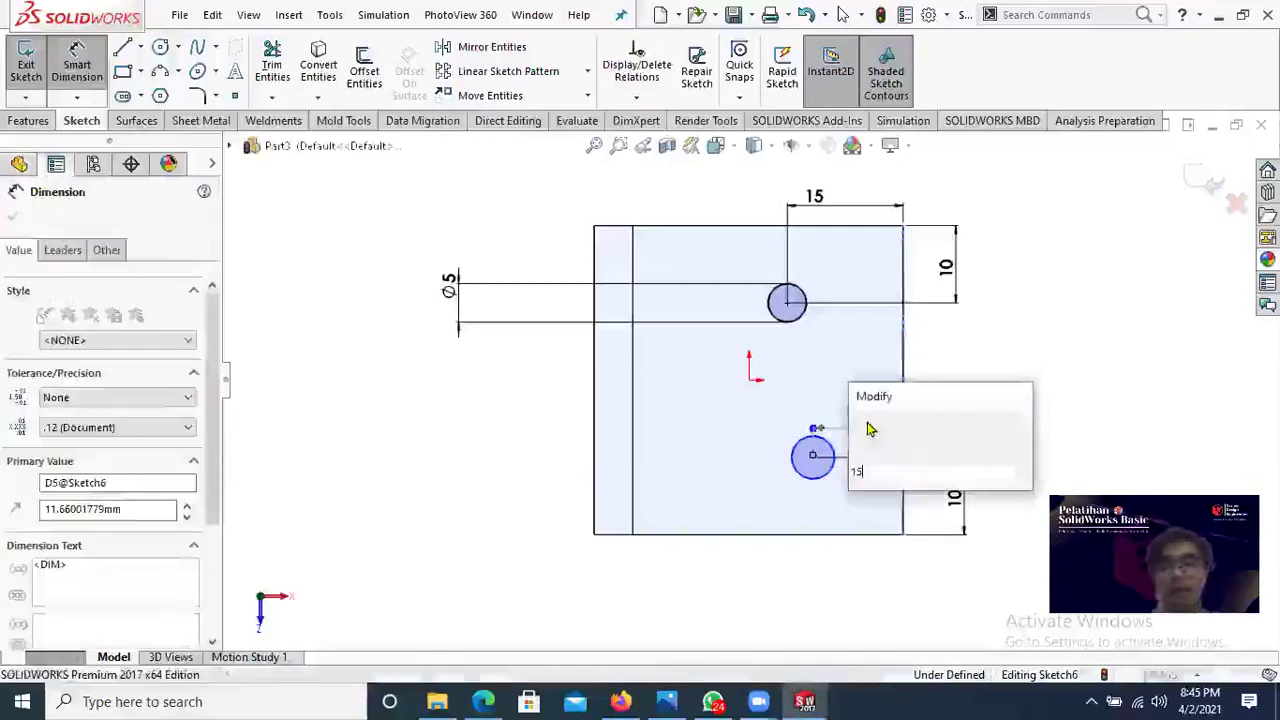
click(852, 432)
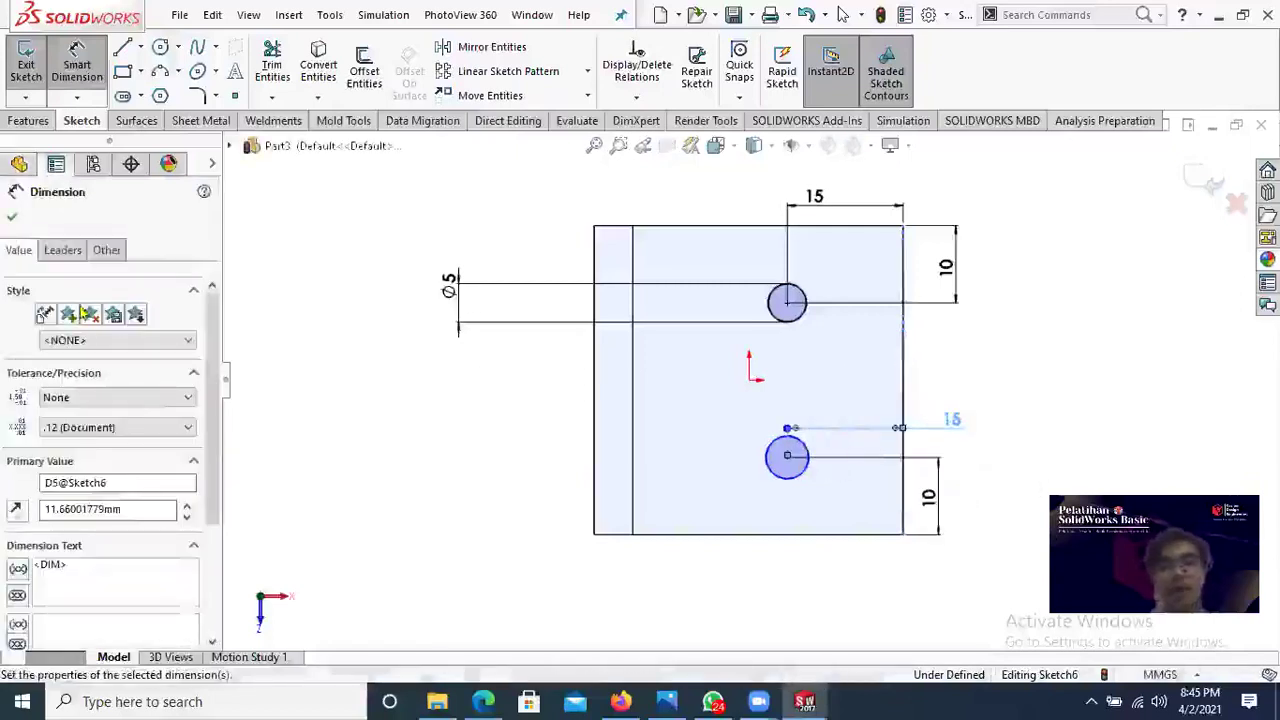
key(Escape)
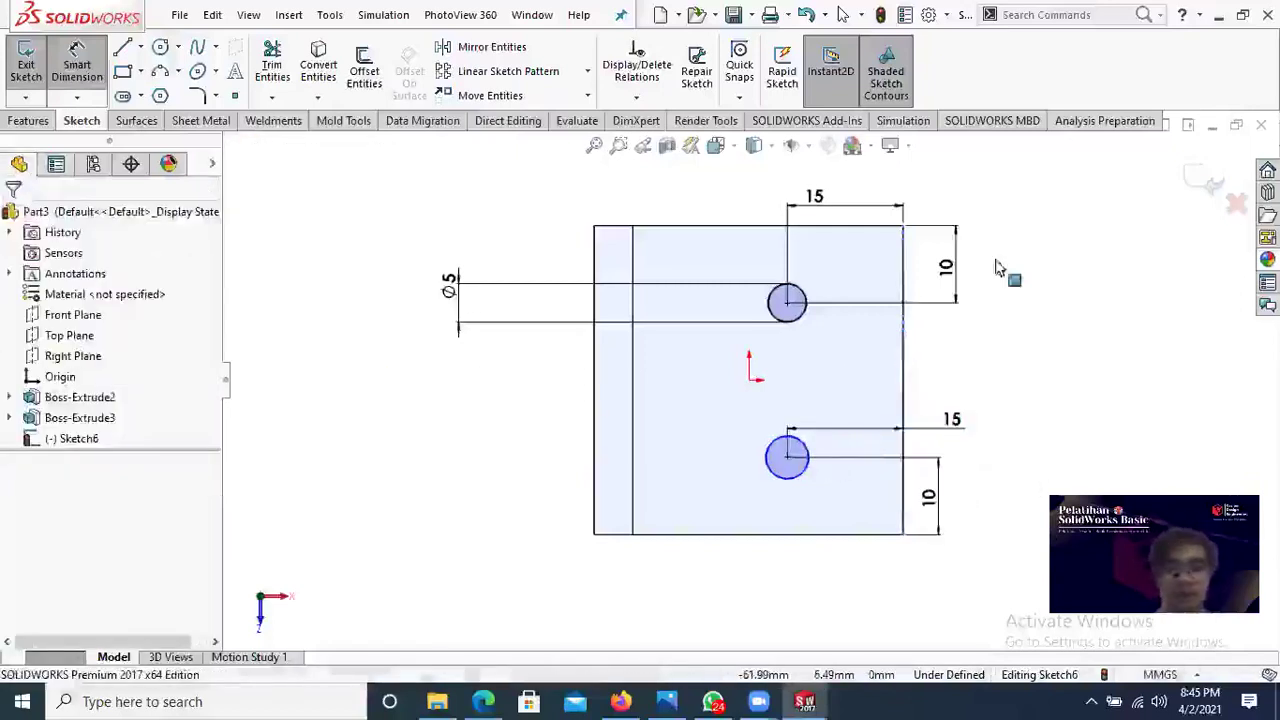
key(Escape)
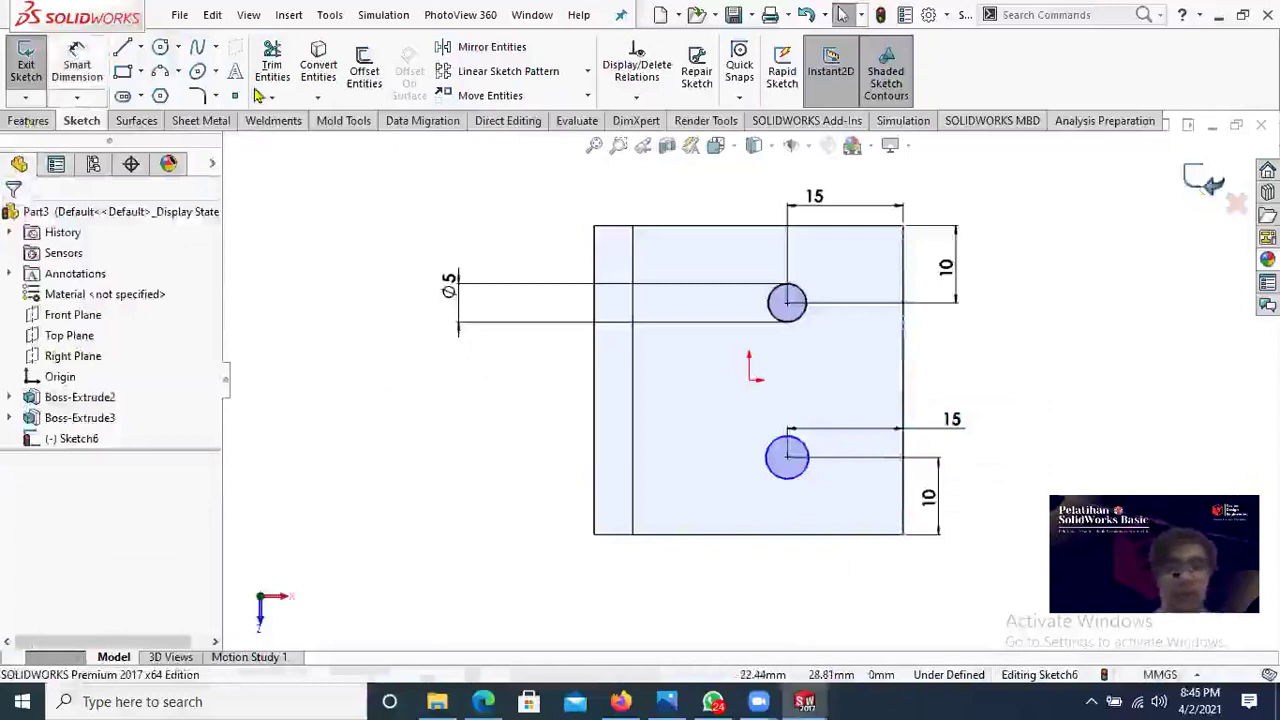
Step: Cut both circles through the base plate with an Extruded Cut set to Through All
click(278, 62)
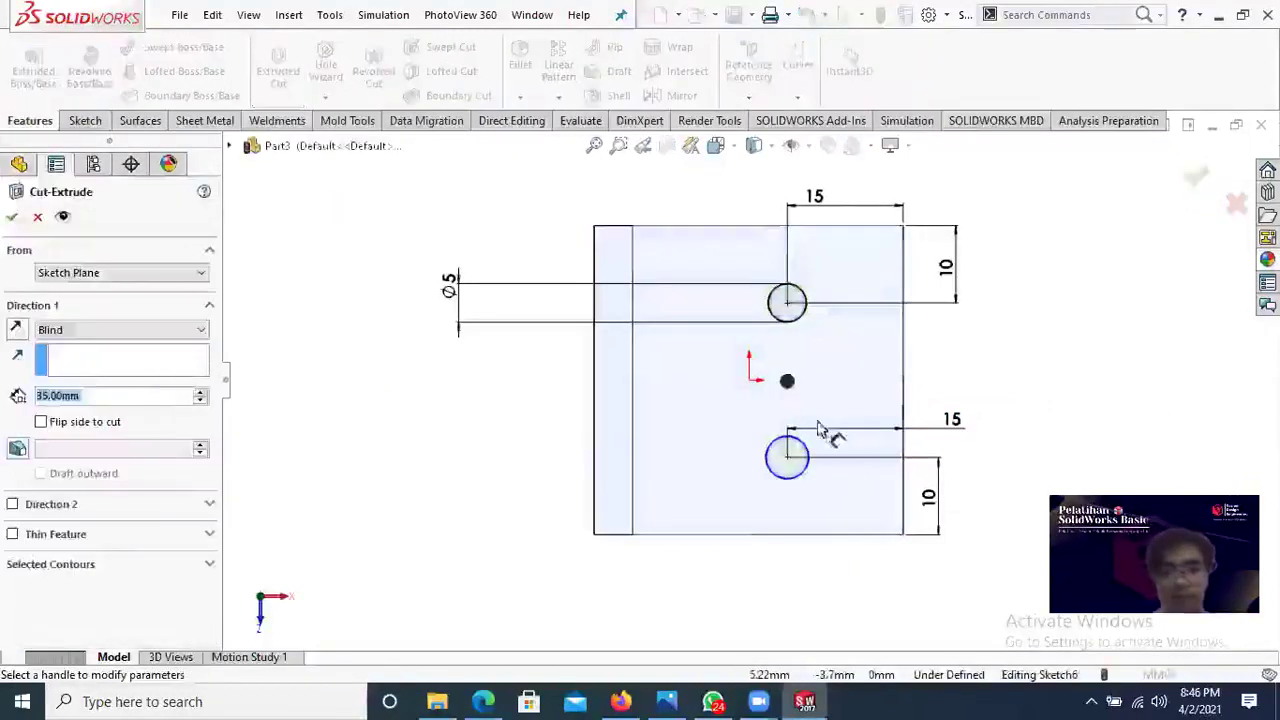
click(128, 330)
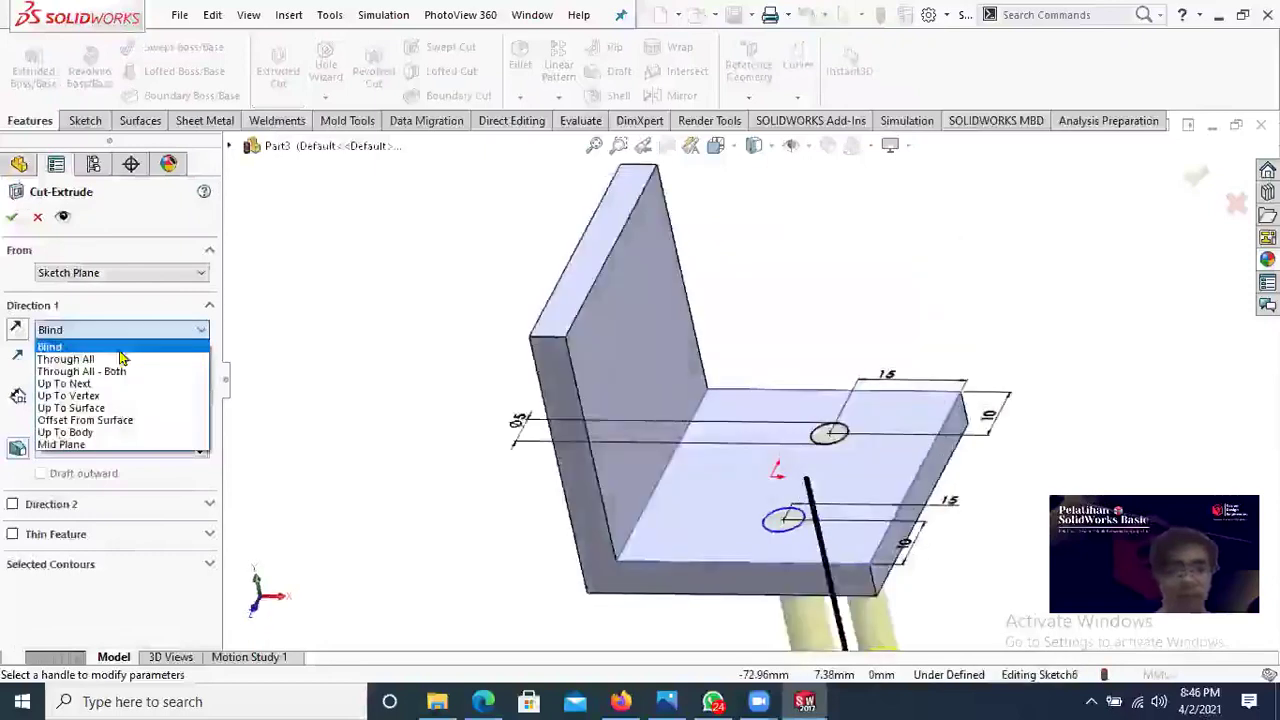
click(70, 359)
click(12, 217)
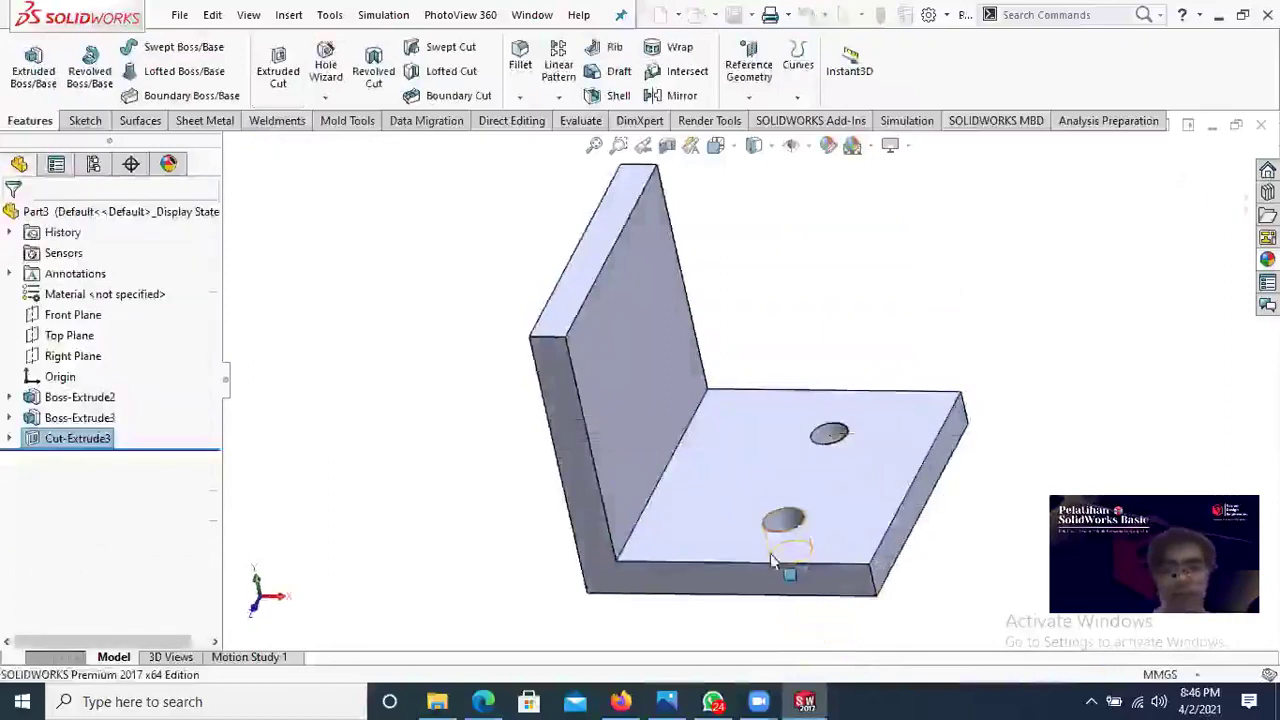
Step: Fillet the inside corner edge between the wall and the base plate with a 2 mm radius
middle_drag(789, 610, 759, 497)
middle_drag(755, 652, 717, 487)
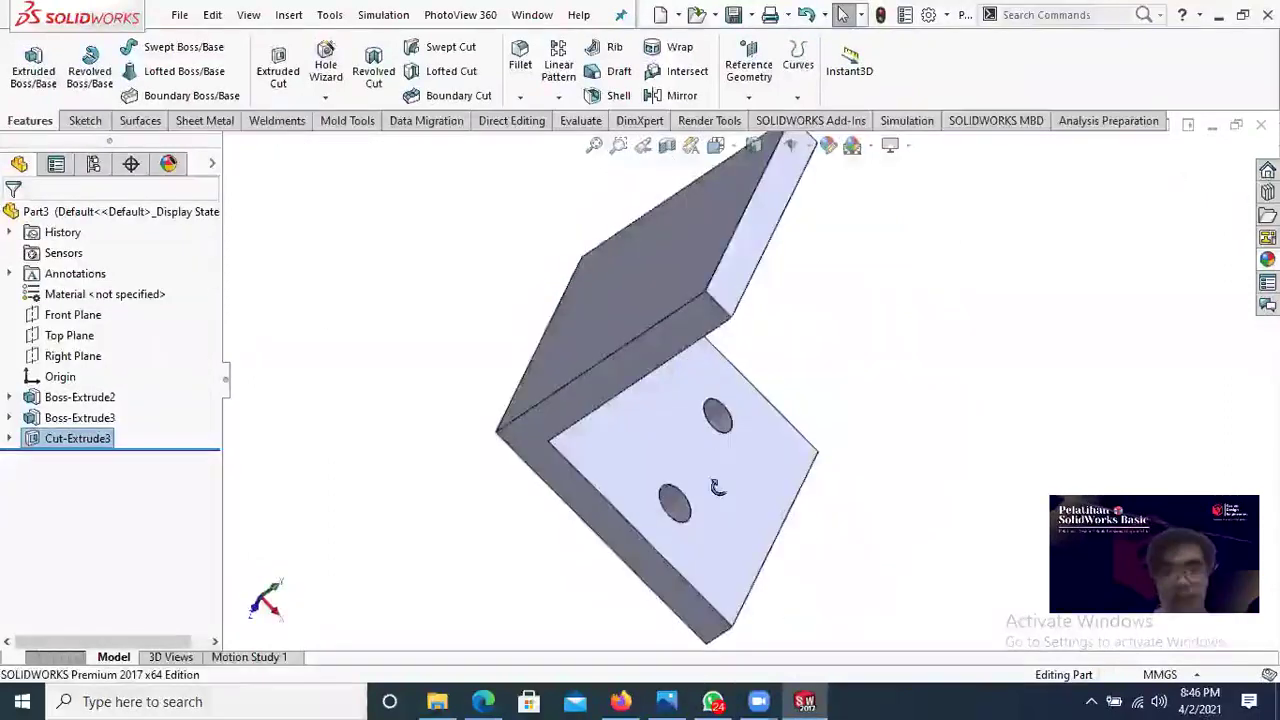
middle_drag(754, 397, 867, 448)
middle_drag(783, 430, 836, 462)
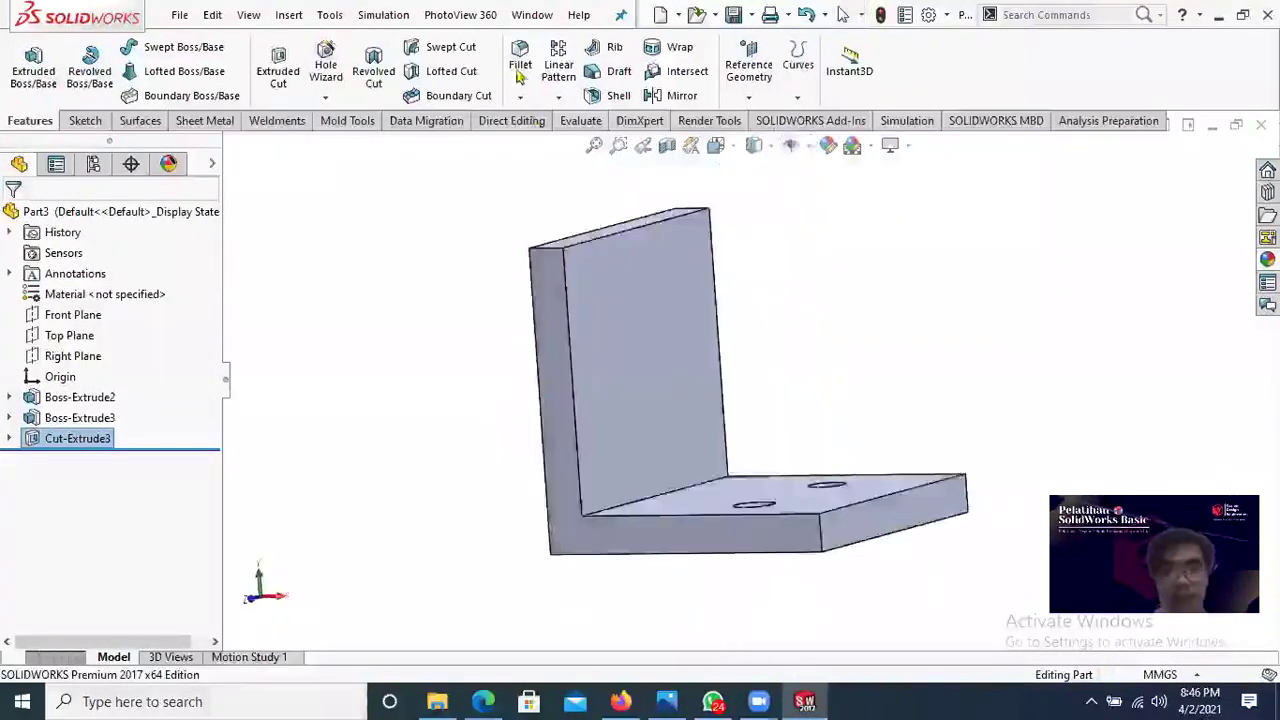
middle_drag(677, 500, 660, 502)
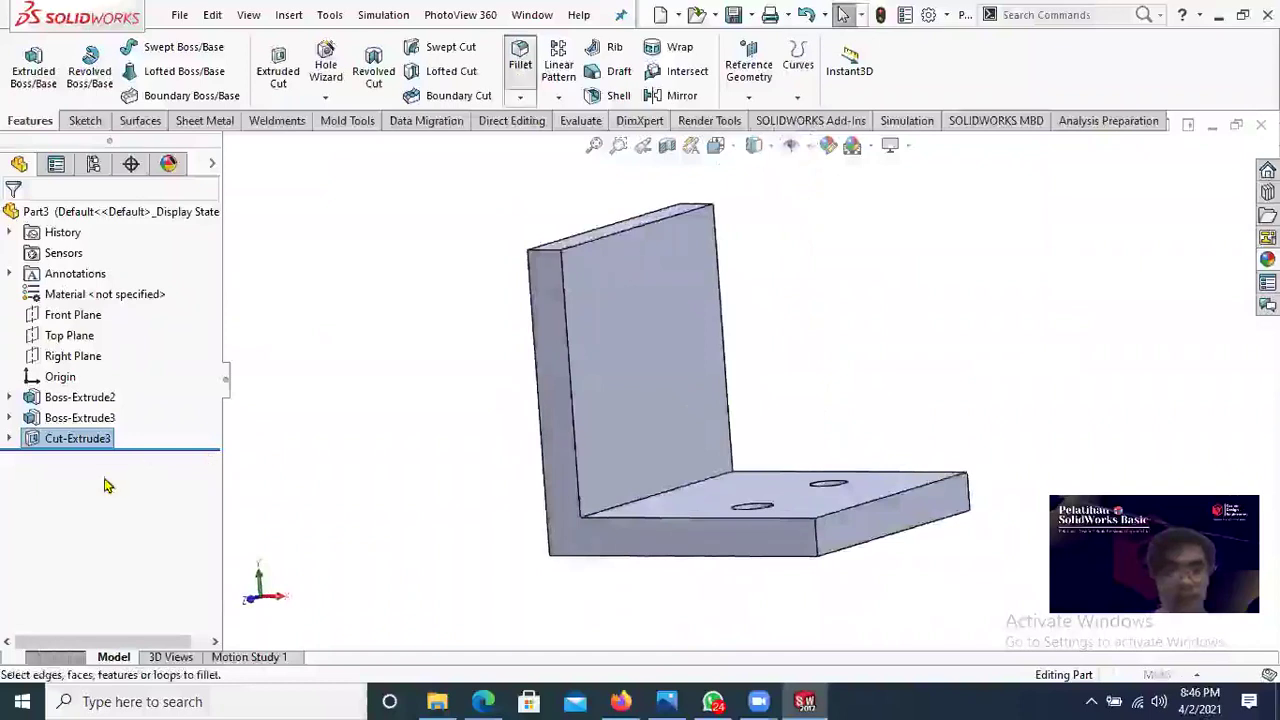
click(672, 491)
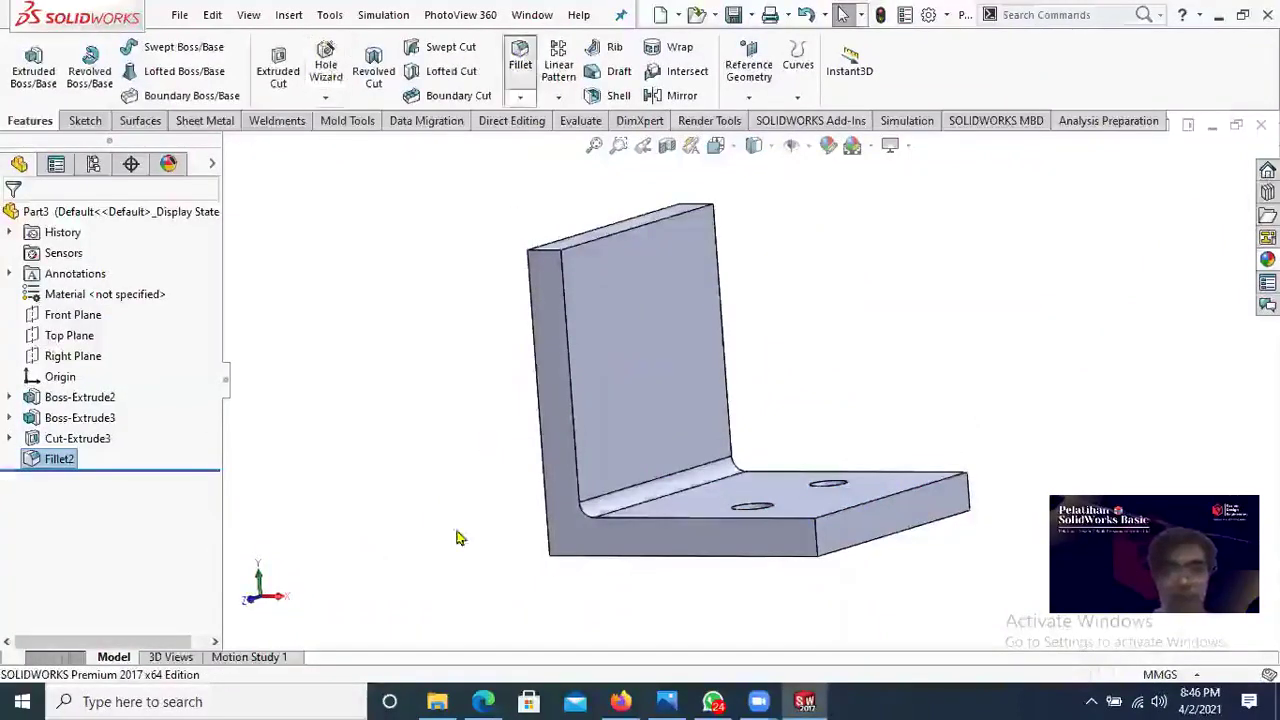
Step: Fillet the outer bottom edge of the bend, where the wall meets the plate's underside, with a 5 mm radius
middle_drag(522, 538, 663, 543)
click(686, 530)
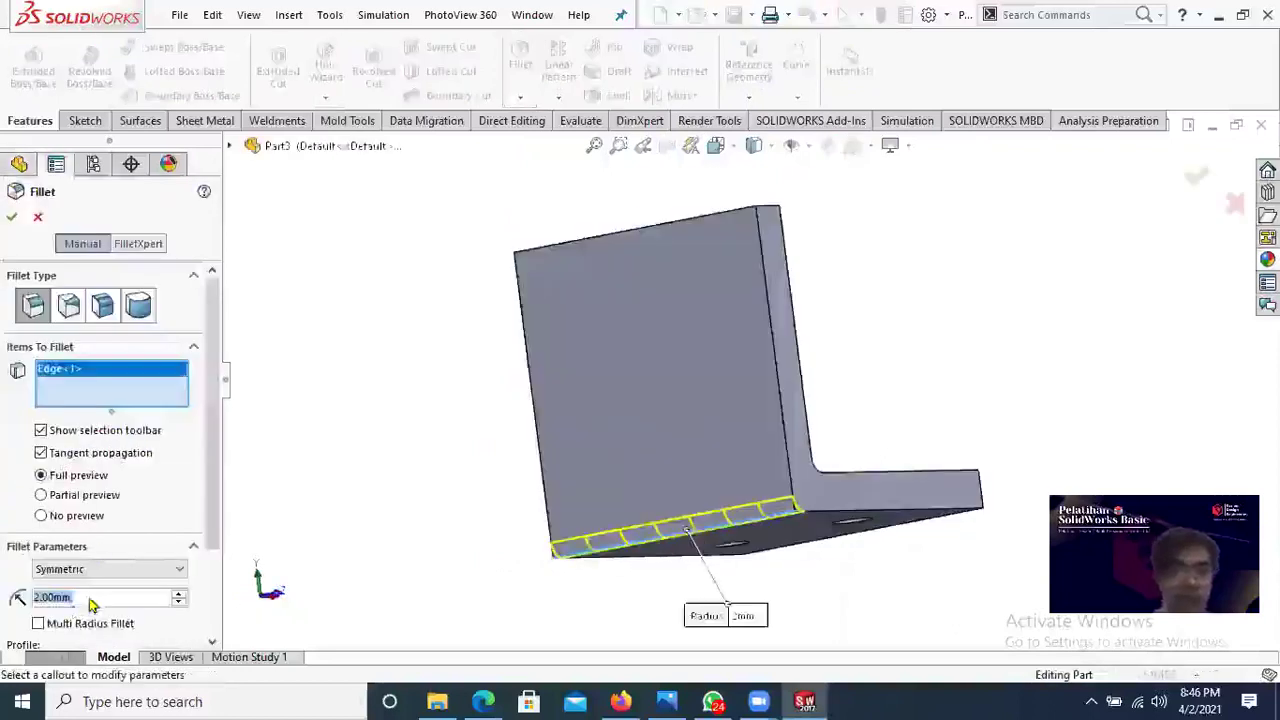
text(5)
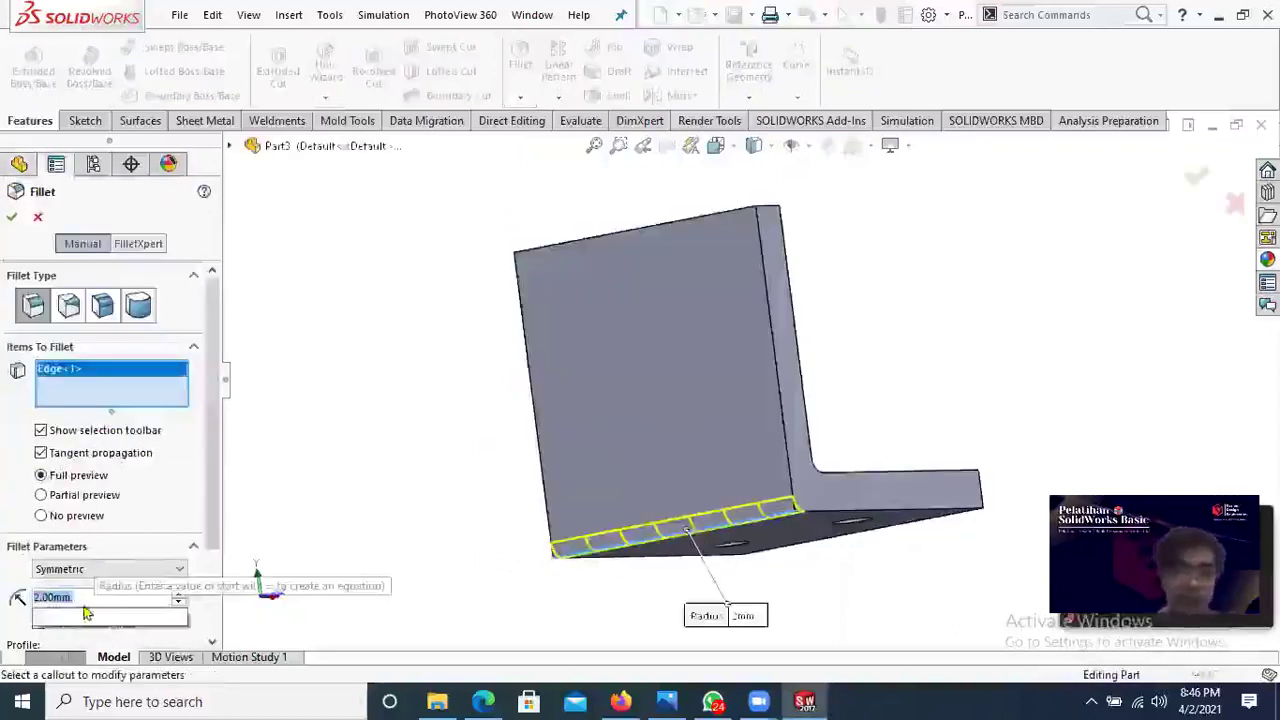
key(Return)
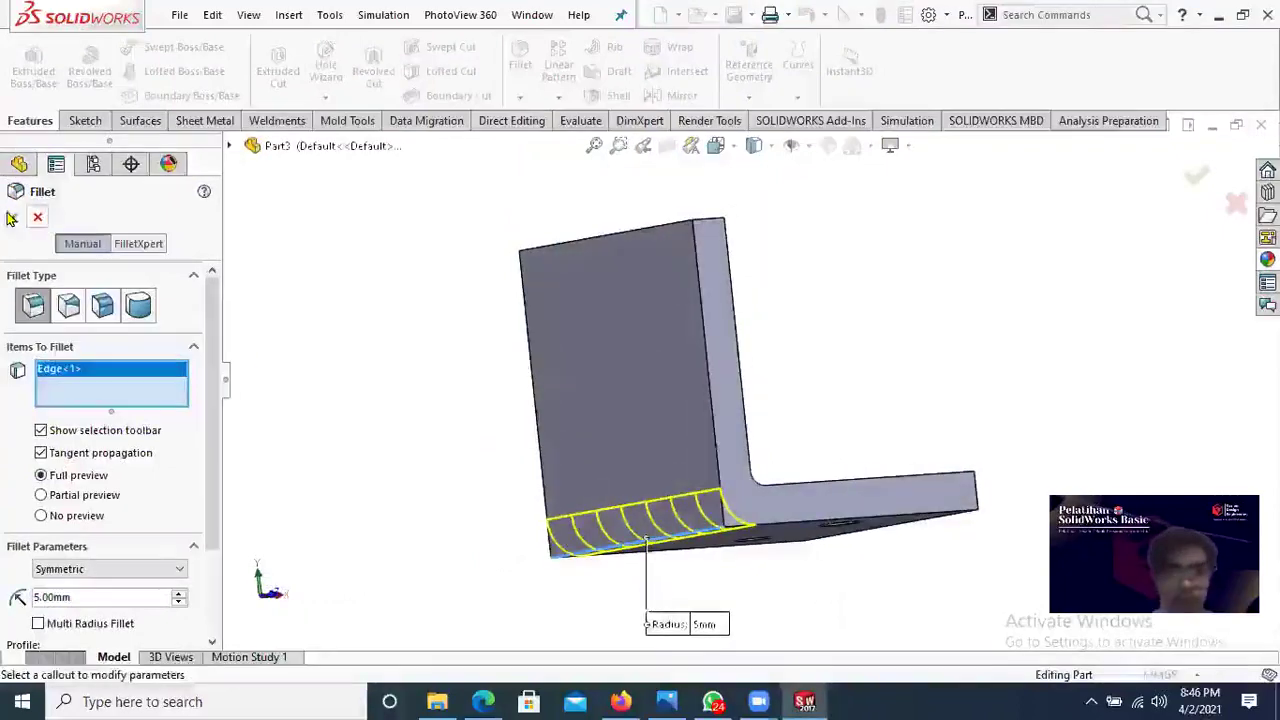
click(11, 216)
middle_drag(815, 400, 718, 464)
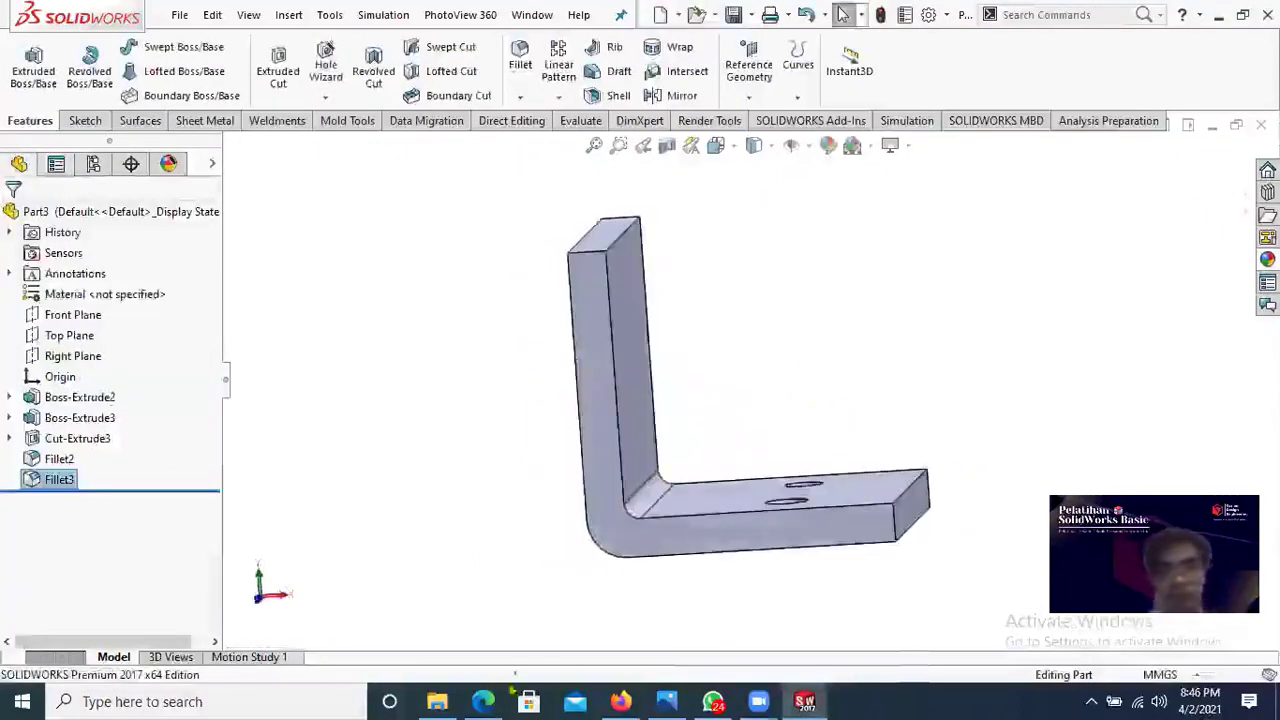
Step: Check the Bracket drawing in Edge and, back in SOLIDWORKS, delete the 5 mm fillet on the outer bottom edge
key(alt+Tab)
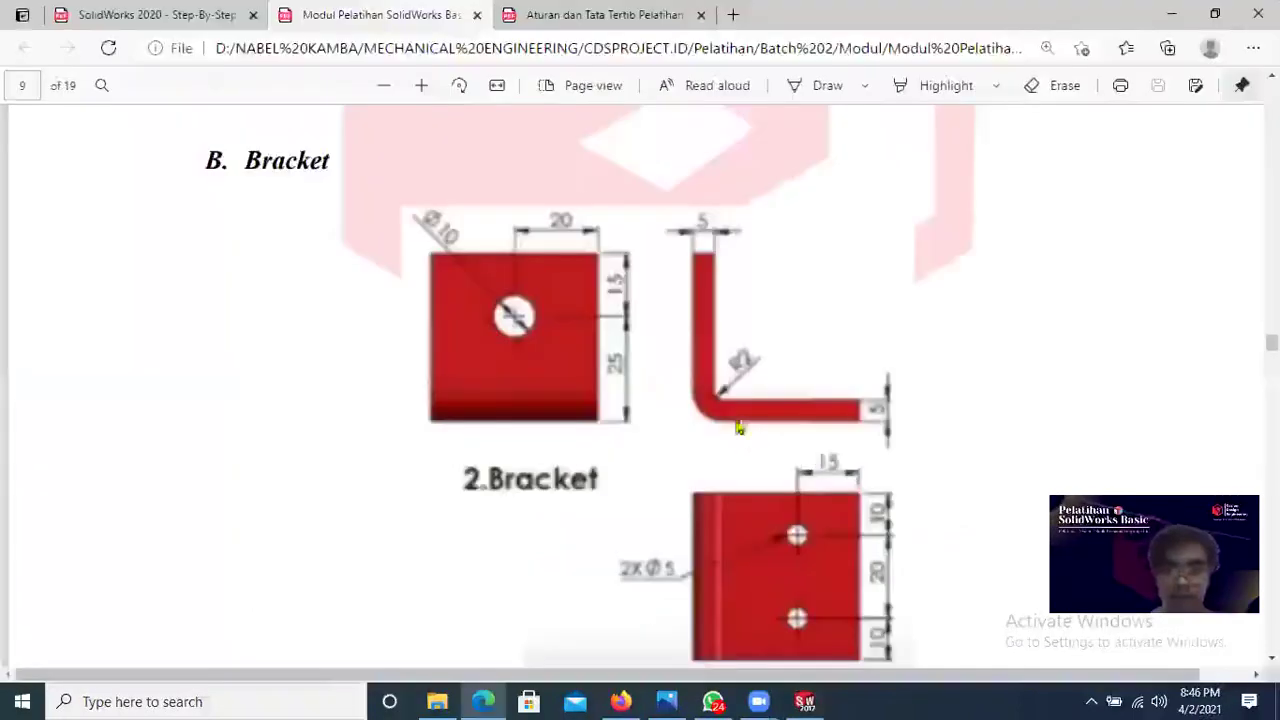
click(493, 699)
middle_drag(800, 443, 503, 400)
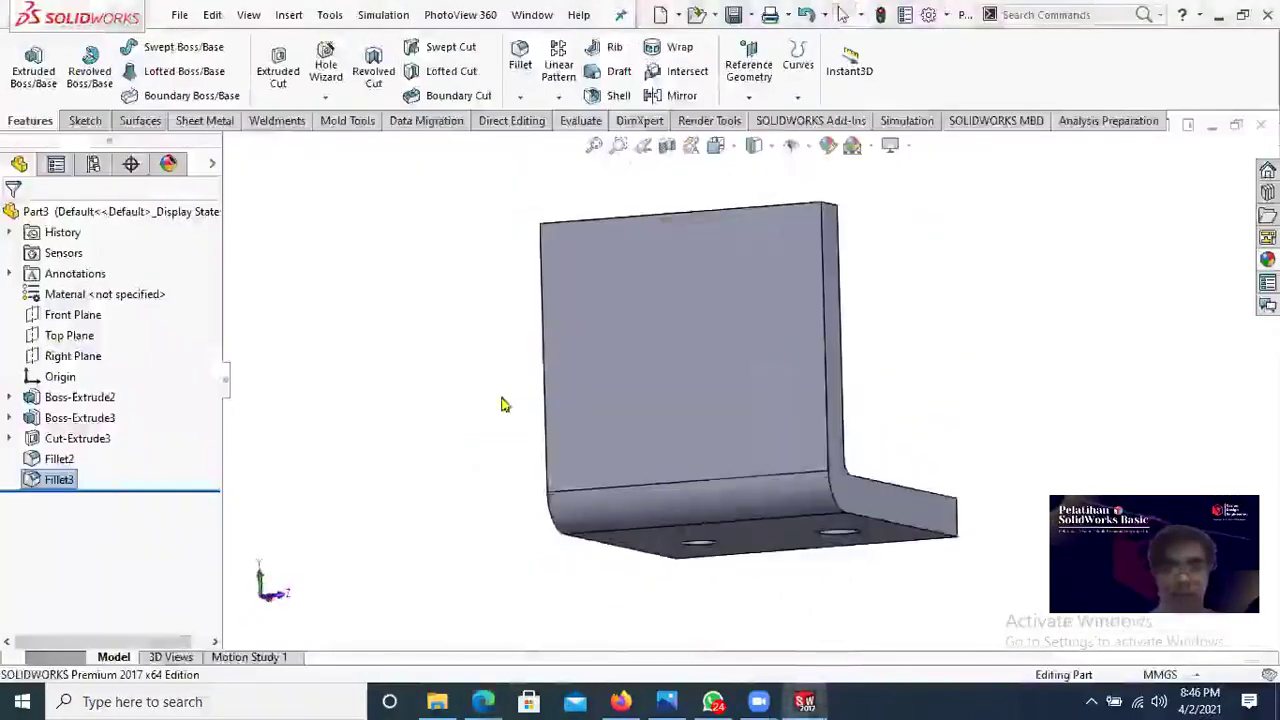
right_click(52, 481)
click(72, 451)
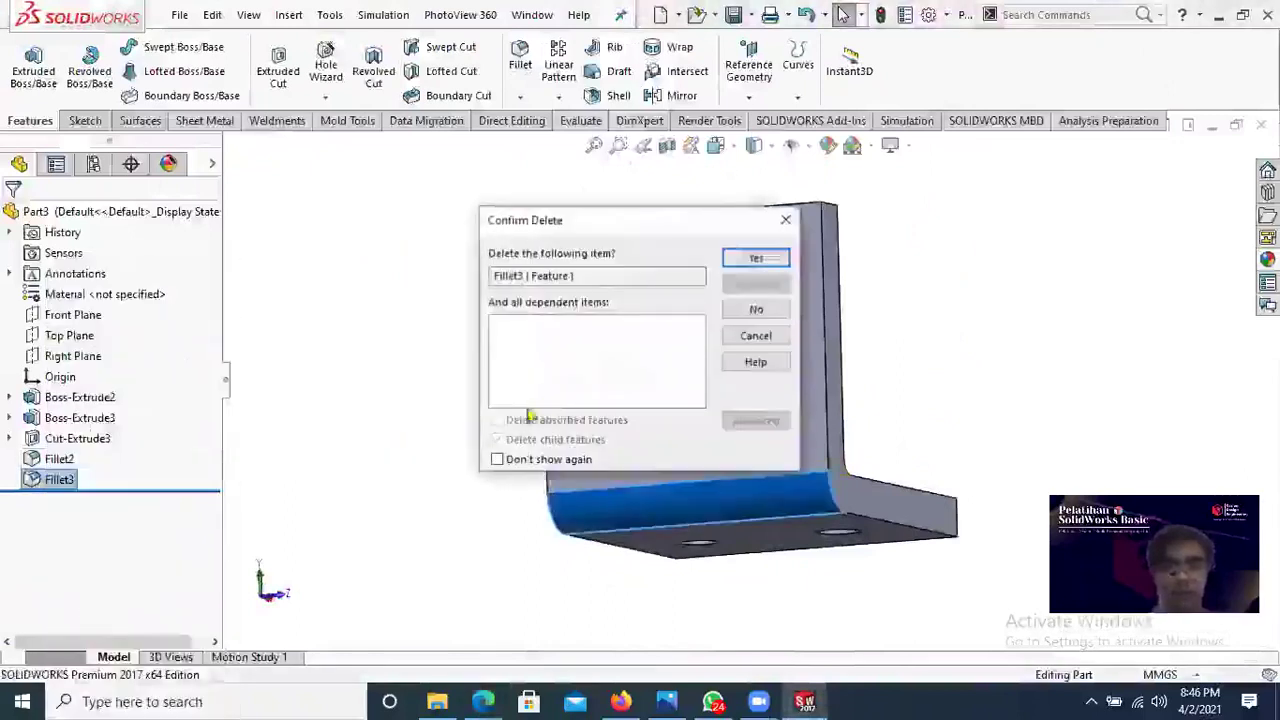
click(752, 260)
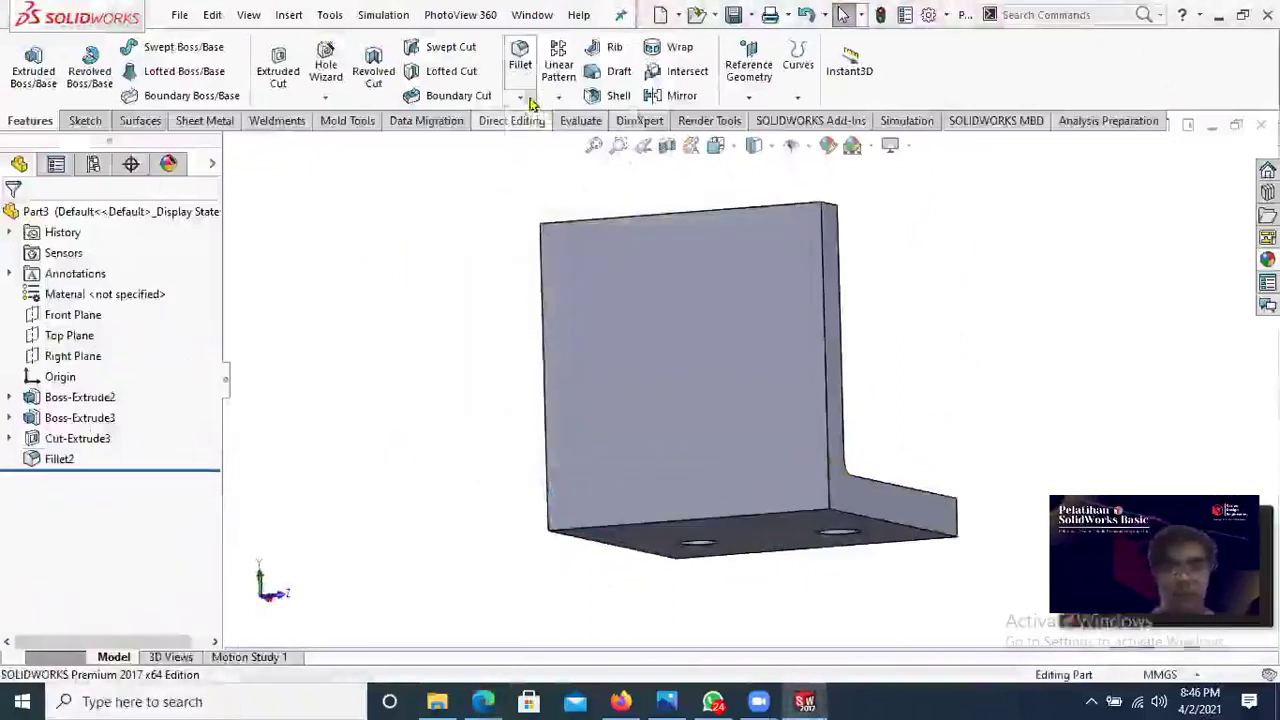
Step: Chamfer the bracket's outer bottom edge with a 10 mm distance at 45 degrees
click(522, 98)
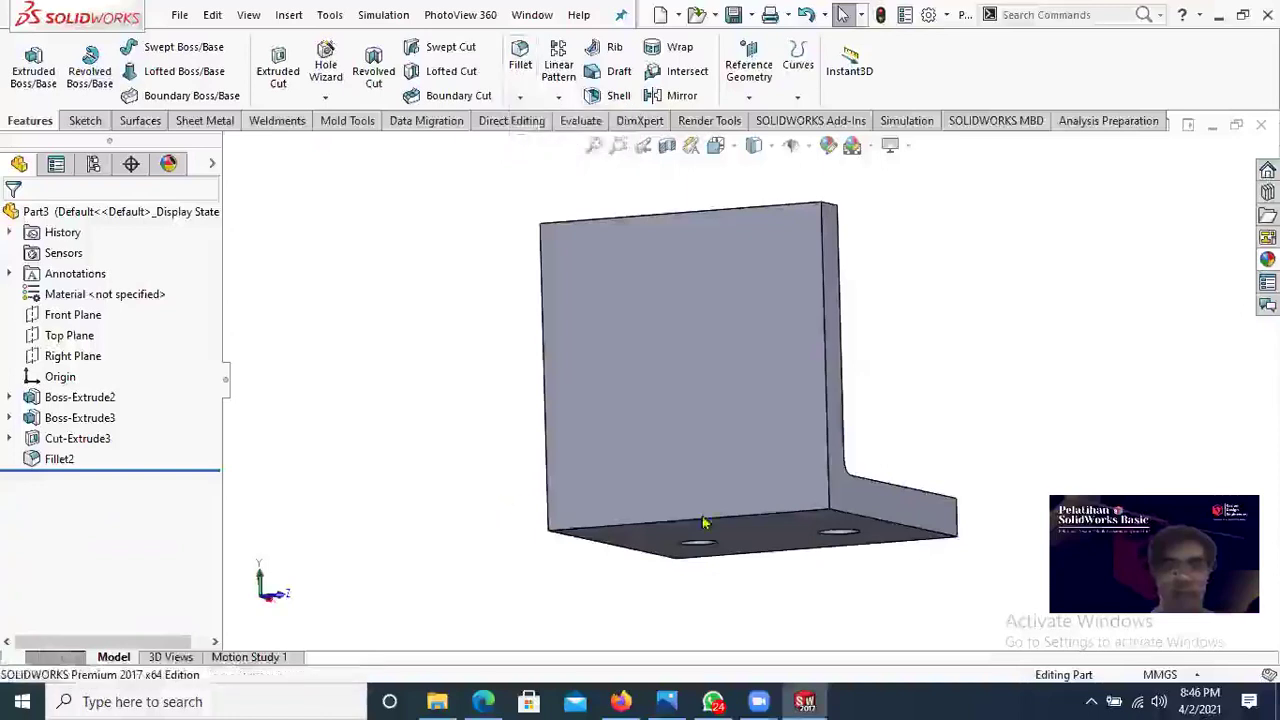
scroll(735, 528, down, 1)
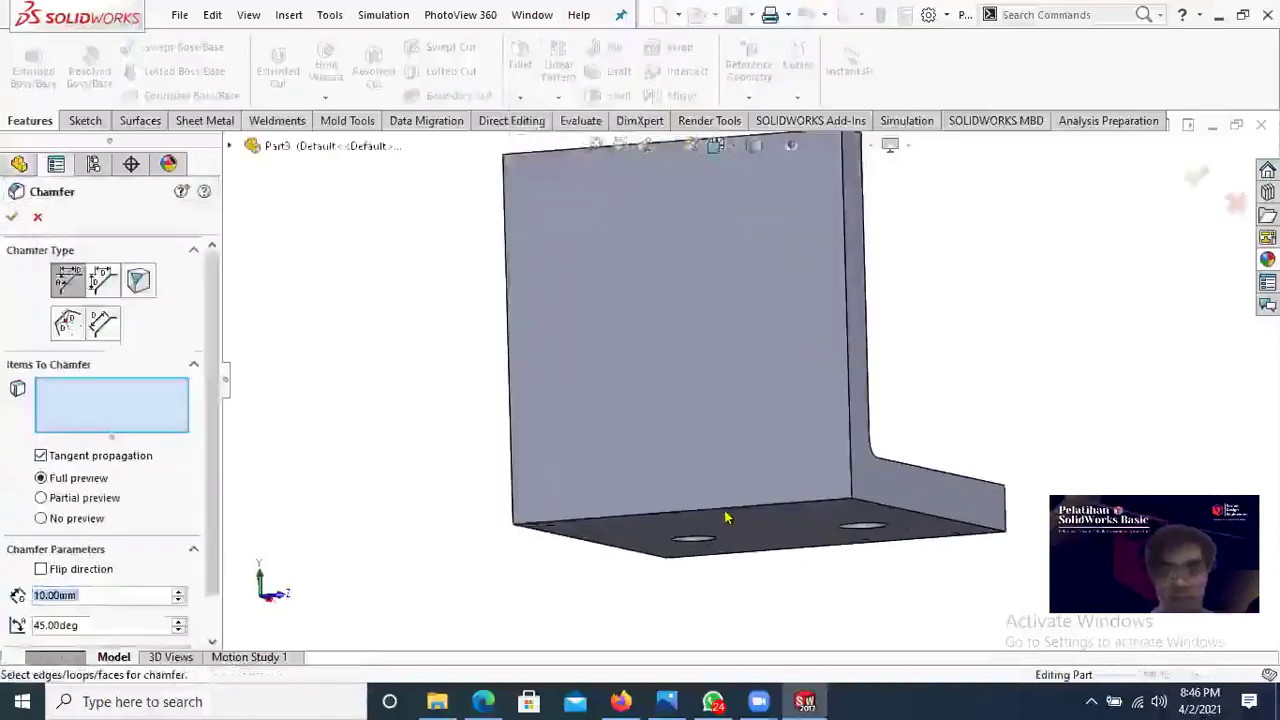
click(718, 508)
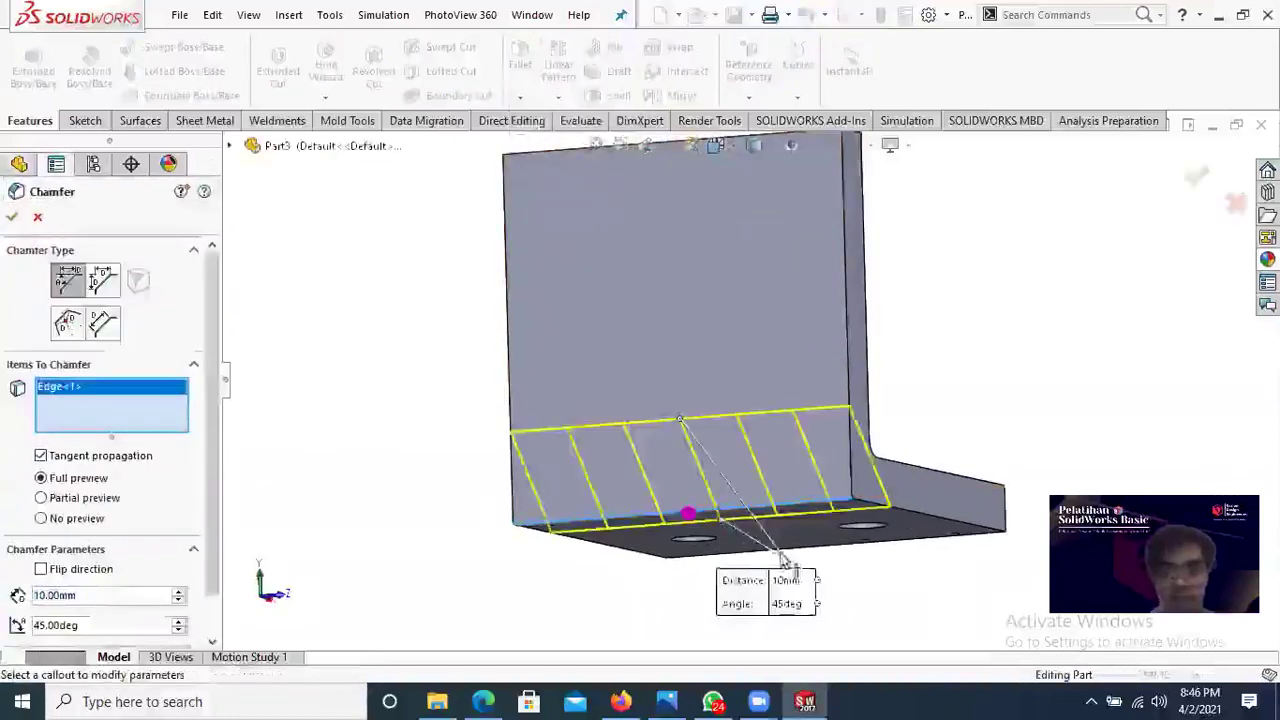
middle_drag(718, 510, 703, 571)
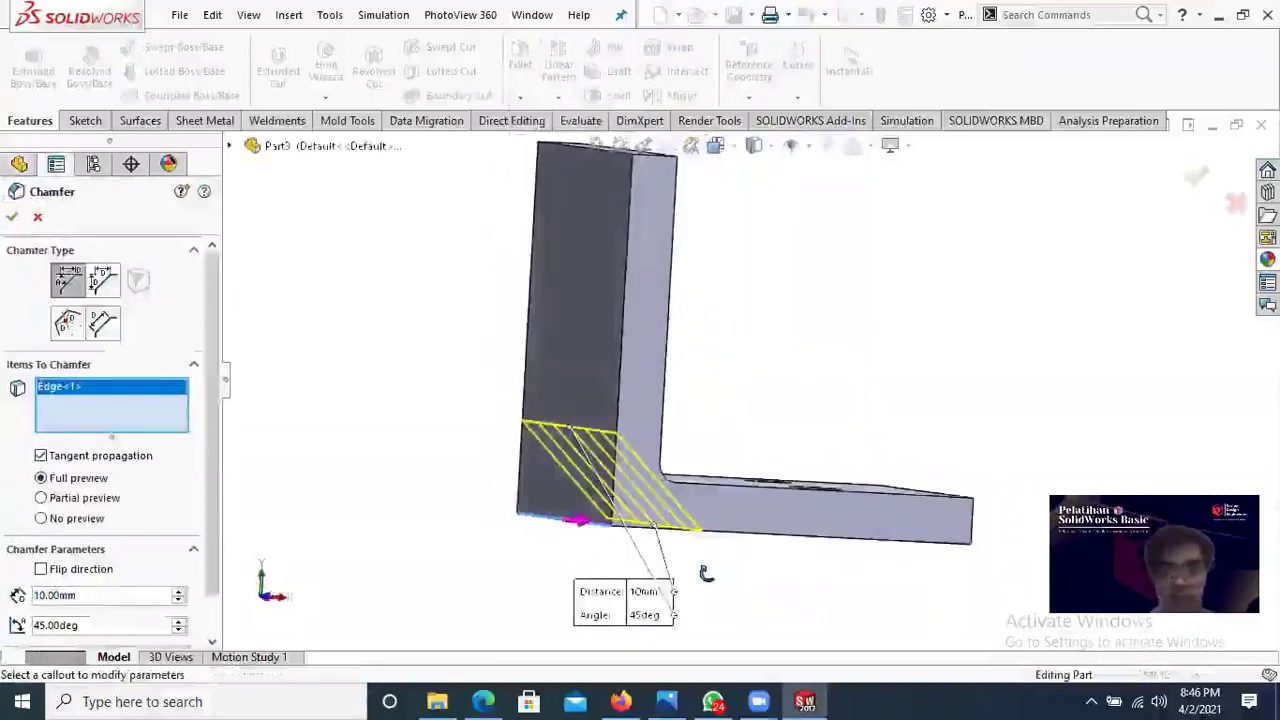
click(13, 218)
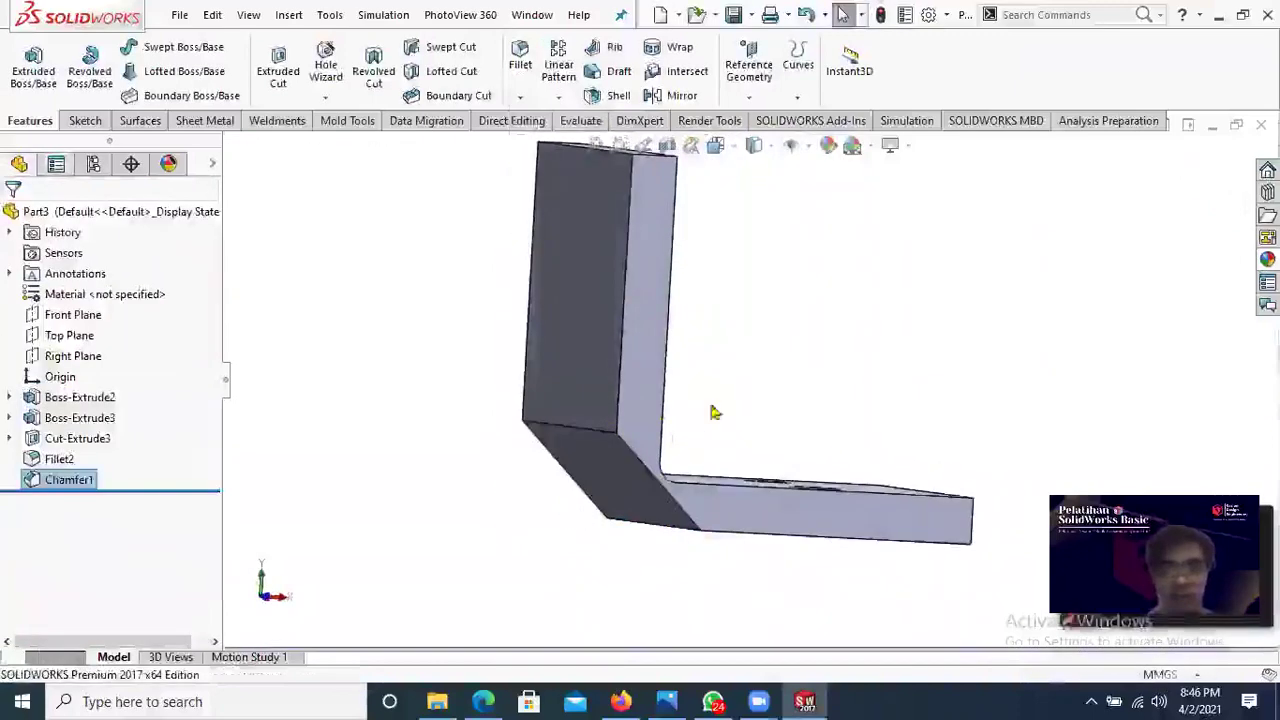
middle_drag(713, 412, 660, 385)
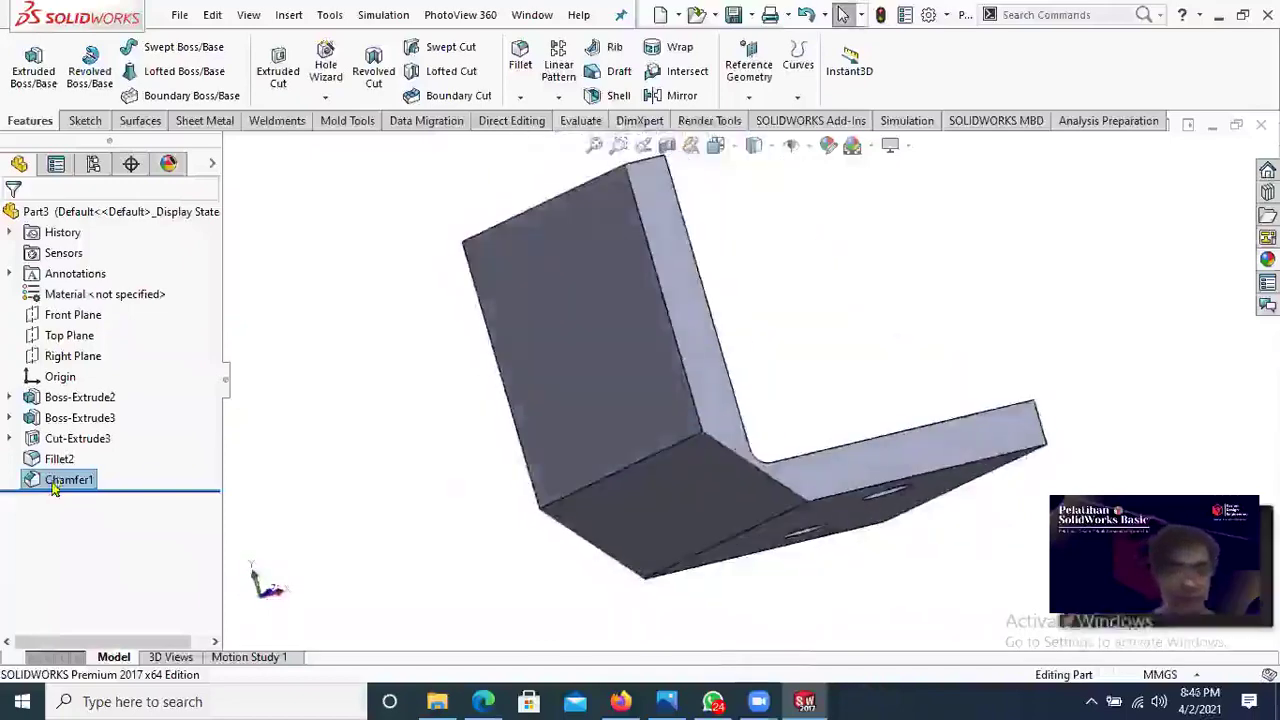
Step: Delete the chamfer on the bracket's outer bottom edge and fillet that edge with a 5 mm radius instead
right_click(55, 481)
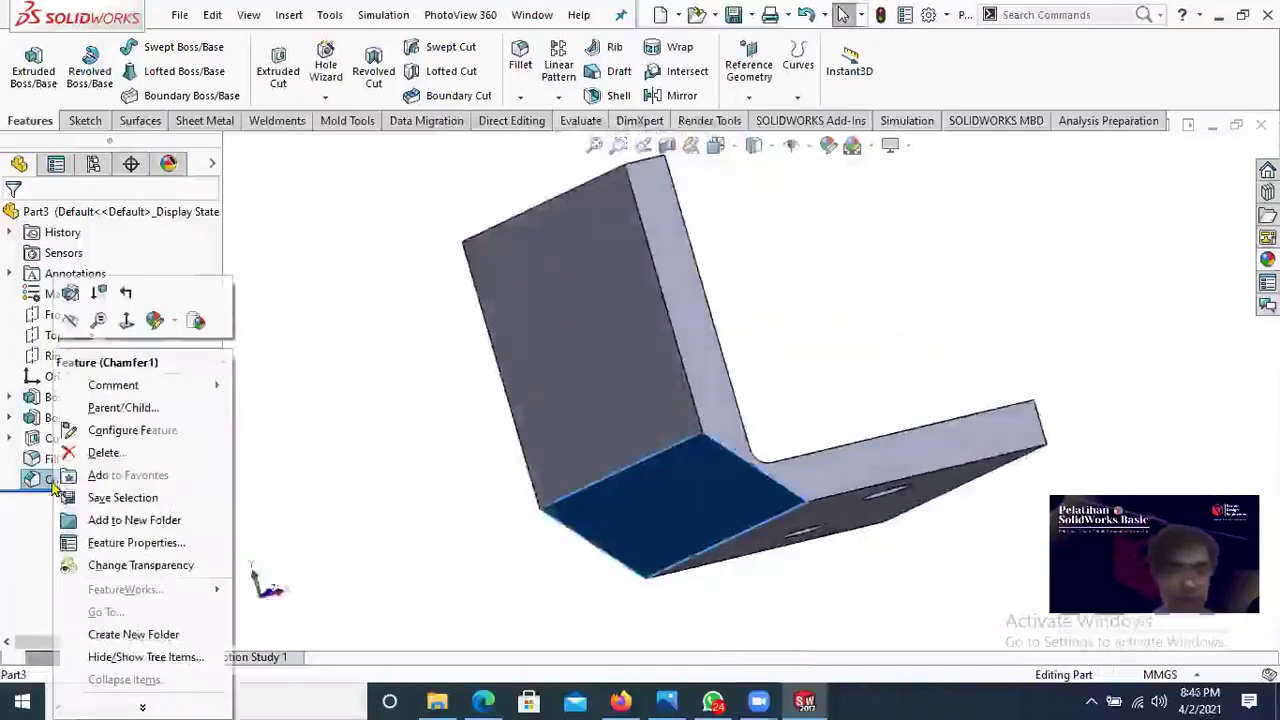
click(138, 453)
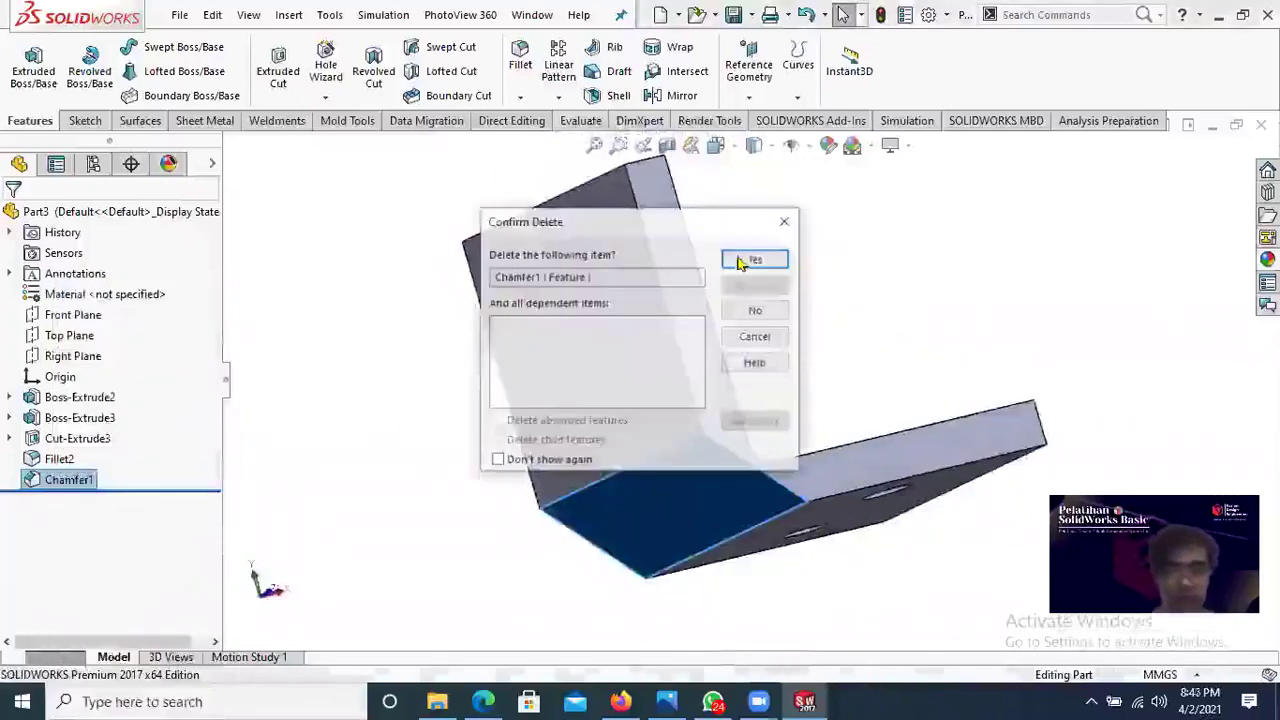
key(Return)
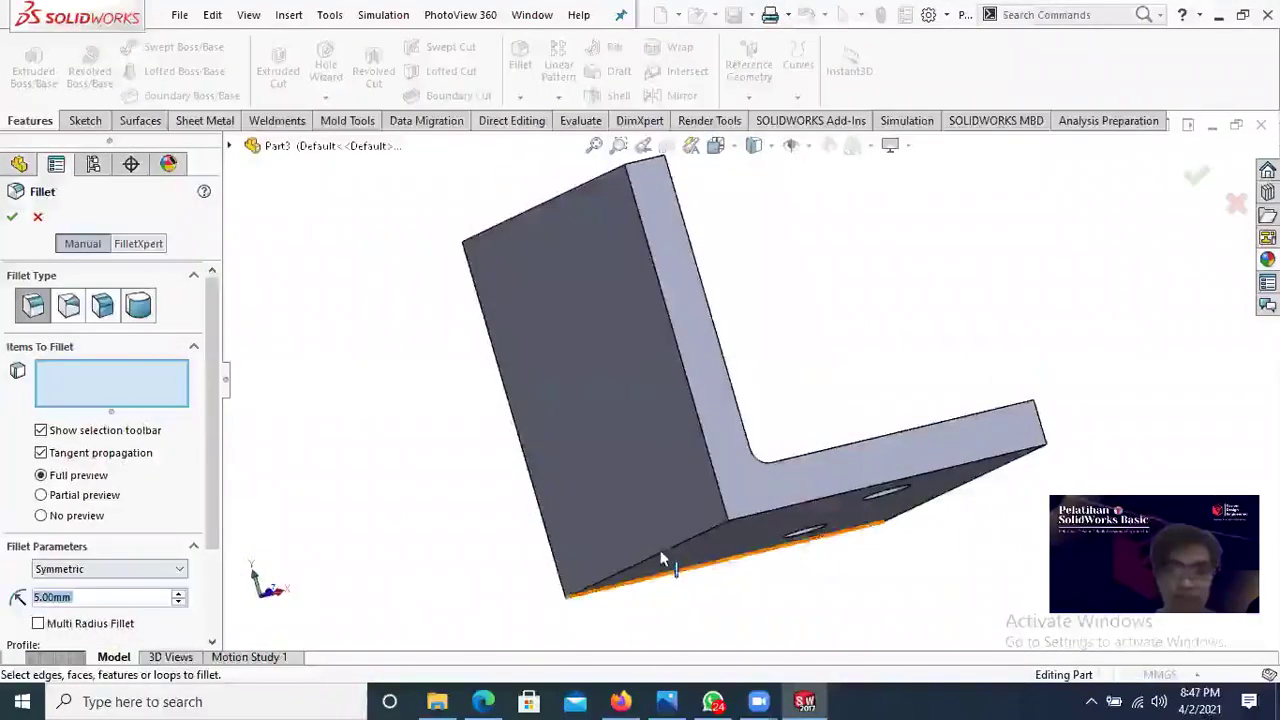
click(661, 553)
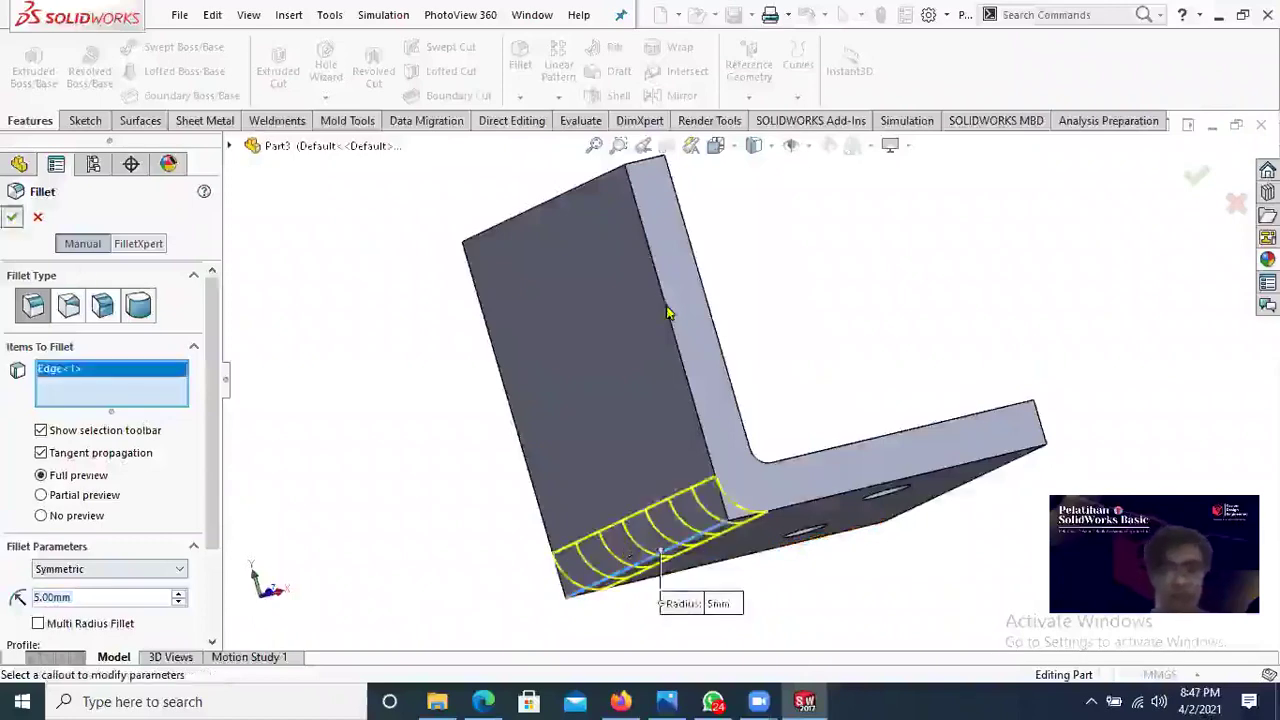
key(Return)
Step: On the wall's inner face, sketch a circle about 14 mm in diameter, centred across the width in the upper half
middle_drag(820, 366, 717, 449)
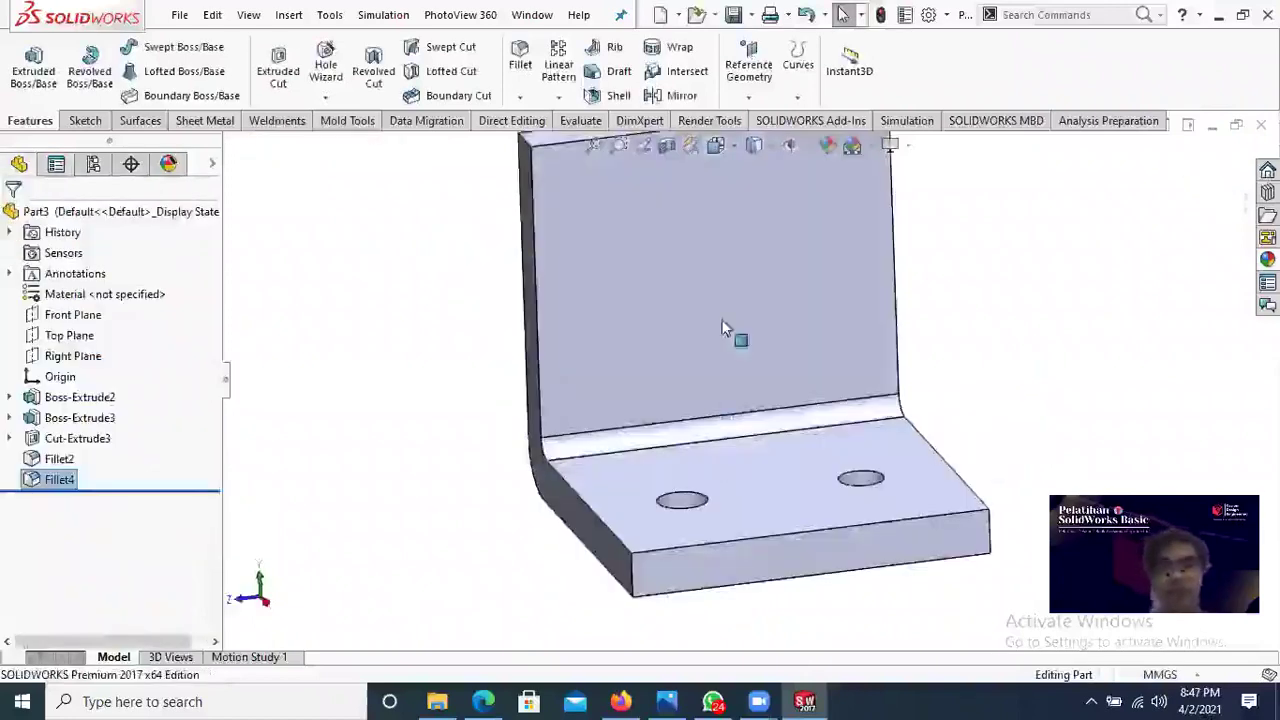
scroll(715, 310, up, 3)
click(707, 291)
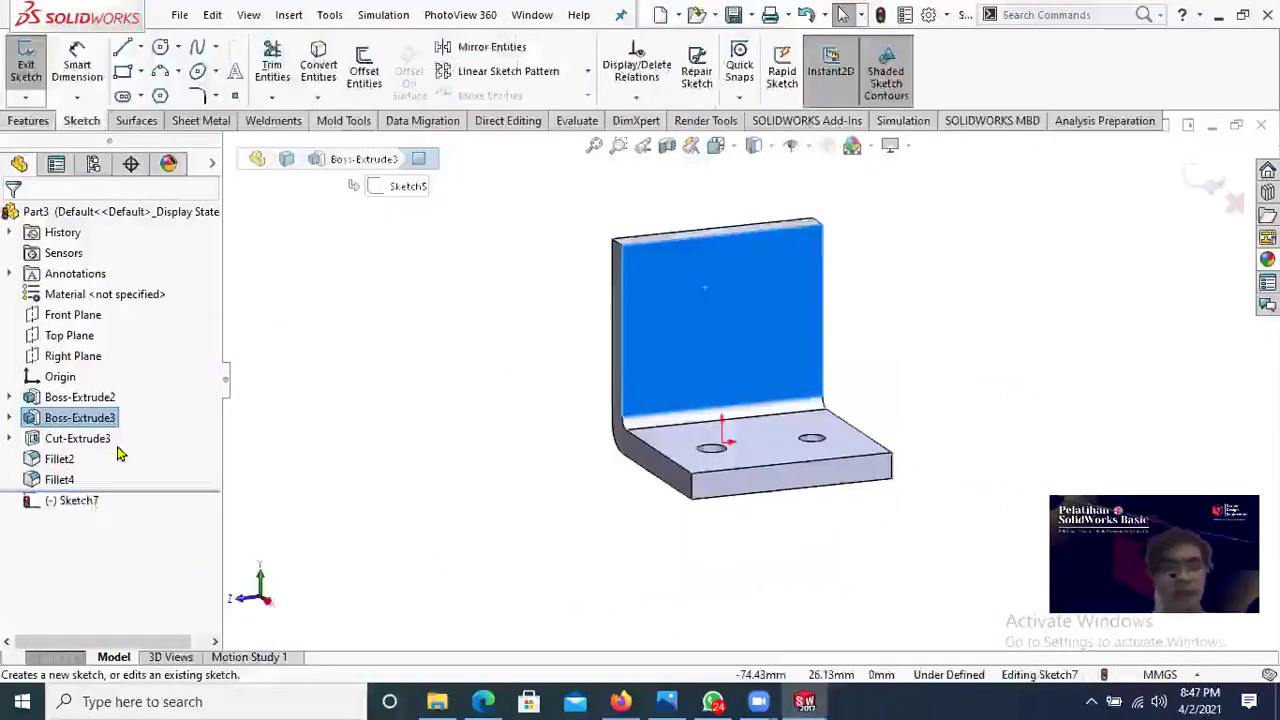
right_click(90, 500)
key(ctrl+8)
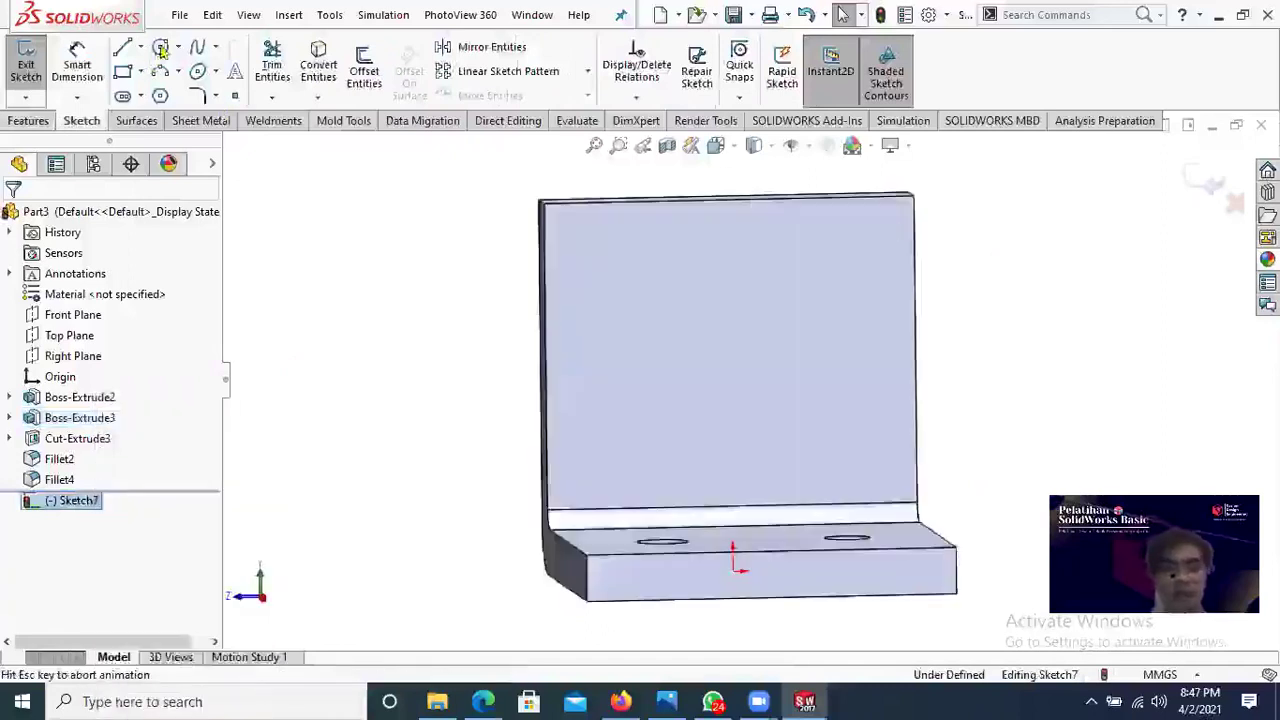
click(160, 50)
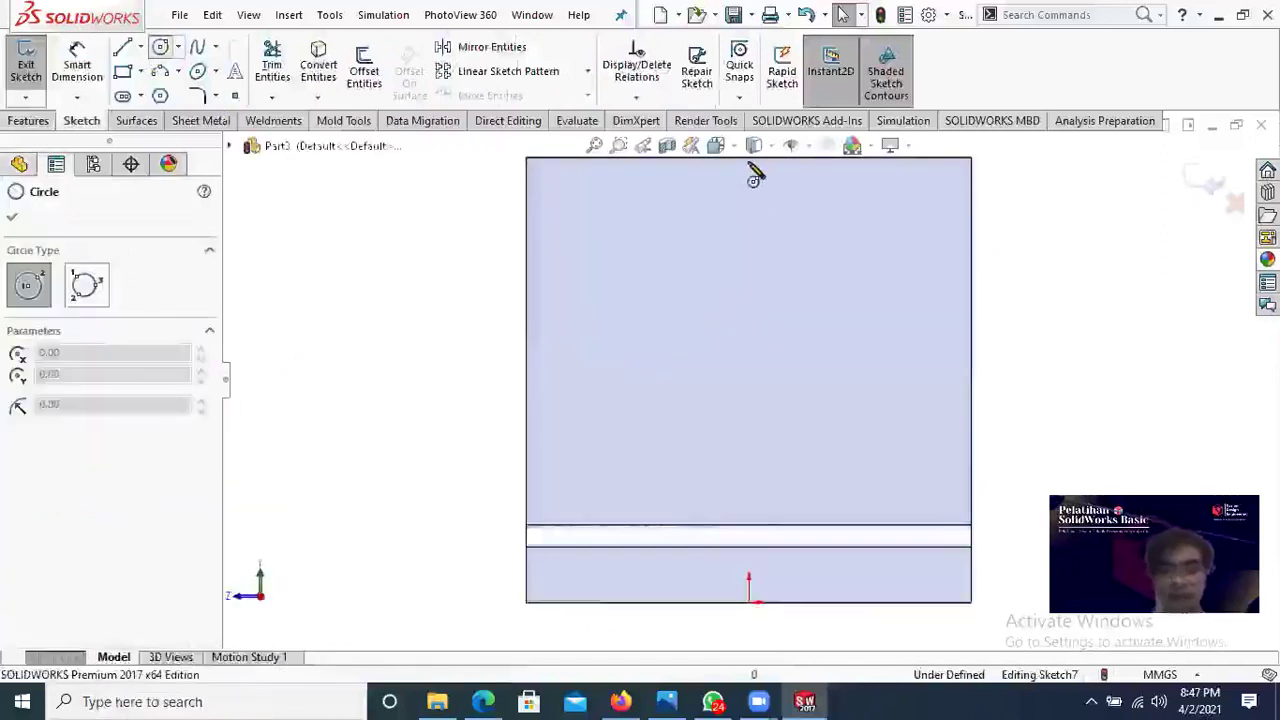
scroll(754, 192, up, 1)
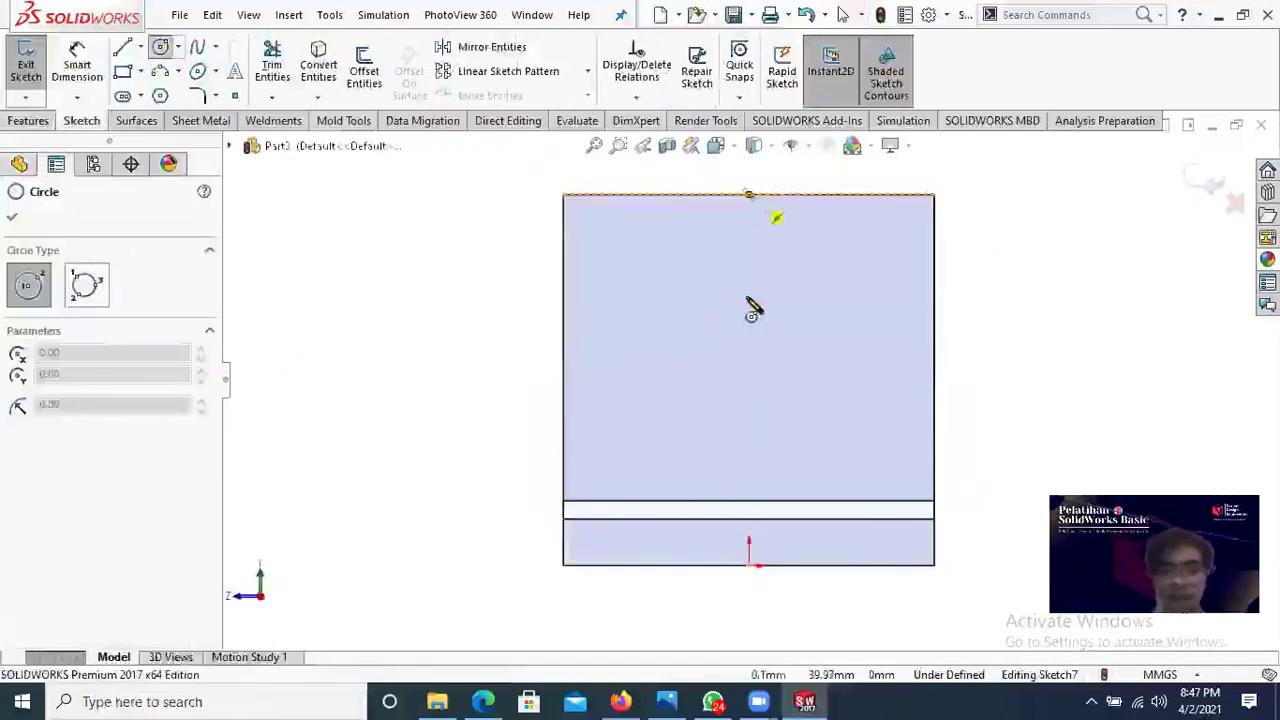
click(749, 318)
click(816, 319)
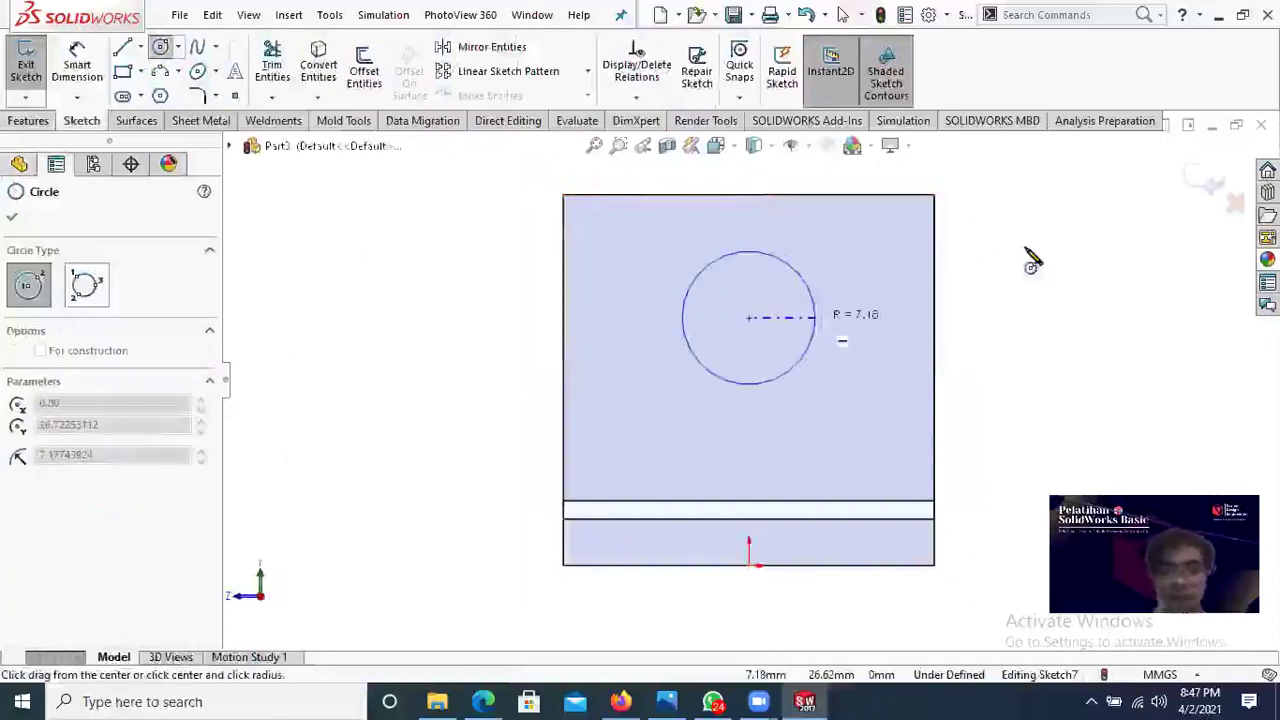
key(Escape)
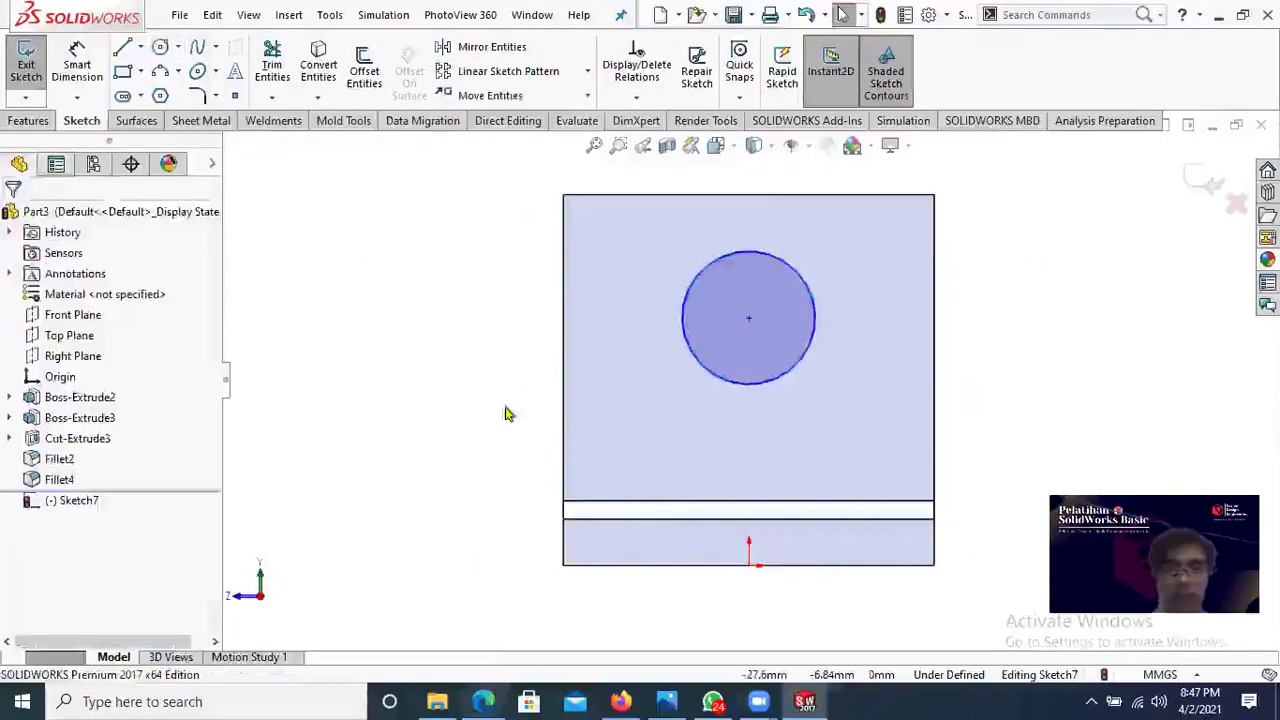
Step: Check the Bracket drawing in Edge and, back in SOLIDWORKS, dimension the wall circle's diameter as 10 mm
key(alt+Tab)
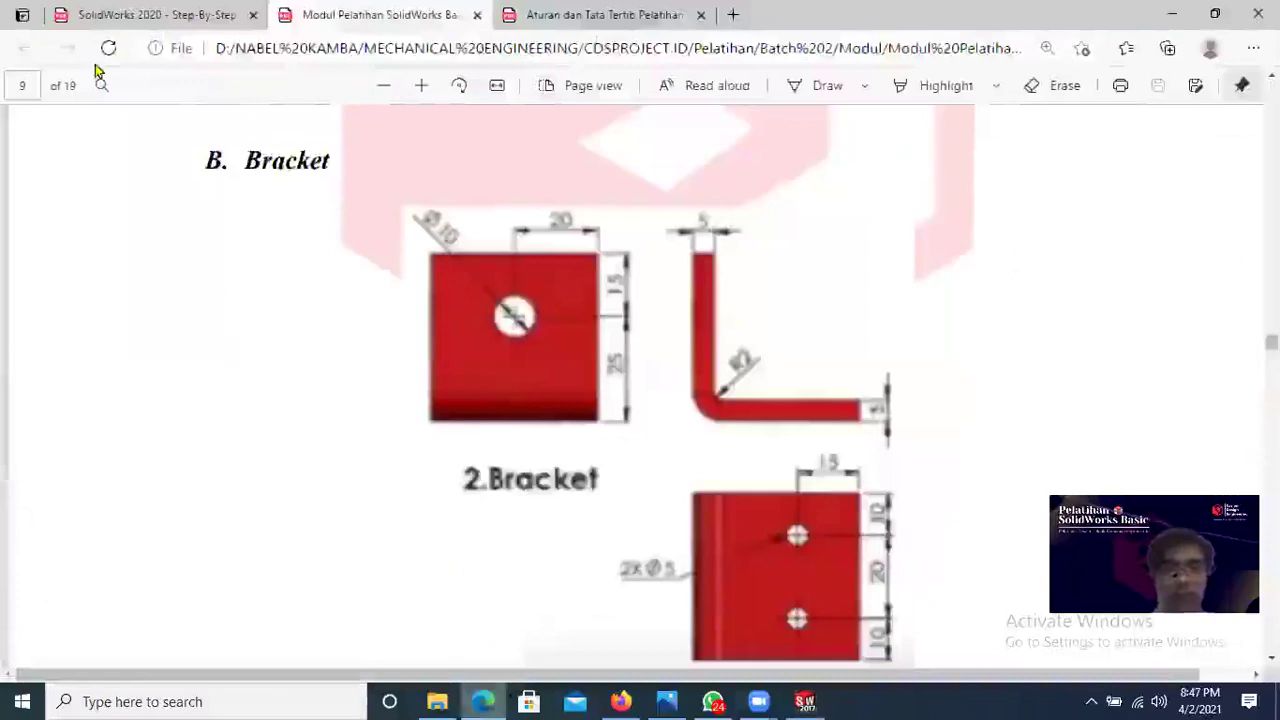
key(alt+Tab)
click(690, 308)
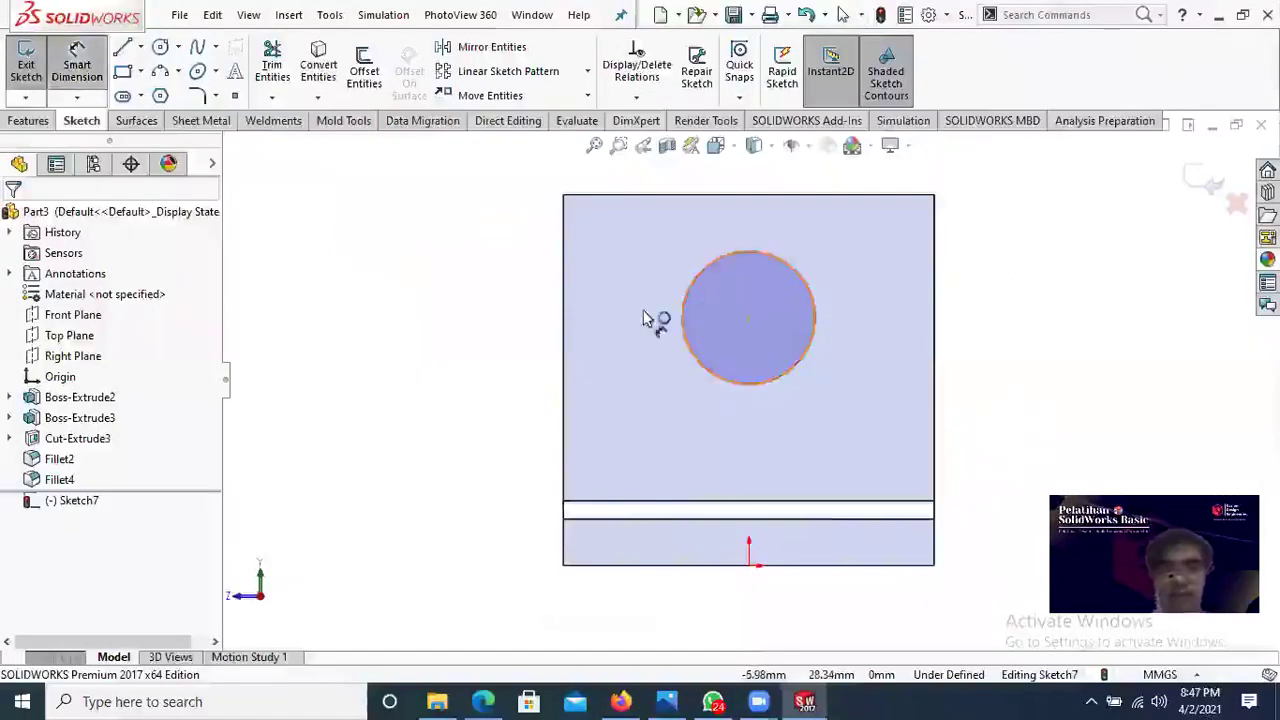
click(478, 337)
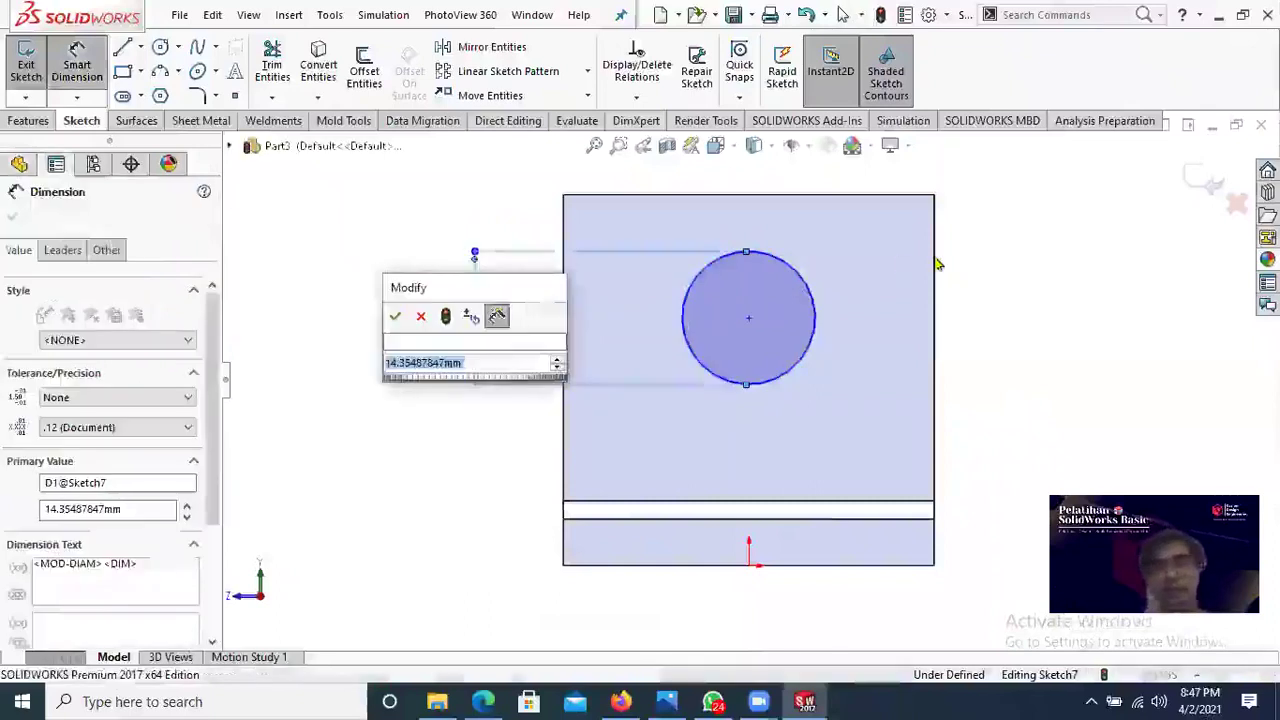
key(Return)
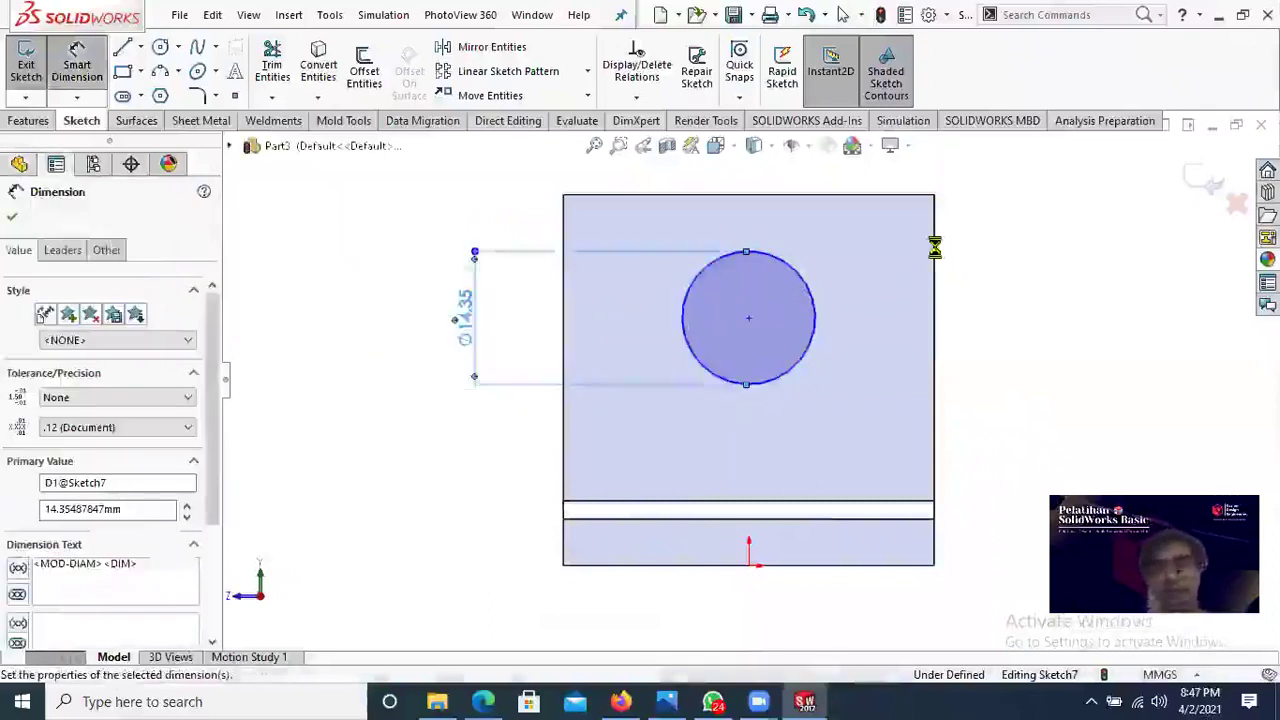
Step: Dimension the circle's centre 20 mm from the wall's side edge and 15 mm from its top edge
click(775, 283)
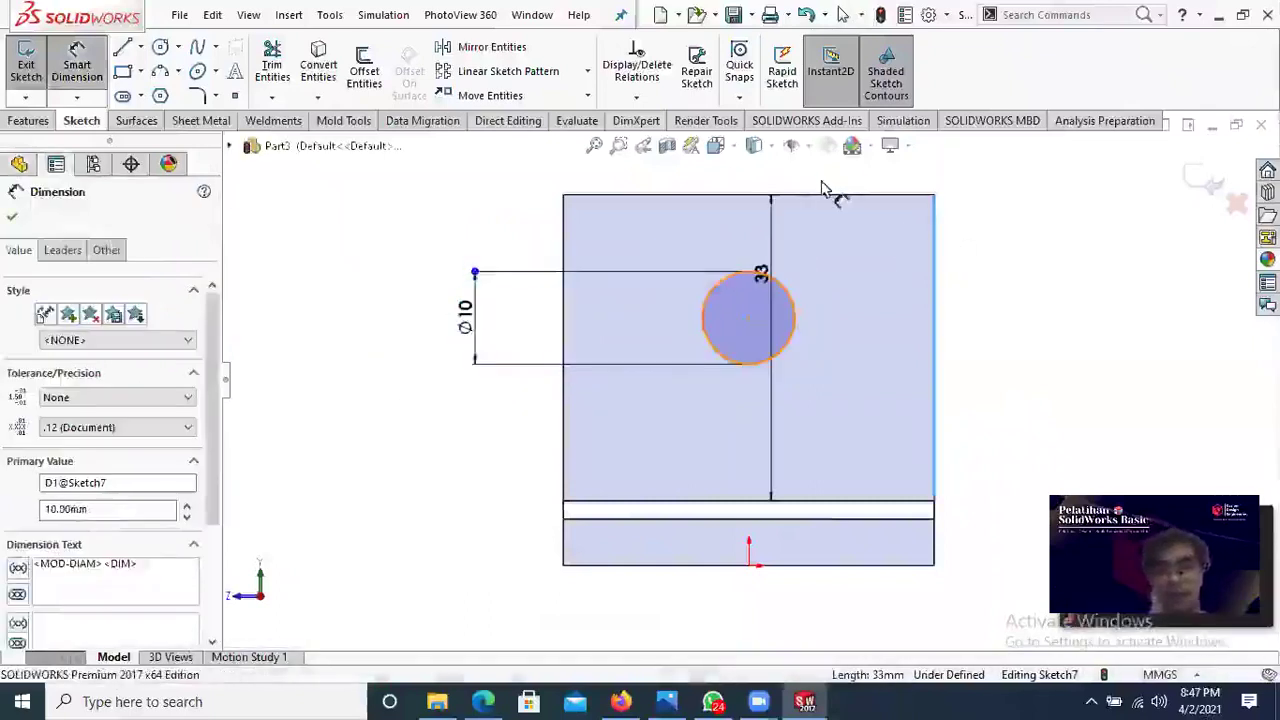
click(822, 190)
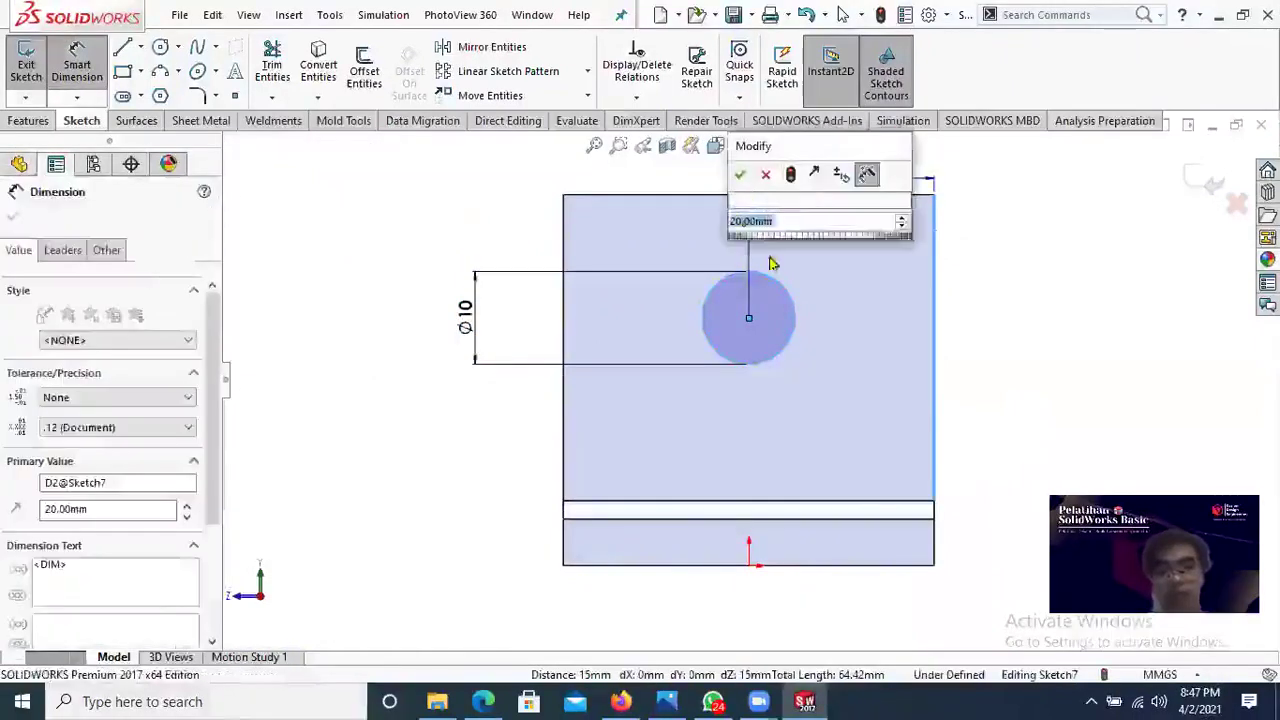
key(Return)
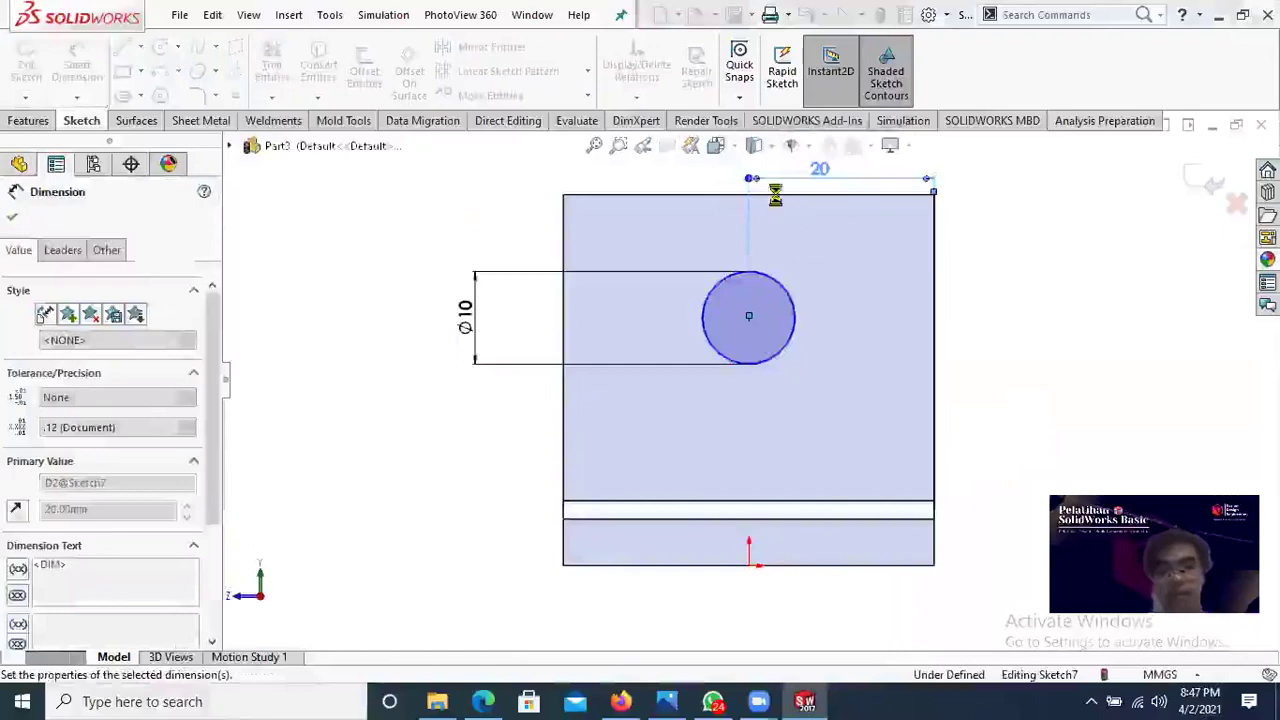
click(786, 195)
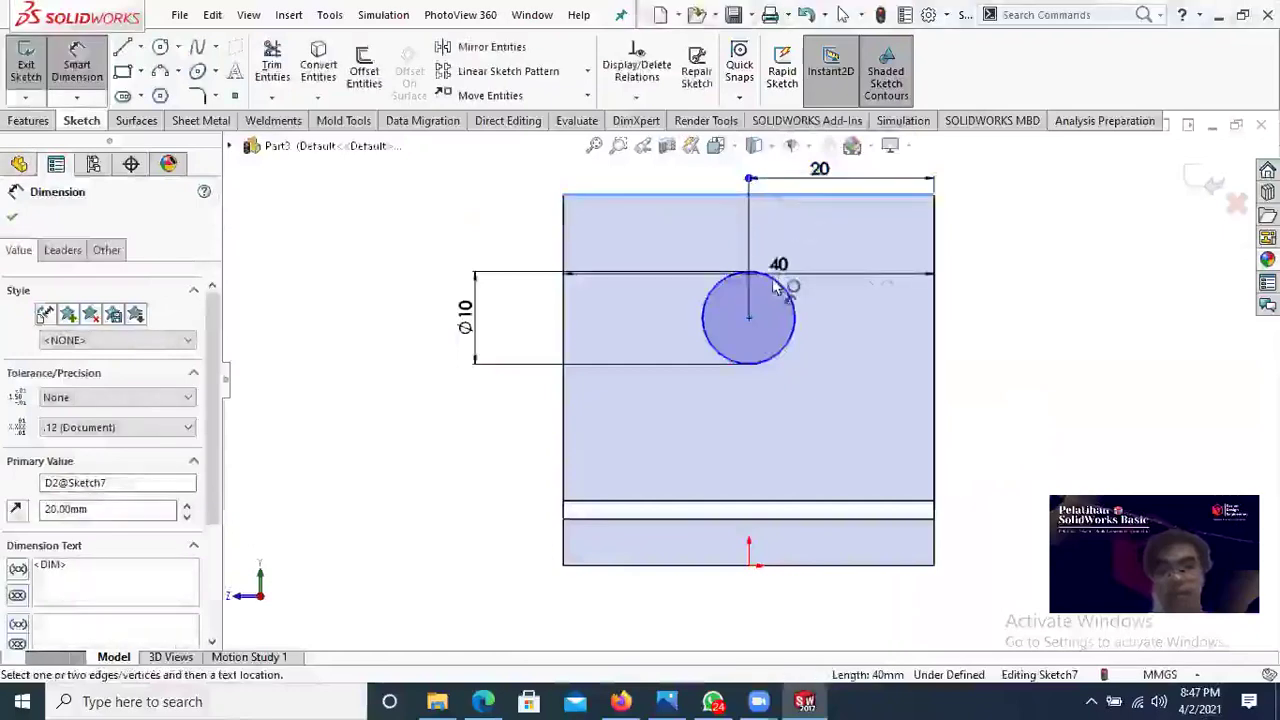
click(774, 285)
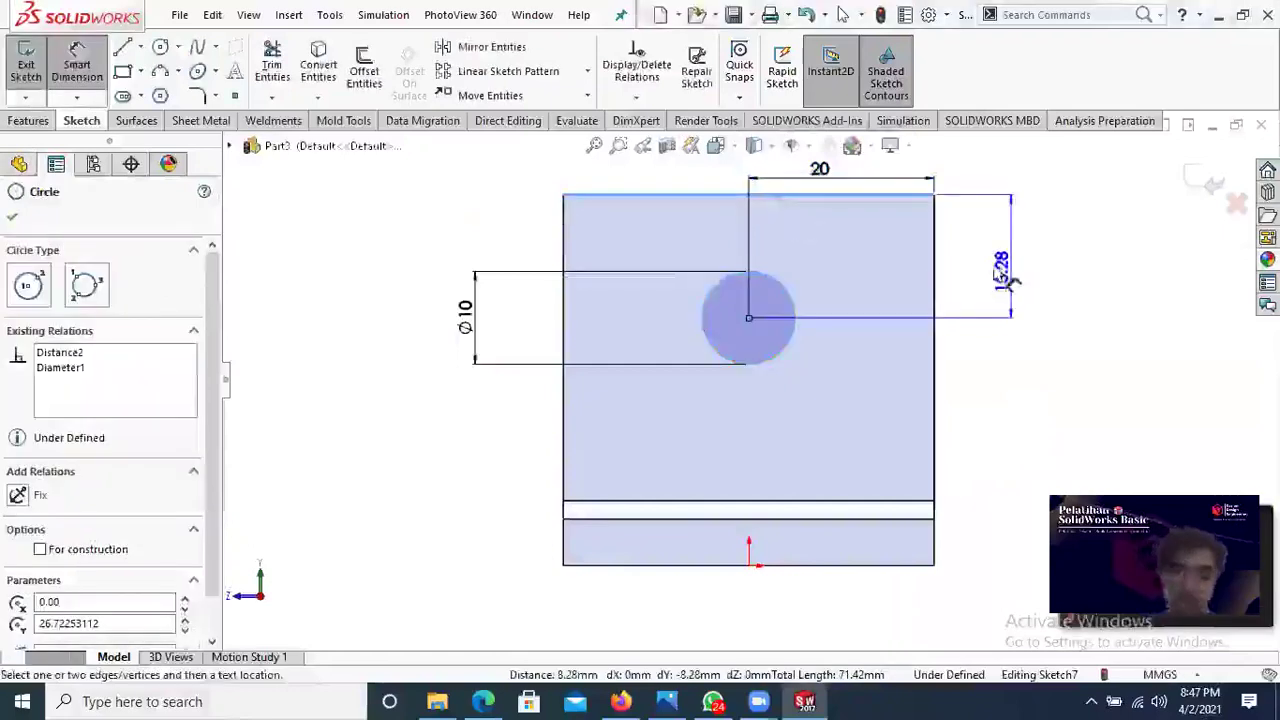
click(1008, 281)
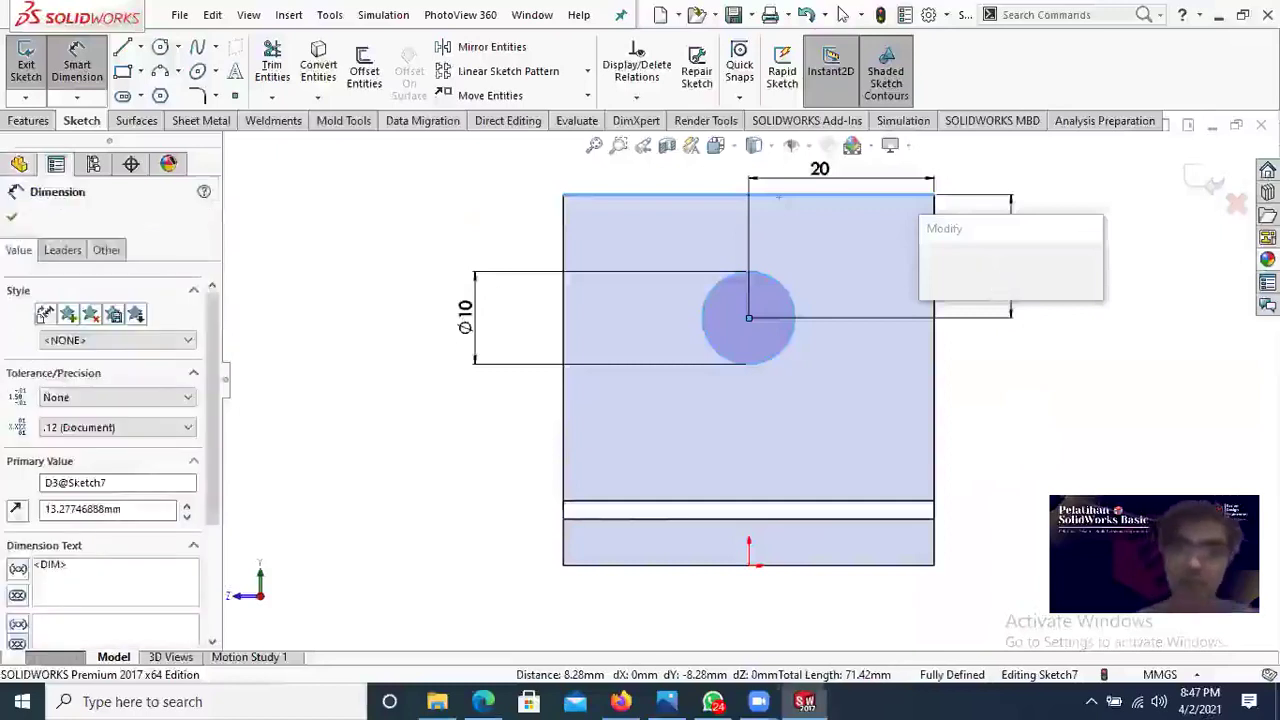
click(966, 254)
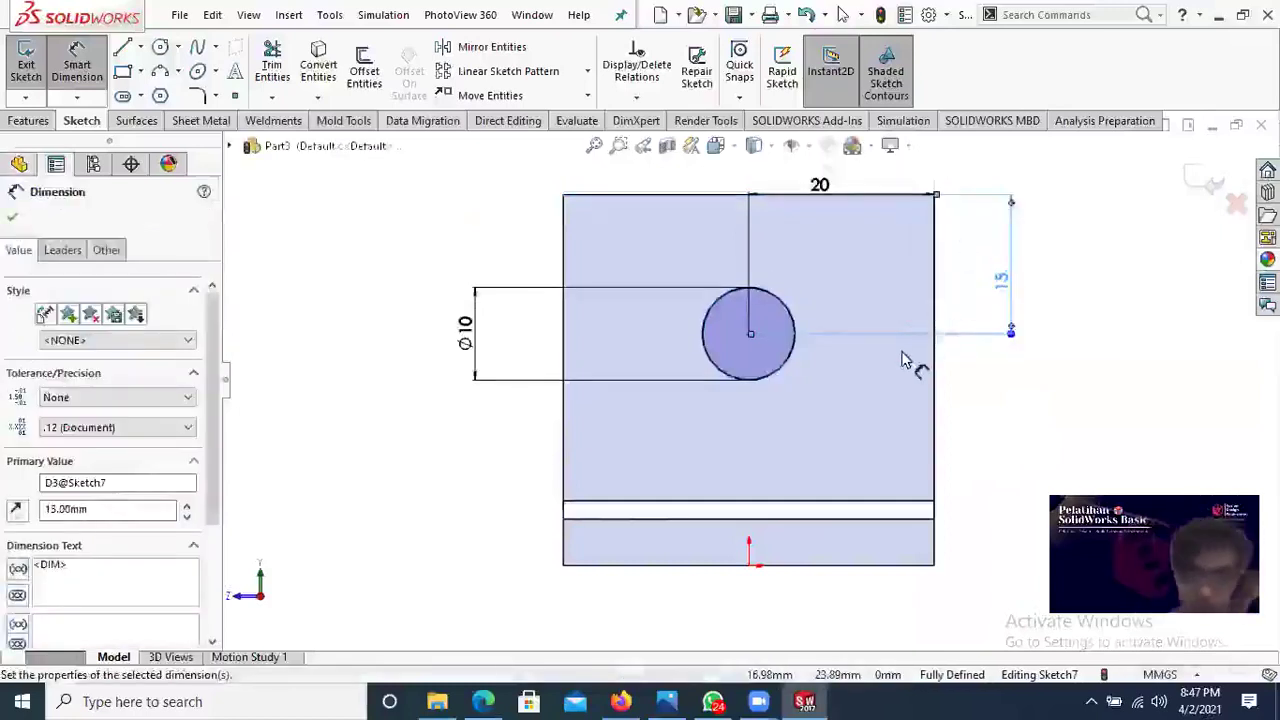
click(16, 222)
Step: Set up an extruded cut of the wall circle with the Through All end condition
click(29, 120)
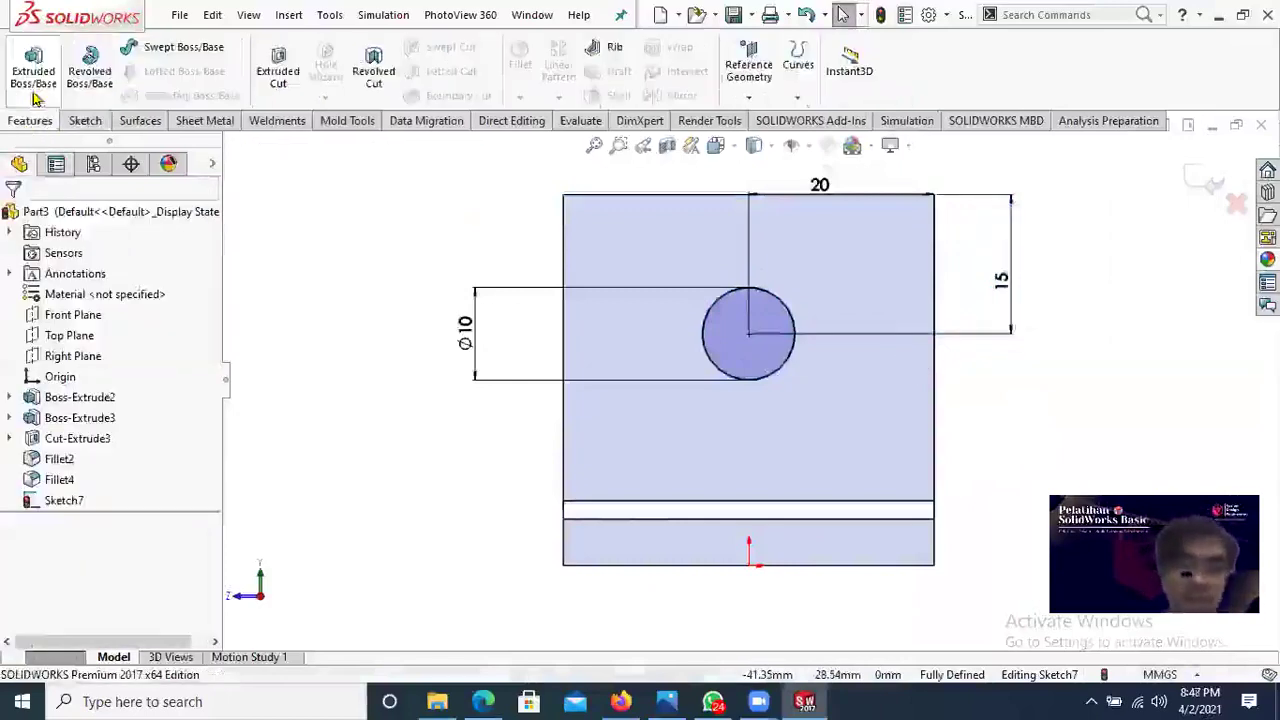
click(264, 70)
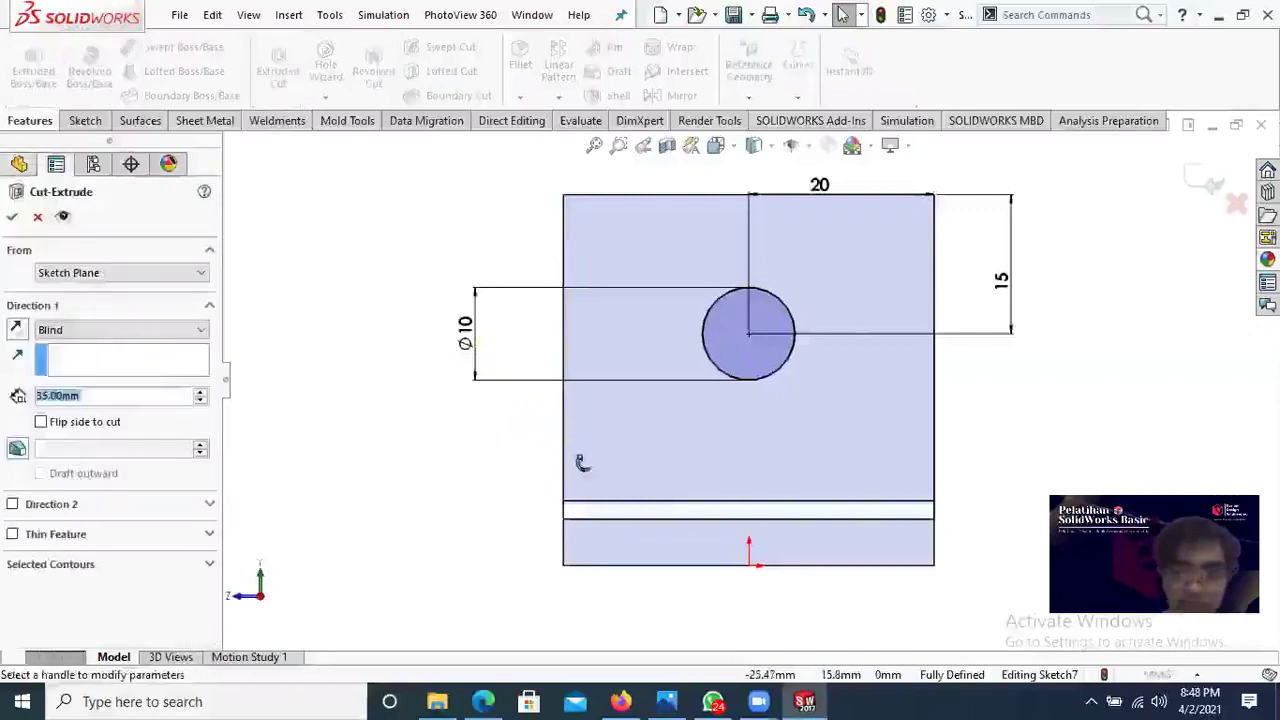
click(83, 331)
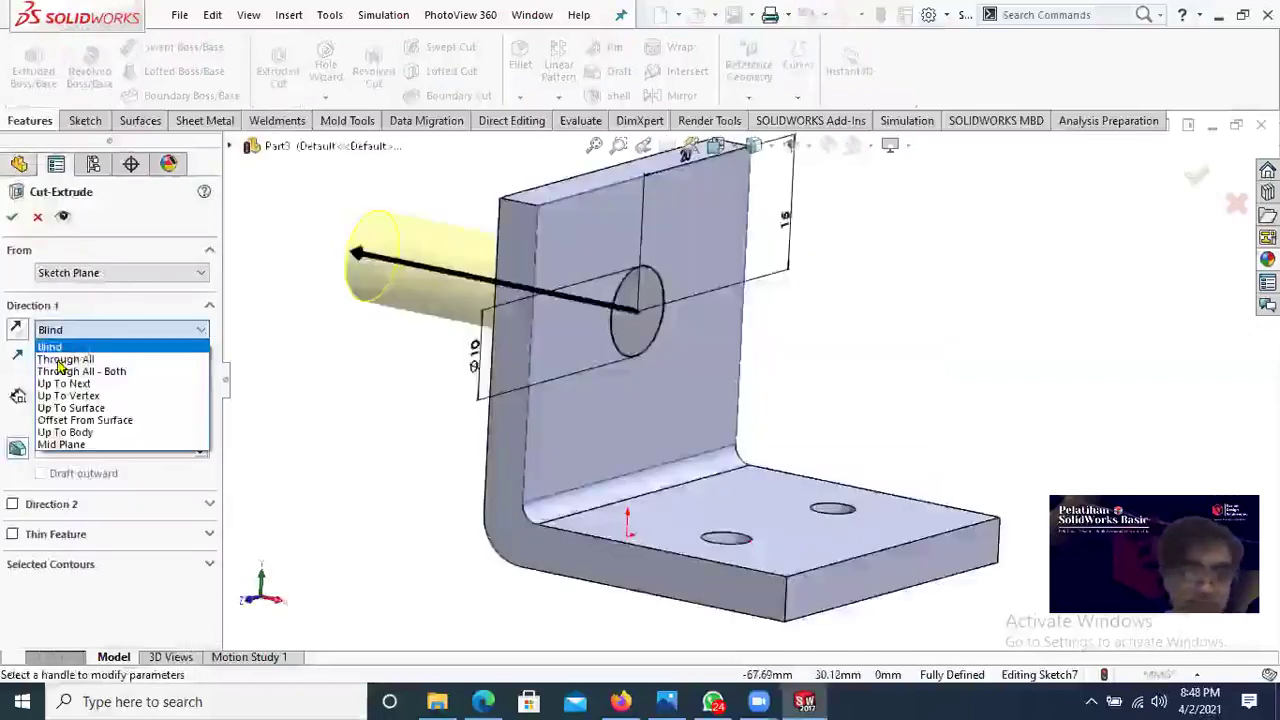
click(64, 359)
Step: Try the Mid Plane and Up To Next end conditions for the wall hole cut and inspect their previews
key(alt+Down)
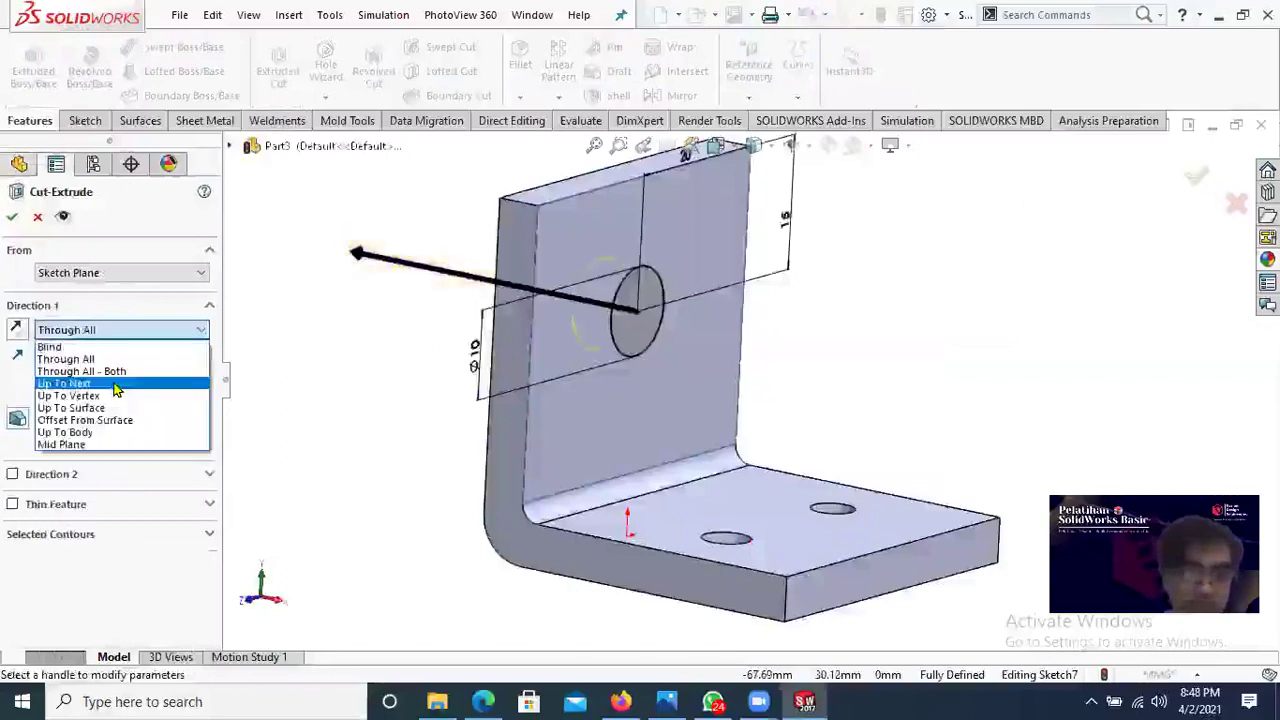
click(84, 445)
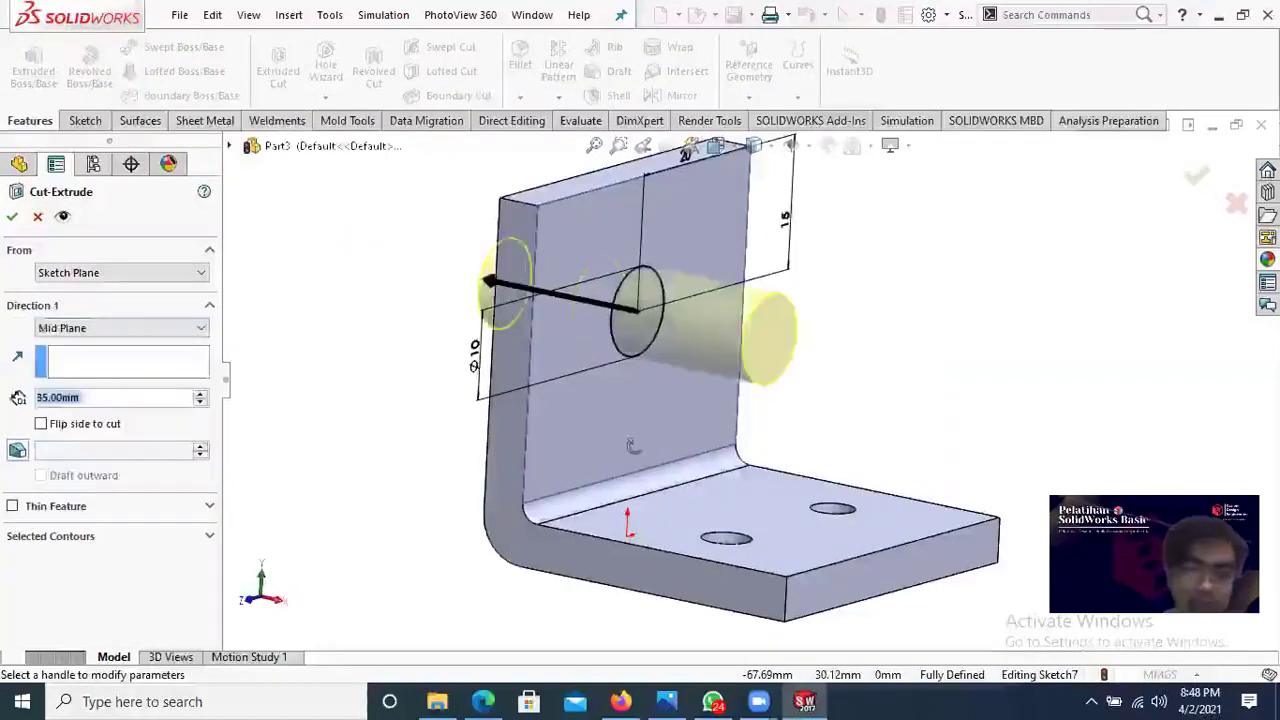
middle_drag(630, 445, 135, 385)
middle_drag(157, 320, 153, 328)
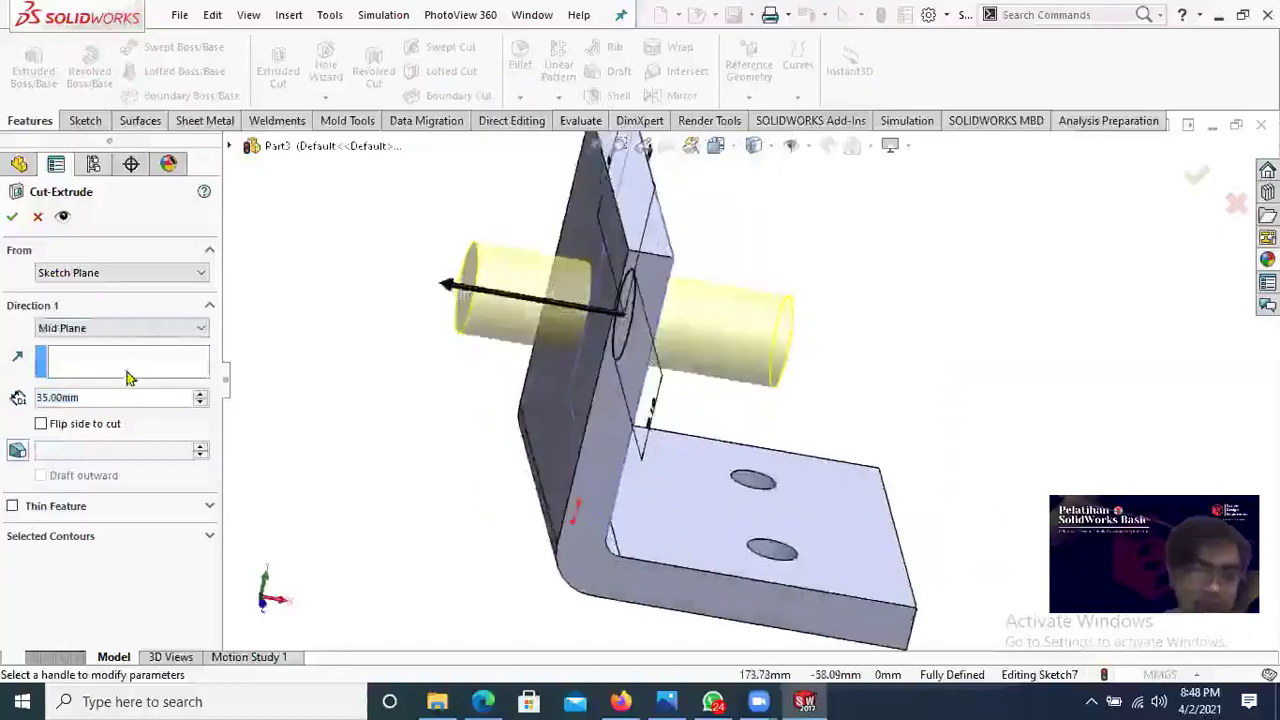
click(148, 329)
click(119, 381)
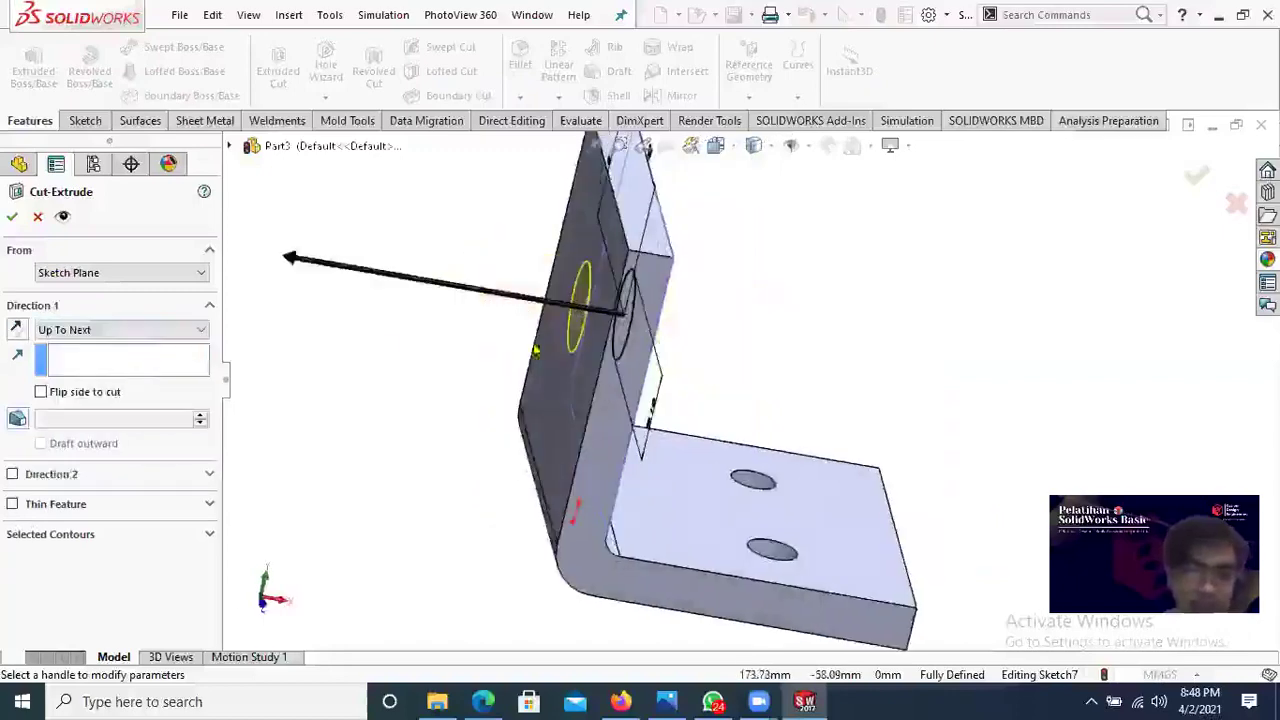
scroll(535, 350, down, 2)
Step: Set the cut's end condition to Through All and complete the hole through the wall
click(124, 331)
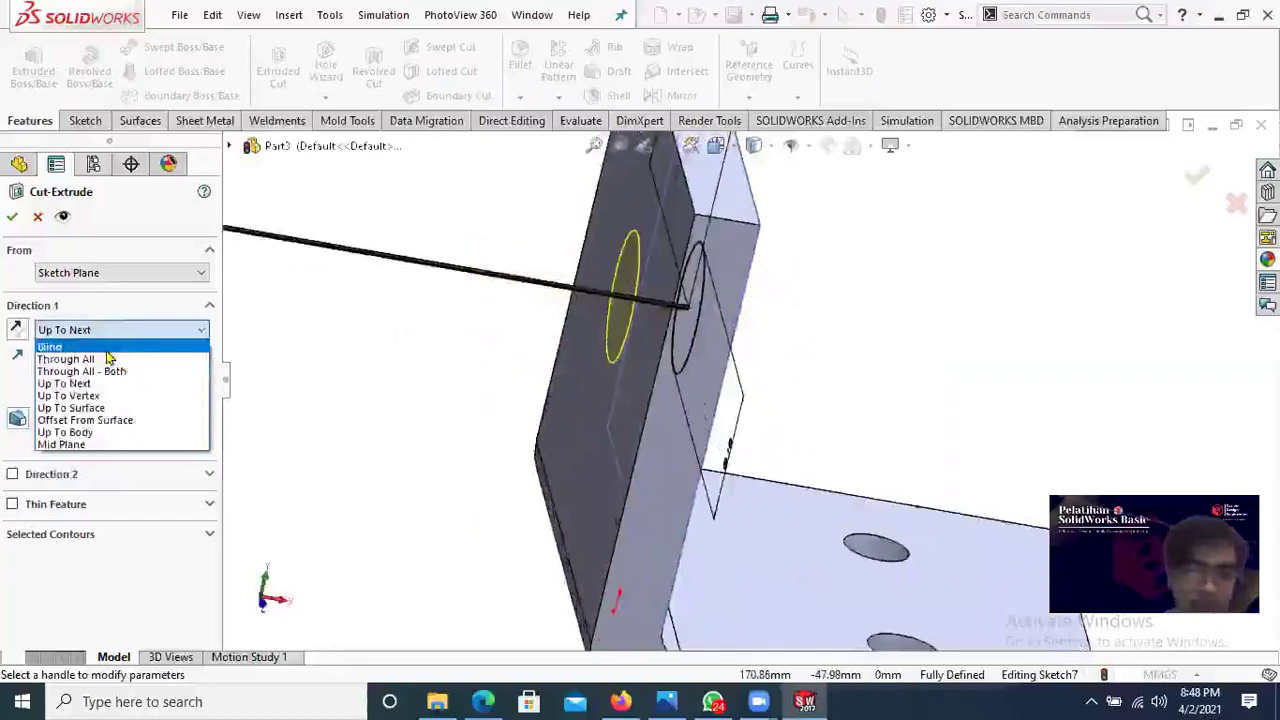
click(110, 347)
click(143, 330)
click(143, 348)
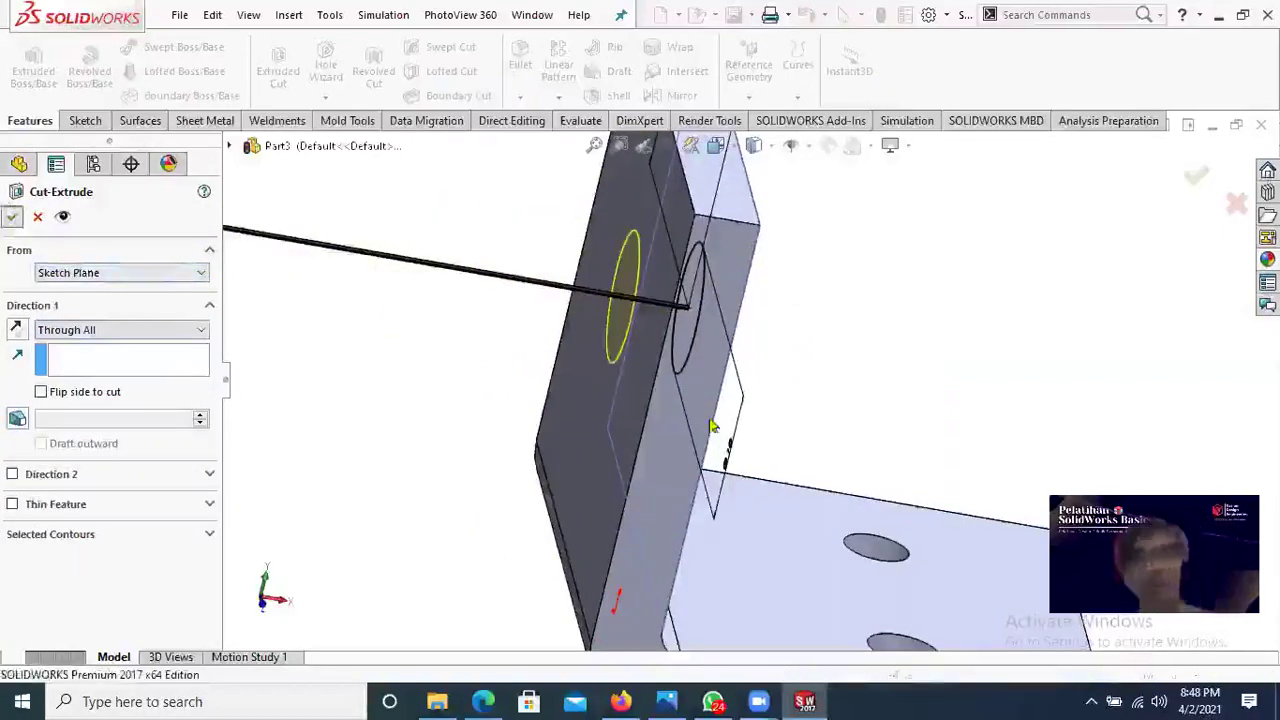
scroll(706, 427, up, 3)
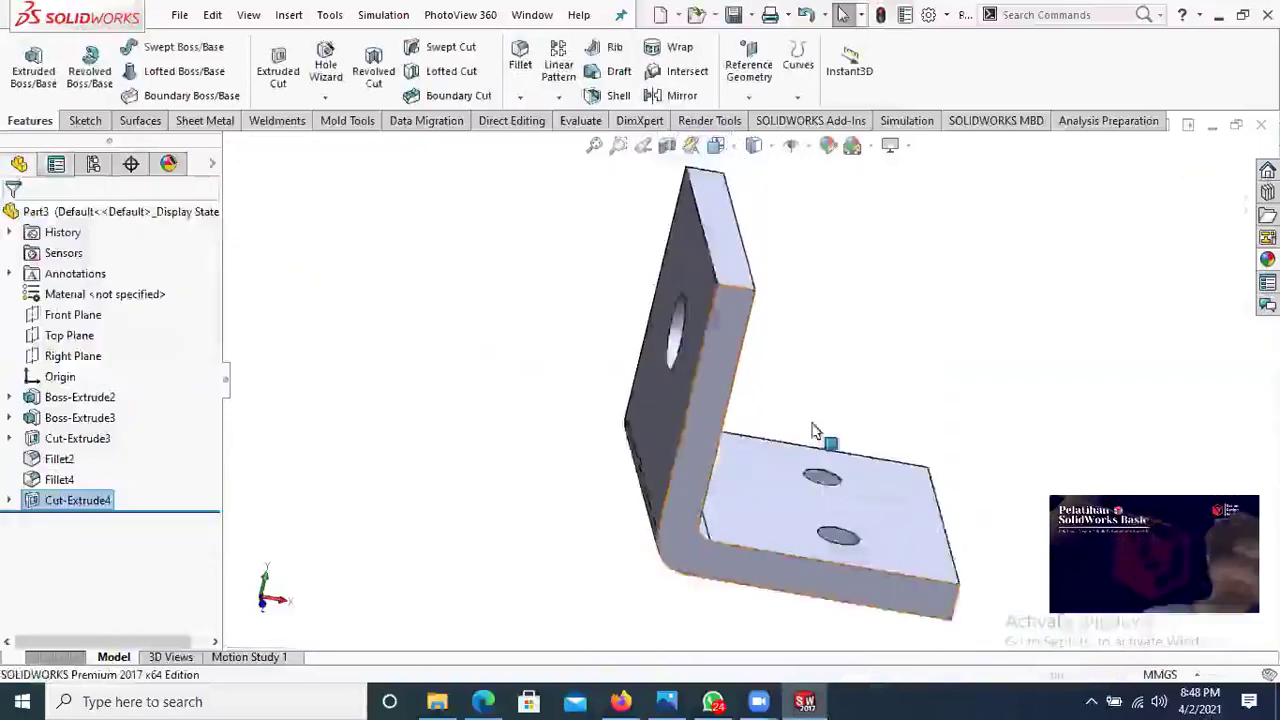
Step: Select the whole part and look through the appearance library's material categories, including the Plastic finishes
middle_drag(812, 432, 656, 374)
scroll(733, 392, up, 4)
scroll(654, 374, up, 1)
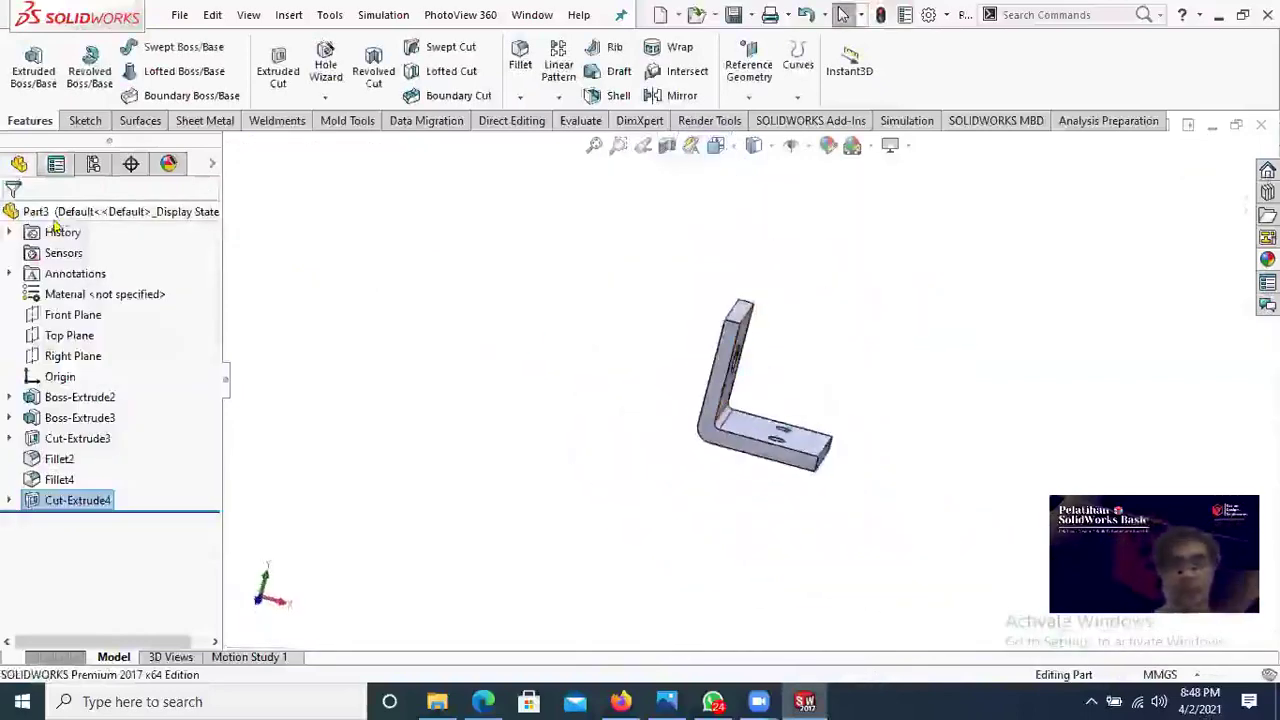
click(34, 213)
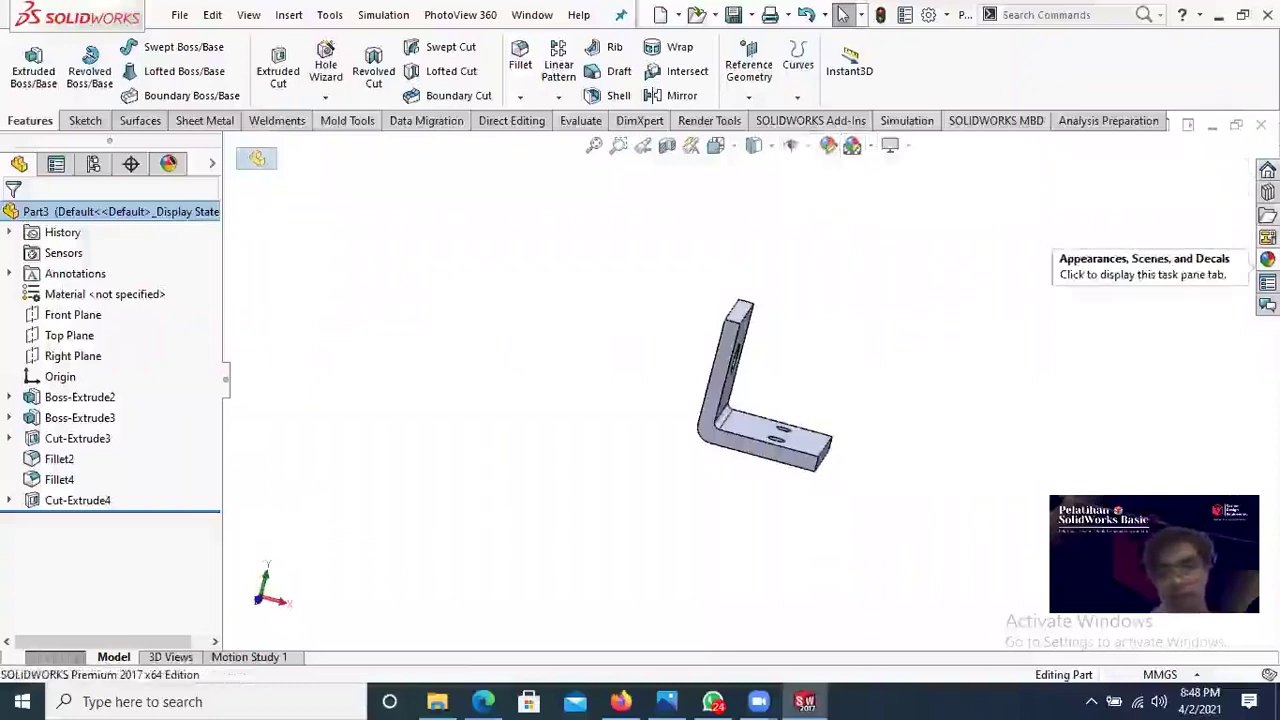
click(1267, 258)
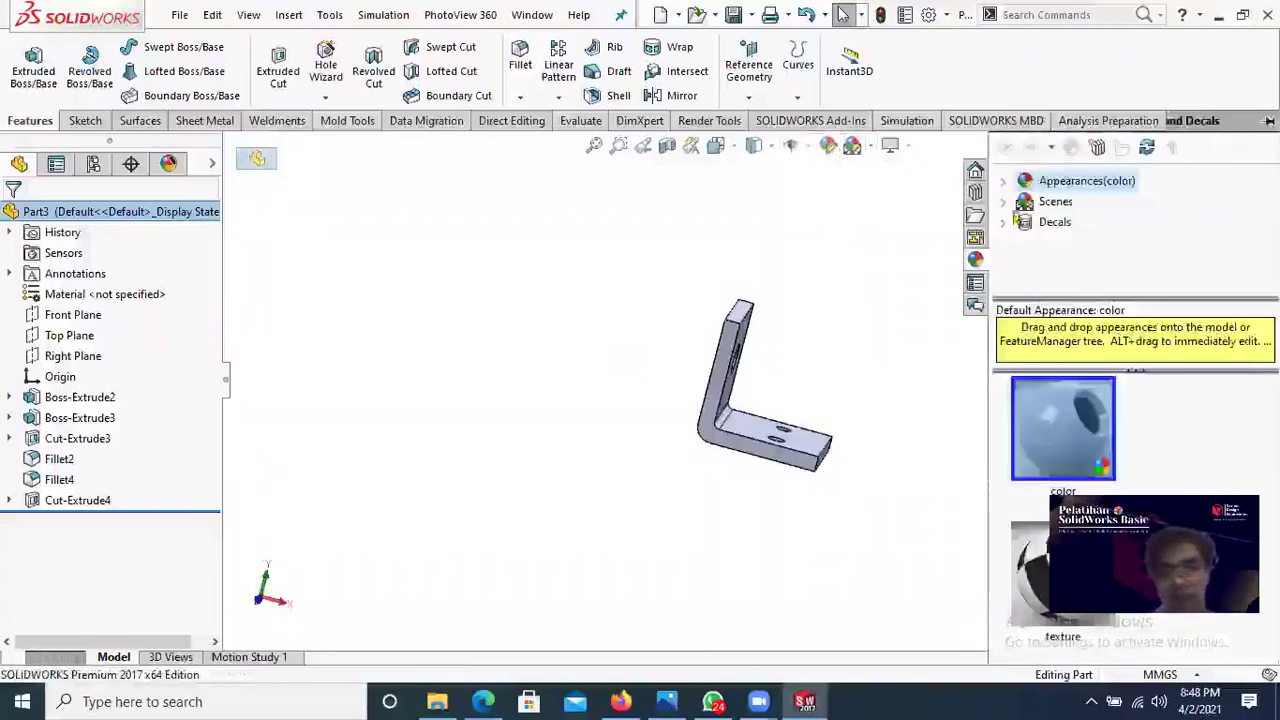
click(1003, 182)
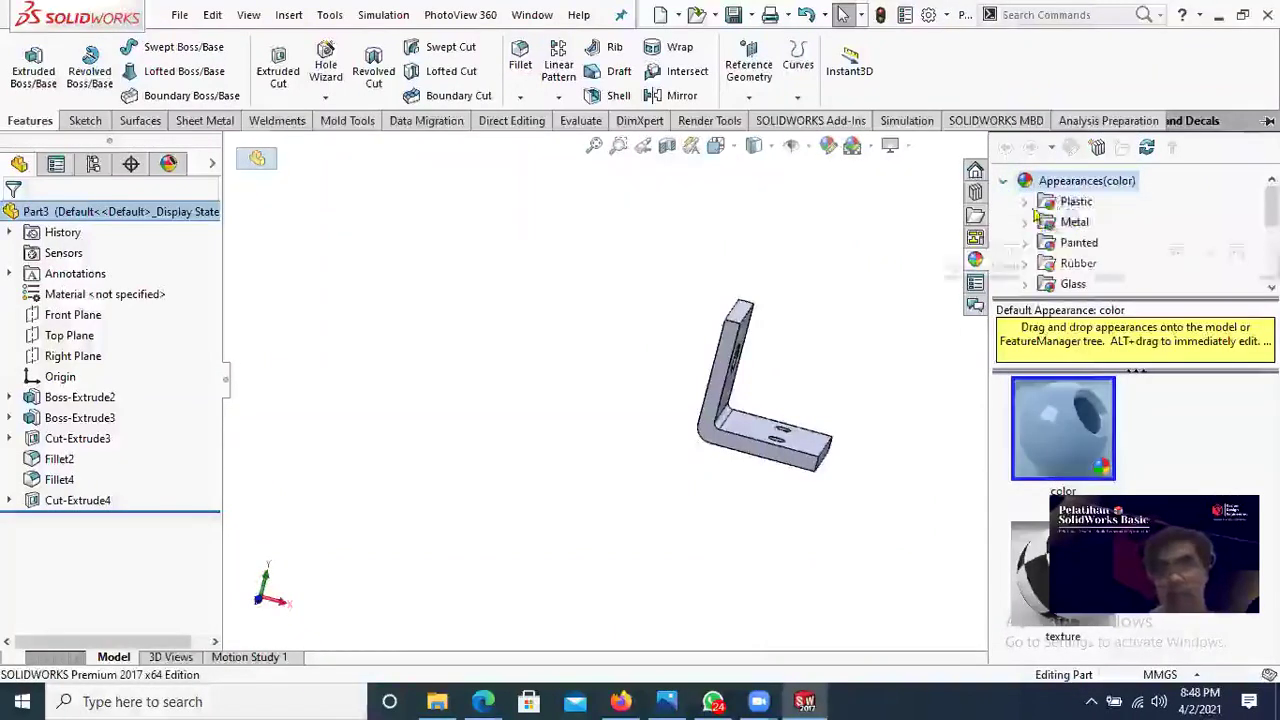
double_click(1075, 203)
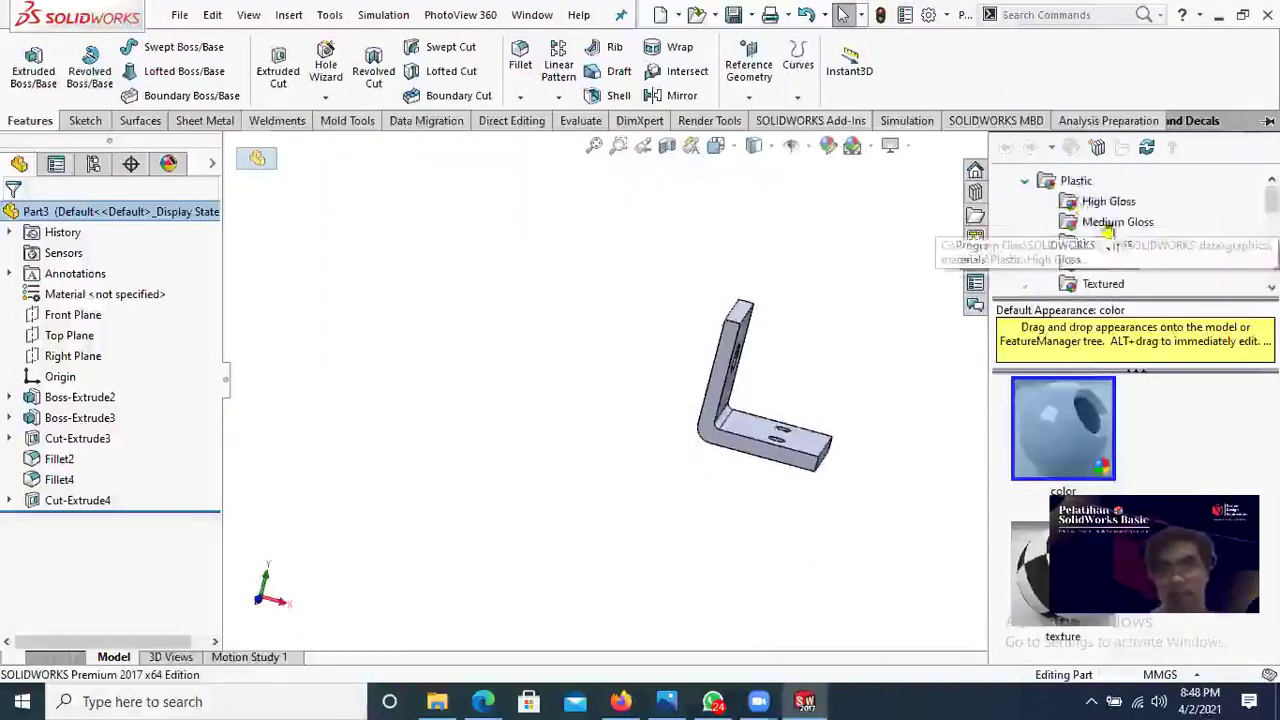
click(1024, 184)
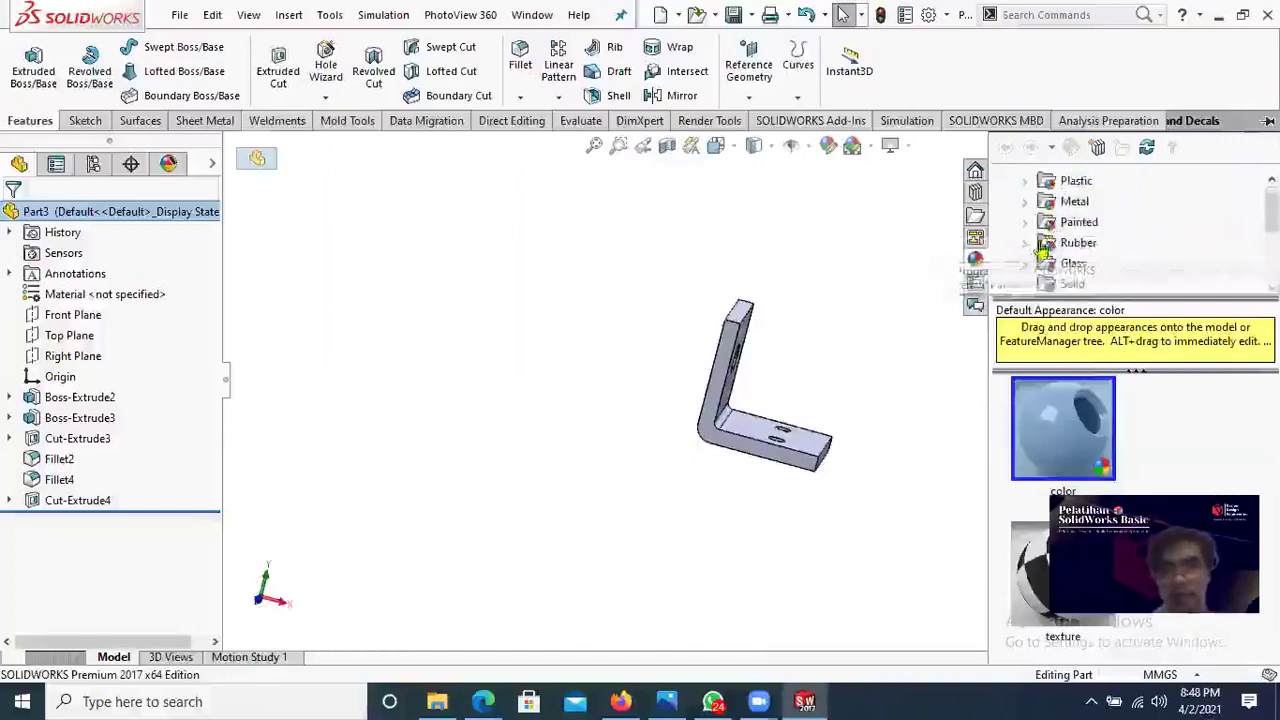
scroll(1050, 265, down, 3)
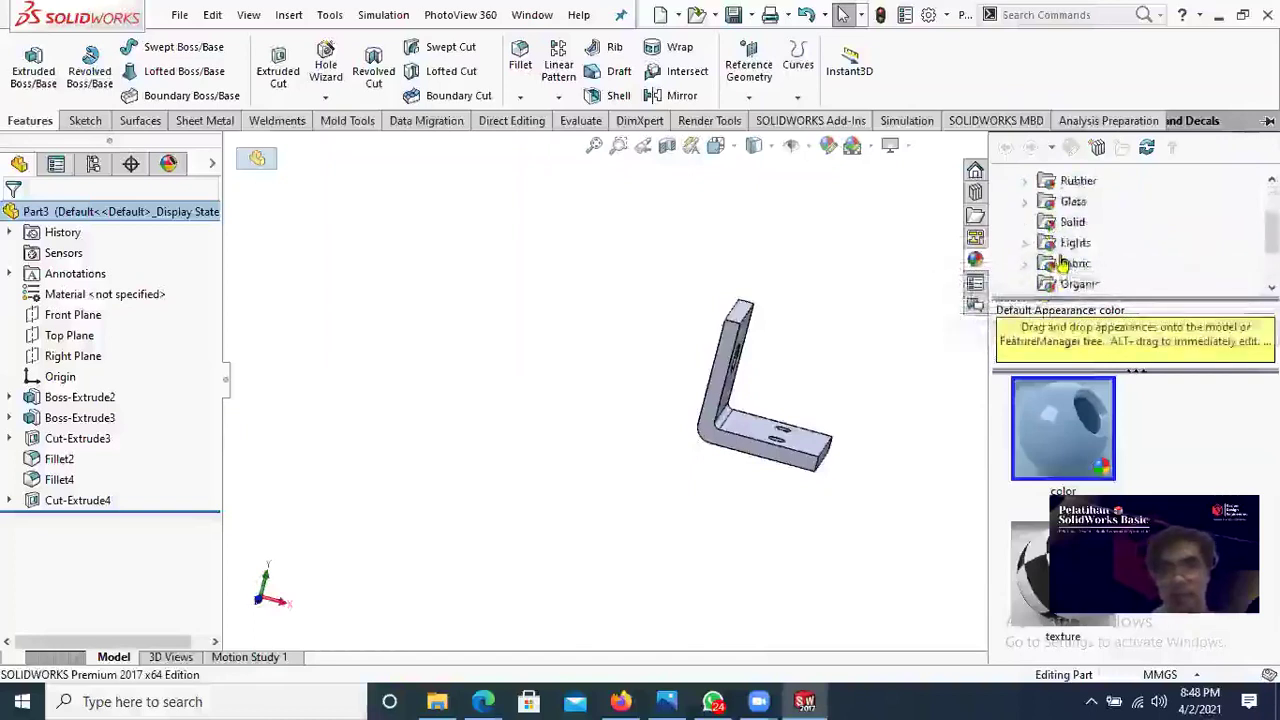
scroll(1083, 255, up, 4)
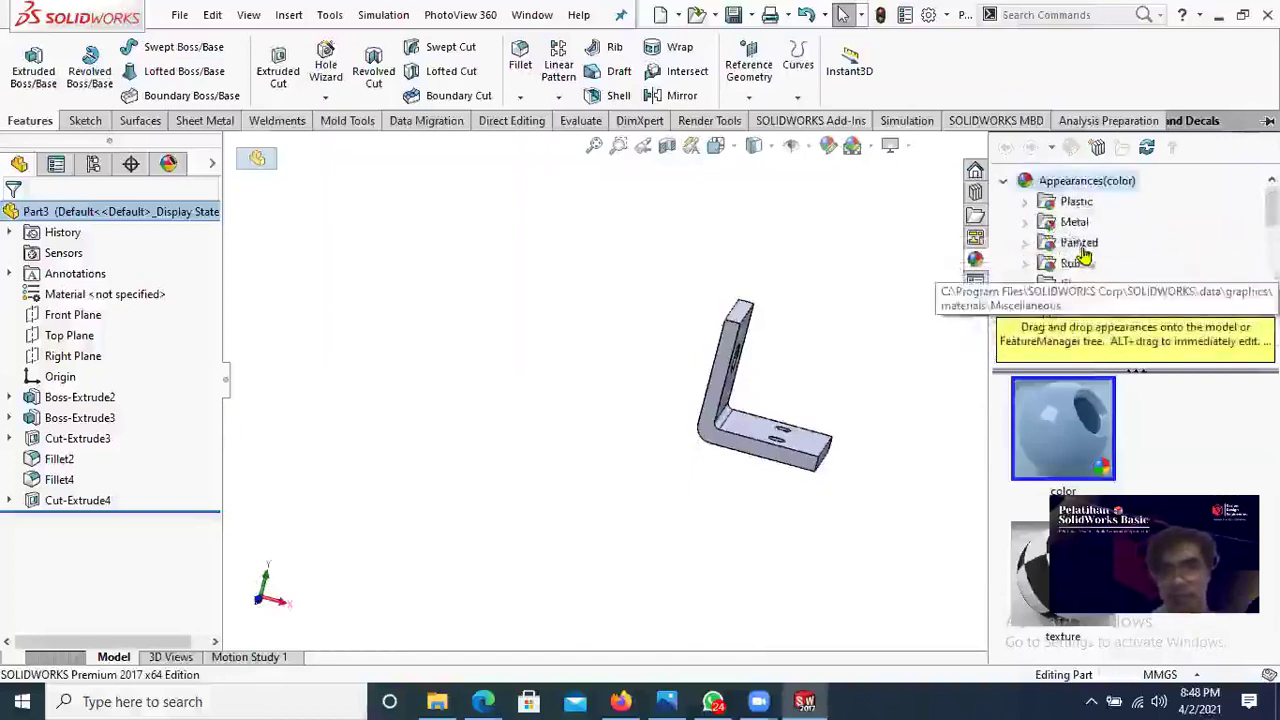
click(1004, 182)
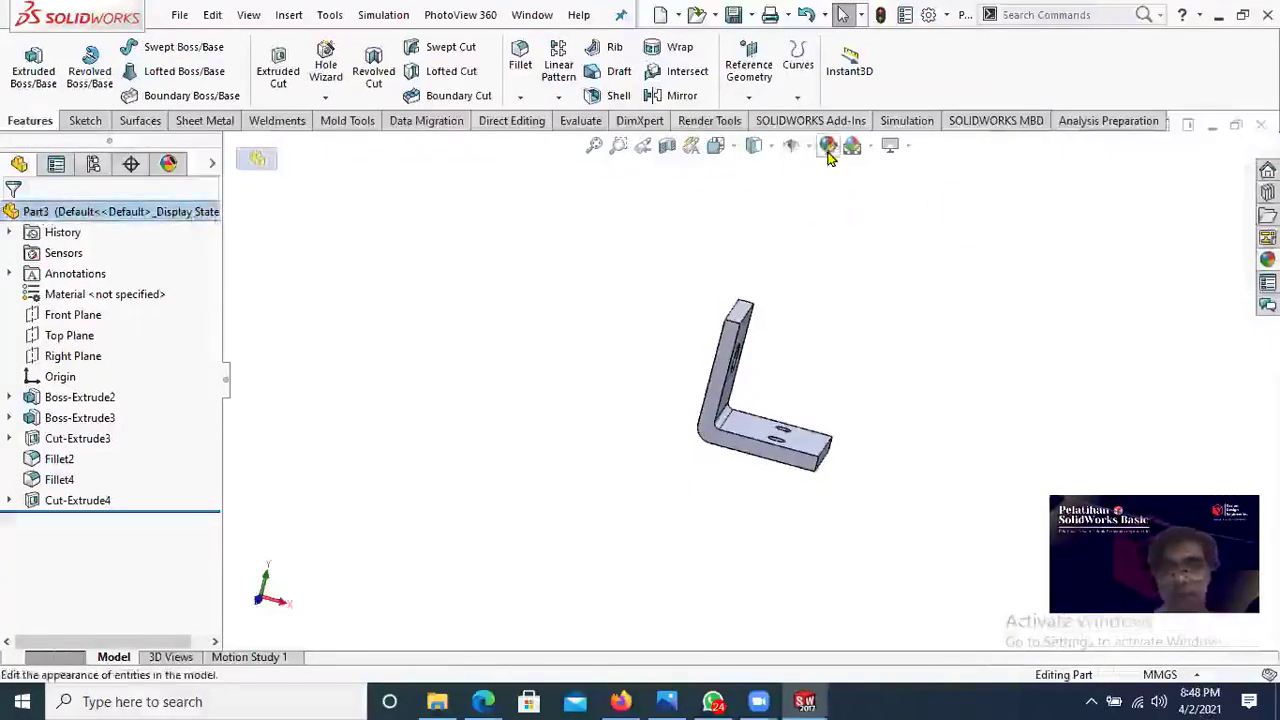
Step: Apply a yellow colour from the standard swatches to the whole bracket part
click(829, 152)
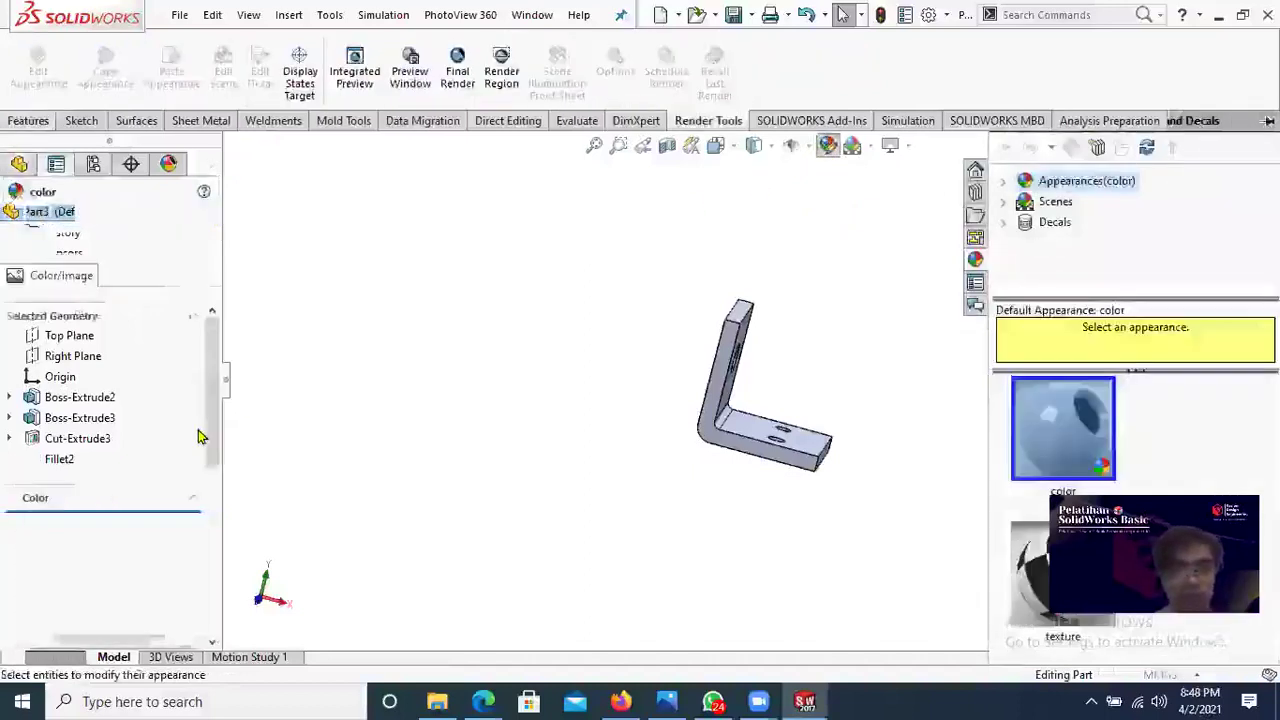
click(91, 602)
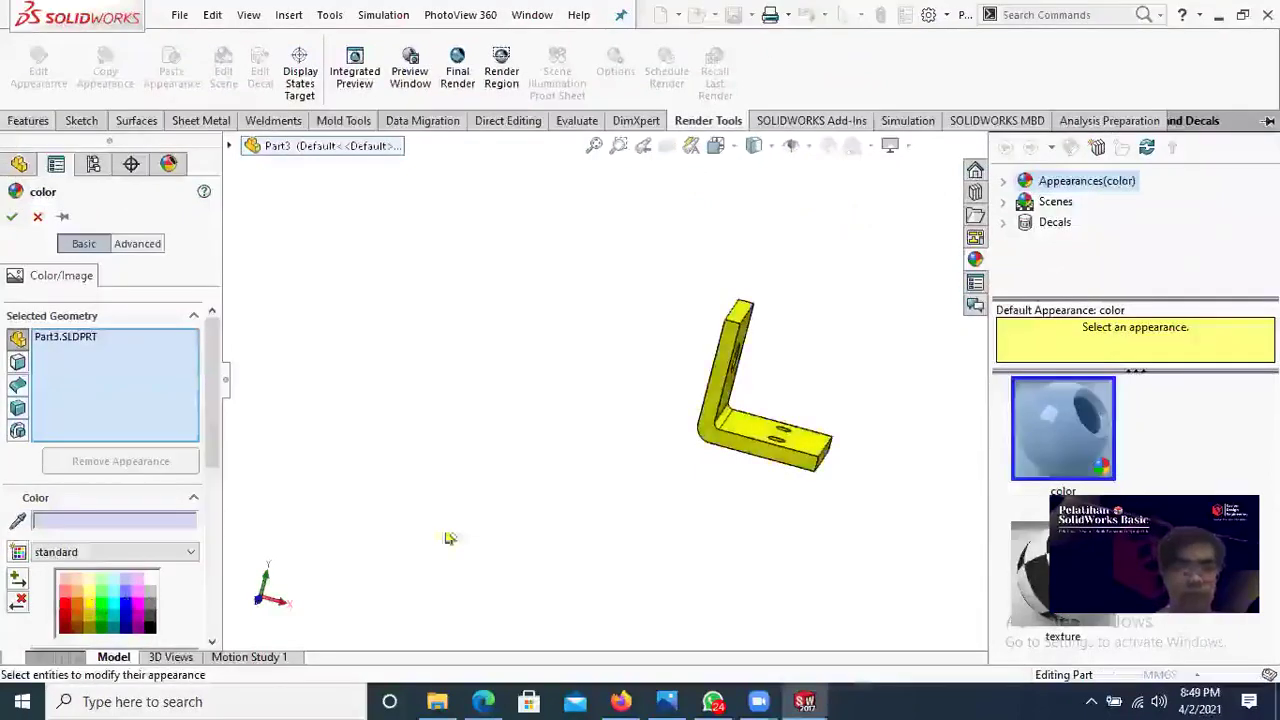
scroll(768, 524, down, 1)
middle_drag(915, 209, 833, 283)
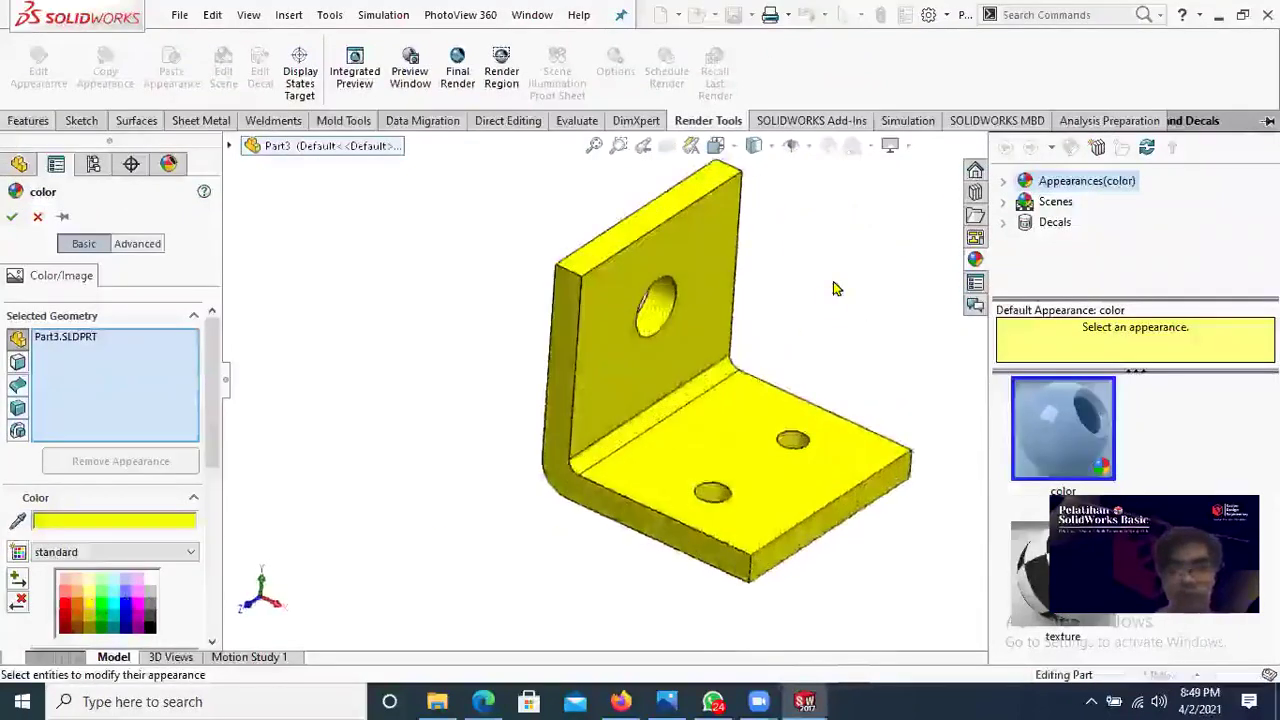
click(13, 217)
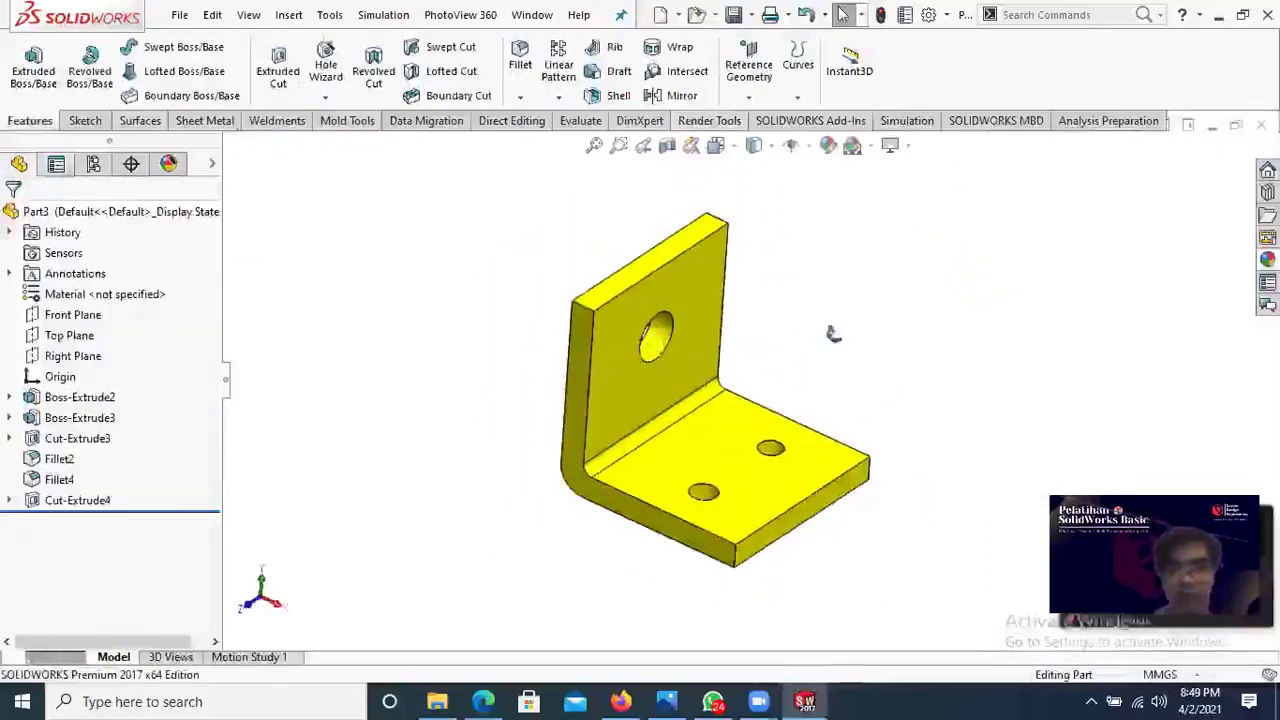
middle_drag(834, 334, 523, 254)
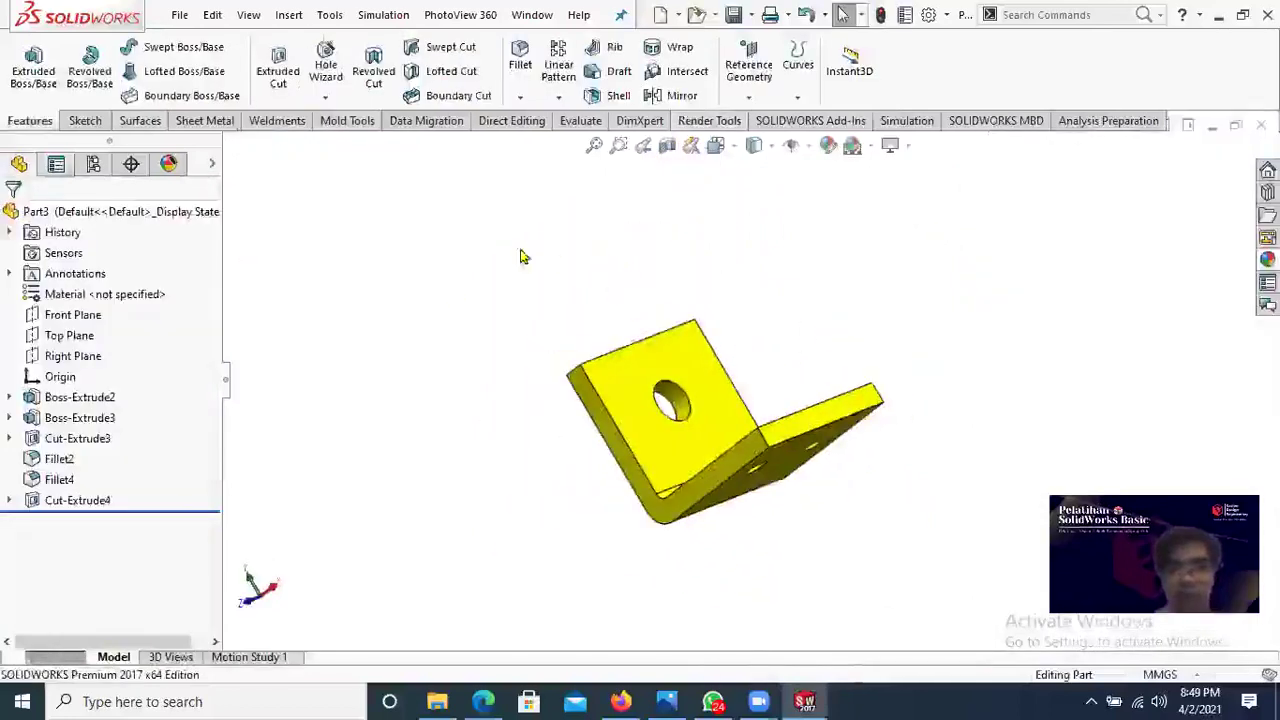
Step: Save the part as 2. Bracket in the Pulley Support Part folder, displaying the folder's files as large icons
click(180, 15)
click(571, 266)
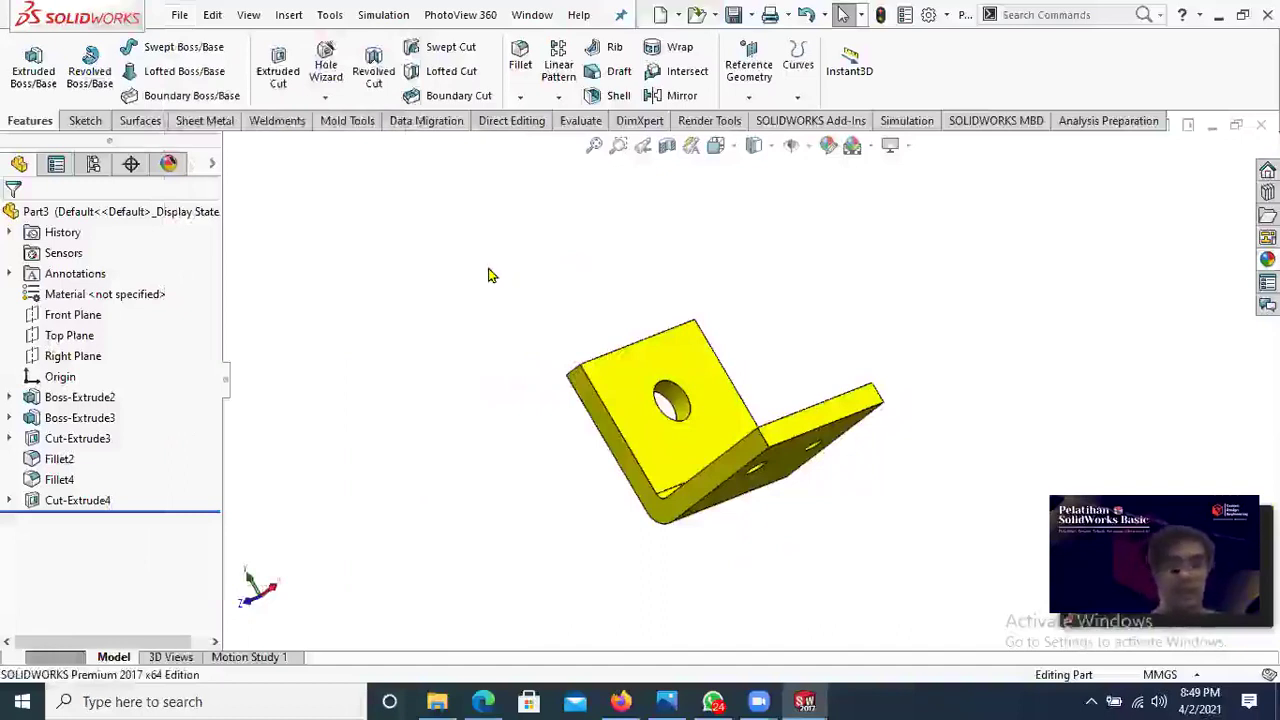
click(180, 16)
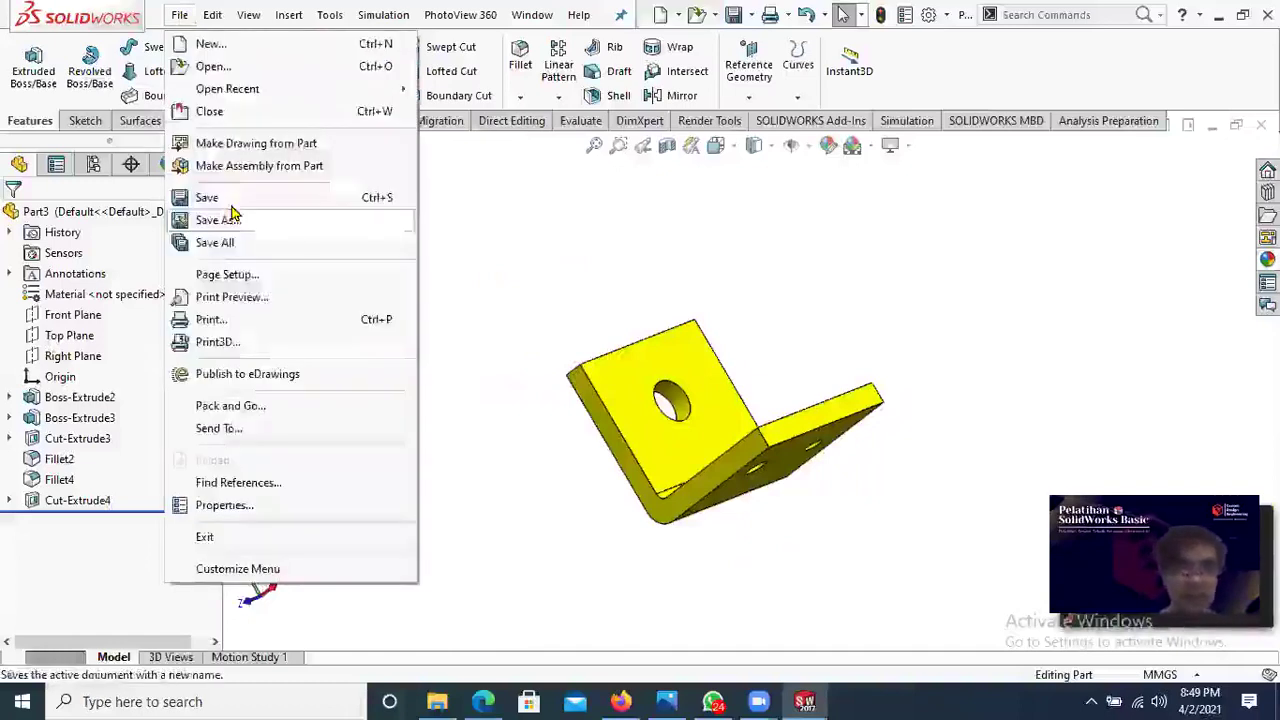
click(240, 198)
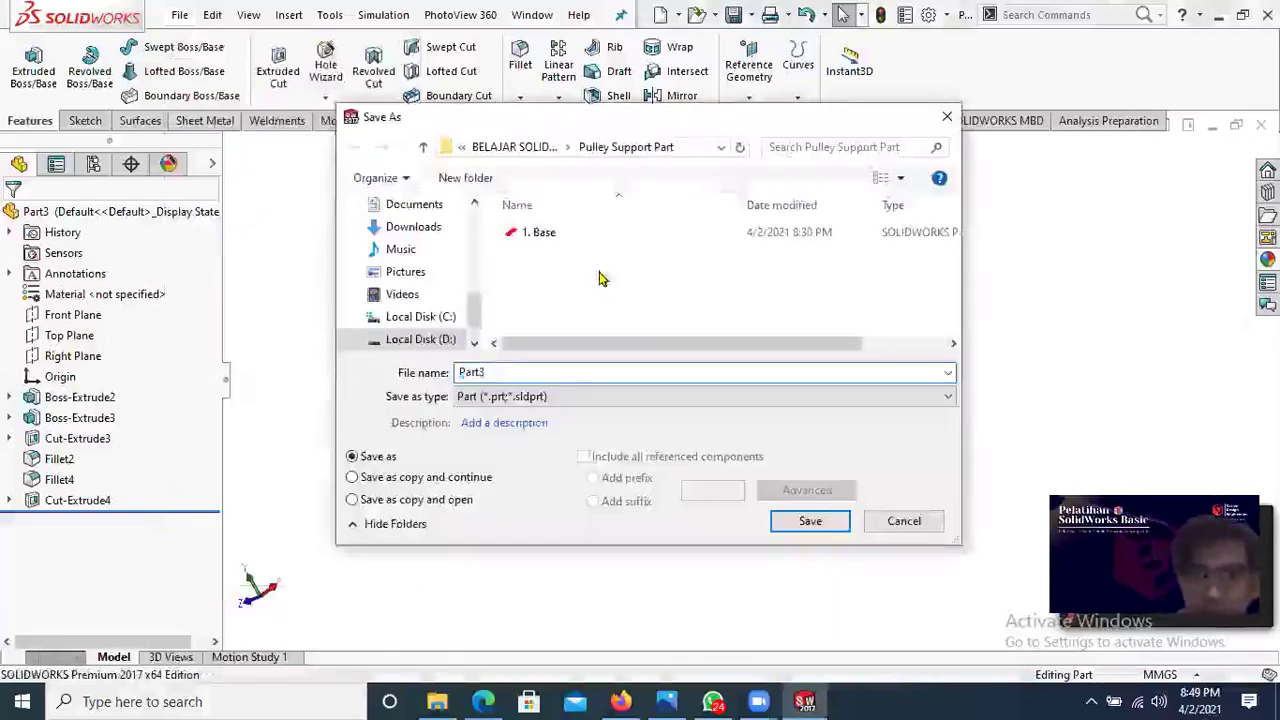
right_click(649, 285)
mouse_move(914, 292)
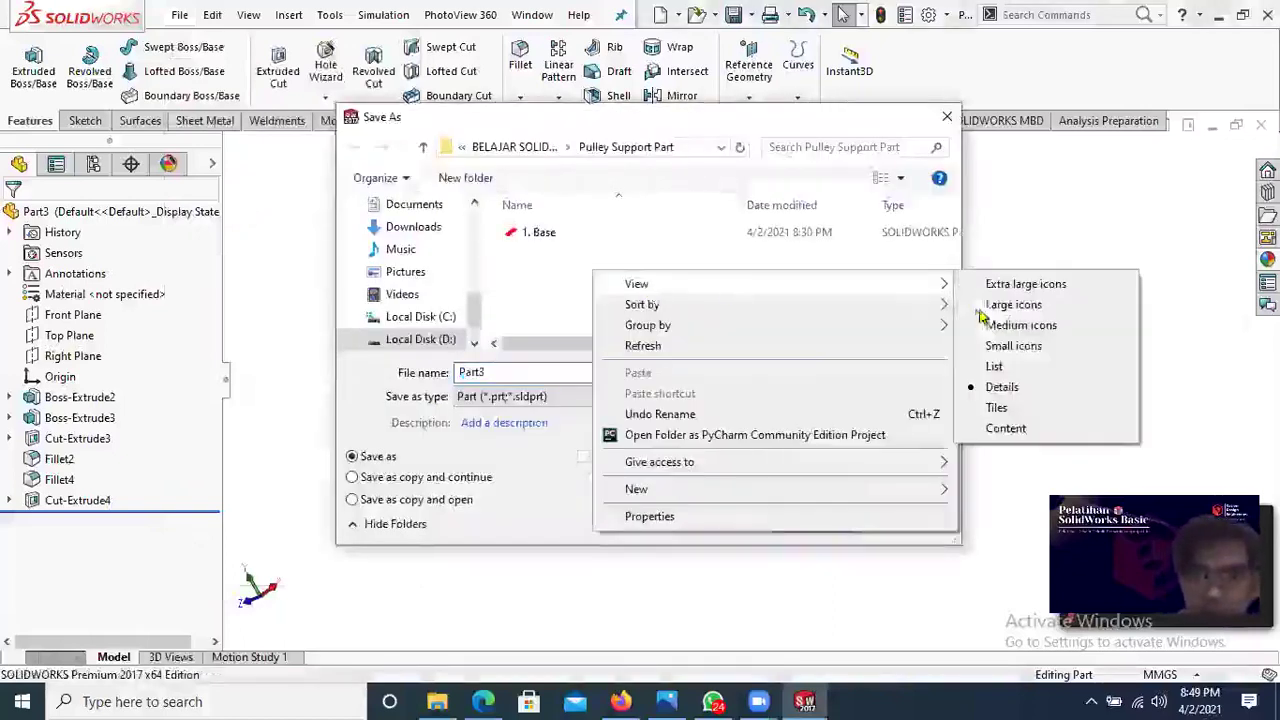
click(1005, 305)
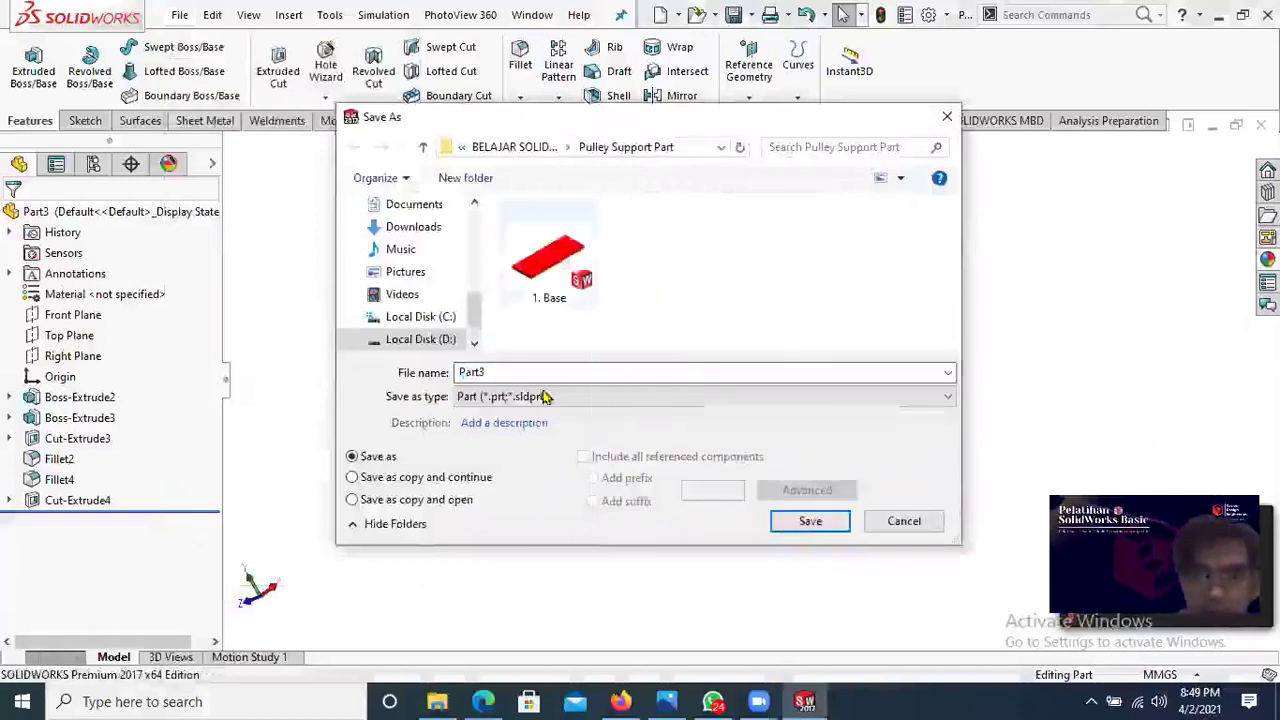
drag(517, 373, 428, 374)
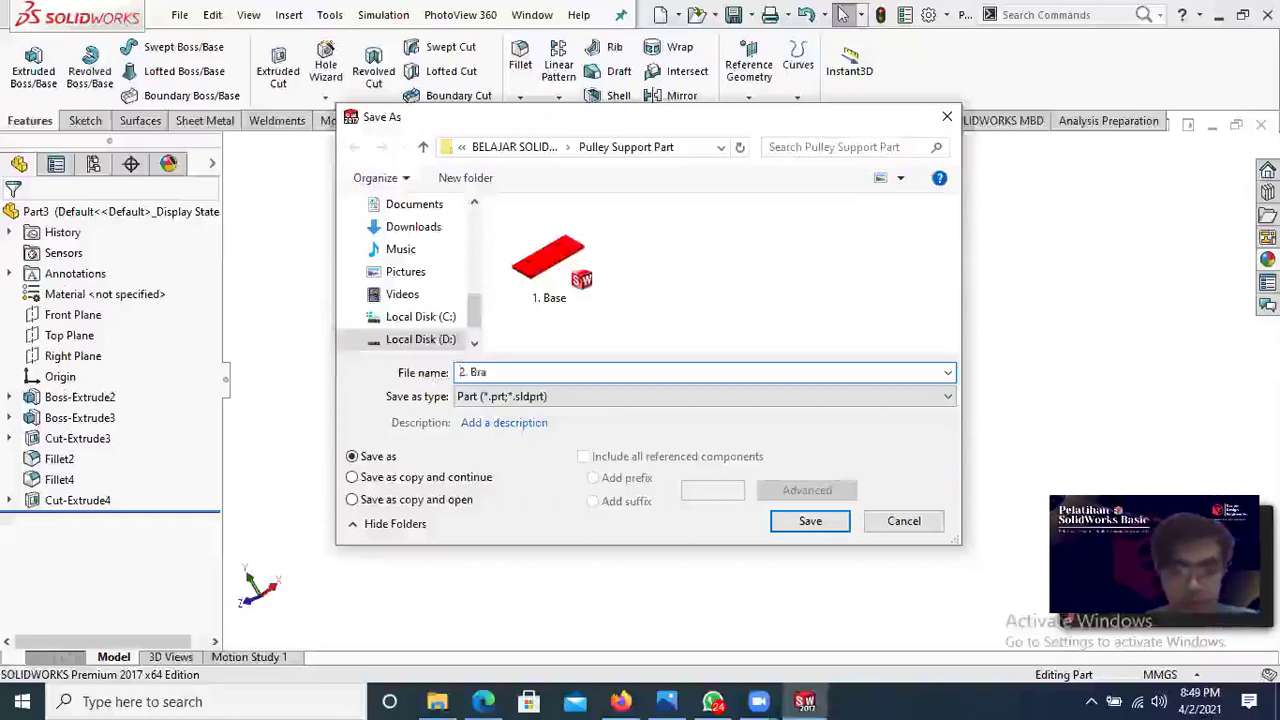
click(830, 527)
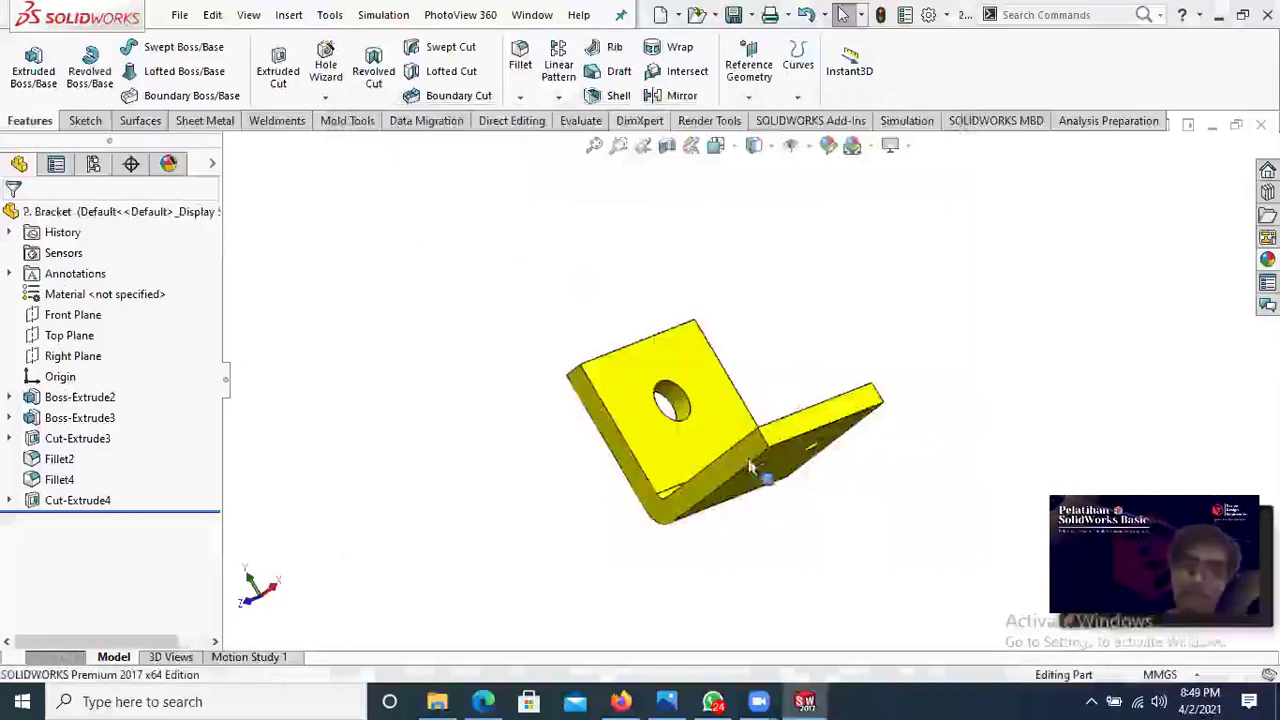
Step: Inspect the finished bracket from other angles and close its part document
middle_drag(770, 470, 787, 519)
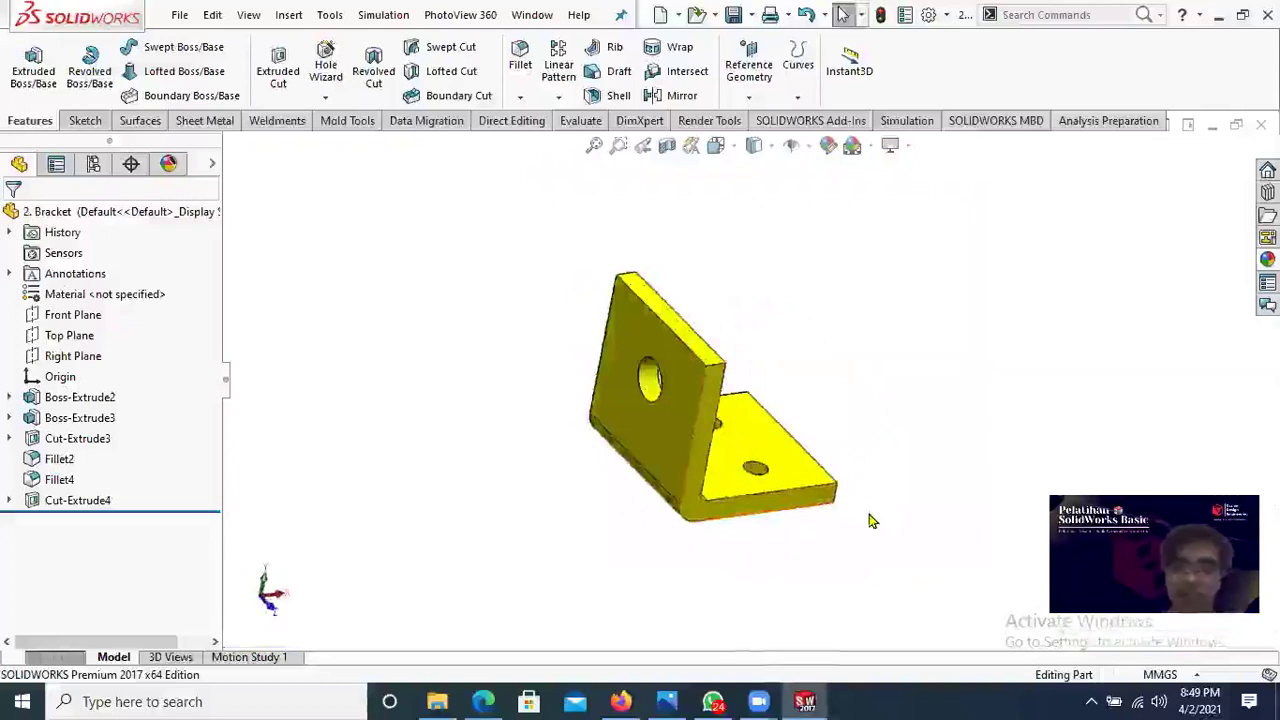
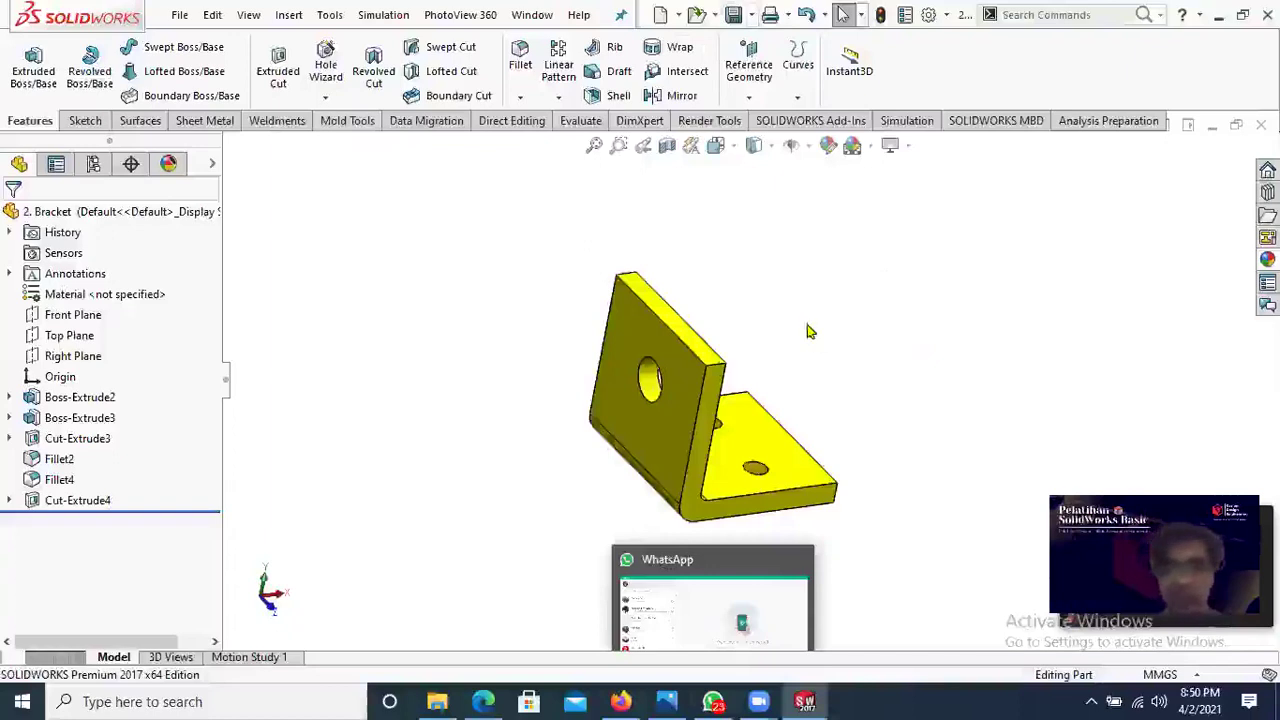
middle_drag(800, 410, 992, 401)
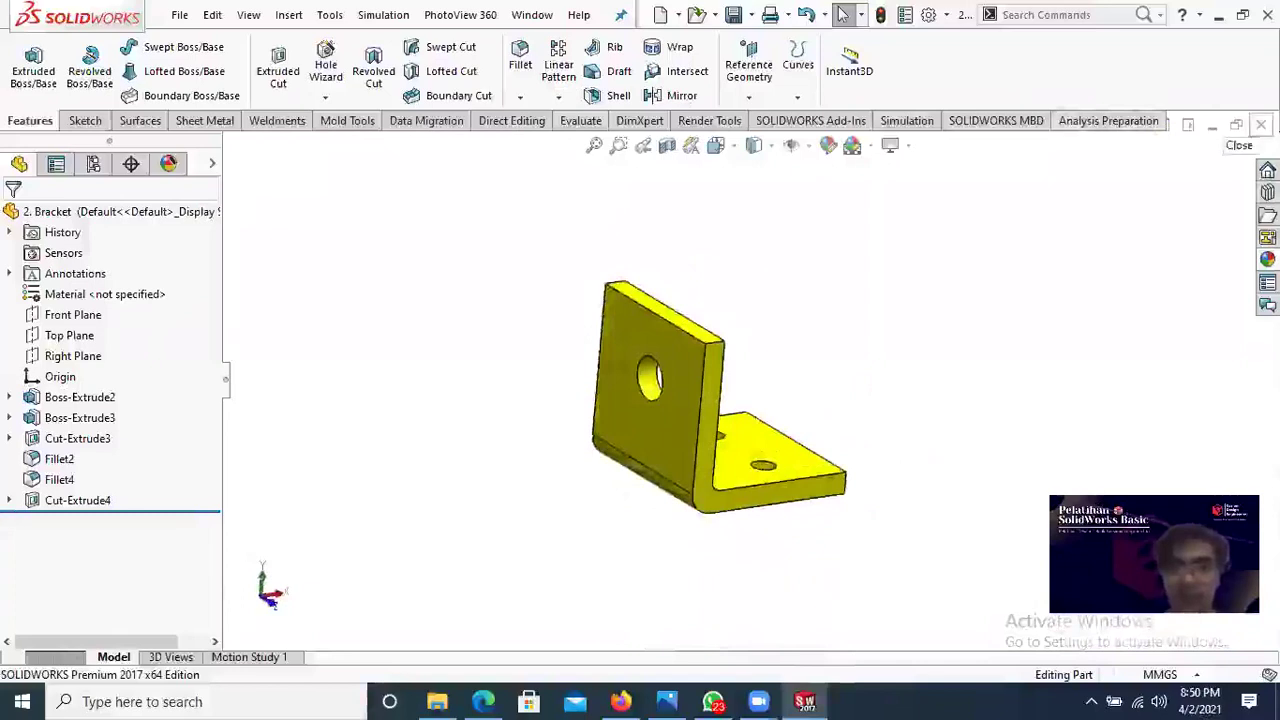
click(1260, 124)
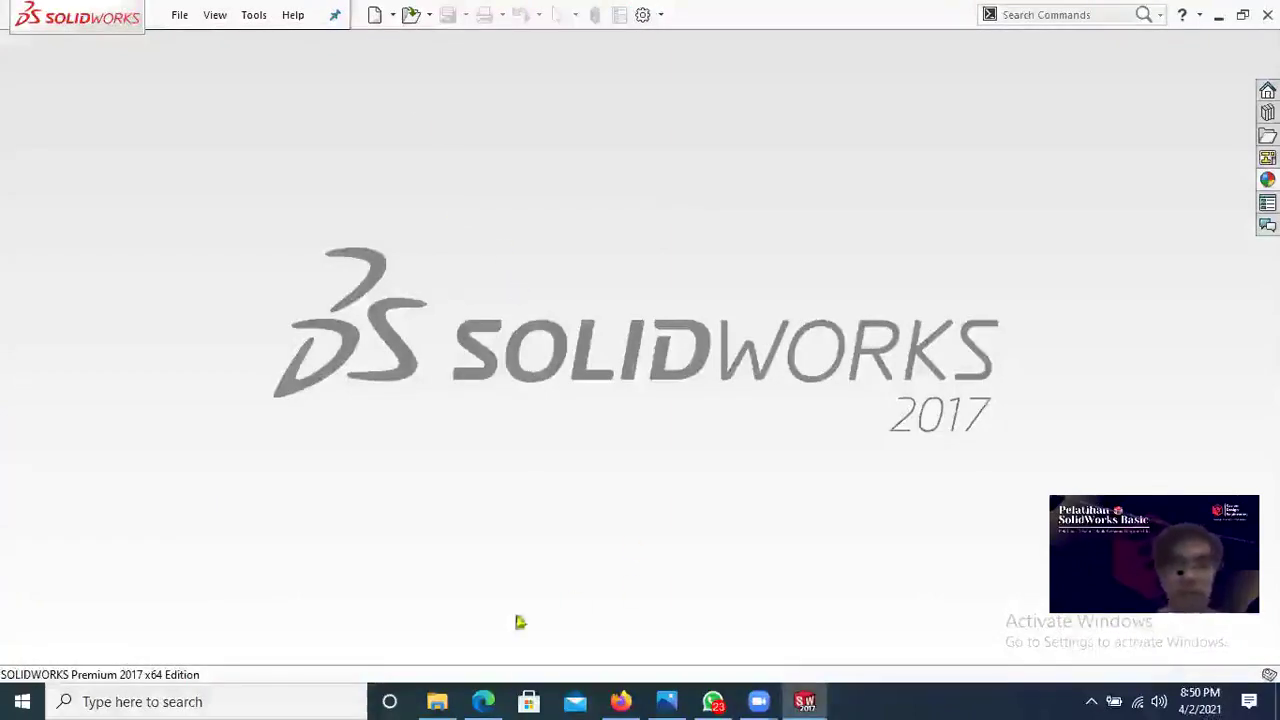
Step: Switch to the training module PDF in Edge and go through the bracket instructions to the Pulley task on page 17
click(483, 701)
scroll(723, 465, down, 4)
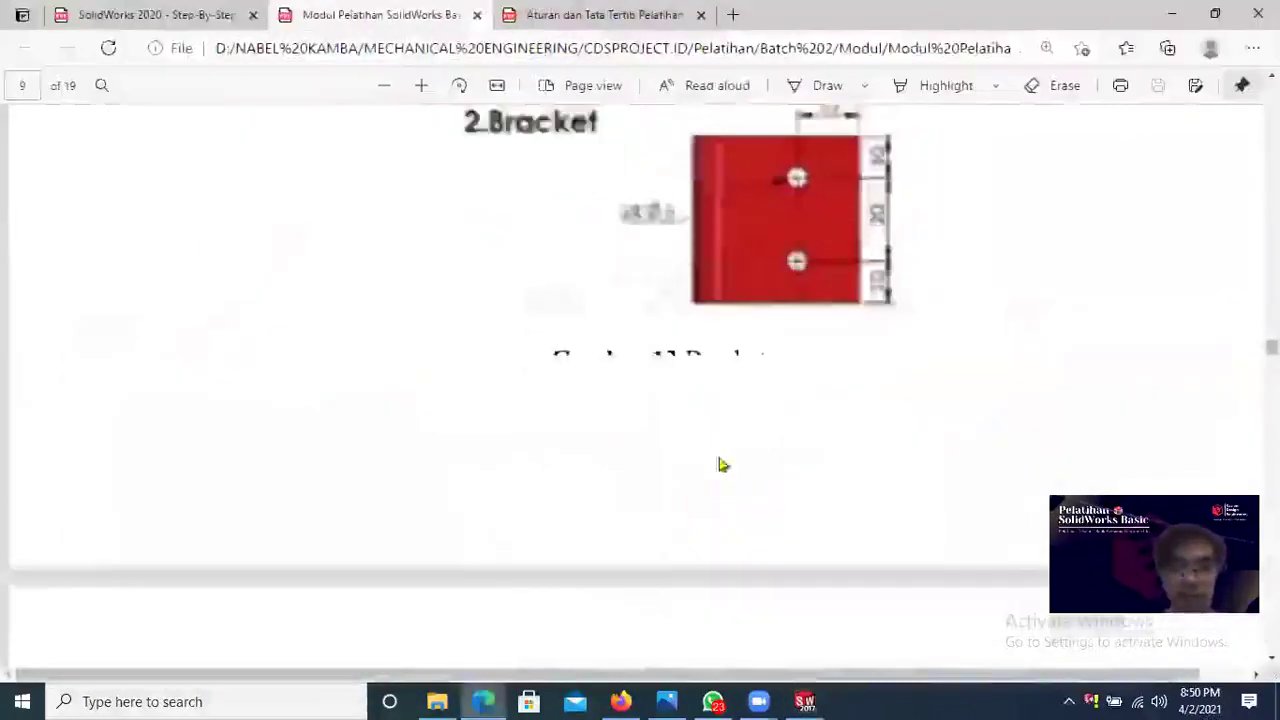
scroll(723, 465, down, 3)
click(386, 88)
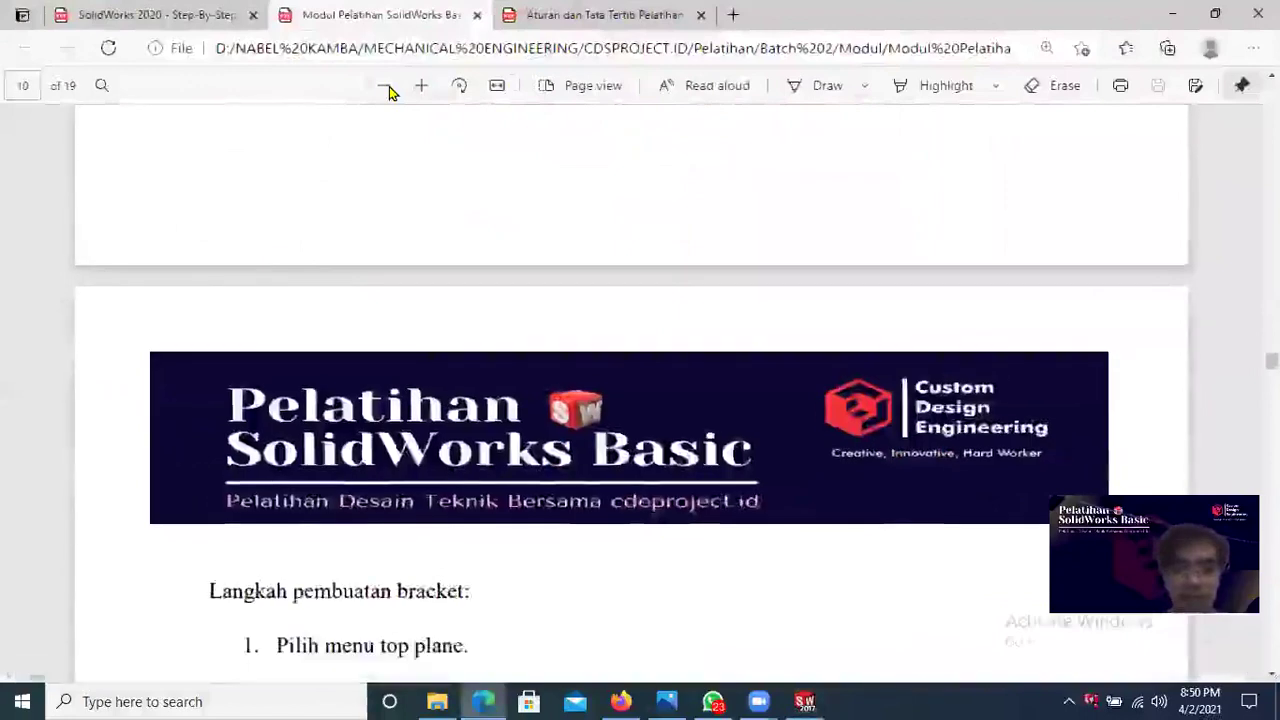
click(386, 88)
scroll(683, 486, down, 20)
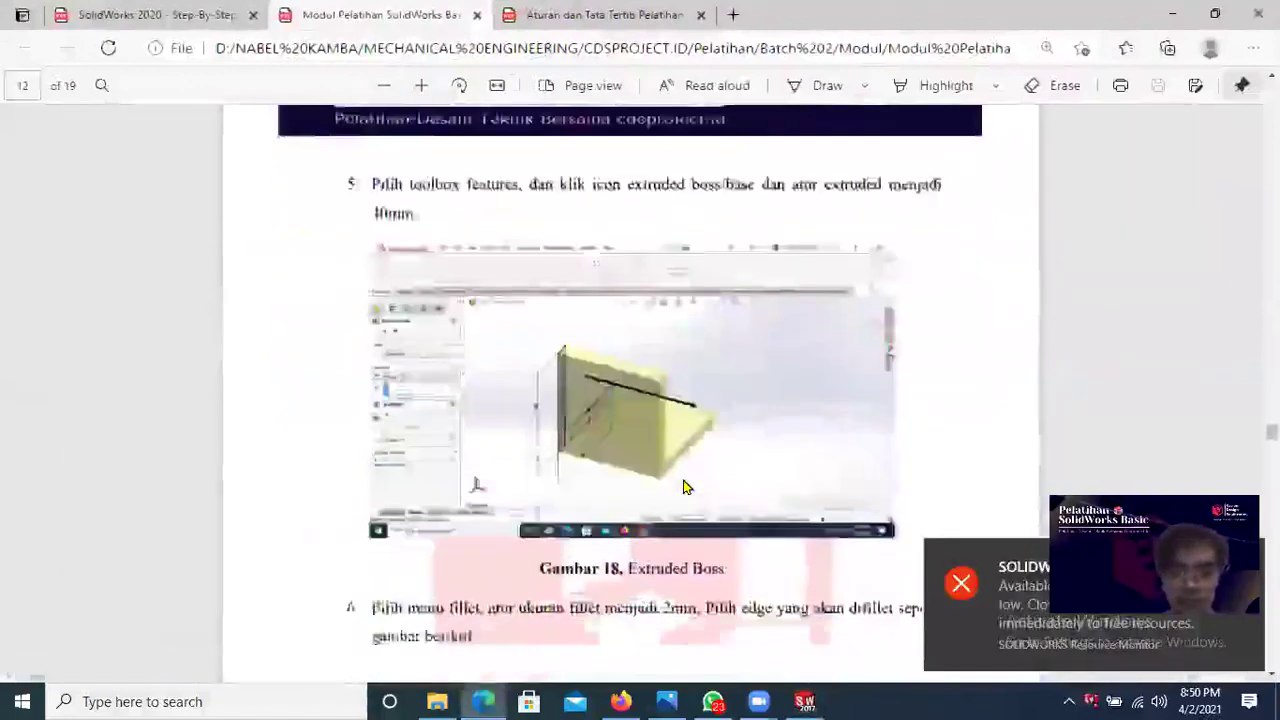
scroll(683, 486, down, 10)
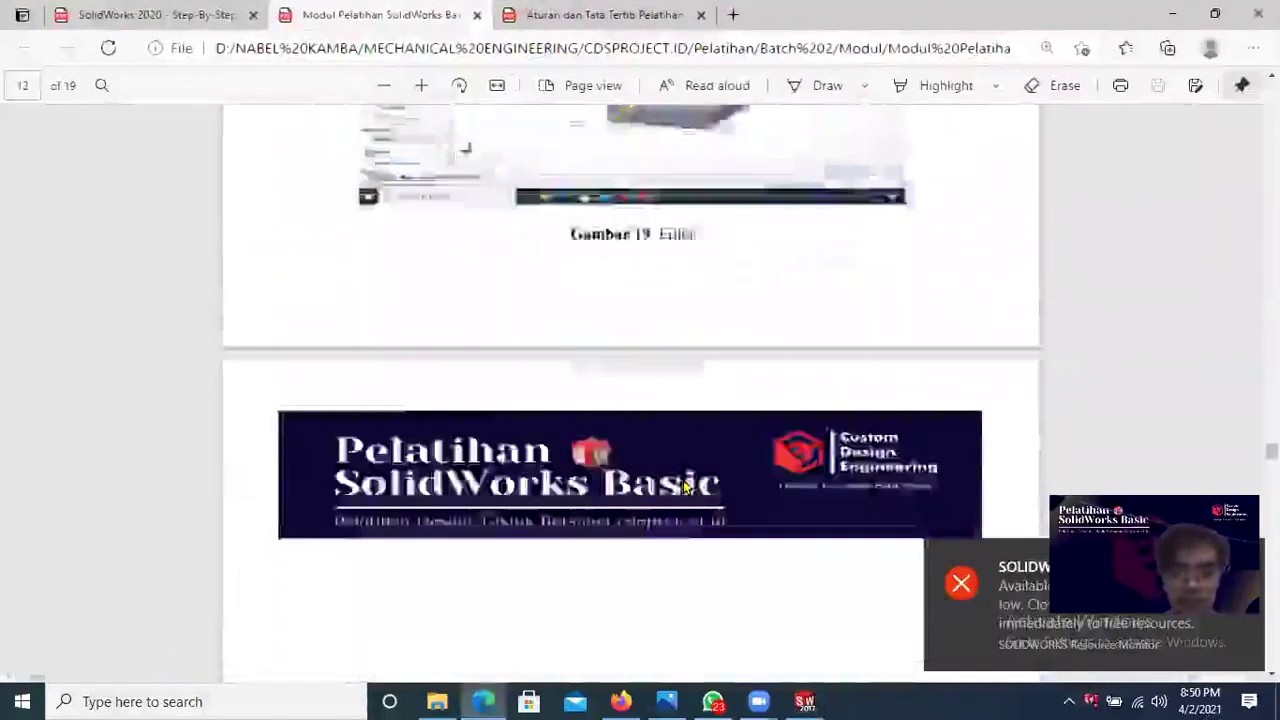
scroll(685, 486, down, 12)
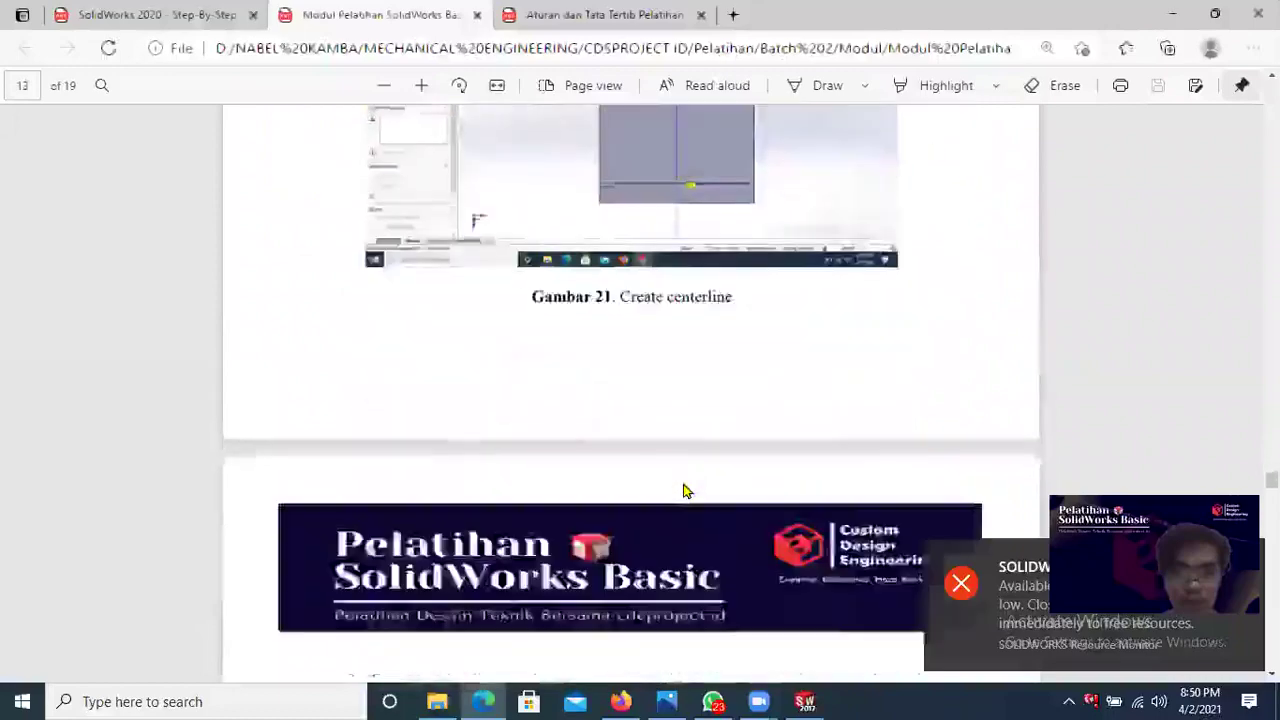
scroll(685, 490, down, 15)
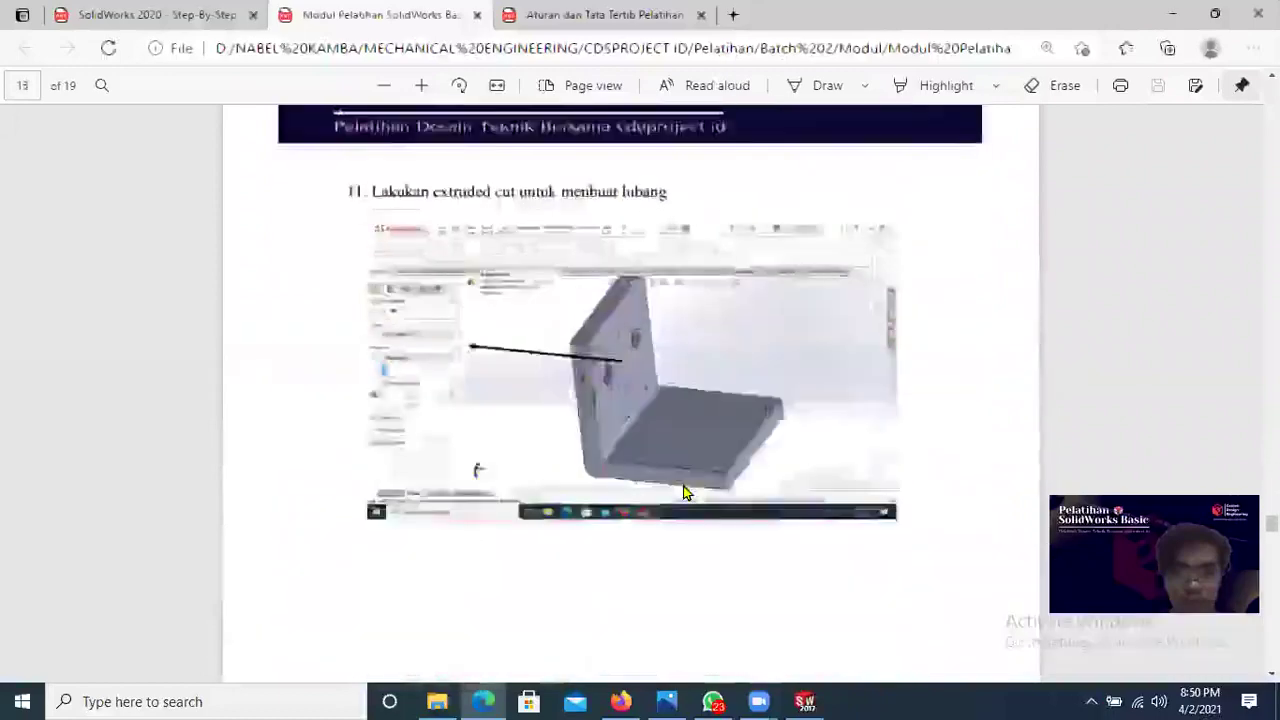
scroll(685, 492, down, 20)
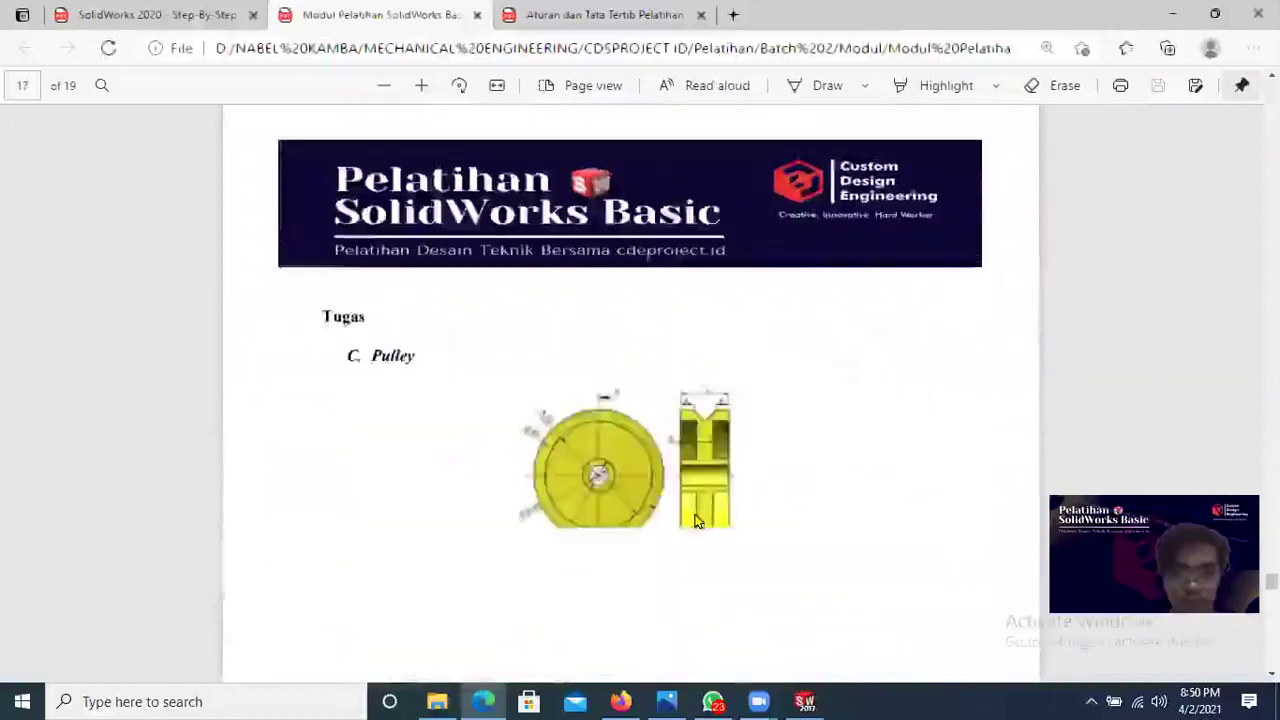
Step: Enlarge the Pulley drawing in the module and examine its front and section view dimensions
scroll(697, 521, down, 3)
scroll(600, 420, up, 1)
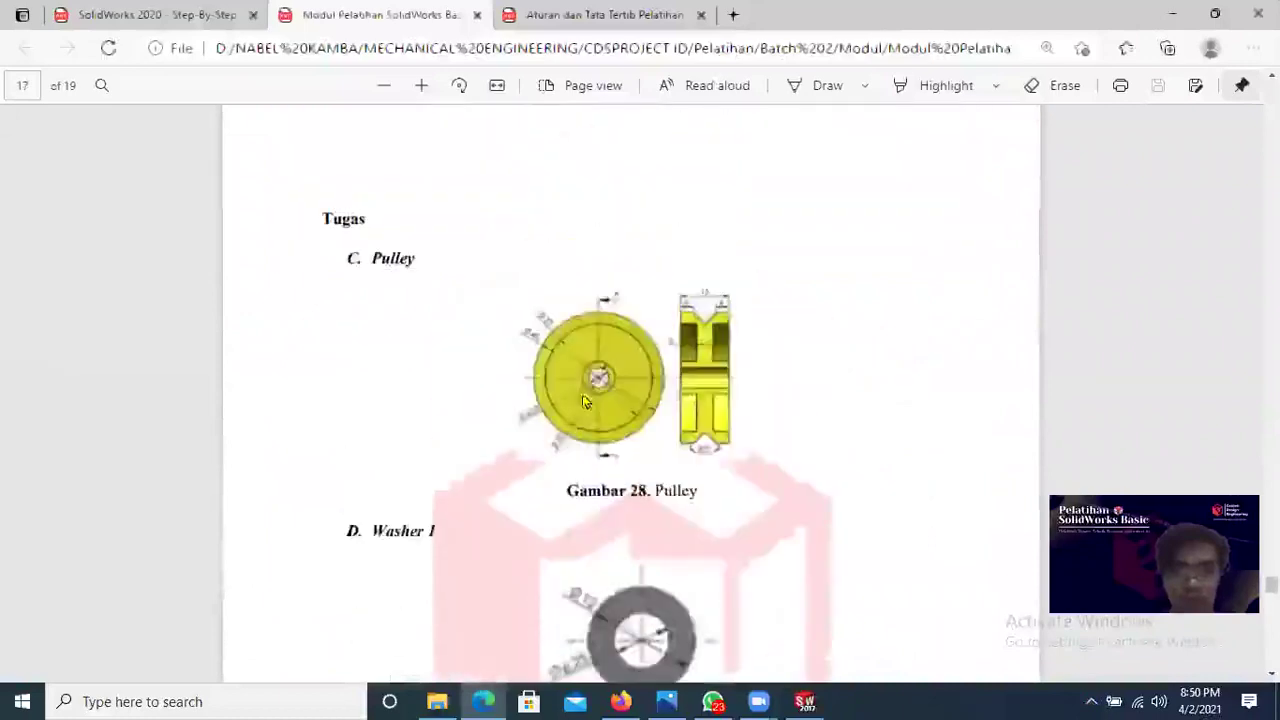
click(421, 86)
scroll(553, 247, down, 2)
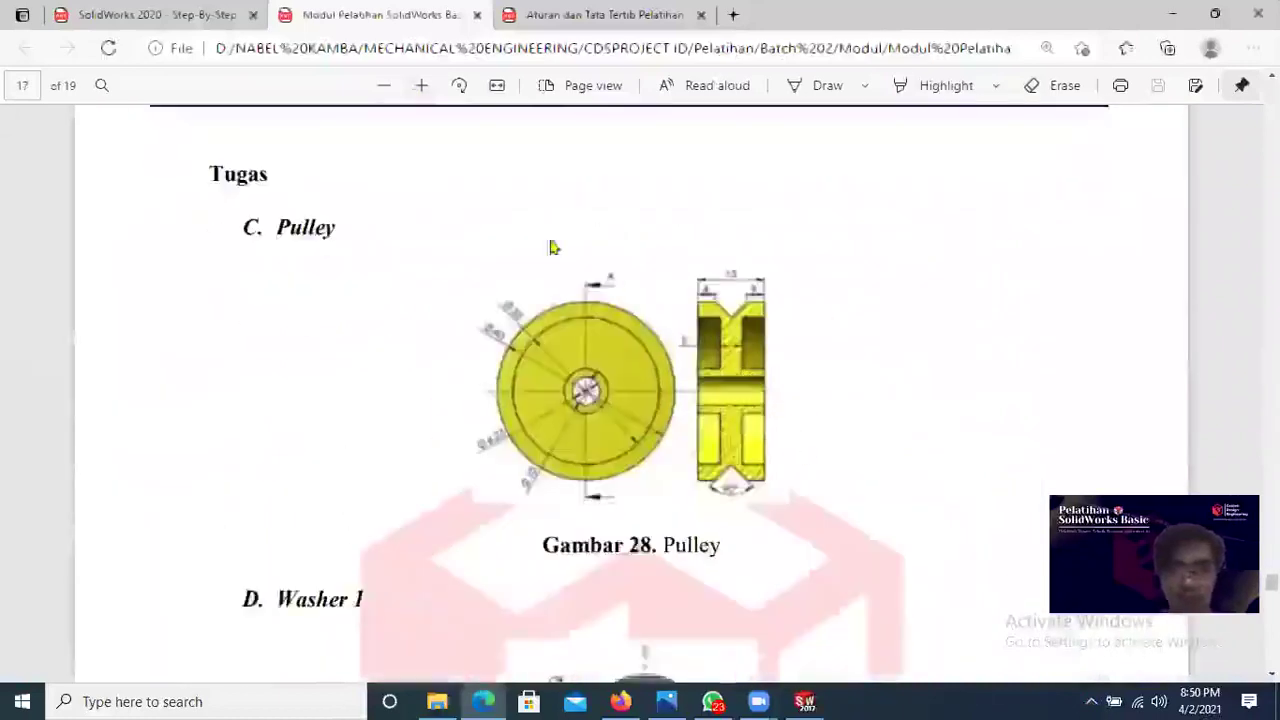
click(431, 88)
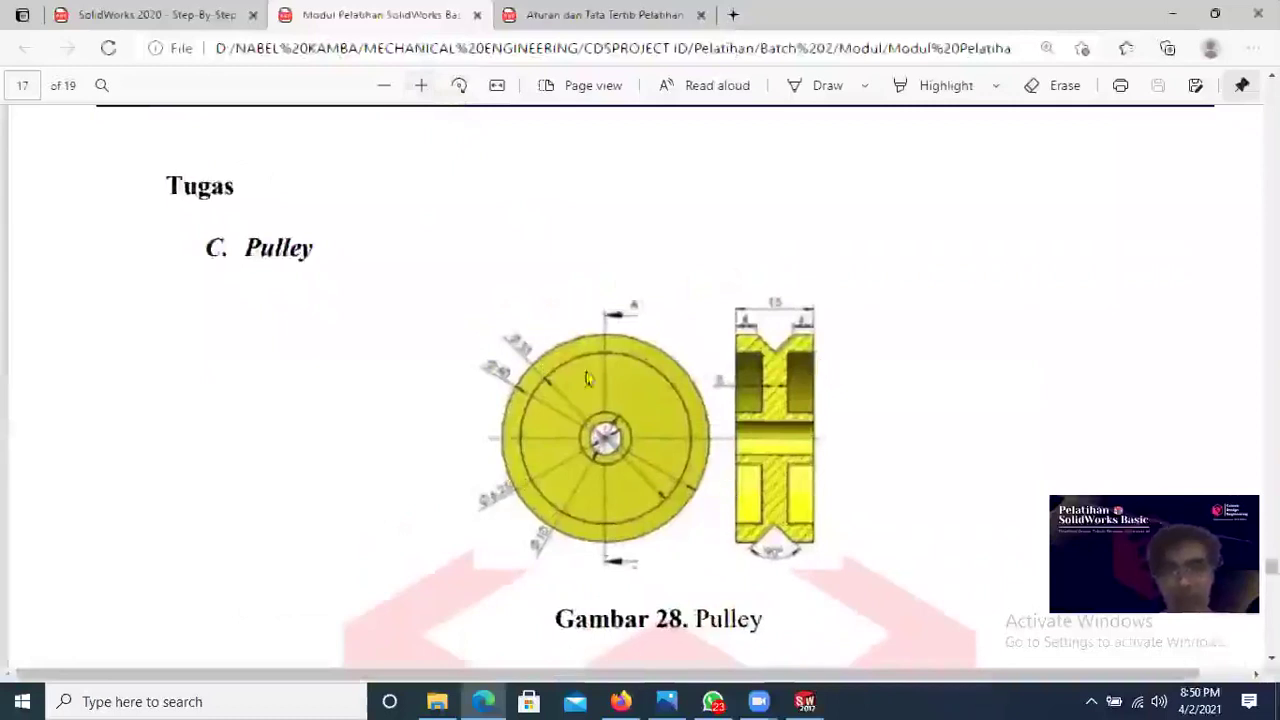
Step: Leave the module PDF for SolidWorks, create a new part document and apply the plain white scene
scroll(621, 299, down, 3)
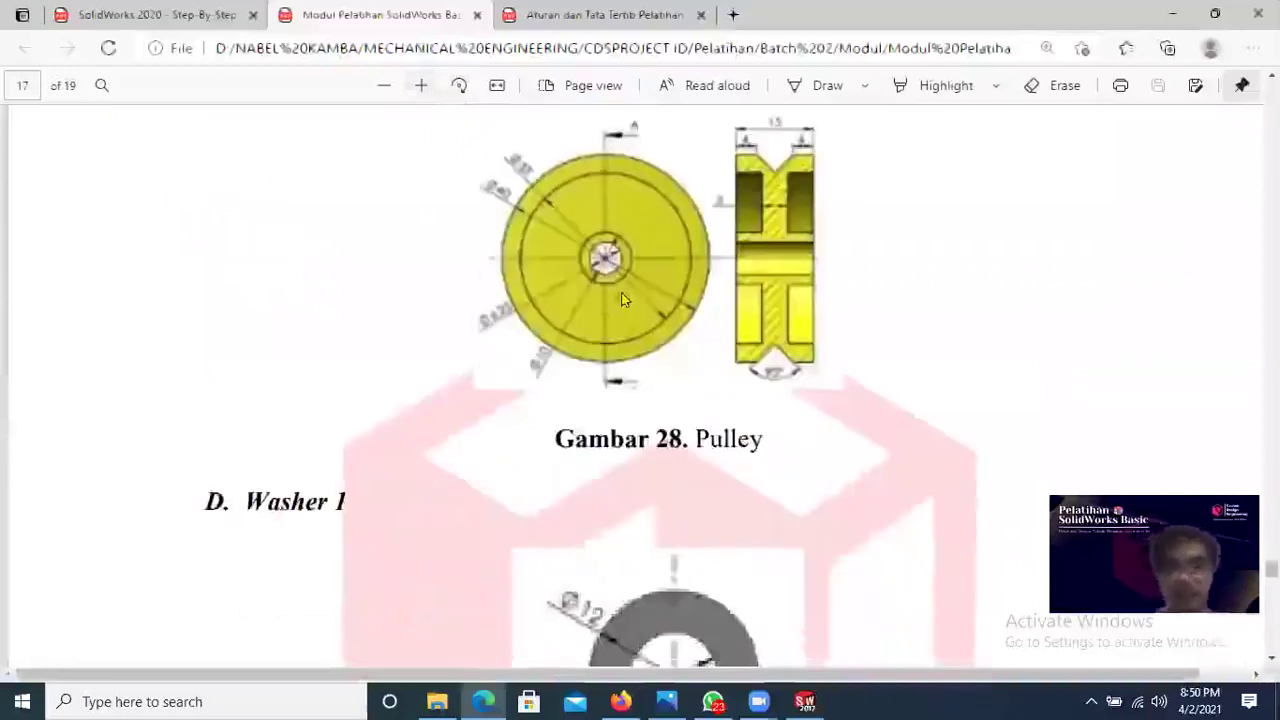
scroll(577, 265, up, 2)
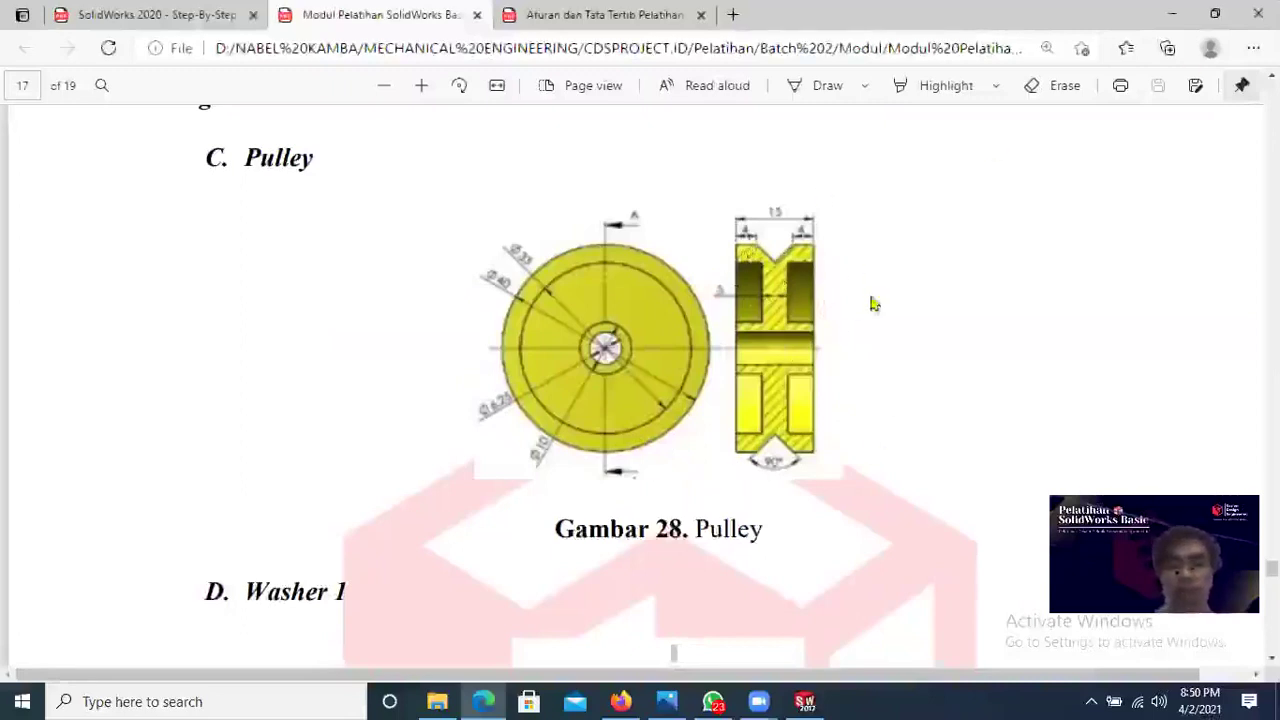
click(1172, 14)
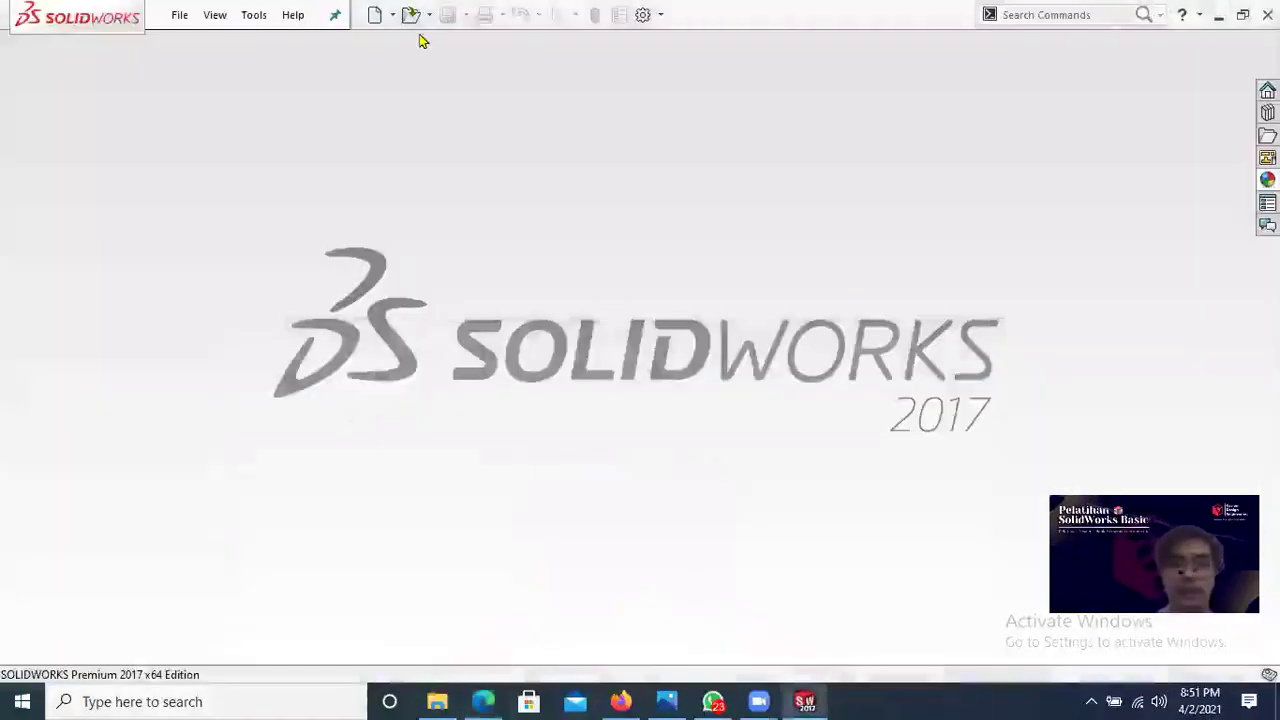
click(375, 14)
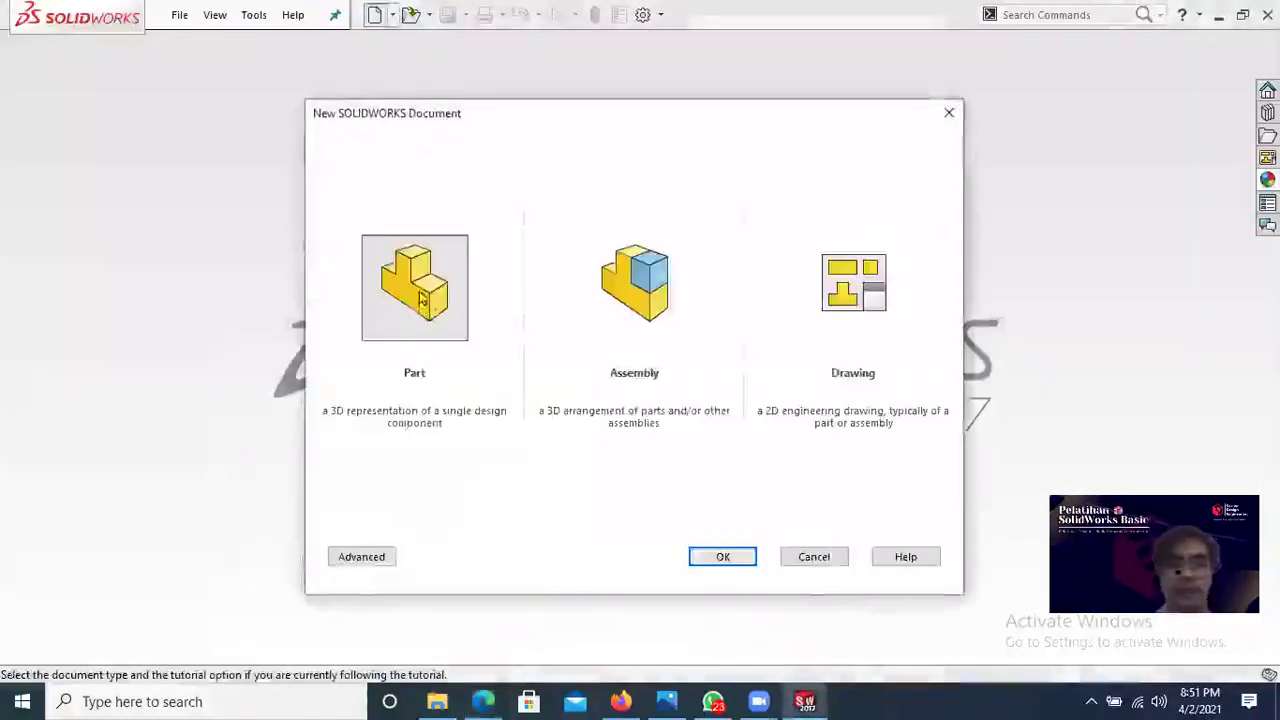
click(742, 554)
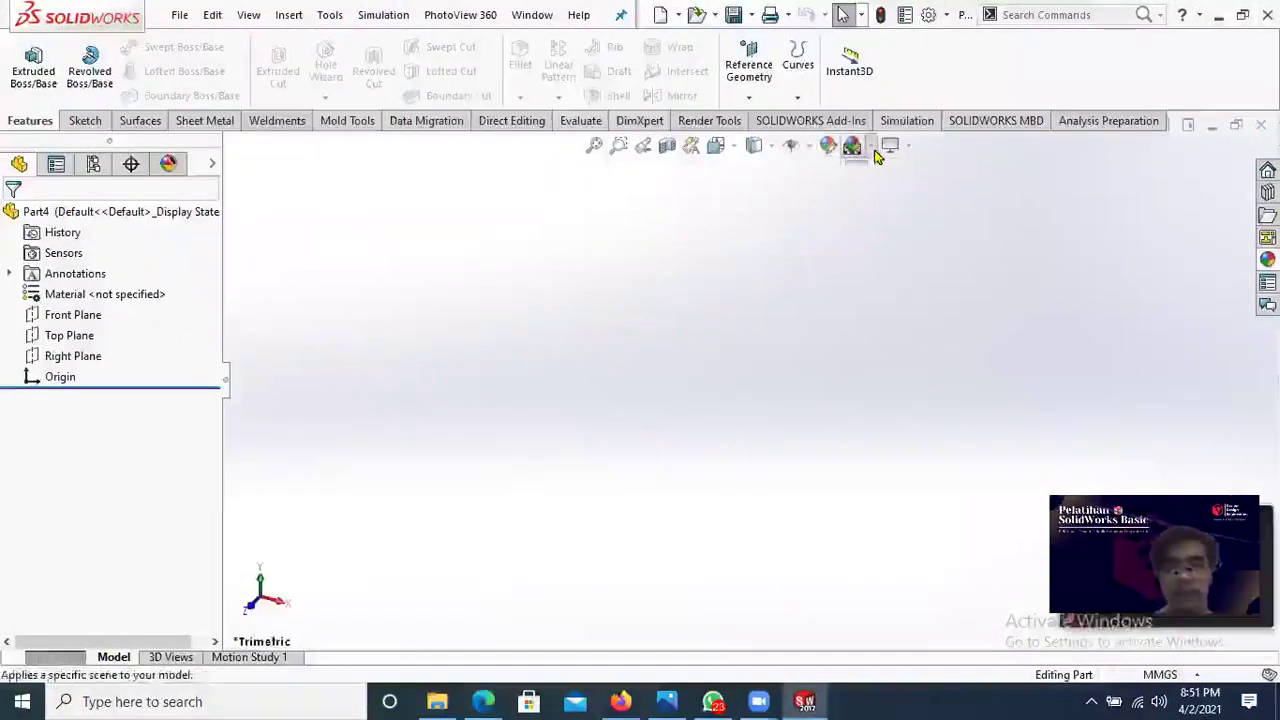
click(873, 148)
click(880, 191)
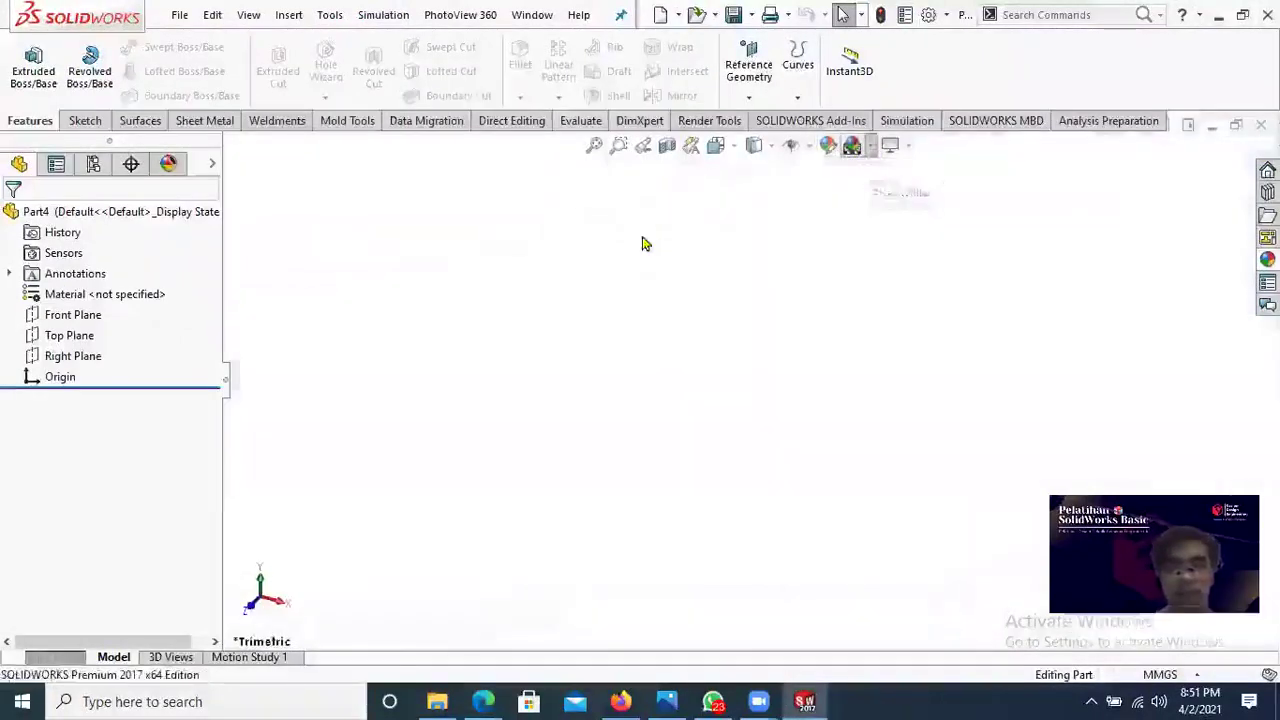
Step: Sketch four concentric circles centred on the origin of the Front Plane, the outermost about 135 mm in diameter
click(101, 315)
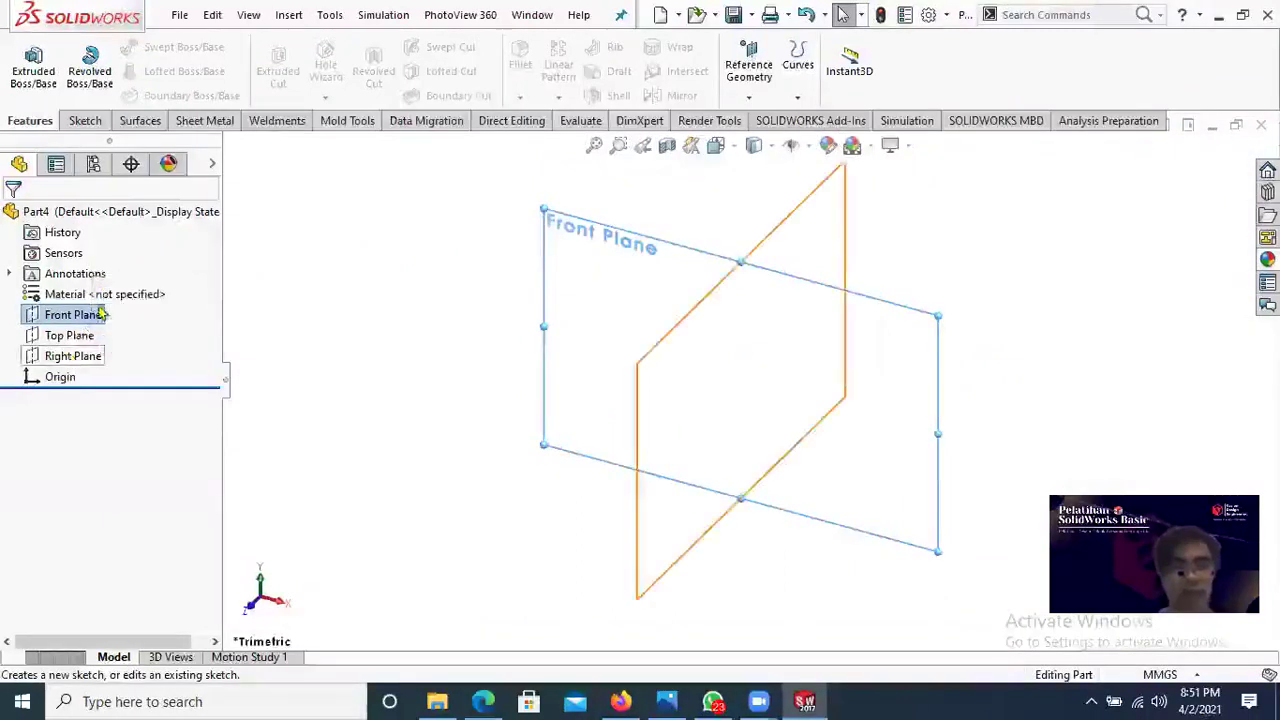
click(106, 291)
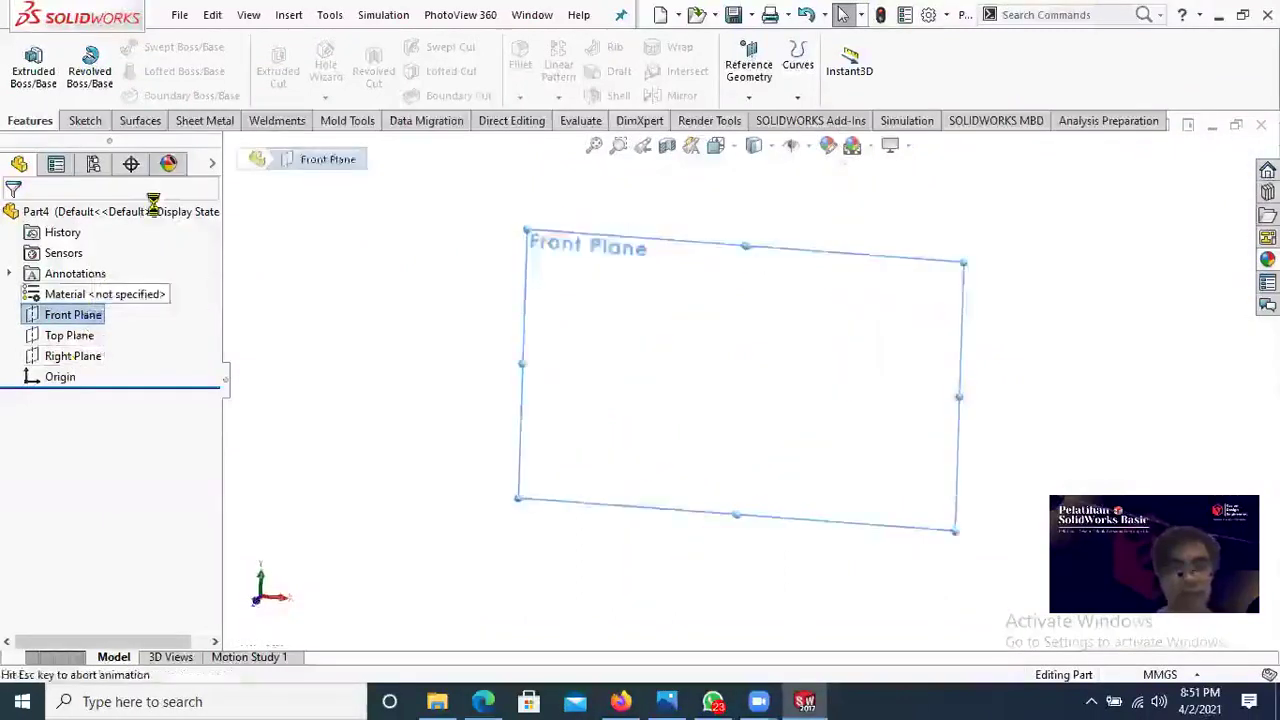
click(160, 47)
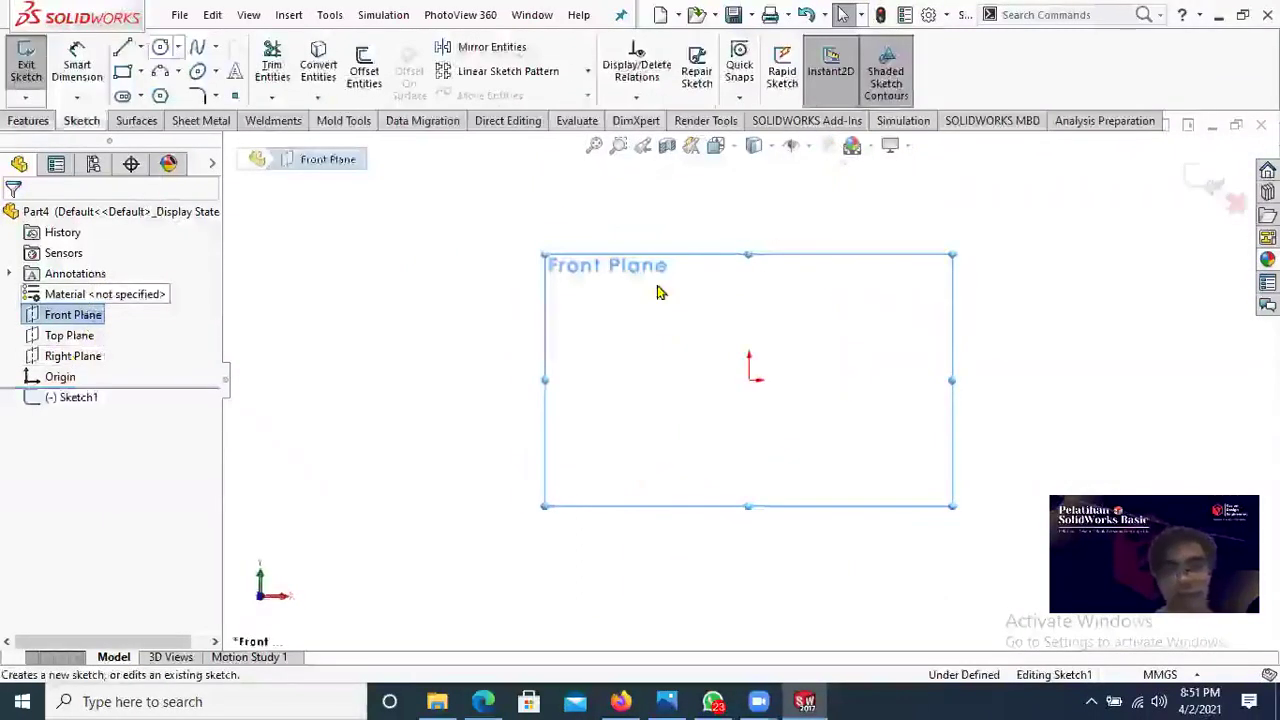
click(755, 390)
click(886, 430)
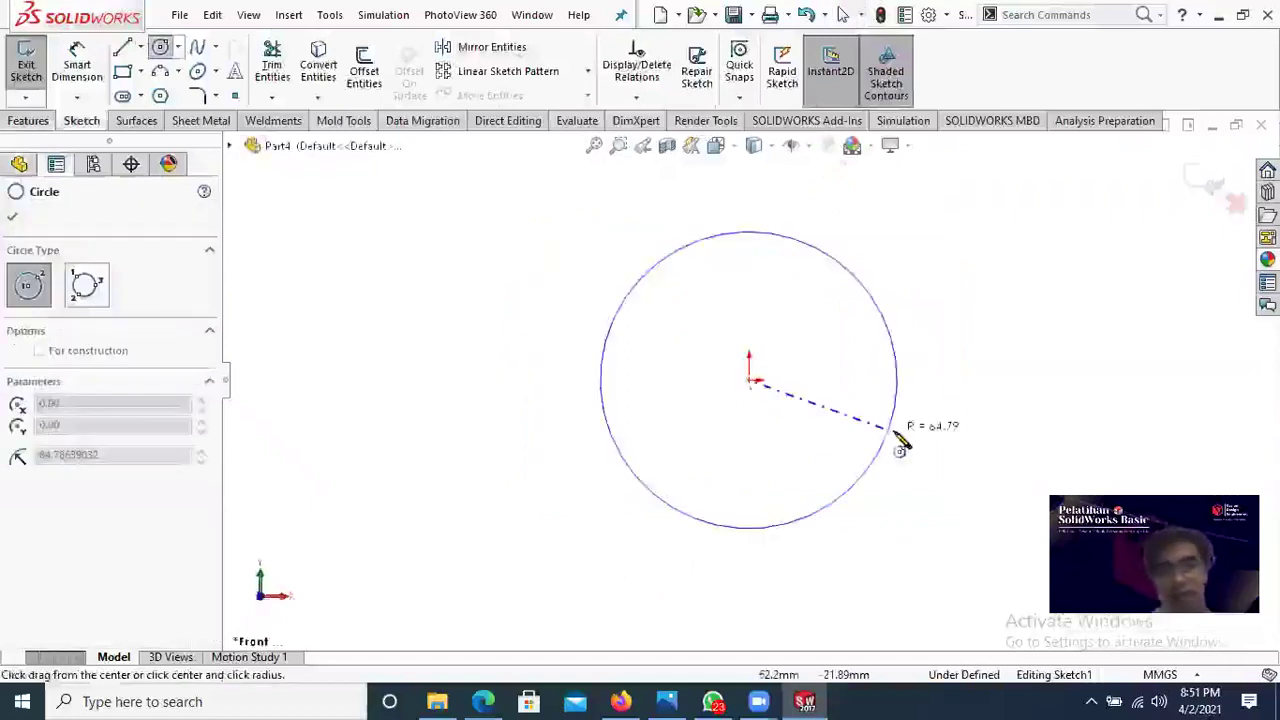
click(749, 381)
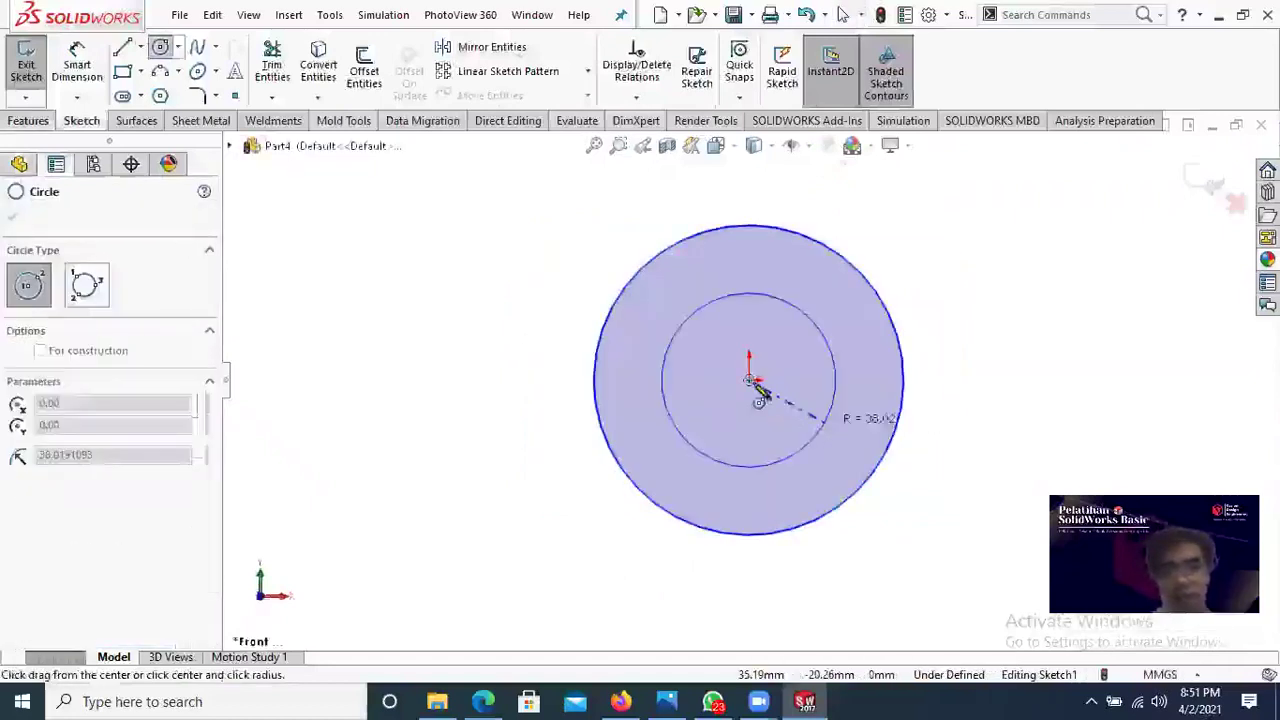
click(791, 409)
click(749, 381)
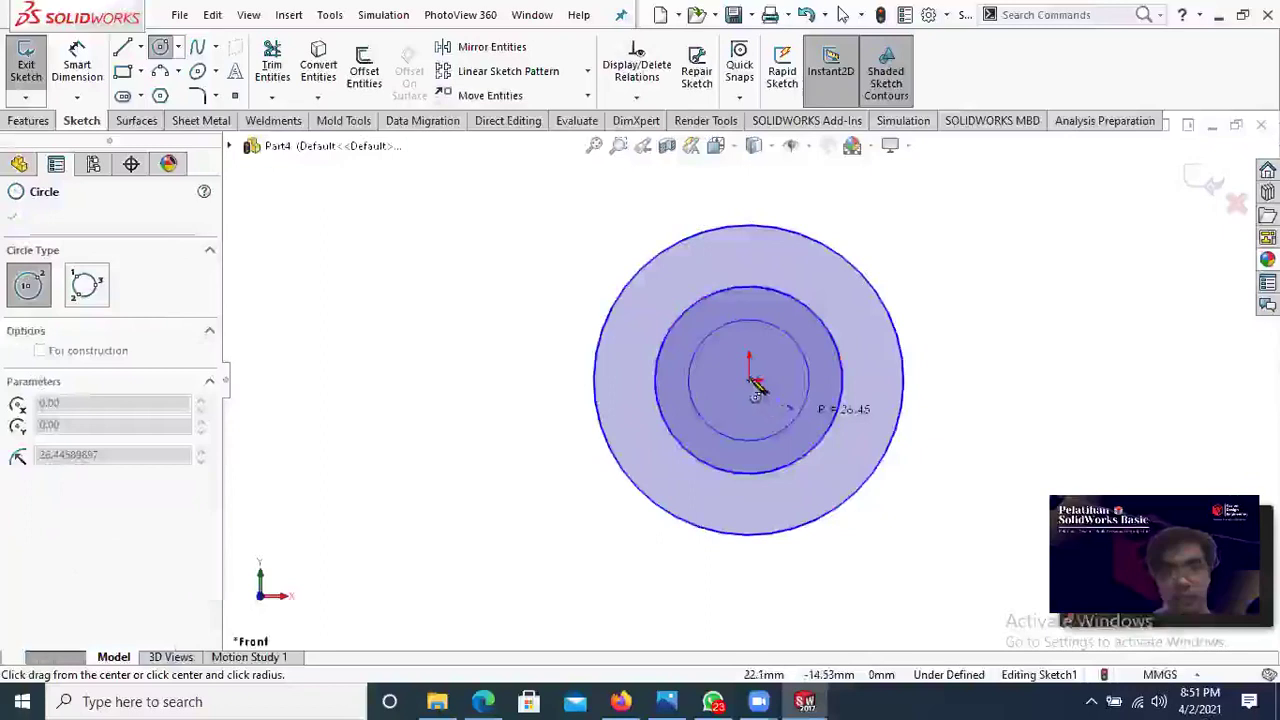
click(749, 381)
click(773, 397)
scroll(958, 331, down, 1)
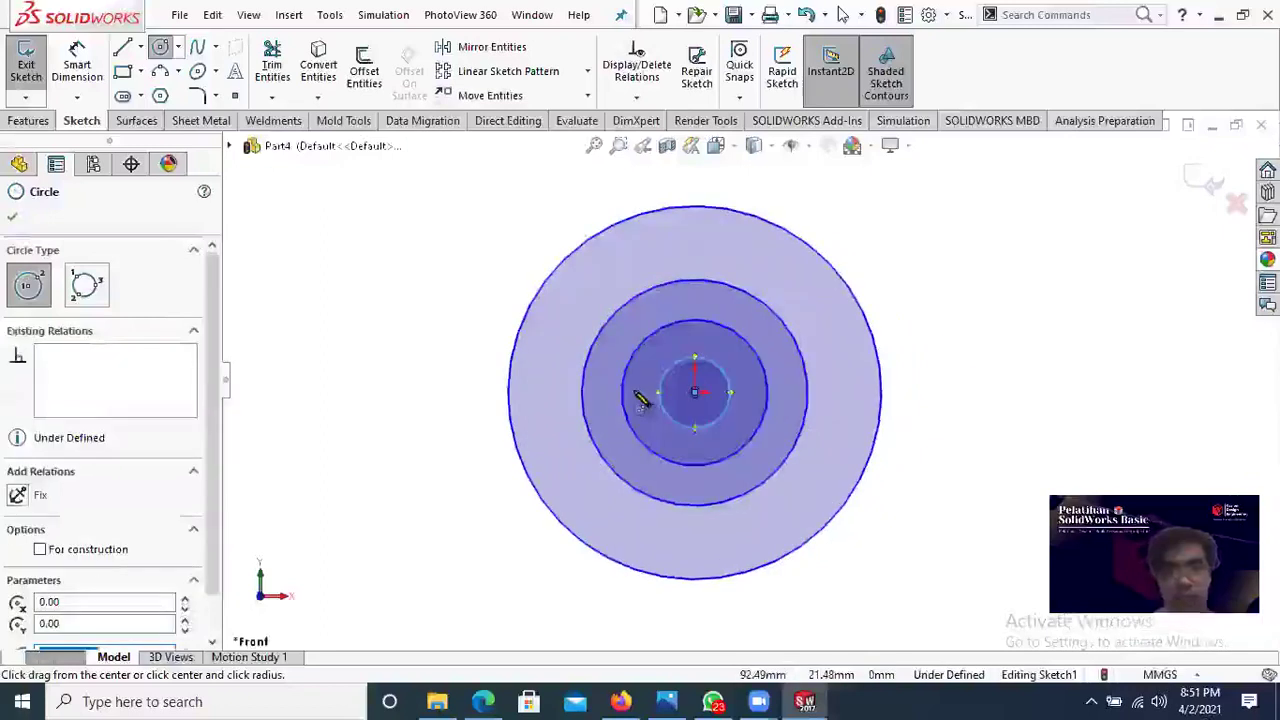
scroll(636, 393, up, 1)
Step: Dimension the outermost circle to 40 mm diameter and the second largest circle to 33 mm
click(80, 68)
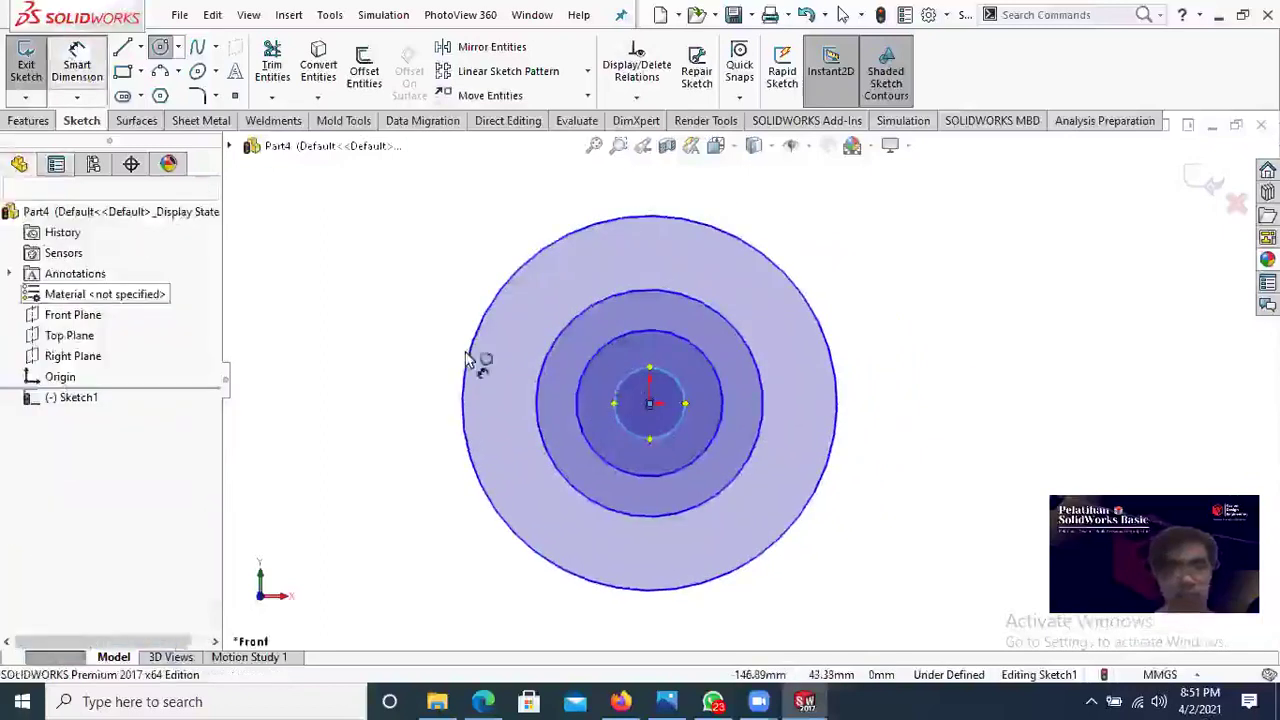
click(390, 384)
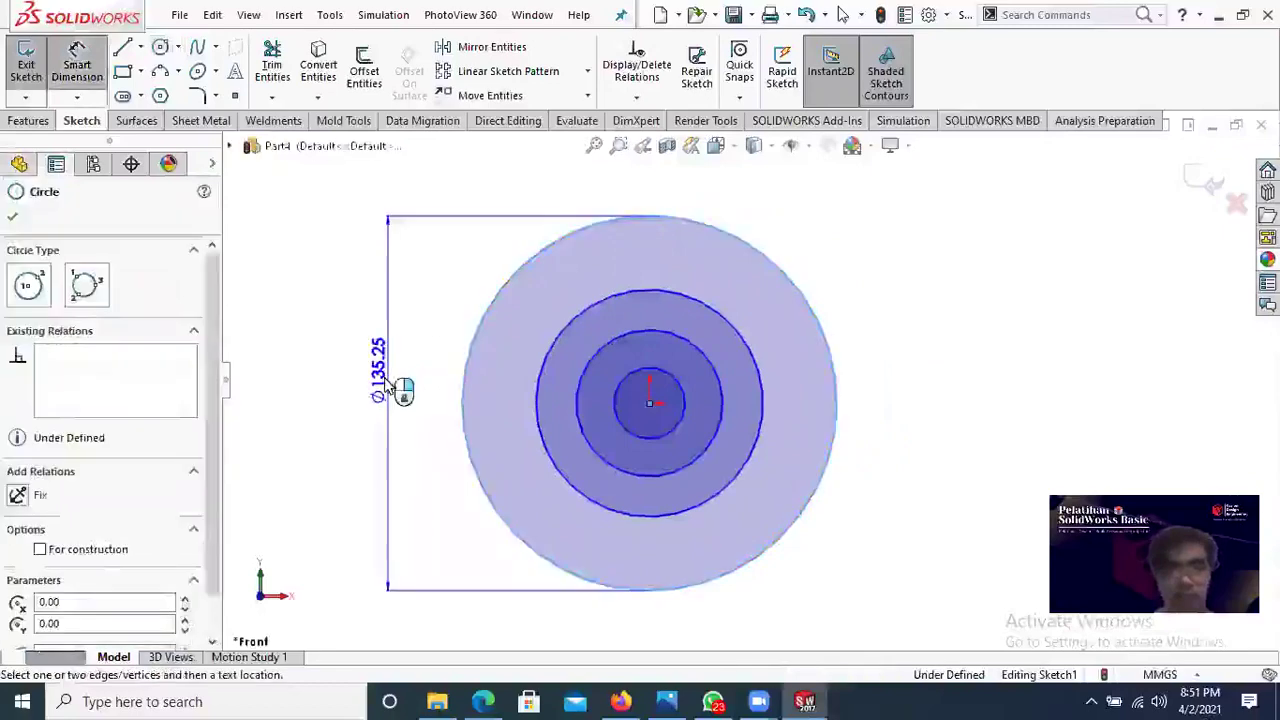
click(390, 386)
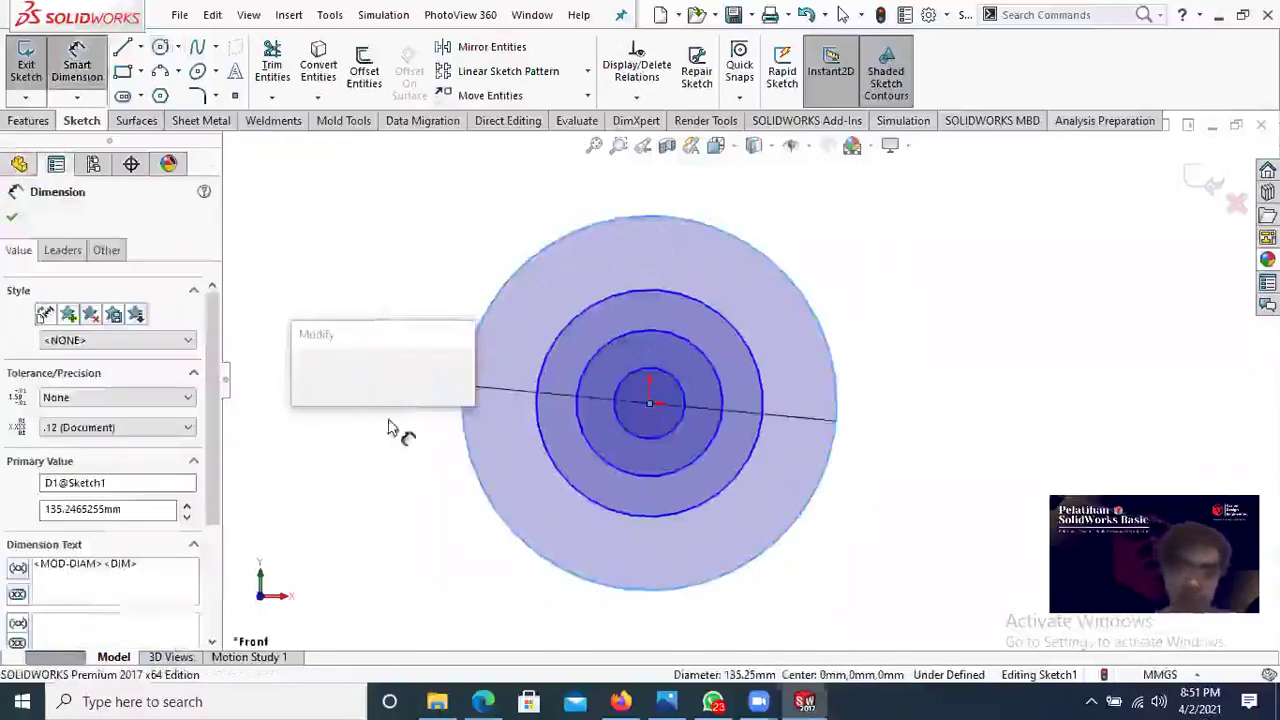
key(Return)
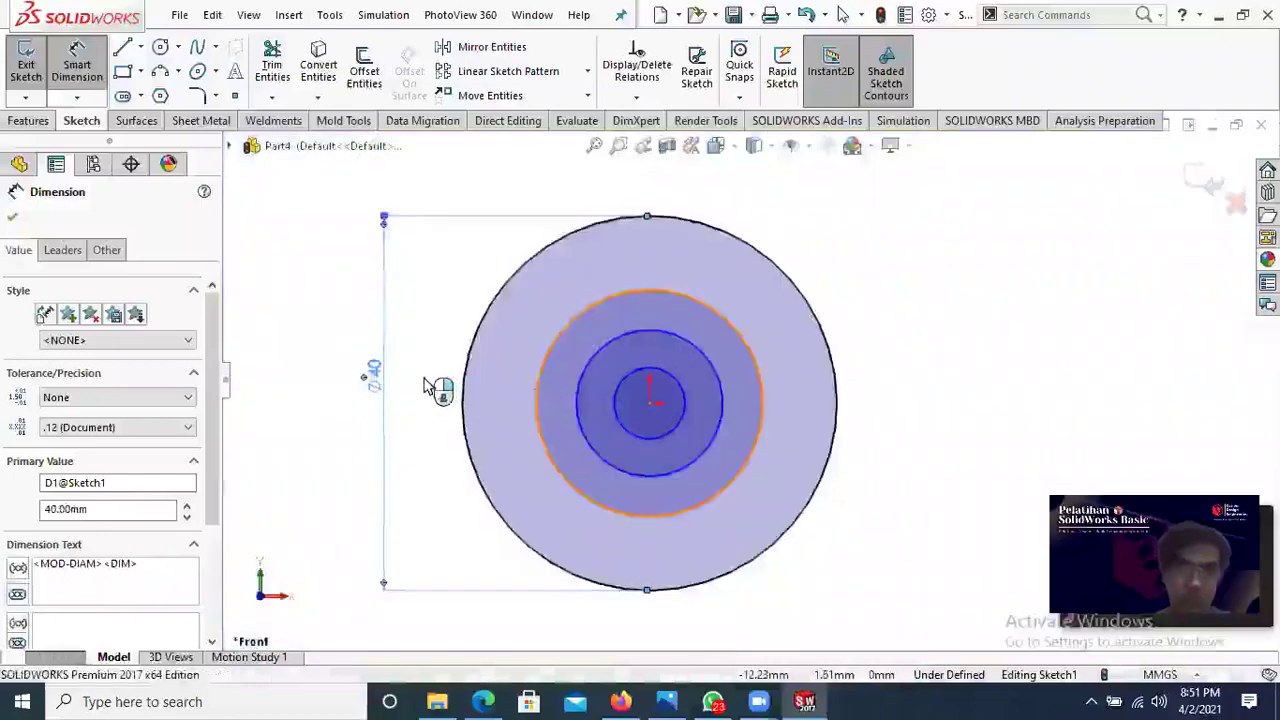
click(431, 387)
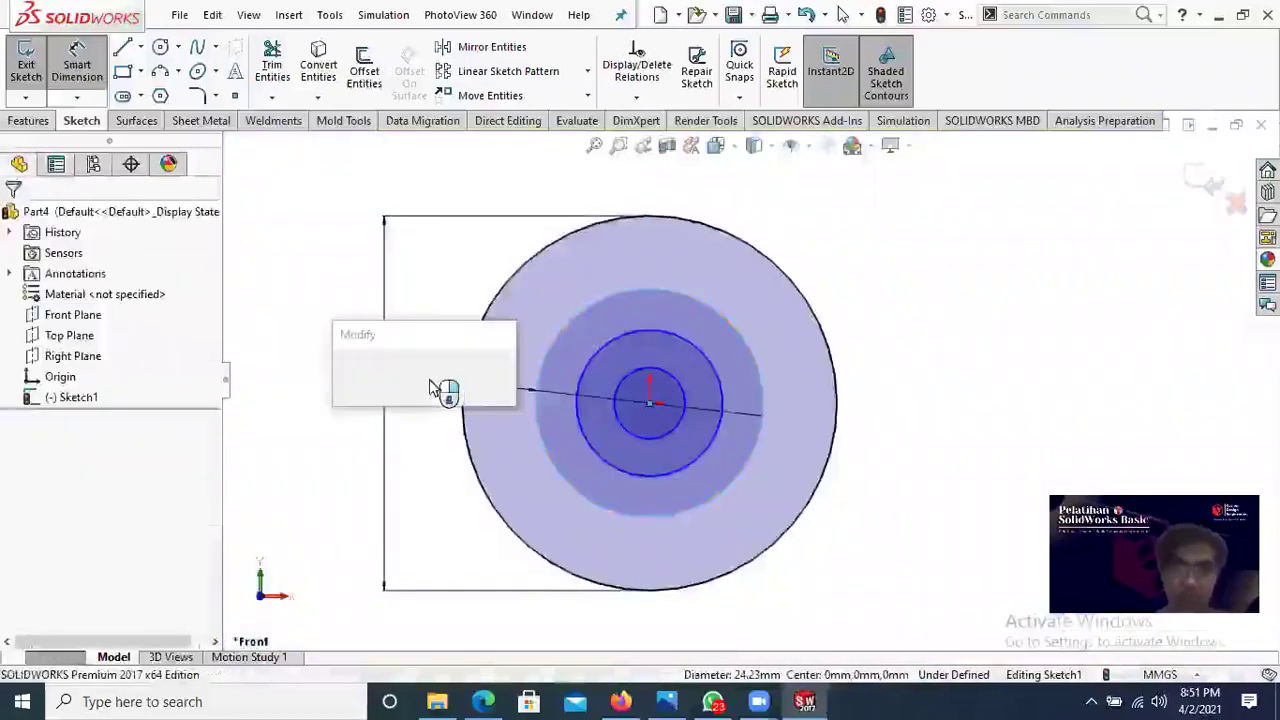
text(30)
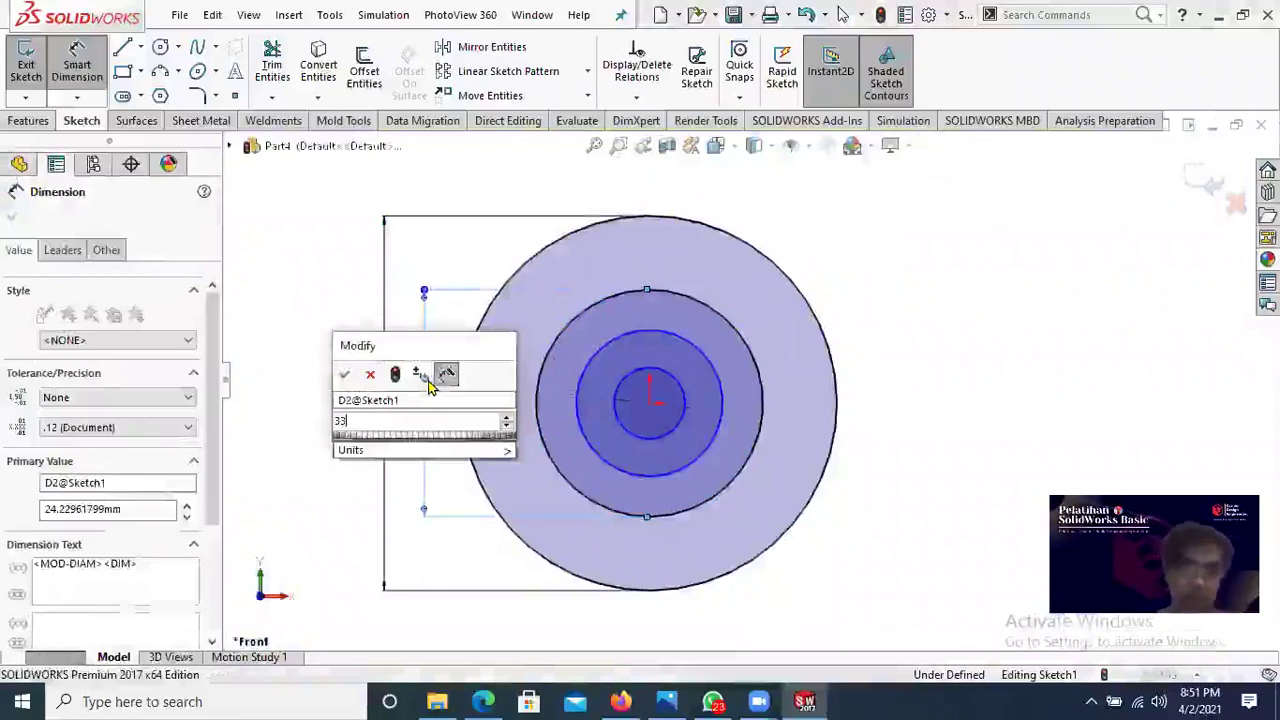
key(Return)
Step: Check the Pulley drawing in the module PDF, then dimension the third circle to 10 mm diameter
click(485, 701)
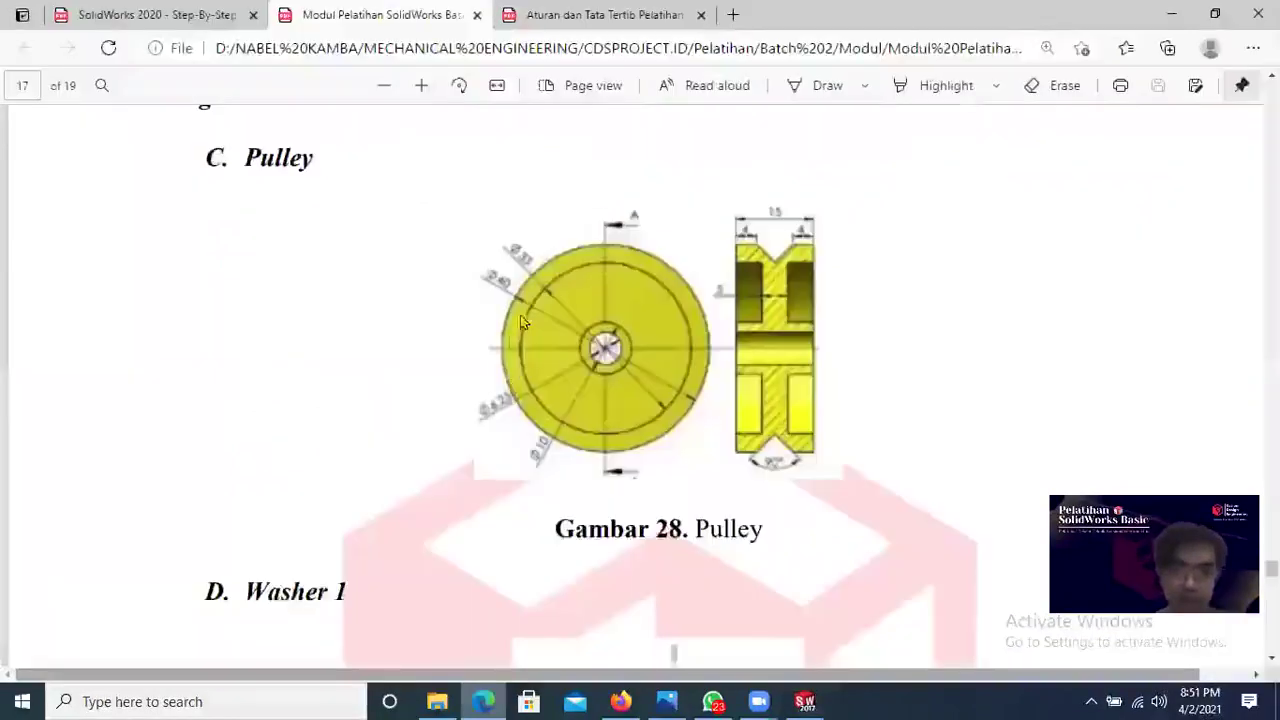
click(485, 701)
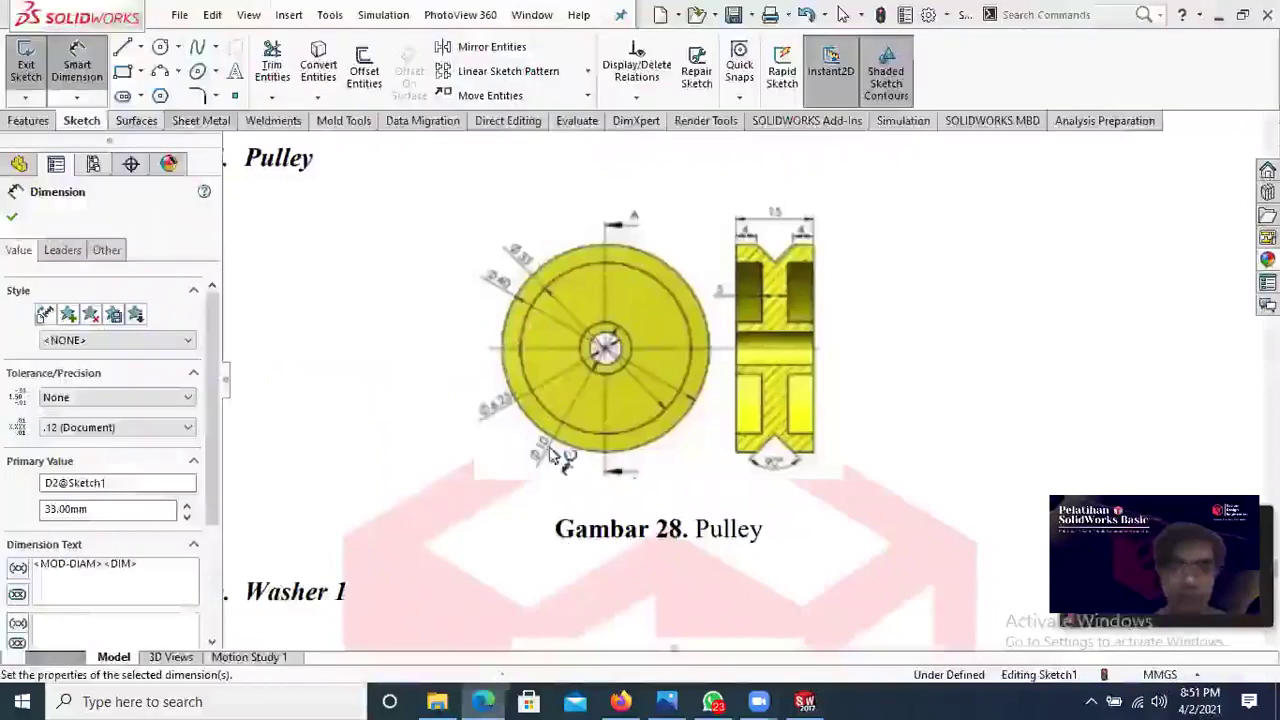
click(580, 412)
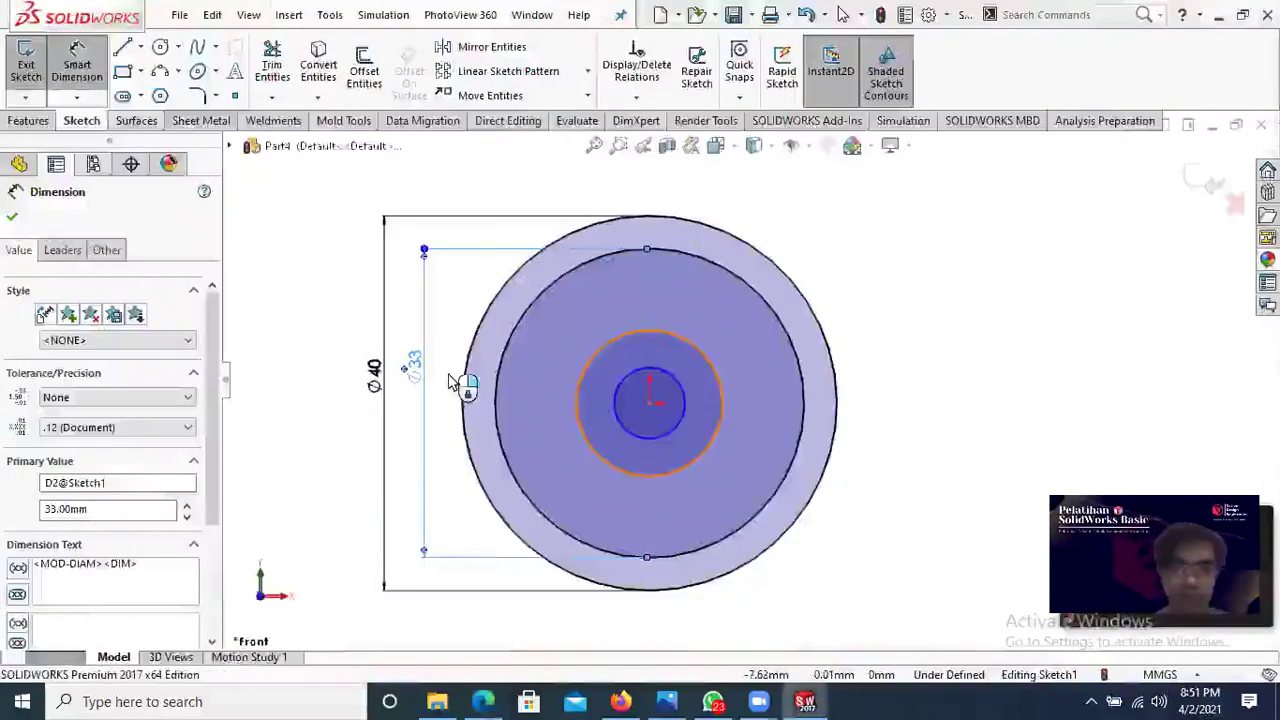
click(453, 382)
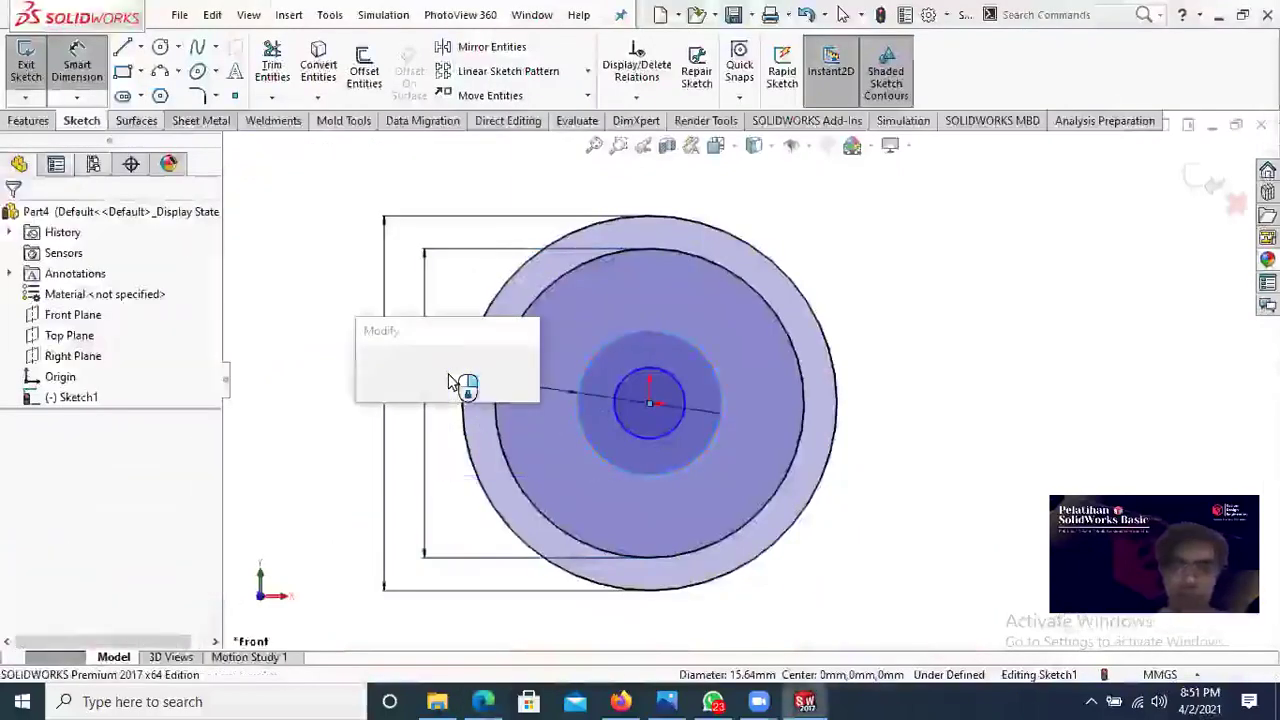
text(8)
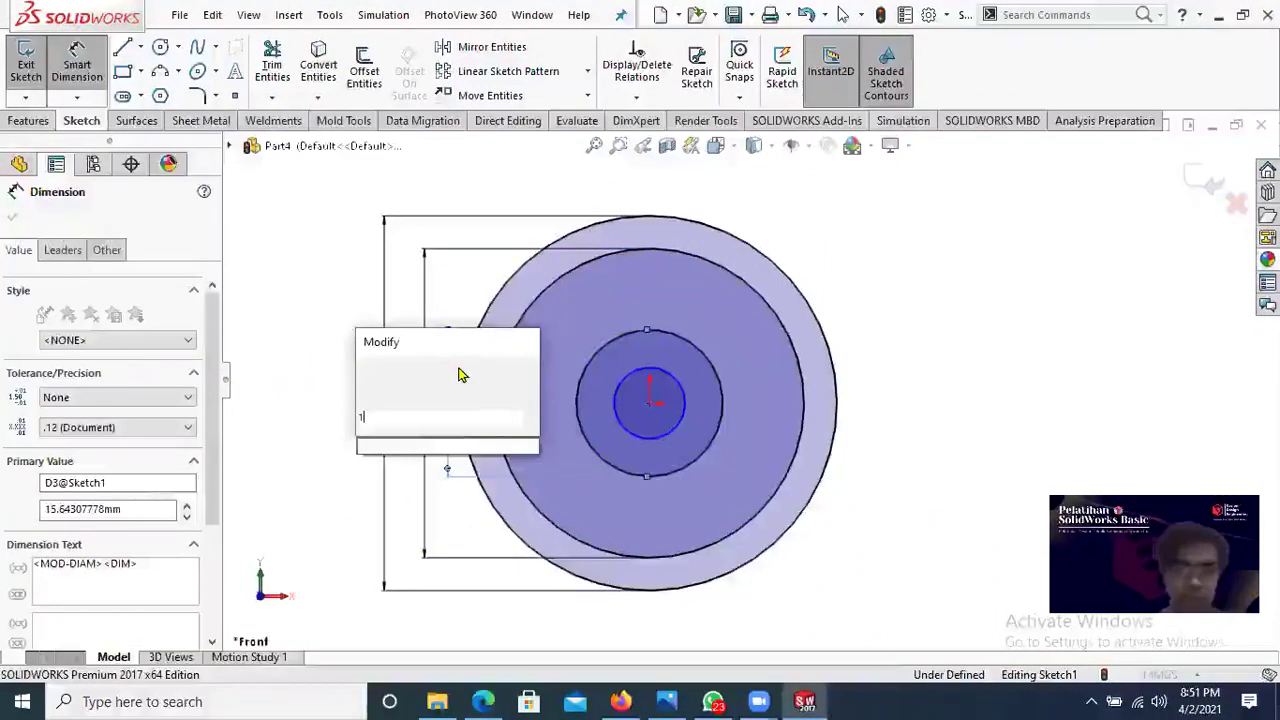
key(Return)
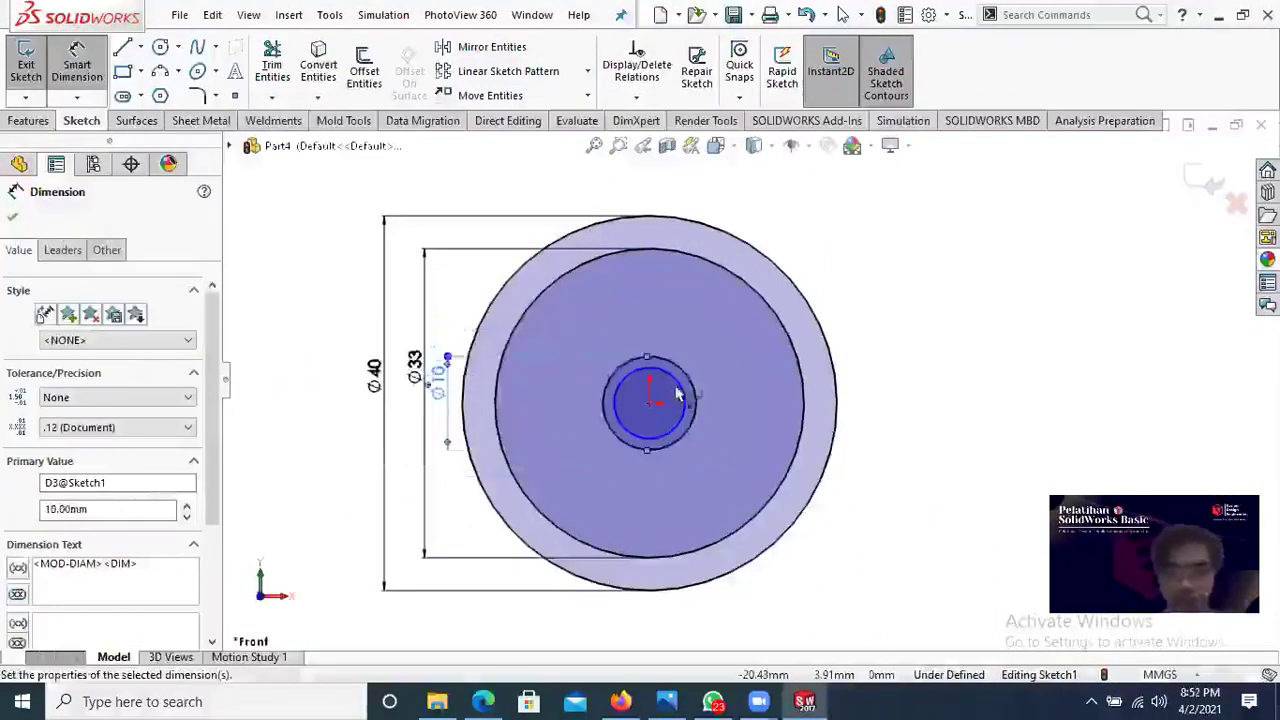
Step: Dimension the innermost circle to 6.50 mm diameter and finish dimensioning
click(952, 402)
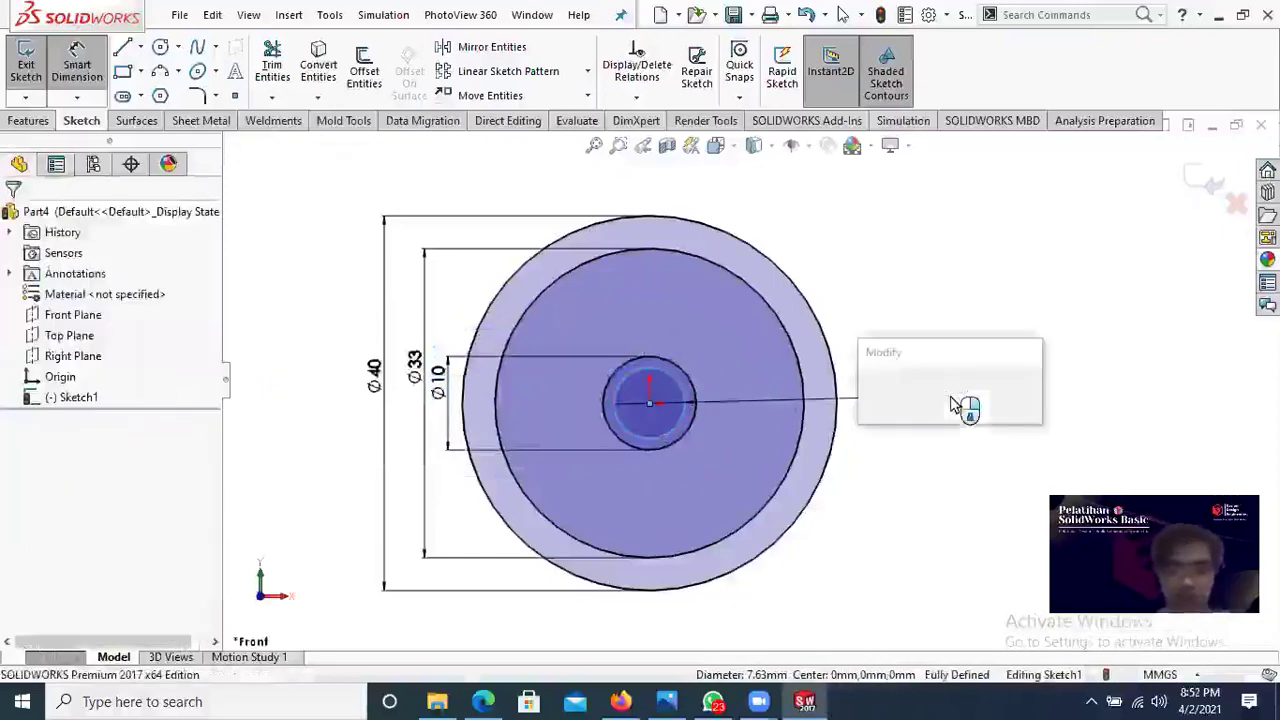
text(6)
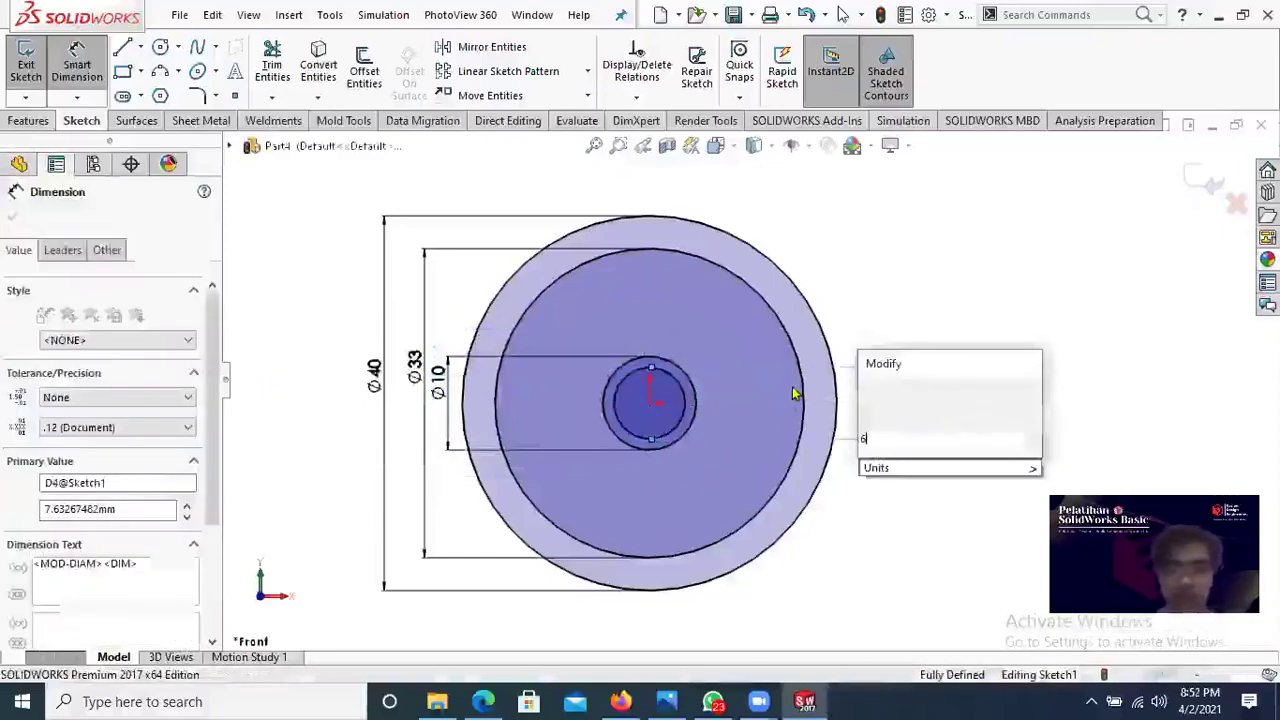
key(Escape)
scroll(938, 407, down, 1)
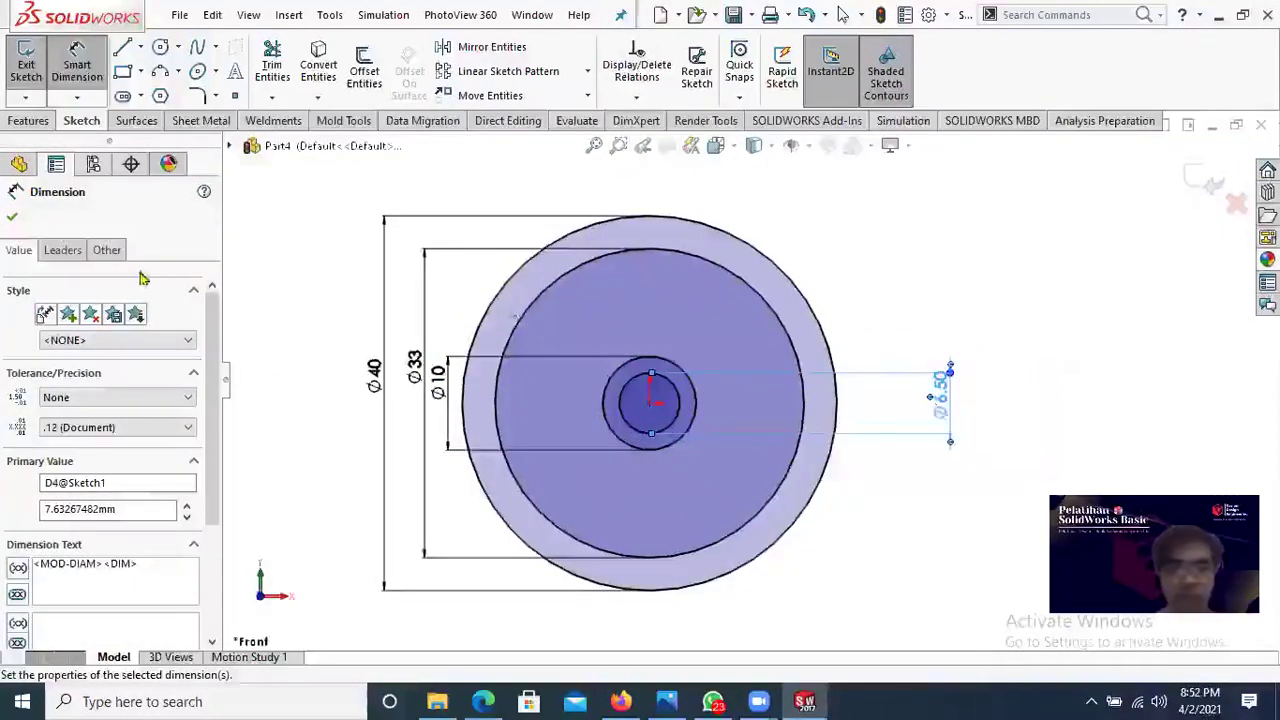
click(12, 221)
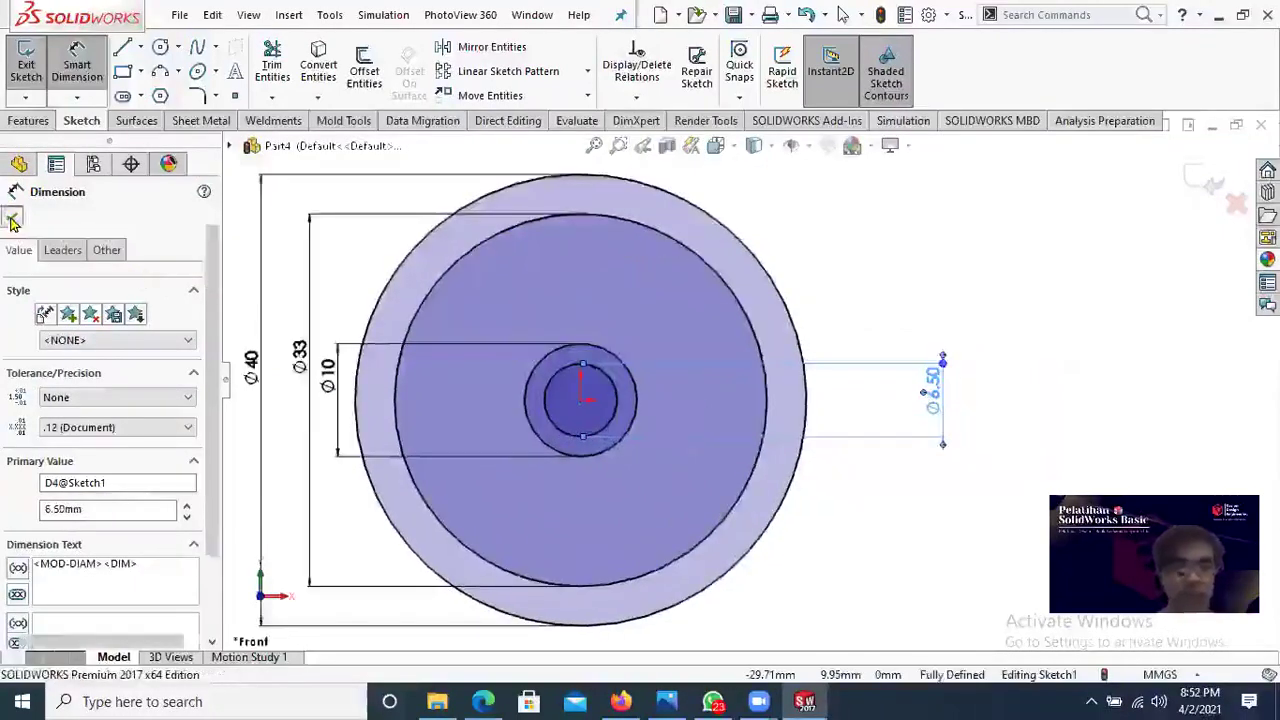
Step: Extrude the outermost 40 mm circle contour 10 mm with a Blind end condition into a solid disc
click(26, 122)
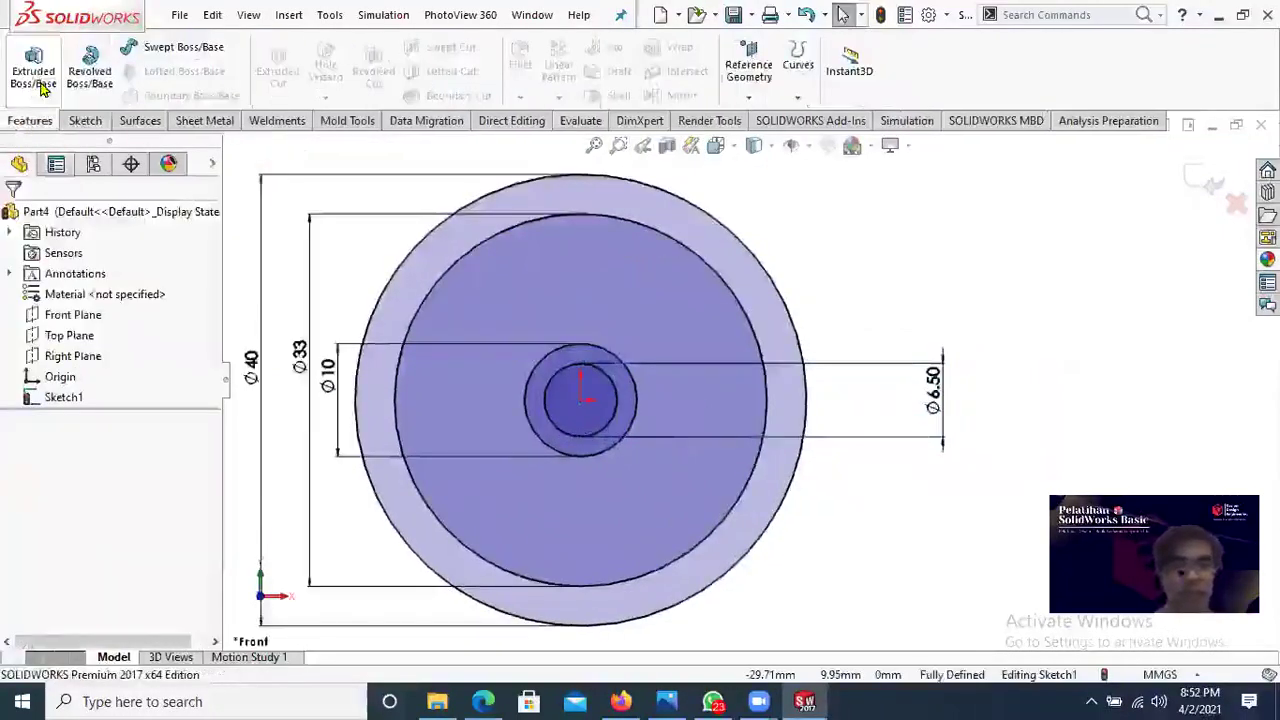
click(36, 76)
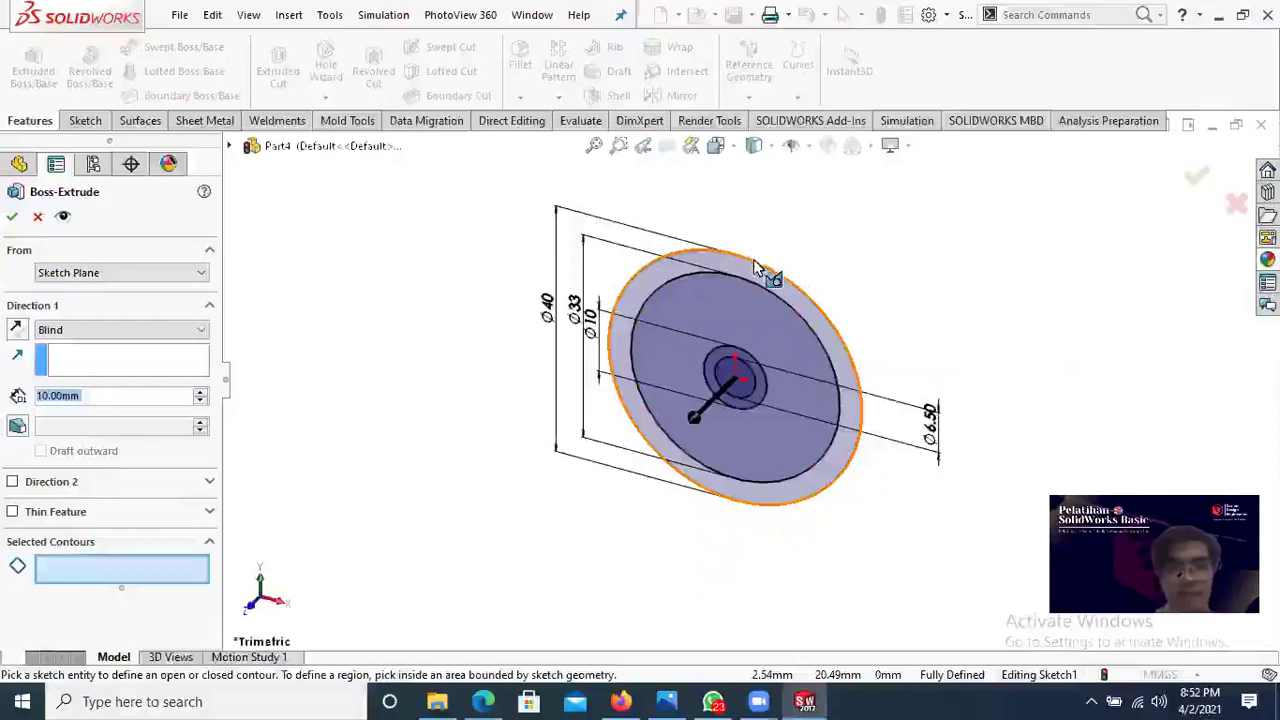
click(668, 464)
mouse_move(668, 464)
middle_down()
mouse_move(905, 460)
mouse_move(910, 612)
middle_up()
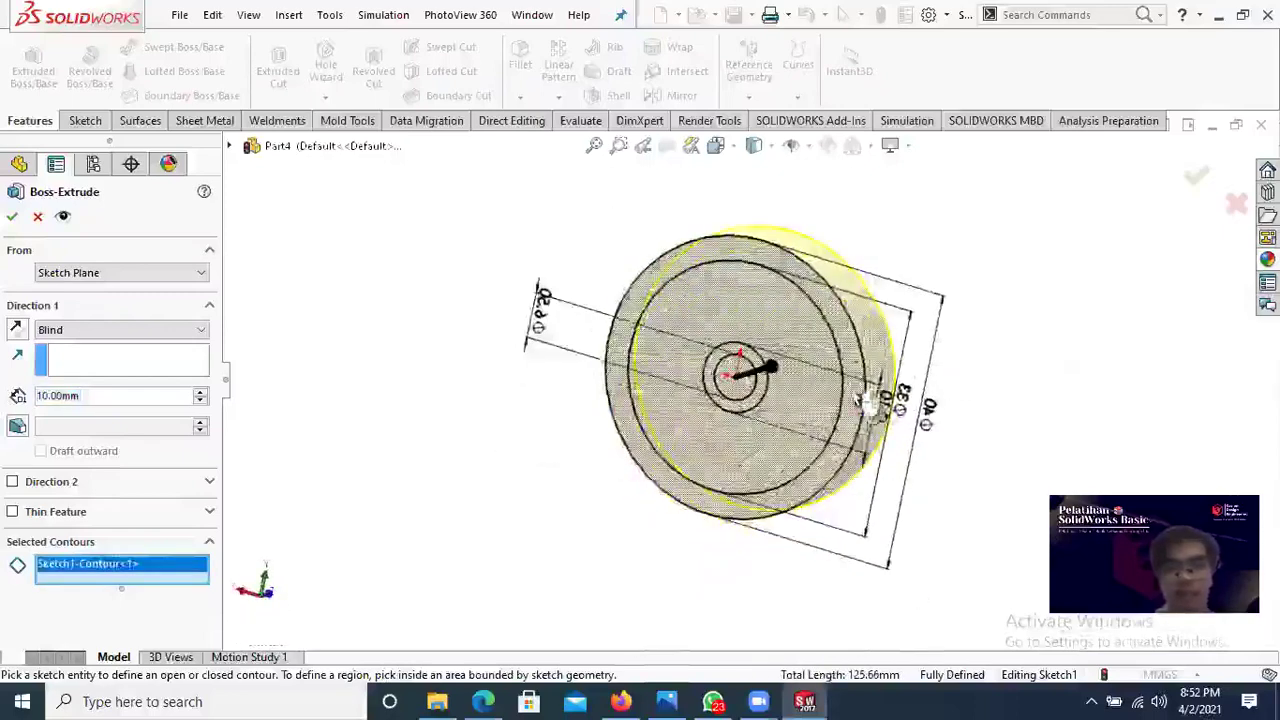
scroll(862, 388, down, 2)
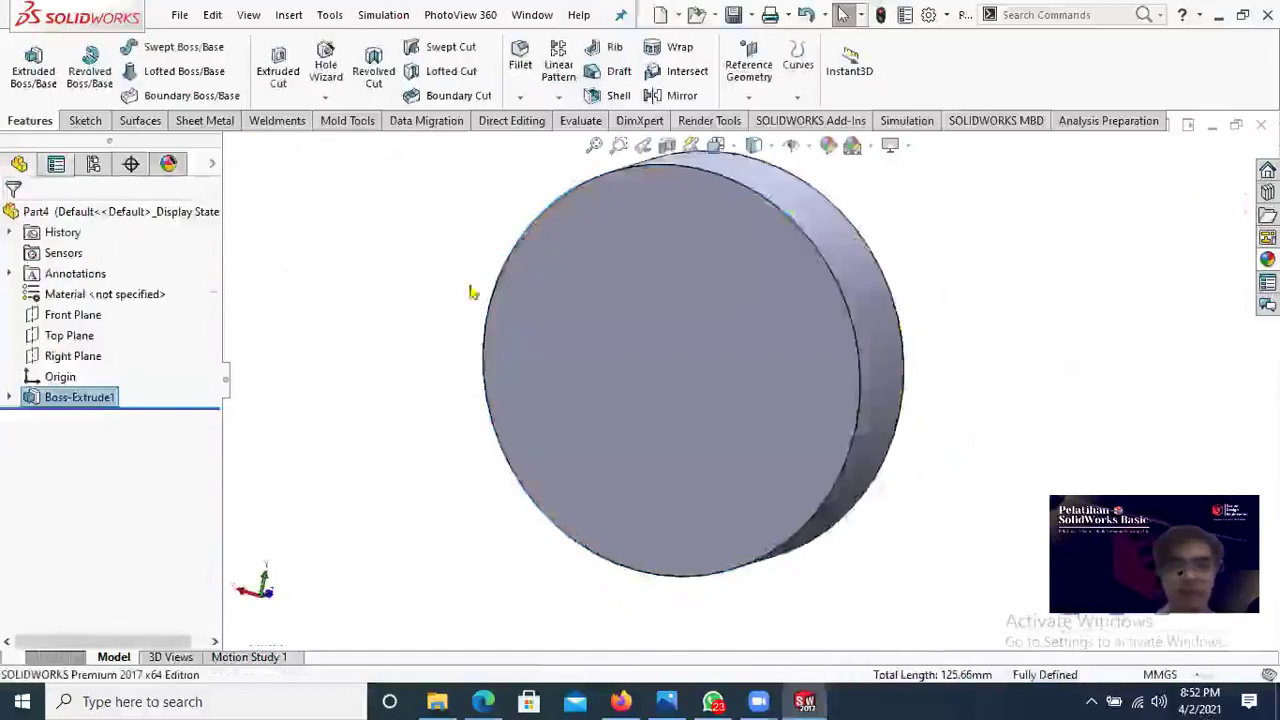
Step: Check the overall width in the Pulley drawing of the module PDF, then set the disc extrusion's depth to 15 mm
scroll(643, 355, up, 3)
middle_drag(641, 357, 668, 275)
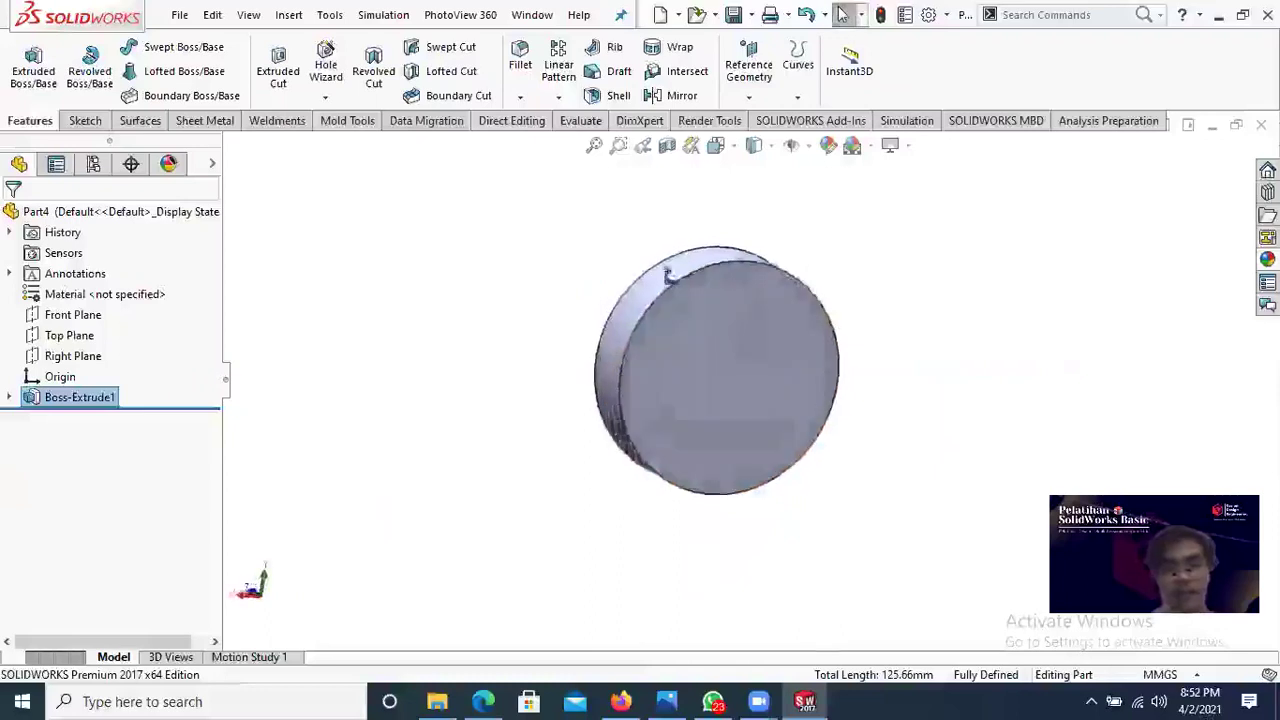
right_click(91, 397)
click(133, 292)
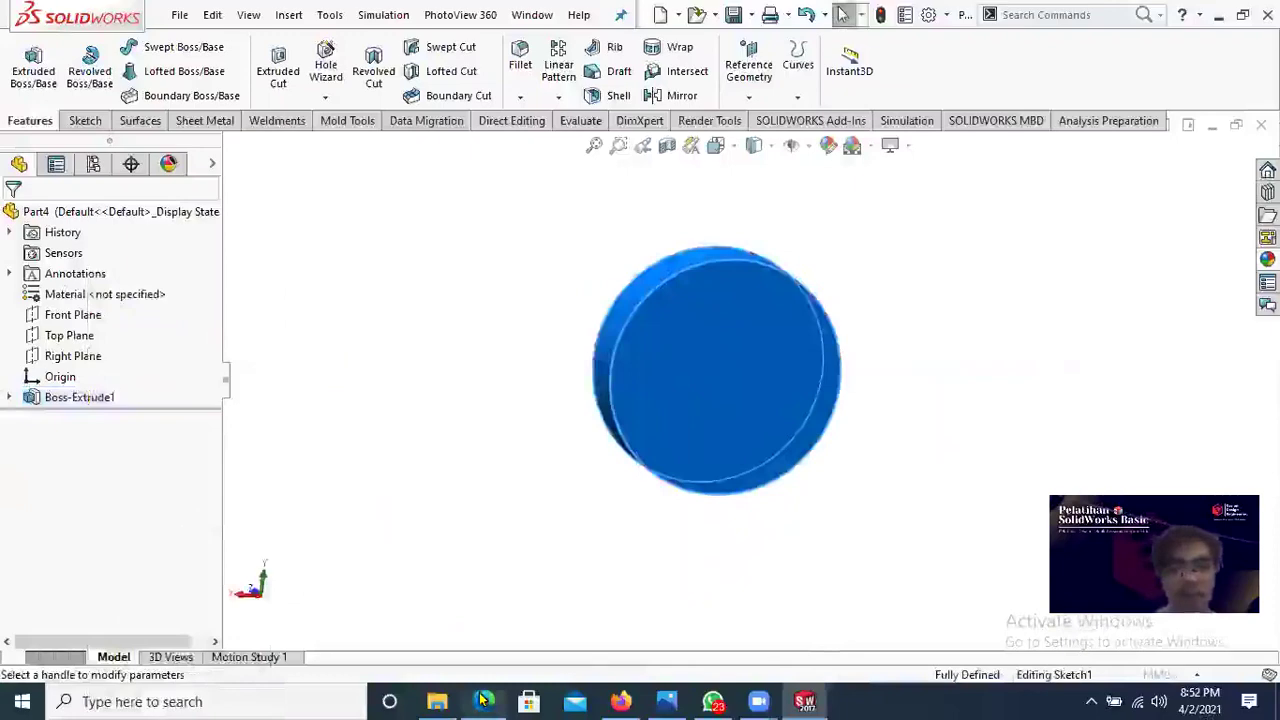
mouse_move(483, 700)
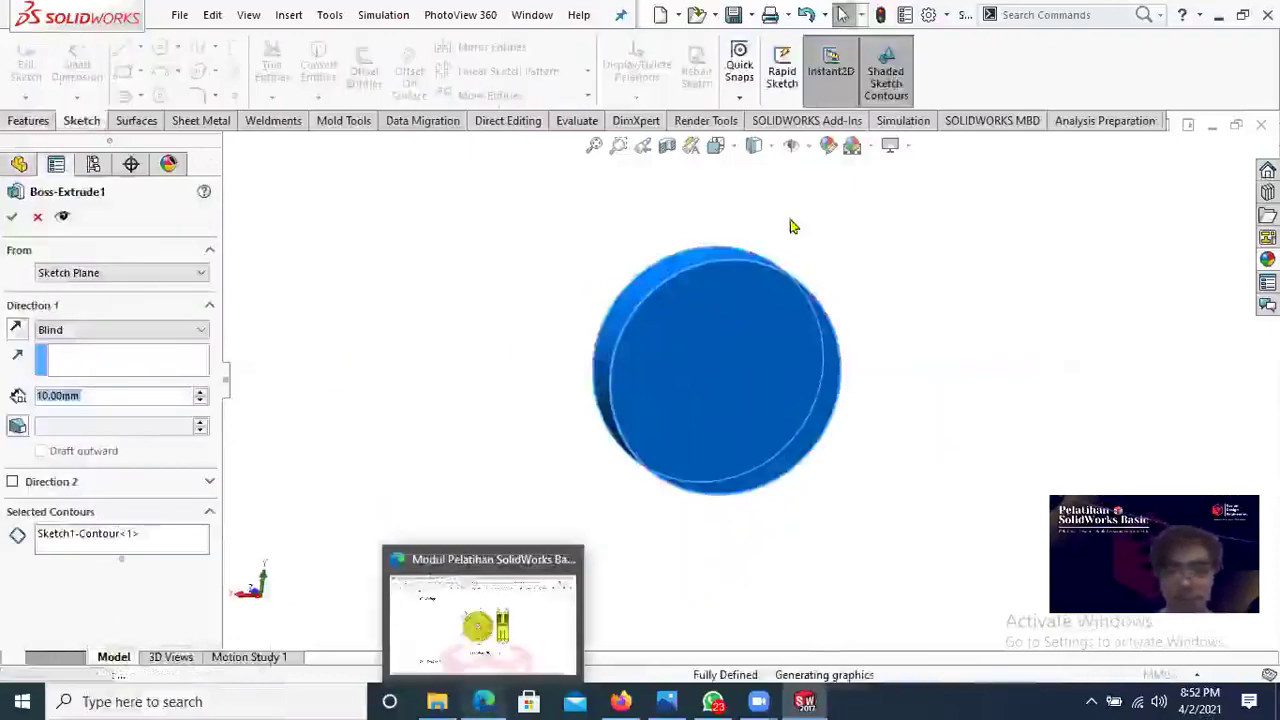
click(500, 657)
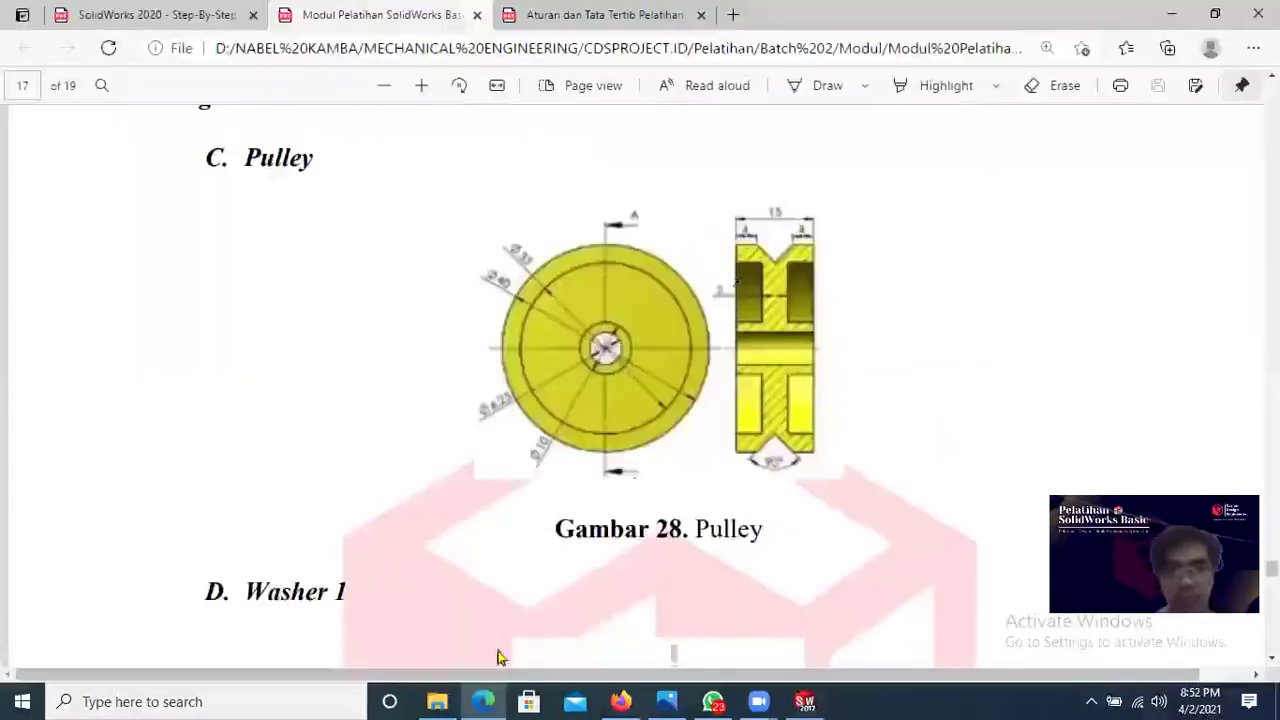
key(alt+Tab)
double_click(112, 396)
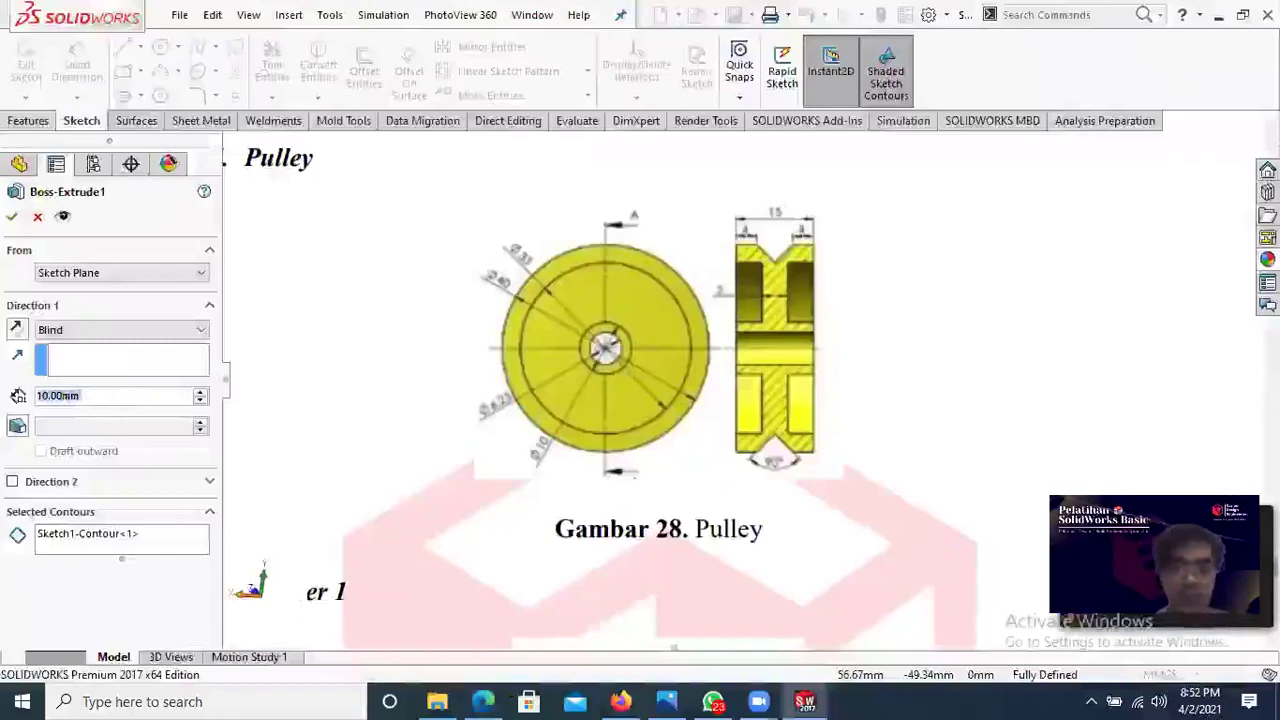
text(15)
key(Return)
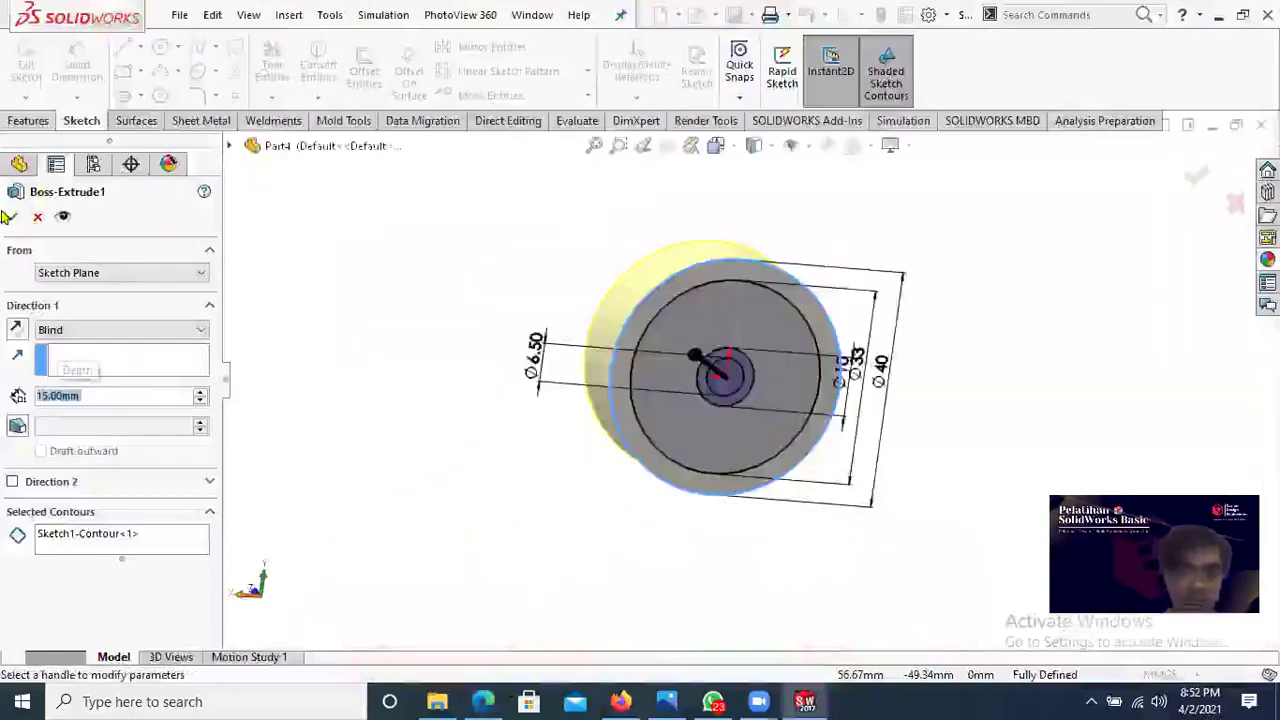
click(13, 219)
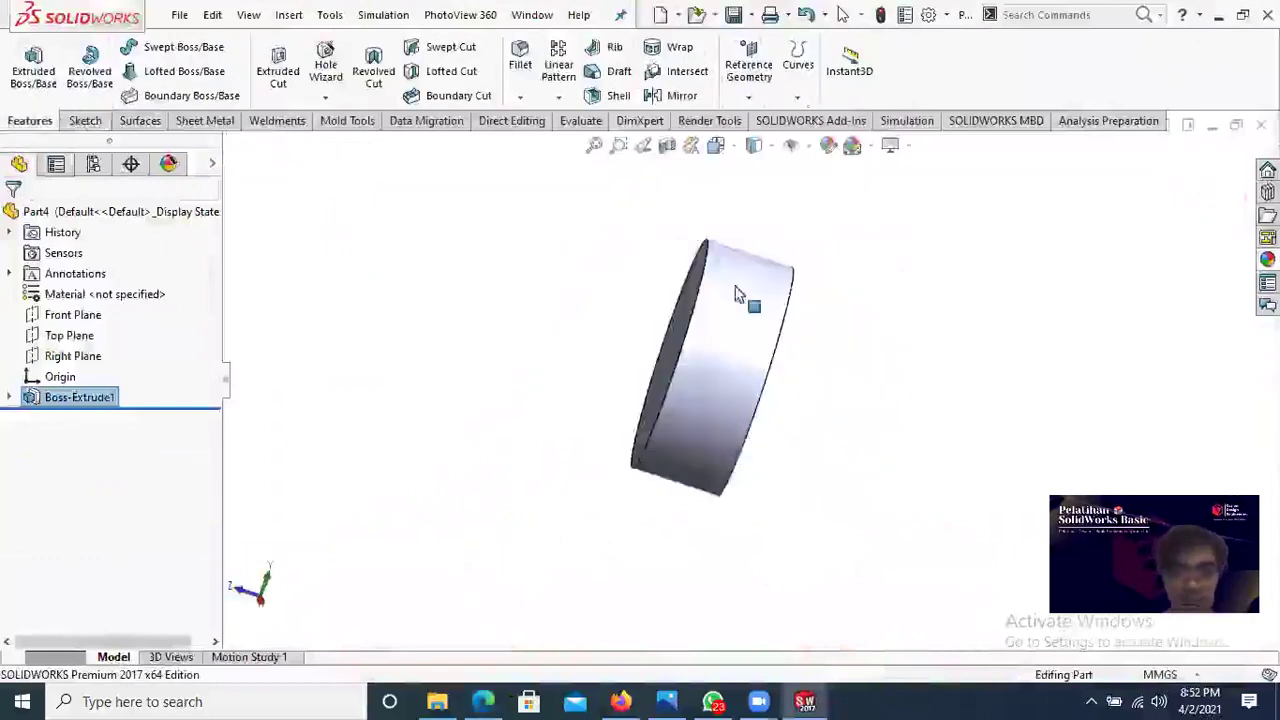
Step: Review the disc extrusion's settings without changing them and recheck the Pulley drawing in the module PDF
mouse_move(737, 286)
middle_down()
mouse_move(751, 330)
mouse_move(820, 298)
middle_up()
scroll(820, 298, down, 4)
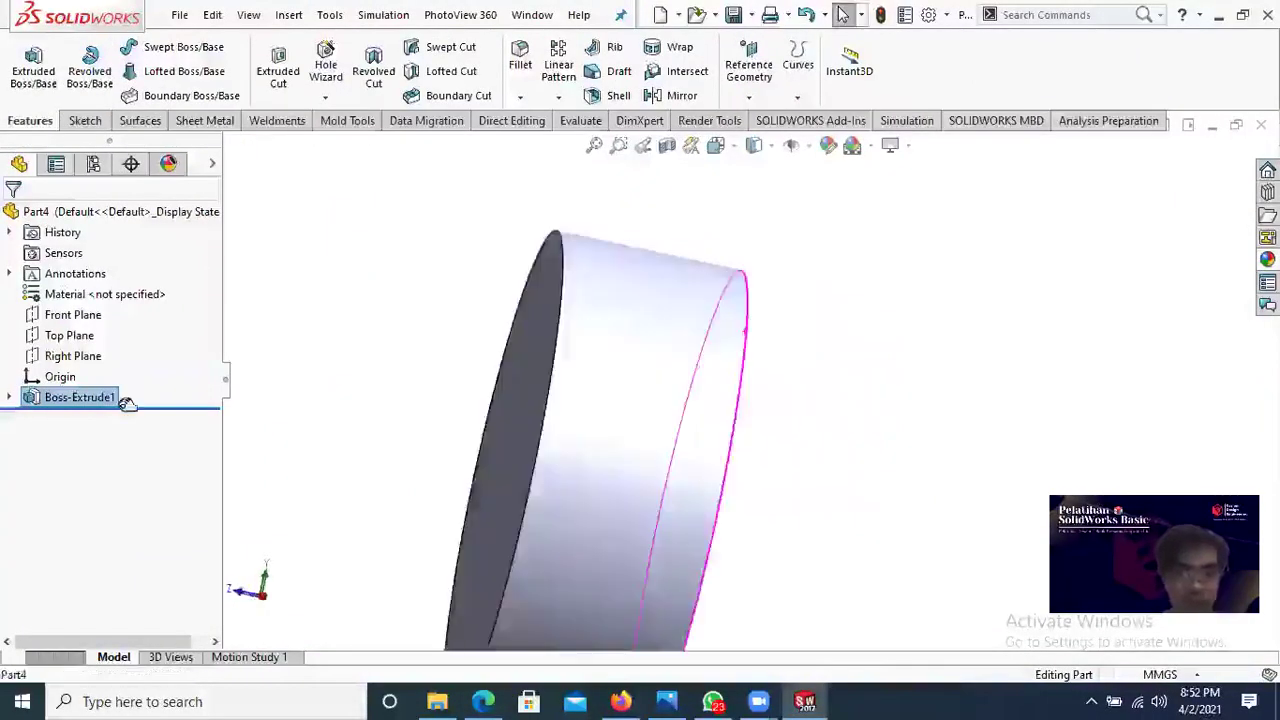
right_click(88, 297)
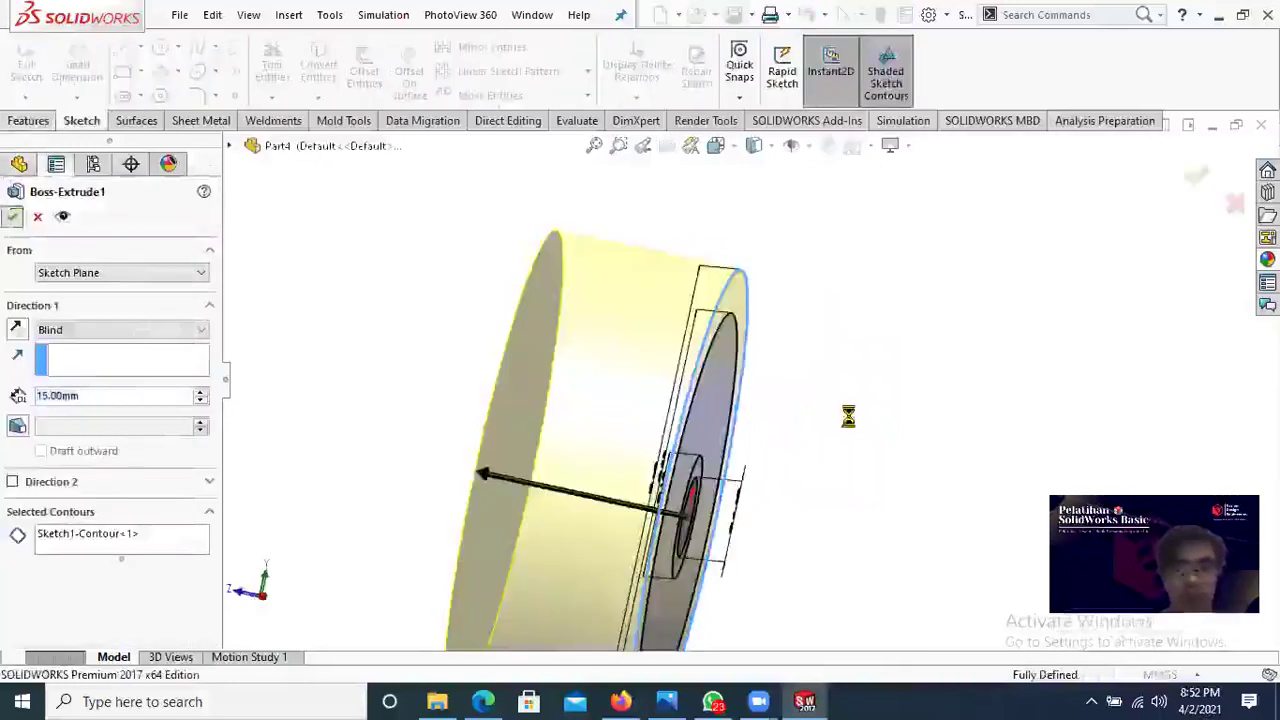
key(Return)
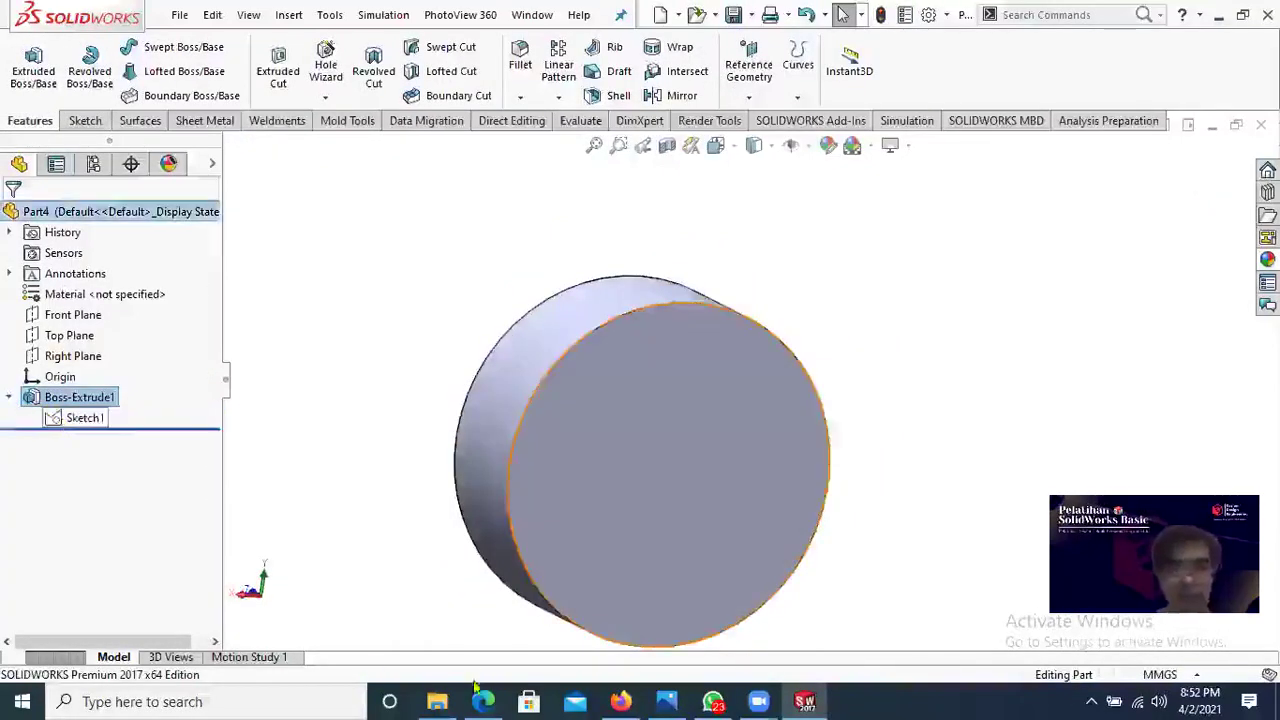
key(alt+Tab)
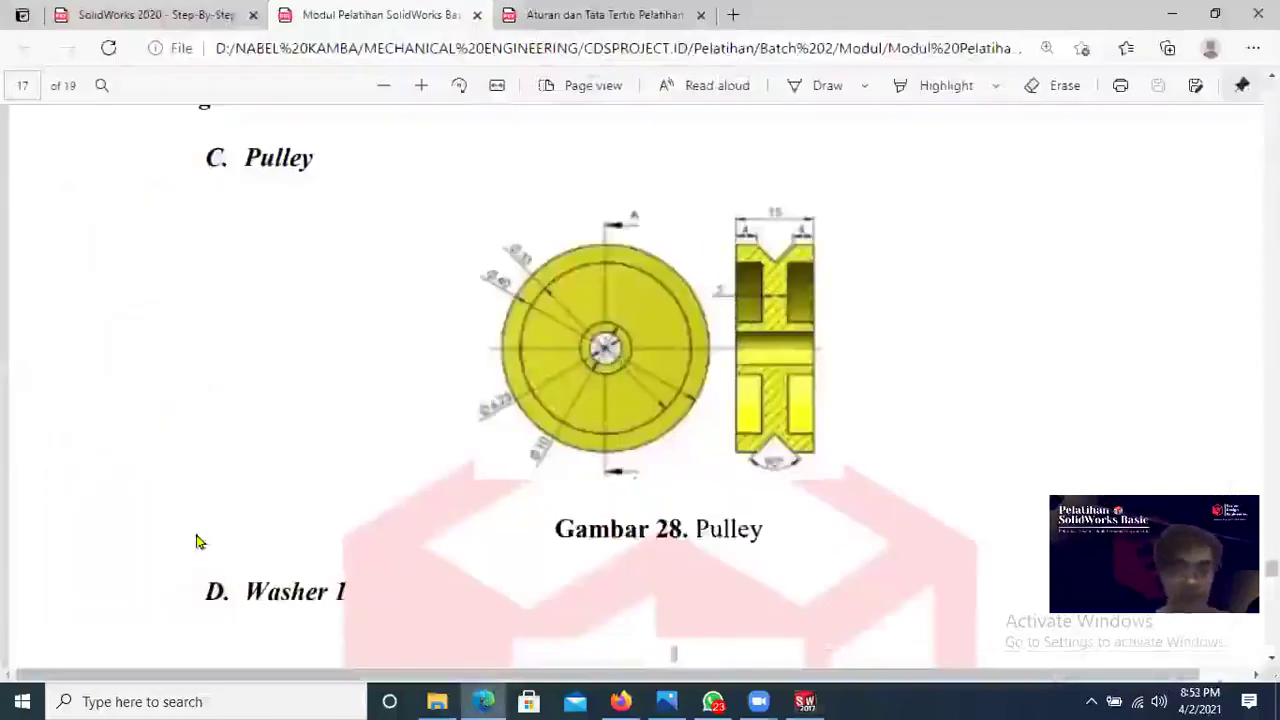
key(alt+Tab)
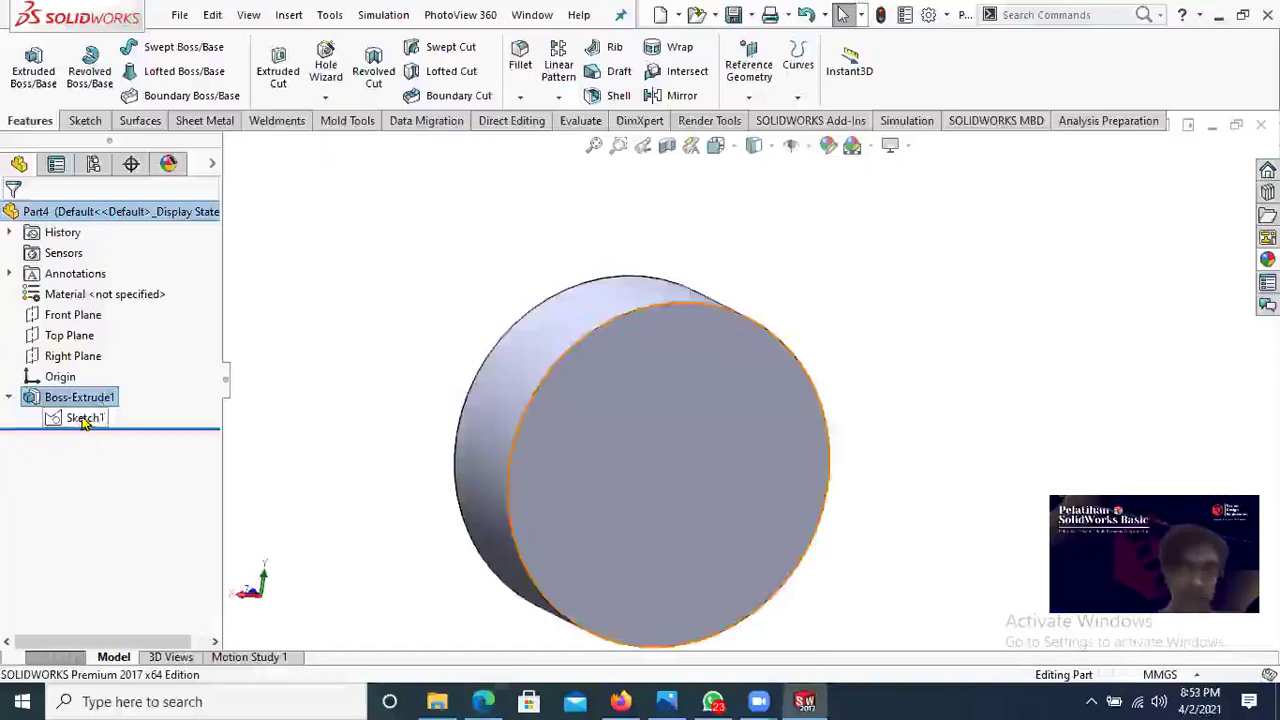
Step: Show the concentric-circle sketch belonging to the disc extrusion in the model
click(84, 419)
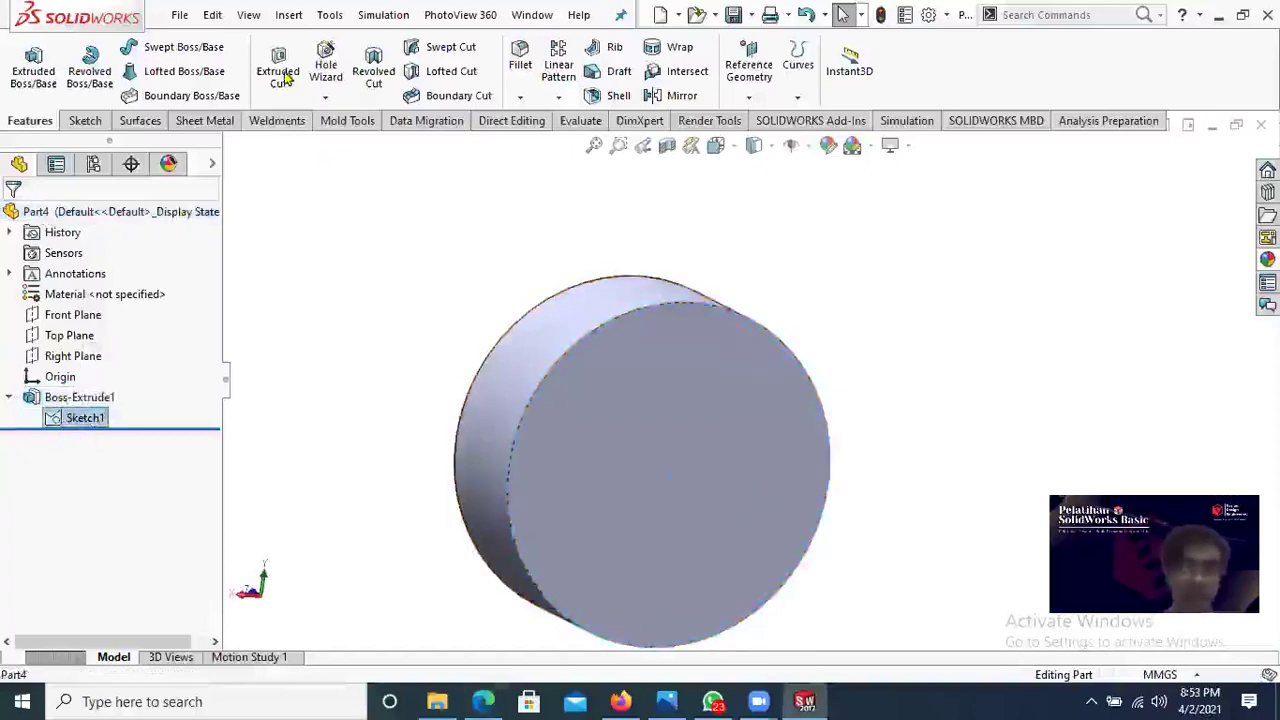
right_click(62, 425)
click(553, 505)
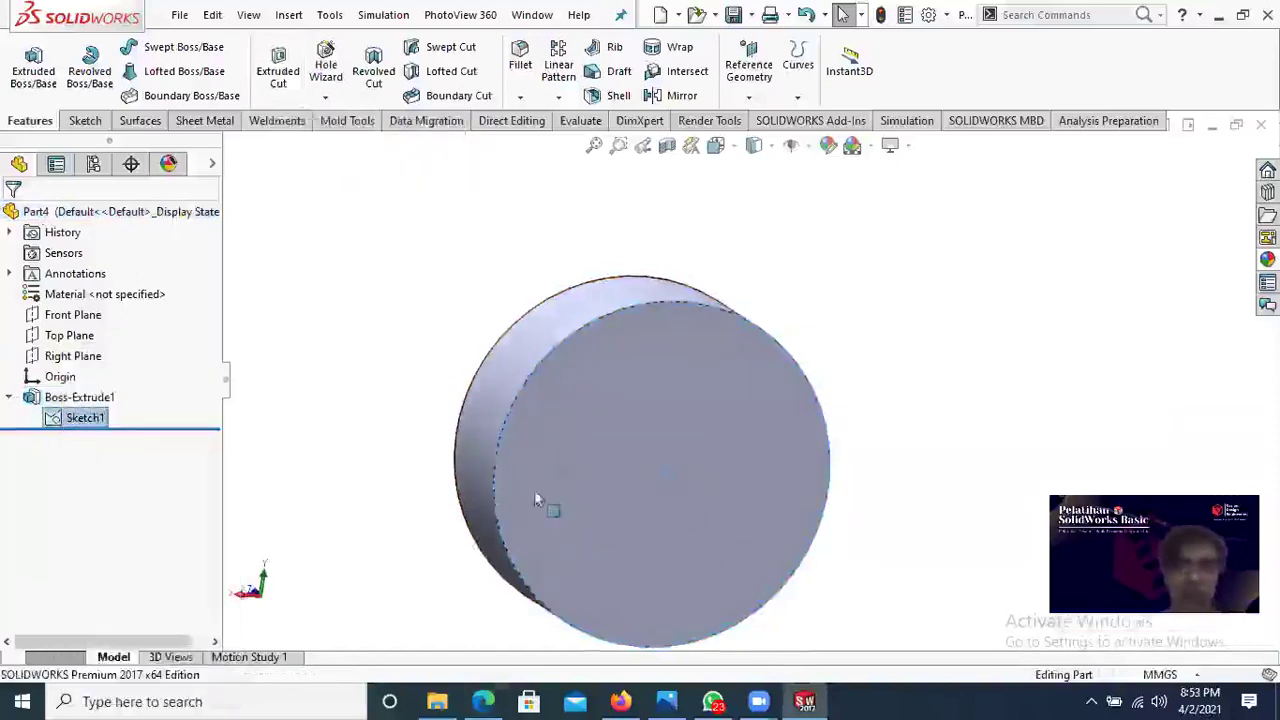
middle_drag(482, 548, 358, 500)
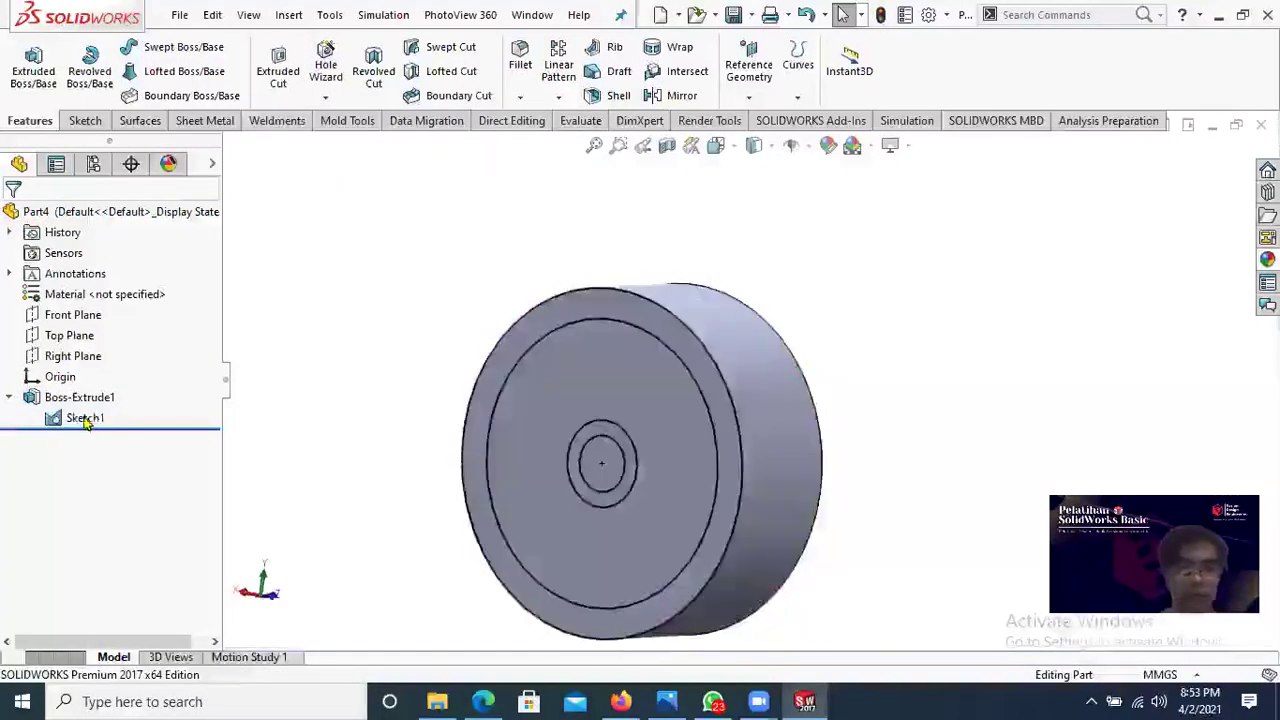
Step: Hide the disc's concentric-circle sketch and show it again
right_click(86, 418)
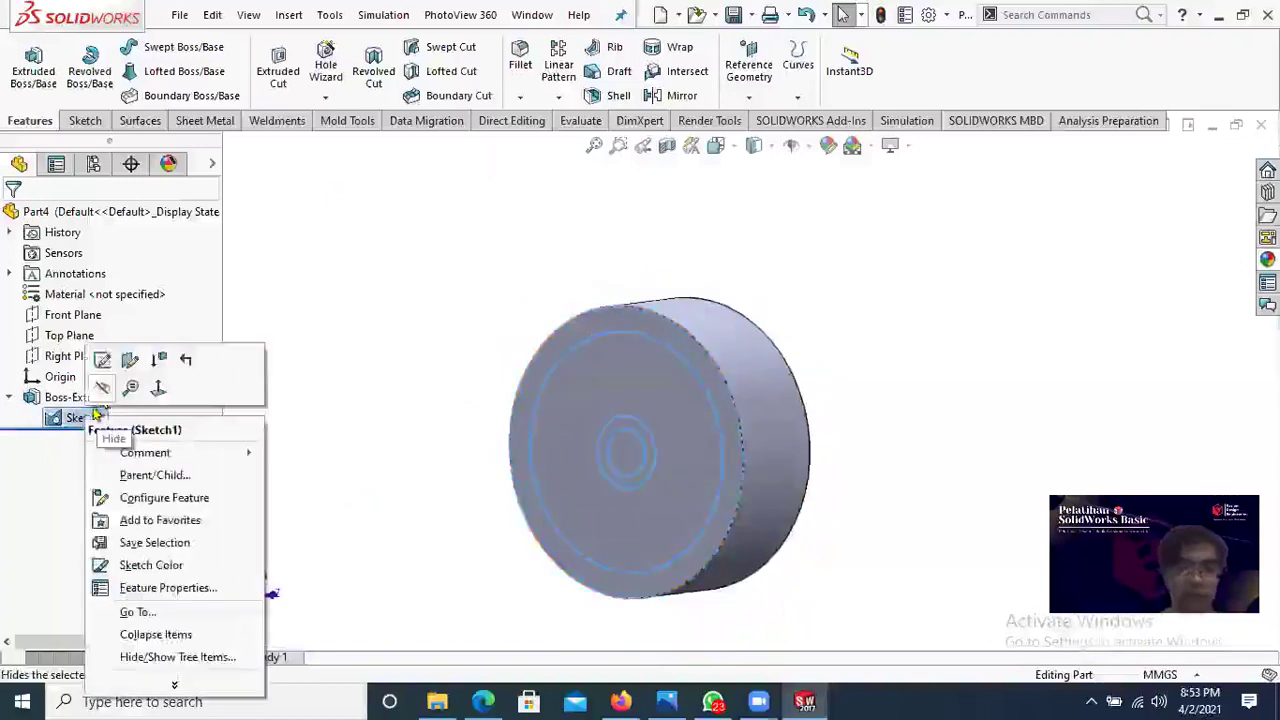
click(102, 391)
right_click(92, 418)
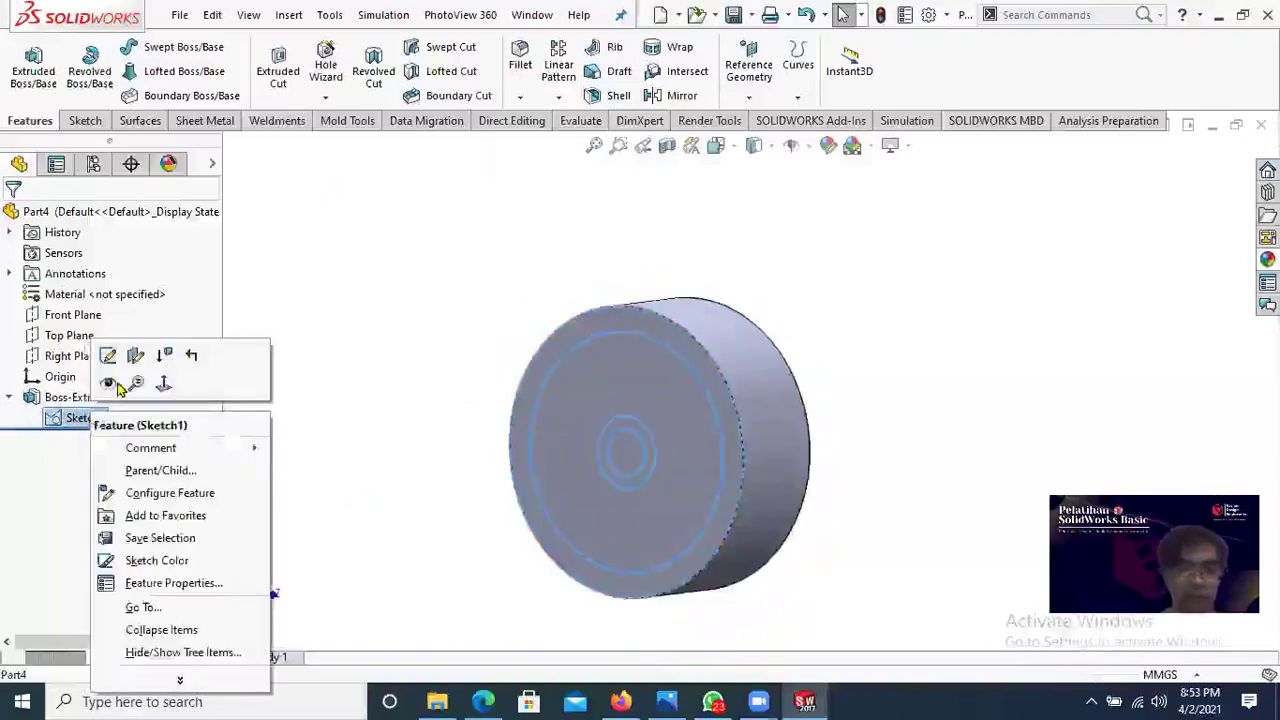
click(731, 548)
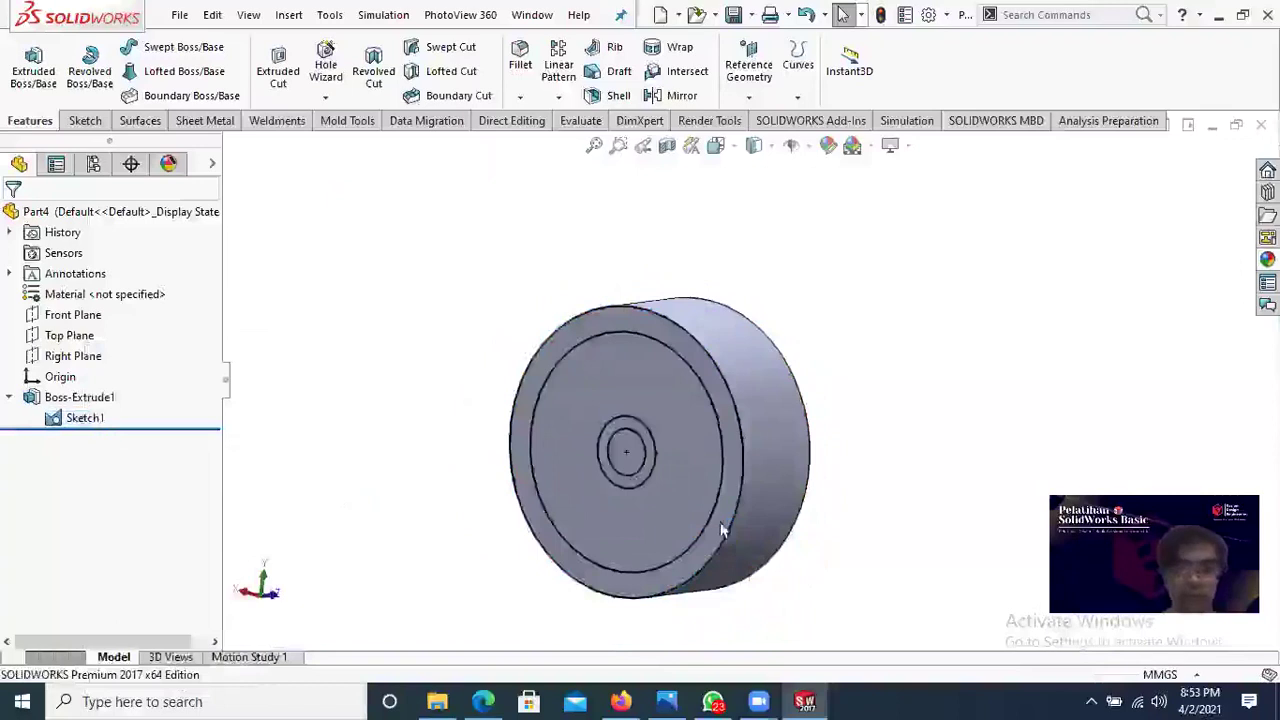
scroll(722, 530, down, 3)
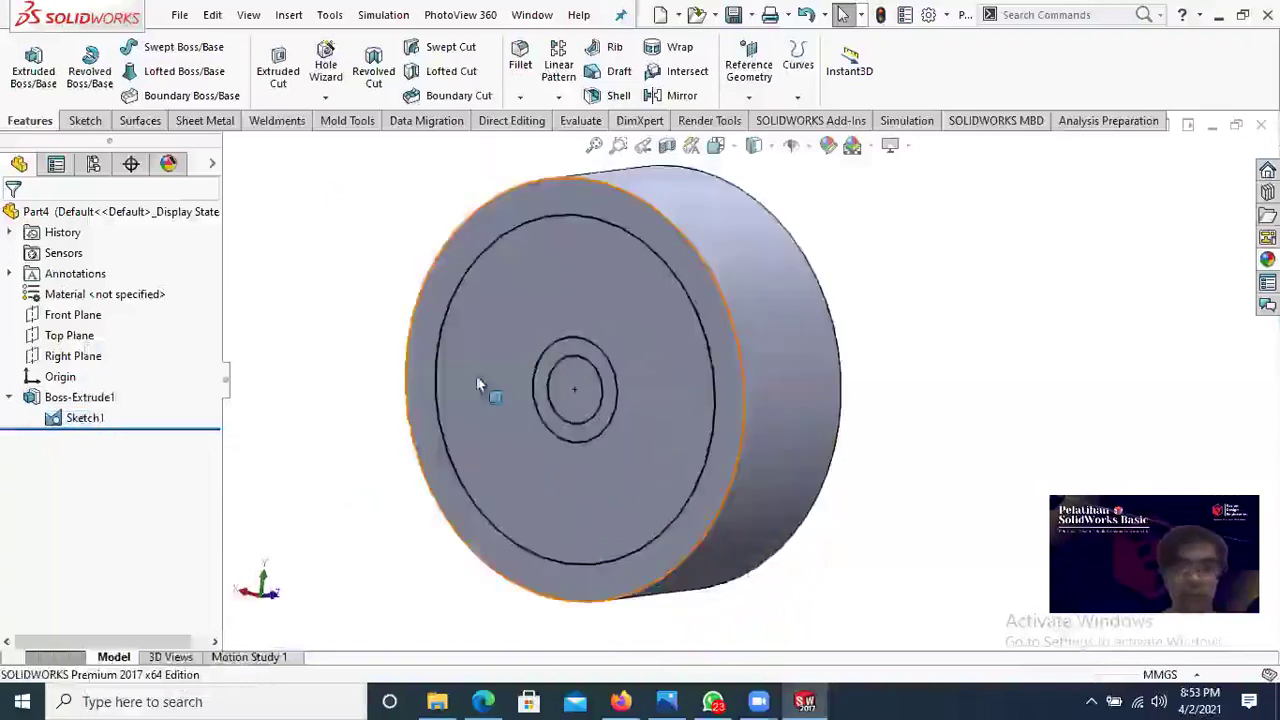
Step: Cut the 6.5 mm centre circle of Sketch1 through the disc with Through All, directing the cut into the material
click(279, 85)
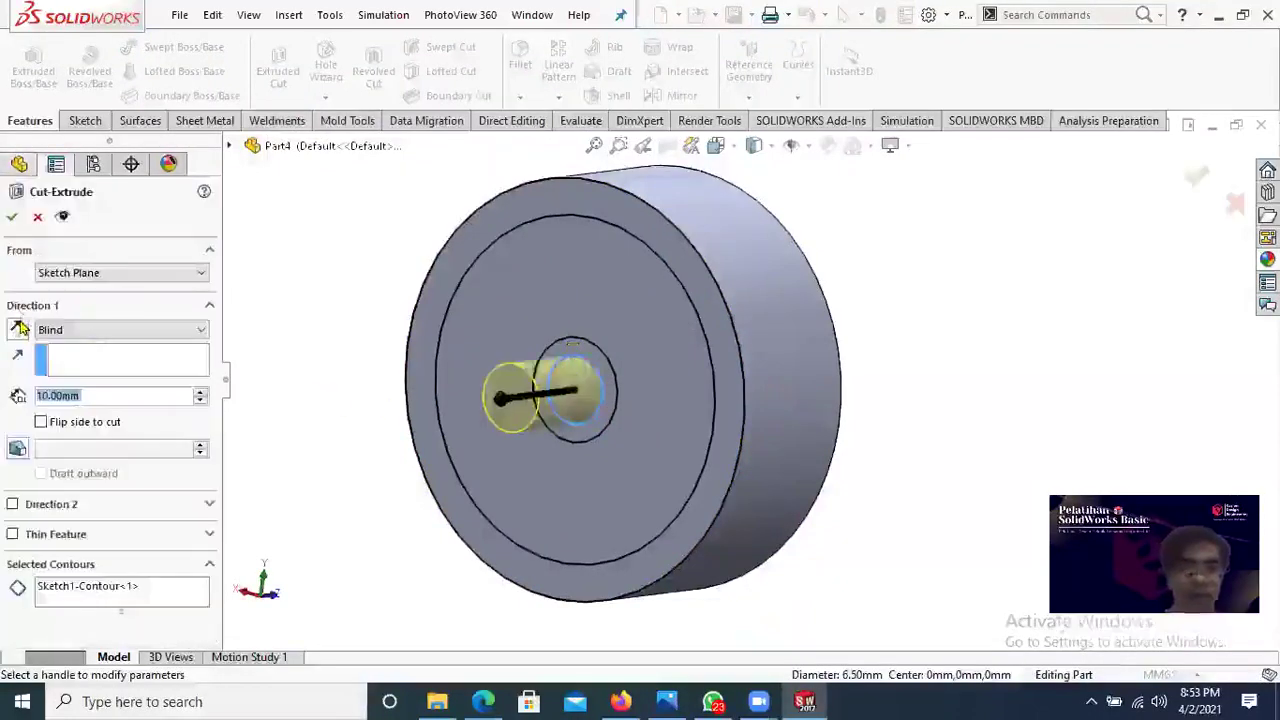
click(19, 329)
click(21, 329)
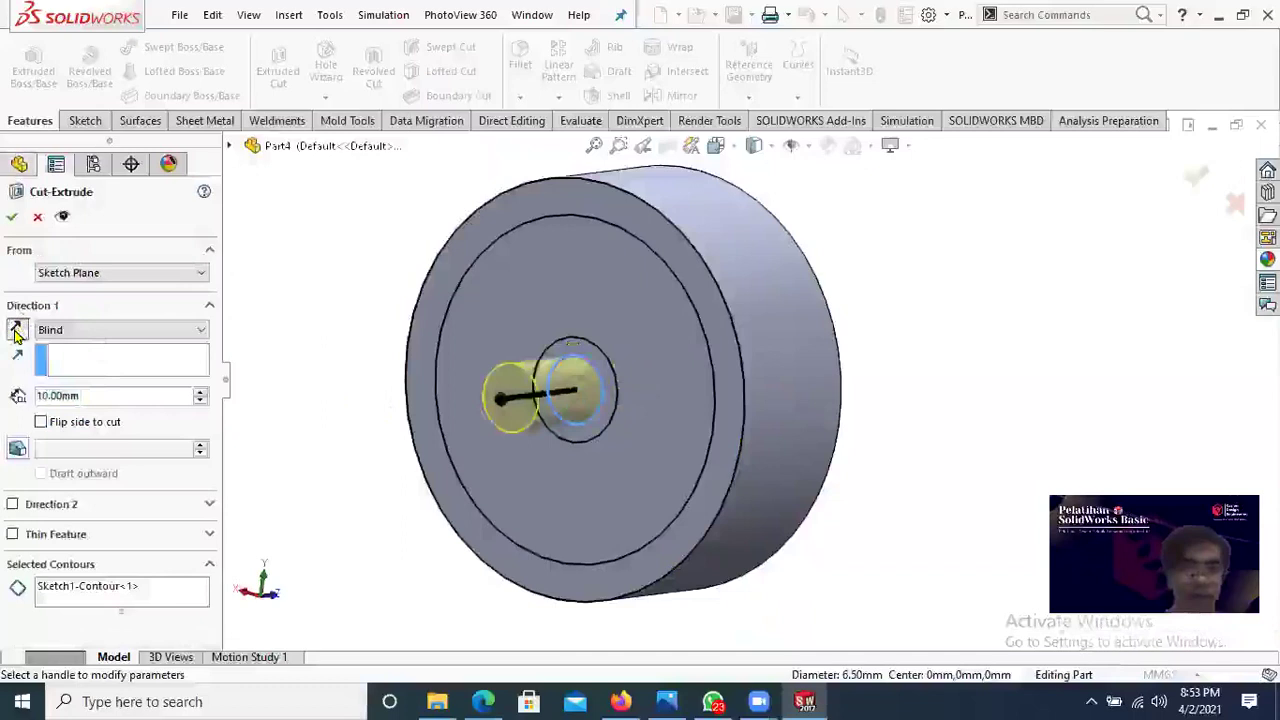
click(17, 334)
click(16, 332)
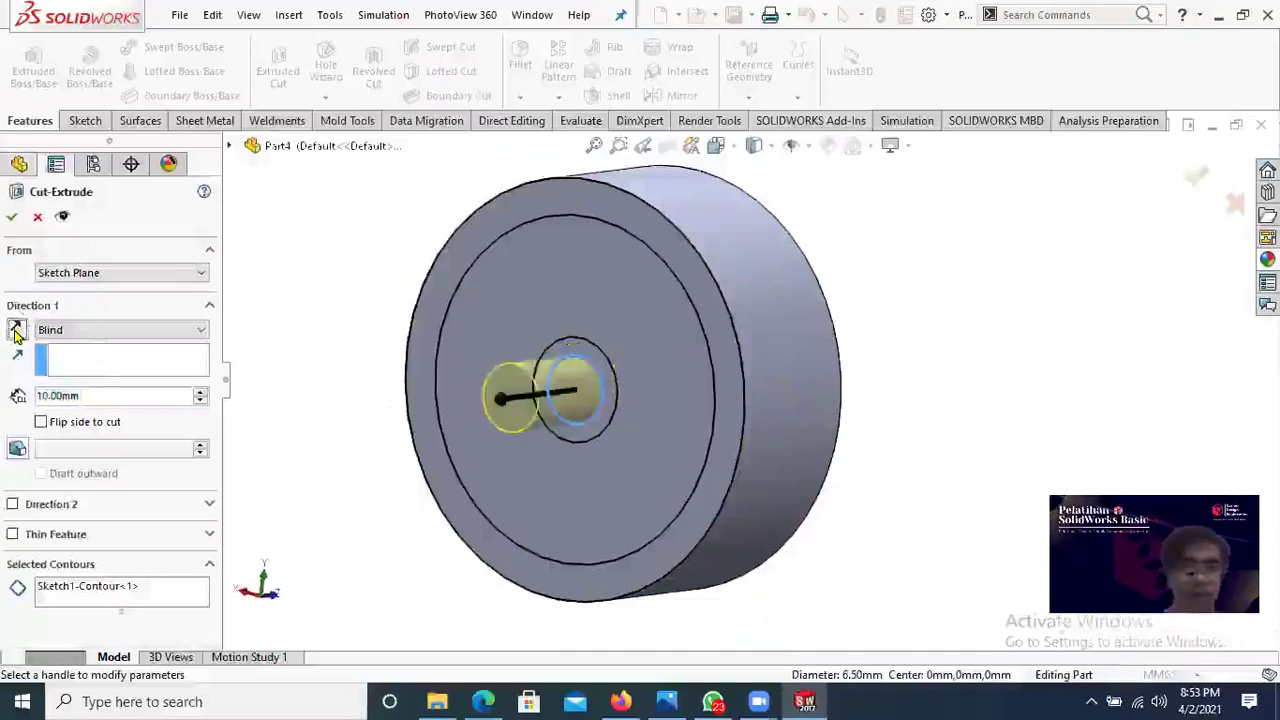
click(16, 332)
click(16, 332)
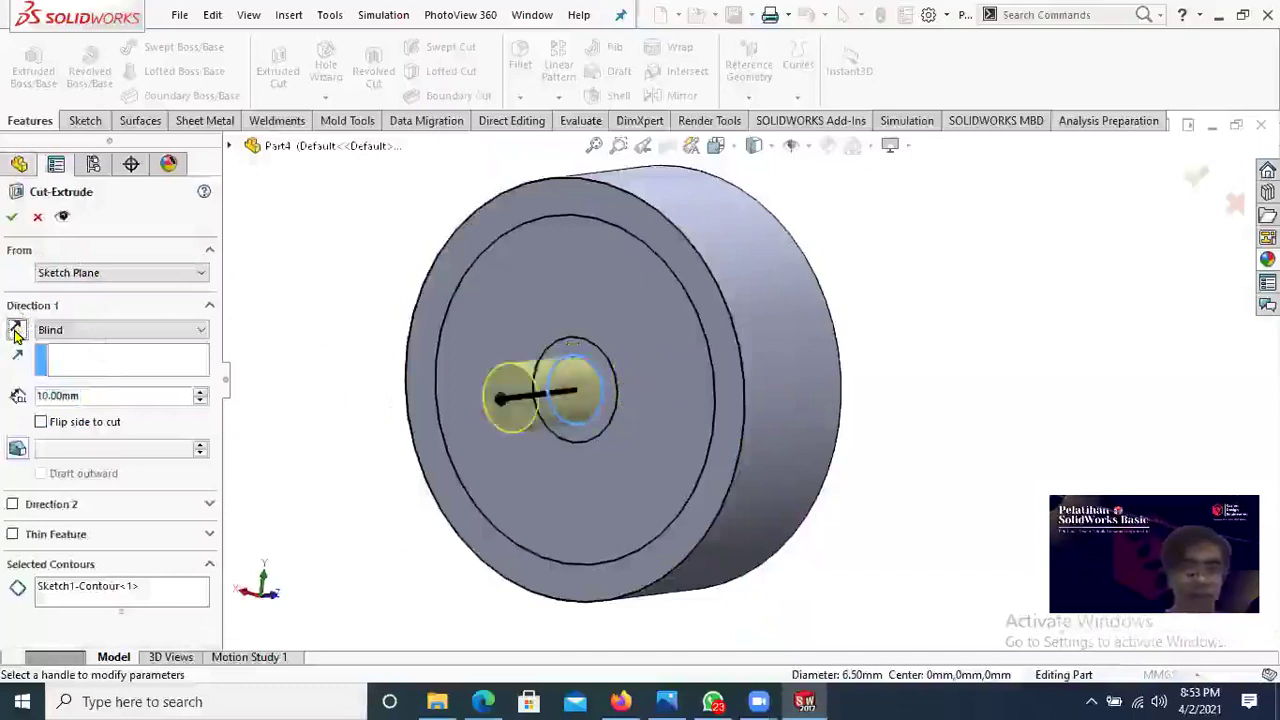
click(16, 332)
click(104, 332)
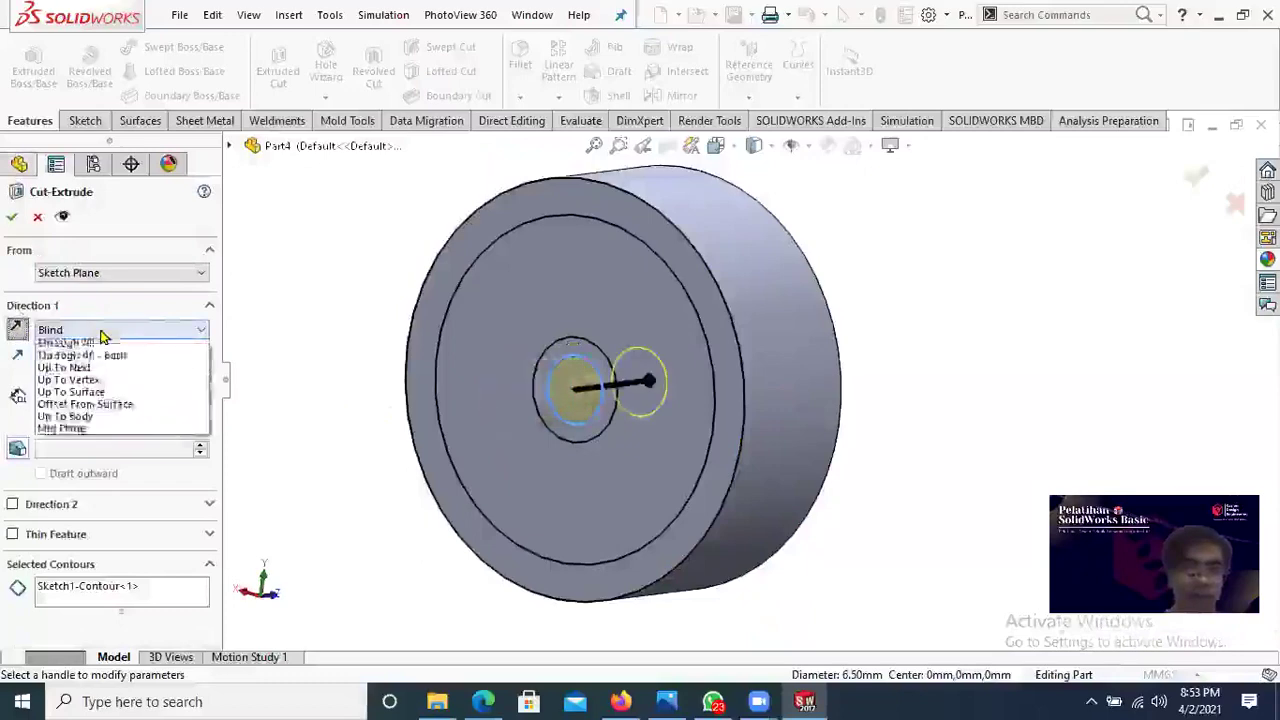
click(96, 360)
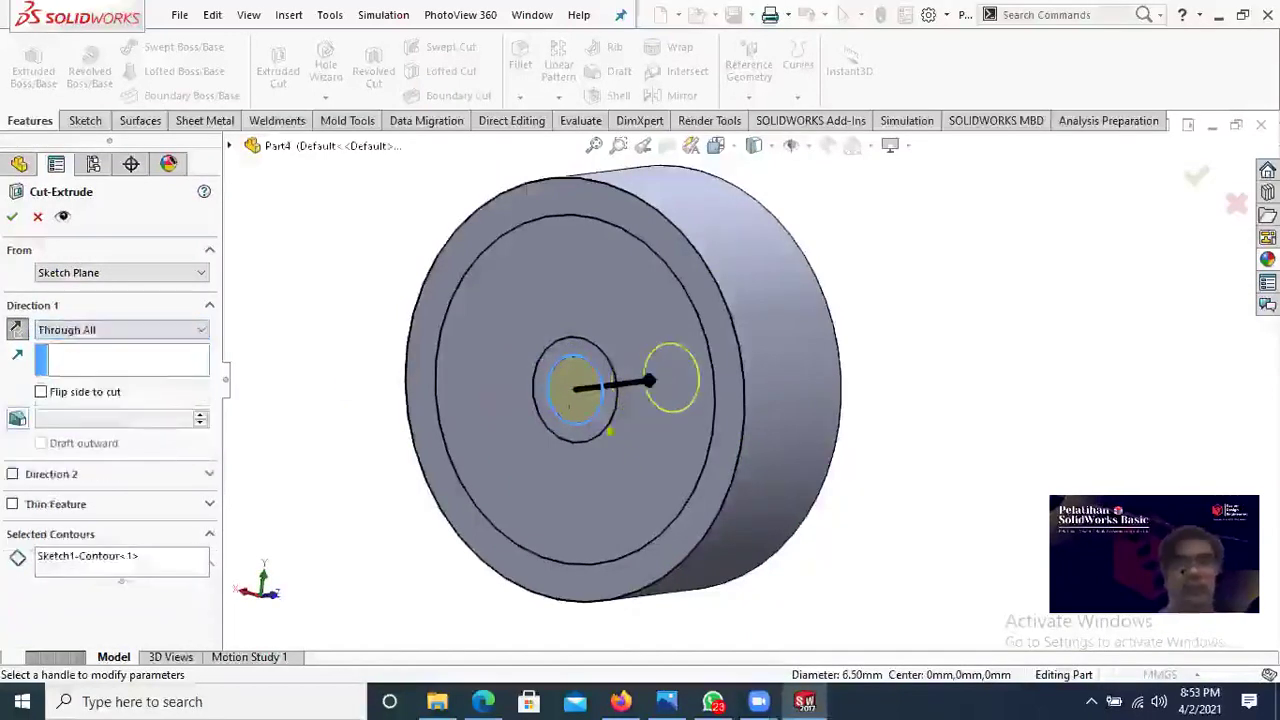
middle_drag(654, 482, 624, 490)
click(8, 220)
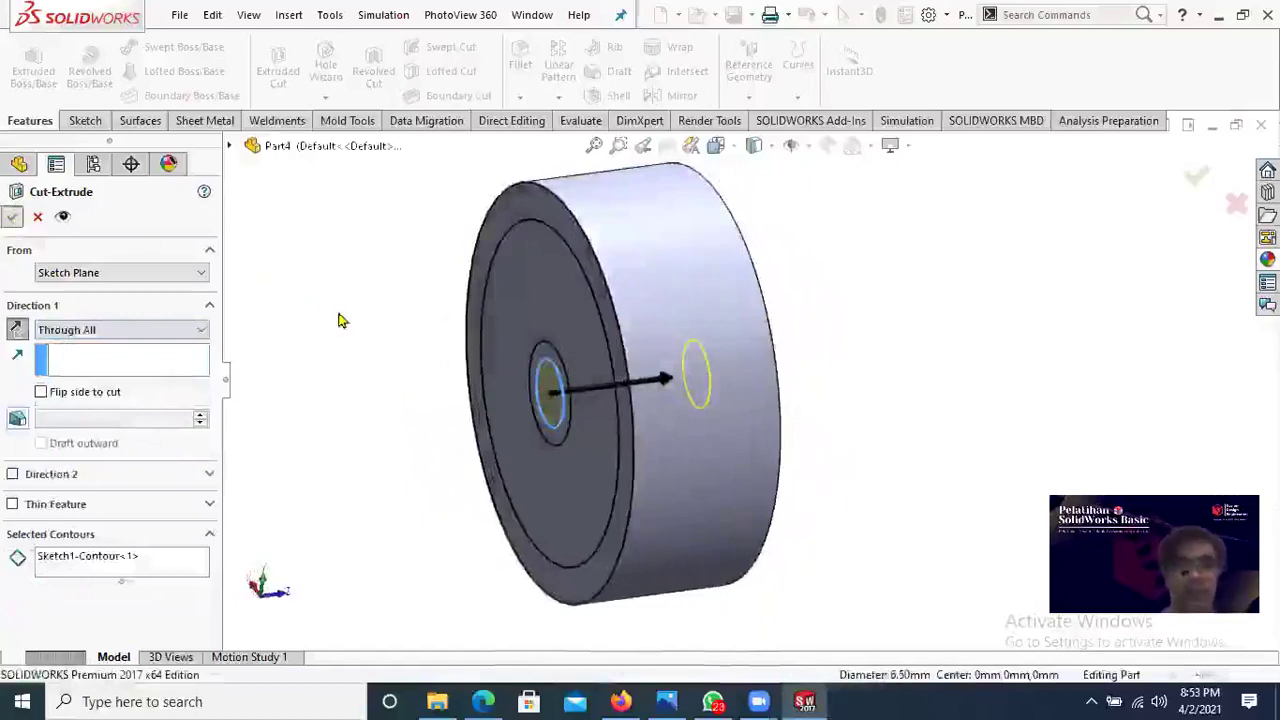
middle_drag(494, 391, 520, 445)
Step: Set up a 5 mm blind cut from Sketch1 using the ring between the hub and rim circles, directed into the disc
click(485, 702)
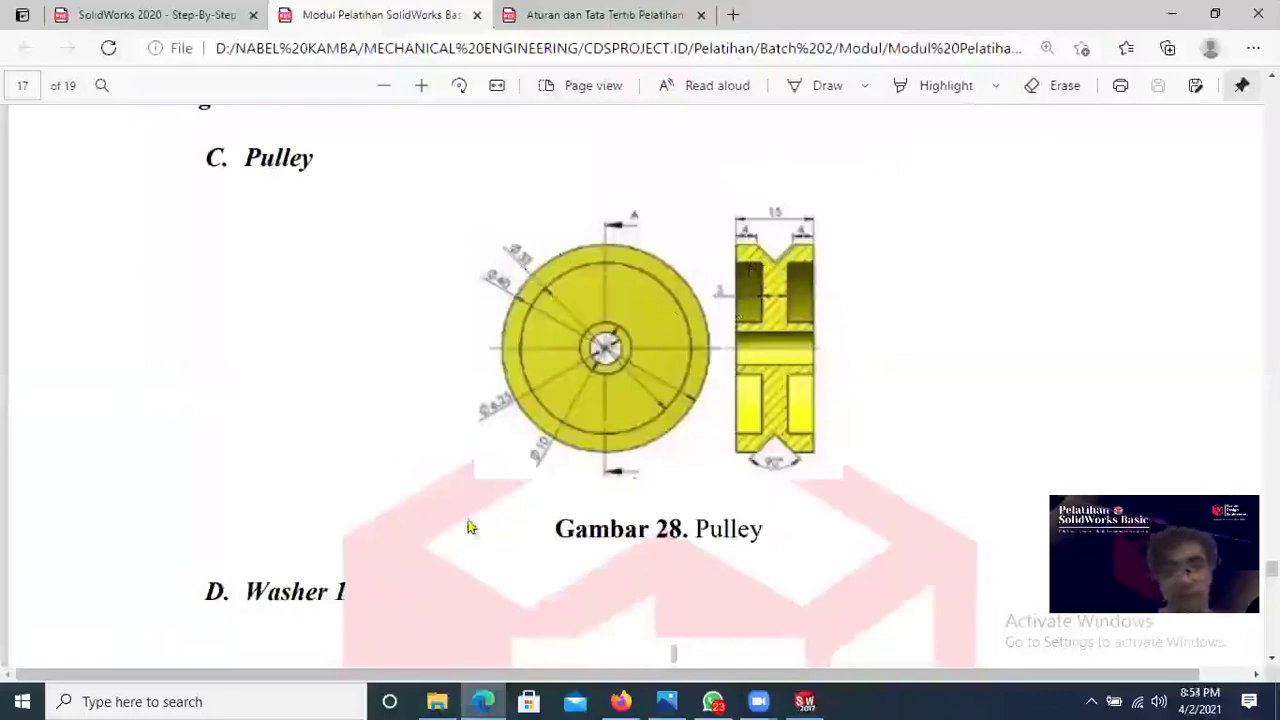
click(482, 701)
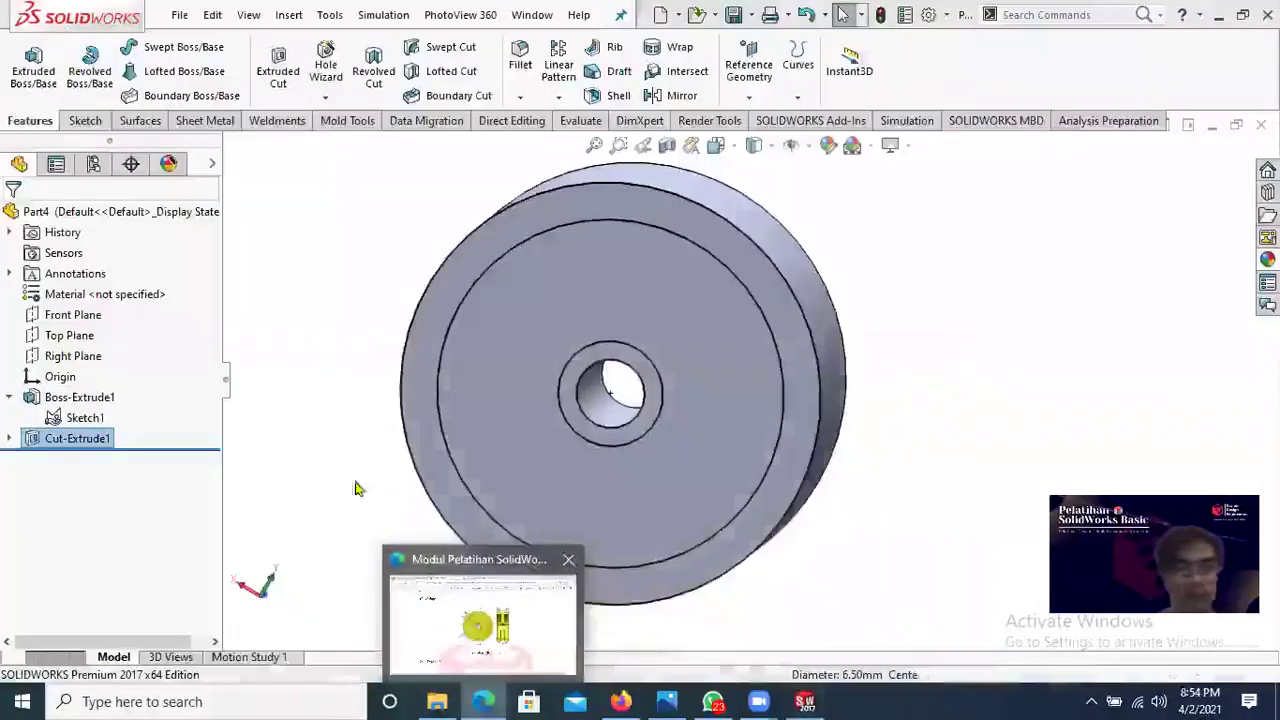
click(80, 418)
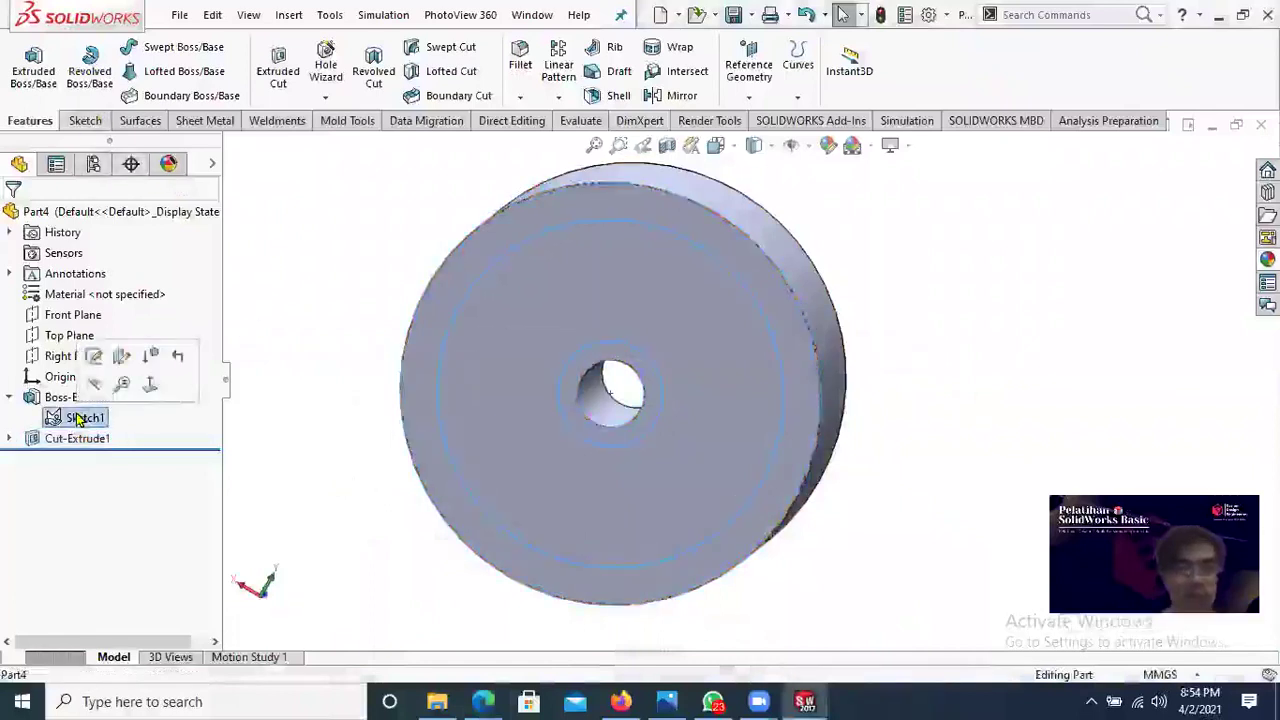
click(279, 78)
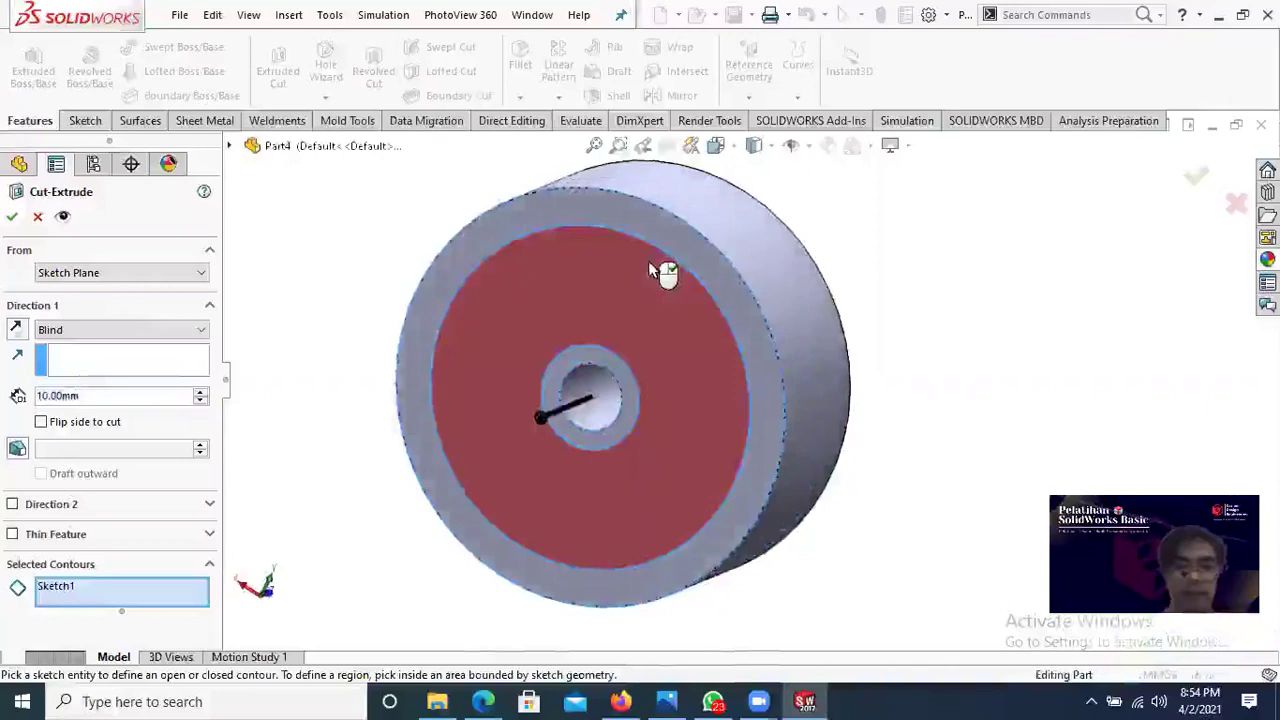
click(650, 268)
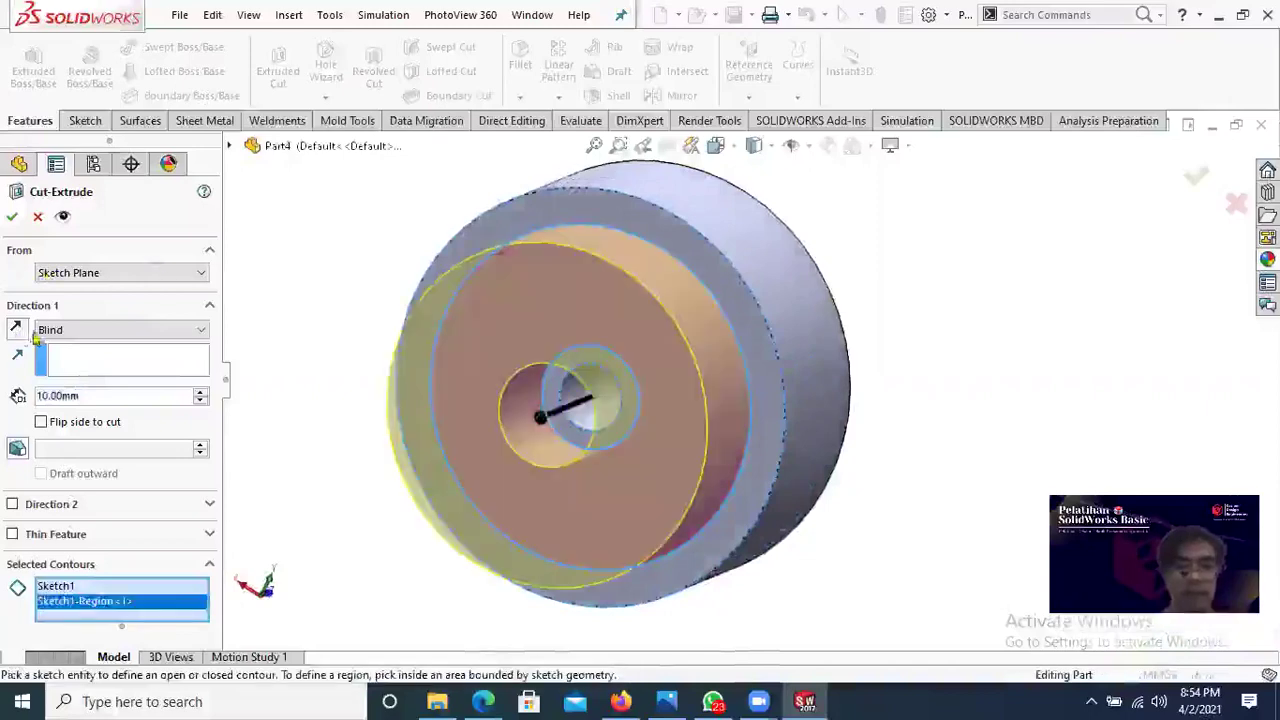
click(17, 329)
middle_drag(792, 494, 609, 509)
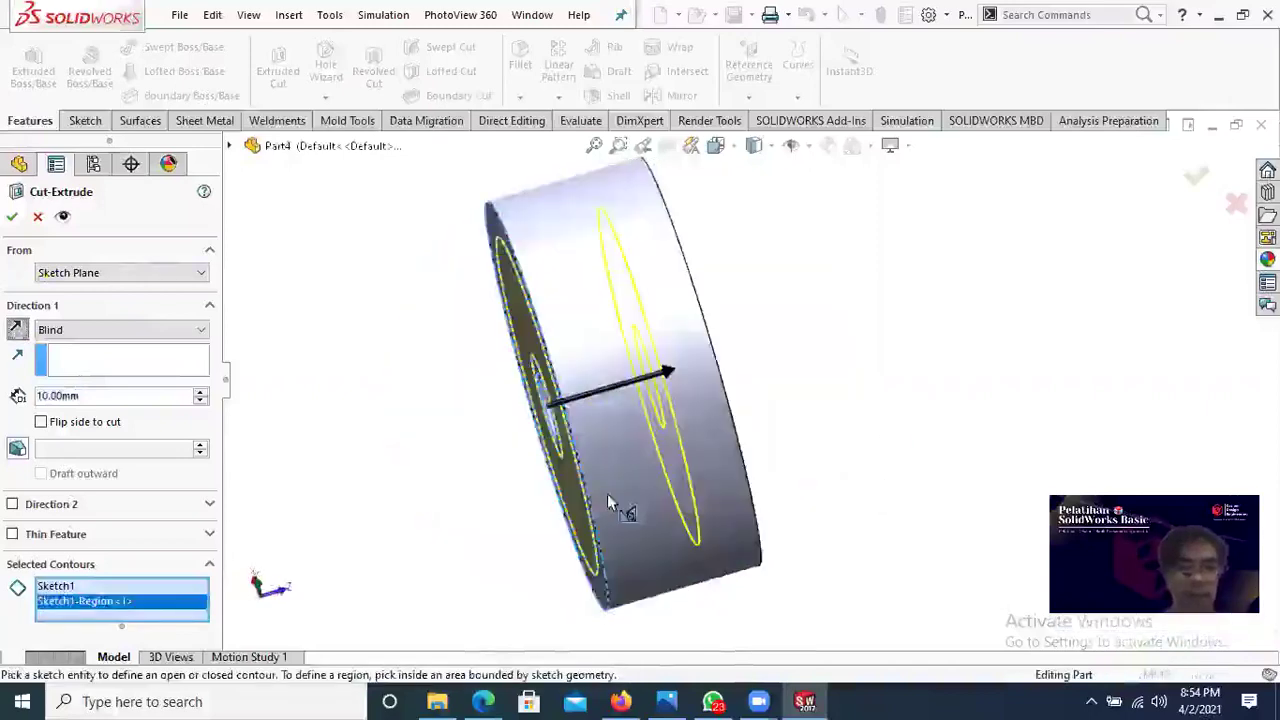
drag(27, 399, 30, 413)
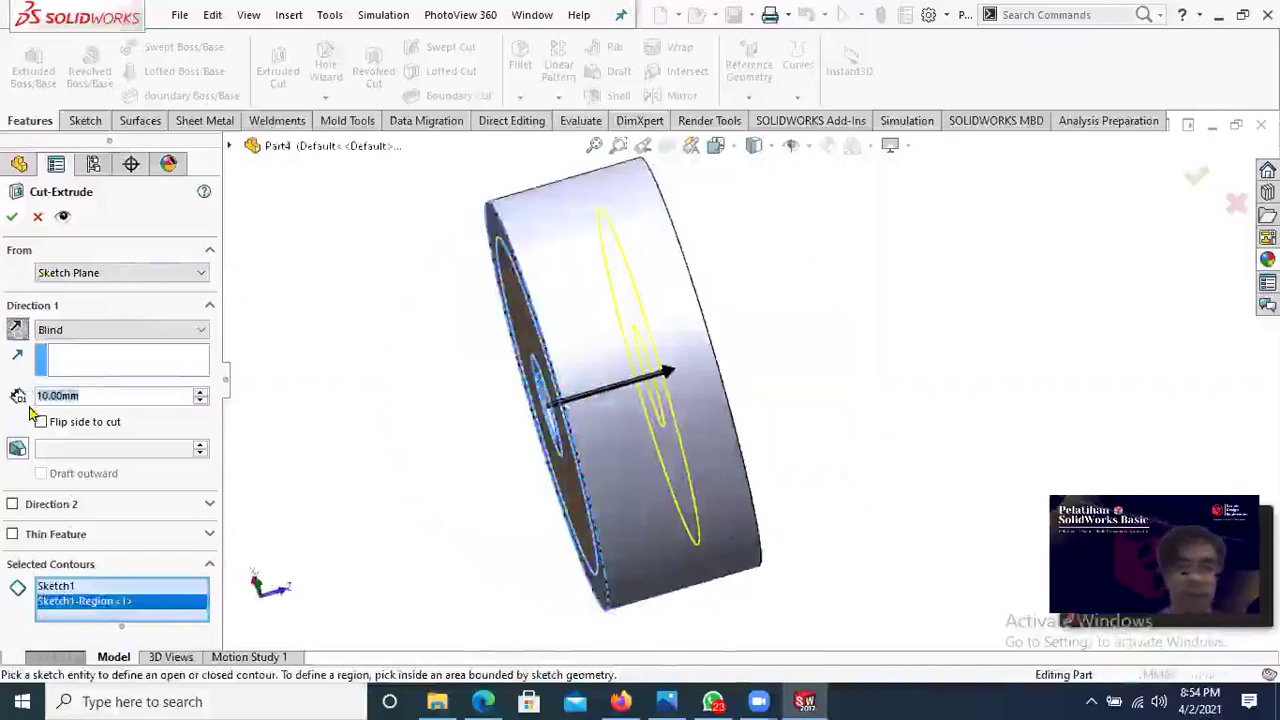
text(5)
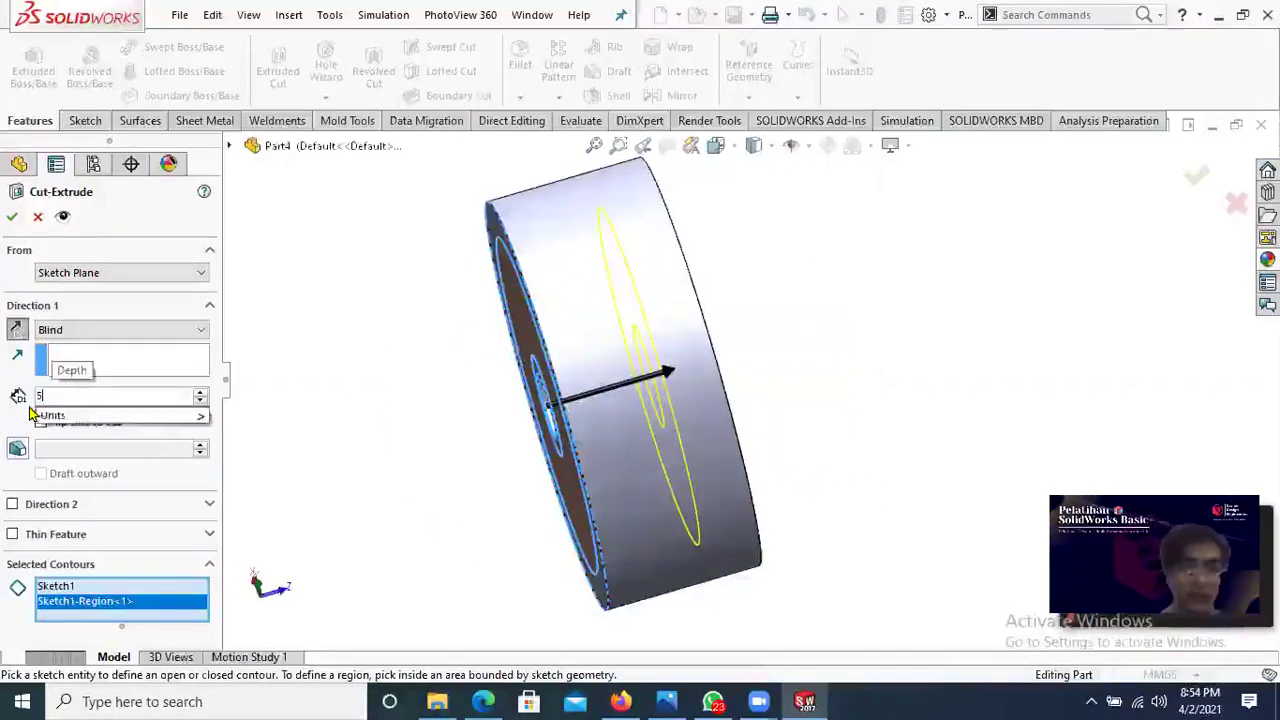
key(Return)
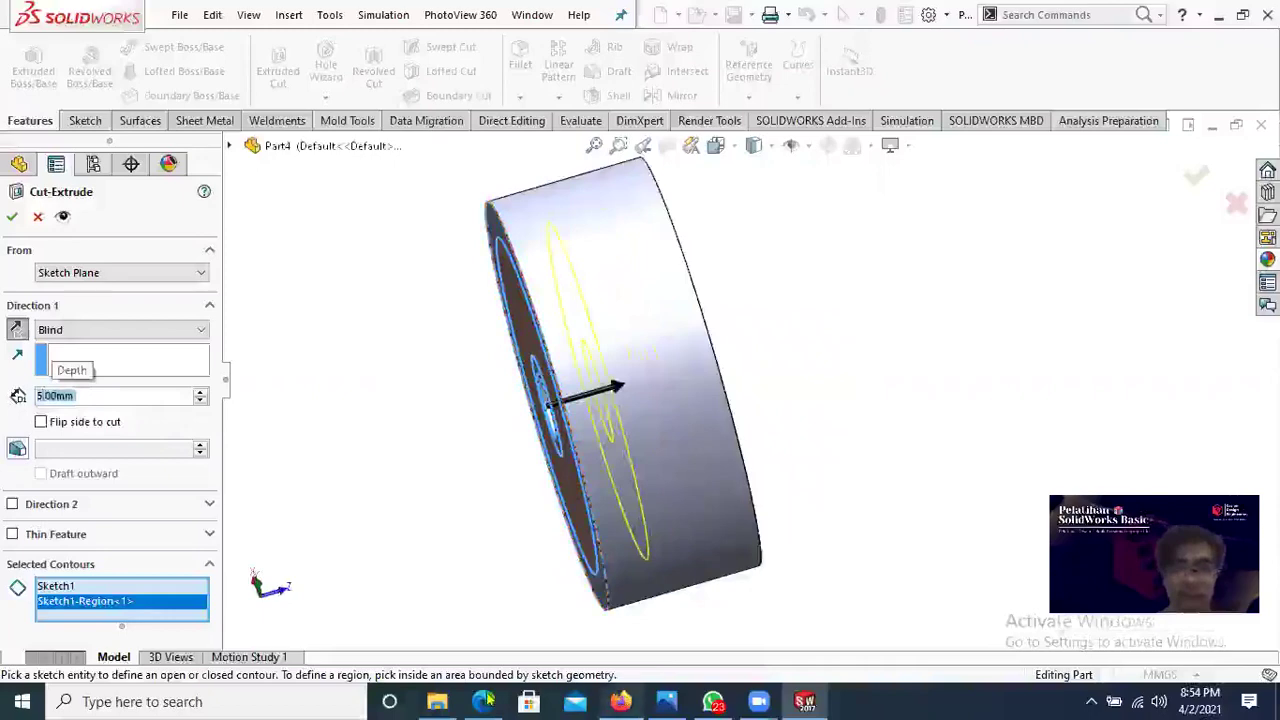
Step: Check the pulley's section dimensions in the PDF module, and apply the 5 mm recess cut in SOLIDWORKS
key(alt+Tab)
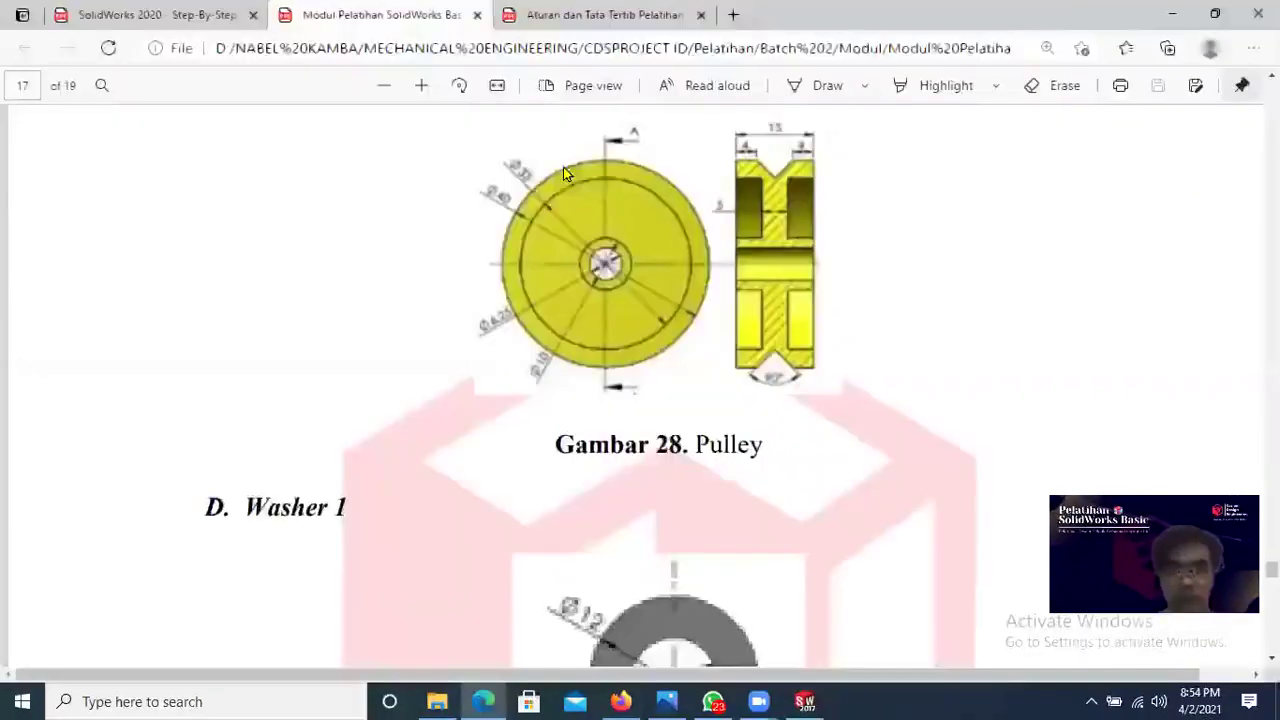
click(420, 85)
ctrl+scroll(867, 489, up, 1)
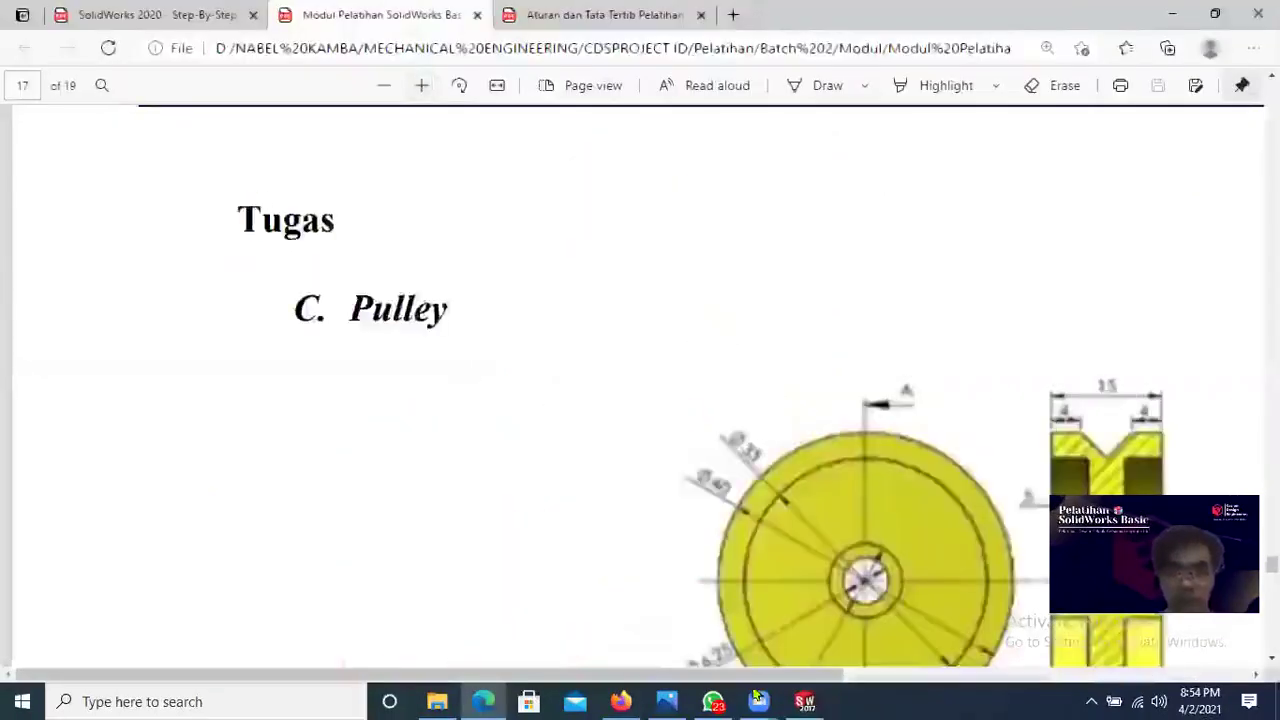
drag(757, 678, 843, 680)
scroll(850, 501, right, 2)
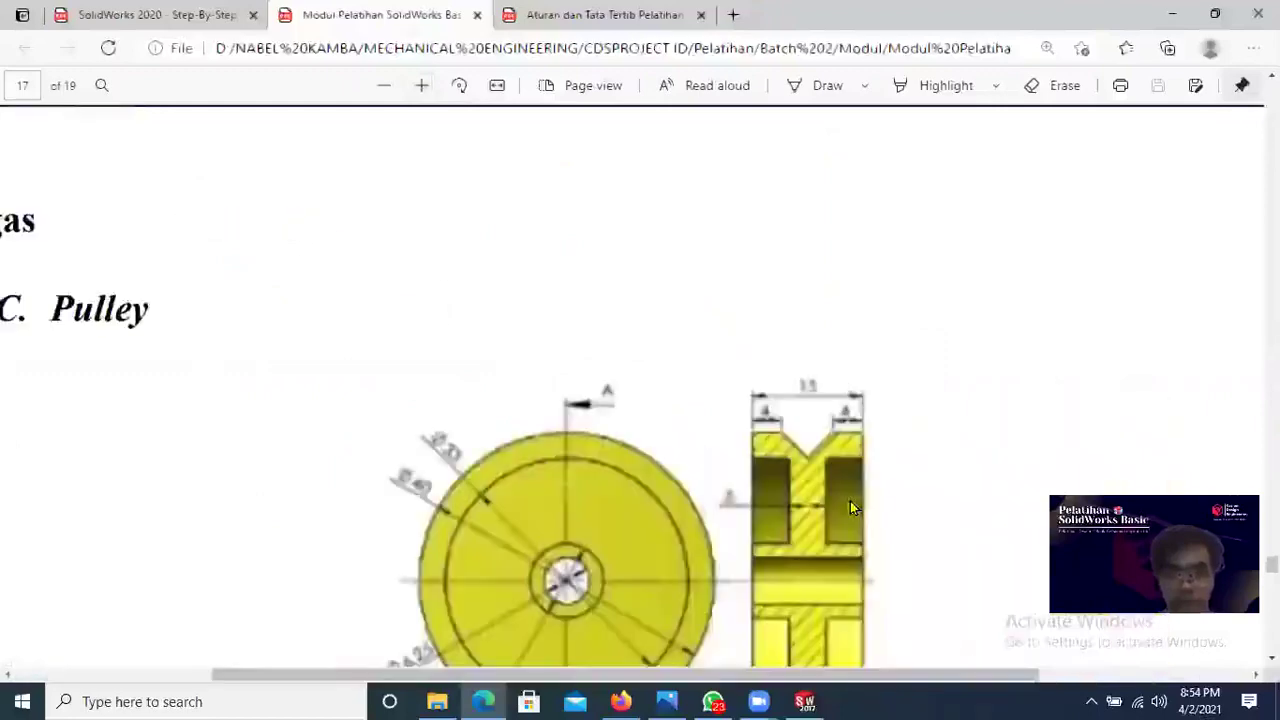
scroll(771, 309, down, 2)
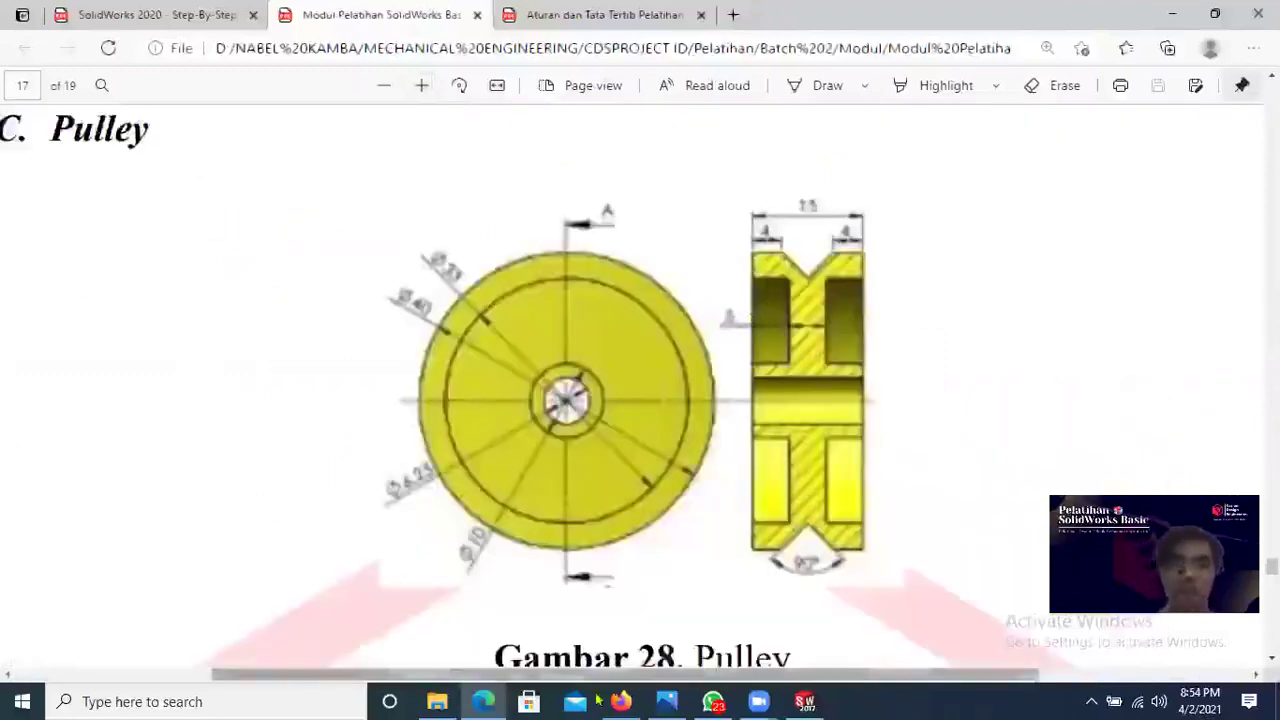
click(474, 700)
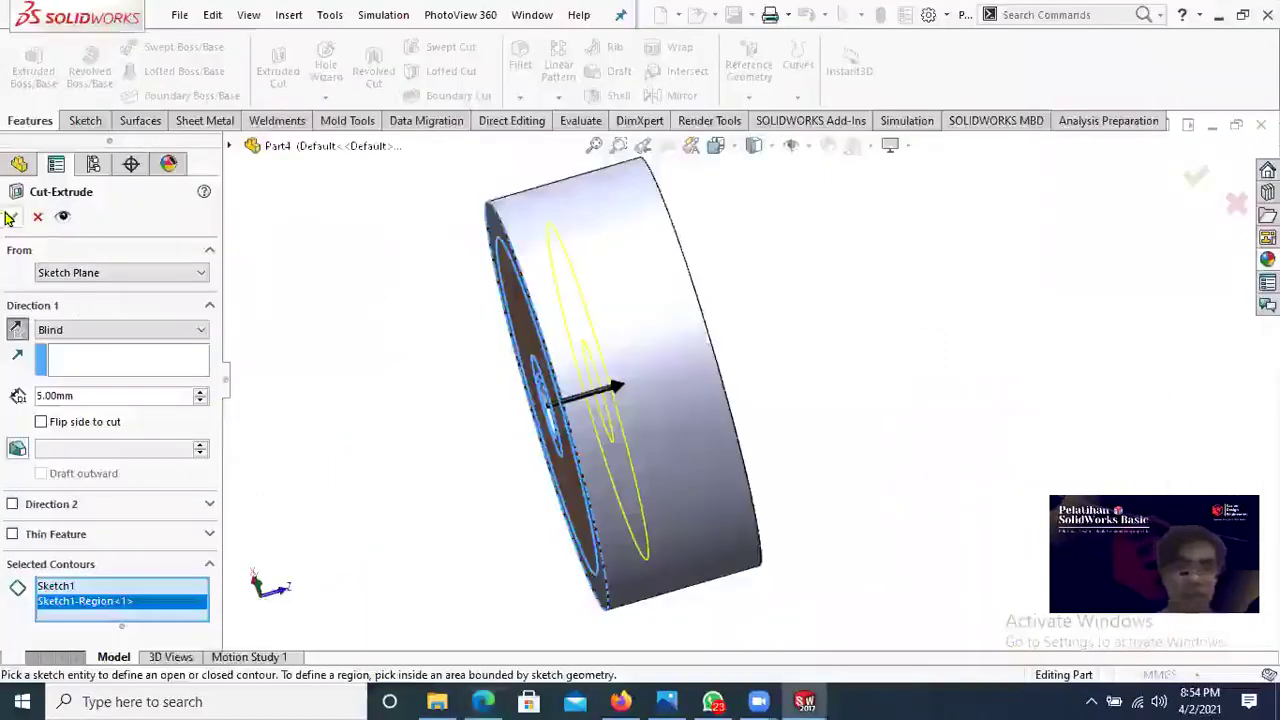
key(Return)
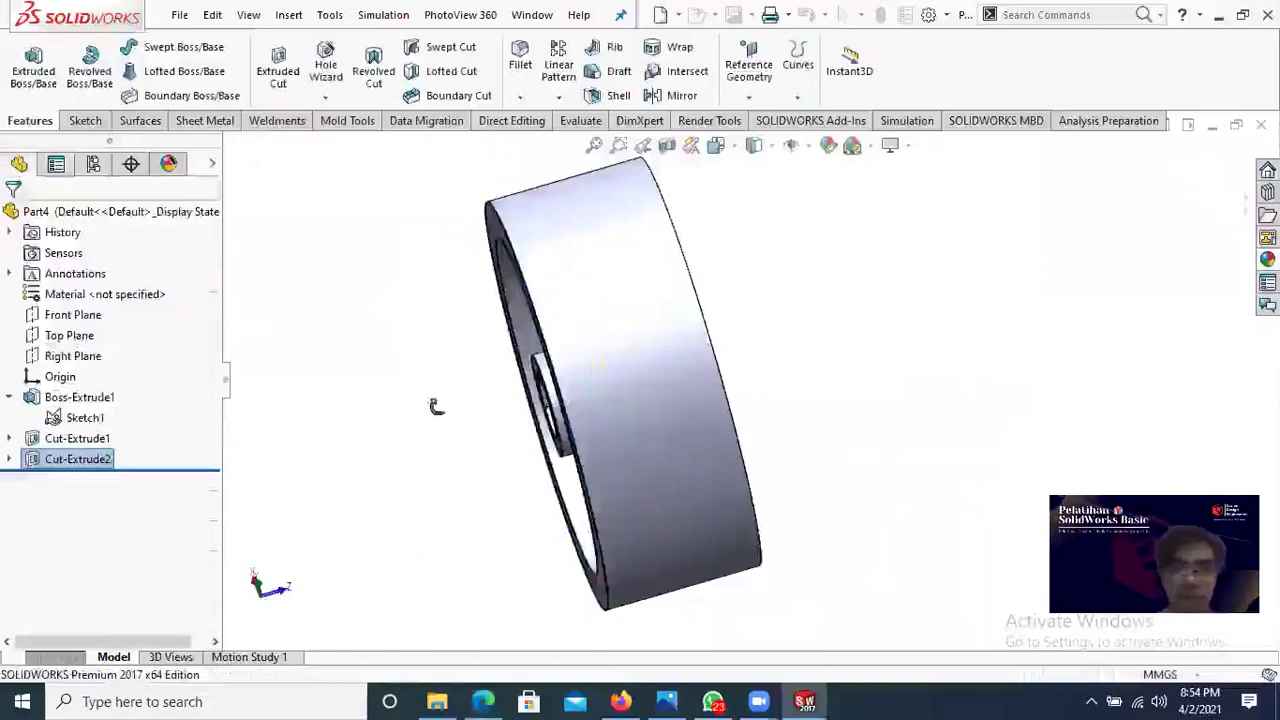
Step: Examine the recessed face and the opposite flat face of the pulley from several angles
middle_drag(492, 397, 579, 404)
middle_drag(595, 329, 718, 420)
middle_drag(882, 462, 741, 432)
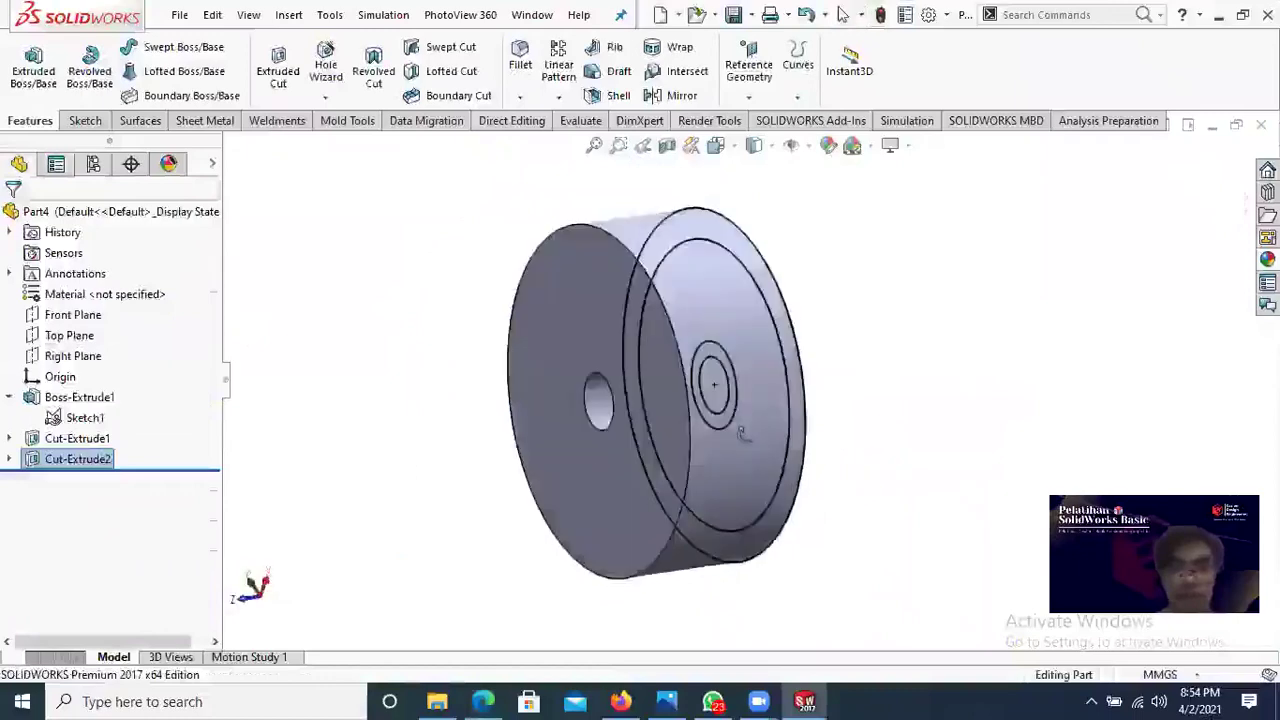
middle_drag(514, 428, 503, 466)
middle_drag(869, 392, 757, 405)
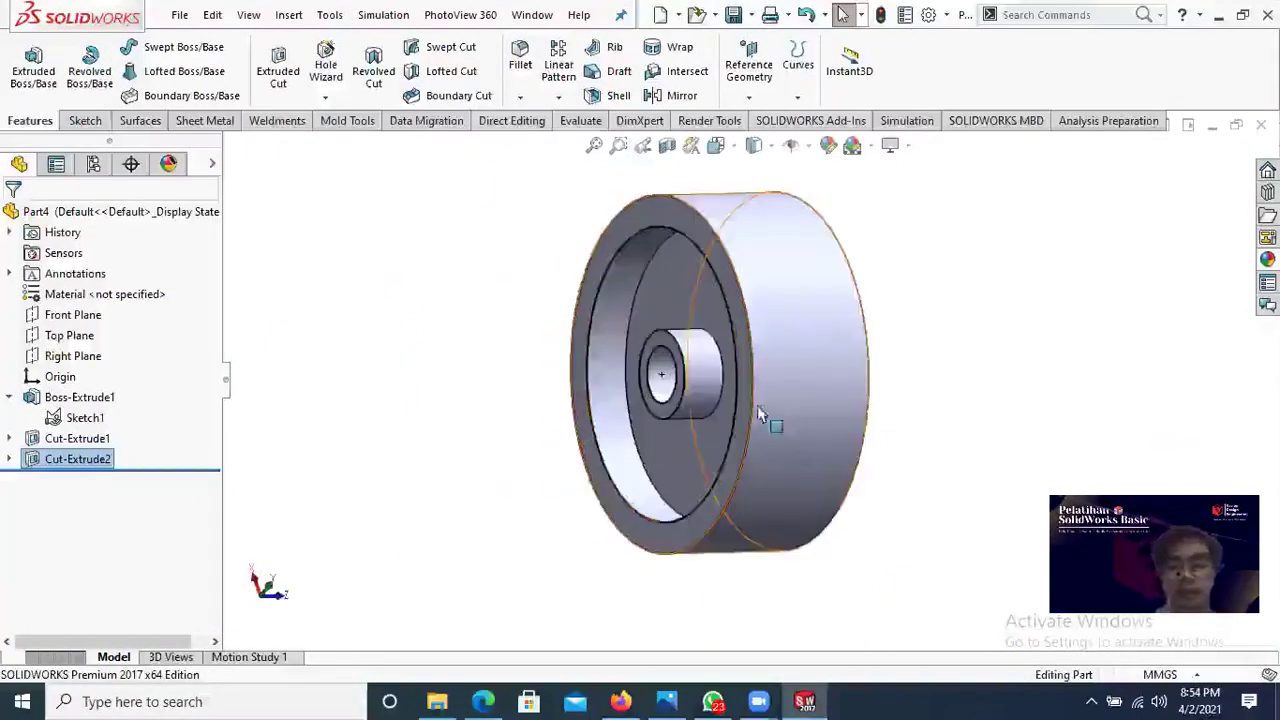
middle_drag(750, 322, 772, 286)
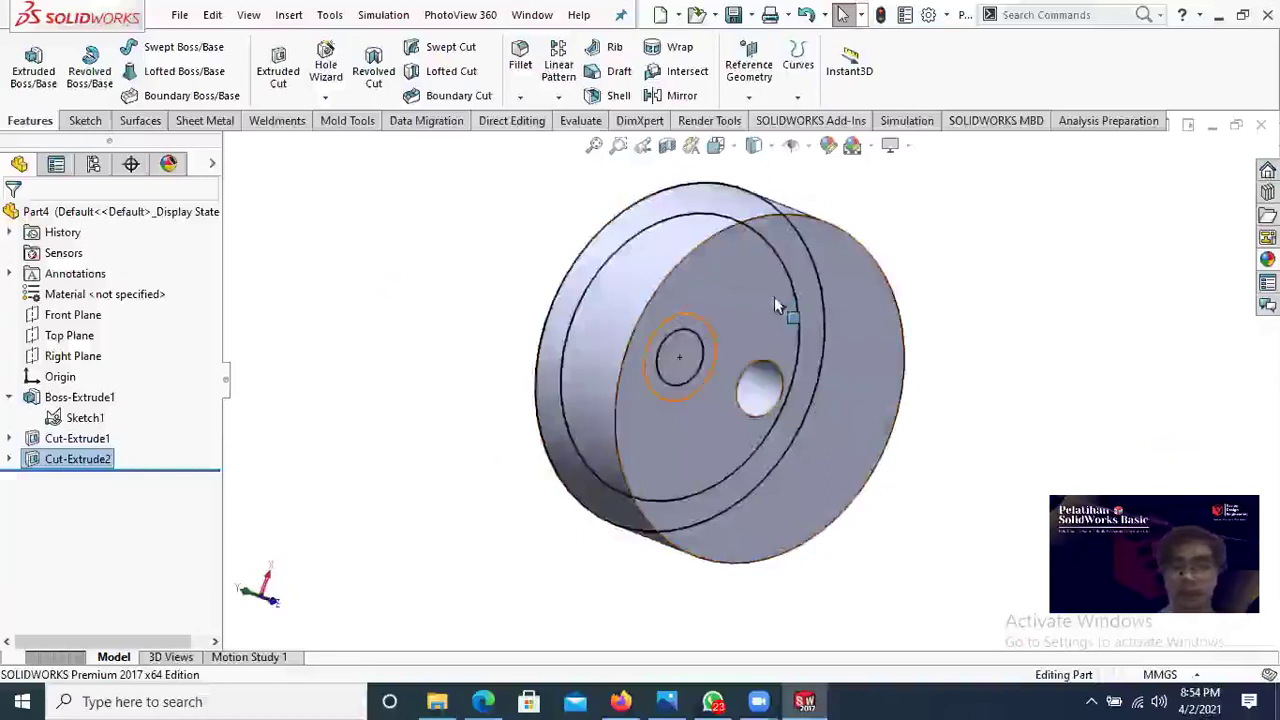
middle_drag(829, 385, 414, 314)
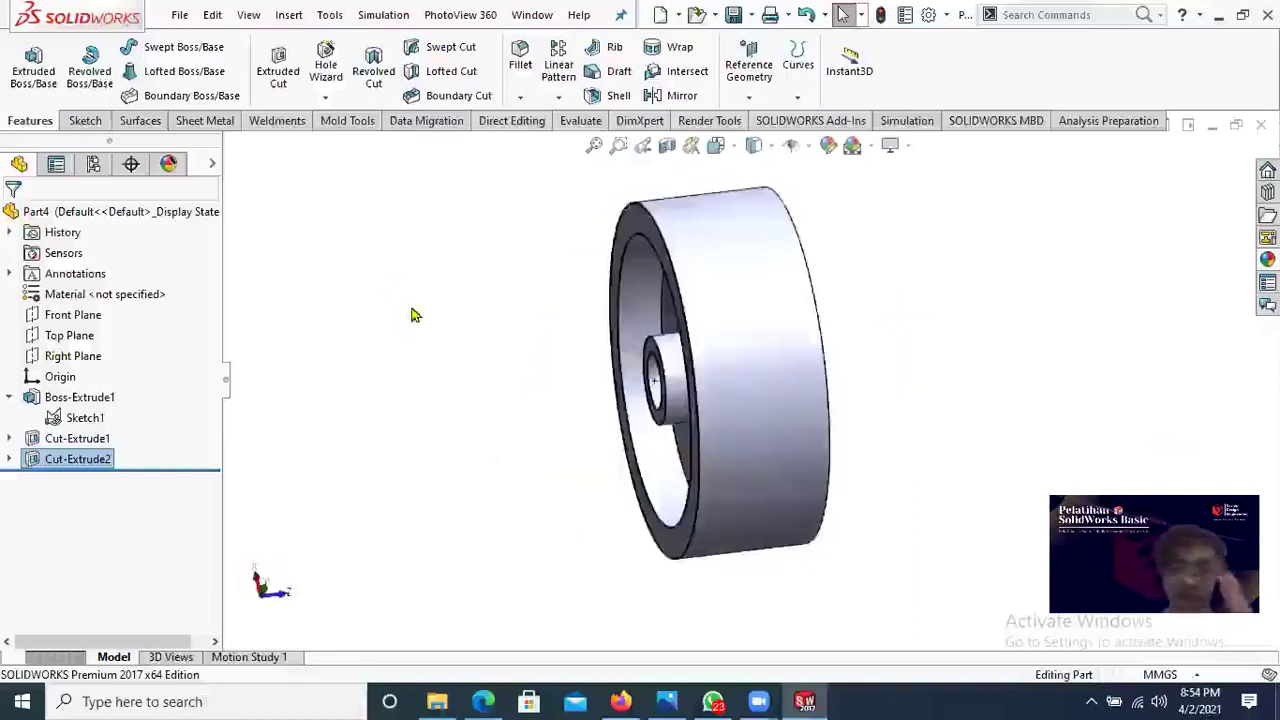
Step: Start an extruded cut from Sketch1 with Surface/Face/Plane as the start condition, using the flat face opposite the recess
click(85, 418)
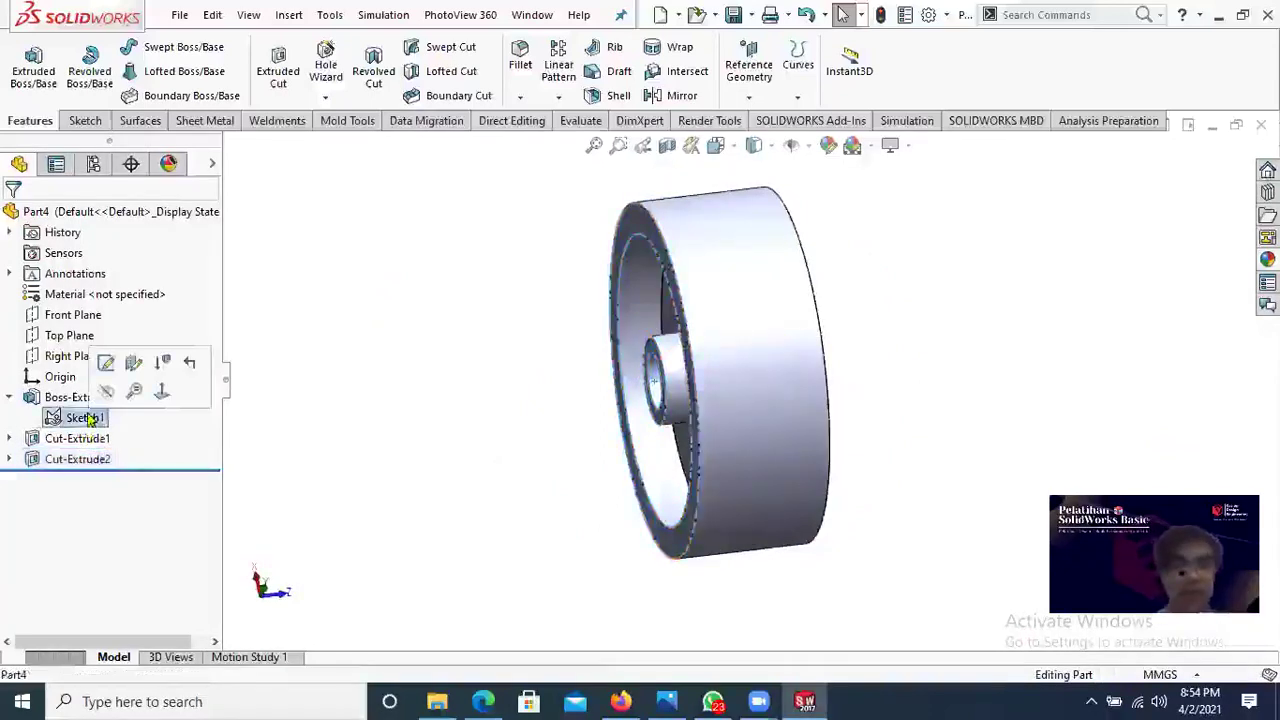
click(271, 62)
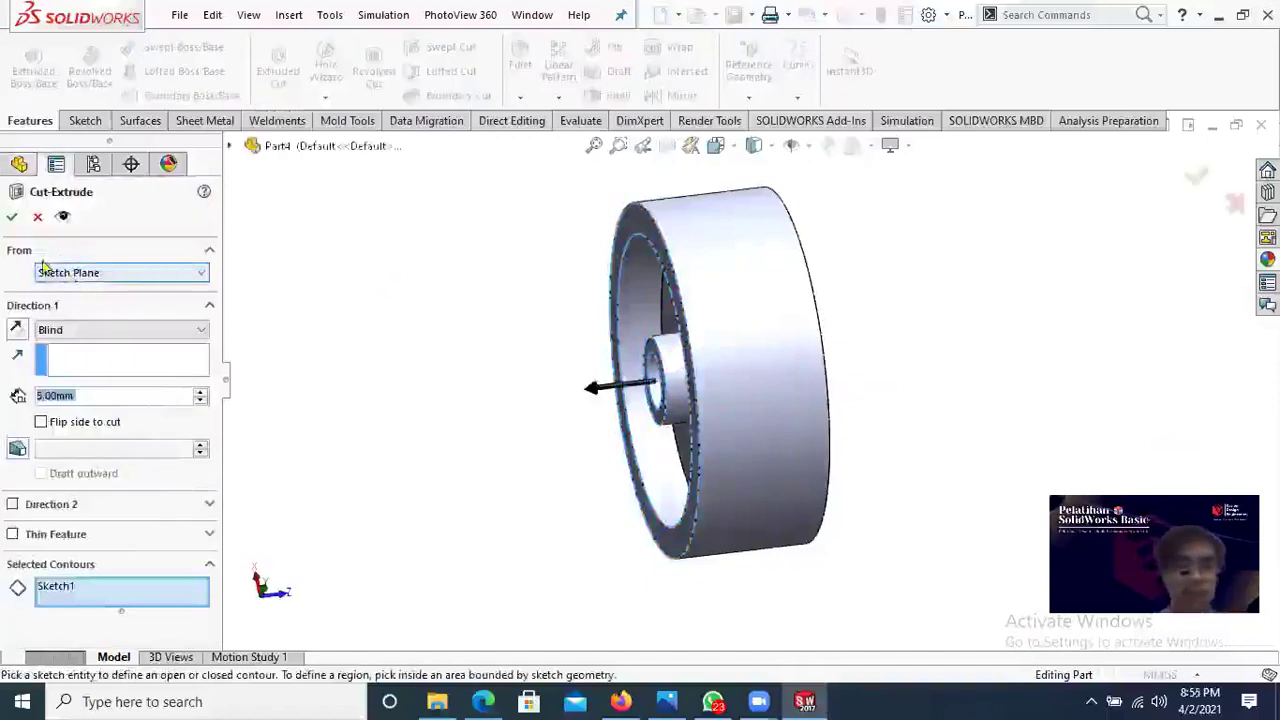
click(101, 276)
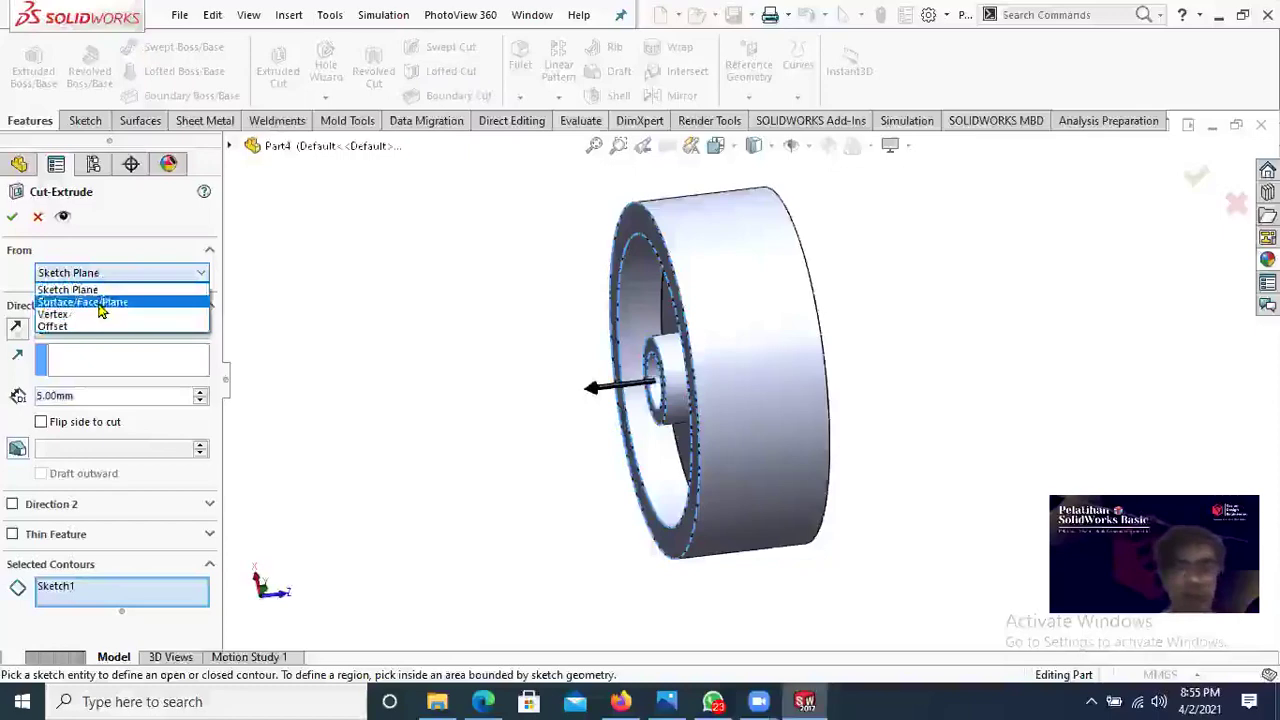
click(99, 304)
middle_drag(837, 409, 754, 272)
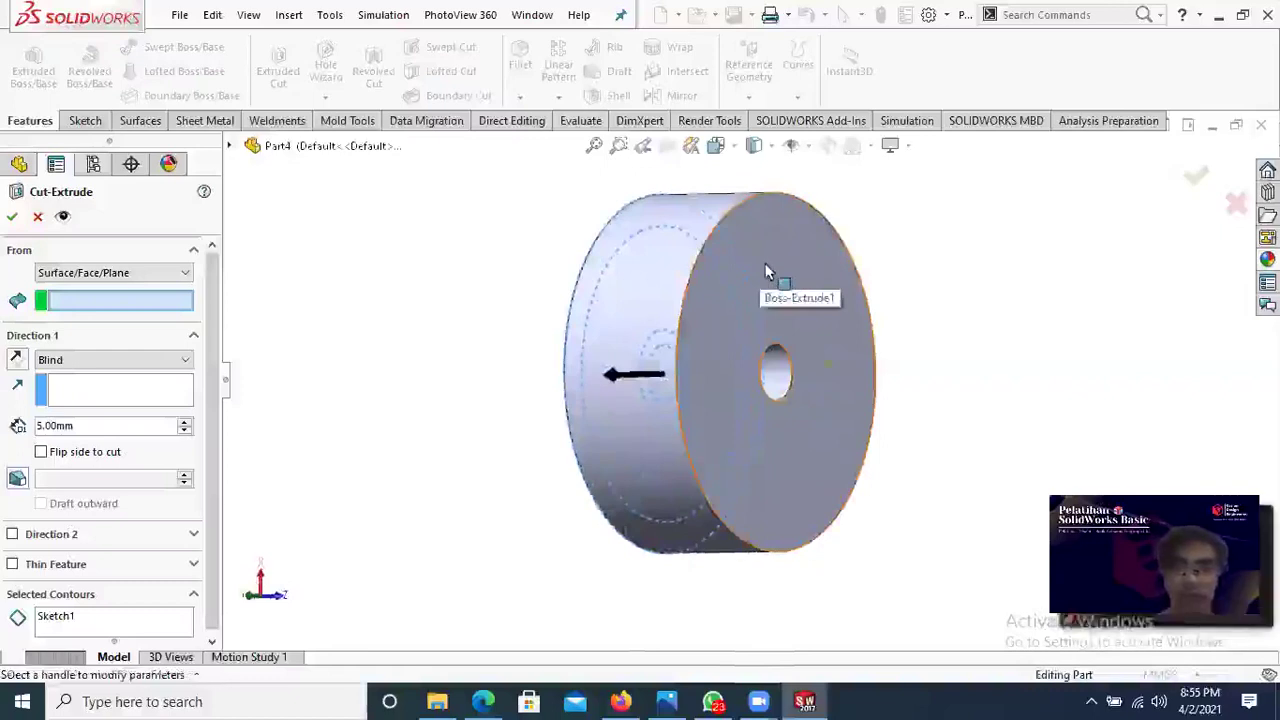
click(765, 263)
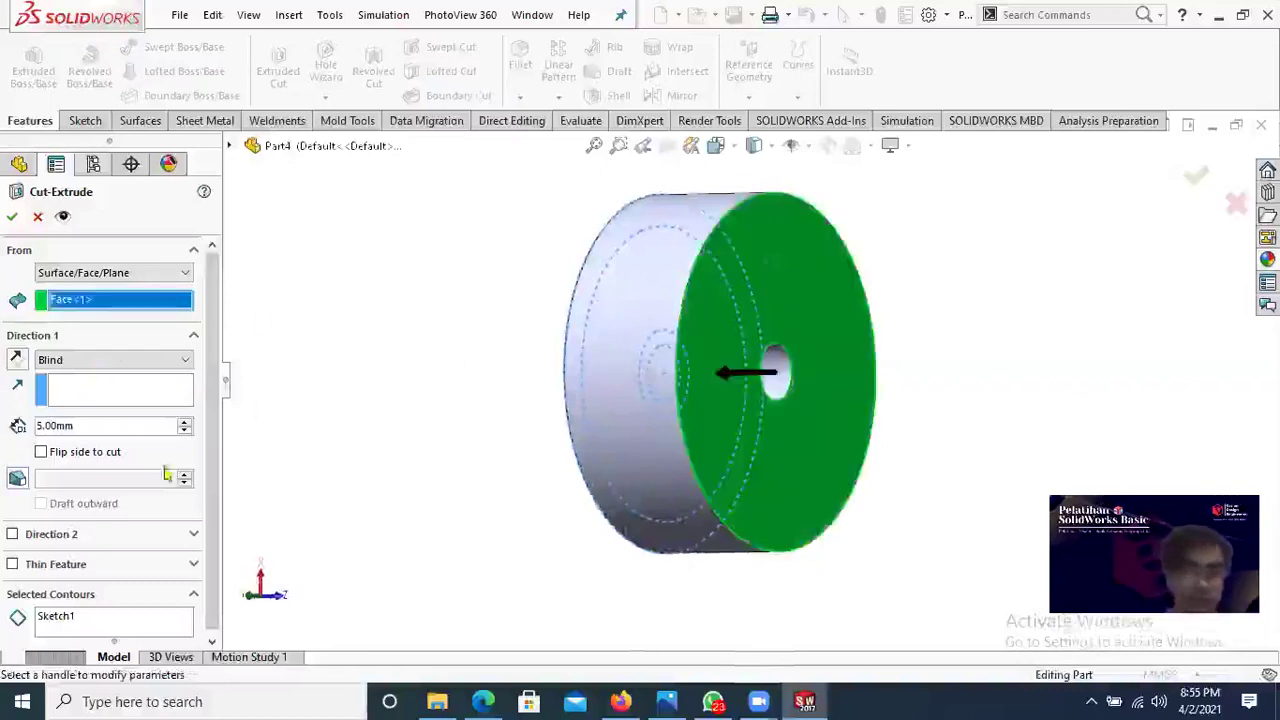
Step: Replace the contour selection with Sketch1's ring between the hub and rim circles, and apply the 5 mm cut from the flat face
right_click(68, 616)
click(137, 553)
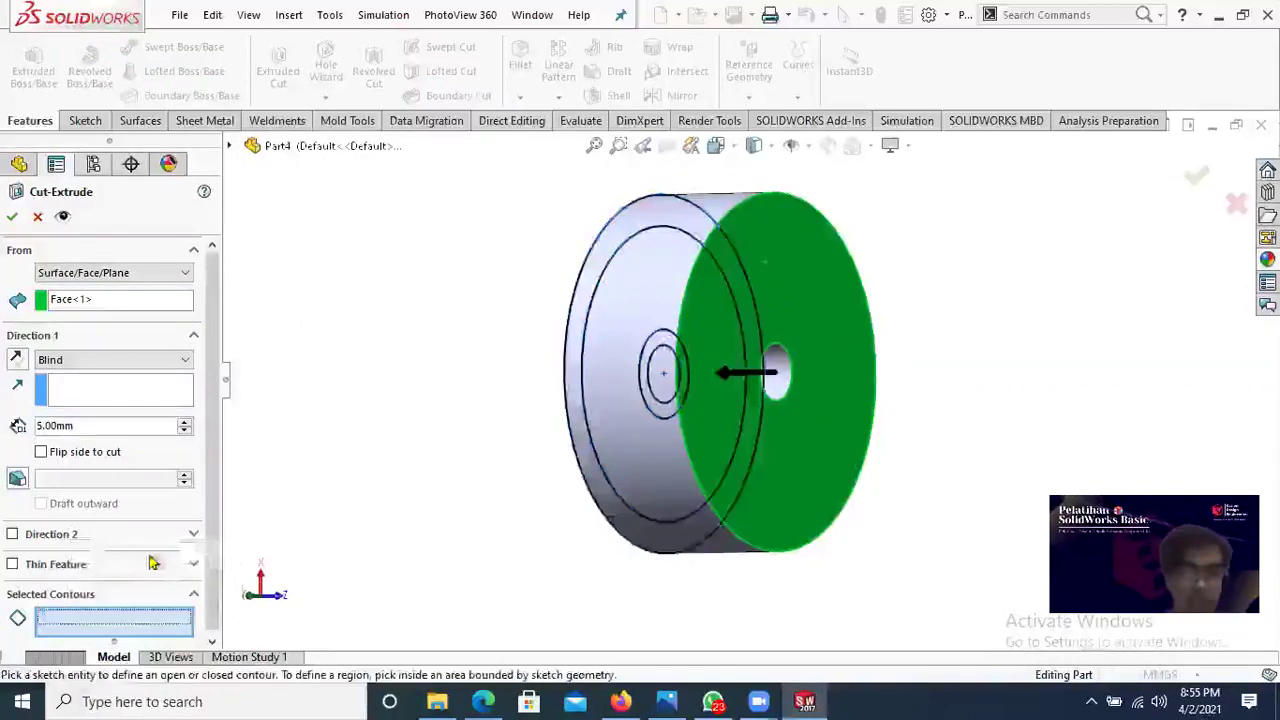
middle_drag(420, 463, 678, 340)
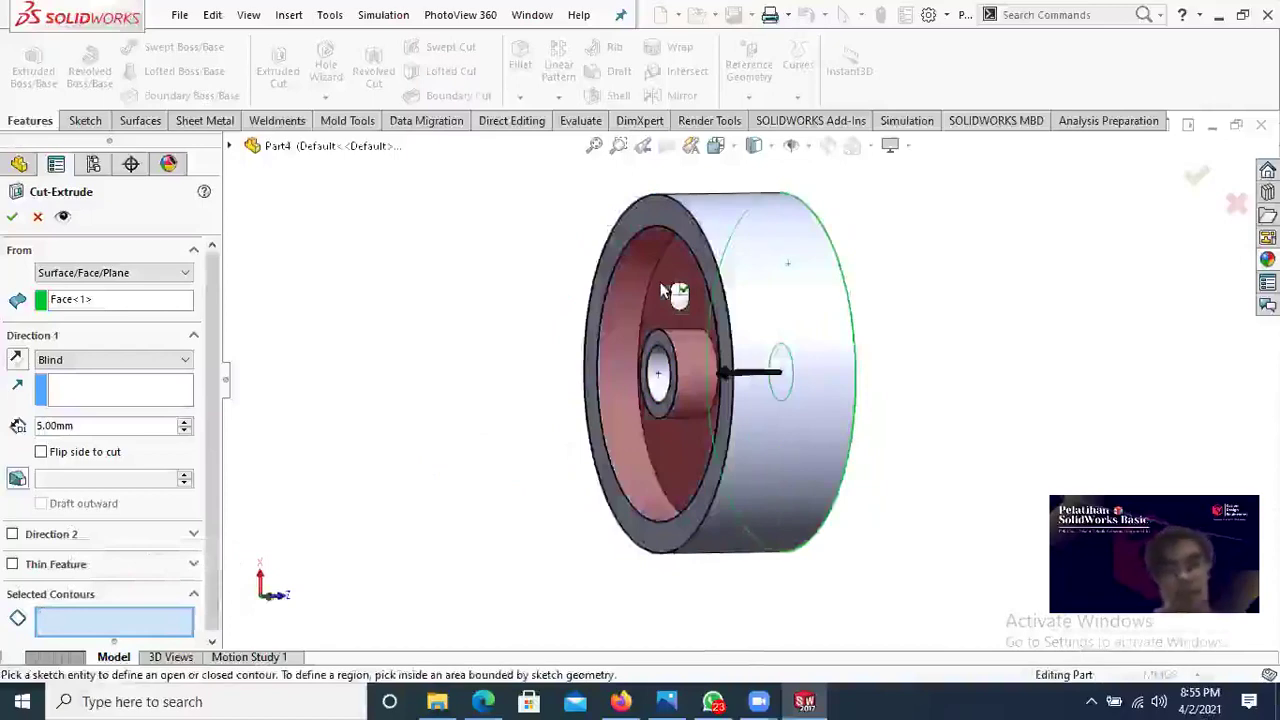
click(661, 288)
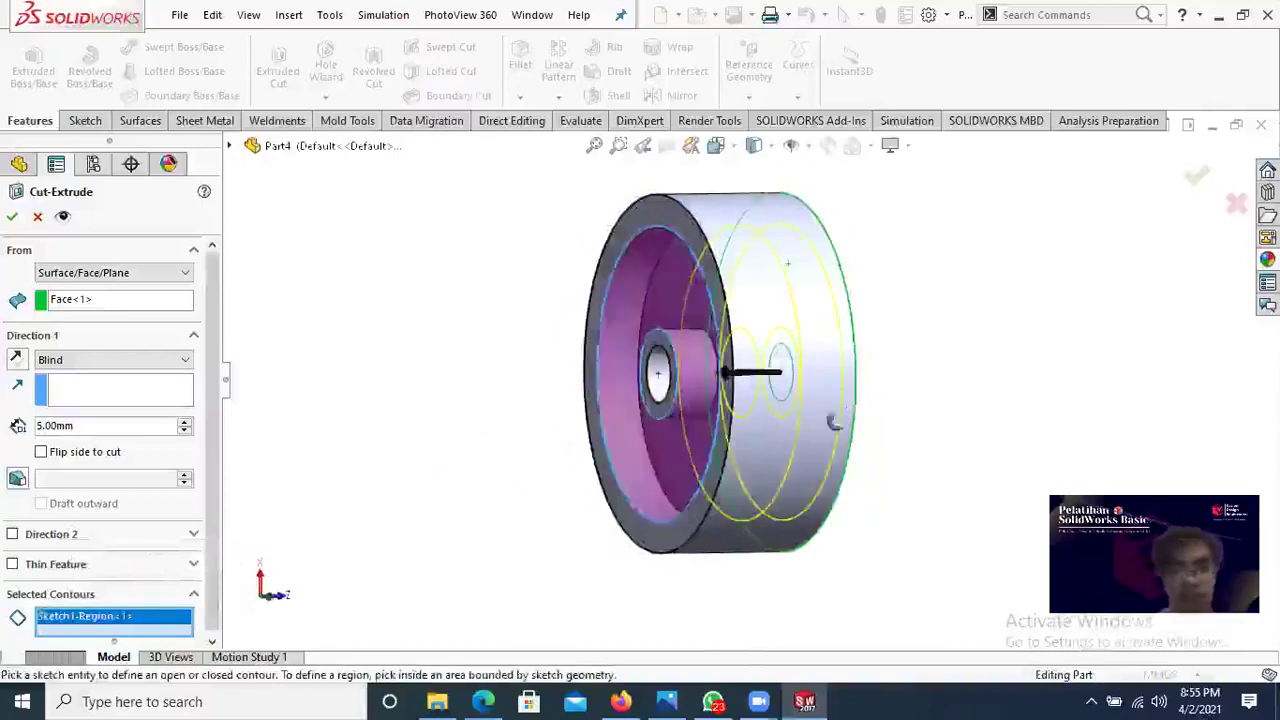
middle_drag(833, 421, 694, 486)
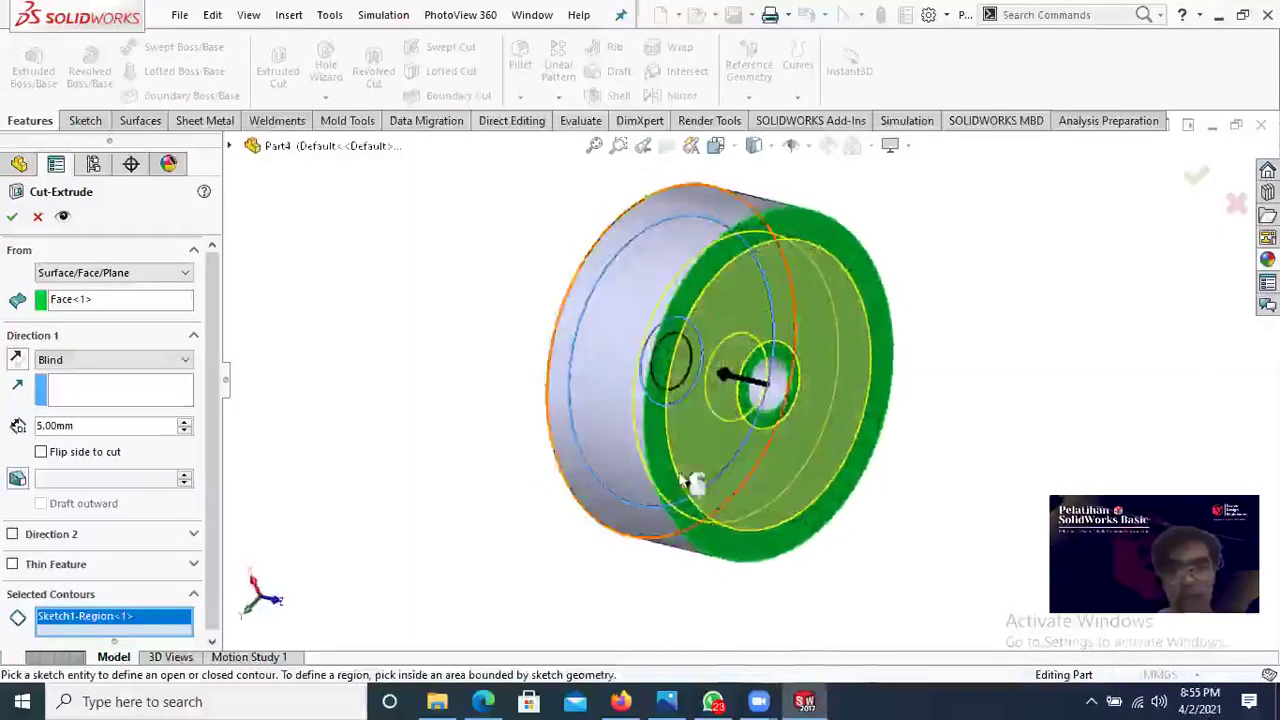
click(11, 218)
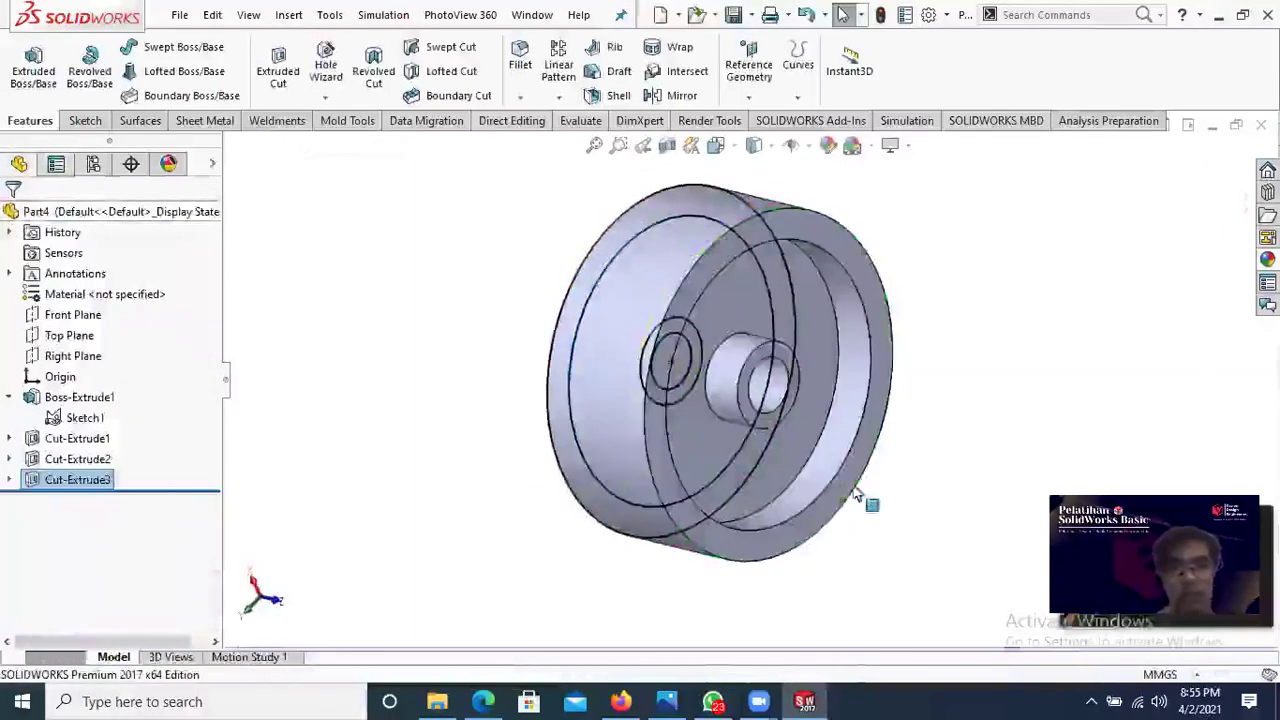
Step: Hide Sketch1 under the base extrusion
middle_drag(855, 495, 895, 516)
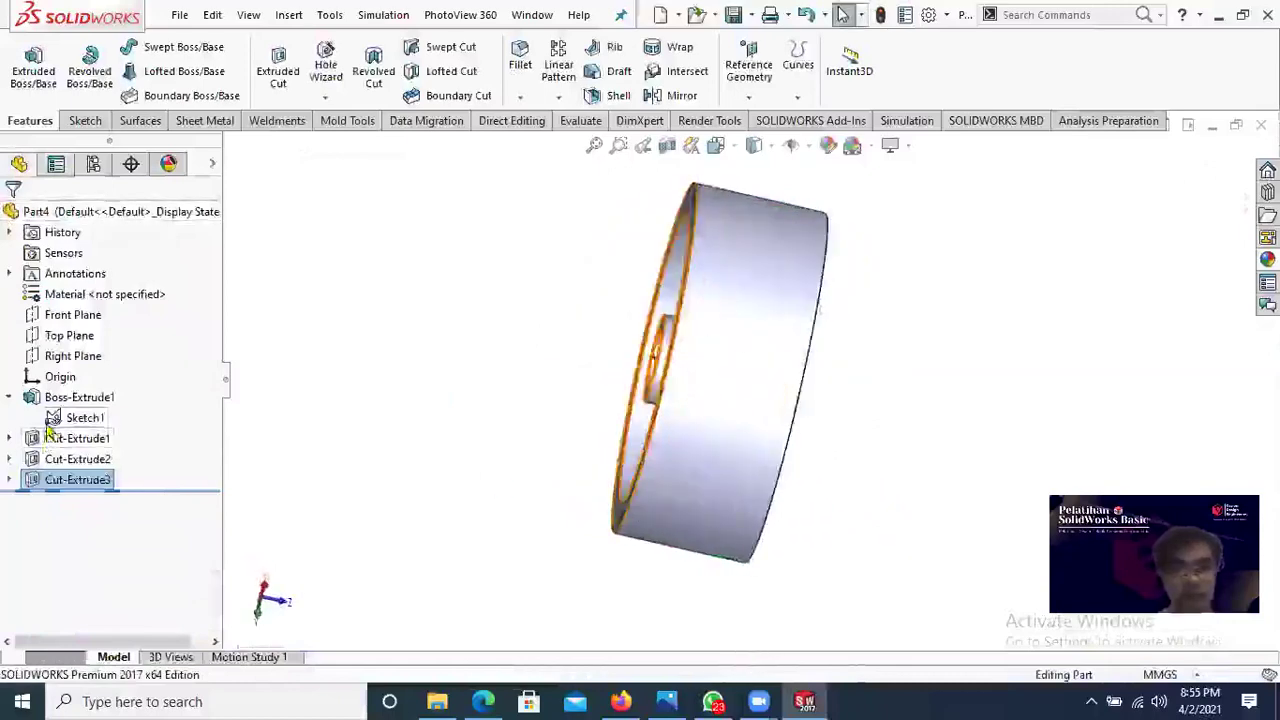
click(80, 418)
right_click(80, 418)
click(433, 498)
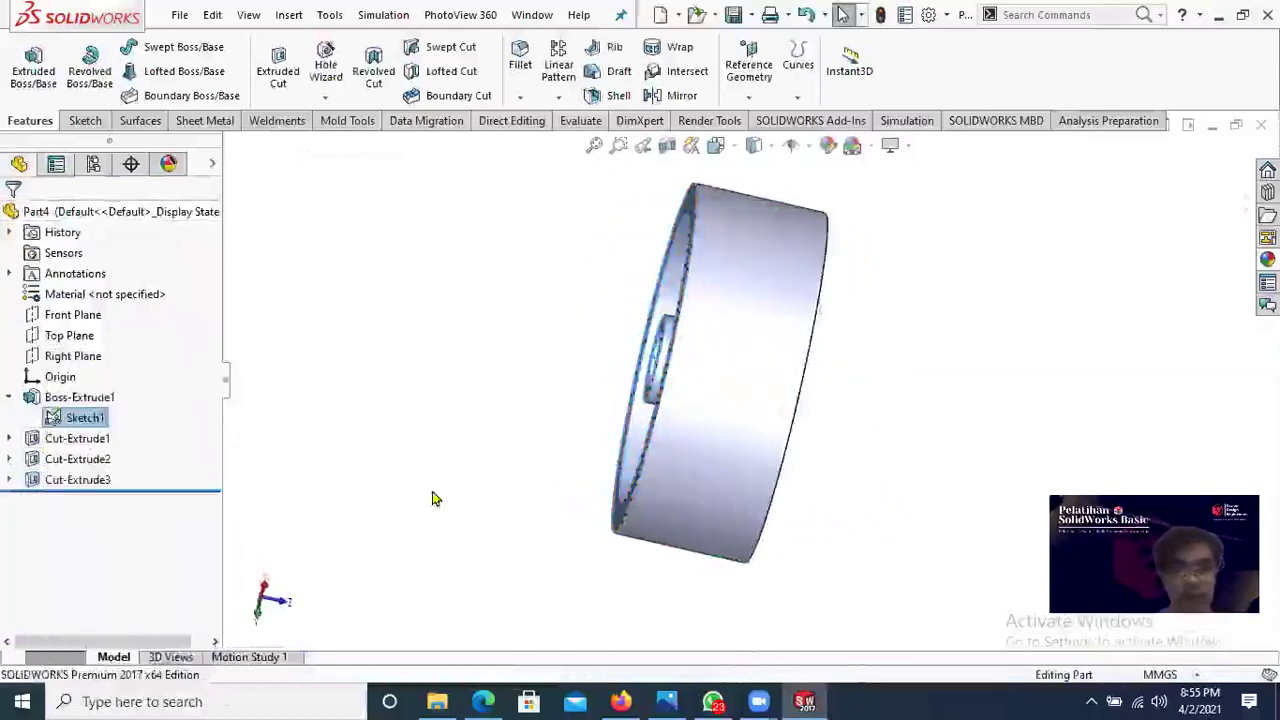
click(433, 476)
Step: Examine the recesses on both pulley faces from several angles, and compare them with the section drawing in the PDF module
mouse_move(500, 489)
middle_down()
mouse_move(595, 517)
mouse_move(645, 505)
mouse_move(655, 525)
mouse_move(737, 563)
mouse_move(545, 612)
middle_up()
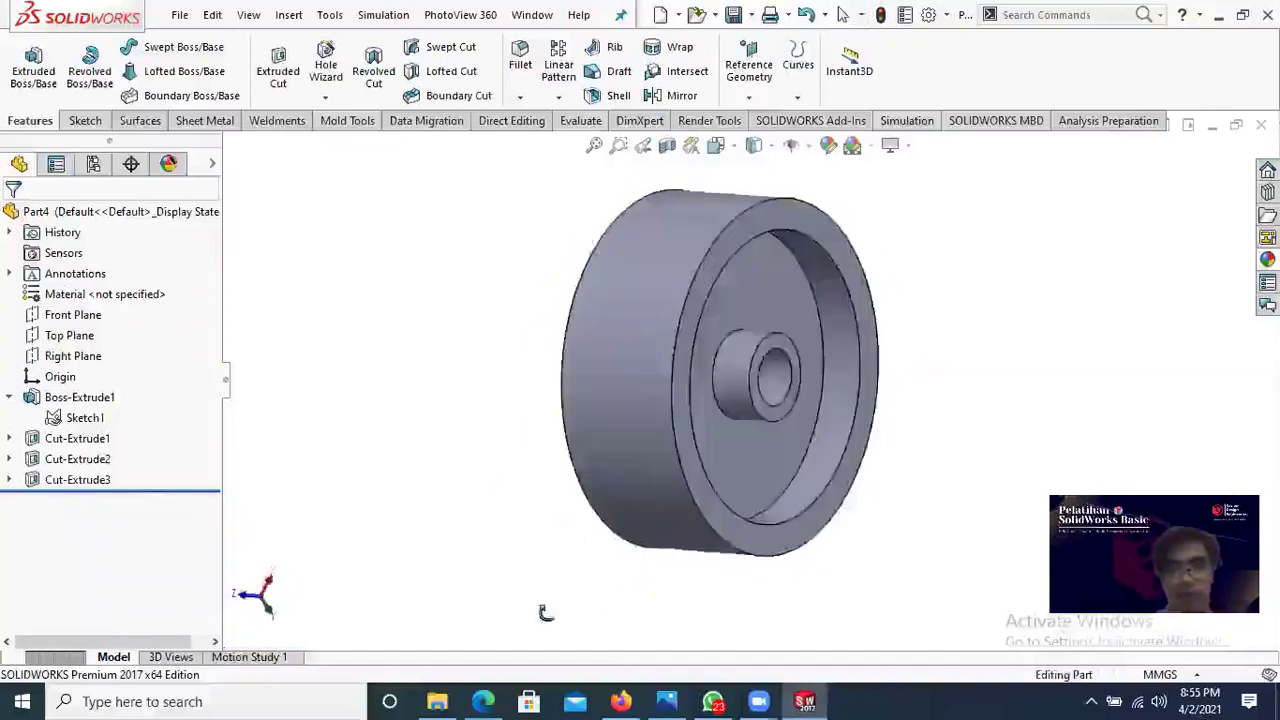
middle_drag(445, 613, 343, 587)
middle_drag(694, 470, 433, 352)
middle_drag(520, 571, 773, 541)
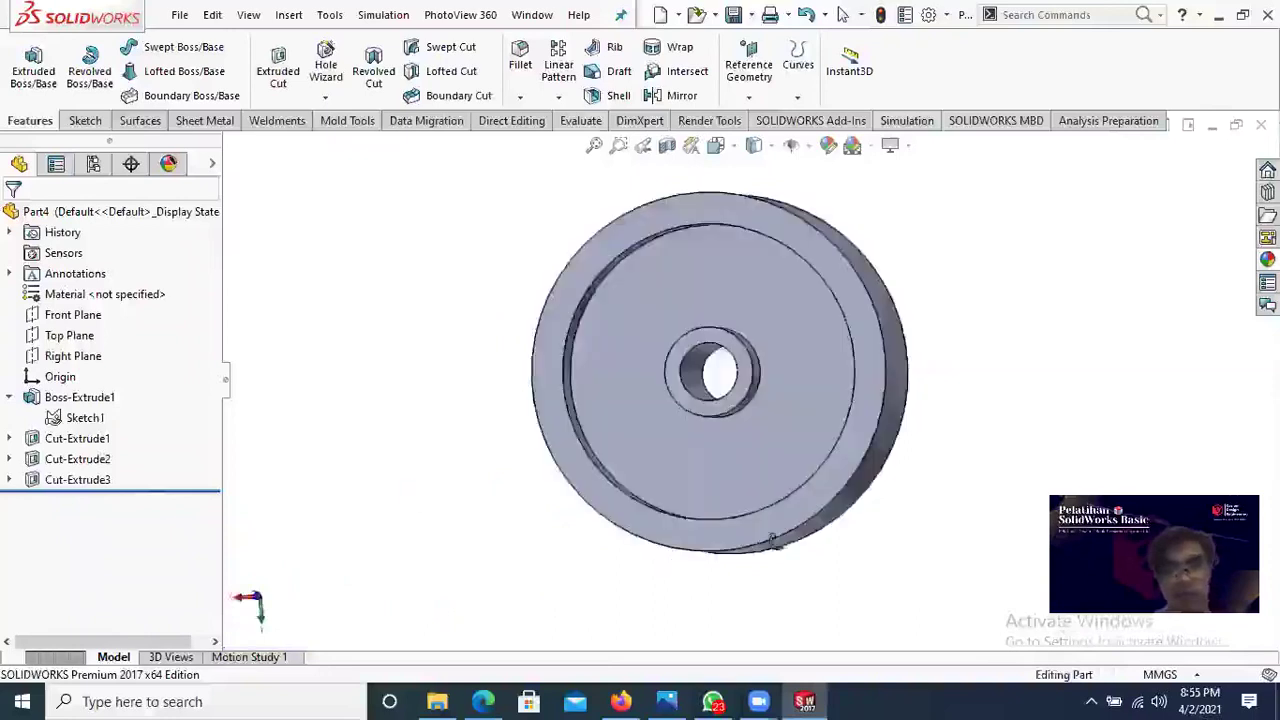
middle_drag(976, 384, 843, 211)
middle_drag(676, 287, 495, 494)
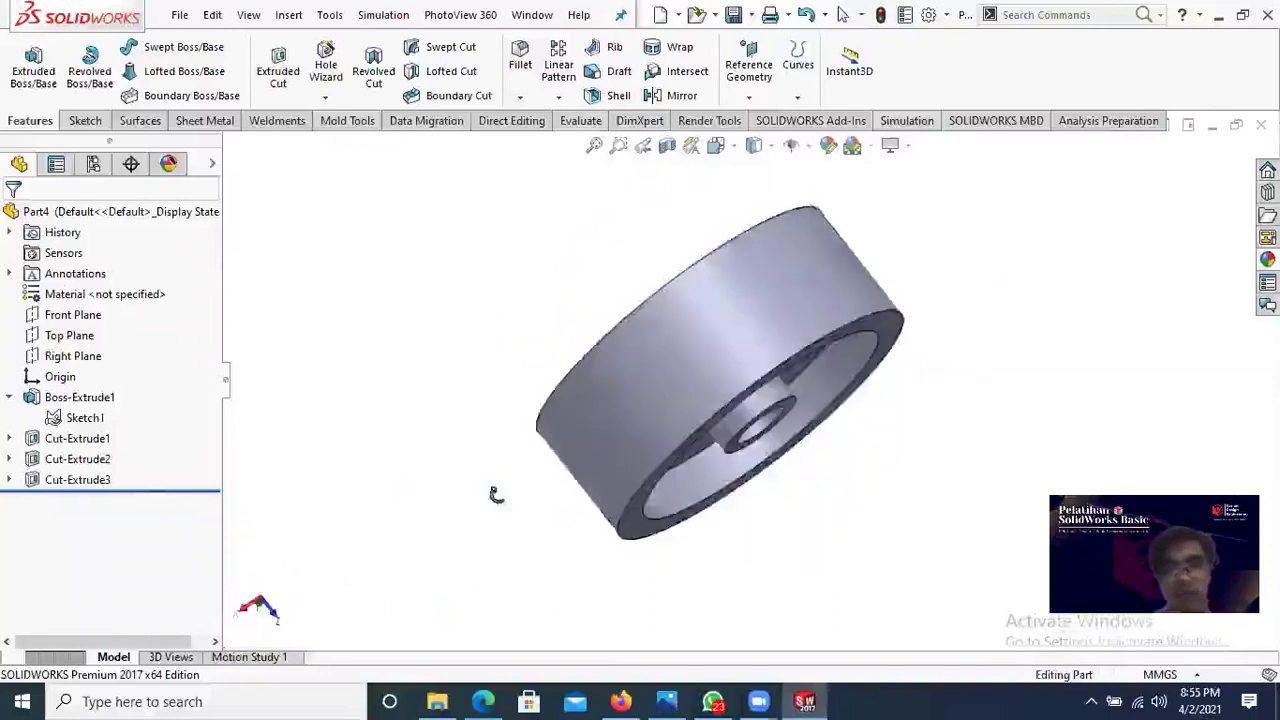
middle_drag(618, 607, 720, 512)
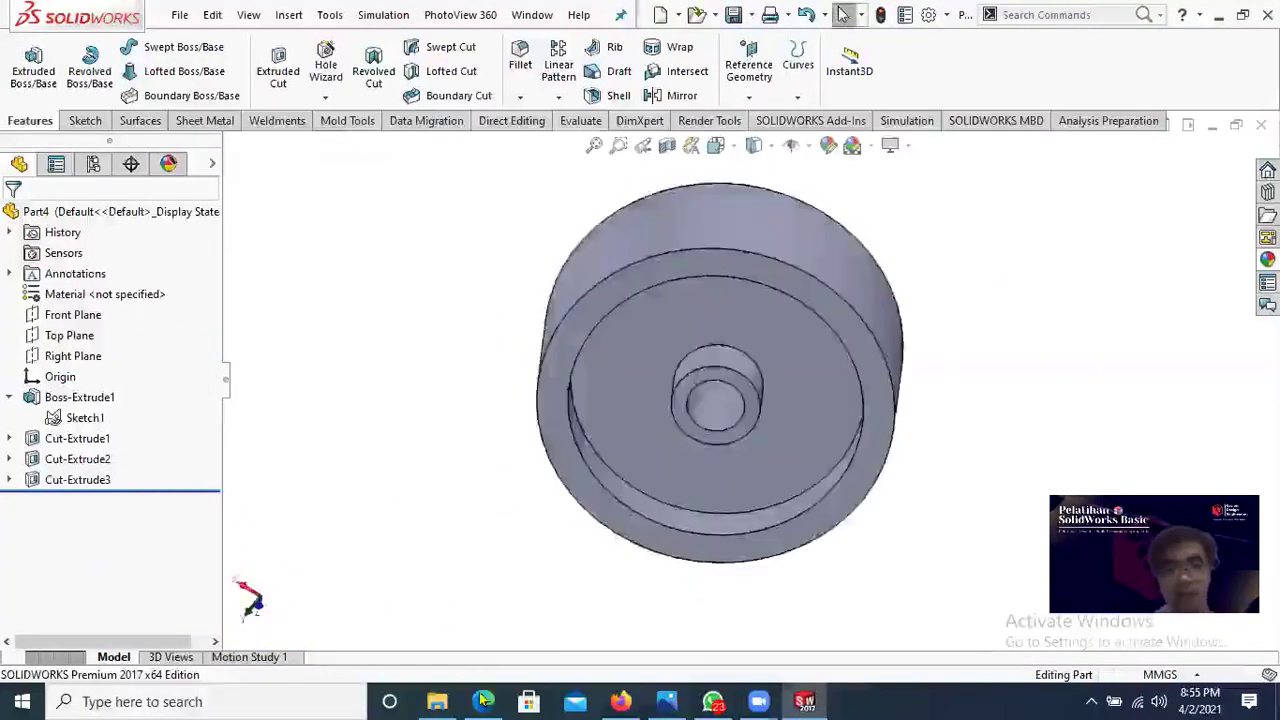
key(alt+Tab)
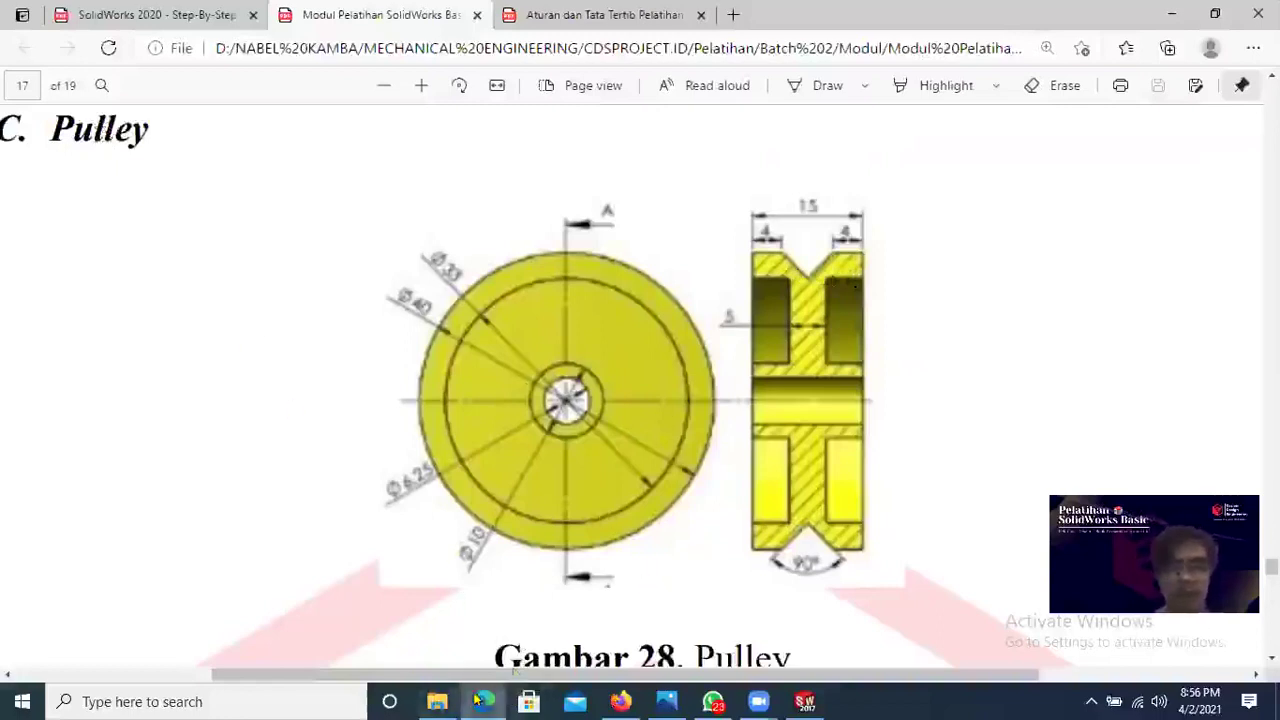
click(804, 701)
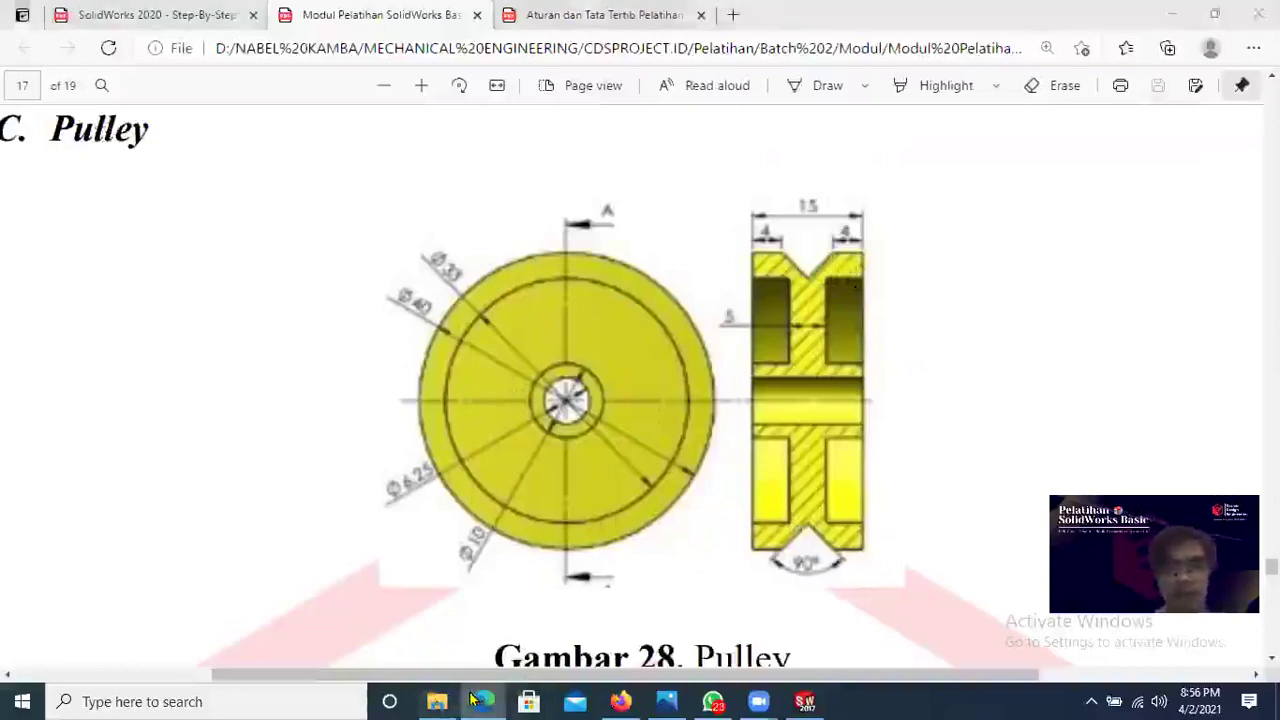
Step: Start a new sketch on the Right Plane in SOLIDWORKS and view it straight on
middle_drag(671, 341, 612, 343)
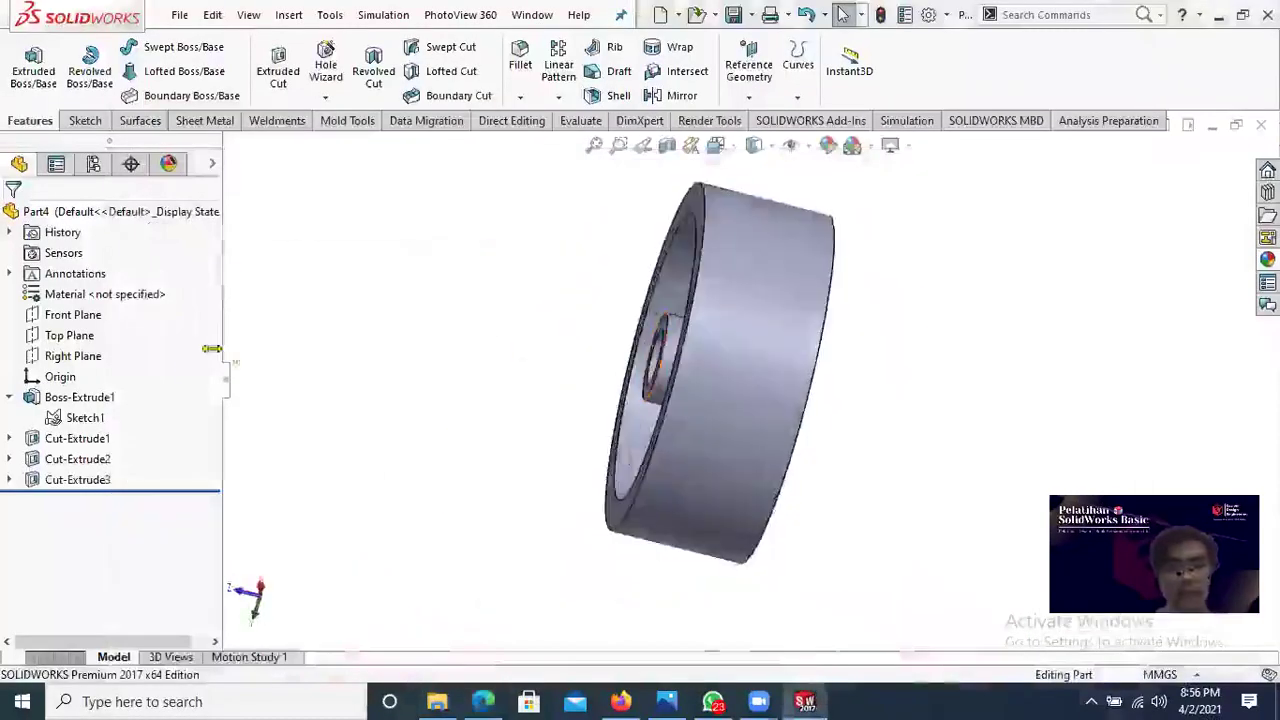
middle_drag(548, 472, 530, 520)
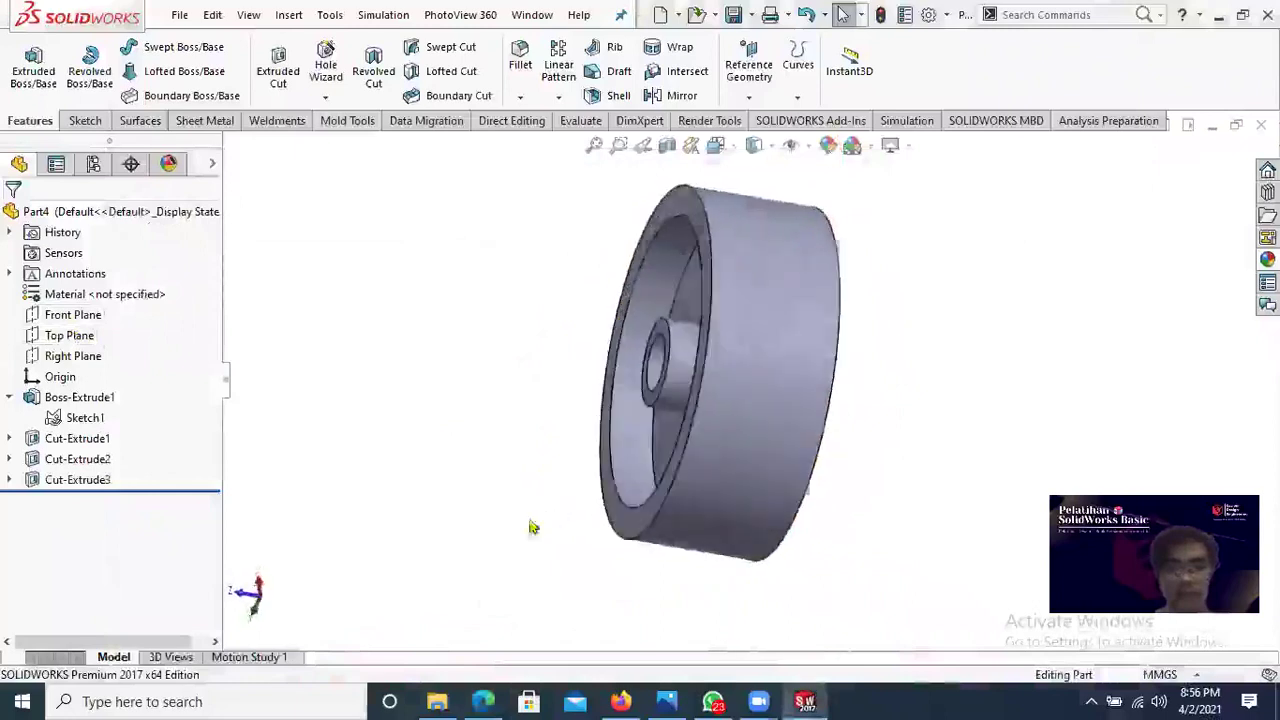
click(80, 352)
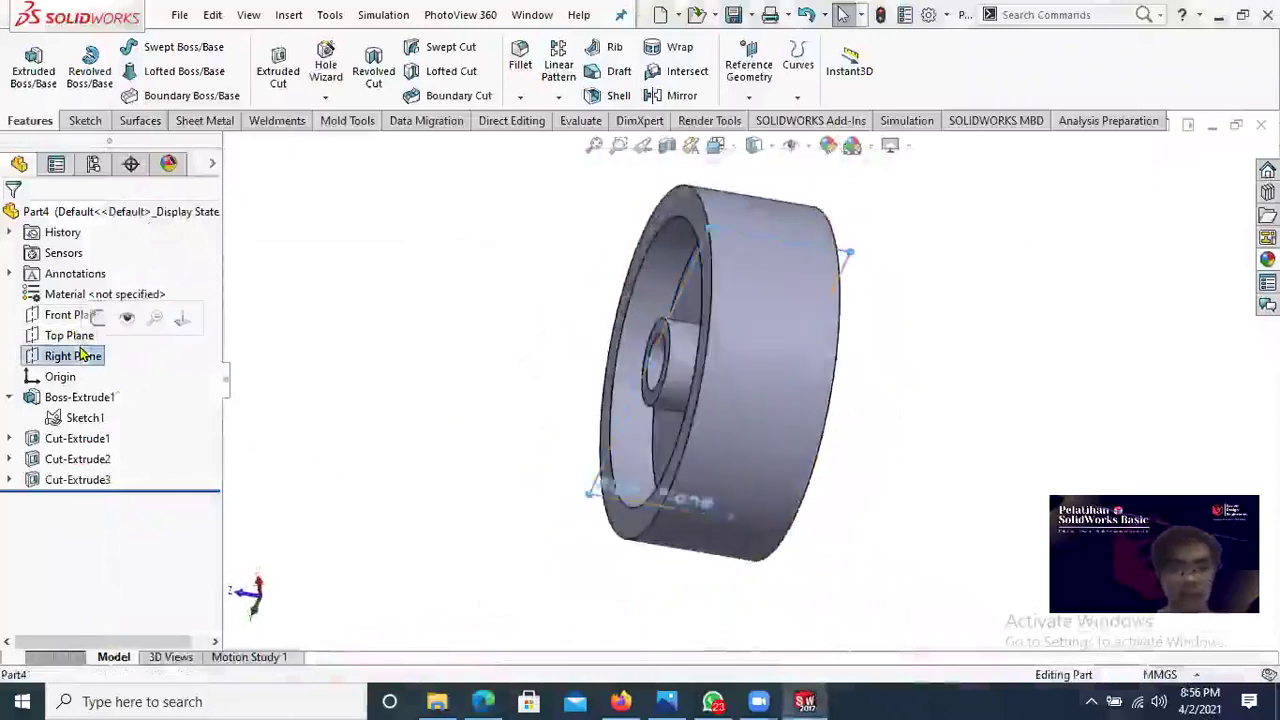
click(97, 325)
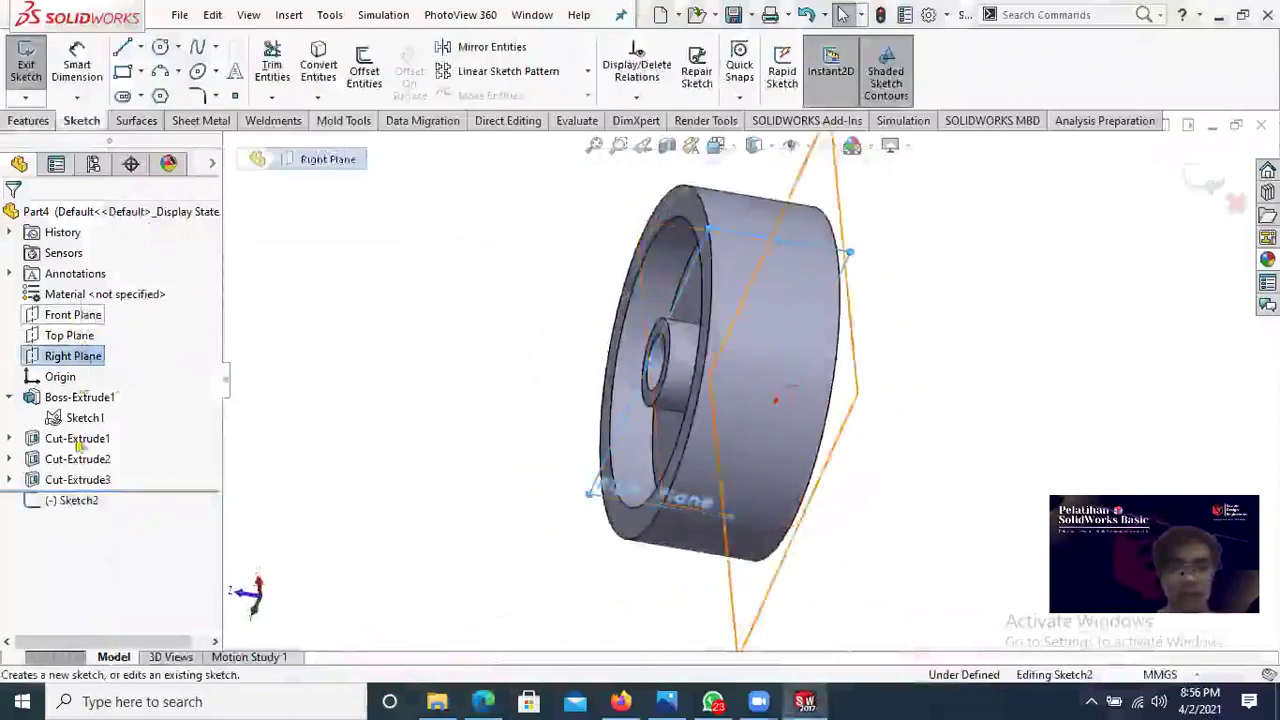
right_click(70, 503)
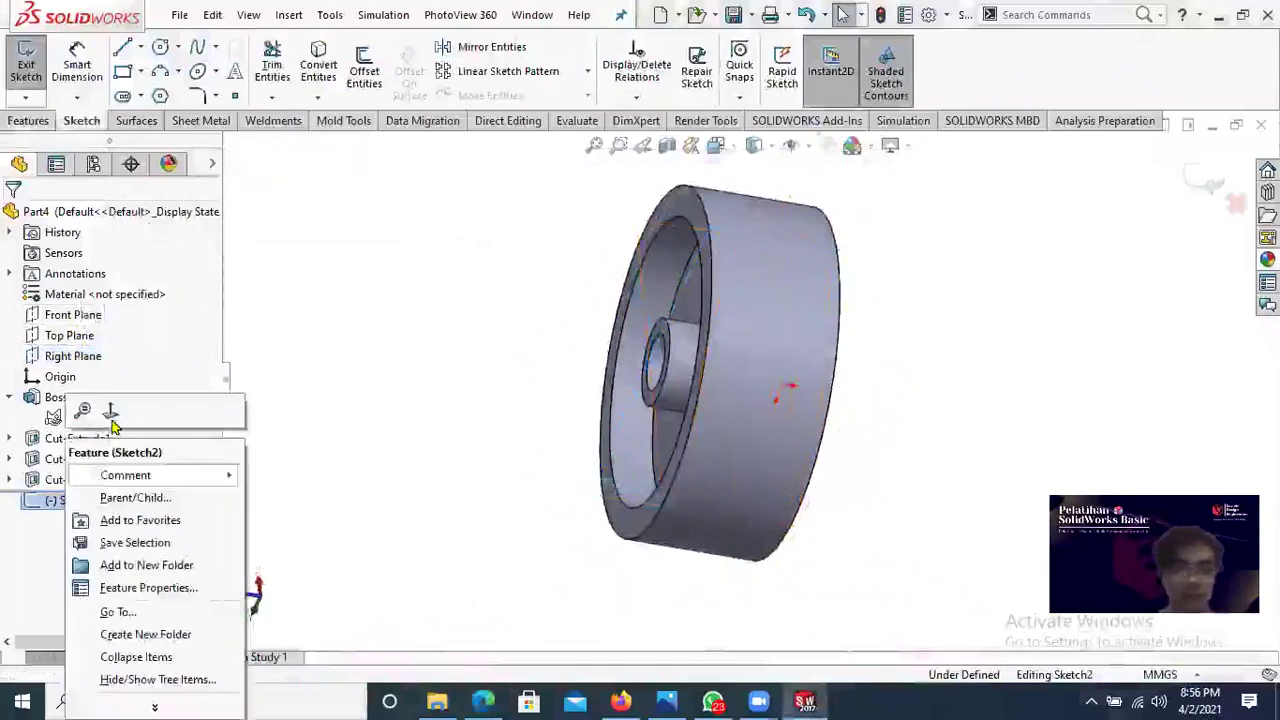
click(112, 420)
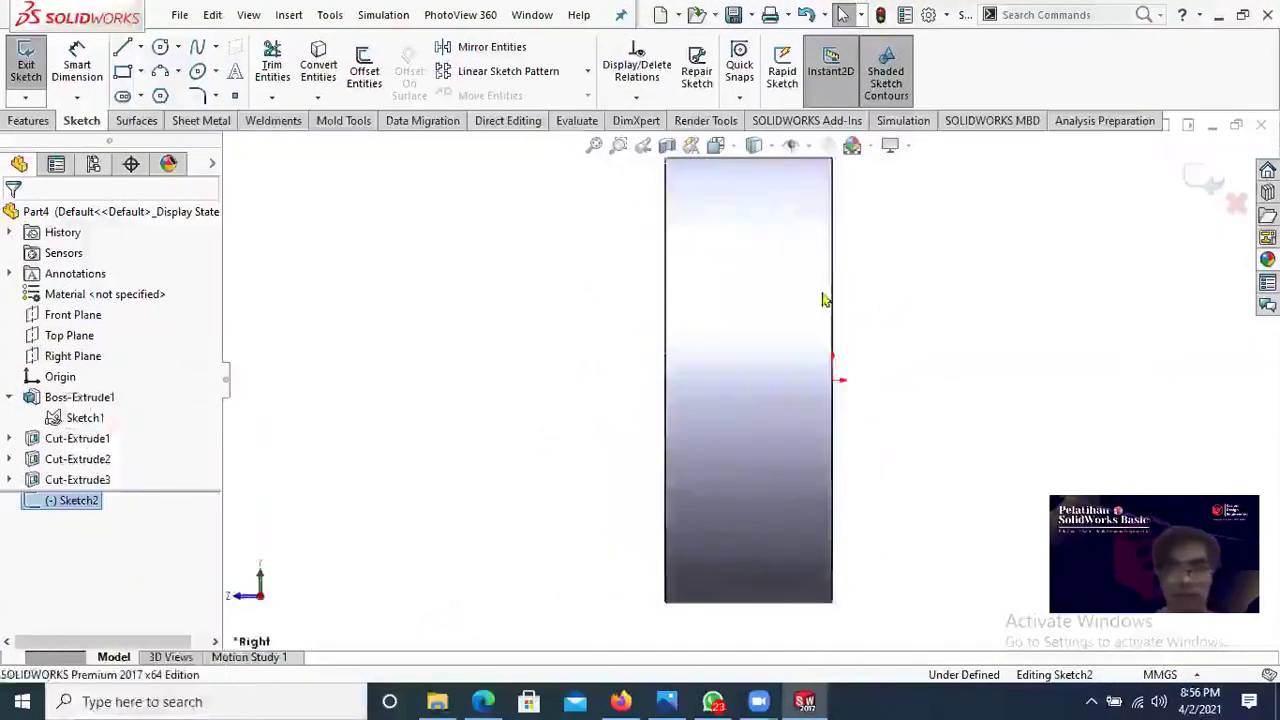
Step: Sketch a vertical centreline joining the midpoints of the pulley's upper and lower edges
scroll(727, 434, up, 2)
mouse_move(710, 437)
ctrl+middle_down()
mouse_move(699, 454)
mouse_move(669, 432)
ctrl+middle_up()
click(140, 47)
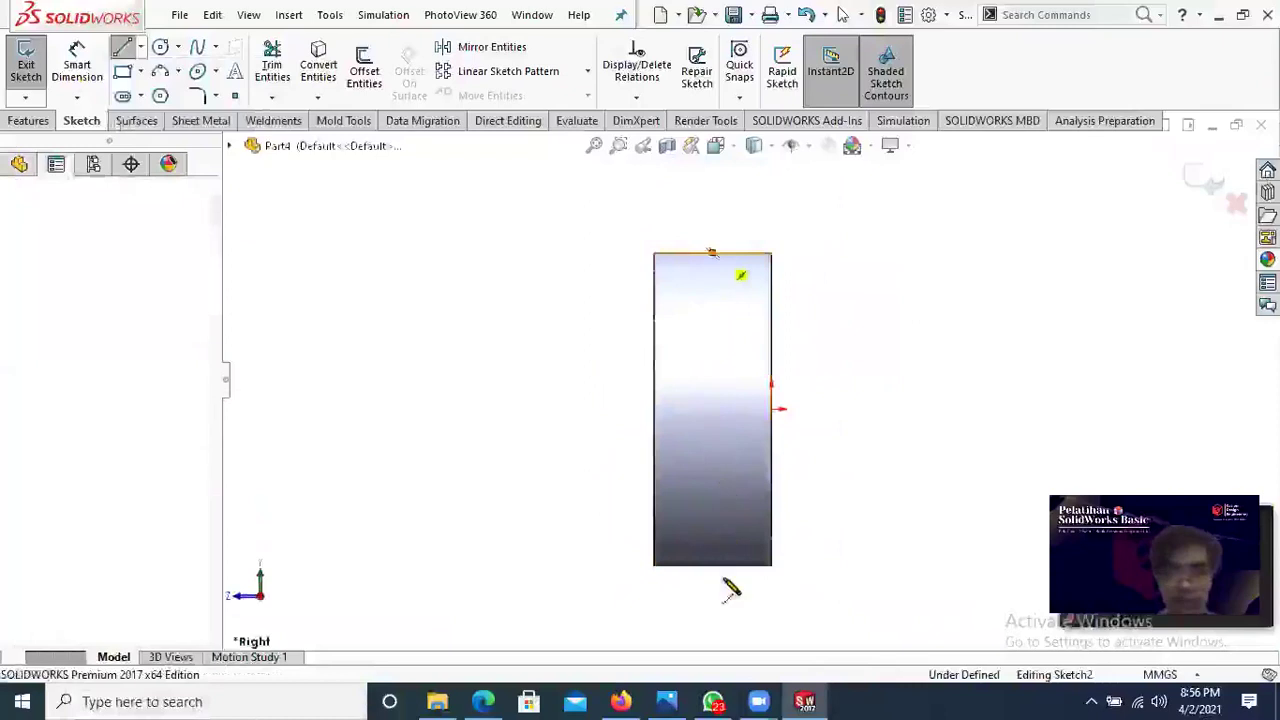
click(713, 566)
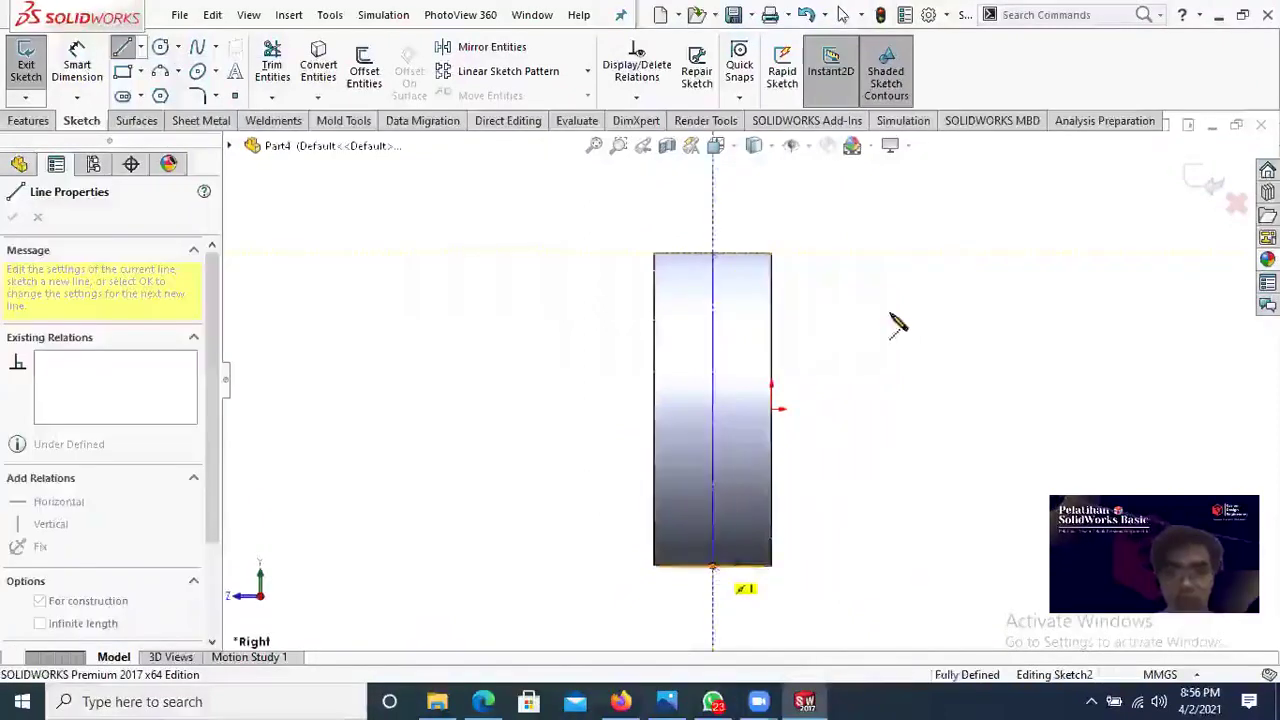
key(Escape)
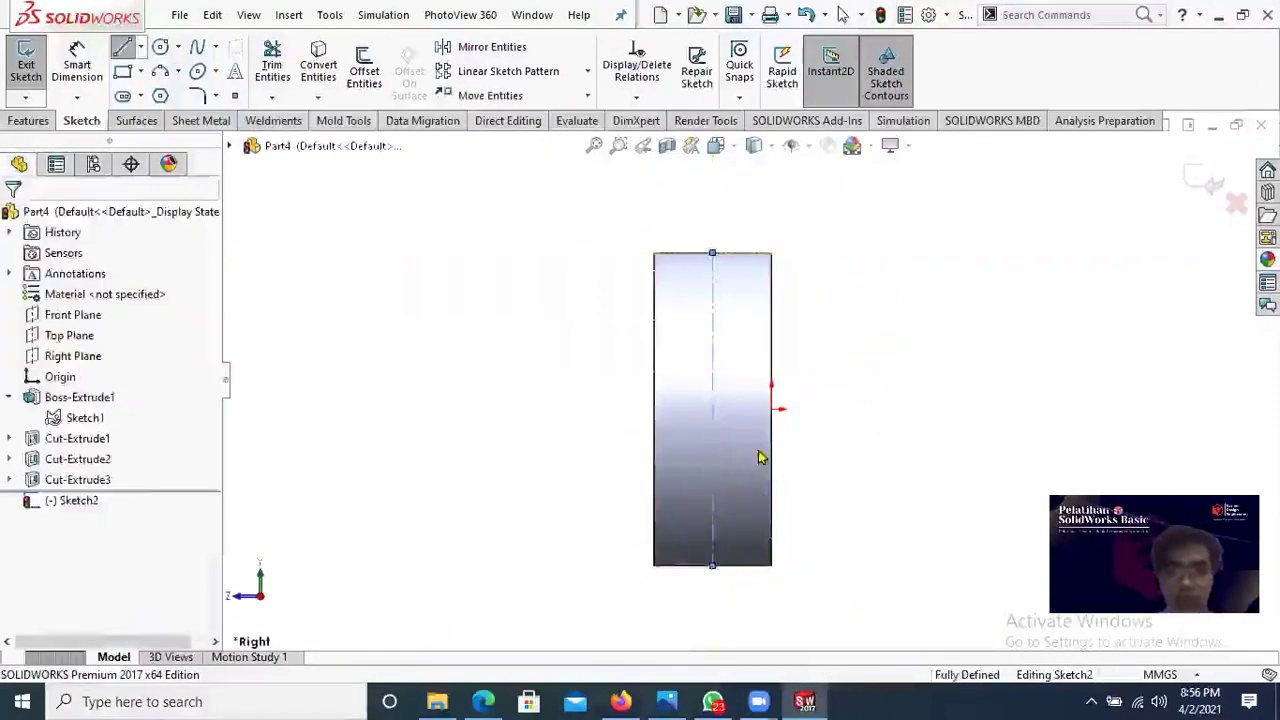
Step: Sketch a 15 mm horizontal centreline from the midpoint of the pulley's side edge to the origin
scroll(715, 465, down, 1)
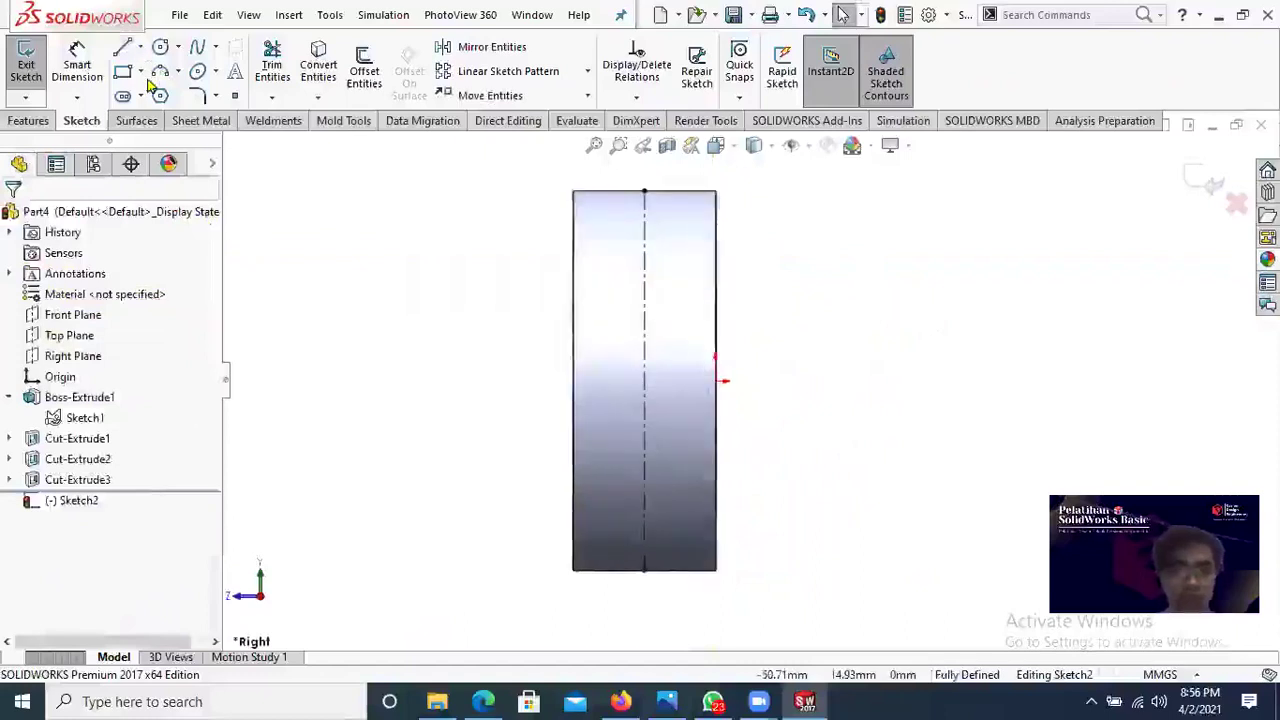
click(140, 47)
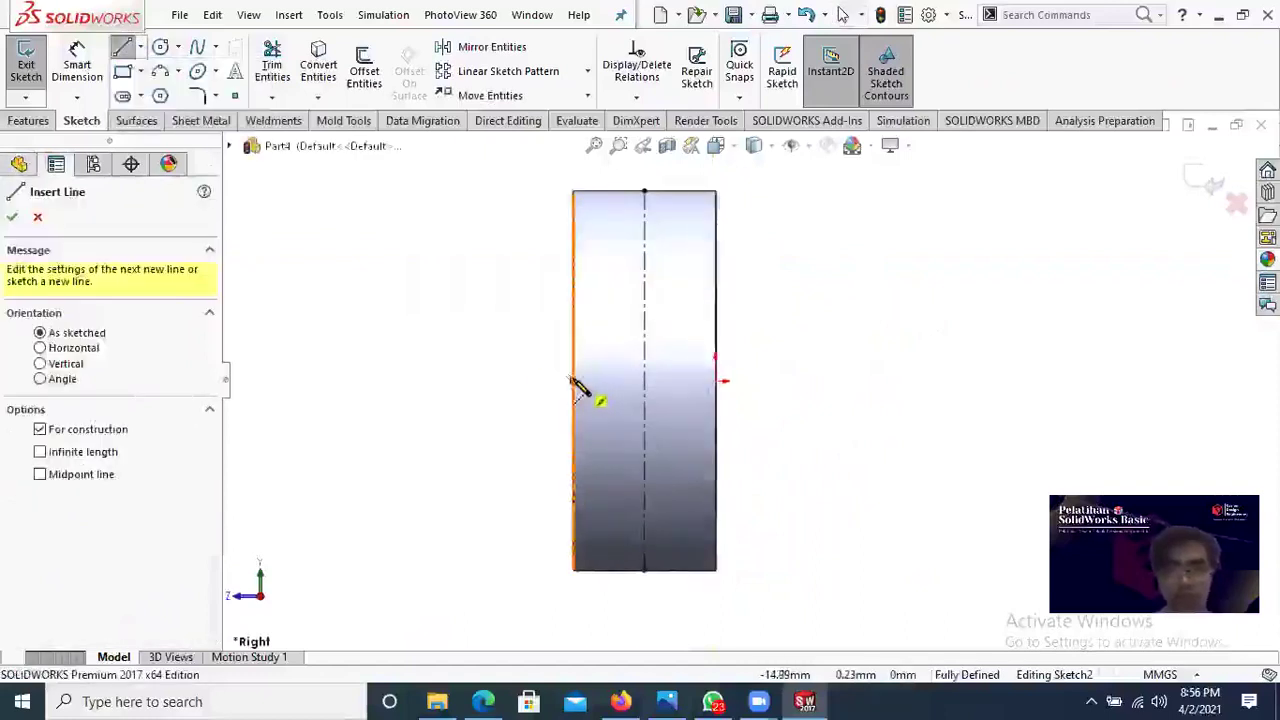
click(573, 380)
click(716, 380)
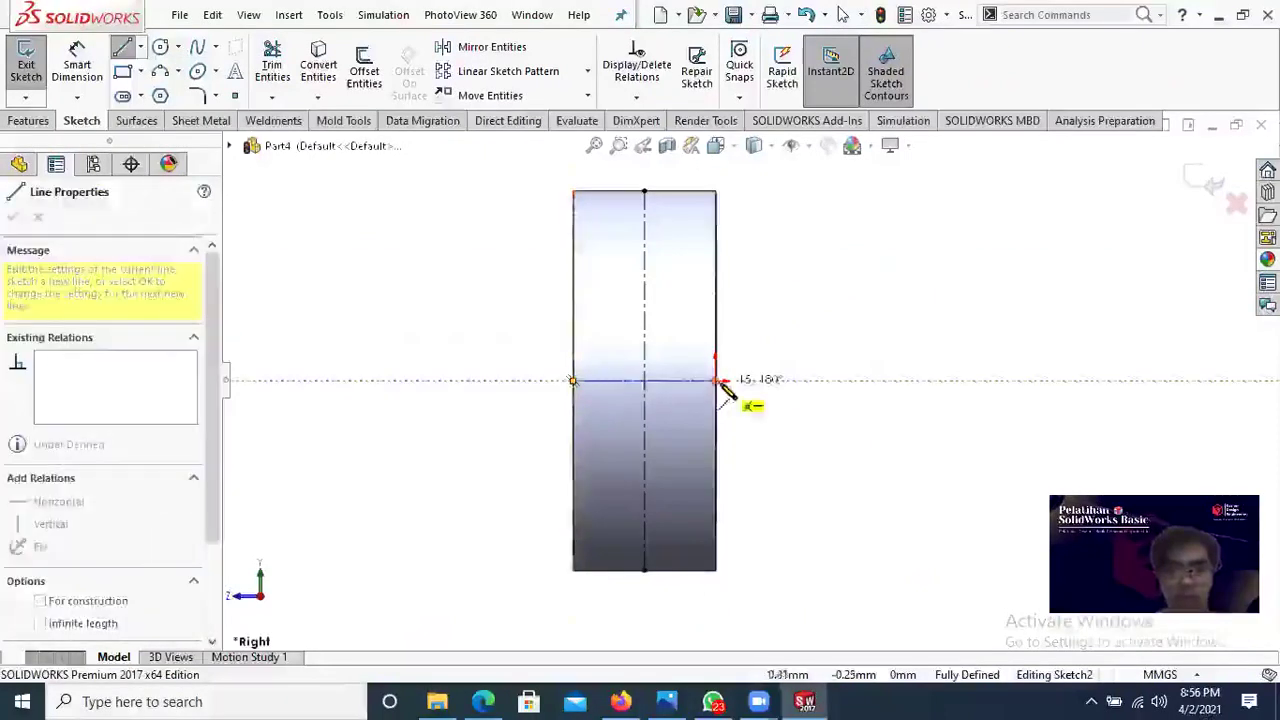
right_click(925, 262)
click(940, 280)
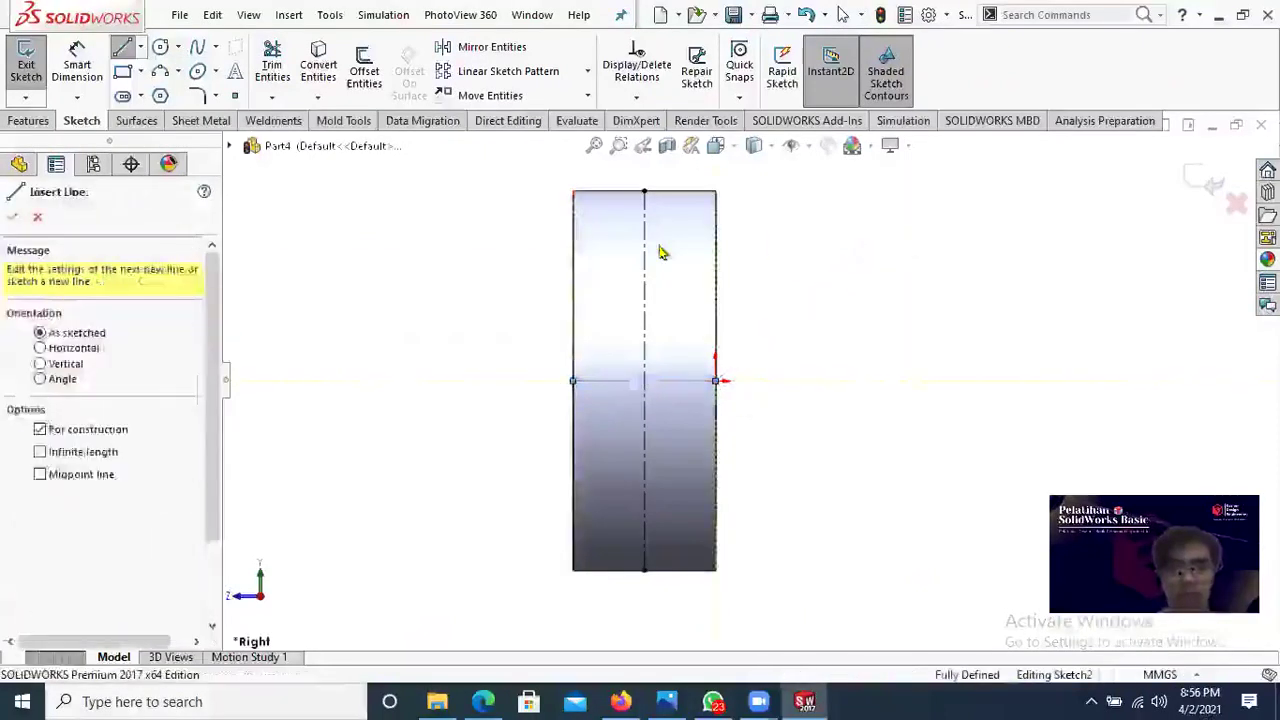
key(Escape)
scroll(660, 248, down, 3)
scroll(660, 230, up, 2)
scroll(659, 273, down, 2)
scroll(659, 275, up, 2)
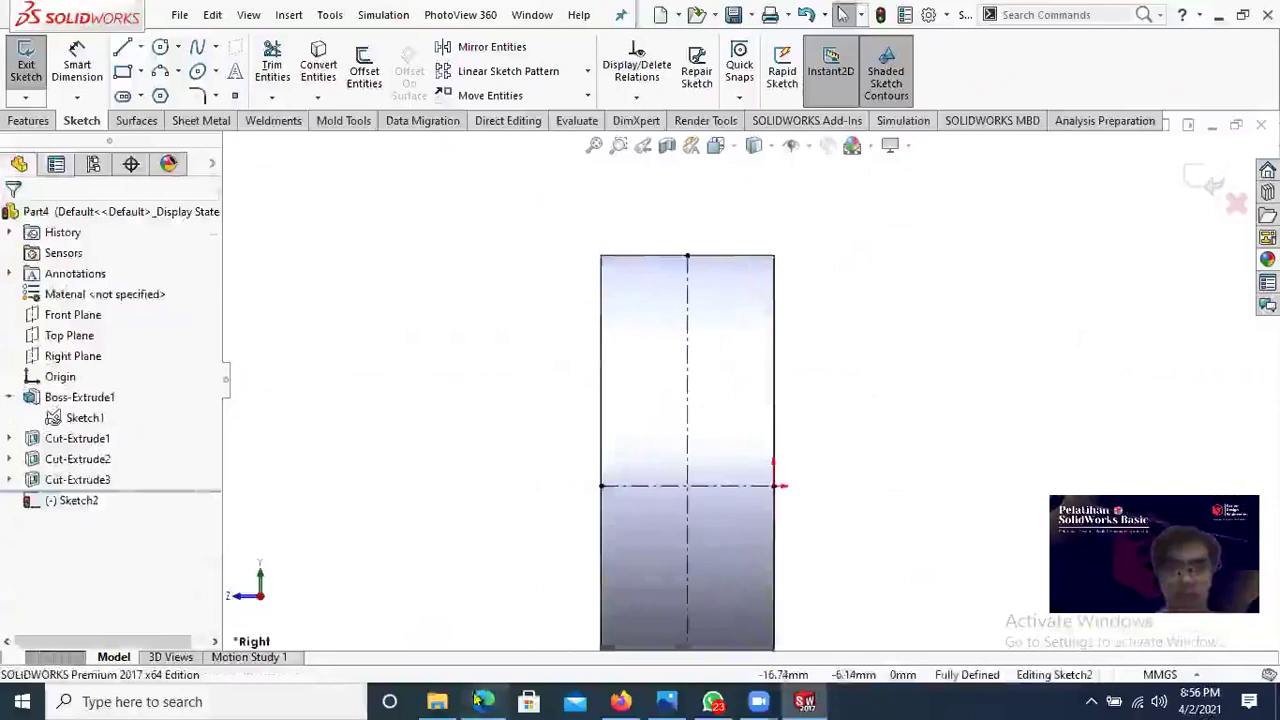
Step: Check the groove in the PDF module, and sketch a two-line V from the pulley's upper edge to the vertical centreline, first line about 5.5 mm
click(480, 700)
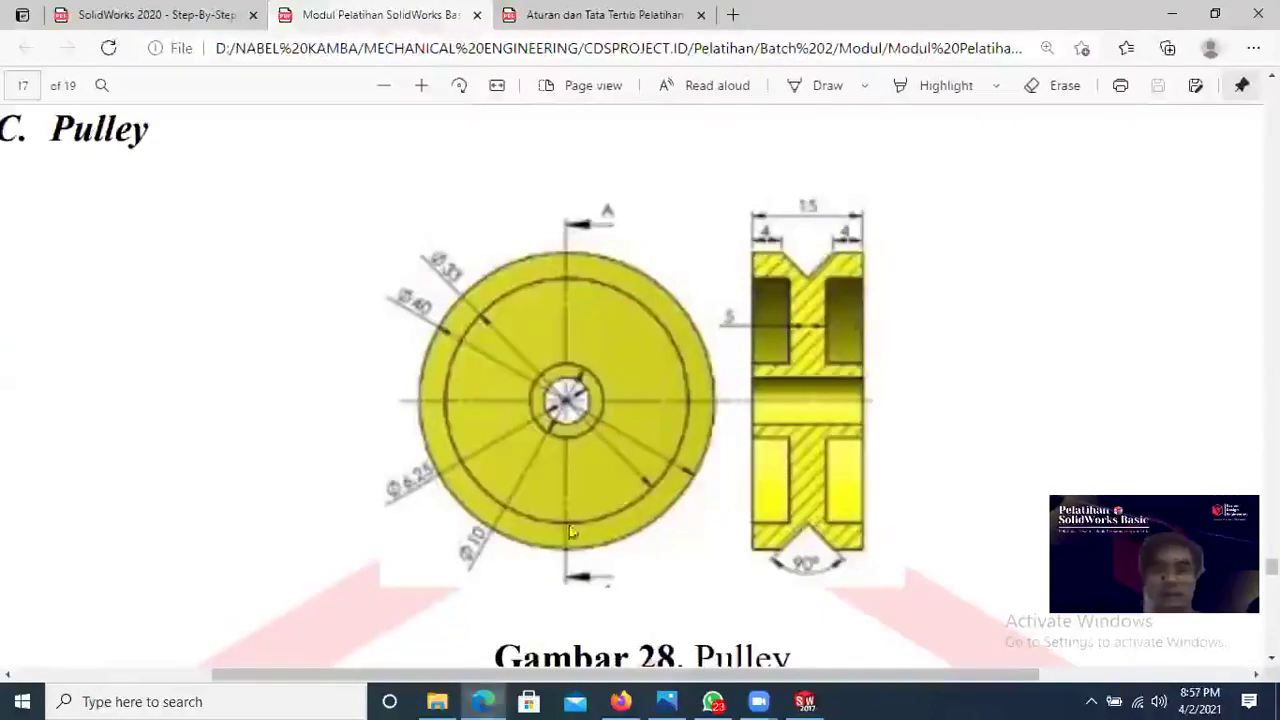
key(alt+Tab)
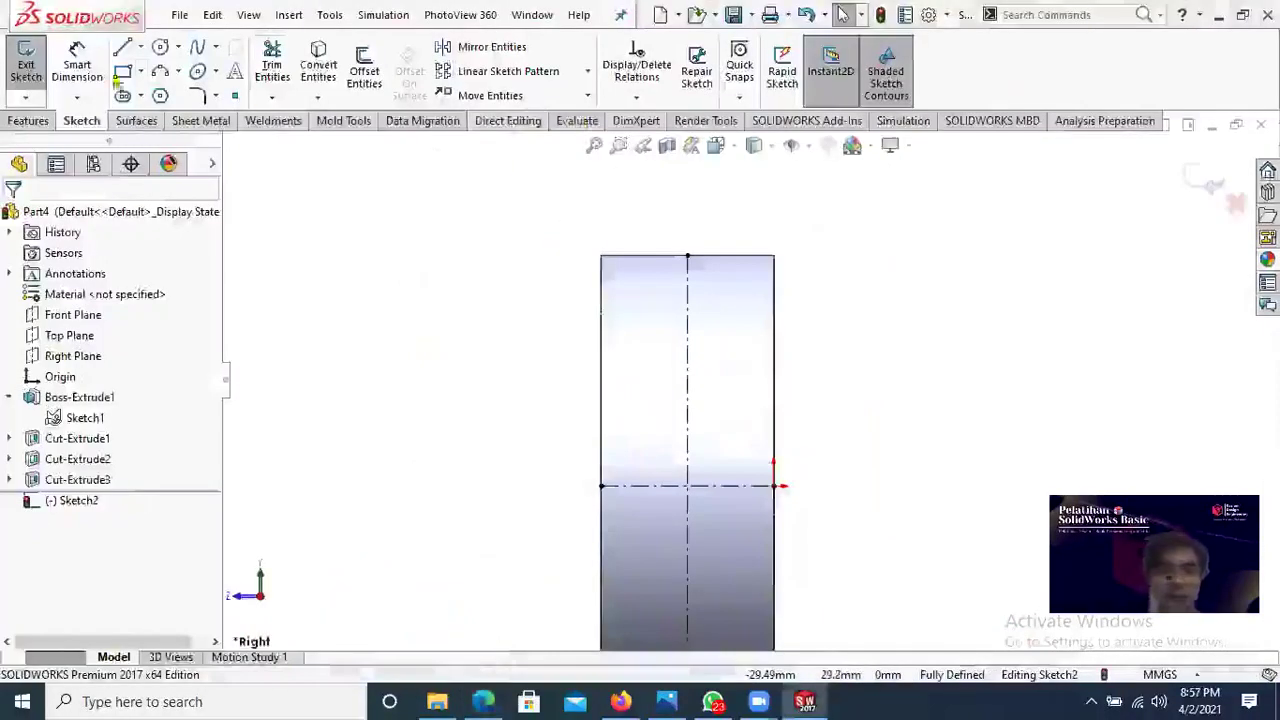
click(120, 52)
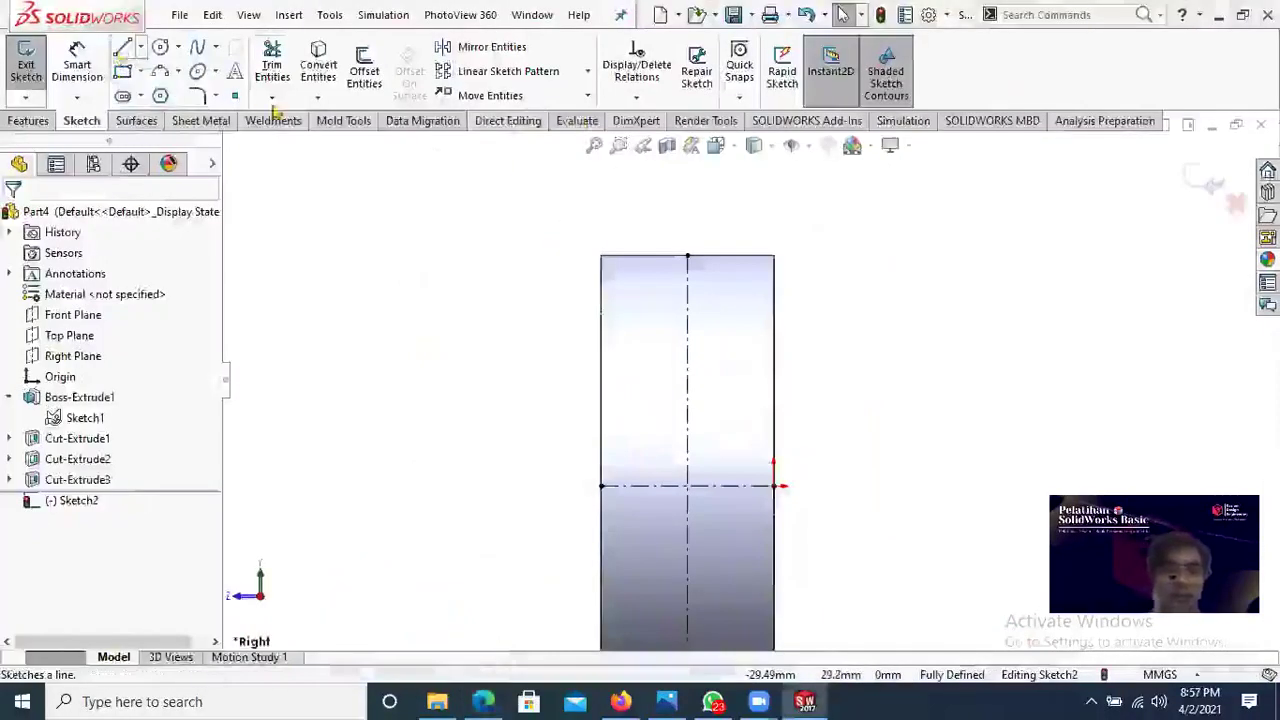
scroll(790, 276, down, 2)
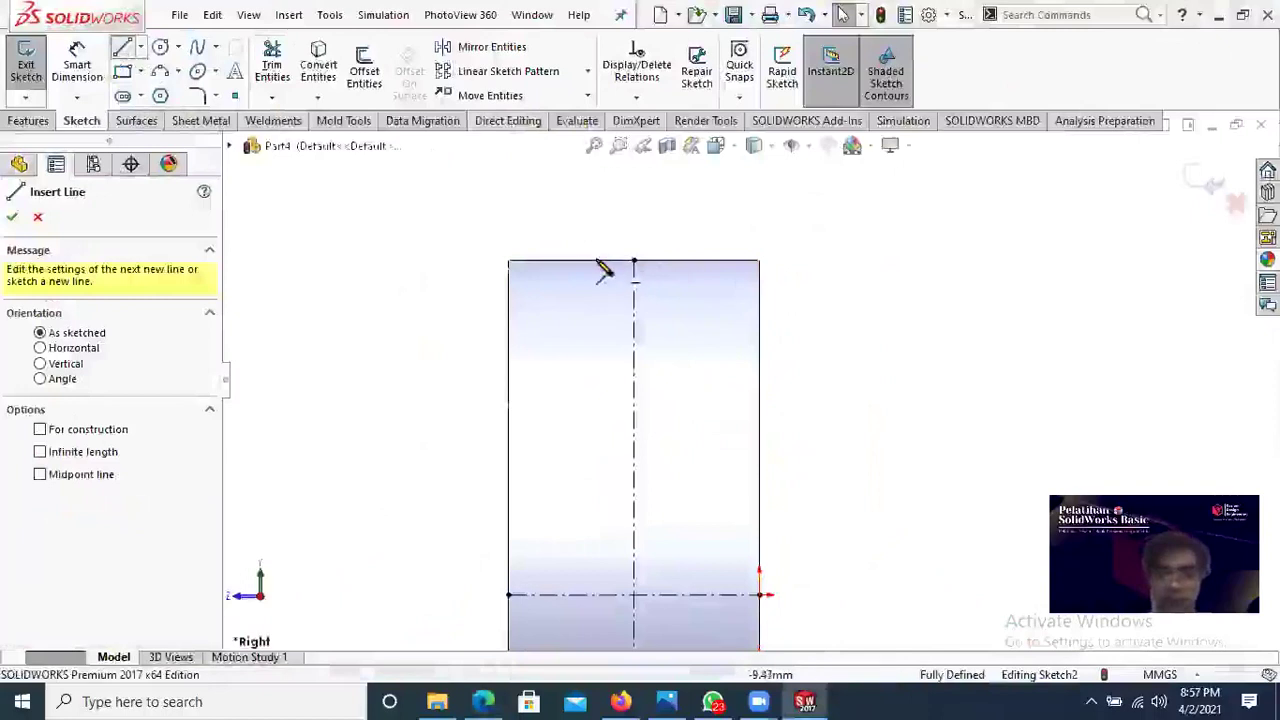
click(597, 290)
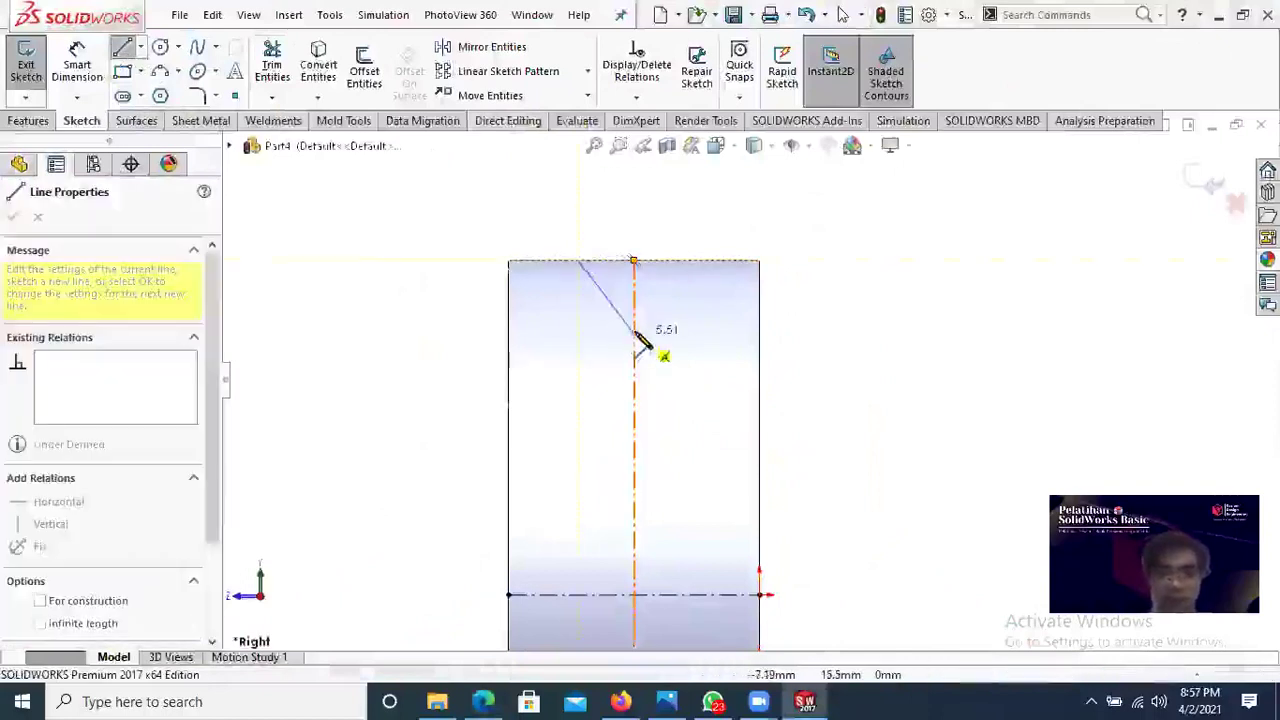
click(633, 331)
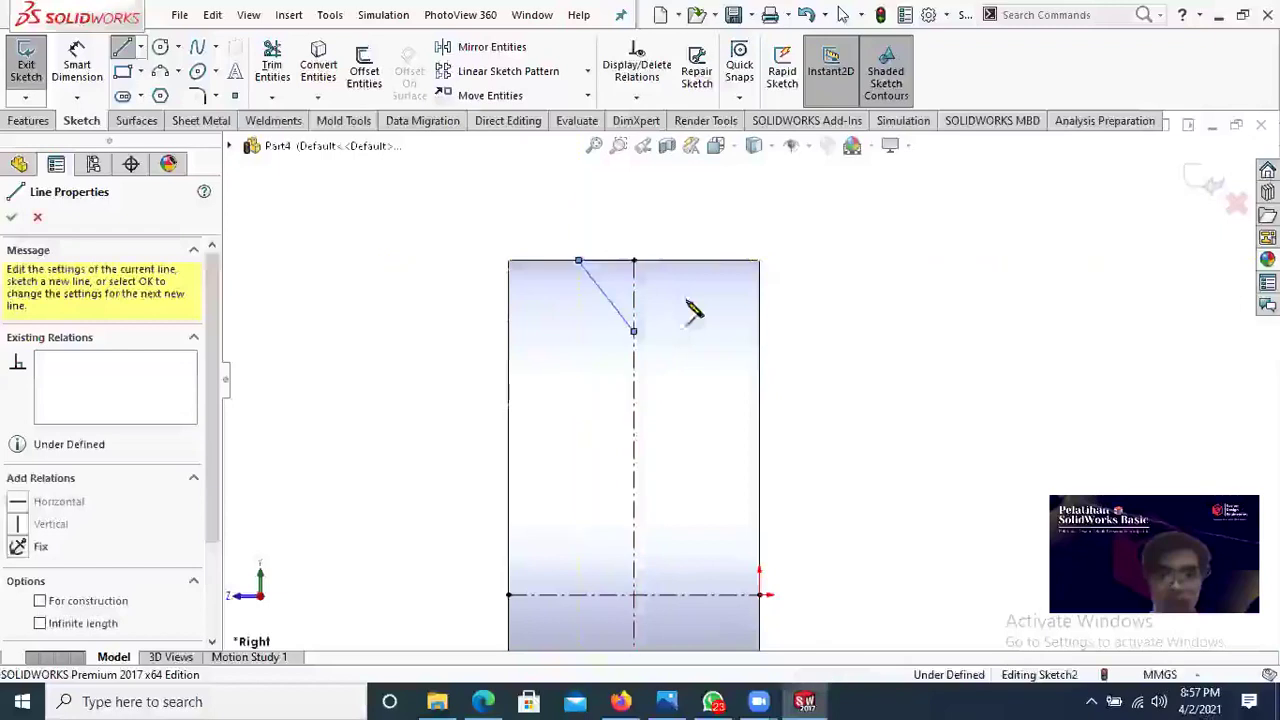
click(726, 261)
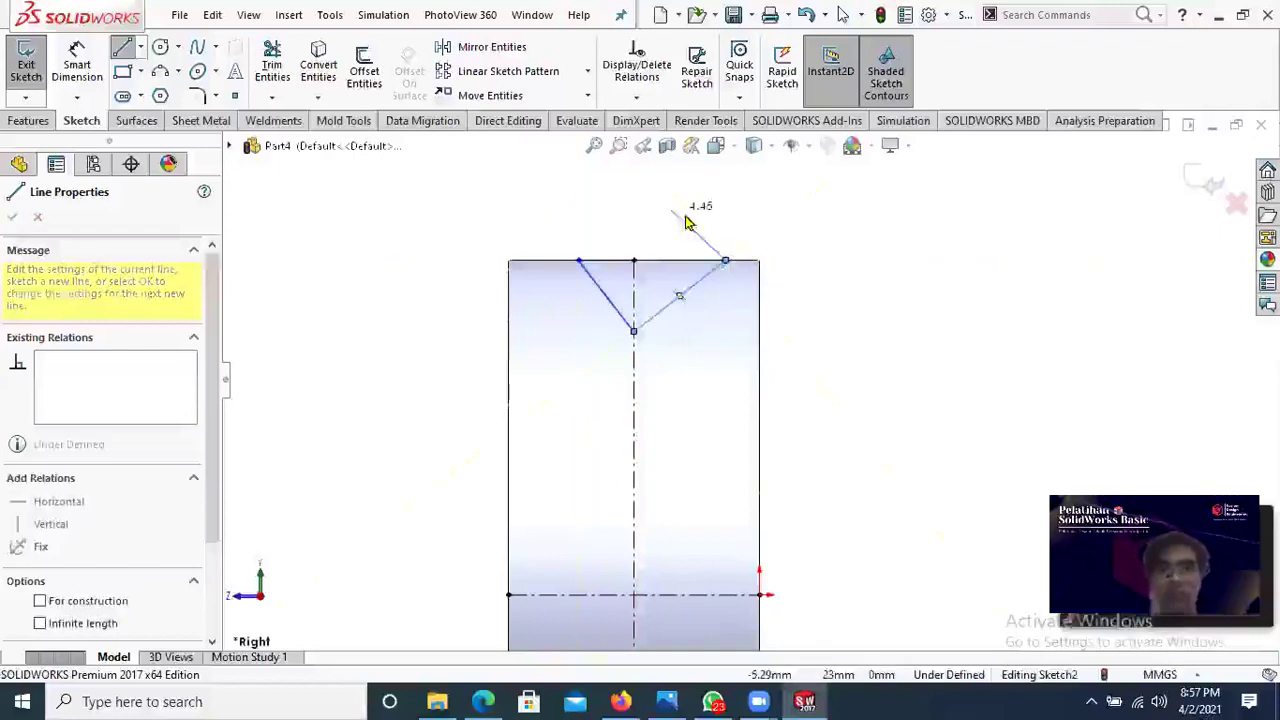
key(Escape)
Step: Dimension the angle between the two V-groove lines, placing the dimension above the pulley's upper edge
click(90, 68)
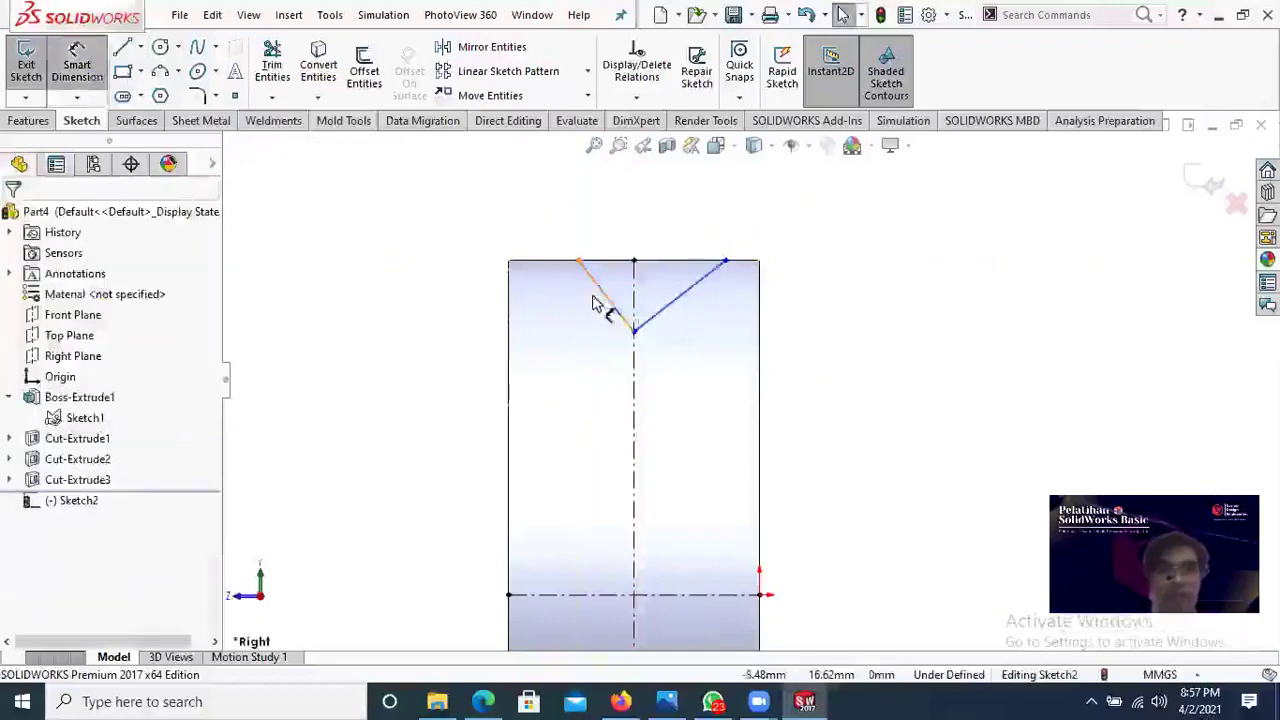
click(603, 294)
click(688, 290)
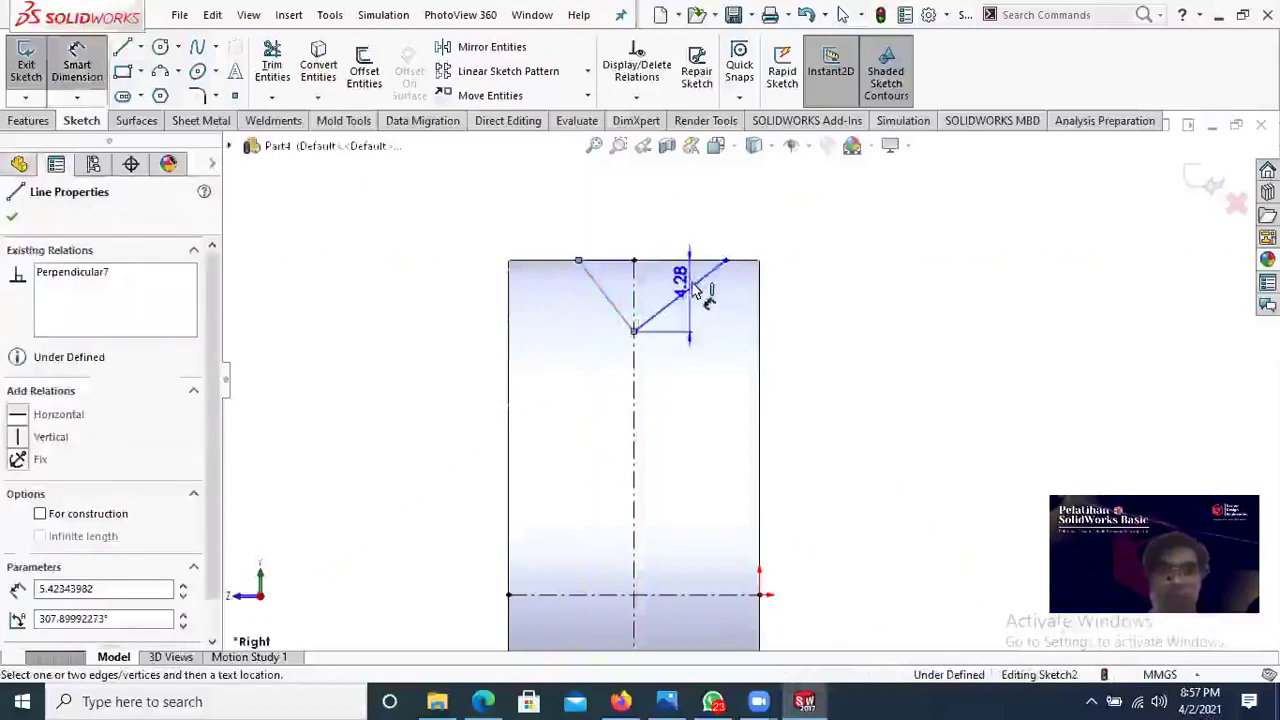
click(655, 235)
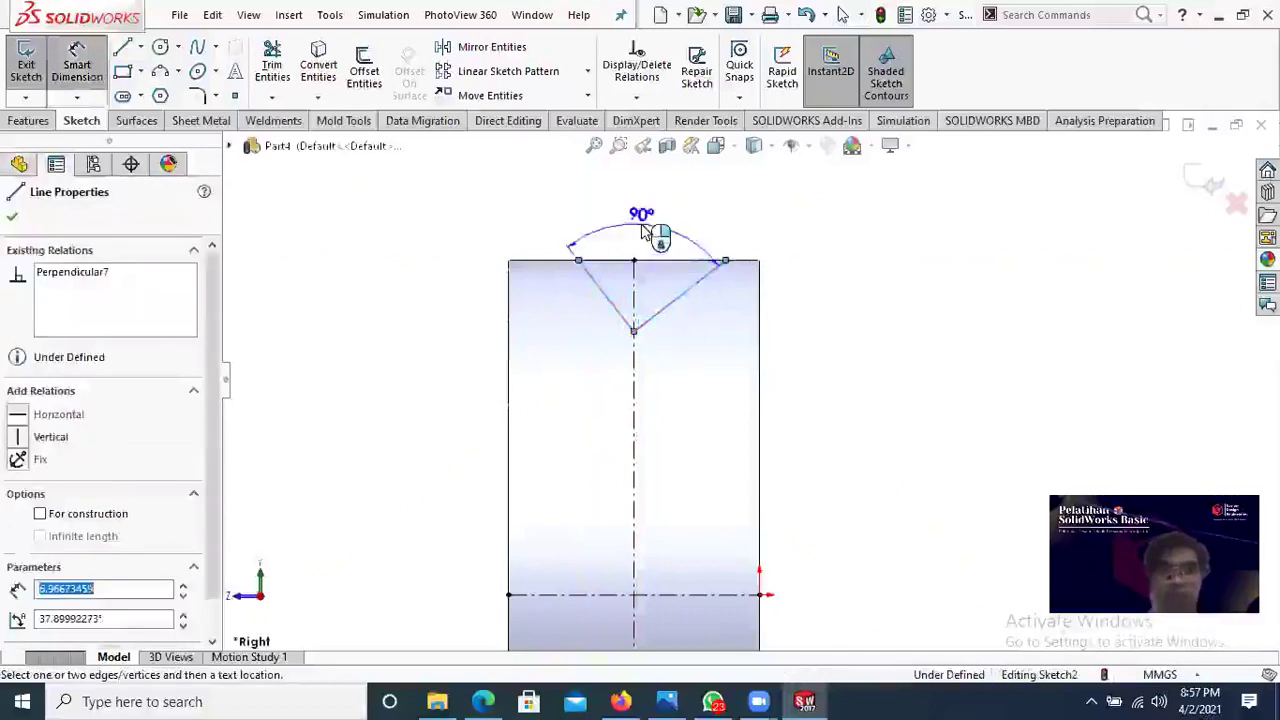
key(Escape)
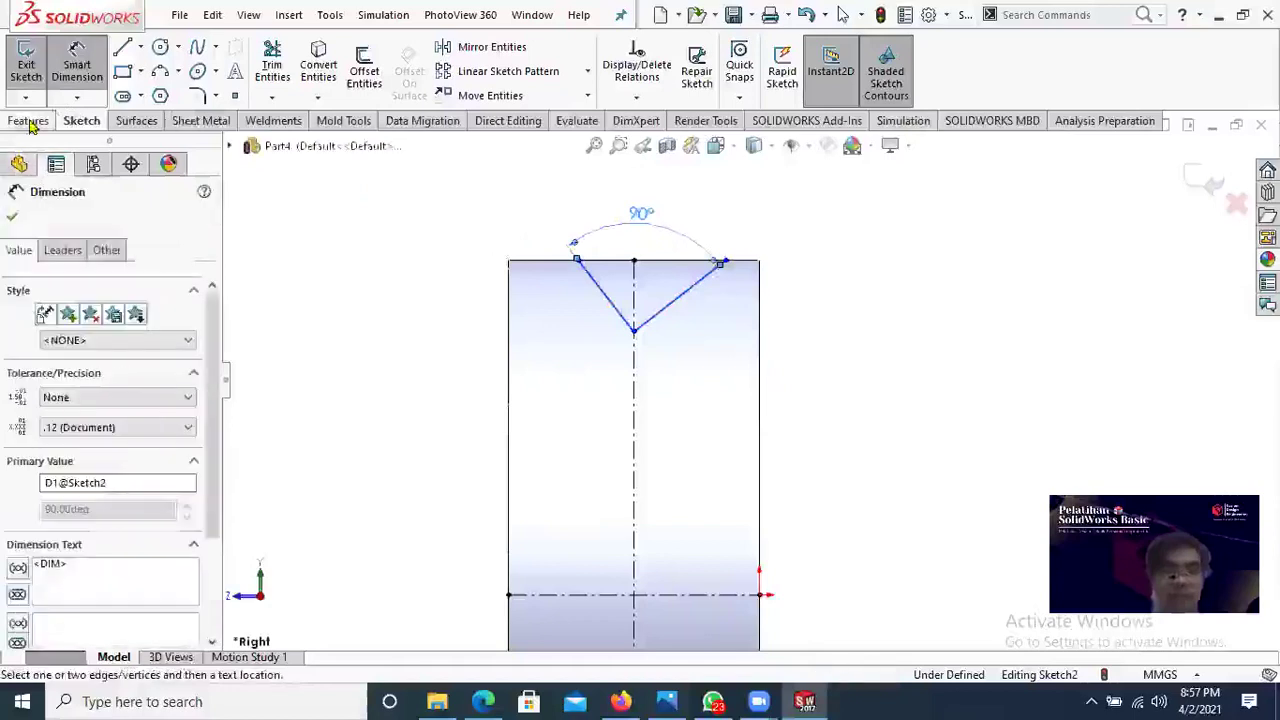
click(44, 118)
click(88, 119)
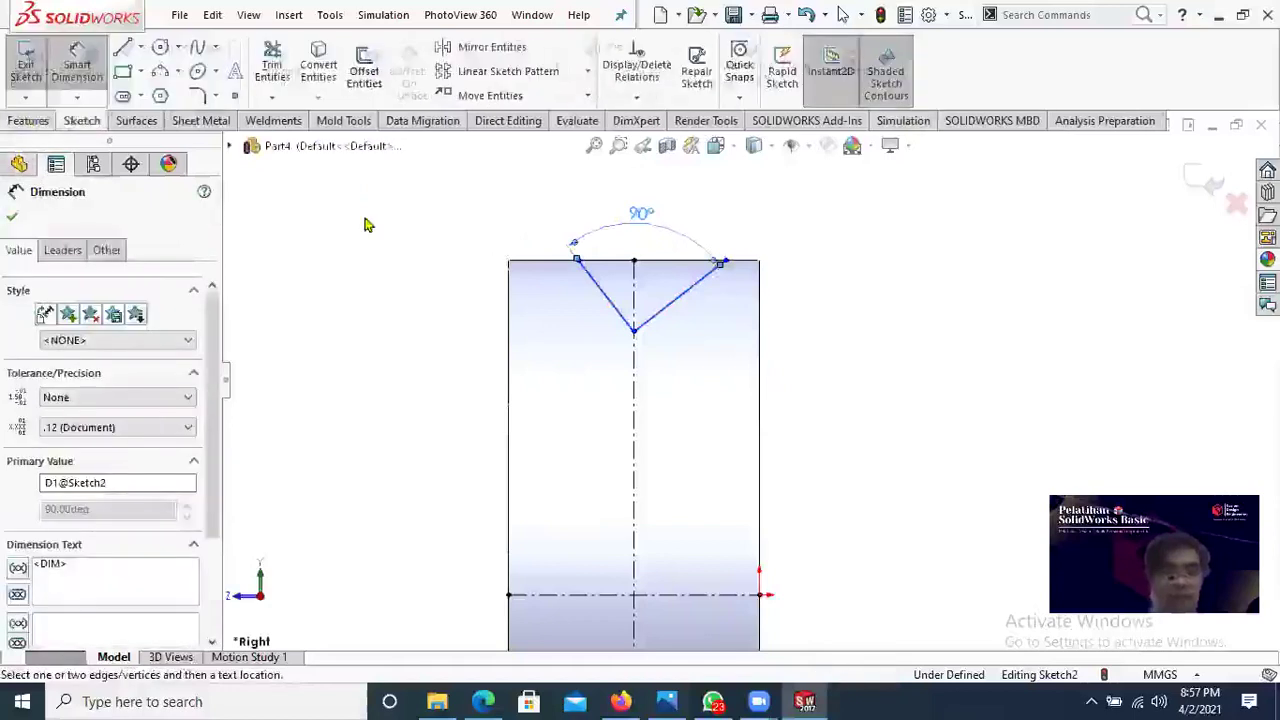
Step: Dimension the distance from the pulley's upper left corner to the V's left endpoint as 4 mm
scroll(518, 287, down, 3)
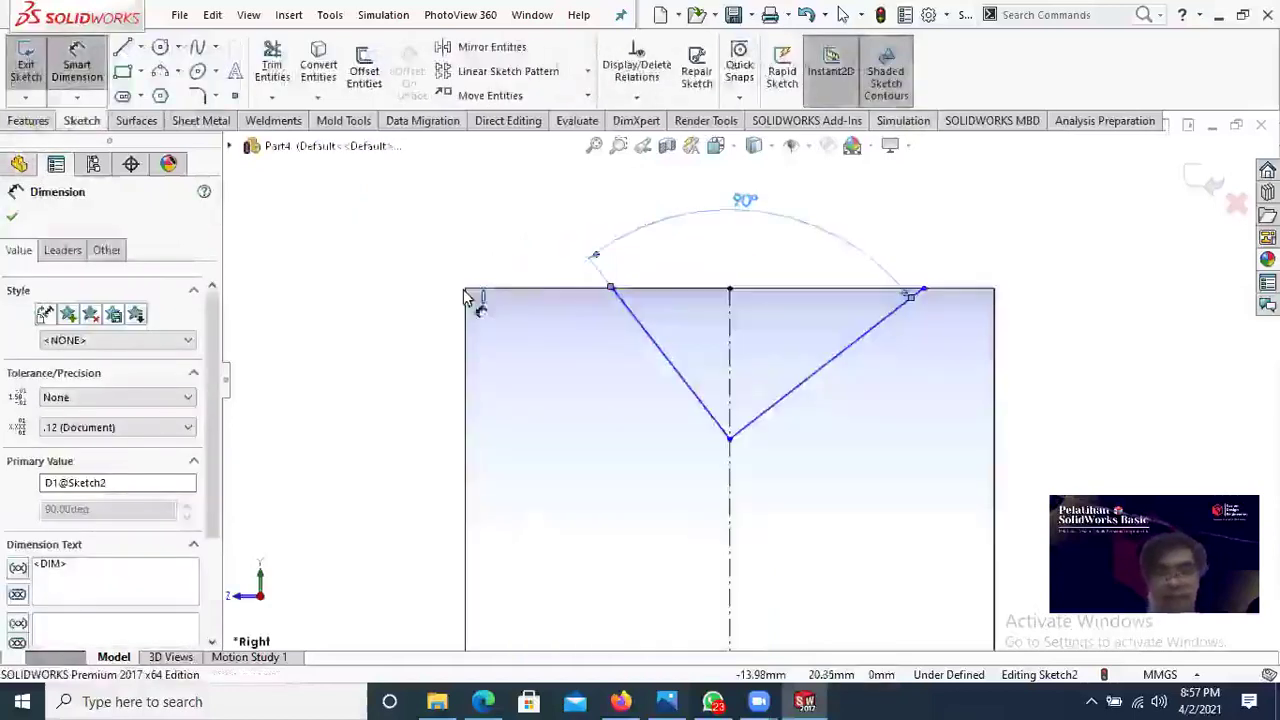
click(465, 291)
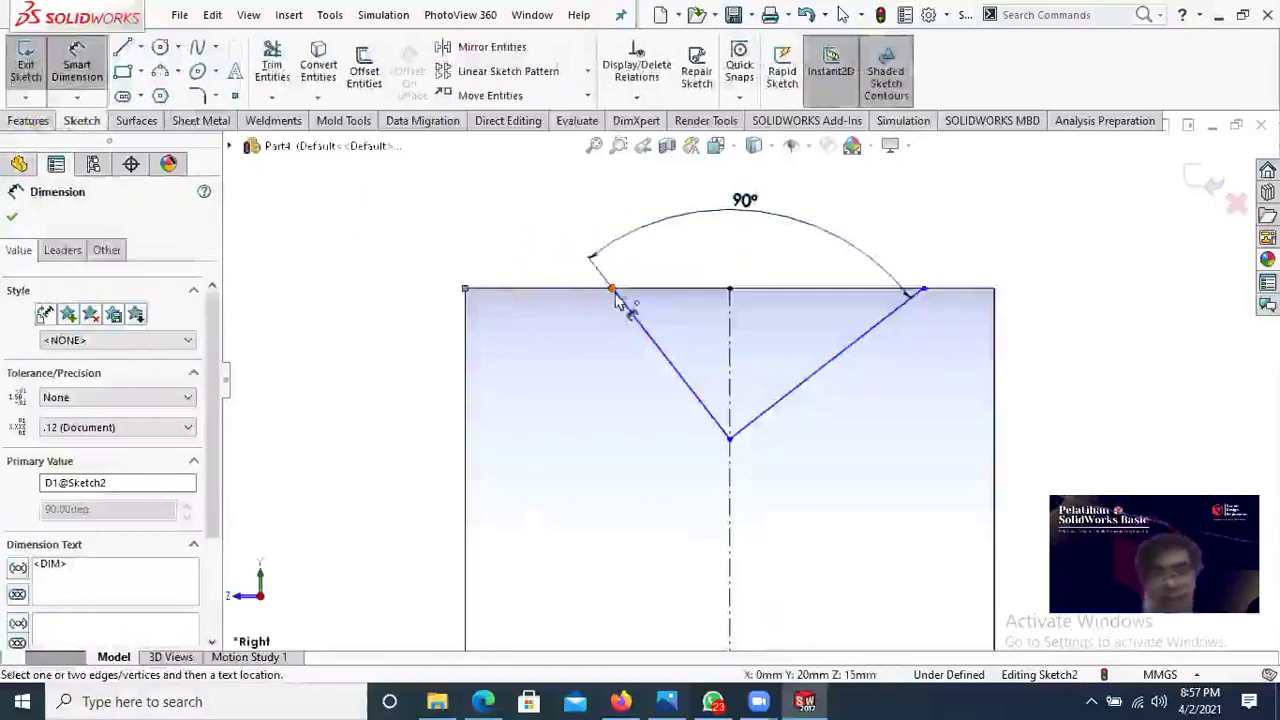
click(612, 290)
click(465, 289)
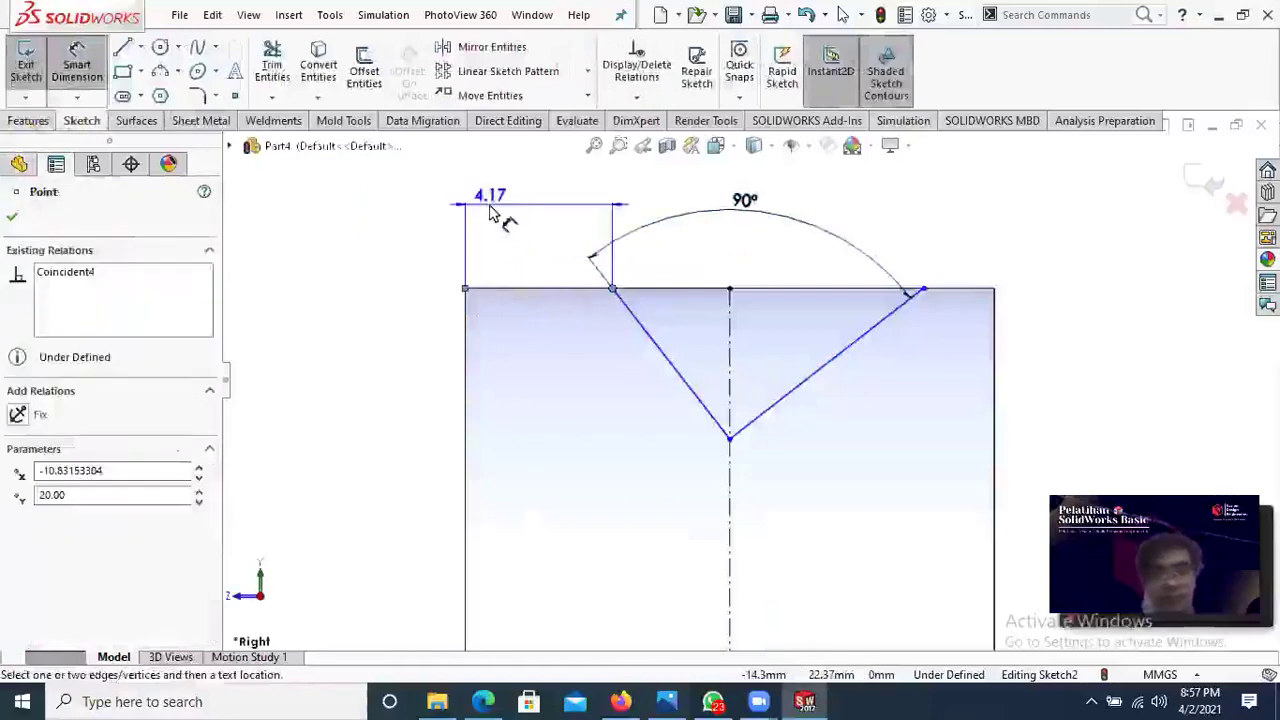
click(484, 215)
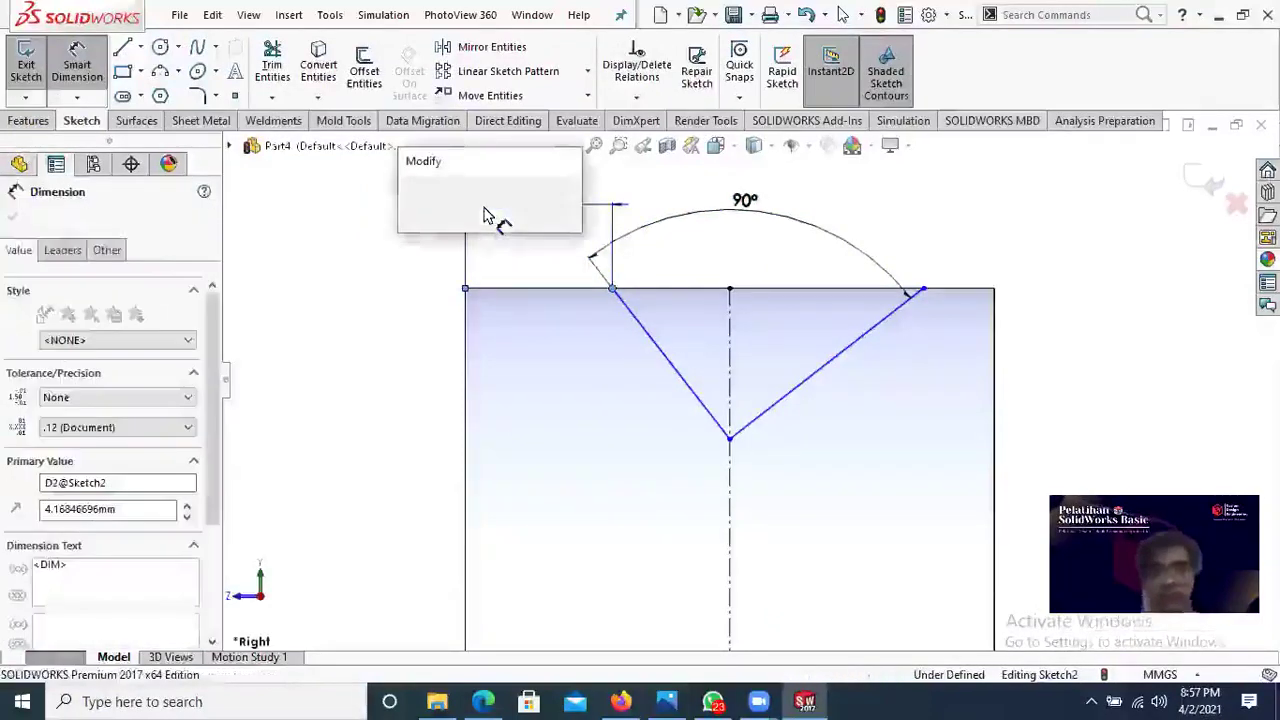
key(Return)
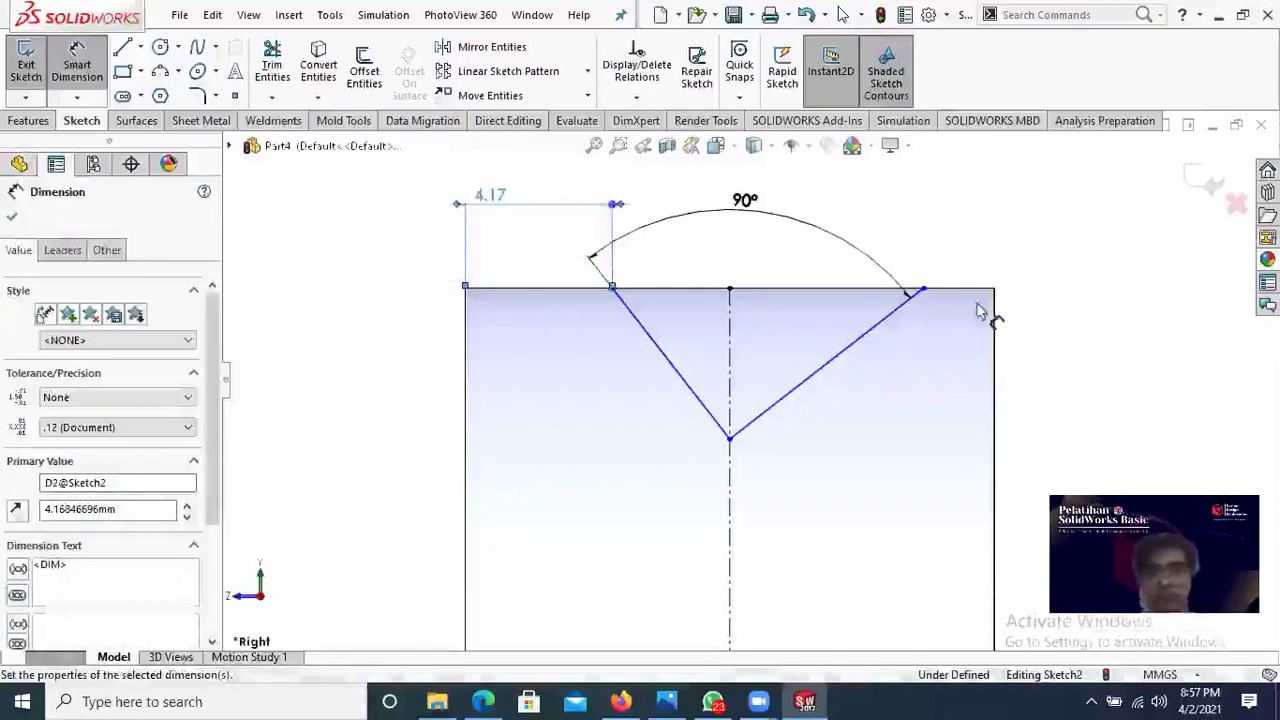
Step: Dimension the distance from the V's right endpoint to the pulley's upper right corner as 4 mm
click(924, 280)
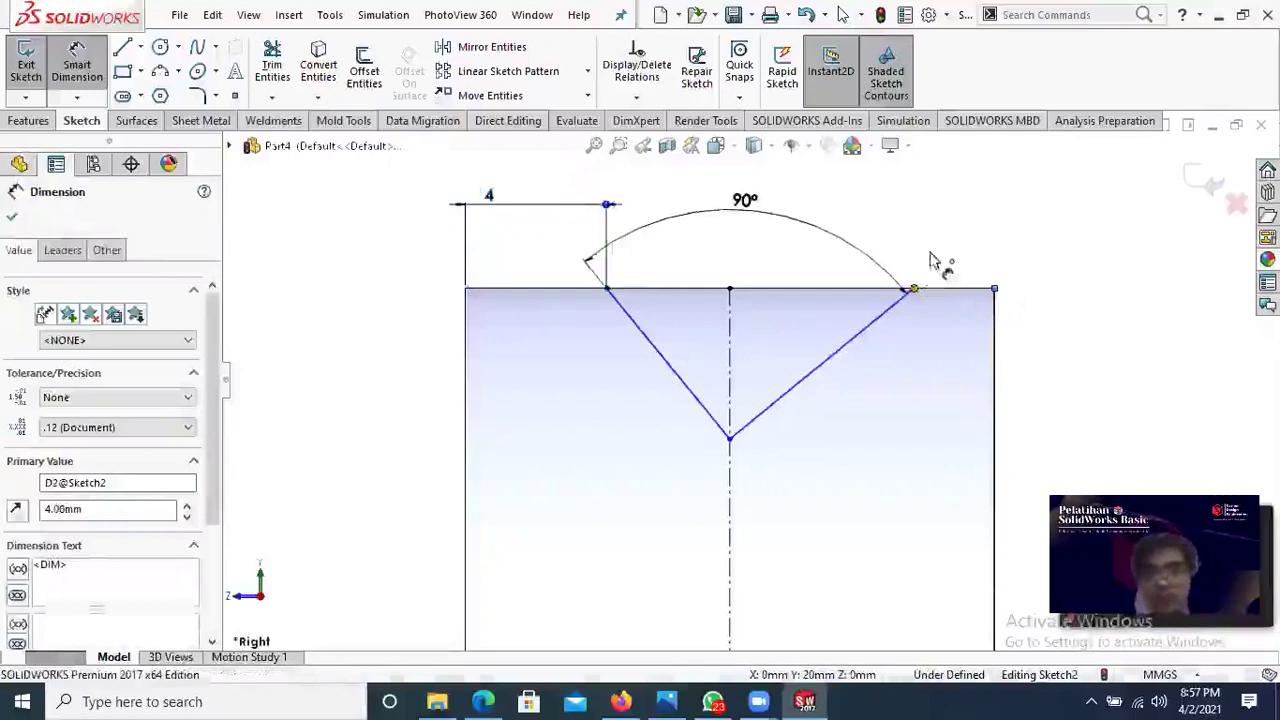
click(937, 234)
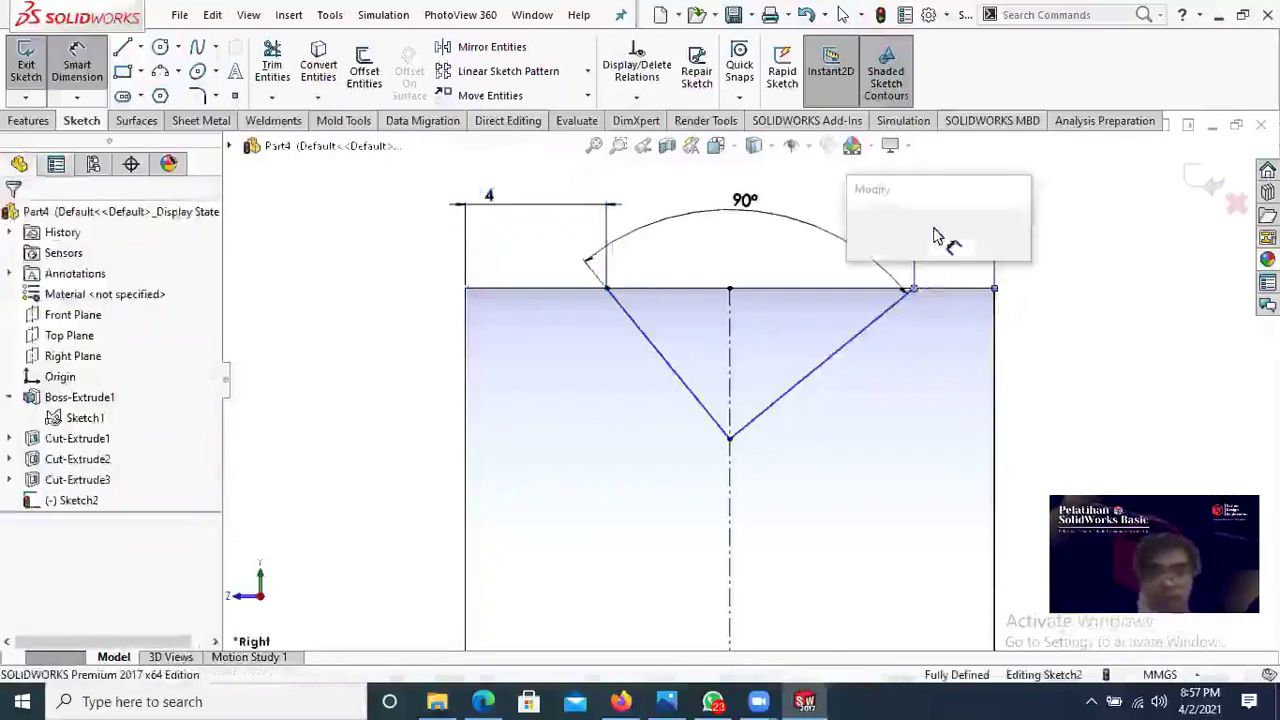
click(883, 242)
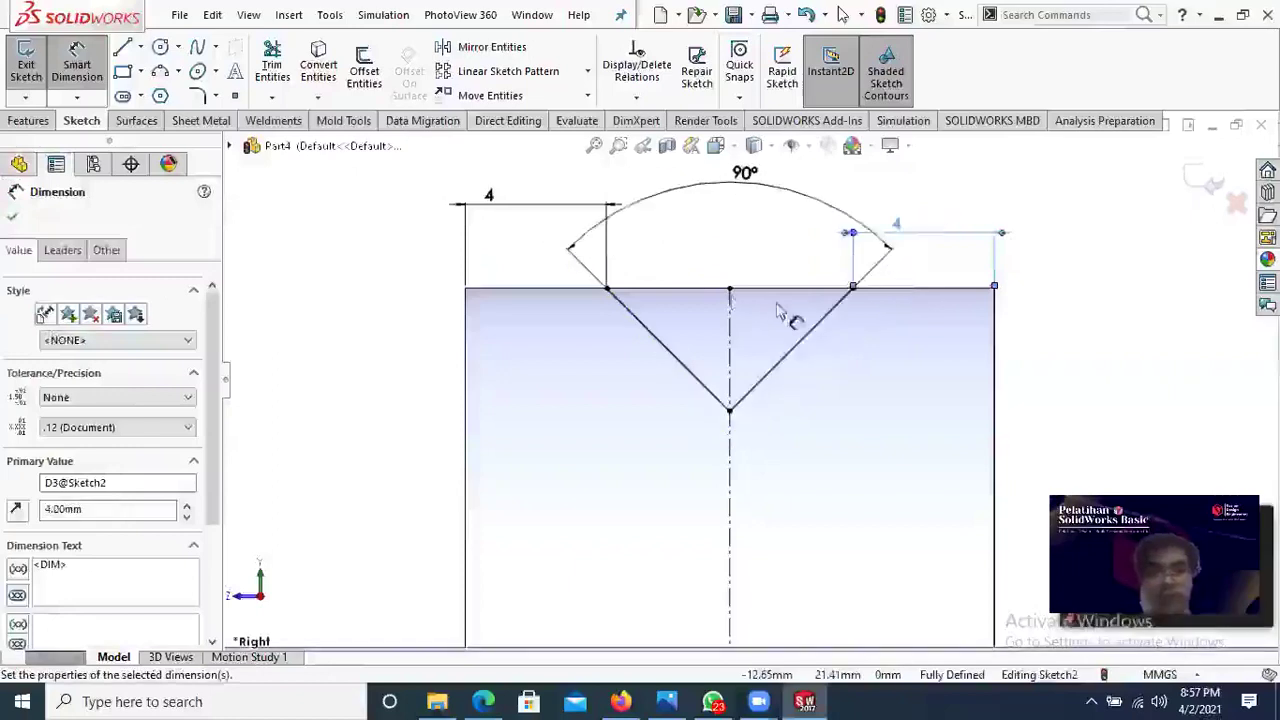
scroll(724, 274, down, 2)
click(9, 215)
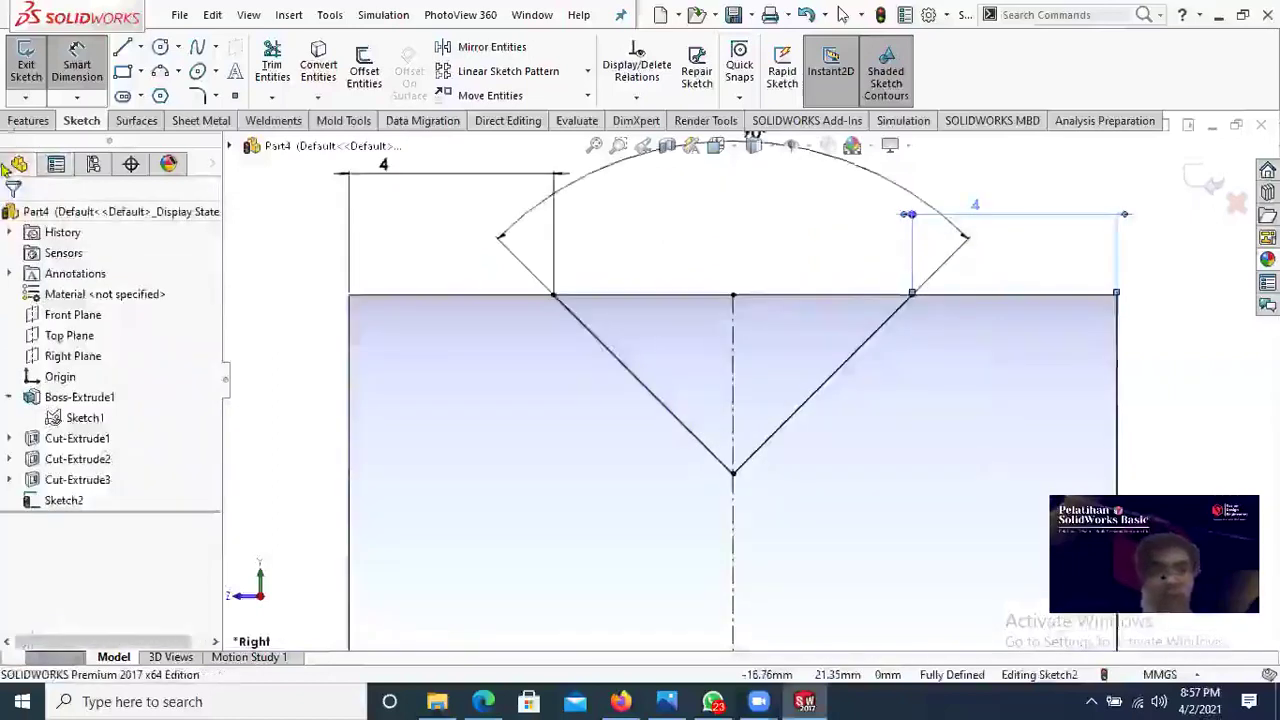
Step: Close the V-groove profile with a 7 mm horizontal line joining its two upper endpoints
click(28, 120)
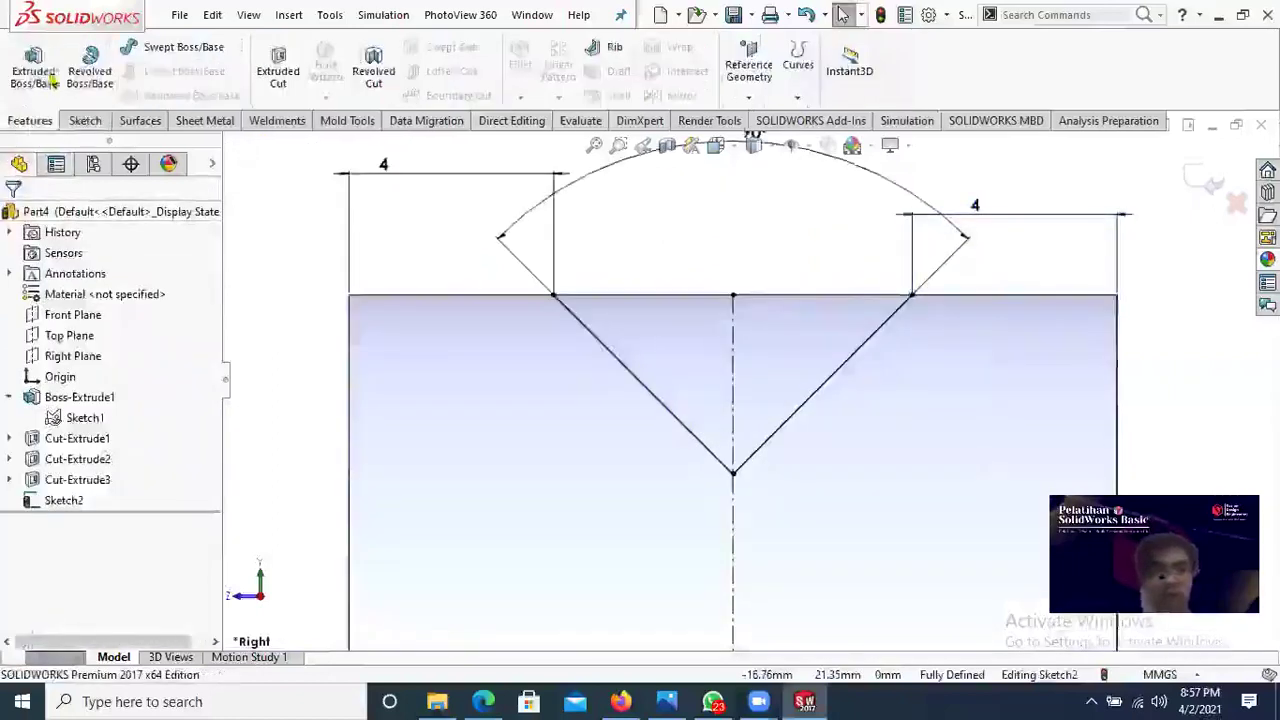
click(85, 120)
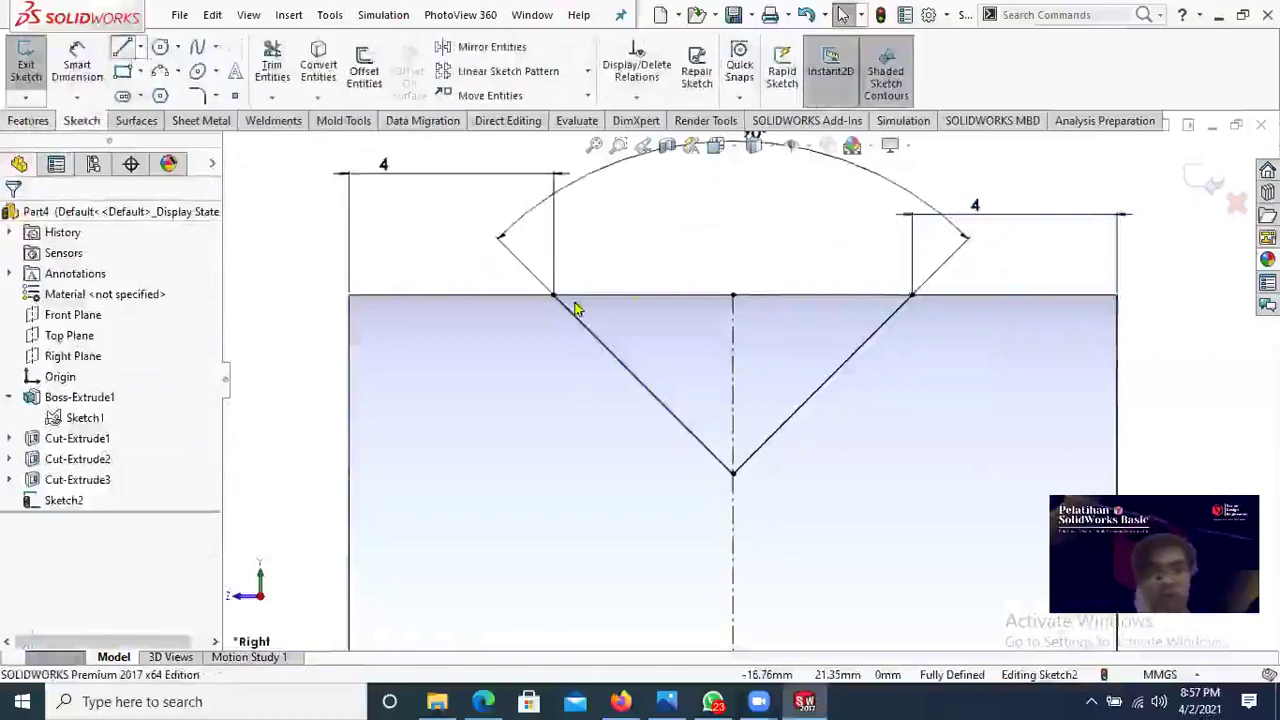
key(l)
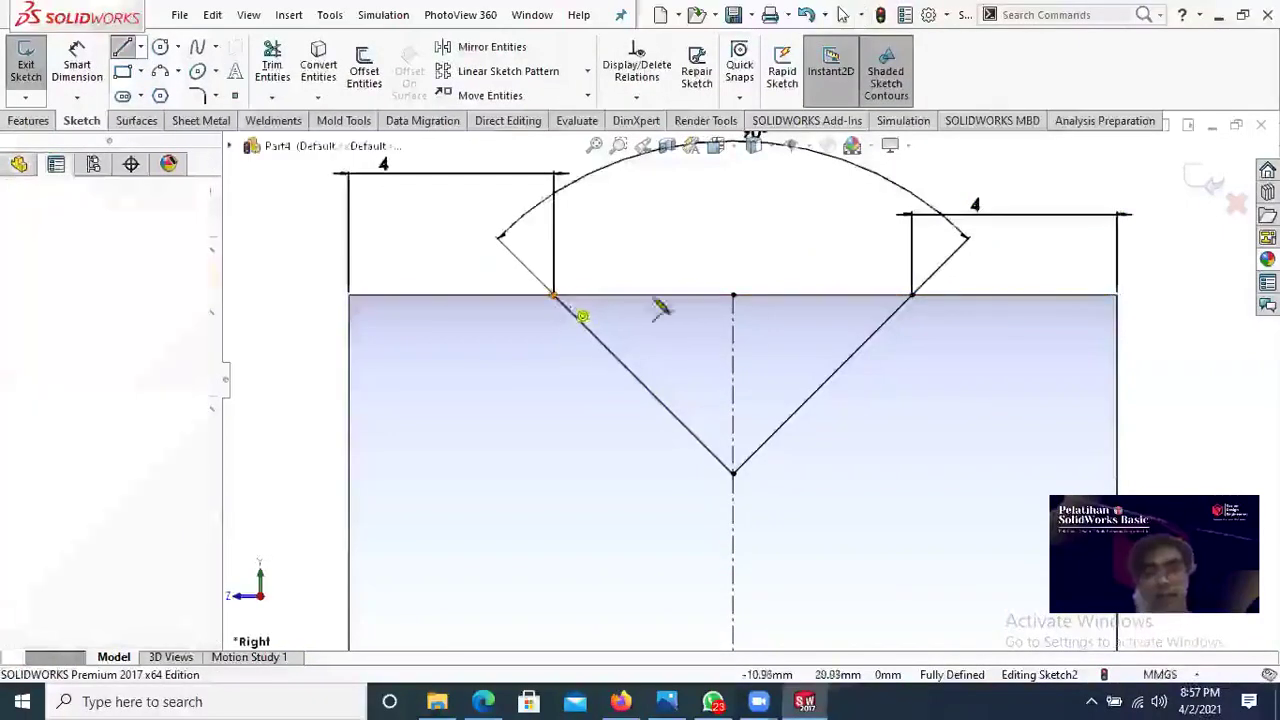
click(912, 295)
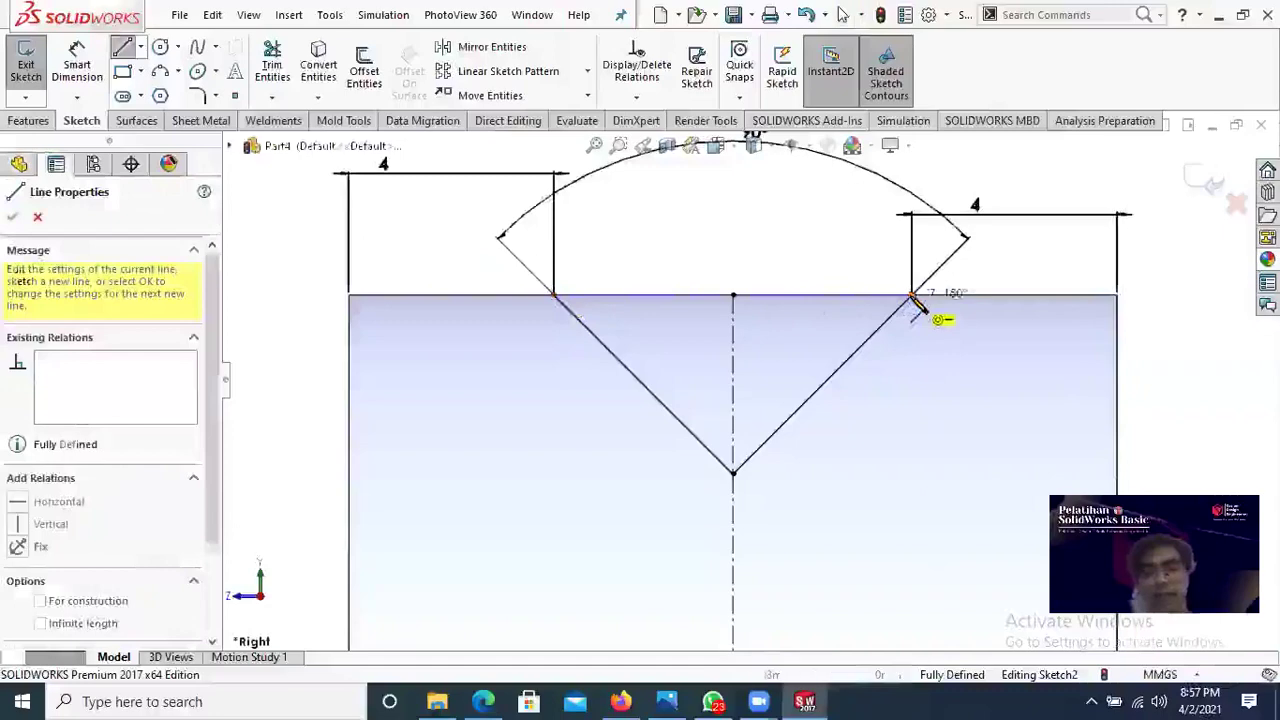
right_click(695, 238)
click(732, 245)
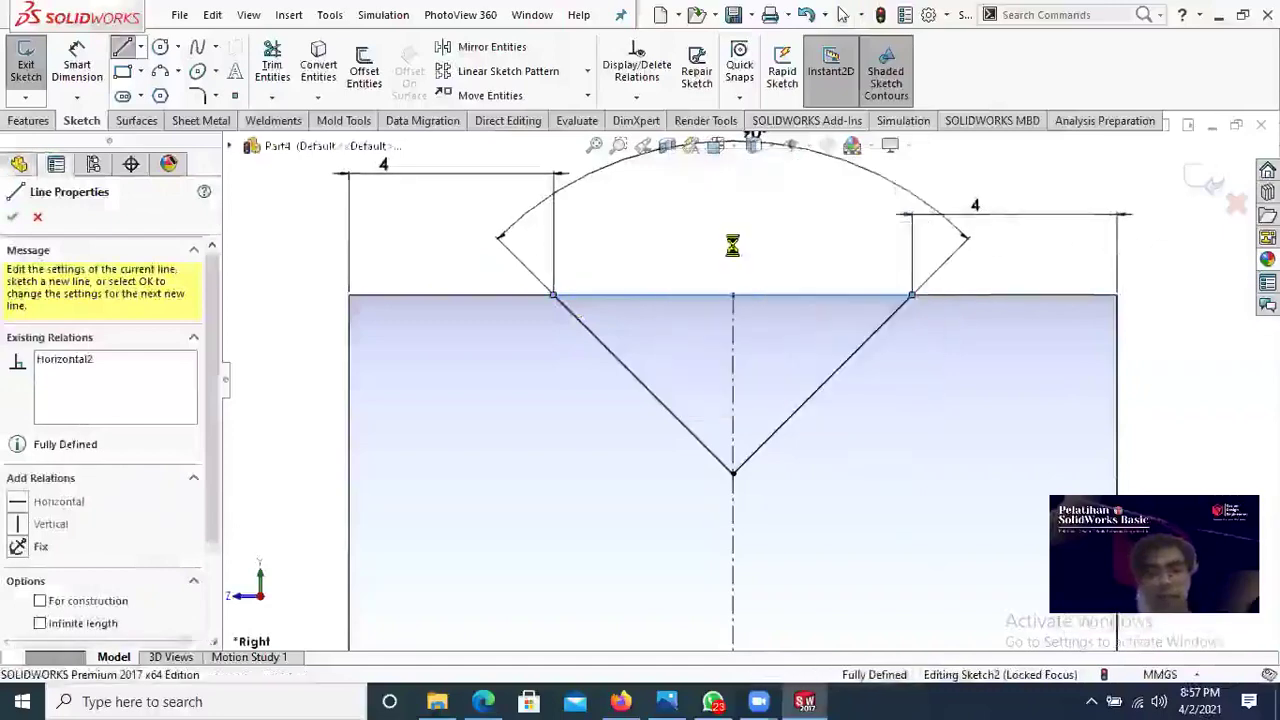
scroll(691, 251, down, 1)
scroll(804, 310, up, 5)
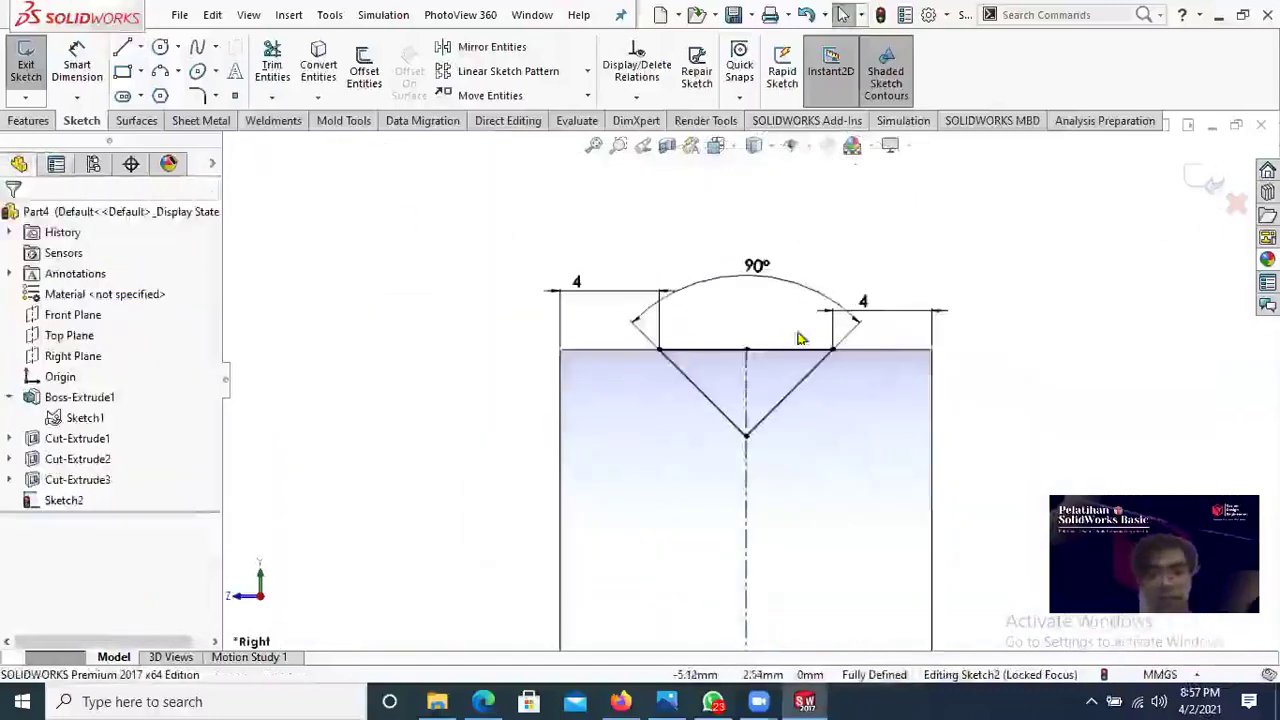
scroll(715, 385, up, 2)
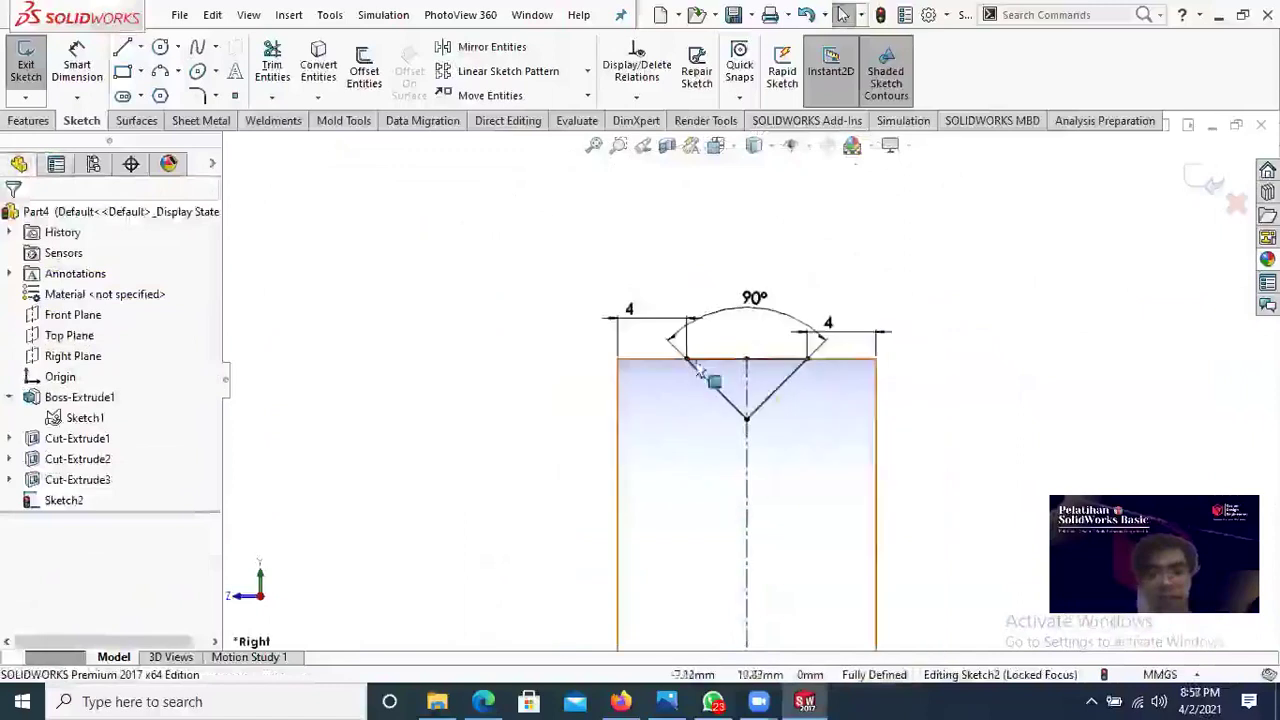
Step: Cut the V-groove around the rim with a 360° Revolved Cut of the profile about the horizontal centreline
click(30, 120)
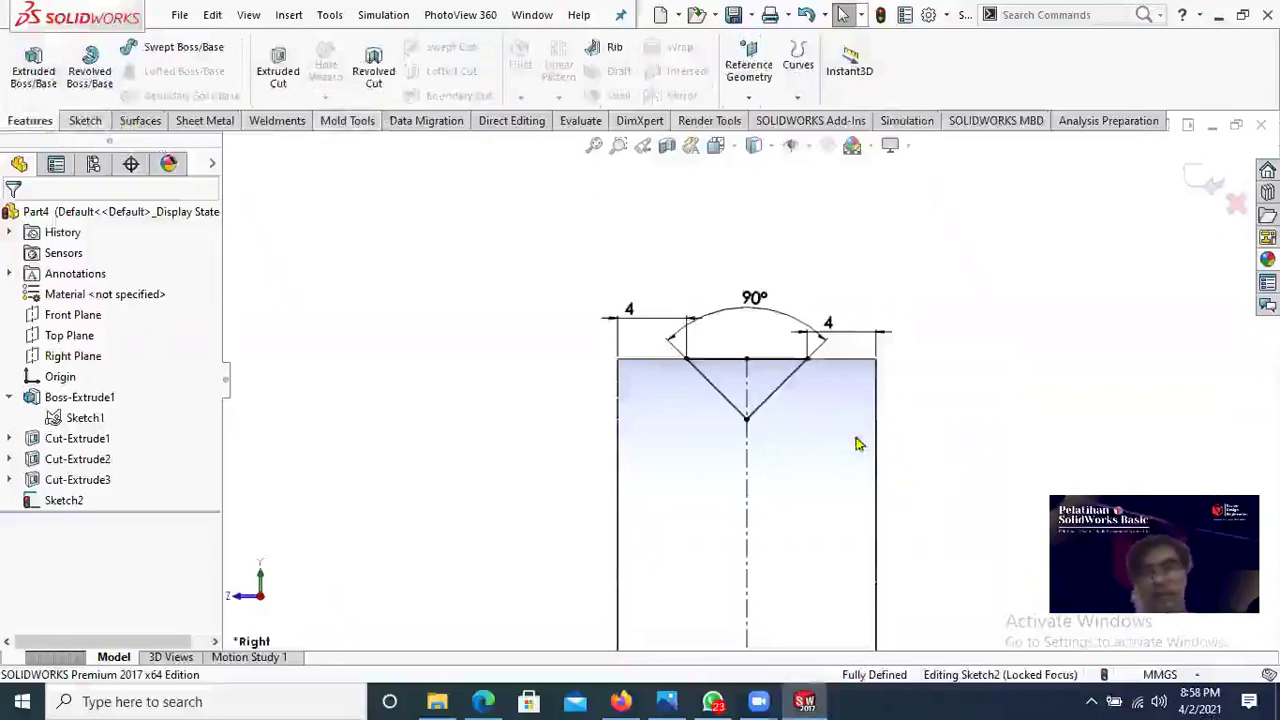
scroll(803, 510, up, 3)
scroll(610, 300, up, 1)
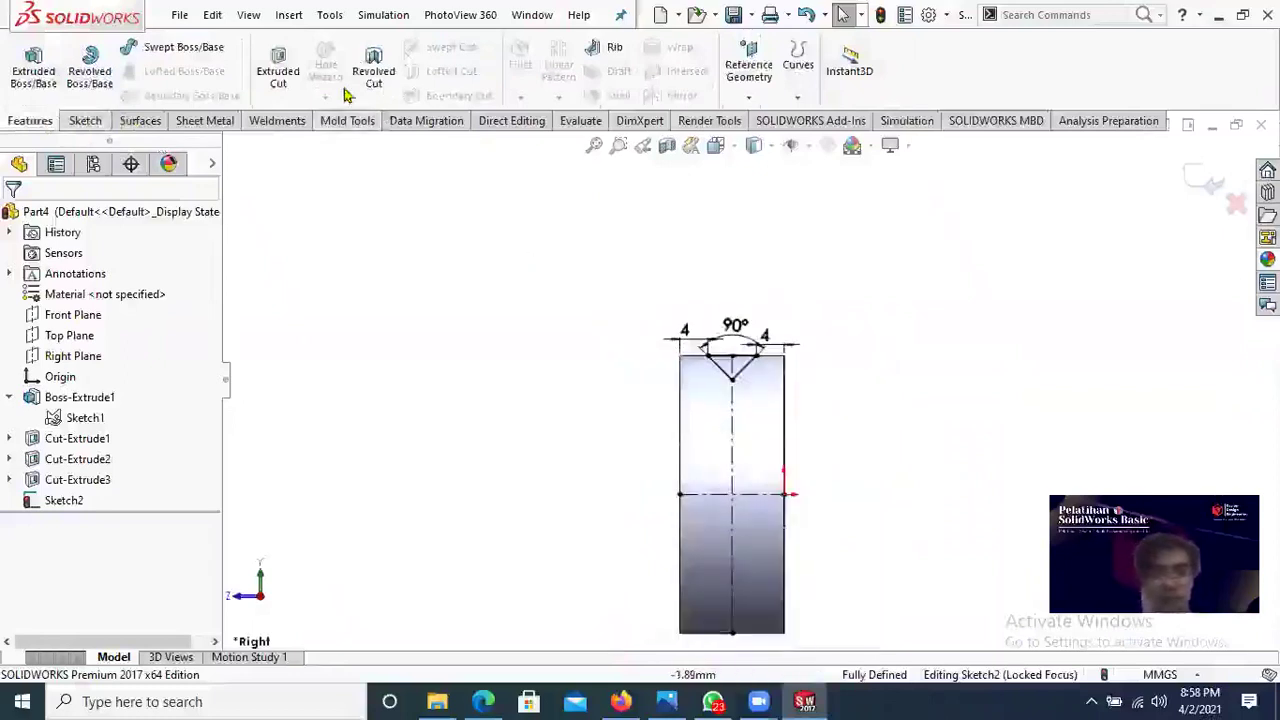
scroll(345, 95, down, 1)
click(356, 77)
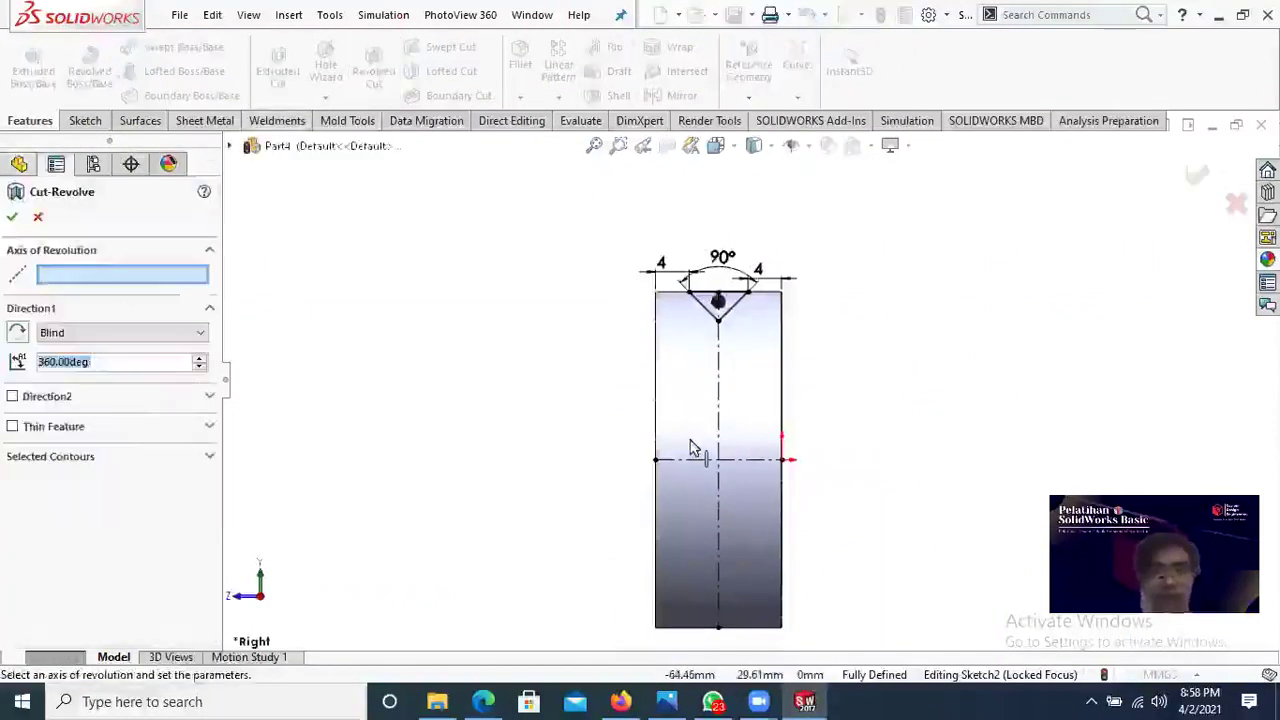
scroll(688, 447, down, 2)
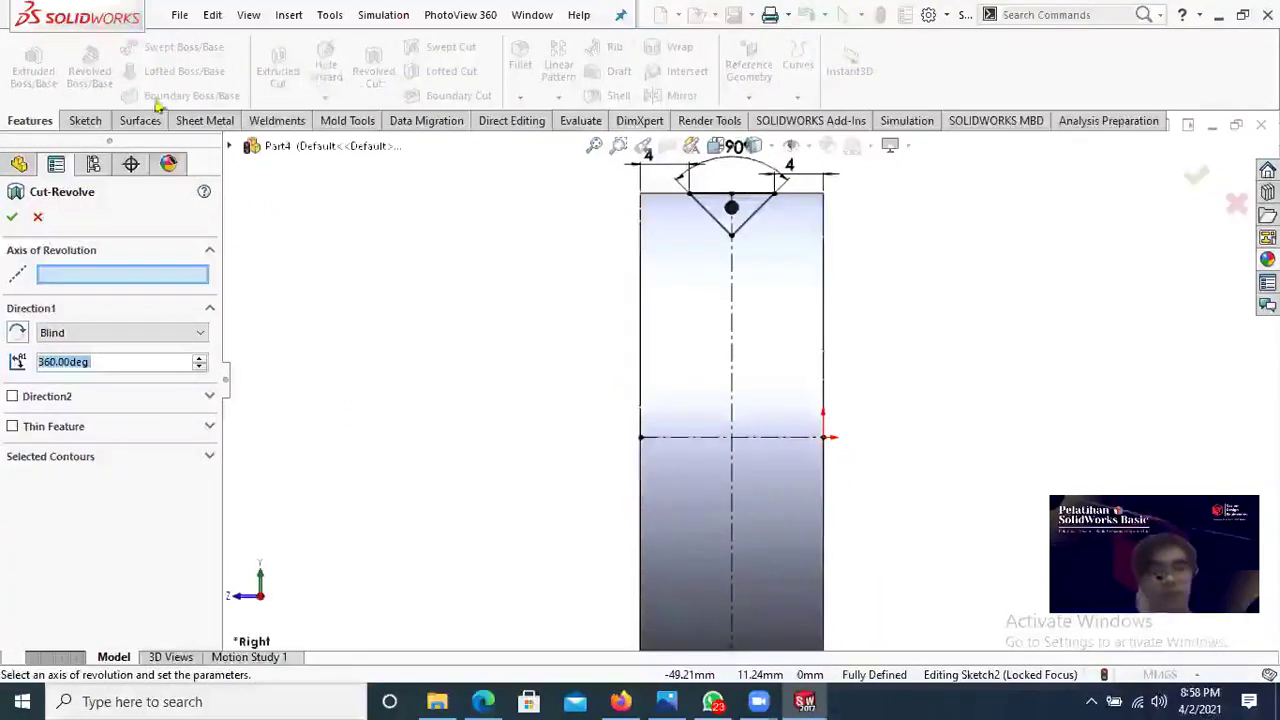
click(684, 439)
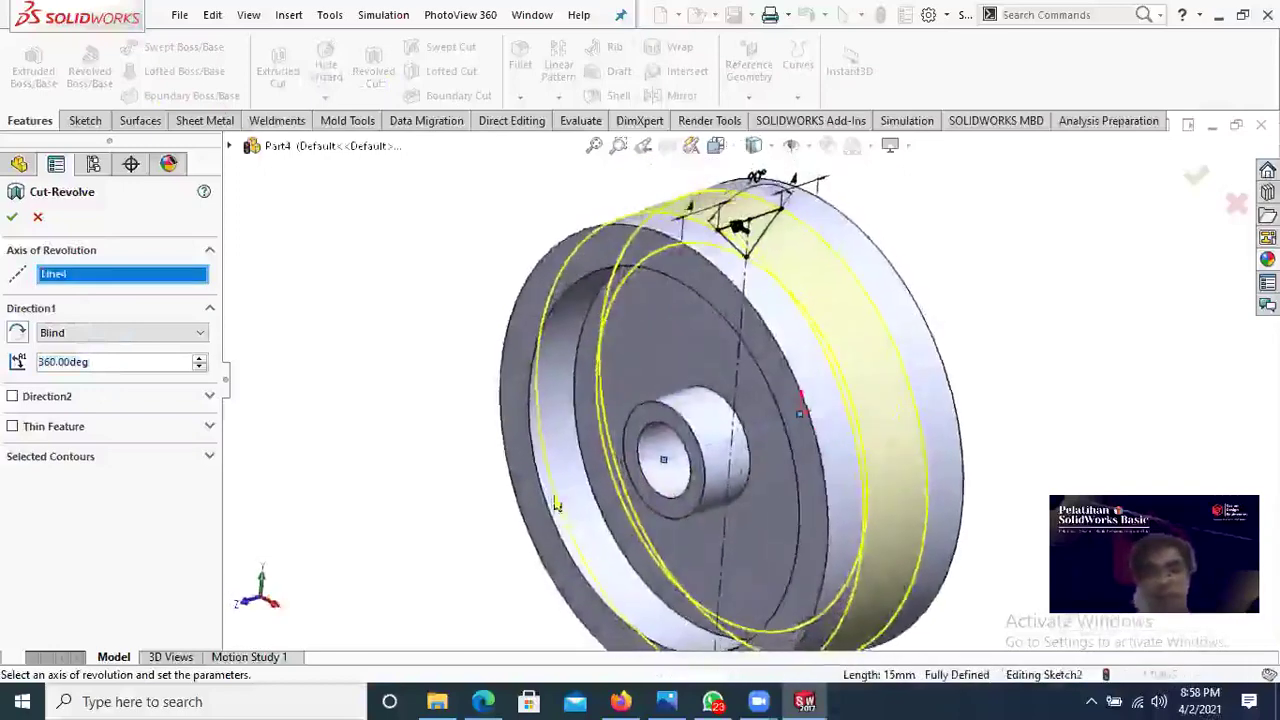
click(17, 220)
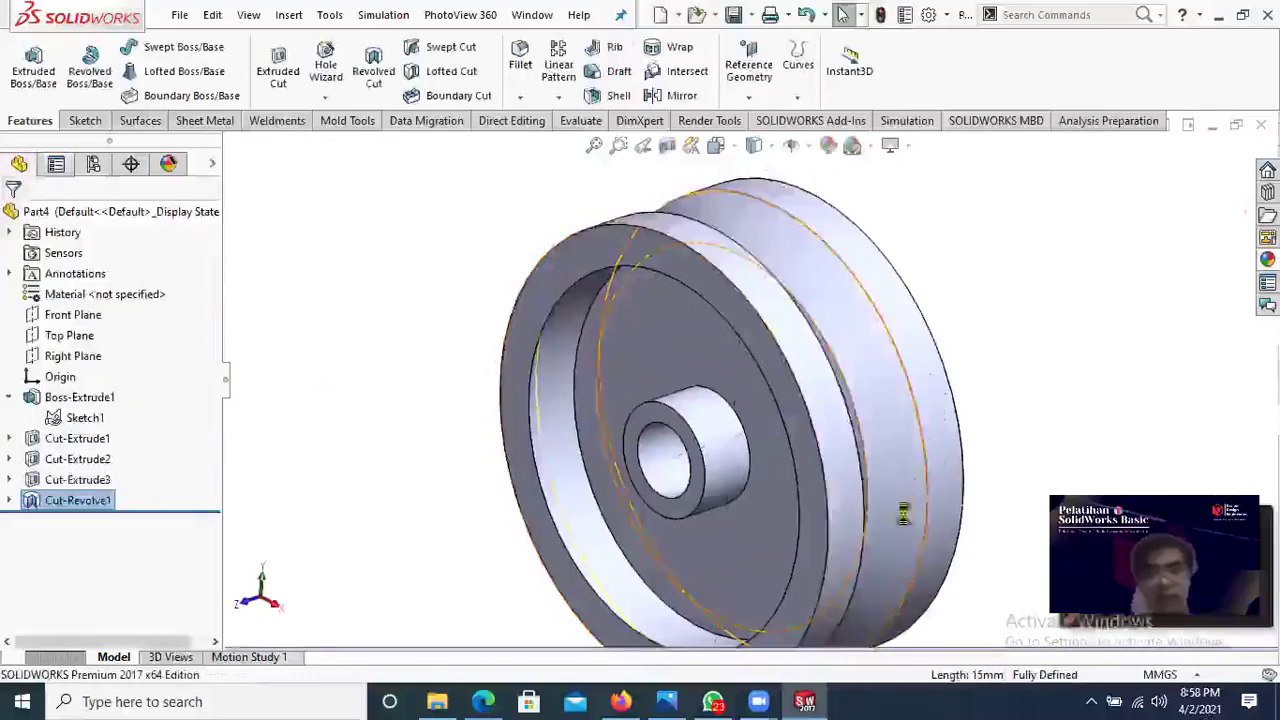
Step: Examine the pulley's V-groove, recessed faces and hub from several sides
middle_drag(828, 424, 760, 432)
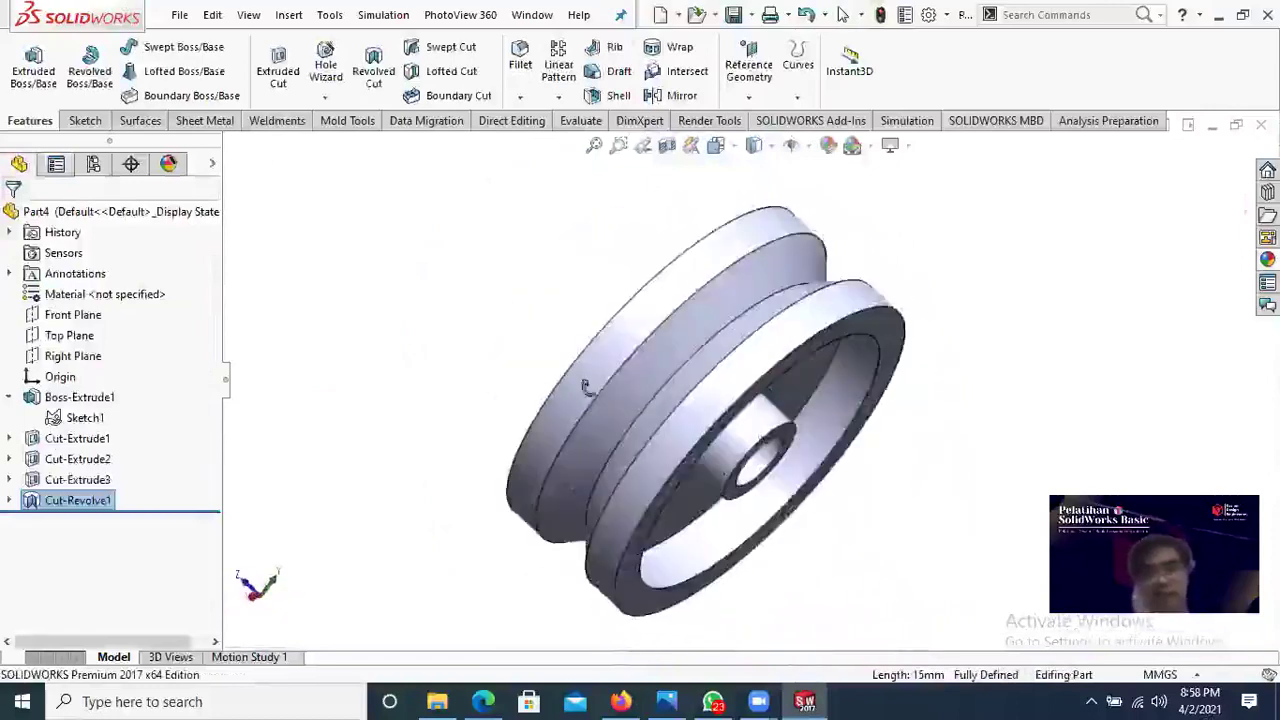
middle_drag(586, 388, 528, 284)
middle_drag(521, 345, 1026, 400)
middle_drag(880, 421, 595, 428)
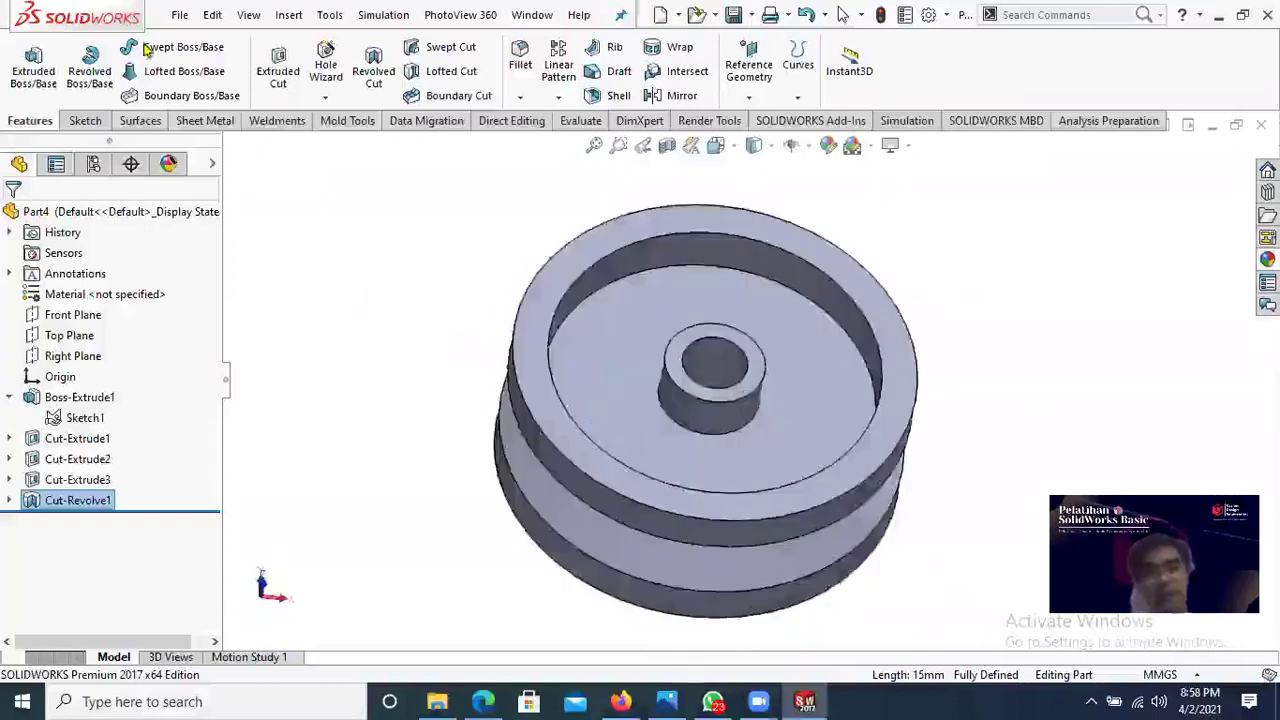
key(Up)
key(Up)
key(Up)
key(Up)
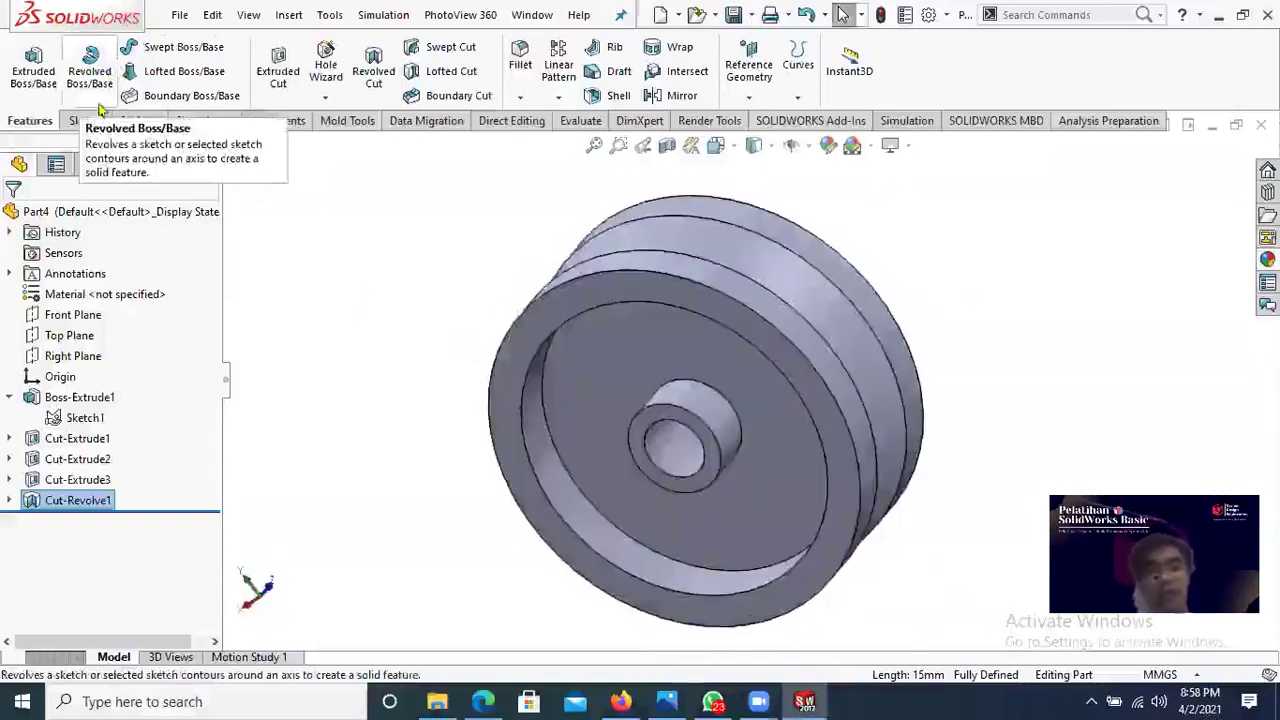
middle_drag(605, 302, 623, 349)
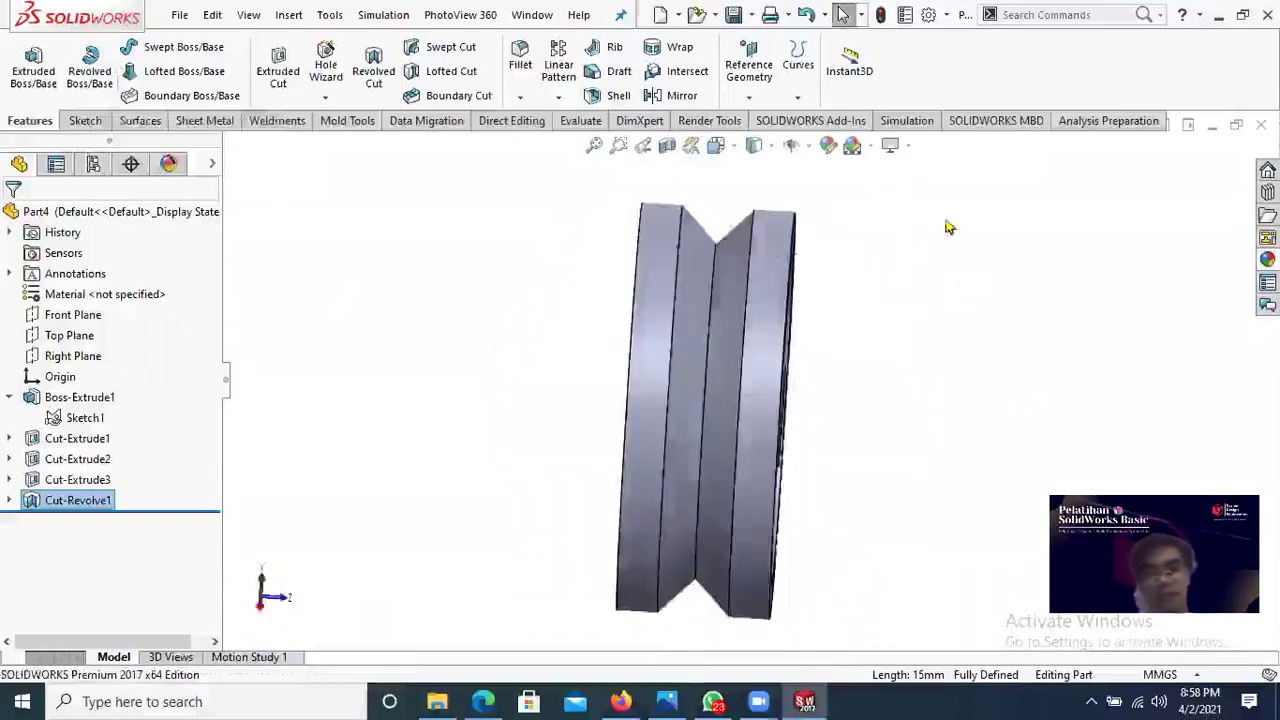
middle_drag(949, 226, 820, 147)
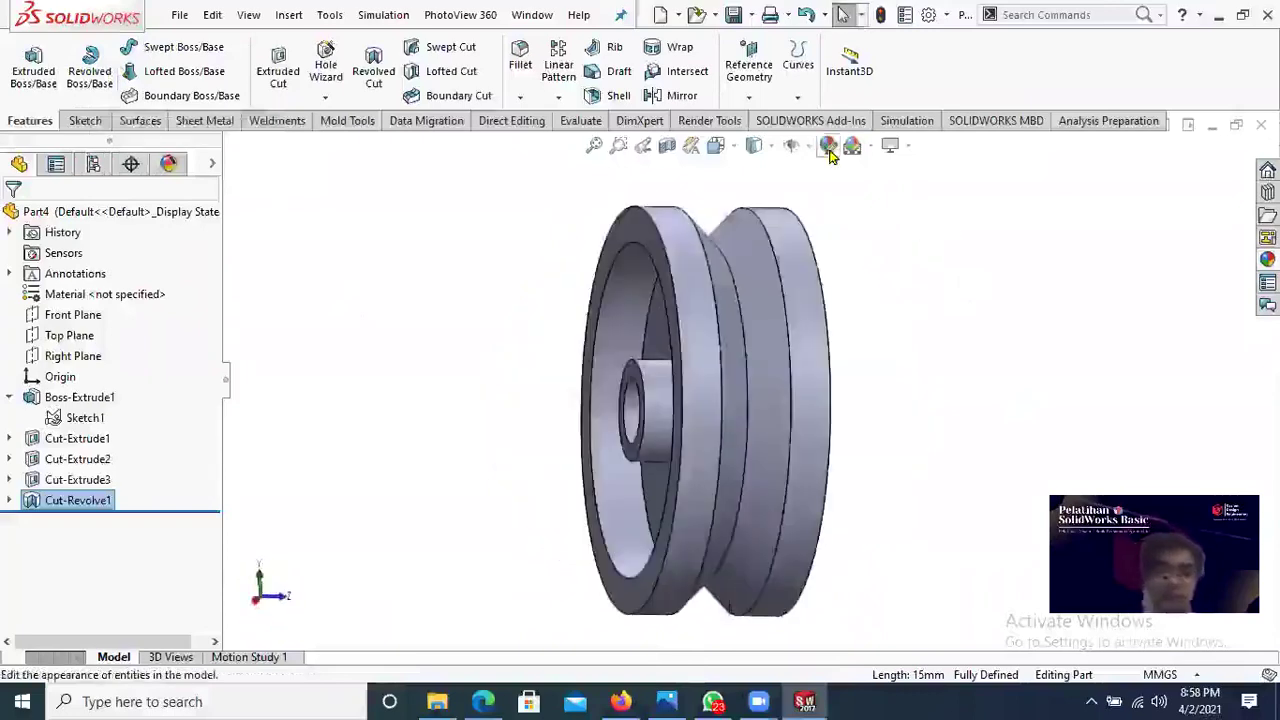
click(829, 150)
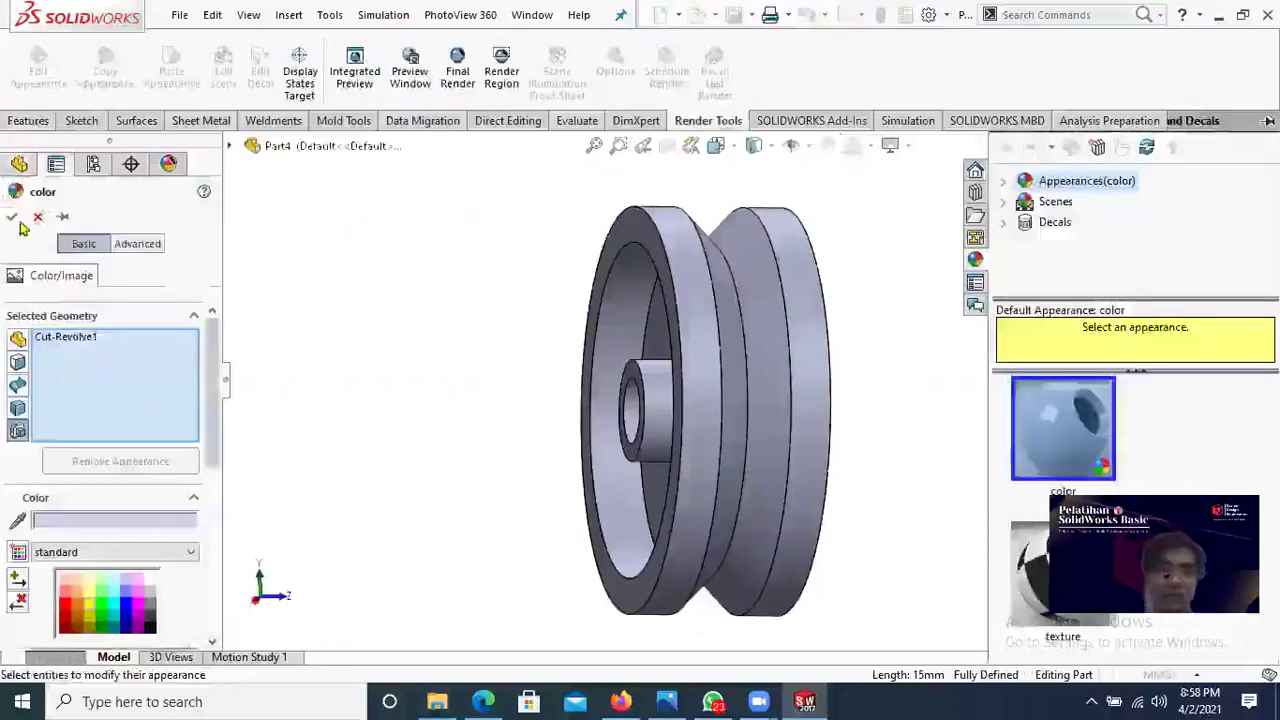
click(37, 220)
click(38, 217)
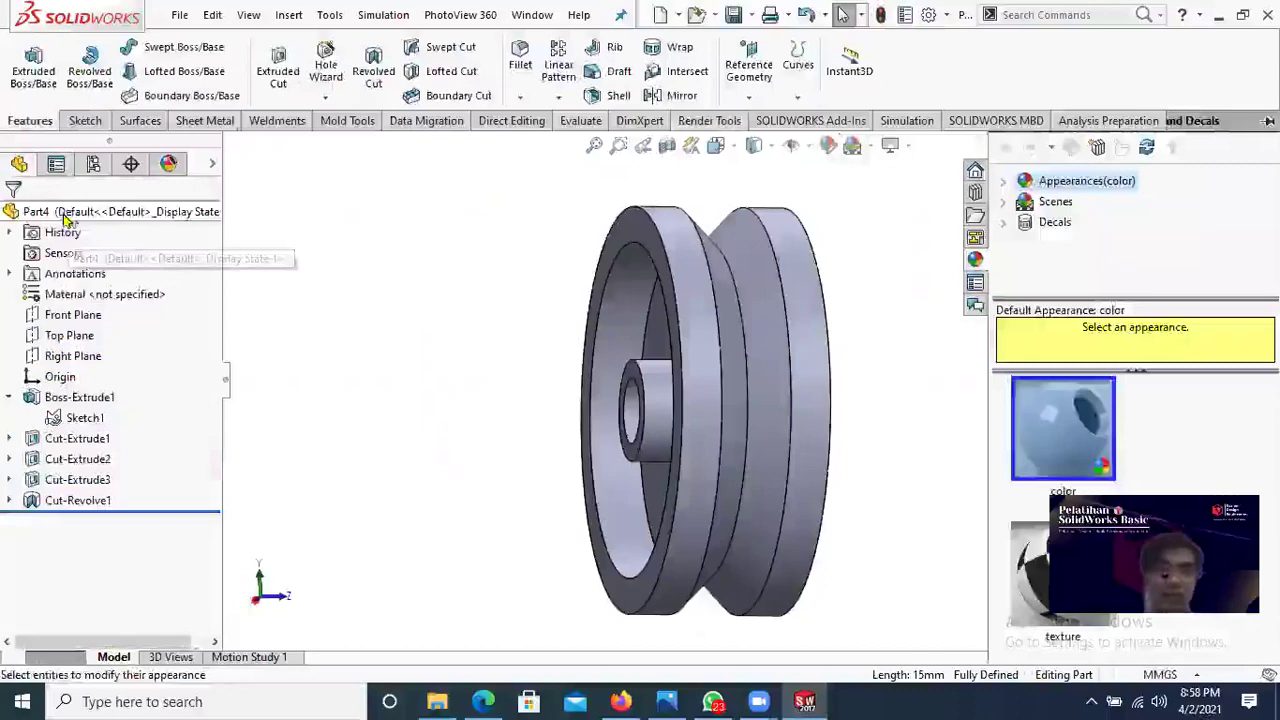
Step: Apply a dark green colour from the standard palette to the whole pulley part
click(829, 147)
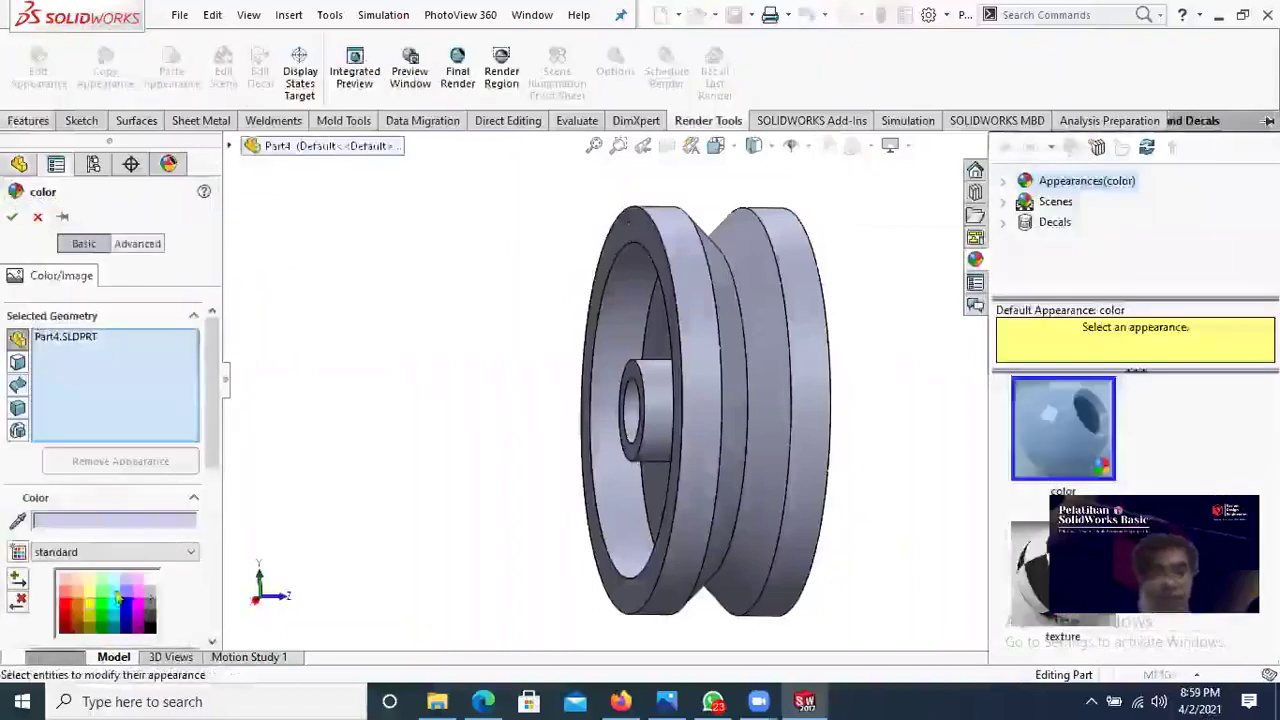
scroll(80, 622, down, 2)
click(101, 535)
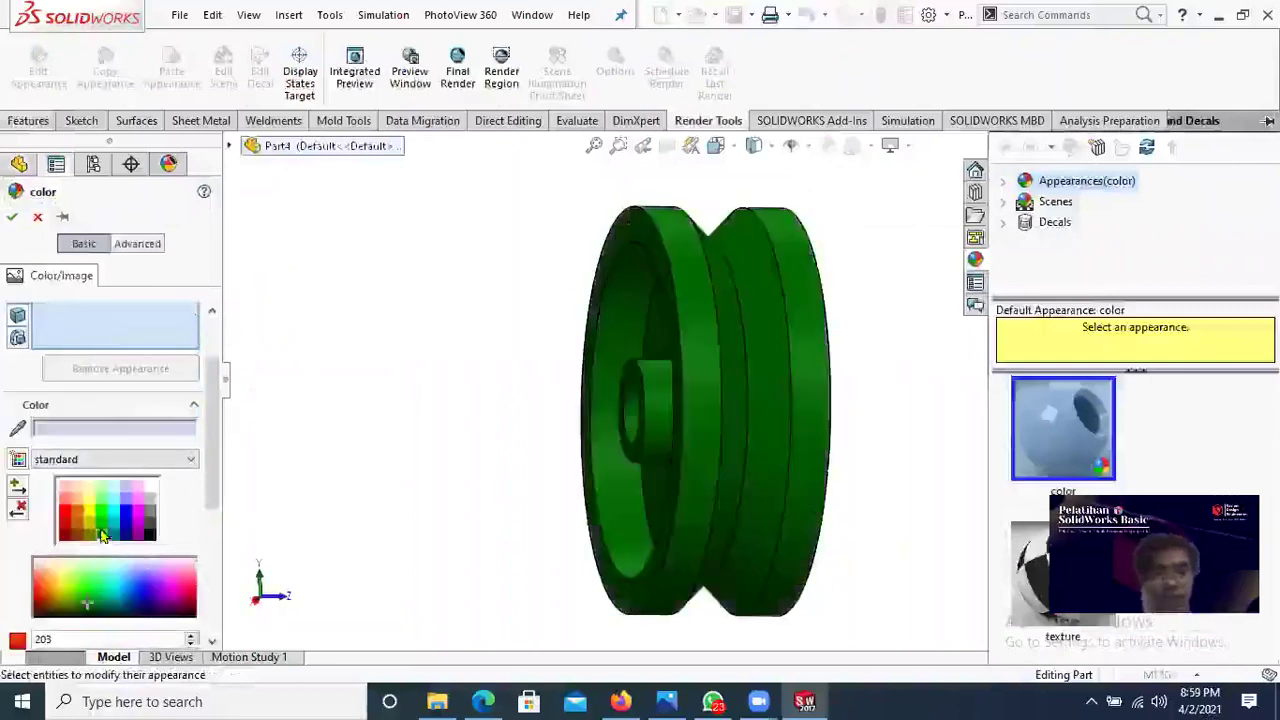
click(17, 218)
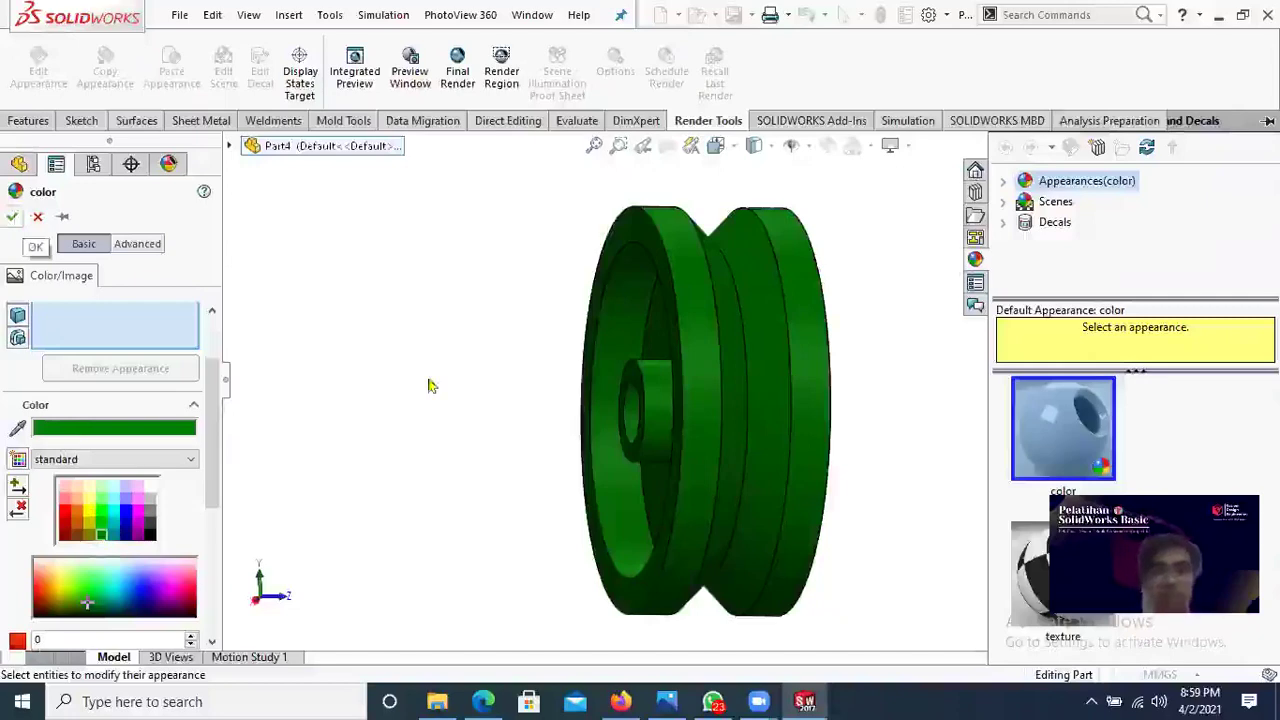
Step: Examine the coloured pulley's groove, recessed faces and hub from several sides
middle_drag(687, 492, 733, 461)
scroll(703, 383, down, 5)
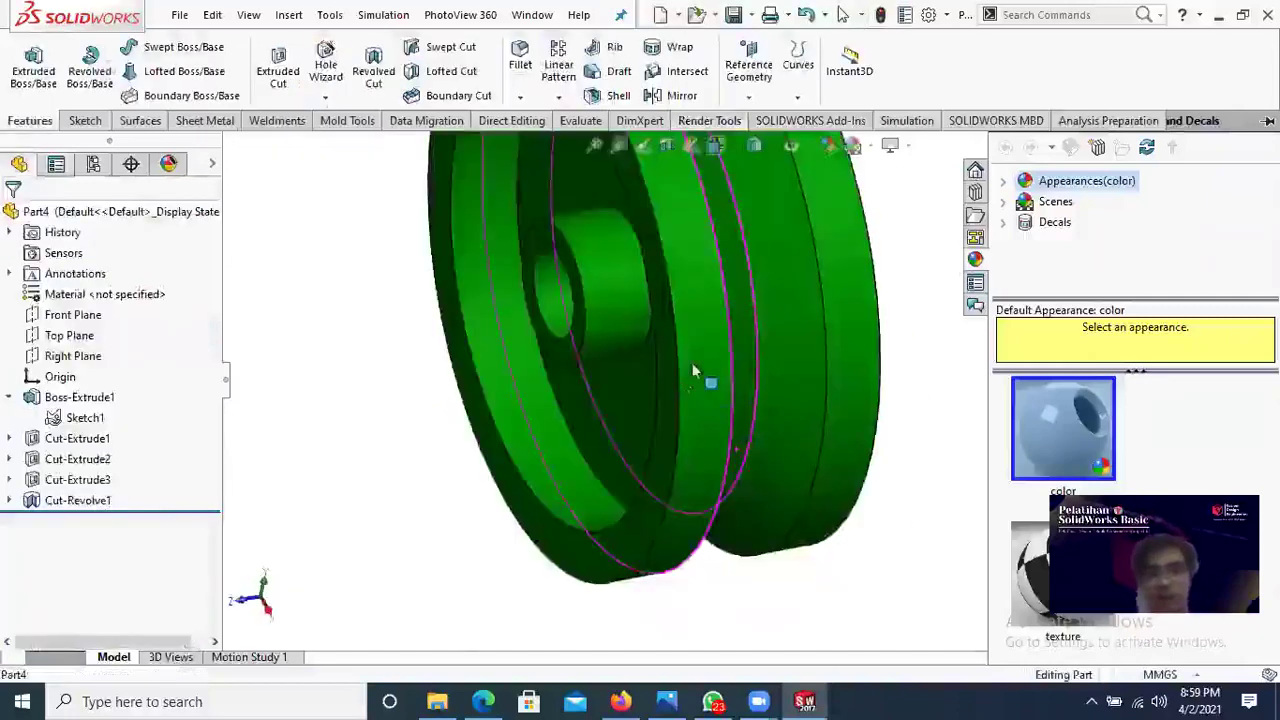
key(space)
key(Escape)
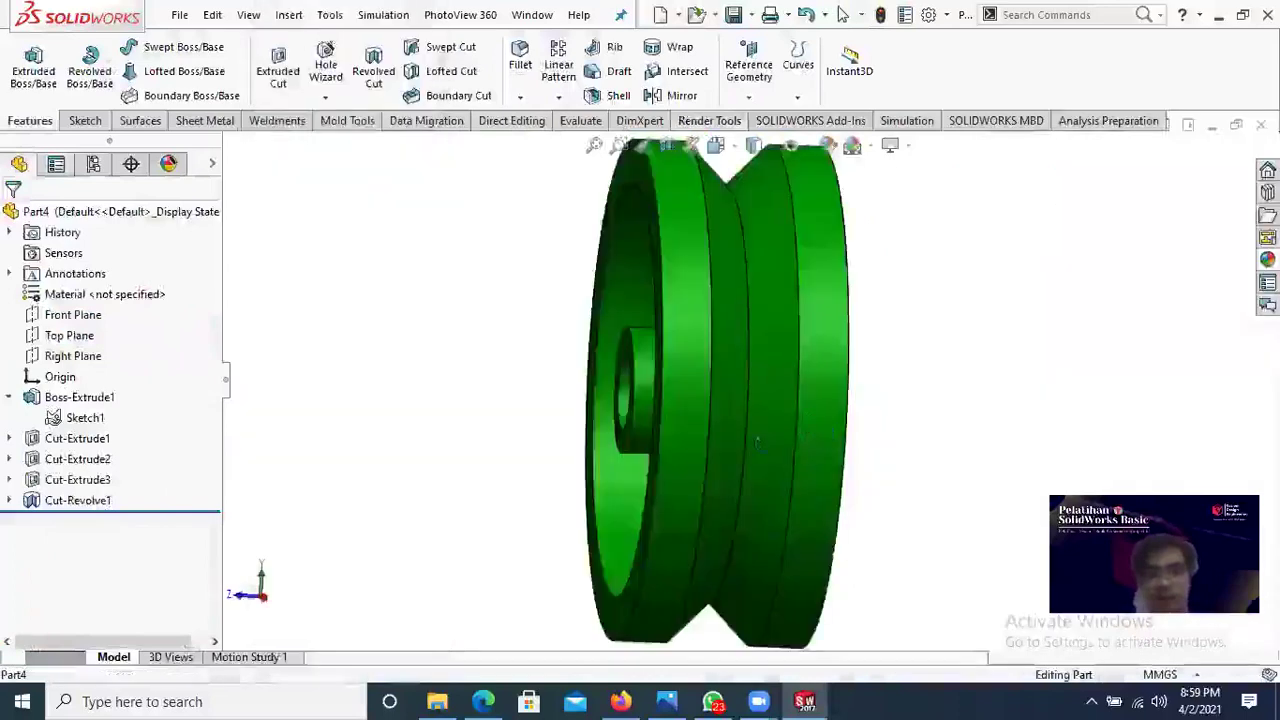
scroll(808, 413, up, 2)
middle_drag(808, 413, 771, 623)
middle_drag(809, 497, 809, 333)
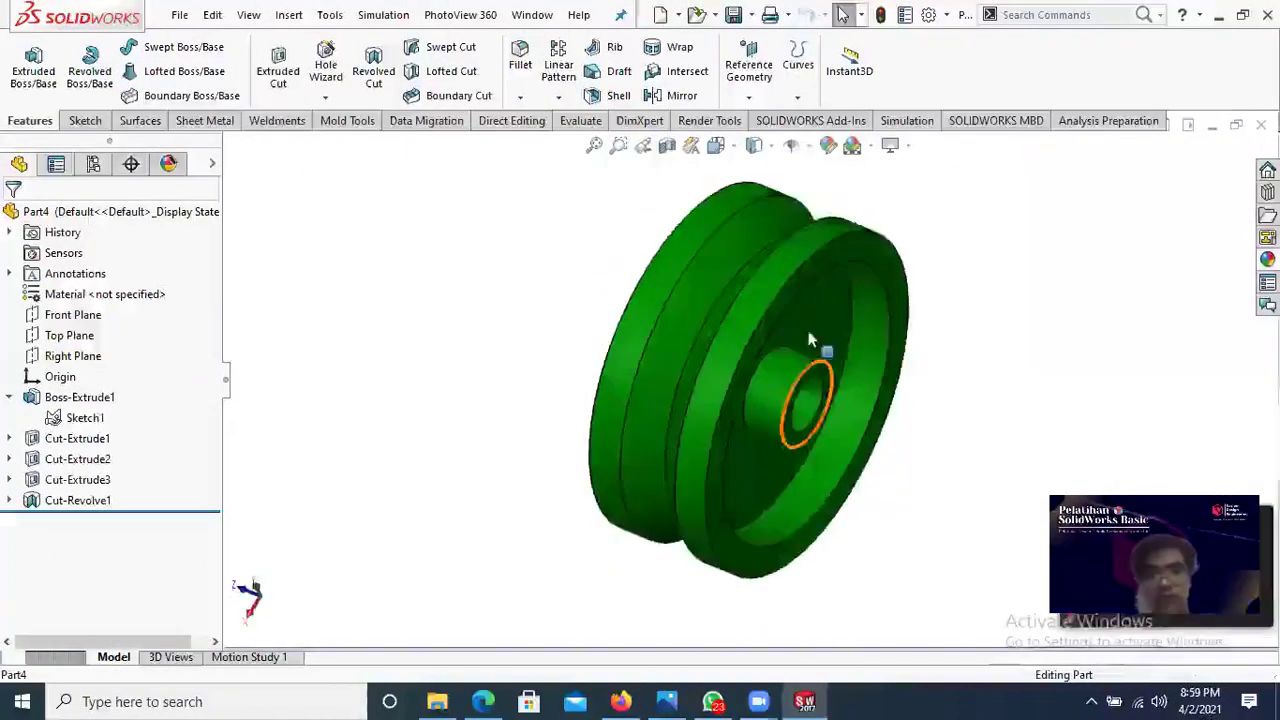
key(Right)
Step: Save the part as "3. Pulley" in the Pulley Support Part folder and close it
click(180, 15)
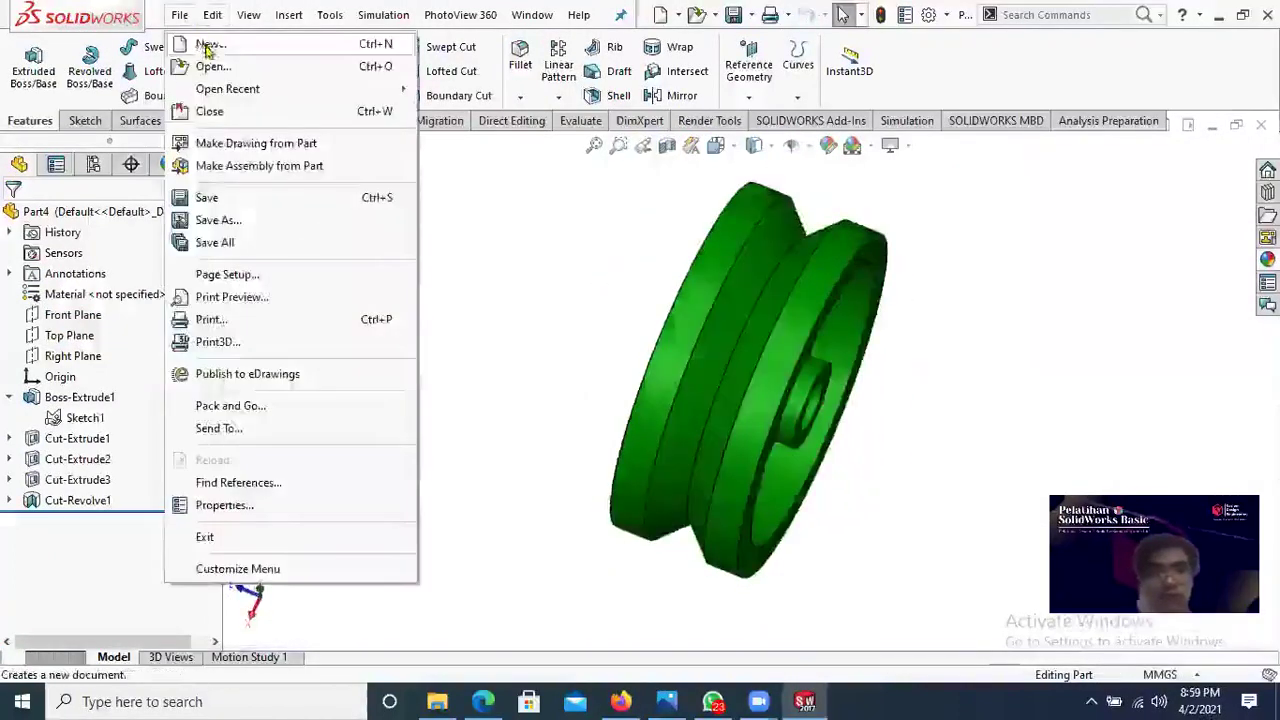
click(210, 198)
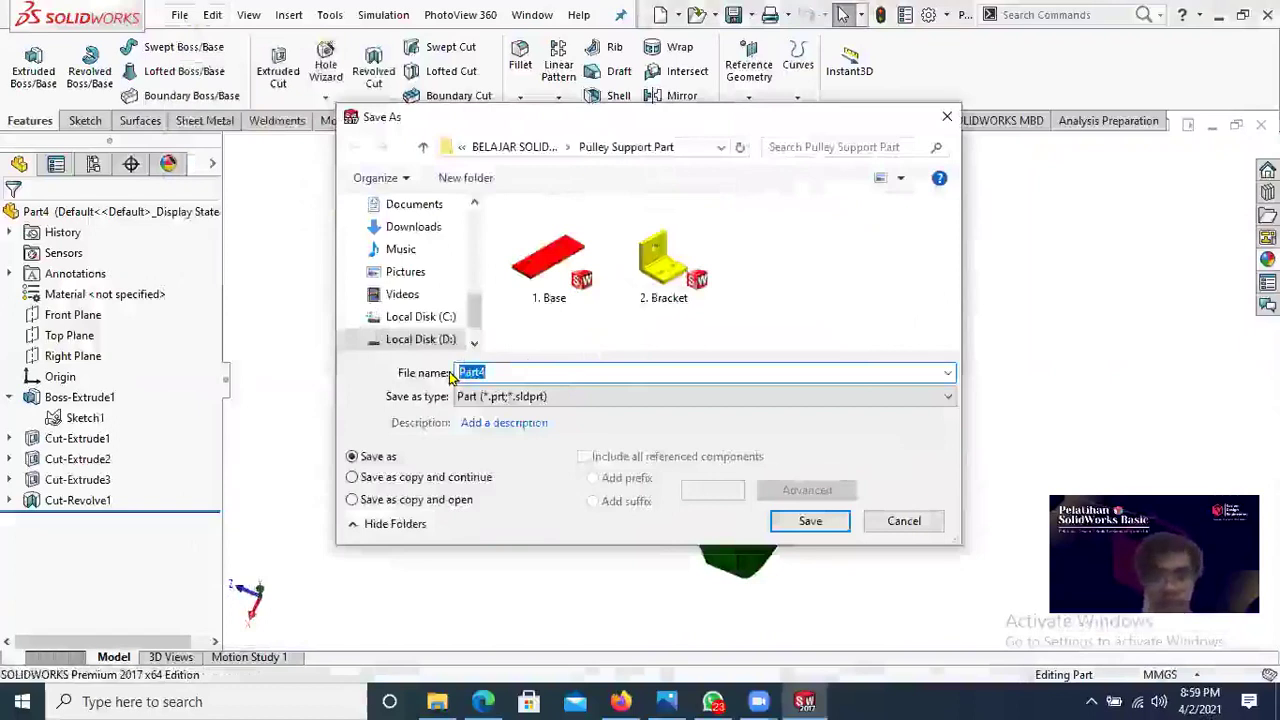
key(BackSpace)
text(3. Pulley)
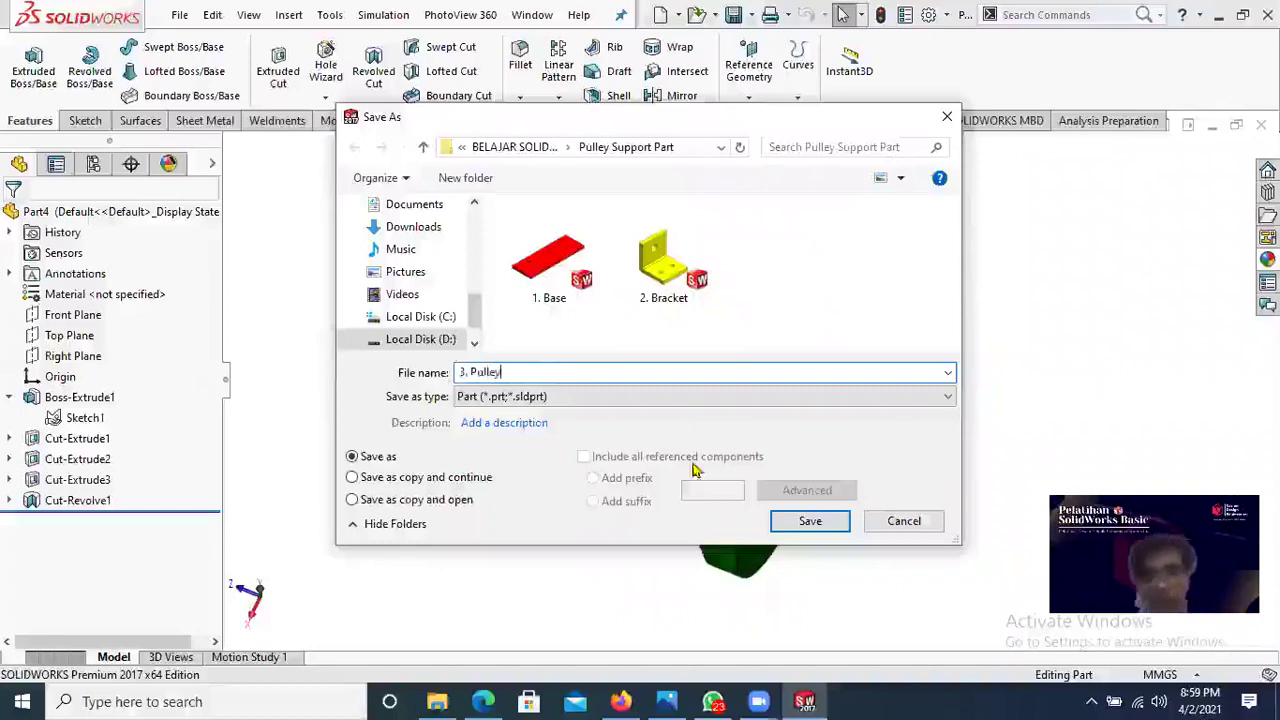
click(810, 521)
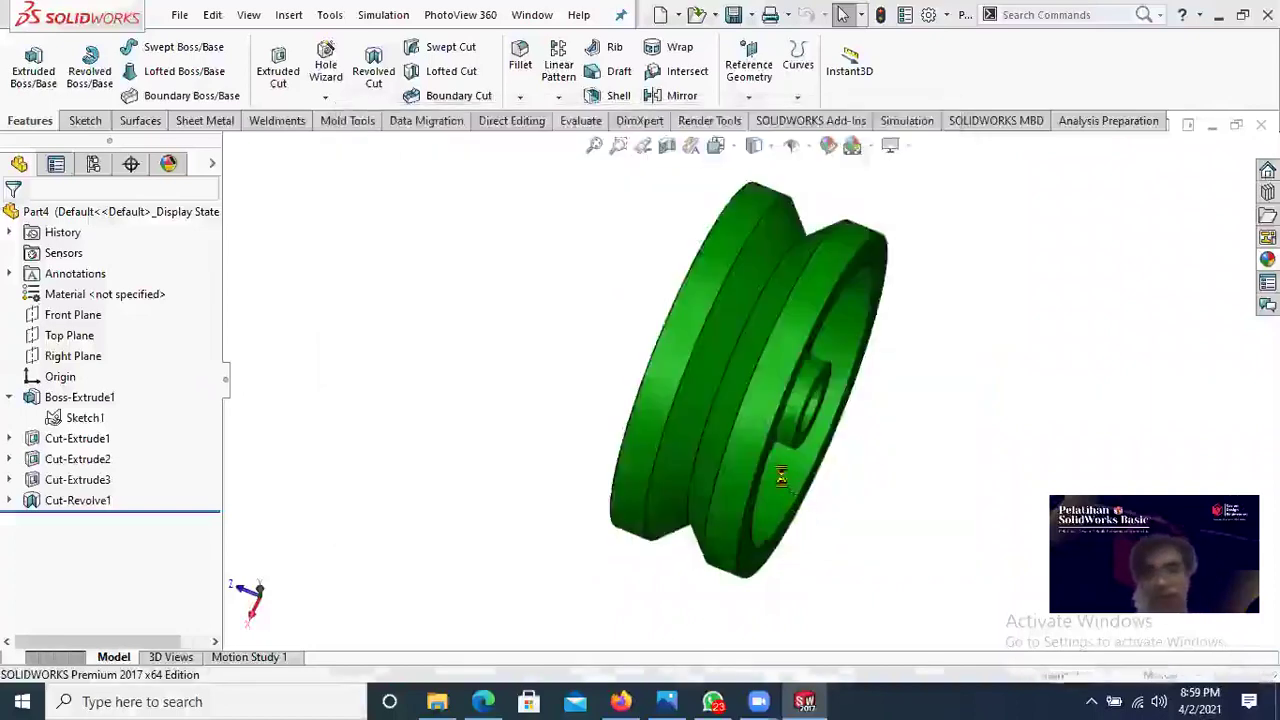
middle_drag(838, 482, 1009, 443)
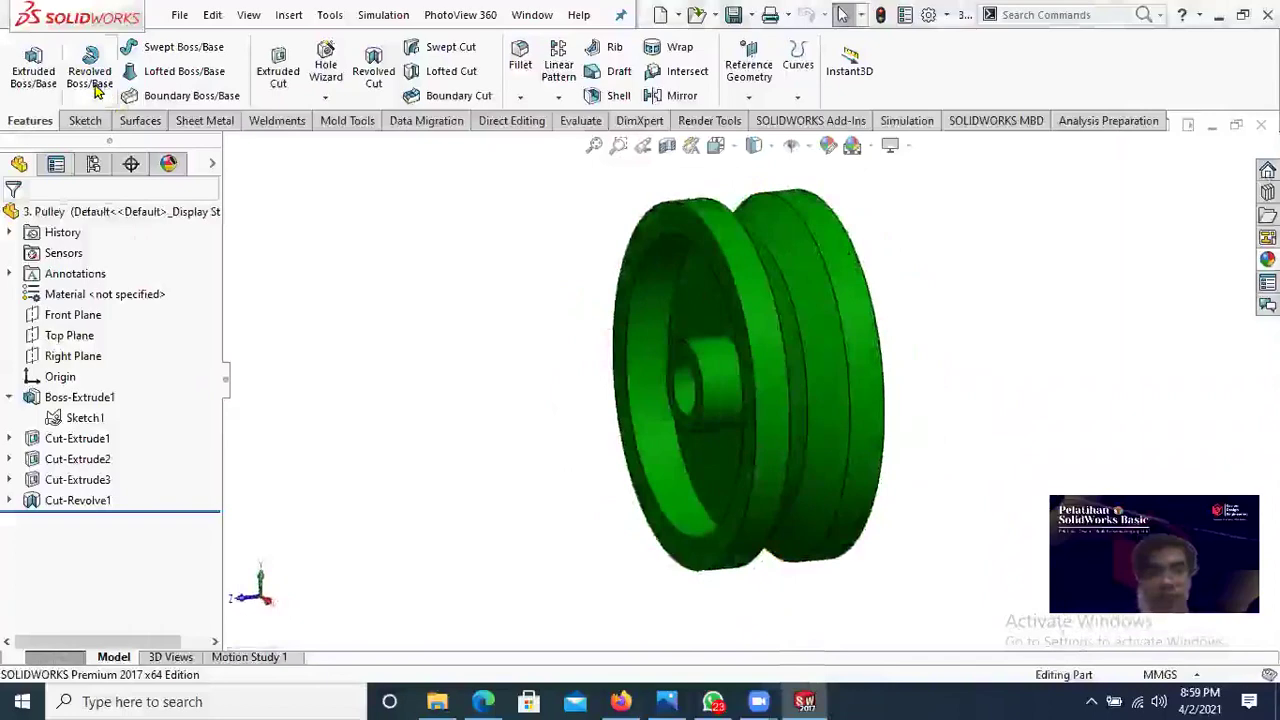
scroll(929, 366, down, 2)
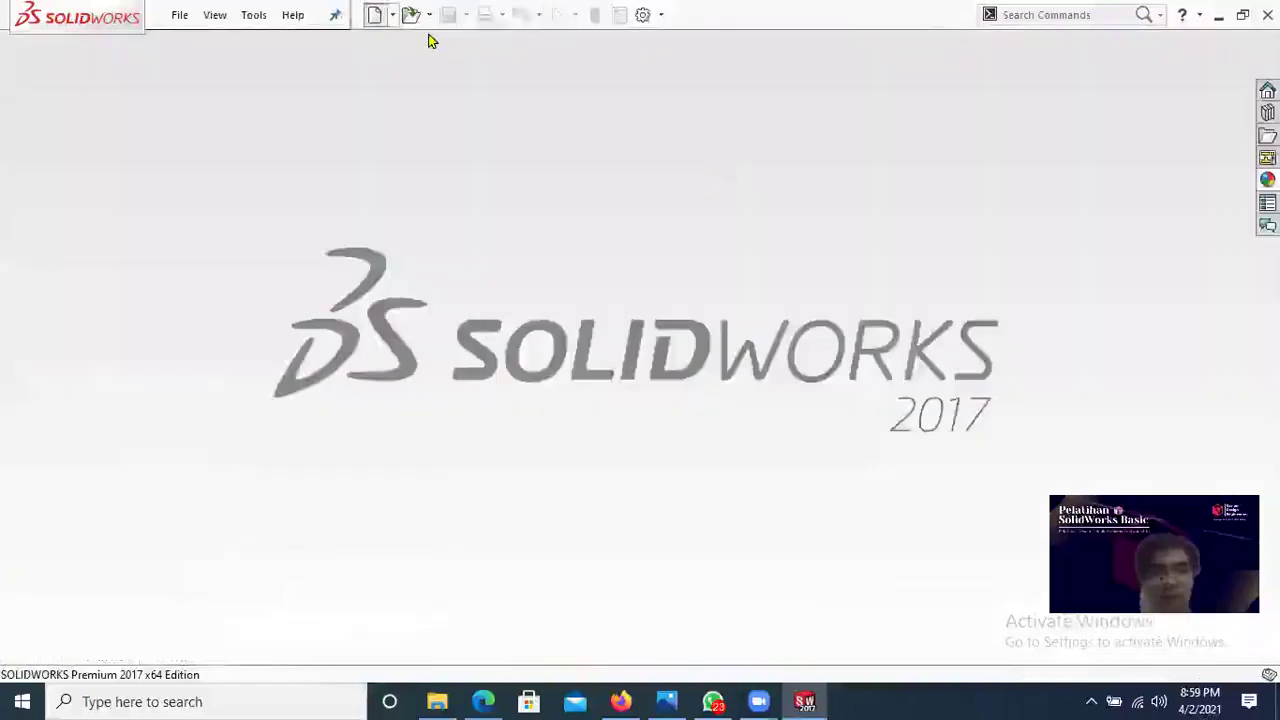
Step: Create a new part document and give it a plain white background
click(374, 14)
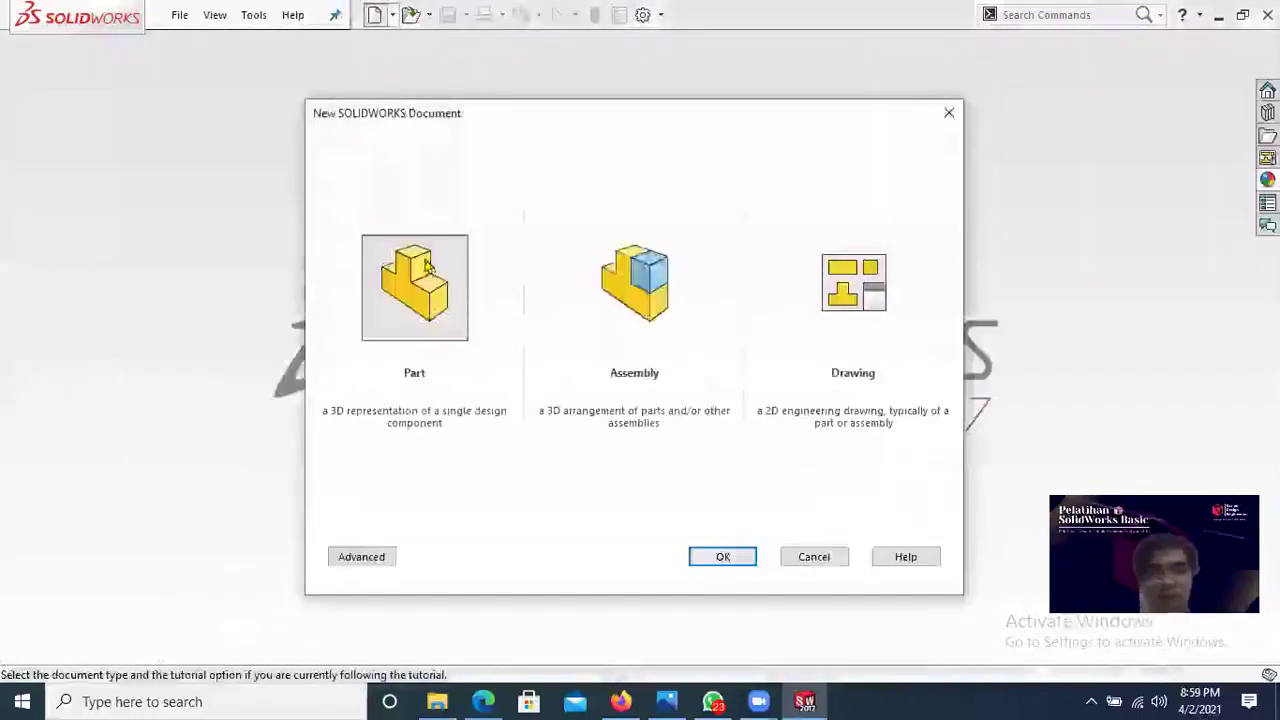
click(729, 557)
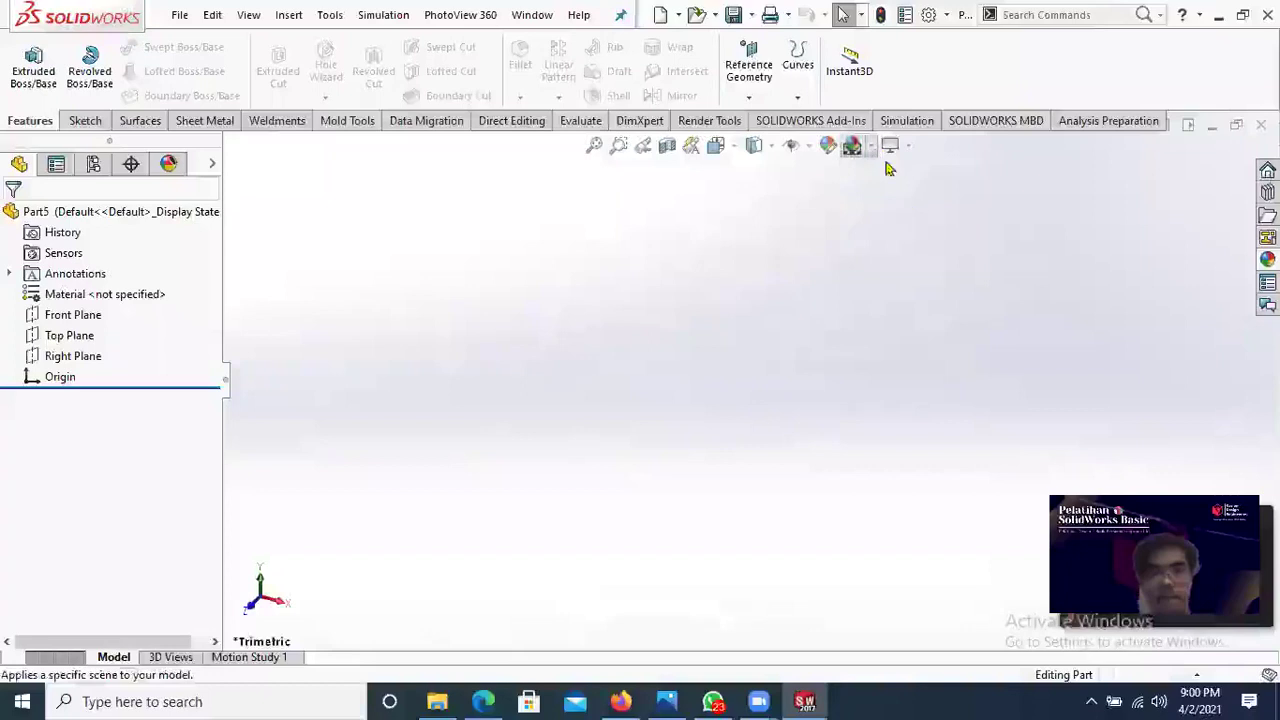
click(880, 152)
click(886, 197)
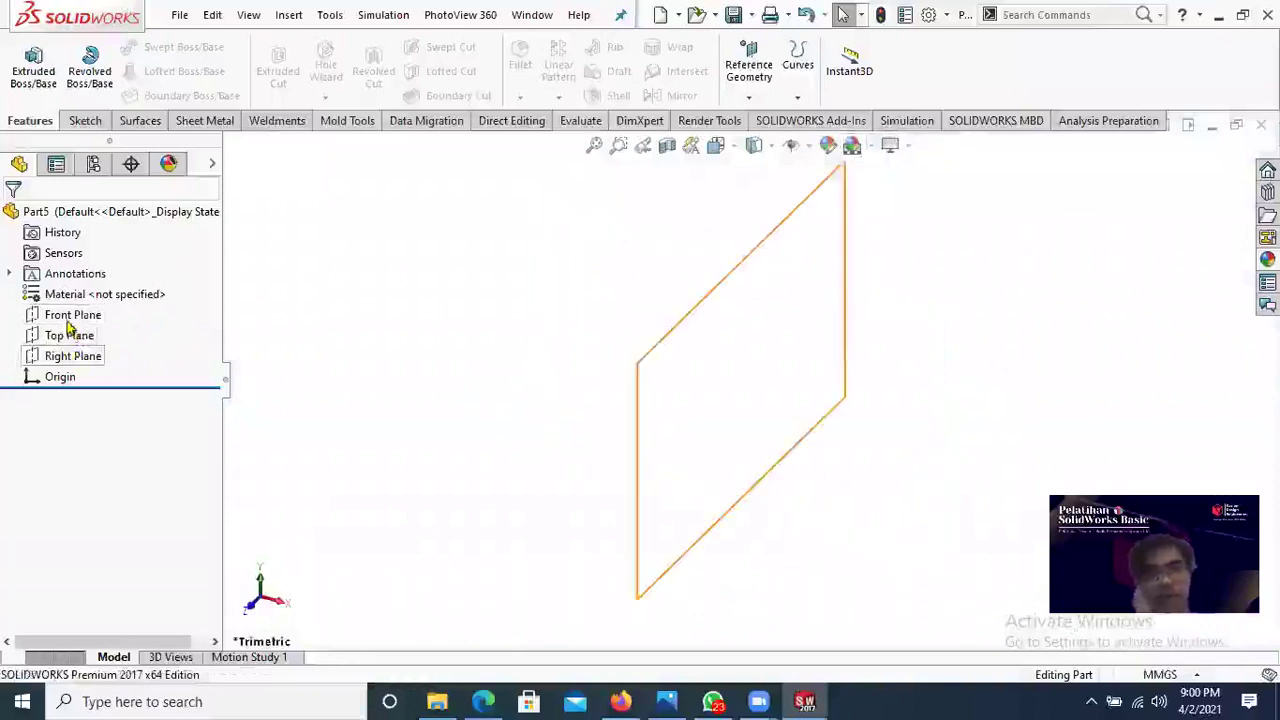
Step: Start a sketch on the Front Plane and draw a horizontal centerline through the origin
click(77, 314)
click(117, 290)
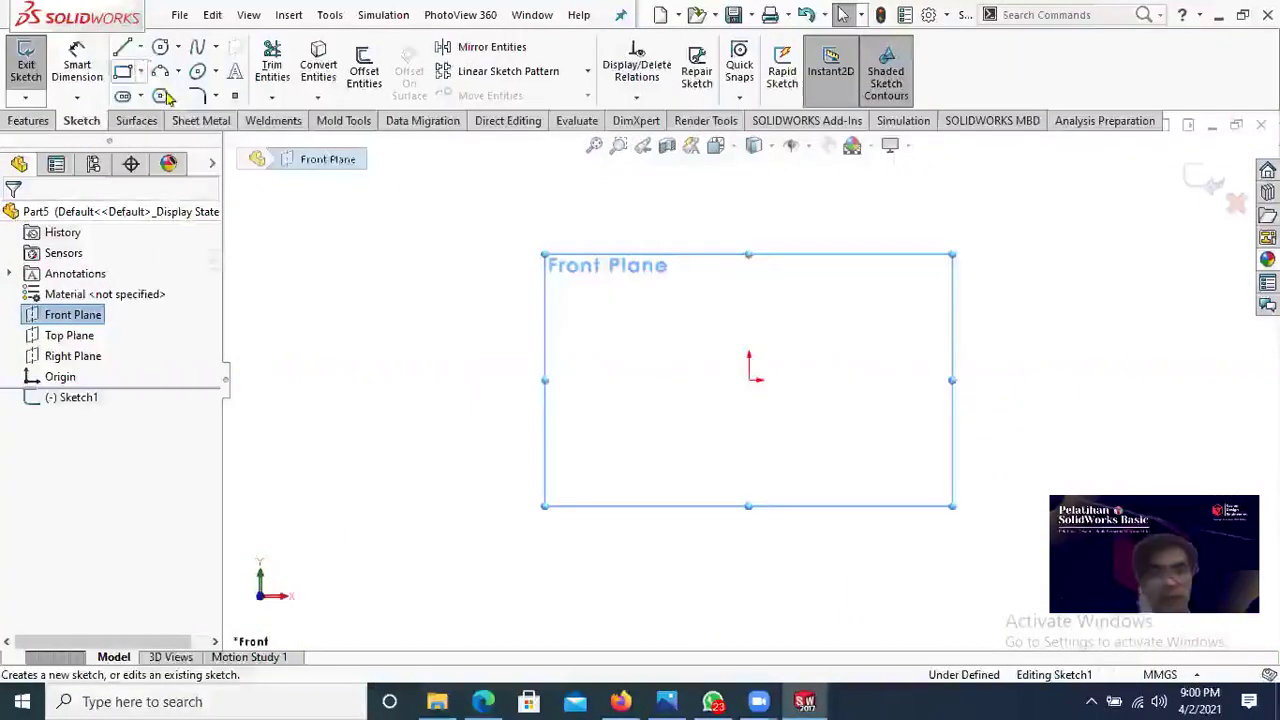
click(140, 47)
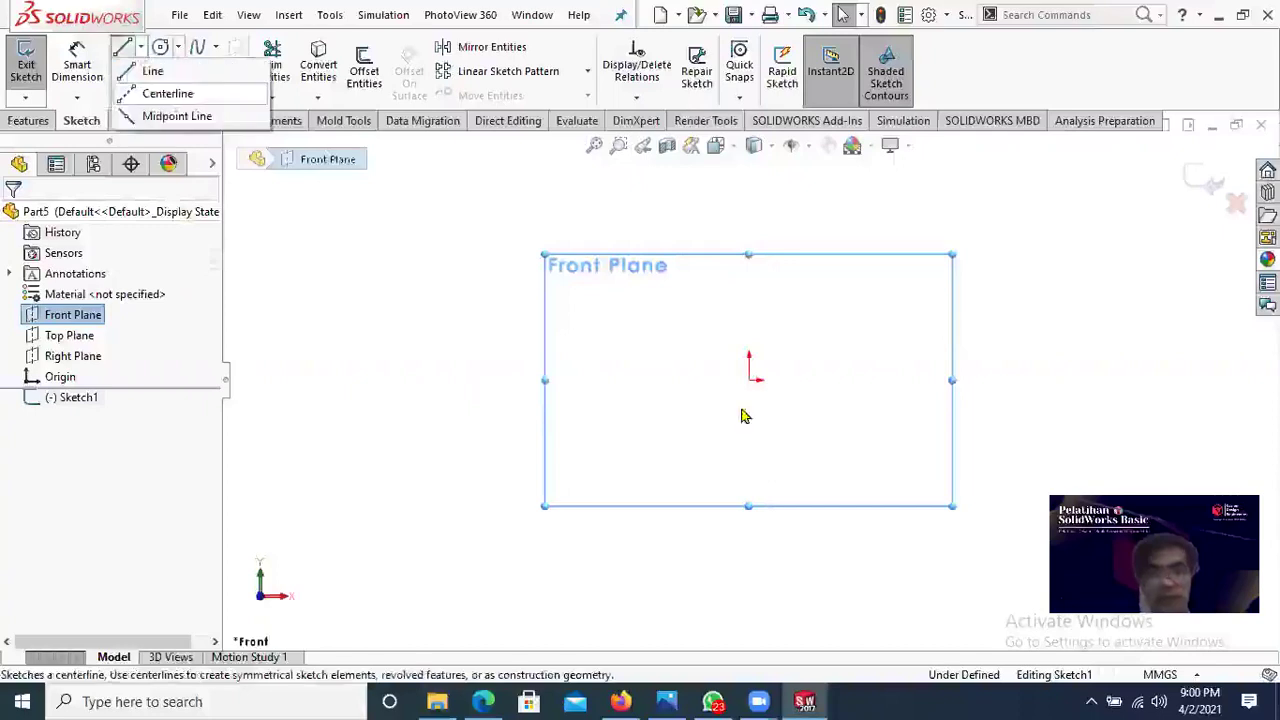
click(522, 379)
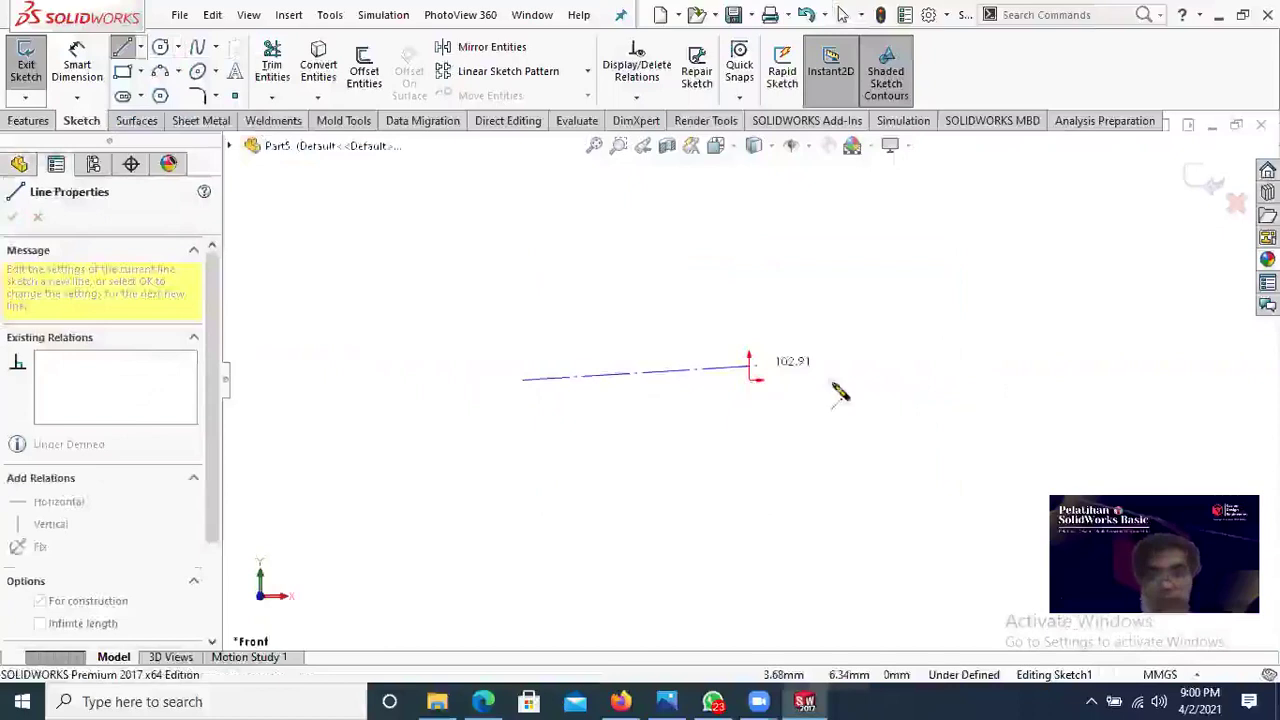
click(958, 381)
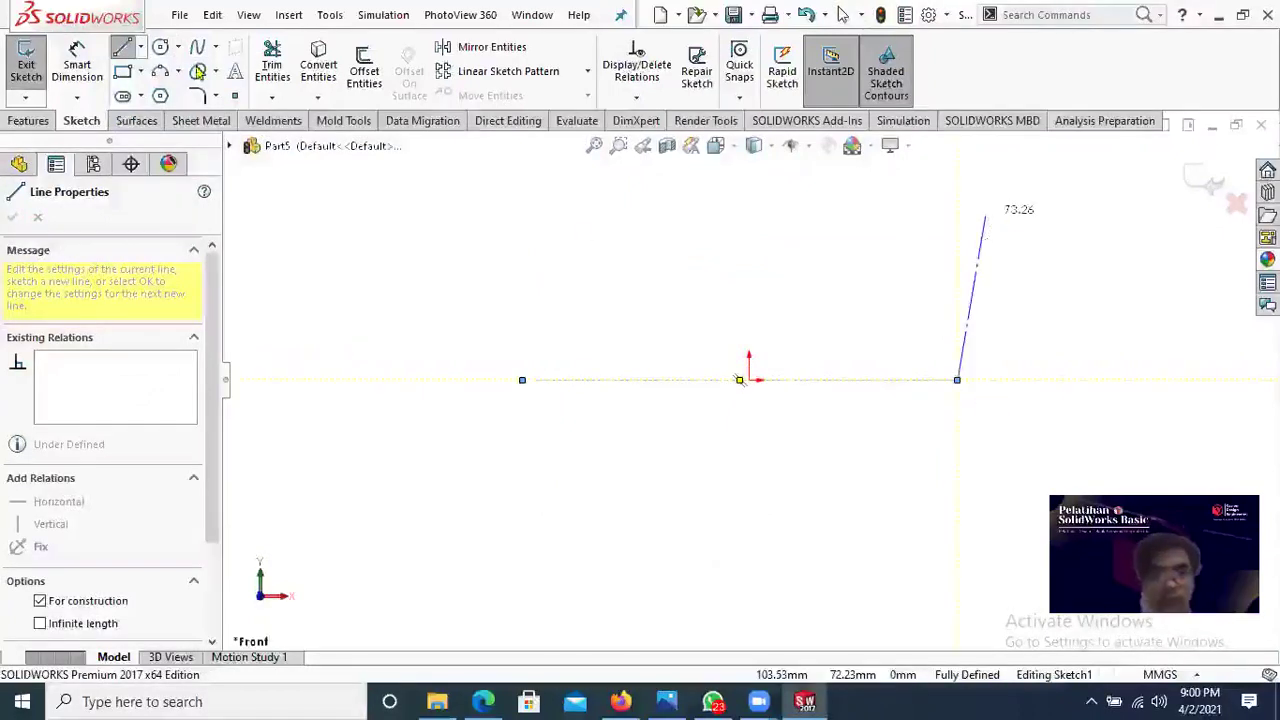
Step: Draw a vertical centerline through the origin, extending mostly above the horizontal centerline
click(143, 52)
click(158, 99)
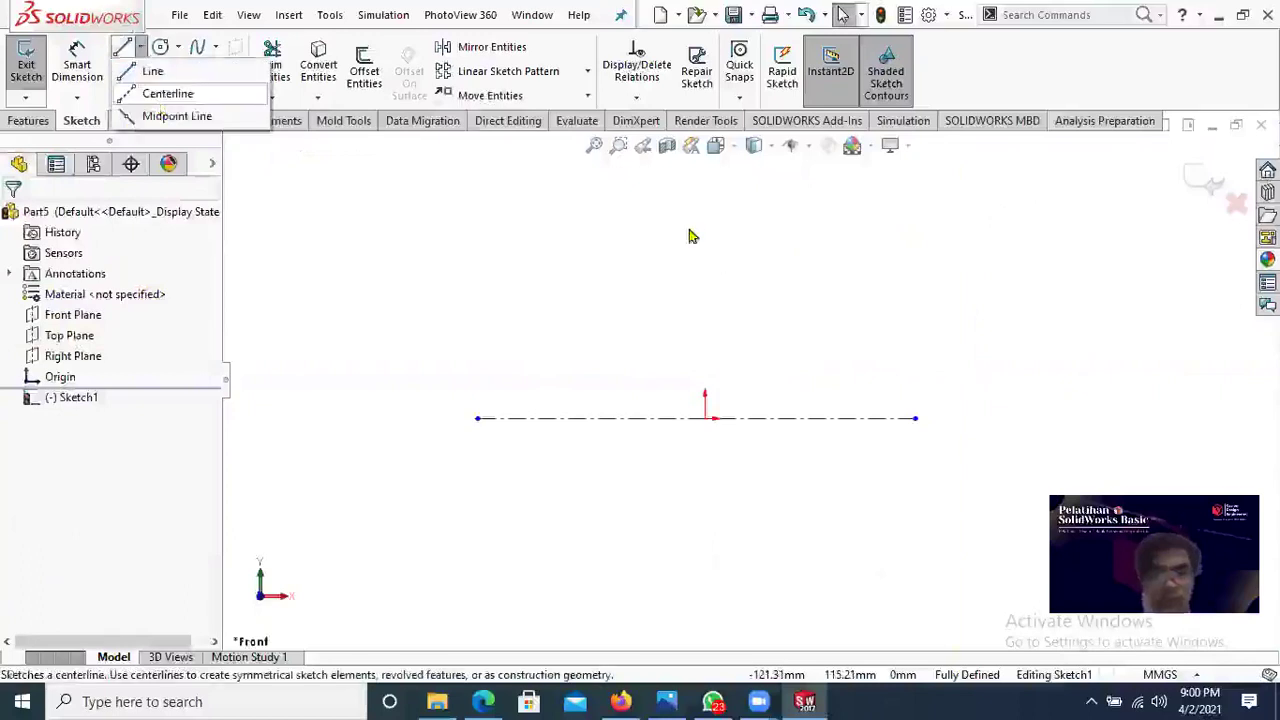
scroll(712, 195, up, 1)
click(712, 195)
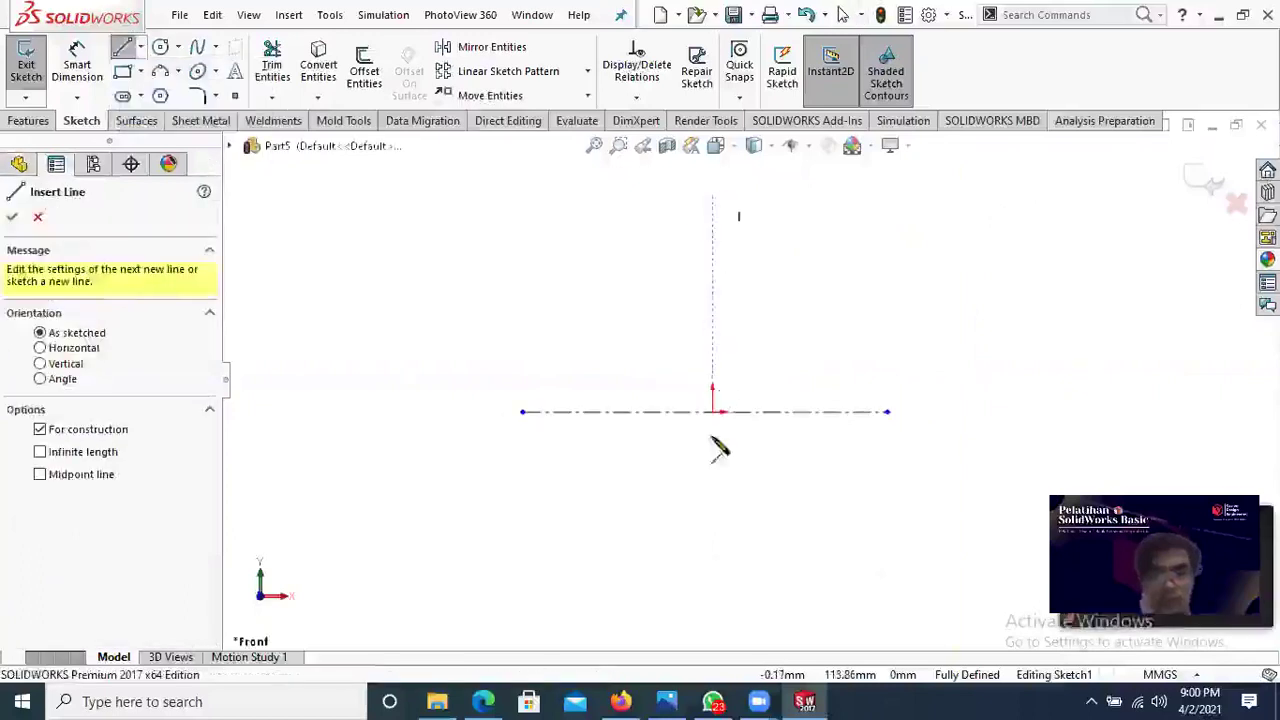
right_click(869, 297)
key(Escape)
scroll(720, 208, down, 1)
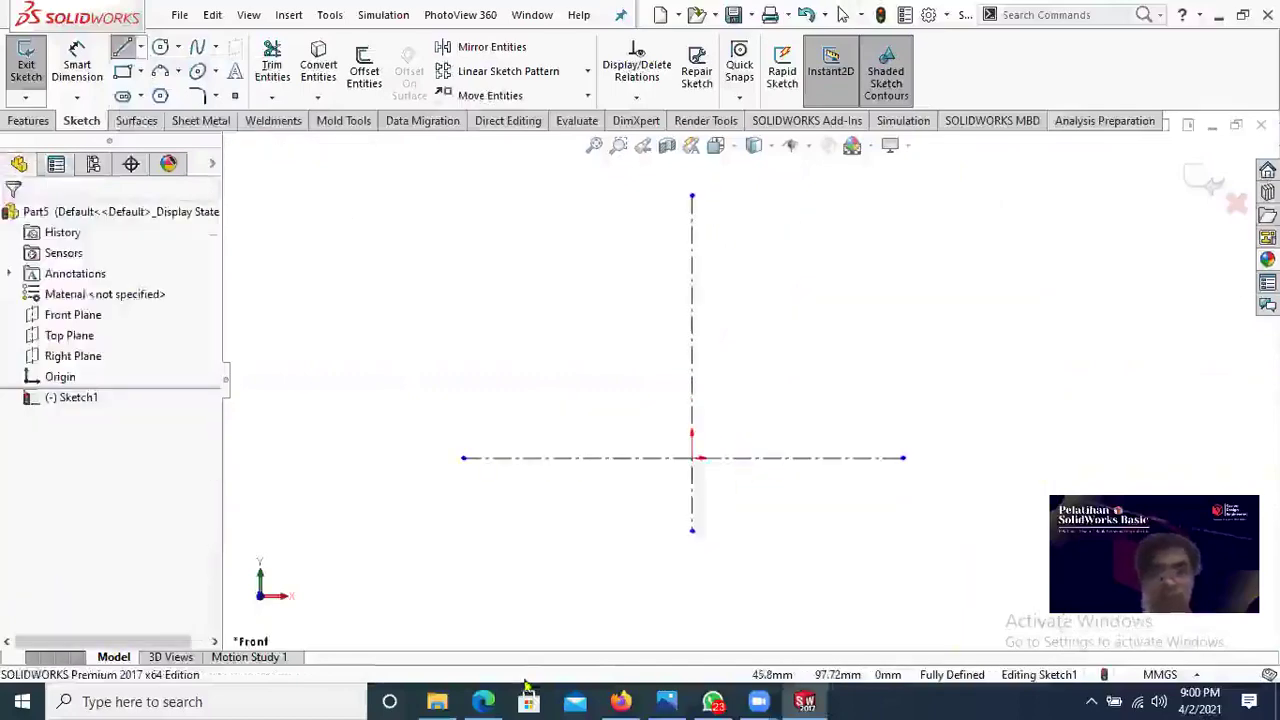
Step: Following the module's pulley drawing, sketch the right half's rim: a horizontal top edge, a side about 21 mm high and a horizontal inner edge
key(alt+Tab)
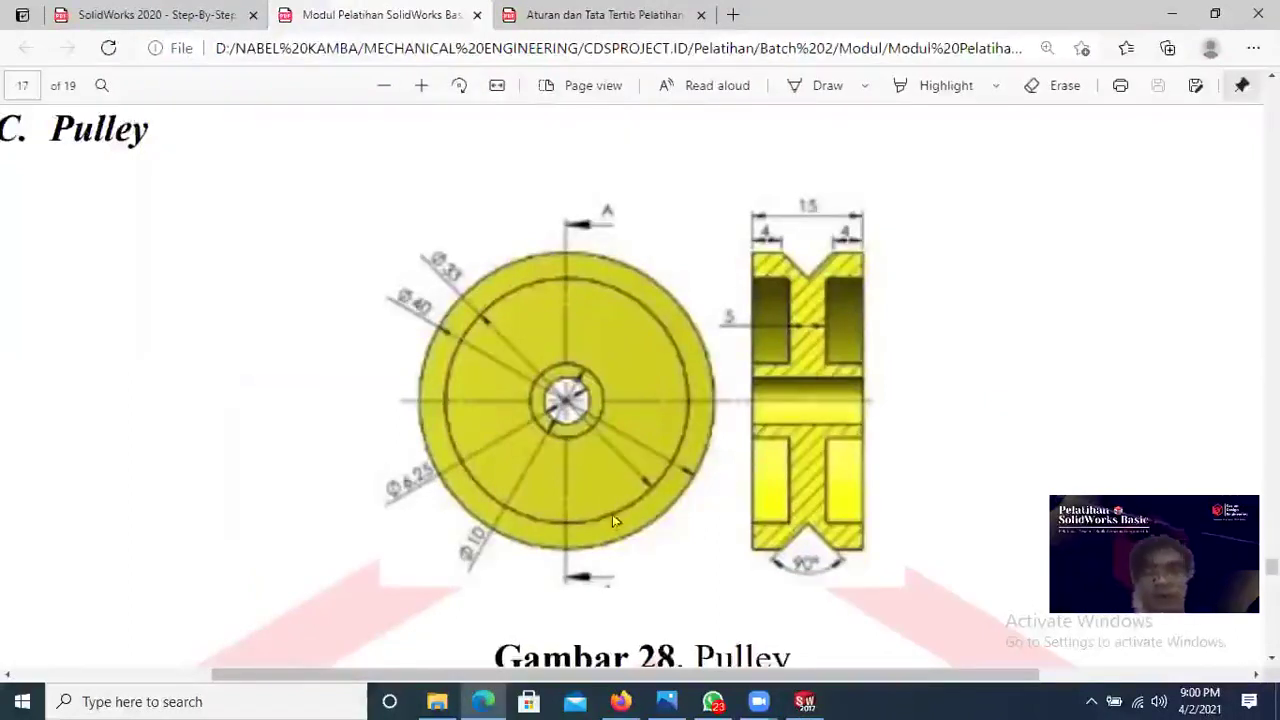
click(488, 700)
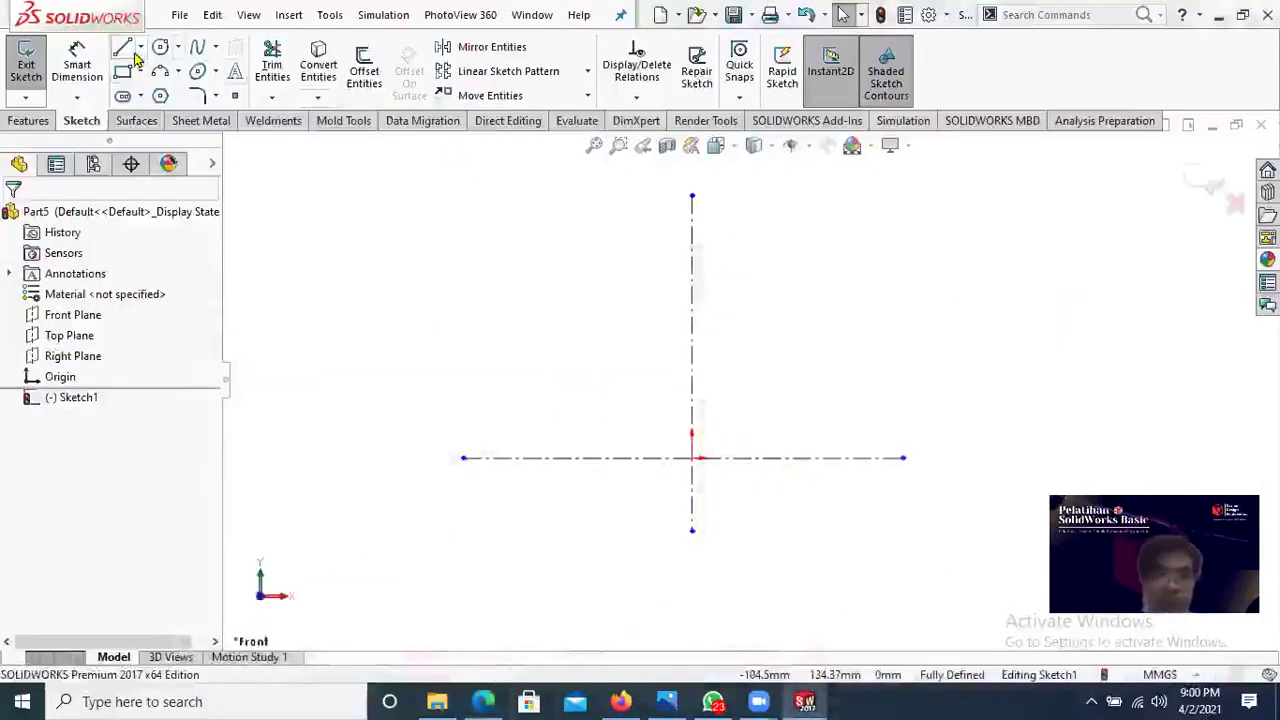
click(134, 56)
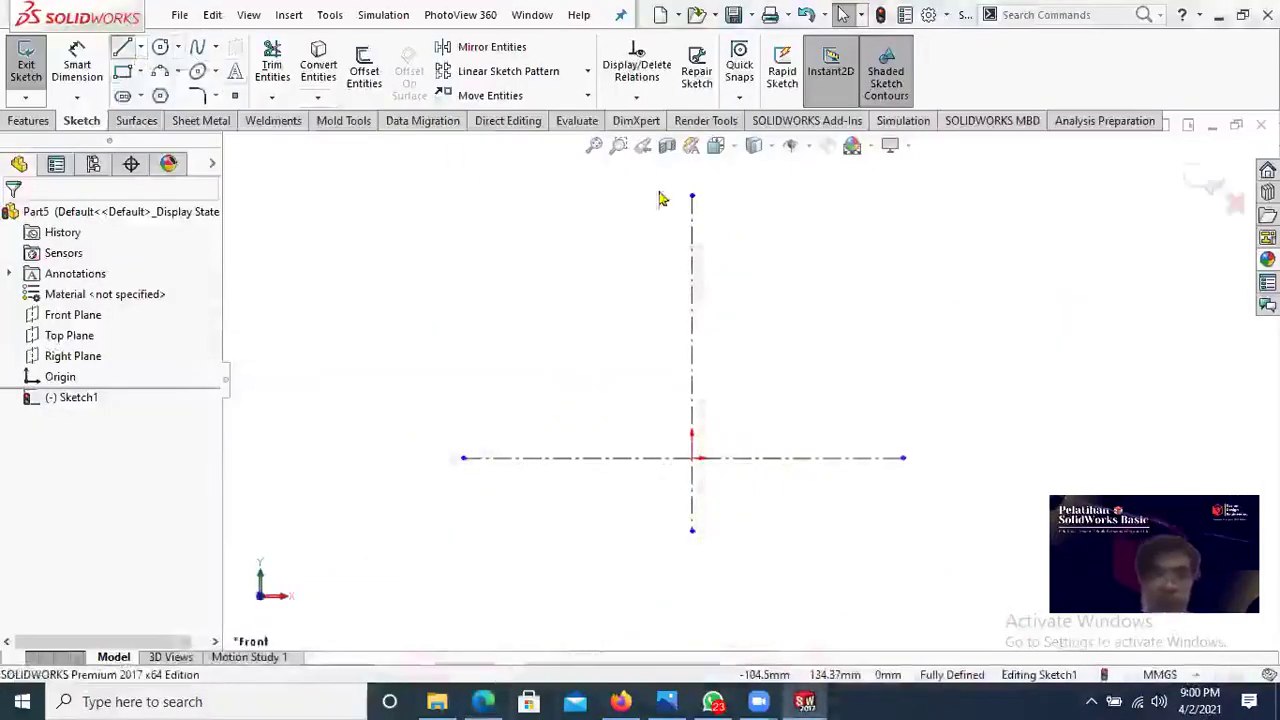
click(719, 204)
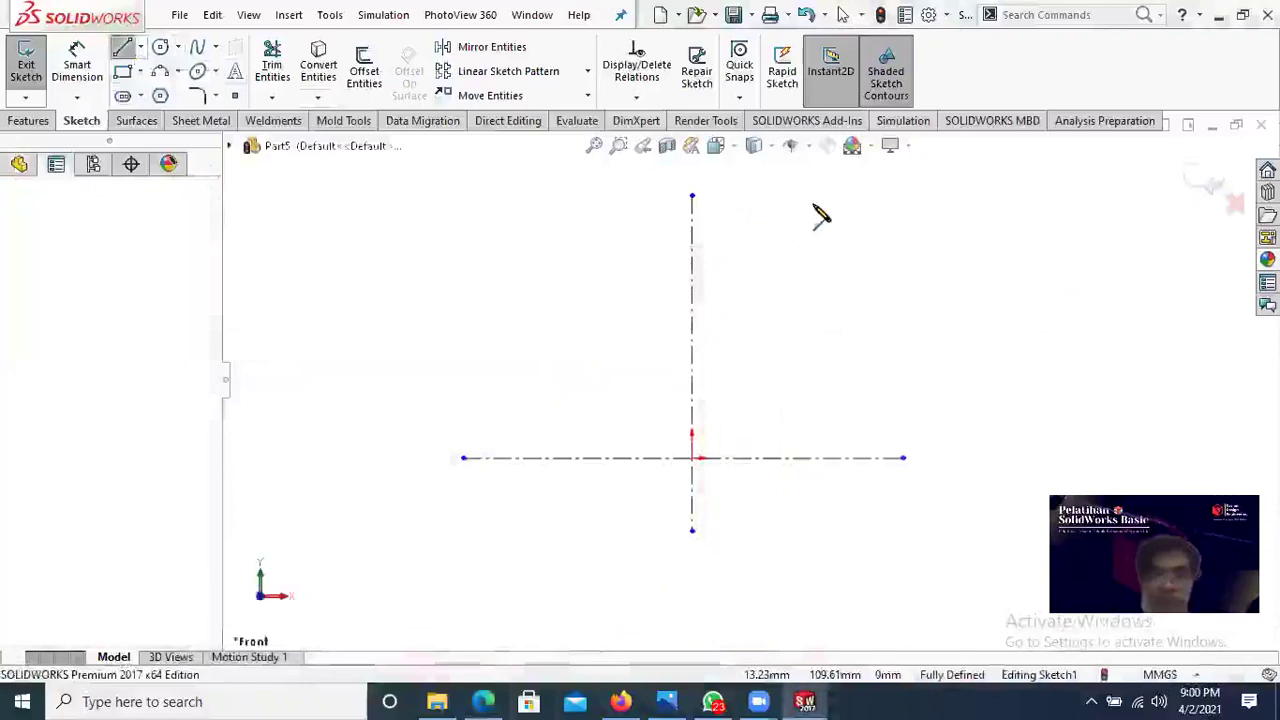
click(815, 205)
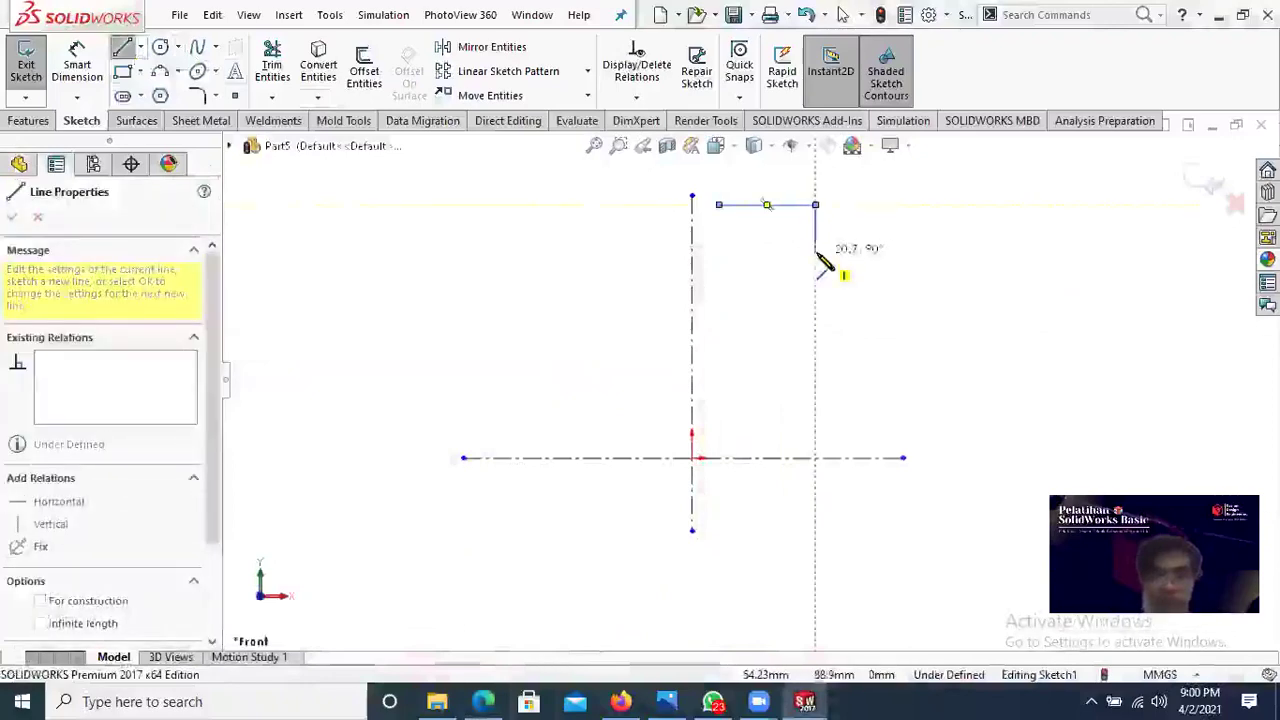
click(488, 701)
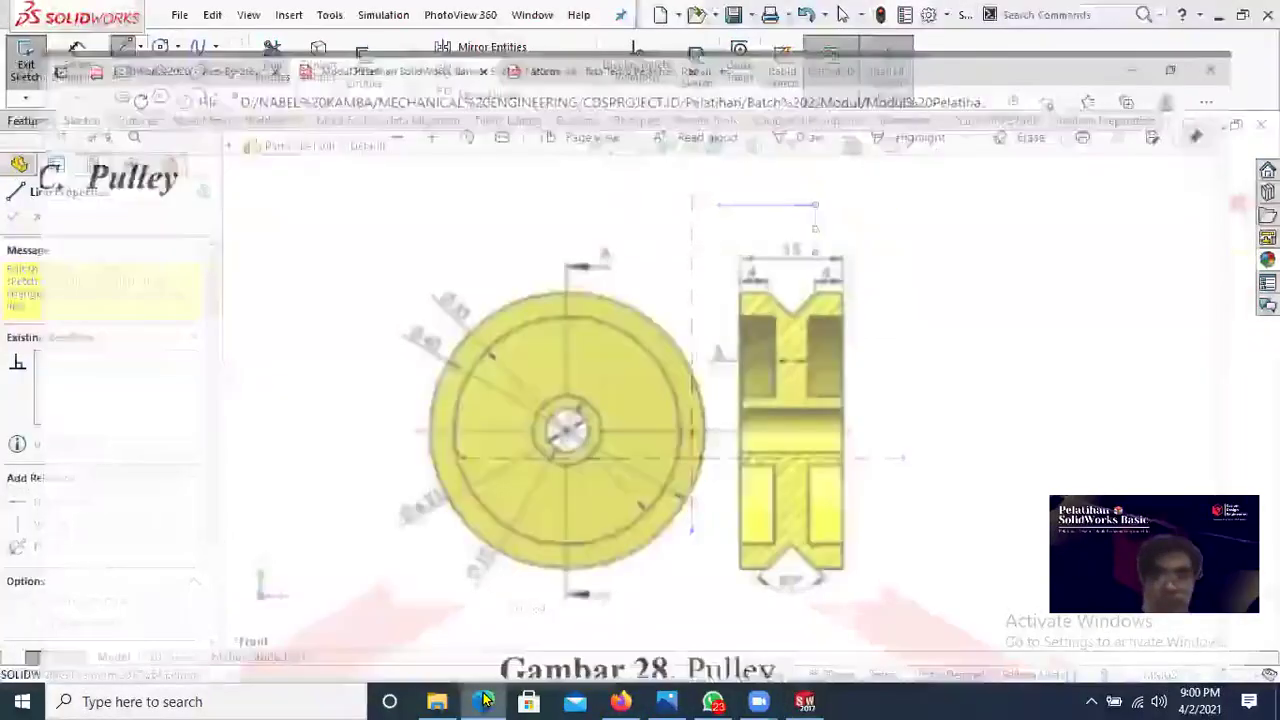
click(488, 701)
click(815, 252)
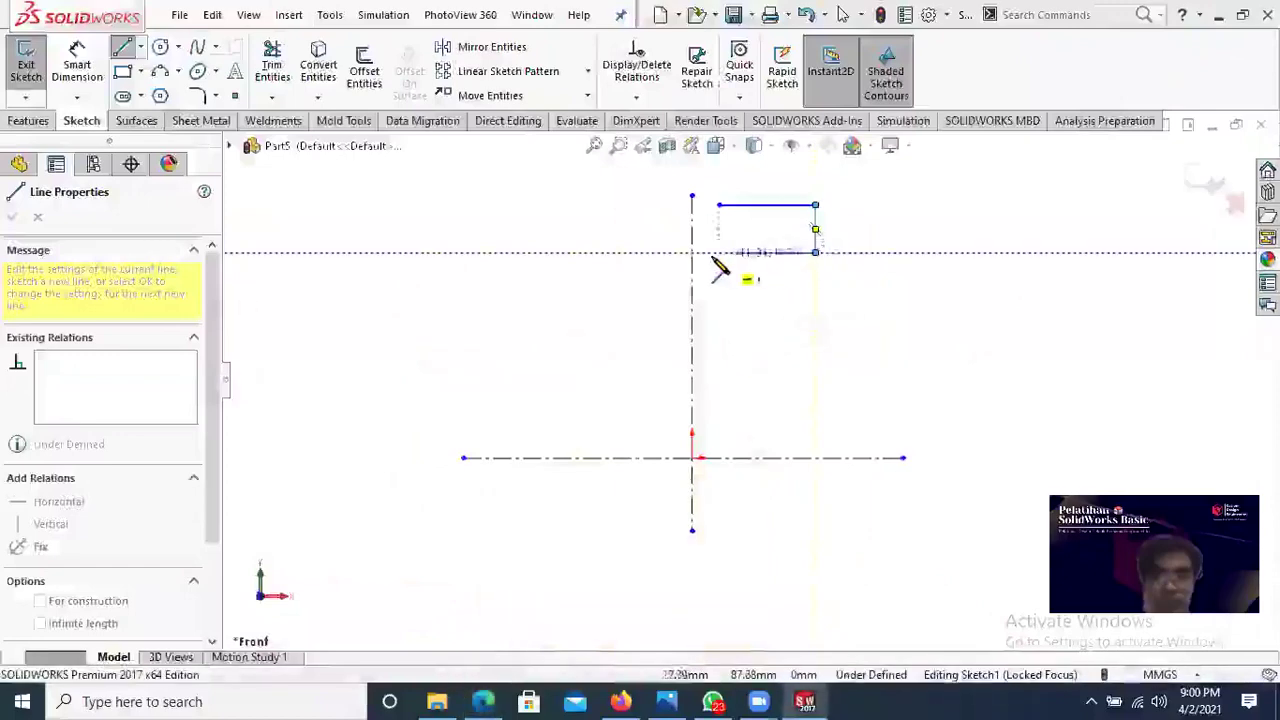
double_click(706, 252)
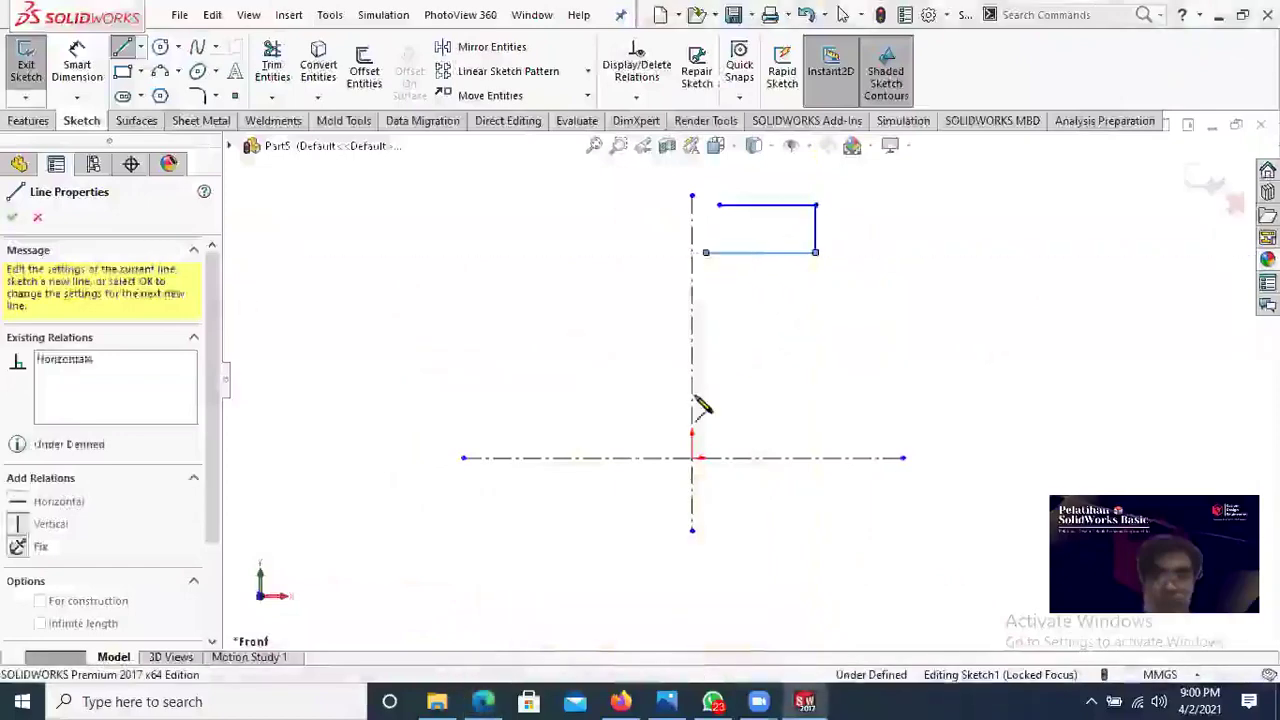
Step: Continue the half section with the vertical web edge, horizontal hub edge, hub side about 13 mm high, and bore edge ending on the vertical centerline
click(489, 700)
click(805, 701)
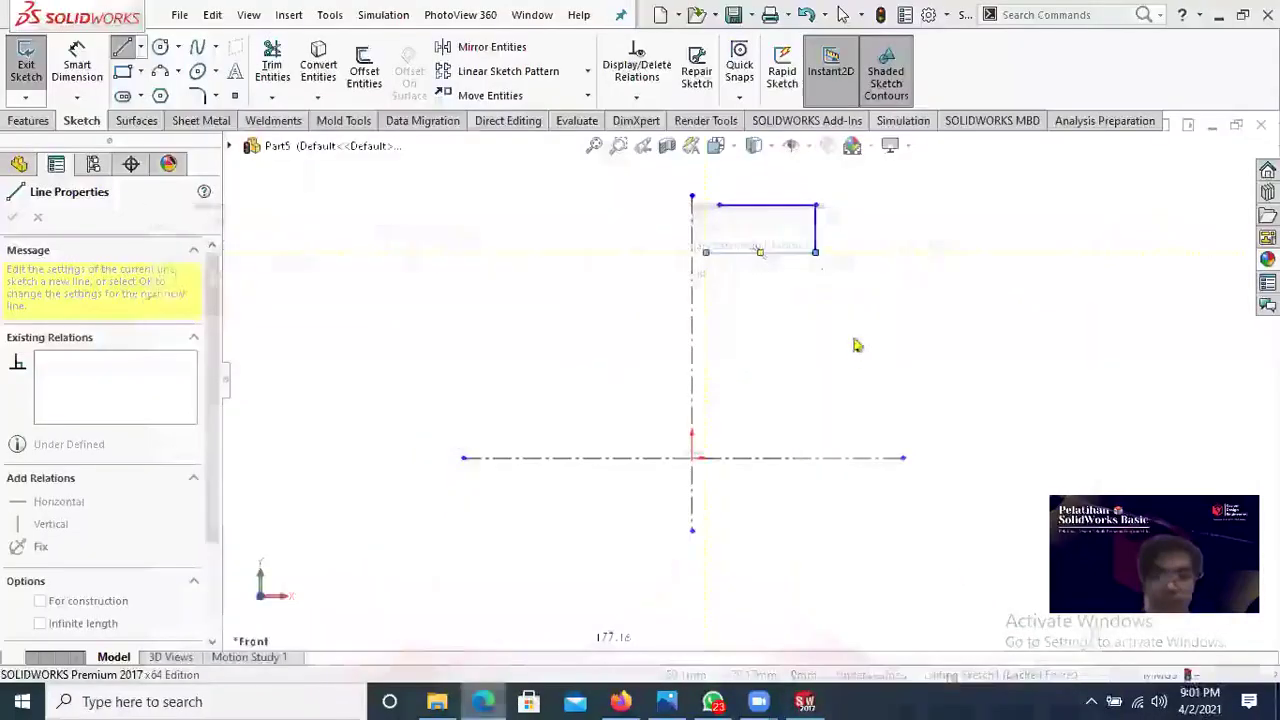
click(706, 393)
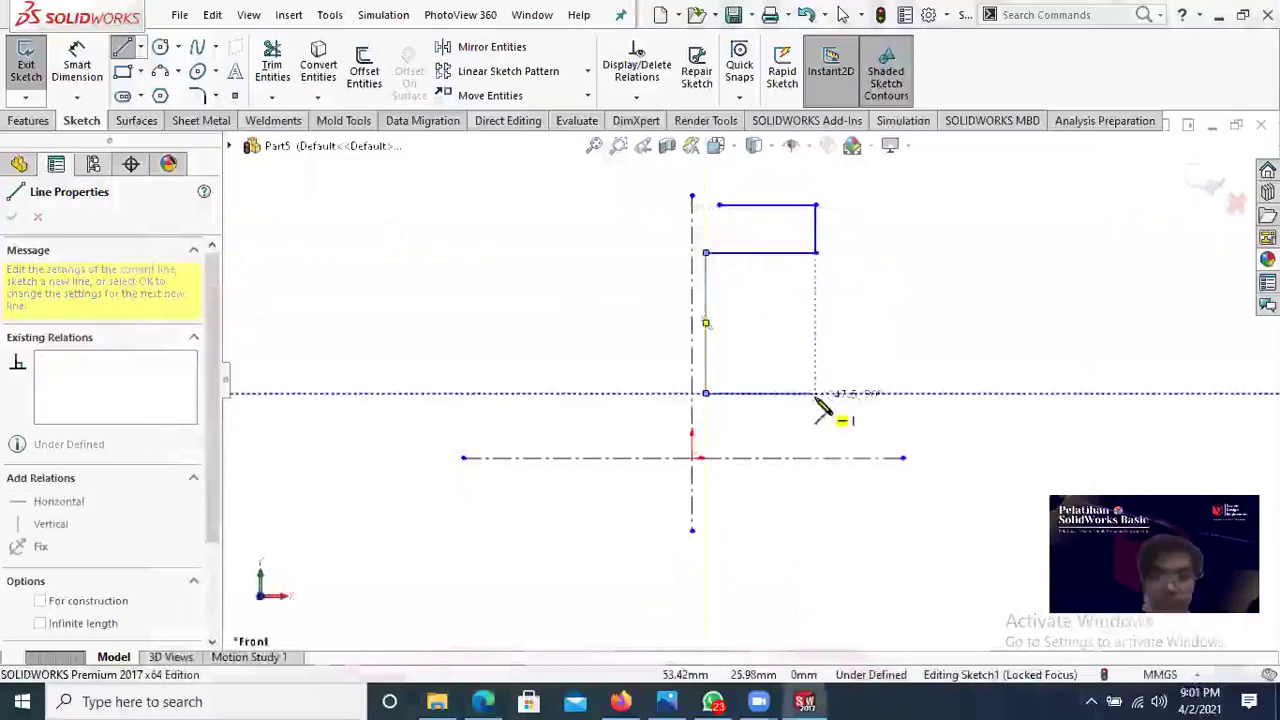
click(815, 393)
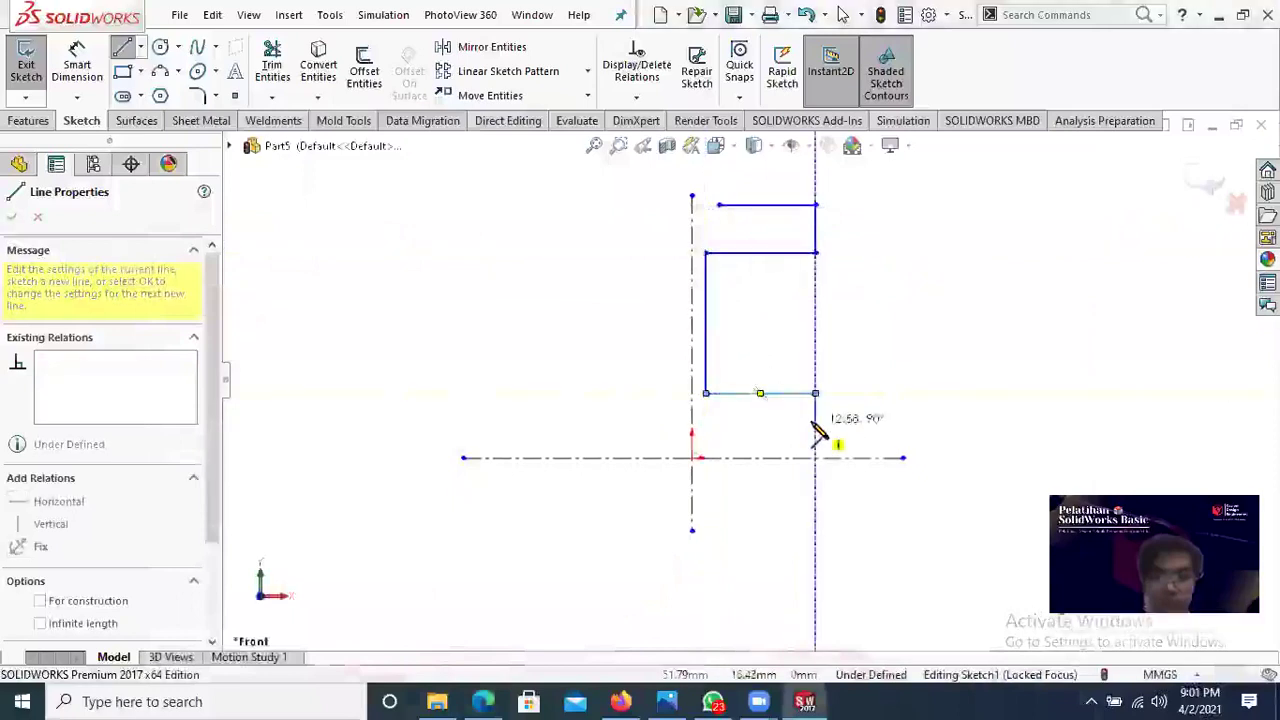
double_click(815, 421)
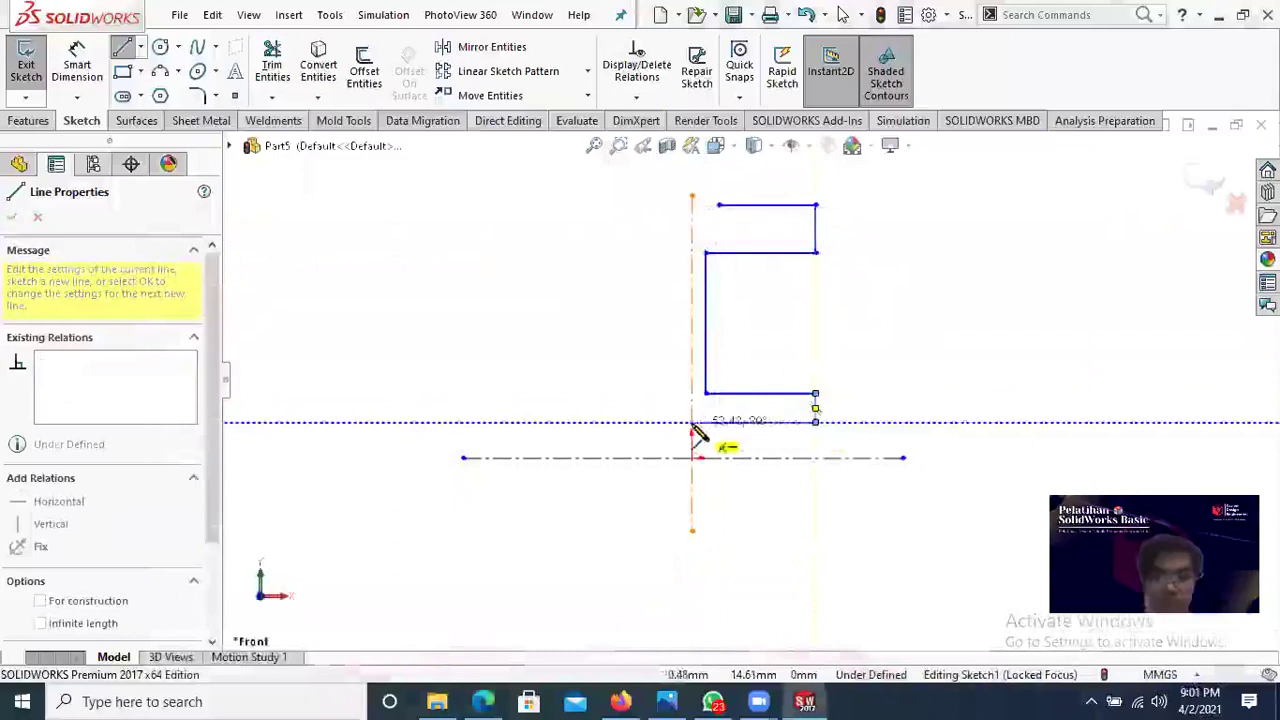
click(692, 422)
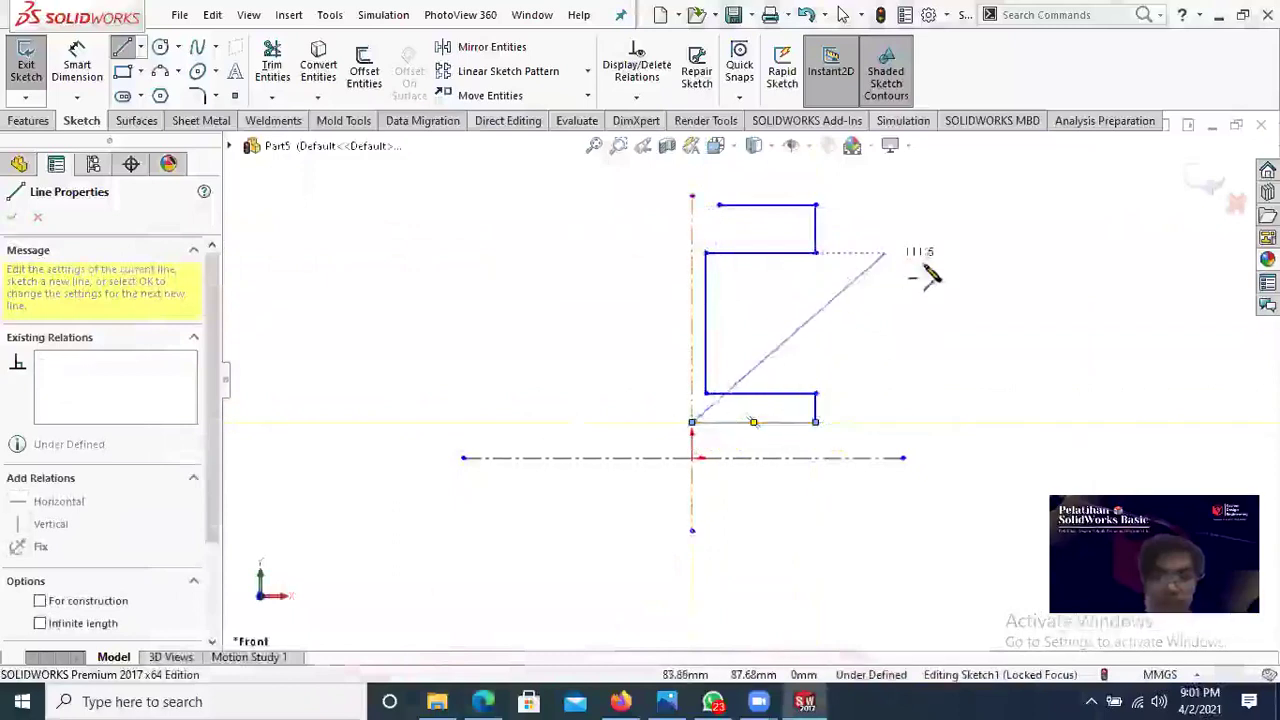
Step: End the line chain at the vertical centerline and check the diameters in the training module's pulley drawing
right_click(921, 270)
click(935, 271)
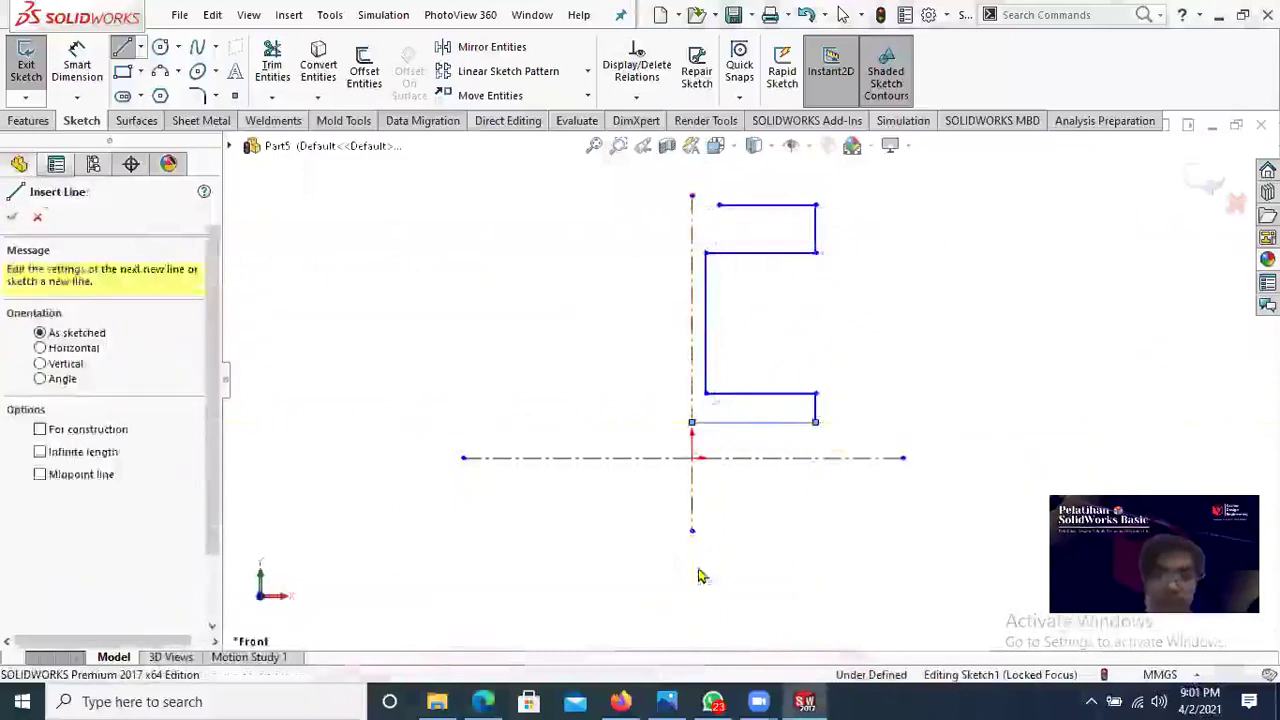
click(483, 701)
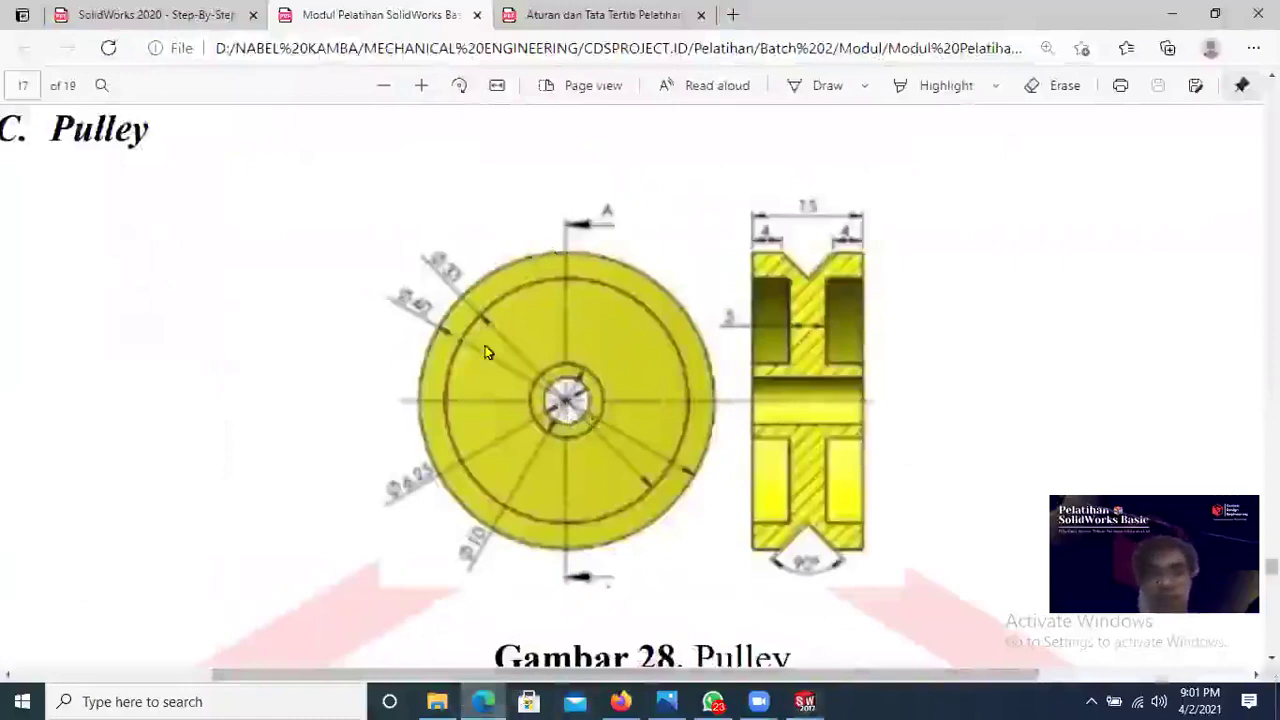
click(495, 699)
Step: Dimension the rim's top edge 20 mm from the horizontal centerline
scroll(861, 337, up, 1)
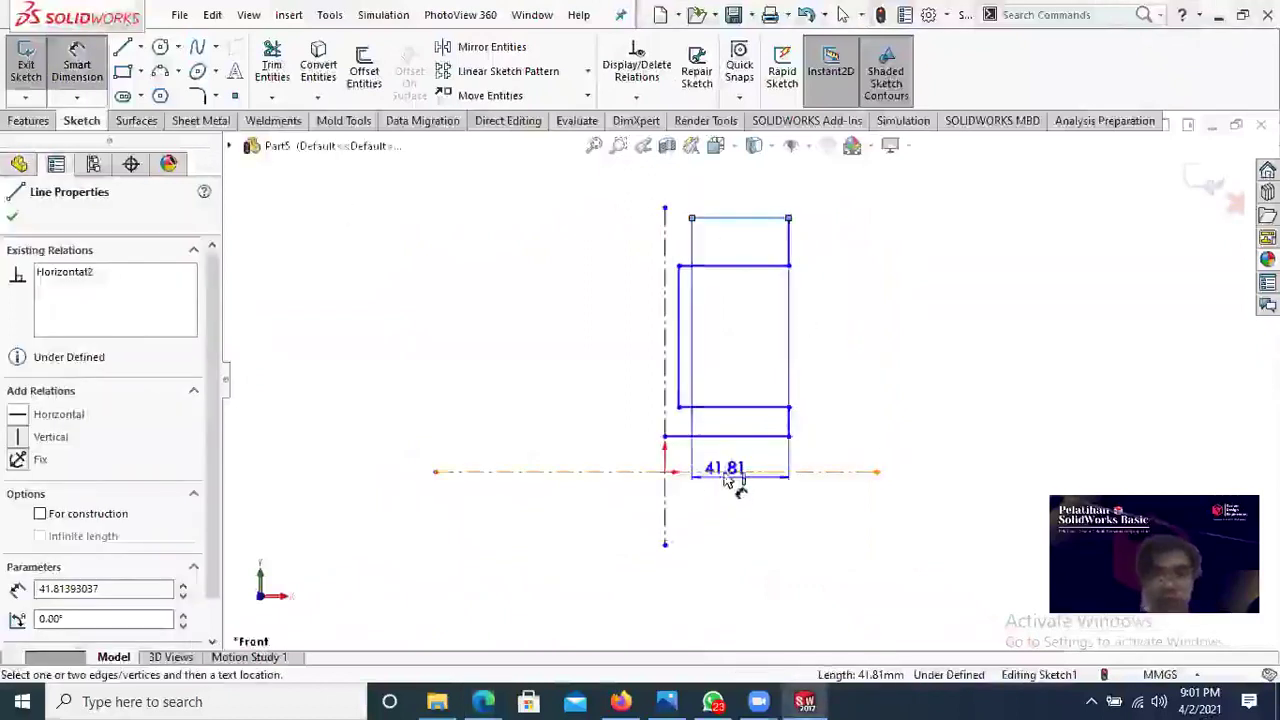
click(598, 428)
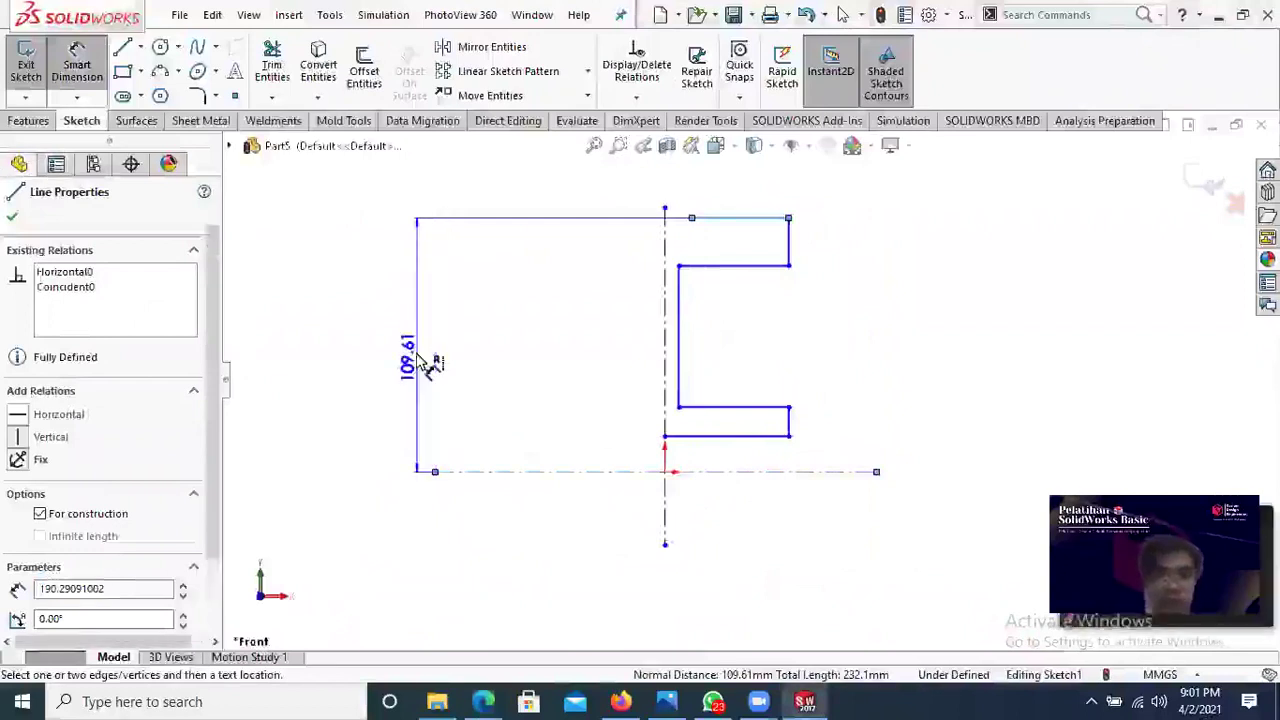
click(423, 362)
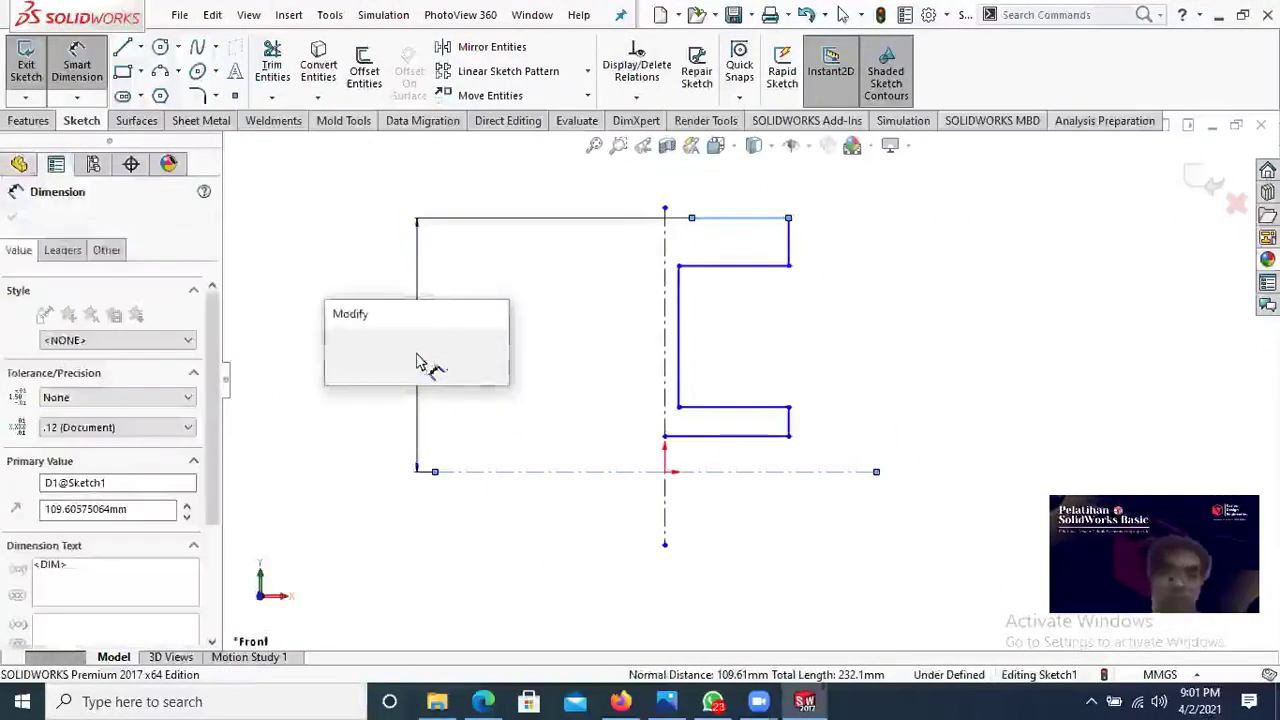
text(20)
key(Return)
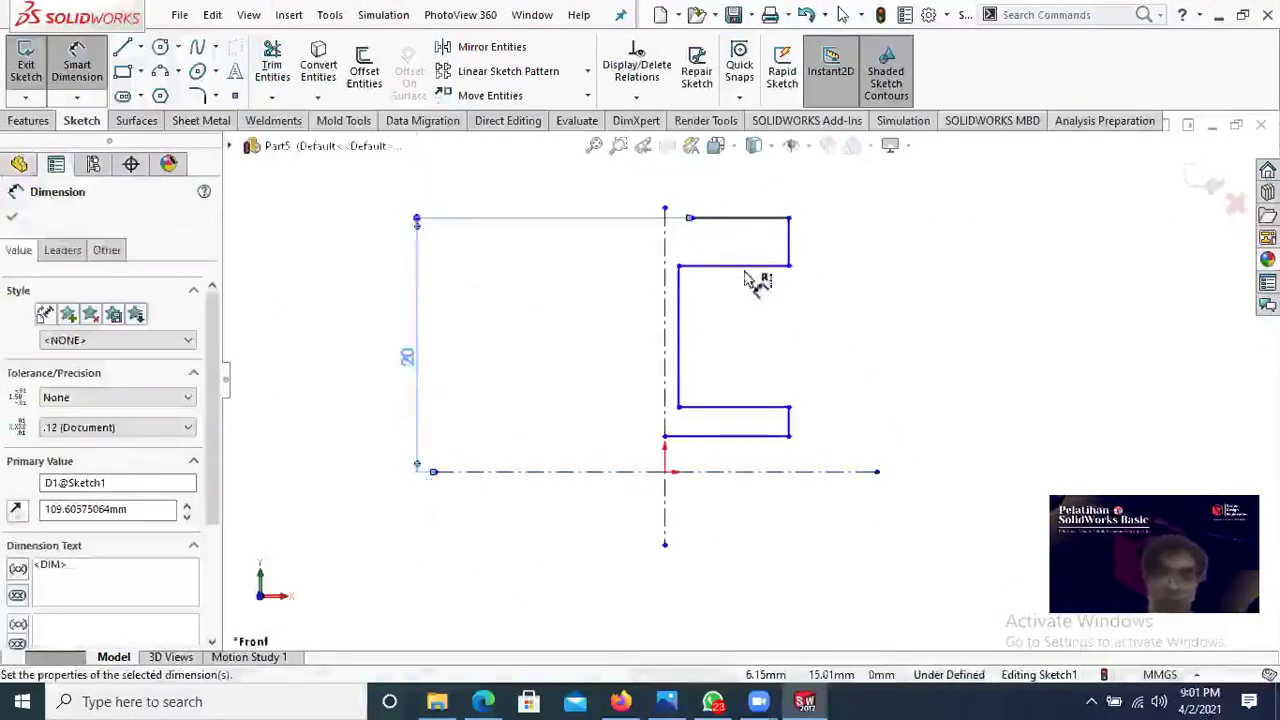
Step: Dimension the rim's inner horizontal edge 16.5 mm from the horizontal centerline
click(746, 266)
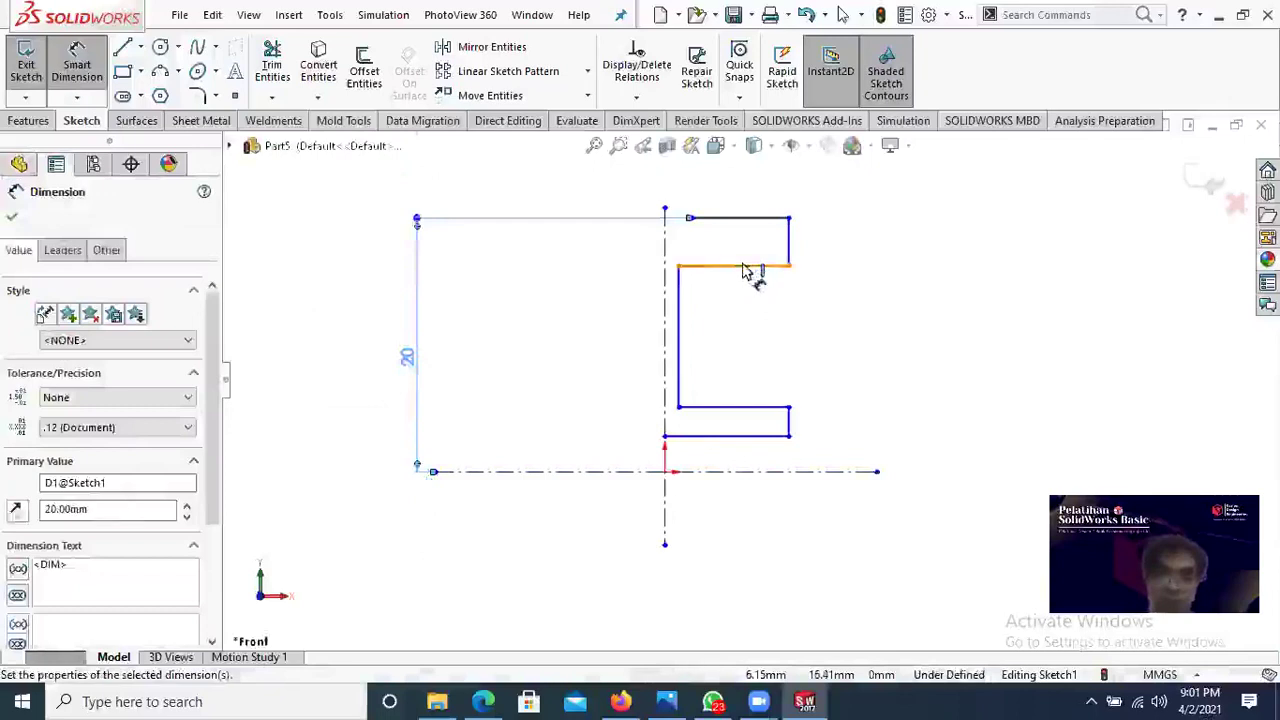
click(736, 474)
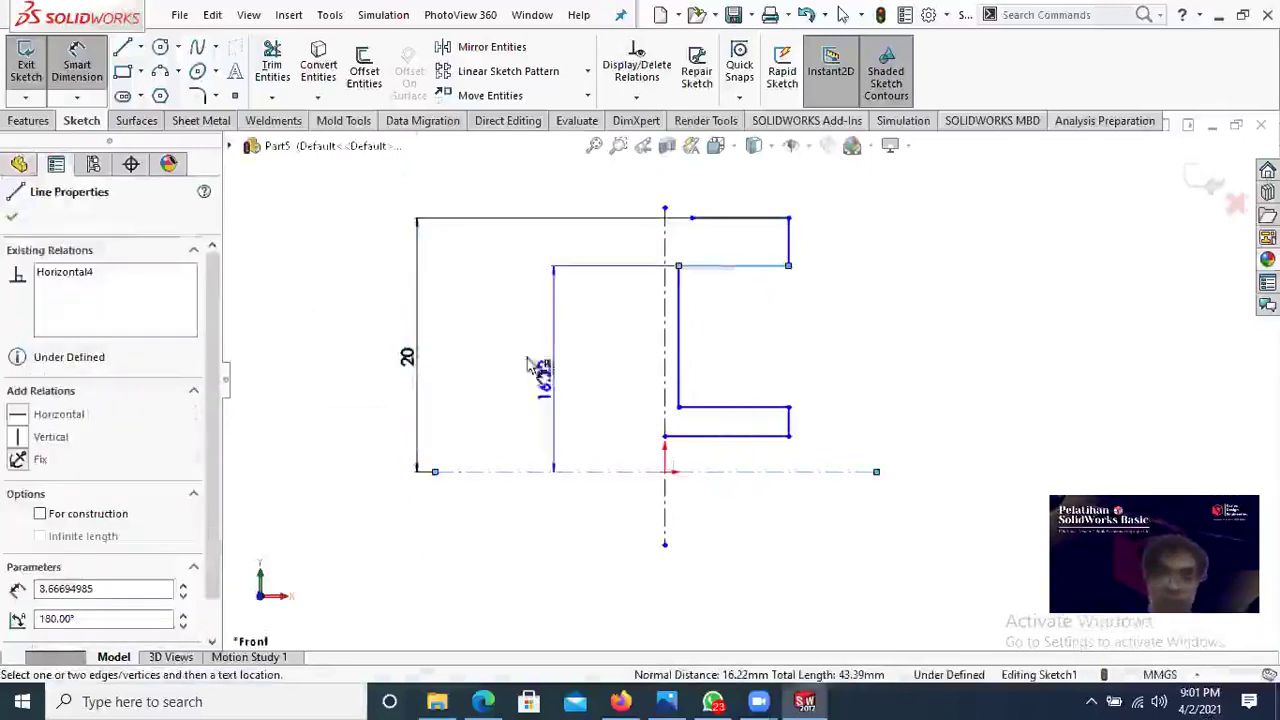
click(490, 366)
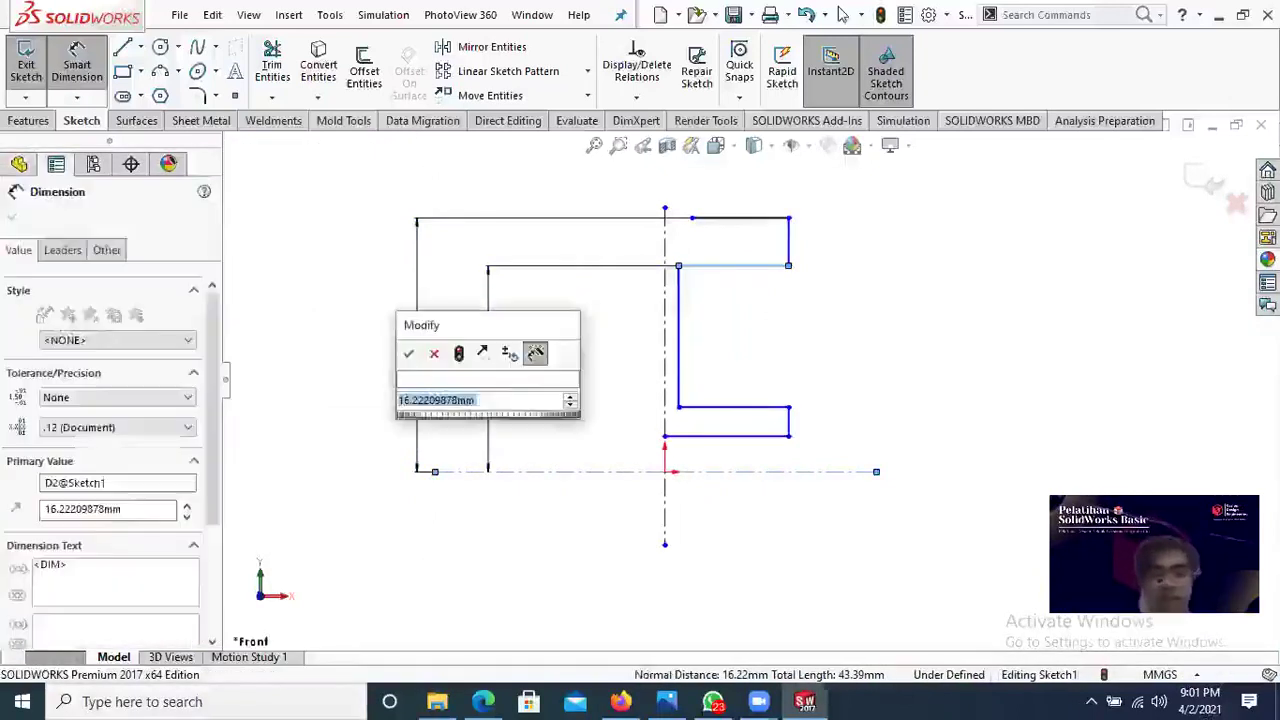
text(16.5)
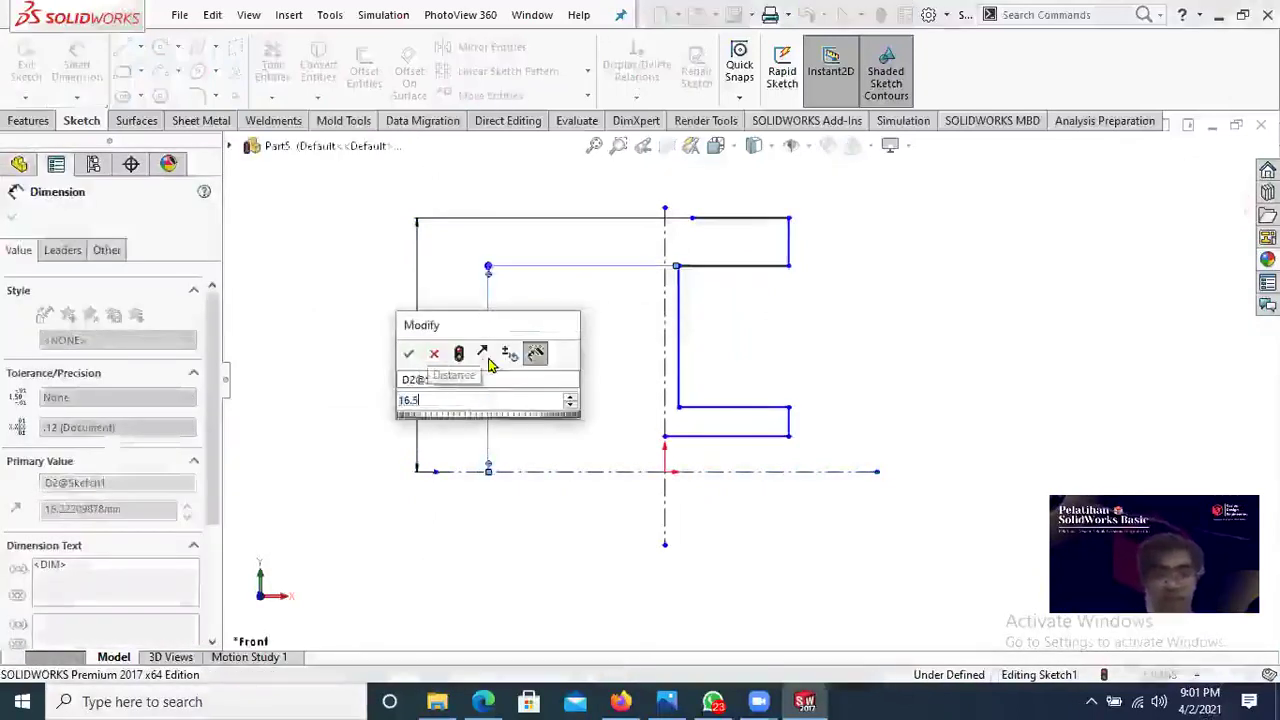
key(Return)
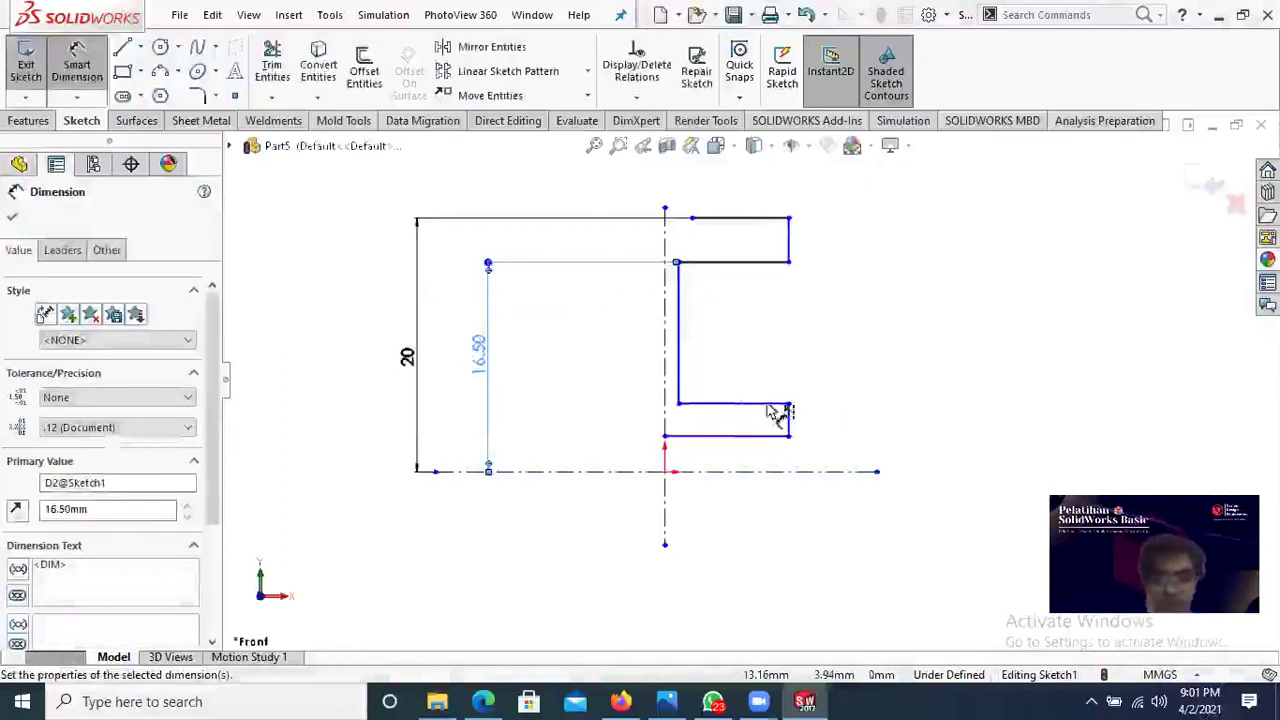
Step: Dimension the hub's upper horizontal edge 5 mm from the horizontal centerline
scroll(735, 428, down, 1)
click(725, 481)
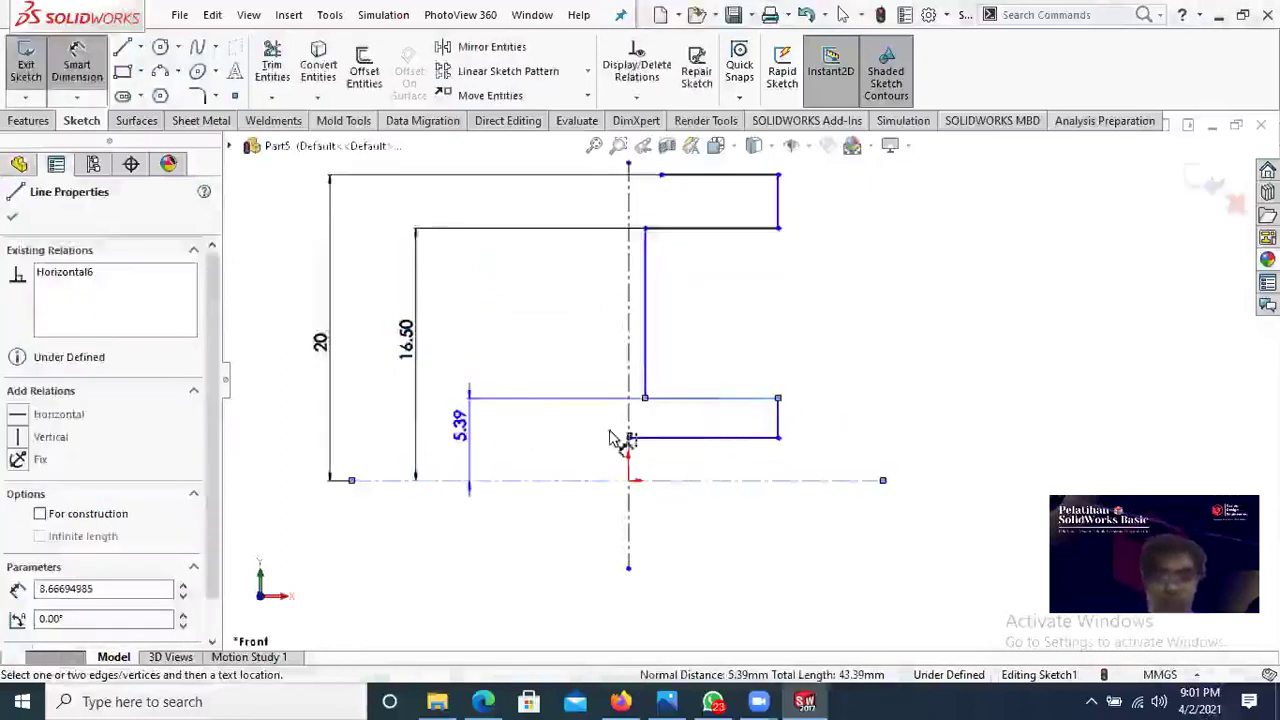
click(484, 425)
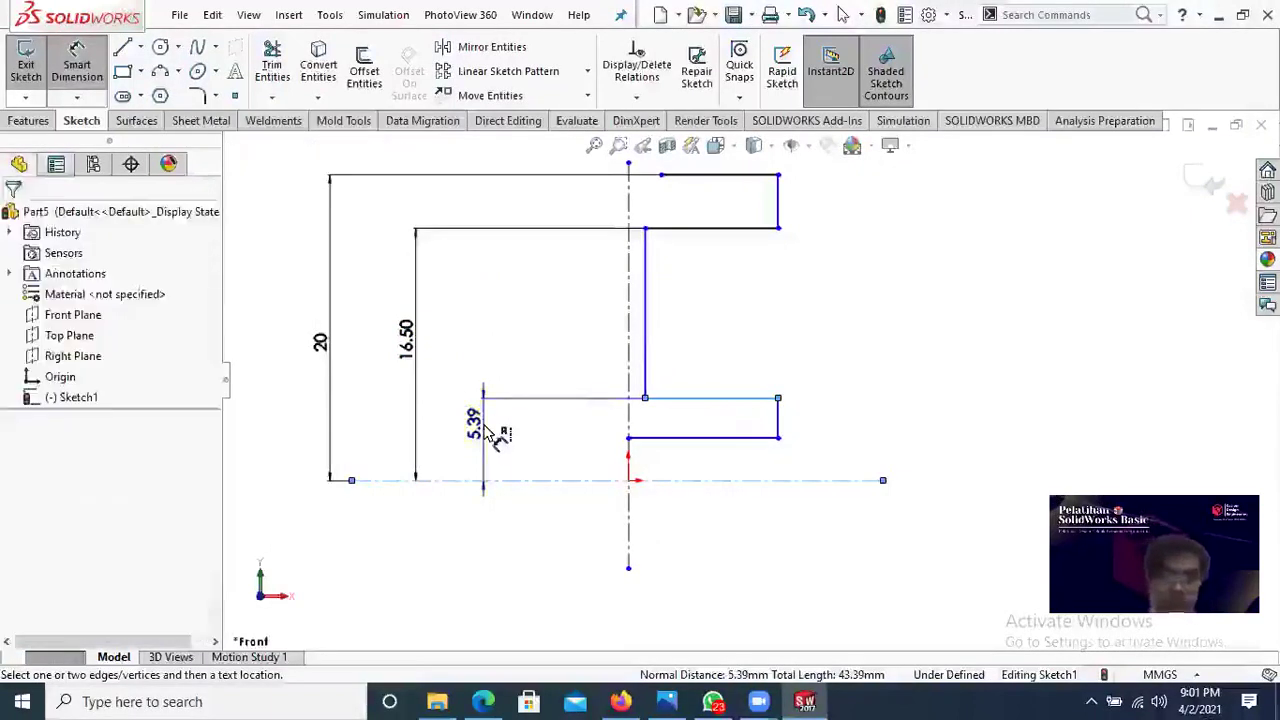
click(485, 430)
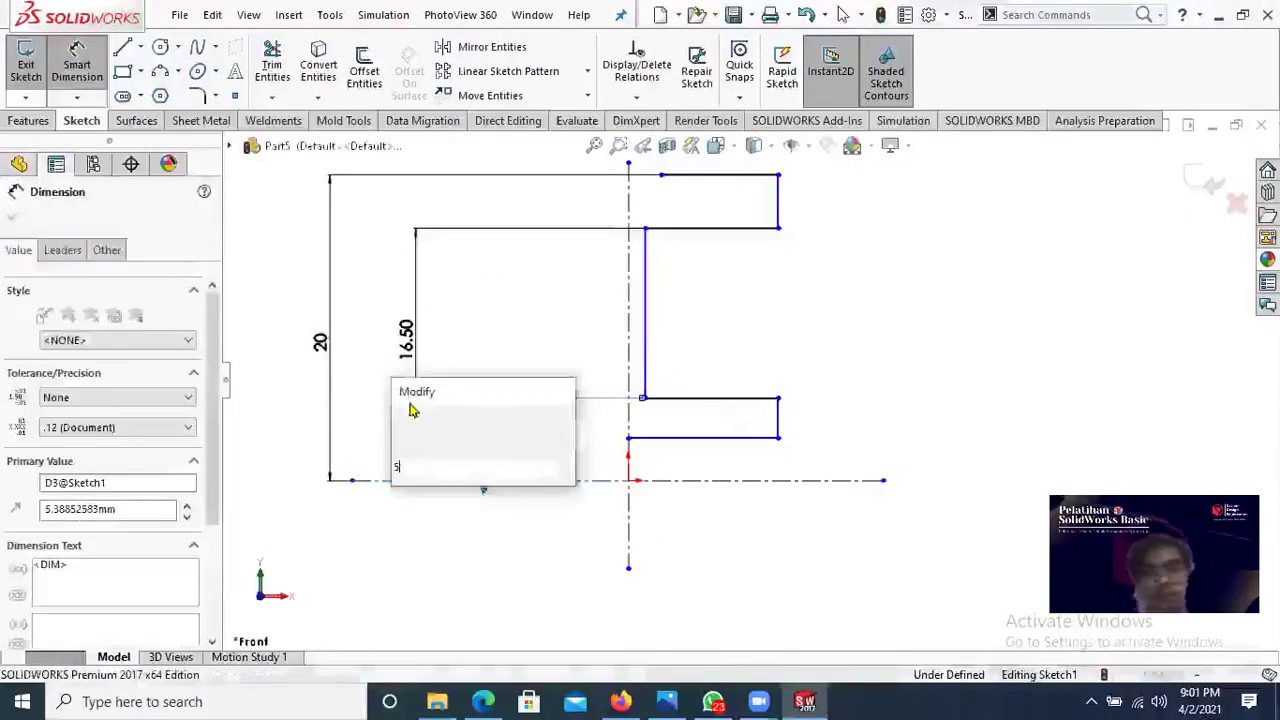
key(Return)
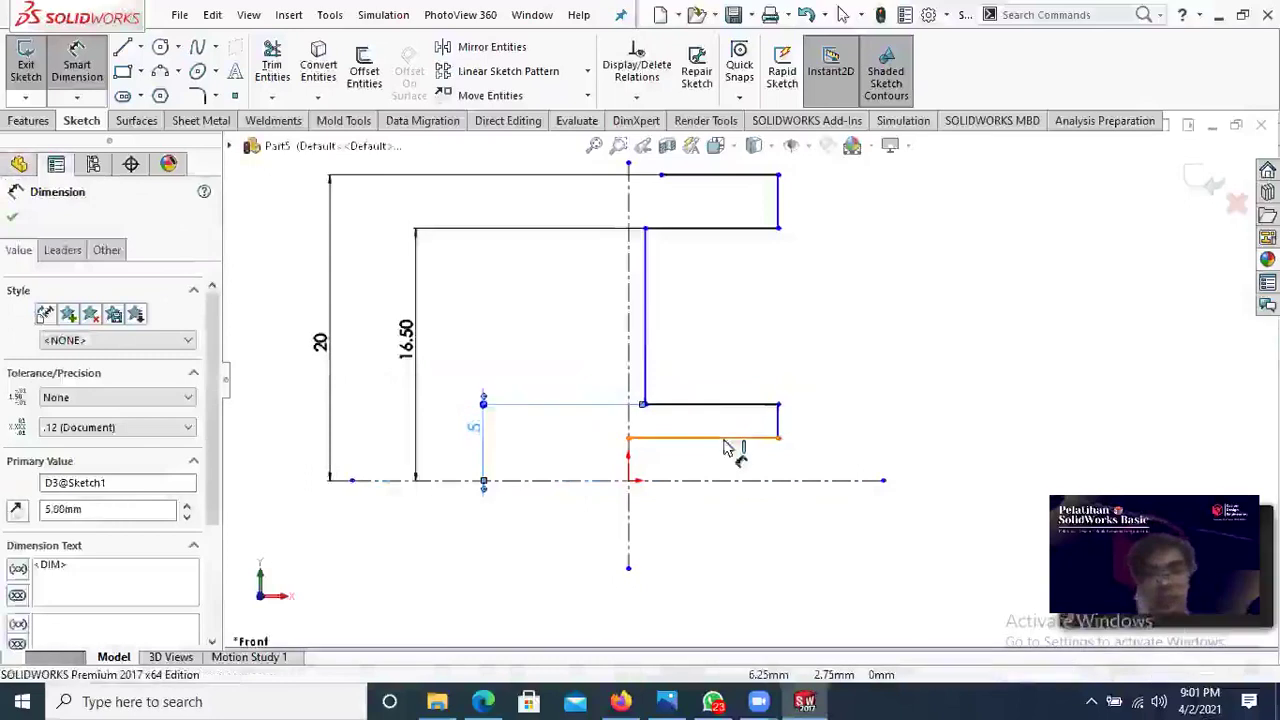
Step: Dimension the bore edge's distance from the horizontal centerline as 6.25/2 mm
click(724, 438)
click(712, 480)
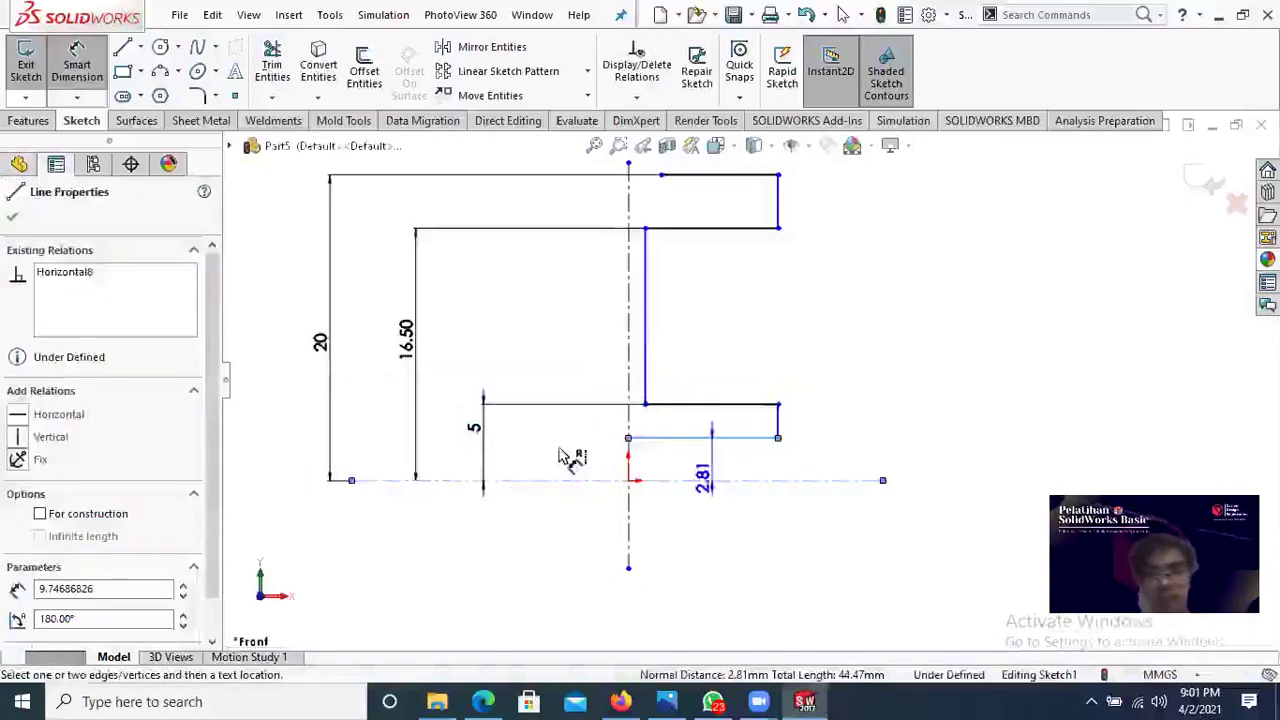
click(561, 457)
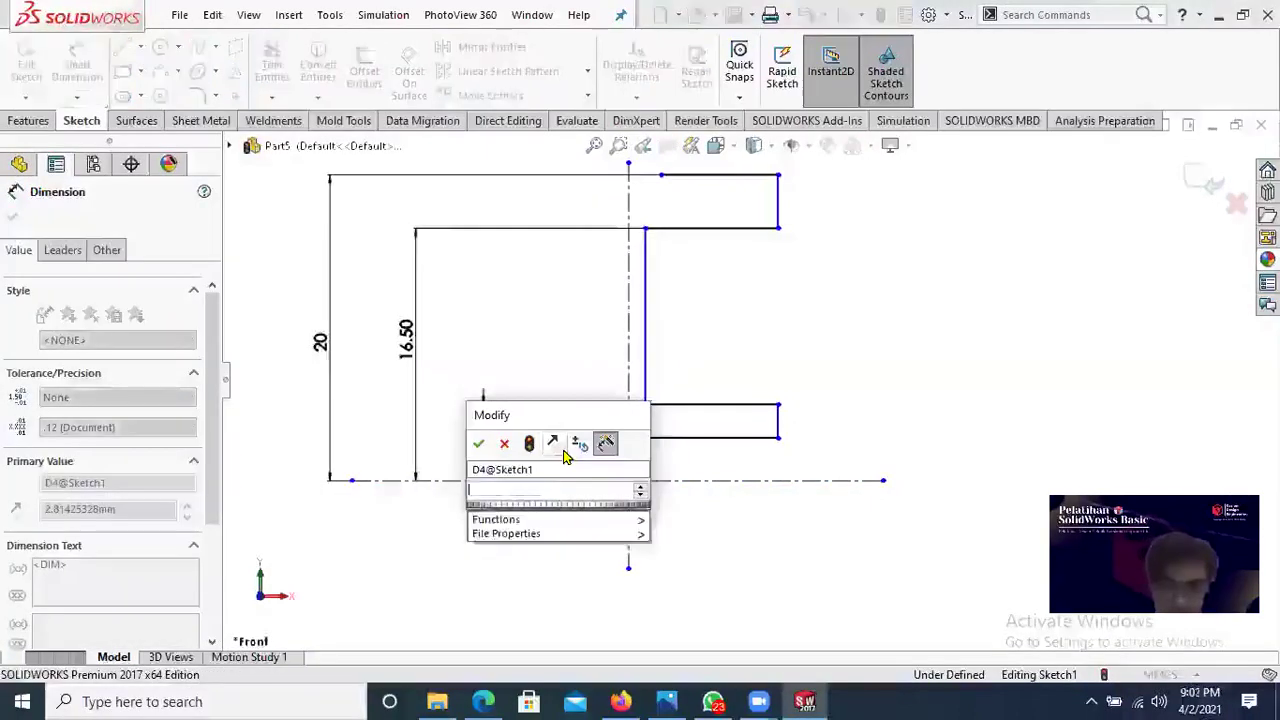
text(6.25)
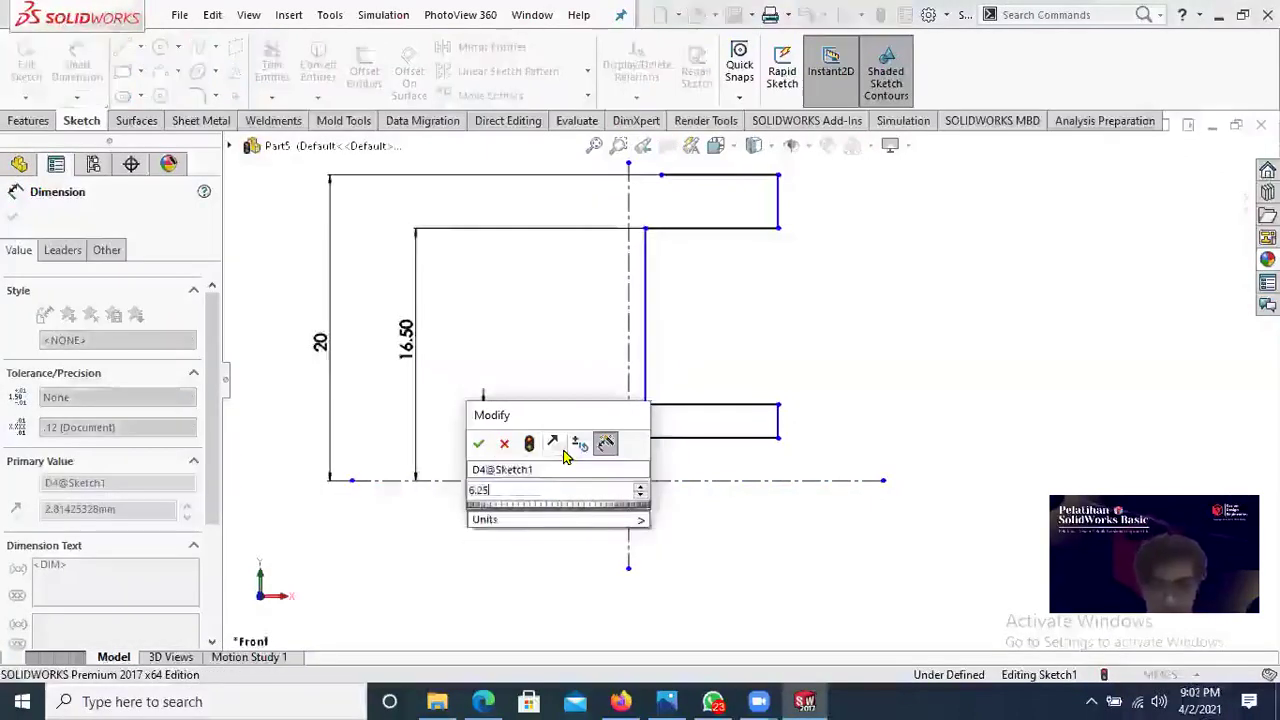
text(.2)
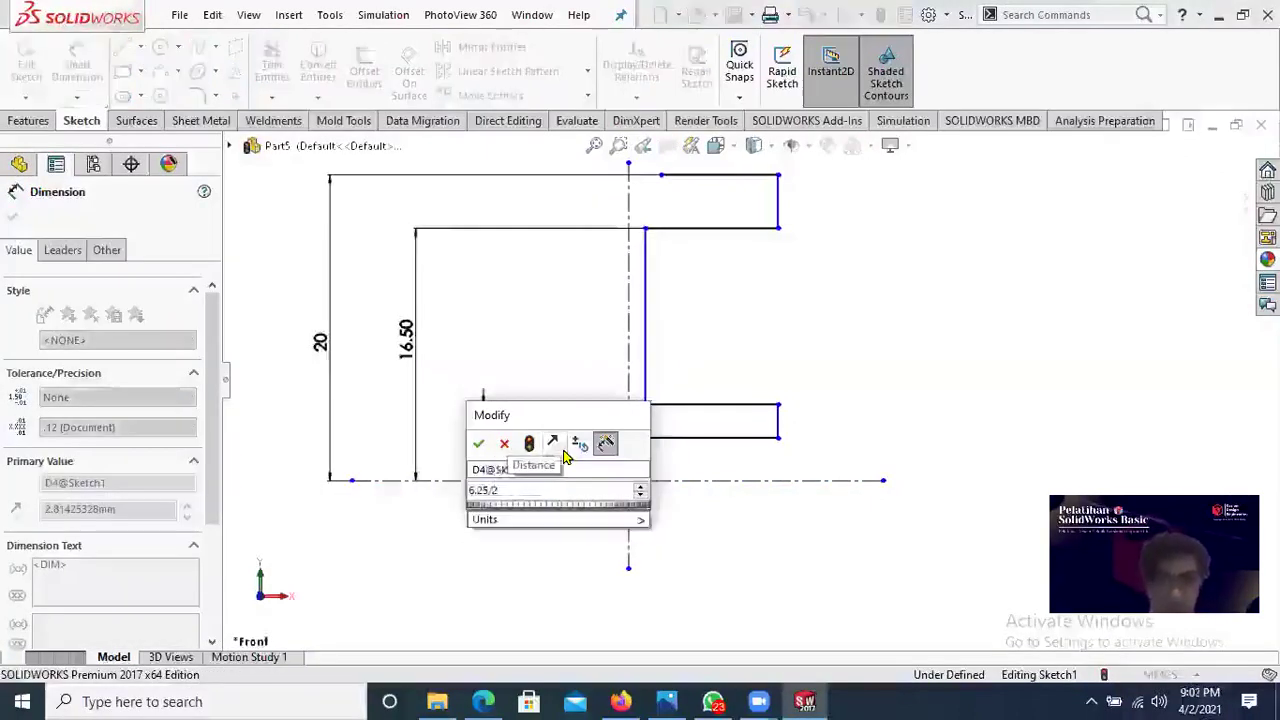
key(Return)
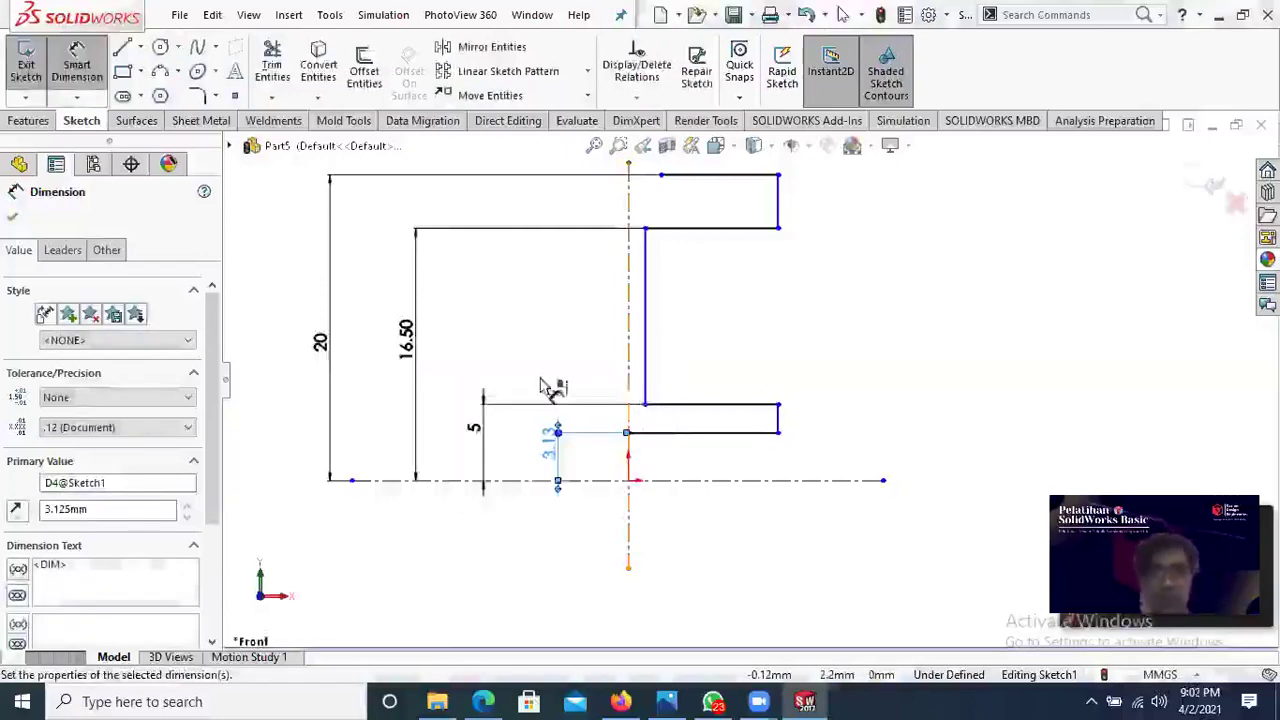
Step: Check the widths in the module's pulley drawing and dimension the hub's vertical side 7.5 mm from the vertical centerline
scroll(603, 415, down, 1)
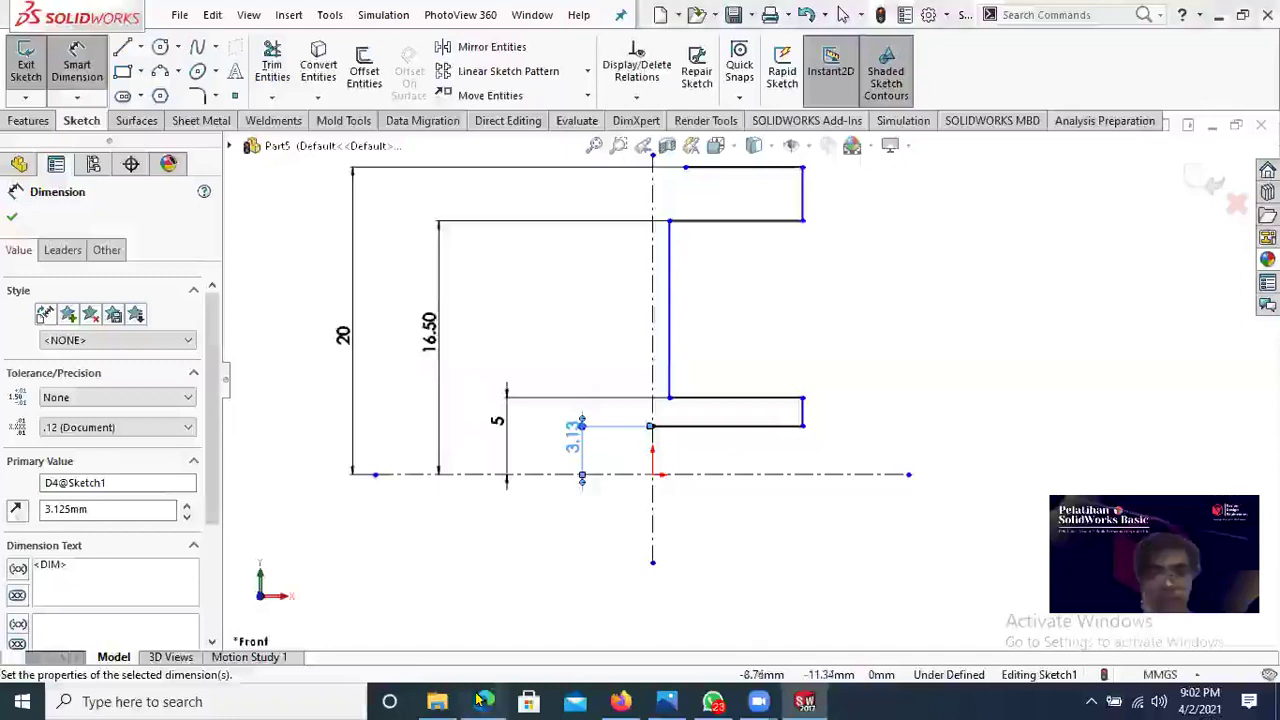
key(alt+Tab)
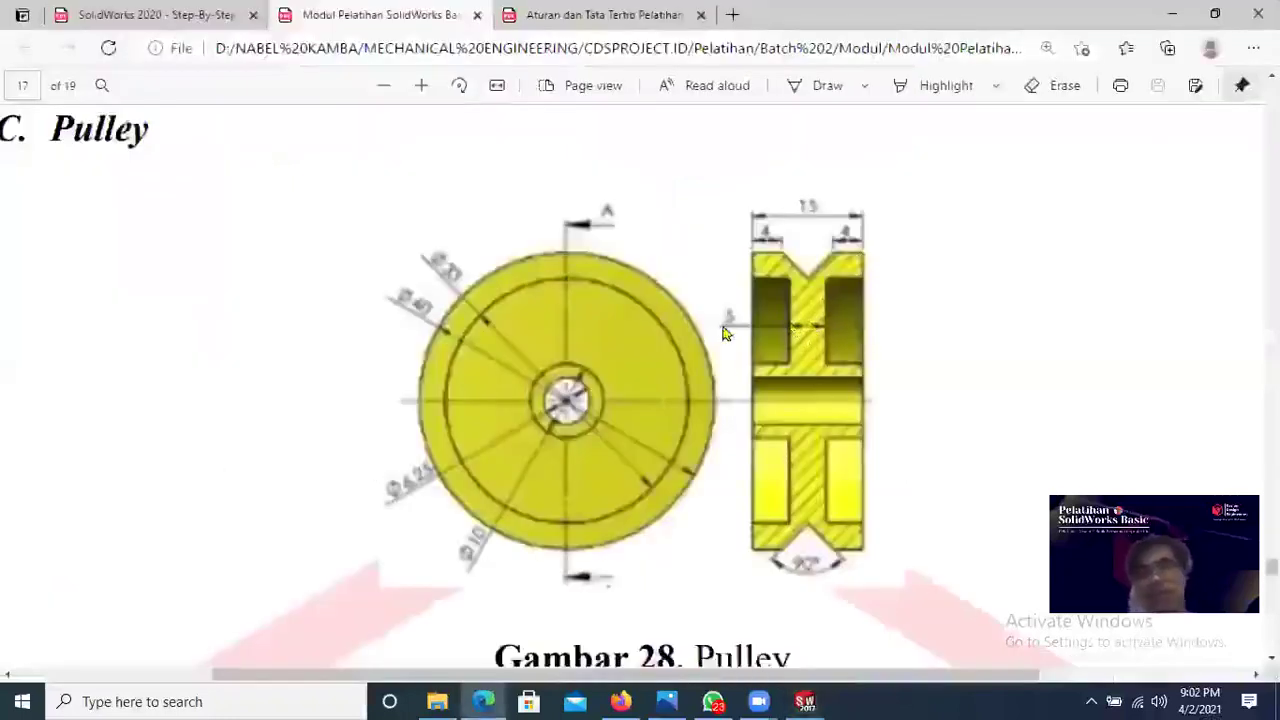
key(alt+Tab)
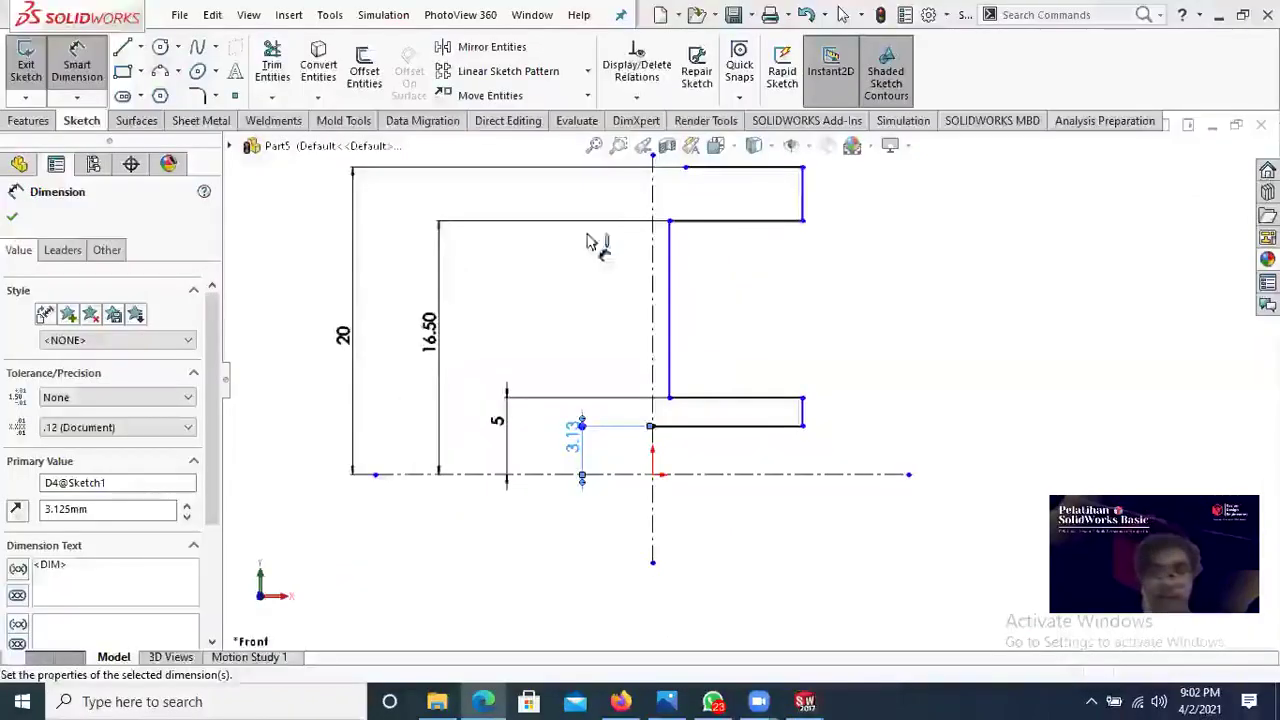
click(801, 408)
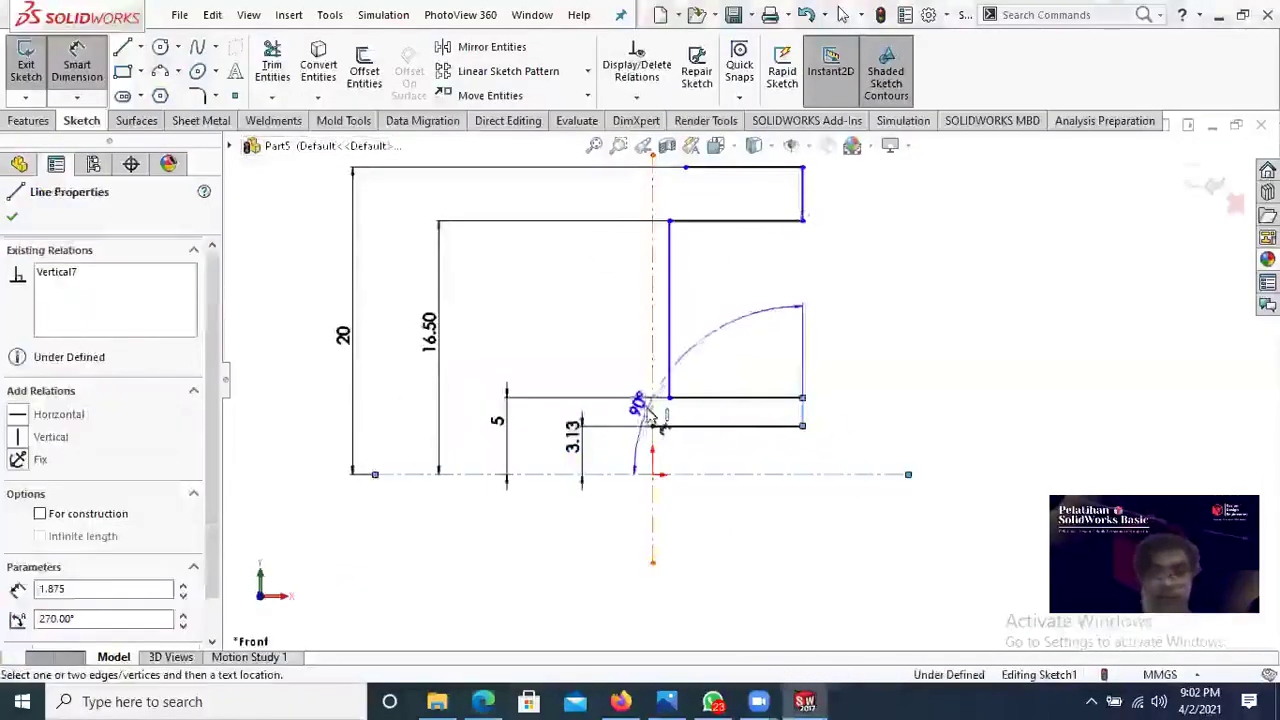
key(Escape)
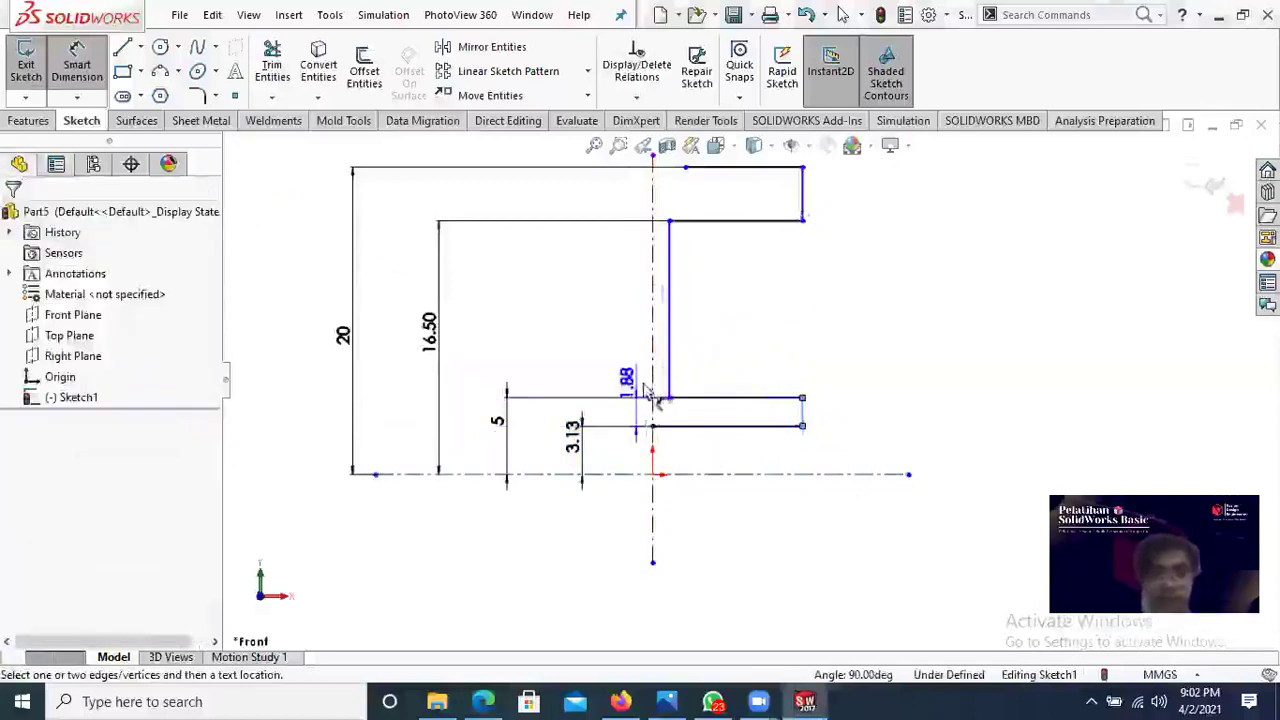
click(652, 418)
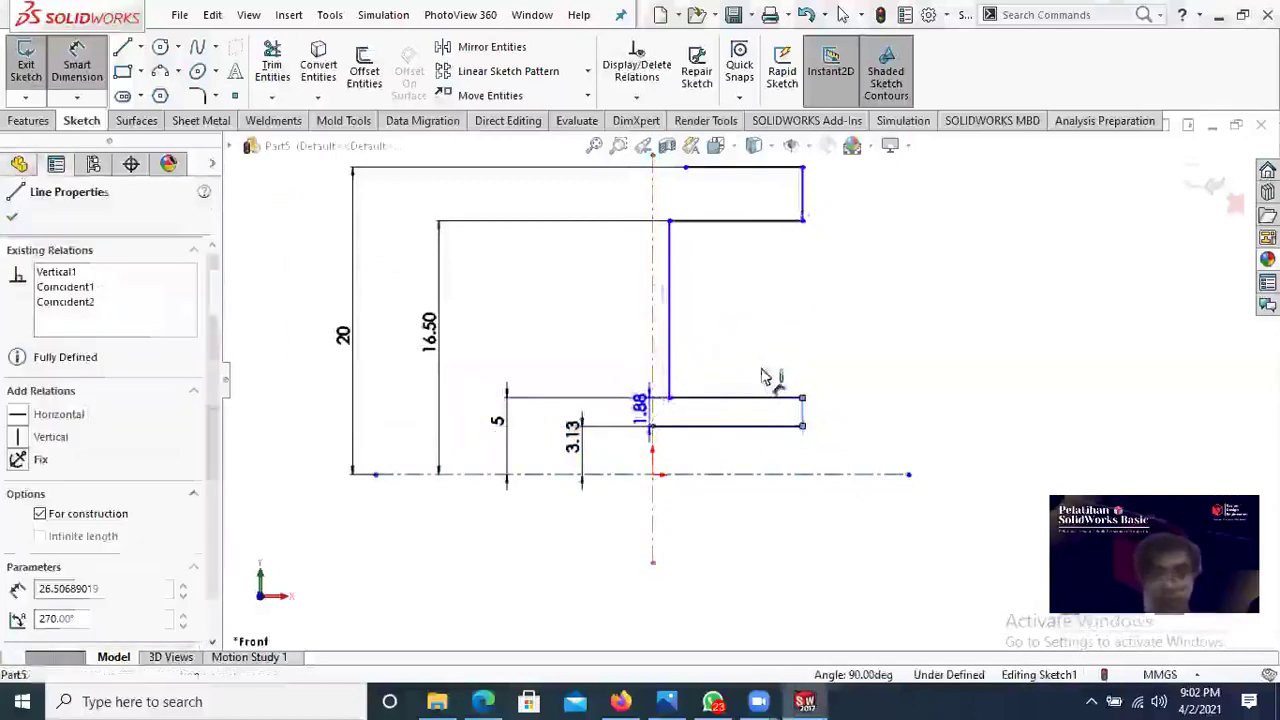
click(760, 358)
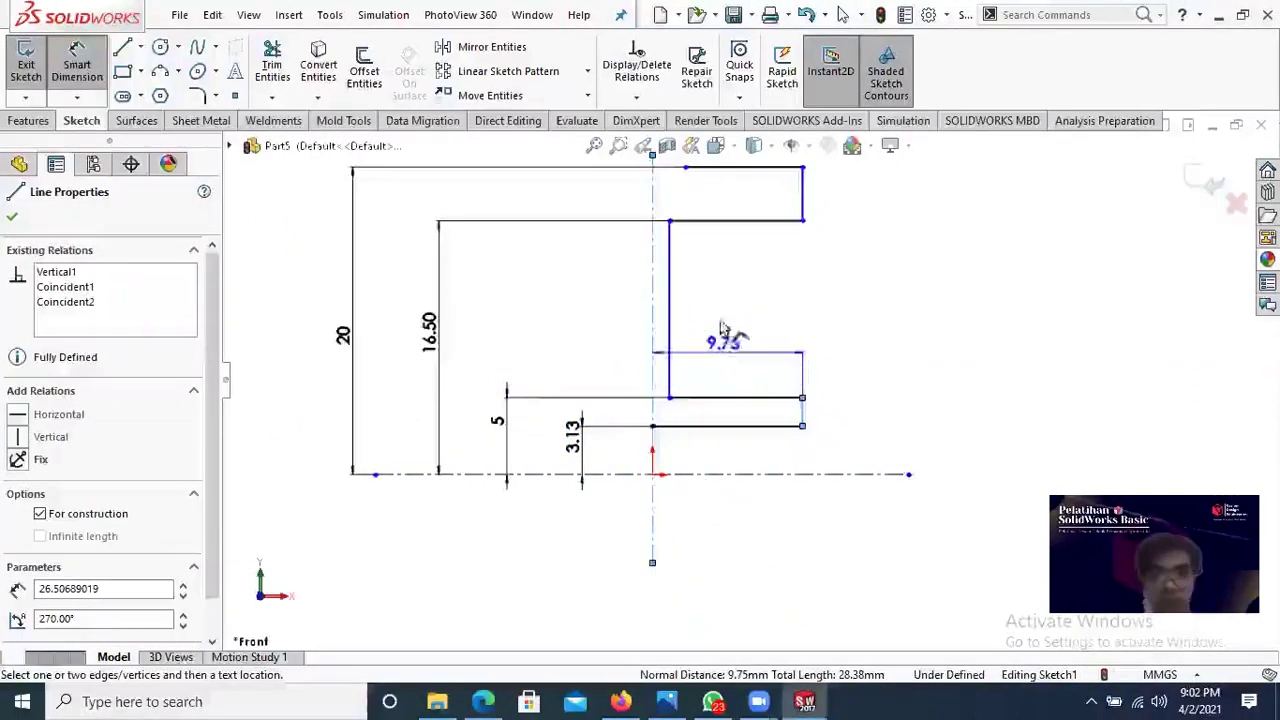
scroll(725, 330, up, 2)
click(733, 198)
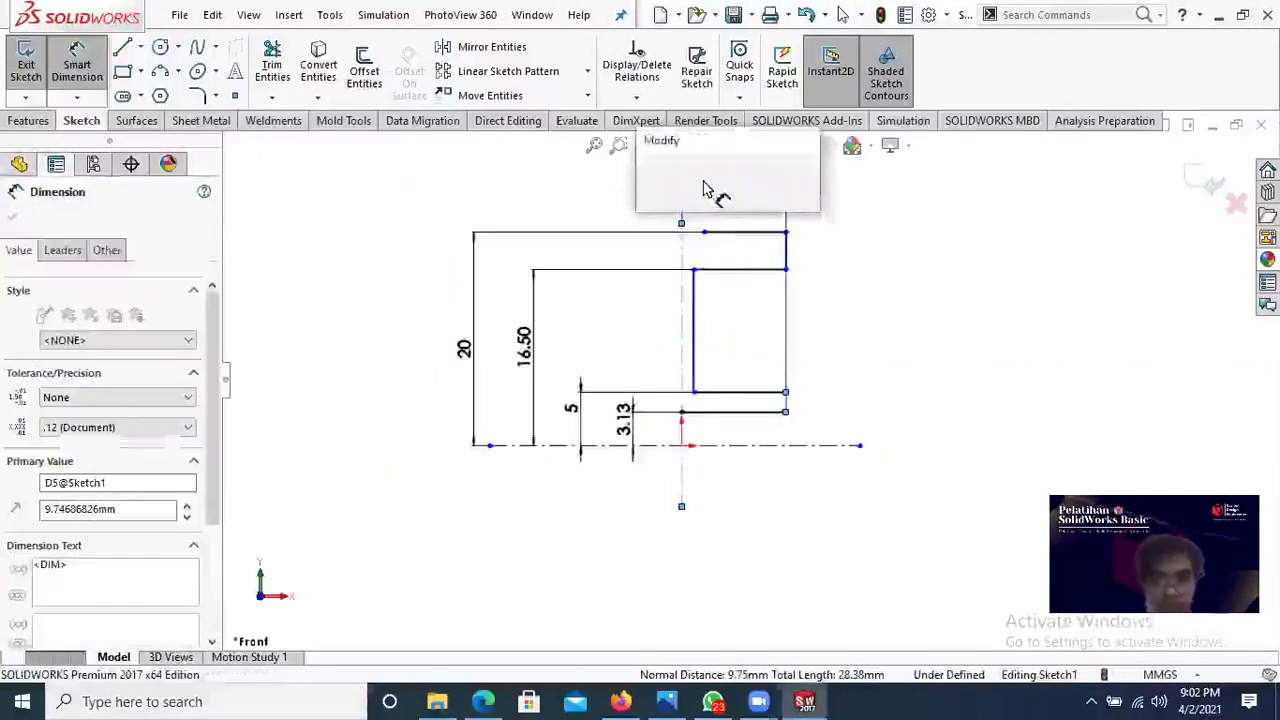
text(7.5)
key(Return)
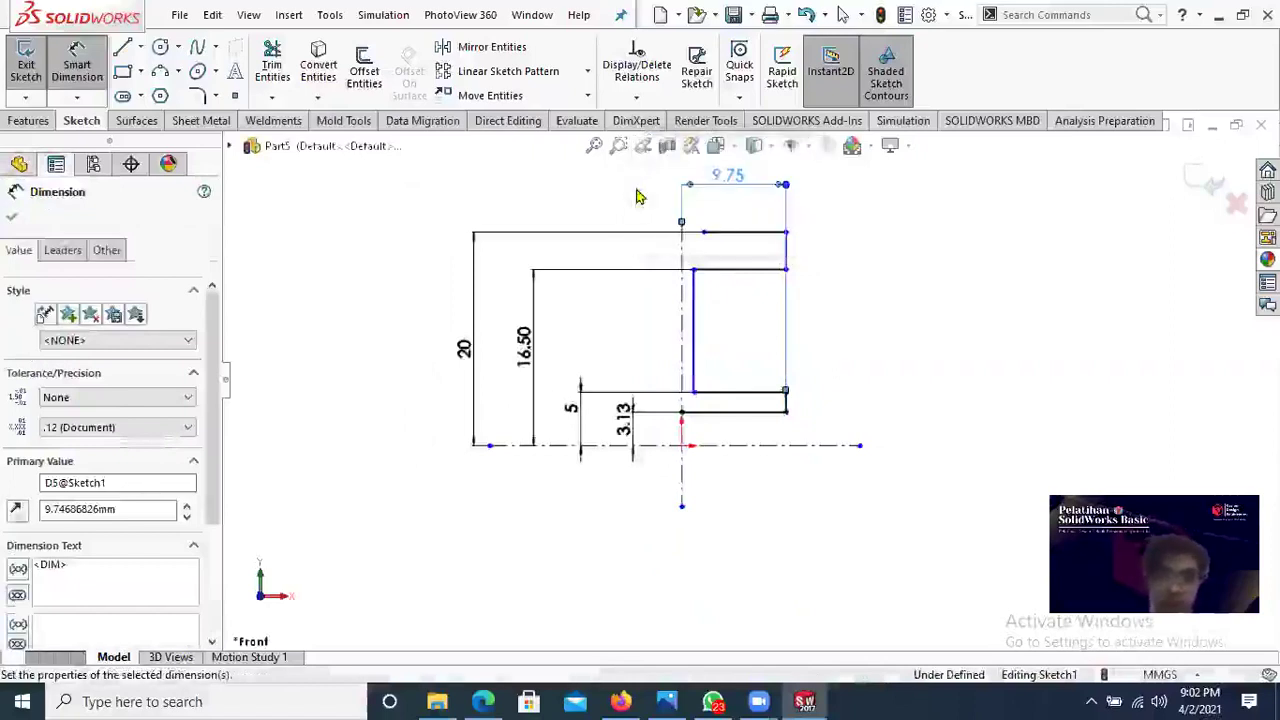
Step: Dimension the rim's vertical side 7.5 mm from the vertical centerline
scroll(780, 258, down, 1)
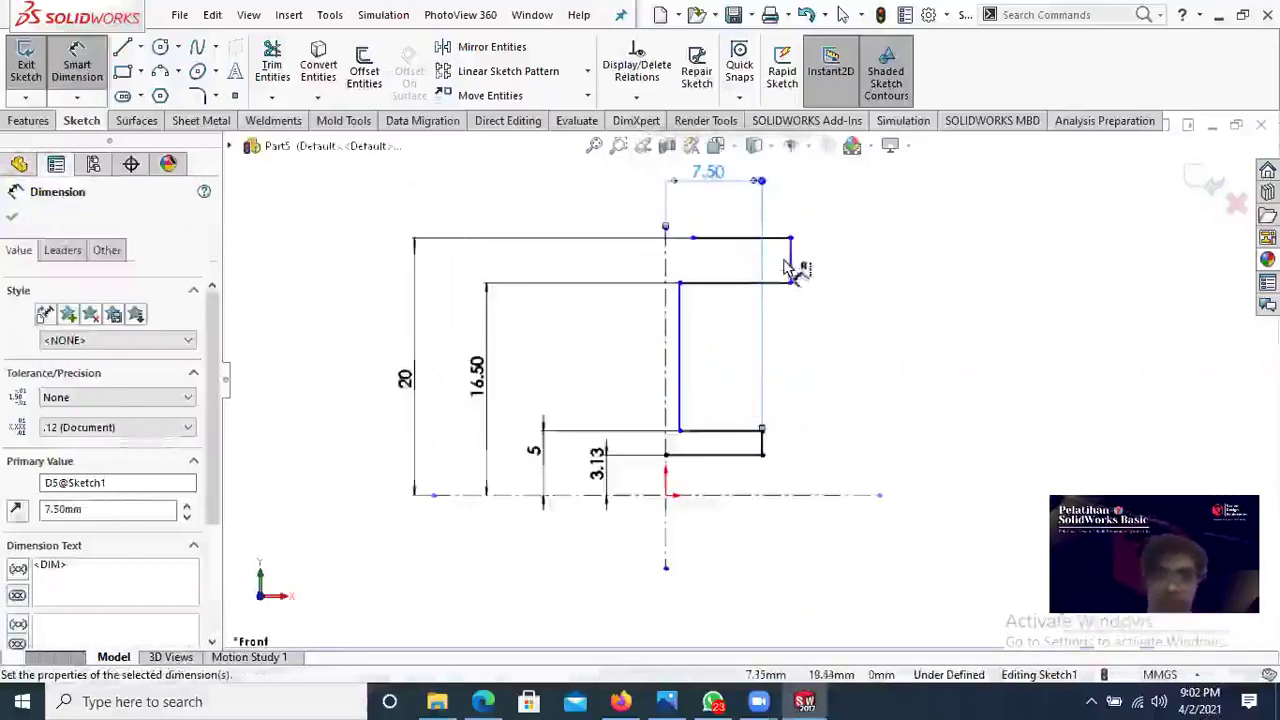
click(791, 266)
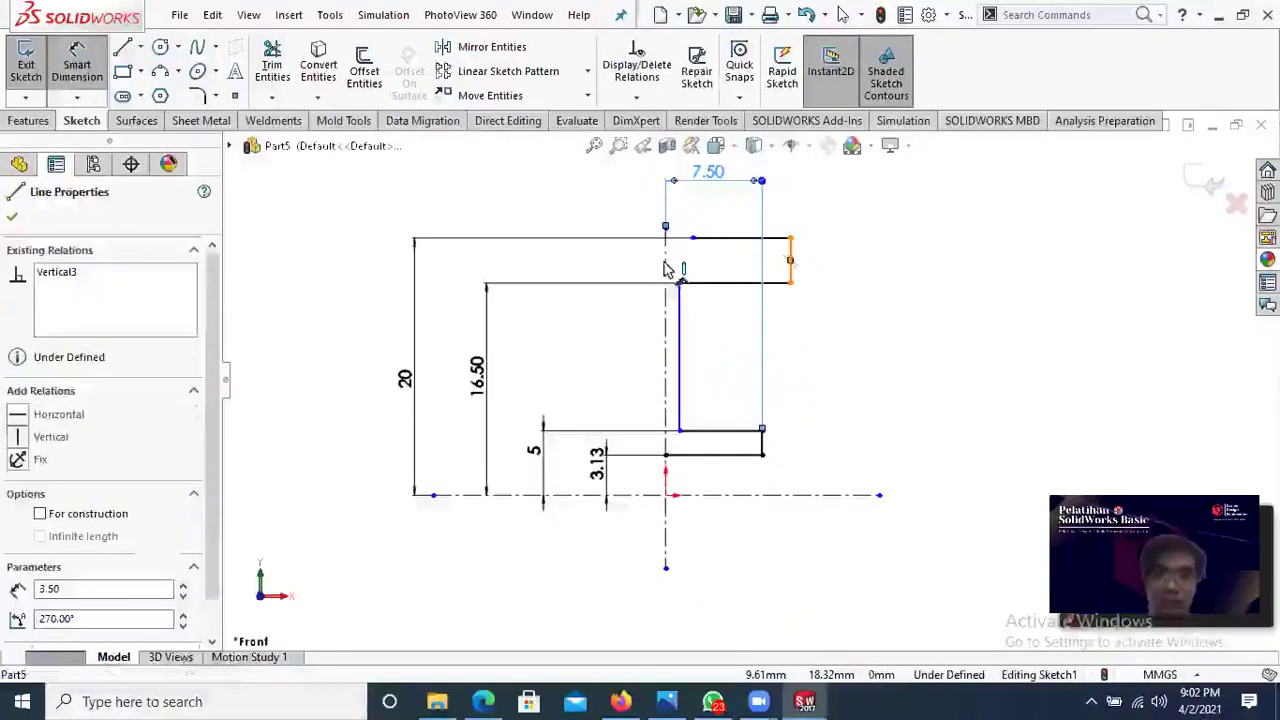
click(662, 272)
scroll(713, 197, up, 2)
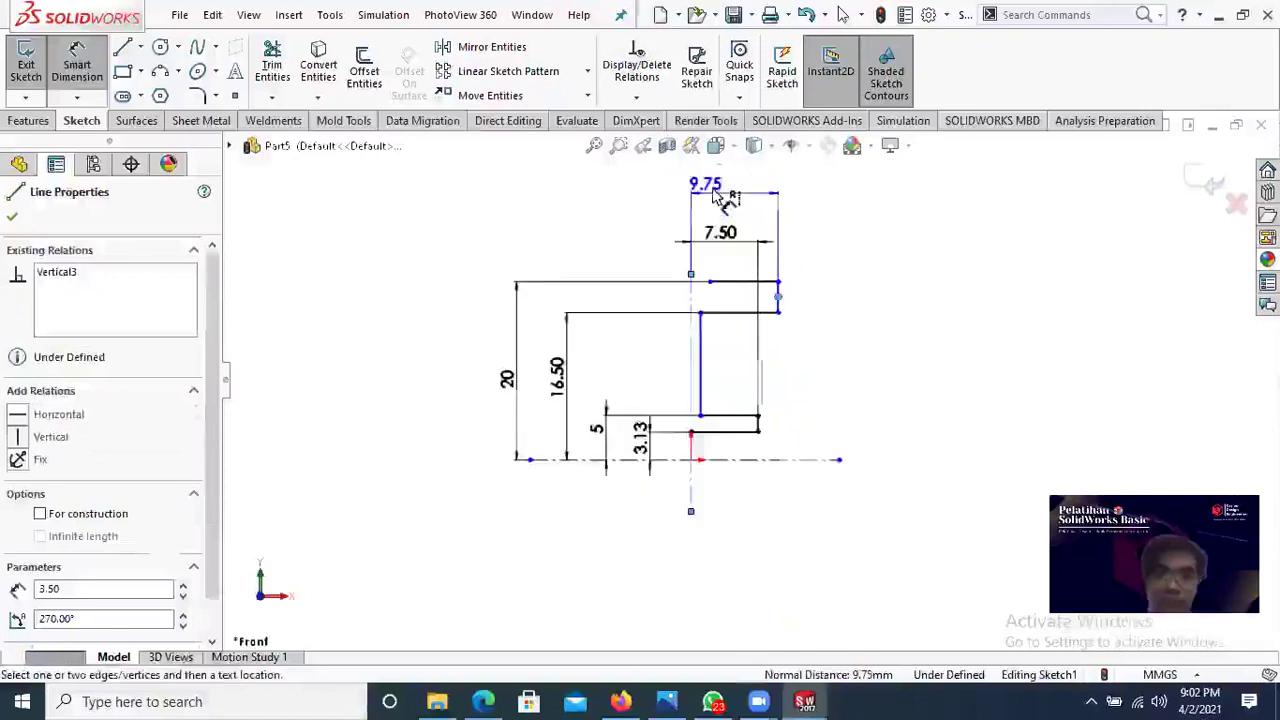
click(714, 196)
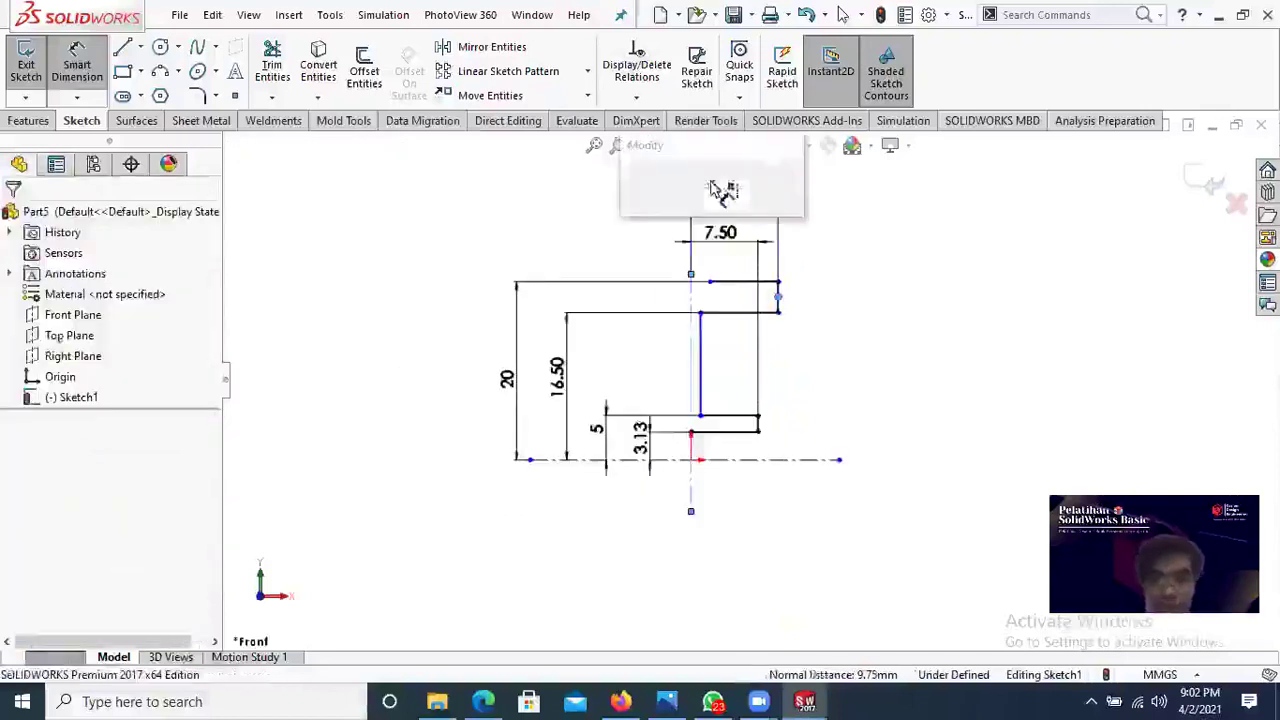
key(Return)
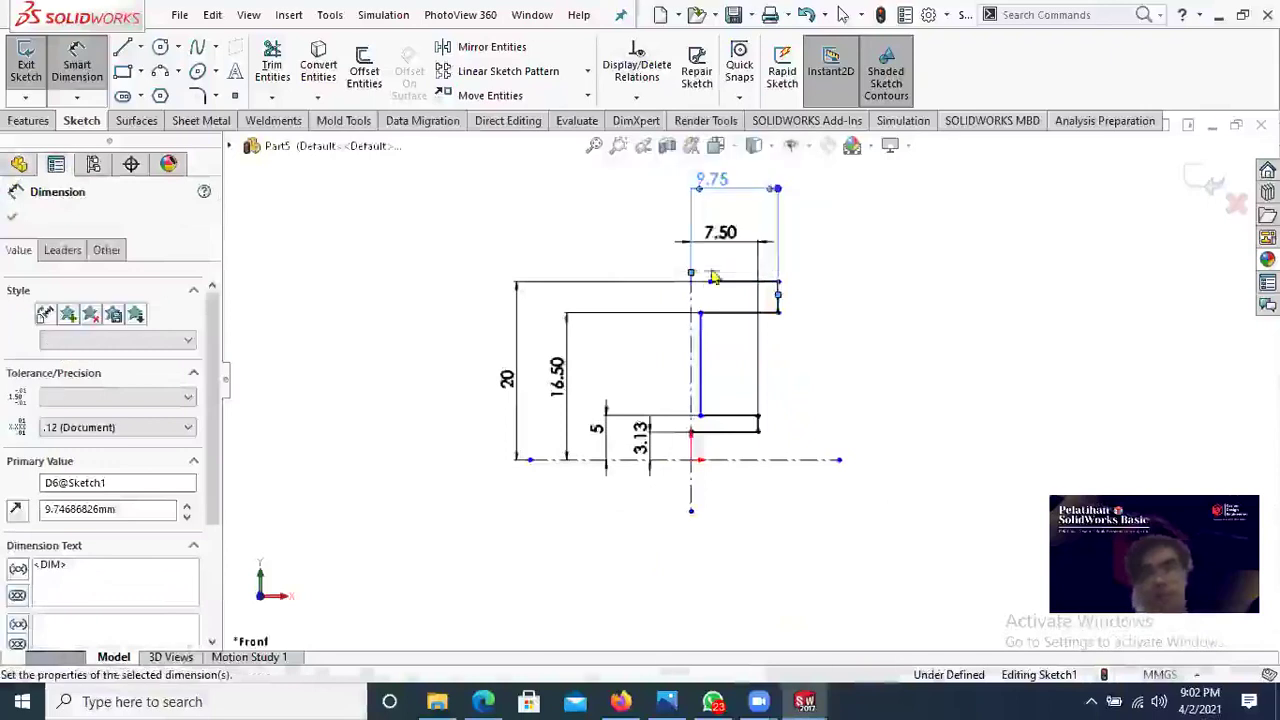
scroll(700, 303, down, 3)
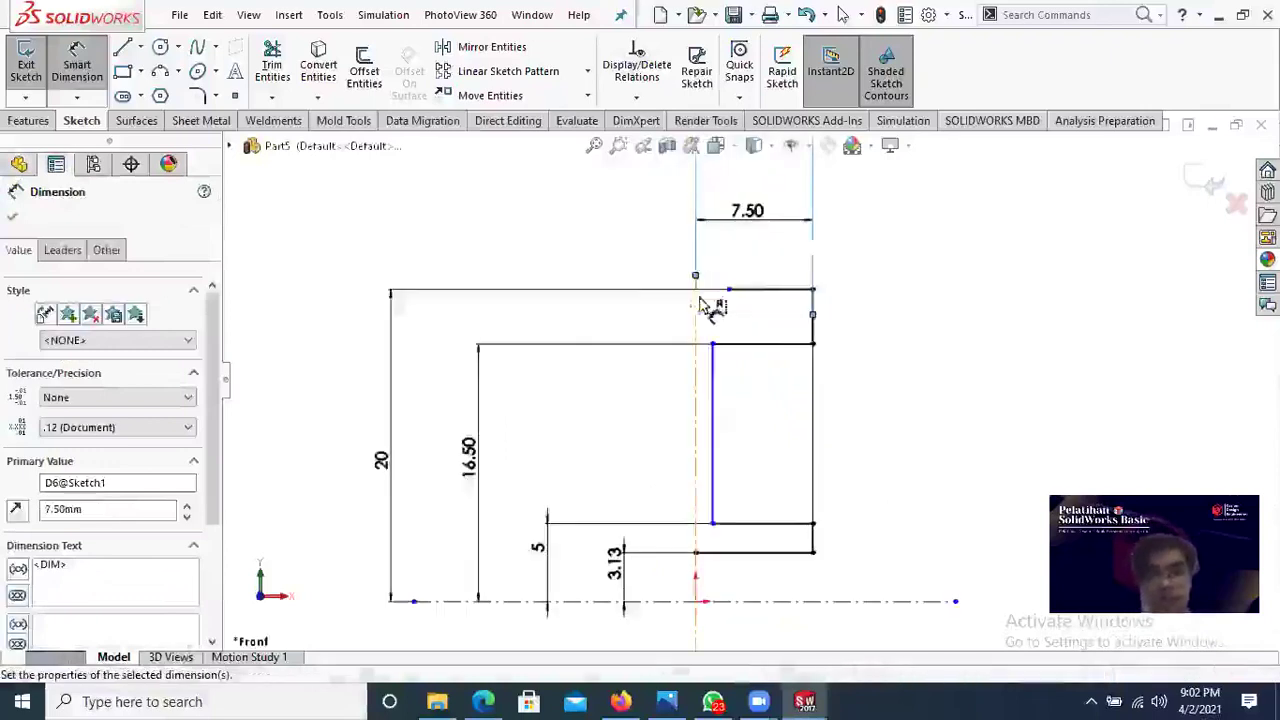
Step: Dimension the length of the rim's upper horizontal edge as 4 mm
click(775, 270)
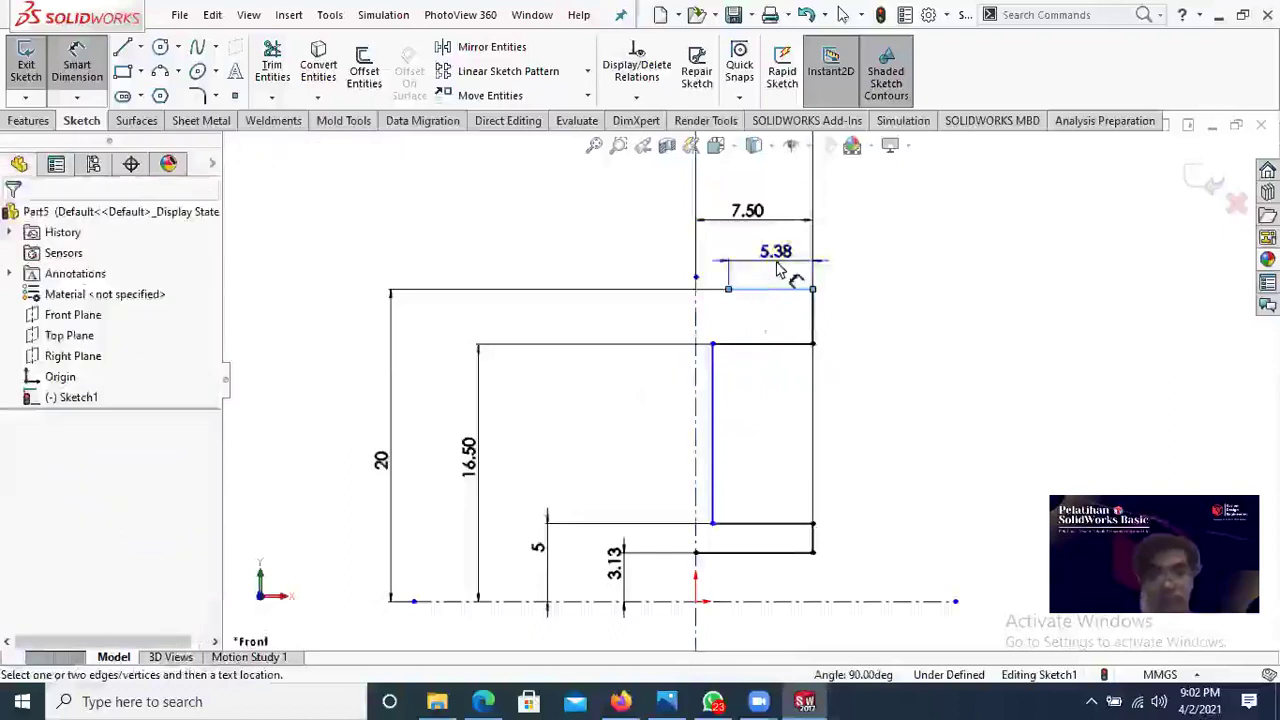
click(780, 270)
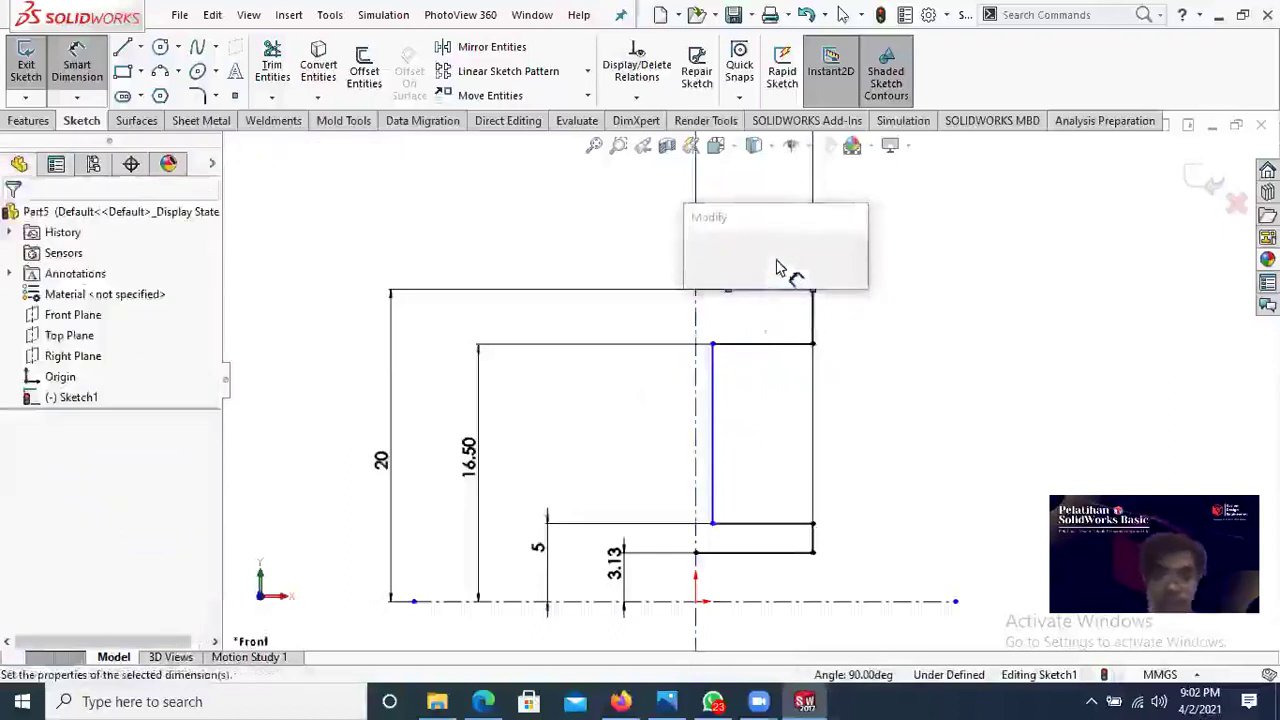
text(4)
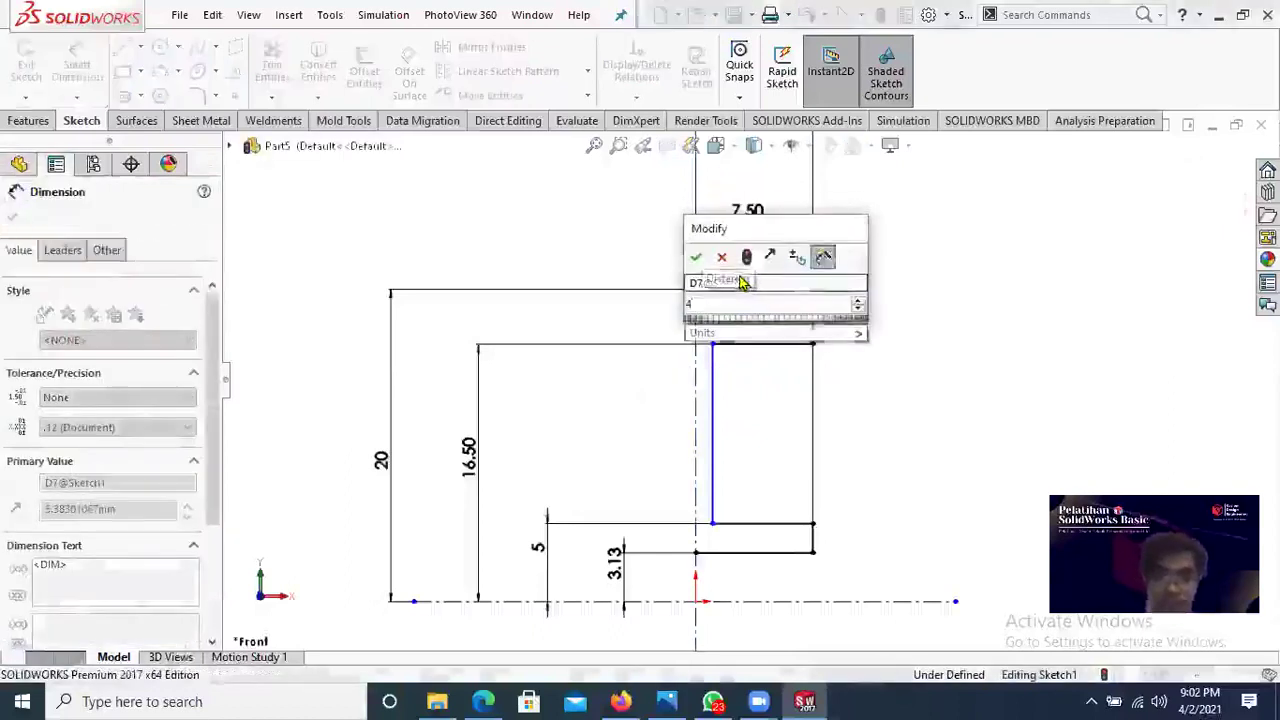
key(Escape)
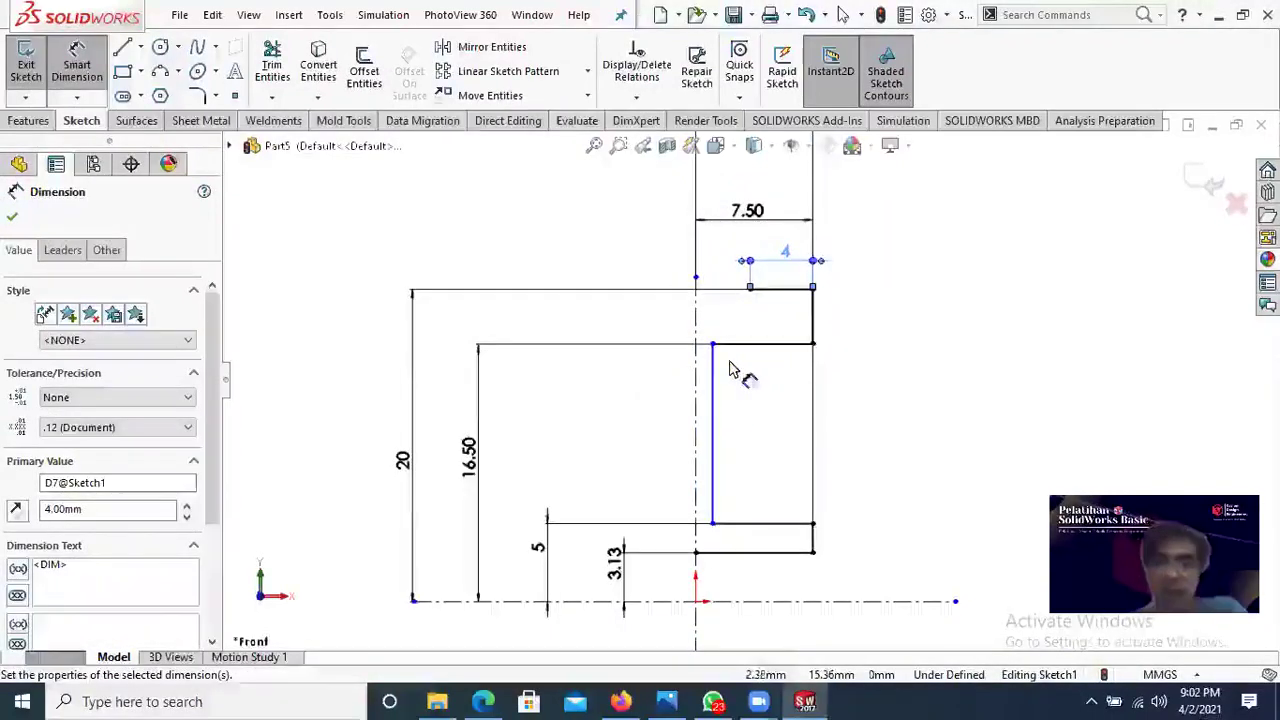
Step: Check the web thickness in the module's pulley drawing and dimension the web's vertical side as a doubled 2.5 mm distance across the vertical centerline
click(486, 701)
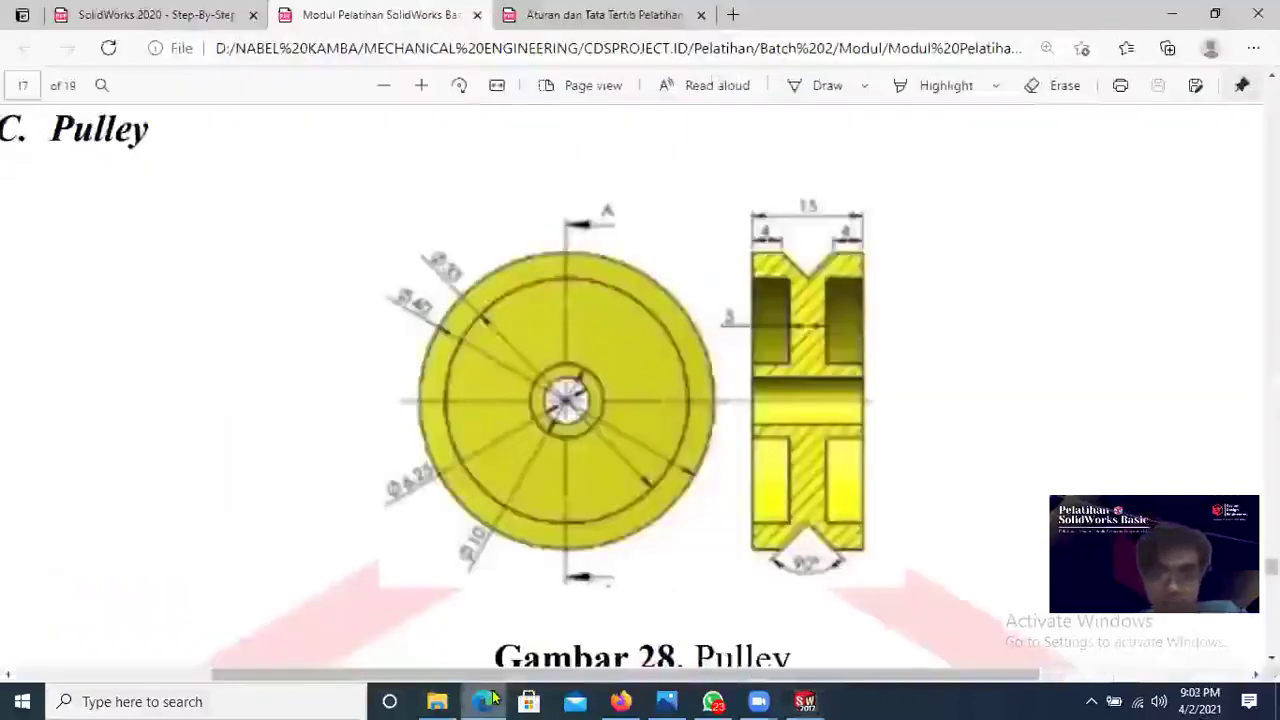
click(487, 701)
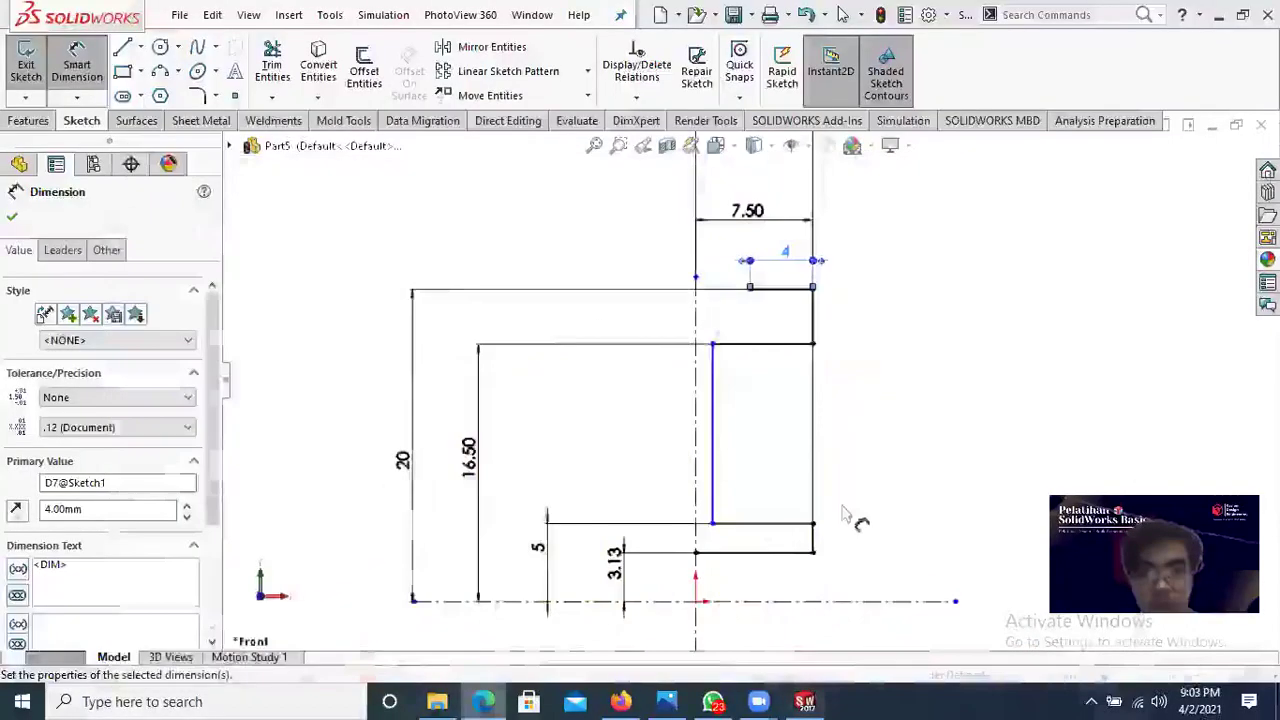
click(703, 437)
click(692, 375)
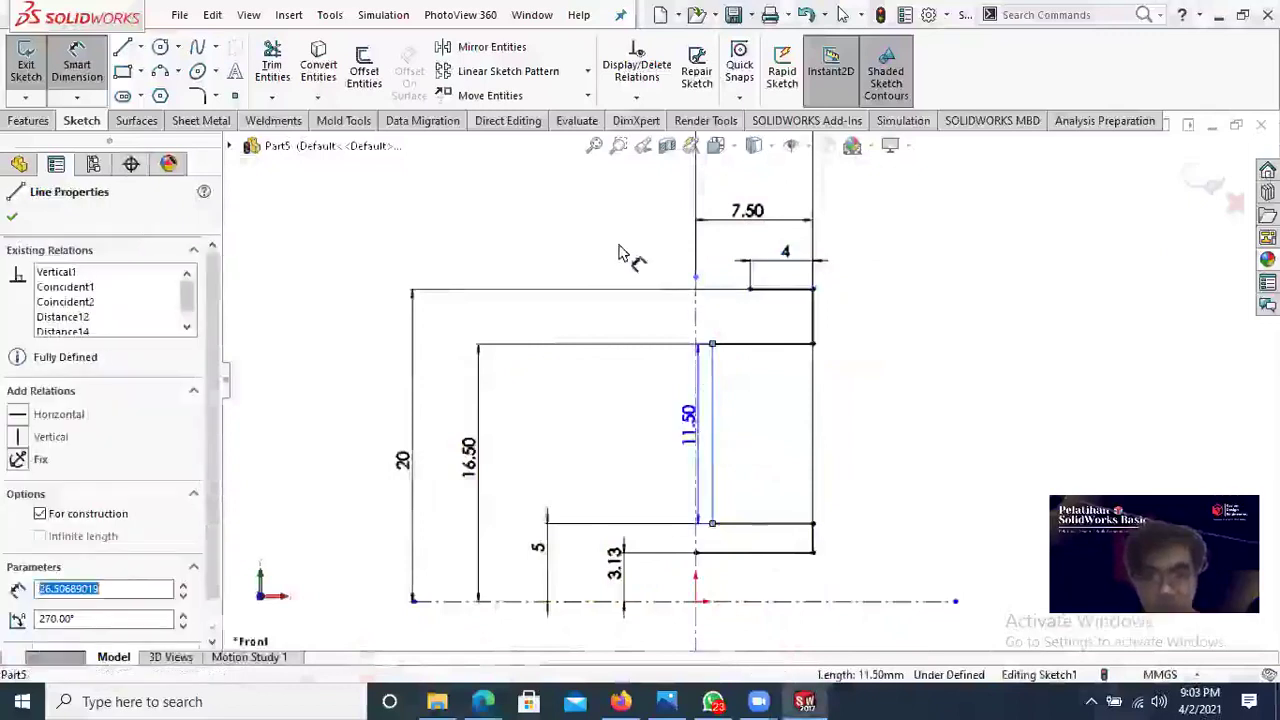
key(d)
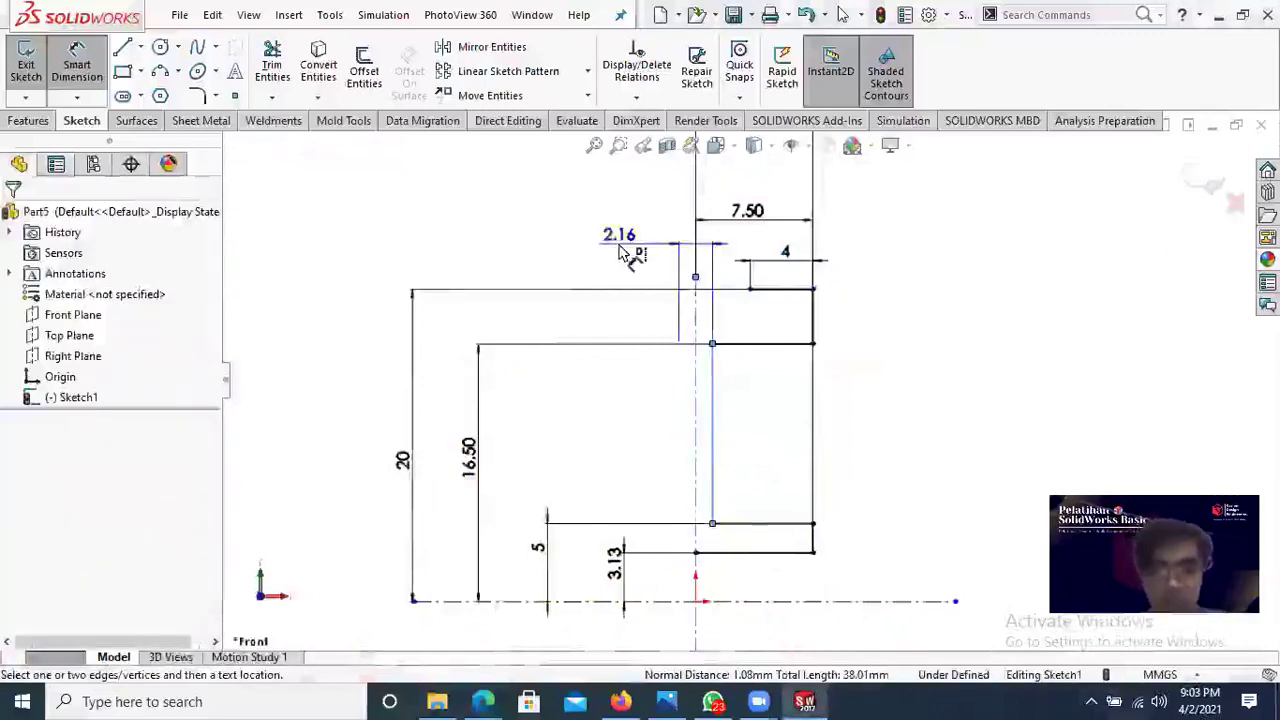
click(620, 252)
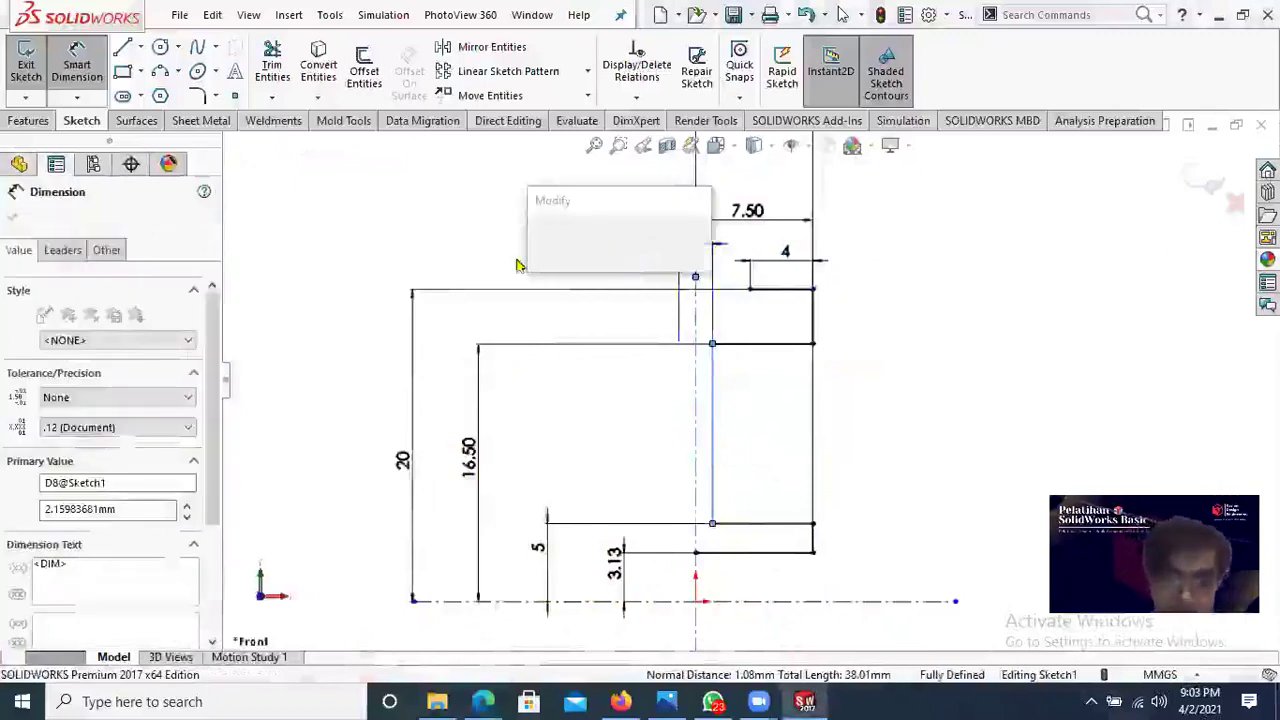
text(2.5)
key(Return)
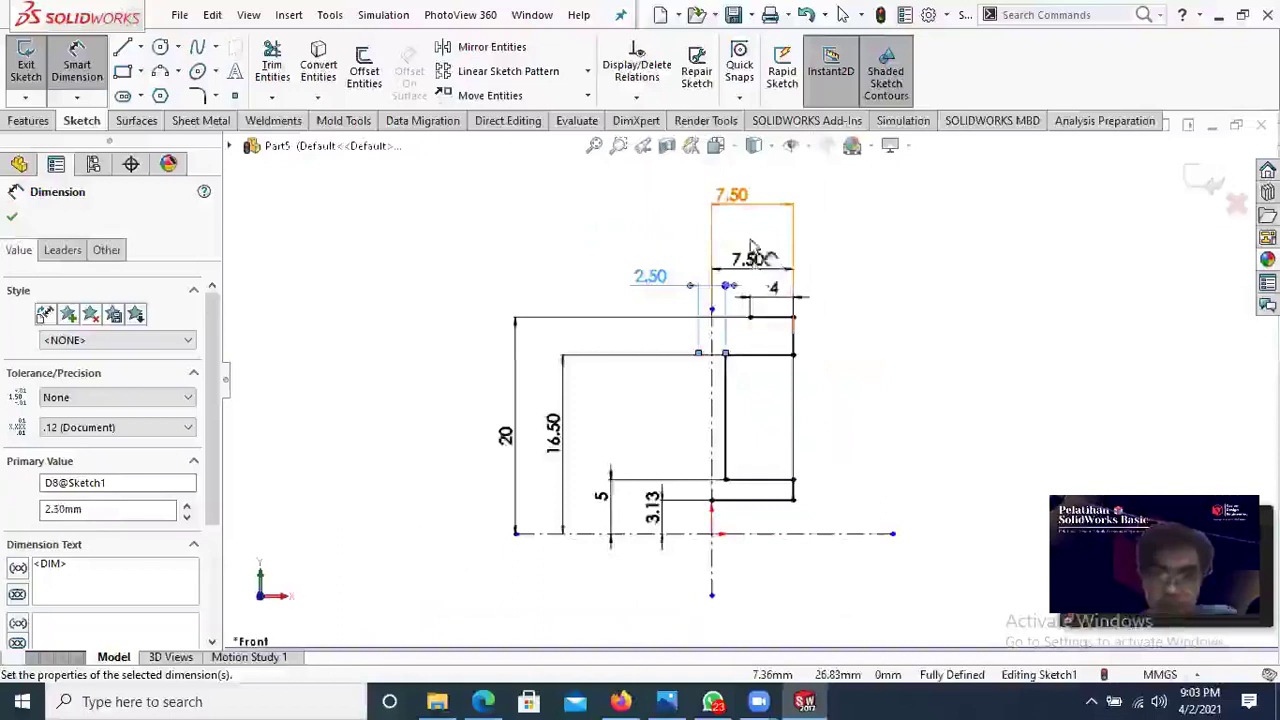
Step: Reposition the lower 7.50 mm dimension and the 4 mm dimension so they are neatly spaced above the rim
click(755, 248)
click(768, 297)
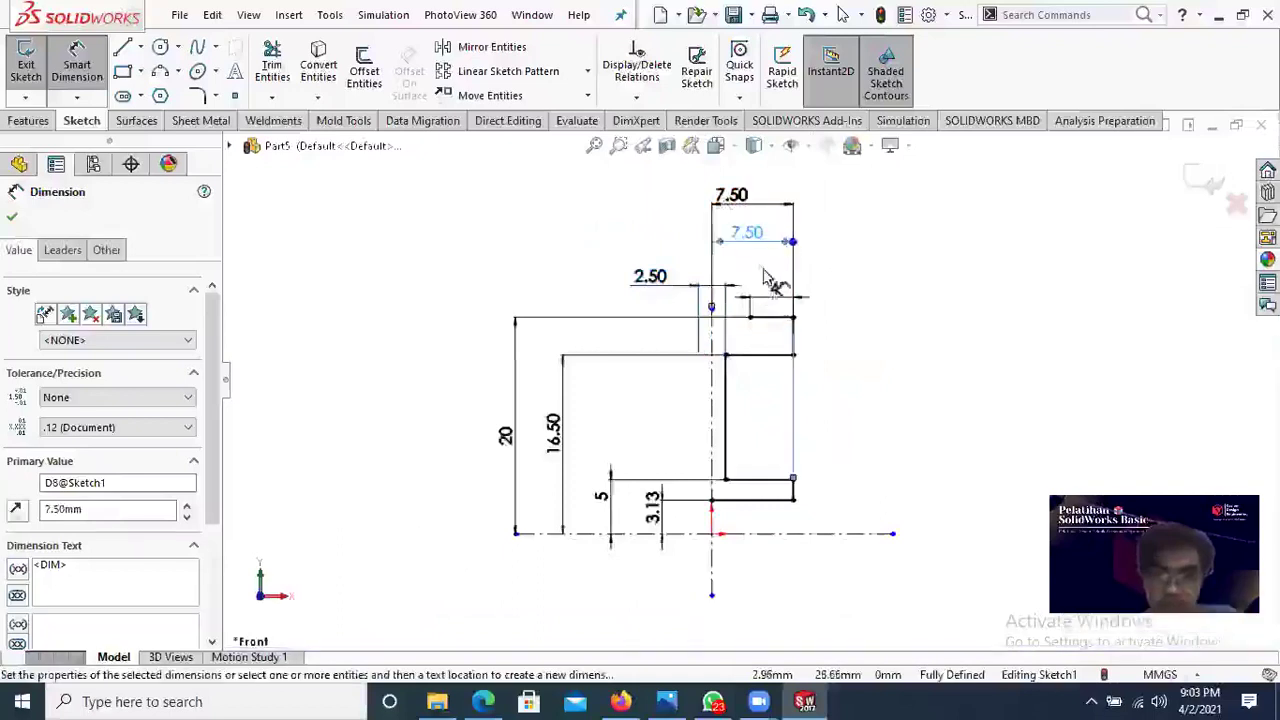
drag(772, 289, 757, 264)
click(945, 277)
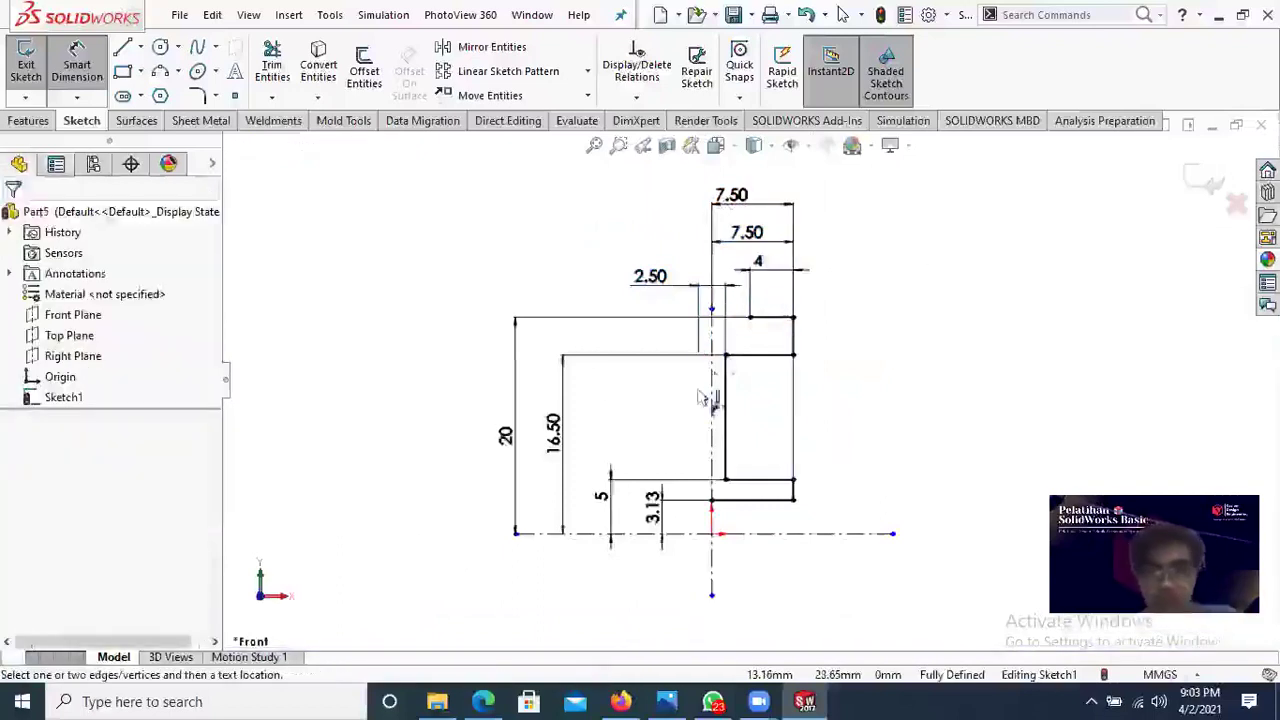
Step: Check the groove in the module's drawing and sketch a 45° line about 4.95 mm long from the rim's upper inner endpoint down to the vertical centerline
scroll(700, 383, down, 2)
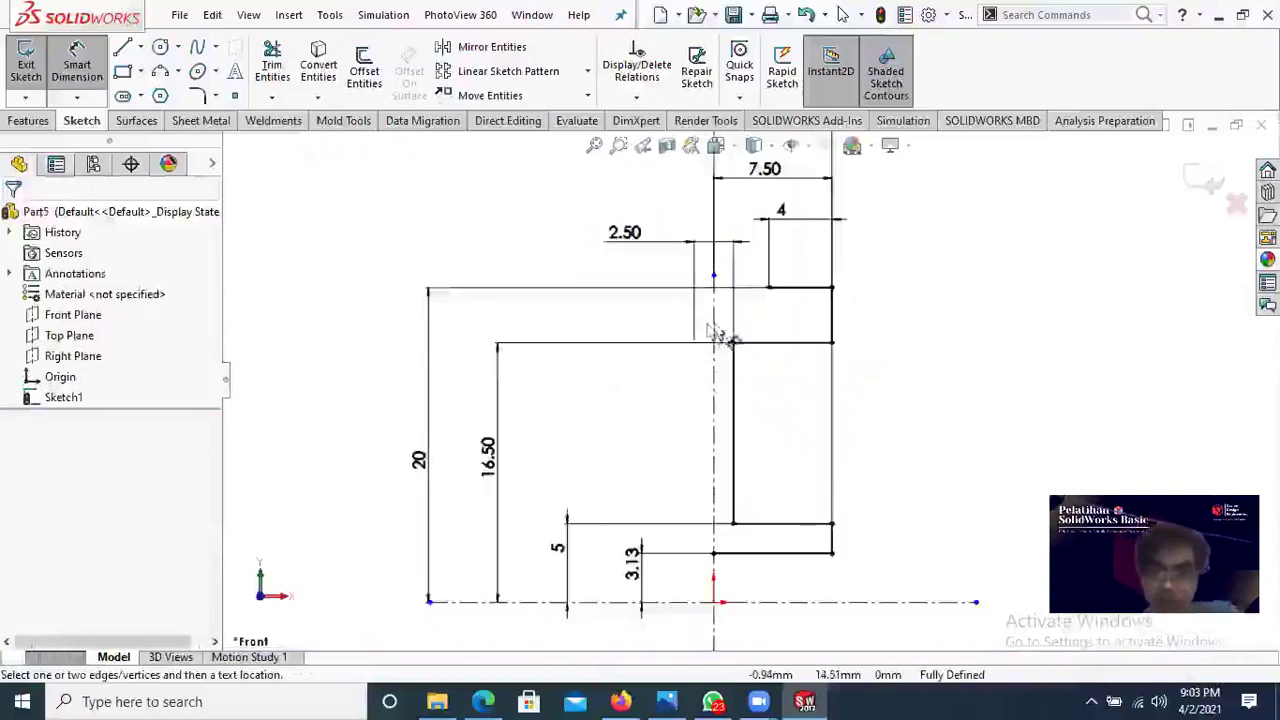
scroll(688, 325, down, 1)
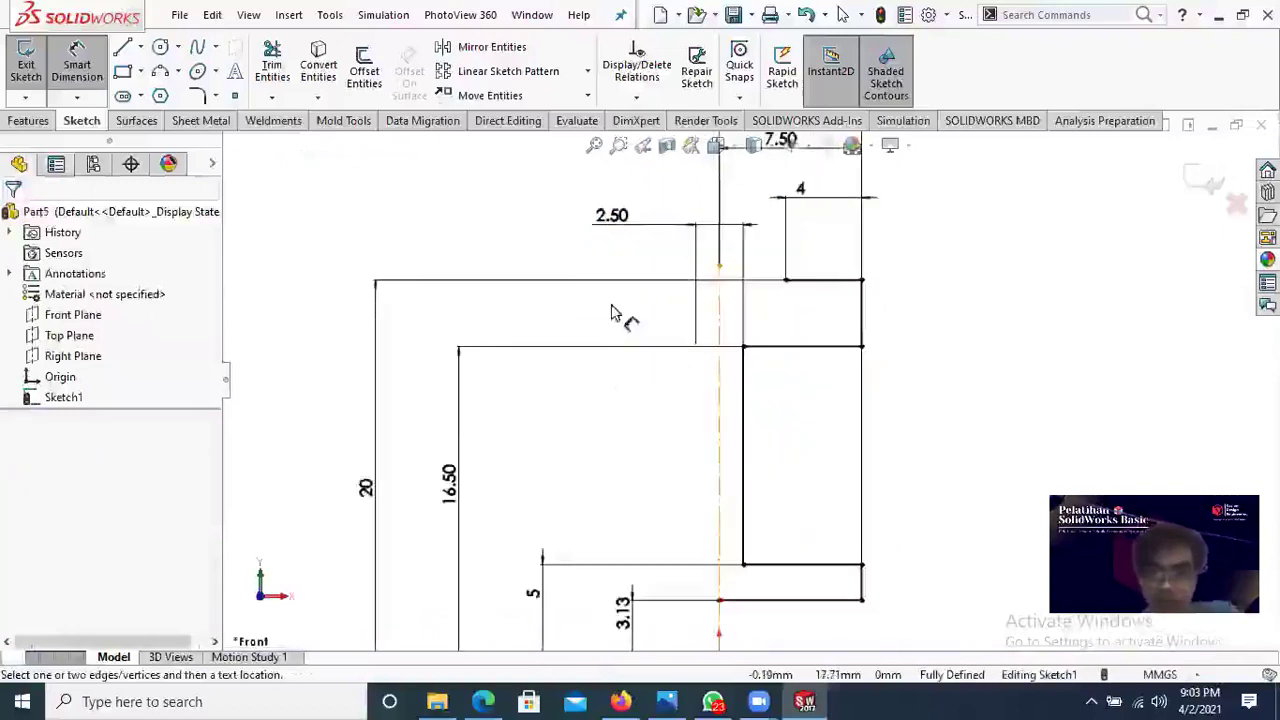
click(483, 701)
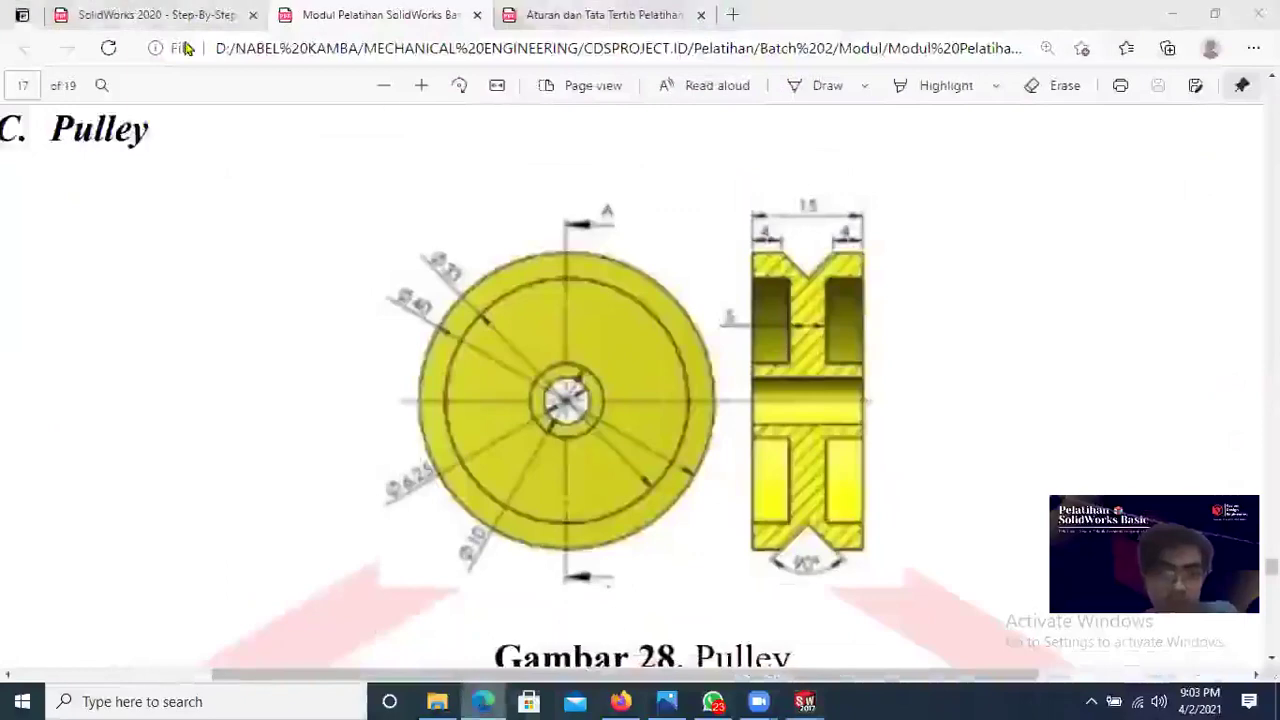
key(alt+Tab)
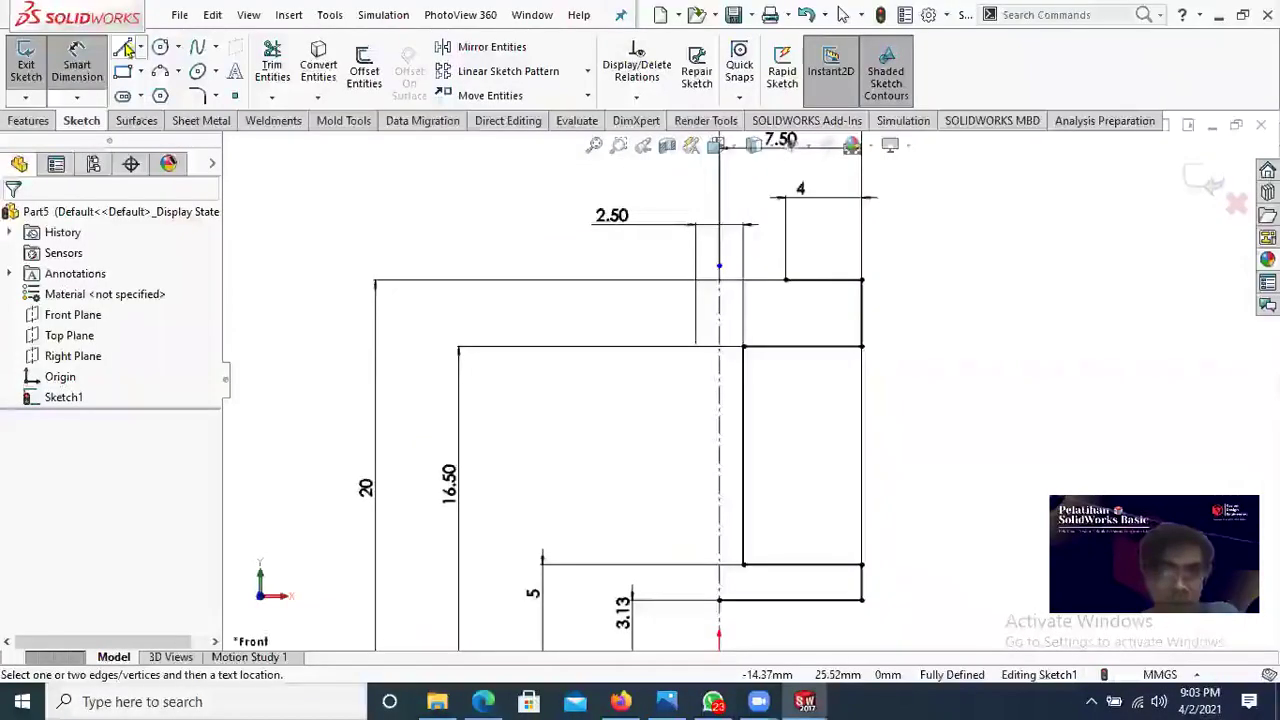
key(l)
click(785, 280)
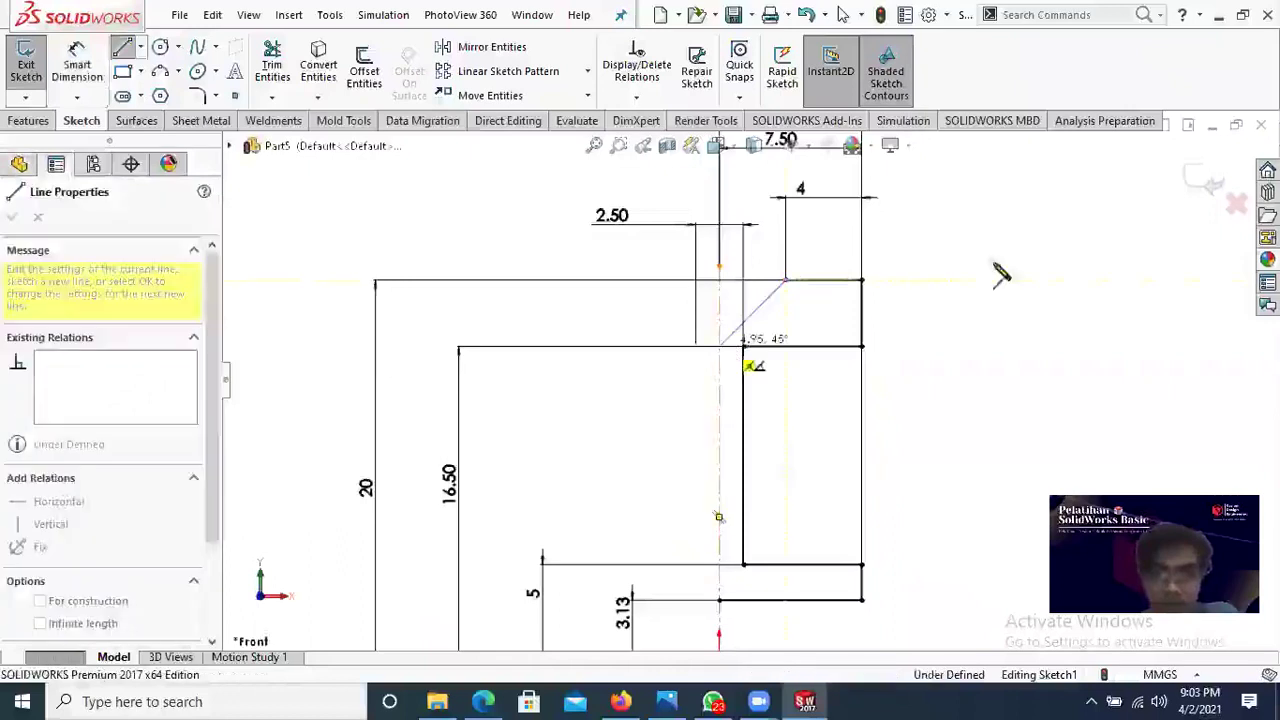
right_click(1017, 229)
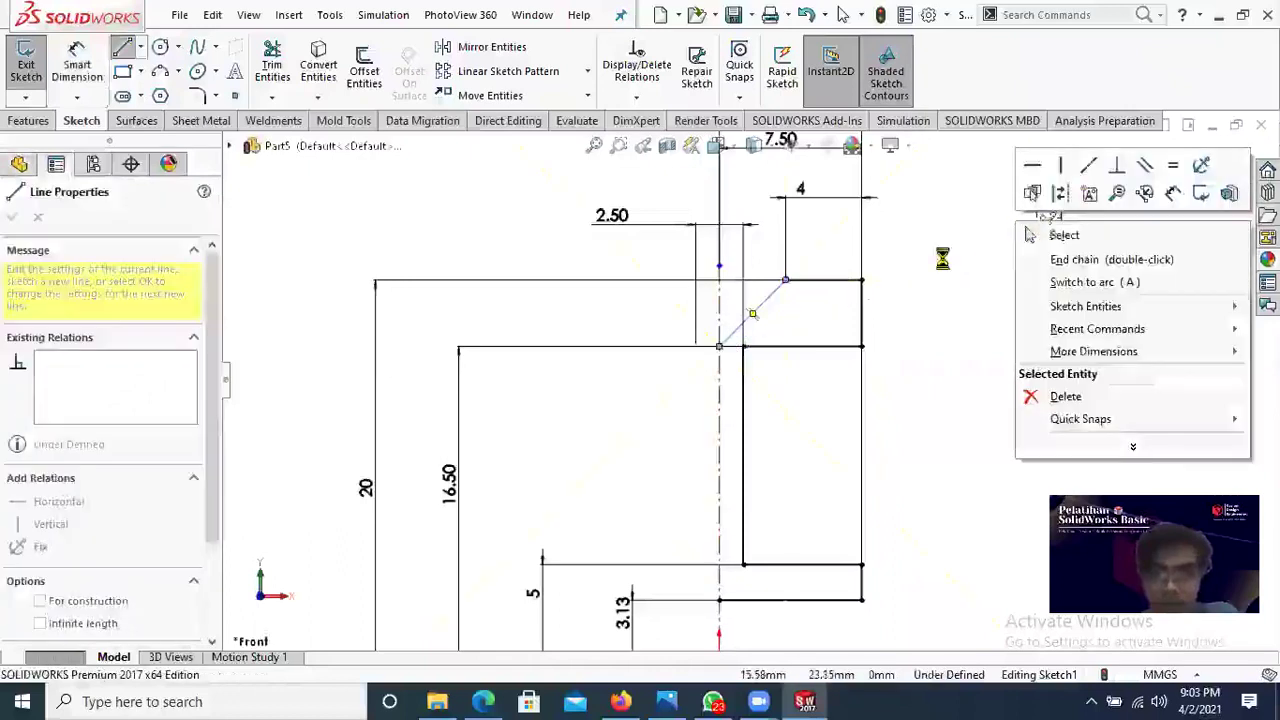
click(1031, 234)
key(Escape)
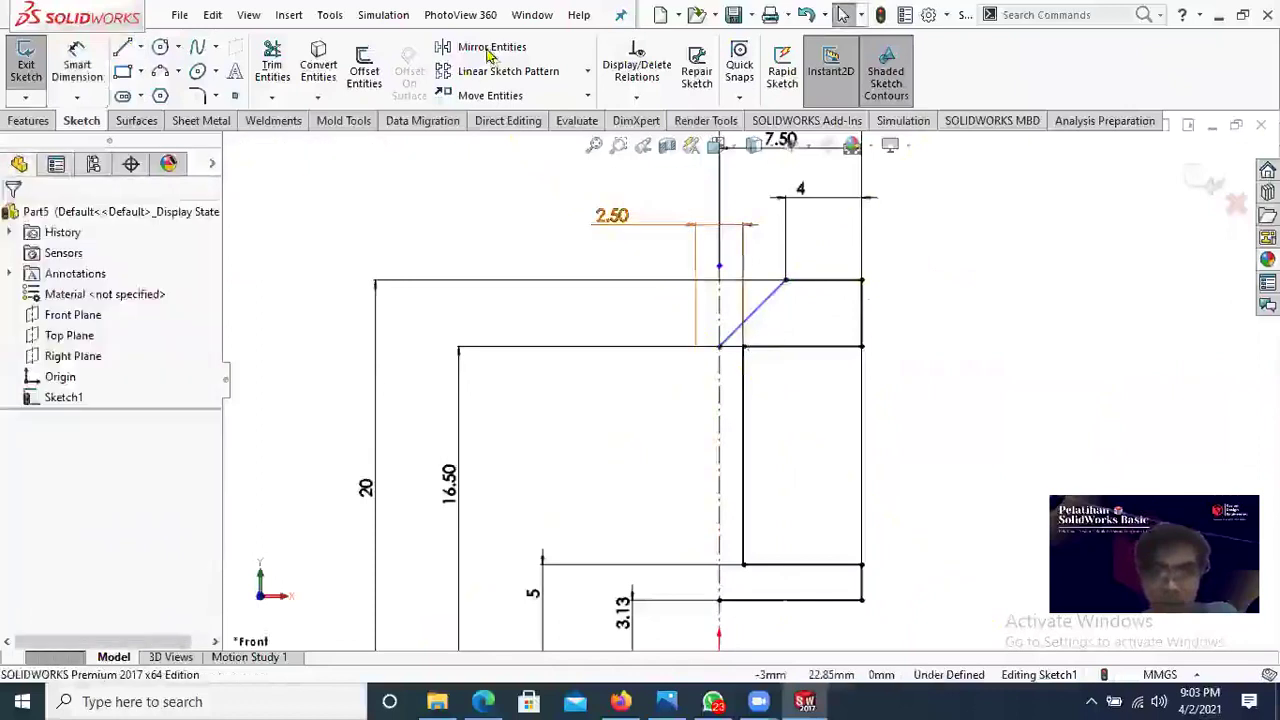
Step: Set up a sketch mirror of the eight half-profile lines, with the vertical centerline as the mirror axis
click(489, 50)
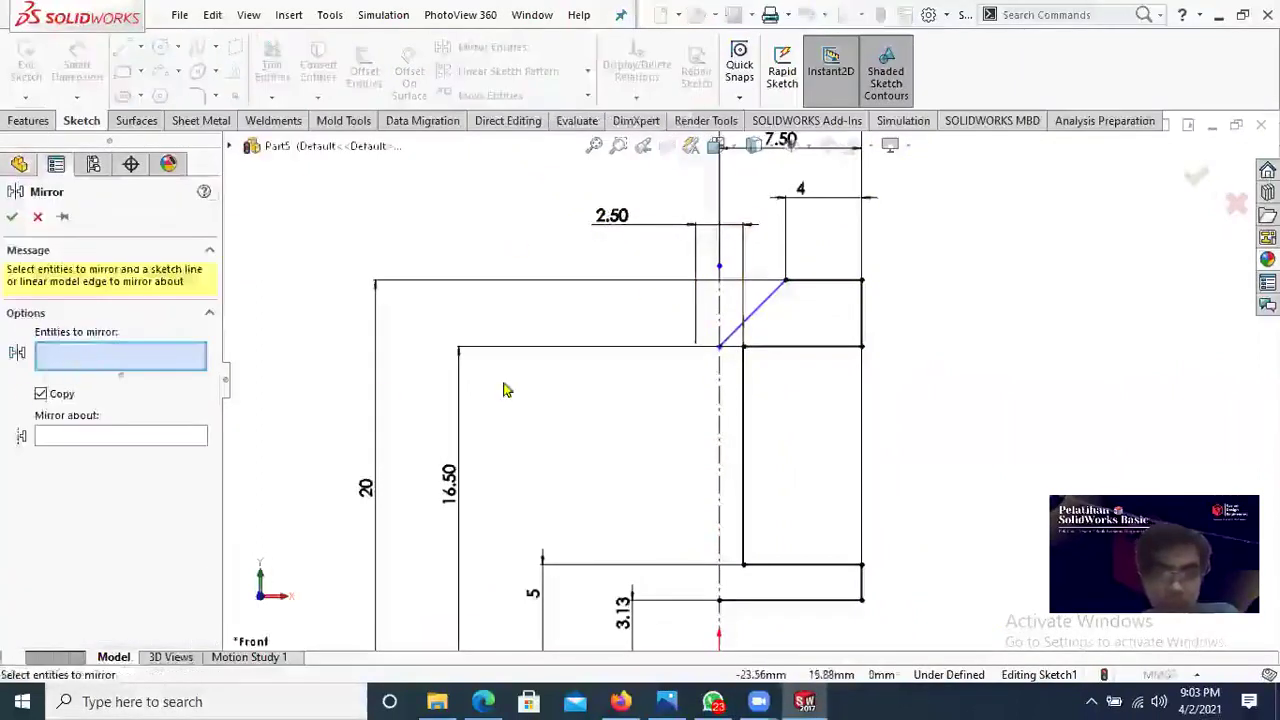
click(840, 281)
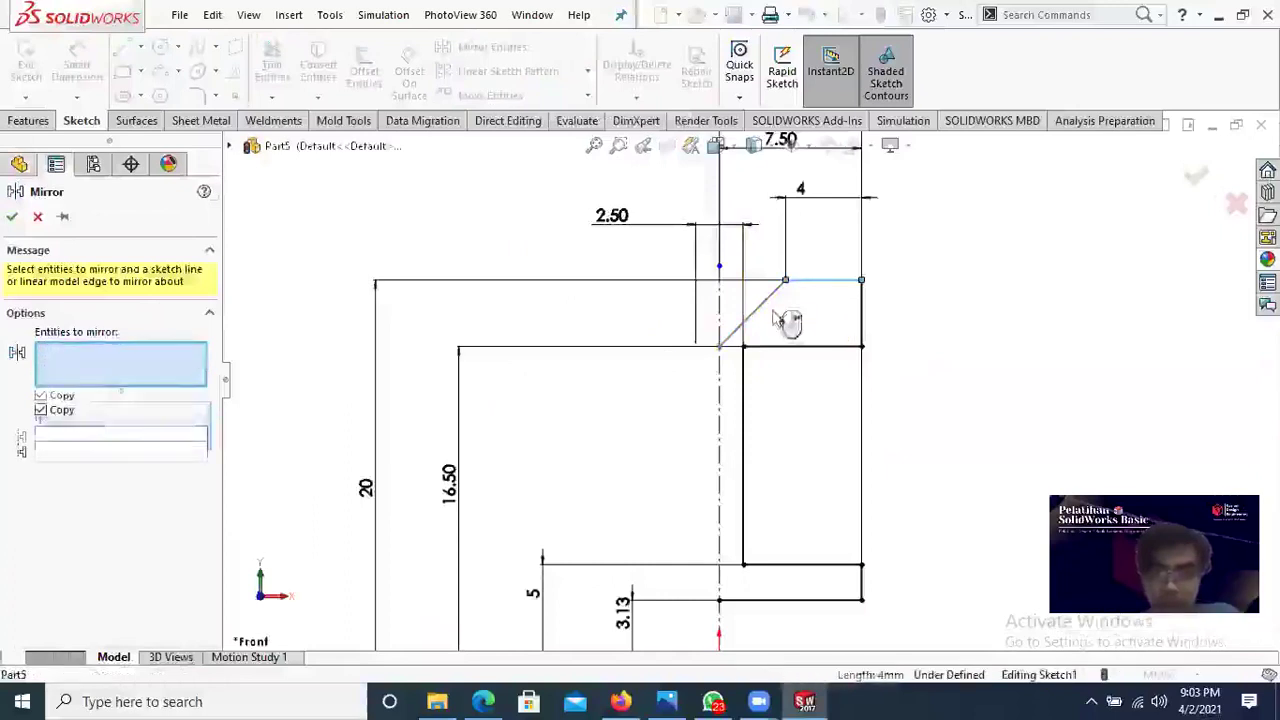
click(861, 318)
click(752, 313)
click(792, 346)
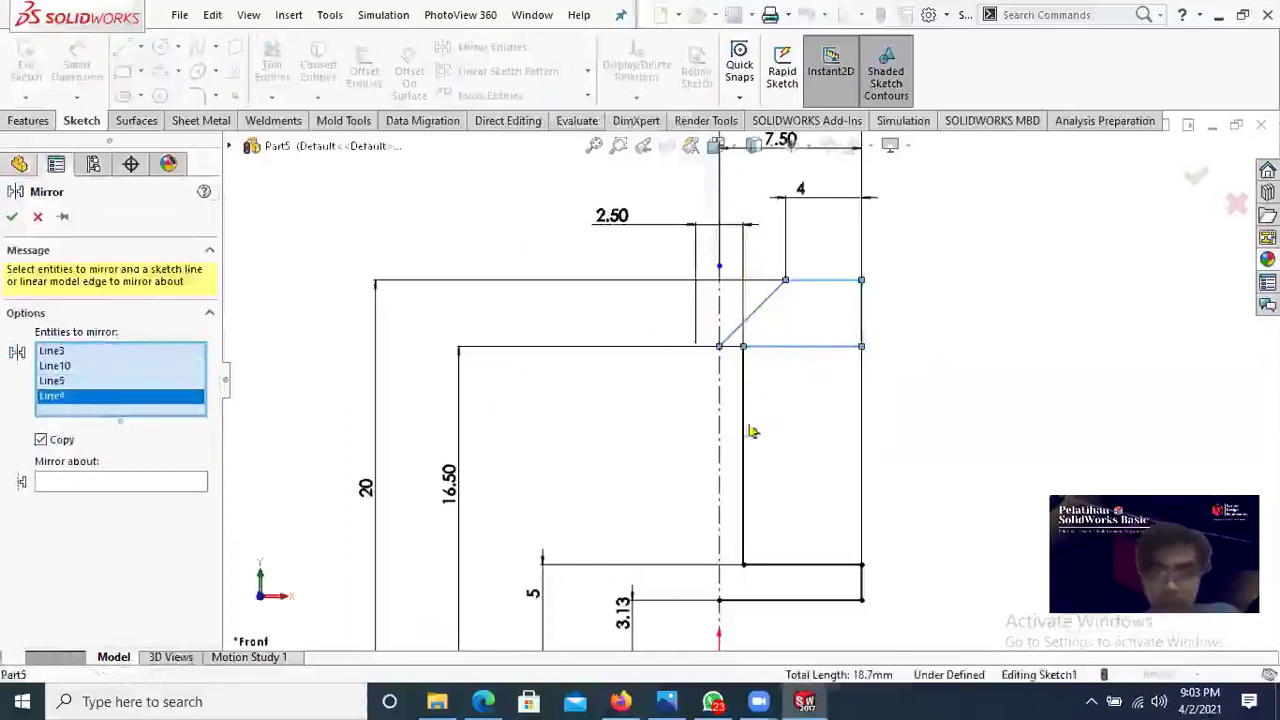
click(746, 438)
click(809, 564)
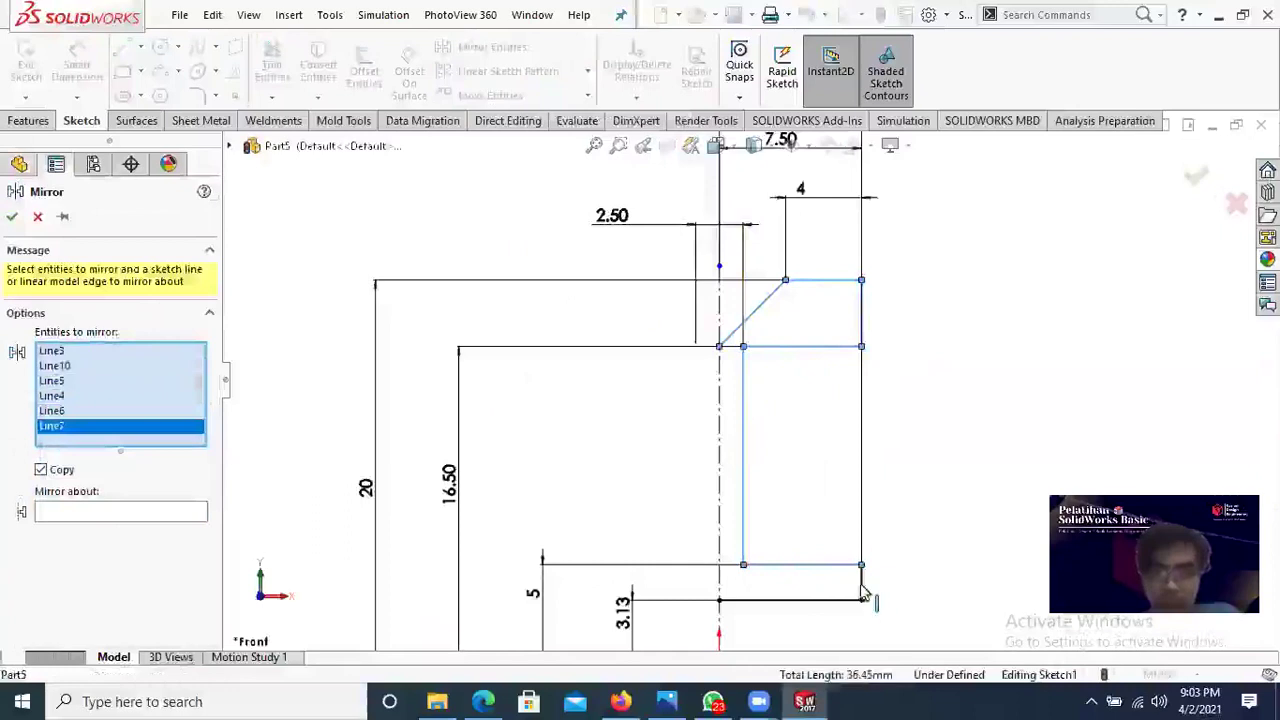
click(862, 593)
click(829, 601)
click(96, 542)
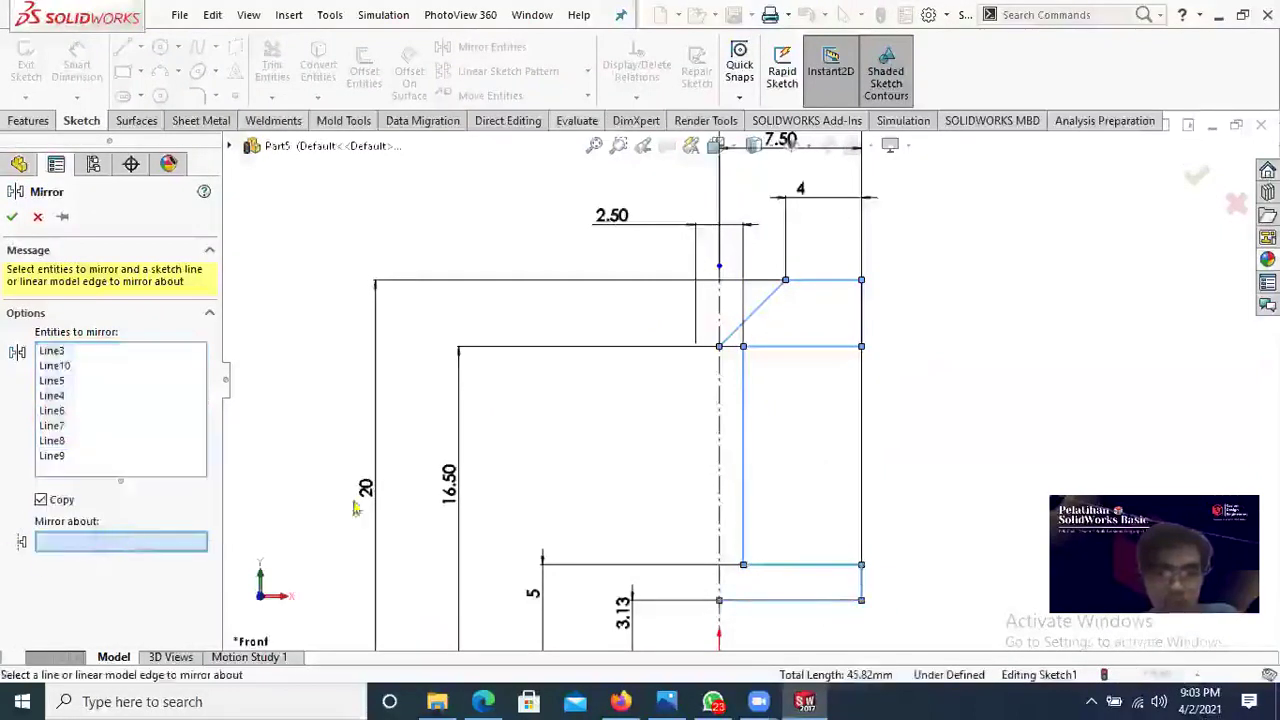
click(718, 452)
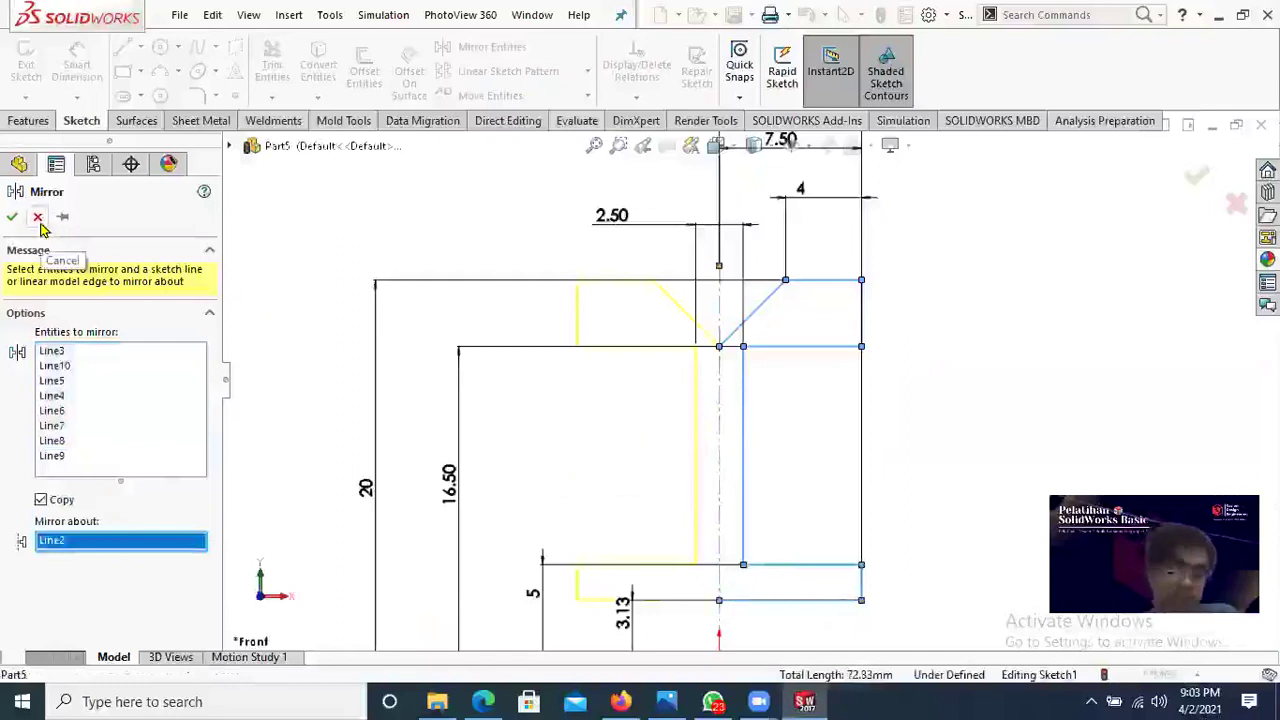
Step: Clear the mirror's selected entities, reselect the complete half profile at once and mirror it about the vertical centerline
right_click(115, 427)
click(180, 442)
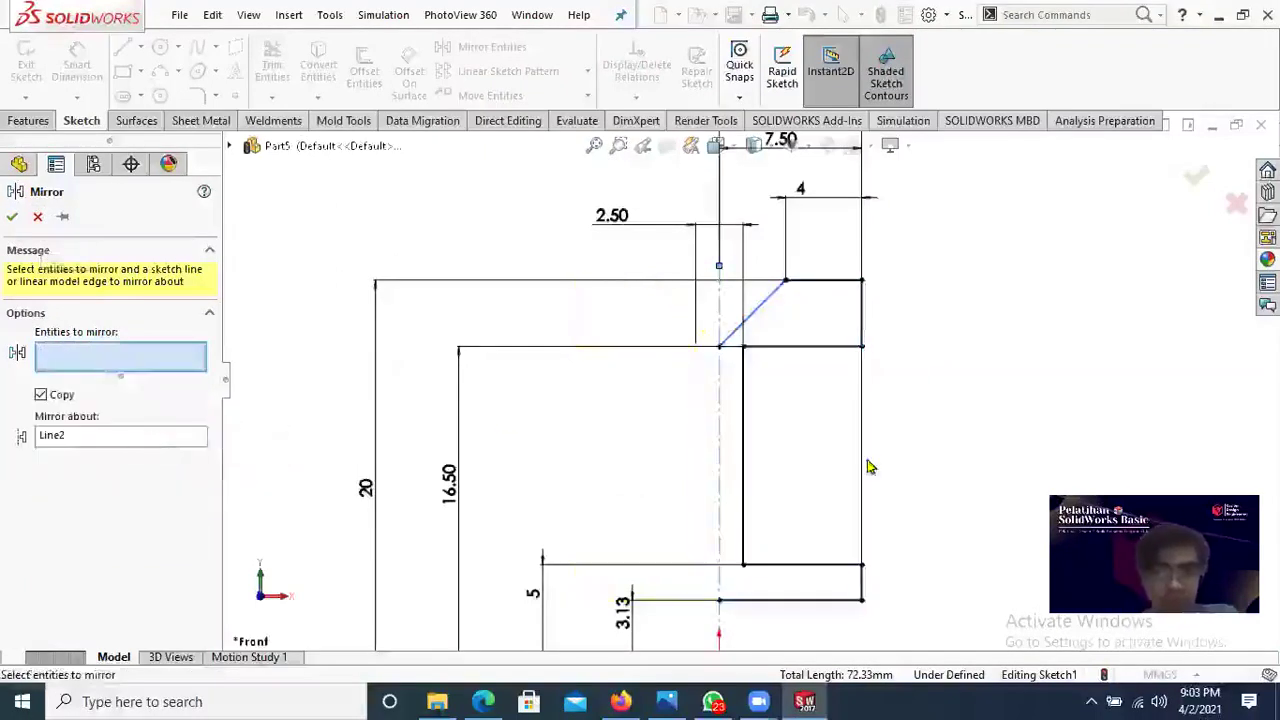
scroll(864, 468, up, 2)
scroll(883, 498, up, 1)
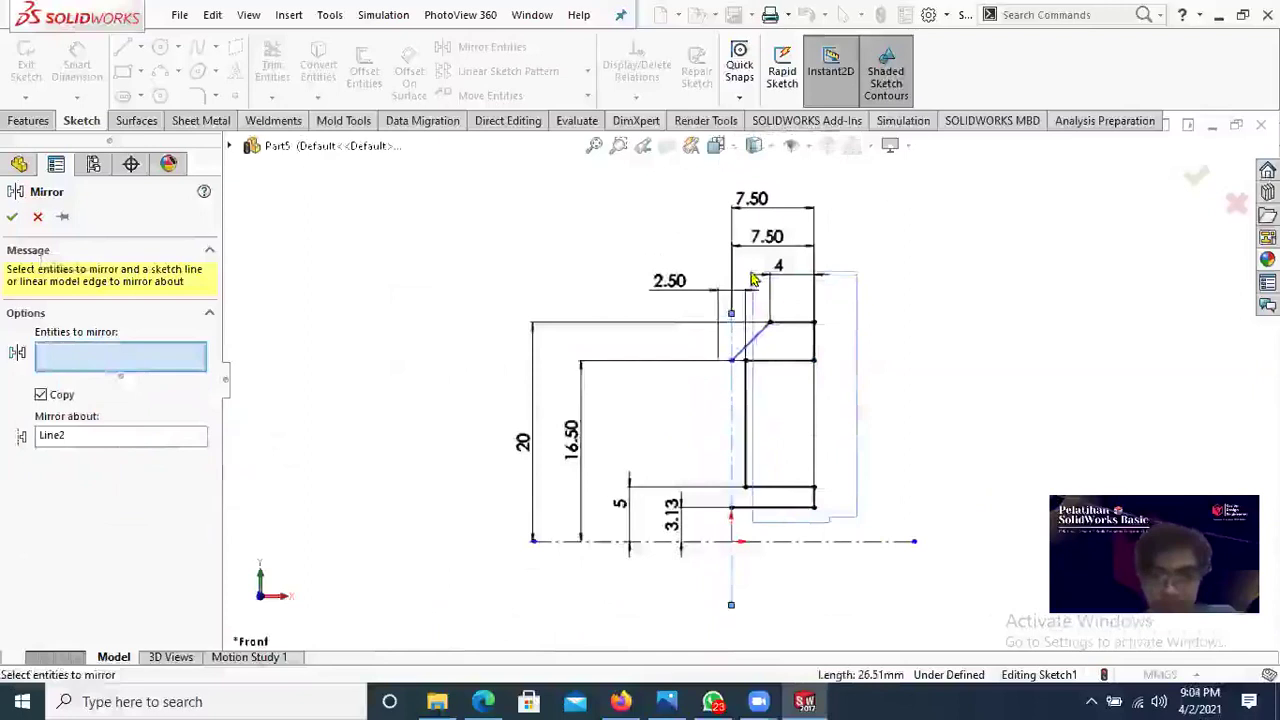
drag(742, 273, 742, 270)
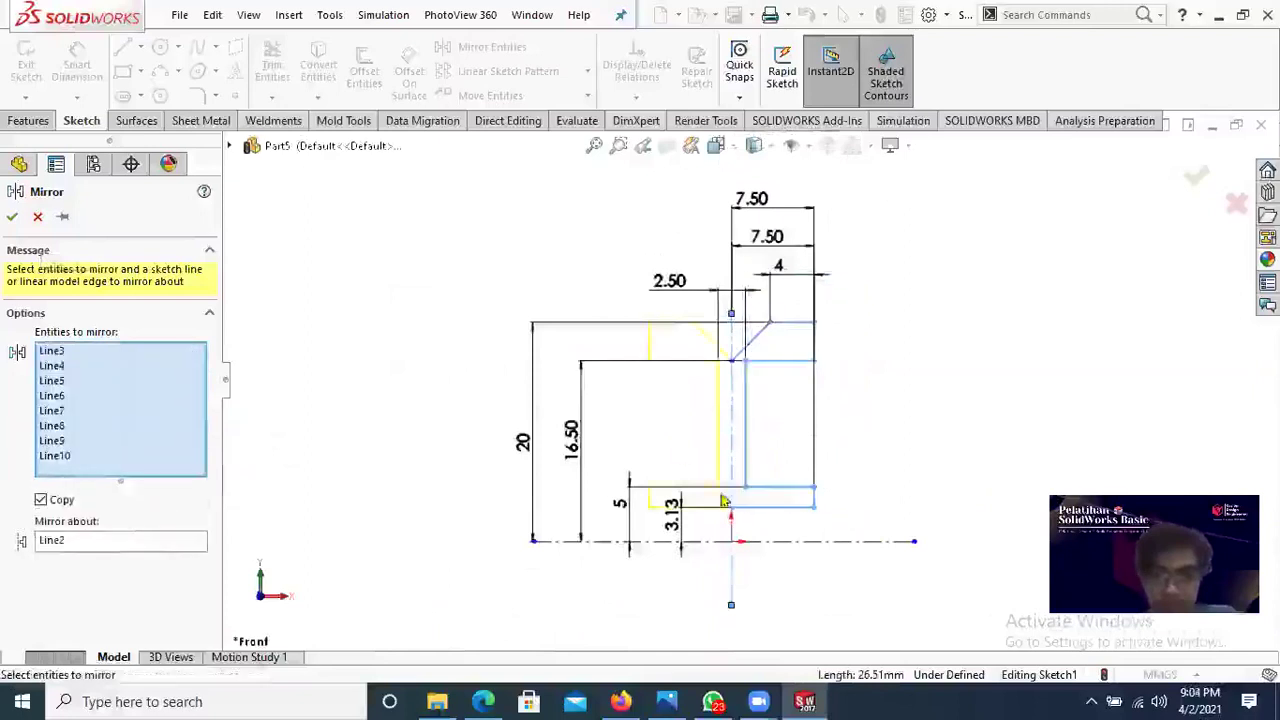
scroll(830, 448, down, 3)
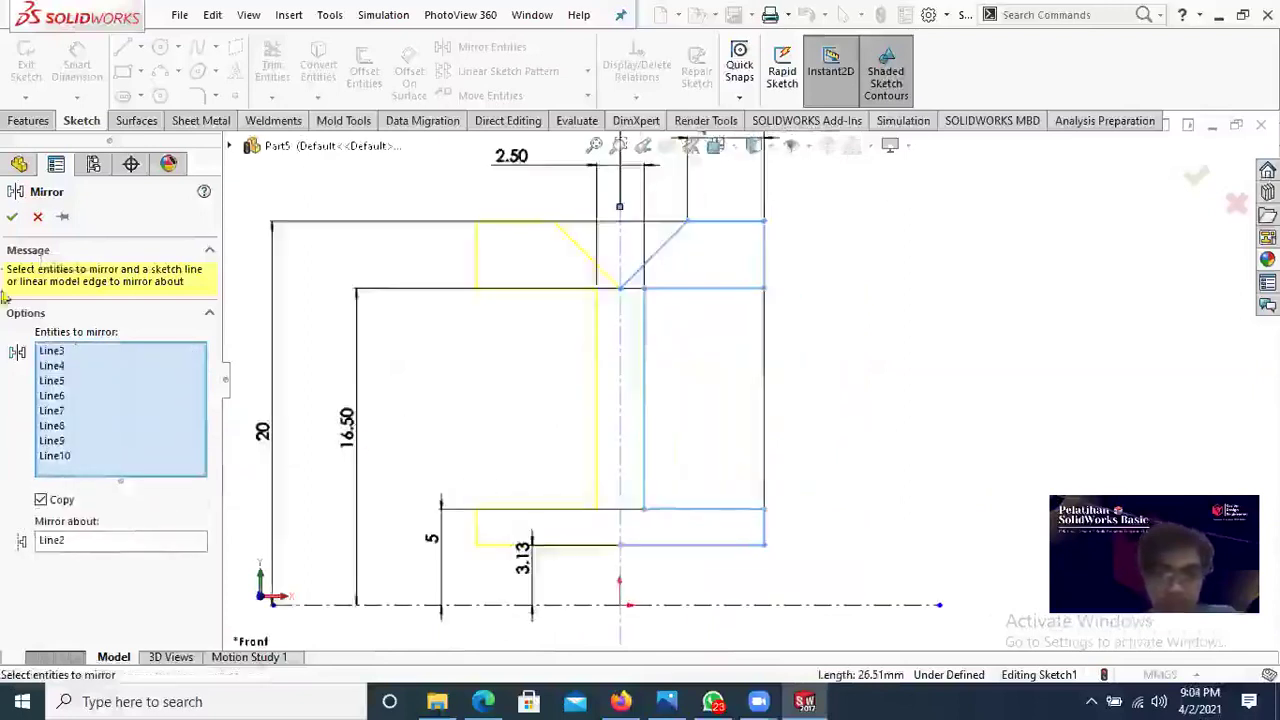
click(13, 218)
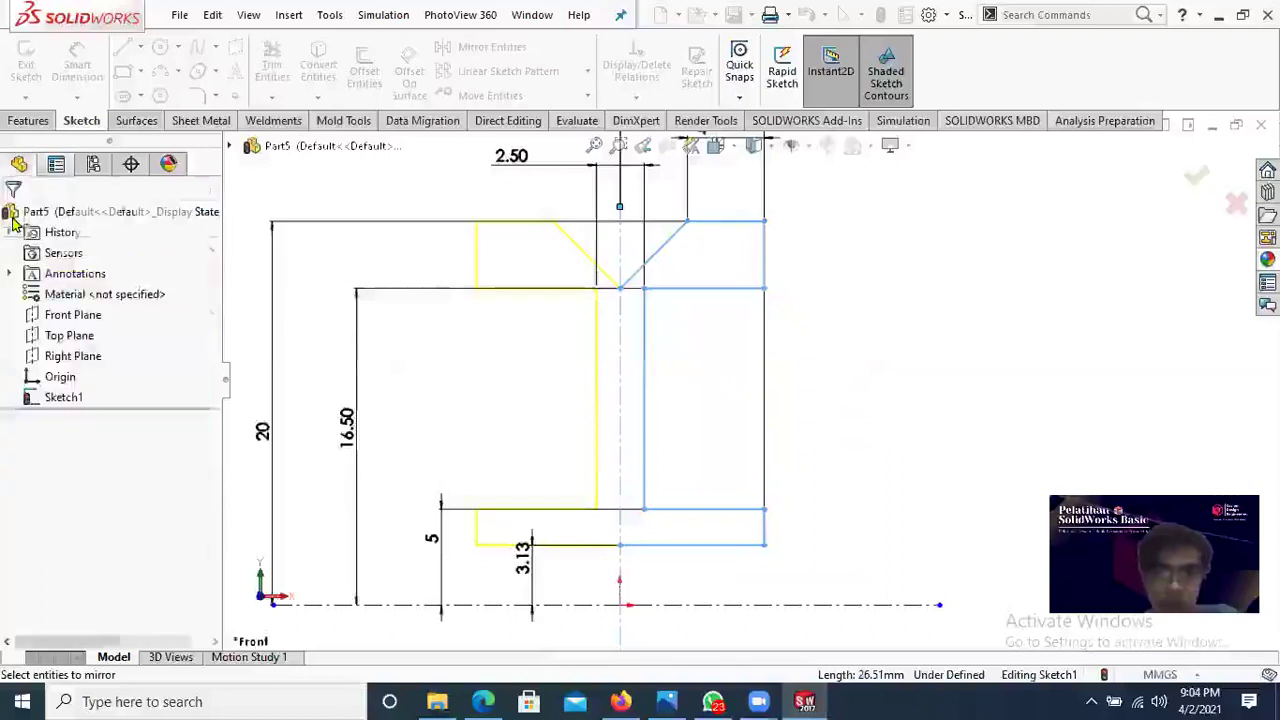
Step: Check the angle between the two groove lines with a trial dimension, without placing it
scroll(785, 432, up, 2)
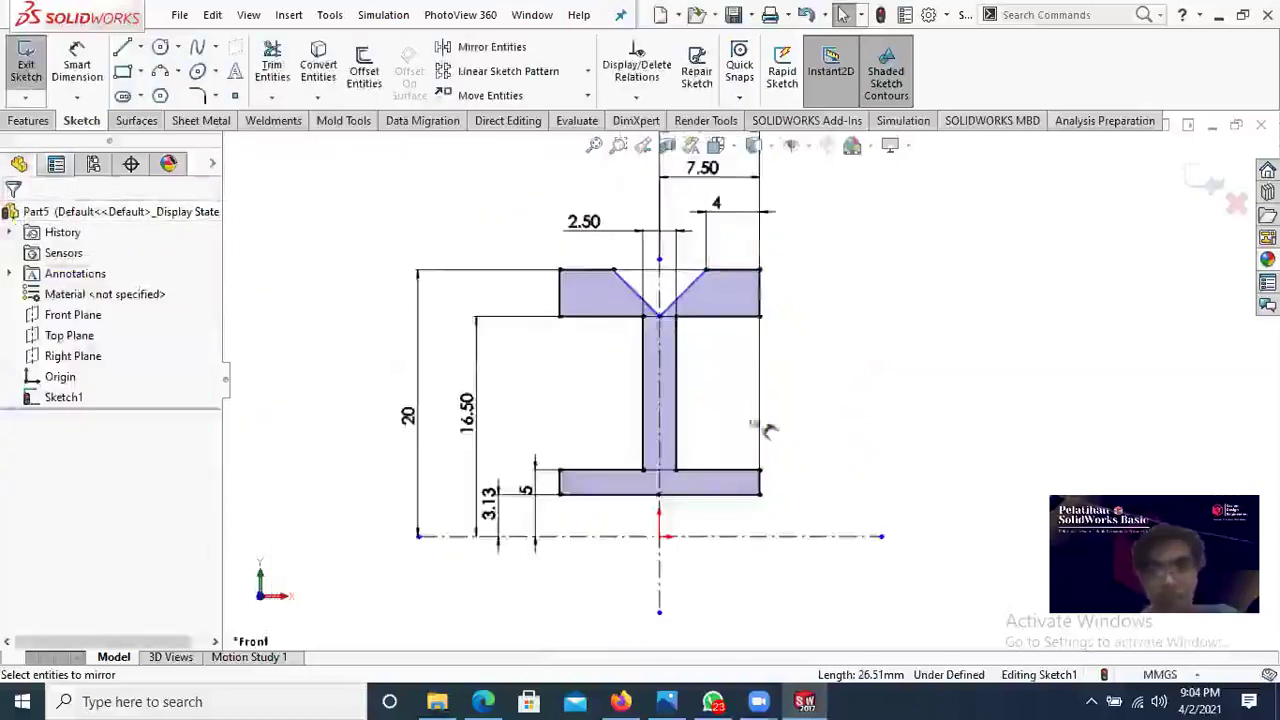
scroll(720, 265, down, 2)
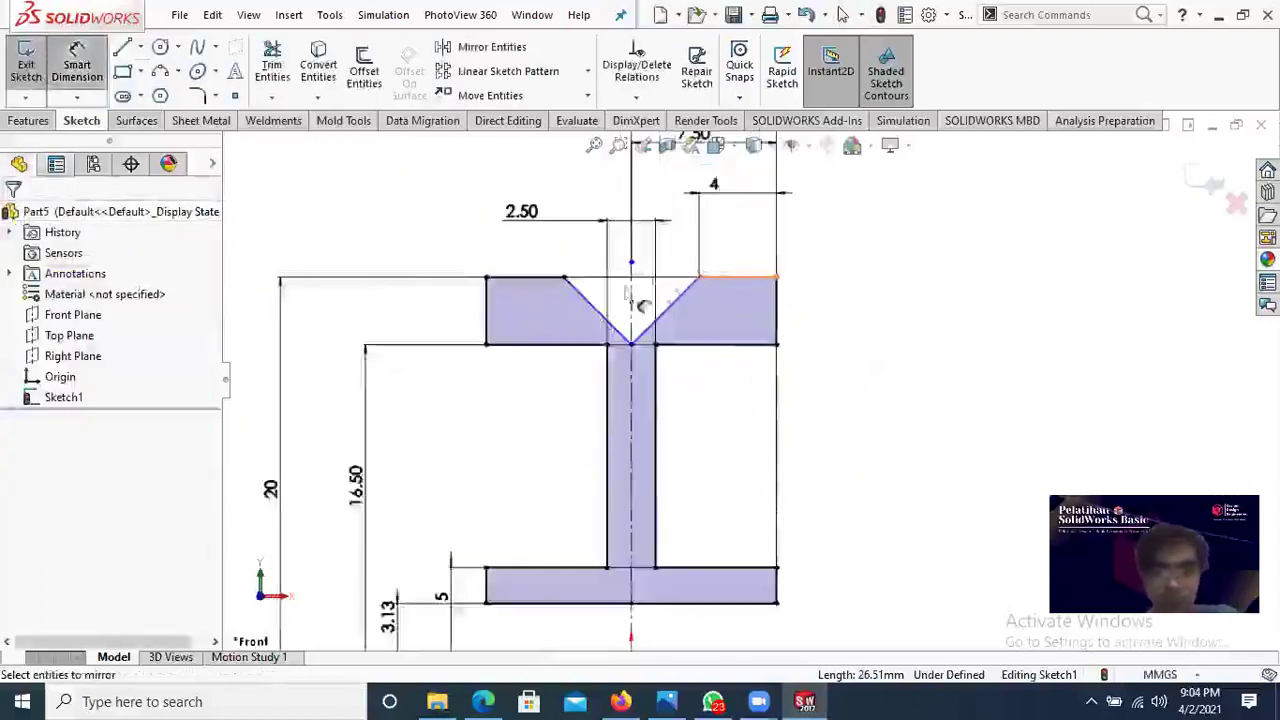
scroll(640, 305, down, 1)
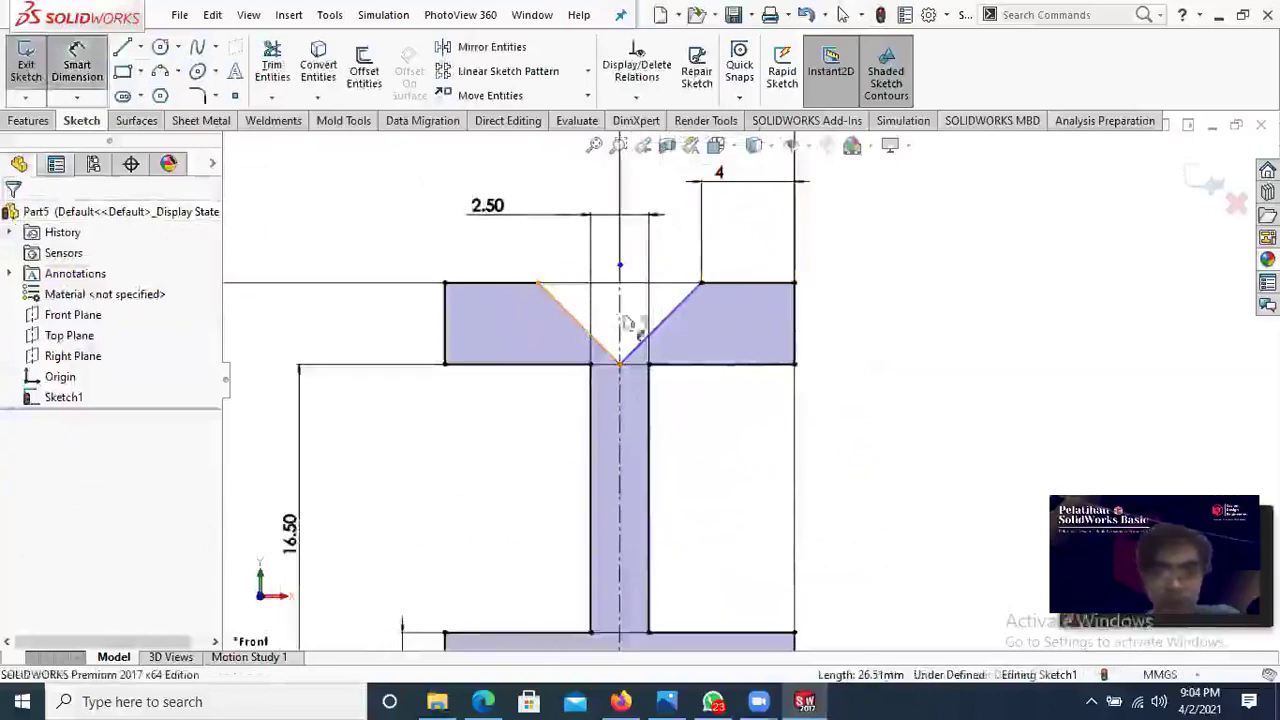
click(660, 320)
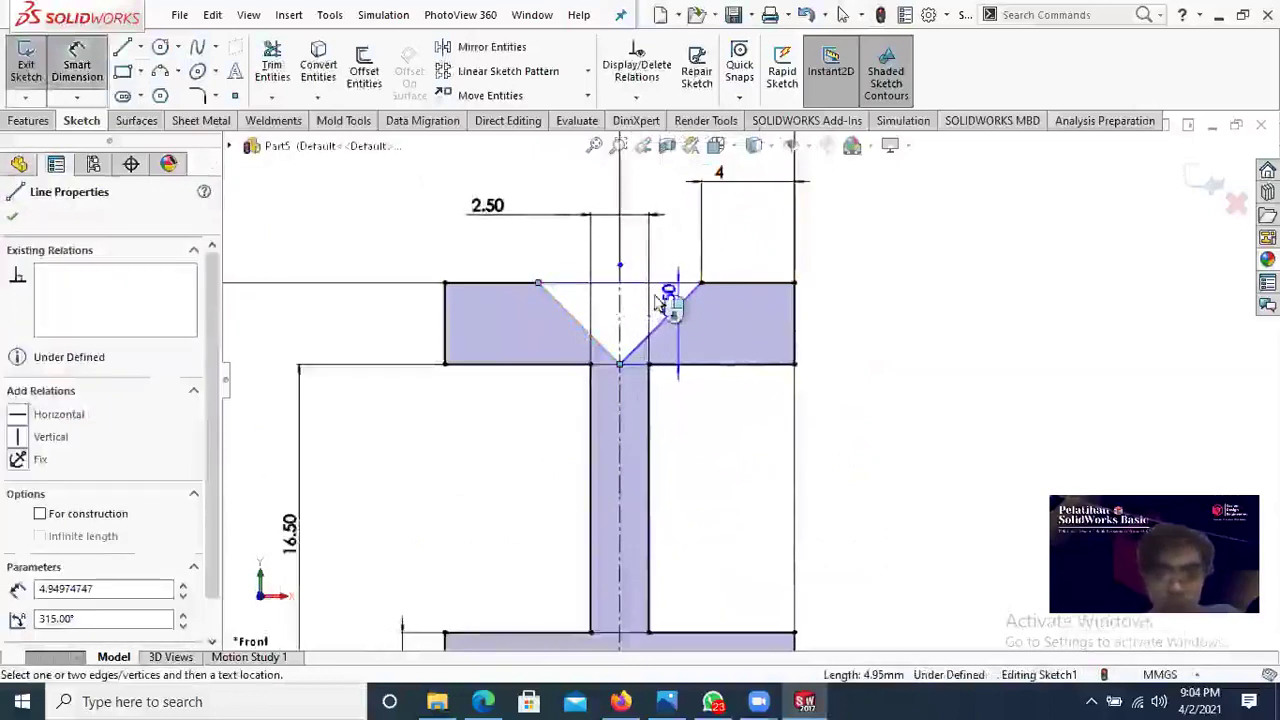
scroll(662, 302, down, 2)
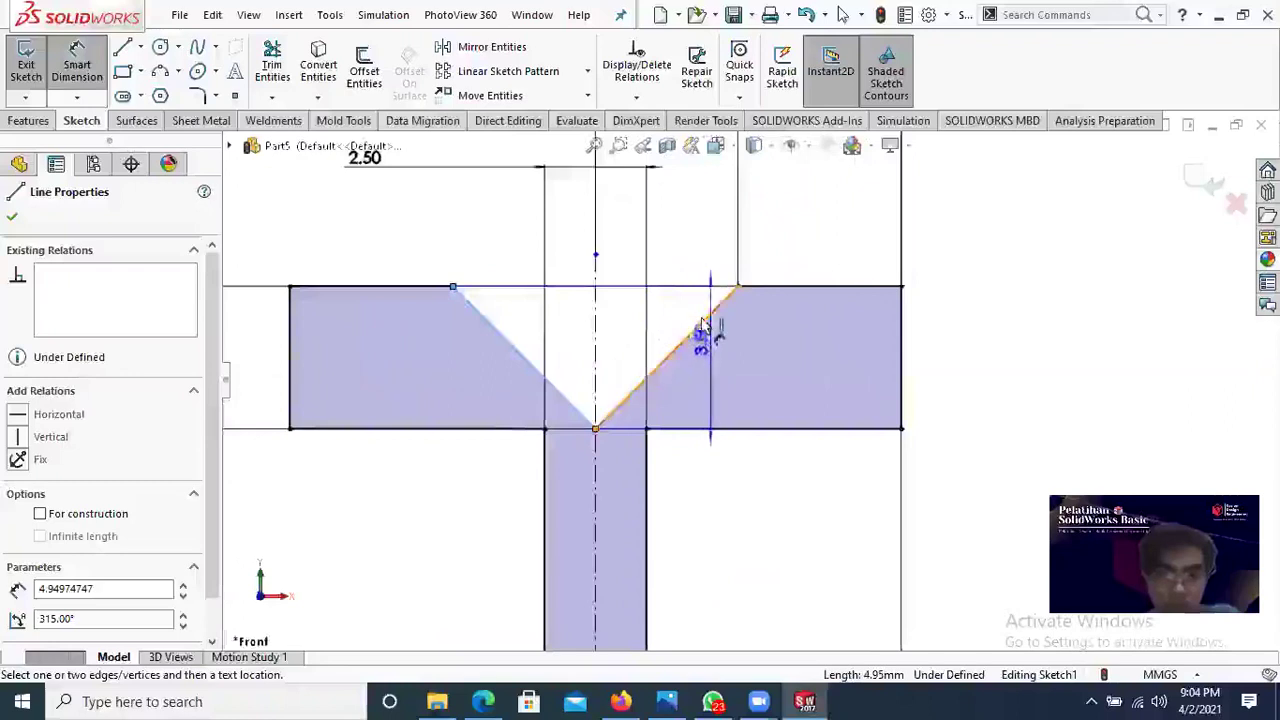
click(708, 328)
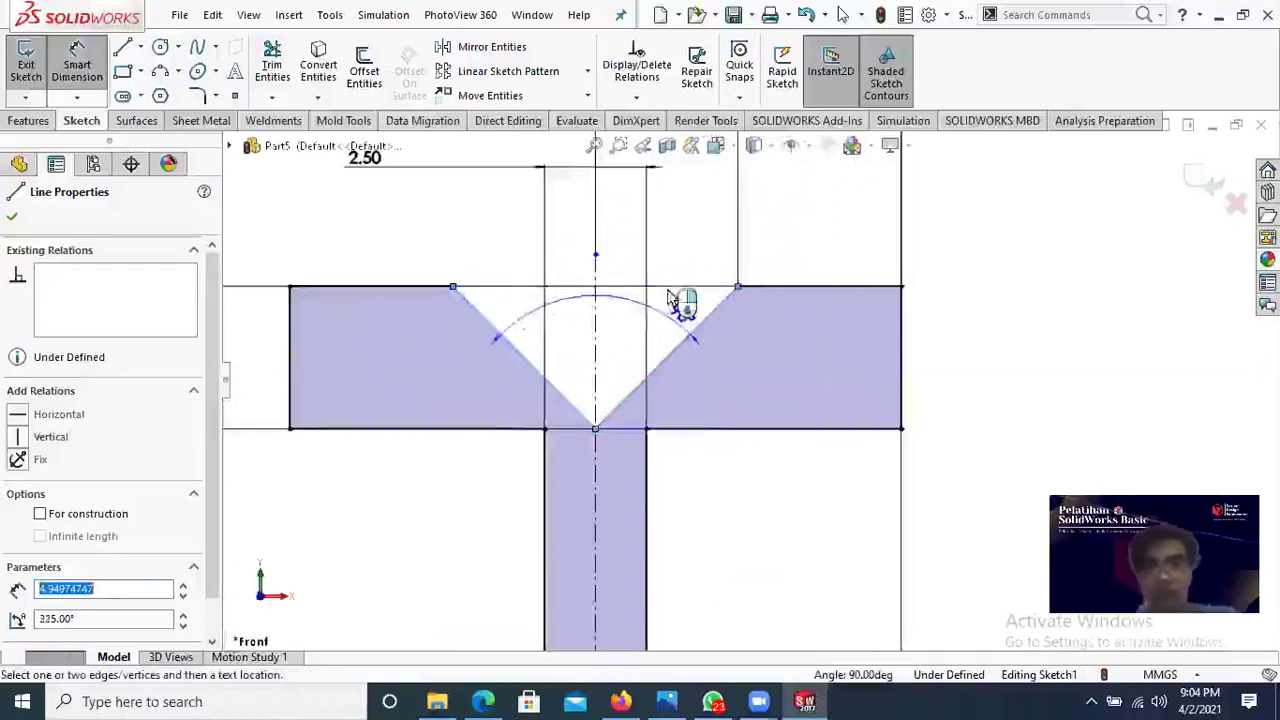
scroll(680, 300, up, 3)
key(Escape)
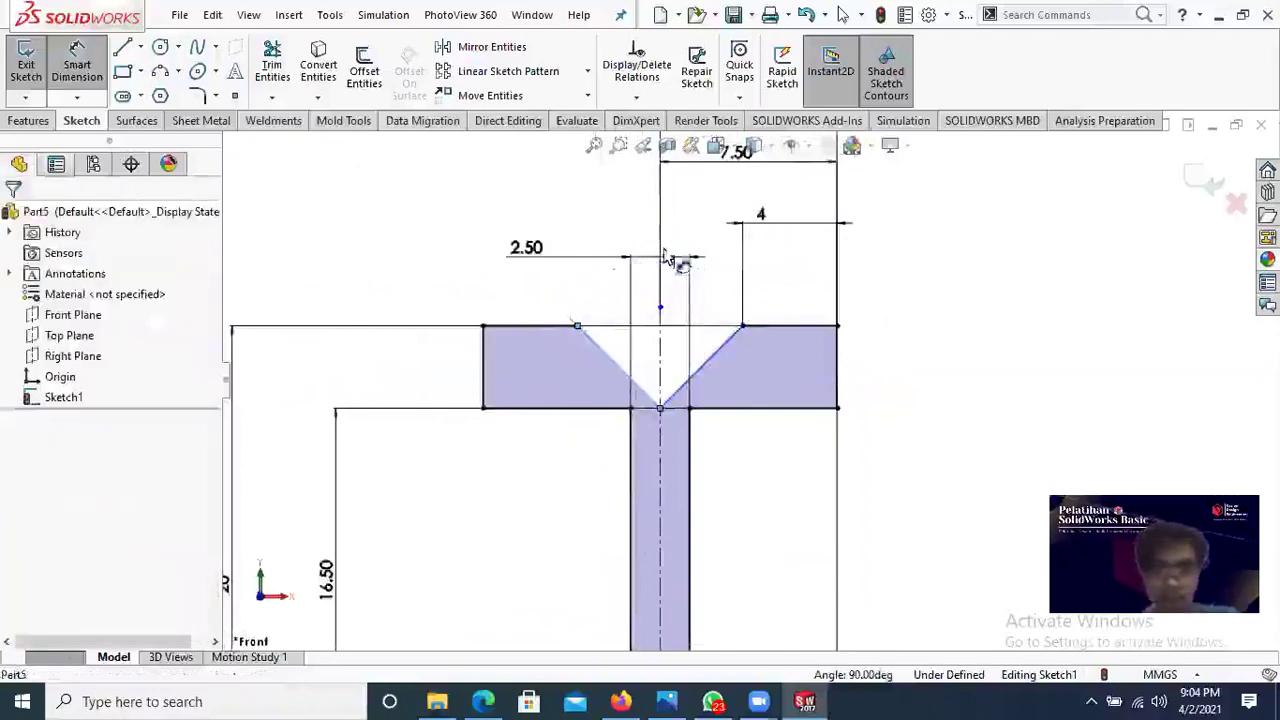
Step: Revolve the pulley profile 360° about the horizontal centerline as a Revolved Boss/Base
scroll(768, 535, up, 4)
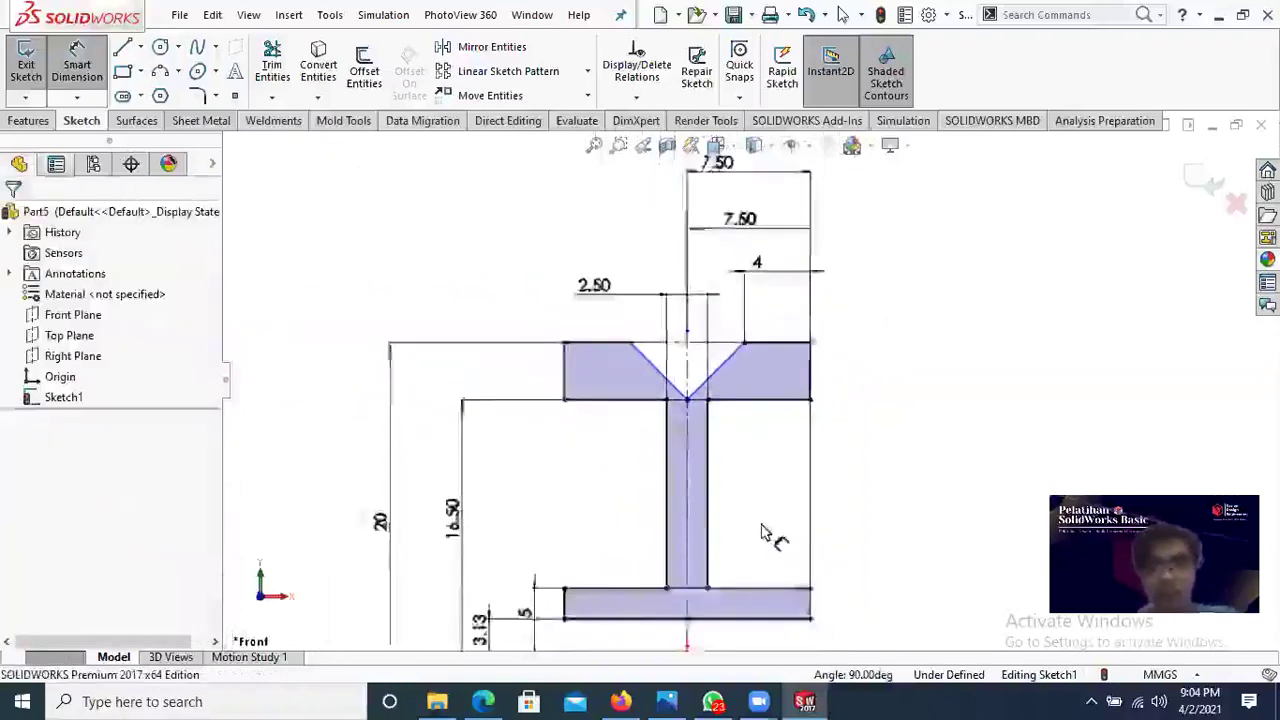
click(30, 122)
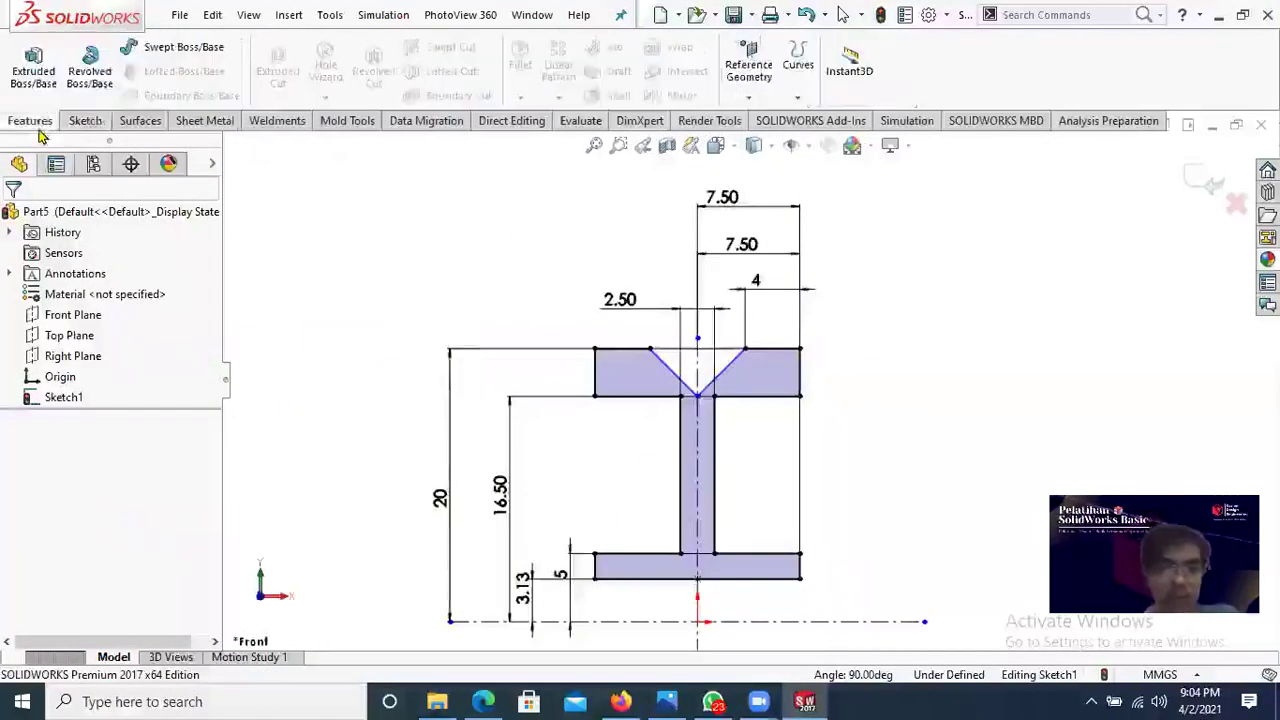
click(72, 78)
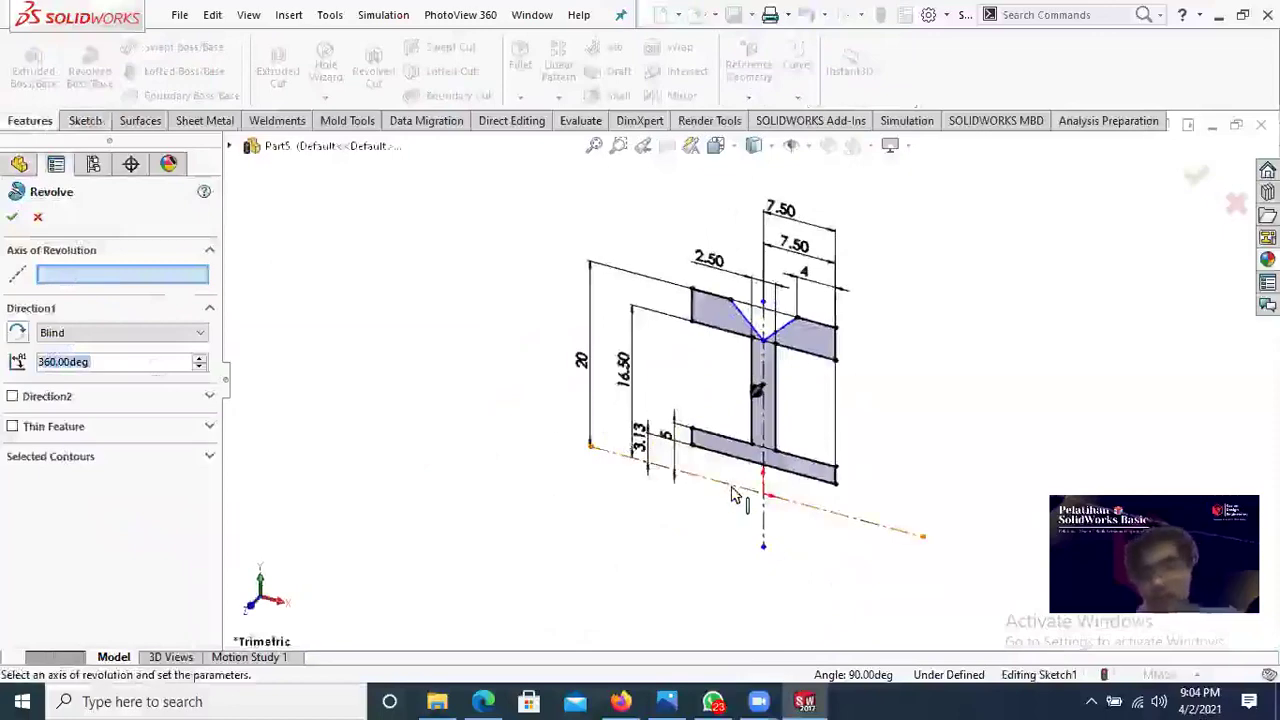
click(738, 494)
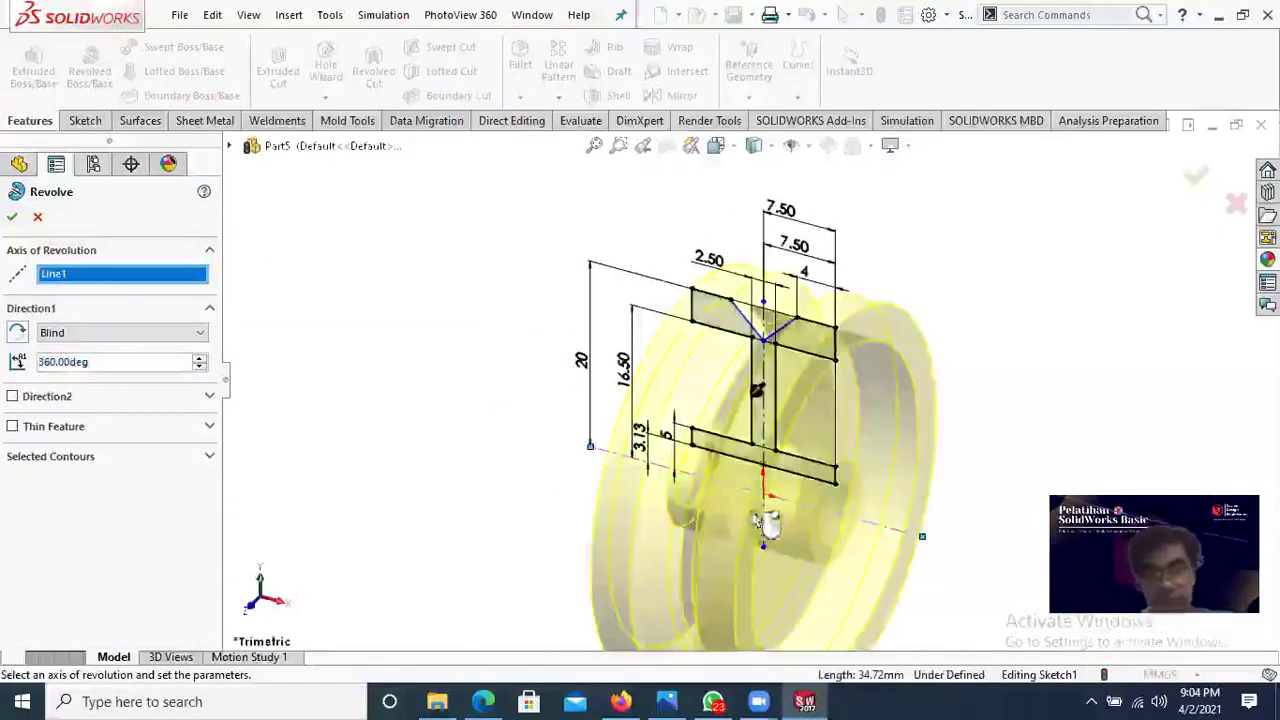
middle_drag(766, 523, 145, 305)
click(10, 220)
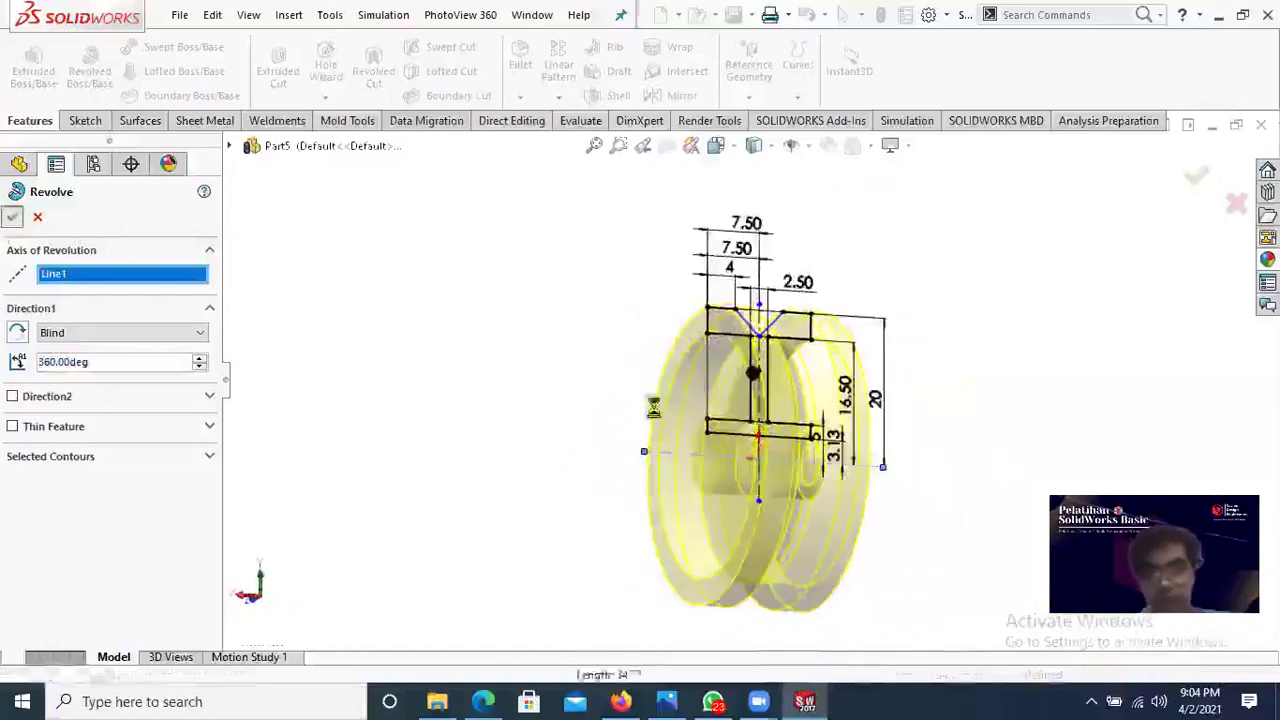
Step: Inspect the revolved pulley's hub, web and V-groove from several sides and compare them with the module's Pulley drawing
middle_drag(543, 477, 832, 515)
scroll(832, 515, down, 2)
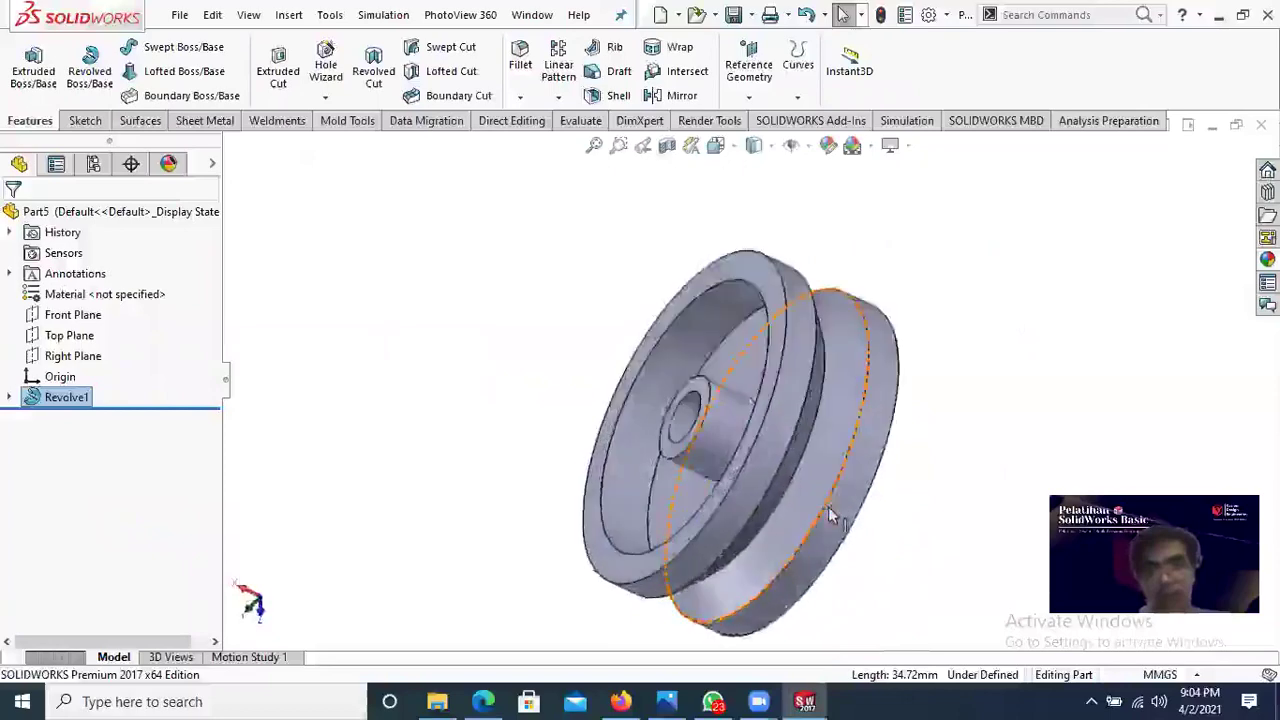
middle_drag(914, 540, 923, 277)
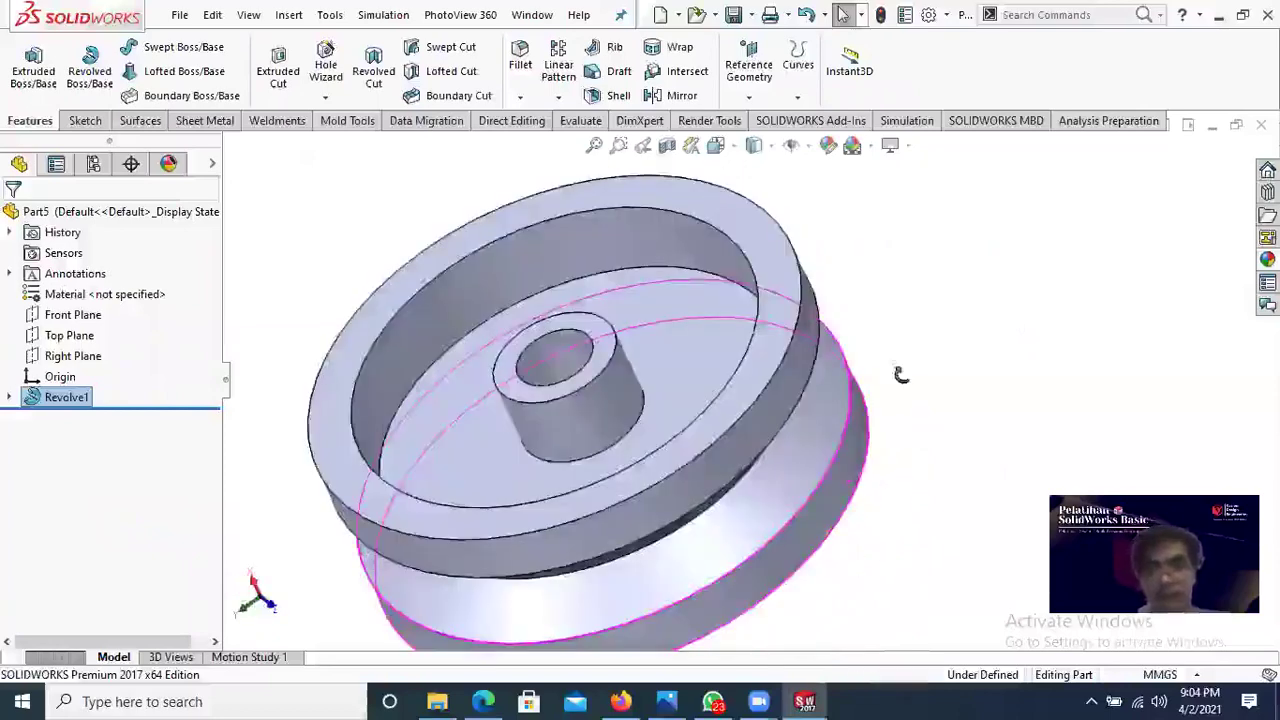
scroll(866, 535, up, 3)
scroll(804, 478, down, 4)
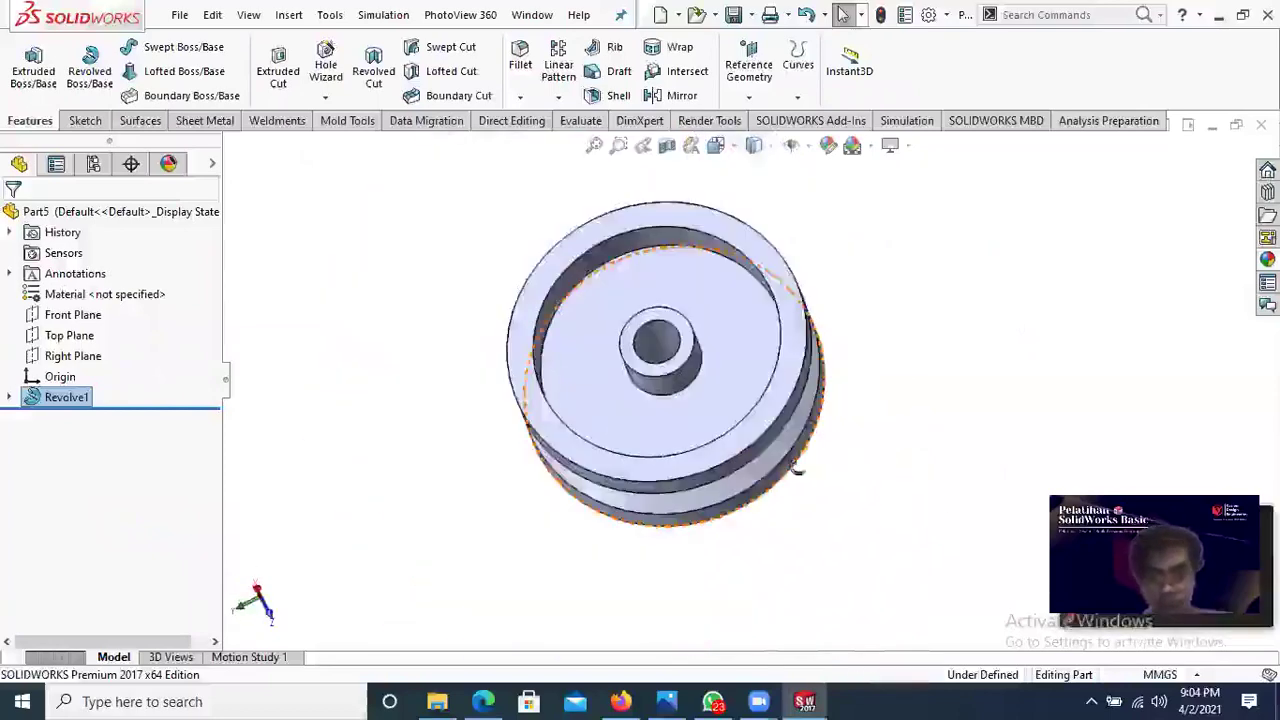
middle_drag(795, 468, 677, 338)
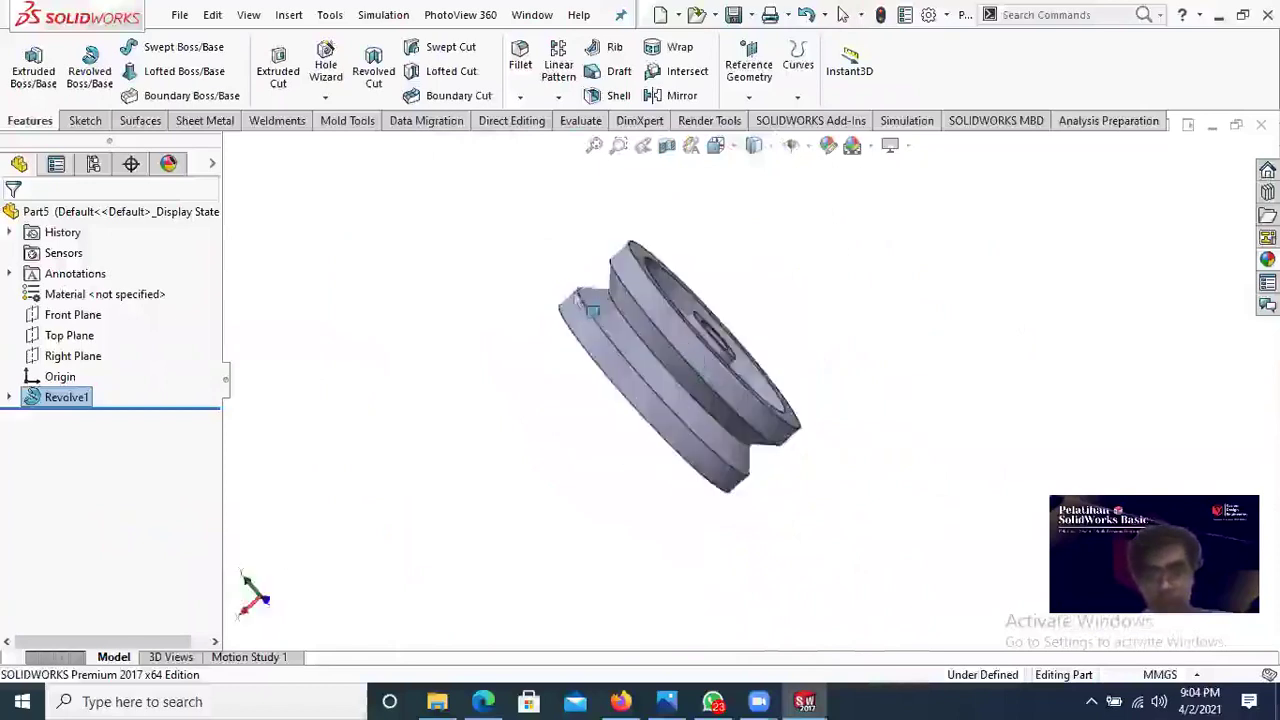
scroll(652, 317, down, 2)
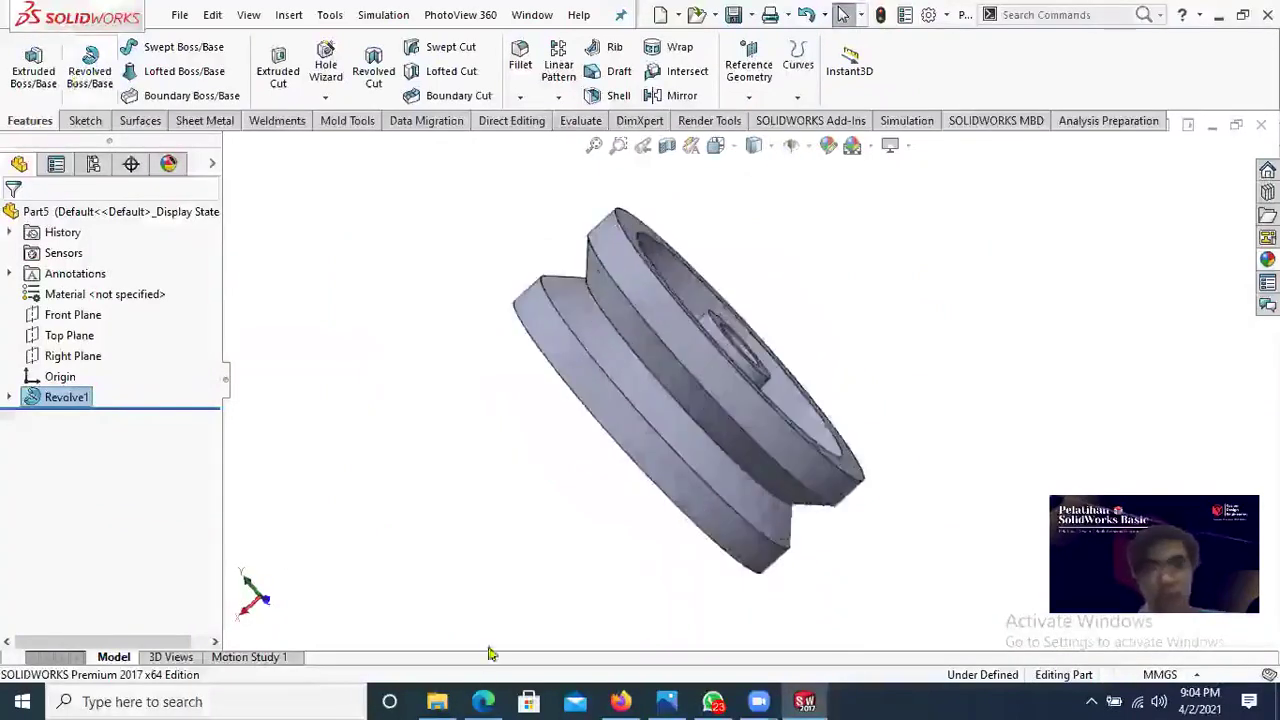
key(alt+Tab)
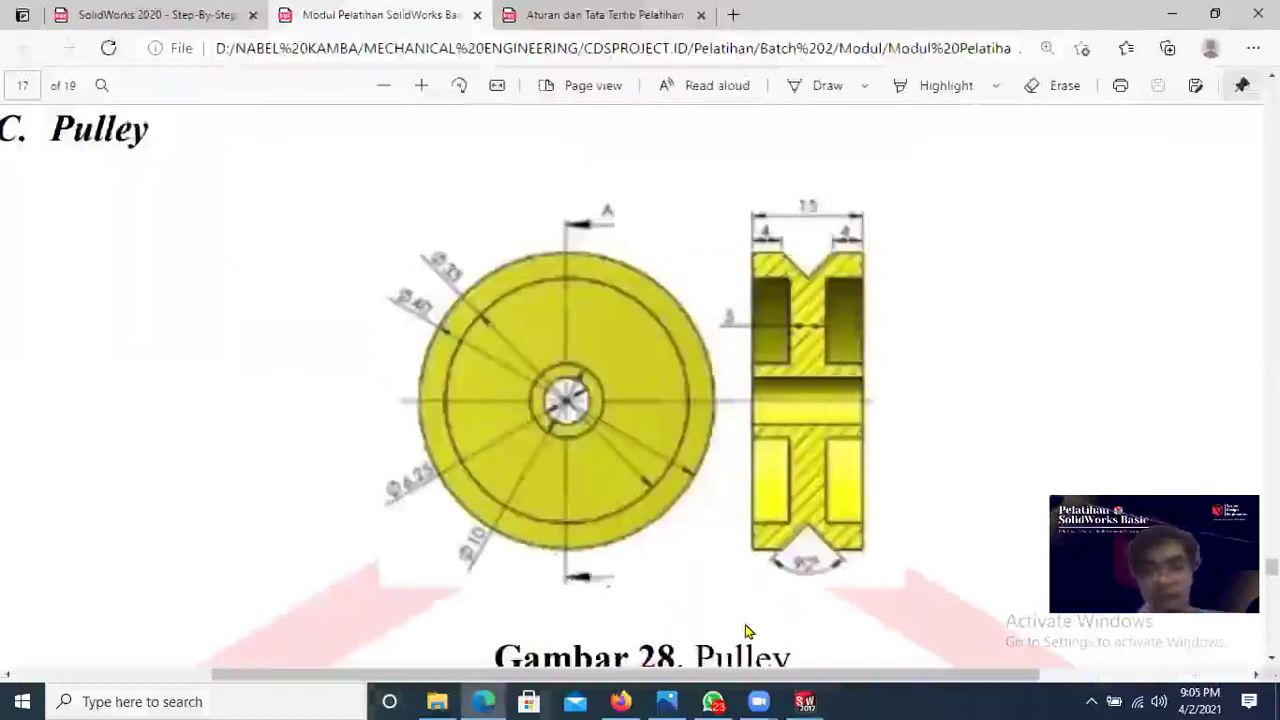
key(alt+Tab)
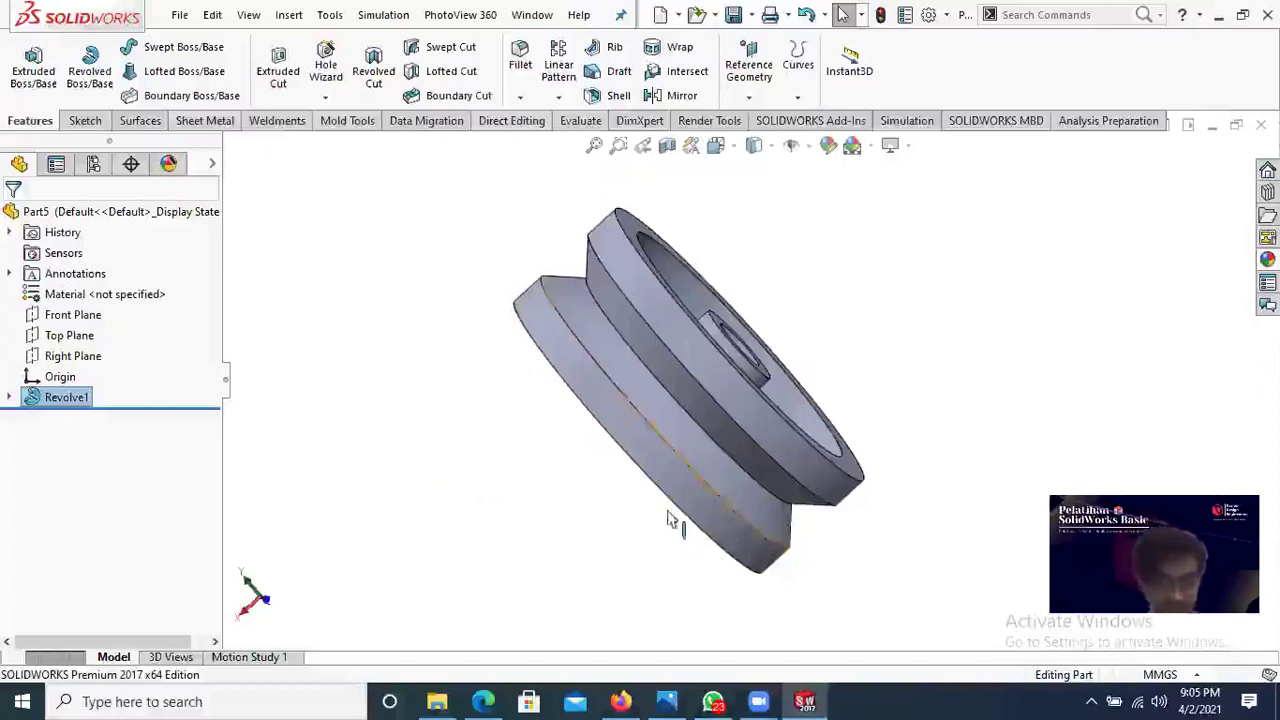
middle_drag(668, 519, 728, 360)
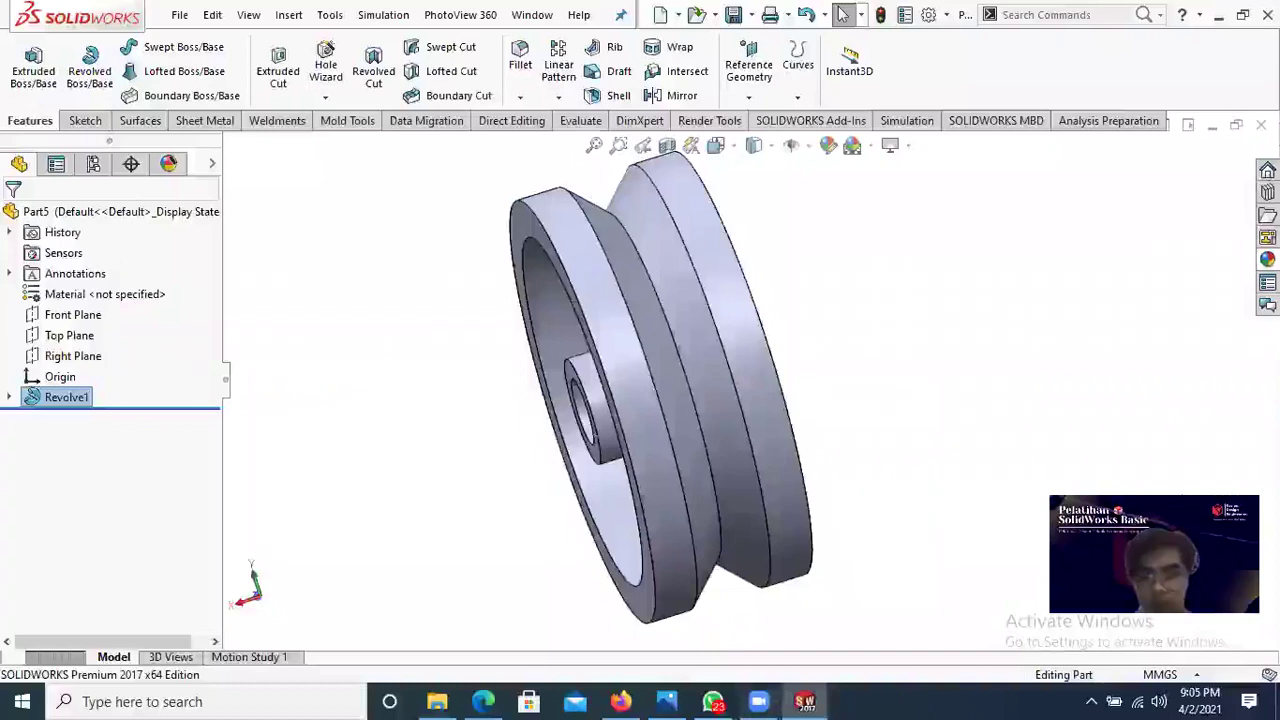
click(1182, 498)
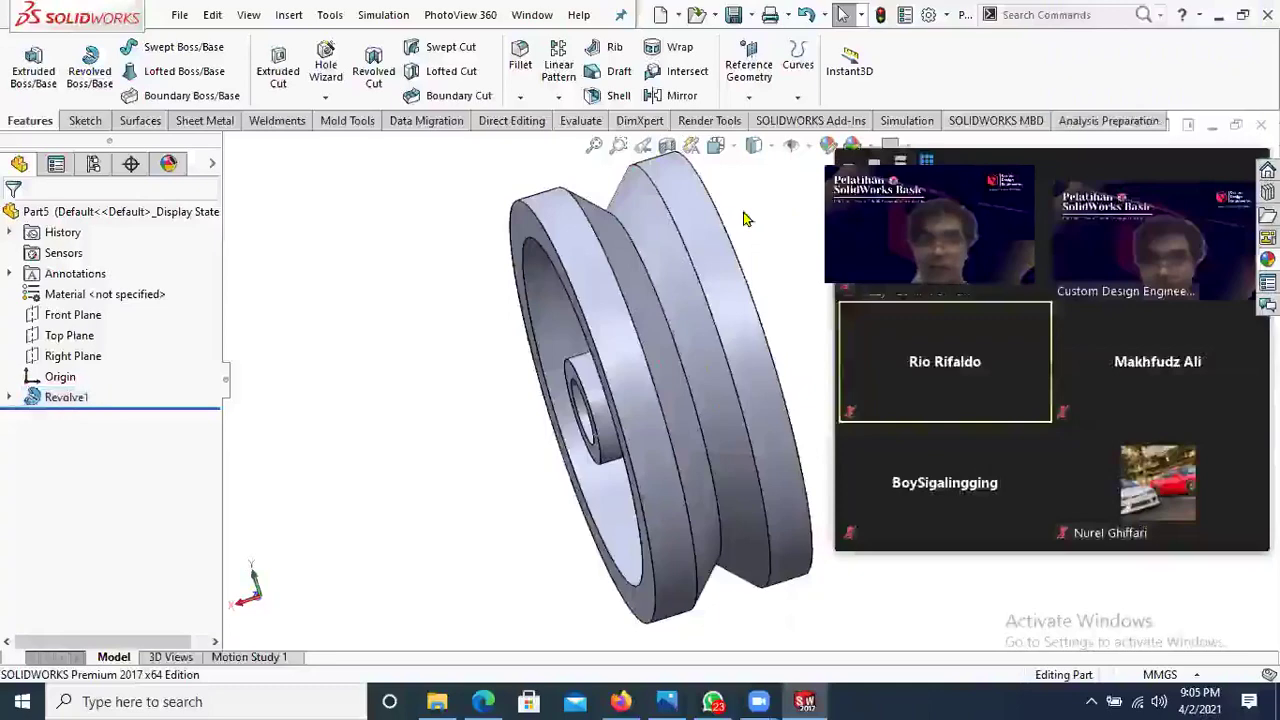
scroll(784, 285, down, 2)
scroll(794, 308, up, 2)
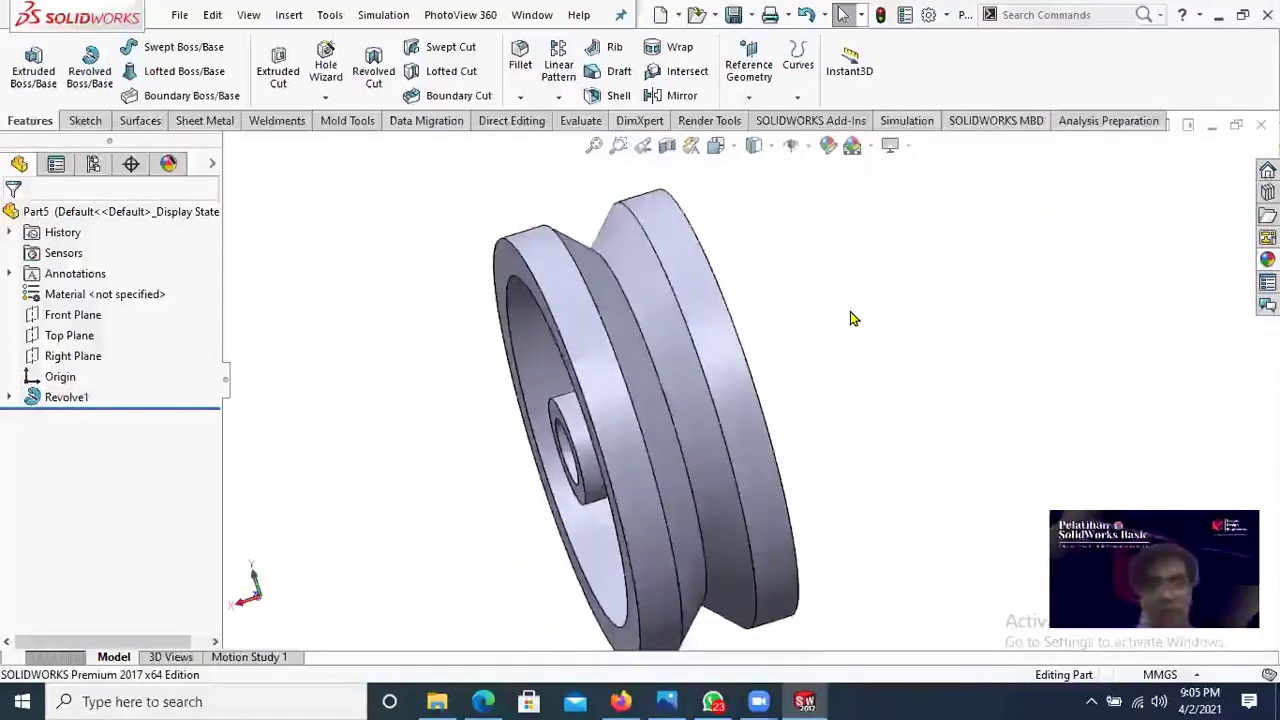
Step: Switch to the training module PDF and look through the Washer 1 and Washer 2 drawings after the pulley
key(alt+Tab)
scroll(545, 340, down, 10)
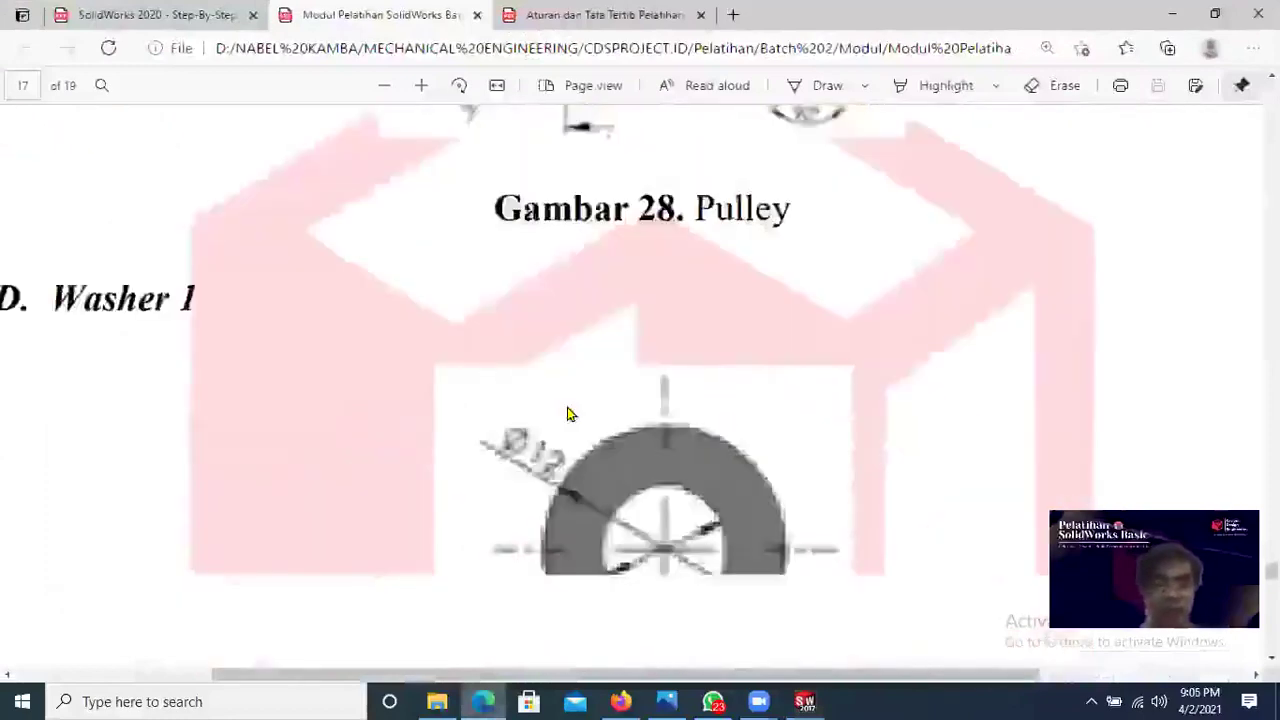
scroll(565, 422, down, 3)
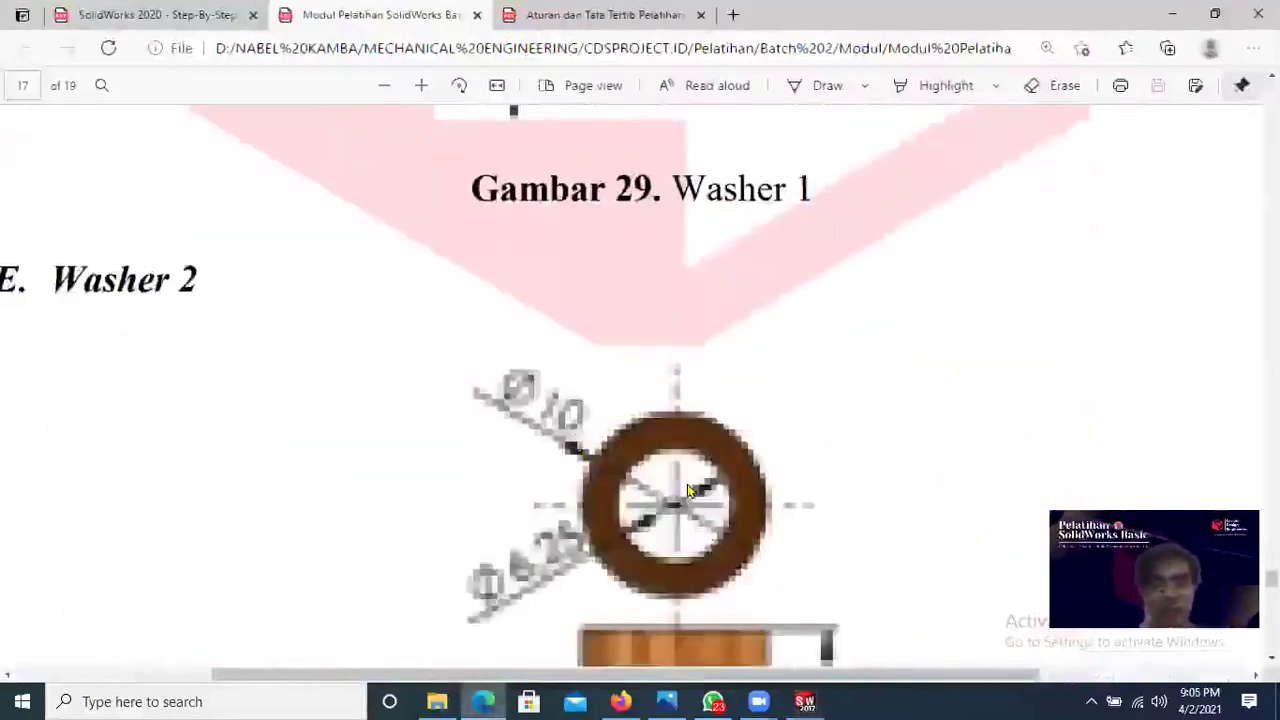
scroll(692, 497, down, 1)
scroll(722, 500, down, 1)
scroll(721, 500, up, 2)
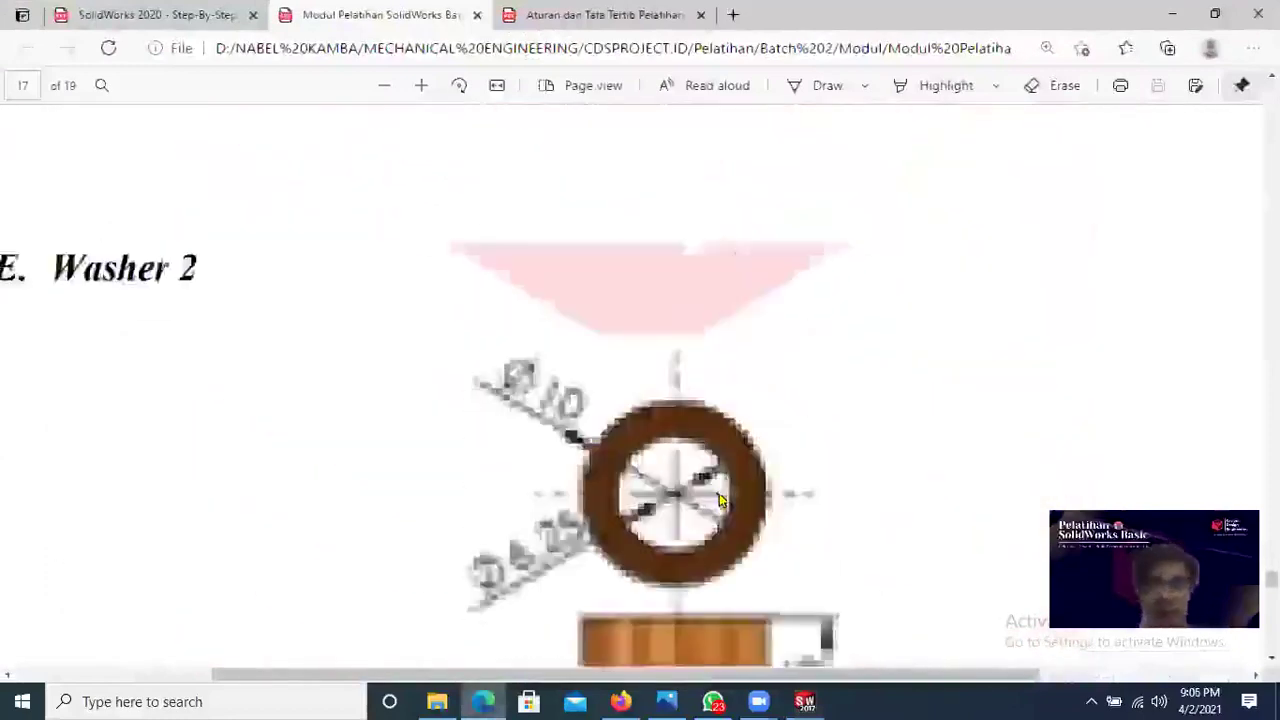
scroll(720, 500, up, 7)
scroll(574, 297, down, 1)
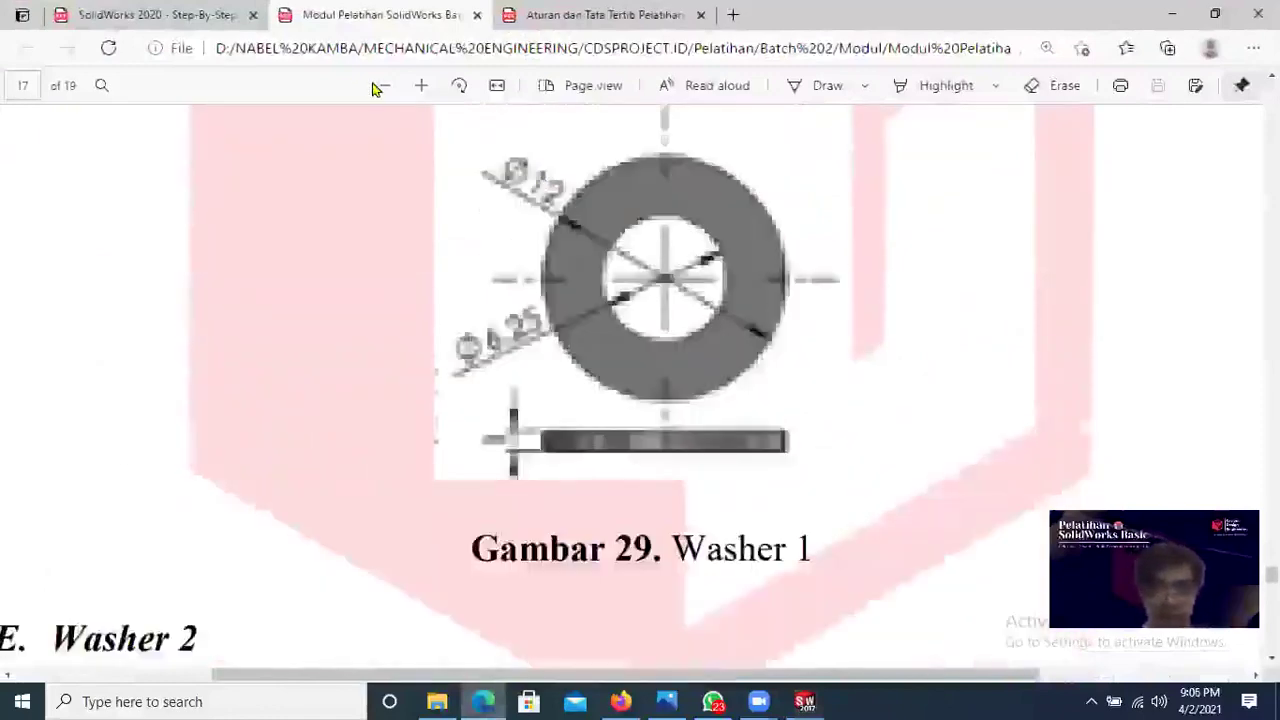
Step: Reduce the PDF magnification, centre the page and examine the diameters and thicknesses of Washer 1 and Washer 2
click(374, 87)
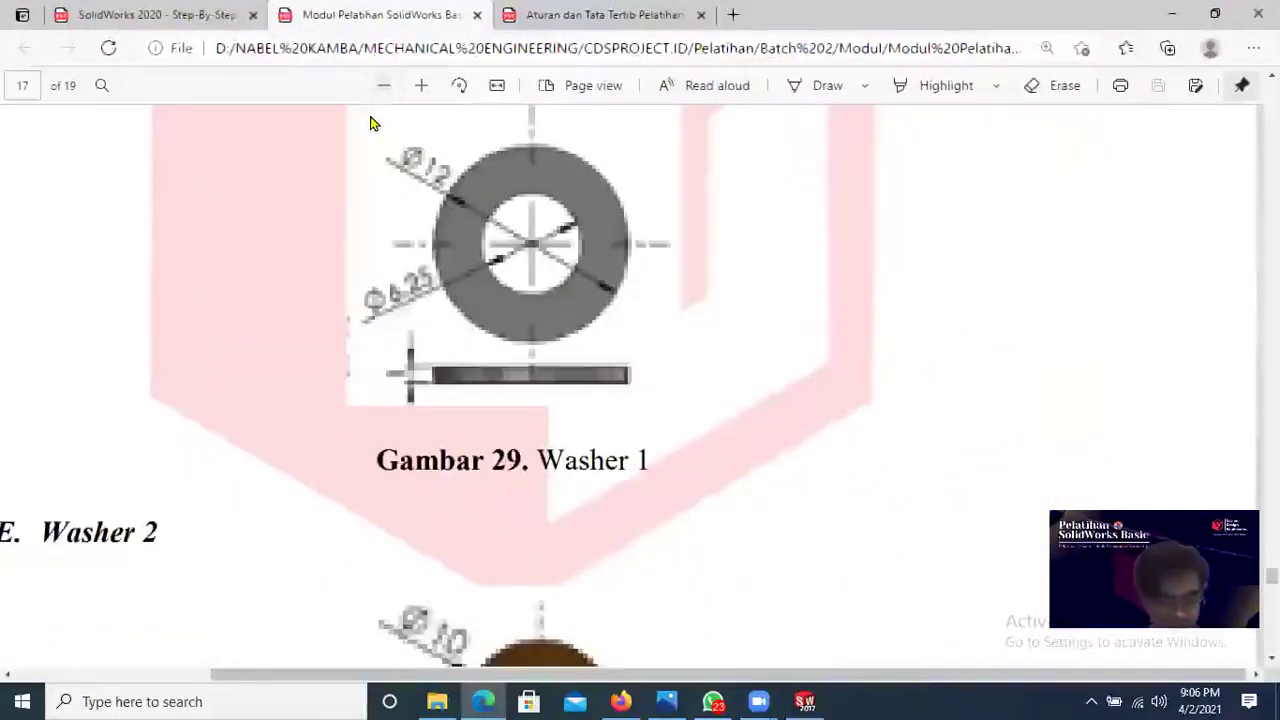
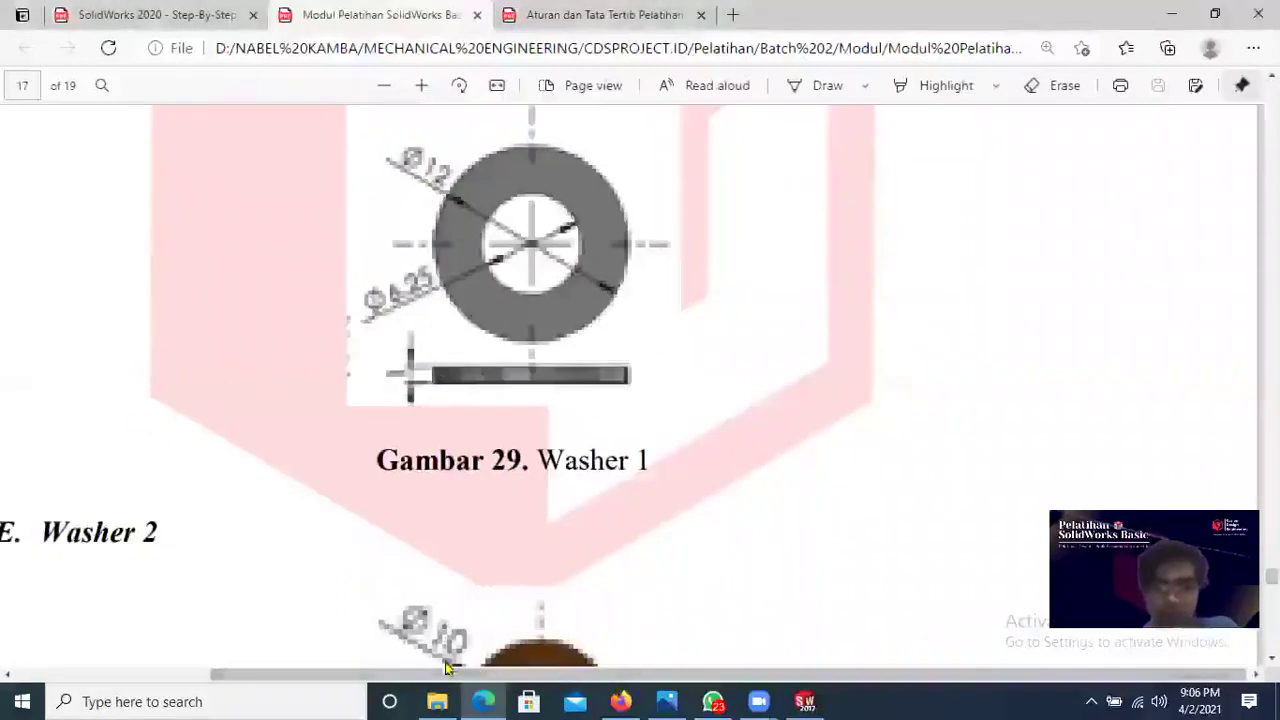
drag(447, 668, 334, 668)
scroll(689, 400, up, 3)
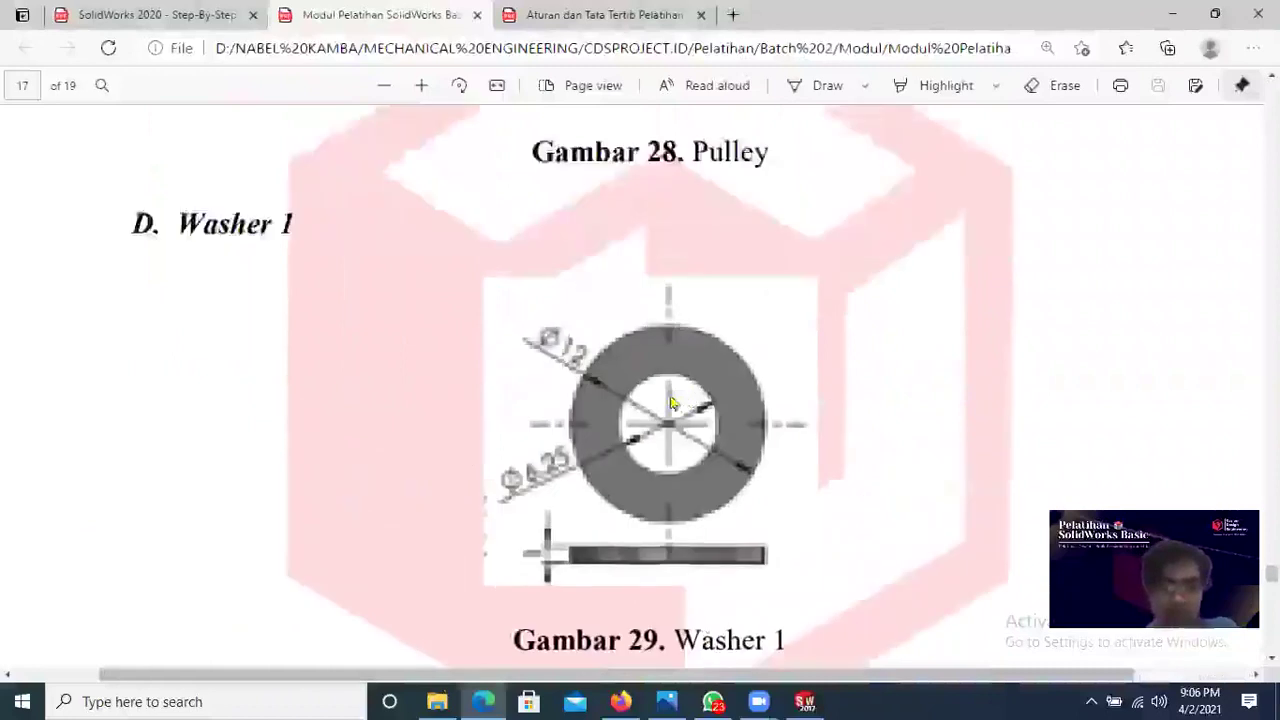
scroll(670, 405, down, 1)
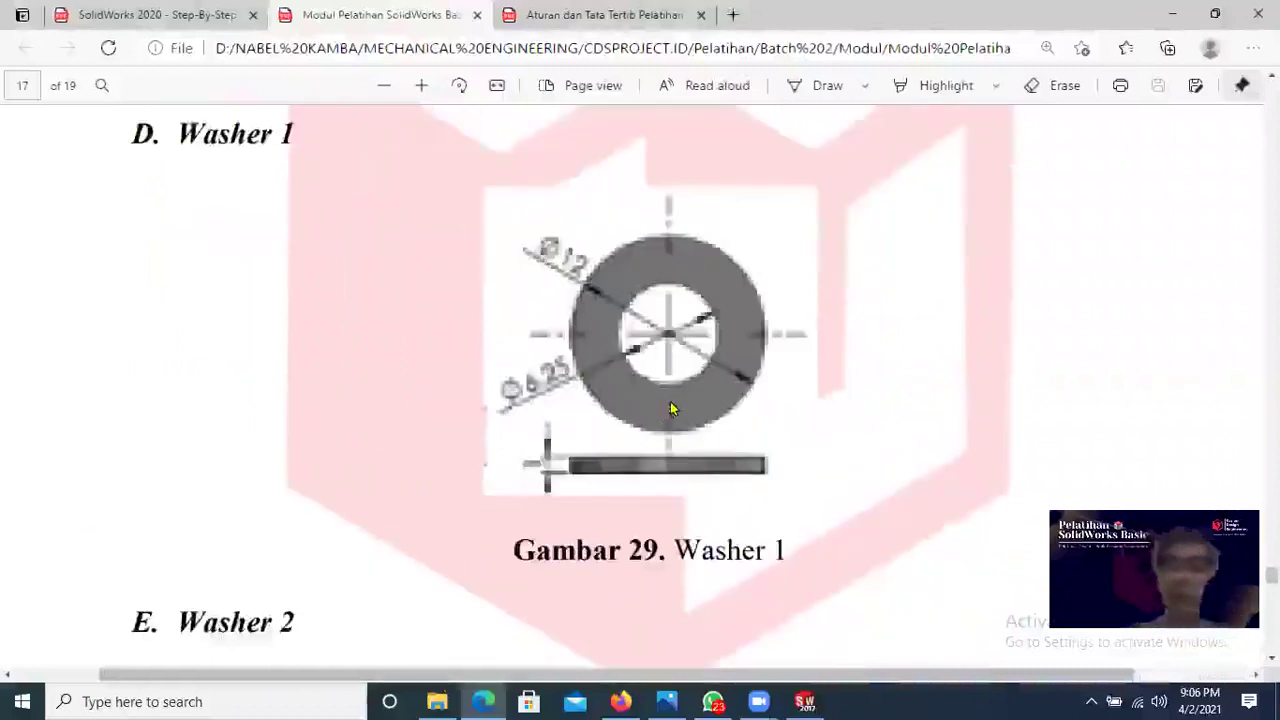
scroll(484, 477, down, 1)
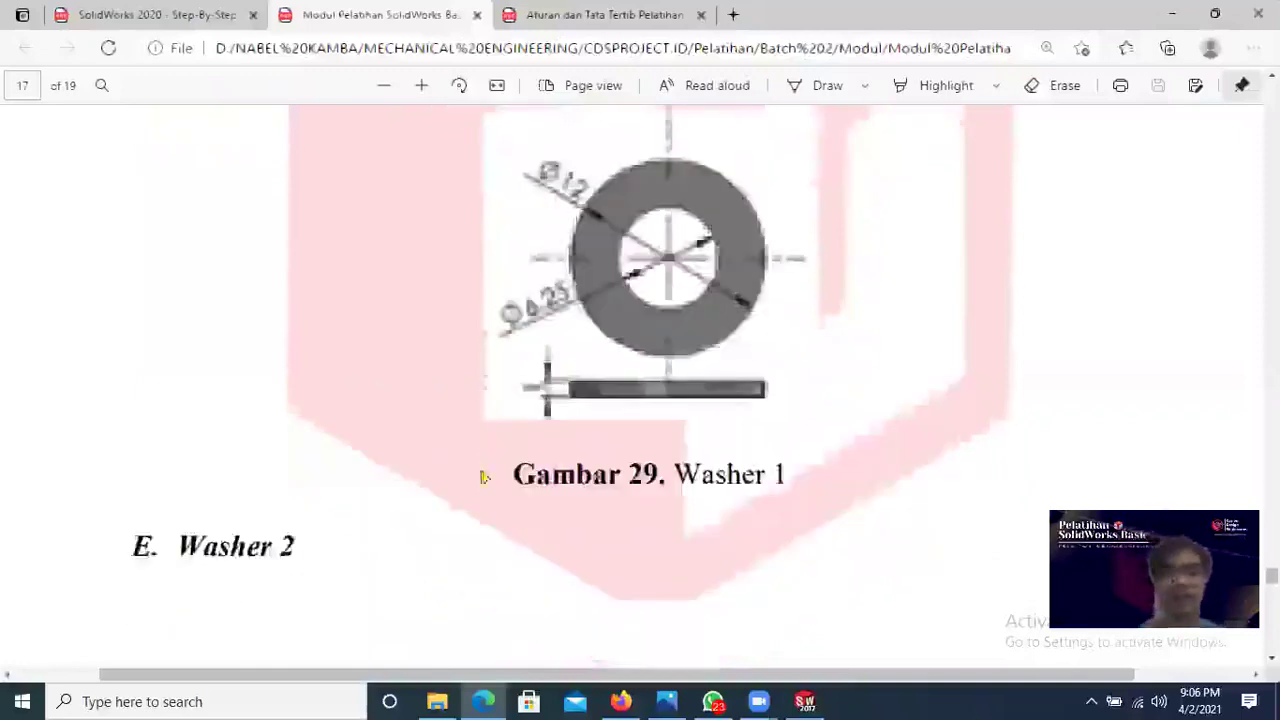
scroll(751, 535, down, 3)
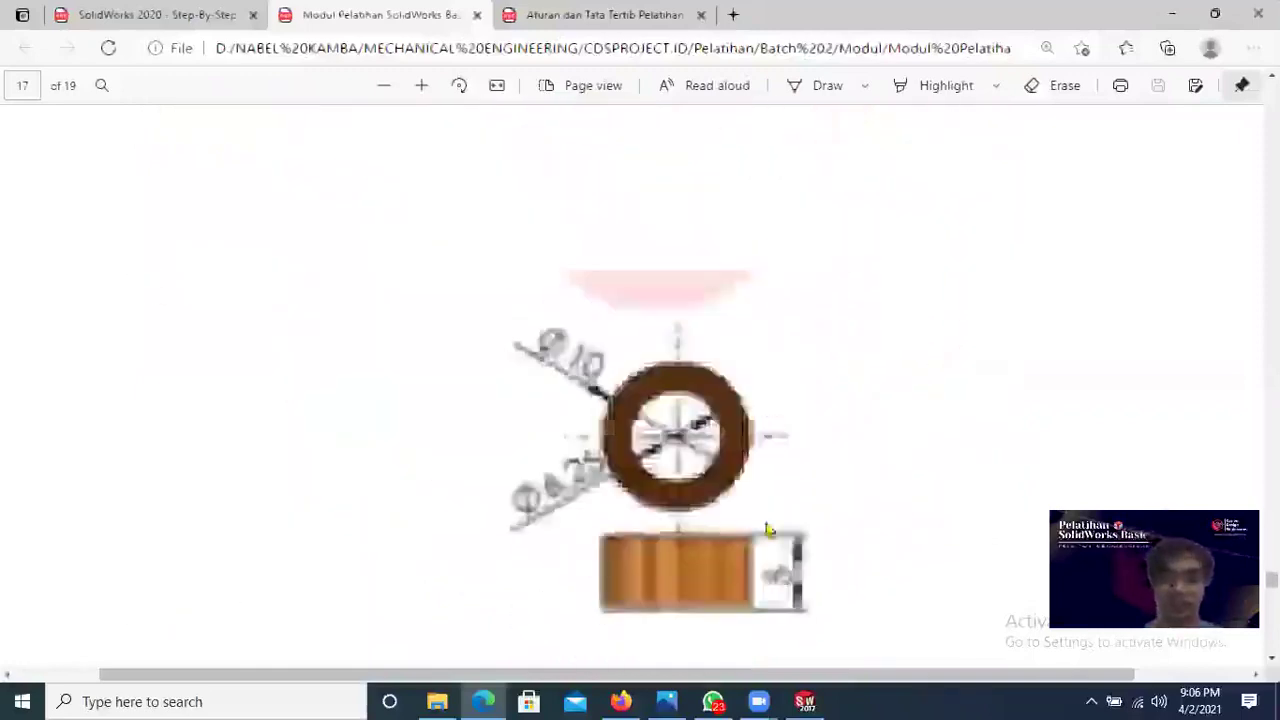
scroll(768, 530, up, 1)
Step: Switch back to SOLIDWORKS and close the pulley part without saving it
click(805, 701)
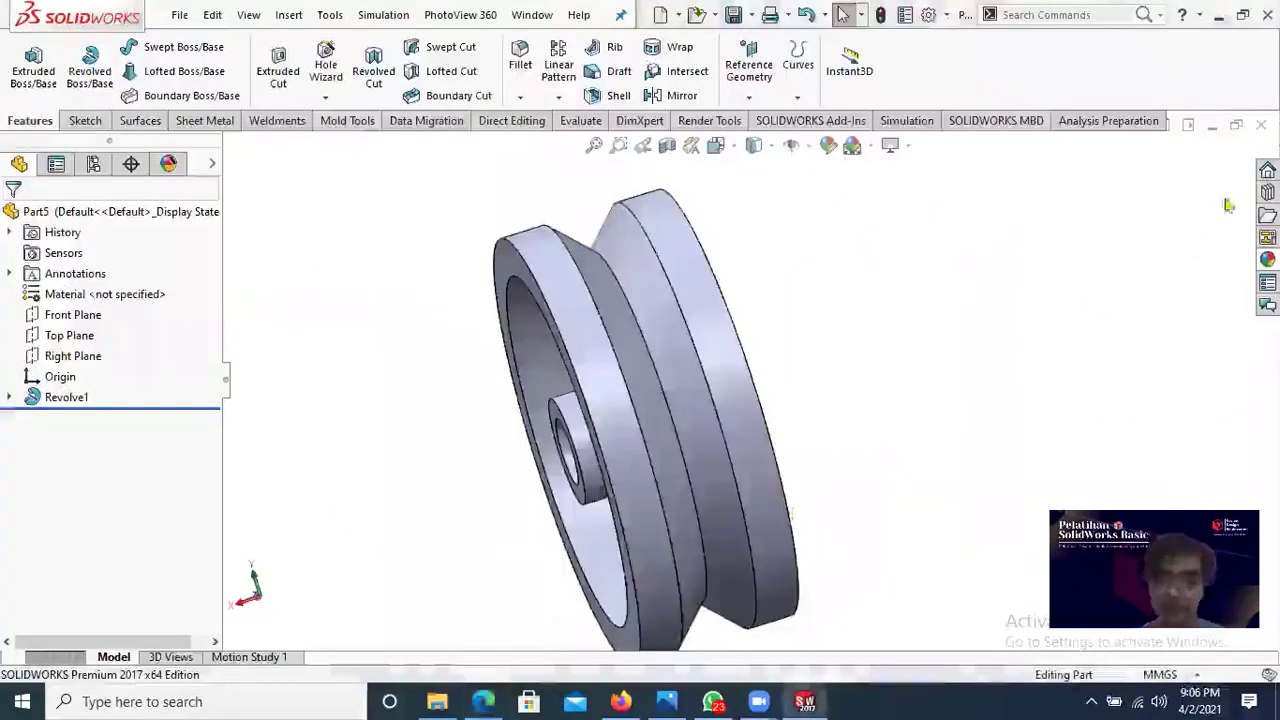
scroll(1226, 203, up, 1)
click(1261, 125)
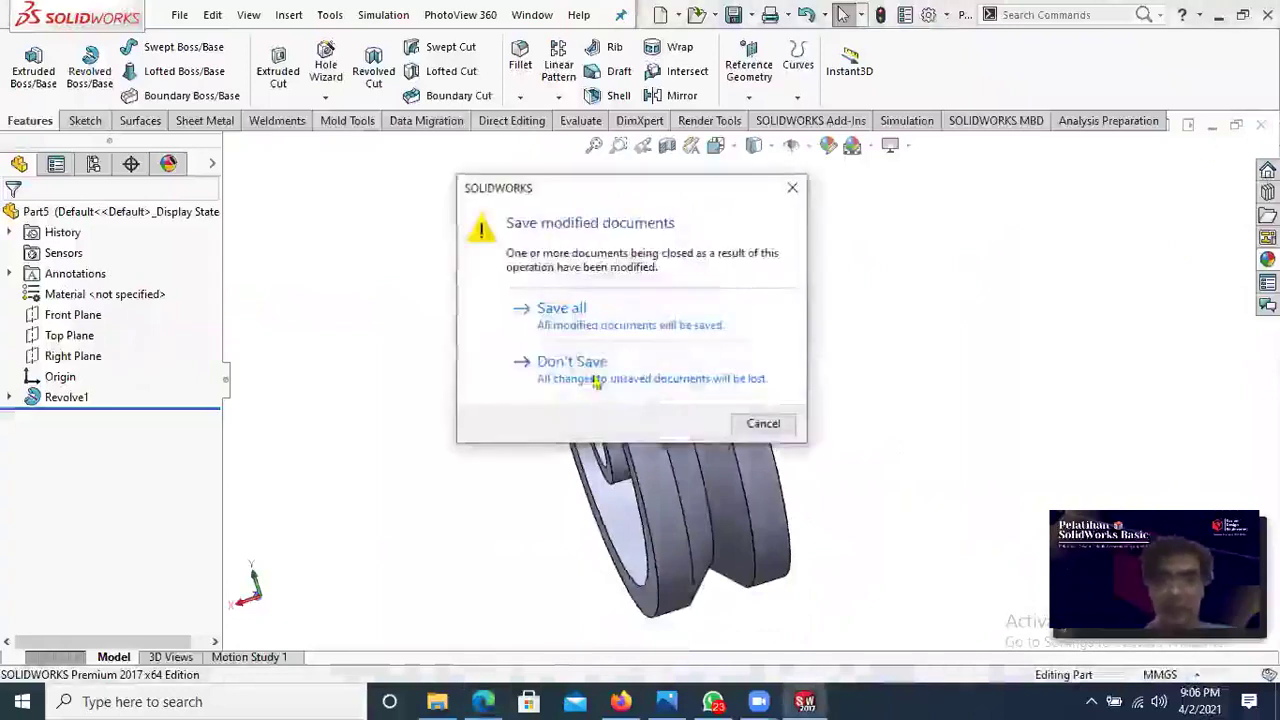
click(600, 375)
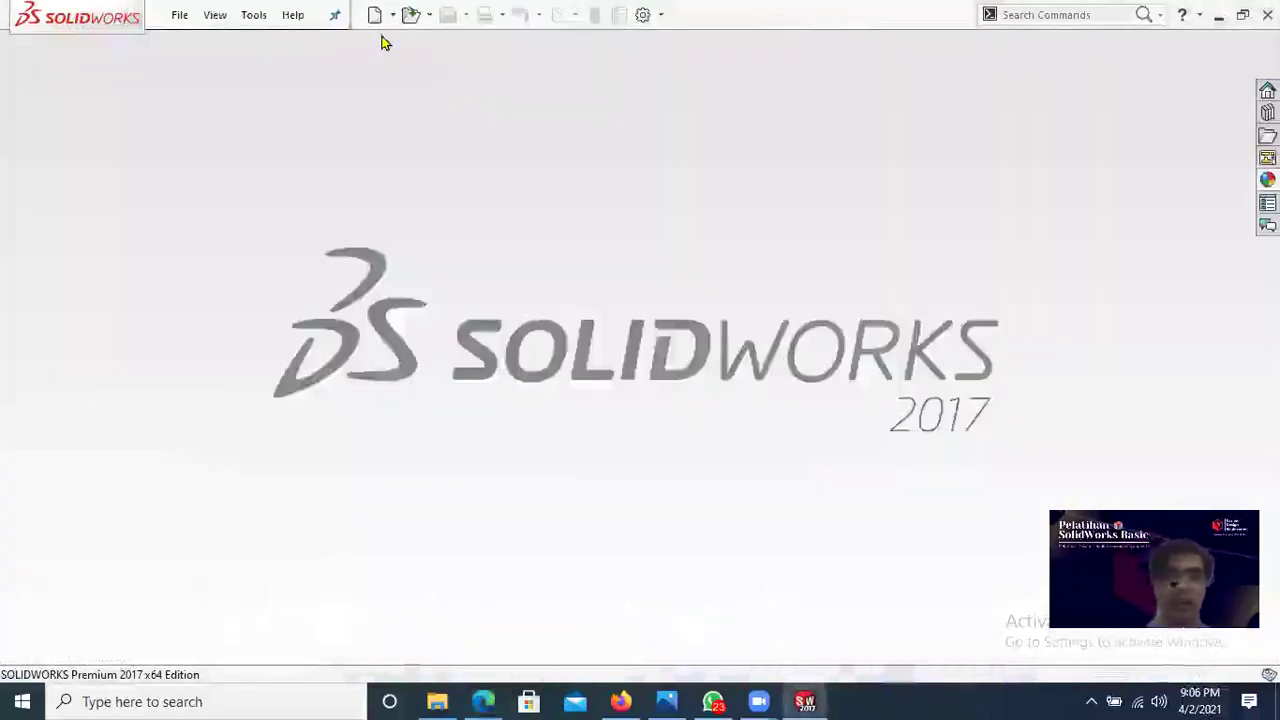
Step: Create a new part document and set its background scene to Plain White
click(374, 14)
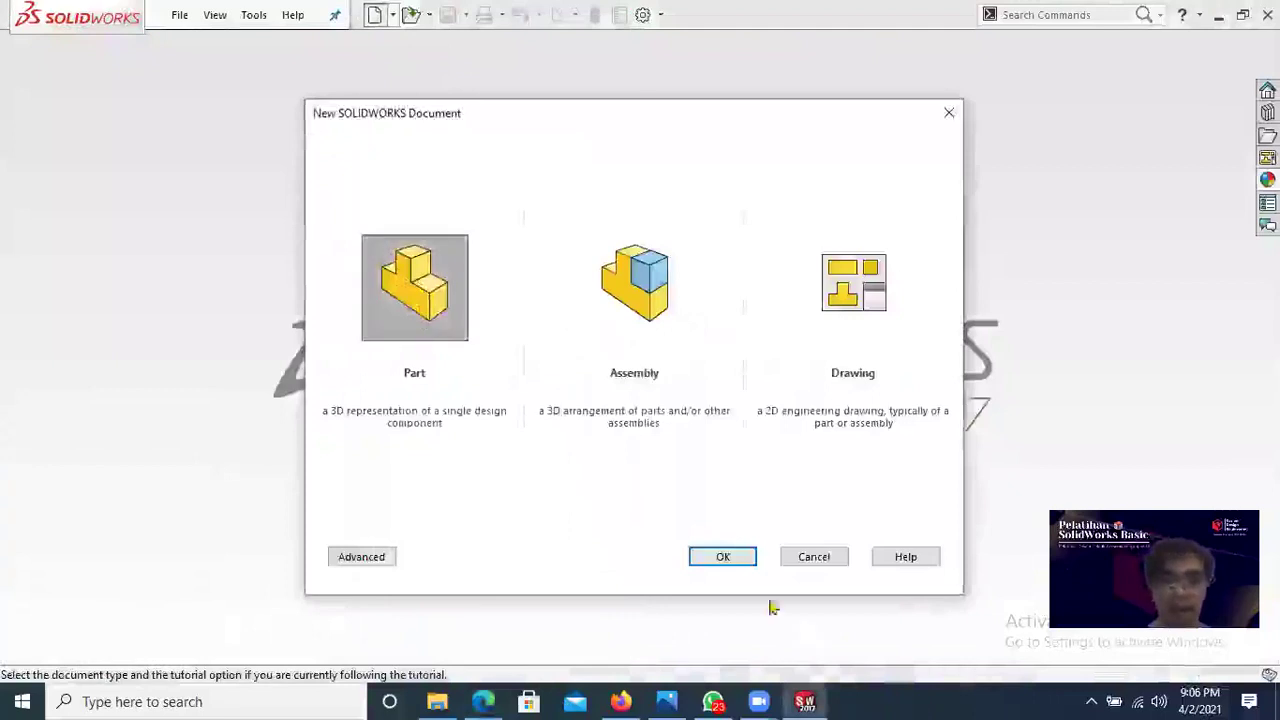
click(731, 560)
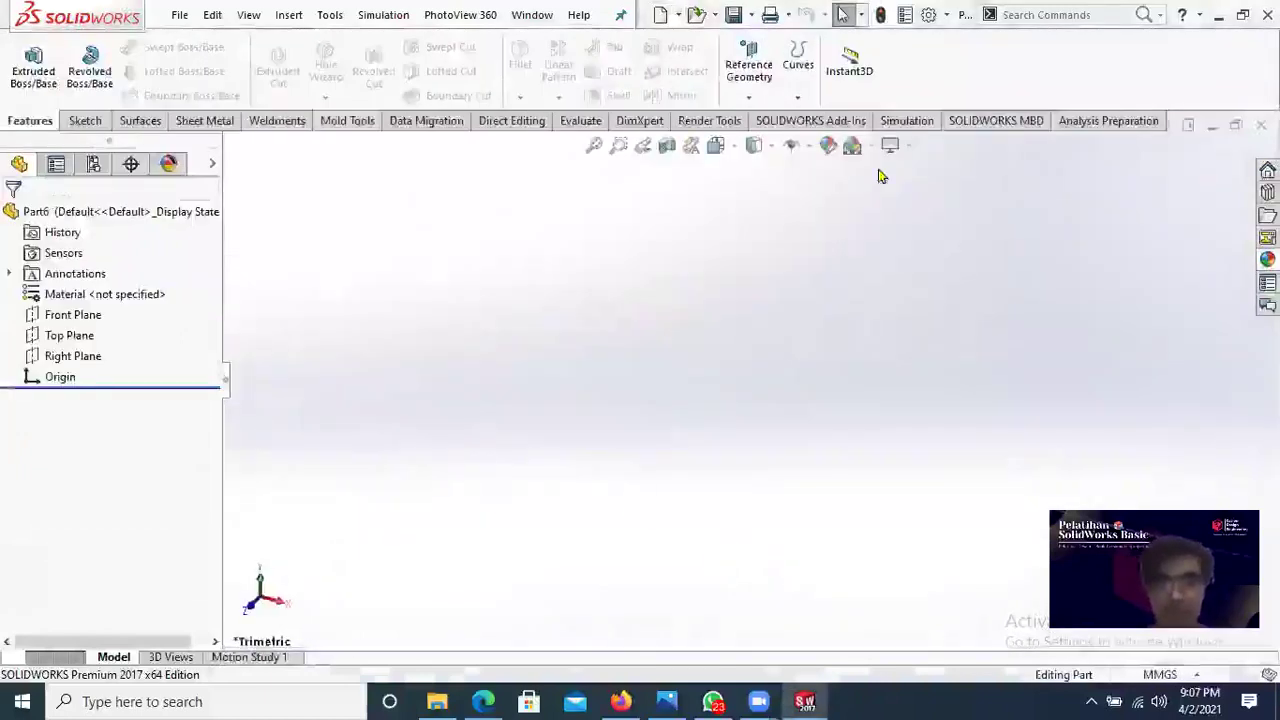
click(872, 149)
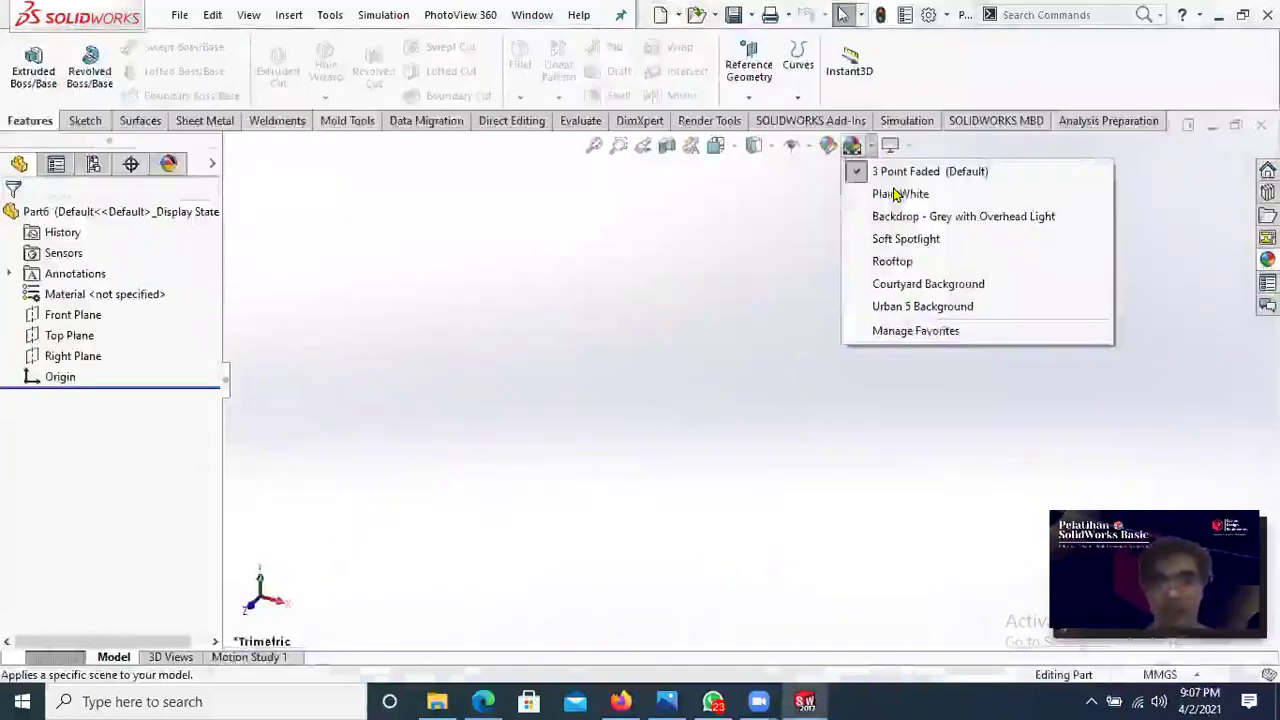
click(299, 260)
Step: Sketch two concentric circles centred on the origin of the Top Plane, the outer one about 89.5 mm in diameter
click(84, 338)
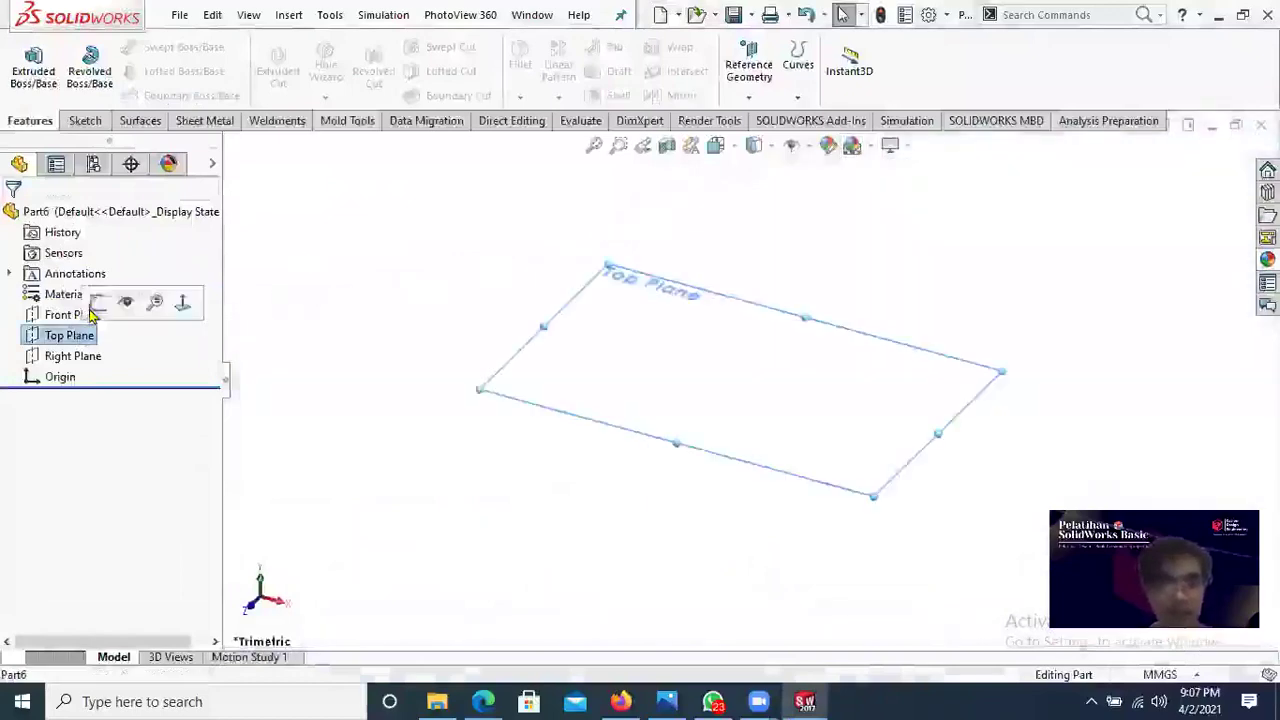
click(97, 294)
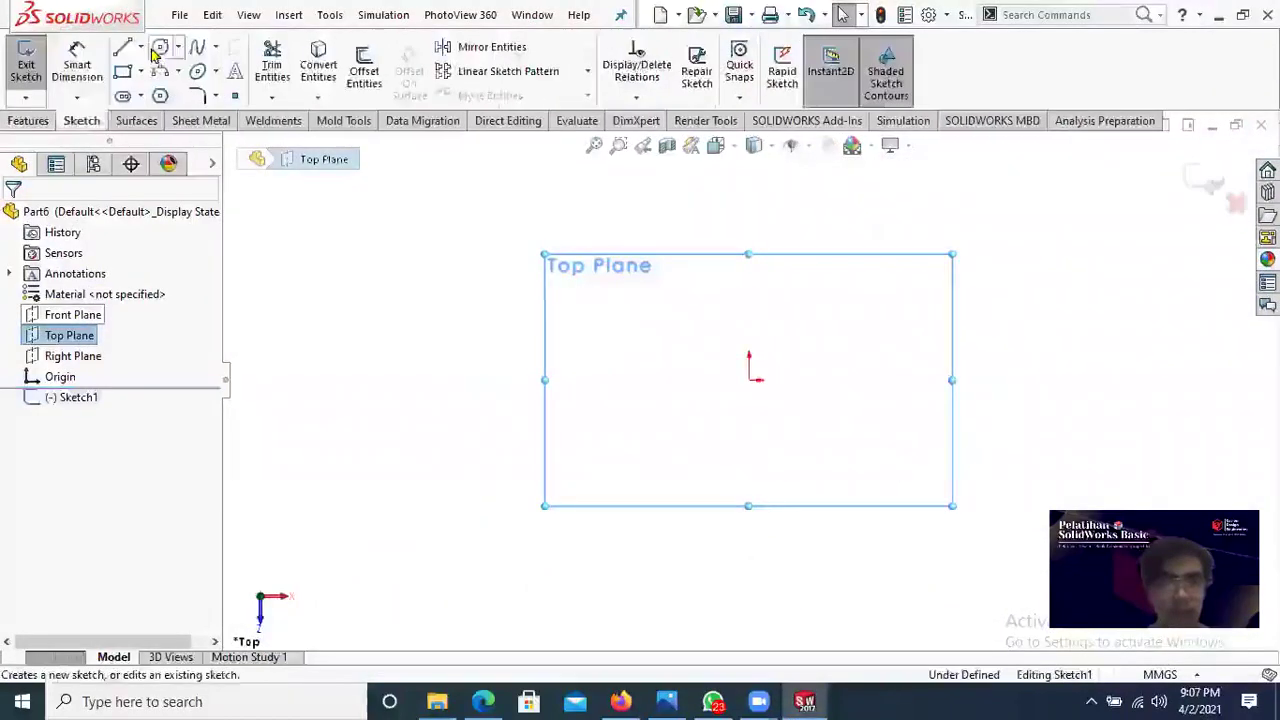
click(155, 49)
click(748, 380)
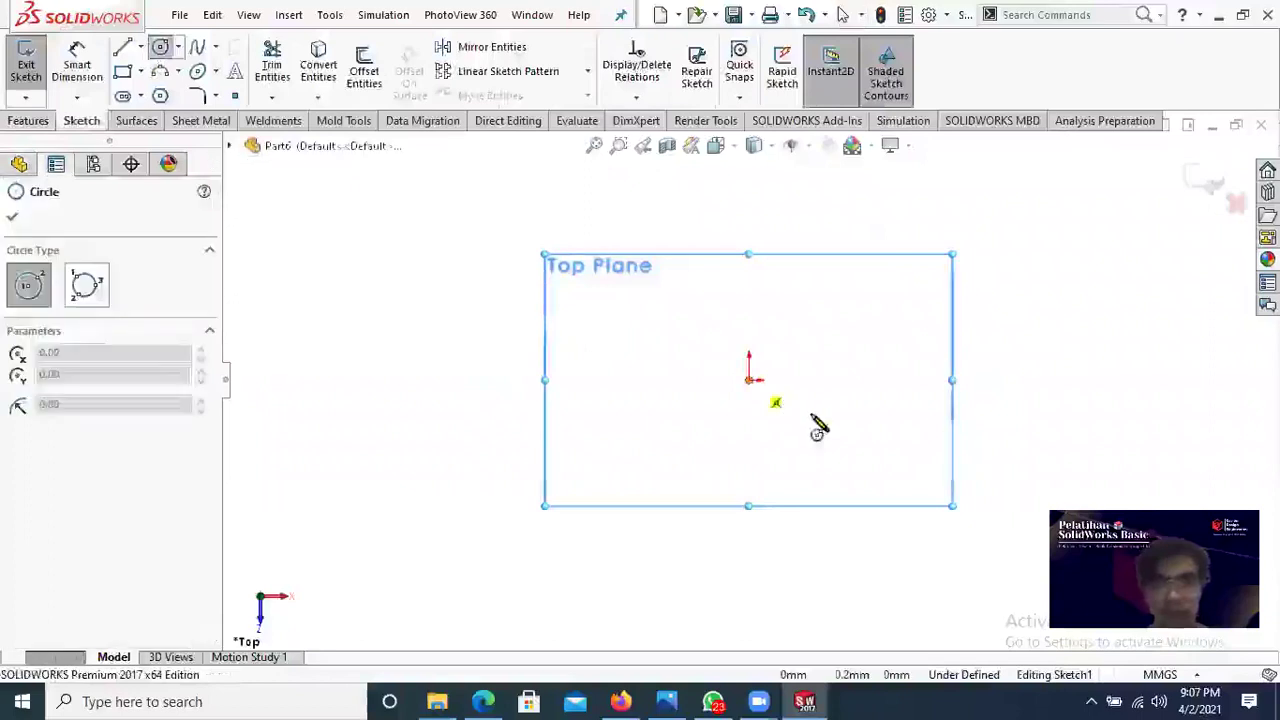
click(840, 428)
click(749, 380)
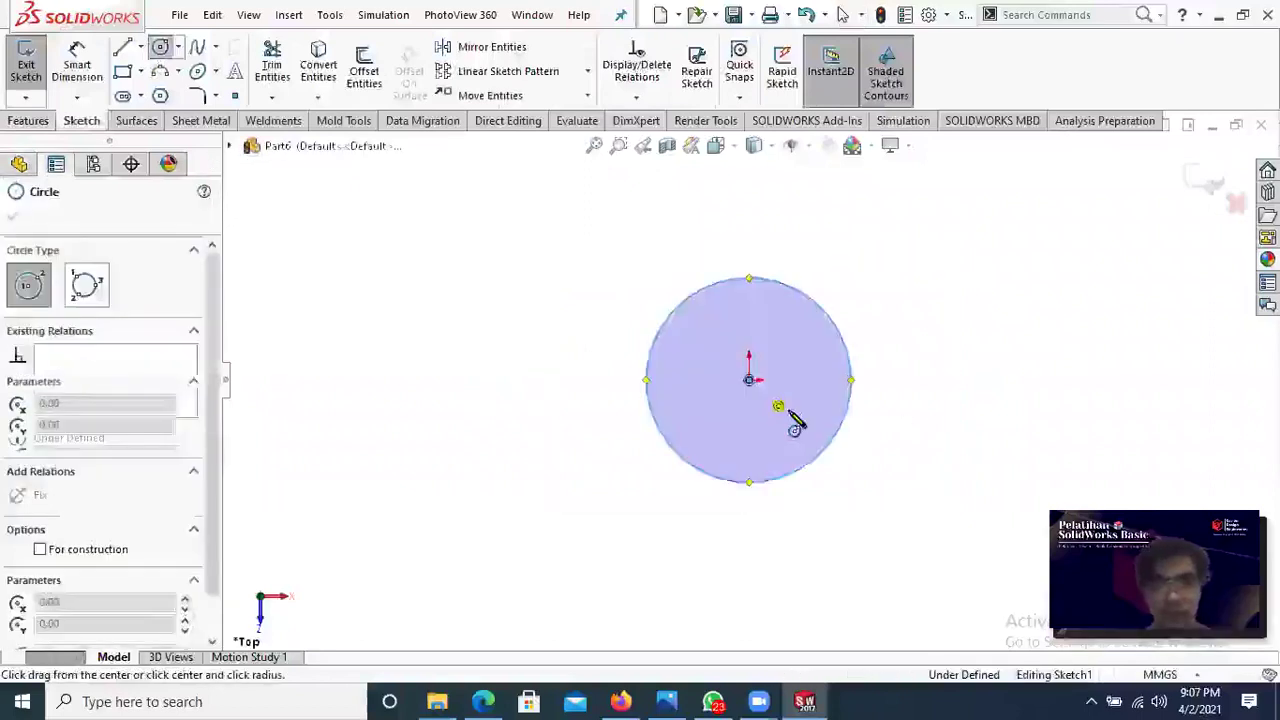
click(786, 412)
key(Escape)
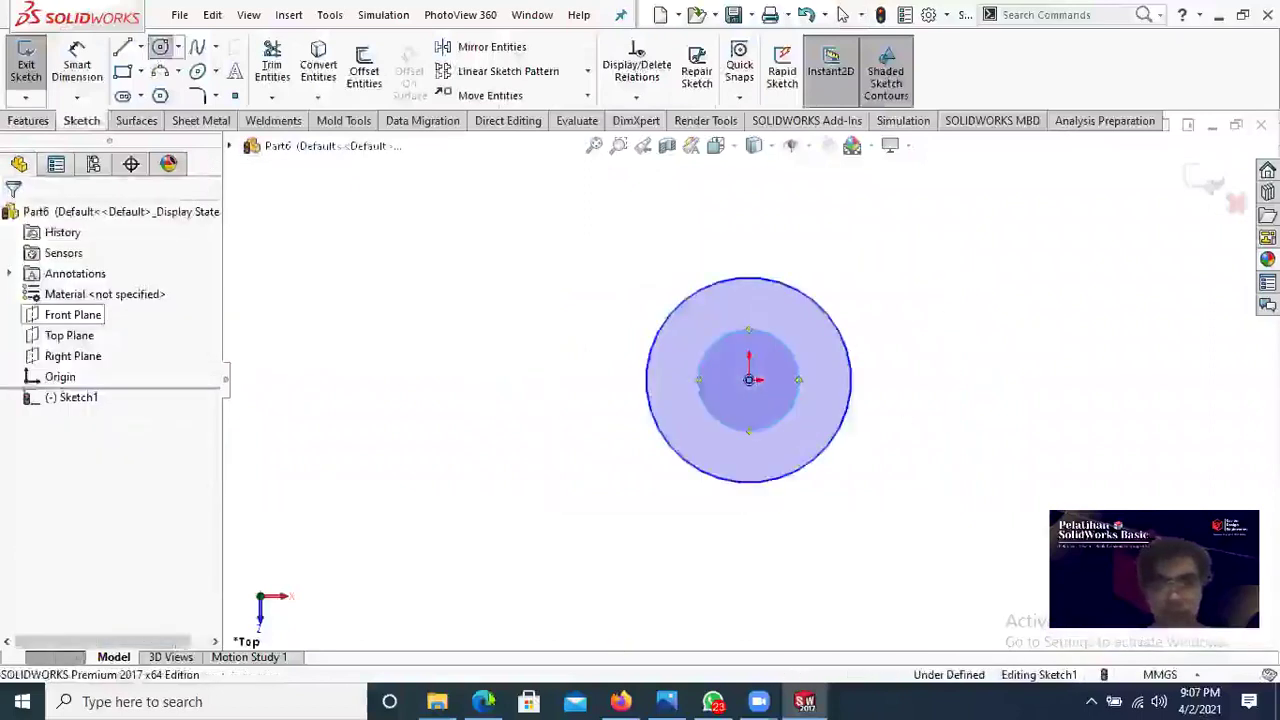
Step: Check the Washer 2 drawing in the training module PDF and dimension the outer circle's diameter in SOLIDWORKS as 10 mm
click(484, 701)
scroll(610, 504, down, 3)
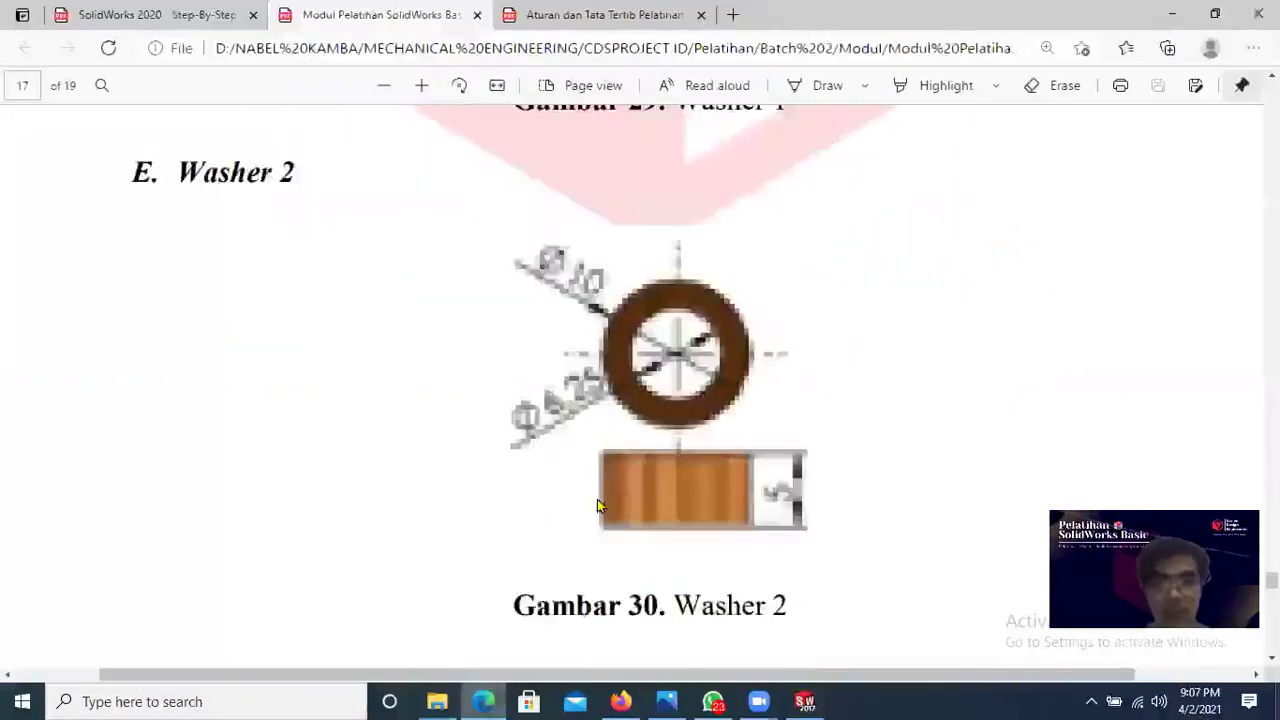
click(488, 700)
click(72, 64)
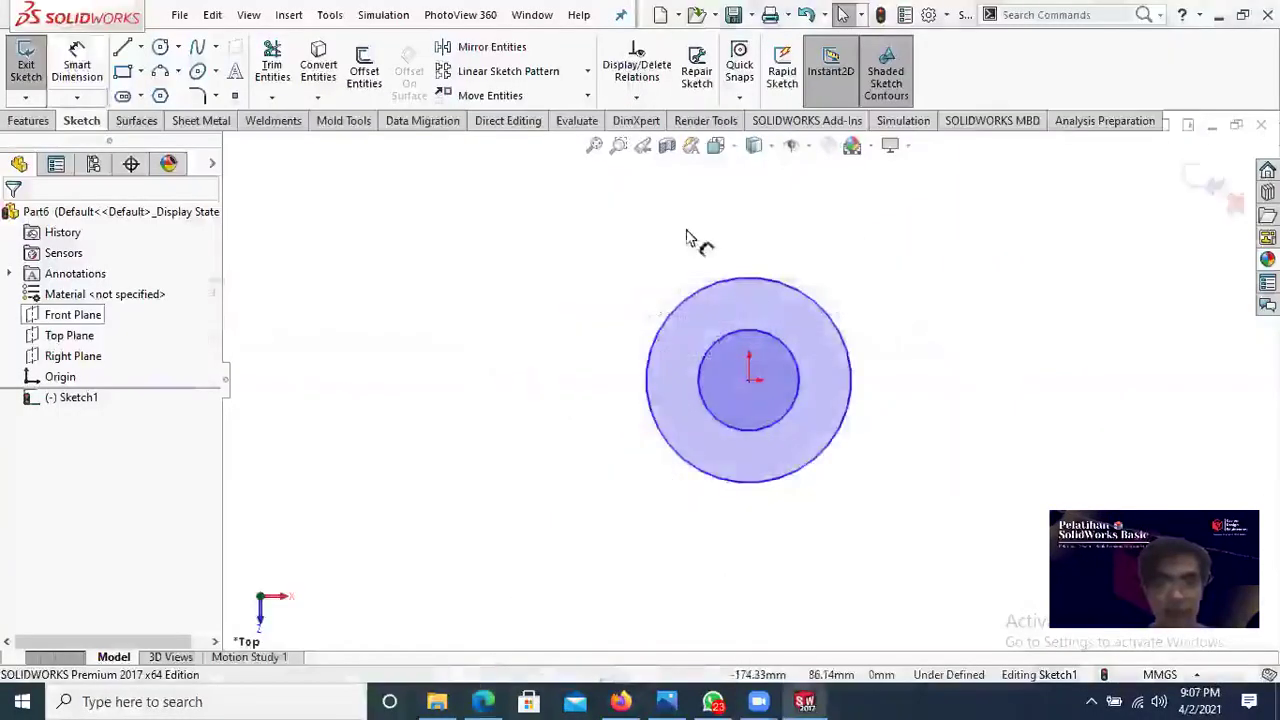
click(588, 352)
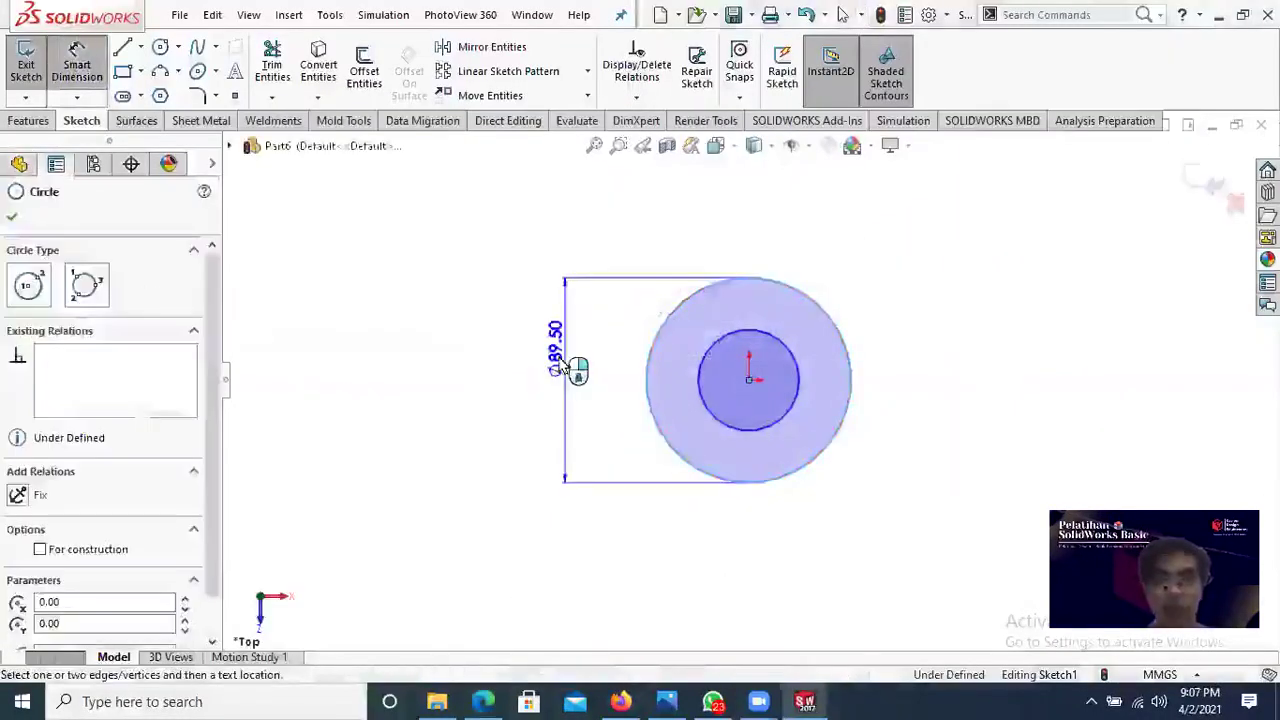
click(562, 368)
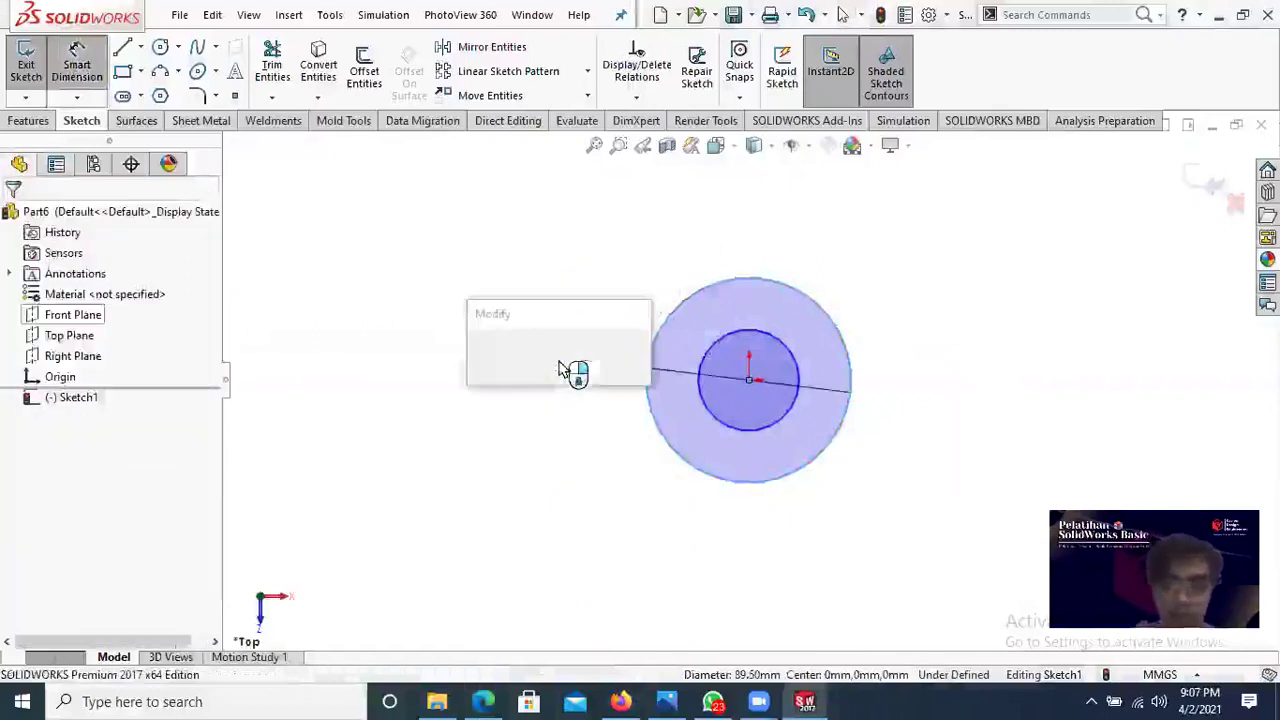
key(Return)
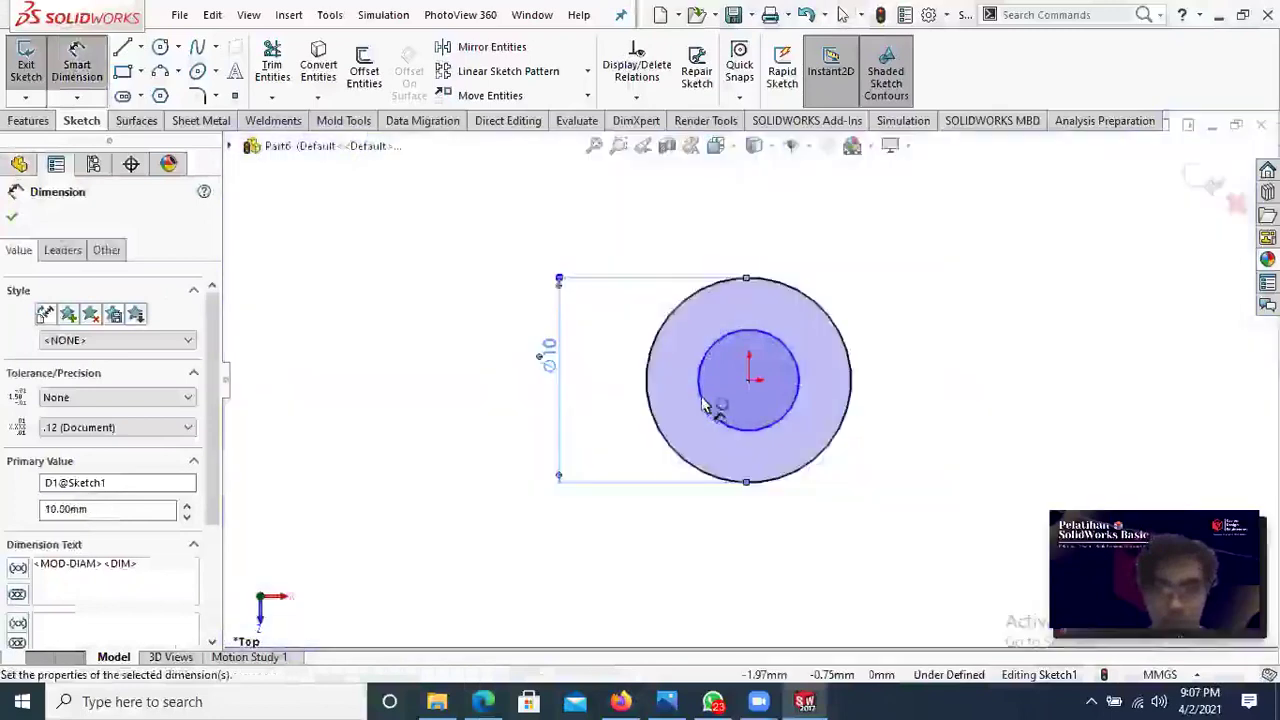
Step: Dimension the inner circle's diameter as 6.25 mm
click(700, 380)
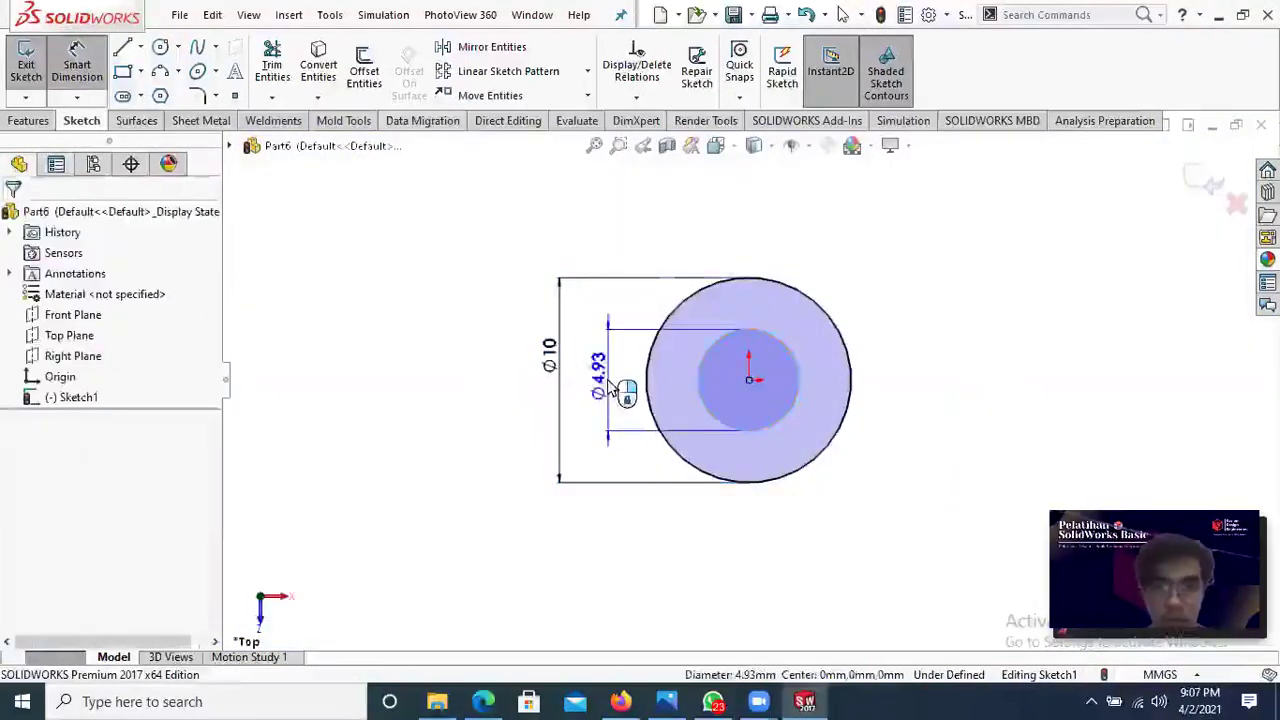
click(612, 390)
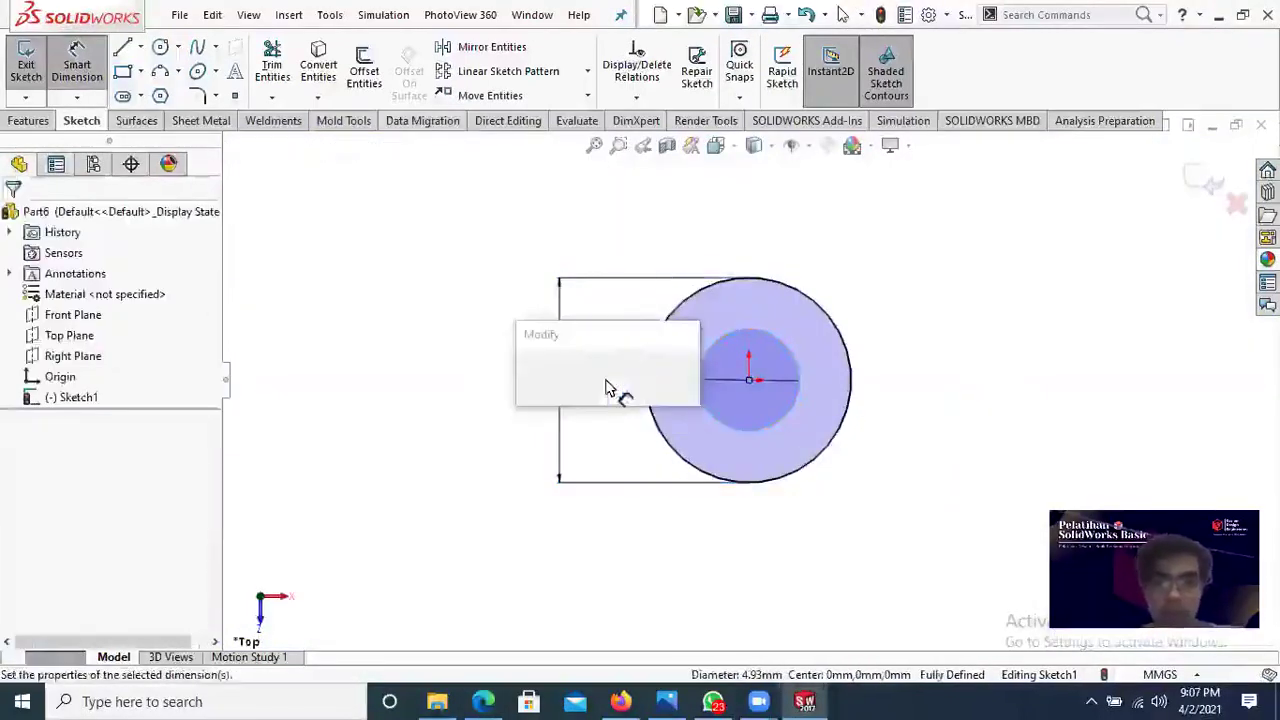
text(6)
key(Escape)
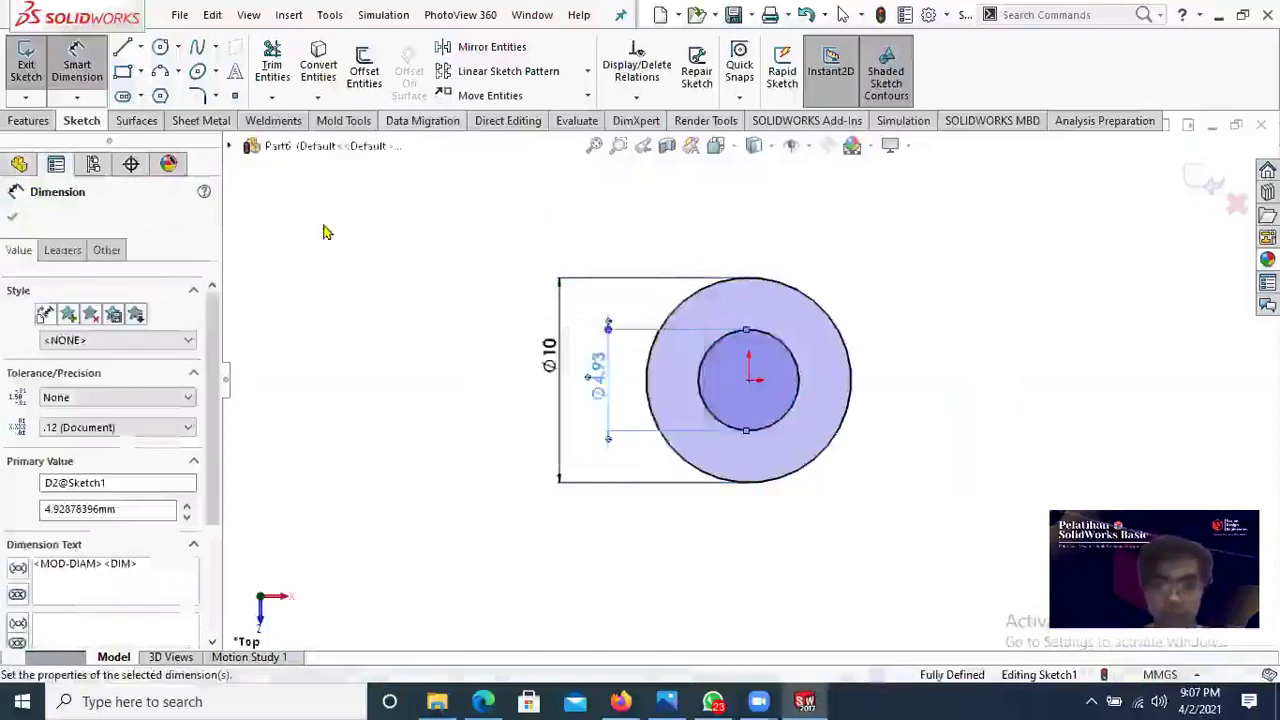
click(10, 214)
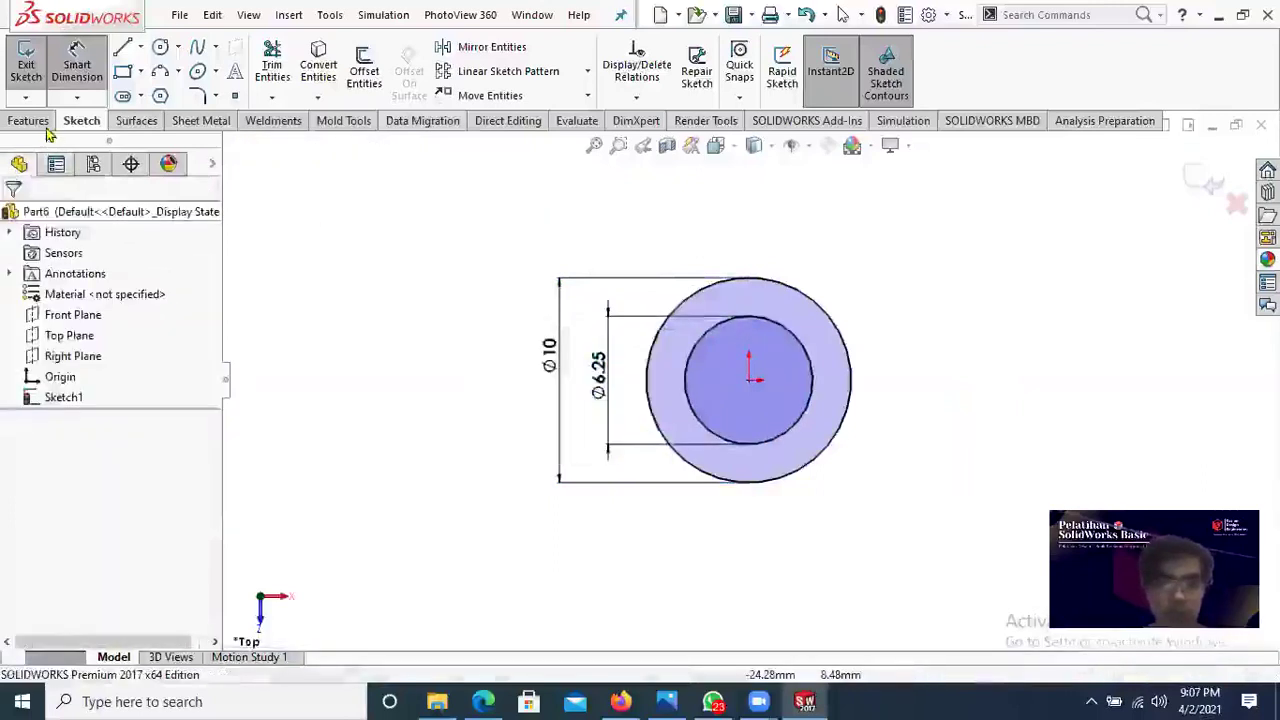
Step: Extrude the ring profile to a blind depth of 5 mm, checking the thickness against the Washer 2 drawing in the training module PDF
click(29, 121)
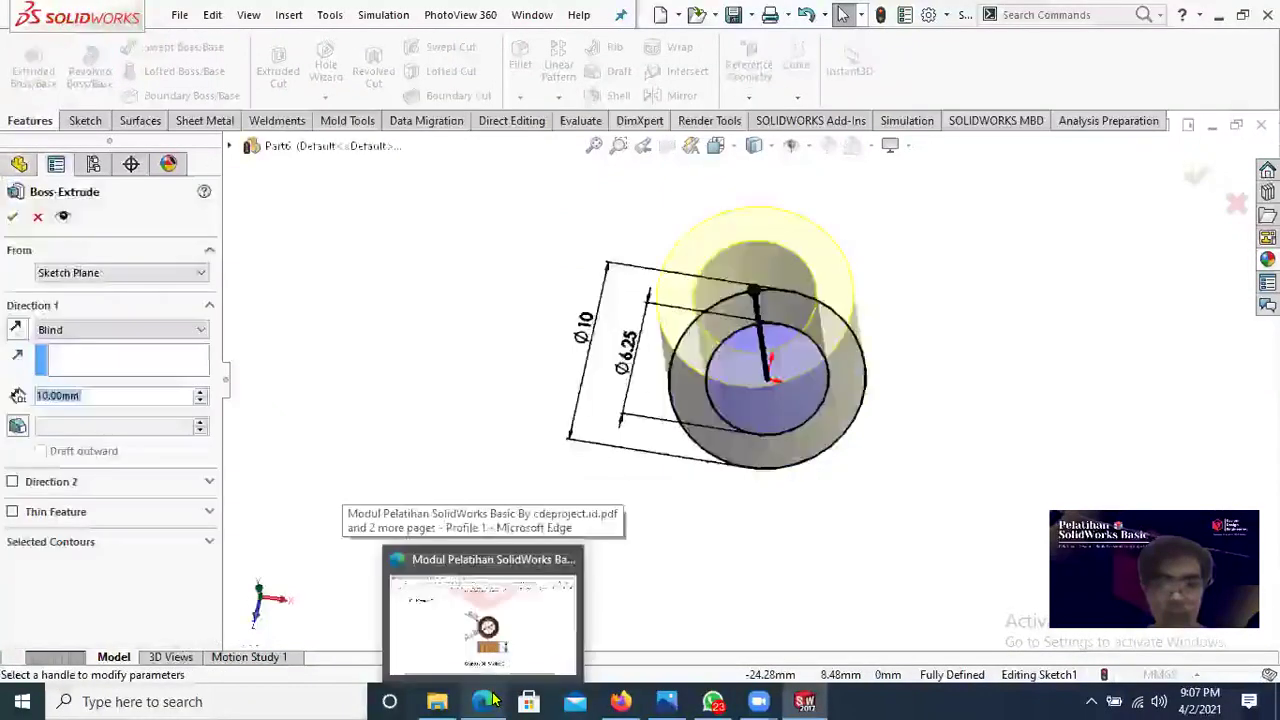
click(490, 701)
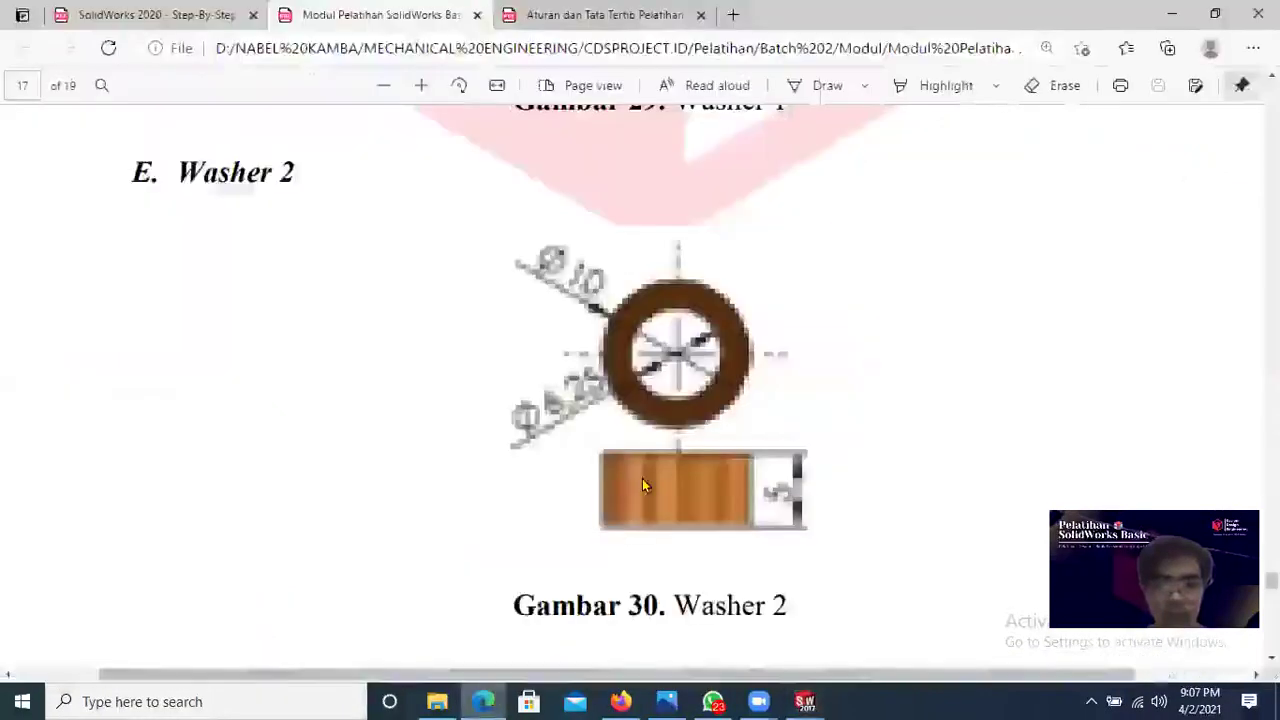
scroll(500, 374, up, 3)
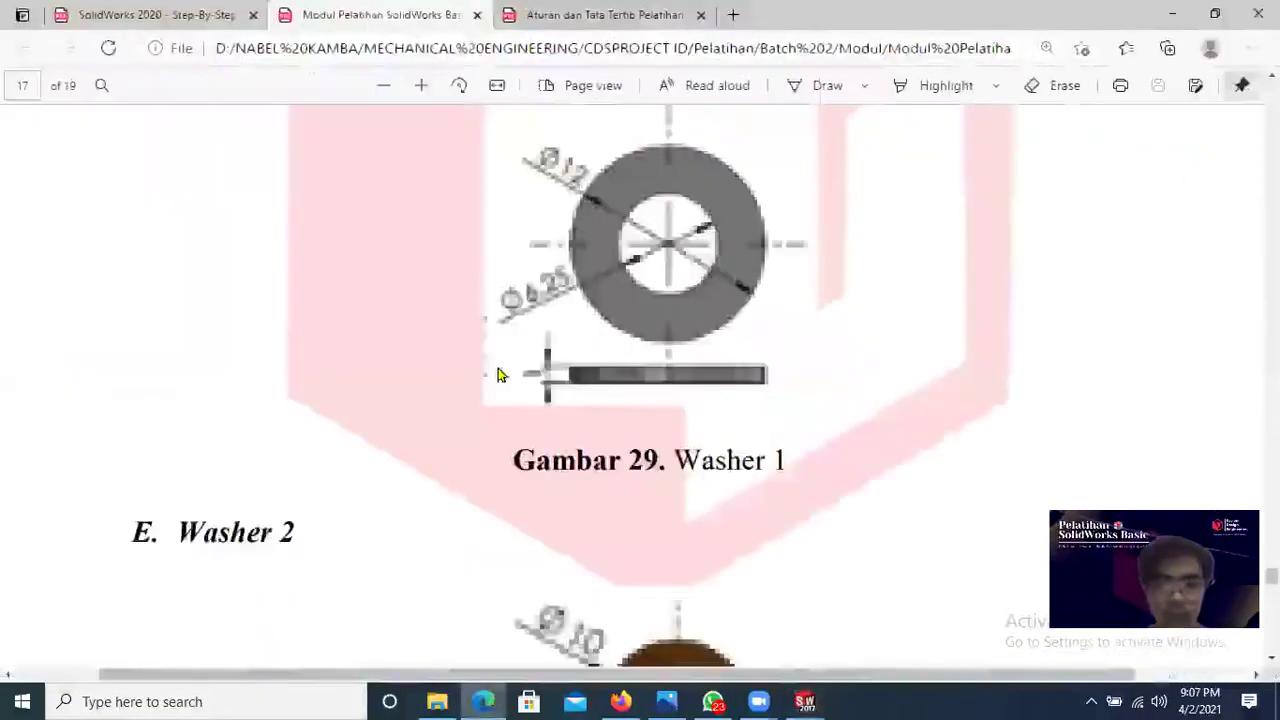
click(496, 700)
click(489, 701)
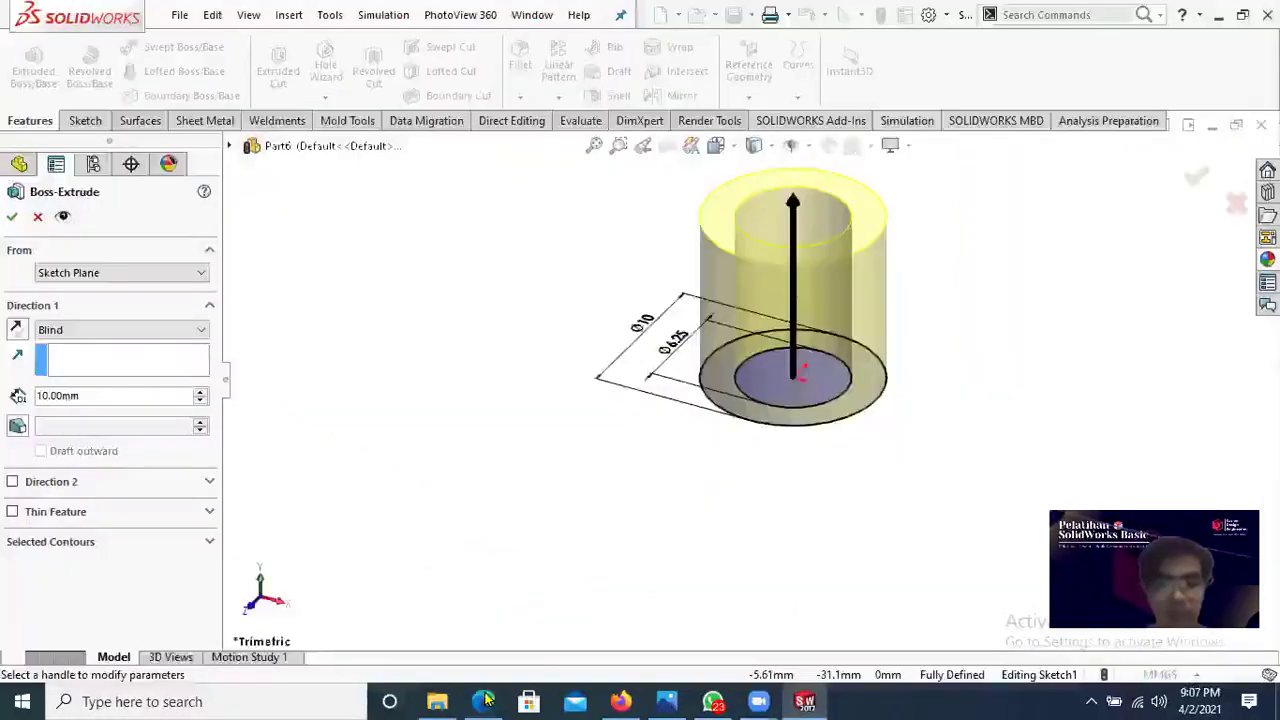
key(alt+Tab)
scroll(757, 589, down, 2)
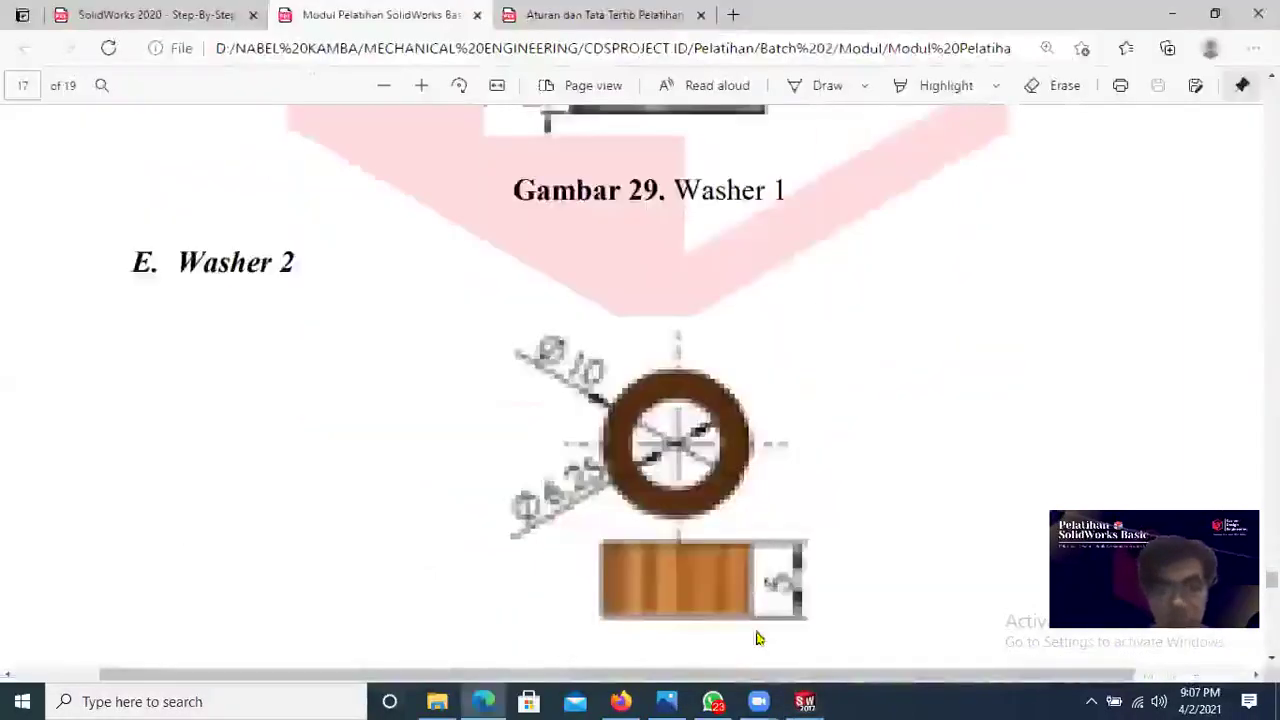
key(alt+Tab)
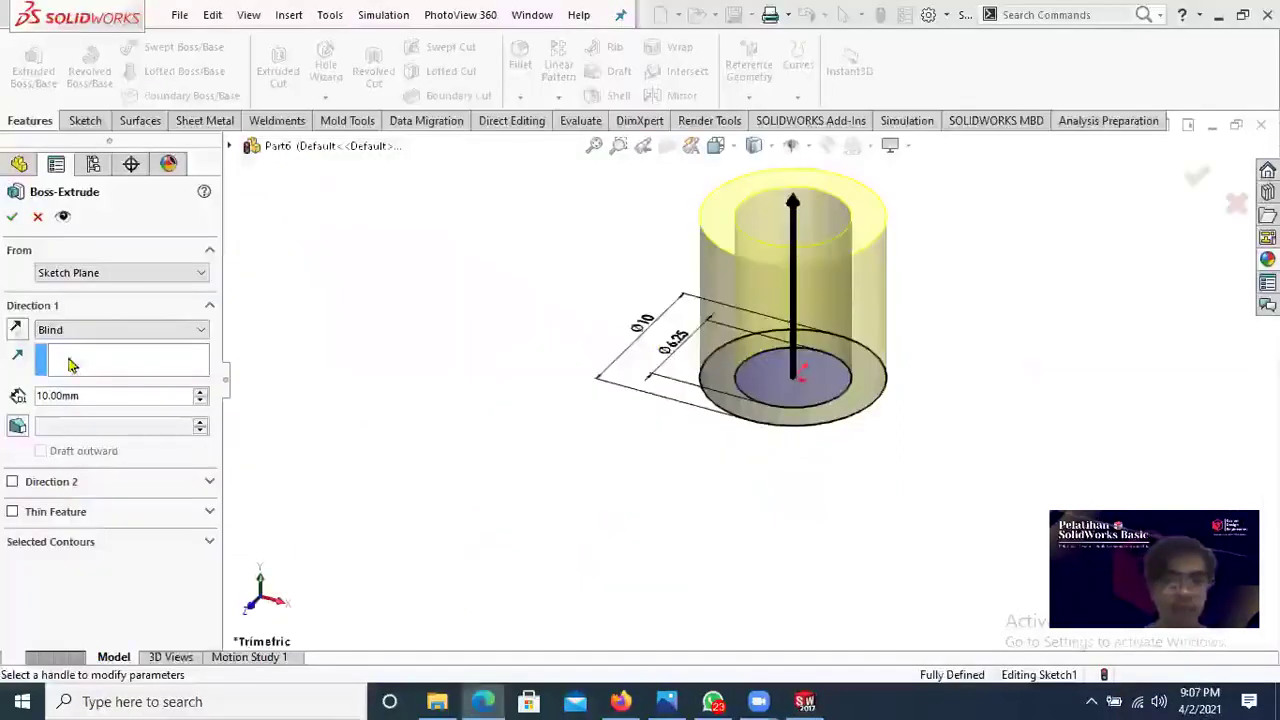
double_click(80, 398)
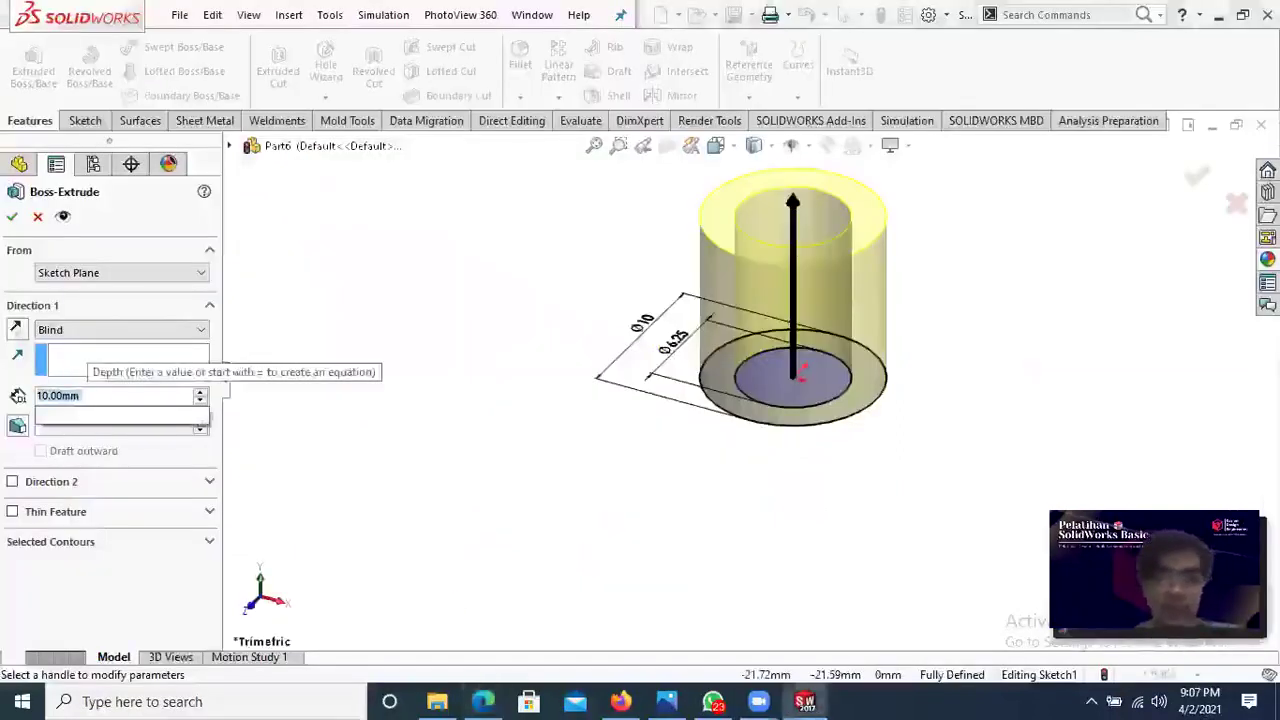
text(5)
key(Return)
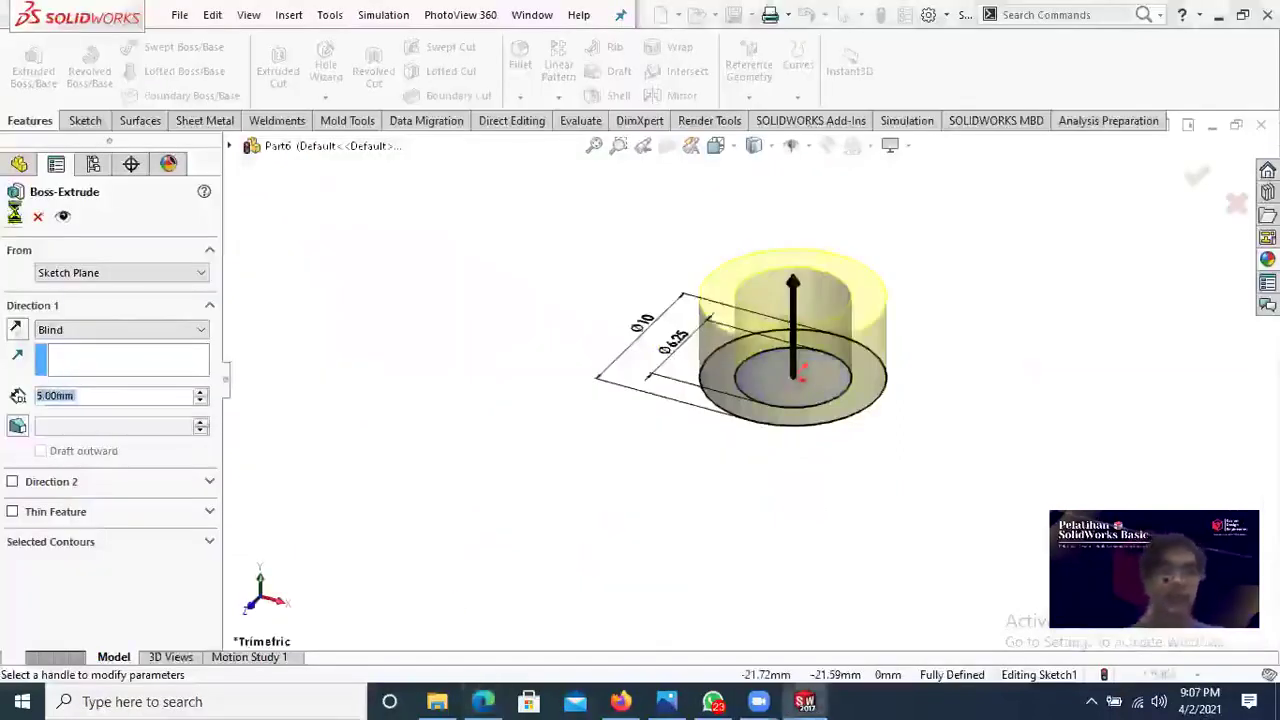
key(Return)
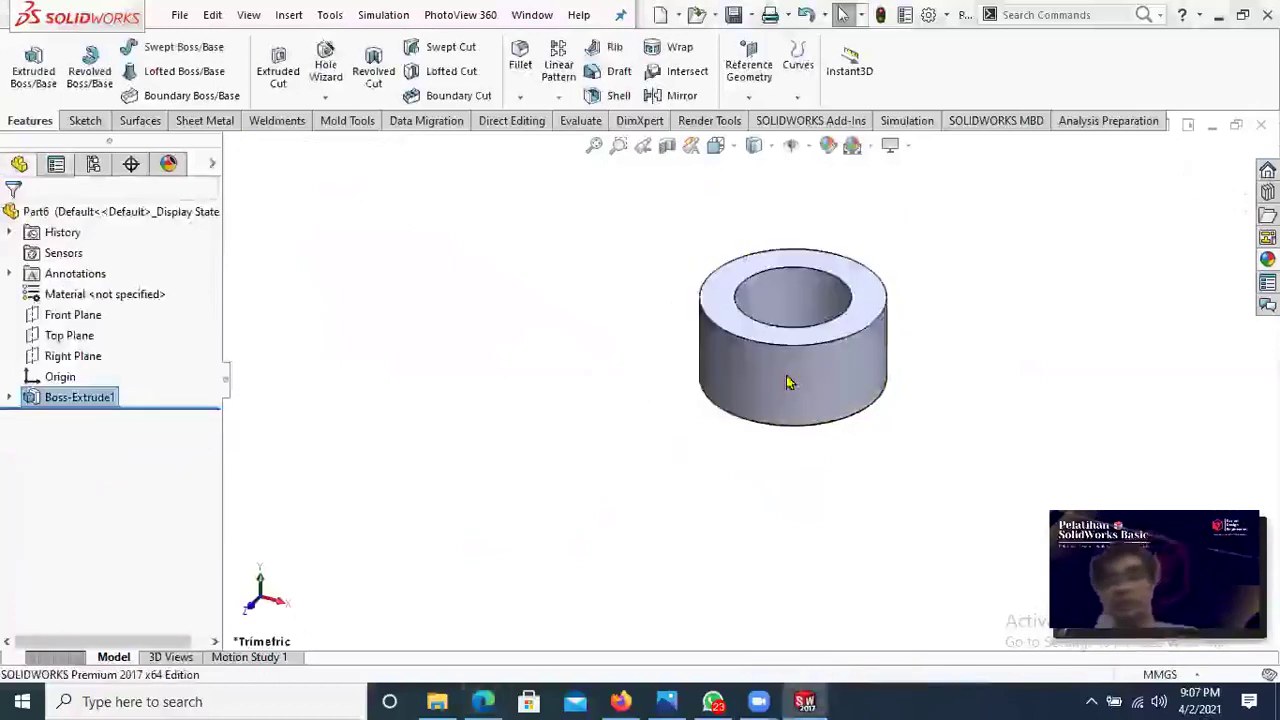
Step: Apply a blue colour appearance to the whole washer part and view it from other angles
middle_drag(835, 487, 890, 525)
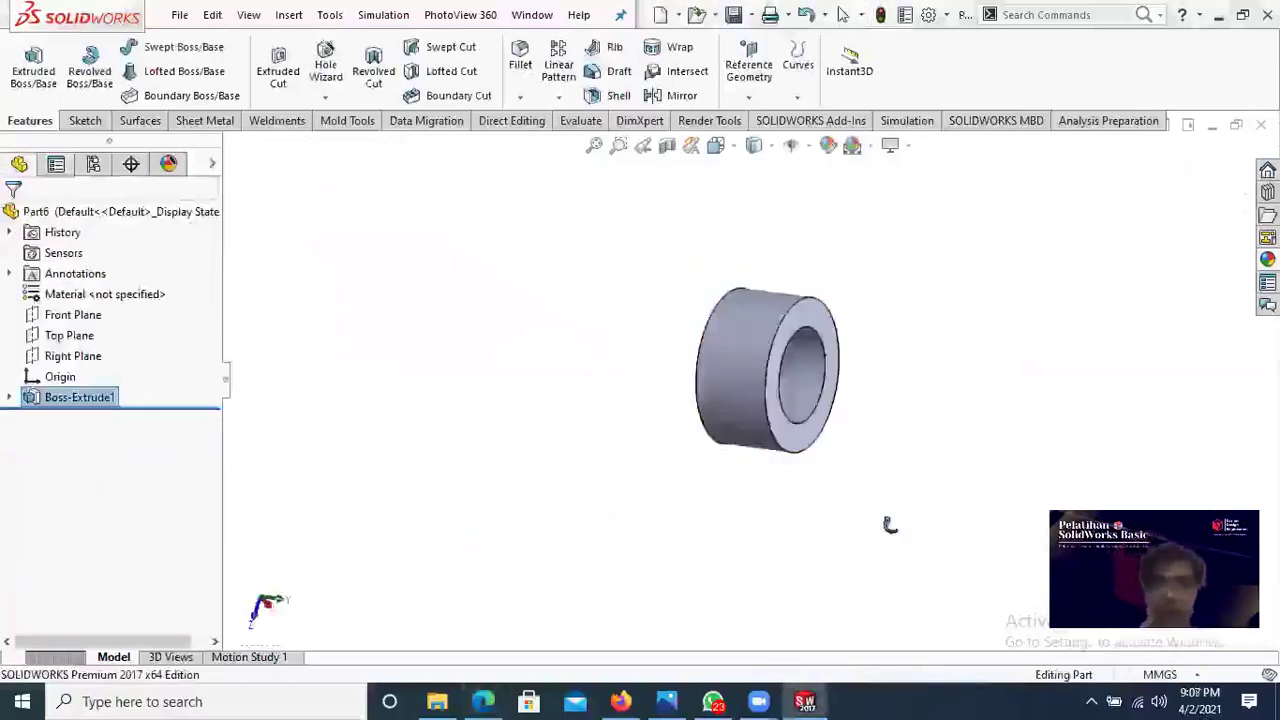
middle_drag(858, 311, 826, 184)
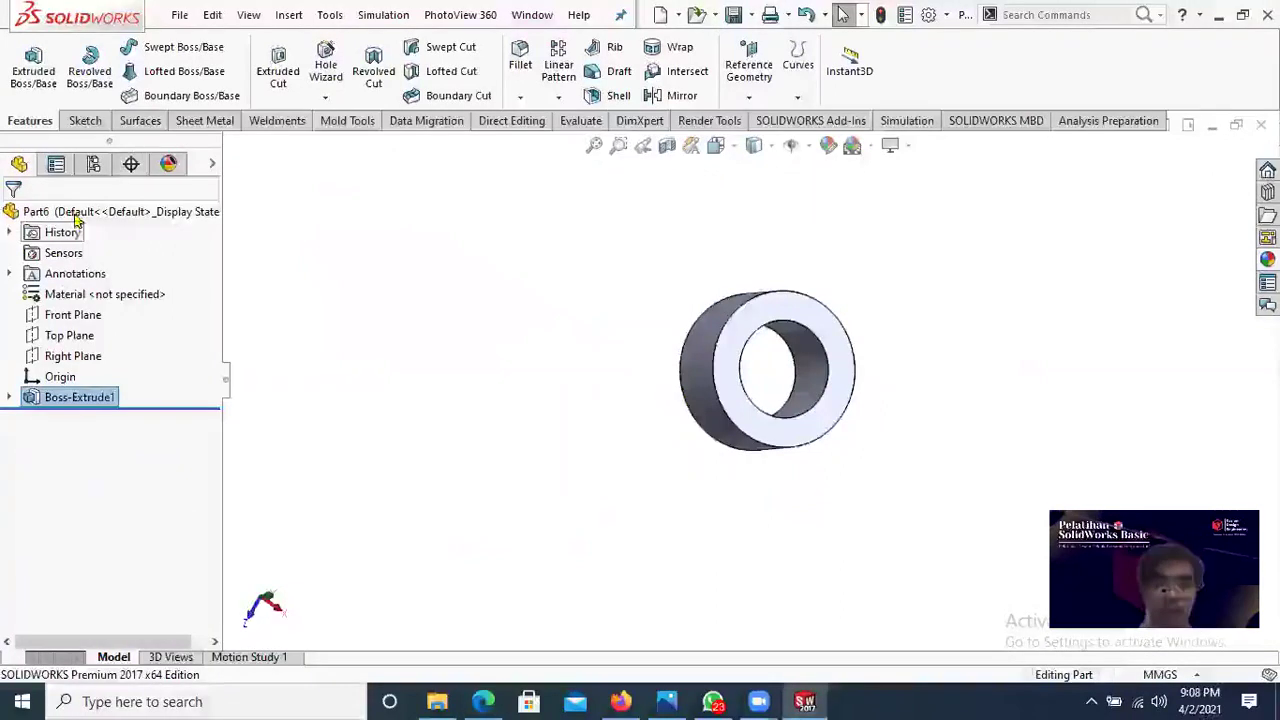
click(827, 151)
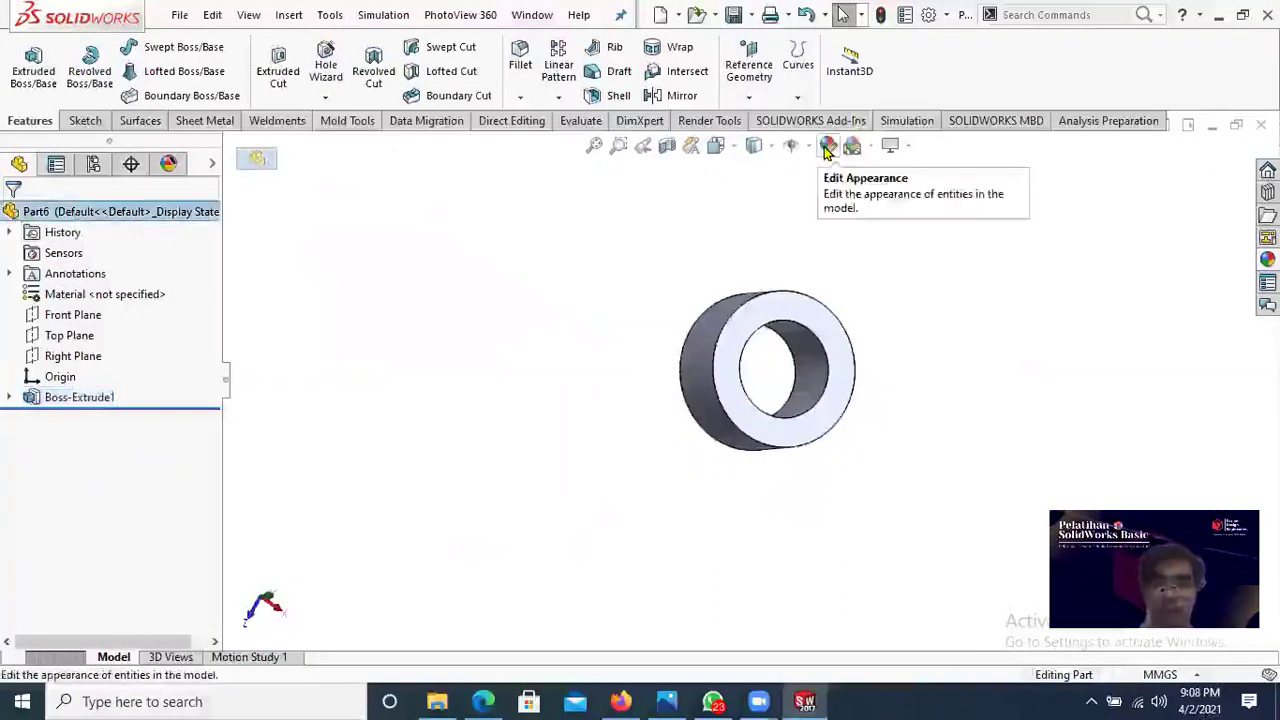
click(827, 147)
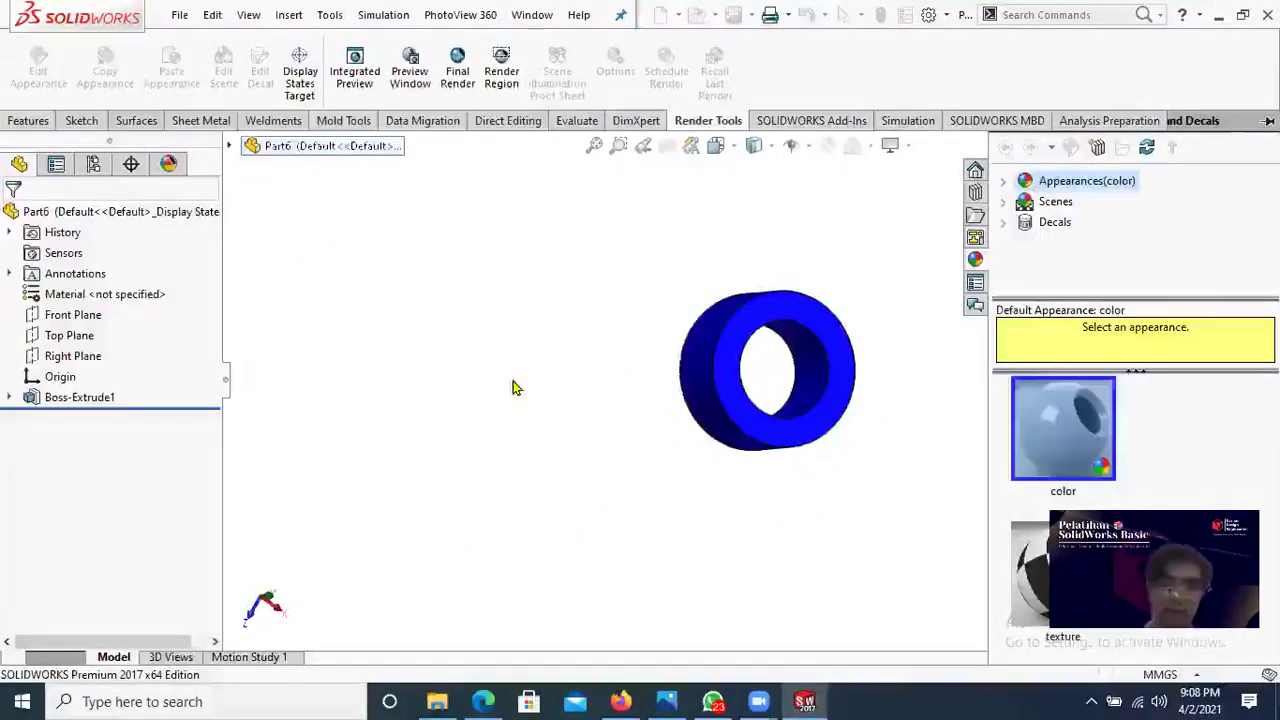
middle_drag(595, 508, 795, 503)
click(572, 240)
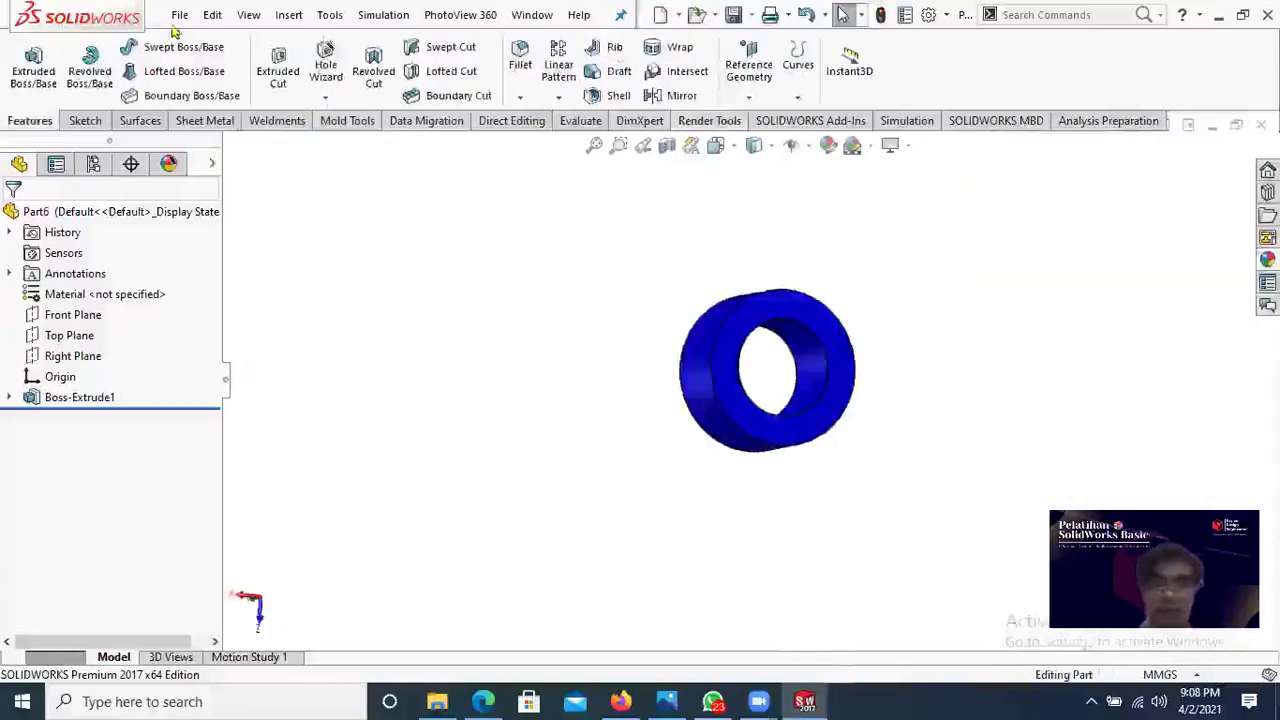
Step: Save the blue washer part as "4. Washer 2" in the Pulley Support Part folder
click(178, 15)
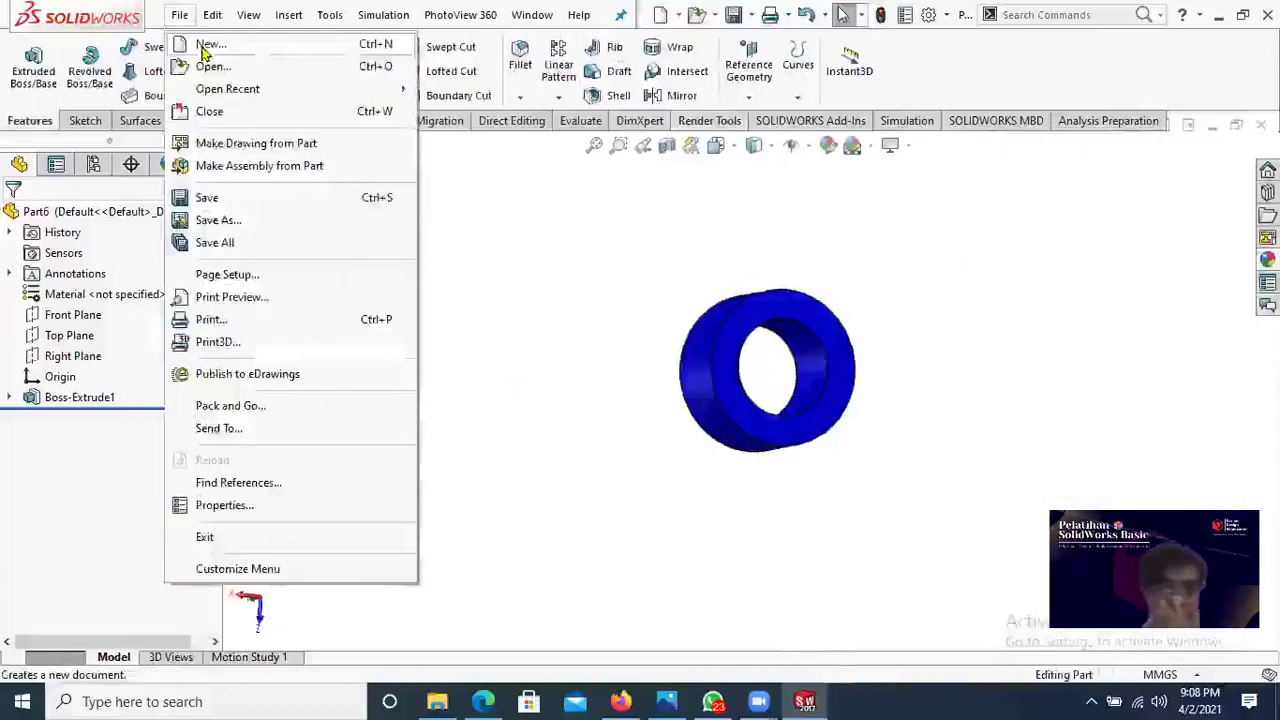
click(292, 230)
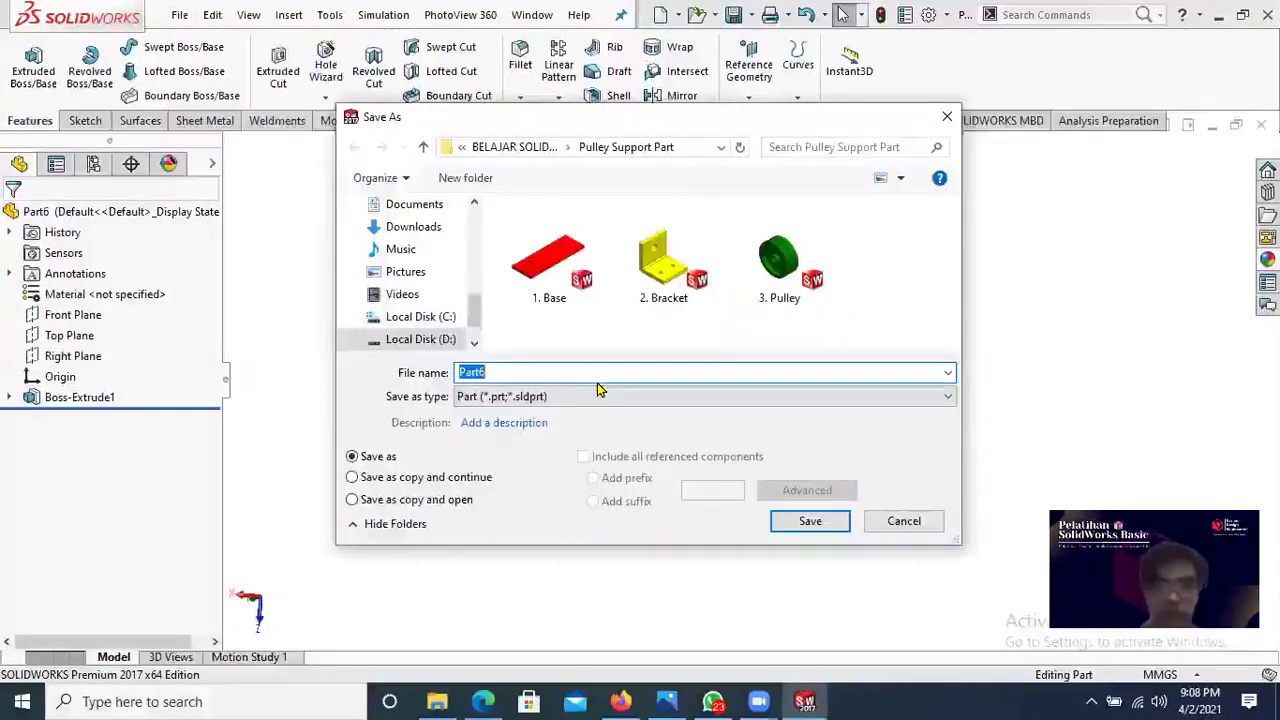
text(4. W)
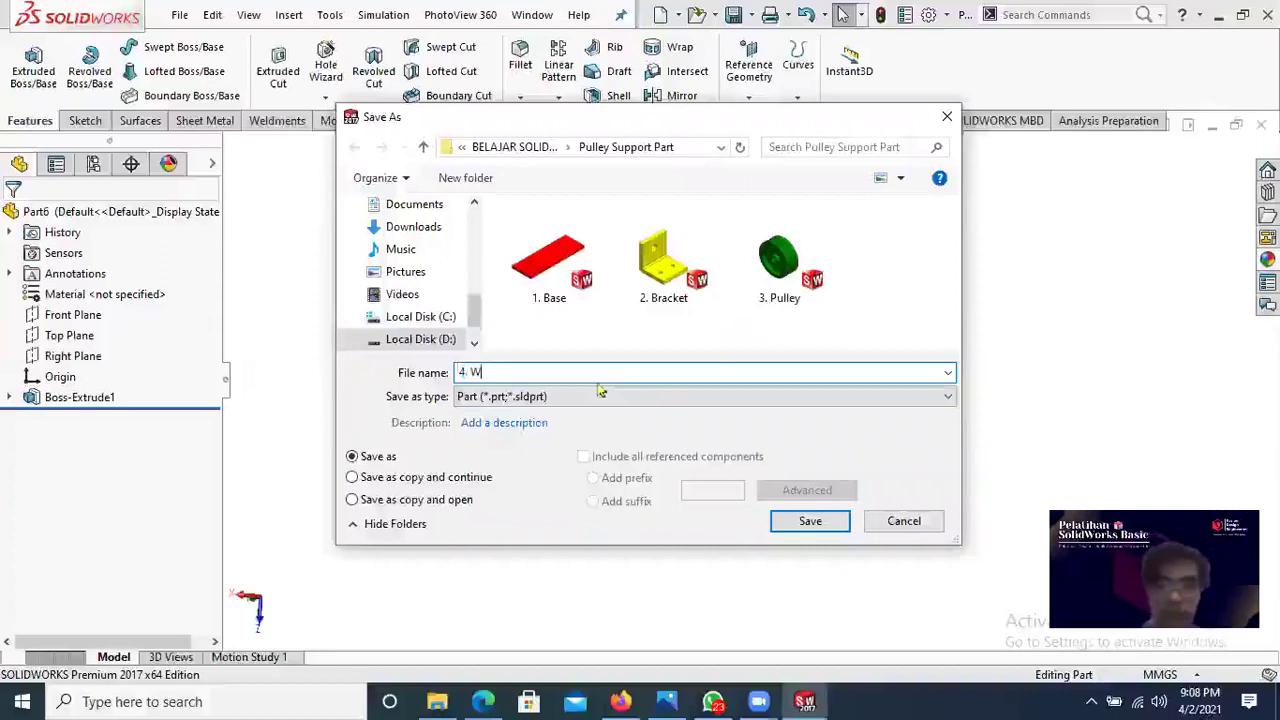
text(asher )
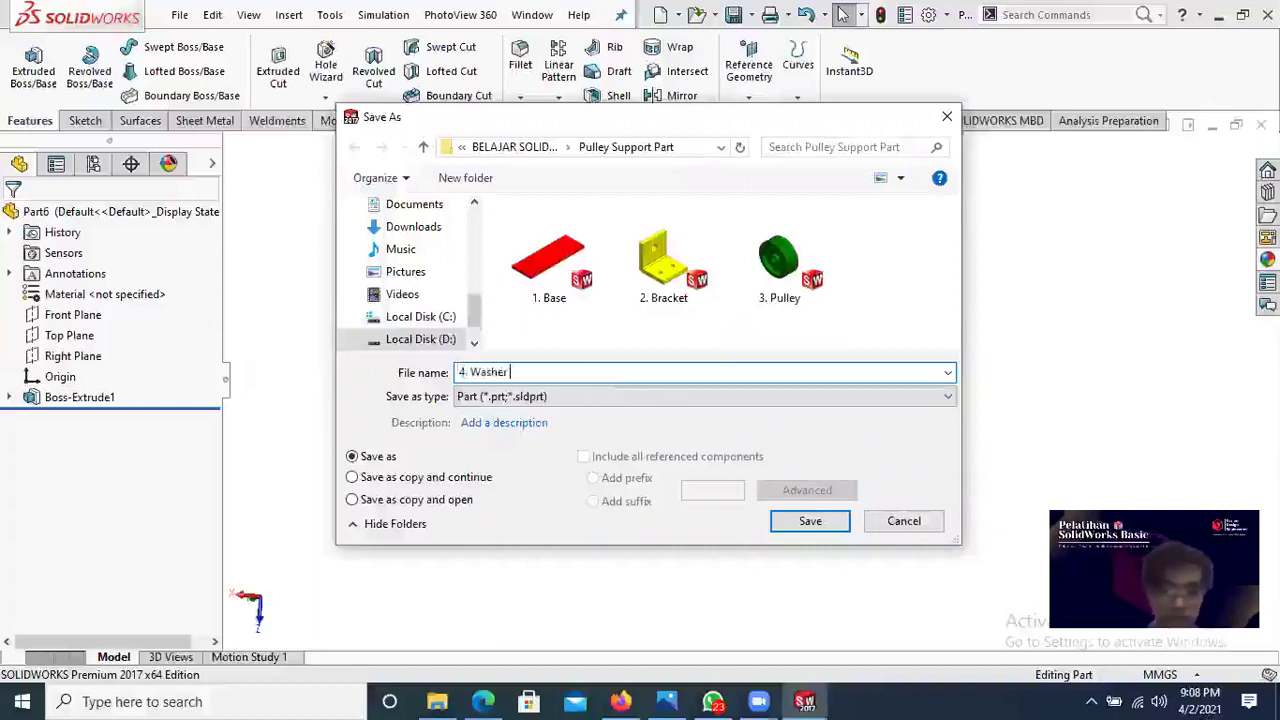
text(2)
click(800, 521)
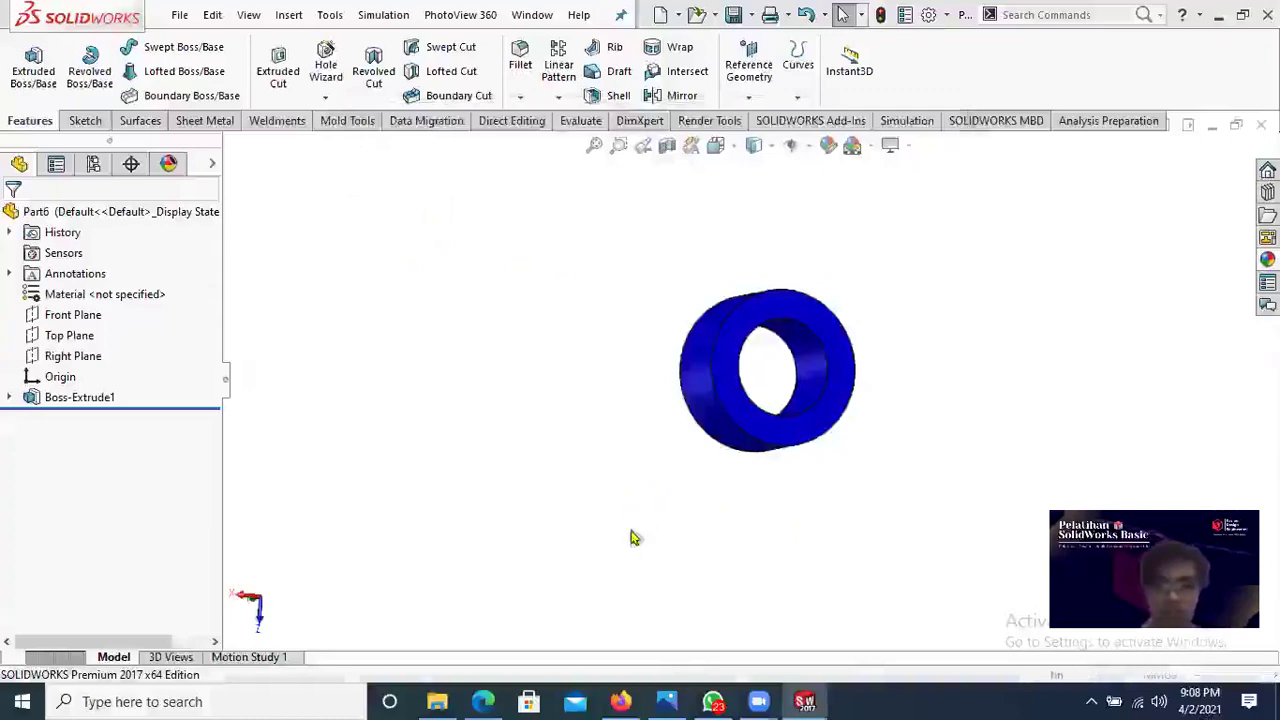
Step: Check the Washer 1 drawing in the training module PDF and set the outer circle's diameter in the SOLIDWORKS extrusion sketch to 12 mm
click(484, 700)
scroll(634, 414, up, 3)
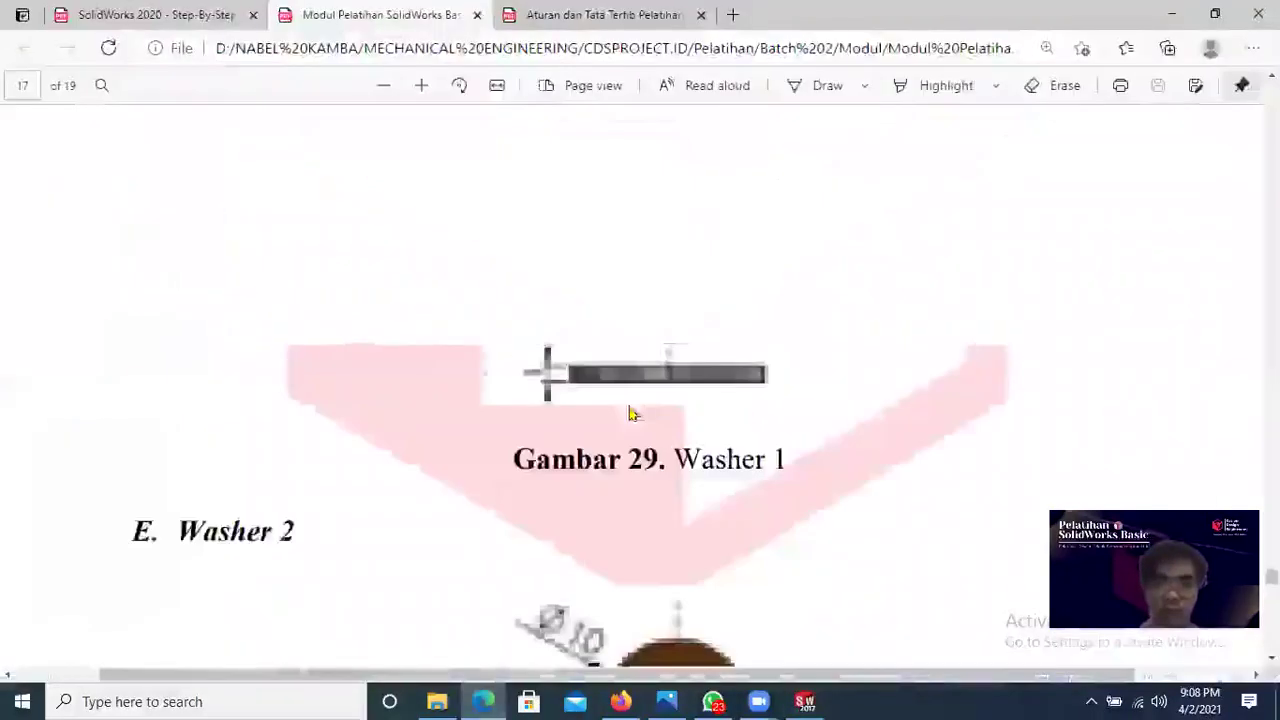
click(484, 700)
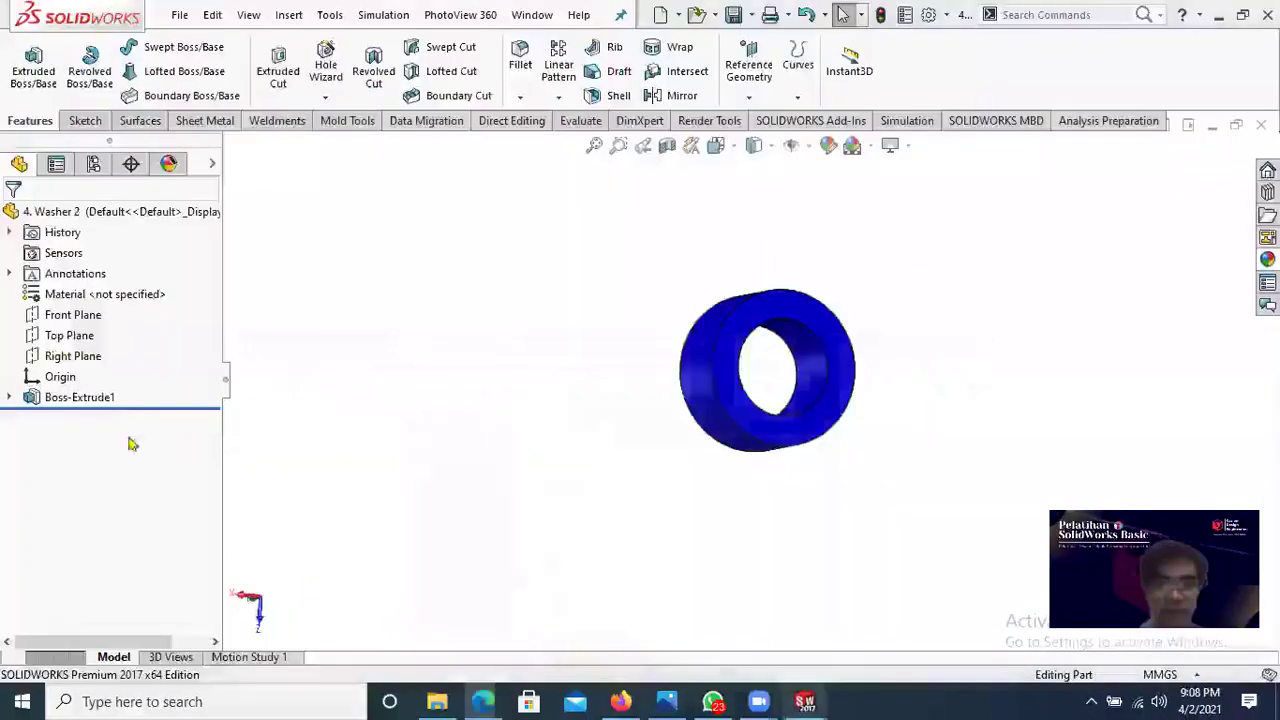
right_click(86, 397)
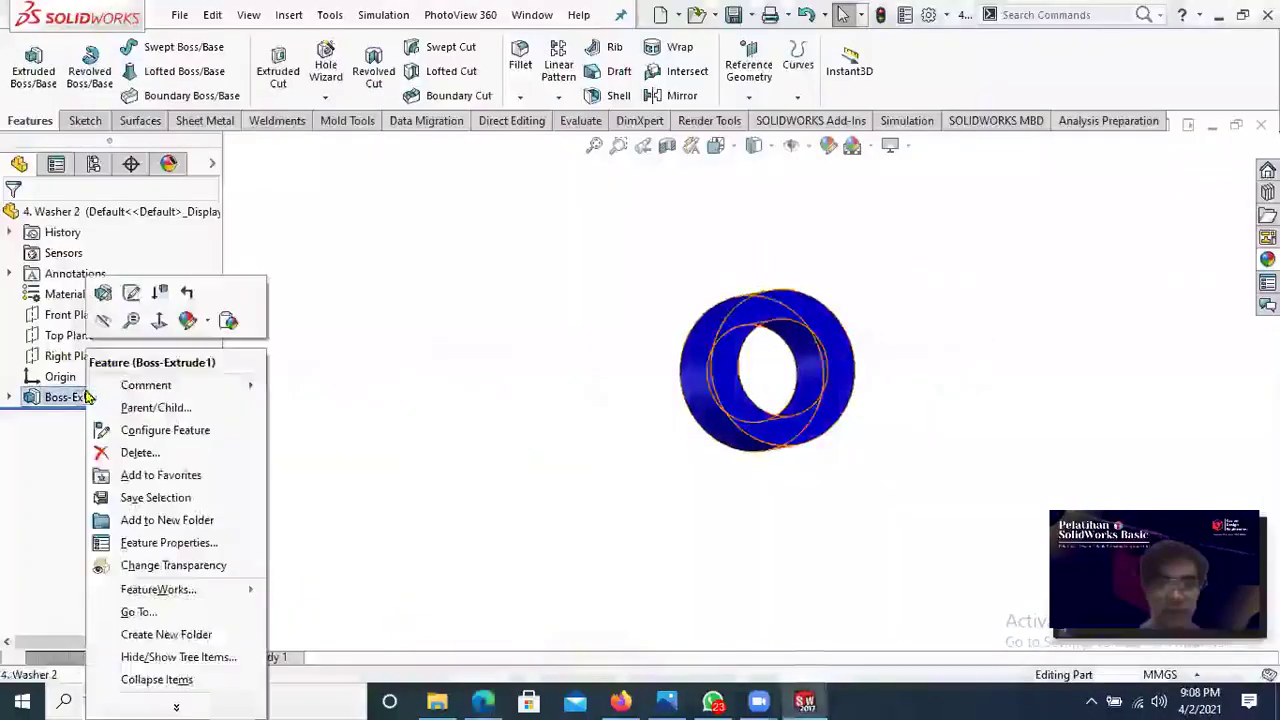
click(134, 296)
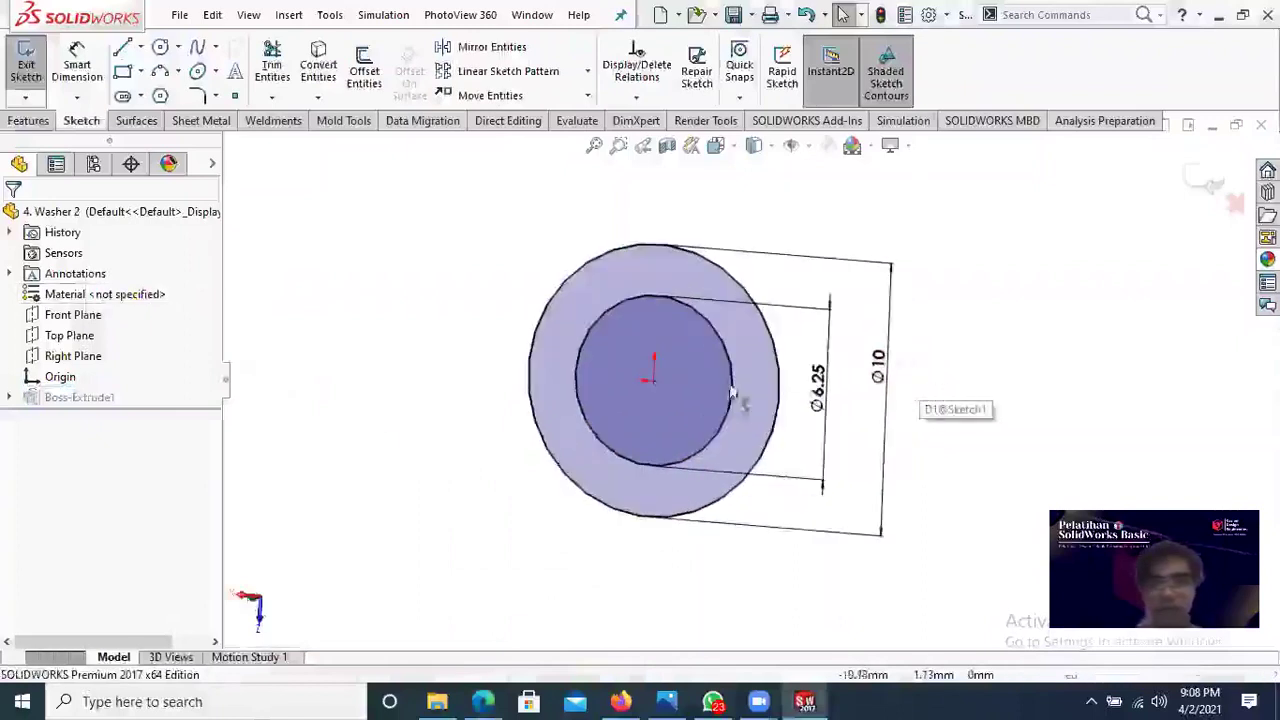
click(884, 368)
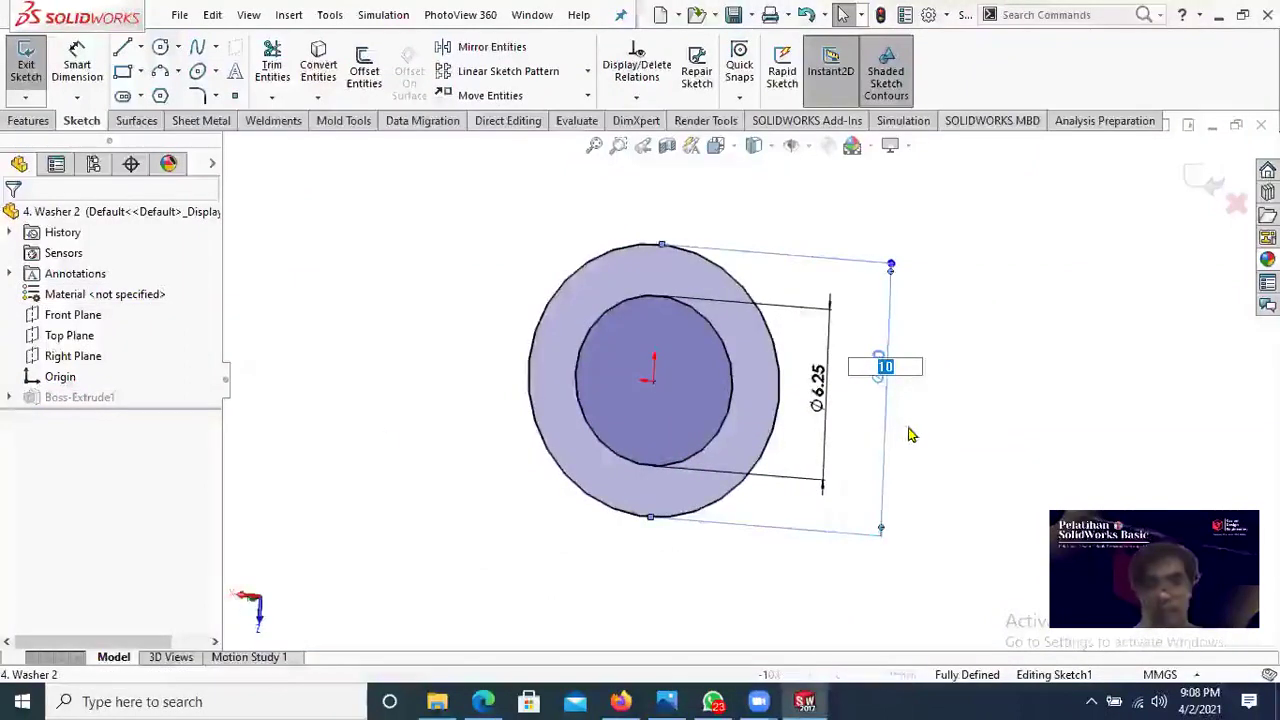
text(12)
key(Return)
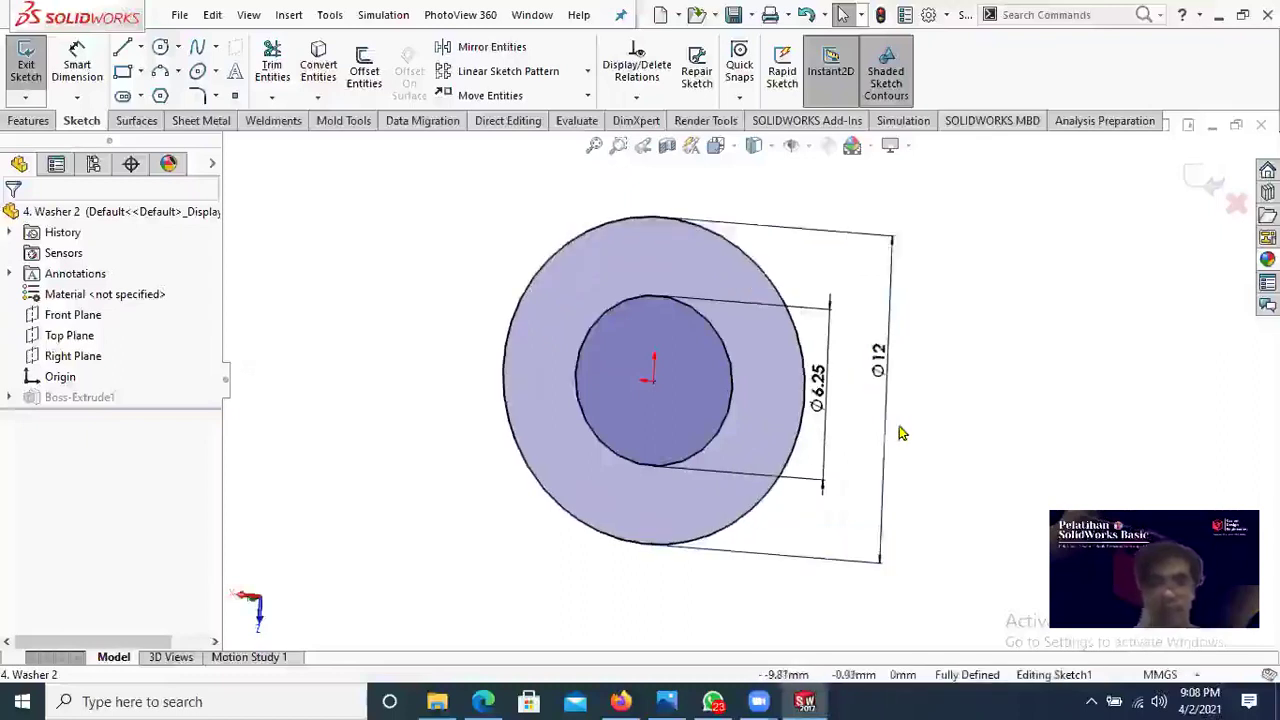
click(1188, 180)
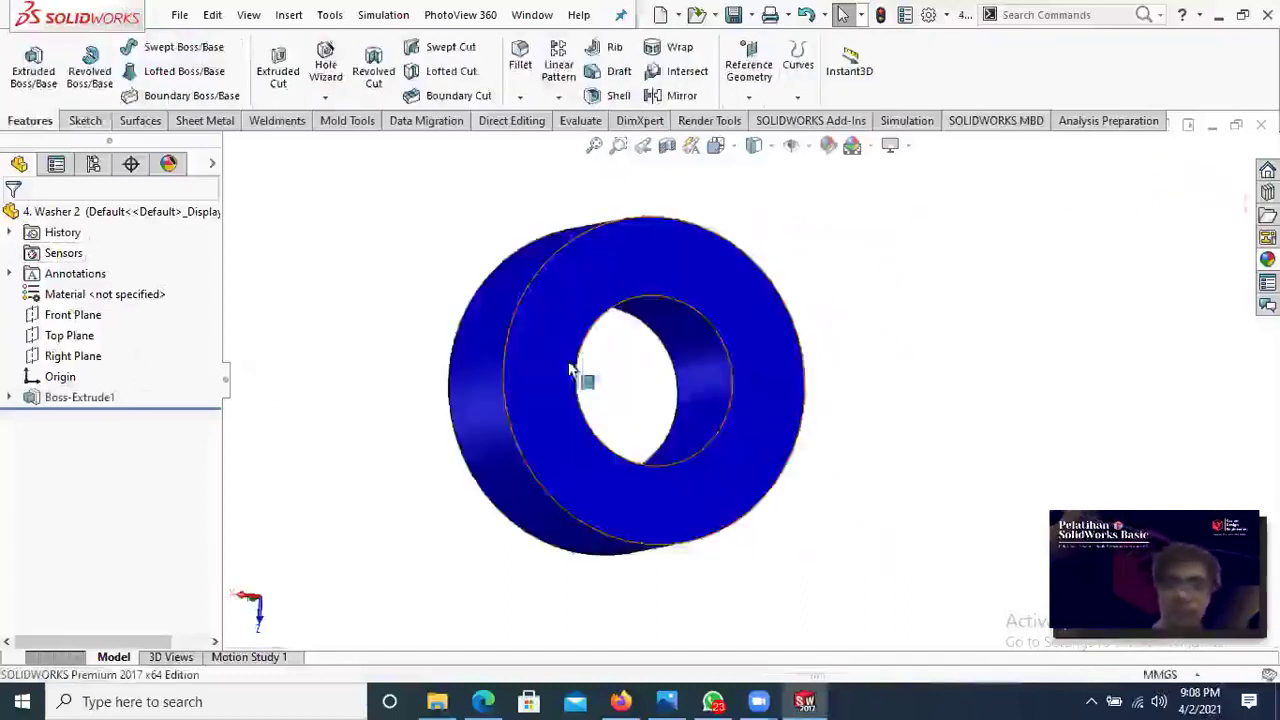
mouse_move(372, 438)
middle_down()
mouse_move(500, 466)
mouse_move(495, 540)
middle_up()
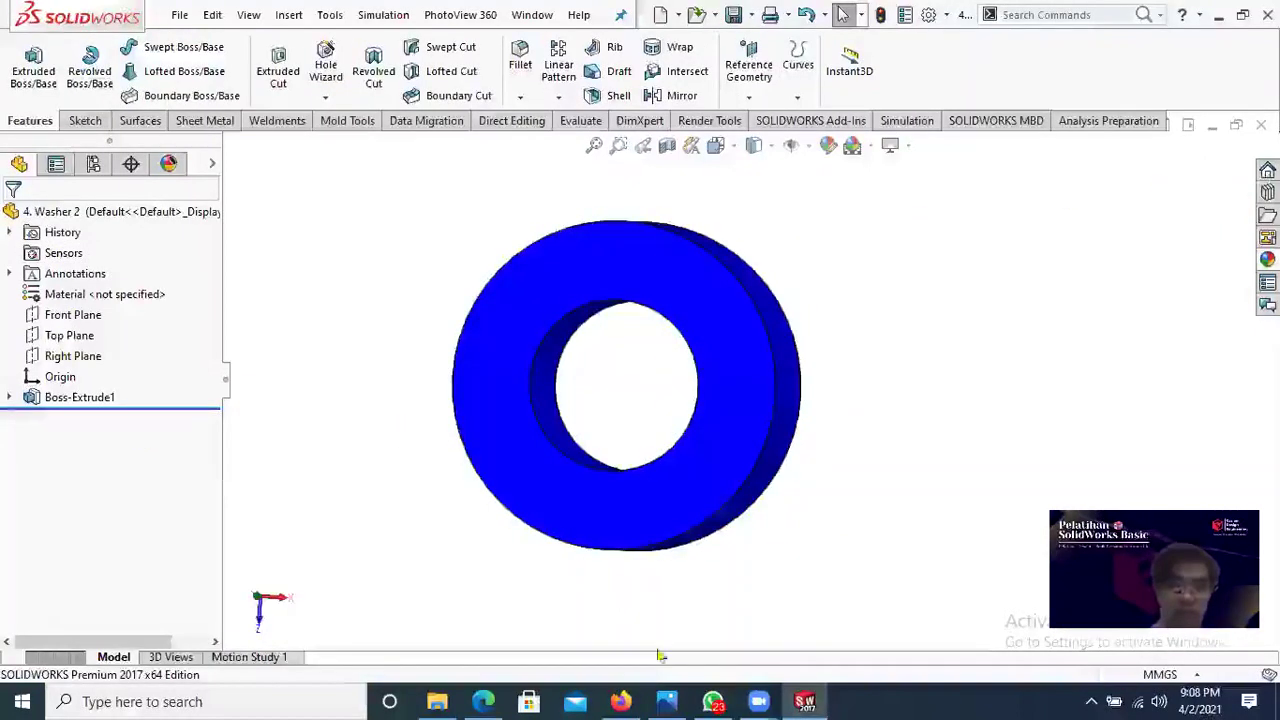
Step: Check the Washer 1 thickness in the training module PDF and set the ring extrusion's blind depth in SOLIDWORKS to 1 mm
click(490, 699)
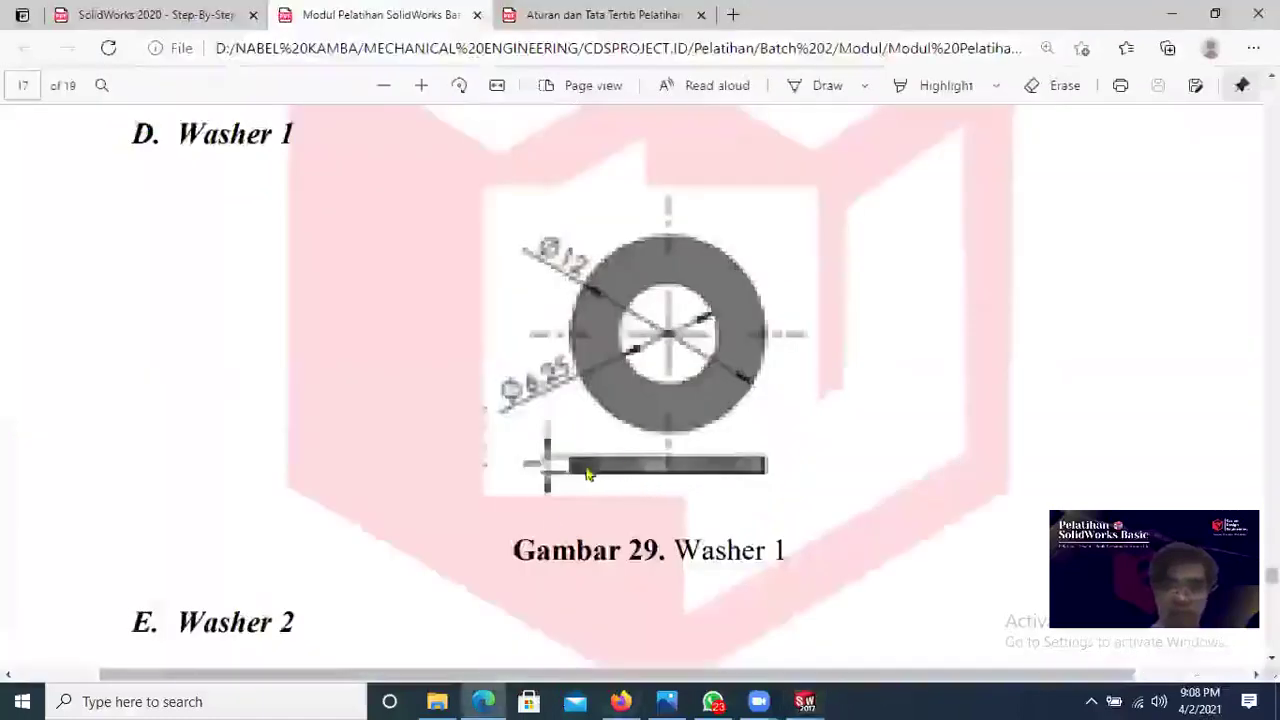
click(805, 700)
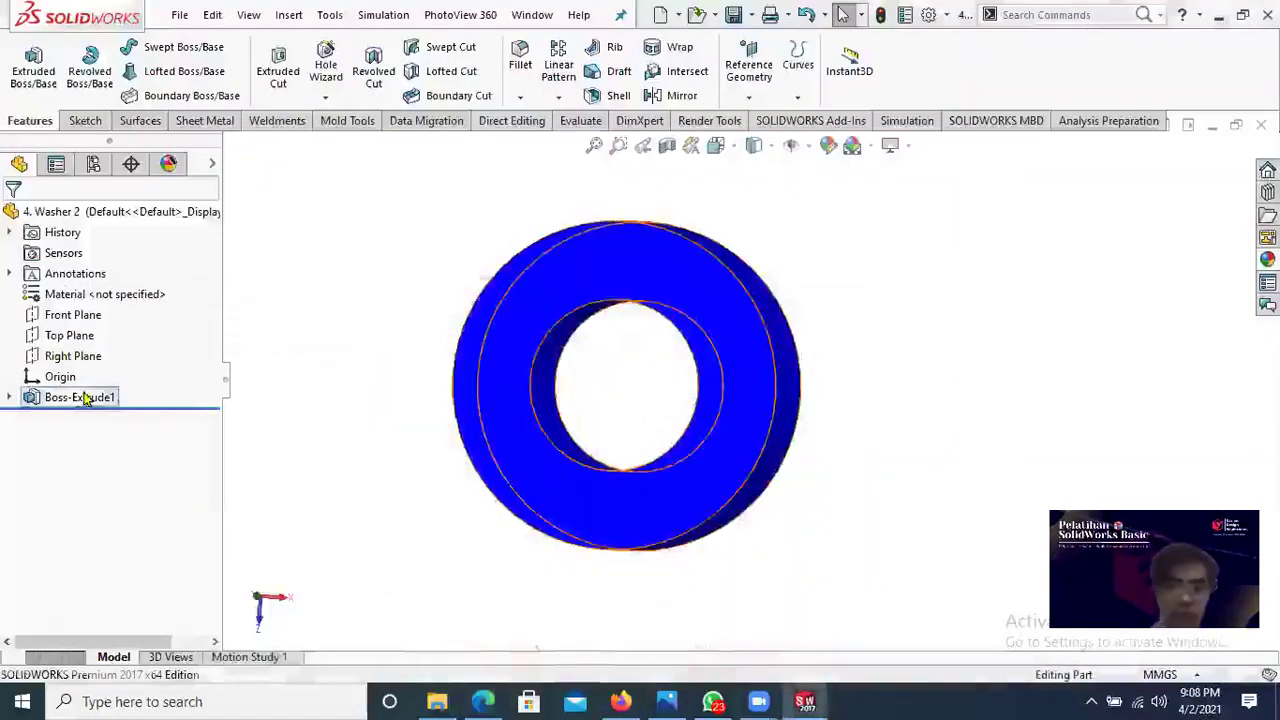
right_click(85, 398)
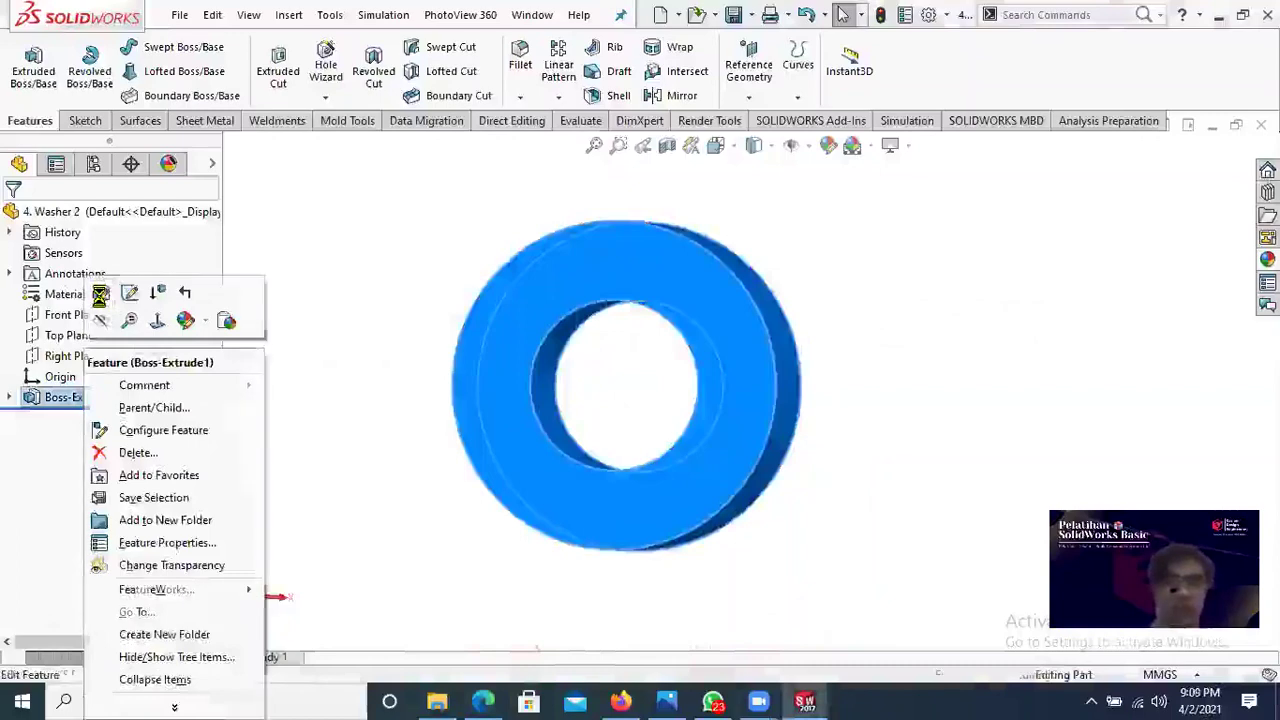
click(99, 296)
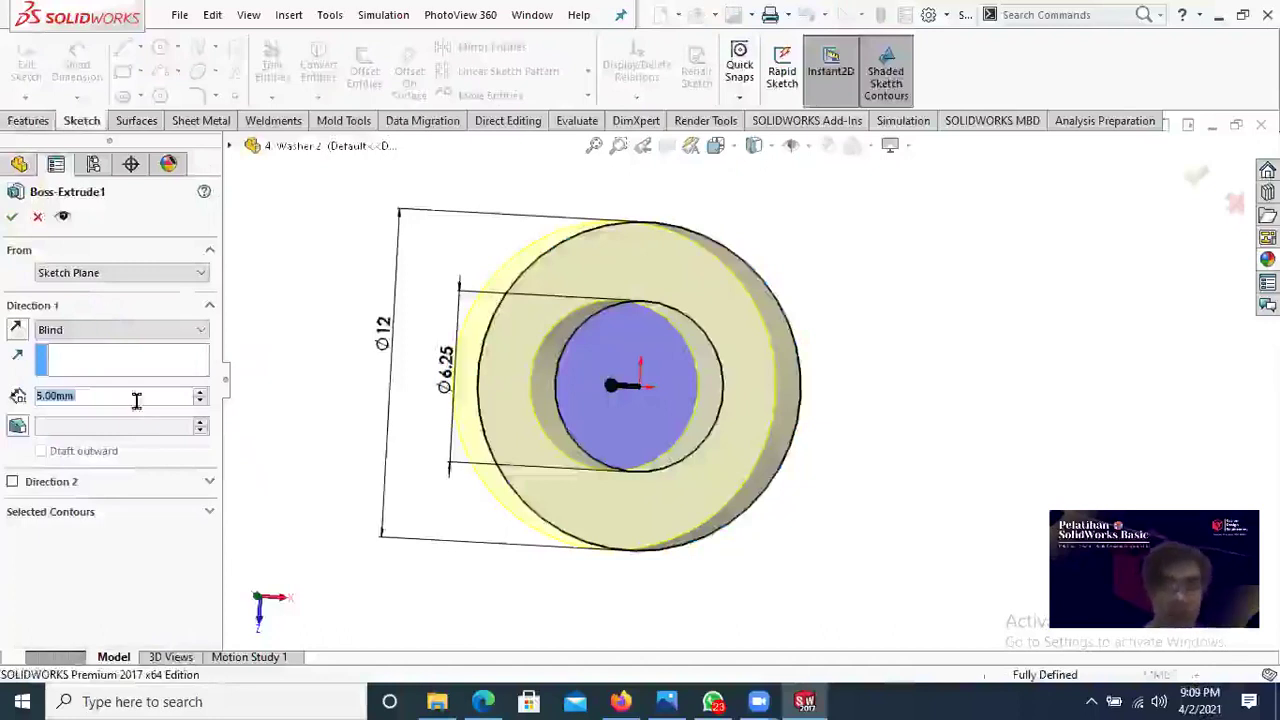
key(BackSpace)
text(1)
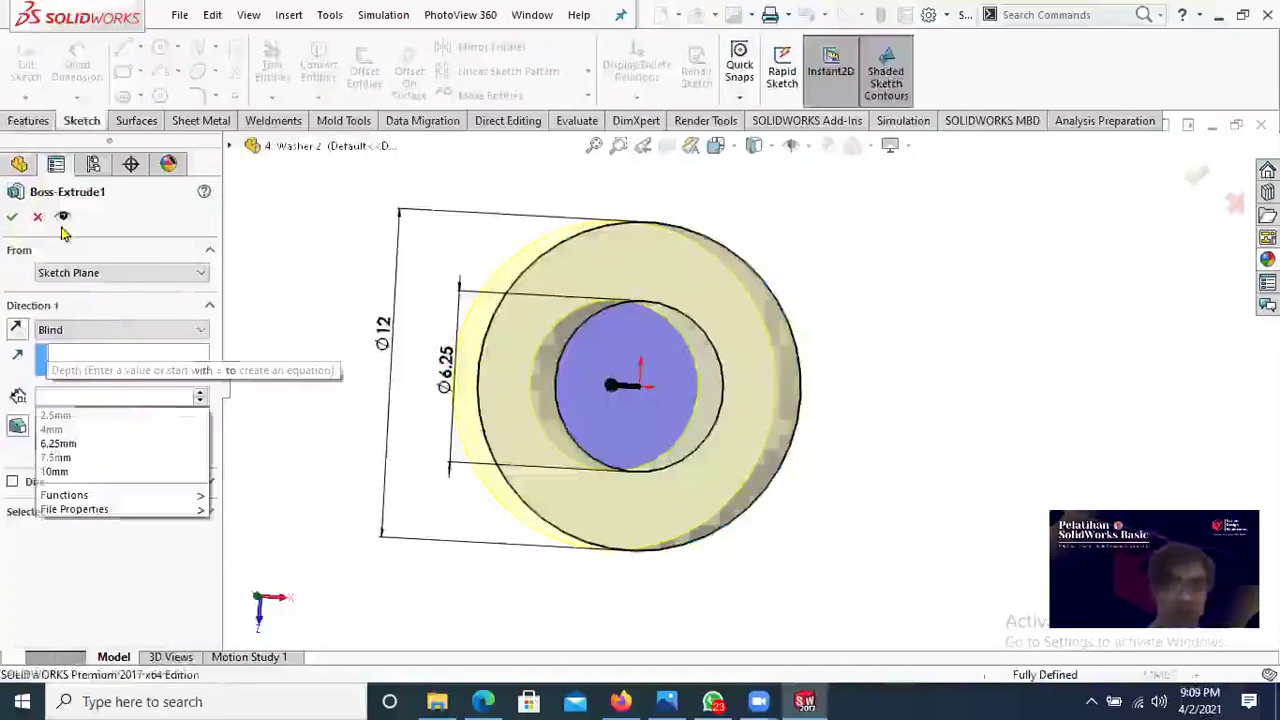
key(Return)
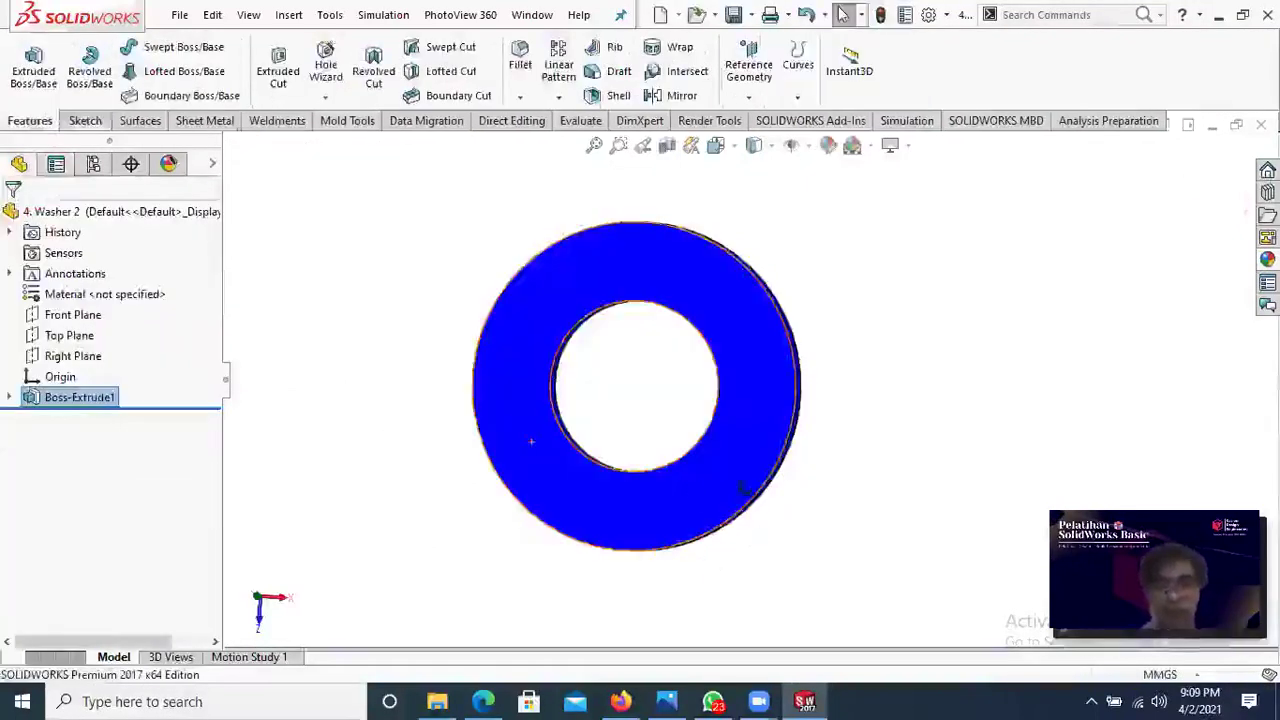
middle_drag(745, 490, 142, 222)
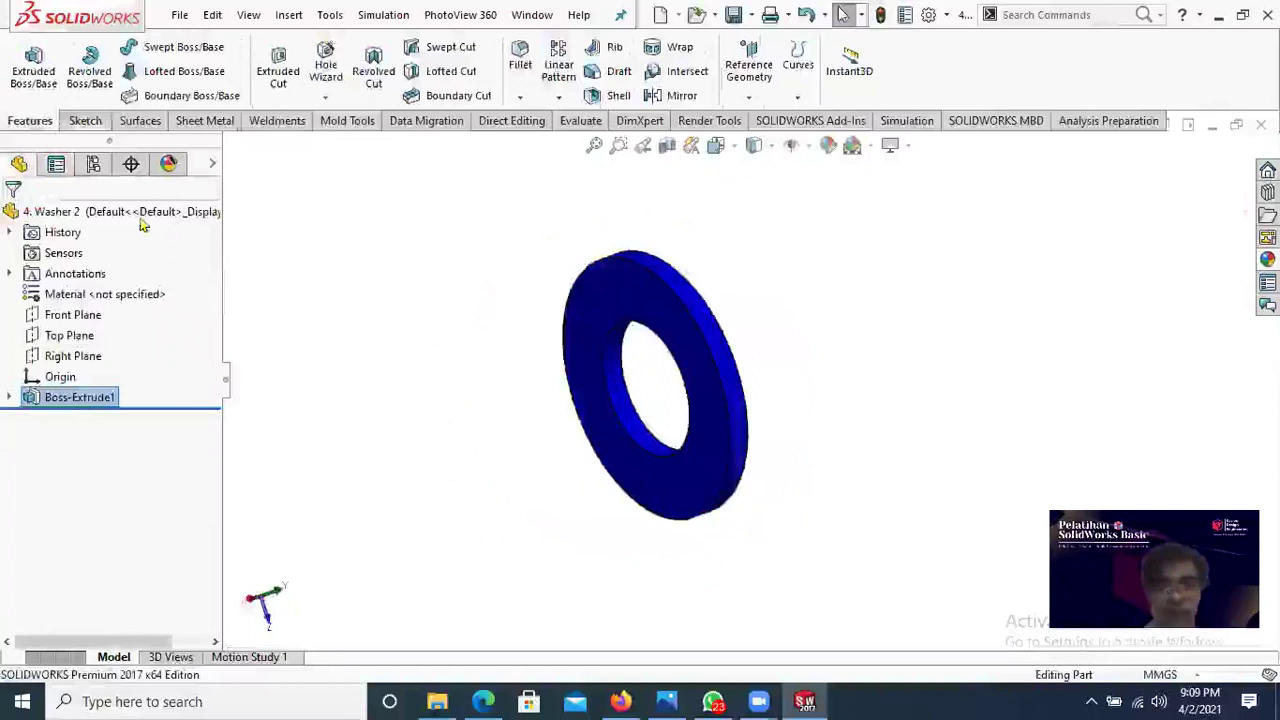
Step: Try several standard colour swatches on the whole washer part and apply grey
click(855, 150)
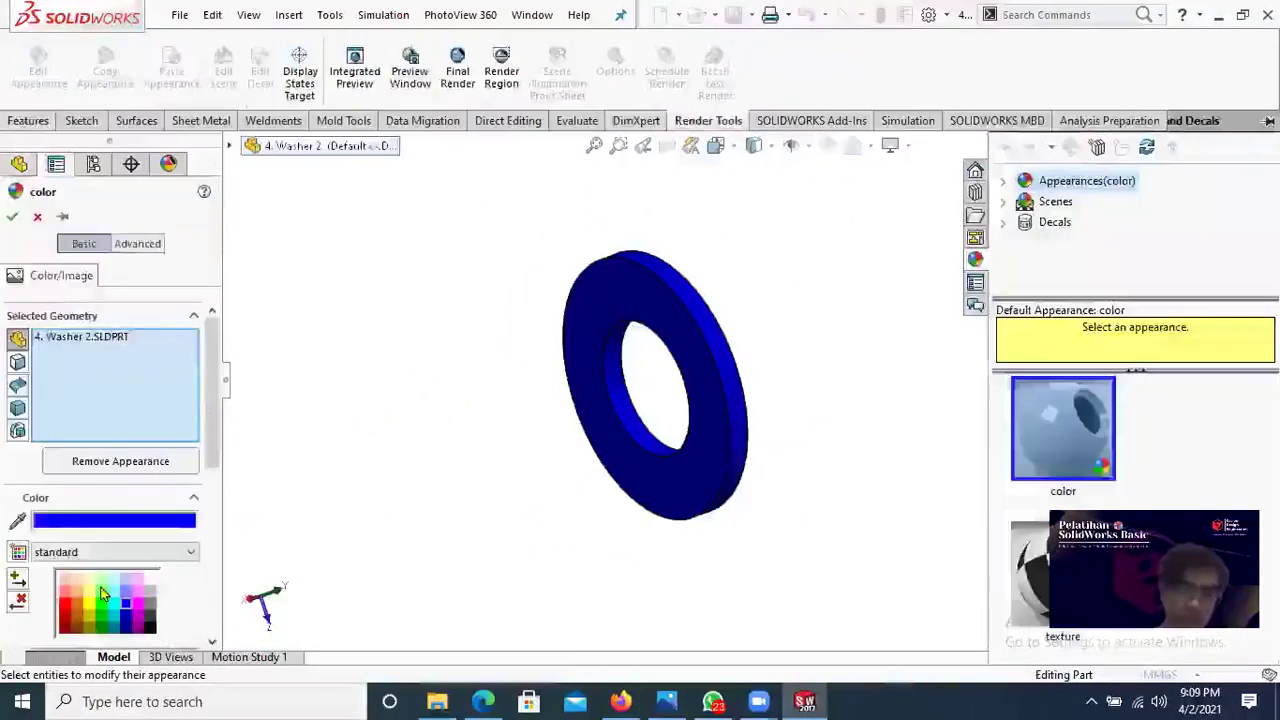
click(104, 586)
click(102, 581)
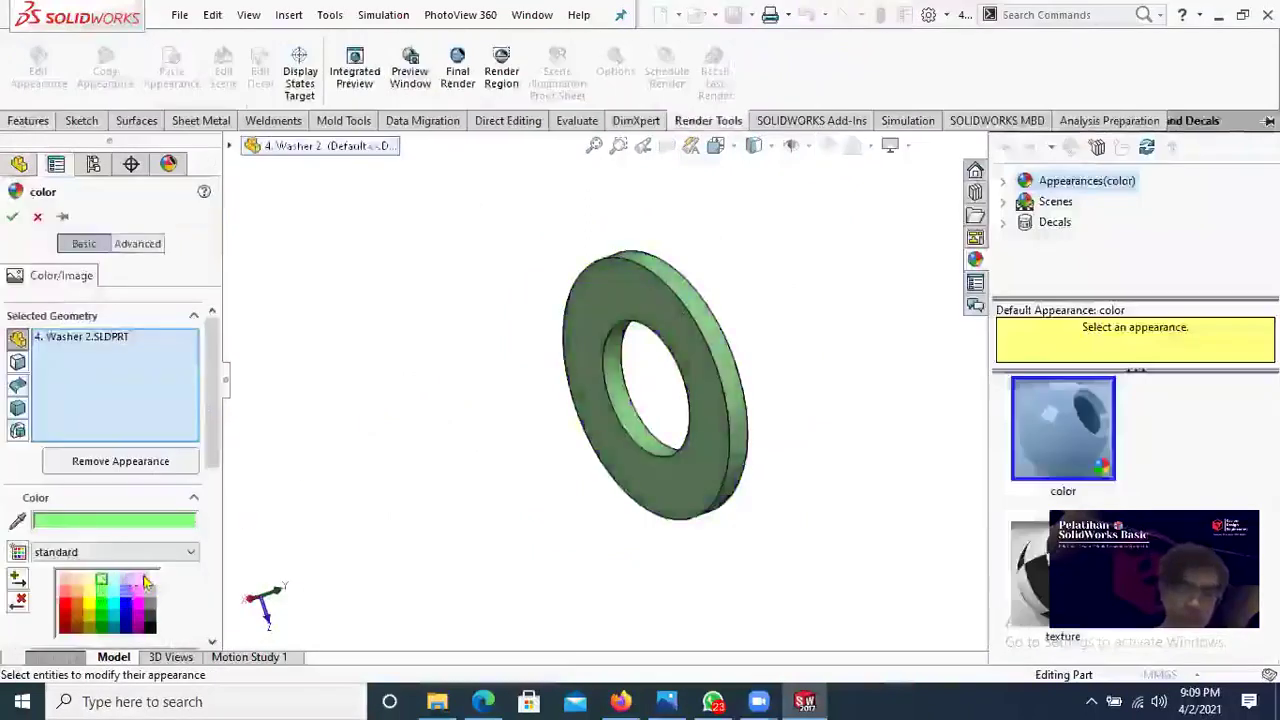
click(126, 581)
click(149, 584)
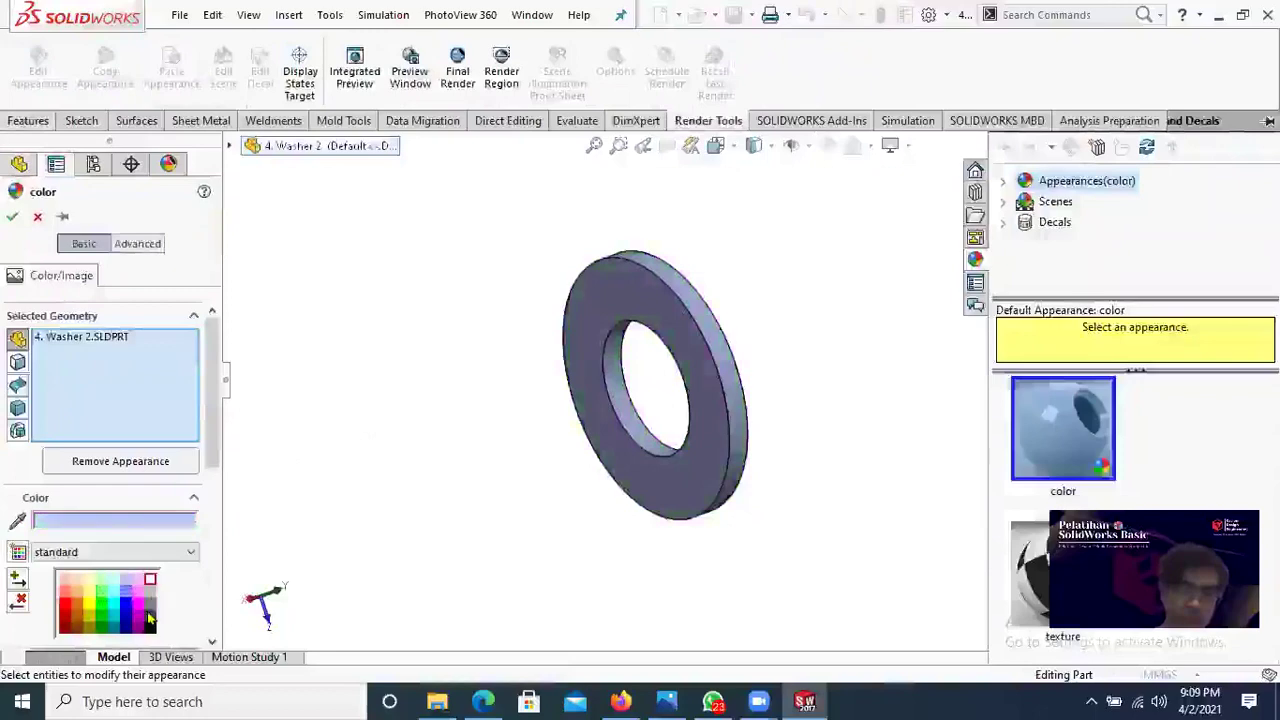
click(149, 620)
scroll(213, 488, down, 2)
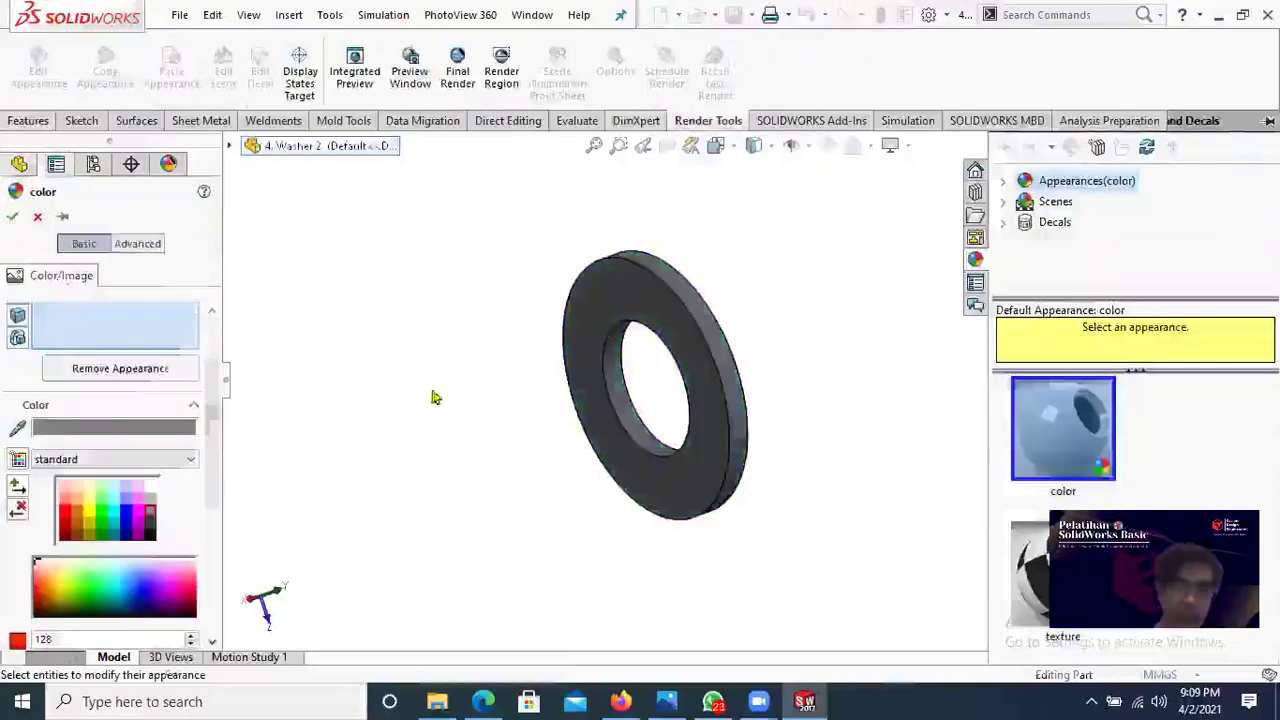
key(Return)
middle_drag(486, 434, 697, 523)
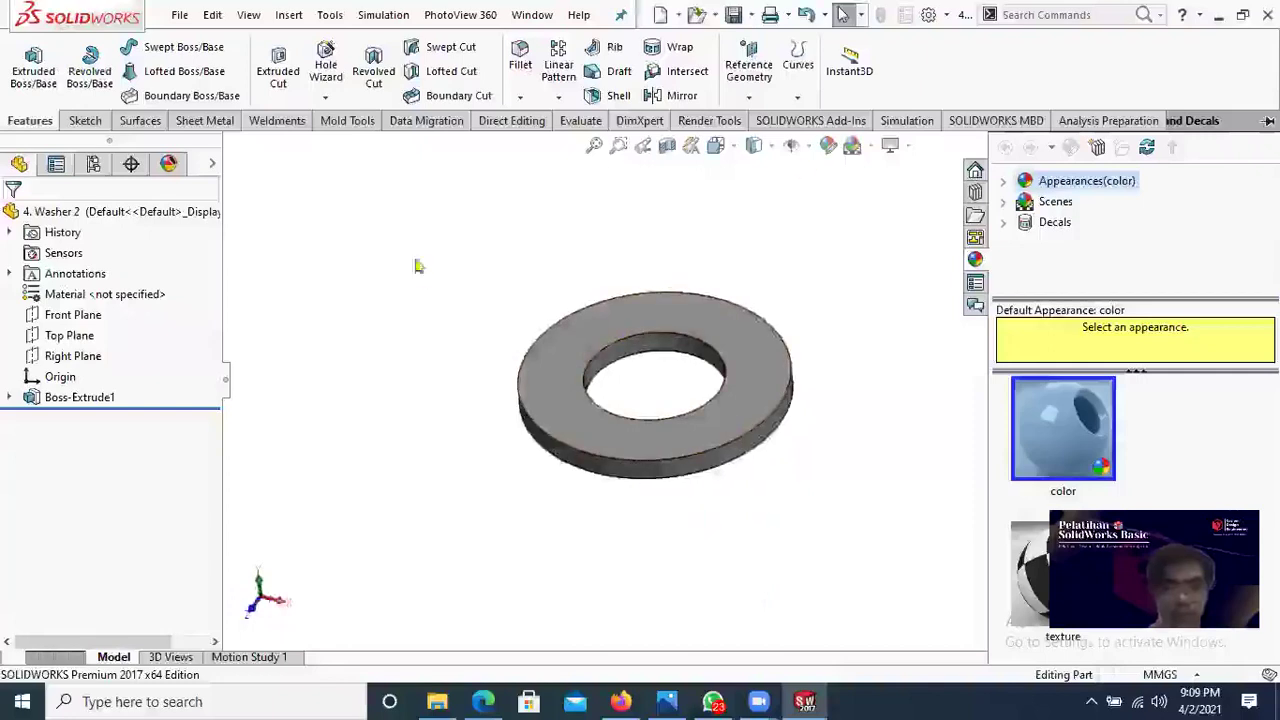
Step: Try custom colours from the colour spectrum on the whole washer part and apply magenta
click(70, 214)
click(828, 146)
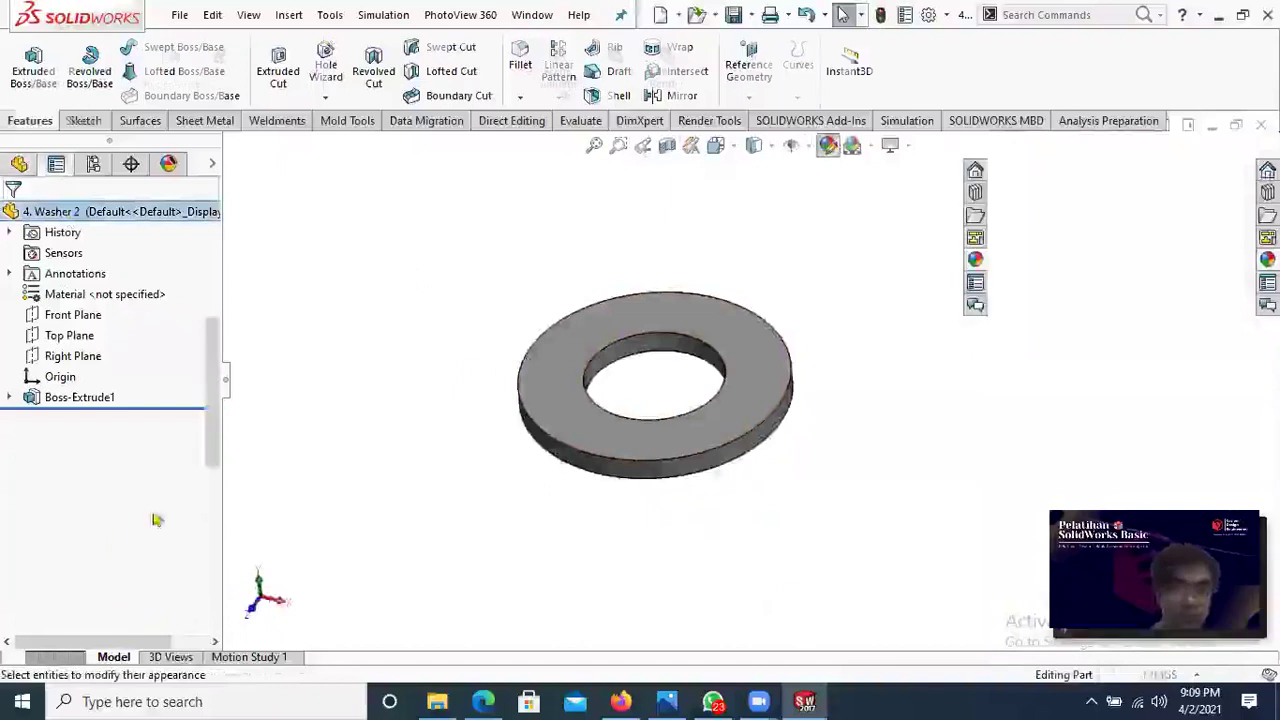
drag(212, 422, 214, 480)
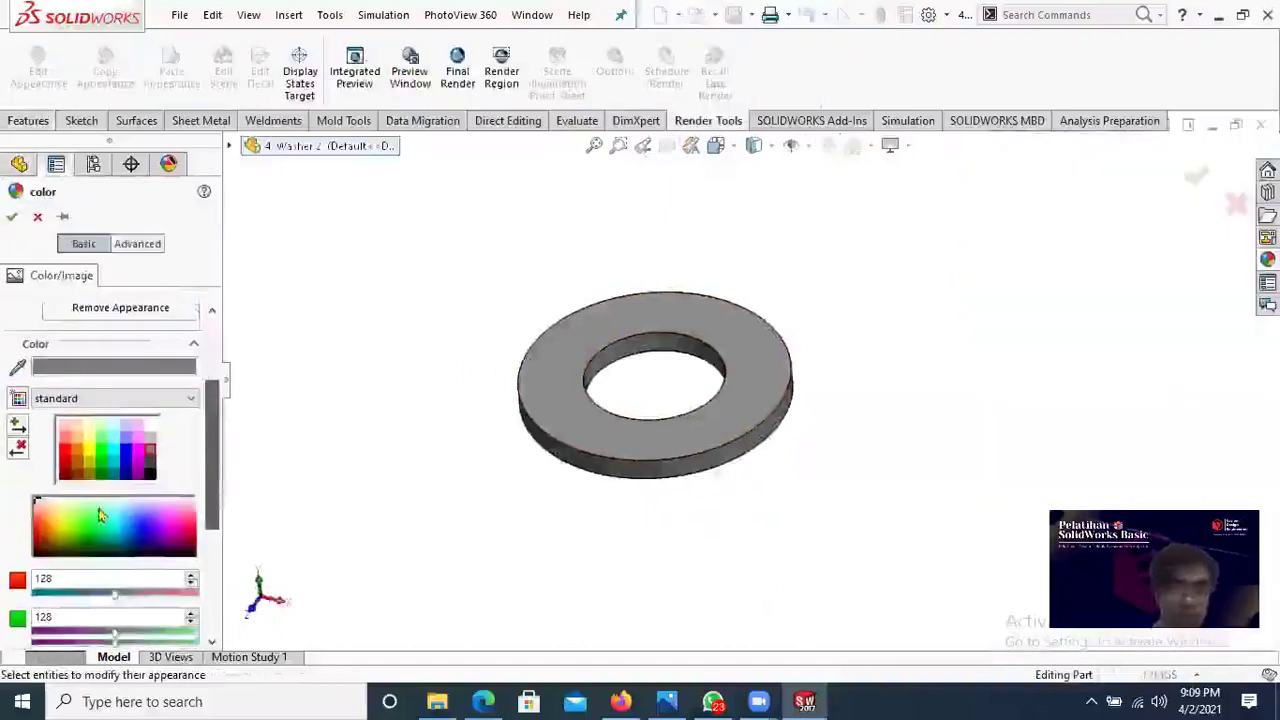
click(37, 503)
click(80, 517)
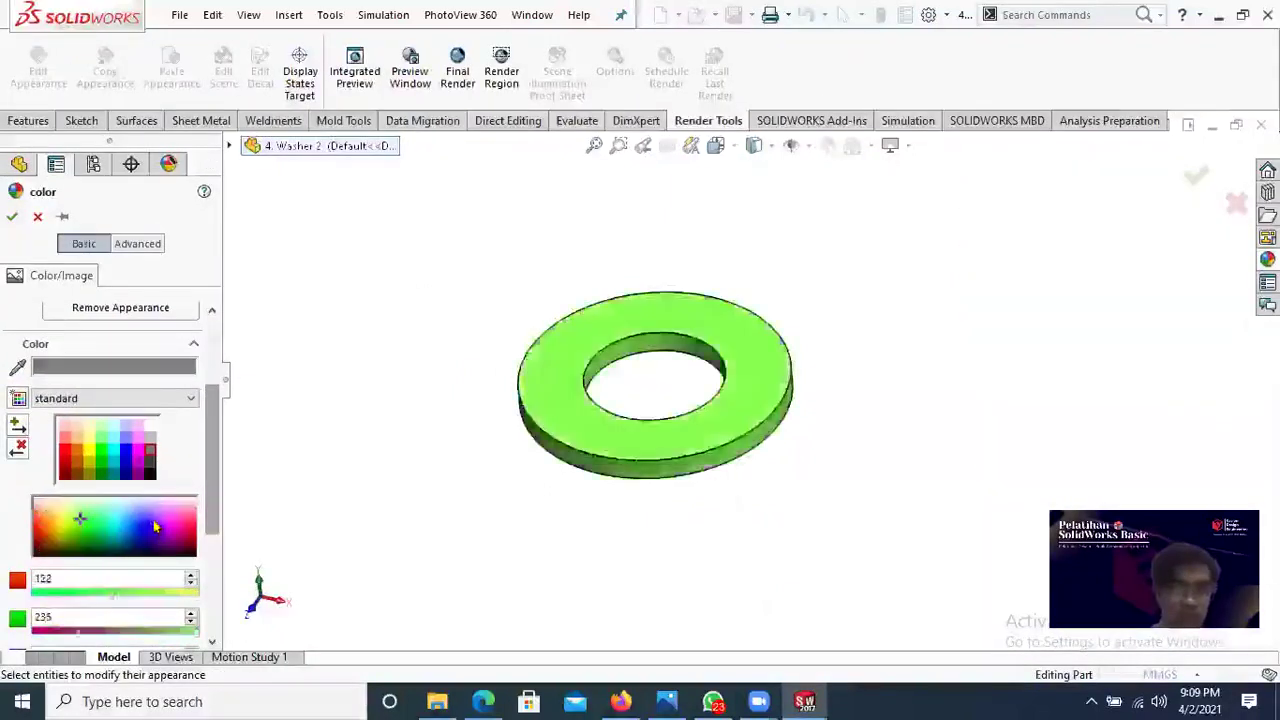
click(150, 520)
click(190, 522)
click(186, 514)
drag(115, 536, 173, 534)
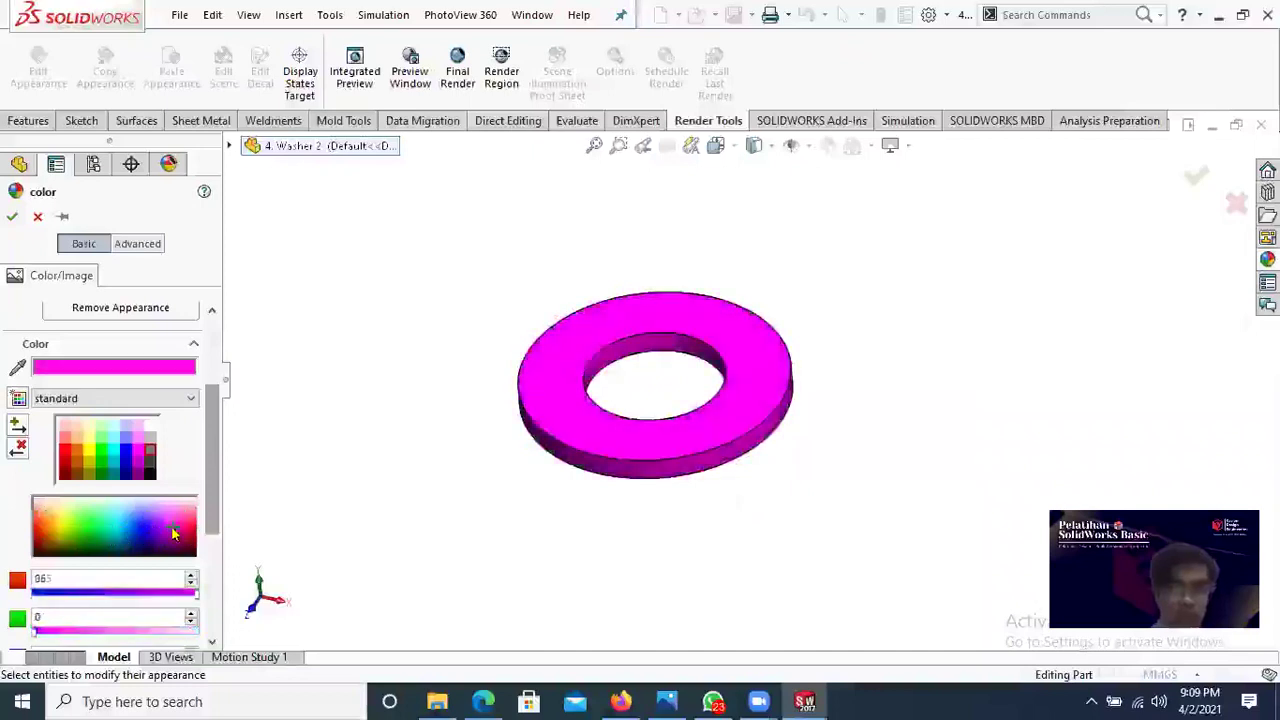
click(12, 216)
middle_drag(423, 317, 468, 380)
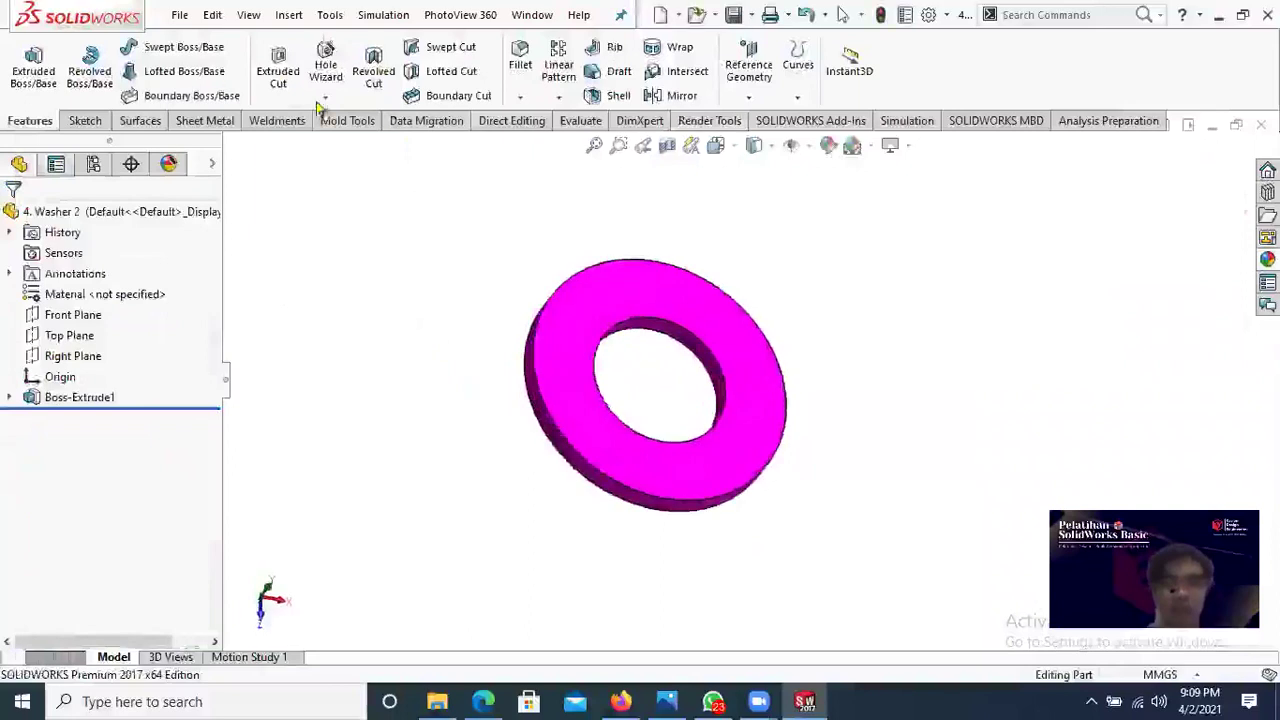
Step: Save the modified washer under the new name "5. Washer 1" in the Pulley Support Part folder and view it from other angles
click(183, 16)
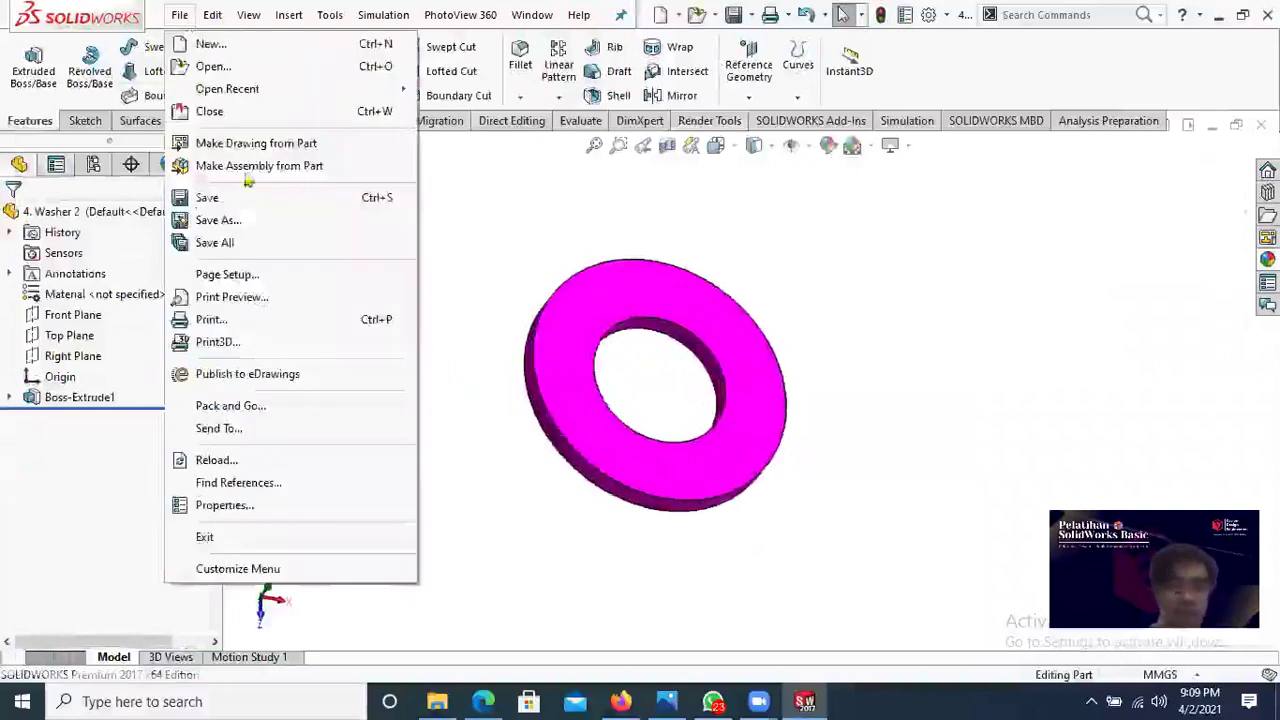
click(254, 226)
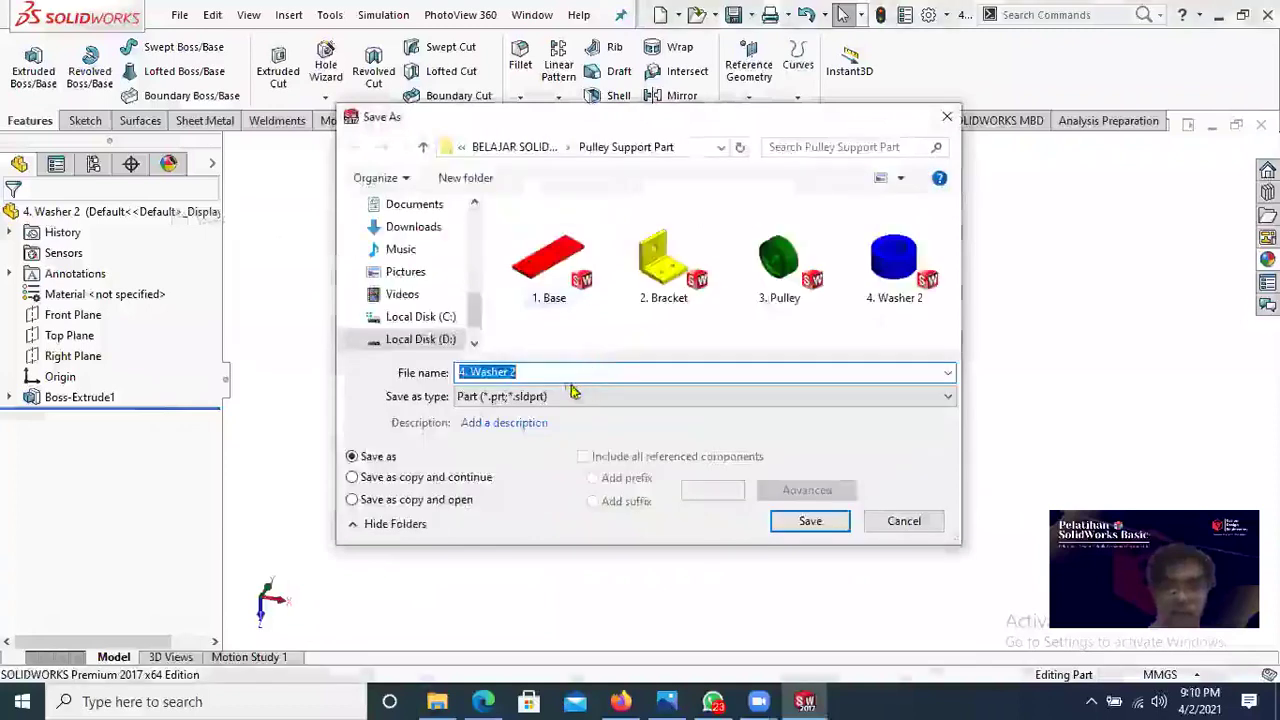
click(556, 372)
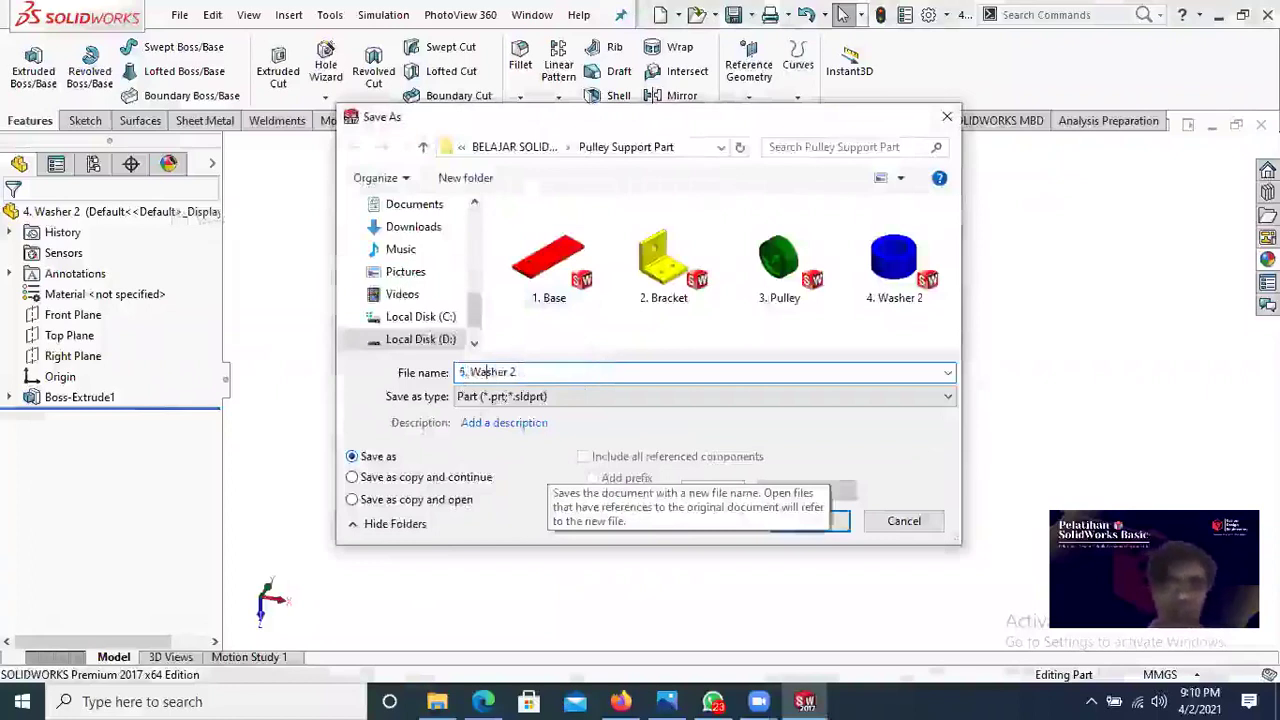
click(810, 521)
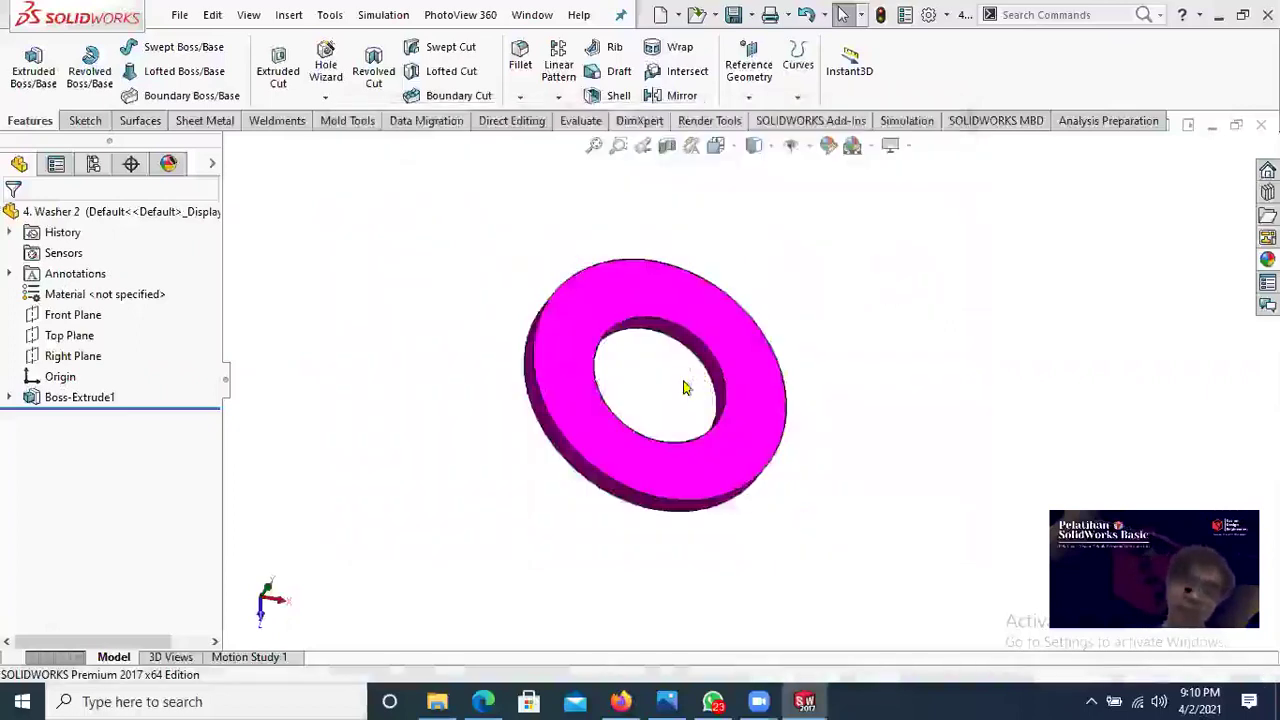
middle_drag(871, 517, 830, 541)
middle_drag(866, 603, 436, 617)
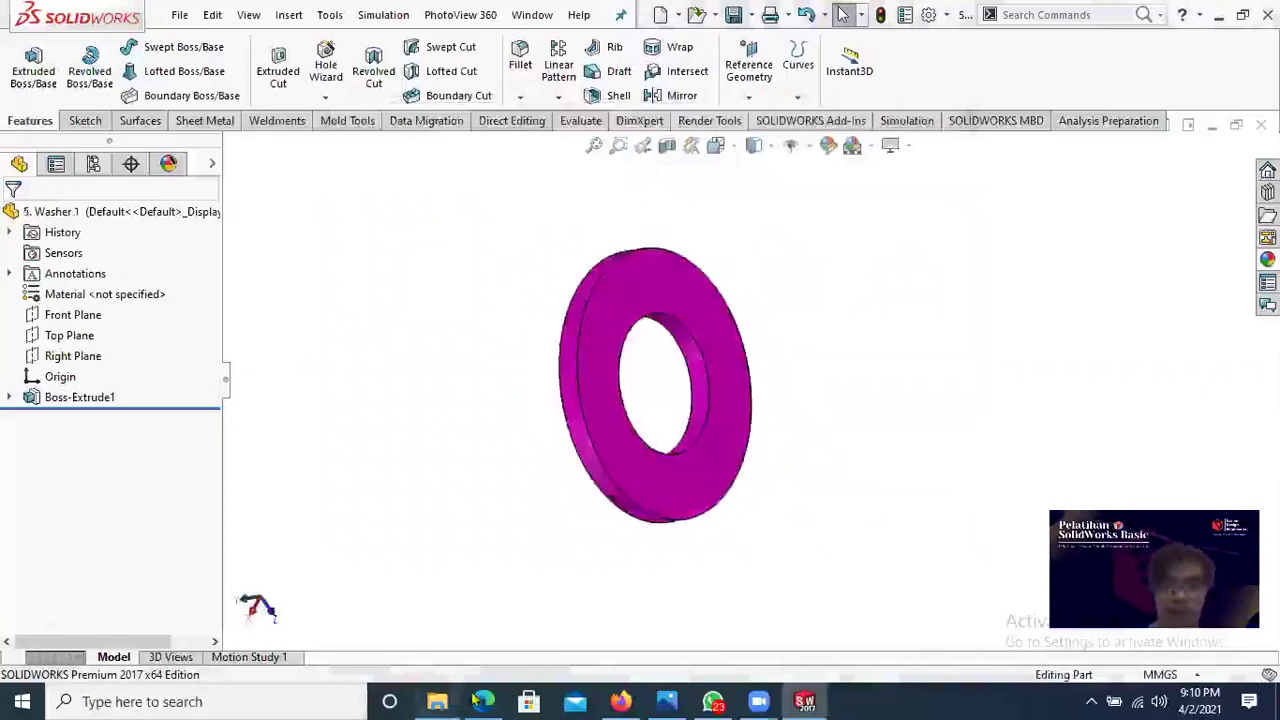
Step: Switch to the training module PDF and examine the Socked Head Screw and Bolt drawings on page 18
key(alt+Tab)
scroll(491, 363, down, 5)
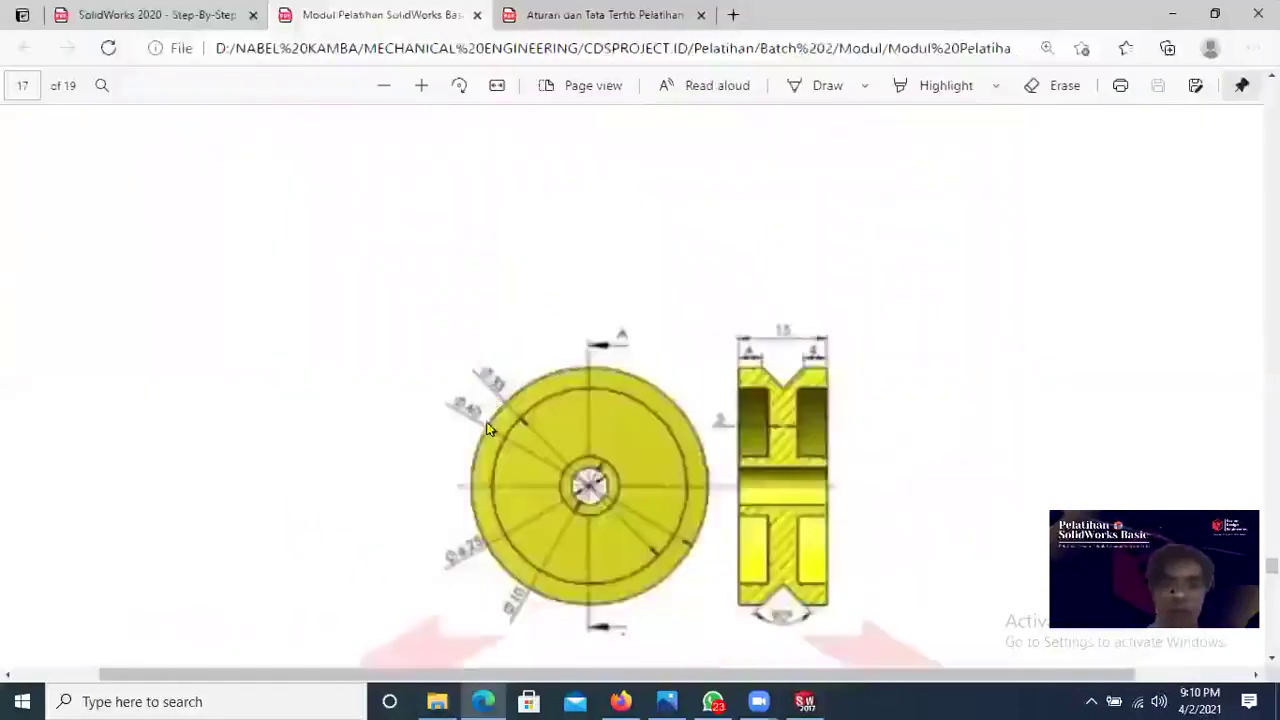
scroll(491, 438, down, 10)
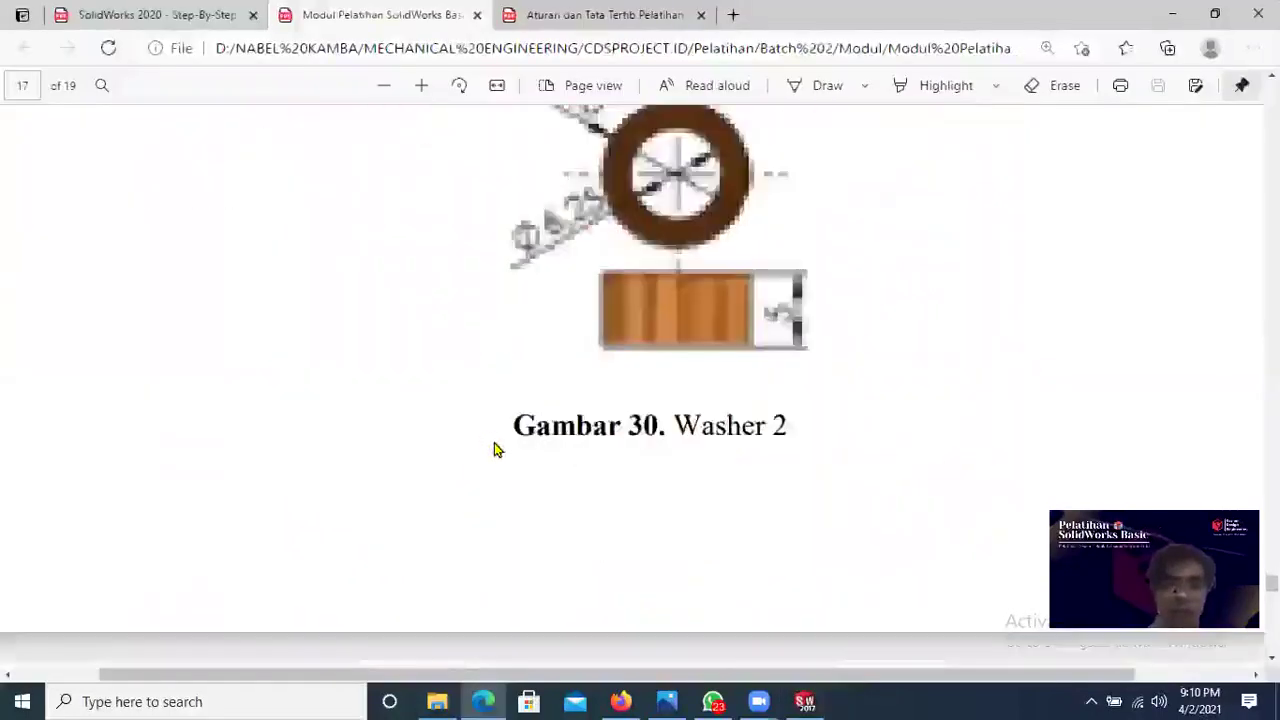
scroll(505, 460, down, 1)
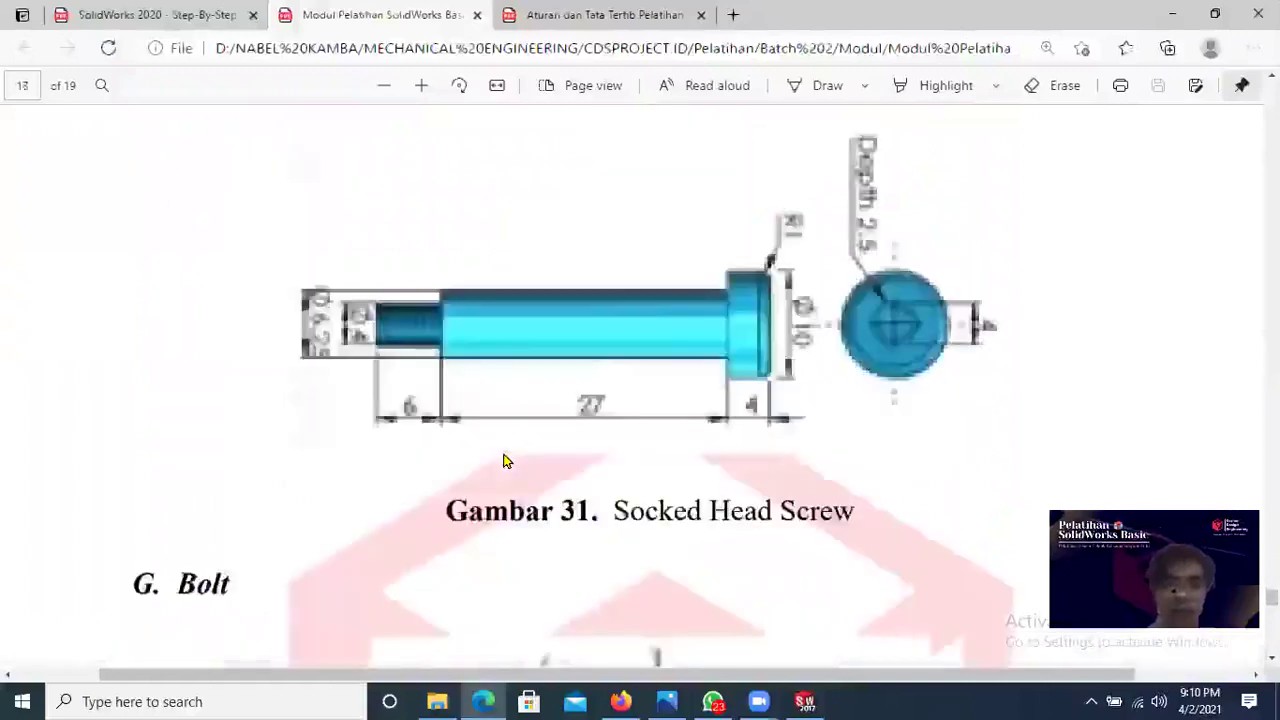
scroll(503, 460, up, 1)
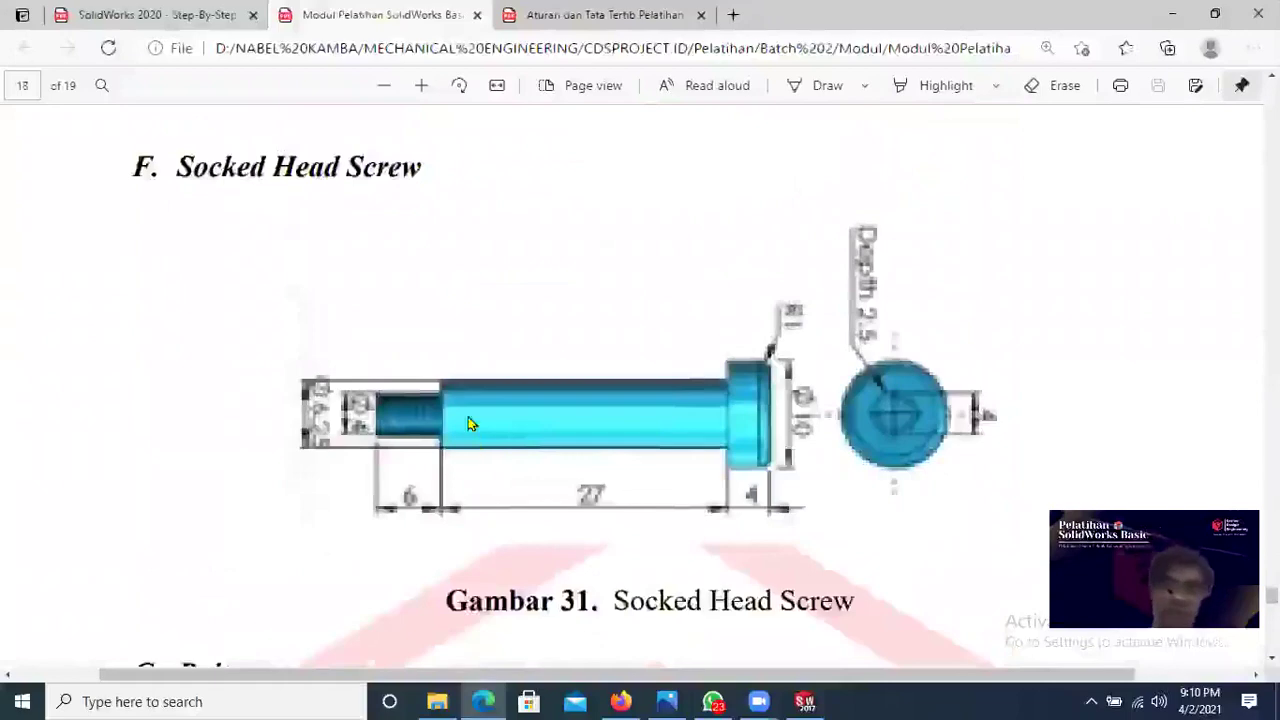
scroll(470, 424, down, 1)
scroll(788, 390, down, 1)
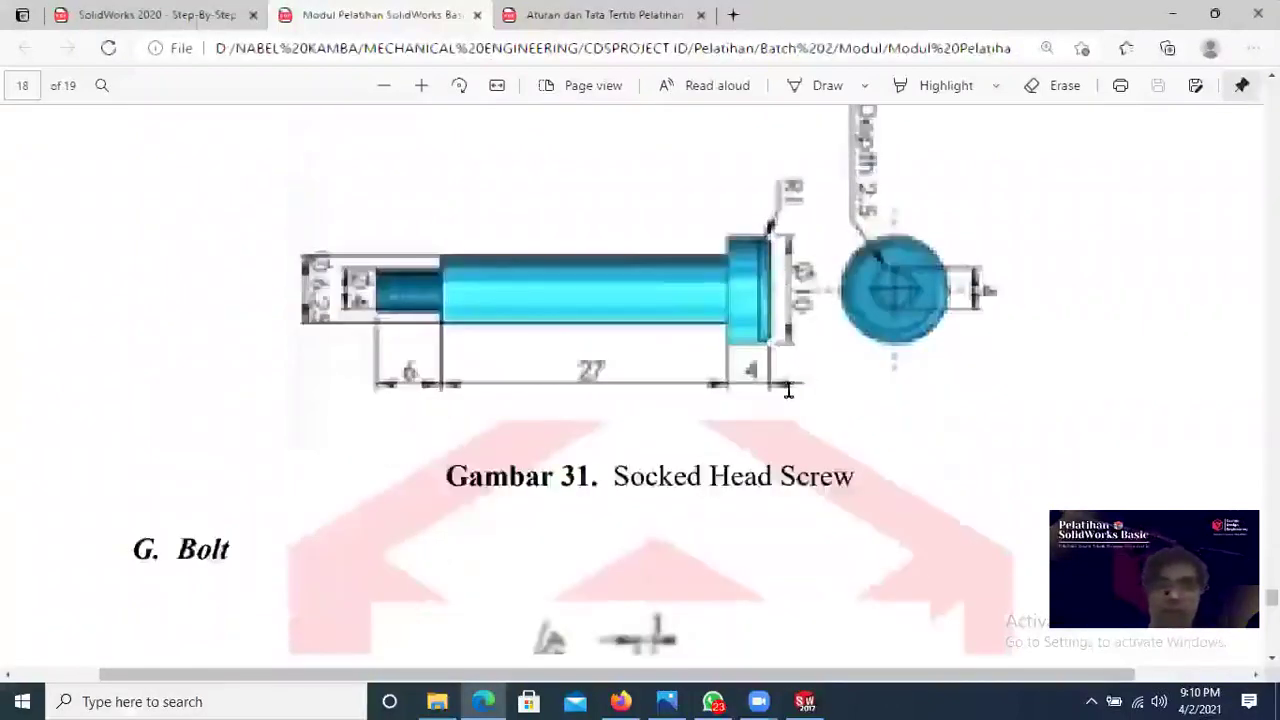
scroll(763, 400, up, 1)
scroll(758, 401, down, 3)
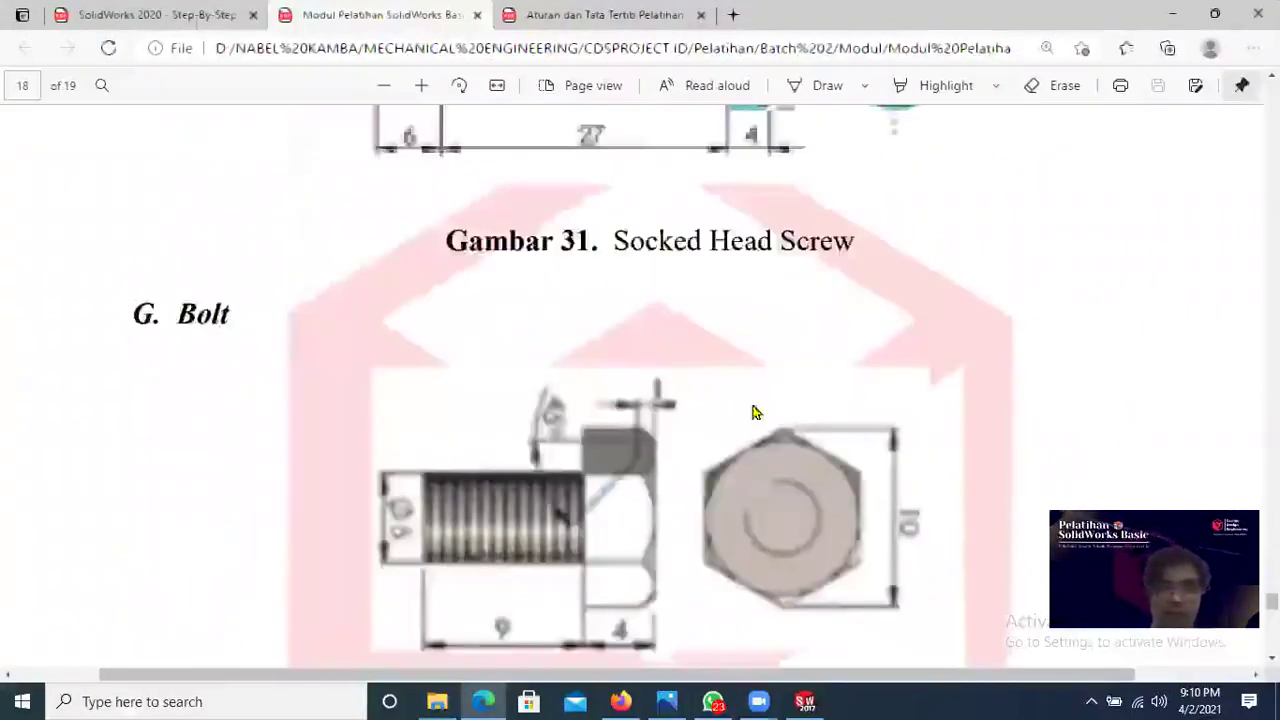
scroll(730, 410, down, 5)
scroll(683, 395, up, 10)
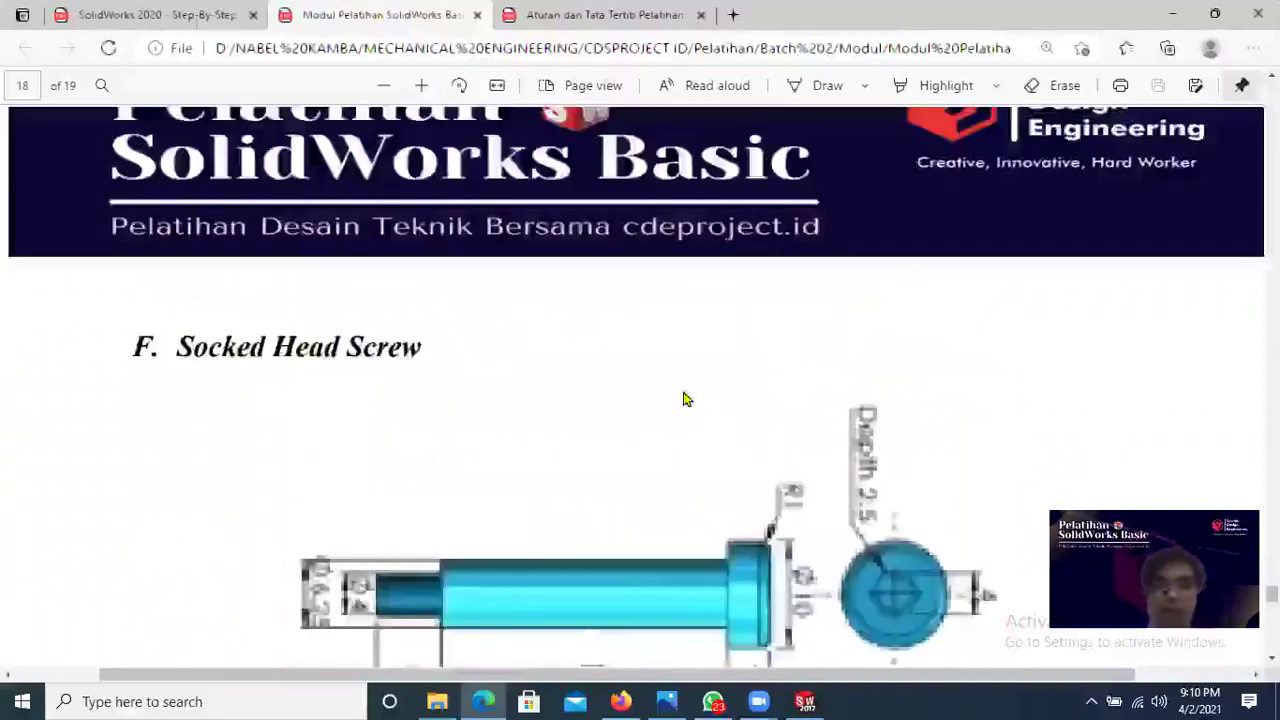
scroll(683, 397, down, 2)
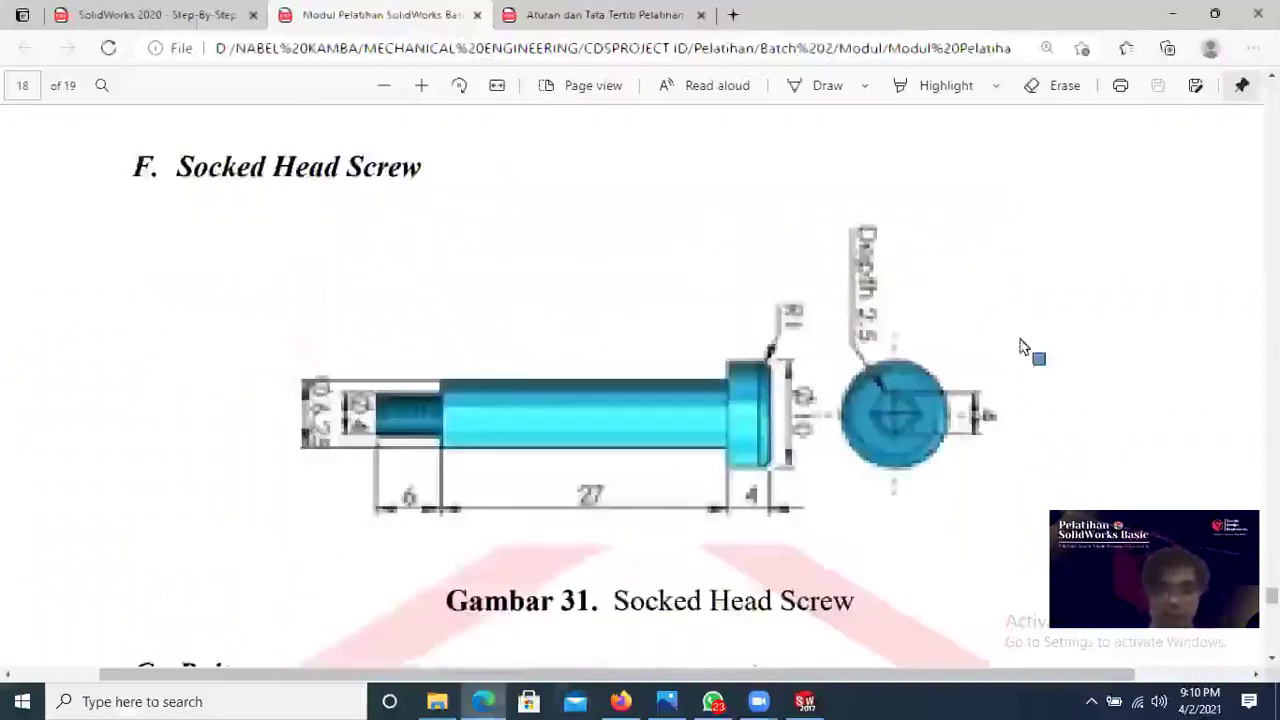
Step: In SOLIDWORKS, close the washer part, create a new part document and give it a plain white scene background
key(alt+Tab)
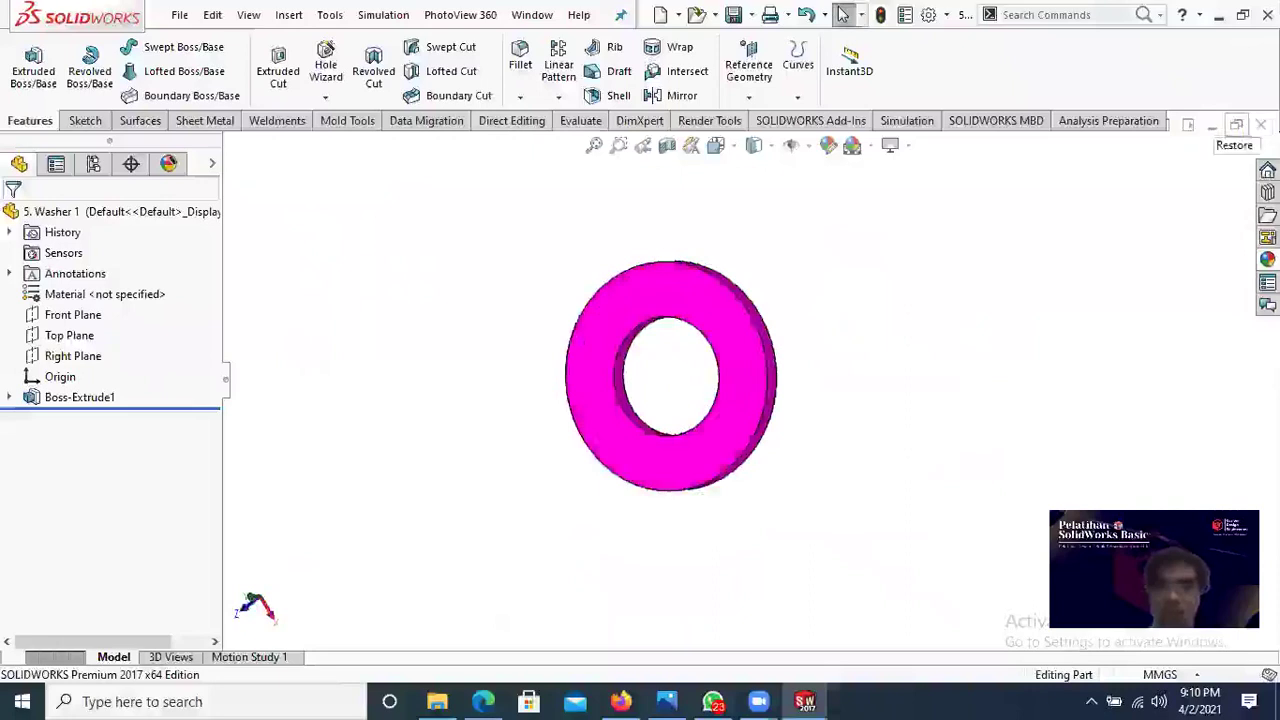
key(ctrl+w)
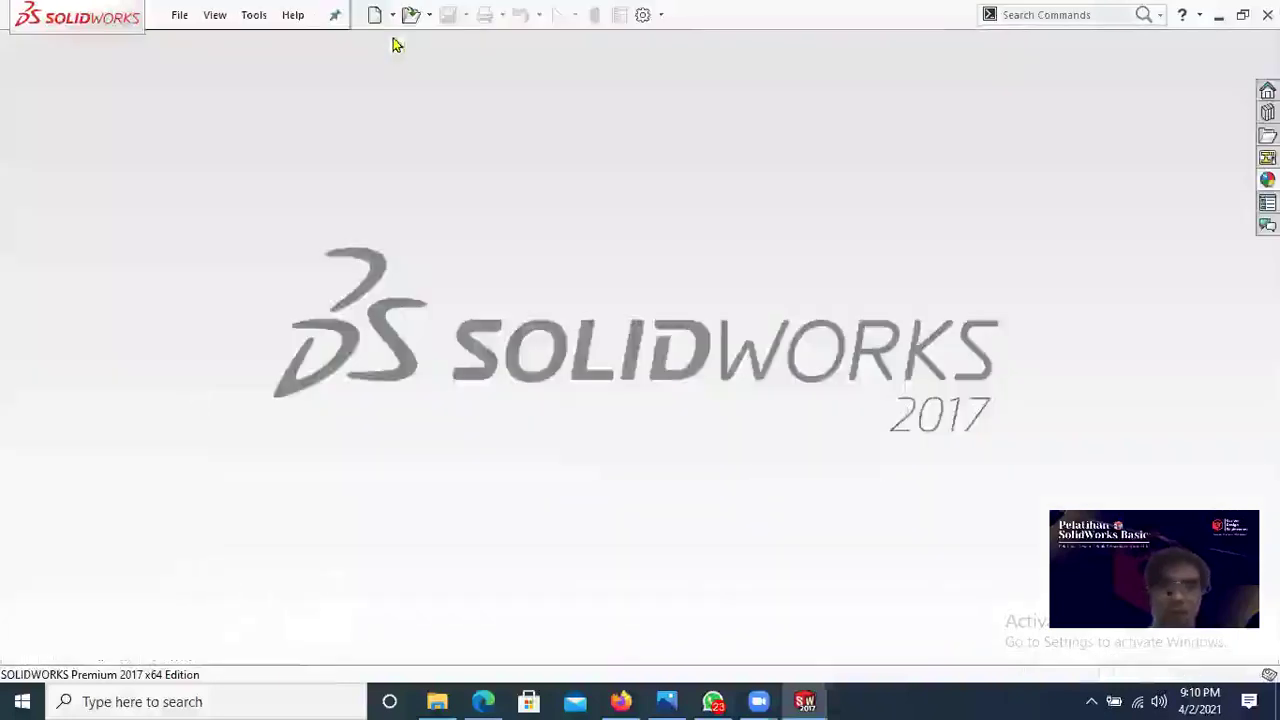
click(374, 14)
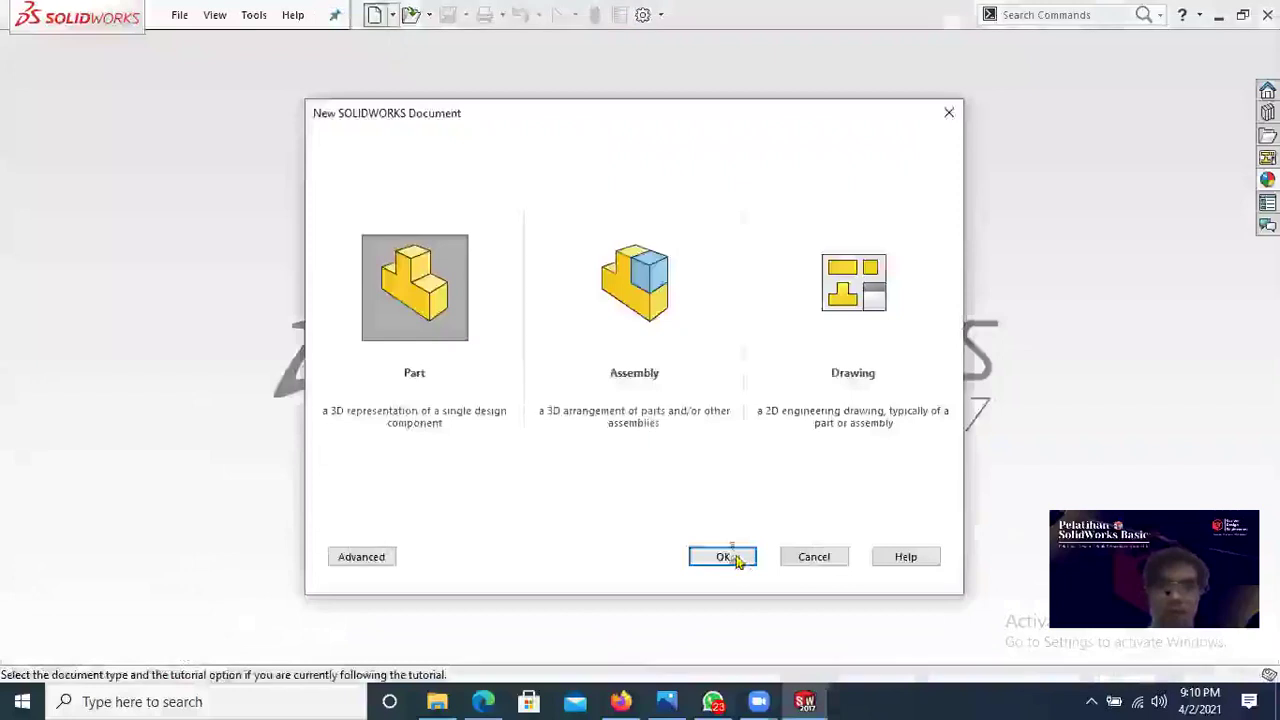
click(733, 556)
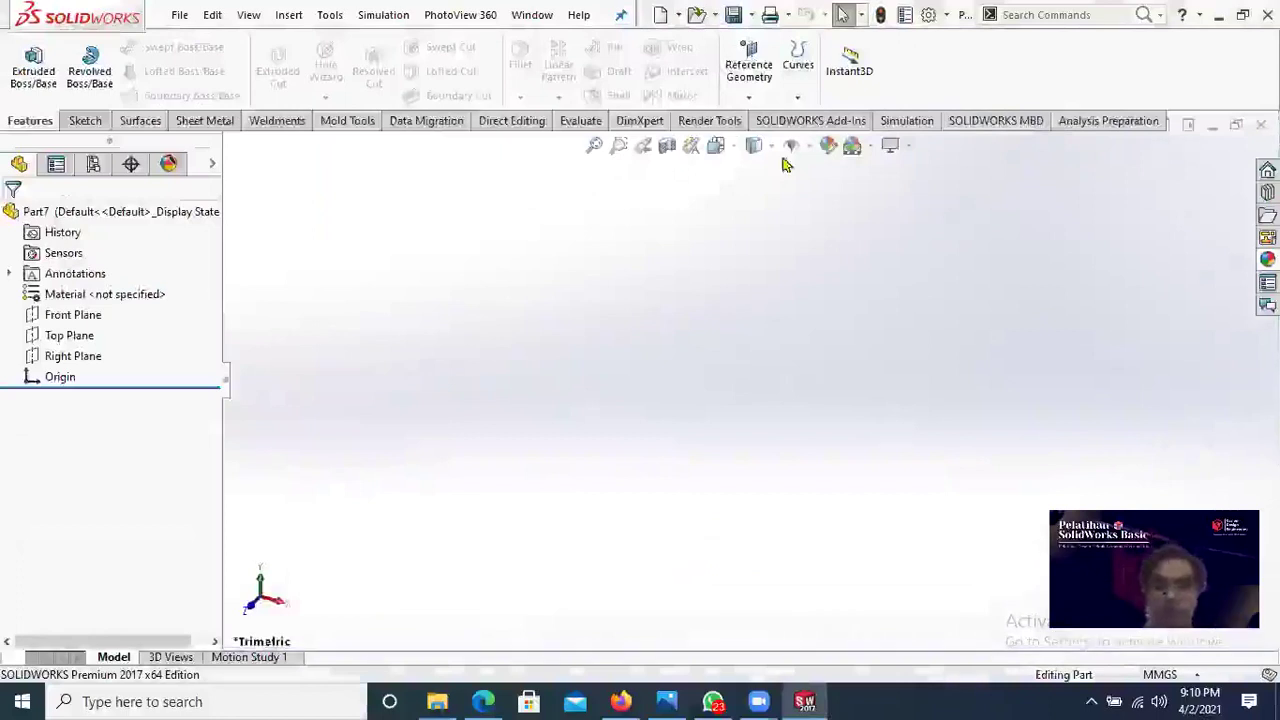
click(866, 147)
click(903, 191)
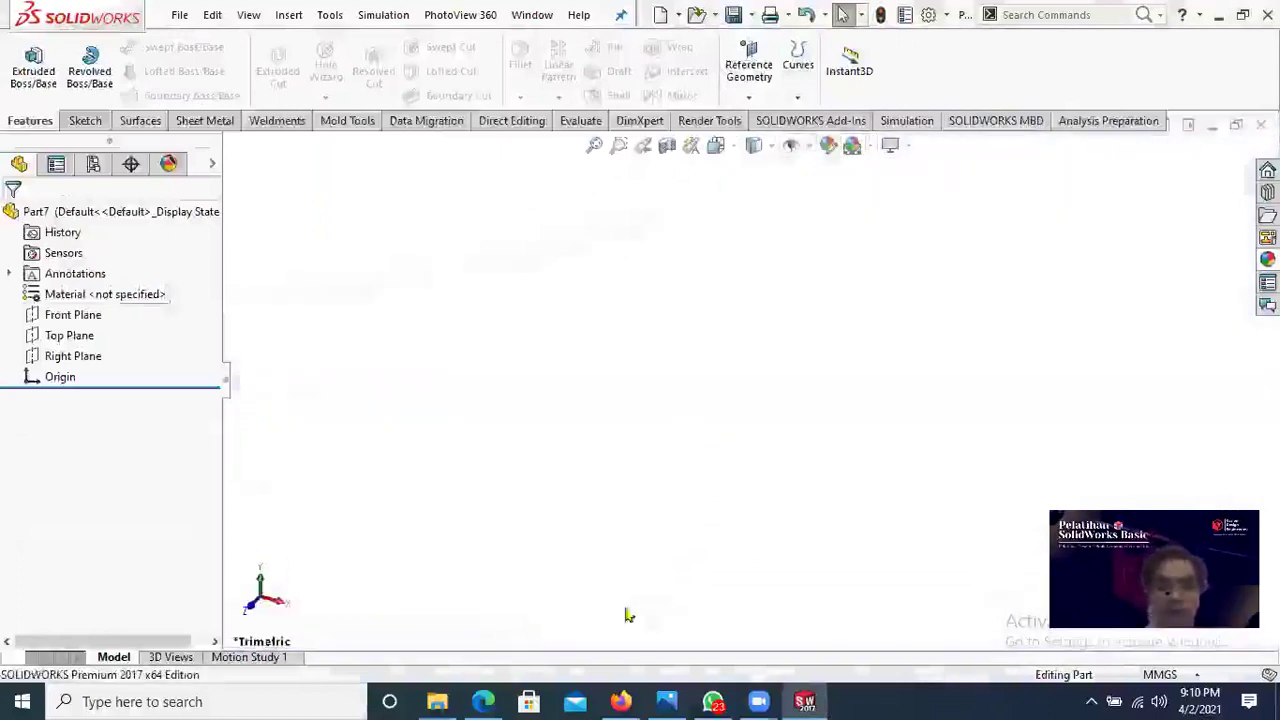
Step: Check the Socked Head Screw drawing in the PDF and sketch an origin-centred circle about 101.5 mm in diameter on the Top Plane in SOLIDWORKS
click(483, 701)
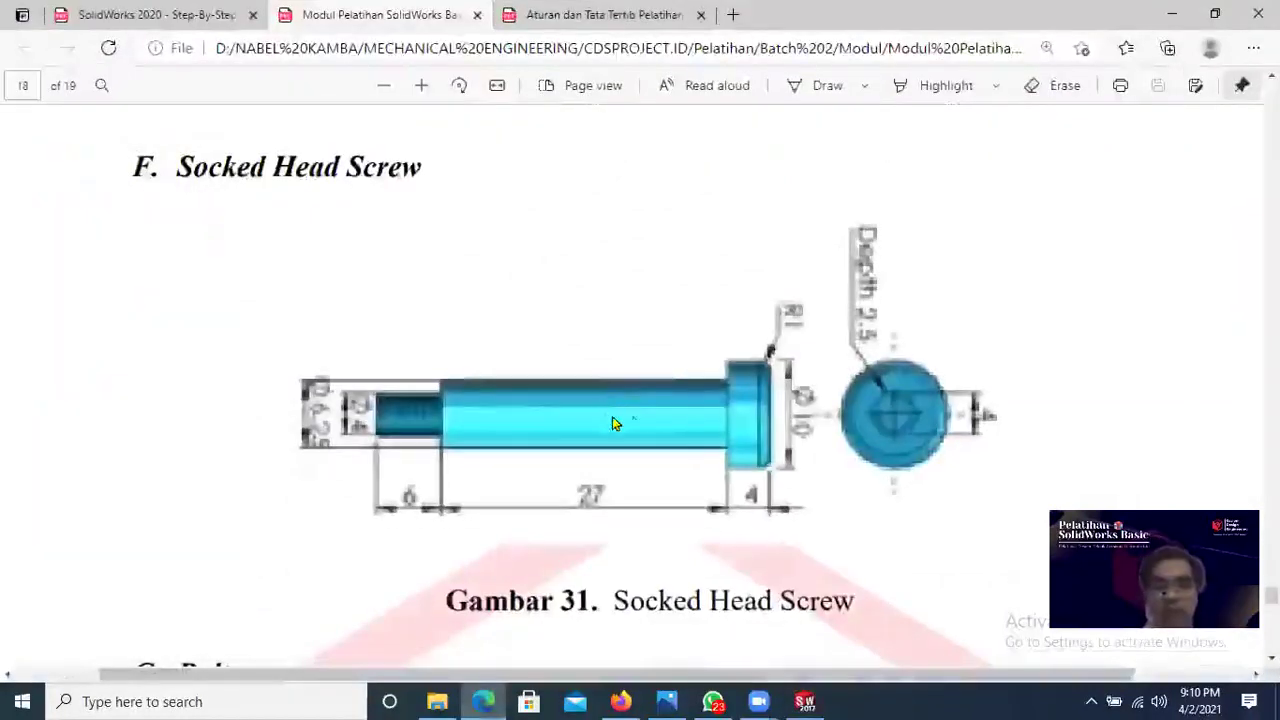
scroll(816, 579, down, 1)
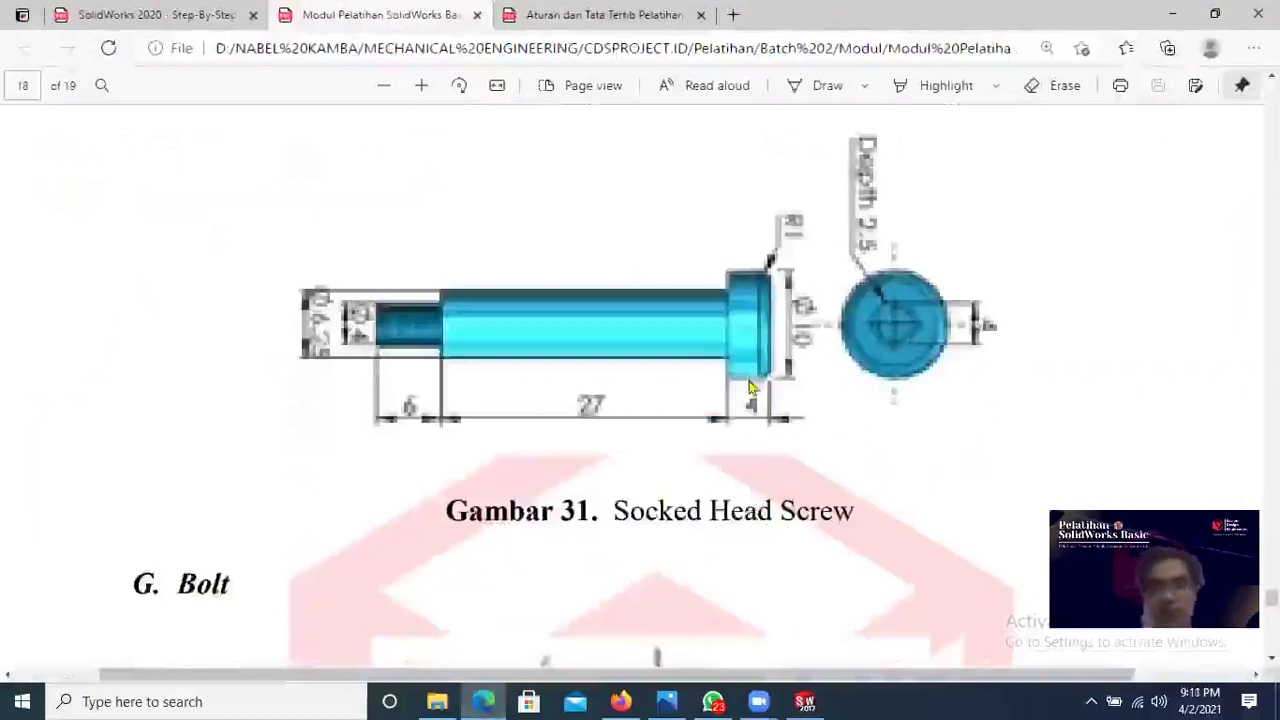
scroll(760, 370, up, 2)
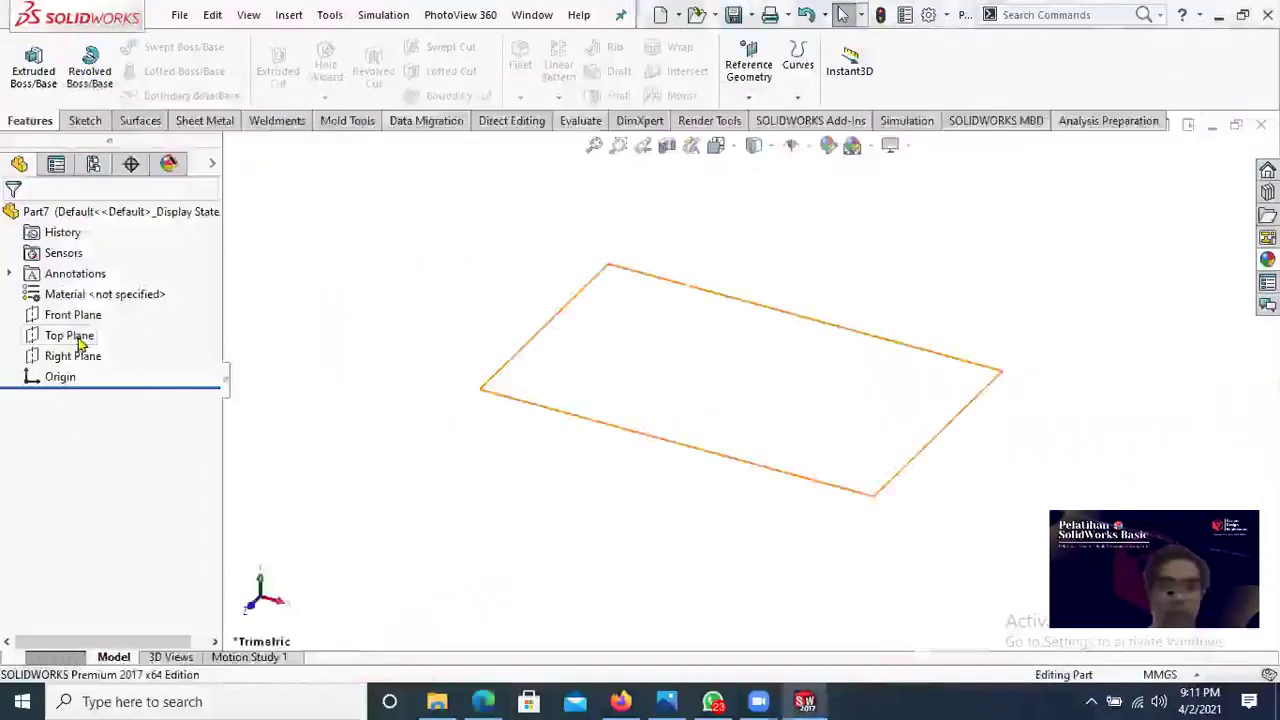
click(75, 340)
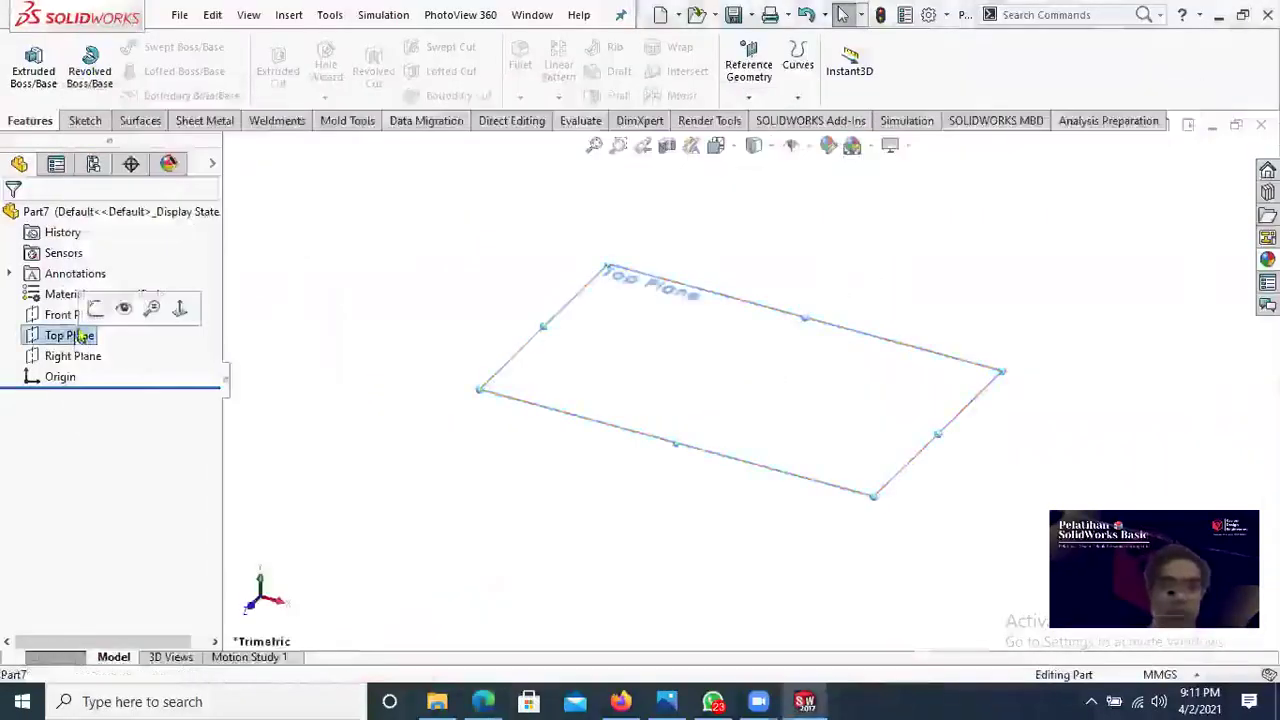
click(95, 308)
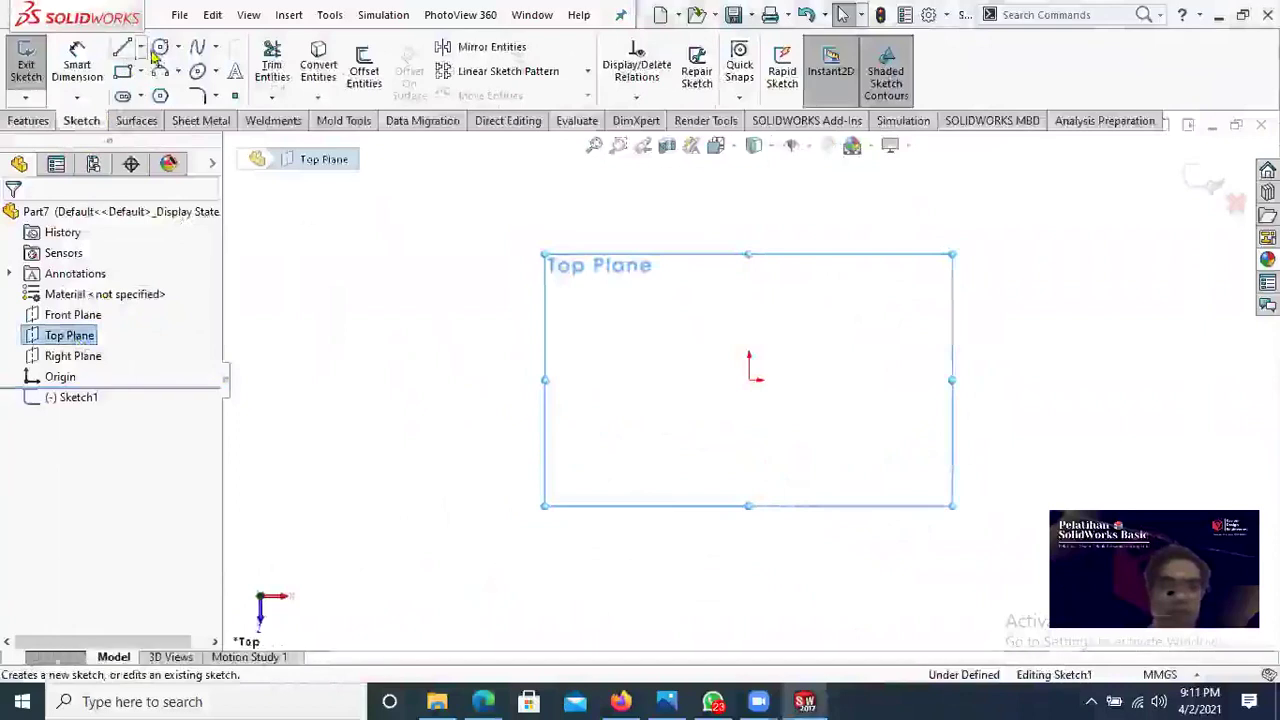
click(159, 48)
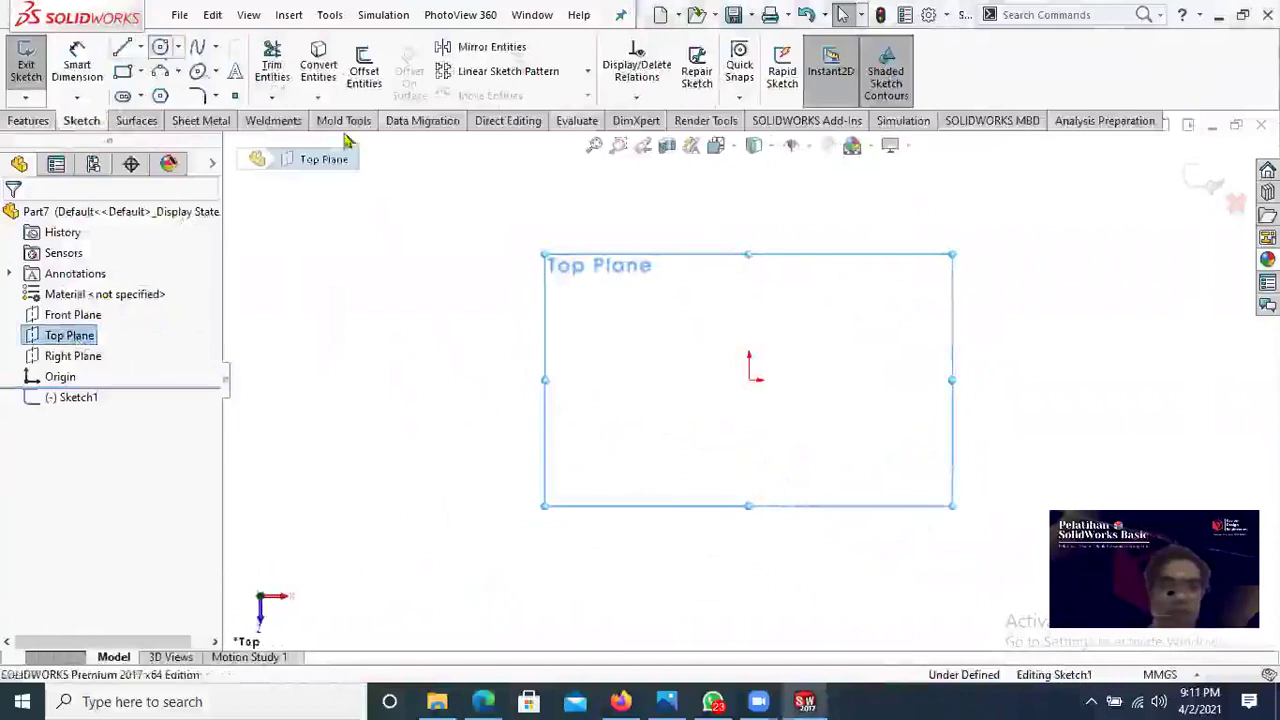
click(750, 380)
click(866, 382)
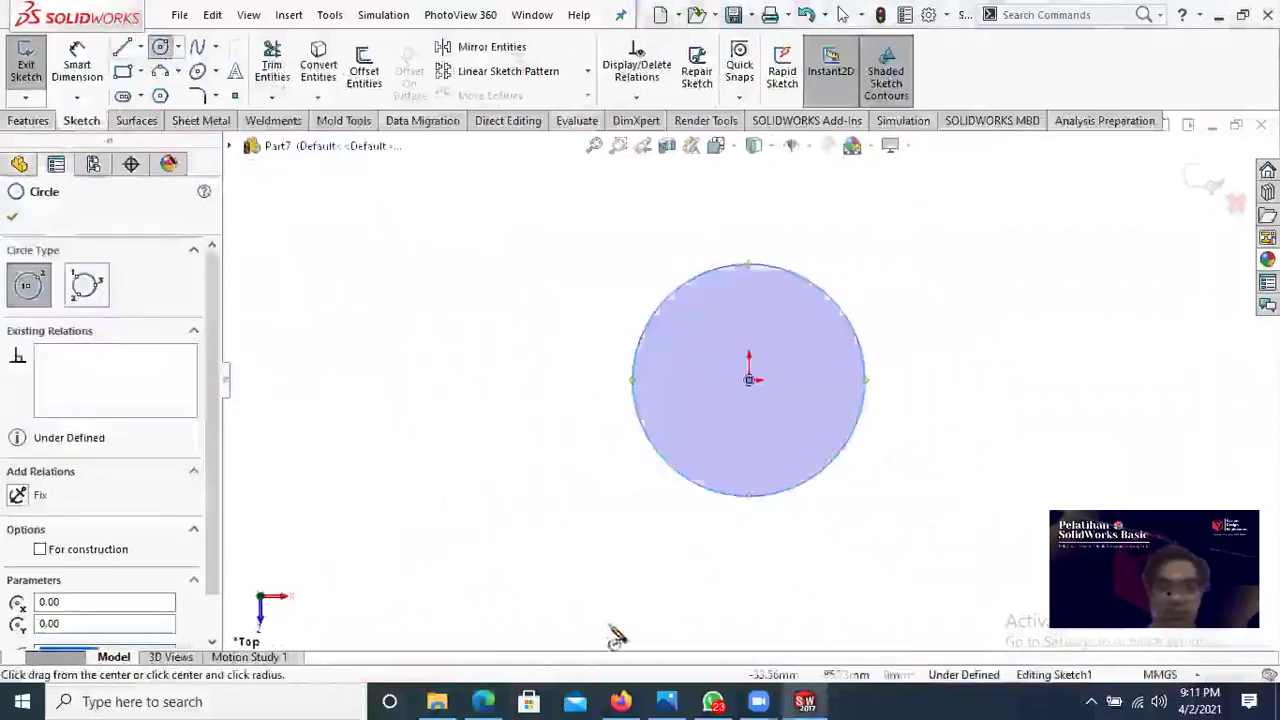
Step: Check the screw head diameter in the PDF drawing and dimension the sketched circle in SOLIDWORKS to a diameter of 10 mm
click(483, 700)
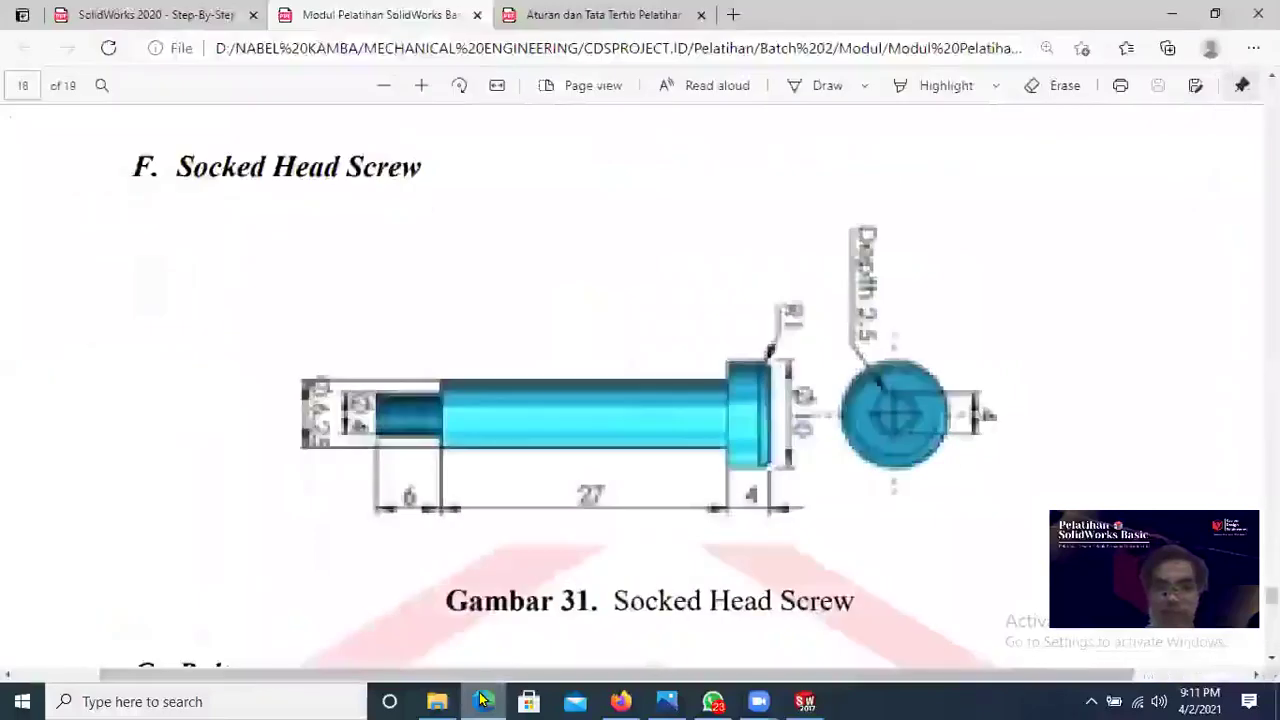
click(483, 700)
key(Escape)
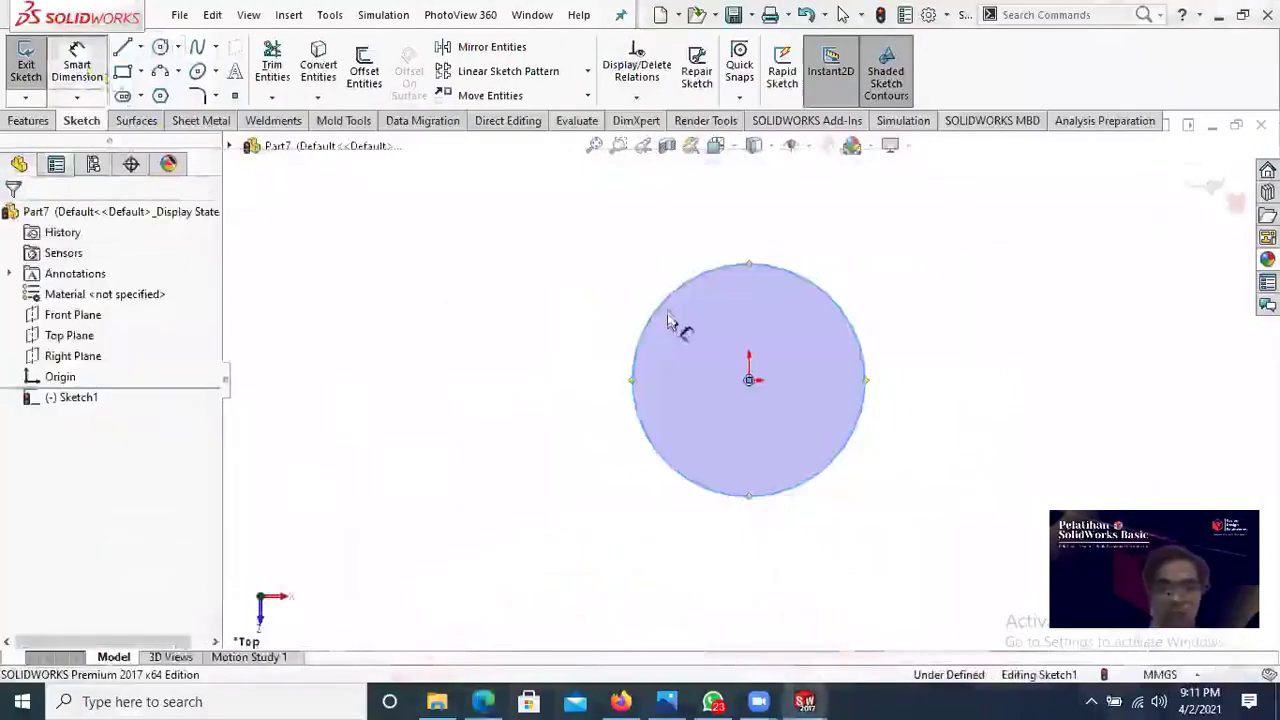
click(612, 345)
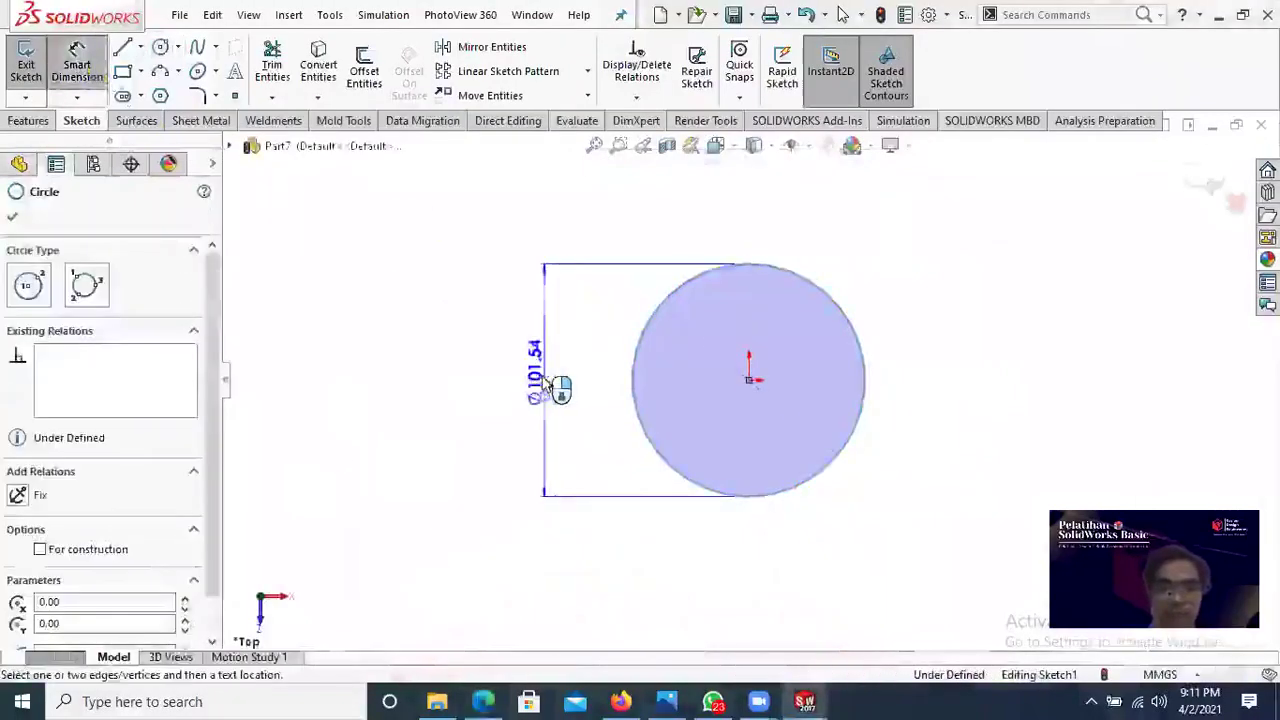
click(550, 388)
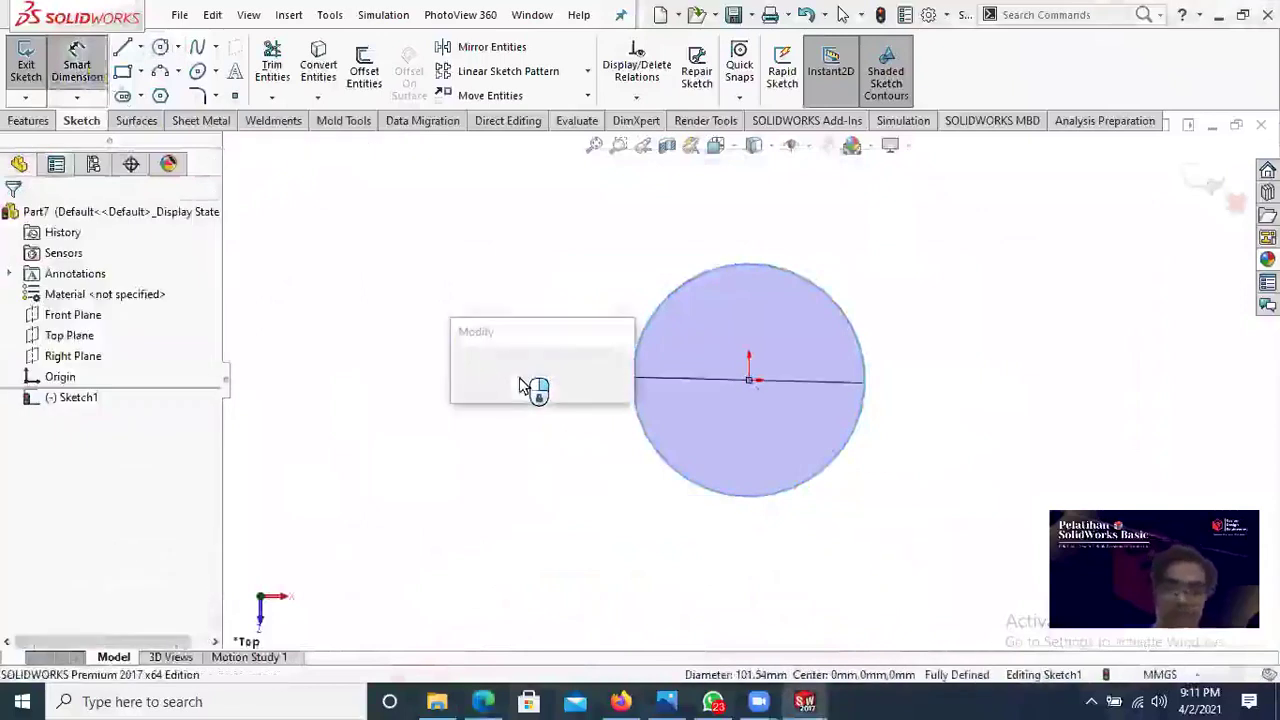
text(10)
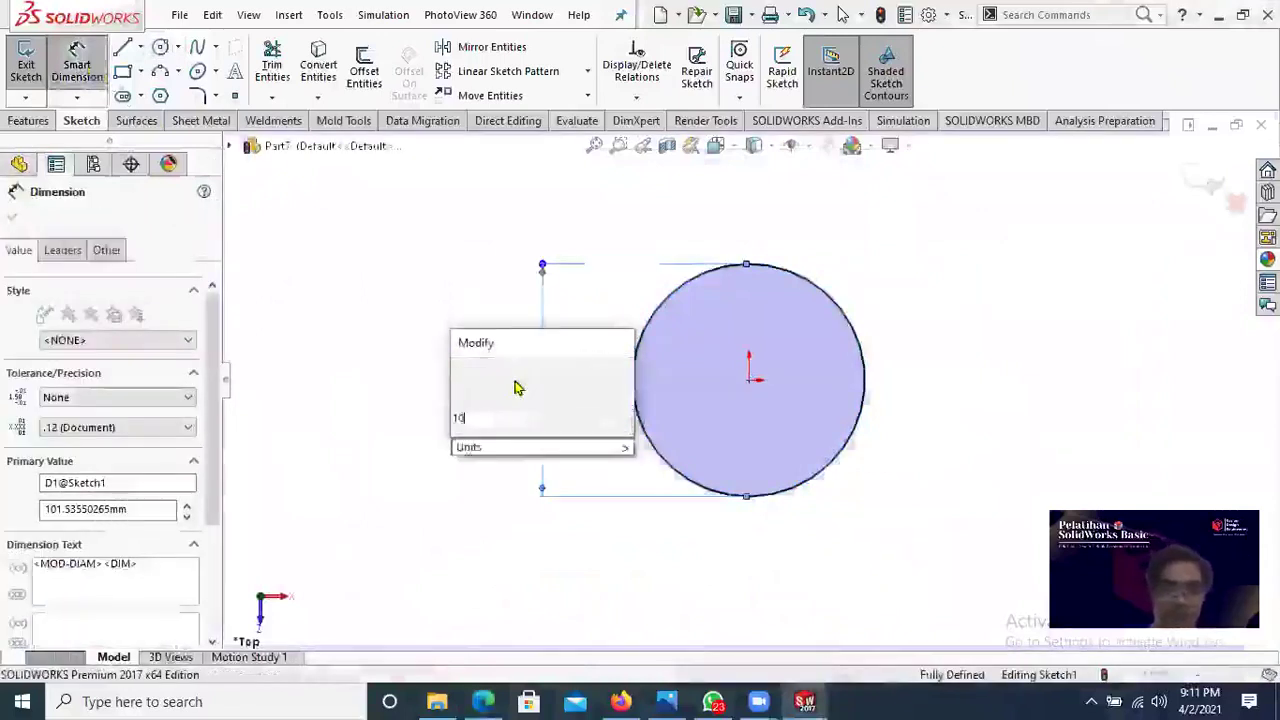
key(Return)
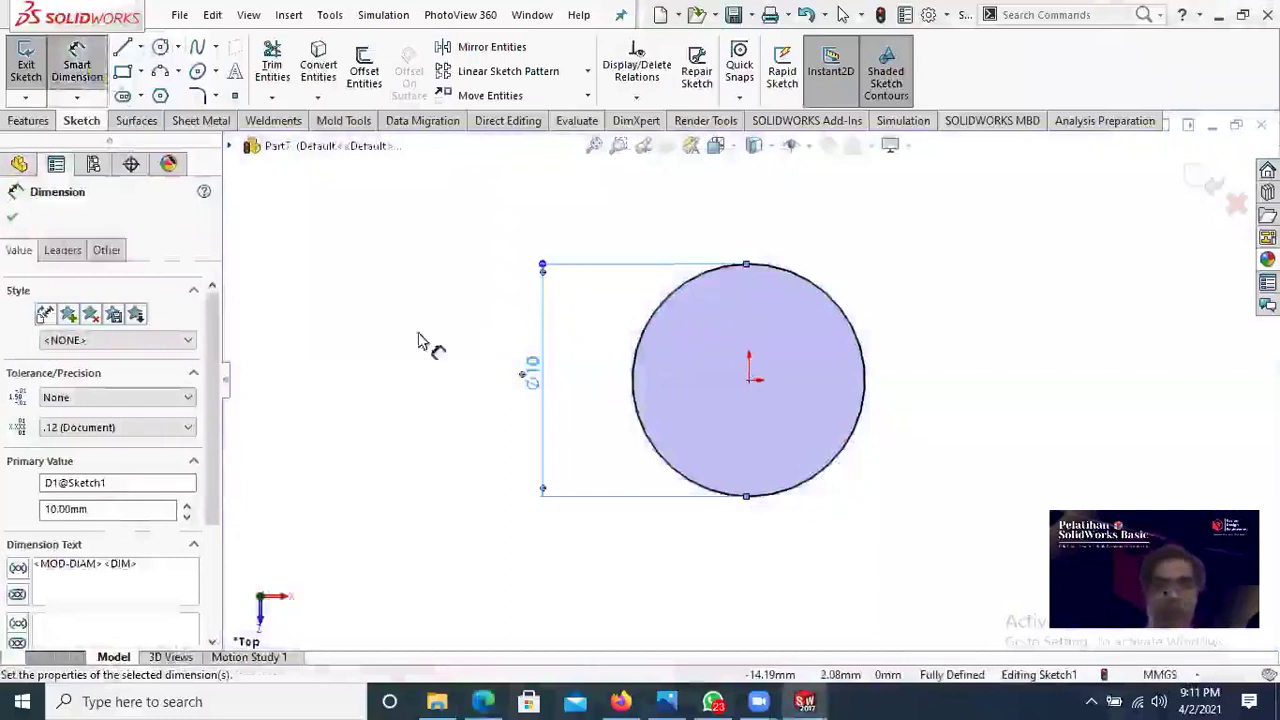
key(Escape)
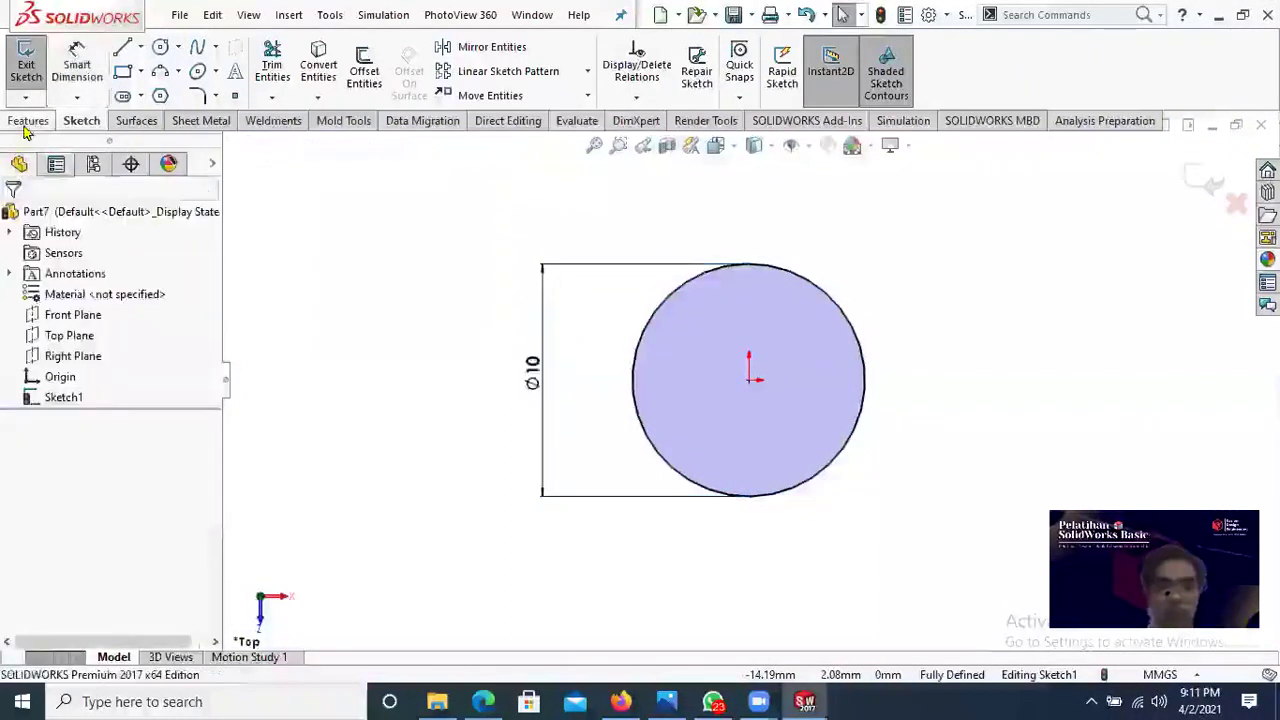
Step: Check the head height in the PDF drawing and extrude the 10 mm circle in SOLIDWORKS to a blind depth of 4 mm
click(28, 121)
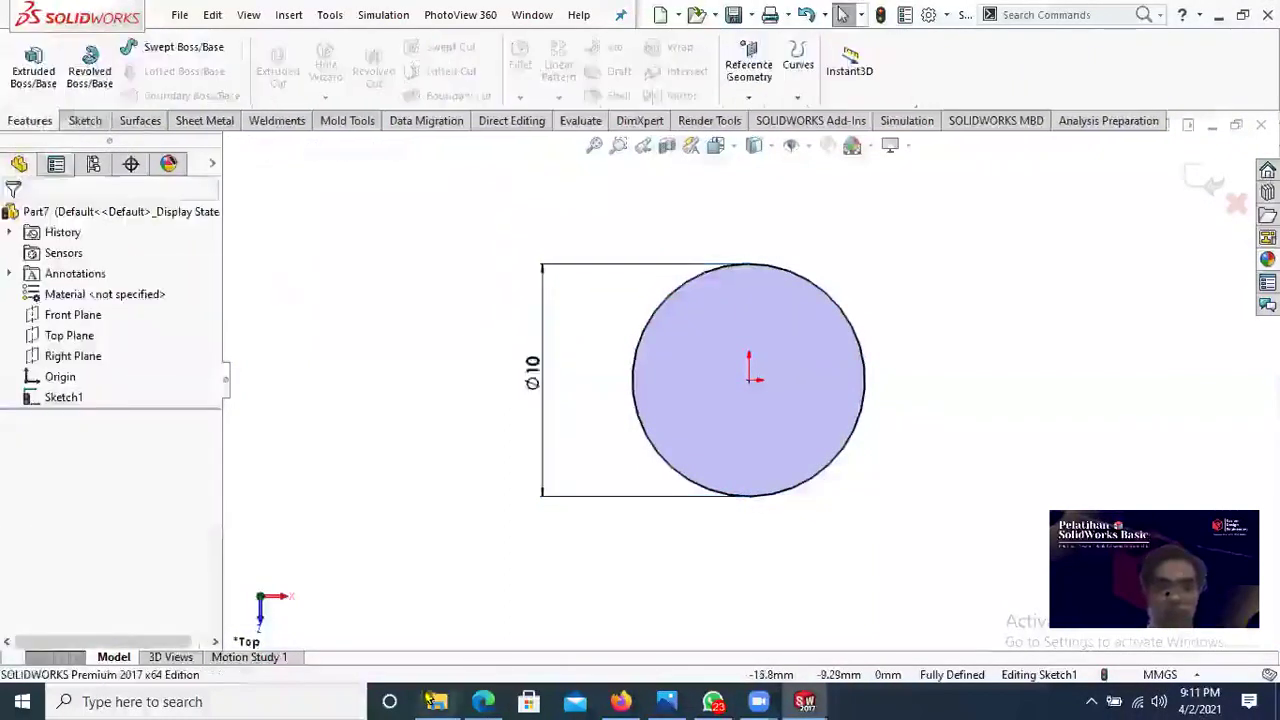
click(482, 701)
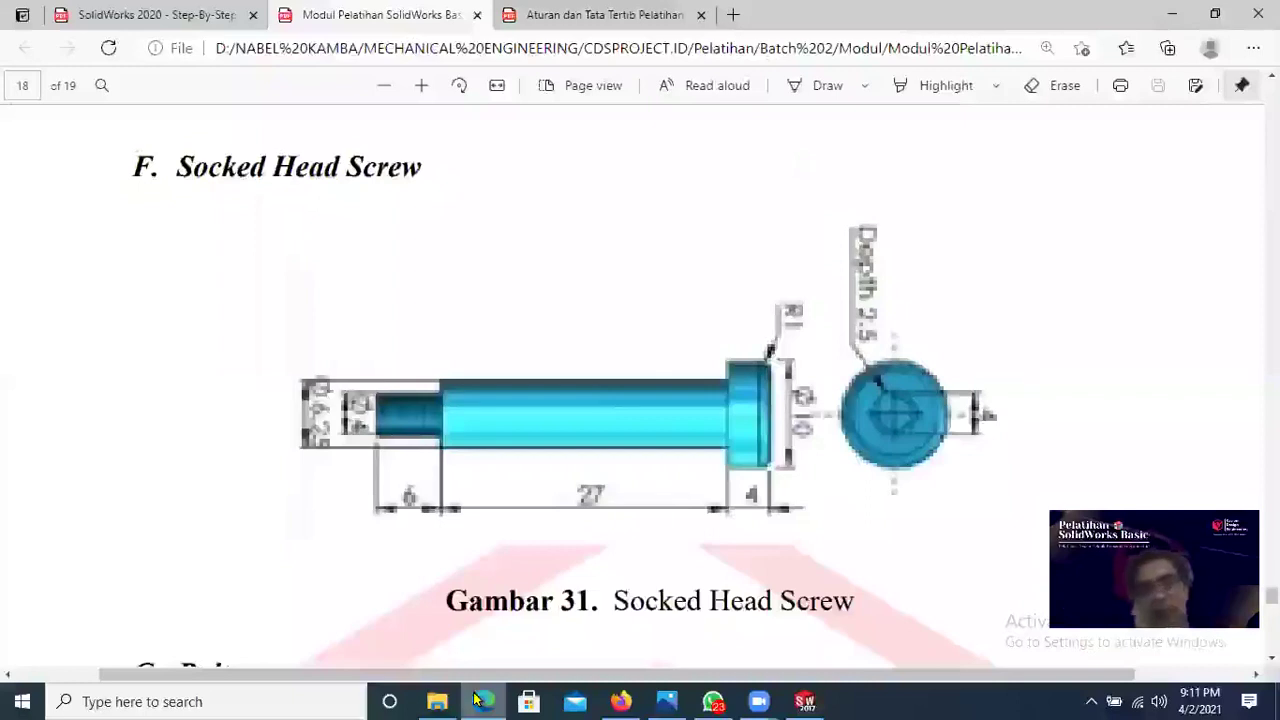
key(alt+Tab)
click(35, 70)
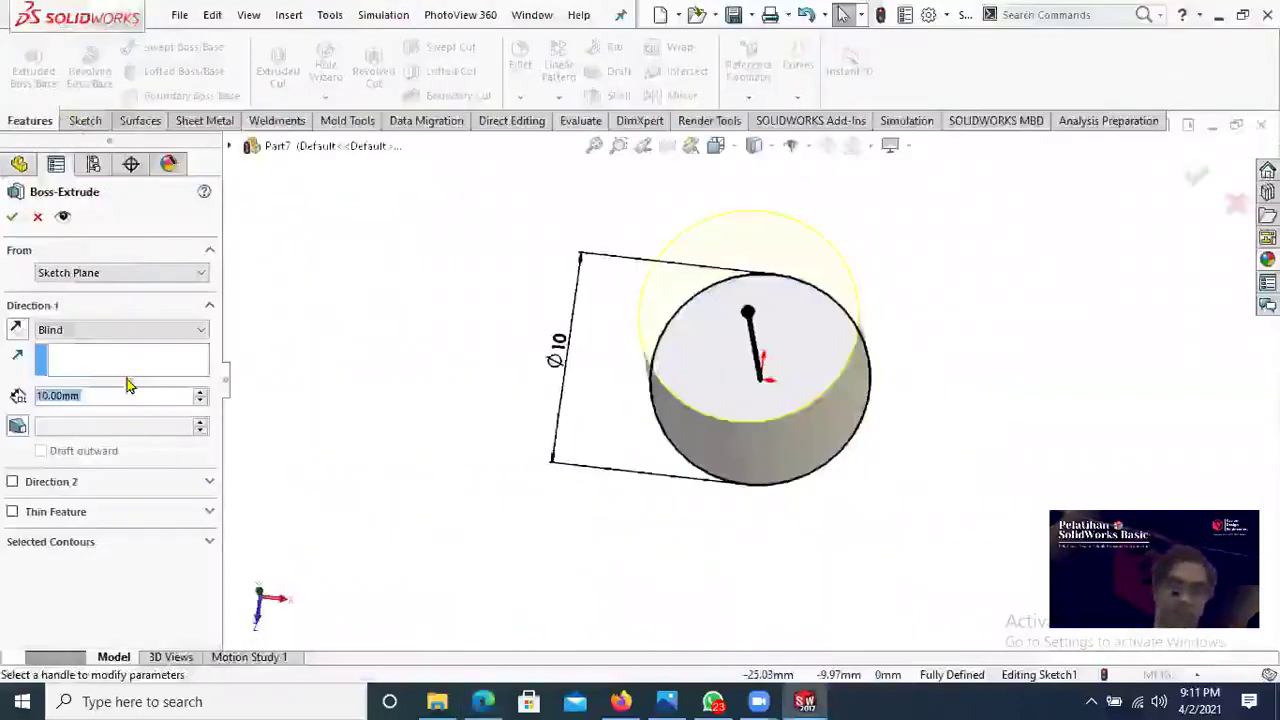
text(4)
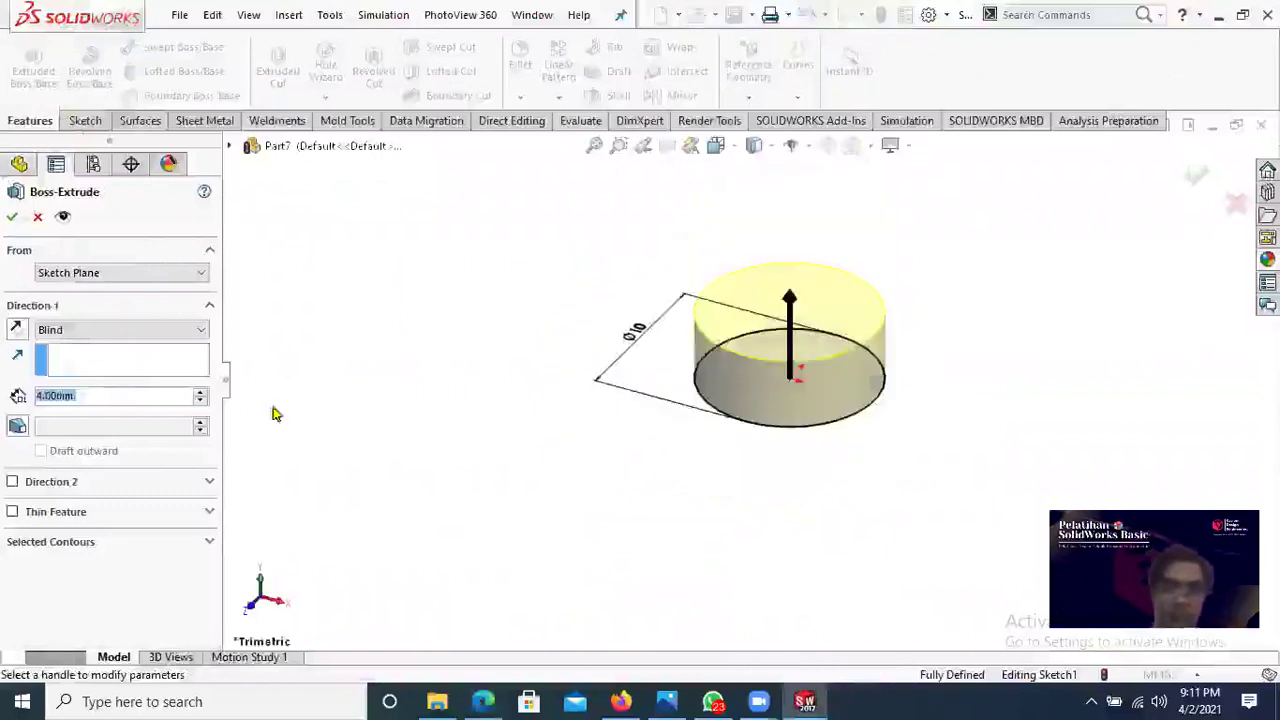
middle_drag(657, 471, 928, 365)
scroll(850, 354, down, 3)
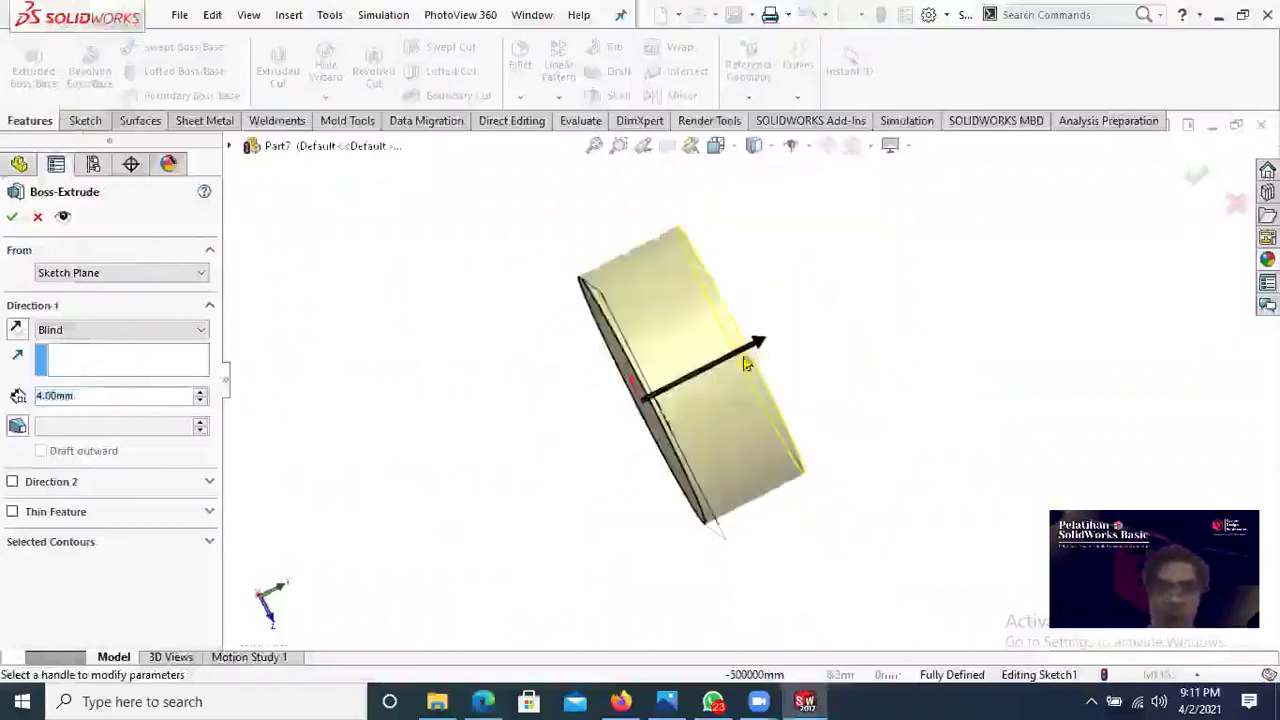
click(12, 217)
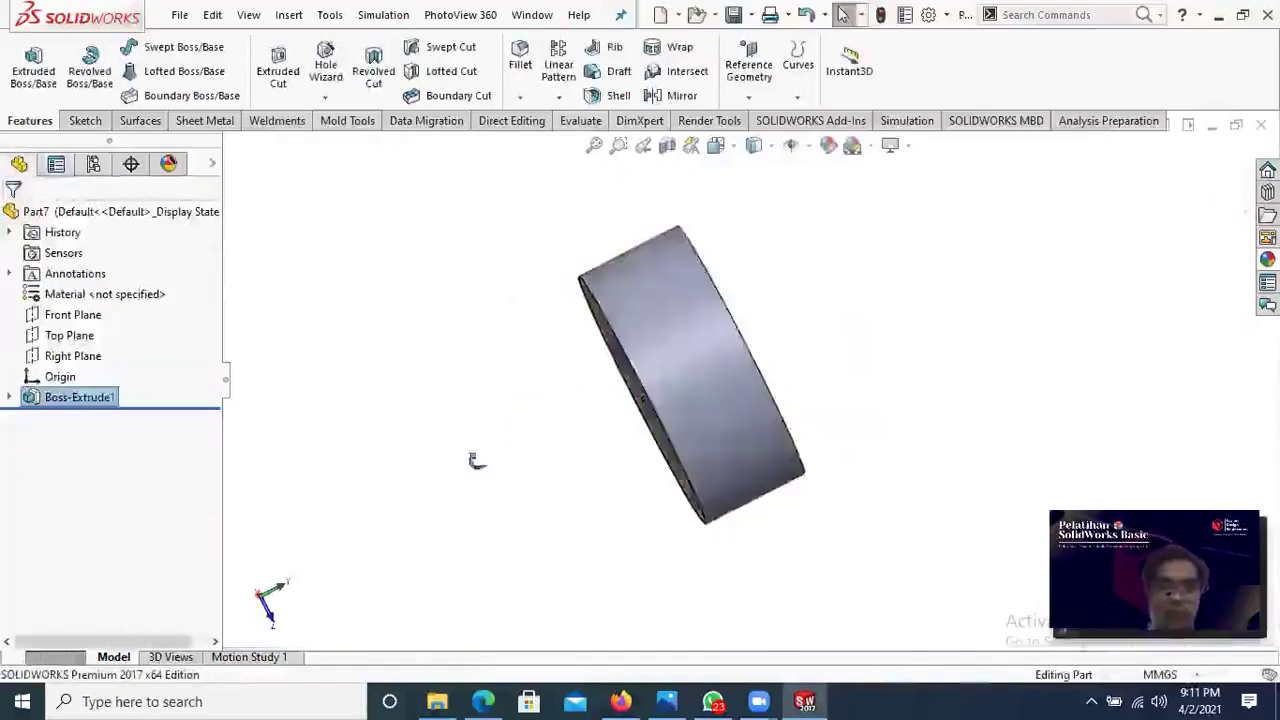
Step: Rotate the extruded screw head to face its flat side and compare it with the Socked Head Screw drawing in the PDF
middle_drag(474, 457, 670, 615)
click(484, 701)
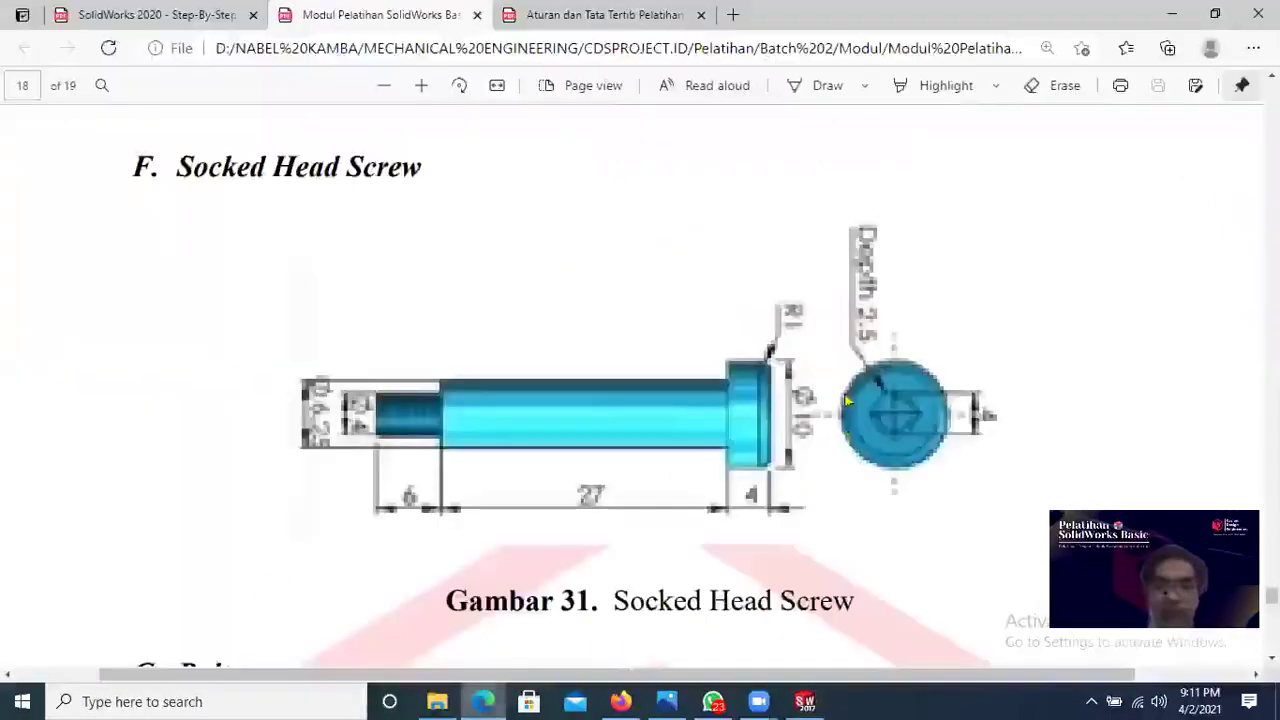
click(484, 701)
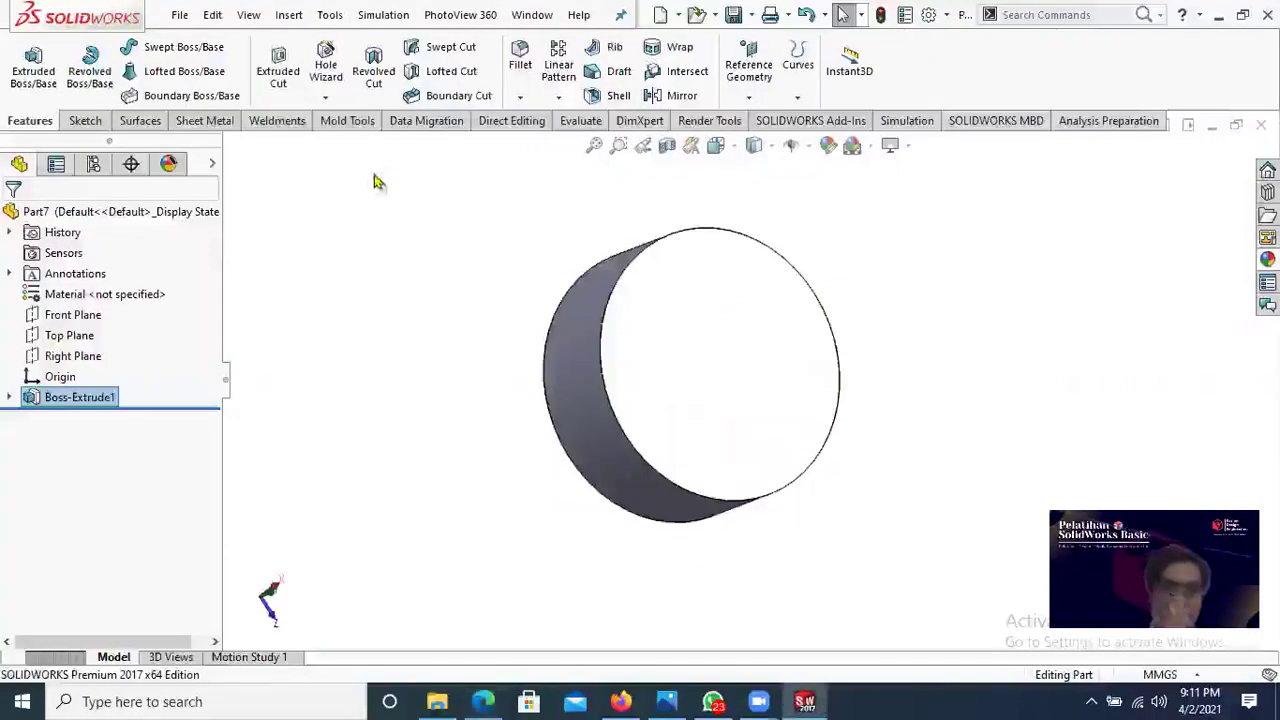
Step: Fillet the outer edge of the screw head's flat end face with a symmetric 1 mm radius
click(521, 55)
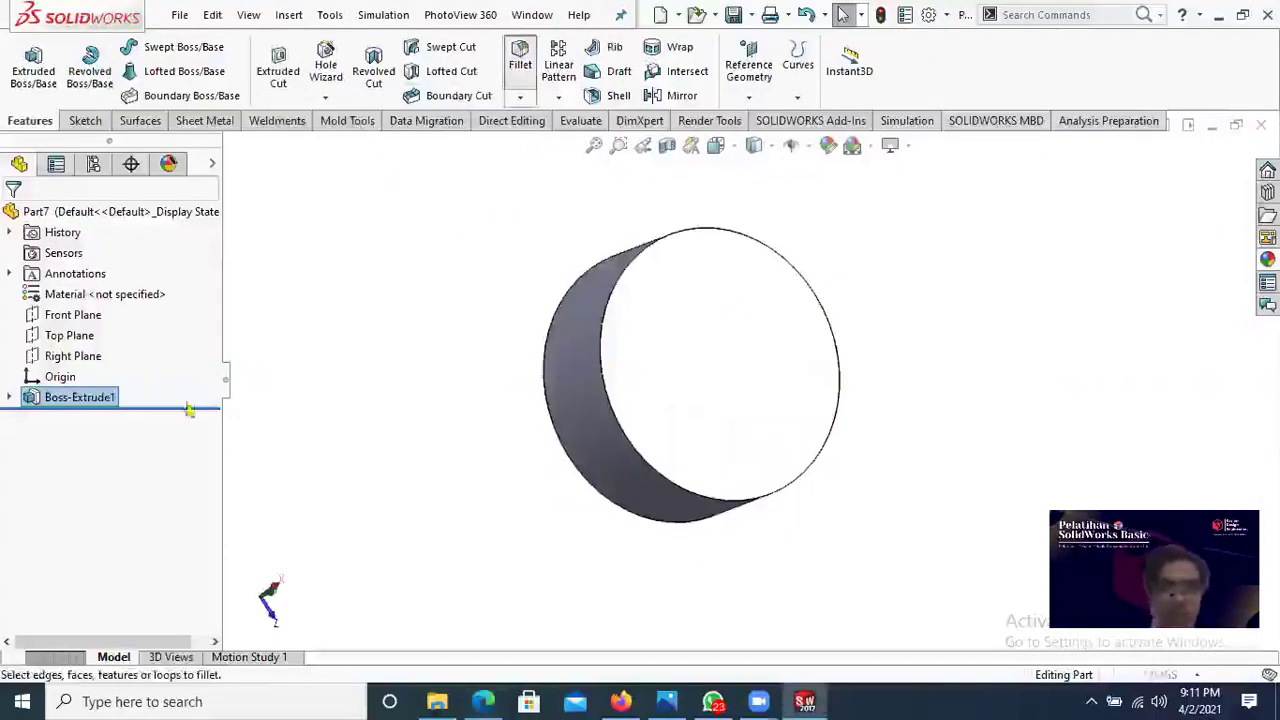
click(86, 598)
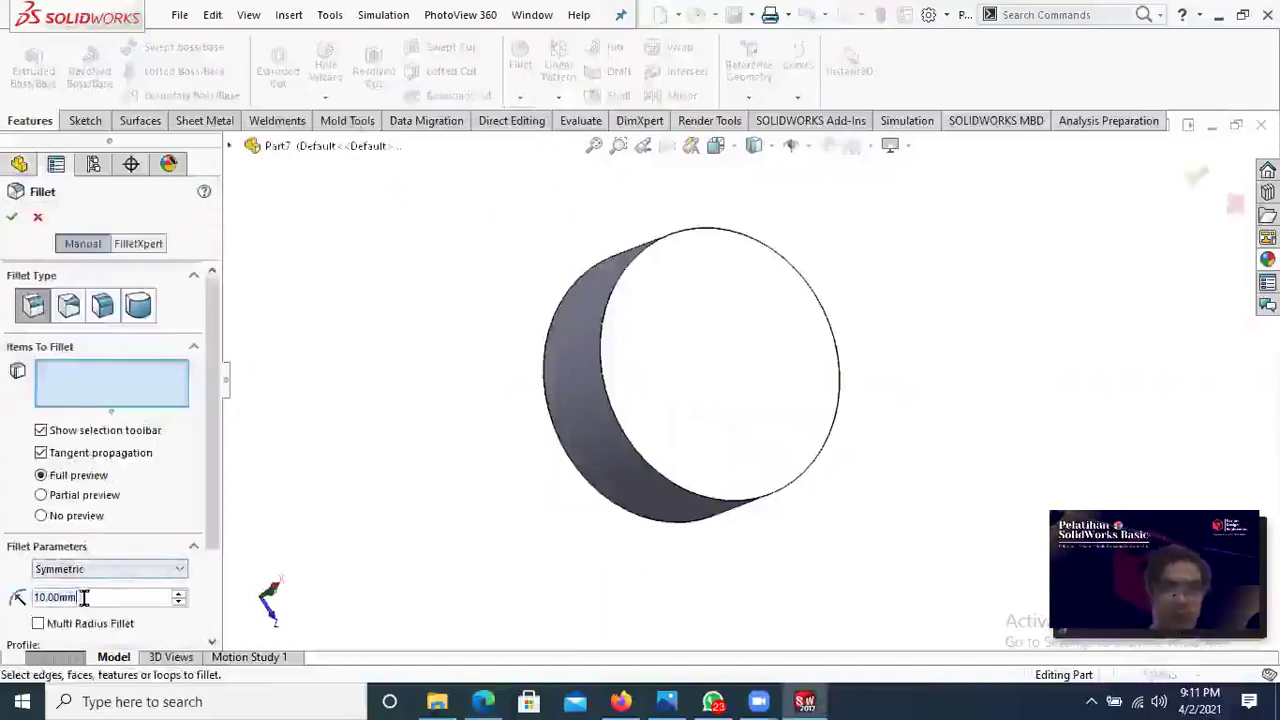
key(BackSpace)
key(BackSpace)
key(BackSpace)
key(BackSpace)
key(BackSpace)
key(BackSpace)
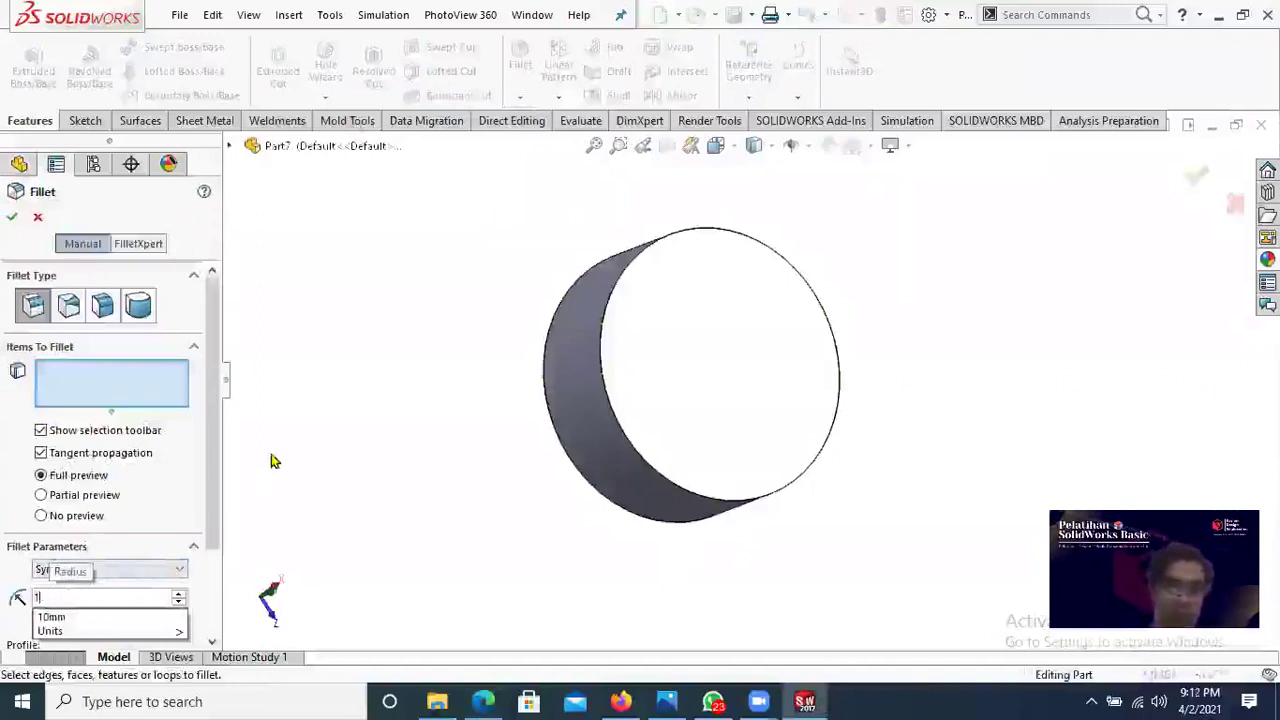
key(Return)
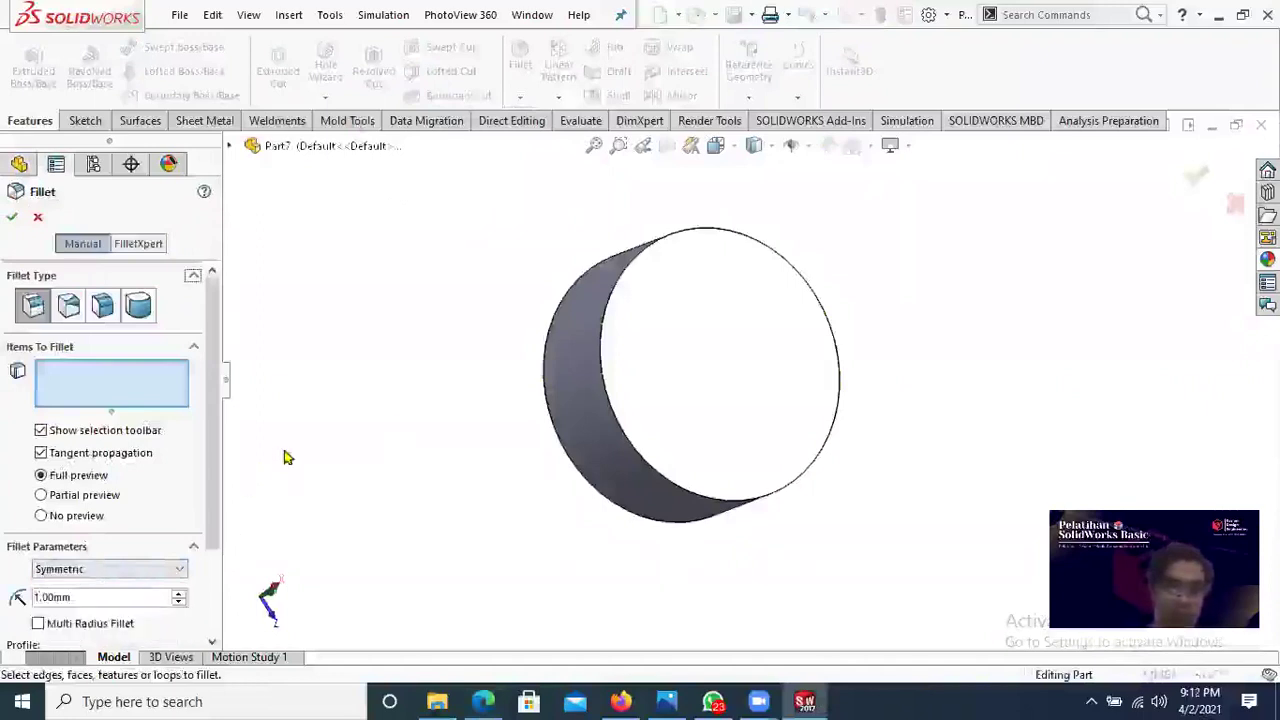
click(636, 266)
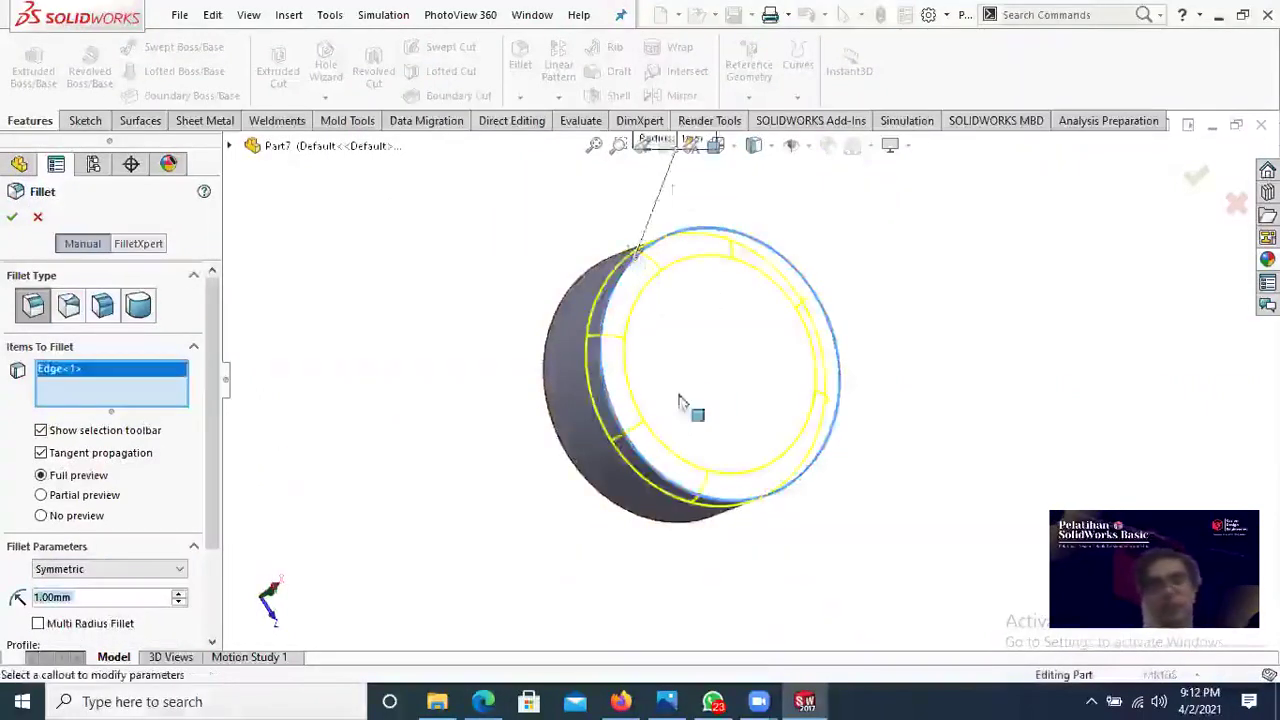
middle_drag(680, 406, 238, 240)
click(14, 217)
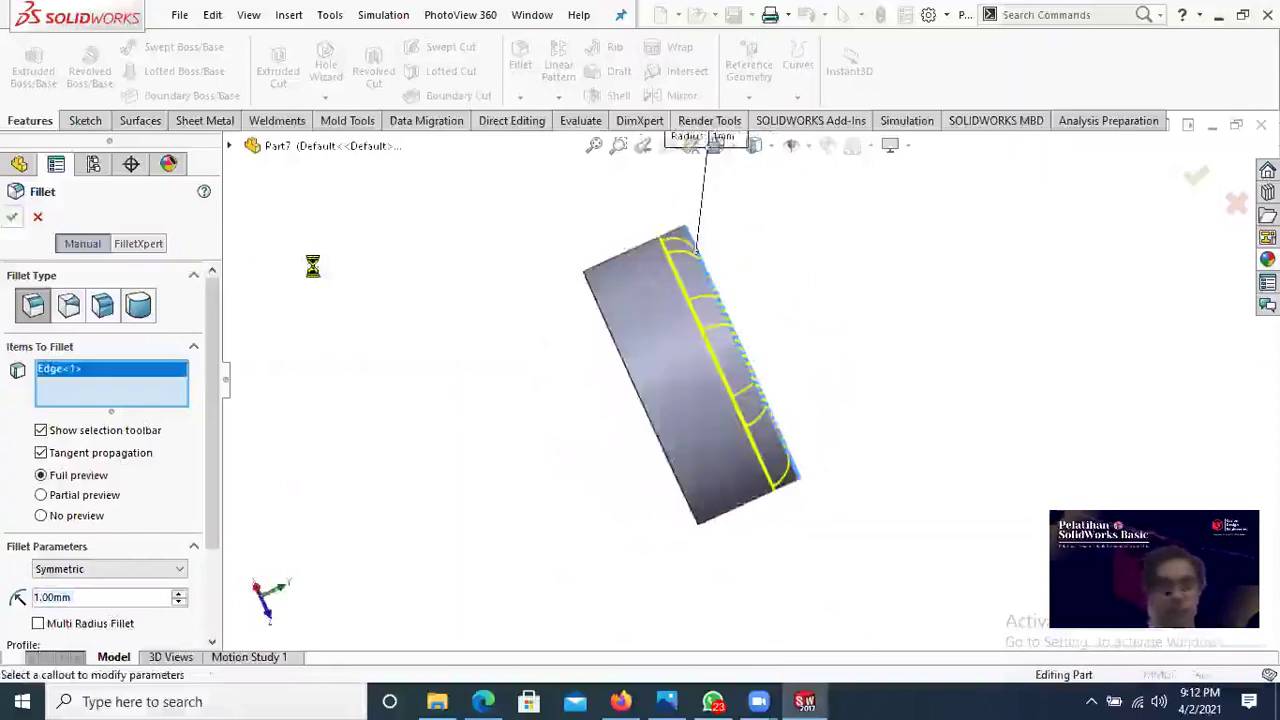
Step: Check the Socked Head Screw drawing in the PDF and sketch an origin-centred hexagon about 4.12 mm across flats on the filleted end face in SOLIDWORKS
middle_drag(740, 358, 743, 429)
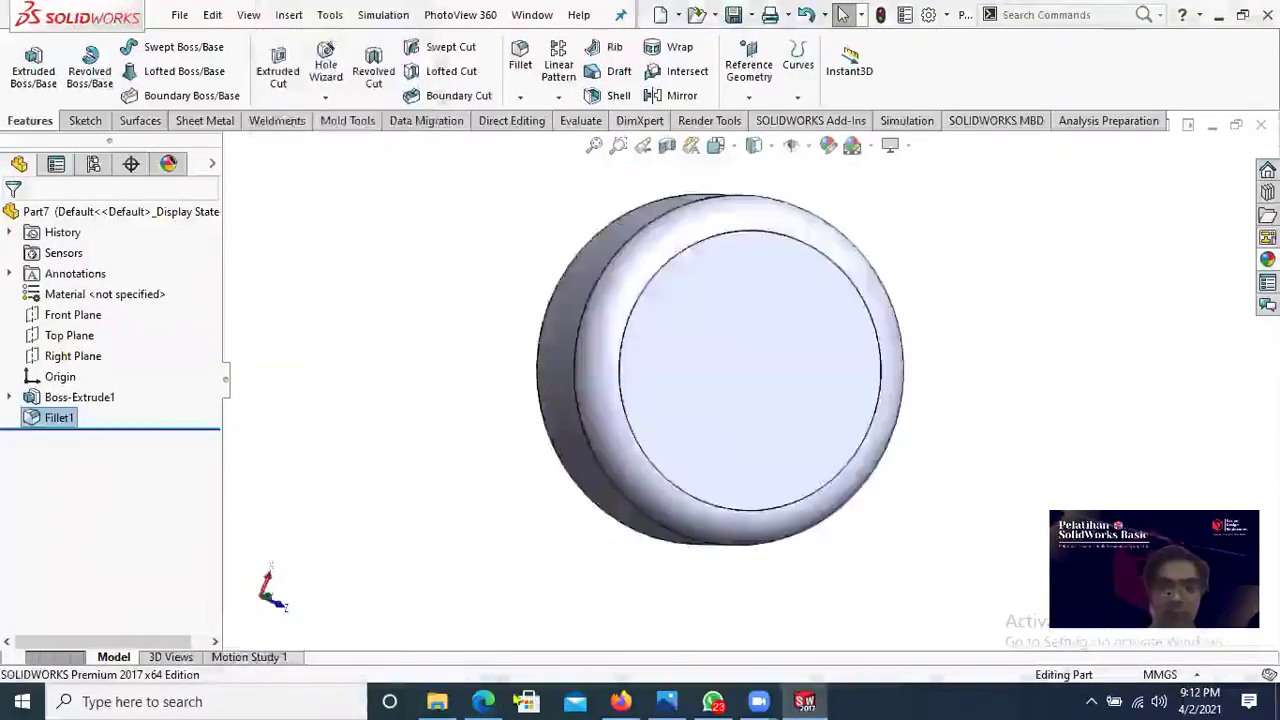
click(484, 701)
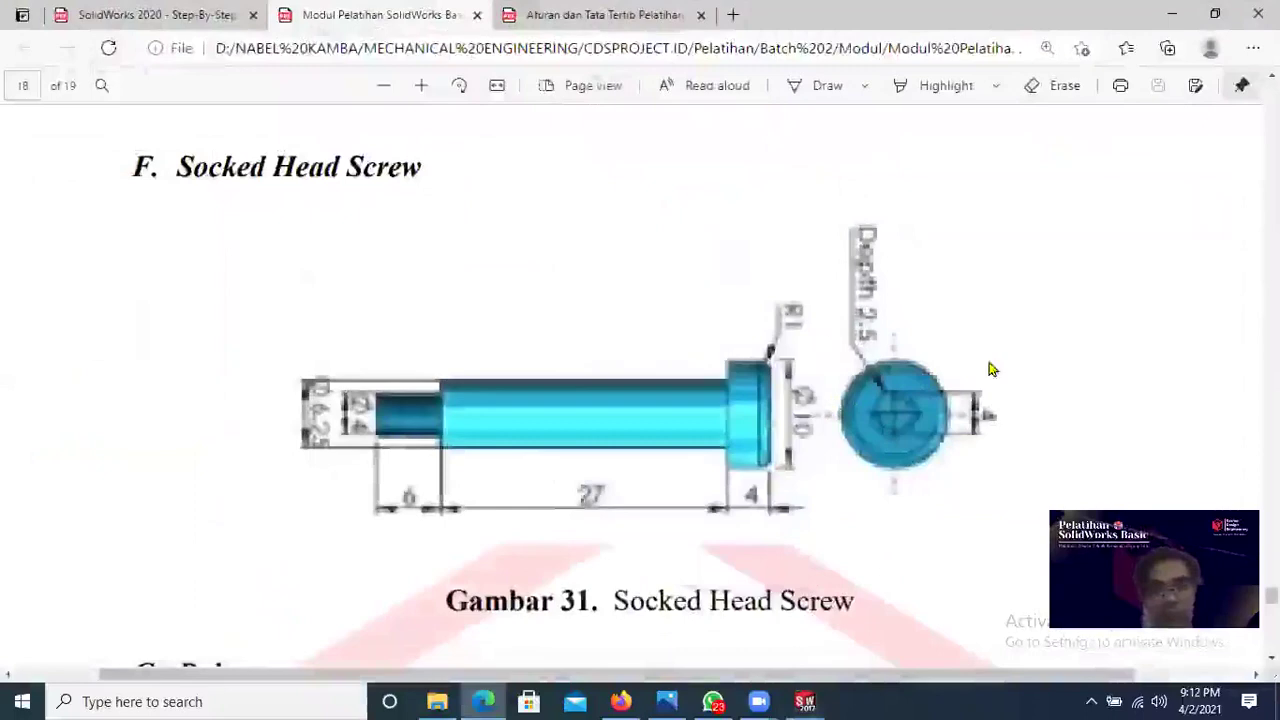
click(486, 701)
click(85, 120)
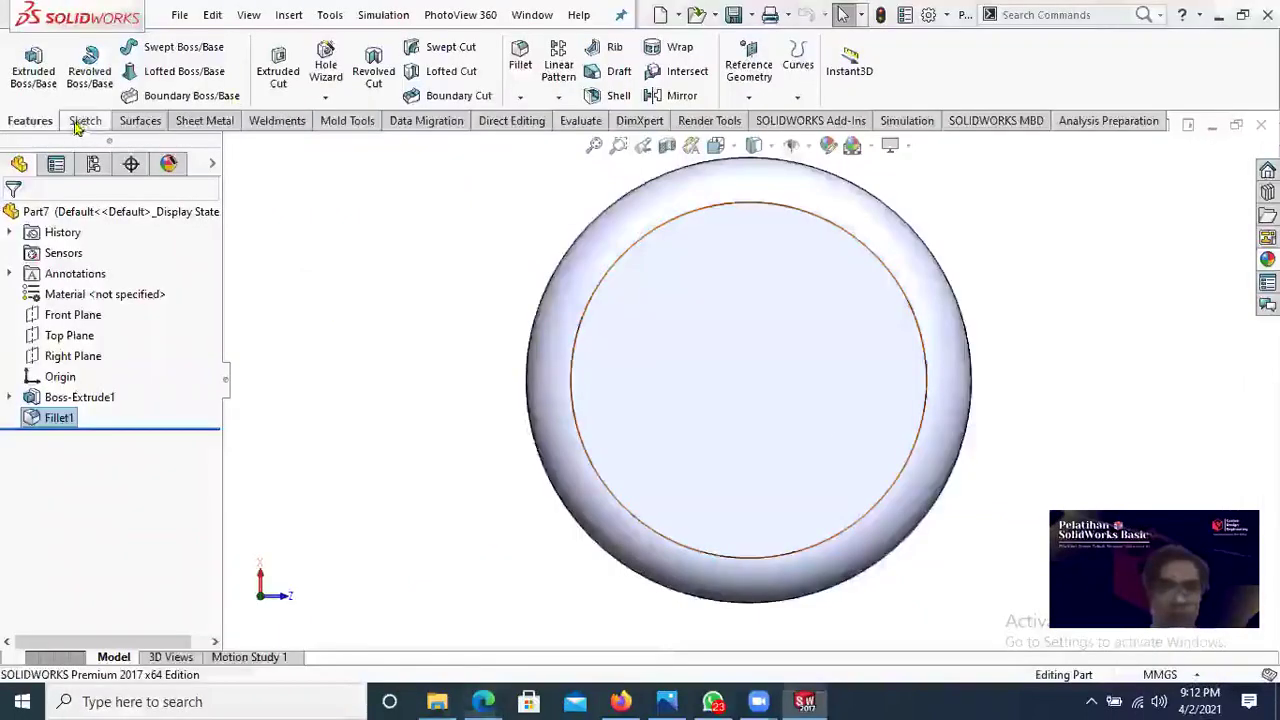
click(760, 350)
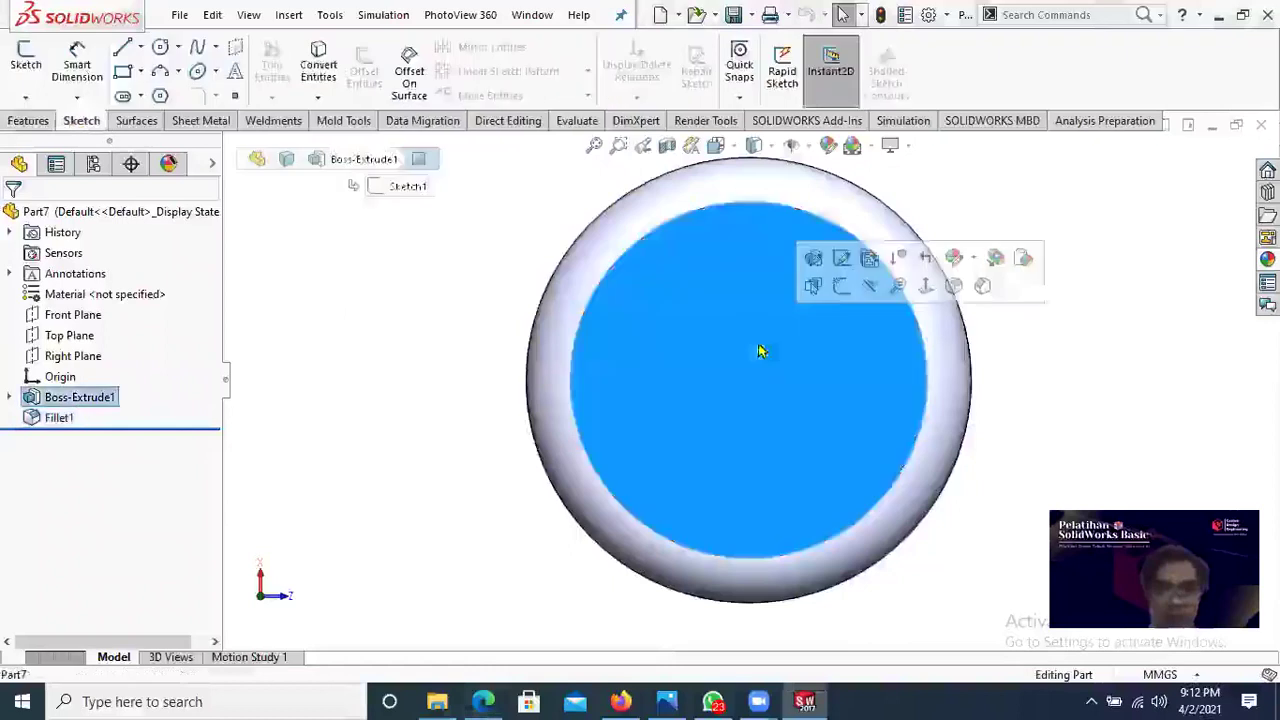
click(841, 286)
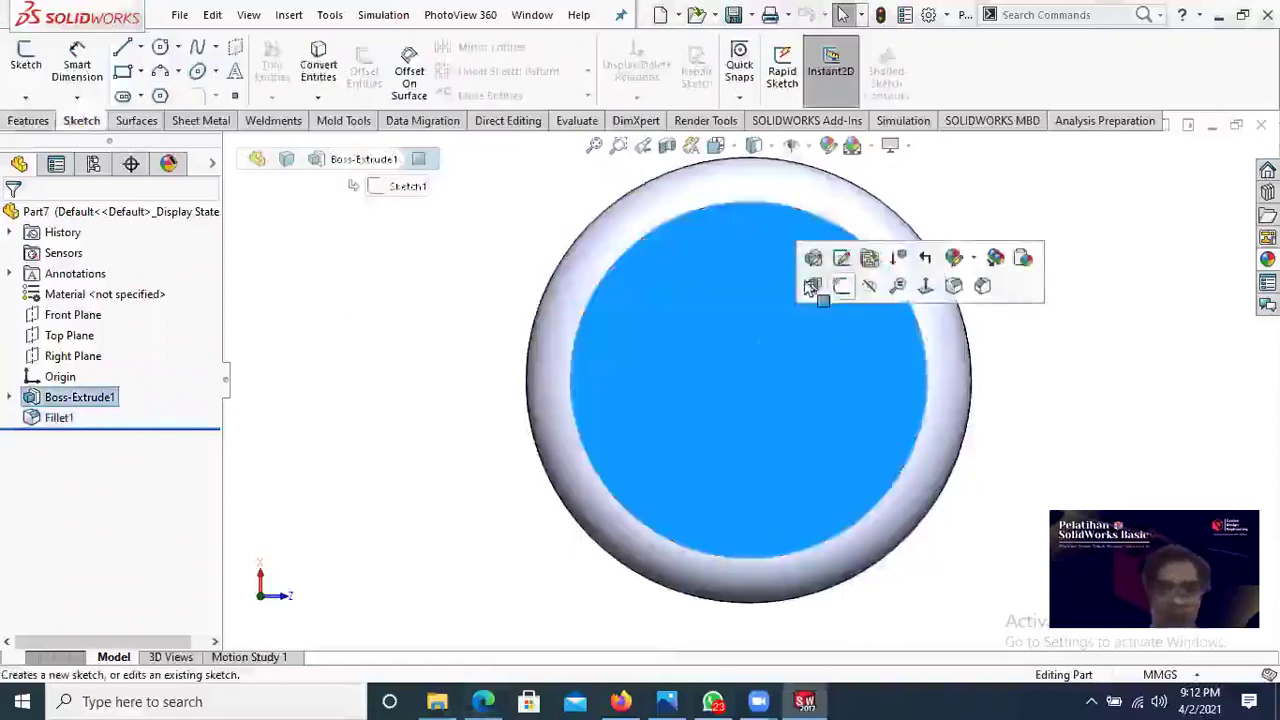
click(160, 96)
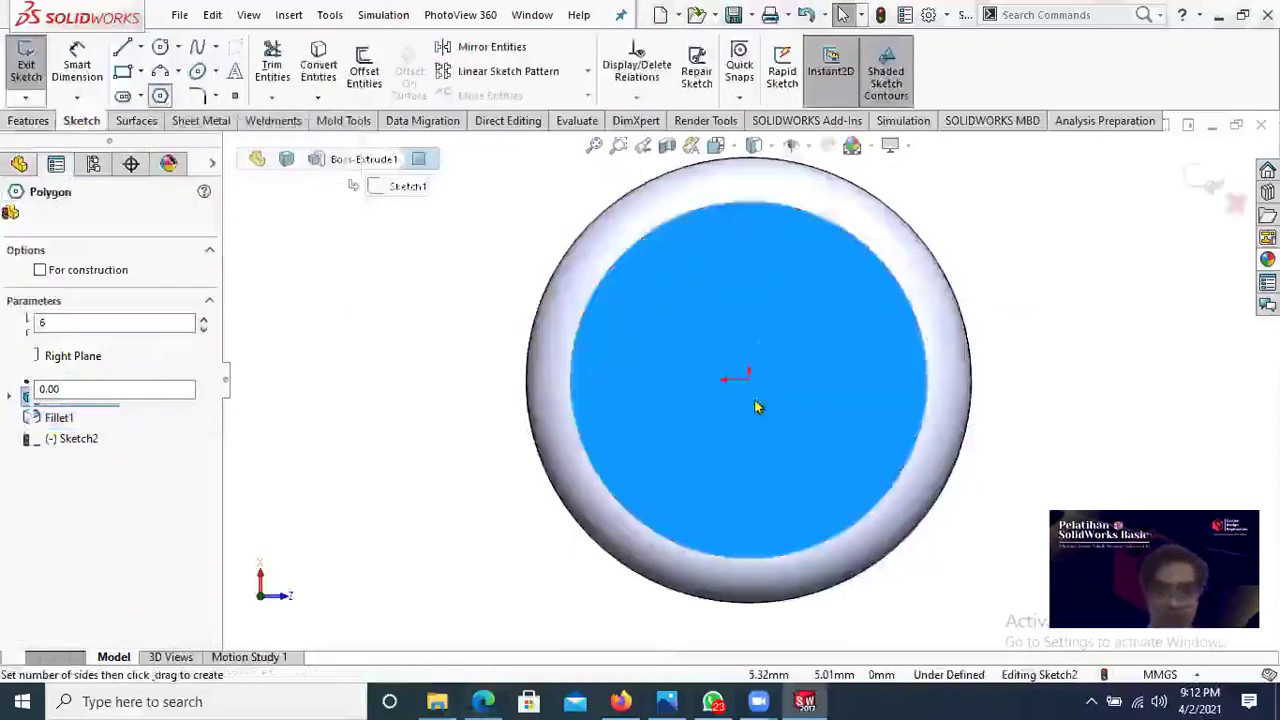
click(750, 380)
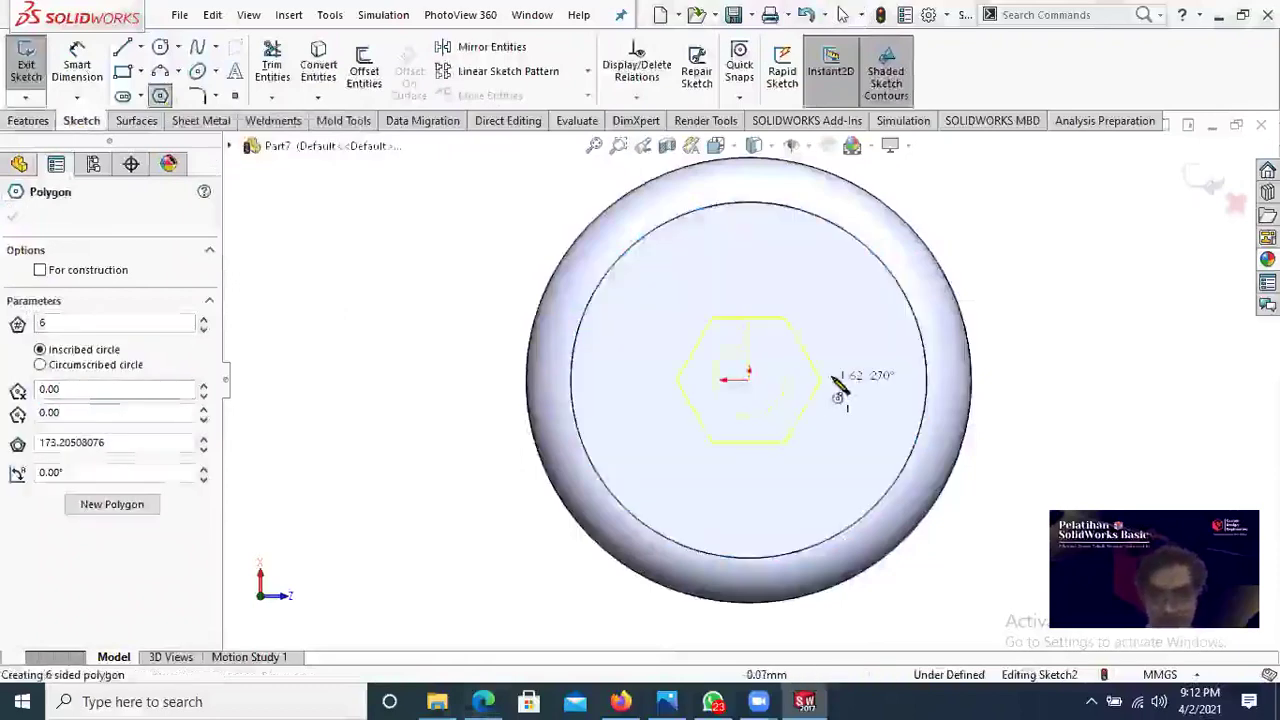
drag(846, 375, 858, 384)
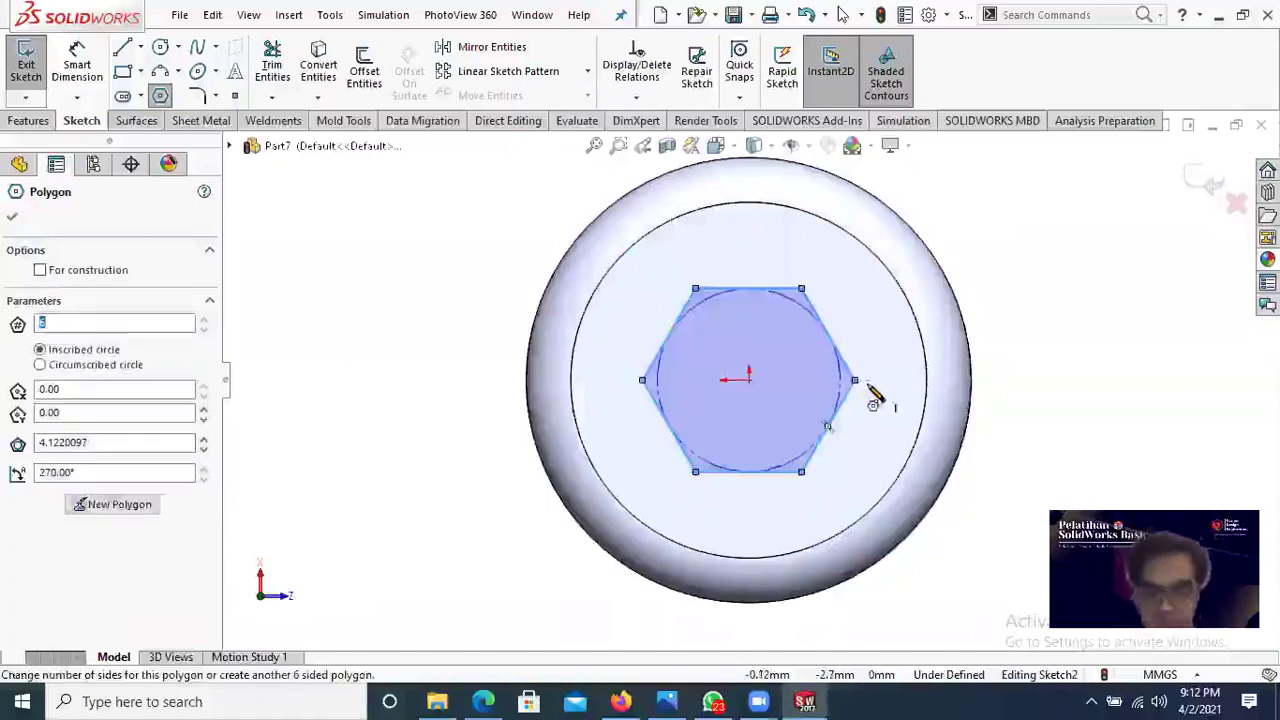
key(Escape)
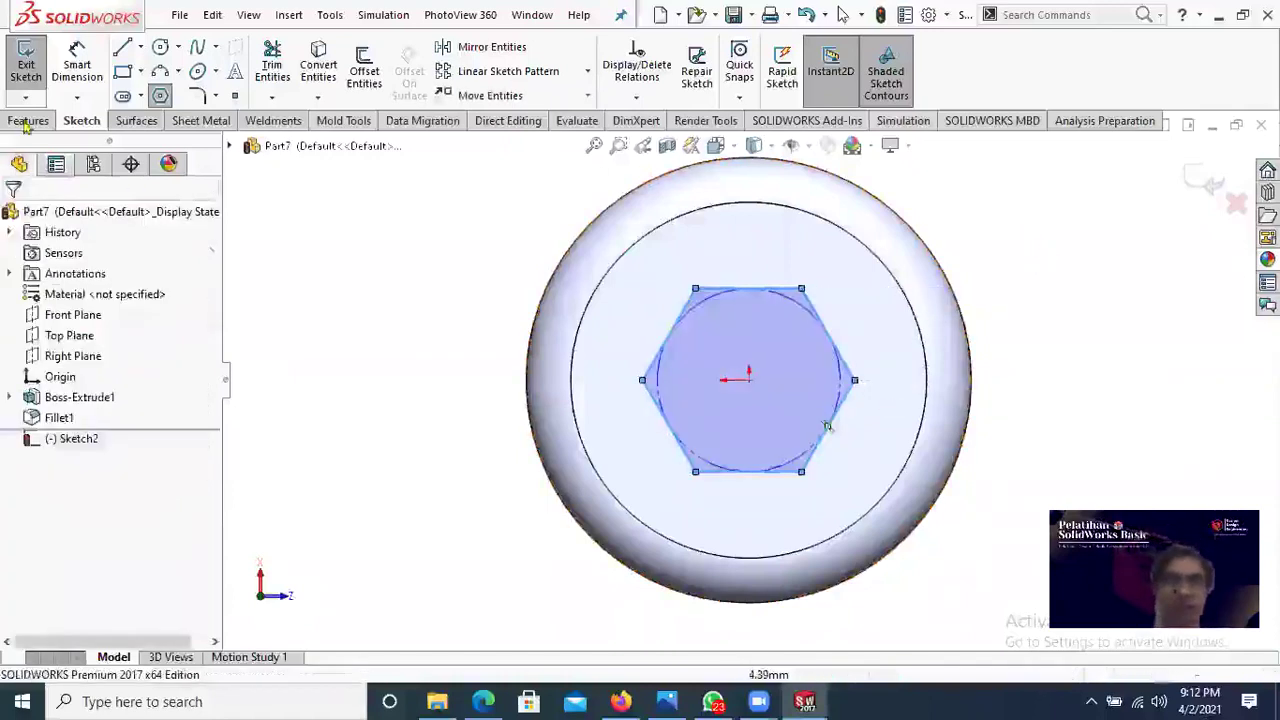
Step: Dimension the distance between the hexagon's two opposite horizontal sides as 4 mm
click(78, 66)
click(780, 289)
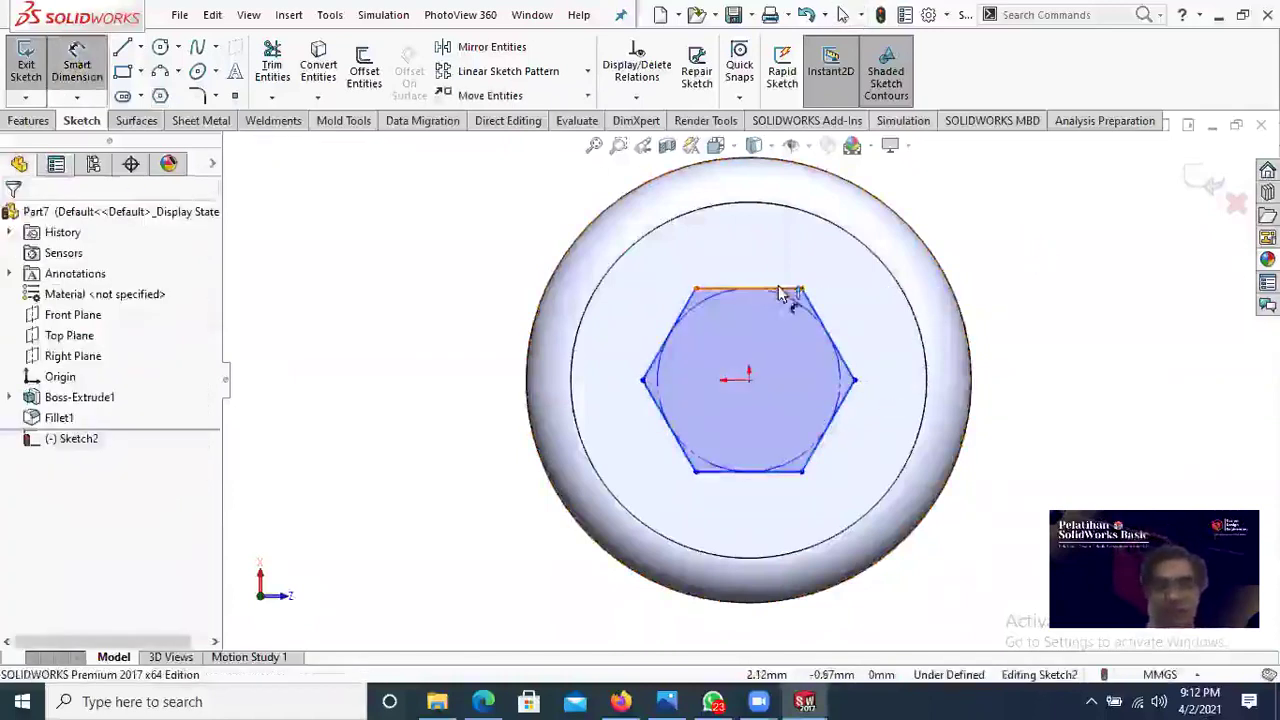
click(783, 471)
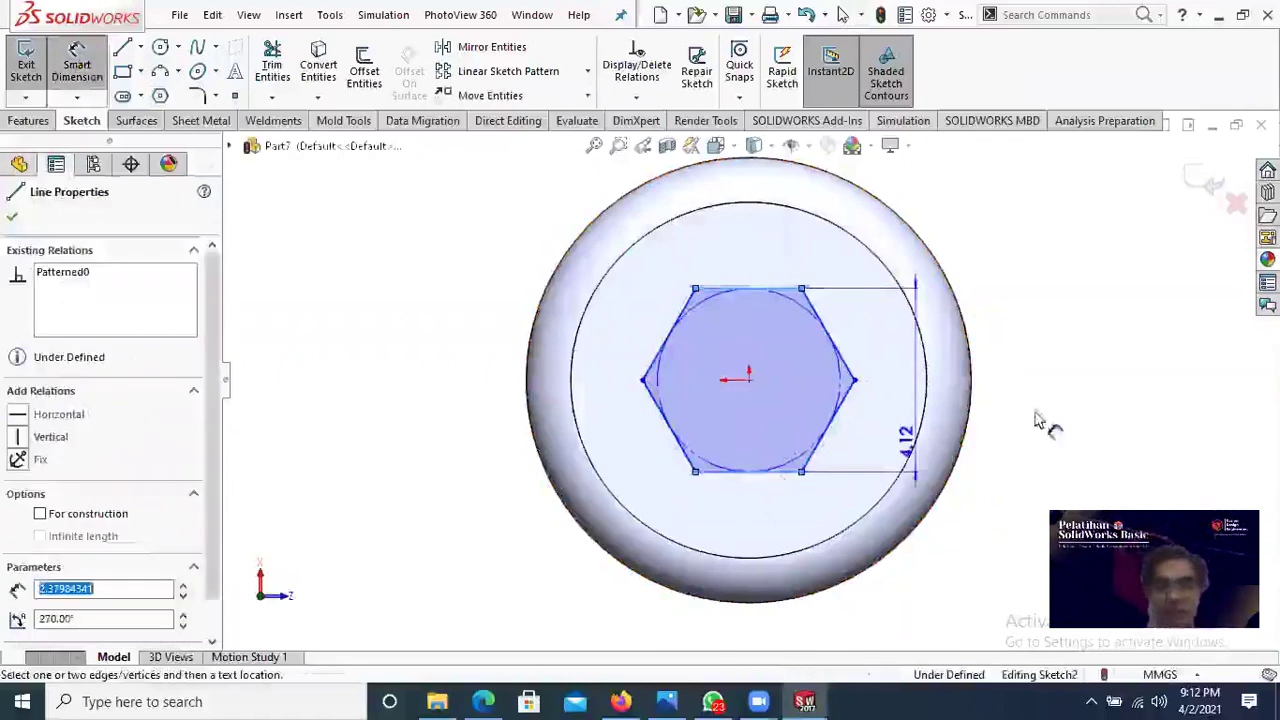
click(1050, 402)
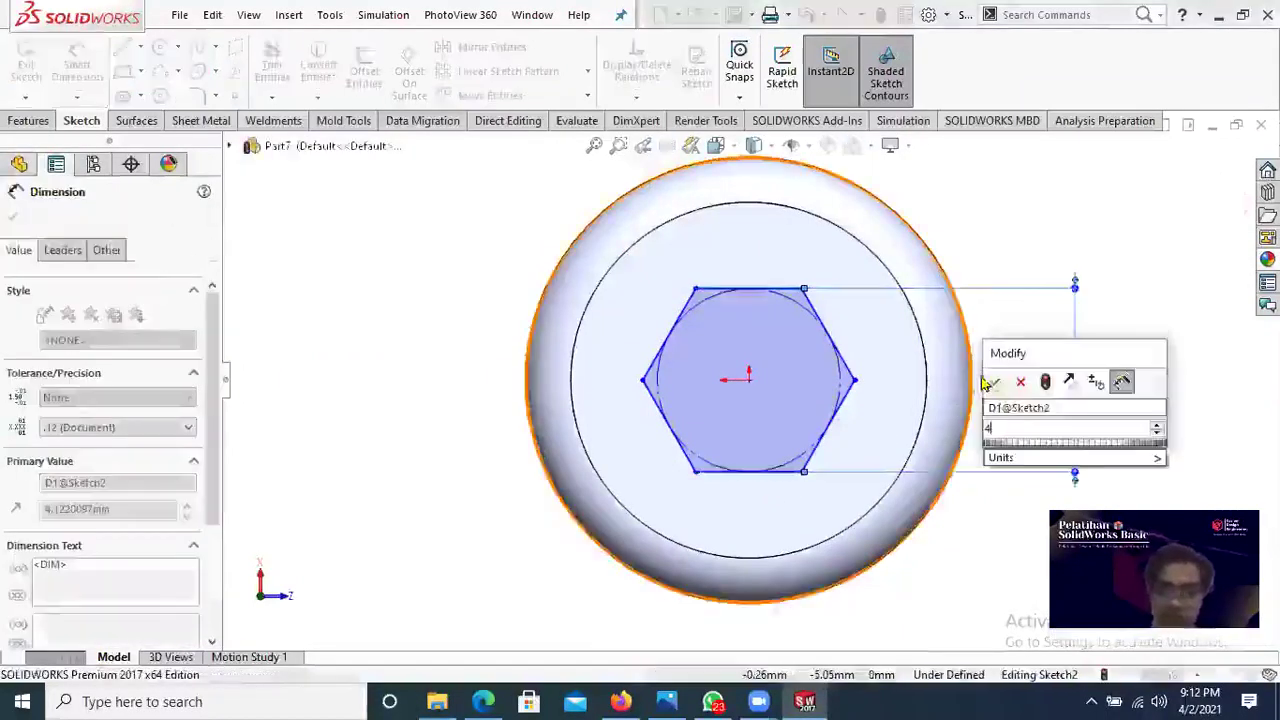
text(4)
key(Escape)
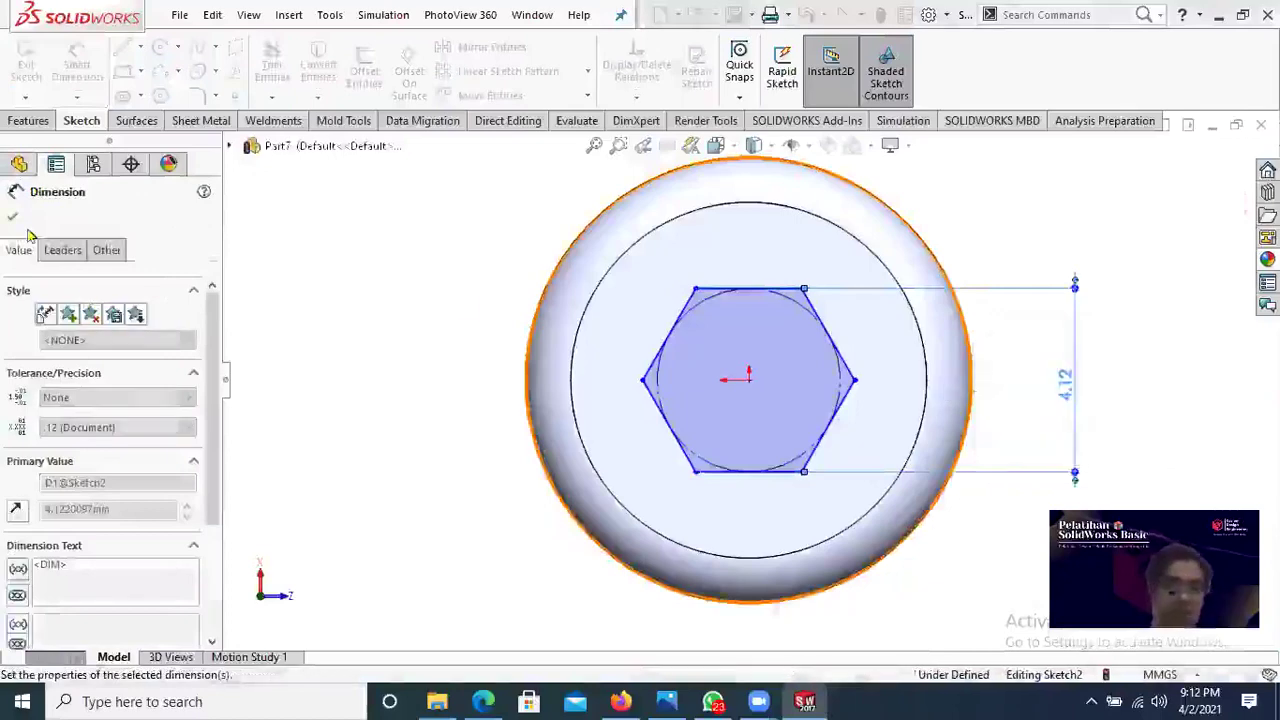
click(12, 216)
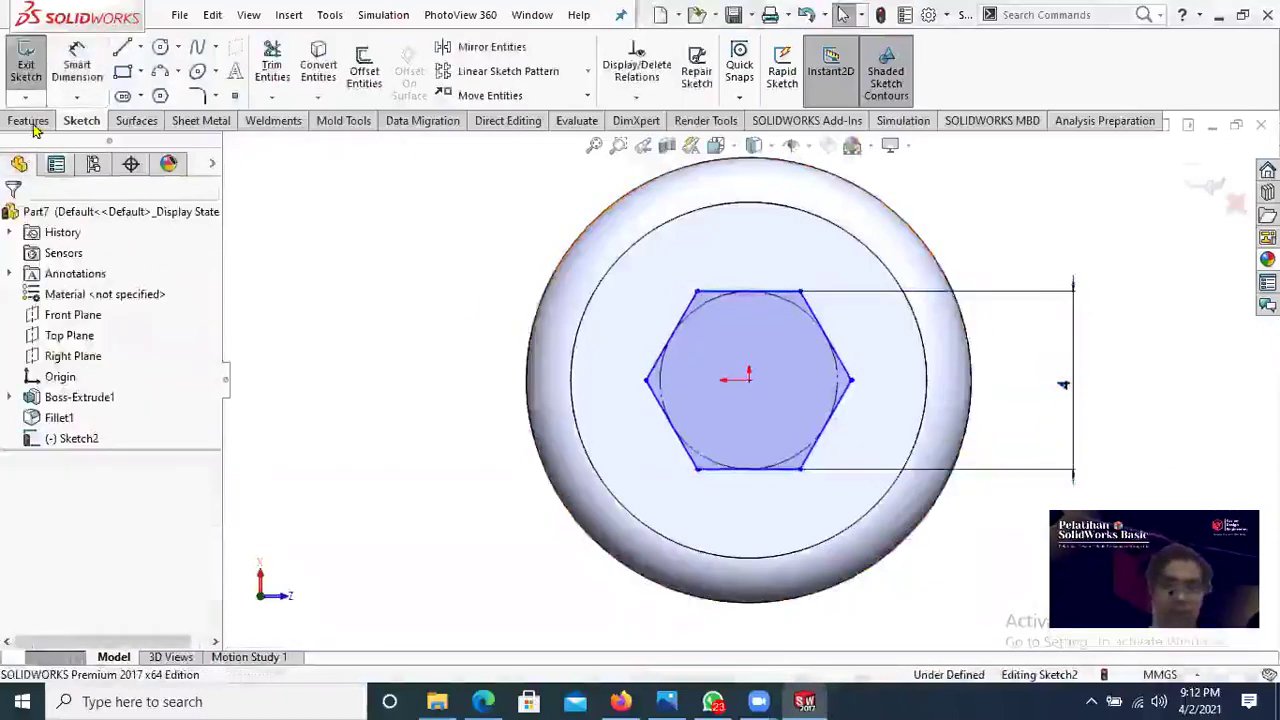
Step: Check the socket depth in the PDF drawing and cut-extrude the hexagon in SOLIDWORKS to a blind depth of 2.5 mm
click(30, 121)
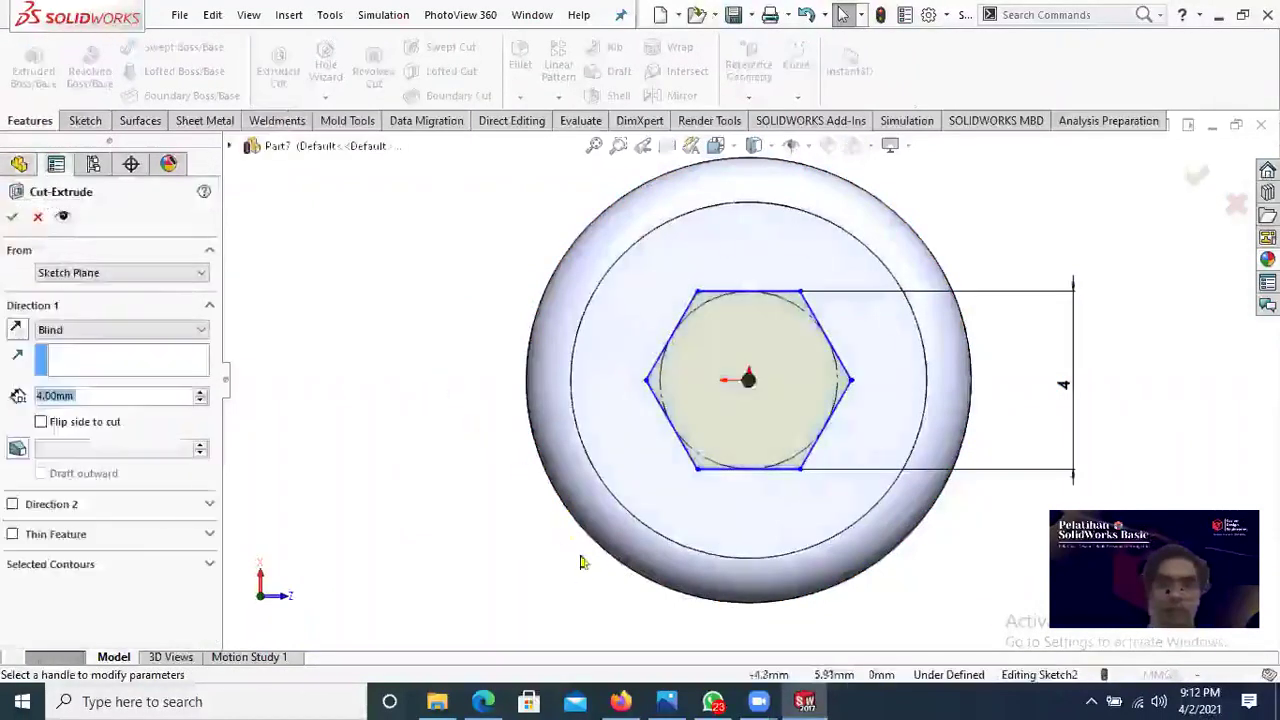
click(487, 698)
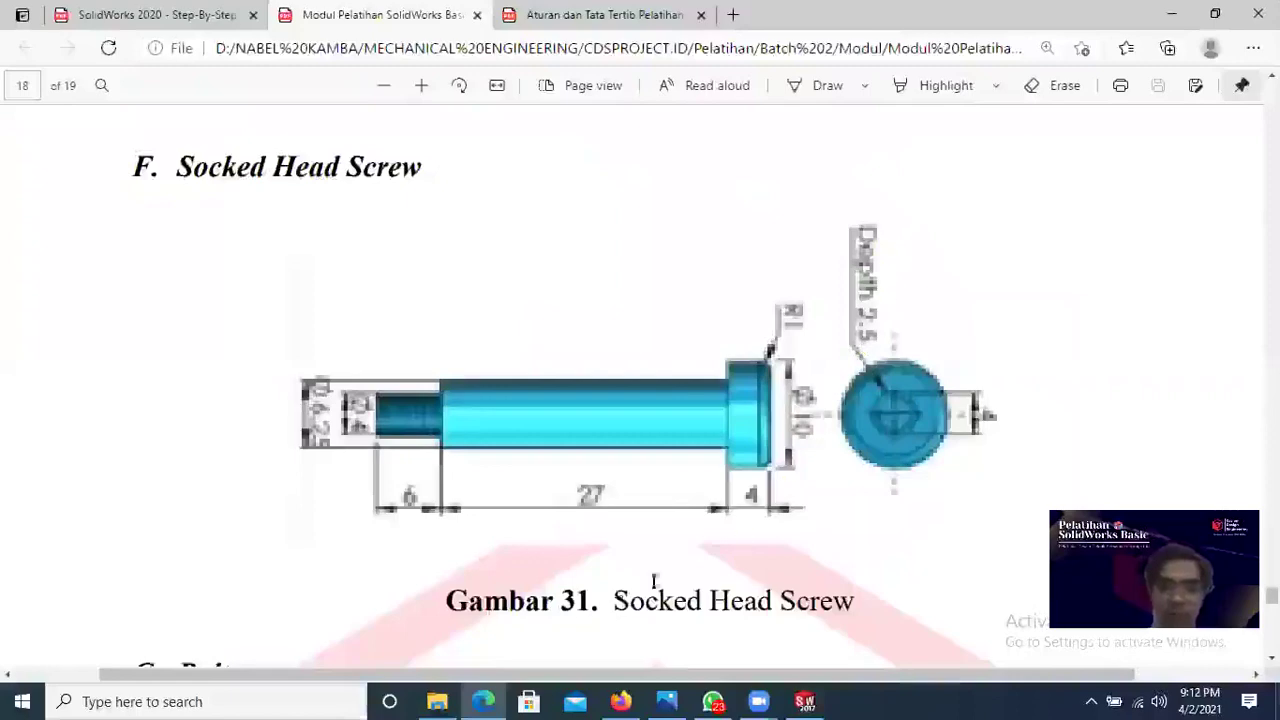
click(490, 699)
click(108, 397)
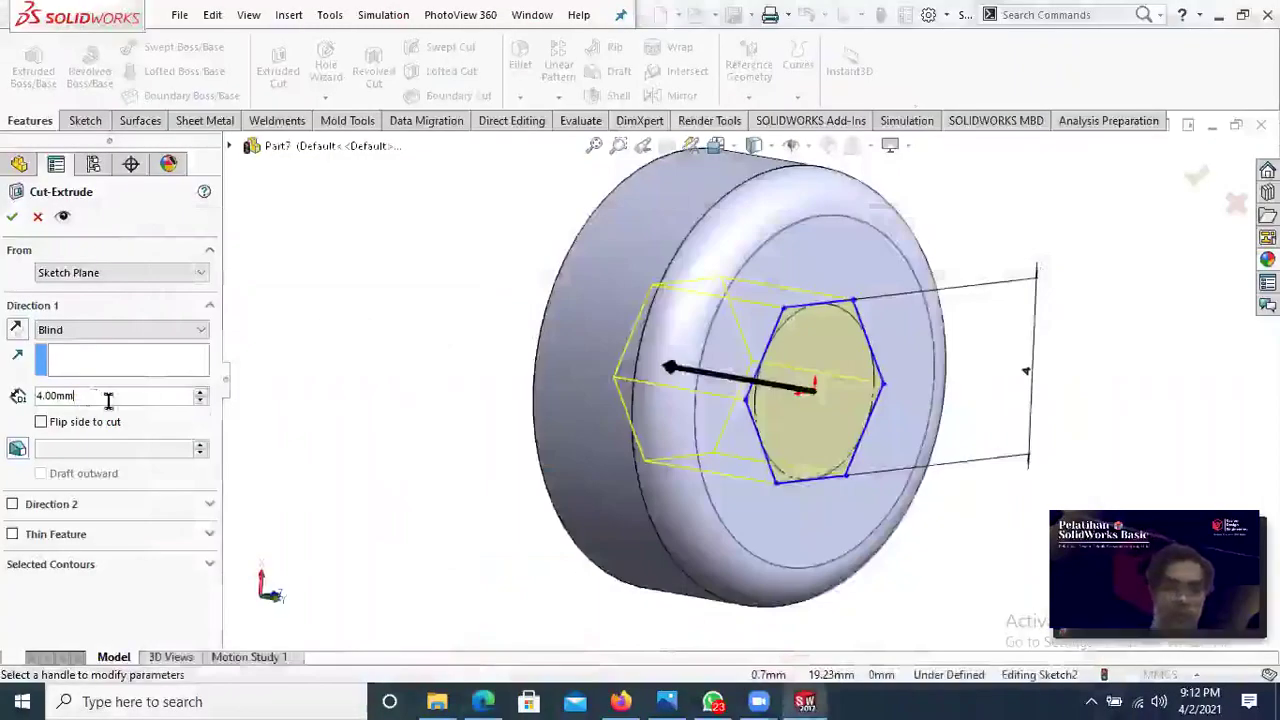
key(BackSpace)
key(BackSpace)
key(BackSpace)
key(BackSpace)
key(BackSpace)
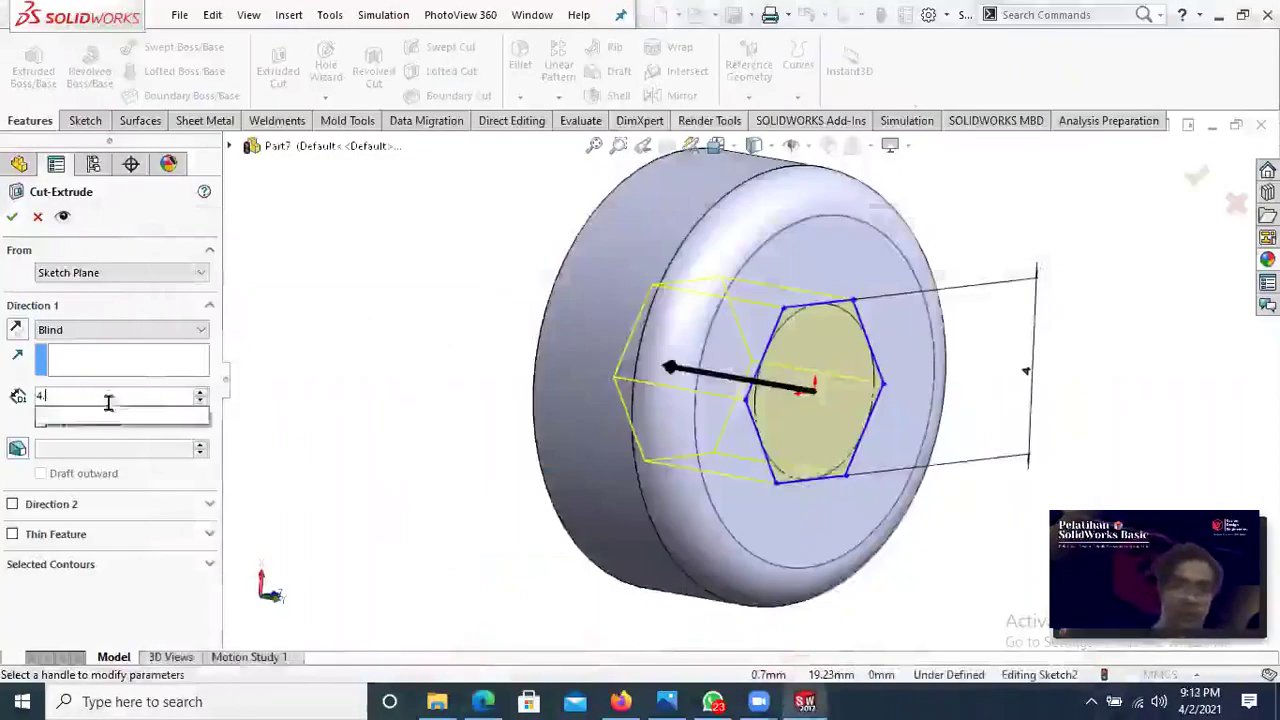
text(2)
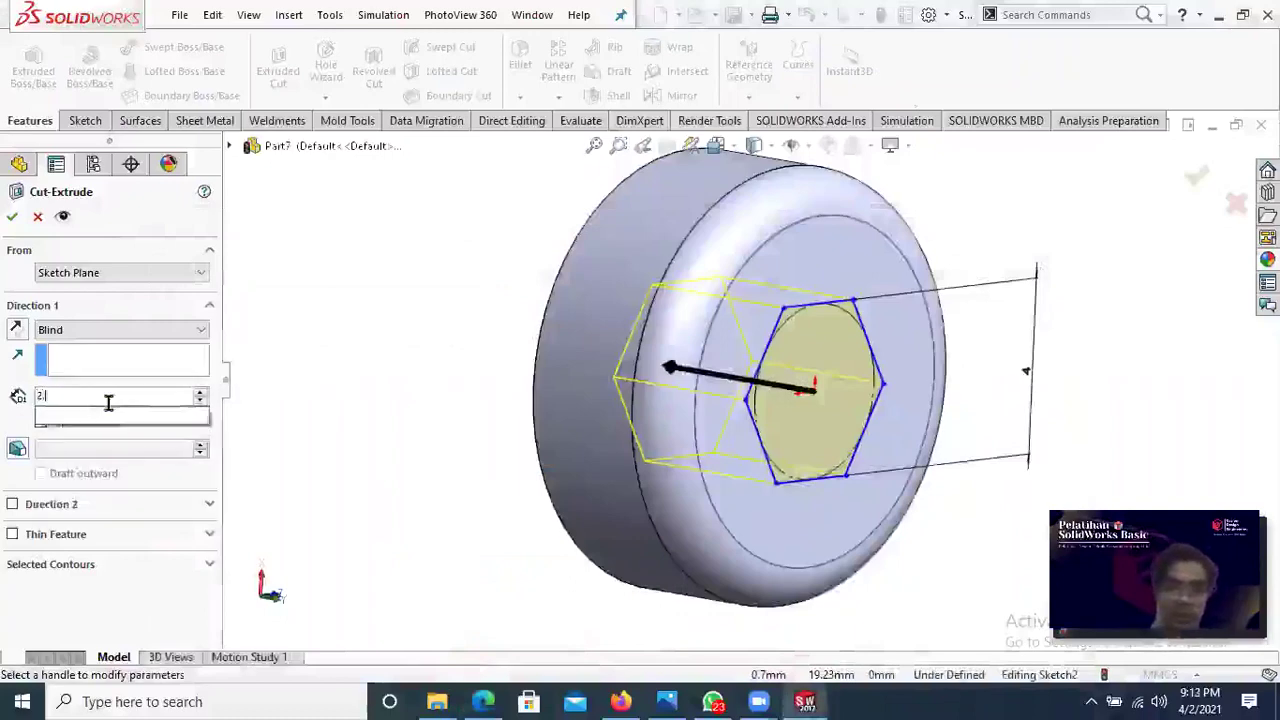
text(.5)
key(Return)
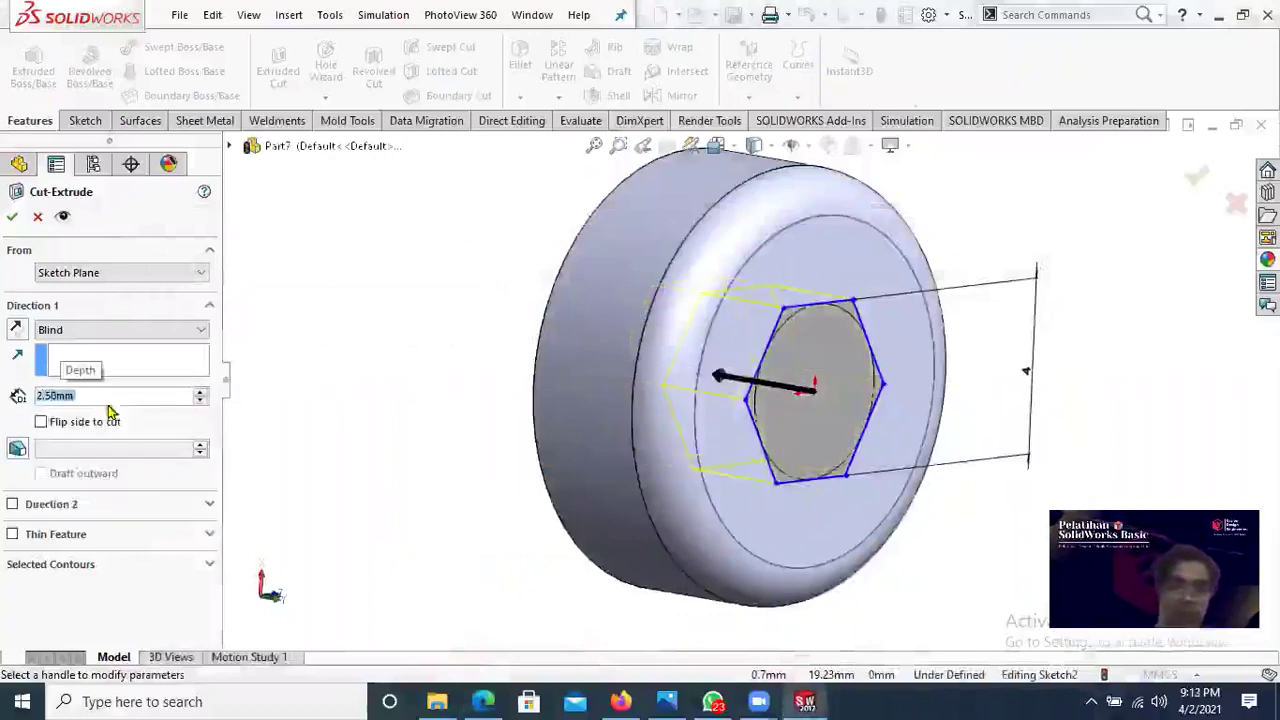
click(12, 220)
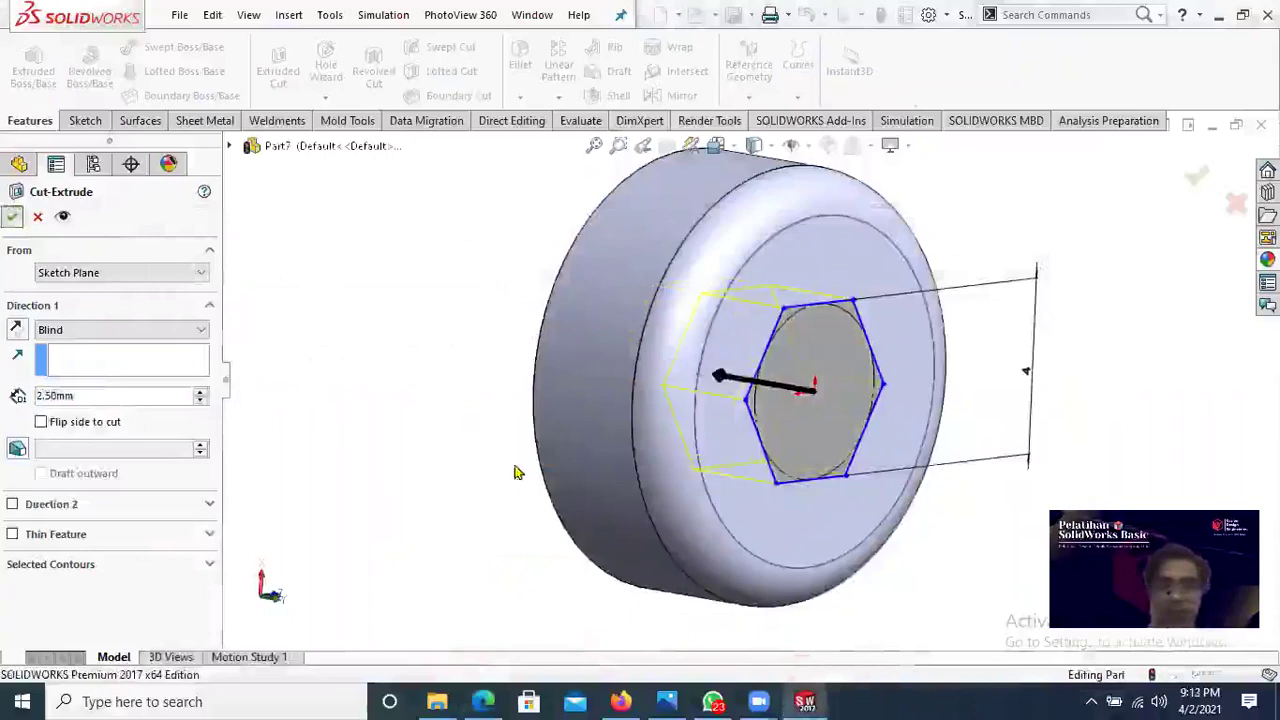
Step: Consult the PDF screw drawing, start a sketch on the head's unfilleted flat face in SOLIDWORKS, and orient the view normal to it
middle_drag(488, 479, 483, 699)
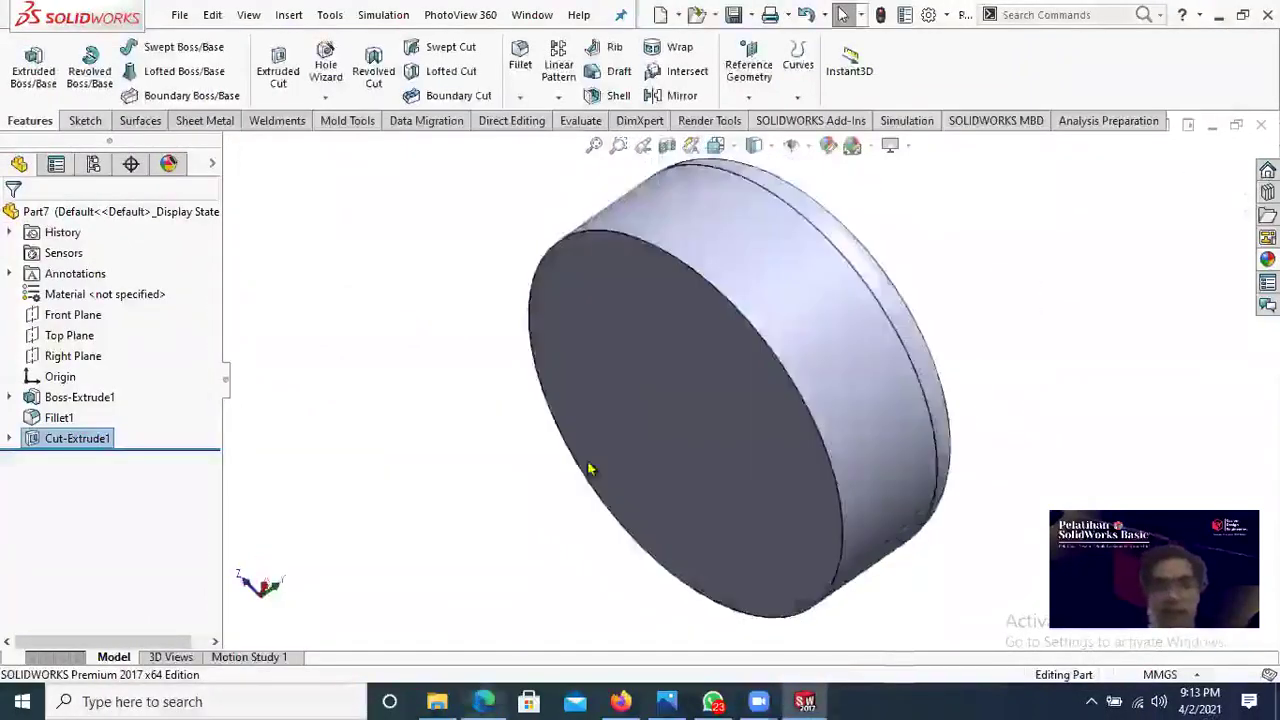
key(alt+Tab)
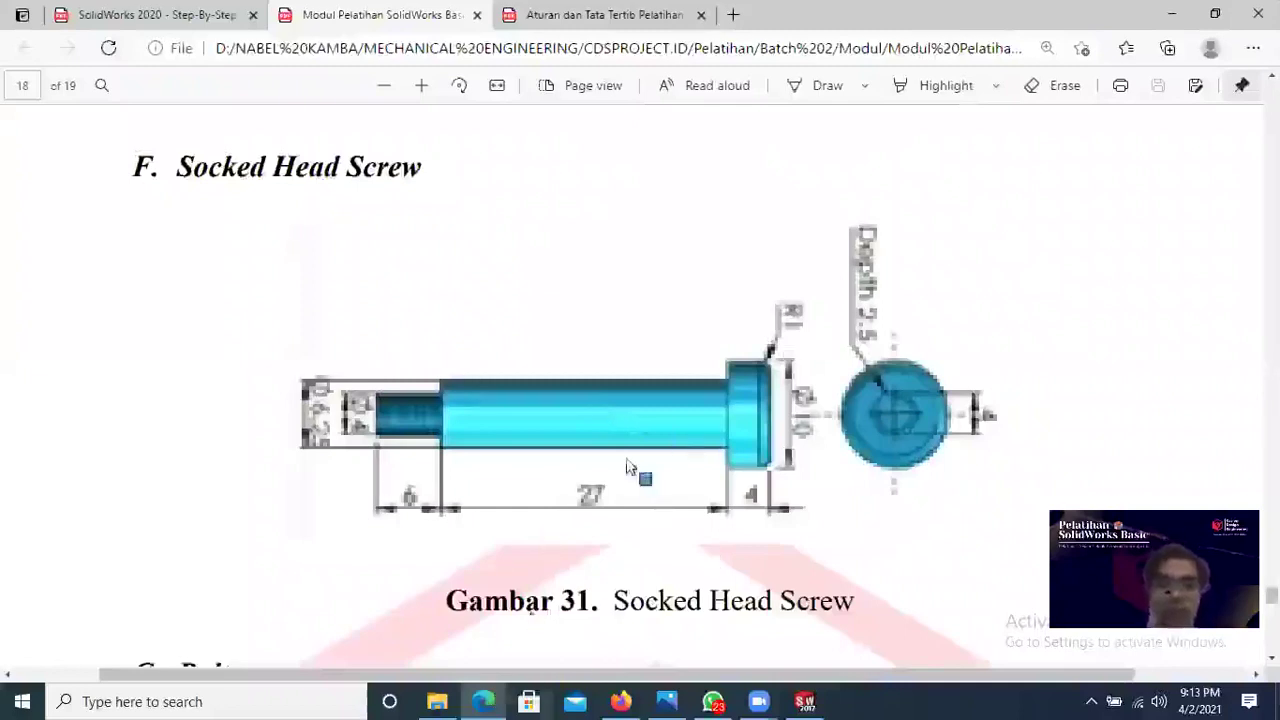
key(alt+Tab)
scroll(630, 533, up, 2)
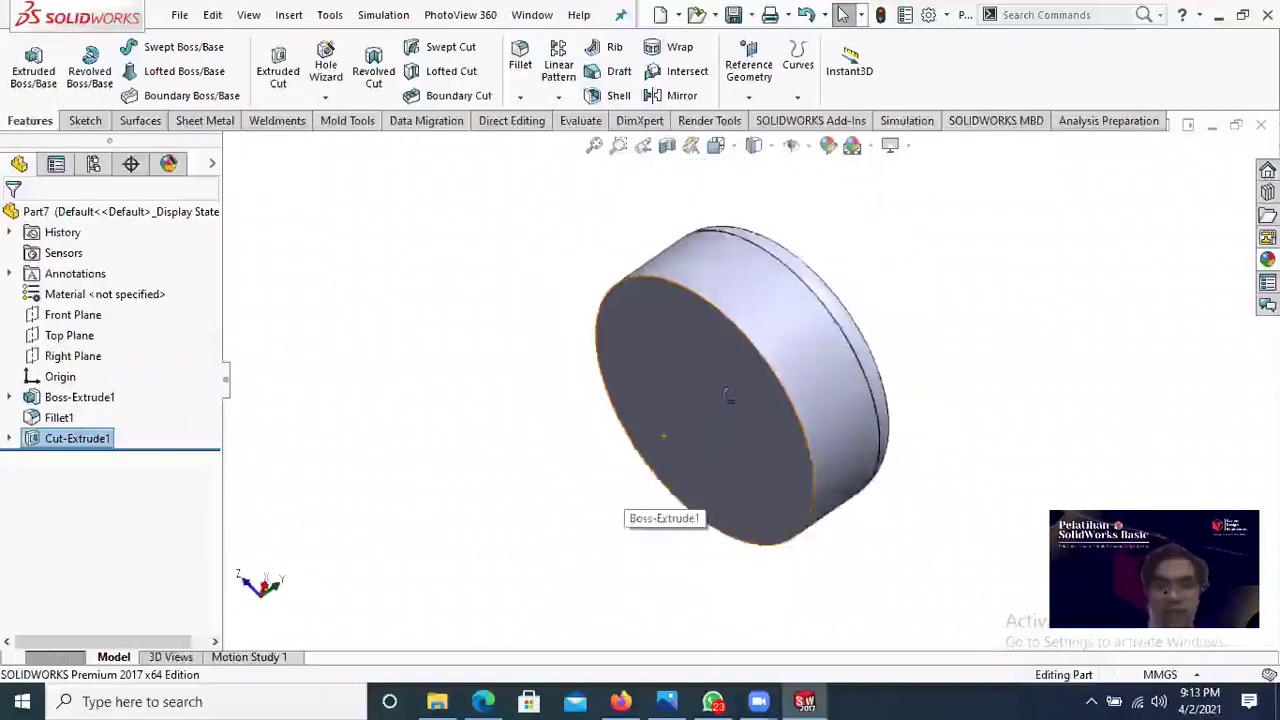
middle_drag(728, 395, 757, 385)
click(815, 349)
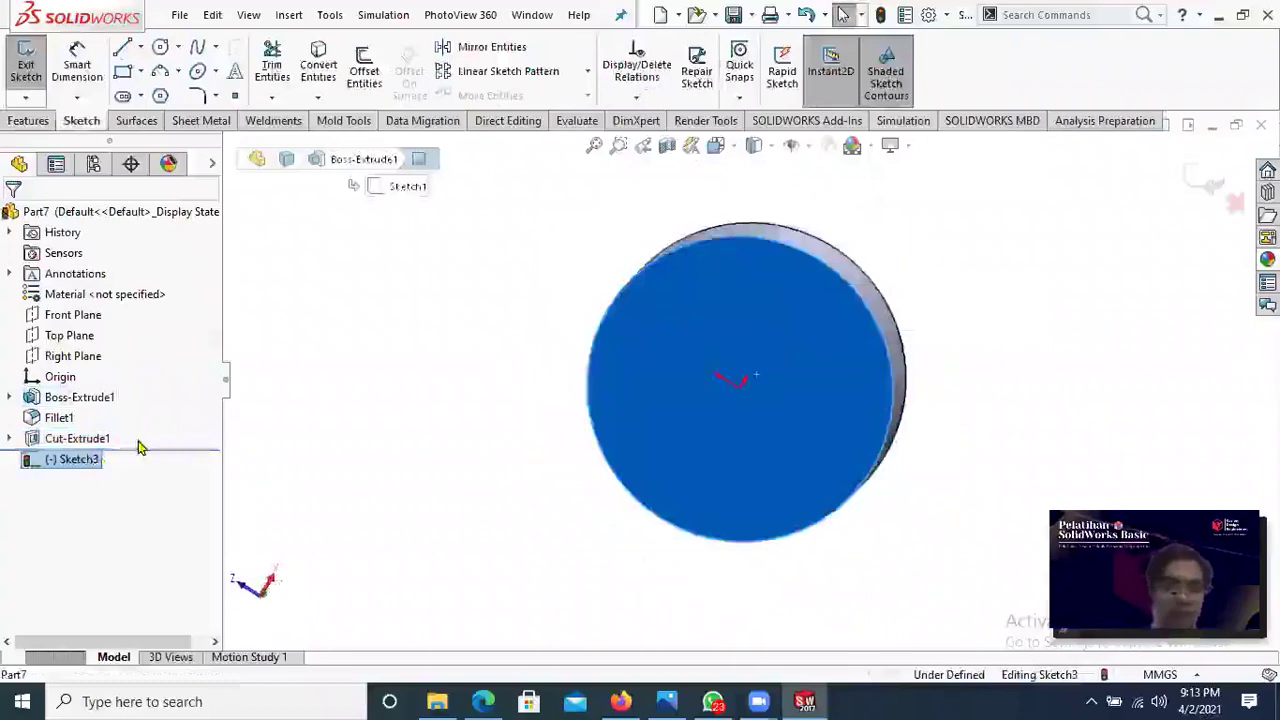
click(140, 447)
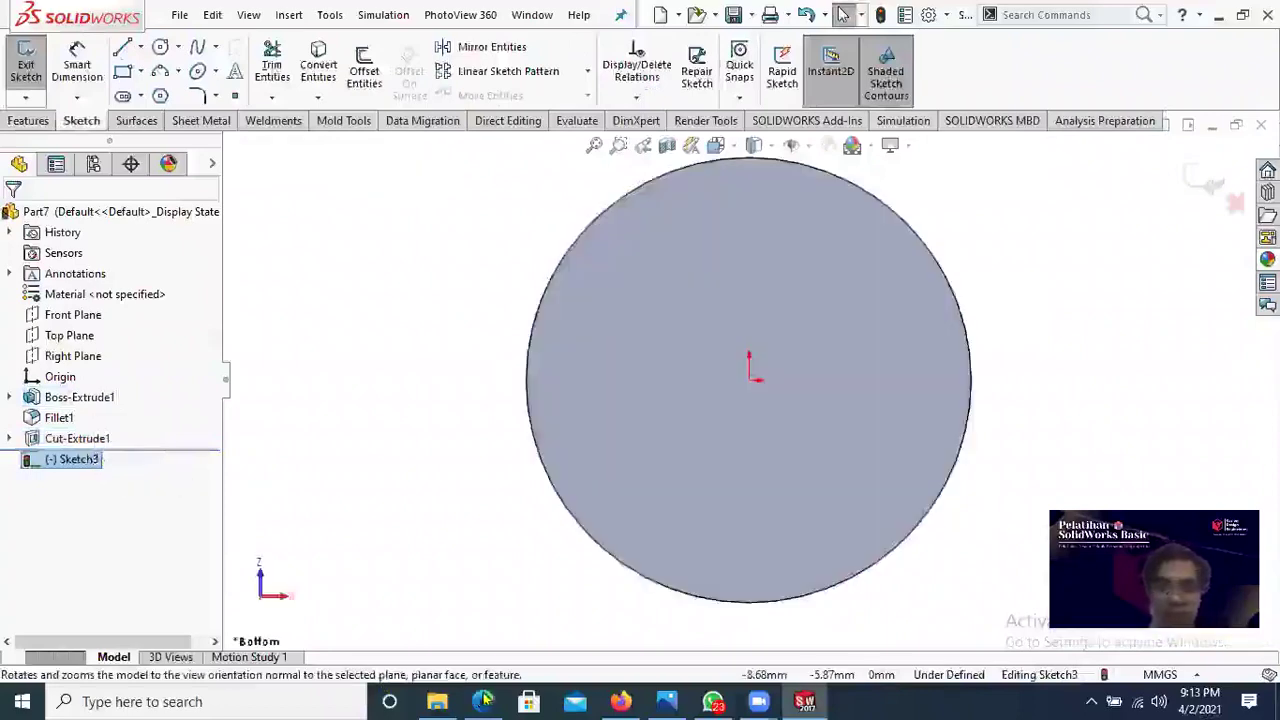
Step: Check the shank diameter in the PDF screw drawing and sketch an origin-centred circle about 4.24 mm in diameter on the head's flat face in SOLIDWORKS
click(484, 701)
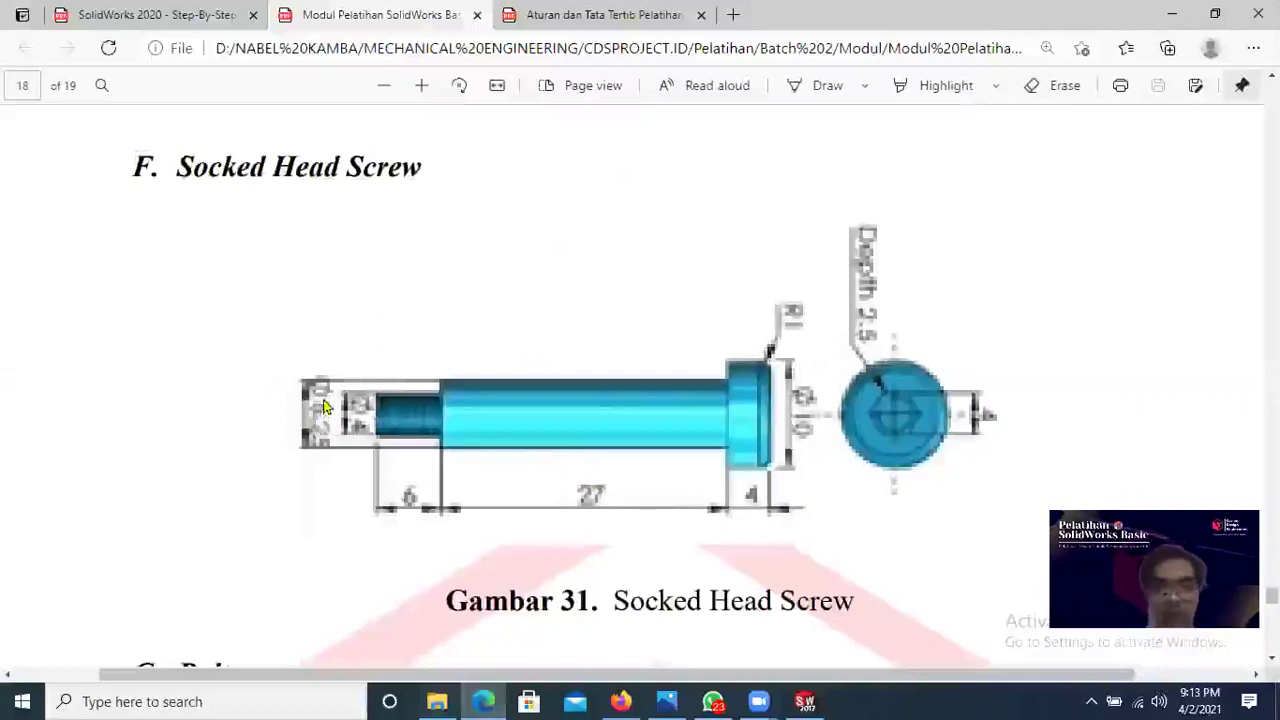
key(alt+Tab)
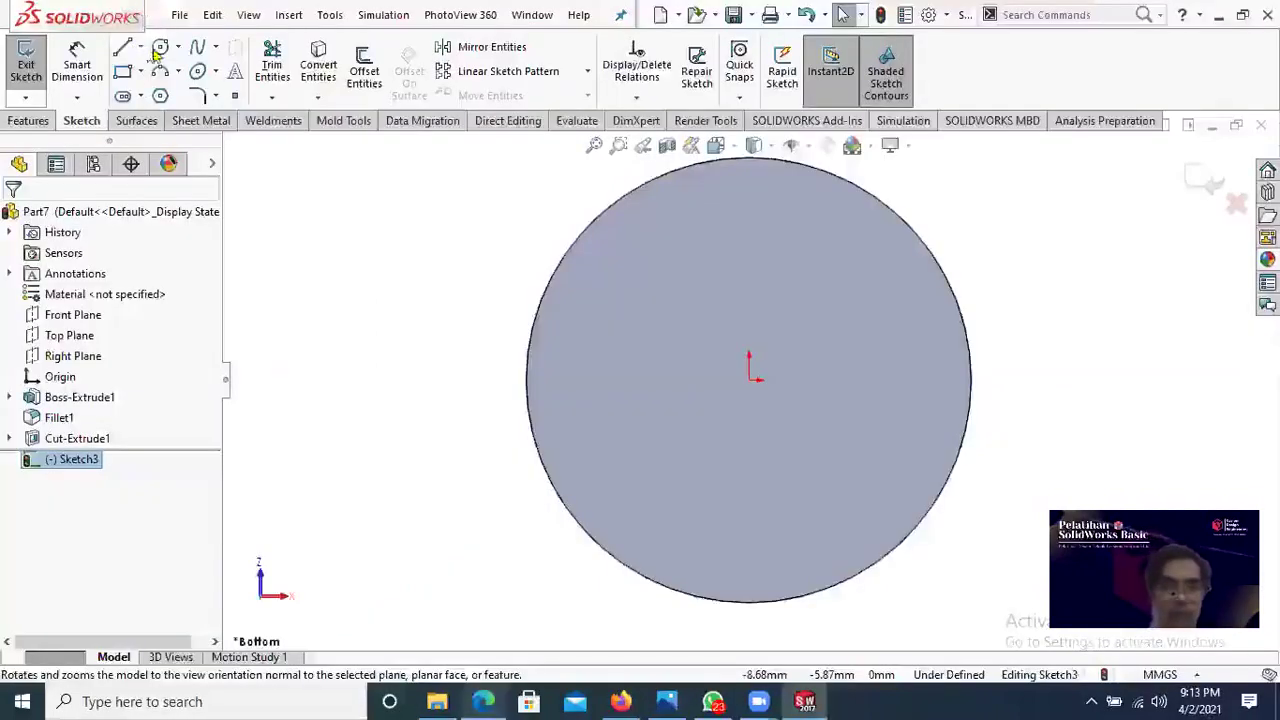
click(160, 48)
click(750, 380)
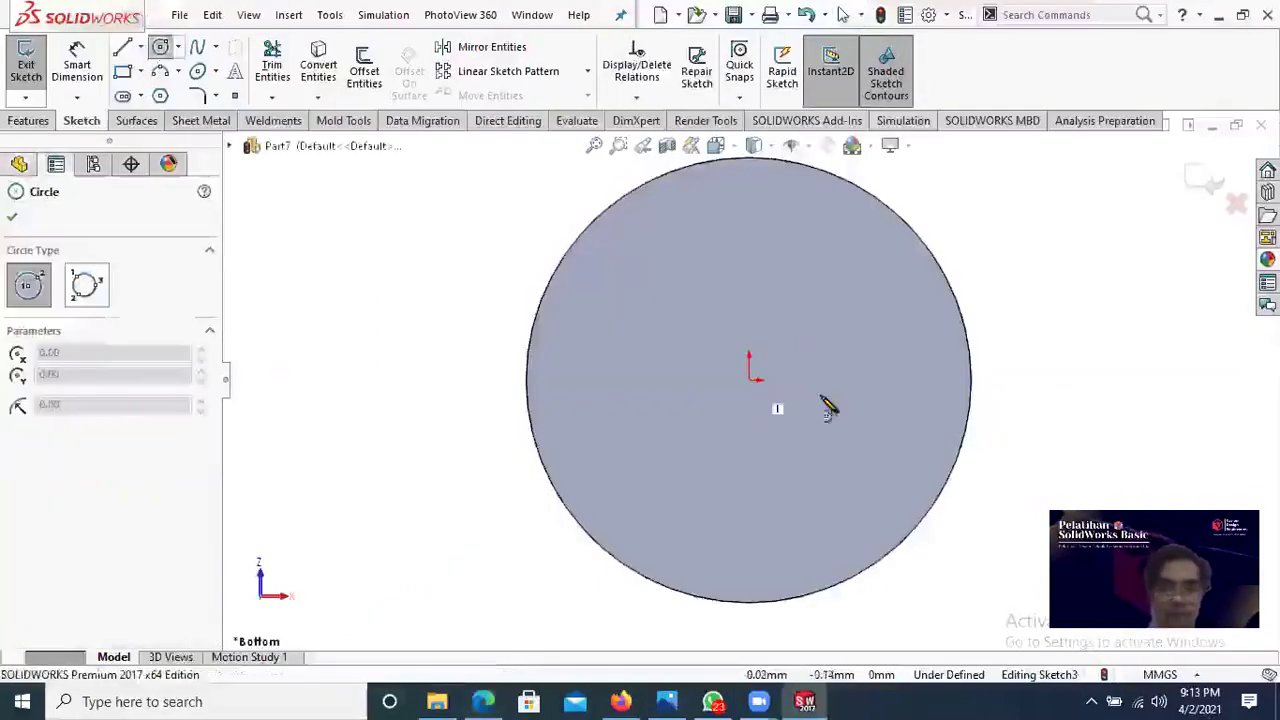
click(856, 379)
key(Escape)
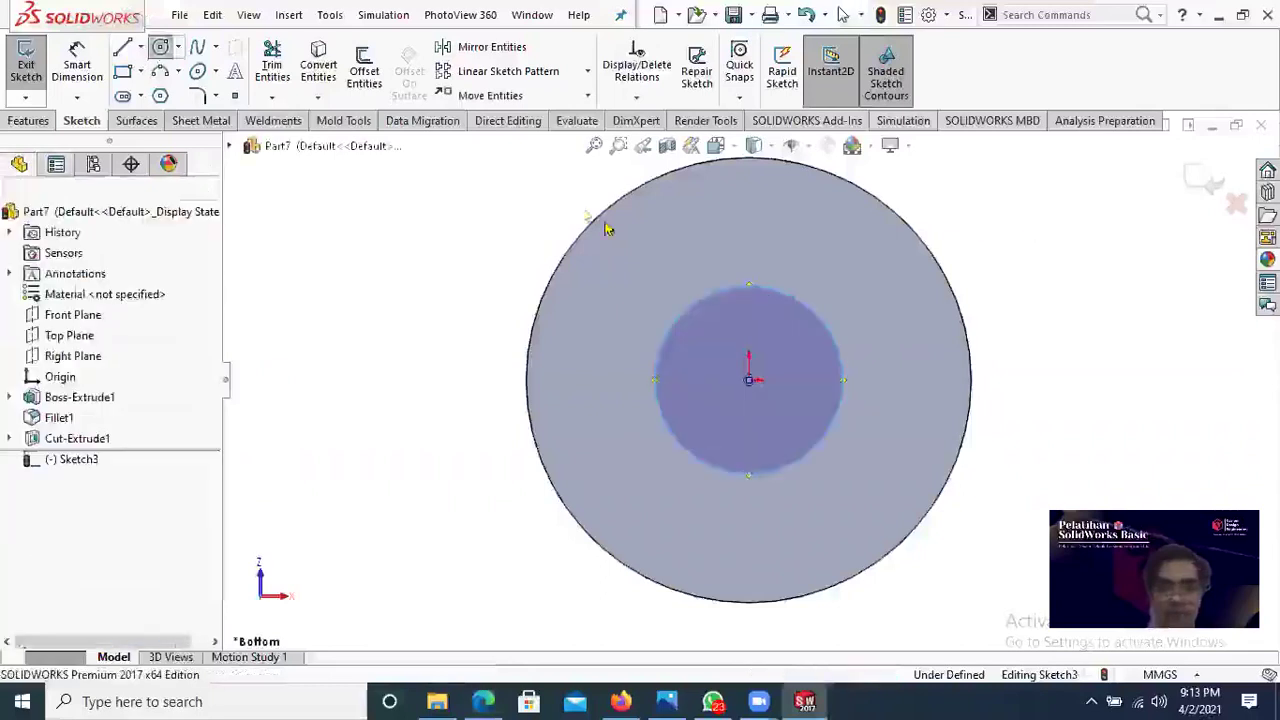
Step: Dimension the shank circle's diameter as 6.25 mm
click(88, 62)
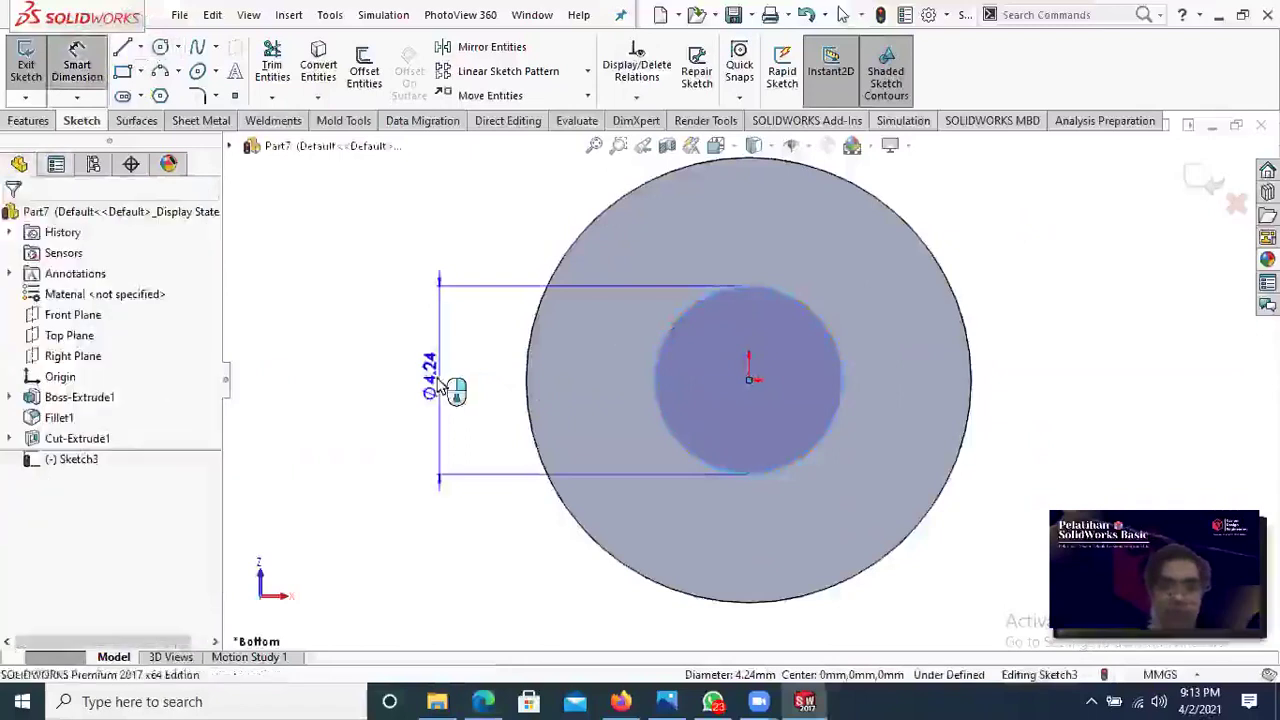
click(443, 390)
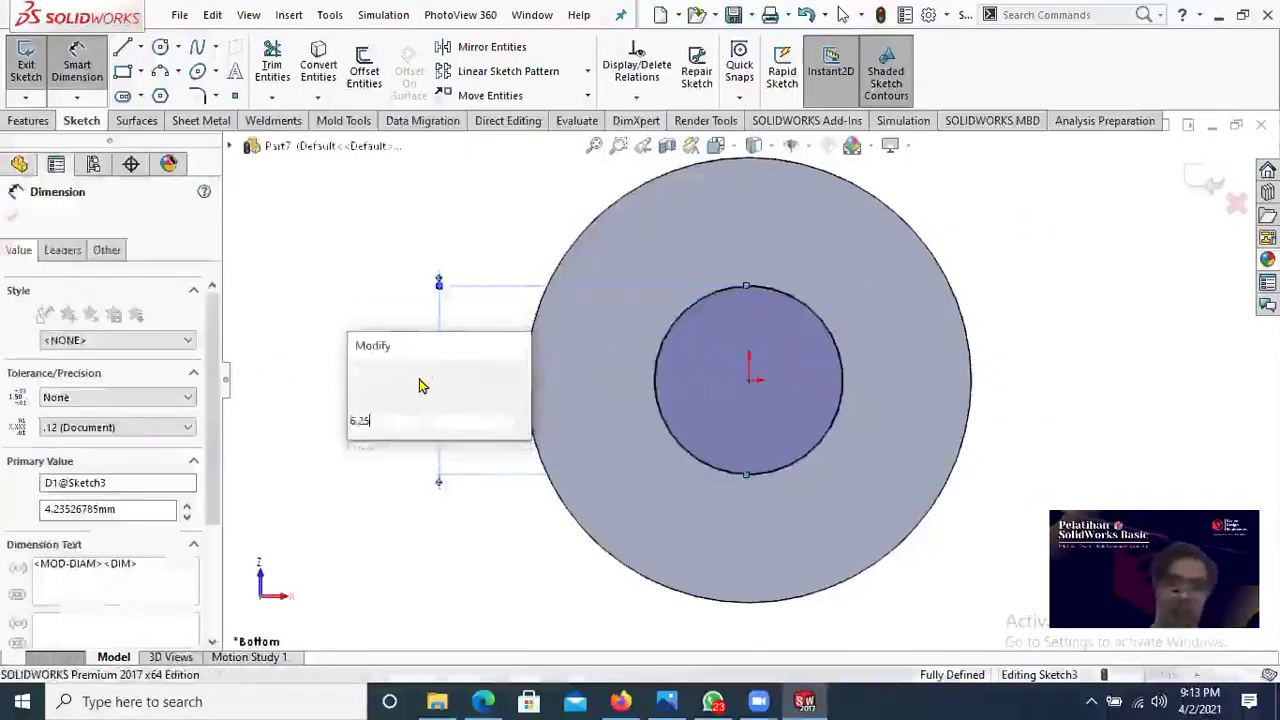
key(Return)
text(6.25)
key(Return)
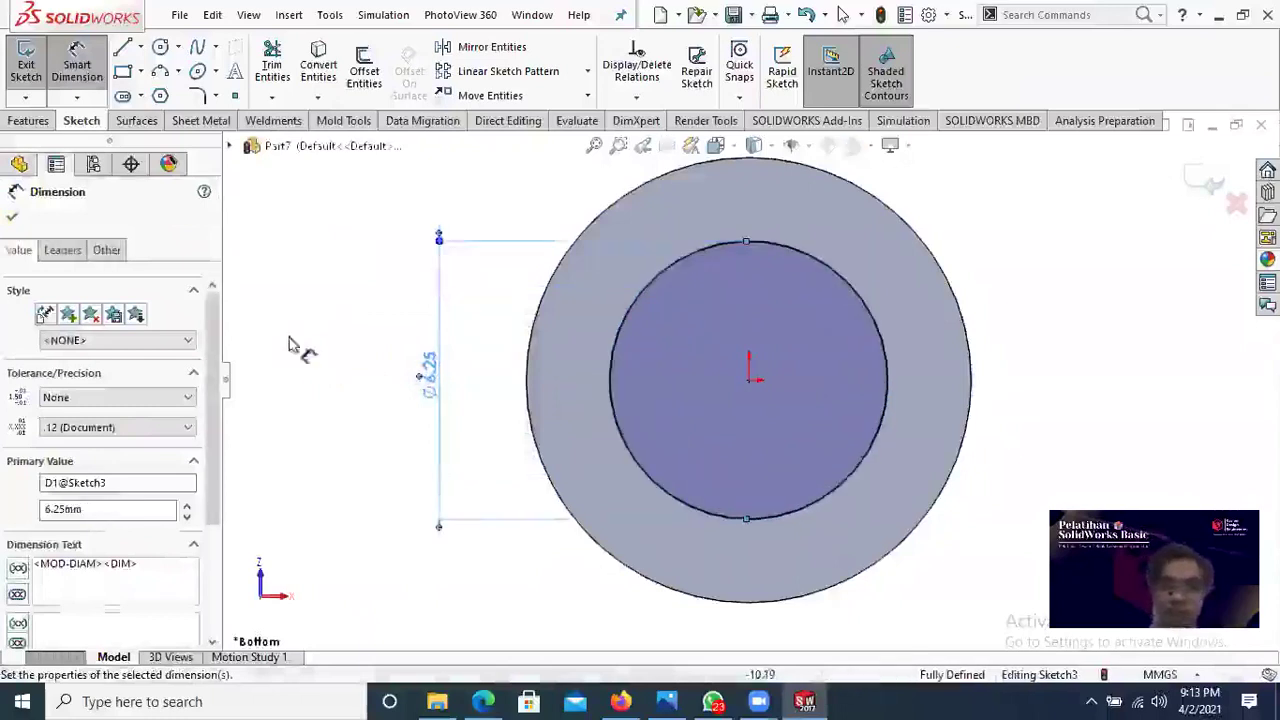
click(15, 220)
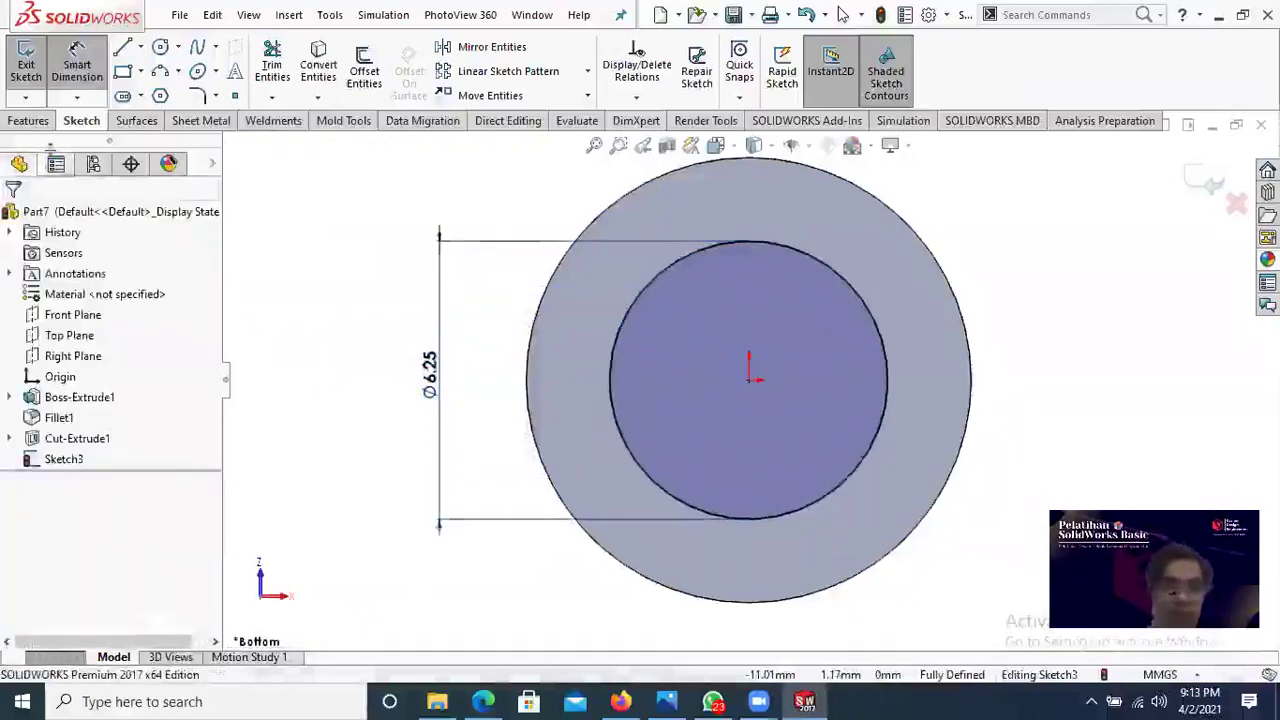
Step: Boss-extrude the shank circle away from the head to a blind depth of 27 mm, checking the length against the PDF drawing
click(40, 123)
click(34, 68)
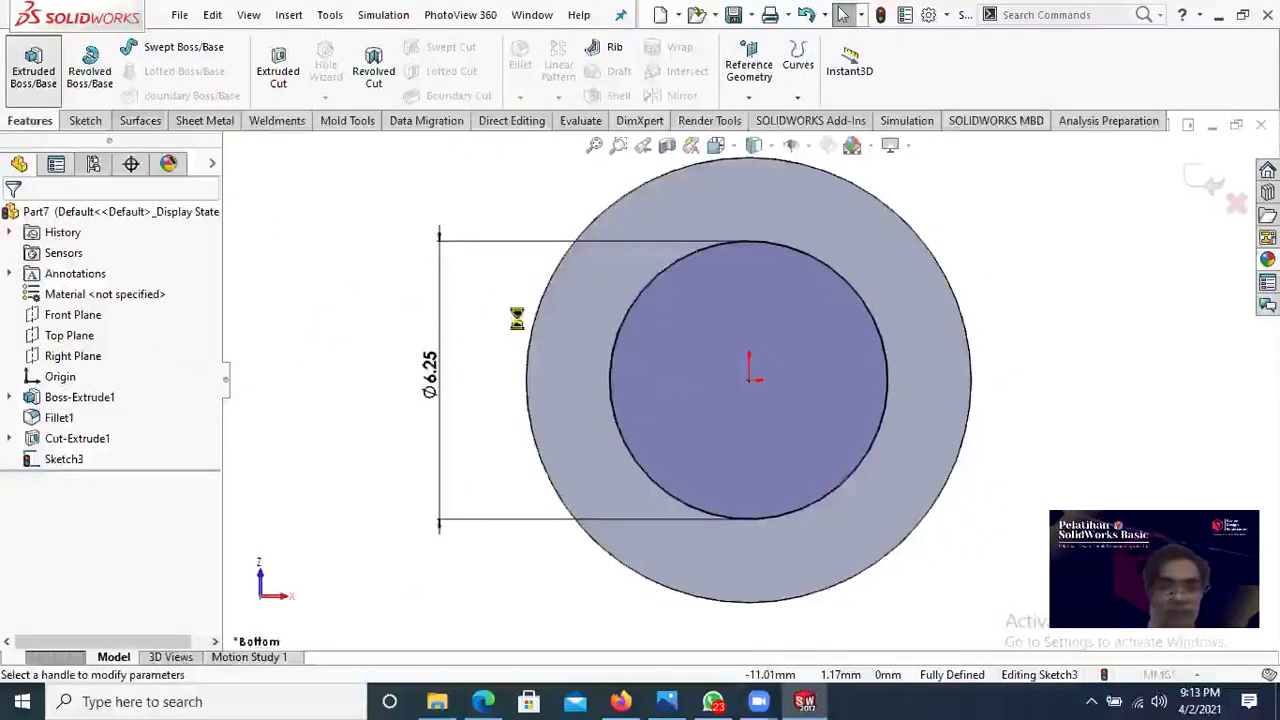
scroll(752, 442, up, 6)
middle_drag(757, 482, 657, 457)
click(75, 397)
double_click(69, 395)
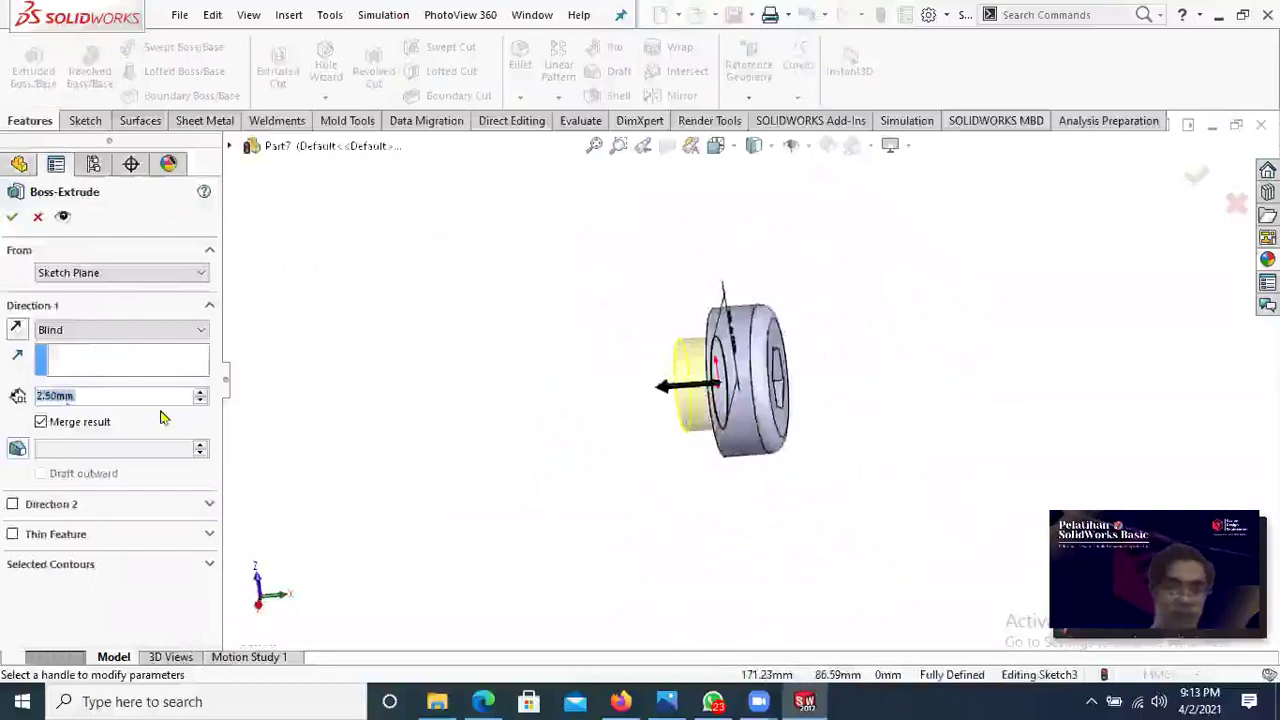
text(27)
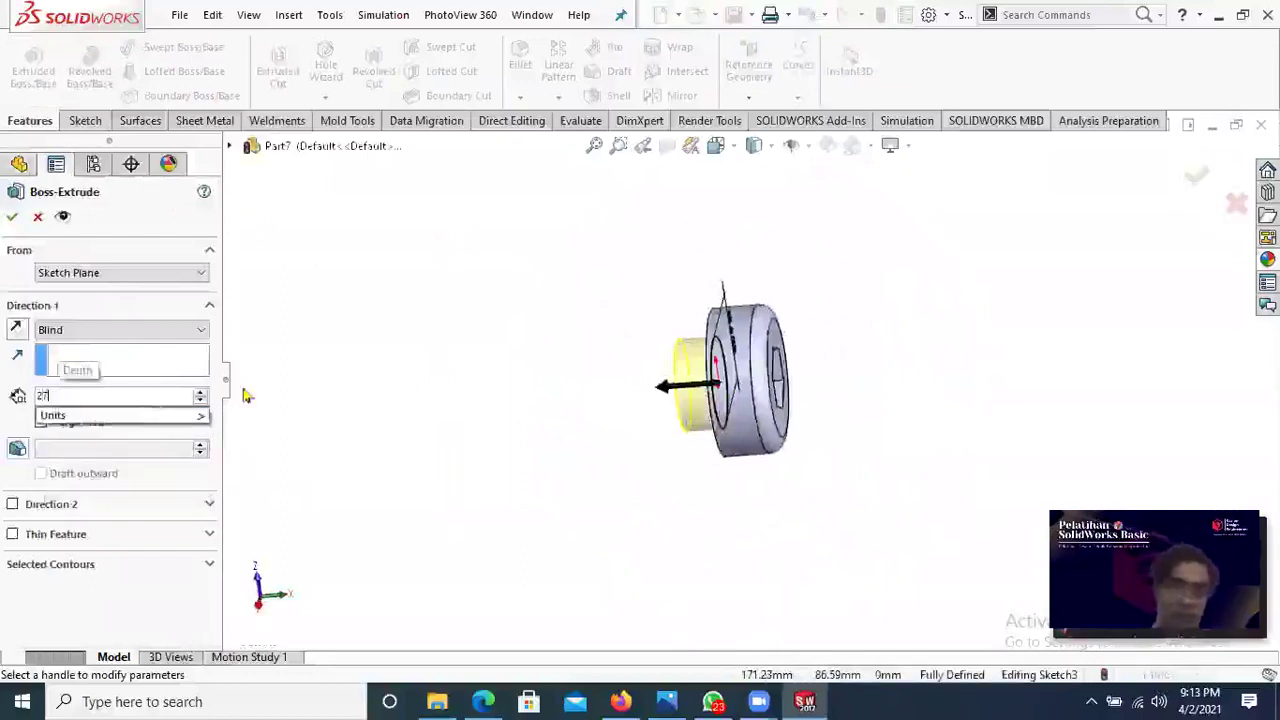
key(Return)
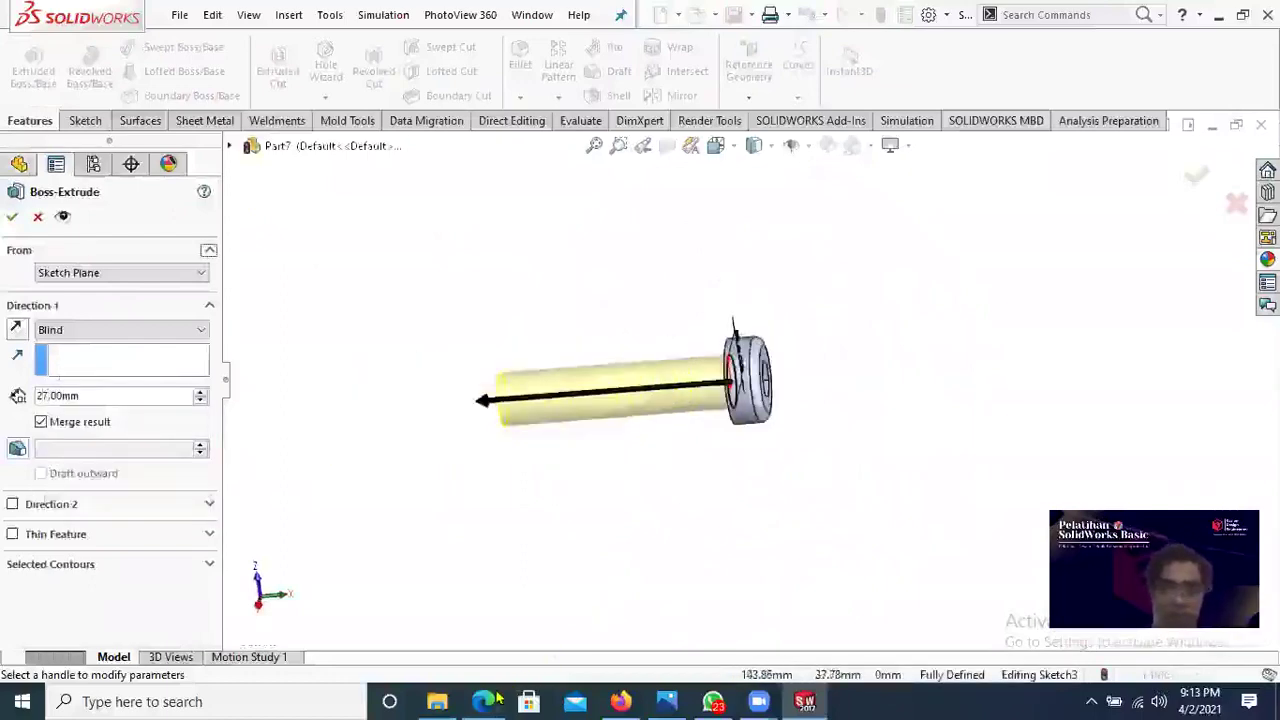
click(496, 698)
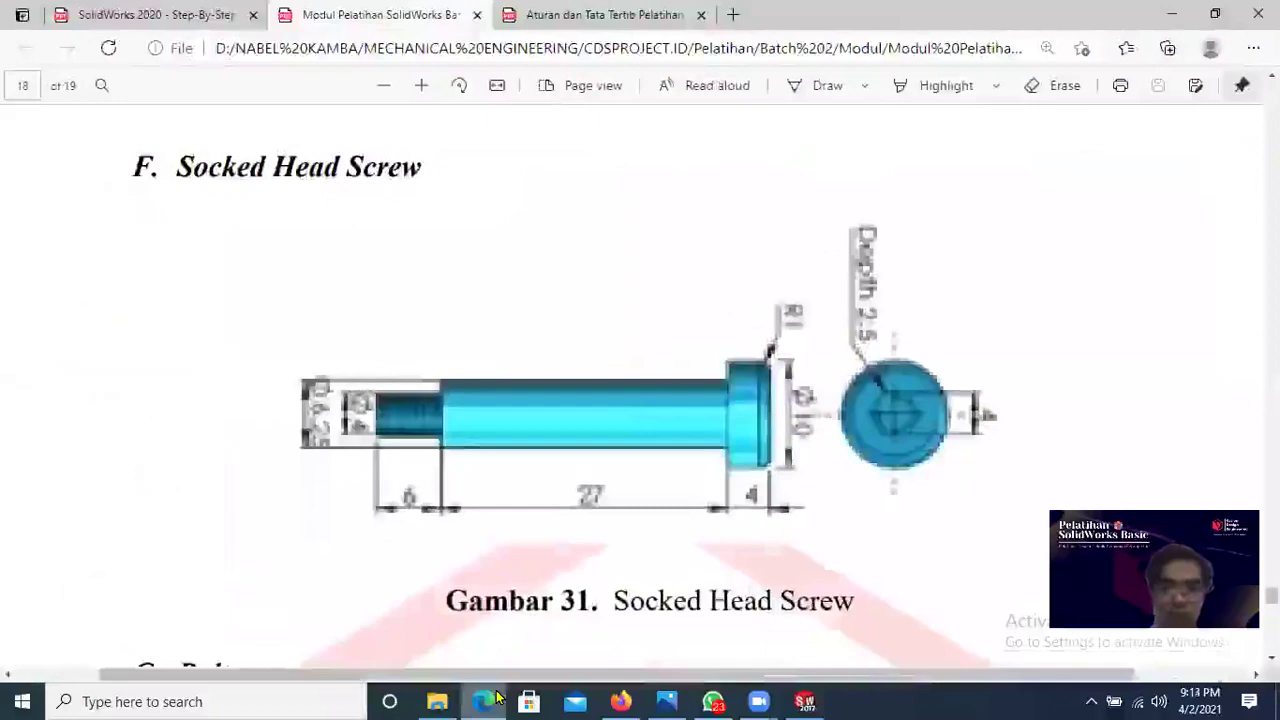
click(496, 698)
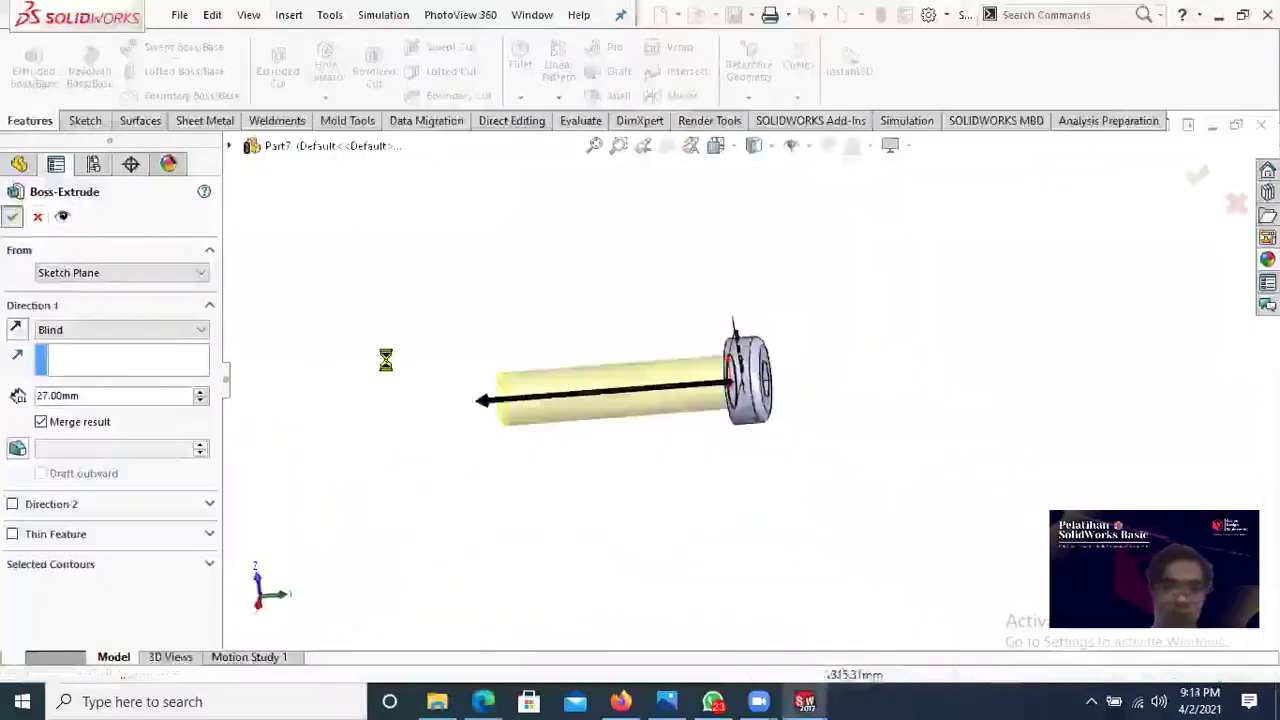
key(Return)
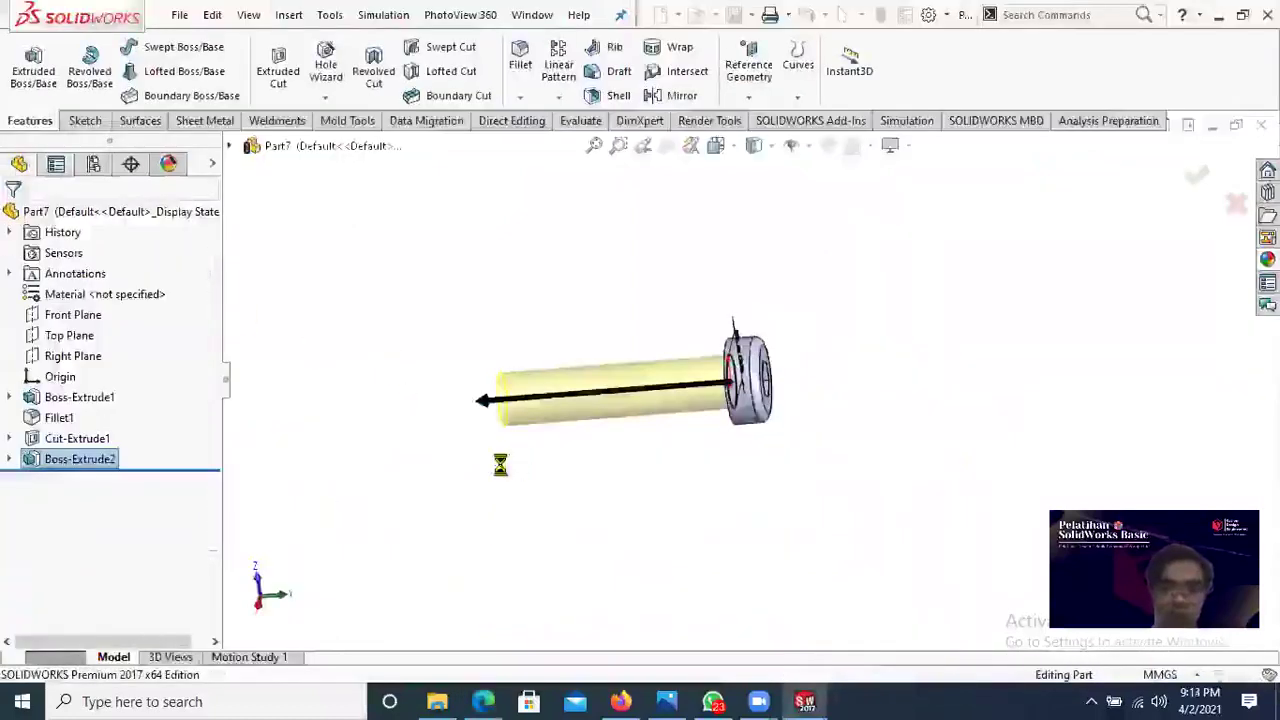
Step: Consult the PDF drawing for the threaded tip, start a sketch on the shank's free end face in SOLIDWORKS, and orient the view normal to it
middle_drag(502, 474, 581, 489)
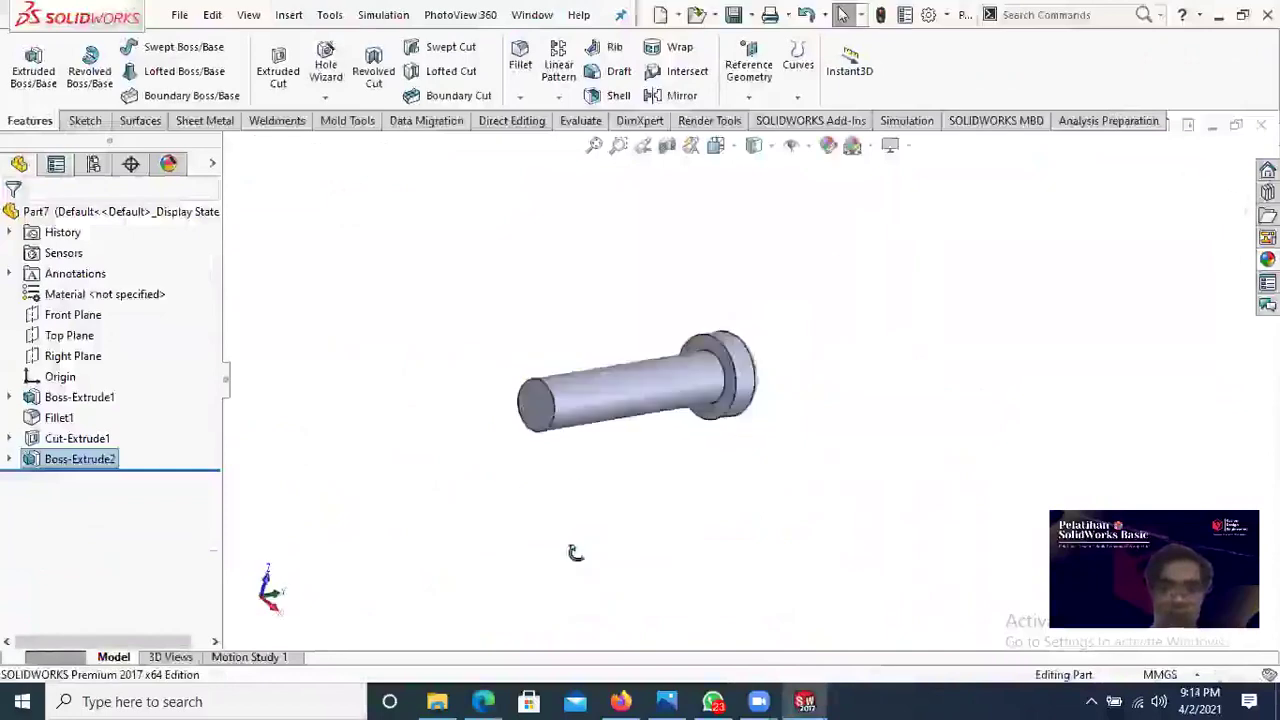
middle_drag(575, 553, 531, 534)
middle_drag(560, 470, 521, 441)
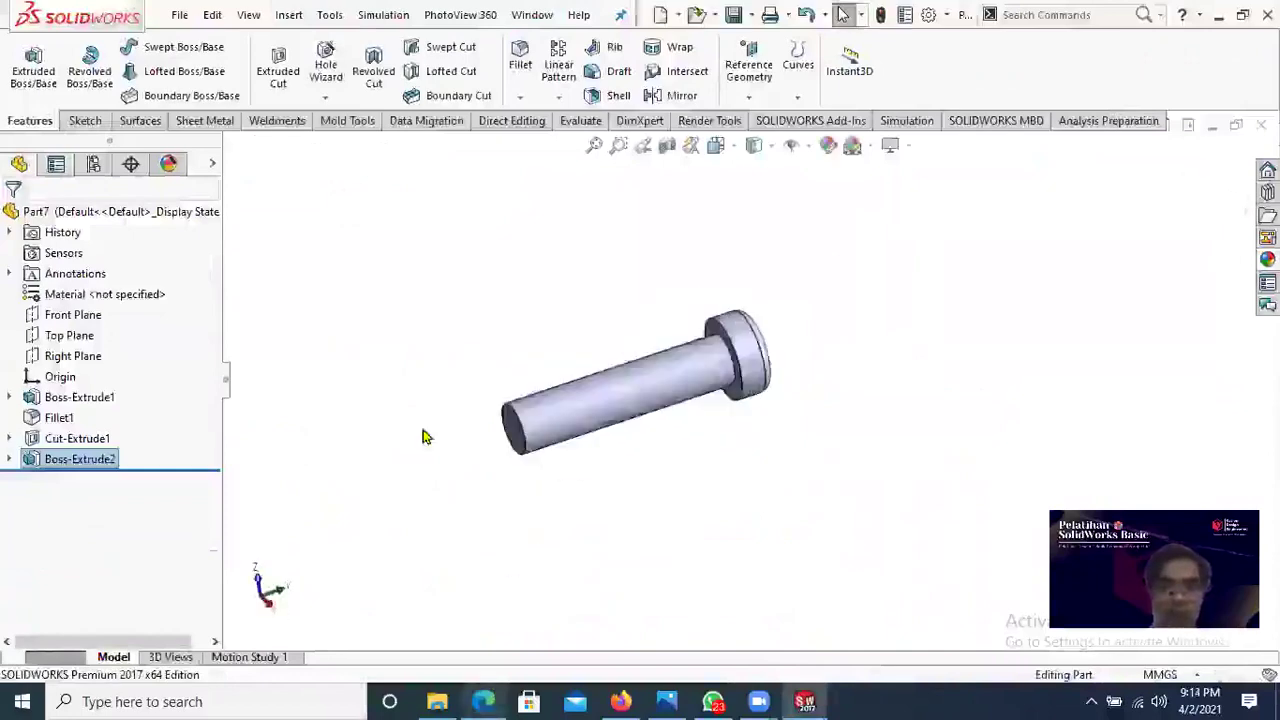
key(alt+Tab)
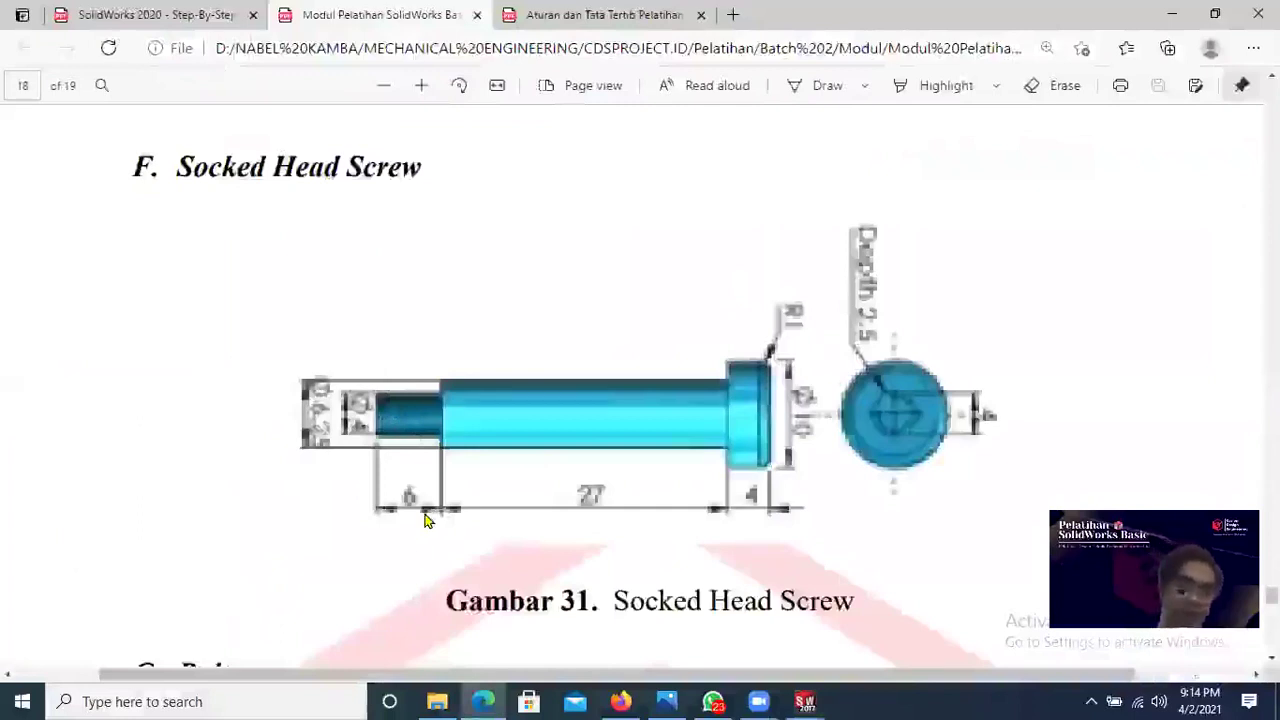
key(alt+Tab)
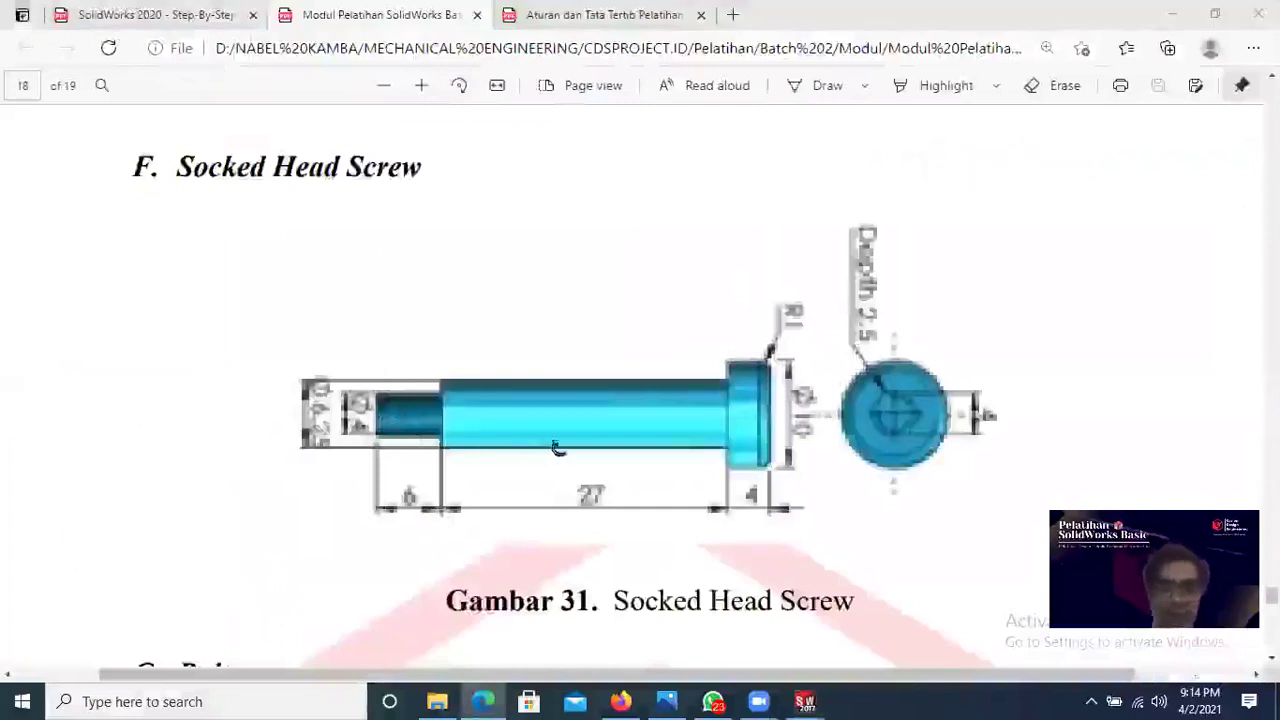
click(545, 445)
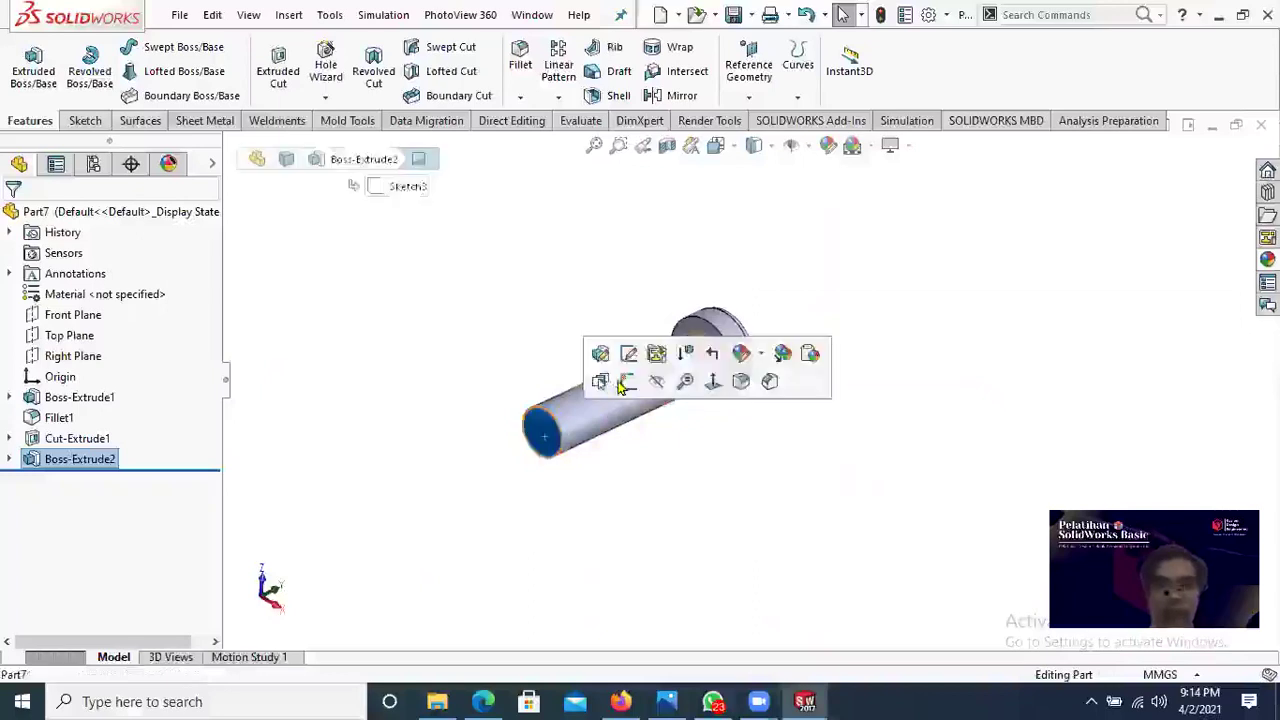
click(622, 384)
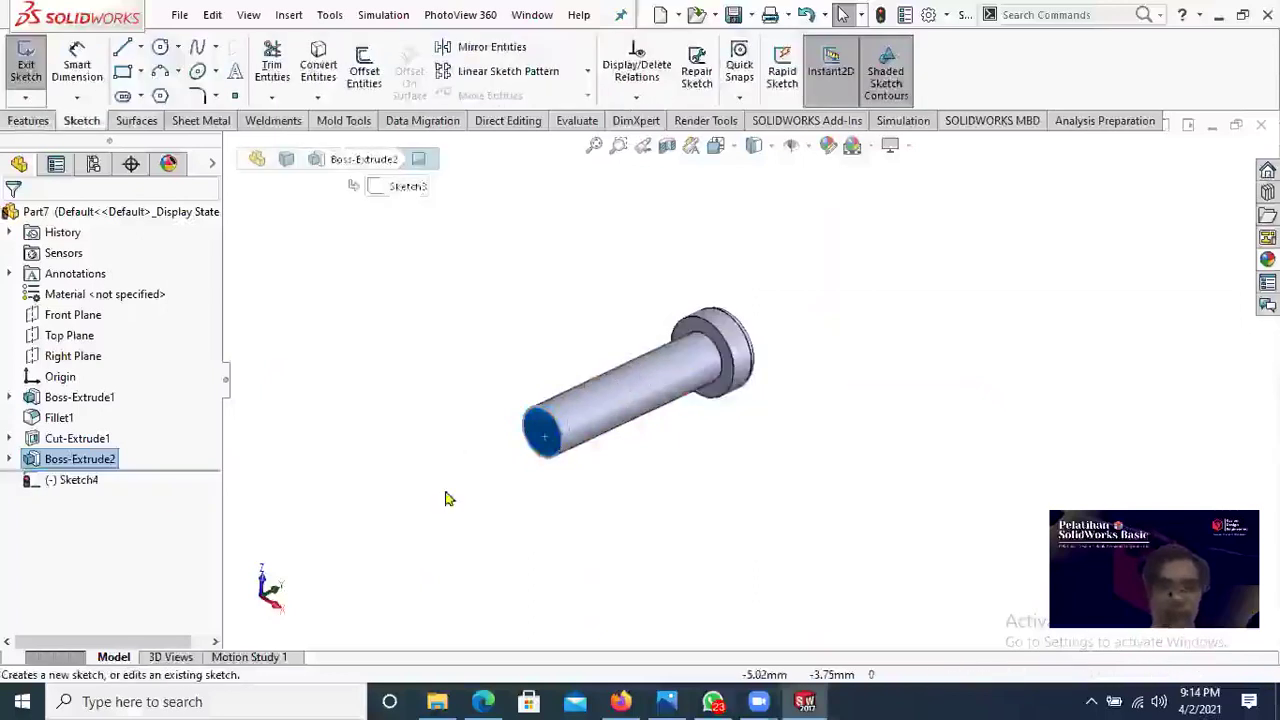
click(78, 482)
right_click(82, 482)
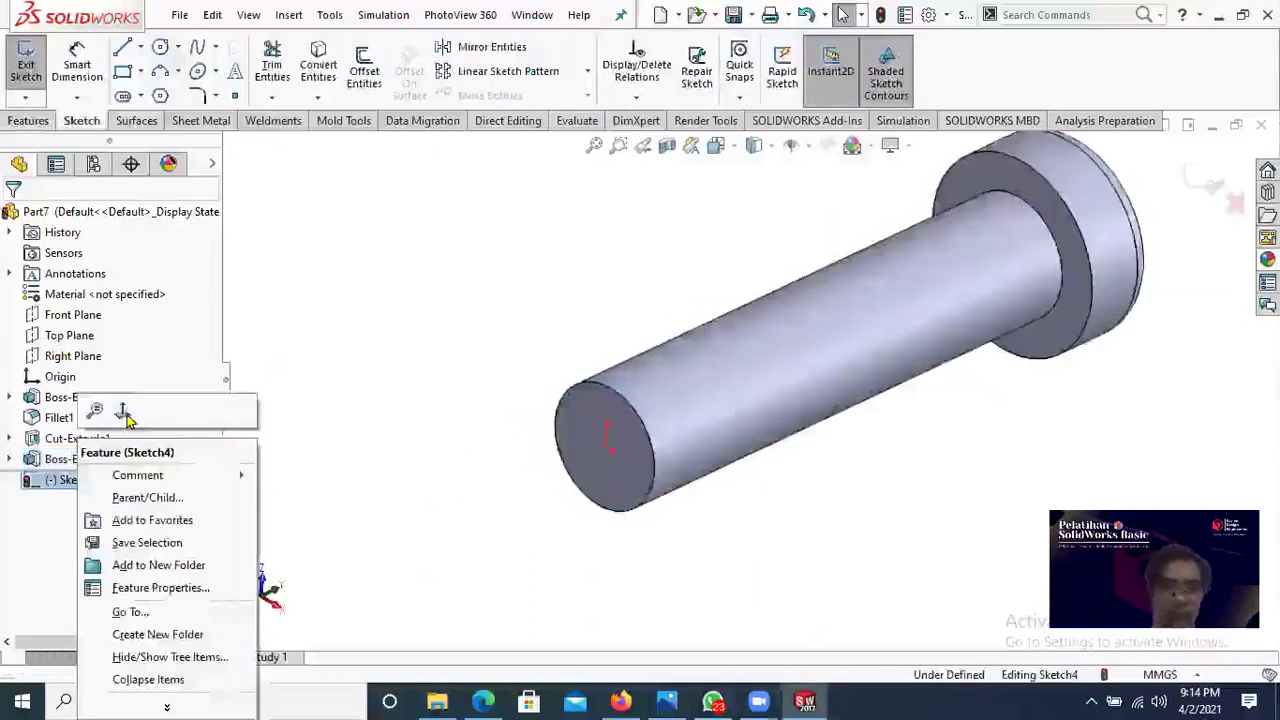
click(123, 412)
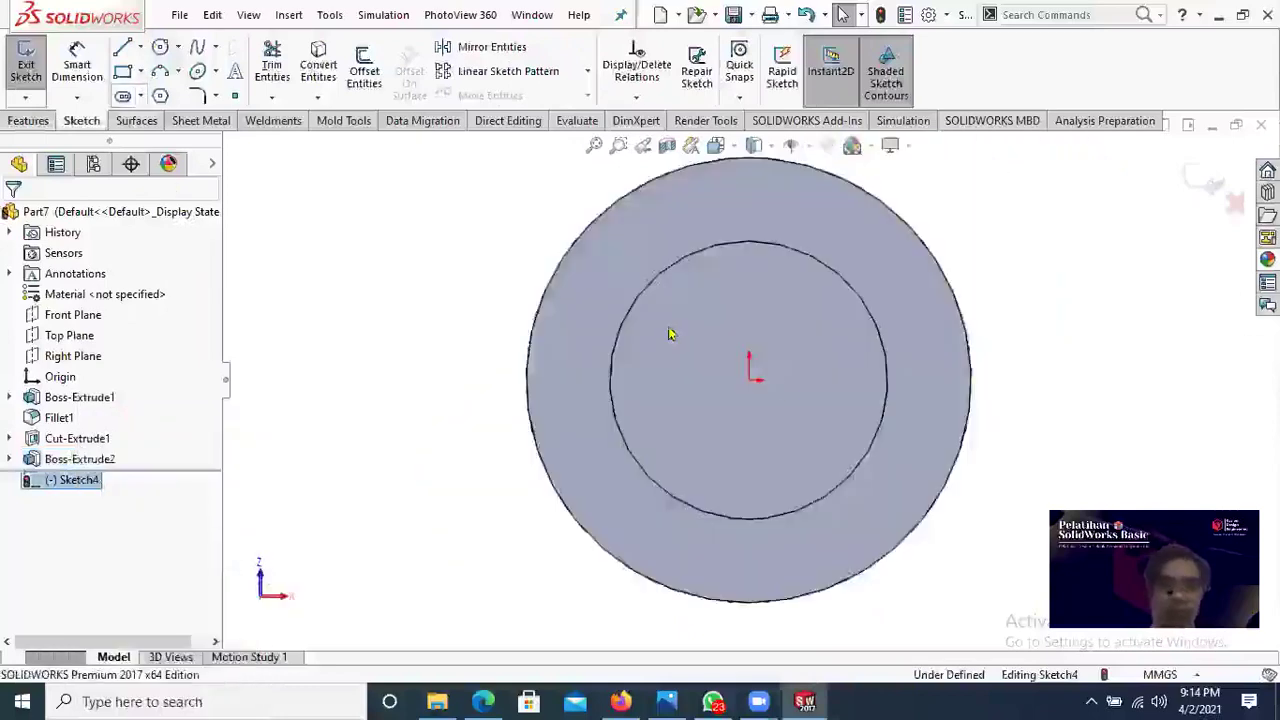
Step: Sketch a circle about 2.3 mm in diameter centred on the origin of the shaft's end face, and check the screw's reference drawing
click(750, 381)
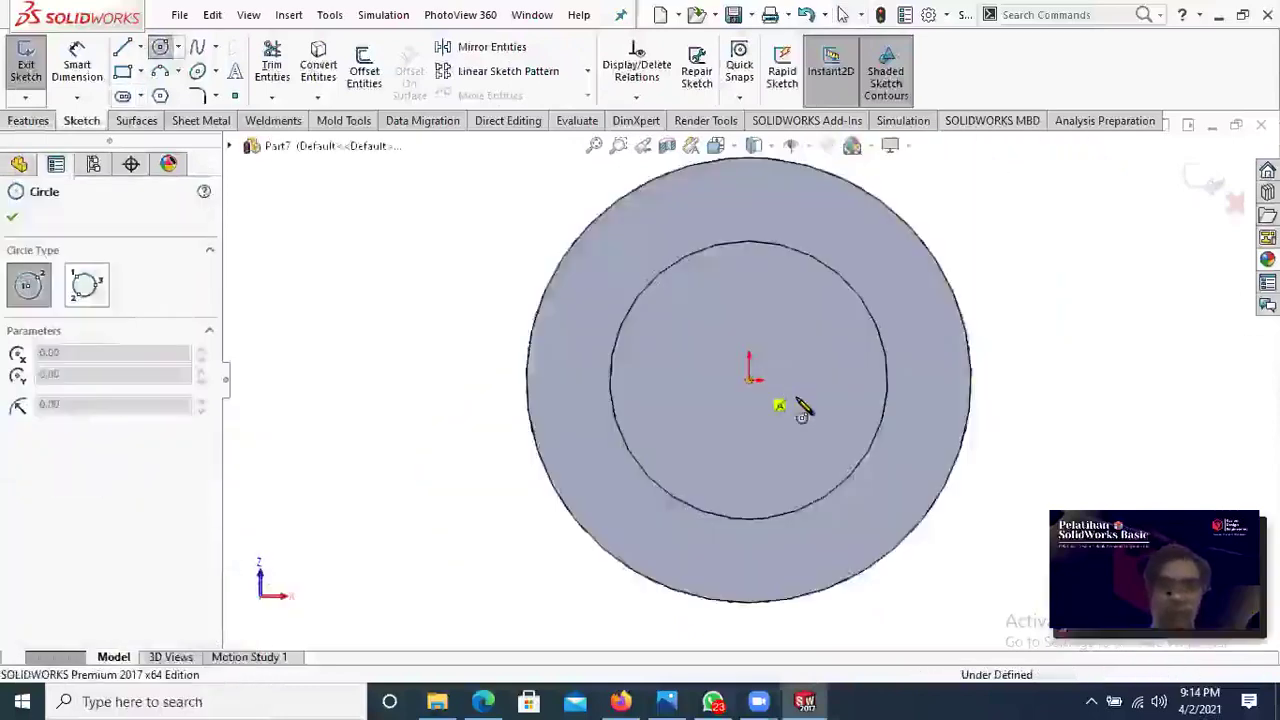
click(748, 379)
click(488, 701)
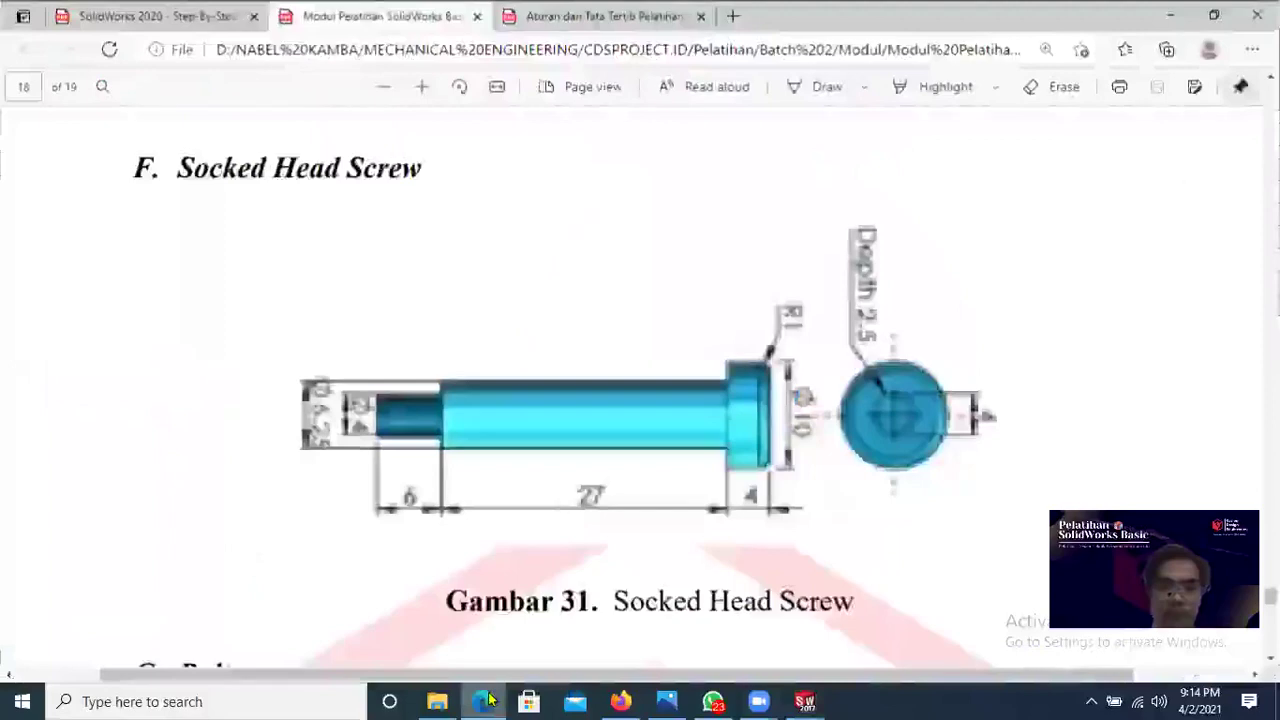
click(487, 700)
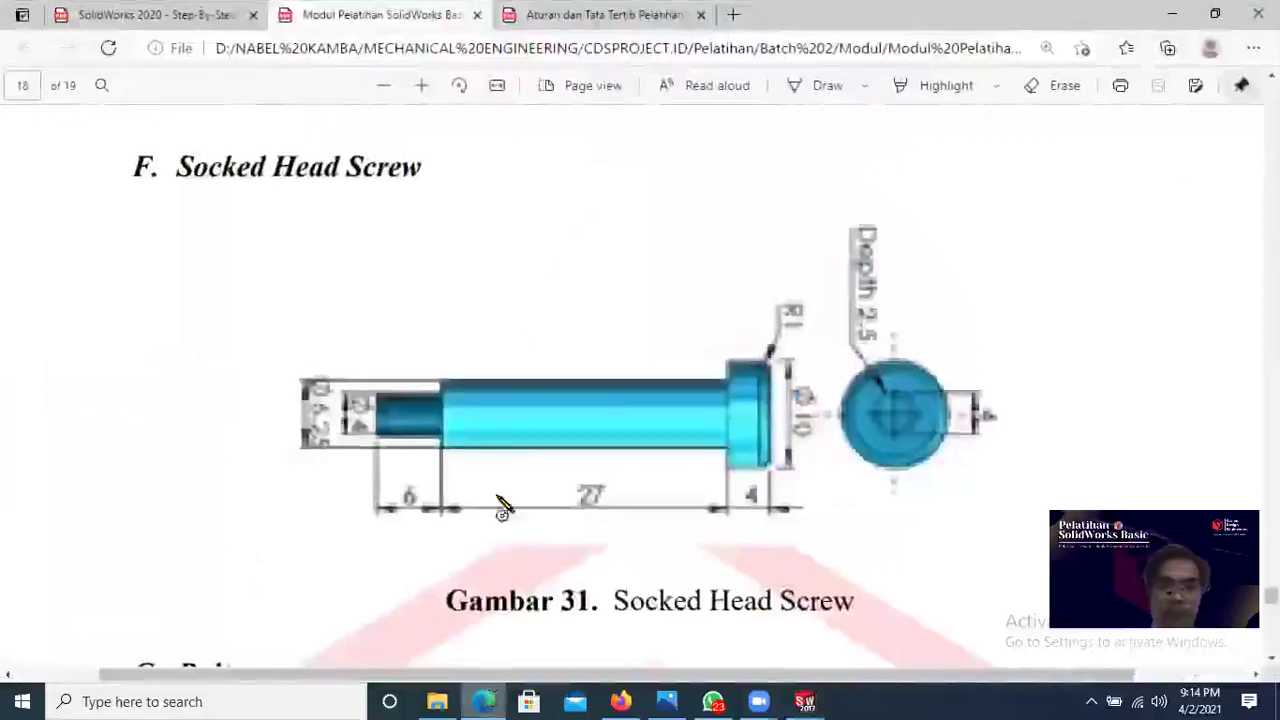
Step: Dimension the new circle with a diameter of 4 mm
click(72, 57)
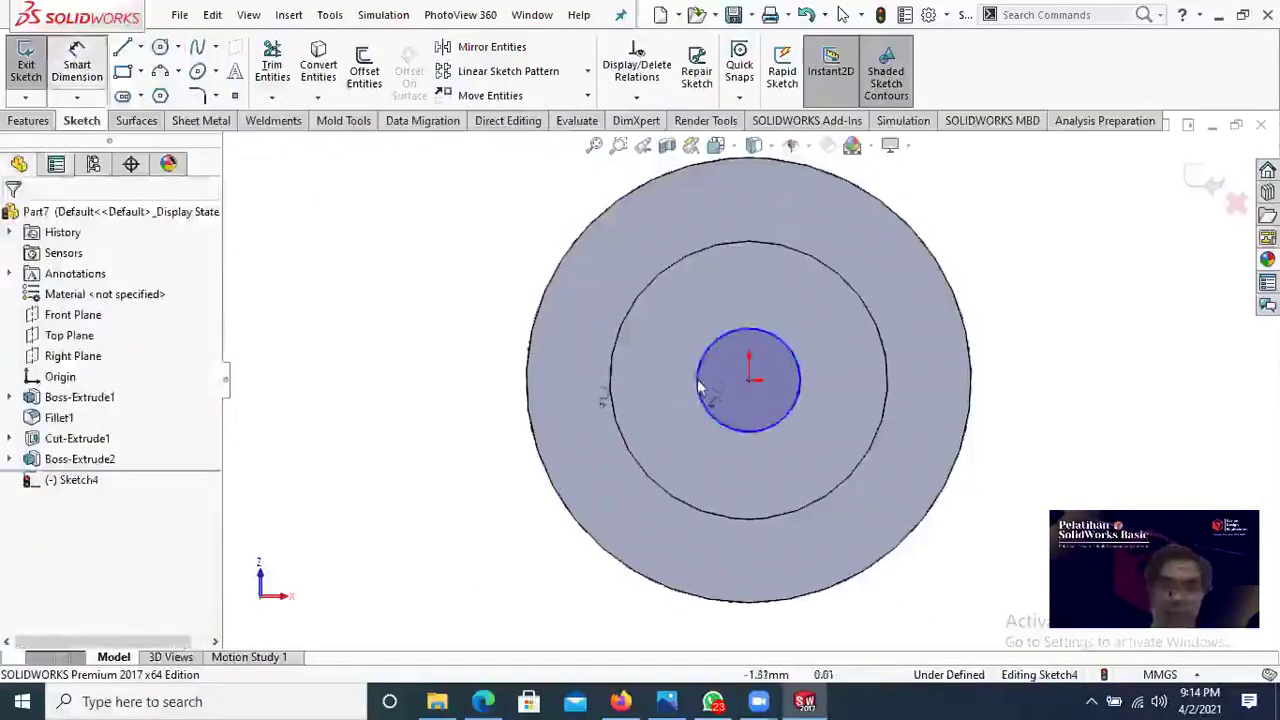
click(699, 385)
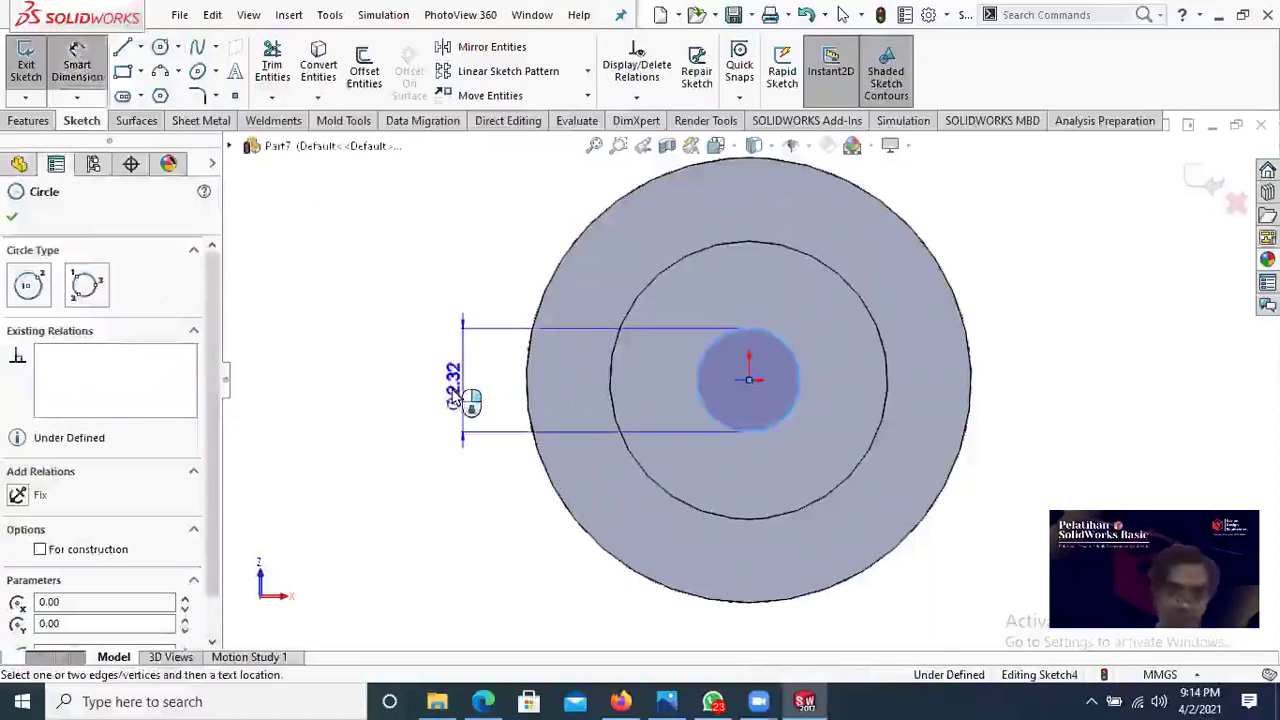
click(455, 398)
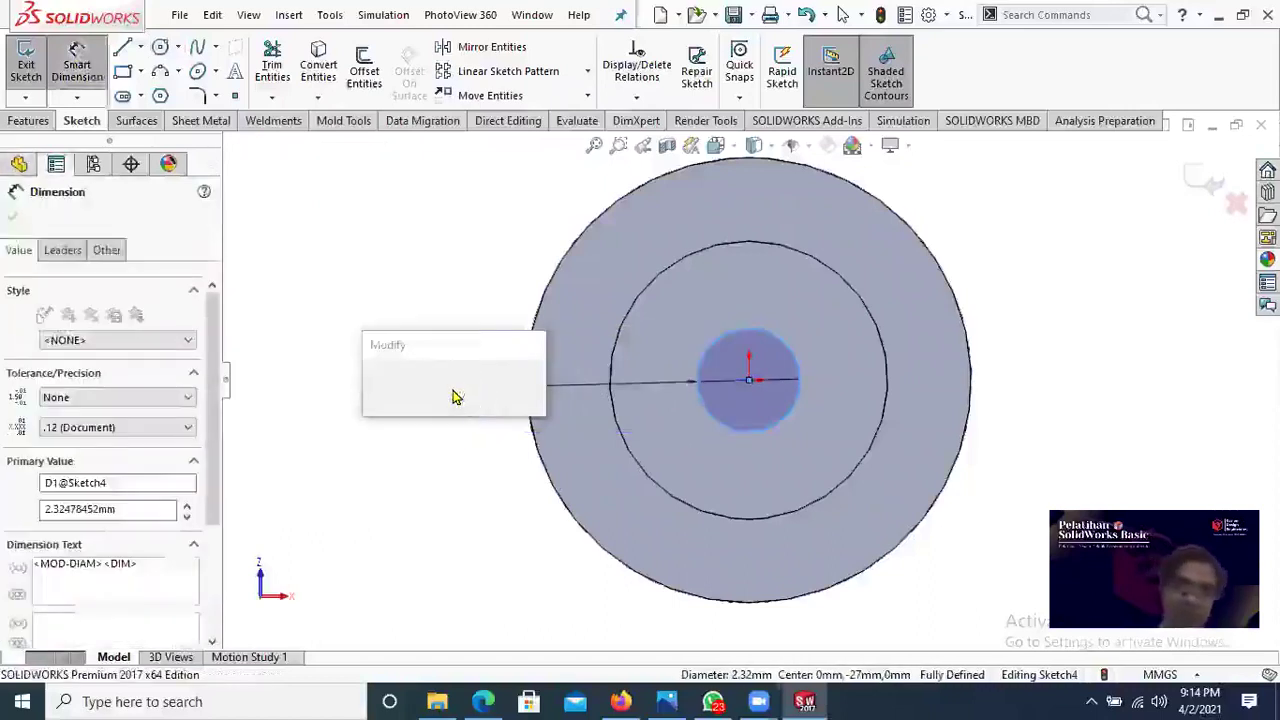
key(Return)
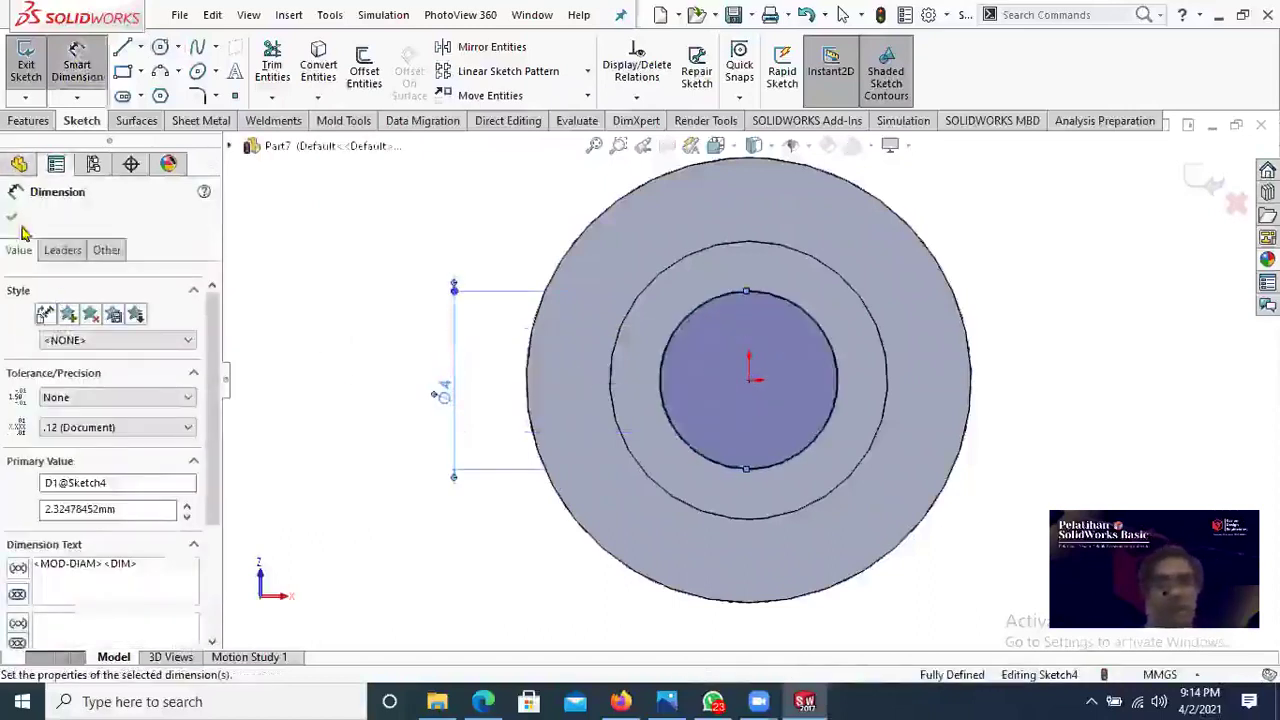
key(Escape)
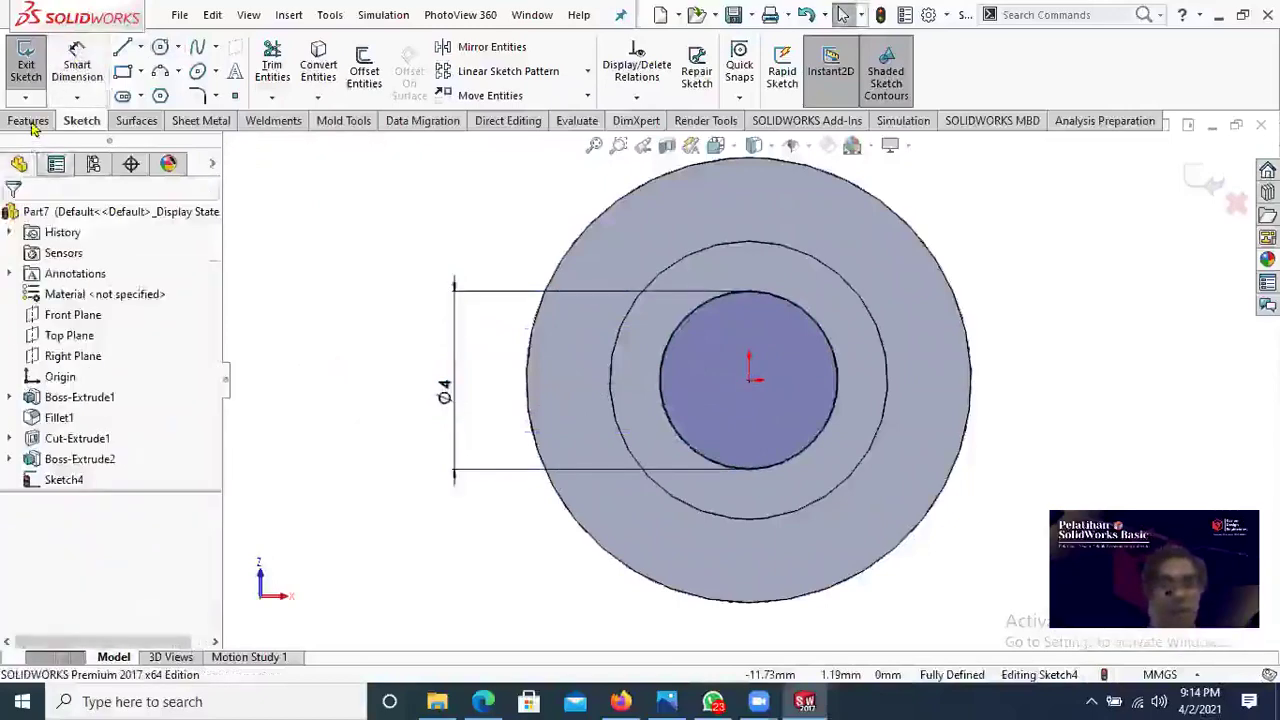
Step: Extrude the 4 mm circle as a blind boss 6 mm deep, merged with the shaft
click(30, 121)
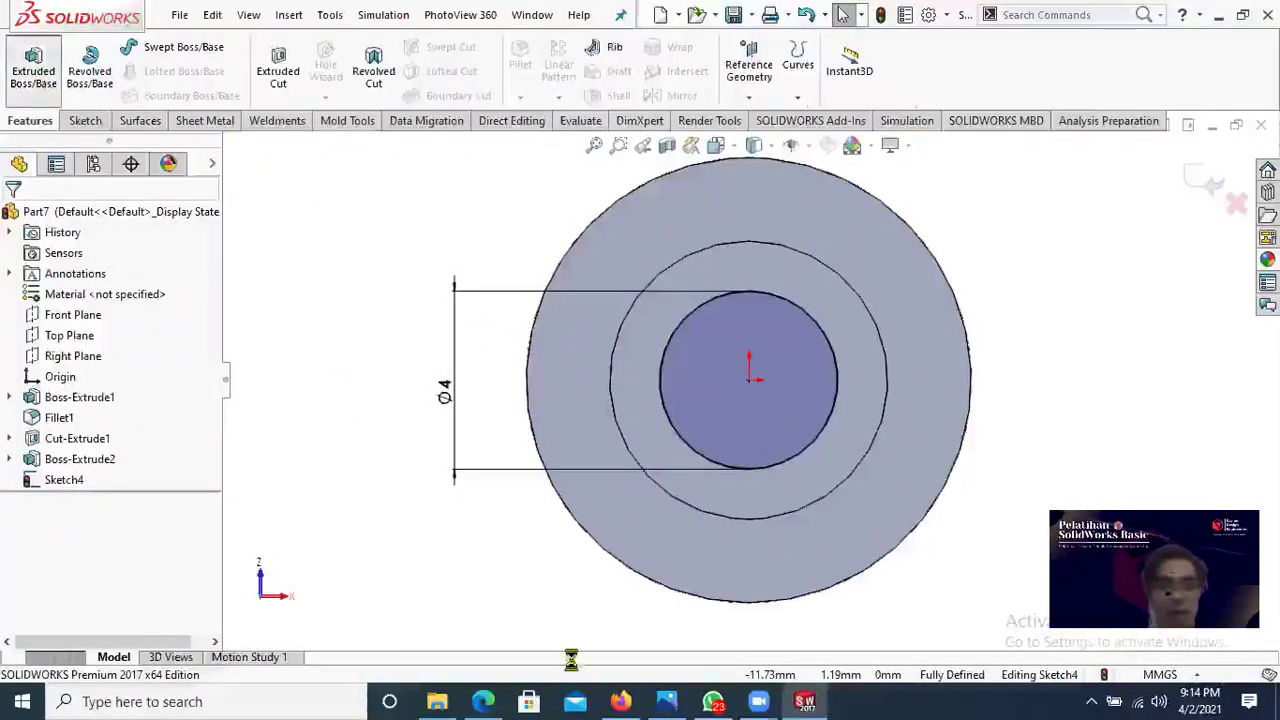
click(485, 701)
click(485, 701)
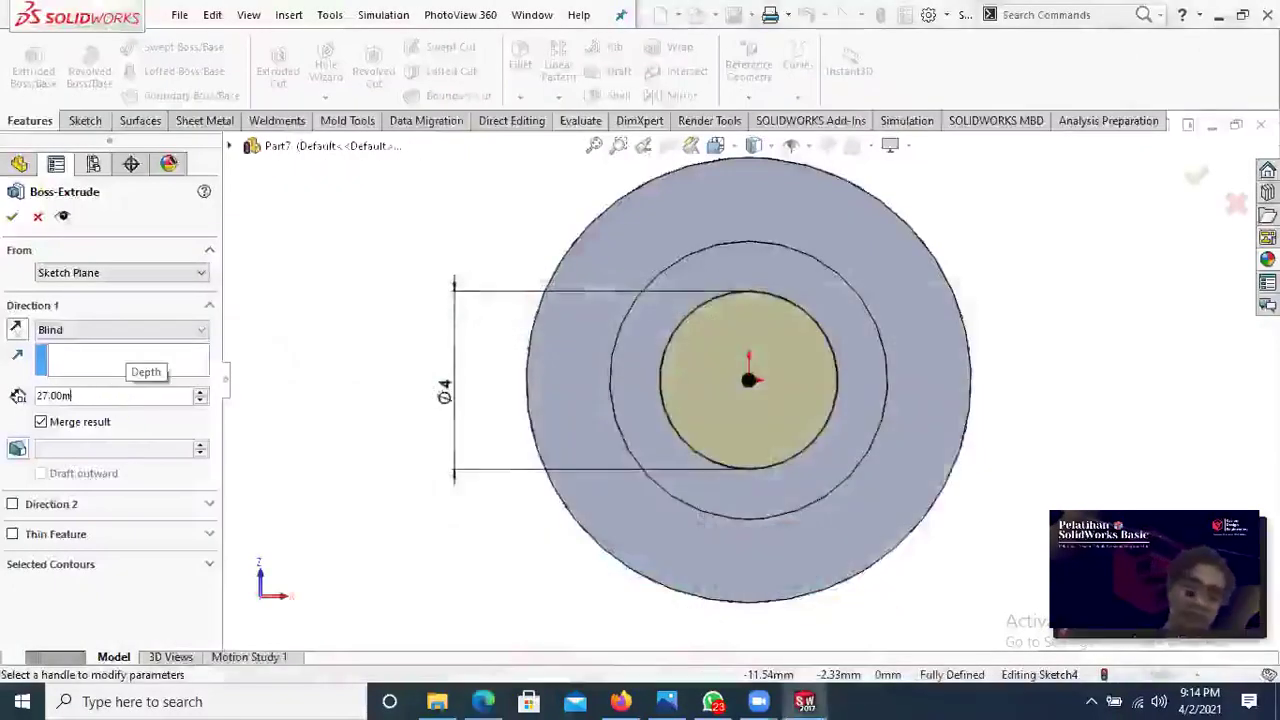
key(BackSpace)
key(BackSpace)
key(BackSpace)
key(BackSpace)
key(BackSpace)
key(BackSpace)
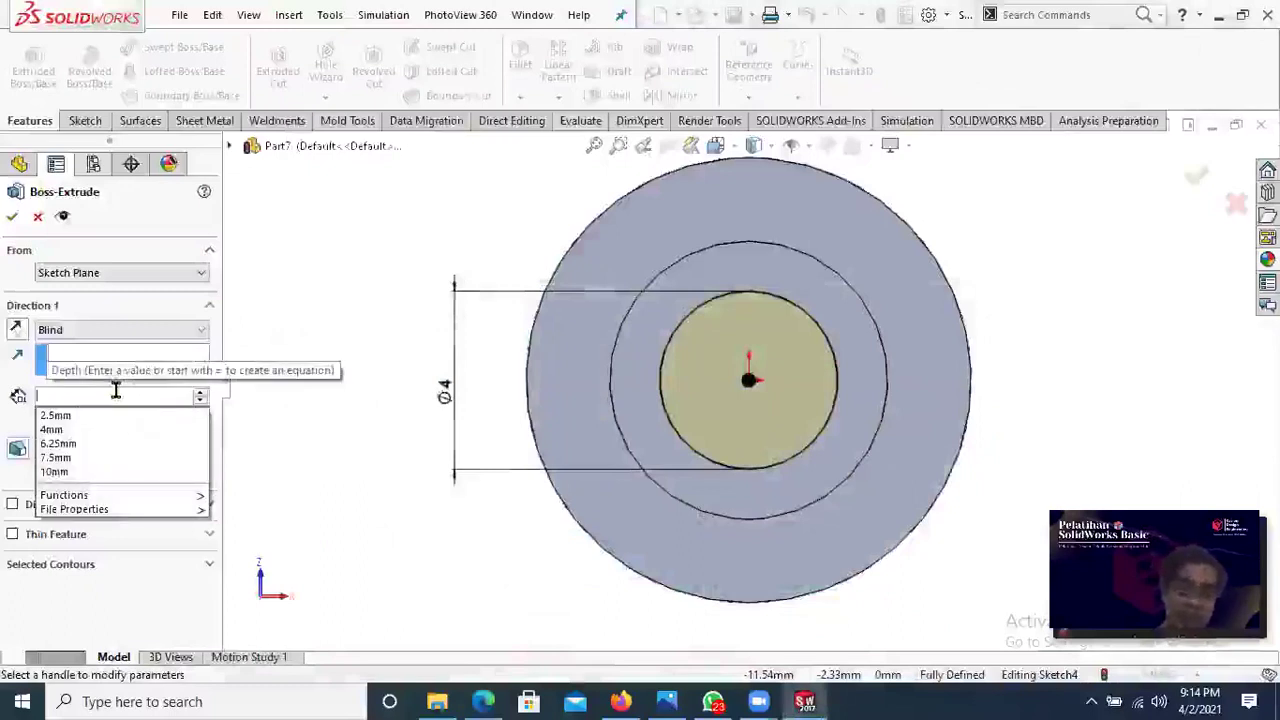
text(6)
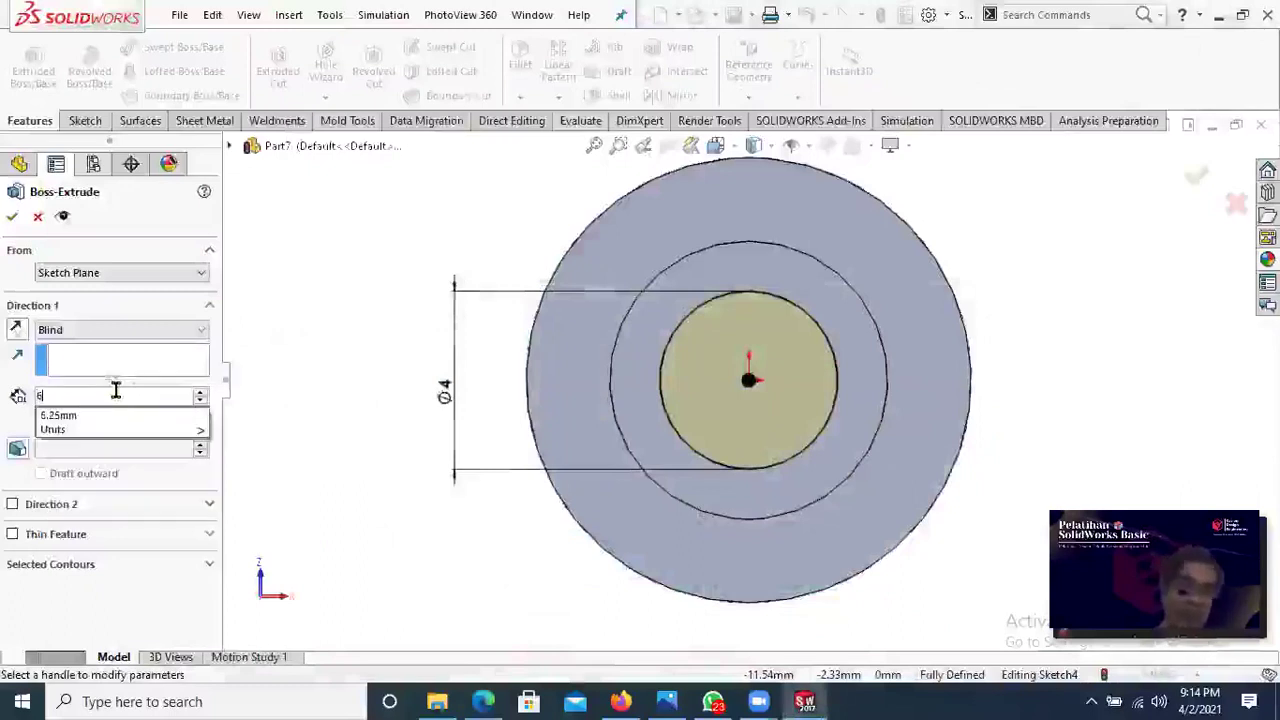
click(15, 215)
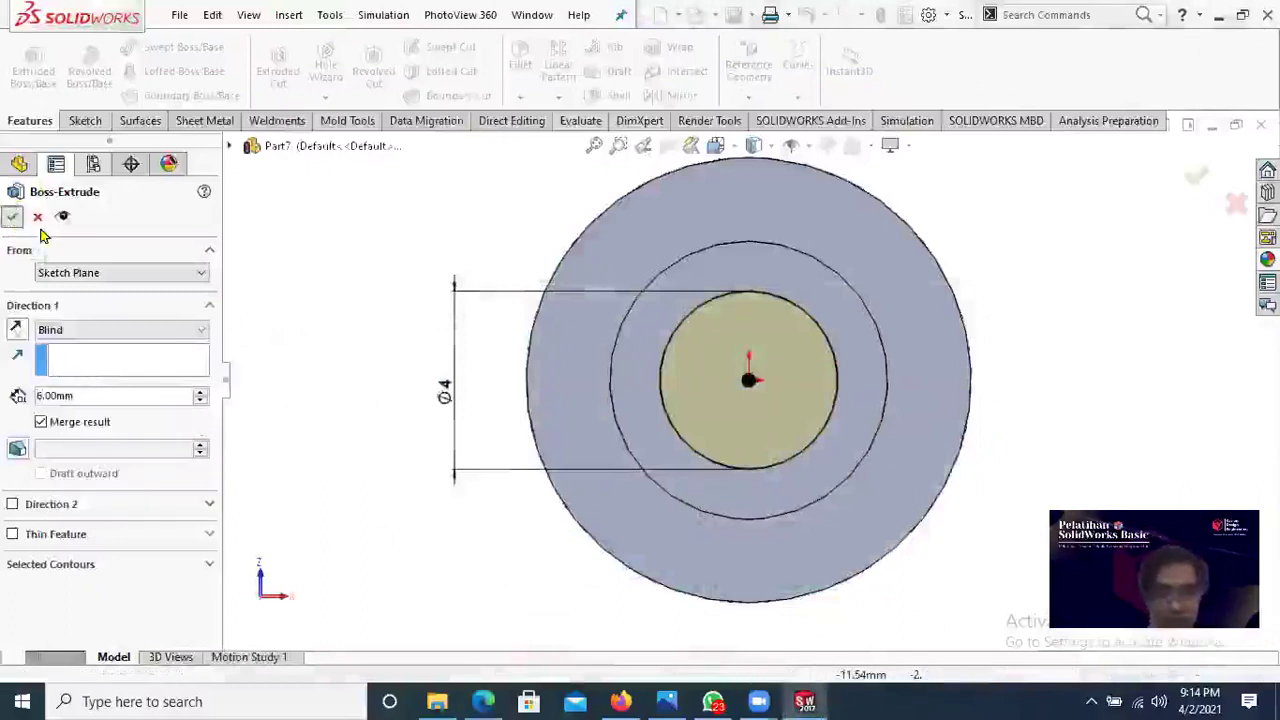
Step: Check the stud against the reference drawing and start a Cosmetic Thread on the circular edge of its free end
mouse_move(819, 459)
middle_down()
mouse_move(797, 478)
mouse_move(798, 455)
middle_up()
scroll(738, 480, up, 5)
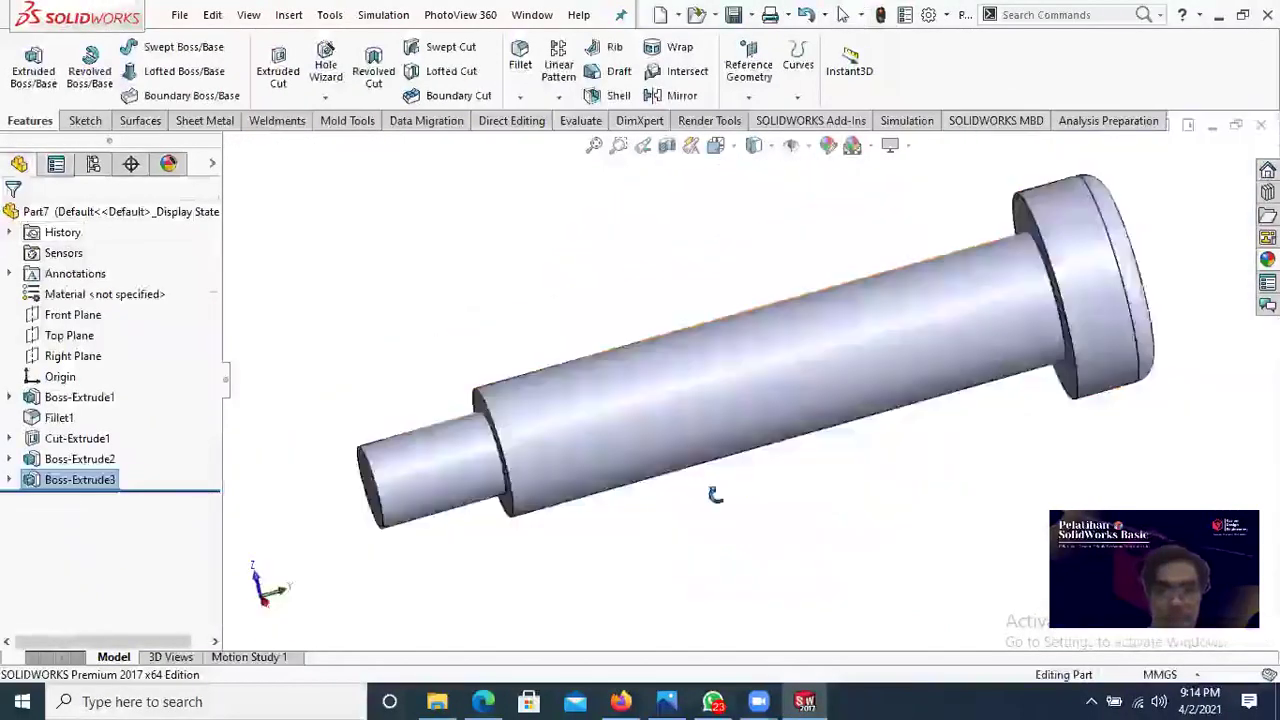
middle_drag(715, 494, 709, 530)
middle_drag(706, 469, 777, 469)
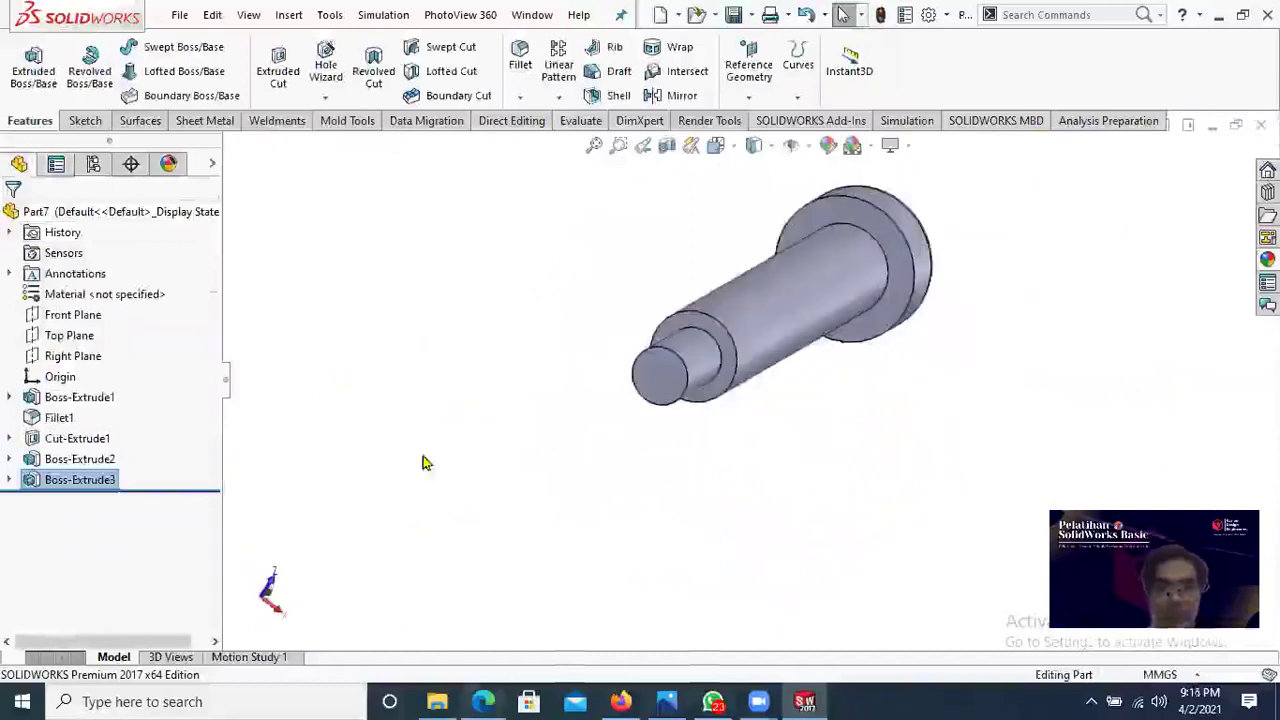
key(alt+Tab)
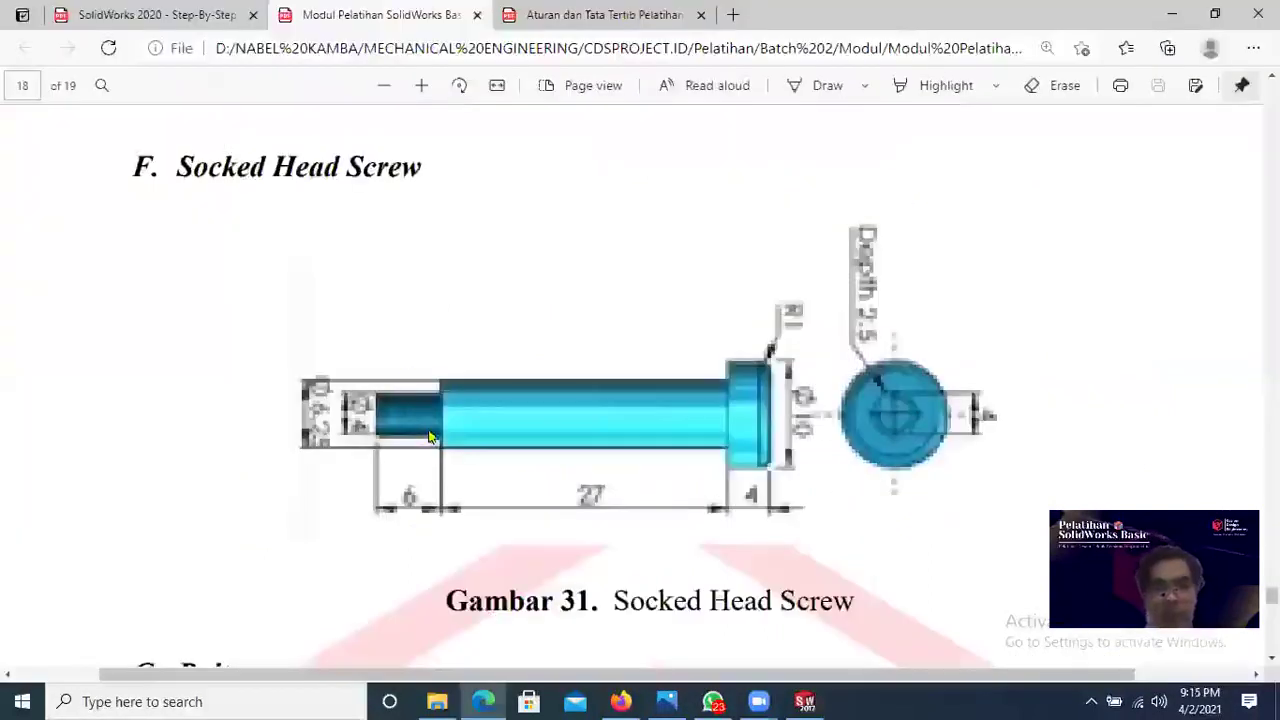
click(497, 697)
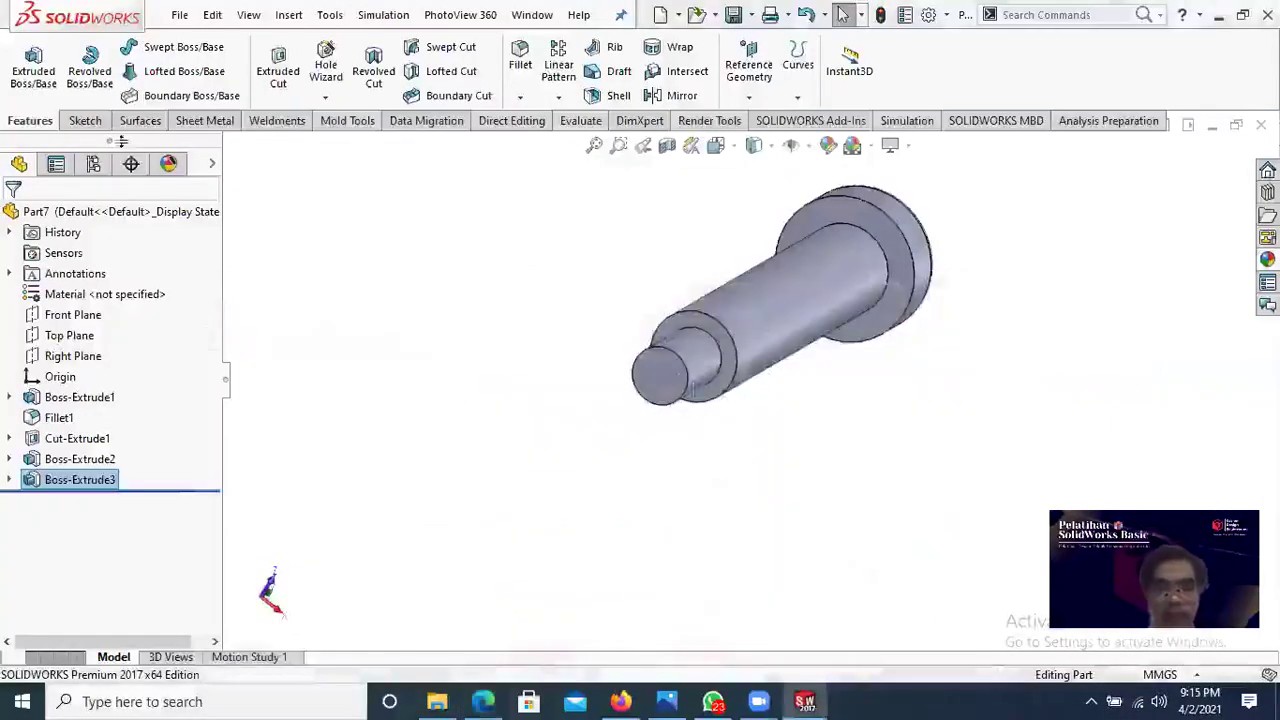
scroll(729, 398, down, 2)
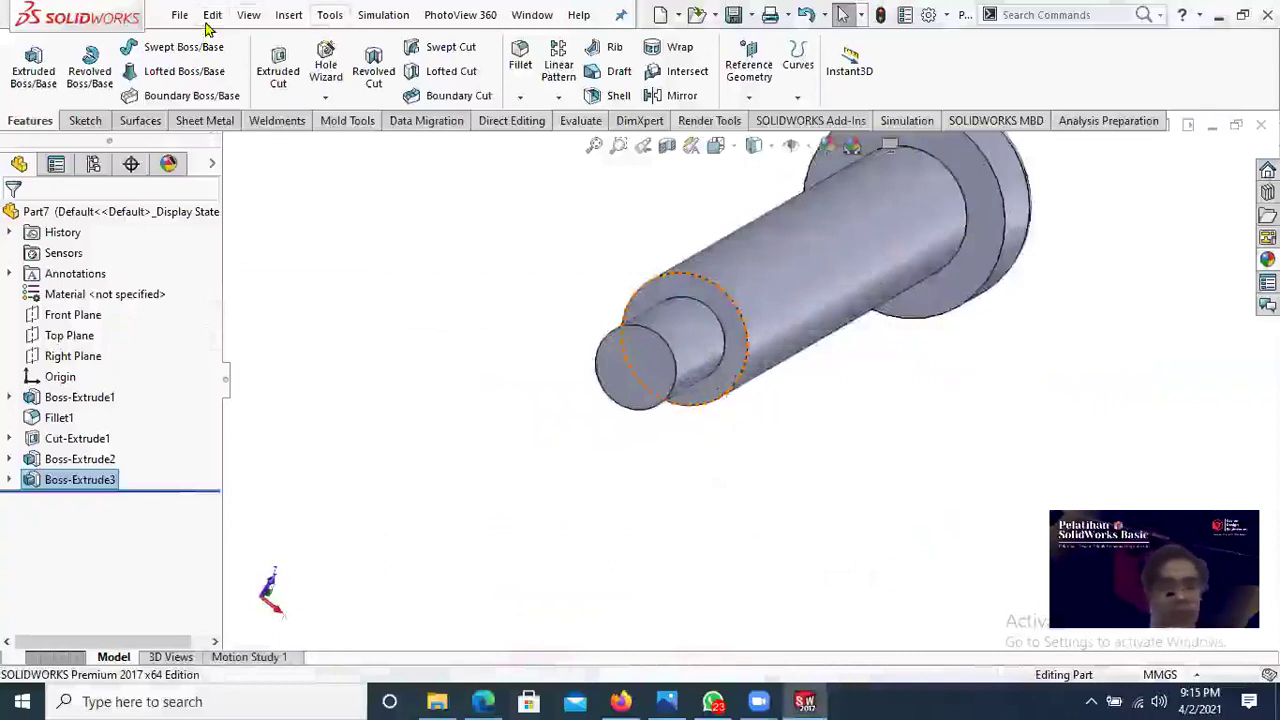
click(288, 14)
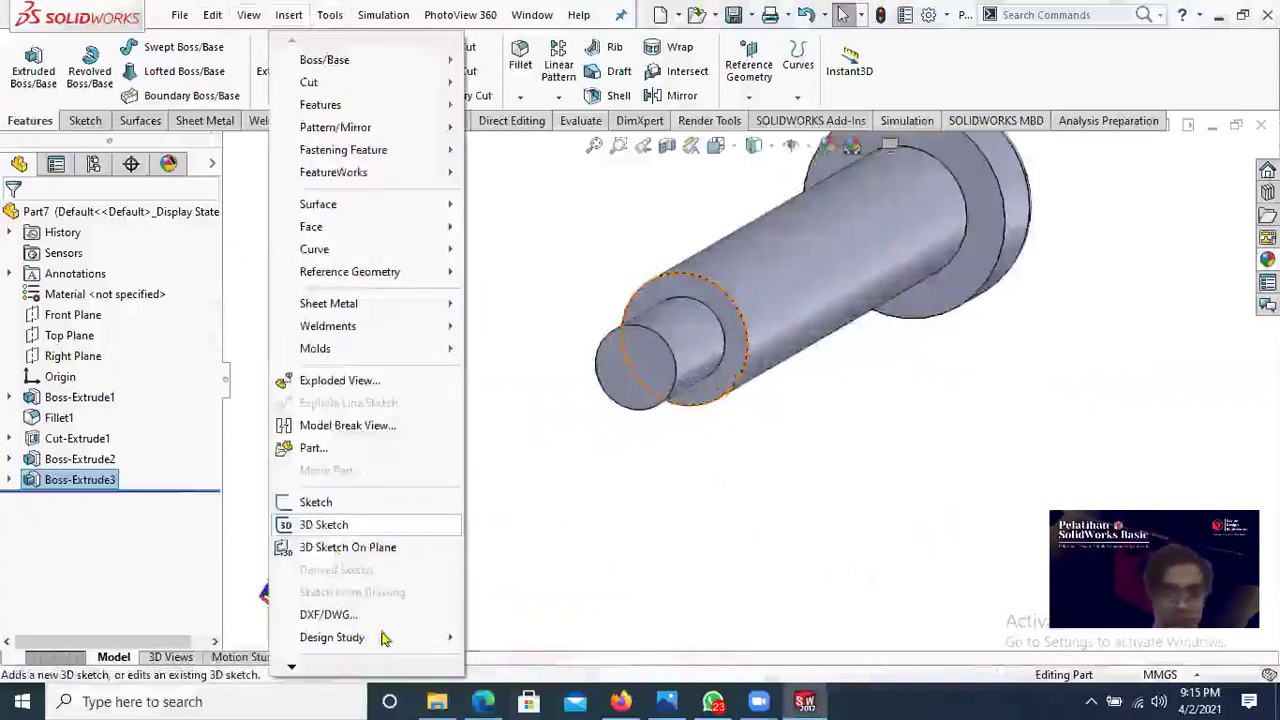
mouse_move(291, 670)
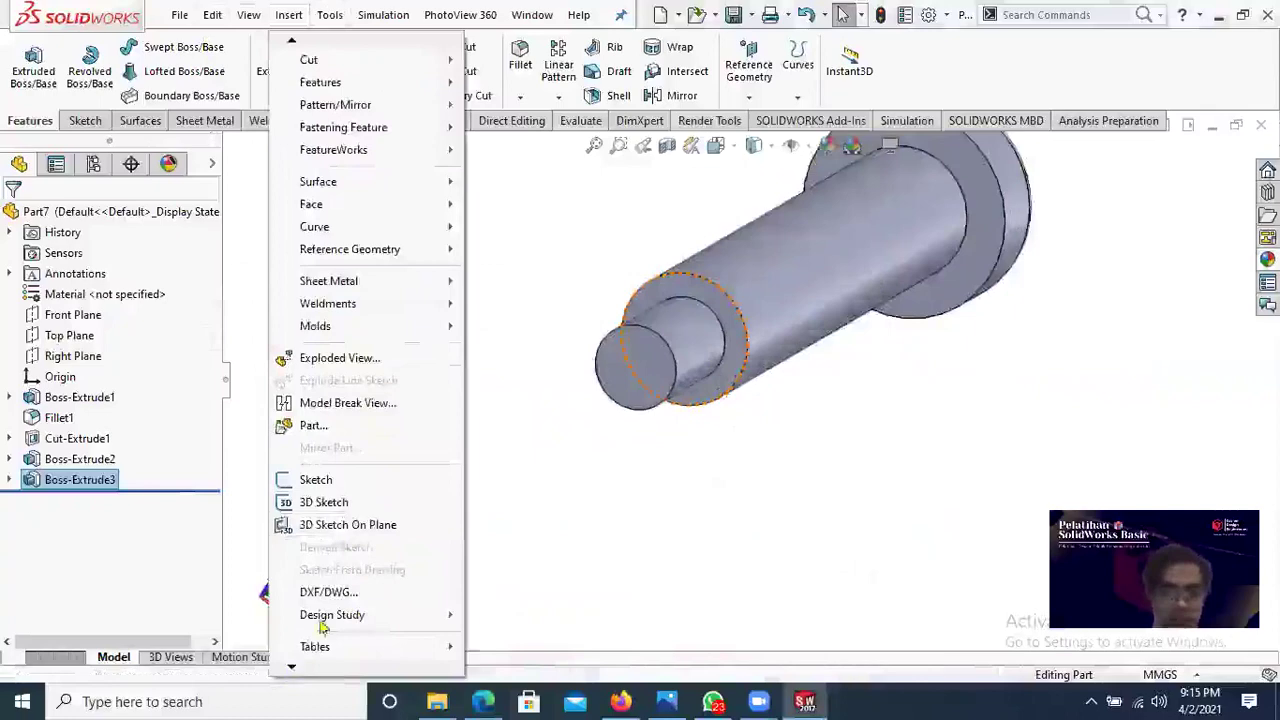
scroll(330, 610, down, 2)
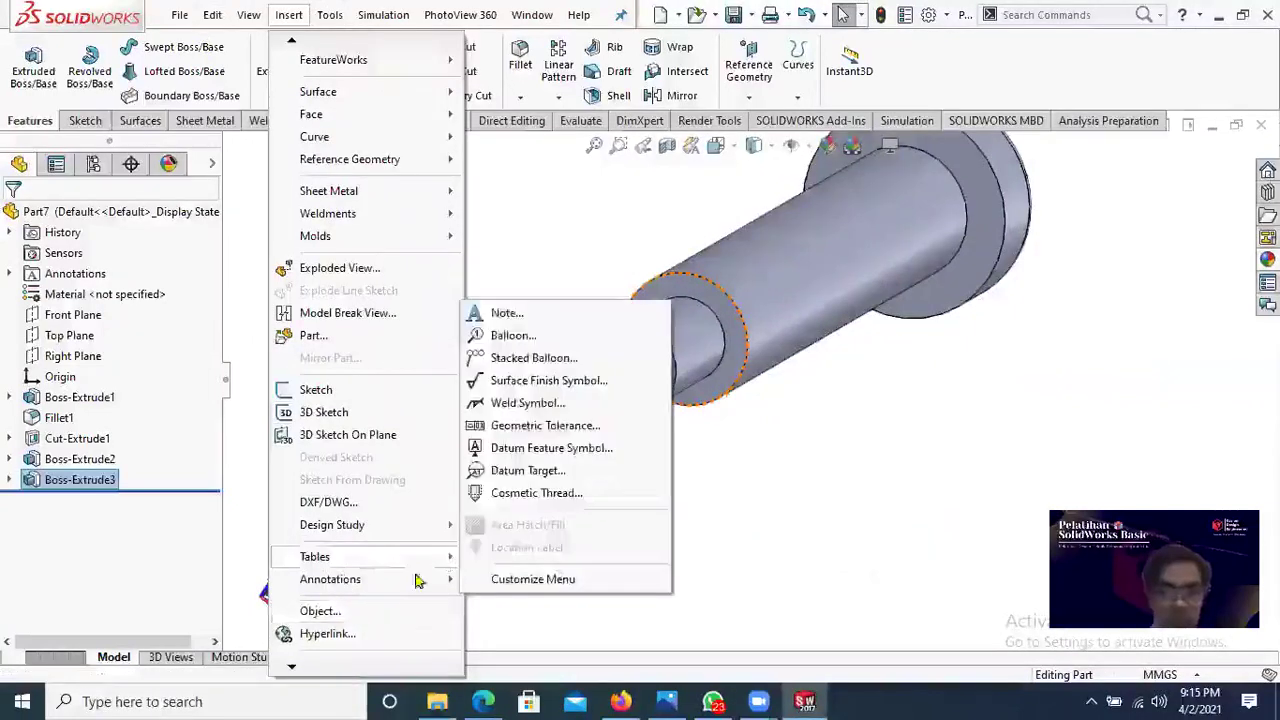
mouse_move(370, 580)
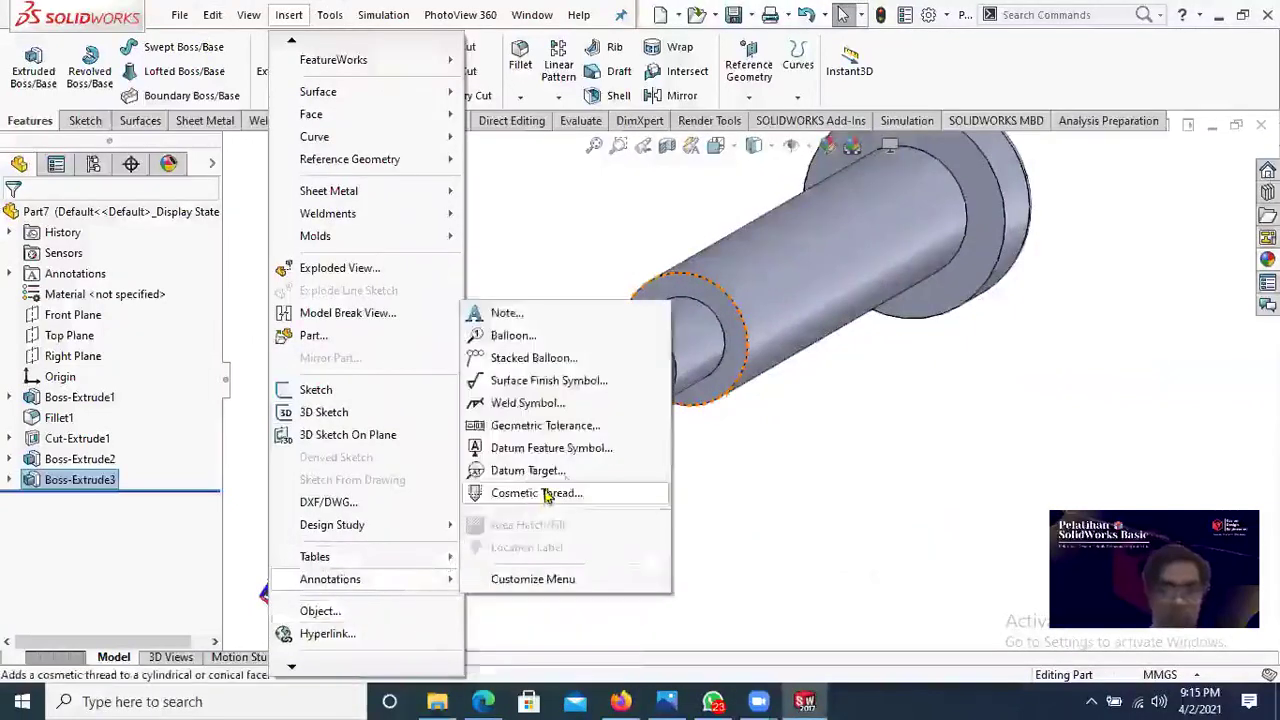
click(547, 494)
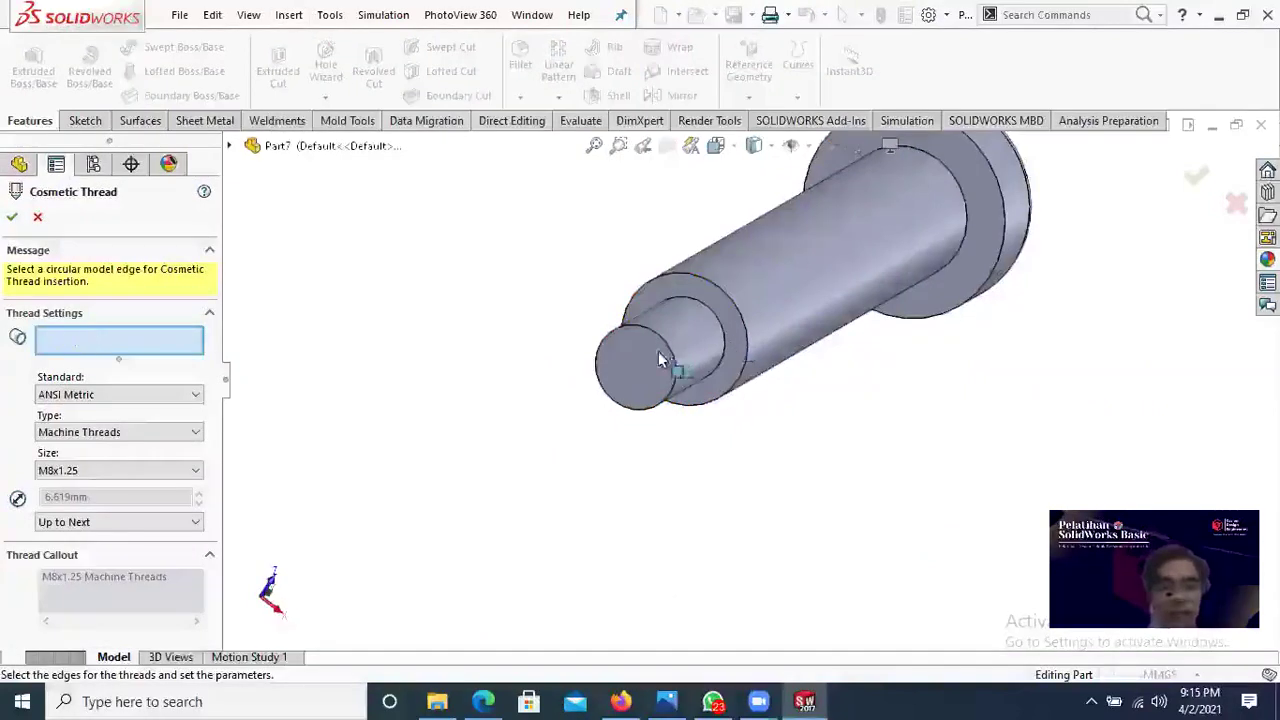
scroll(660, 350, down, 3)
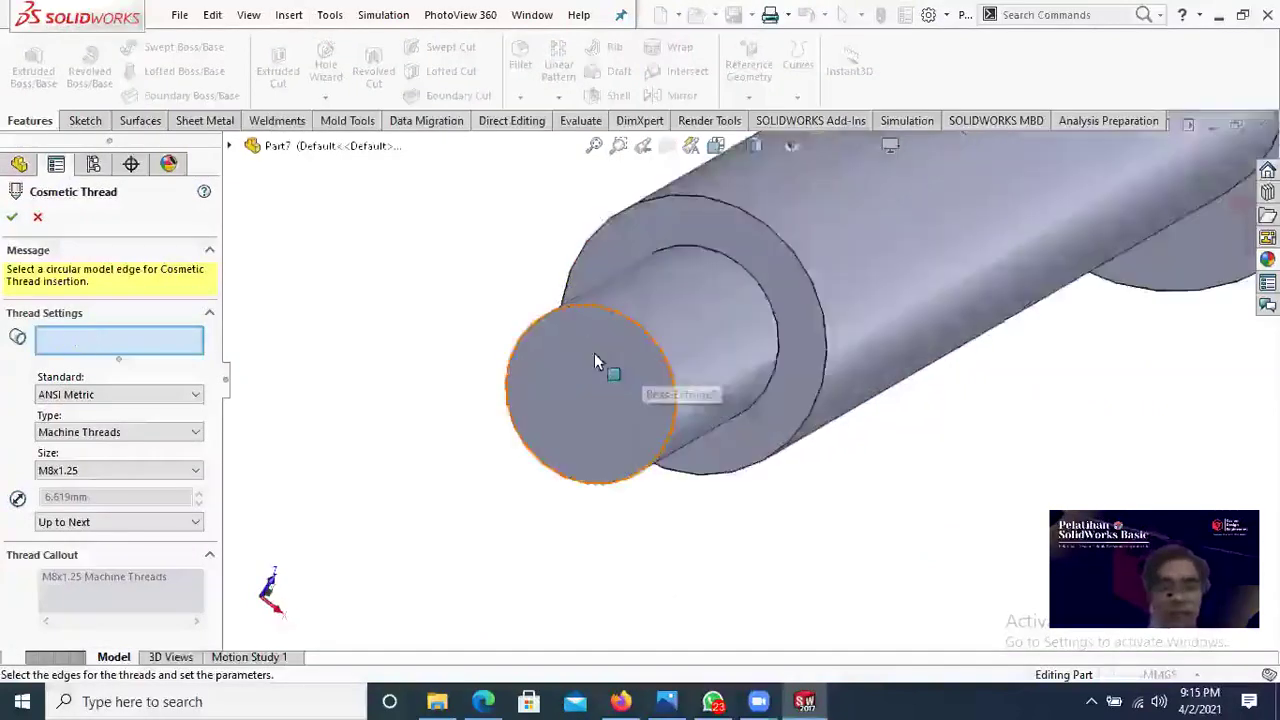
click(648, 336)
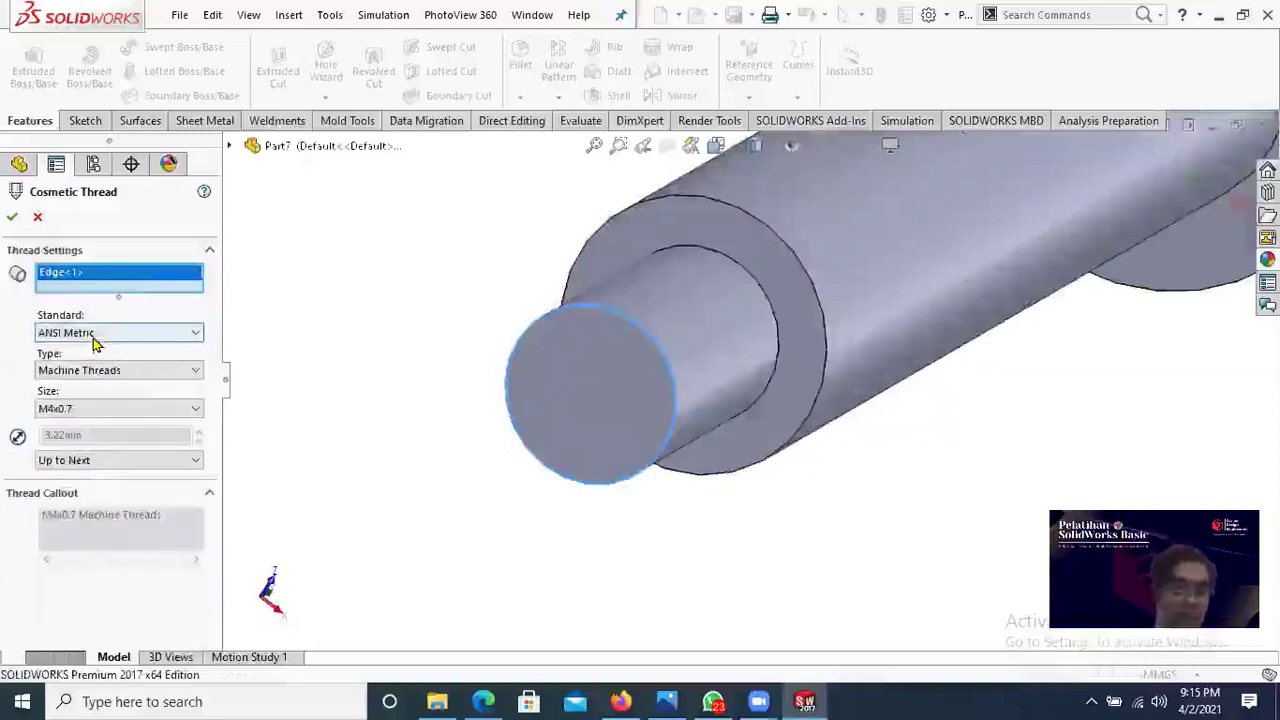
Step: Apply the cosmetic thread as ANSI Metric, Machine Threads, size M4x0.7, running Up to Next
click(94, 341)
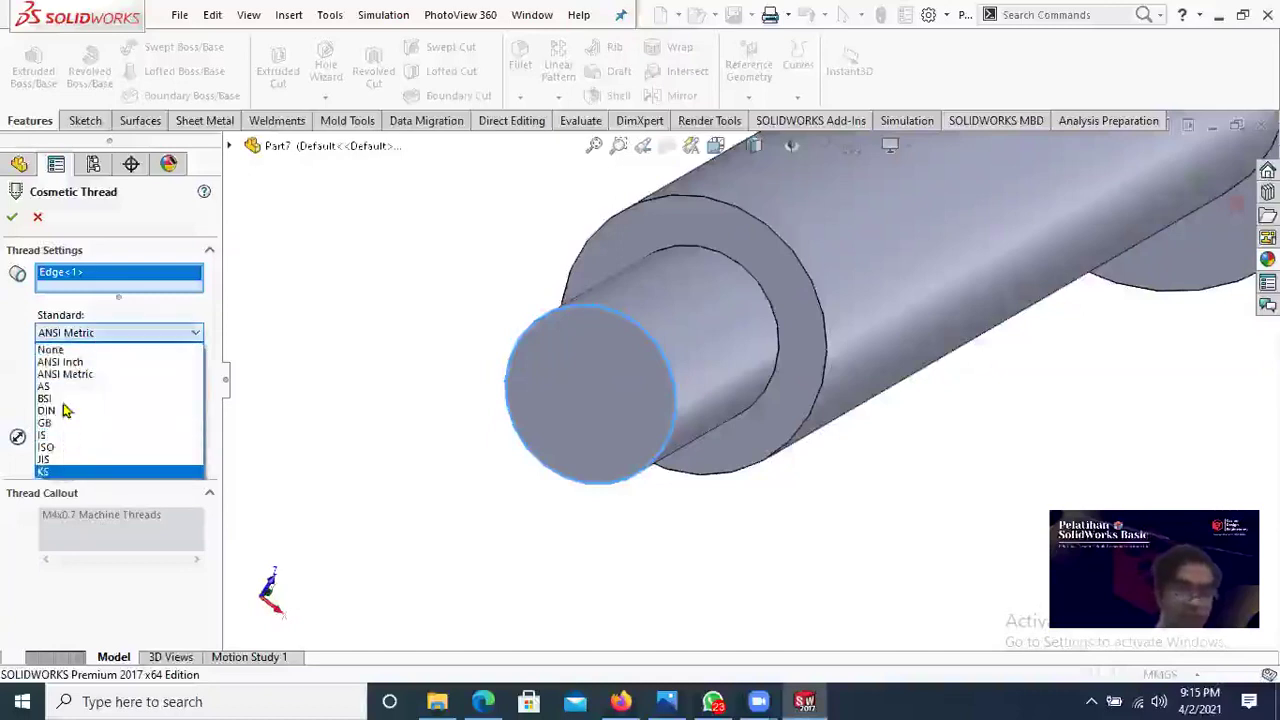
click(118, 341)
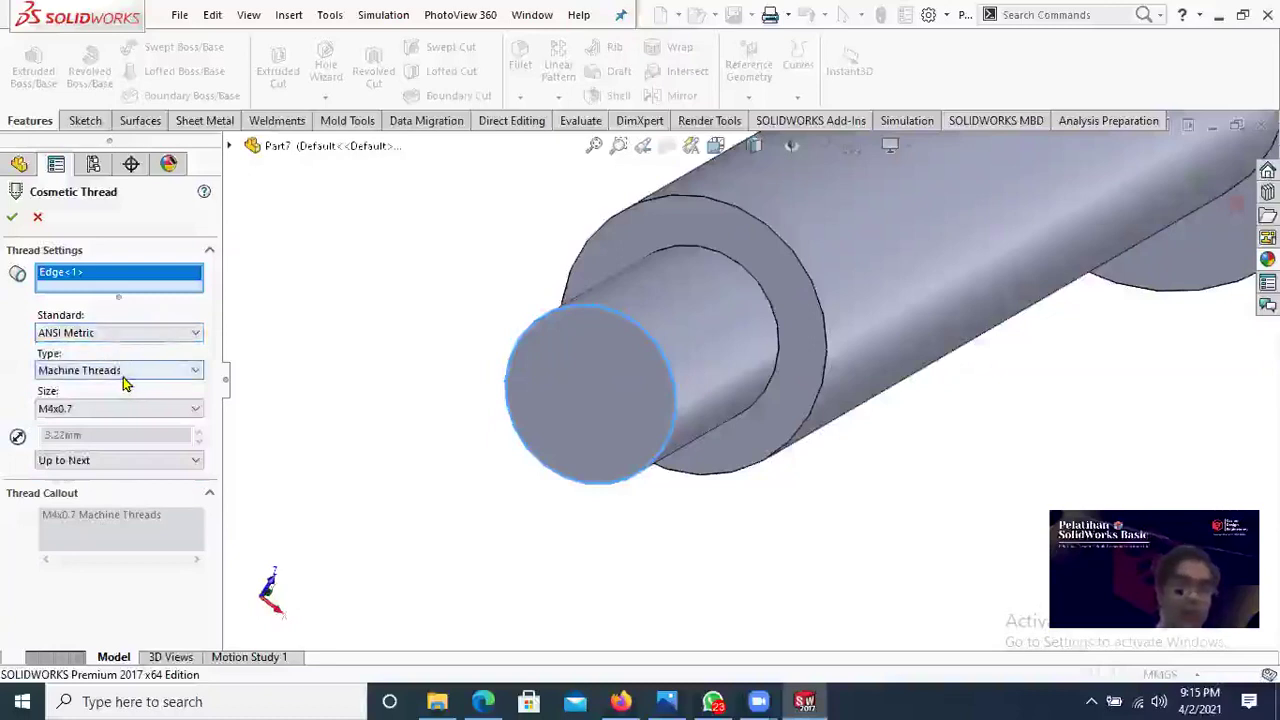
click(127, 383)
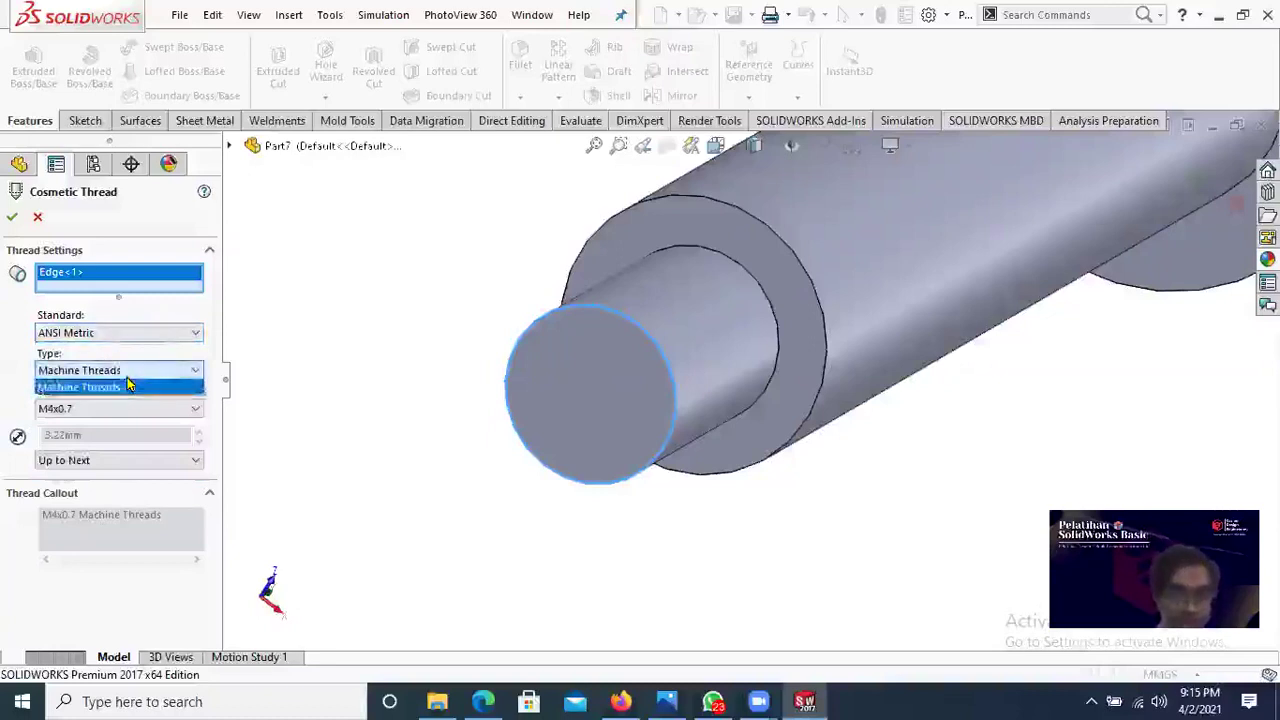
click(130, 387)
click(94, 408)
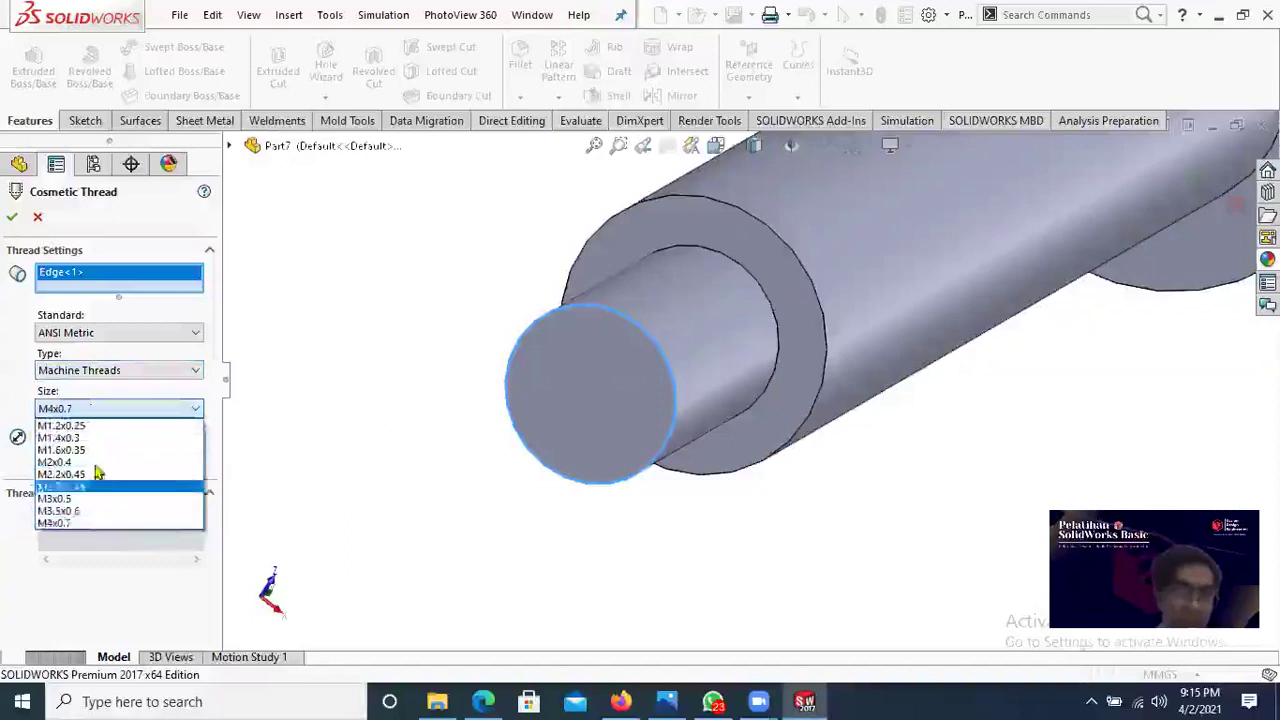
click(87, 524)
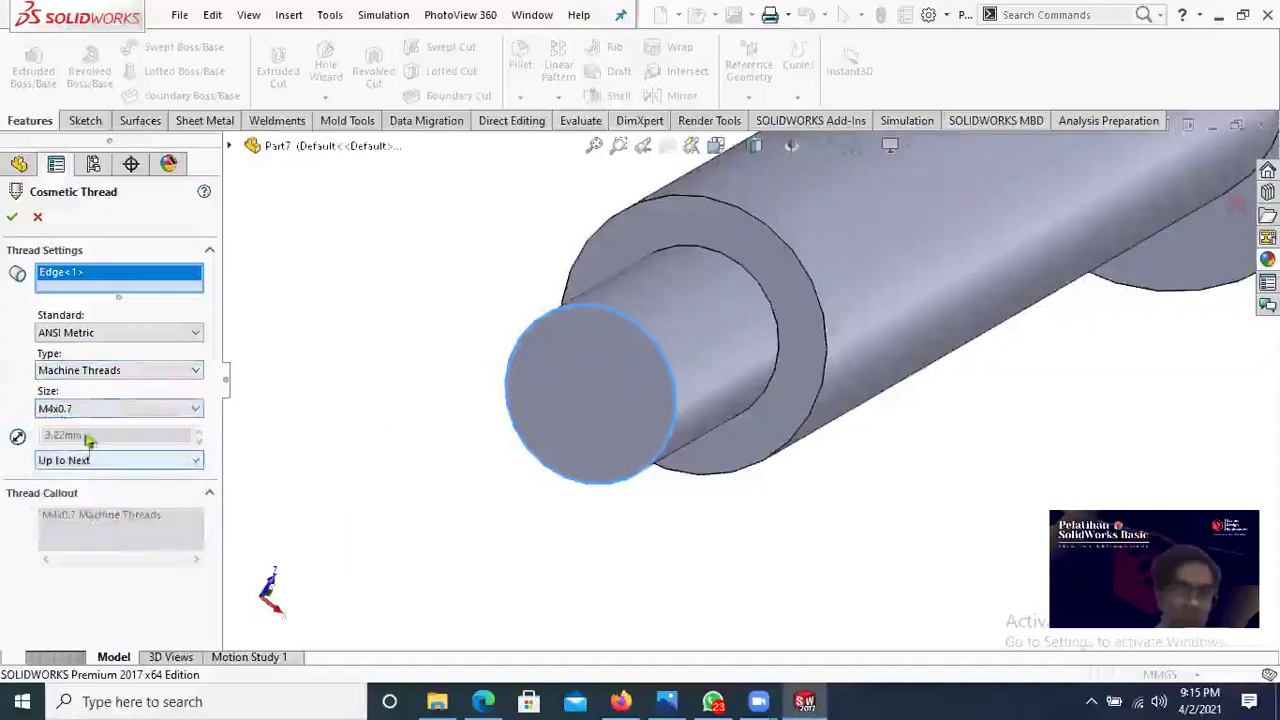
click(11, 220)
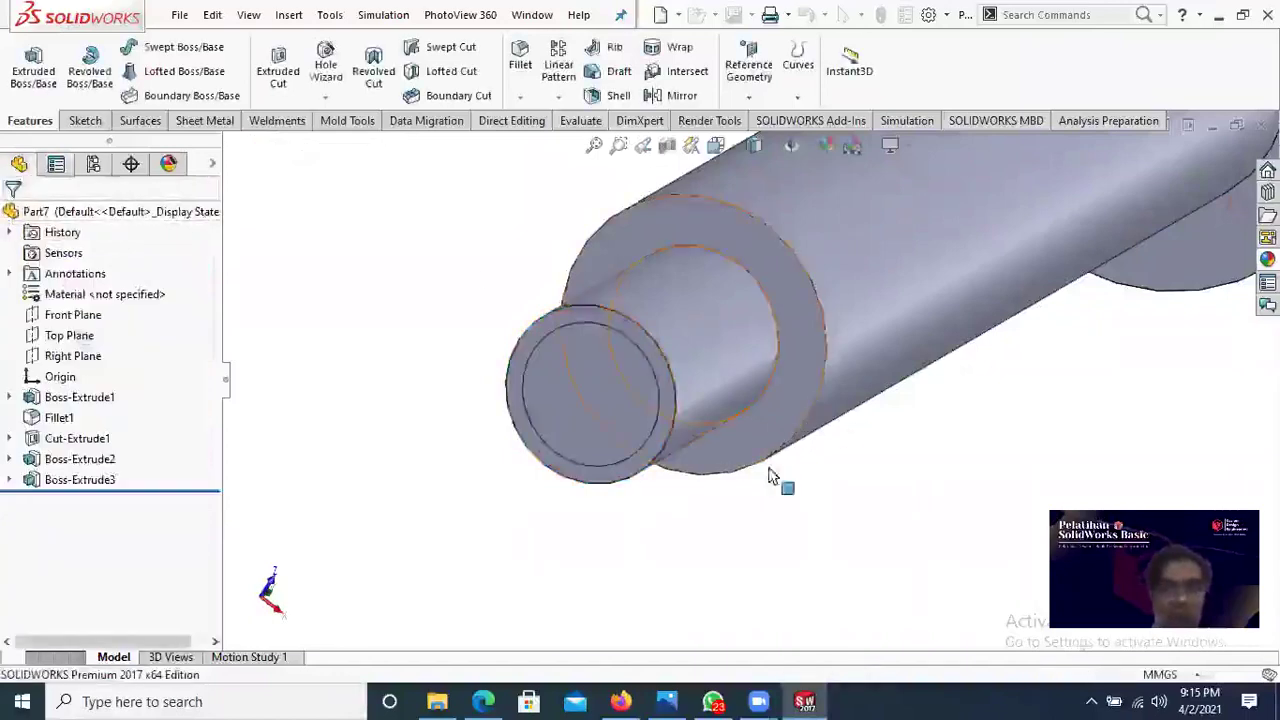
Step: Turn on Shaded cosmetic threads in the detailing display filter of the document properties
middle_drag(770, 477, 691, 306)
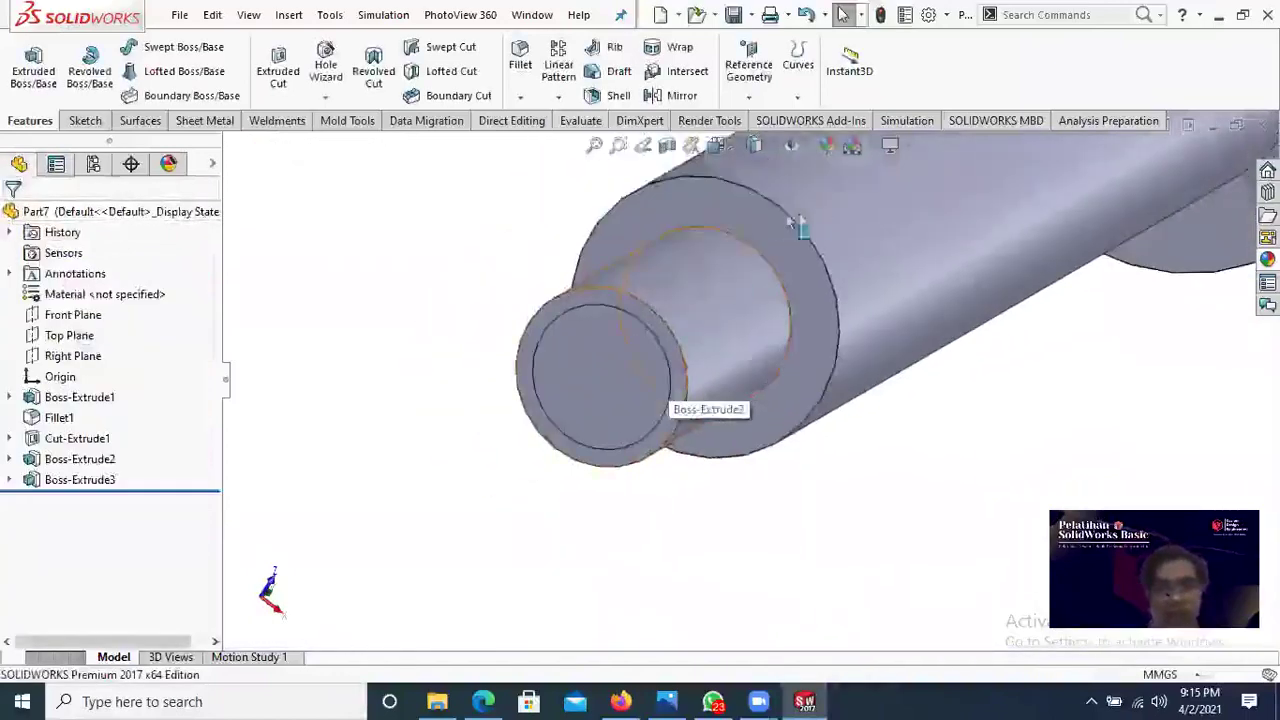
middle_drag(834, 221, 814, 251)
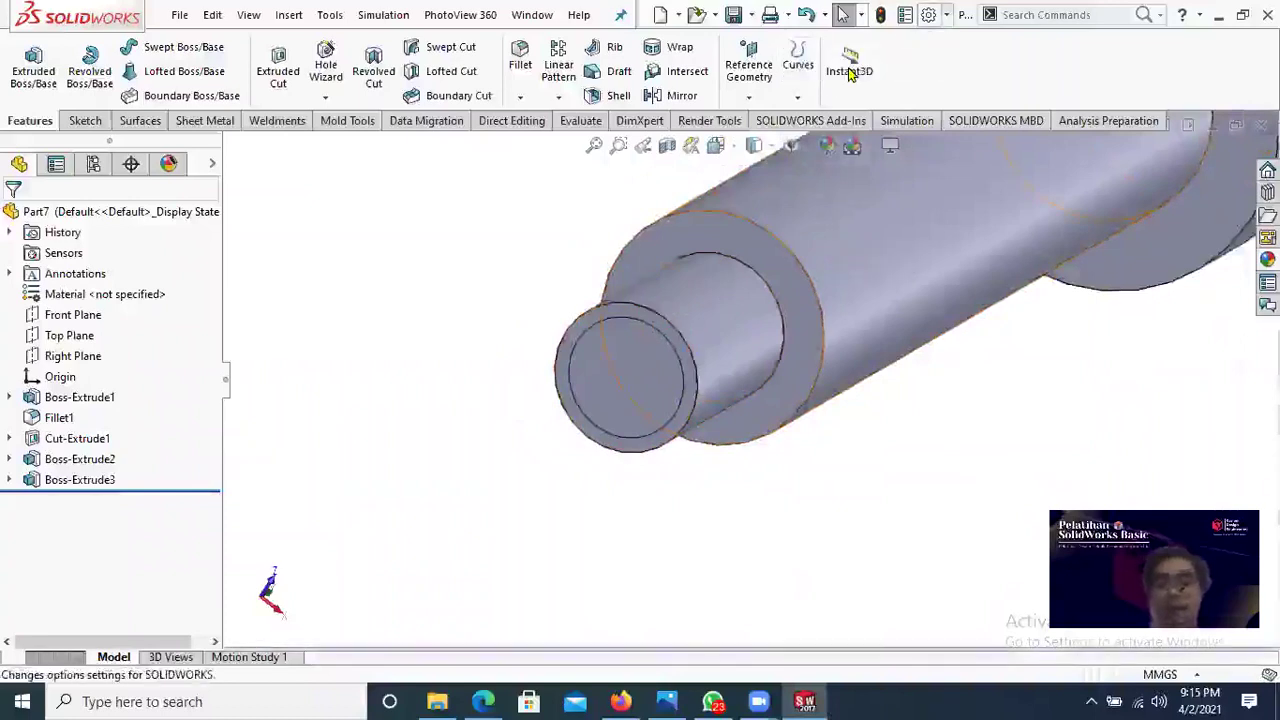
click(946, 15)
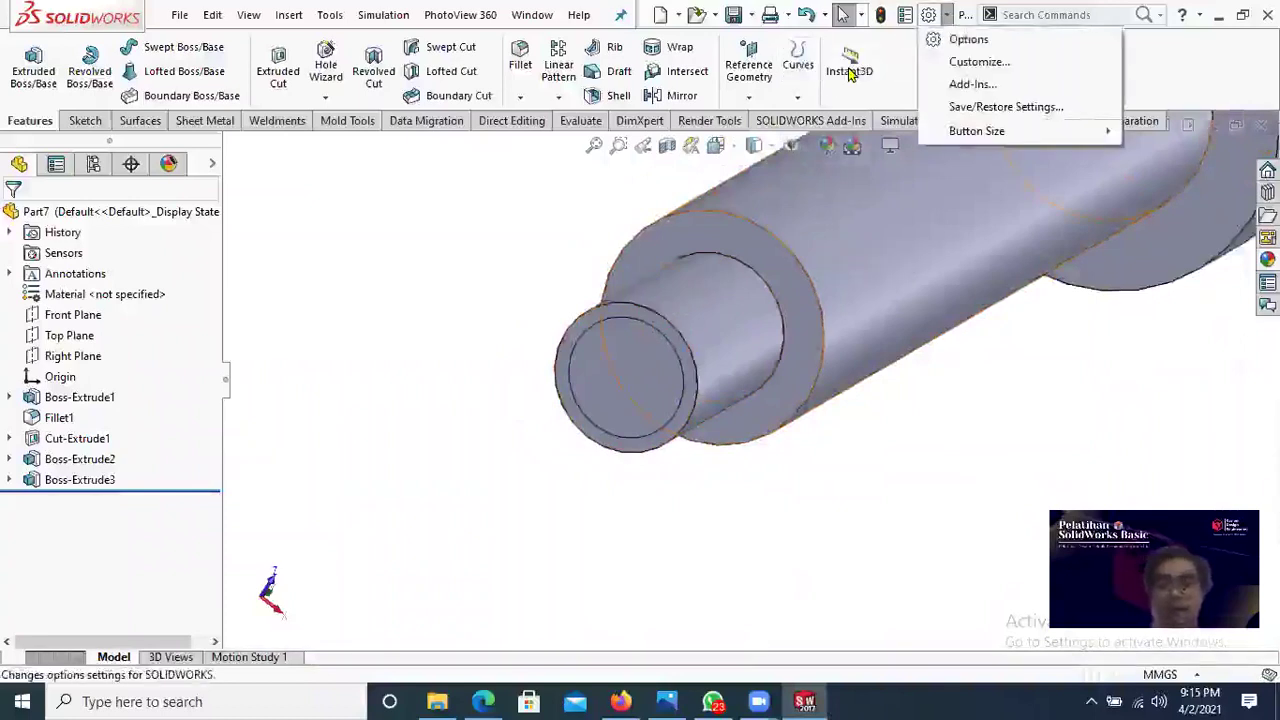
click(968, 42)
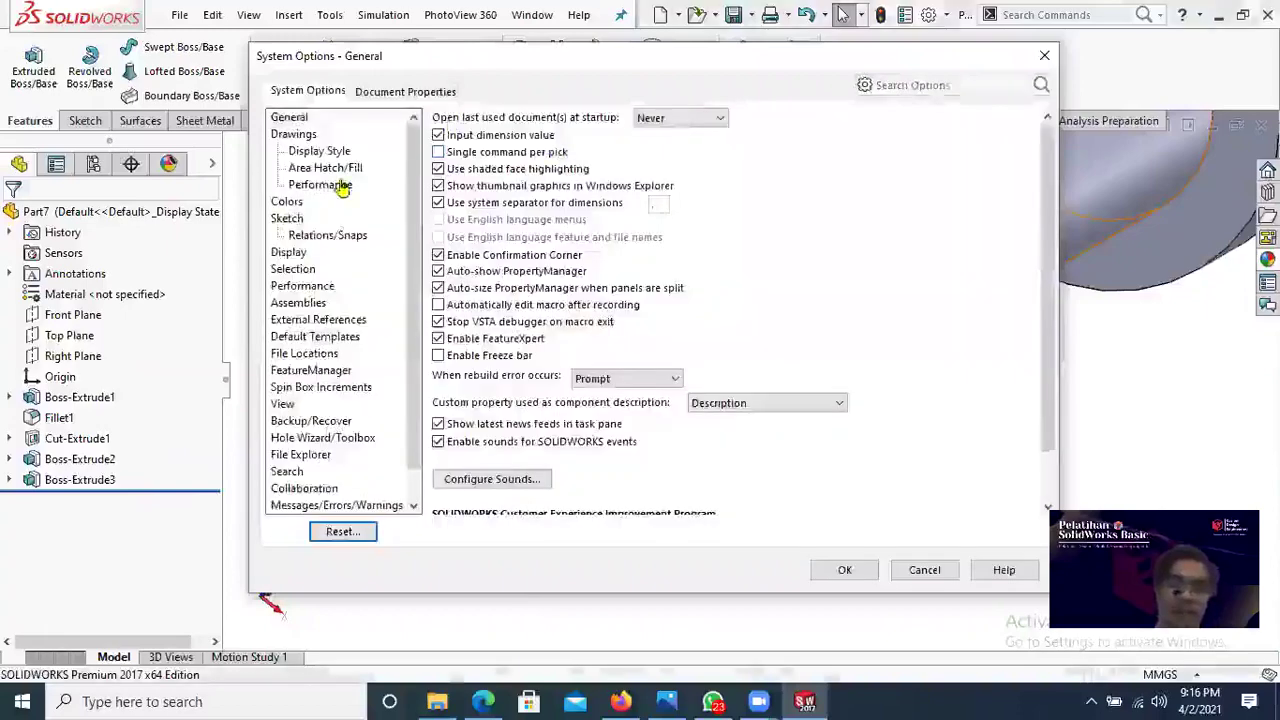
click(404, 92)
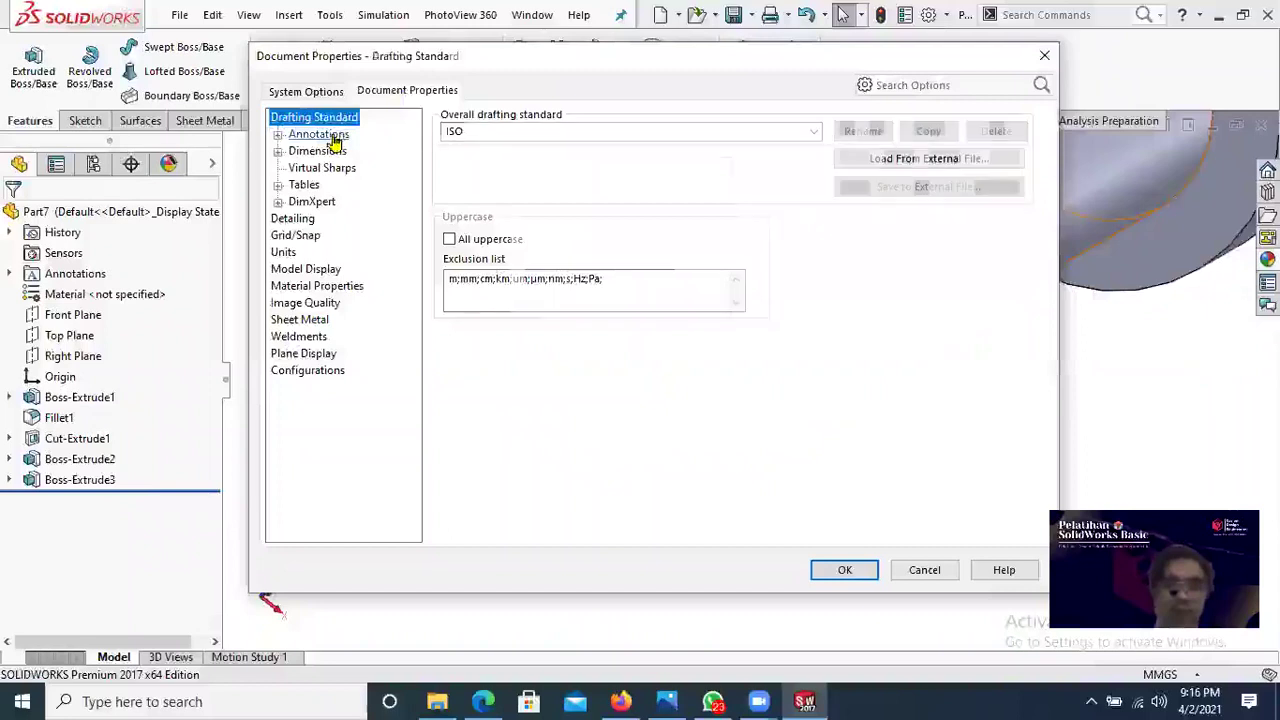
click(333, 136)
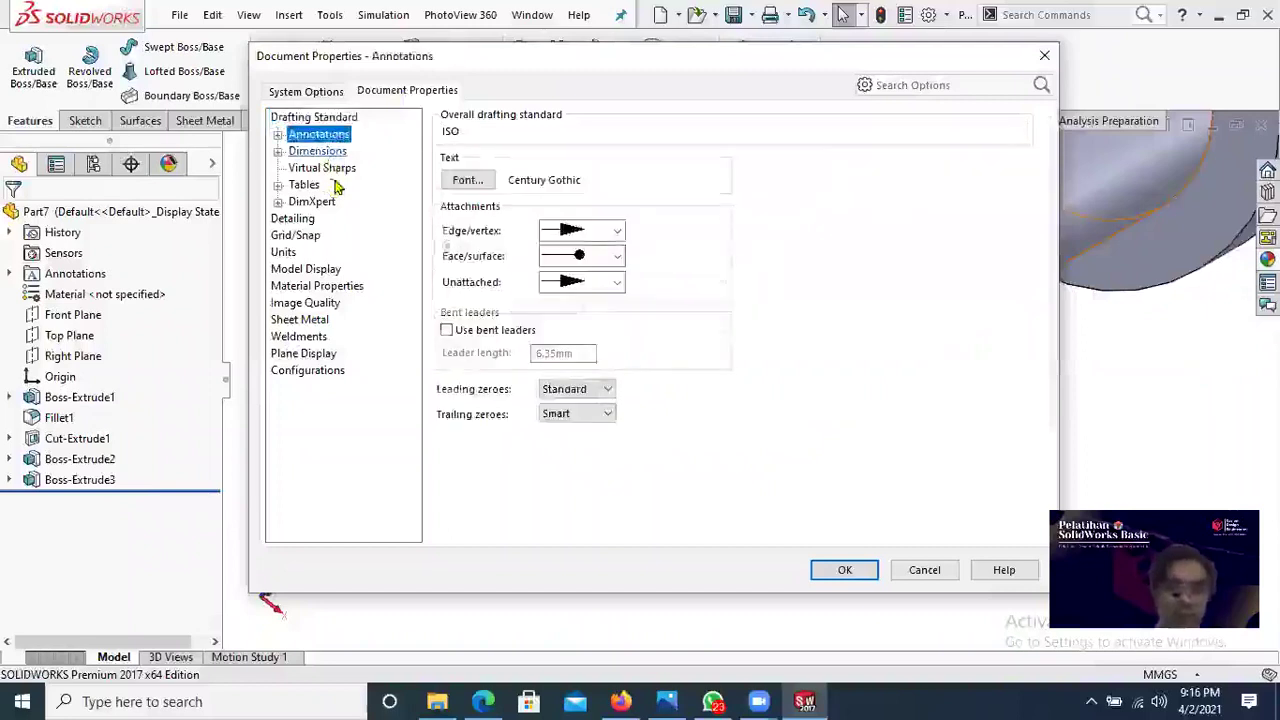
click(318, 151)
click(322, 168)
click(310, 186)
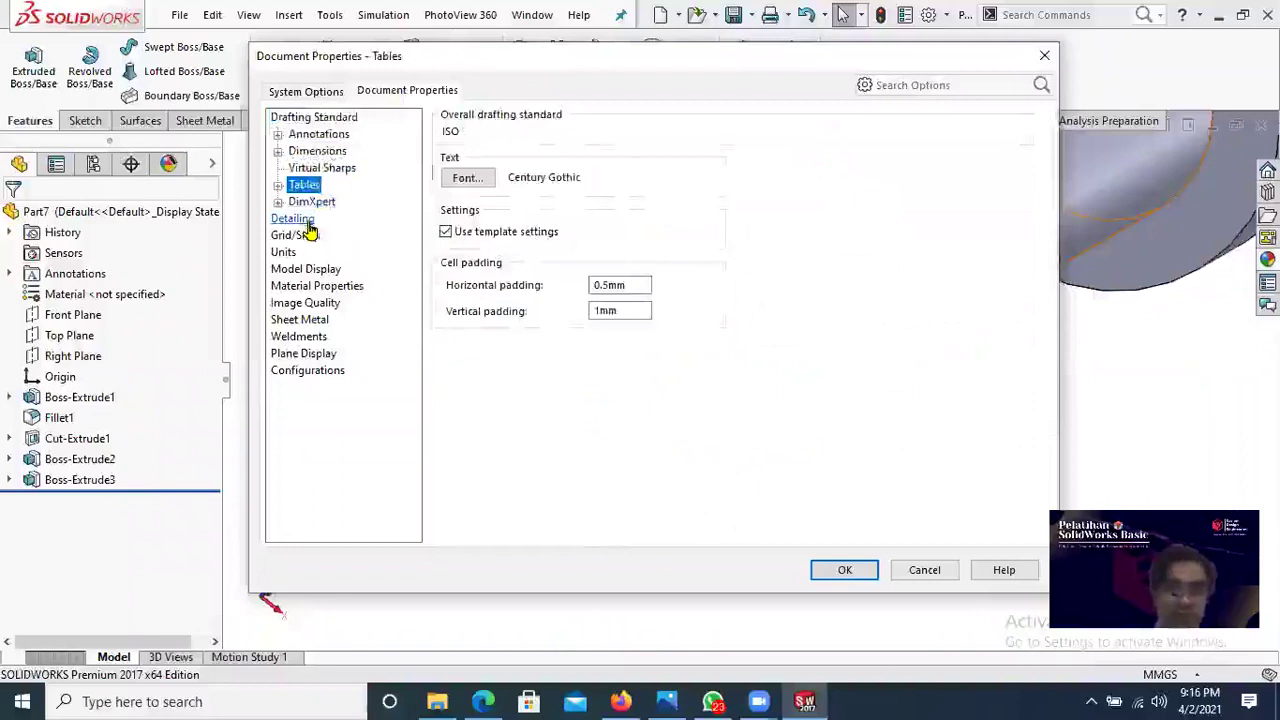
click(304, 222)
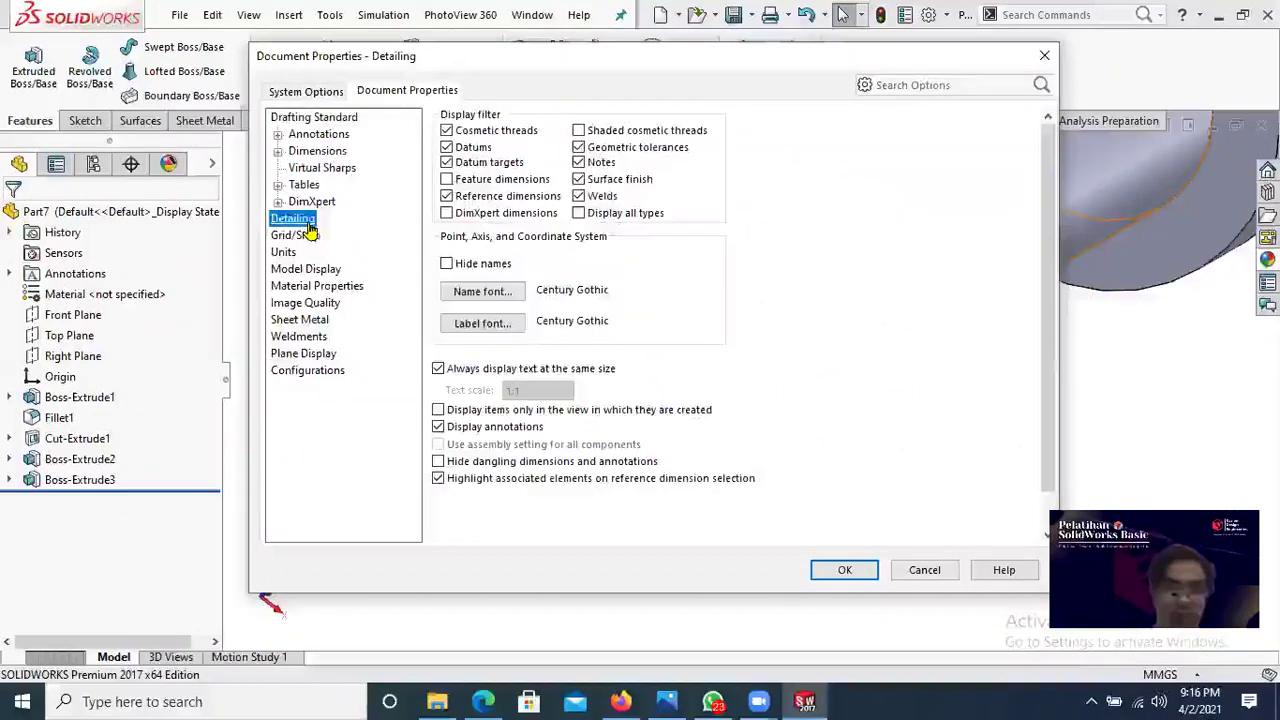
click(580, 132)
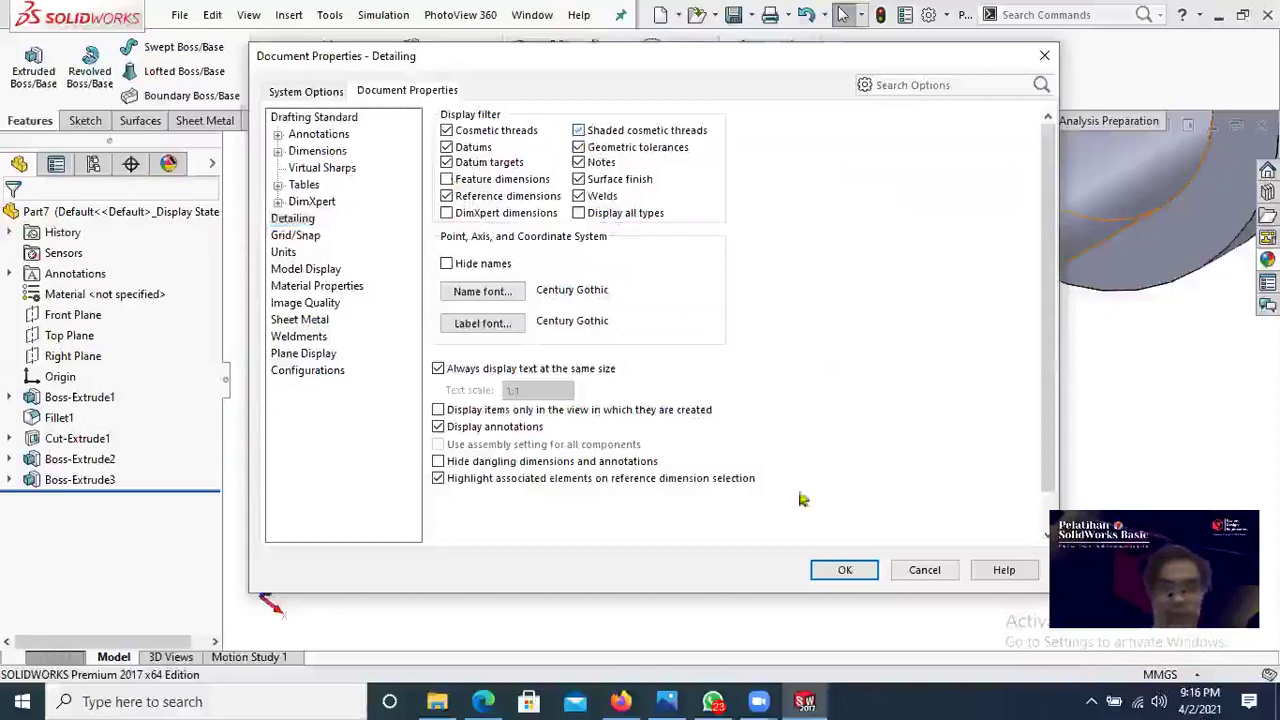
click(845, 571)
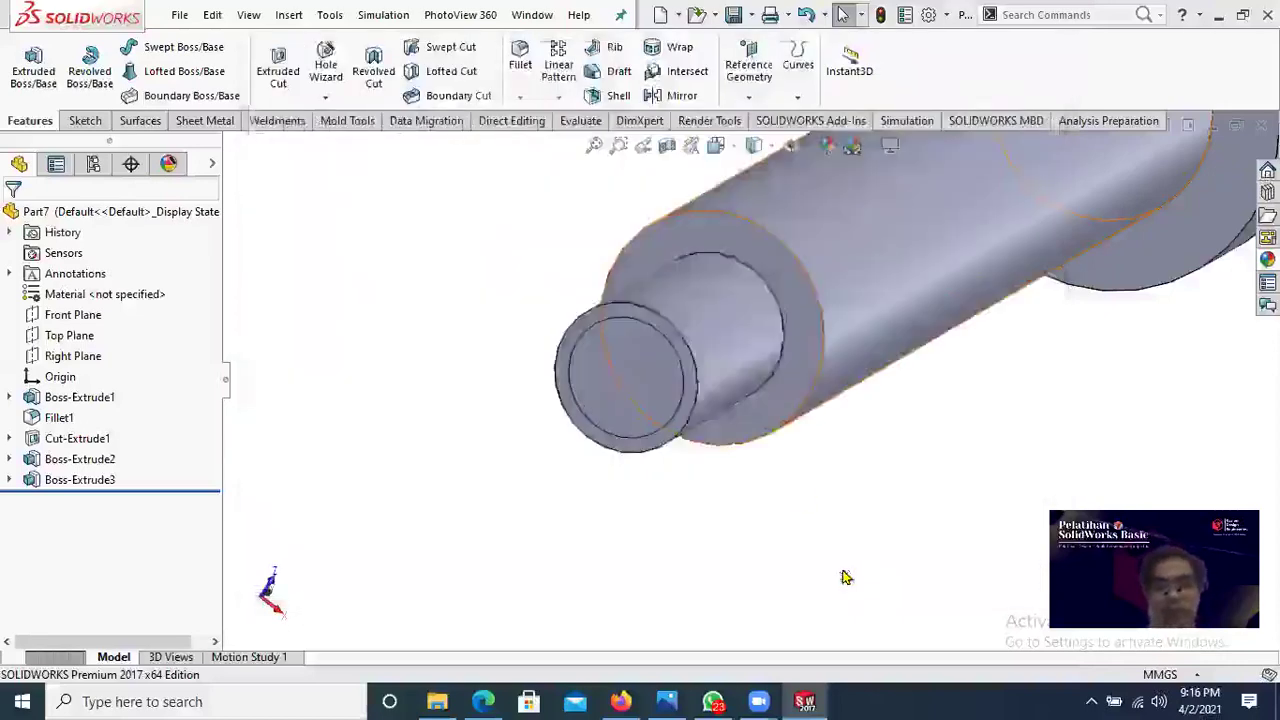
Step: Examine the shaded thread on the stud and the whole screw from the threaded end to the hex socket head
mouse_move(838, 443)
middle_down()
mouse_move(733, 437)
mouse_move(731, 408)
middle_up()
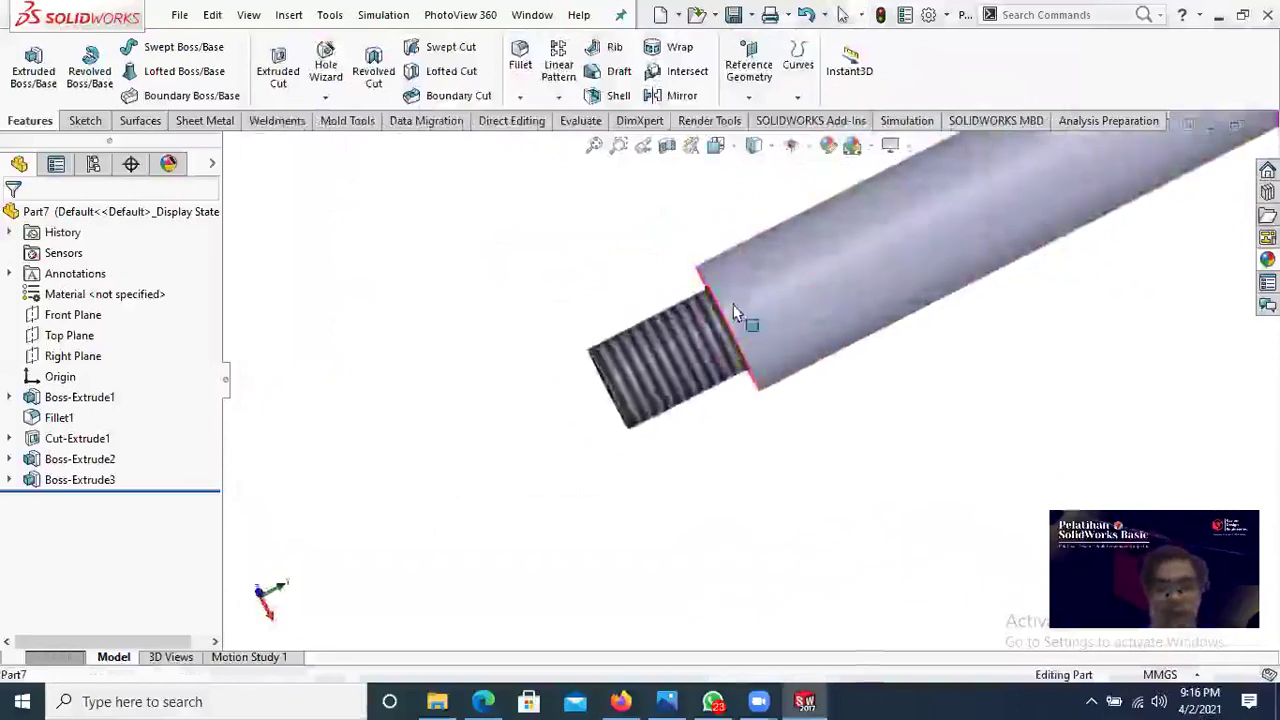
scroll(733, 306, down, 5)
scroll(674, 418, down, 1)
scroll(660, 503, up, 3)
scroll(900, 434, up, 5)
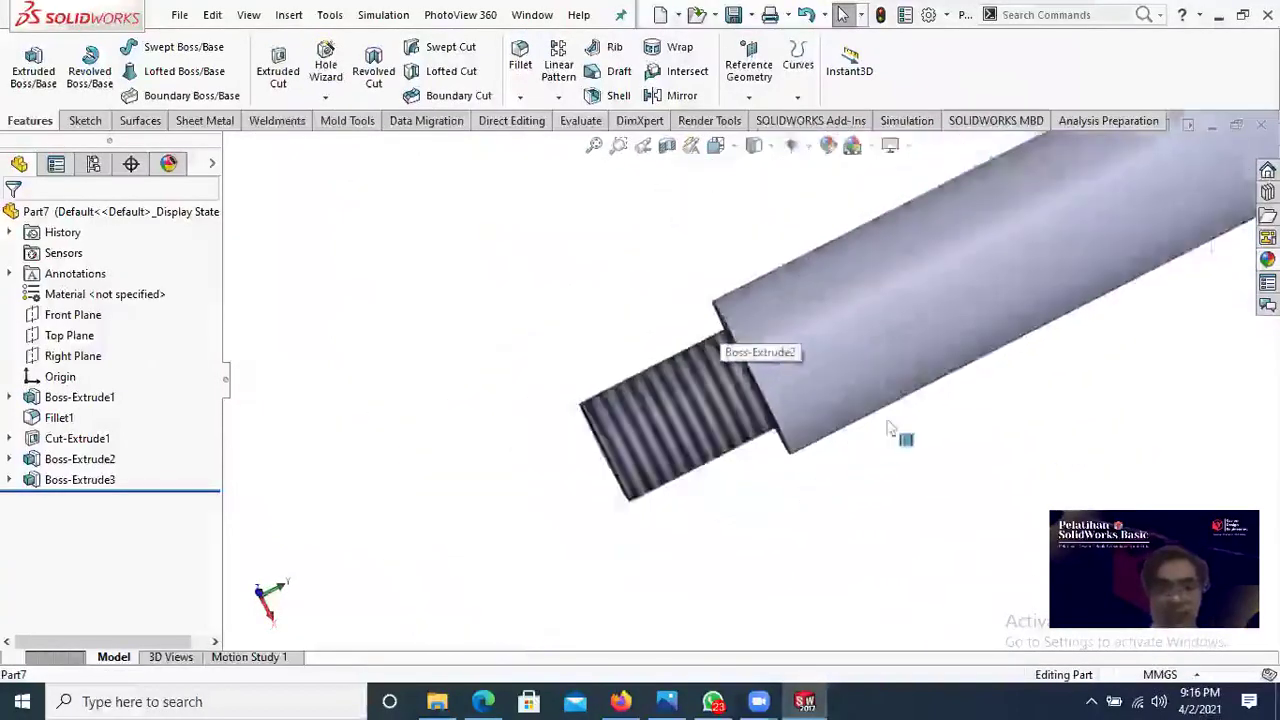
middle_drag(964, 368, 606, 366)
scroll(799, 353, down, 3)
scroll(486, 377, down, 4)
middle_drag(486, 377, 640, 335)
scroll(640, 335, up, 1)
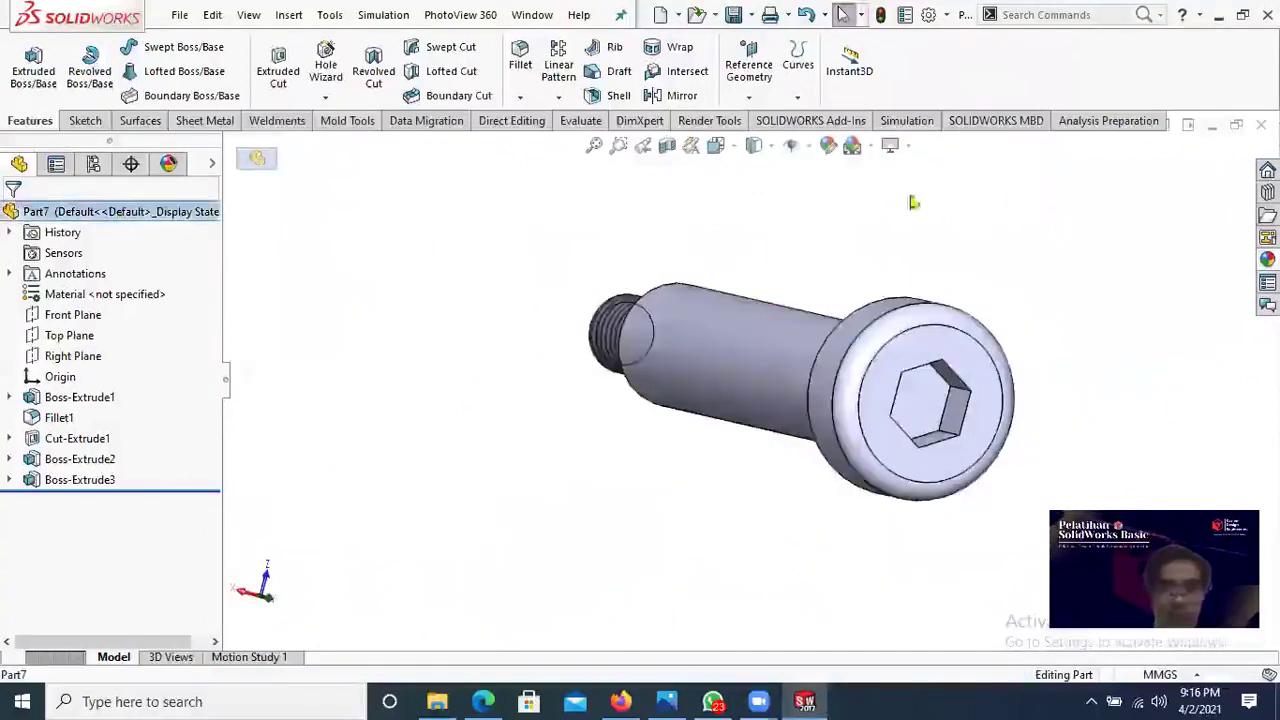
Step: Change the appearance color of the whole part to white from the standard swatches
click(828, 147)
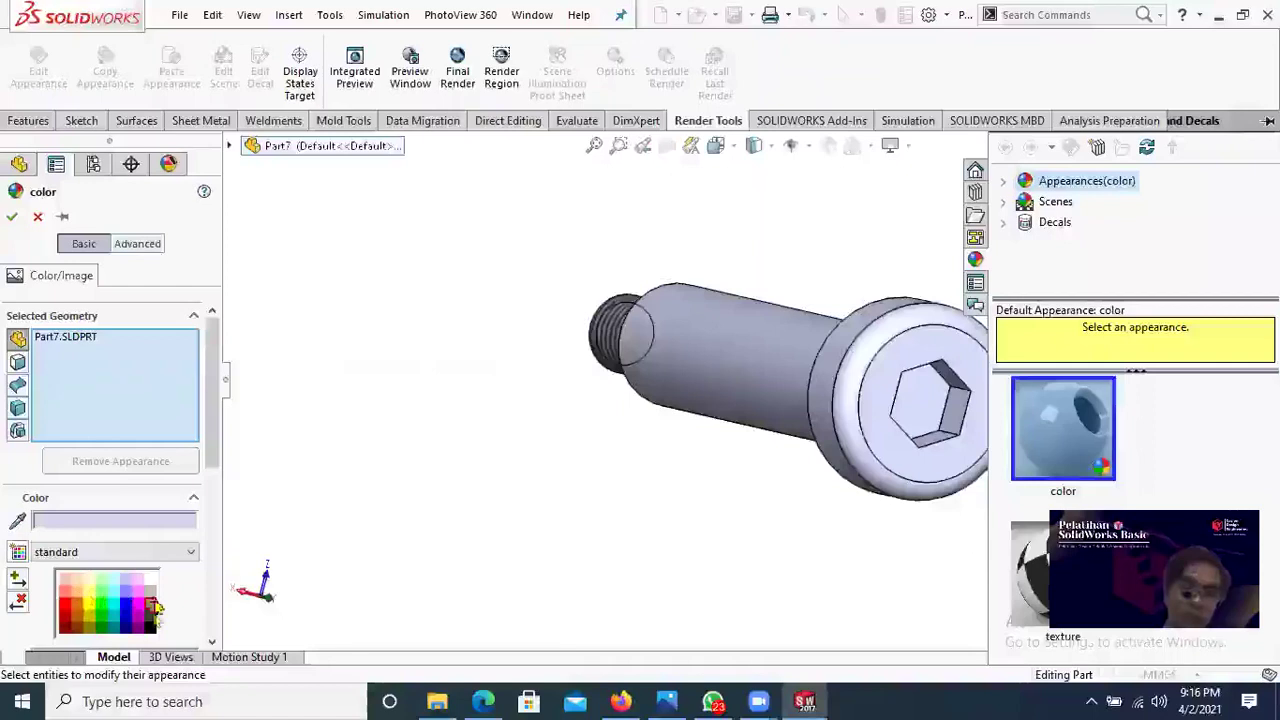
click(150, 590)
middle_drag(563, 571, 370, 420)
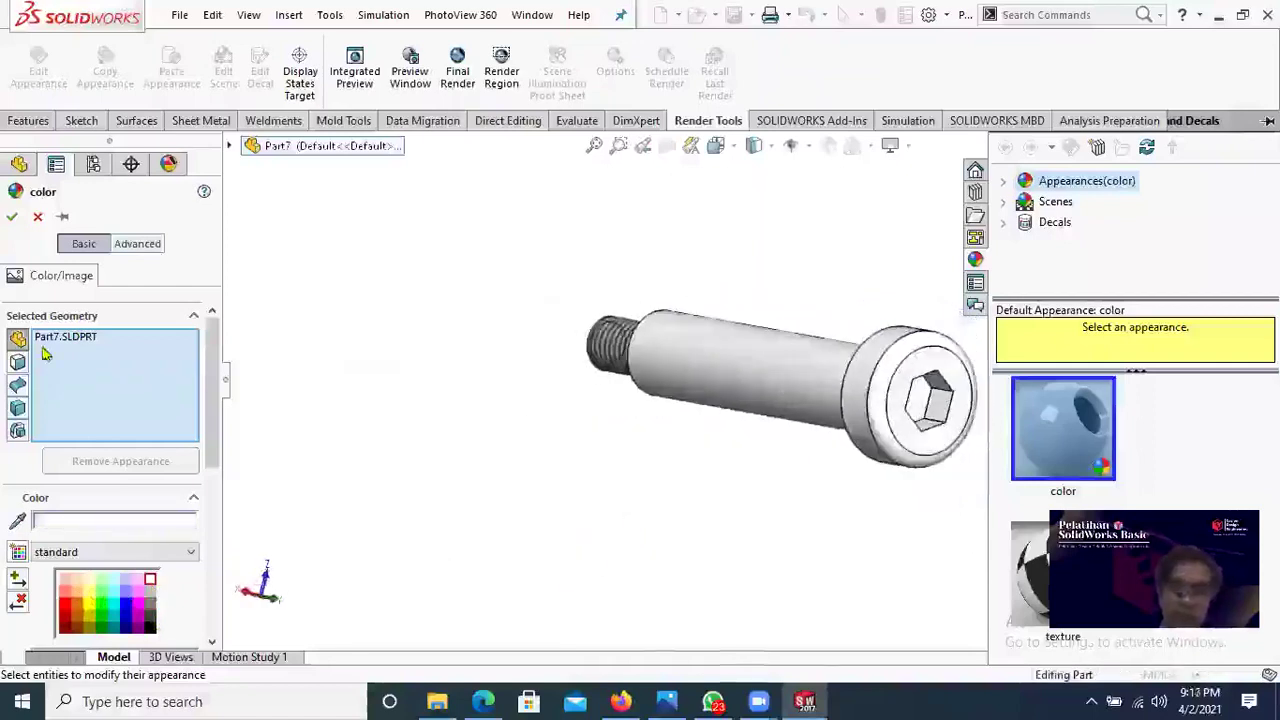
click(12, 216)
scroll(787, 347, down, 2)
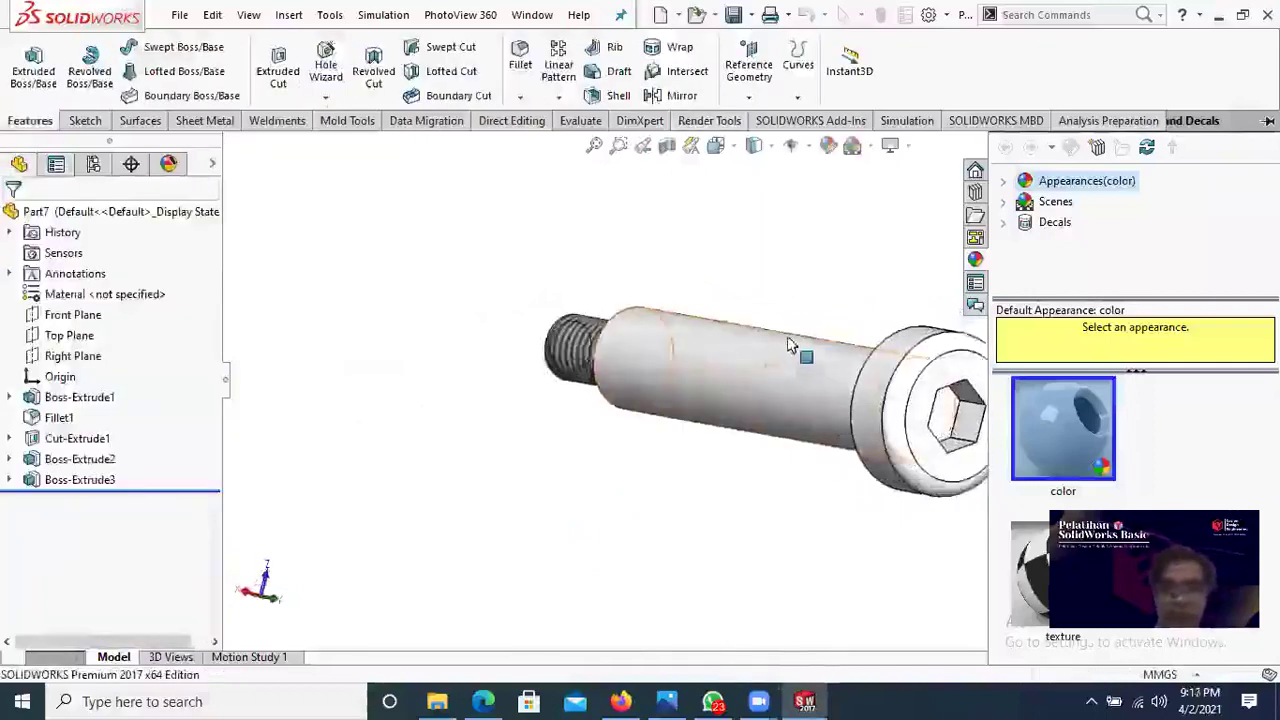
click(790, 273)
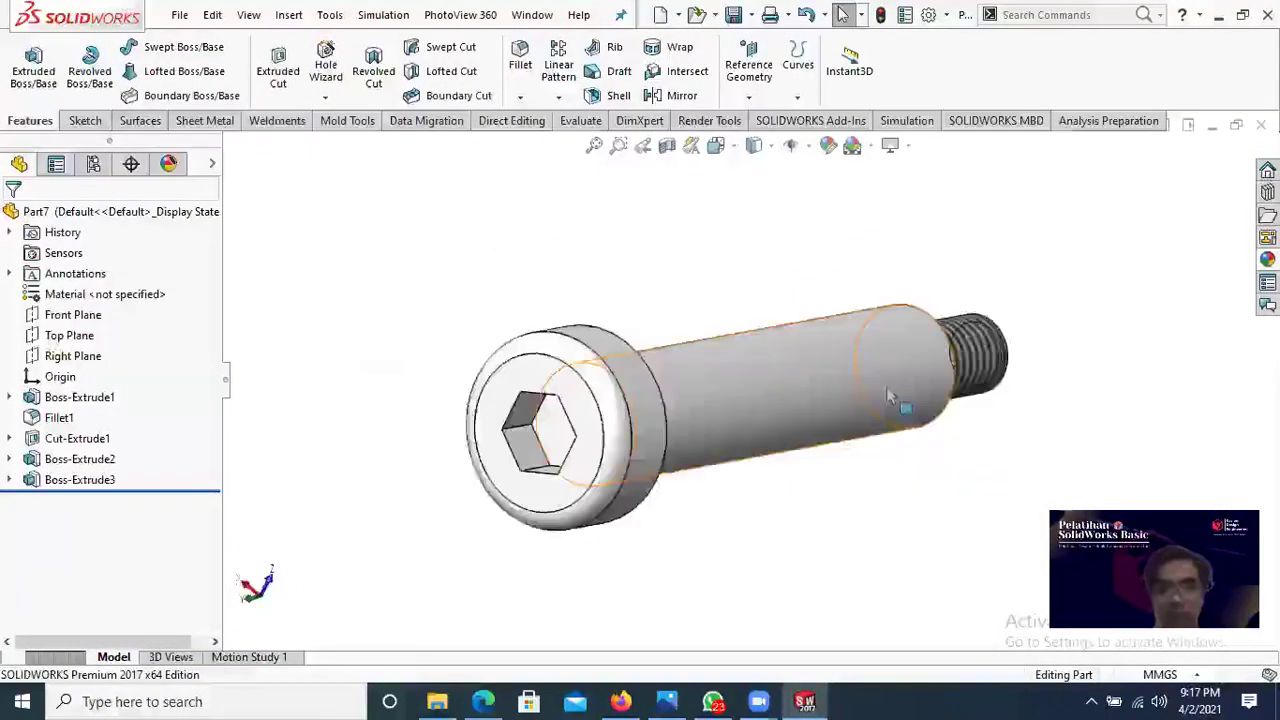
Step: Save the part as "6. Socked Head Screw" in the Pulley Support Part folder
middle_drag(831, 463, 912, 427)
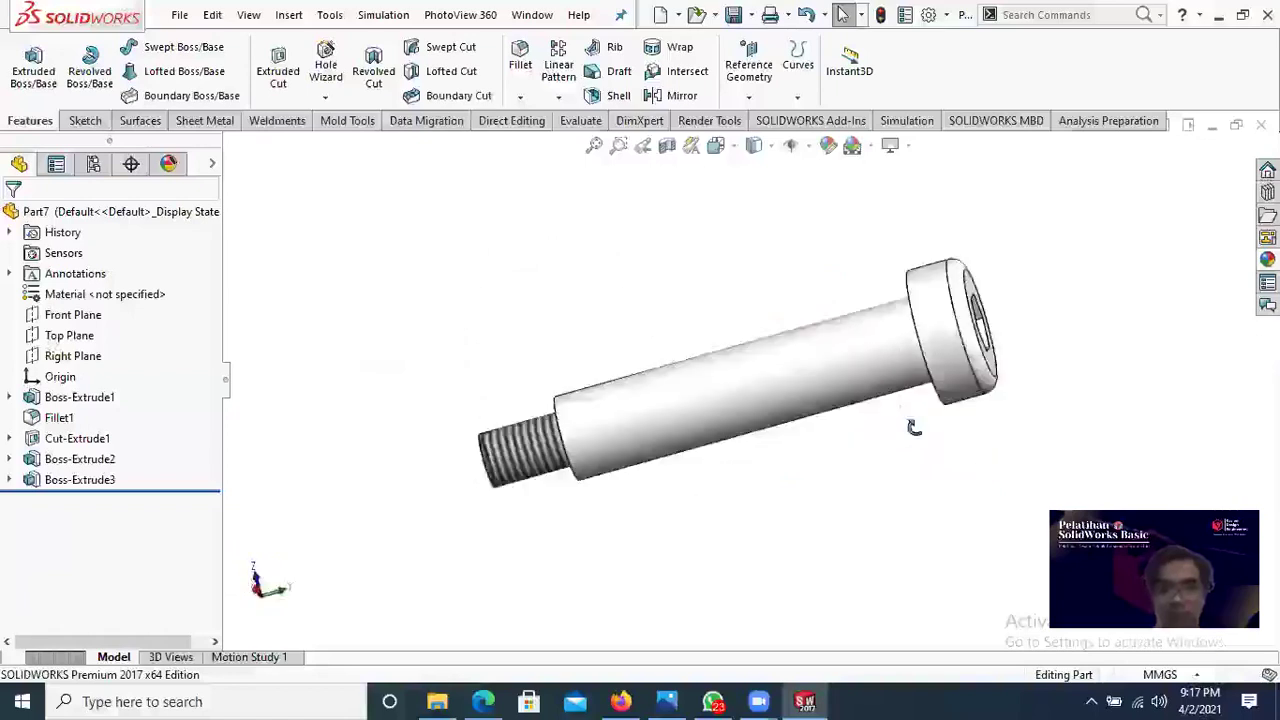
click(179, 16)
click(205, 197)
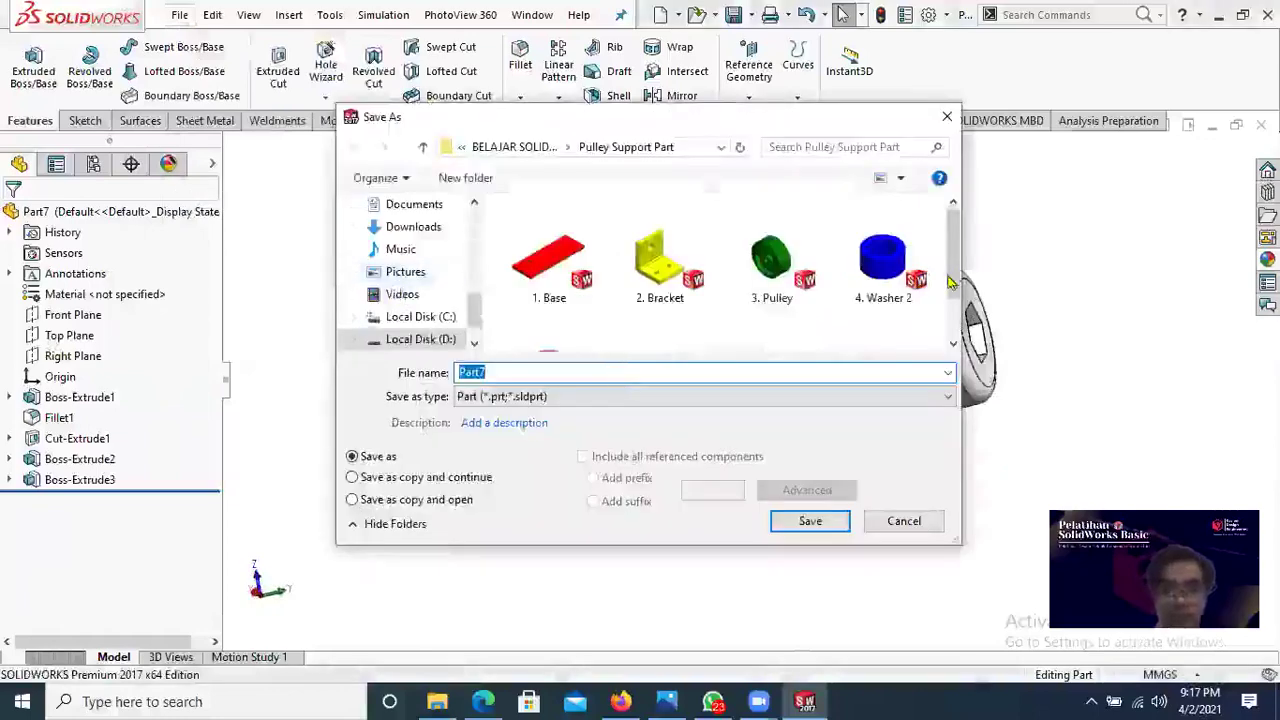
scroll(554, 355, down, 1)
scroll(624, 346, down, 1)
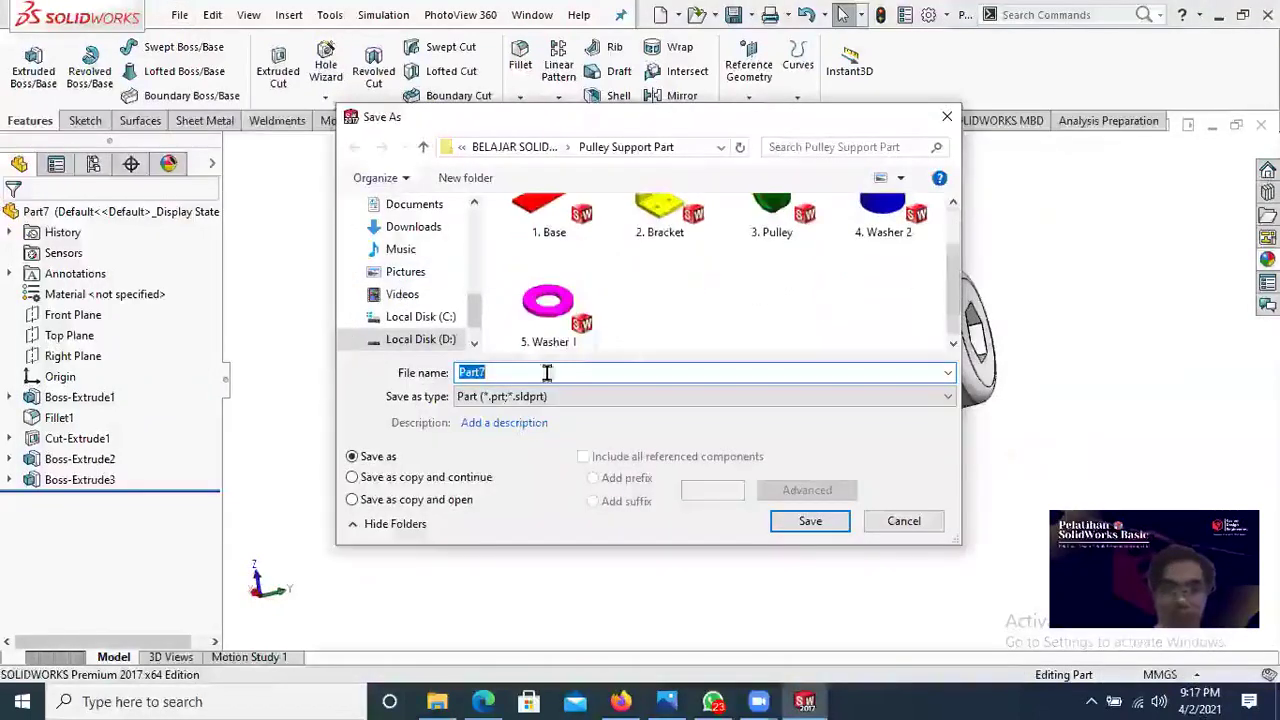
key(BackSpace)
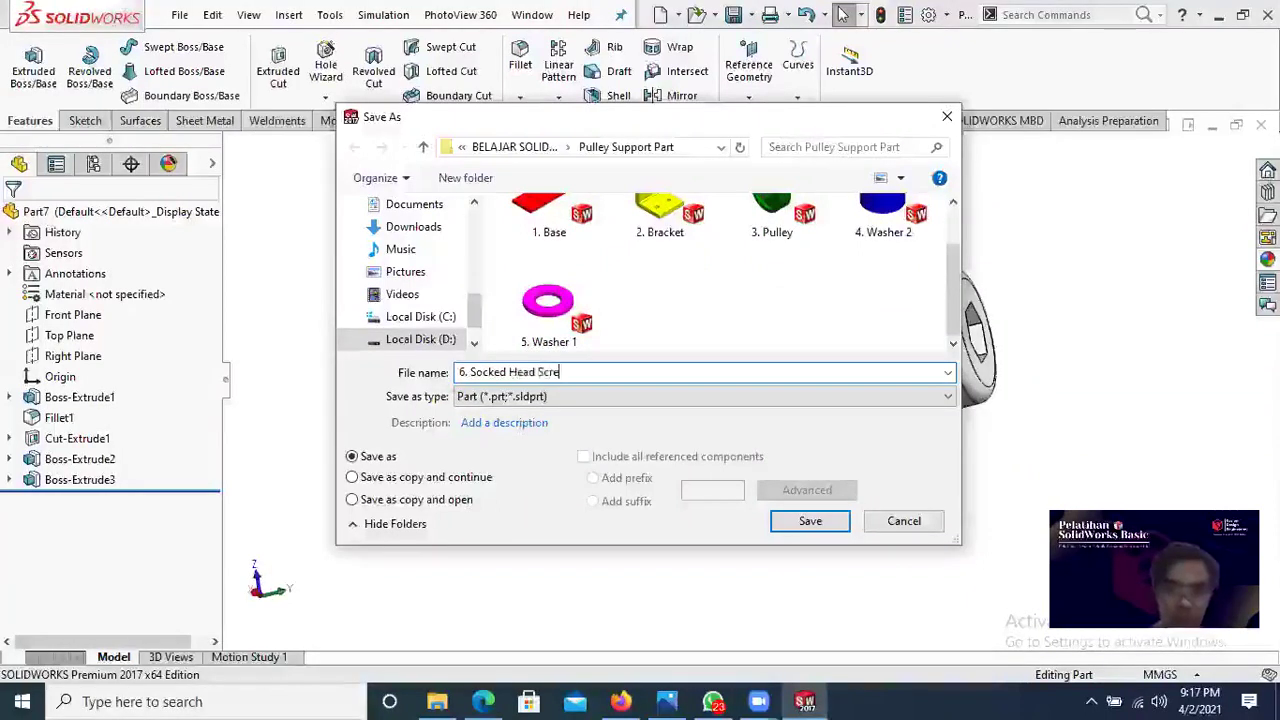
click(826, 527)
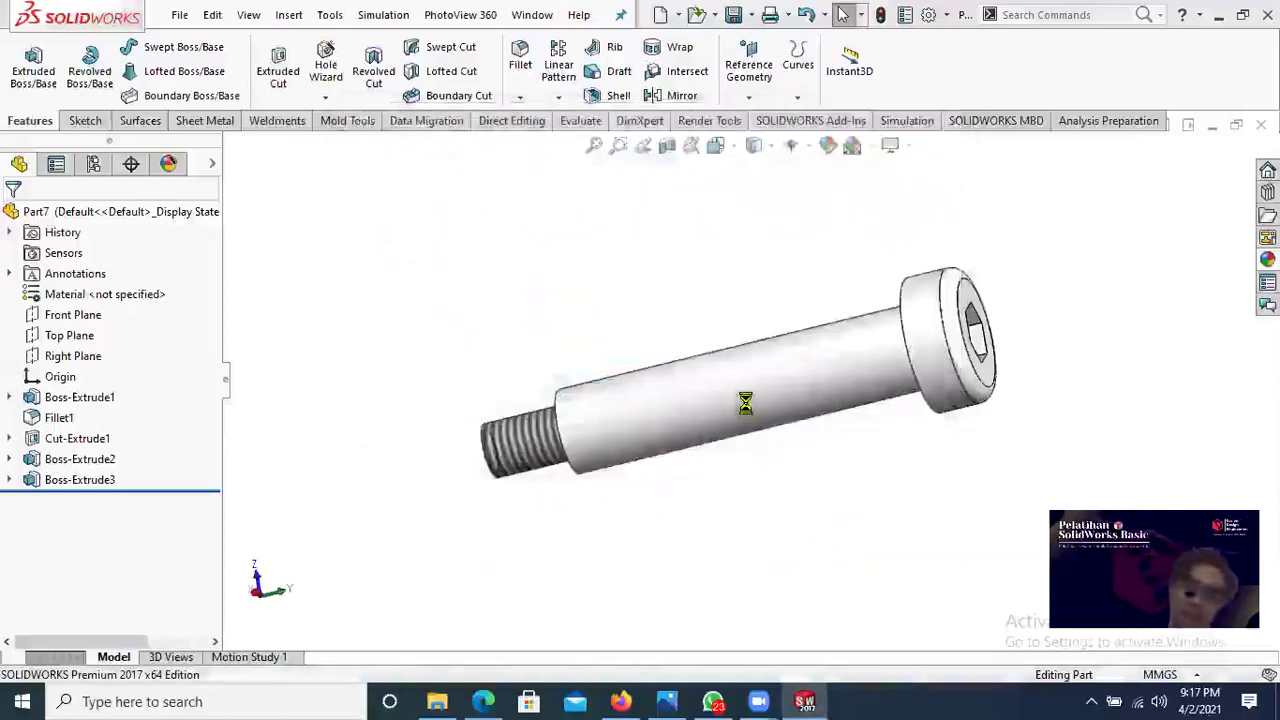
Step: Look at the Toolbox entry in the Design Library and return to the screw model
middle_drag(743, 414, 514, 417)
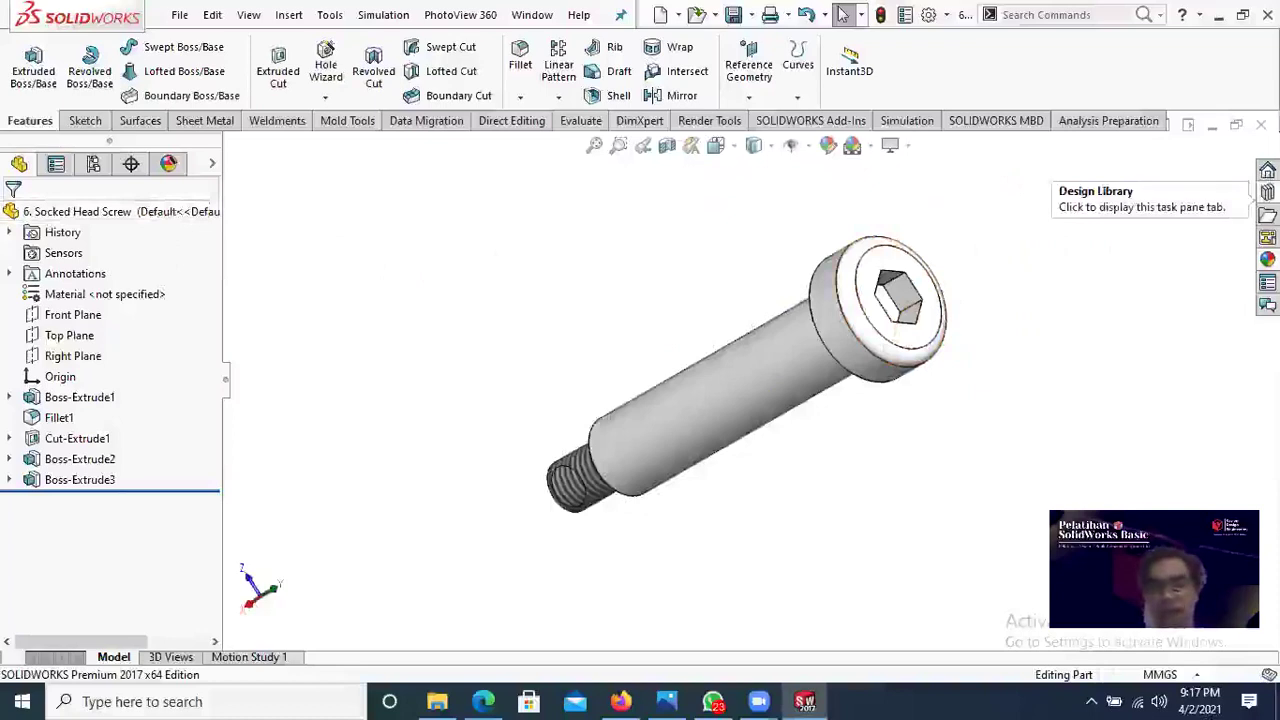
click(1267, 192)
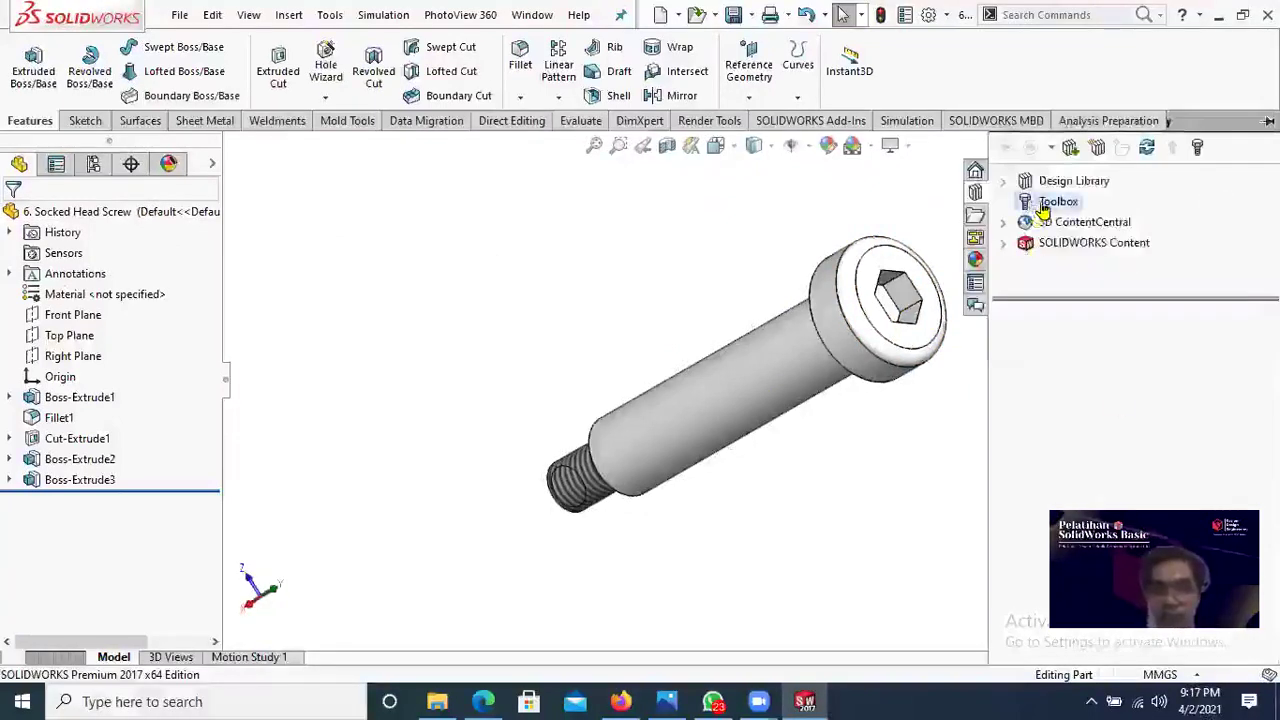
click(1046, 204)
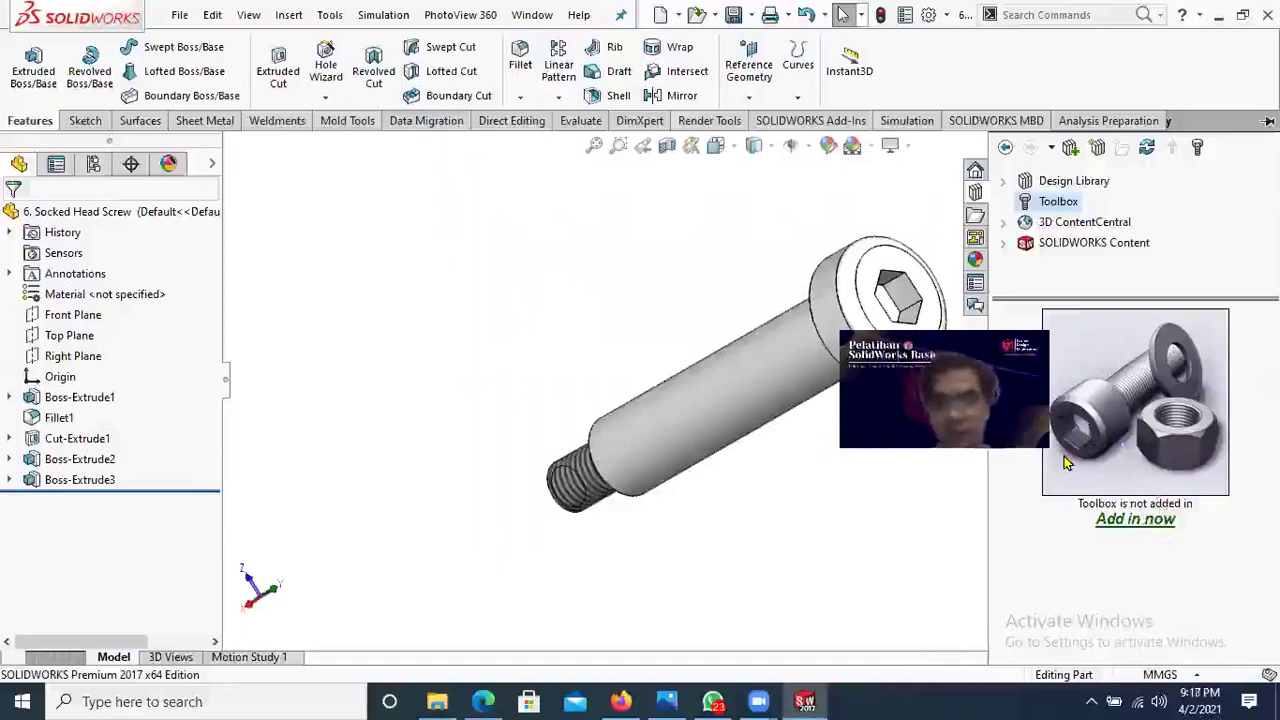
click(851, 437)
scroll(853, 443, down, 2)
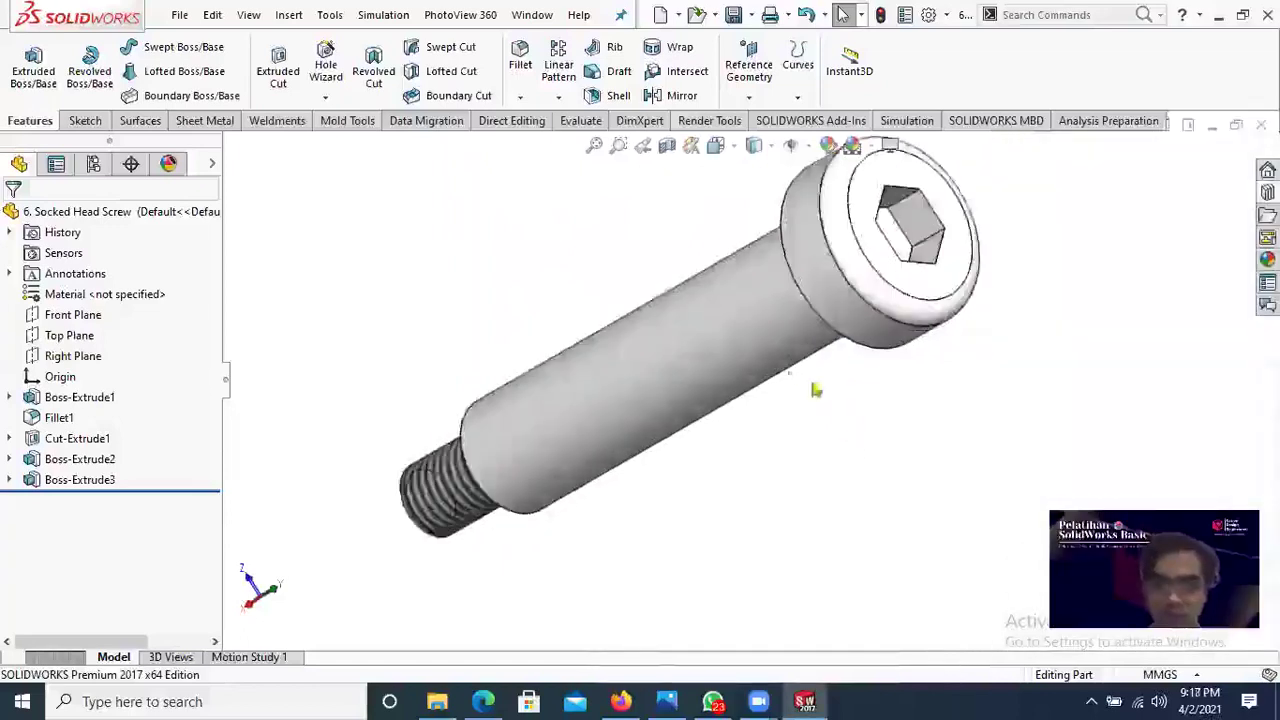
Step: Save the finished screw part again, inspect it from several sides and close the document
middle_drag(796, 368, 850, 470)
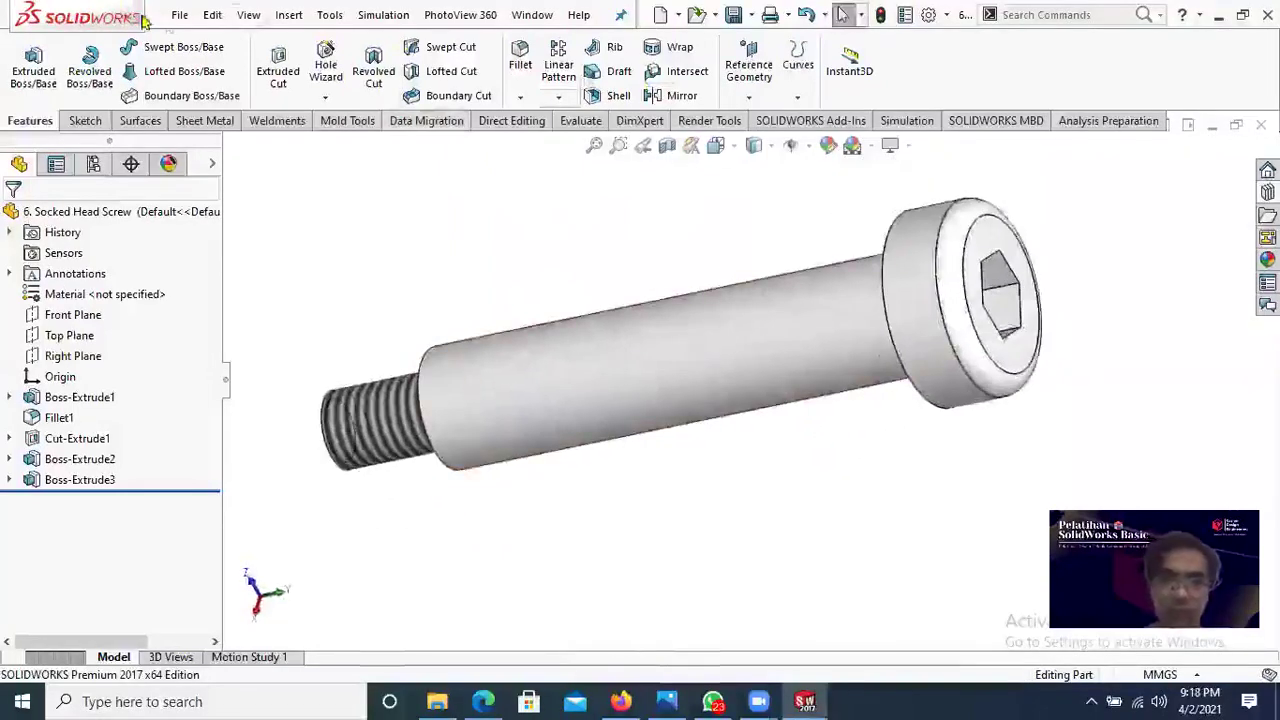
click(179, 14)
click(210, 200)
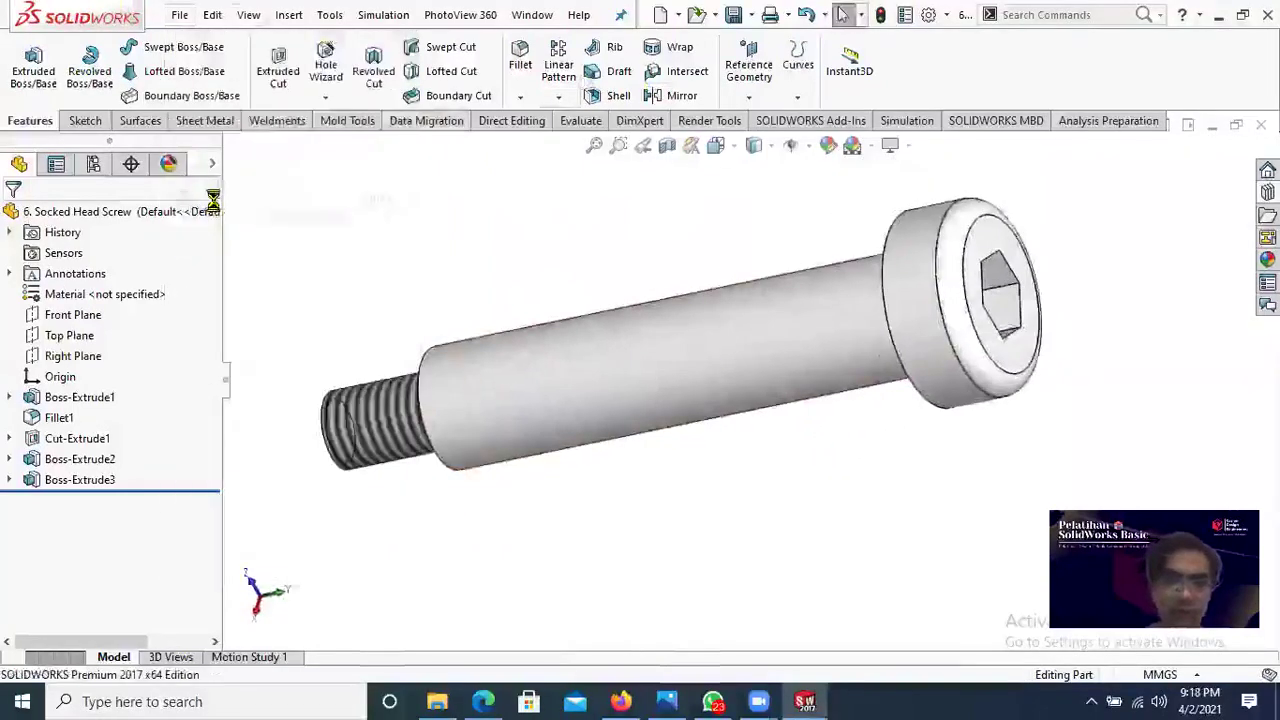
scroll(527, 484, up, 3)
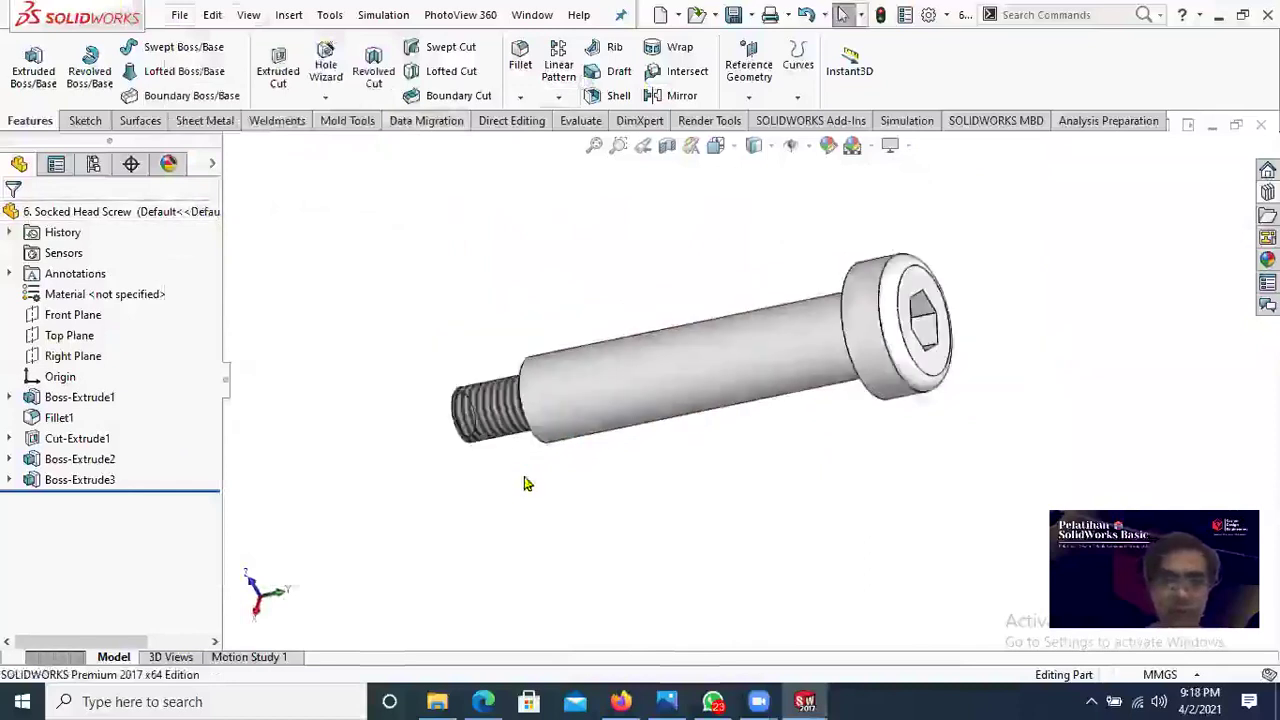
middle_drag(586, 566, 748, 373)
middle_drag(861, 377, 794, 346)
scroll(719, 300, up, 3)
scroll(717, 448, down, 3)
middle_drag(717, 448, 943, 434)
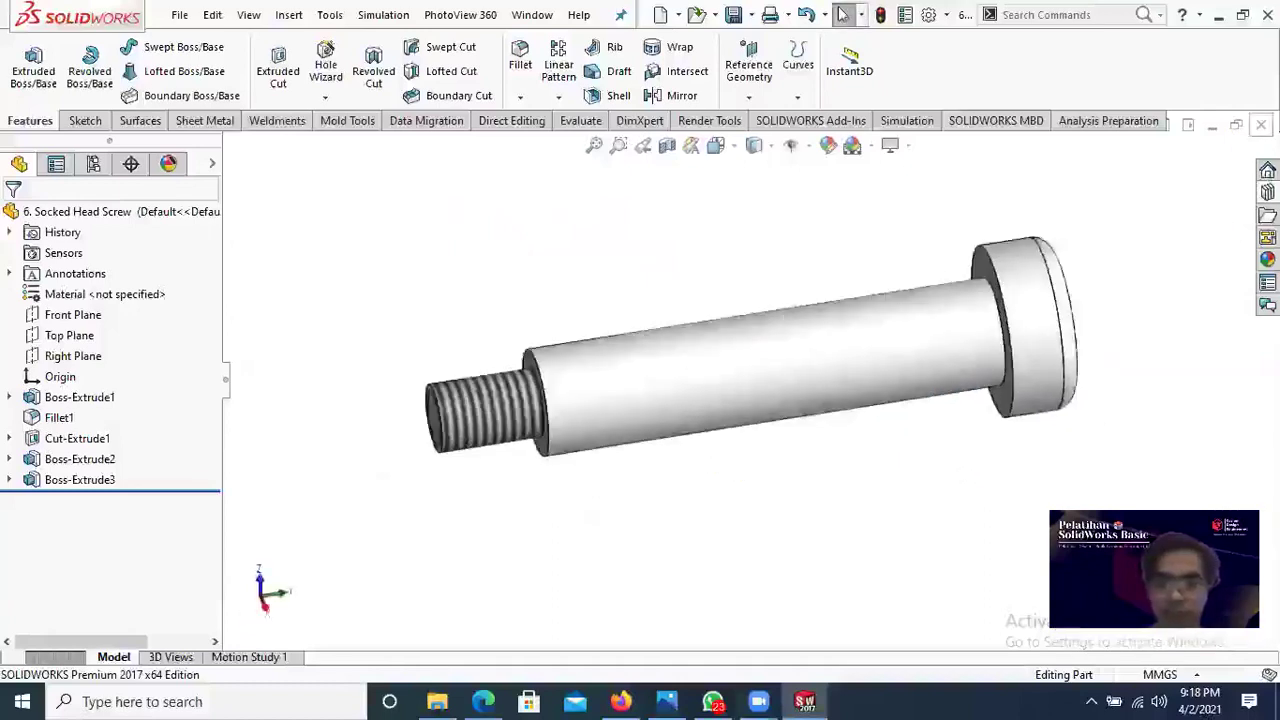
key(ctrl+w)
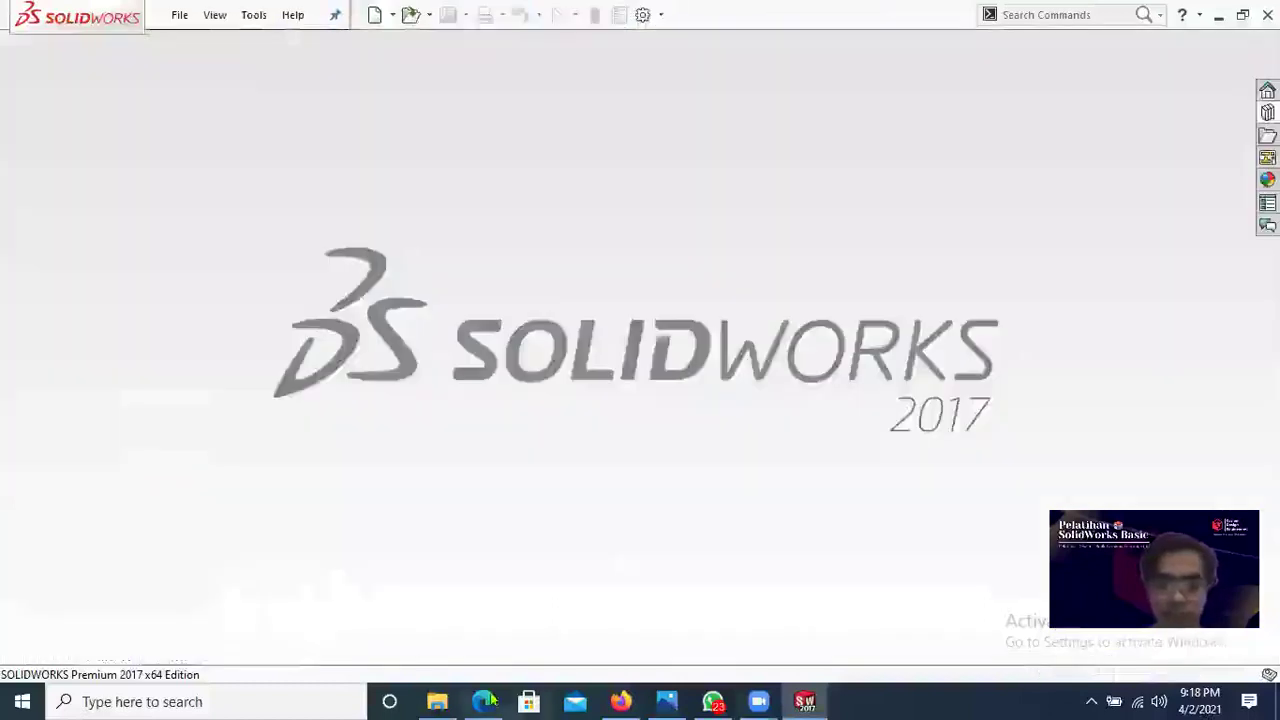
Step: Switch to the training module PDF in Edge and examine the dimensioned drawings of the Bolt and the Nut
click(486, 700)
scroll(631, 493, down, 2)
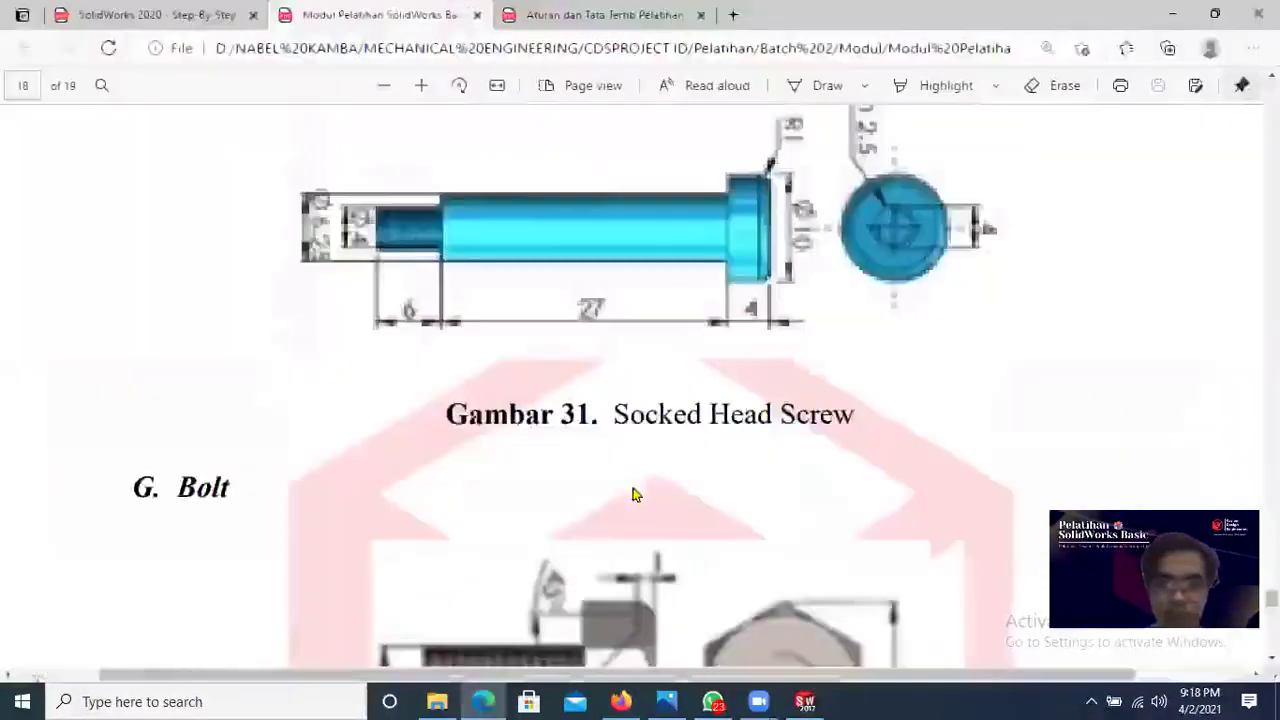
scroll(633, 495, down, 3)
scroll(645, 494, down, 3)
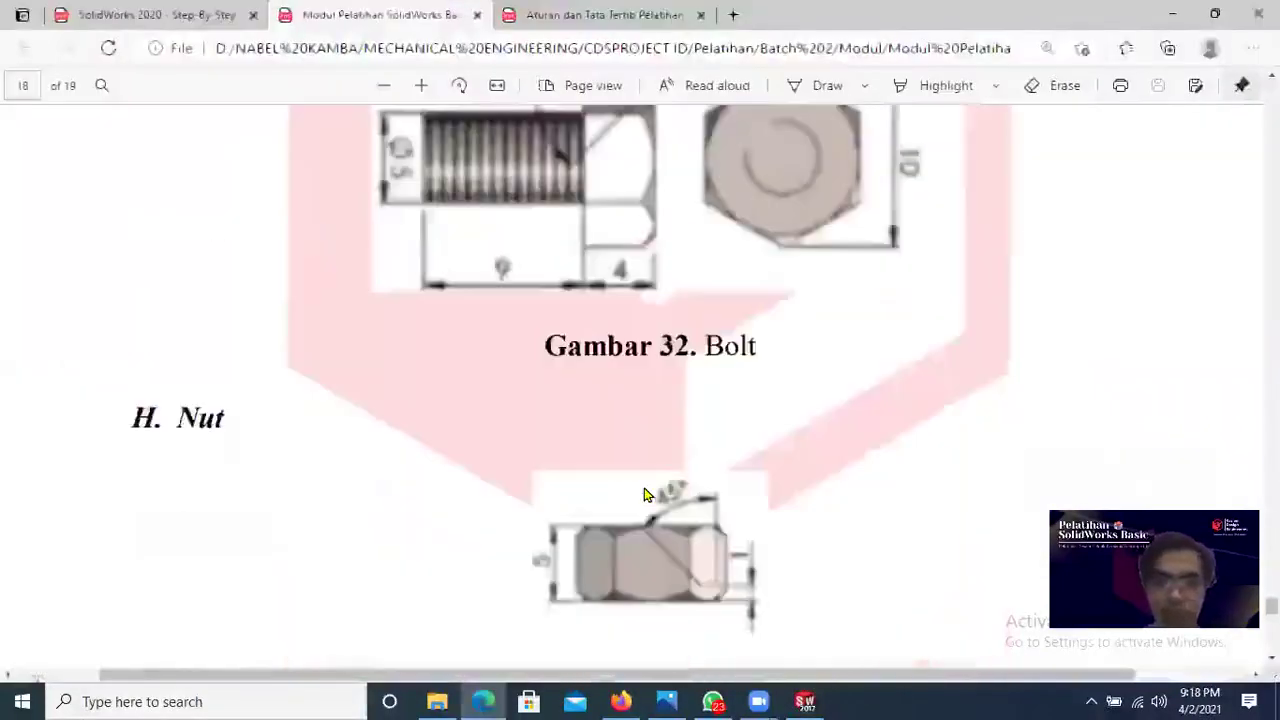
scroll(640, 470, down, 4)
scroll(590, 466, up, 3)
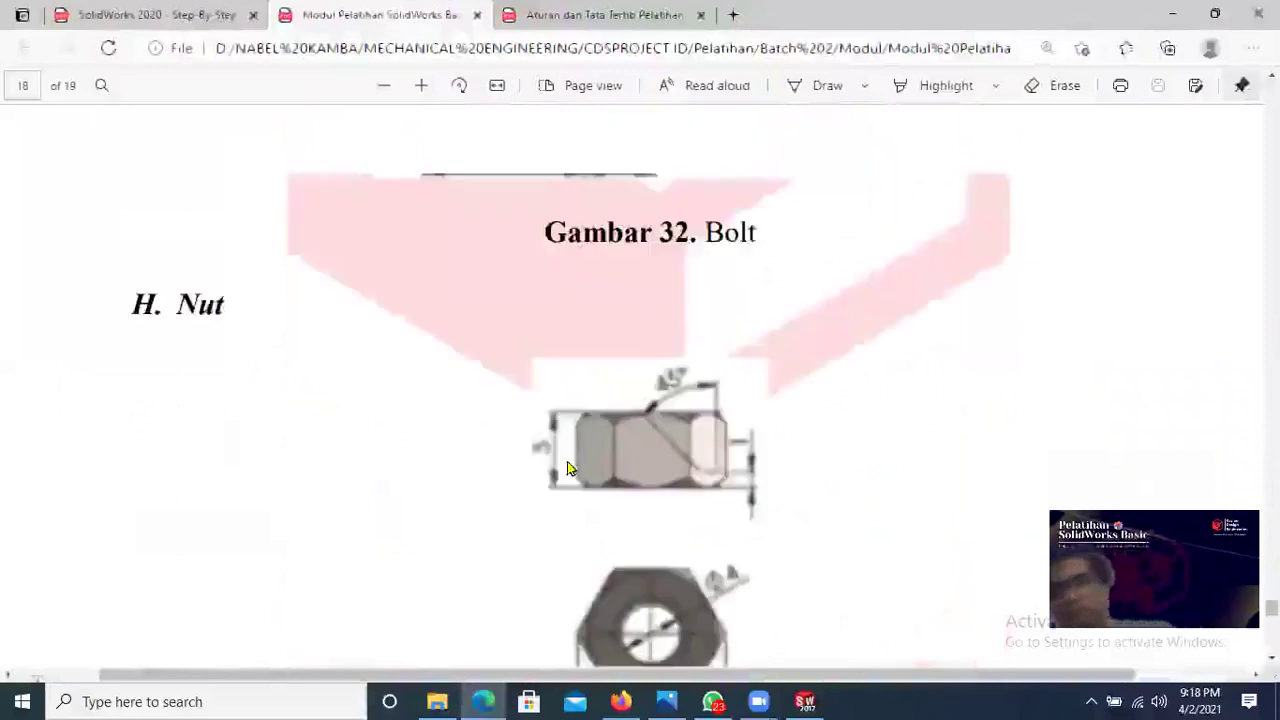
scroll(551, 491, up, 3)
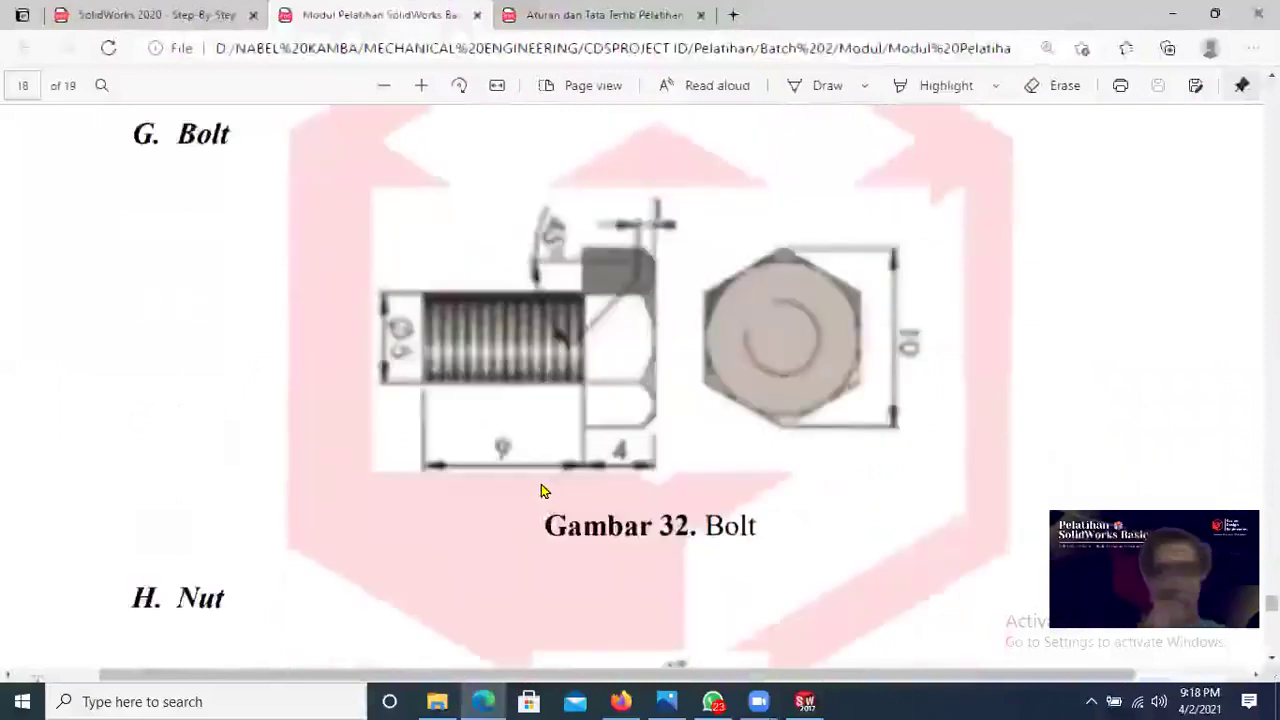
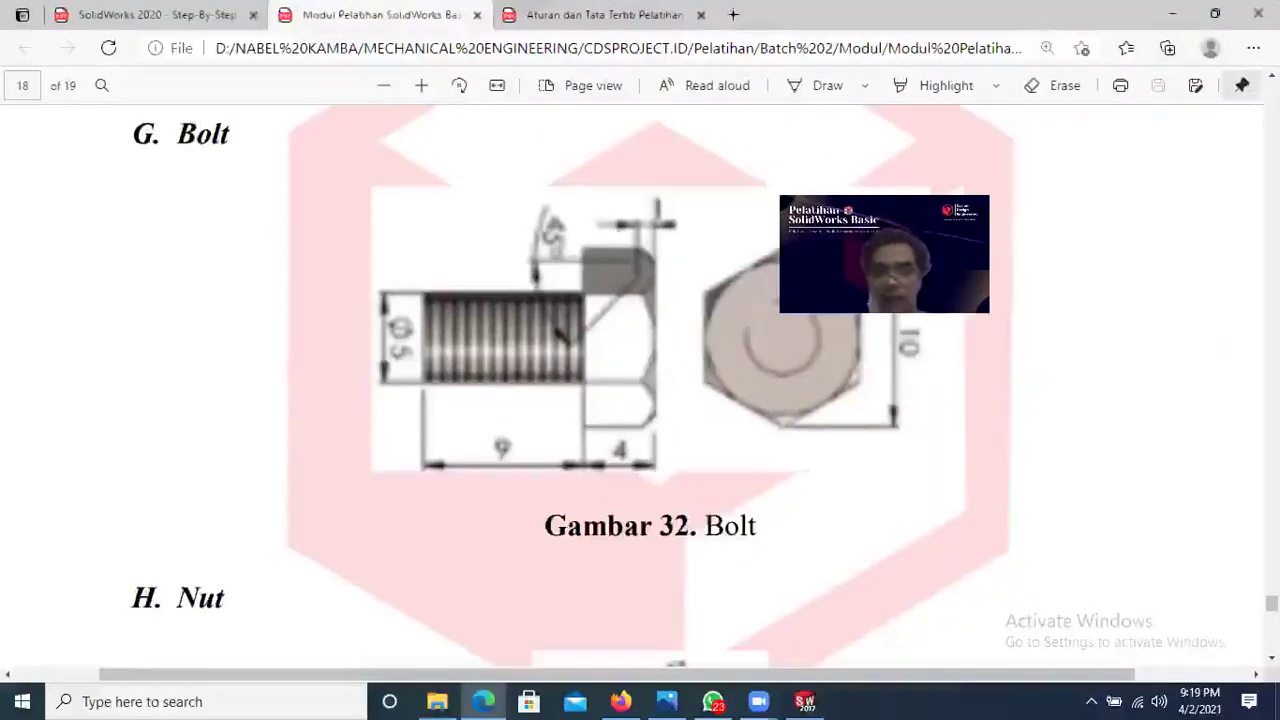
Step: Switch from the Bolt drawing to SOLIDWORKS, create a new part document and give it a plain white background
scroll(823, 400, up, 5)
scroll(820, 402, down, 4)
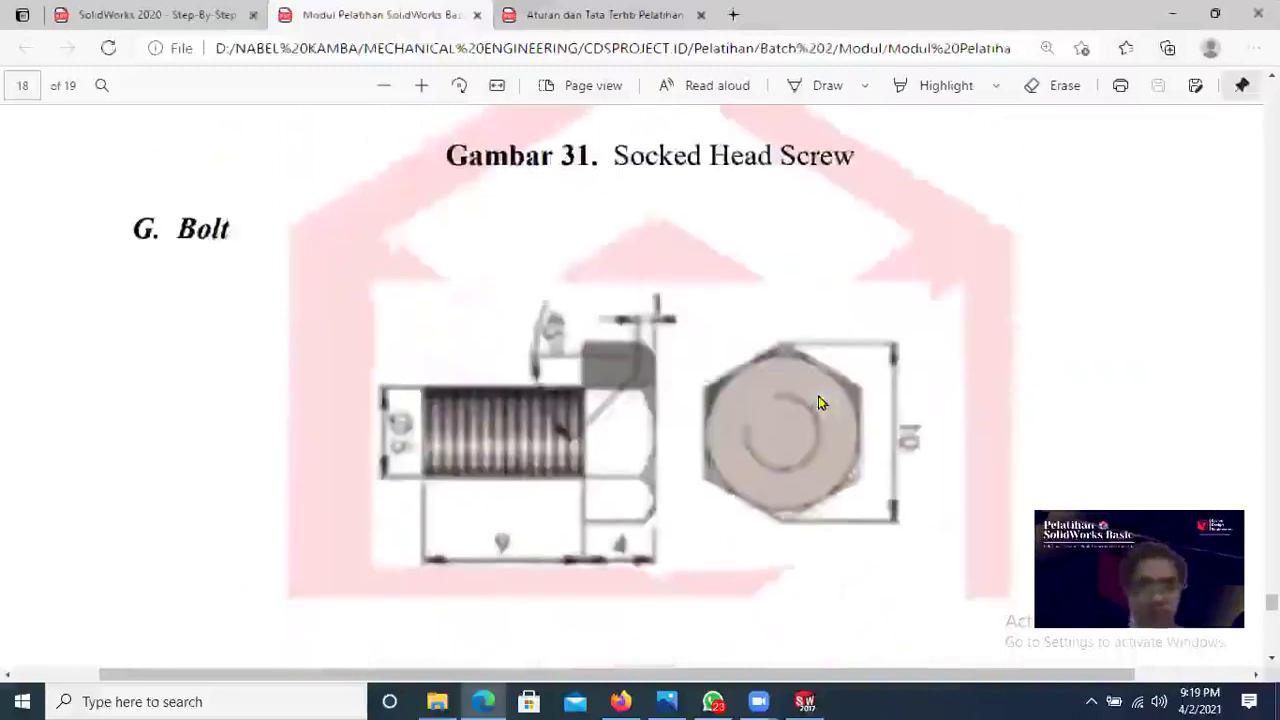
scroll(818, 402, down, 2)
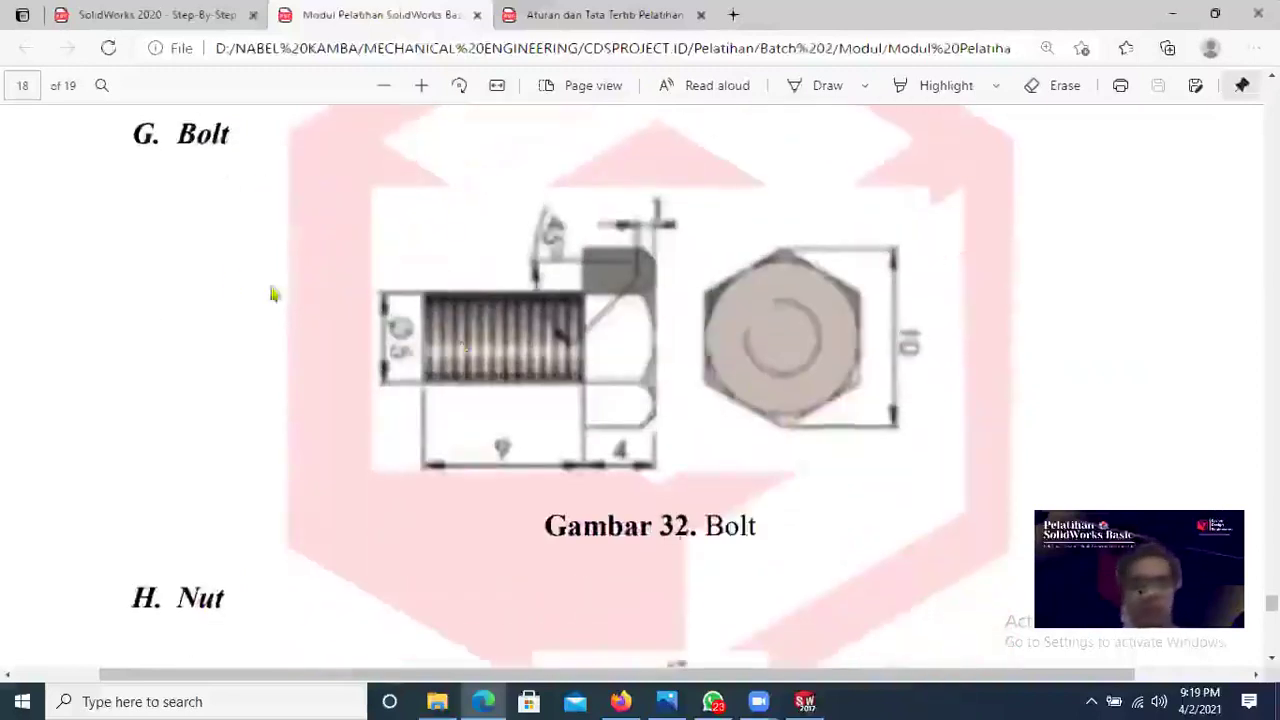
click(805, 701)
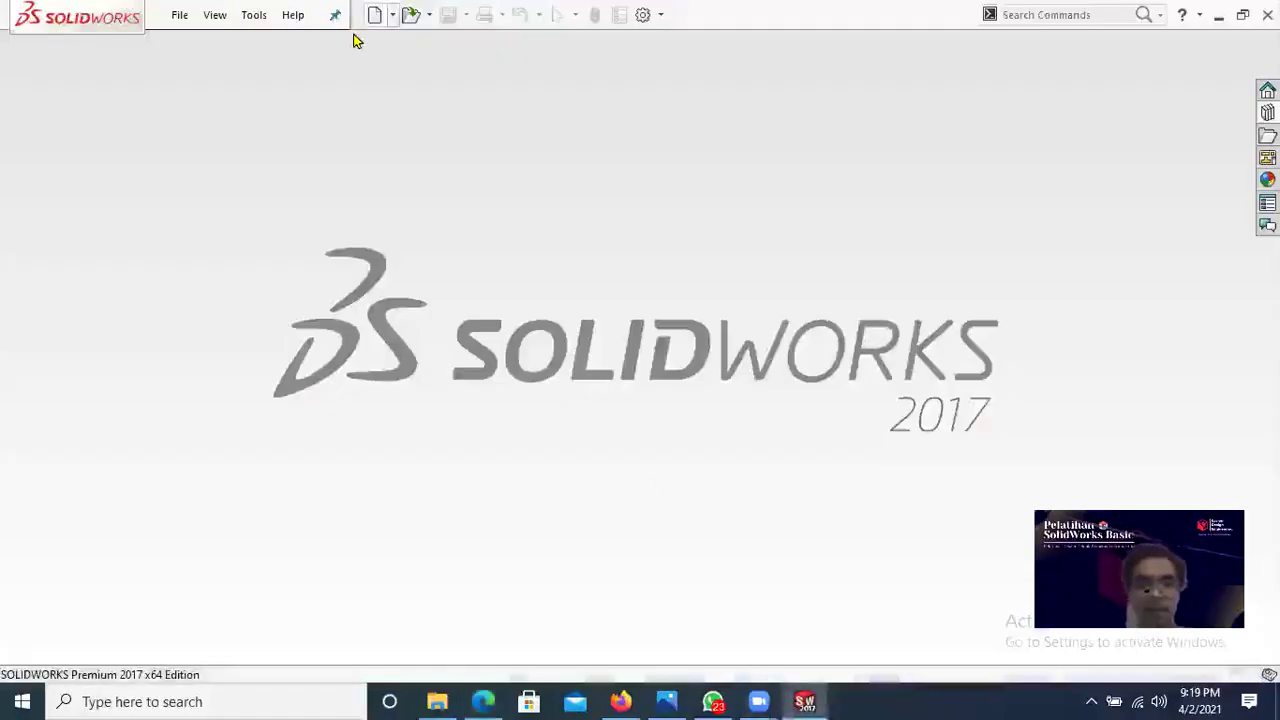
click(374, 14)
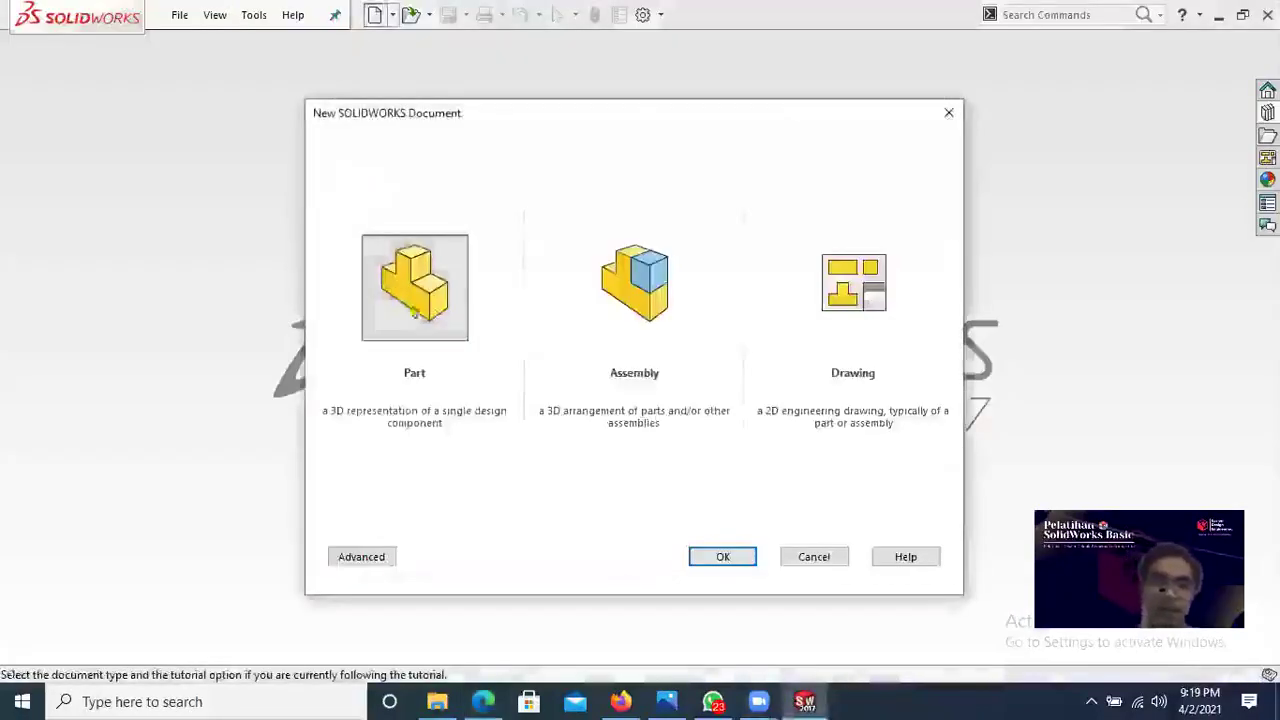
click(695, 550)
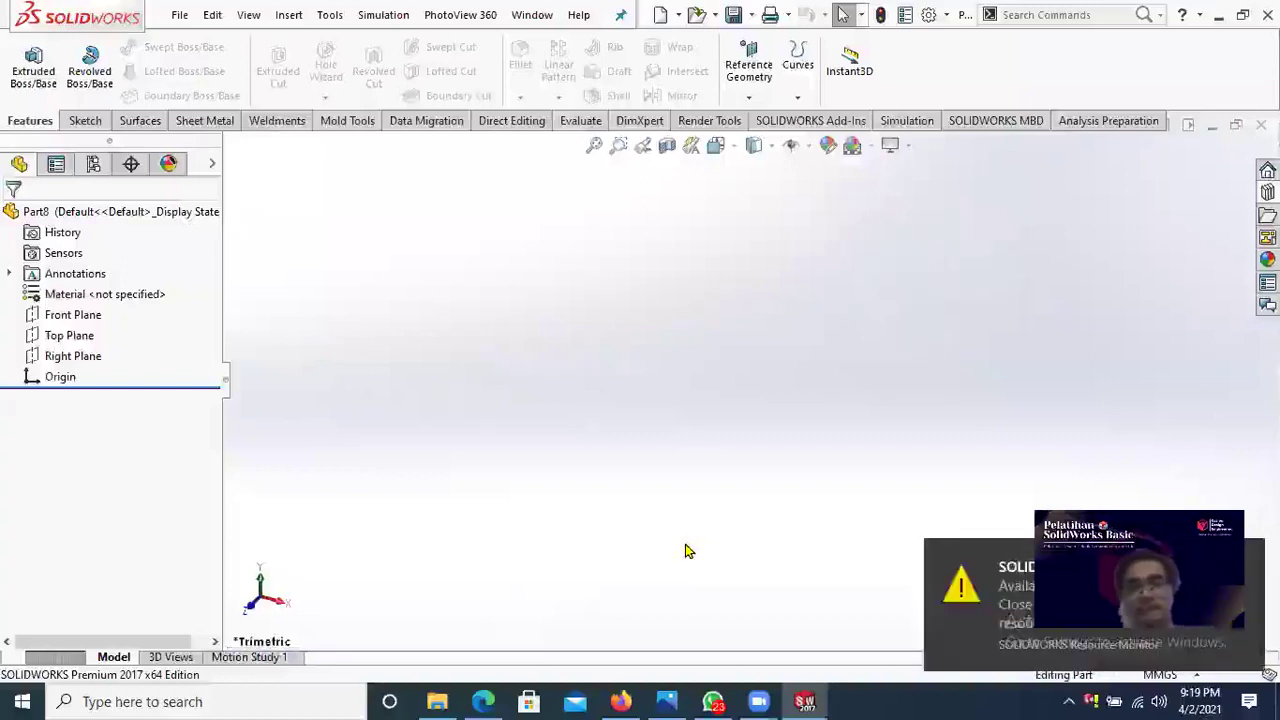
click(871, 147)
click(880, 194)
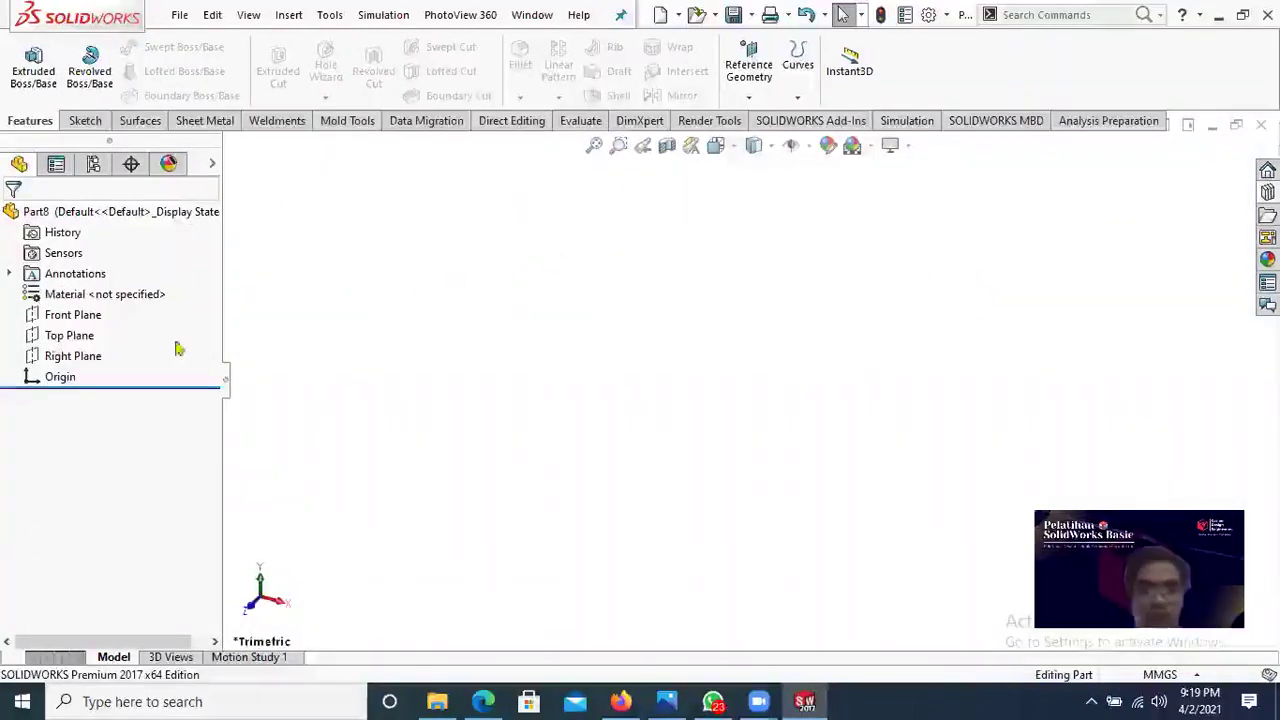
Step: Sketch a six-sided polygon centred on the origin of the Top Plane, with an inscribed circle about 103 mm in diameter
click(80, 338)
click(87, 304)
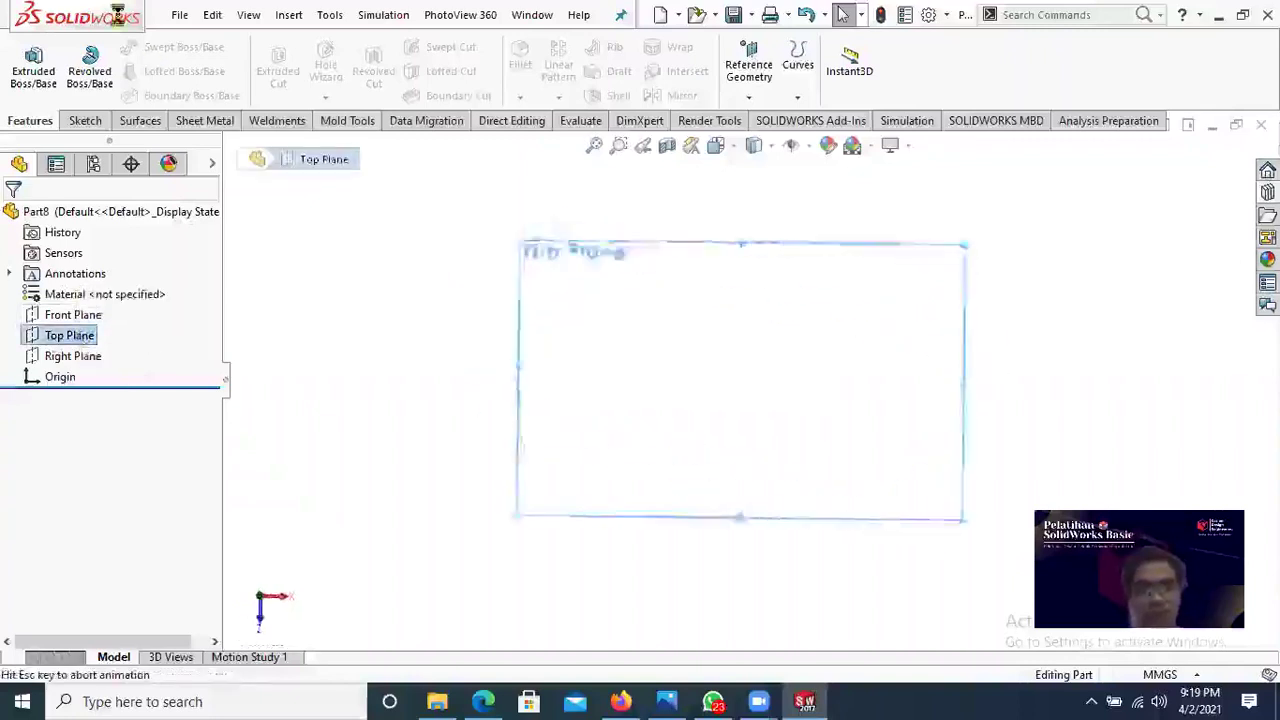
click(483, 701)
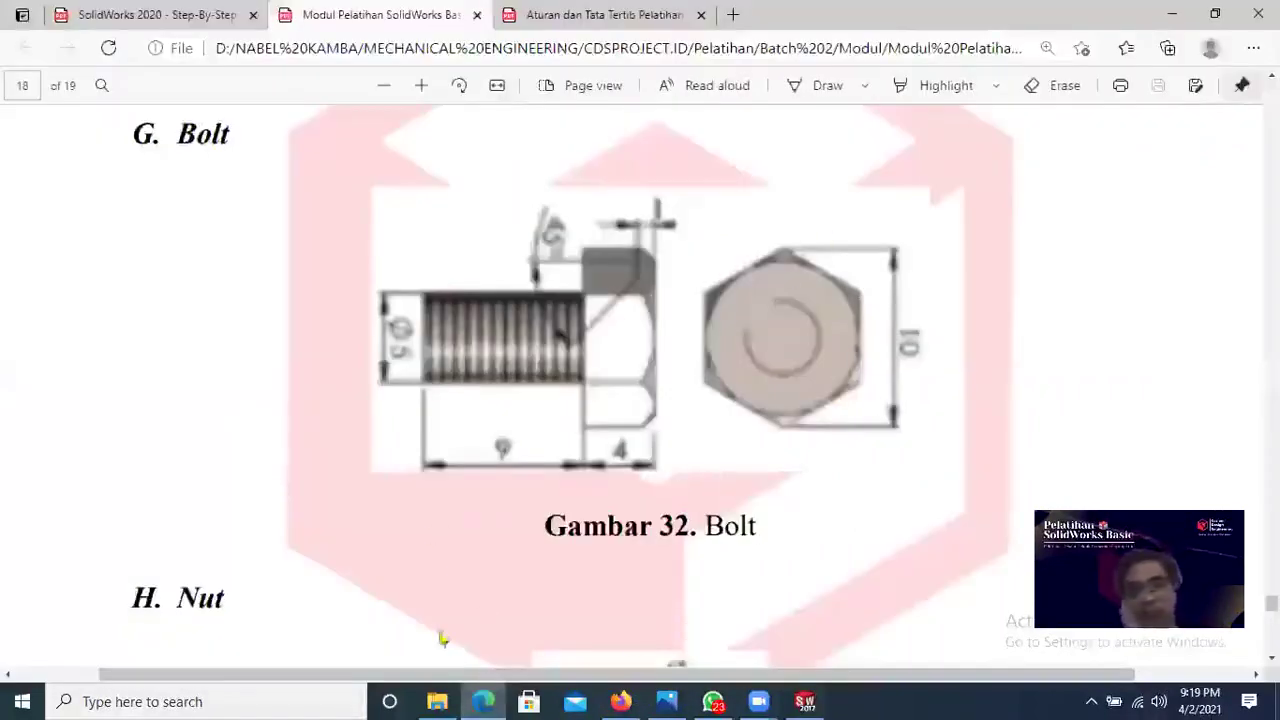
click(483, 701)
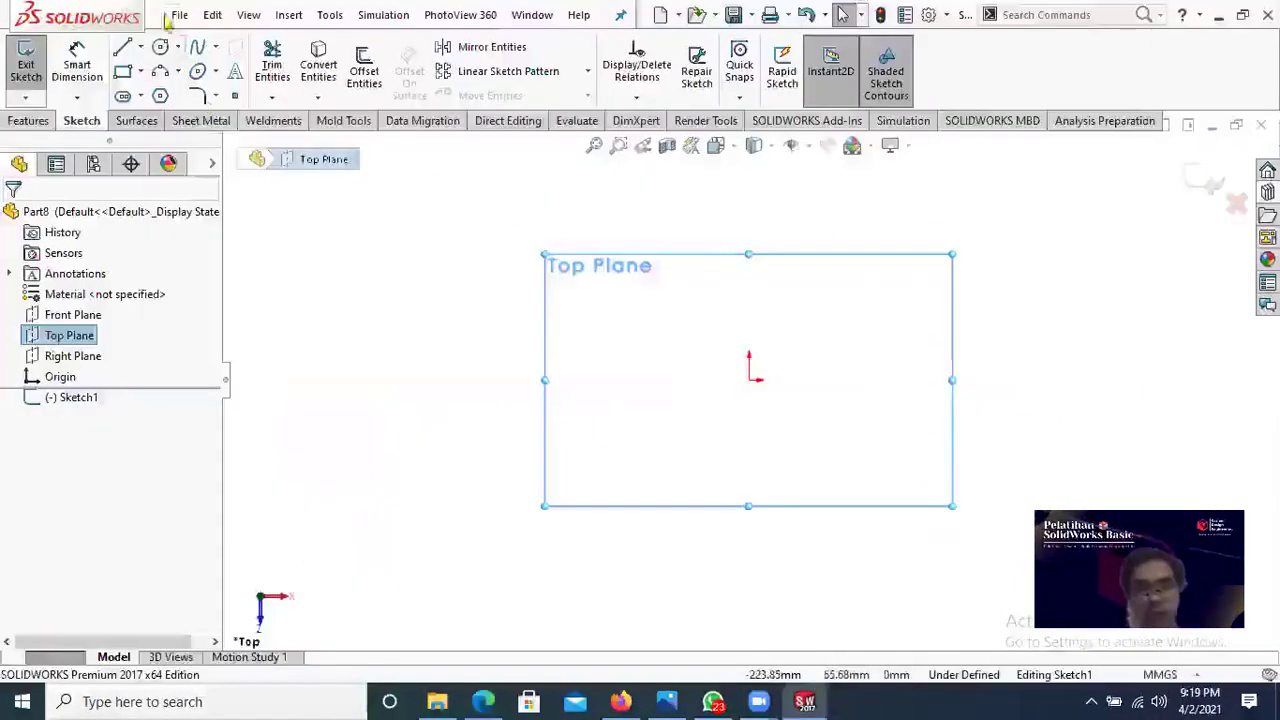
click(160, 96)
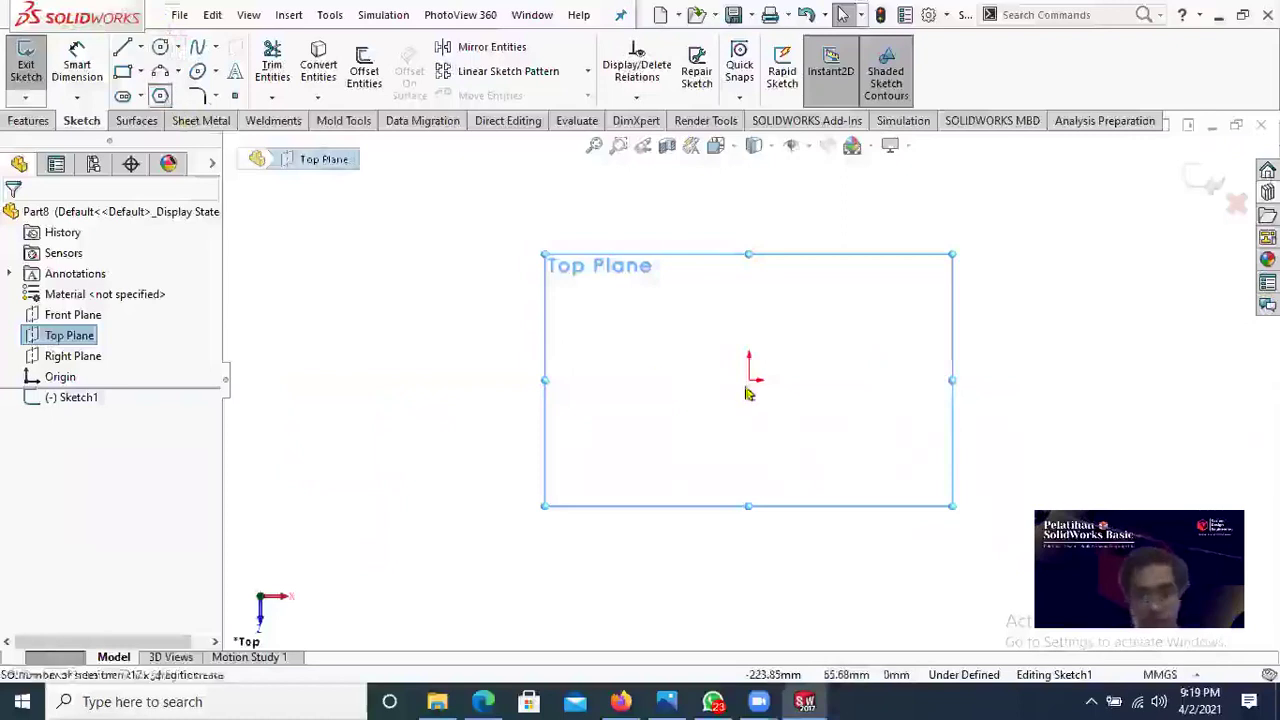
click(749, 380)
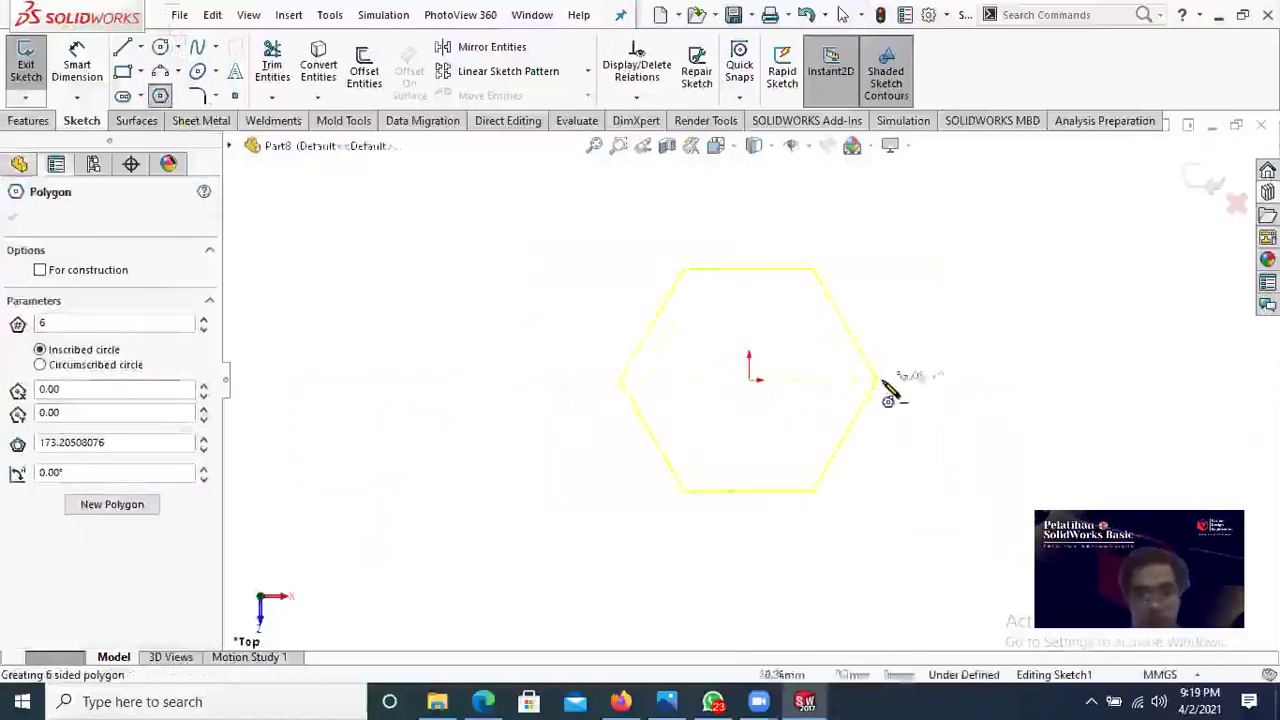
drag(890, 395, 890, 392)
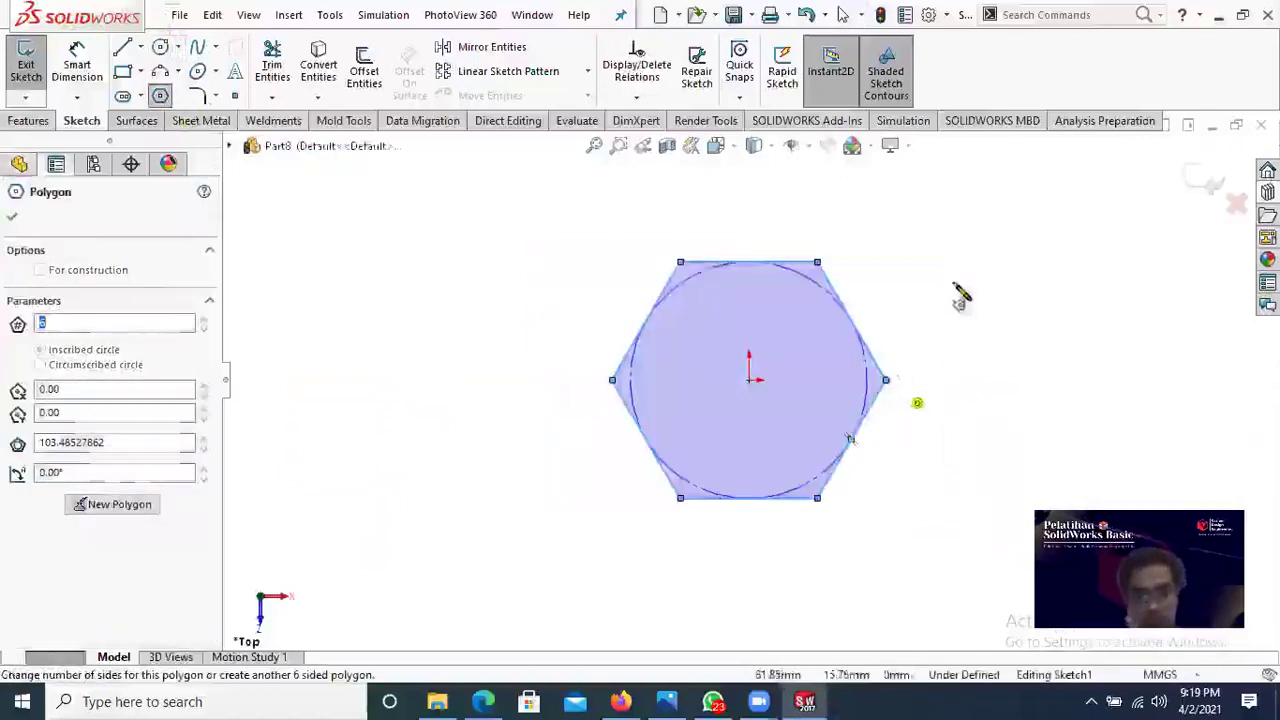
right_click(985, 289)
click(990, 285)
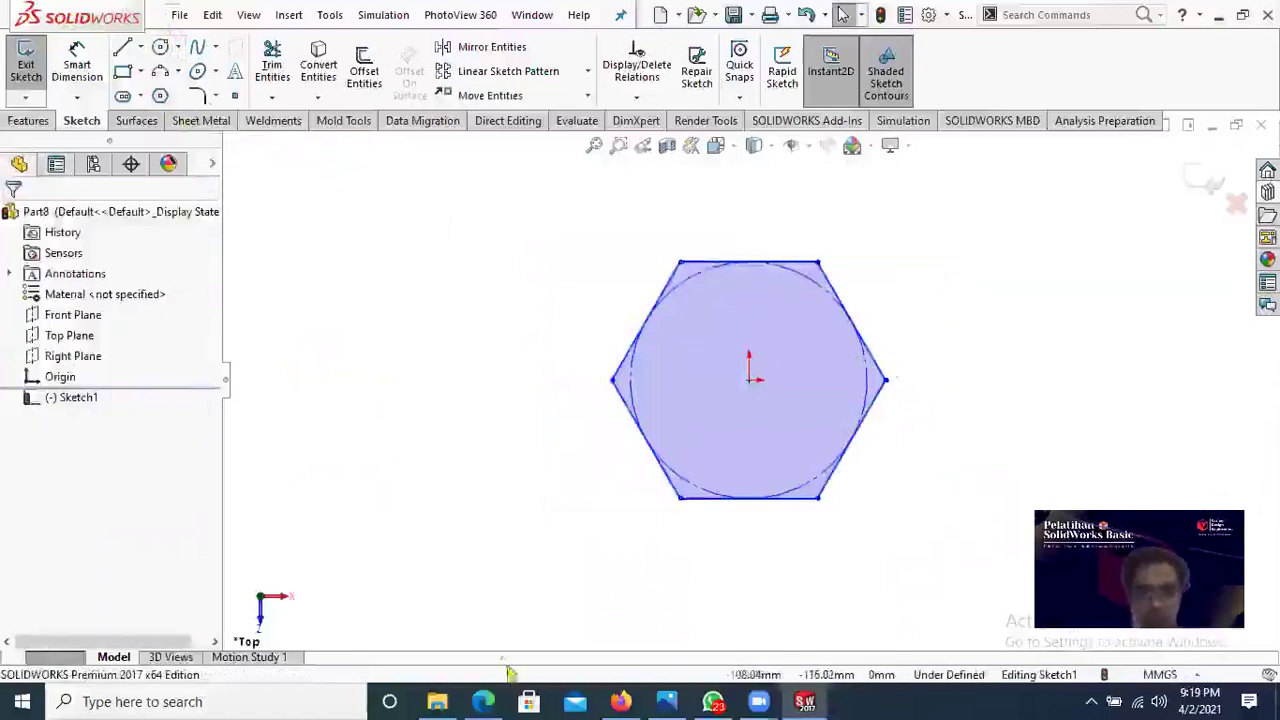
Step: Check the Bolt drawing and dimension the distance between the hexagon's two horizontal sides as 10 mm
click(485, 700)
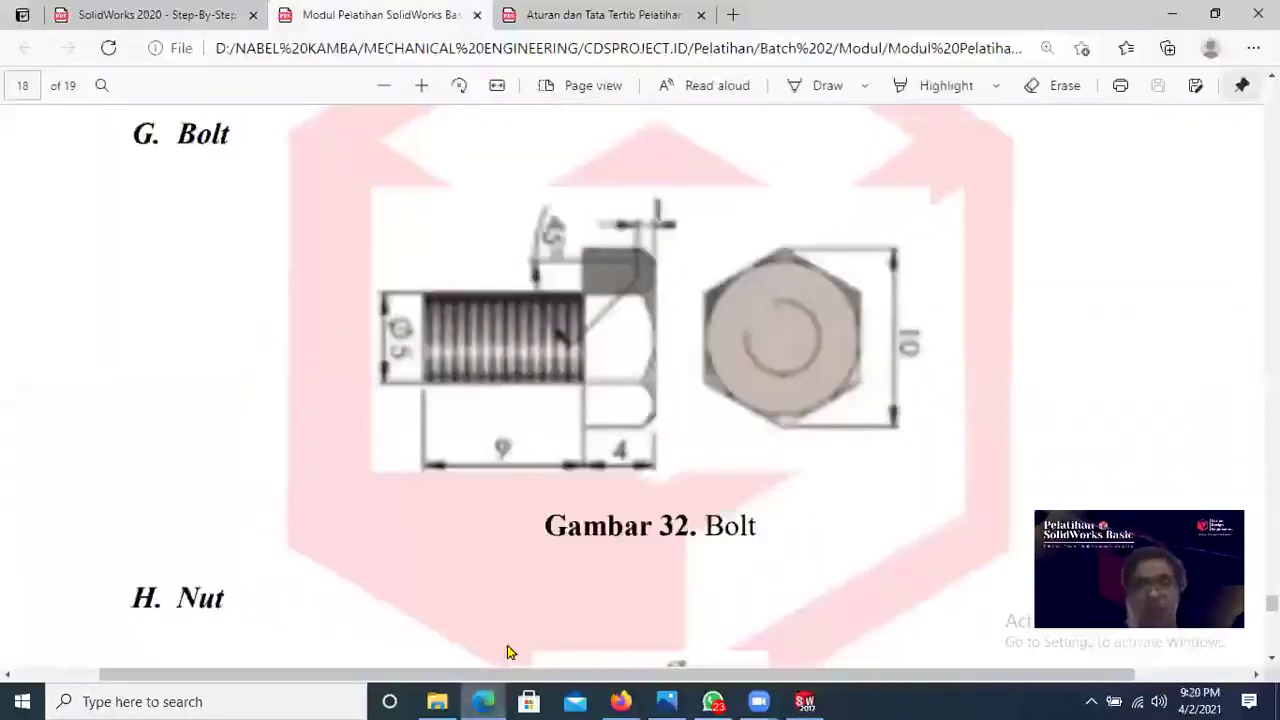
click(485, 700)
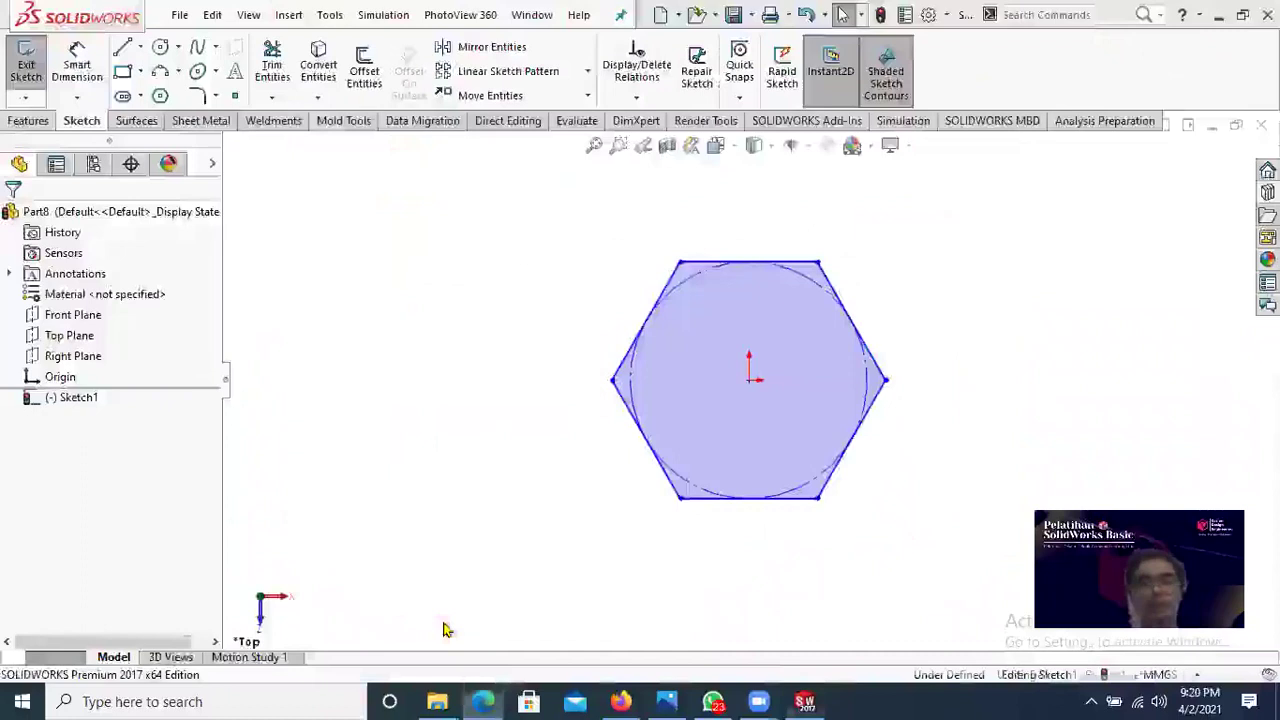
click(77, 62)
click(806, 265)
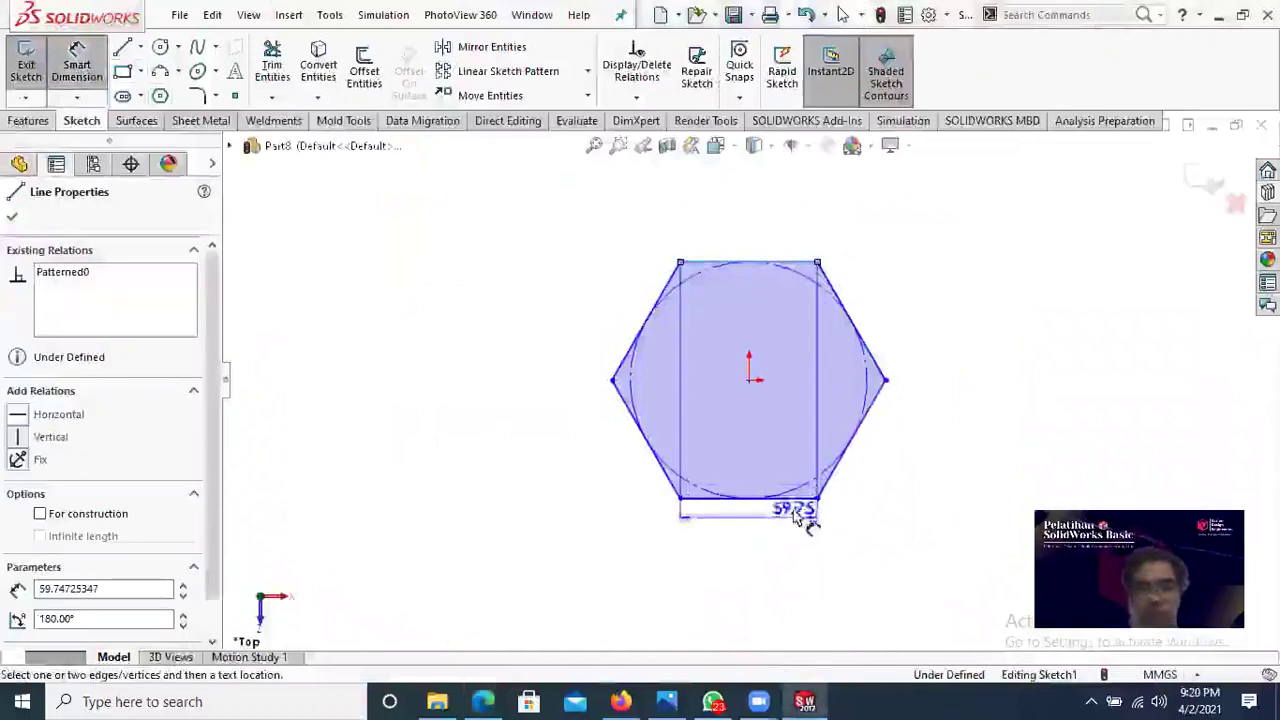
click(799, 502)
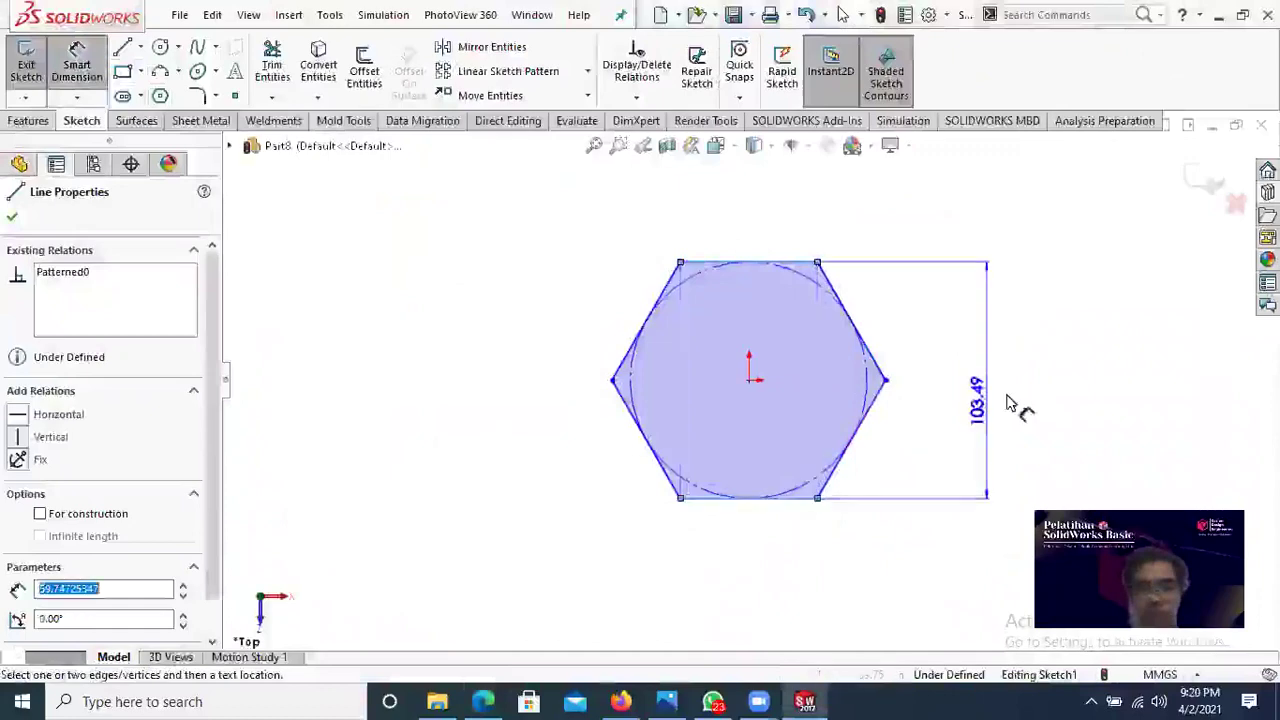
click(1004, 403)
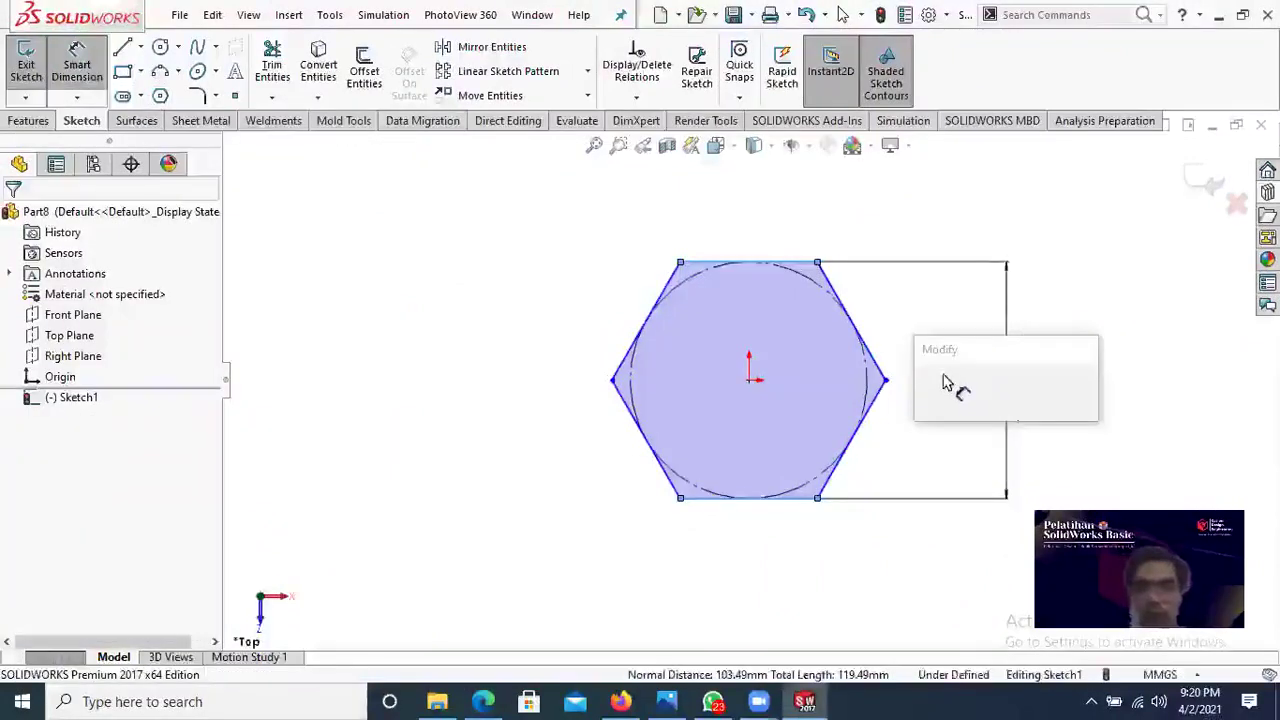
text(10)
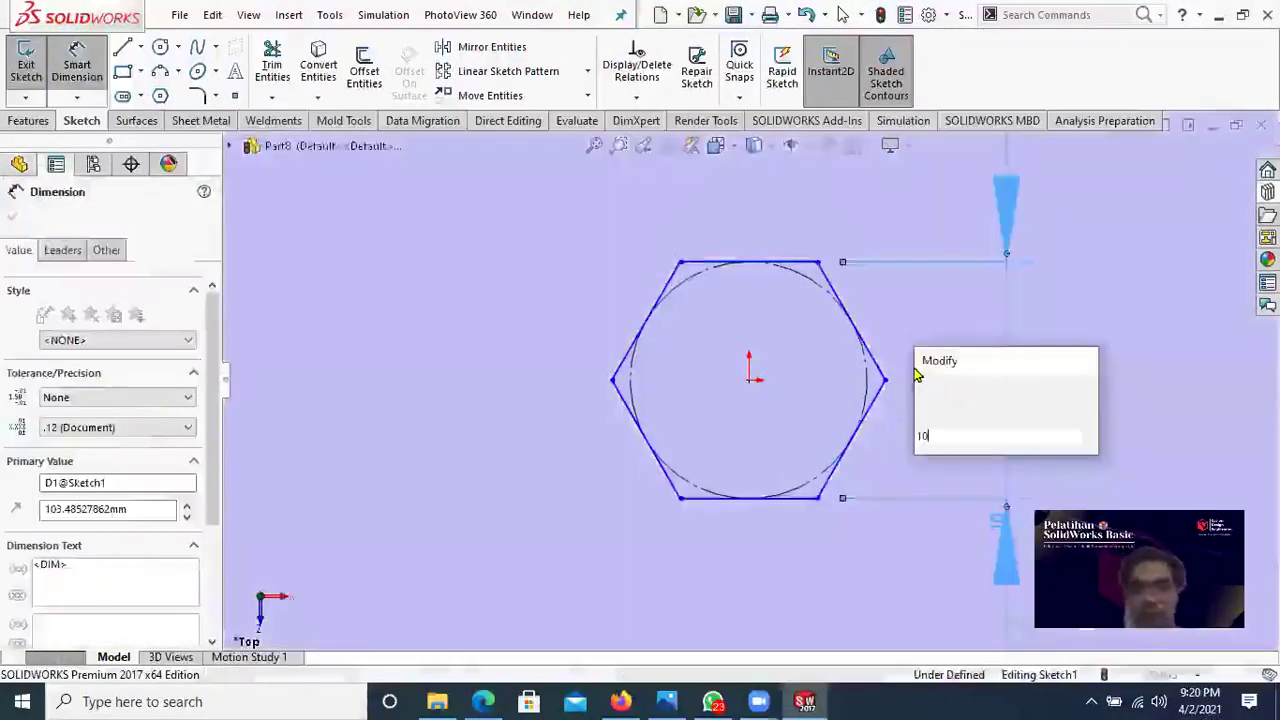
key(Return)
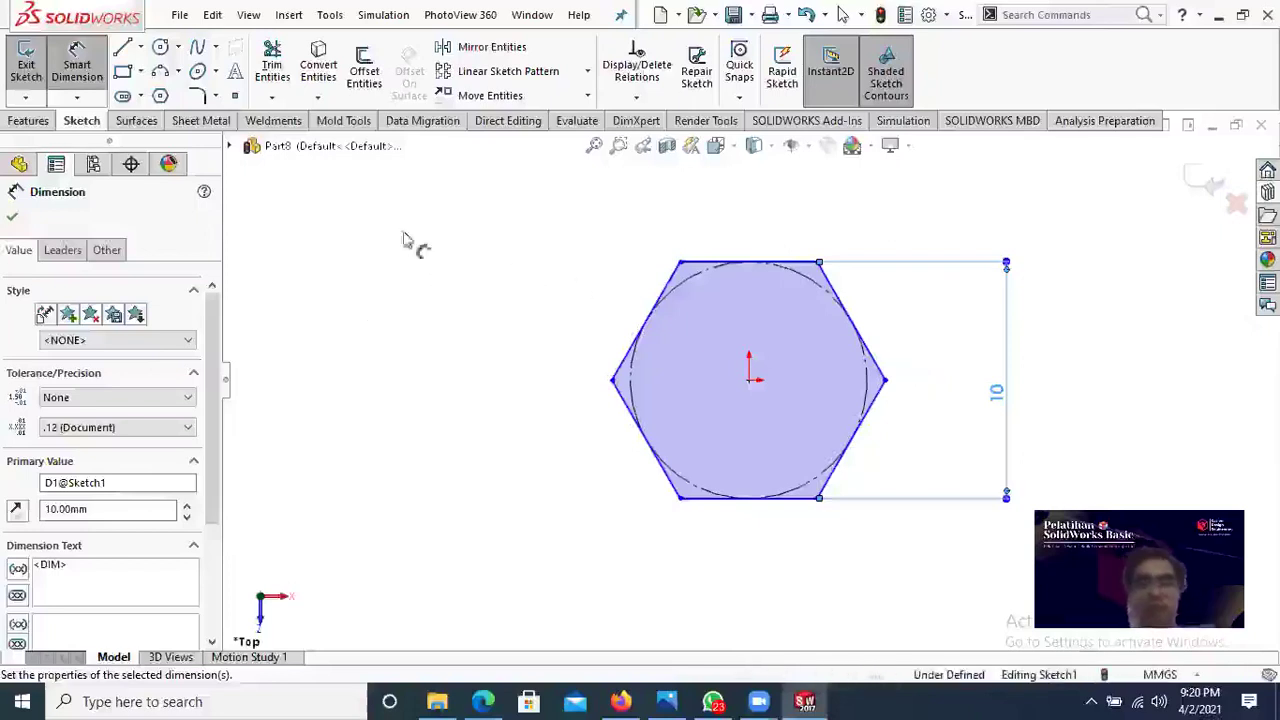
Step: Check the head thickness in the Bolt drawing and extrude the hexagon sketch 4 mm as a blind boss
click(479, 699)
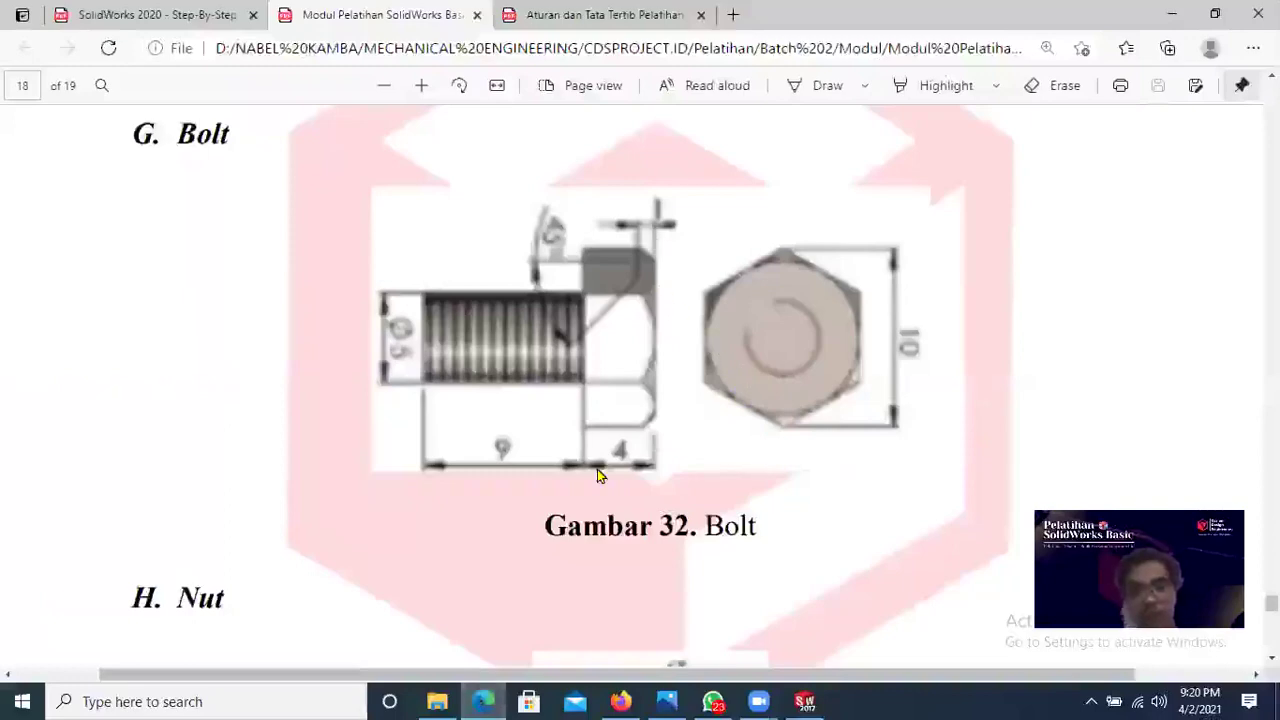
click(495, 696)
click(30, 120)
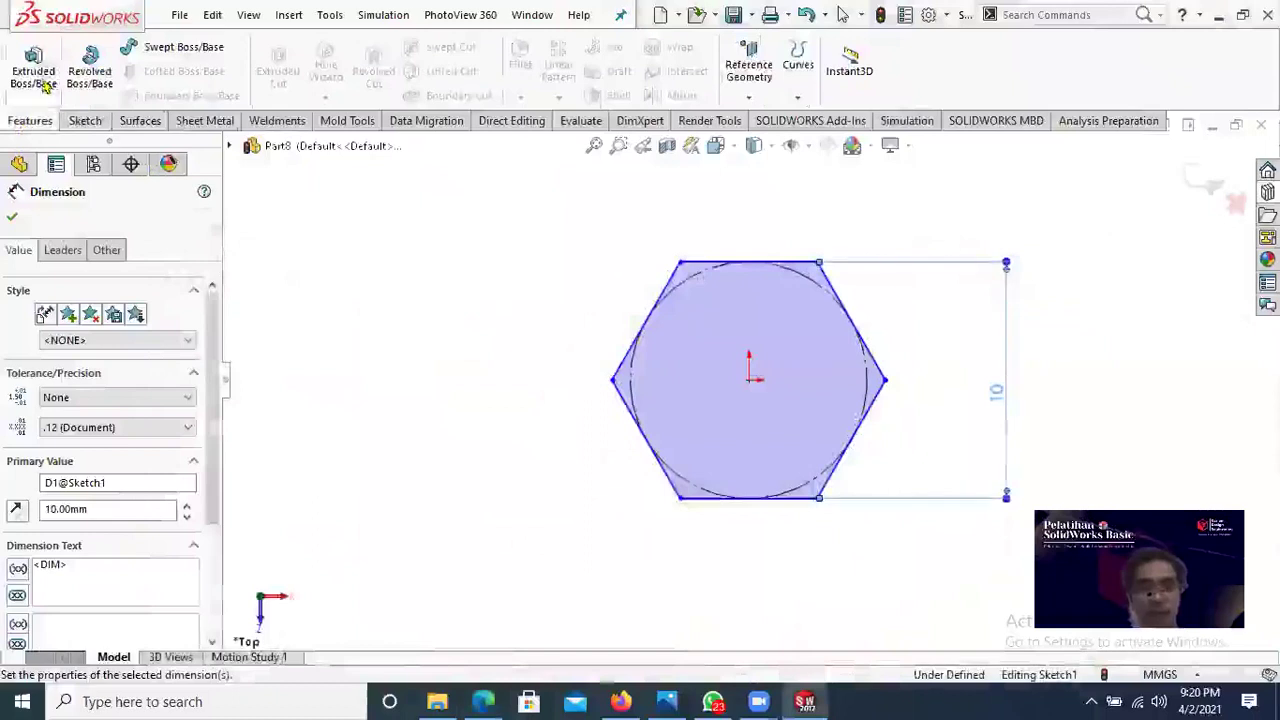
click(38, 75)
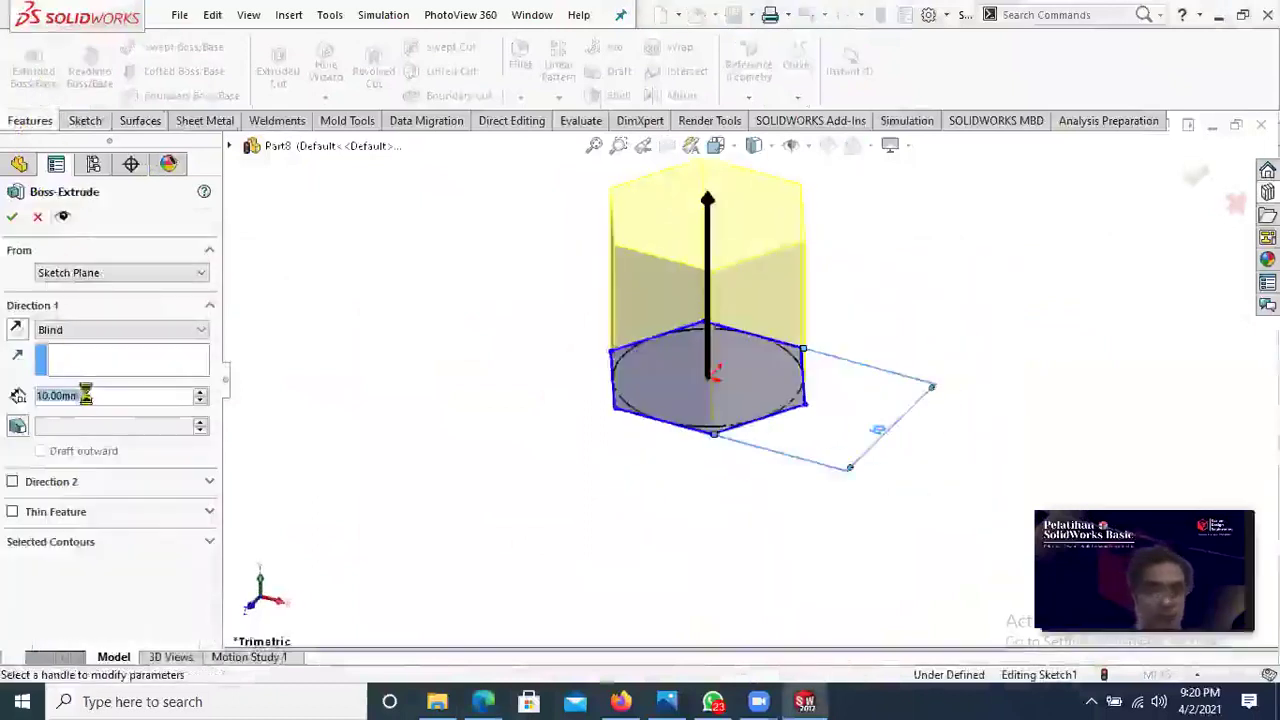
text(4)
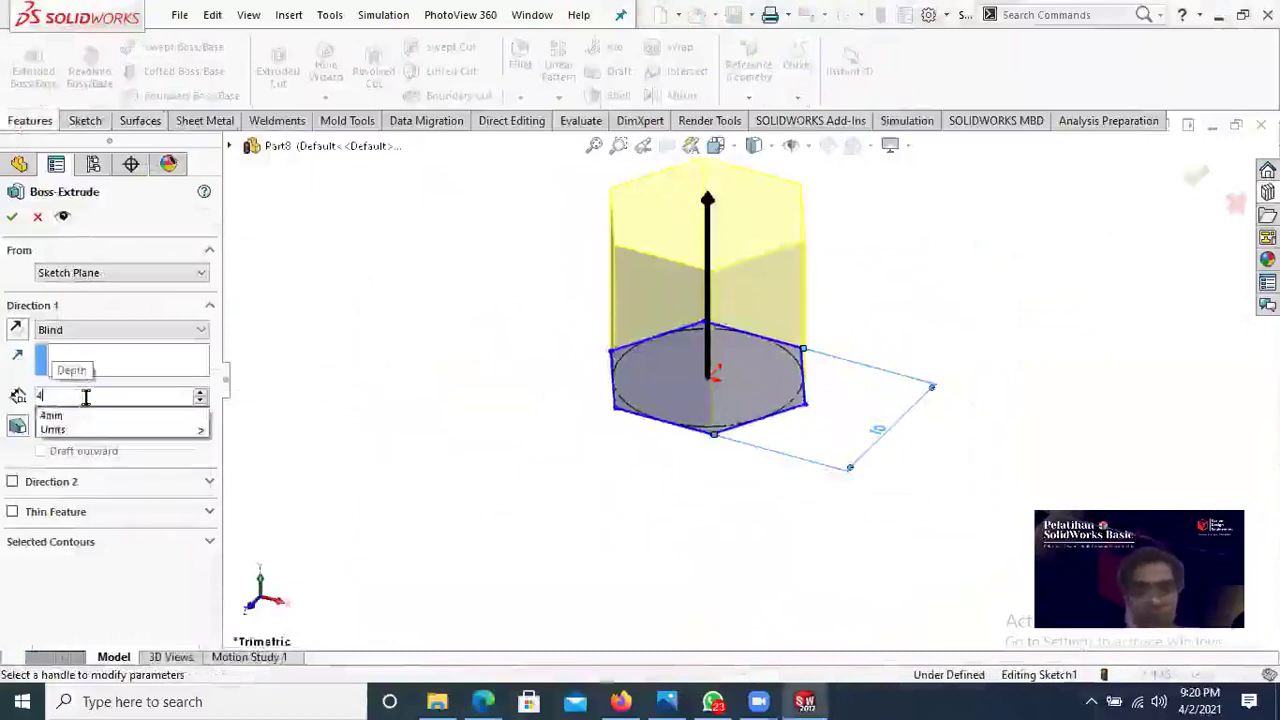
key(Return)
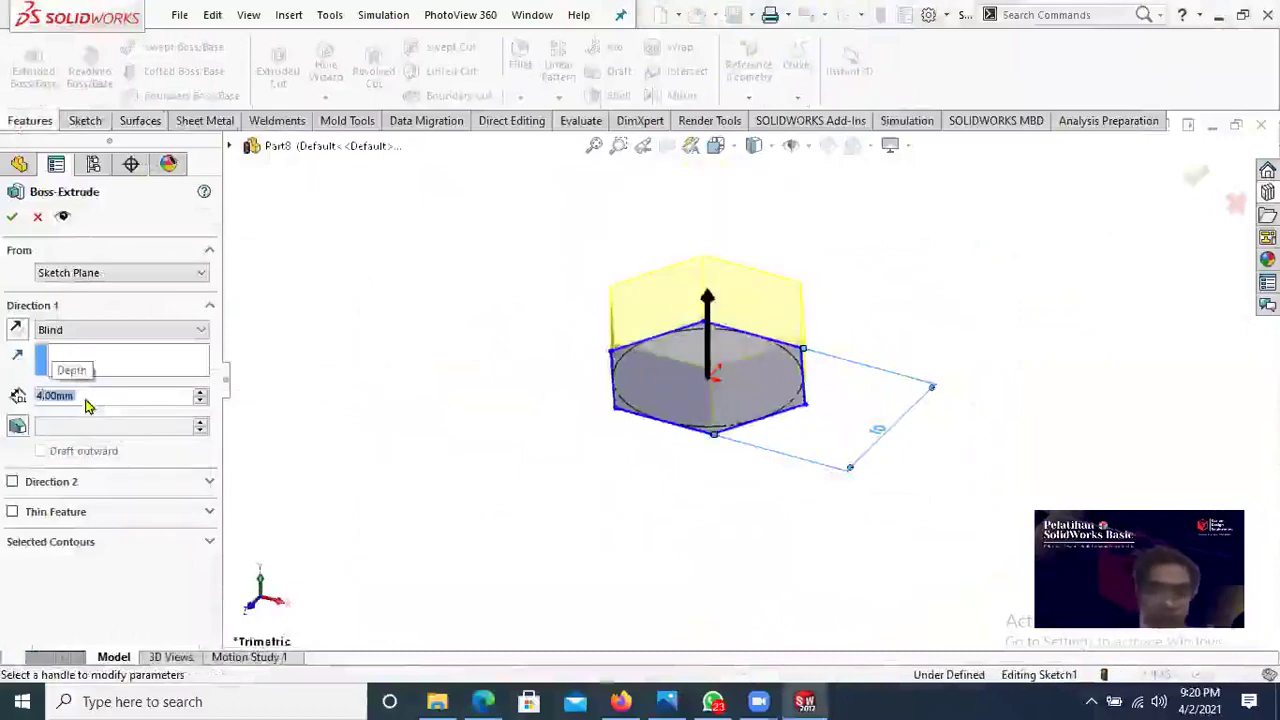
click(15, 219)
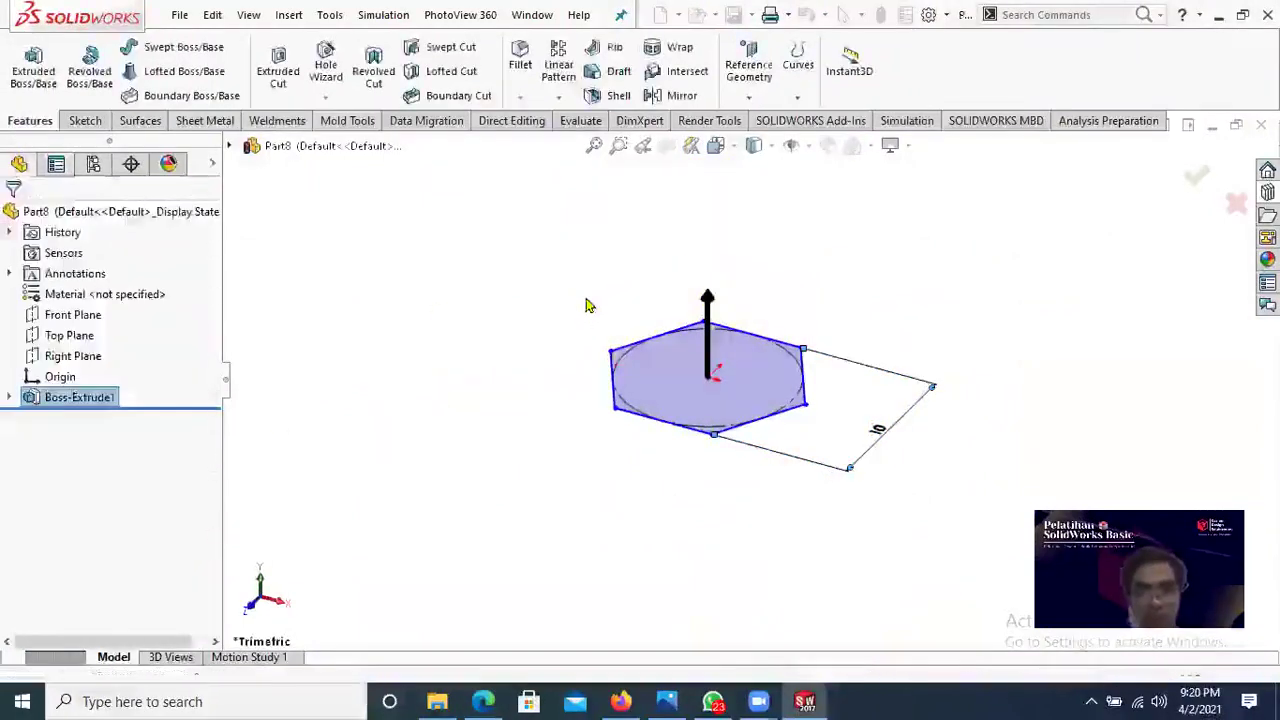
Step: Start a sketch on the hexagonal head's upper face and draw a circle about 4.6 mm in diameter centred on the origin
mouse_move(586, 320)
middle_down()
mouse_move(777, 591)
mouse_move(588, 408)
mouse_move(651, 297)
mouse_move(800, 314)
mouse_move(894, 443)
mouse_move(777, 334)
mouse_move(680, 451)
middle_up()
key(alt+Tab)
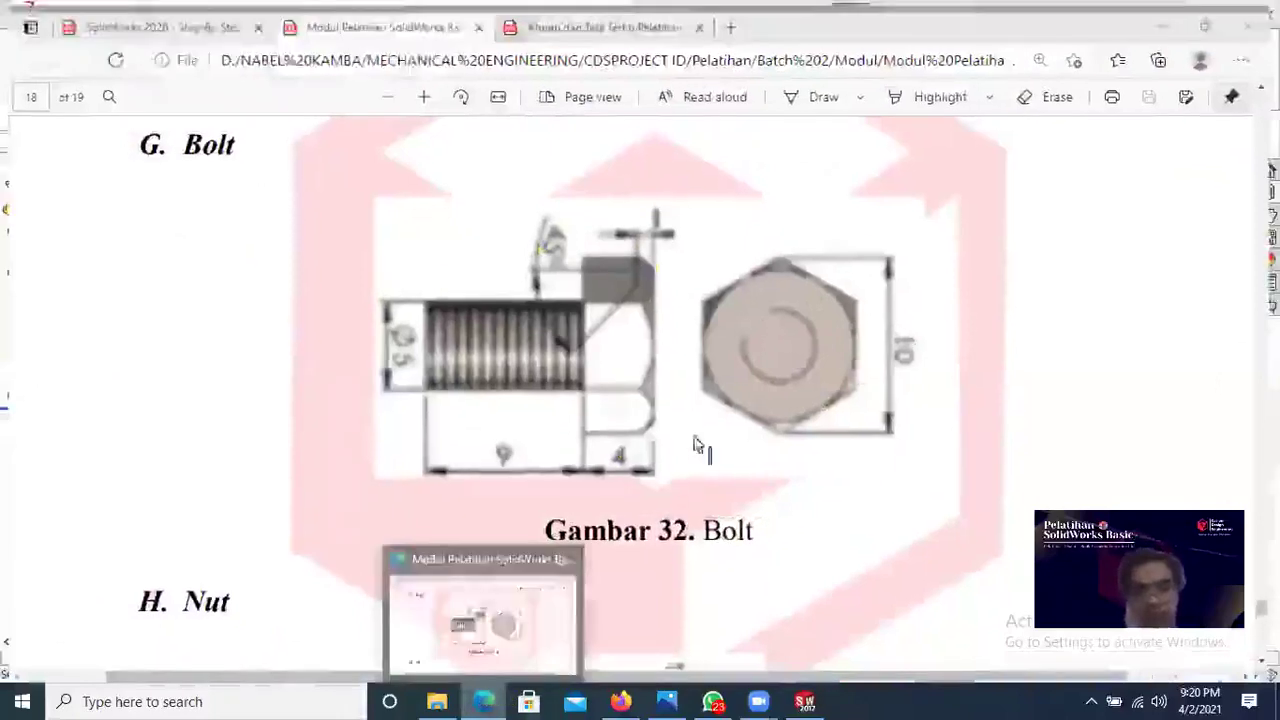
key(alt+Tab)
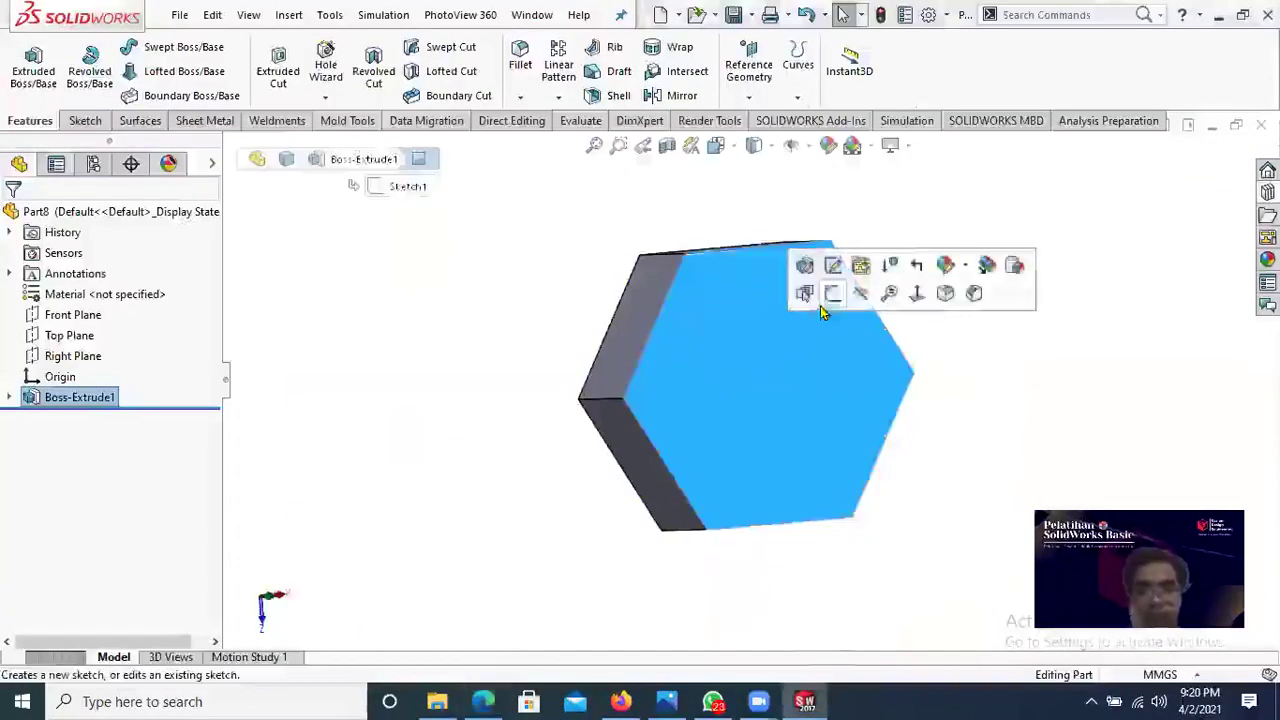
click(832, 293)
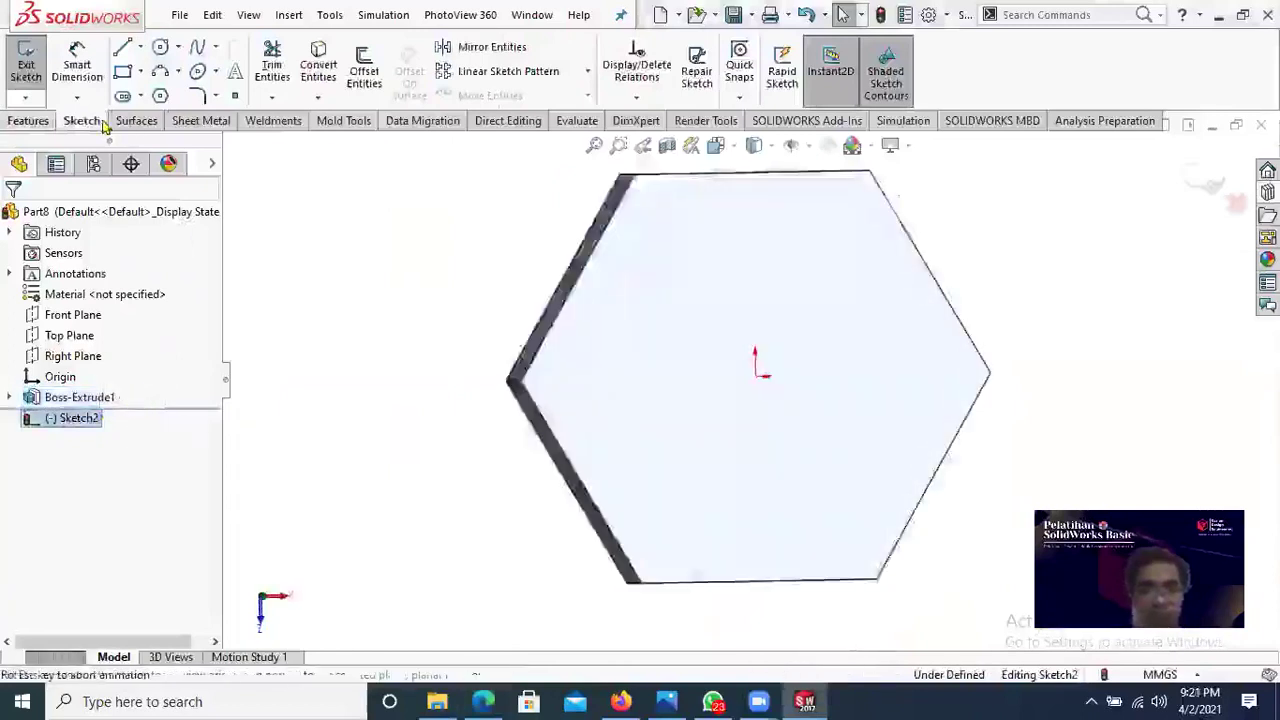
click(749, 380)
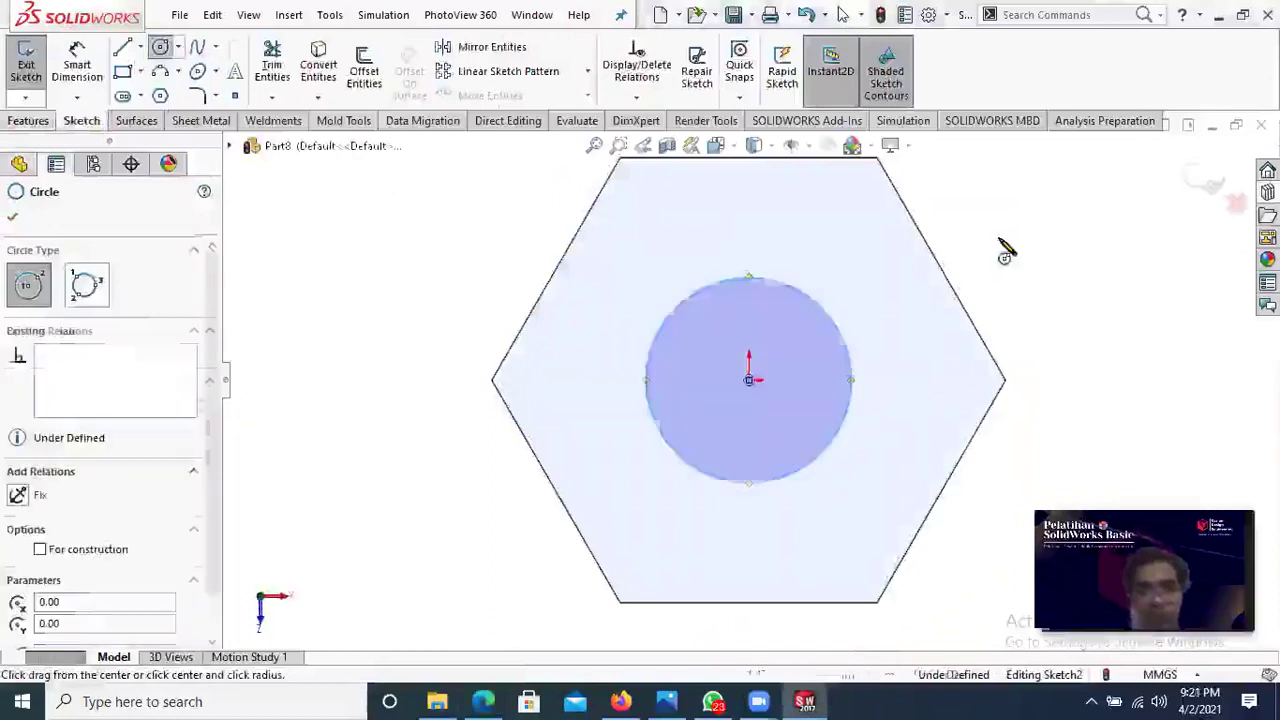
key(Escape)
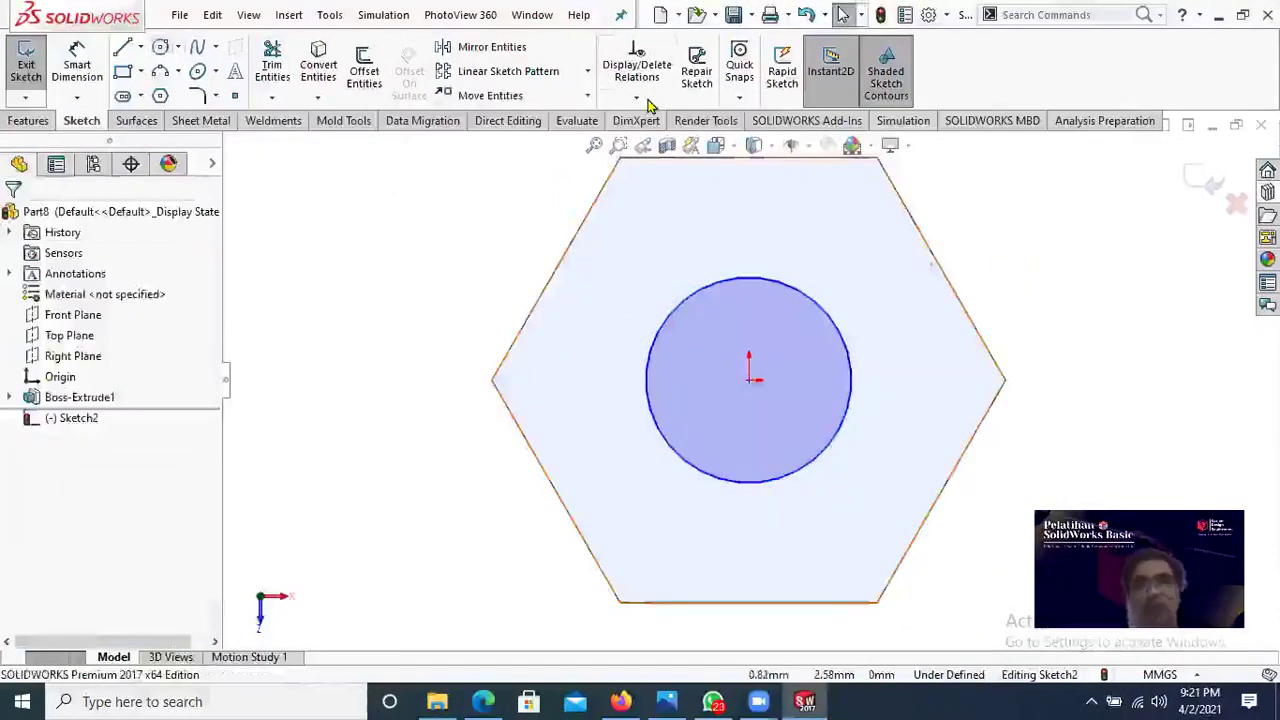
Step: Add a tangent relation between the sketched circle and one slanted edge of the hexagonal head
click(636, 97)
click(659, 142)
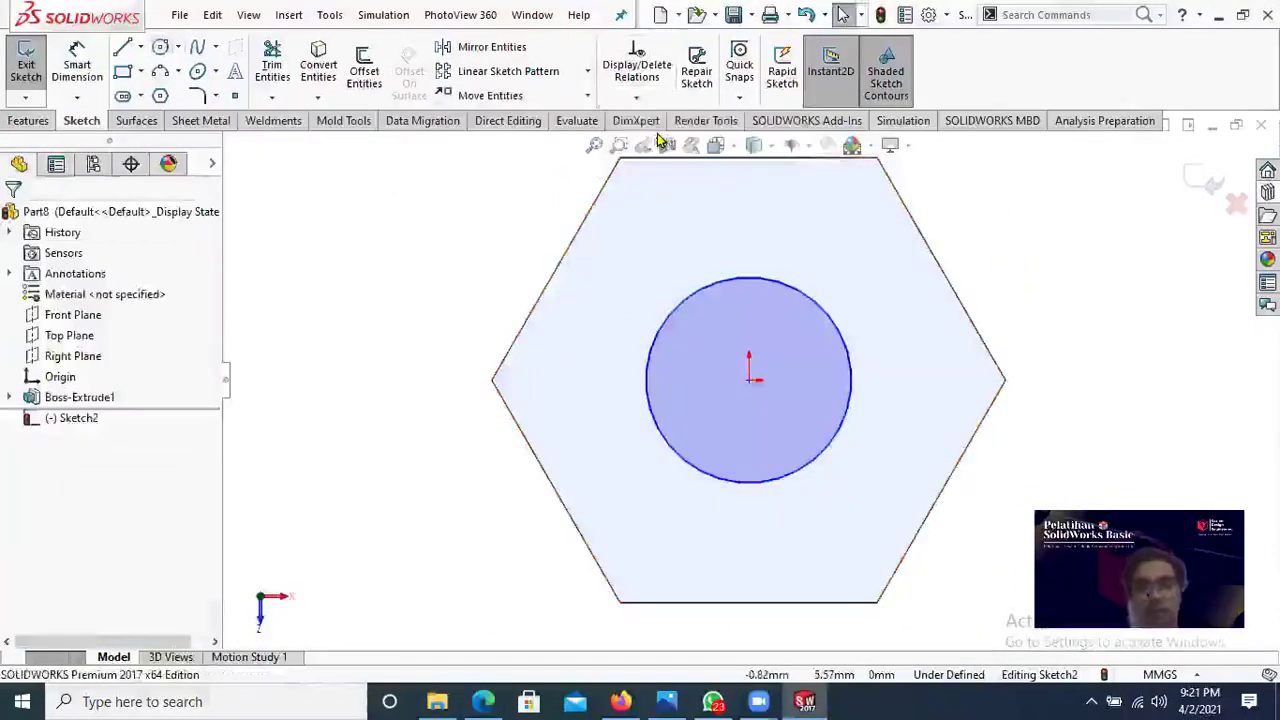
click(814, 313)
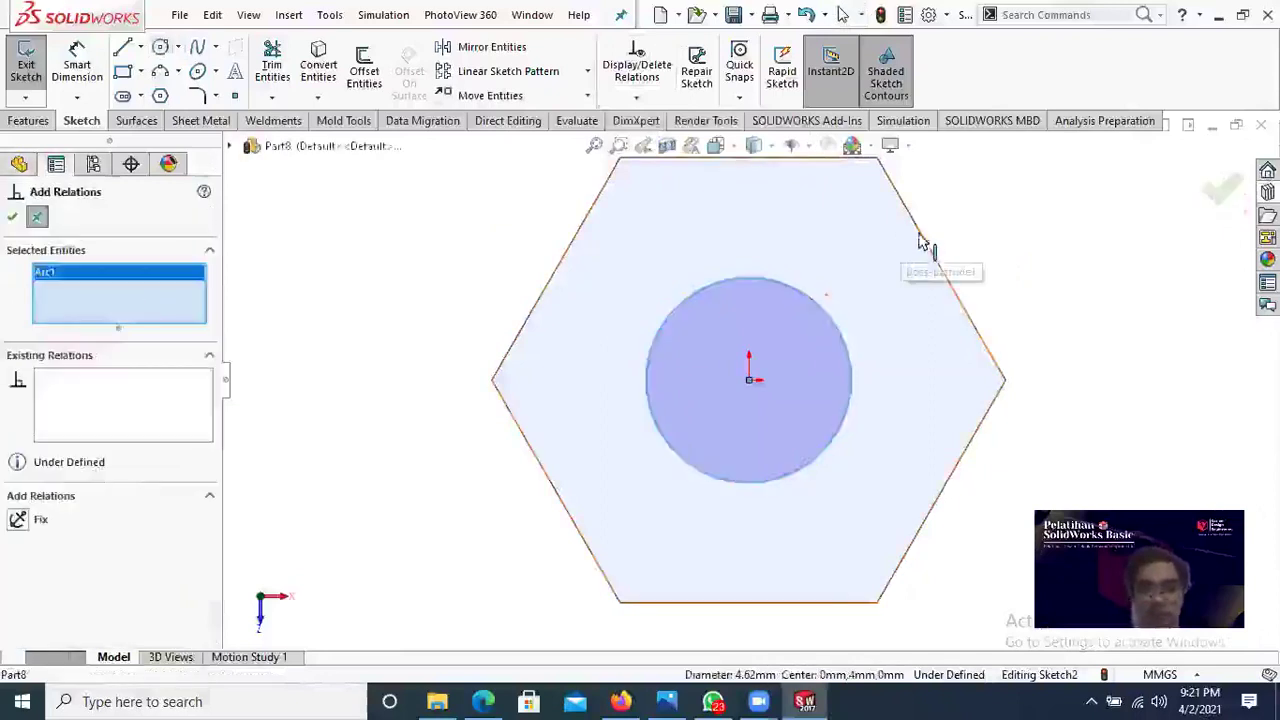
click(925, 240)
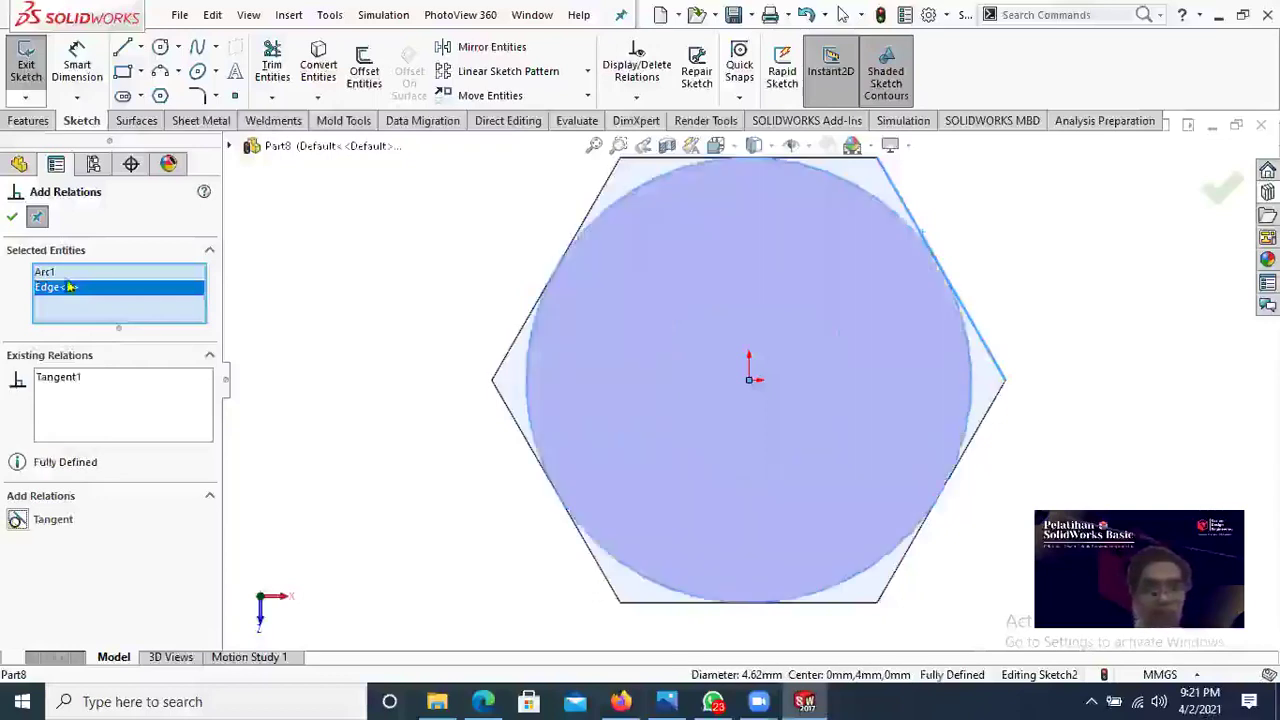
Step: Set up a blind extruded cut from the circle sketch, 1 mm deep per the Bolt drawing, with the side to cut flipped
click(11, 216)
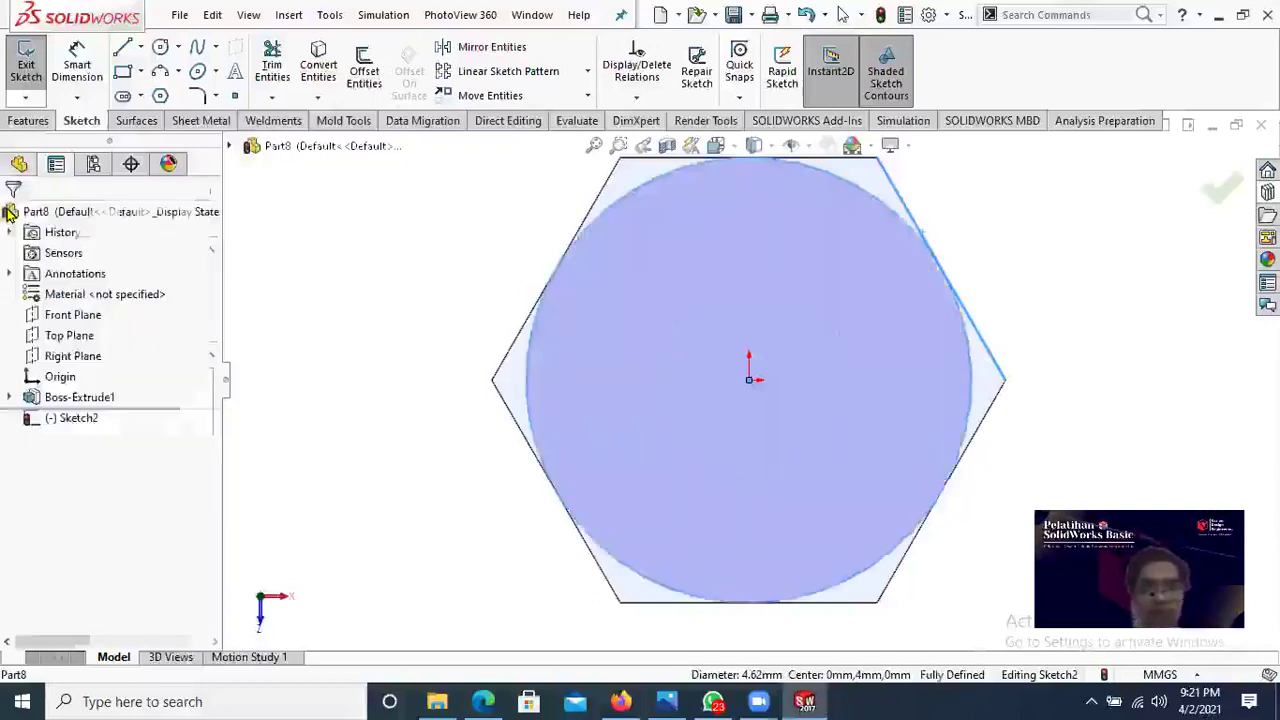
click(40, 122)
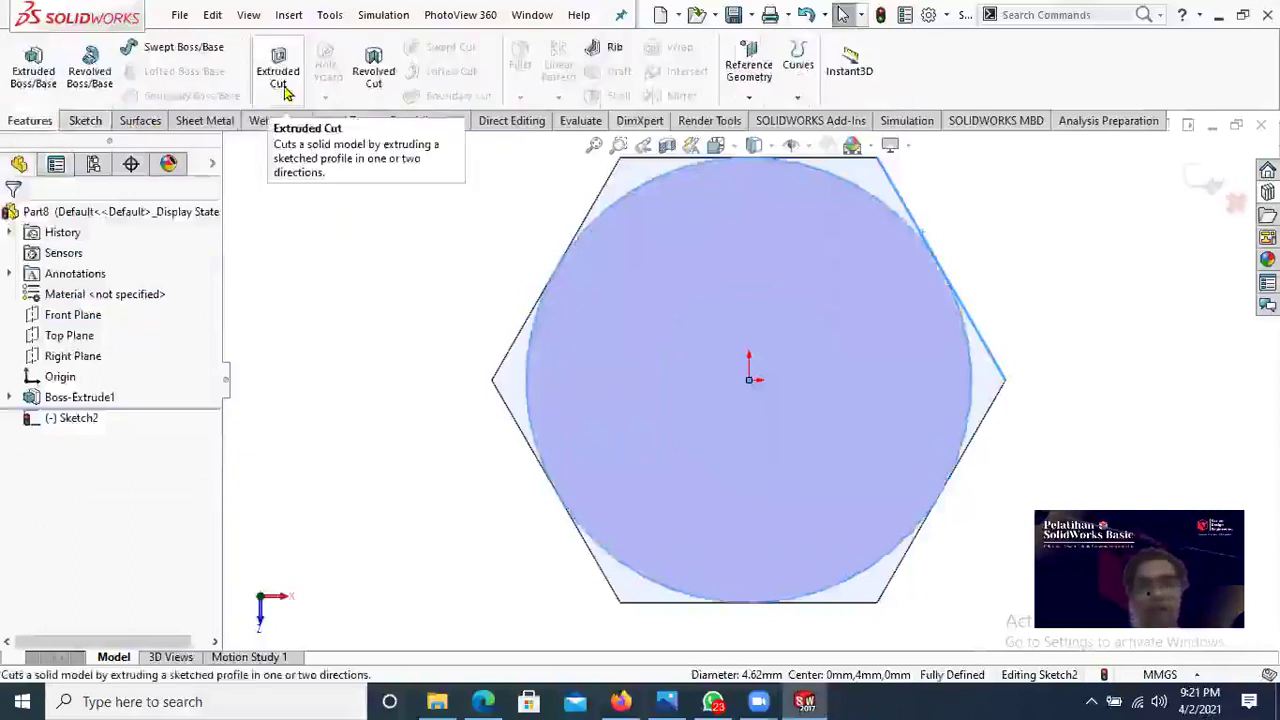
click(282, 88)
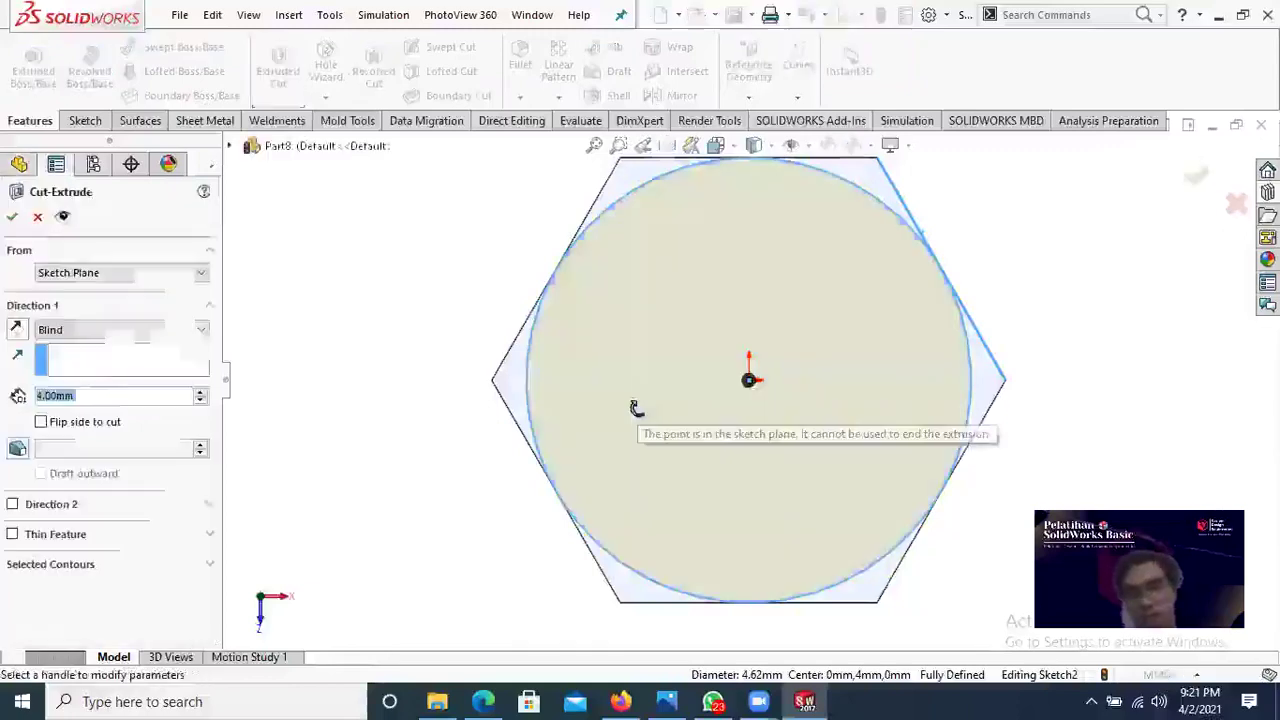
click(484, 700)
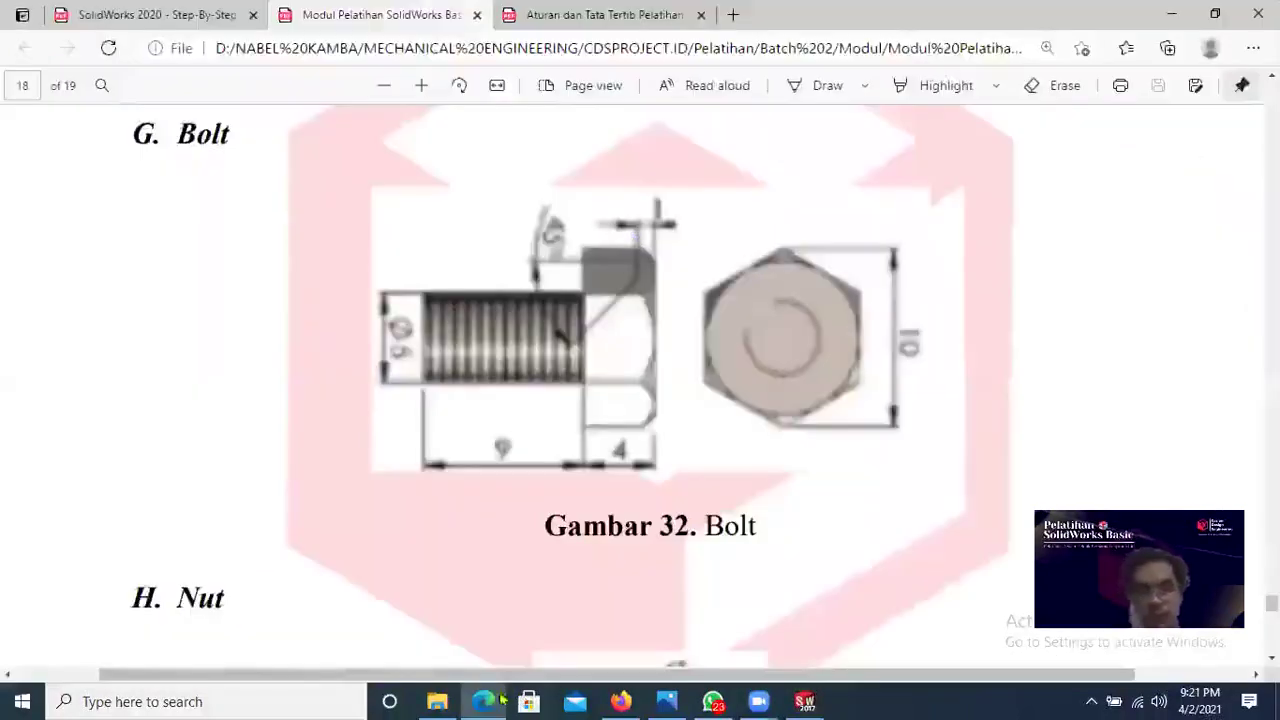
key(alt+Tab)
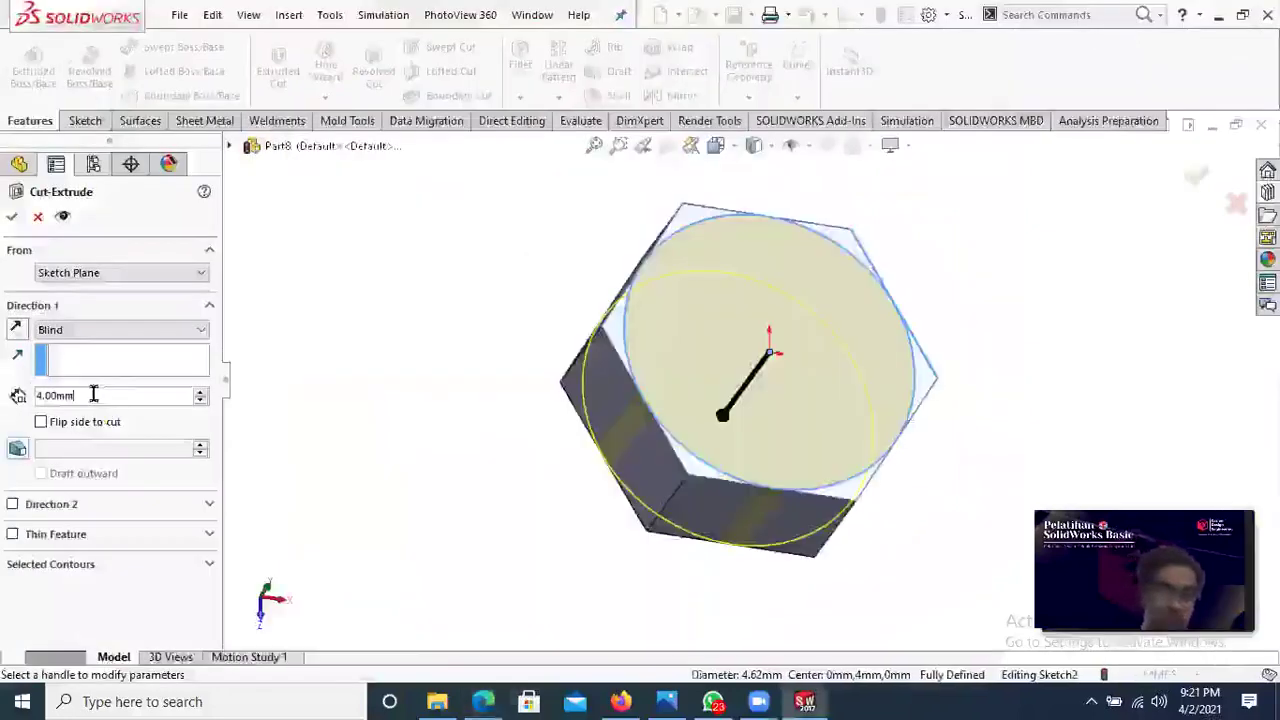
click(18, 401)
key(BackSpace)
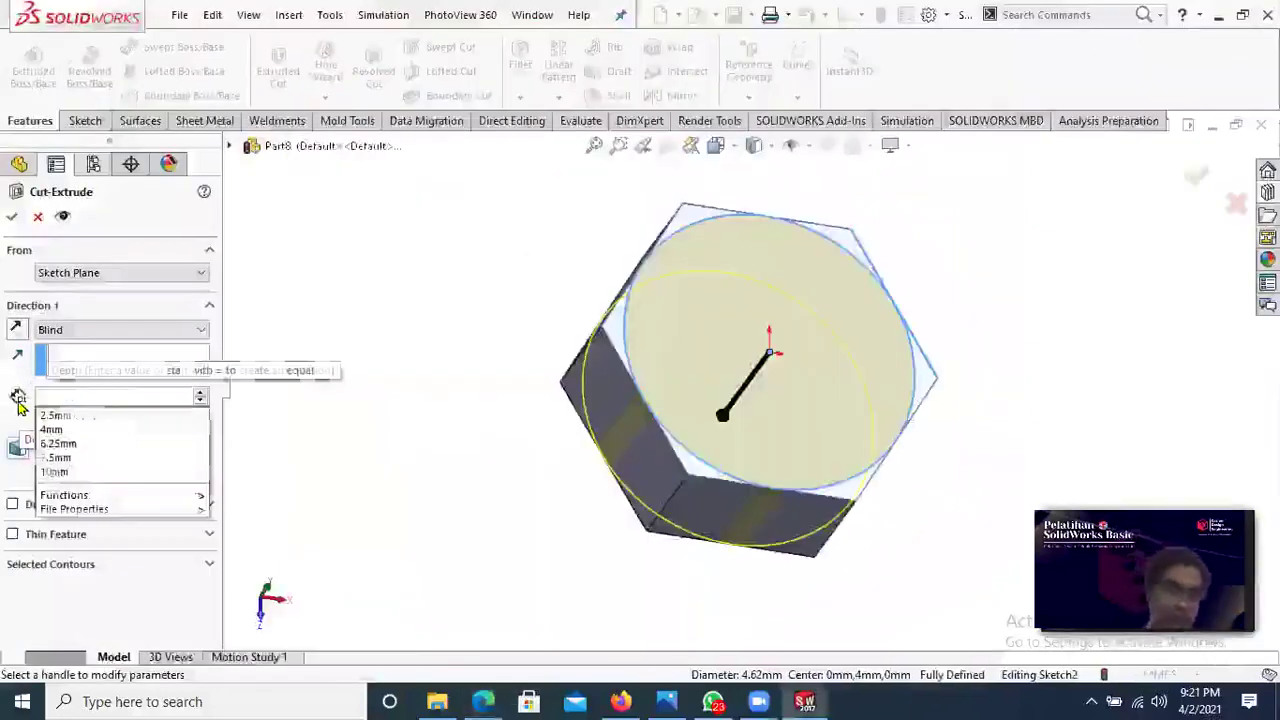
text(1)
key(Return)
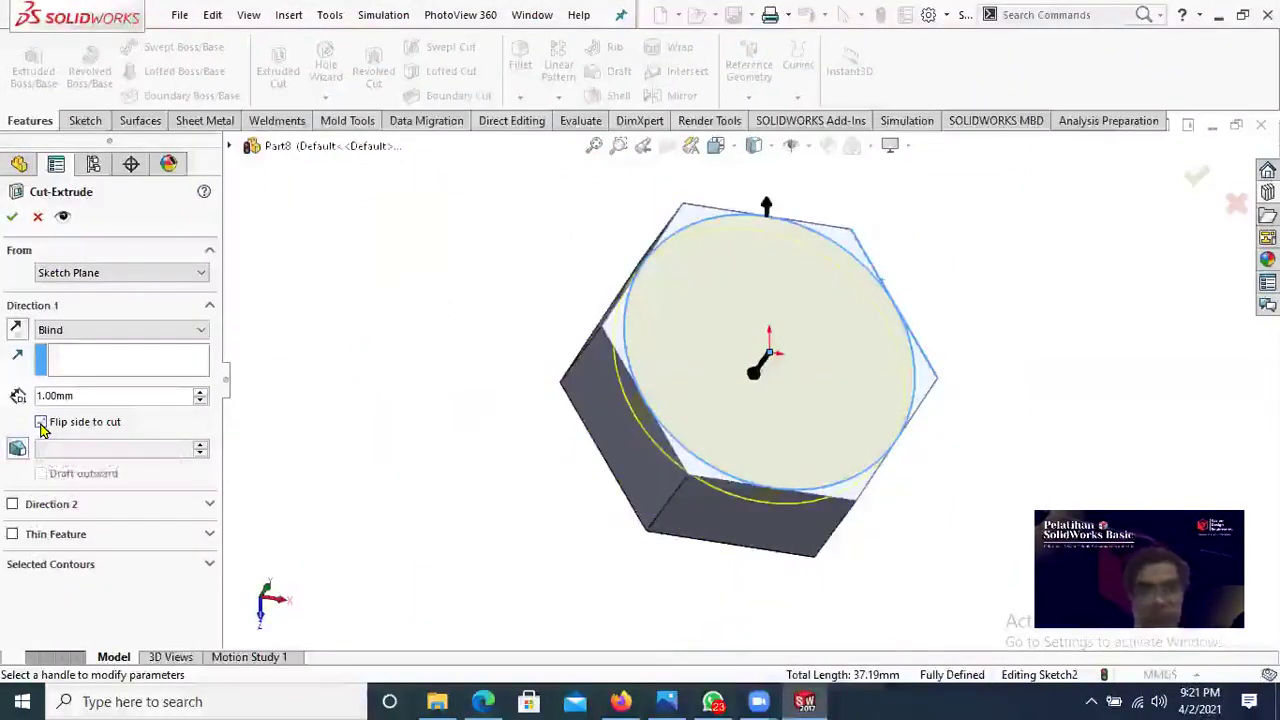
middle_drag(870, 360, 925, 362)
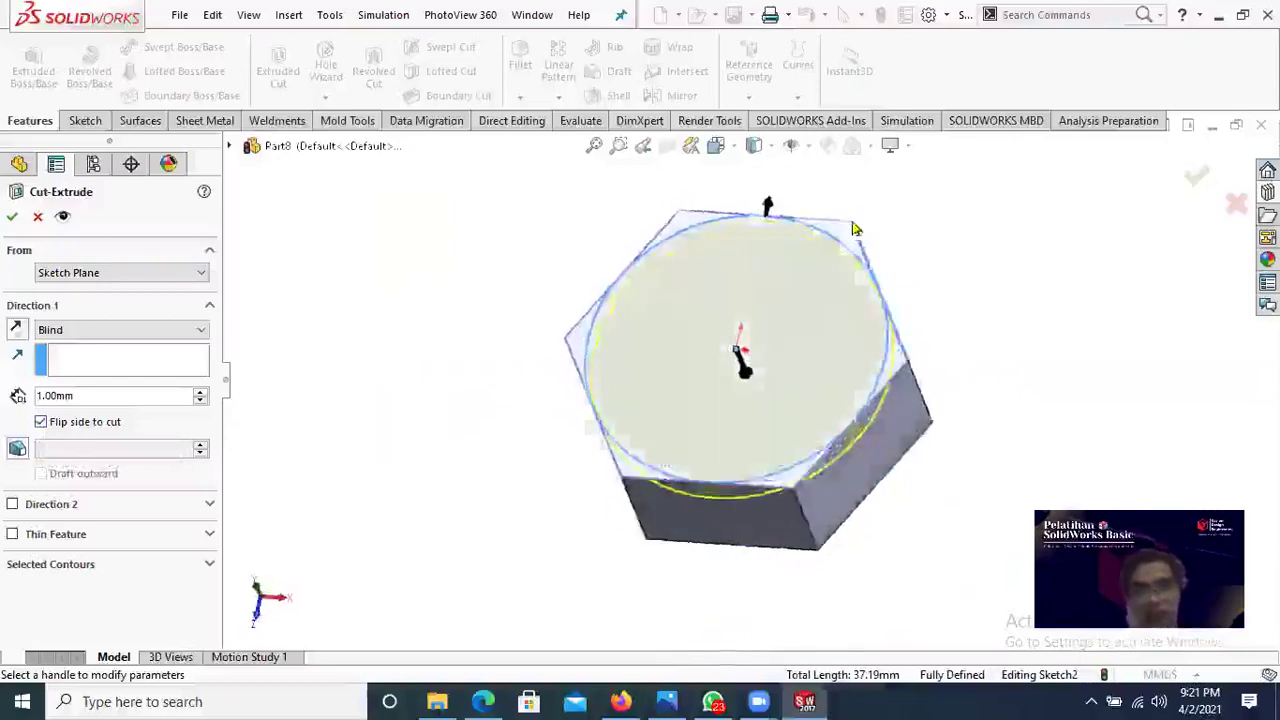
scroll(854, 229, down, 3)
scroll(596, 356, up, 2)
middle_drag(411, 426, 406, 414)
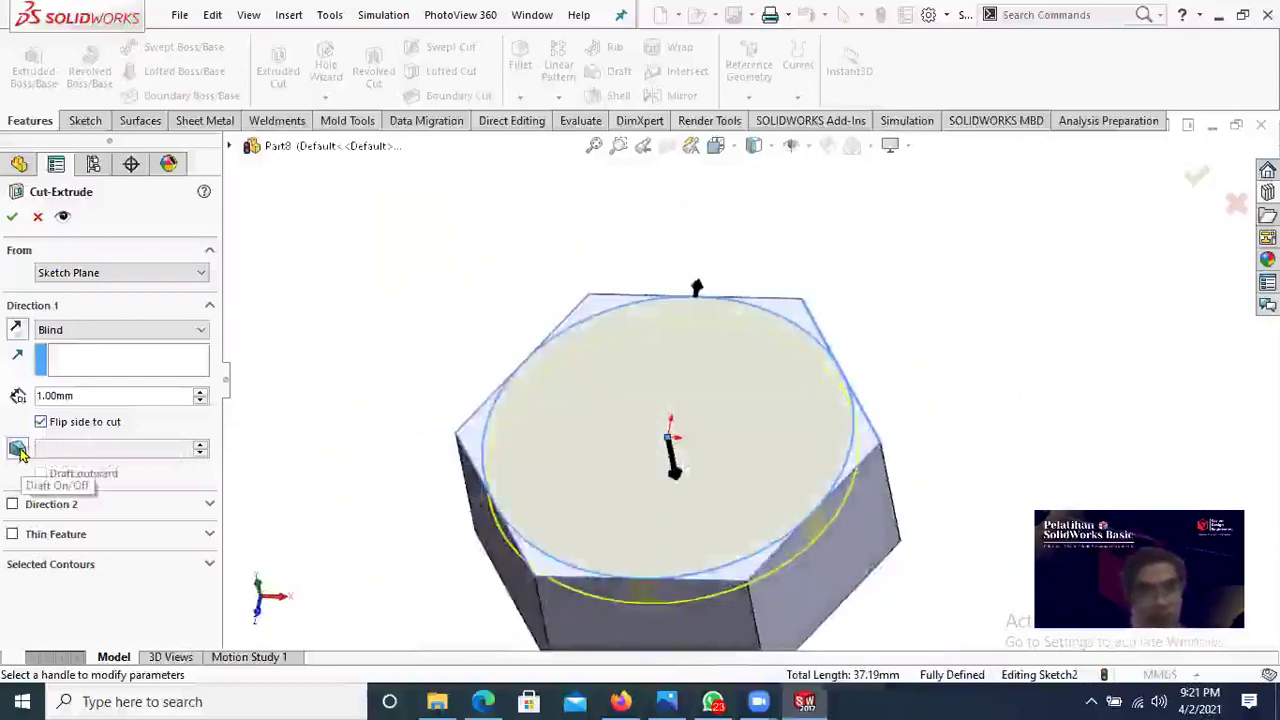
Step: Check the chamfer angle in the Bolt drawing, add a 45° draft to the cut and complete it
click(490, 701)
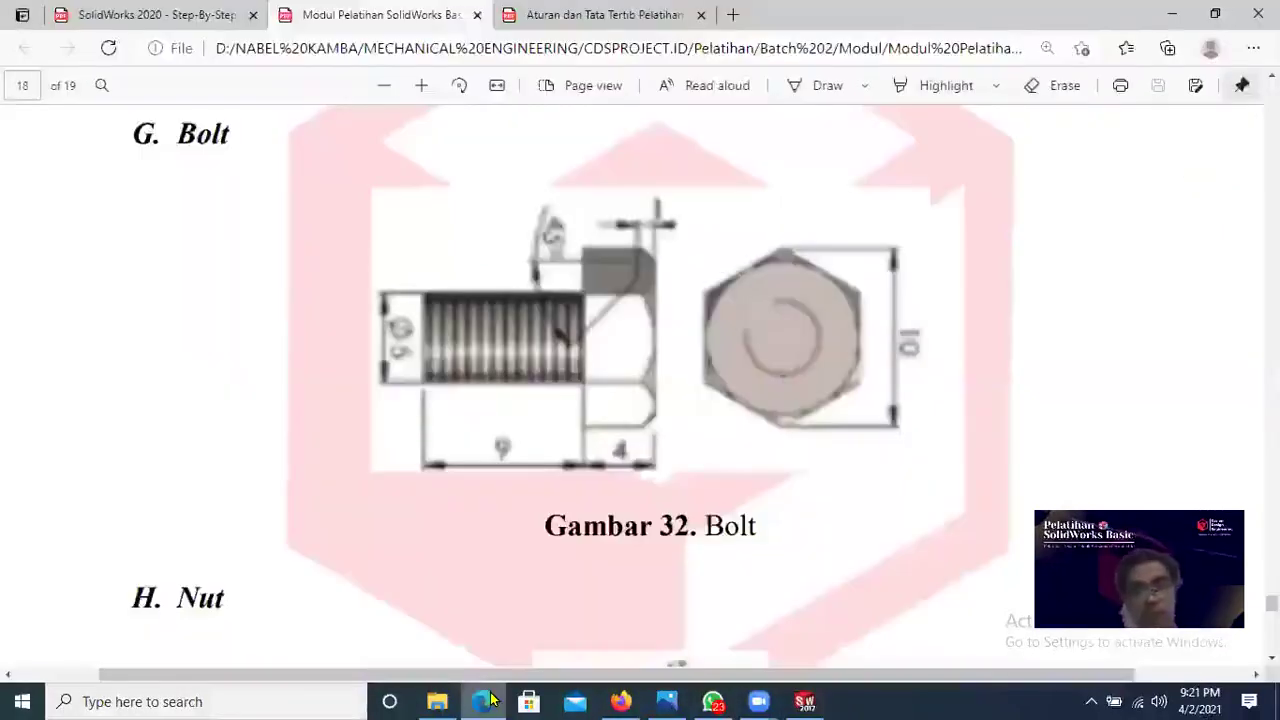
click(490, 701)
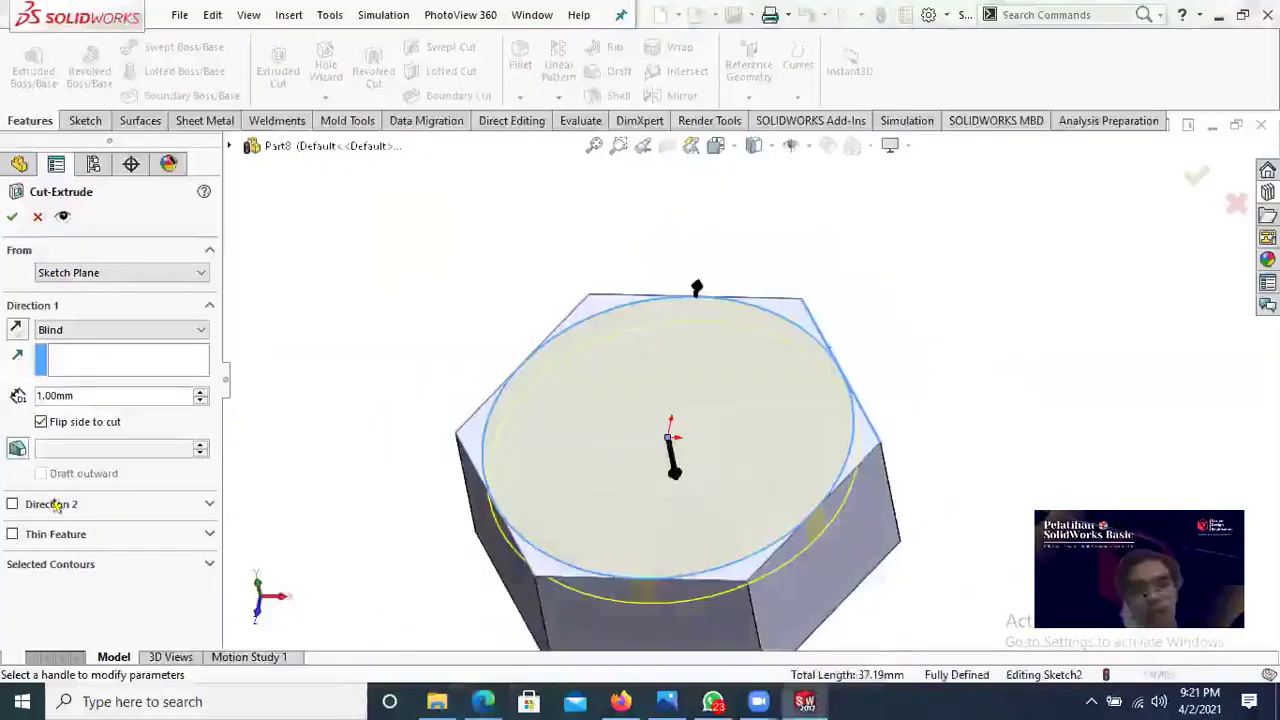
click(16, 450)
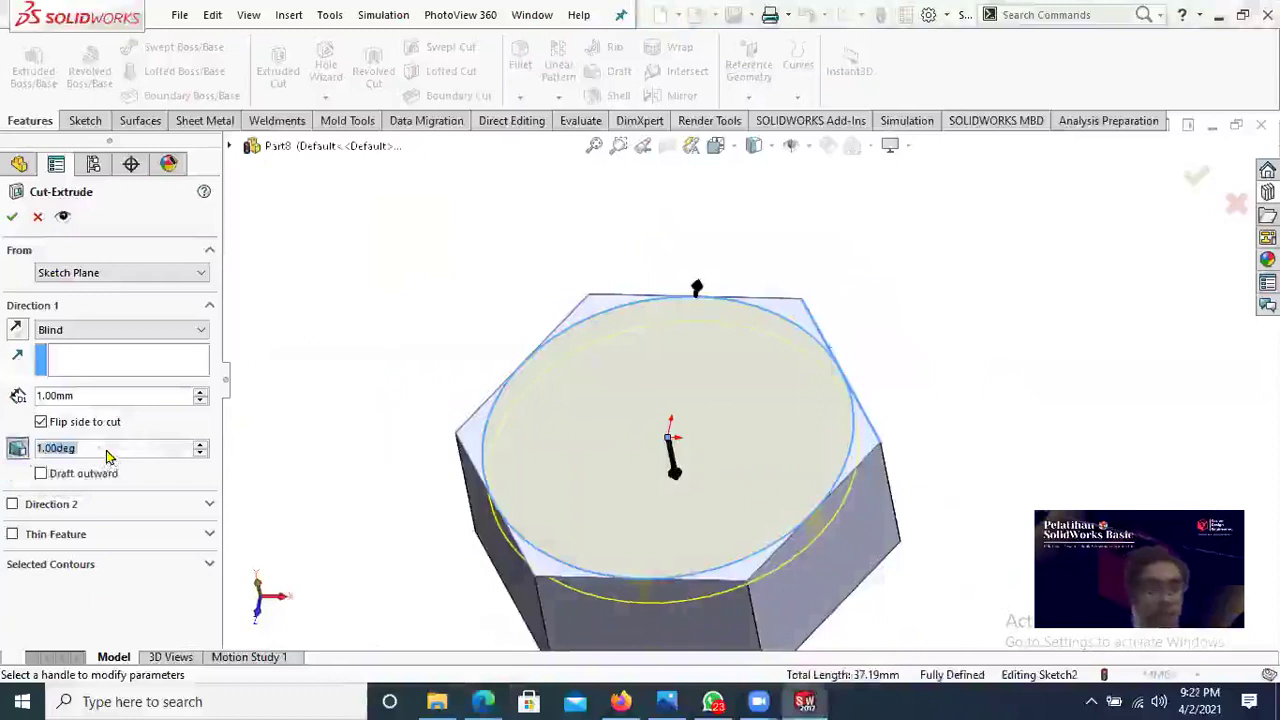
text(45)
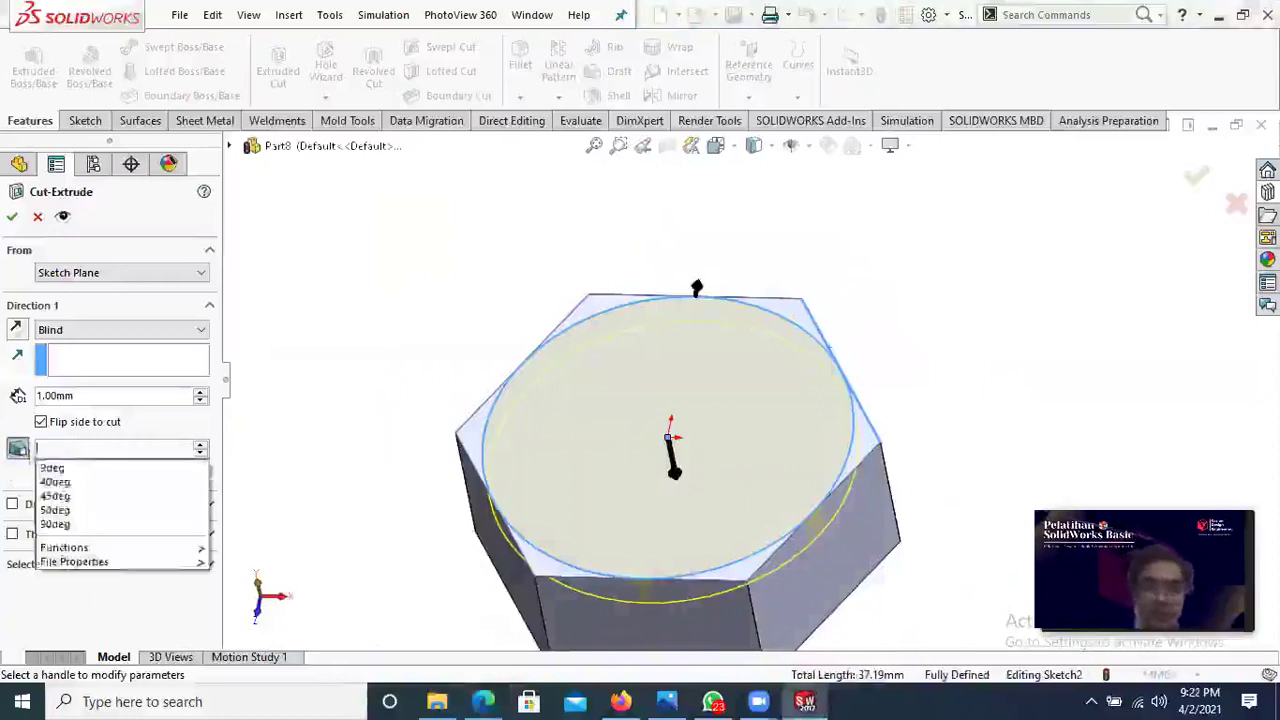
key(Return)
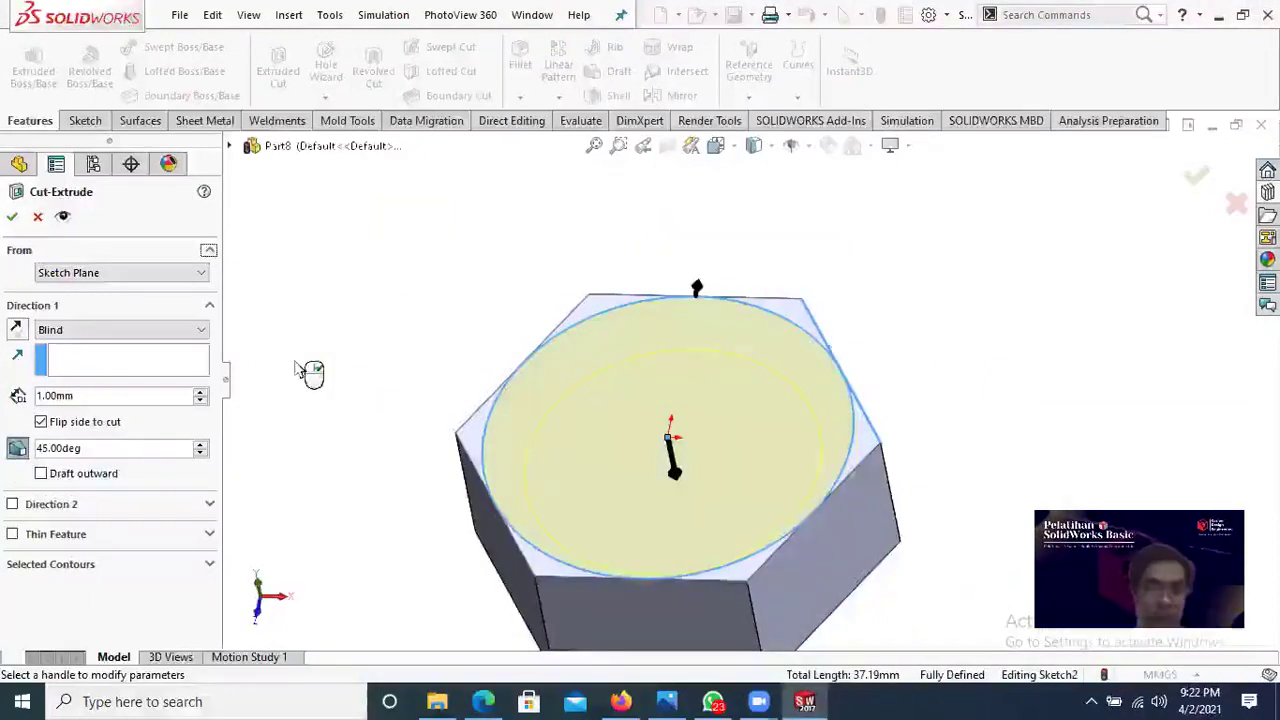
middle_drag(363, 323, 277, 320)
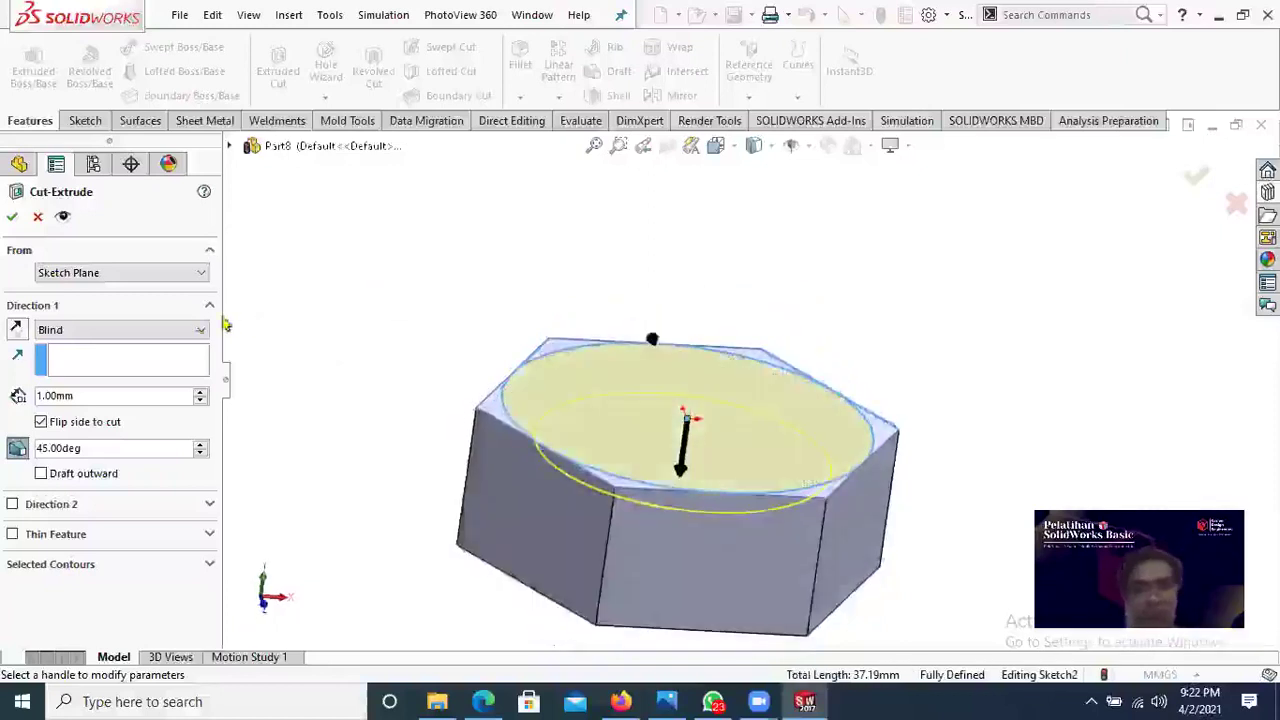
click(12, 217)
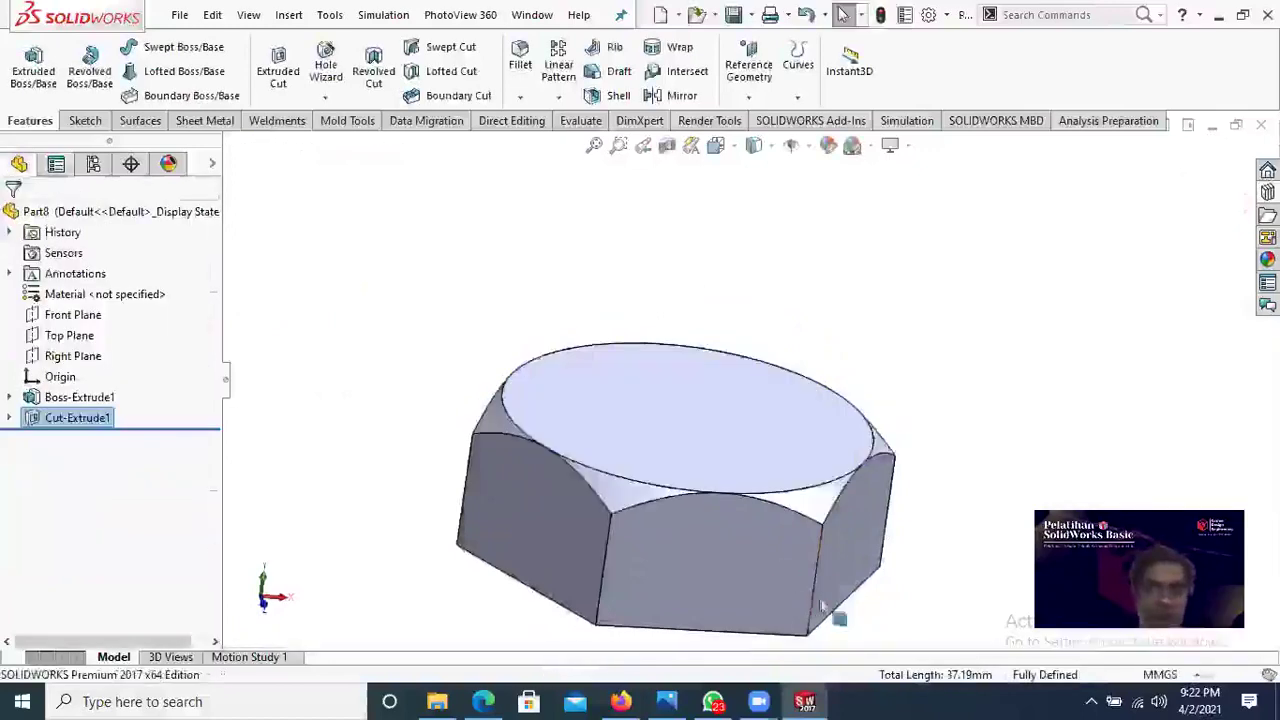
Step: Start a sketch on the hexagonal head's flat underside and draw a circle about 4.6 mm in diameter centred on the origin
middle_drag(837, 614, 744, 541)
middle_drag(771, 365, 660, 597)
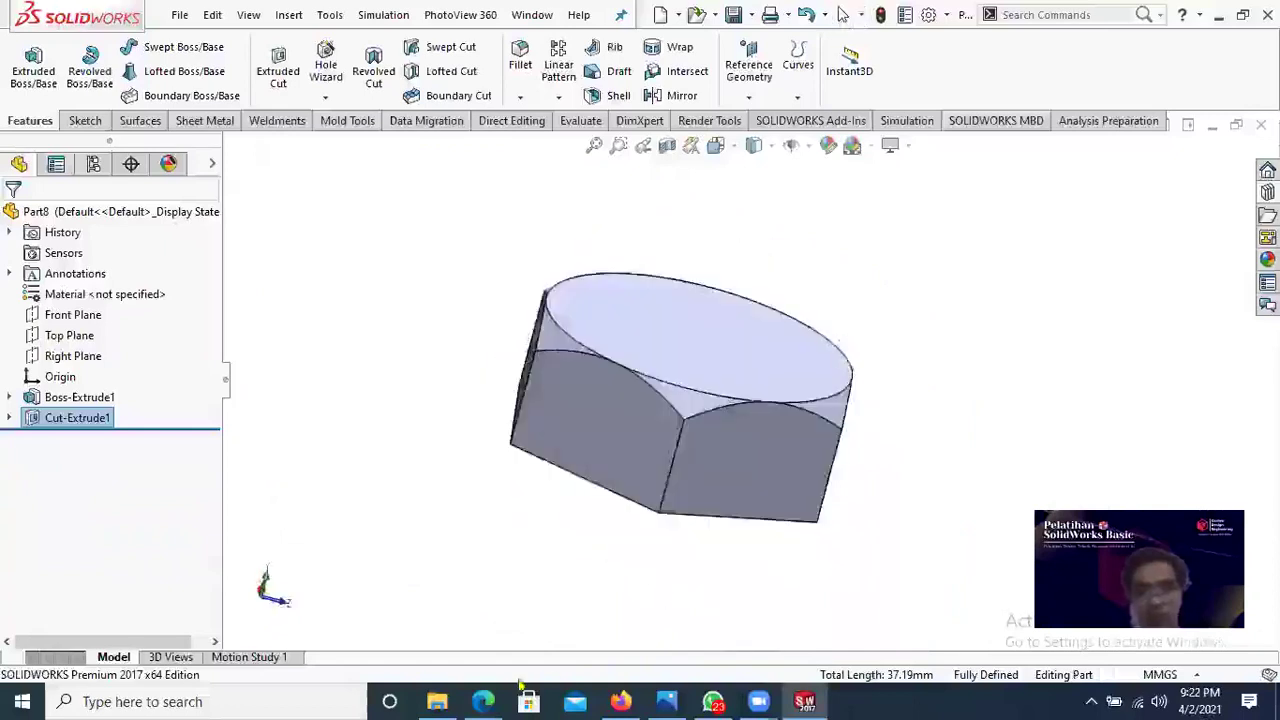
middle_drag(520, 683, 478, 697)
key(alt+Tab)
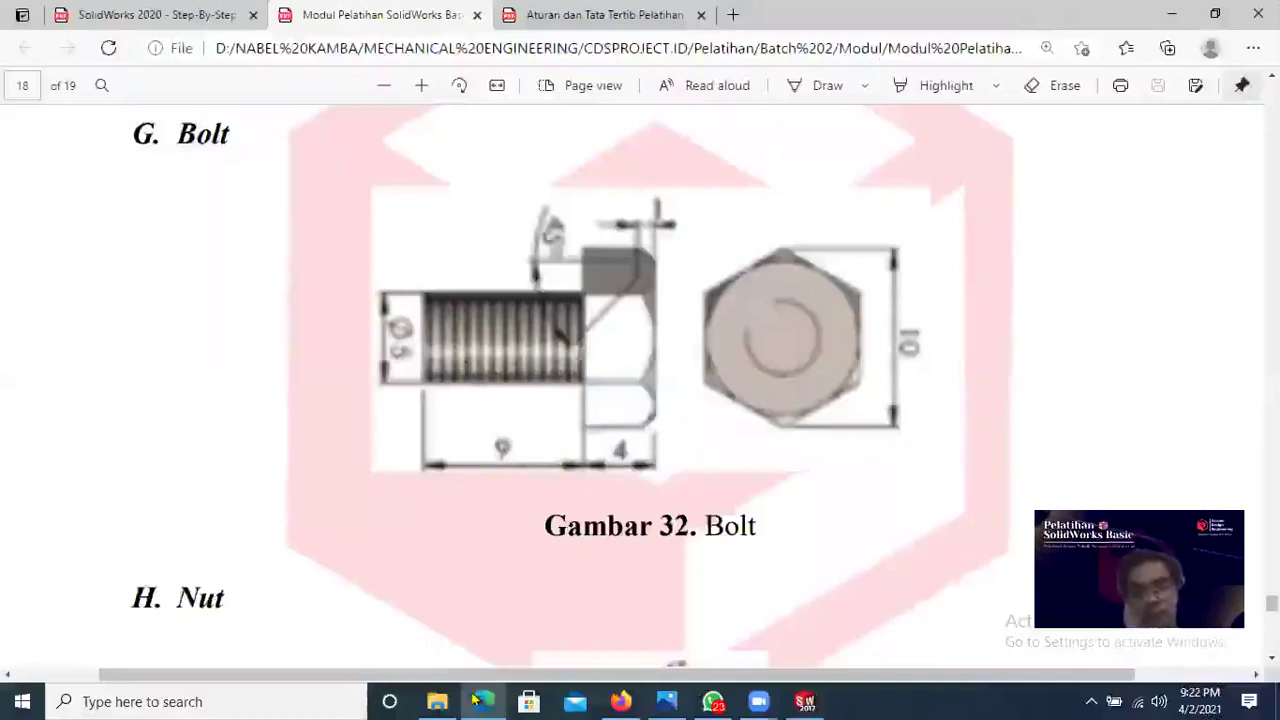
key(alt+Tab)
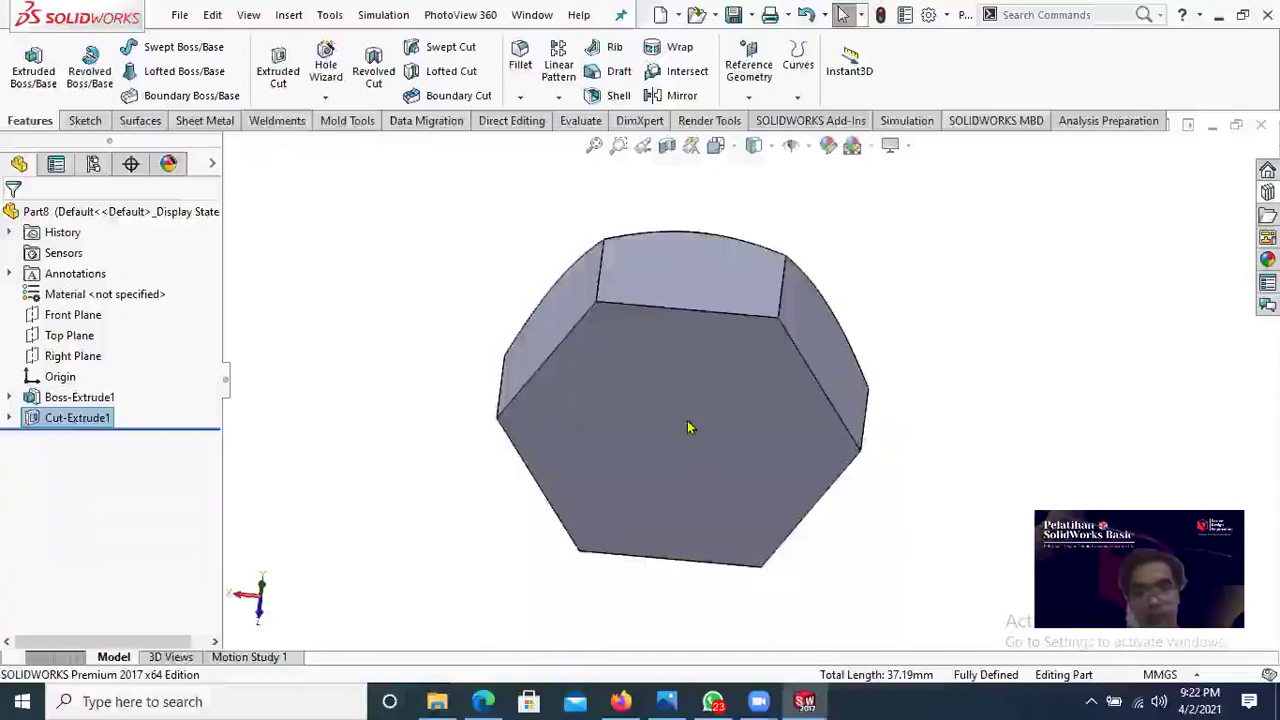
click(687, 425)
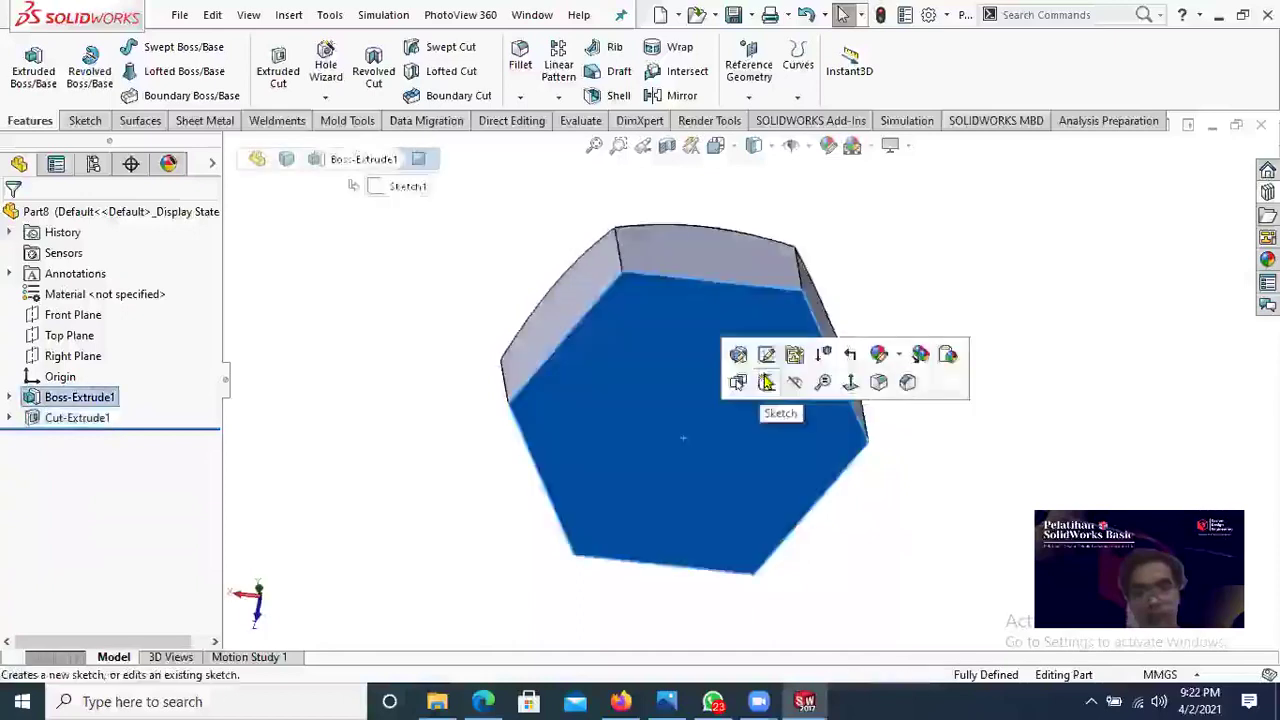
click(82, 438)
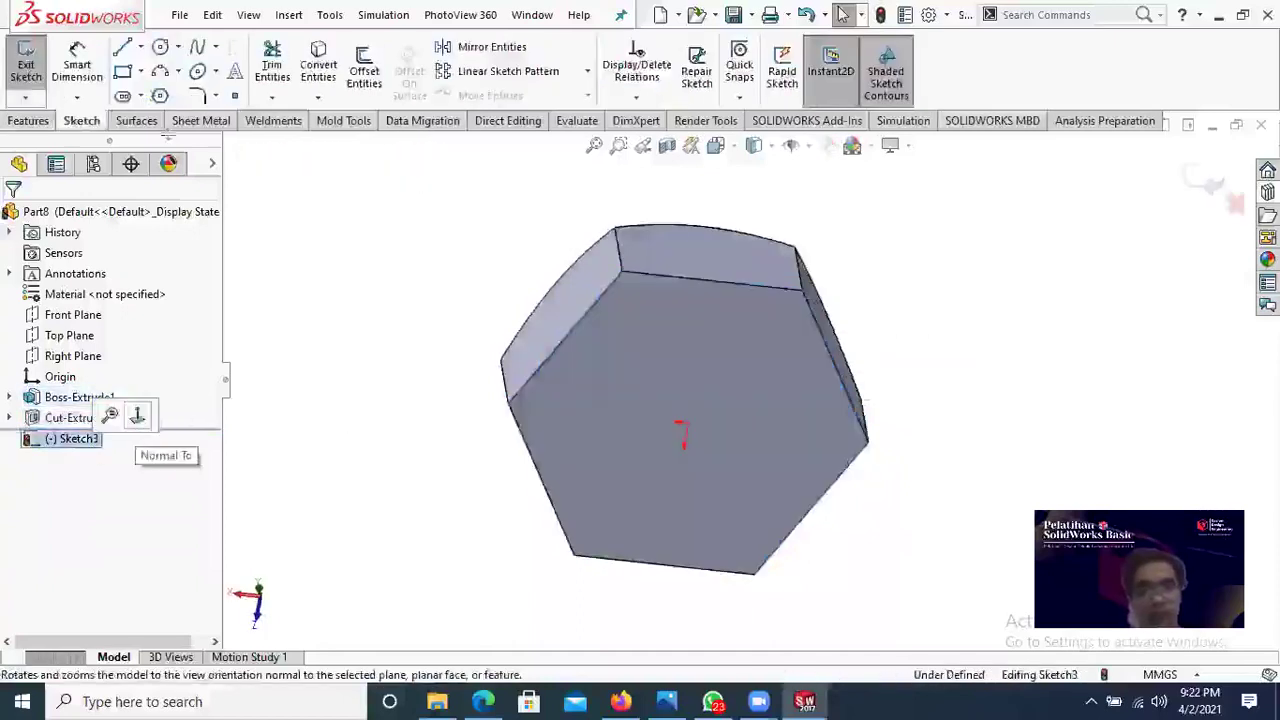
click(138, 415)
click(160, 47)
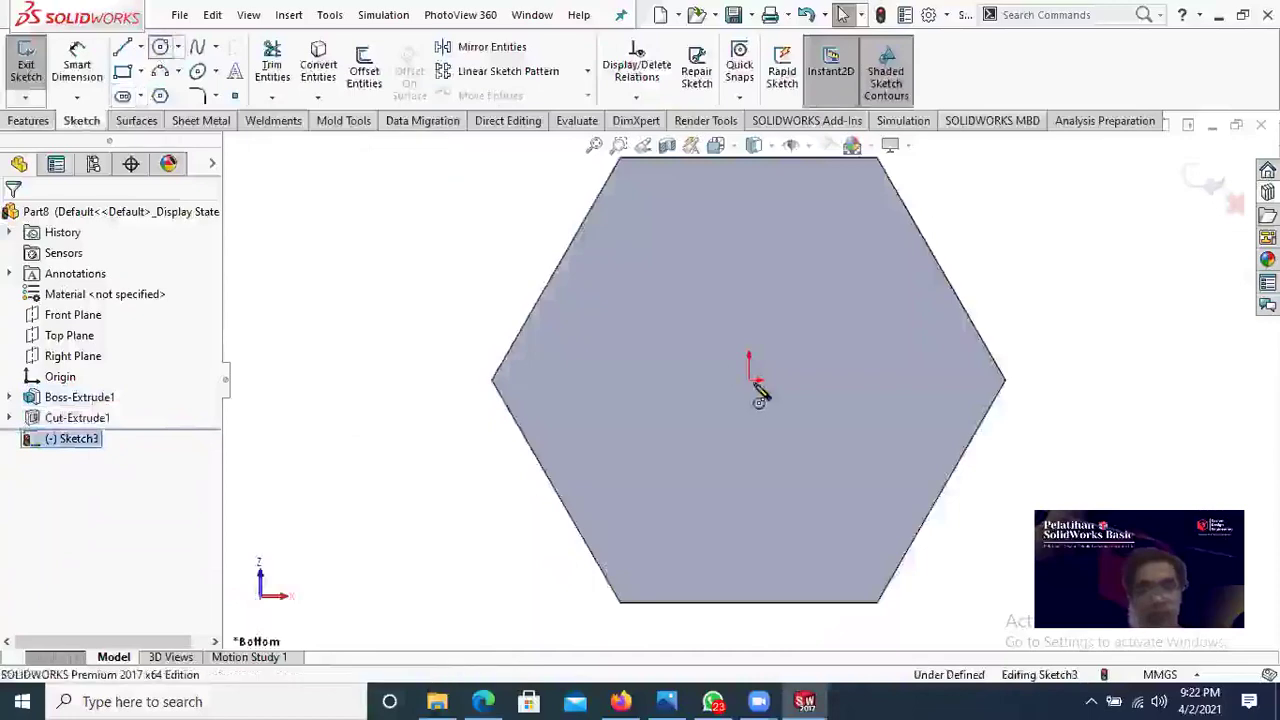
click(749, 380)
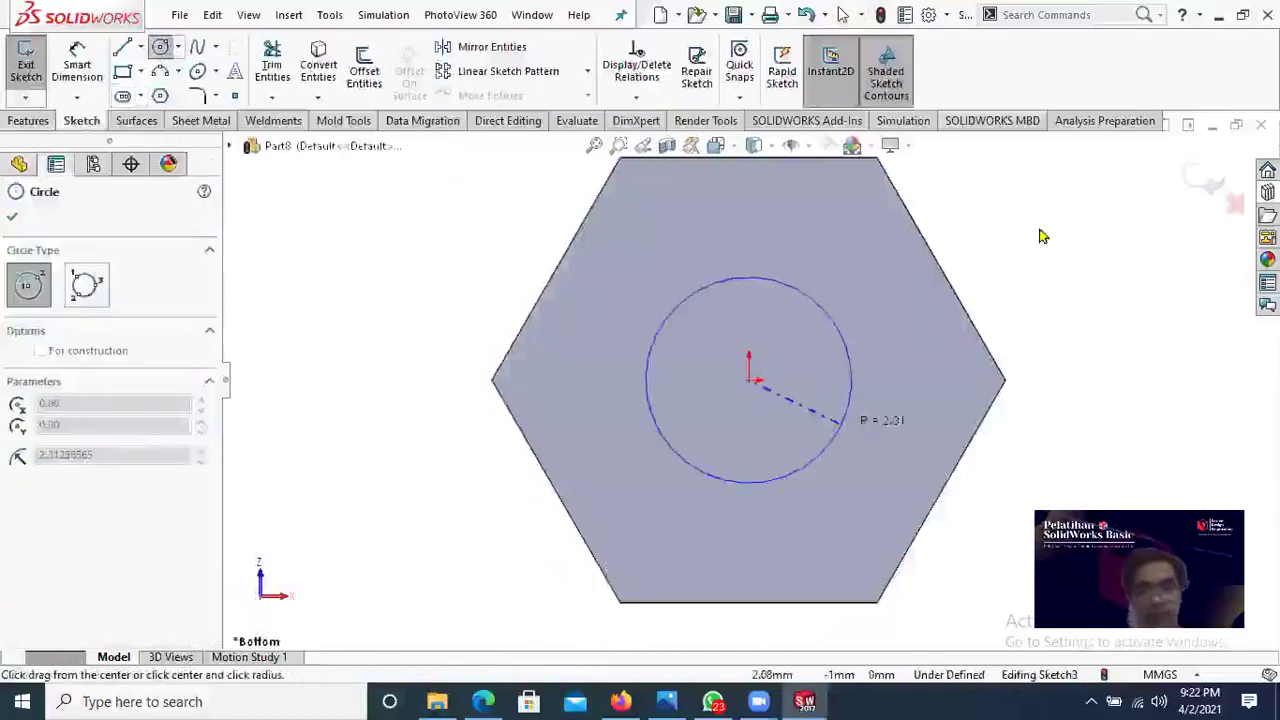
right_click(1040, 236)
key(Escape)
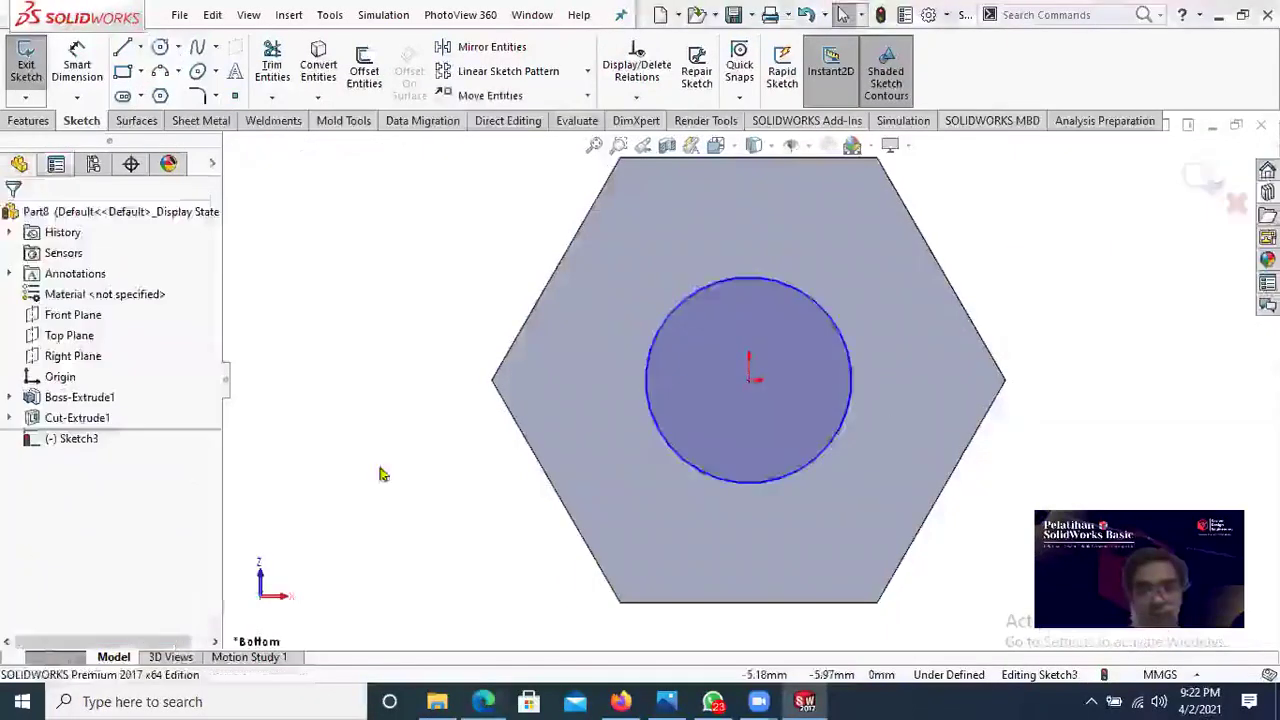
Step: Check the shank diameter in the Bolt drawing and dimension the sketched circle's diameter as 5 mm
click(479, 701)
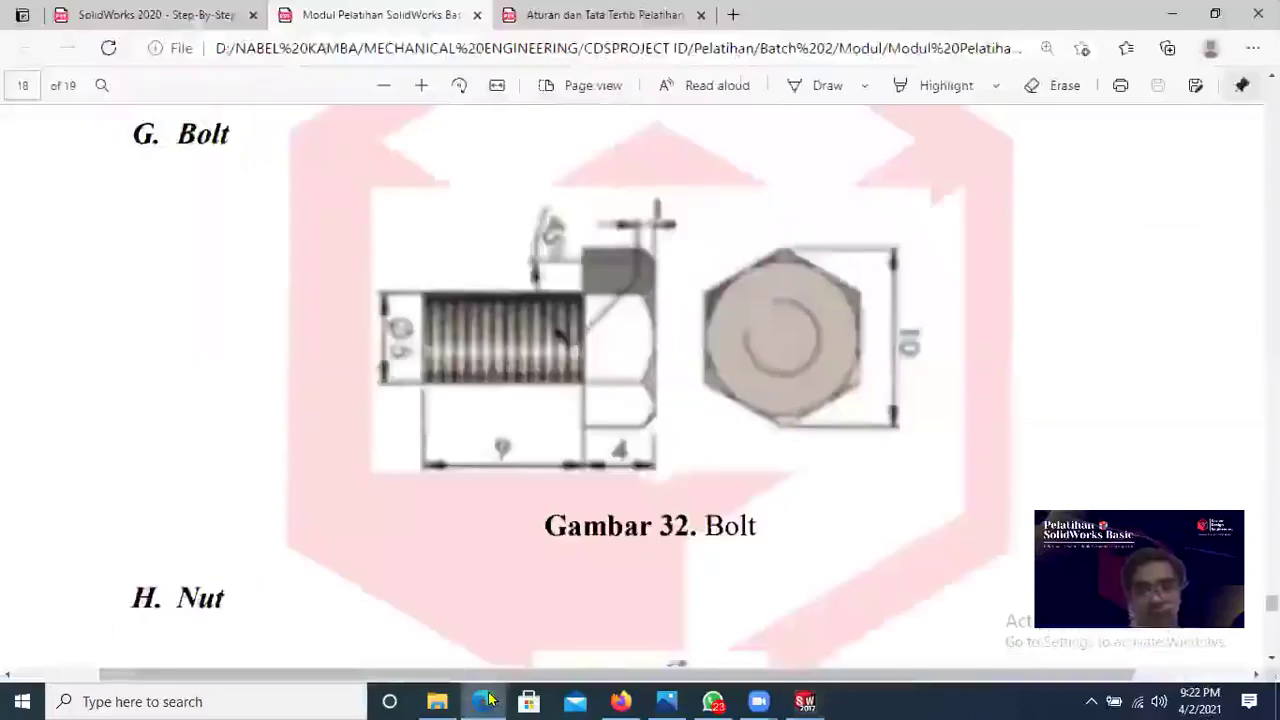
mouse_move(489, 698)
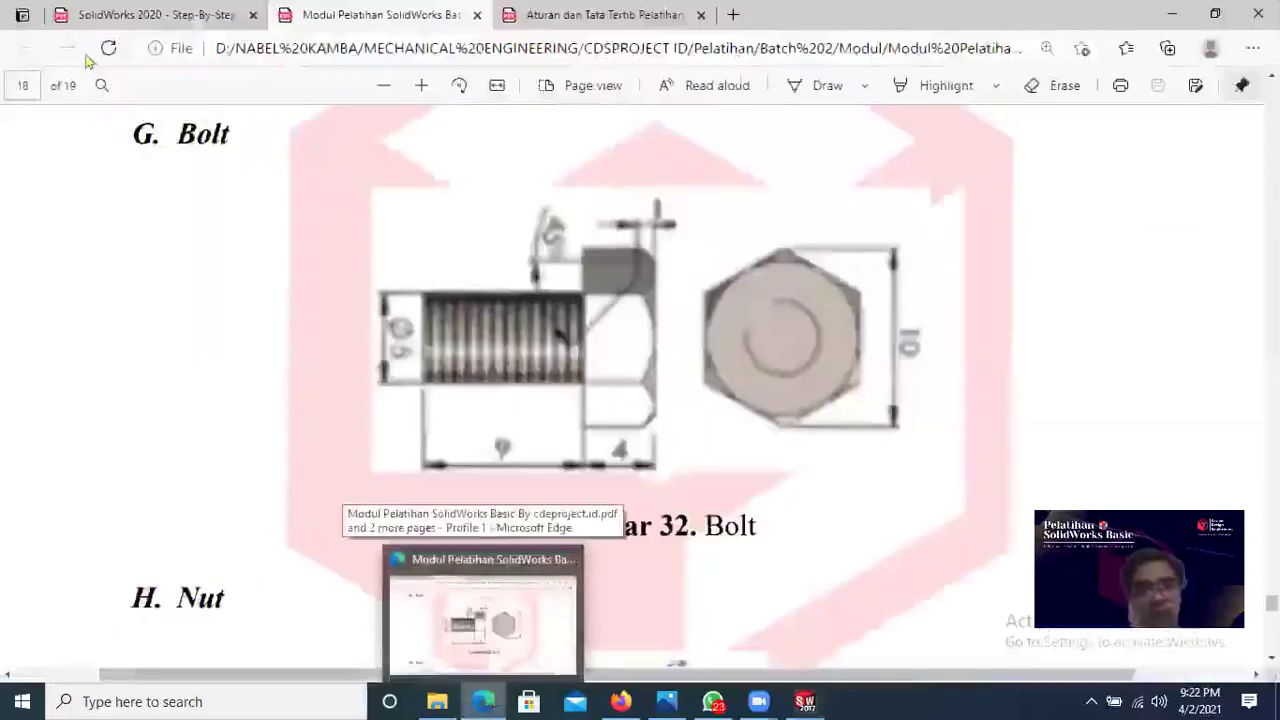
key(alt+Tab)
click(688, 302)
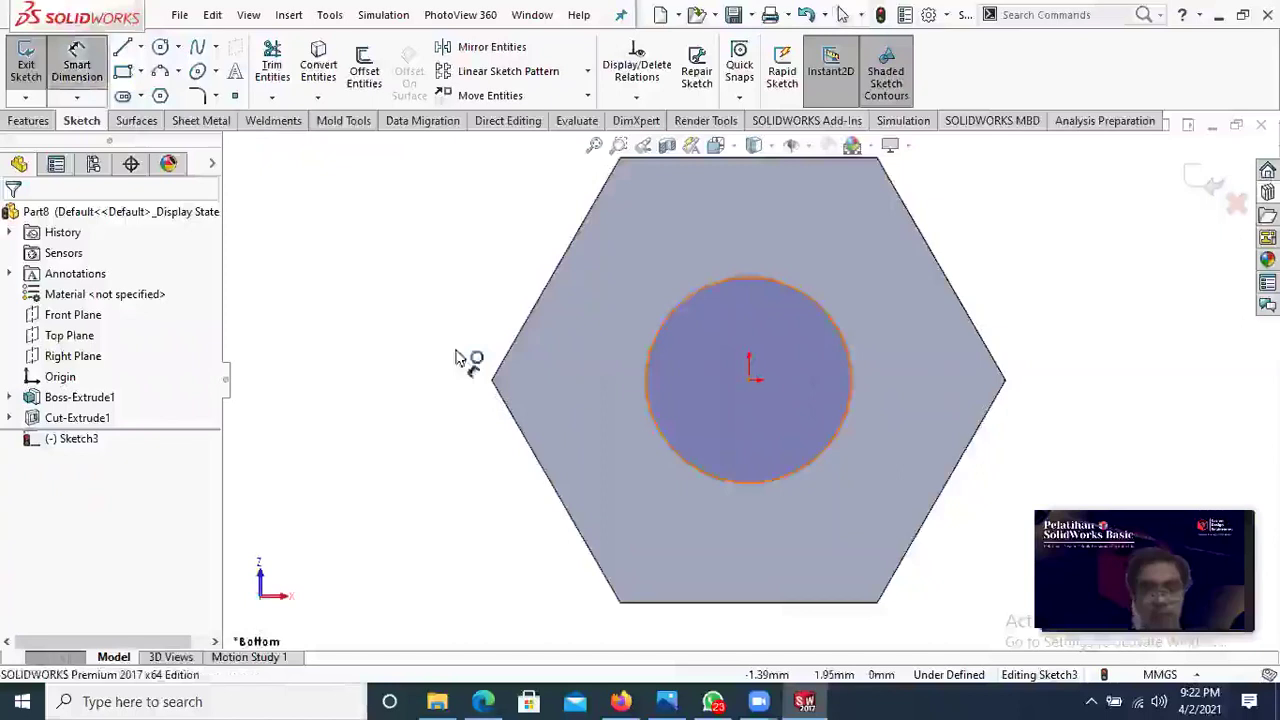
click(390, 370)
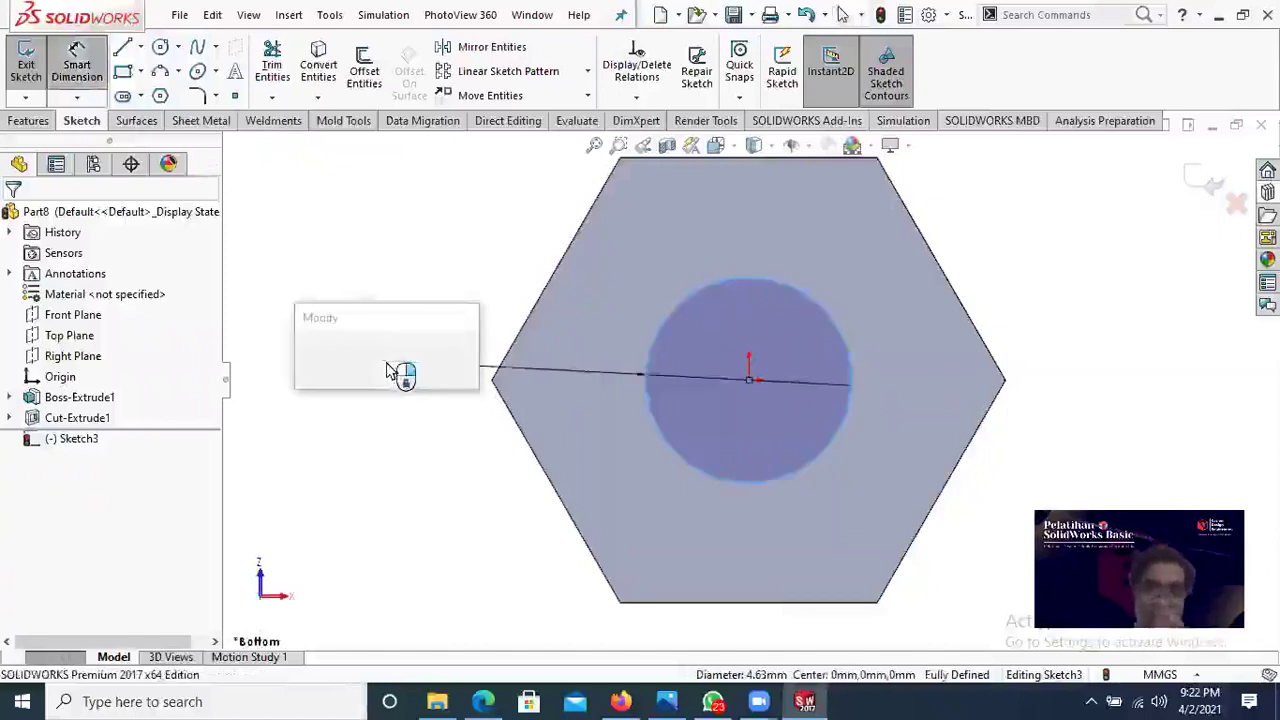
text(5)
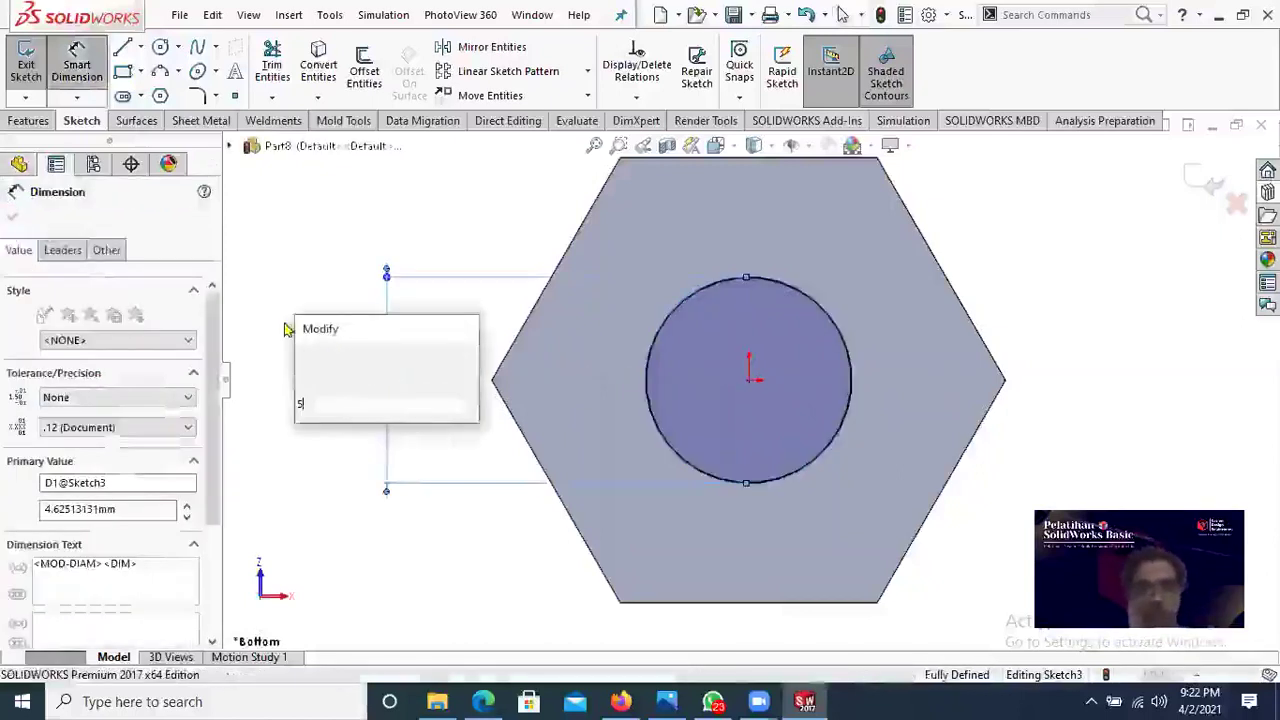
key(Return)
click(14, 222)
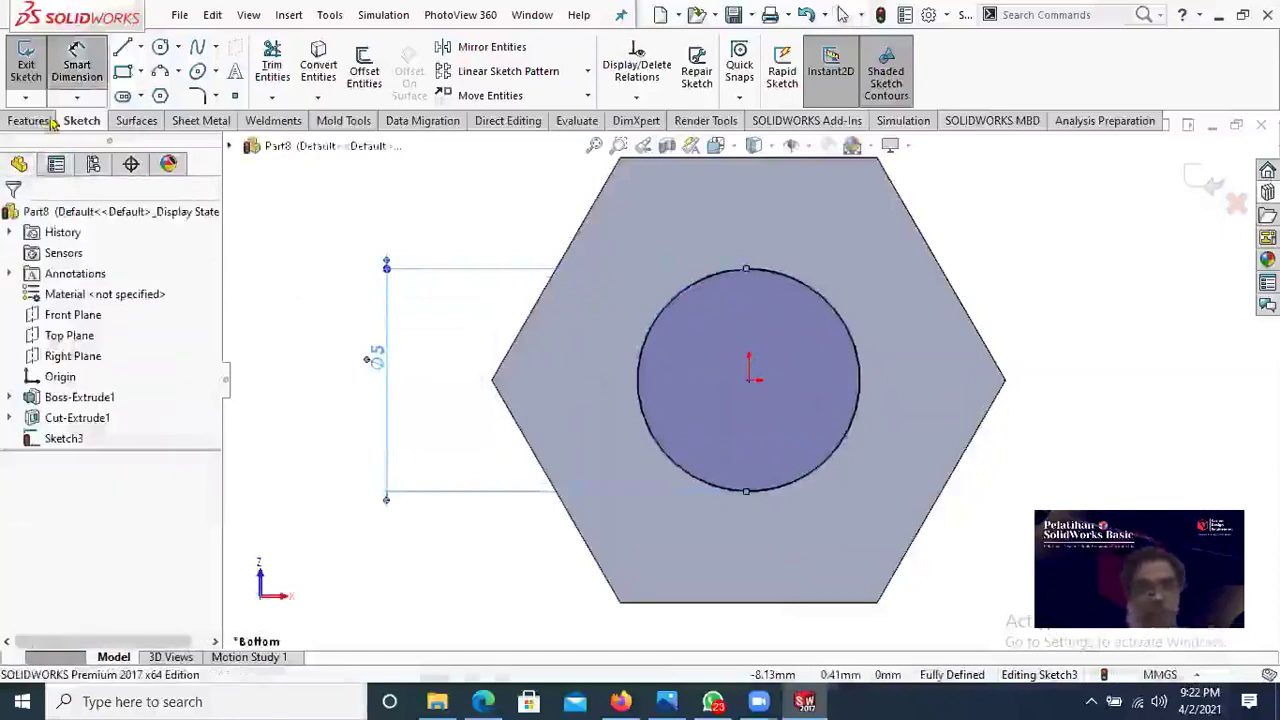
Step: Extrude the shank circle 5 mm as a blind boss merged with the head and check the Bolt drawing
click(30, 121)
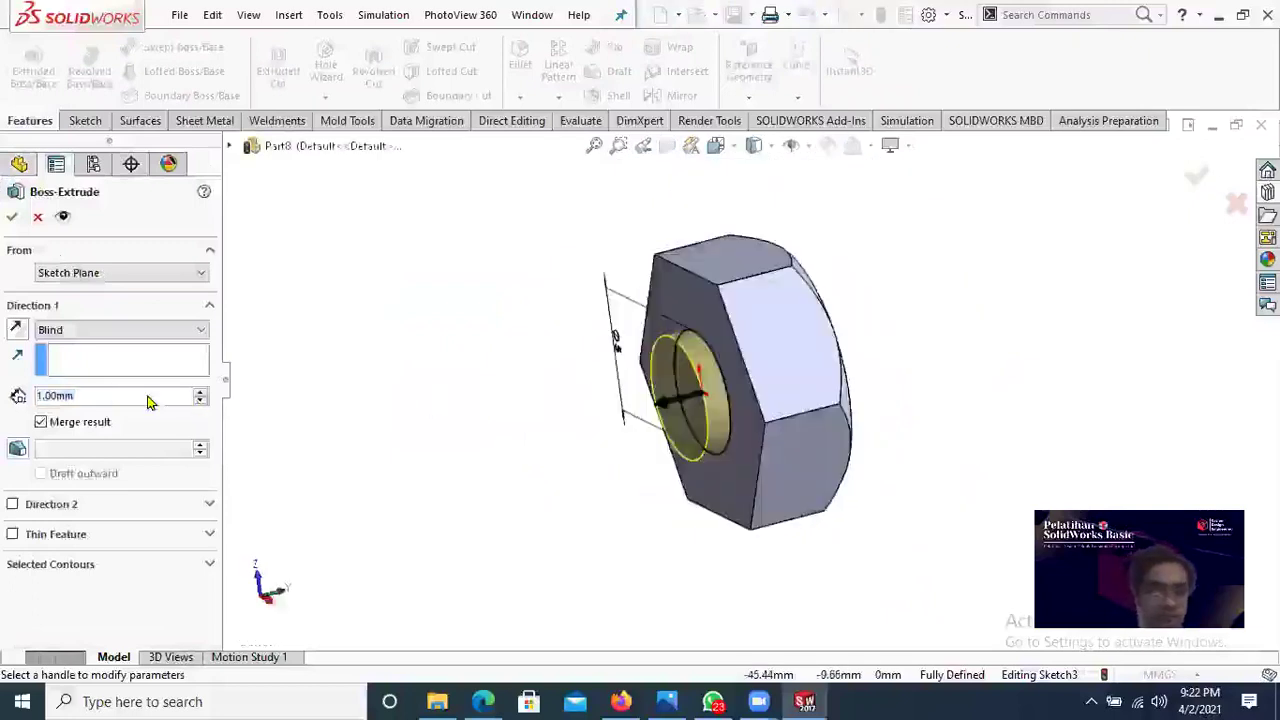
click(201, 393)
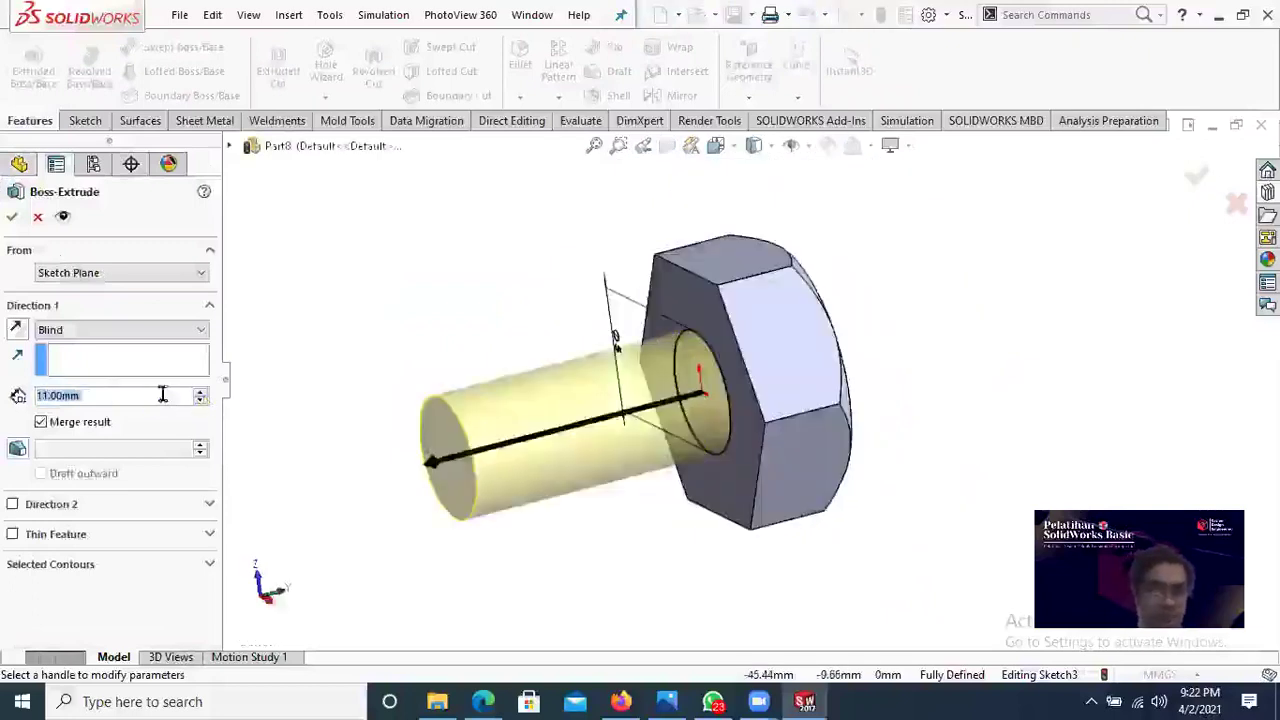
drag(163, 394, 42, 394)
key(BackSpace)
key(BackSpace)
key(BackSpace)
key(BackSpace)
key(BackSpace)
key(BackSpace)
key(BackSpace)
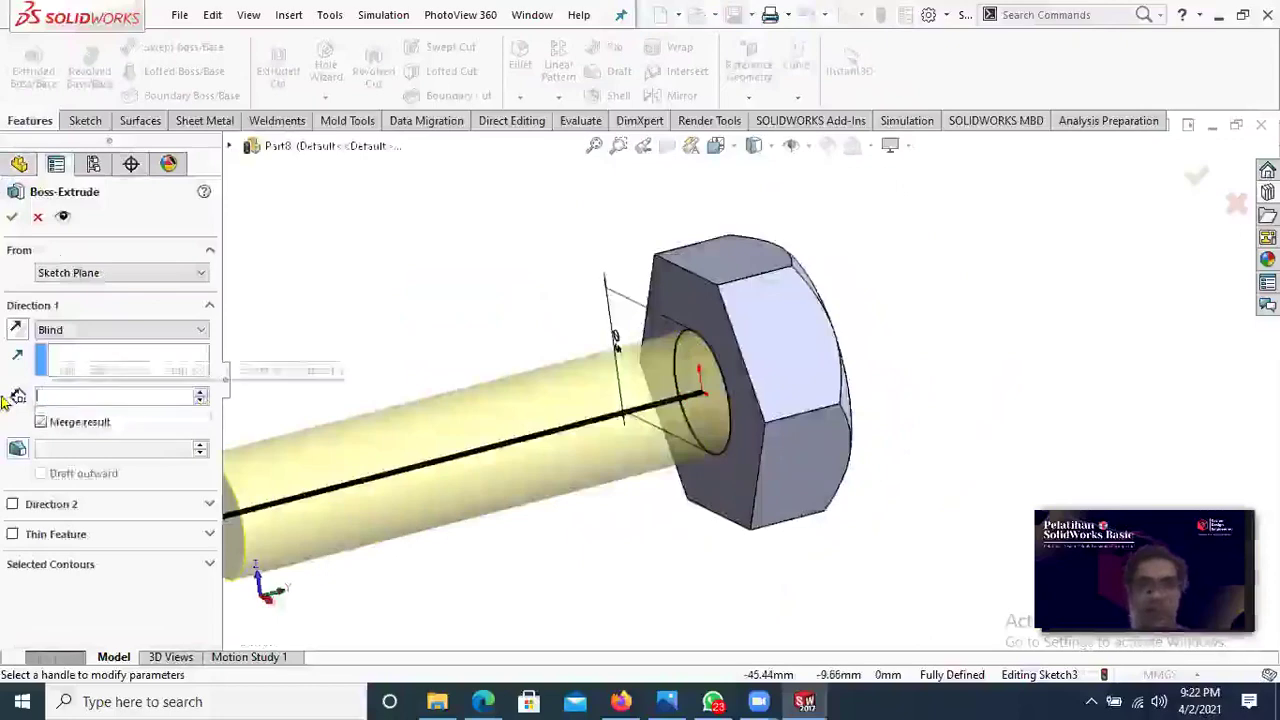
text(5)
key(Return)
click(12, 217)
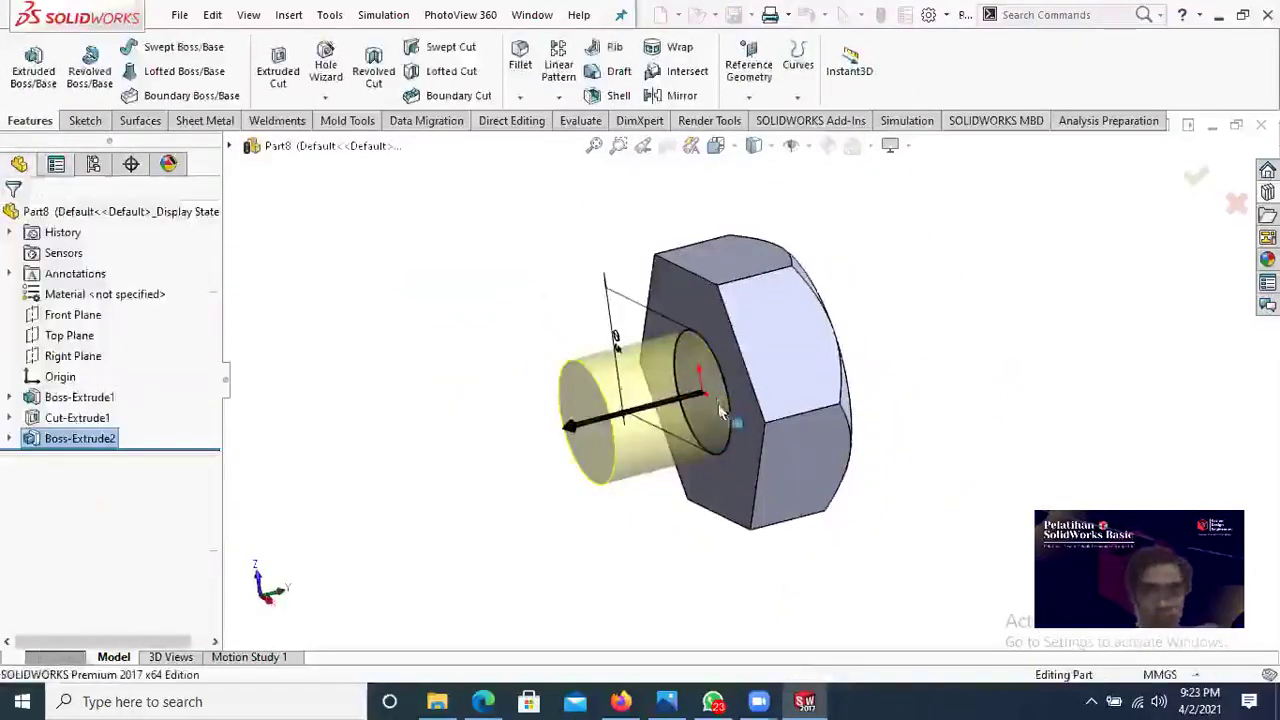
click(486, 702)
click(484, 702)
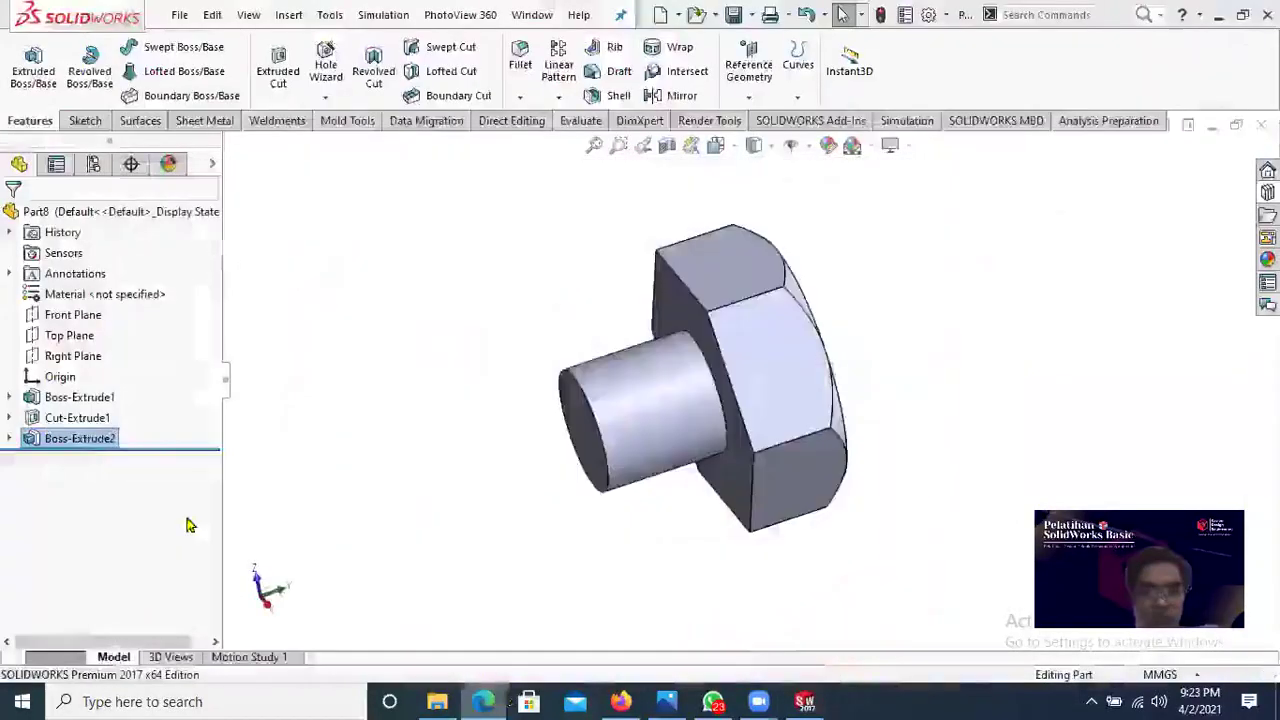
Step: Edit the shank's boss extrude and set its blind depth to 9 mm
right_click(77, 447)
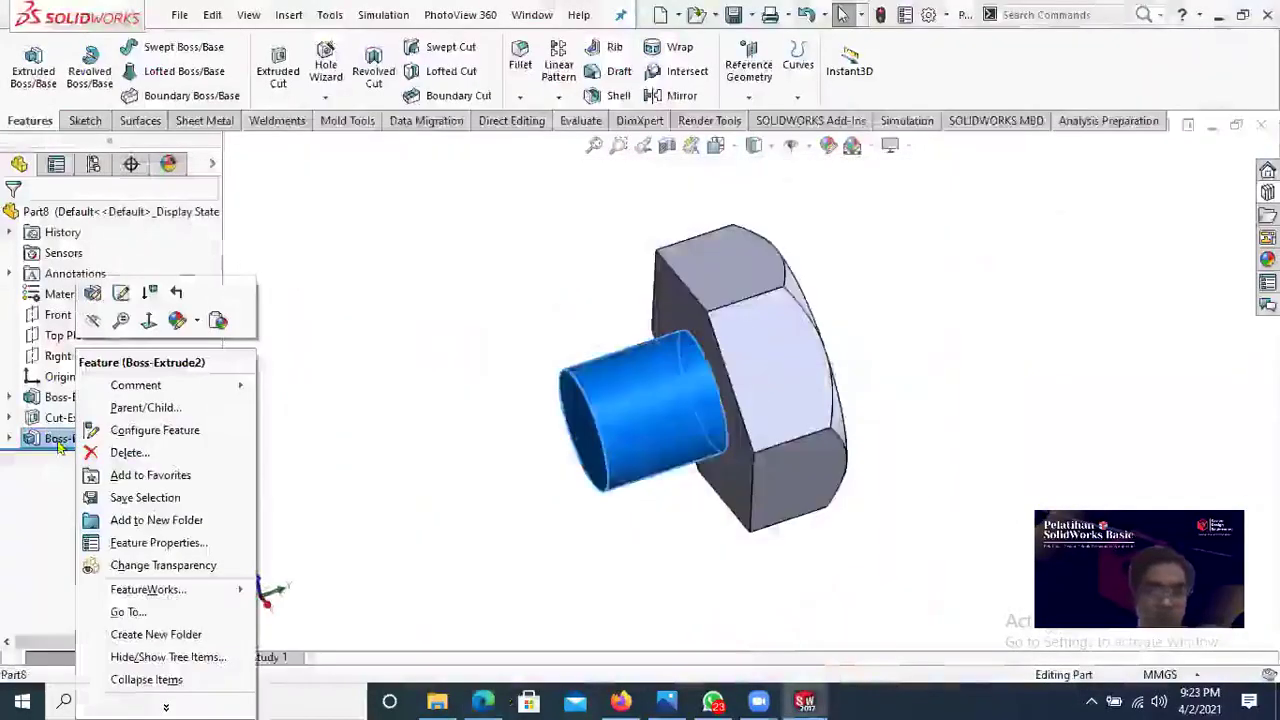
click(80, 293)
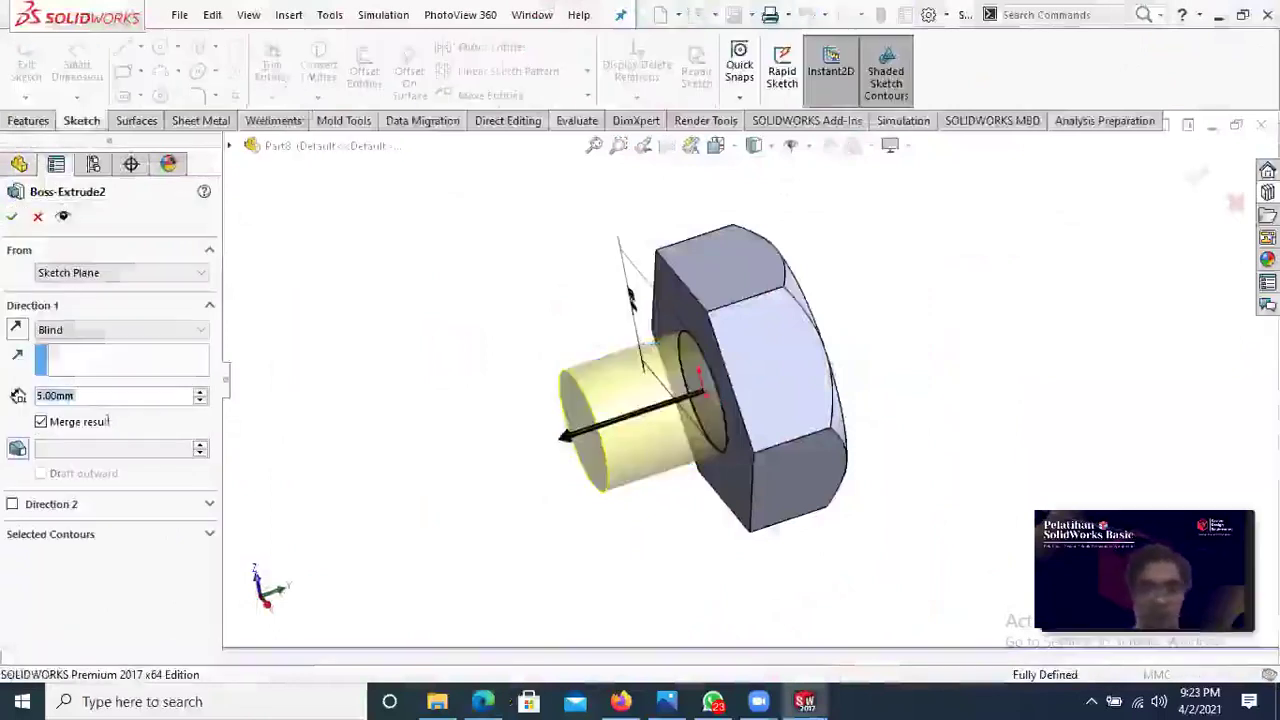
text(9)
key(Return)
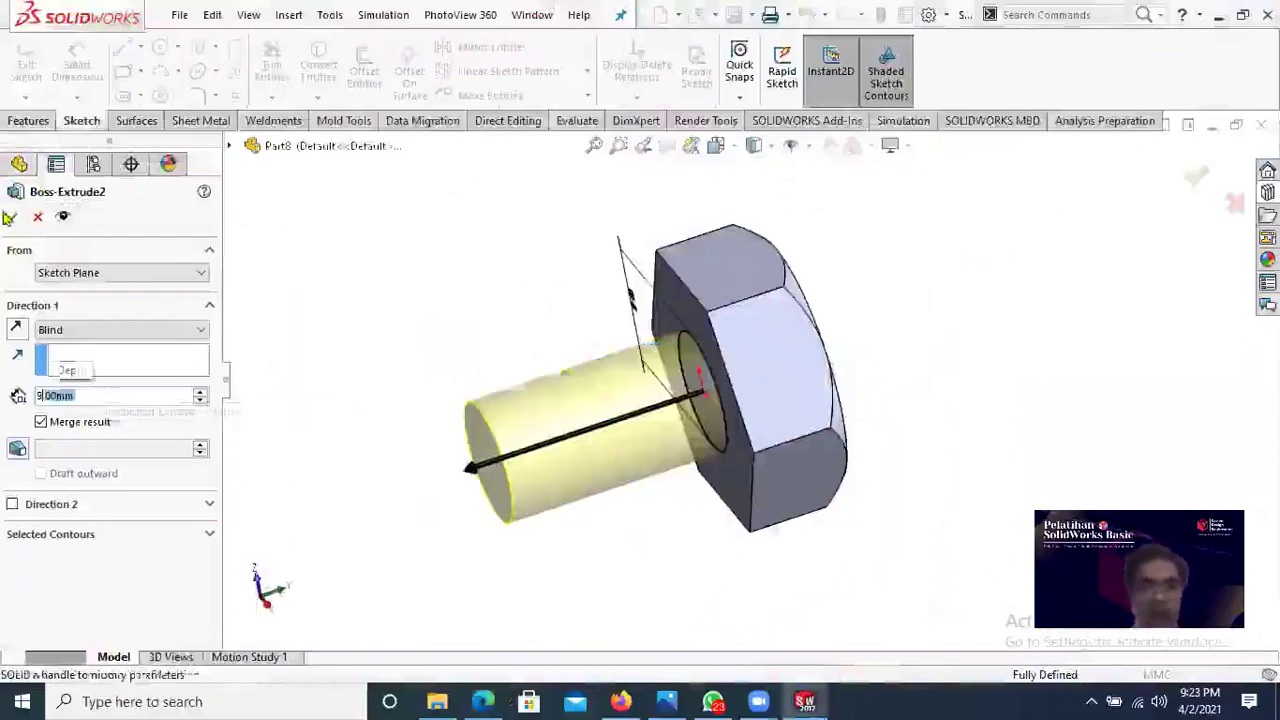
key(Return)
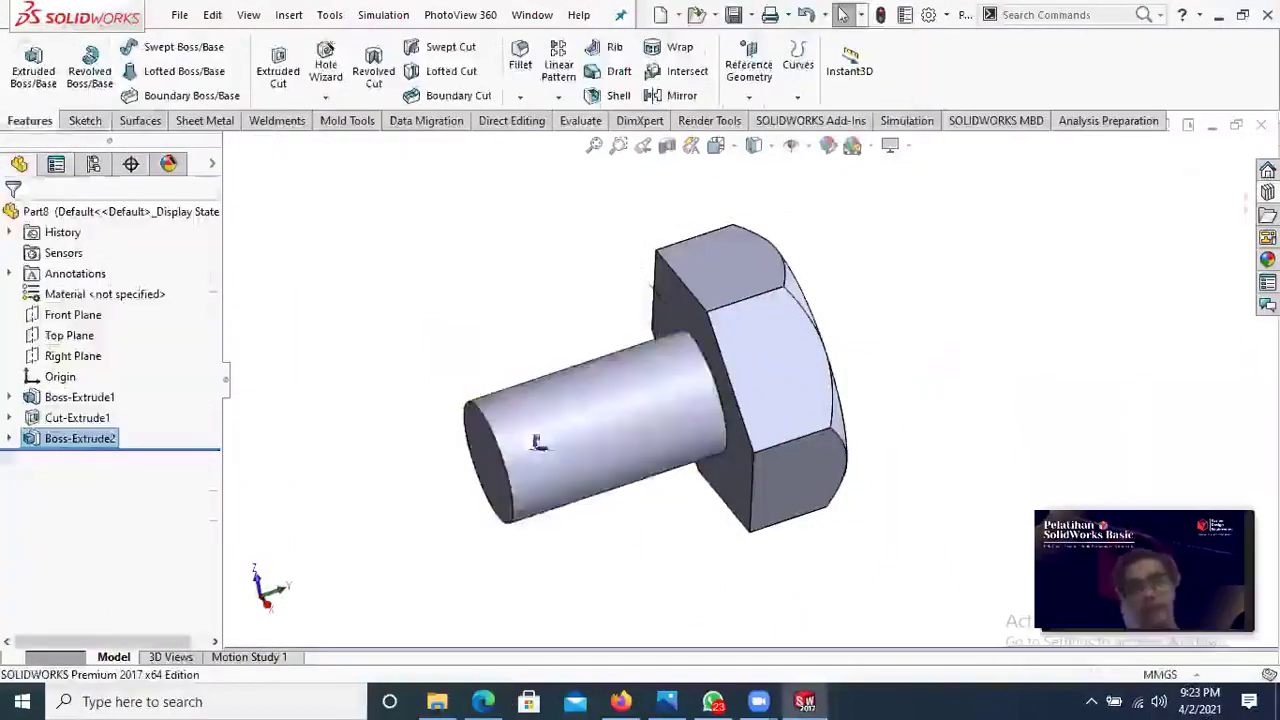
Step: Examine the bolt from several angles, orient it to a side view and compare it with the Bolt drawing in the training module
key(space)
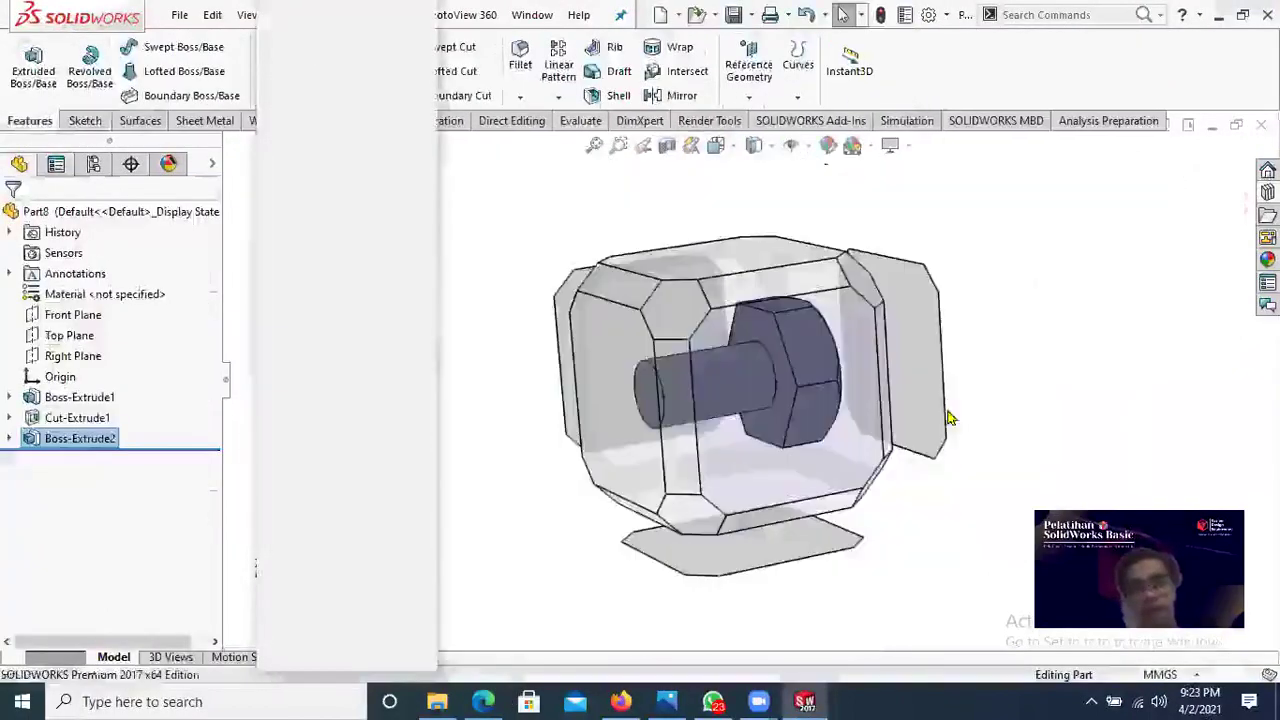
click(928, 347)
middle_drag(925, 347, 778, 329)
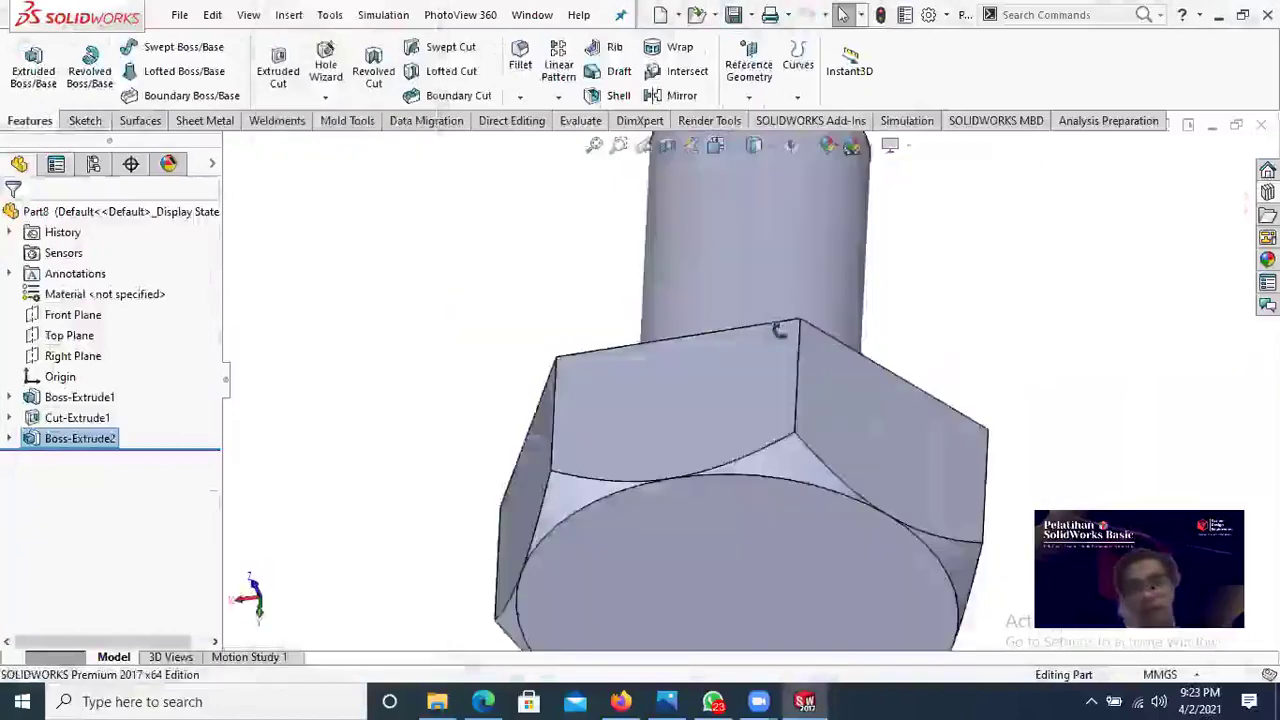
scroll(714, 415, up, 2)
middle_drag(714, 415, 836, 388)
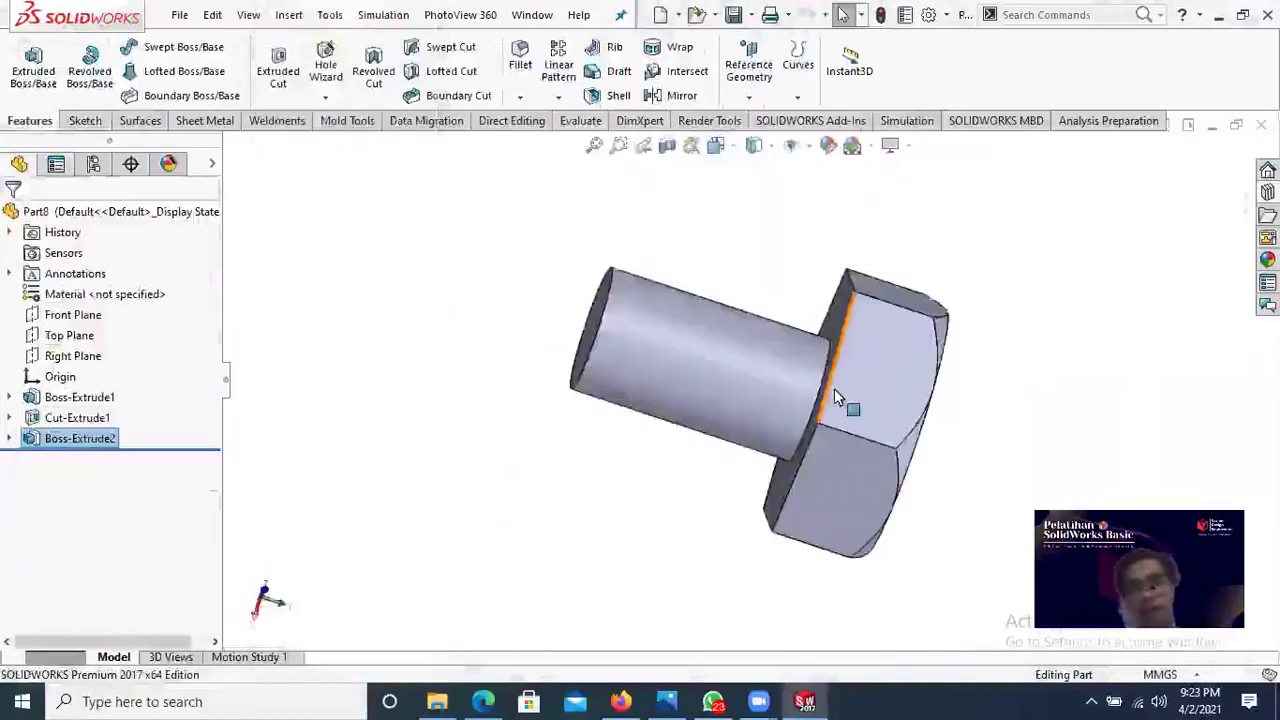
key(space)
click(757, 350)
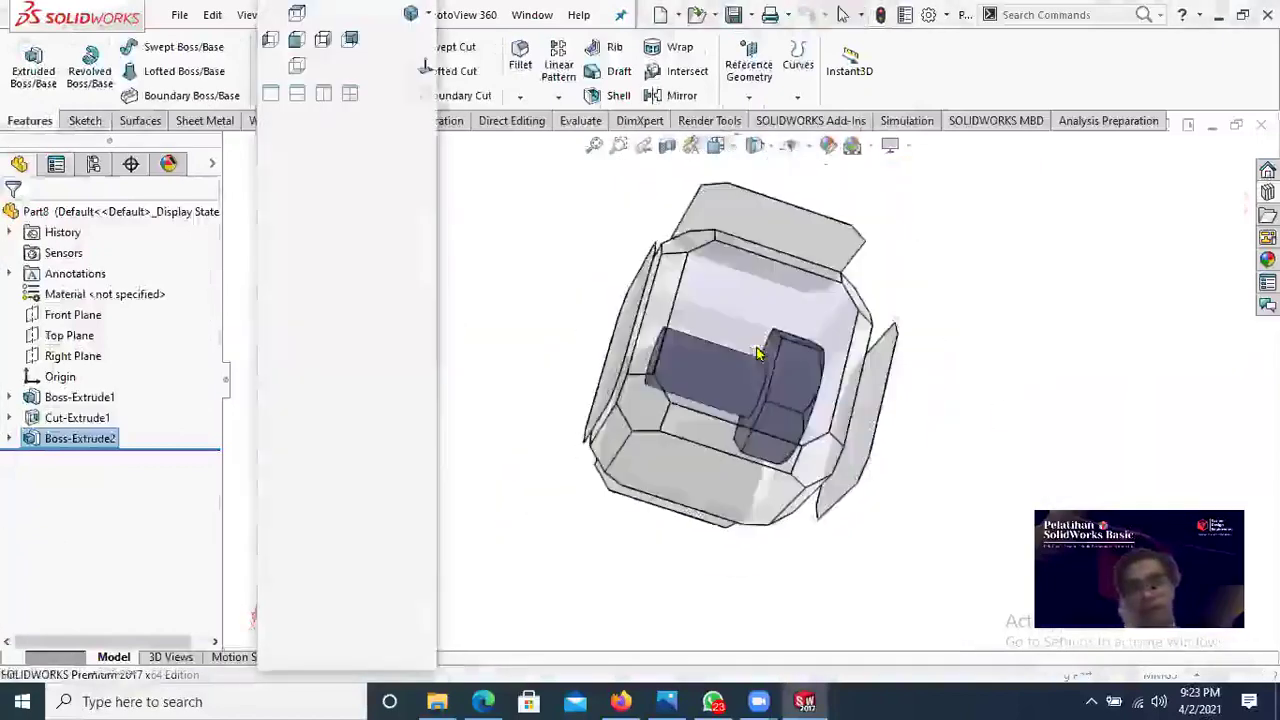
key(ctrl+1)
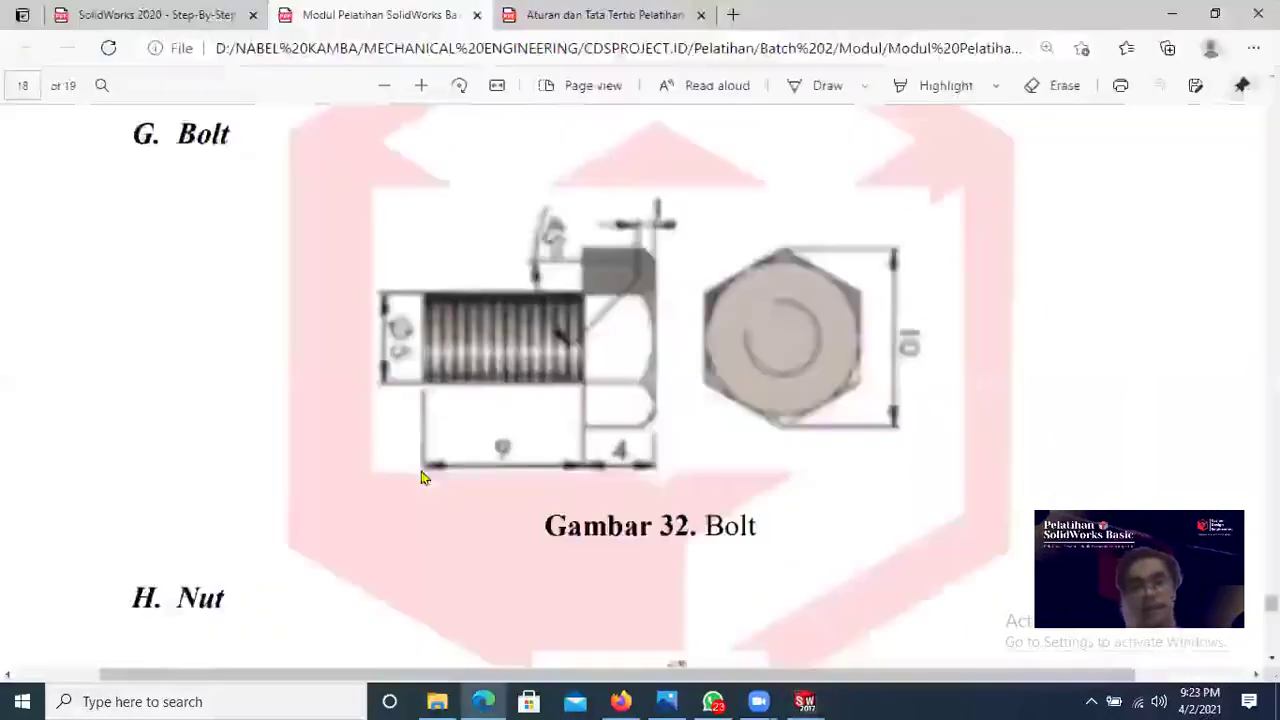
key(alt+Tab)
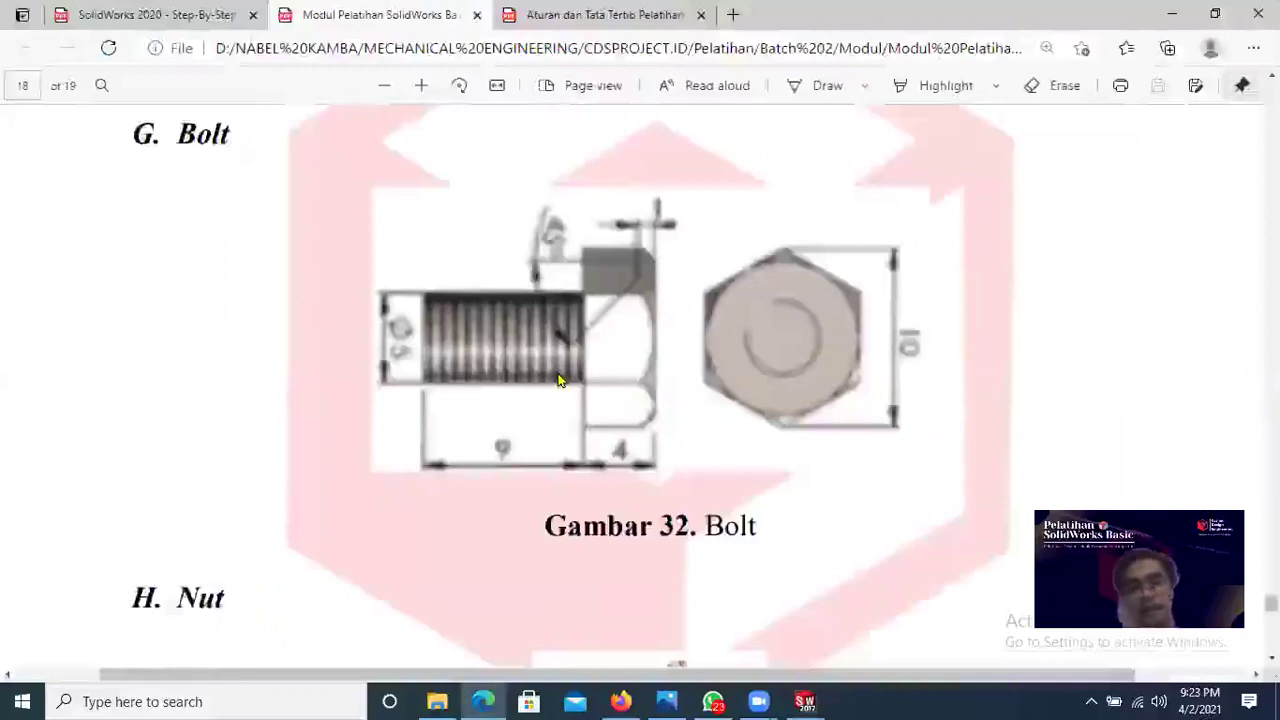
click(484, 701)
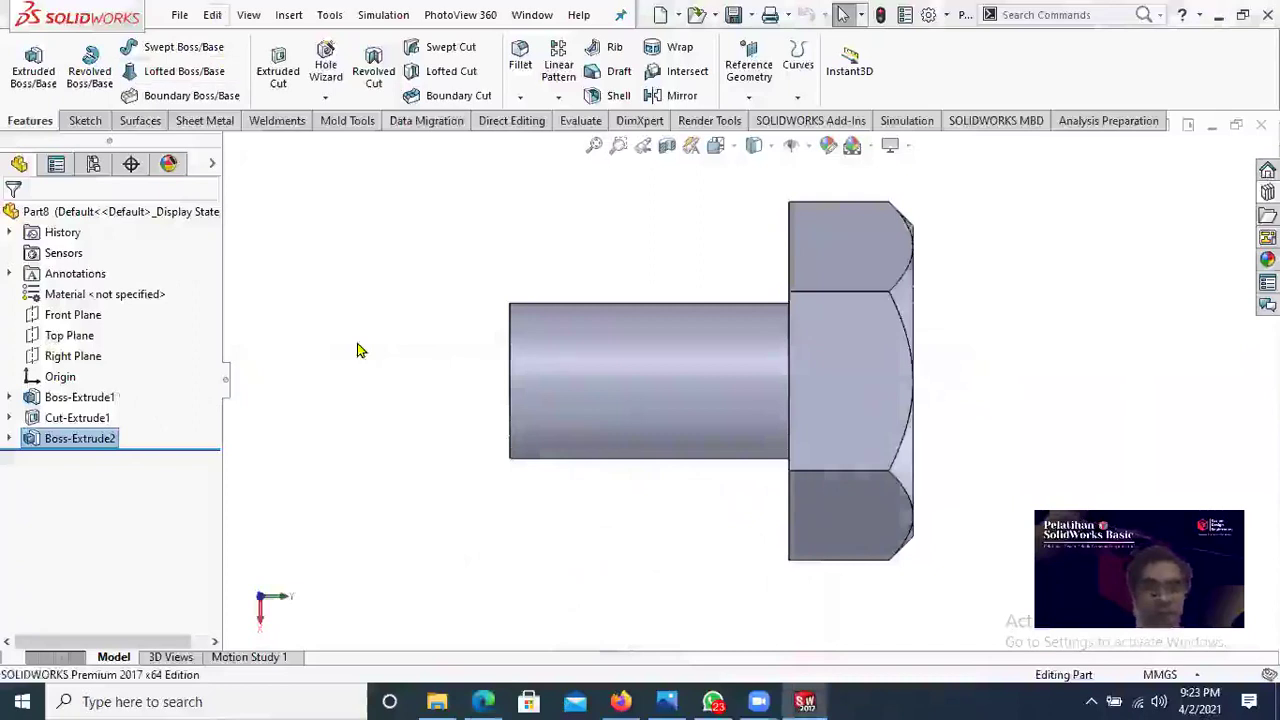
Step: Add a cosmetic thread from the shank's free-end circular edge, ANSI Metric machine threads, size M5x0.8, ending Up to Next
key(alt+i)
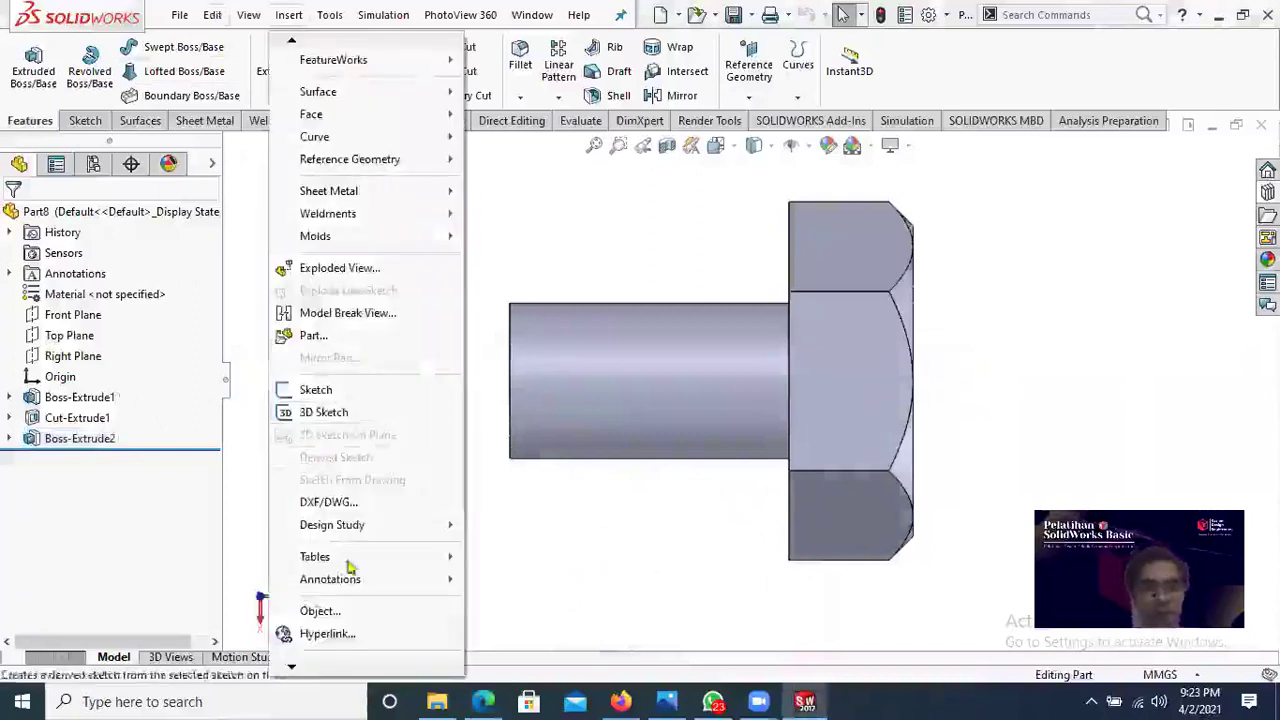
mouse_move(352, 582)
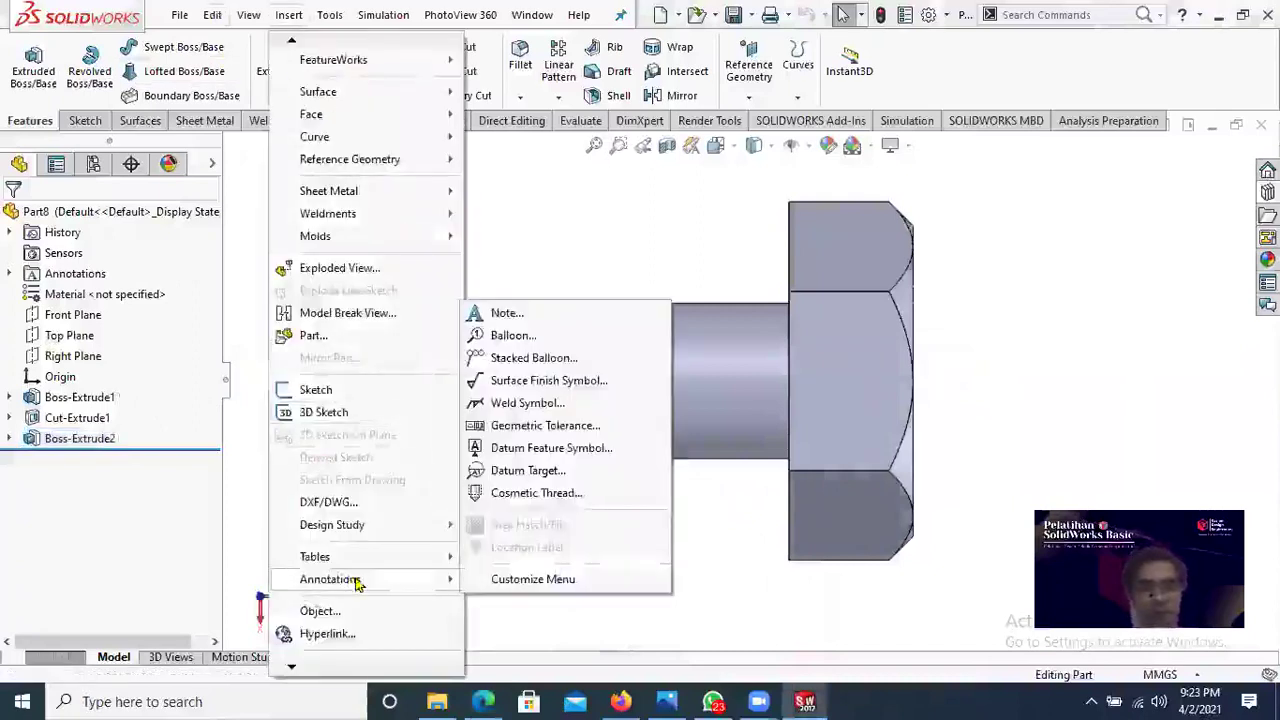
click(565, 490)
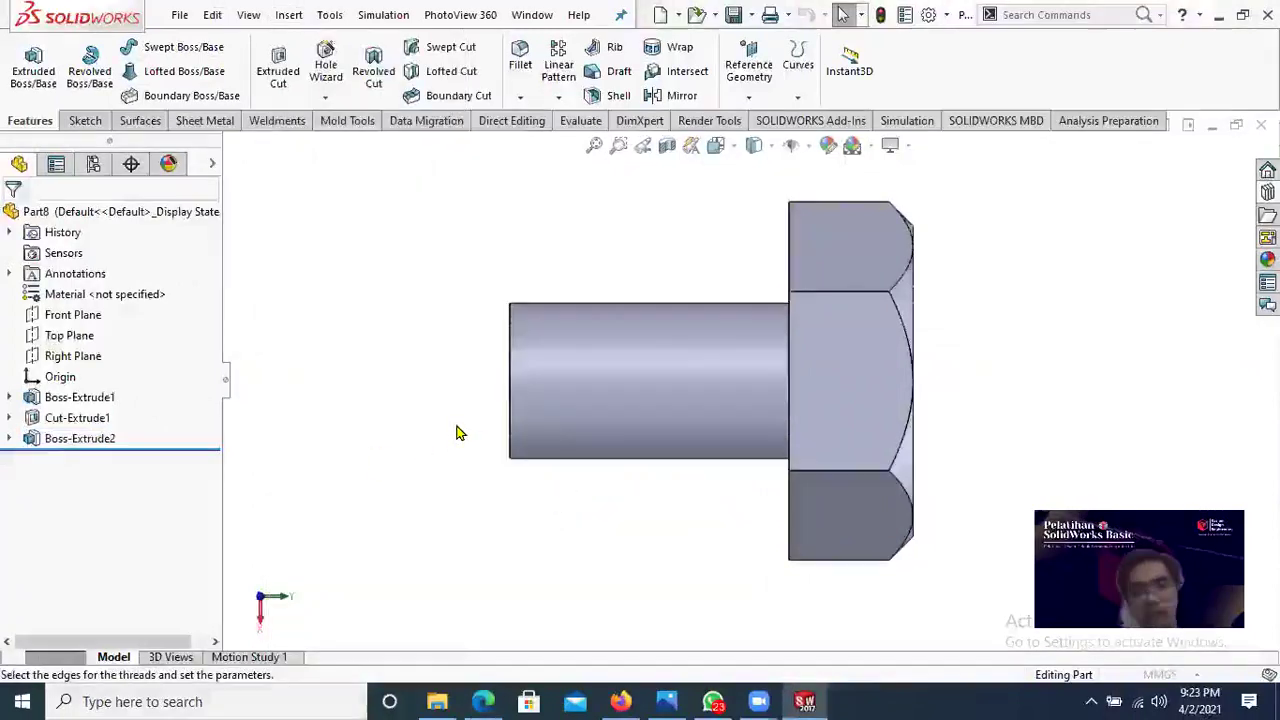
middle_drag(455, 430, 552, 366)
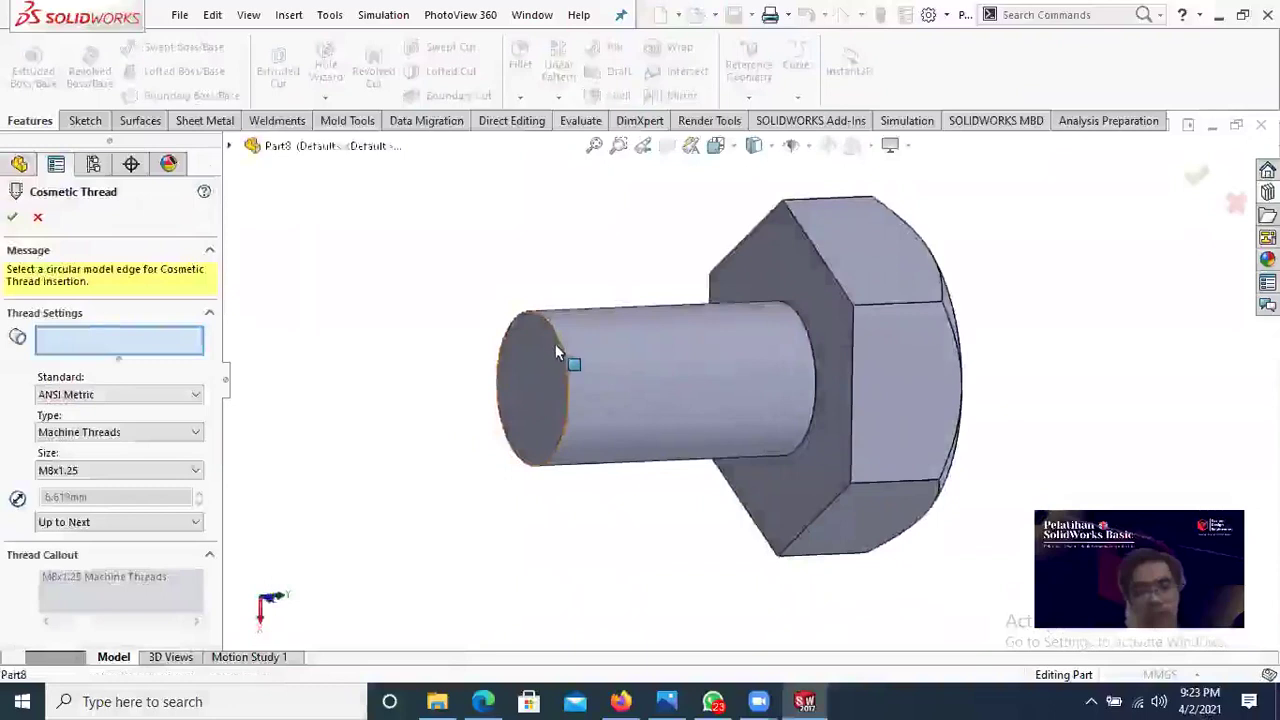
click(555, 344)
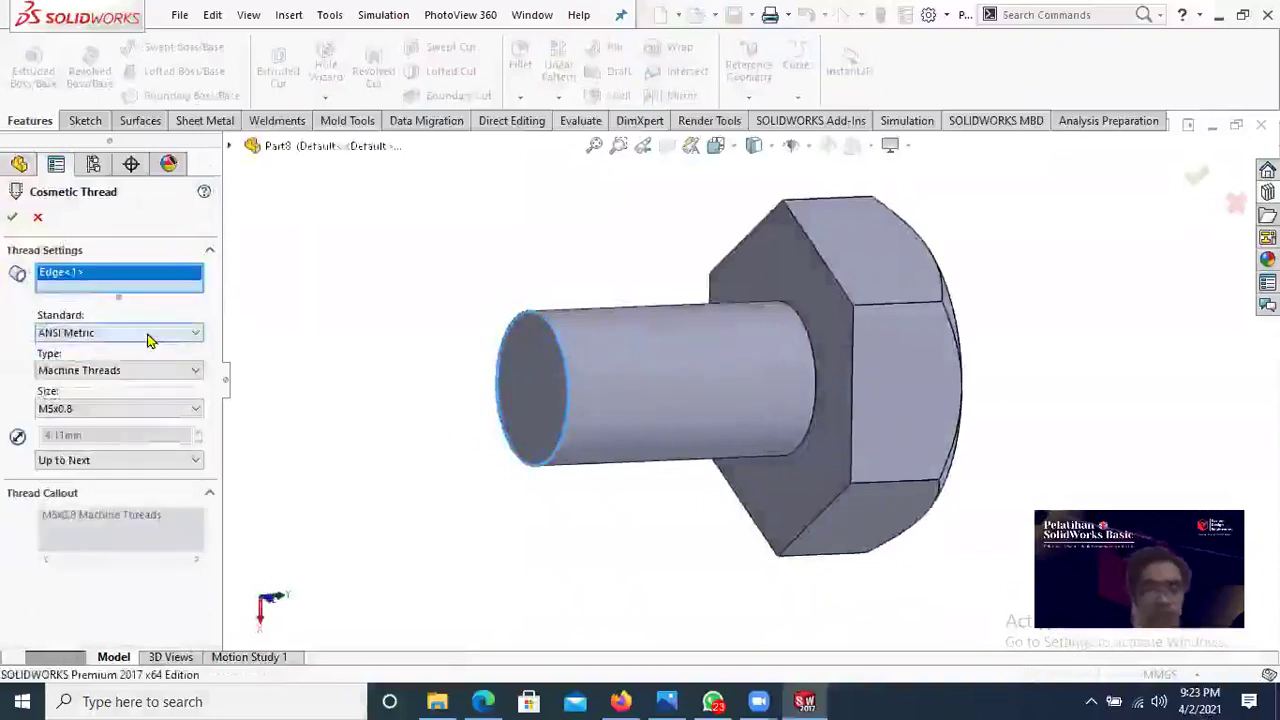
click(114, 410)
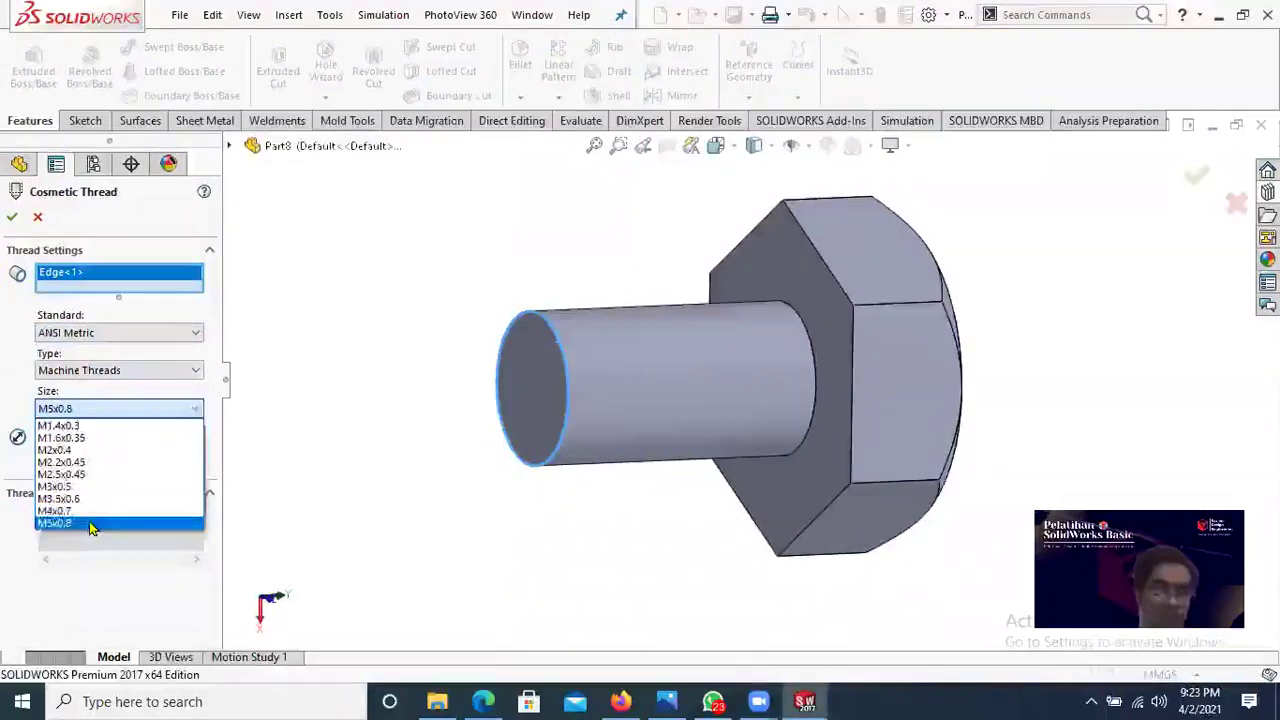
click(96, 523)
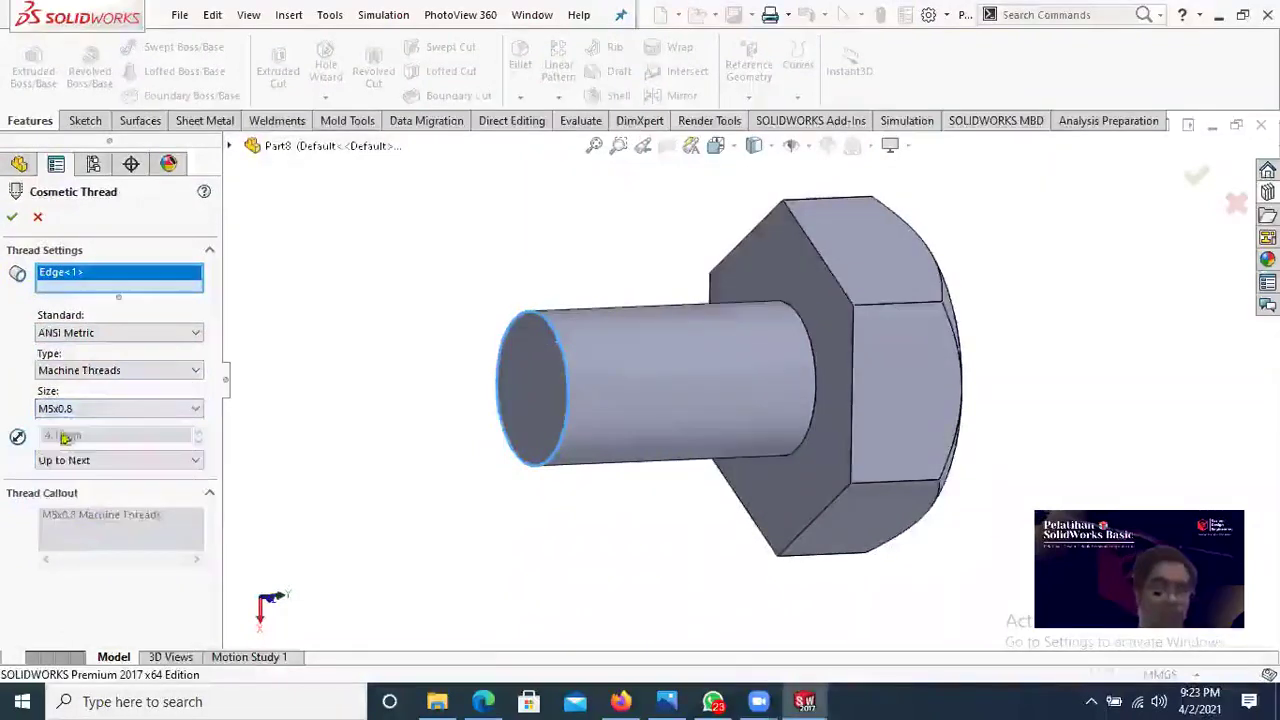
click(102, 463)
click(100, 489)
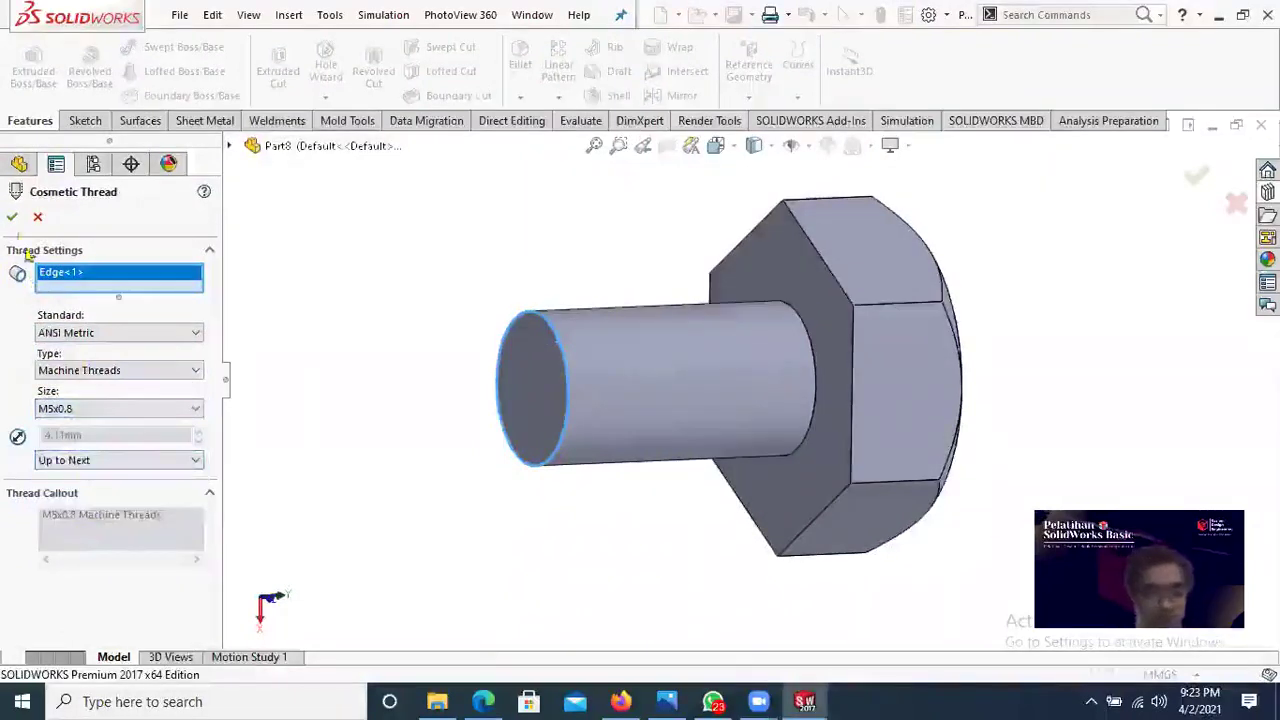
click(14, 220)
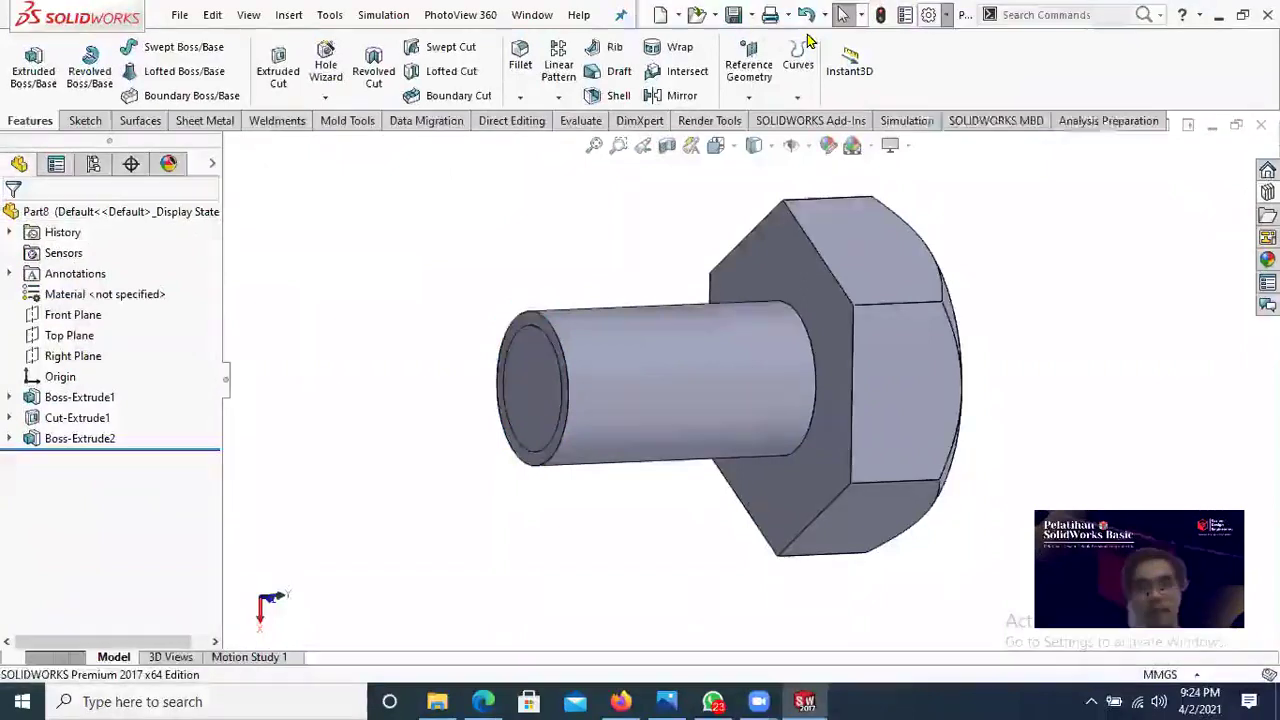
Step: Enable shaded cosmetic threads in the document's Detailing properties and apply the change
click(944, 14)
click(955, 37)
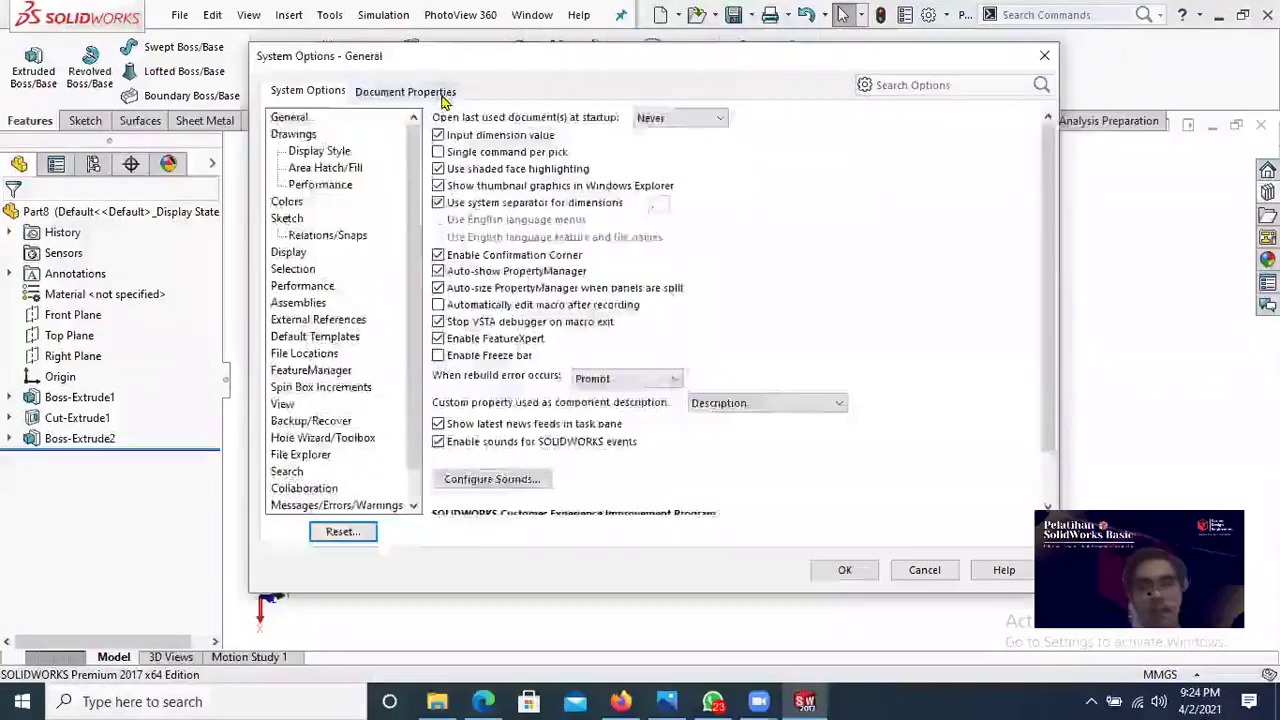
click(445, 93)
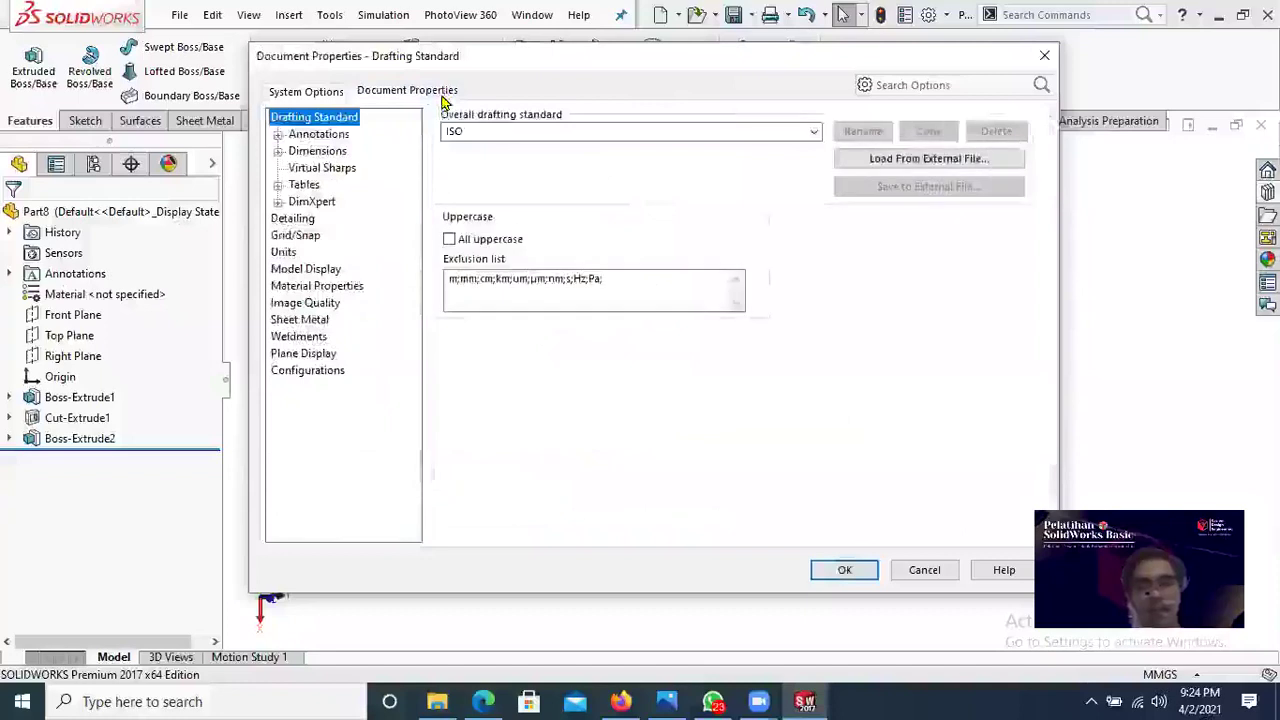
click(299, 222)
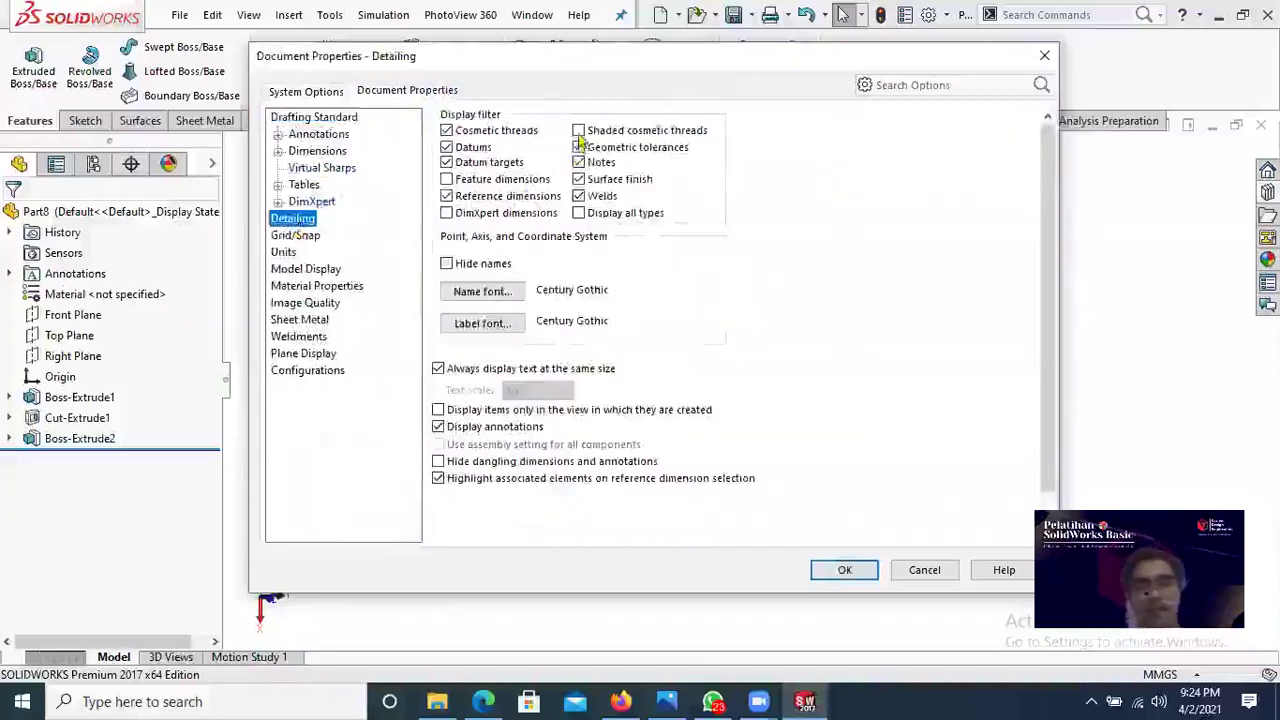
click(578, 133)
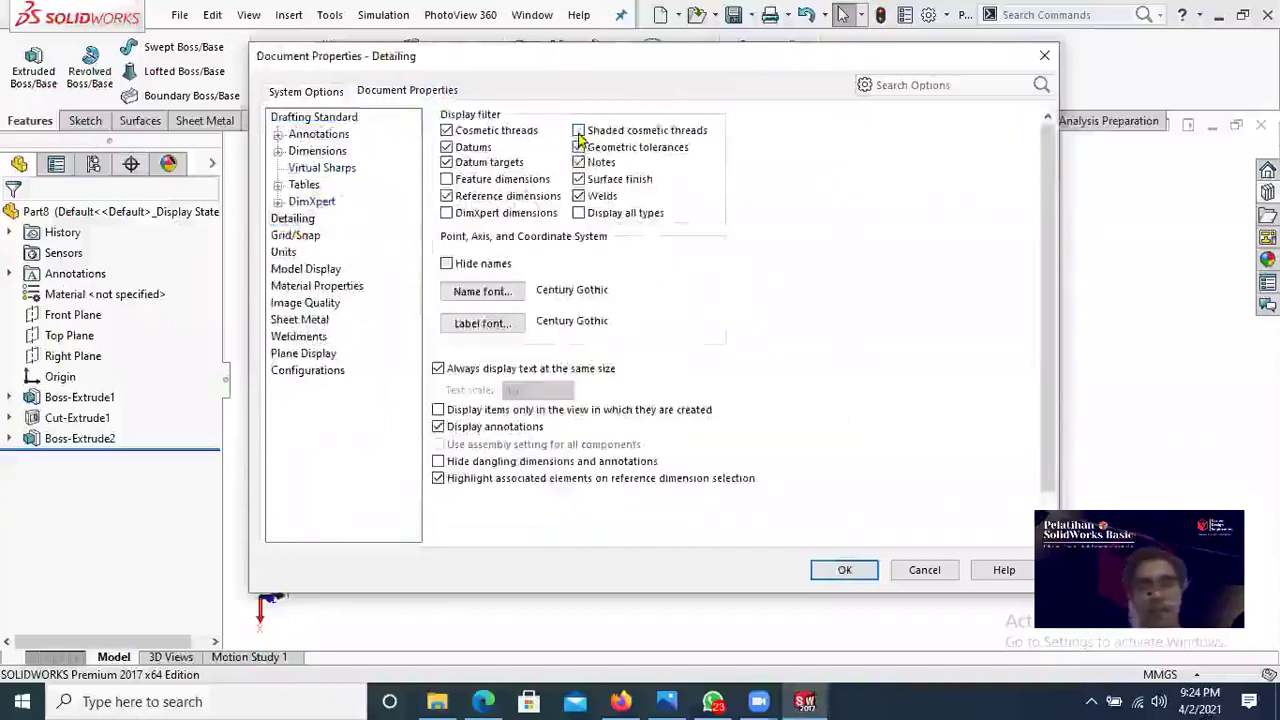
click(843, 568)
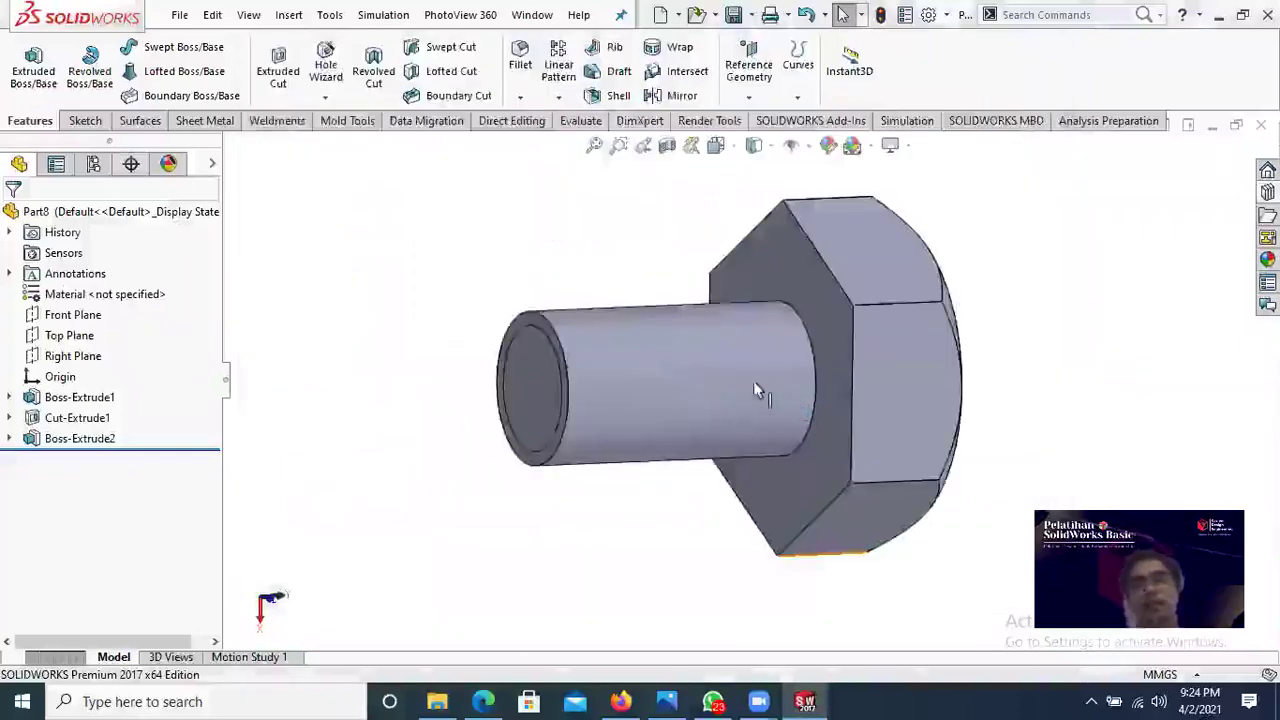
Step: Inspect the shaded thread and head from all around and compare them with the Bolt drawing
middle_drag(670, 594, 735, 660)
middle_drag(935, 462, 800, 305)
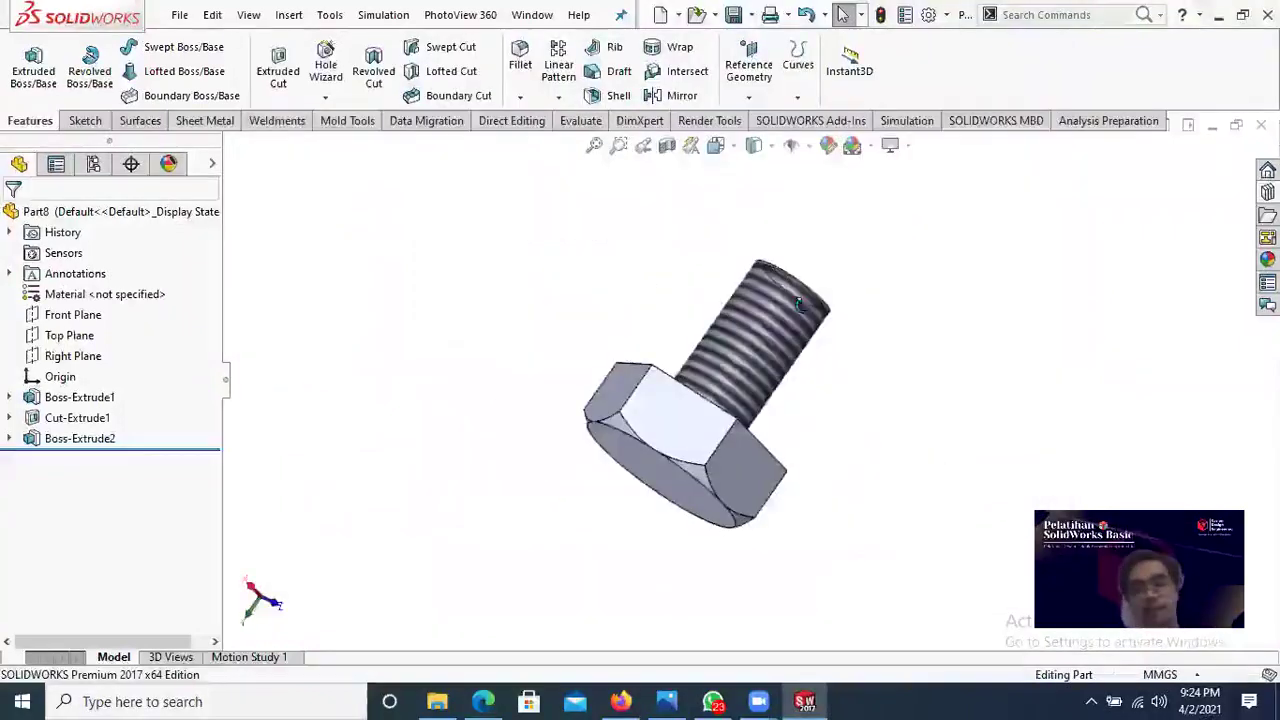
middle_drag(775, 531, 720, 607)
middle_drag(490, 699, 491, 698)
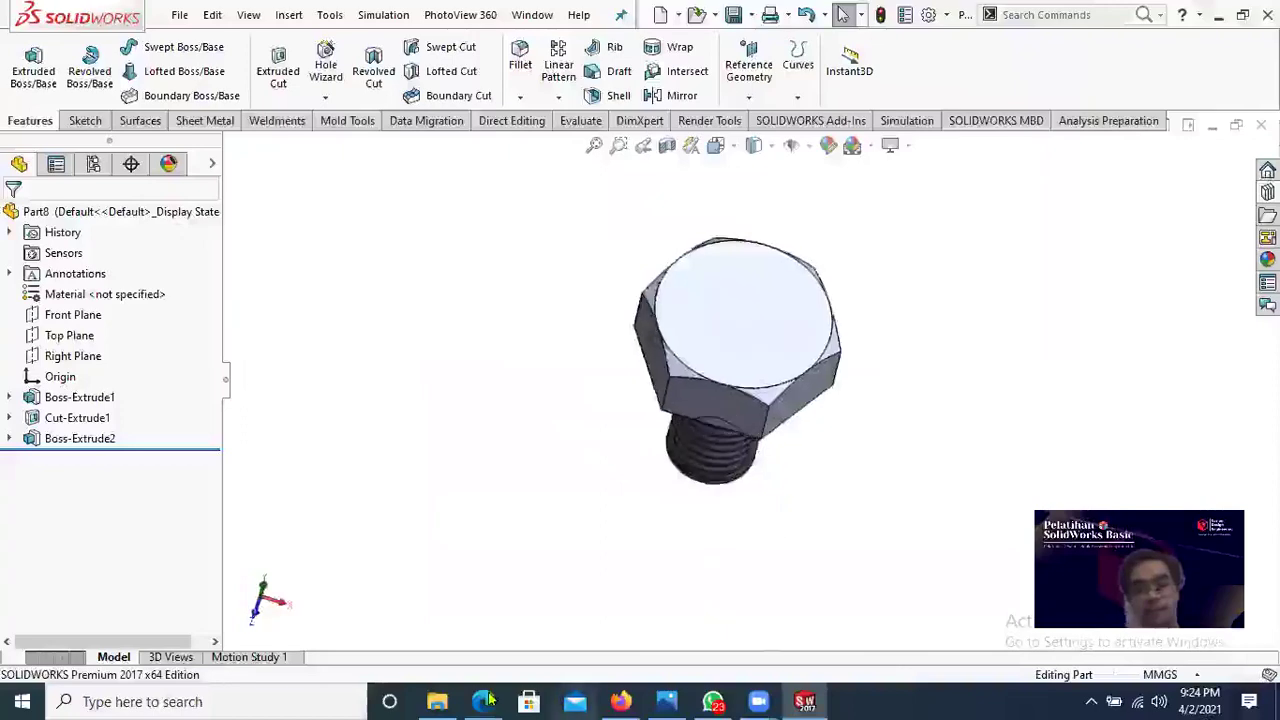
click(484, 701)
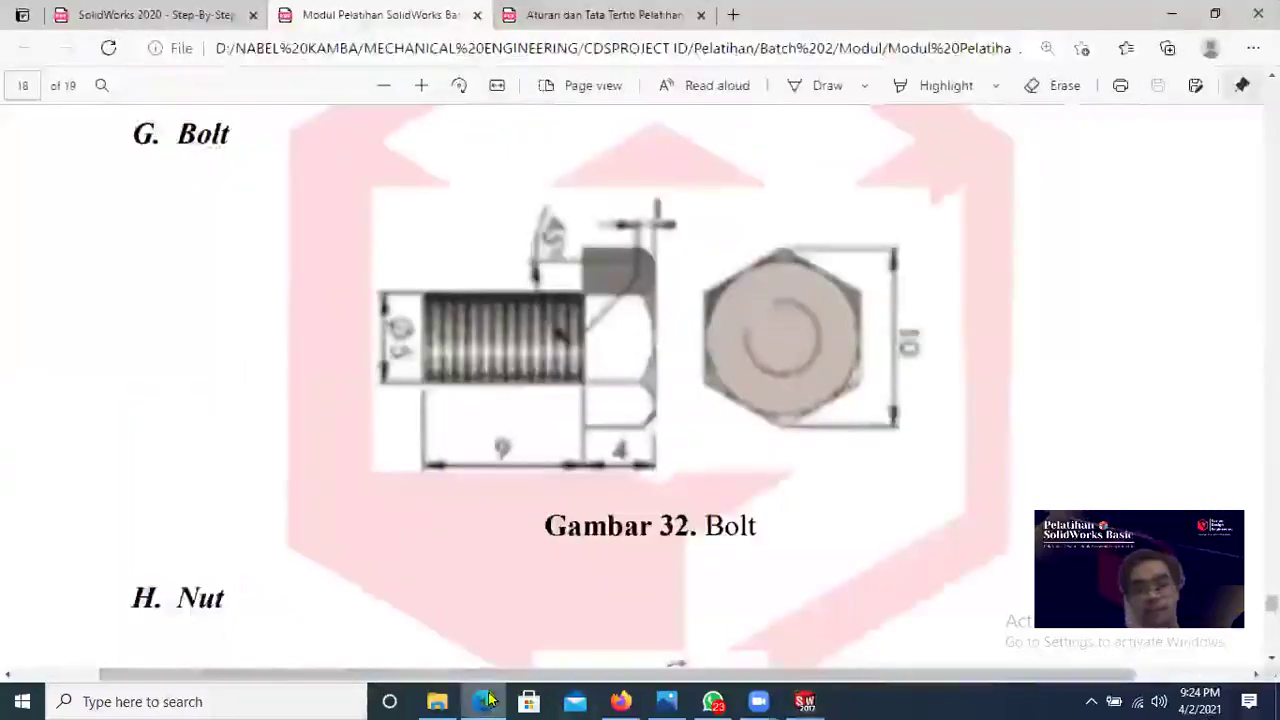
key(alt+Tab)
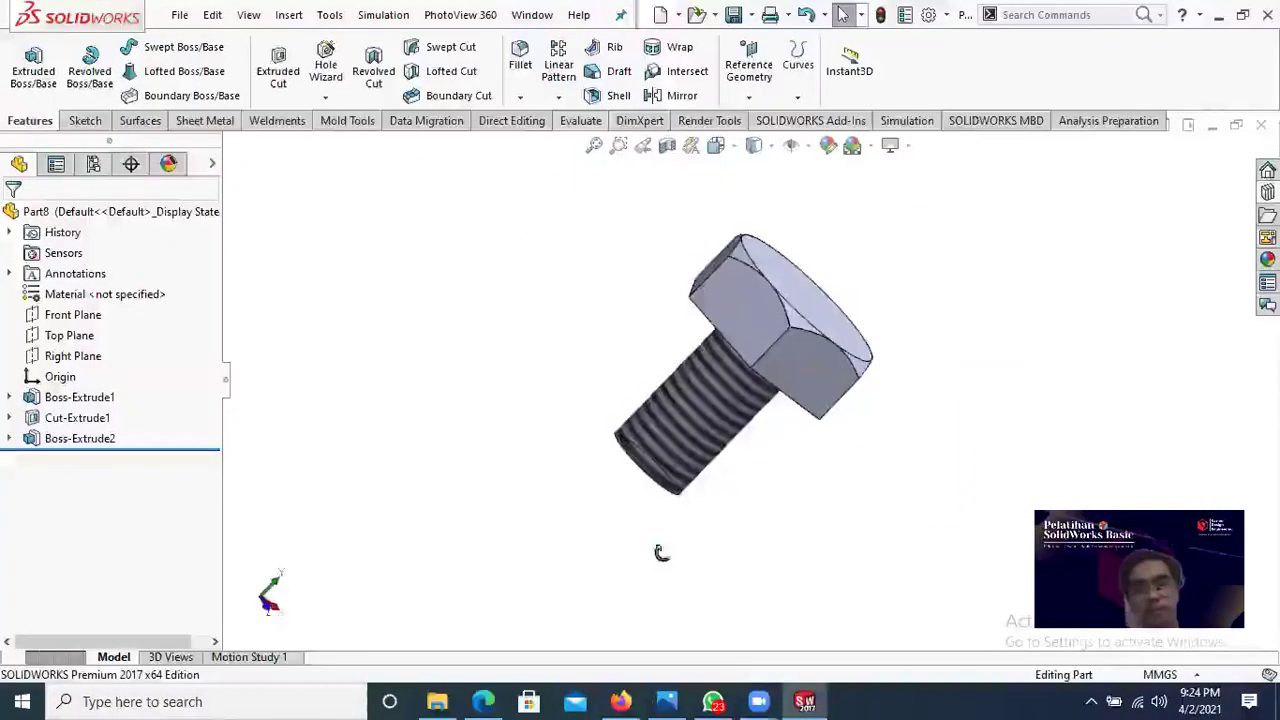
middle_drag(758, 462, 426, 375)
scroll(720, 383, down, 2)
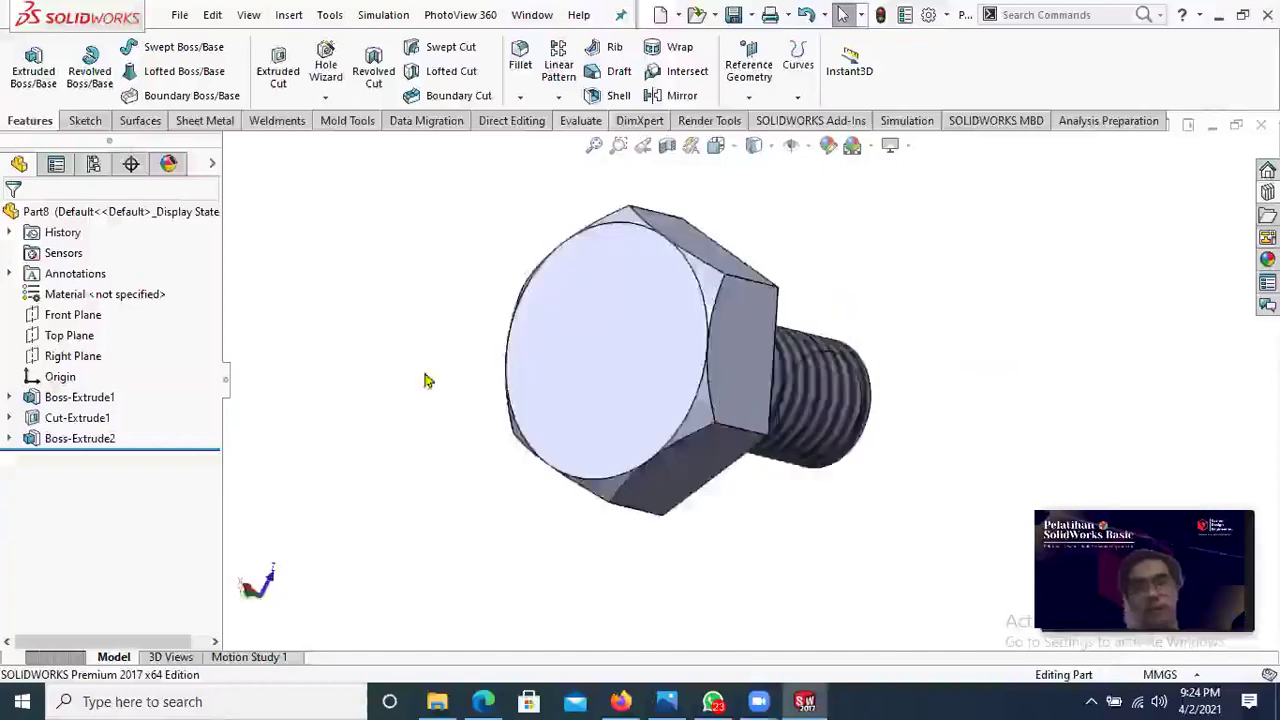
middle_drag(143, 230, 137, 219)
scroll(137, 219, up, 2)
Step: Try several colours on the whole bolt and apply the pale orange swatch from the standard palette
click(828, 150)
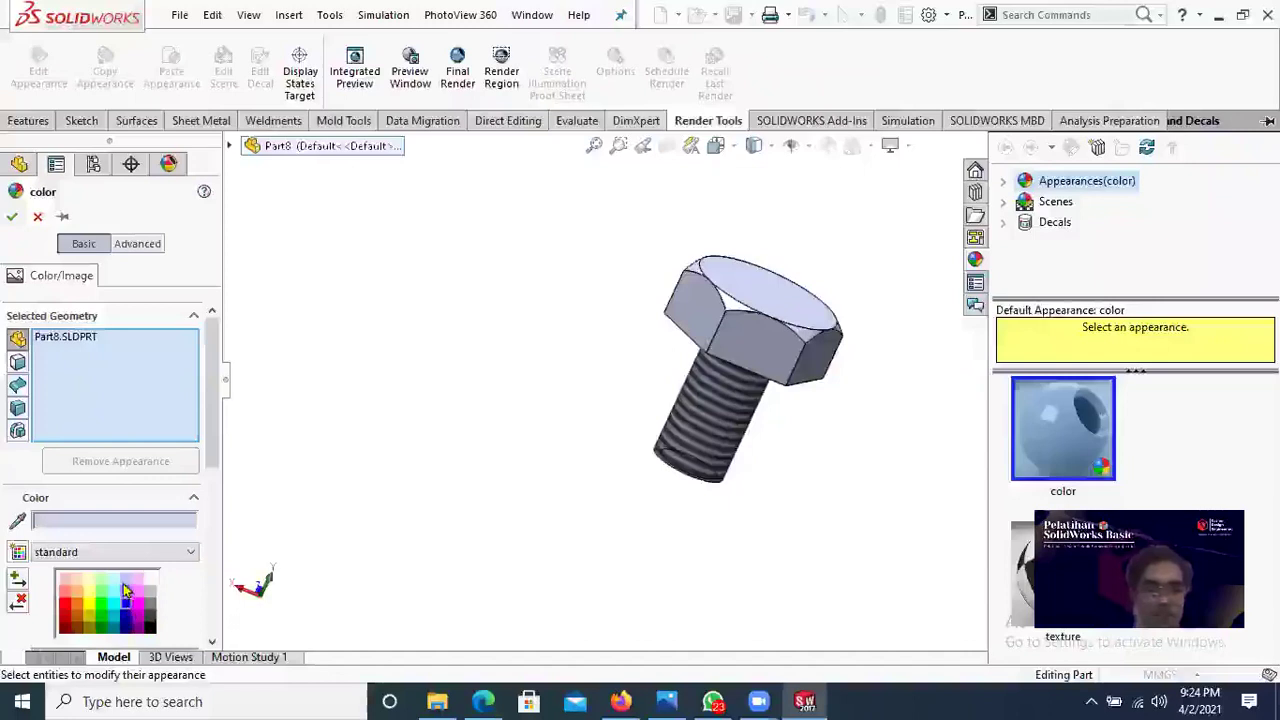
click(126, 584)
click(83, 583)
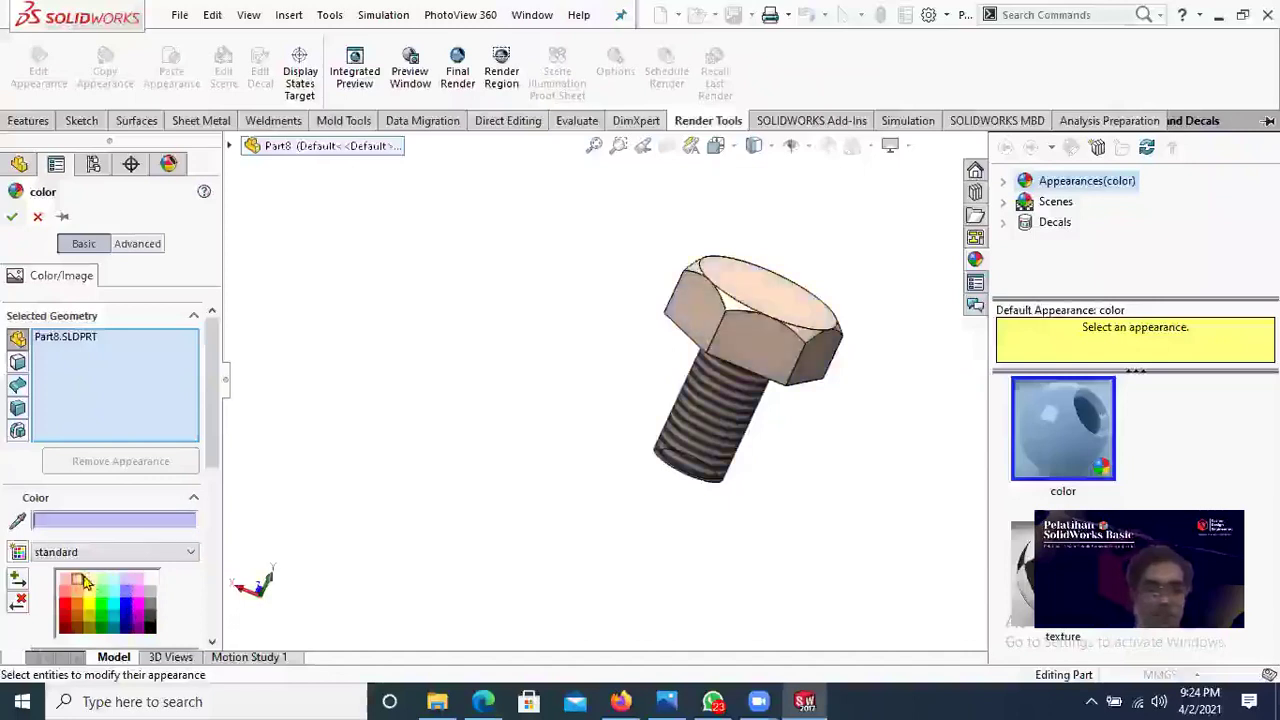
click(91, 583)
click(67, 581)
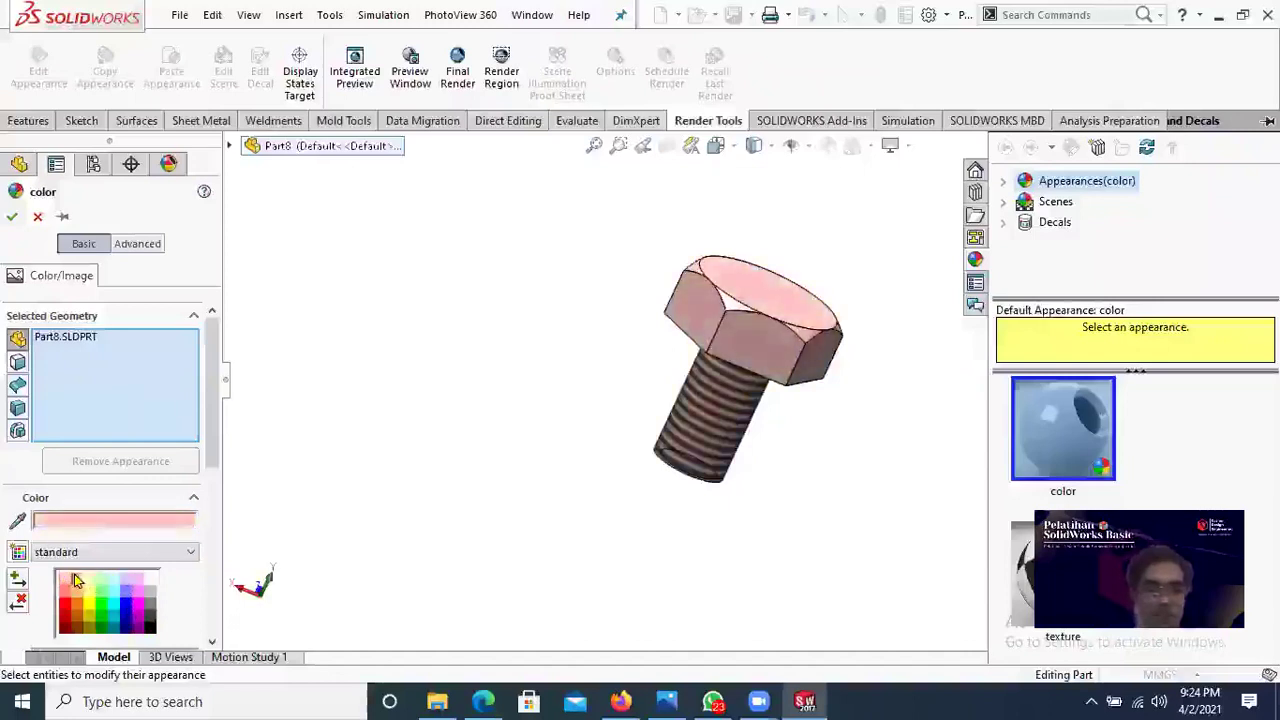
click(78, 581)
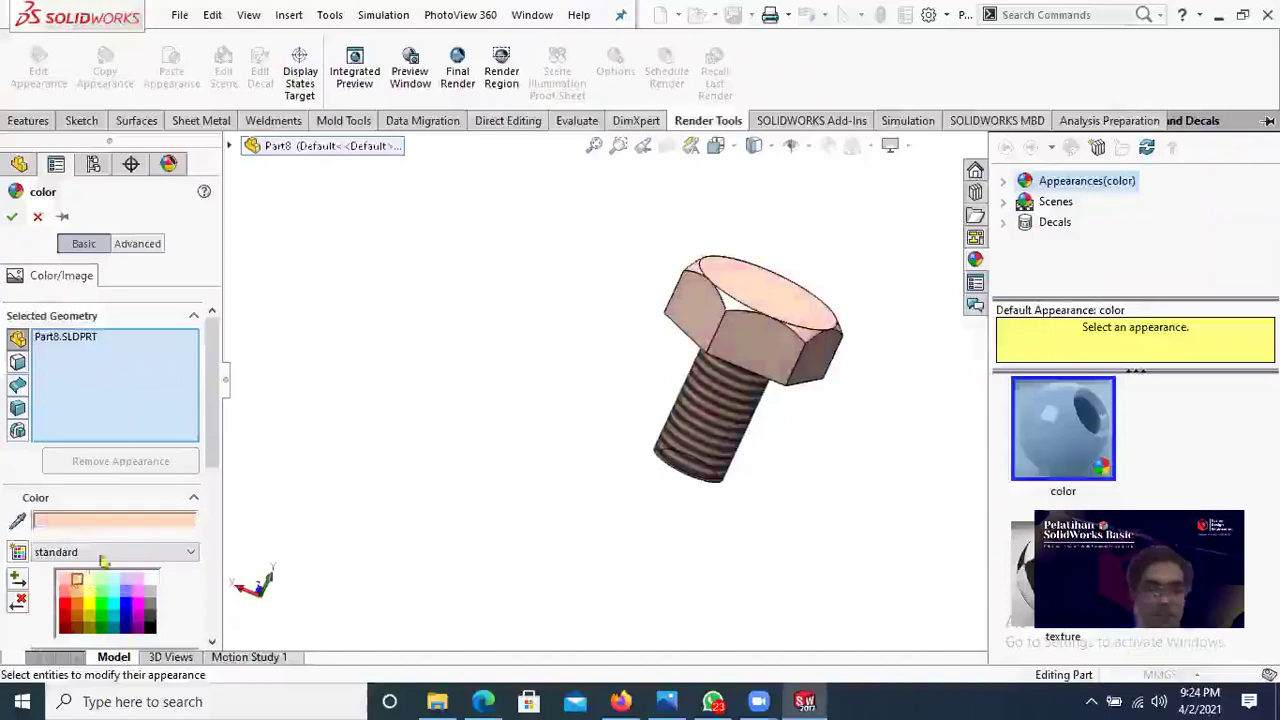
click(12, 217)
click(852, 407)
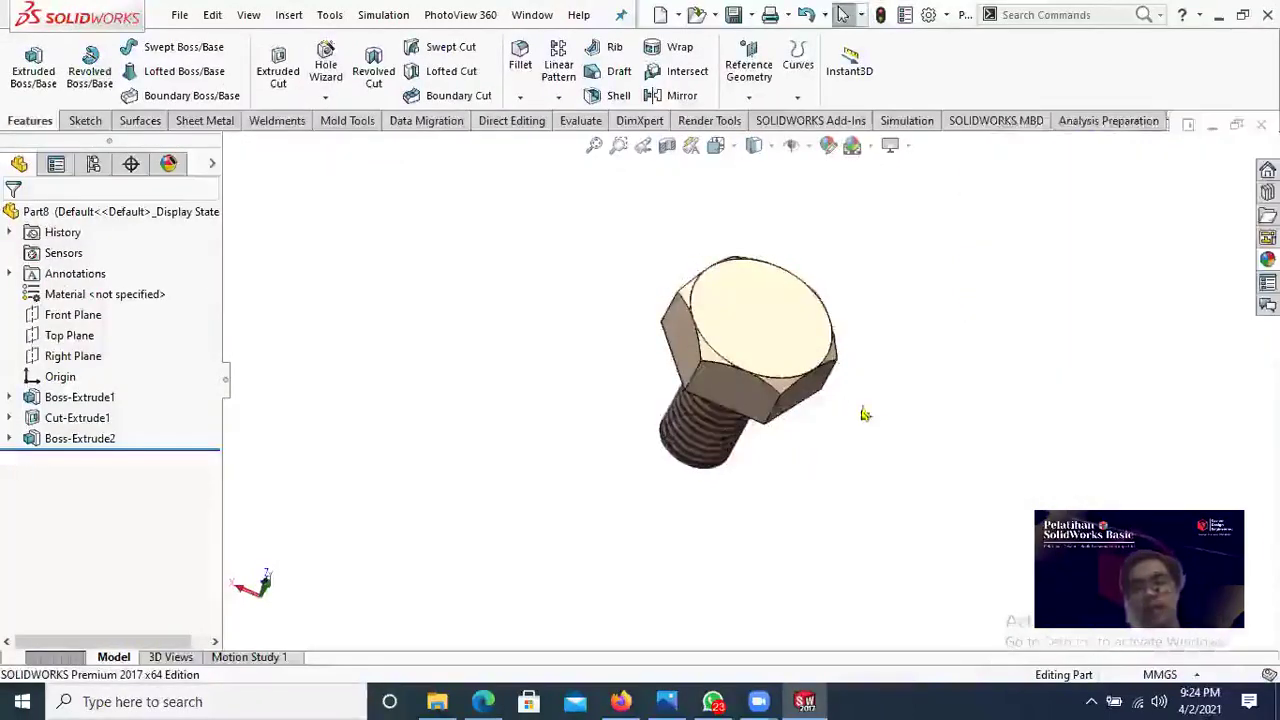
Step: Save the finished part as 7. Bolt in the Pulley Support Part folder after checking it against the module drawing
middle_drag(863, 414, 985, 364)
scroll(766, 378, down, 4)
middle_drag(675, 430, 523, 688)
click(485, 700)
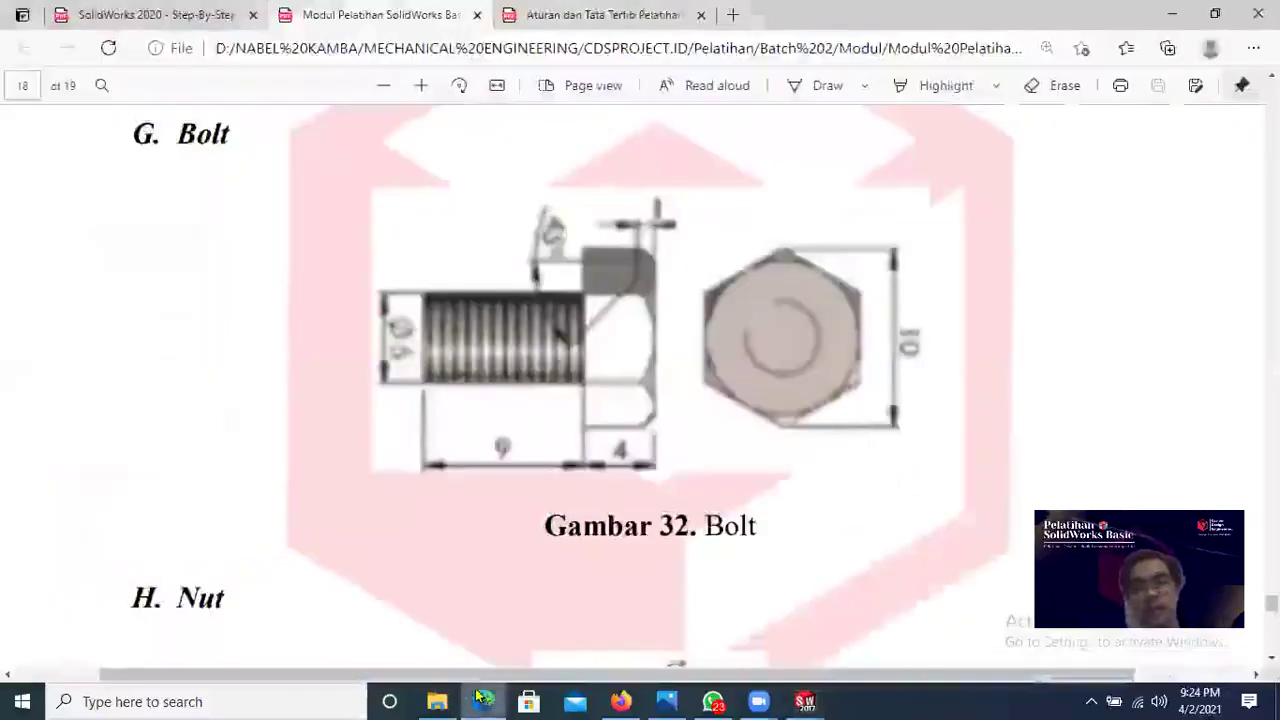
key(alt+Tab)
mouse_move(482, 449)
middle_down()
mouse_move(580, 428)
mouse_move(486, 331)
mouse_move(450, 355)
middle_up()
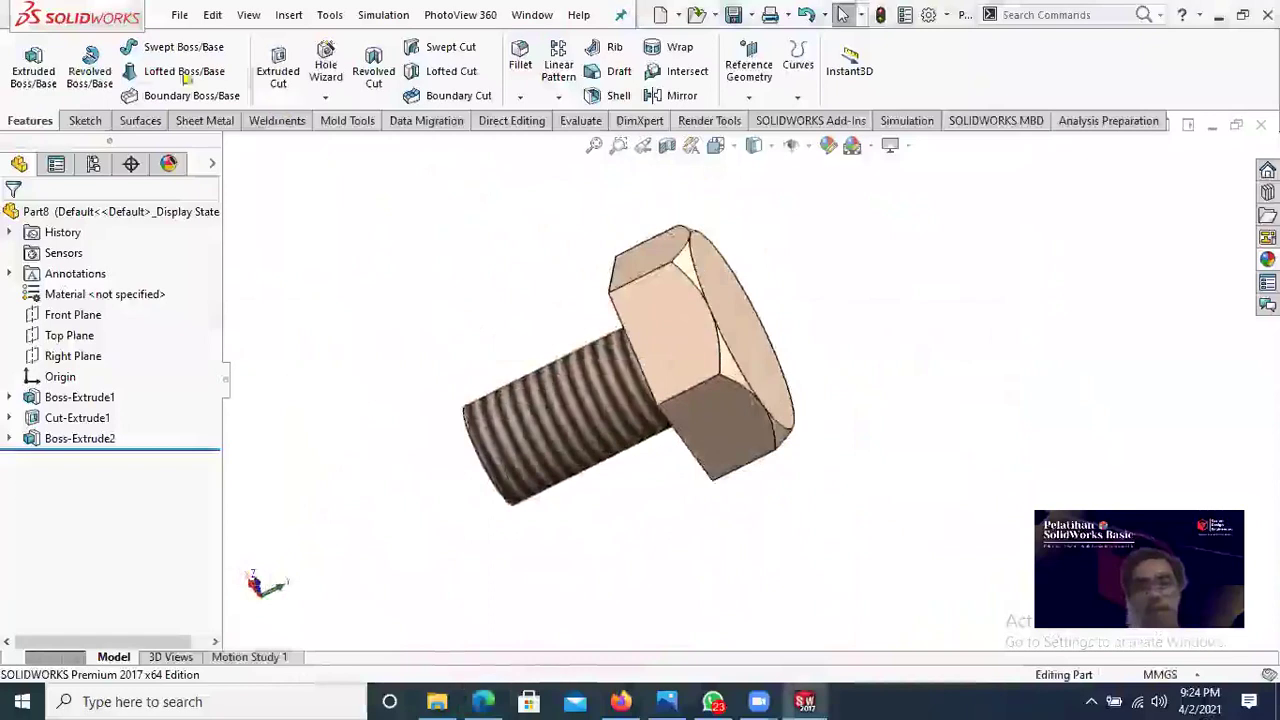
click(180, 15)
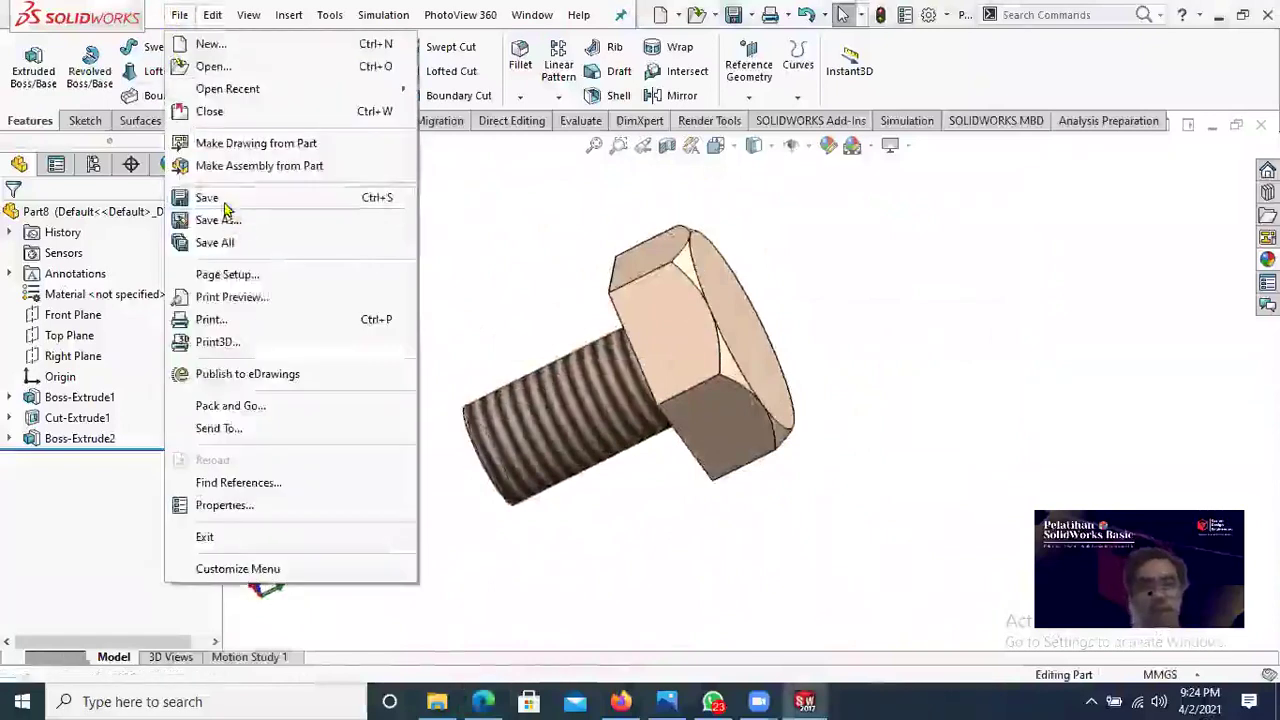
click(225, 208)
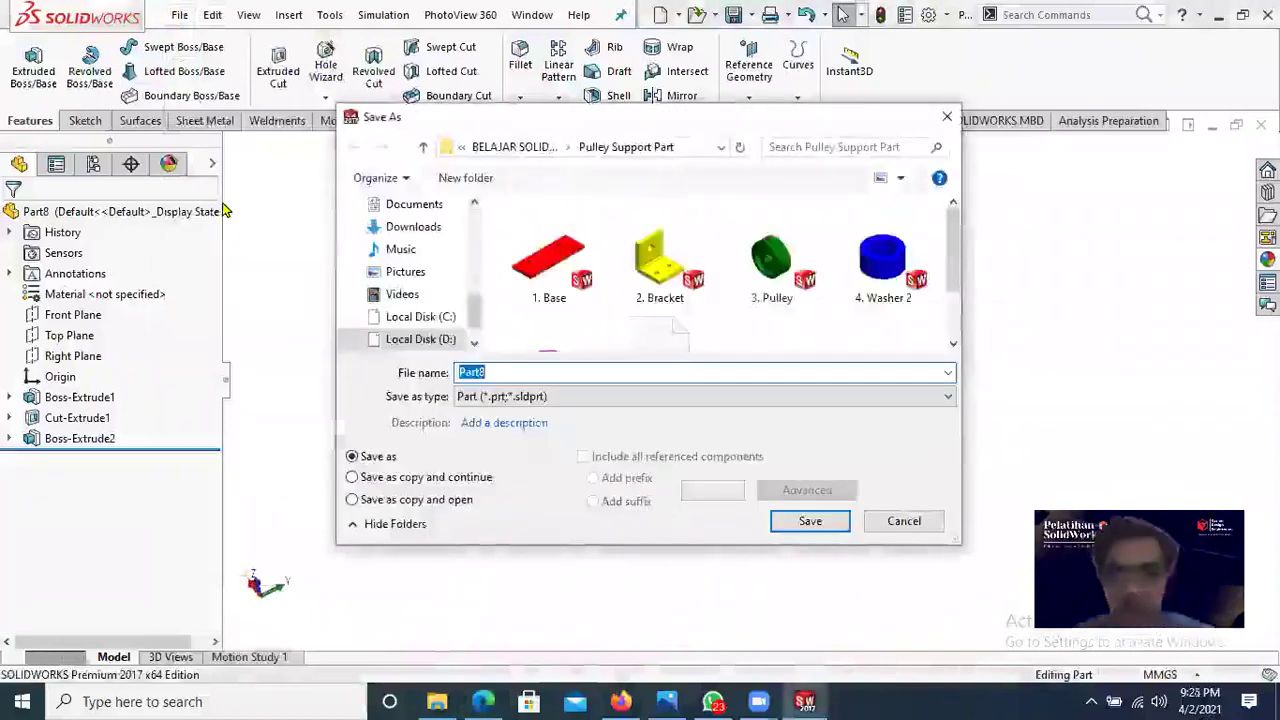
scroll(705, 308, down, 2)
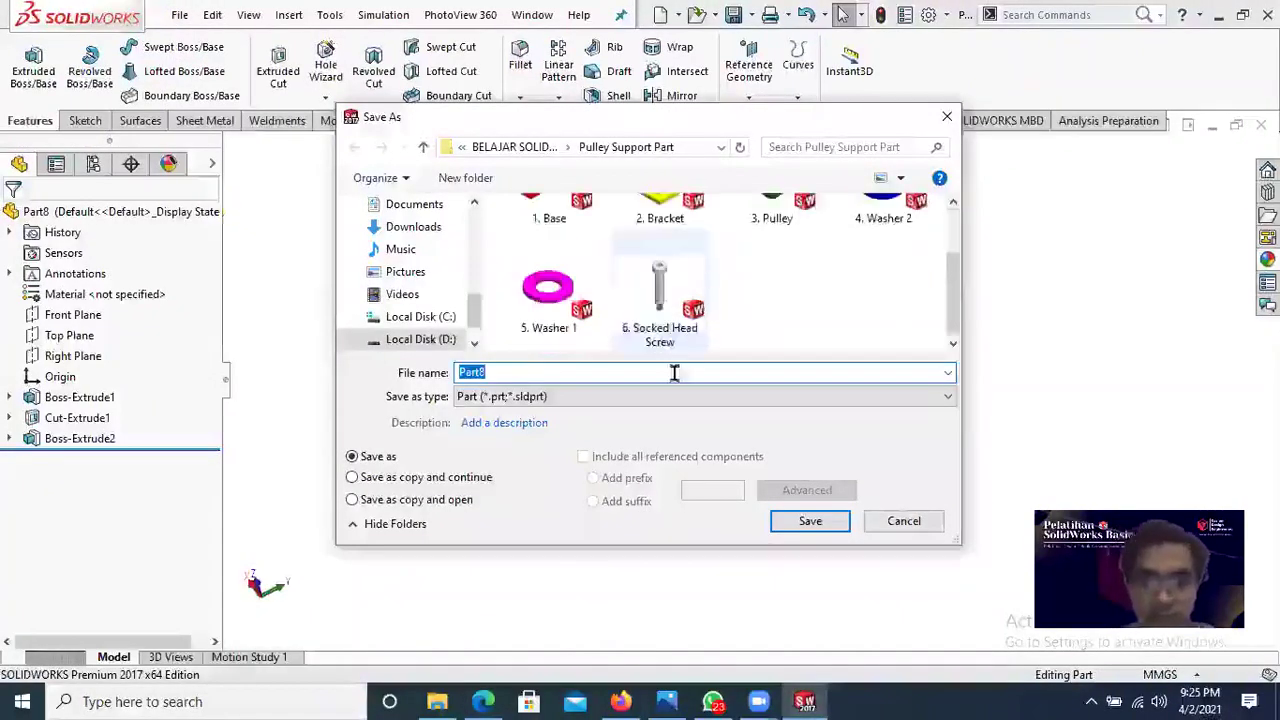
key(BackSpace)
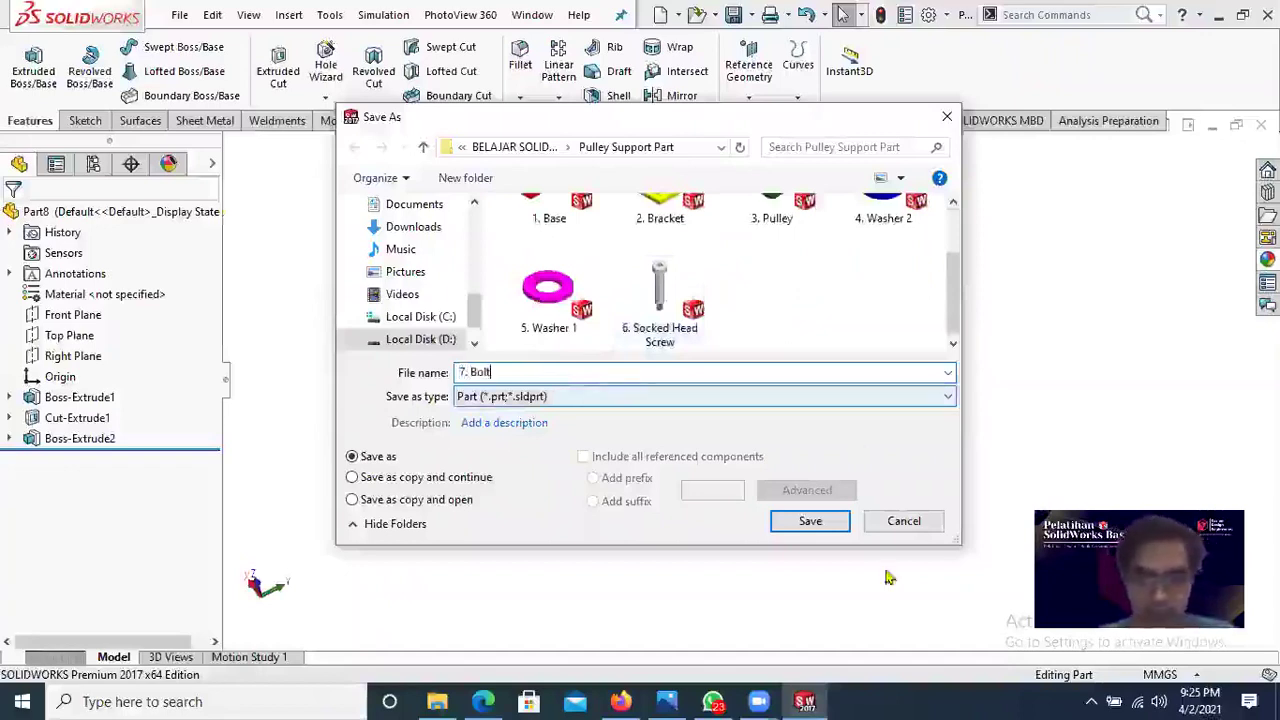
click(814, 527)
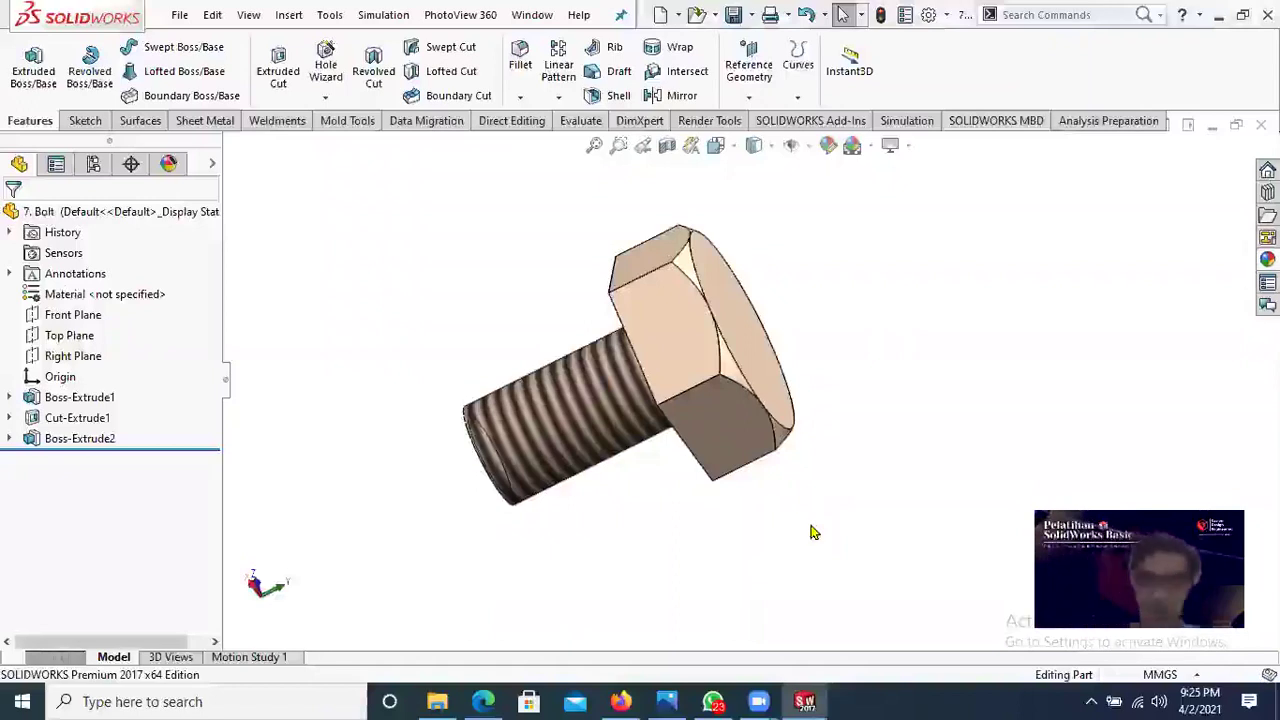
Step: Close the Bolt part and create a new part document
middle_drag(897, 331, 997, 360)
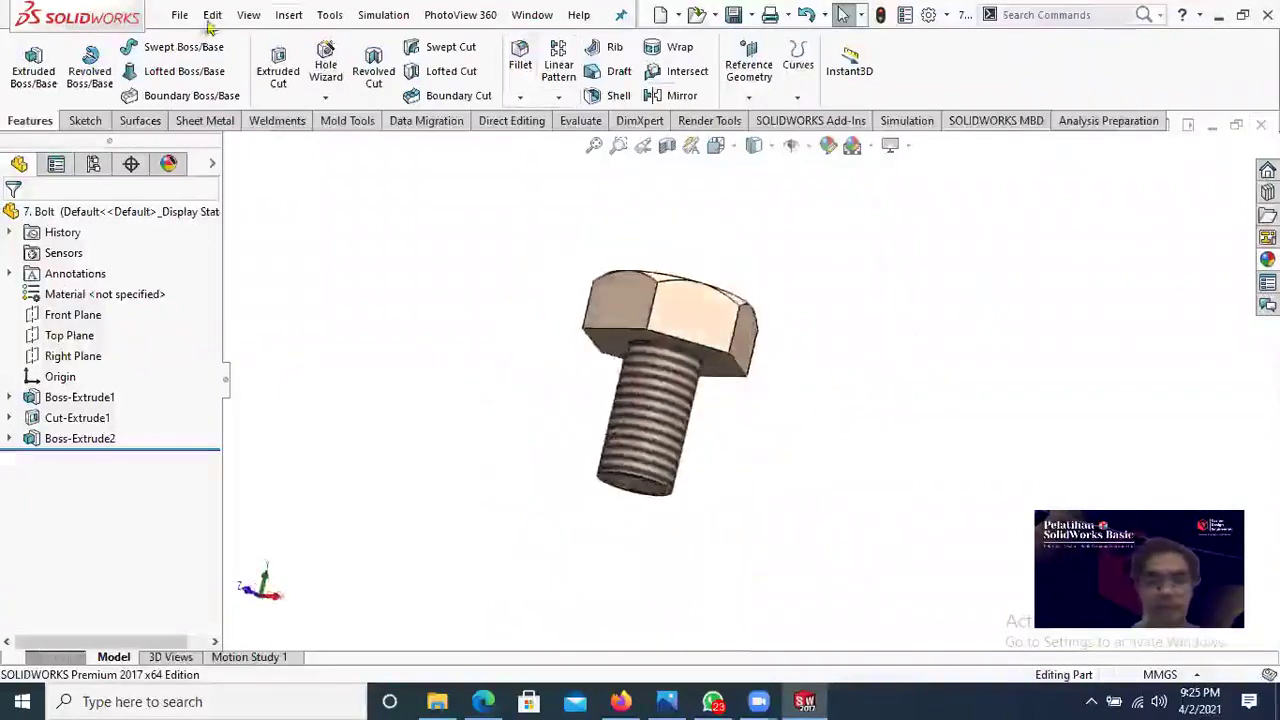
click(1261, 125)
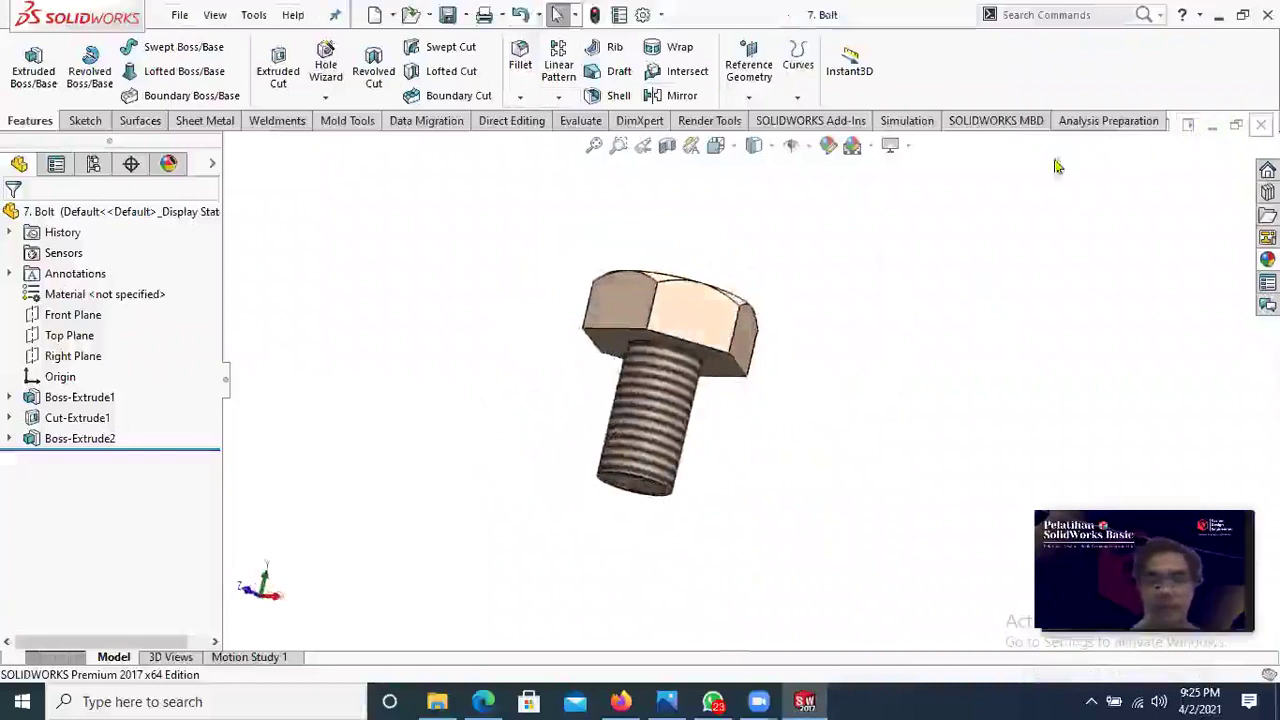
click(374, 14)
click(722, 556)
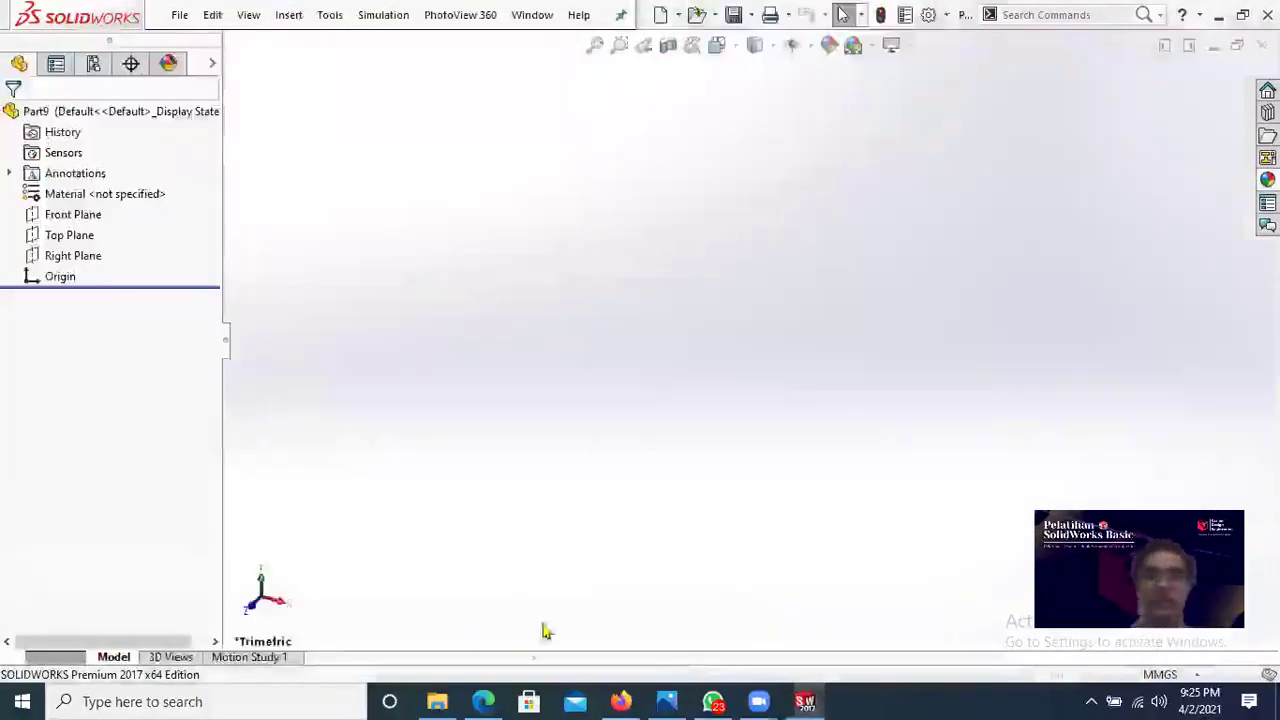
Step: Consult the Nut drawing in the training module and open a sketch on the Top Plane of the new part
key(alt+Tab)
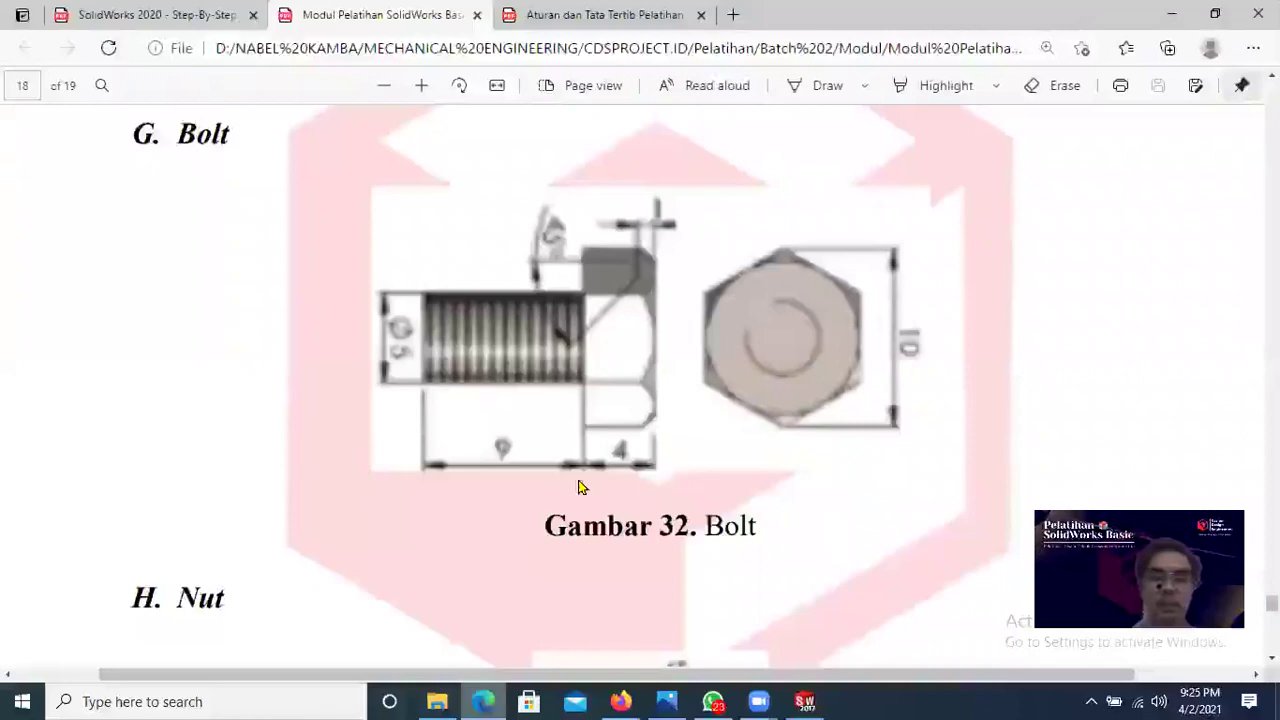
scroll(580, 486, down, 3)
scroll(579, 483, down, 3)
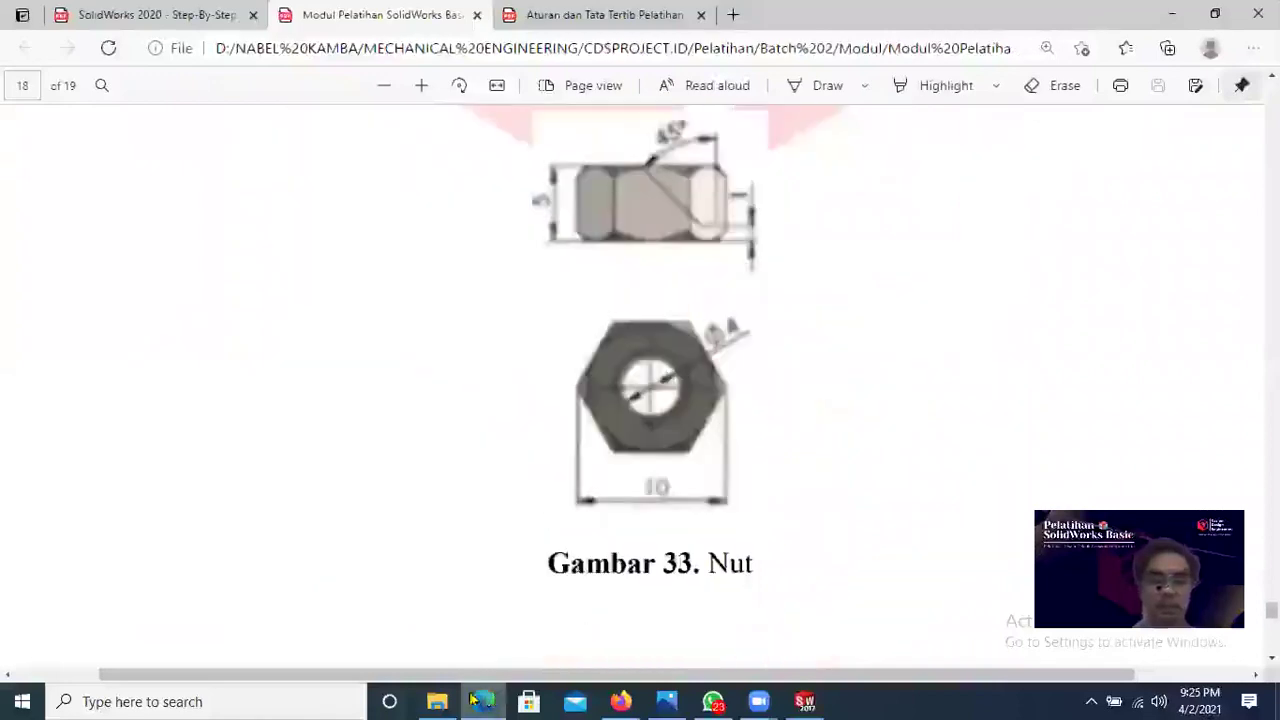
click(474, 699)
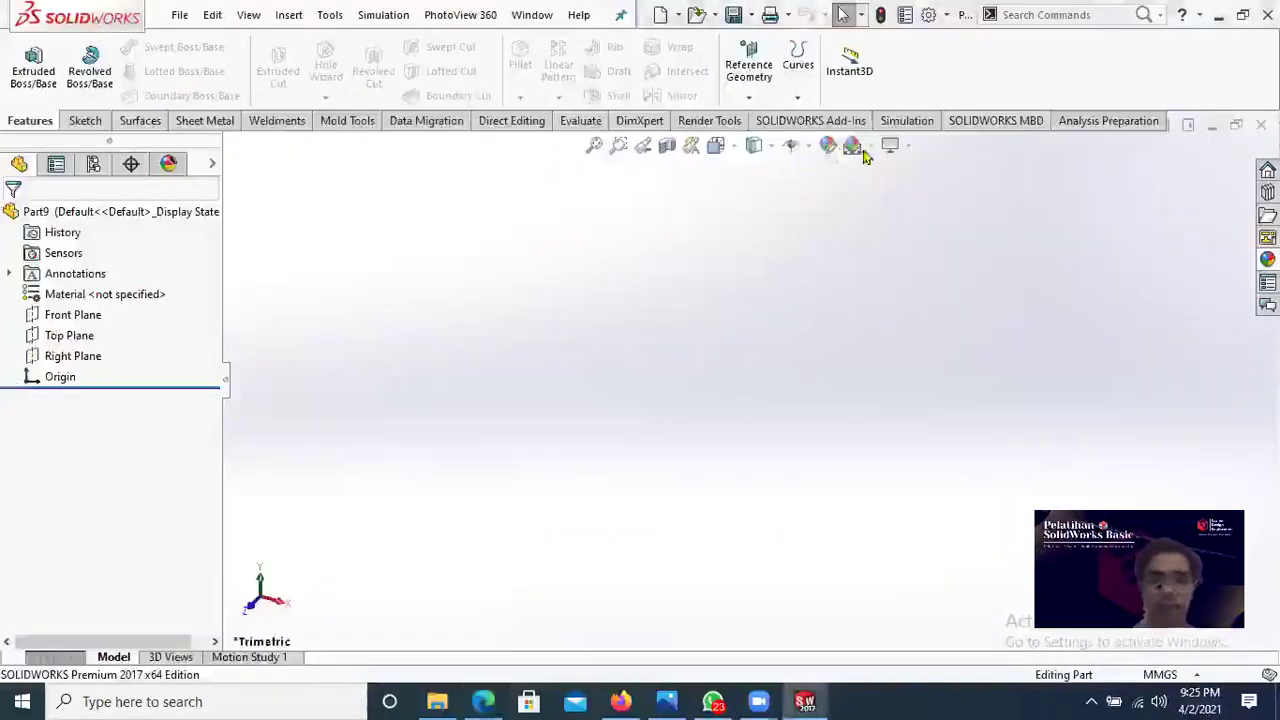
click(651, 292)
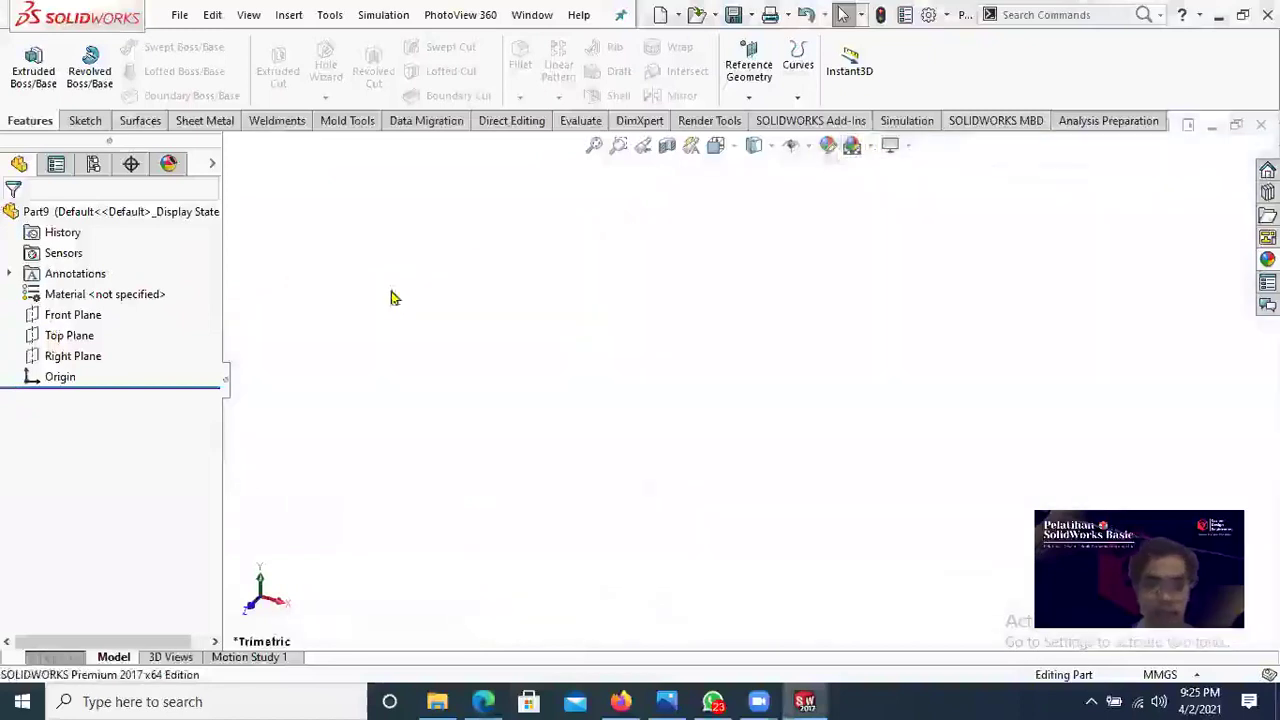
click(98, 314)
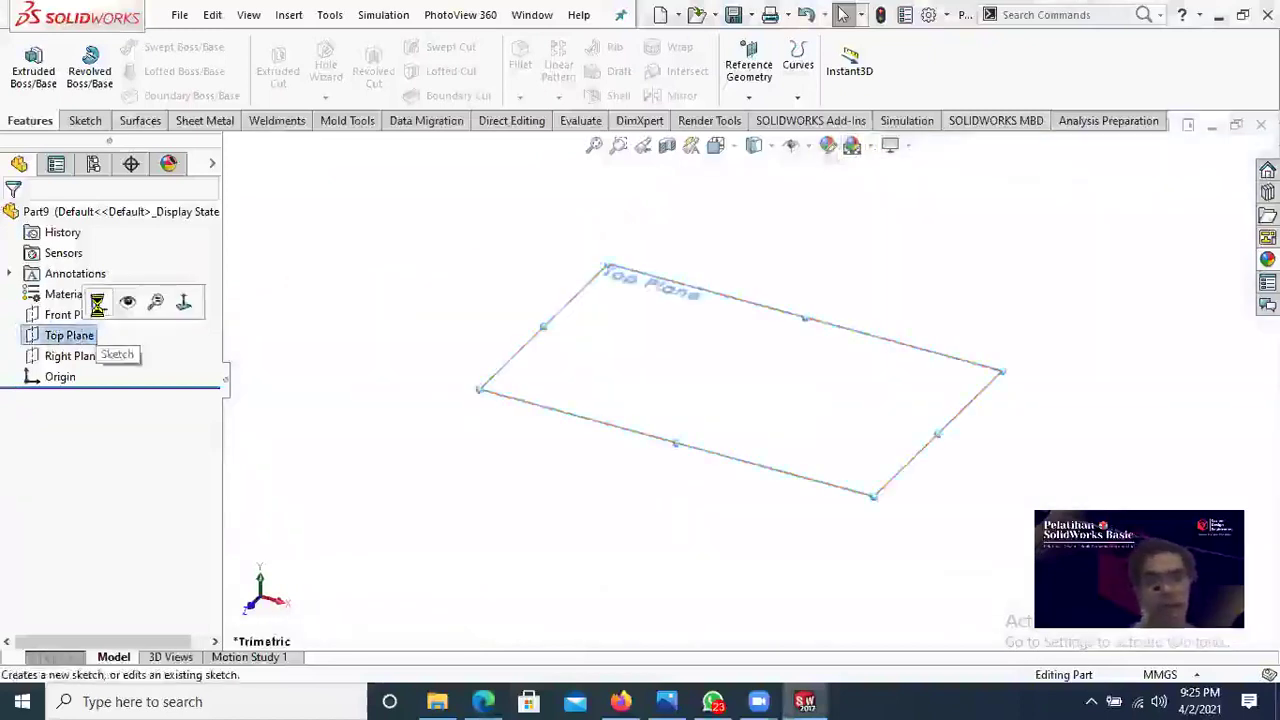
click(97, 303)
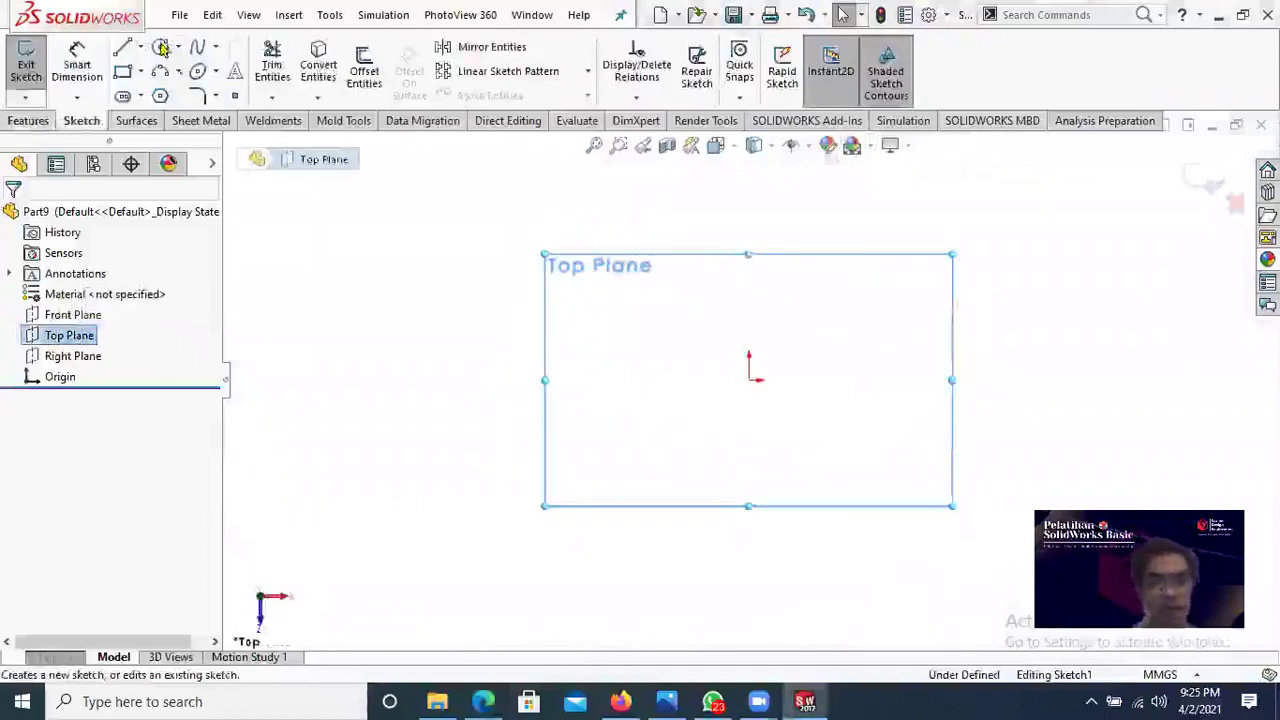
Step: Sketch a six-sided polygon centred on the origin using an inscribed circle, about 84 mm across flats
click(488, 701)
key(alt+Tab)
click(166, 101)
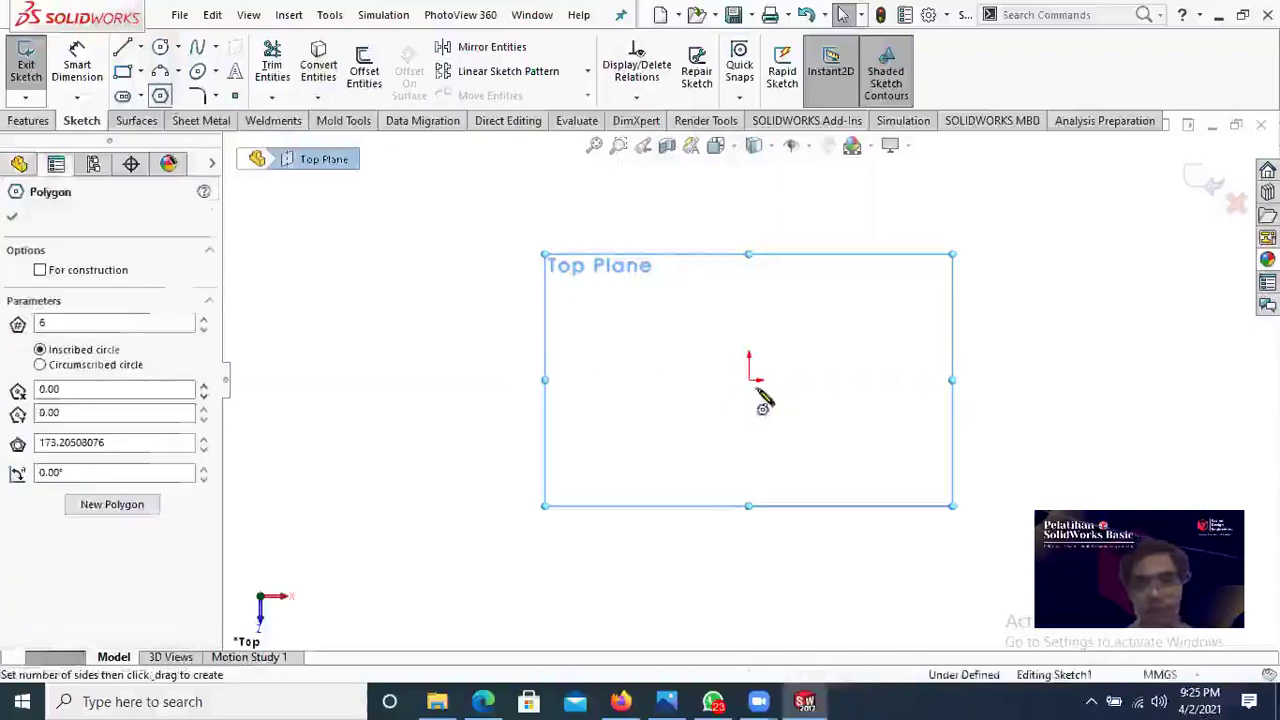
click(750, 381)
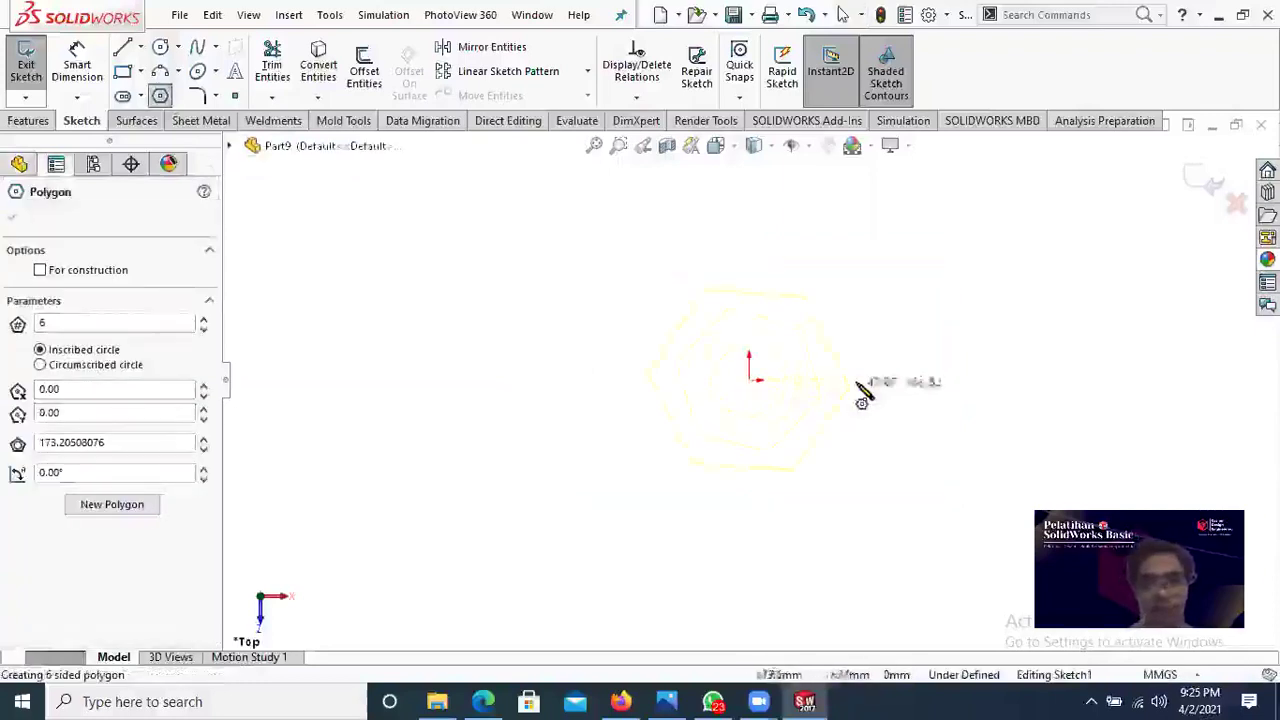
click(864, 393)
right_click(1000, 277)
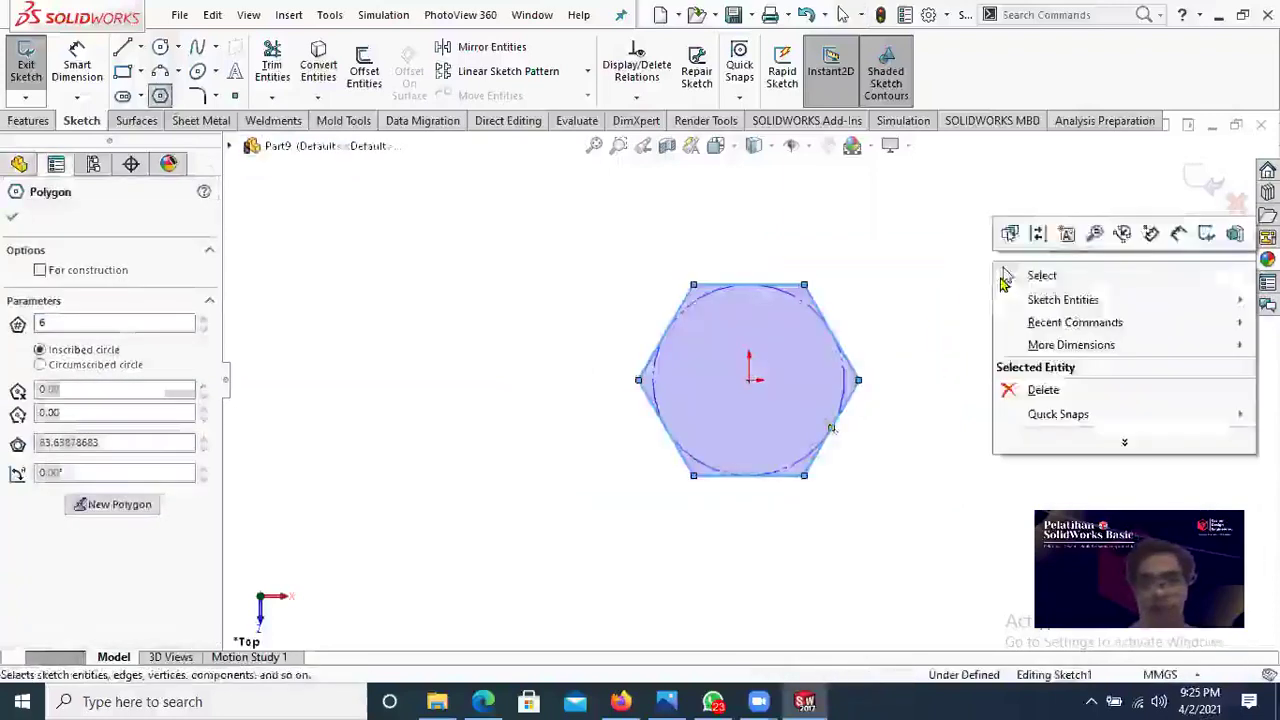
click(1030, 275)
Step: Dimension the distance between the hexagon's two horizontal sides as 10 mm
click(486, 701)
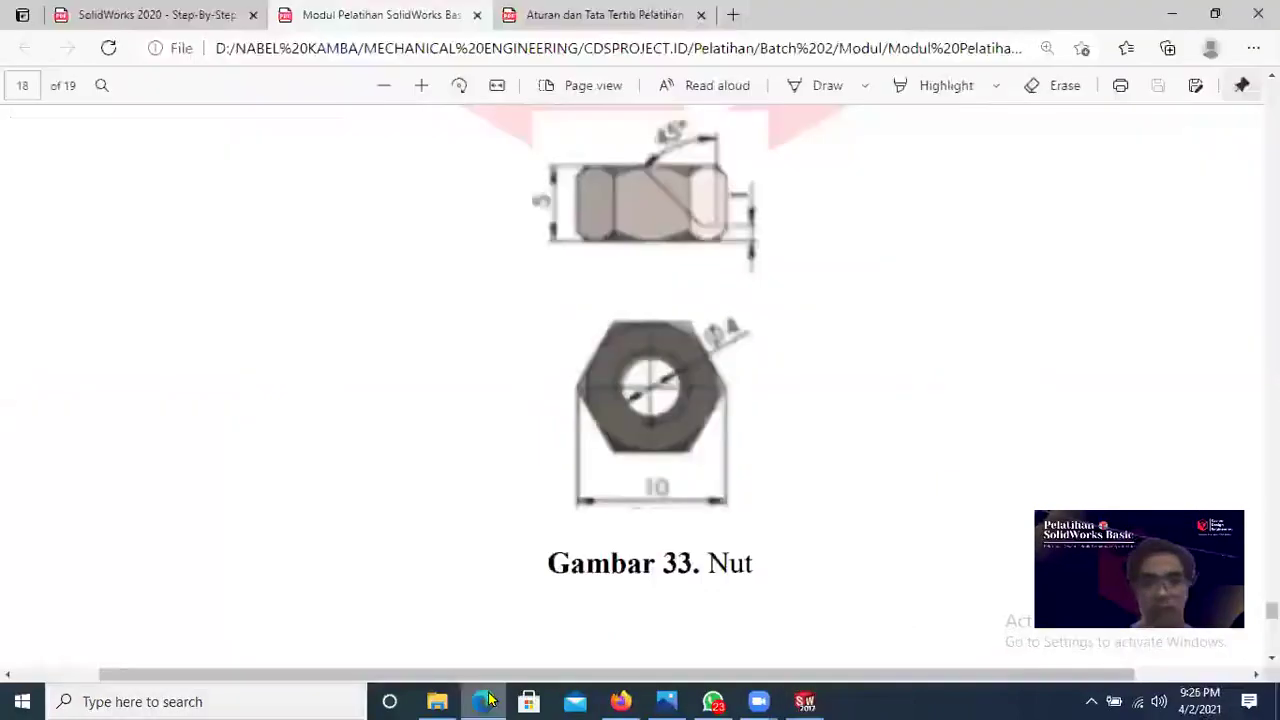
click(486, 701)
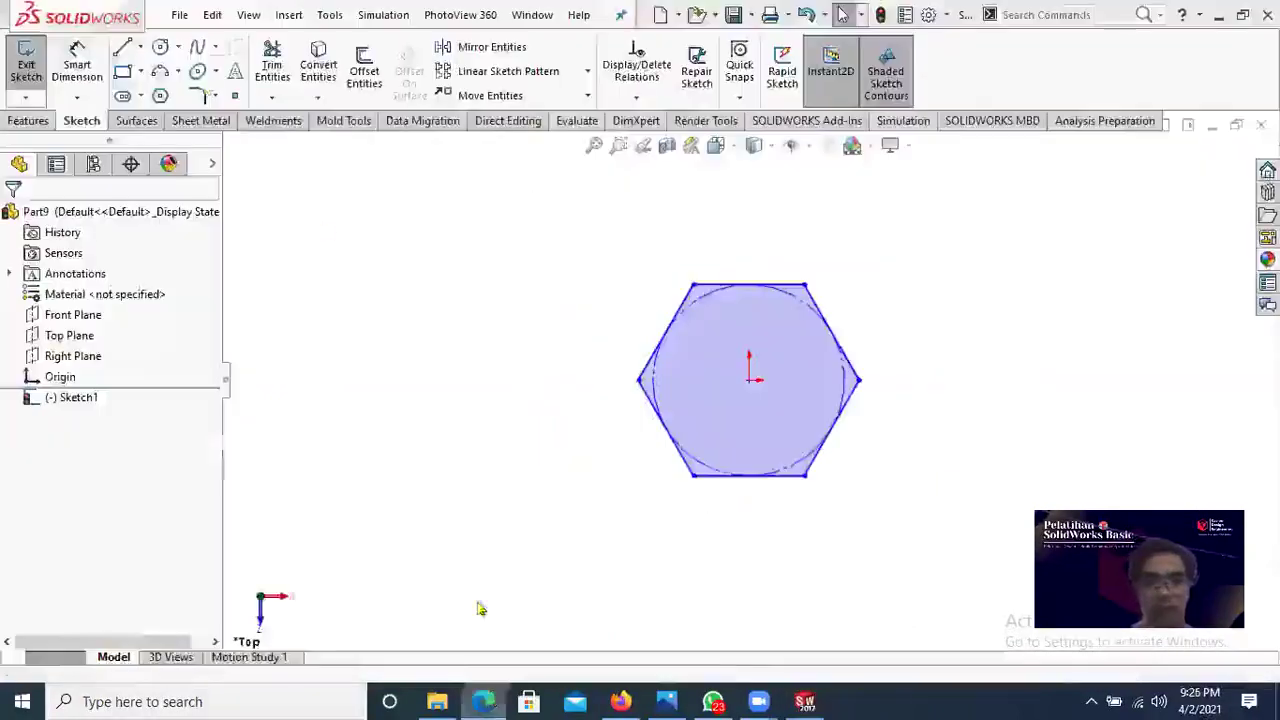
click(790, 285)
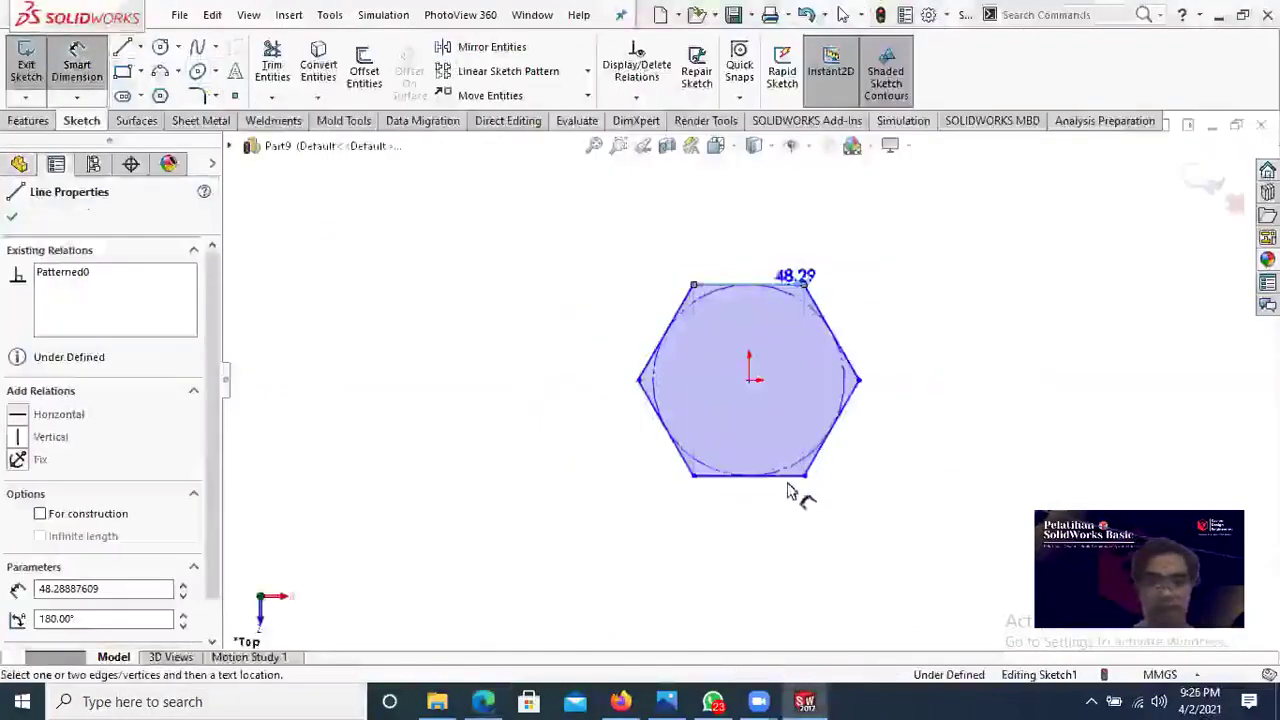
click(781, 476)
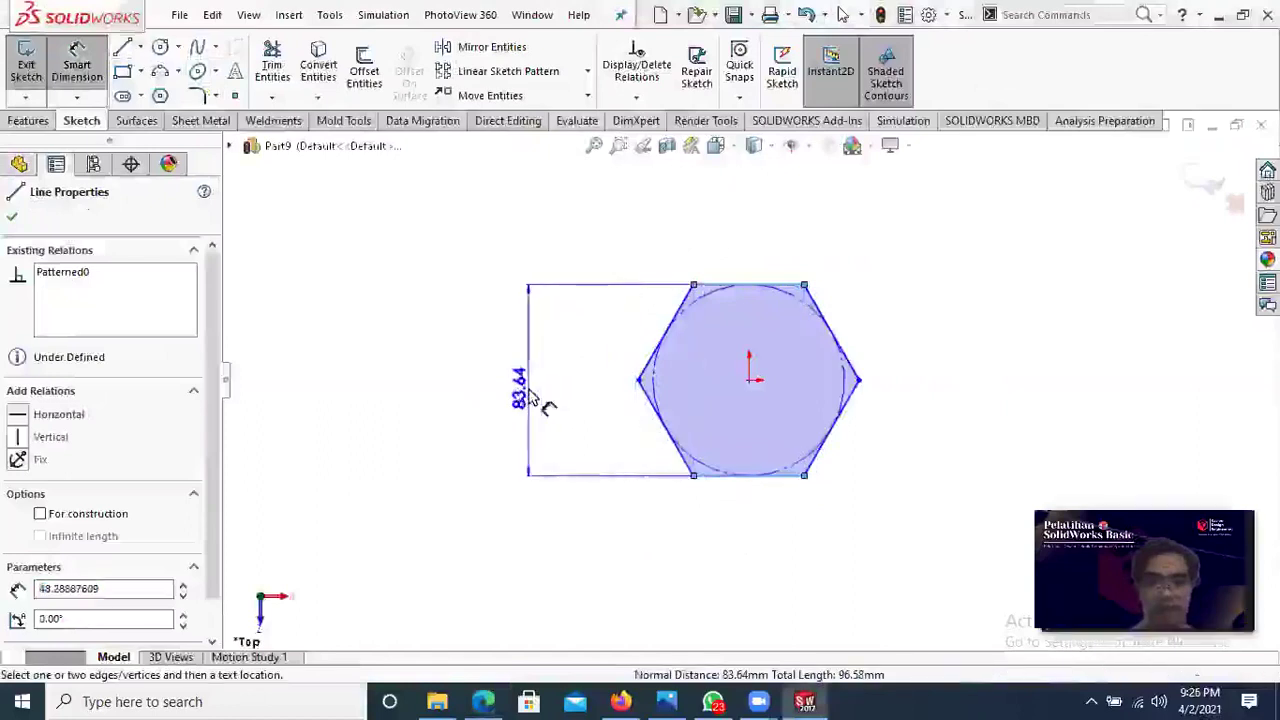
click(529, 399)
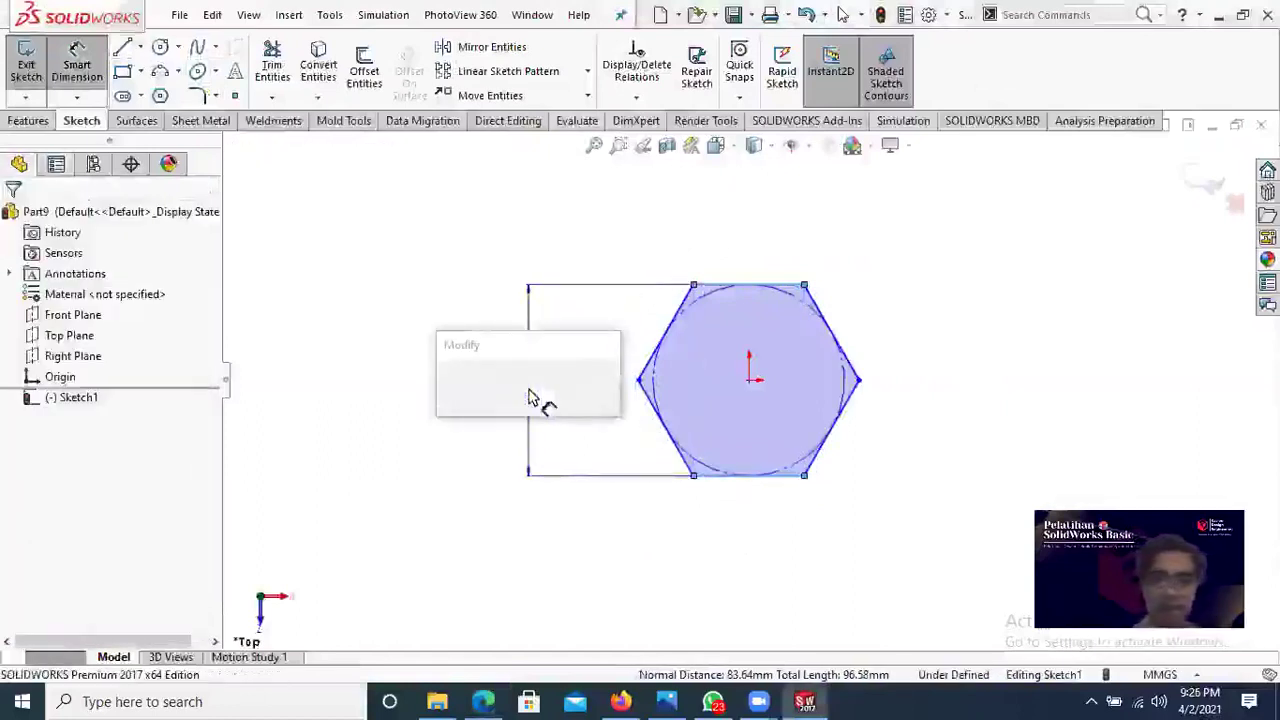
click(463, 374)
text(10)
key(Return)
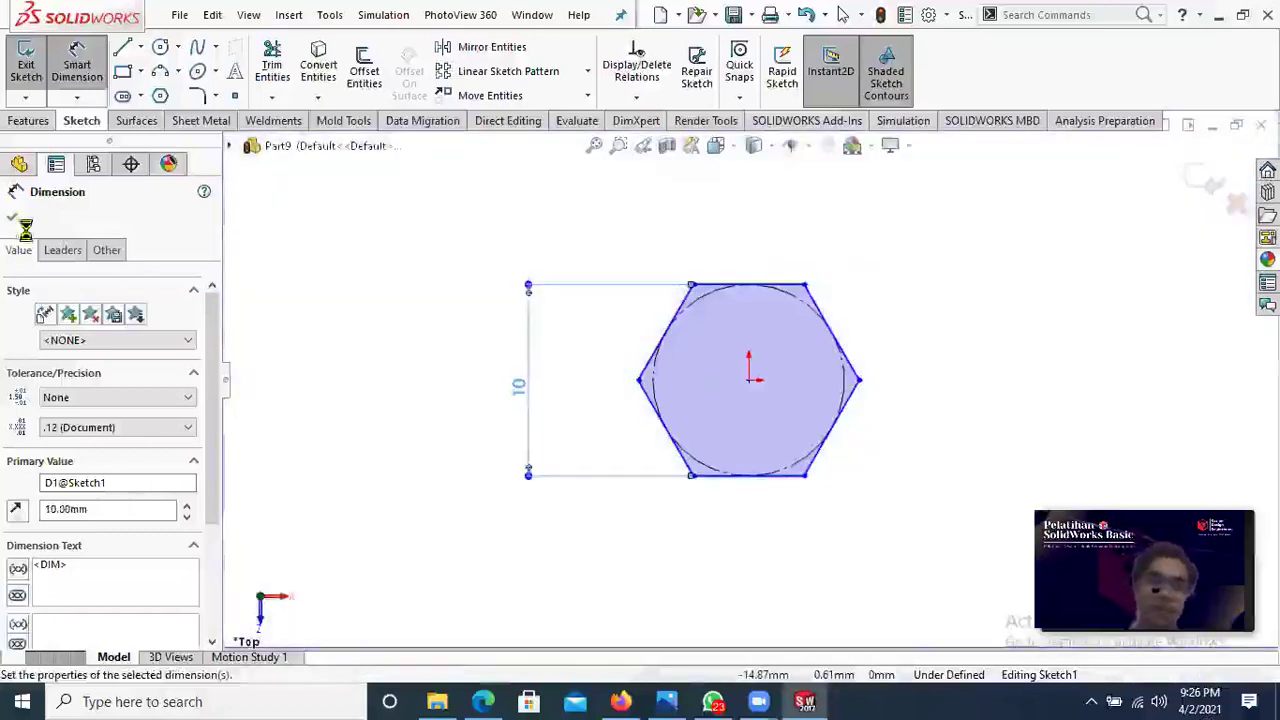
key(Escape)
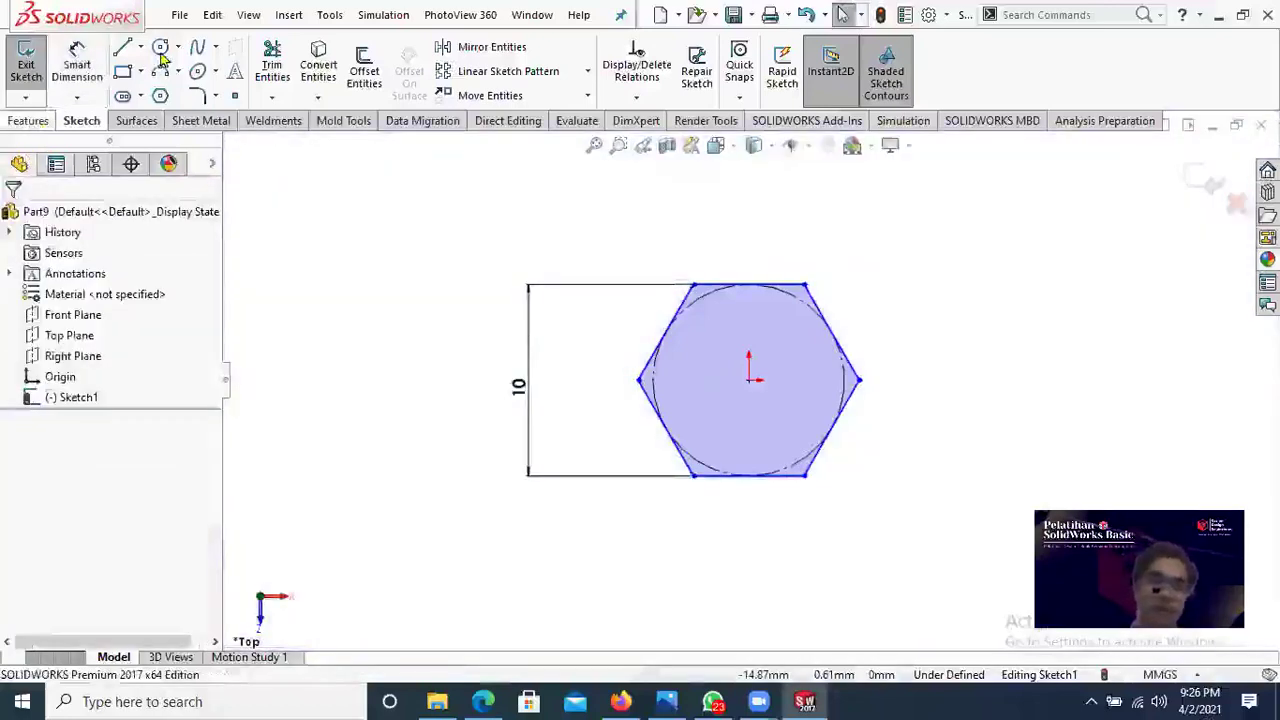
Step: Sketch a circle centred on the origin inside the hexagon and set its diameter to 4 mm
click(160, 50)
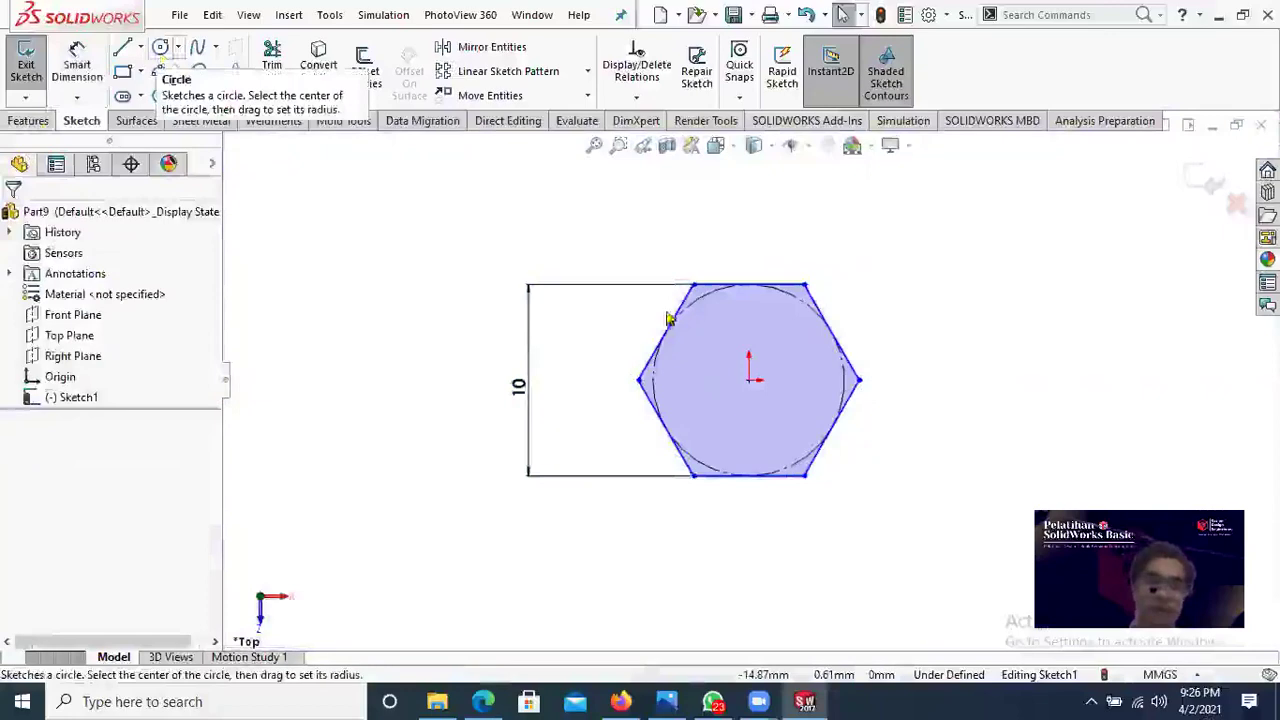
click(749, 380)
click(792, 403)
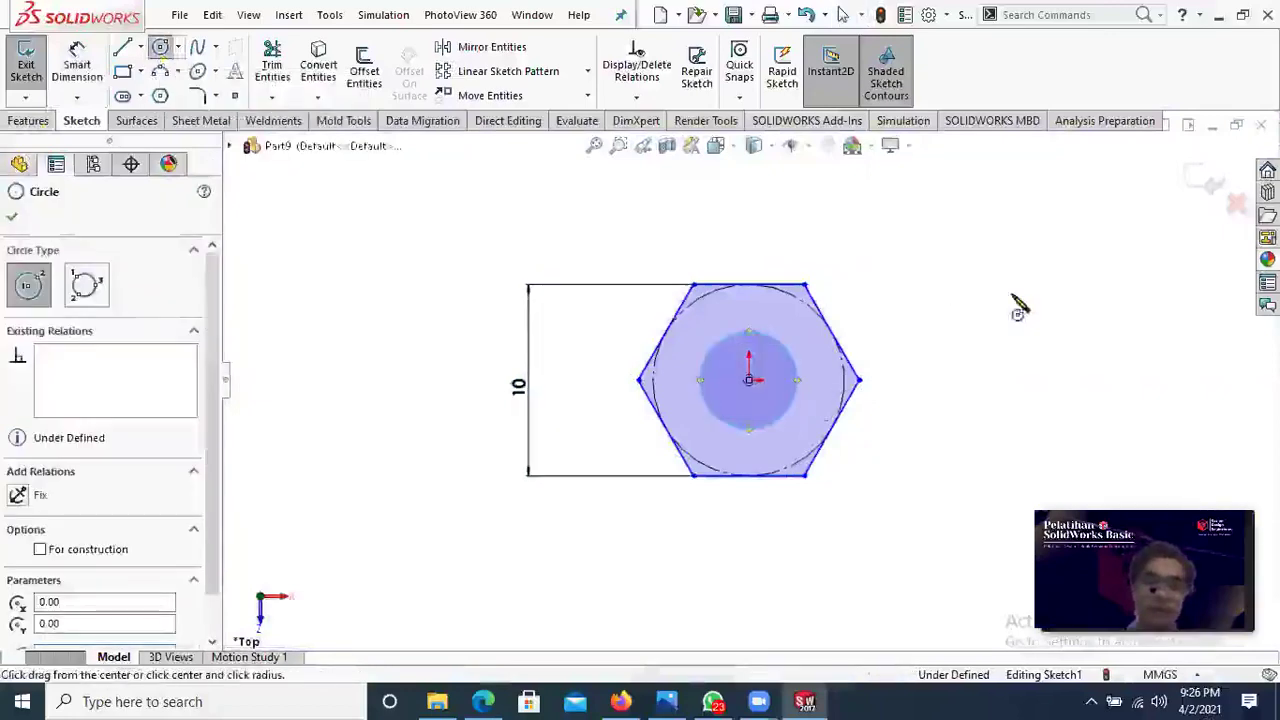
right_click(938, 205)
click(483, 701)
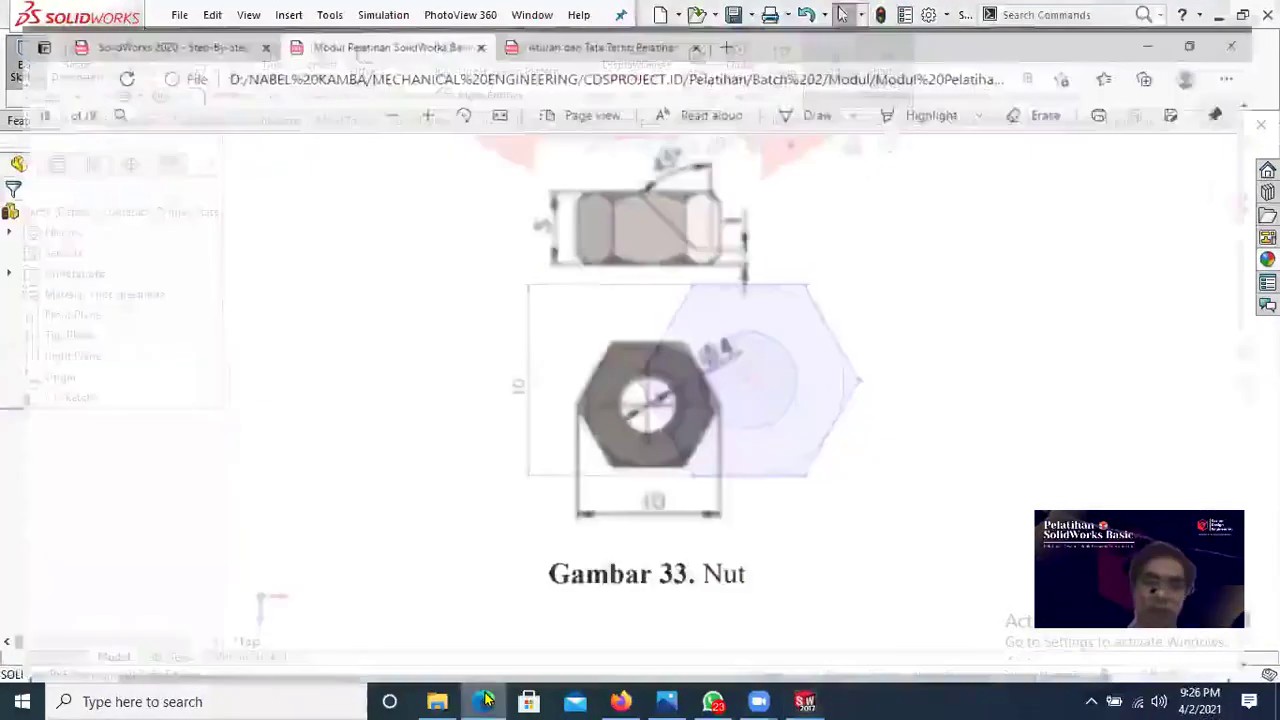
key(alt+Tab)
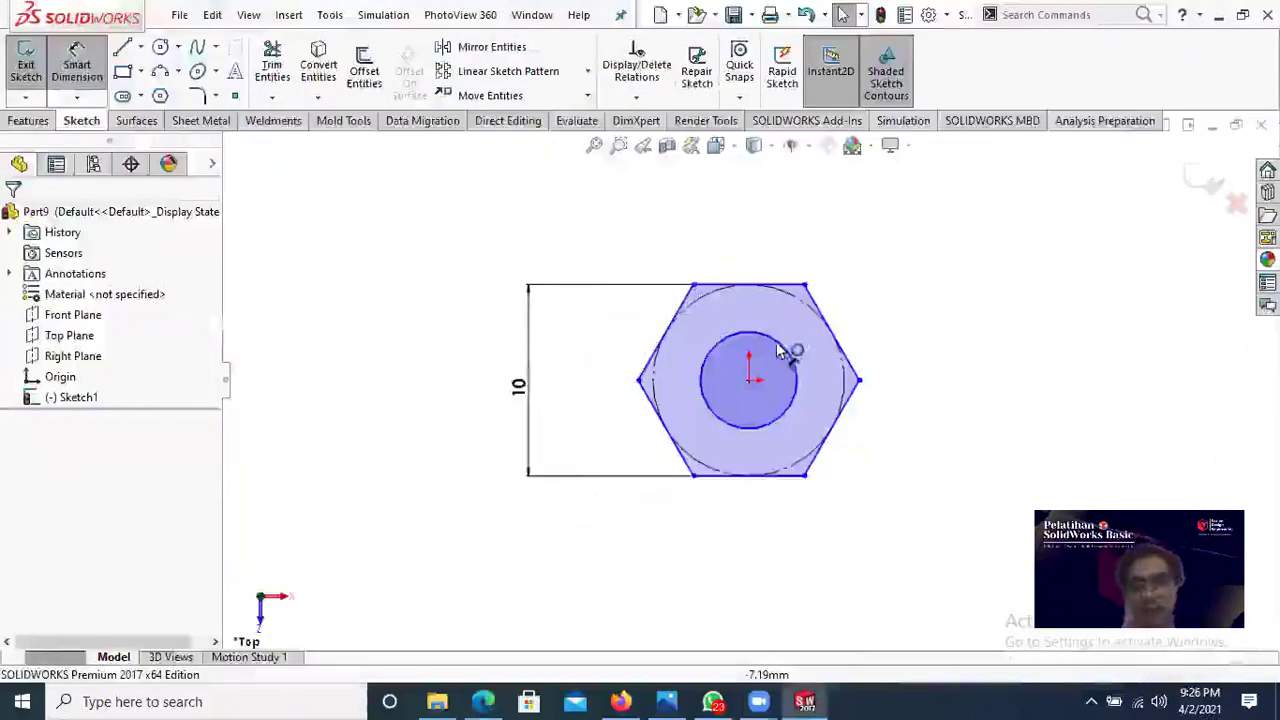
click(794, 354)
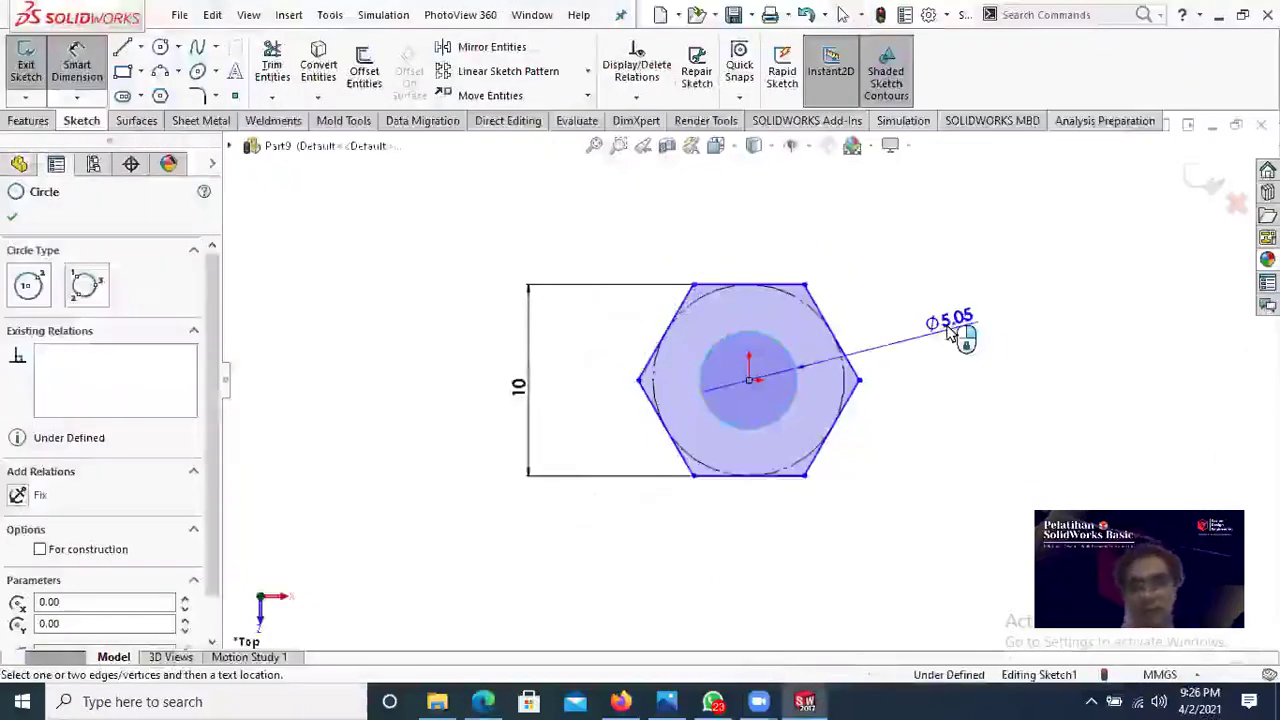
click(950, 333)
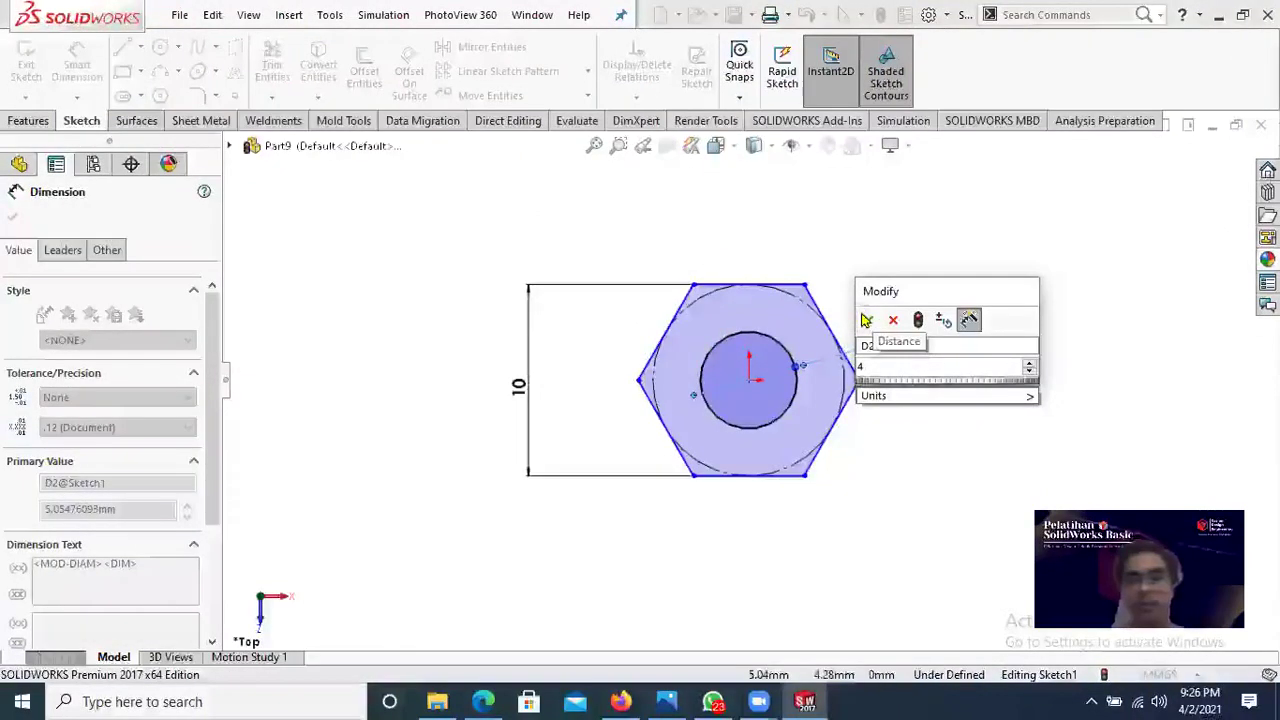
key(Escape)
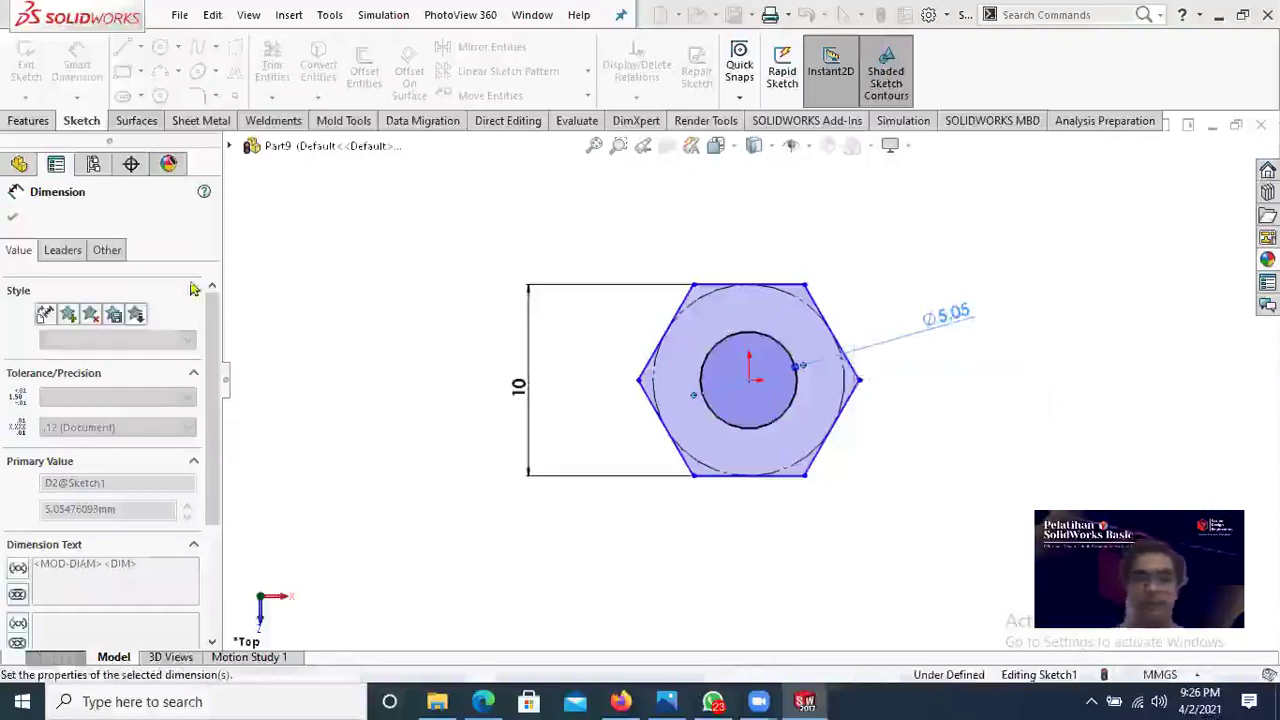
click(12, 221)
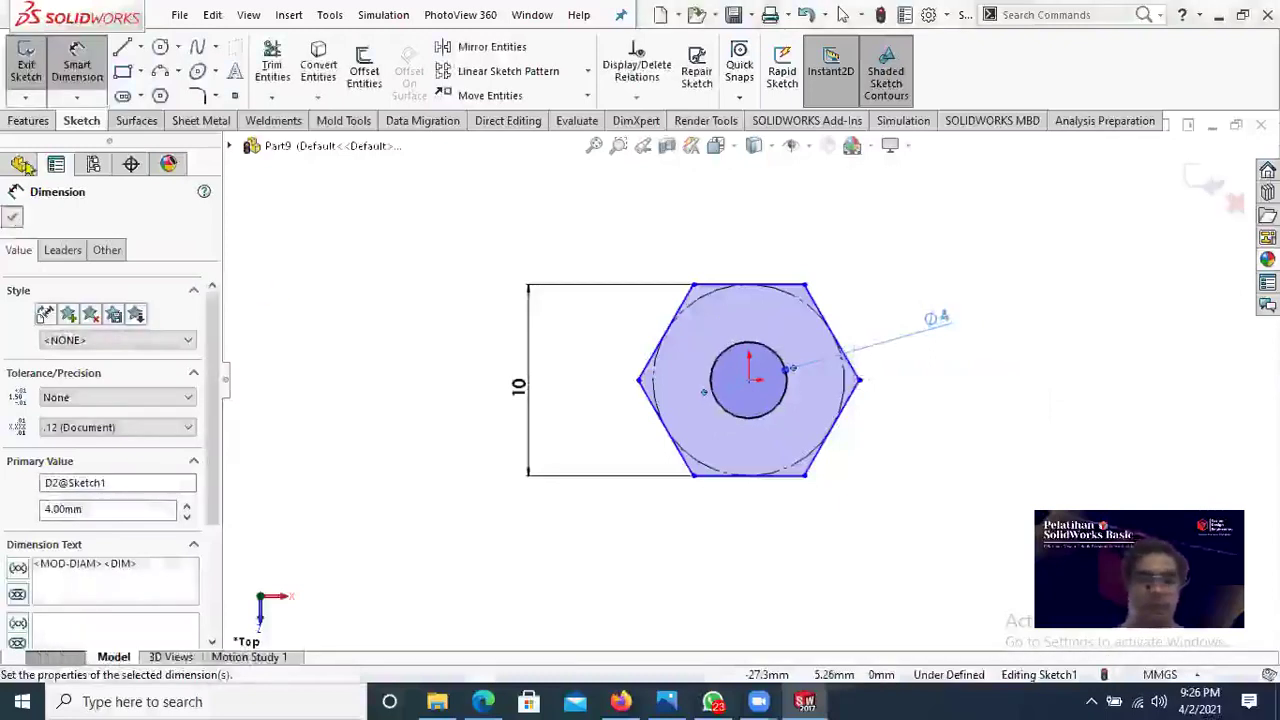
Step: Check the nut's thickness in the training module and extrude the hexagon sketch with its hole 5 mm
click(484, 700)
key(alt+Tab)
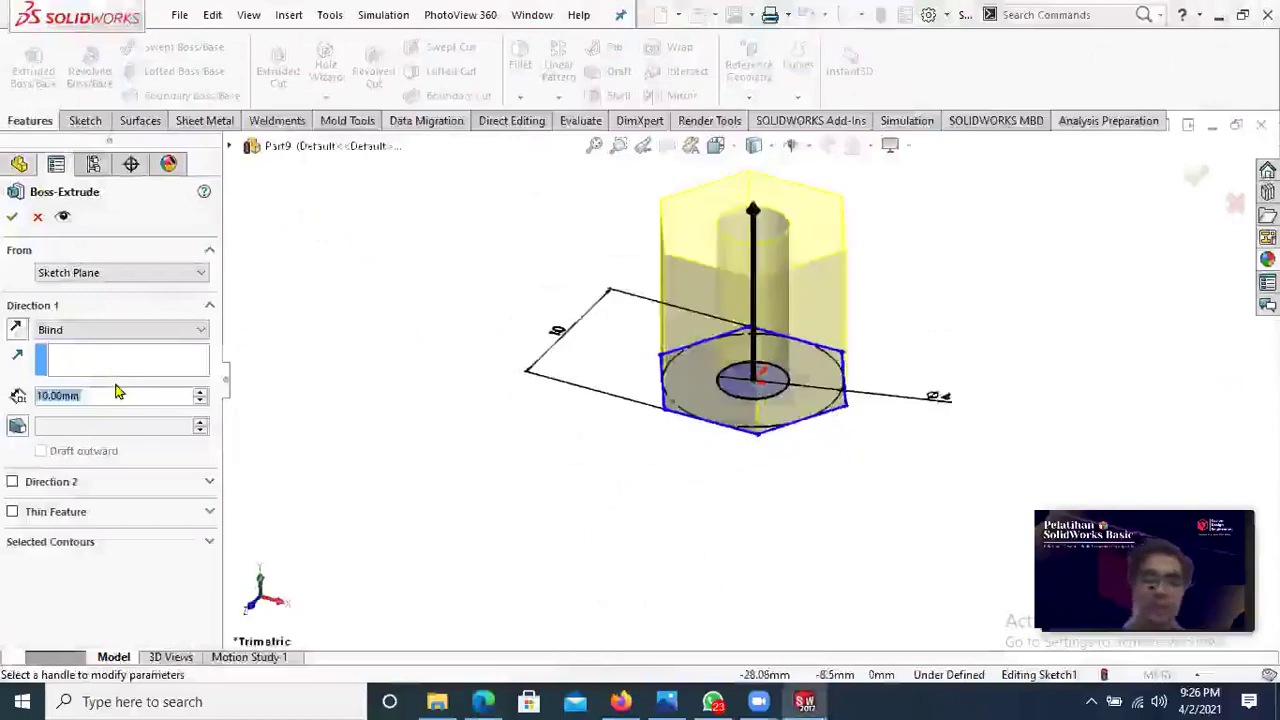
text(5)
key(Return)
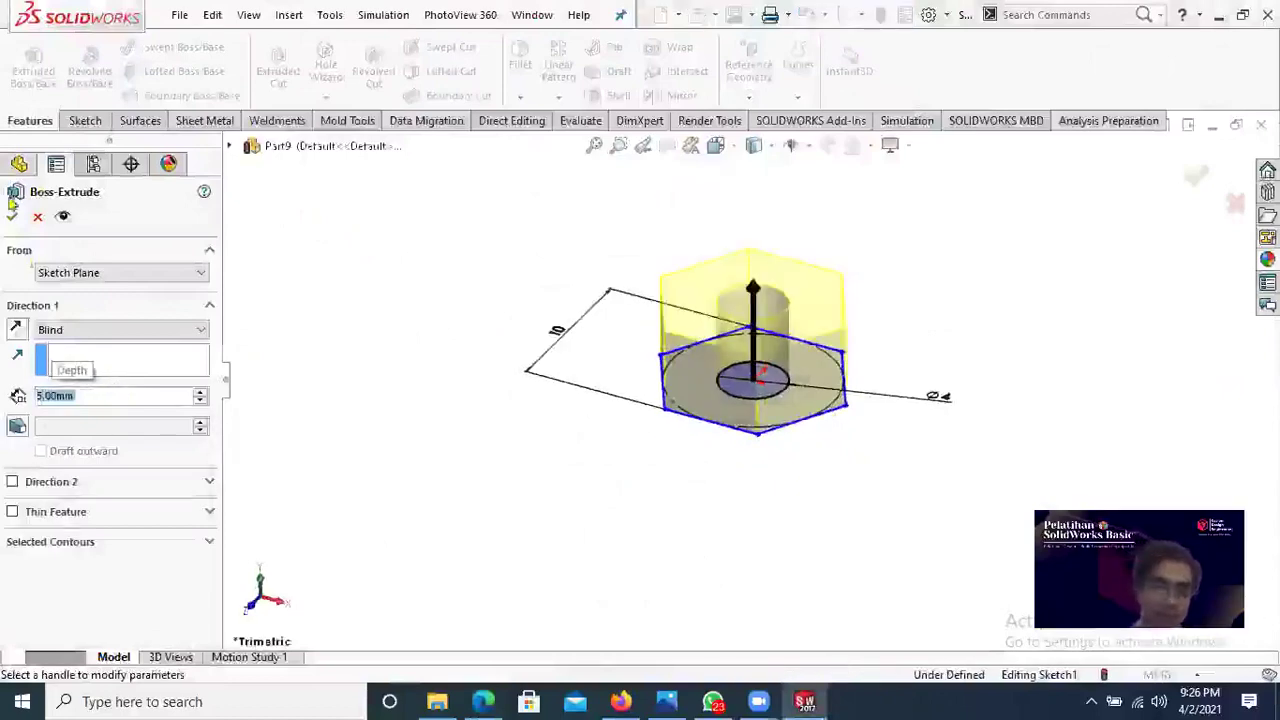
click(14, 220)
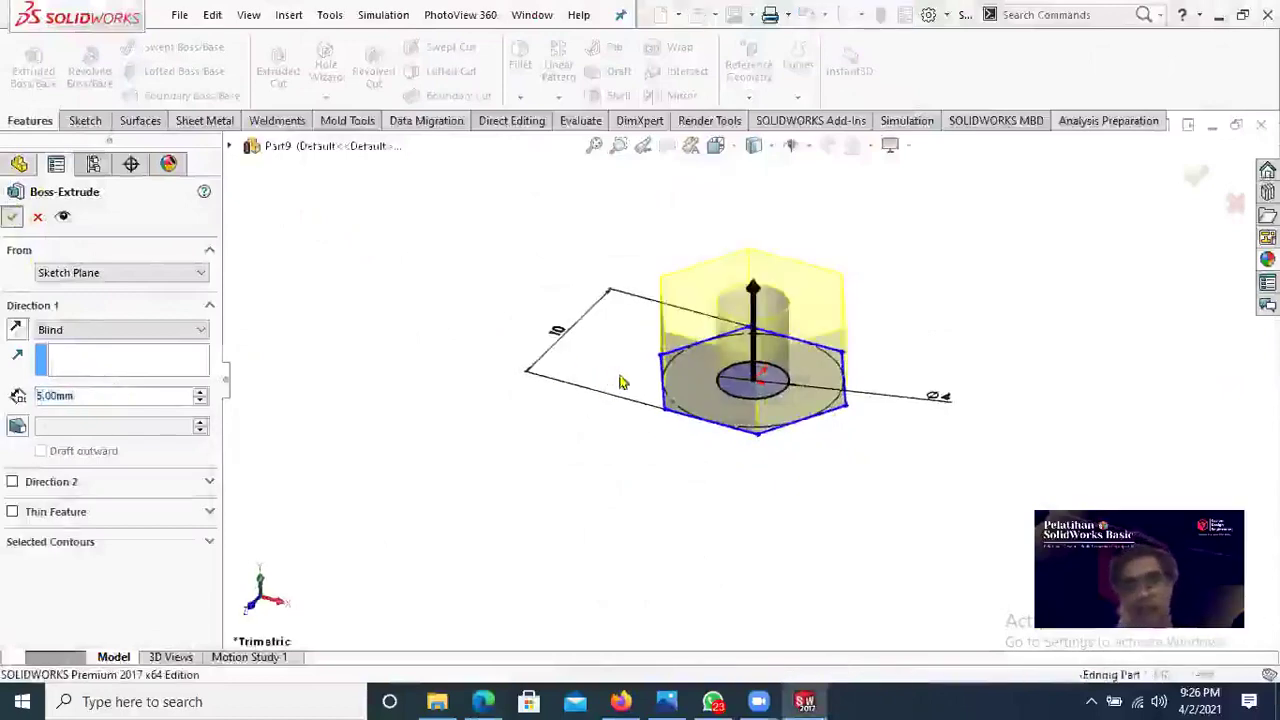
mouse_move(617, 477)
middle_down()
mouse_move(749, 603)
mouse_move(620, 506)
mouse_move(815, 259)
mouse_move(700, 410)
middle_up()
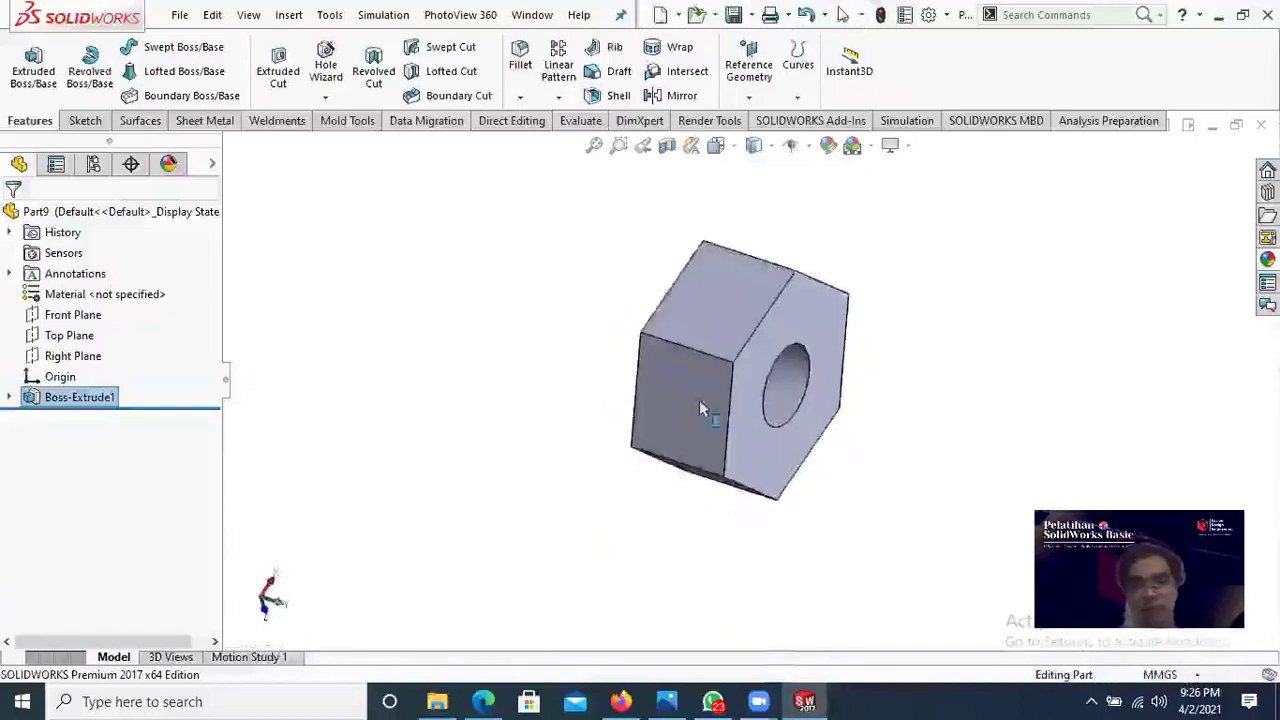
Step: Consult the Nut drawing and open a sketch on the hexagonal face opposite the Top Plane, viewed normal to it
click(494, 699)
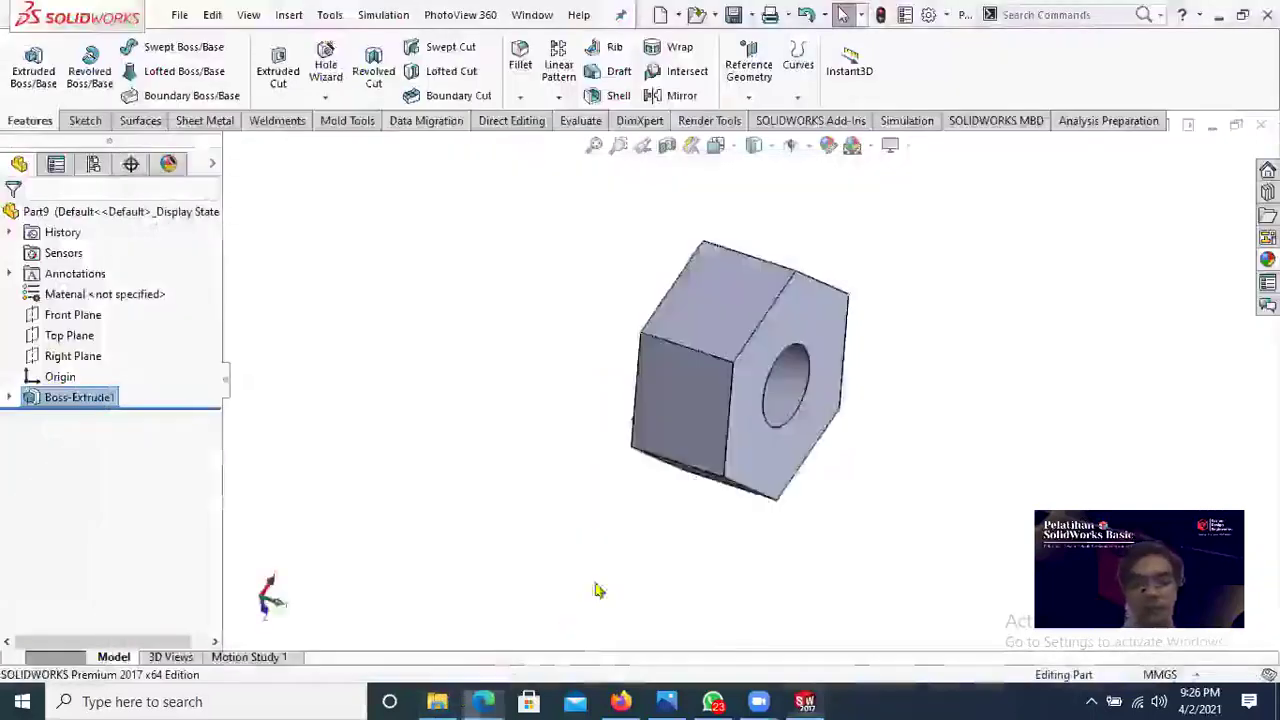
middle_drag(594, 591, 591, 434)
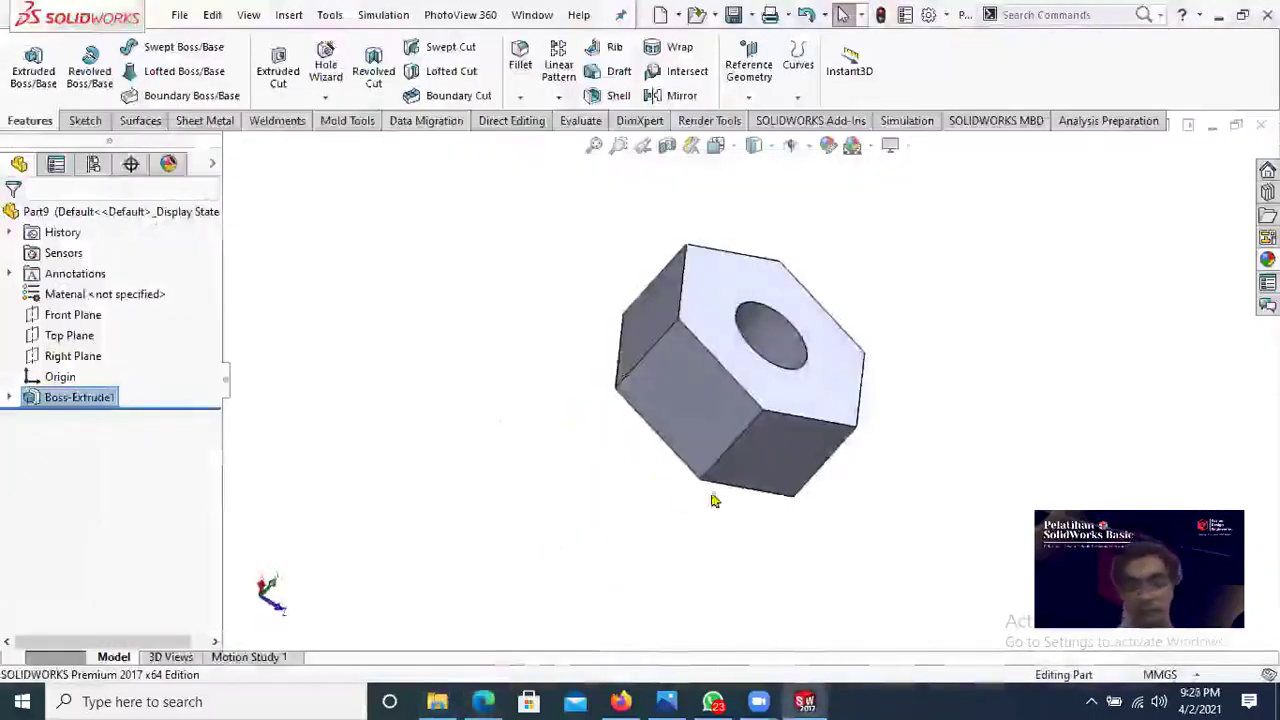
click(736, 297)
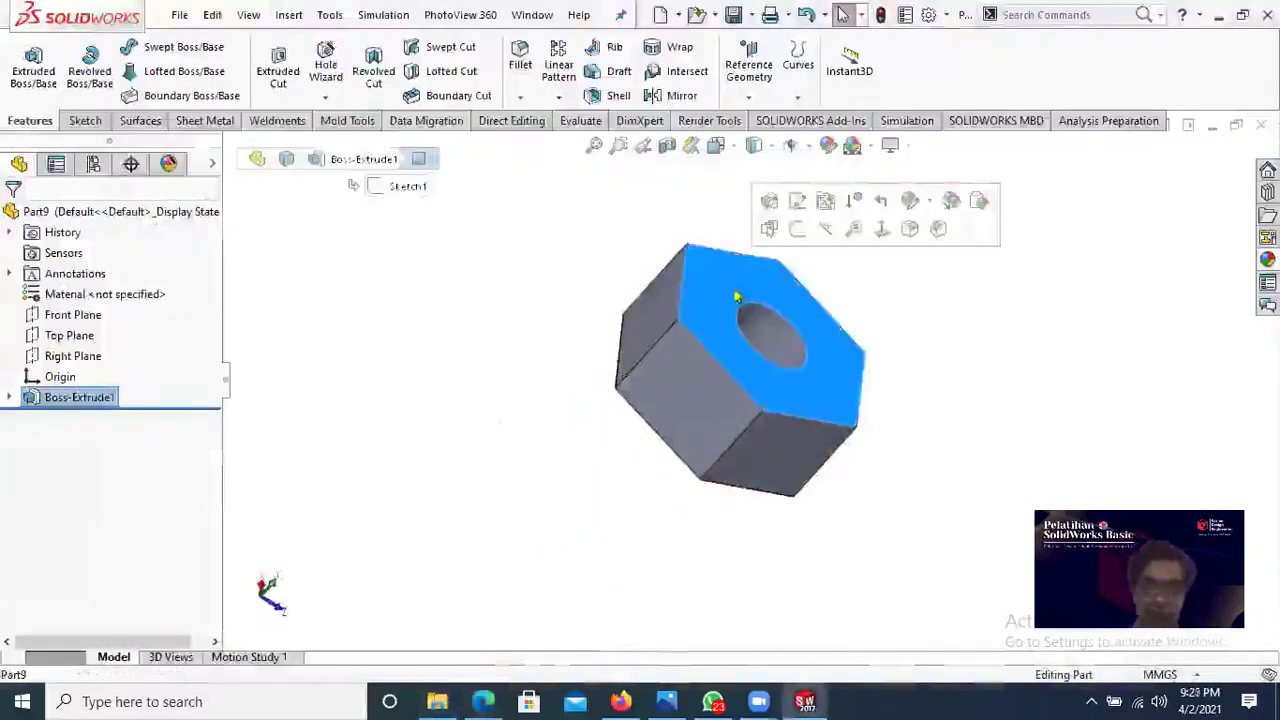
click(797, 230)
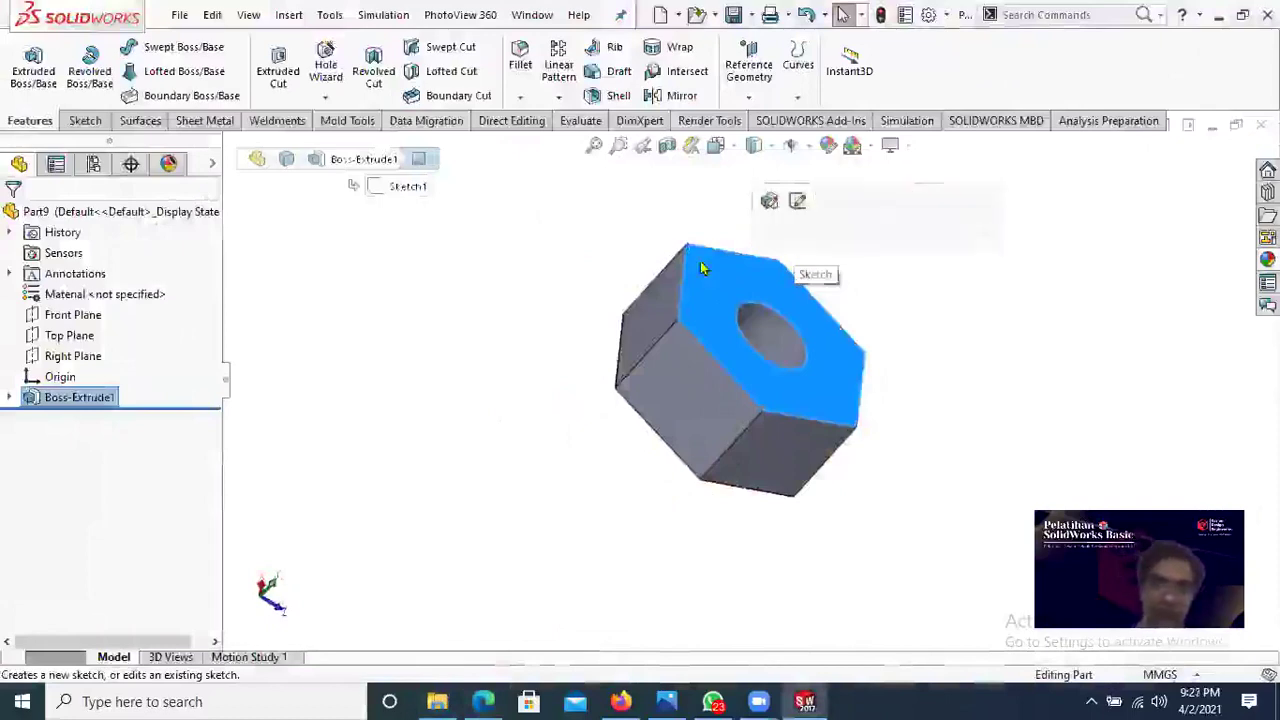
right_click(97, 414)
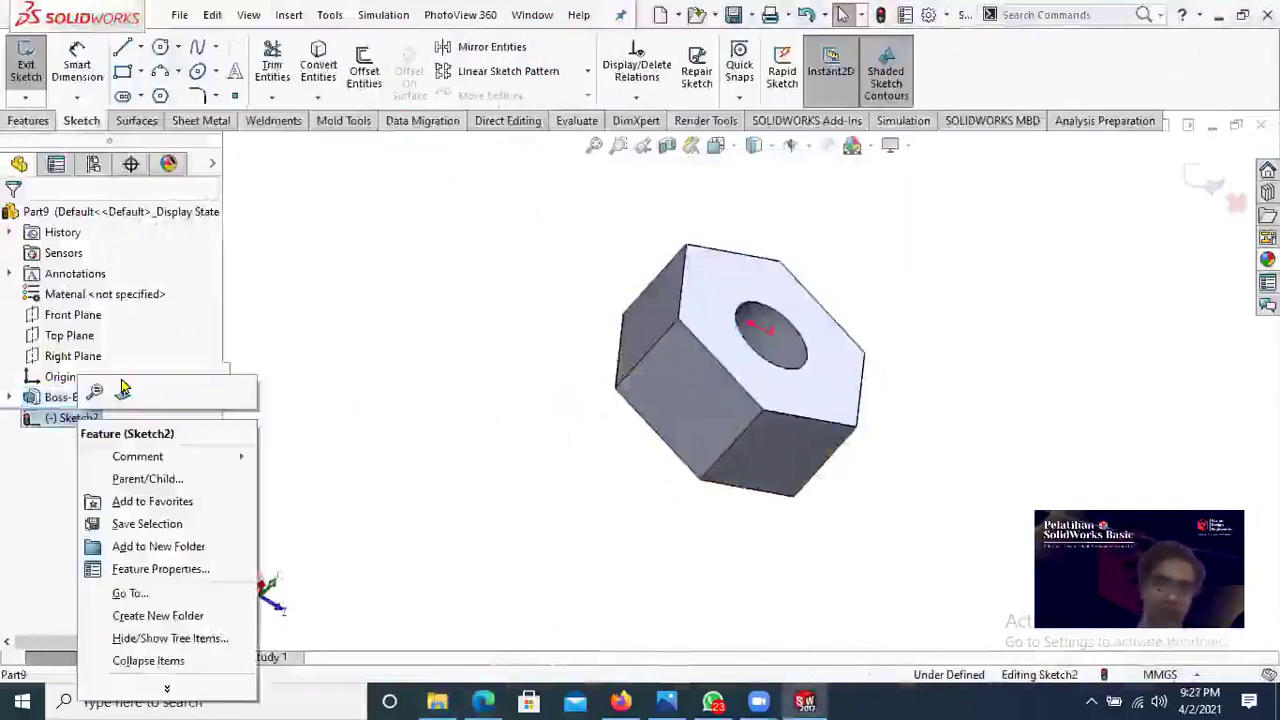
click(122, 392)
Step: Sketch a circle centred on the origin, about 7.8 mm in diameter, around the nut's hole
click(161, 48)
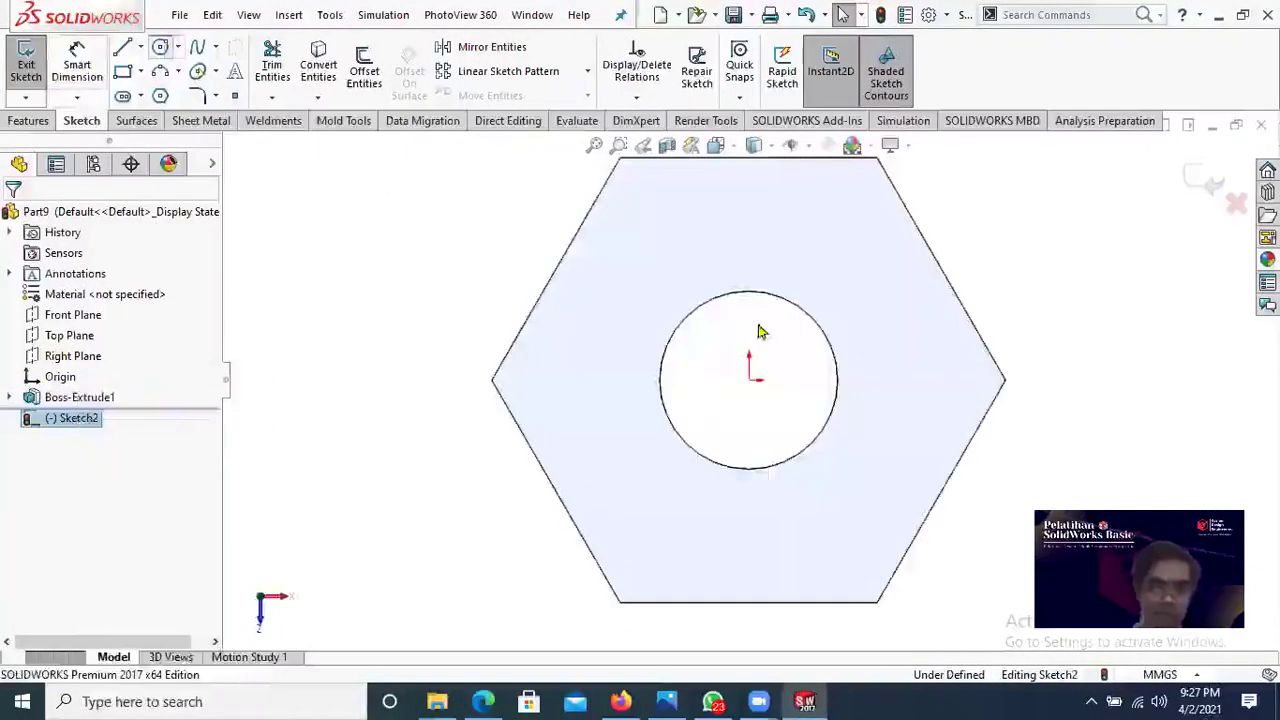
click(752, 384)
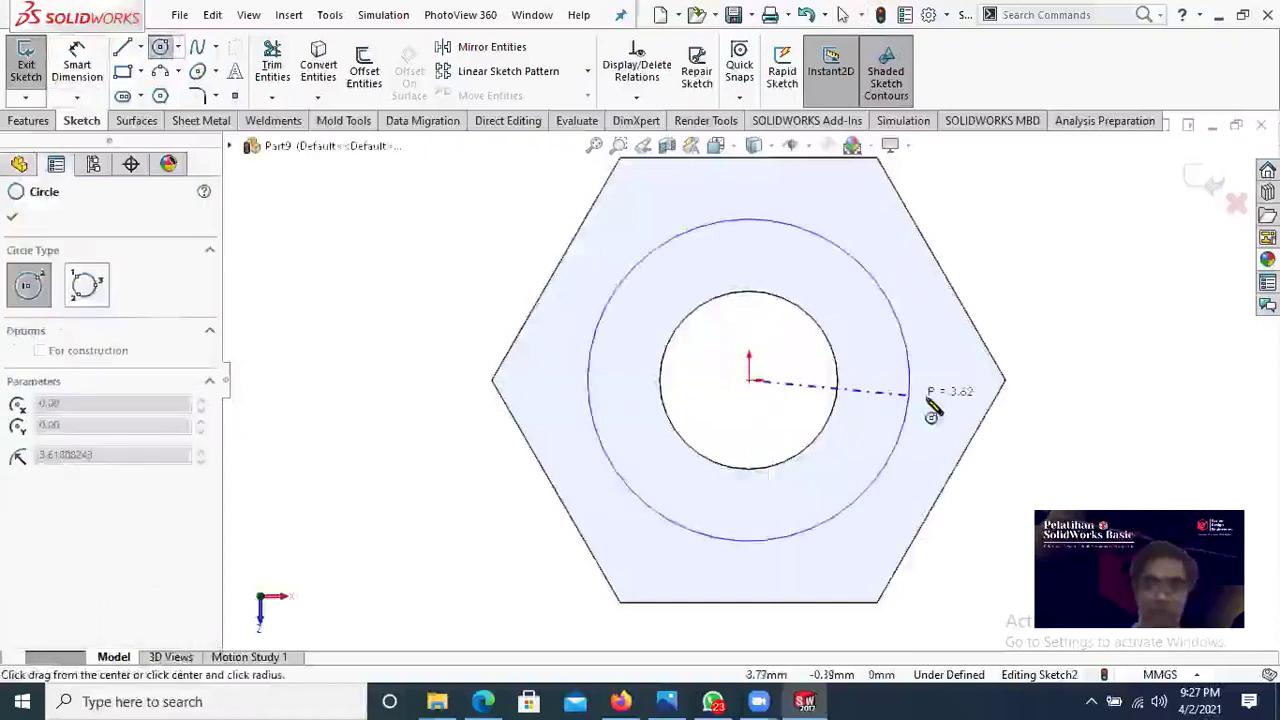
click(945, 398)
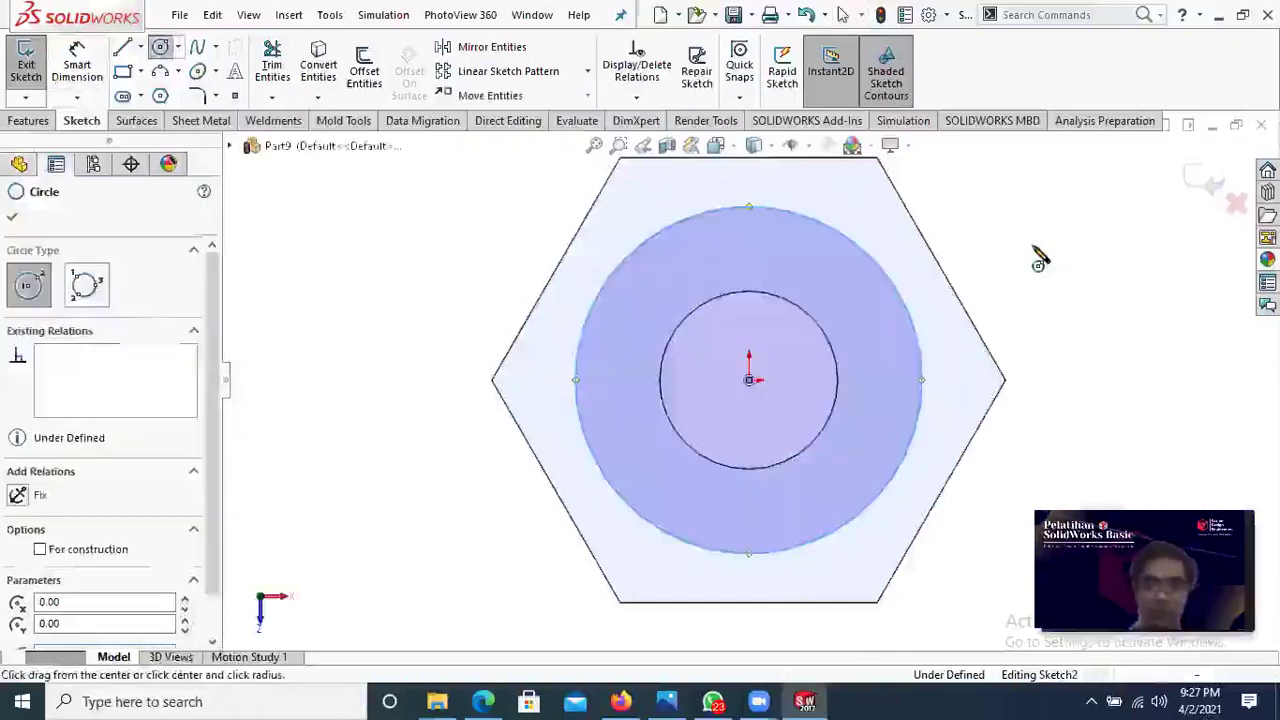
key(Escape)
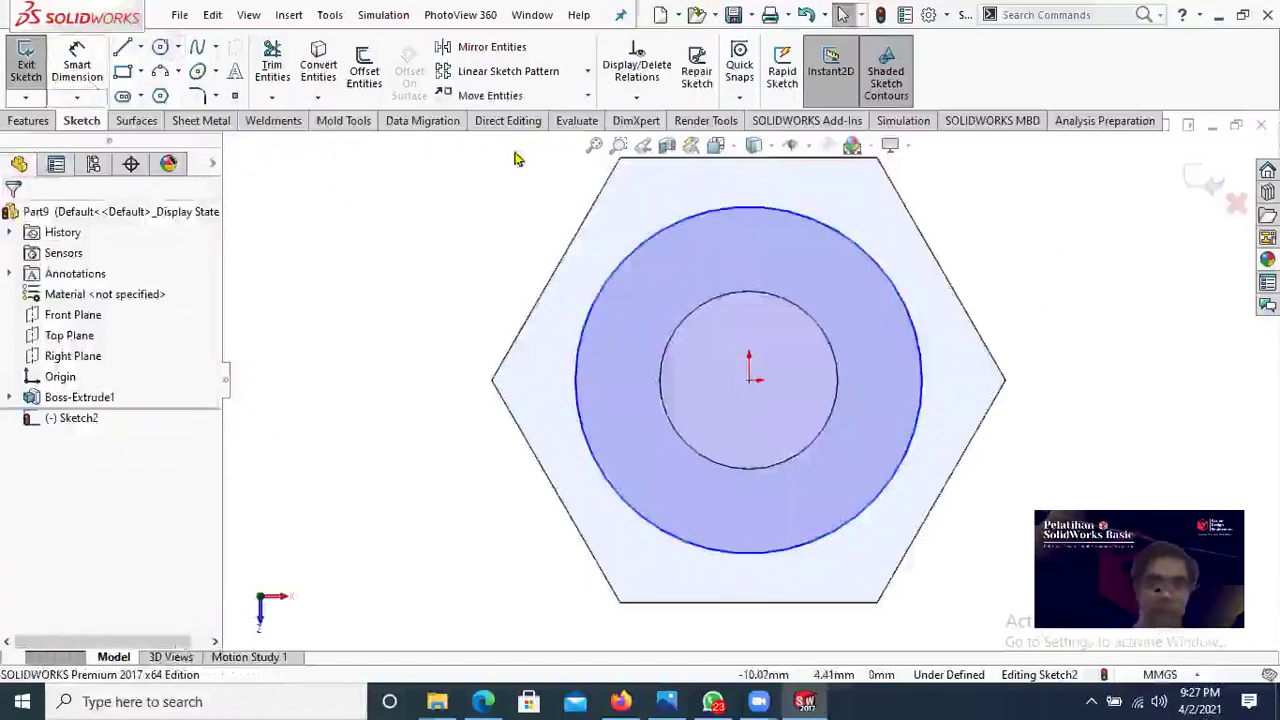
Step: Add a Tangent relation between the new circle and a horizontal edge of the hexagon
click(636, 98)
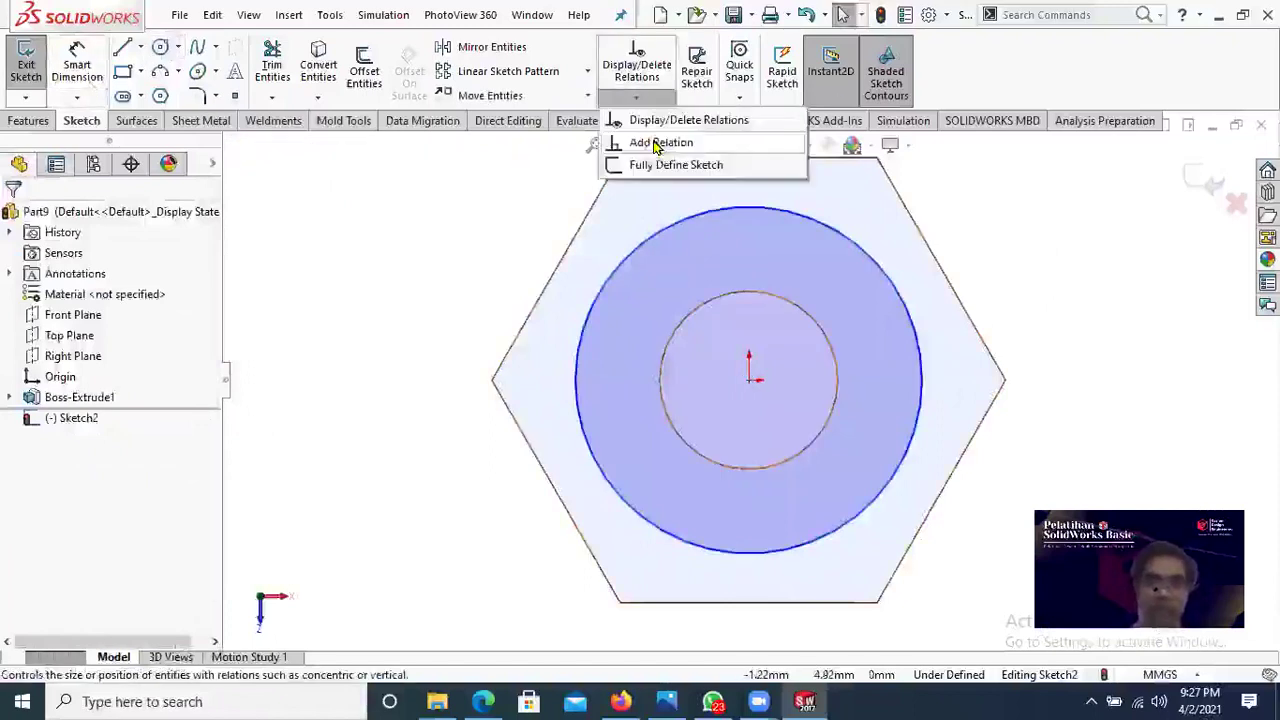
click(646, 236)
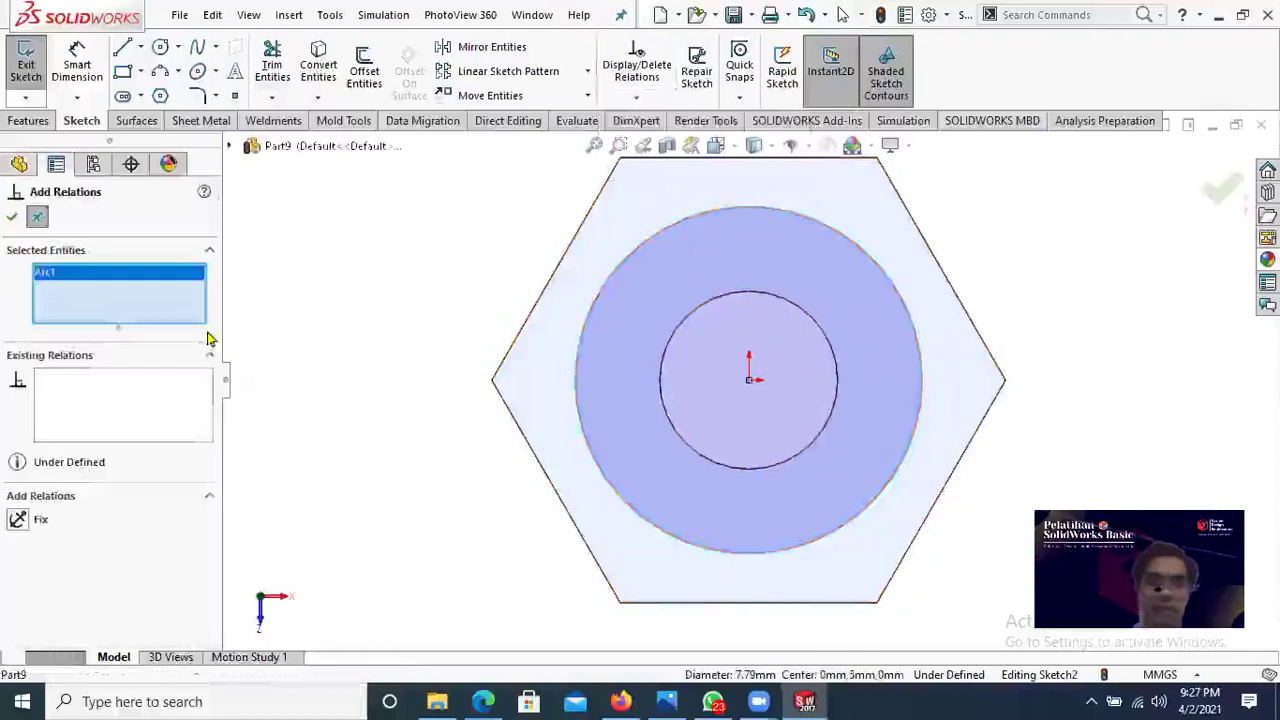
click(675, 160)
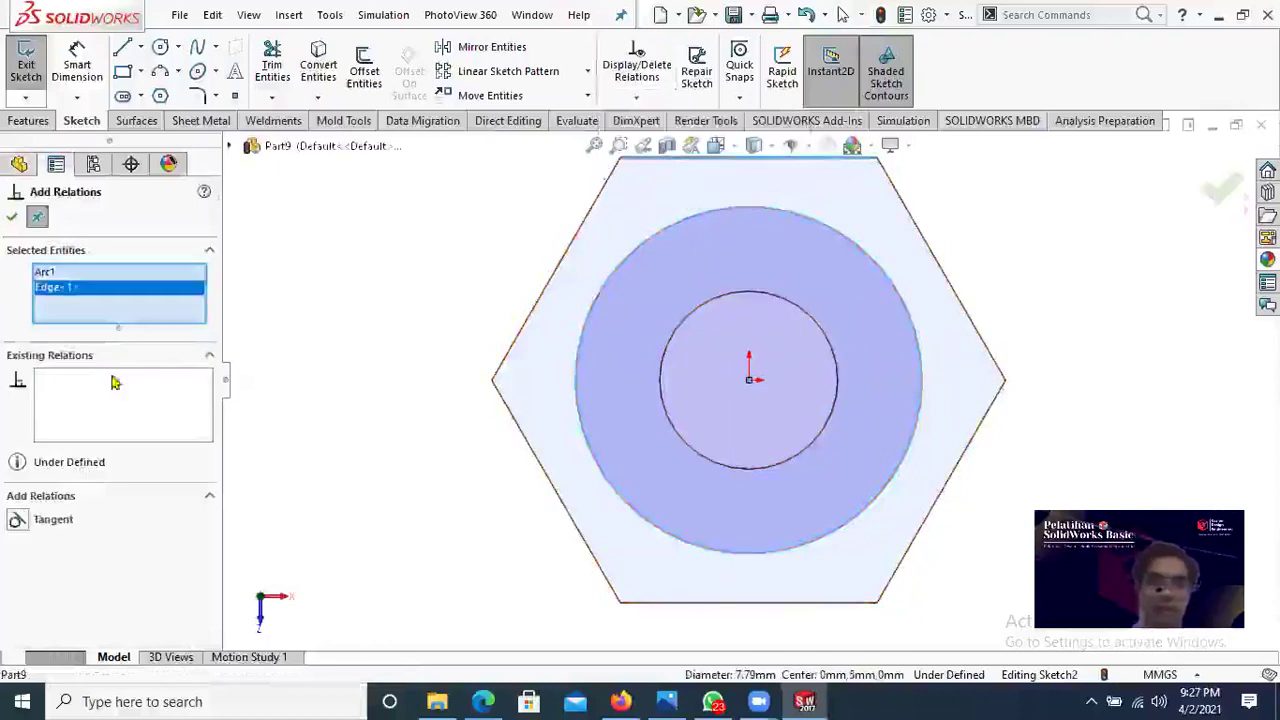
click(18, 519)
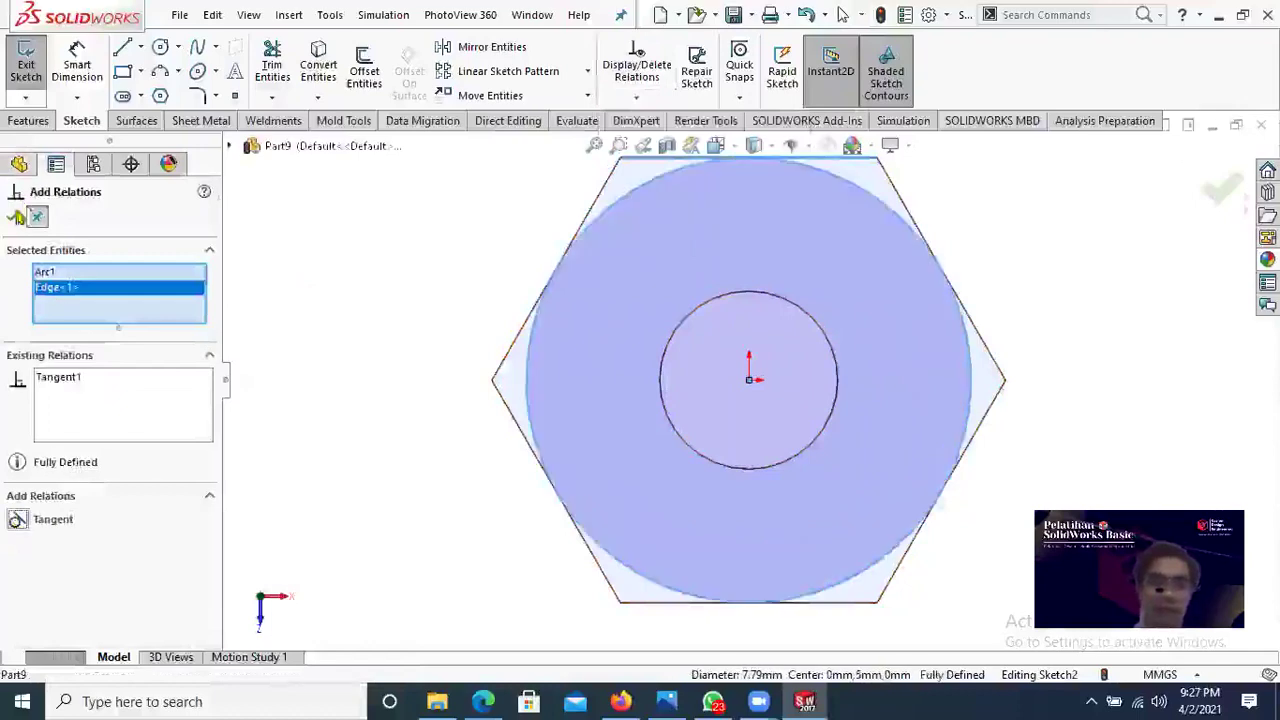
click(12, 217)
Step: Start a blind Extruded Cut from the tangent circle and set its depth to 1 mm after checking the drawing
scroll(421, 353, up, 2)
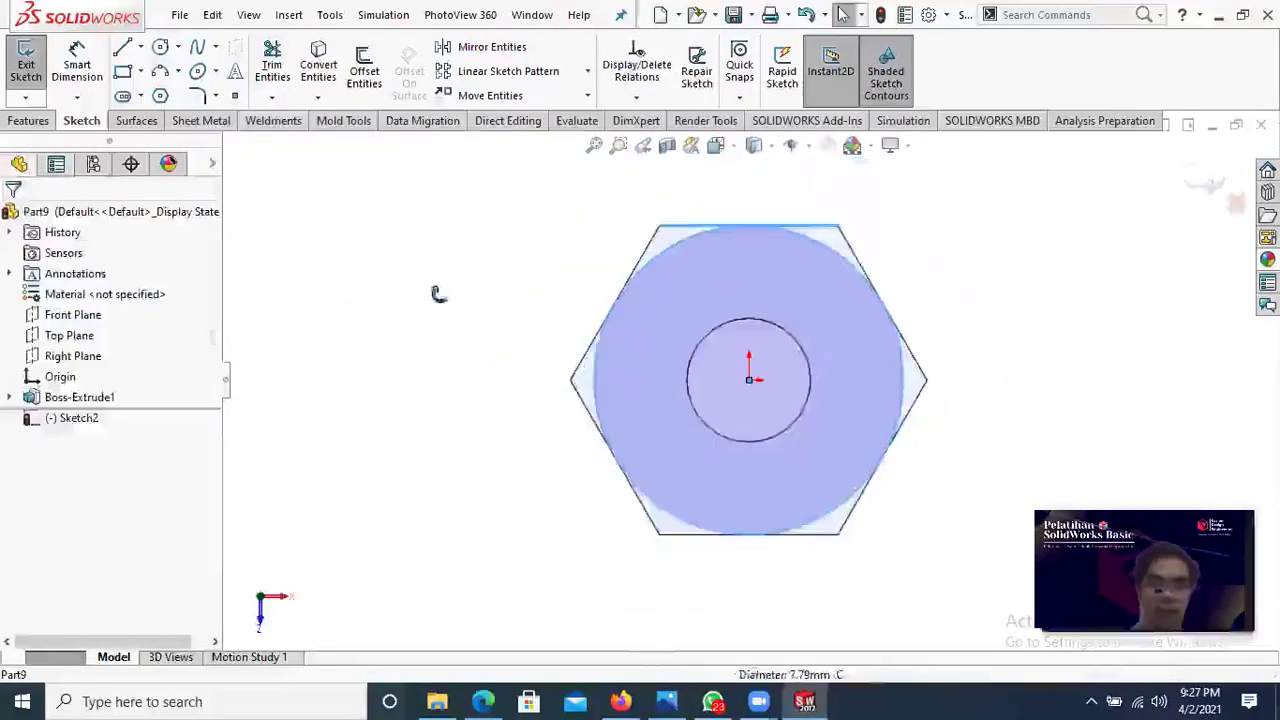
middle_drag(437, 289, 363, 302)
click(28, 120)
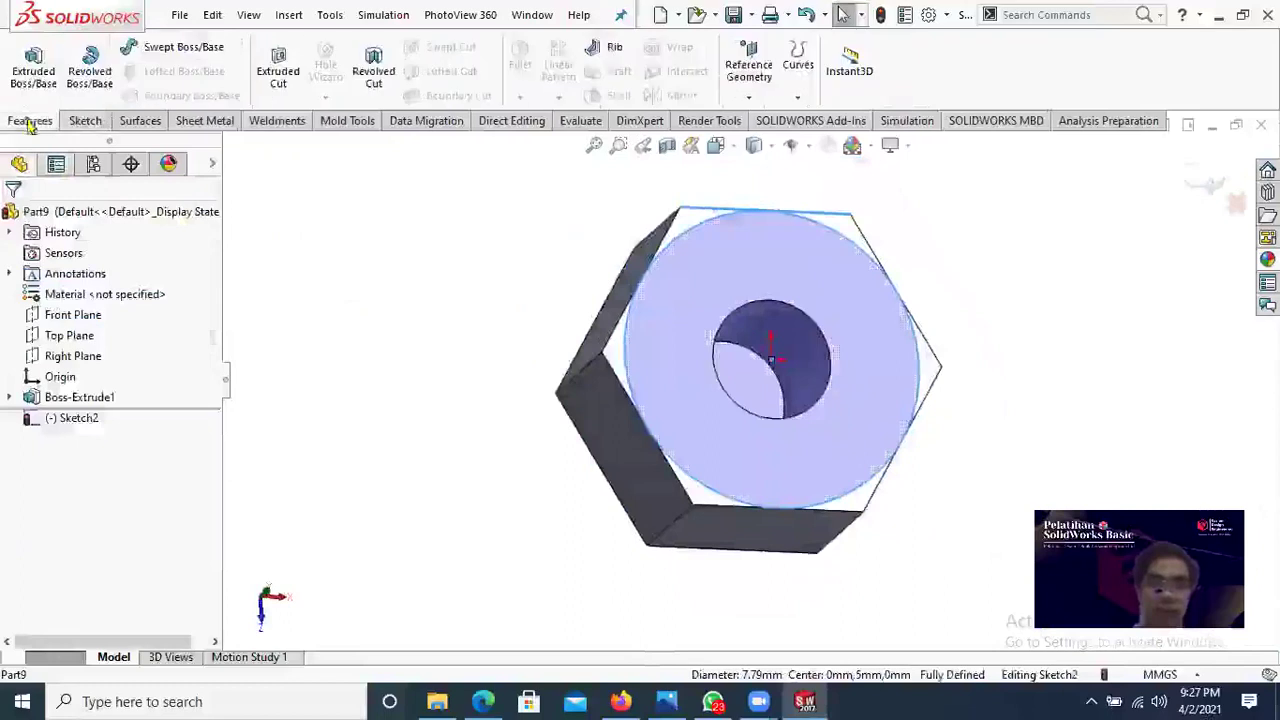
click(295, 70)
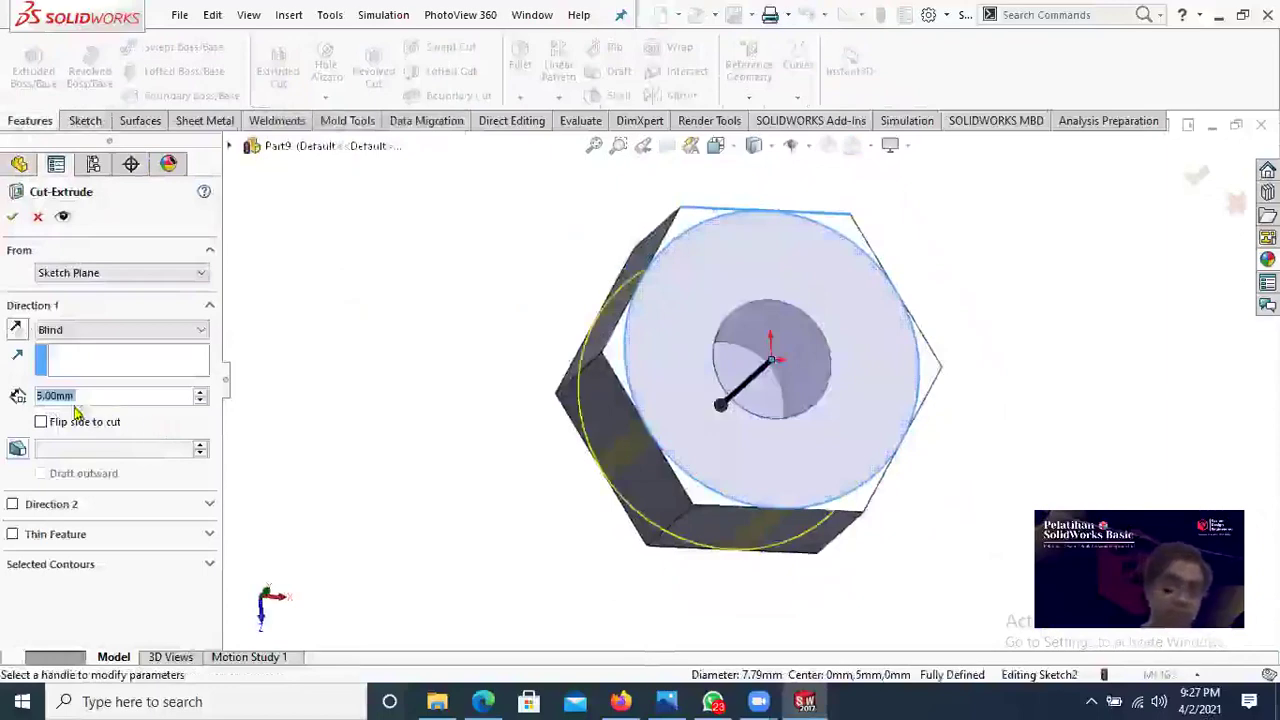
click(485, 698)
click(485, 698)
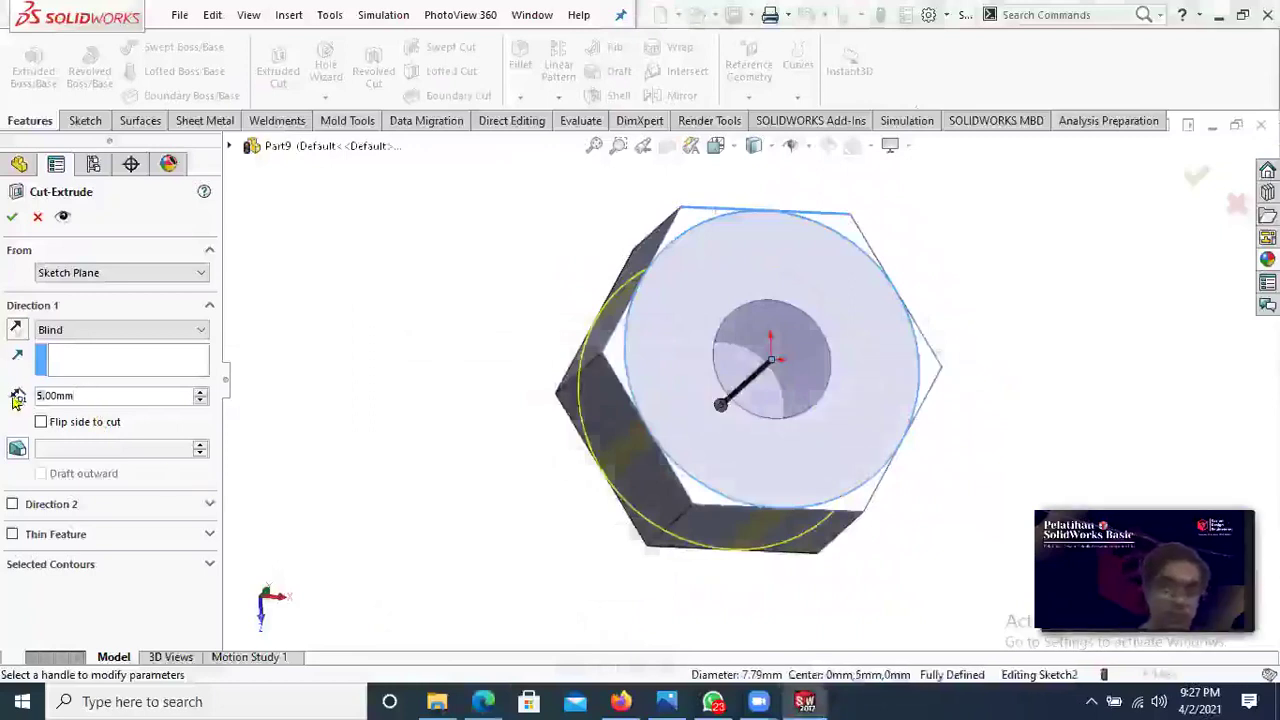
key(BackSpace)
text(1)
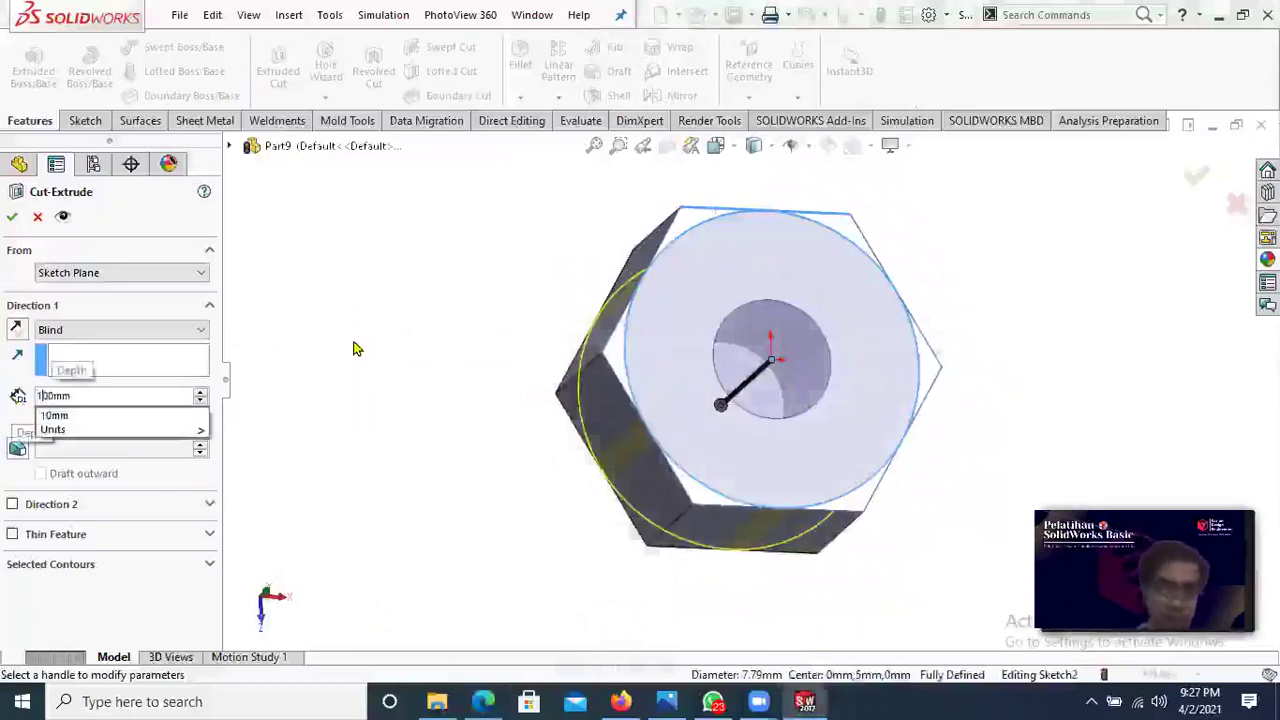
key(Return)
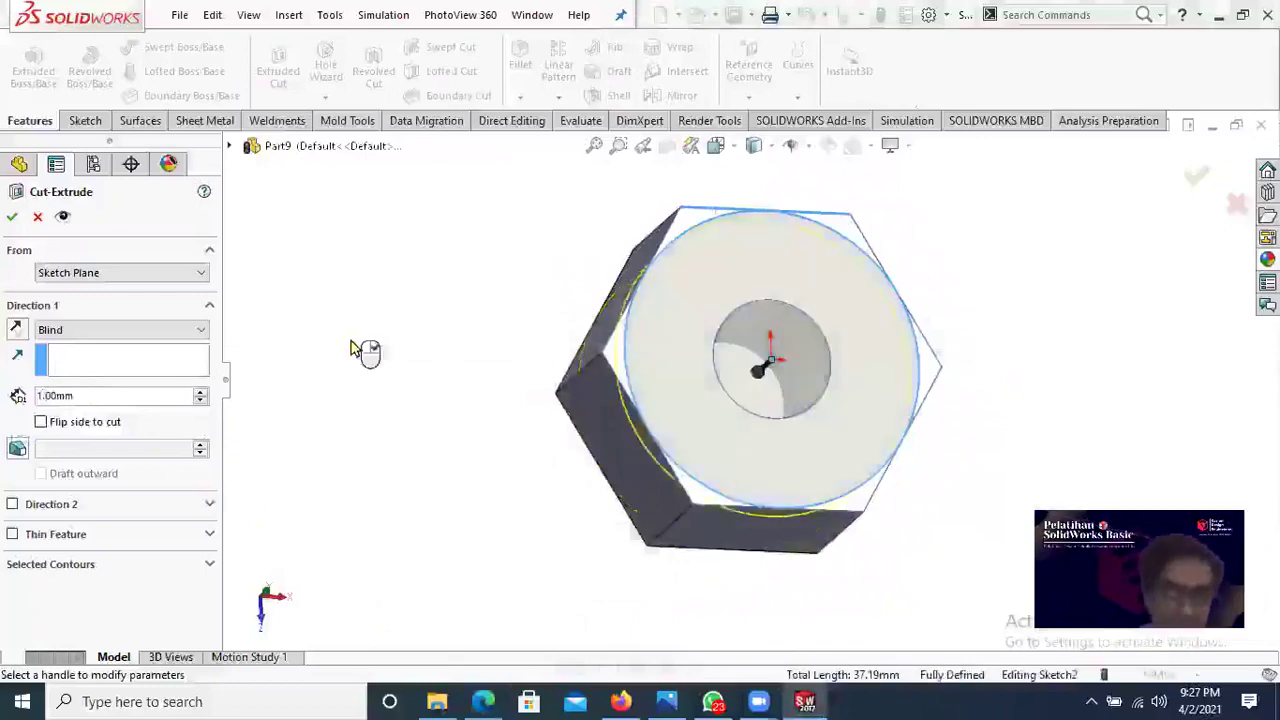
Step: Flip the side to cut, apply a 45-degree draft and complete the cut to bevel the nut's corners
click(40, 422)
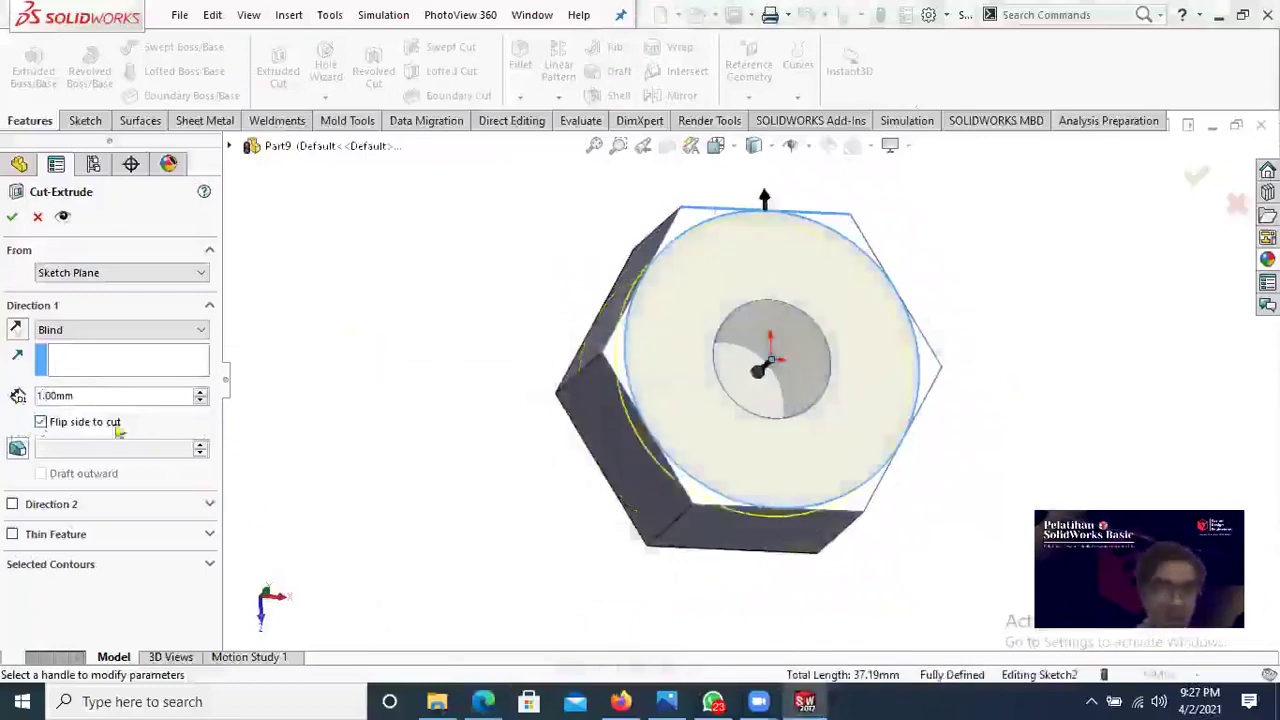
click(16, 450)
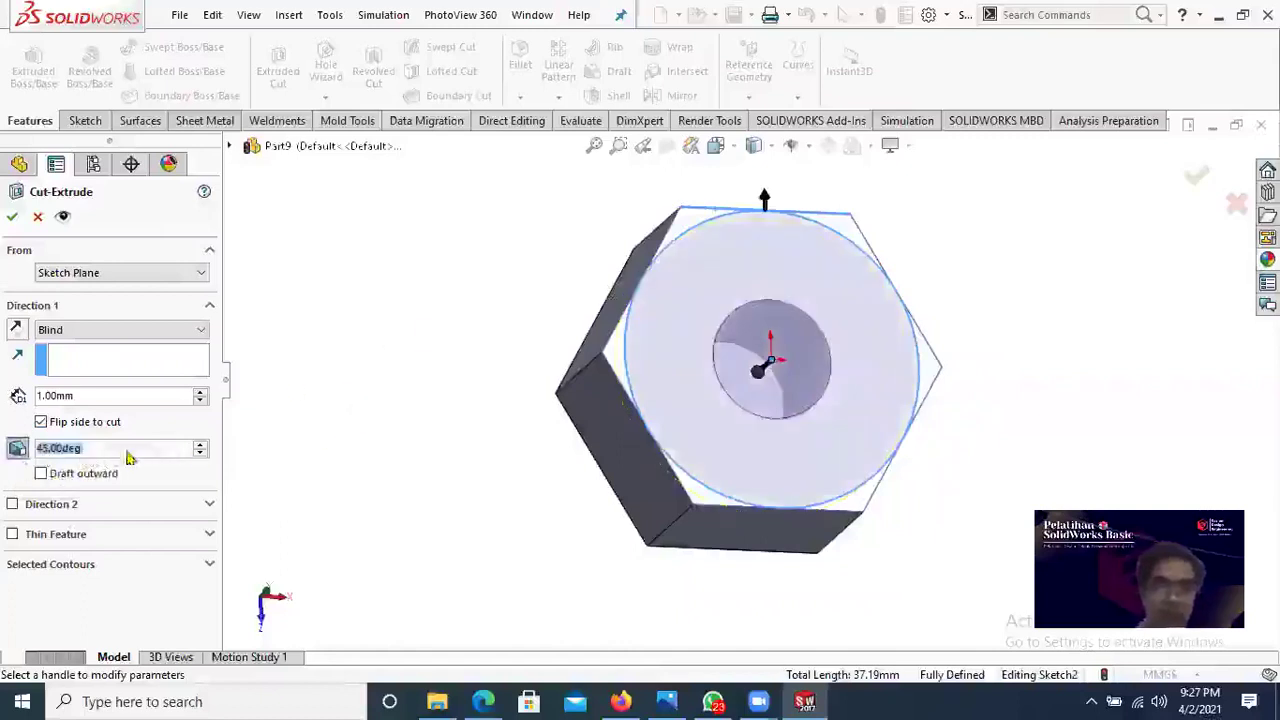
middle_drag(523, 306, 443, 389)
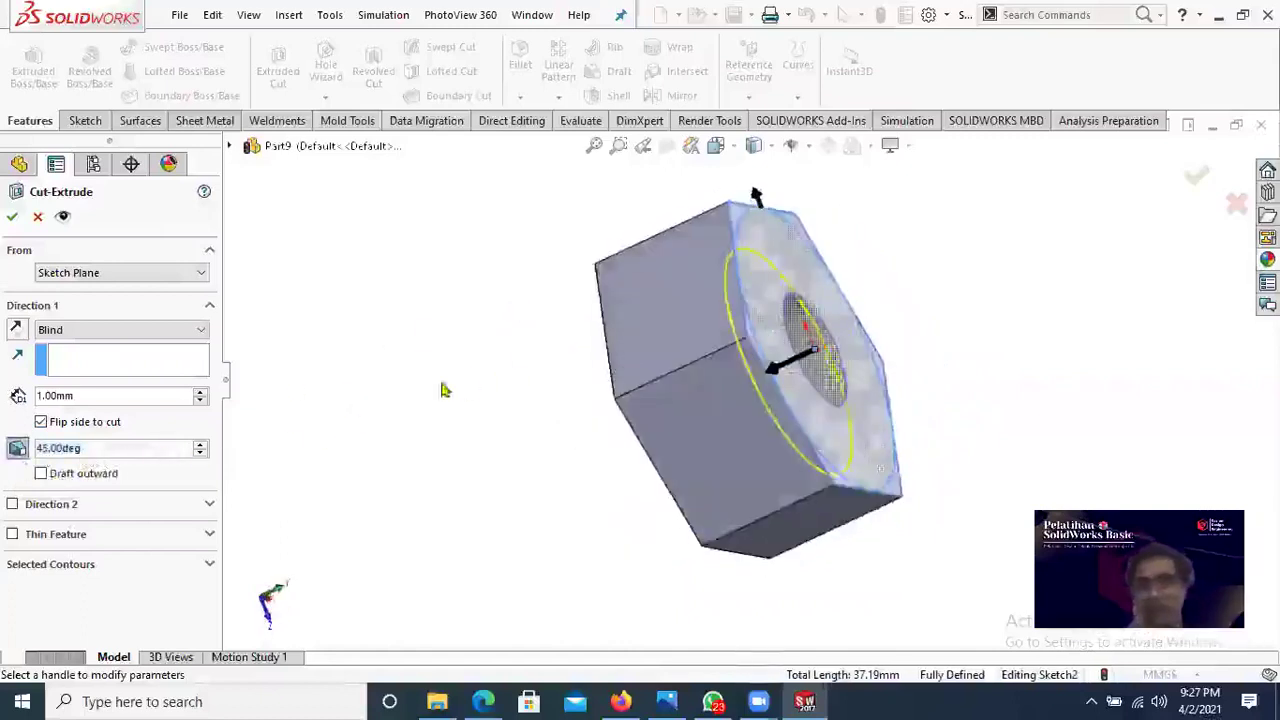
click(14, 222)
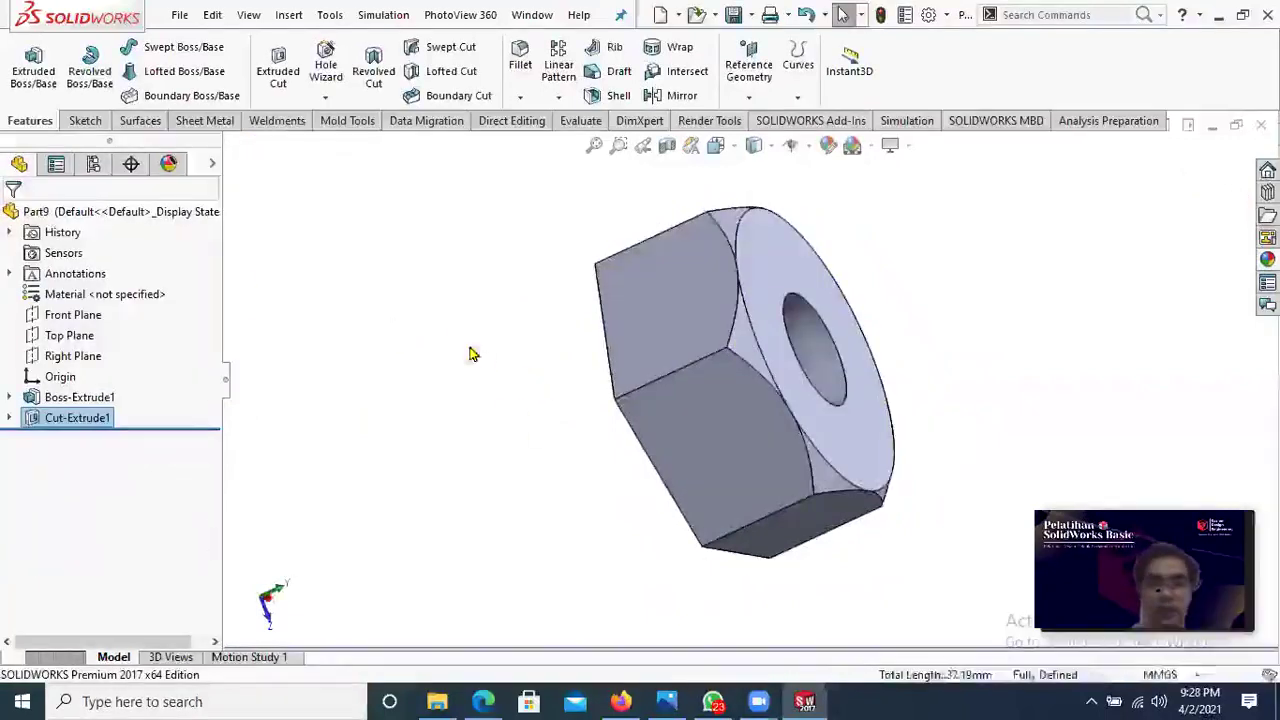
Step: Create a reference plane offset 2.5 mm from the Top Plane into the nut, checking the drawing for the distance
middle_drag(471, 354, 443, 480)
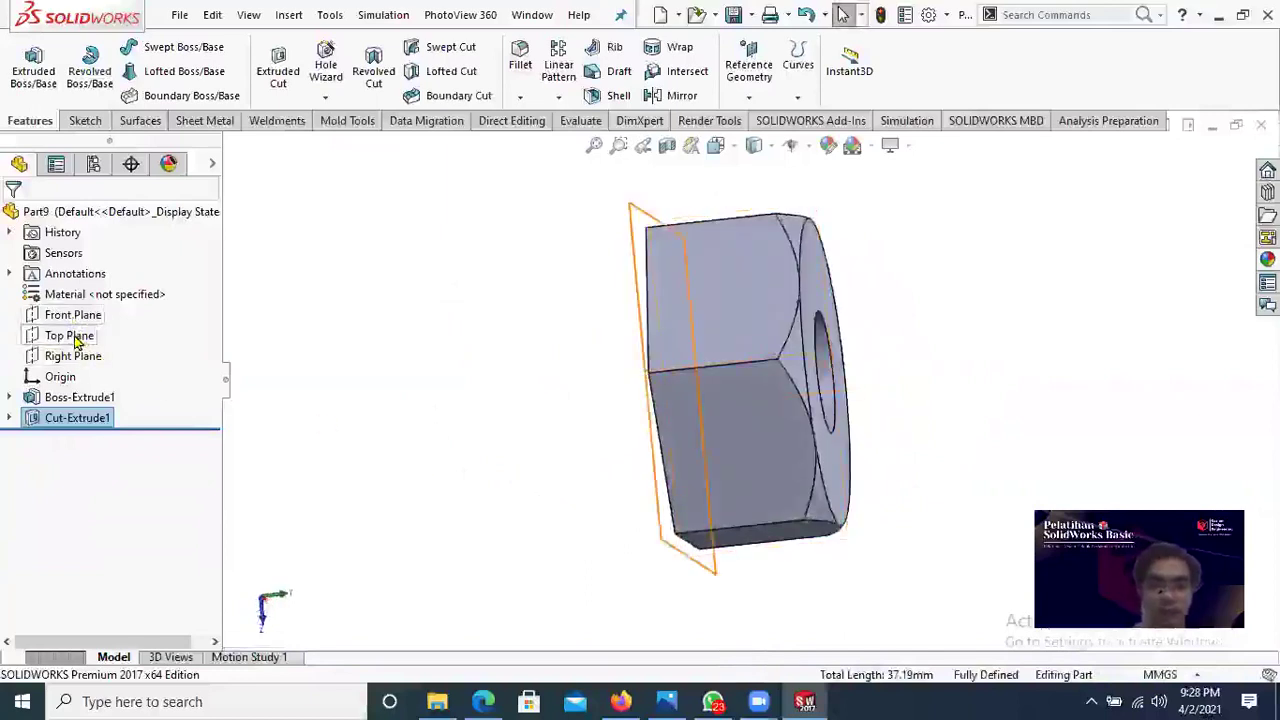
middle_drag(400, 426, 441, 488)
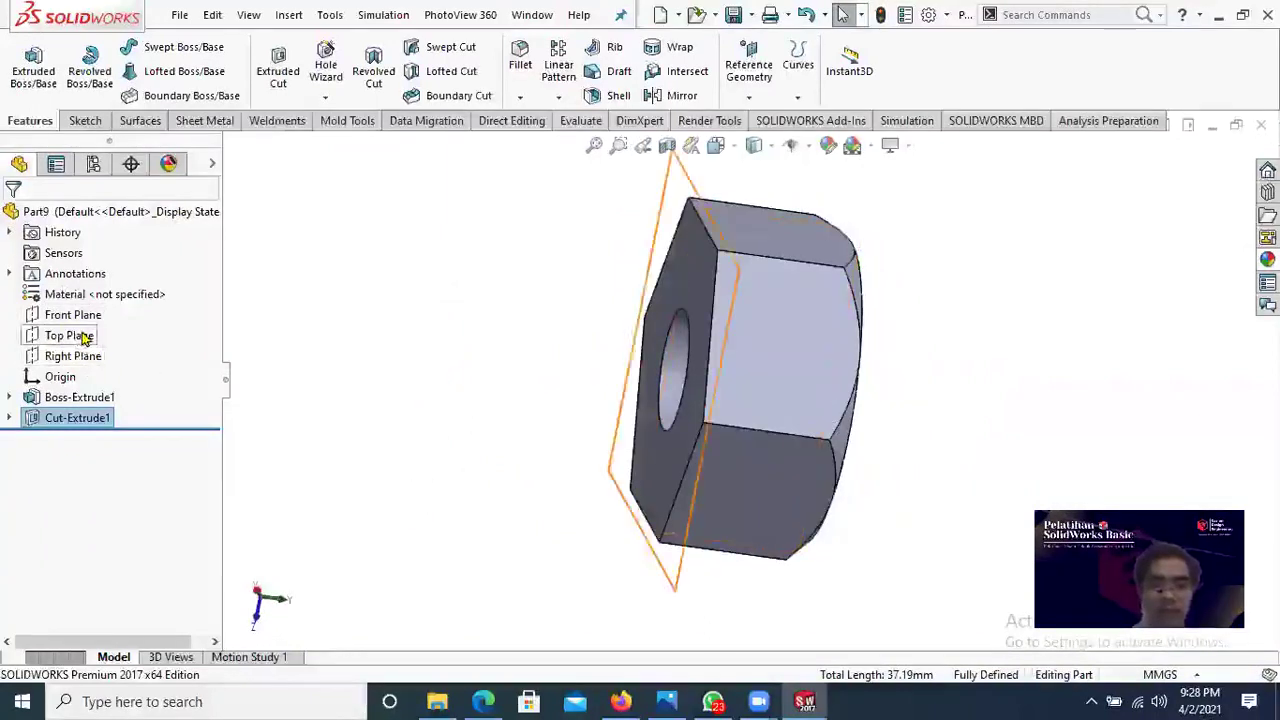
click(83, 338)
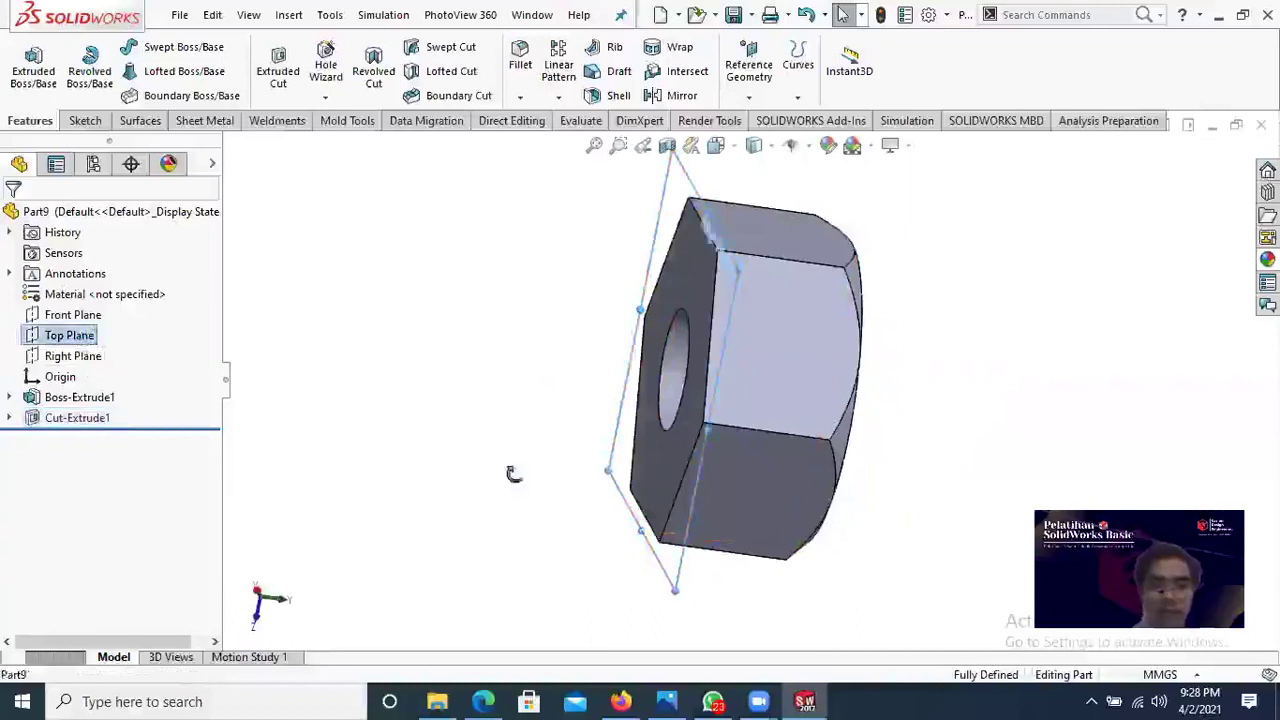
middle_drag(513, 474, 504, 467)
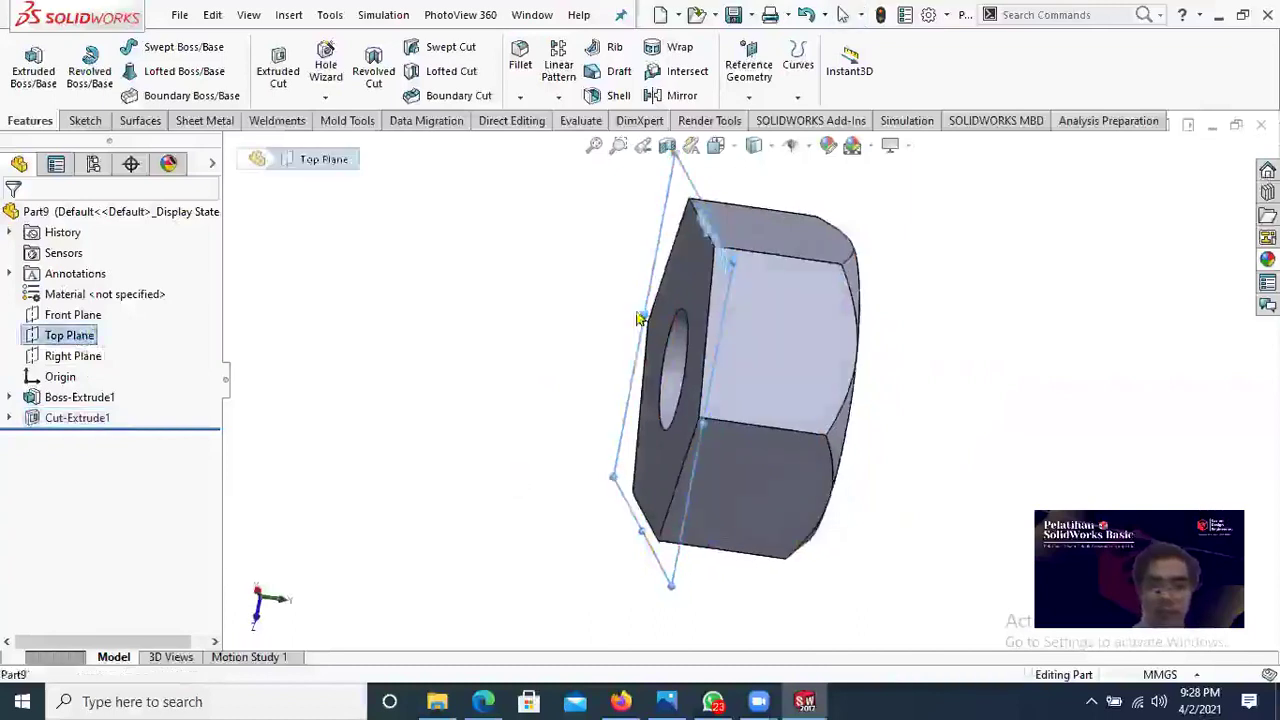
click(748, 98)
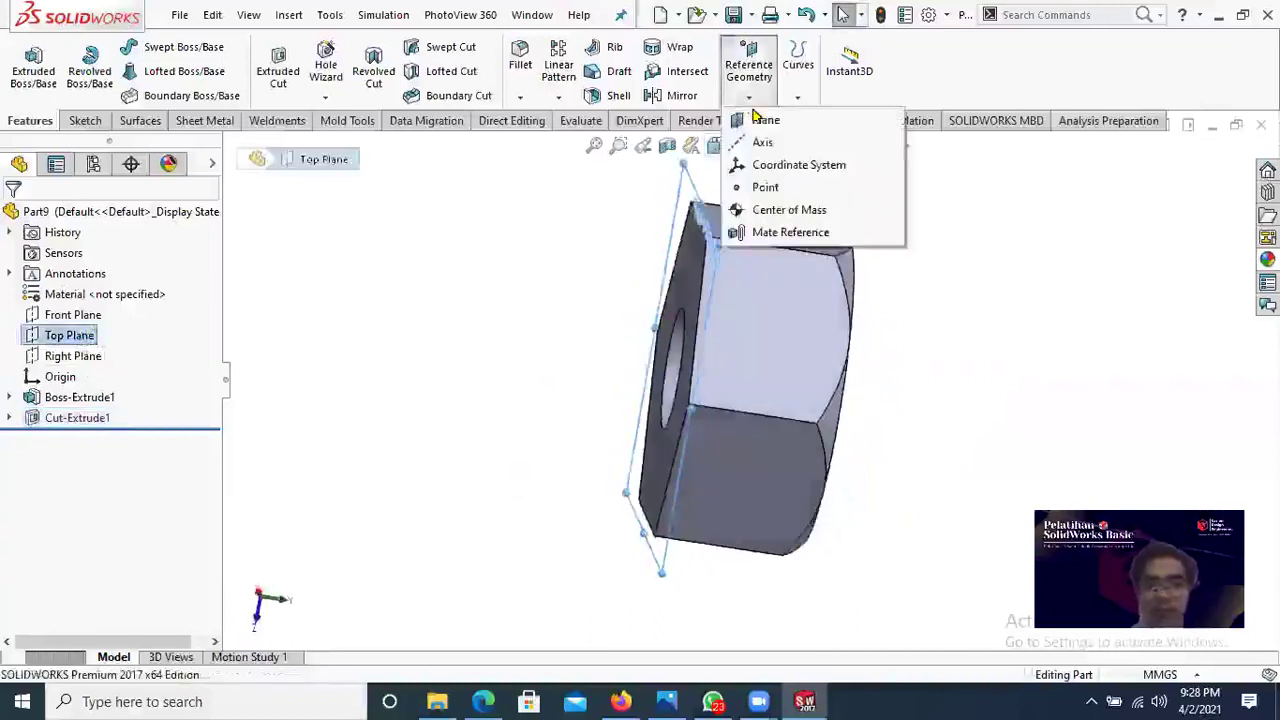
click(577, 480)
click(482, 701)
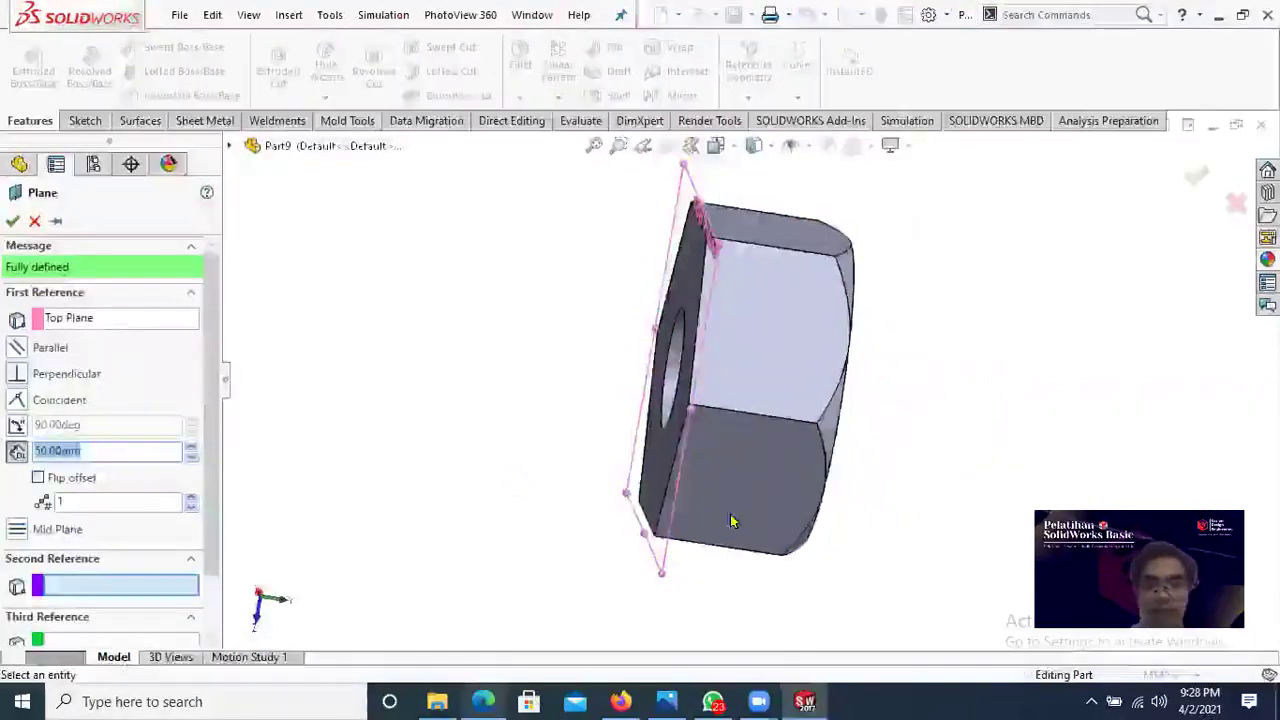
click(497, 699)
scroll(104, 450, up, 4)
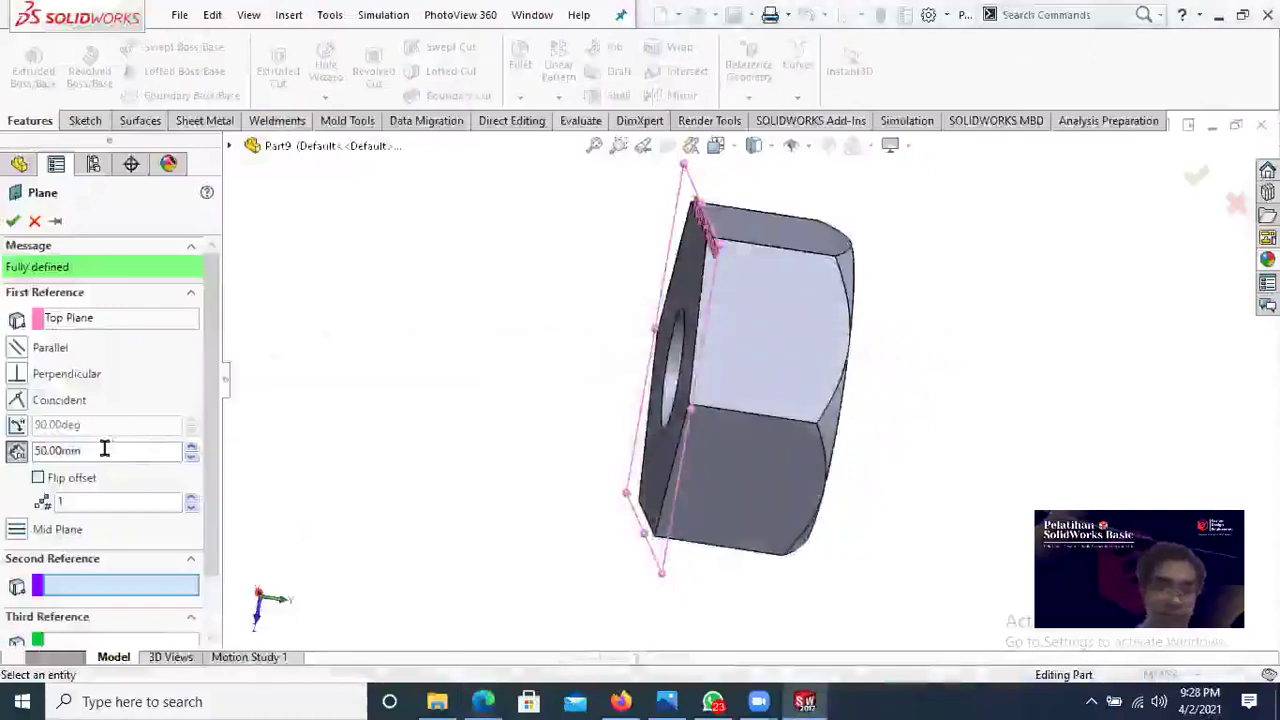
double_click(38, 450)
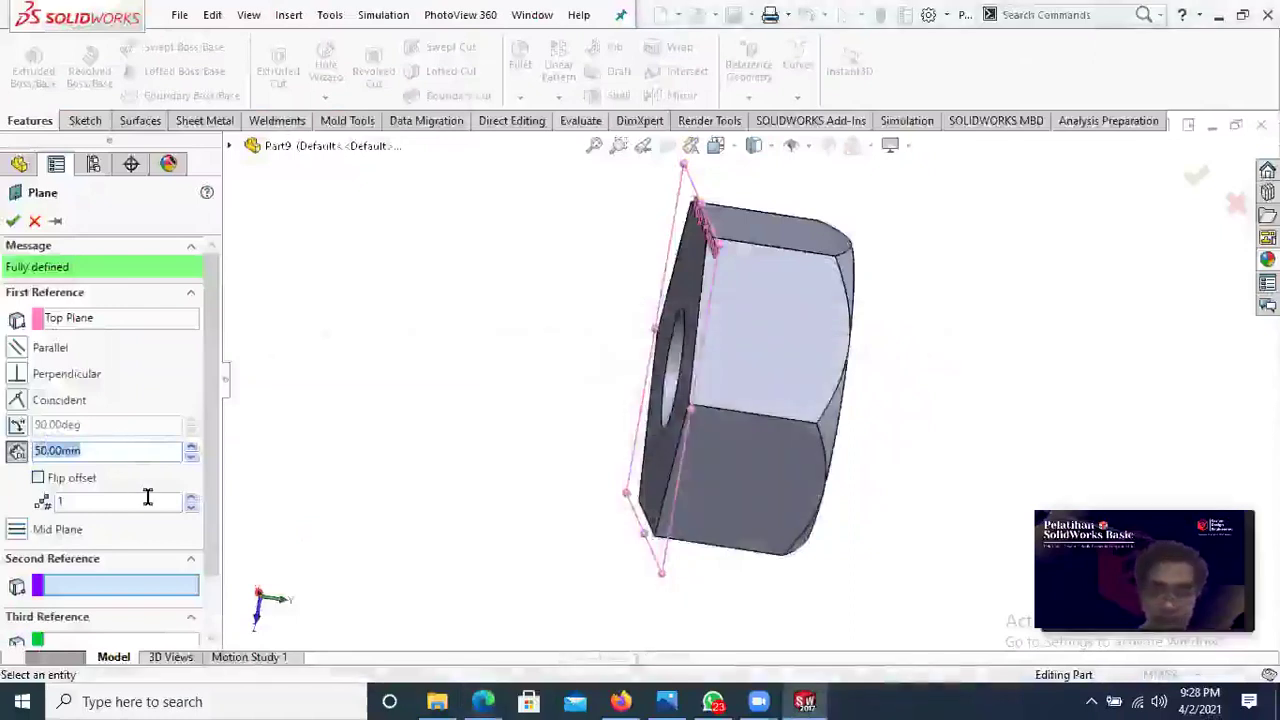
text(2.5)
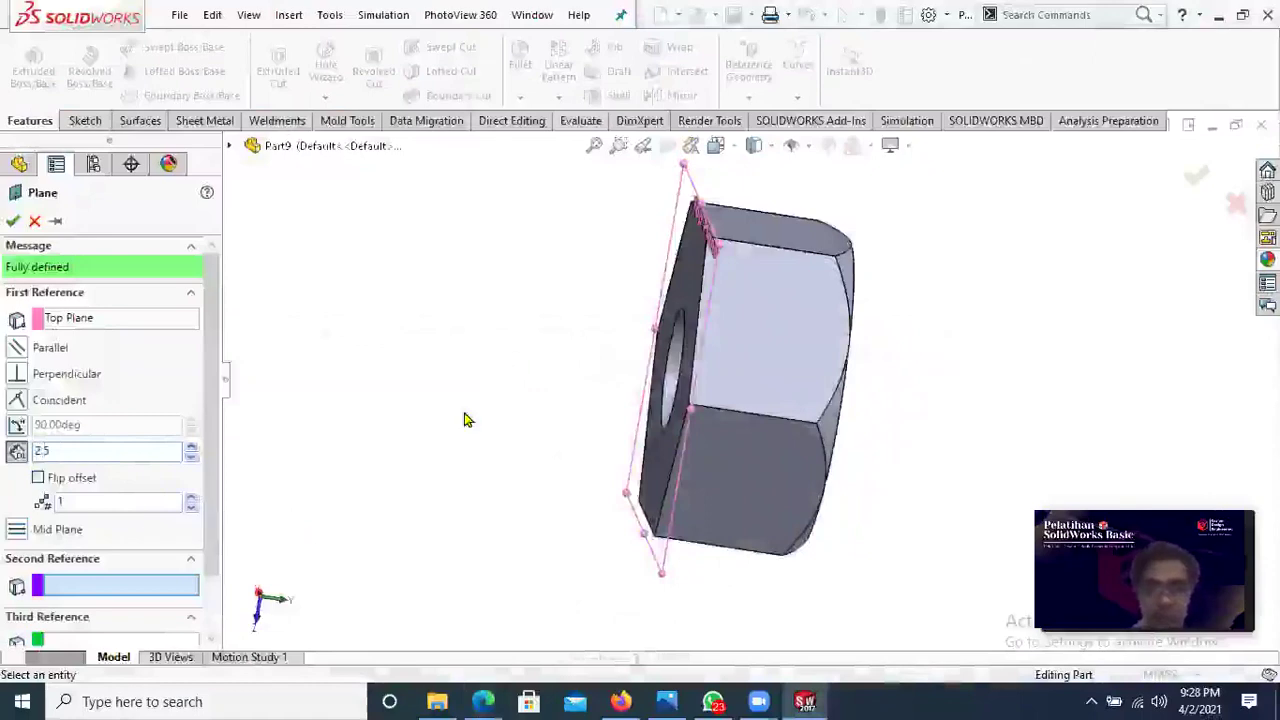
middle_drag(468, 420, 385, 362)
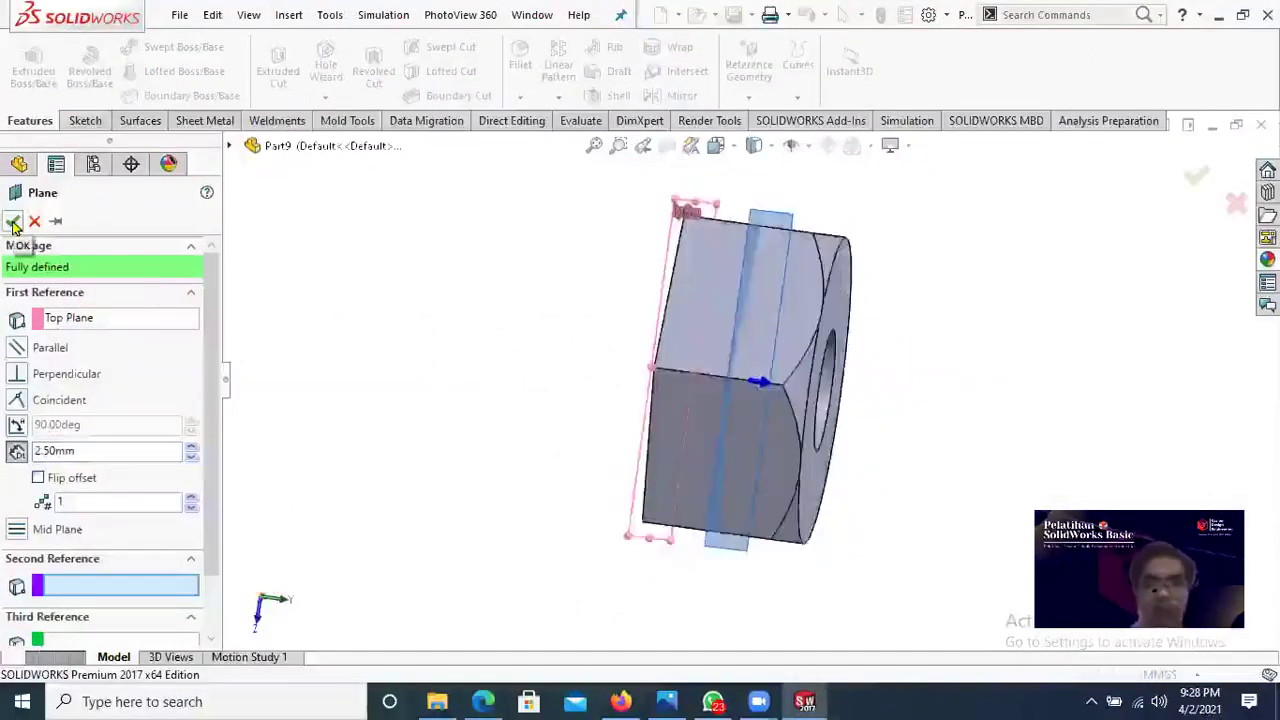
key(Return)
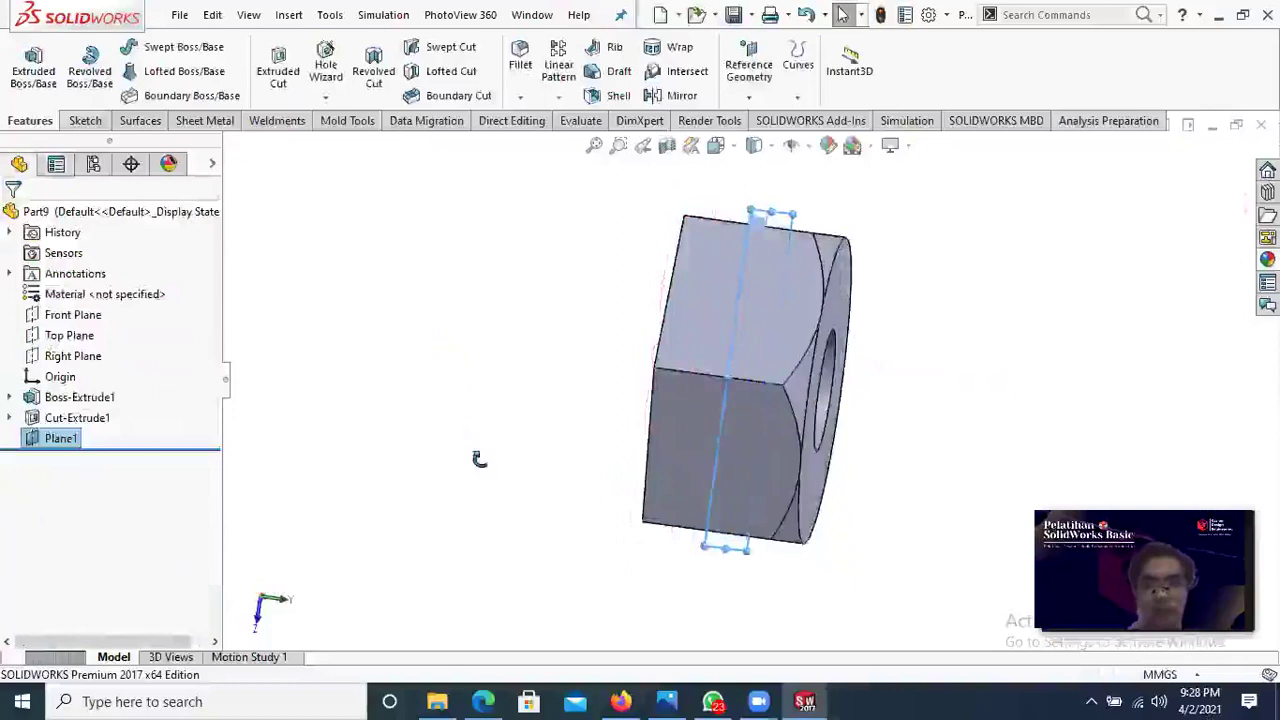
Step: Mirror the beveling extruded cut about the new offset plane onto the nut's opposite face
middle_drag(486, 457, 391, 263)
mouse_move(414, 364)
middle_down()
mouse_move(417, 317)
mouse_move(426, 343)
mouse_move(414, 350)
middle_up()
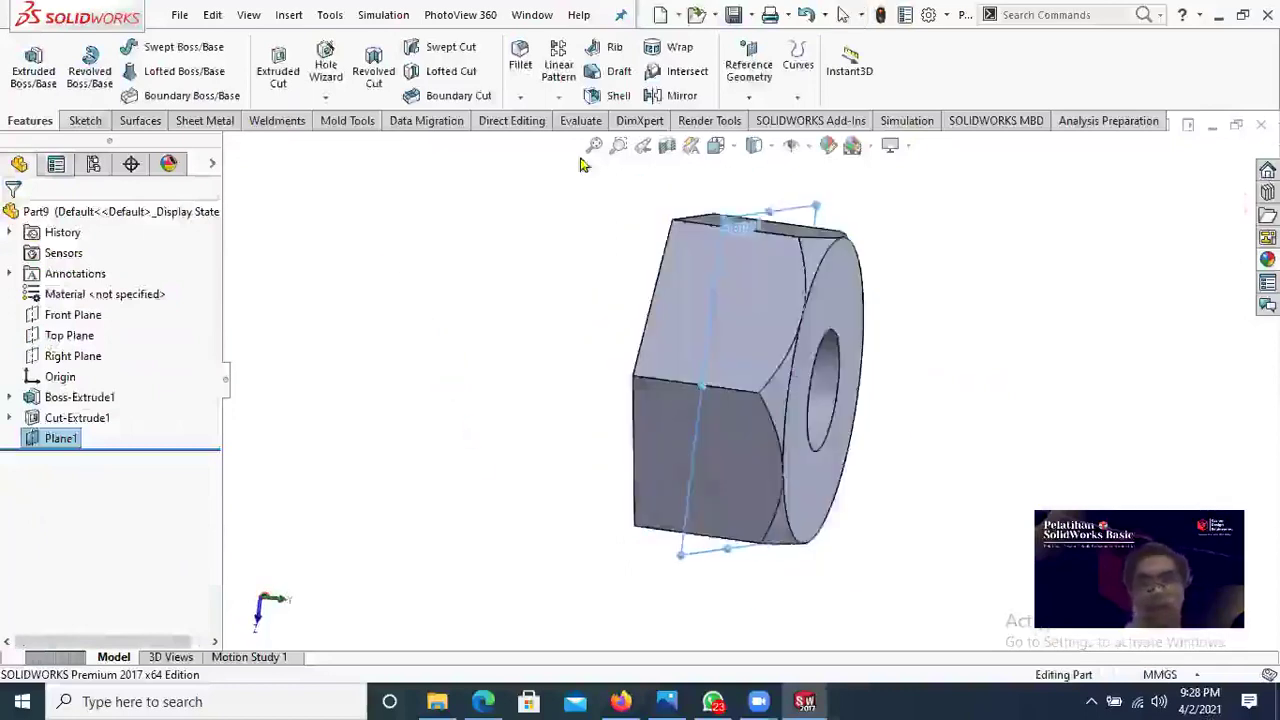
click(660, 100)
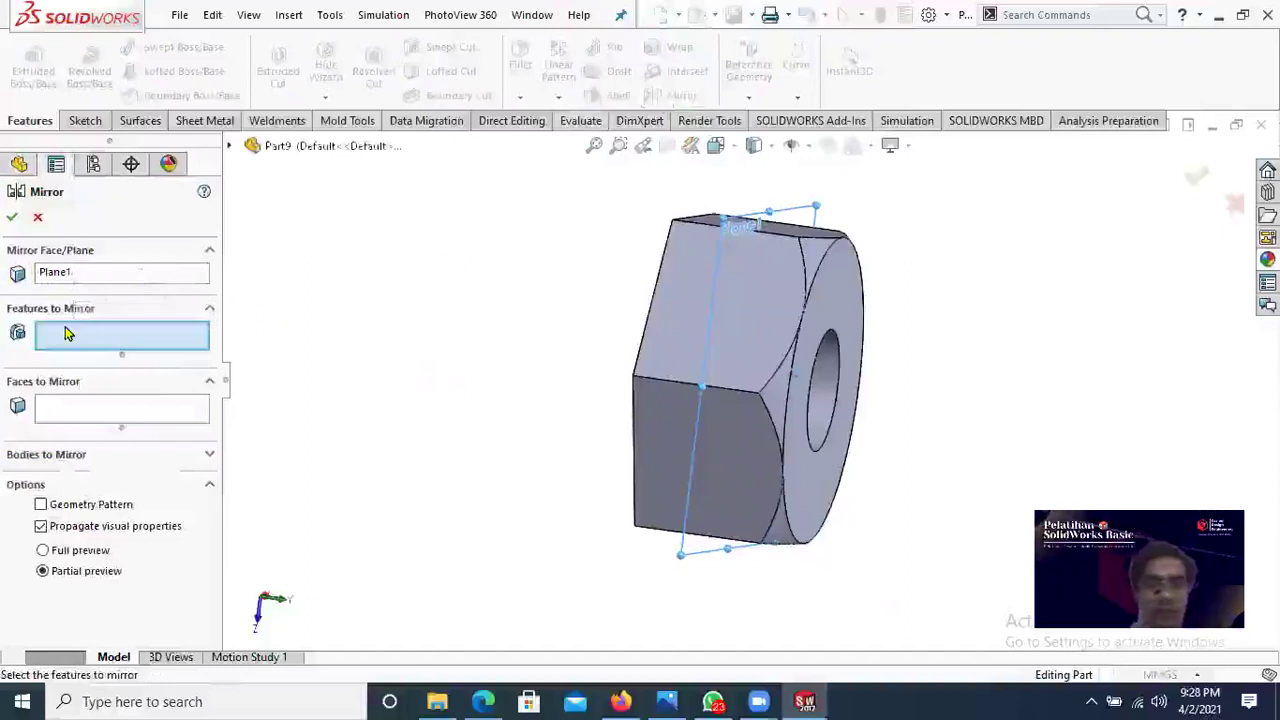
click(229, 146)
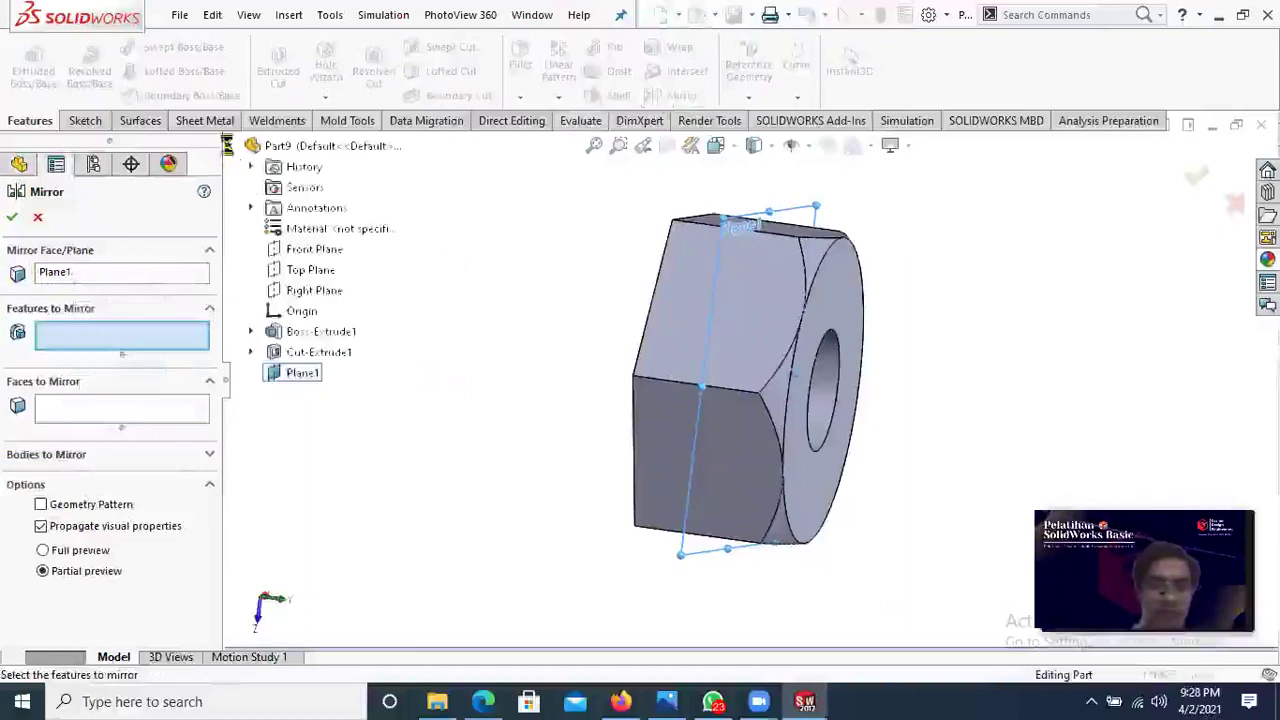
click(335, 366)
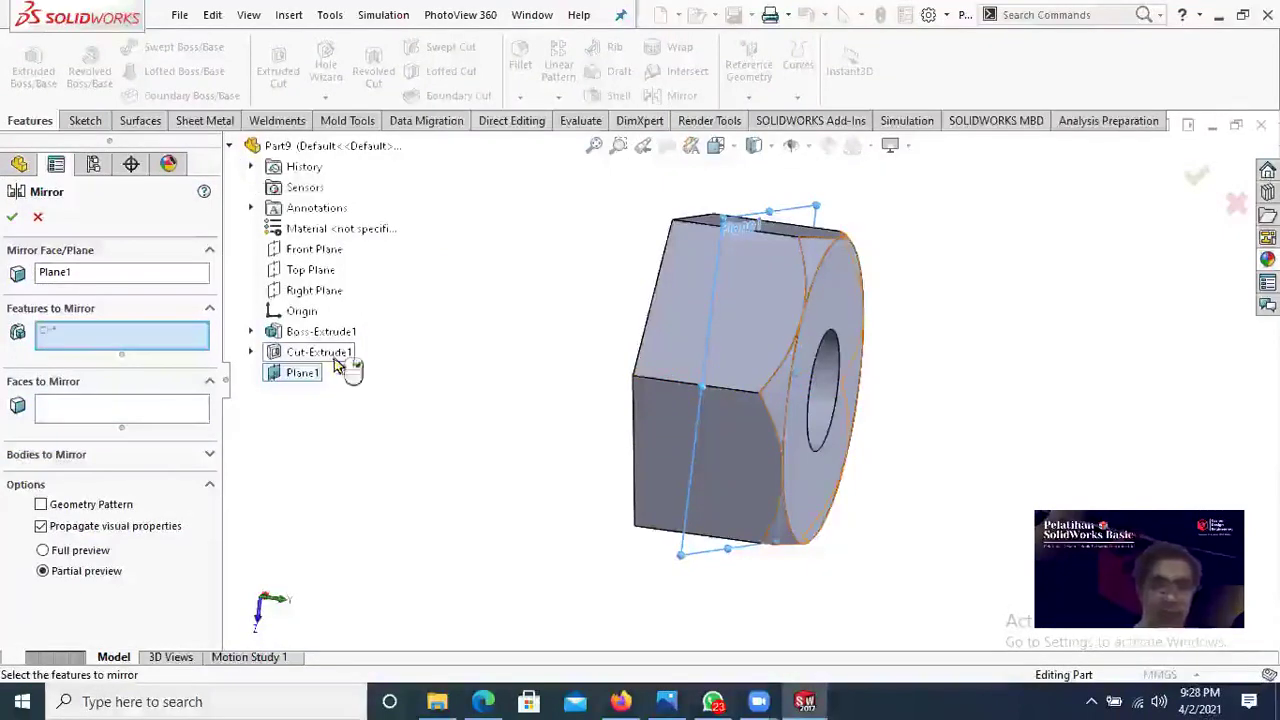
middle_drag(591, 399, 645, 458)
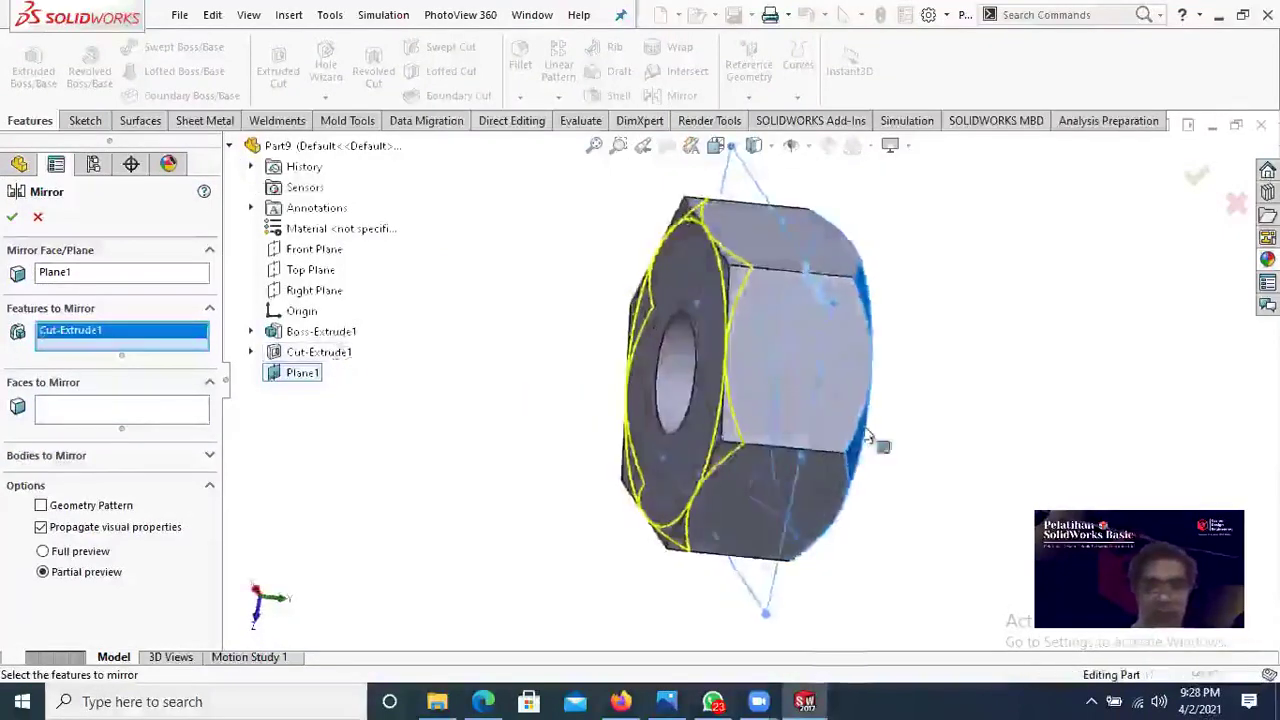
scroll(872, 446, down, 2)
middle_drag(863, 423, 788, 398)
scroll(866, 391, up, 3)
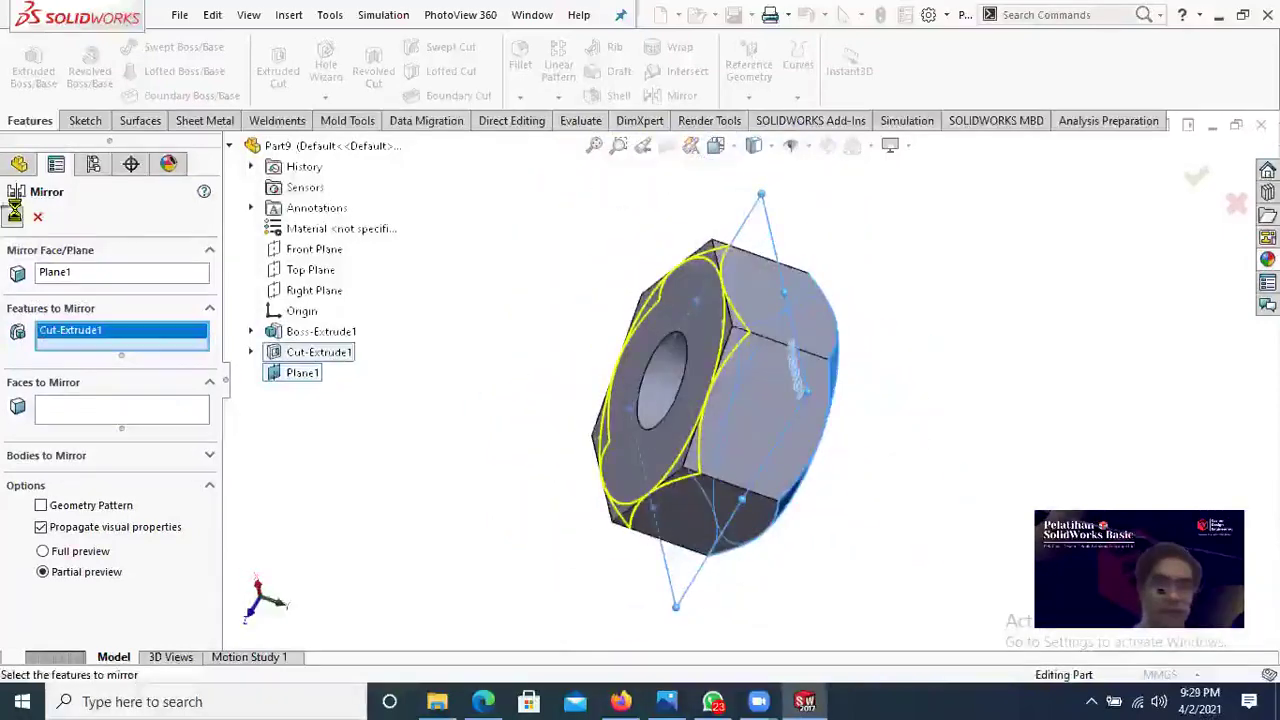
click(14, 218)
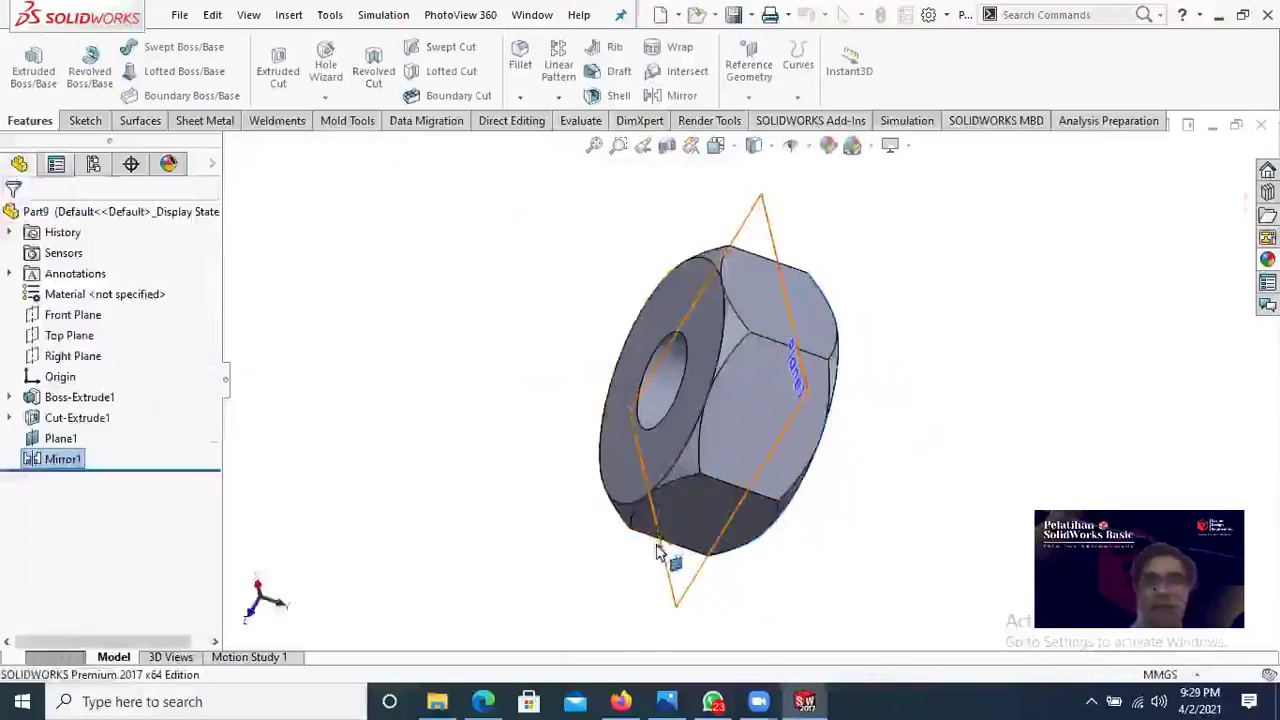
Step: Hide the offset reference plane around the nut
middle_drag(654, 423, 702, 375)
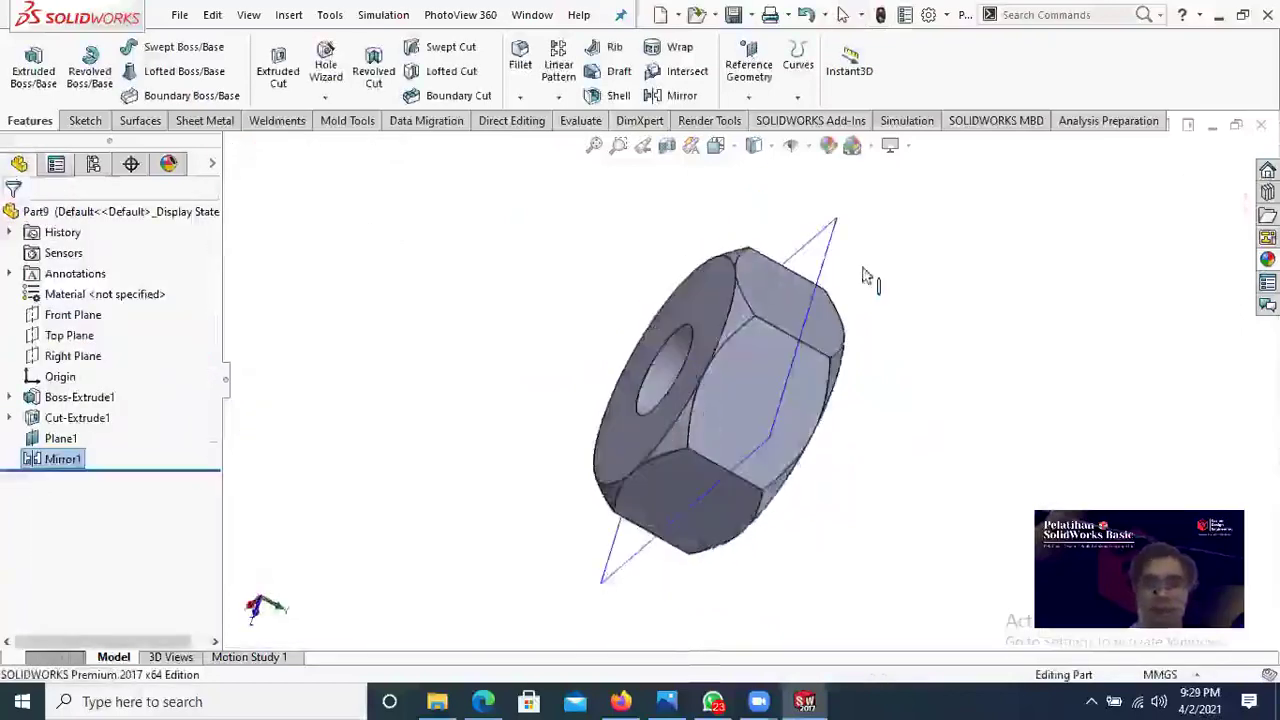
middle_drag(863, 274, 826, 262)
right_click(824, 263)
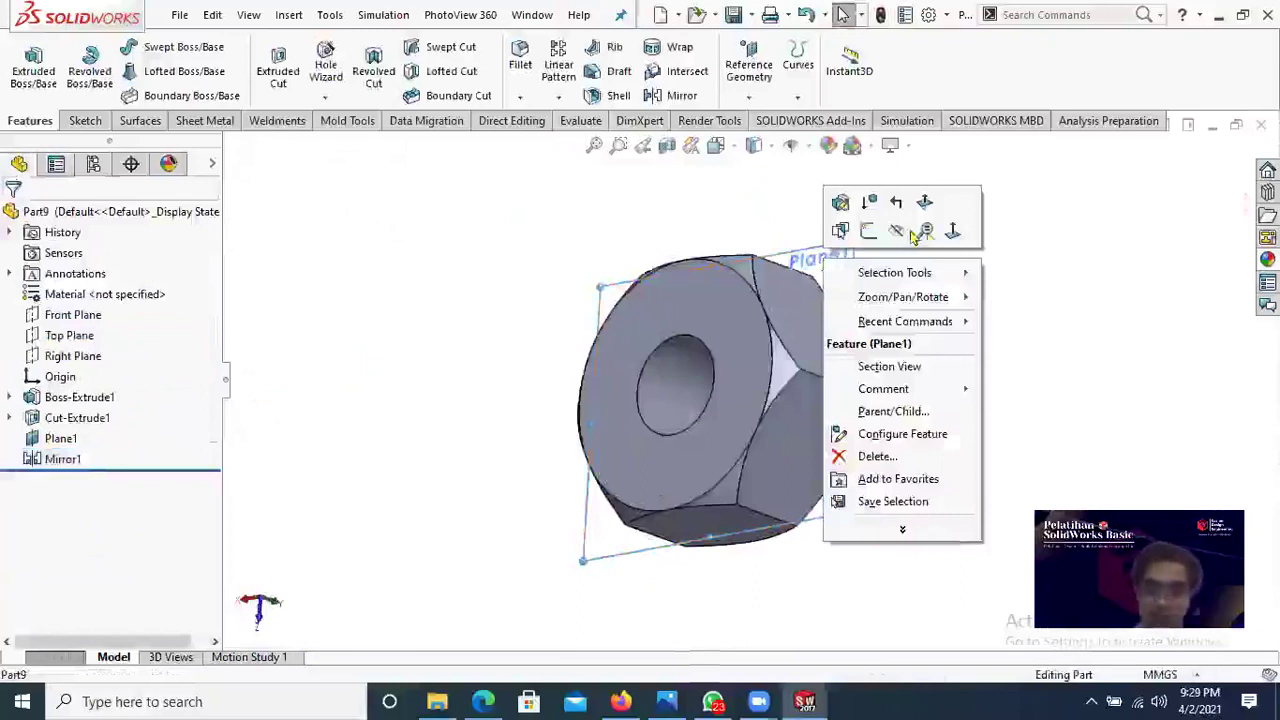
click(884, 474)
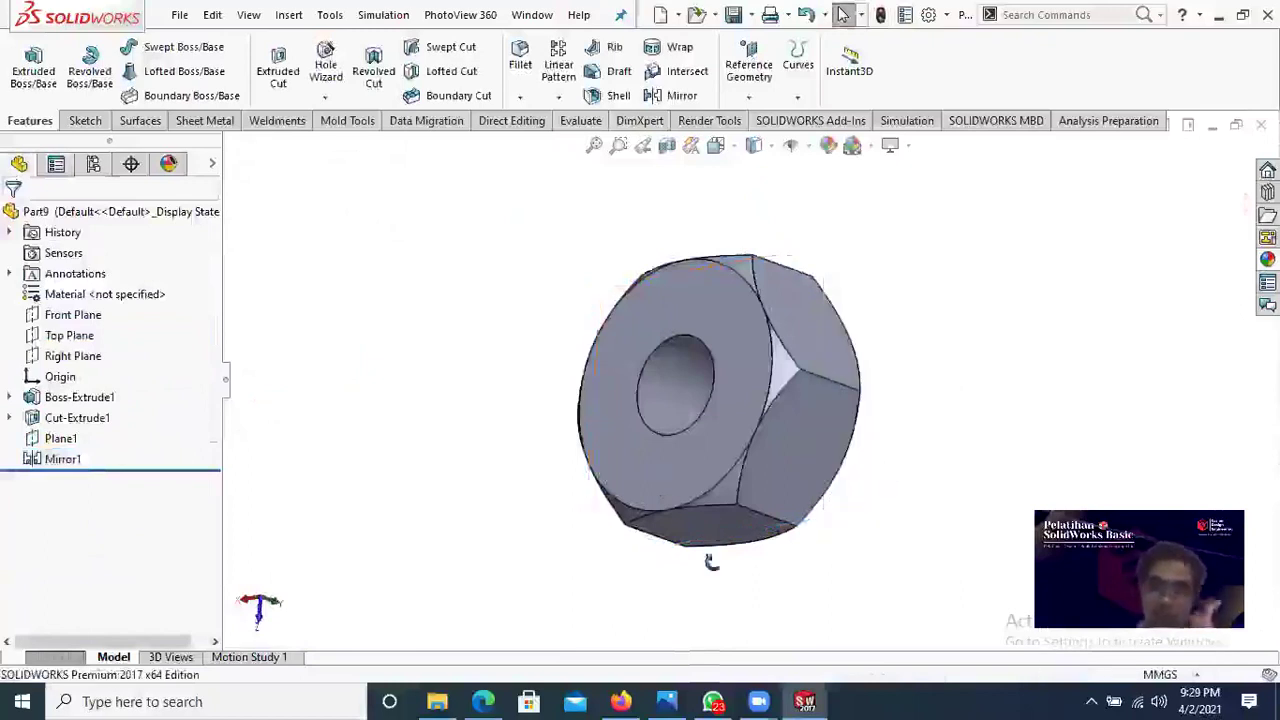
Step: Apply a dark grey colour from the standard swatches to the whole nut part
middle_drag(711, 562, 681, 505)
middle_drag(843, 435, 836, 200)
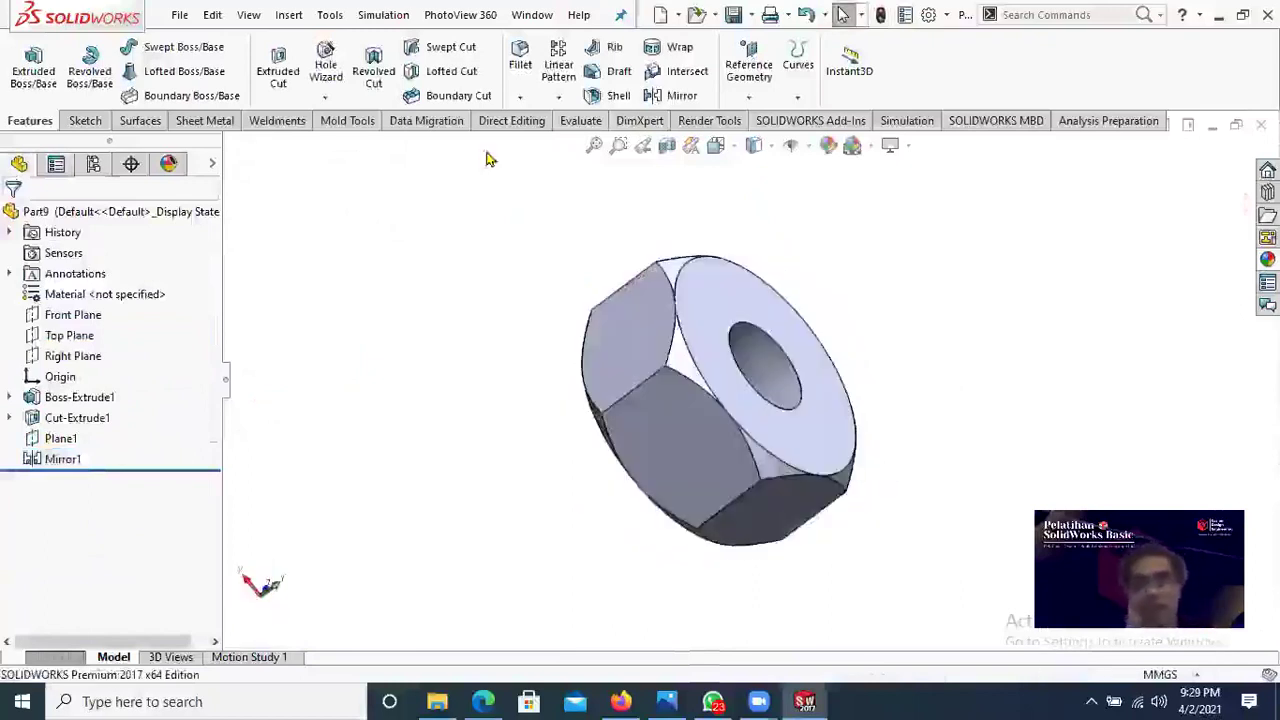
click(133, 216)
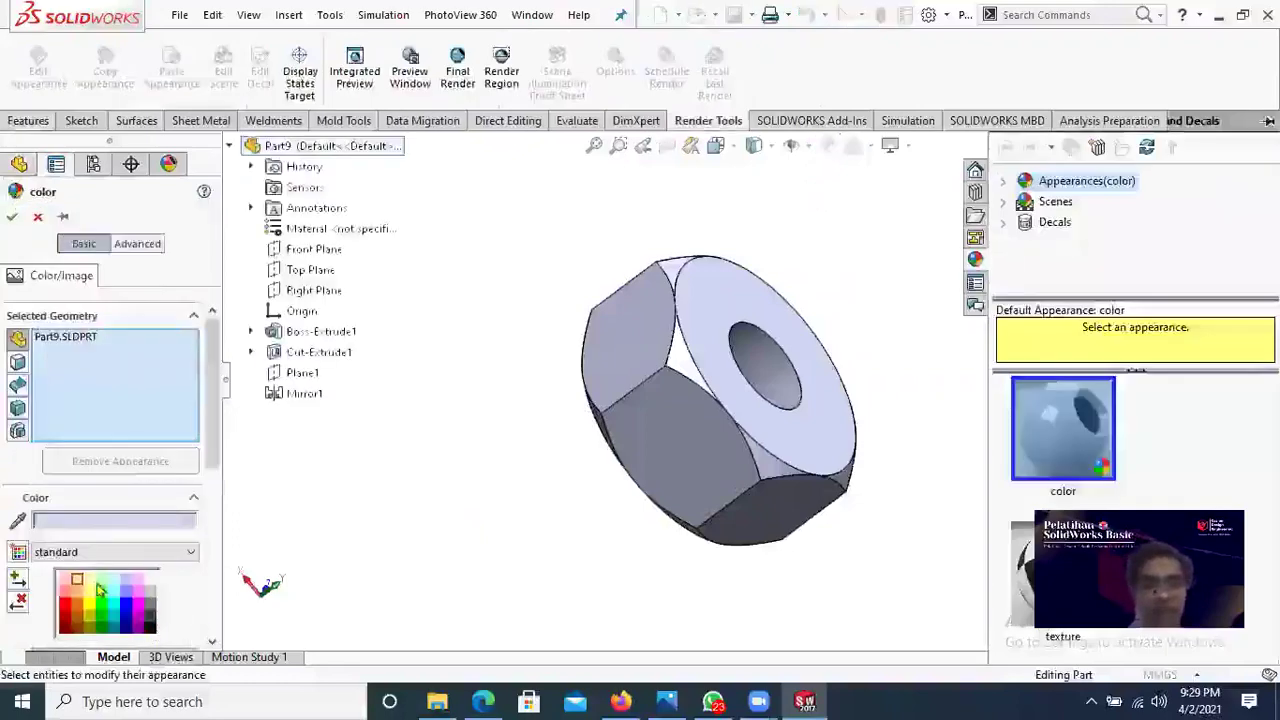
click(150, 618)
click(150, 621)
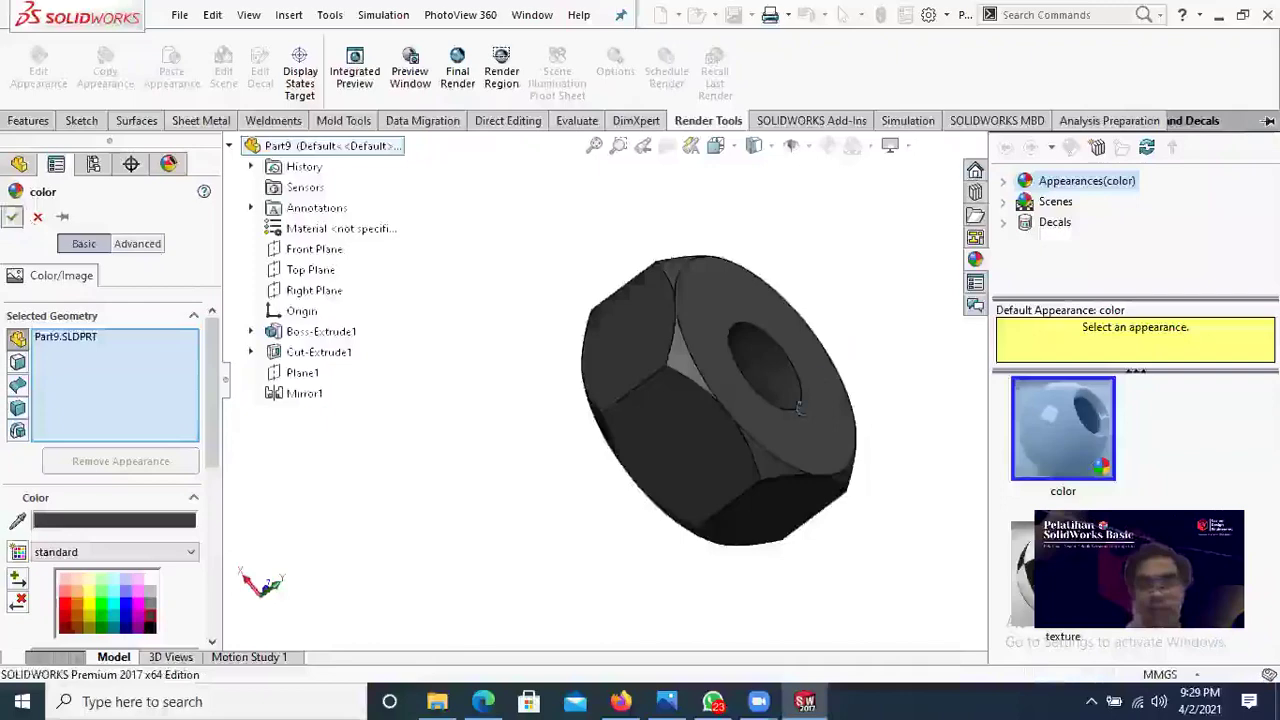
middle_drag(800, 408, 820, 270)
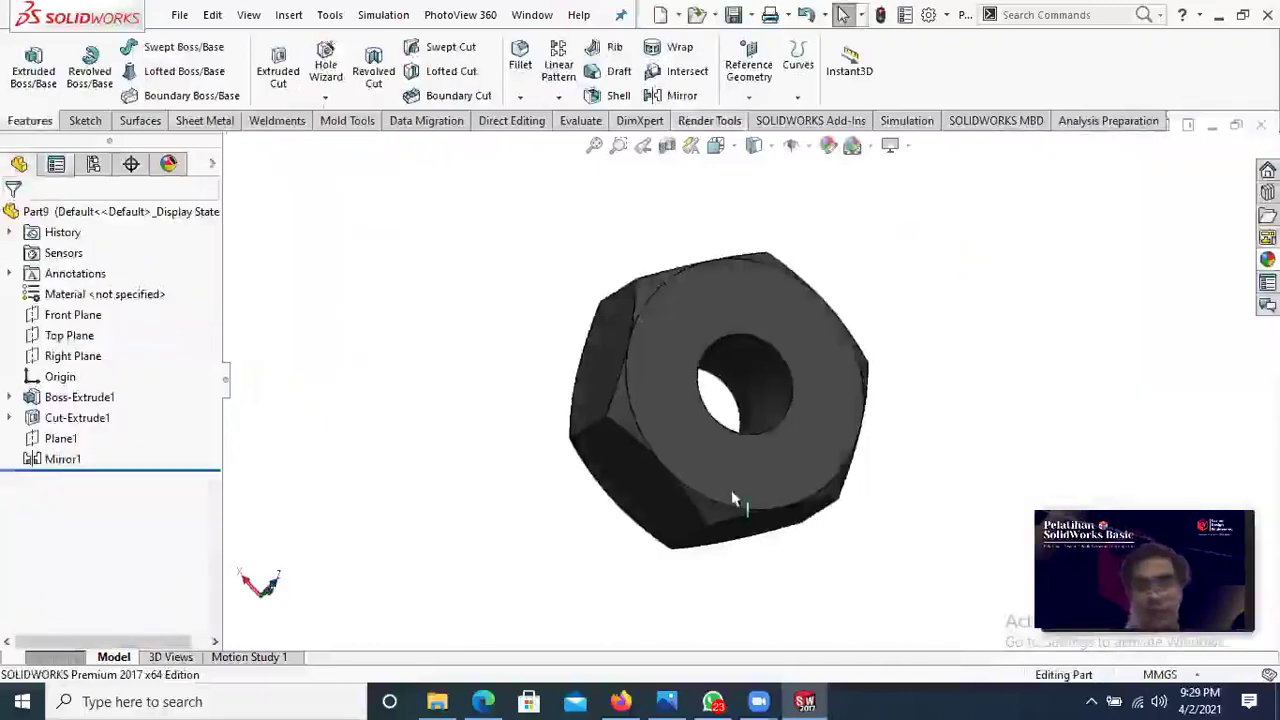
Step: Save the part as "8. Nut" in the Pulley Support Part folder
middle_drag(733, 500, 497, 683)
click(490, 699)
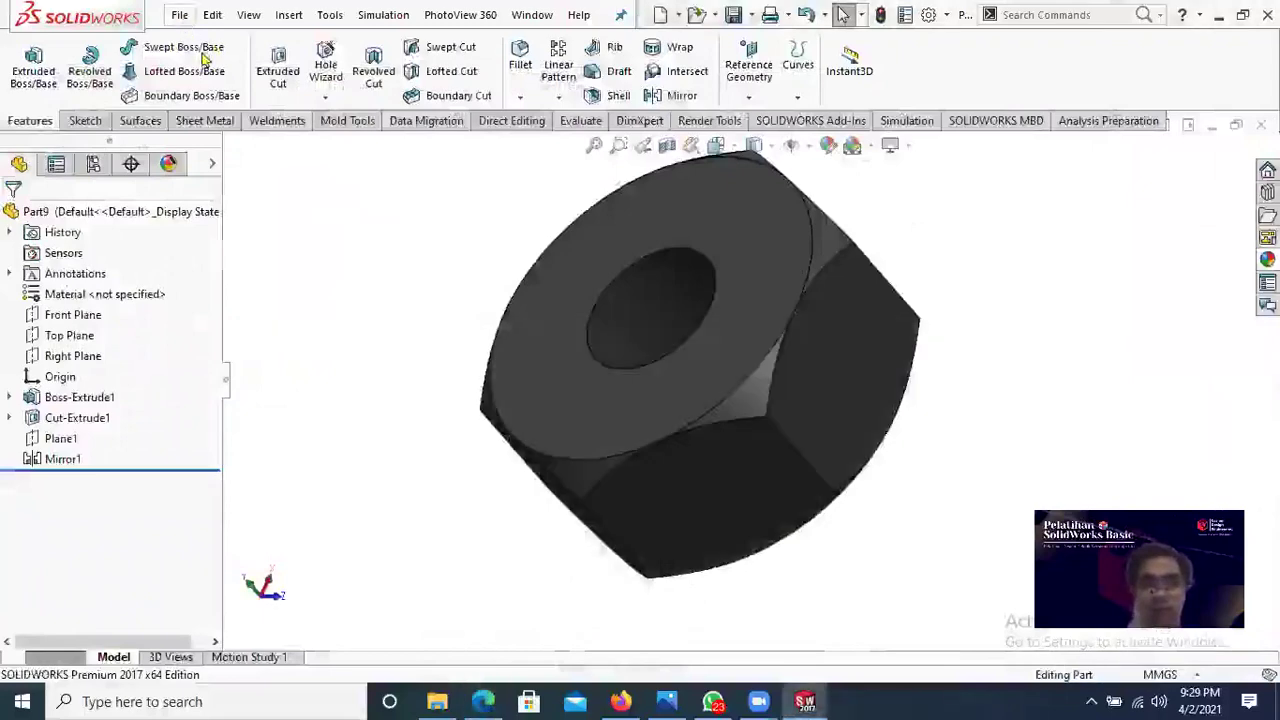
click(180, 15)
click(199, 196)
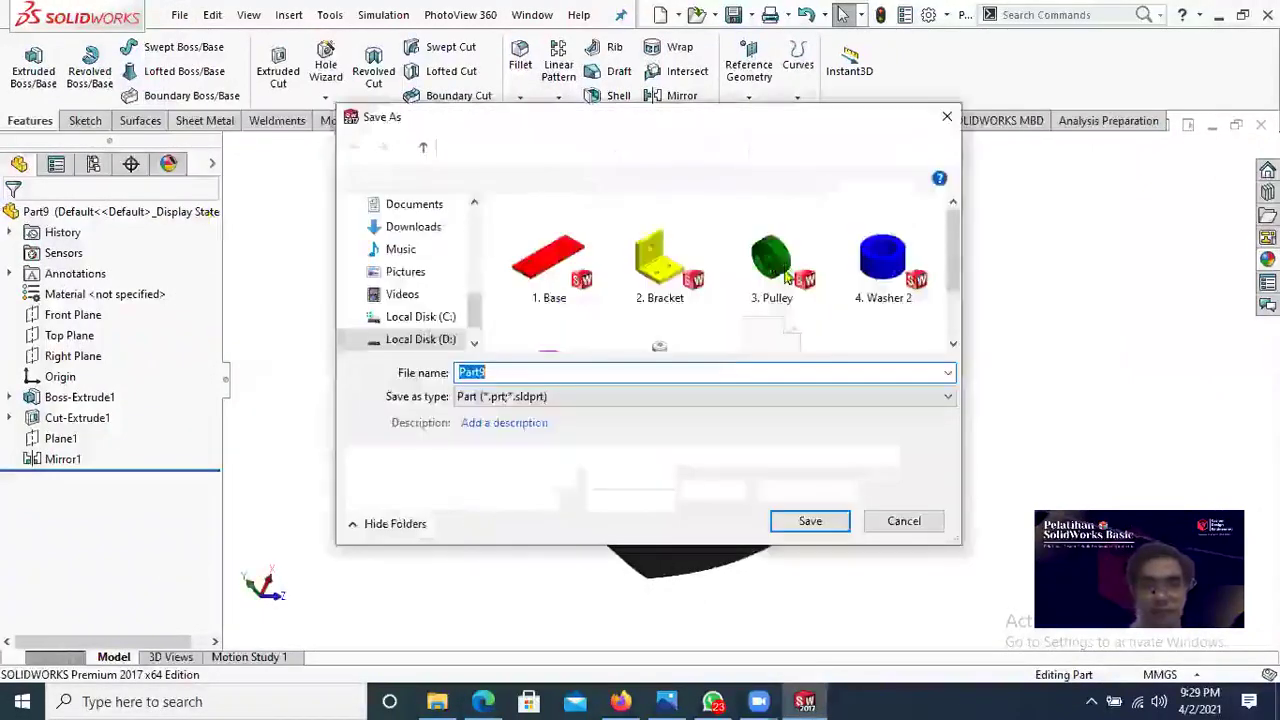
scroll(785, 278, down, 1)
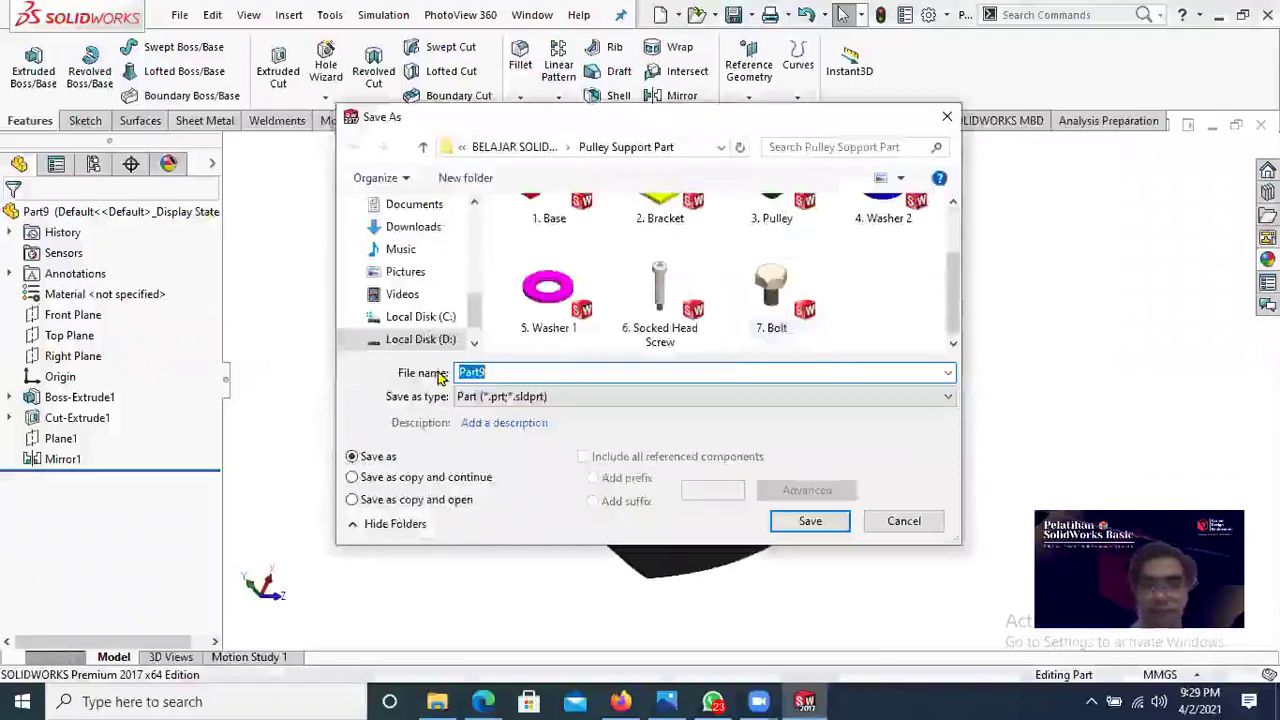
text(8)
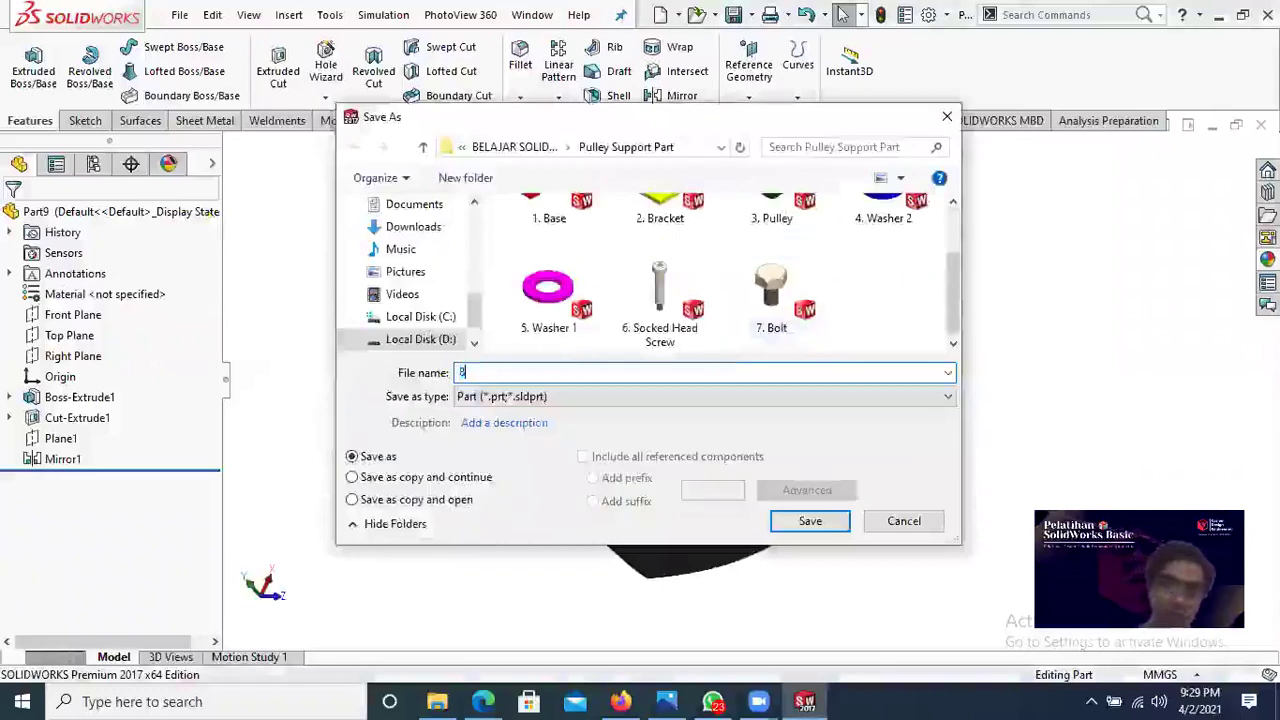
text(. Nut)
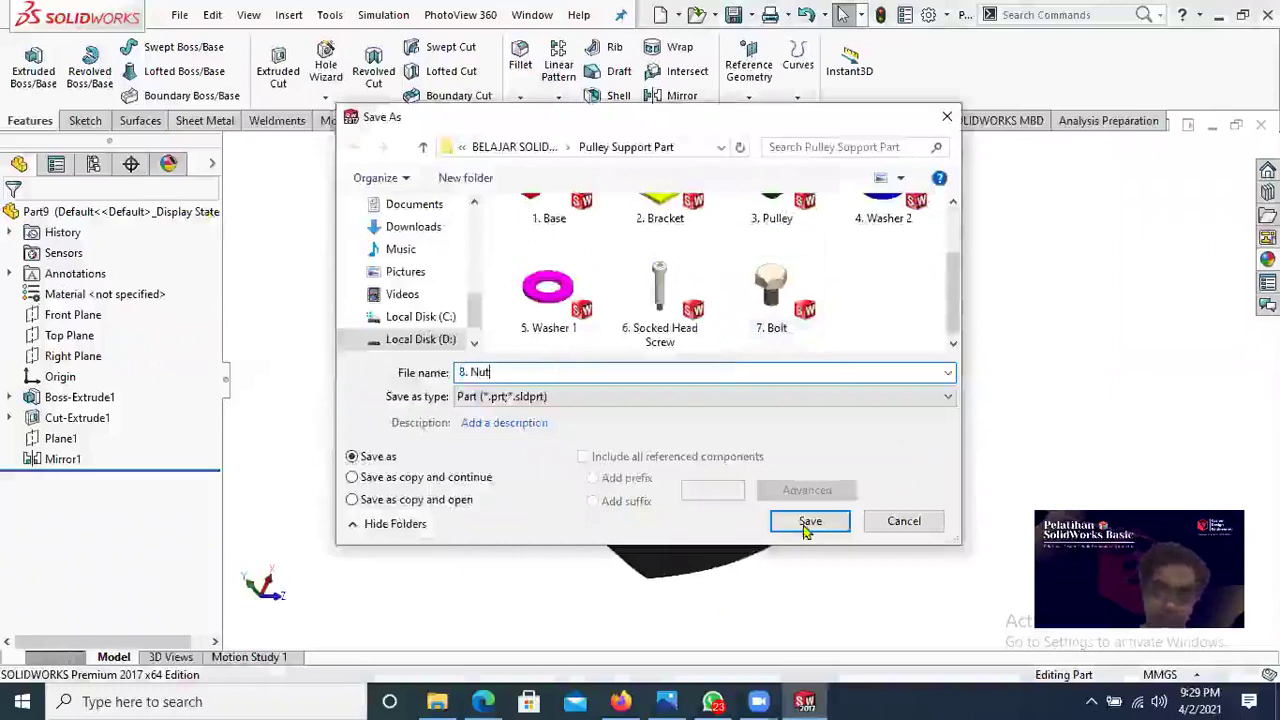
click(808, 521)
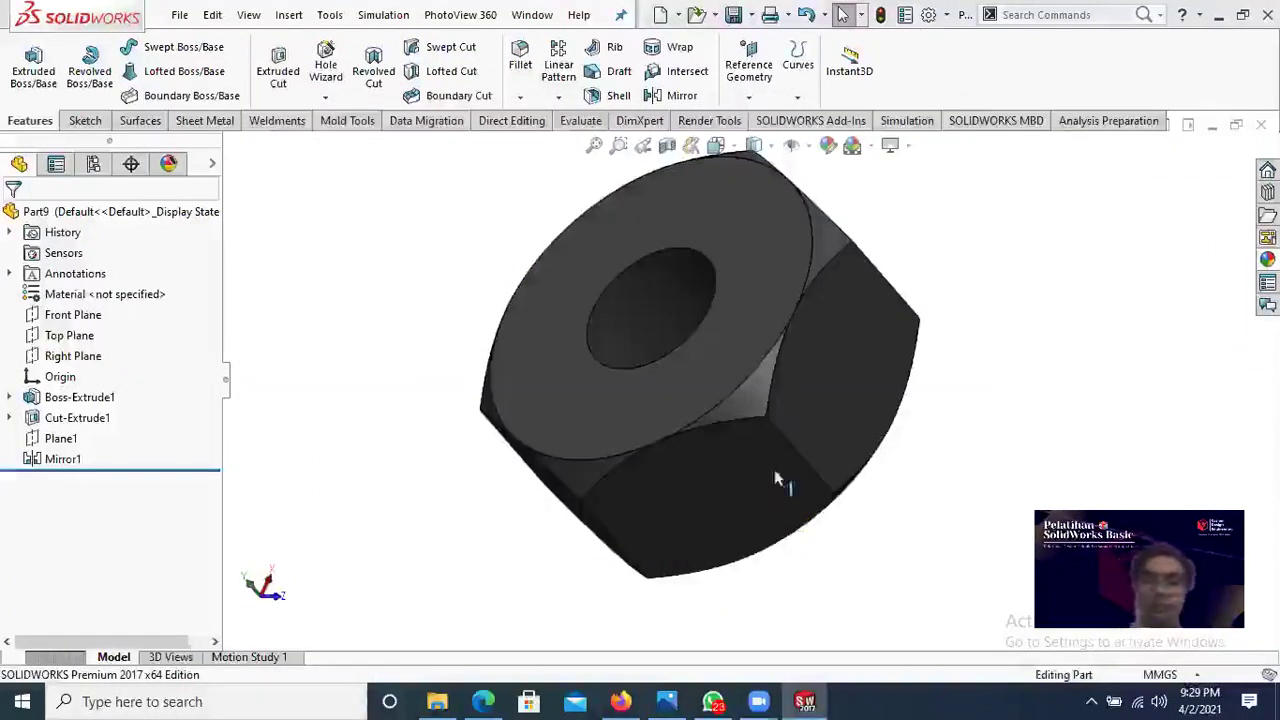
Step: Inspect the finished nut's bevels and hole from both faces and its sides
middle_drag(805, 369, 707, 373)
scroll(812, 390, up, 3)
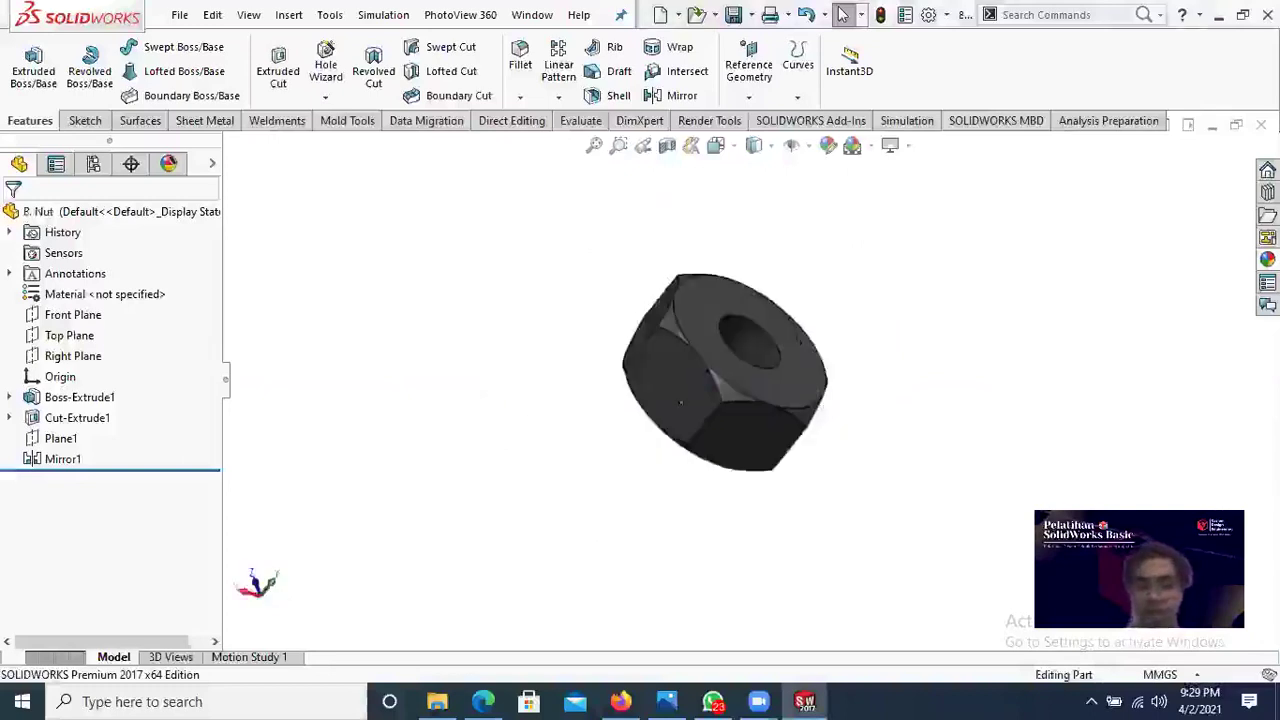
middle_drag(773, 492, 831, 318)
middle_drag(788, 406, 668, 381)
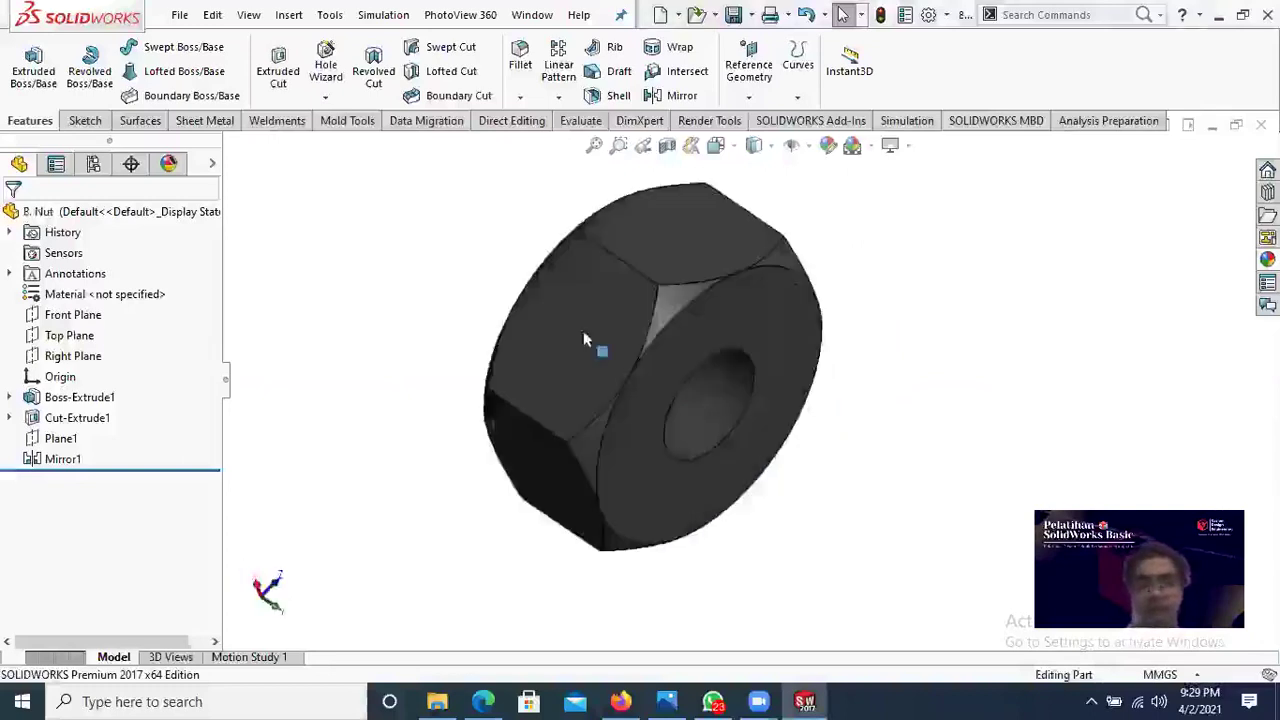
middle_drag(585, 340, 591, 477)
middle_drag(308, 340, 331, 387)
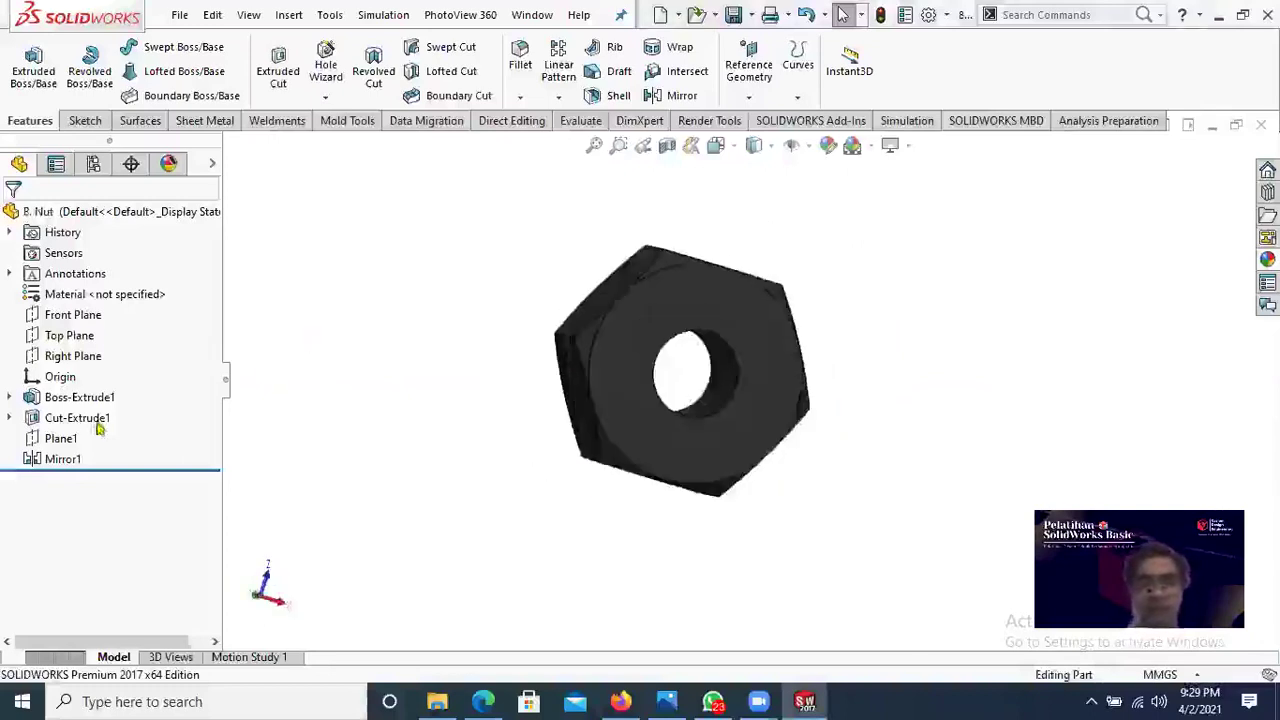
middle_drag(98, 428, 77, 455)
middle_drag(500, 496, 489, 426)
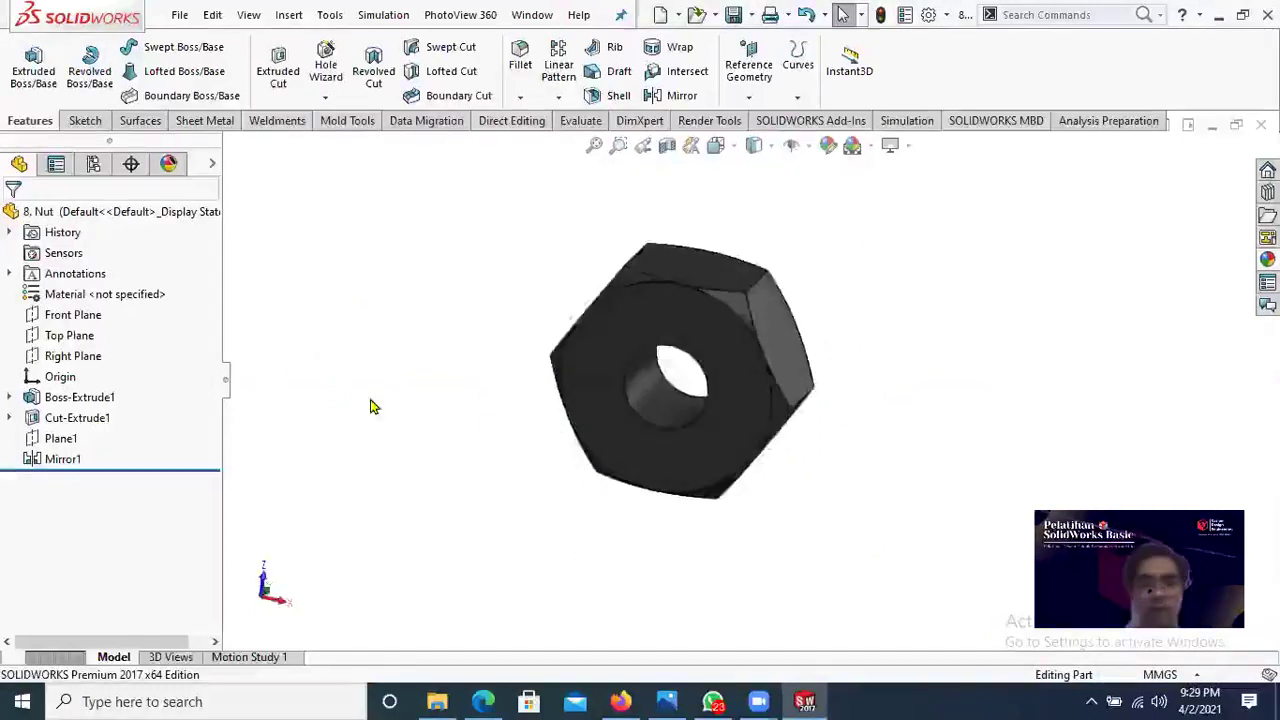
Step: Examine the dark grey nut from several angles, checking the mirrored bevel and the through hole
middle_drag(371, 406, 322, 382)
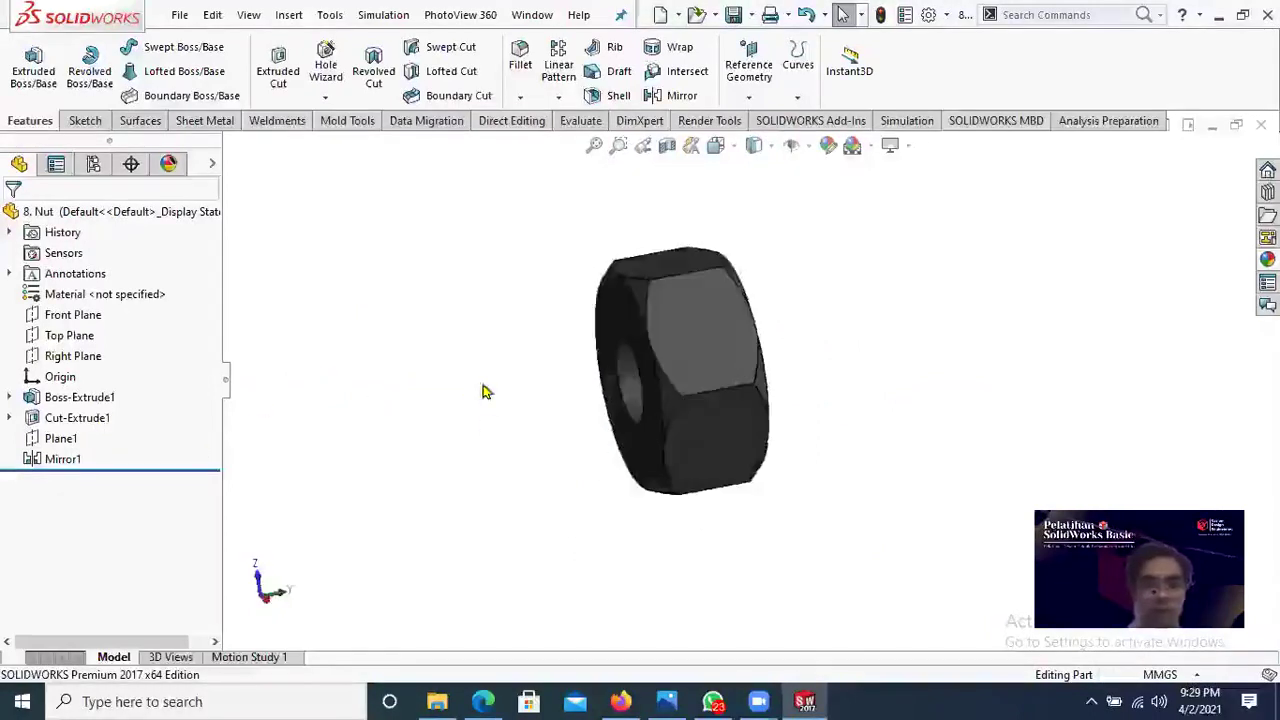
middle_drag(484, 390, 300, 385)
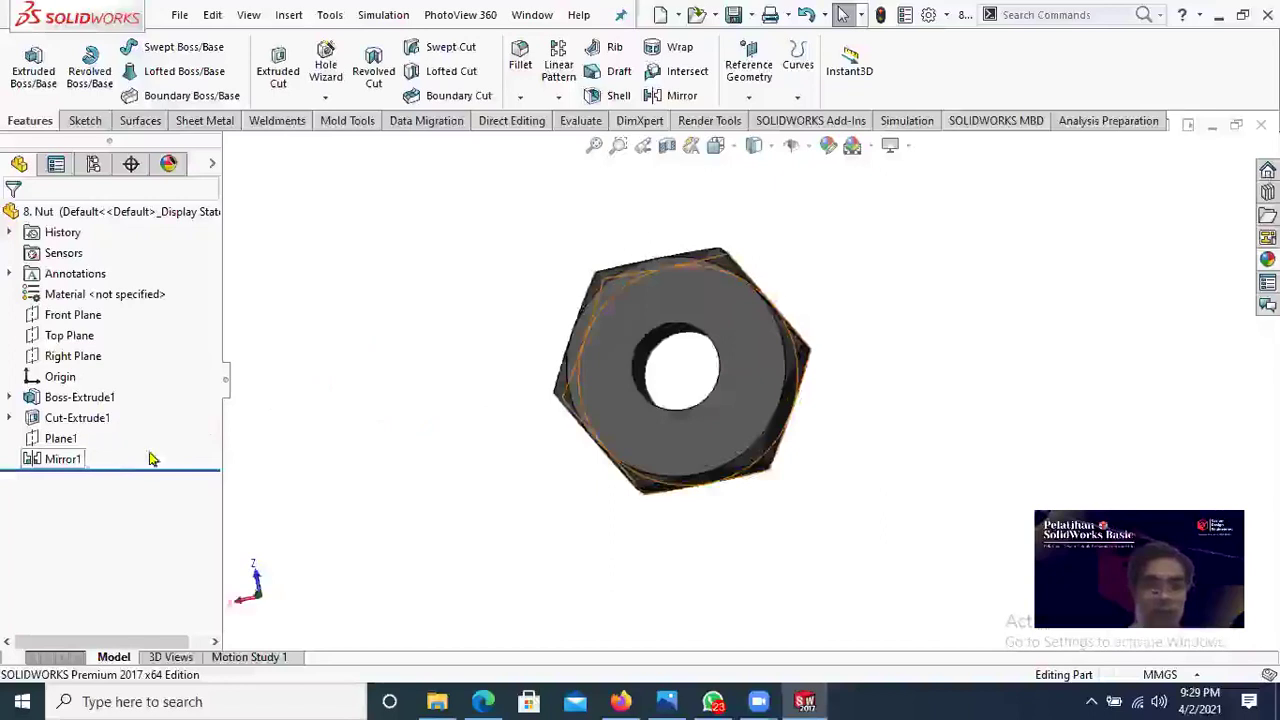
middle_drag(820, 355, 887, 417)
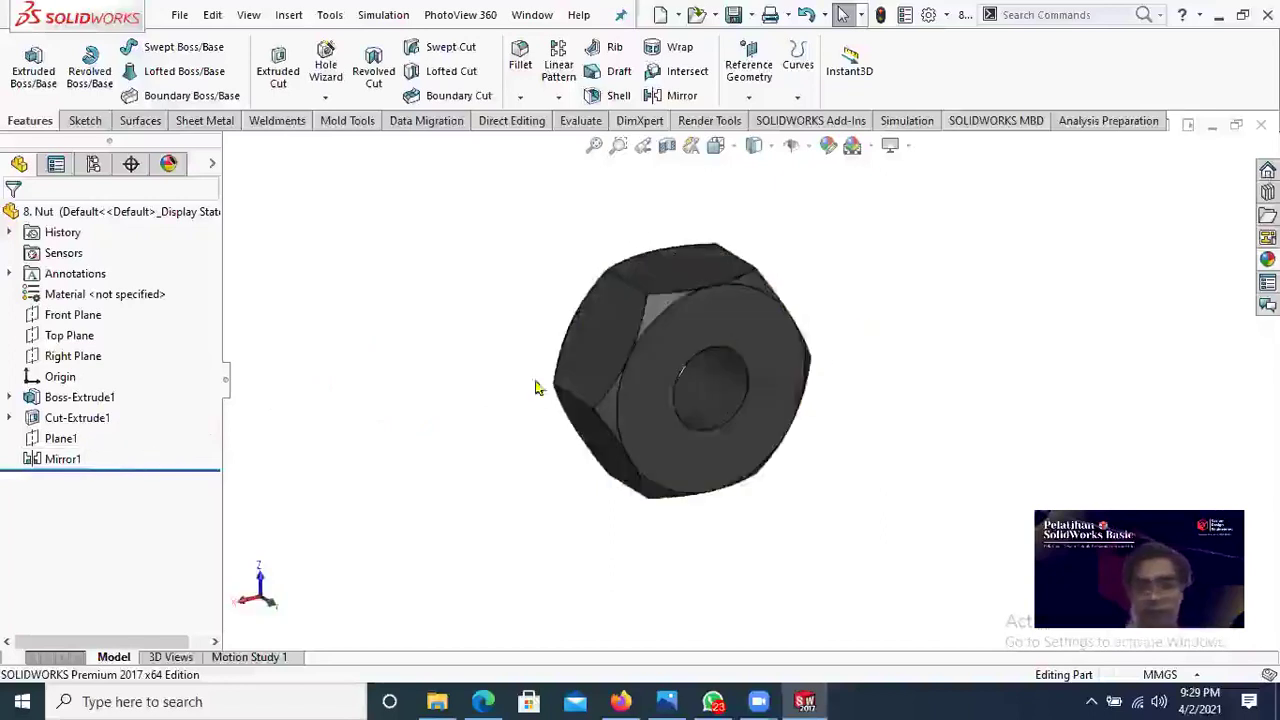
middle_drag(536, 388, 754, 411)
scroll(512, 372, up, 1)
middle_drag(512, 372, 715, 362)
scroll(565, 390, up, 2)
scroll(672, 355, up, 1)
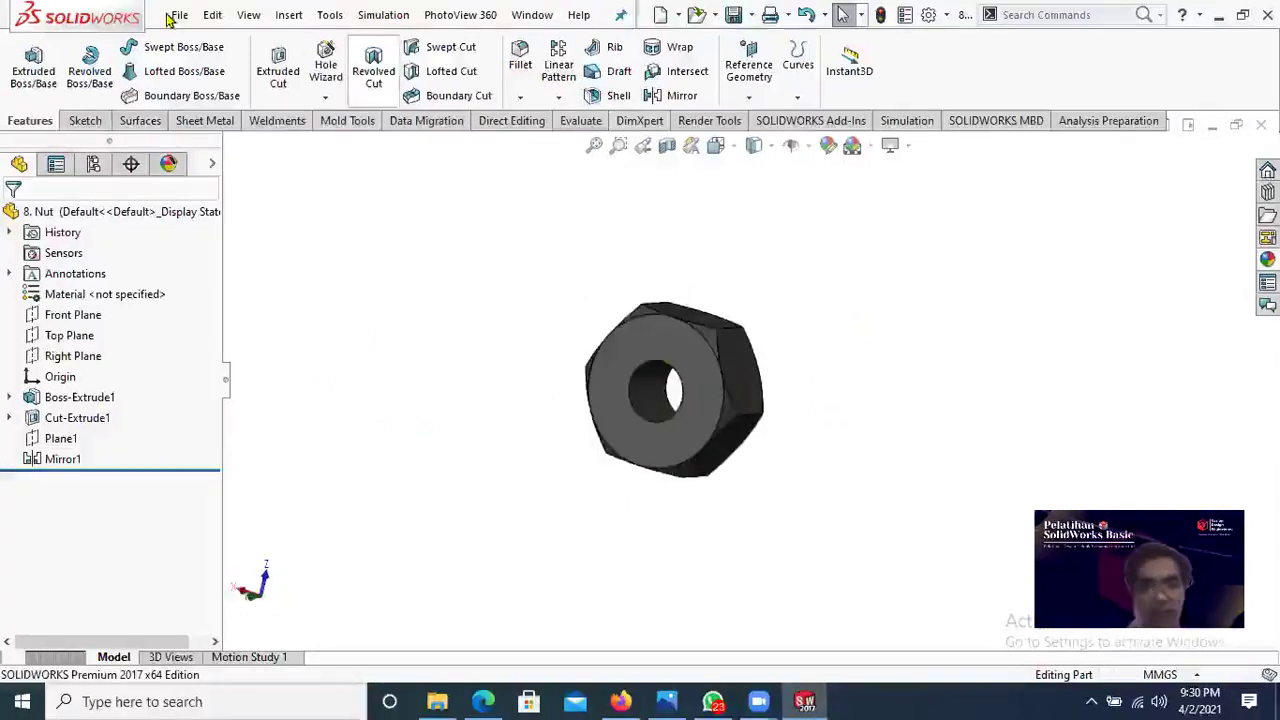
Step: Save the current state of the nut part
key(alt+f)
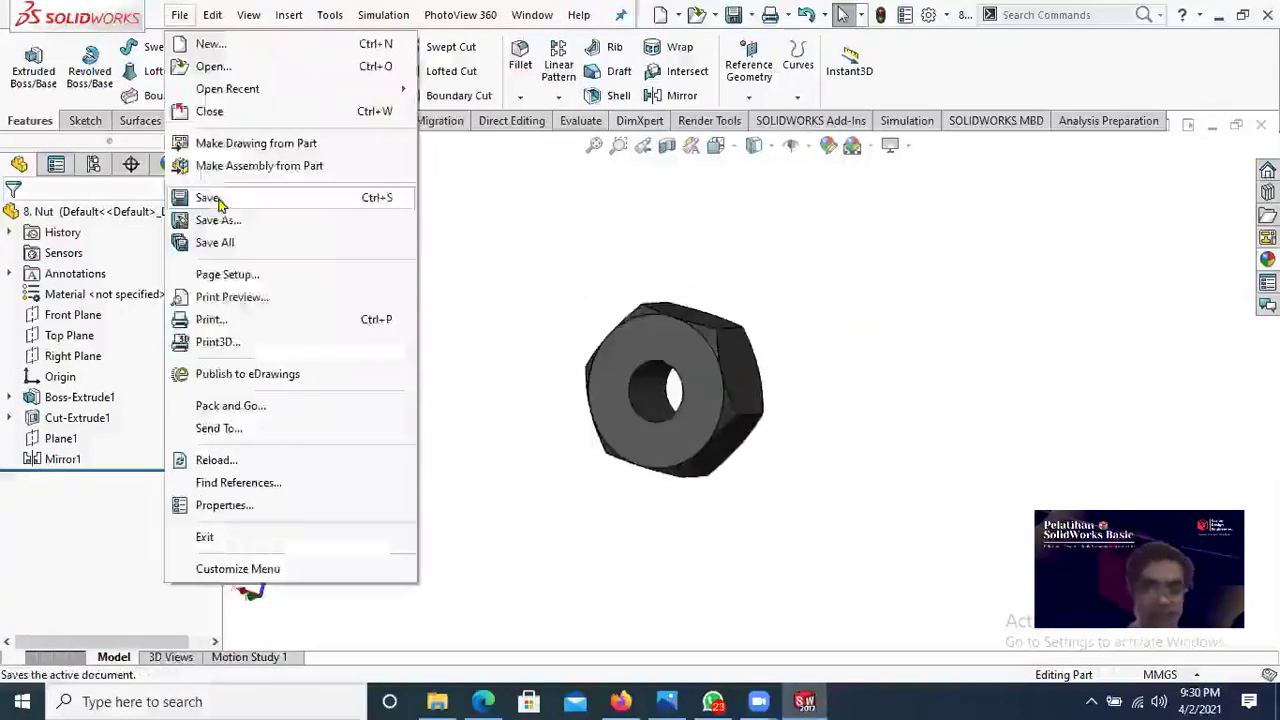
click(220, 205)
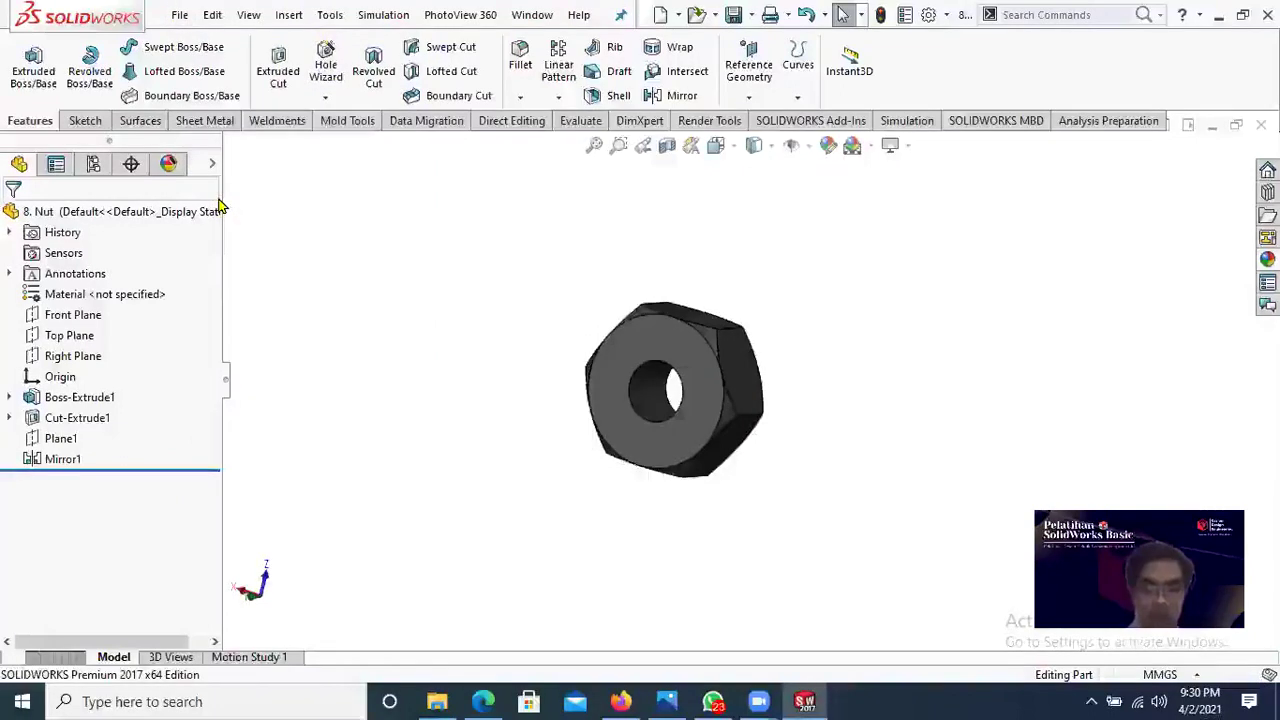
middle_drag(860, 283, 708, 397)
Step: Switch to the training module PDF in Edge and look up the Pulley Support Assembly picture on page 4 at an enlarged scale
click(483, 701)
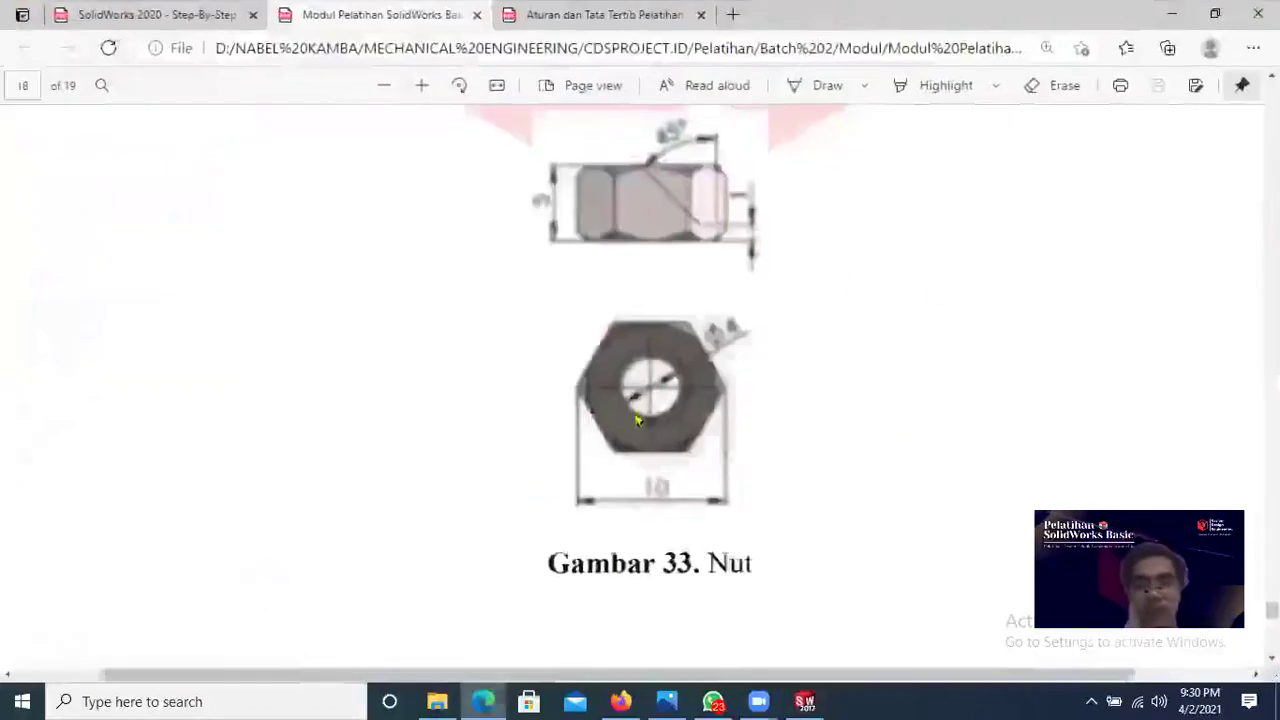
scroll(634, 403, up, 10)
scroll(808, 404, up, 15)
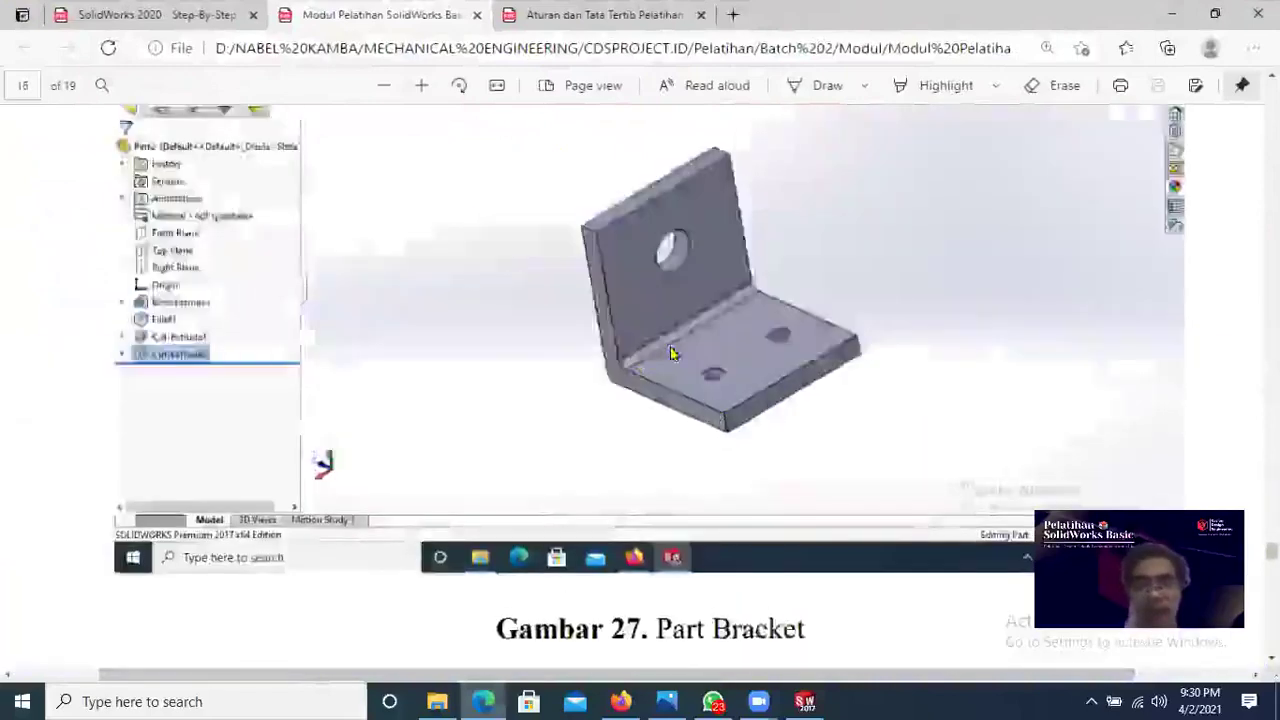
scroll(700, 400, down, 2)
click(385, 87)
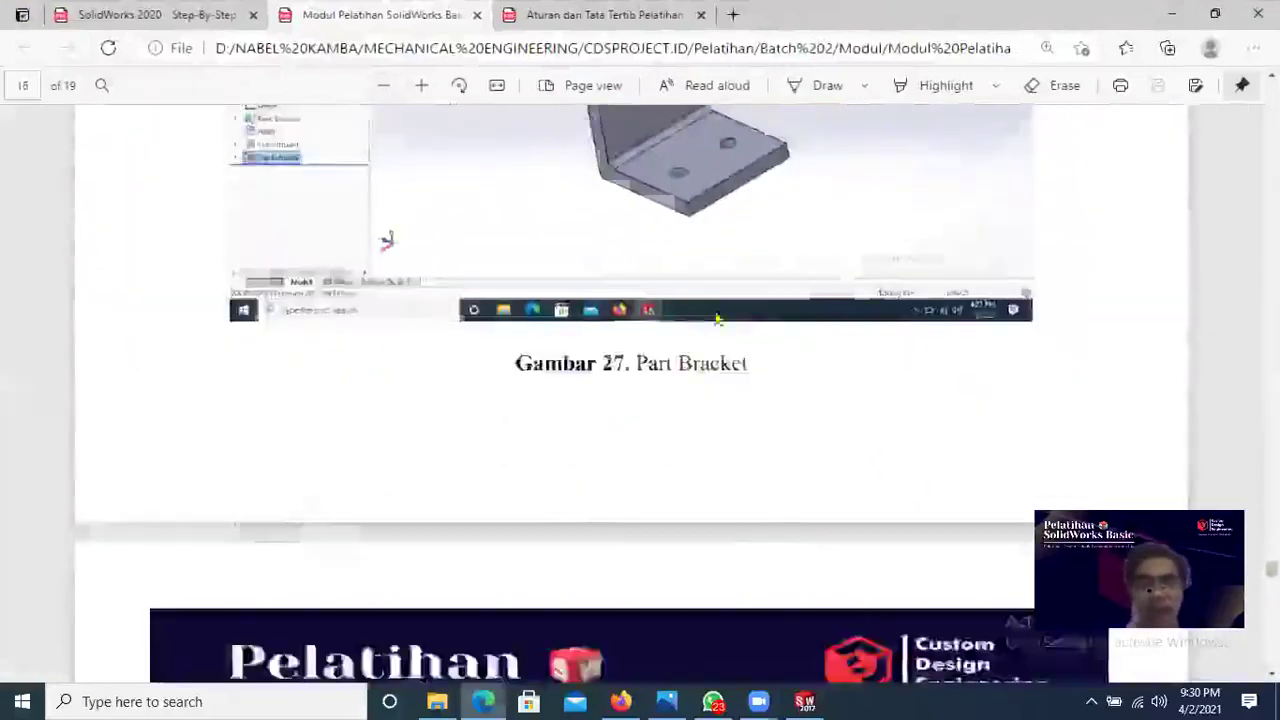
scroll(594, 283, up, 10)
scroll(638, 337, up, 10)
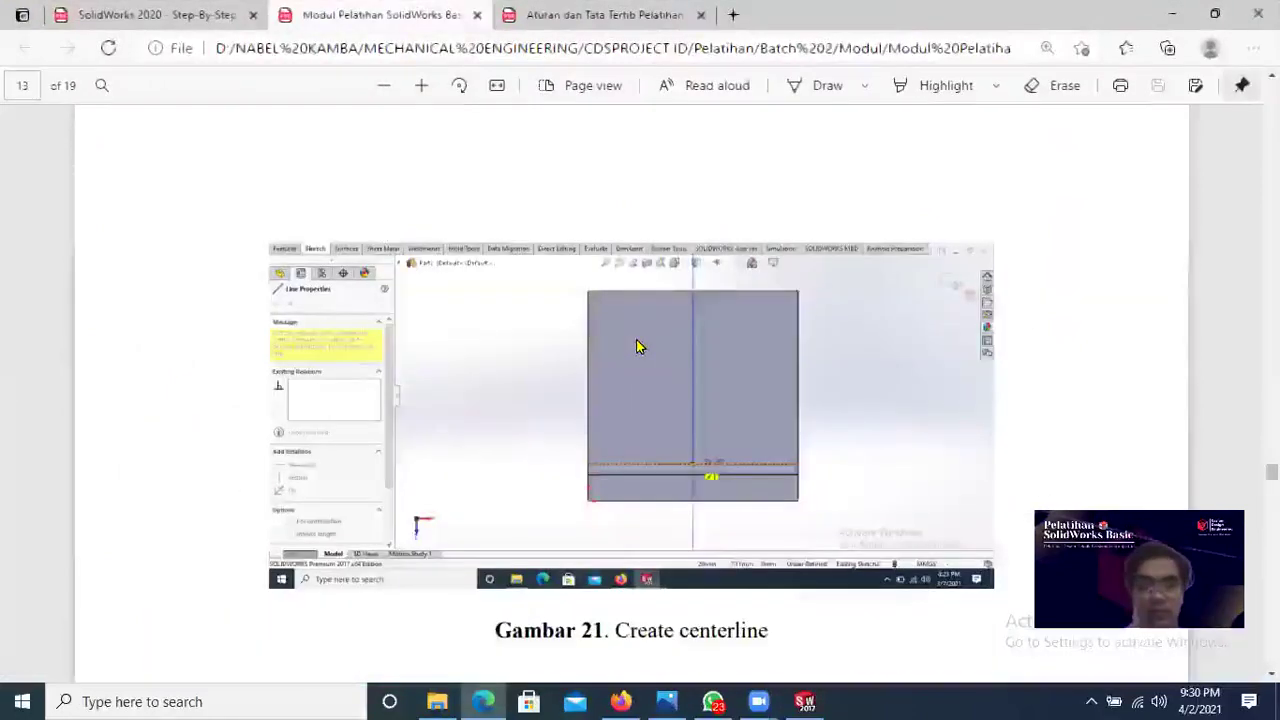
scroll(636, 340, up, 5)
scroll(640, 355, up, 10)
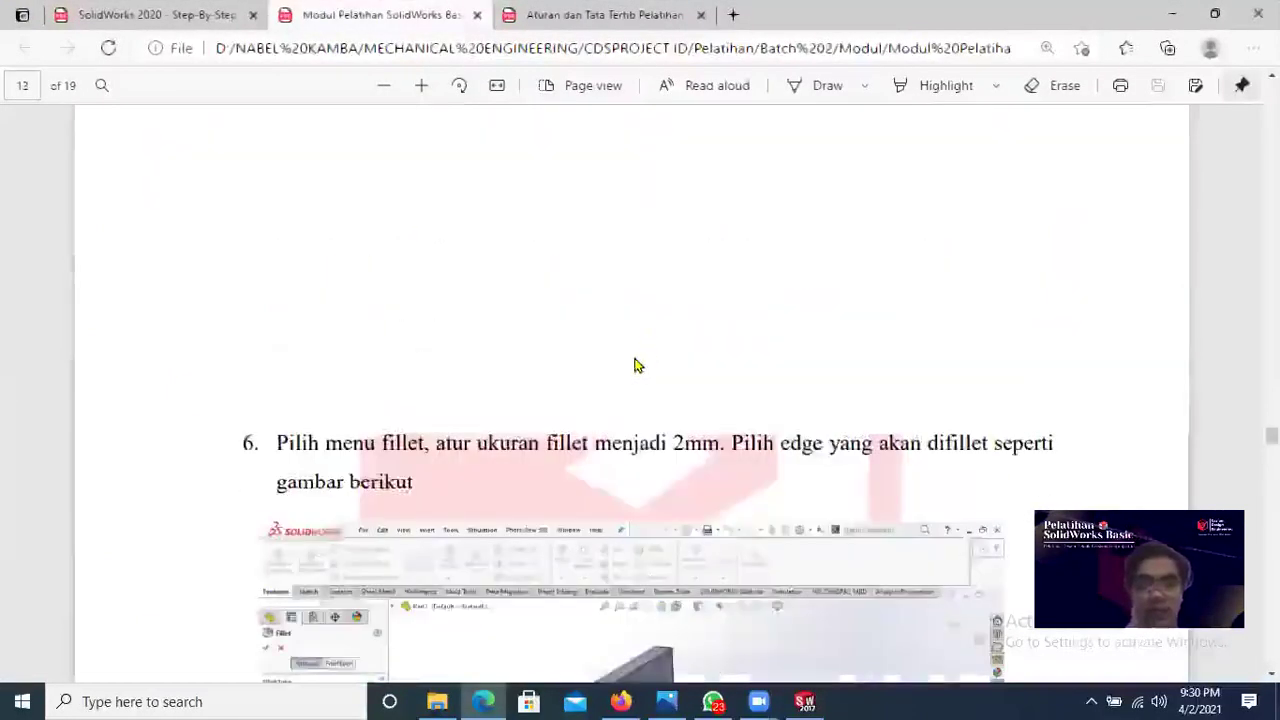
scroll(640, 355, up, 10)
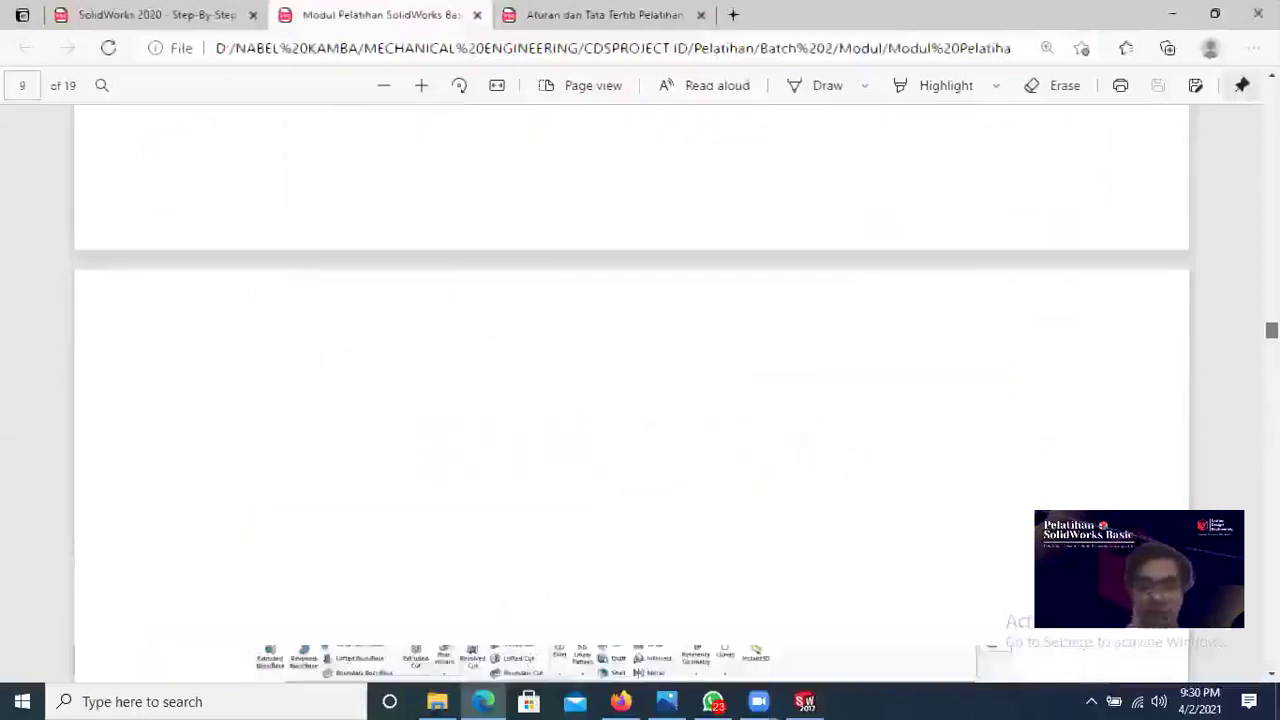
scroll(640, 355, up, 10)
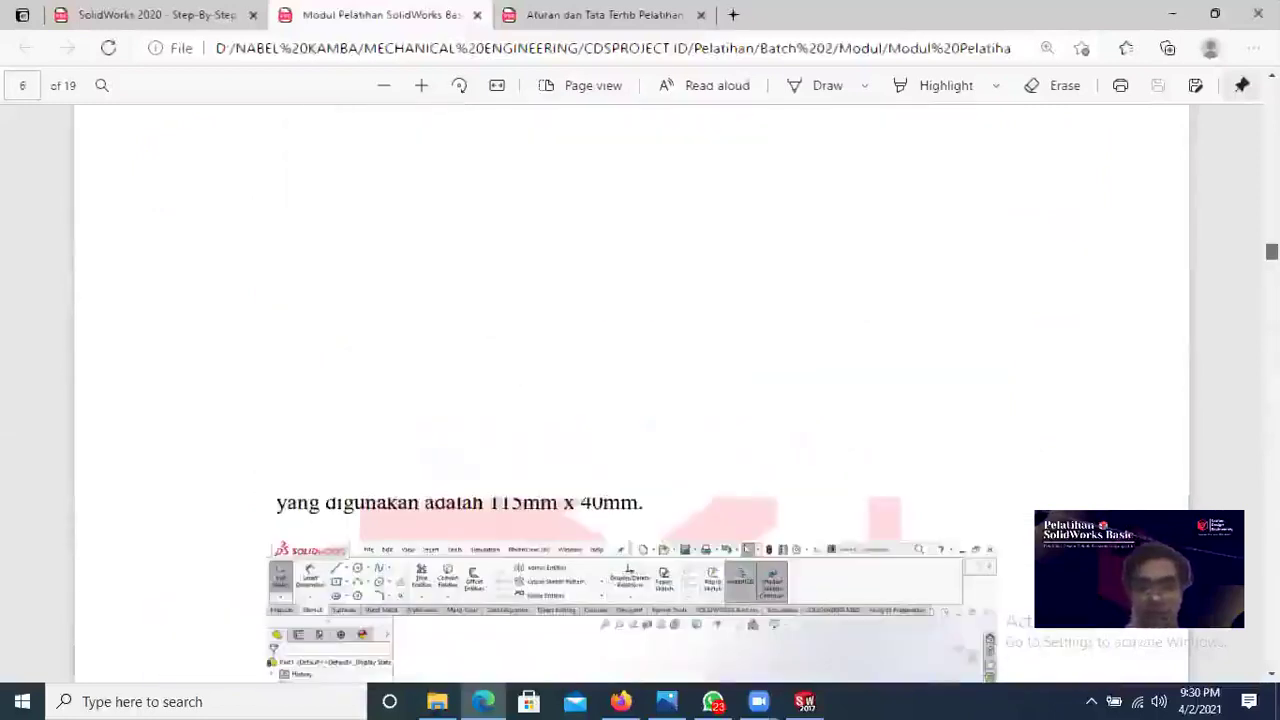
scroll(640, 390, up, 5)
scroll(460, 112, up, 10)
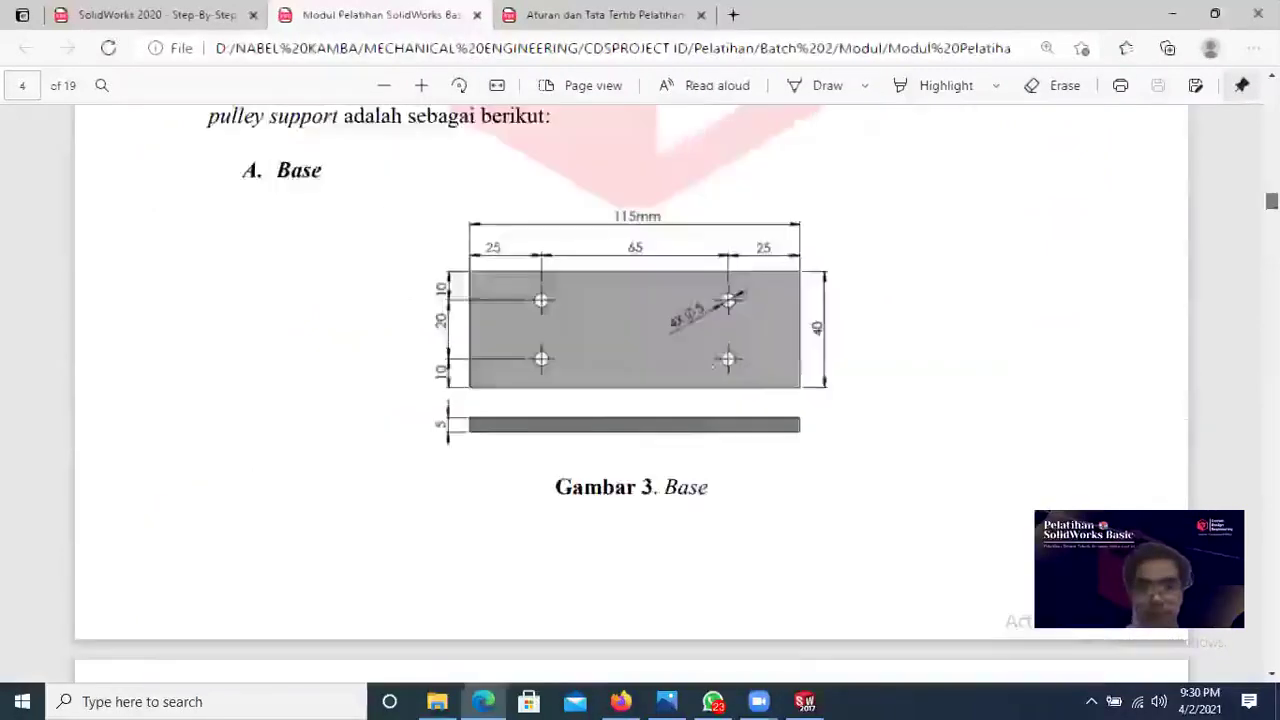
click(421, 86)
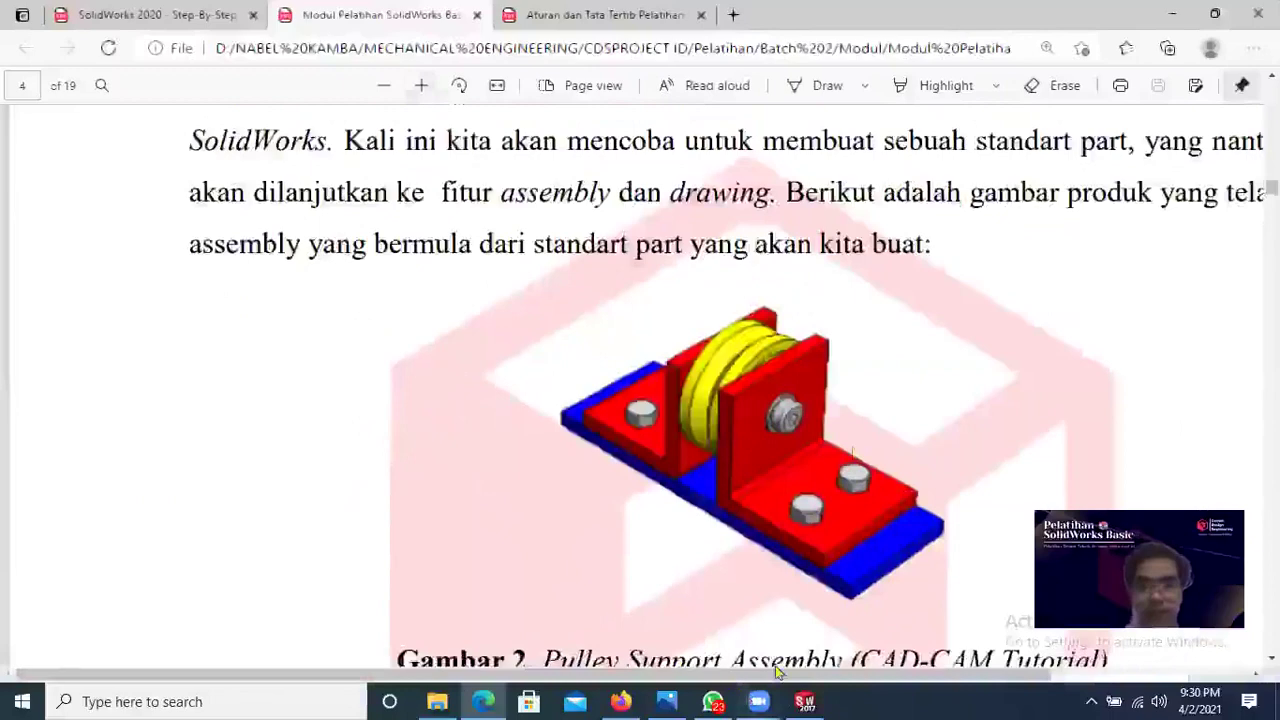
scroll(845, 446, right, 1)
scroll(845, 446, down, 3)
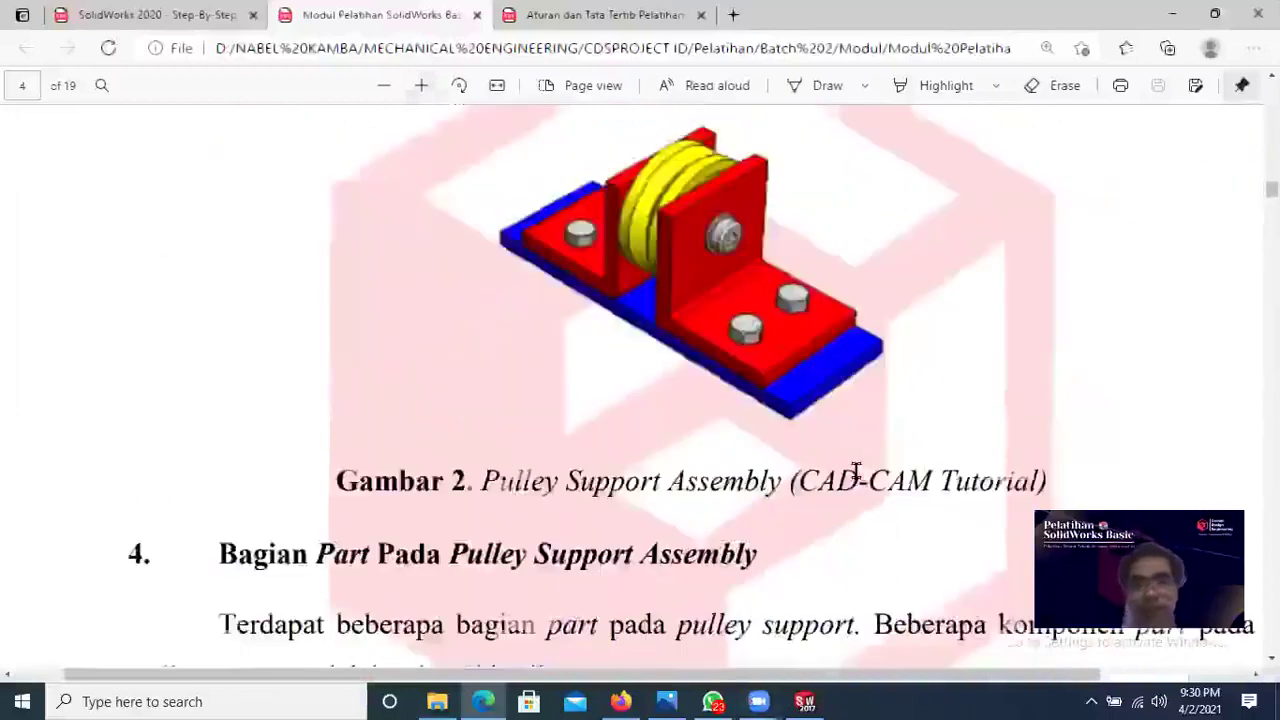
Step: Return to SOLIDWORKS and close the nut part
click(816, 690)
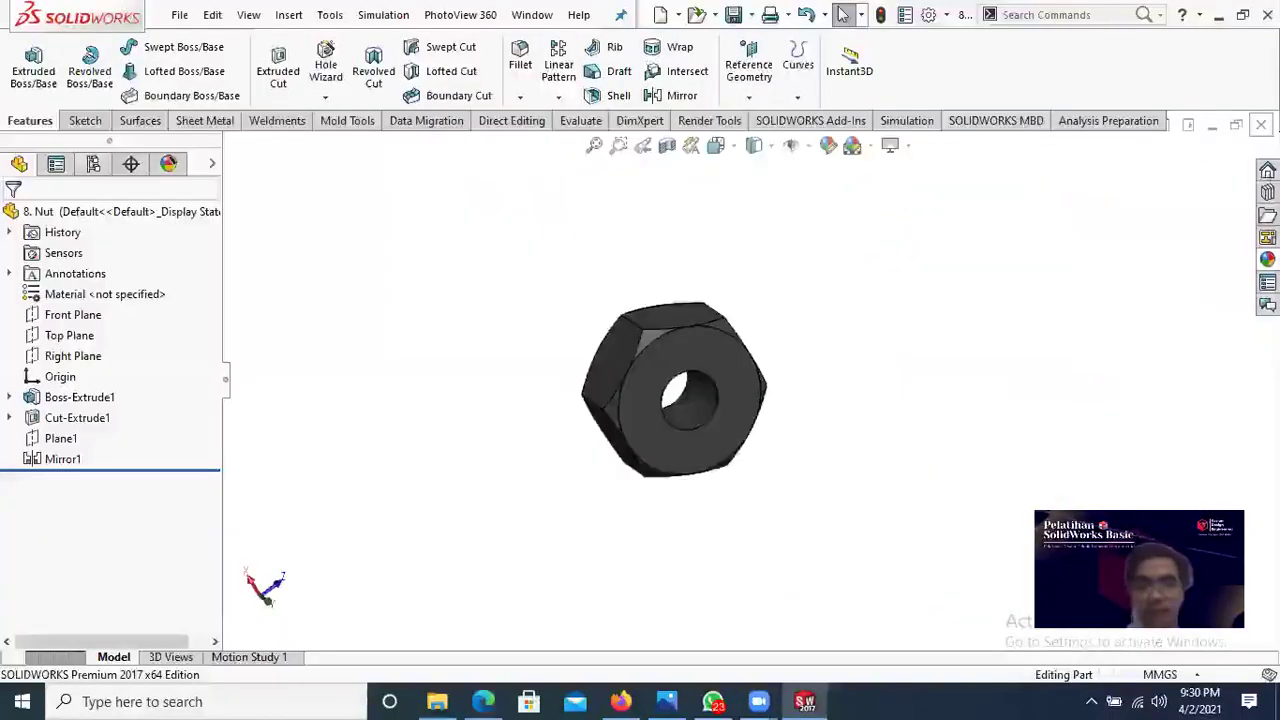
click(1261, 124)
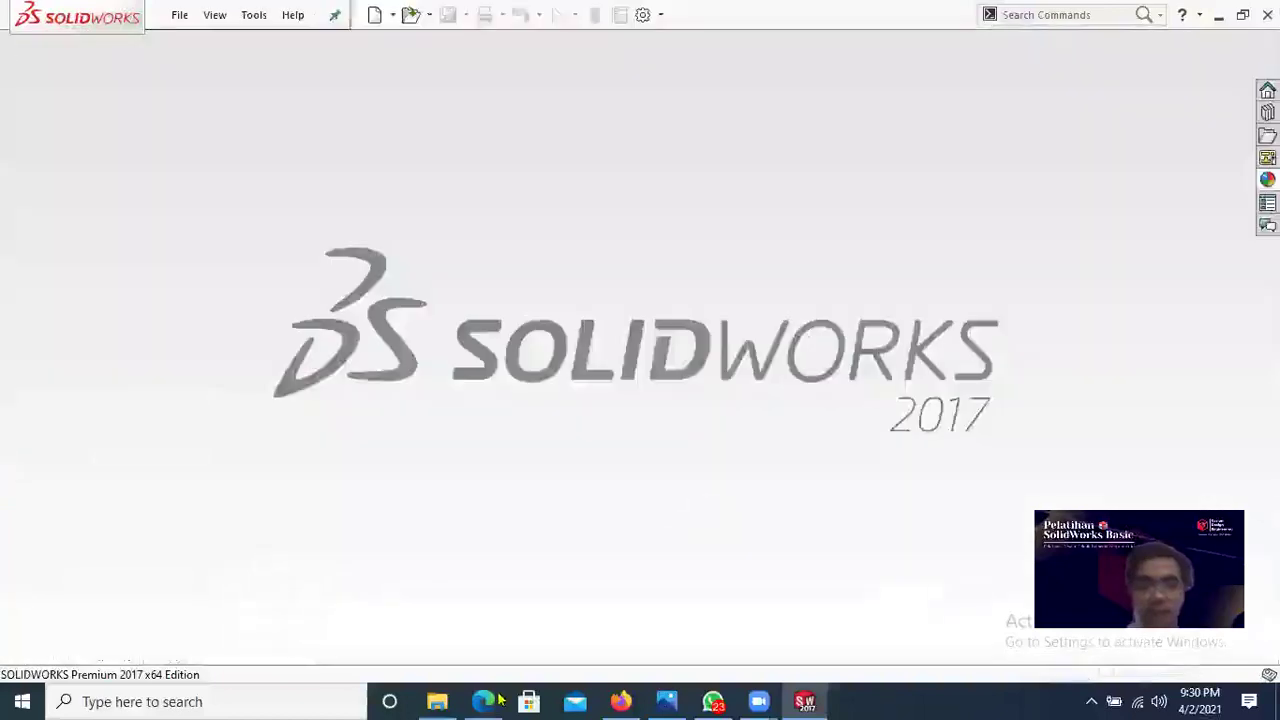
Step: In File Explorer, open the Pulley Support Part folder under MECHANICAL ENGINEERING > BELAJAR SOLIDWORKS and display its part files as icons with previews
click(437, 701)
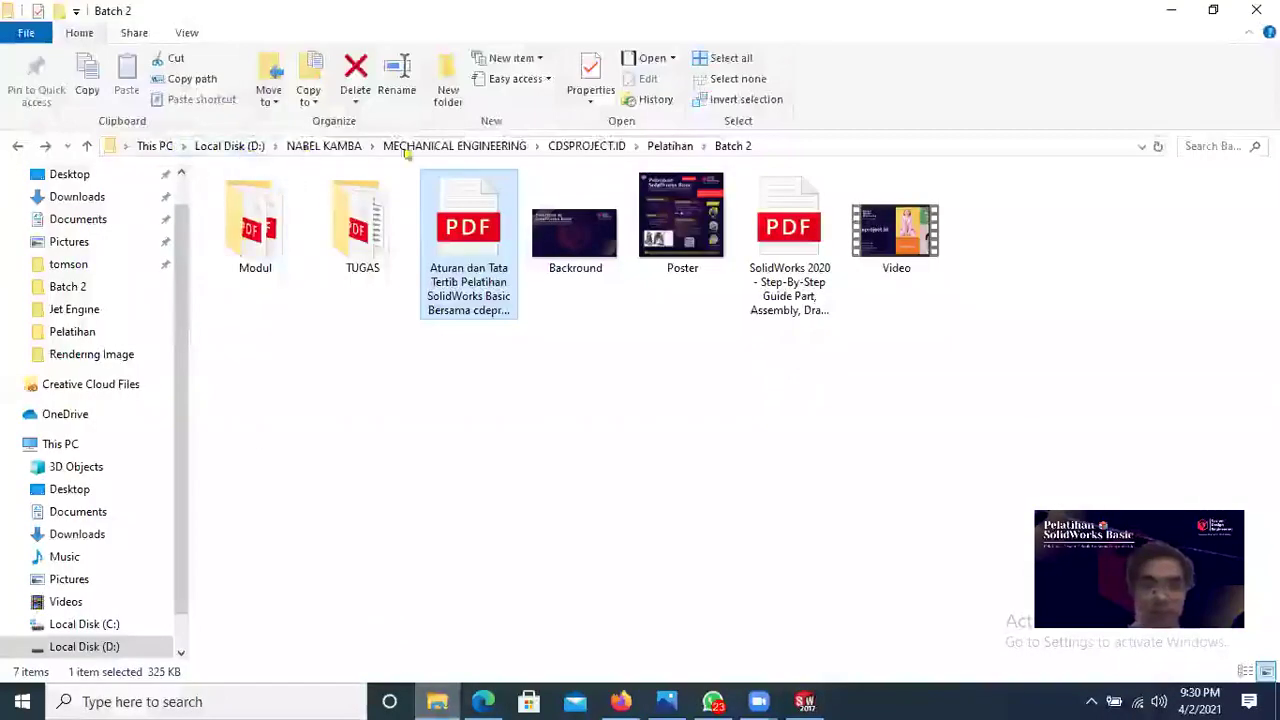
click(440, 146)
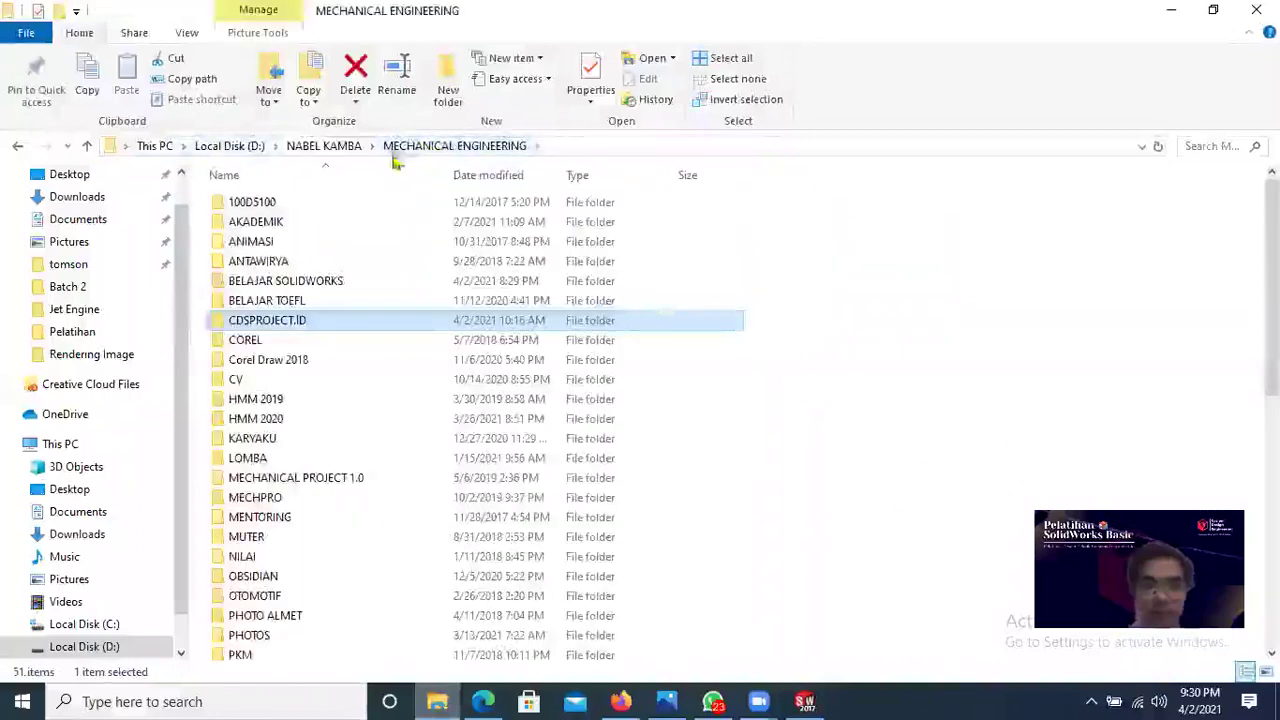
double_click(320, 283)
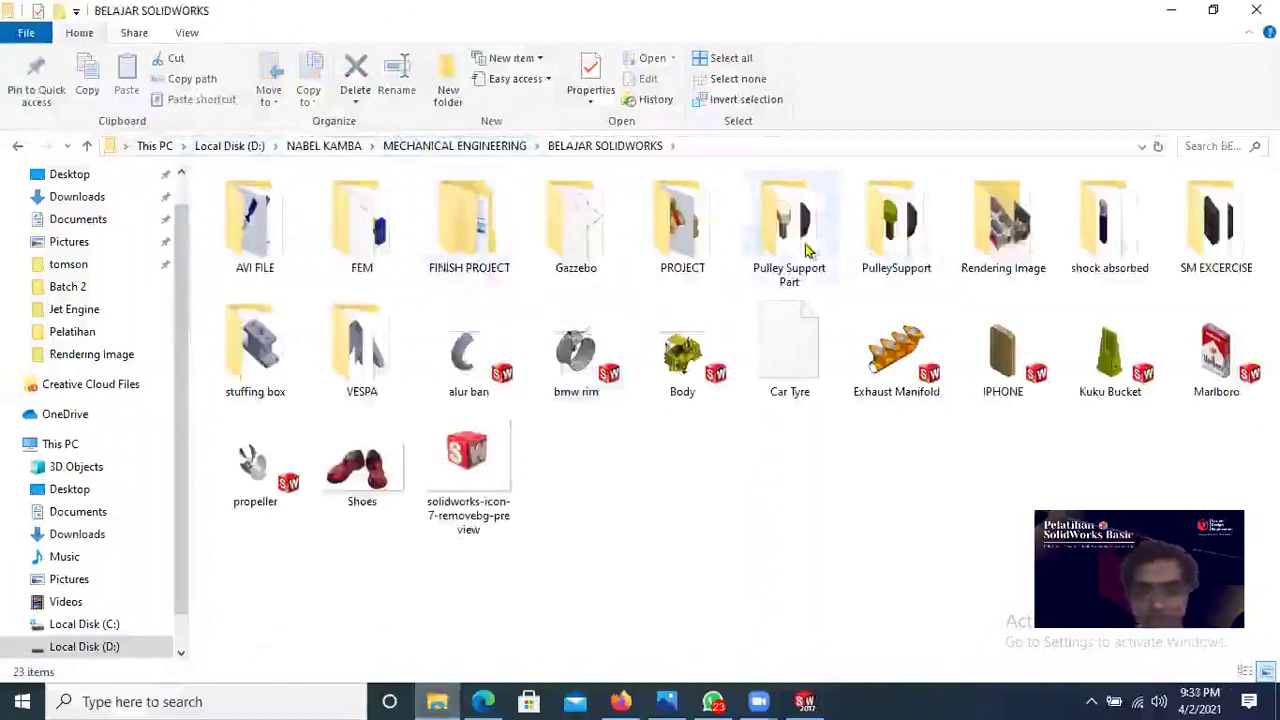
double_click(805, 250)
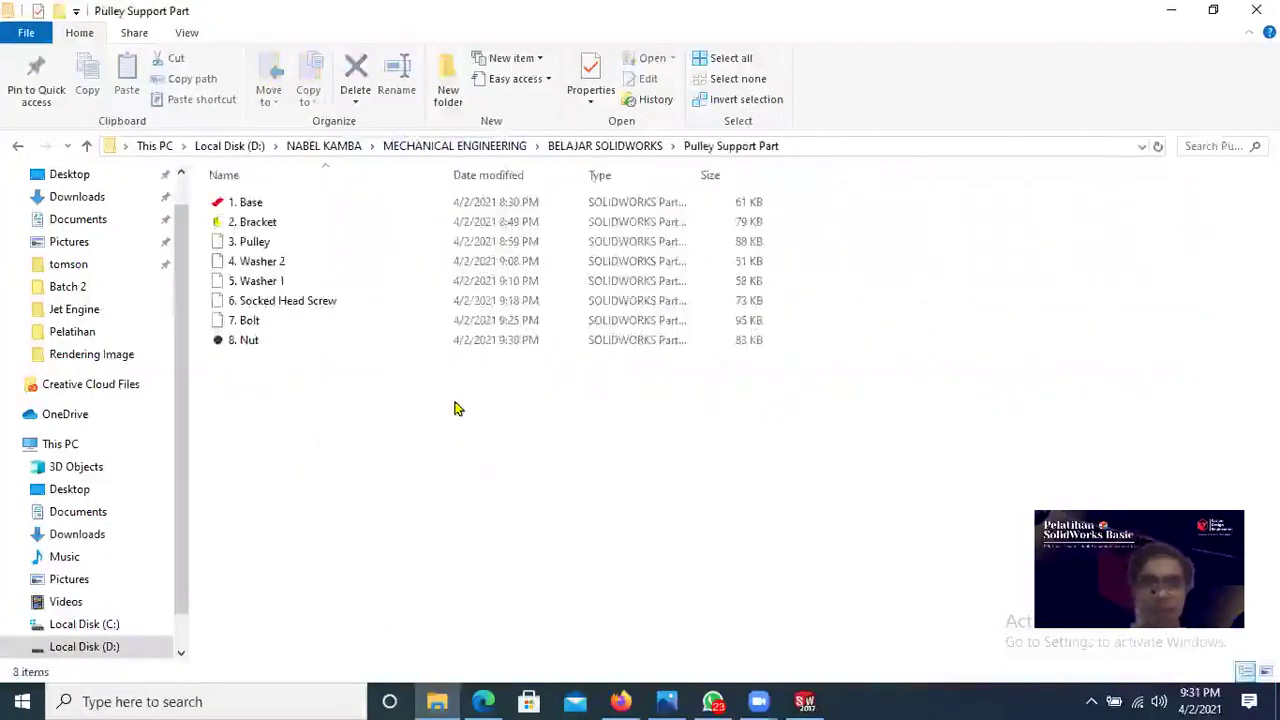
right_click(455, 407)
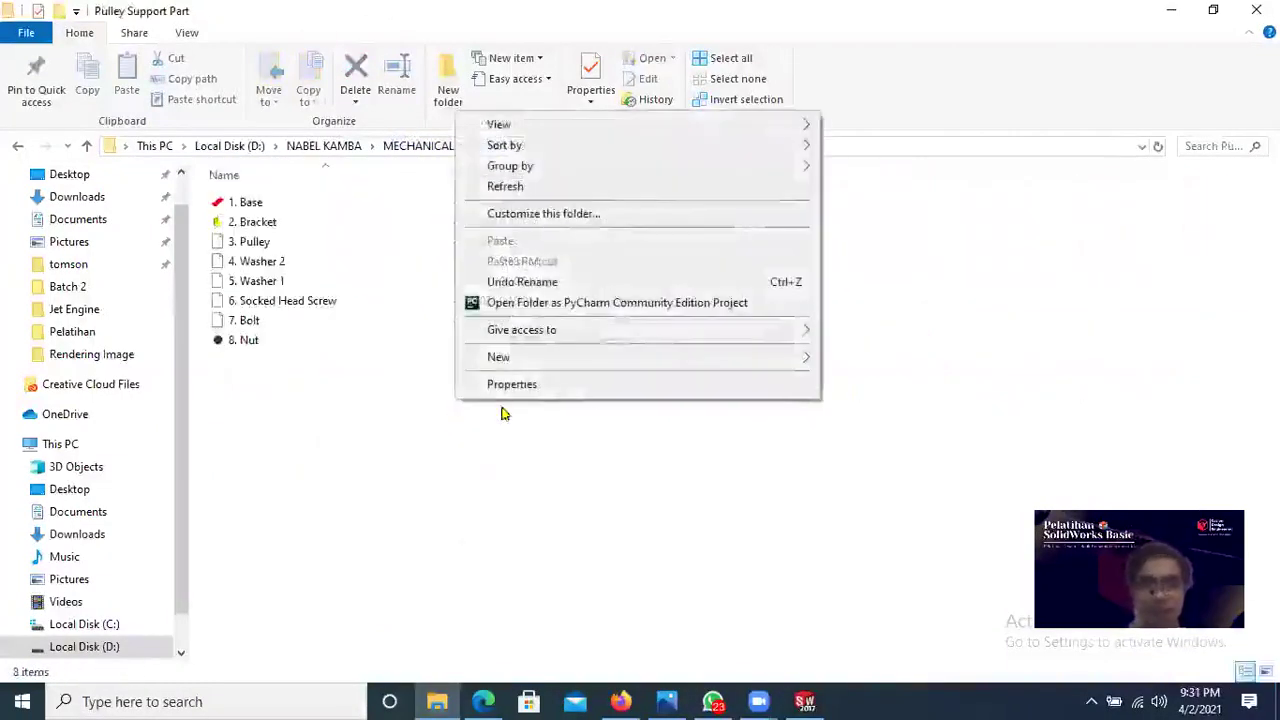
mouse_move(545, 128)
click(875, 145)
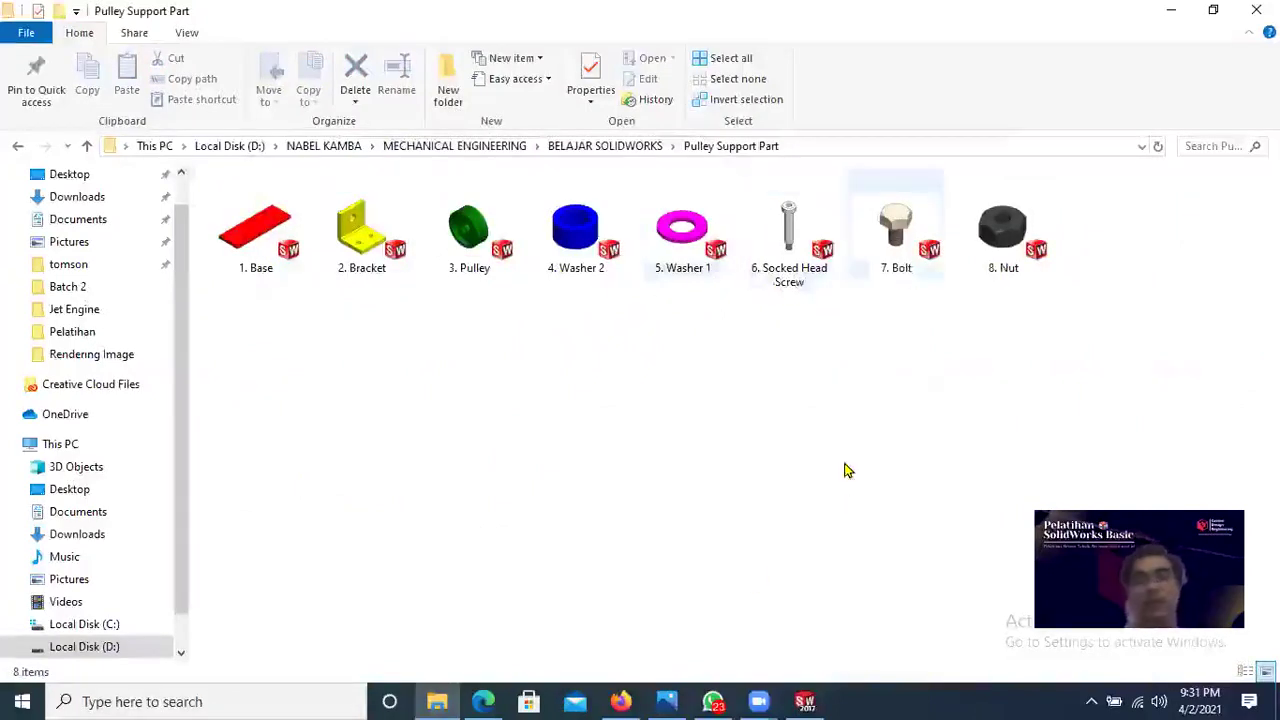
Step: Switch back to the module PDF in Edge and review the Gambar 2 picture of the assembled pulley support
click(808, 701)
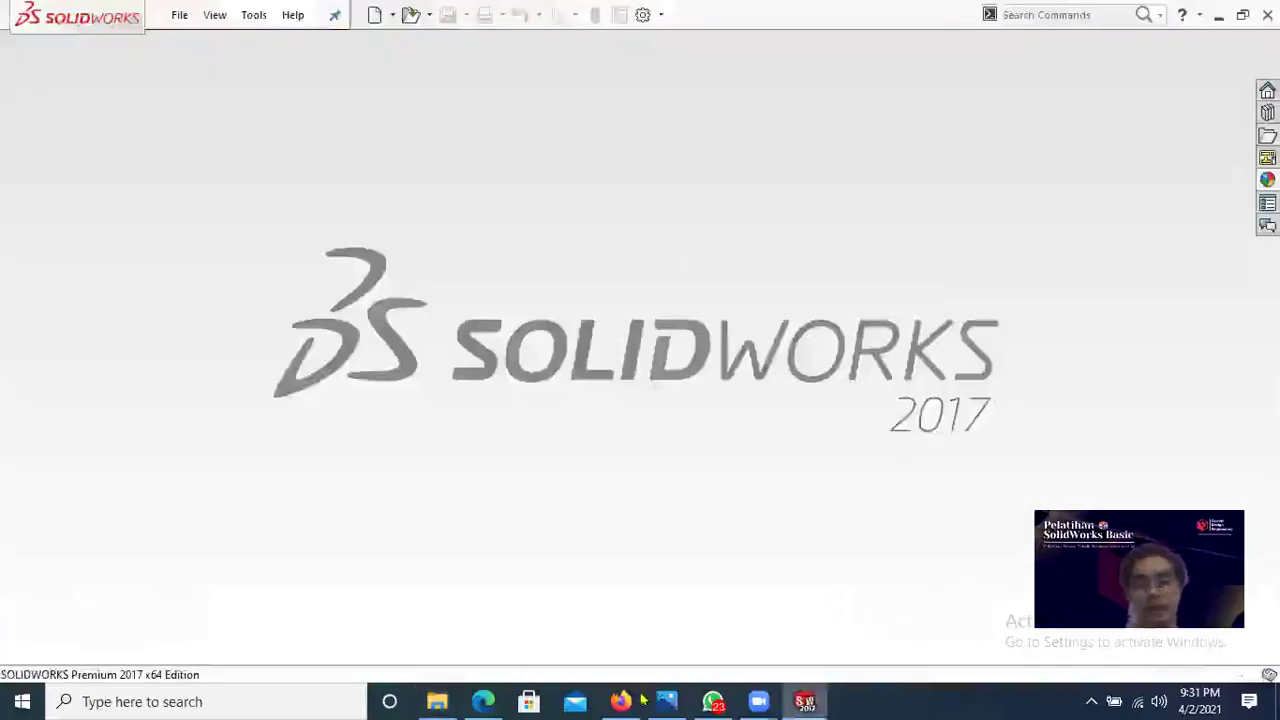
key(alt+Tab)
mouse_move(632, 699)
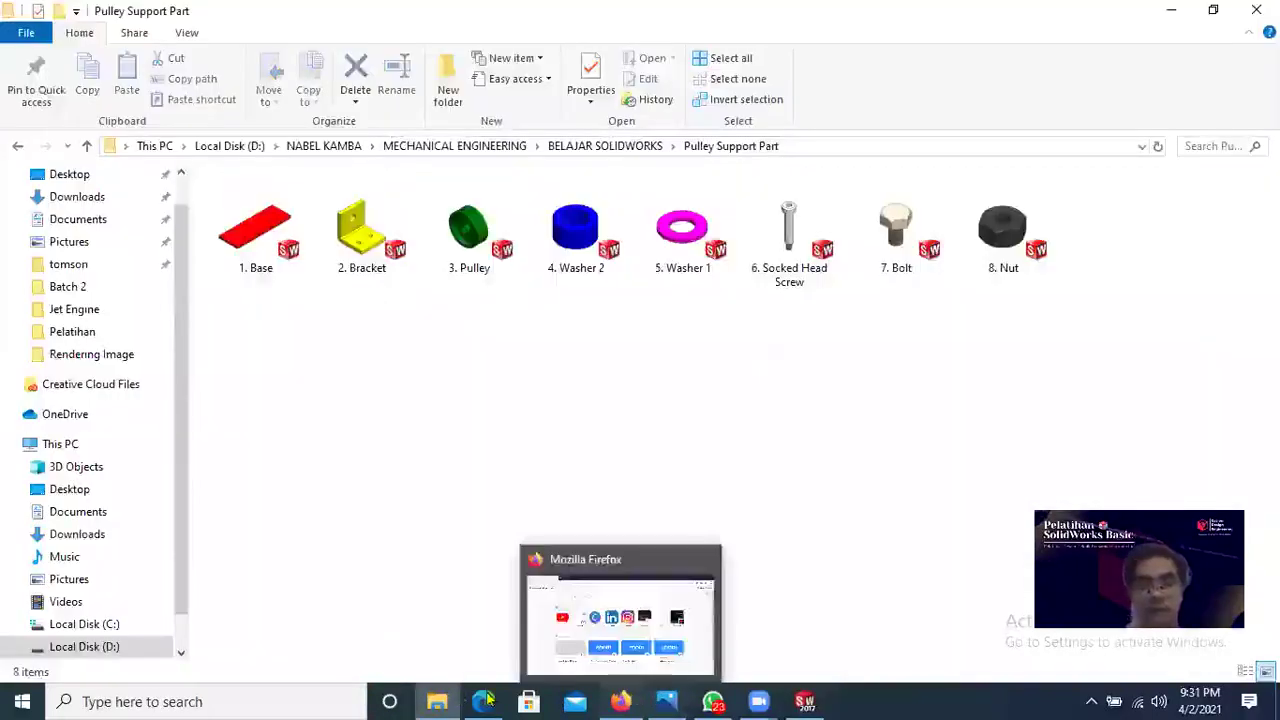
key(alt+Tab)
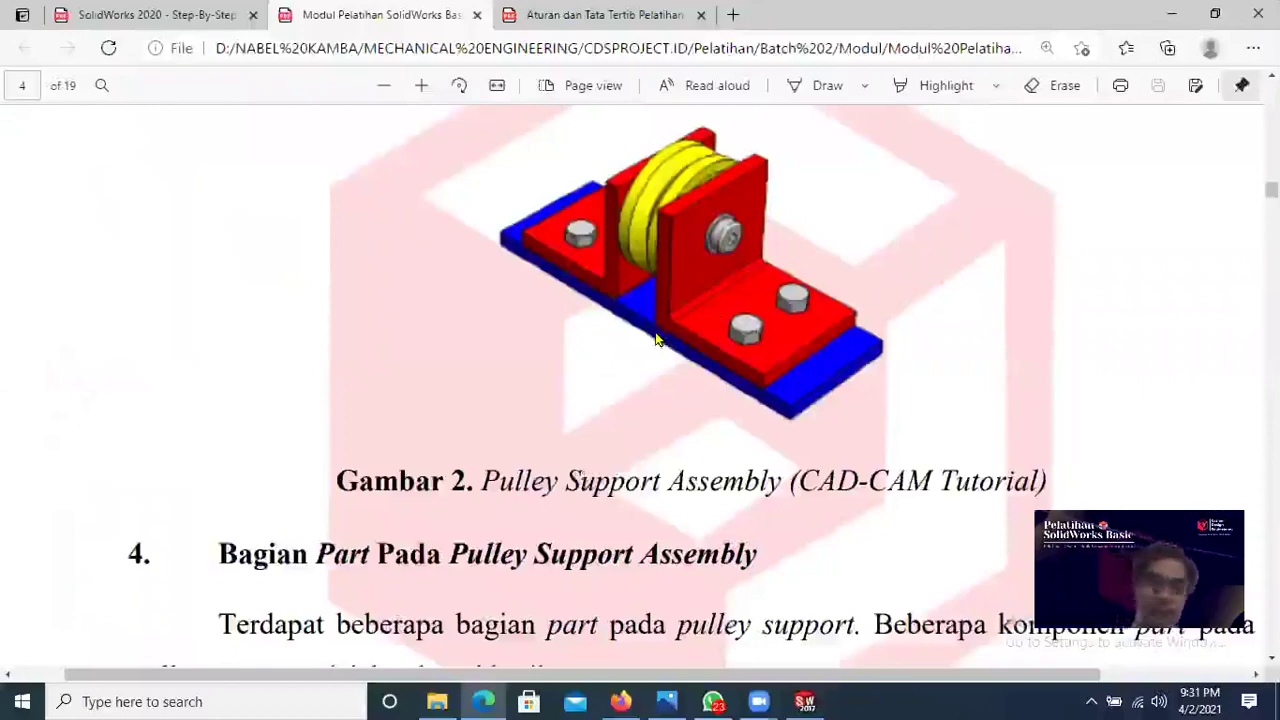
scroll(855, 344, up, 2)
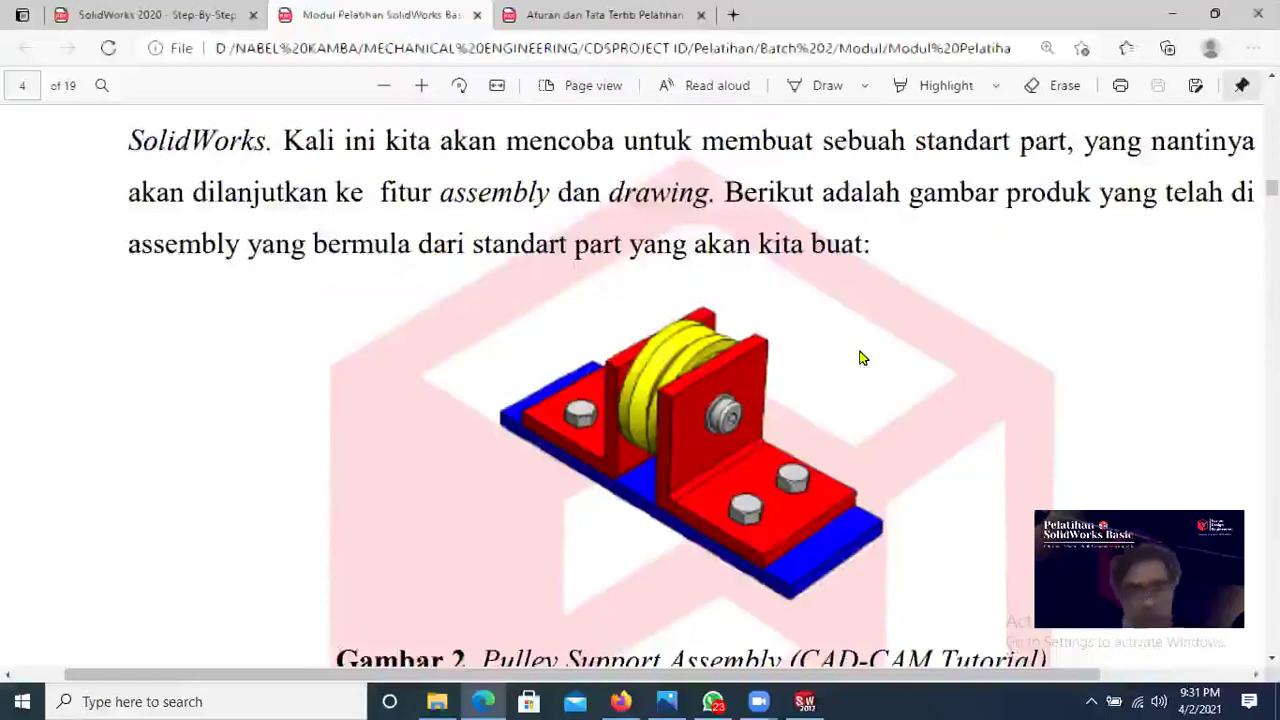
scroll(860, 350, down, 1)
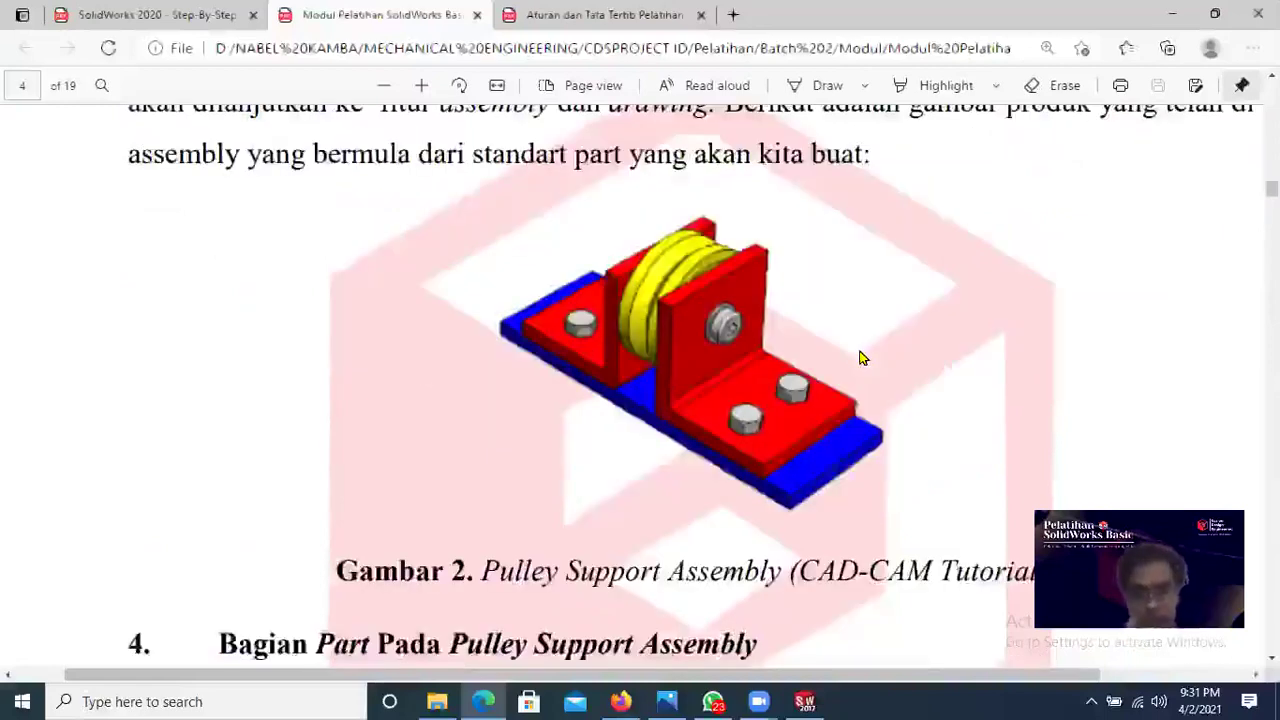
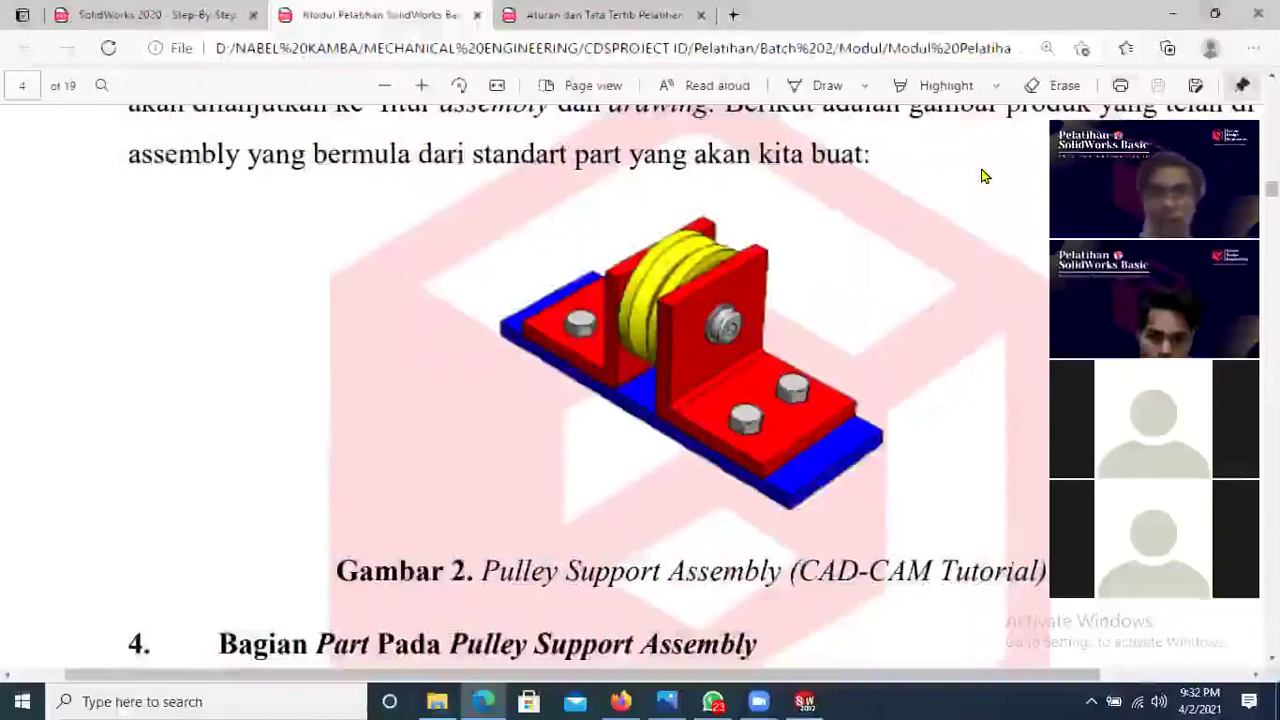
Step: Switch to SOLIDWORKS and create a new part document
key(alt+Tab)
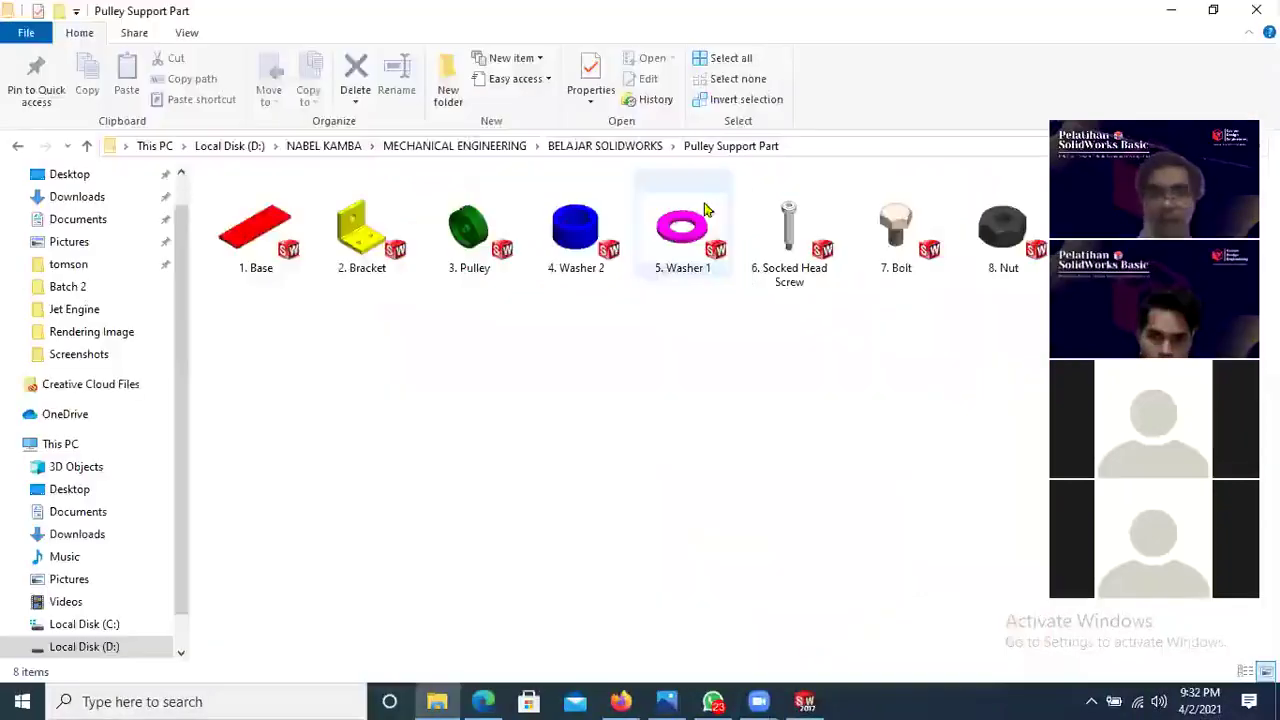
click(802, 700)
click(805, 701)
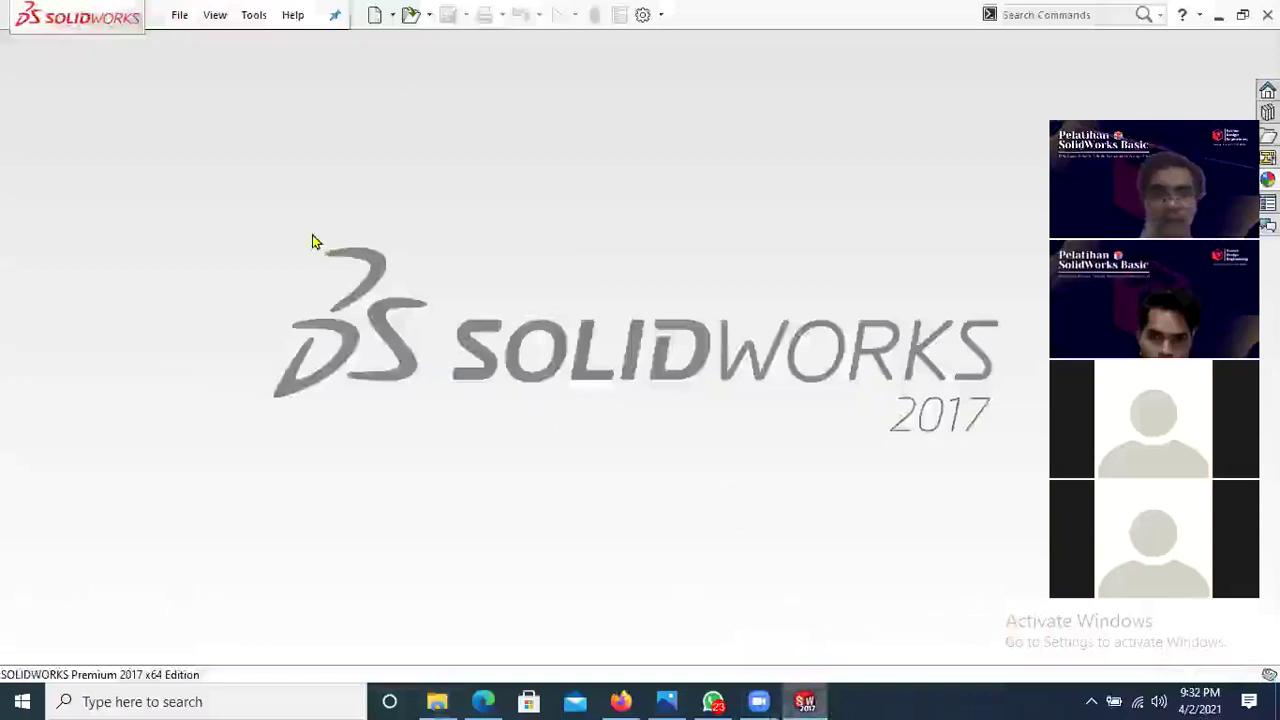
click(375, 15)
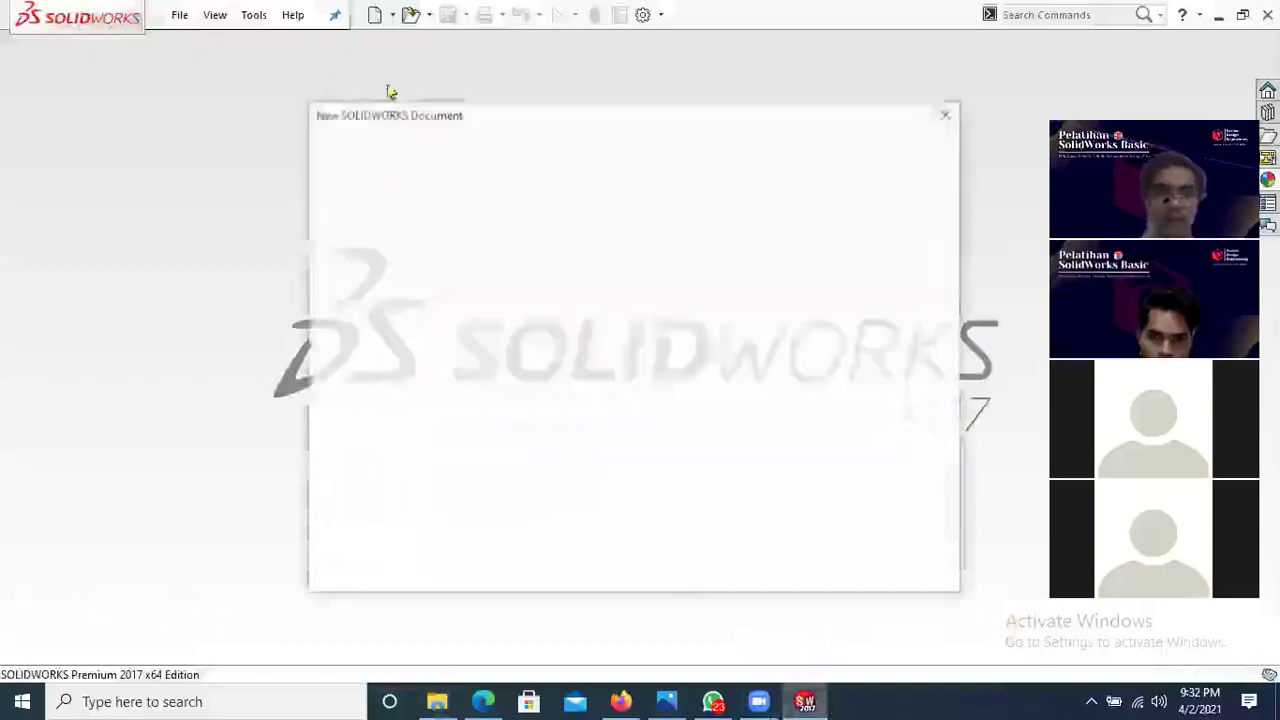
click(389, 306)
click(737, 556)
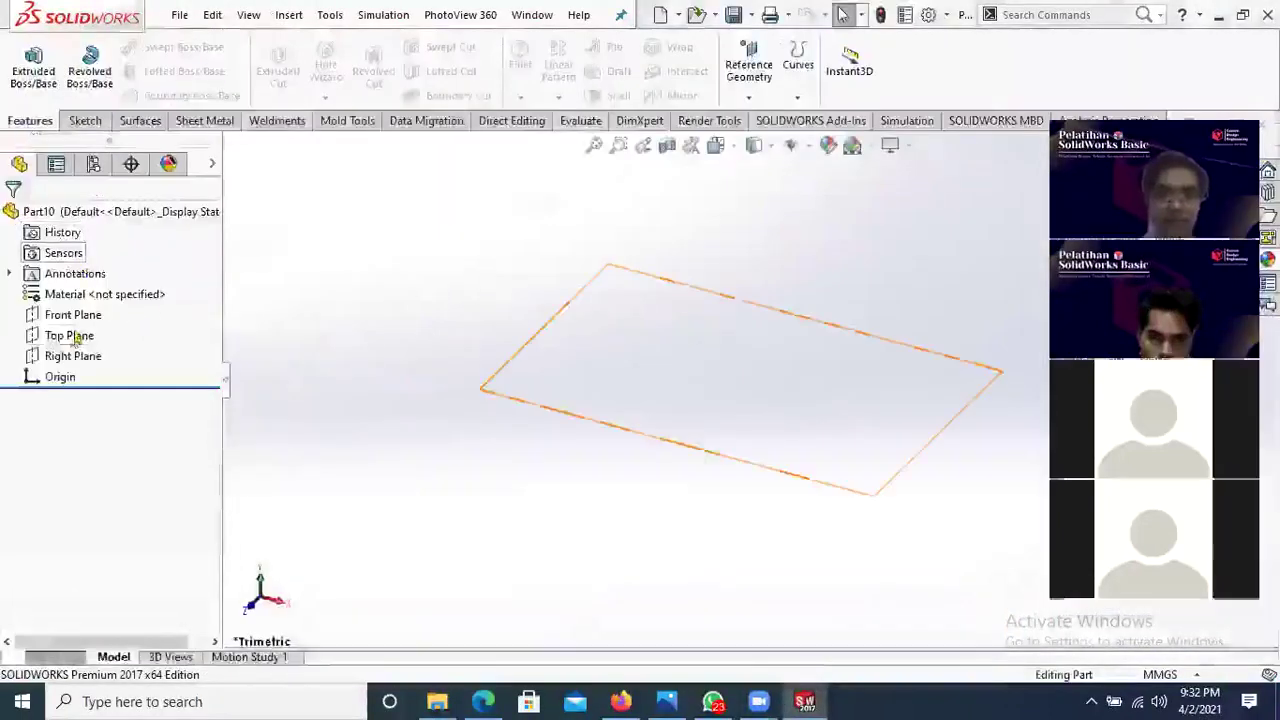
Step: Start a sketch on the Top Plane and draw a six-sided polygon centred on the origin, about 110.57 mm across flats
click(78, 336)
click(89, 299)
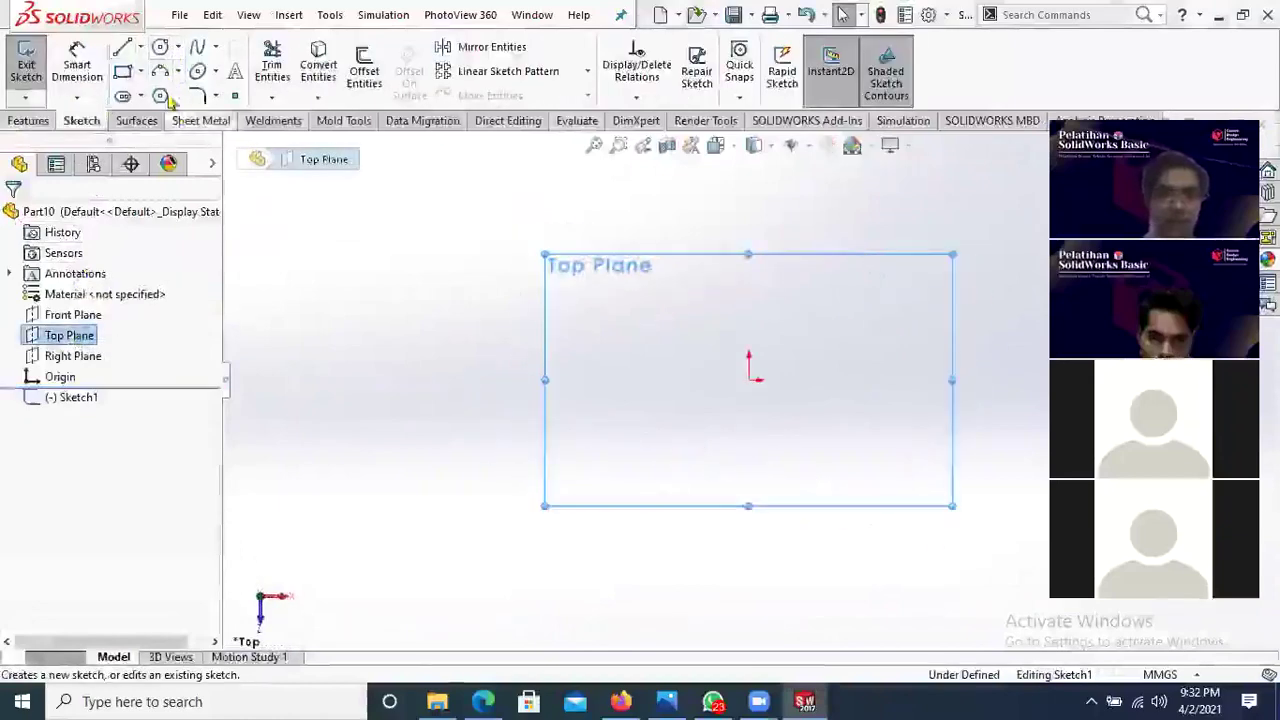
click(750, 380)
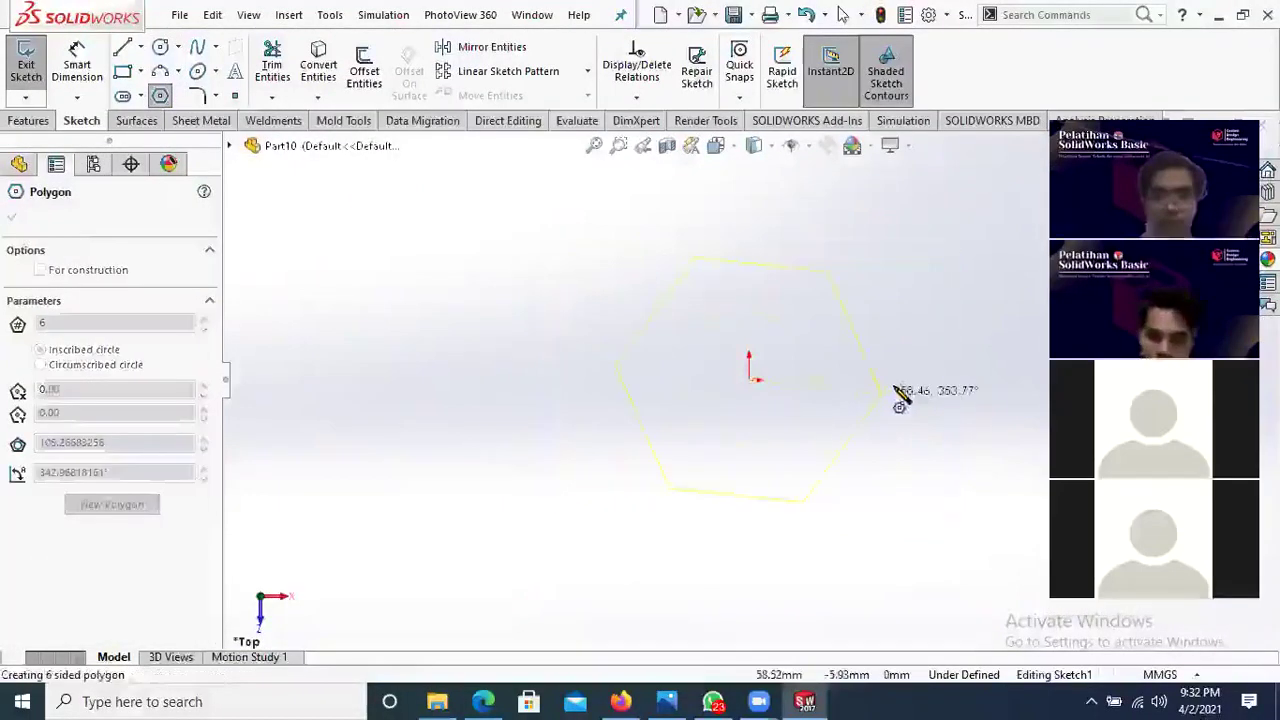
click(894, 385)
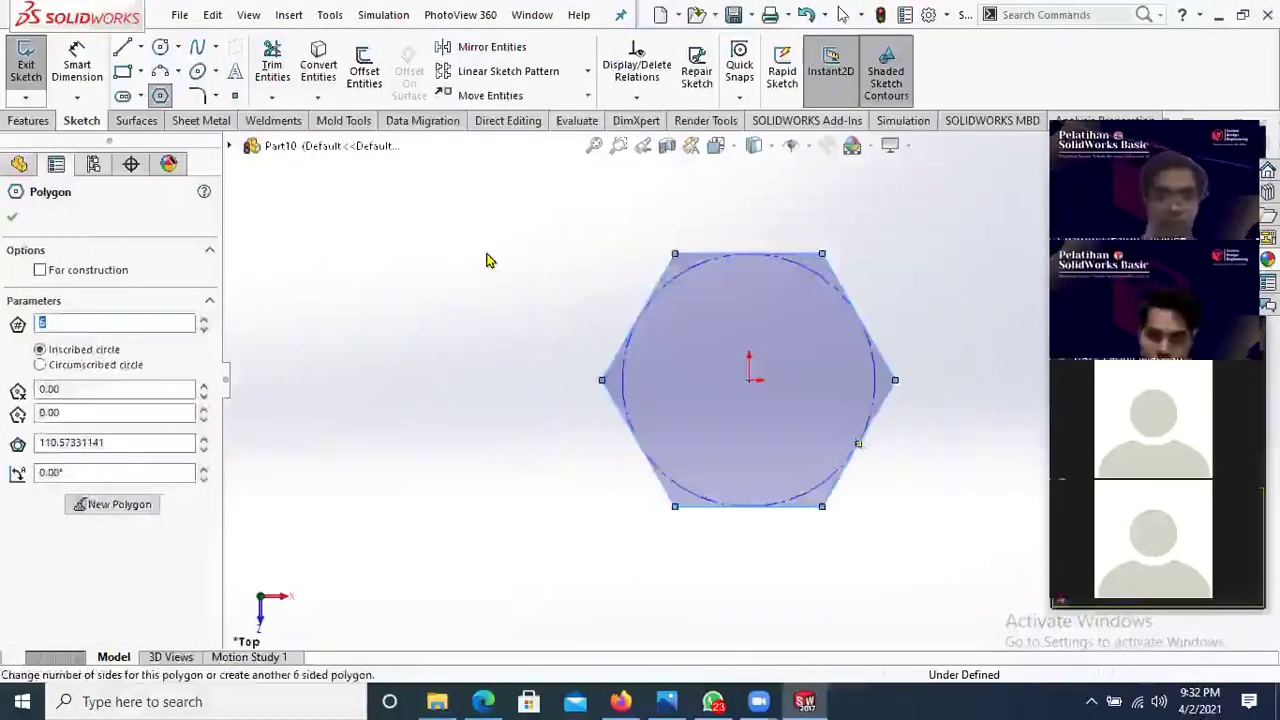
key(Escape)
click(90, 60)
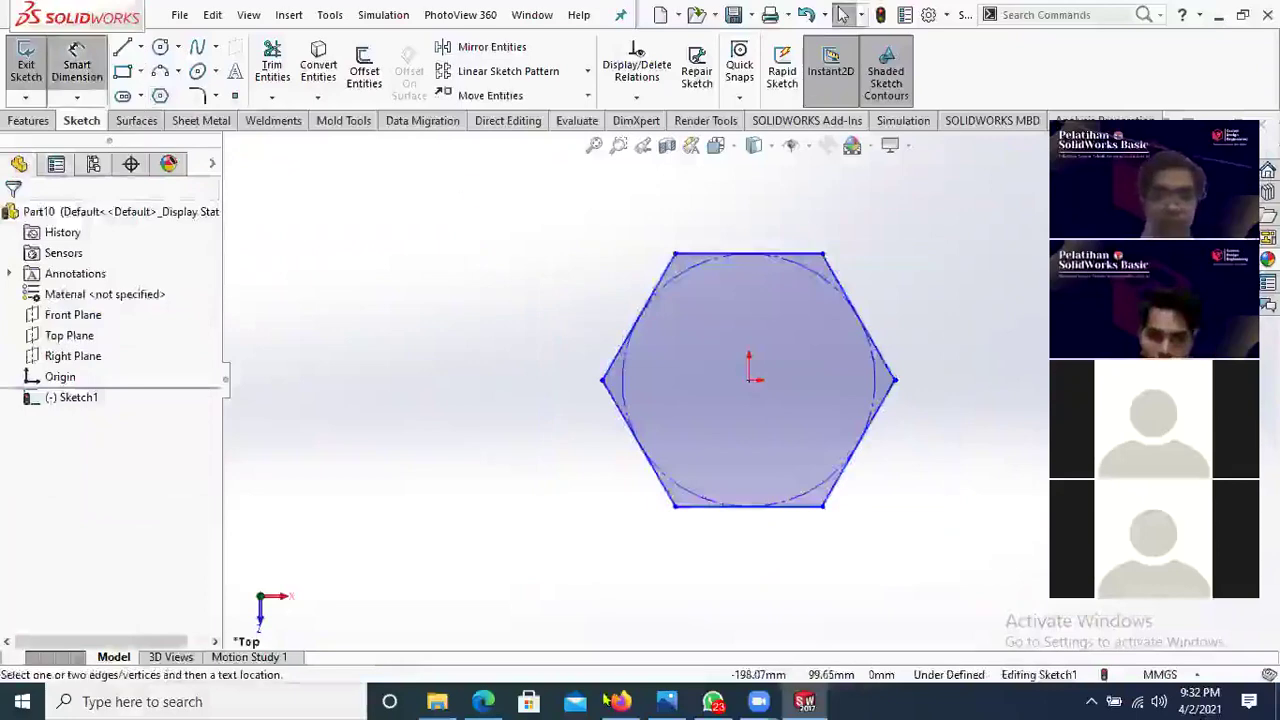
Step: Switch to the module PDF in Edge and examine the dimensions of the nut in the Gambar 33 drawing on page 18
key(alt+Tab)
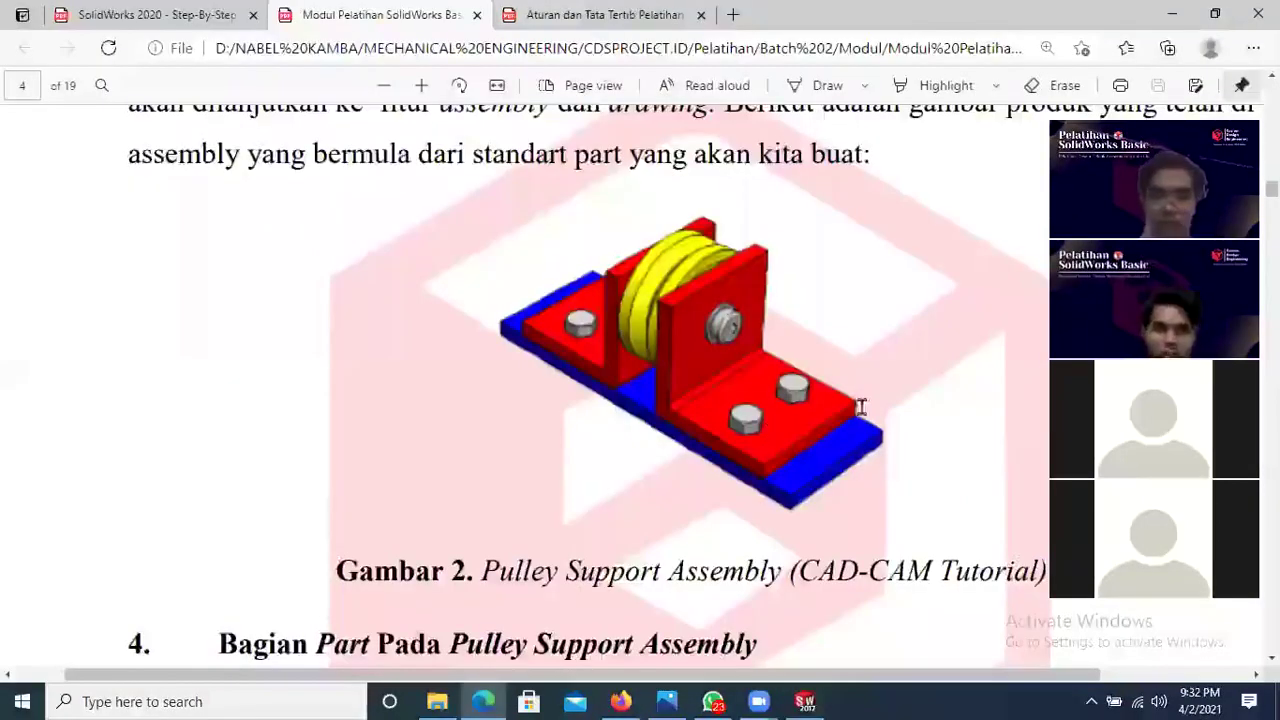
scroll(860, 410, down, 3)
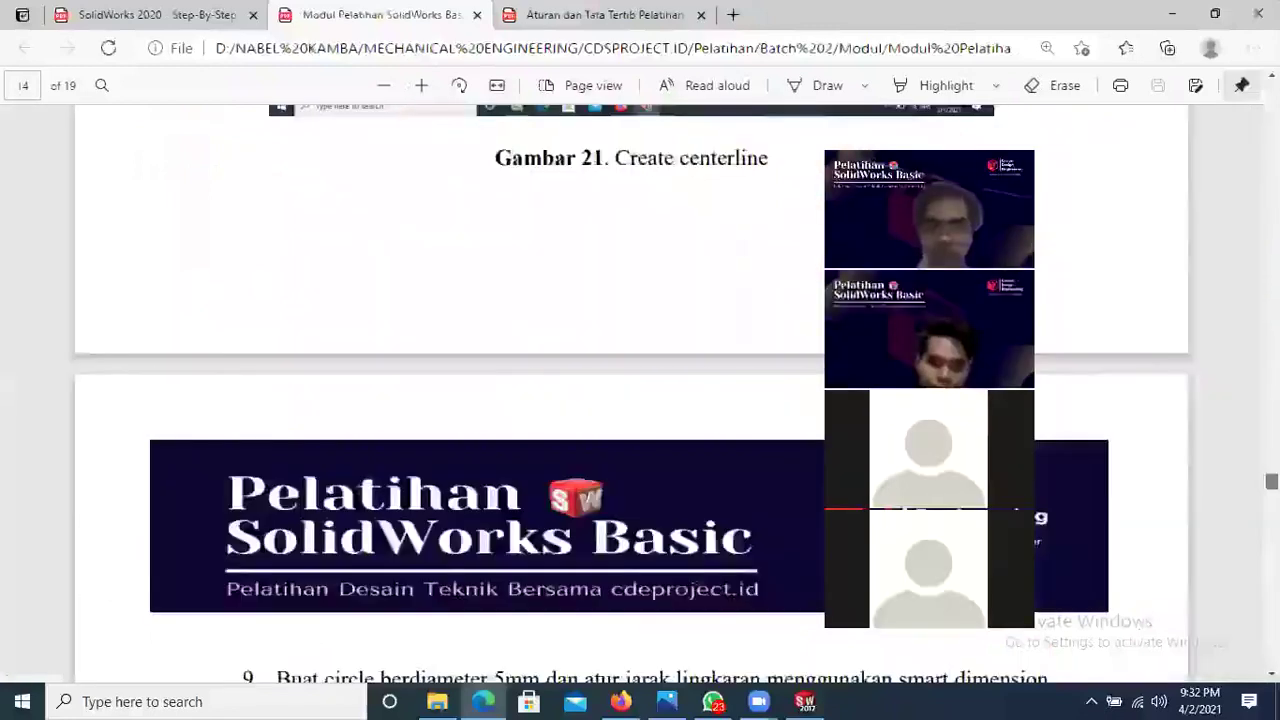
drag(1272, 481, 1272, 562)
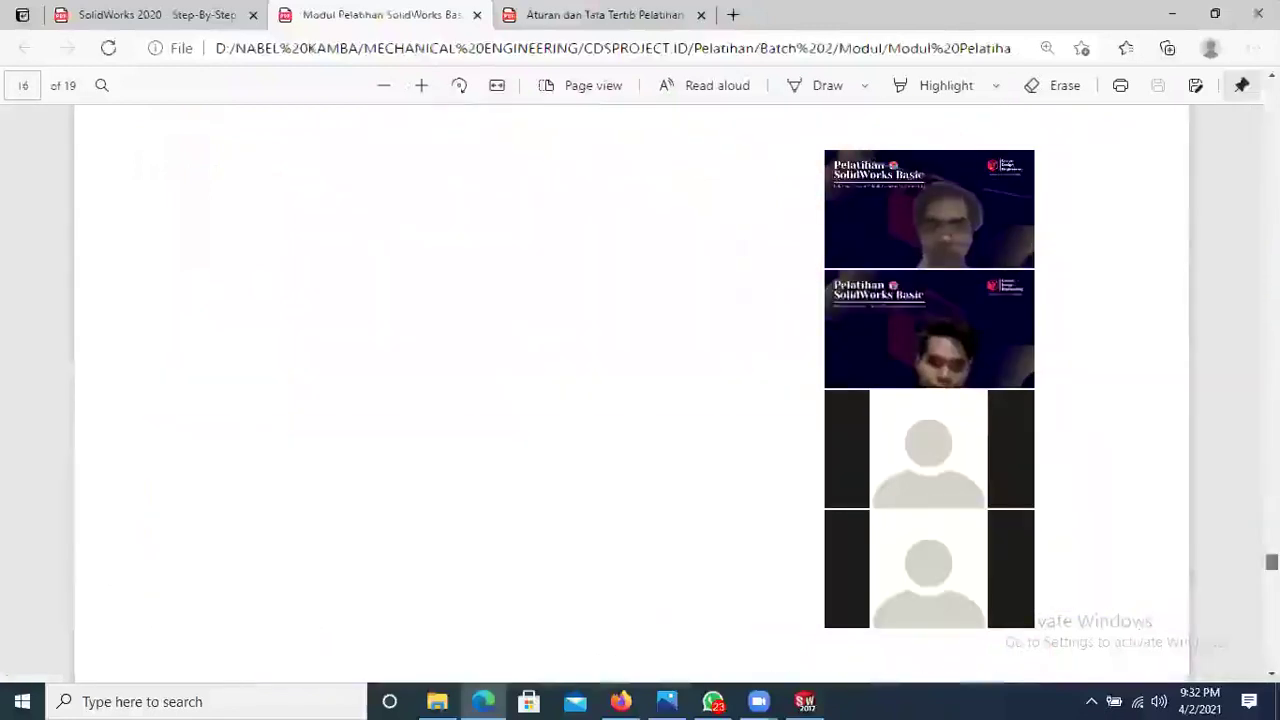
scroll(630, 390, down, 10)
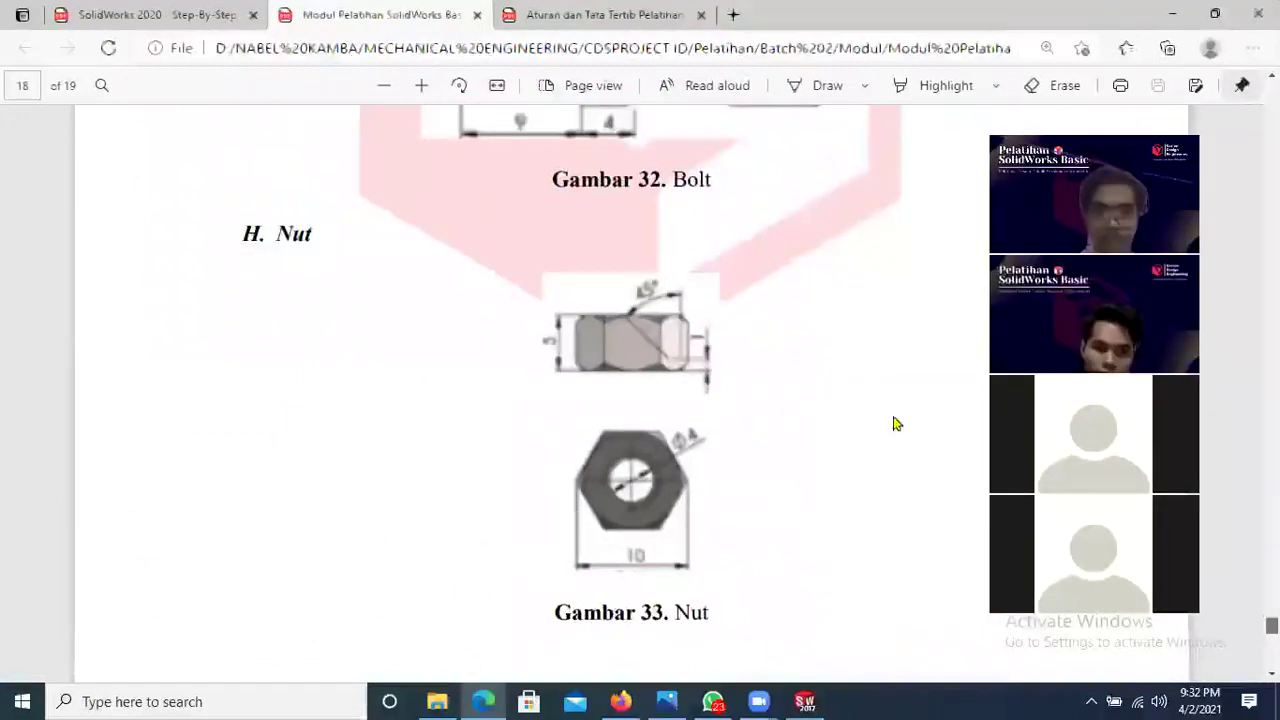
ctrl+scroll(652, 673, up, 3)
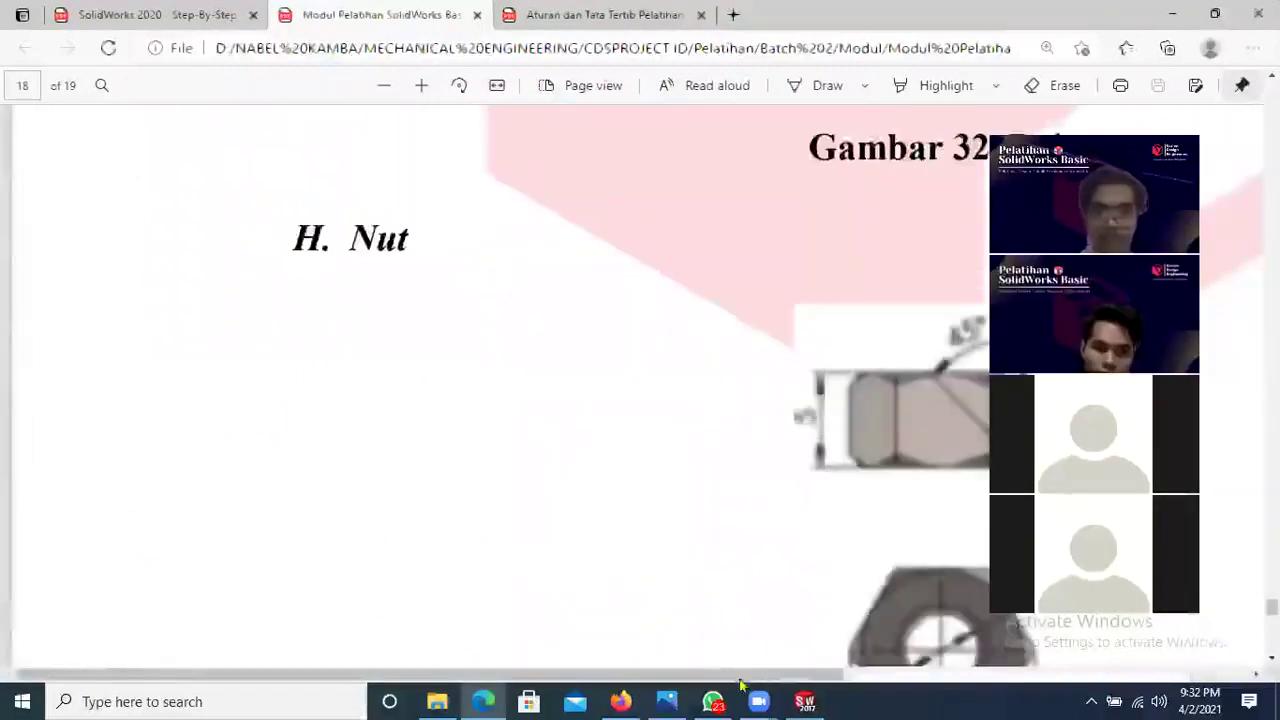
drag(801, 675, 920, 673)
scroll(792, 522, down, 3)
scroll(792, 522, right, 3)
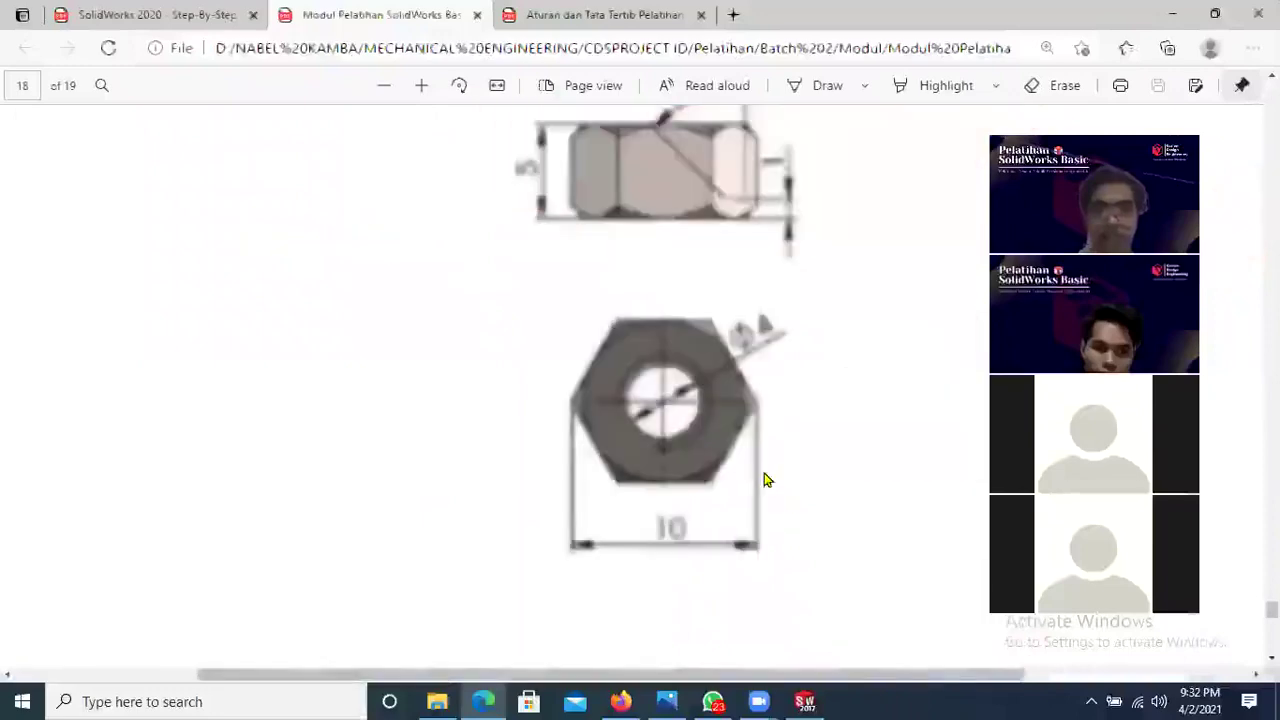
scroll(700, 540, up, 1)
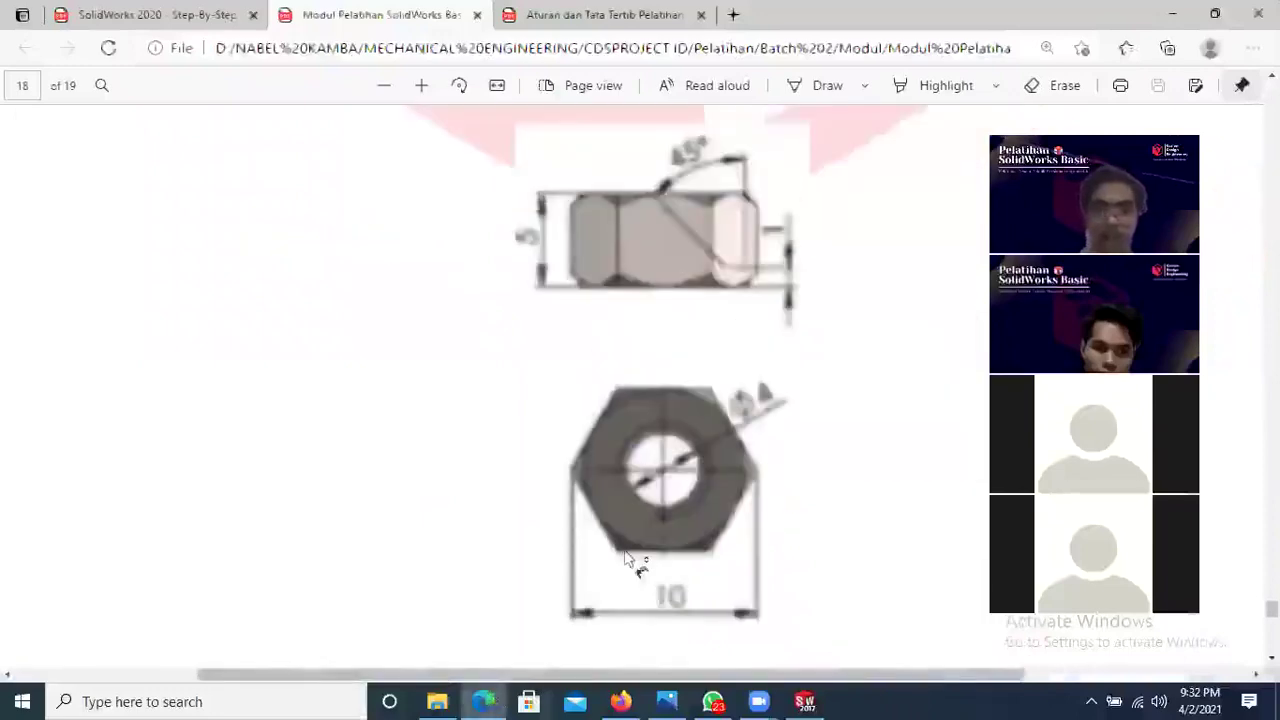
Step: Return to SOLIDWORKS and dimension the distance between the hexagon's two horizontal edges as 10 mm
key(alt+Tab)
click(100, 63)
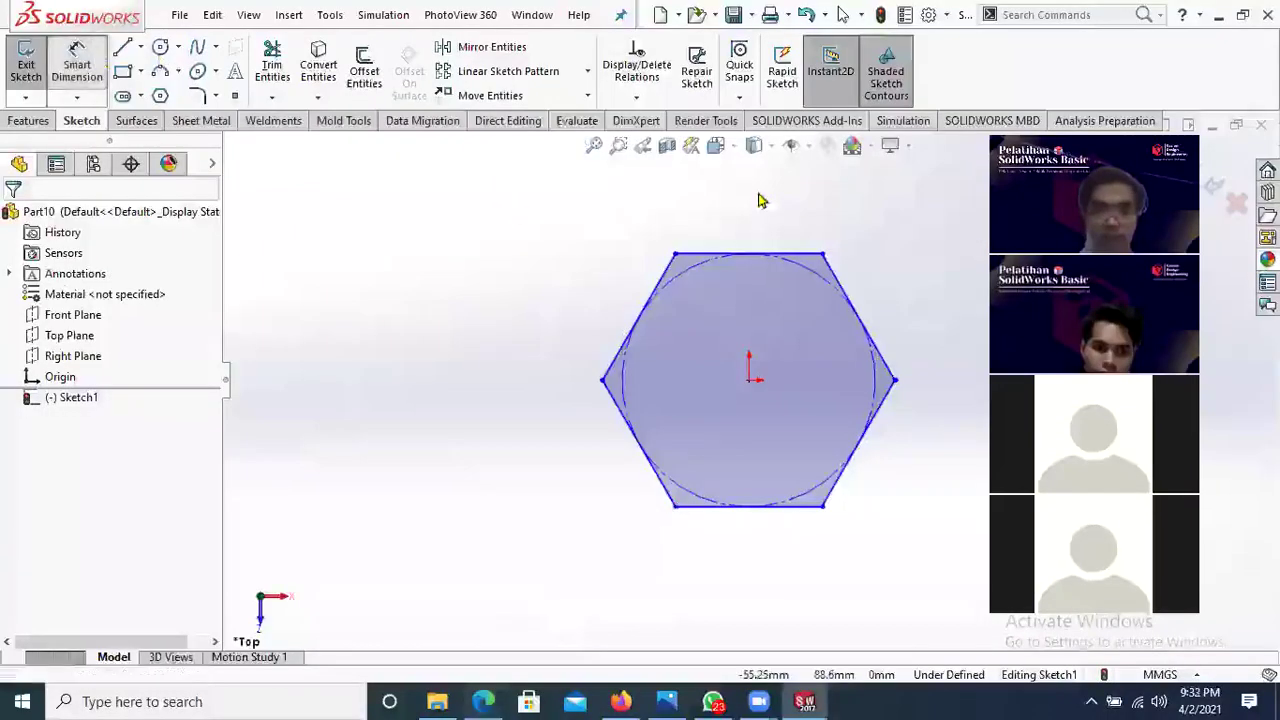
click(755, 253)
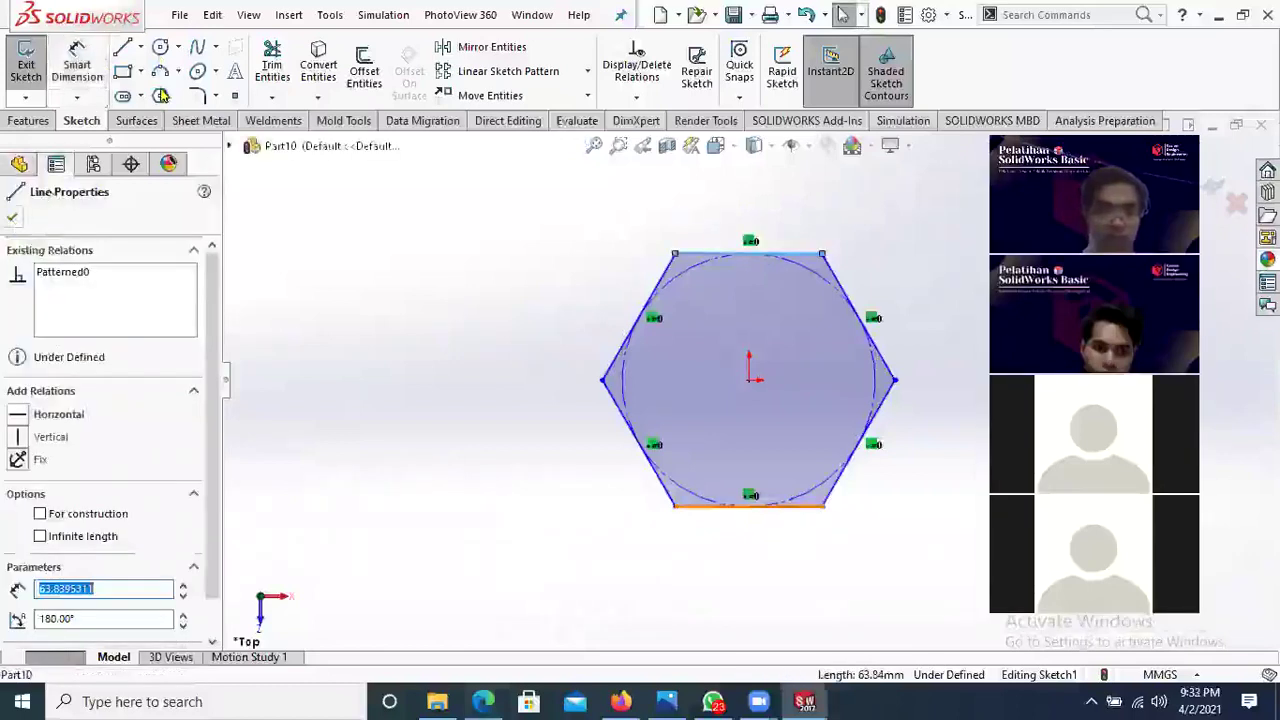
click(80, 70)
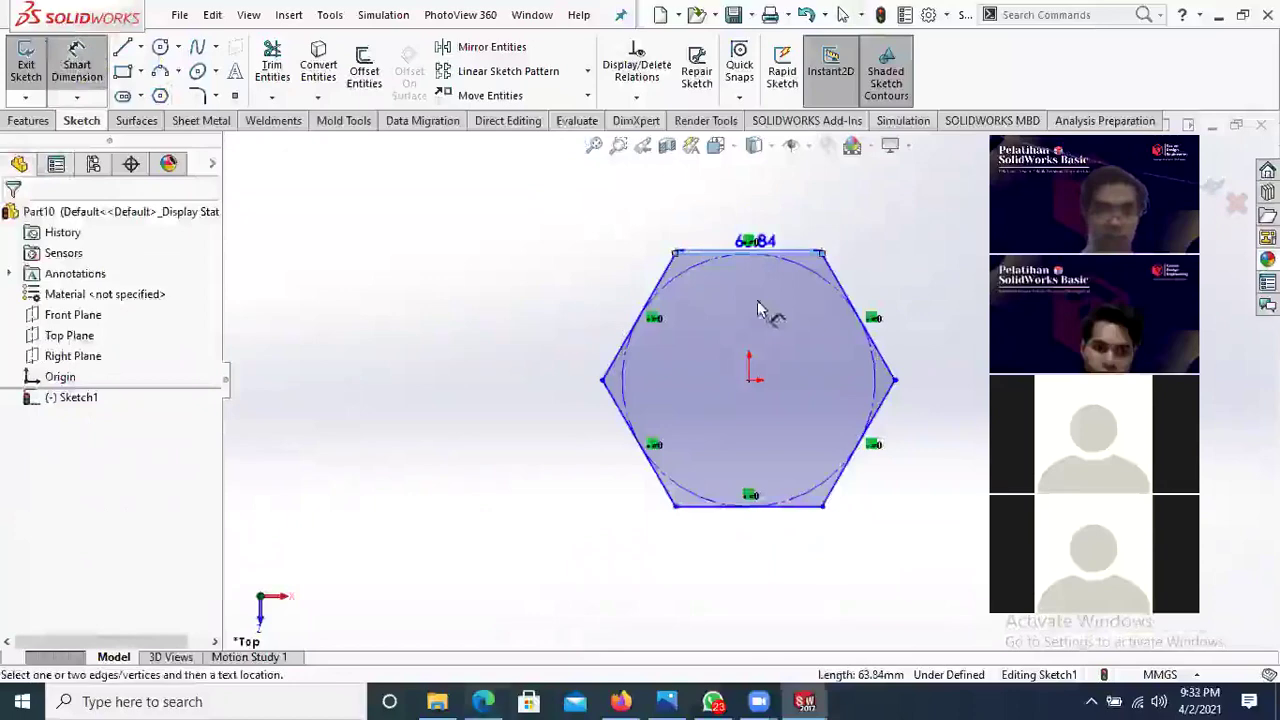
click(792, 507)
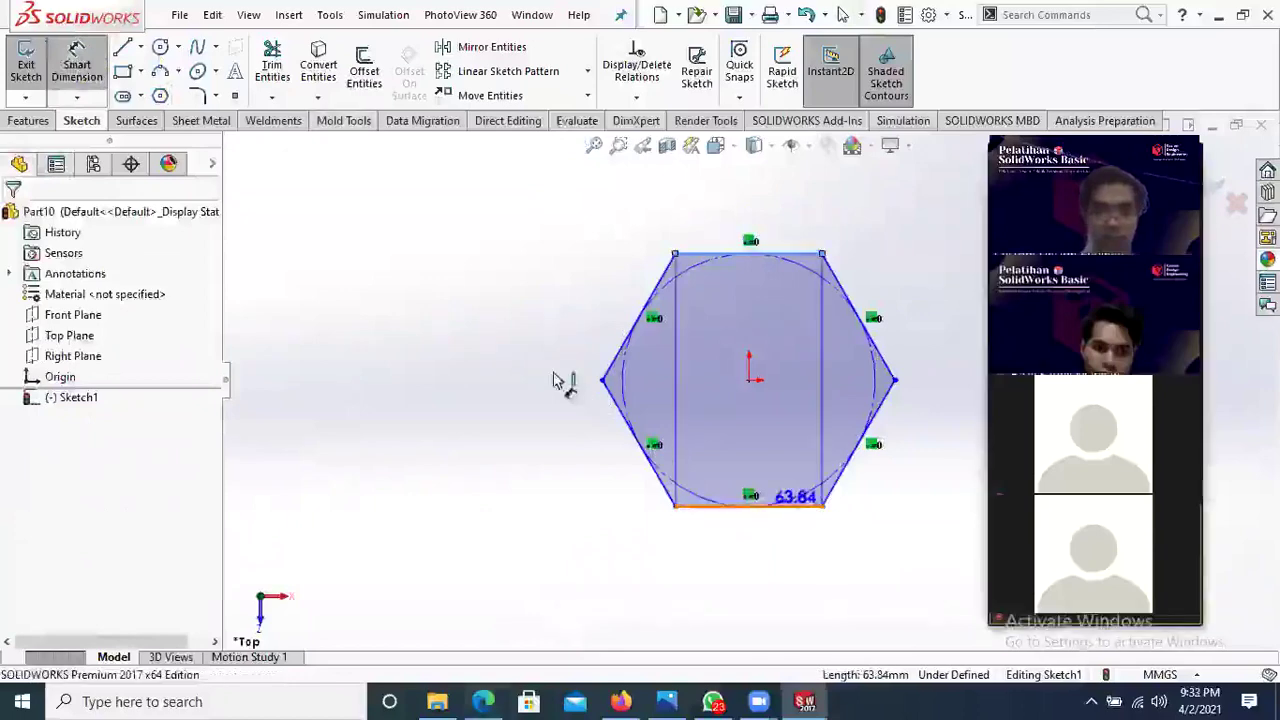
click(473, 353)
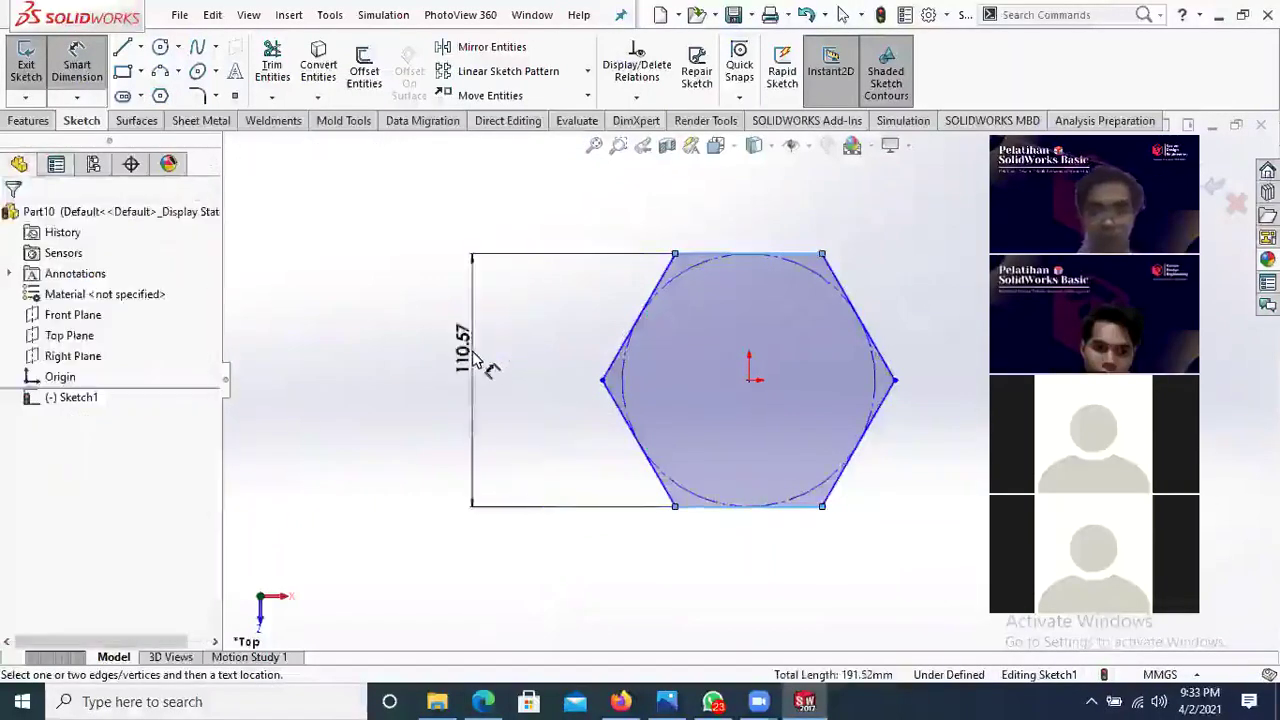
click(472, 362)
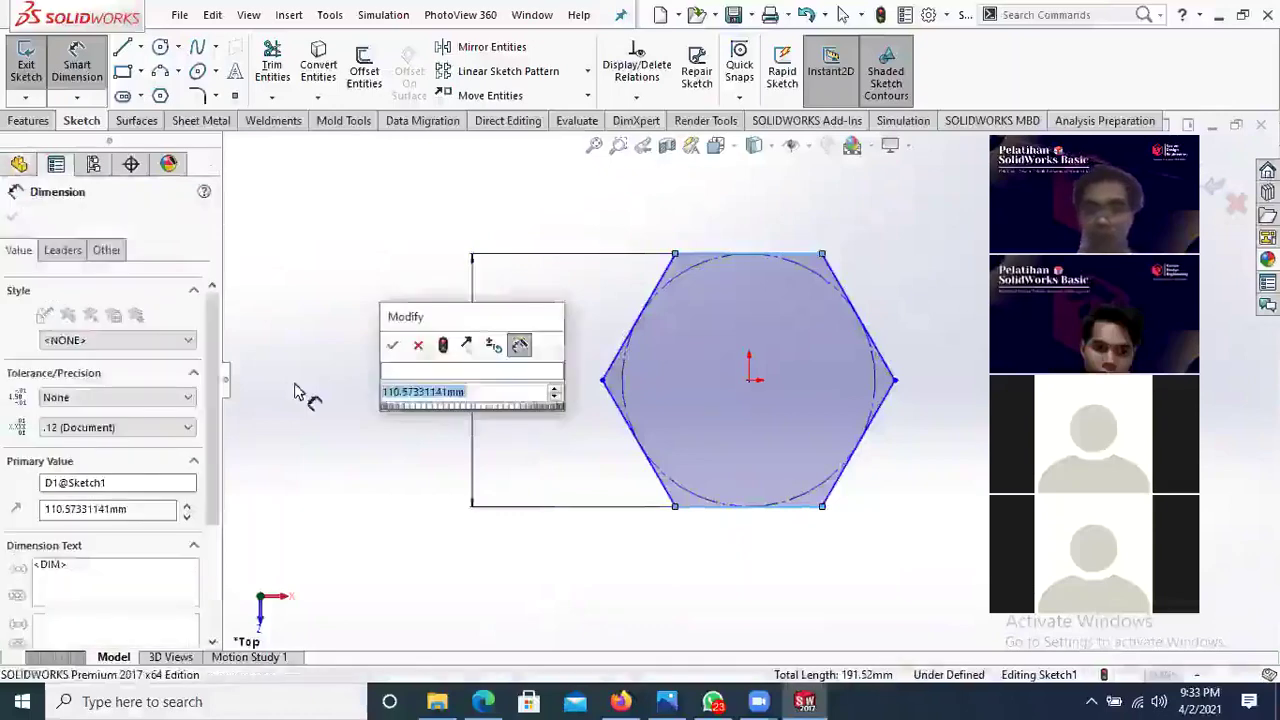
key(Return)
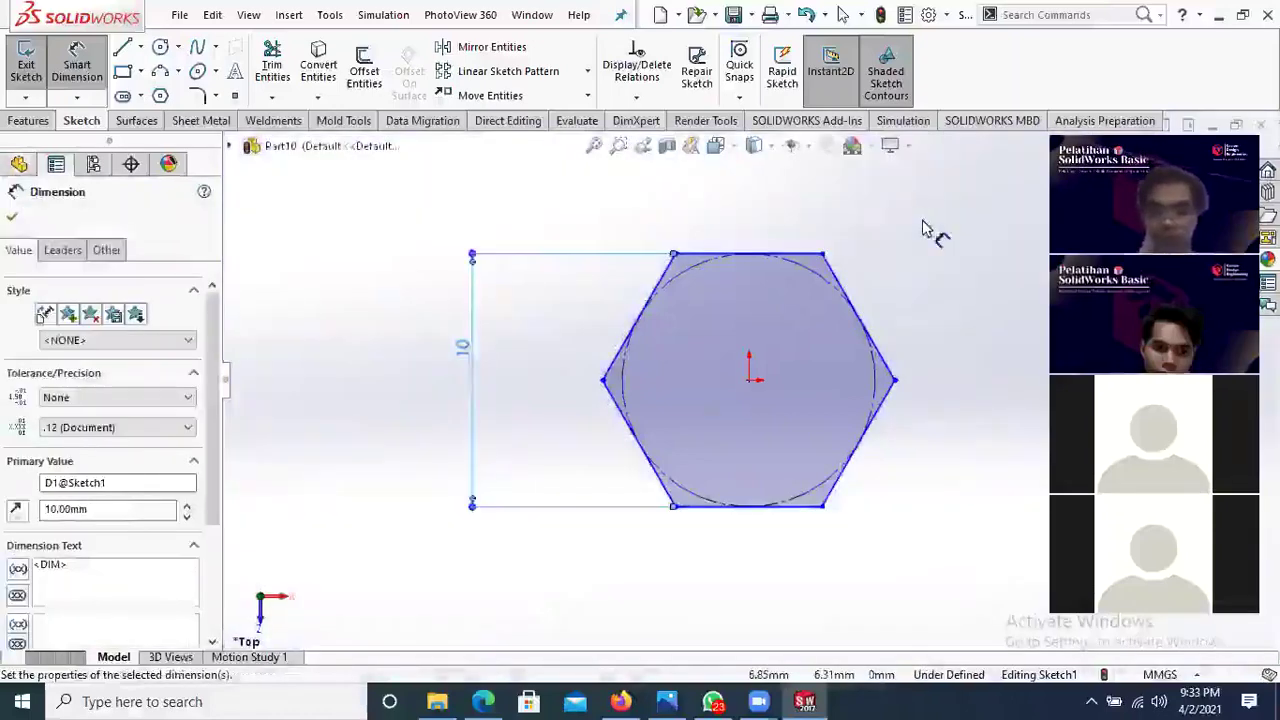
Step: Draw a circle about 3.59 mm in diameter at the origin inside the hexagon, checking the hole against the nut drawing in the module PDF
click(27, 121)
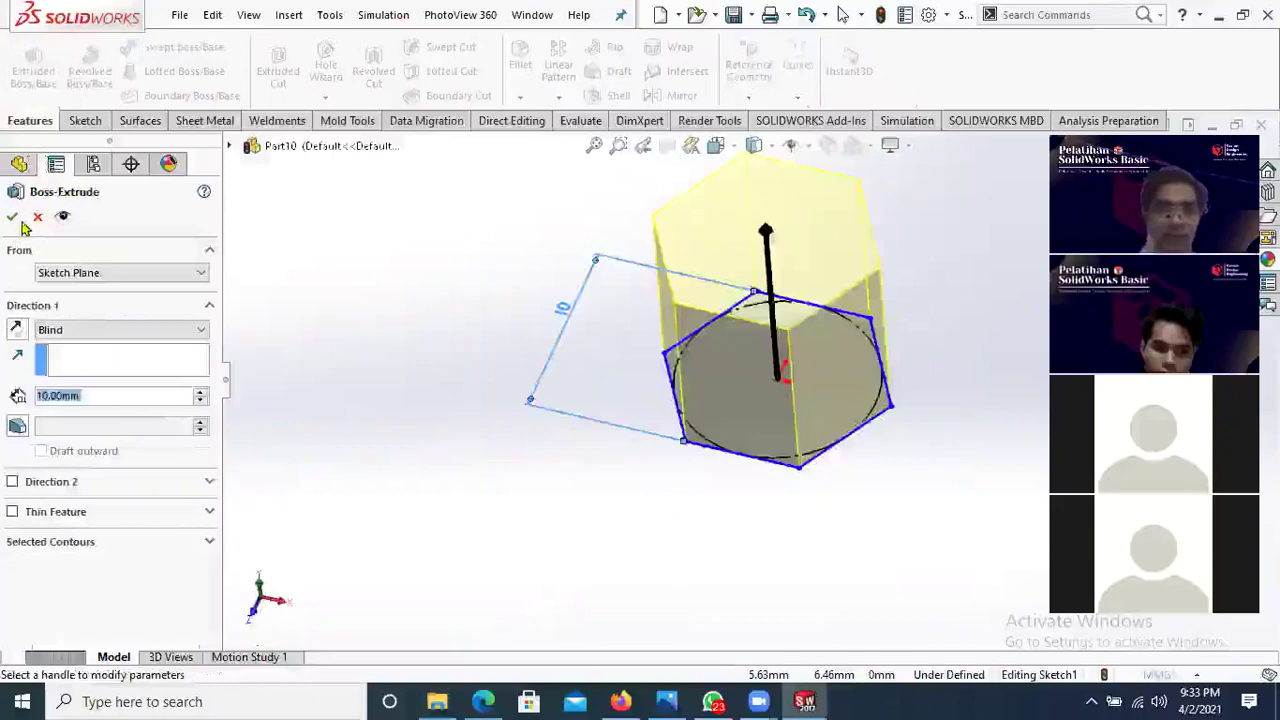
click(37, 217)
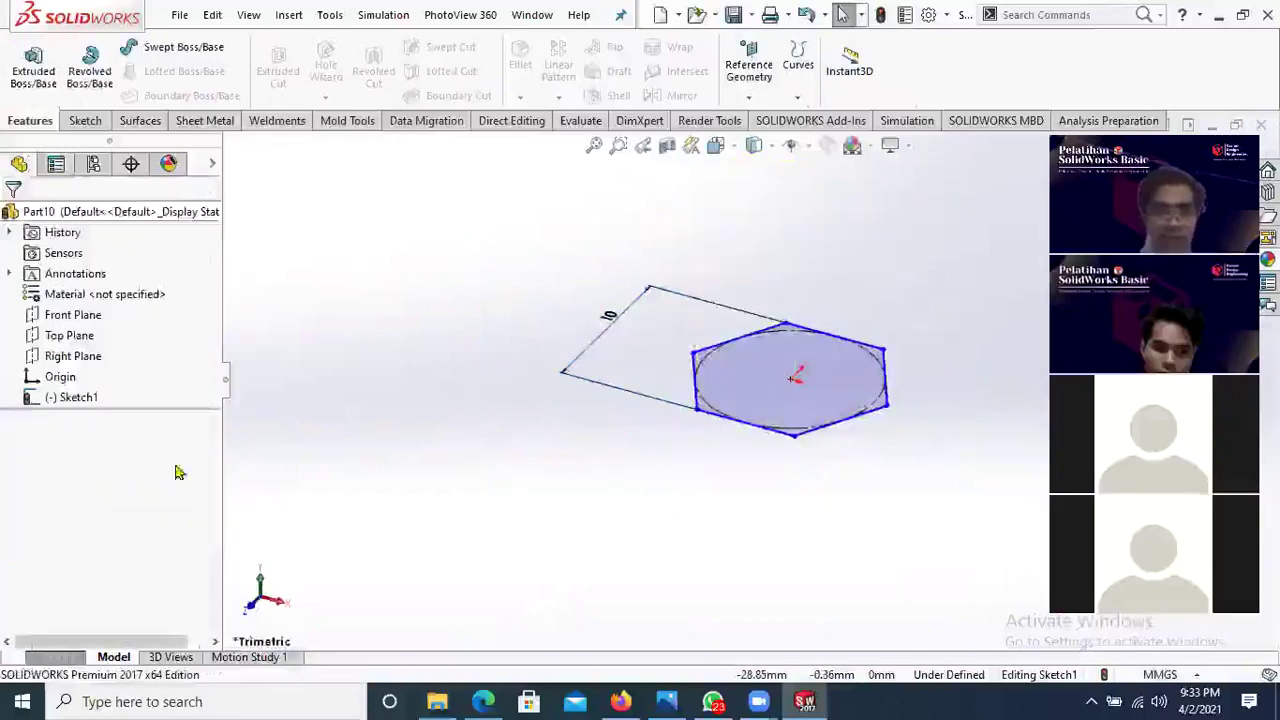
click(98, 394)
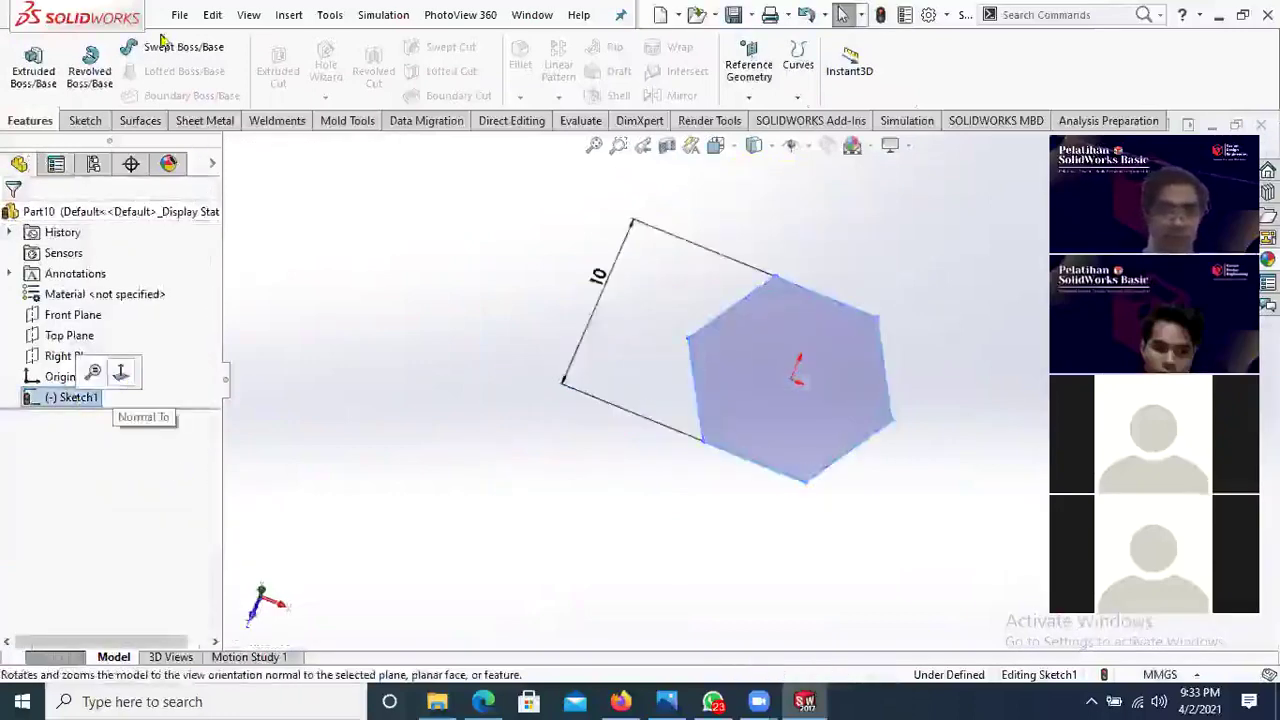
click(120, 372)
click(85, 120)
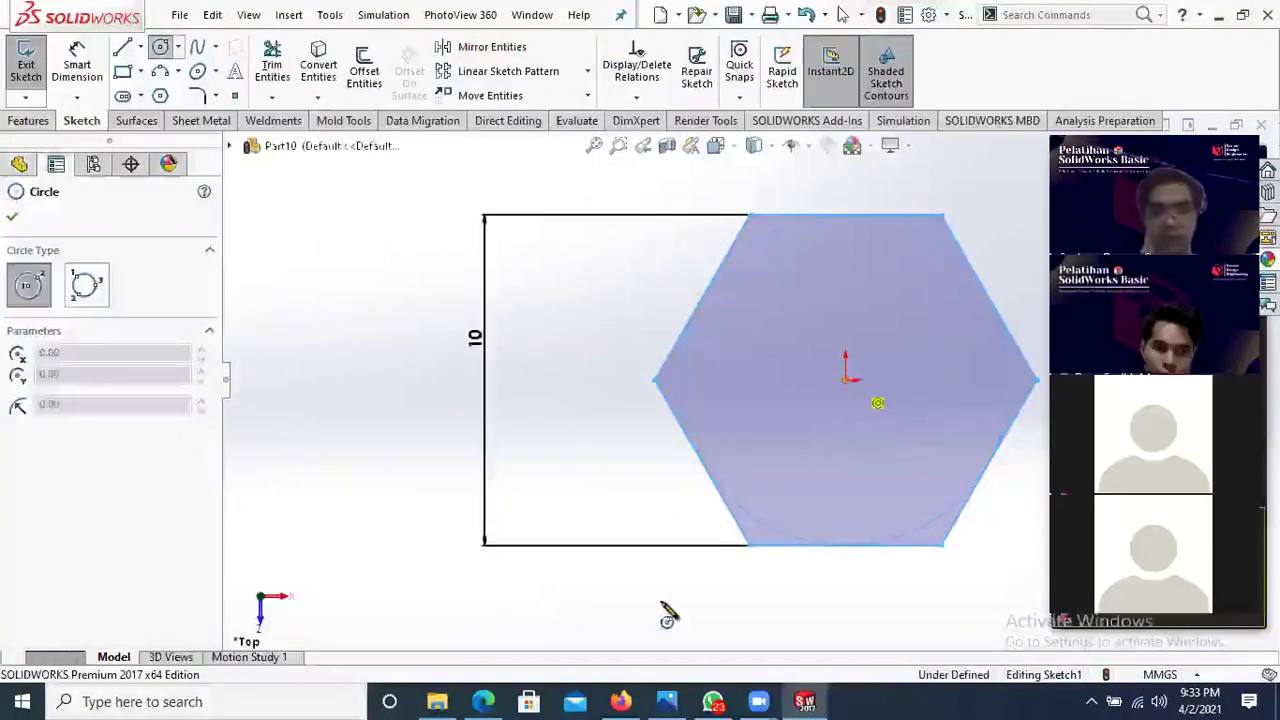
click(474, 699)
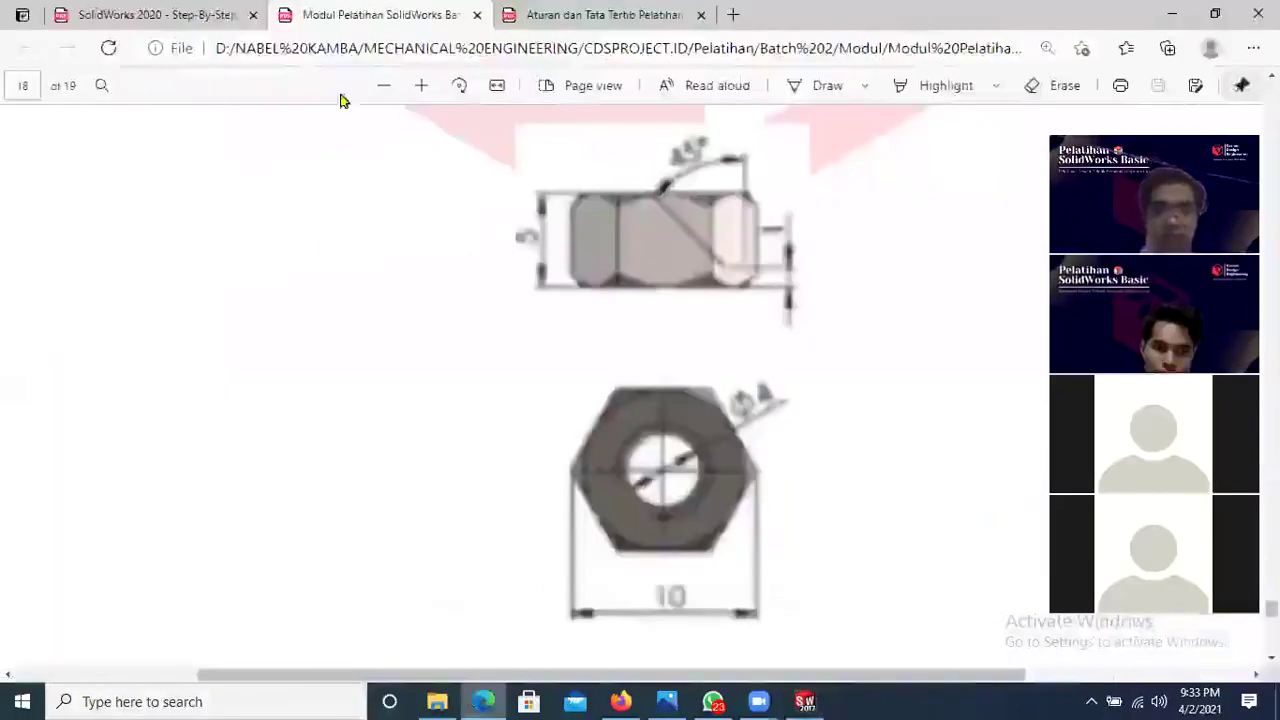
key(alt+Tab)
key(Escape)
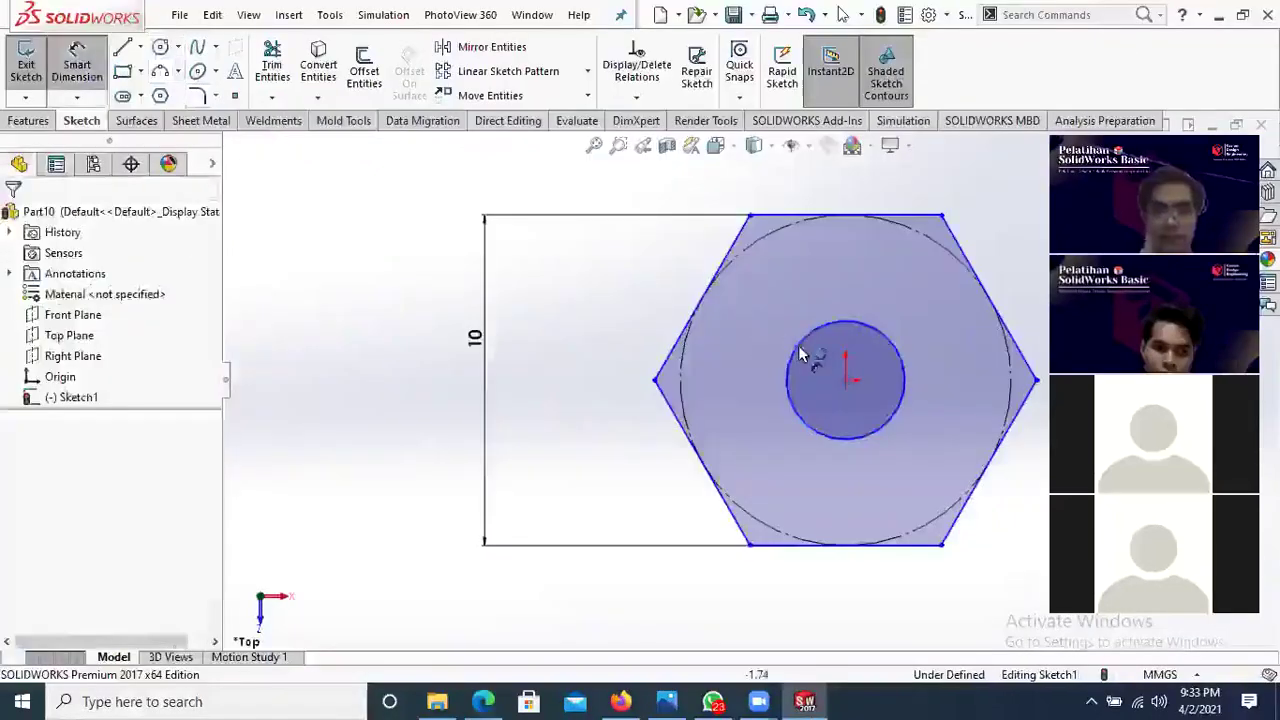
Step: Dimension the central circle's diameter as 4 mm
click(800, 352)
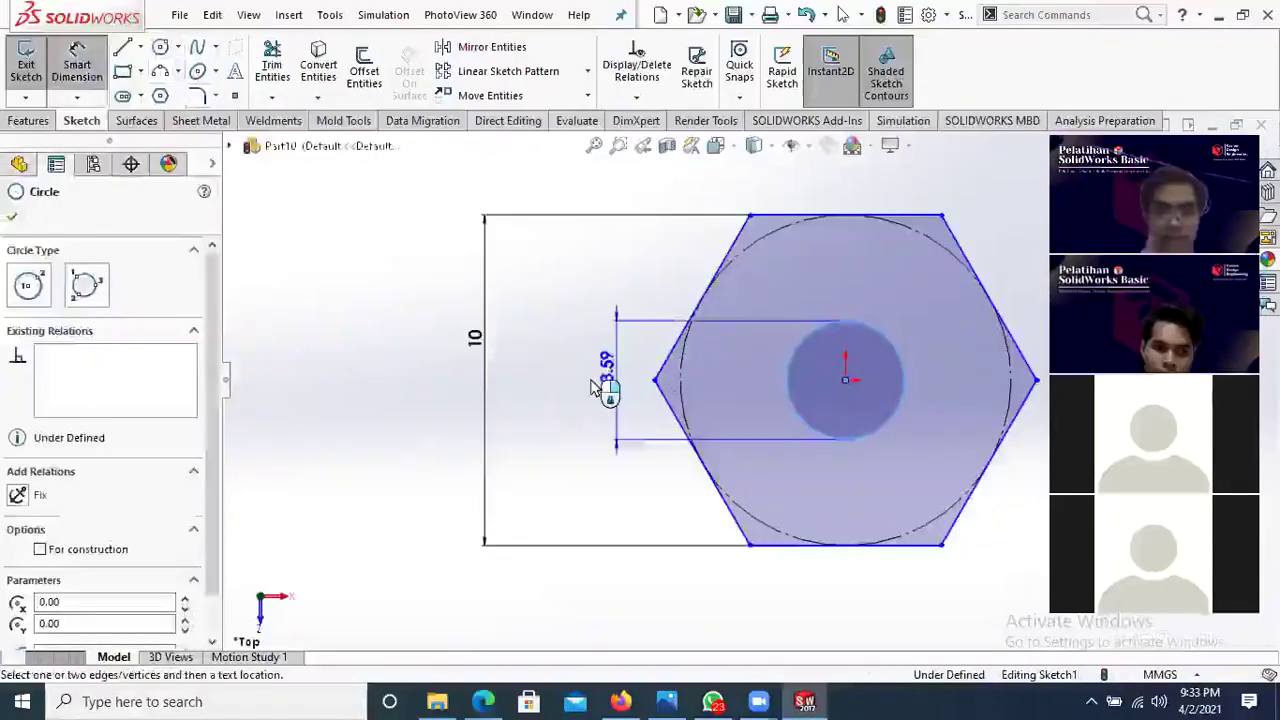
click(592, 388)
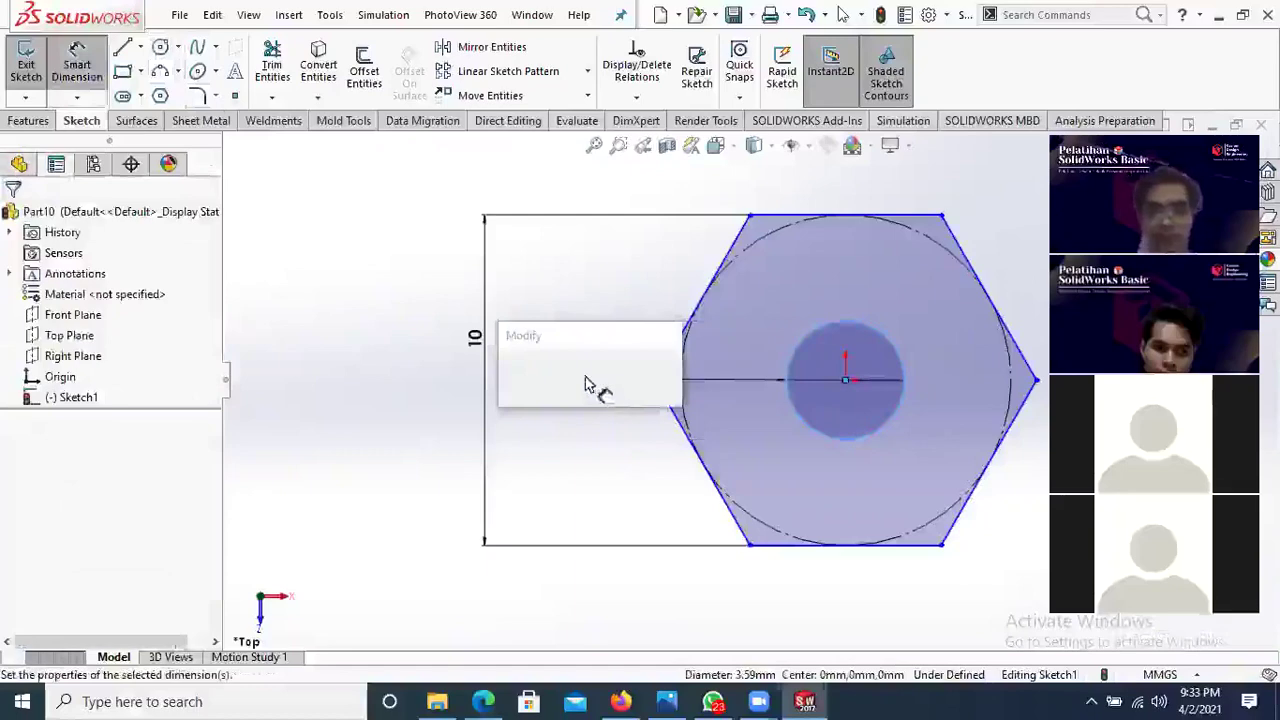
key(Return)
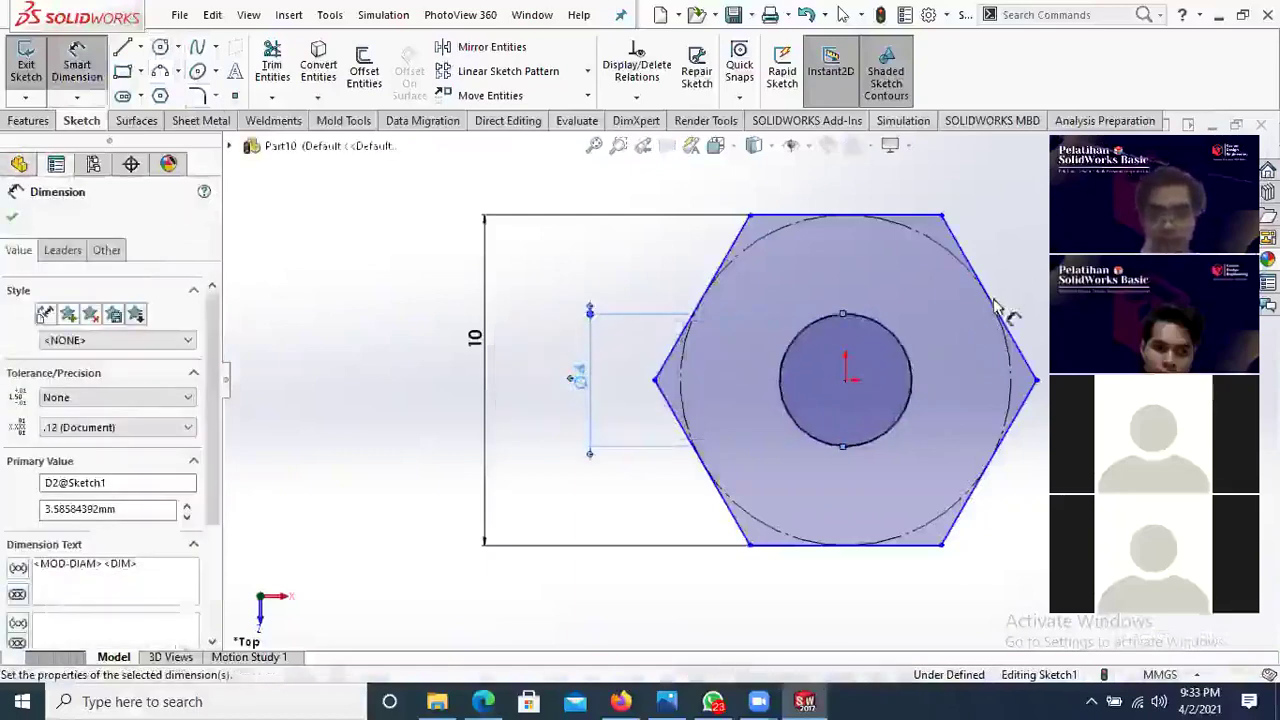
scroll(993, 296, up, 1)
scroll(993, 296, down, 1)
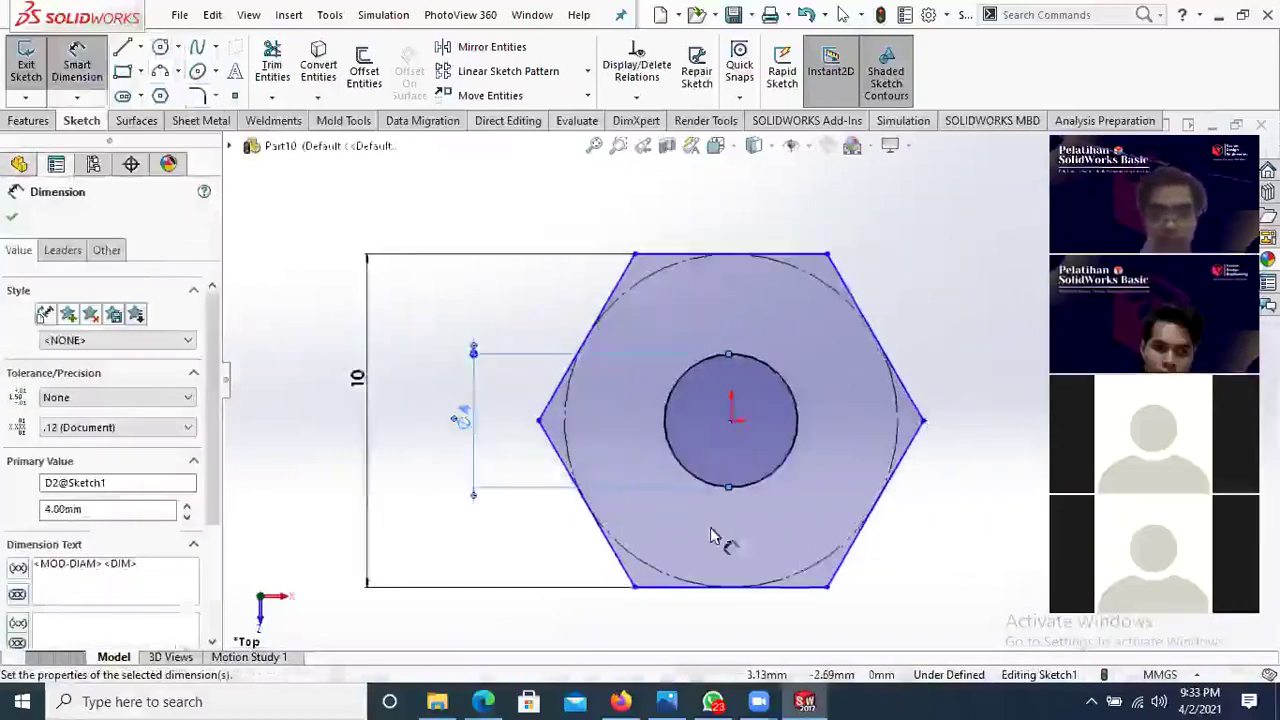
click(13, 216)
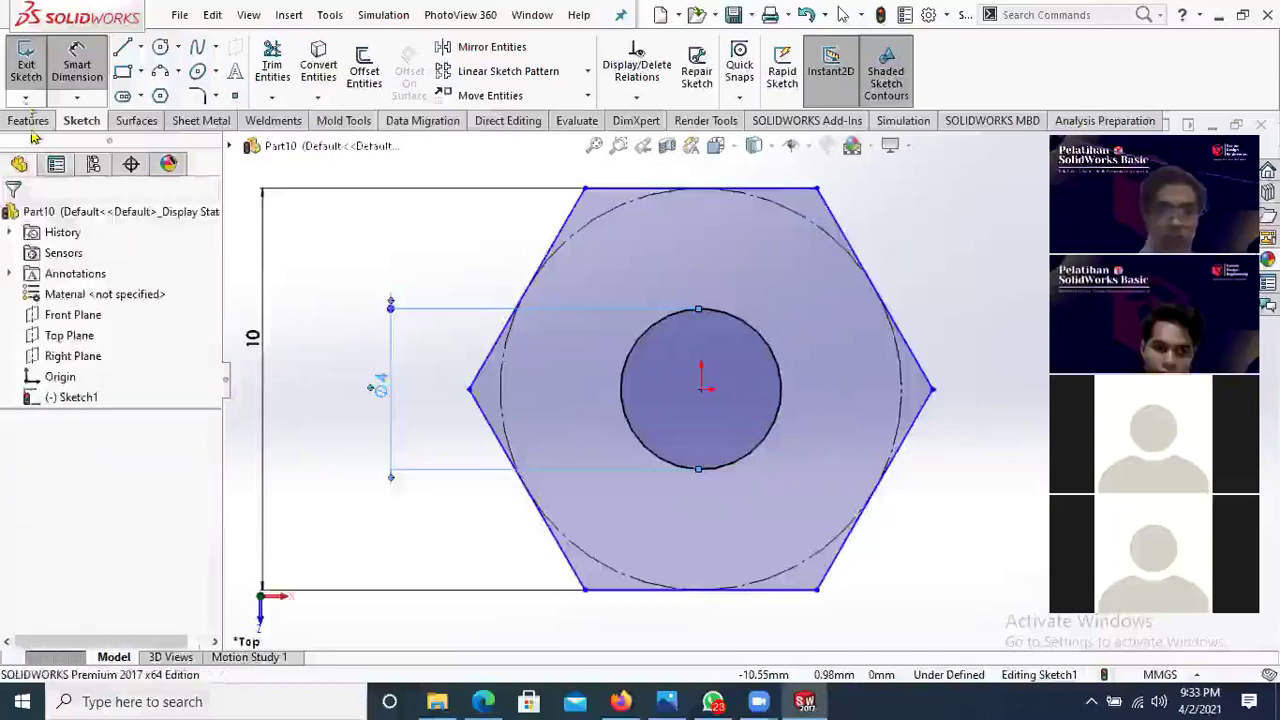
Step: Extrude the hexagon with its central hole as a blind boss 5 mm high
click(30, 123)
click(27, 90)
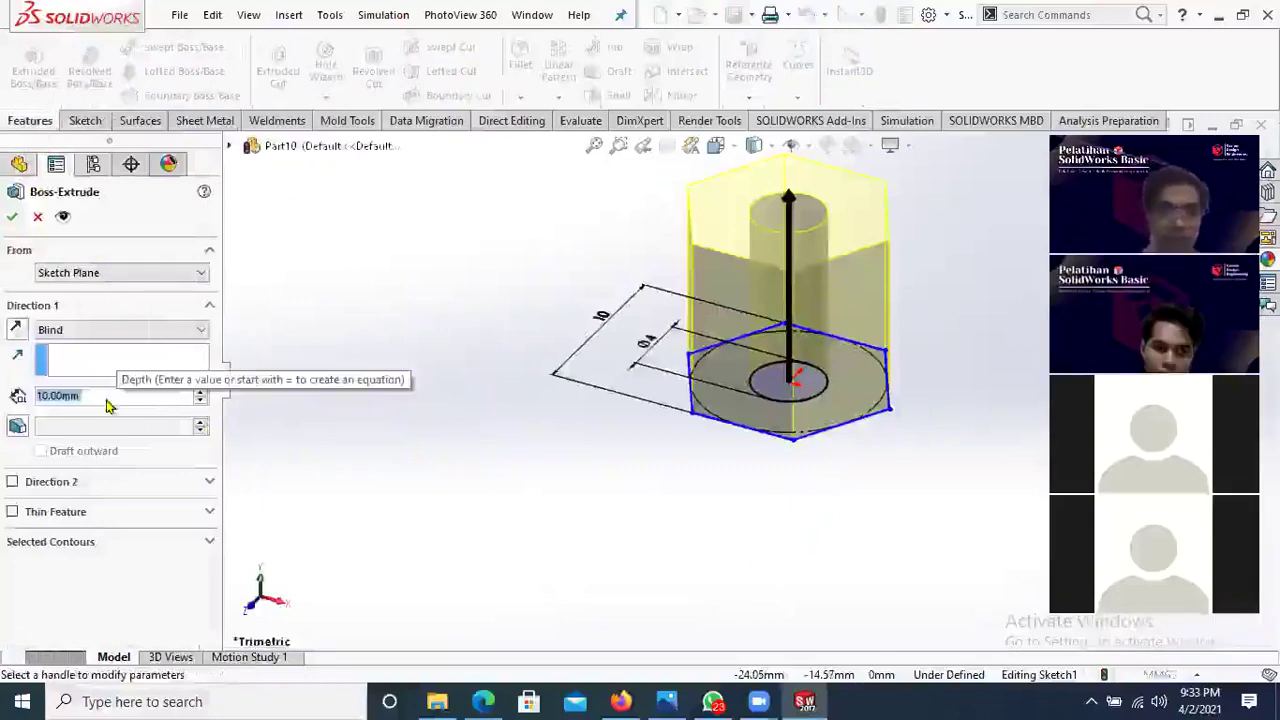
text(5)
key(Return)
click(13, 219)
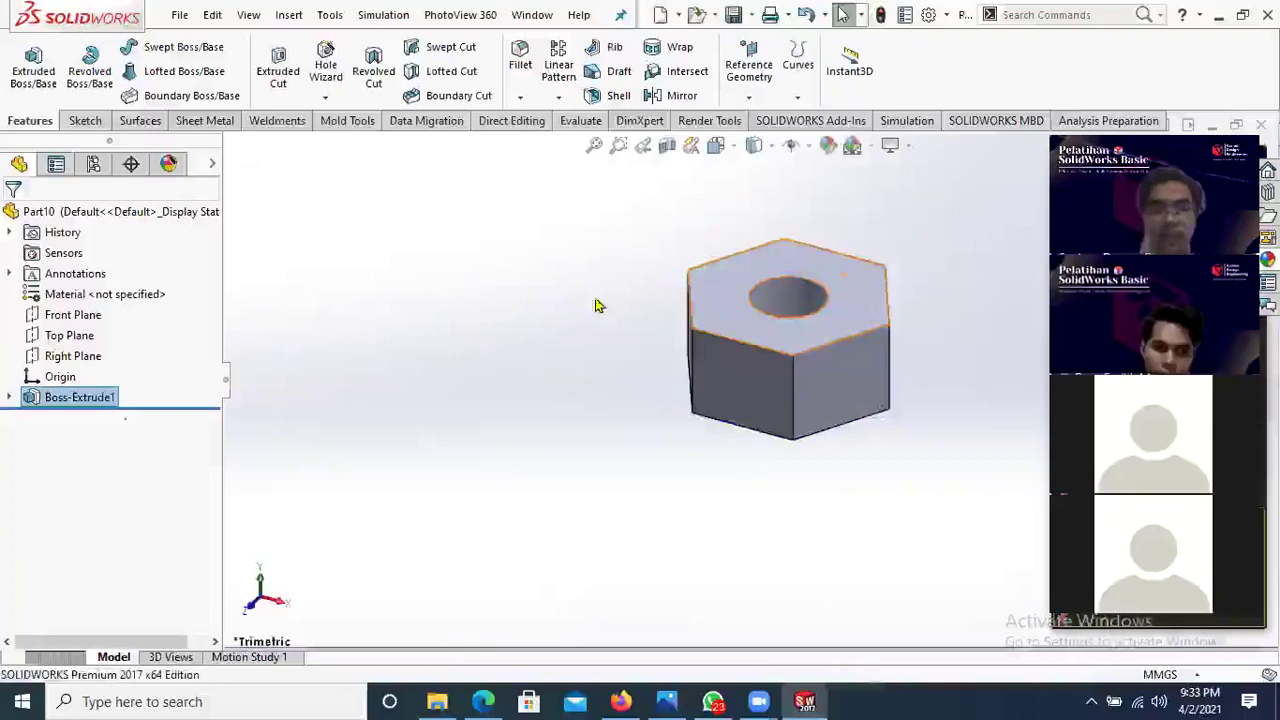
Step: Start a sketch on the nut's top face and draw a circle around the hole, centred on the origin and inside the hexagon
middle_click(93, 401)
click(787, 289)
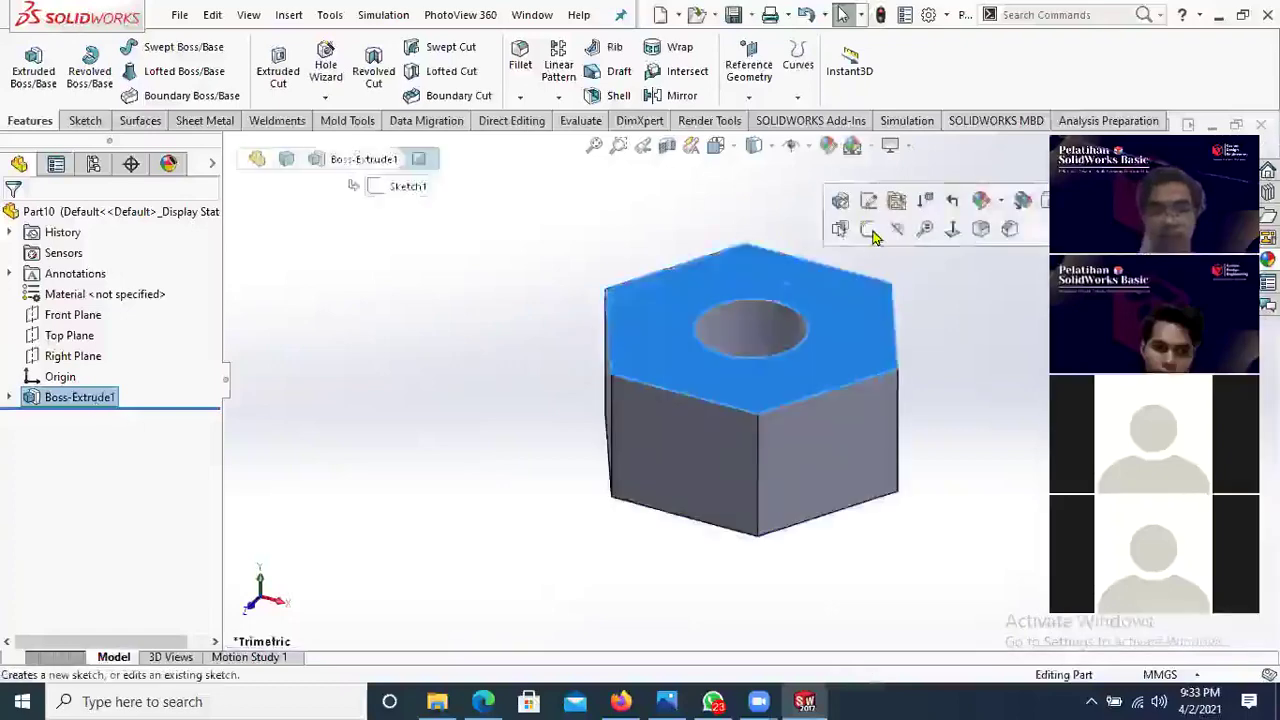
click(871, 234)
click(75, 418)
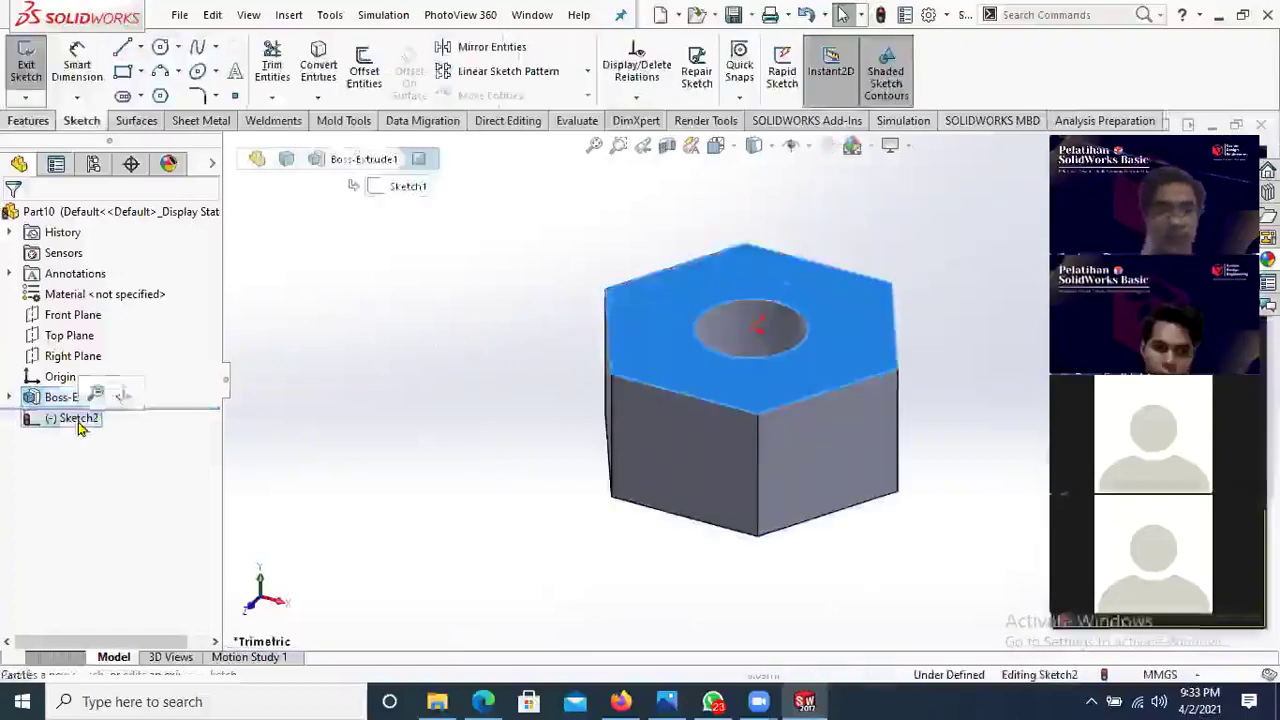
click(120, 398)
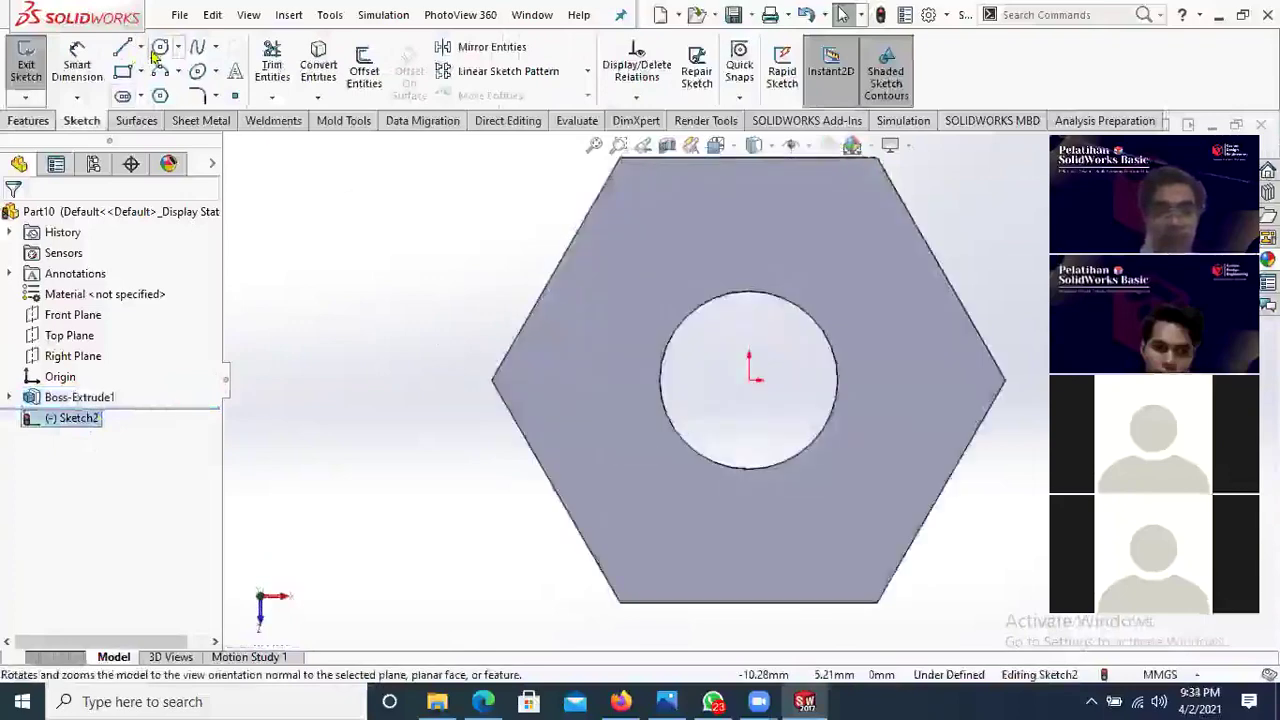
click(750, 381)
click(908, 403)
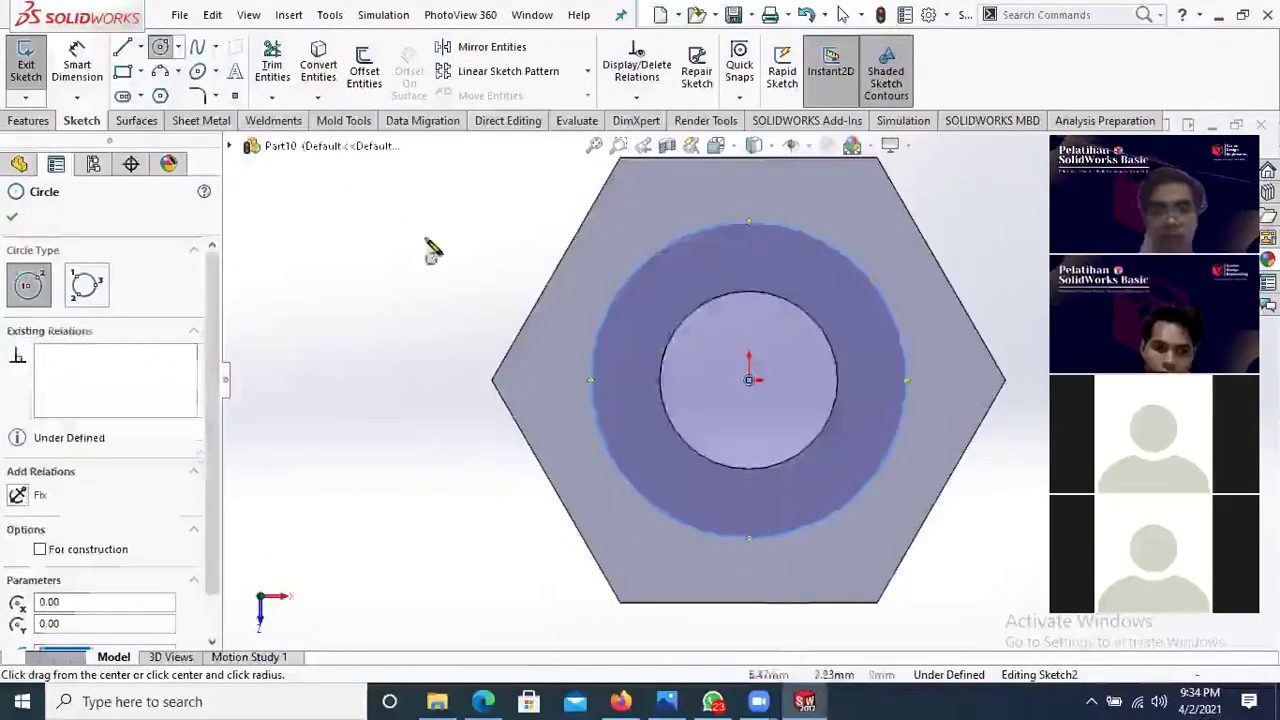
Step: Make the sketched circle on the nut's top face tangent to one edge of the hexagon
right_click(440, 248)
click(440, 248)
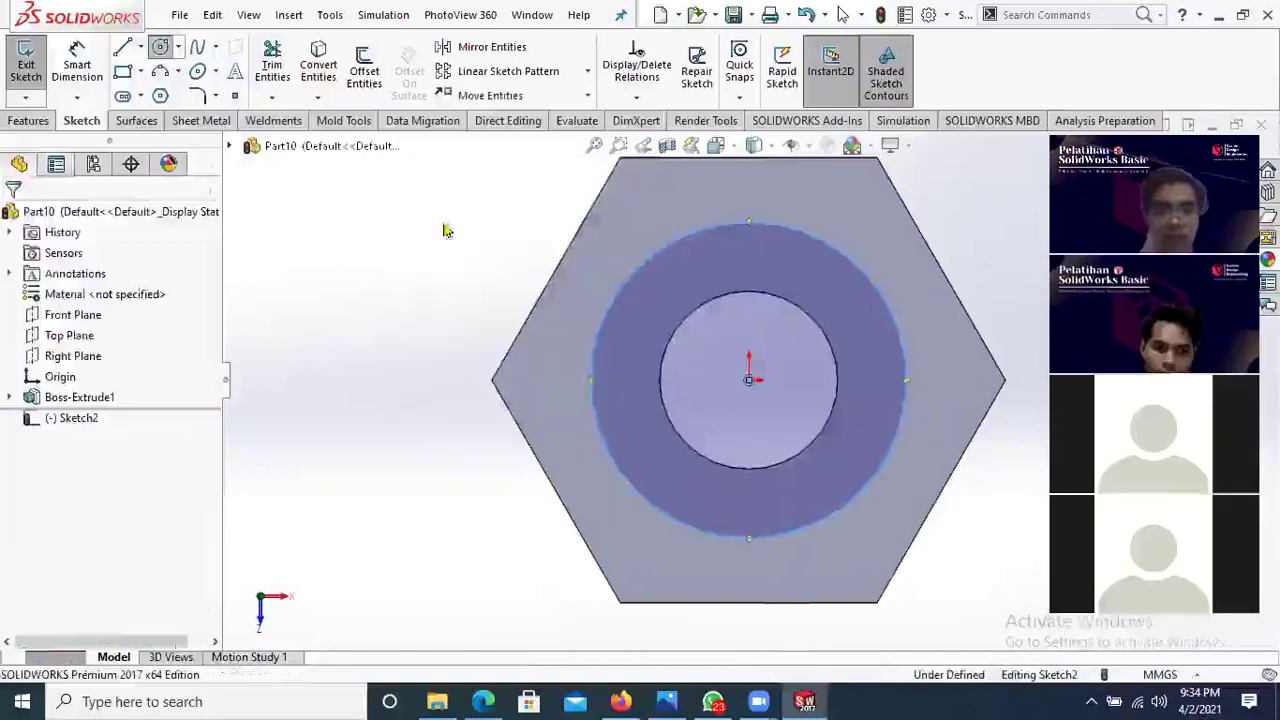
click(636, 97)
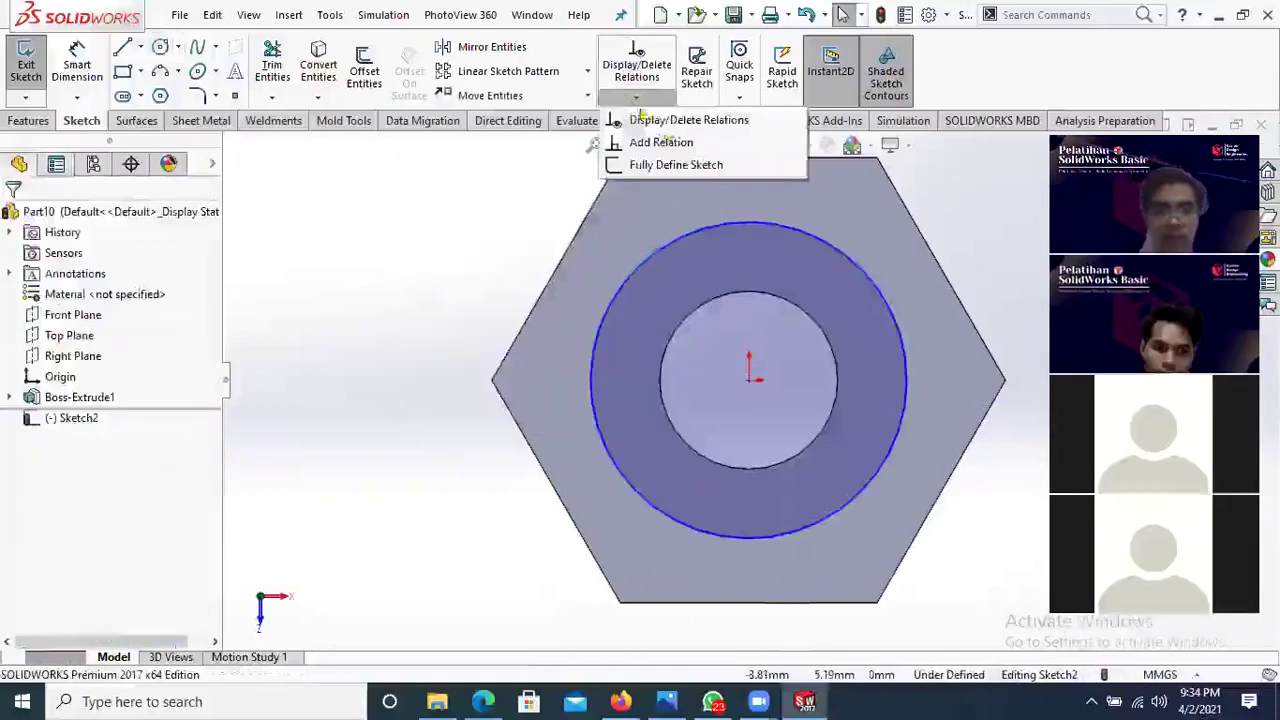
click(766, 229)
click(913, 221)
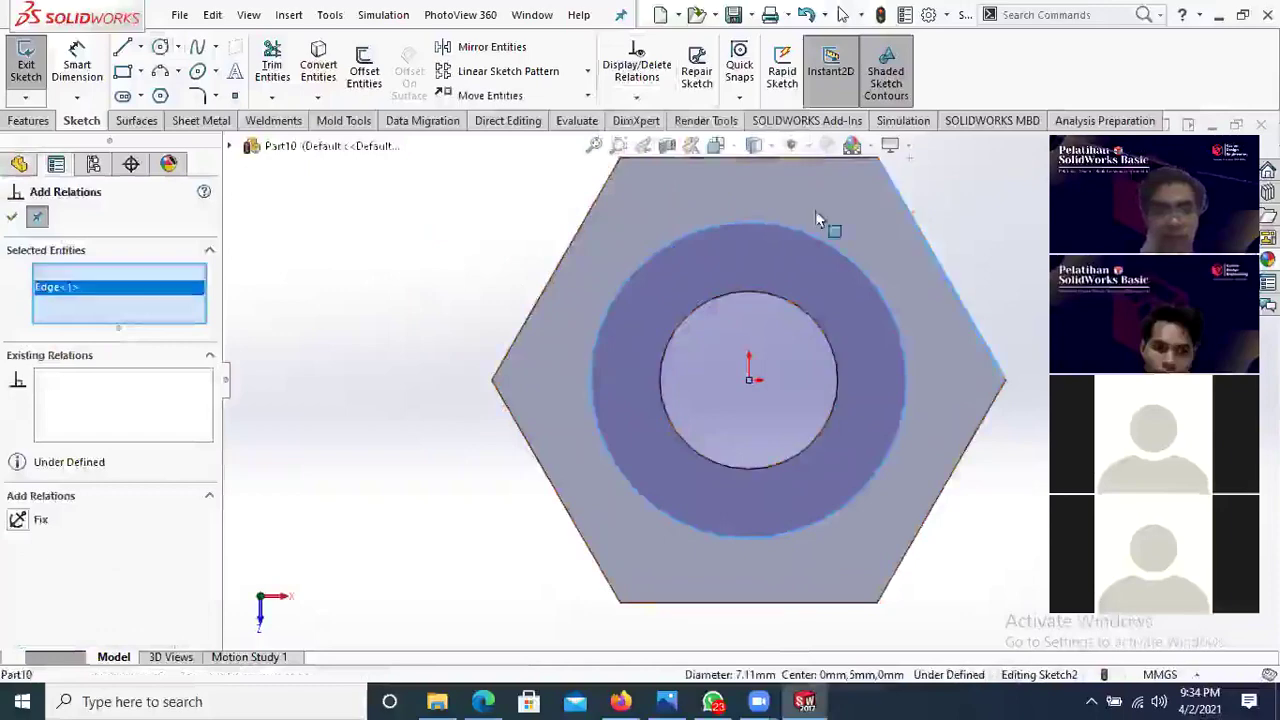
click(15, 519)
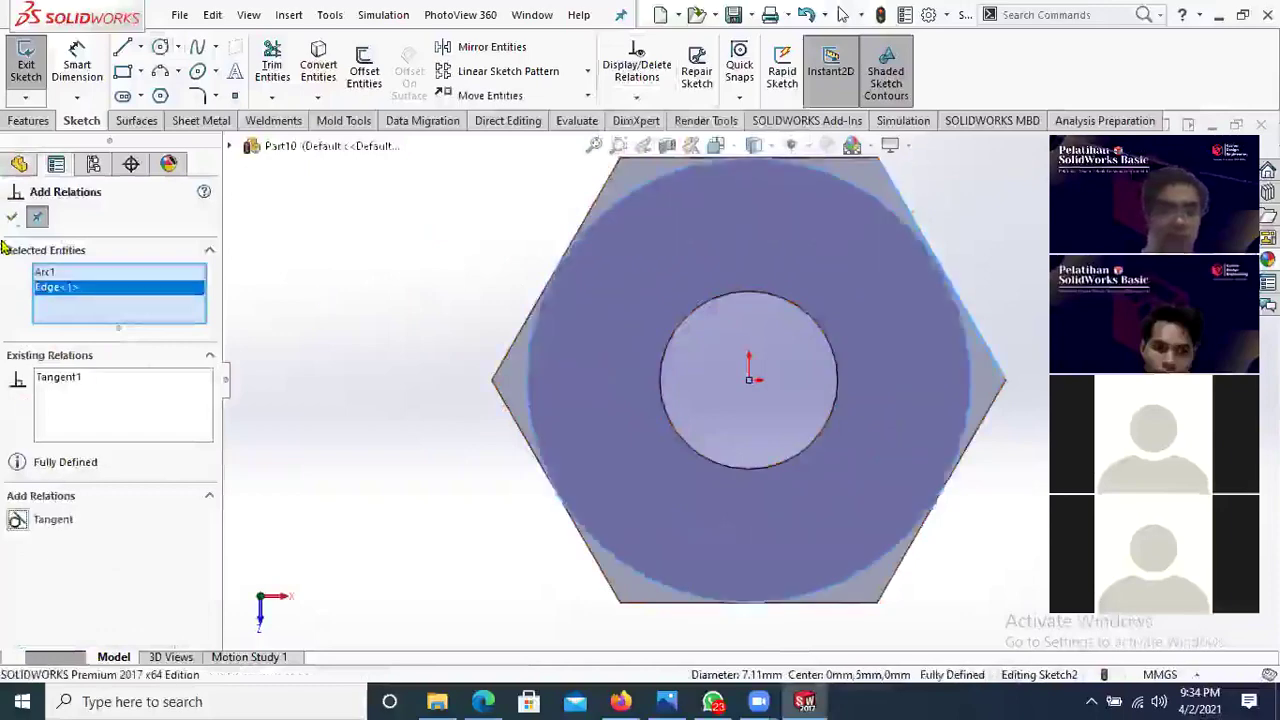
click(11, 216)
Step: Cut-extrude the tangent circle 1 mm deep with the side to cut flipped and a 45° draft, bevelling the nut's corners
click(28, 120)
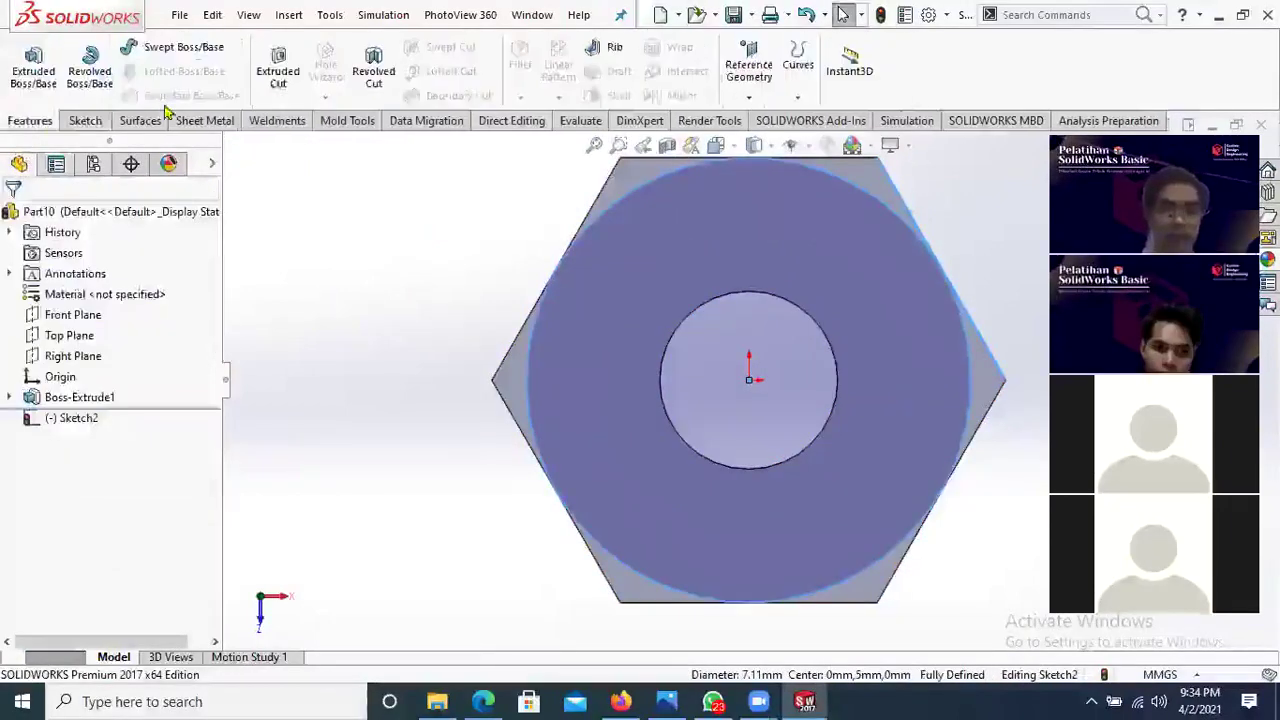
click(277, 72)
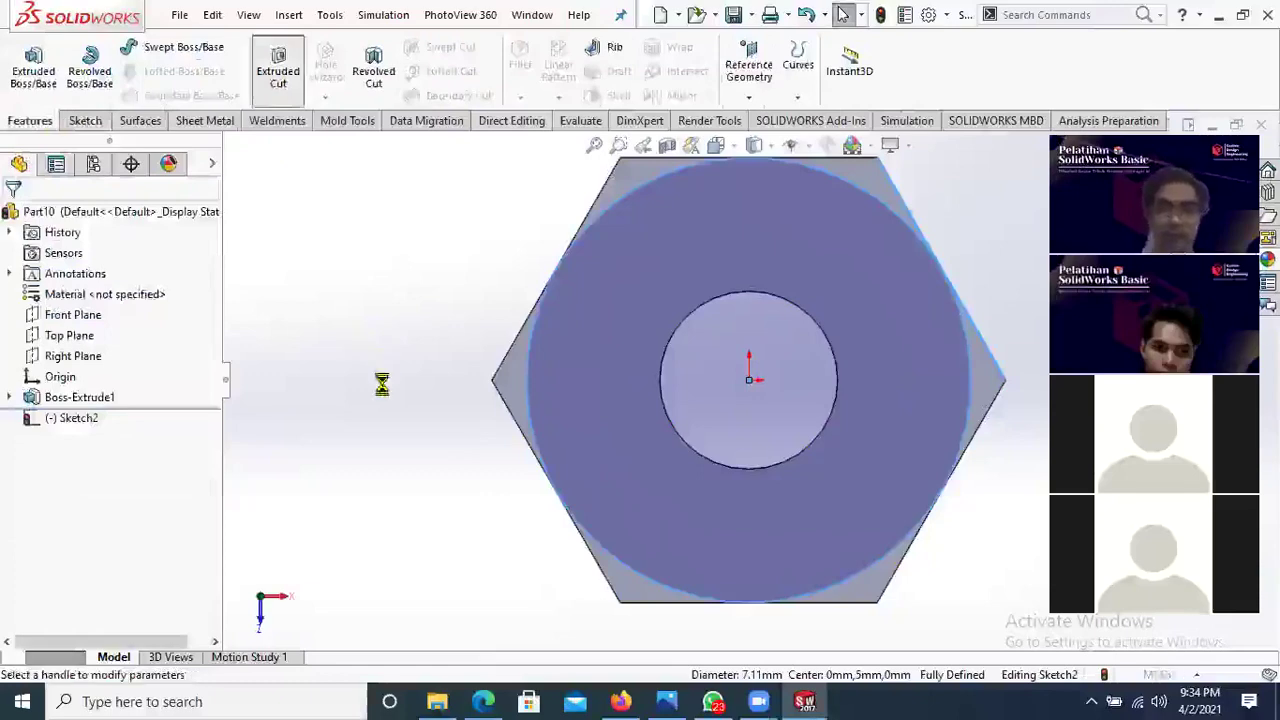
middle_drag(397, 446, 427, 393)
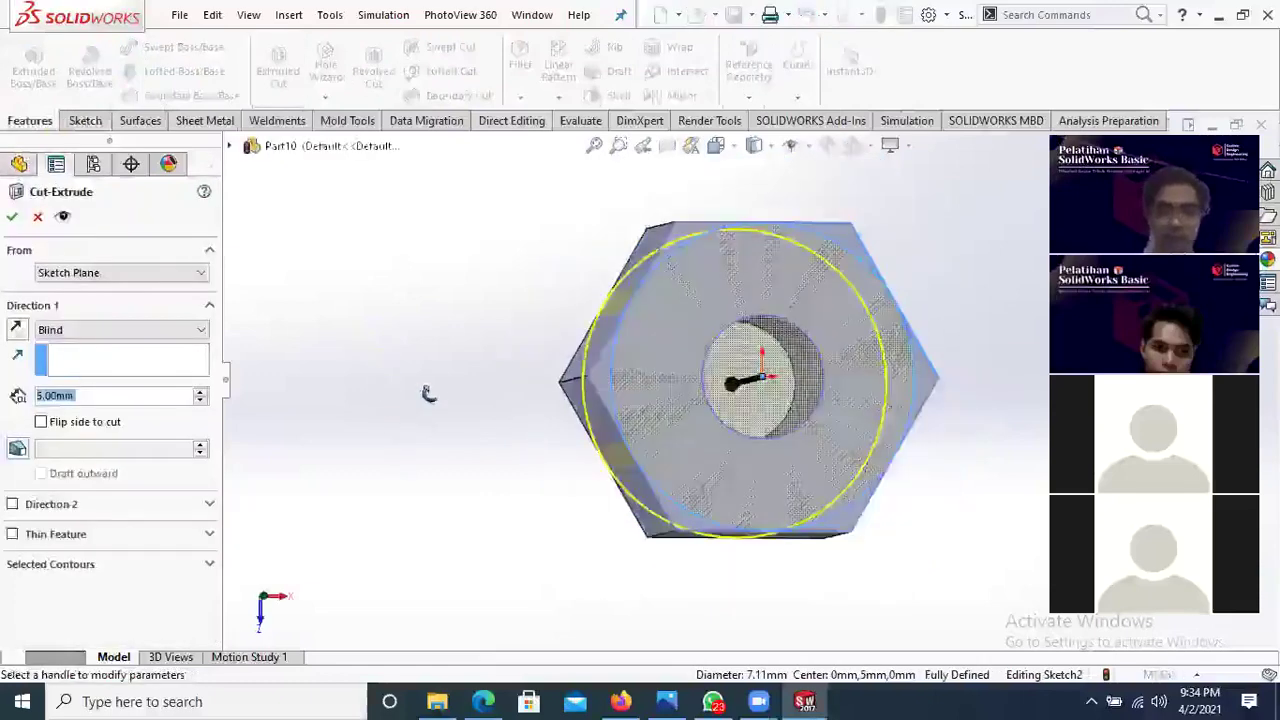
click(88, 397)
double_click(86, 399)
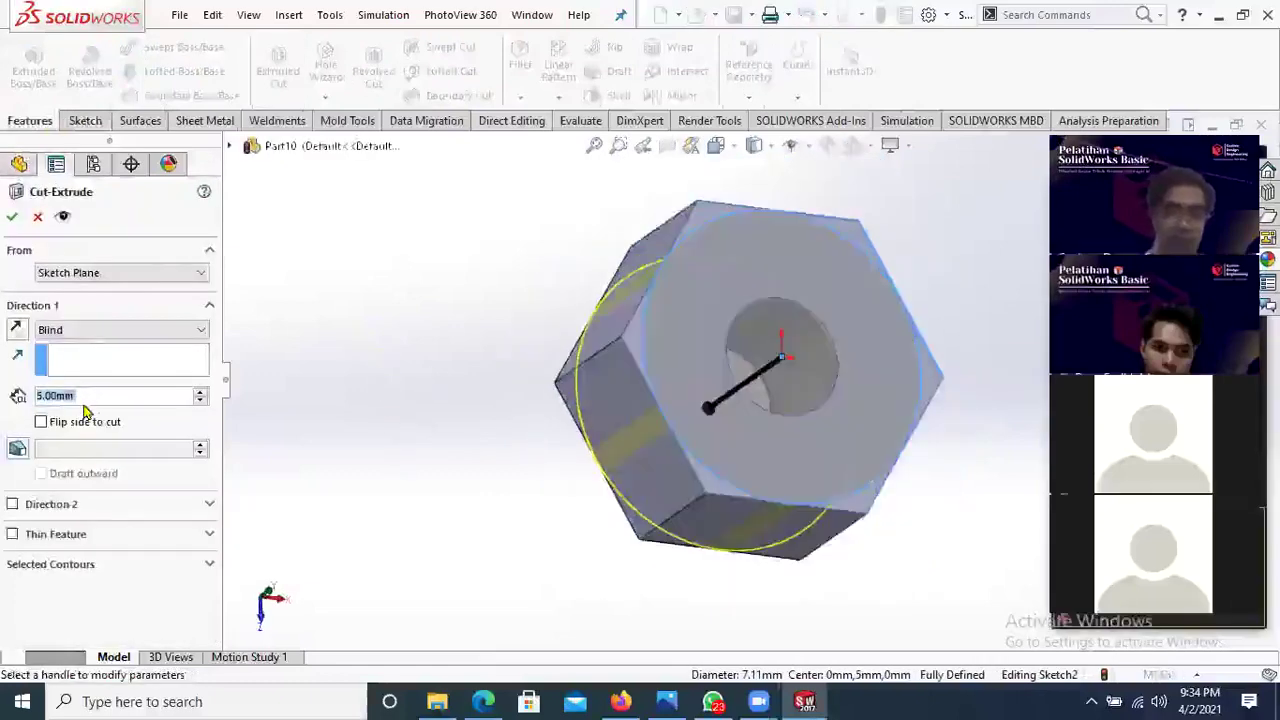
text(1)
key(Return)
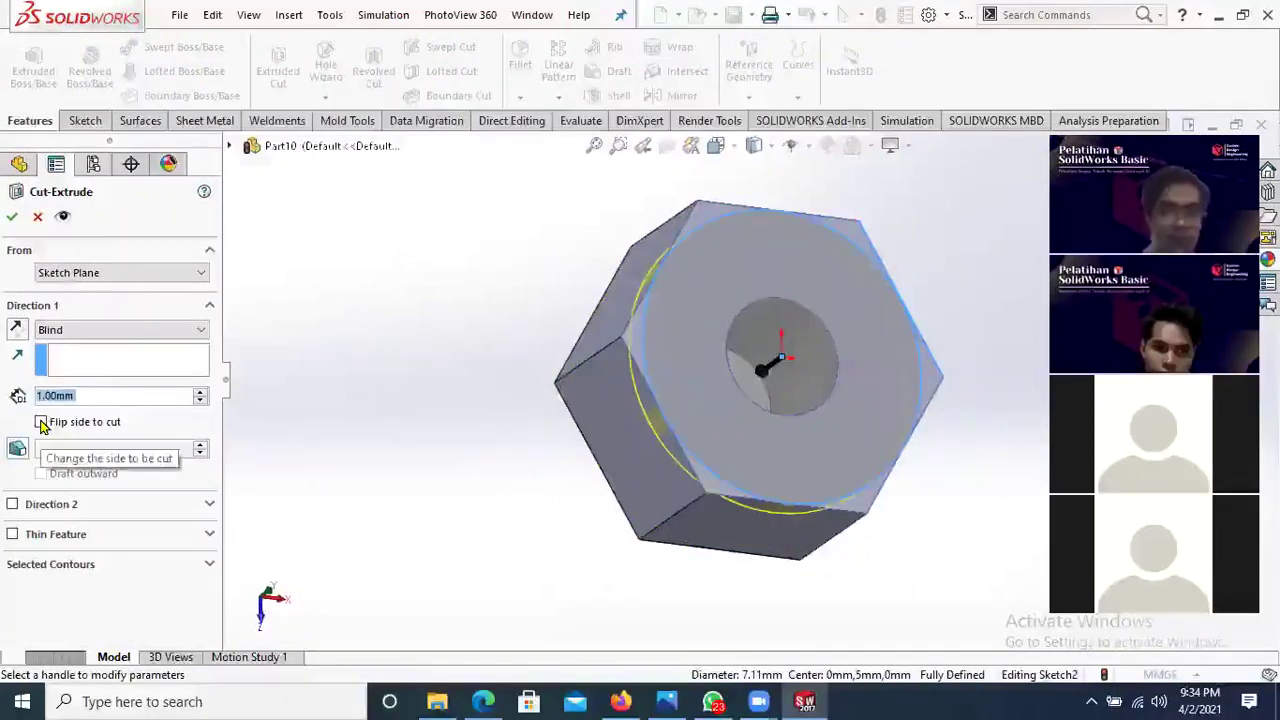
click(41, 423)
click(19, 452)
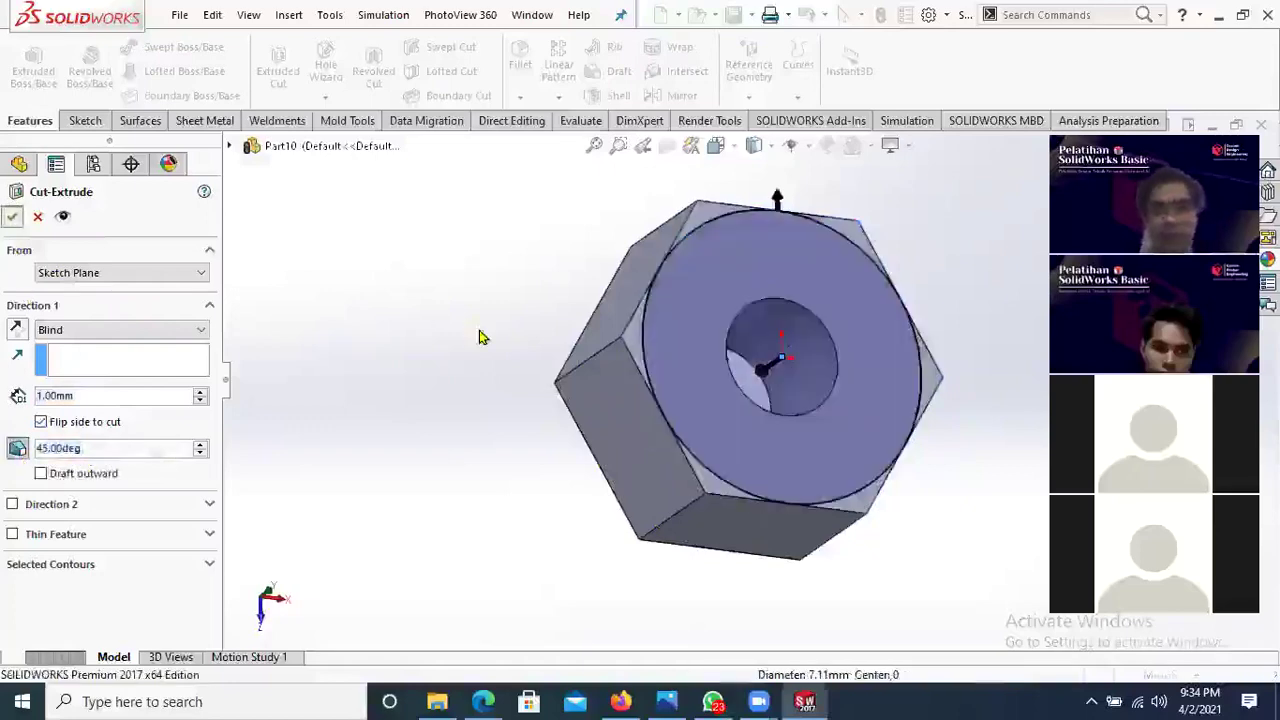
Step: Examine the bevelled corners from several angles and bring the nut into a straight side view
scroll(869, 462, down, 1)
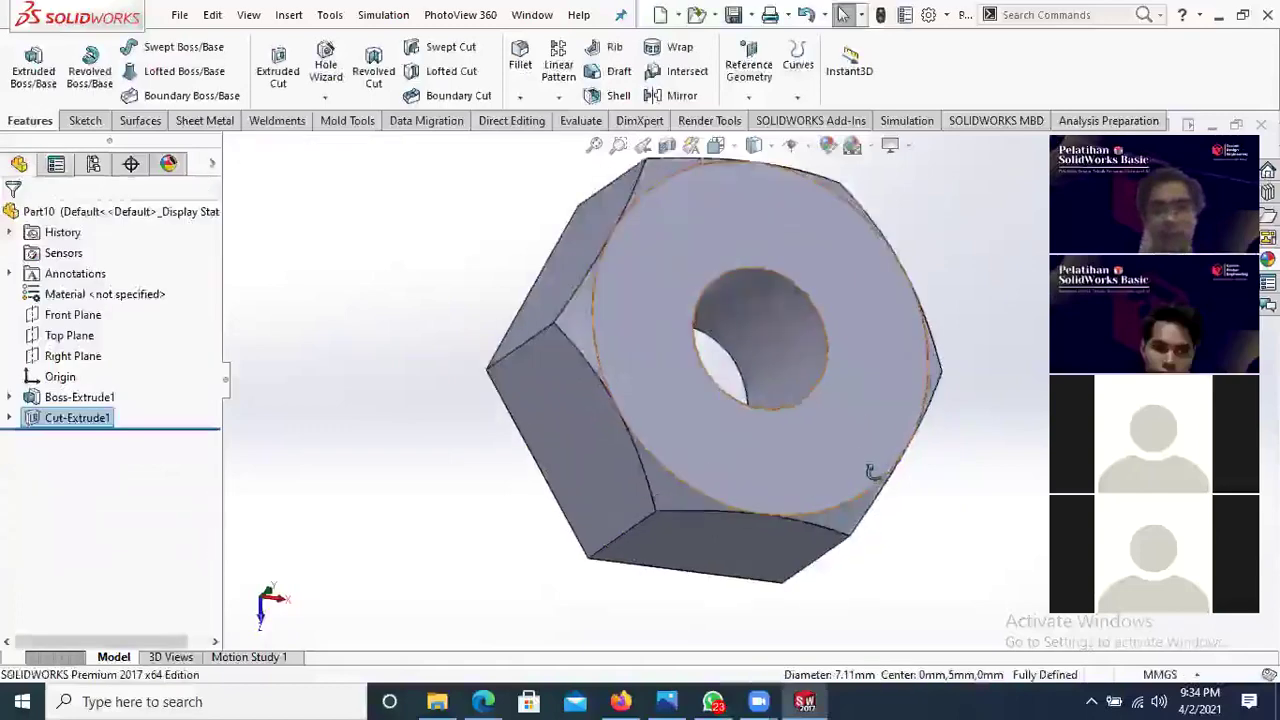
scroll(723, 435, up, 2)
middle_drag(723, 435, 746, 446)
middle_drag(773, 500, 147, 320)
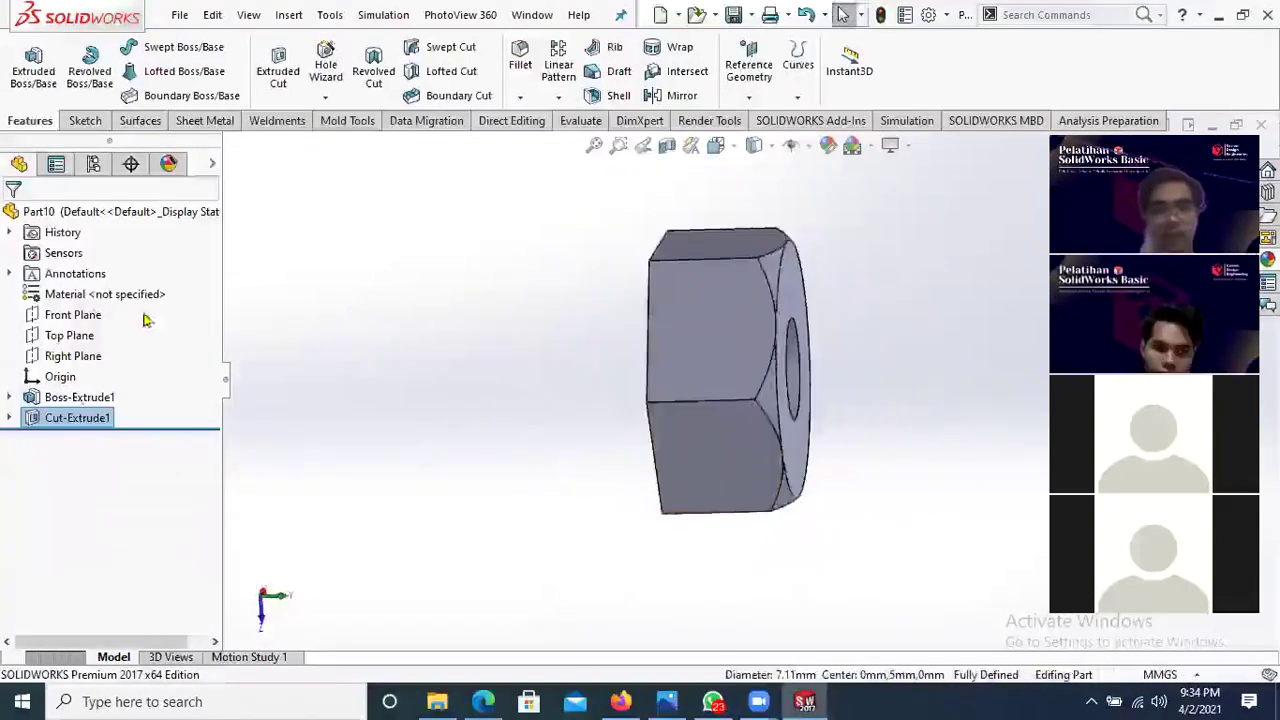
click(747, 99)
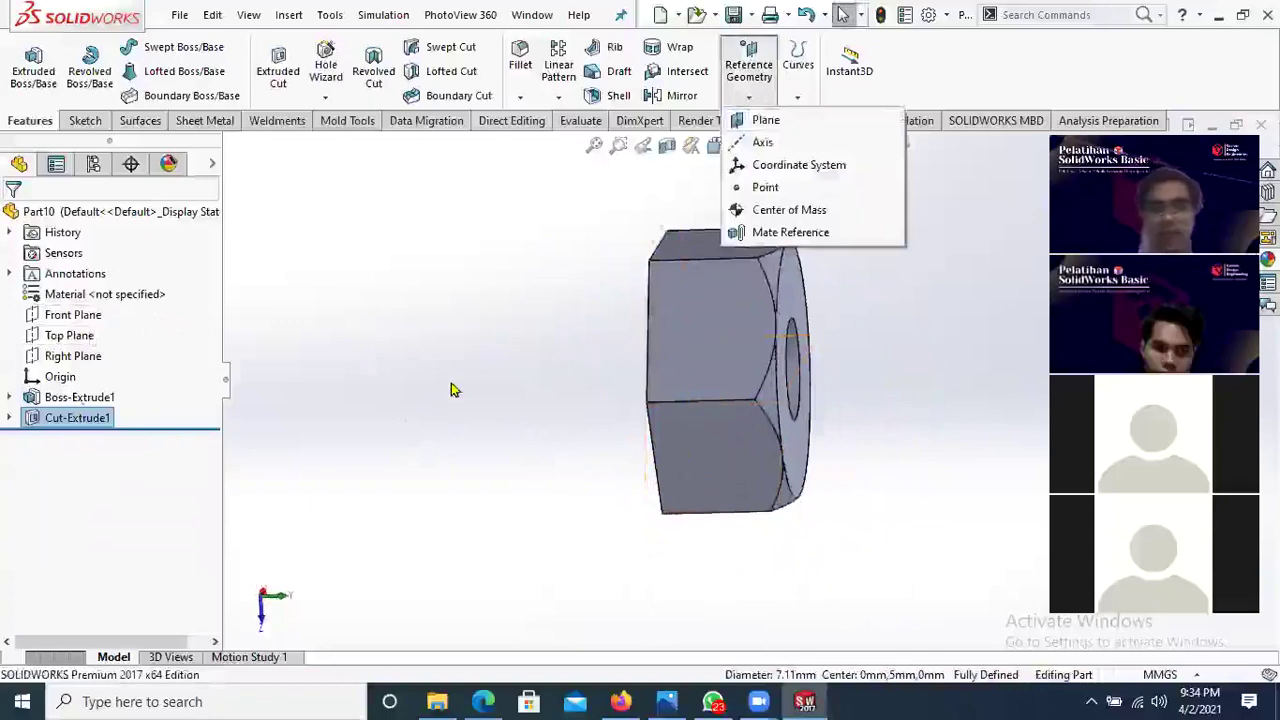
click(541, 347)
key(space)
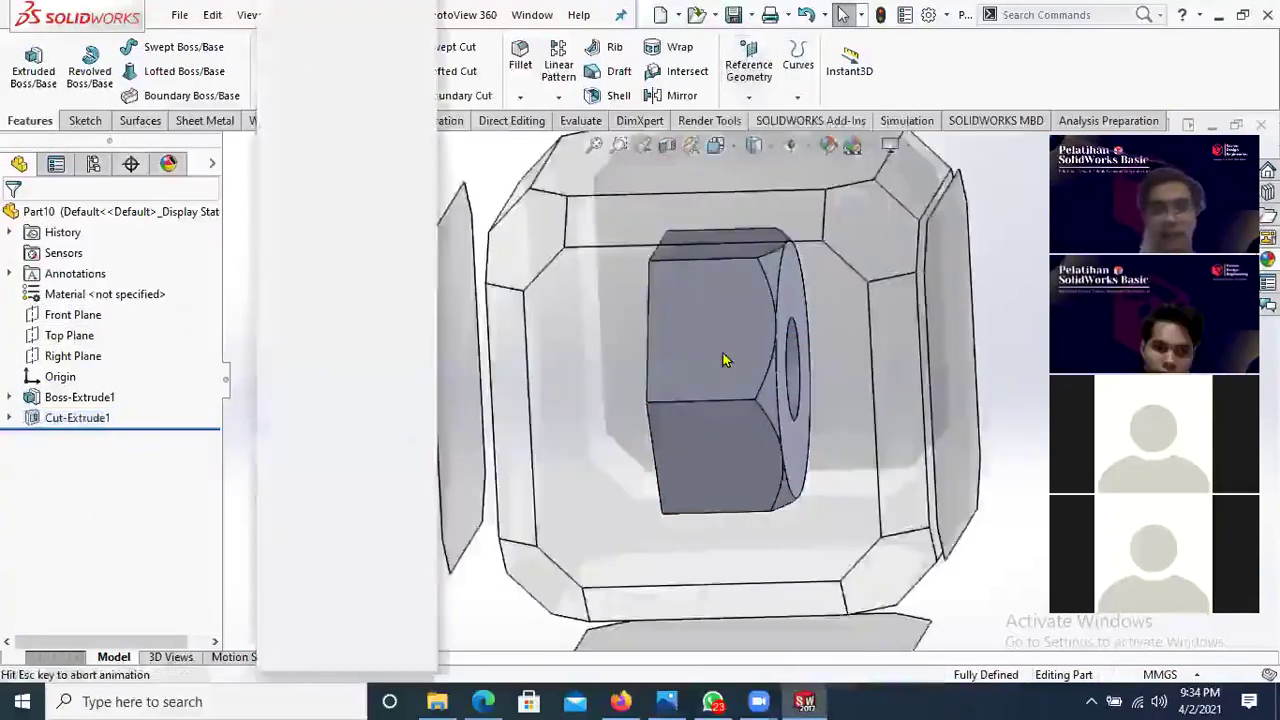
Step: Create a reference plane offset 2.5 mm from the Top Plane, halfway through the nut's thickness
click(67, 341)
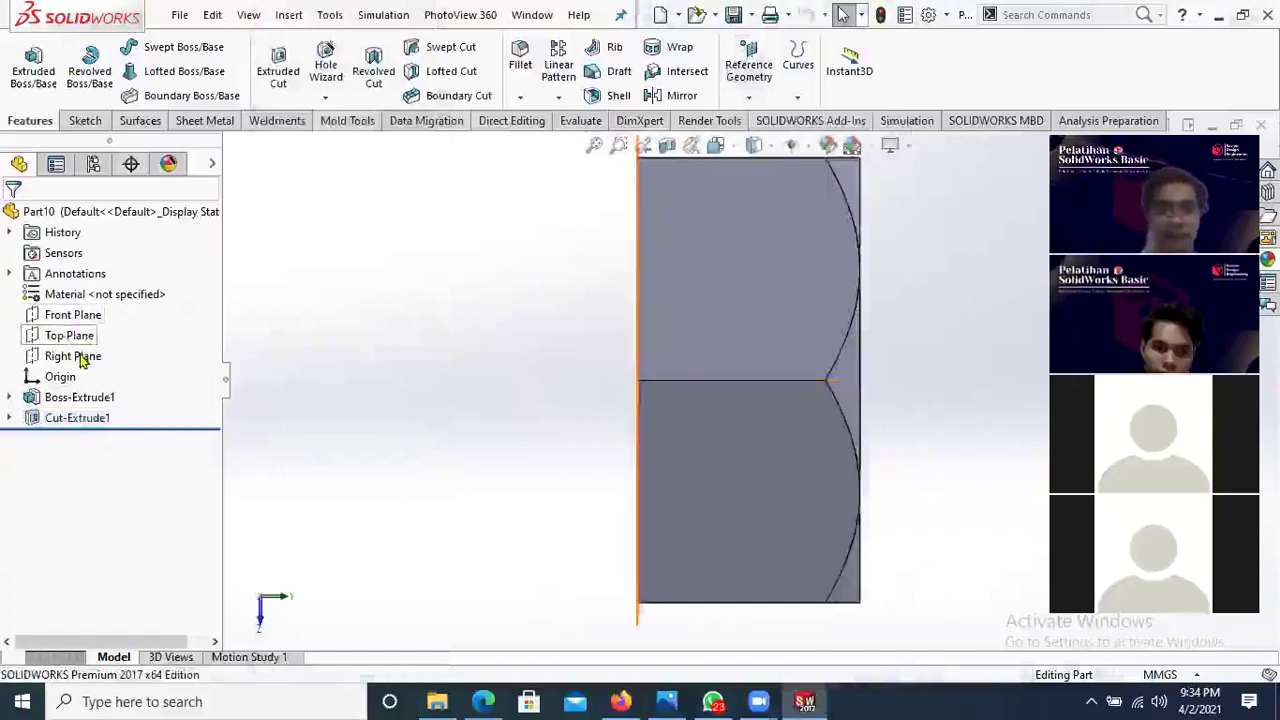
click(80, 336)
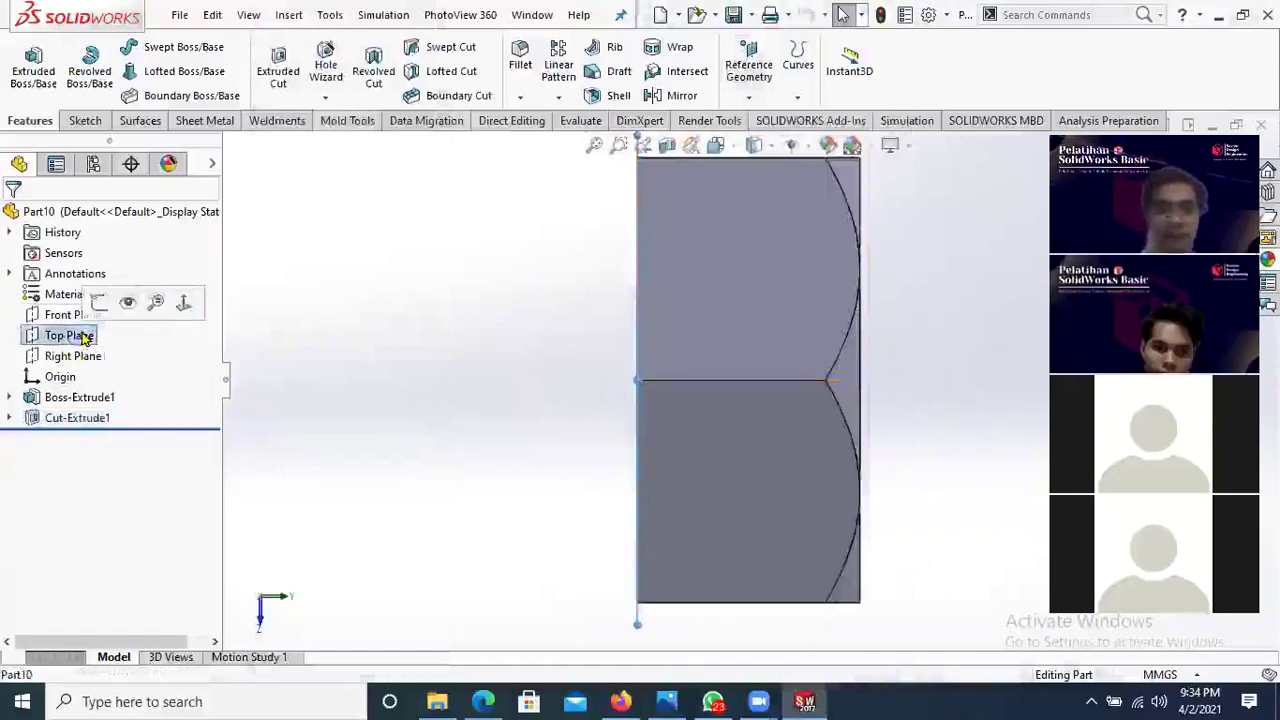
click(129, 303)
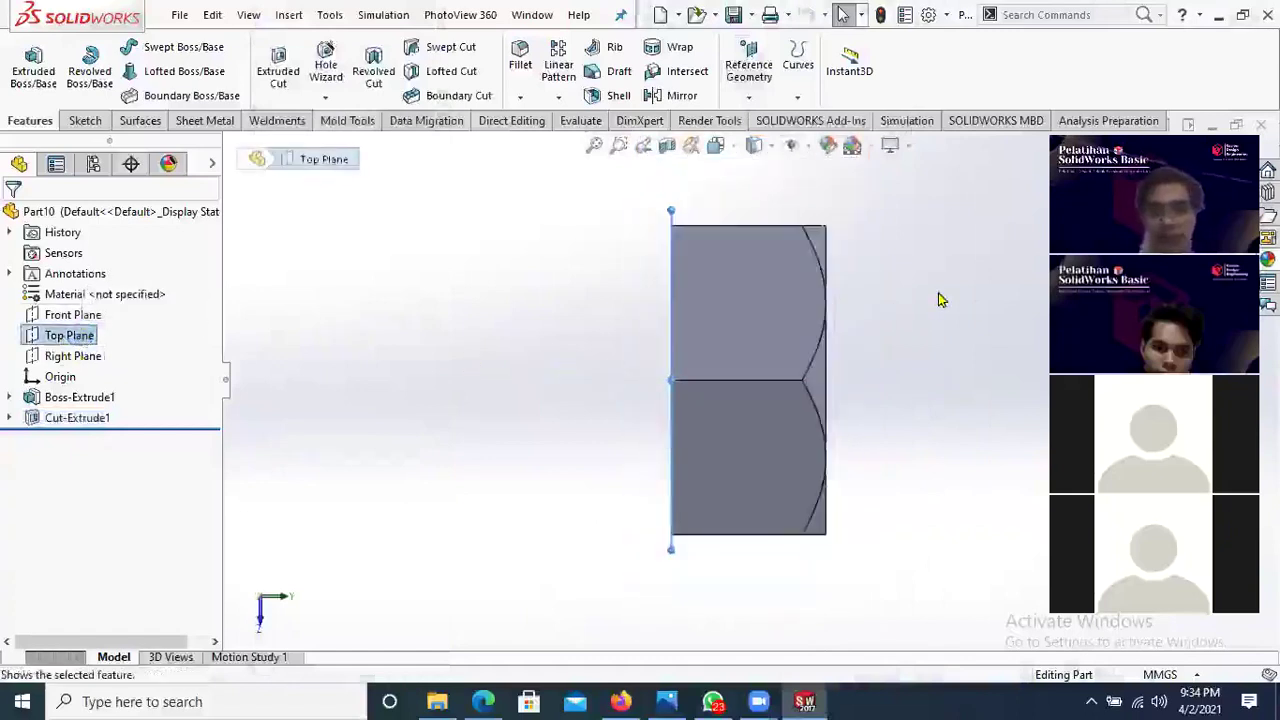
scroll(940, 300, up, 1)
scroll(932, 296, down, 1)
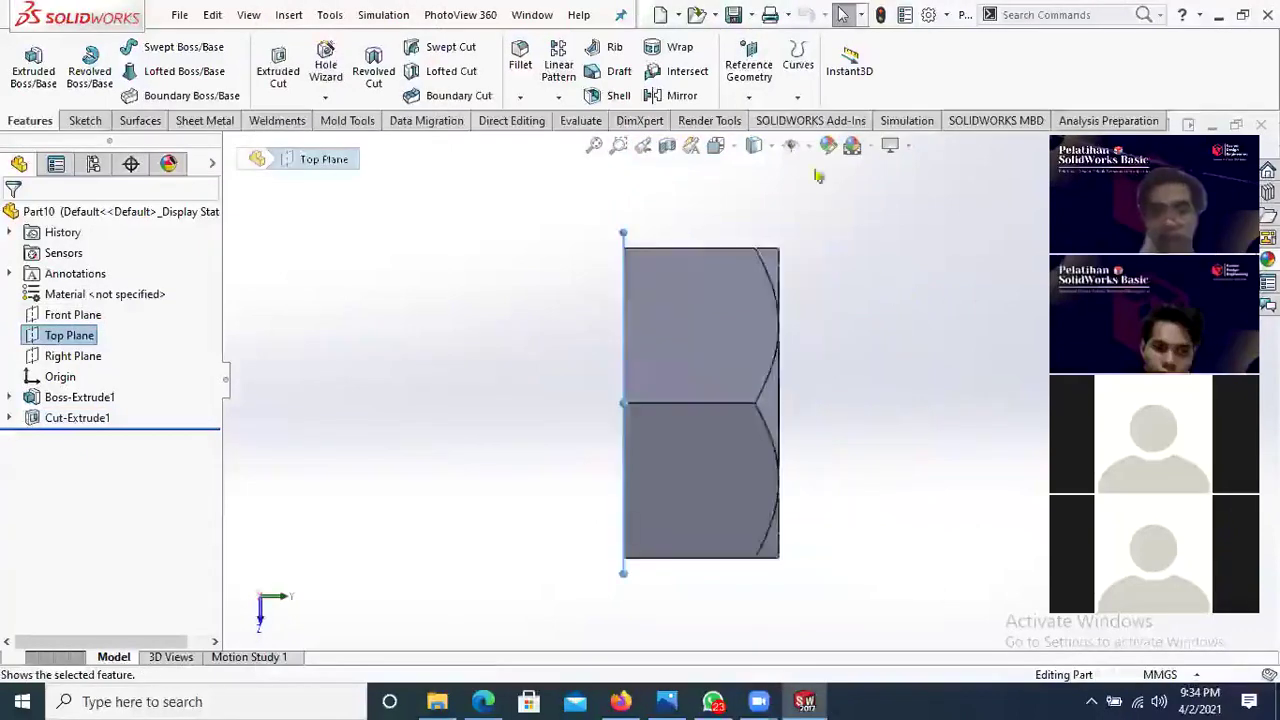
click(748, 97)
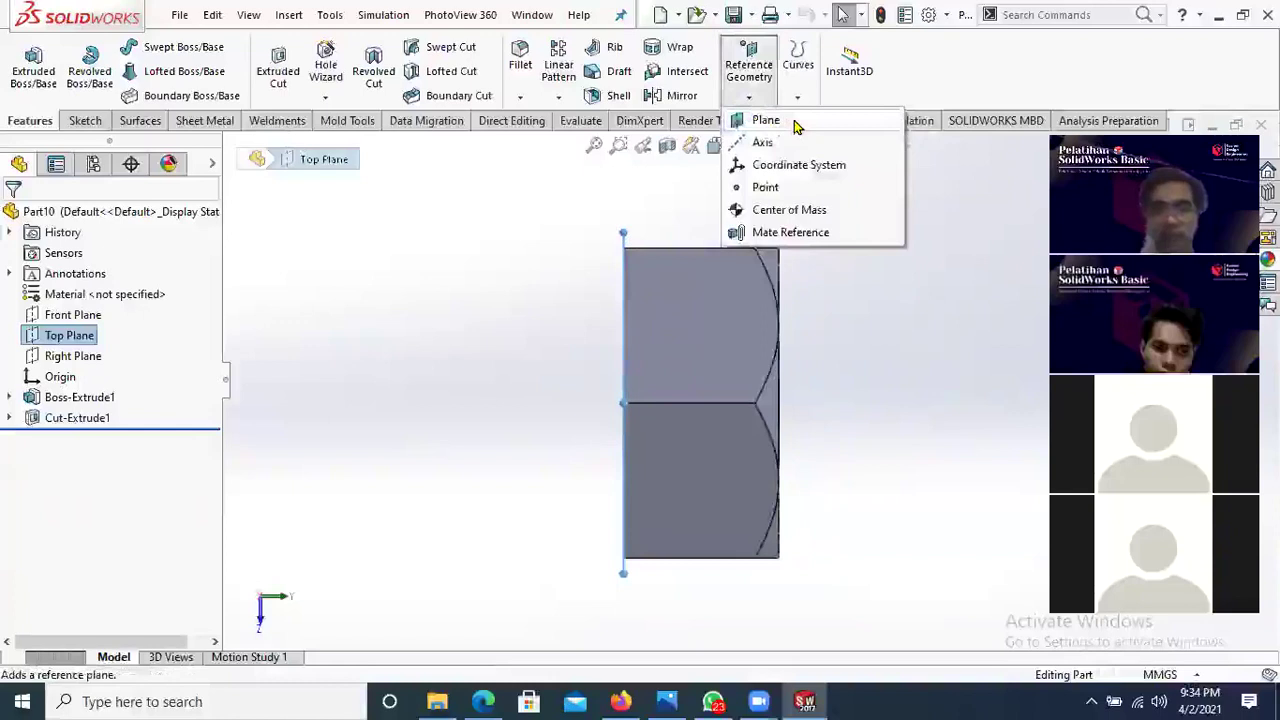
click(766, 120)
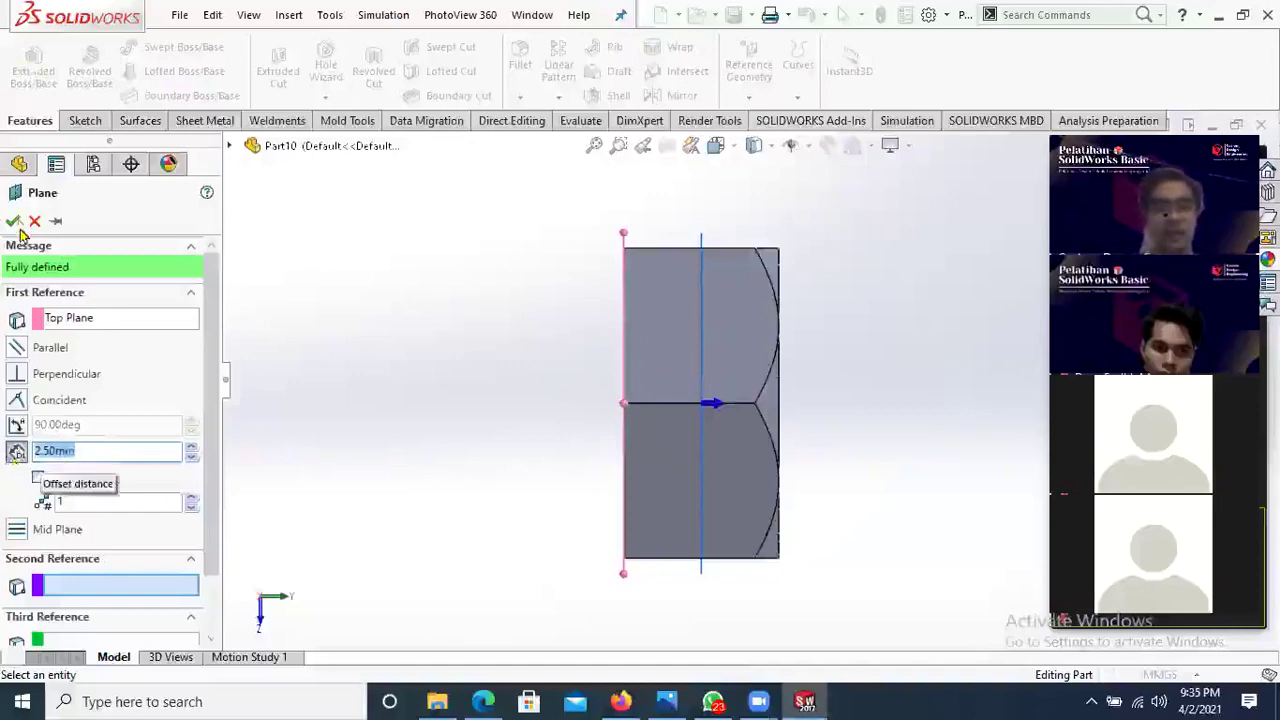
click(91, 445)
key(ctrl+a)
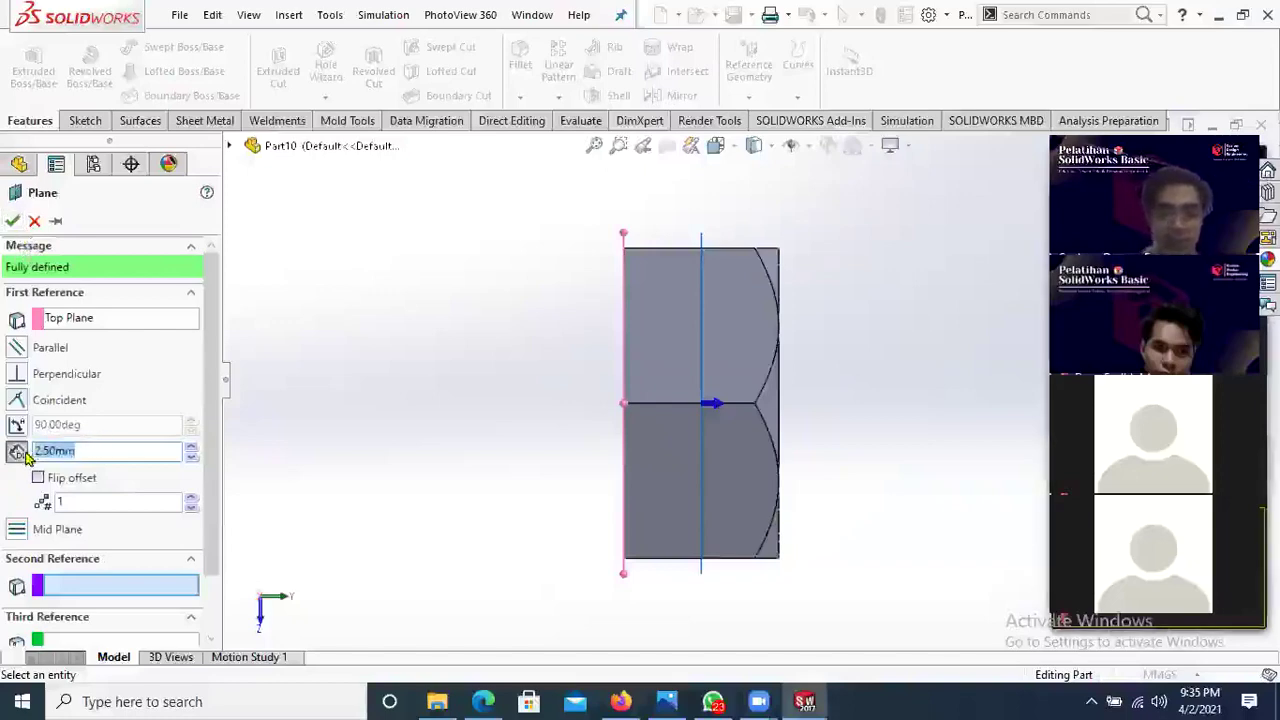
text(2.5)
key(Return)
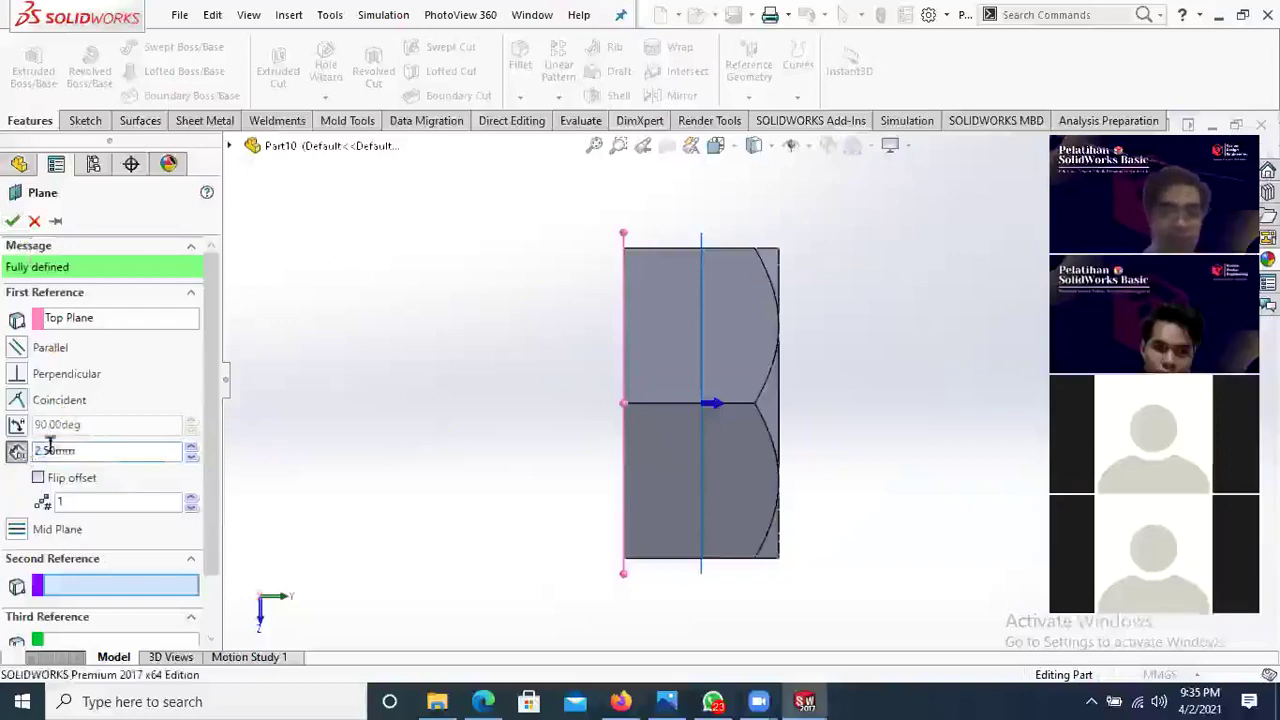
click(15, 220)
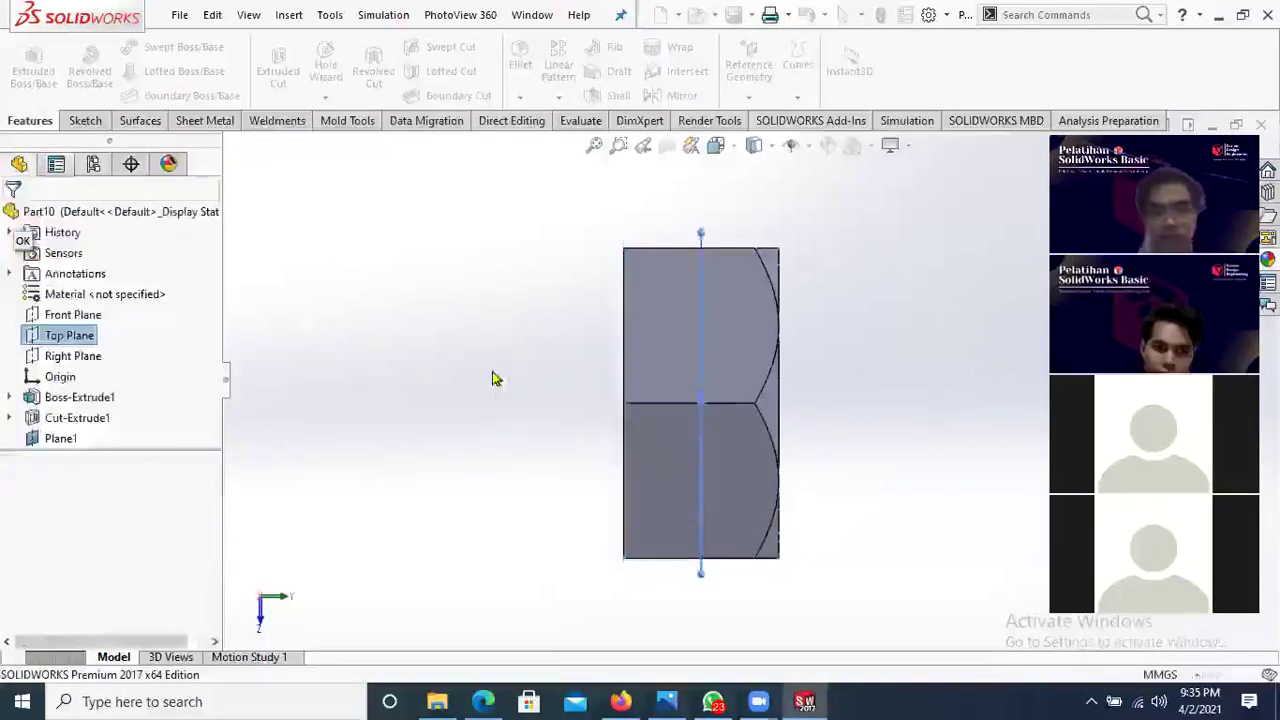
Step: Mirror the bevel cut about the new mid-thickness plane onto the nut's opposite face
middle_drag(492, 378, 457, 420)
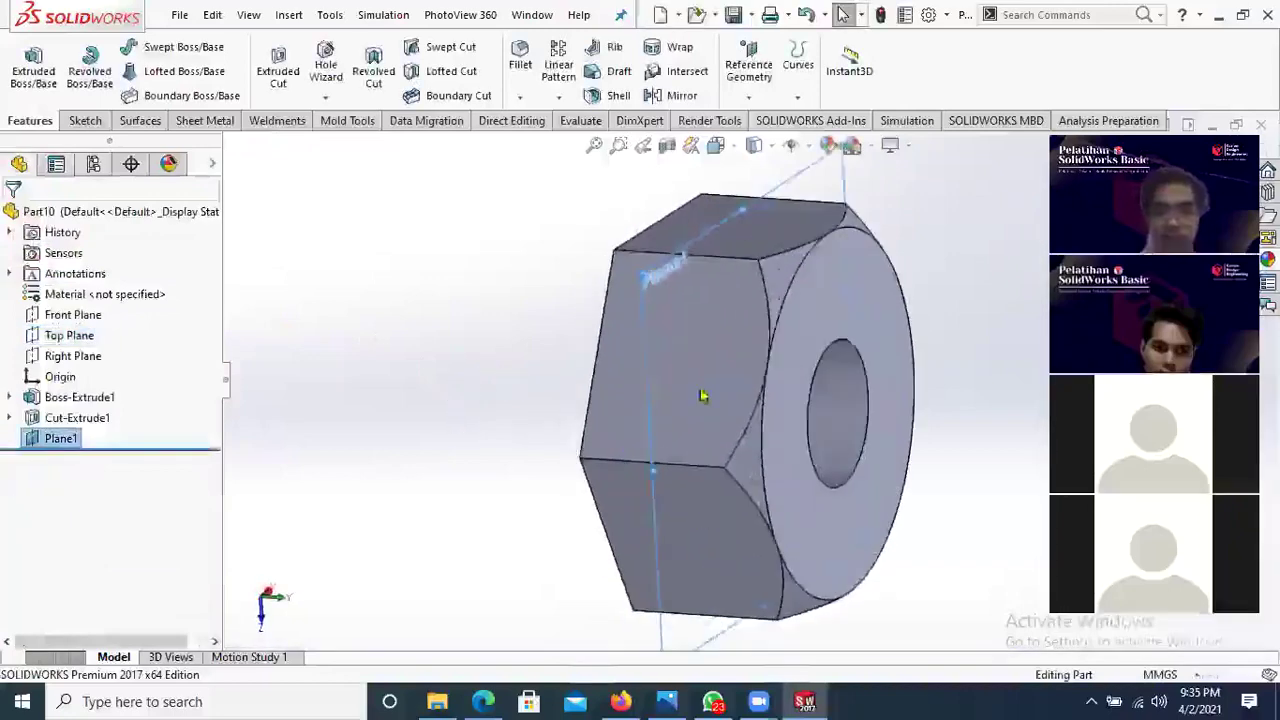
click(703, 396)
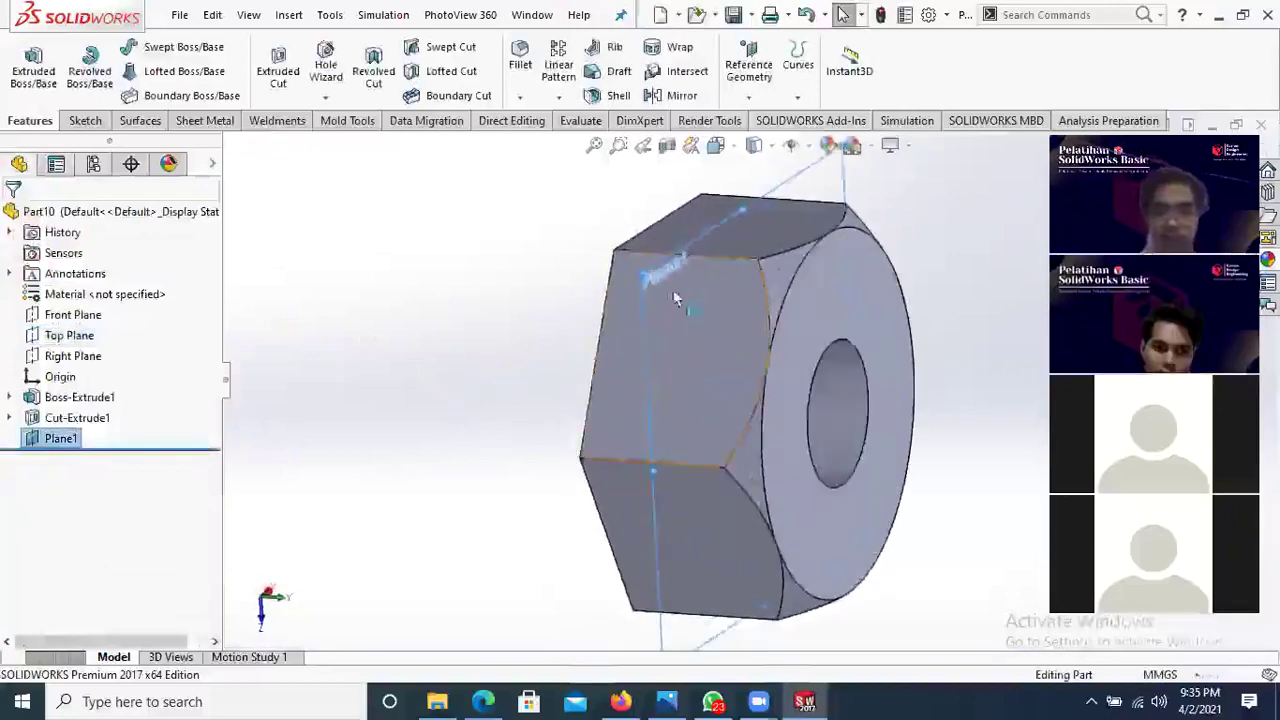
click(689, 97)
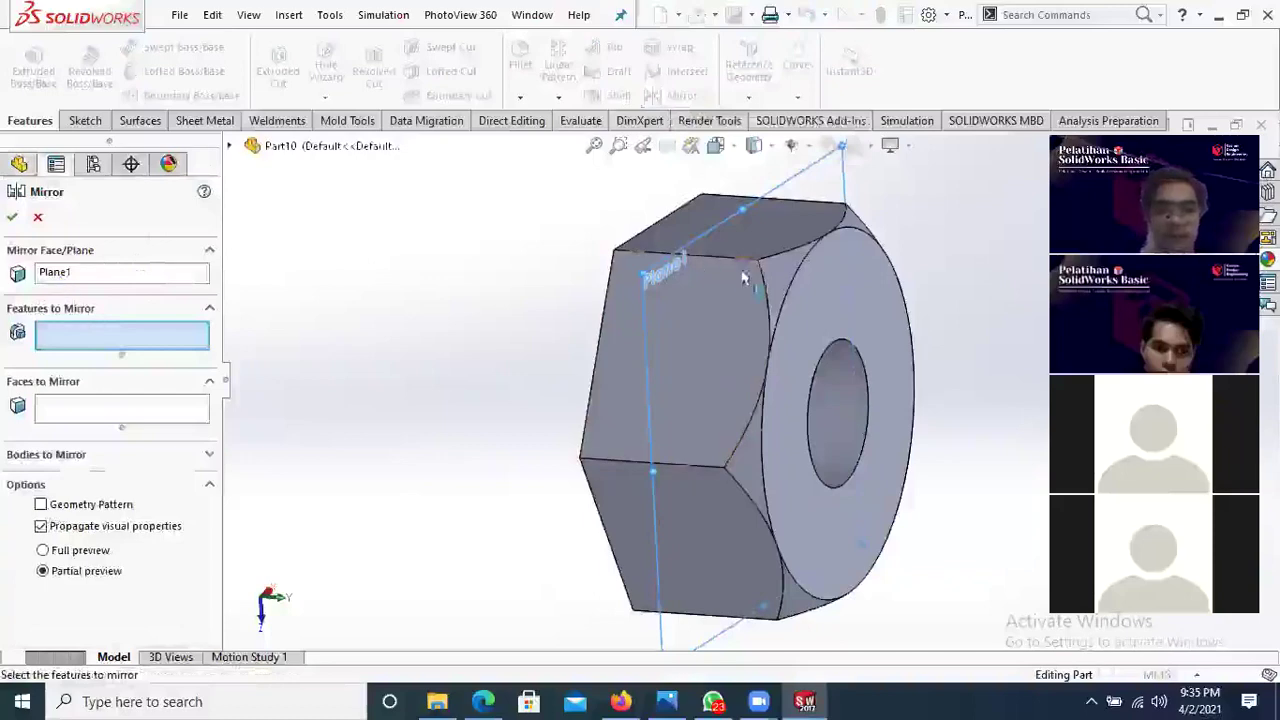
click(82, 276)
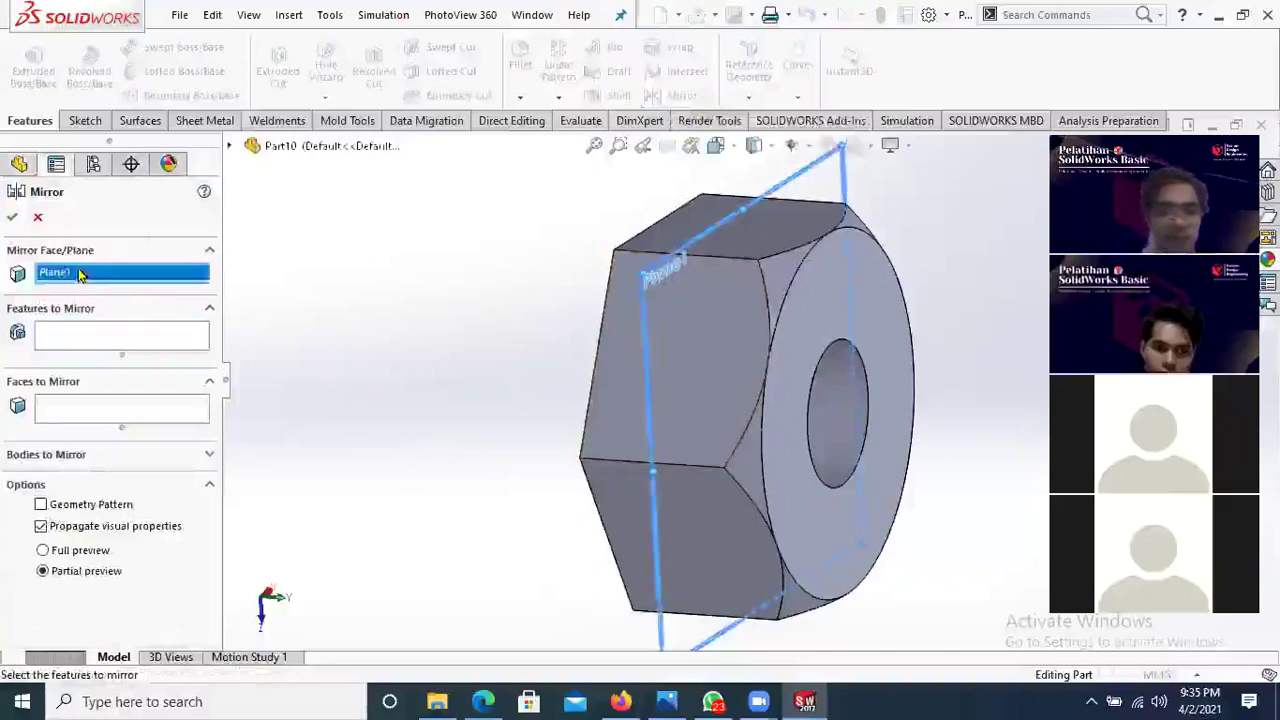
right_click(82, 276)
click(140, 303)
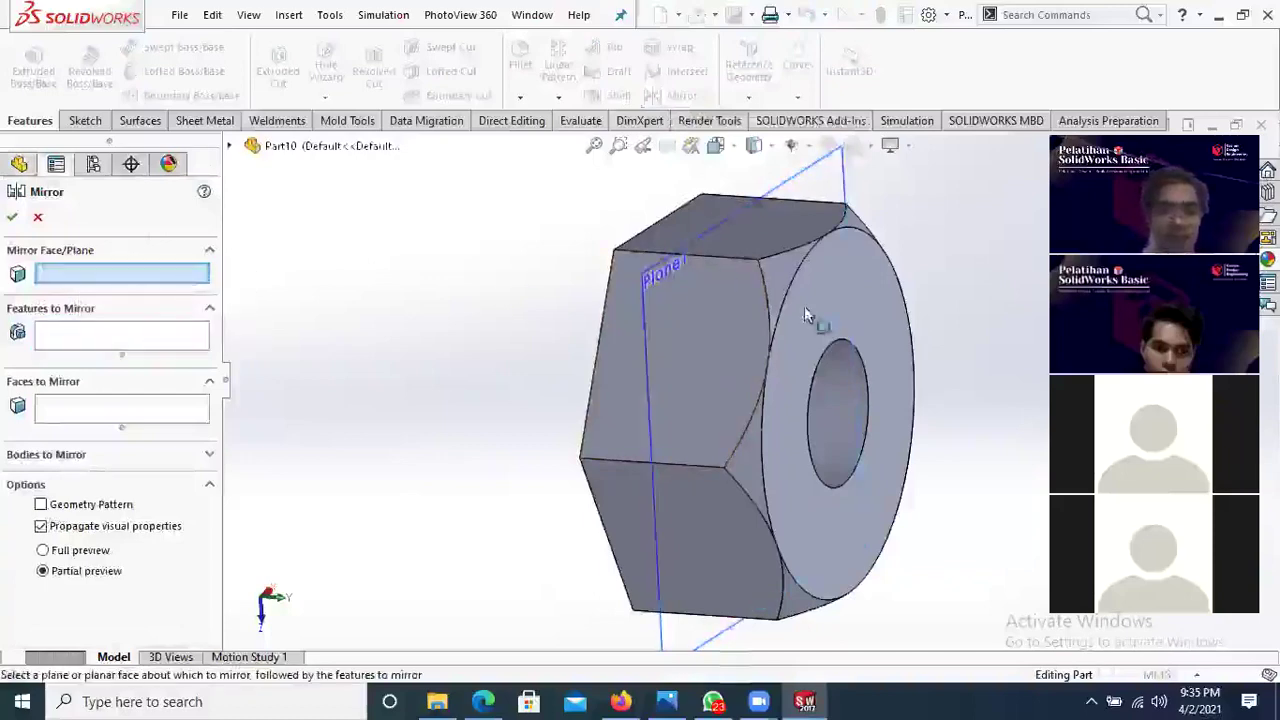
click(645, 276)
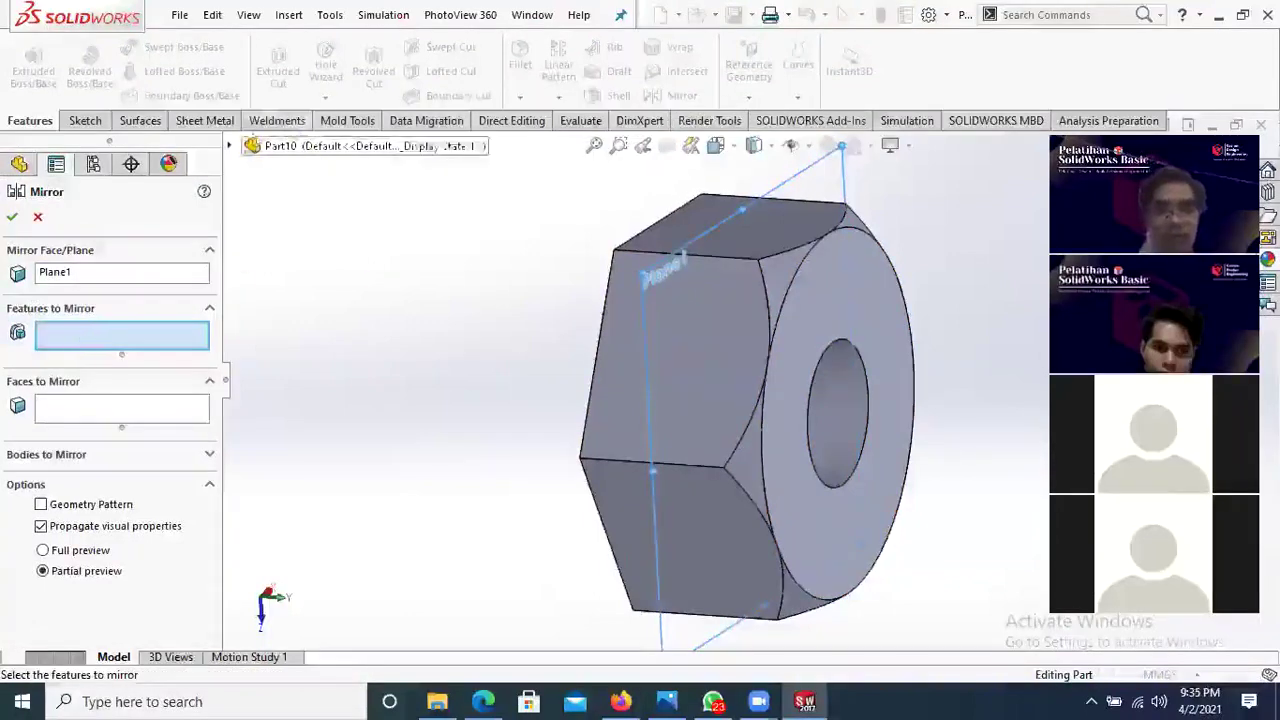
click(231, 150)
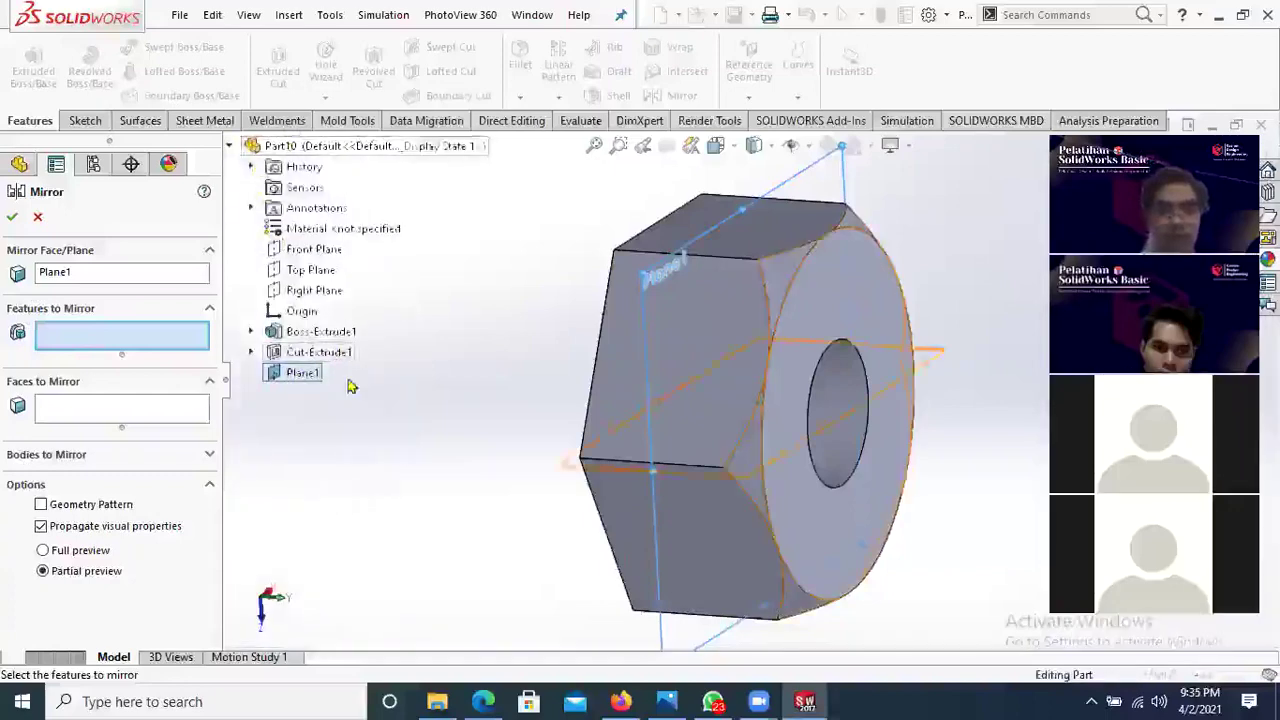
click(326, 356)
middle_drag(682, 503, 722, 463)
middle_drag(822, 425, 800, 468)
scroll(812, 452, down, 2)
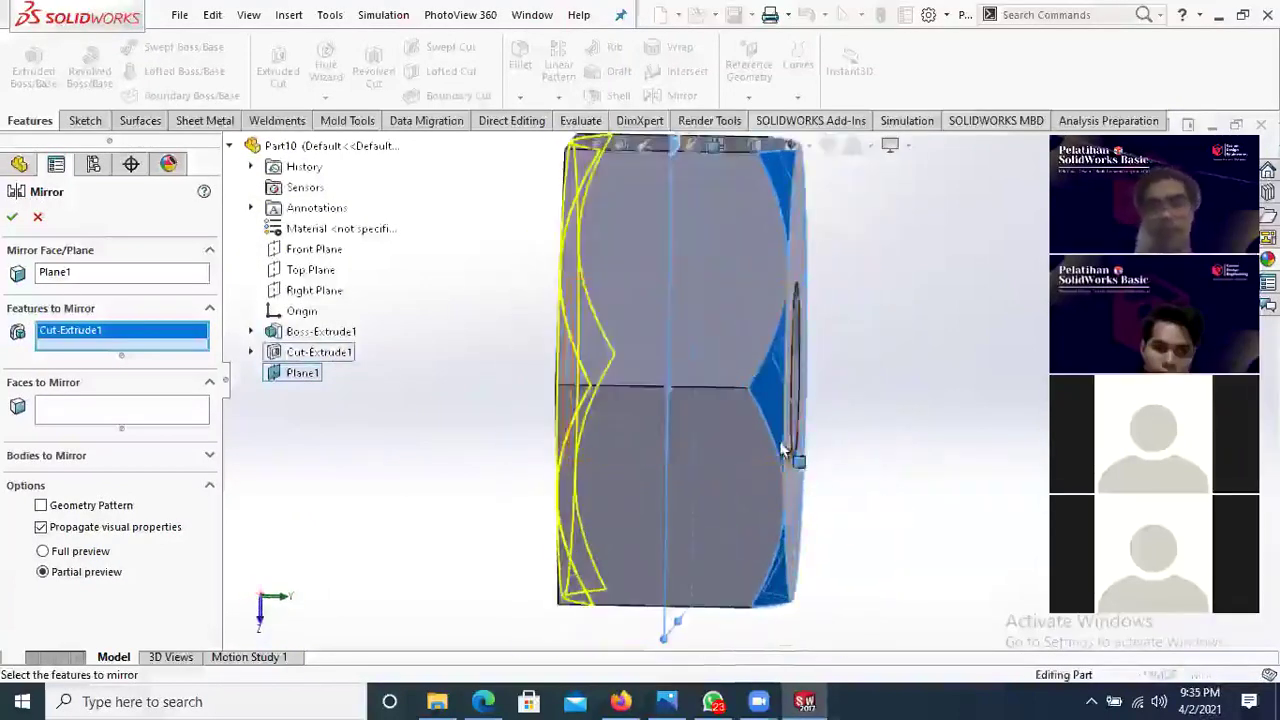
click(12, 216)
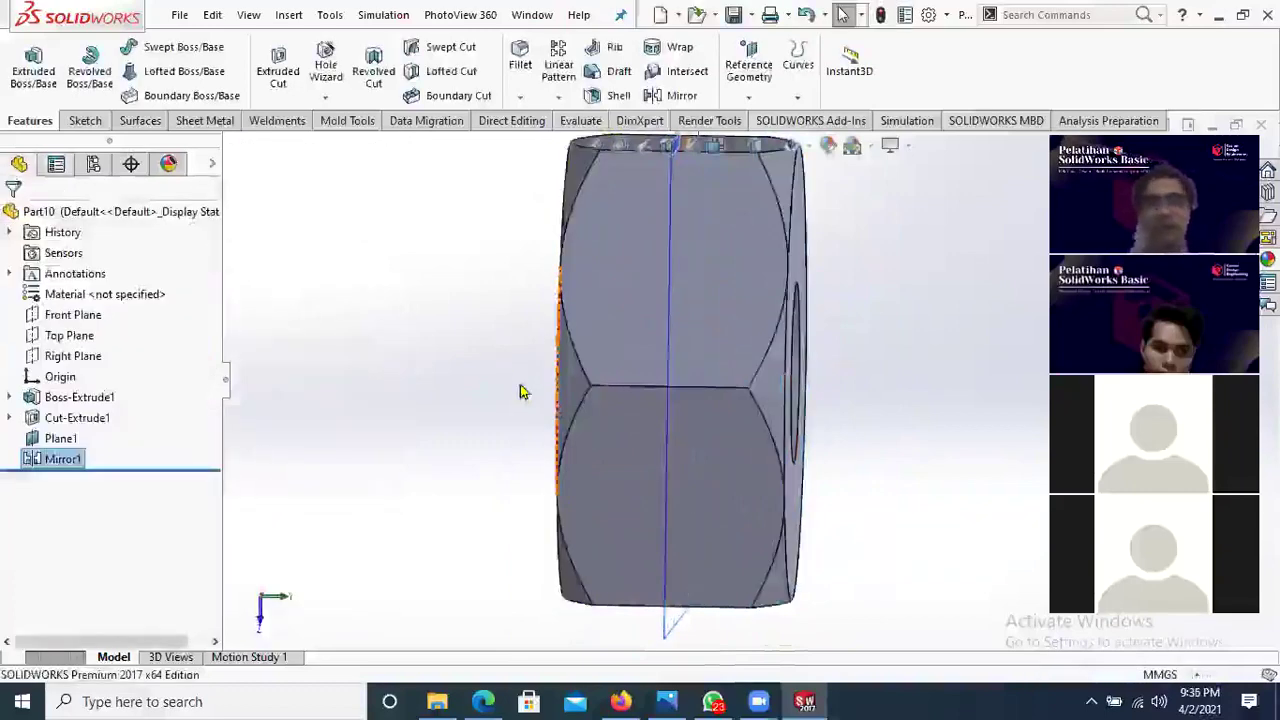
Step: Hide the mid-thickness reference plane used for the mirror
middle_drag(486, 440, 614, 366)
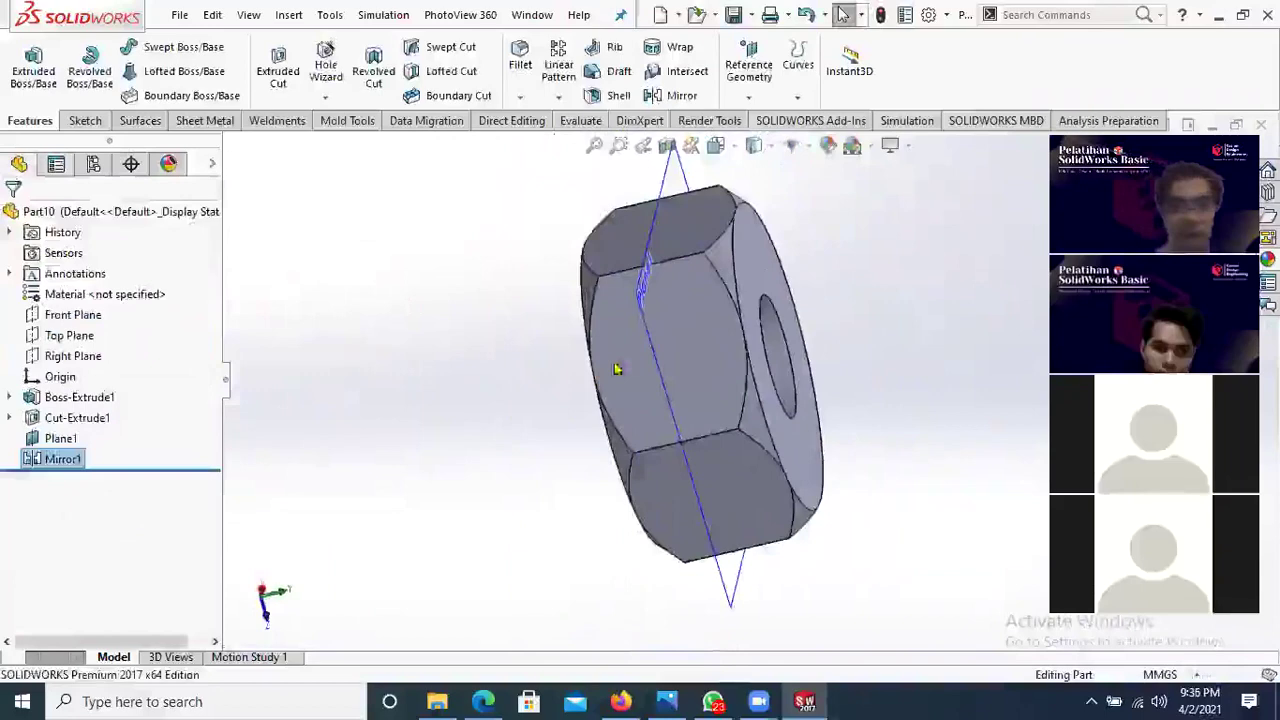
click(636, 306)
right_click(636, 306)
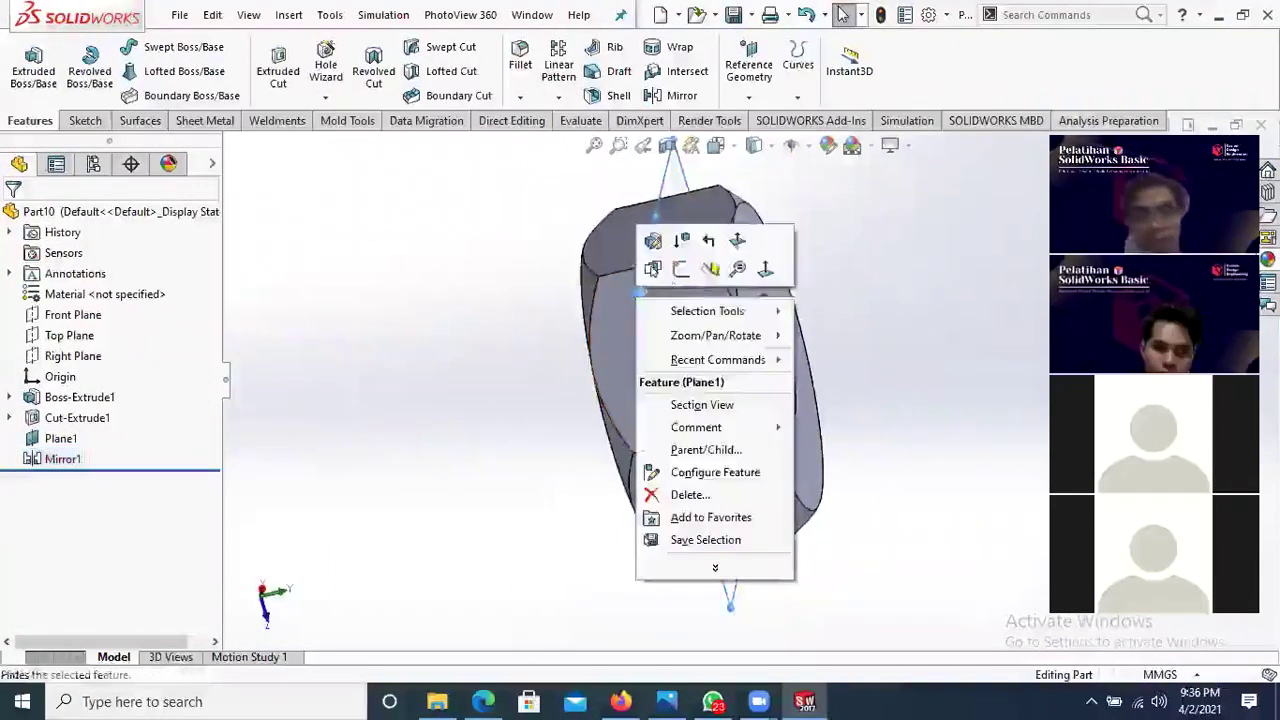
click(716, 270)
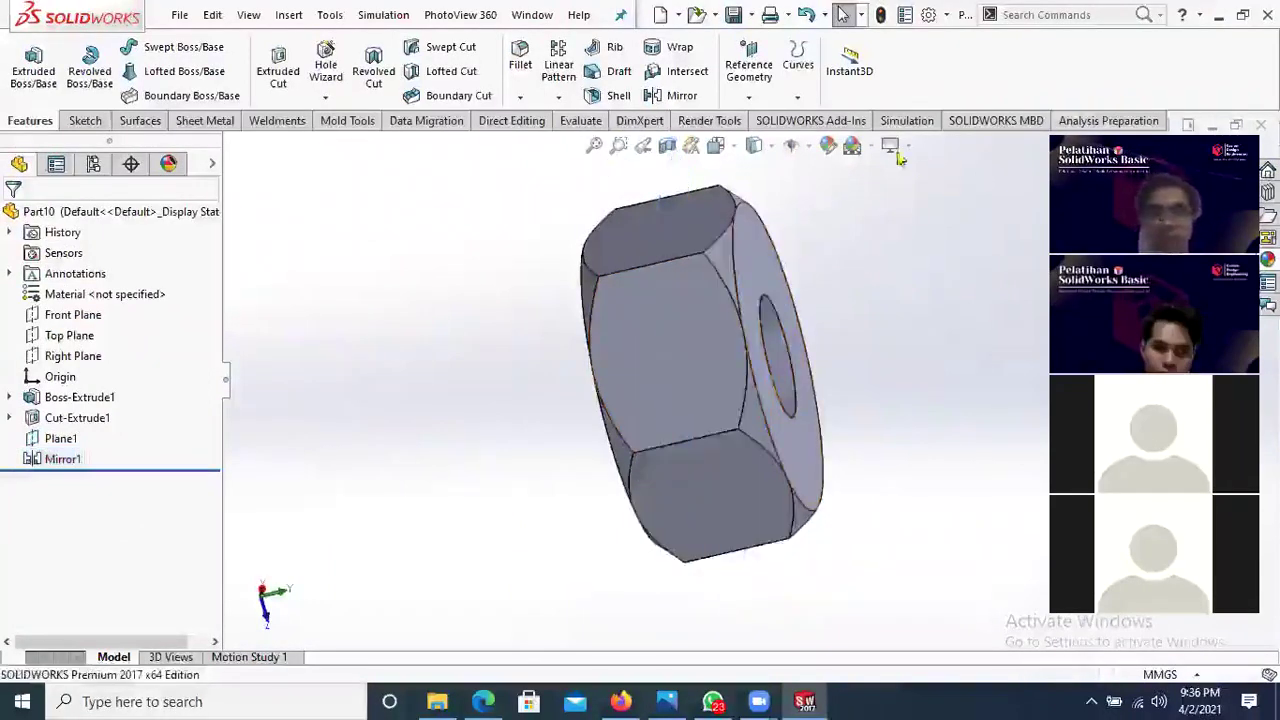
Step: Apply a dark grey colour from the standard swatches to the whole nut part
click(856, 146)
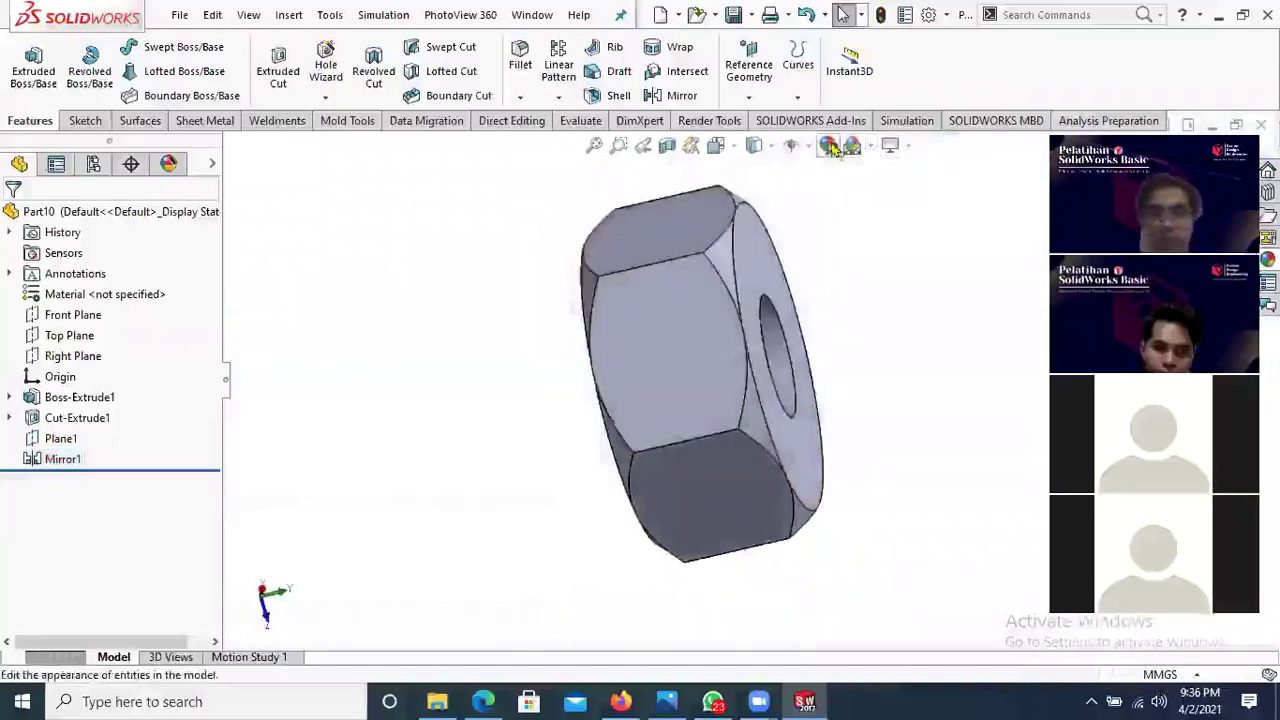
click(829, 146)
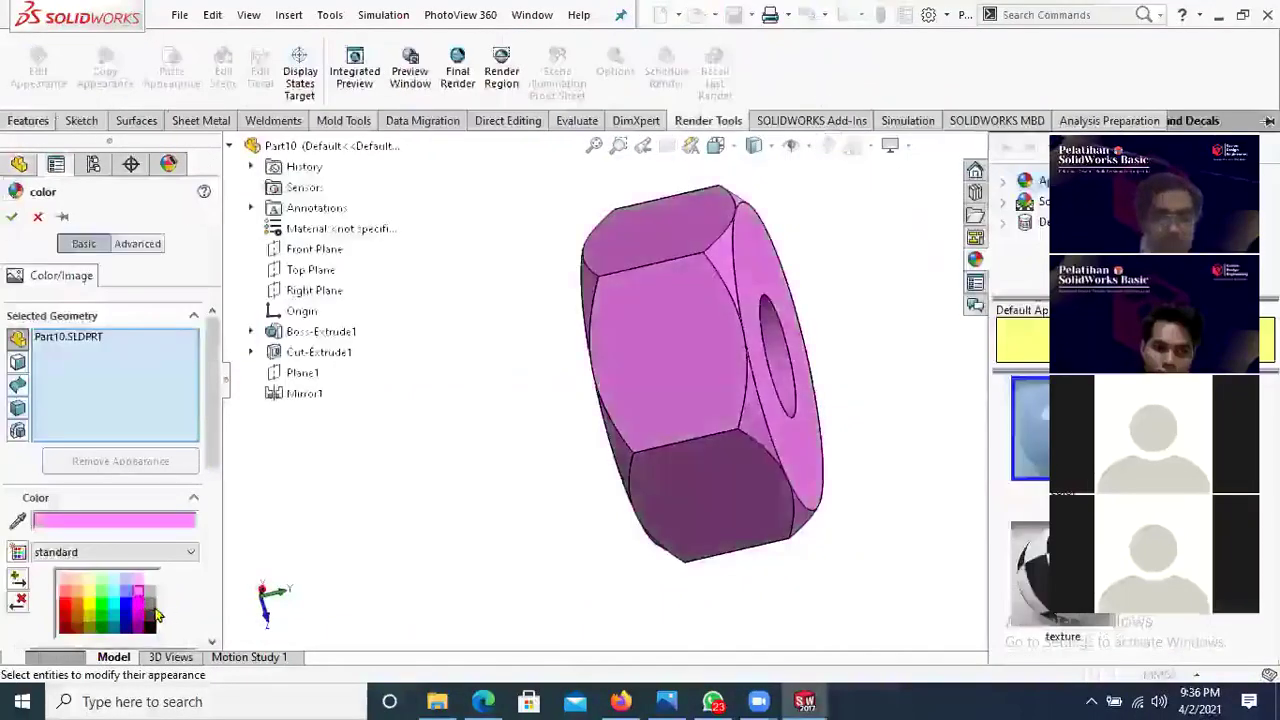
click(10, 221)
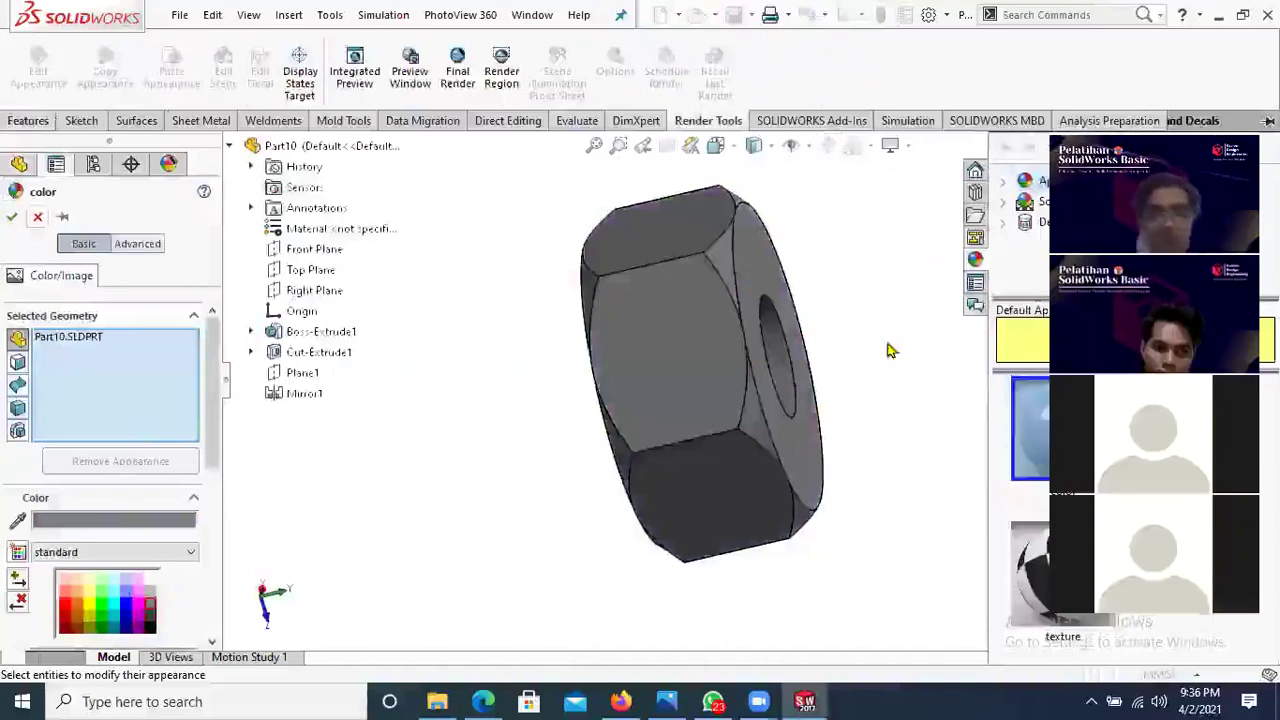
Step: Examine the recoloured nut from several angles, including its bevelled corners, flat face and central hole
middle_drag(888, 350, 840, 360)
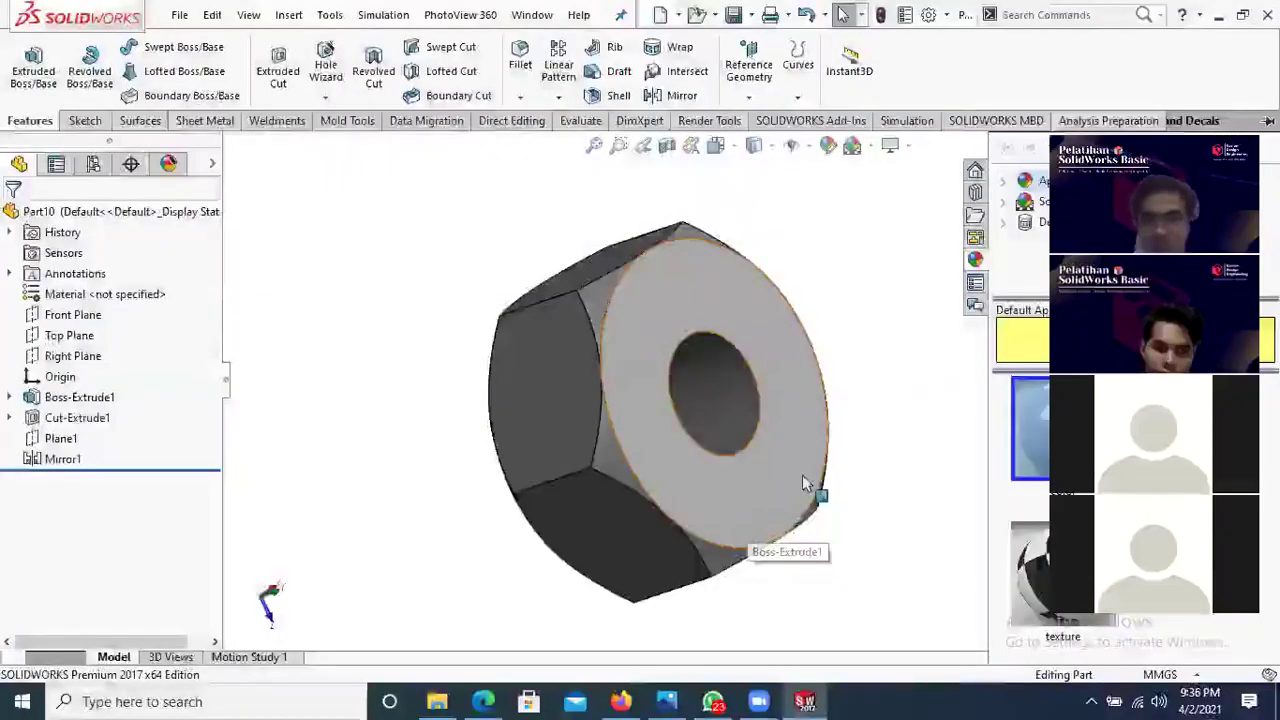
middle_drag(591, 588, 660, 542)
scroll(656, 562, down, 1)
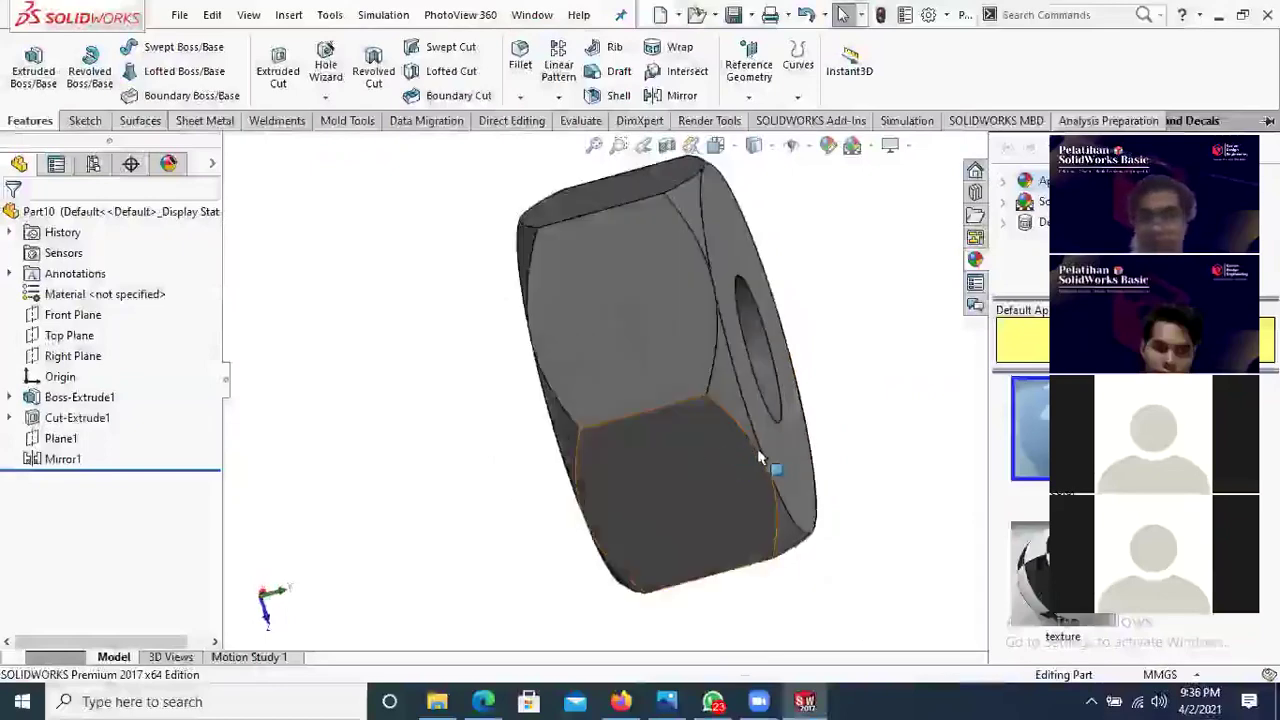
middle_drag(759, 454, 723, 437)
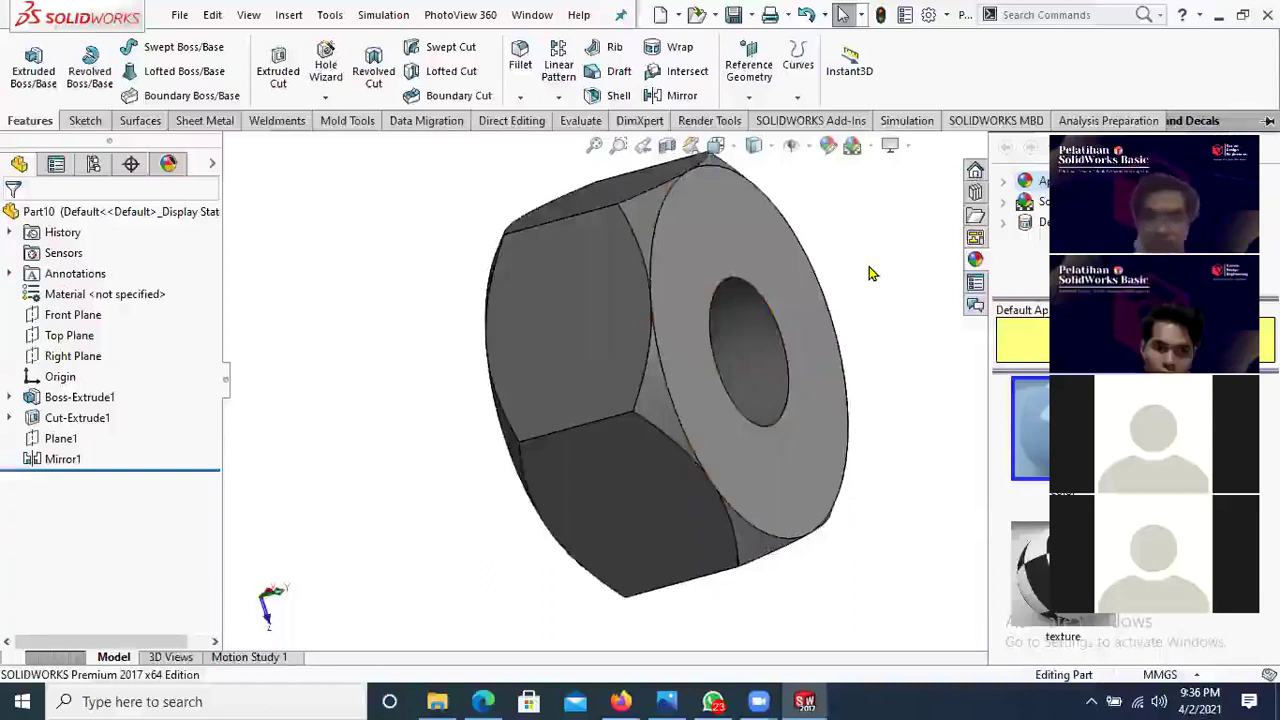
middle_drag(830, 360, 828, 343)
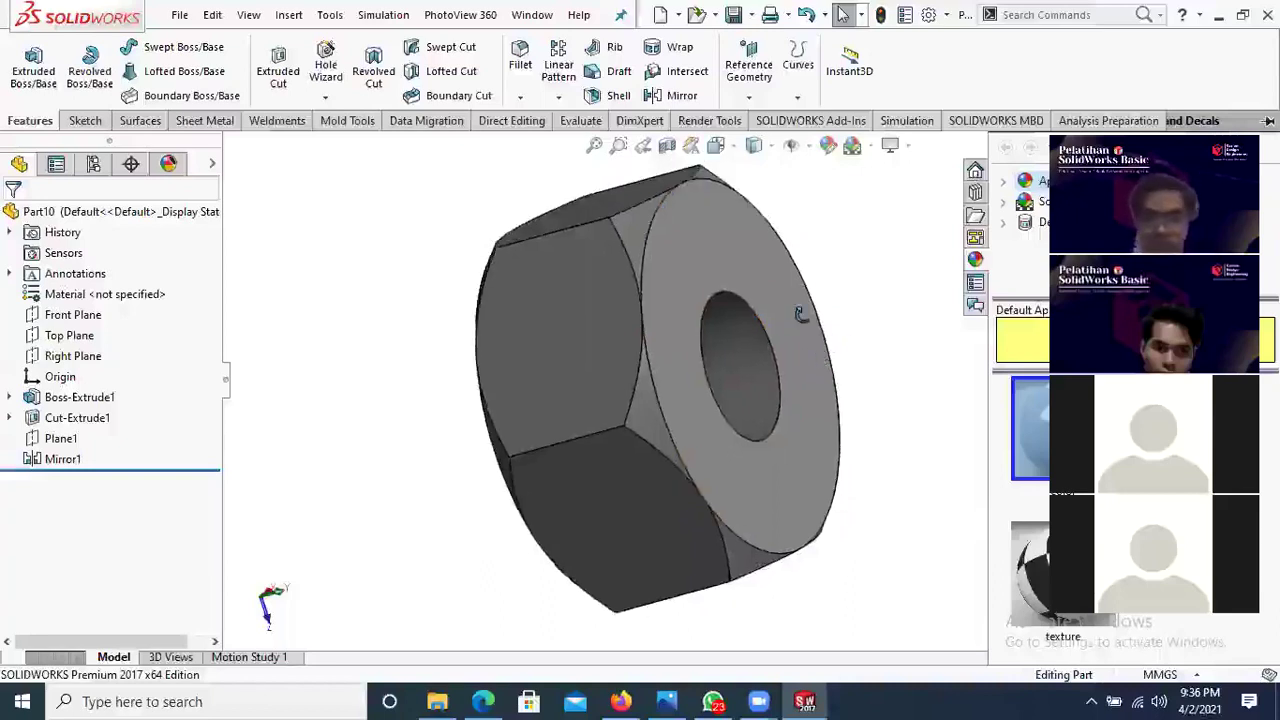
middle_drag(800, 314, 791, 306)
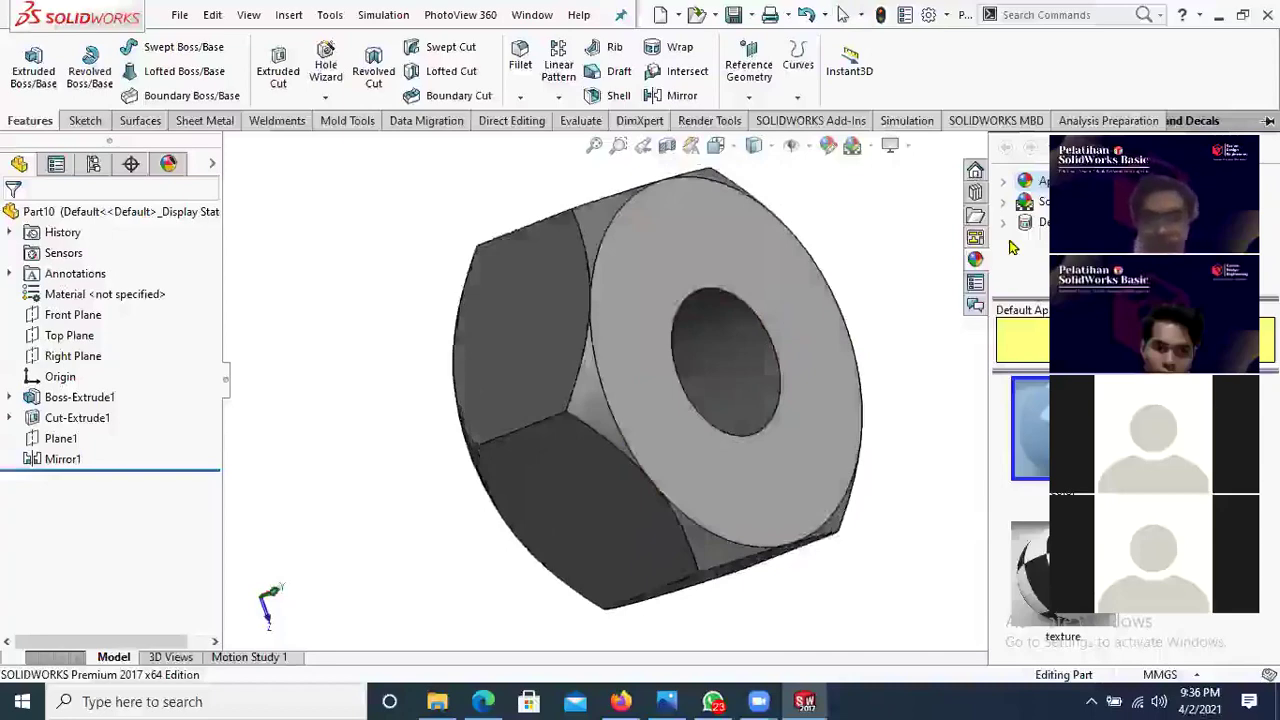
middle_drag(348, 325, 360, 334)
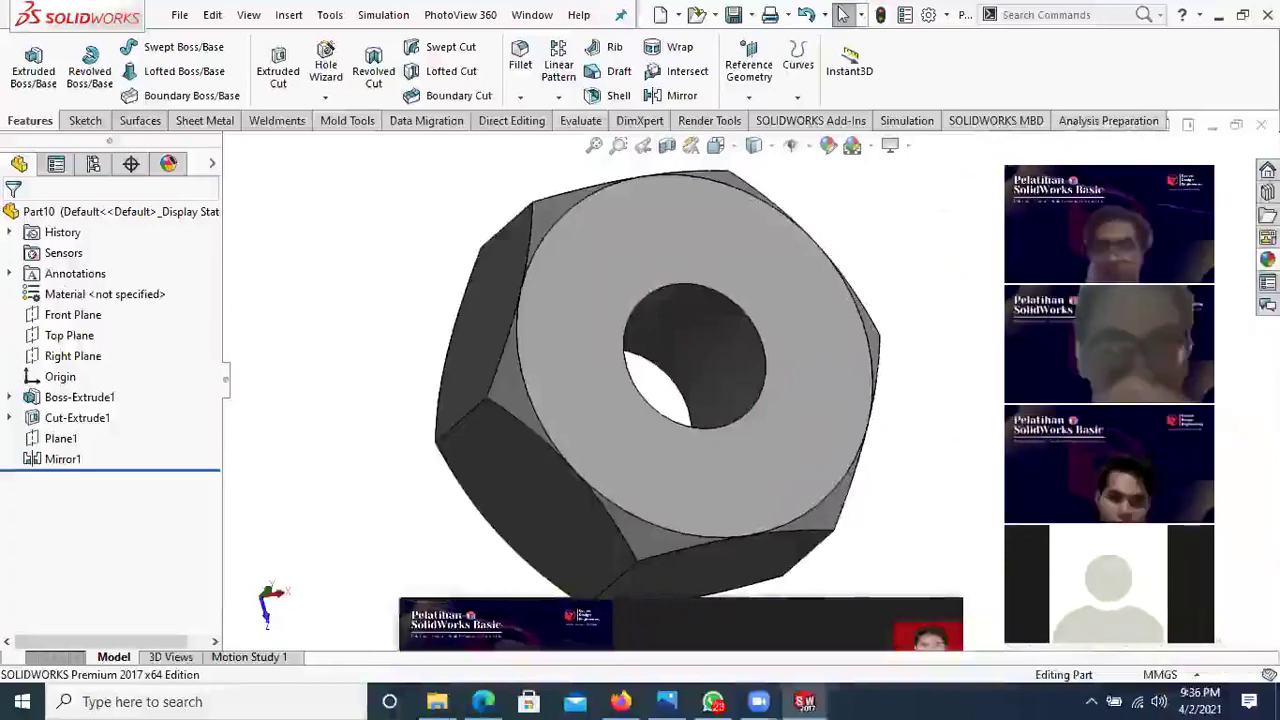
middle_drag(871, 277, 723, 497)
Step: Switch to the training module PDF in the browser and look back from the nut drawing on page 18 to the bracket's hole instructions on page 15
key(alt+Tab)
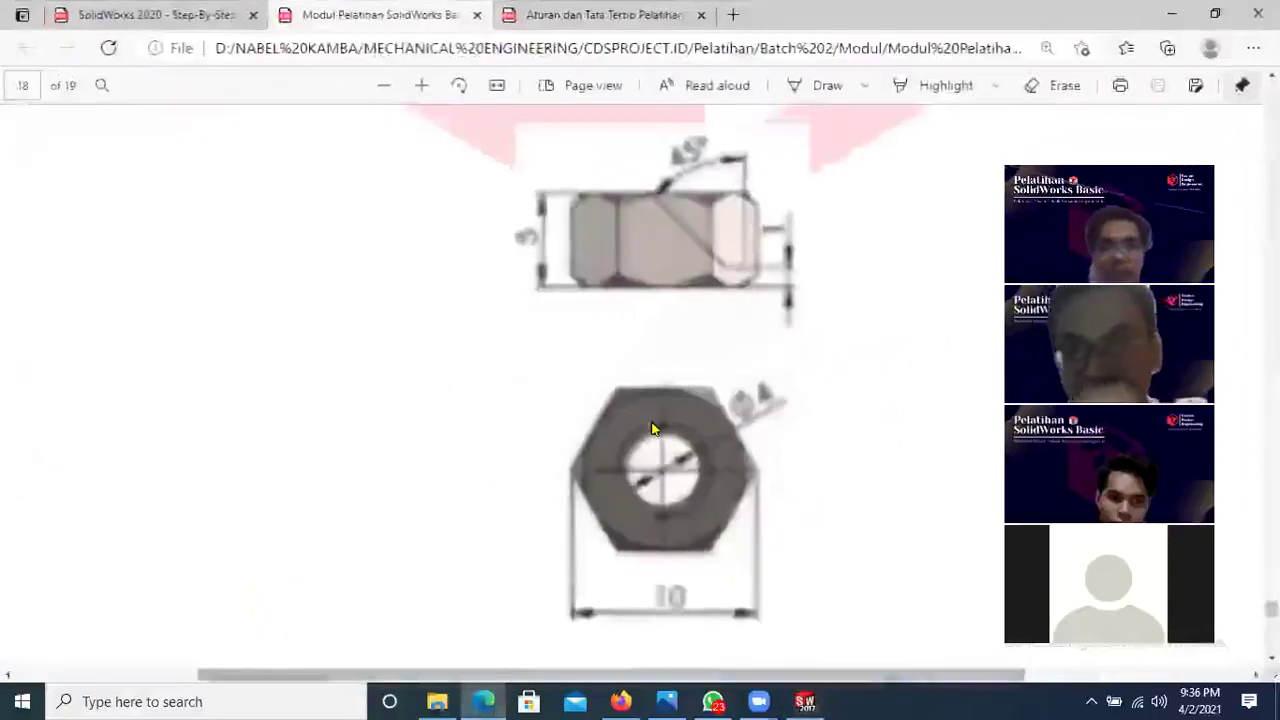
scroll(651, 429, up, 3)
ctrl+scroll(658, 428, up, 2)
scroll(658, 428, up, 3)
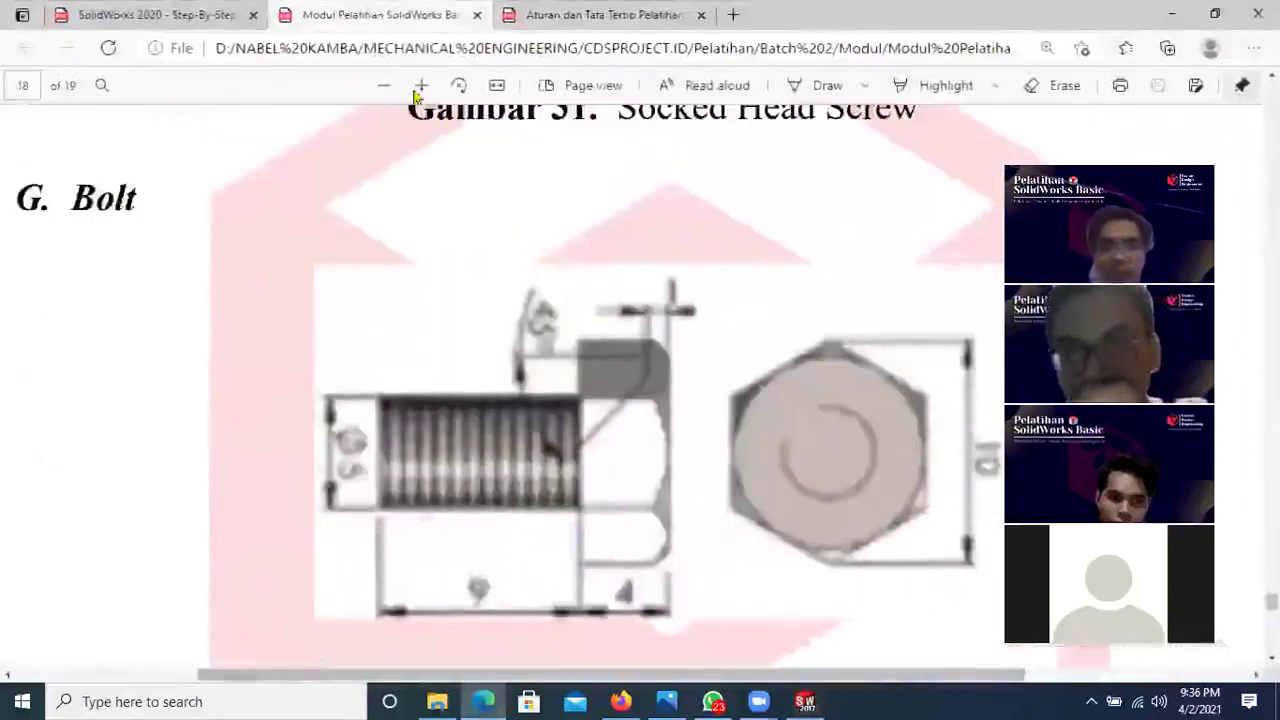
click(386, 88)
click(386, 88)
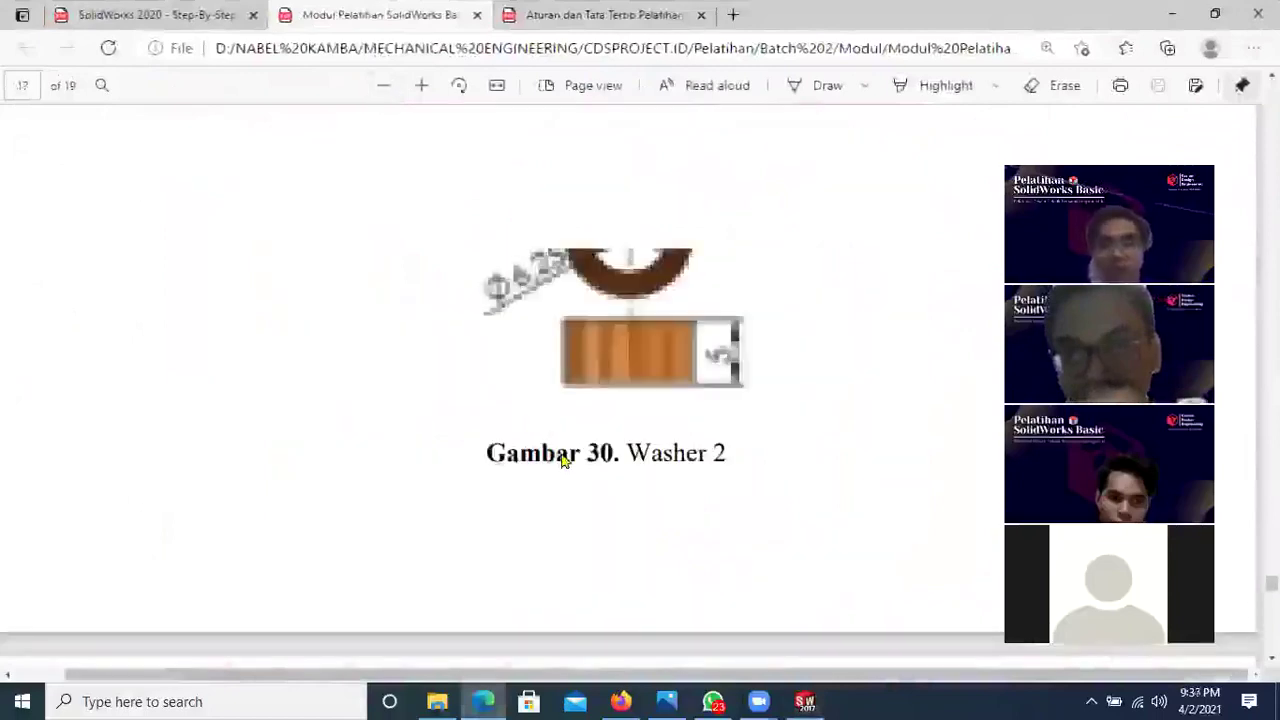
scroll(580, 480, up, 5)
scroll(760, 510, up, 5)
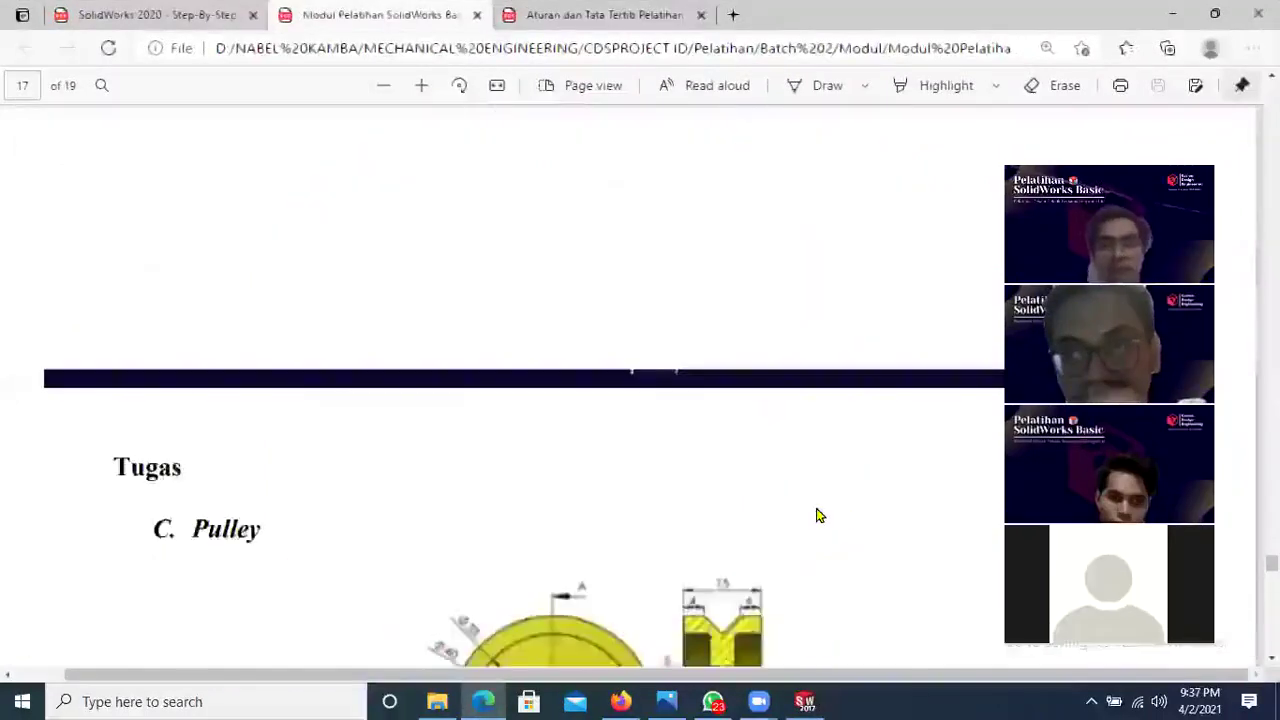
scroll(818, 515, up, 5)
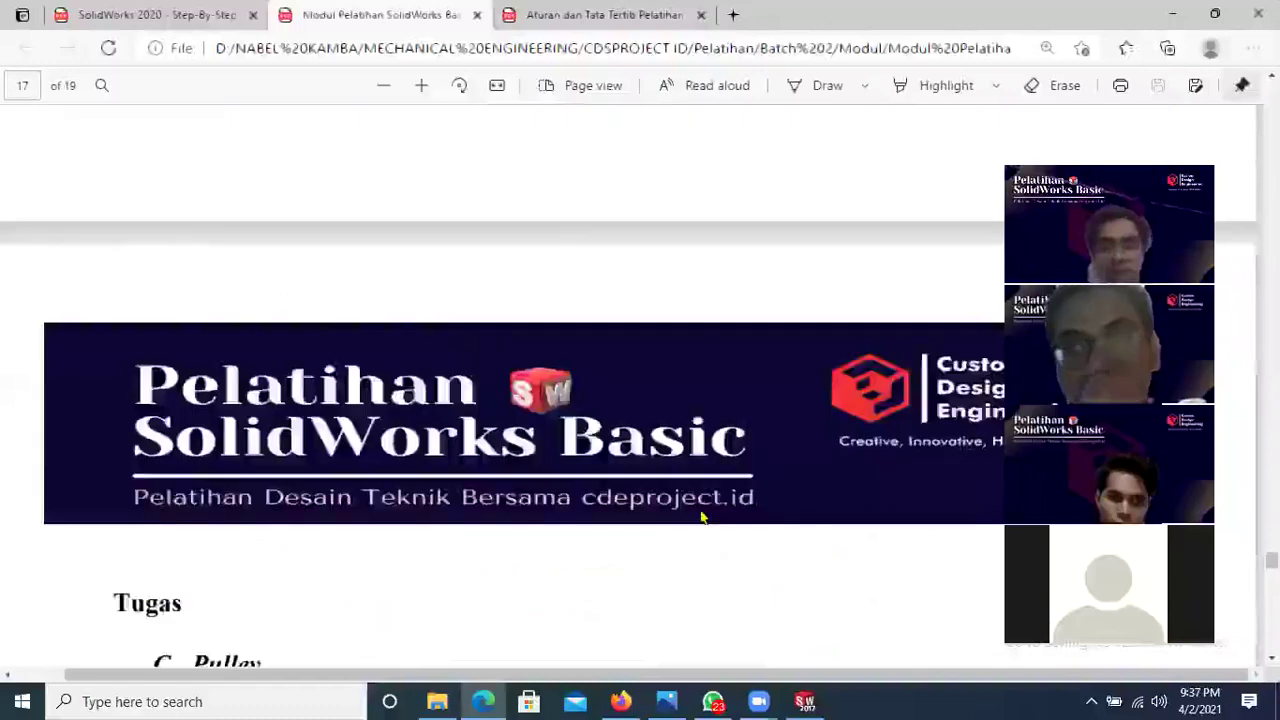
scroll(676, 513, up, 5)
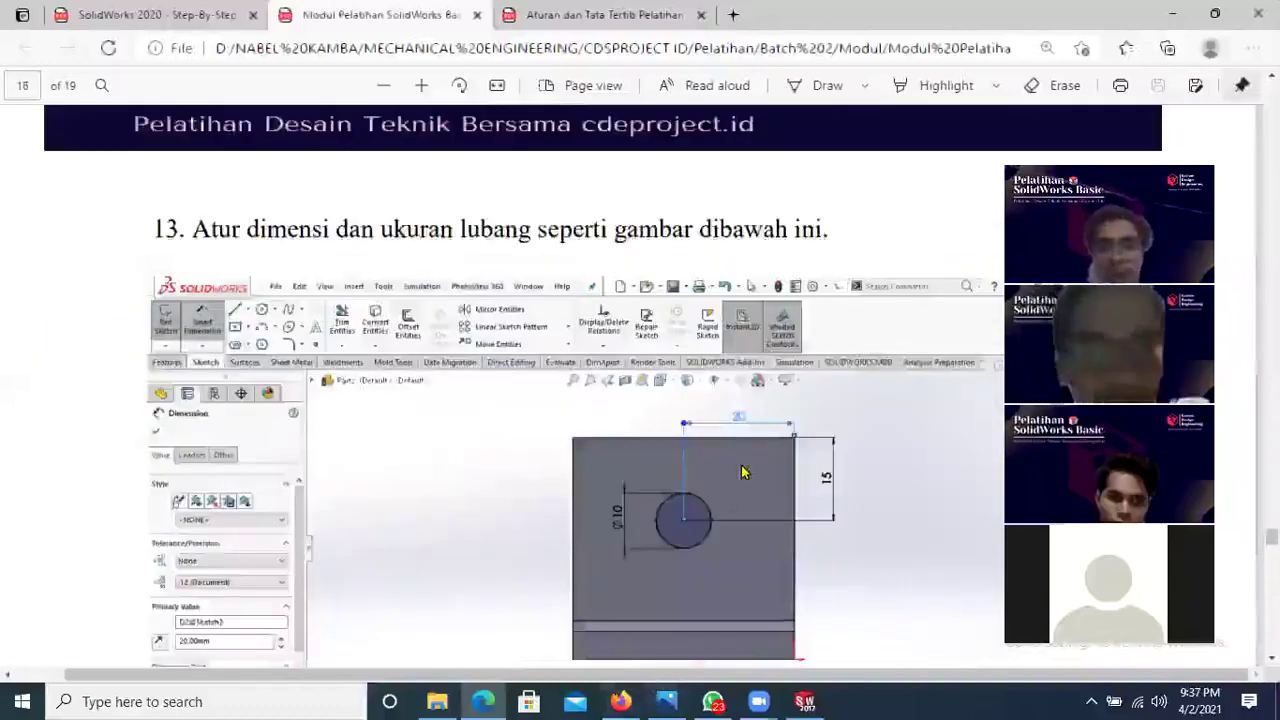
scroll(772, 498, up, 10)
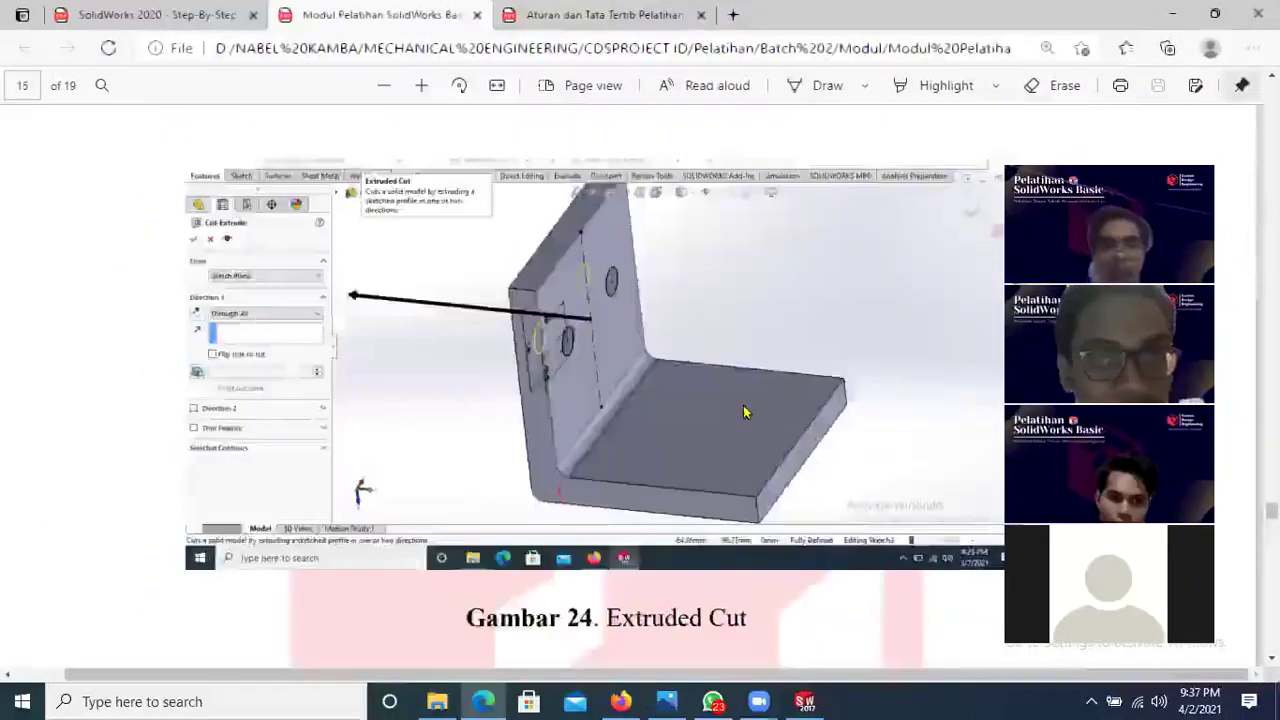
scroll(751, 390, up, 3)
scroll(753, 386, up, 3)
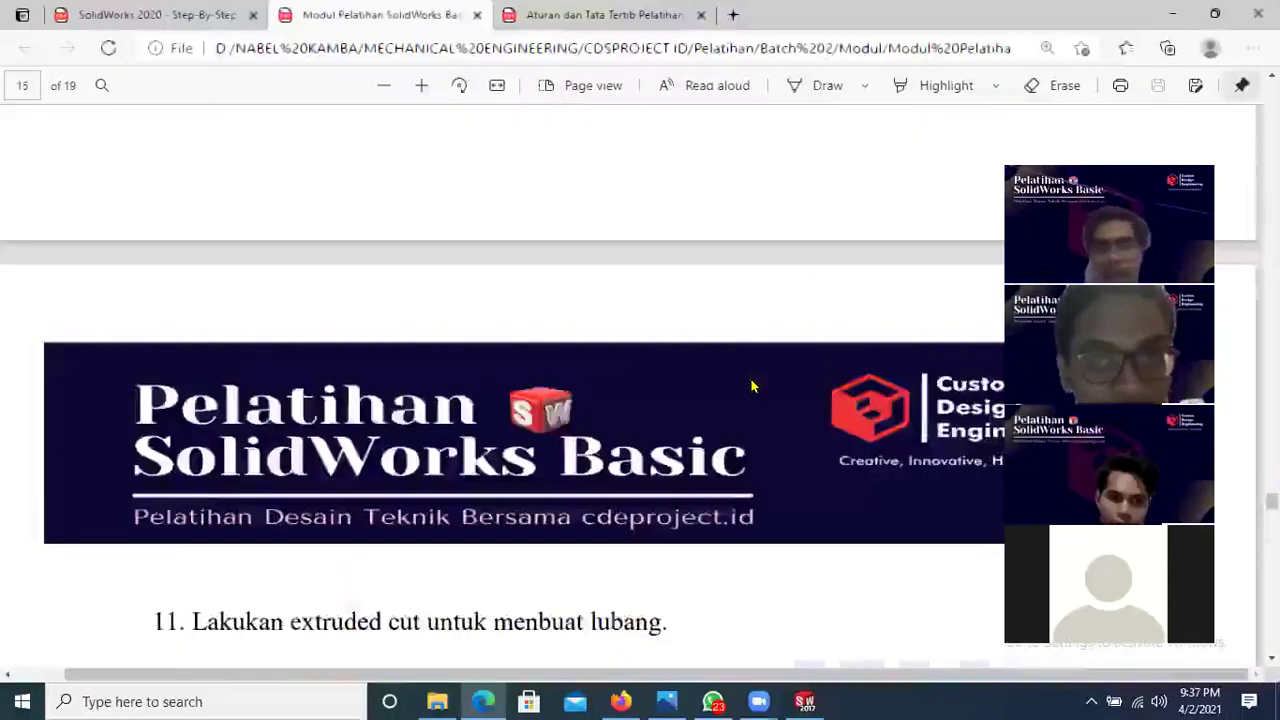
scroll(752, 384, up, 1)
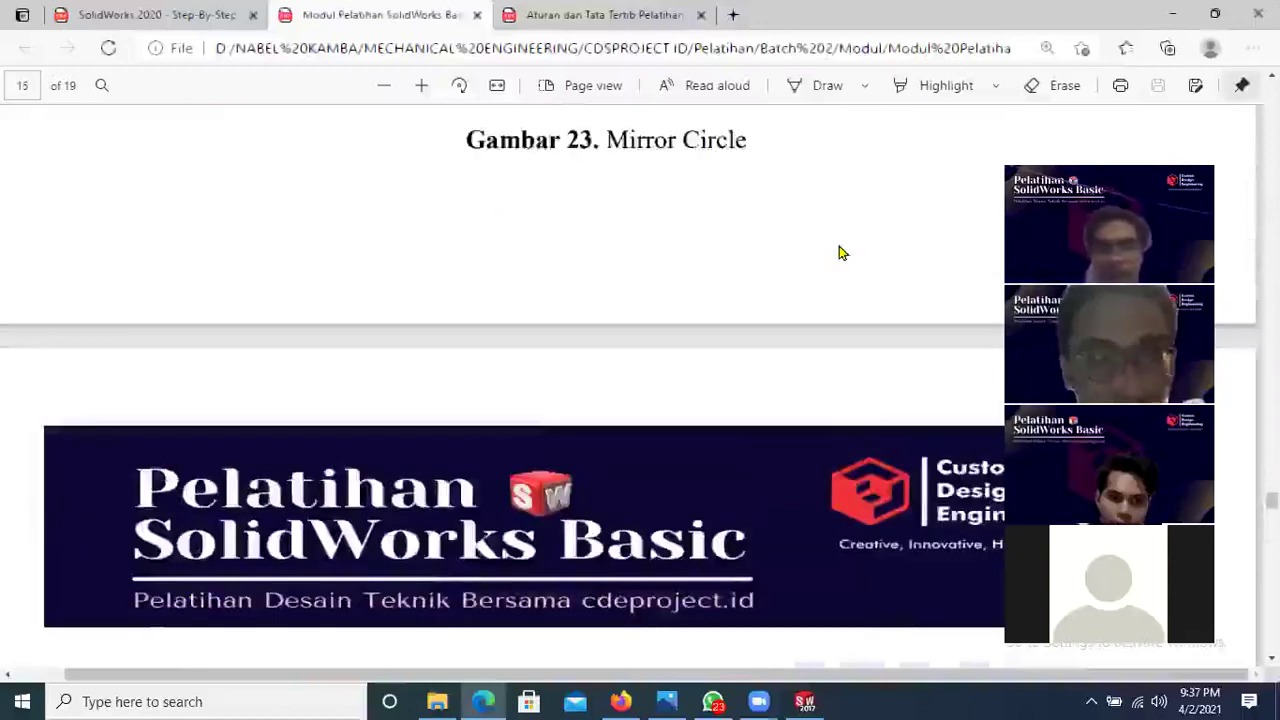